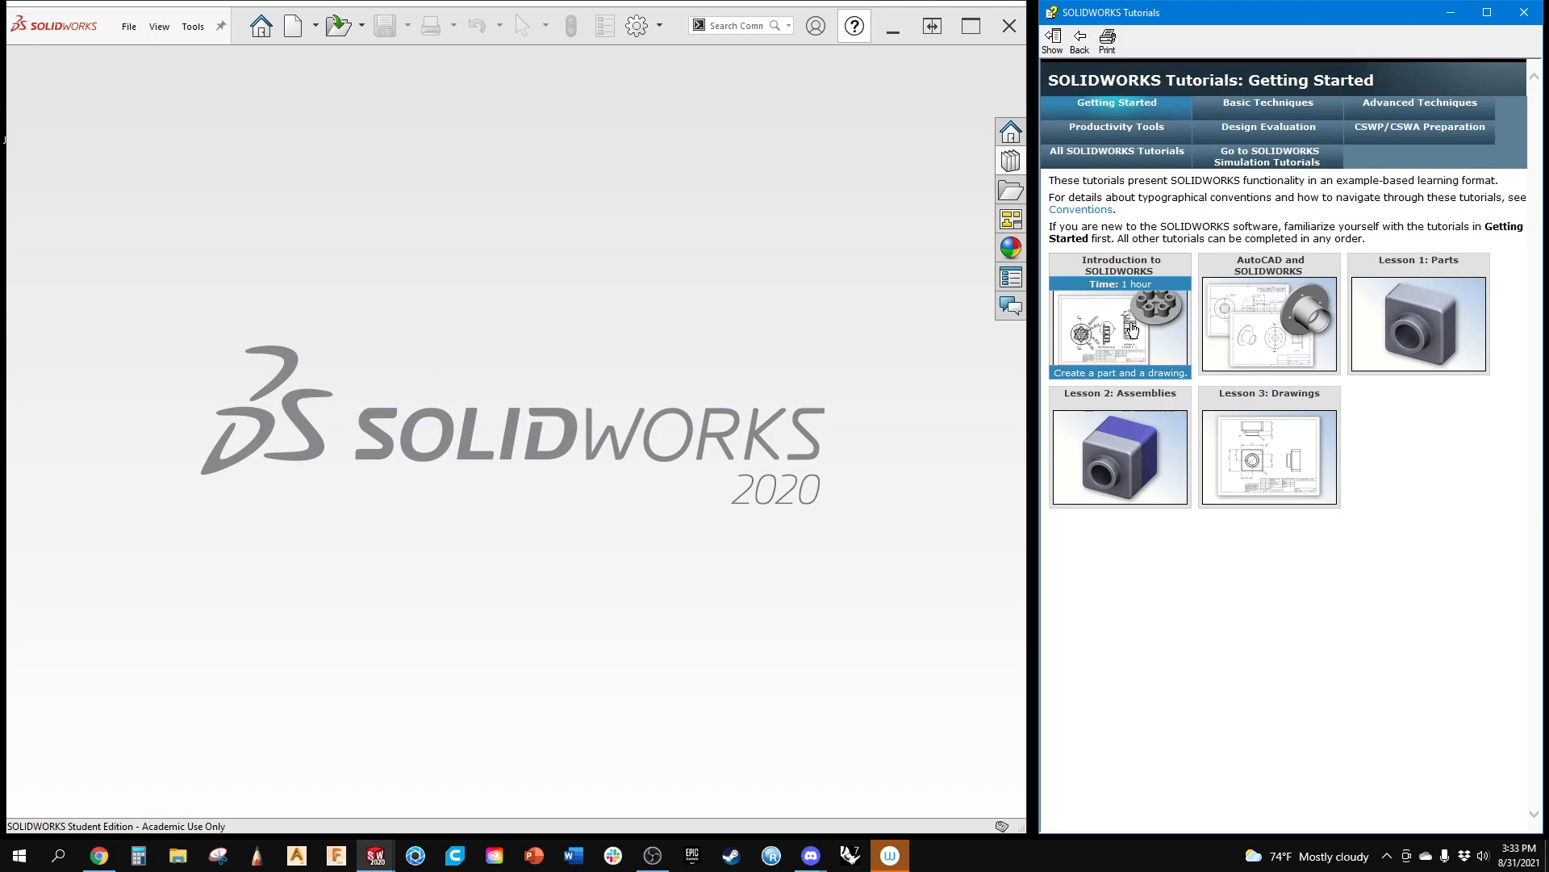
# Step: Open the Introduction to SOLIDWORKS tutorial
pyautogui.click(1134, 346)
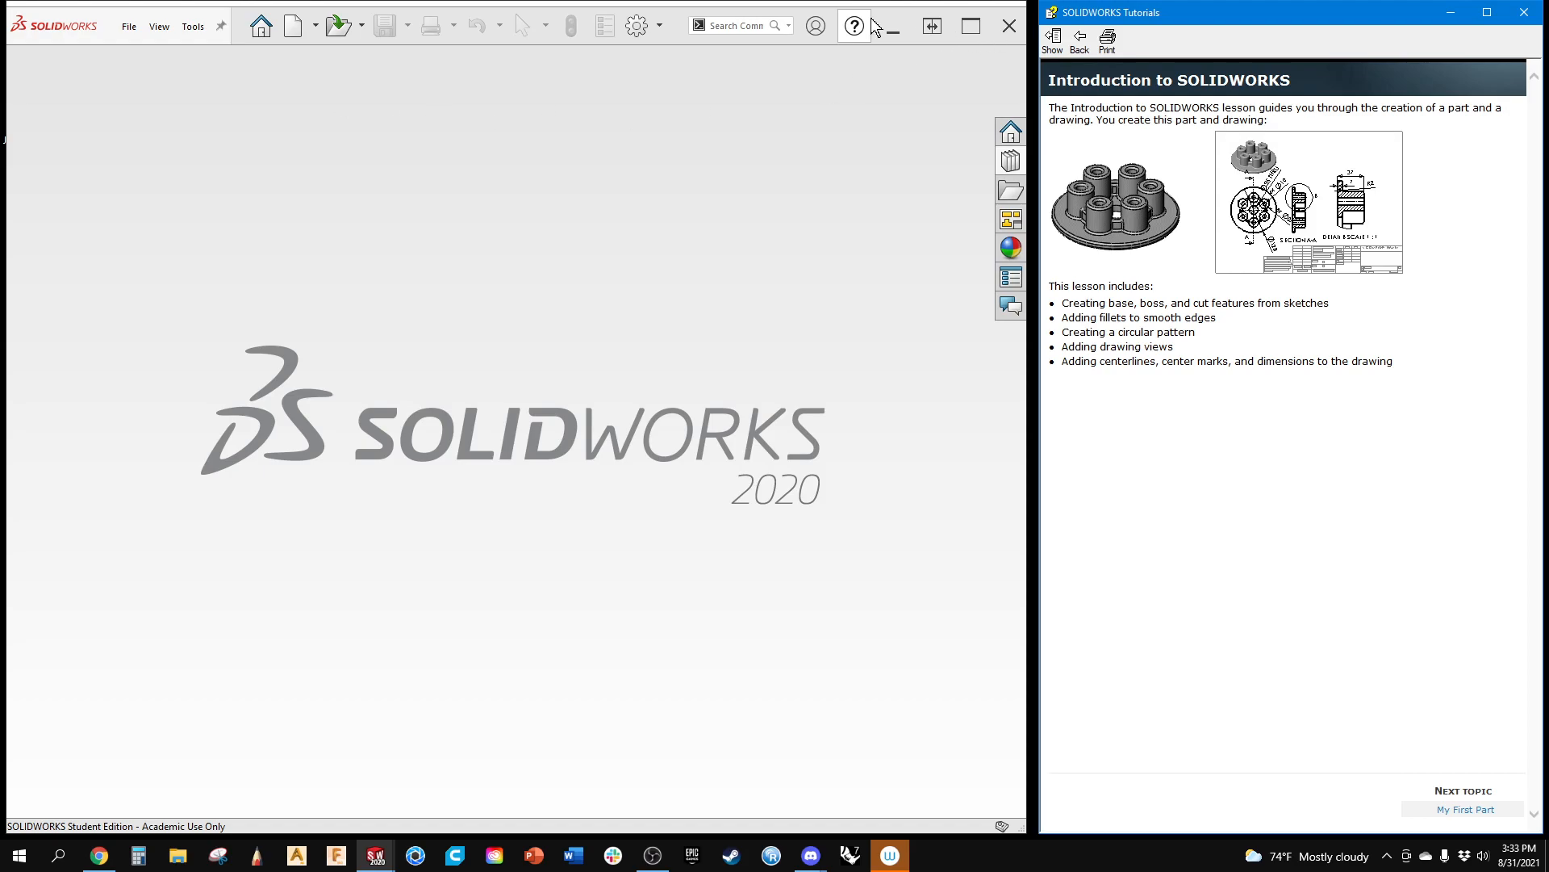
pyautogui.click(131, 27)
pyautogui.click(151, 79)
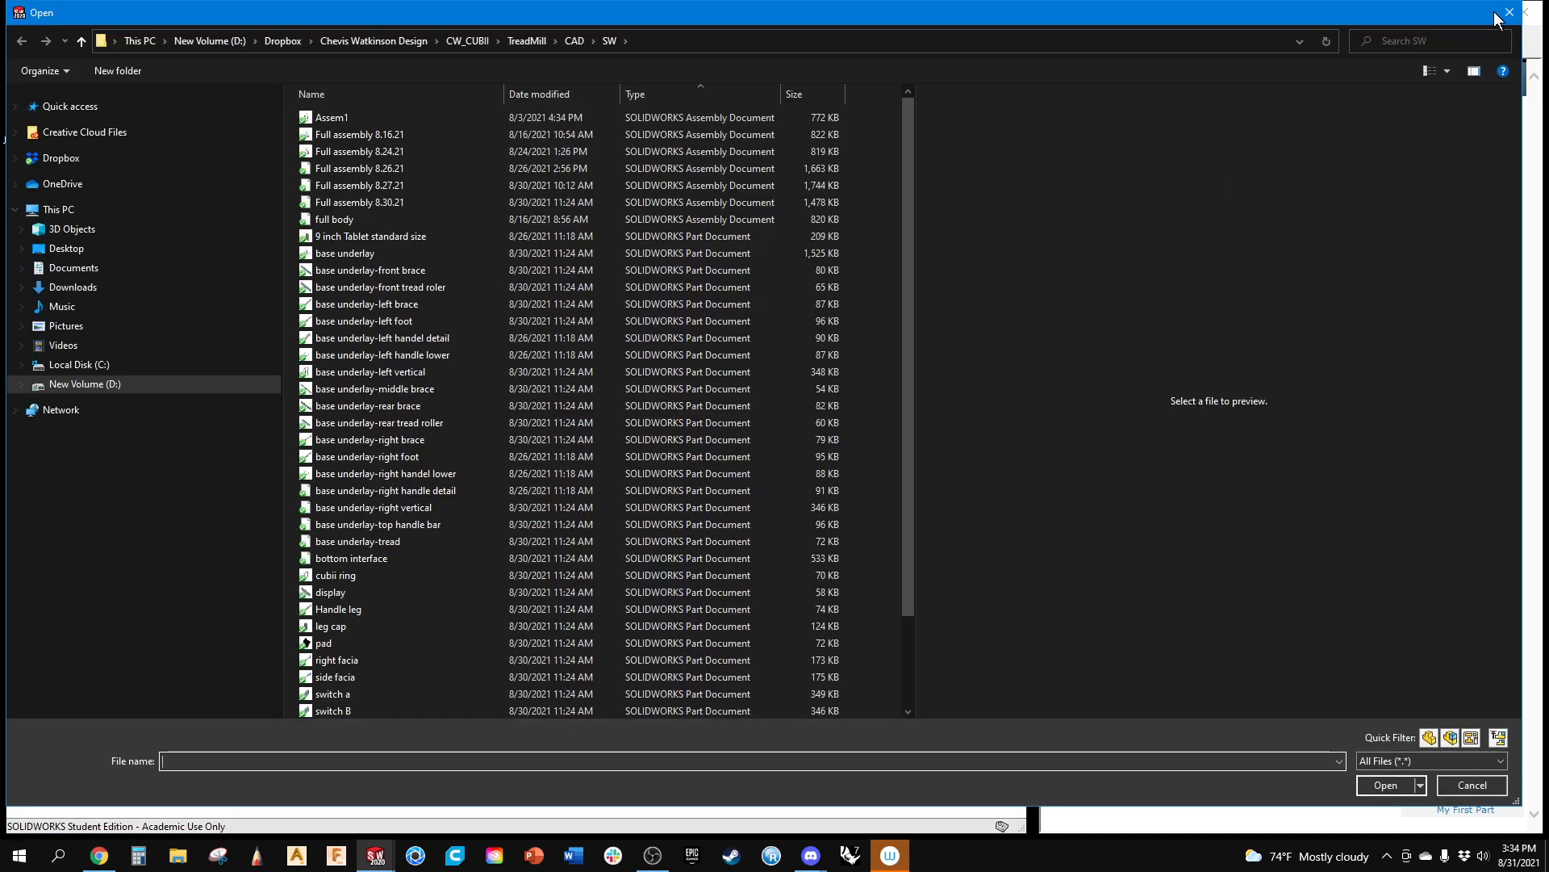
pyautogui.click(1510, 12)
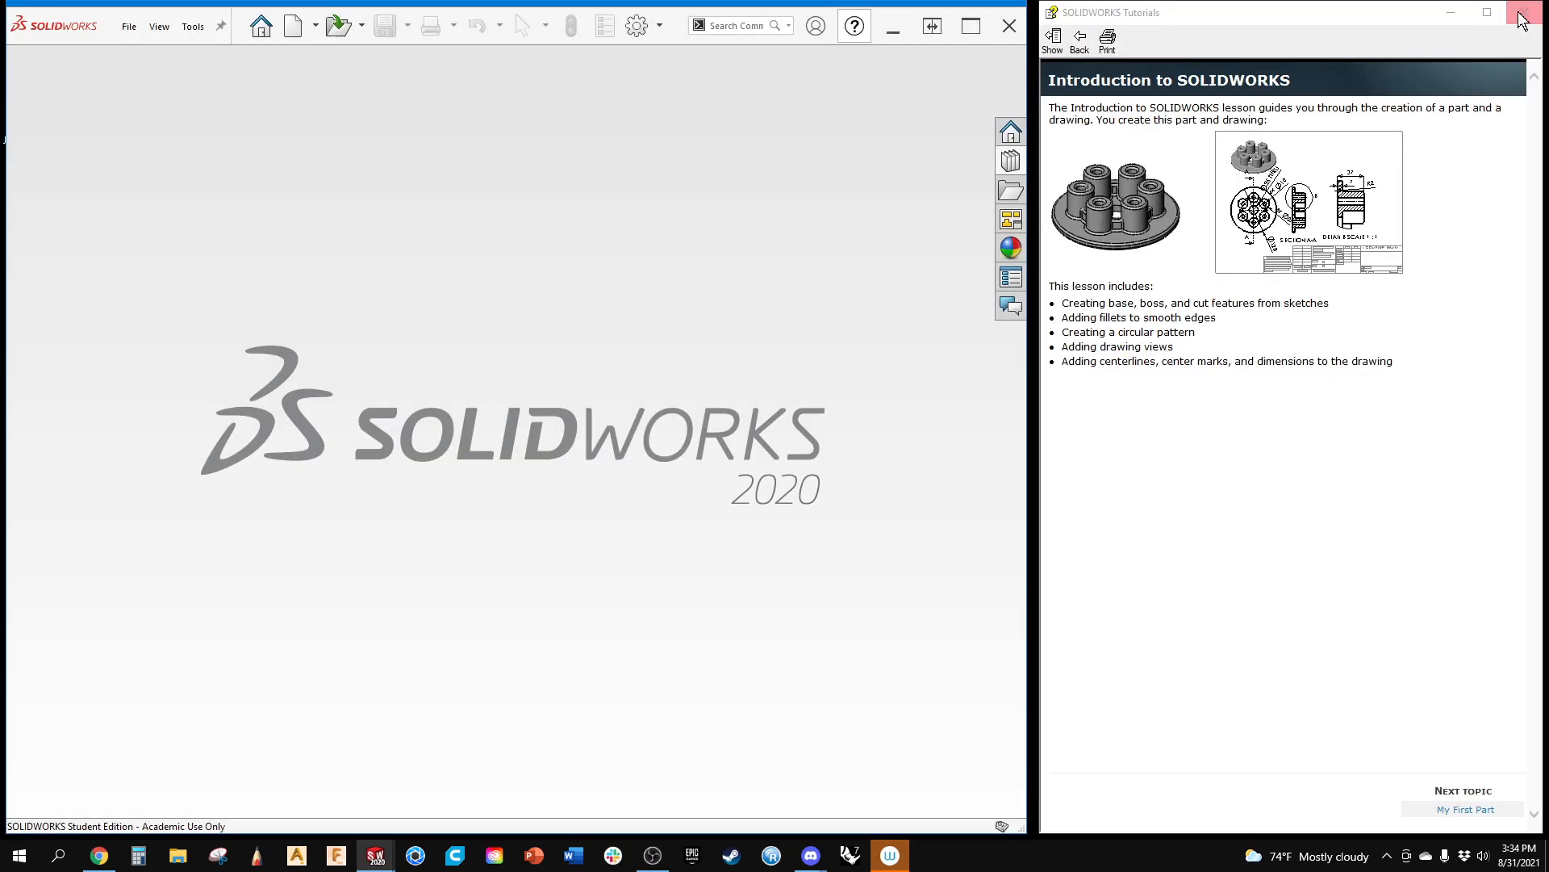
# Step: Create a new part document and apply a plain white scene to its background
pyautogui.click(141, 27)
pyautogui.click(139, 54)
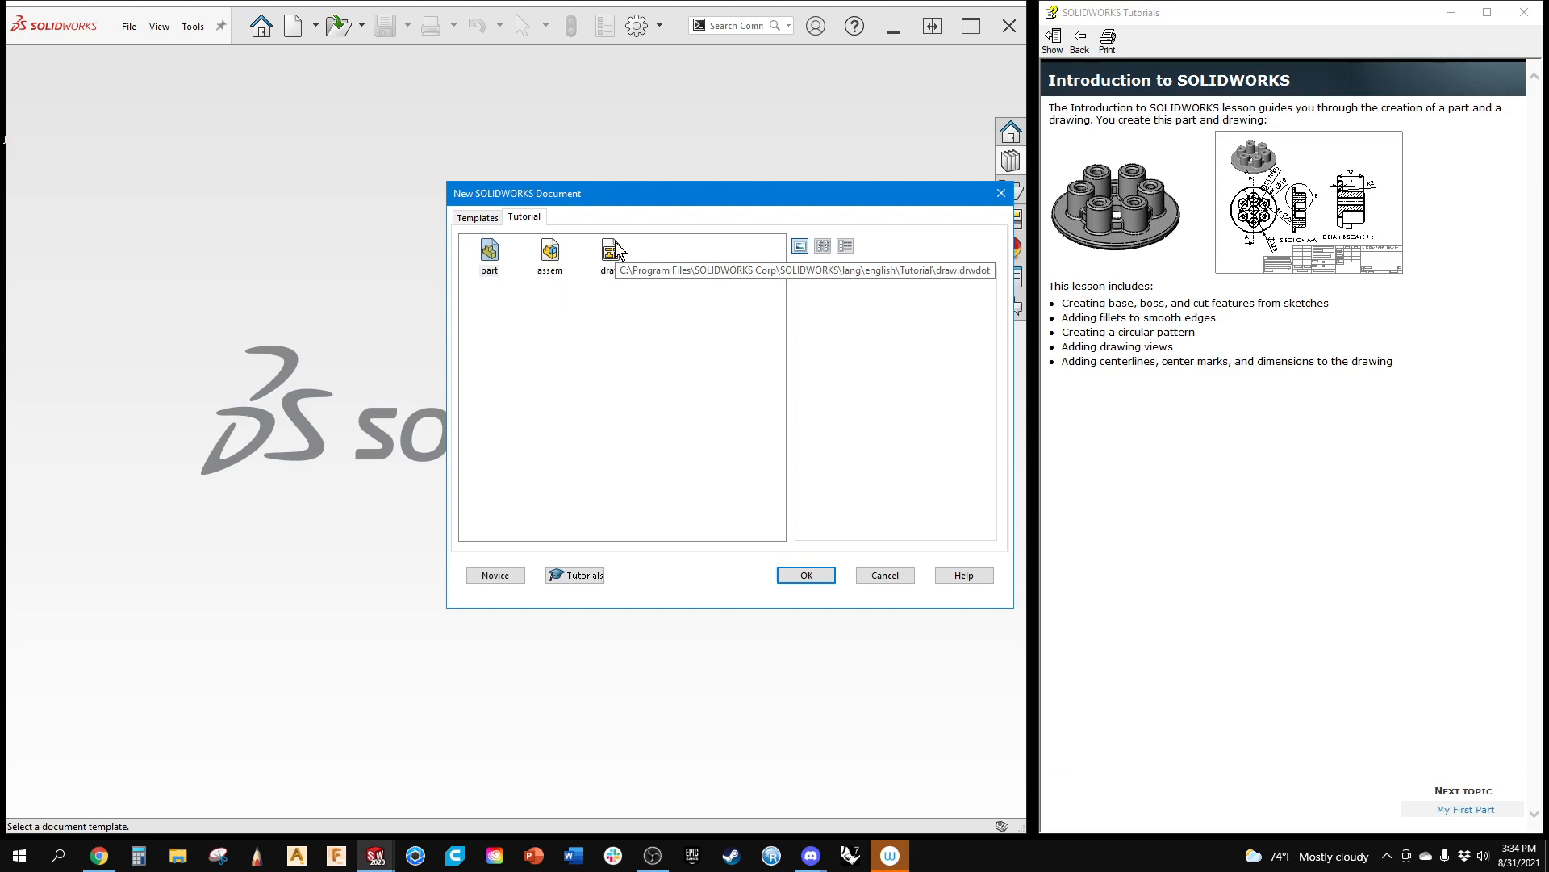
pyautogui.click(800, 576)
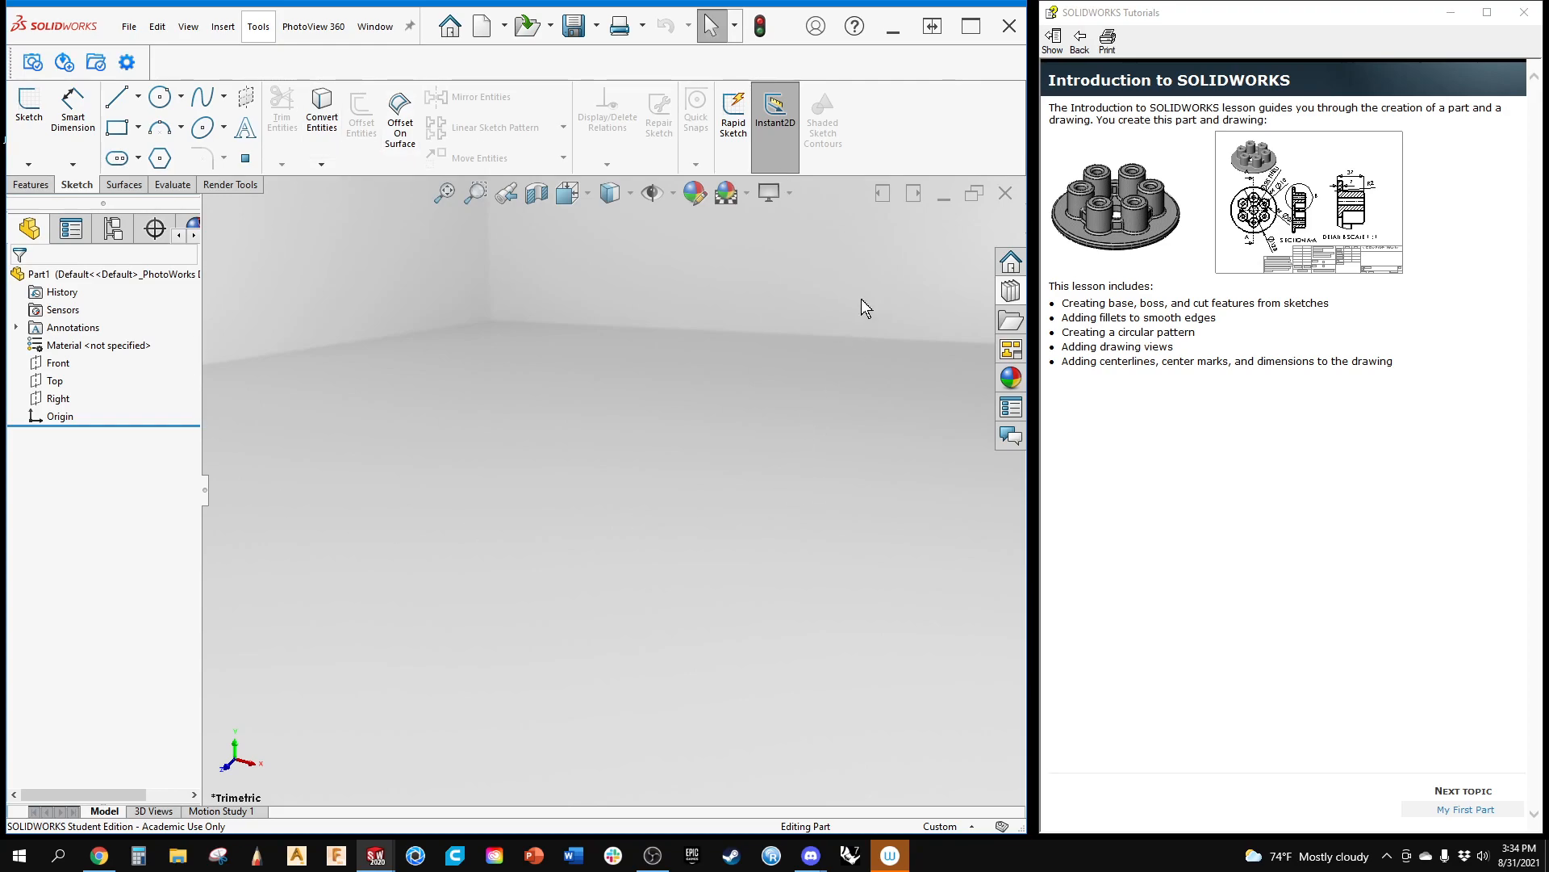
pyautogui.click(732, 187)
pyautogui.click(732, 187)
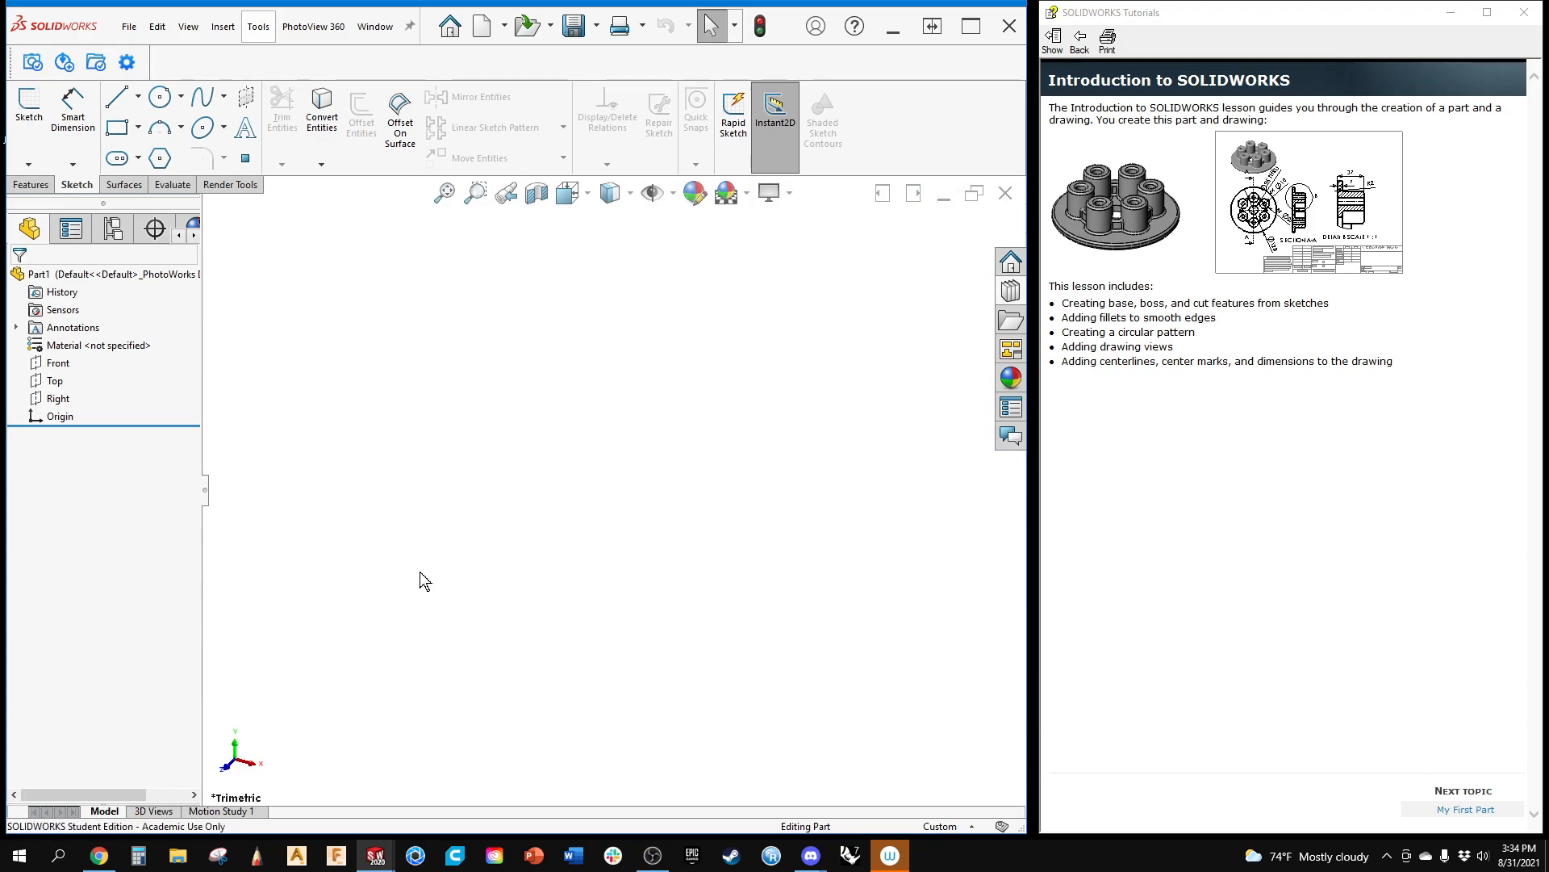
# Step: Widen the modeling window and narrow the tutorial window so both fit side by side
pyautogui.click(734, 25)
pyautogui.moveTo(1029, 197); pyautogui.dragTo(1201, 204)
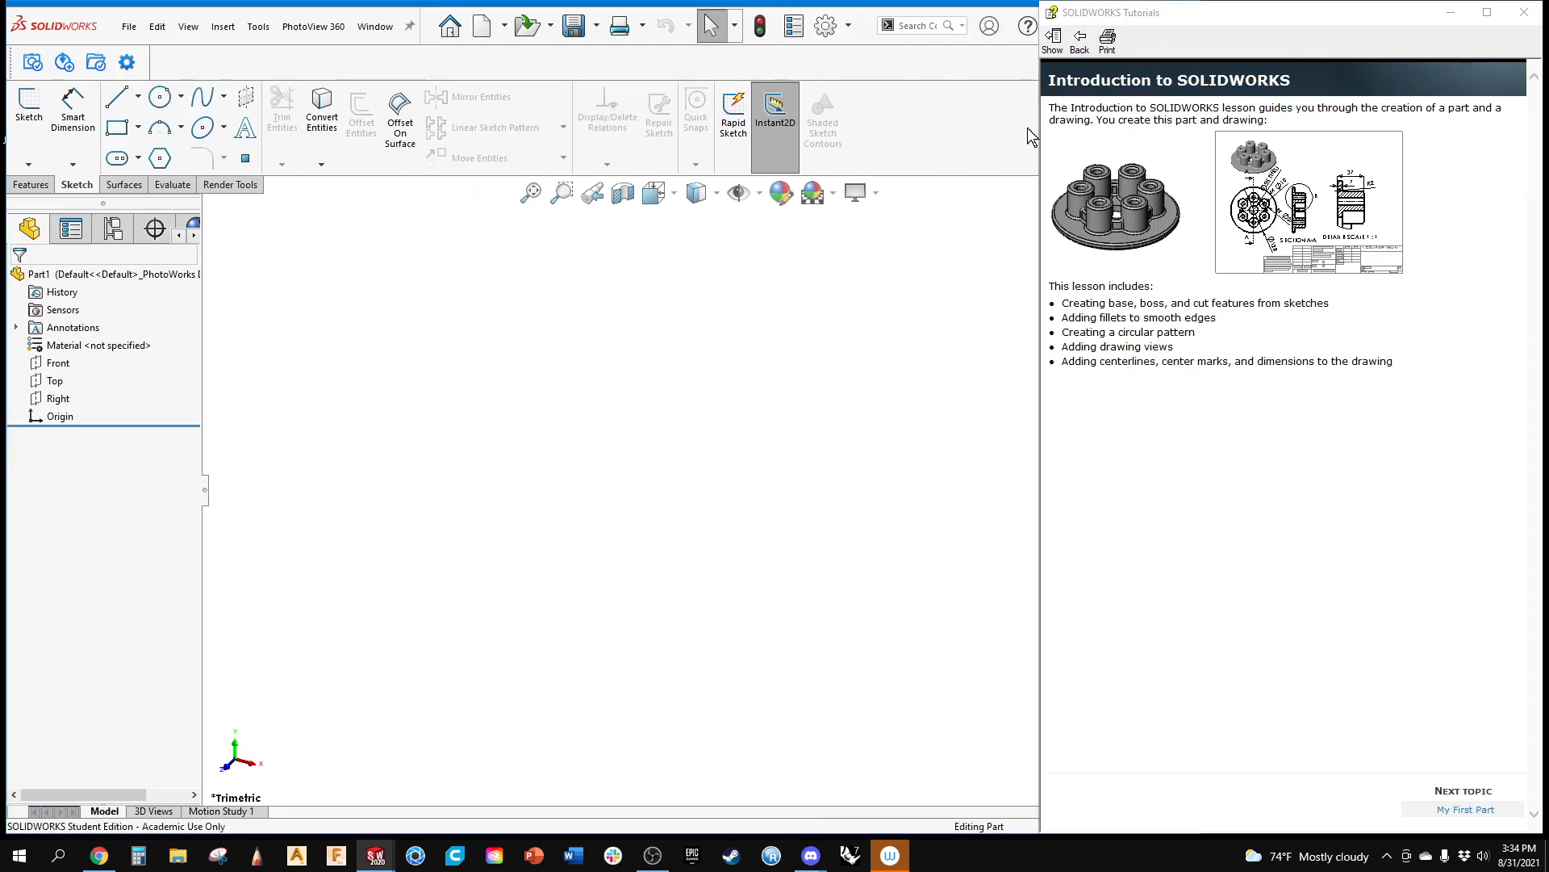
pyautogui.moveTo(1041, 138); pyautogui.dragTo(1207, 138)
# Step: Lower both the shaded and the wireframe image quality resolutions of the part document to their minimum
pyautogui.click(826, 25)
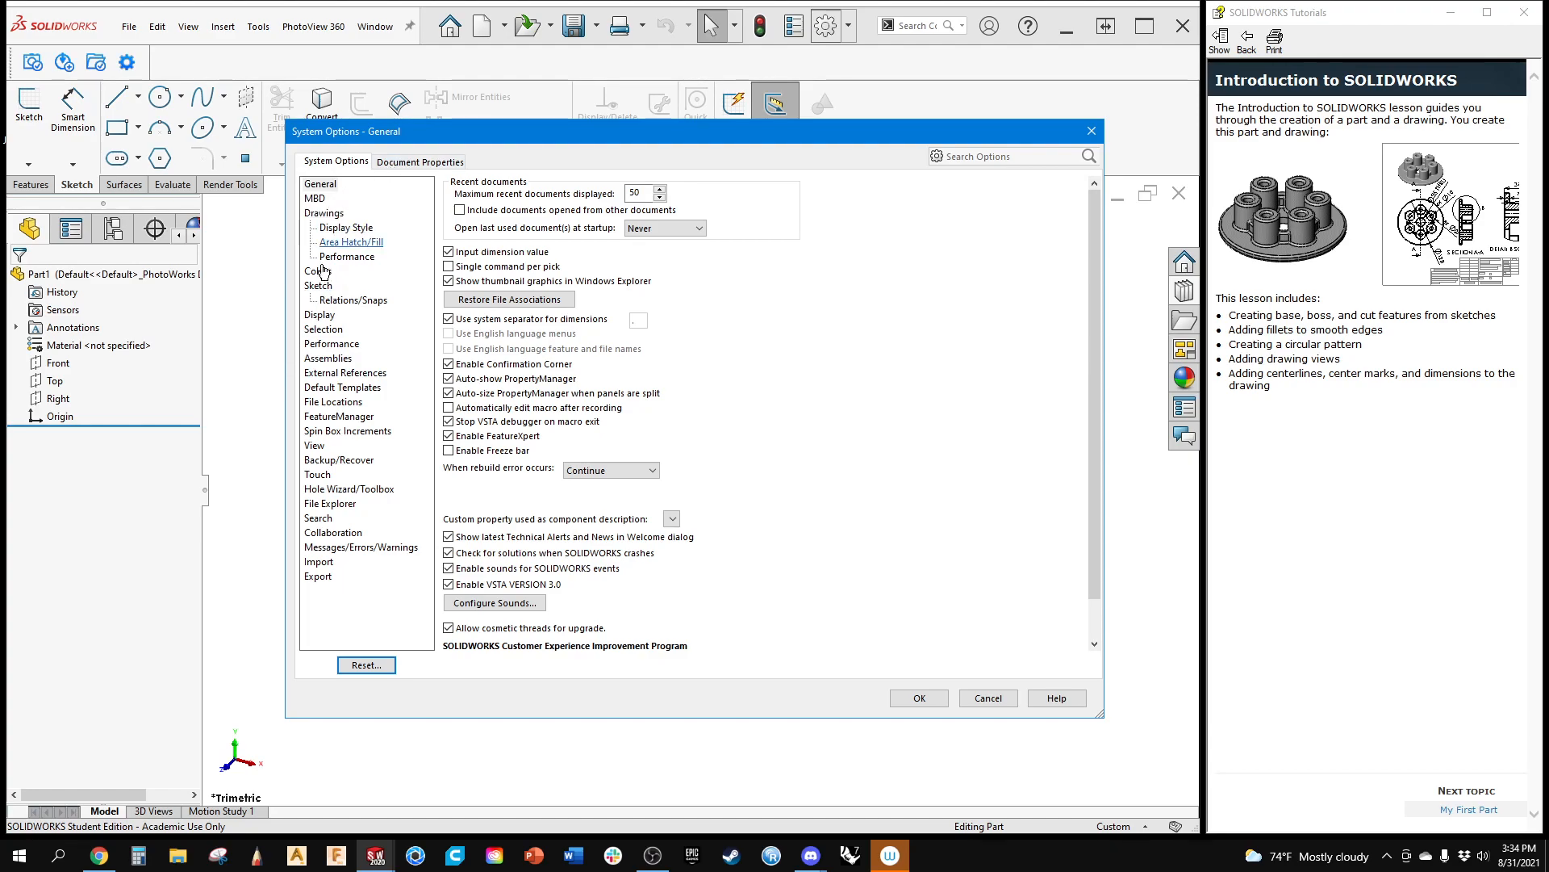
pyautogui.click(328, 304)
pyautogui.click(323, 316)
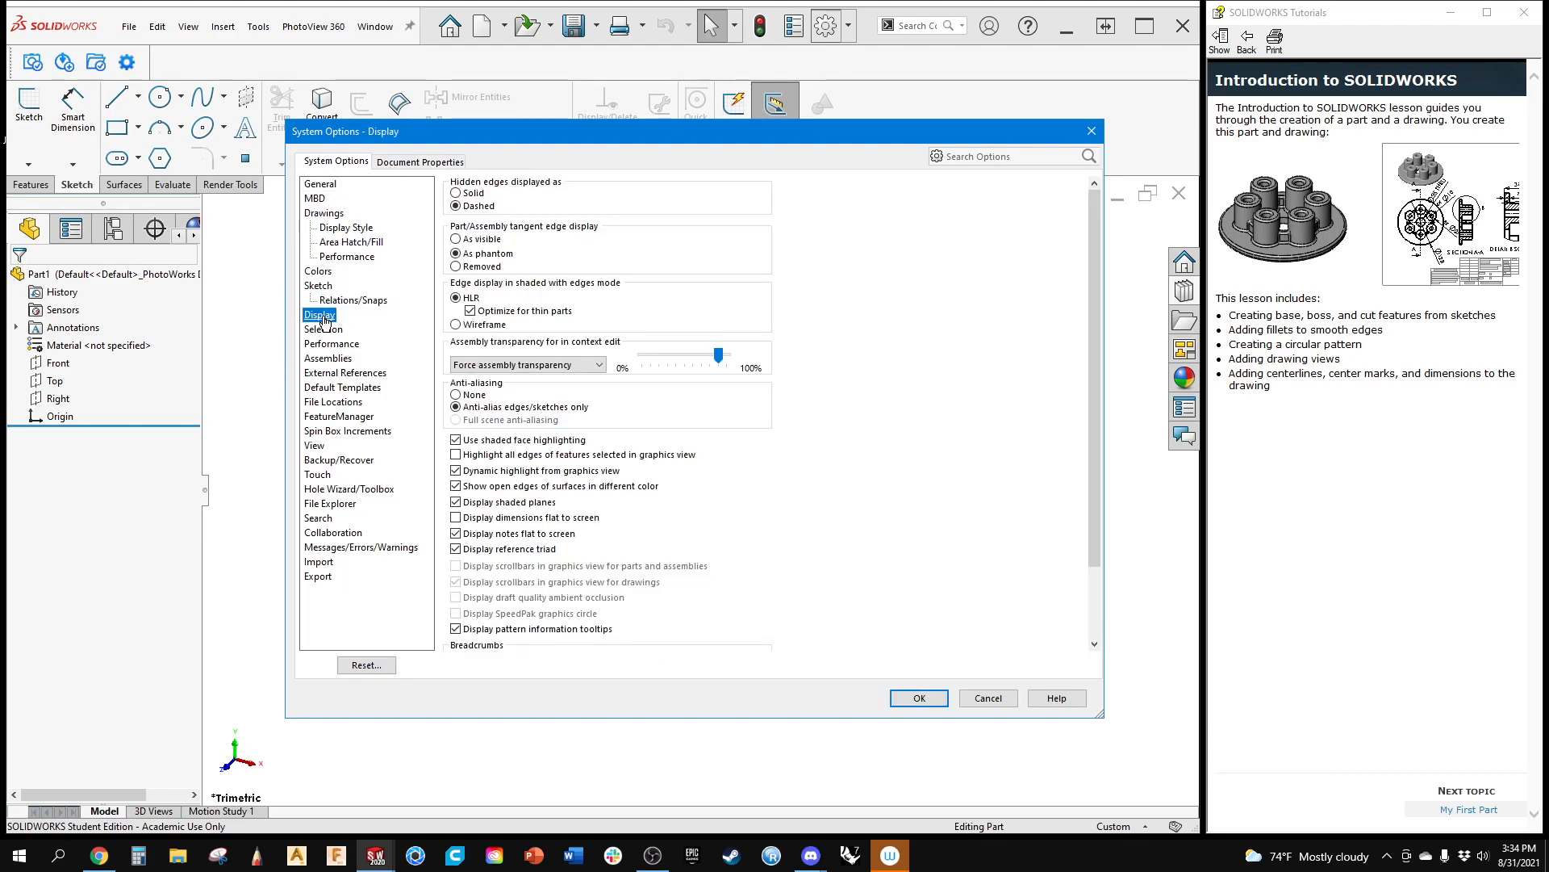
pyautogui.click(332, 346)
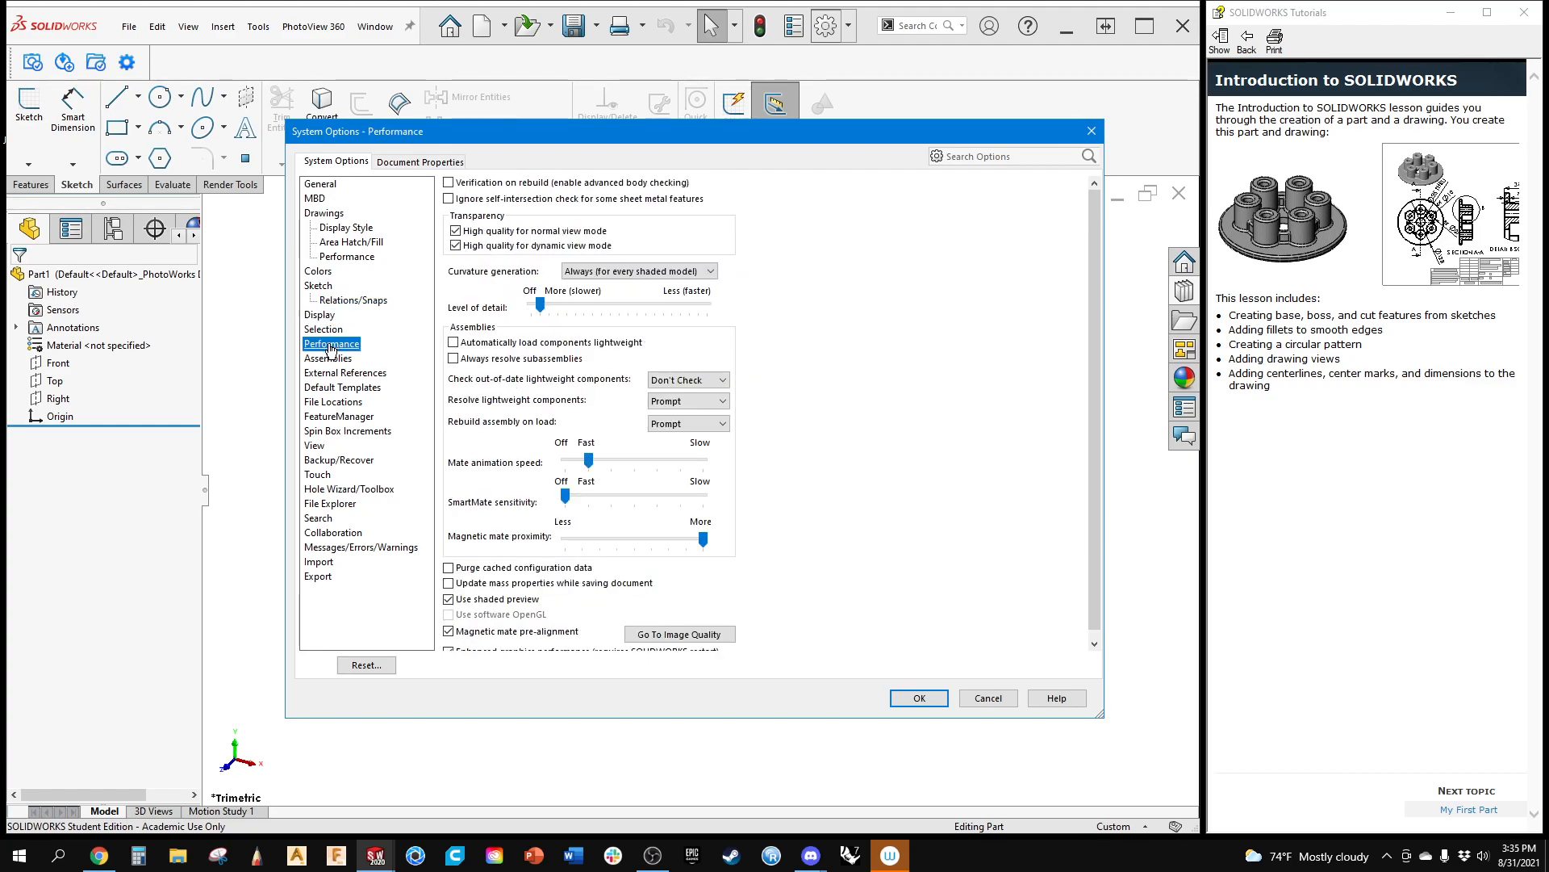
pyautogui.click(662, 460)
pyautogui.click(676, 636)
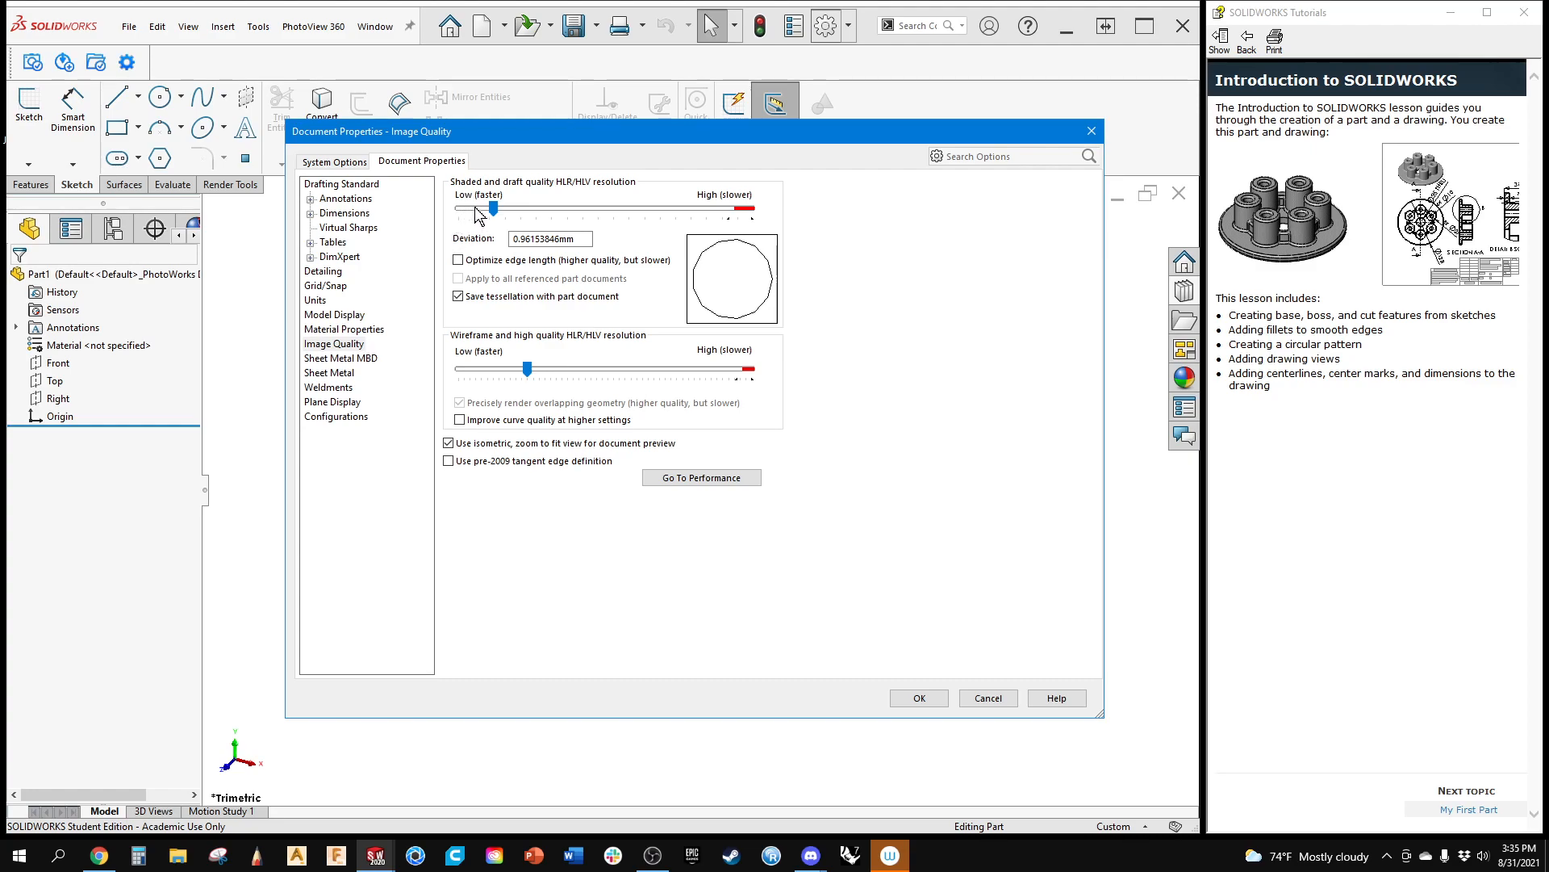
pyautogui.moveTo(492, 209); pyautogui.dragTo(451, 215)
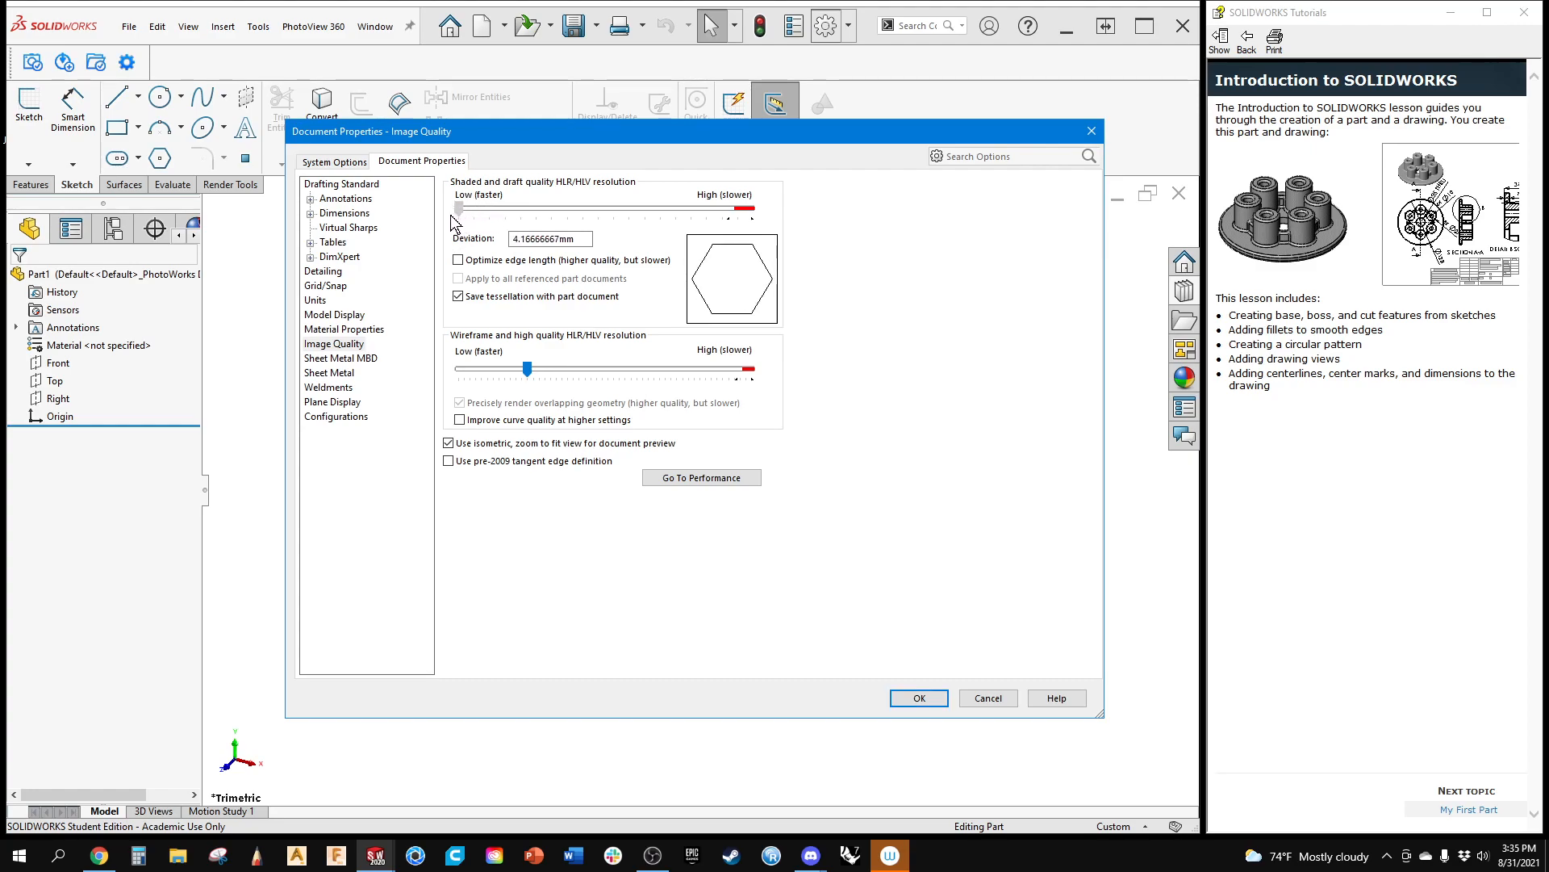
pyautogui.moveTo(530, 375); pyautogui.dragTo(446, 378)
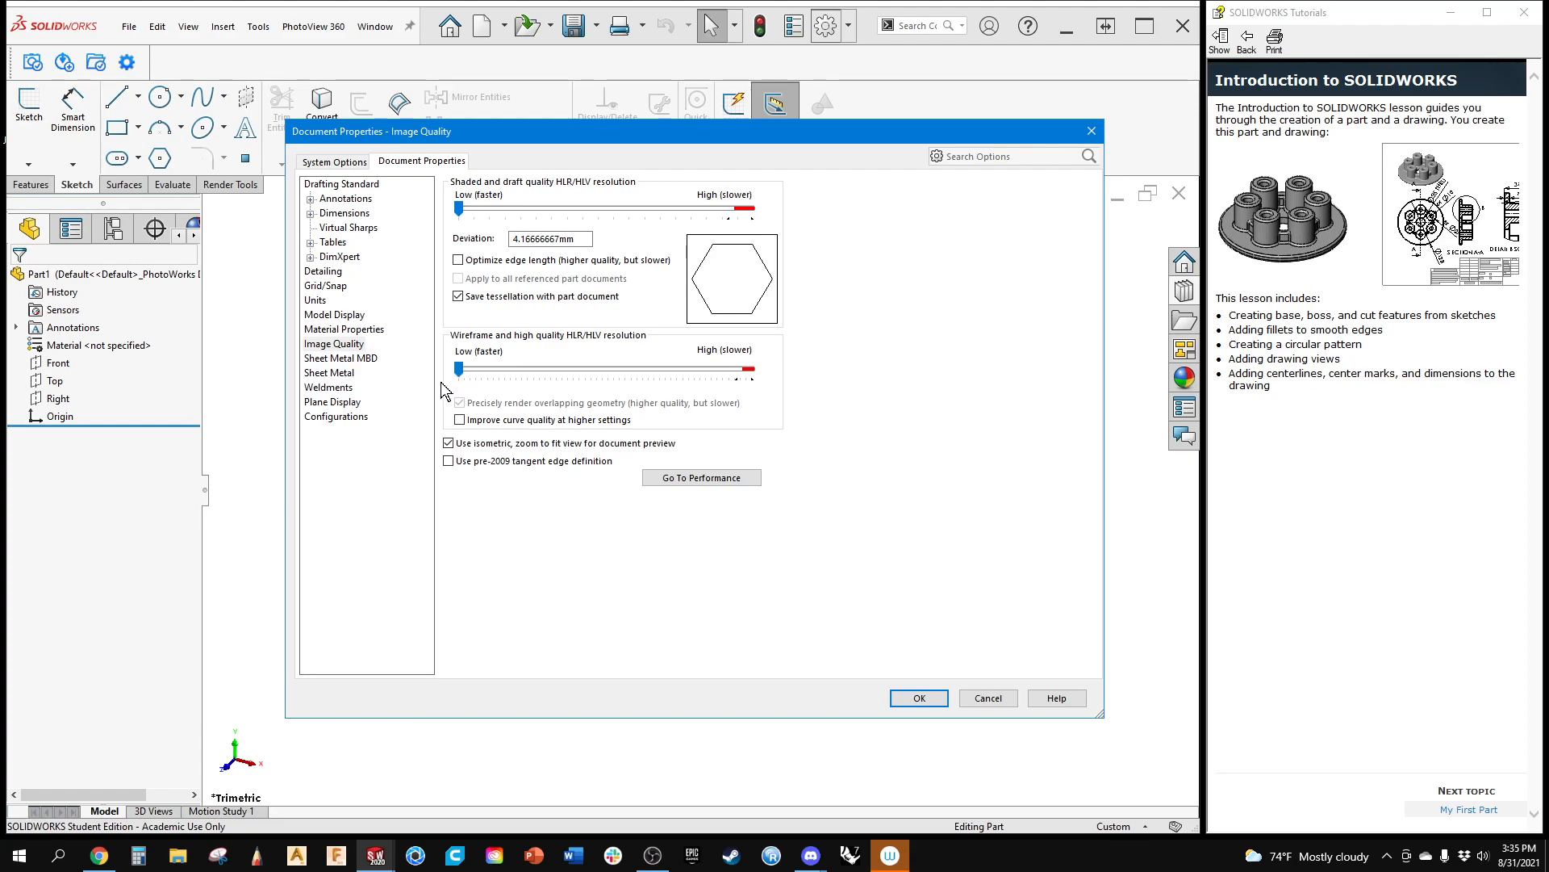
pyautogui.click(920, 700)
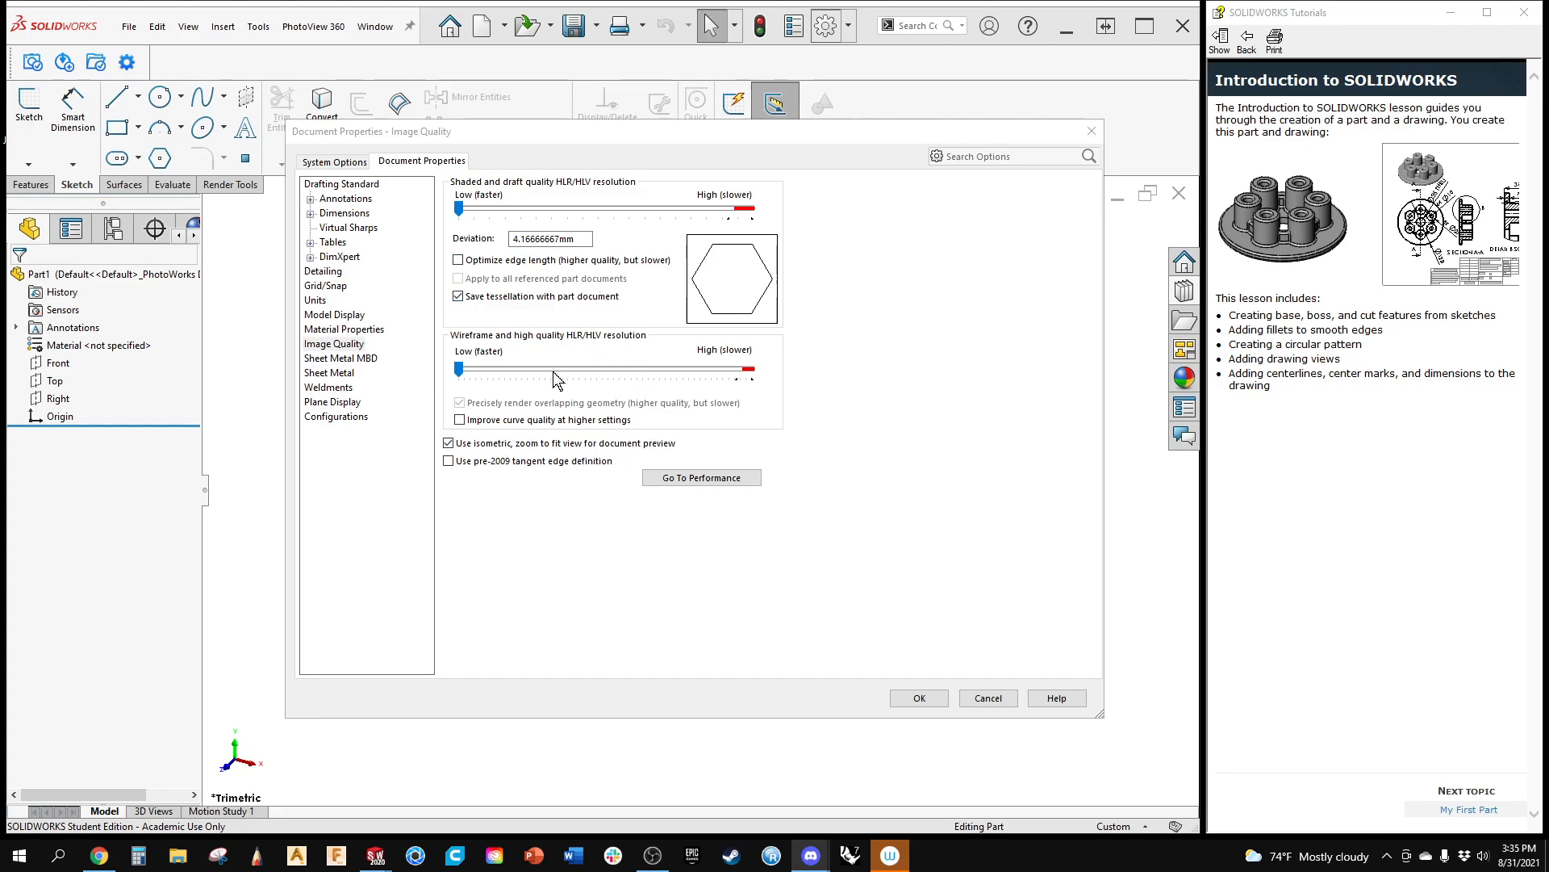
# Step: Consult the tutorial's My First Part page and set the document's unit system to MMGS (millimeter, gram, second)
pyautogui.click(316, 300)
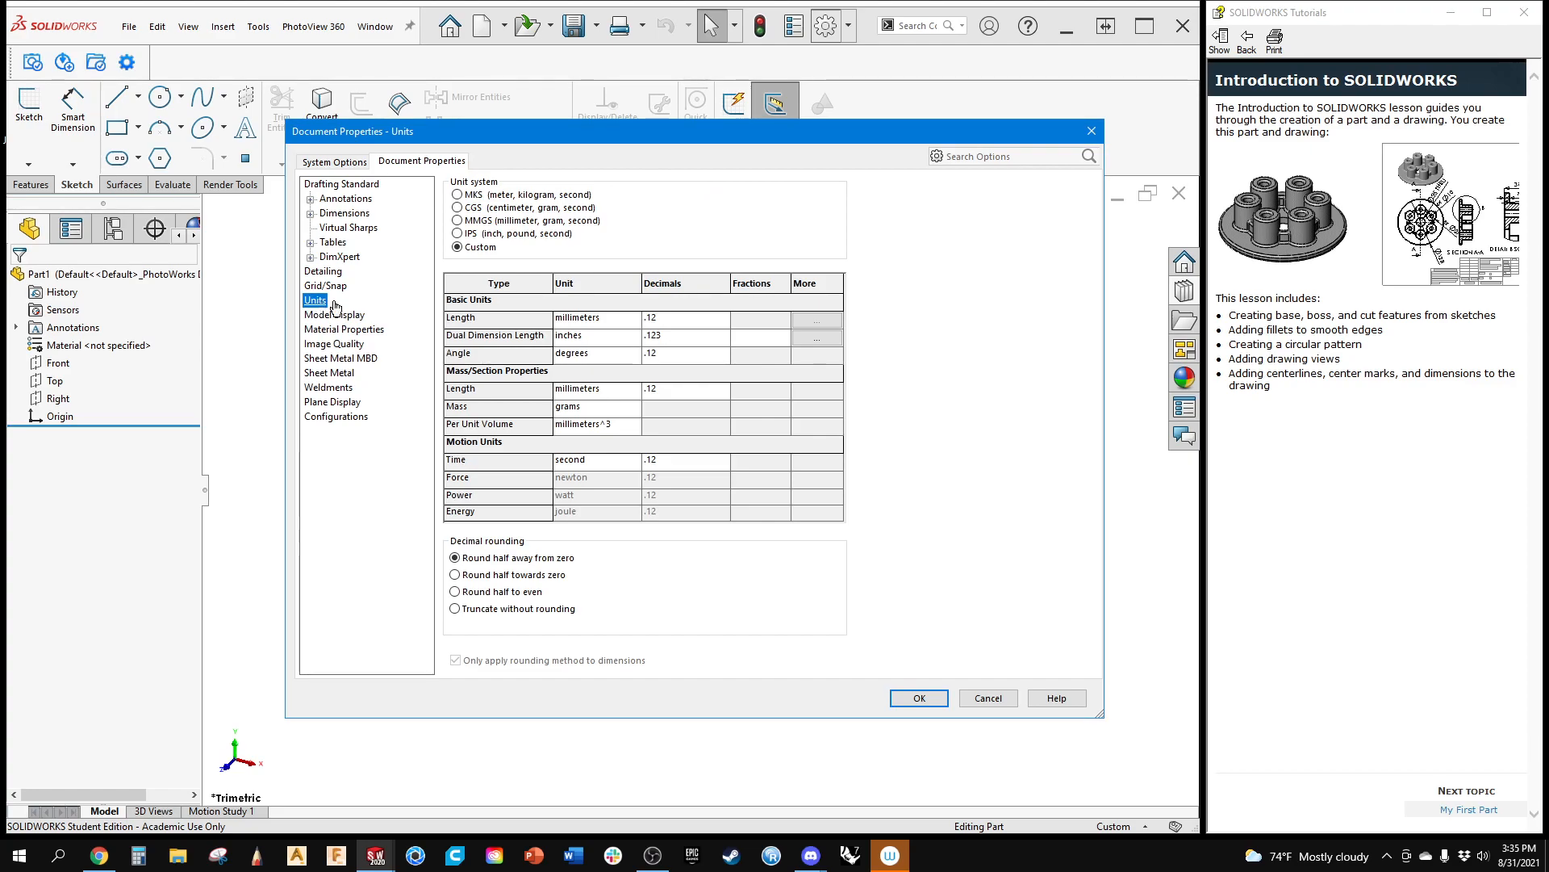
pyautogui.click(487, 248)
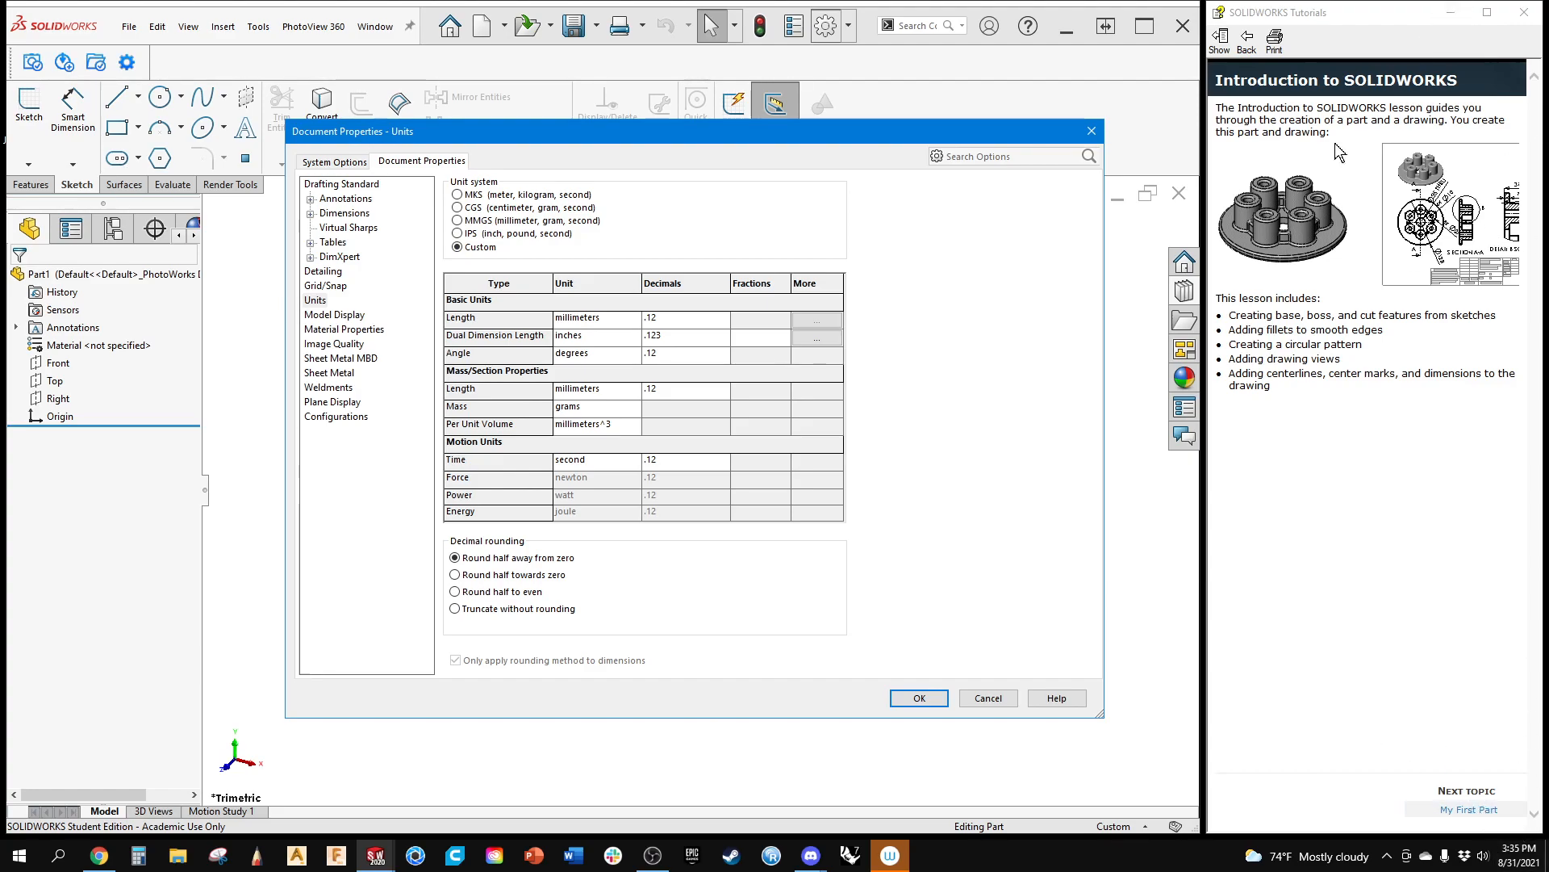
pyautogui.click(1483, 807)
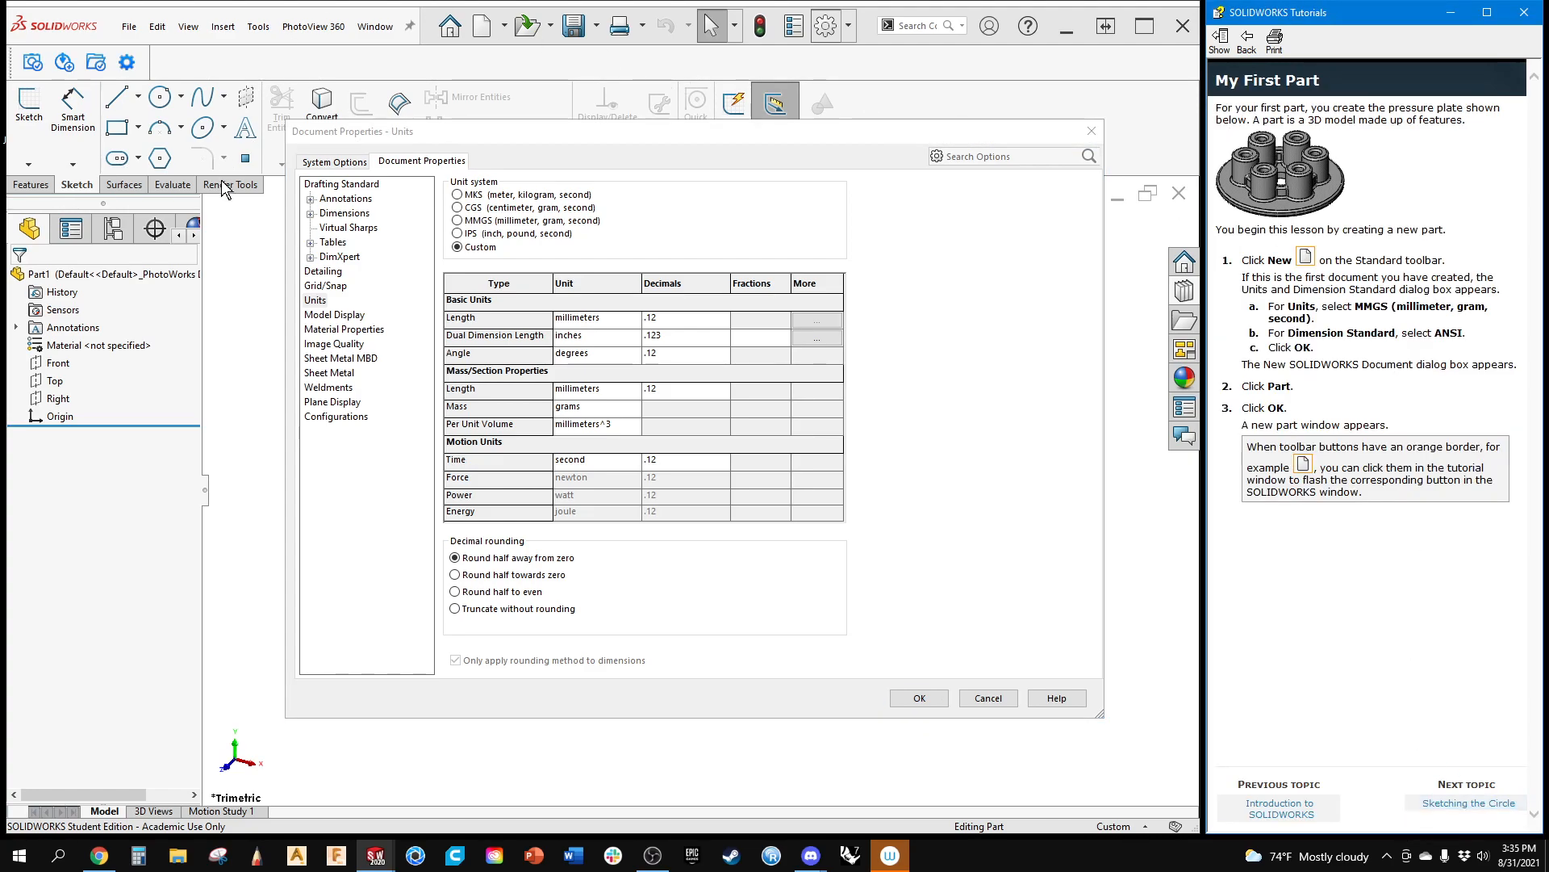
pyautogui.click(457, 221)
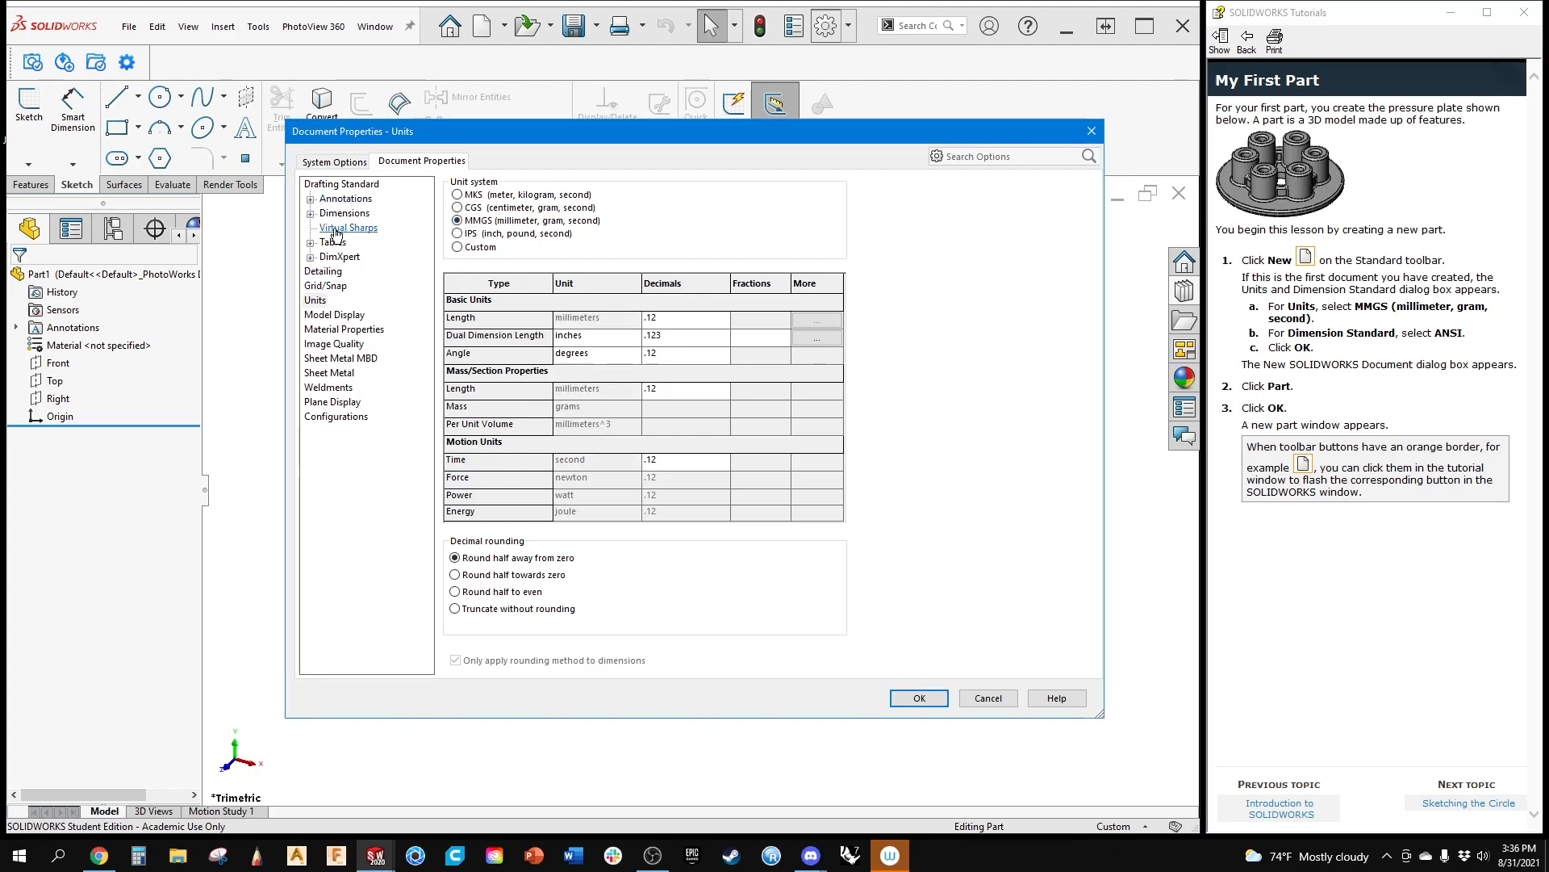
pyautogui.click(322, 274)
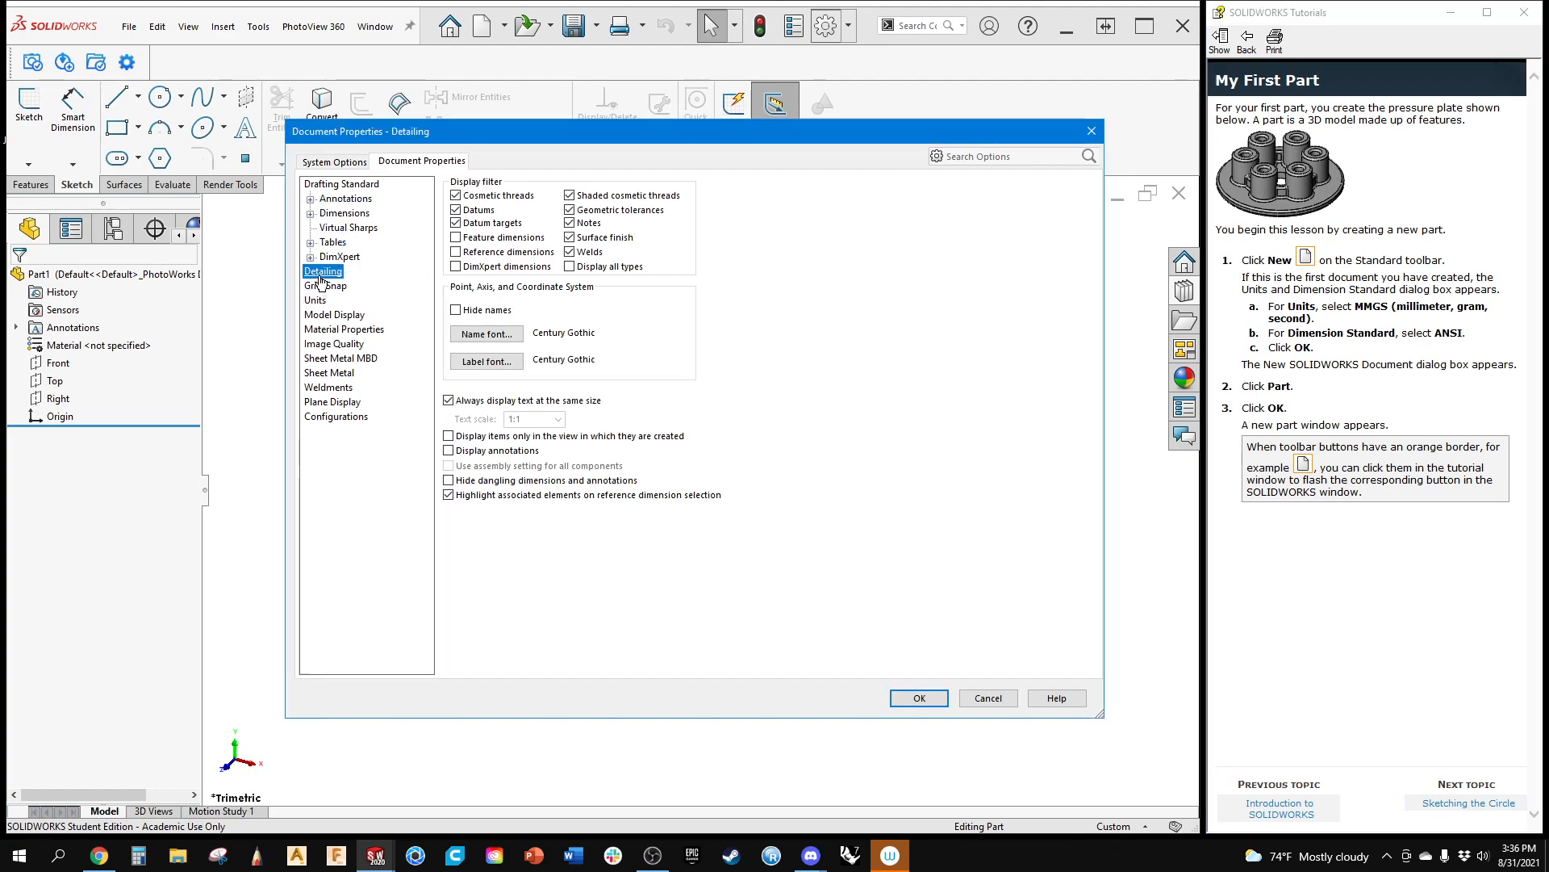
pyautogui.click(336, 214)
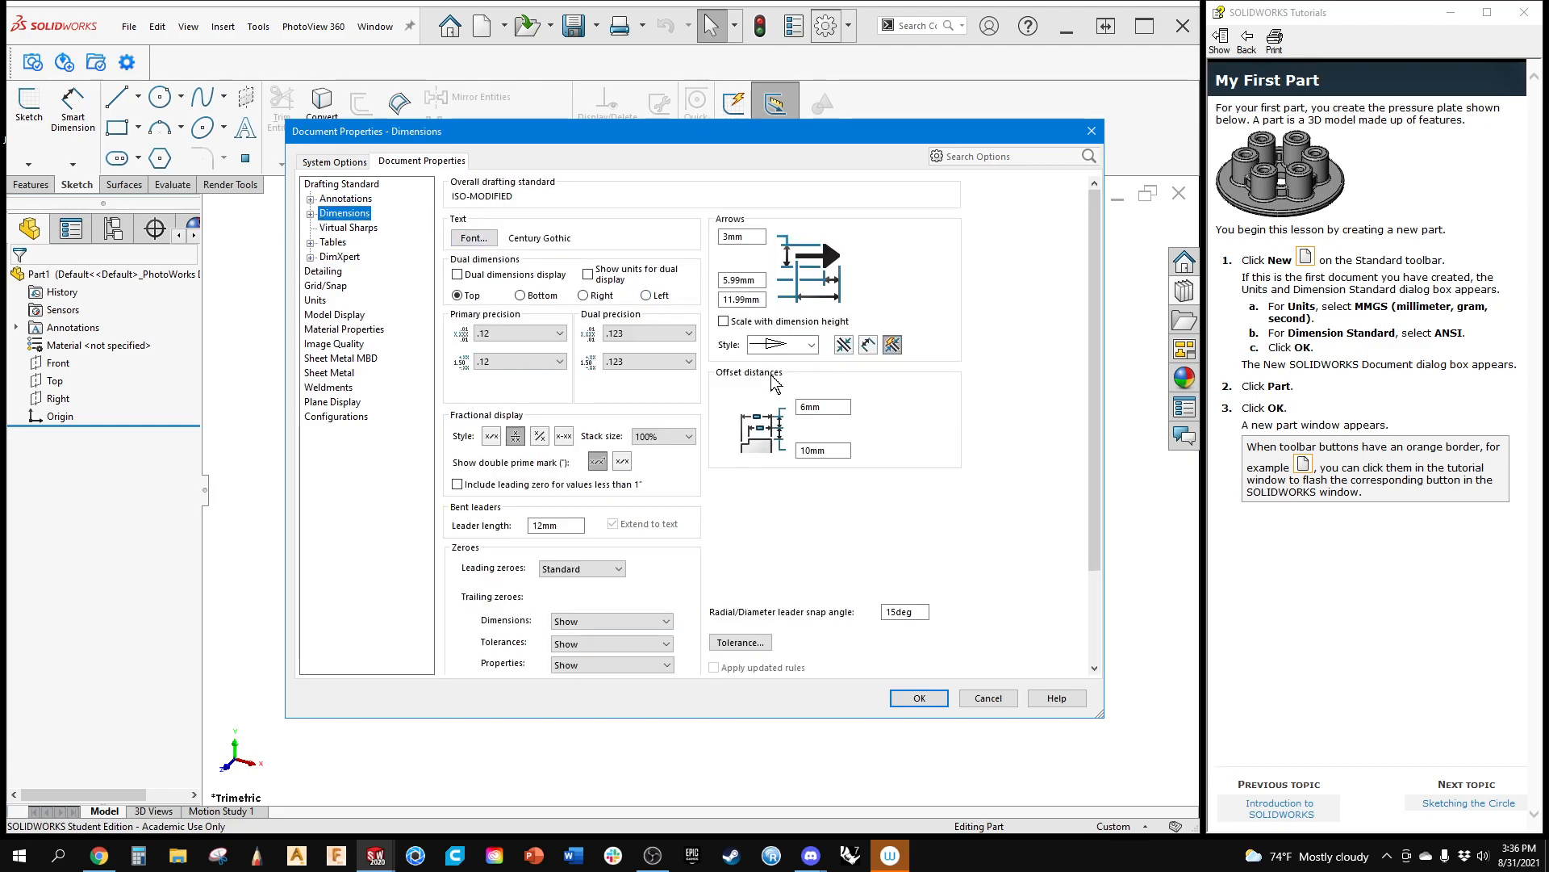
pyautogui.click(925, 700)
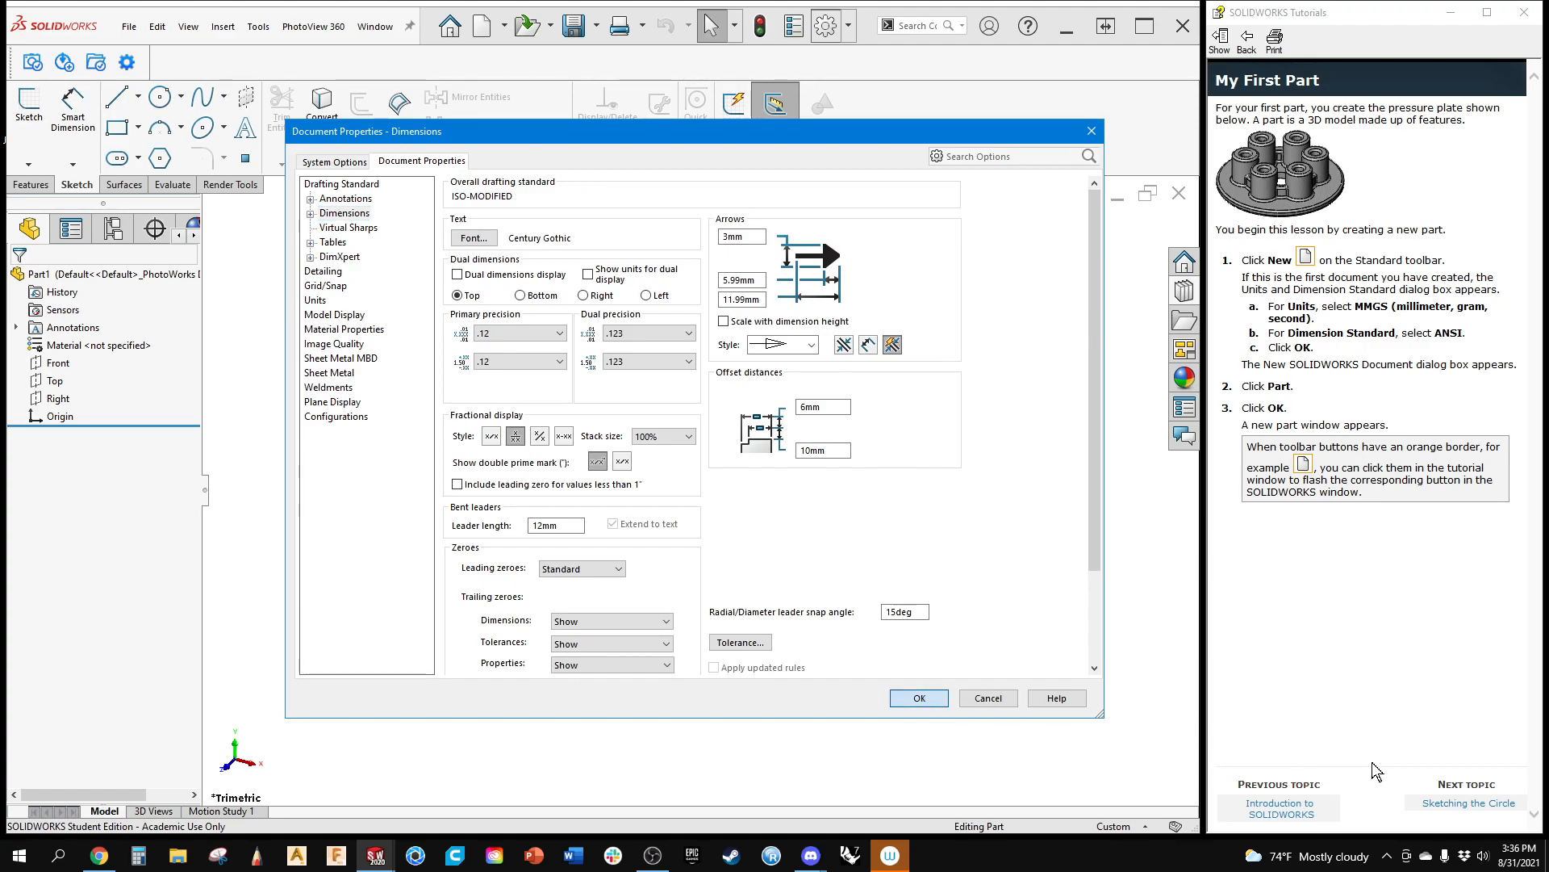
pyautogui.click(1281, 813)
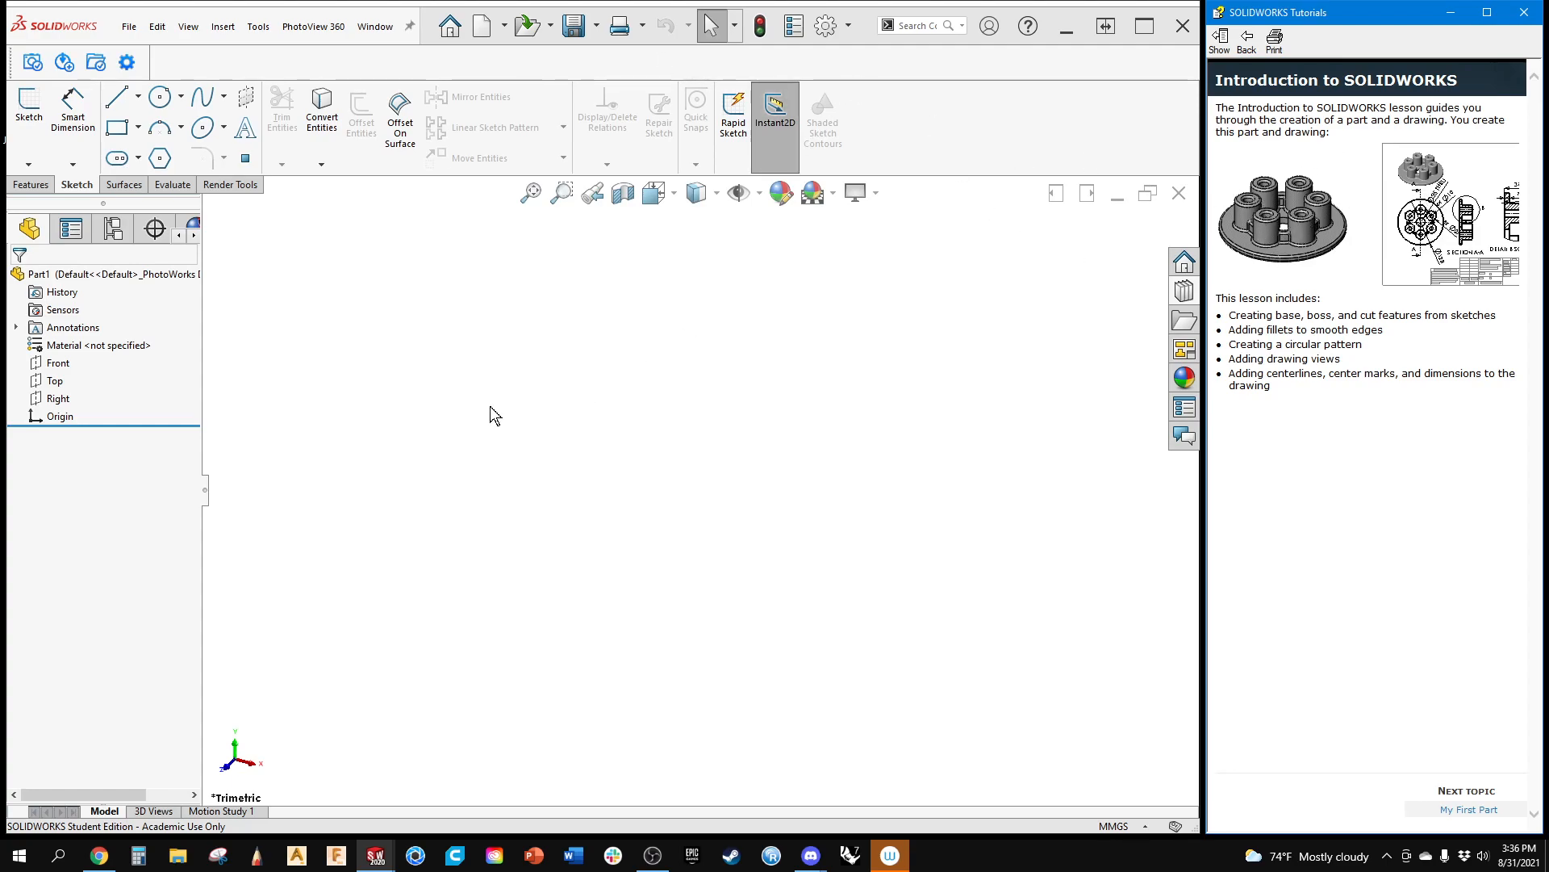
# Step: Make the Front, Top and Right planes visible in the model
pyautogui.click(65, 366)
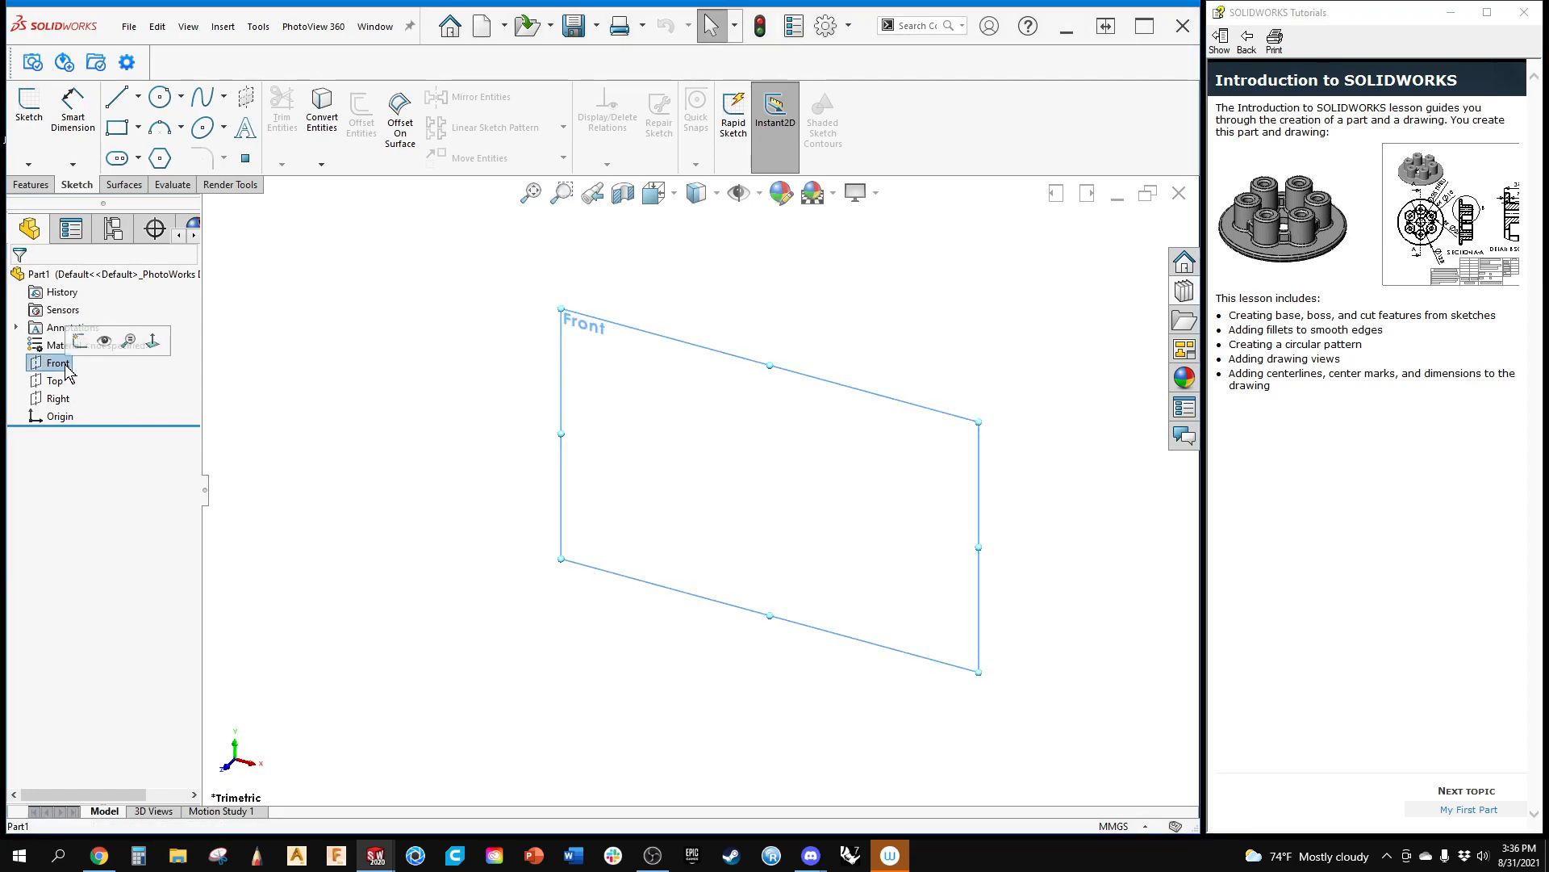
pyautogui.keyDown('shift'); pyautogui.click(58, 397); pyautogui.keyUp('shift')
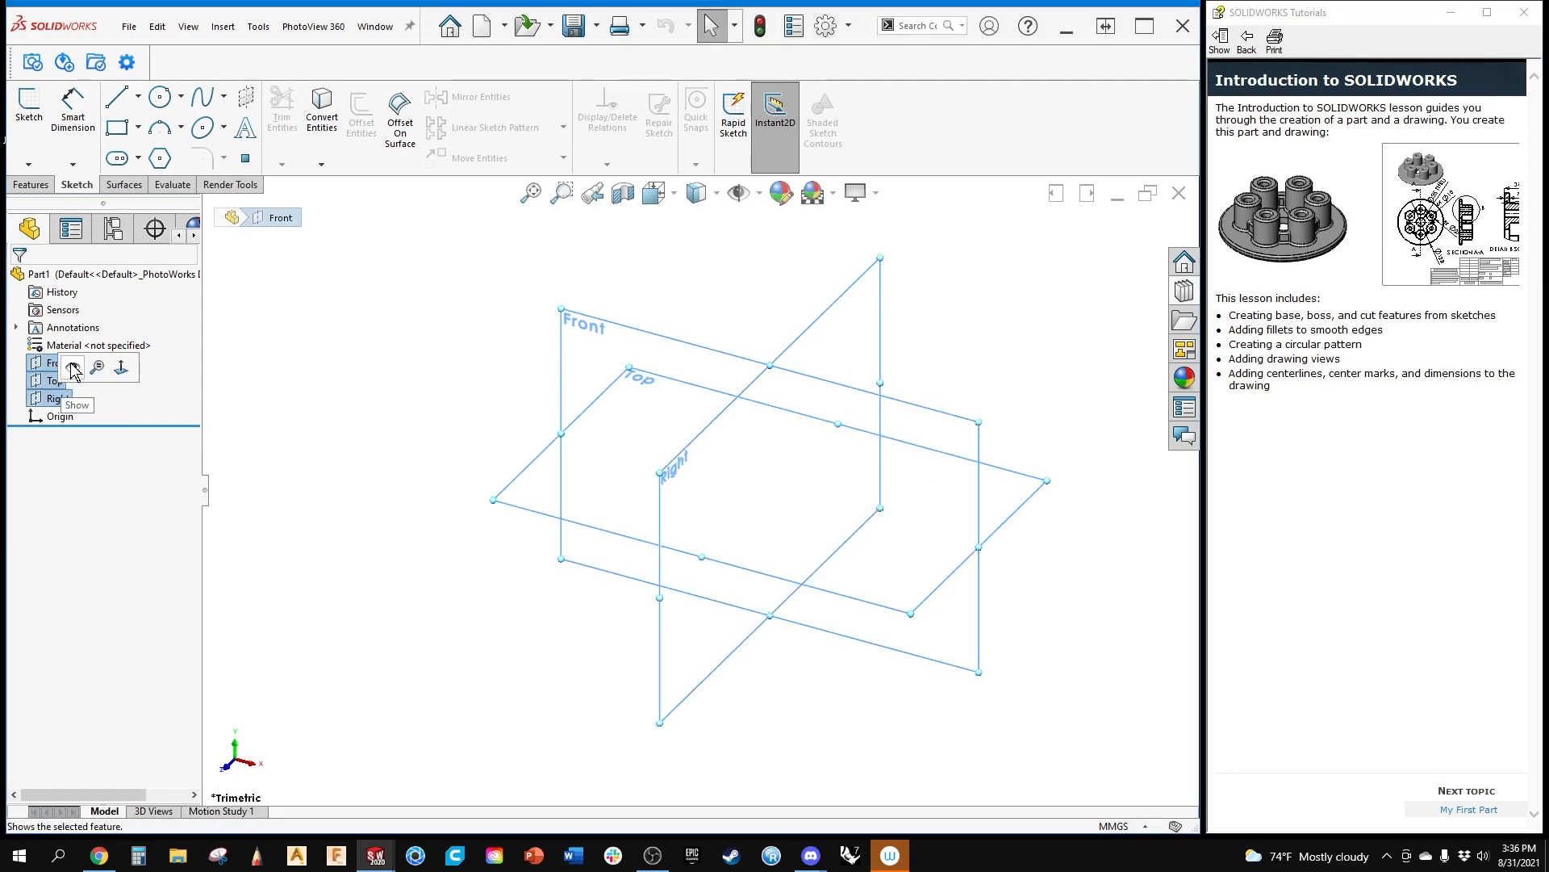
pyautogui.click(73, 366)
pyautogui.click(517, 399)
# Step: Turn on the display of origins so the part's origin shows in the model
pyautogui.click(55, 417)
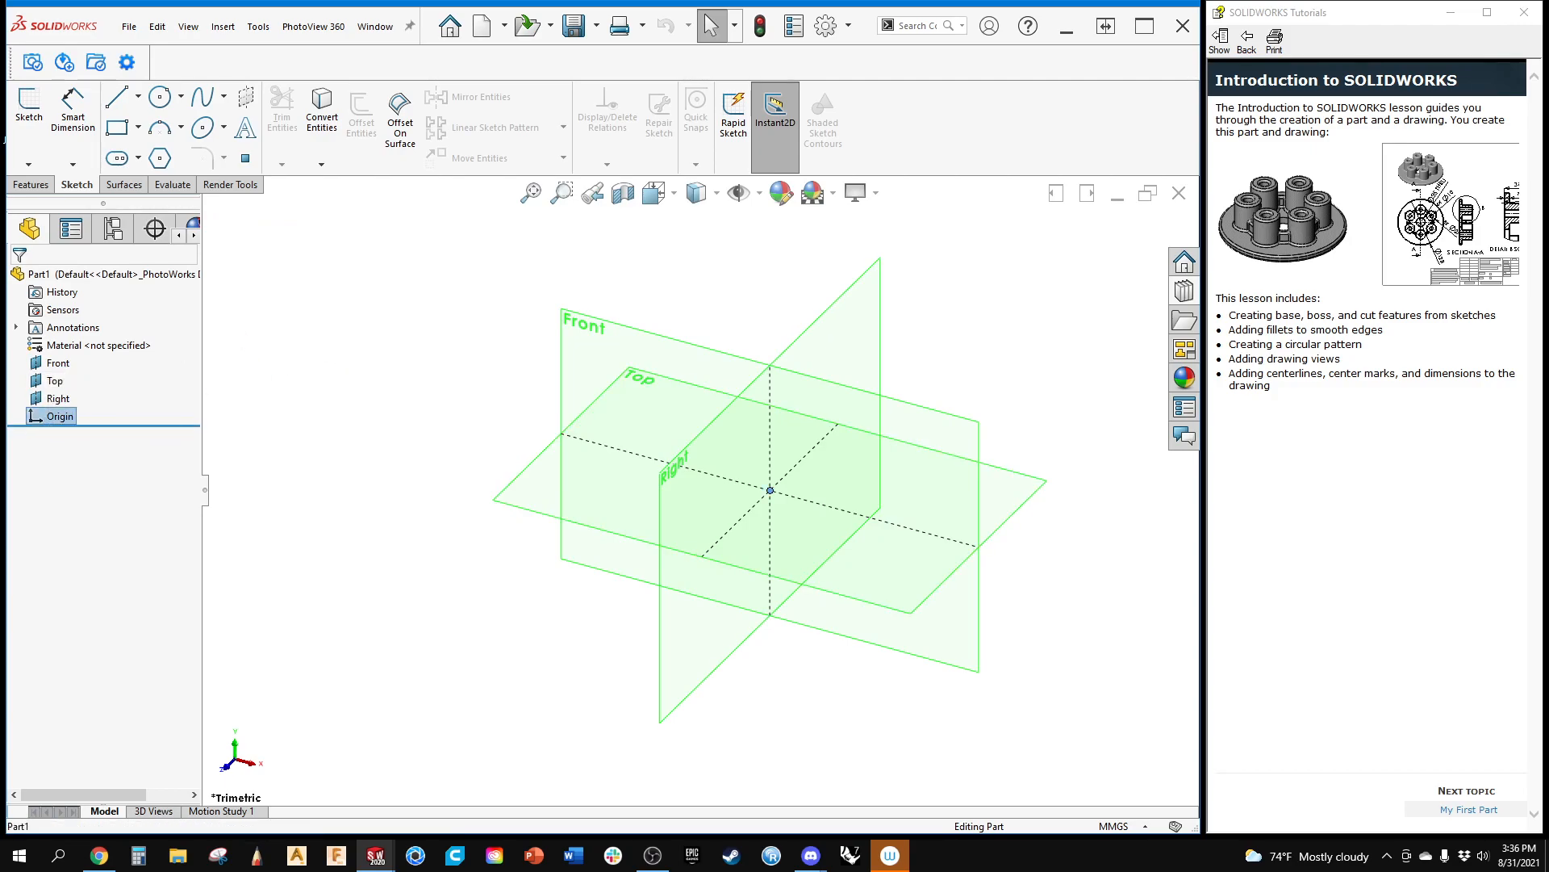
pyautogui.click(187, 26)
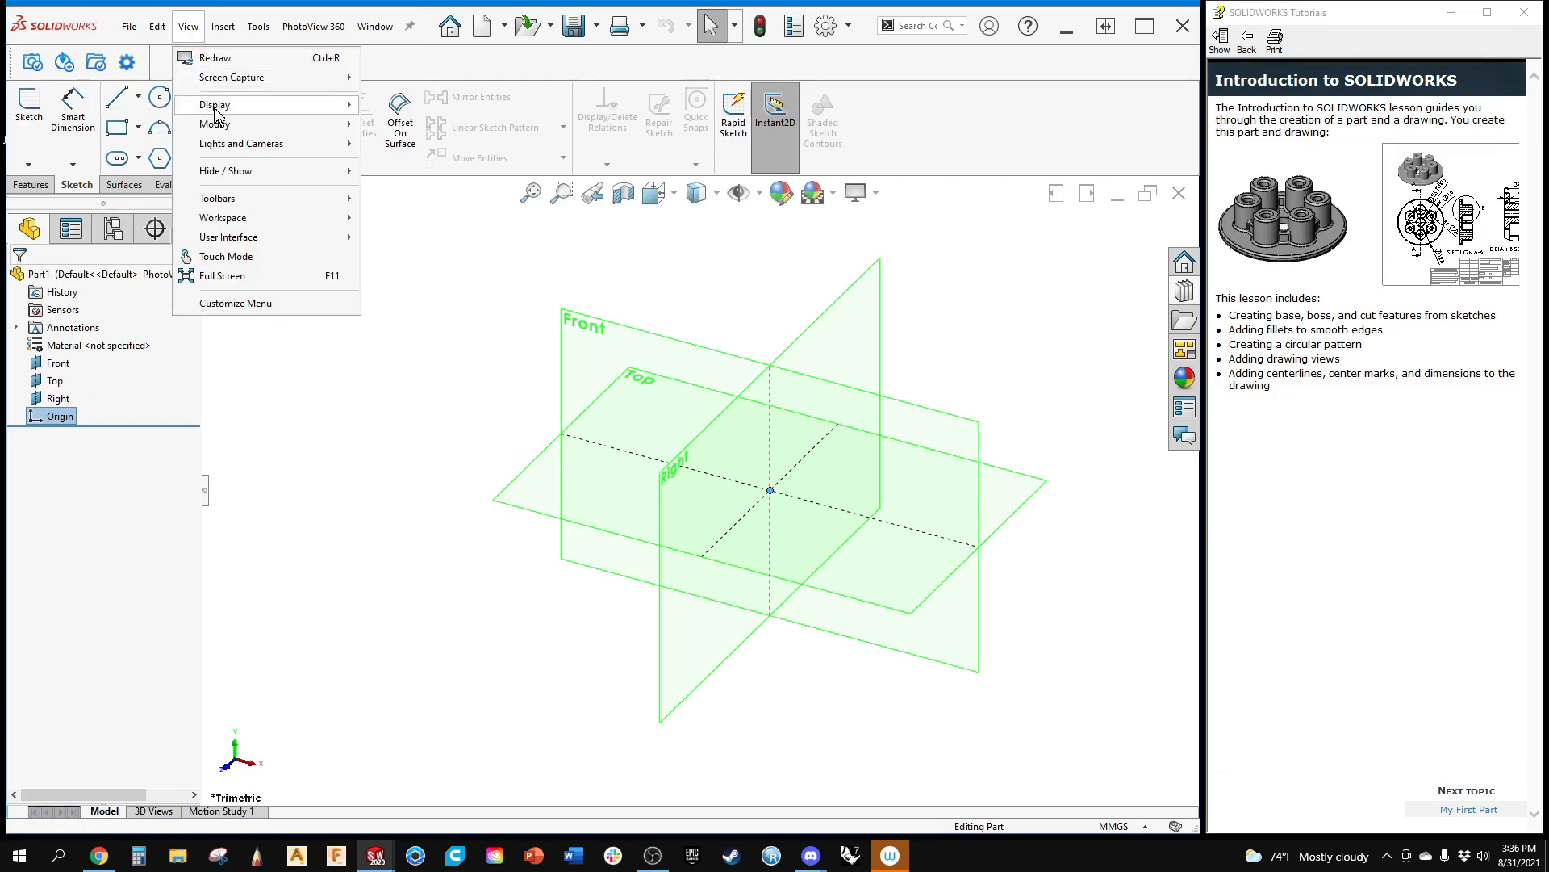
pyautogui.moveTo(214, 110)
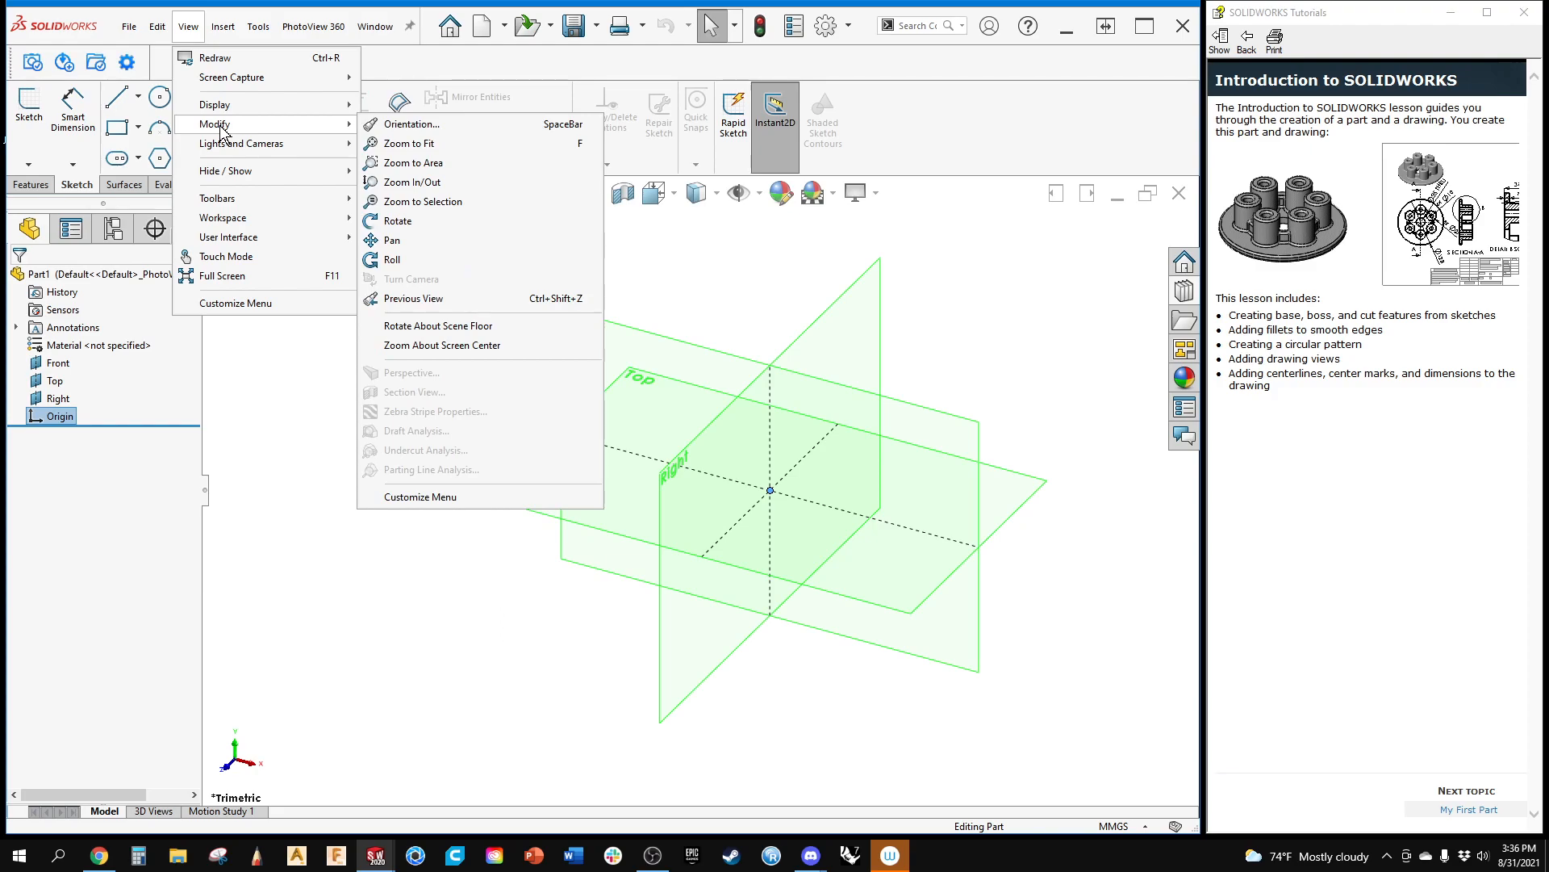
pyautogui.moveTo(228, 179)
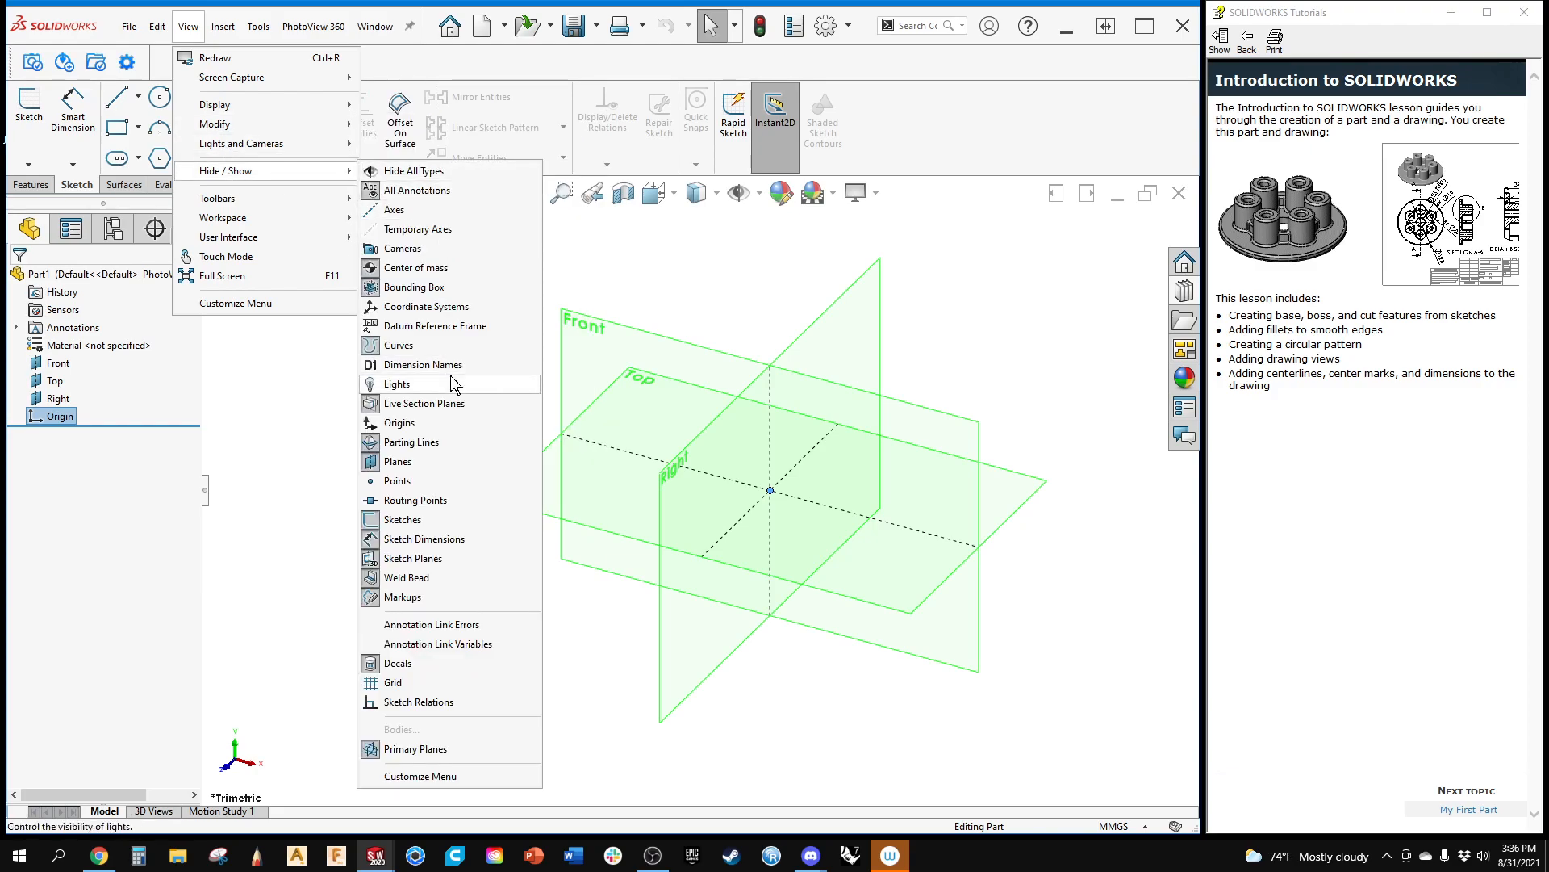
pyautogui.click(388, 432)
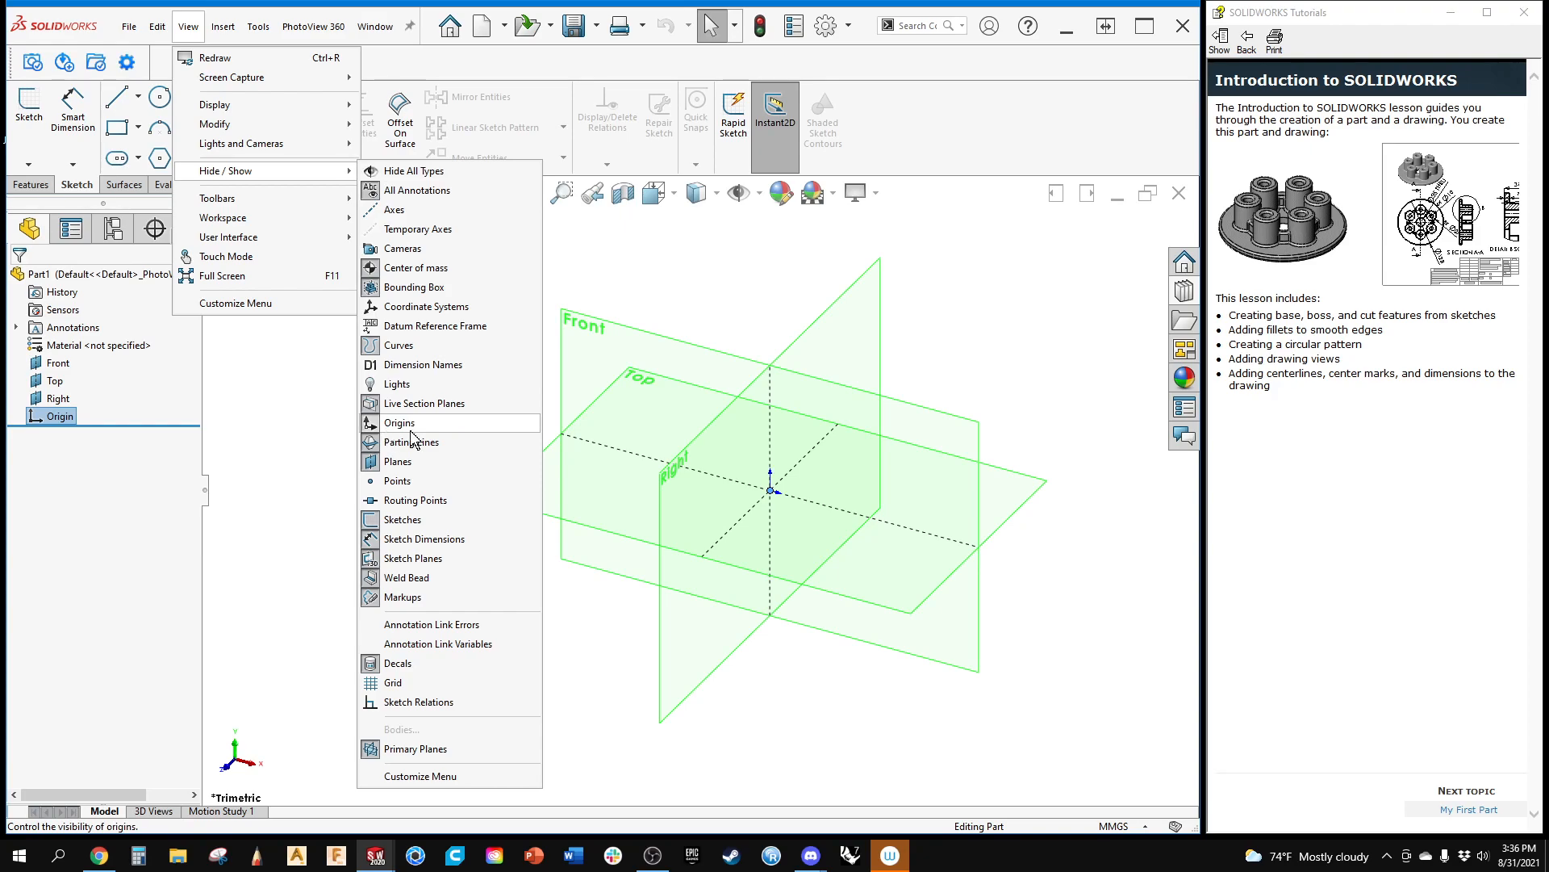
pyautogui.click(738, 263)
# Step: Examine how the three reference planes meet at the origin from several angles, highlighting the Top plane
pyautogui.scroll(-8, 822, 470)
pyautogui.keyDown('ctrl'); pyautogui.moveTo(719, 538); pyautogui.dragTo(1000, 472, button='middle'); pyautogui.keyUp('ctrl')
pyautogui.scroll(5, 726, 545)
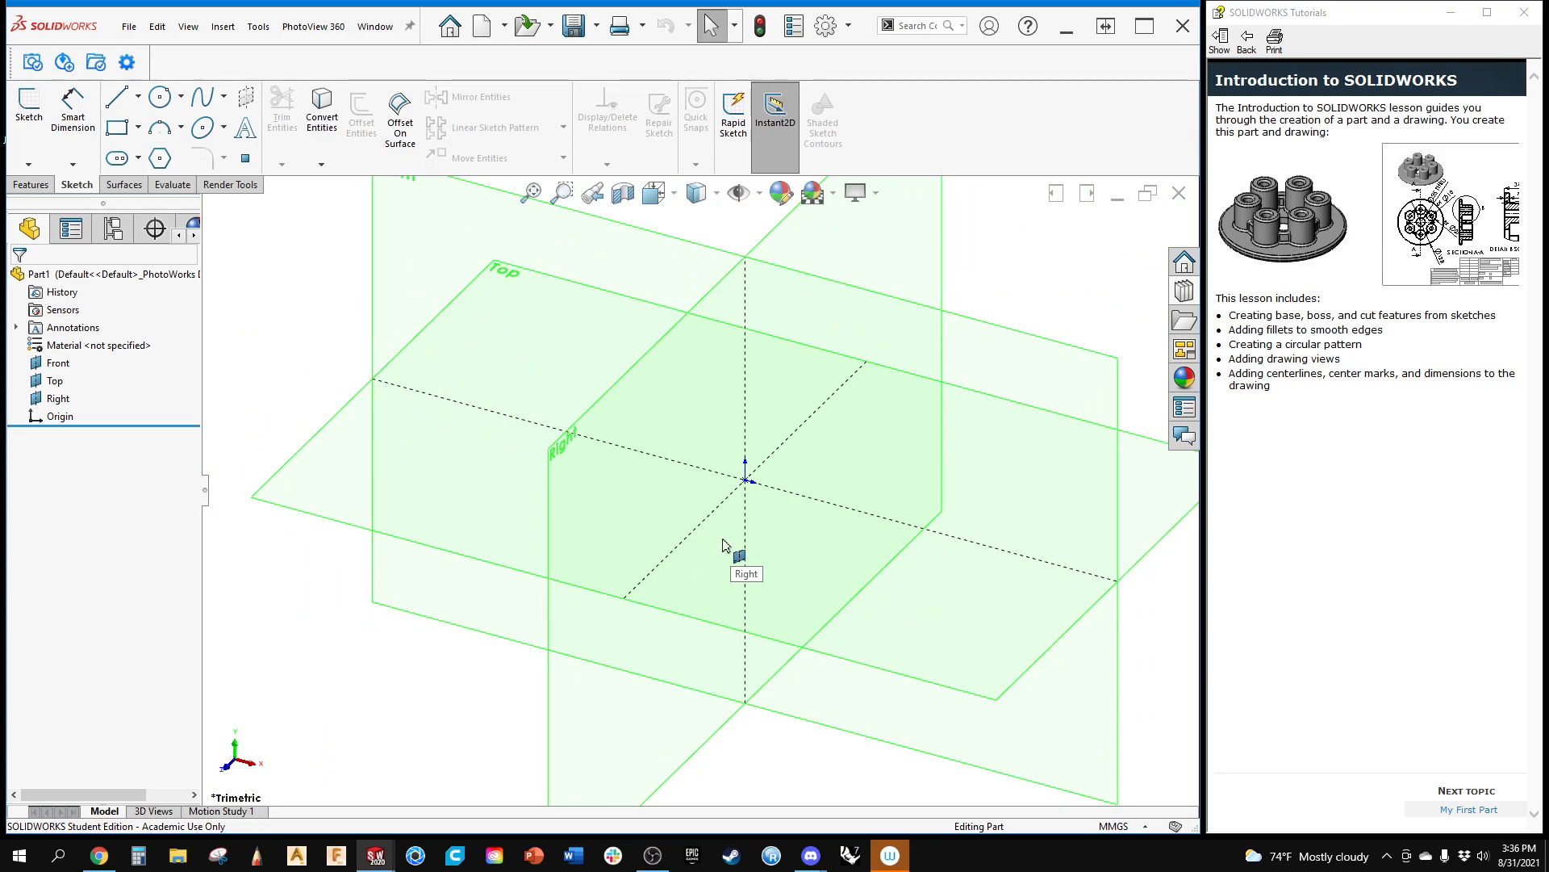
pyautogui.moveTo(622, 501); pyautogui.dragTo(338, 622, button='middle')
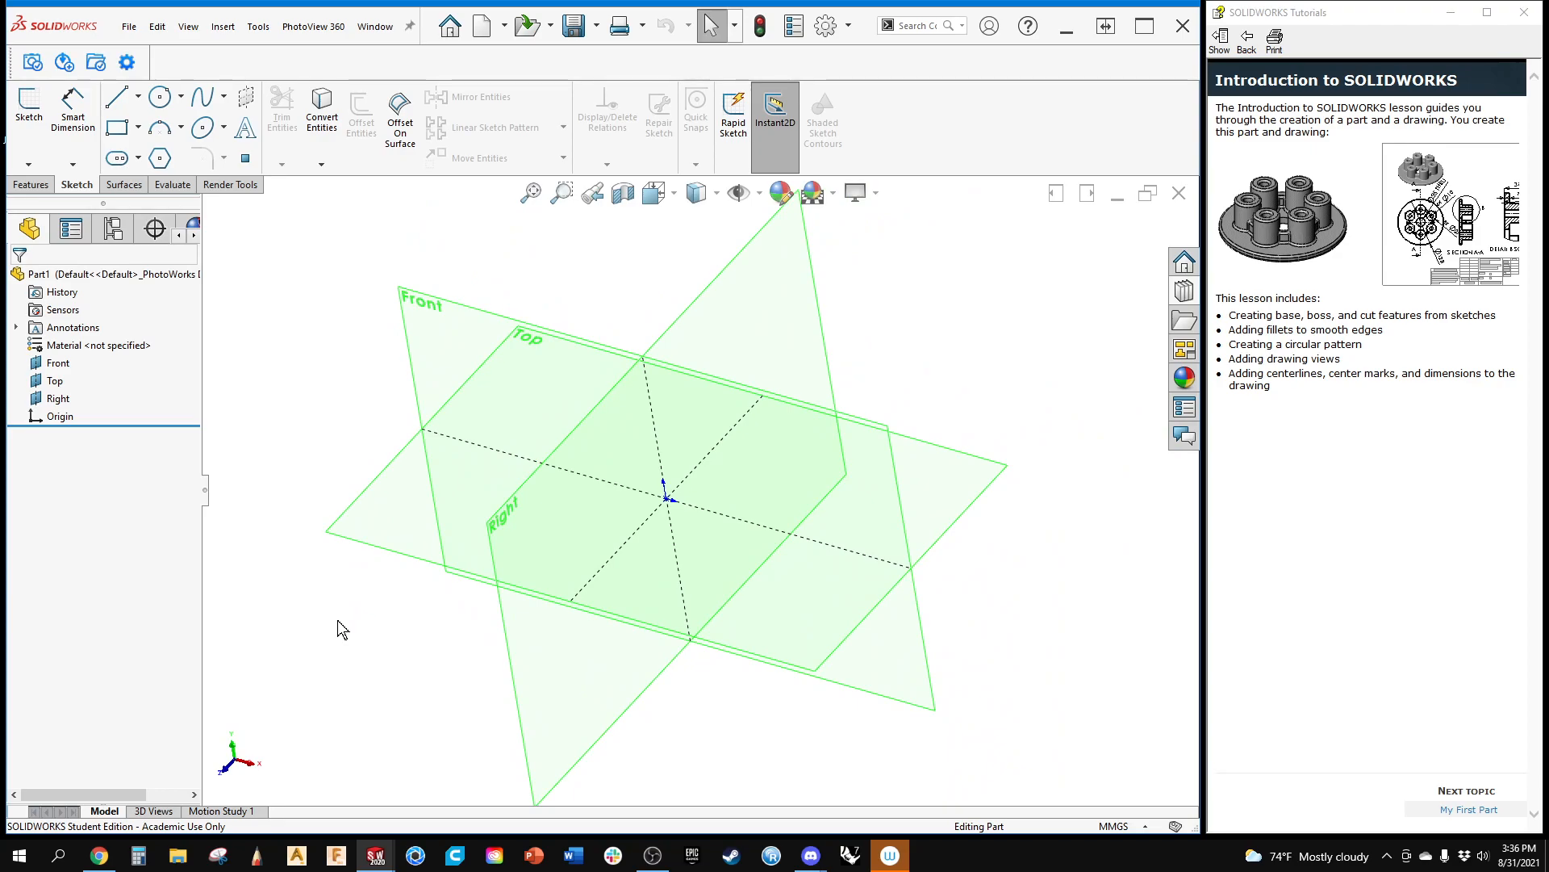
pyautogui.moveTo(321, 595); pyautogui.dragTo(332, 627, button='middle')
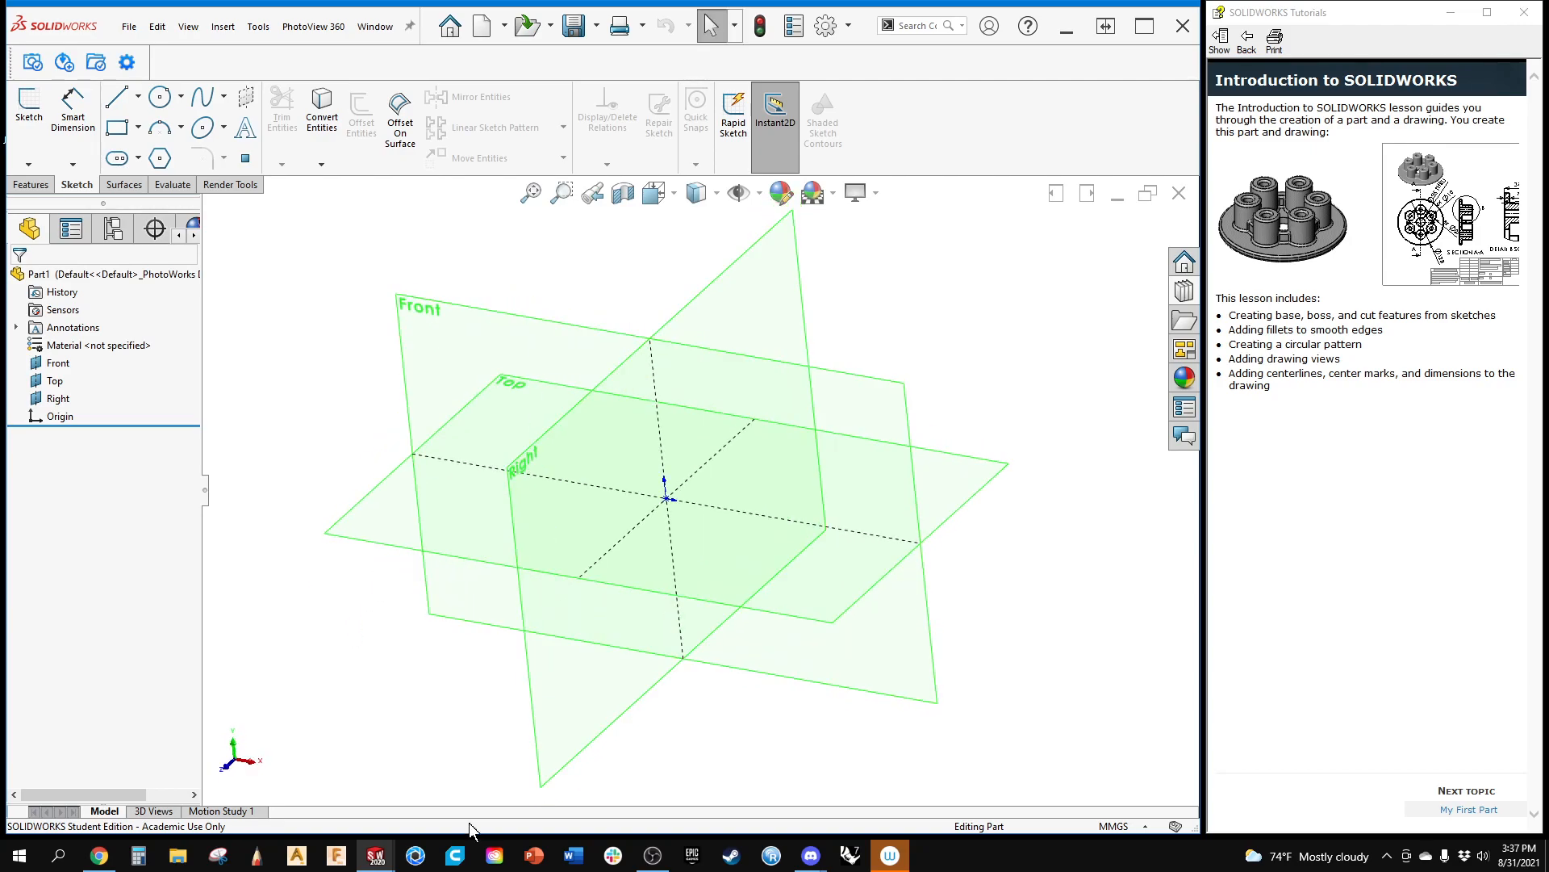
pyautogui.moveTo(390, 799); pyautogui.dragTo(471, 784)
pyautogui.press('Escape')
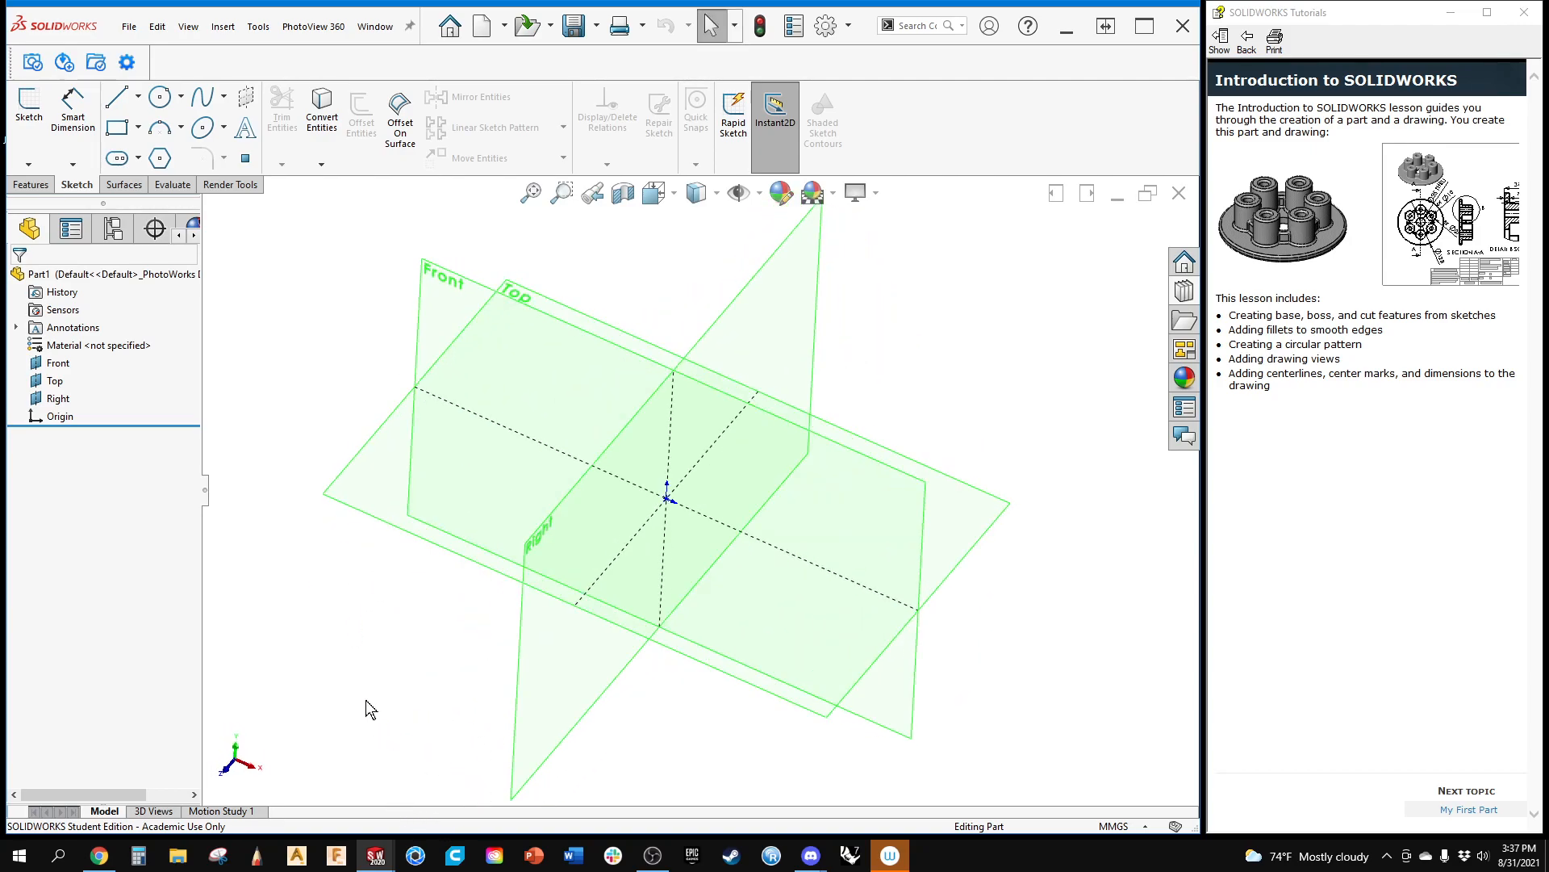
pyautogui.click(407, 535)
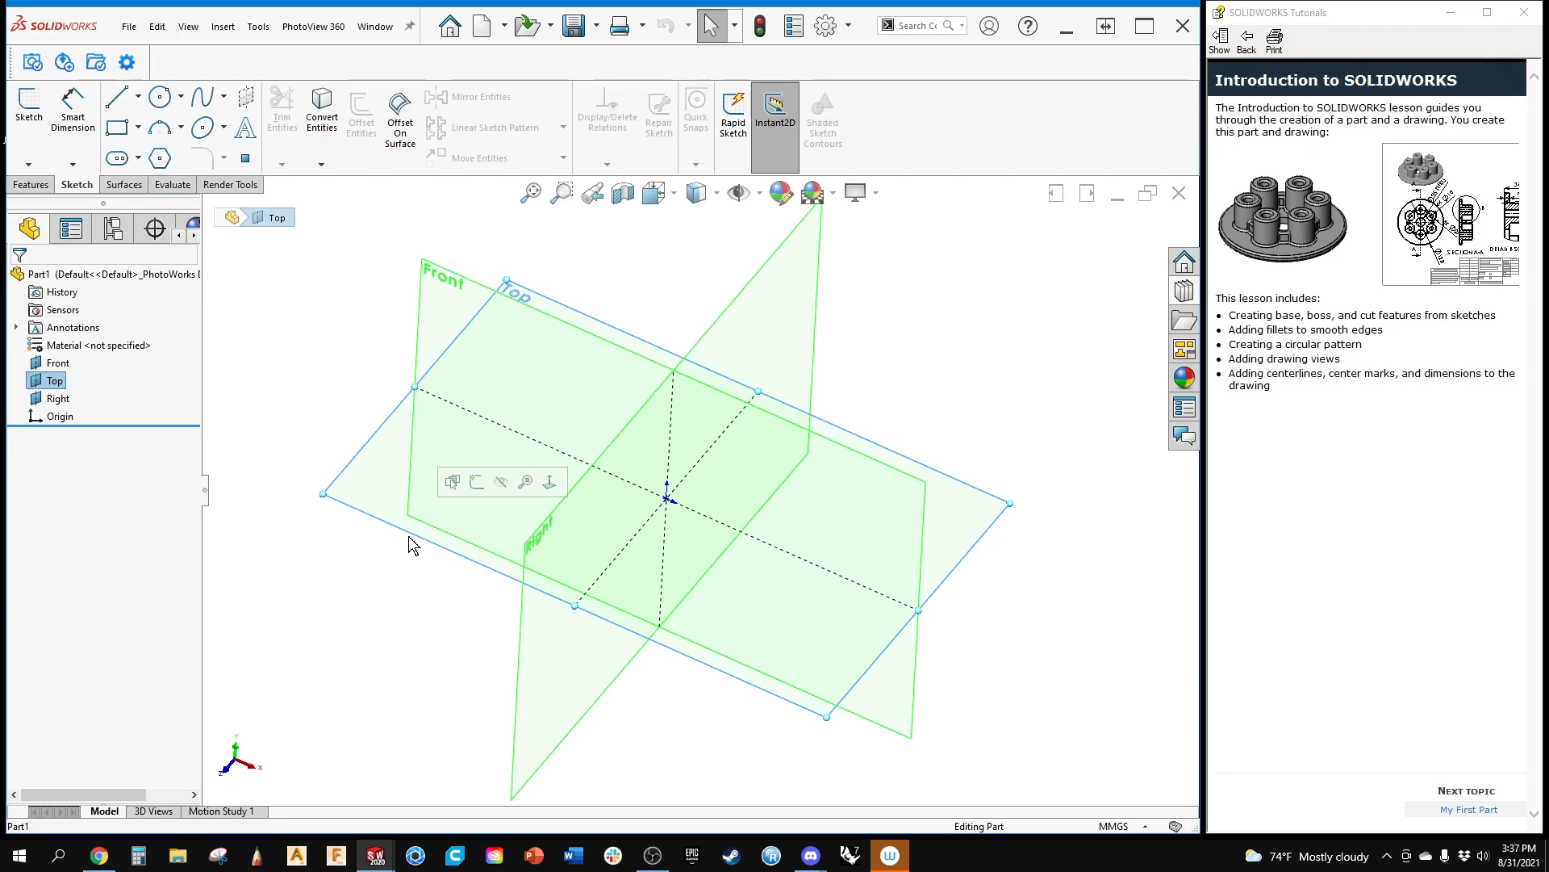
pyautogui.moveTo(415, 581); pyautogui.dragTo(460, 356, button='middle')
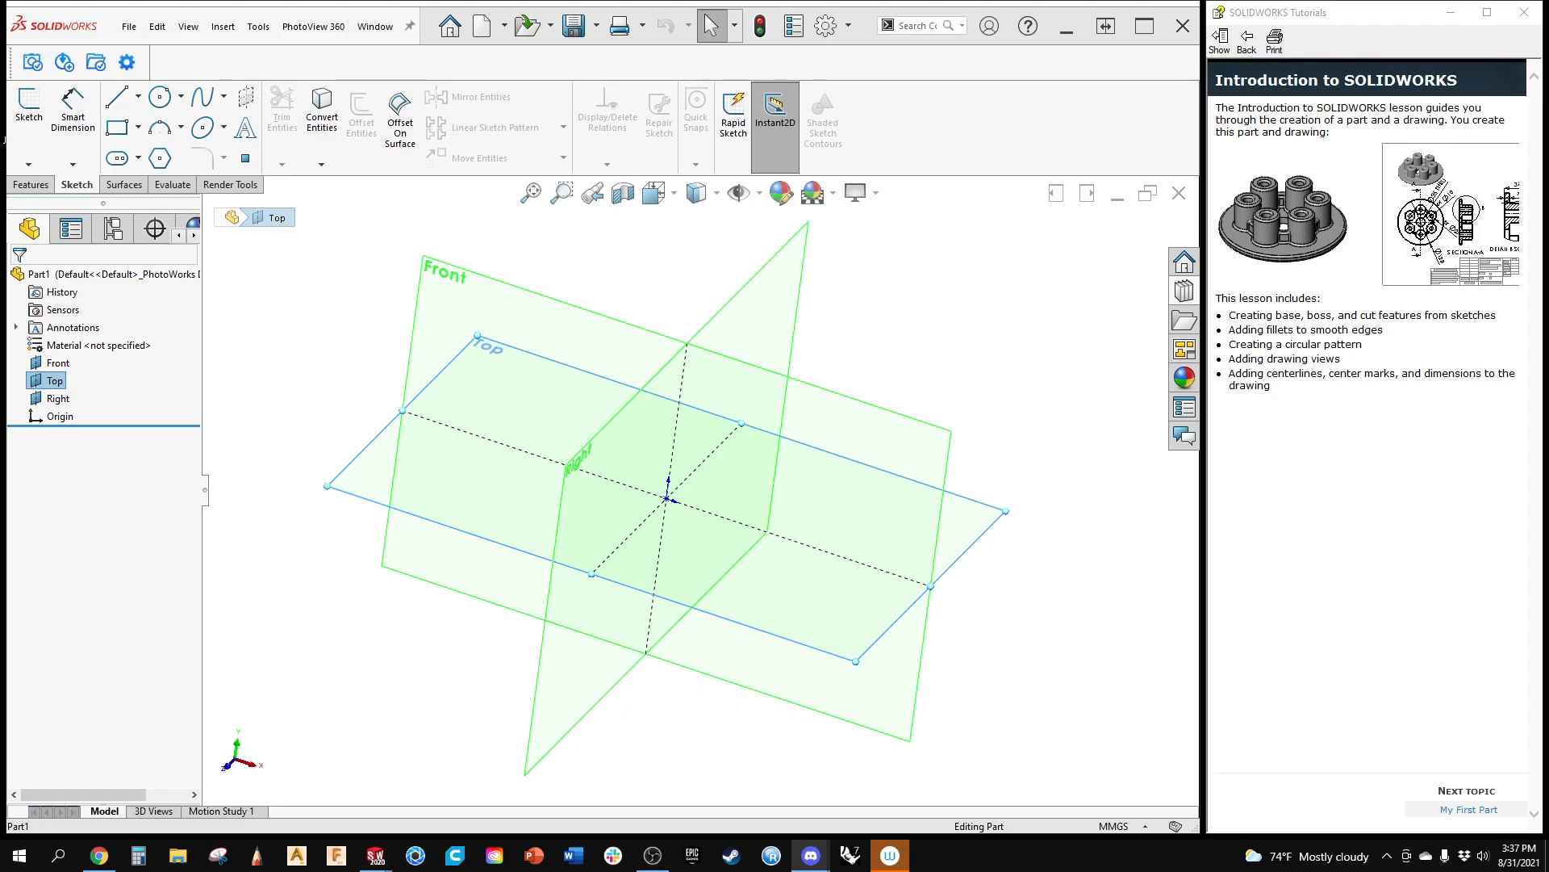
# Step: Clear the Top plane selection and compare the orientation of the Front, Top and Right planes
pyautogui.moveTo(884, 307); pyautogui.dragTo(873, 333, button='middle')
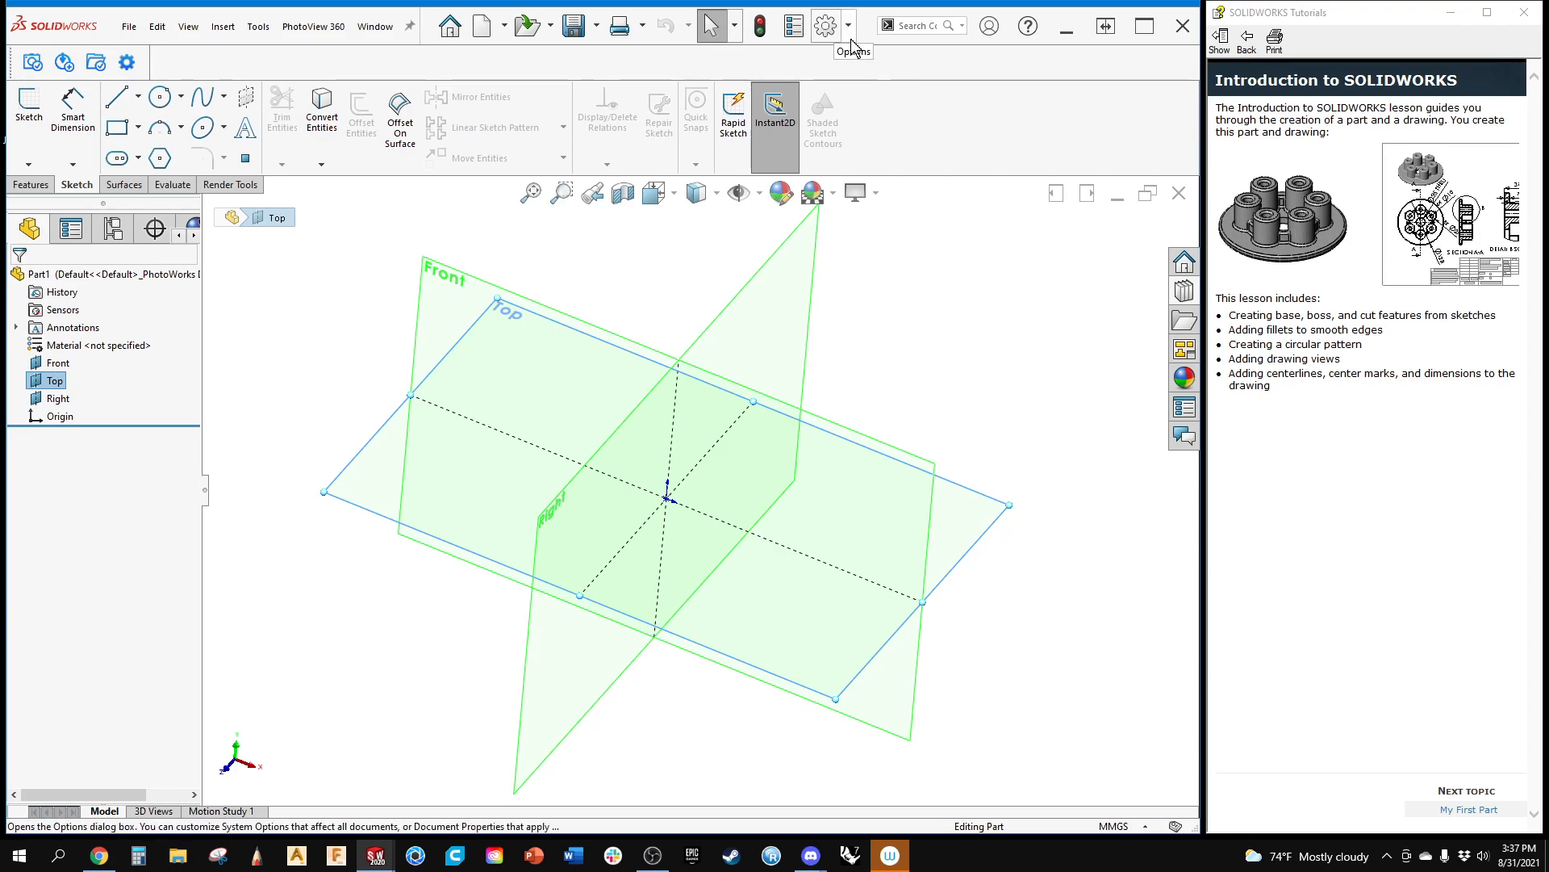
pyautogui.moveTo(886, 239); pyautogui.dragTo(828, 265, button='middle')
pyautogui.moveTo(393, 384); pyautogui.dragTo(306, 533, button='middle')
pyautogui.click(360, 359)
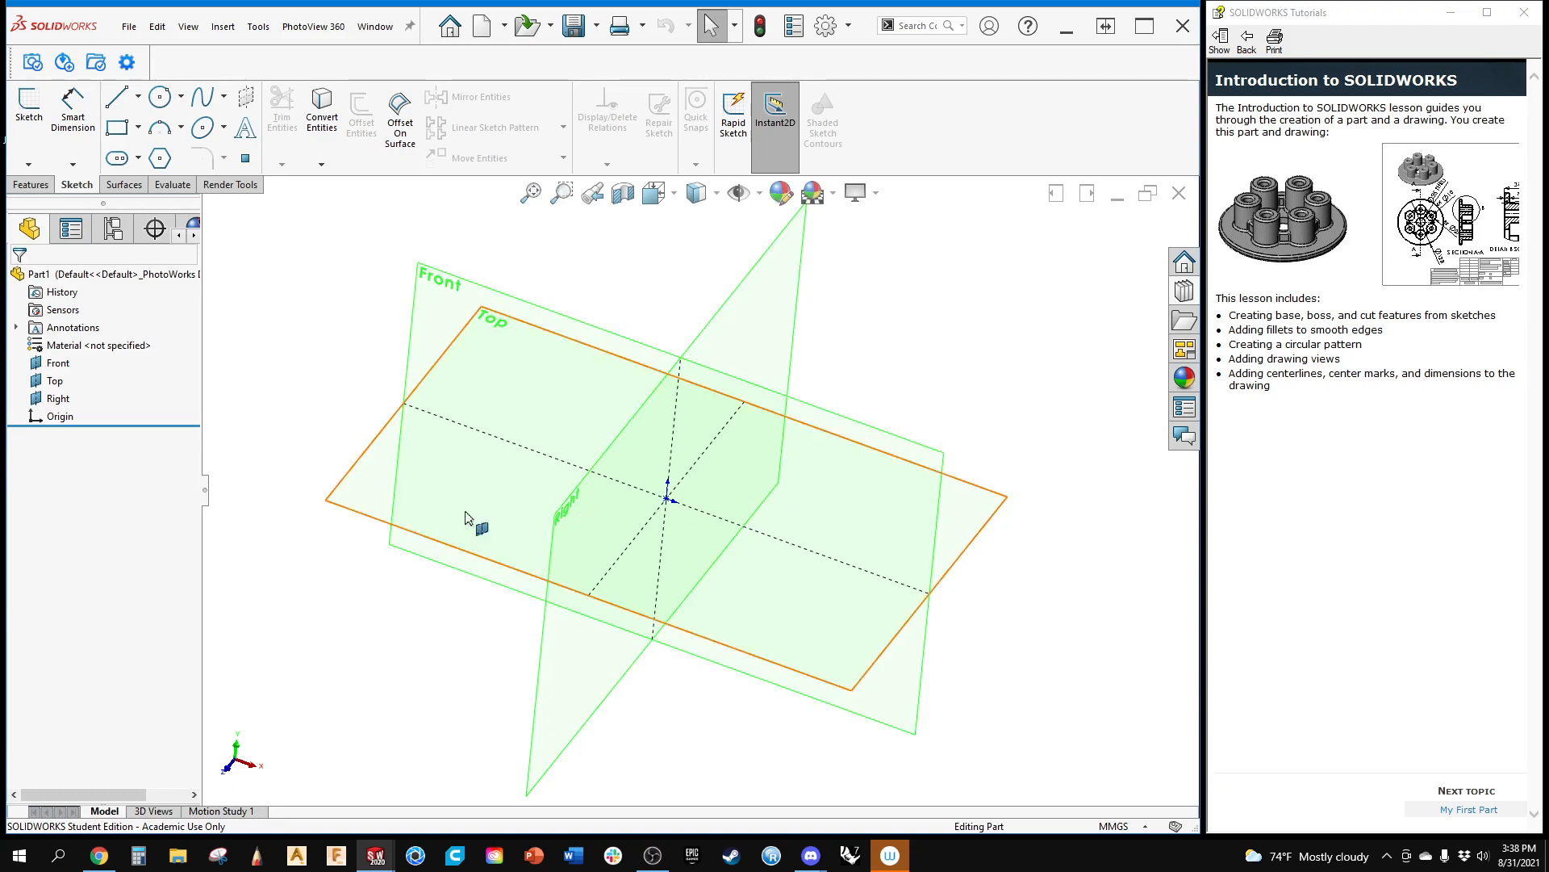
pyautogui.moveTo(618, 493); pyautogui.dragTo(1103, 322, button='middle')
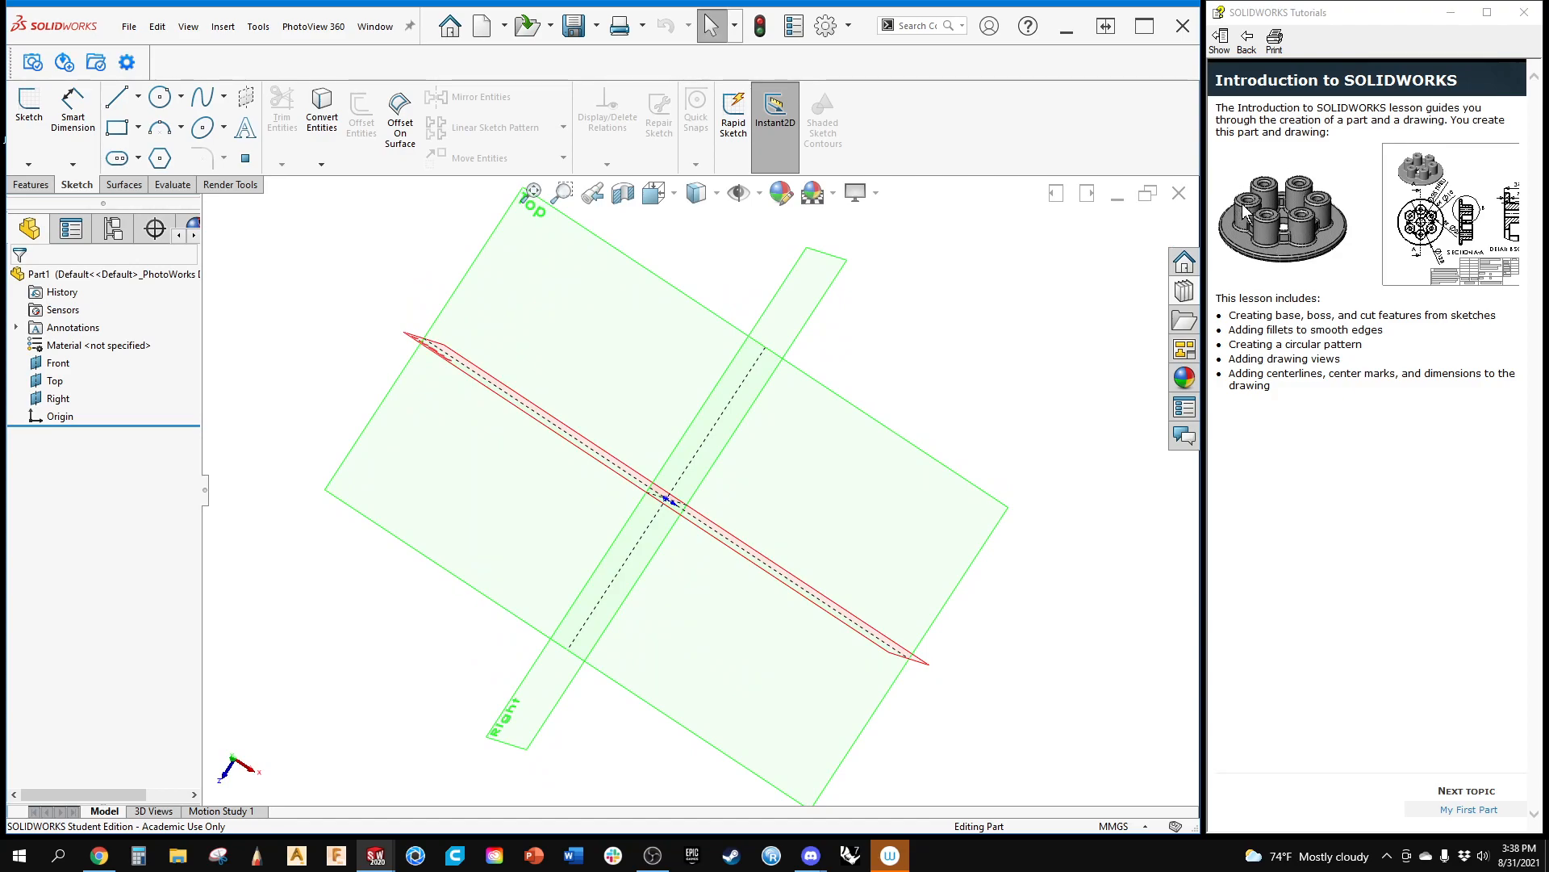
pyautogui.moveTo(948, 354); pyautogui.dragTo(936, 529, button='middle')
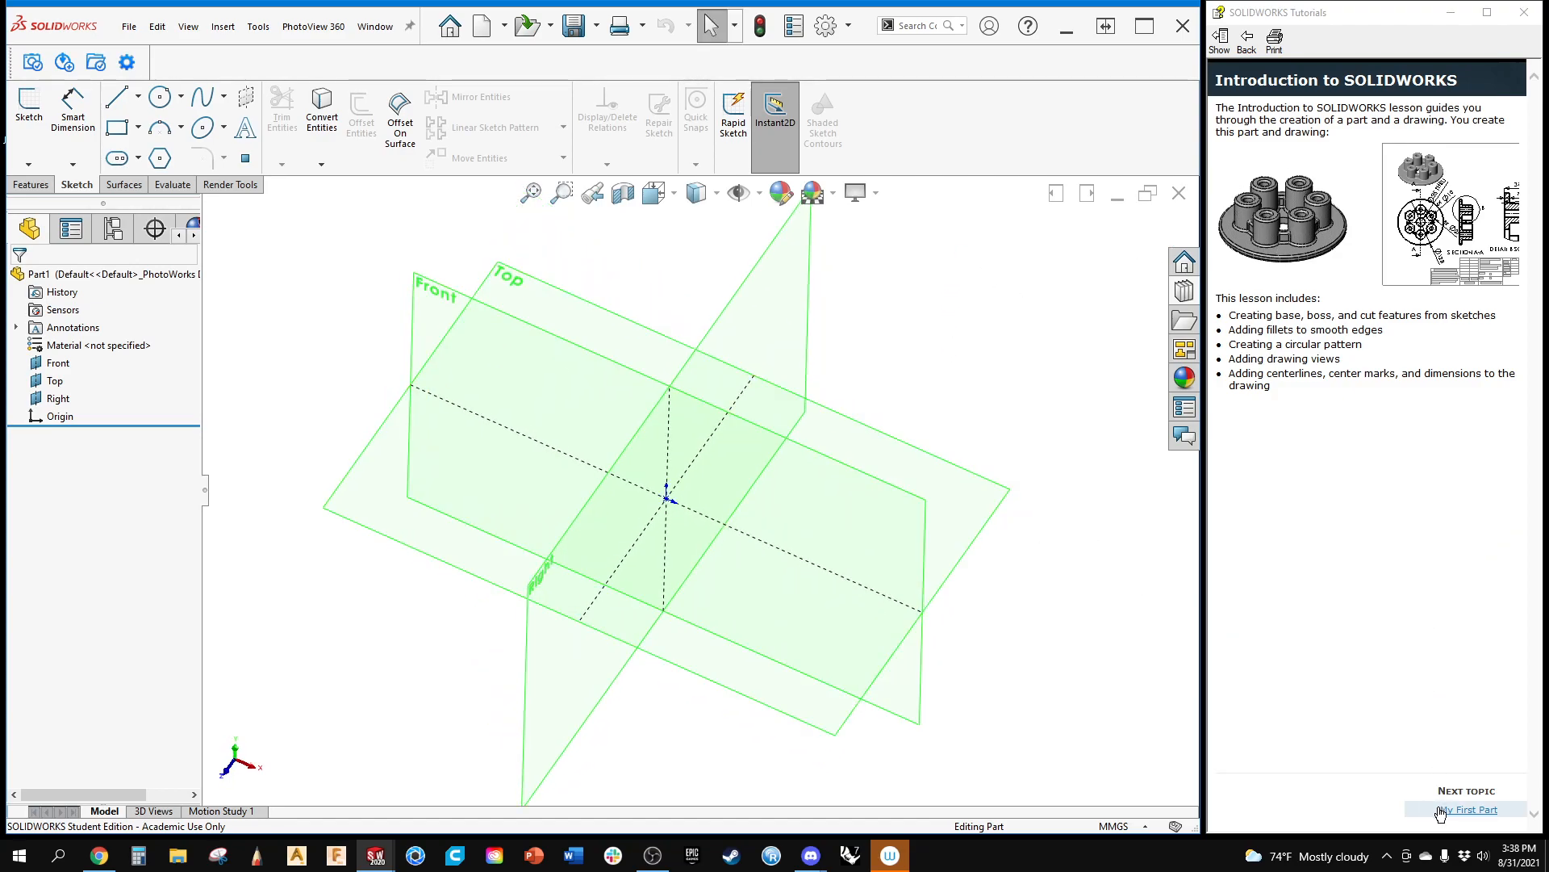
# Step: Advance the tutorial to Sketching the Circle and start an Extruded Boss/Base with its sketch on the Top plane
pyautogui.click(1440, 811)
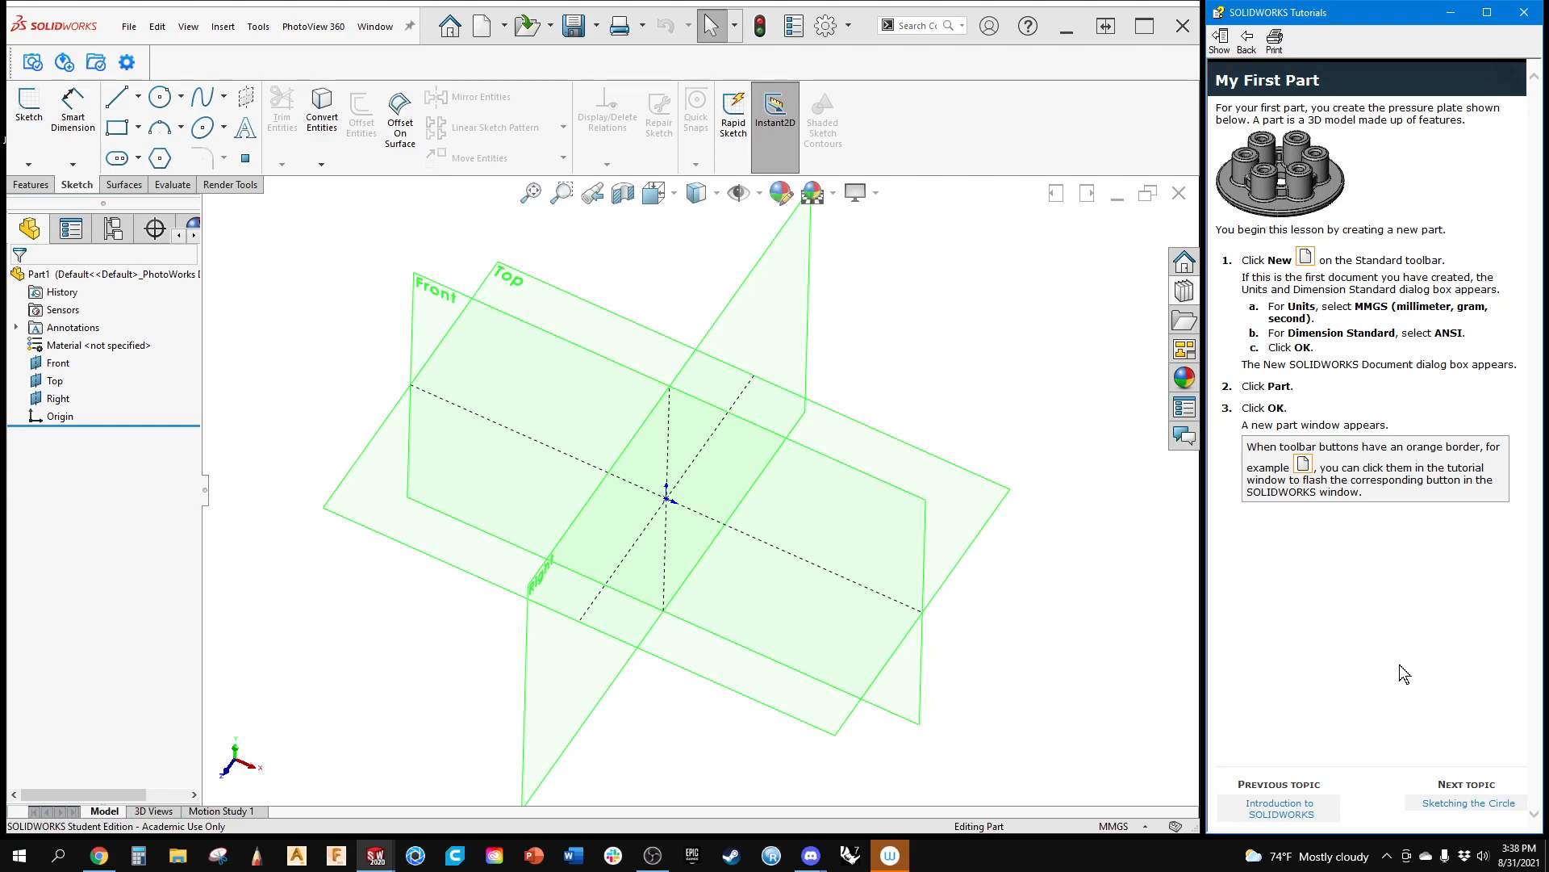
pyautogui.click(1451, 805)
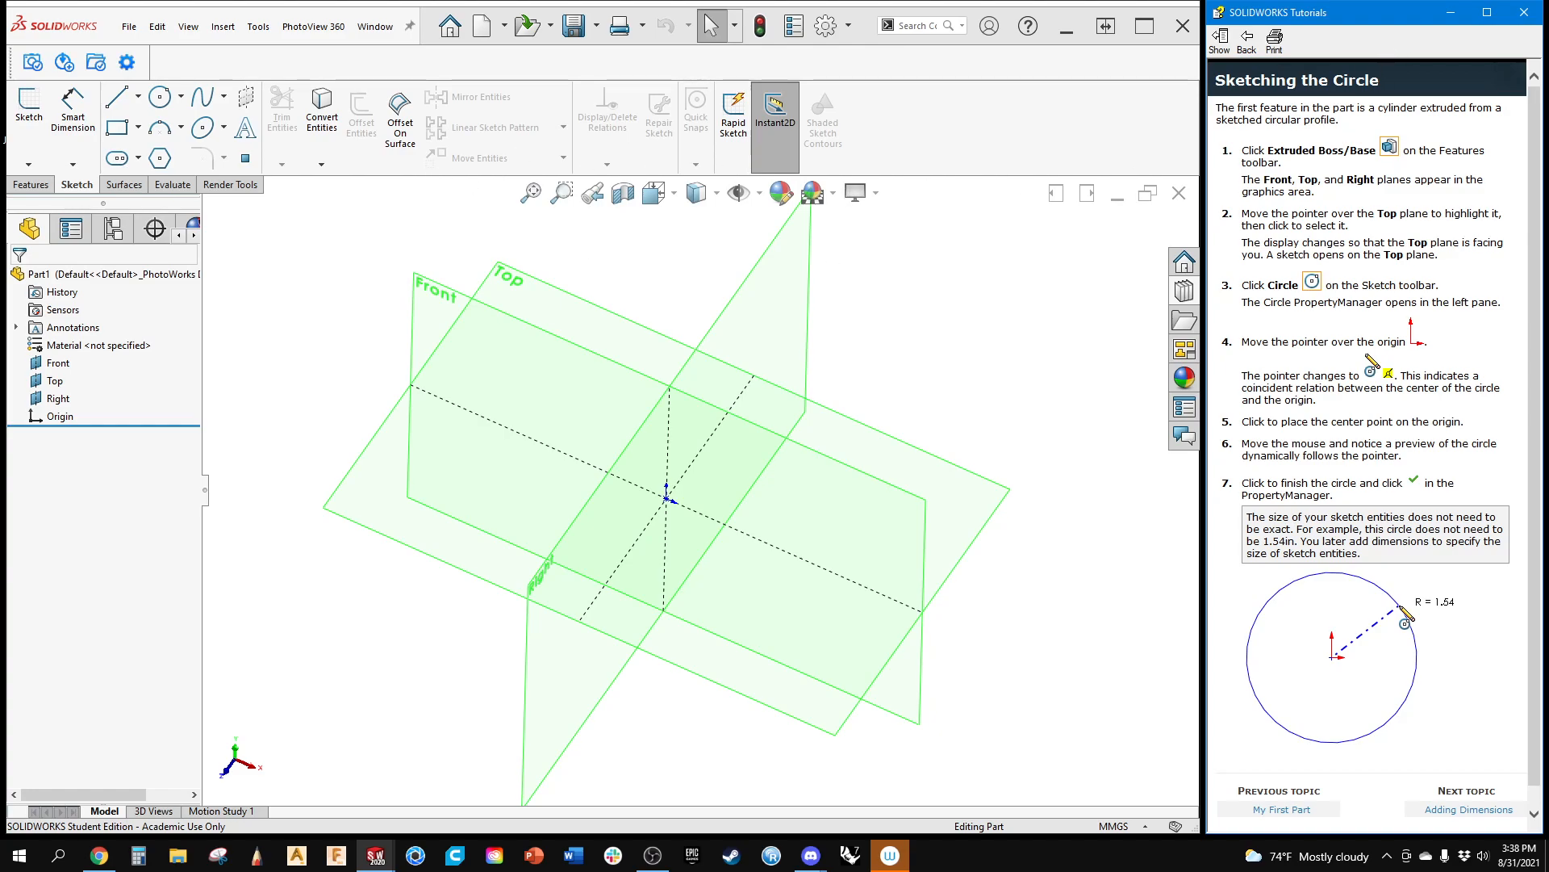
pyautogui.click(32, 184)
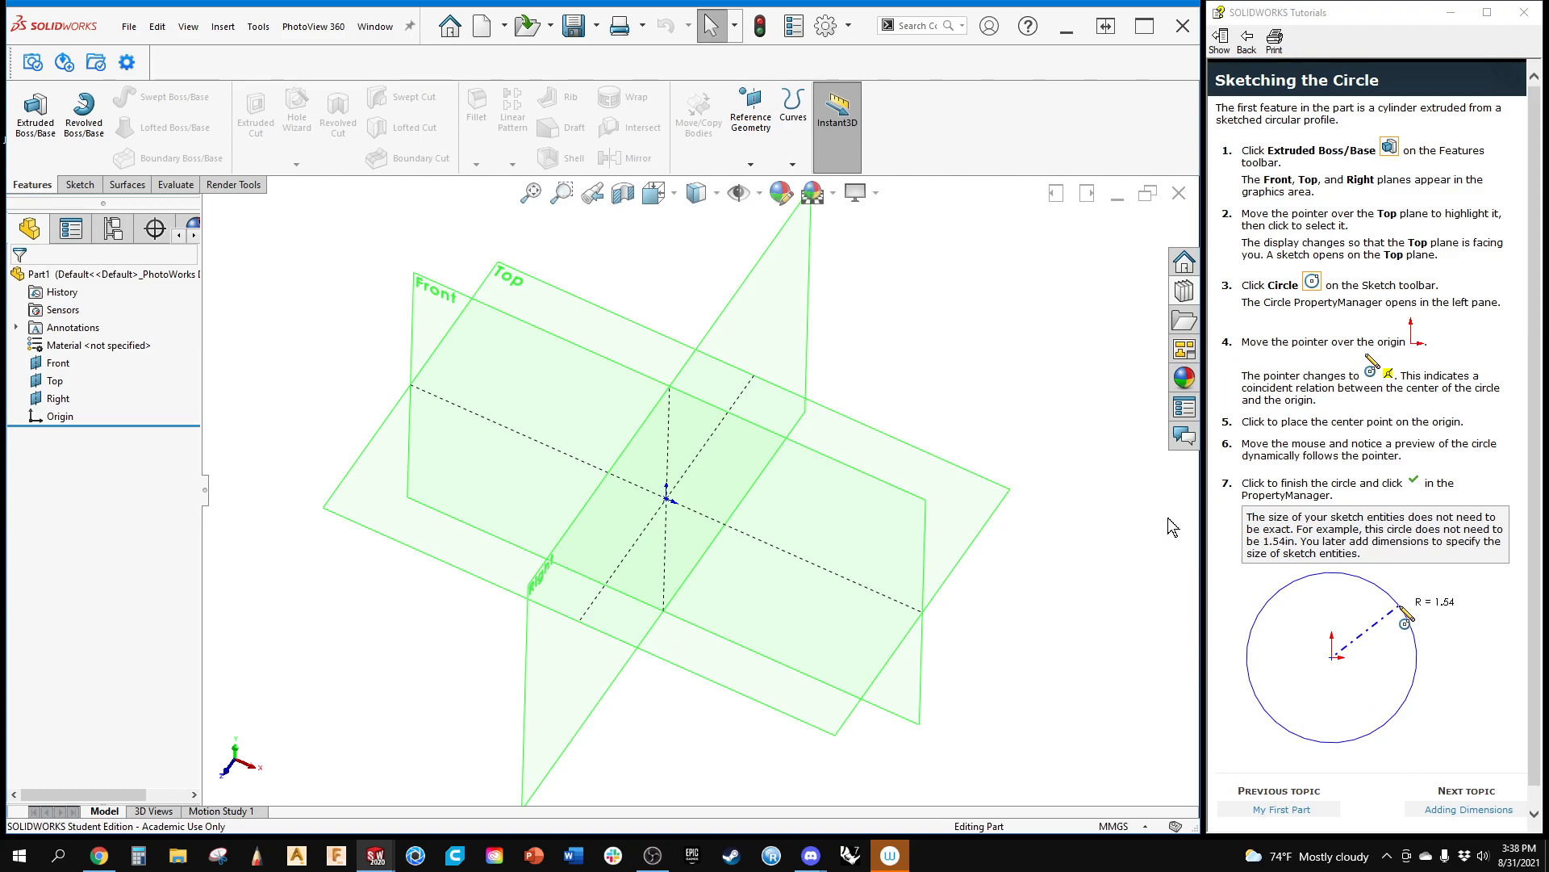
pyautogui.click(35, 113)
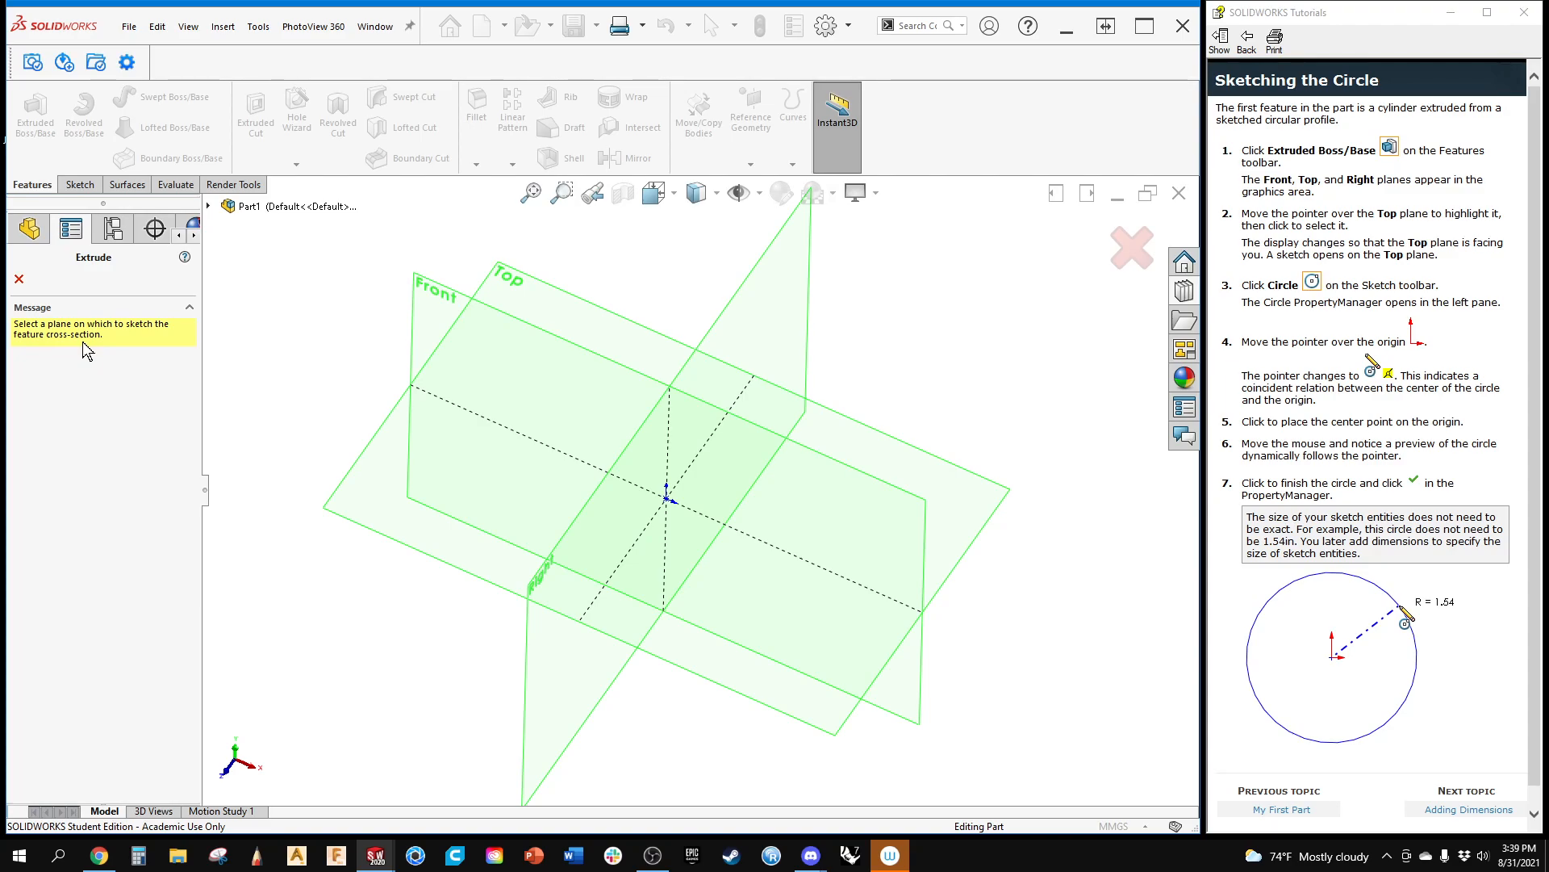
pyautogui.moveTo(338, 326); pyautogui.dragTo(312, 360, button='middle')
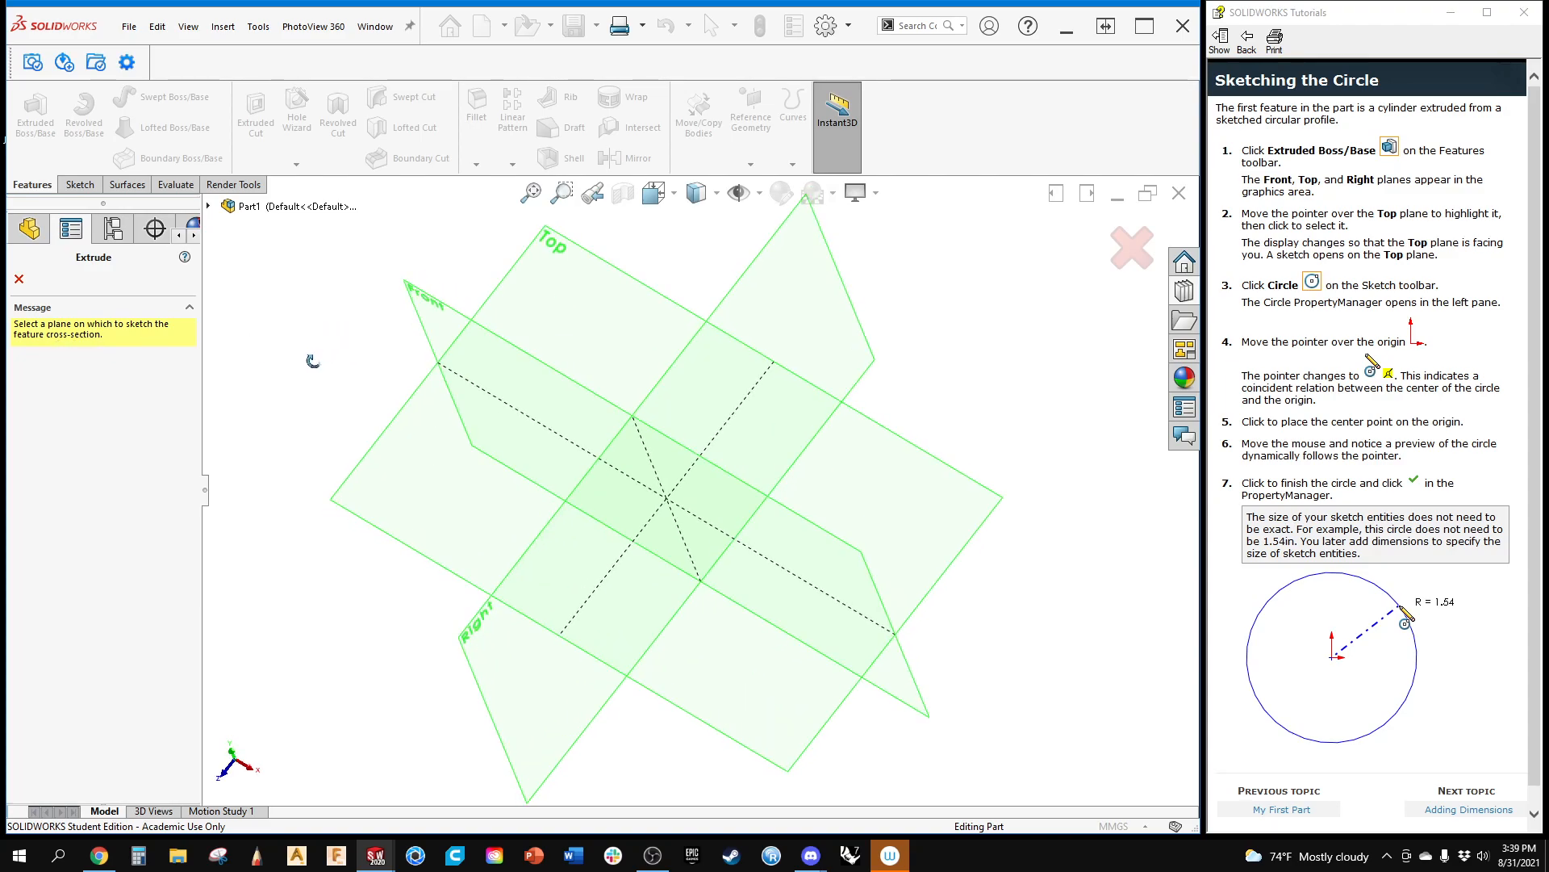
pyautogui.click(633, 313)
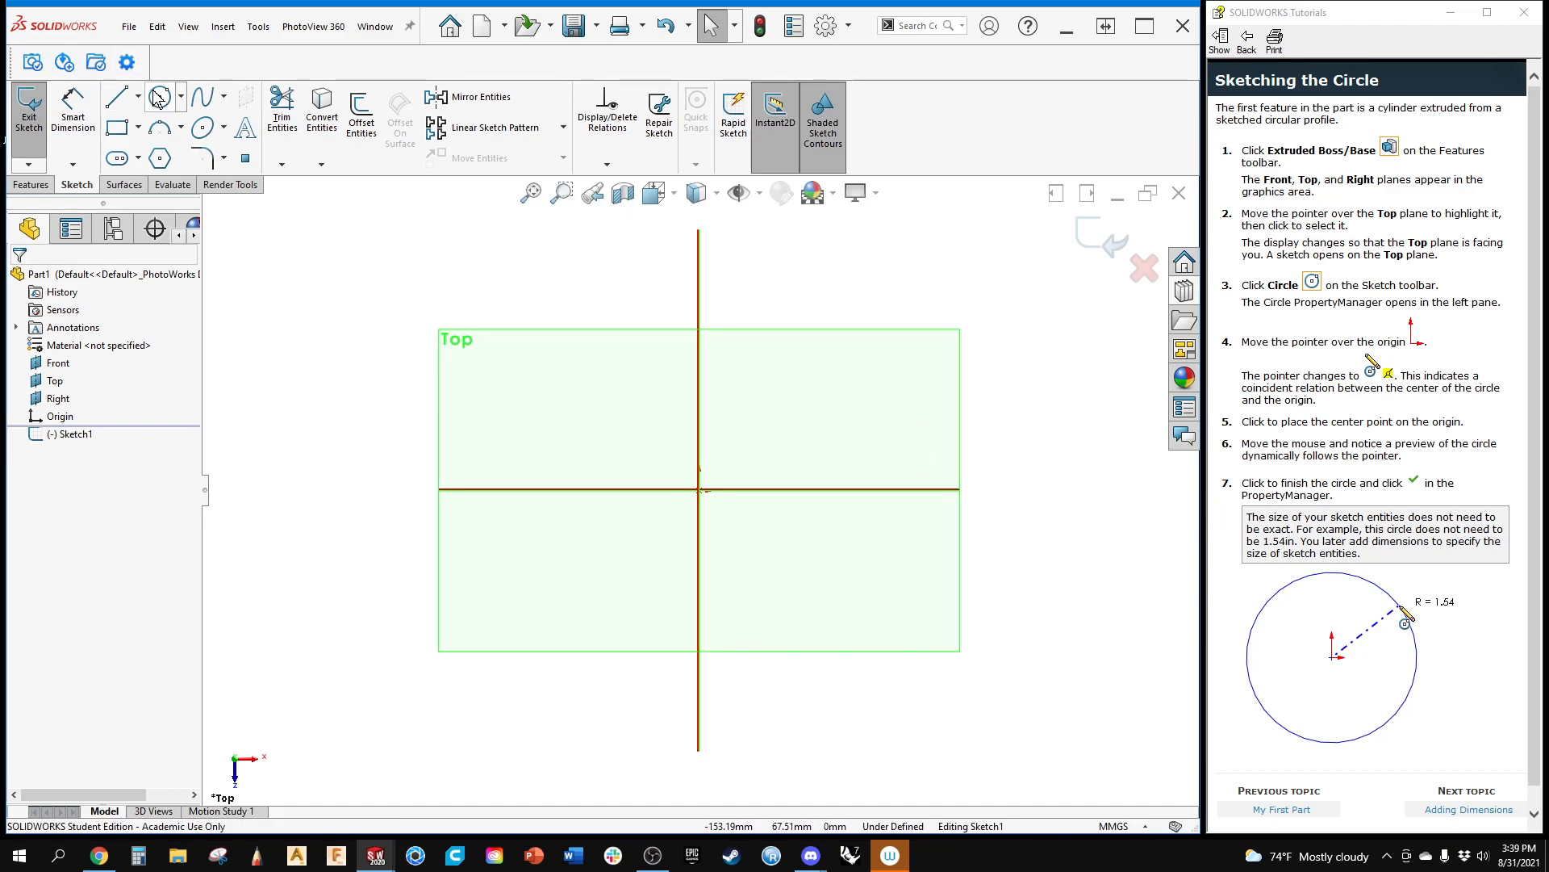
# Step: Sketch a center-point circle at the origin with a radius of about 77 mm
pyautogui.click(182, 100)
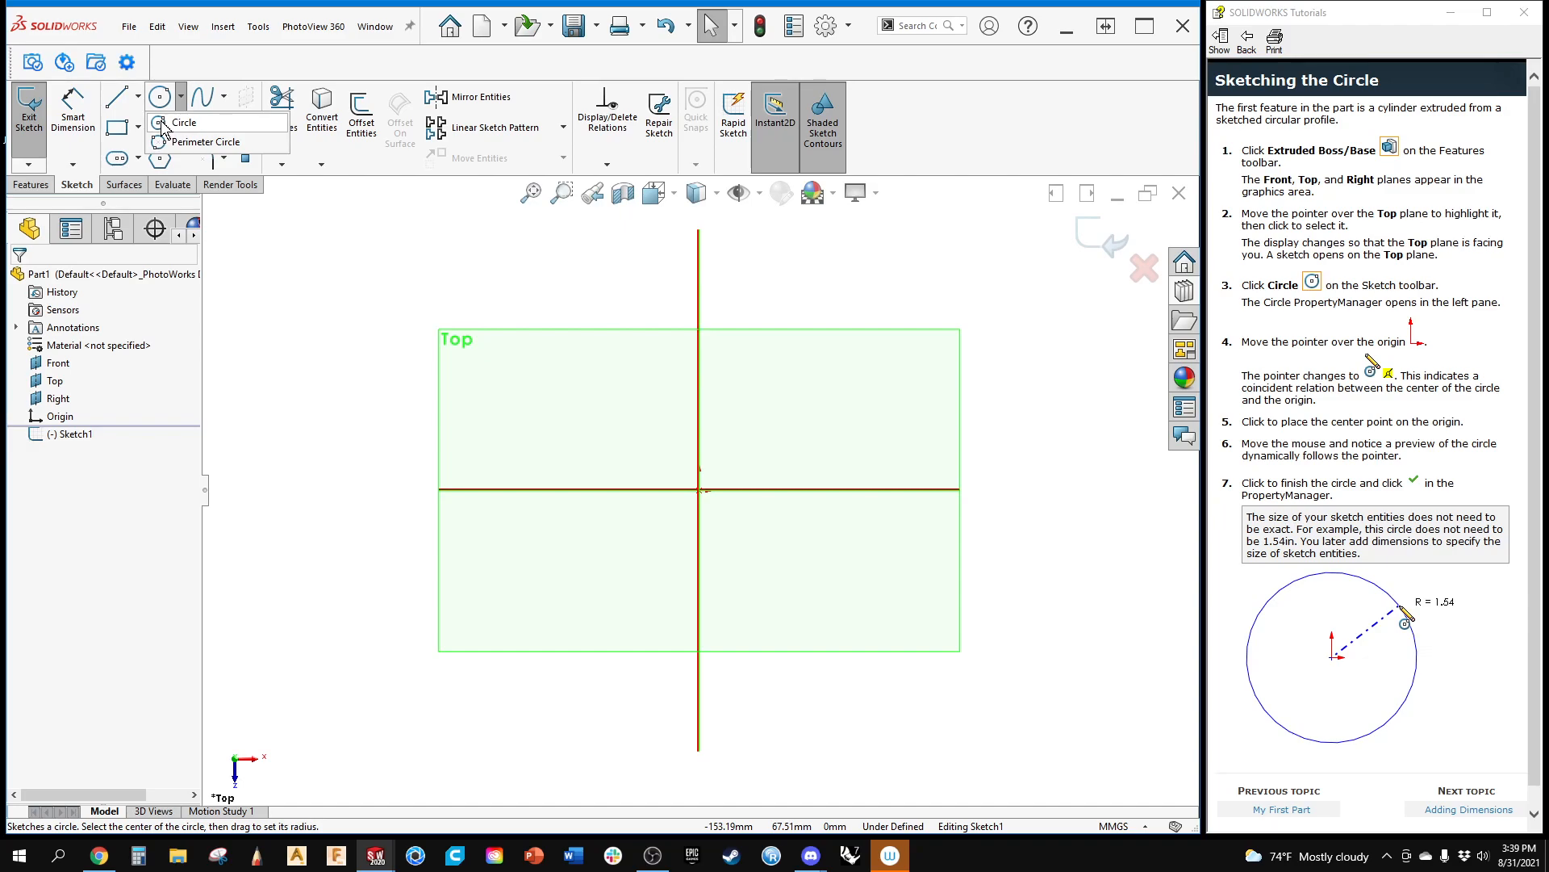
pyautogui.click(164, 125)
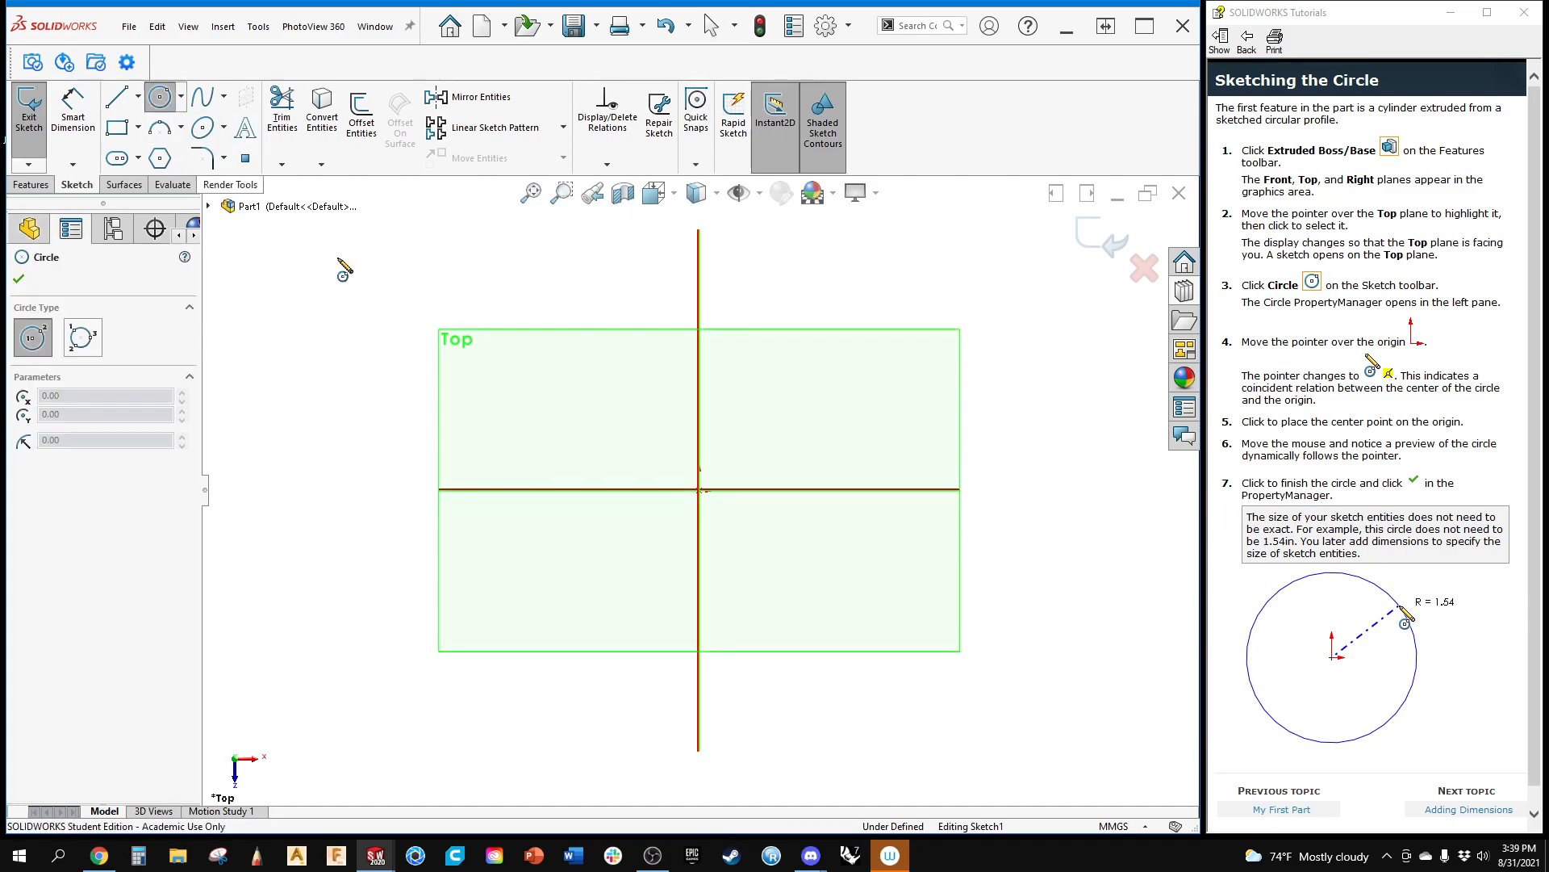
pyautogui.click(699, 489)
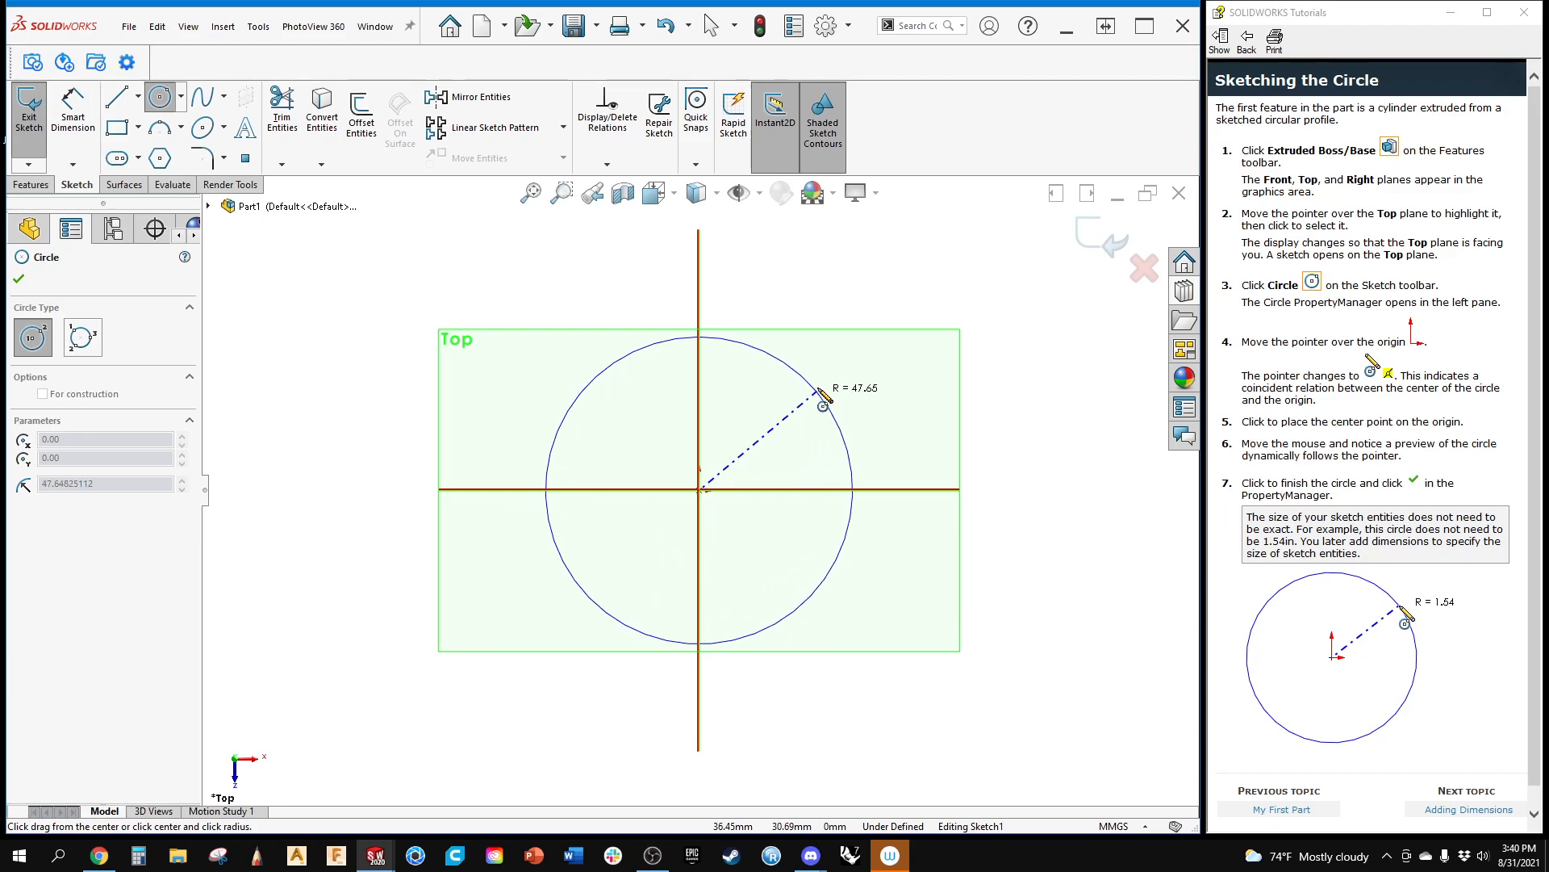
pyautogui.click(888, 327)
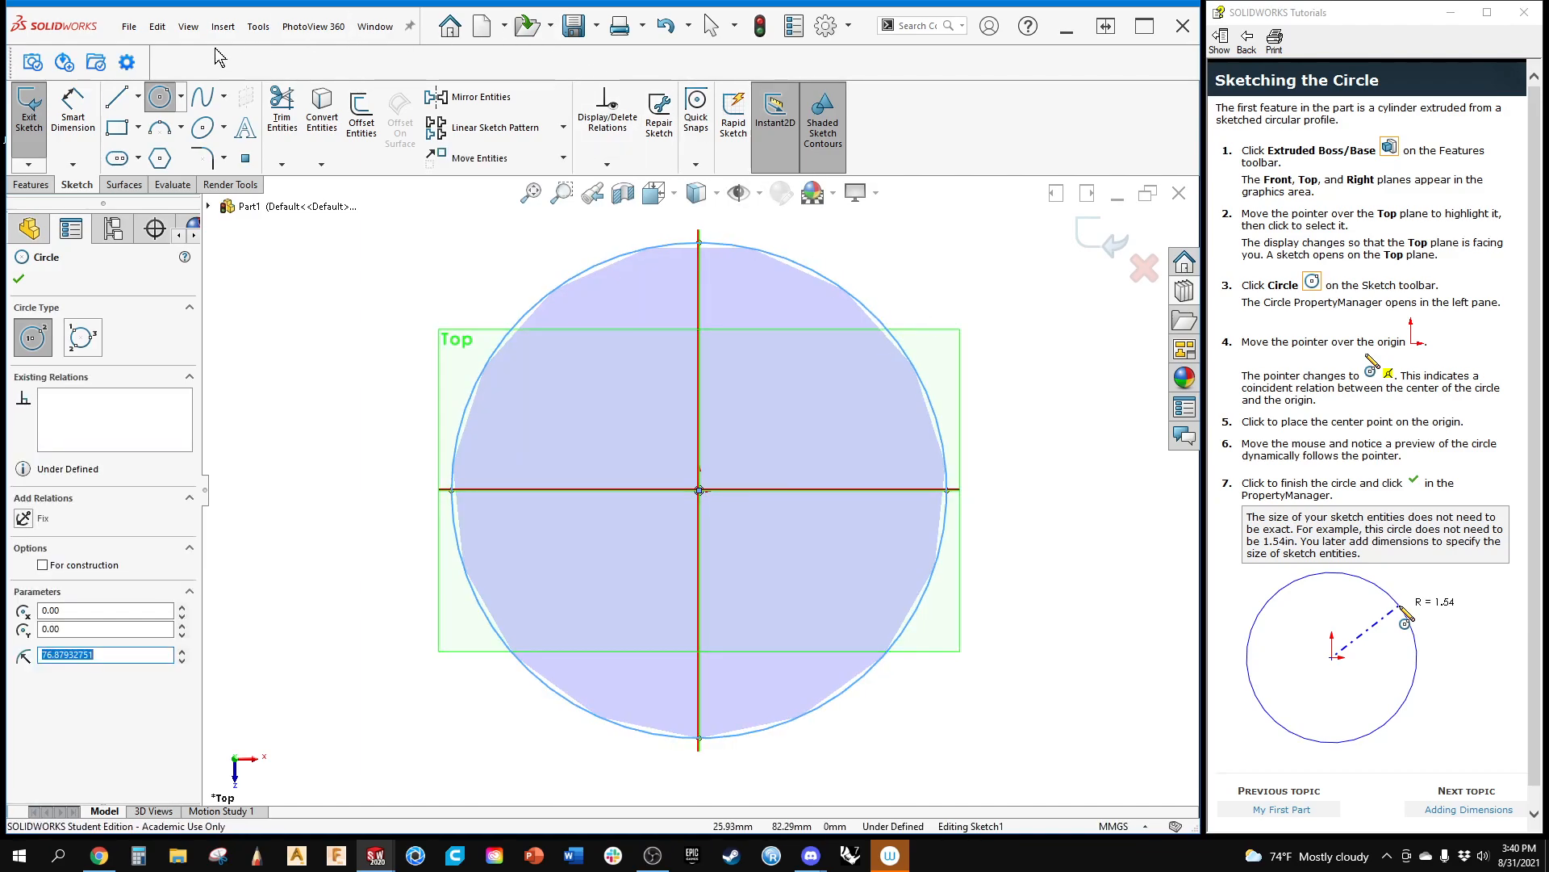
# Step: Sketch a three-point perimeter circle with a radius of about 52 mm inside the larger circle
pyautogui.click(180, 97)
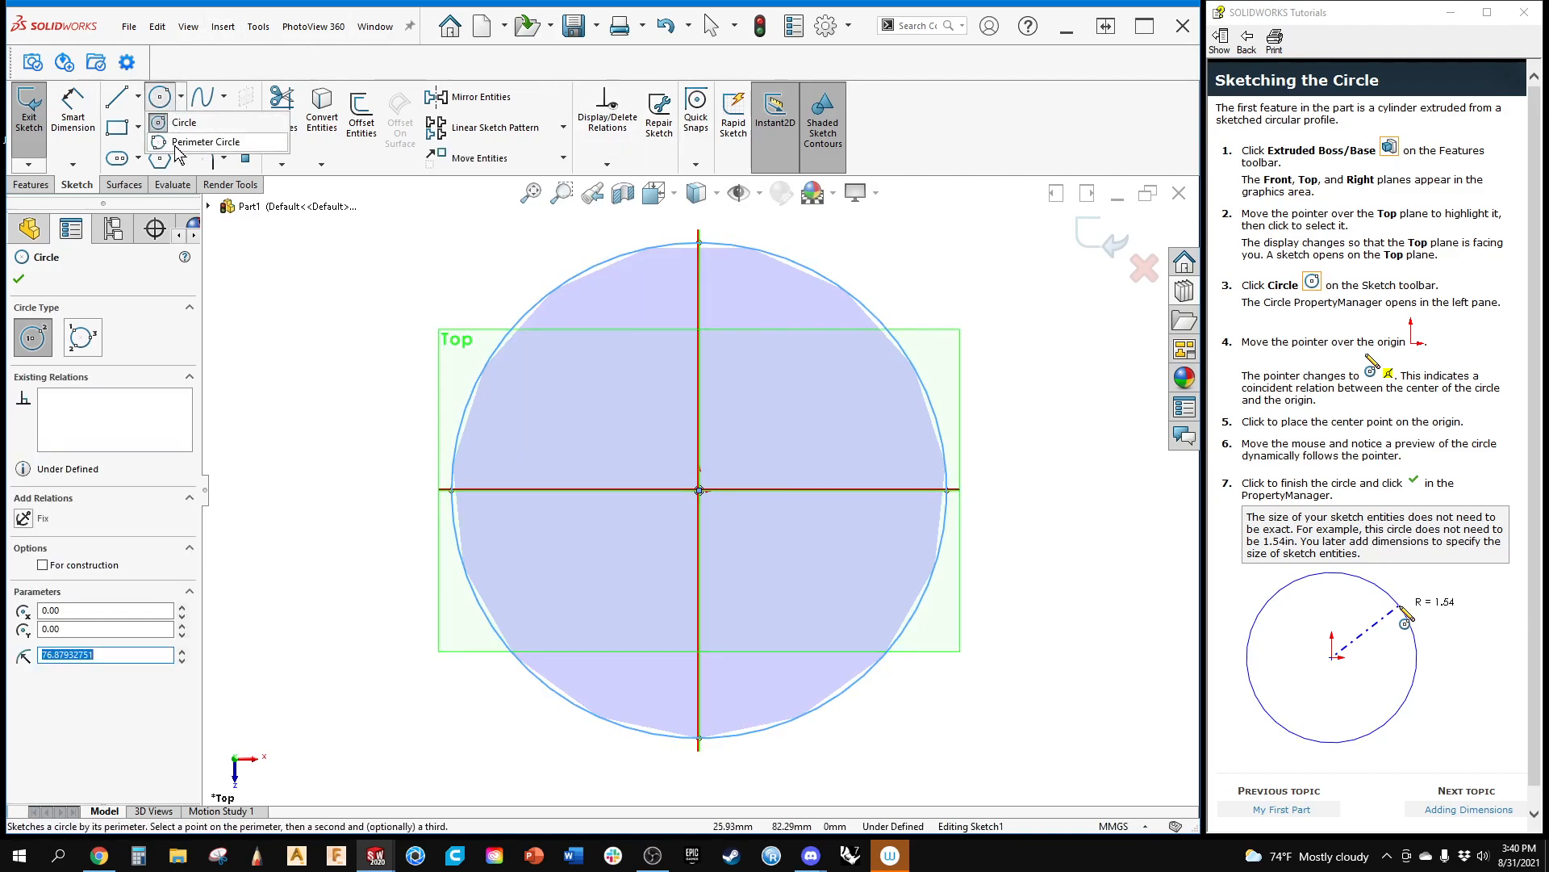
pyautogui.click(205, 142)
pyautogui.click(597, 374)
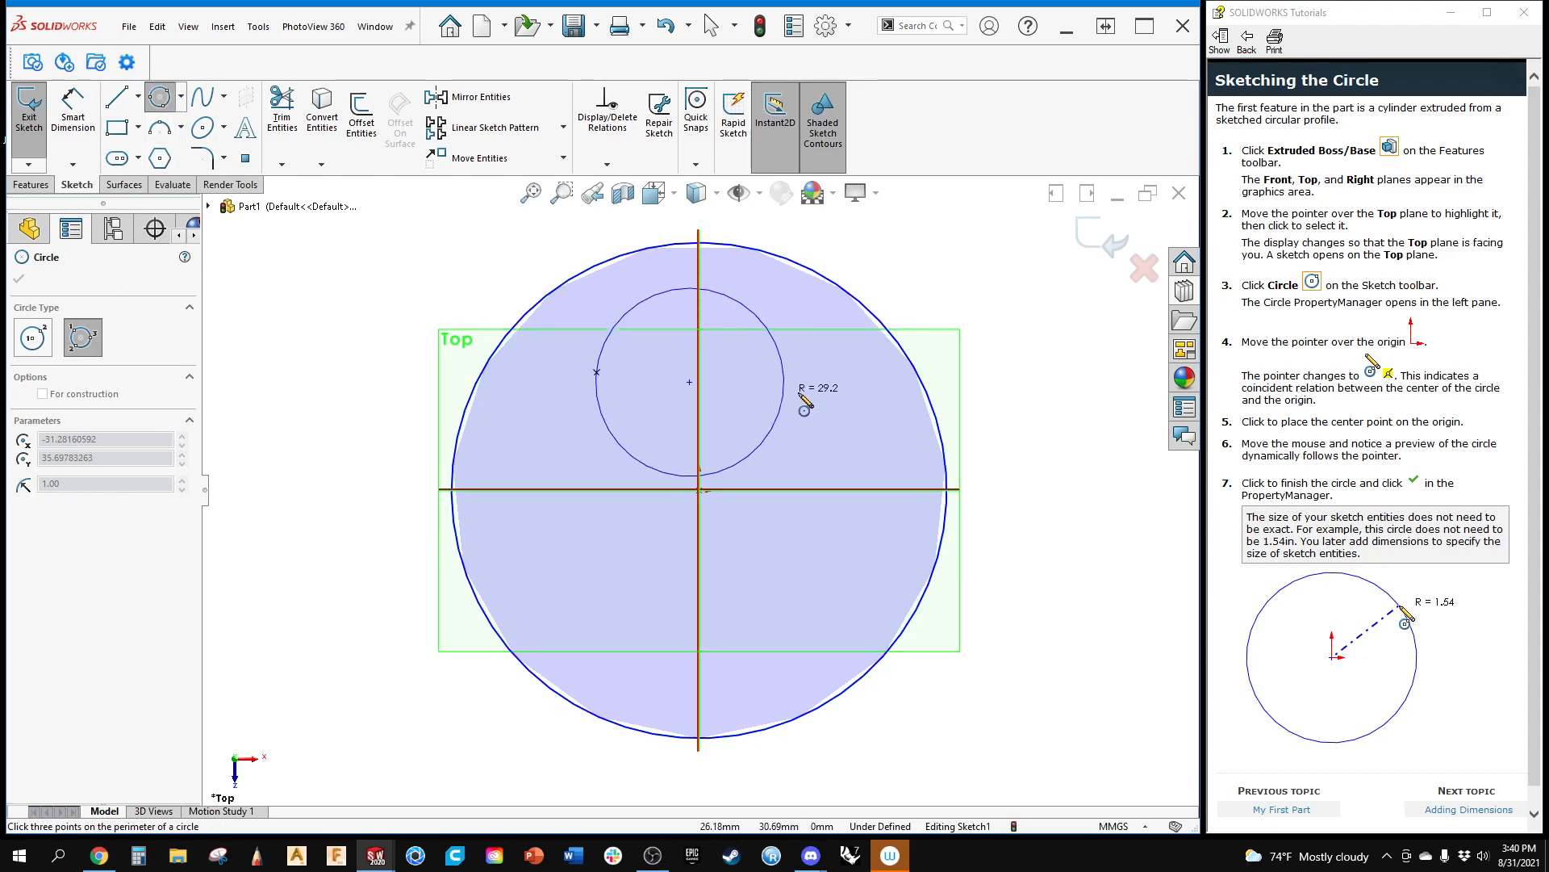
pyautogui.click(841, 599)
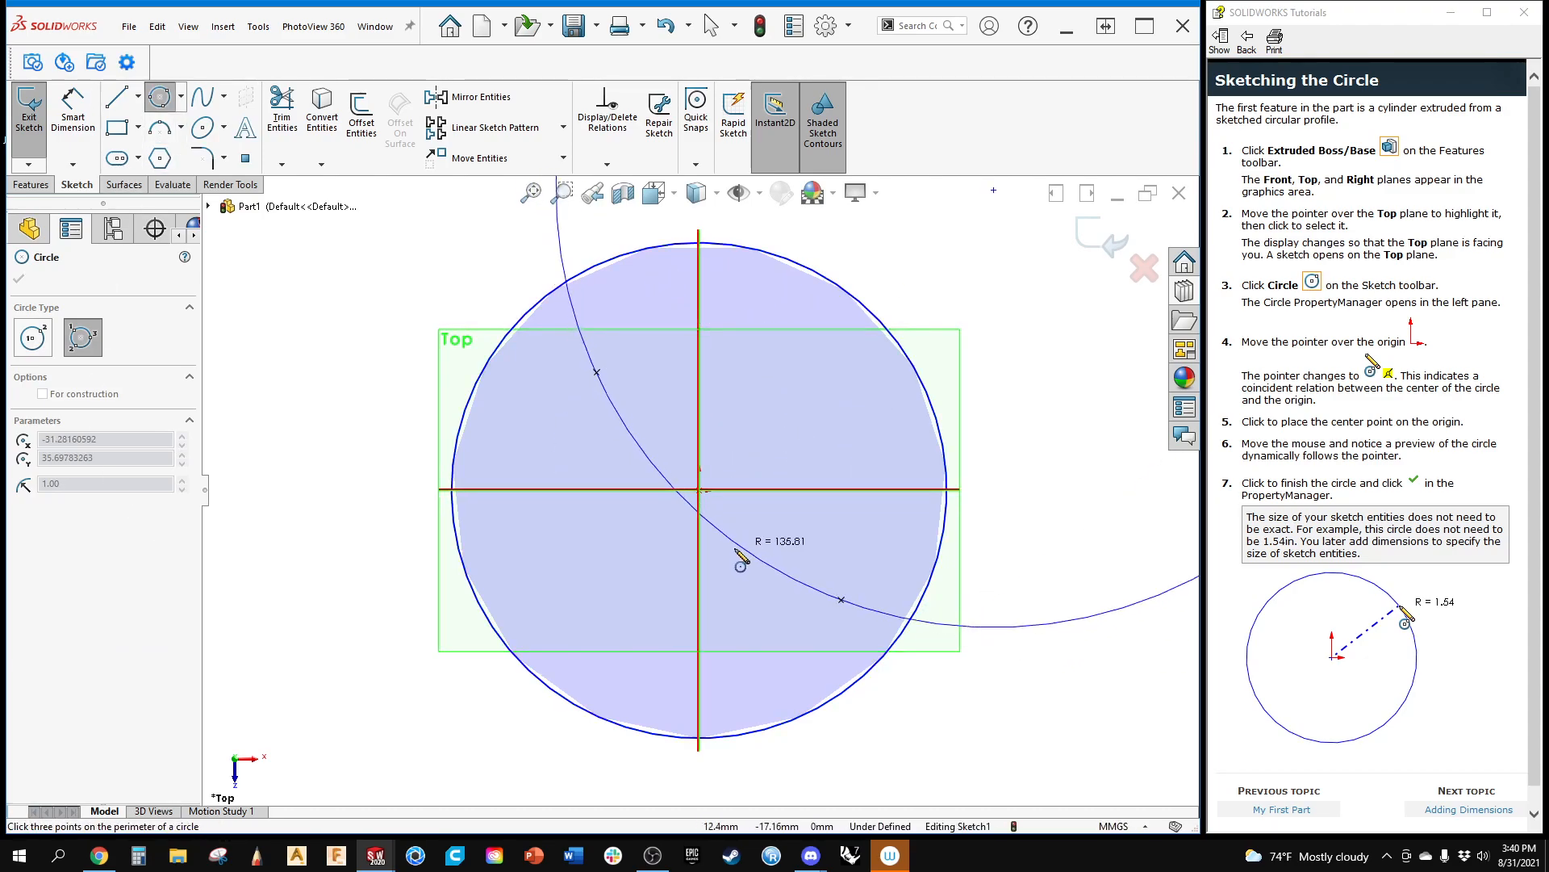
pyautogui.click(596, 631)
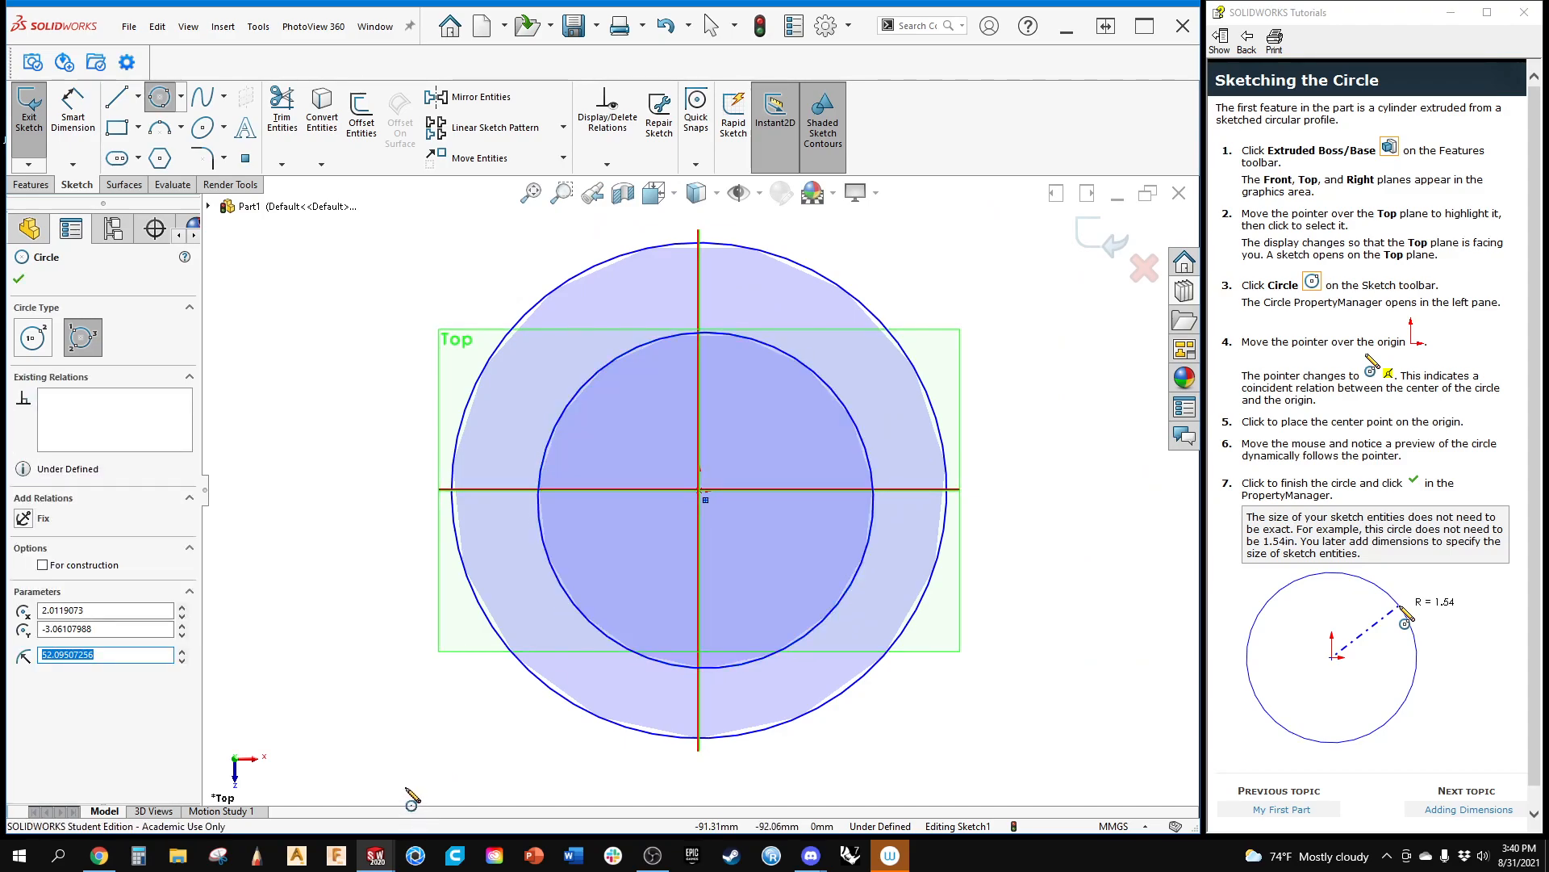
pyautogui.press('Escape')
# Step: Delete both the perimeter circle and the larger center-point circle from the sketch
pyautogui.click(563, 417)
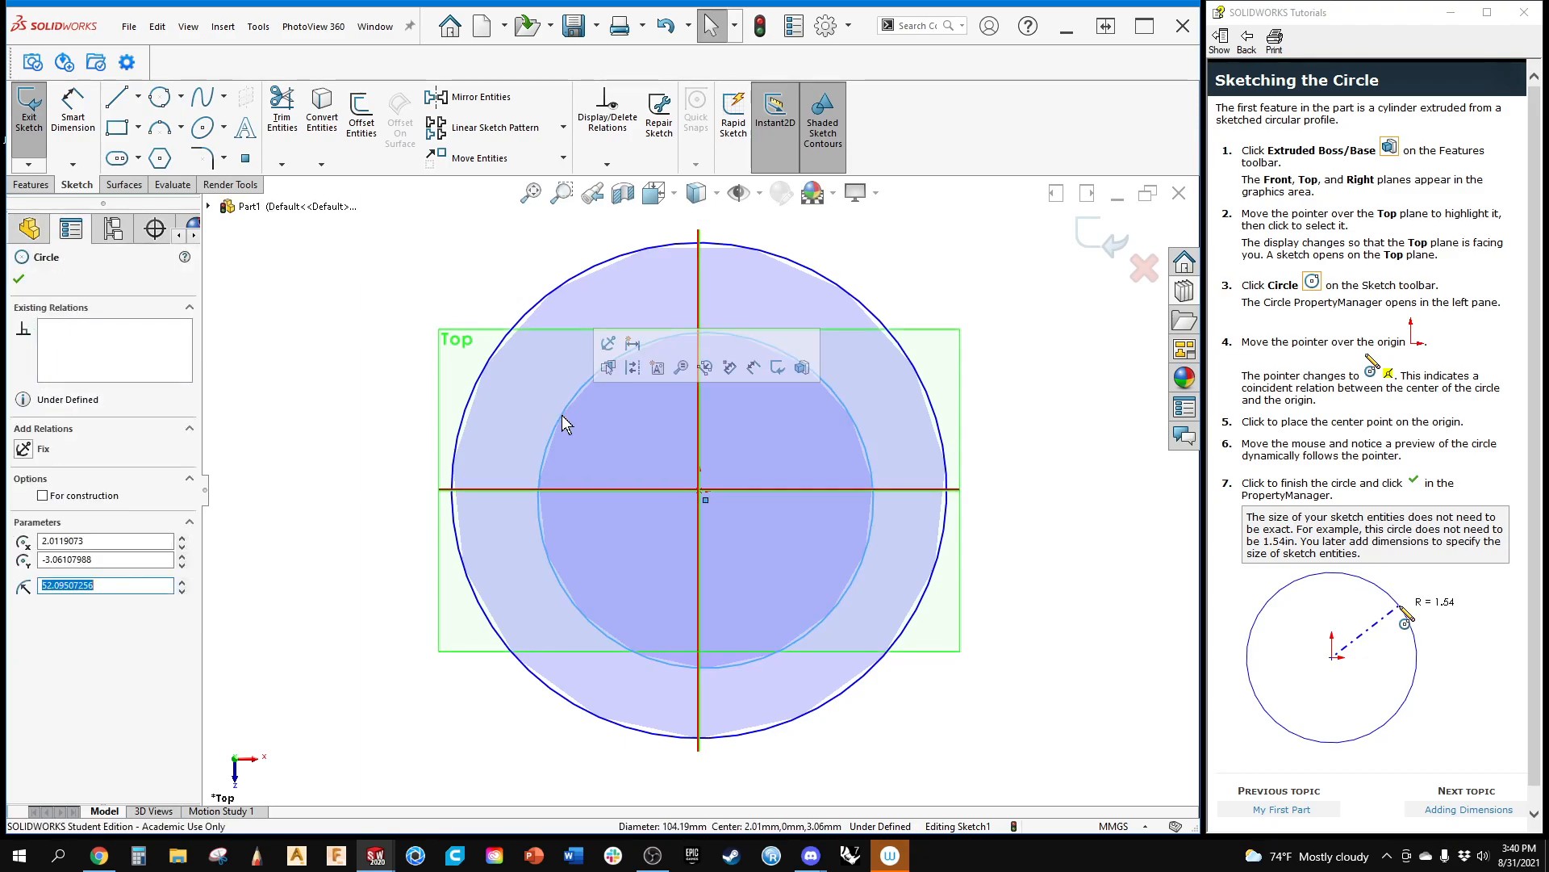
pyautogui.press('Escape')
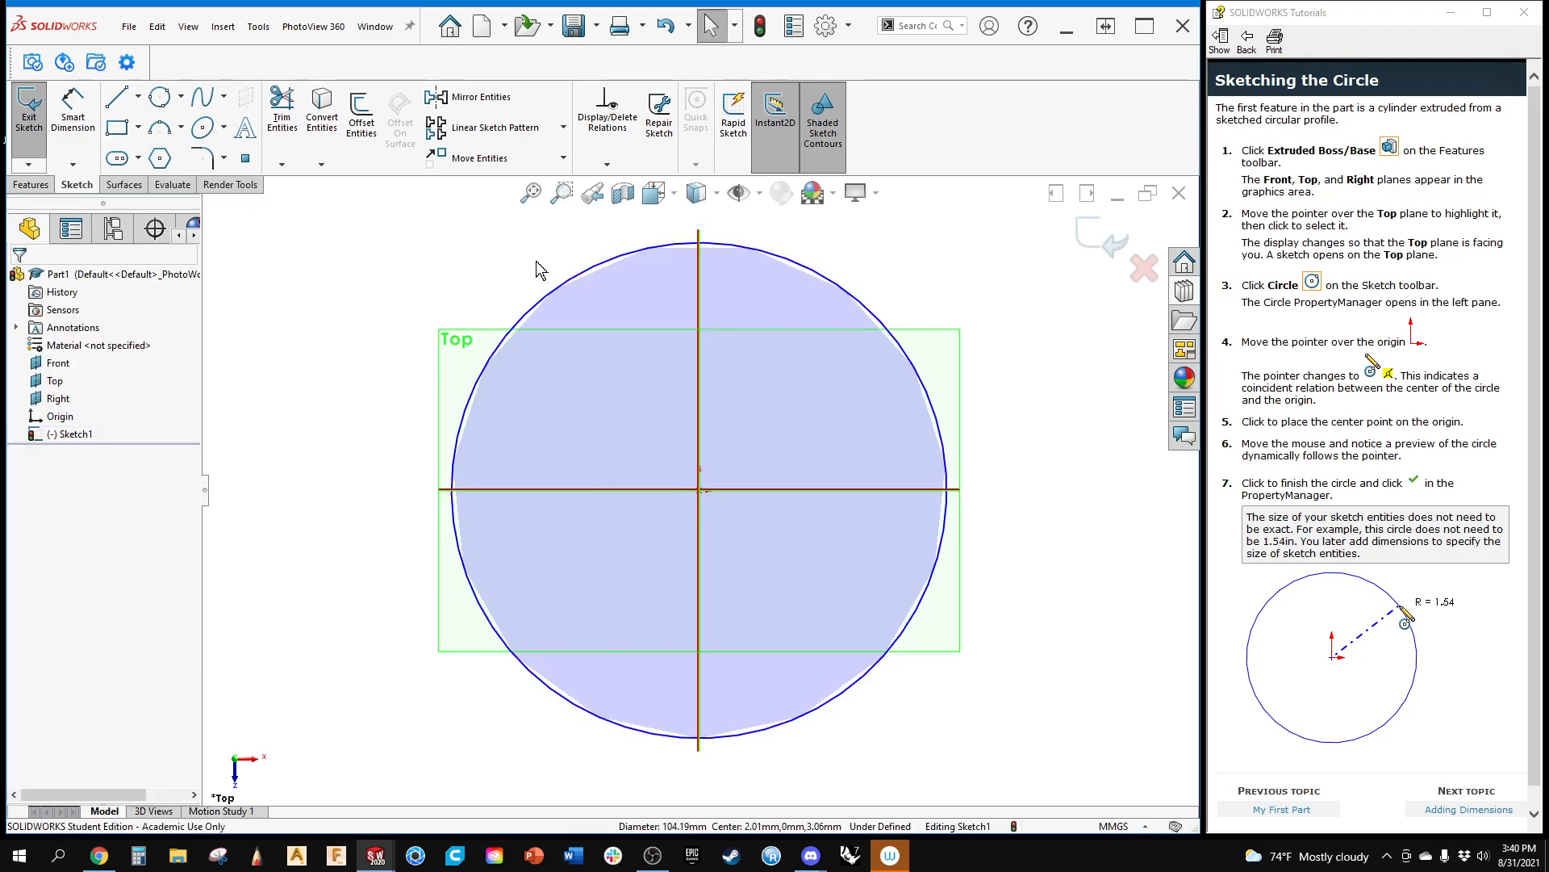
pyautogui.click(556, 298)
pyautogui.press('Escape')
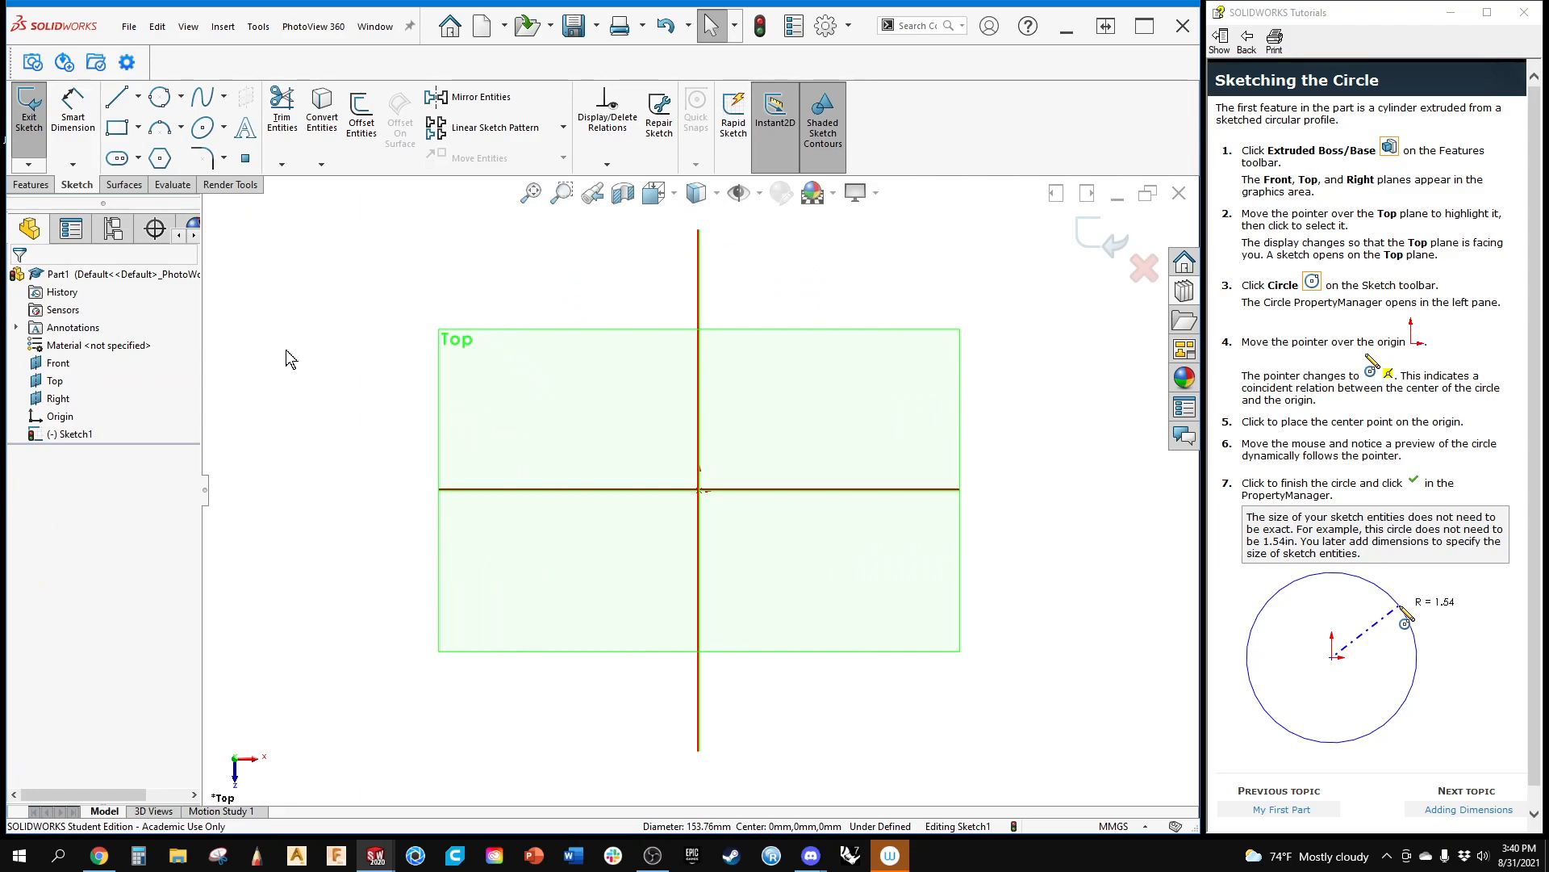
# Step: Sketch a center-point circle with a radius of about 49 mm, centered about 2 mm left of the origin, and leave the Circle tool
pyautogui.click(171, 103)
pyautogui.click(181, 98)
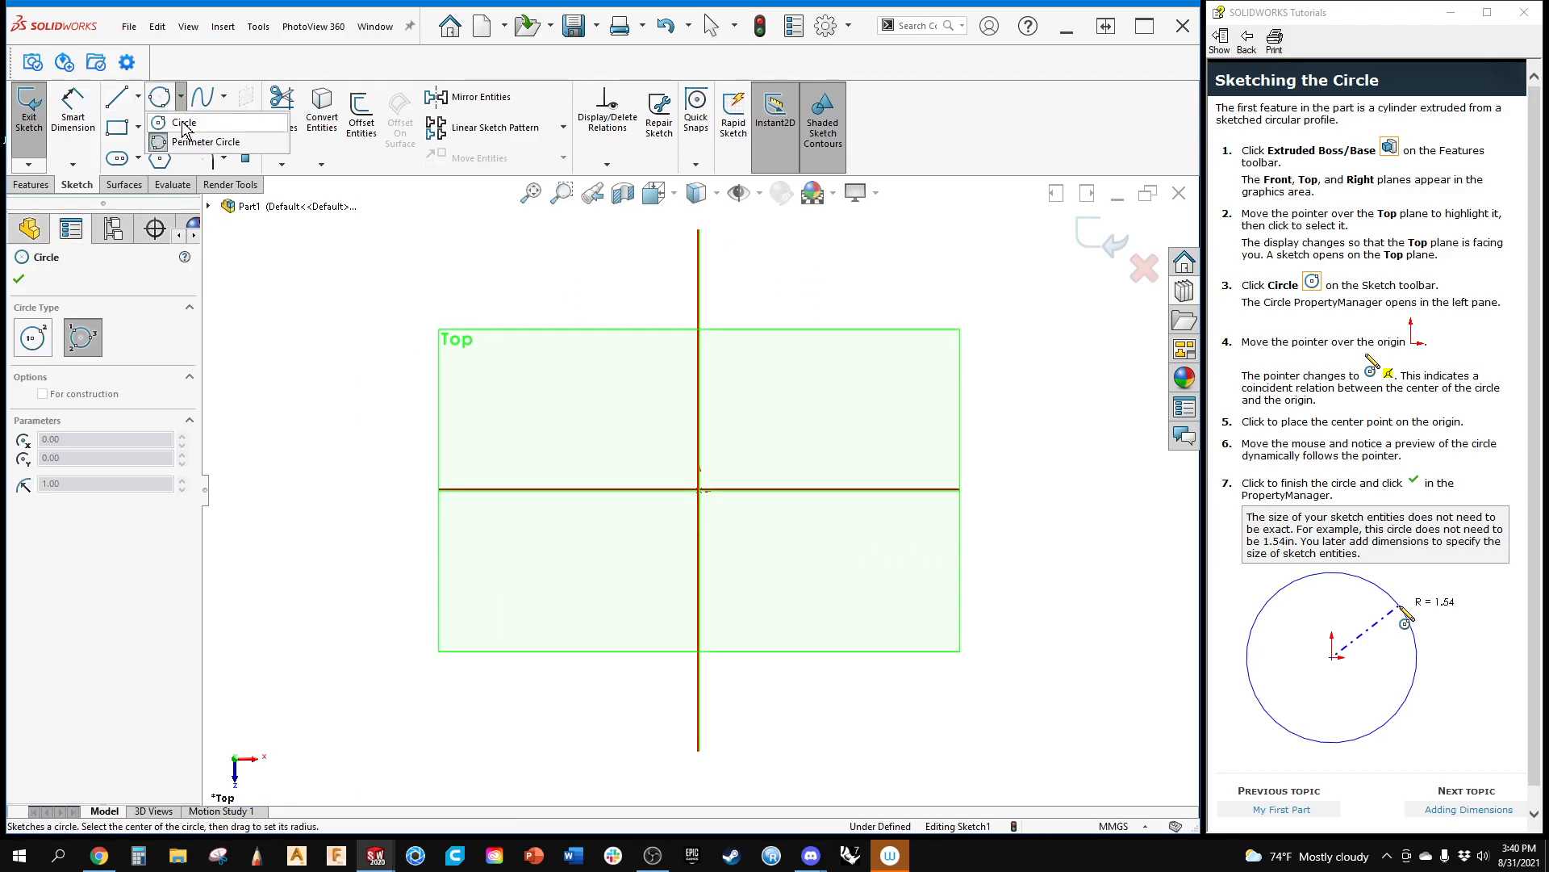
pyautogui.click(194, 117)
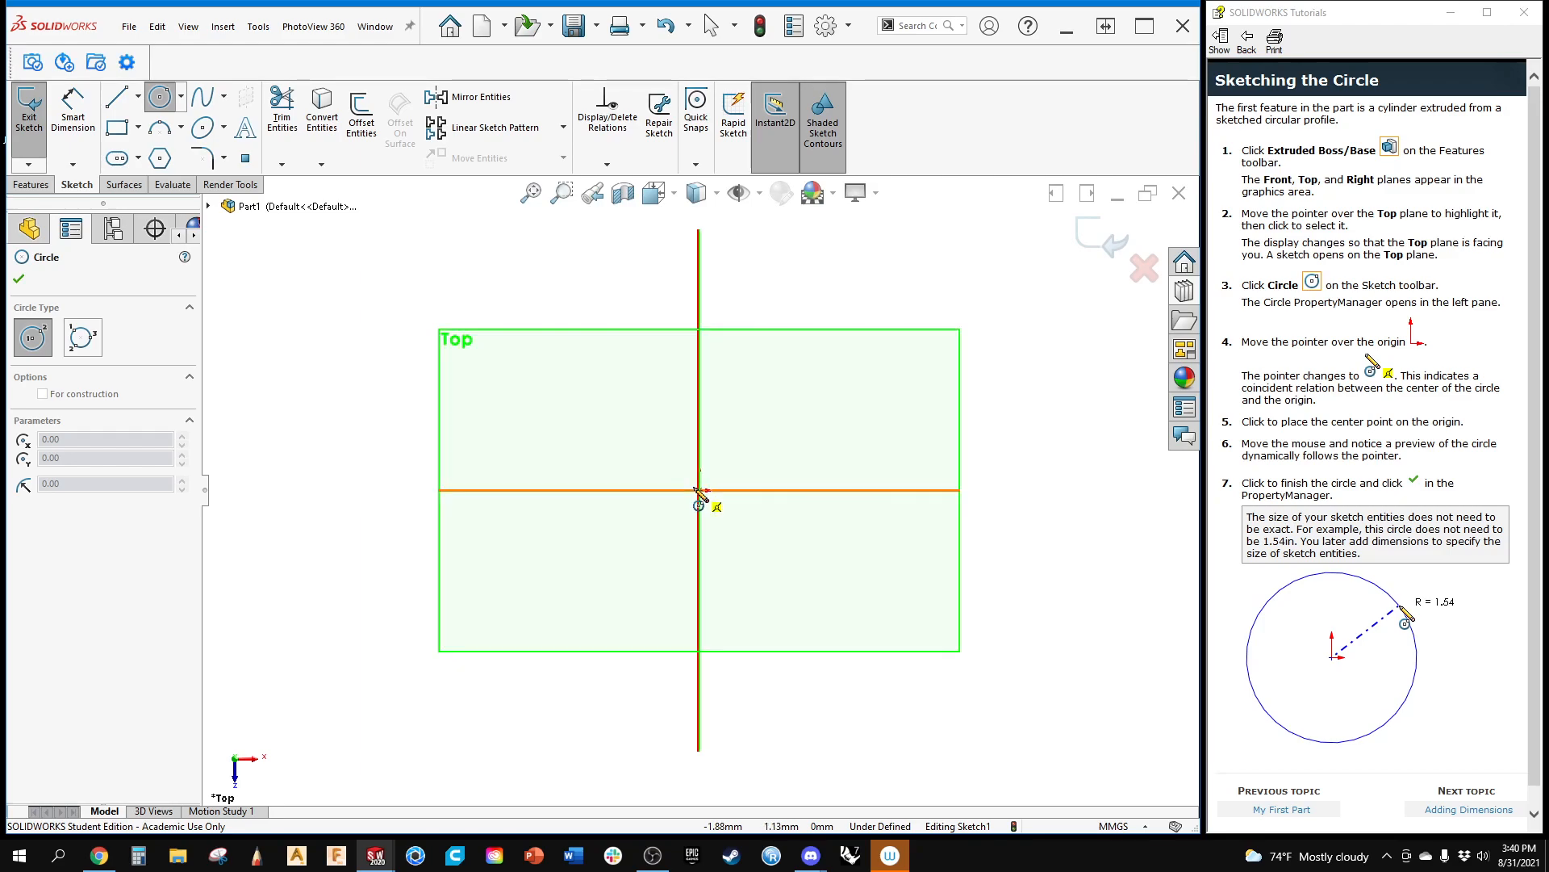
pyautogui.click(694, 490)
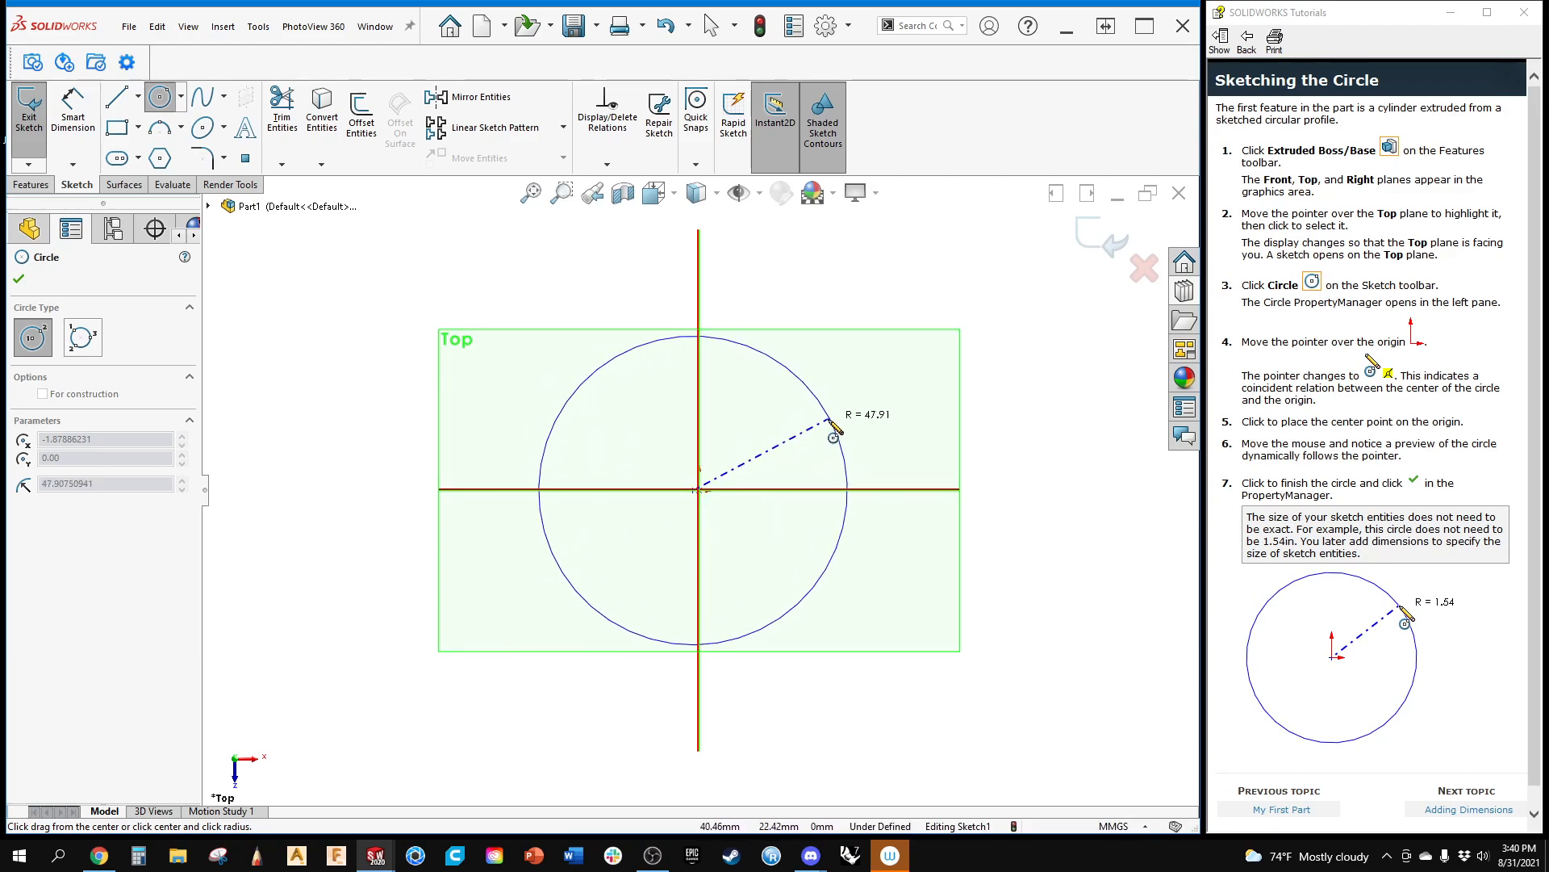
pyautogui.click(834, 429)
pyautogui.rightClick(835, 420)
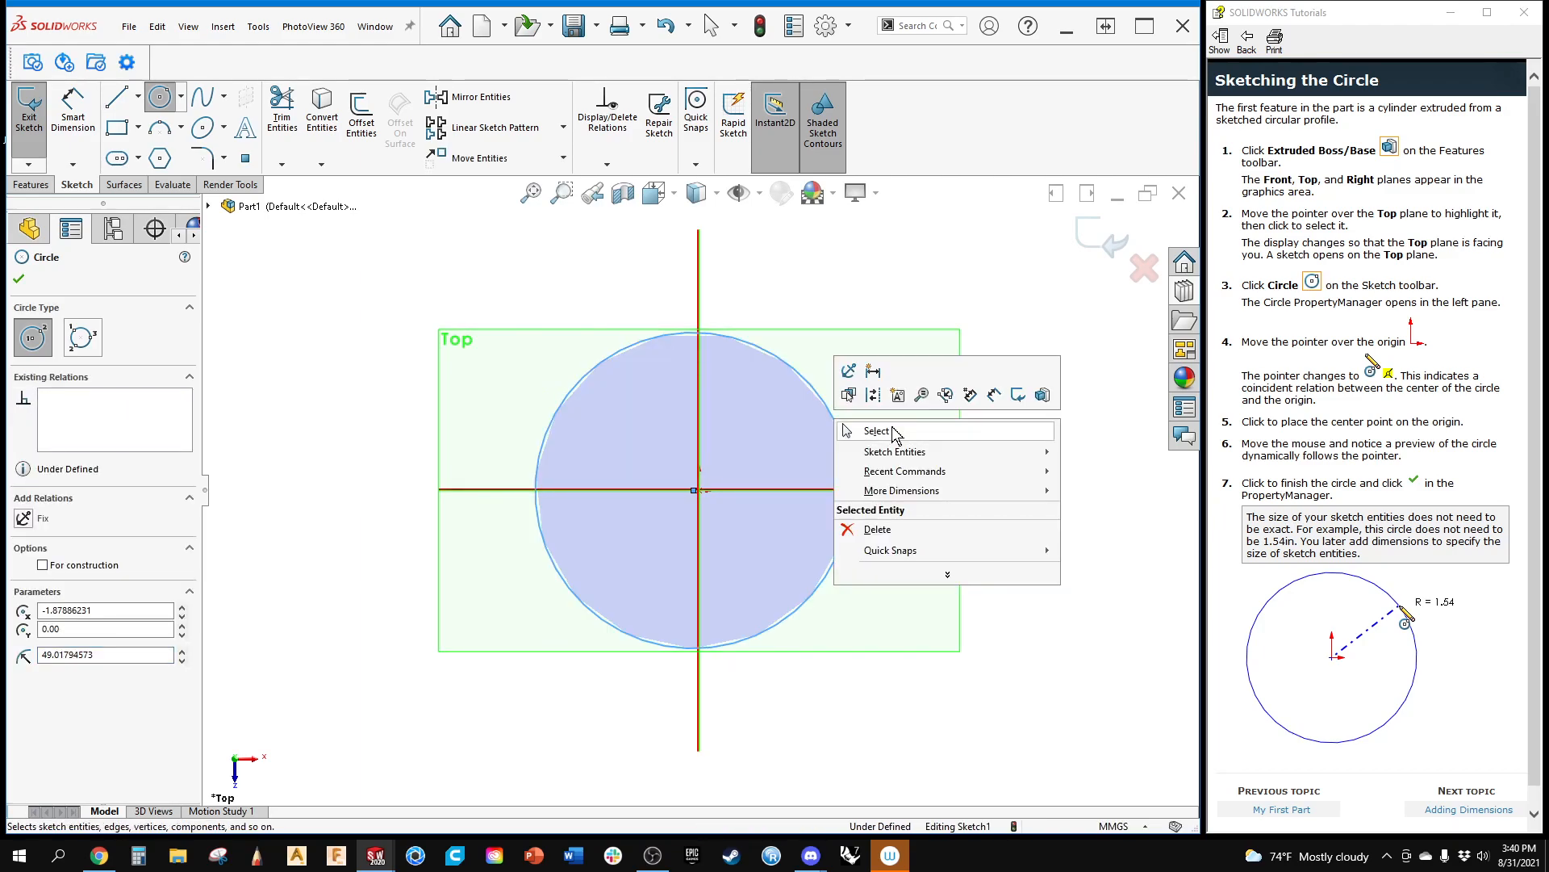
pyautogui.click(870, 431)
# Step: Resize the circle freehand to a radius of about 38 mm and delete it from the sketch
pyautogui.click(694, 490)
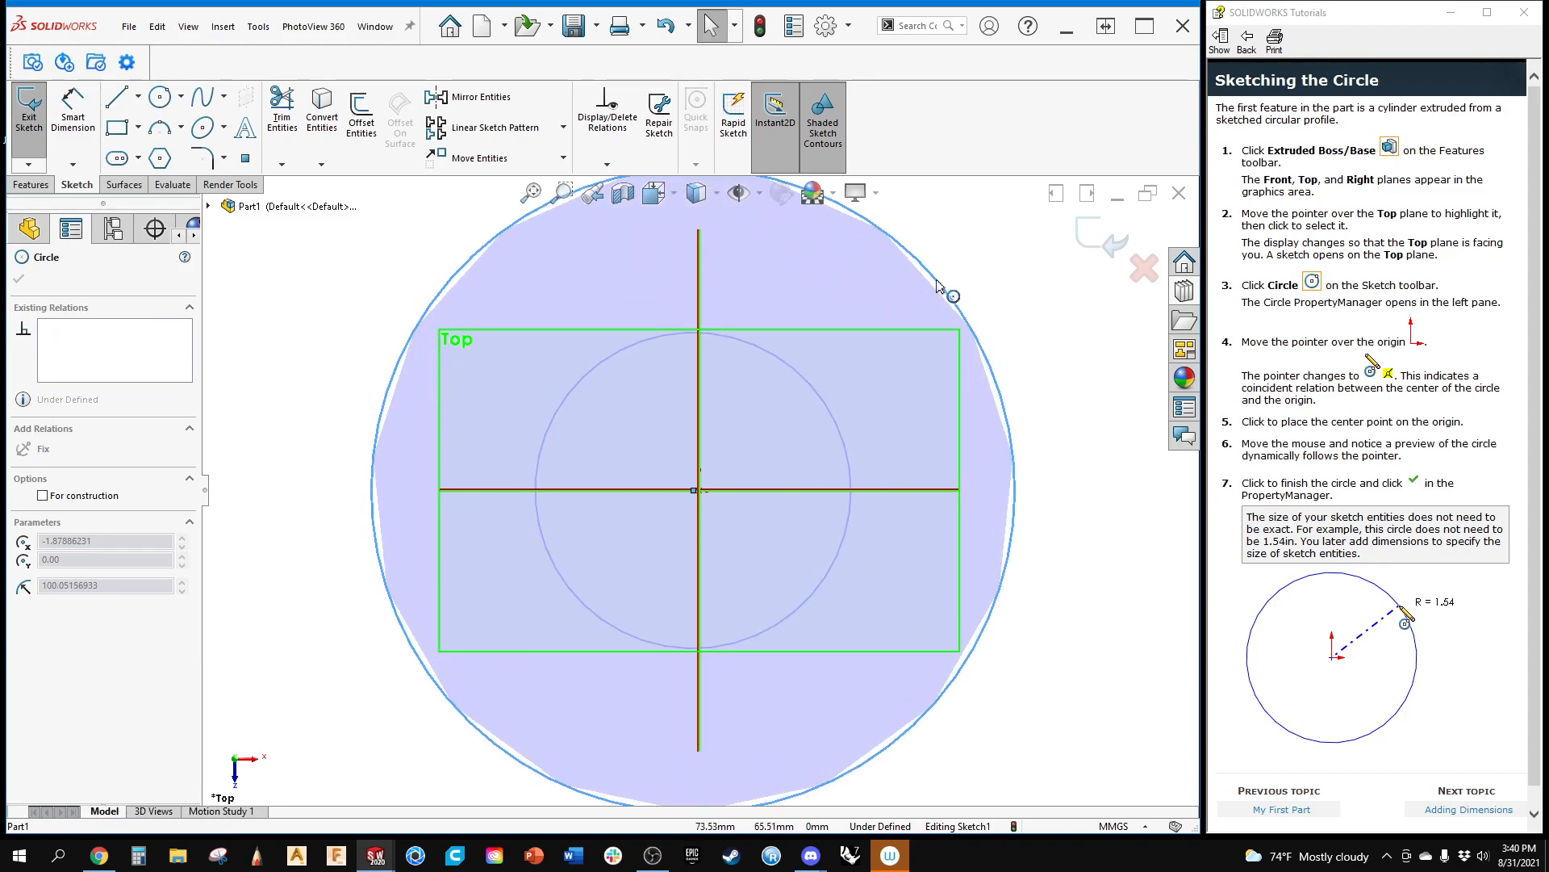
pyautogui.click(784, 416)
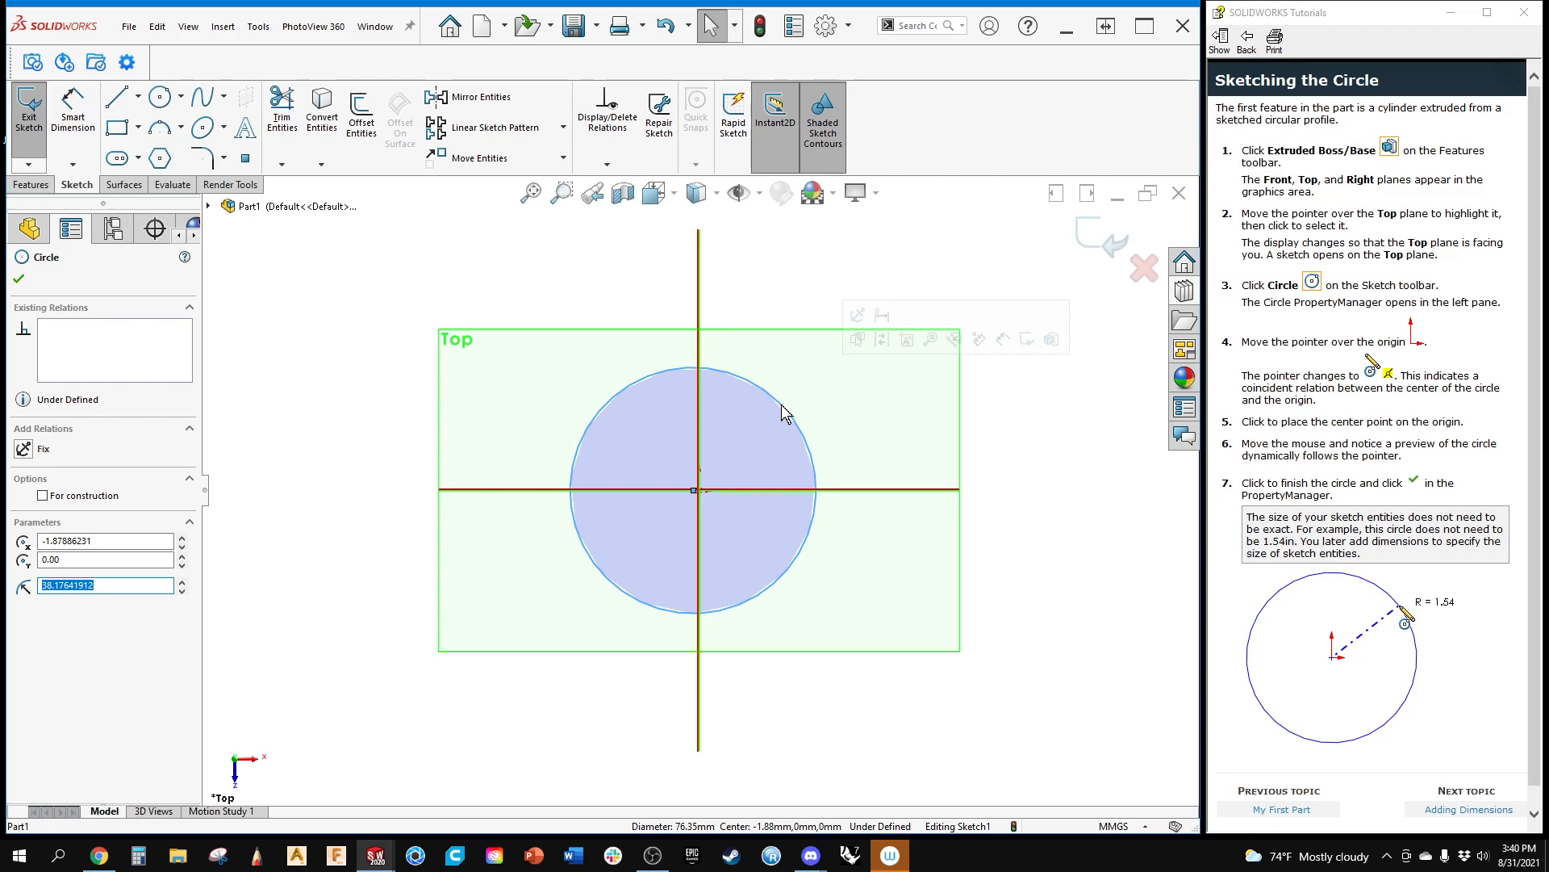
pyautogui.click(772, 411)
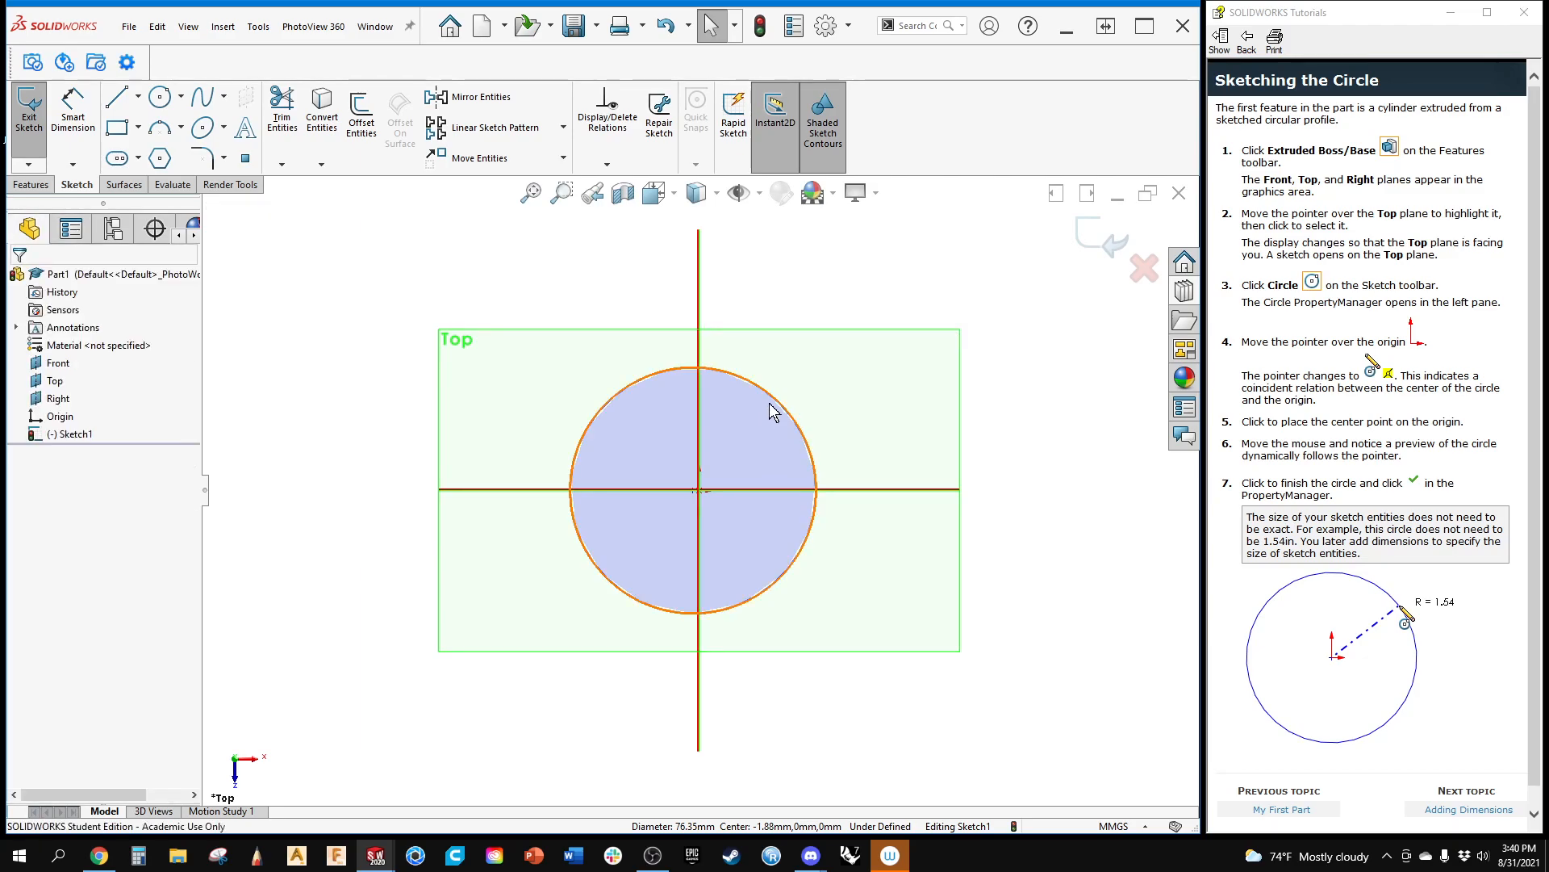
pyautogui.click(775, 400)
pyautogui.press('Delete')
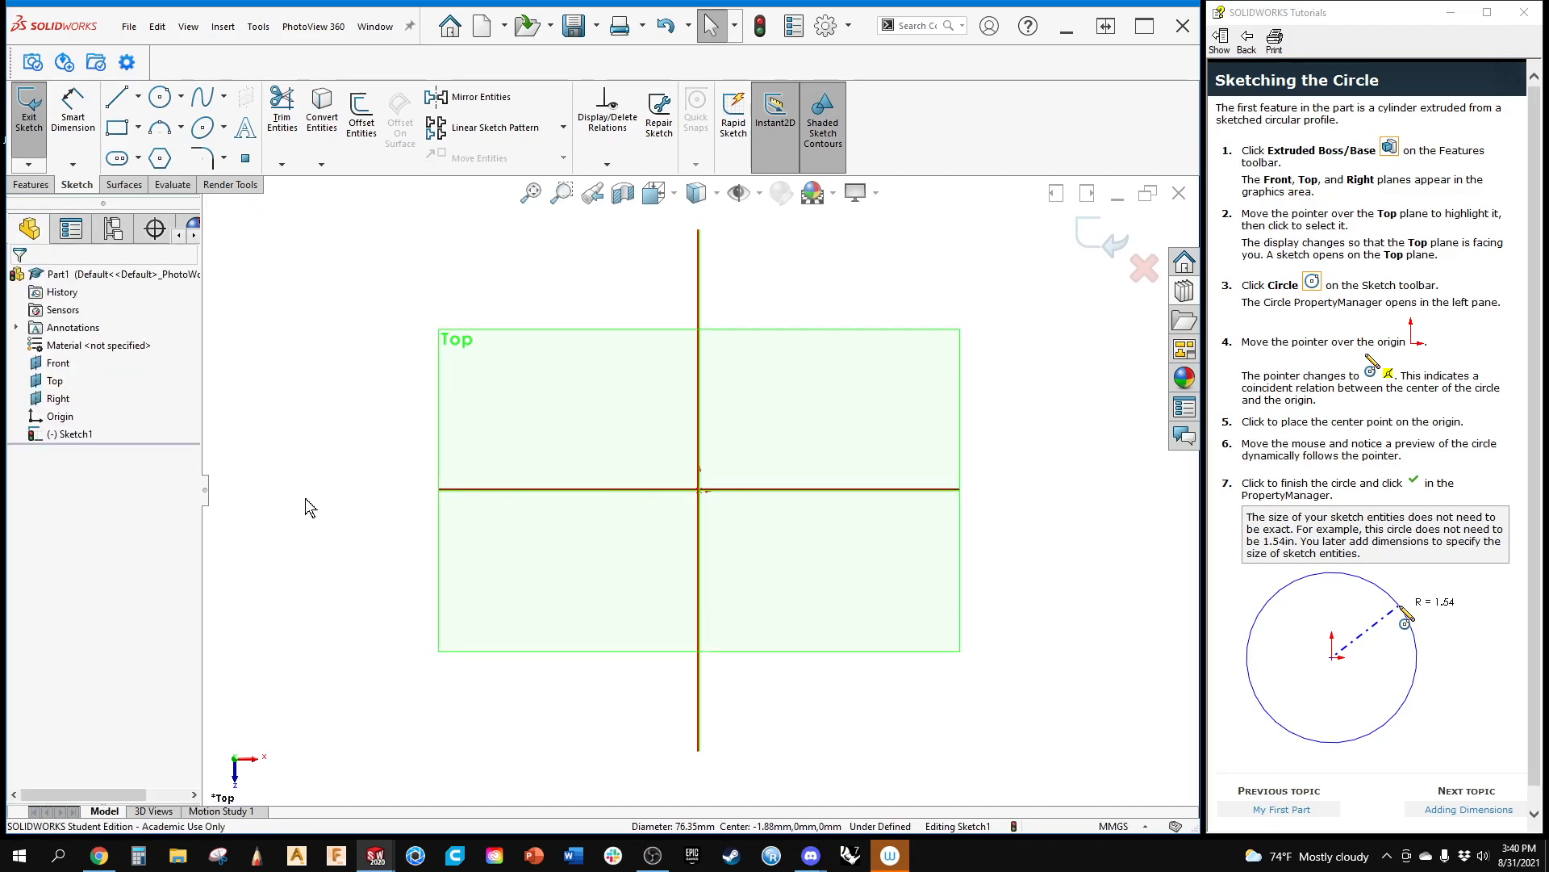
# Step: Sketch a center-point circle away from the origin, centered at about X -59 mm, Y 25 mm, and leave the Circle tool
pyautogui.click(160, 97)
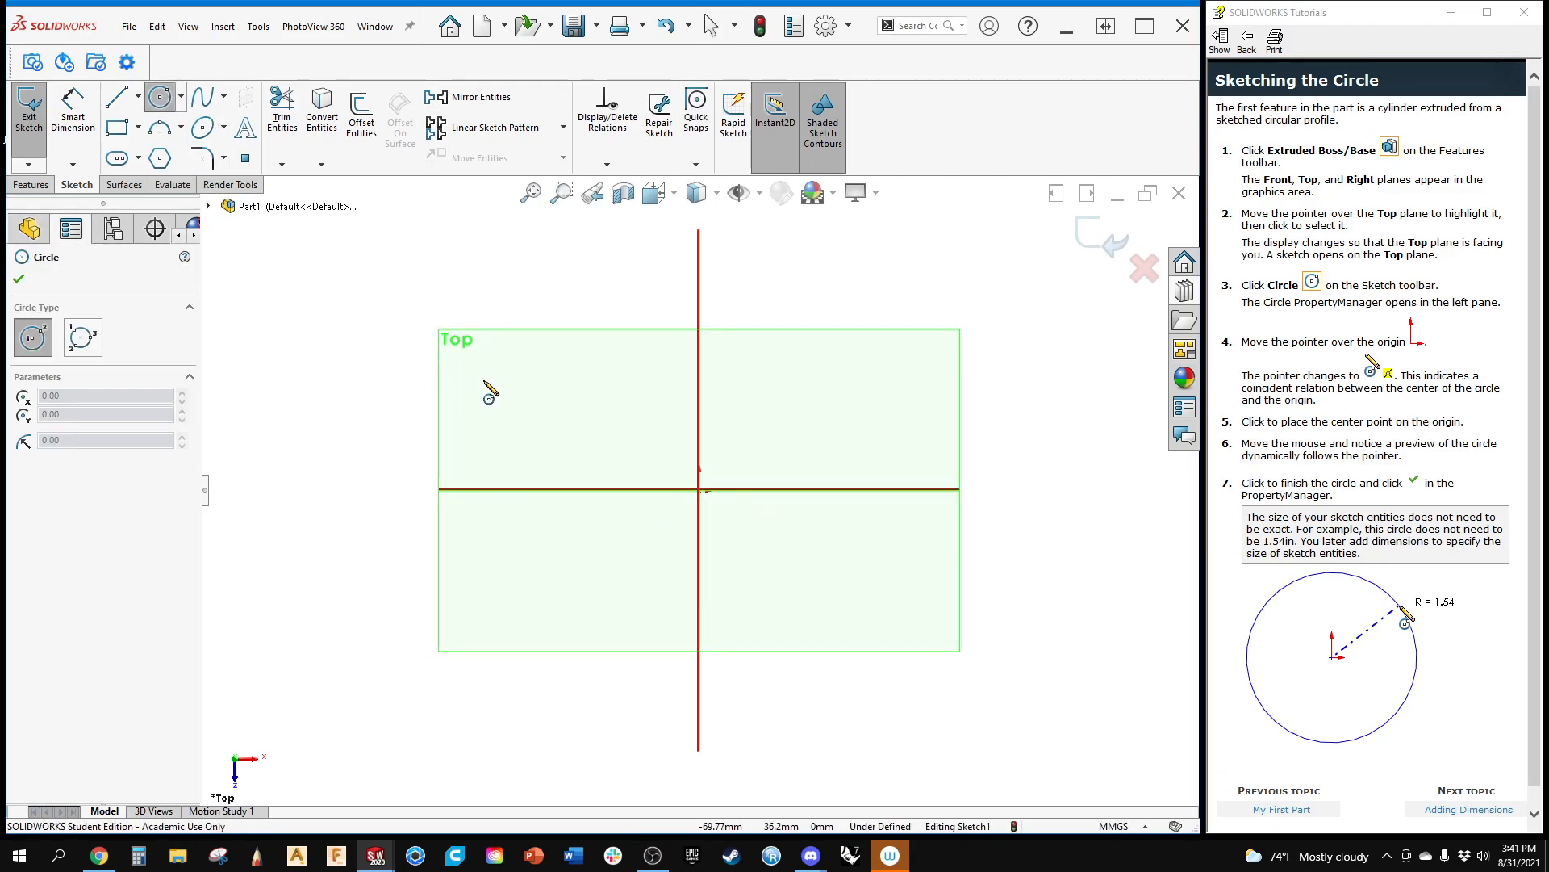
pyautogui.click(590, 531)
pyautogui.rightClick(592, 539)
pyautogui.click(625, 543)
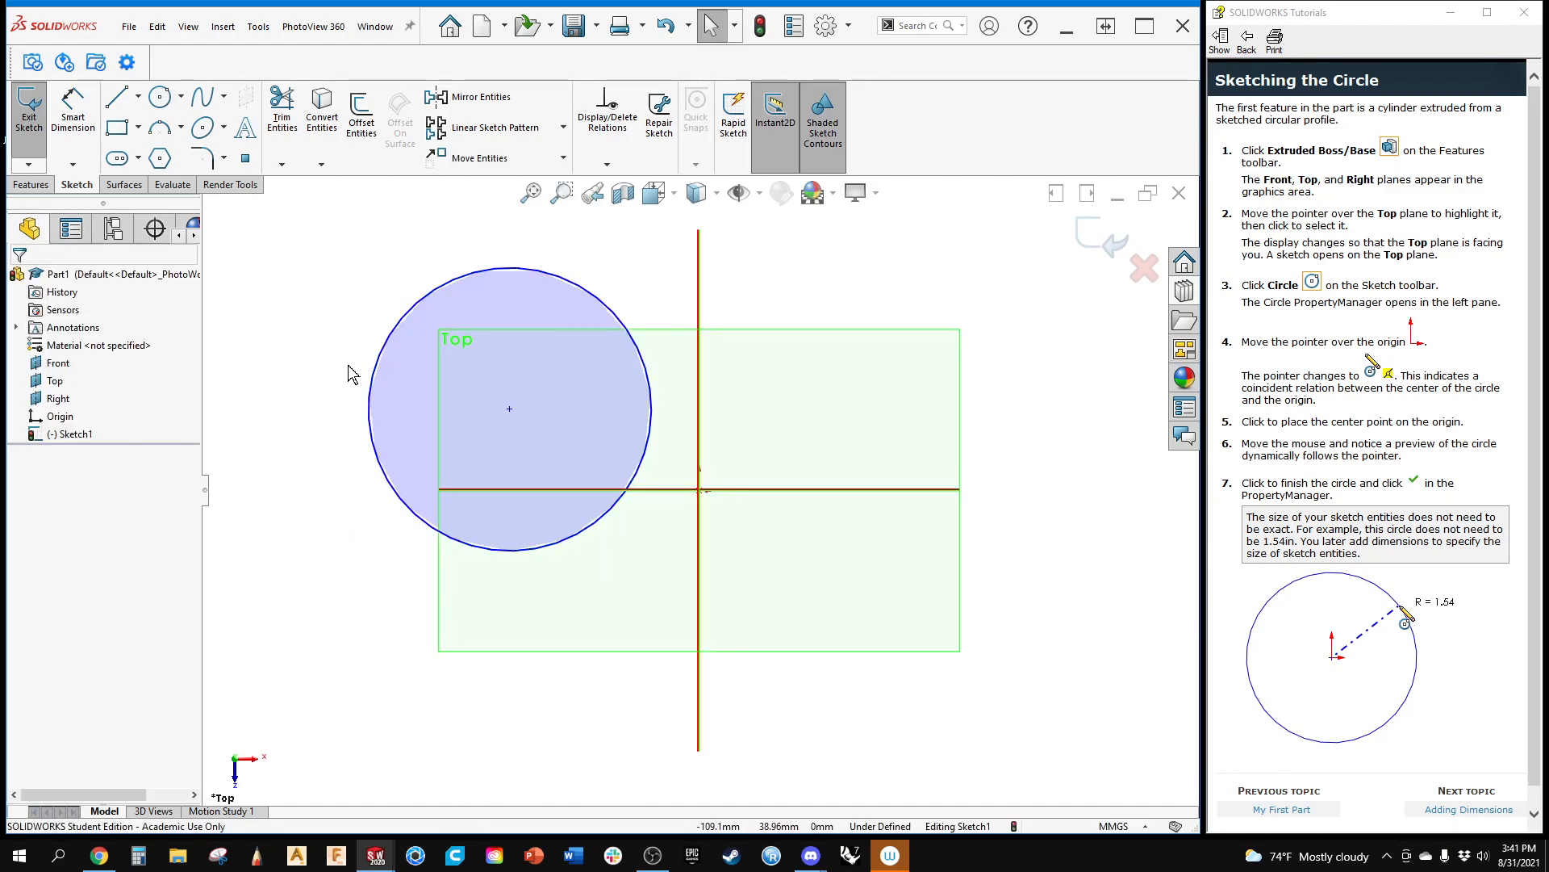
# Step: Enlarge the off-origin circle to a radius of about 55 mm and move its center to about X -53 mm, Y 31 mm
pyautogui.moveTo(376, 368); pyautogui.dragTo(340, 359)
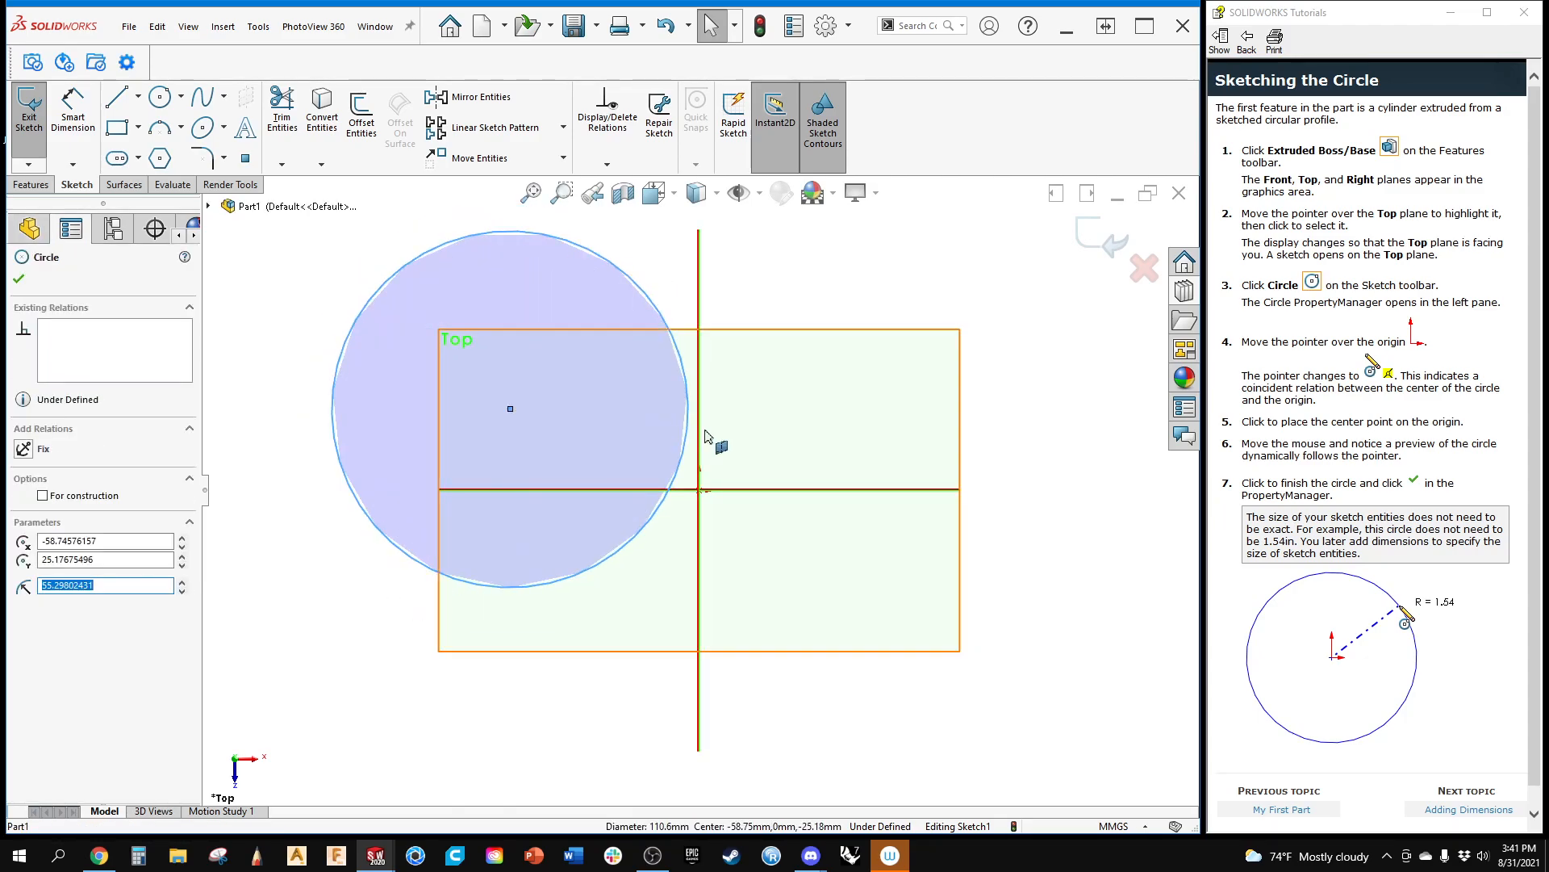
pyautogui.moveTo(510, 412)
pyautogui.mouseDown()
pyautogui.moveTo(878, 412)
pyautogui.moveTo(458, 440)
pyautogui.moveTo(621, 423)
pyautogui.moveTo(706, 152)
pyautogui.moveTo(424, 352)
pyautogui.moveTo(527, 390)
pyautogui.mouseUp()
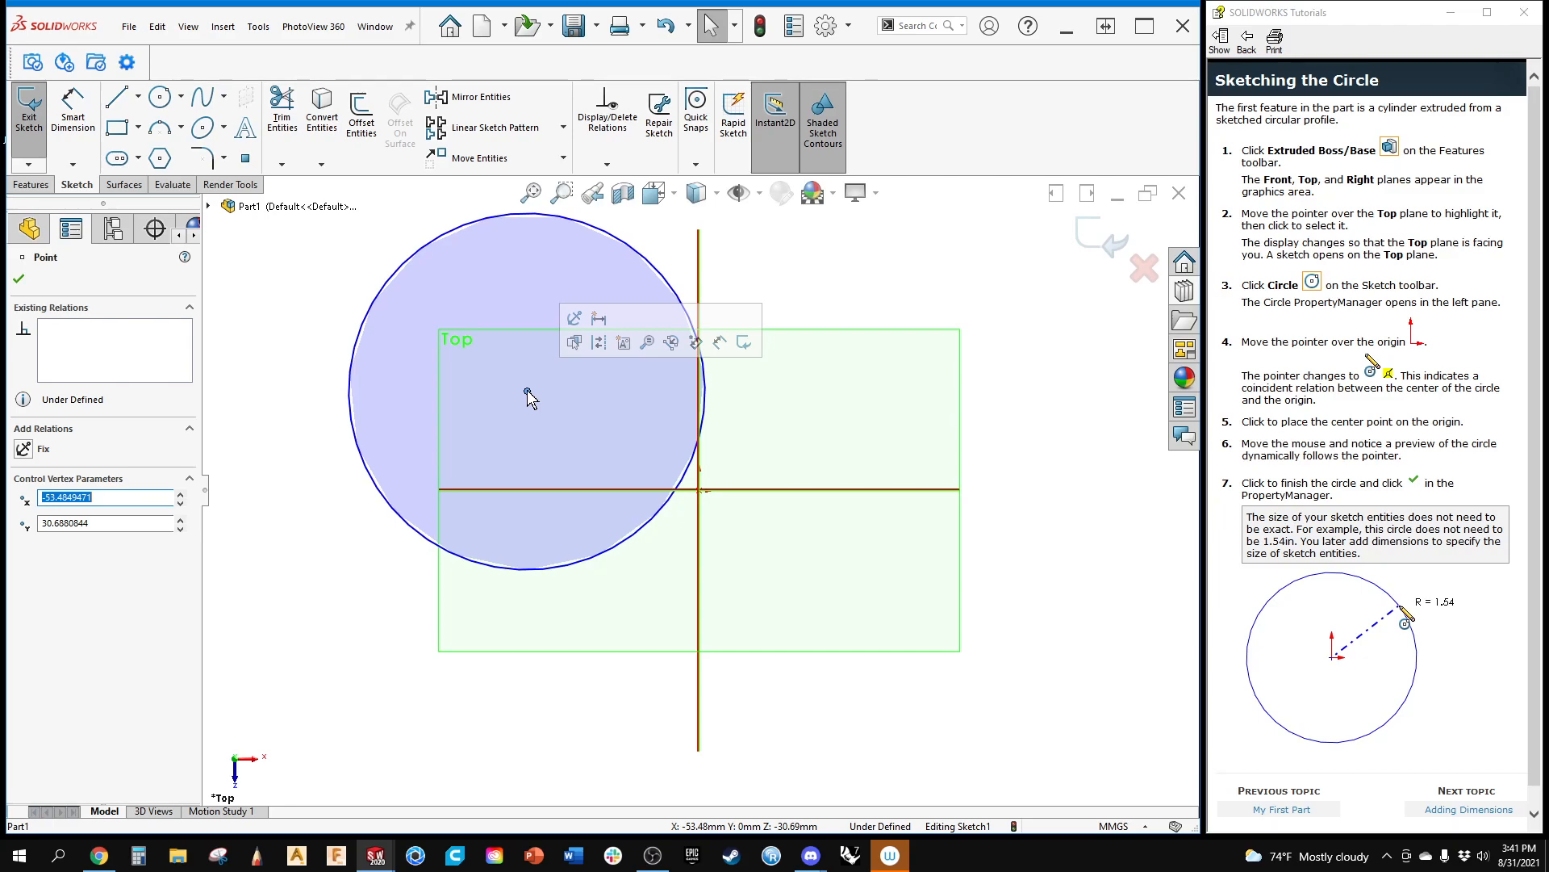
pyautogui.press('Escape')
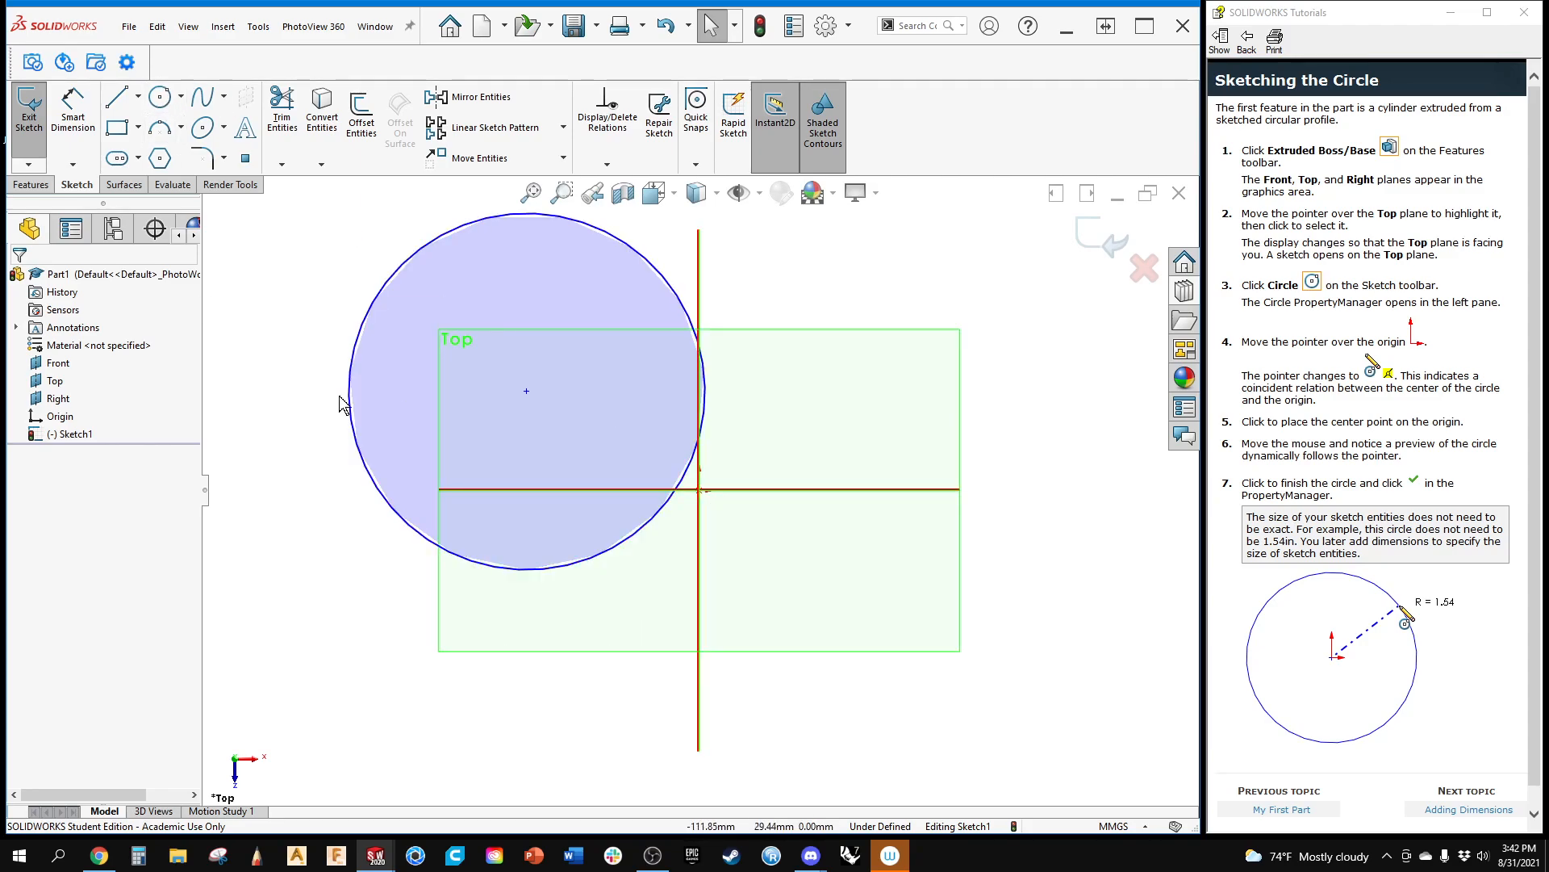
# Step: Sketch a center-point circle with a radius of about 77 mm on the origin and try to move its center away
pyautogui.click(160, 97)
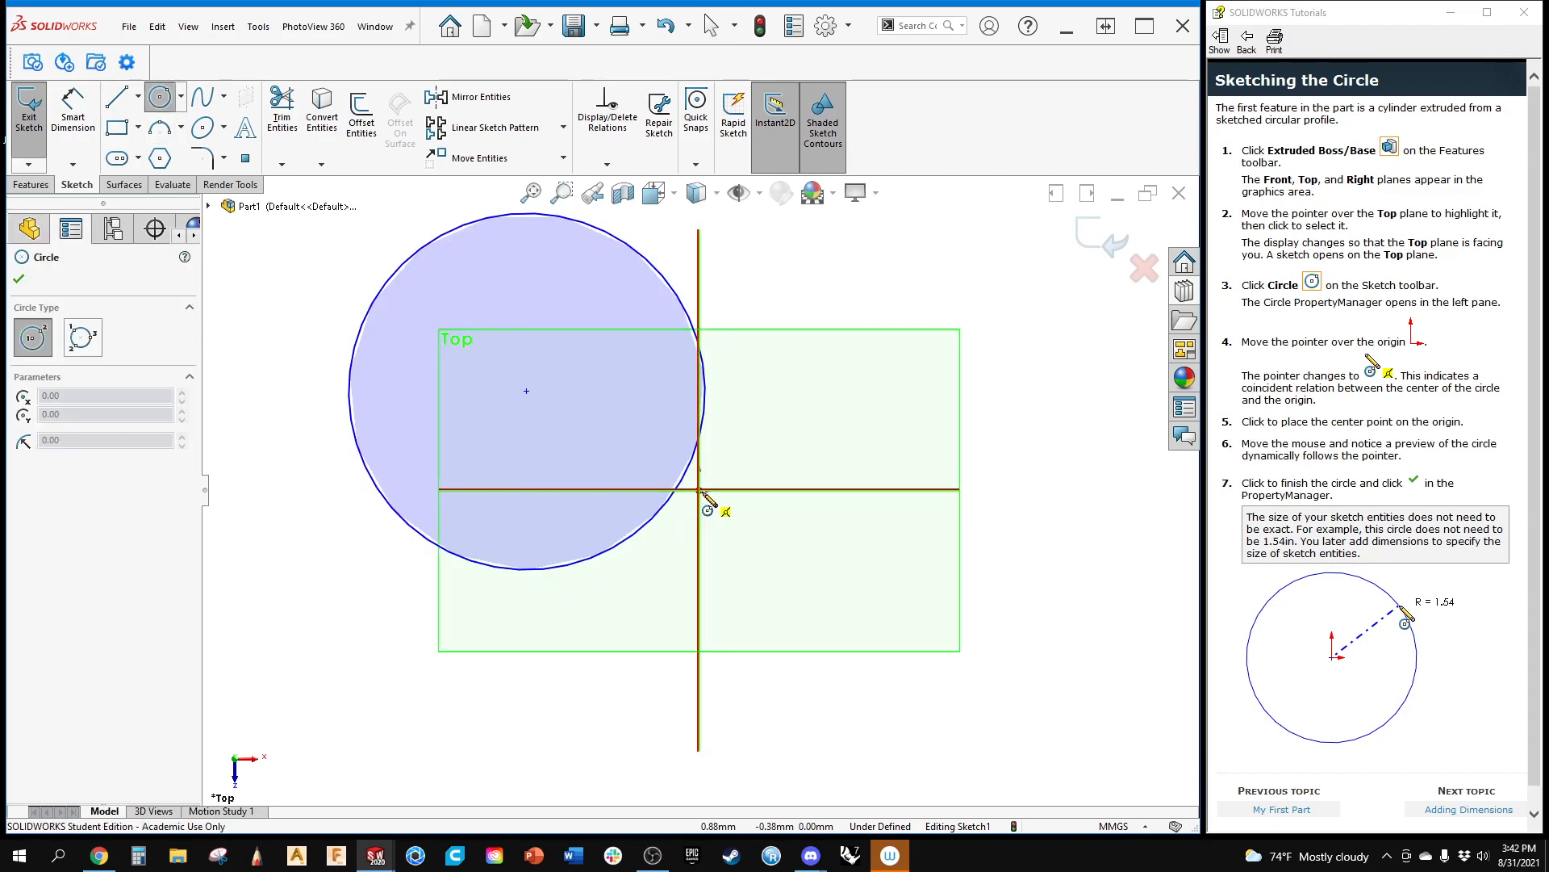
pyautogui.click(698, 490)
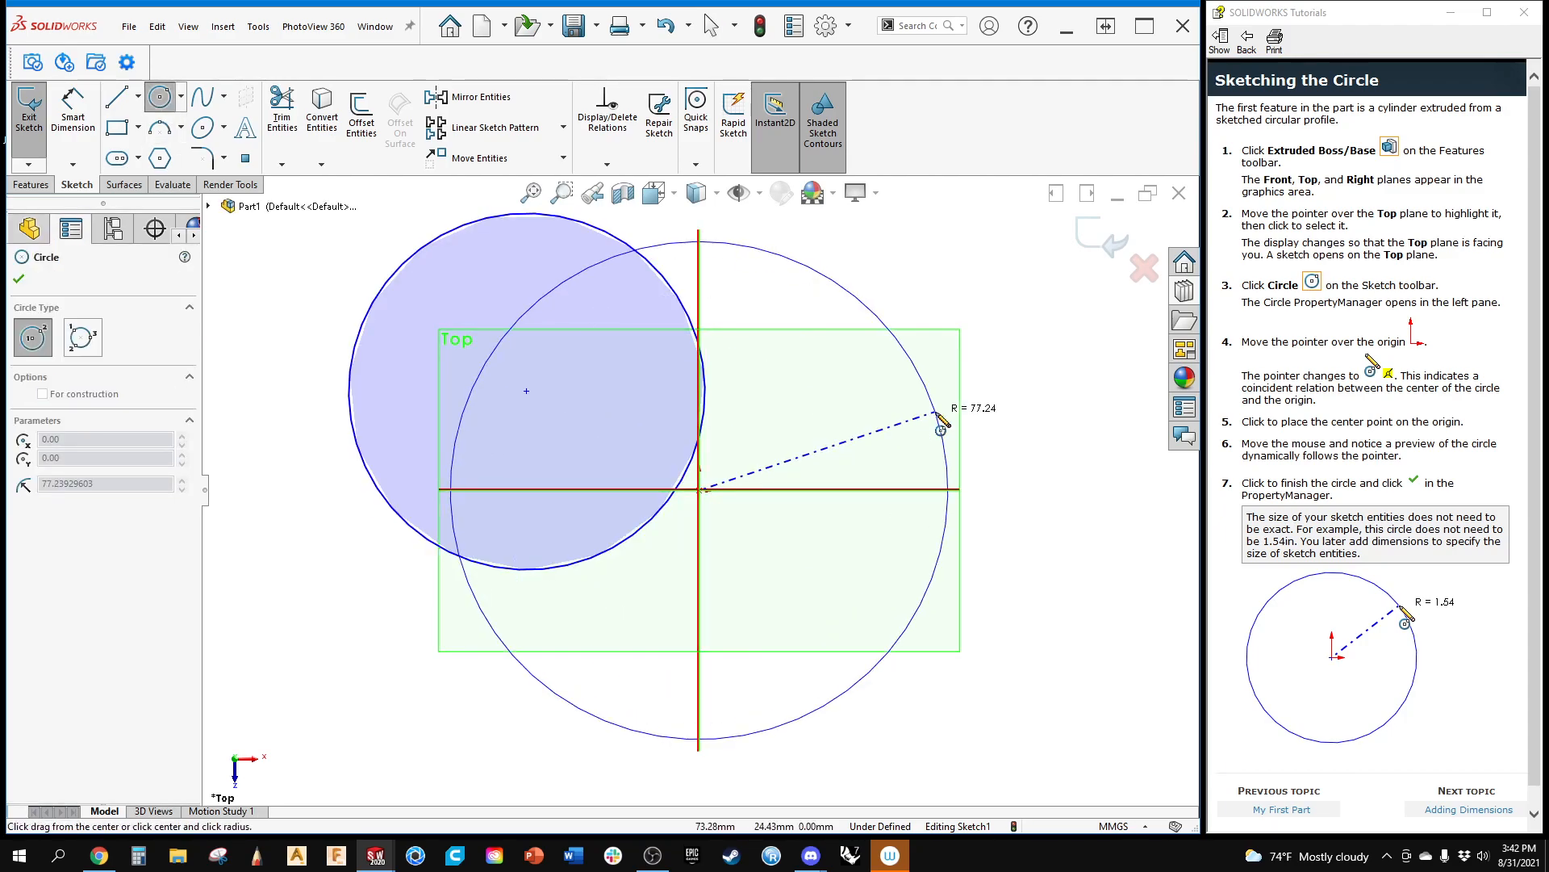
pyautogui.click(940, 419)
pyautogui.press('Escape')
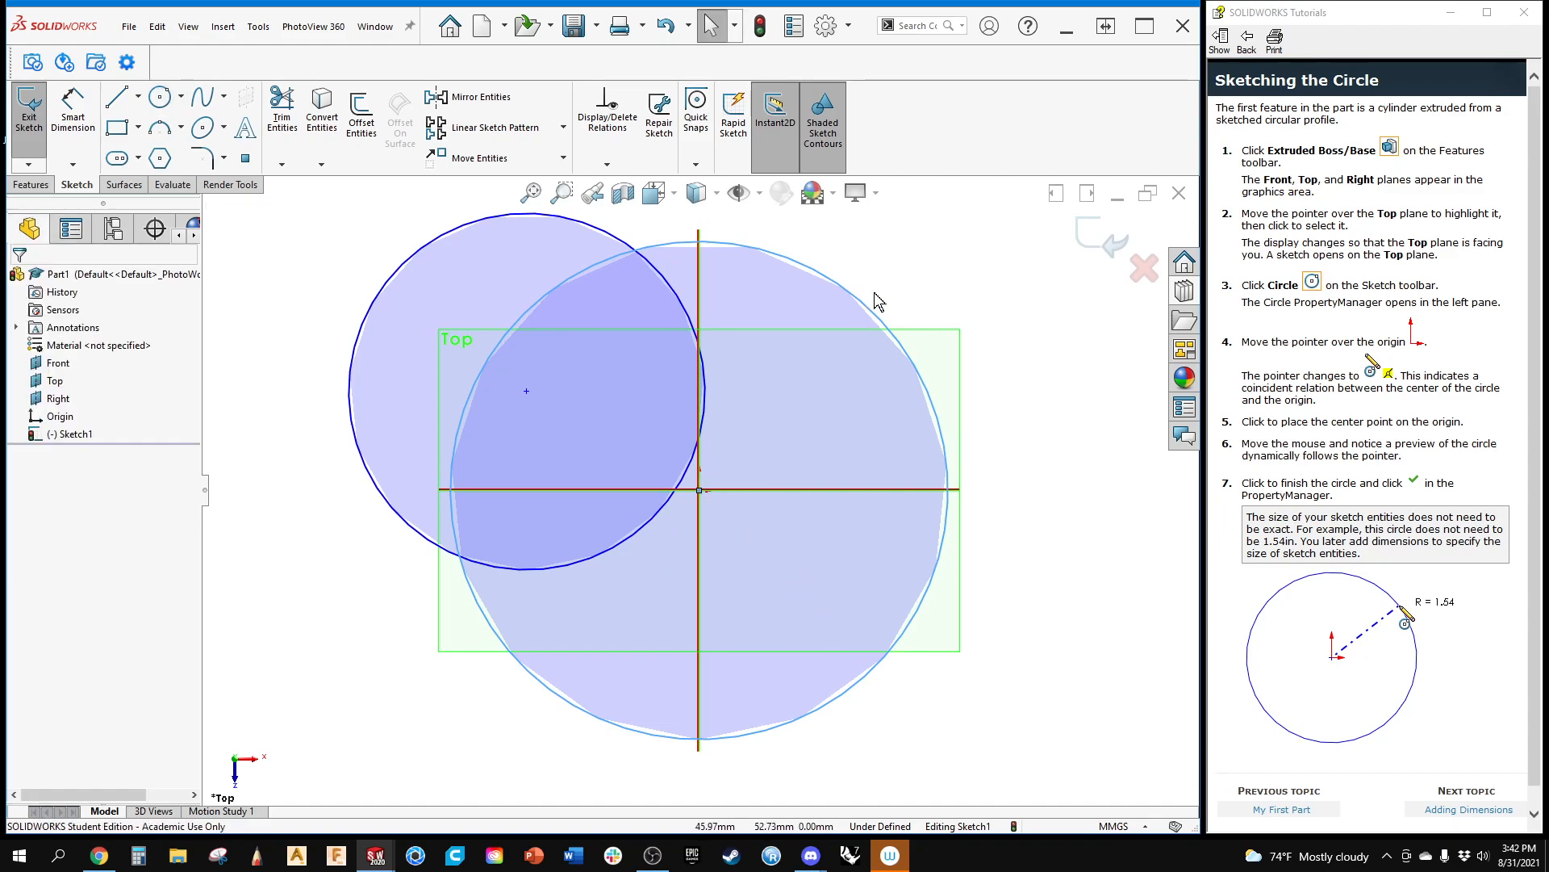
pyautogui.moveTo(698, 490); pyautogui.dragTo(652, 520)
pyautogui.moveTo(757, 476); pyautogui.dragTo(755, 477)
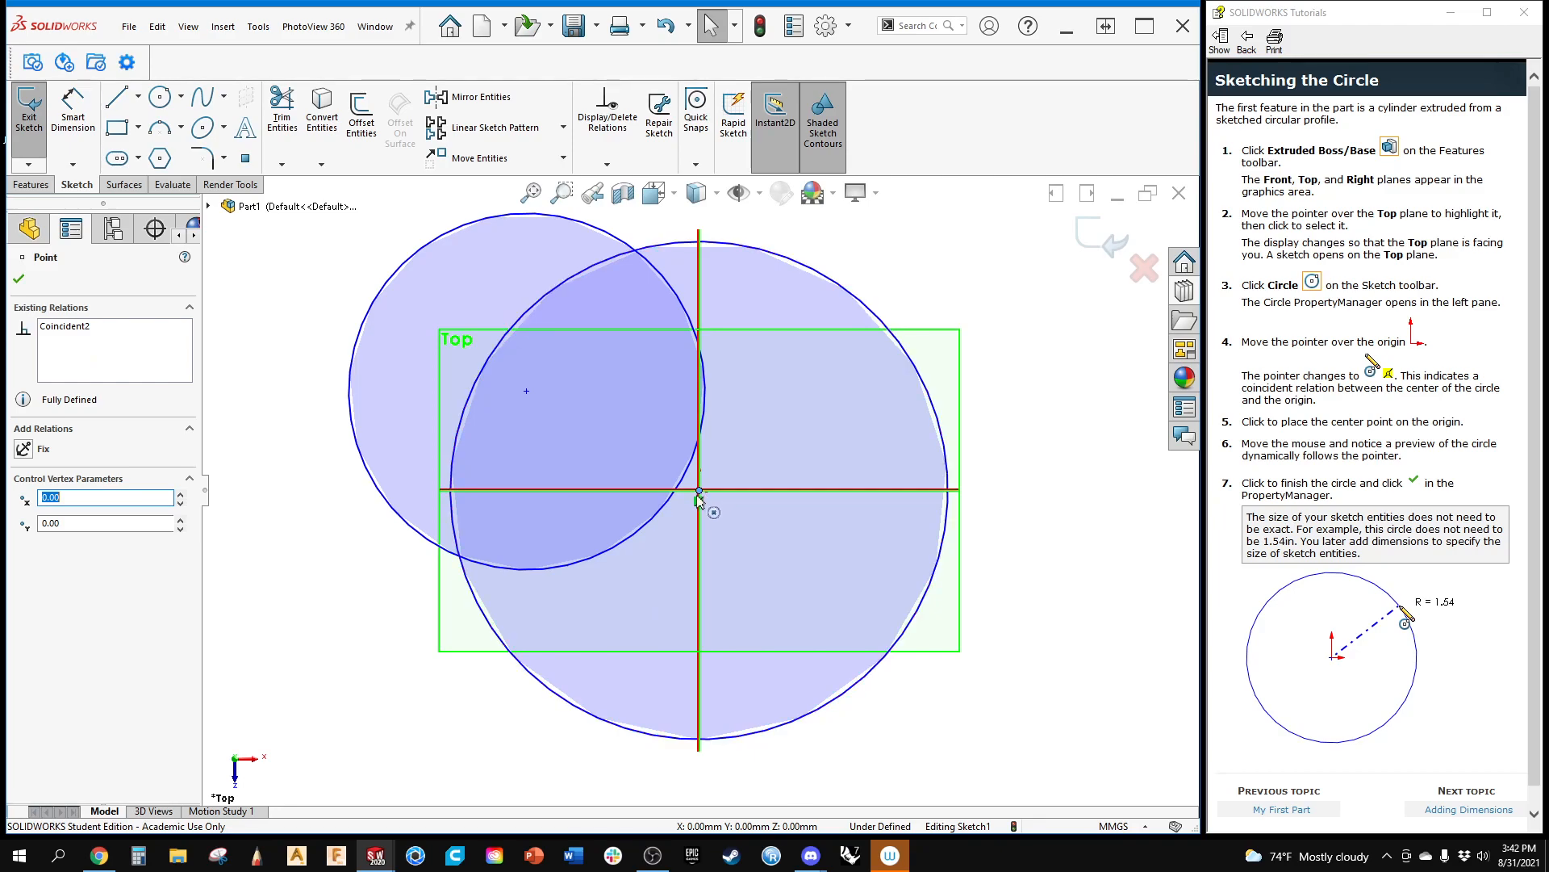
# Step: Remove the coincident relation from the origin circle's center point and delete that circle
pyautogui.click(50, 328)
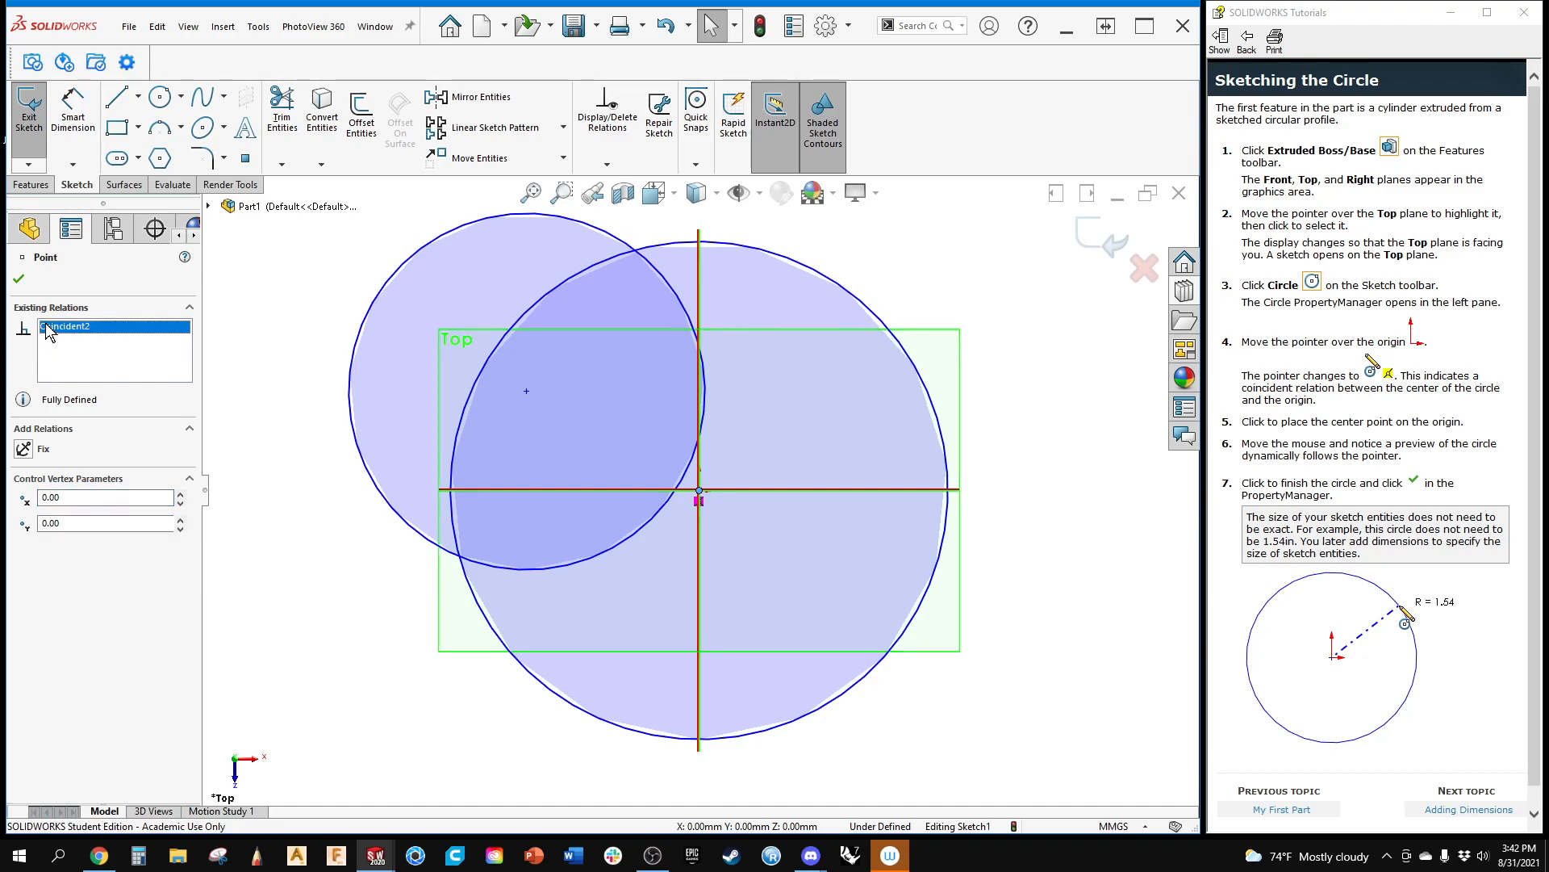
pyautogui.press('Delete')
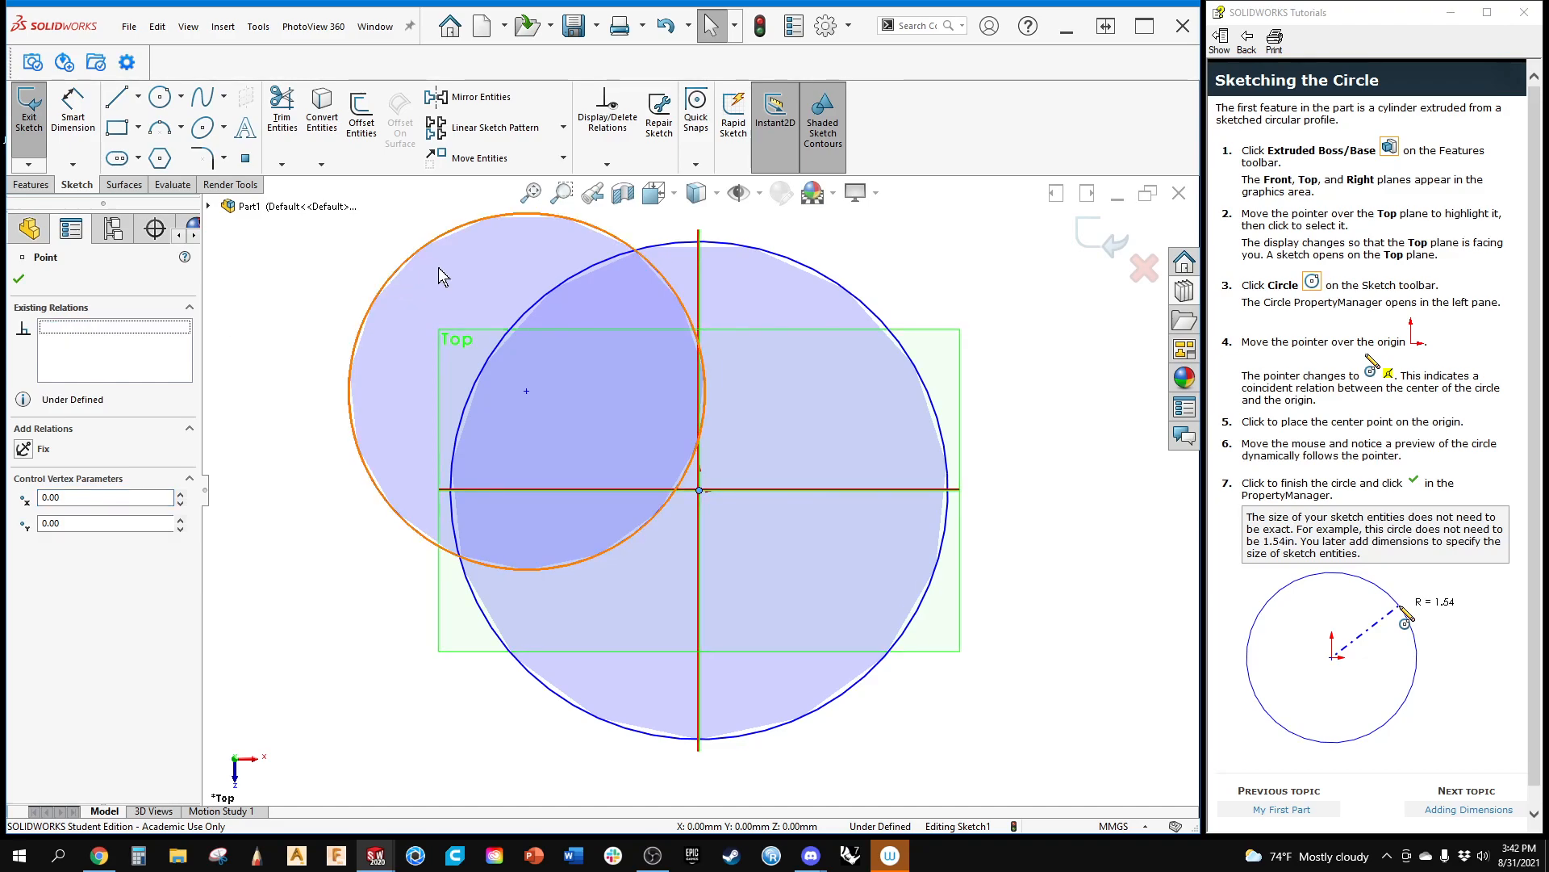
pyautogui.click(723, 242)
pyautogui.press('Delete')
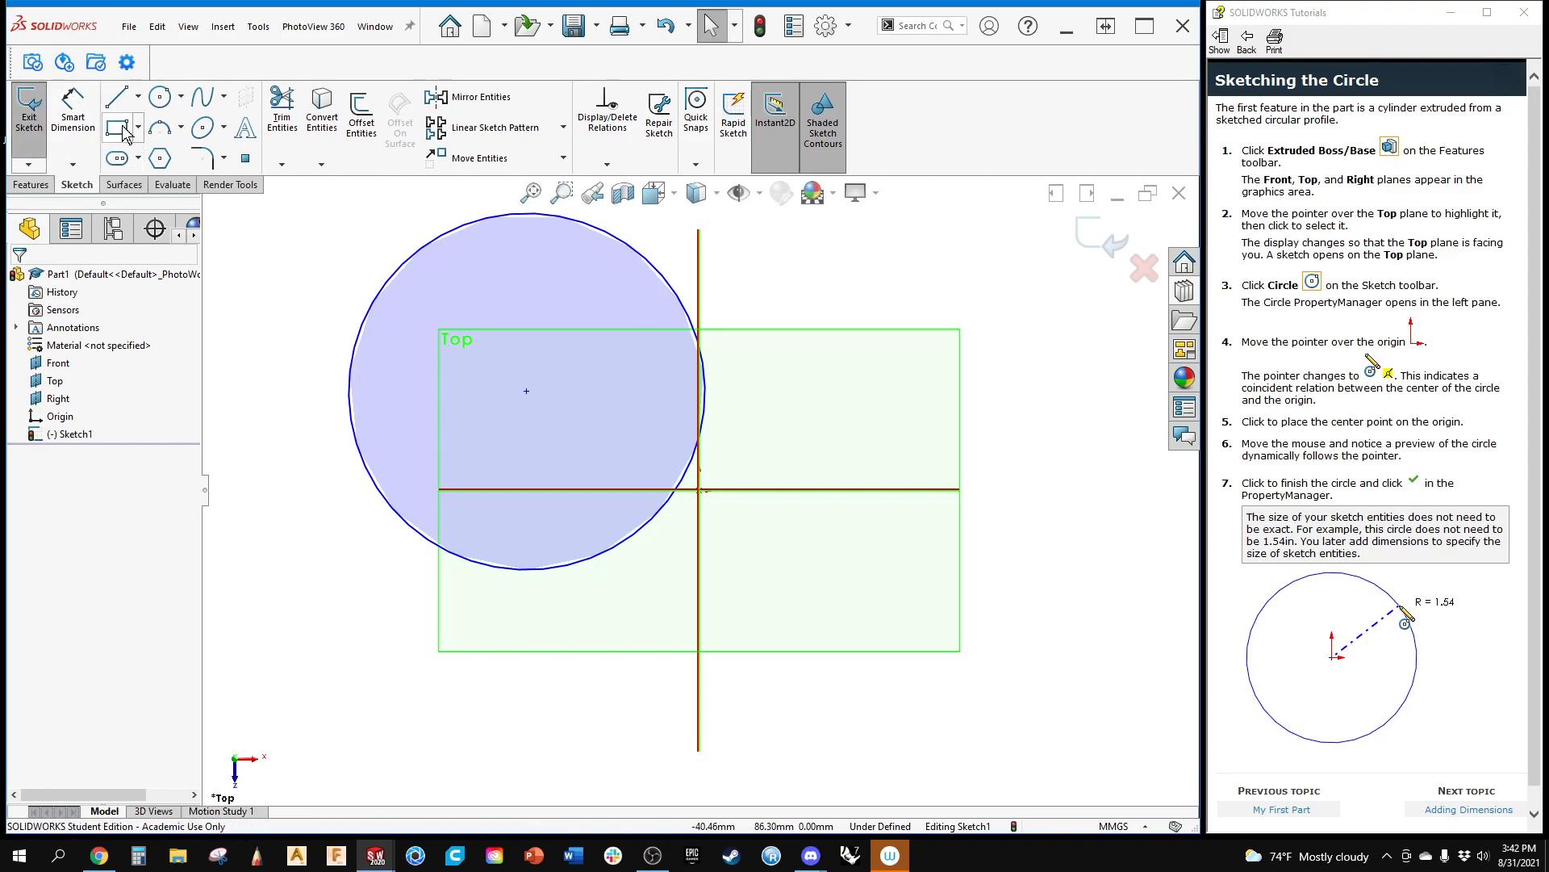
# Step: Dimension the horizontal distance from the vertical plane line to the remaining circle's center as 50 mm
pyautogui.click(73, 113)
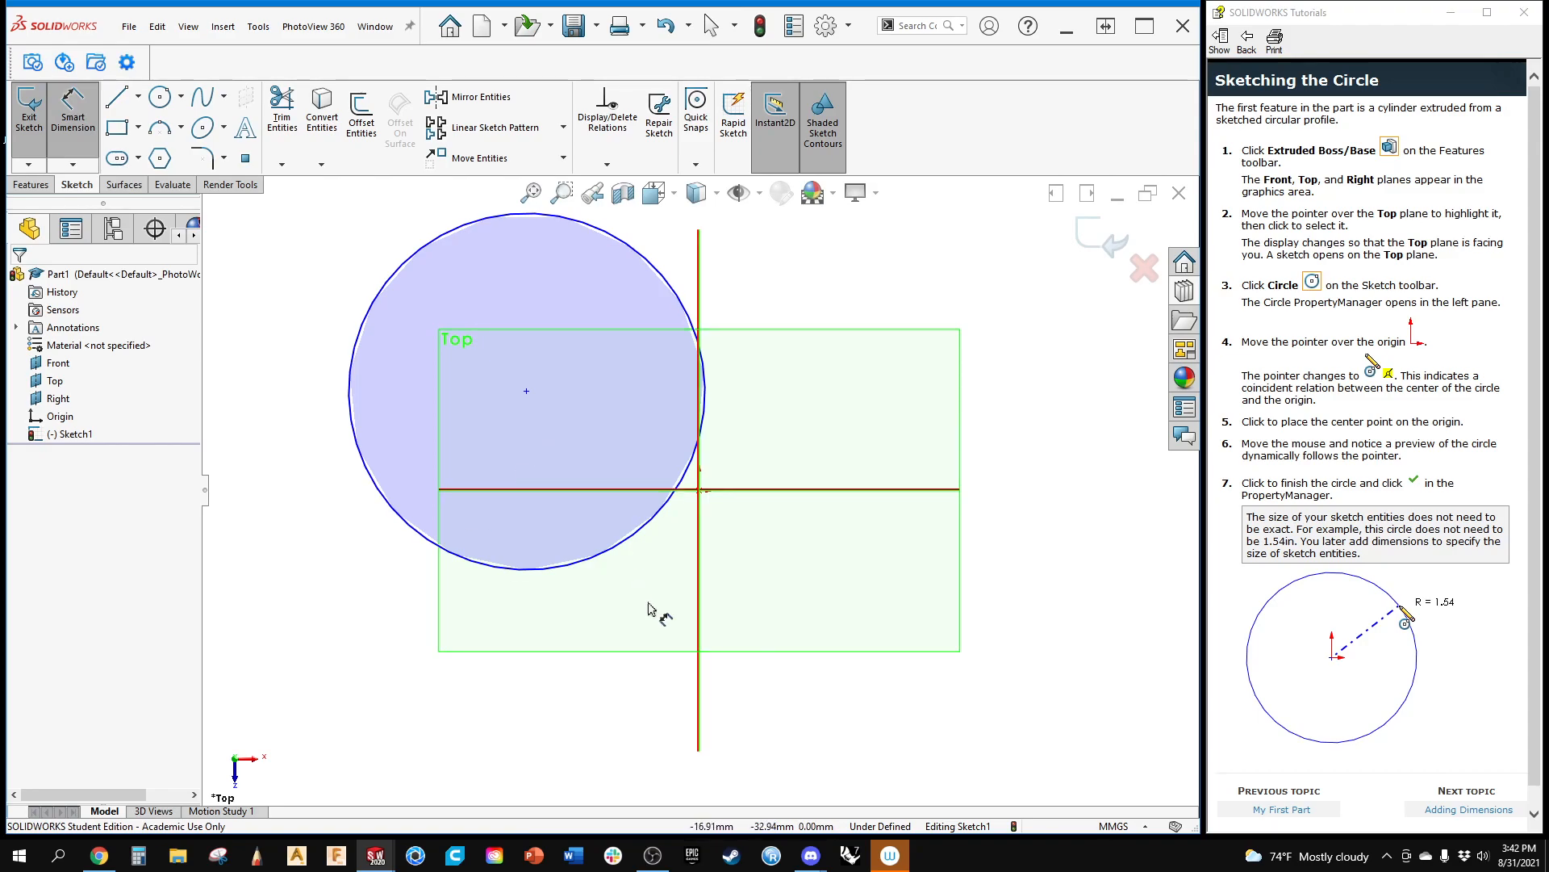
pyautogui.click(699, 568)
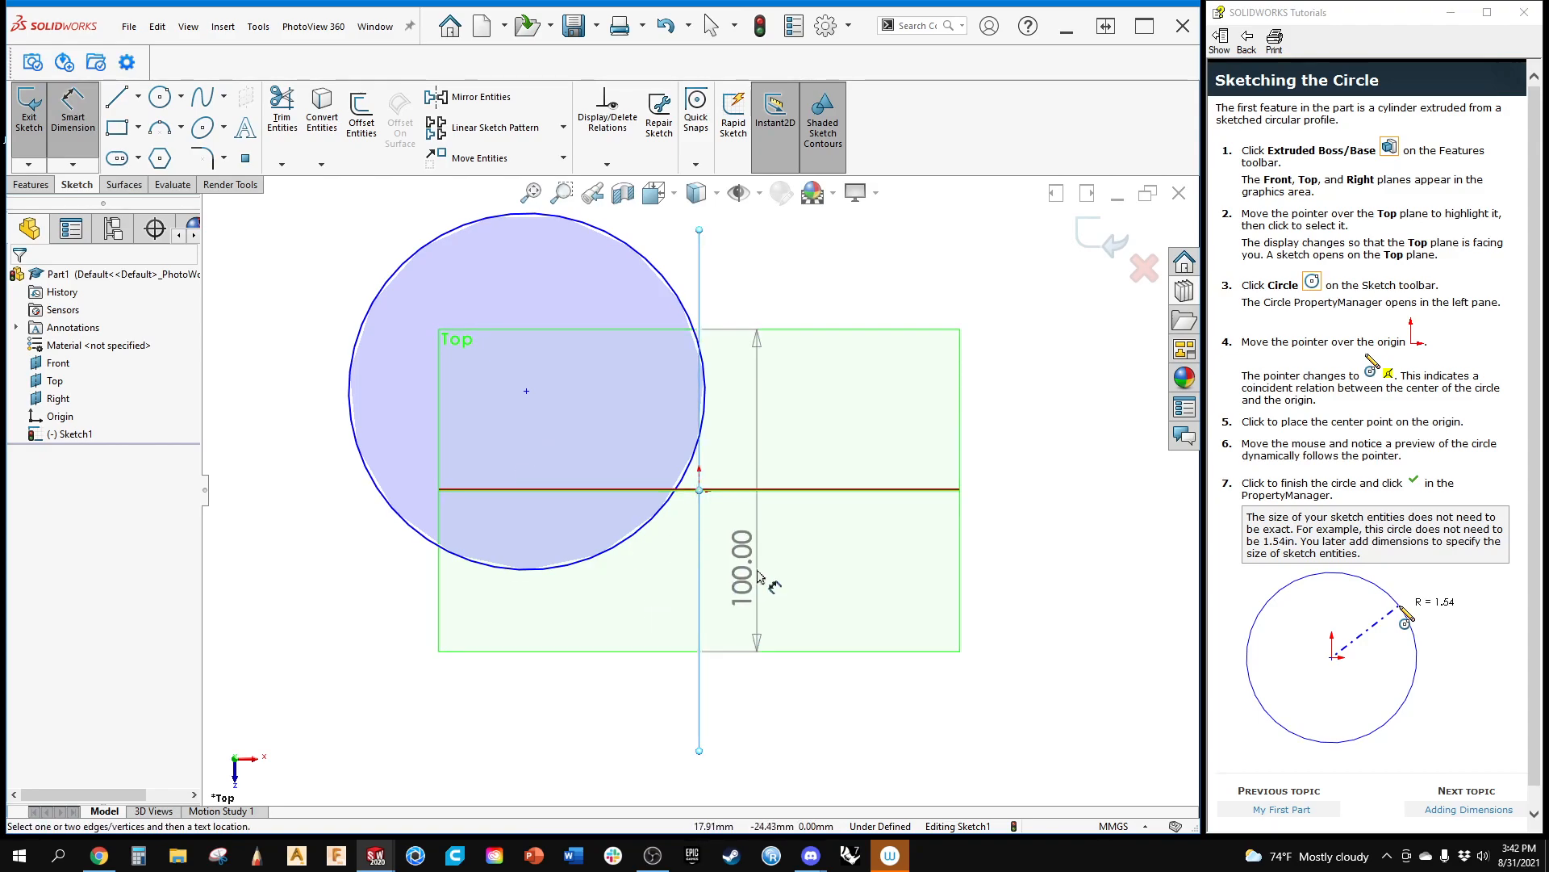
pyautogui.click(526, 390)
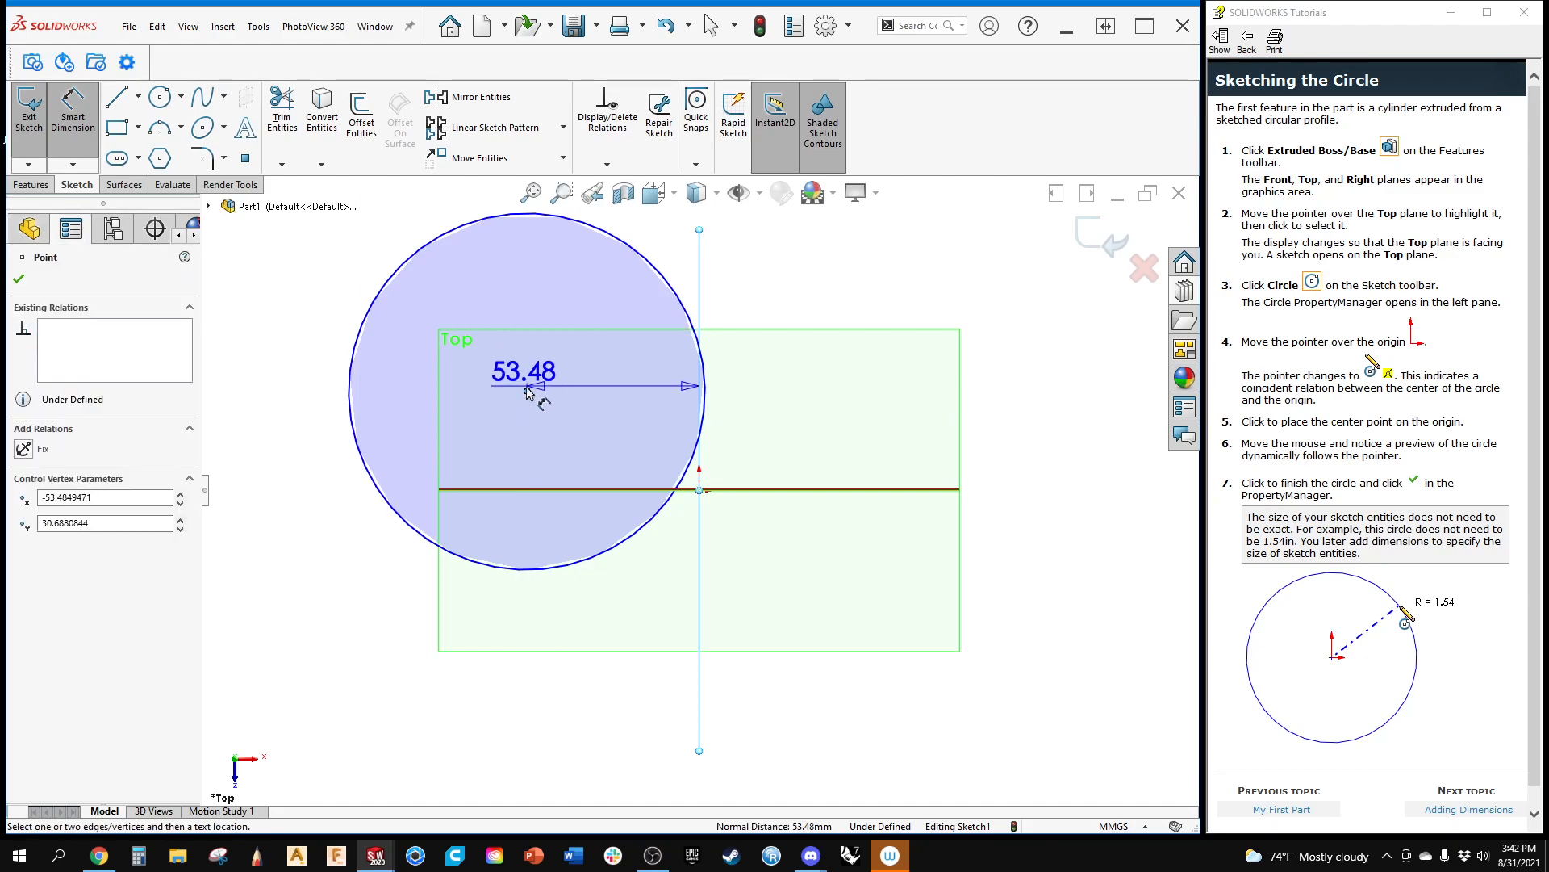
pyautogui.click(629, 389)
pyautogui.write('50')
pyautogui.press('Return')
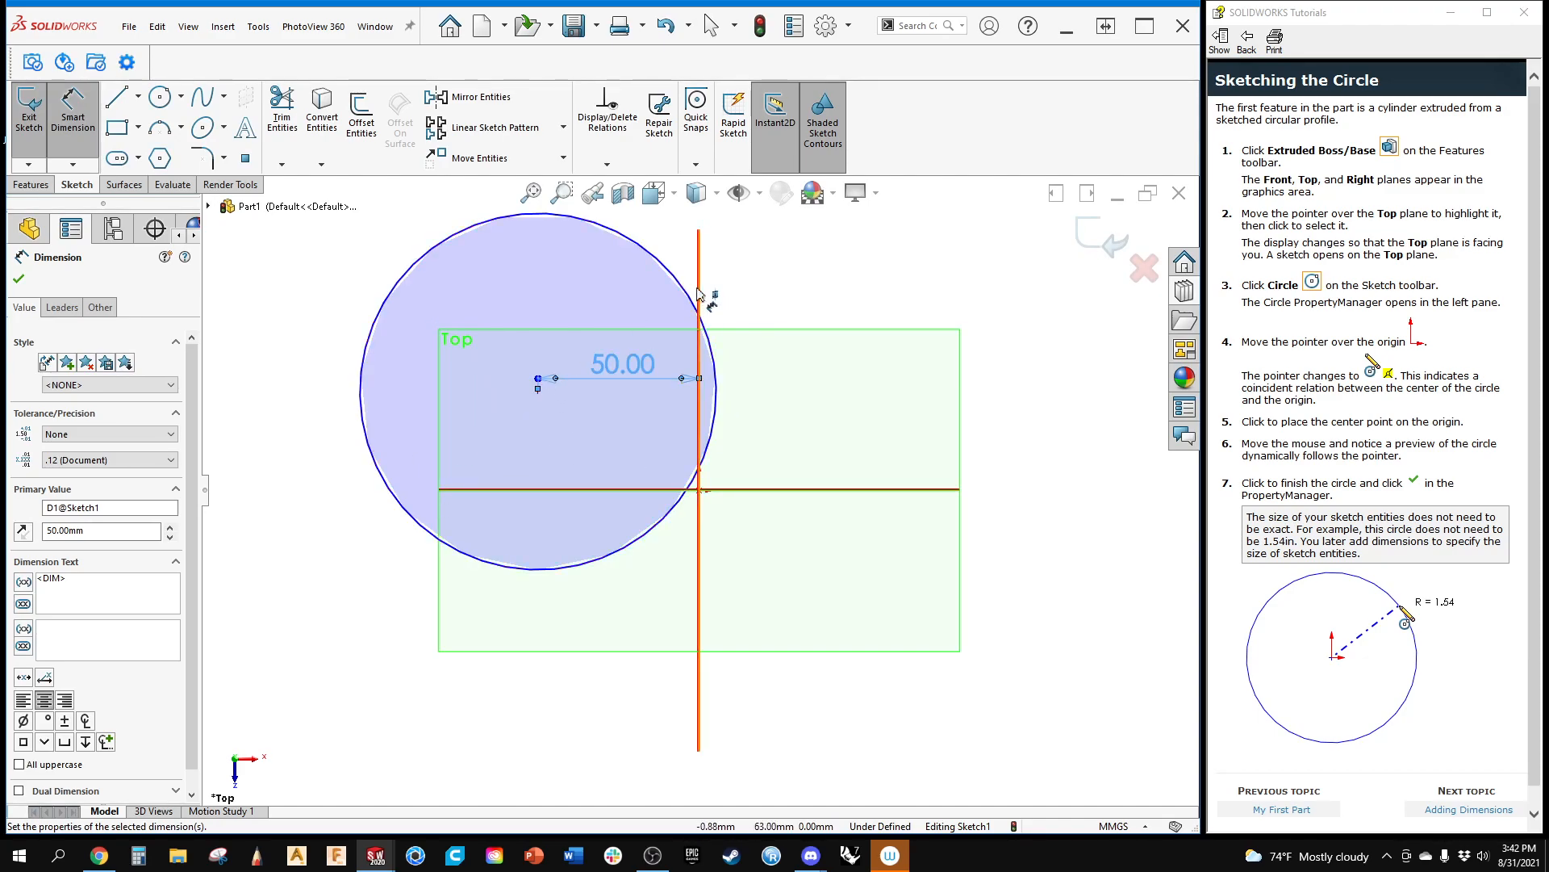
# Step: Leave the dimension tool, lower the circle's center to about Y 24 mm and enlarge its radius to about 61 mm
pyautogui.press('Escape')
pyautogui.moveTo(539, 396)
pyautogui.mouseDown()
pyautogui.moveTo(540, 338)
pyautogui.moveTo(536, 448)
pyautogui.moveTo(533, 327)
pyautogui.moveTo(494, 307)
pyautogui.moveTo(536, 371)
pyautogui.moveTo(536, 318)
pyautogui.moveTo(536, 637)
pyautogui.moveTo(549, 418)
pyautogui.moveTo(516, 452)
pyautogui.moveTo(613, 453)
pyautogui.moveTo(556, 418)
pyautogui.mouseUp()
pyautogui.moveTo(372, 361); pyautogui.dragTo(345, 395)
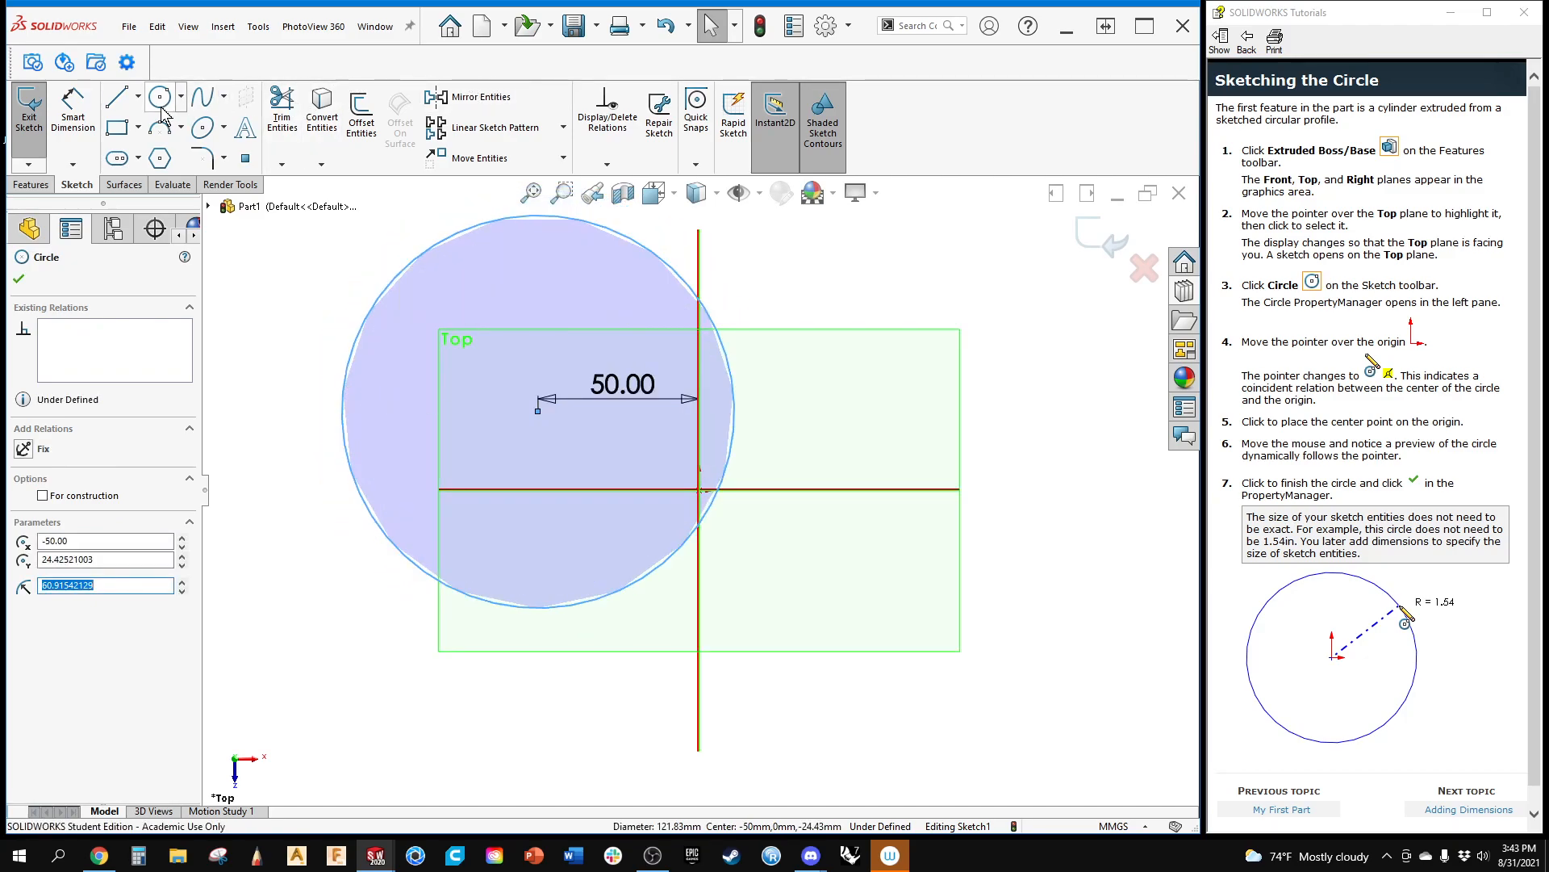
# Step: Dimension the vertical distance from the horizontal plane line to the circle's center as 25 mm
pyautogui.click(73, 109)
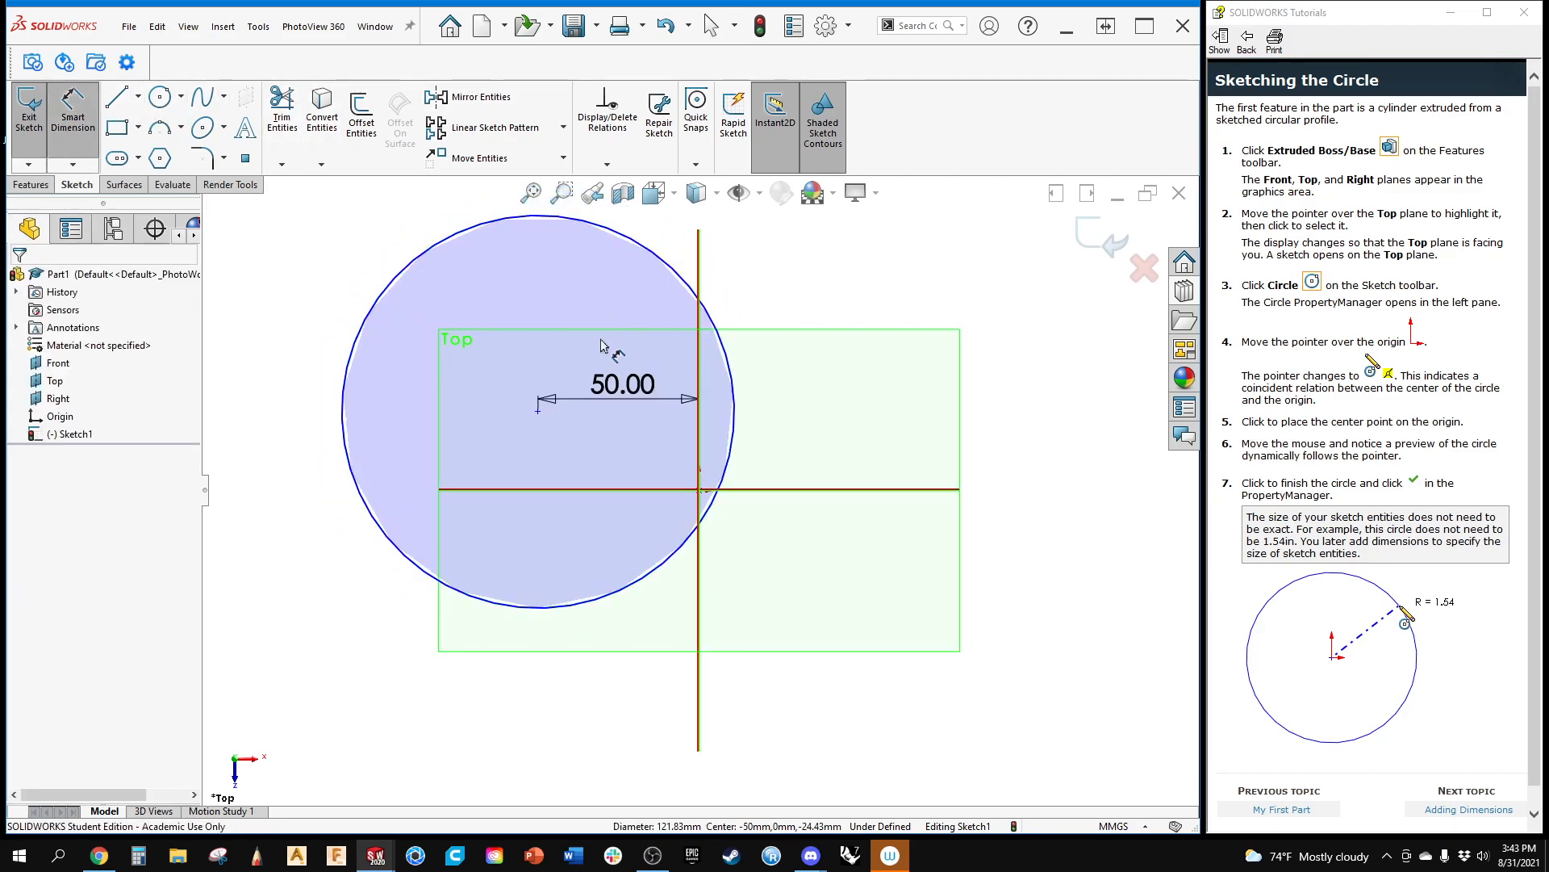
pyautogui.click(643, 490)
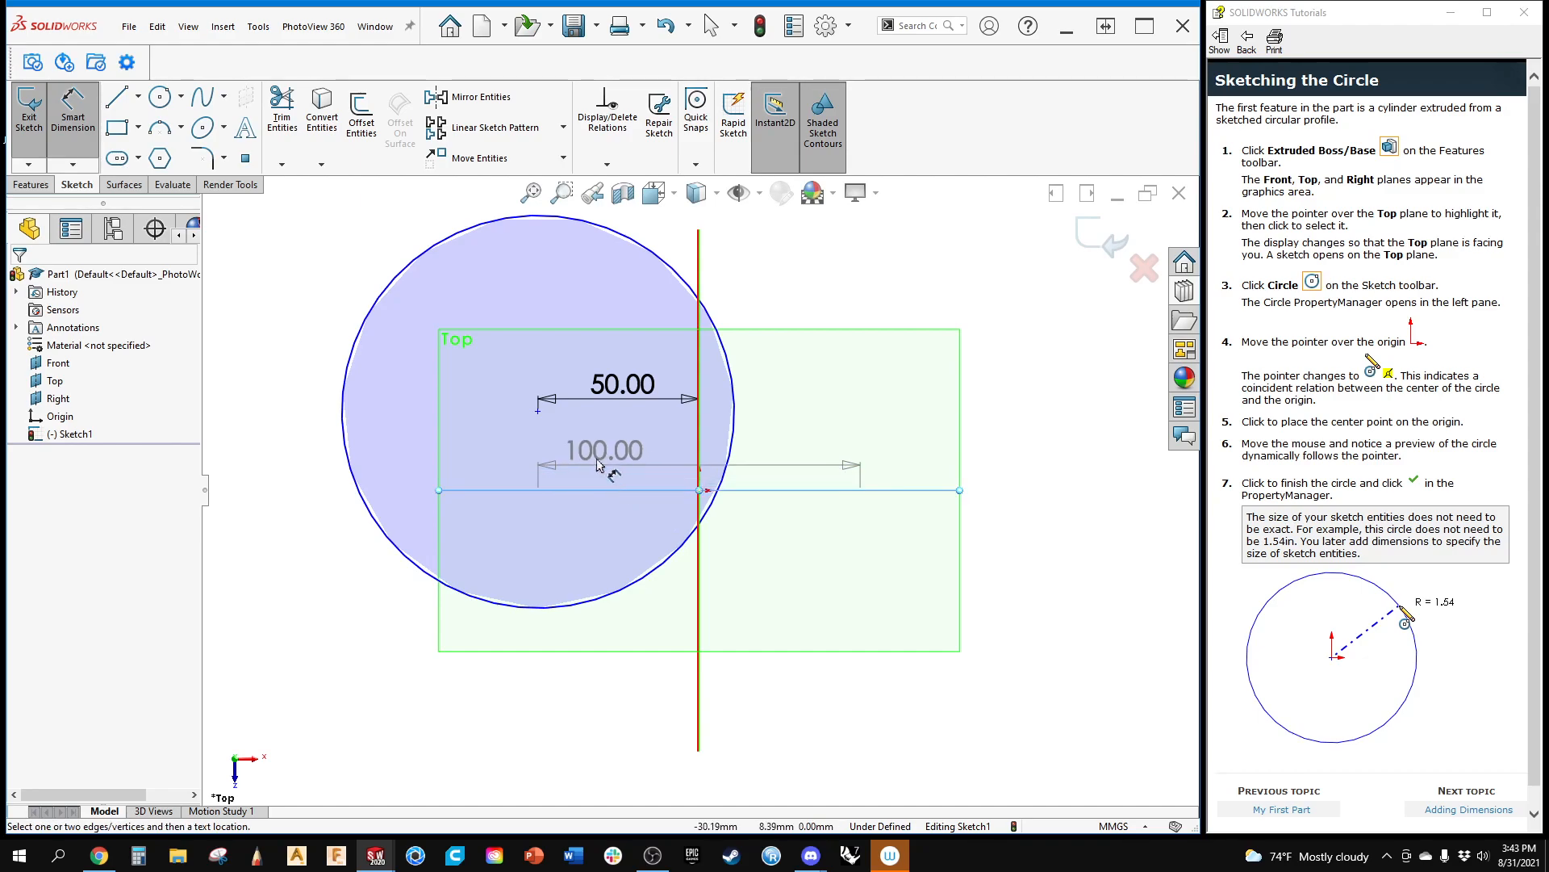
pyautogui.click(538, 412)
pyautogui.click(645, 452)
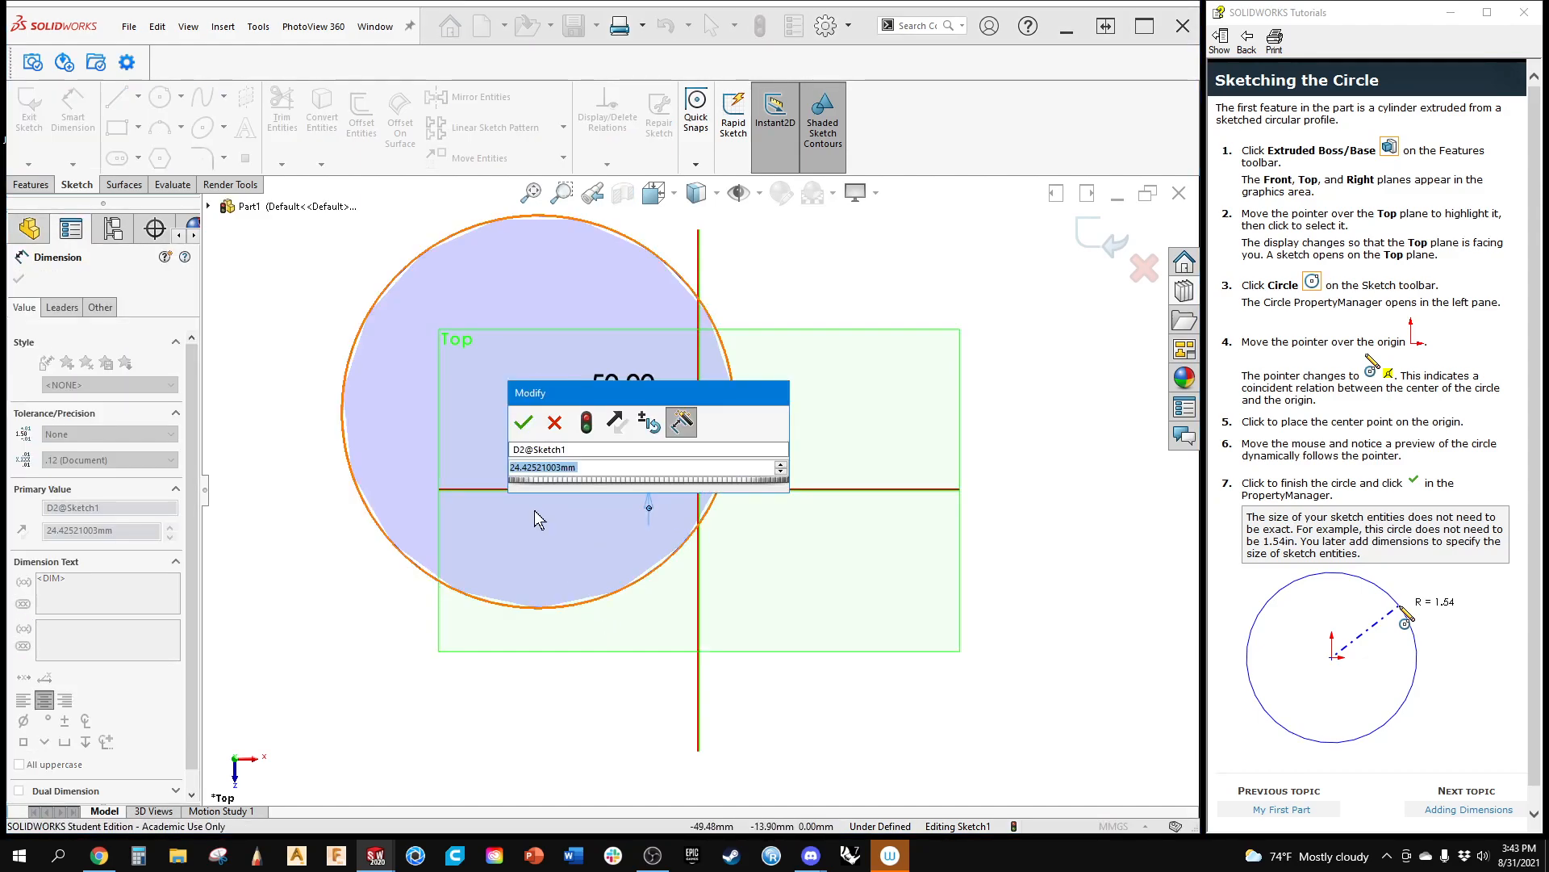
pyautogui.write('25')
pyautogui.press('Return')
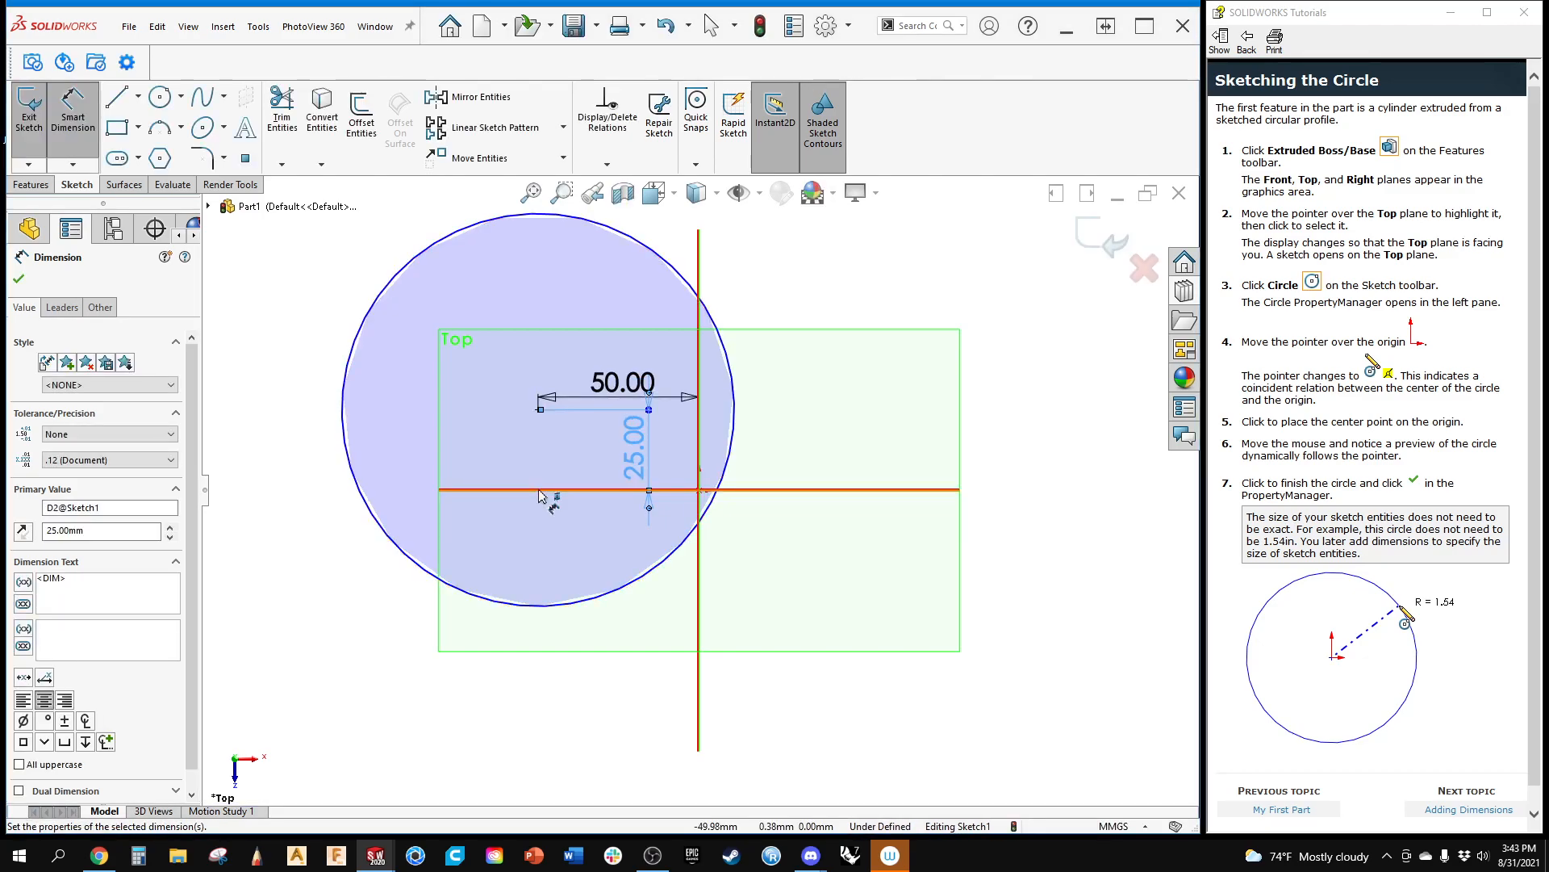
pyautogui.click(419, 654)
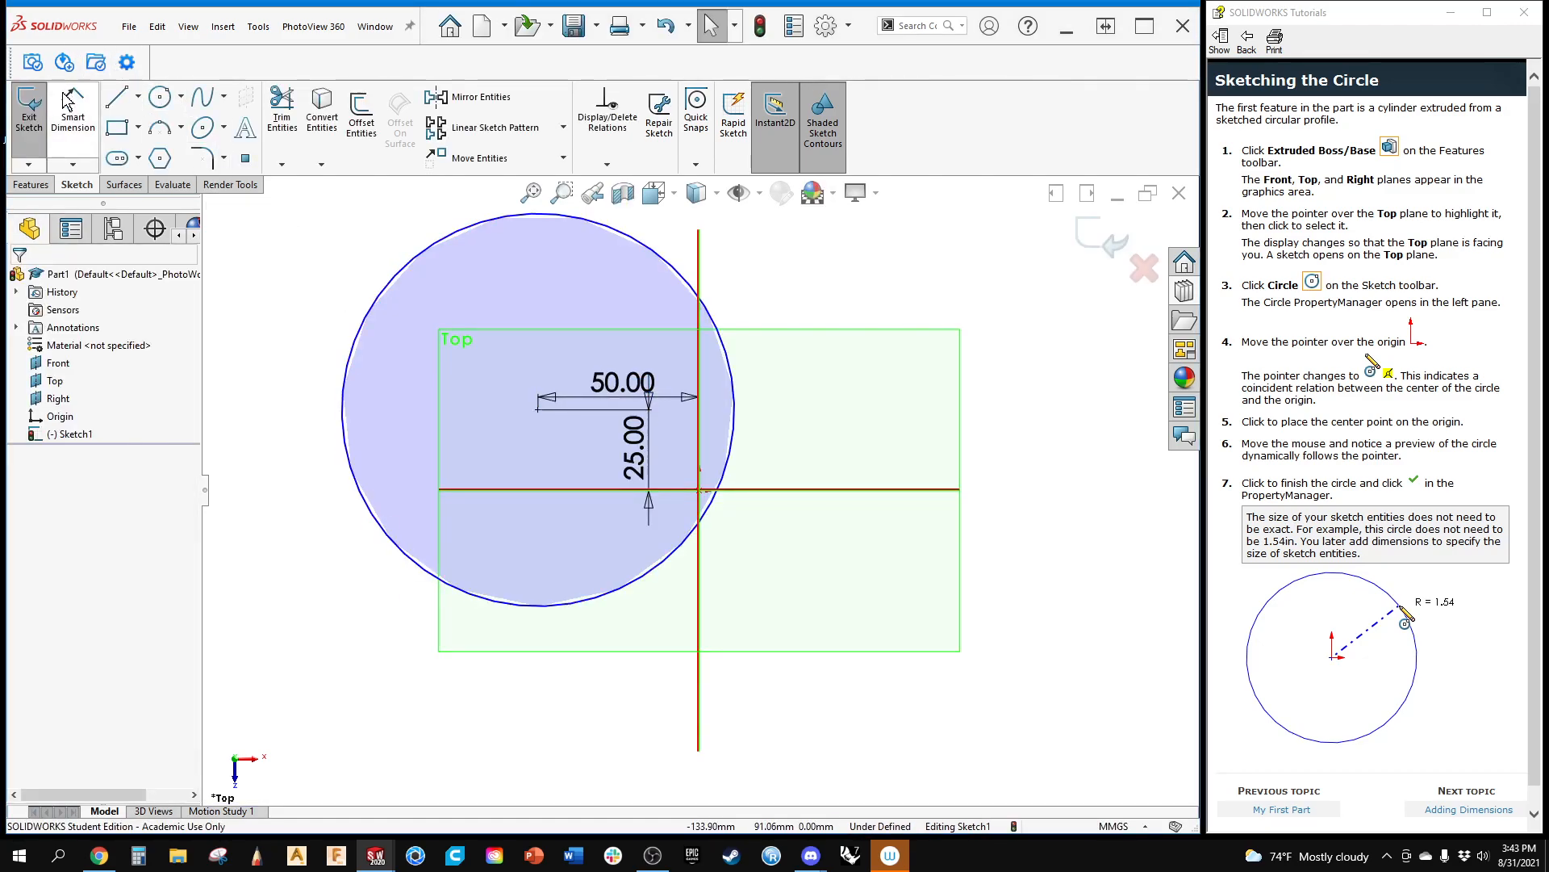
# Step: Dimension the circle's diameter as 125 mm and relocate the 25 mm dimension to the left of the circle's center
pyautogui.click(386, 287)
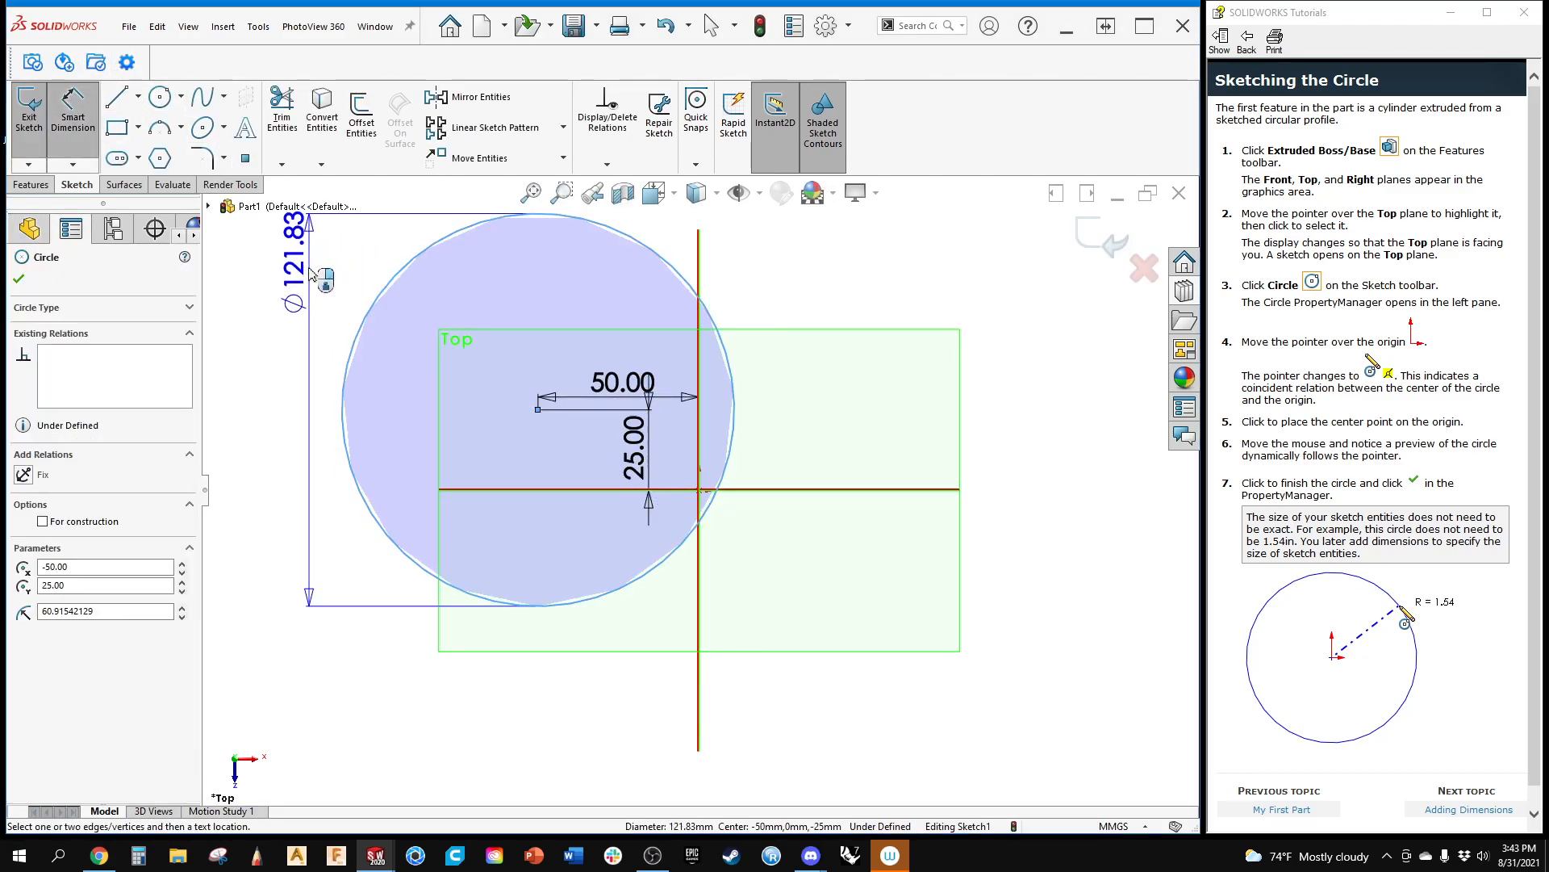
pyautogui.click(310, 363)
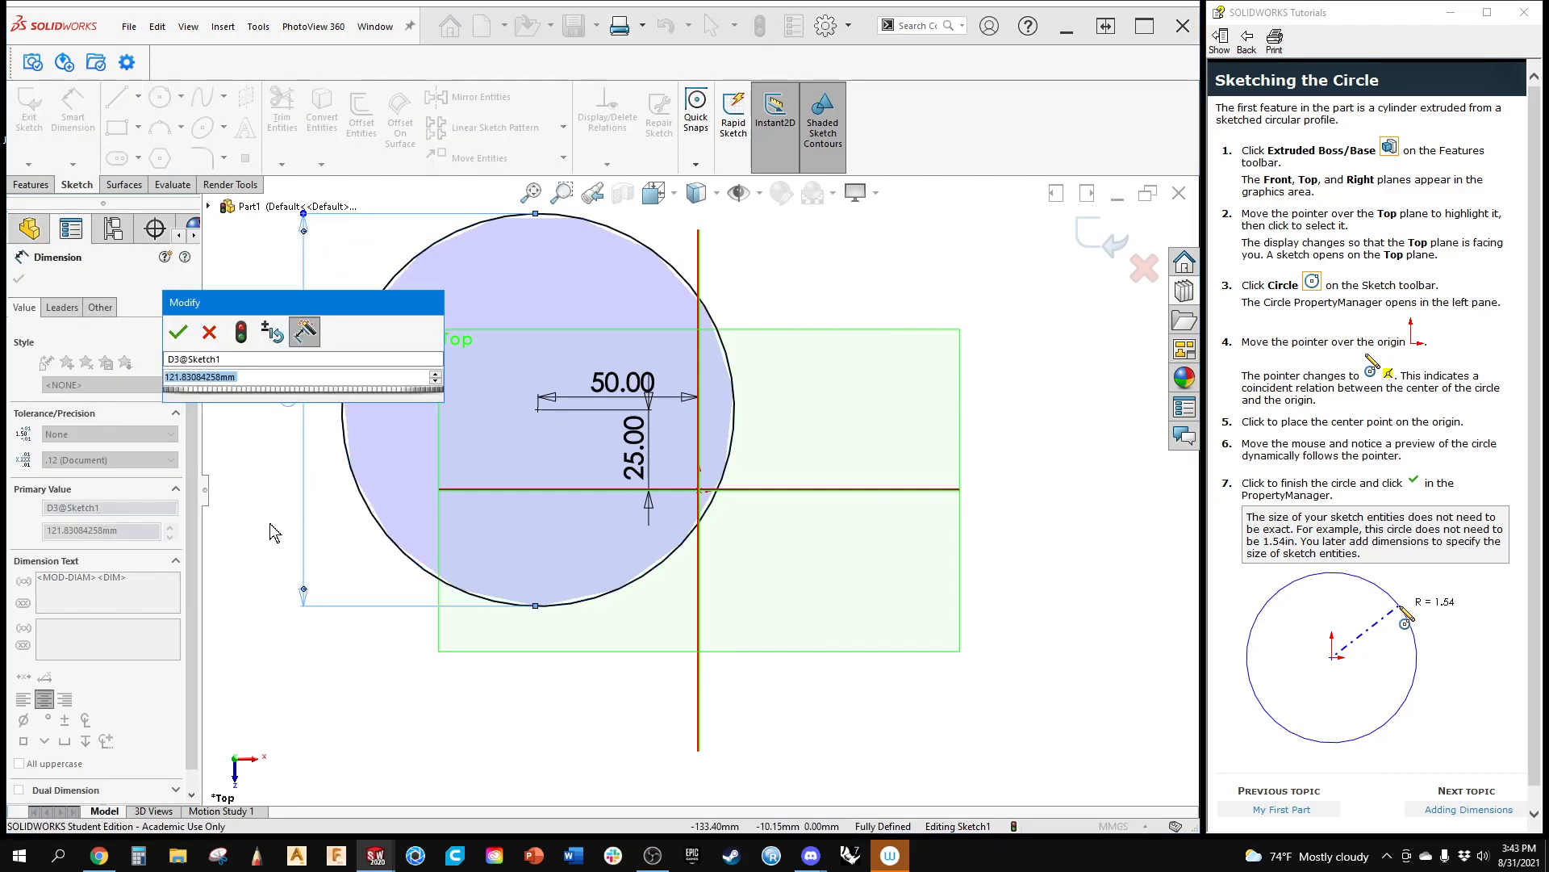
pyautogui.write('125')
pyautogui.press('Return')
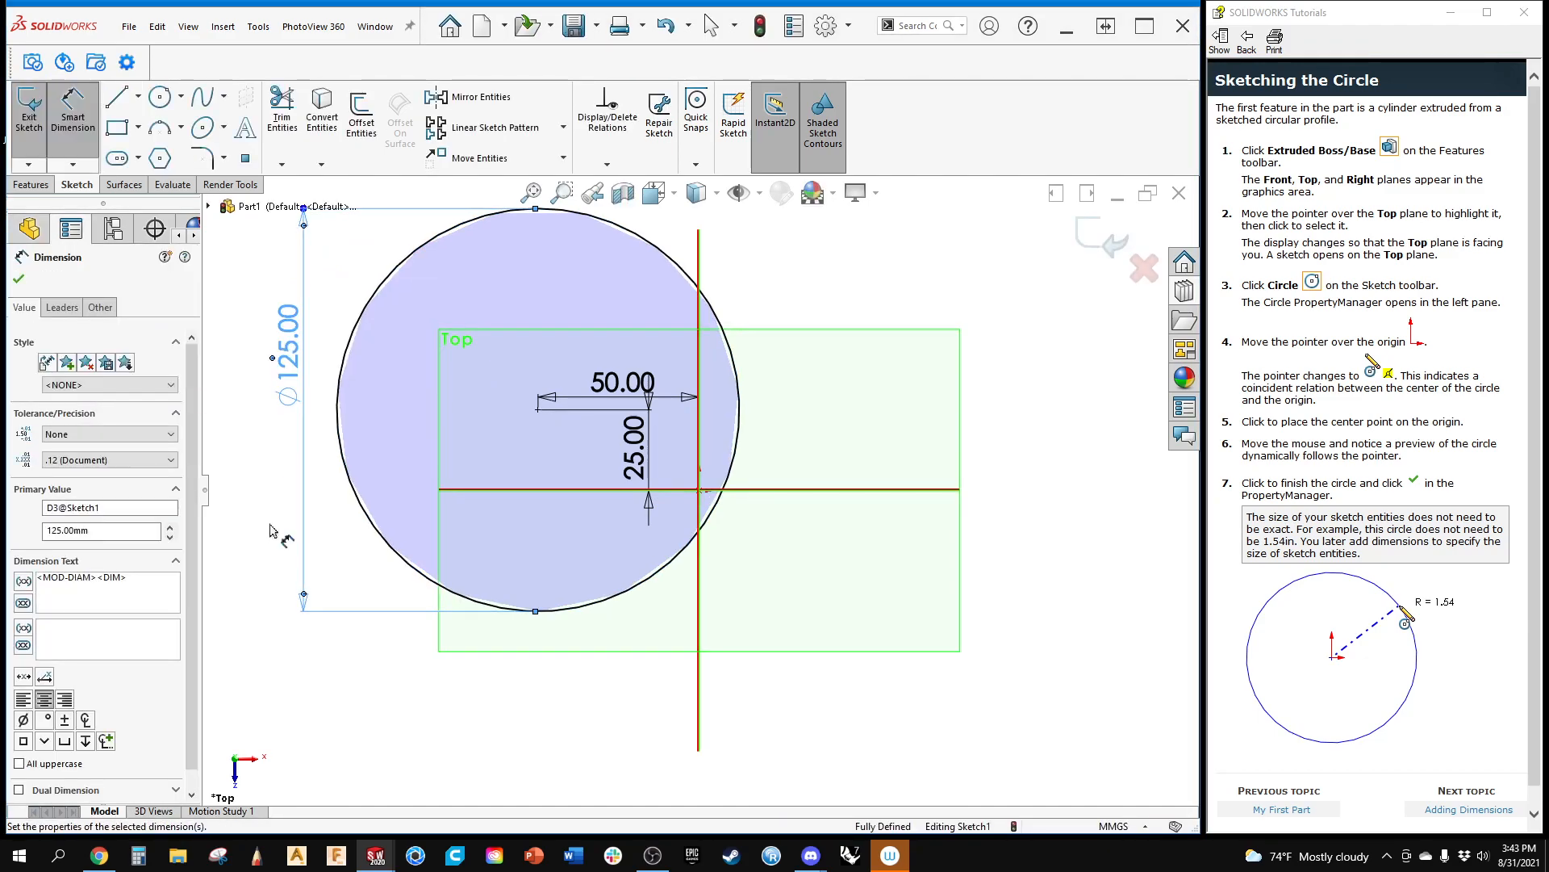
pyautogui.press('Escape')
pyautogui.moveTo(634, 448); pyautogui.dragTo(399, 440)
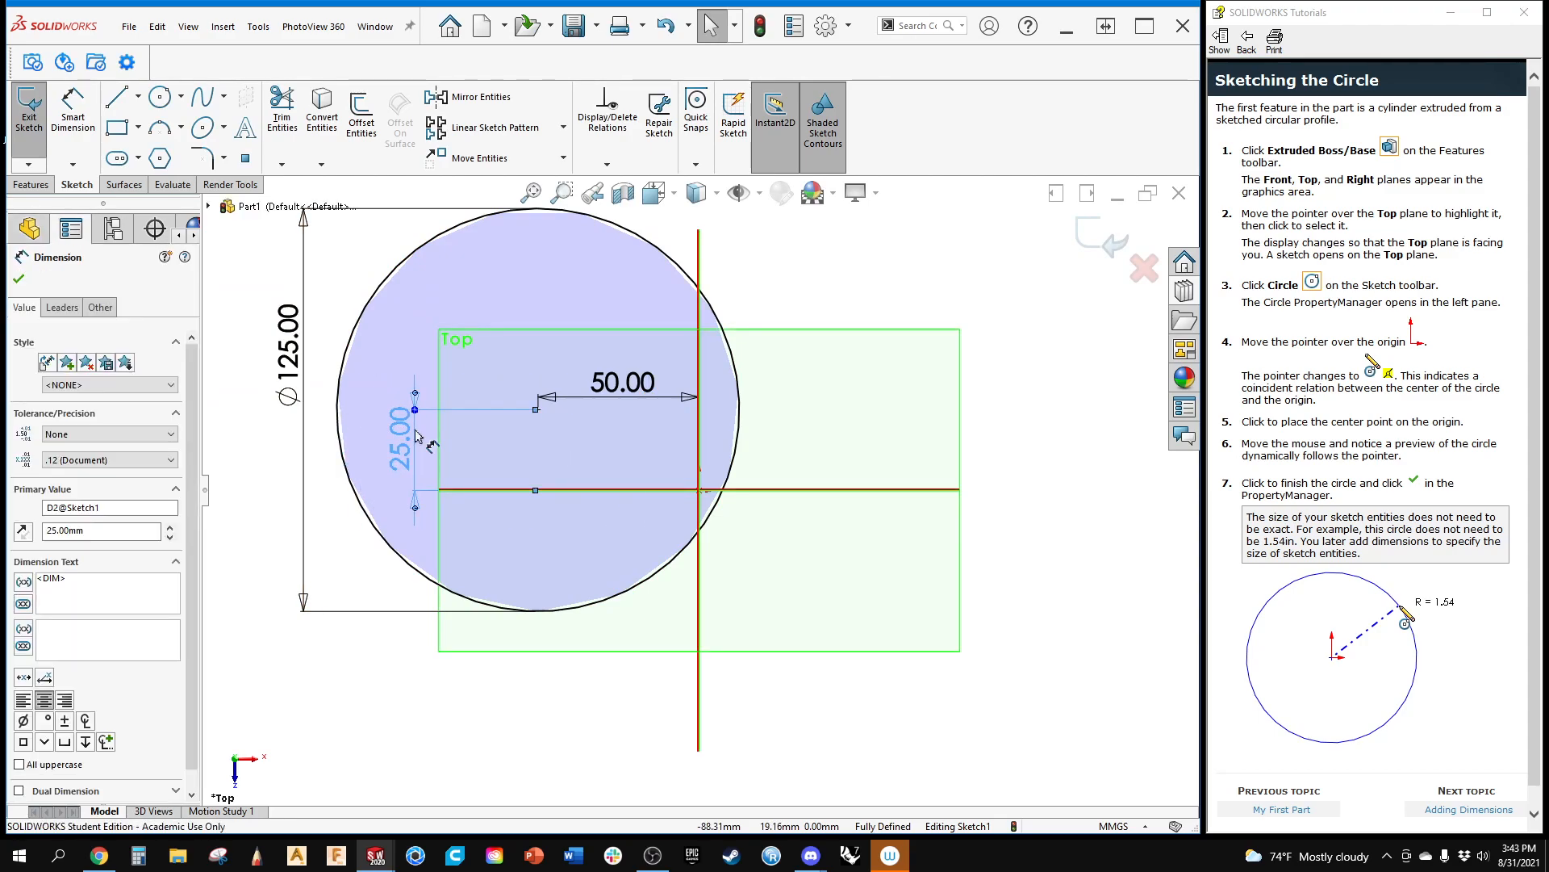
pyautogui.press('Escape')
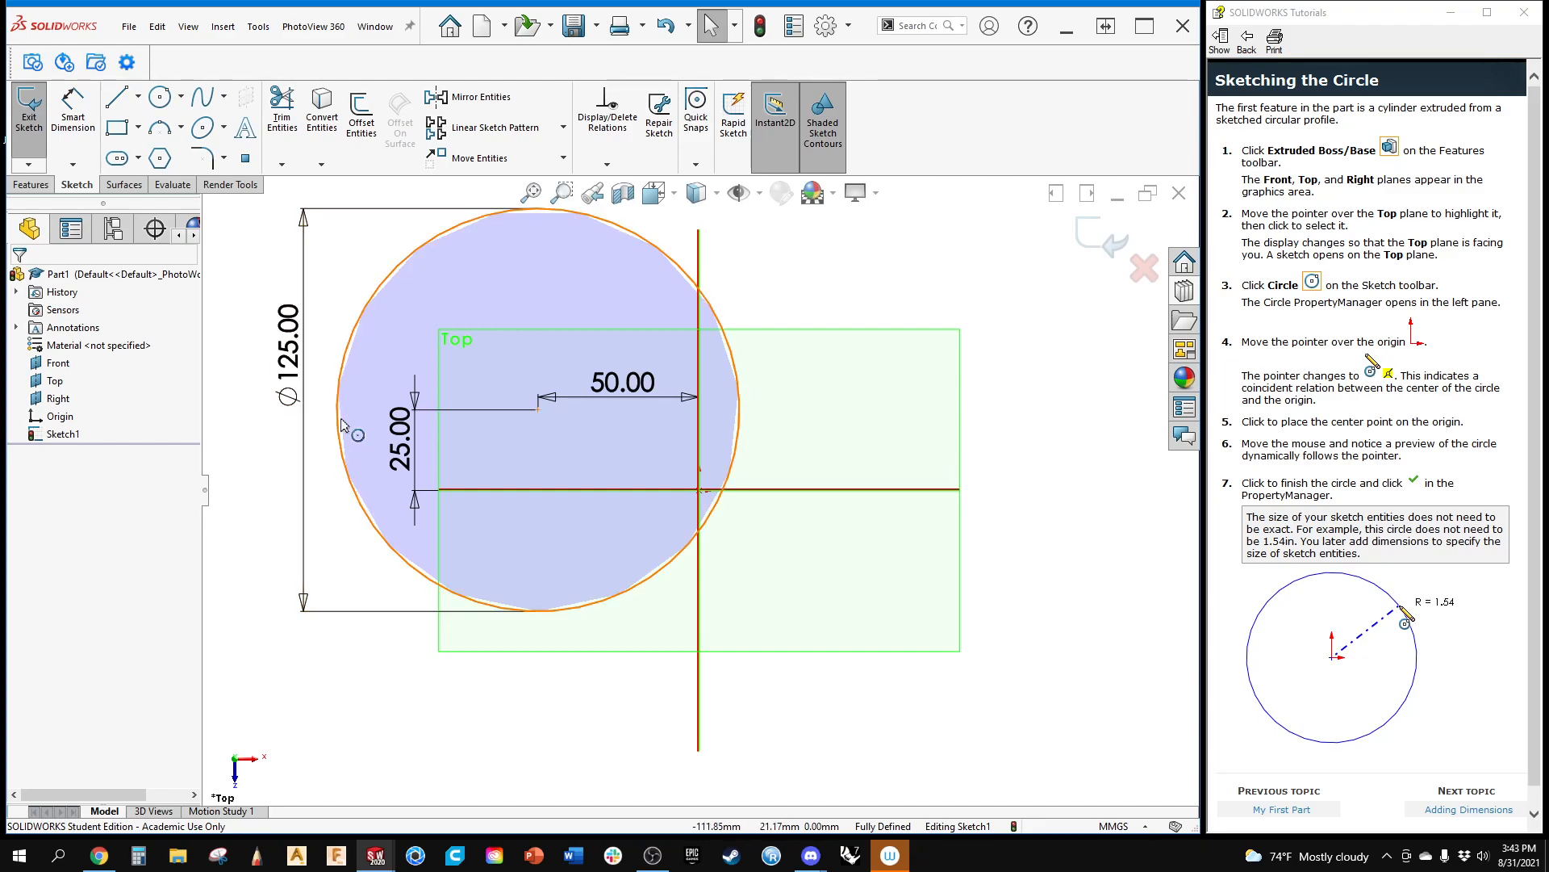
# Step: Check the relations of the circle and its center, and set both the vertical and horizontal center distances to 0 mm
pyautogui.click(385, 321)
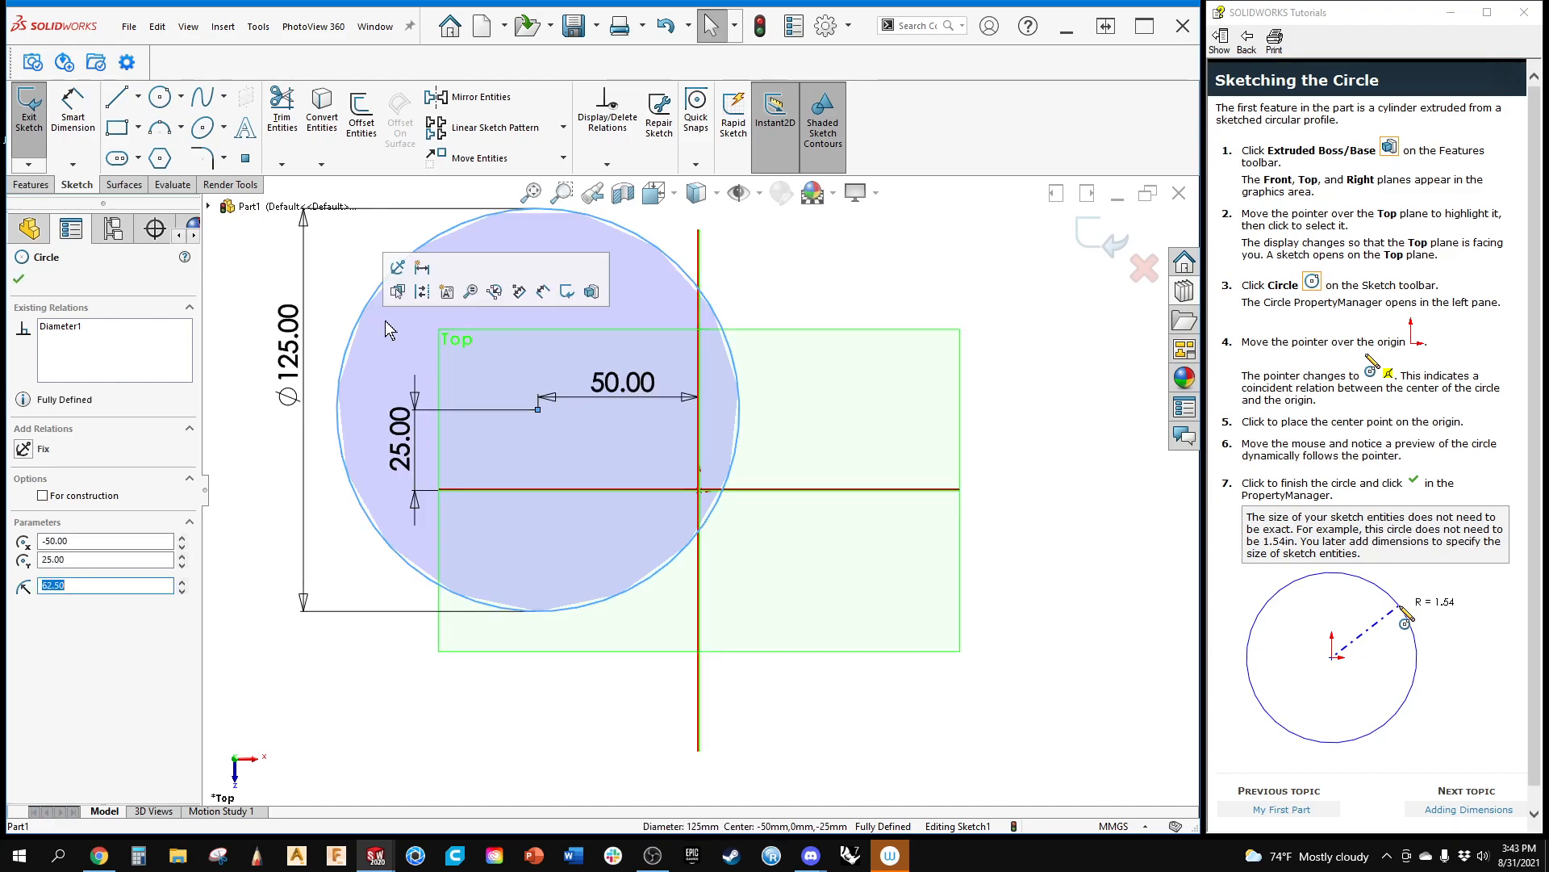
pyautogui.click(538, 410)
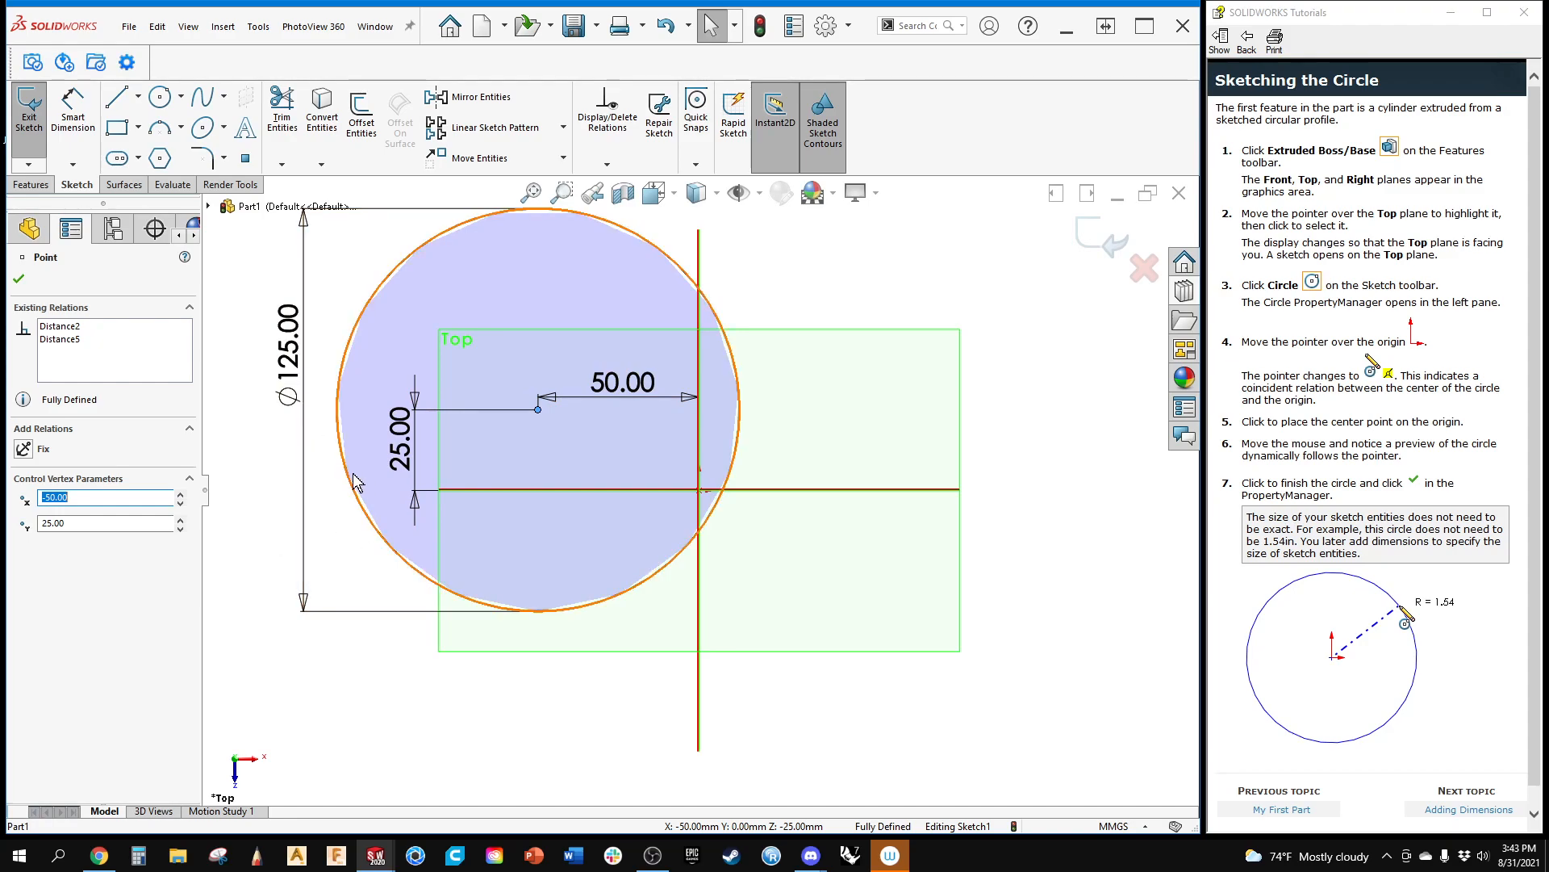
pyautogui.doubleClick(398, 462)
pyautogui.write('0')
pyautogui.press('Return')
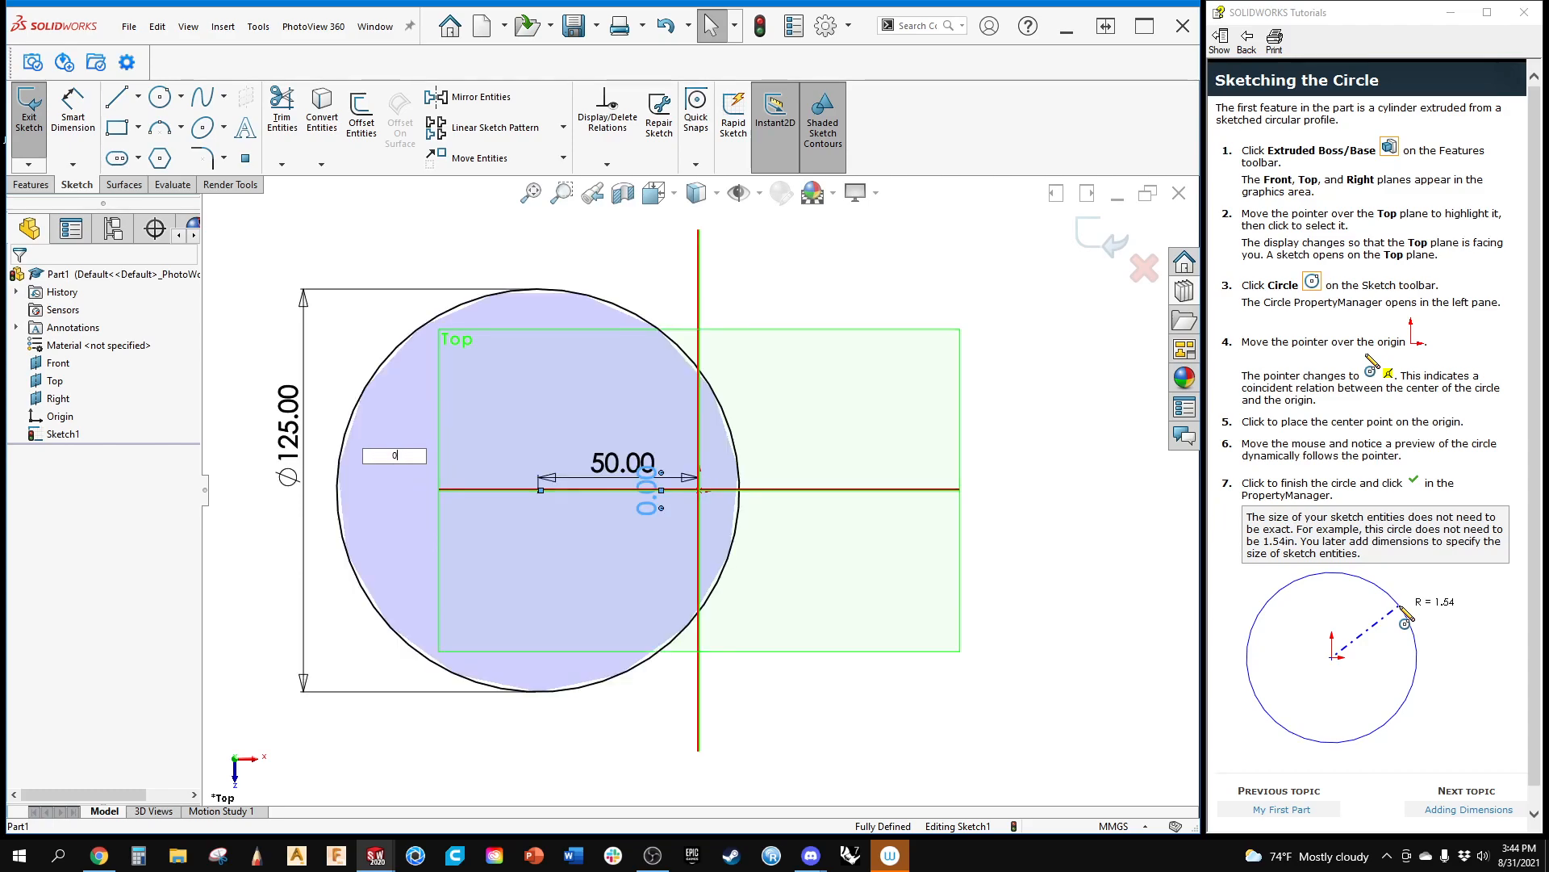
pyautogui.doubleClick(615, 472)
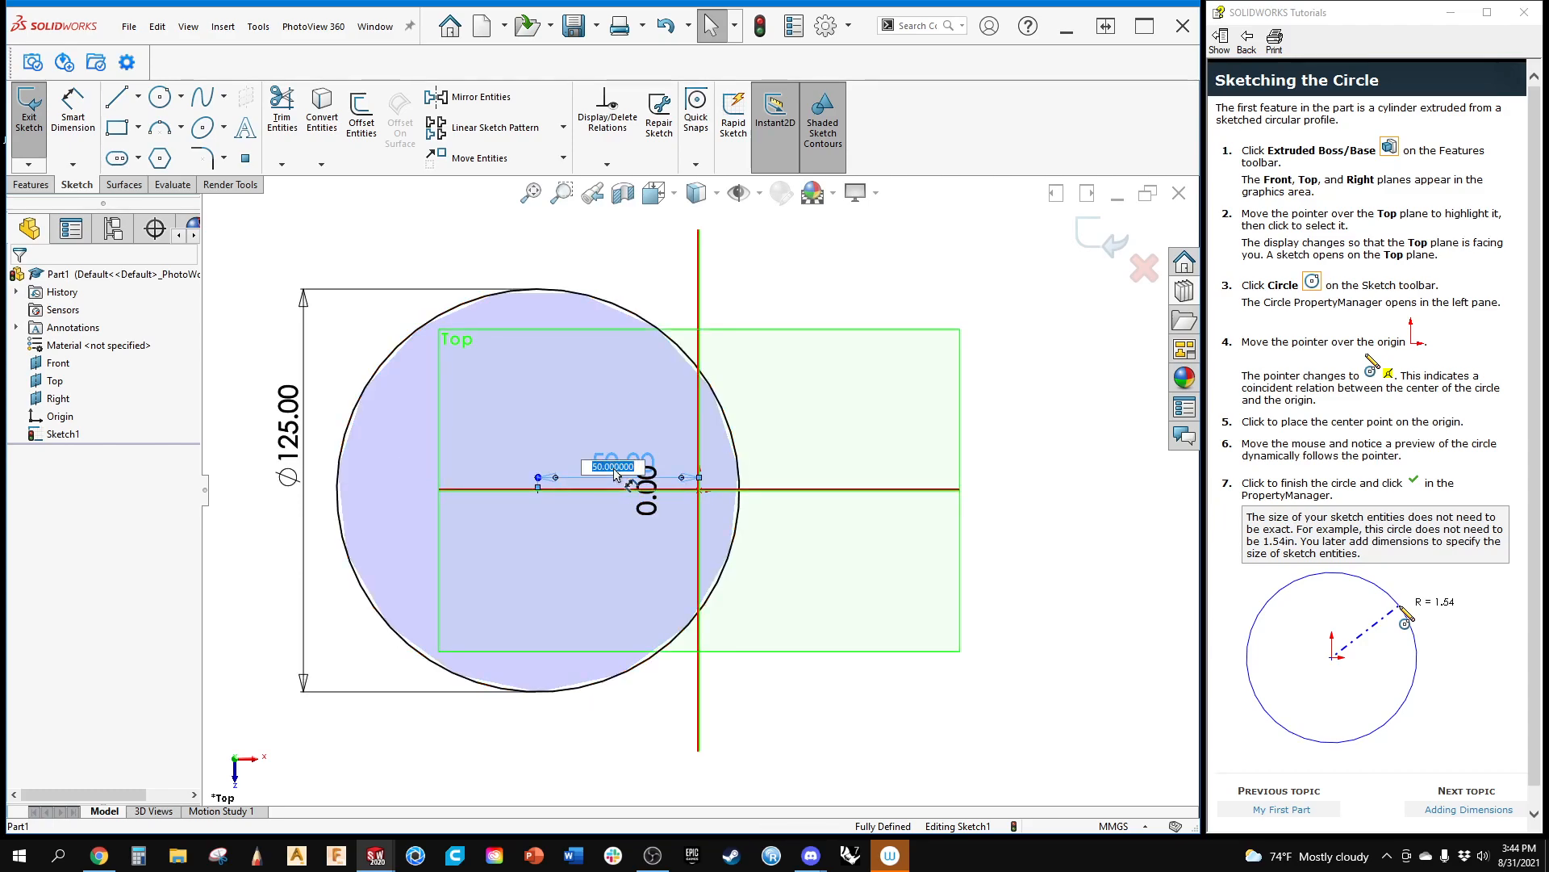
pyautogui.write('0')
pyautogui.press('Return')
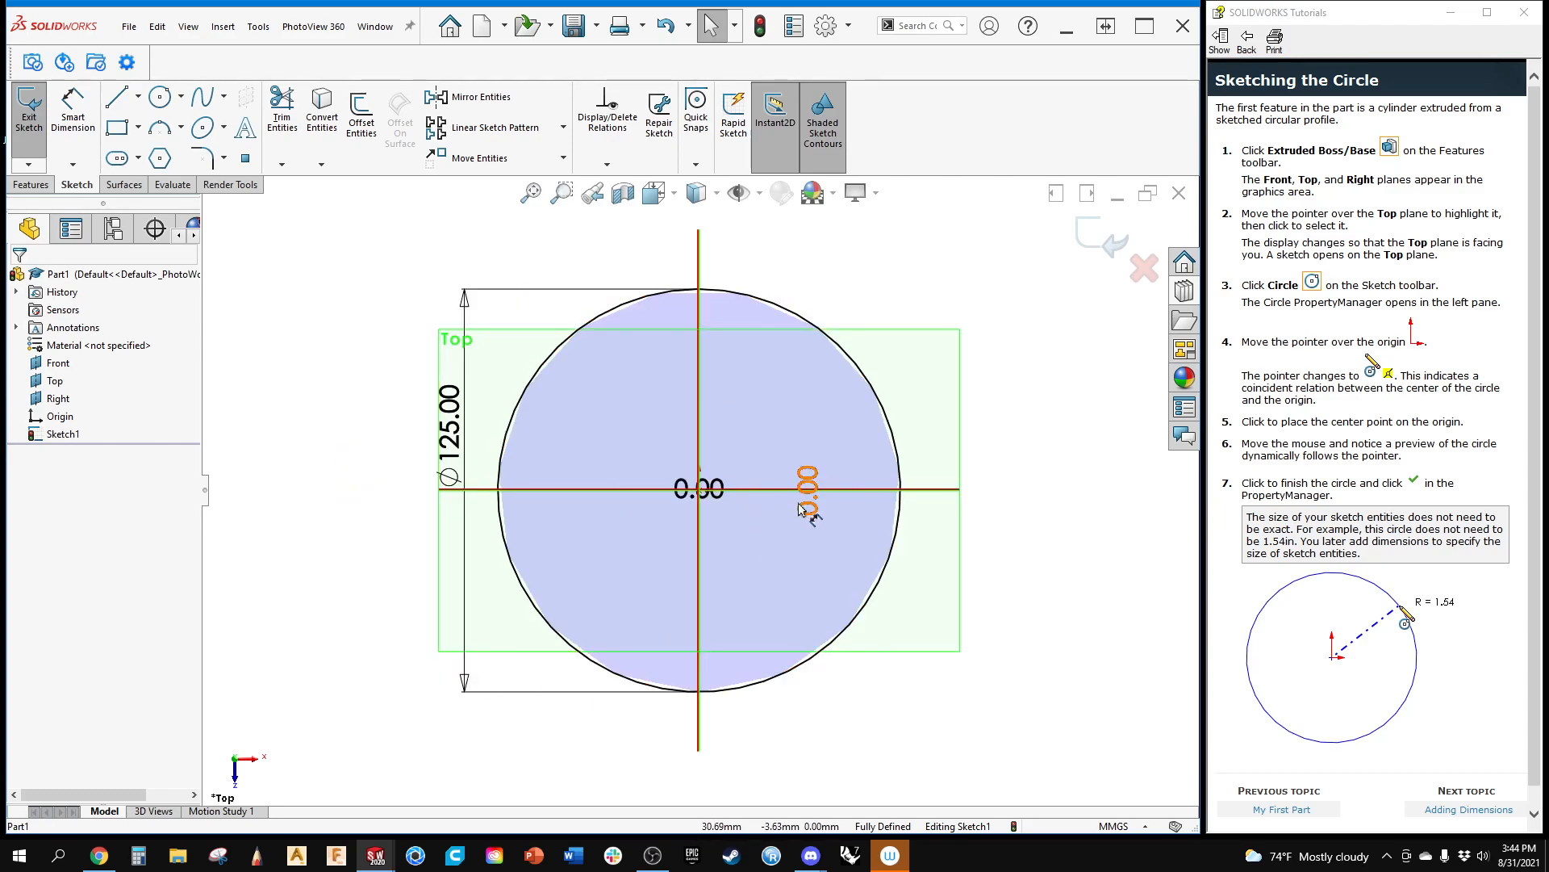
# Step: Try to move the fully dimensioned circle, and delete it from the sketch together with all its dimensions
pyautogui.moveTo(503, 572); pyautogui.dragTo(355, 474)
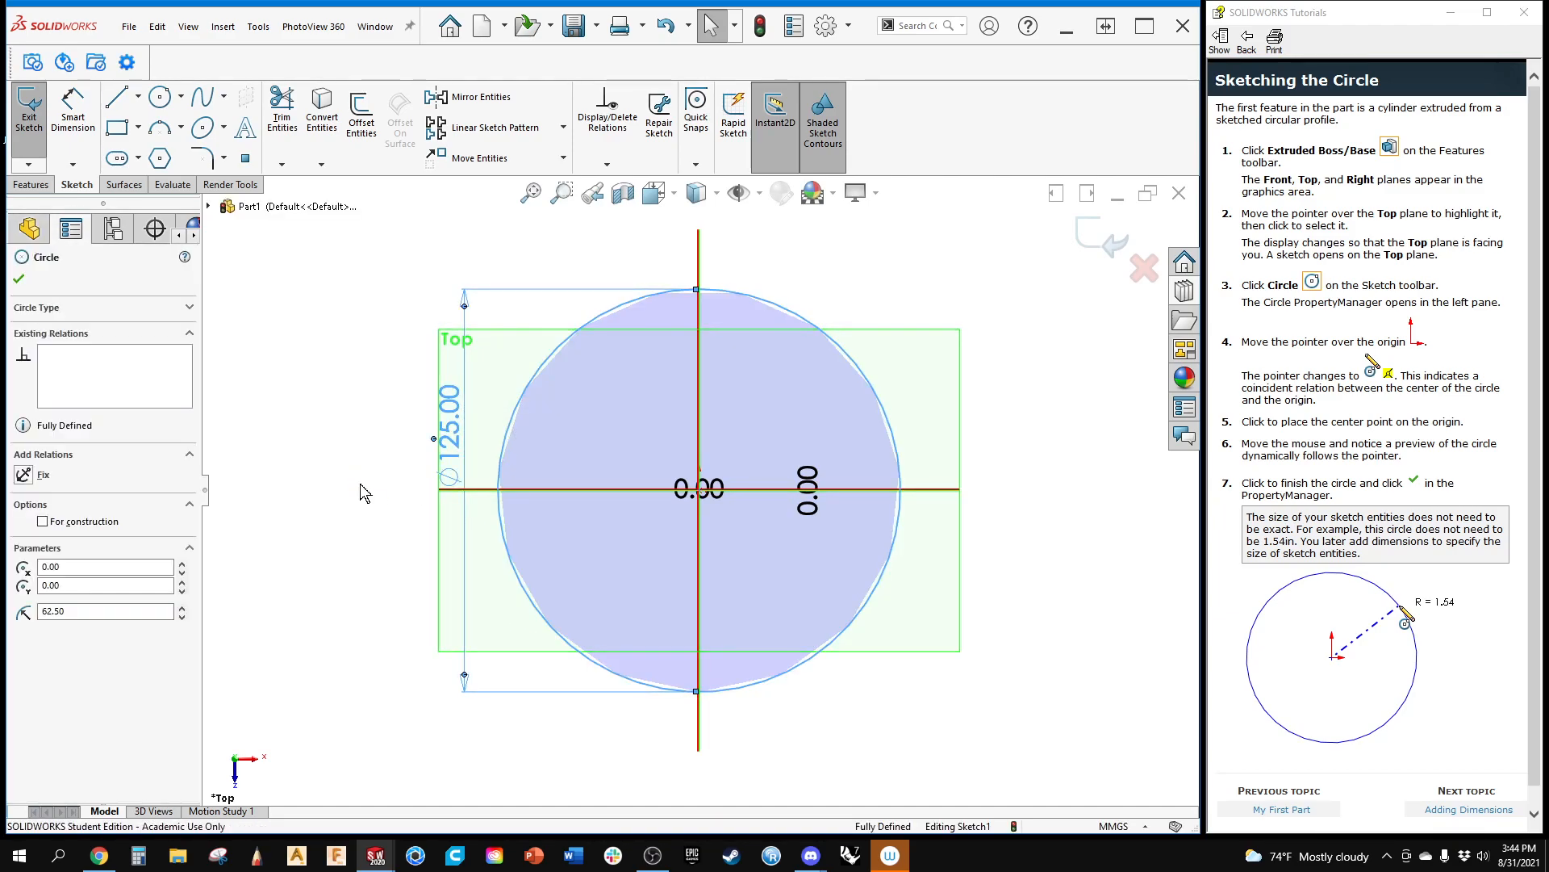
pyautogui.moveTo(344, 245)
pyautogui.mouseDown()
pyautogui.moveTo(1041, 795)
pyautogui.moveTo(1082, 799)
pyautogui.mouseUp()
pyautogui.press('Delete')
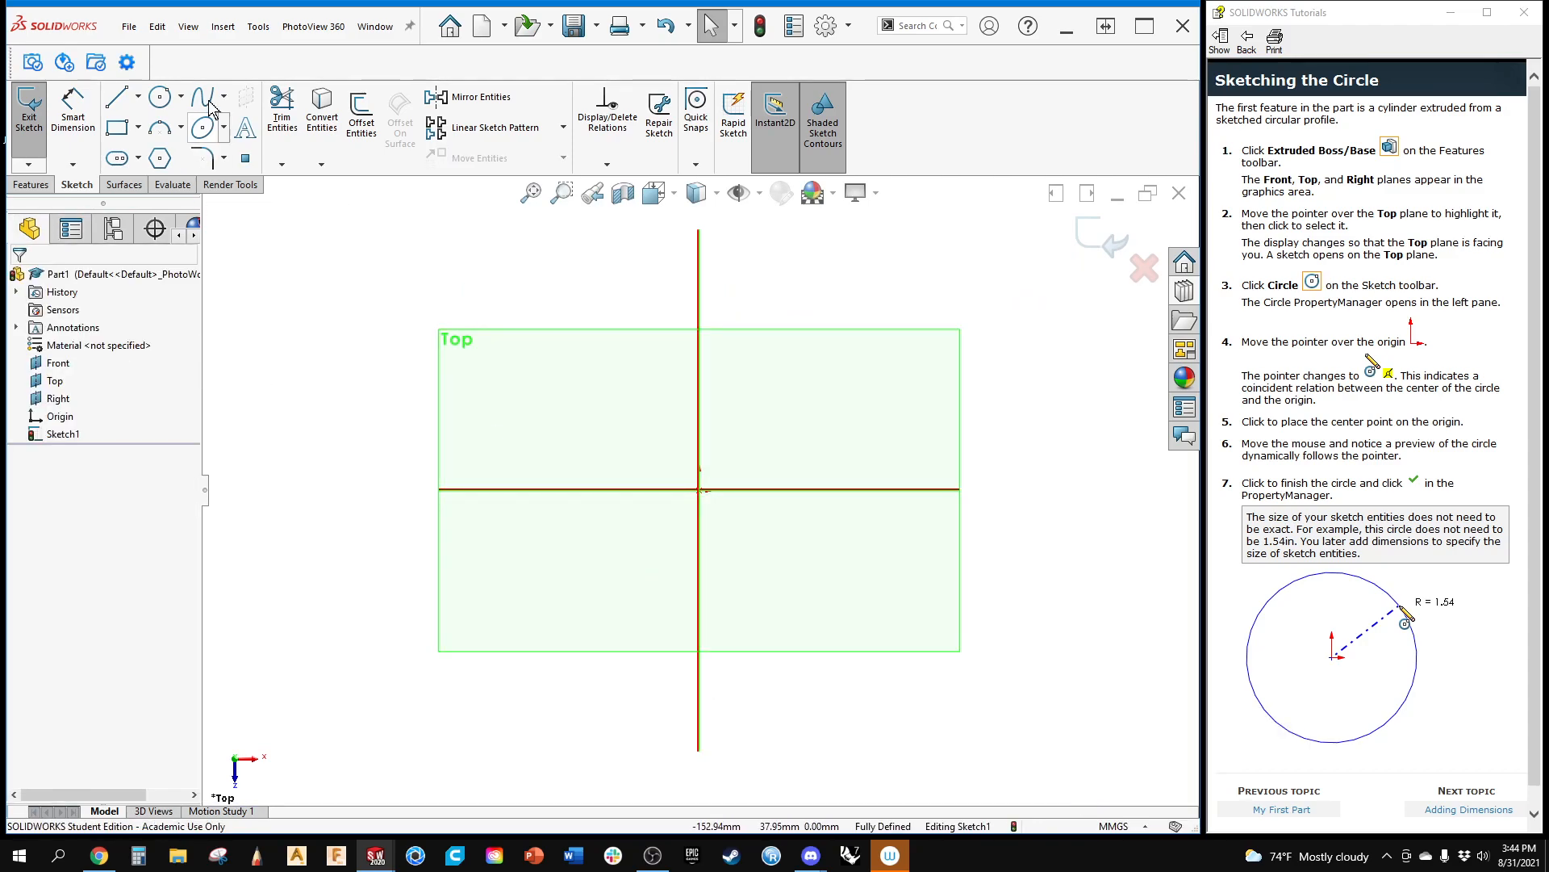
# Step: Sketch a center-point circle on the origin with a radius of about 77 mm
pyautogui.click(160, 97)
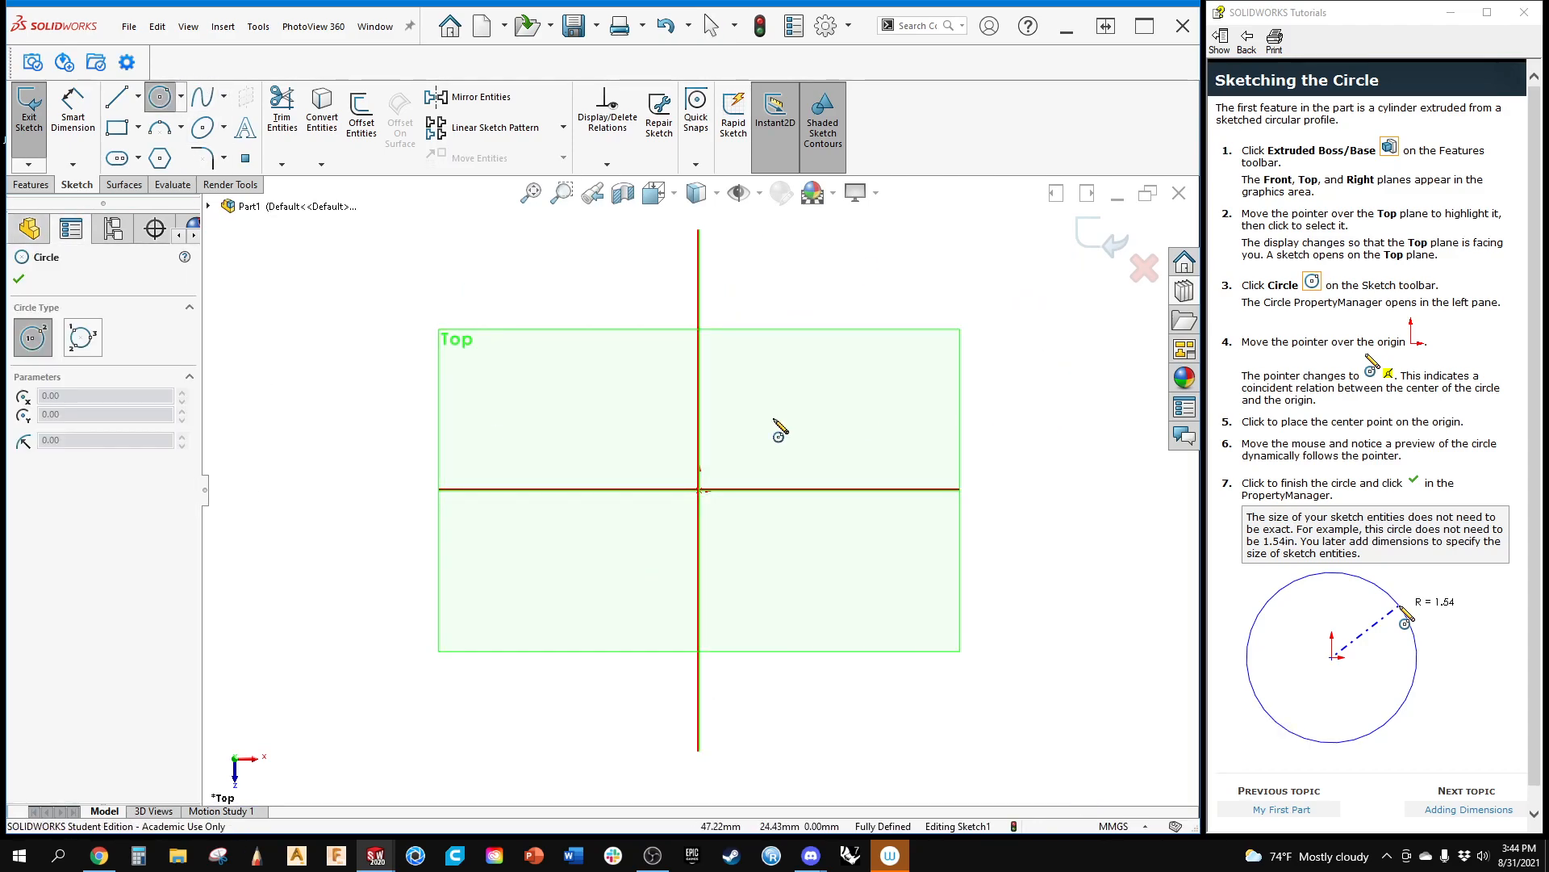
pyautogui.click(699, 490)
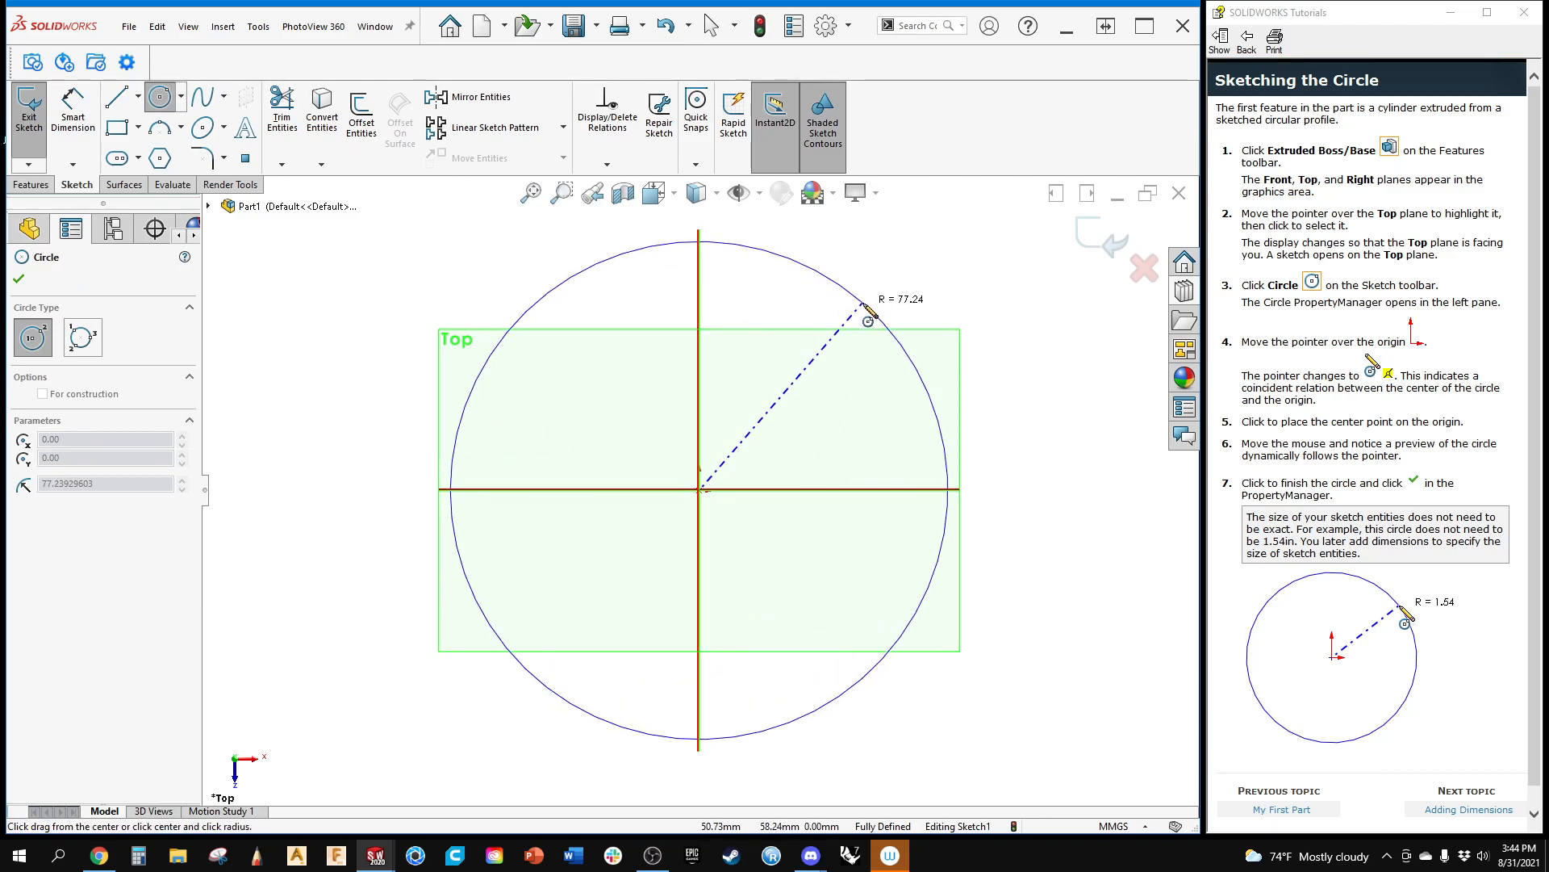
pyautogui.click(864, 307)
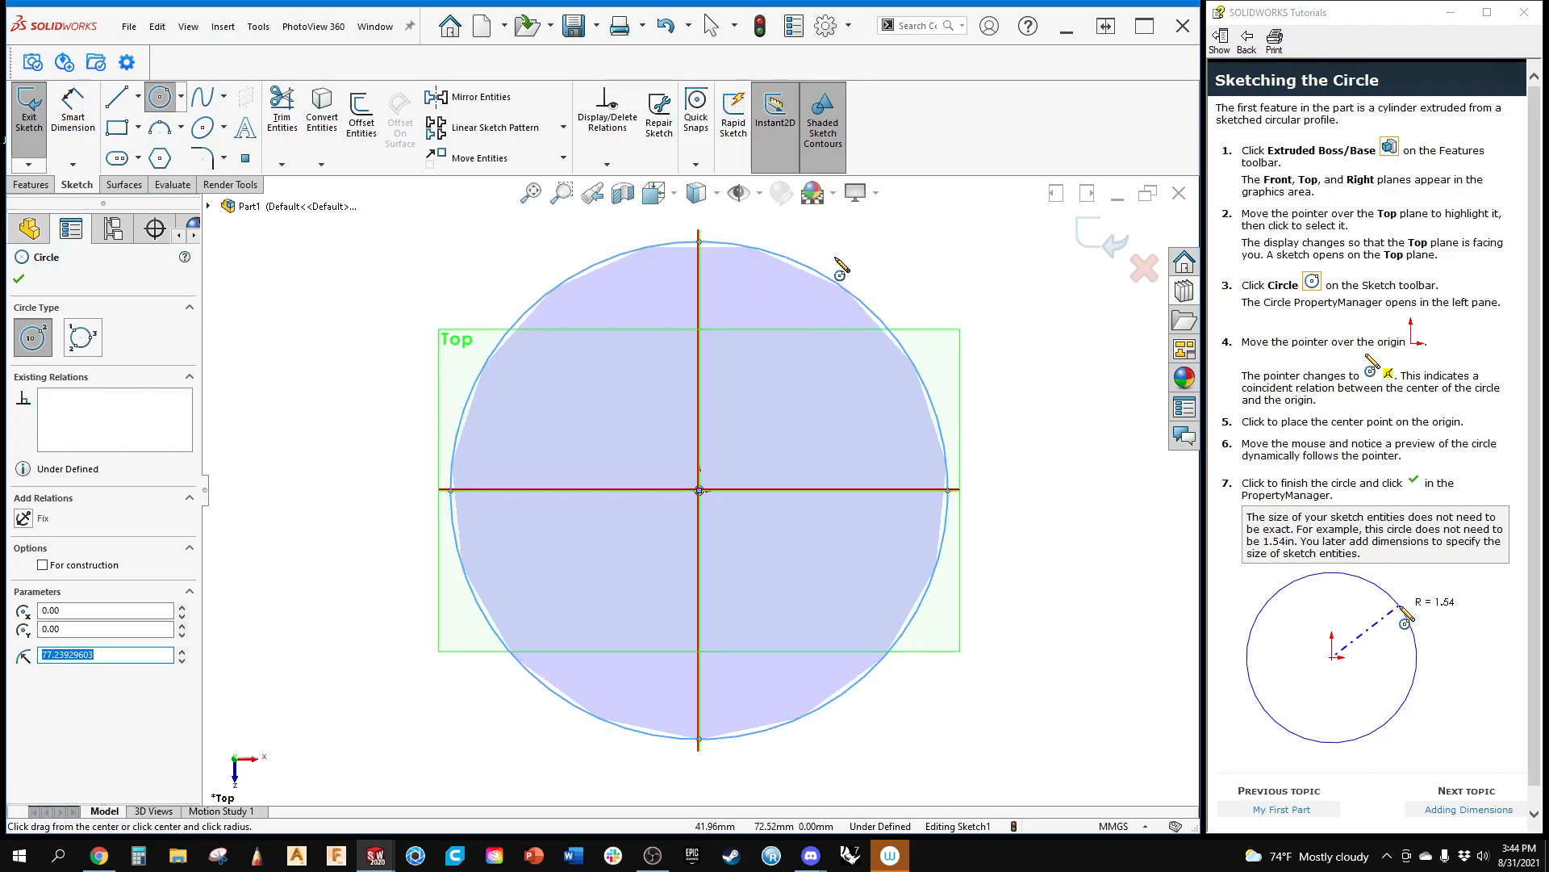
pyautogui.rightClick(837, 262)
pyautogui.click(382, 256)
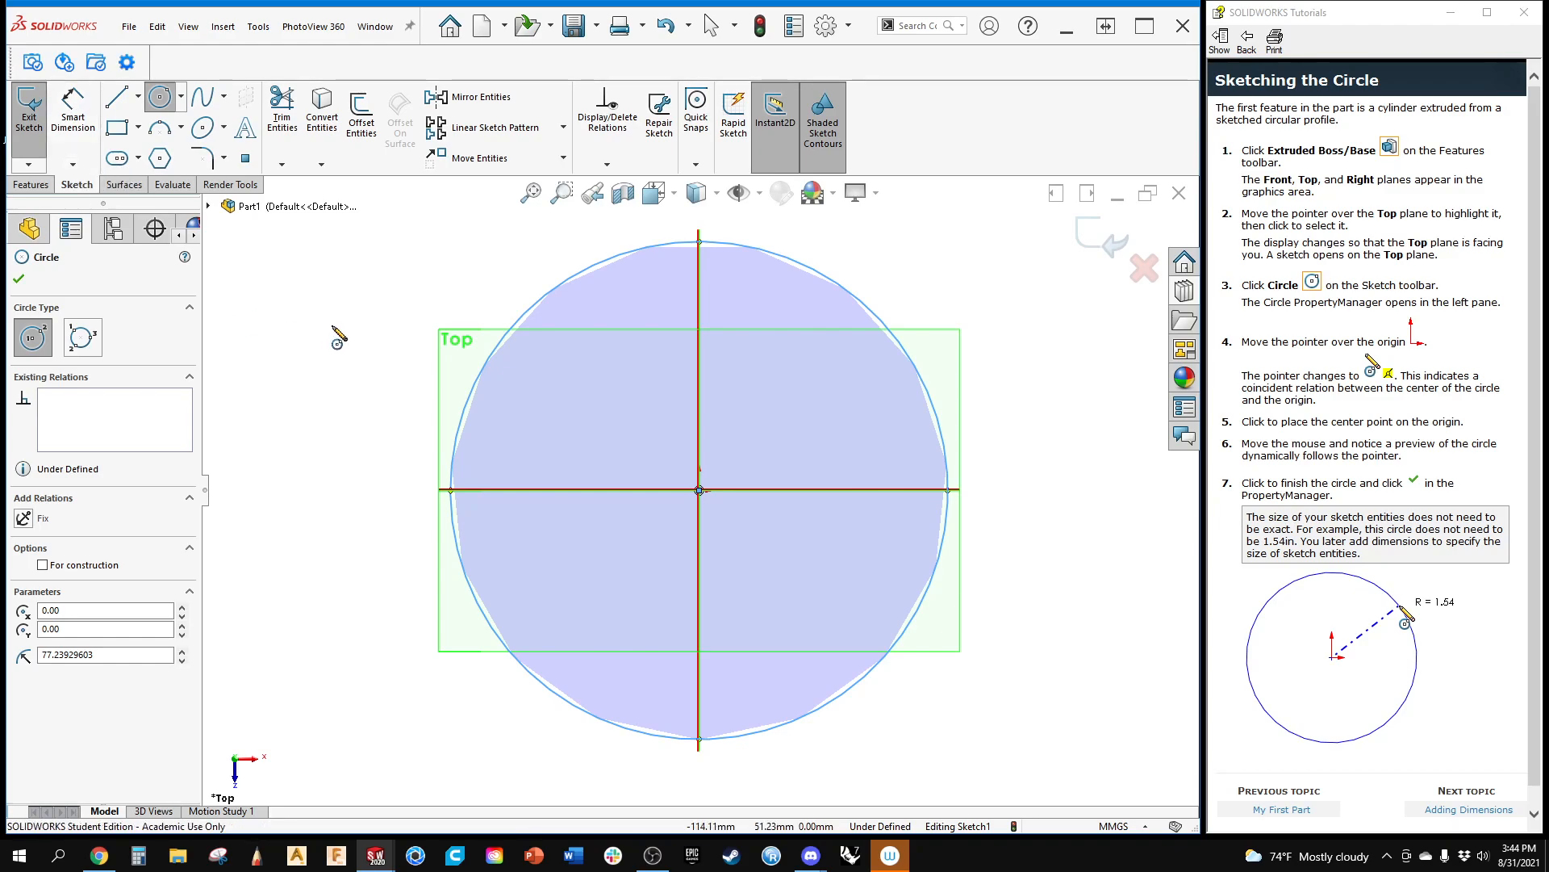
pyautogui.rightClick(354, 305)
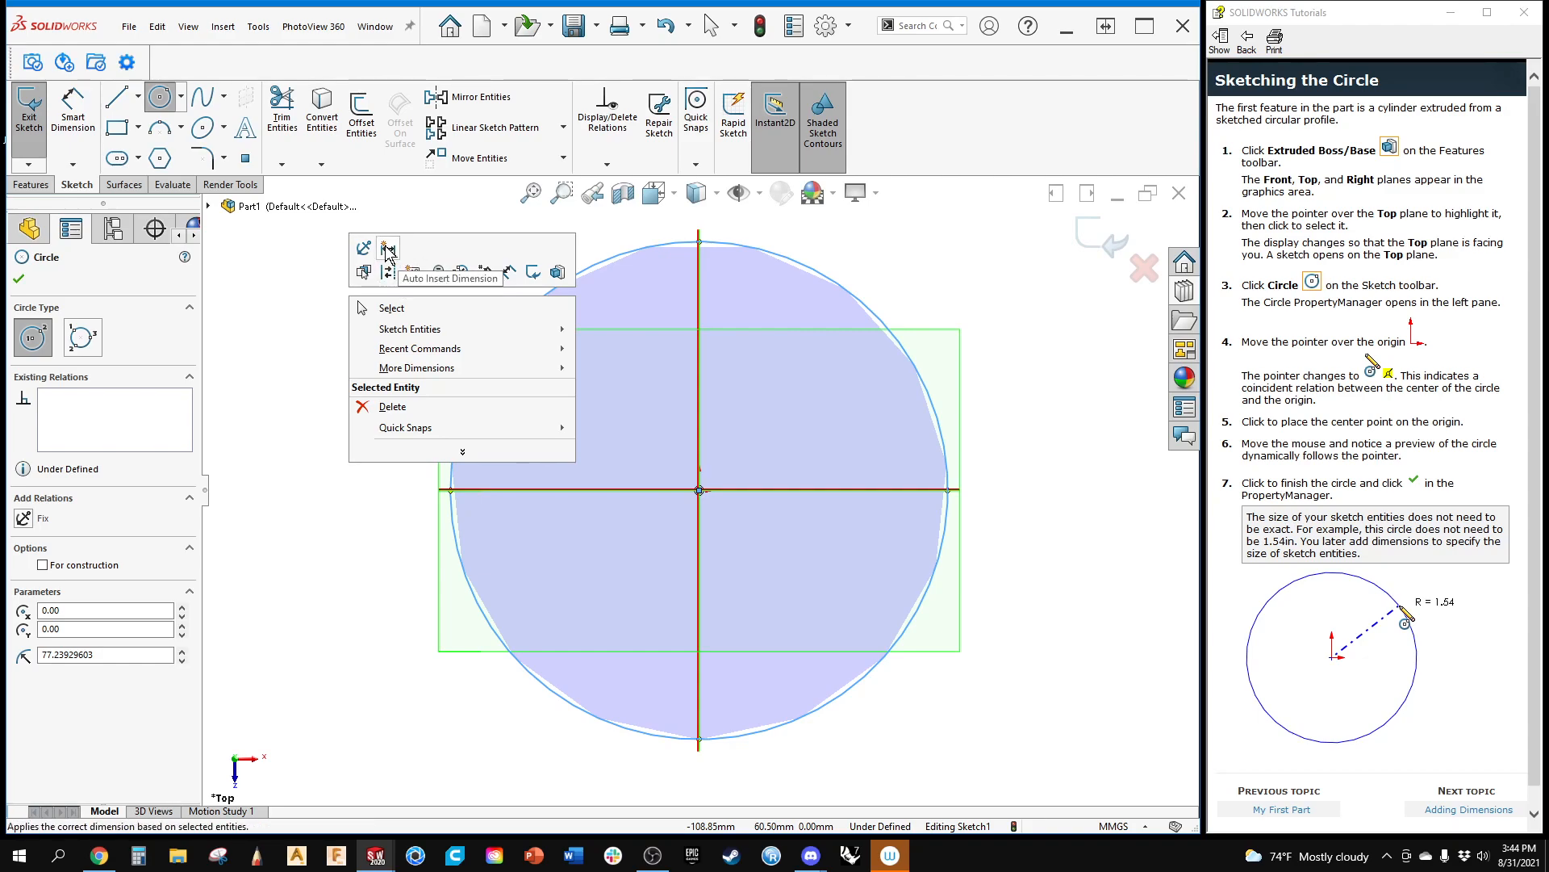
pyautogui.click(388, 249)
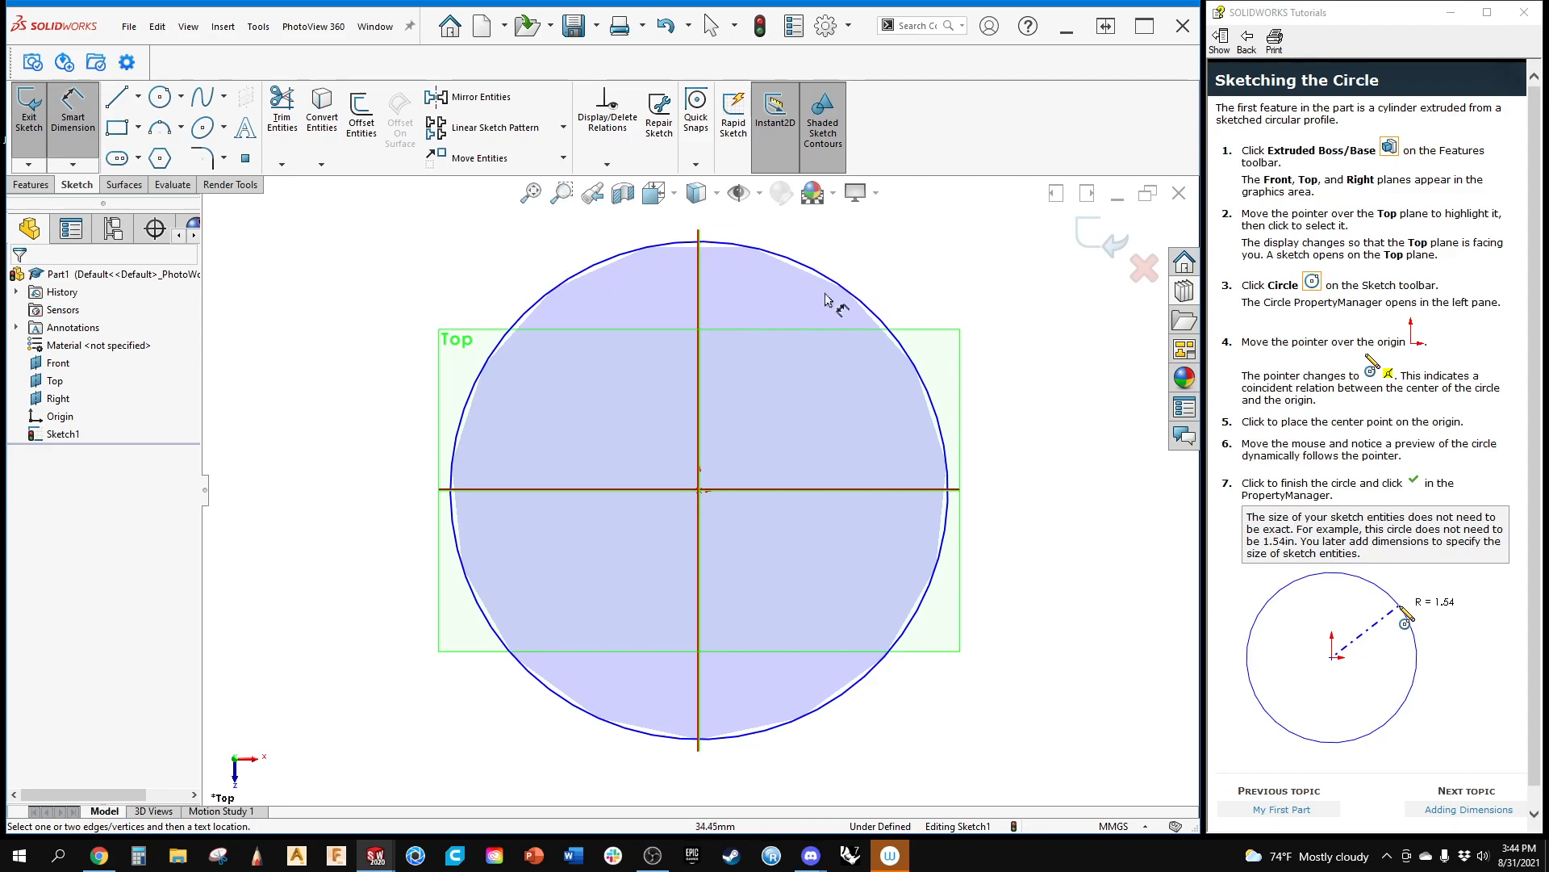
pyautogui.click(521, 325)
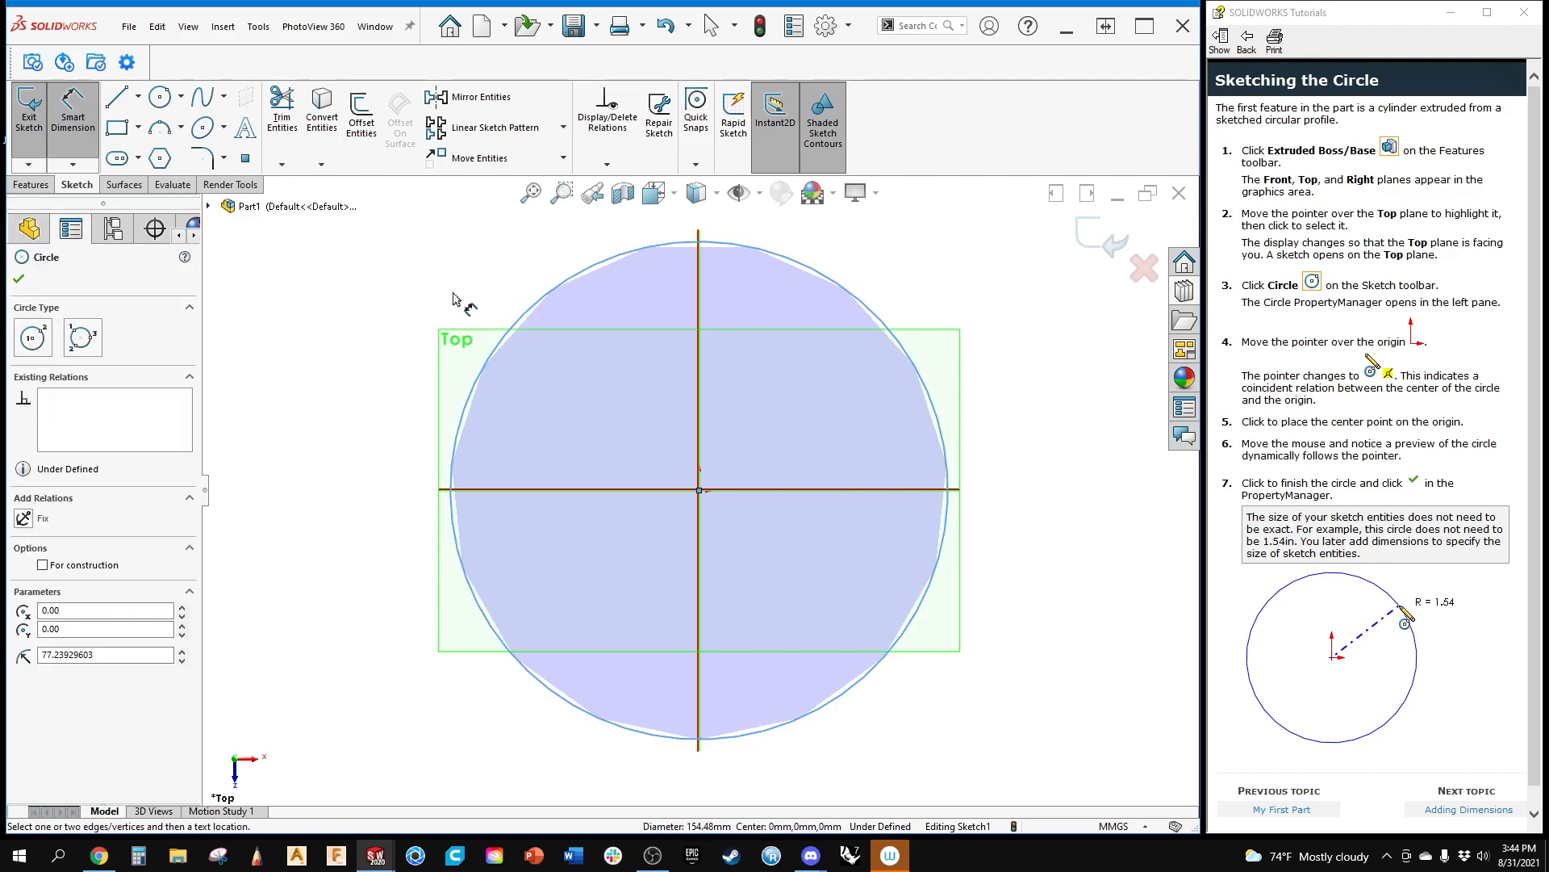
pyautogui.click(518, 319)
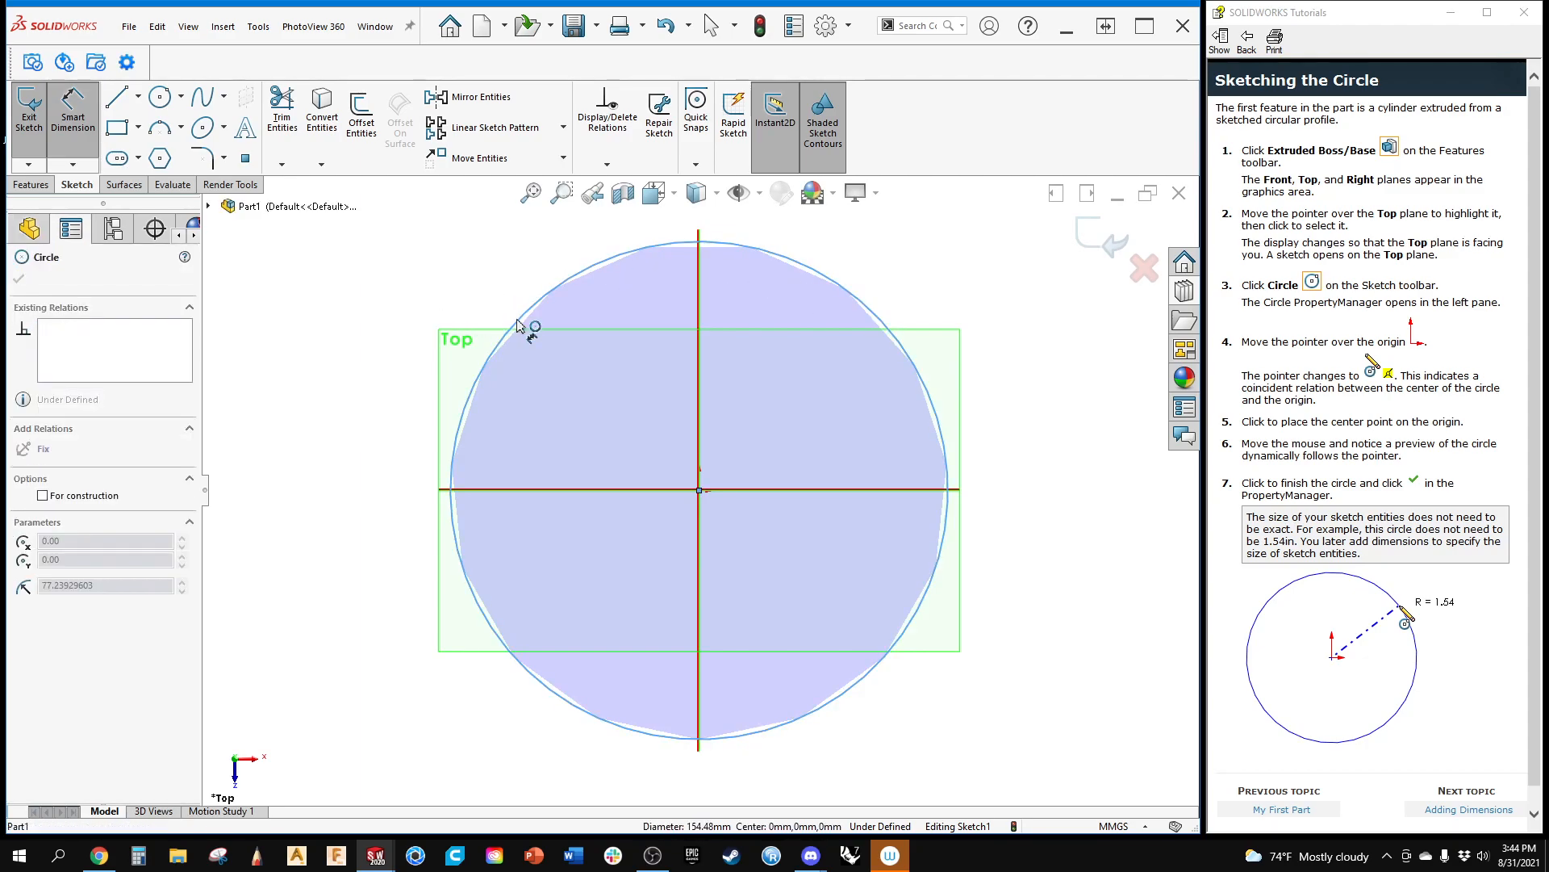
pyautogui.click(381, 280)
pyautogui.rightClick(381, 285)
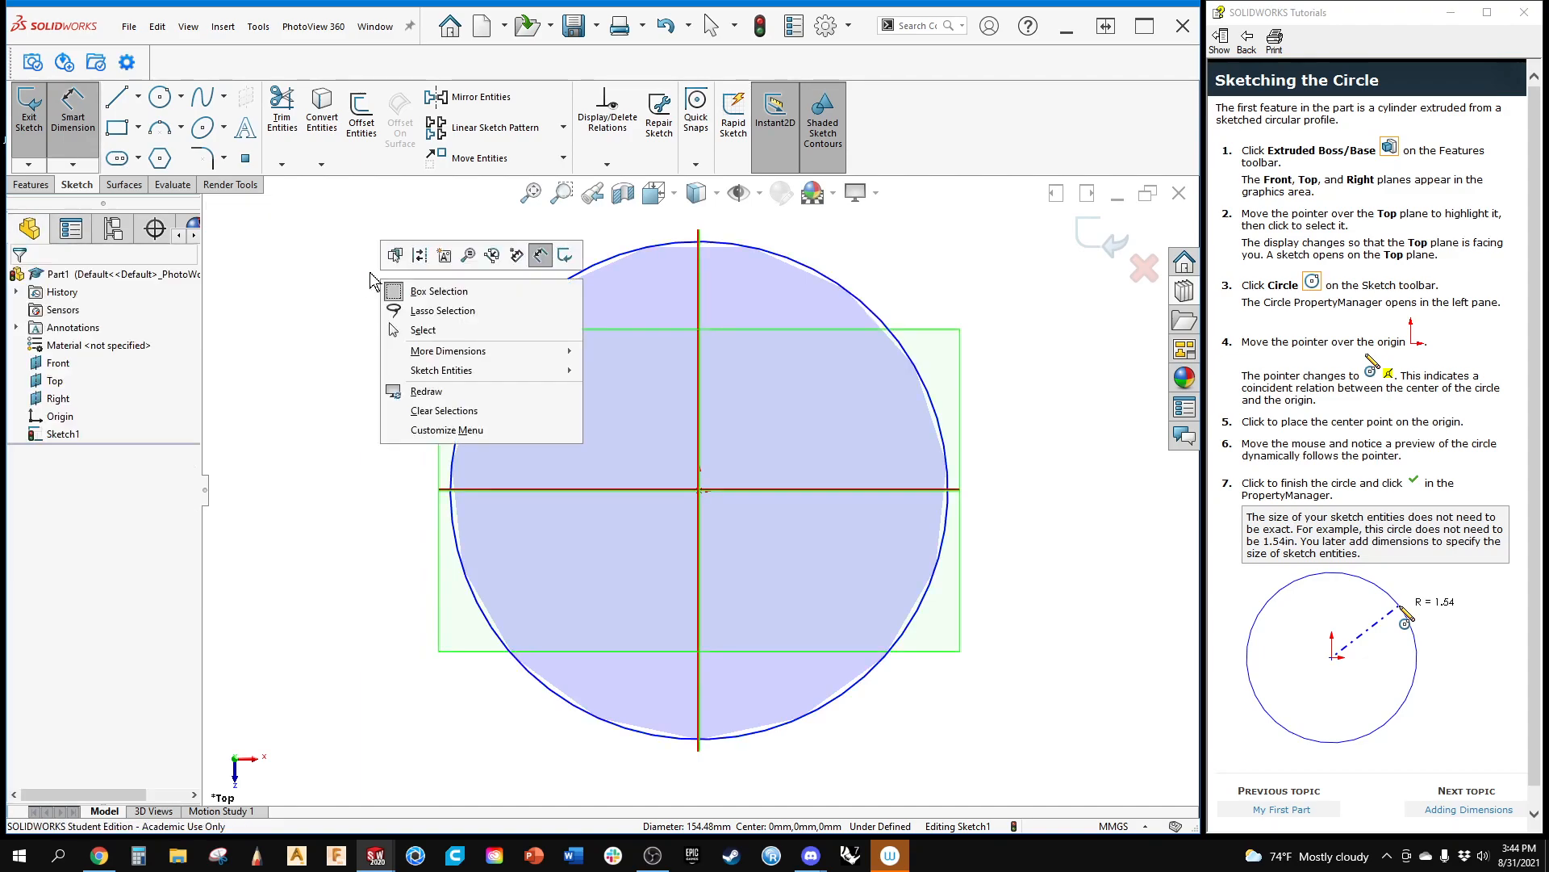
pyautogui.click(520, 259)
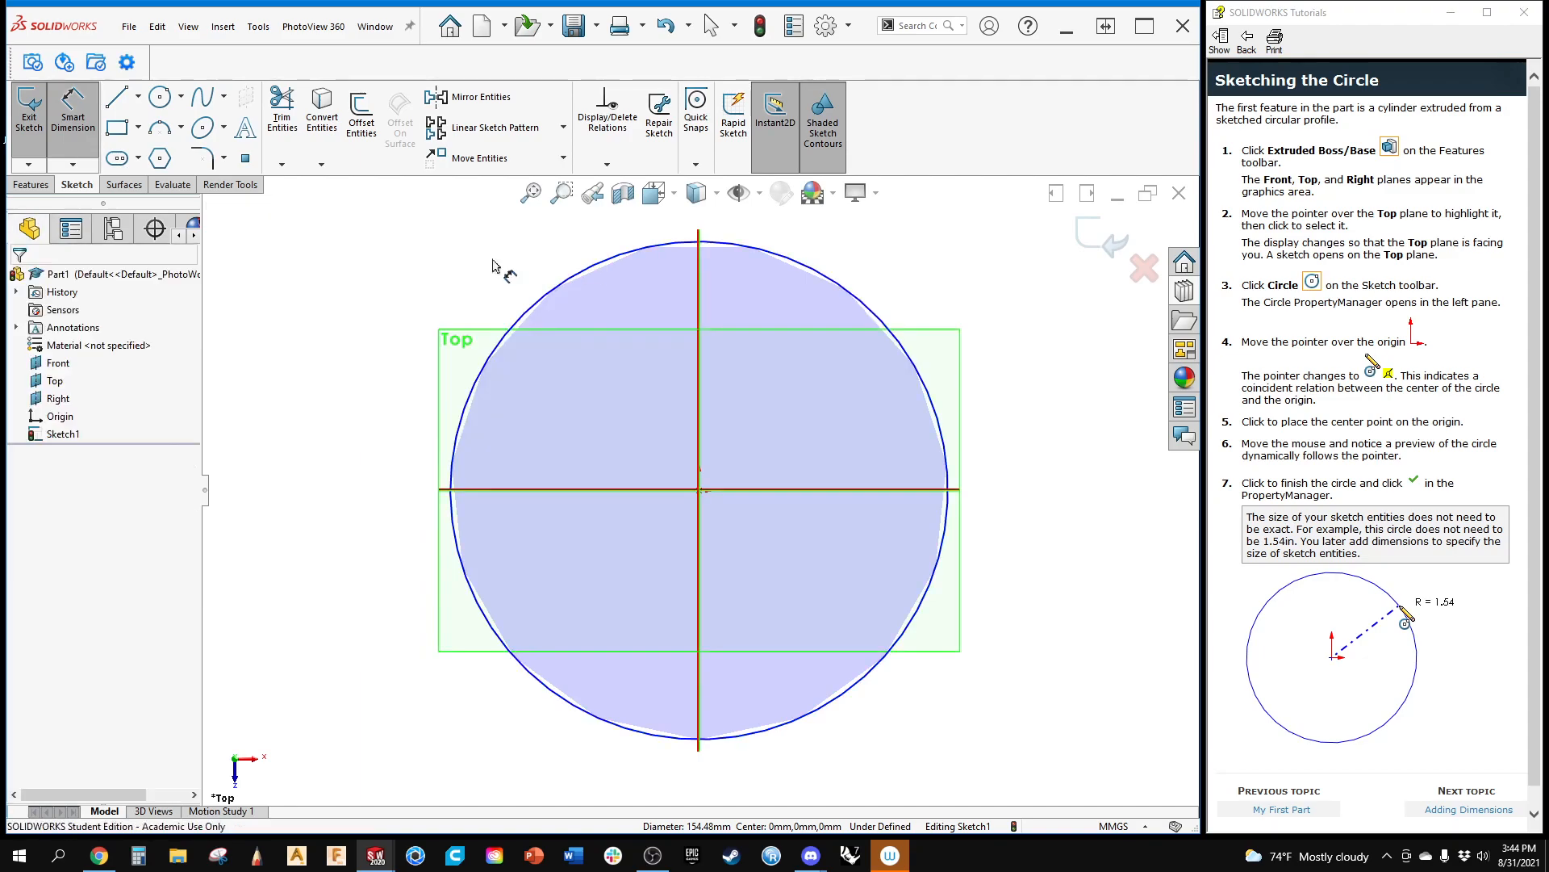
pyautogui.click(567, 288)
pyautogui.press('Escape')
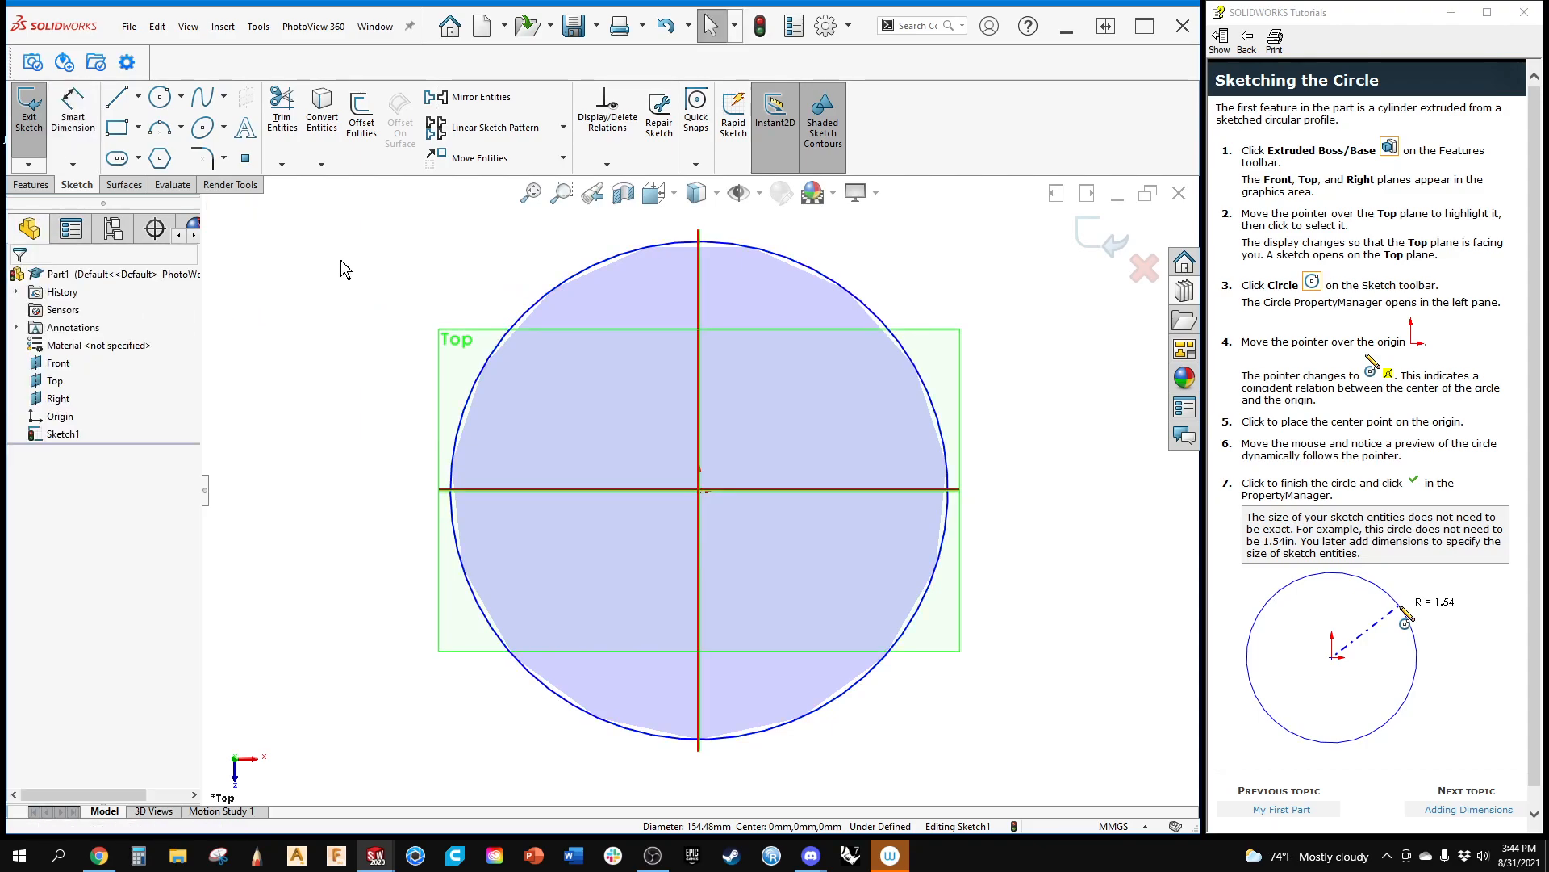
# Step: Dimension the circle's diameter as 1.5 mm, placing the dimension left of the circle, and advance the tutorial to the Adding Dimensions page
pyautogui.rightClick(378, 260)
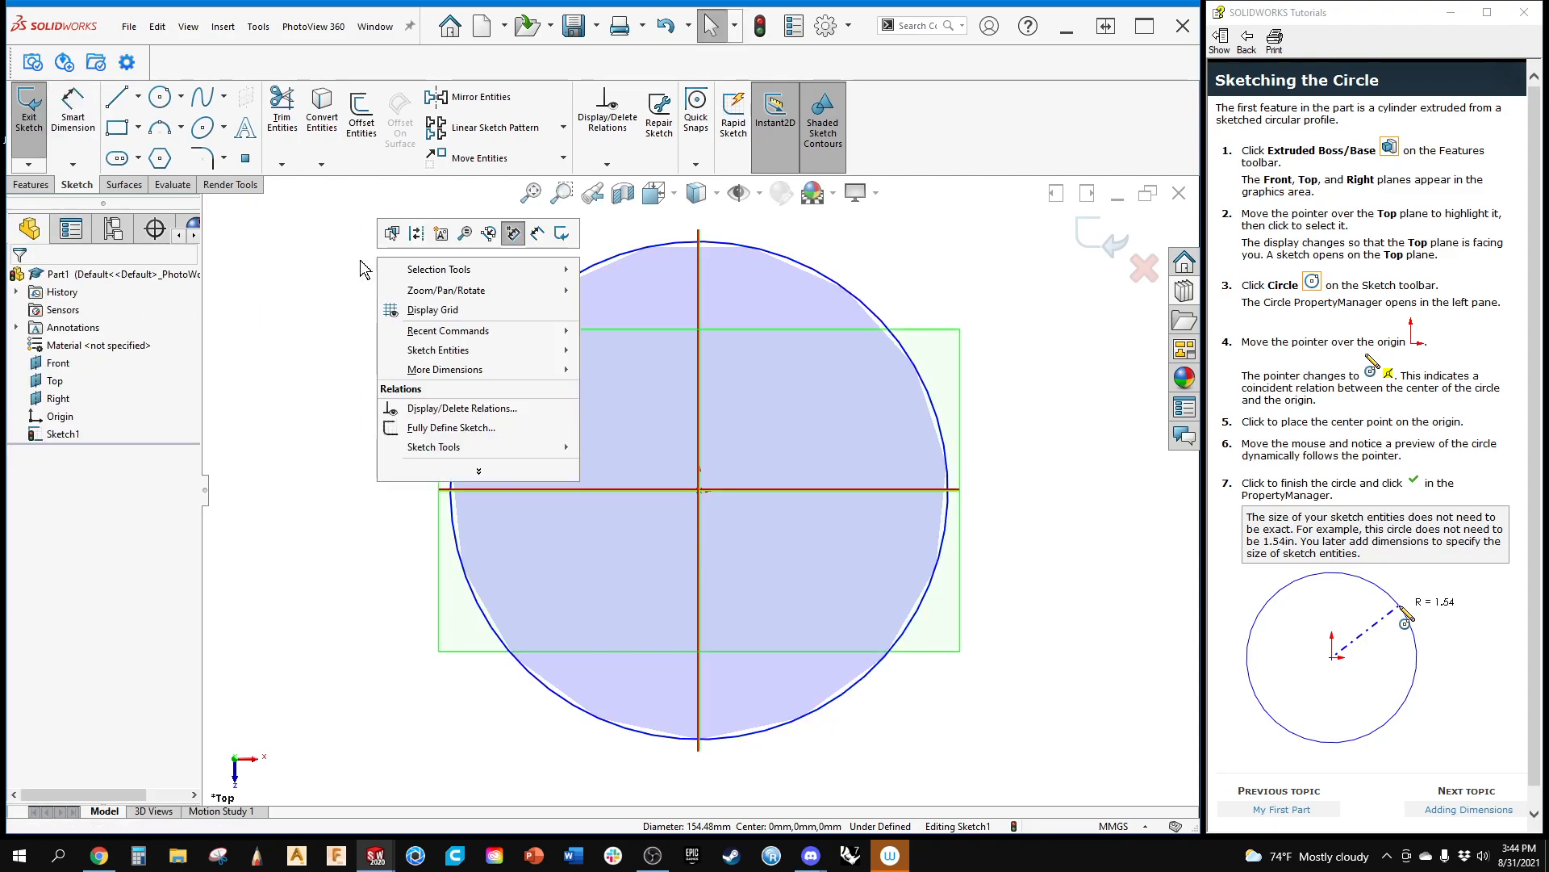
pyautogui.click(546, 240)
pyautogui.click(536, 318)
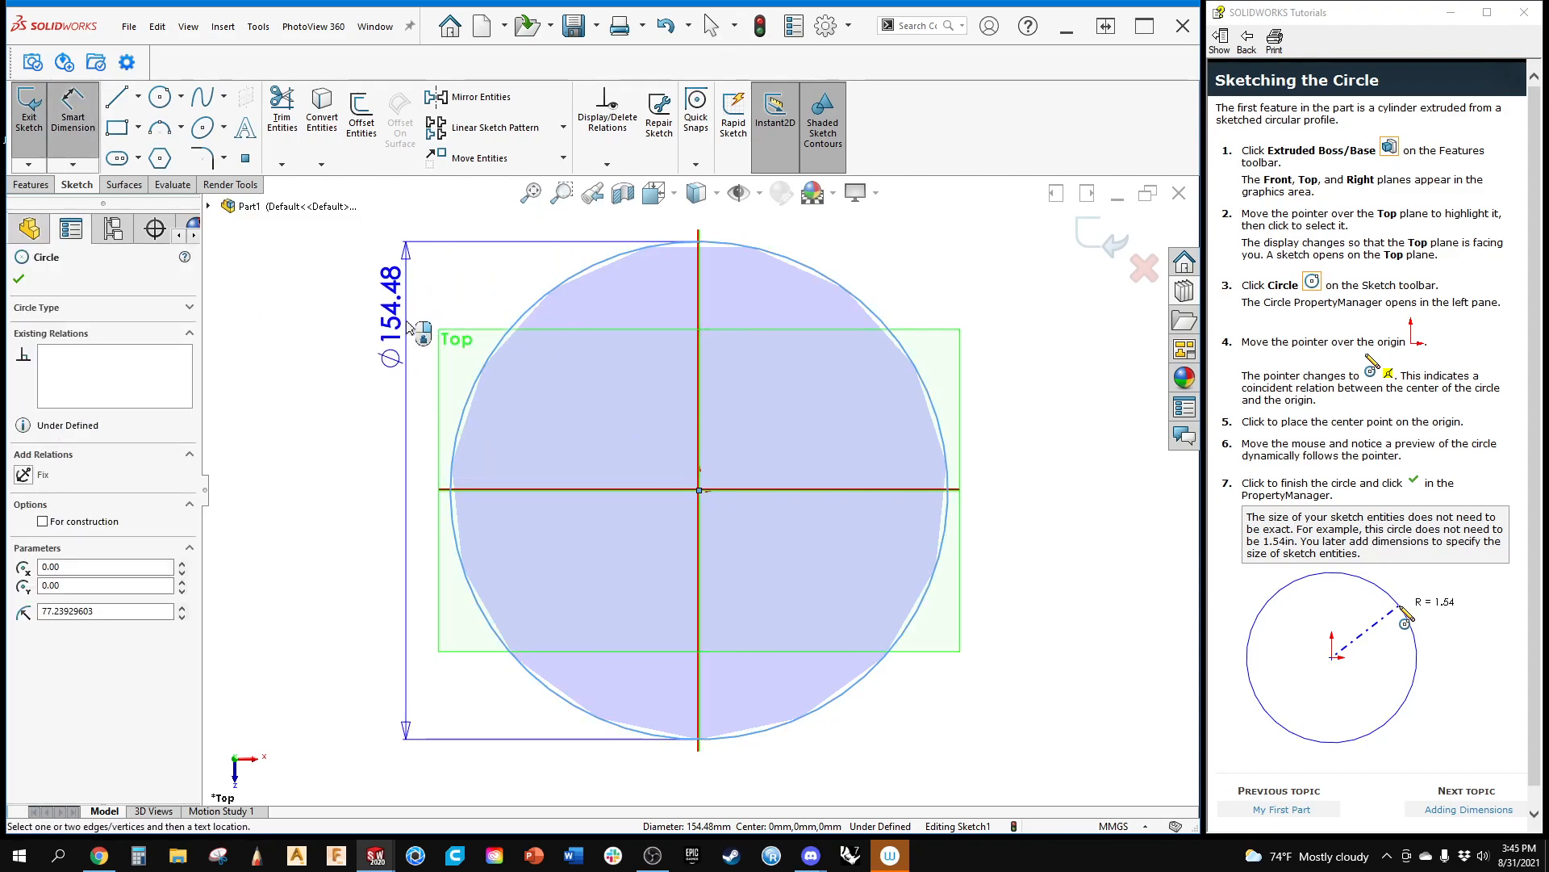
pyautogui.click(339, 485)
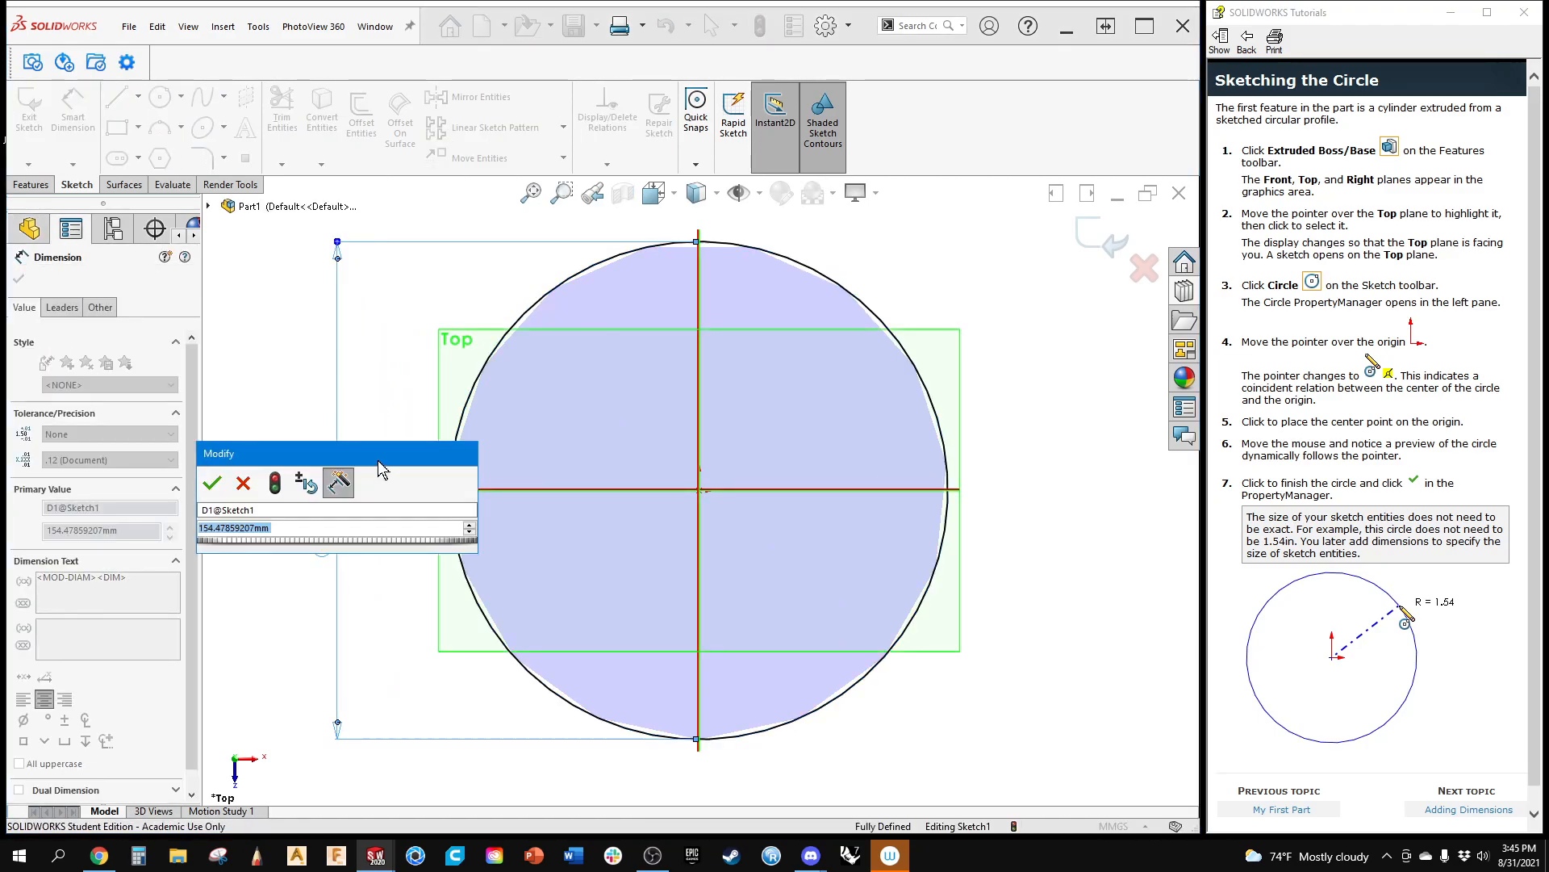
pyautogui.write('1.5')
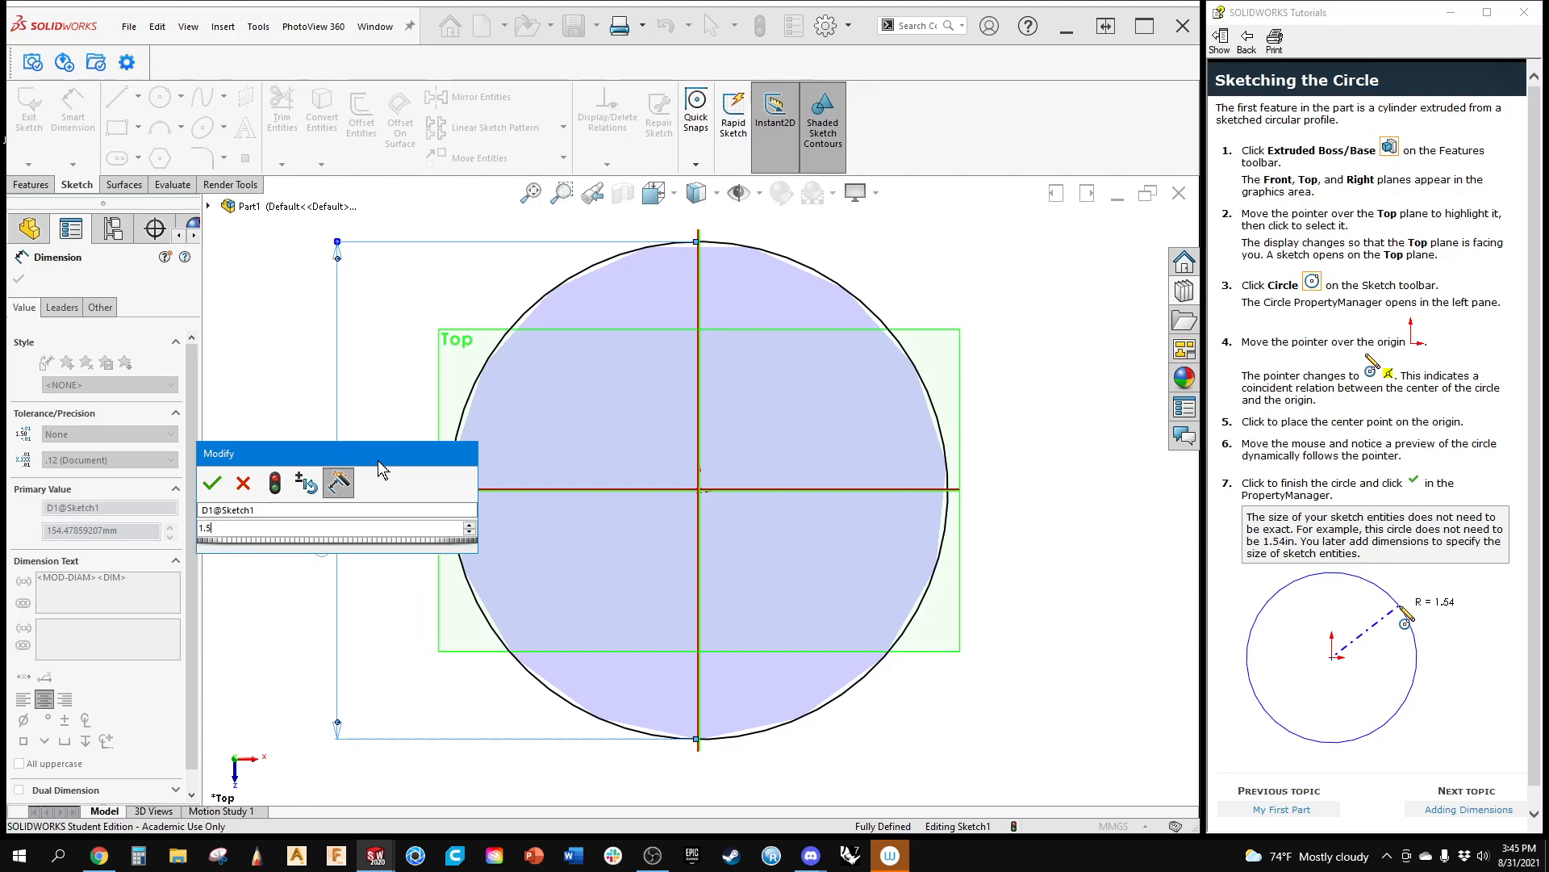
pyautogui.press('Return')
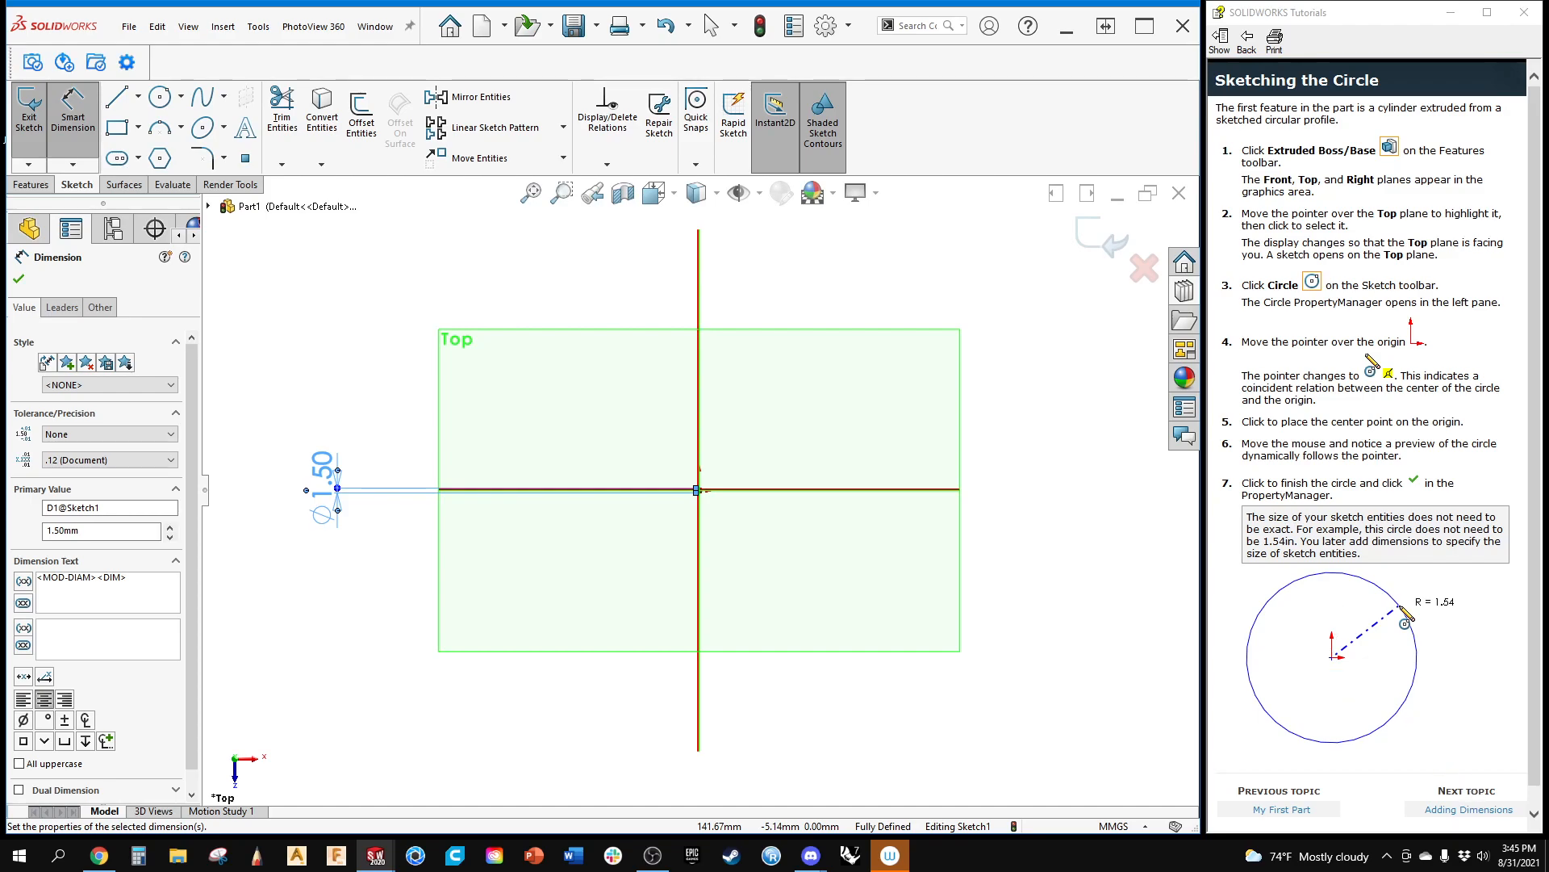
pyautogui.click(1469, 809)
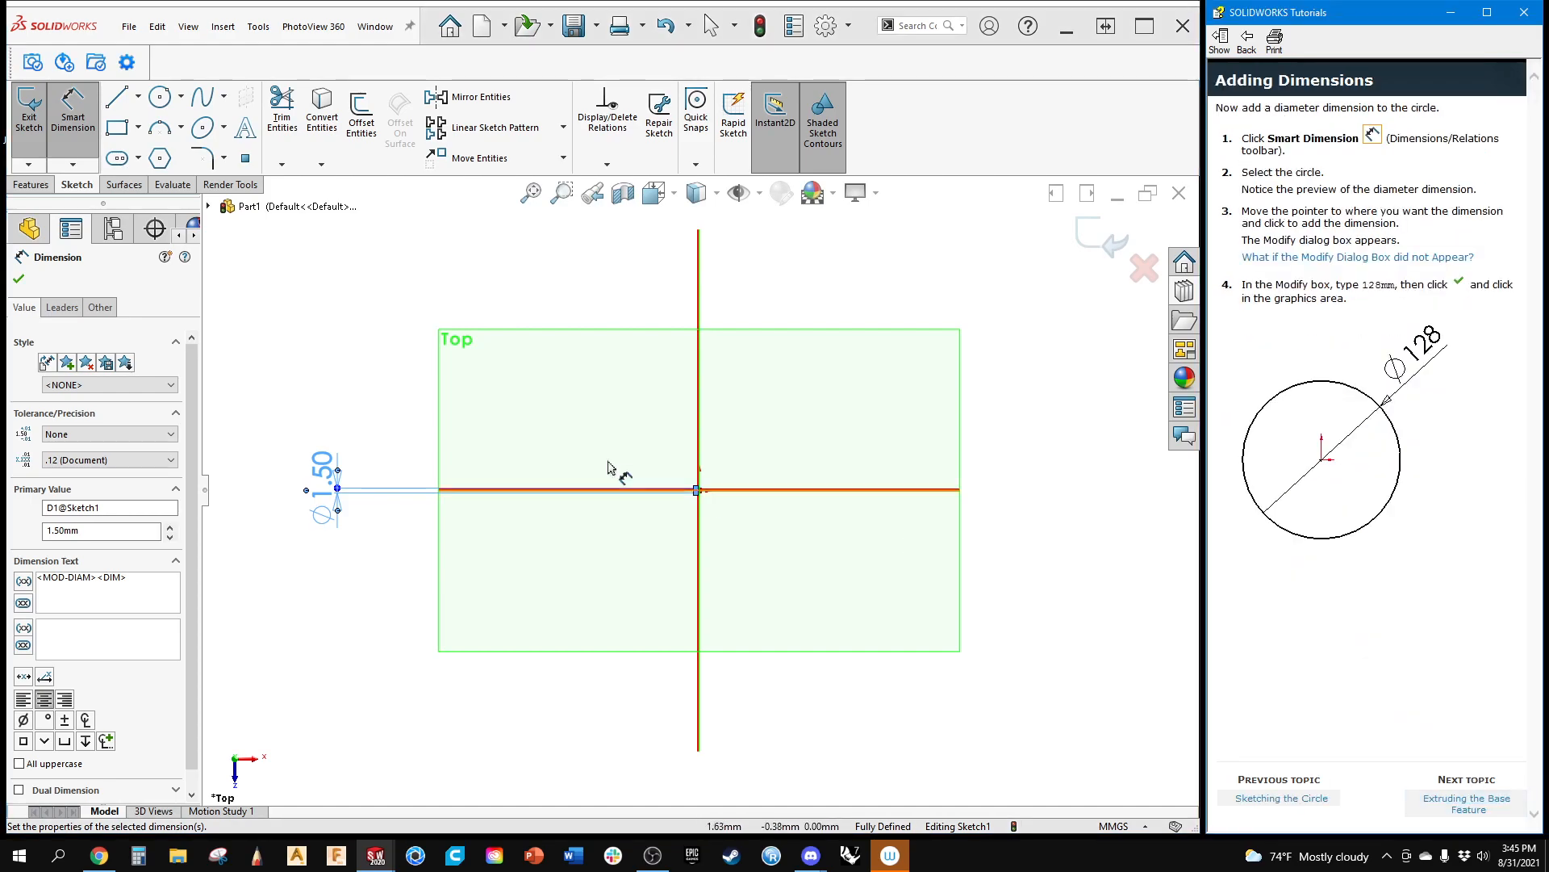
pyautogui.click(329, 473)
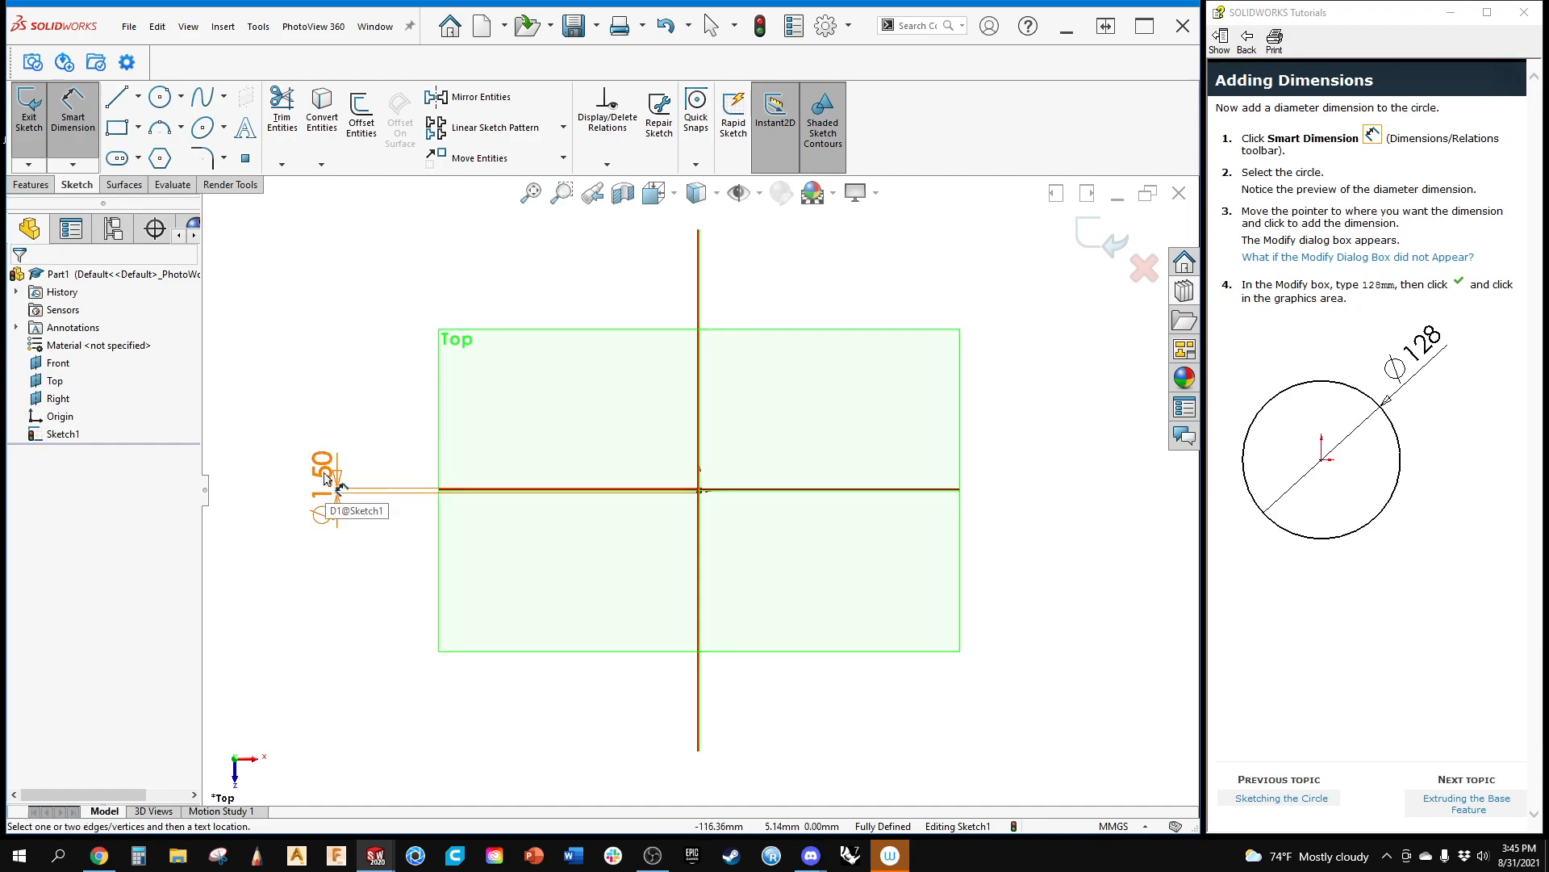
pyautogui.doubleClick(327, 478)
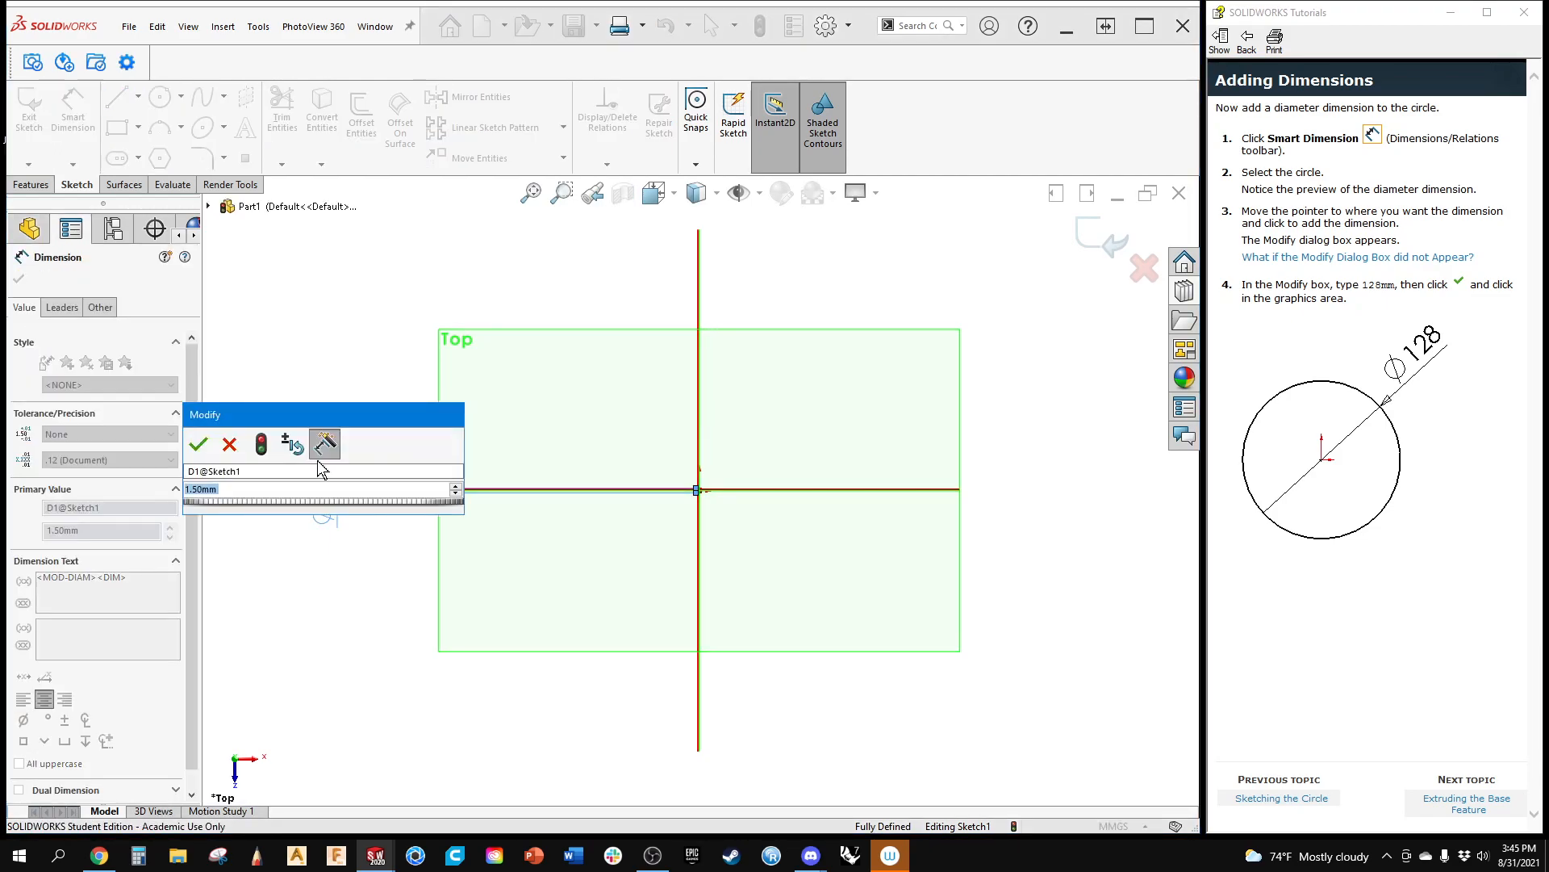
pyautogui.click(229, 444)
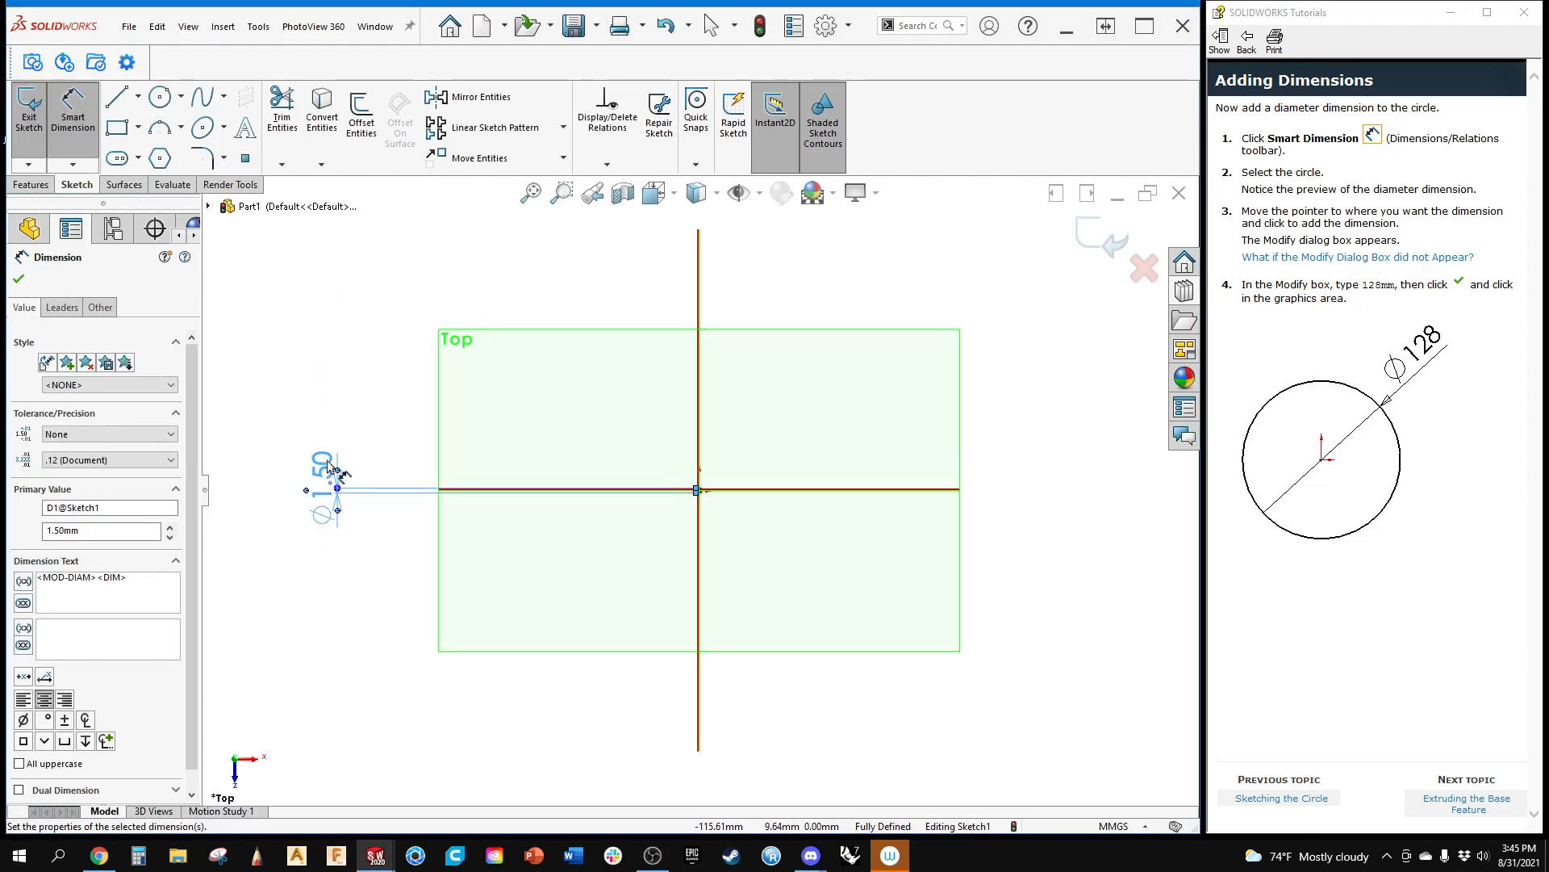
pyautogui.click(326, 386)
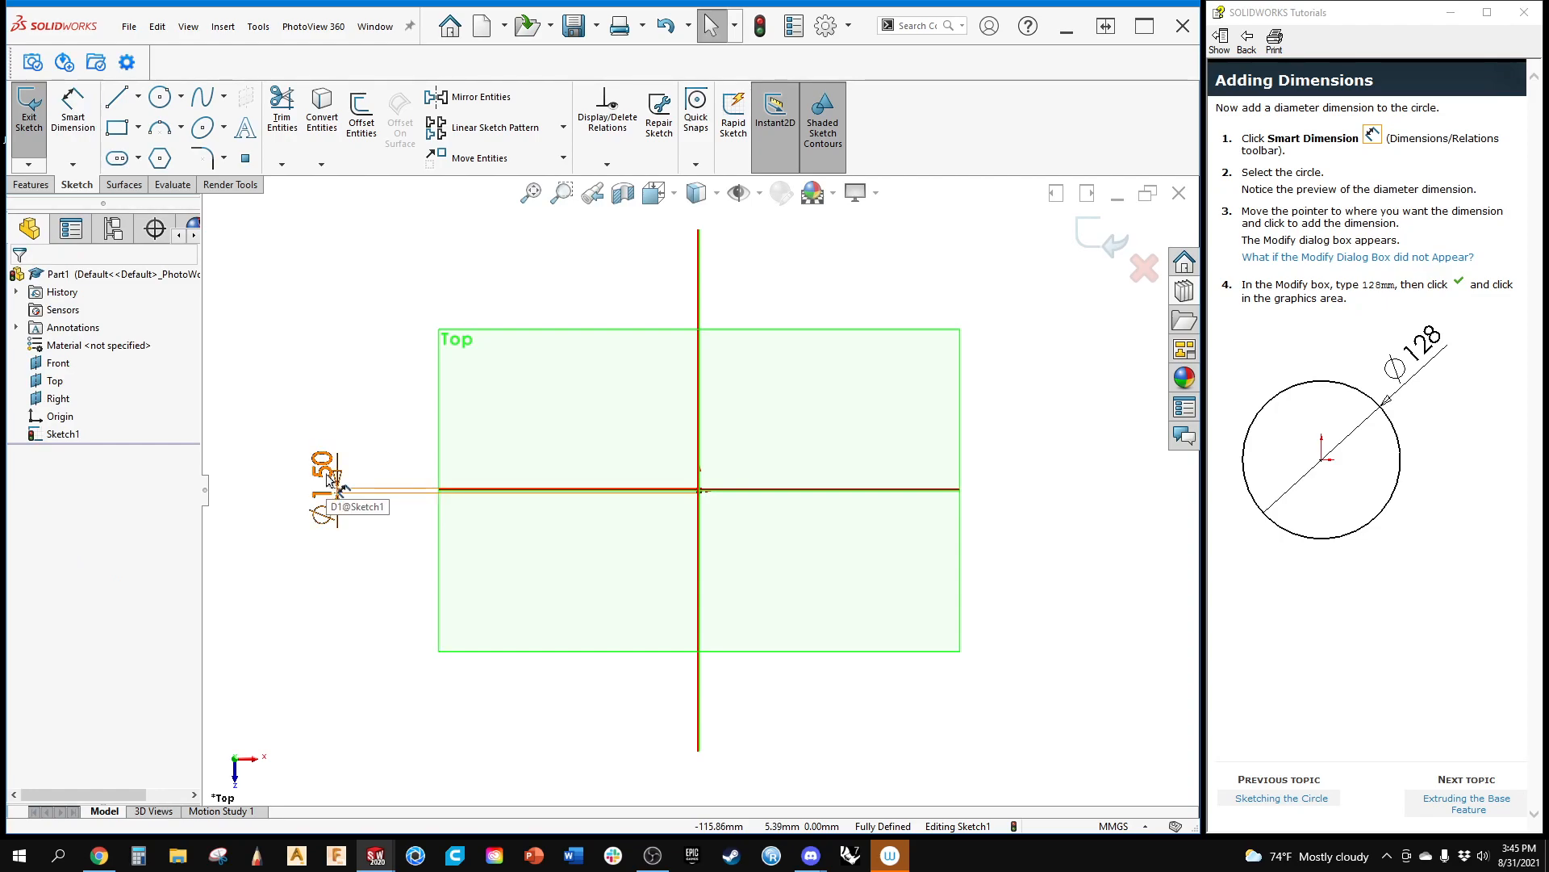
# Step: Raise the circle's diameter to 61.5 mm with the Modify thumbwheel, and replace that value with 128 mm
pyautogui.doubleClick(330, 480)
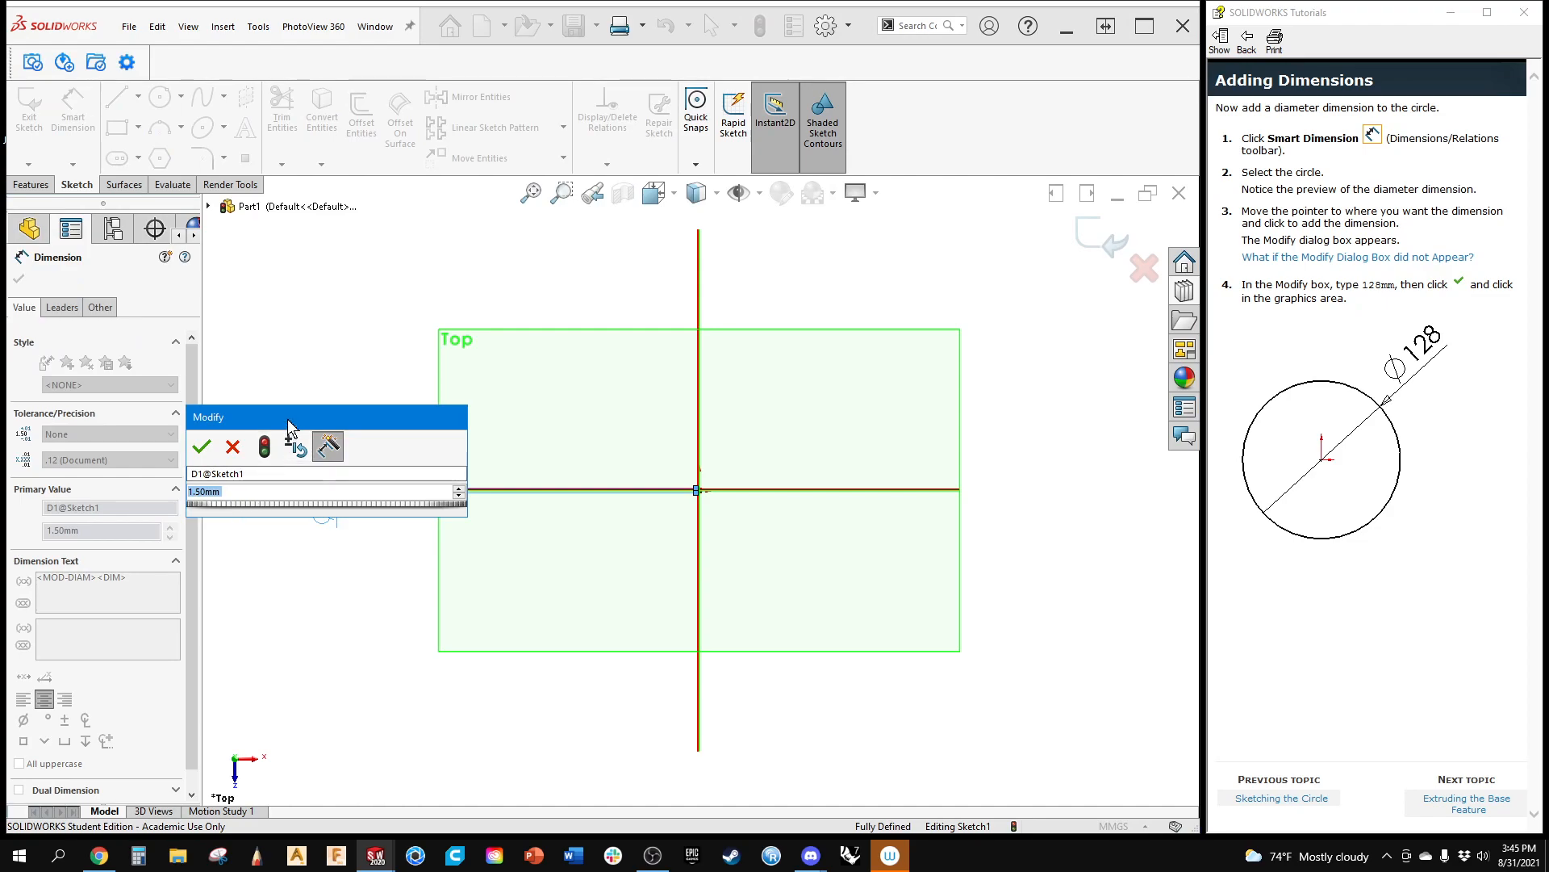
pyautogui.moveTo(297, 414); pyautogui.dragTo(357, 239)
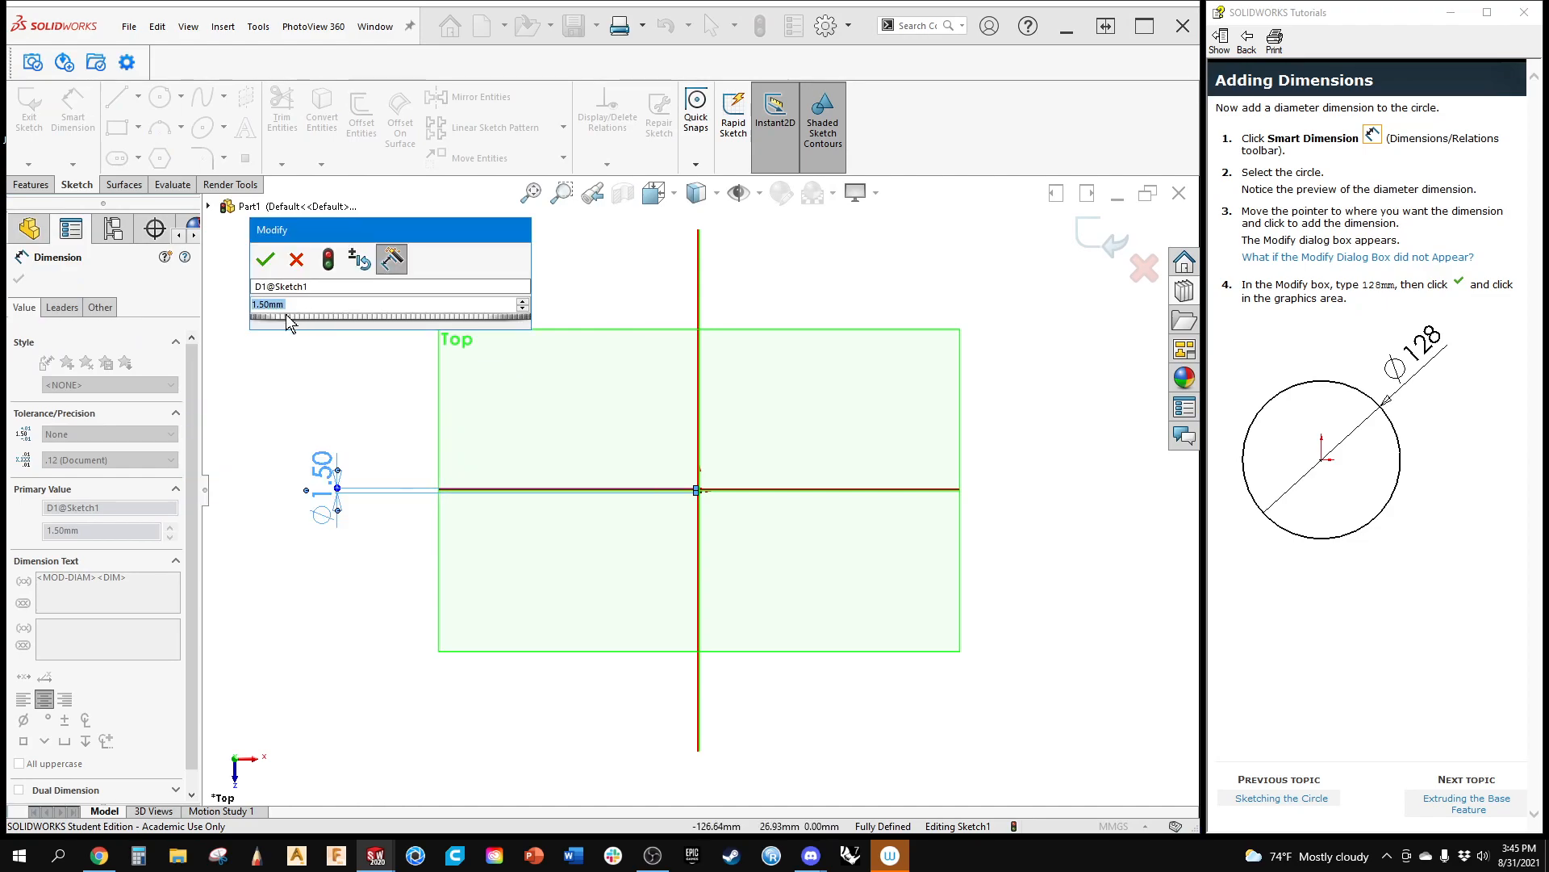
pyautogui.moveTo(278, 317)
pyautogui.mouseDown()
pyautogui.moveTo(437, 320)
pyautogui.moveTo(293, 327)
pyautogui.mouseUp()
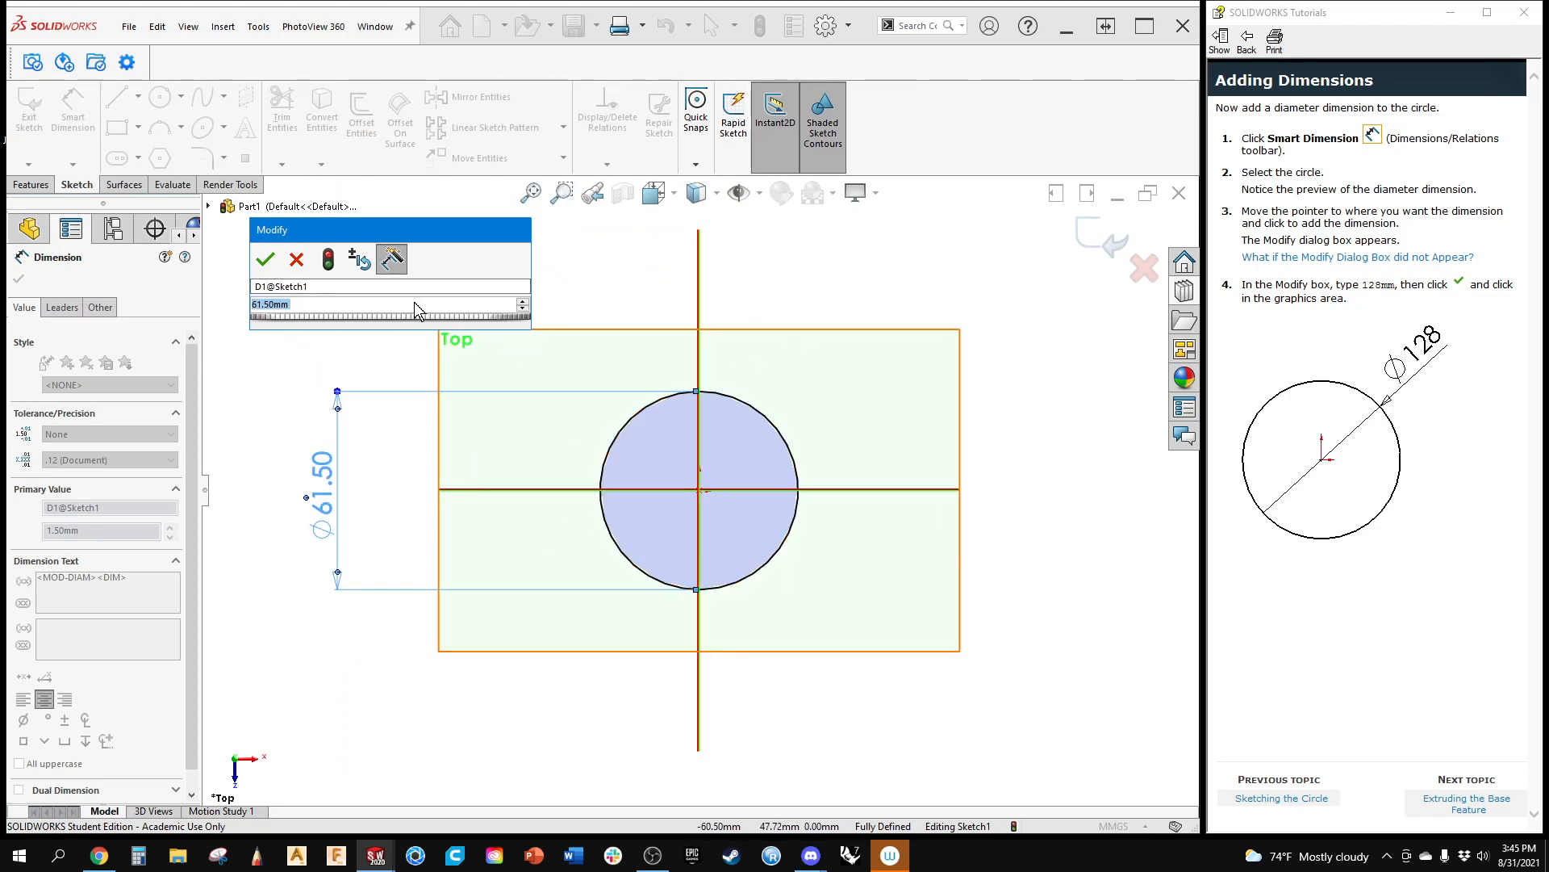
pyautogui.click(327, 306)
pyautogui.moveTo(327, 306); pyautogui.dragTo(262, 305)
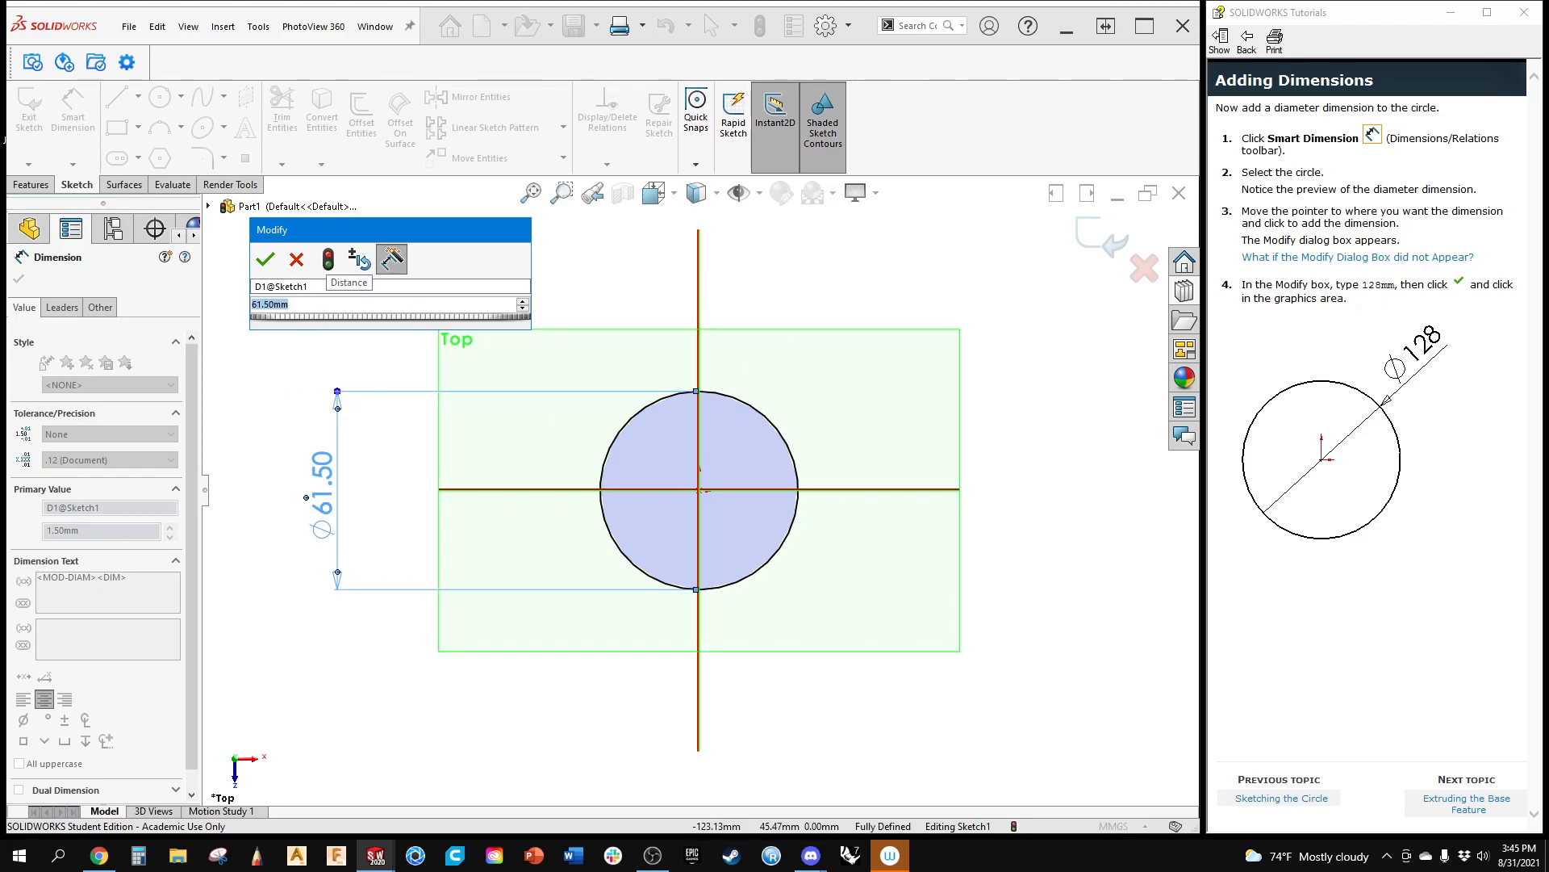
pyautogui.write('128')
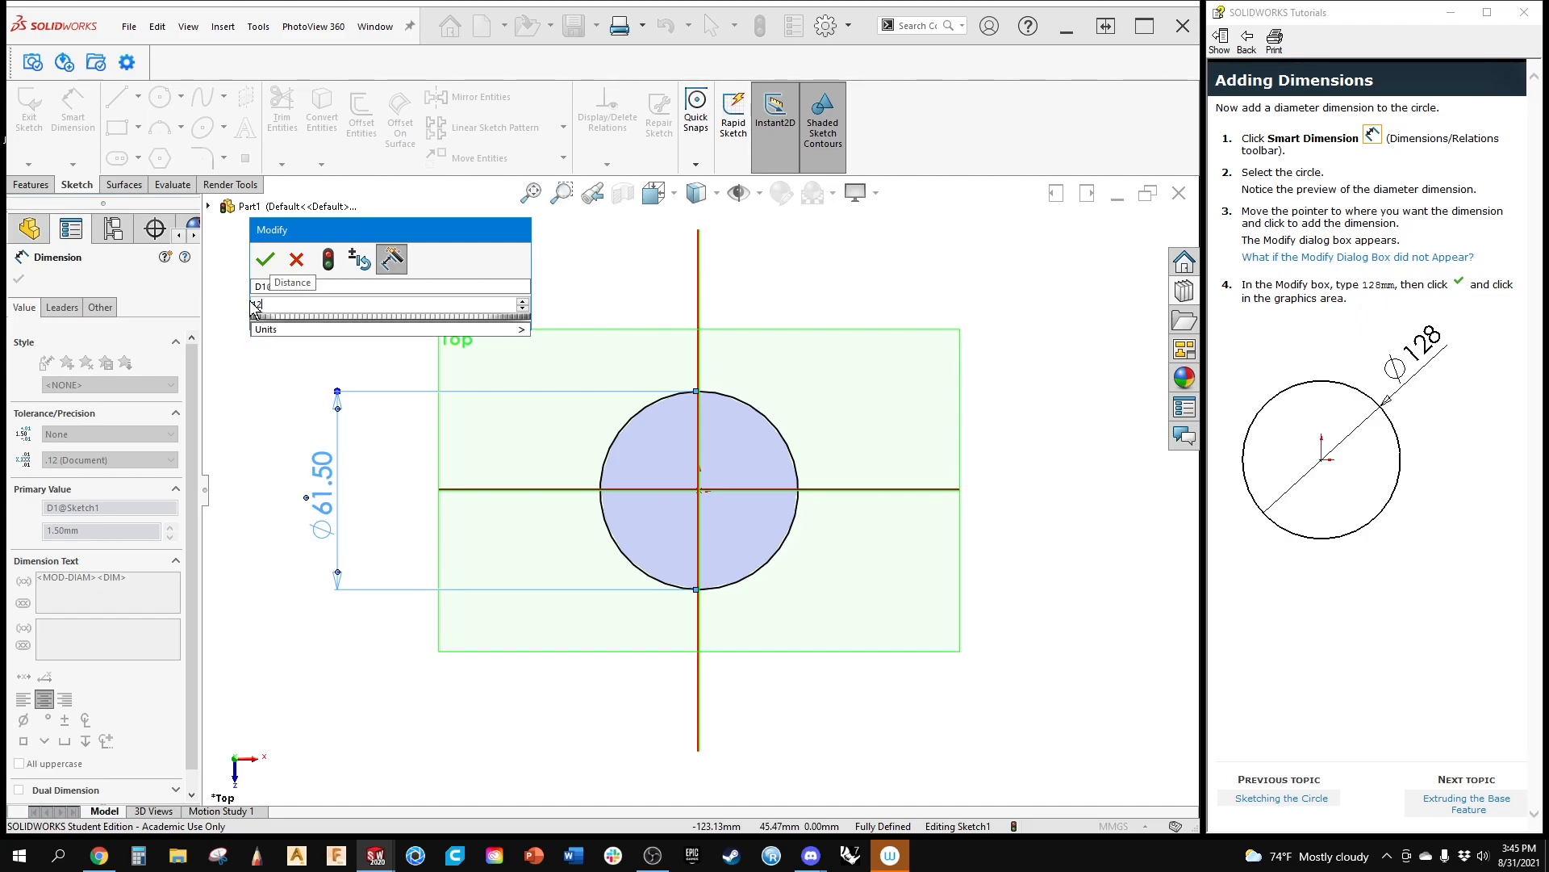
pyautogui.press('Return')
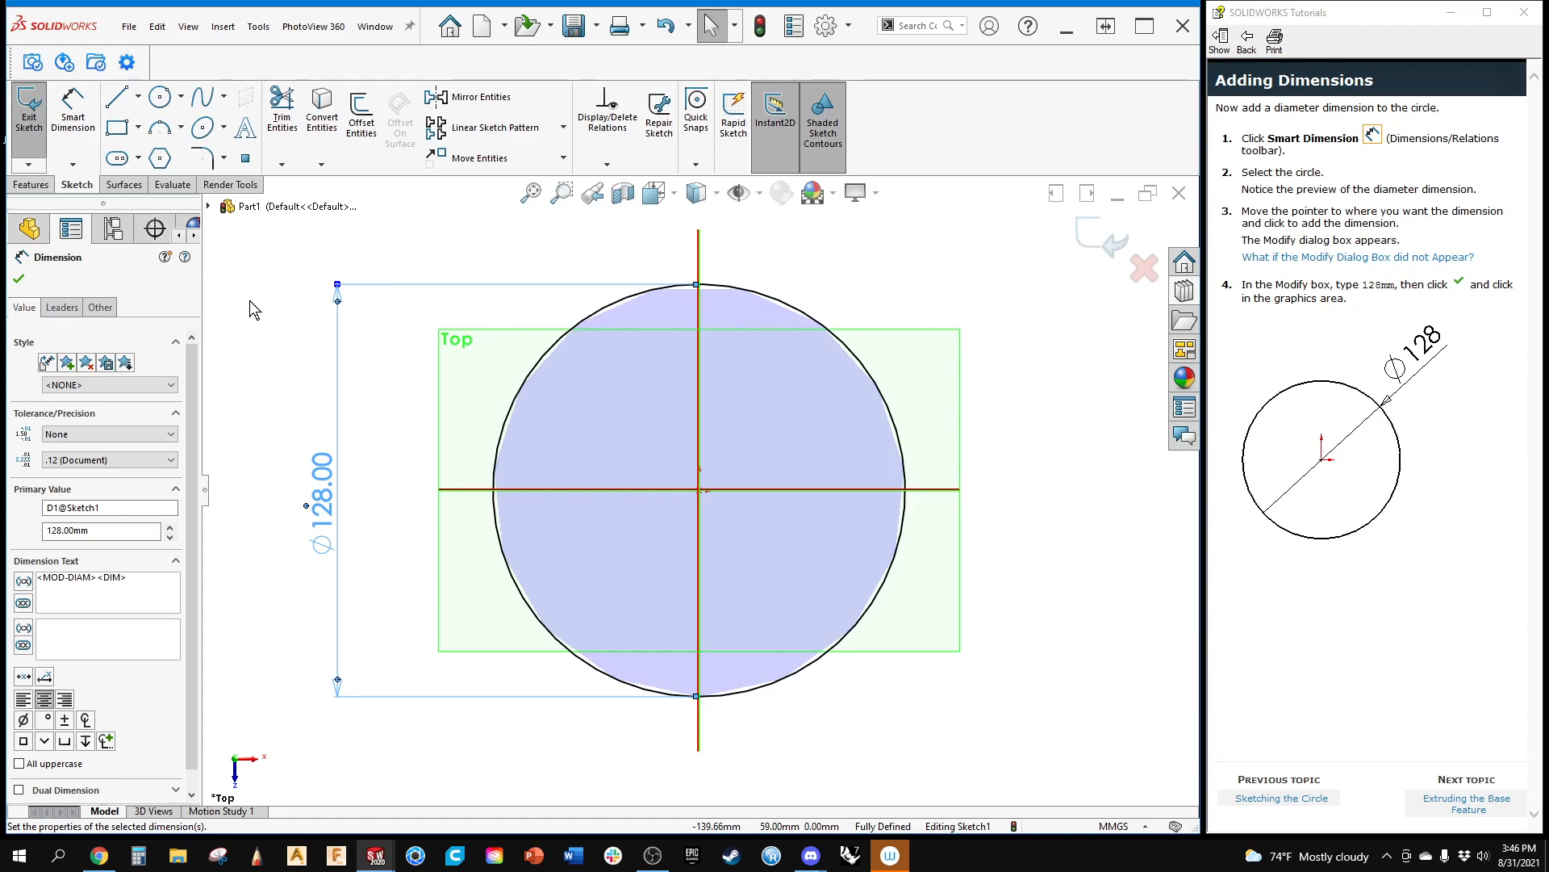
# Step: Set the circle's diameter to 5.5 inches by entering the value with its inch unit
pyautogui.doubleClick(300, 492)
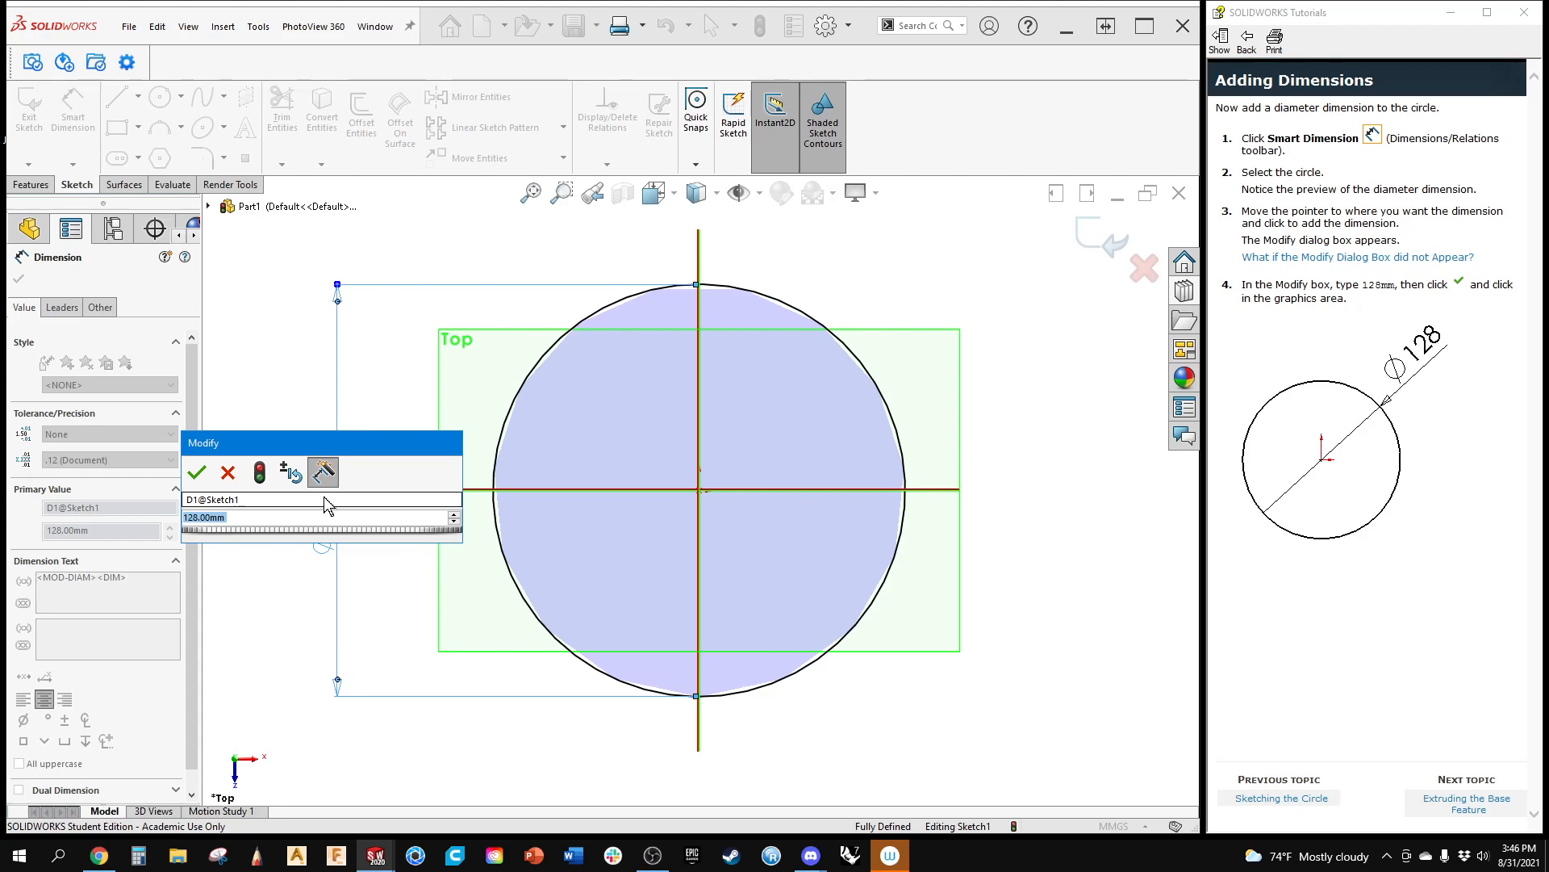
pyautogui.write('5.5')
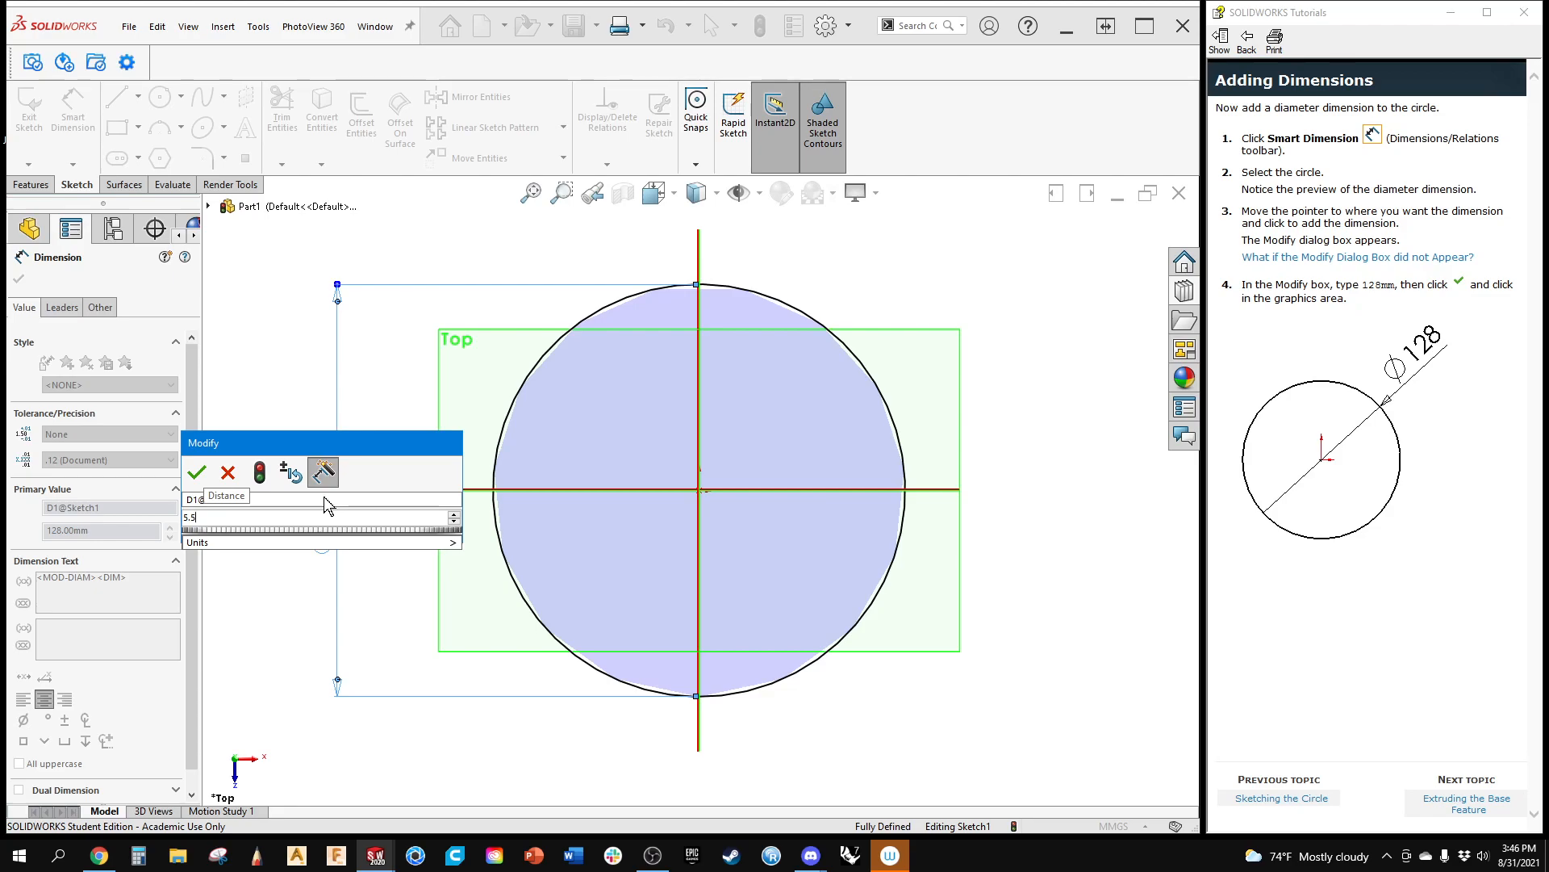
pyautogui.write('"')
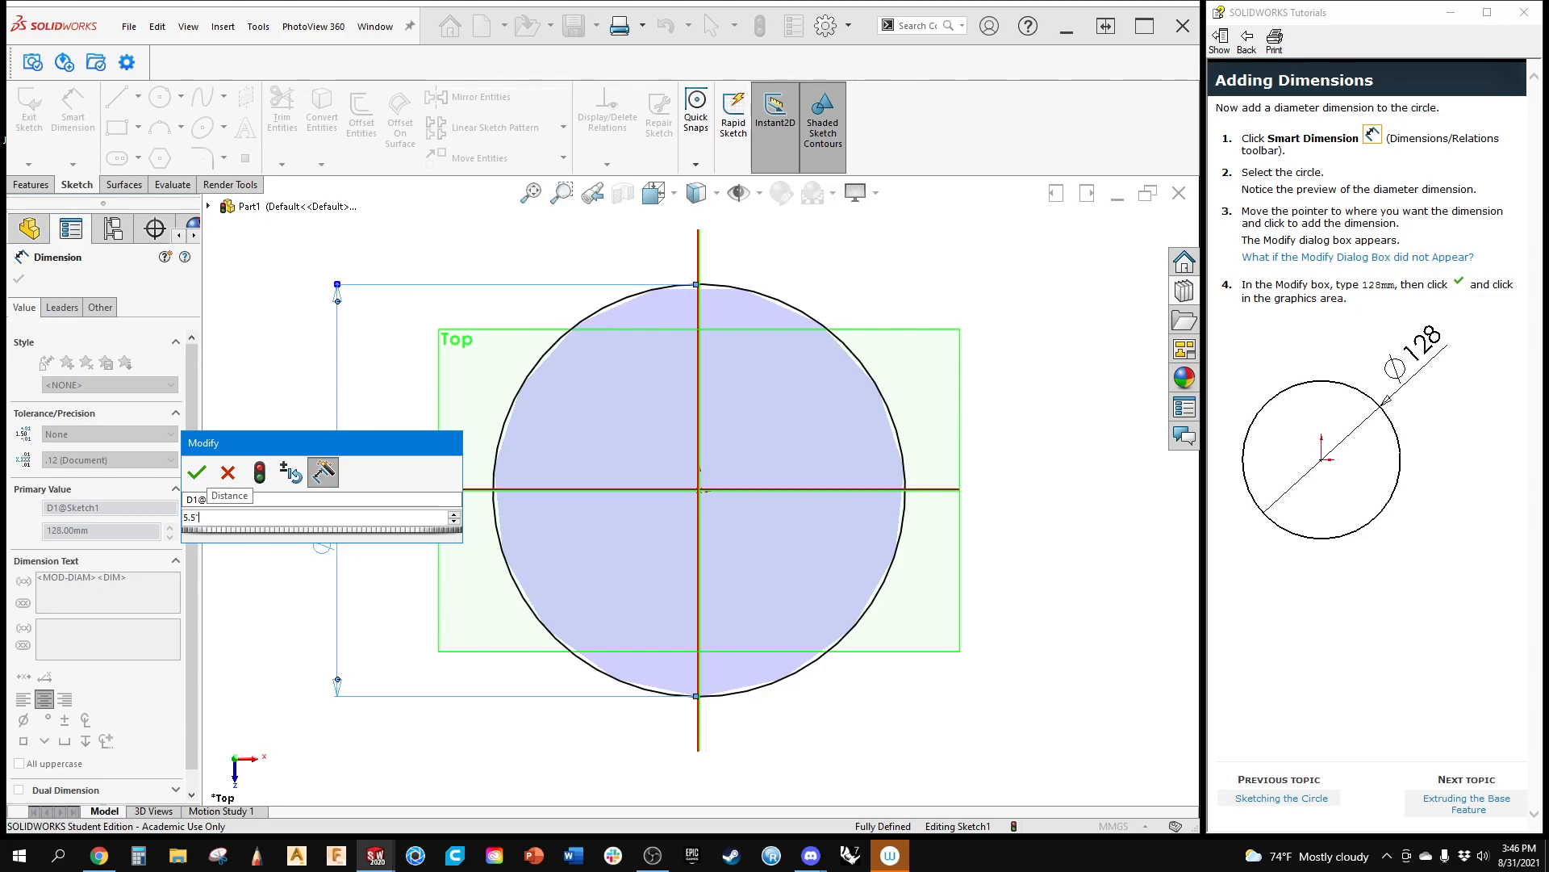
pyautogui.click(196, 472)
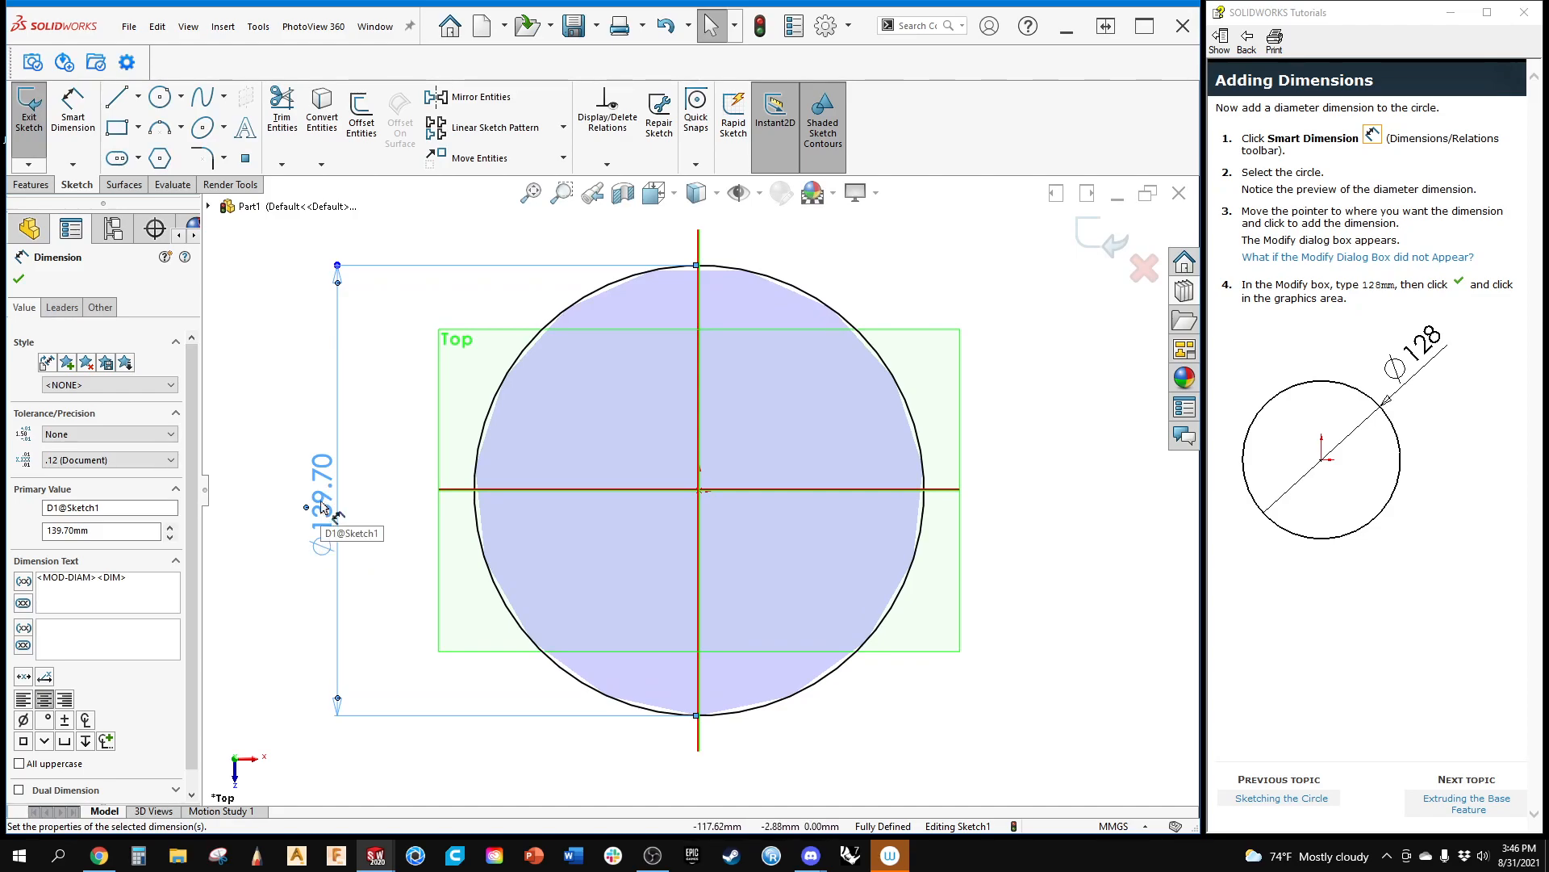
# Step: Set the circle's diameter with the expression 128*2
pyautogui.doubleClick(324, 528)
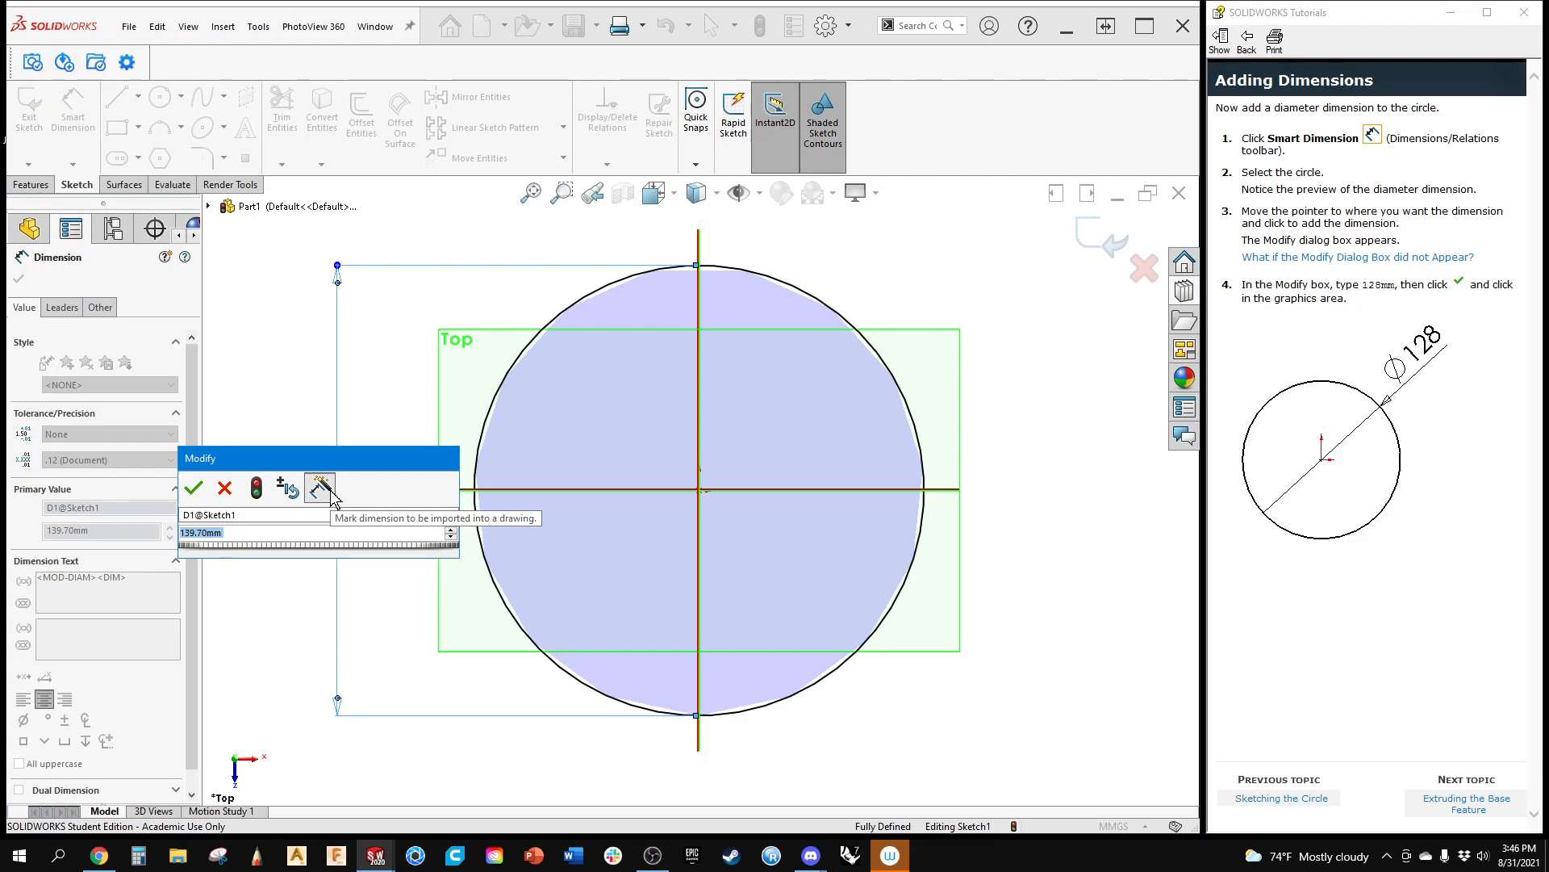
pyautogui.write('128')
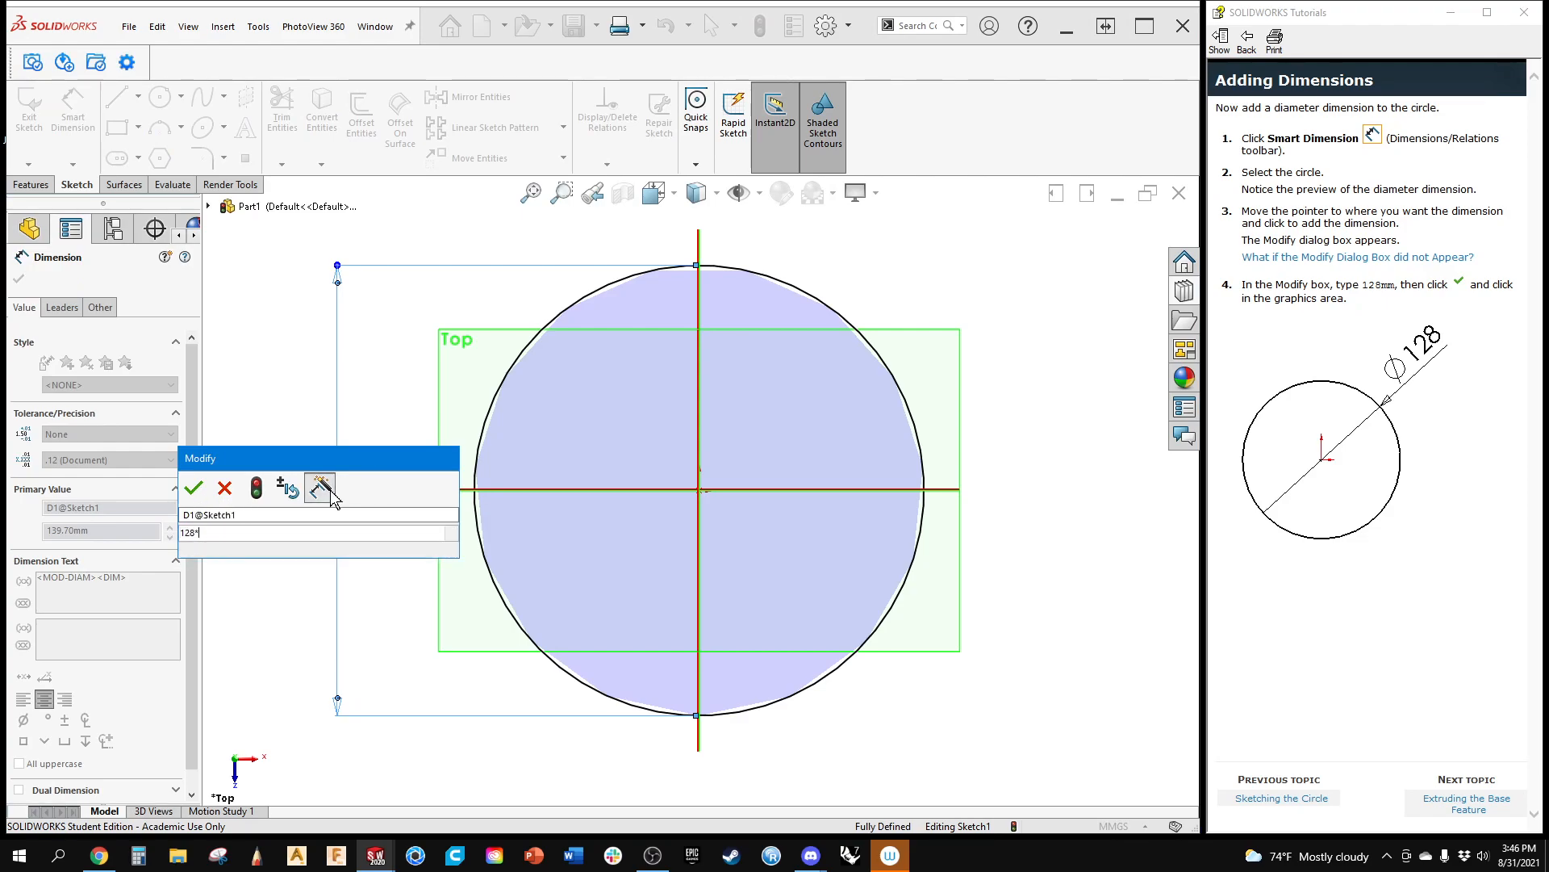
pyautogui.write('*2')
pyautogui.press('Return')
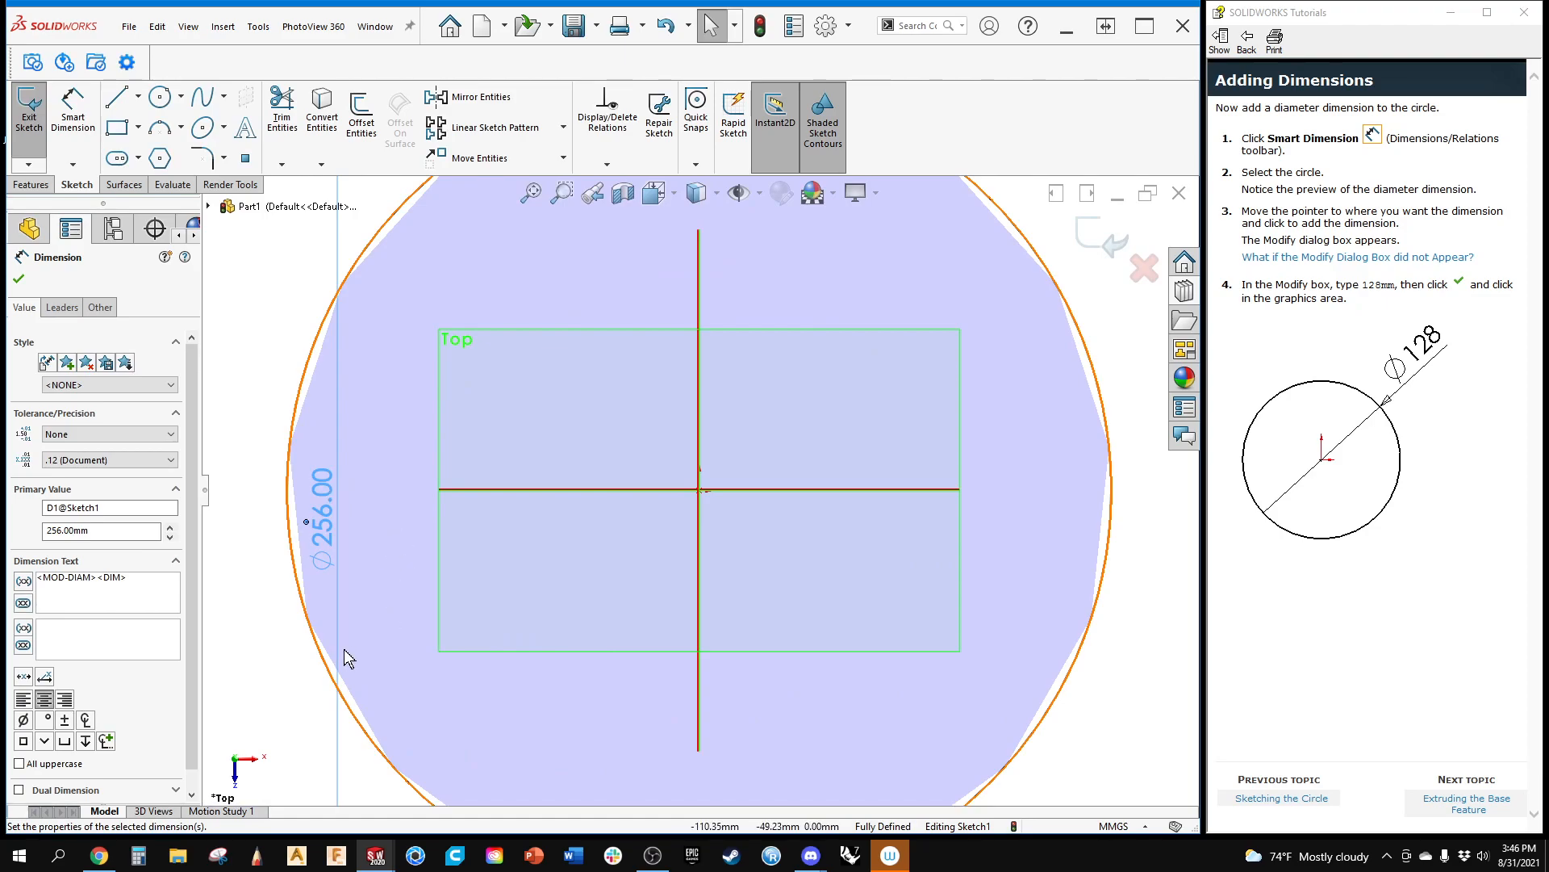
# Step: Set the base circle's diameter dimension to 128 mm
pyautogui.click(317, 564)
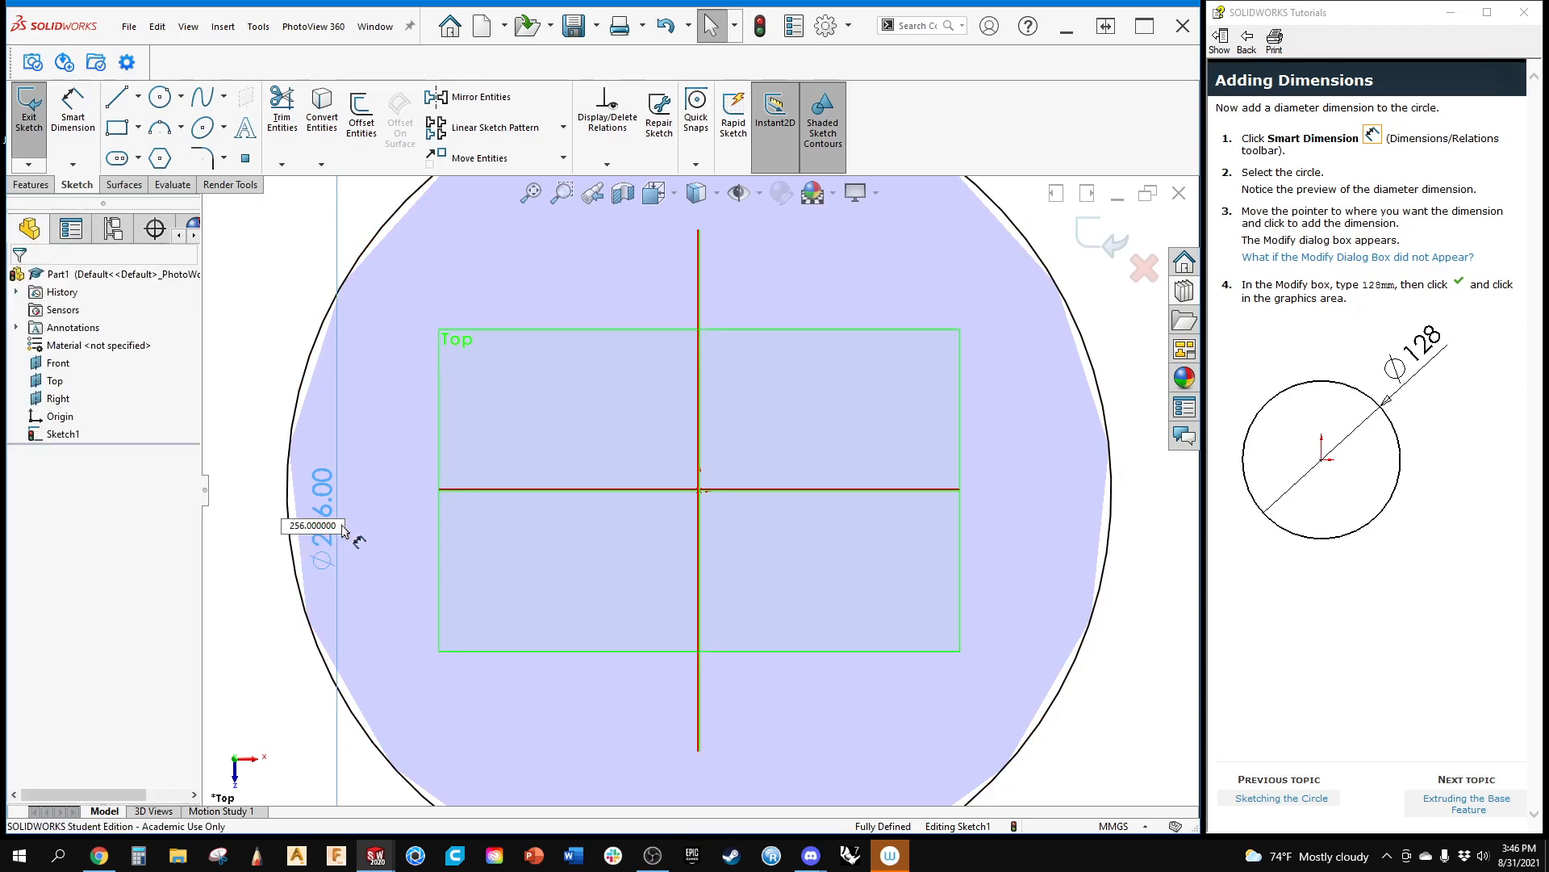
pyautogui.write('128')
pyautogui.press('Return')
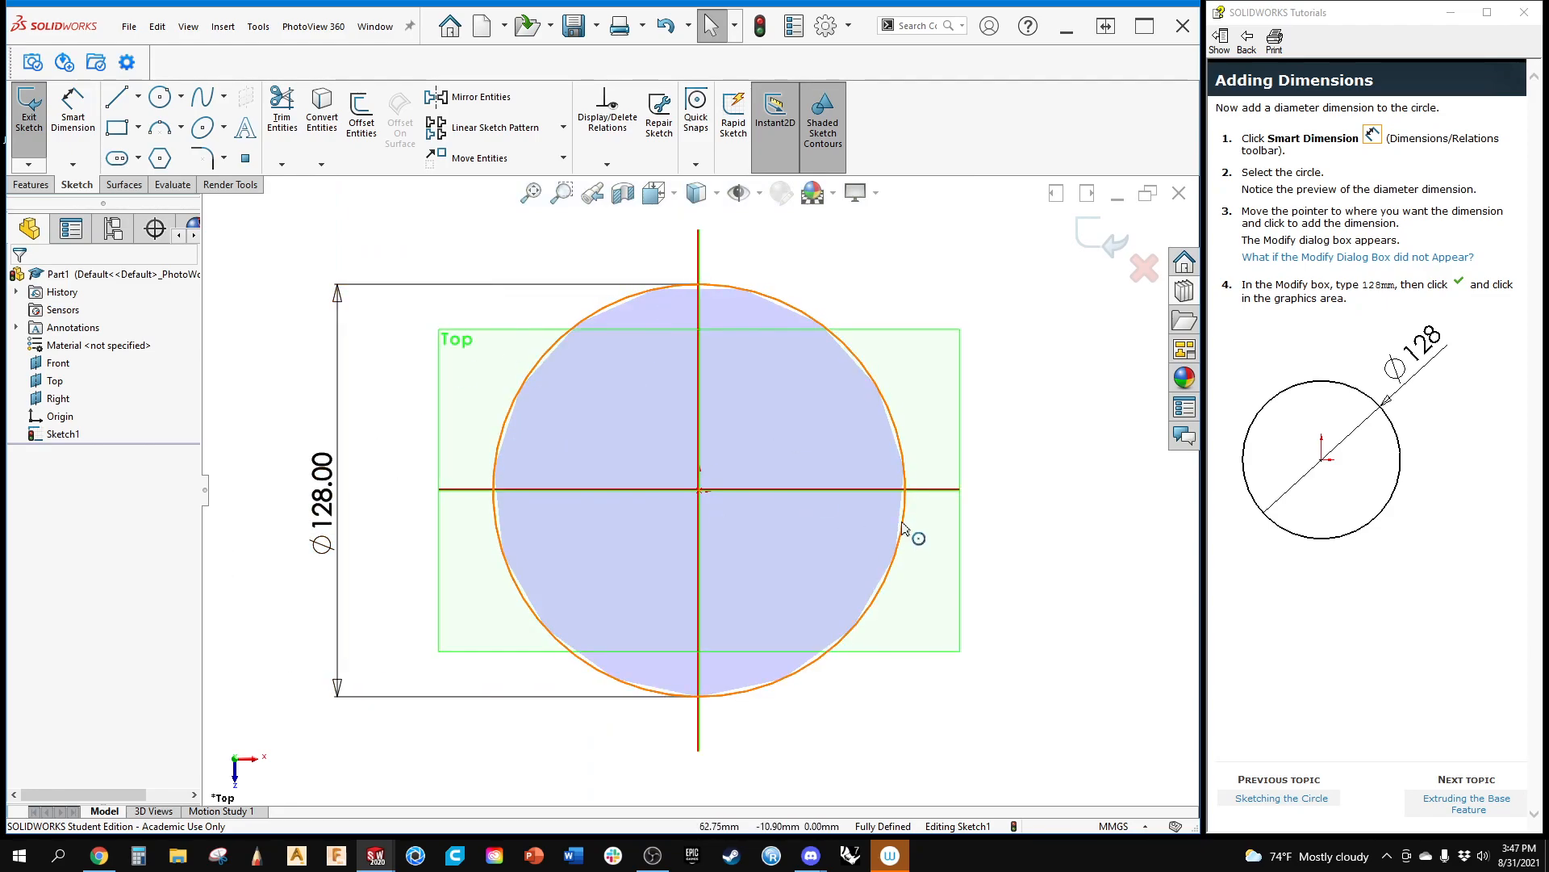
pyautogui.scroll(-6, 526, 443)
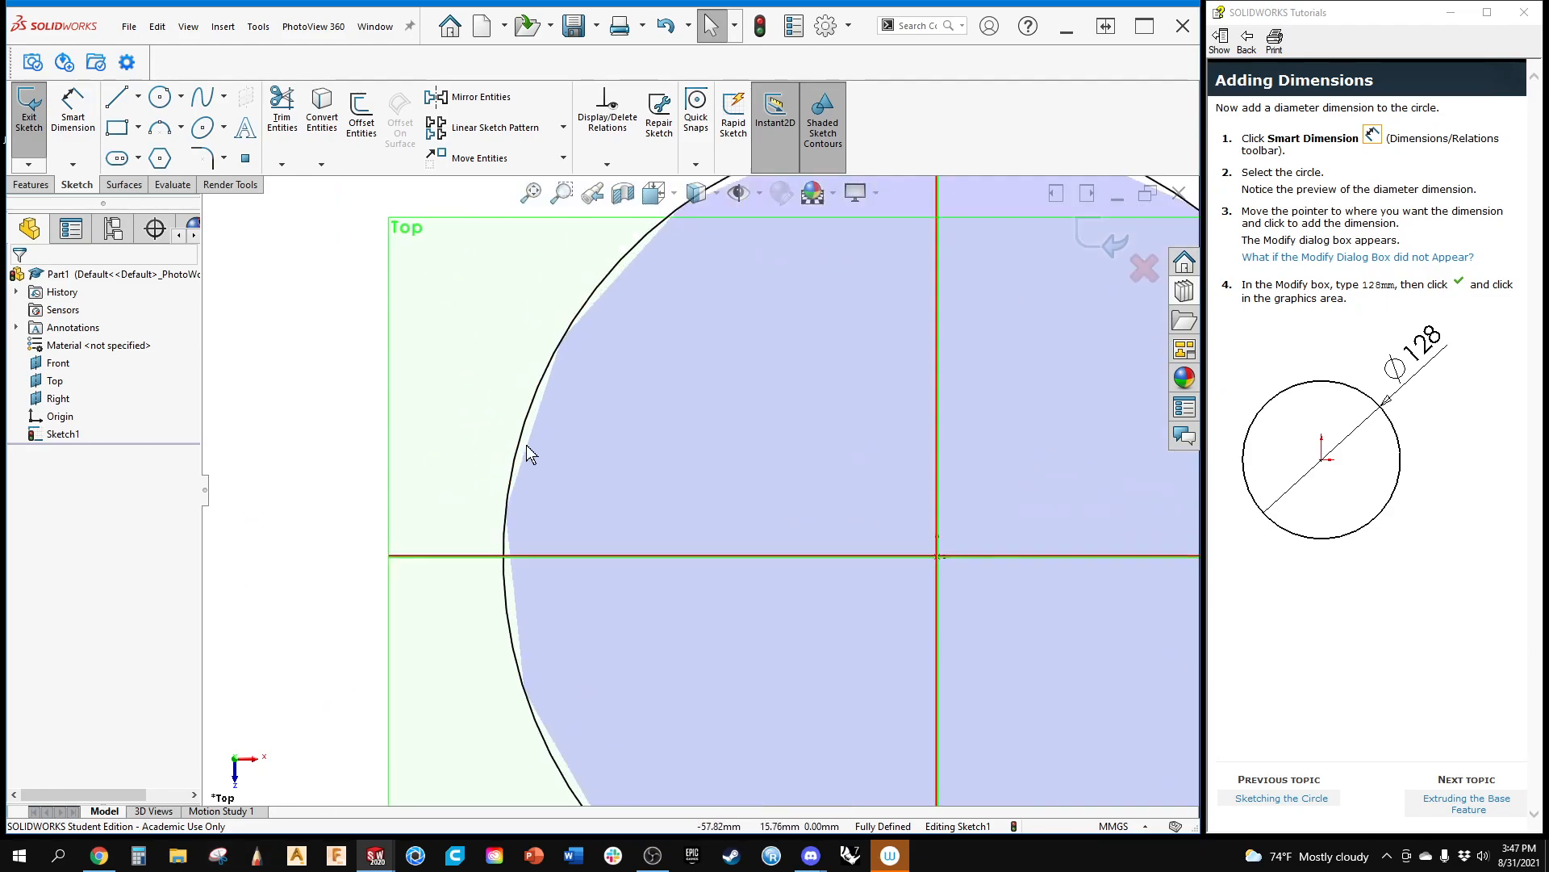
pyautogui.scroll(2, 726, 472)
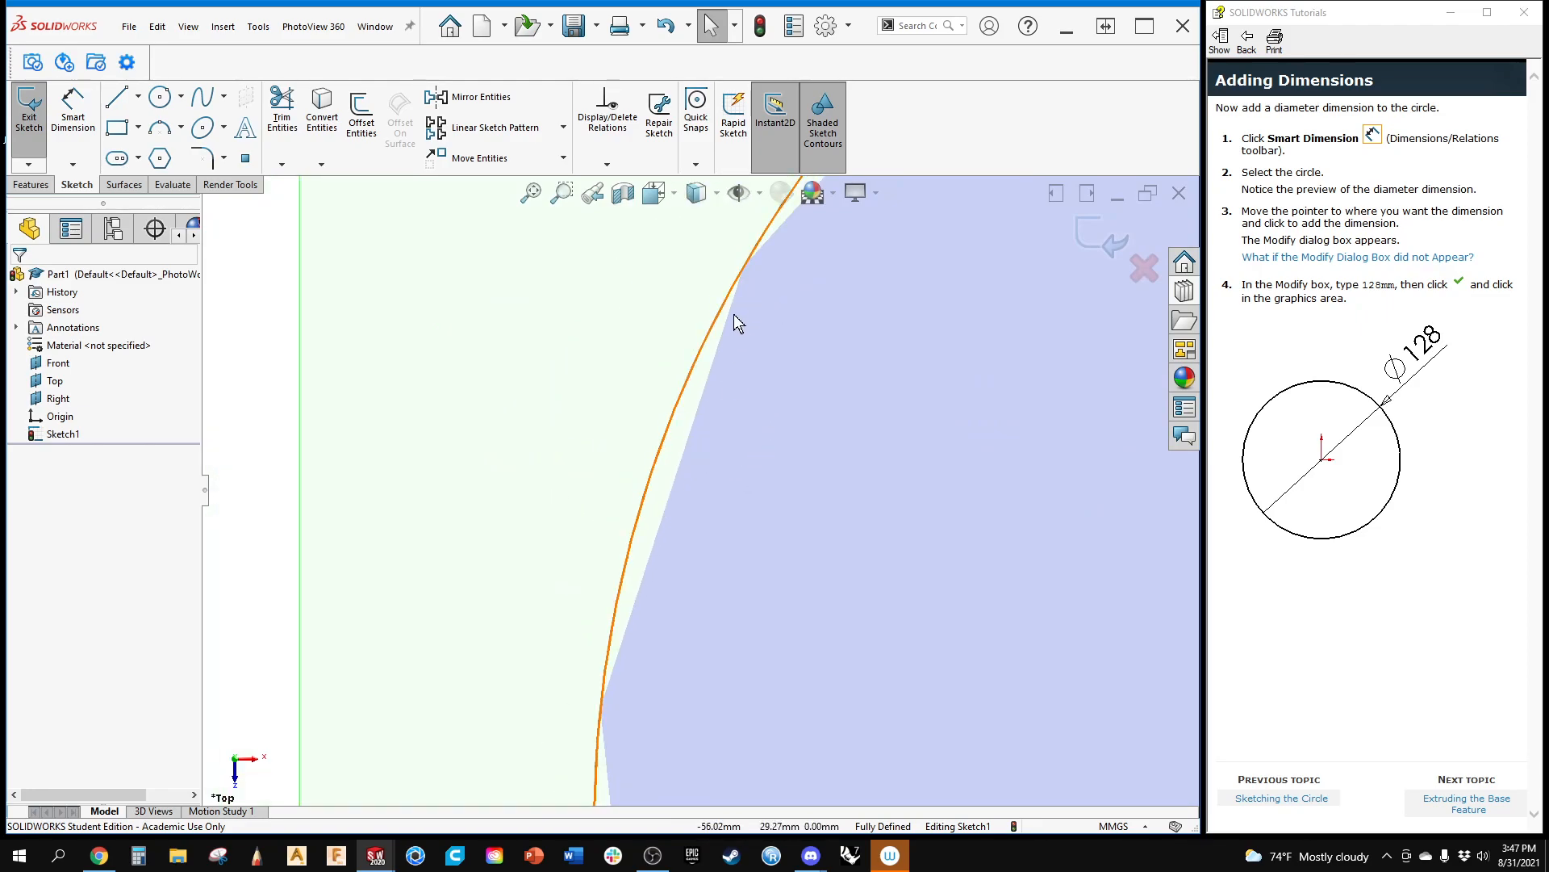
# Step: Open the document's Image Quality properties and place the dialog so the circle's edge stays in view
pyautogui.scroll(12, 637, 548)
pyautogui.moveTo(698, 544); pyautogui.dragTo(559, 582, button='middle')
pyautogui.scroll(-6, 835, 465)
pyautogui.hotkey('ctrl', '8')
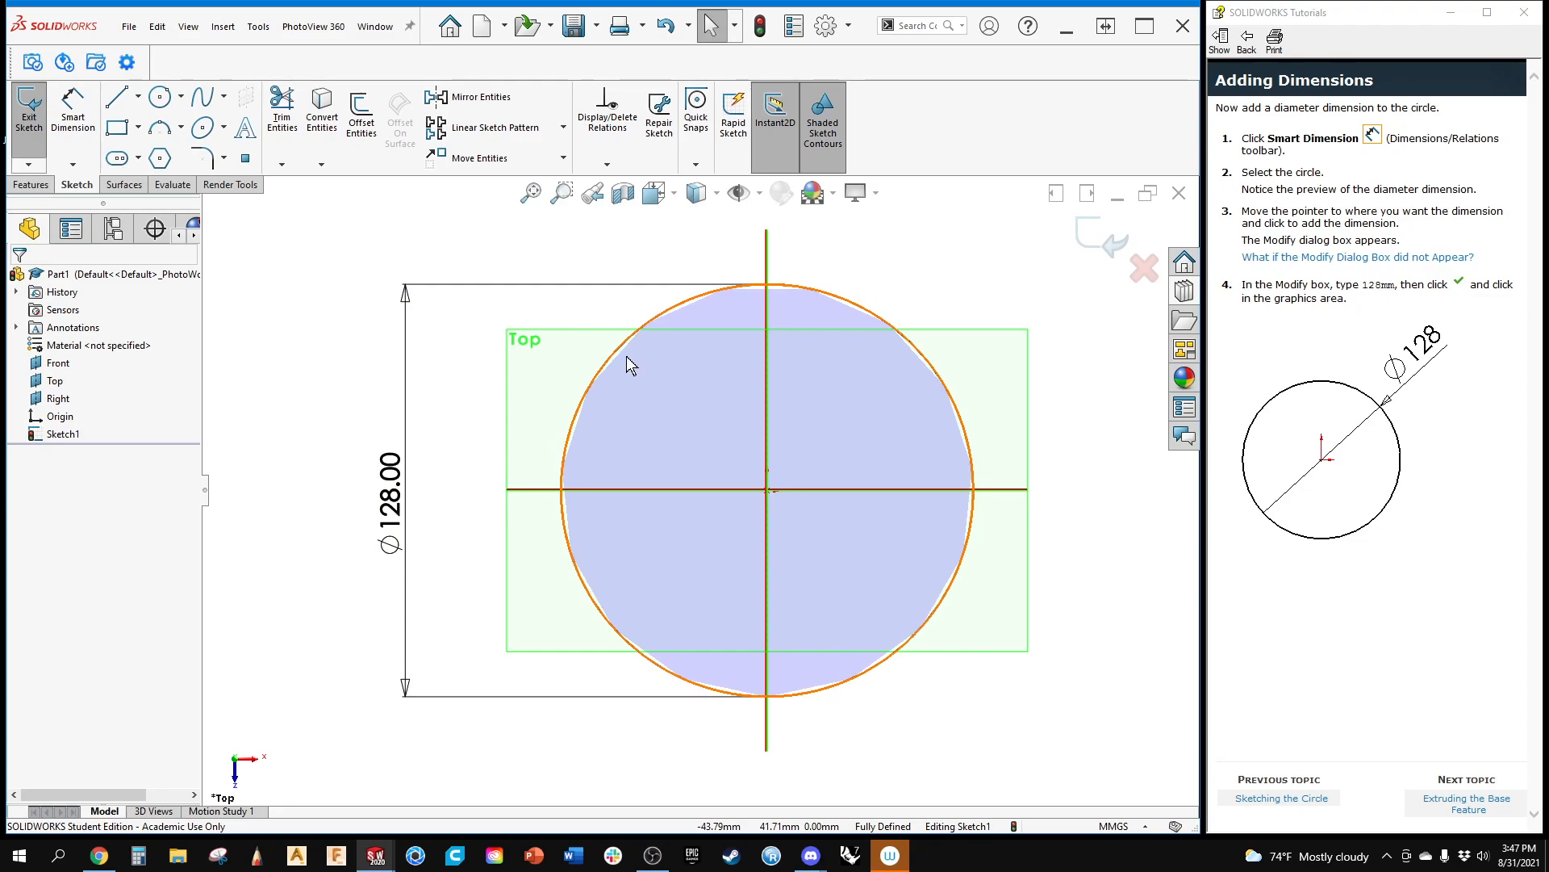
pyautogui.scroll(-2, 627, 356)
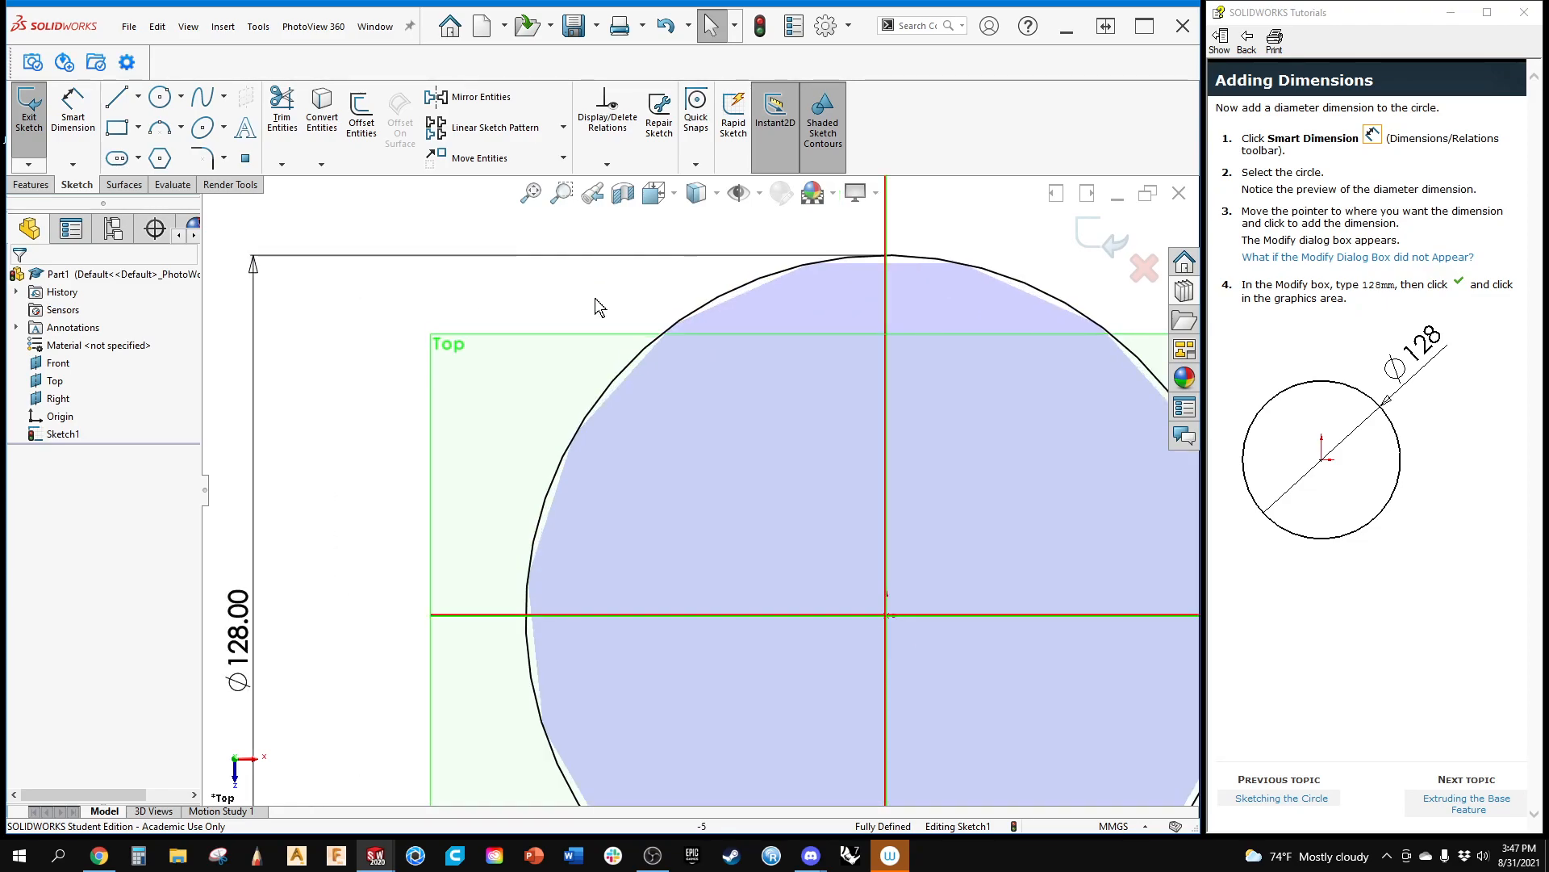
pyautogui.click(851, 26)
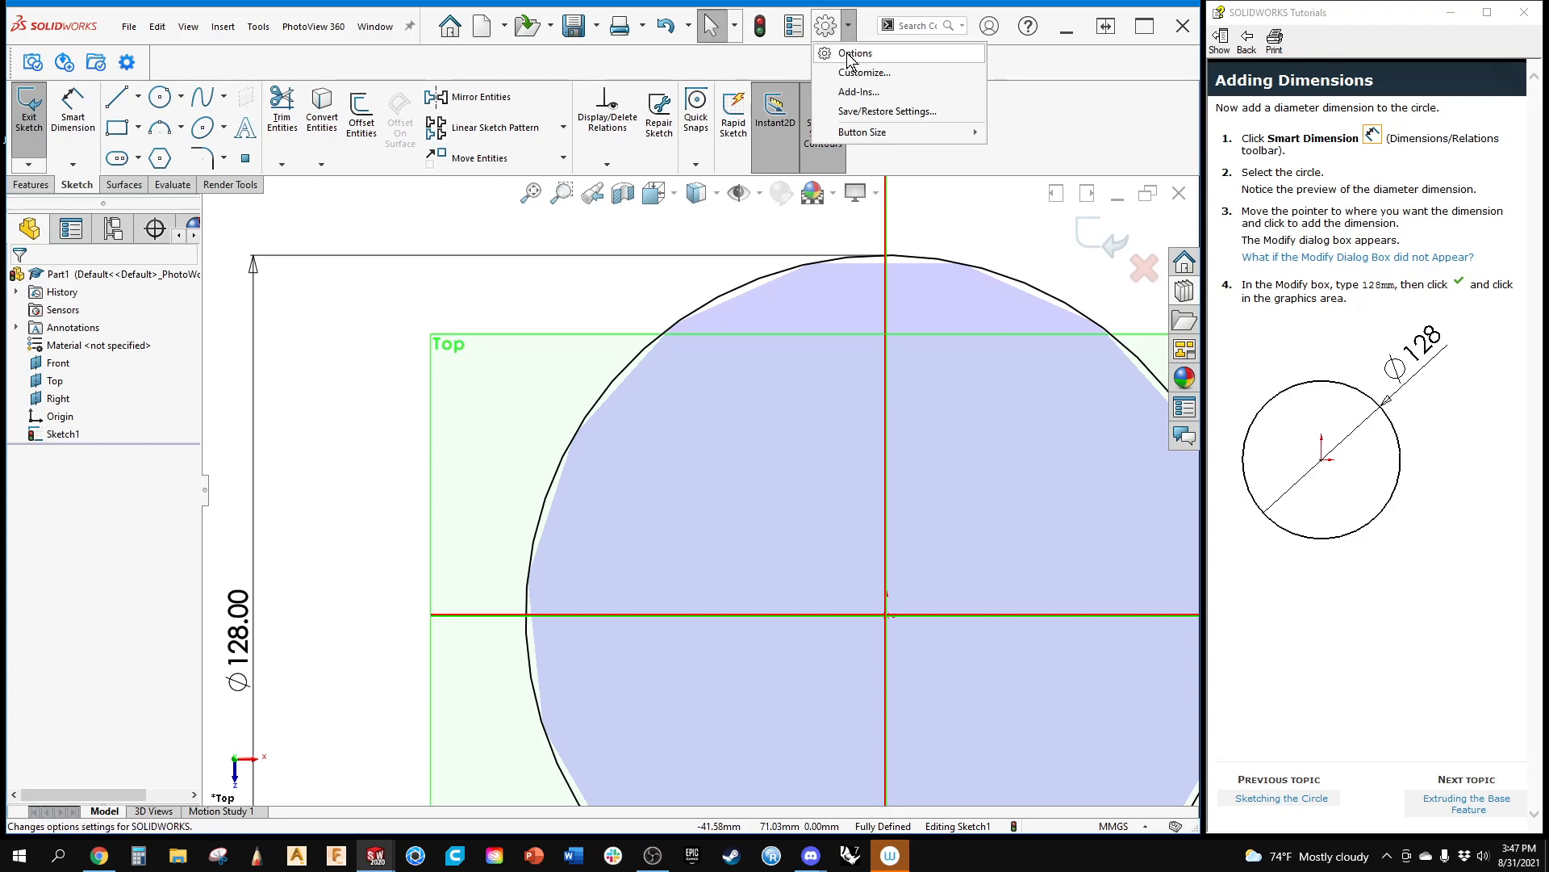
pyautogui.click(843, 57)
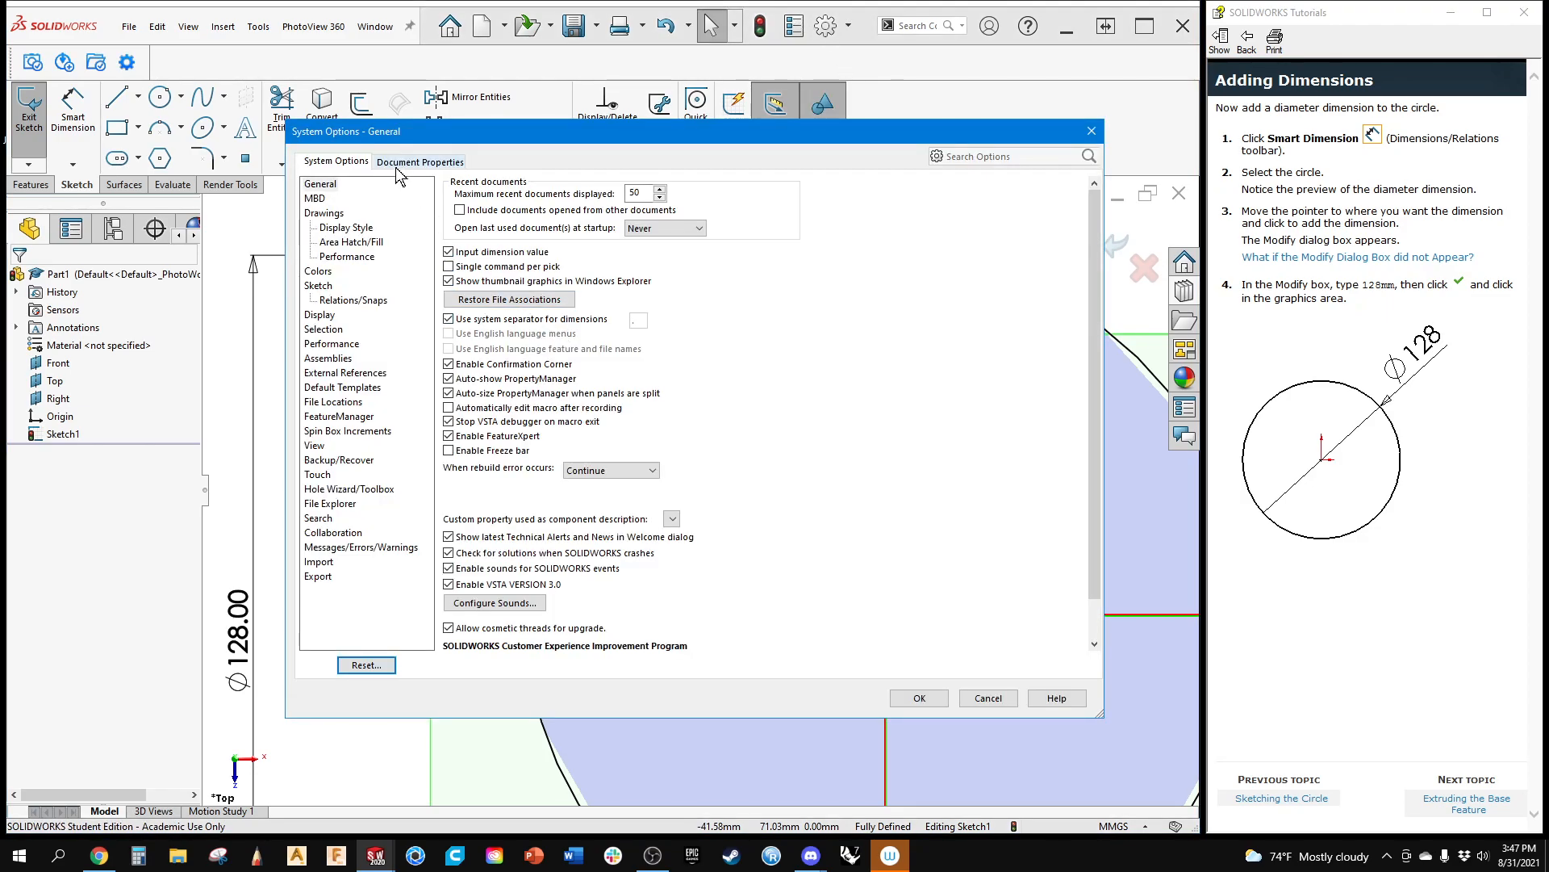
pyautogui.click(396, 163)
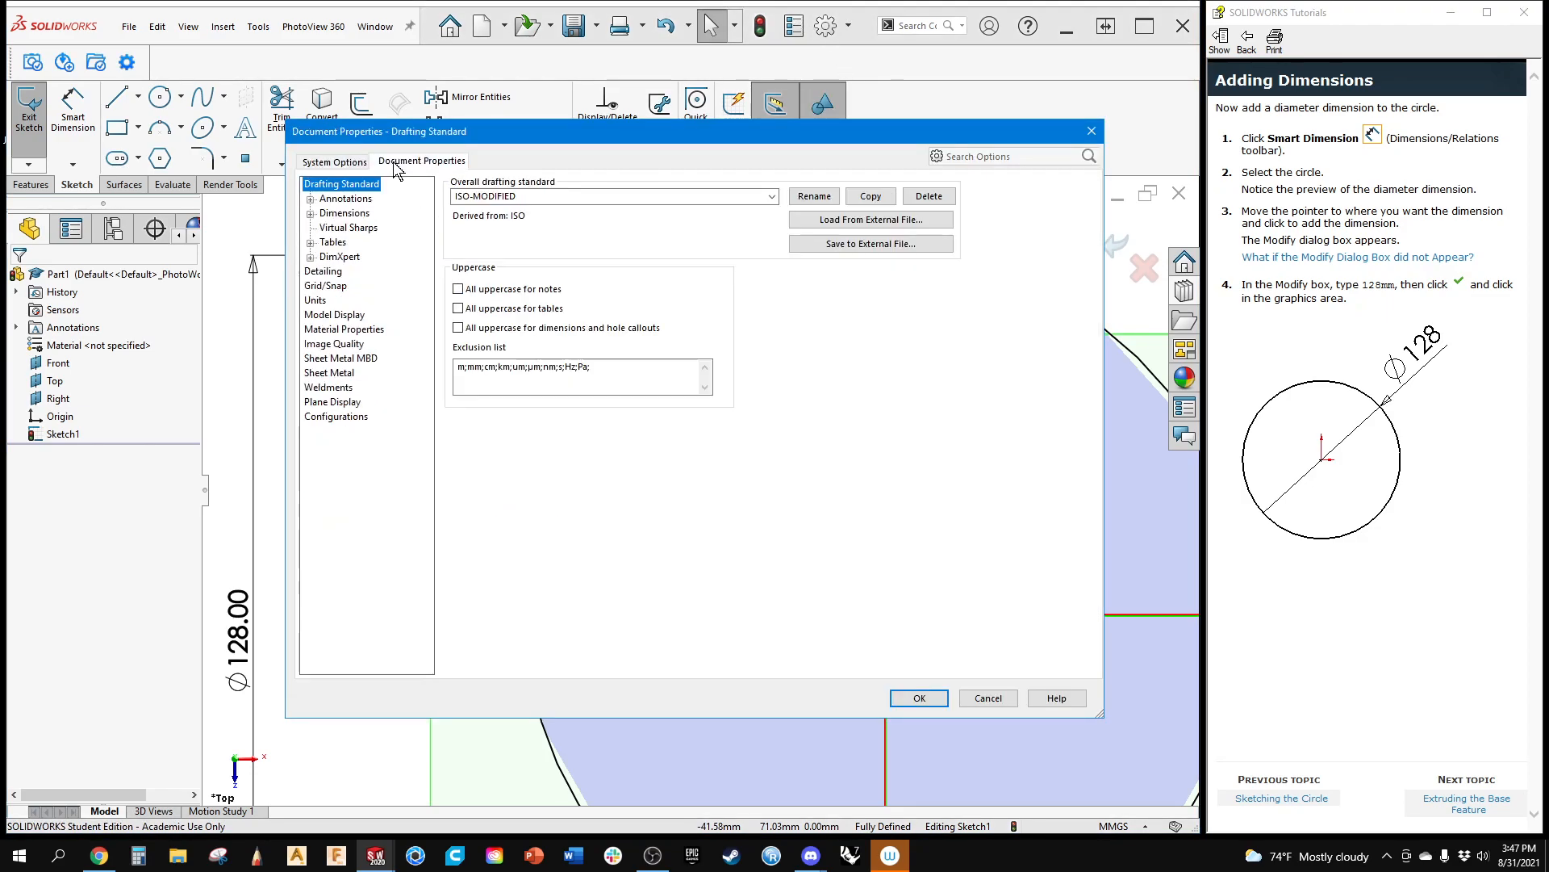
pyautogui.click(322, 286)
pyautogui.click(331, 315)
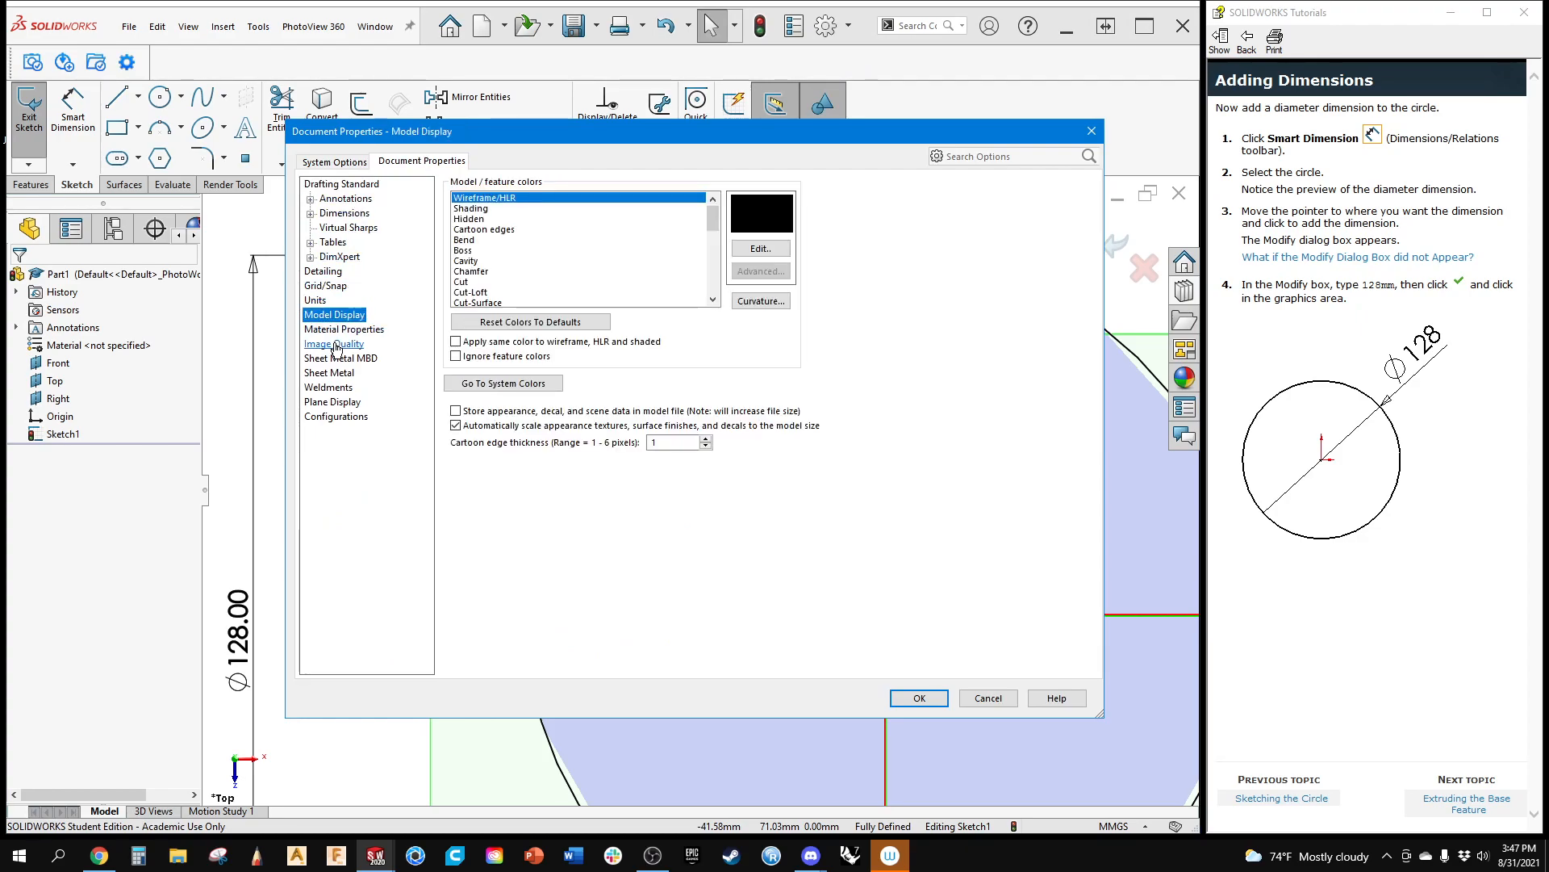
pyautogui.click(335, 345)
pyautogui.moveTo(797, 136); pyautogui.dragTo(1304, 66)
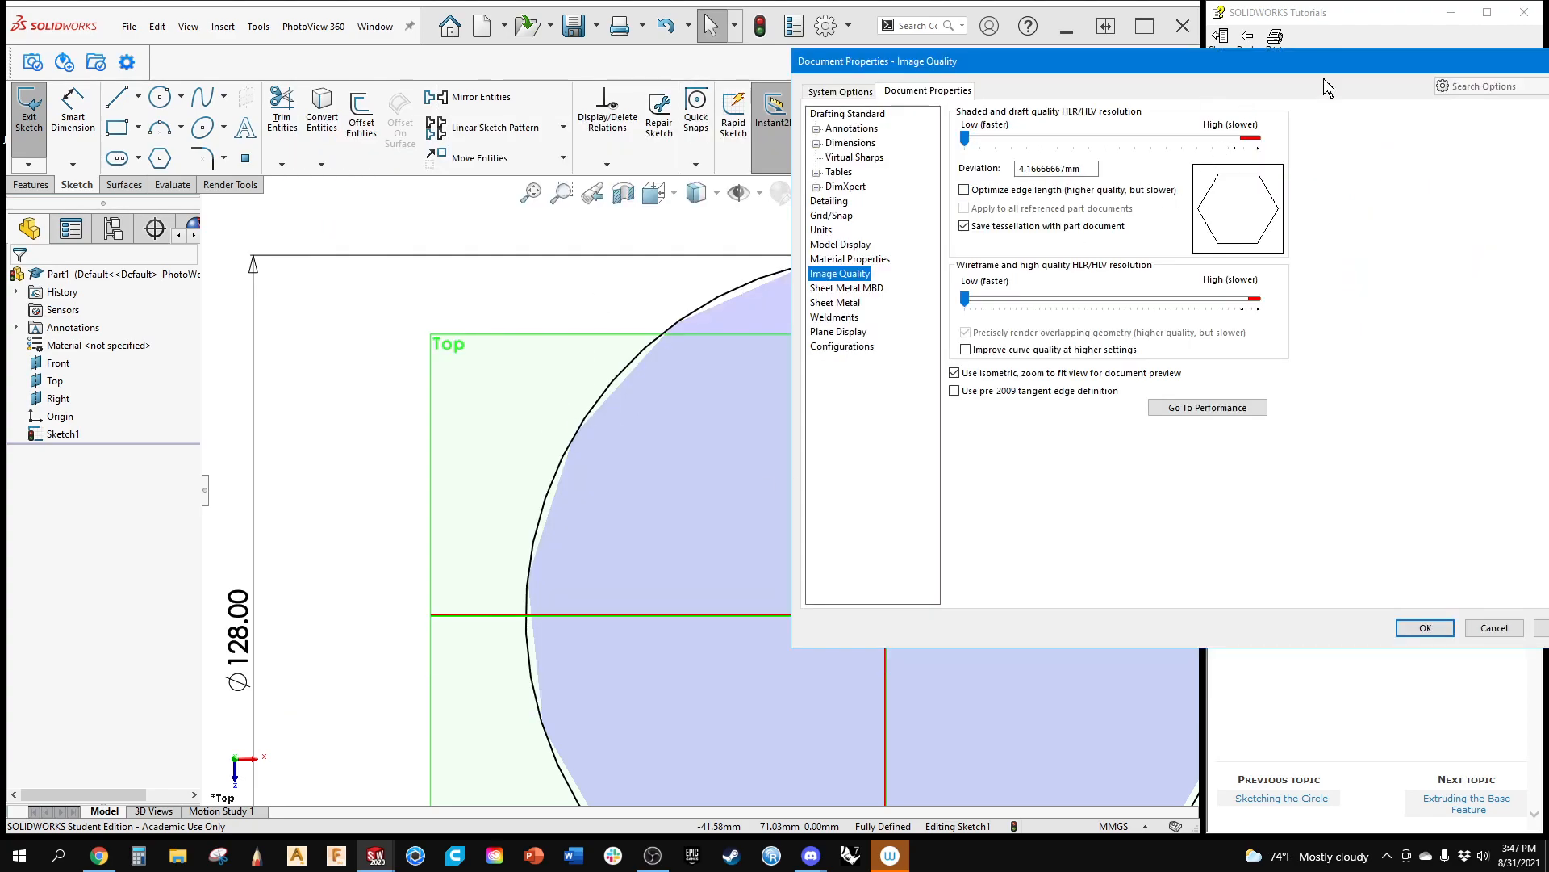
# Step: Raise both the shaded and draft quality resolution and the wireframe resolution to their highest settings, and apply them
pyautogui.moveTo(965, 139); pyautogui.dragTo(1271, 125)
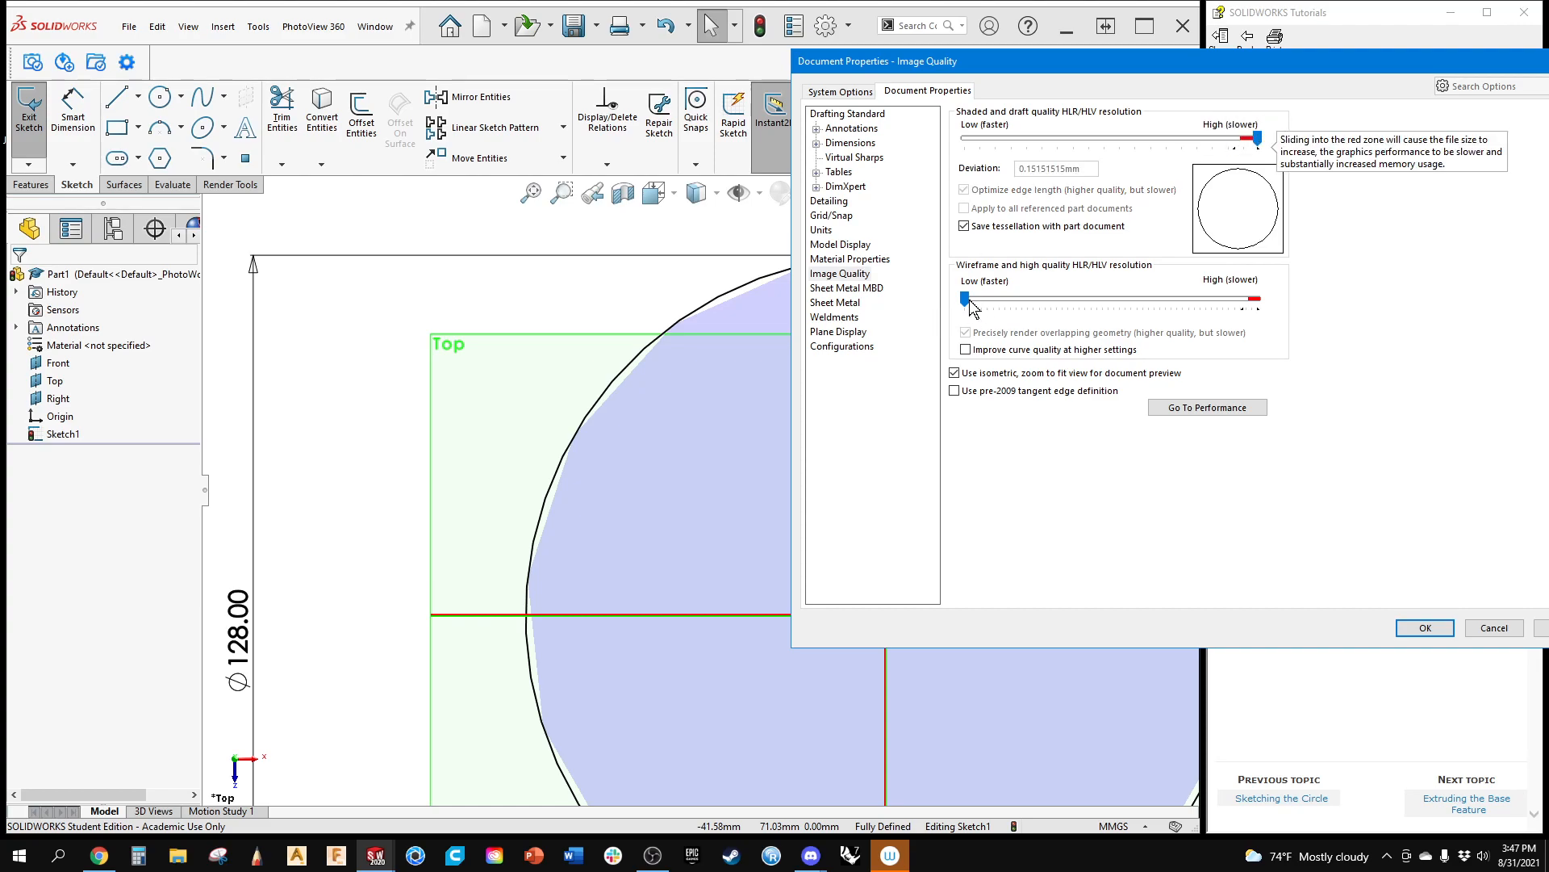
pyautogui.moveTo(965, 298); pyautogui.dragTo(1286, 307)
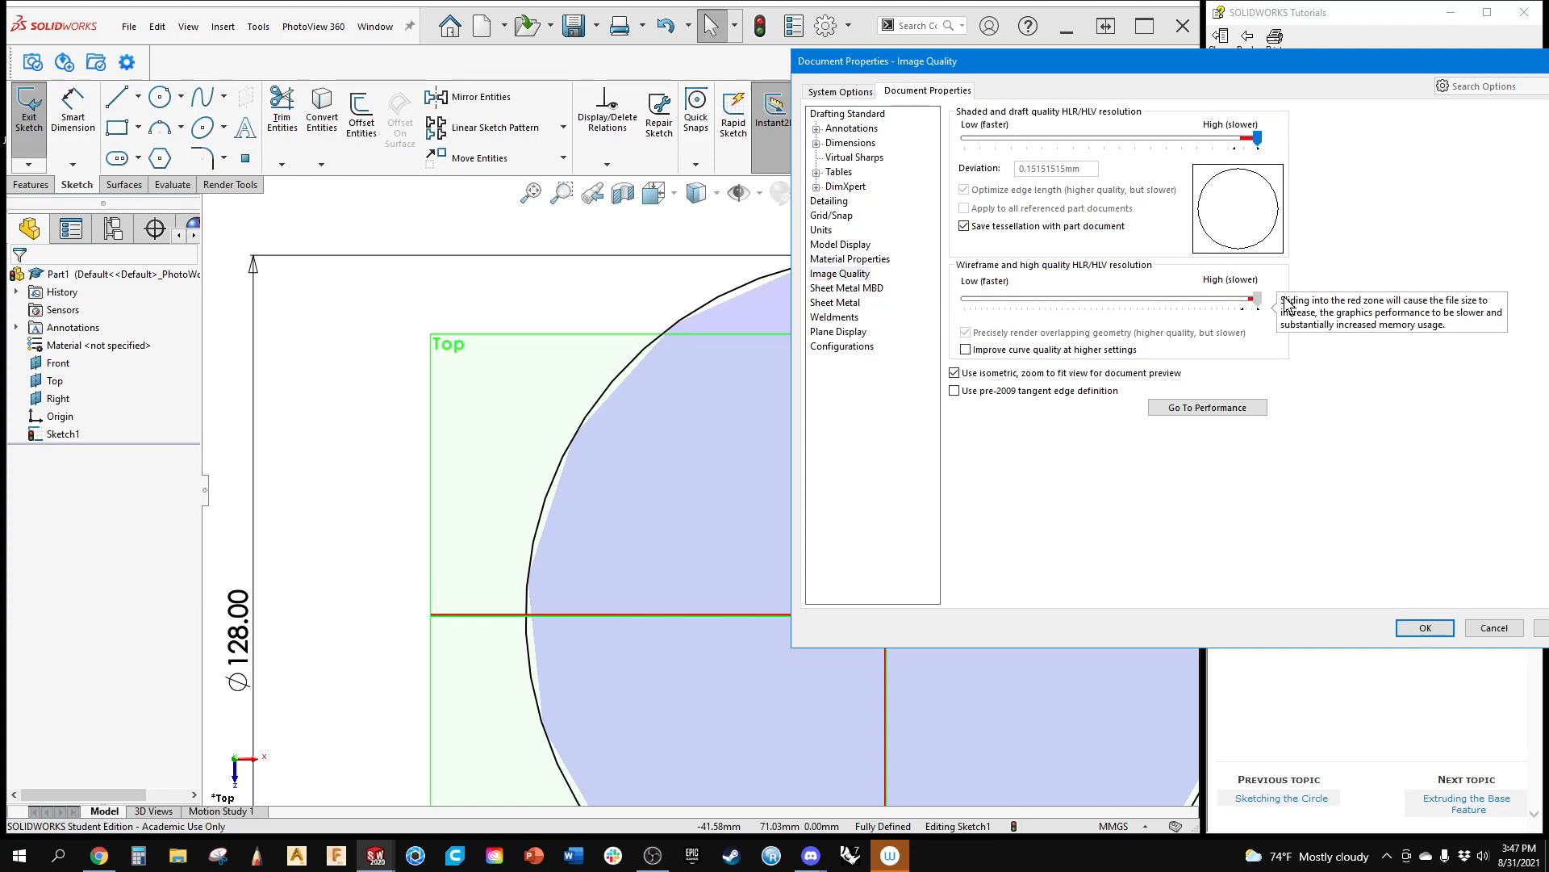
pyautogui.click(1425, 628)
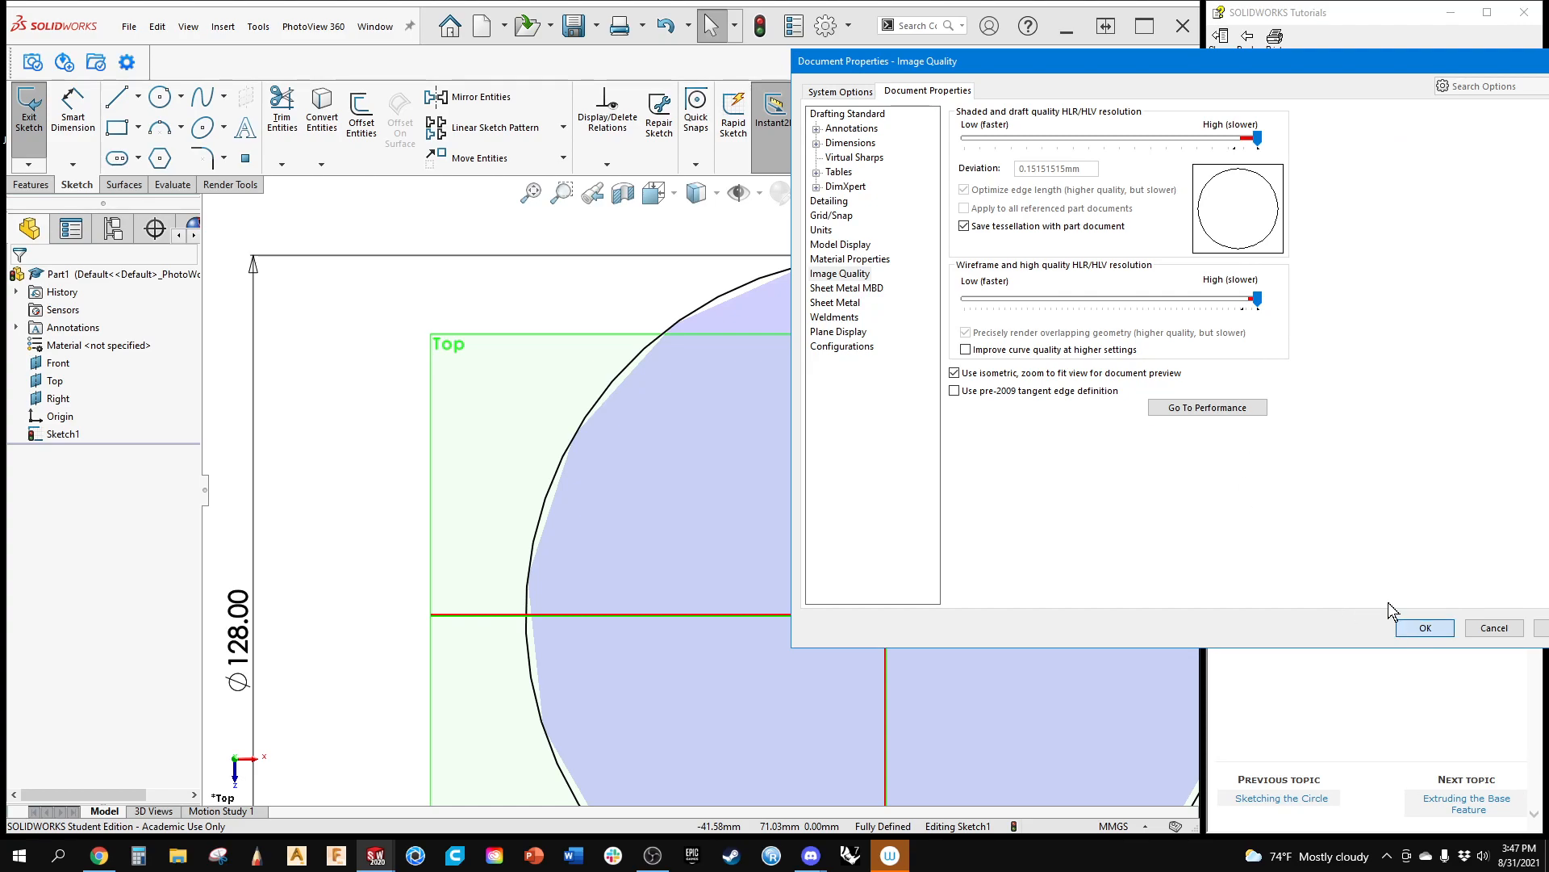
pyautogui.press('f')
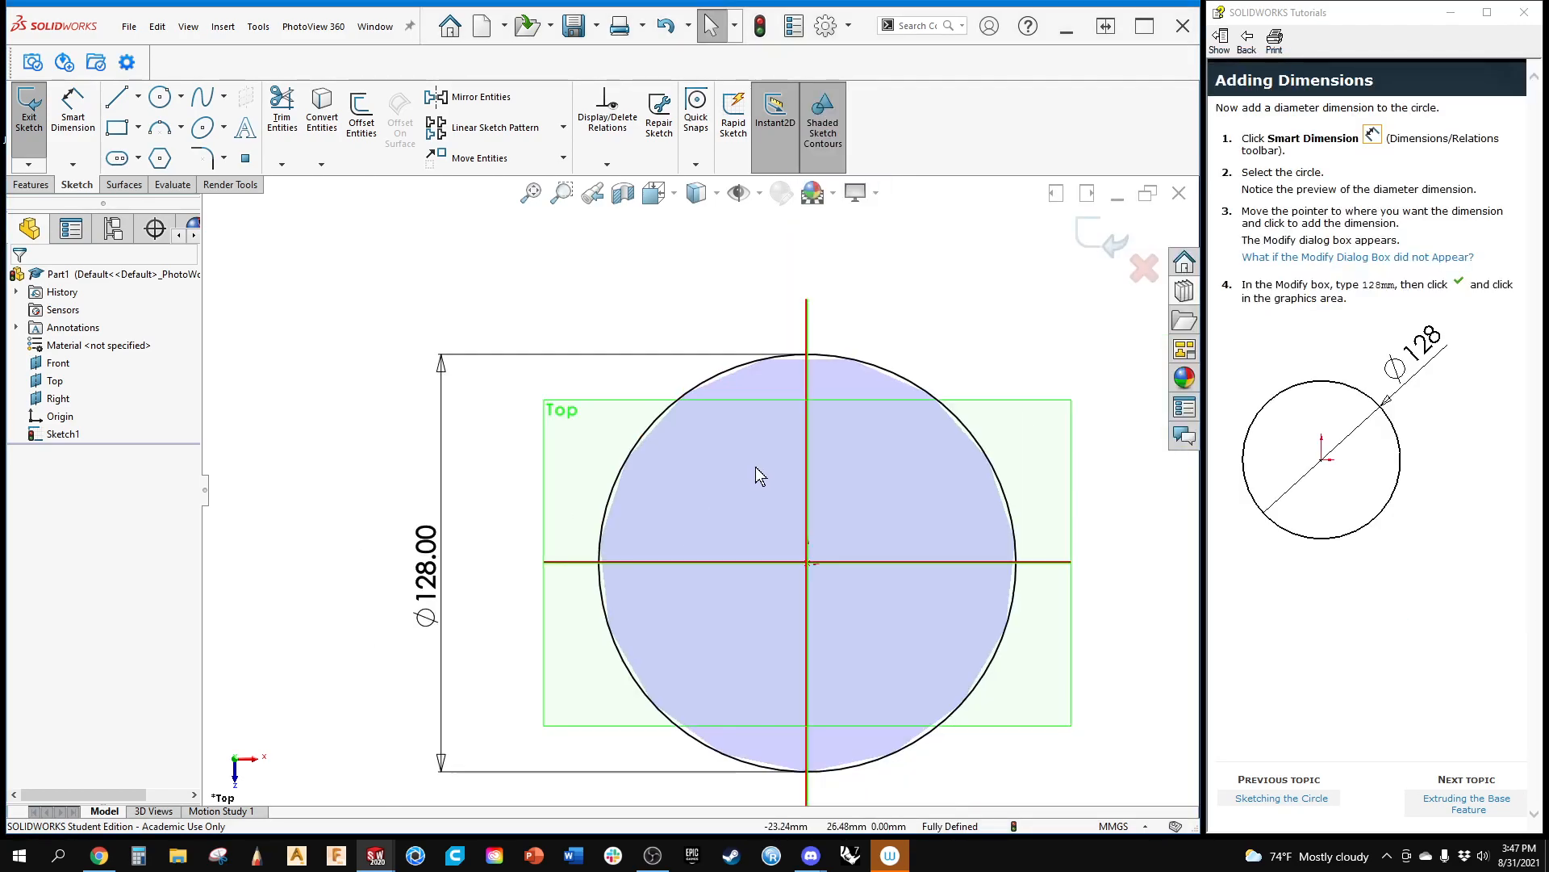
pyautogui.scroll(-3, 767, 456)
pyautogui.moveTo(582, 456); pyautogui.dragTo(701, 473, button='middle')
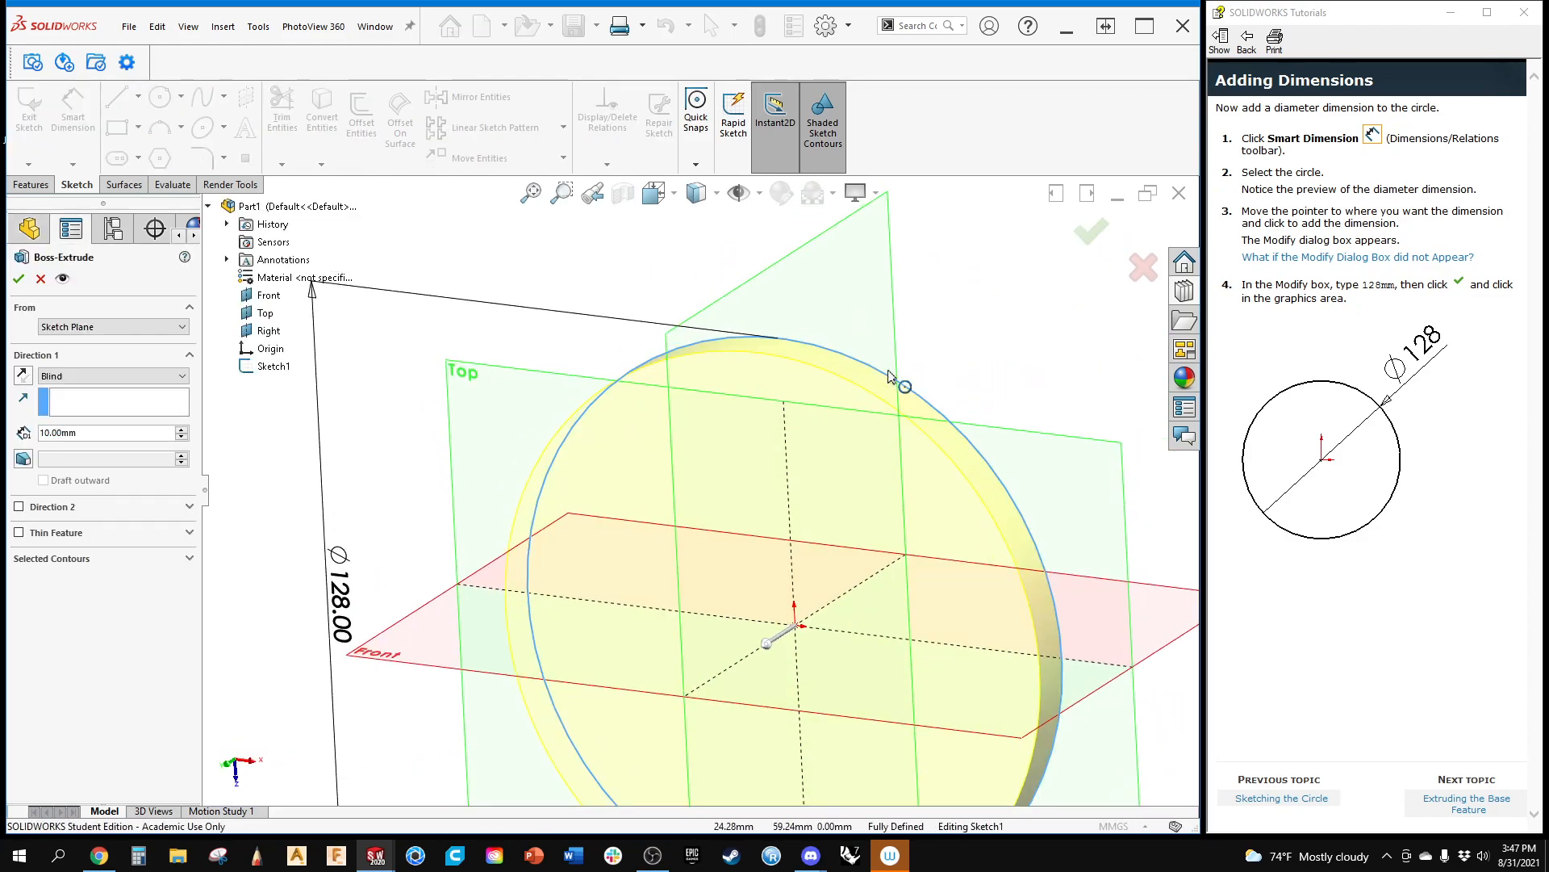
pyautogui.click(40, 279)
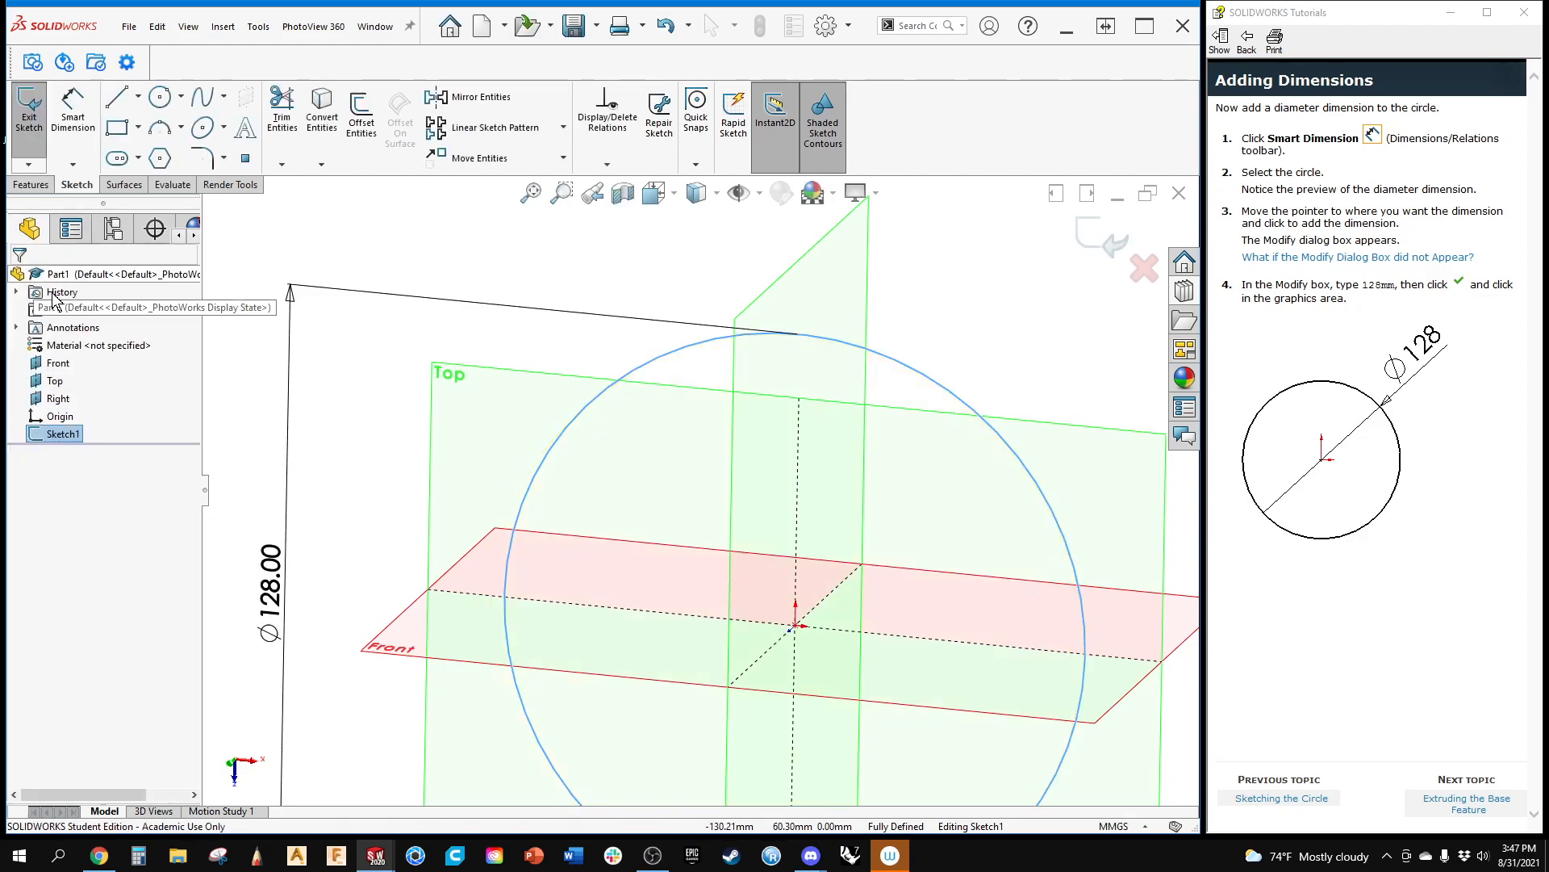
pyautogui.rightClick(61, 433)
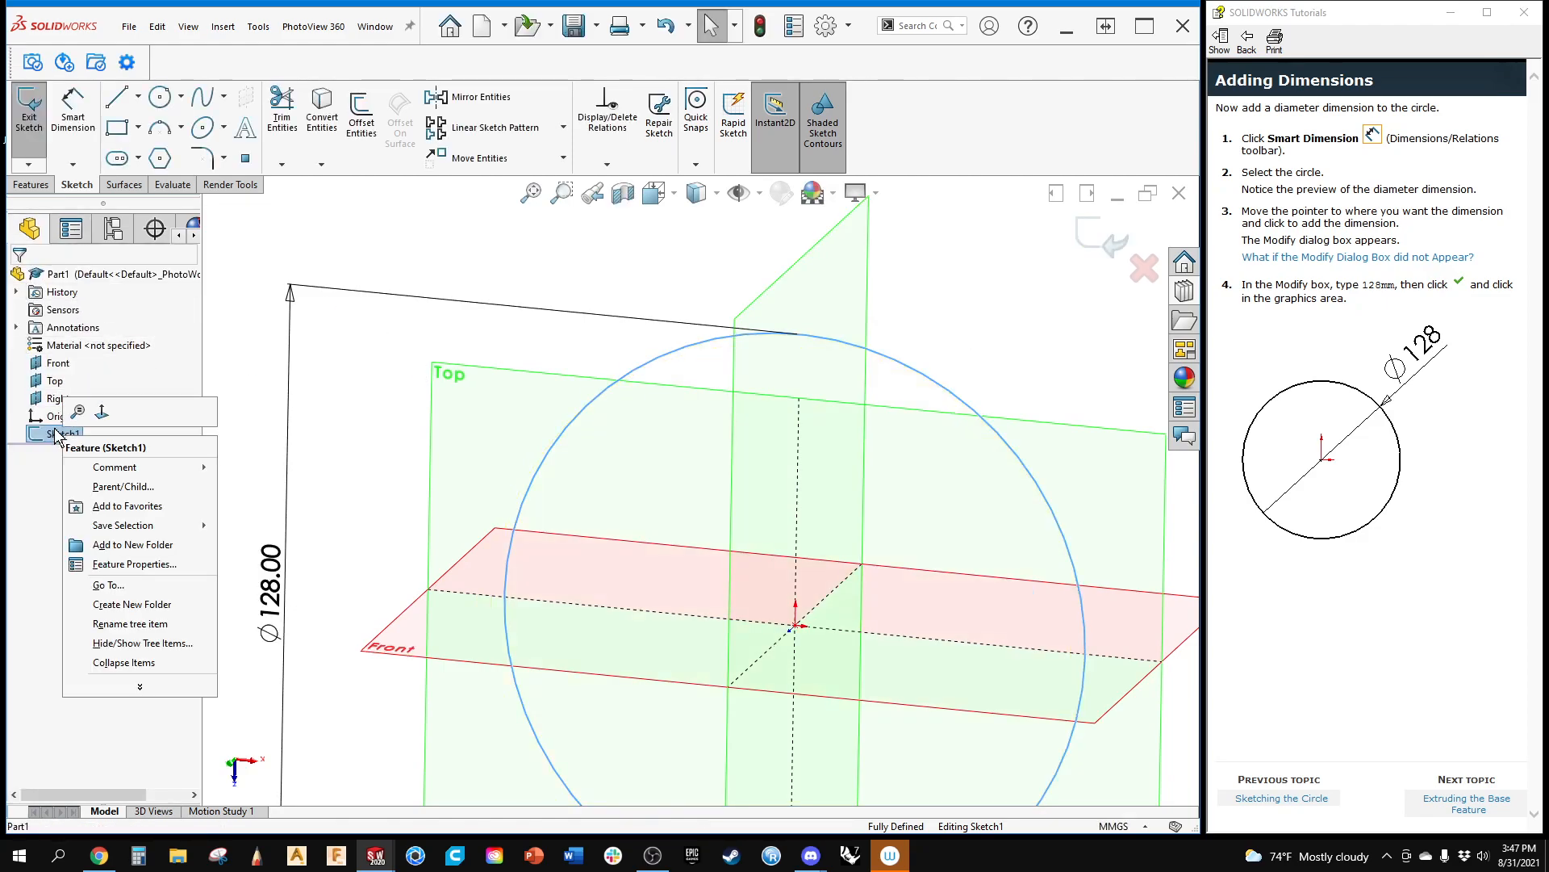
pyautogui.click(263, 355)
pyautogui.hotkey('ctrl', '8')
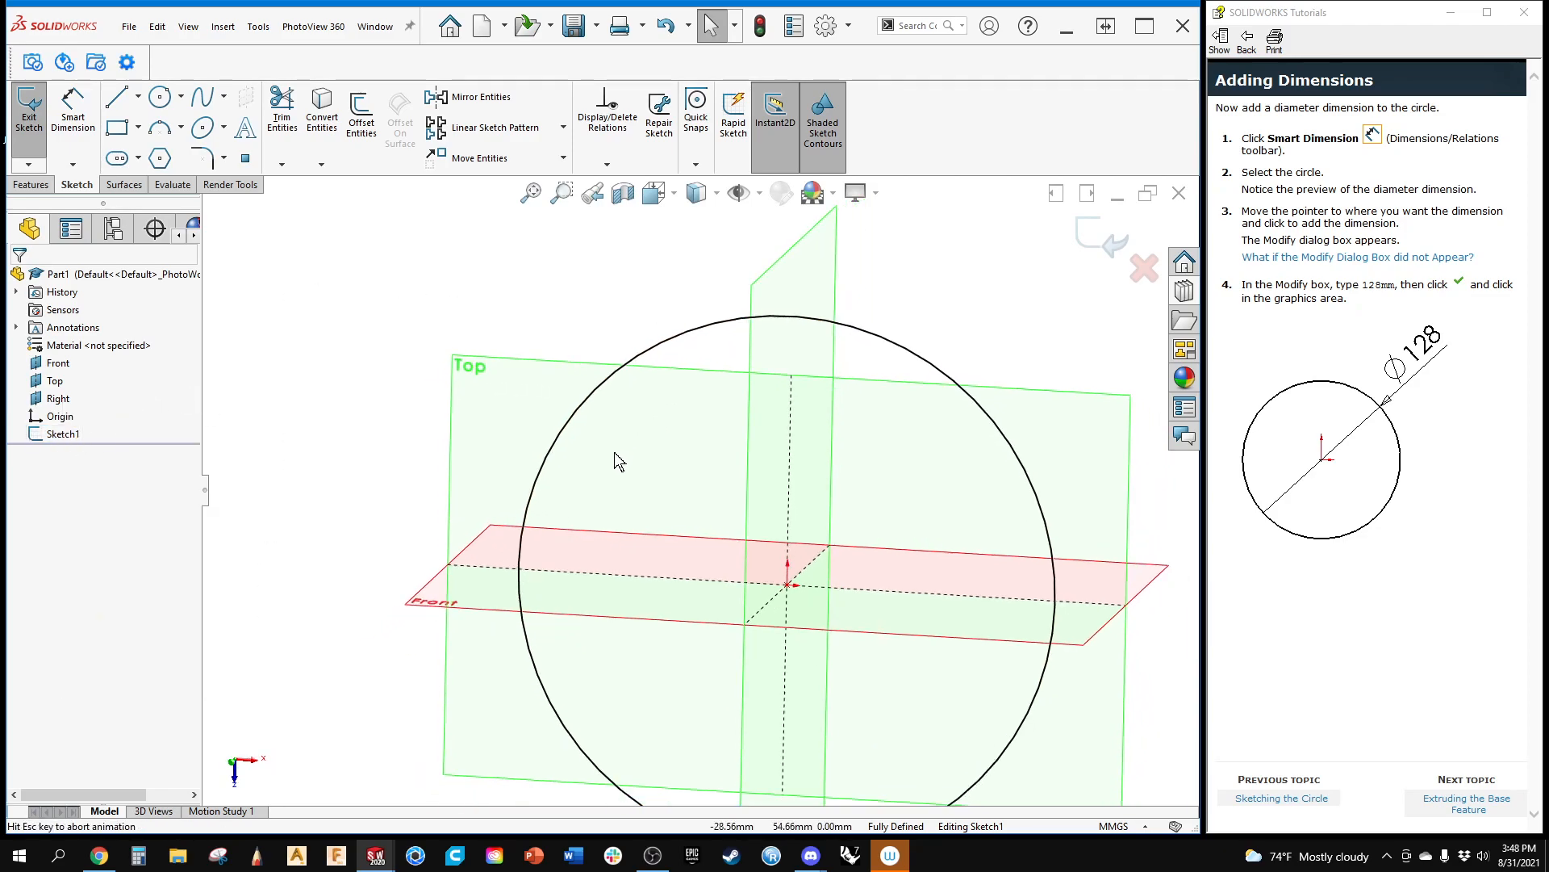
pyautogui.scroll(-5, 709, 304)
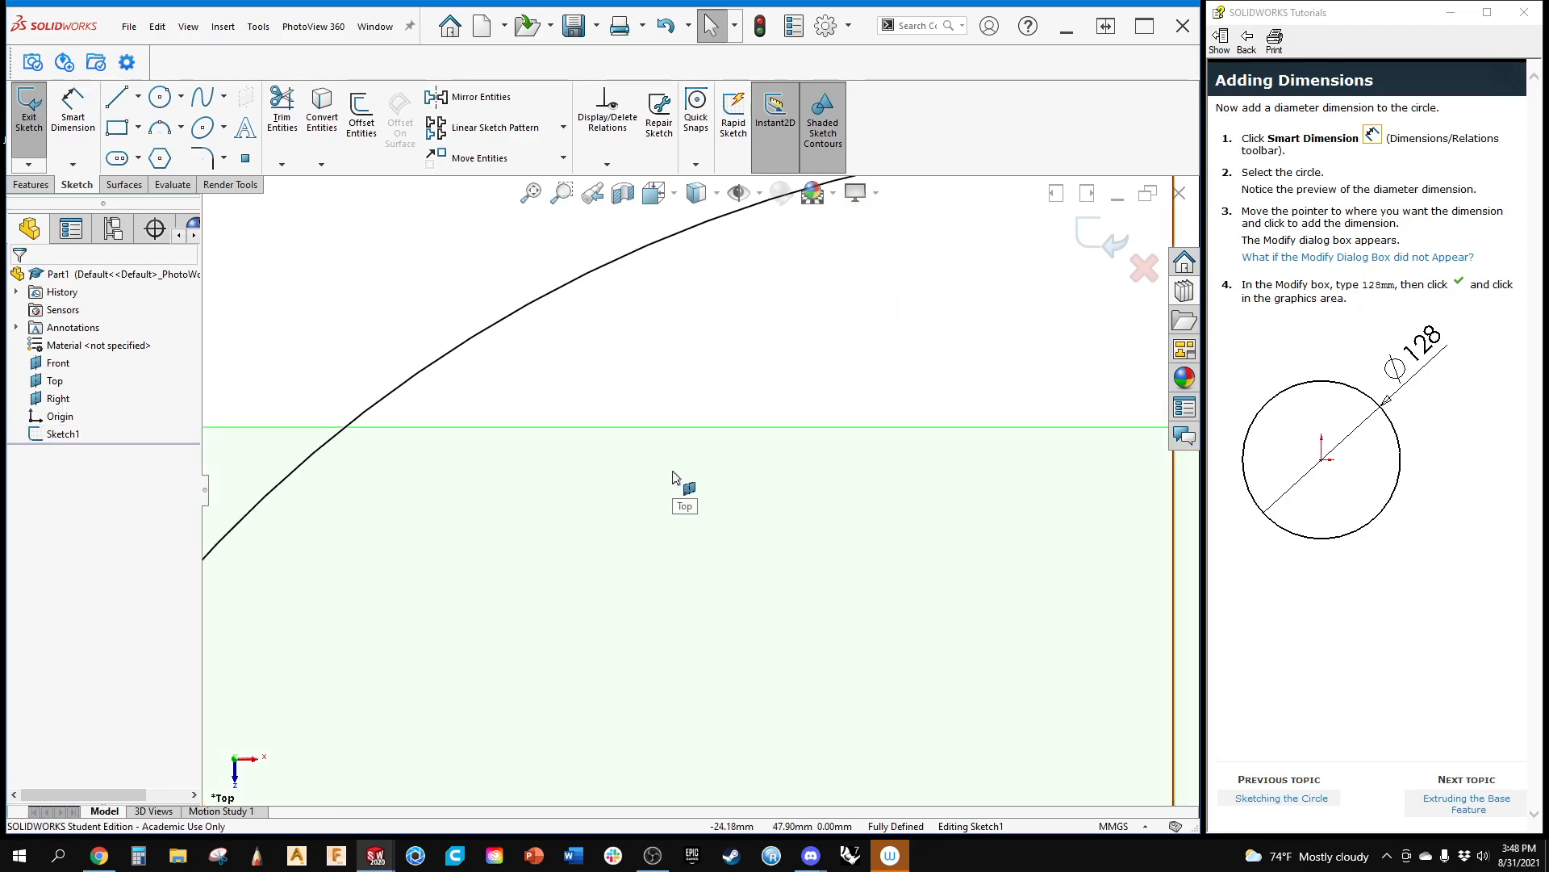
pyautogui.scroll(3, 673, 477)
pyautogui.click(850, 29)
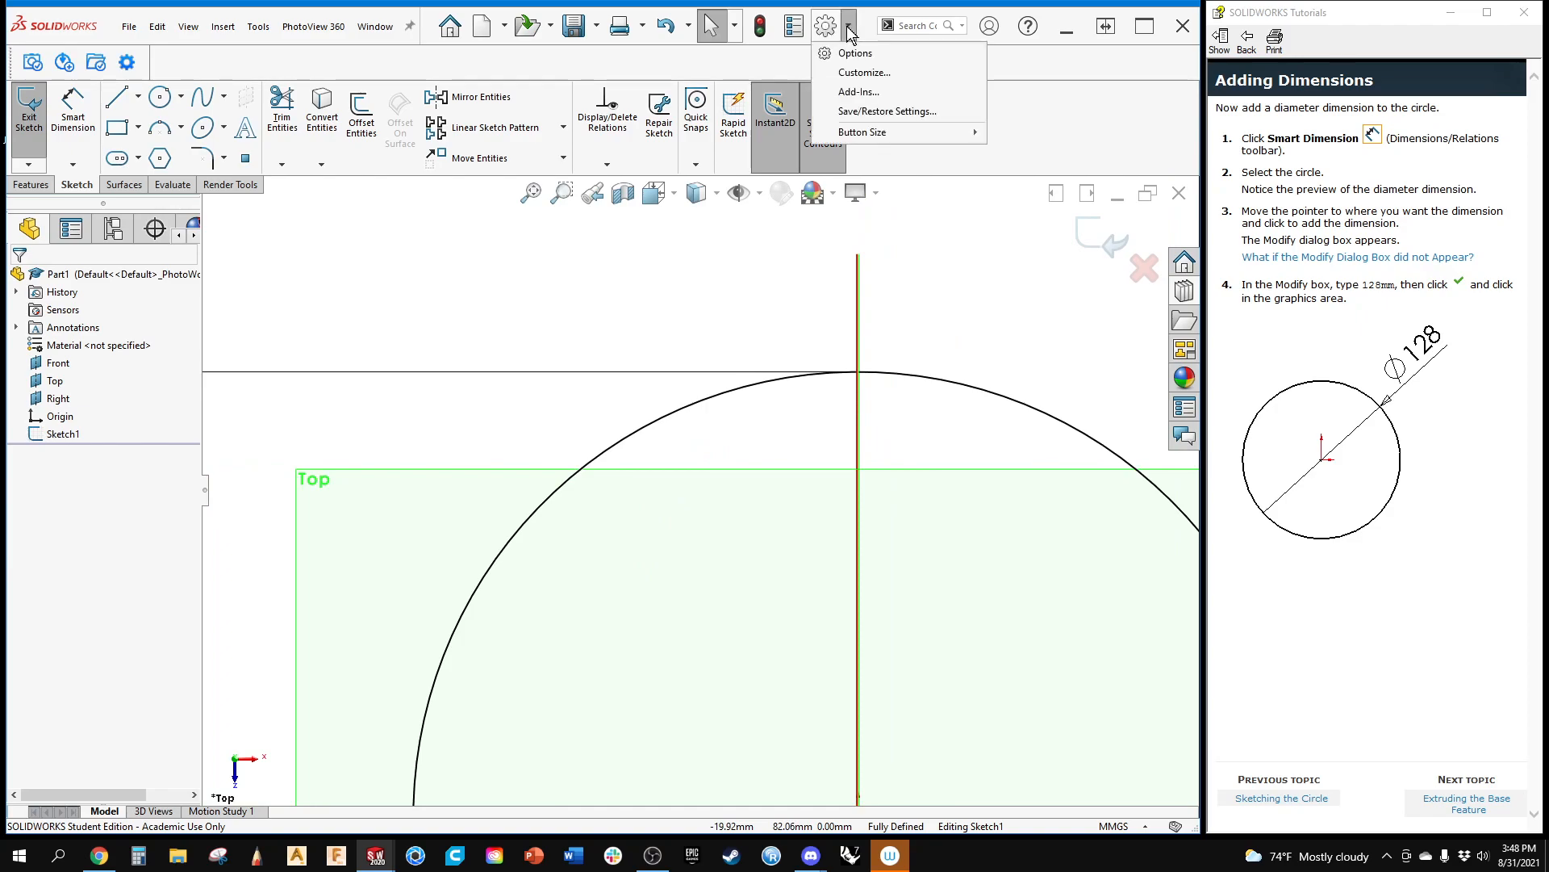
pyautogui.click(862, 72)
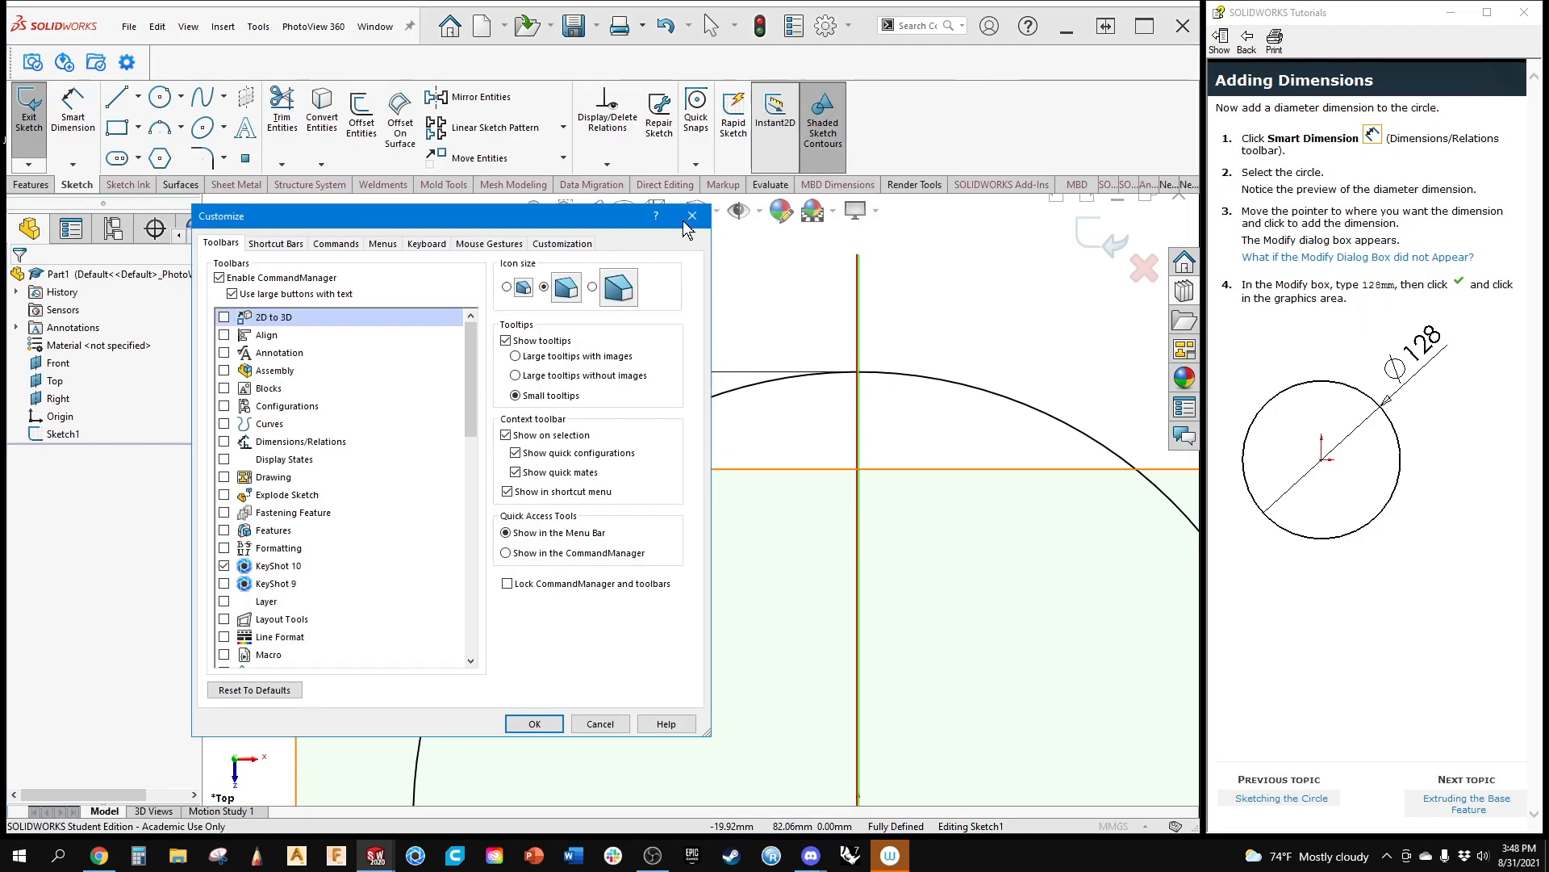
pyautogui.click(691, 216)
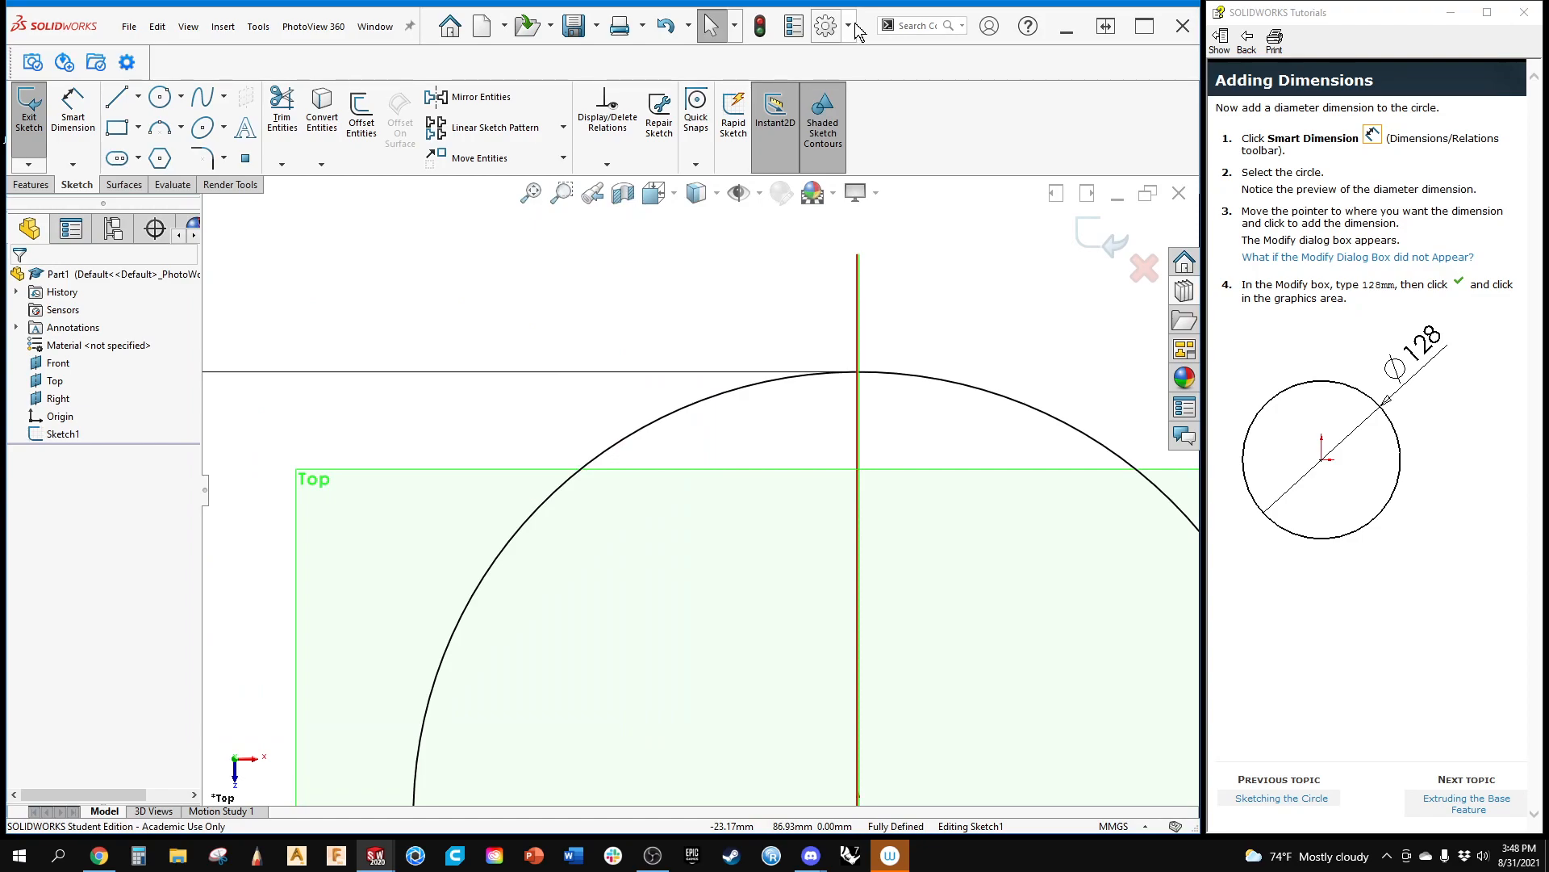
# Step: Turn off saving the tessellation with the part document in the document's Image Quality properties
pyautogui.click(851, 29)
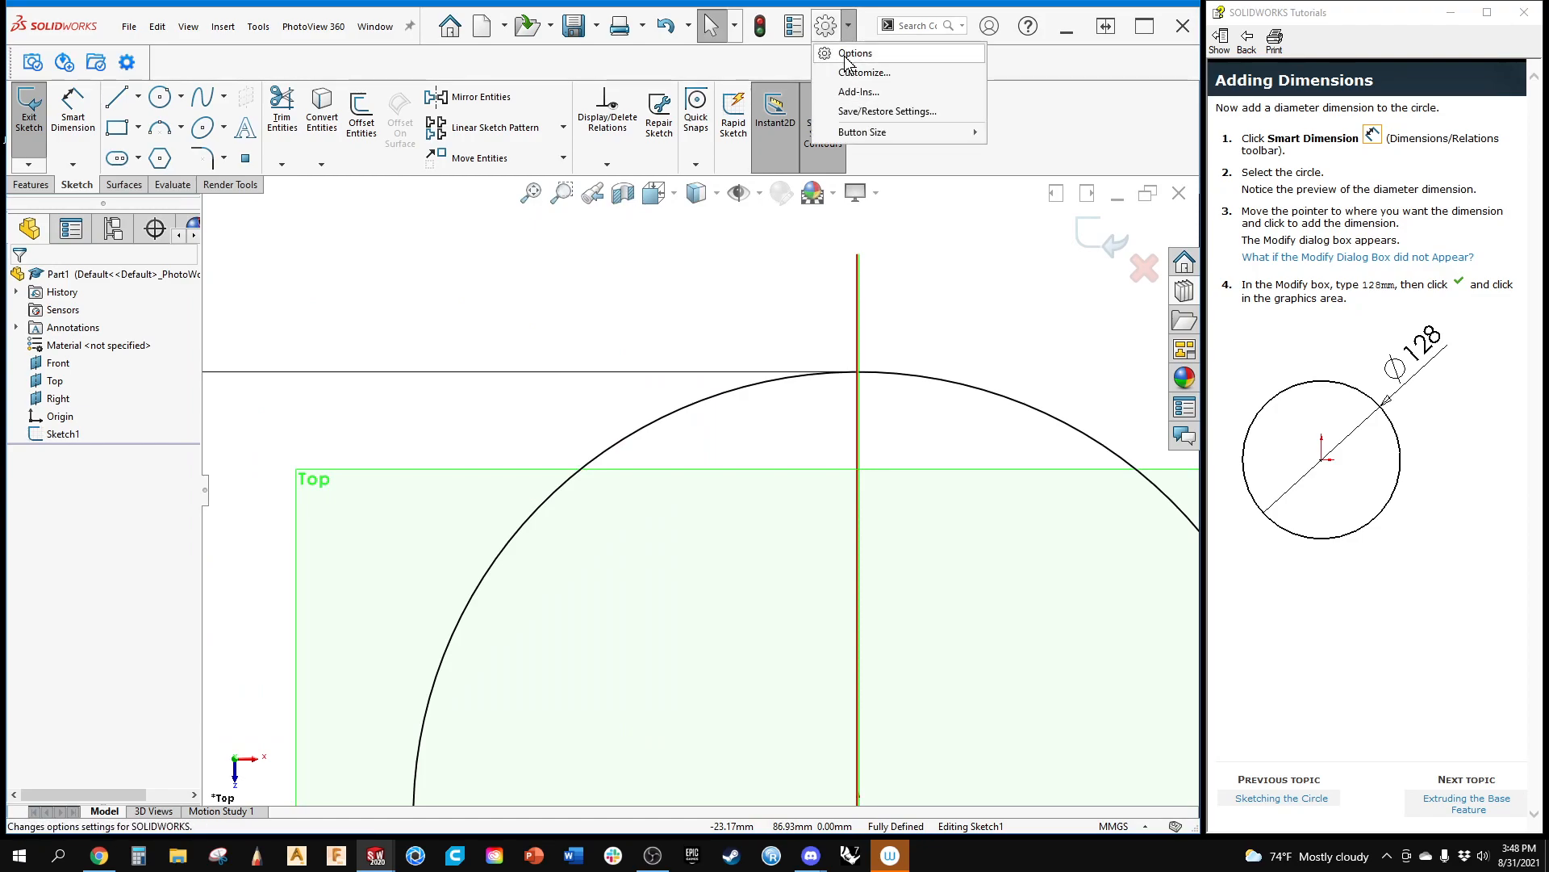
pyautogui.click(851, 53)
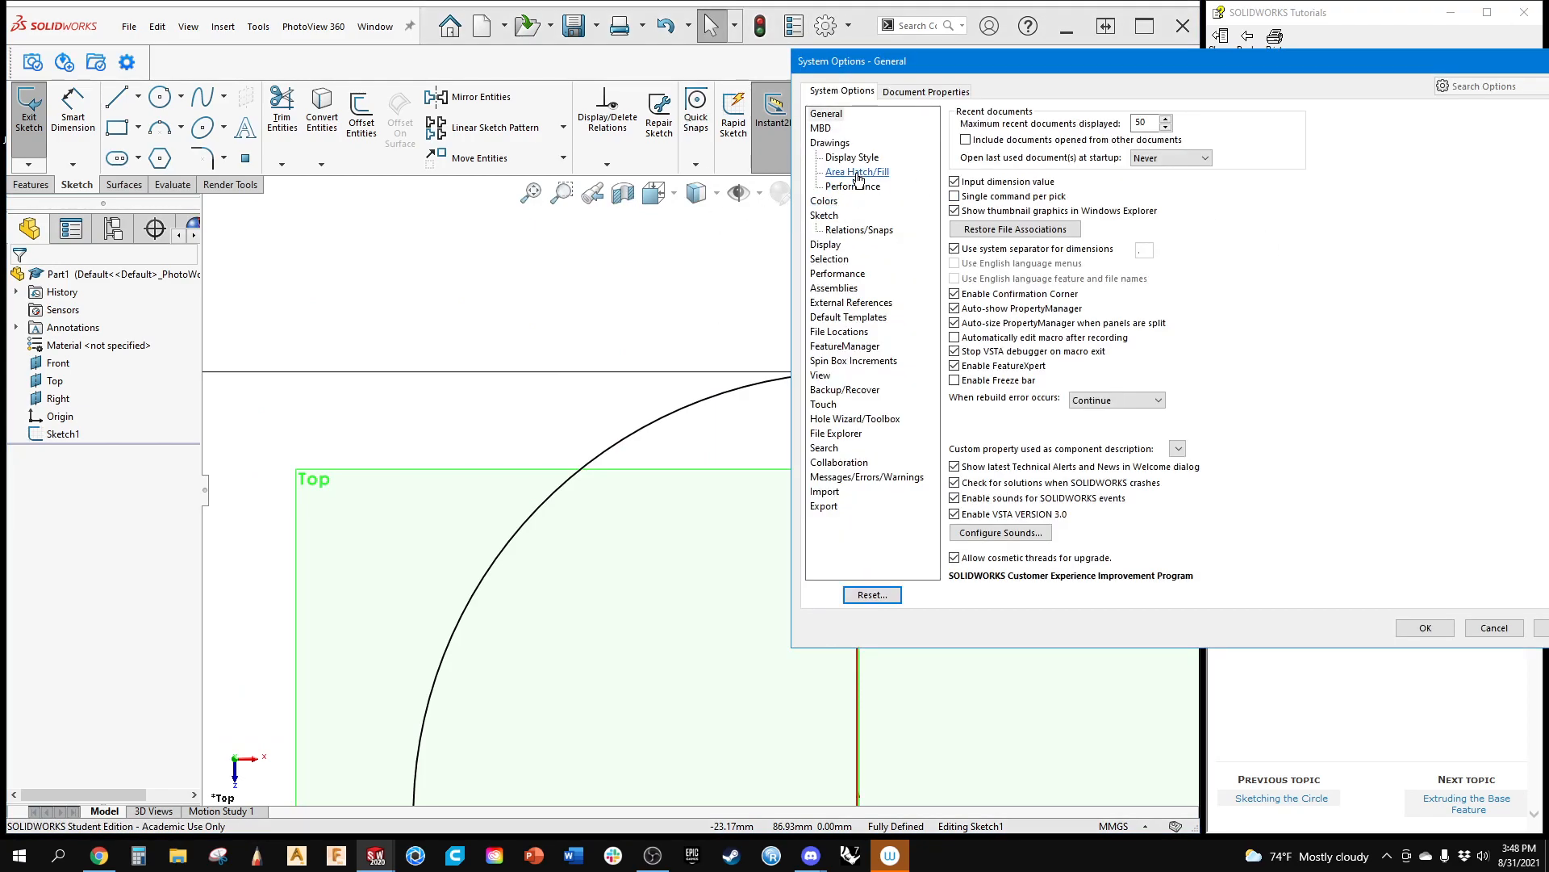
pyautogui.click(831, 275)
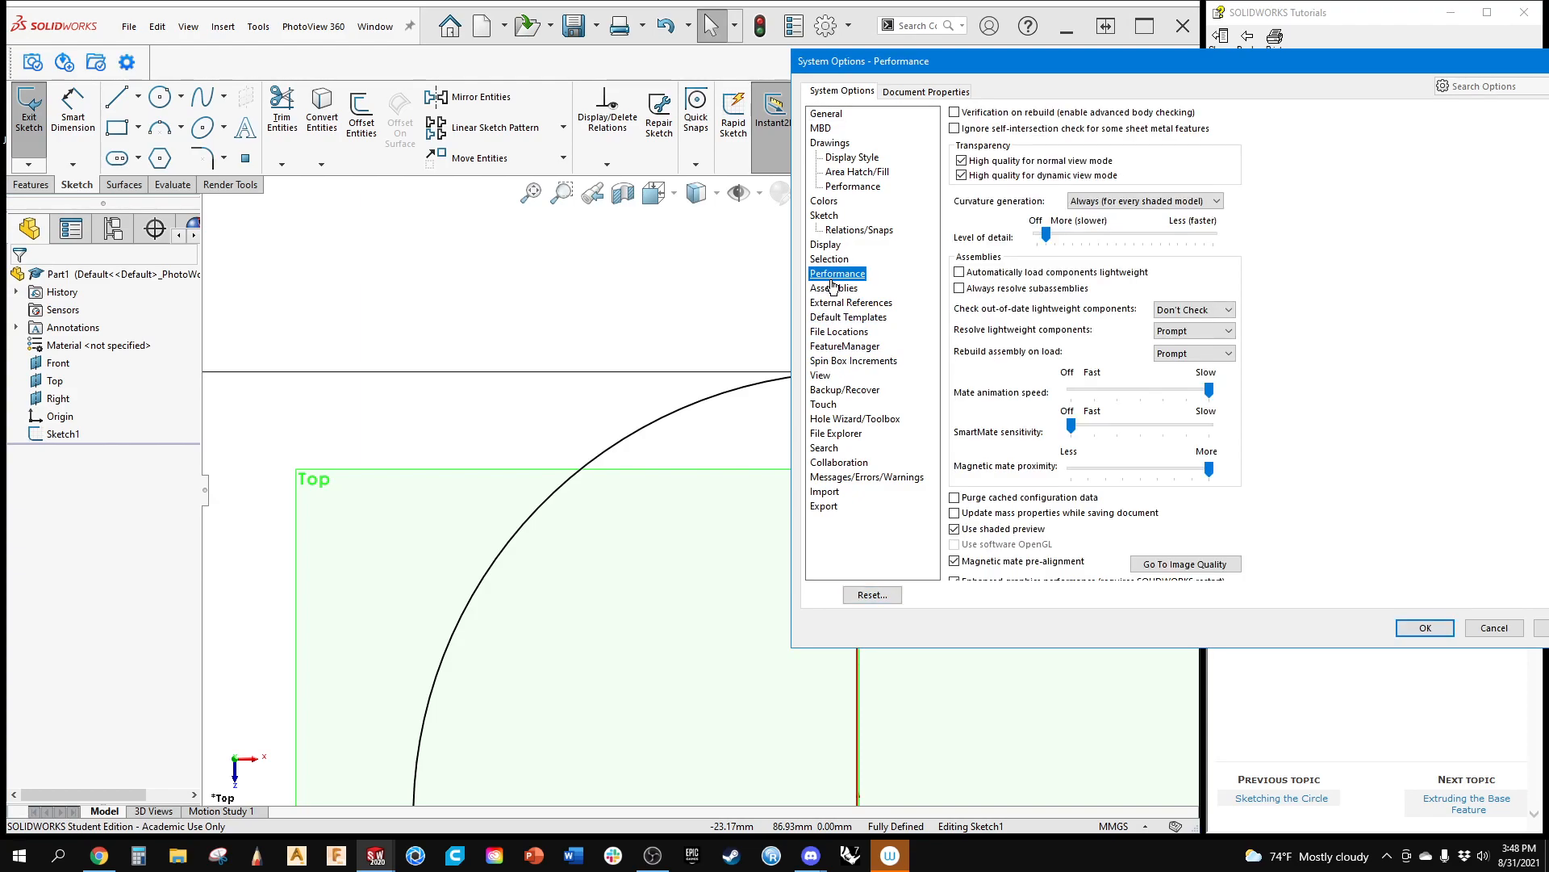
pyautogui.click(924, 91)
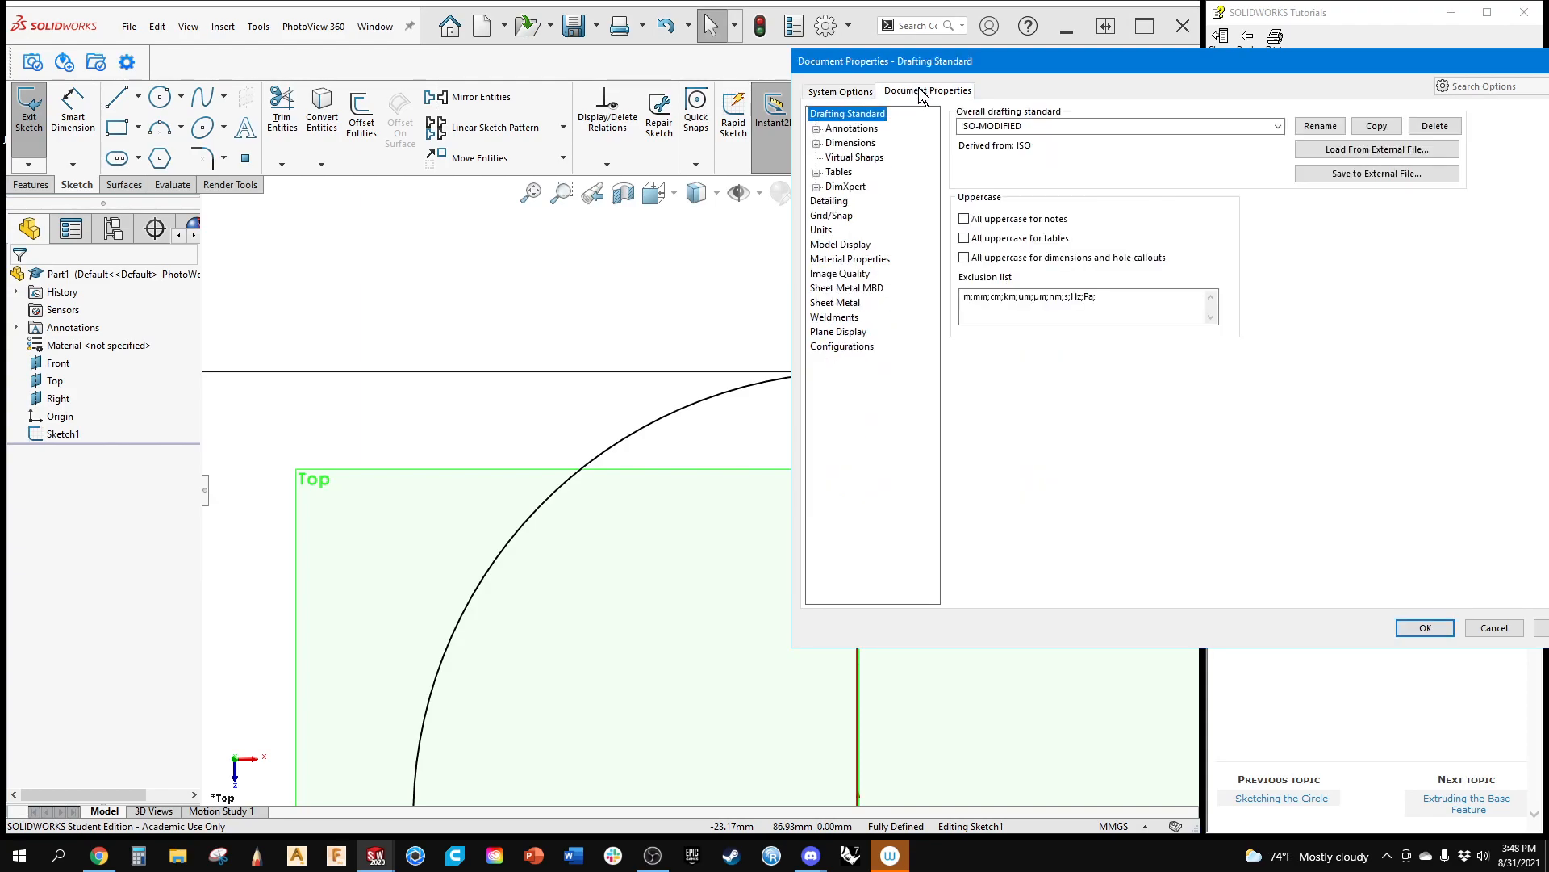
pyautogui.click(831, 274)
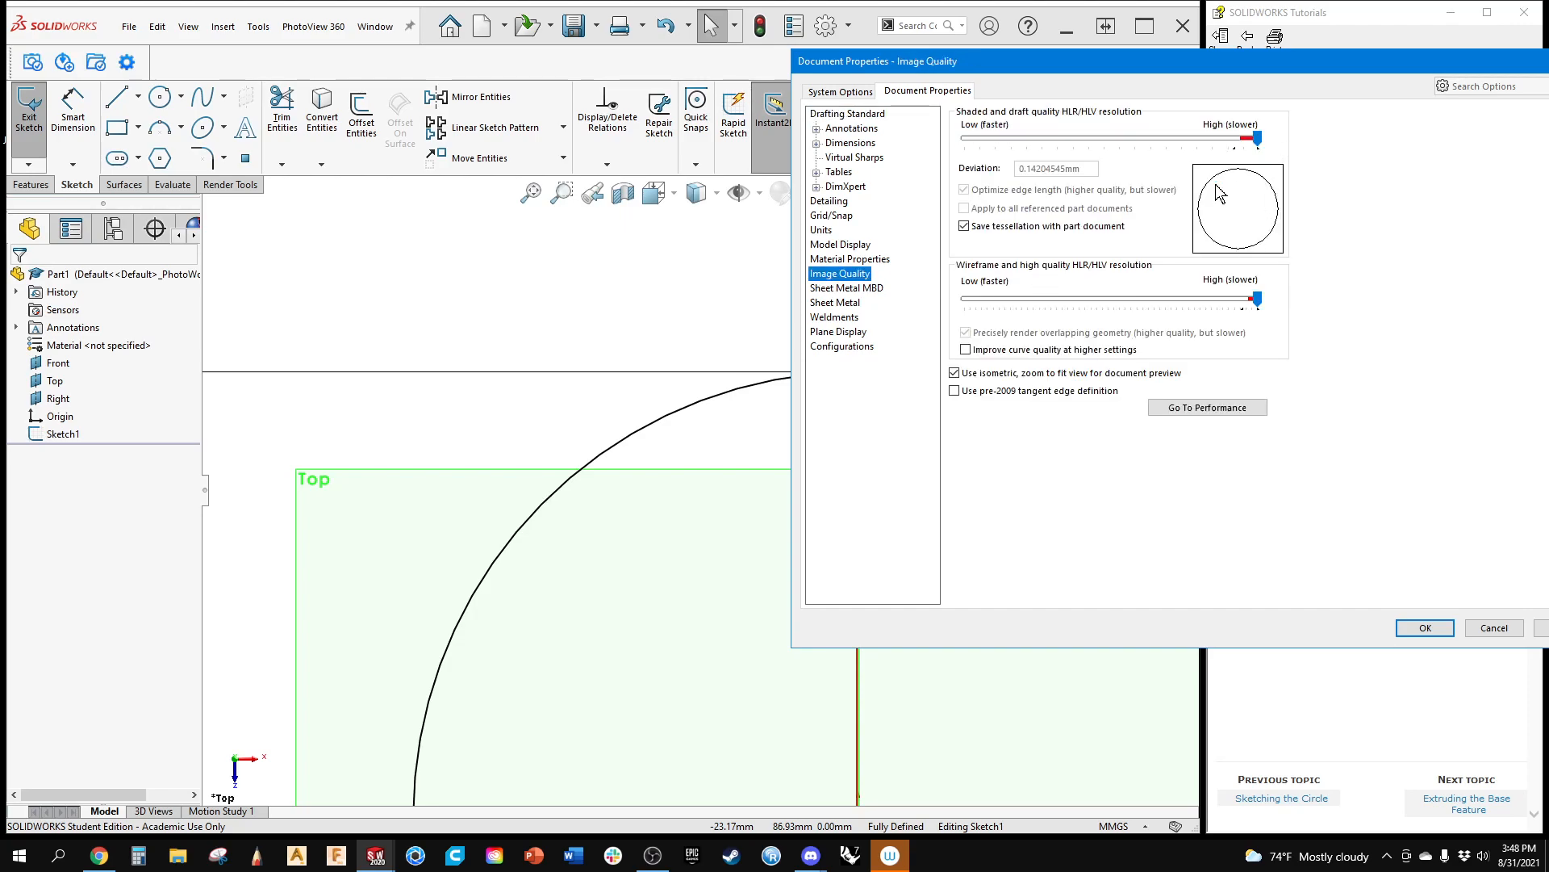
pyautogui.click(965, 227)
# Step: Set the level of detail to Off in the system's Performance options and check the circle's edge
pyautogui.click(1203, 408)
pyautogui.moveTo(1045, 240); pyautogui.dragTo(933, 251)
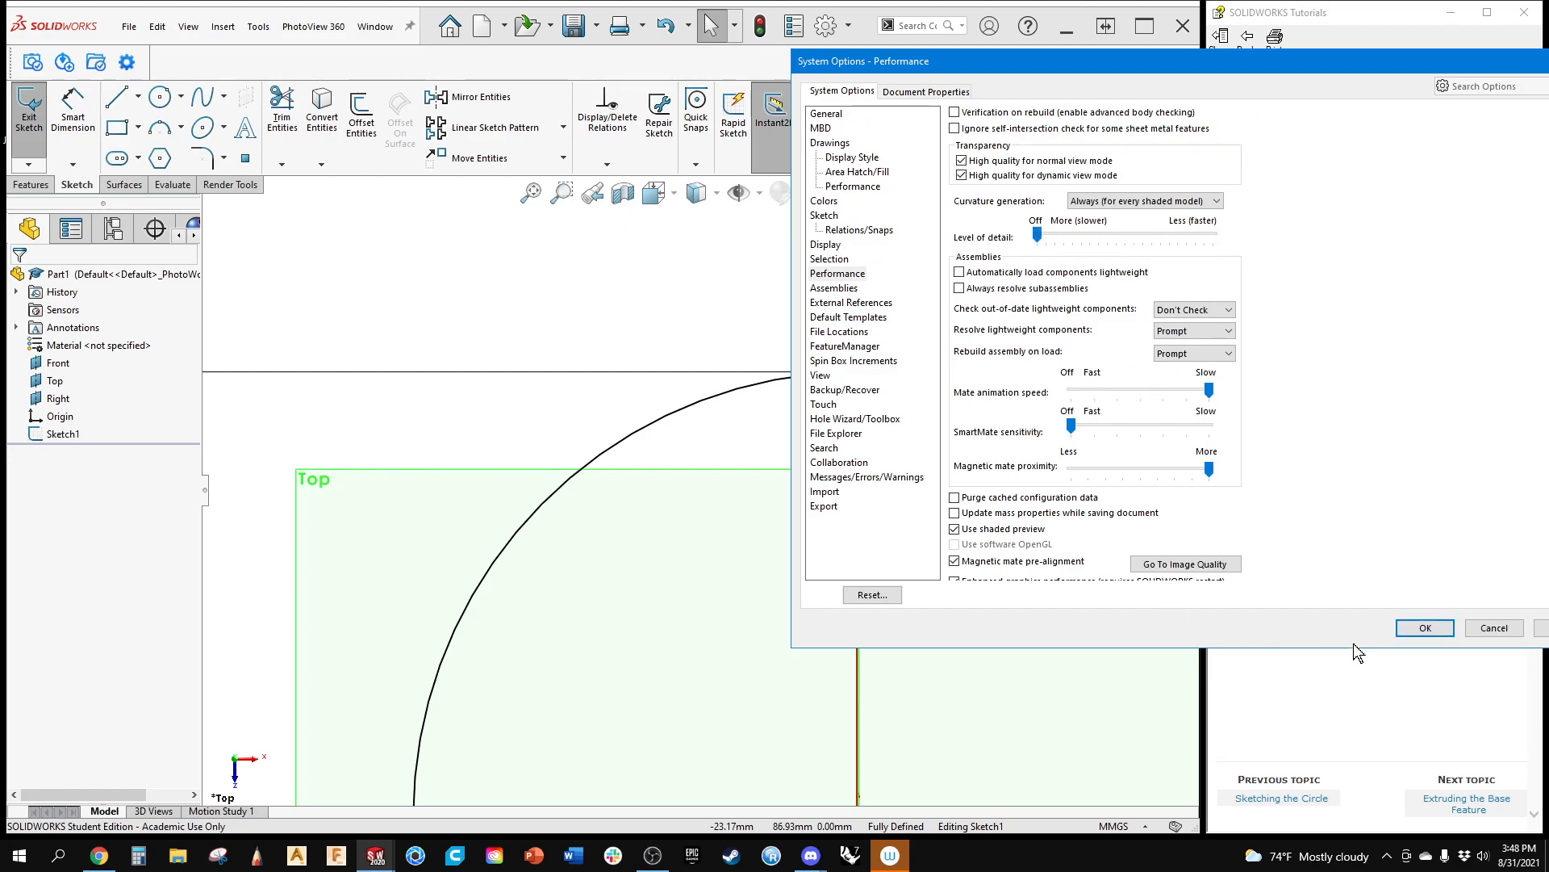
pyautogui.click(1423, 629)
pyautogui.scroll(-3, 804, 403)
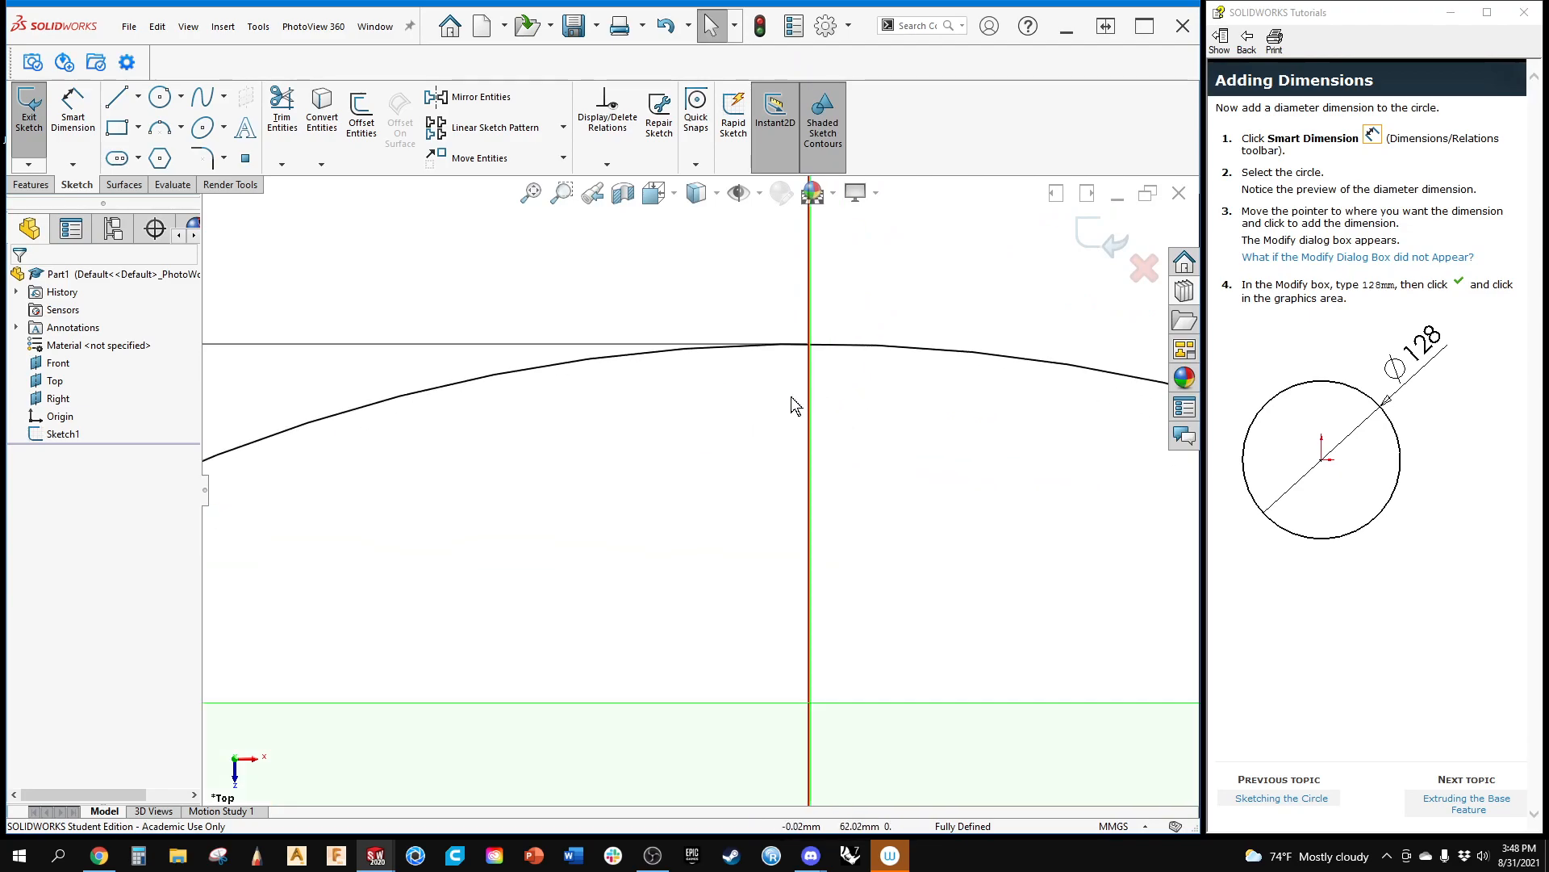
pyautogui.scroll(6, 575, 438)
# Step: Advance the tutorial to Extruding the Base Feature and exit the base circle sketch
pyautogui.keyDown('ctrl'); pyautogui.moveTo(601, 398); pyautogui.dragTo(602, 368, button='middle'); pyautogui.keyUp('ctrl')
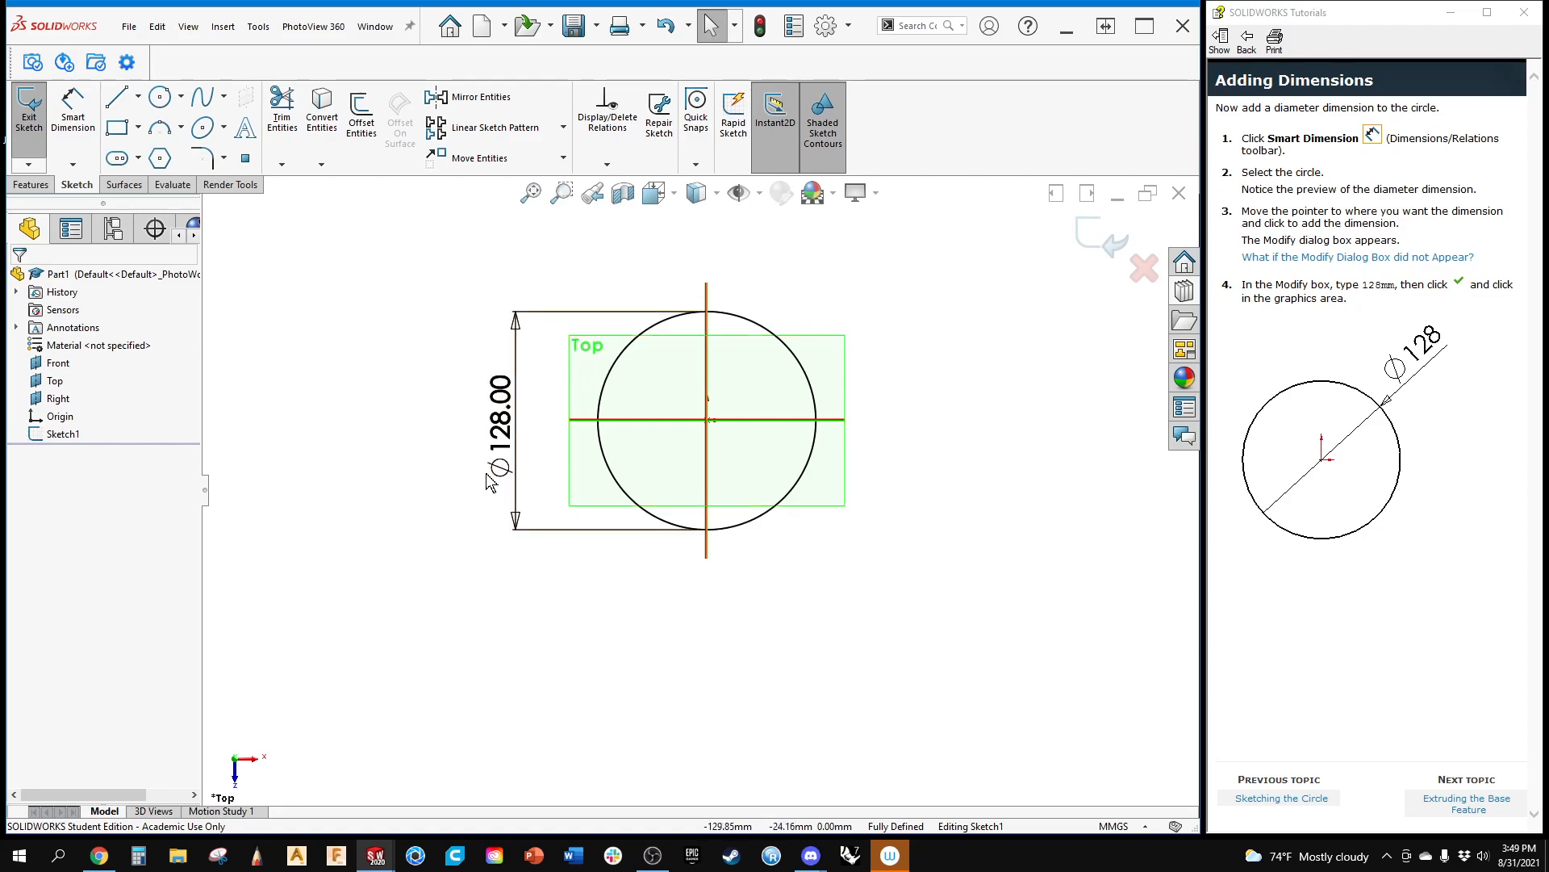
pyautogui.moveTo(460, 511)
pyautogui.mouseDown(button='middle')
pyautogui.moveTo(457, 439)
pyautogui.moveTo(415, 370)
pyautogui.moveTo(439, 394)
pyautogui.mouseUp(button='middle')
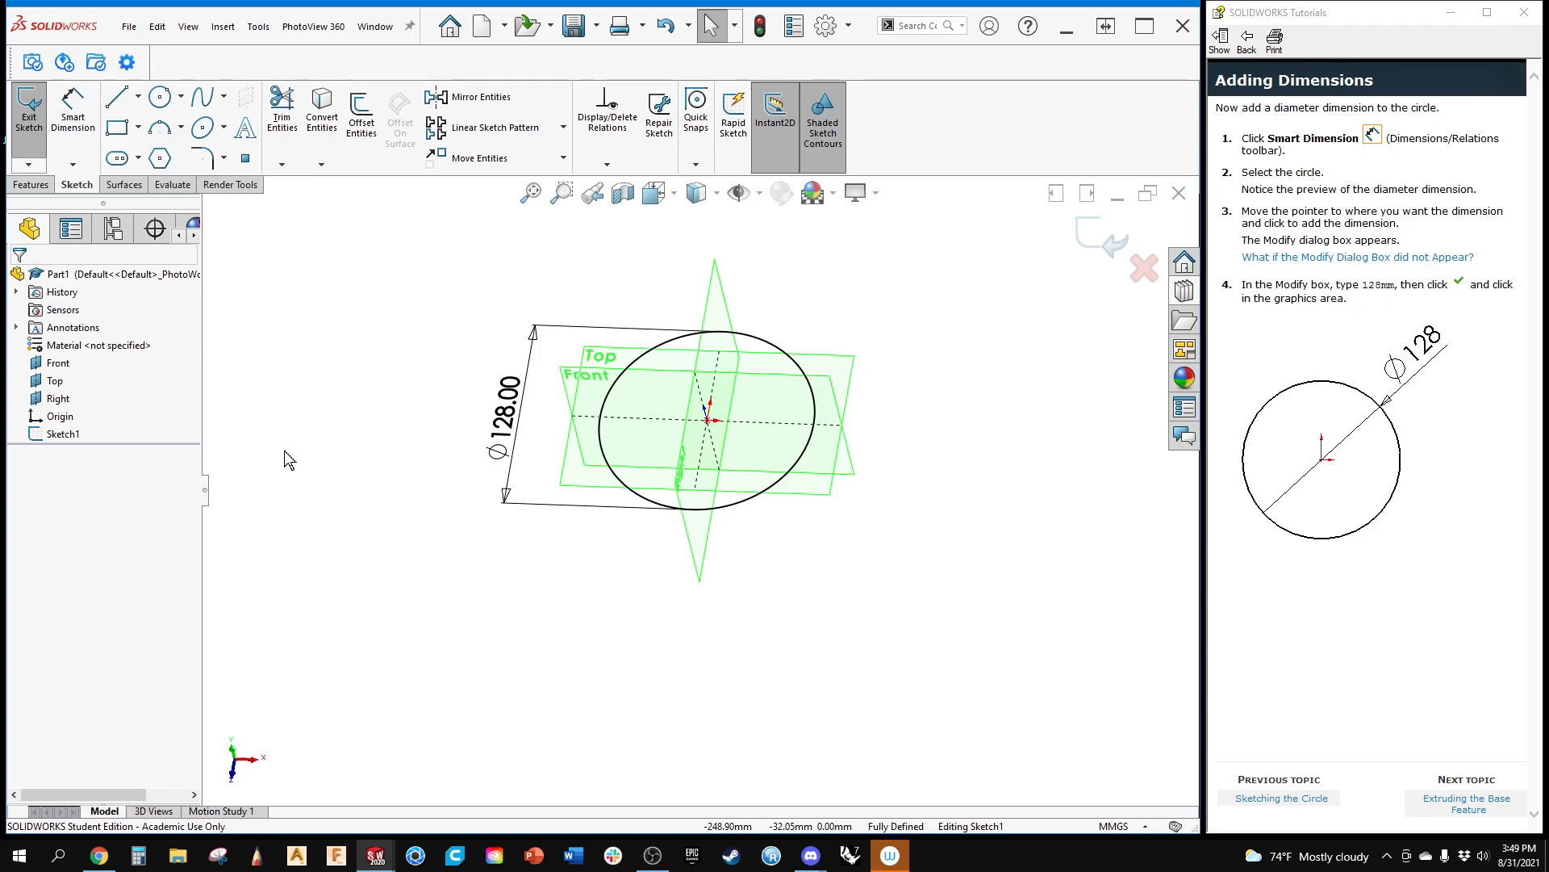
pyautogui.click(1453, 804)
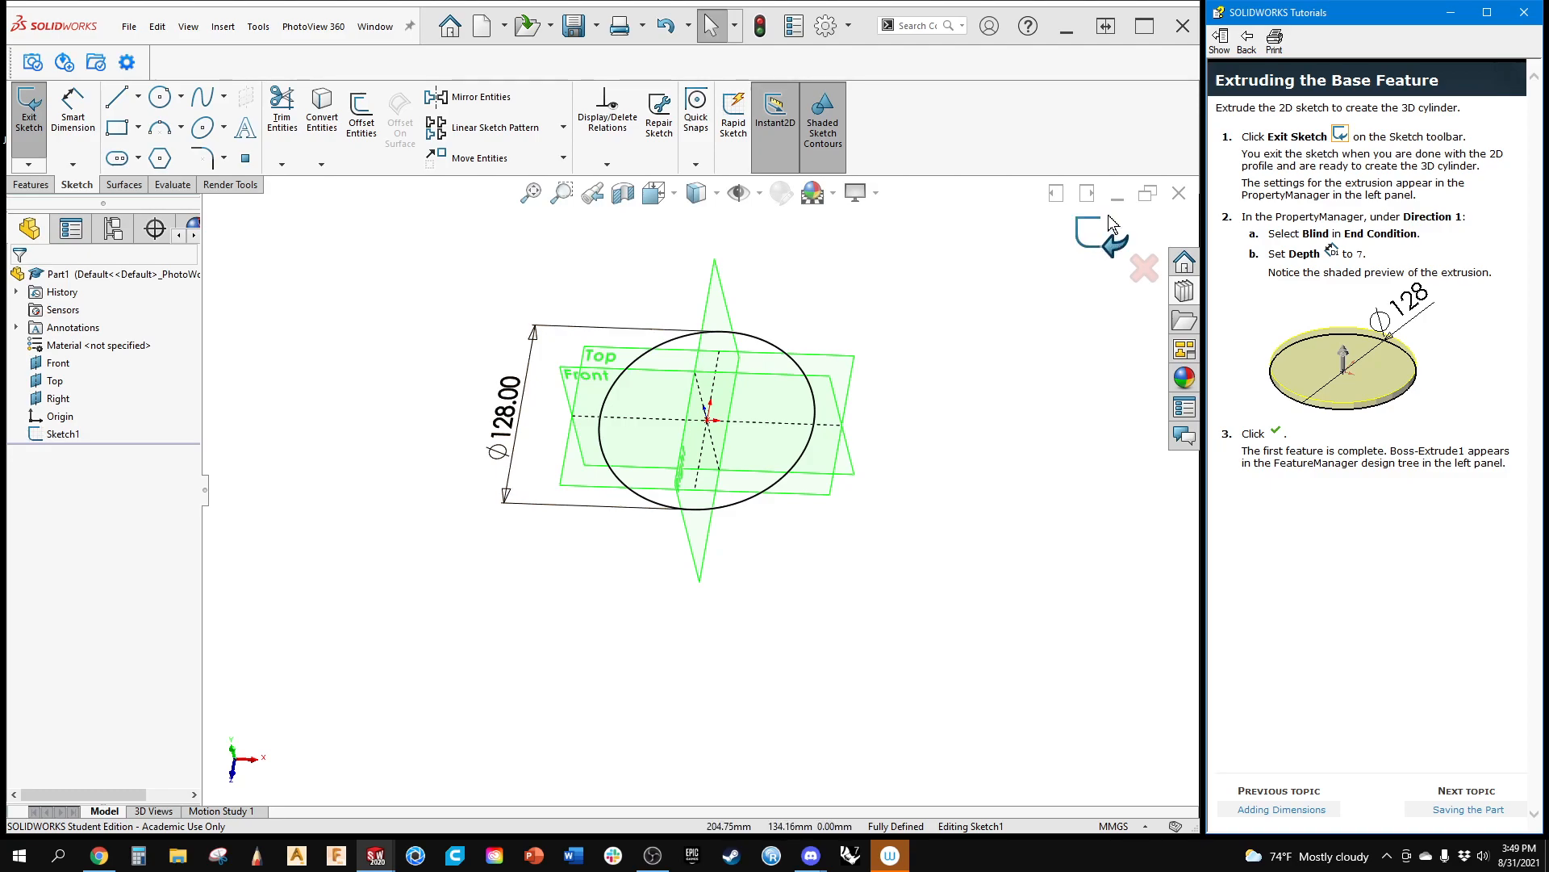
pyautogui.rightClick(1038, 281)
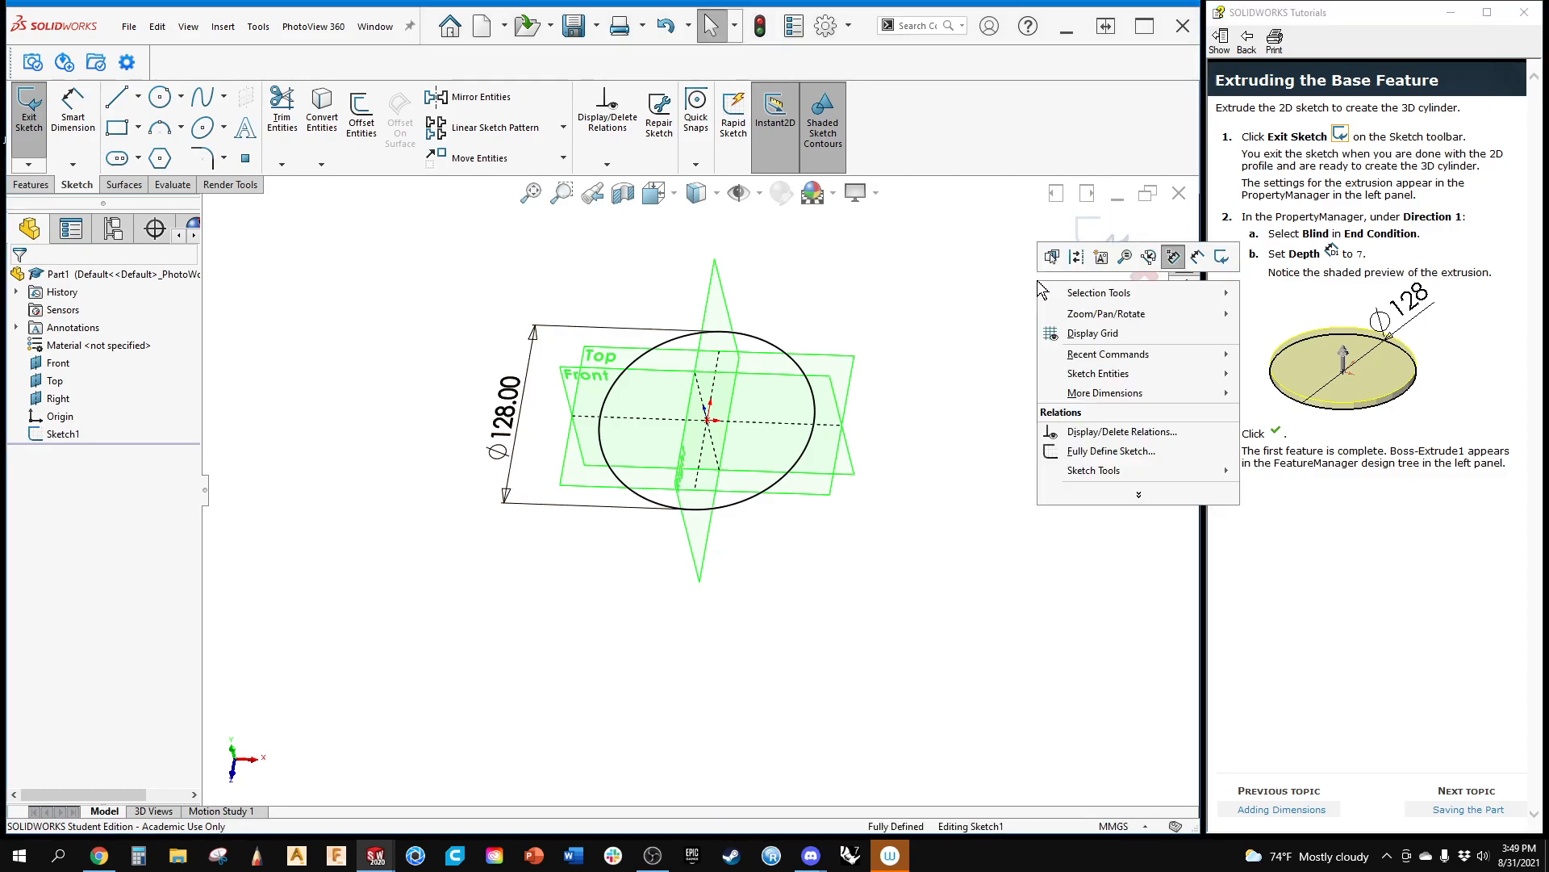
pyautogui.rightClick(872, 277)
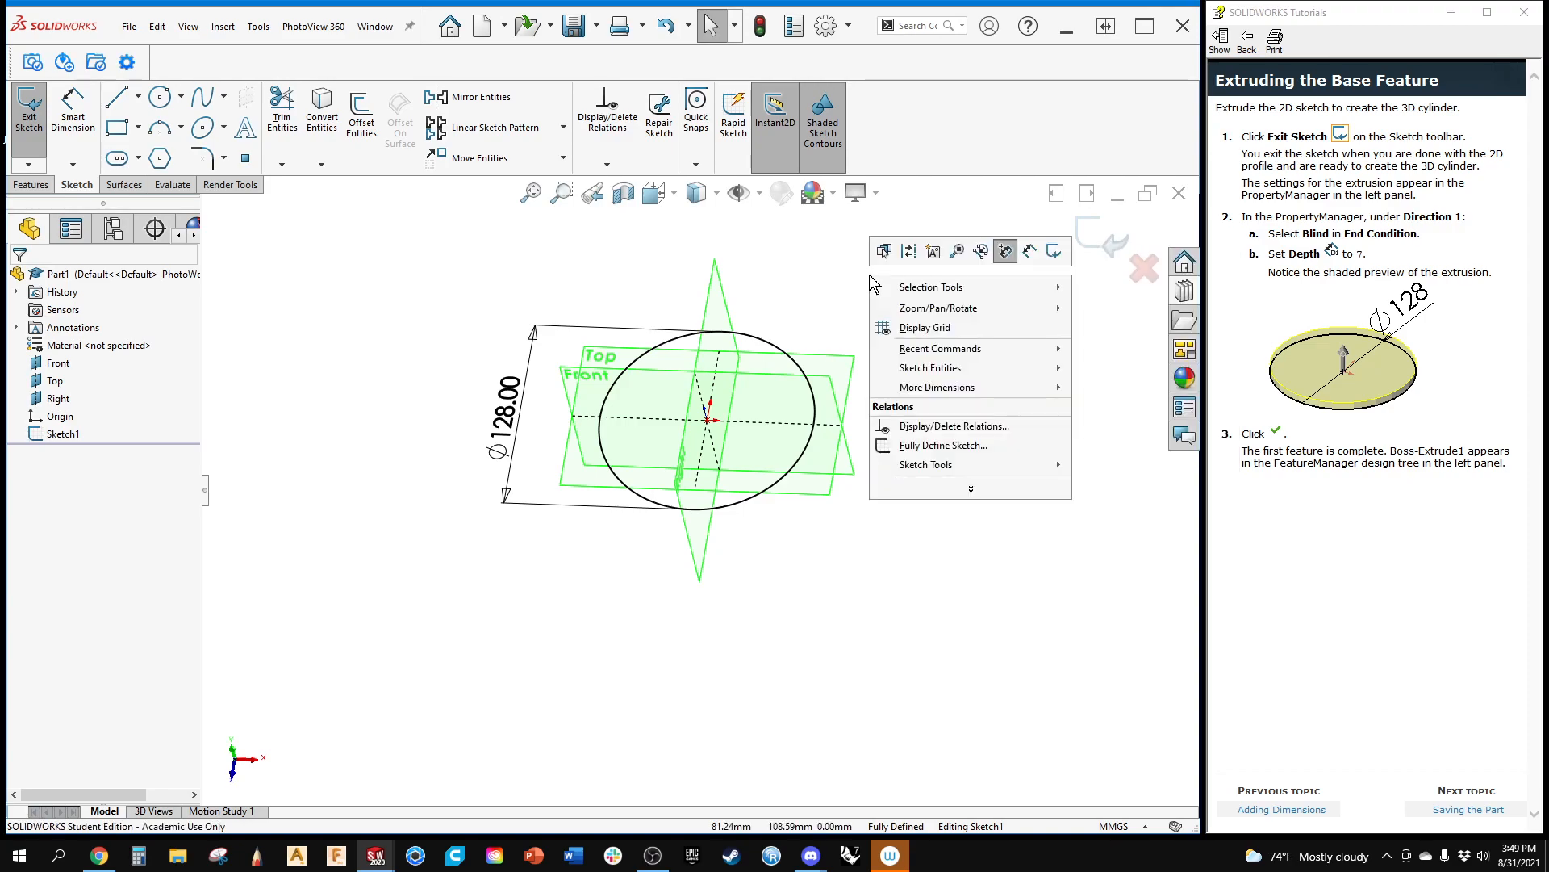
pyautogui.click(1055, 252)
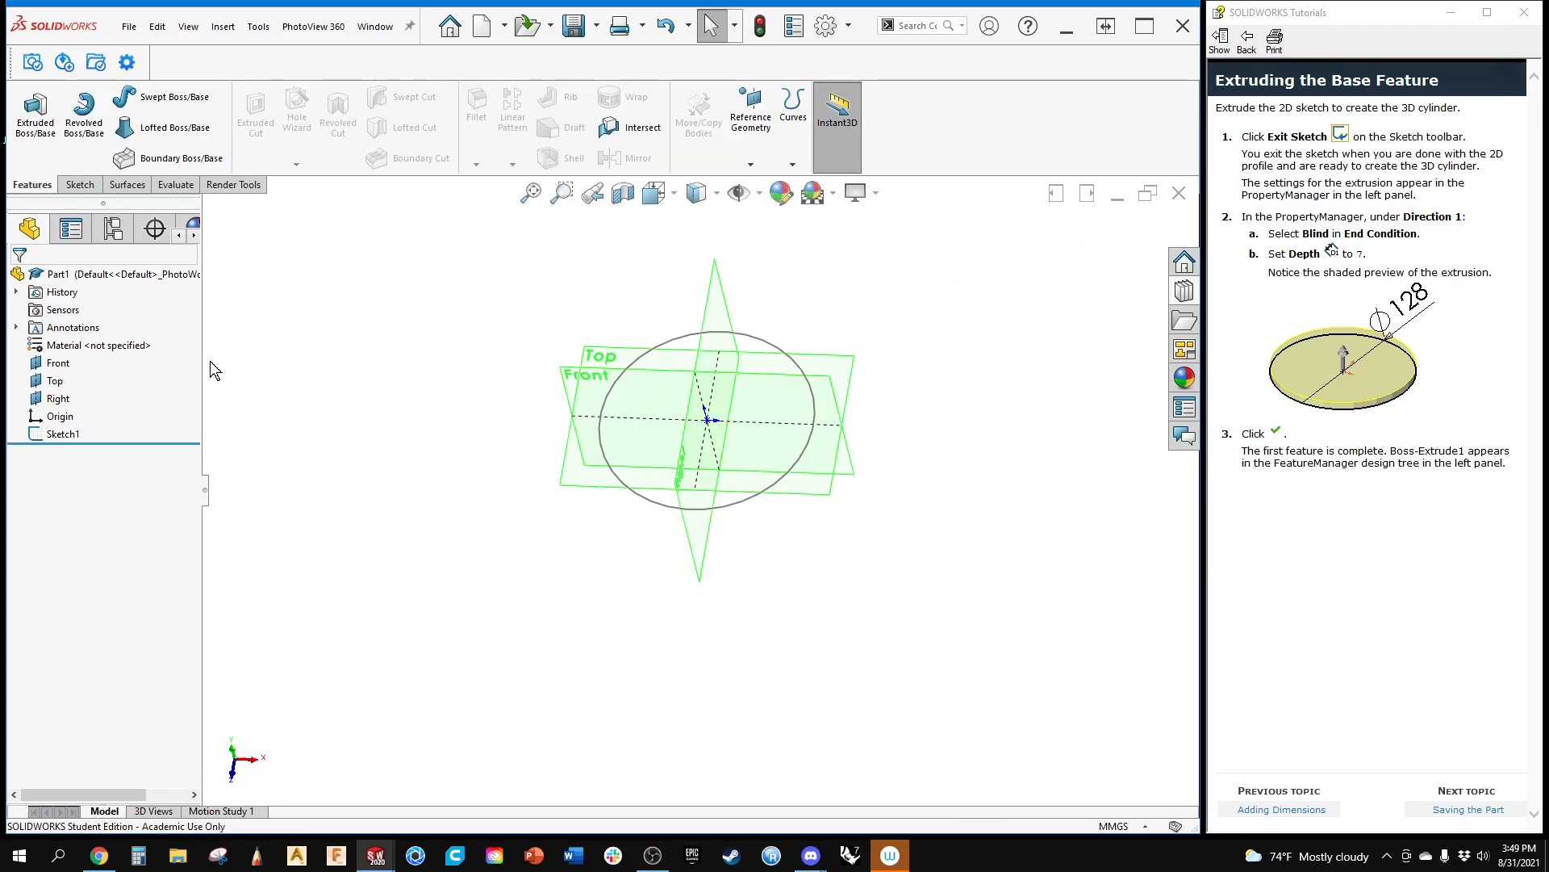
# Step: Start an Extruded Boss/Base from the circle sketch and pull its depth handle up to about 117 mm
pyautogui.click(36, 107)
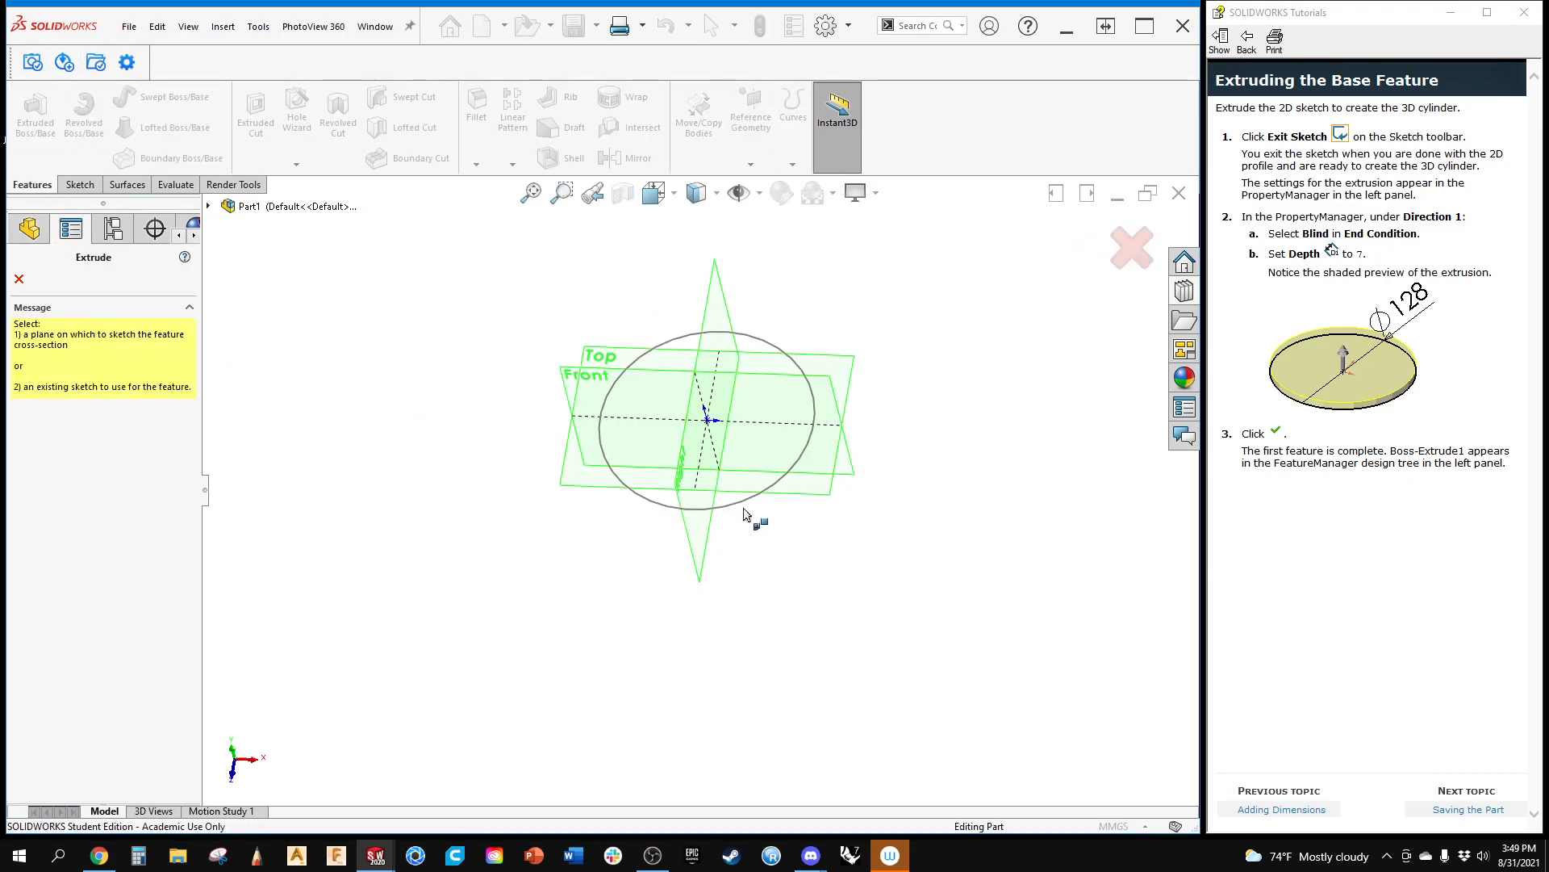
pyautogui.click(654, 496)
pyautogui.moveTo(626, 555); pyautogui.dragTo(572, 484, button='middle')
pyautogui.scroll(-6, 683, 379)
pyautogui.scroll(5, 725, 551)
pyautogui.moveTo(710, 496); pyautogui.dragTo(501, 387)
pyautogui.moveTo(408, 578); pyautogui.dragTo(423, 534, button='middle')
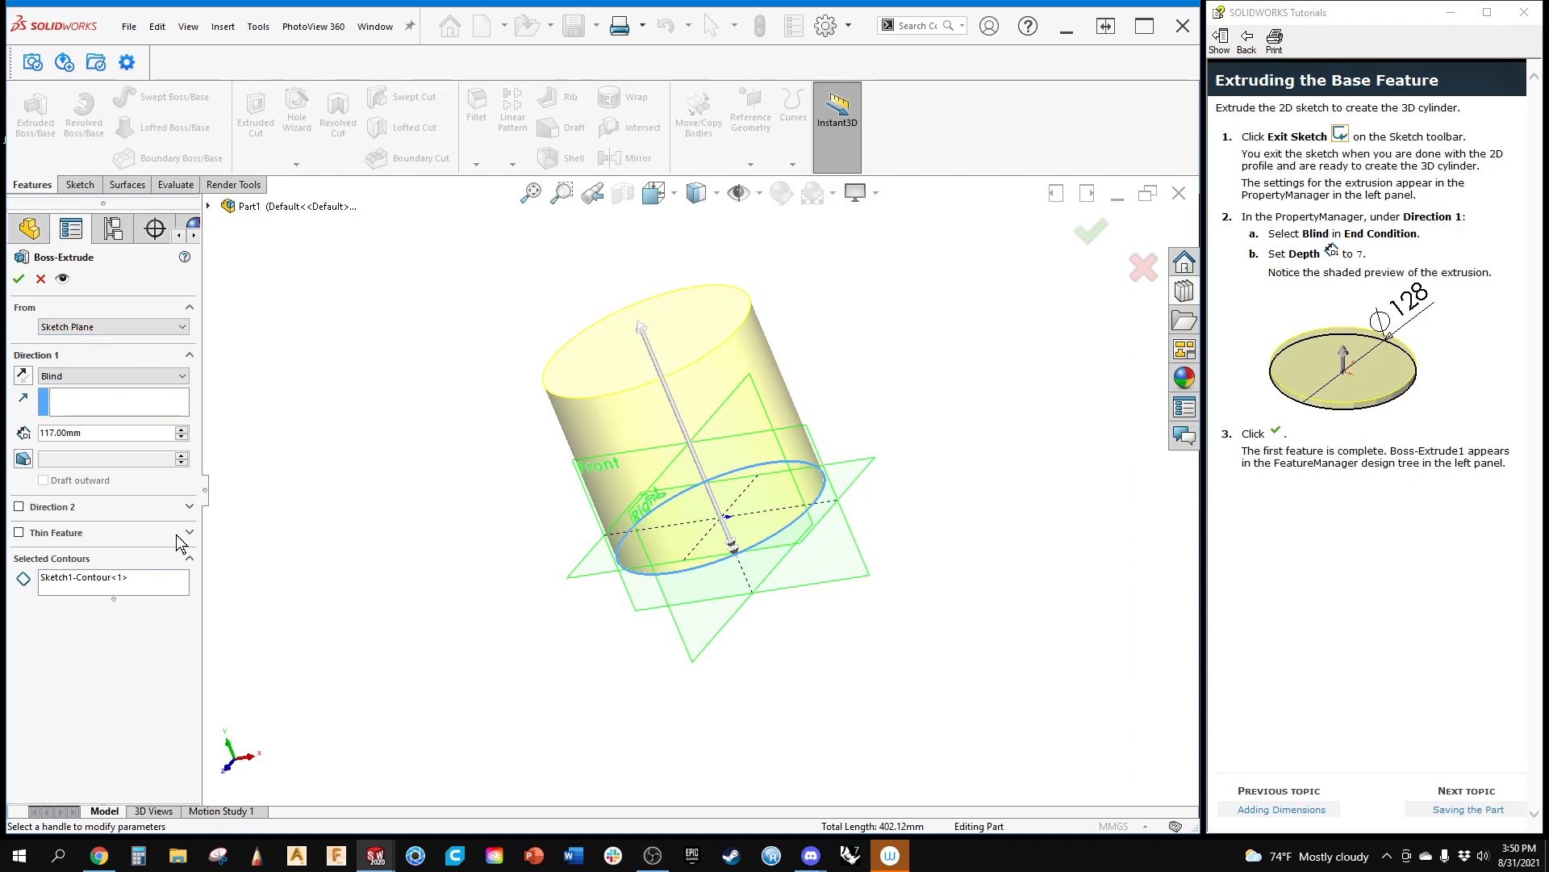
# Step: Pull the extrusion's depth handle to about 108 mm and keep Blind as the Direction 1 end condition
pyautogui.click(94, 378)
pyautogui.click(93, 377)
pyautogui.click(637, 330)
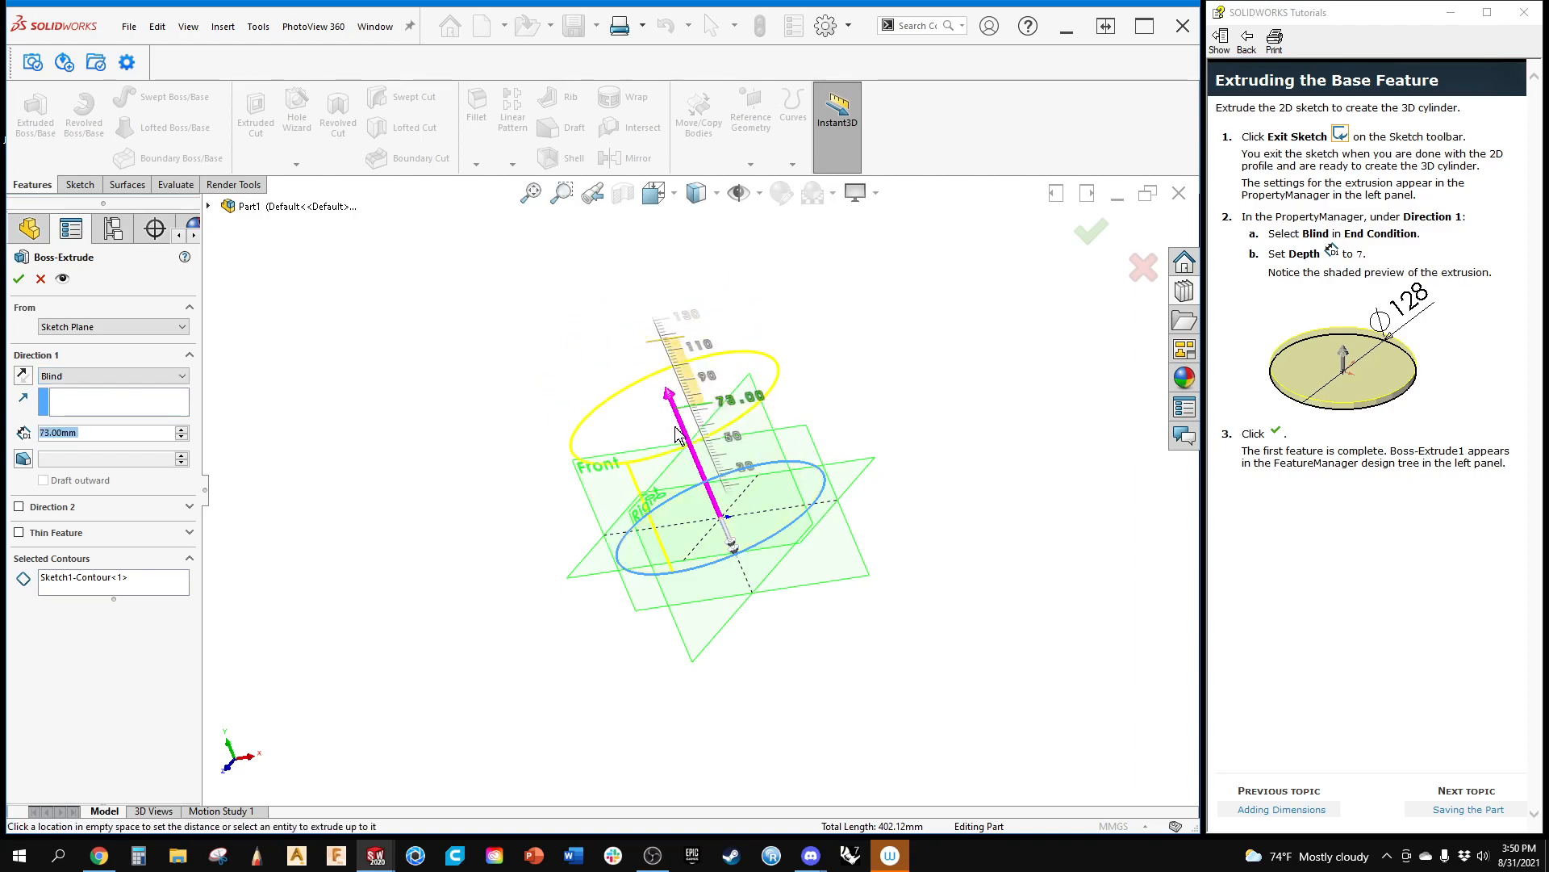
pyautogui.click(525, 381)
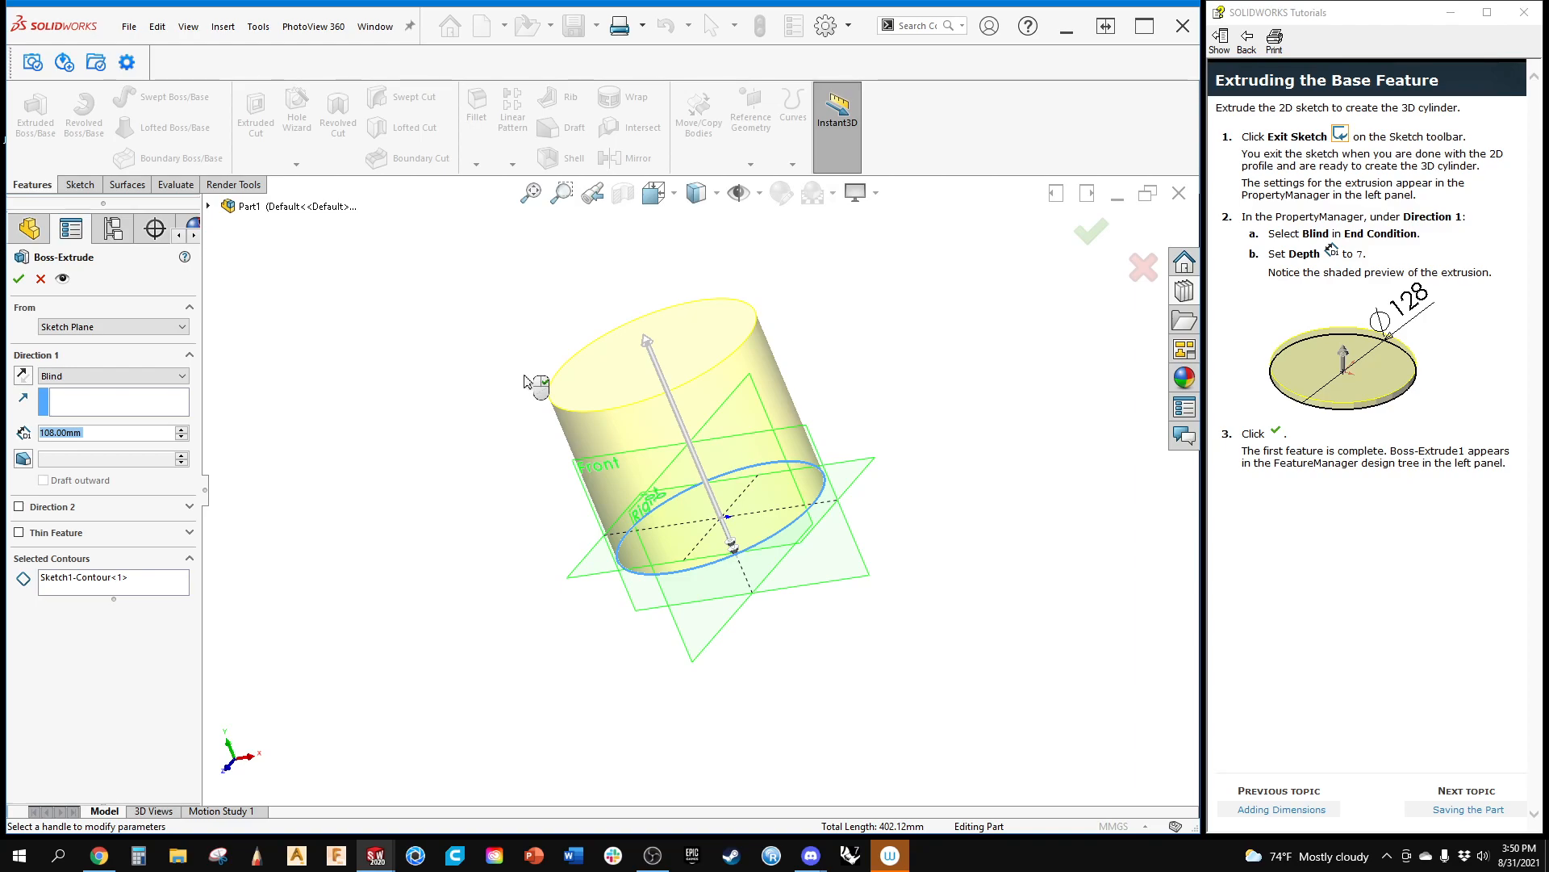
pyautogui.click(169, 376)
pyautogui.click(169, 390)
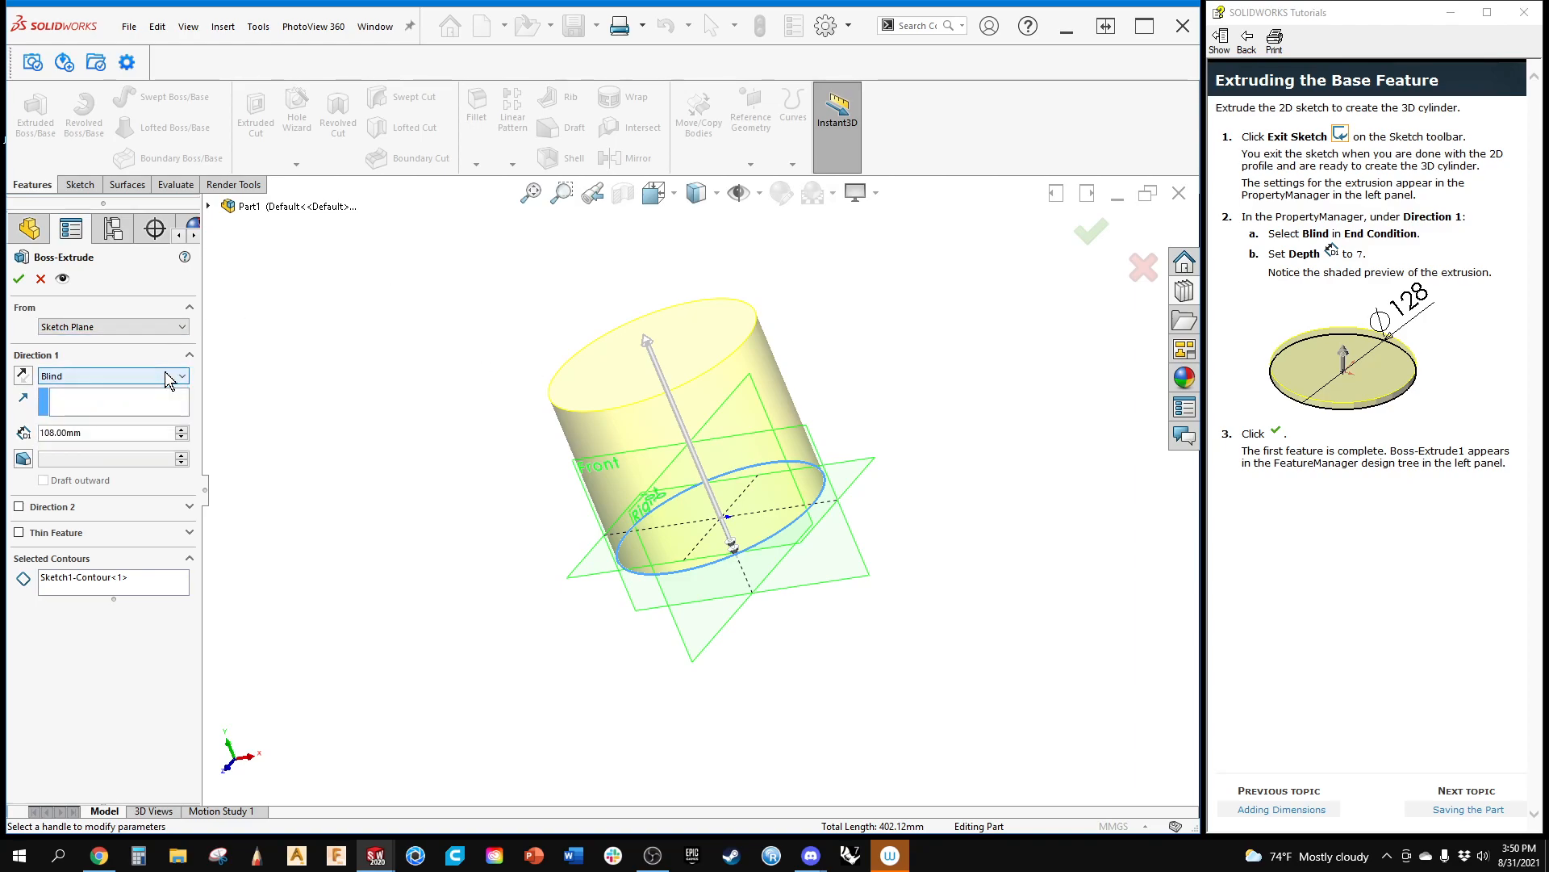
# Step: Turn on draft for Direction 1 of the extrusion and raise the draft angle to 17 degrees
pyautogui.click(24, 460)
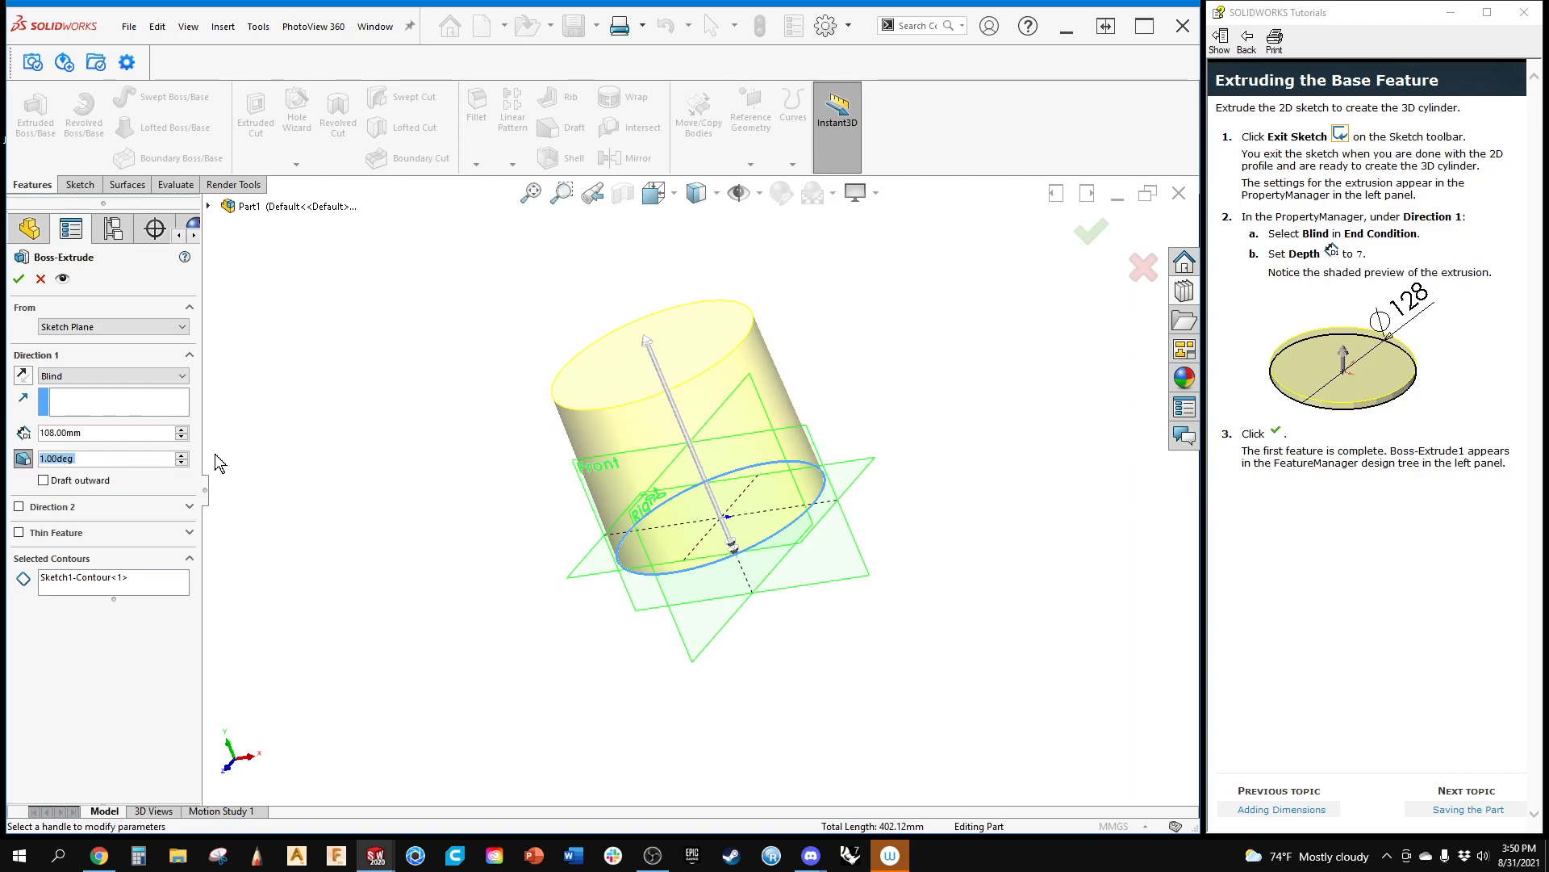
pyautogui.click(183, 454)
pyautogui.click(182, 455)
pyautogui.click(183, 454)
pyautogui.click(183, 455)
pyautogui.click(182, 455)
pyautogui.click(182, 455)
pyautogui.click(182, 461)
pyautogui.click(153, 458)
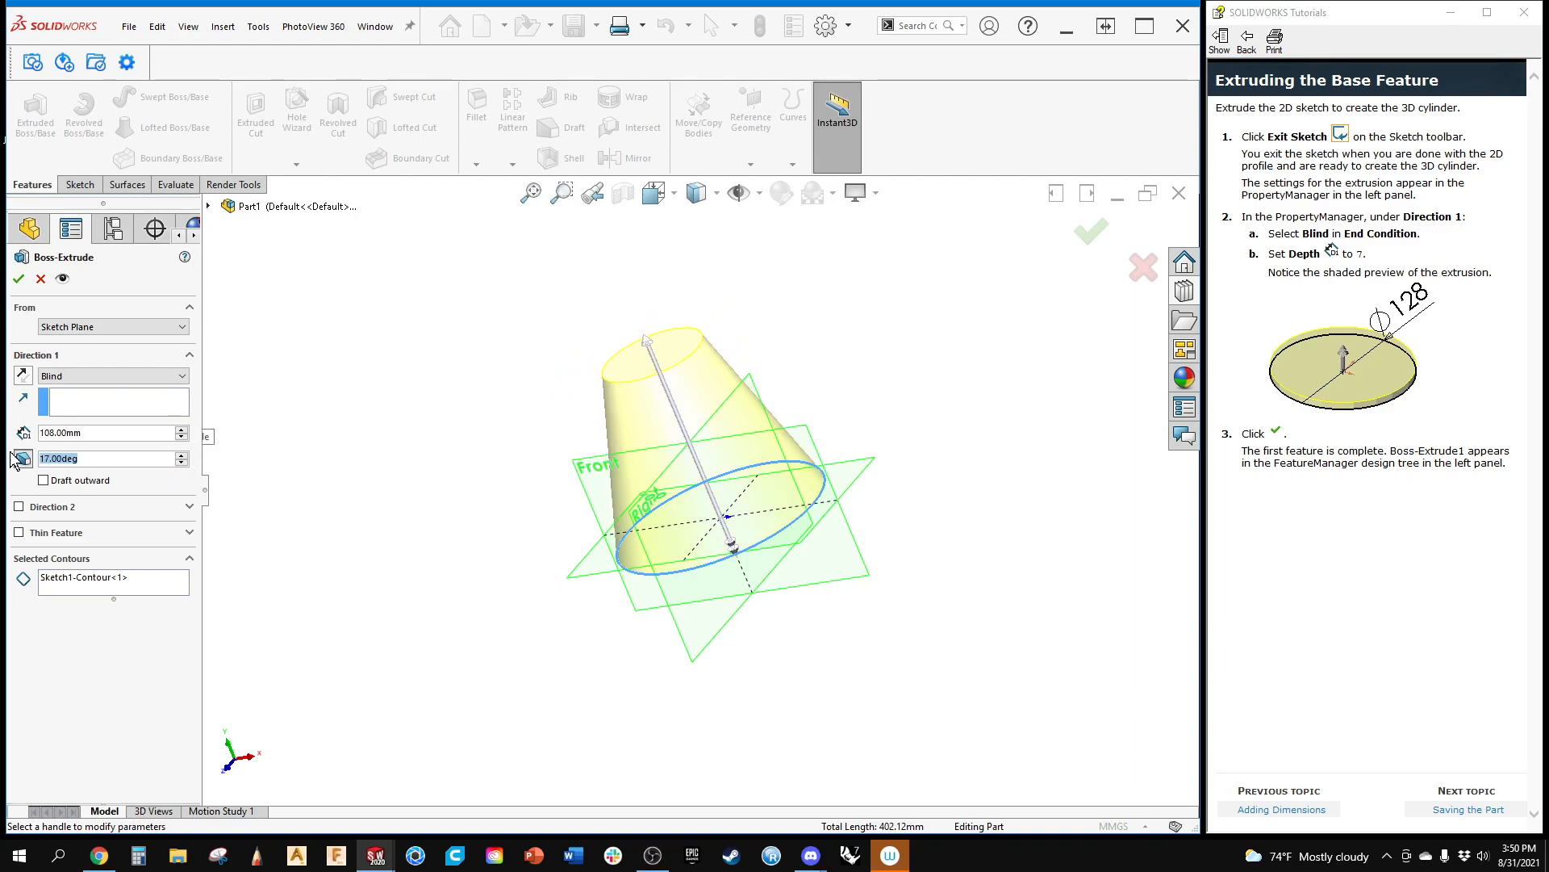
# Step: Make the Direction 1 draft go outward at 1 degree and enable Direction 2 of the extrusion
pyautogui.click(55, 481)
pyautogui.doubleClick(68, 459)
pyautogui.write('0')
pyautogui.press('Return')
pyautogui.write('1')
pyautogui.click(19, 507)
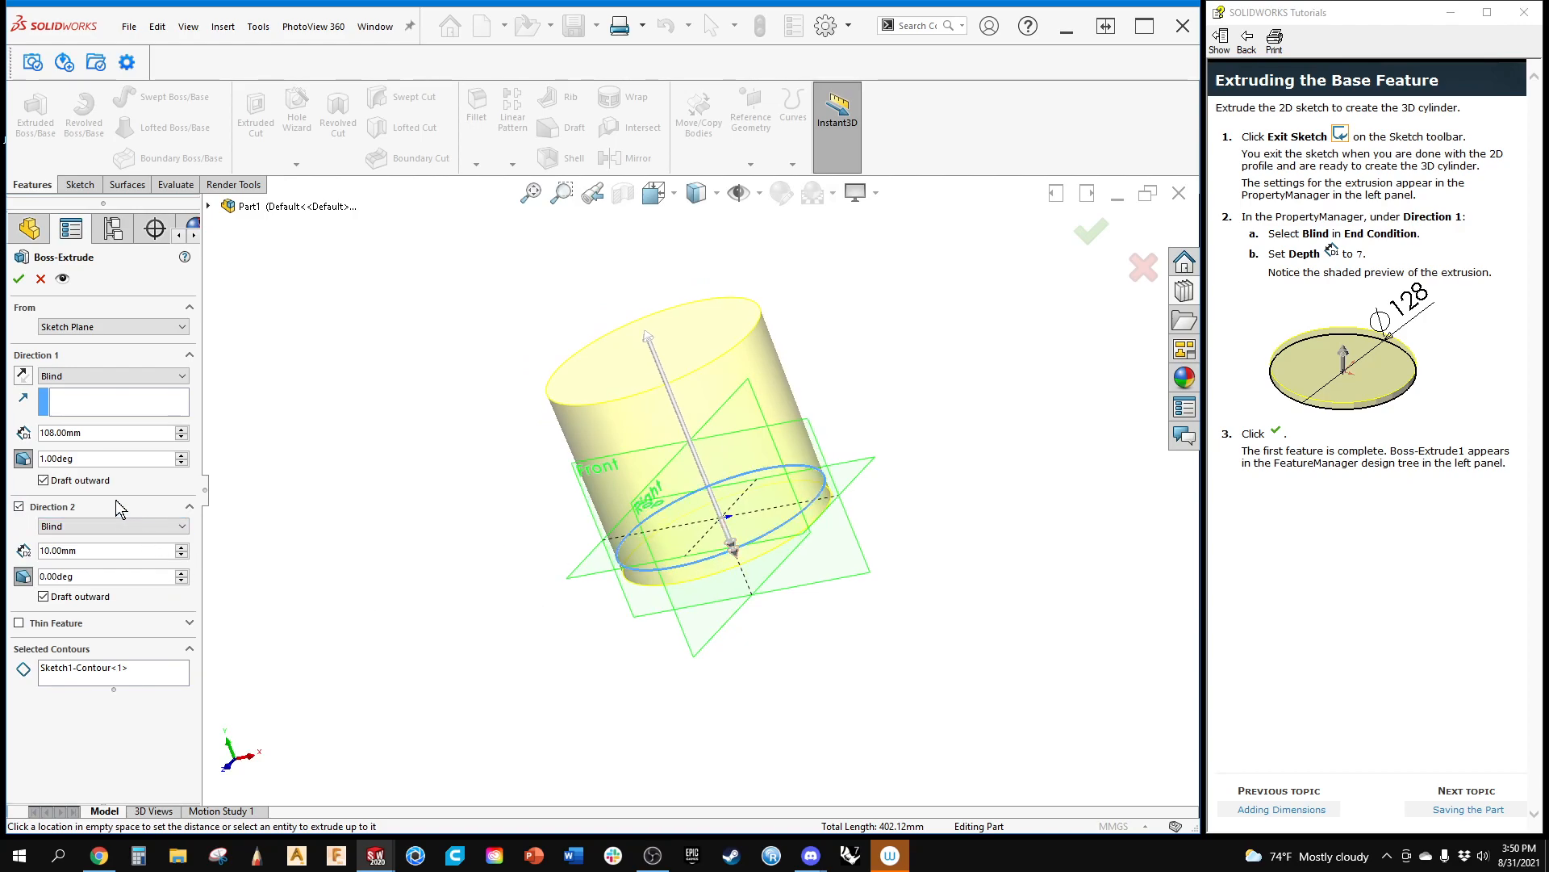
# Step: Turn off Draft outward for Direction 1 and set its draft angle to 0 degrees
pyautogui.click(44, 480)
pyautogui.click(56, 459)
pyautogui.write('0')
pyautogui.press('Return')
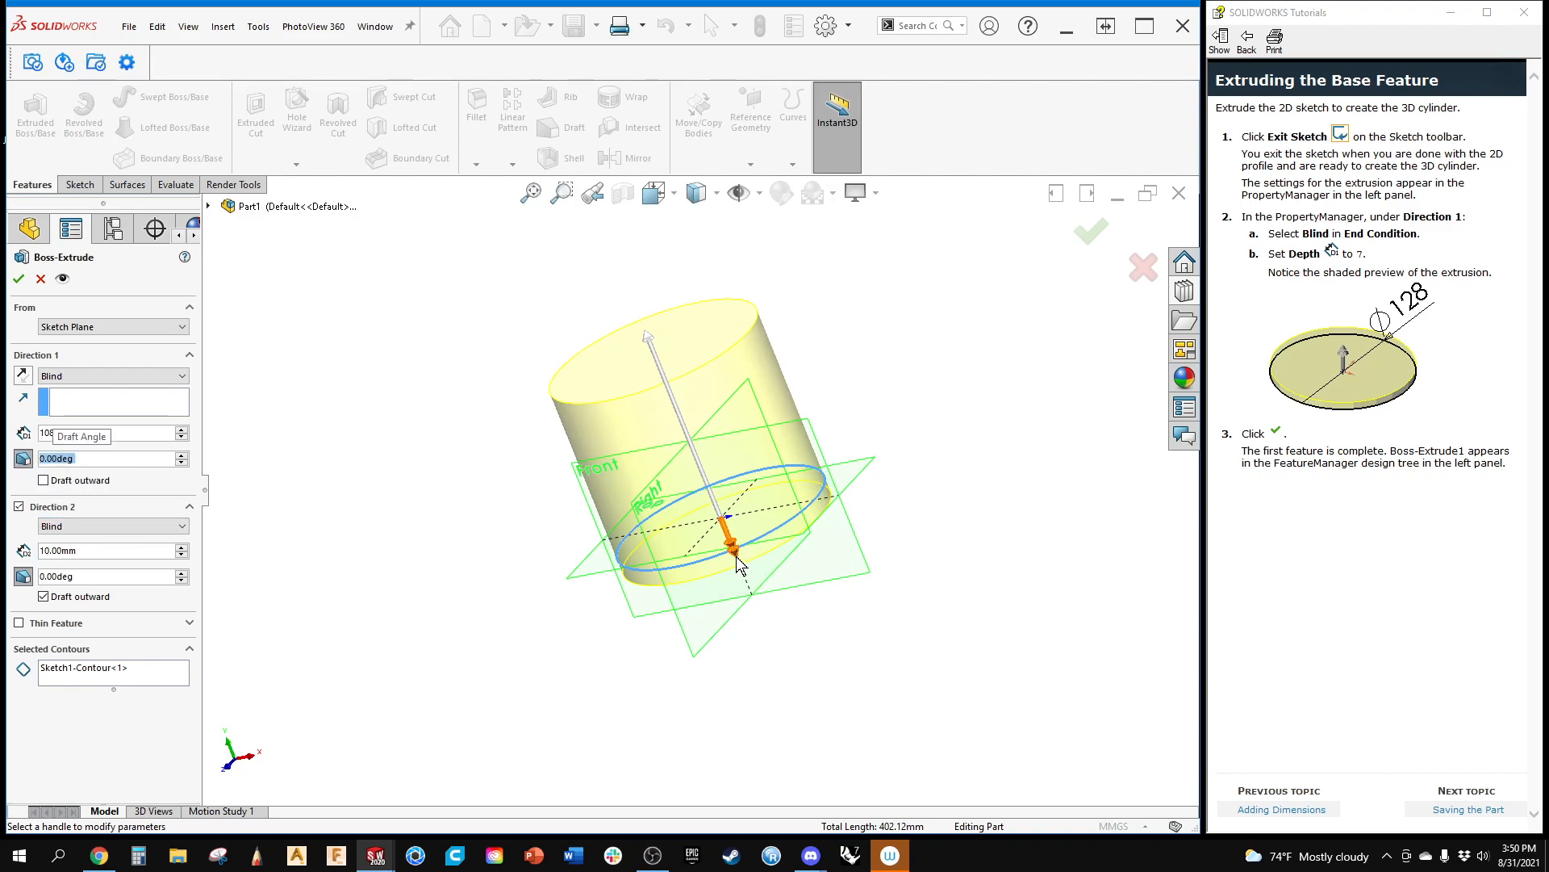
# Step: Try stretching the Direction 2 depth to about 99 mm, adjust it freely, and turn Direction 2 off
pyautogui.click(182, 547)
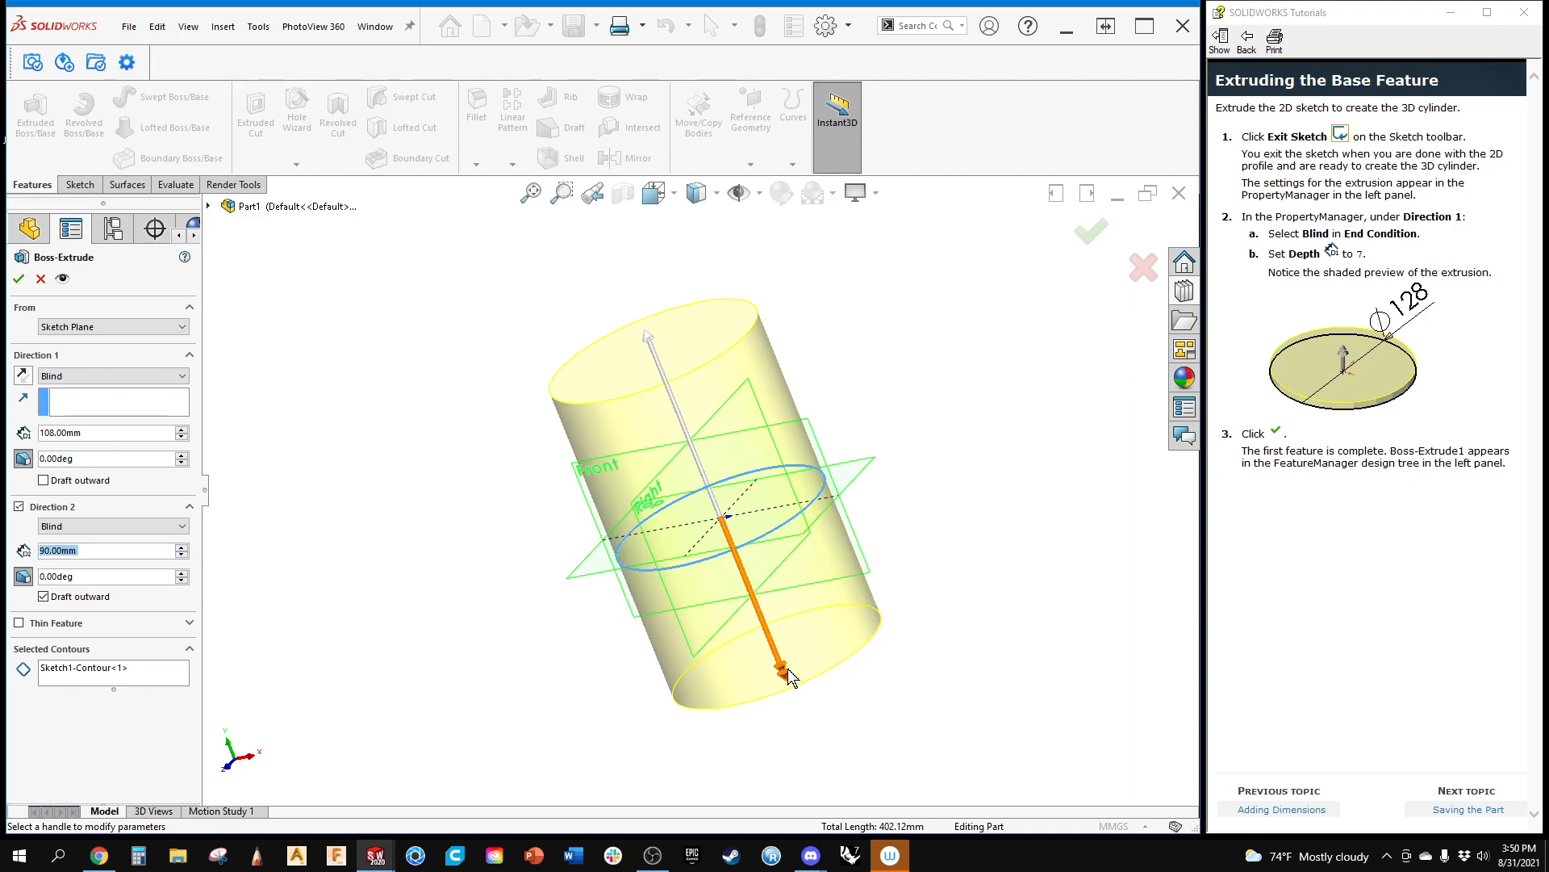
pyautogui.click(787, 673)
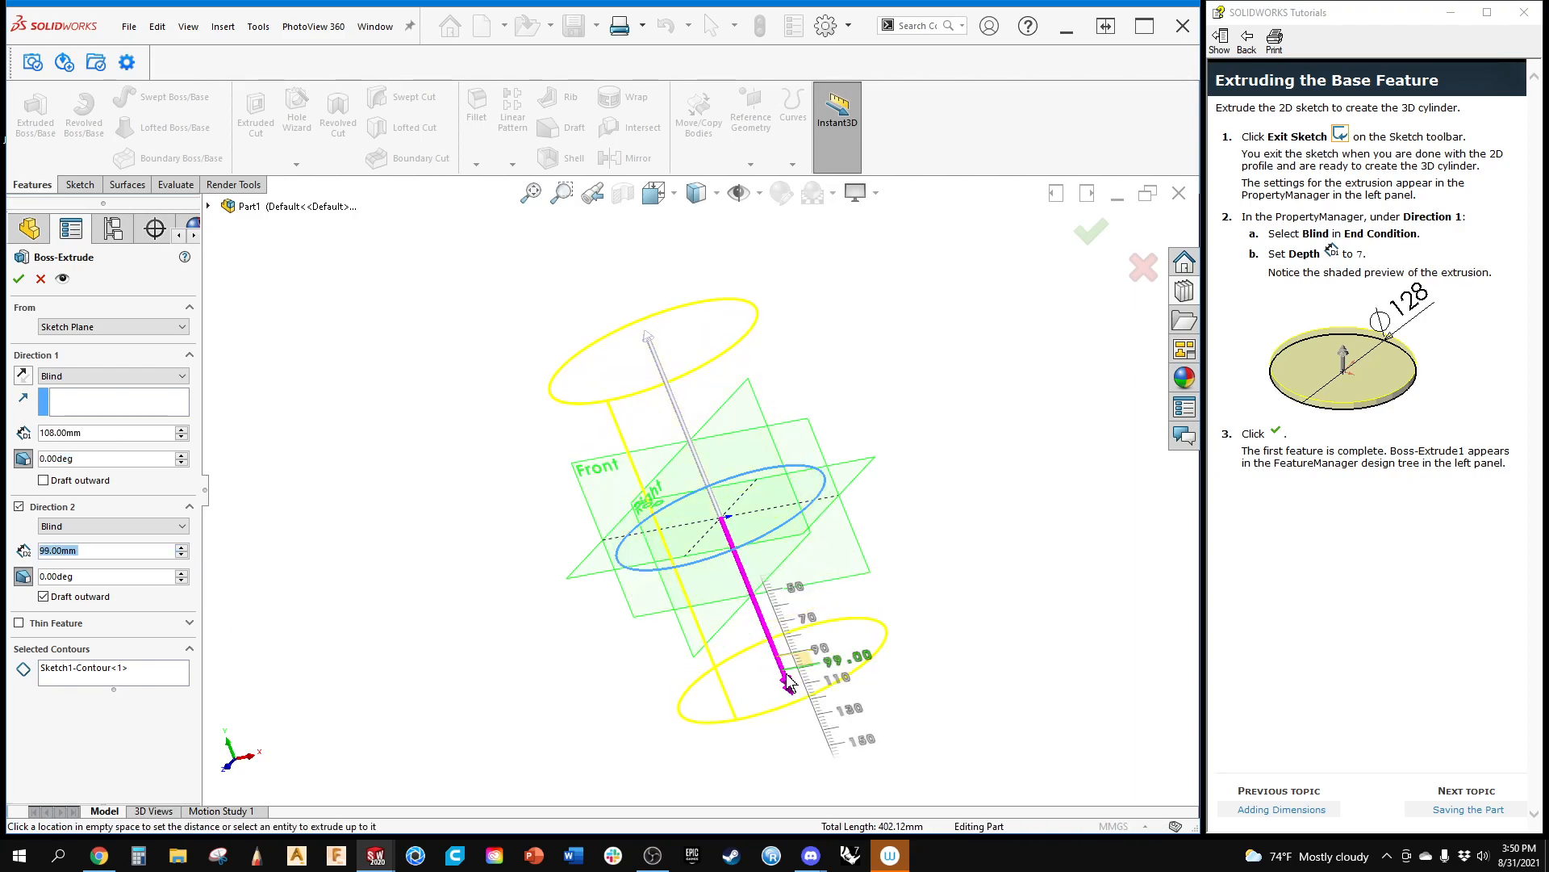
pyautogui.click(726, 612)
pyautogui.click(19, 506)
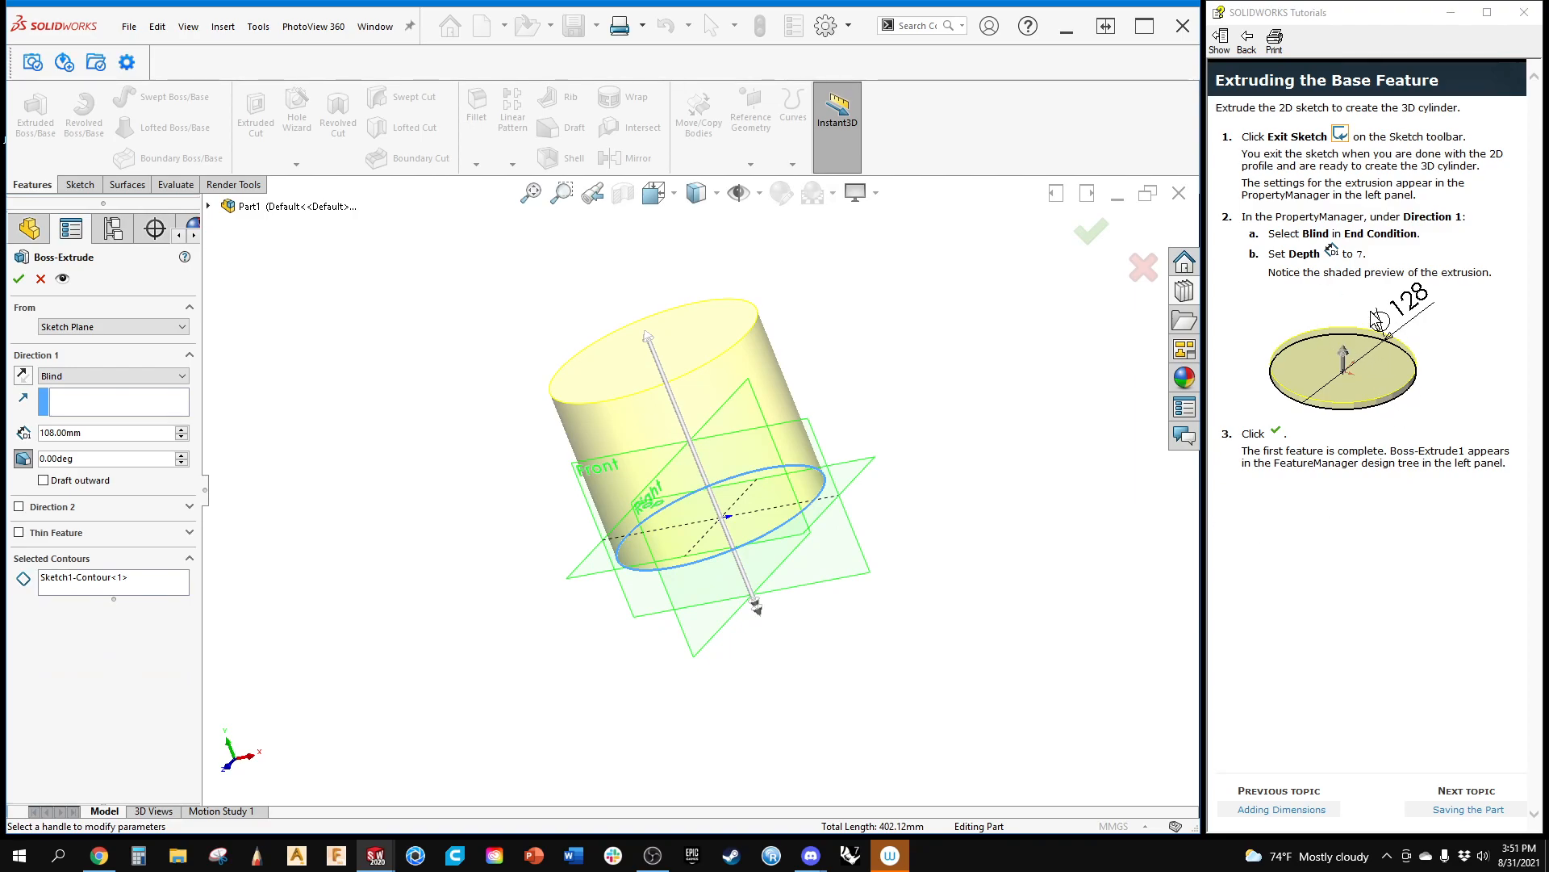
# Step: Set the Direction 1 depth to 7 mm and accept the boss extrusion of the base circle
pyautogui.doubleClick(60, 432)
pyautogui.write('7')
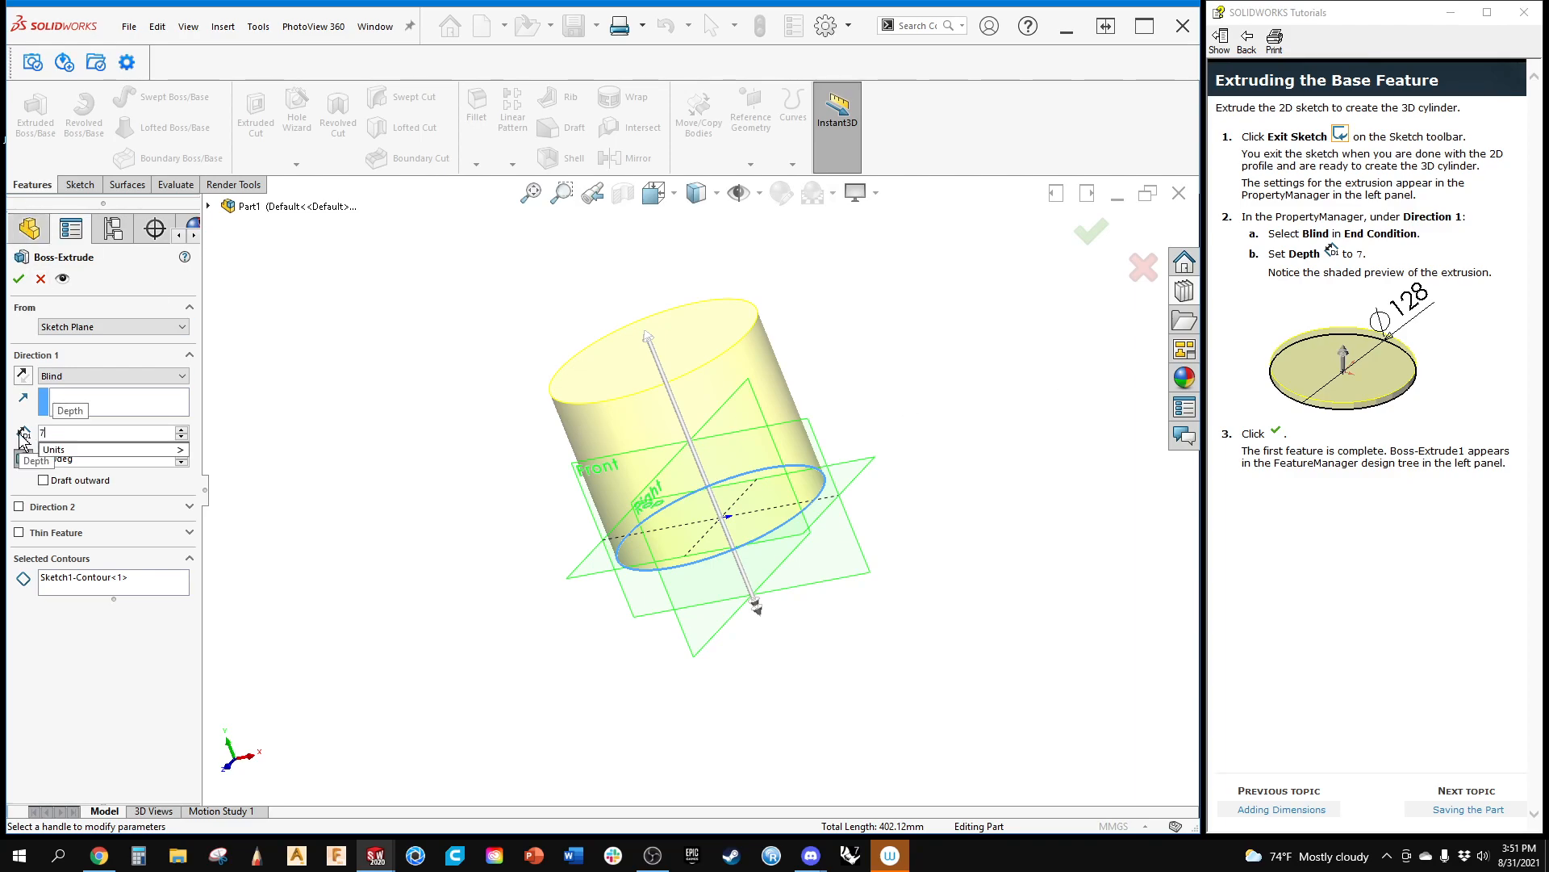
pyautogui.press('Return')
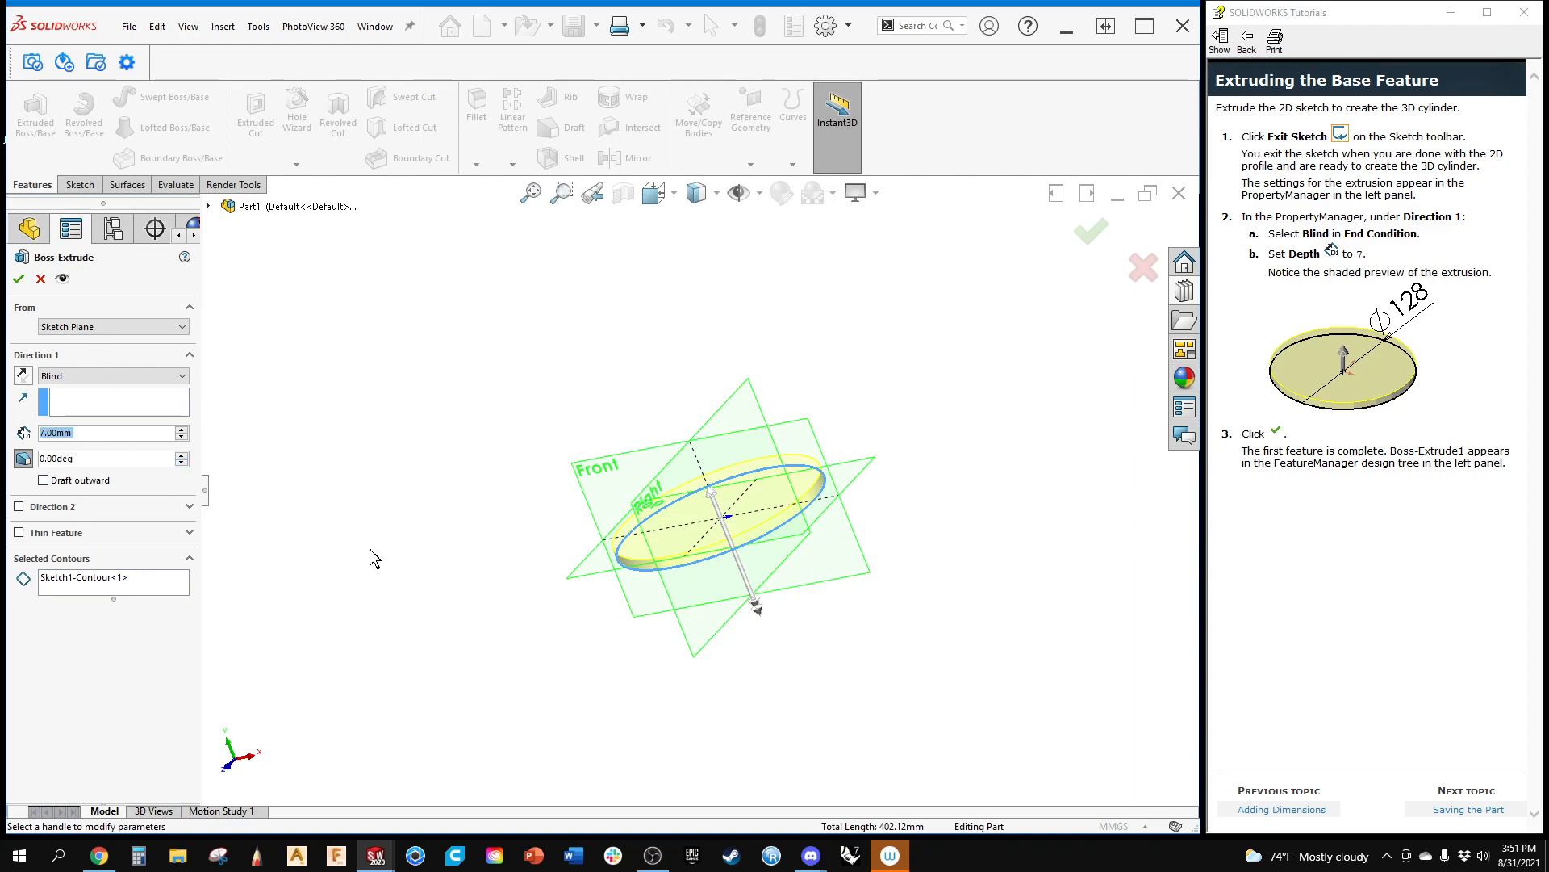
pyautogui.moveTo(369, 549); pyautogui.dragTo(443, 527, button='middle')
pyautogui.scroll(-4, 805, 544)
pyautogui.moveTo(782, 534)
pyautogui.keyDown('ctrl'); pyautogui.mouseDown(button='middle')
pyautogui.moveTo(856, 557)
pyautogui.moveTo(794, 560)
pyautogui.mouseUp(button='middle'); pyautogui.keyUp('ctrl')
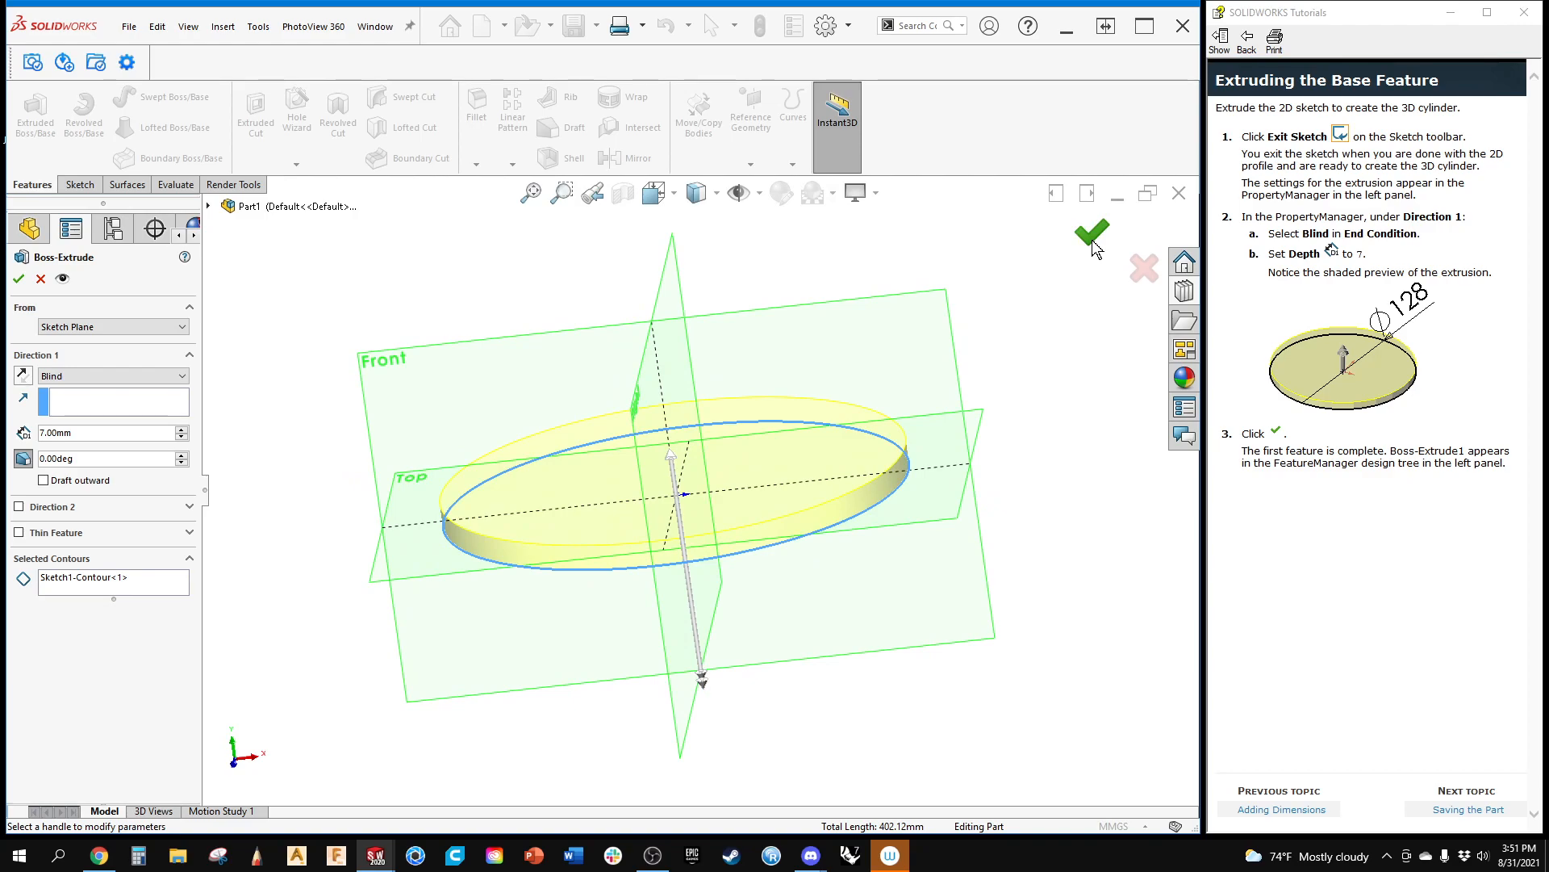
pyautogui.rightClick(1060, 325)
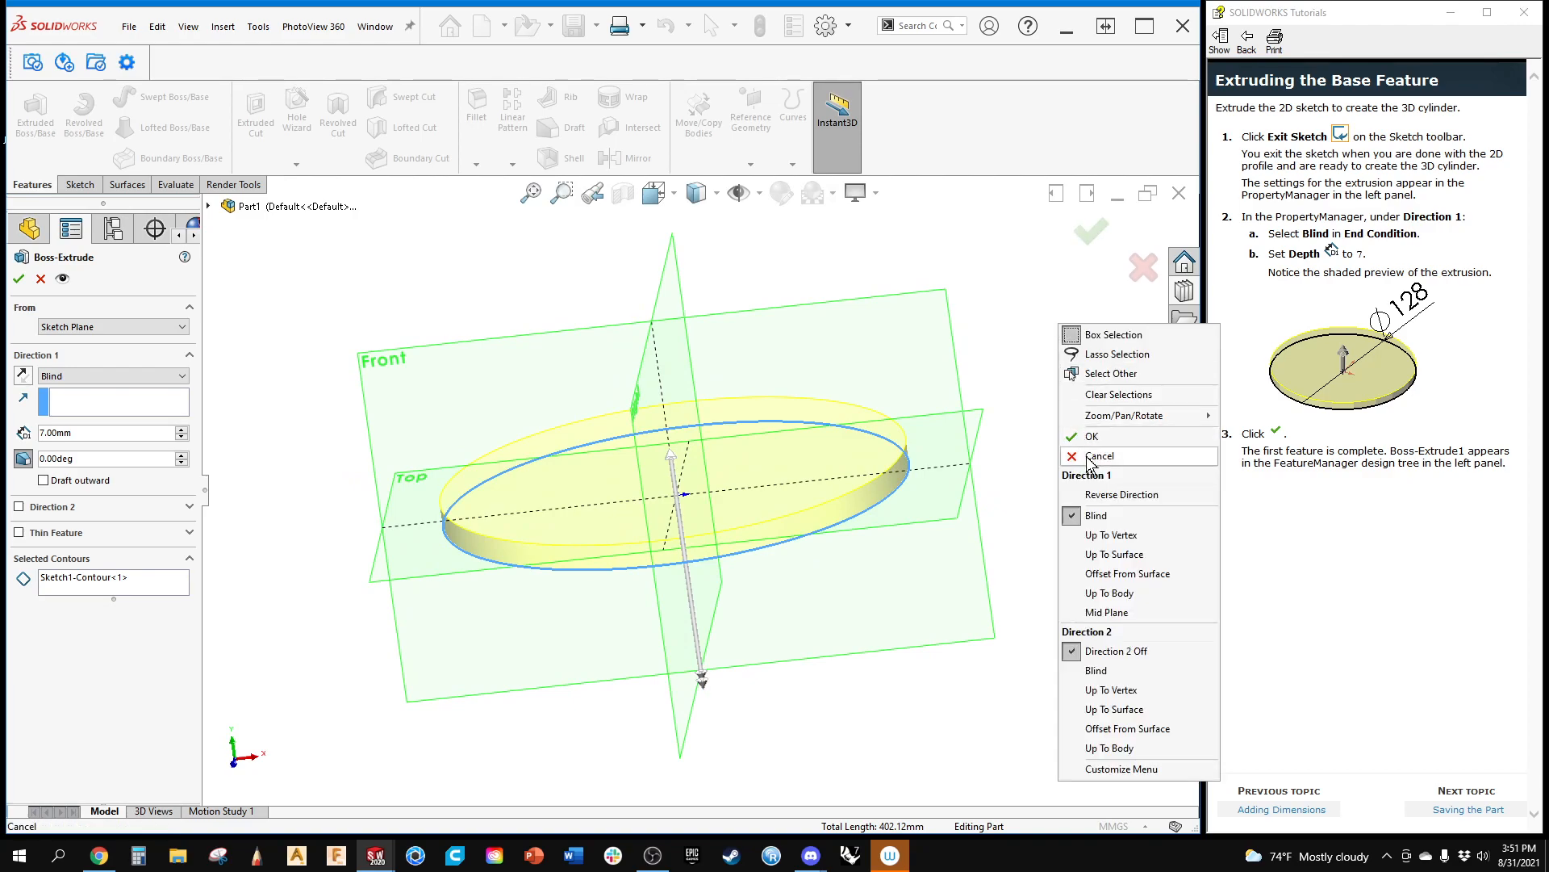
pyautogui.click(1000, 472)
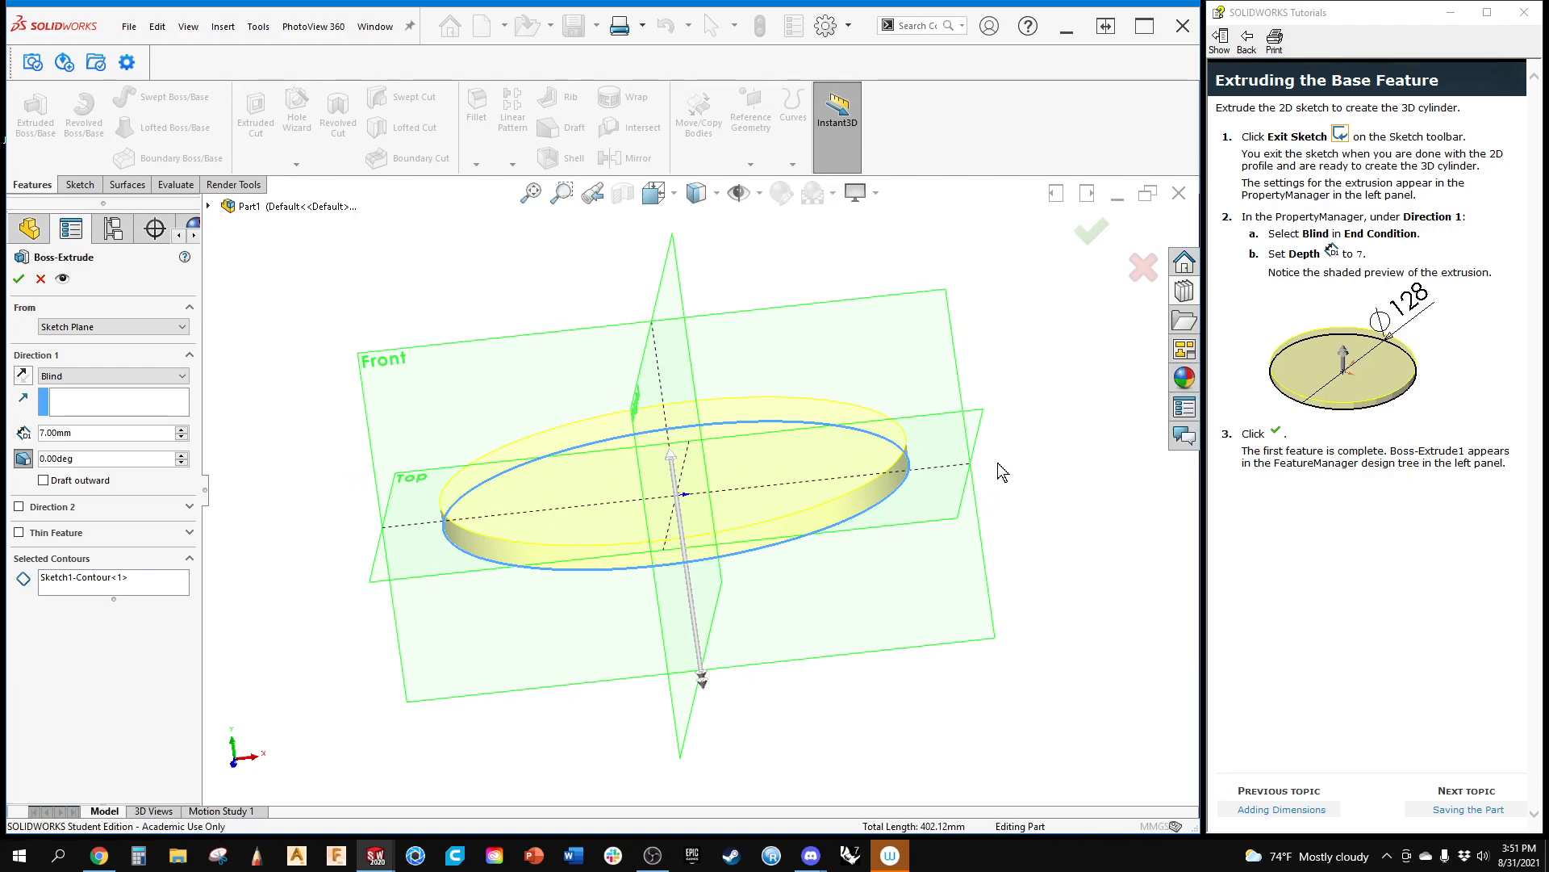
pyautogui.press('Return')
pyautogui.moveTo(912, 458); pyautogui.dragTo(923, 411, button='middle')
pyautogui.click(1102, 383)
pyautogui.moveTo(1073, 397); pyautogui.dragTo(1010, 530, button='middle')
pyautogui.moveTo(927, 613); pyautogui.dragTo(932, 593, button='middle')
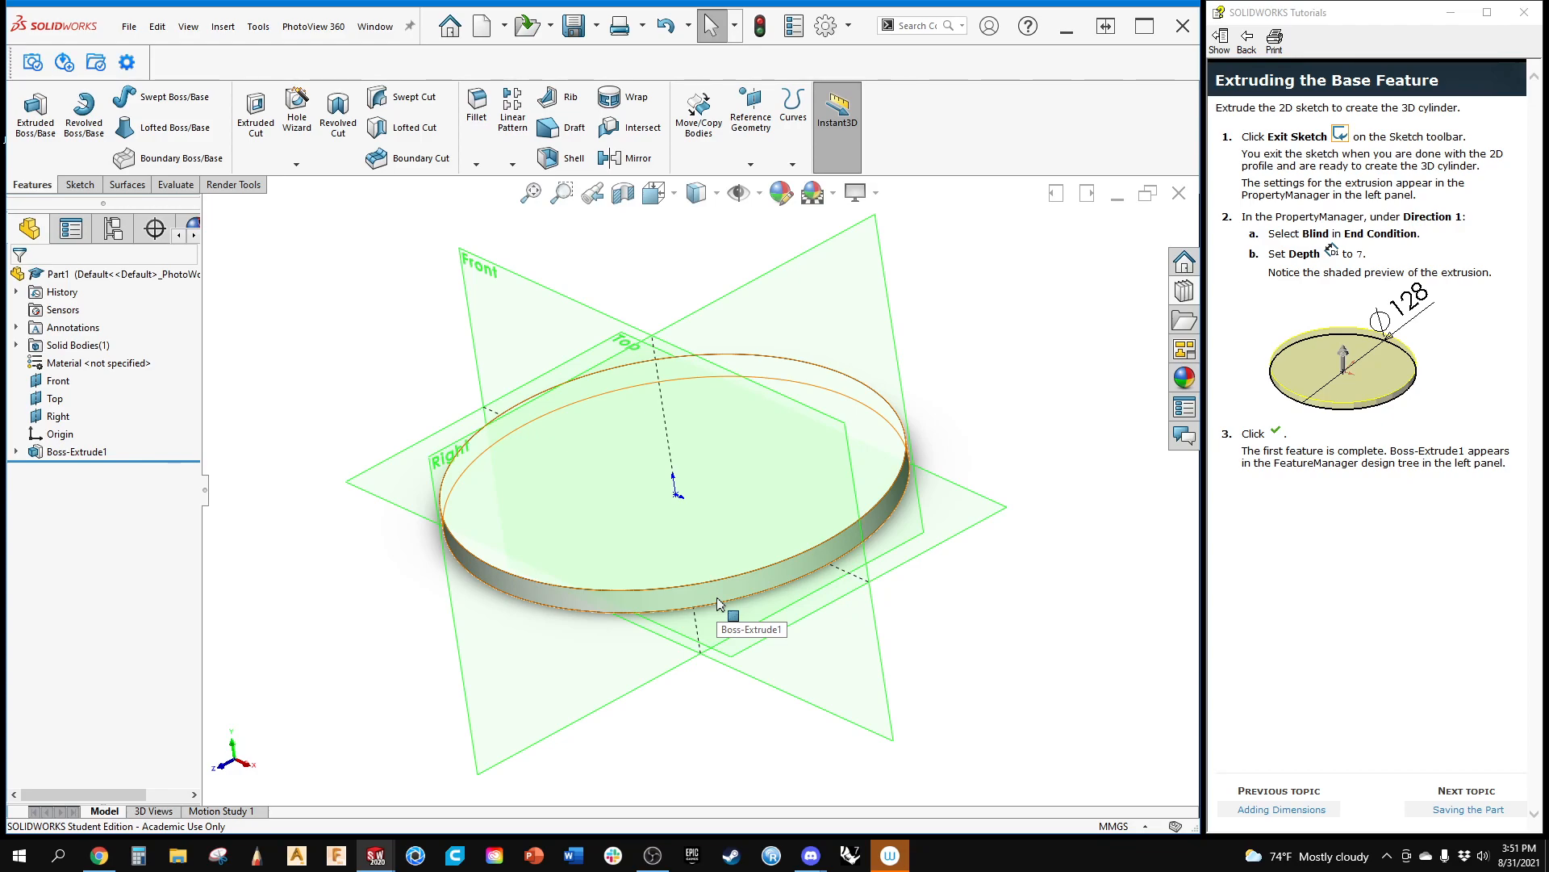
# Step: Advance the tutorial past Saving the Part to the Sketching the Boss page
pyautogui.click(1467, 811)
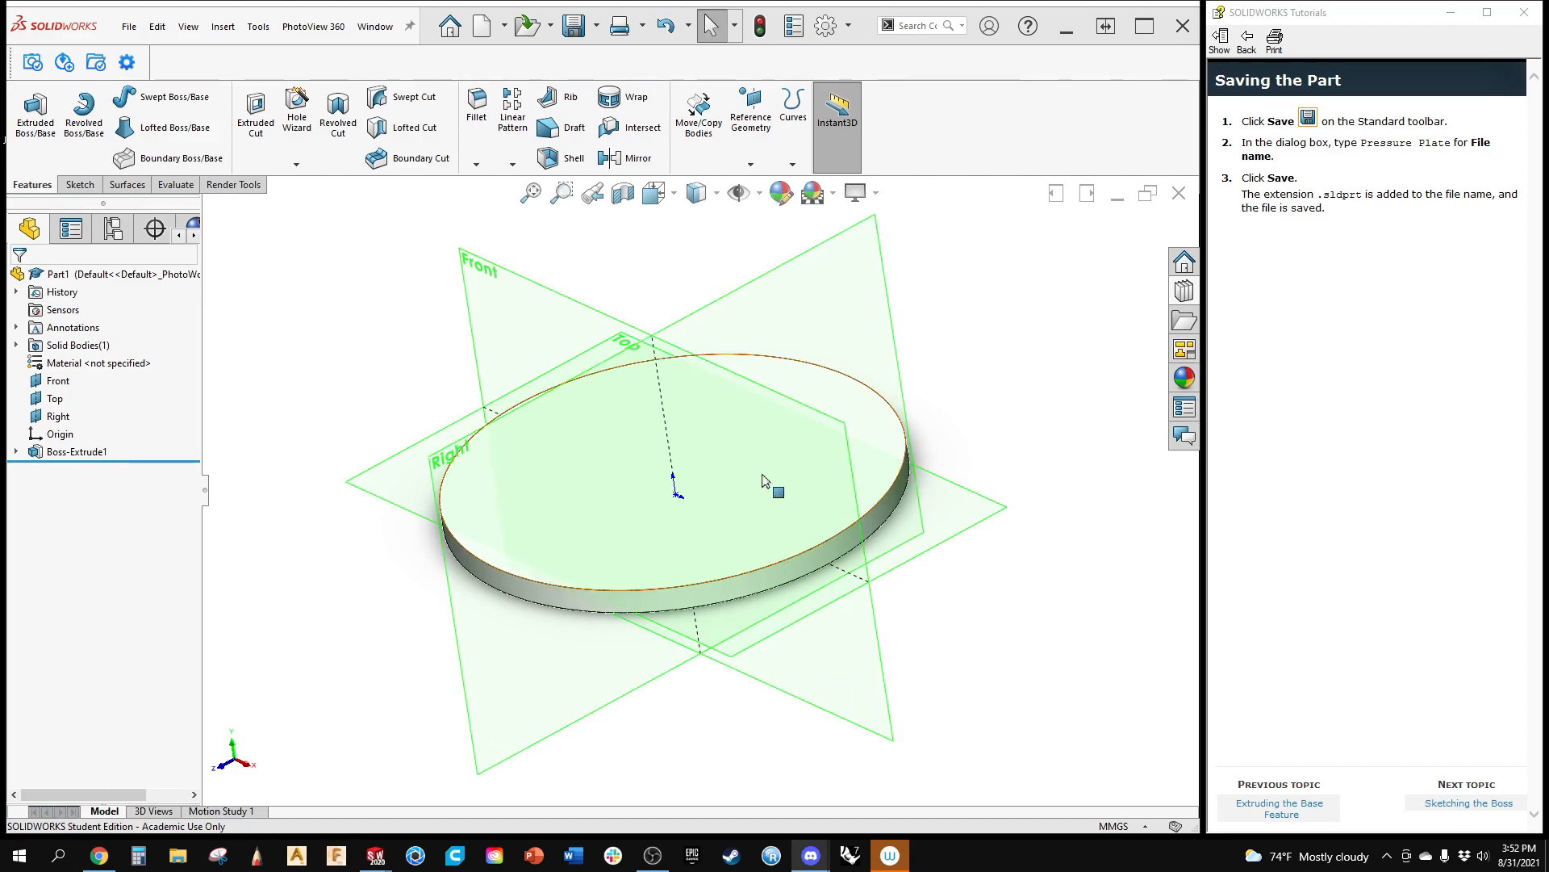
pyautogui.moveTo(775, 477); pyautogui.dragTo(839, 559, button='middle')
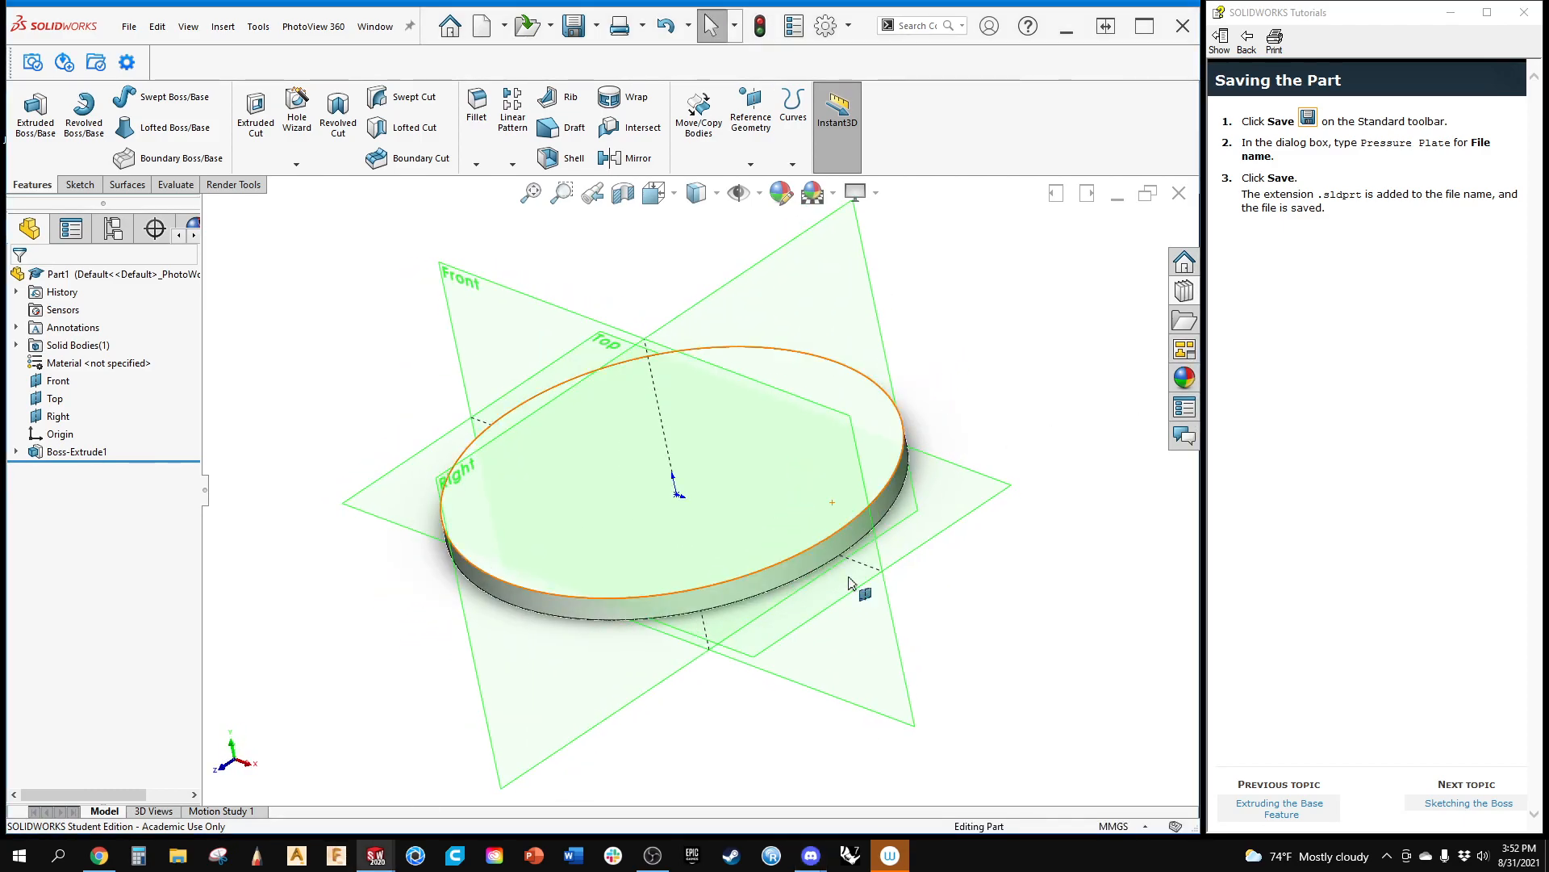
pyautogui.click(1440, 802)
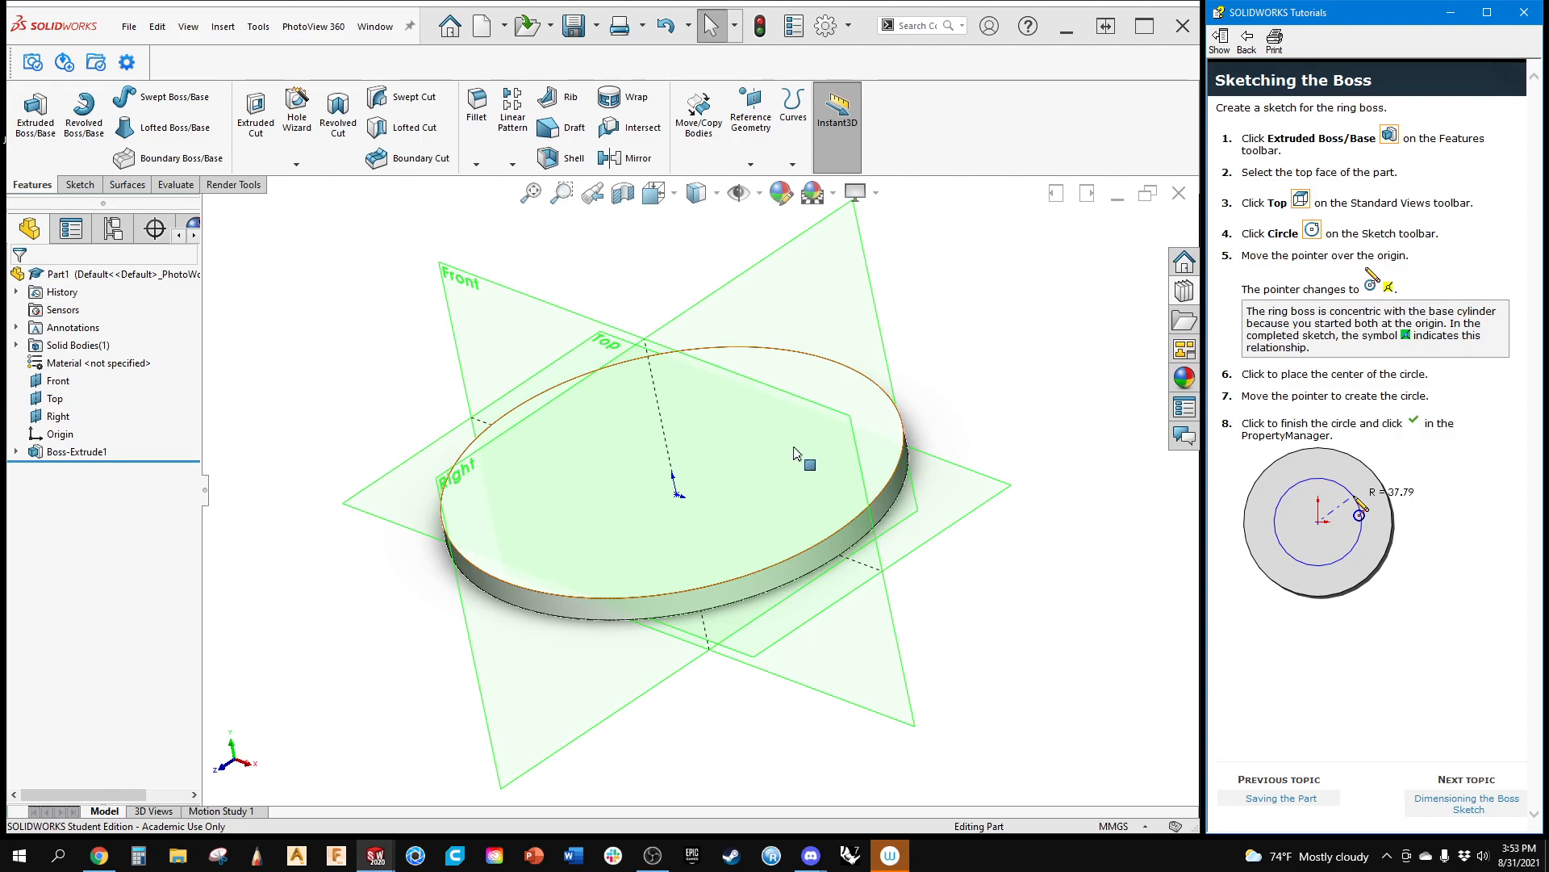
# Step: Go back to the tutorial's My First Part page and copy its pressure plate picture
pyautogui.click(1247, 42)
pyautogui.click(1247, 42)
pyautogui.click(1246, 42)
pyautogui.click(1246, 42)
pyautogui.click(1247, 42)
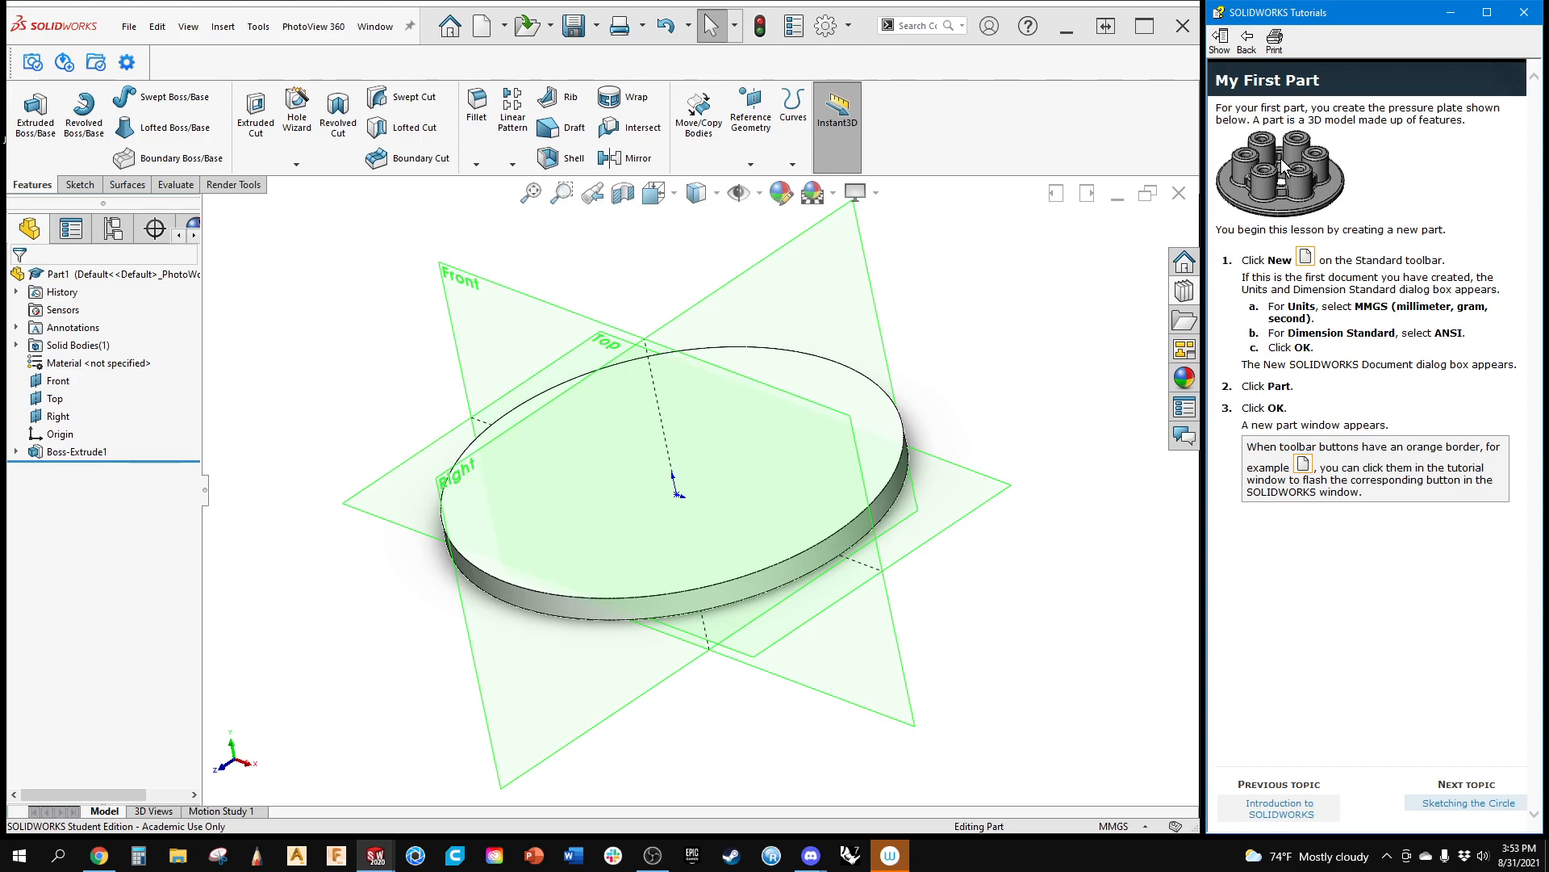
pyautogui.rightClick(1340, 172)
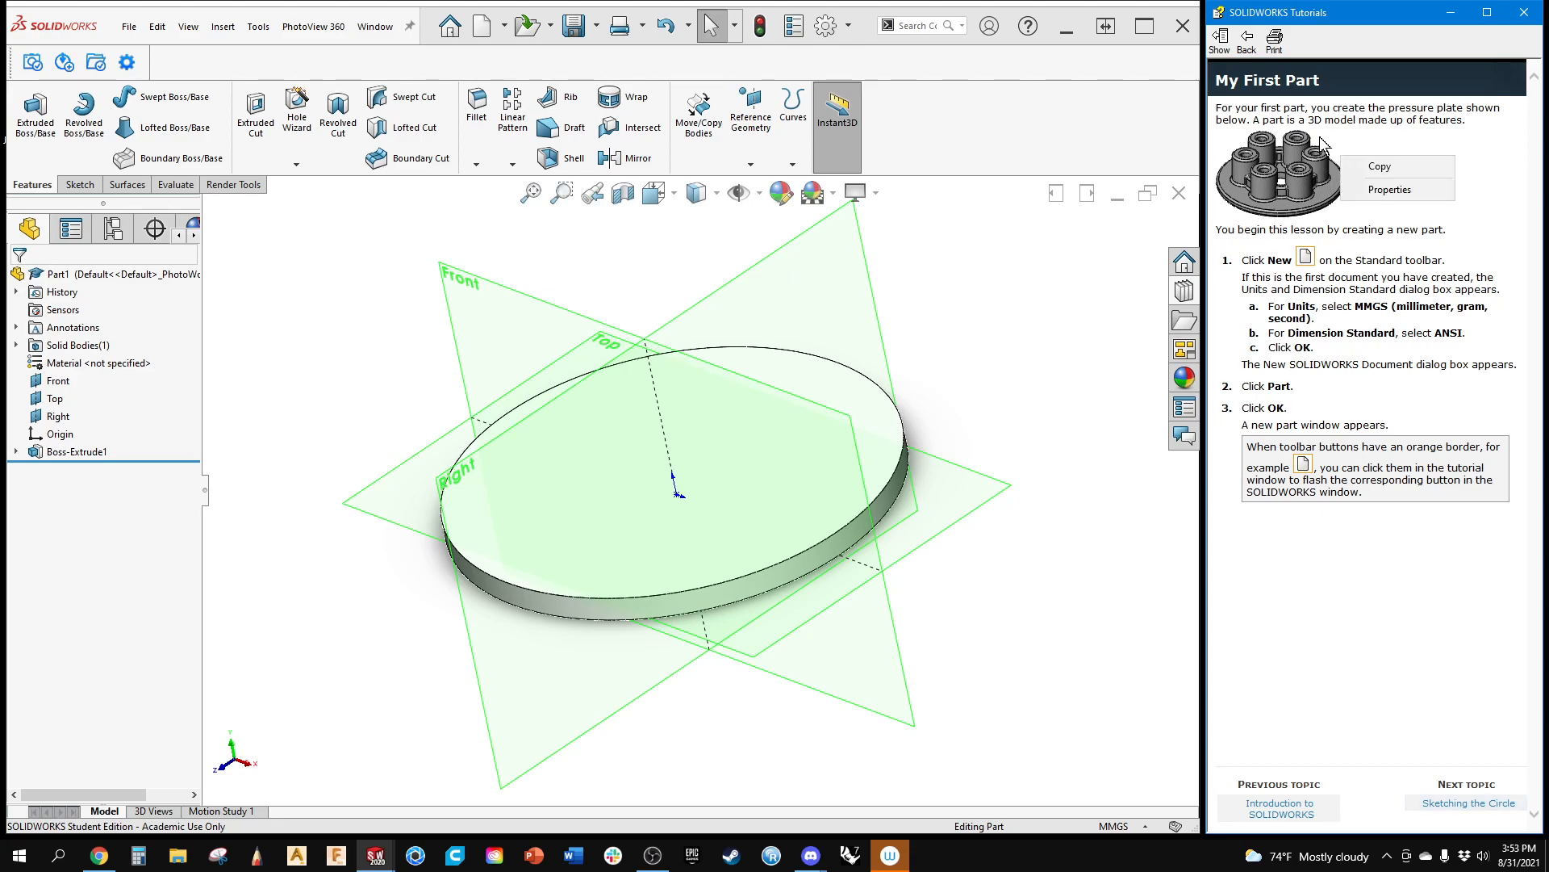
pyautogui.click(1366, 167)
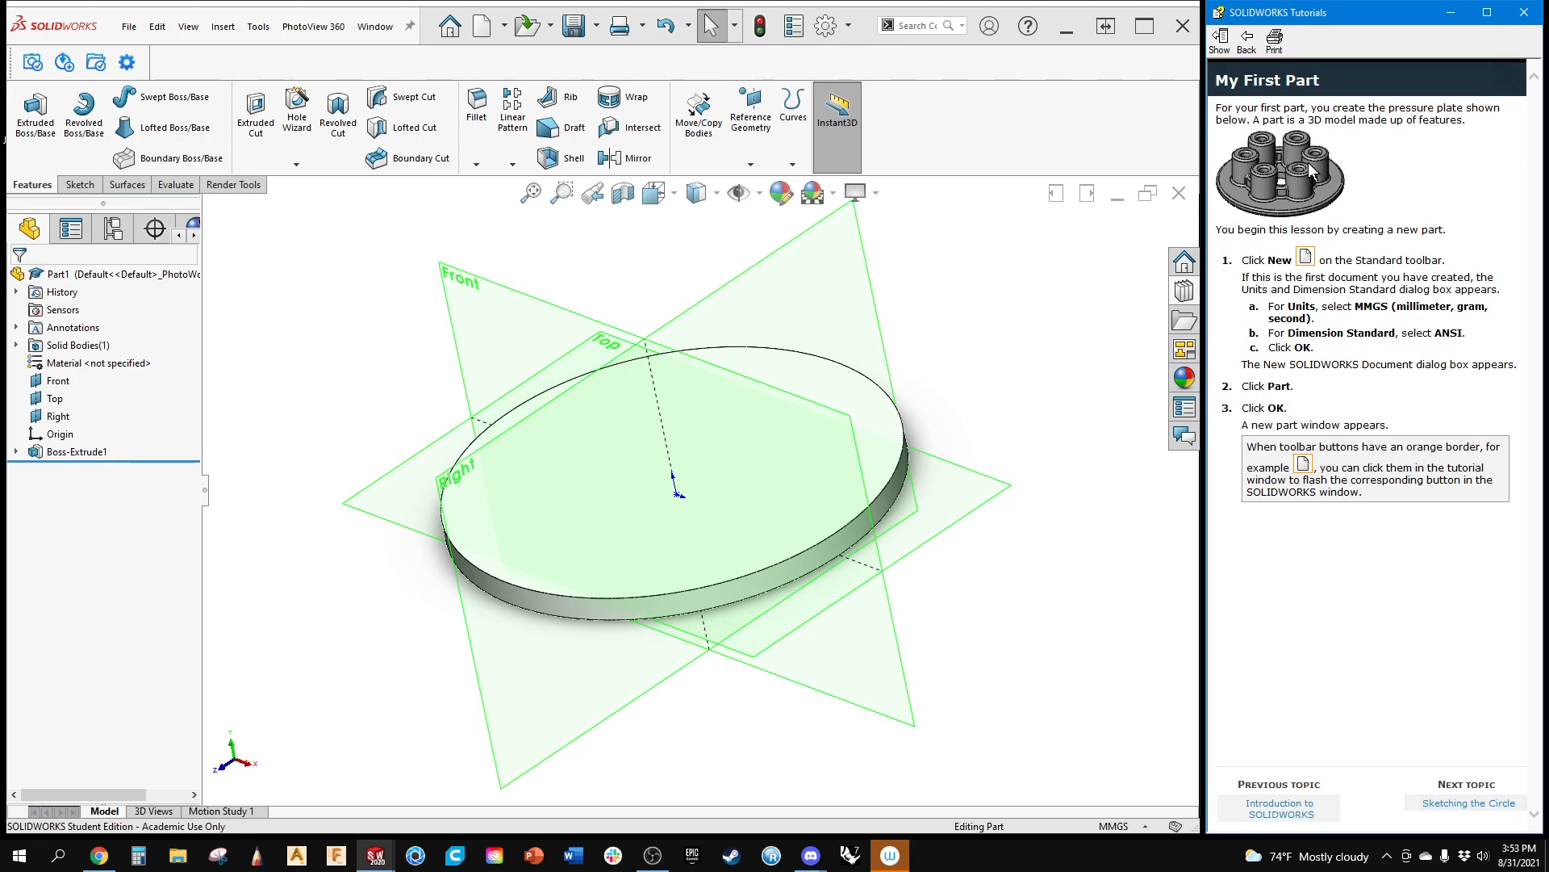
# Step: Launch SketchBook and Snipping Tool, minimize SketchBook, and snip the pressure plate picture from the tutorial page
pyautogui.click(260, 857)
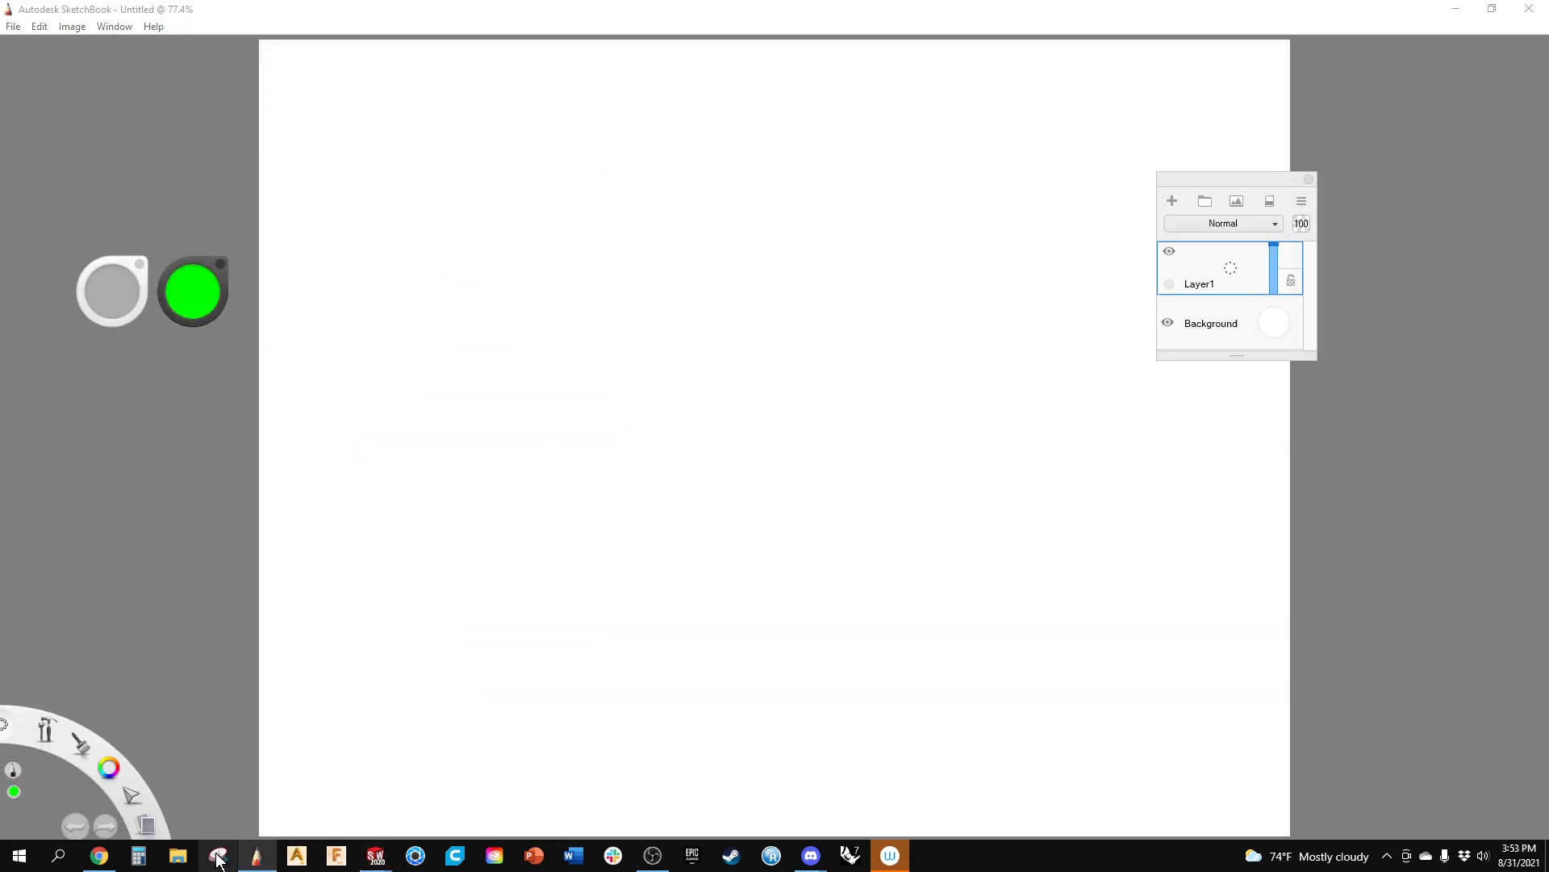
pyautogui.click(218, 857)
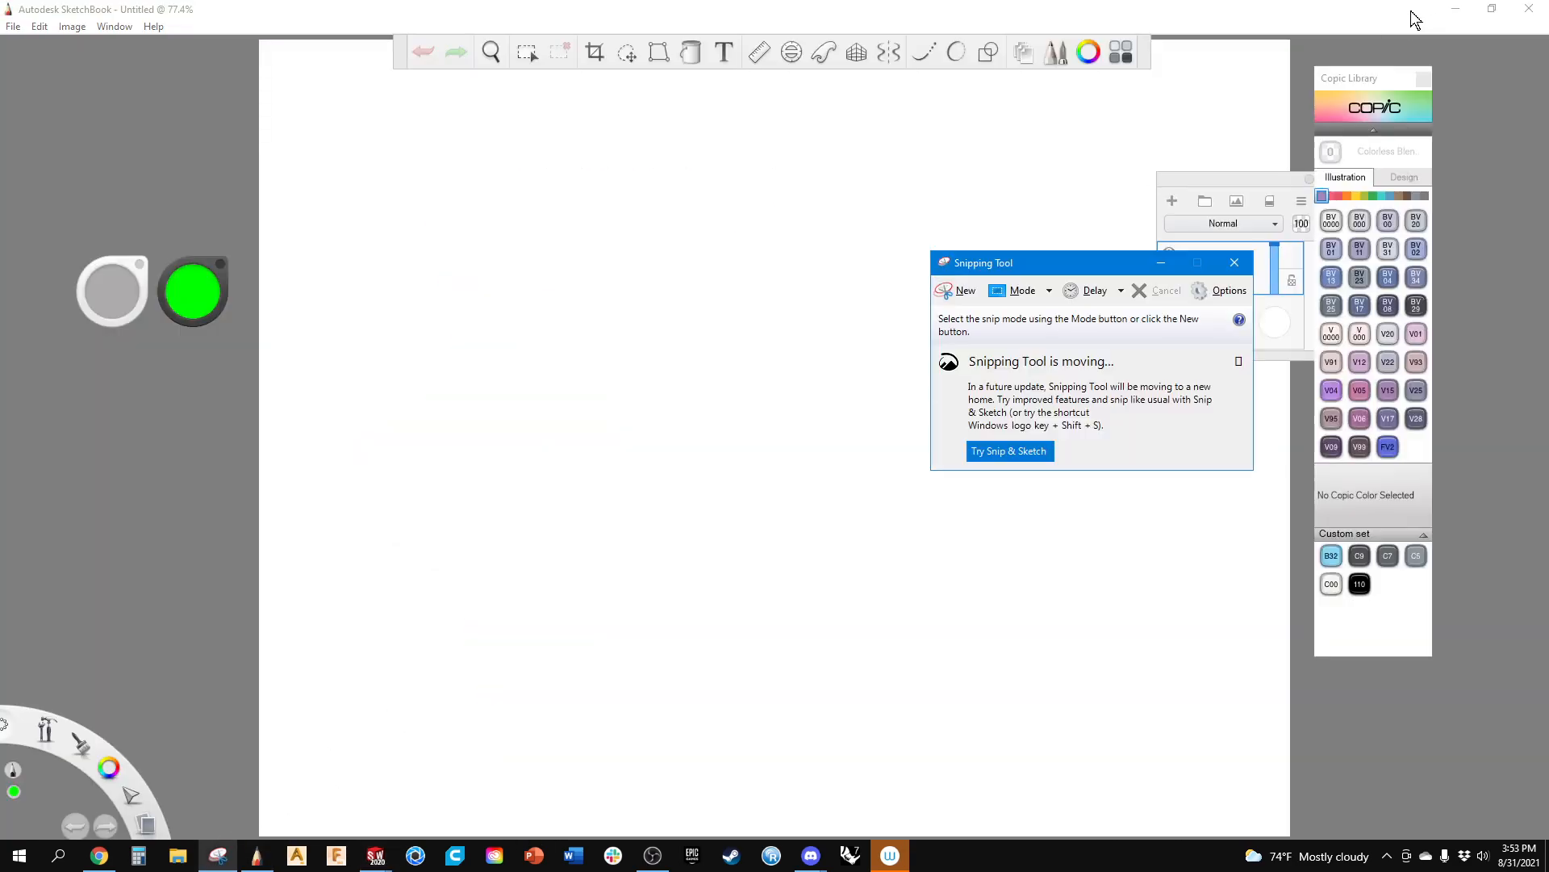
pyautogui.click(1455, 10)
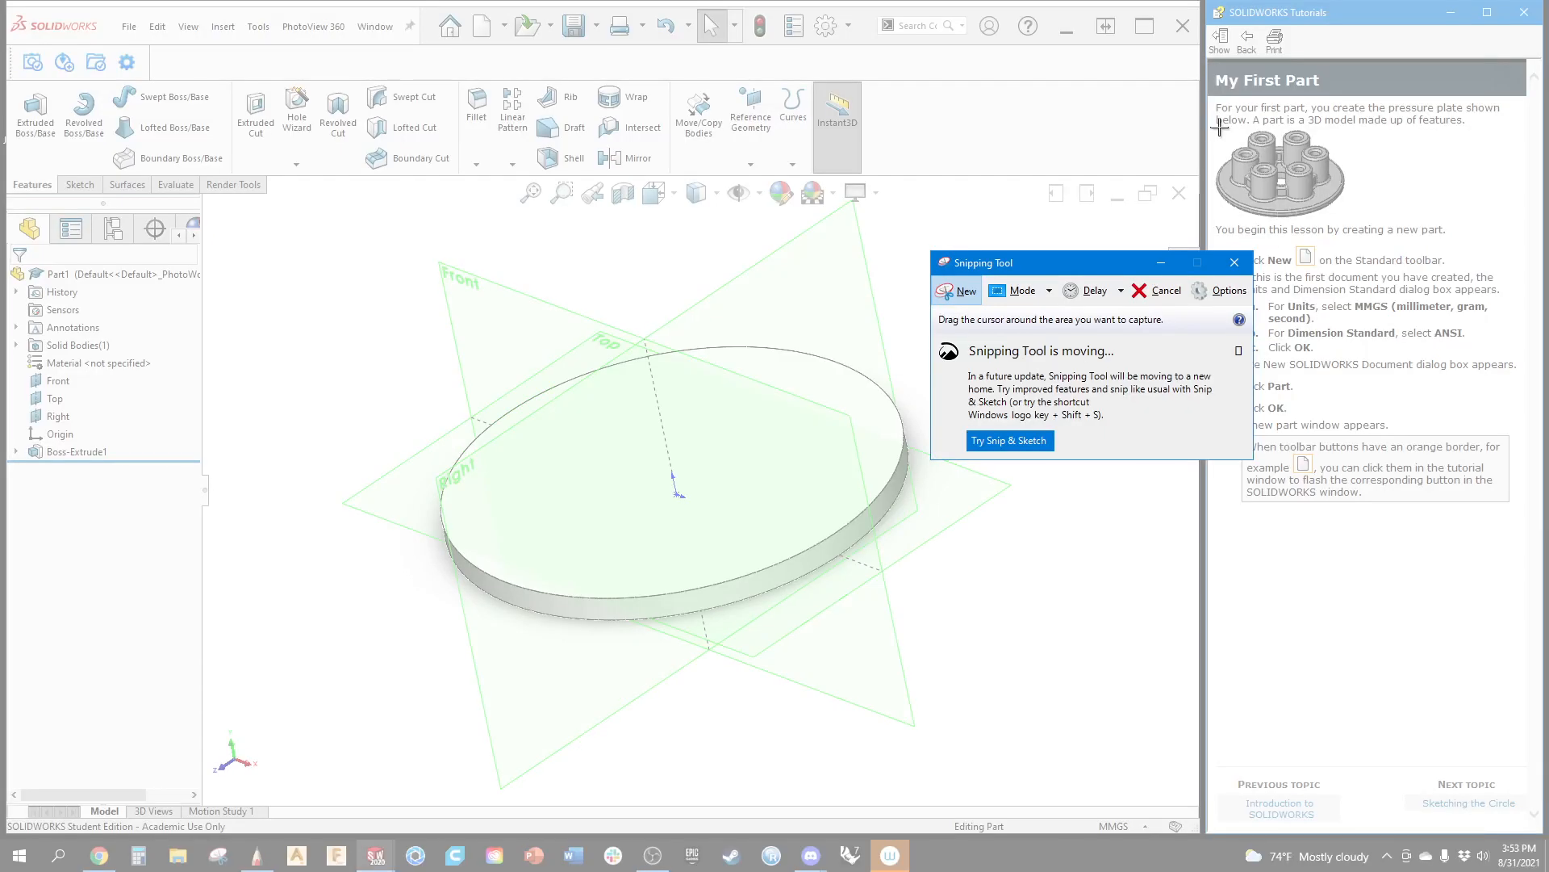
pyautogui.moveTo(1208, 121); pyautogui.dragTo(1367, 235)
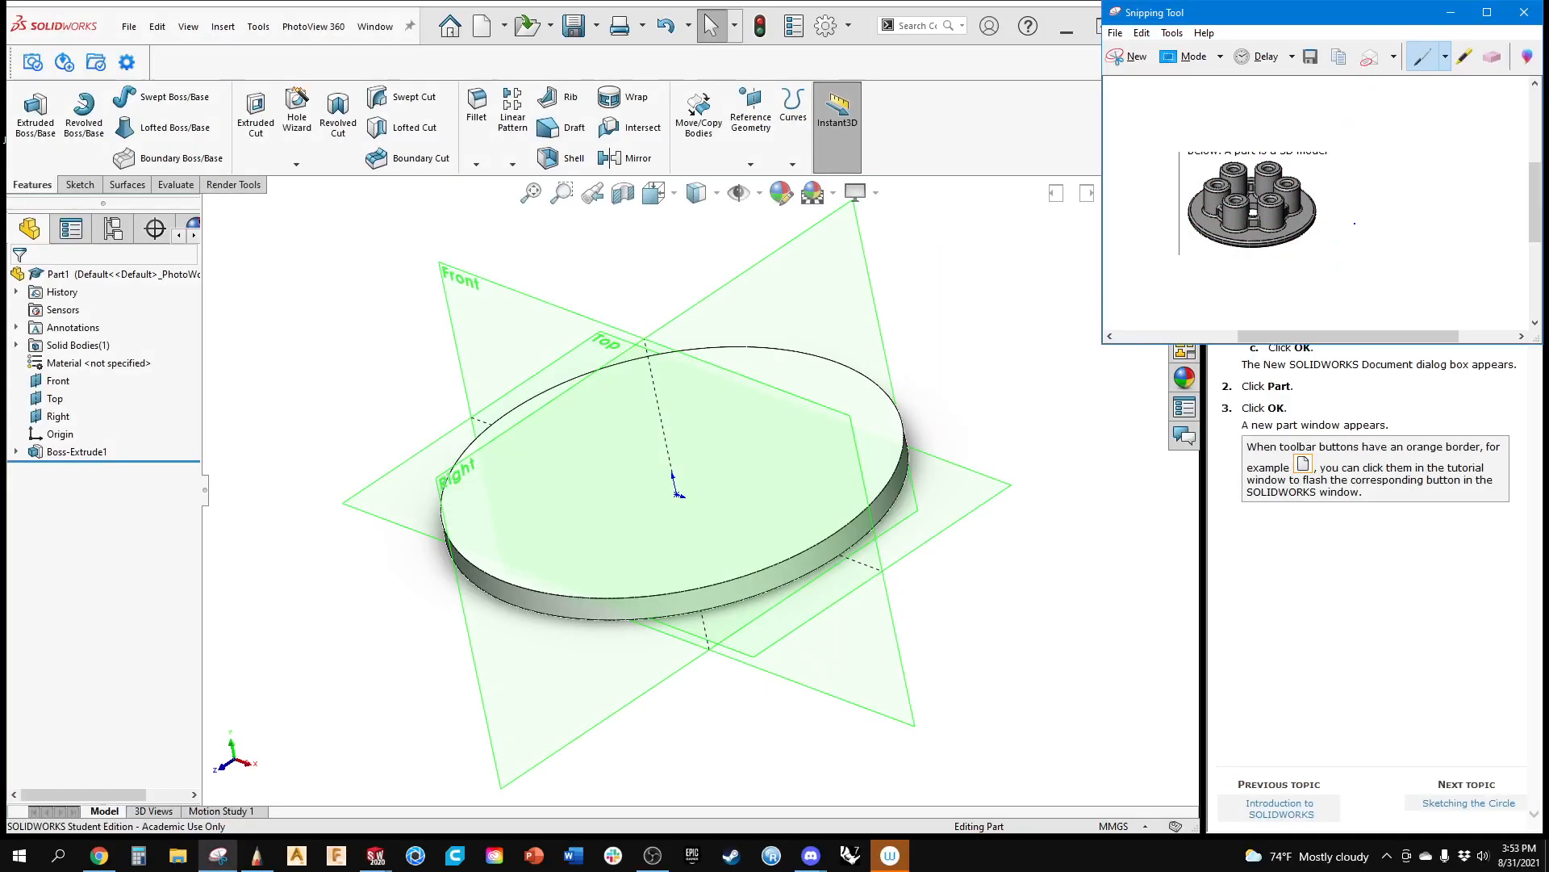
# Step: Save the snip to the Desktop as the JPEG file Capture, replacing the existing file
pyautogui.click(1116, 33)
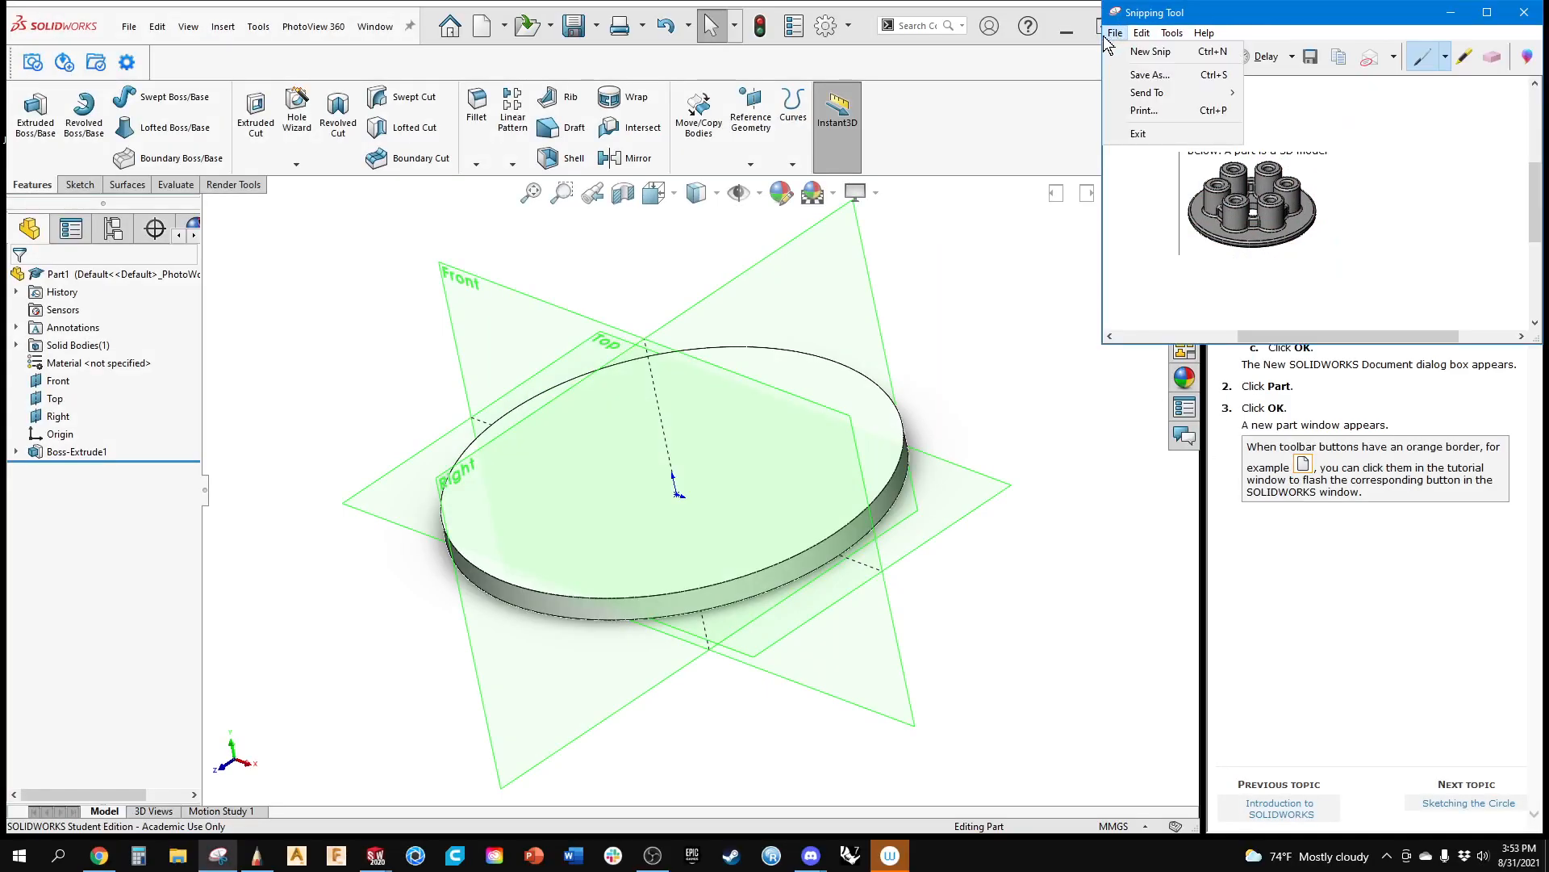
pyautogui.click(1141, 96)
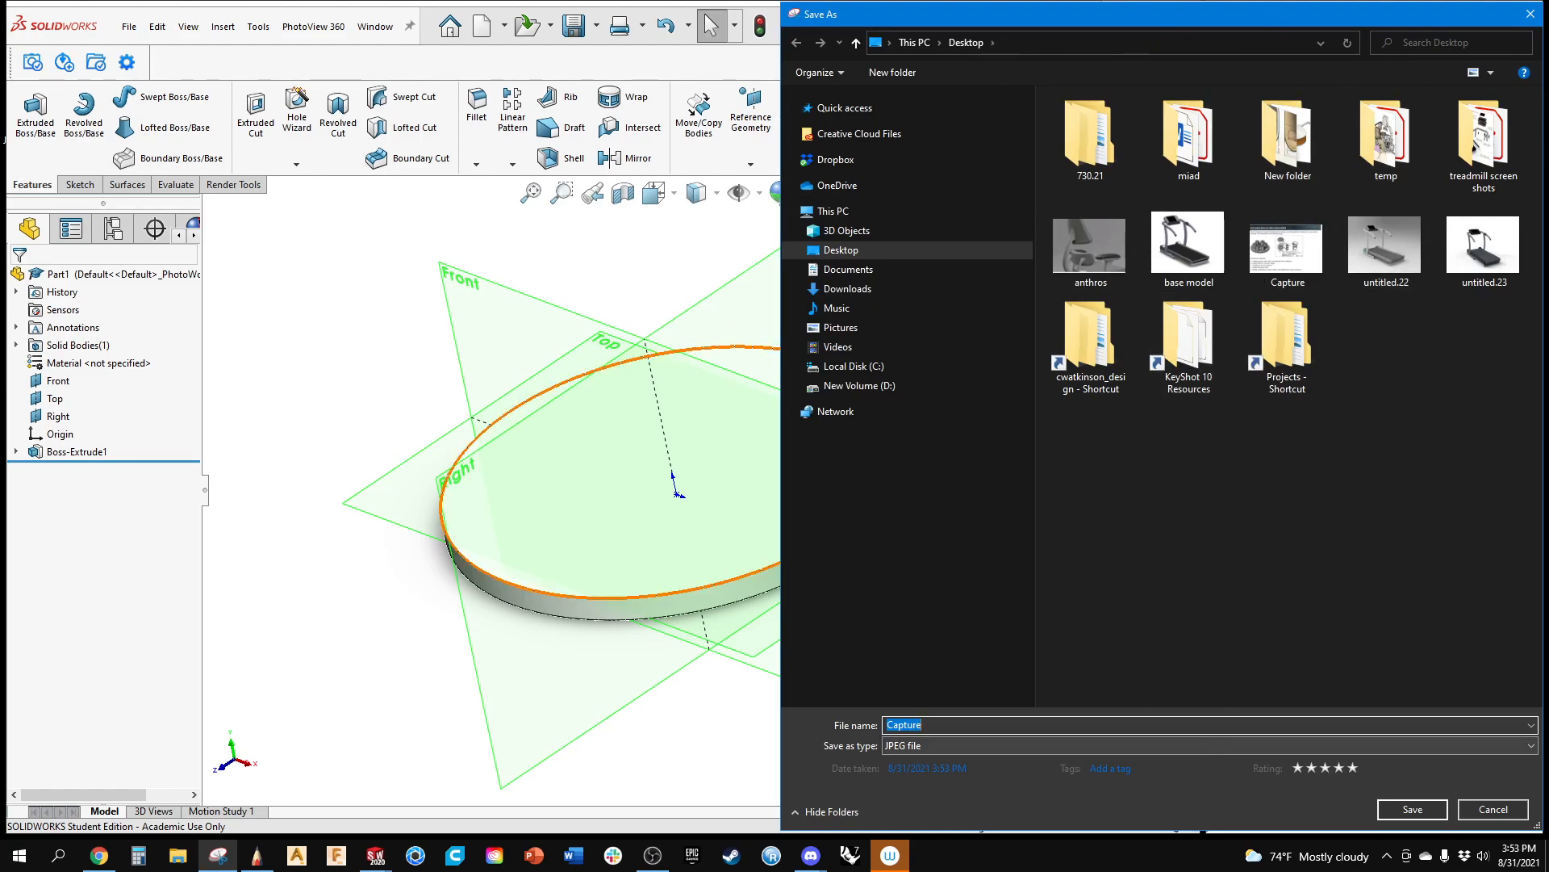
pyautogui.click(1426, 813)
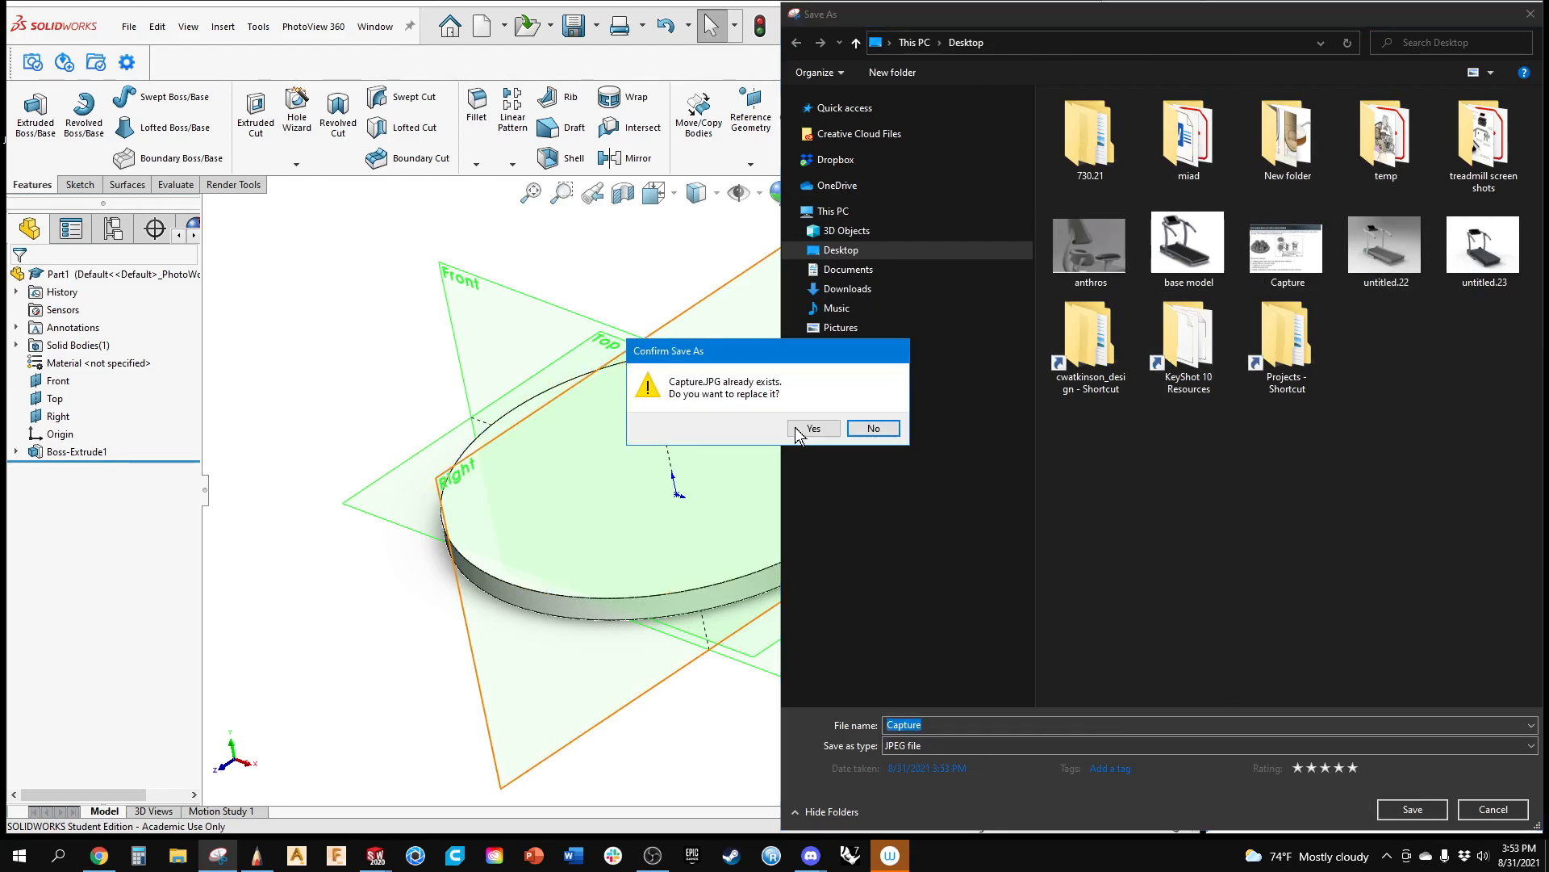
pyautogui.click(800, 429)
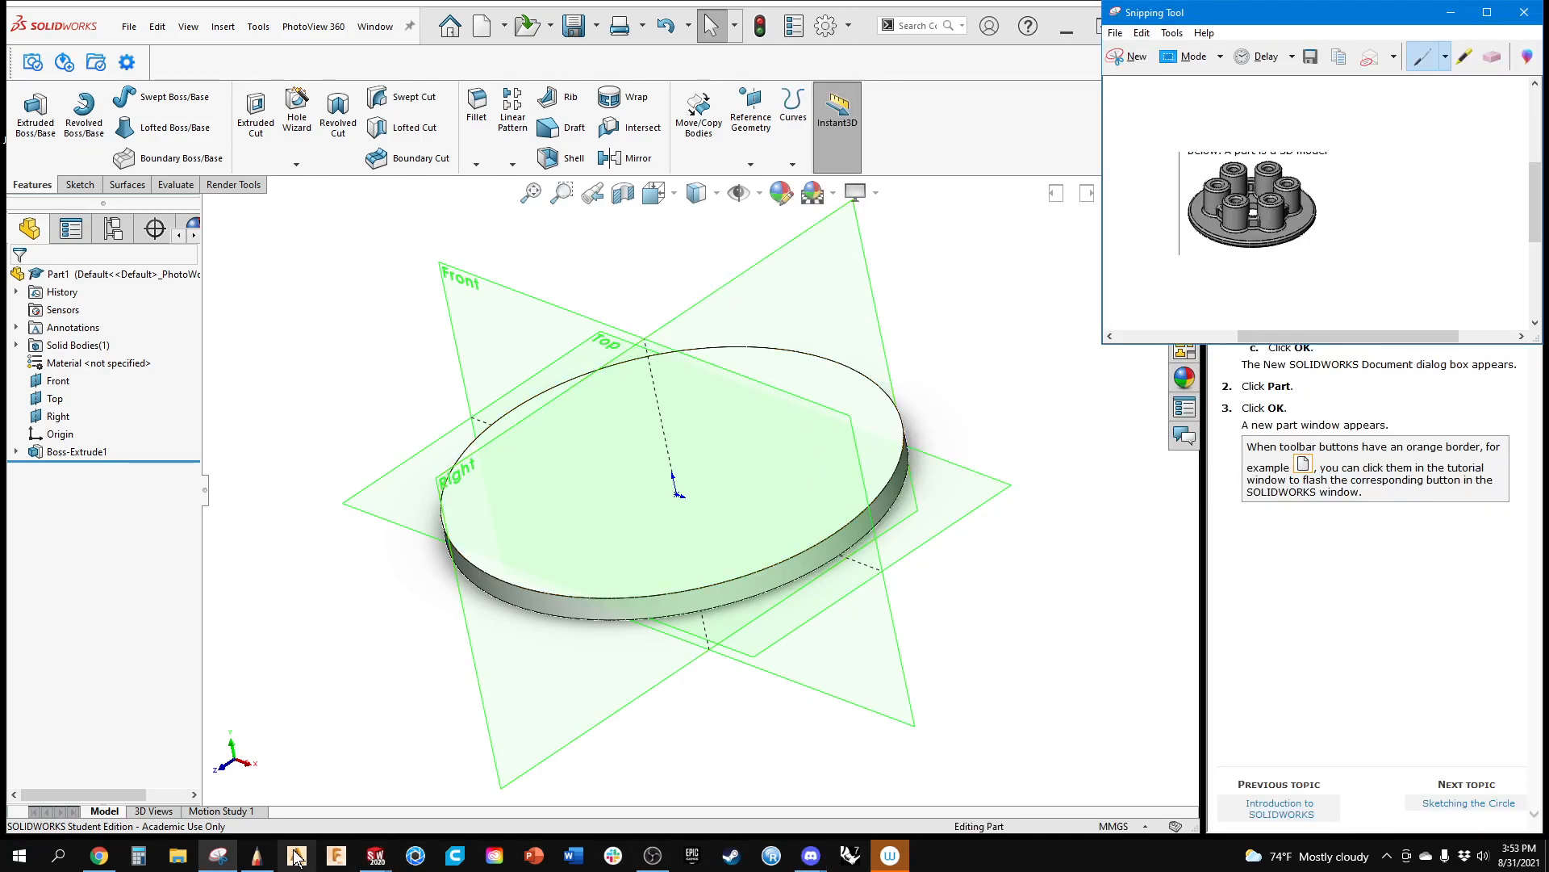
# Step: Switch to SketchBook and open the Capture image from the Desktop
pyautogui.click(260, 857)
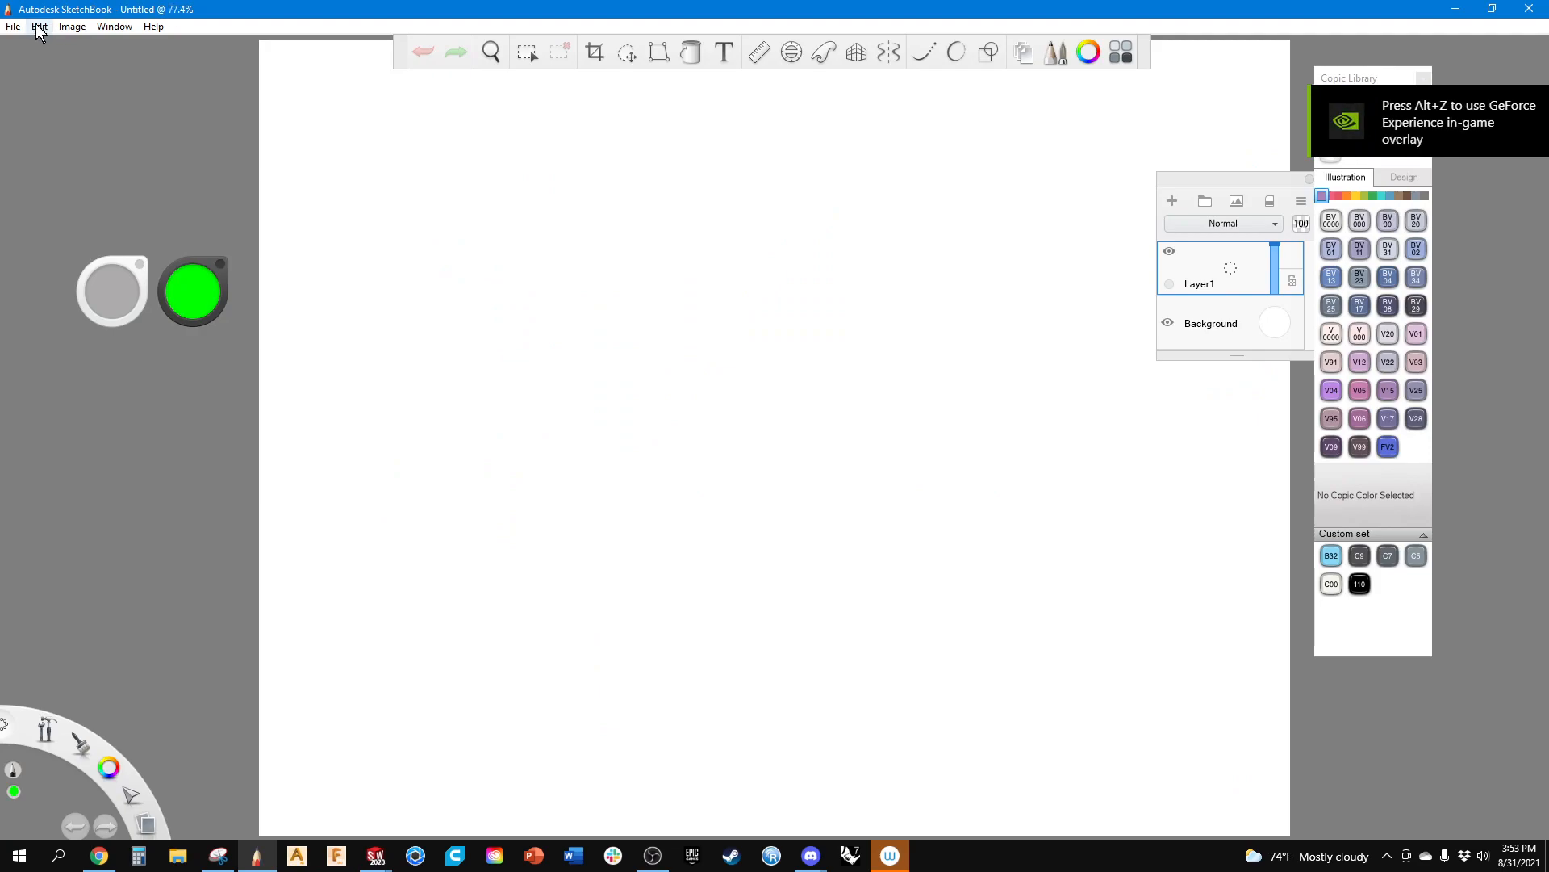
pyautogui.click(13, 26)
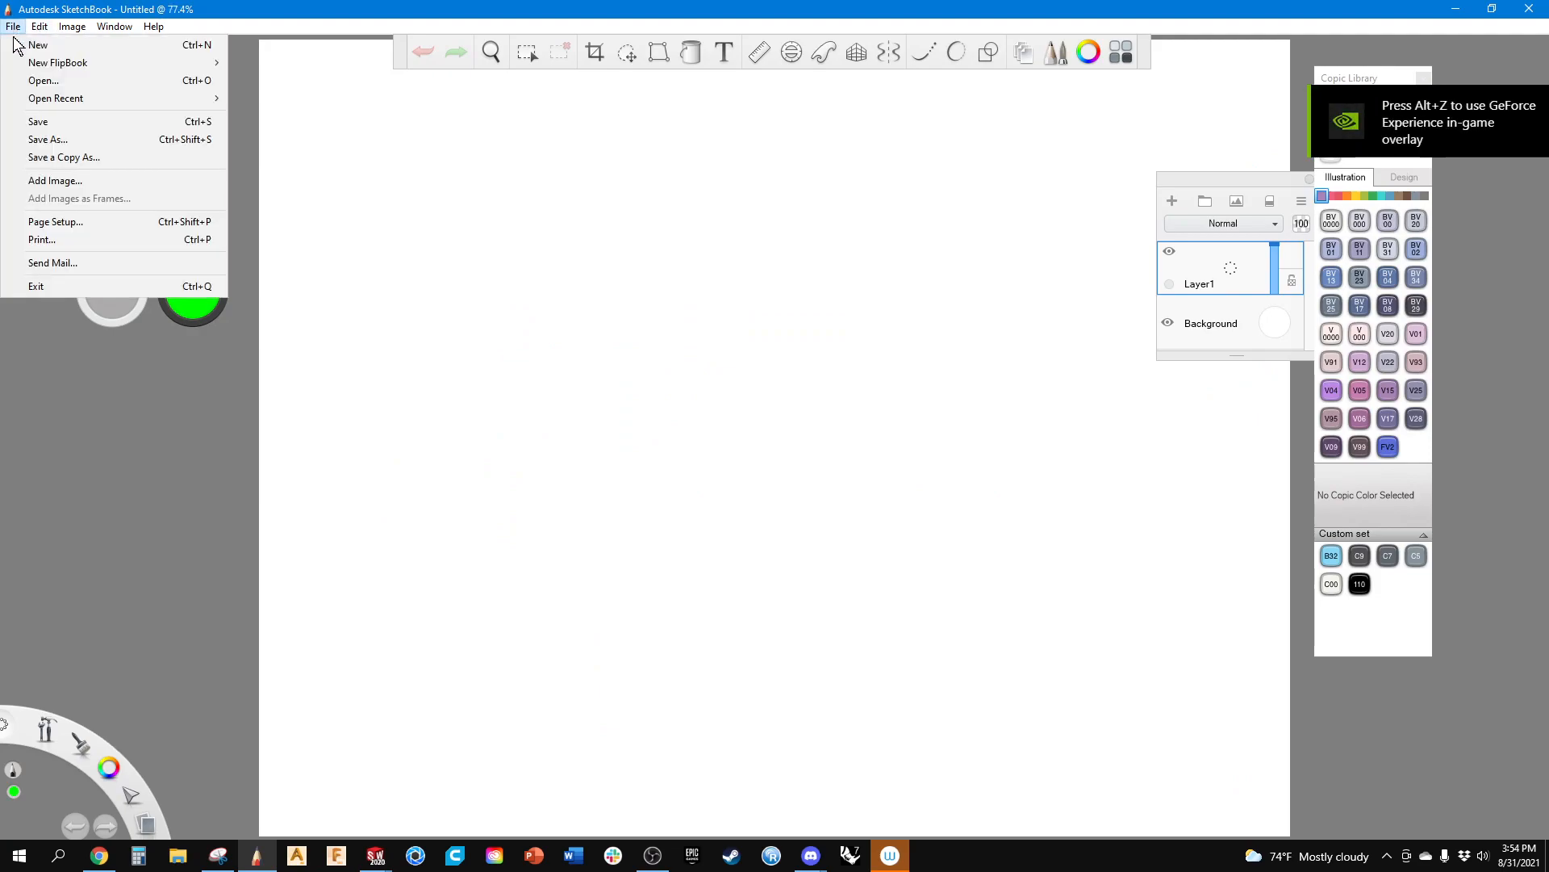
pyautogui.click(44, 80)
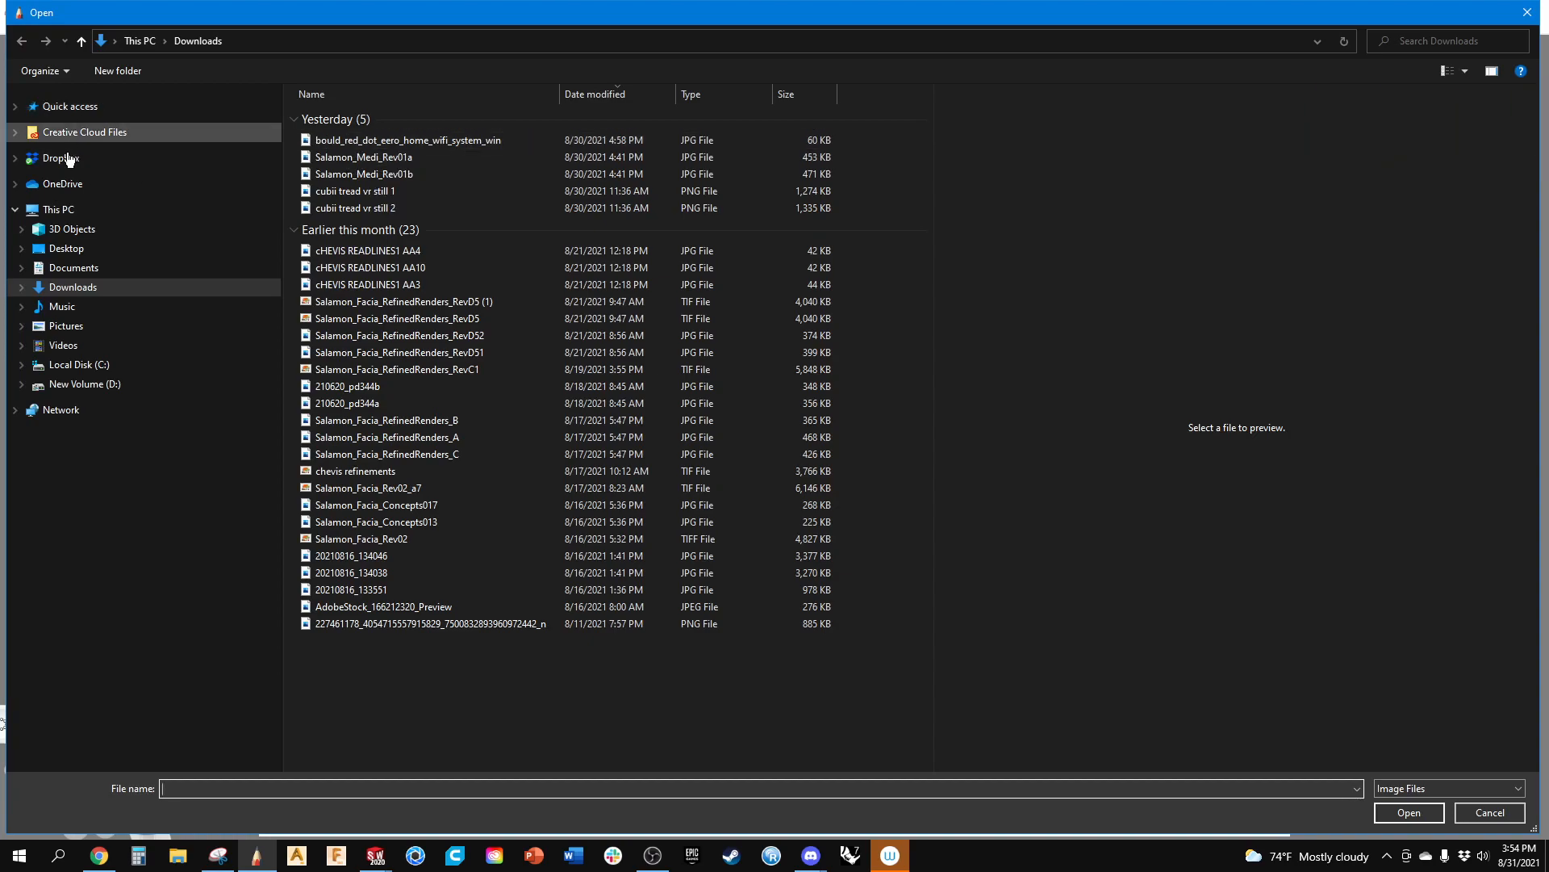
pyautogui.click(67, 248)
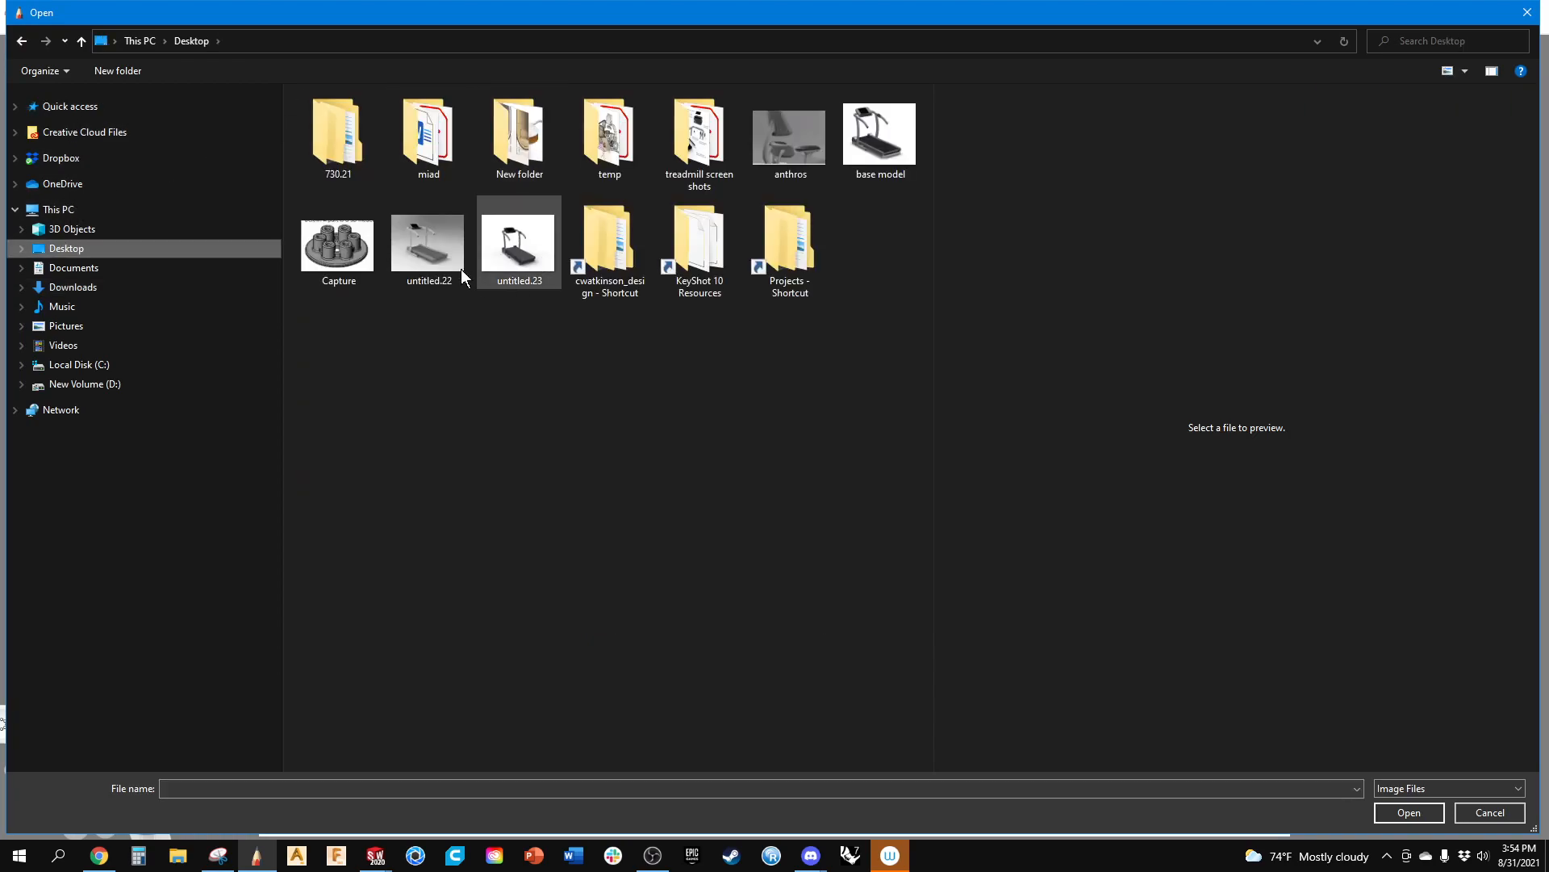
pyautogui.click(355, 254)
pyautogui.press('Return')
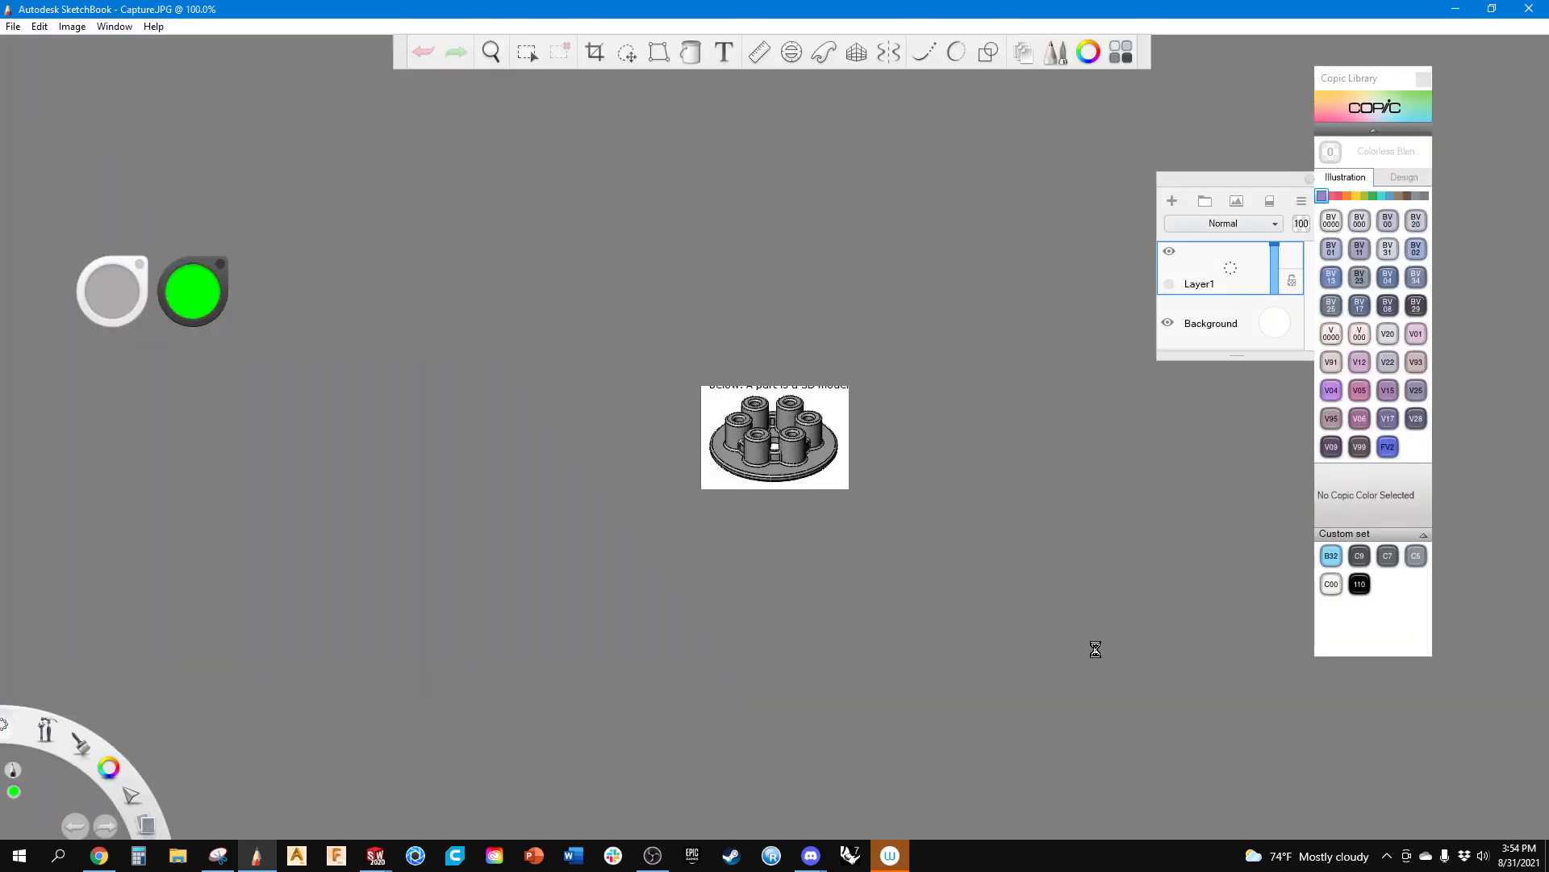
# Step: Bring Brush Properties and the Brush Library beside the enlarged picture and choose the Linework Pencil brush from the Hudson Rio Design set
pyautogui.scroll(5, 800, 436)
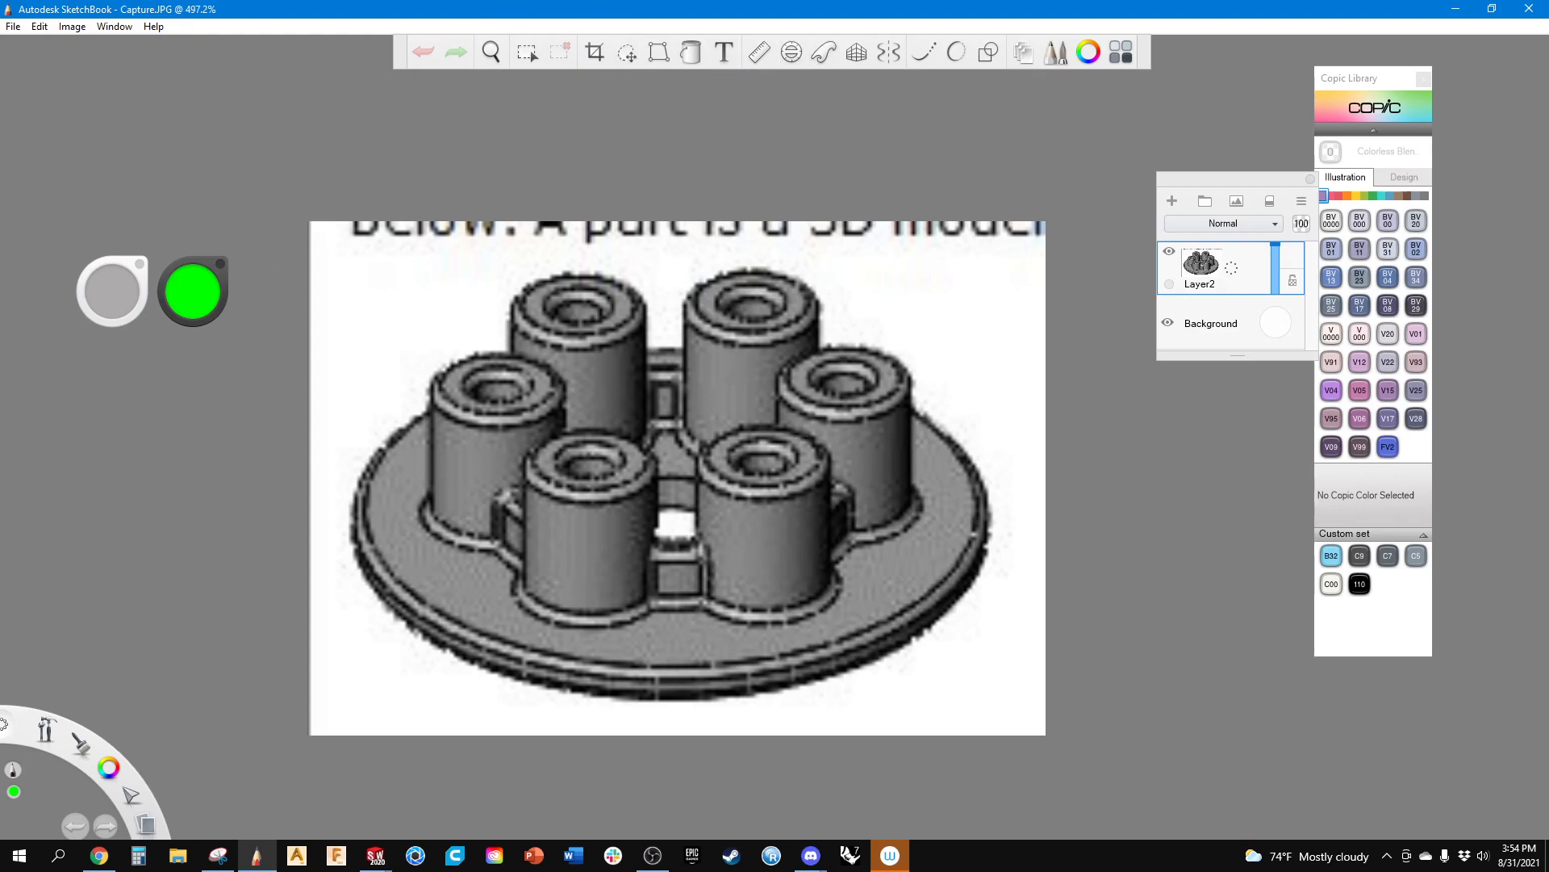
pyautogui.moveTo(1548, 111)
pyautogui.mouseDown()
pyautogui.moveTo(1160, 145)
pyautogui.moveTo(40, 63)
pyautogui.moveTo(146, 131)
pyautogui.moveTo(43, 114)
pyautogui.moveTo(177, 134)
pyautogui.moveTo(223, 119)
pyautogui.mouseUp()
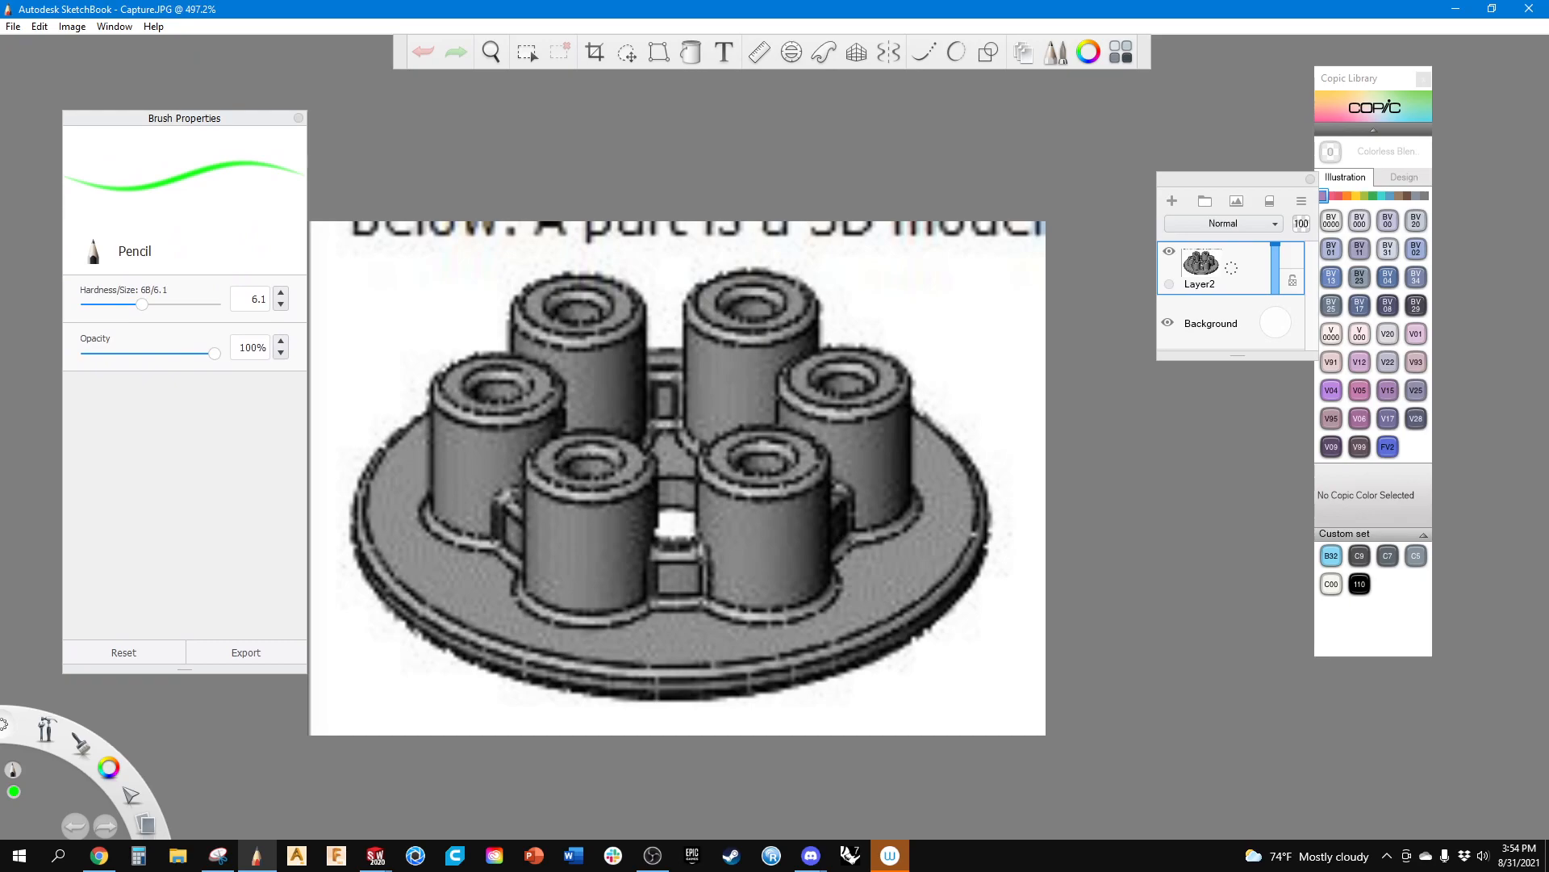
pyautogui.moveTo(1548, 275)
pyautogui.mouseDown()
pyautogui.moveTo(1099, 309)
pyautogui.moveTo(1356, 244)
pyautogui.moveTo(1346, 218)
pyautogui.mouseUp()
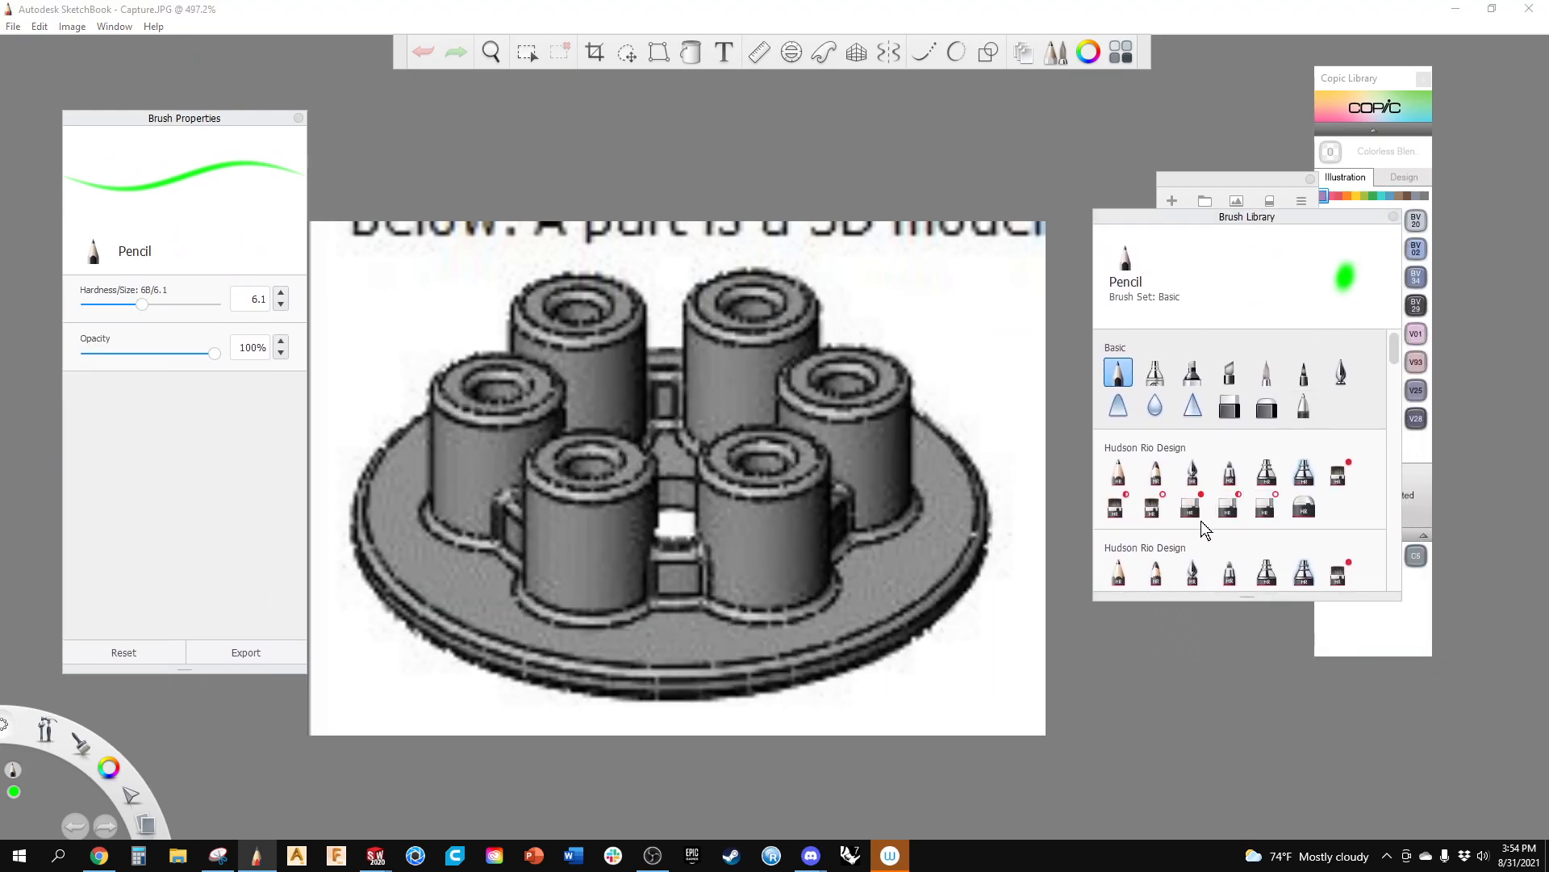
pyautogui.click(1119, 472)
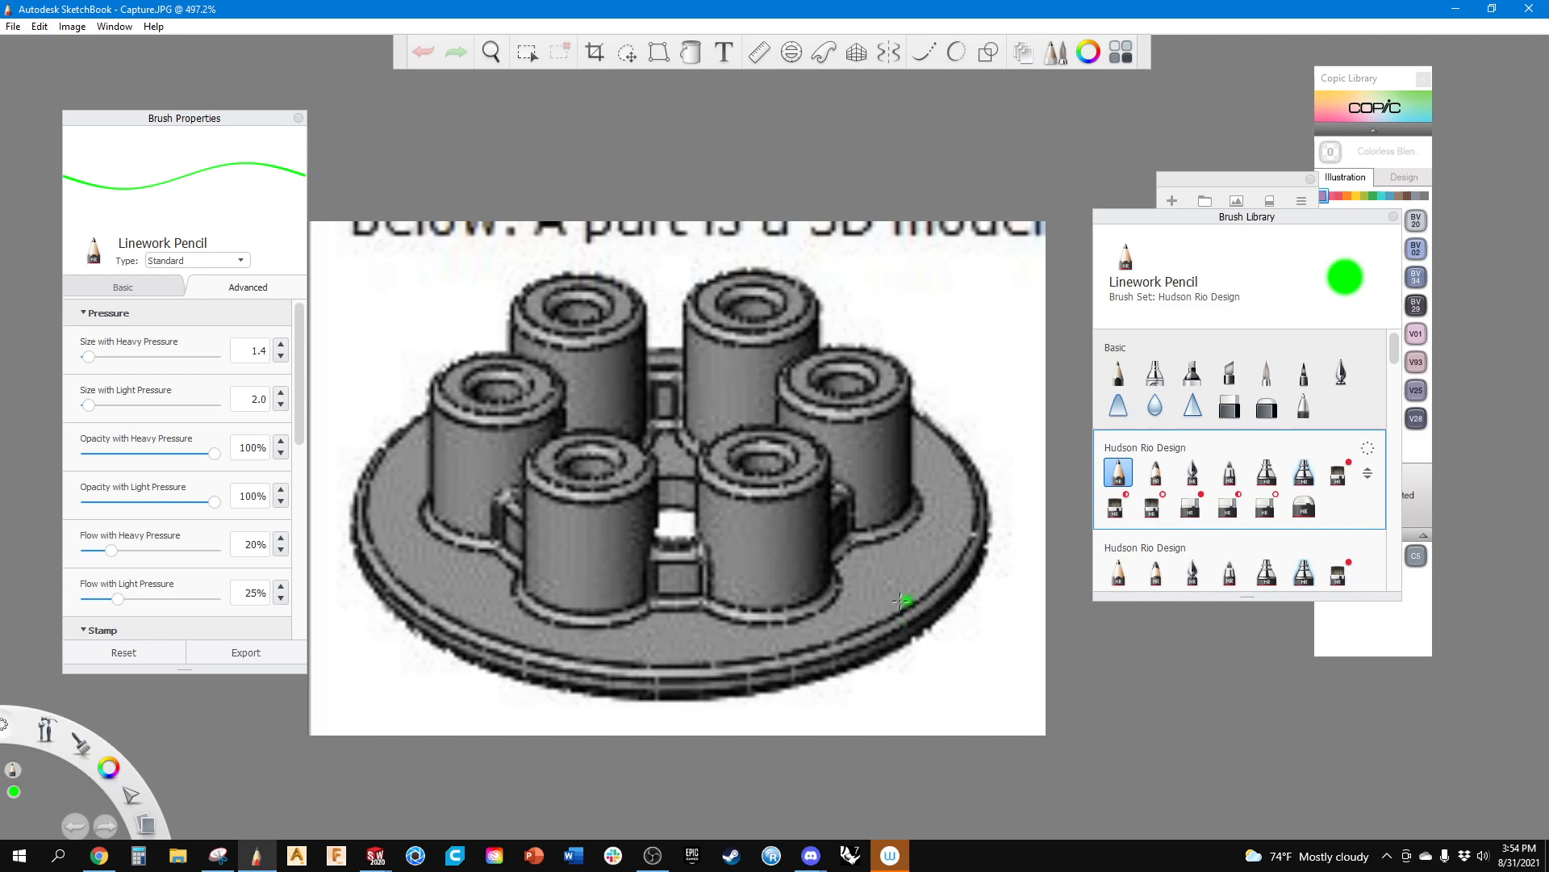
# Step: Mark the pressure plate picture in green with a dot on the base, two upright strokes on the leftmost boss and loops through the boss tops
pyautogui.click(900, 588)
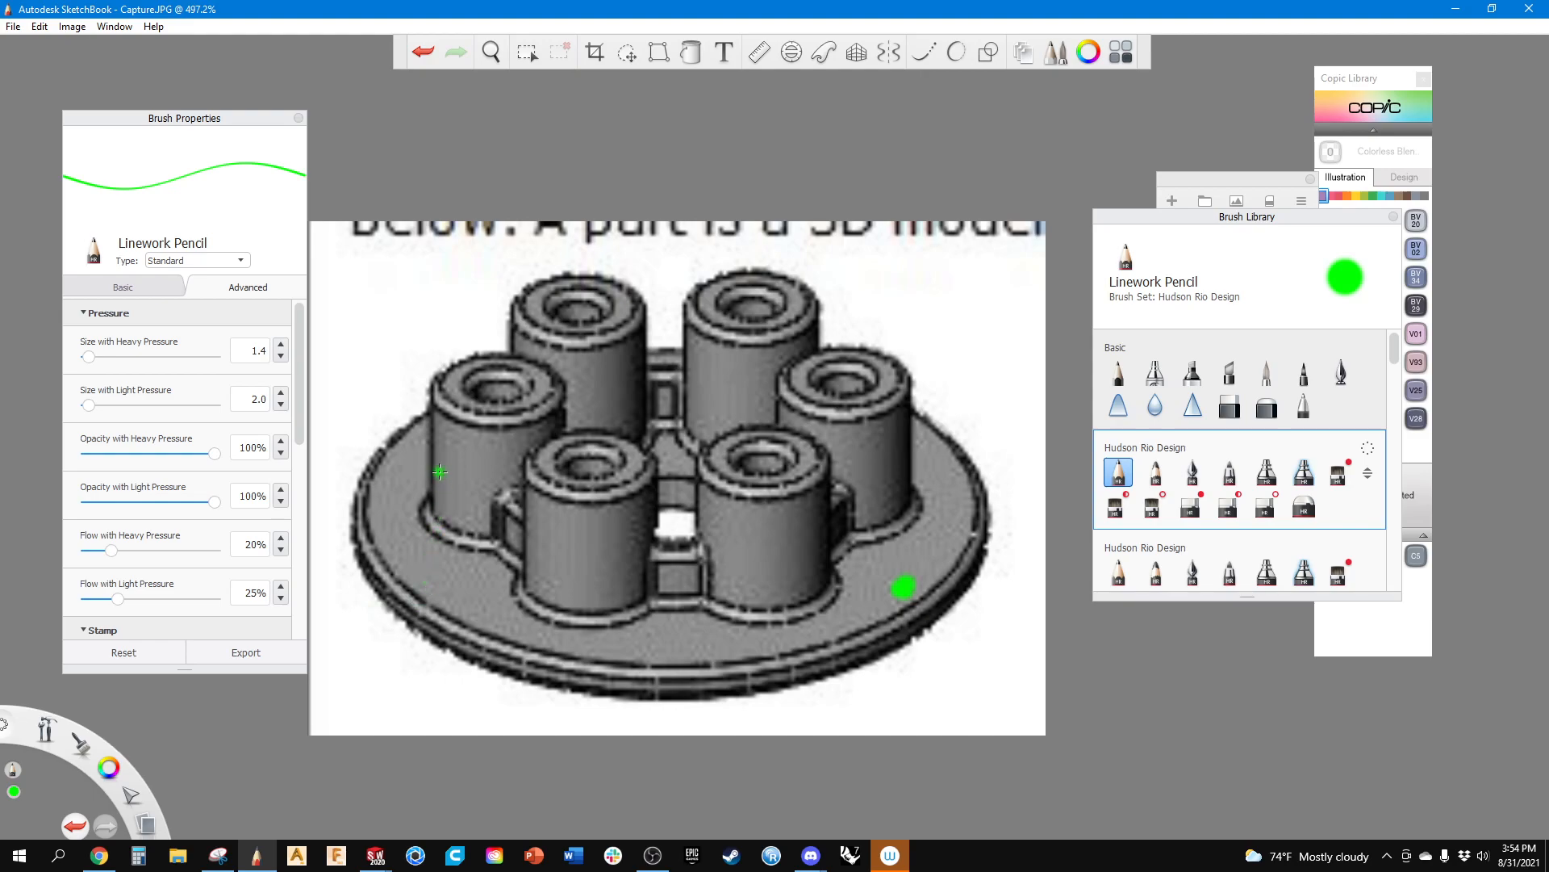
pyautogui.moveTo(455, 409); pyautogui.dragTo(463, 519)
pyautogui.moveTo(478, 368)
pyautogui.mouseDown()
pyautogui.moveTo(510, 403)
pyautogui.moveTo(485, 371)
pyautogui.moveTo(529, 343)
pyautogui.moveTo(638, 307)
pyautogui.moveTo(758, 308)
pyautogui.moveTo(847, 380)
pyautogui.moveTo(827, 436)
pyautogui.moveTo(738, 467)
pyautogui.moveTo(587, 464)
pyautogui.moveTo(497, 397)
pyautogui.mouseUp()
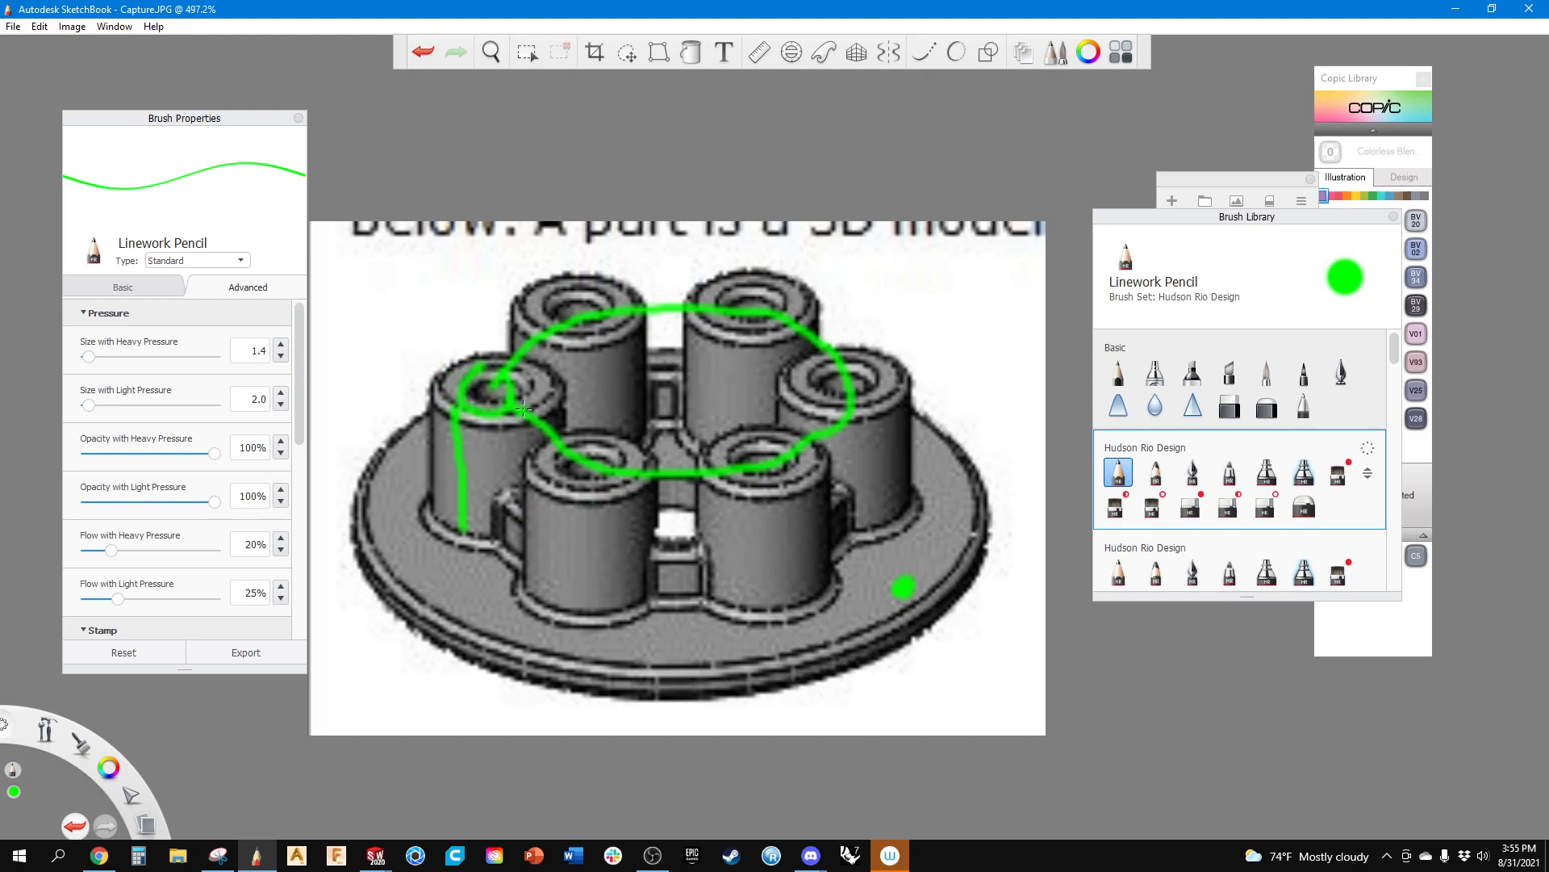
pyautogui.moveTo(475, 522); pyautogui.dragTo(472, 399)
pyautogui.click(464, 342)
pyautogui.hotkey('ctrl', 'z')
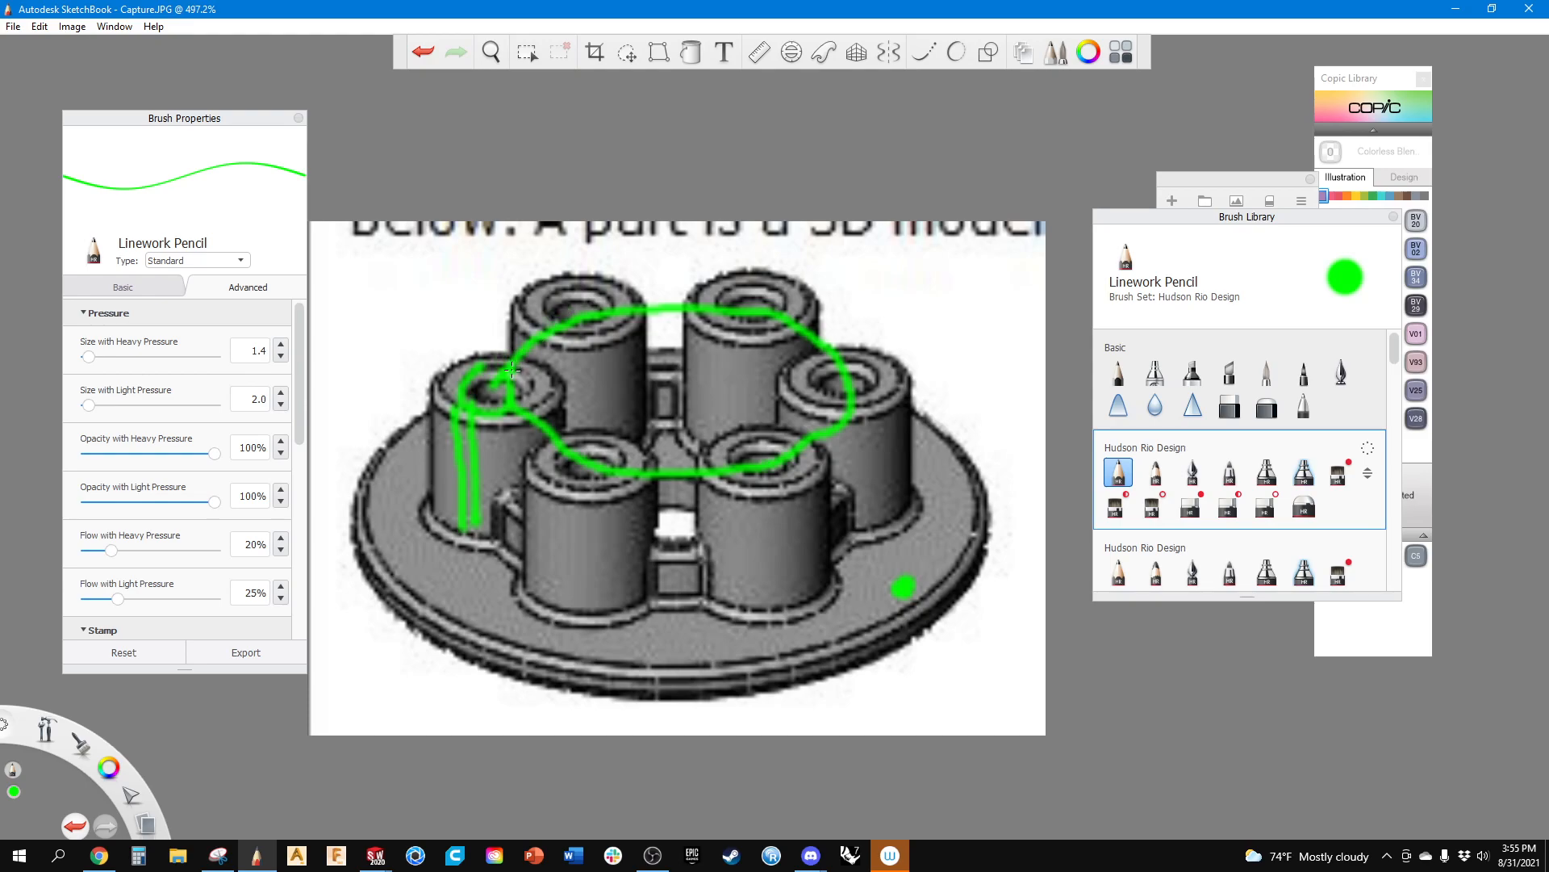
pyautogui.moveTo(494, 381)
pyautogui.mouseDown()
pyautogui.moveTo(517, 352)
pyautogui.moveTo(616, 308)
pyautogui.moveTo(827, 365)
pyautogui.moveTo(625, 457)
pyautogui.mouseUp()
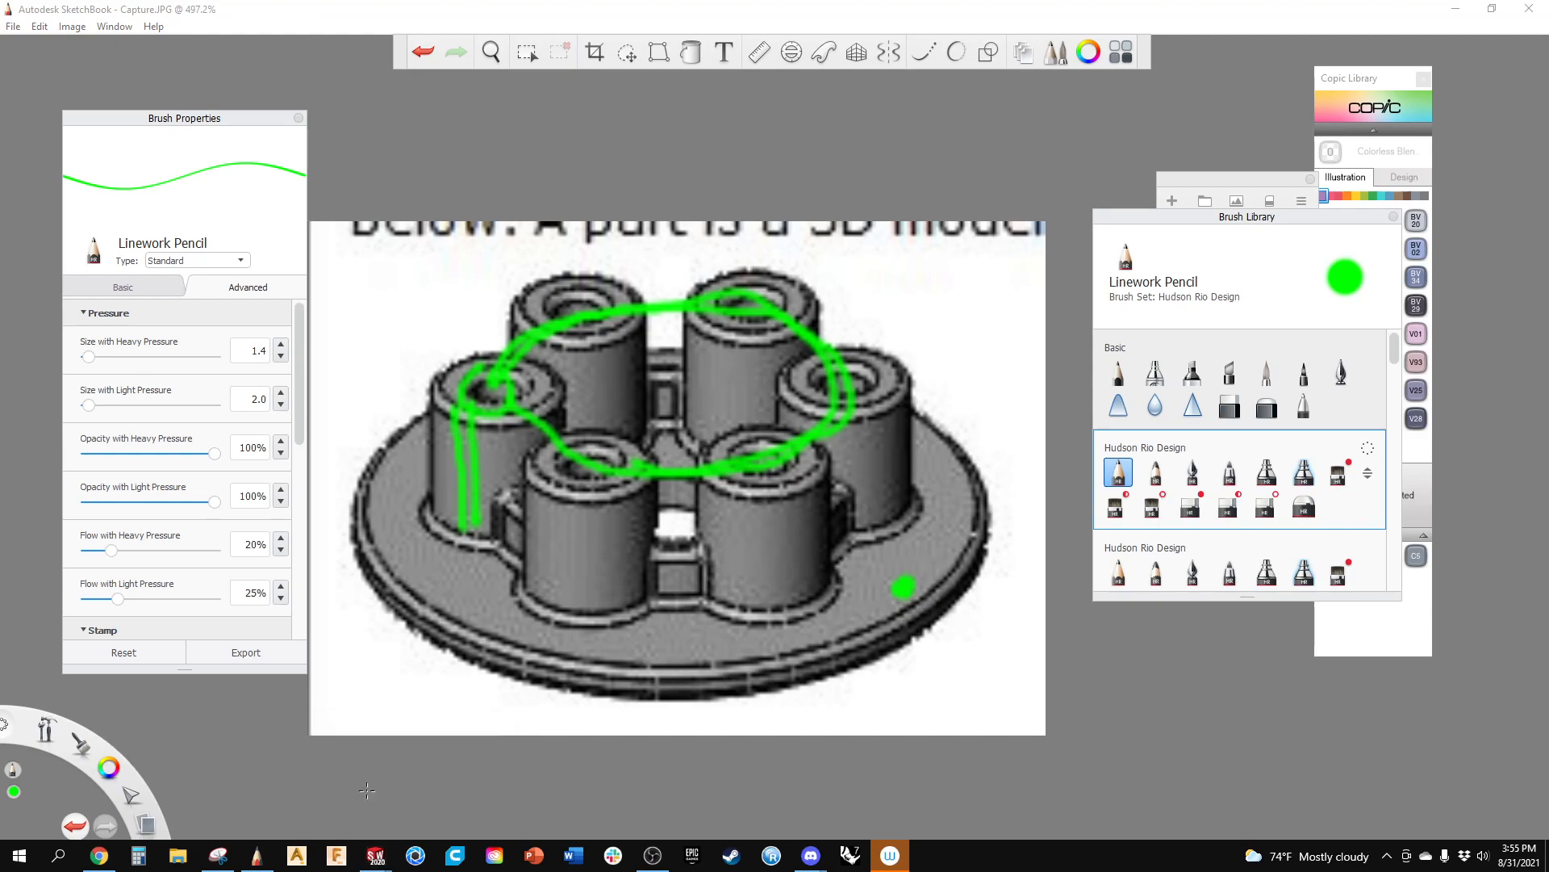
# Step: Switch to SOLIDWORKS and examine the top face of the extruded disc
pyautogui.click(368, 811)
pyautogui.moveTo(366, 531); pyautogui.dragTo(409, 588, button='middle')
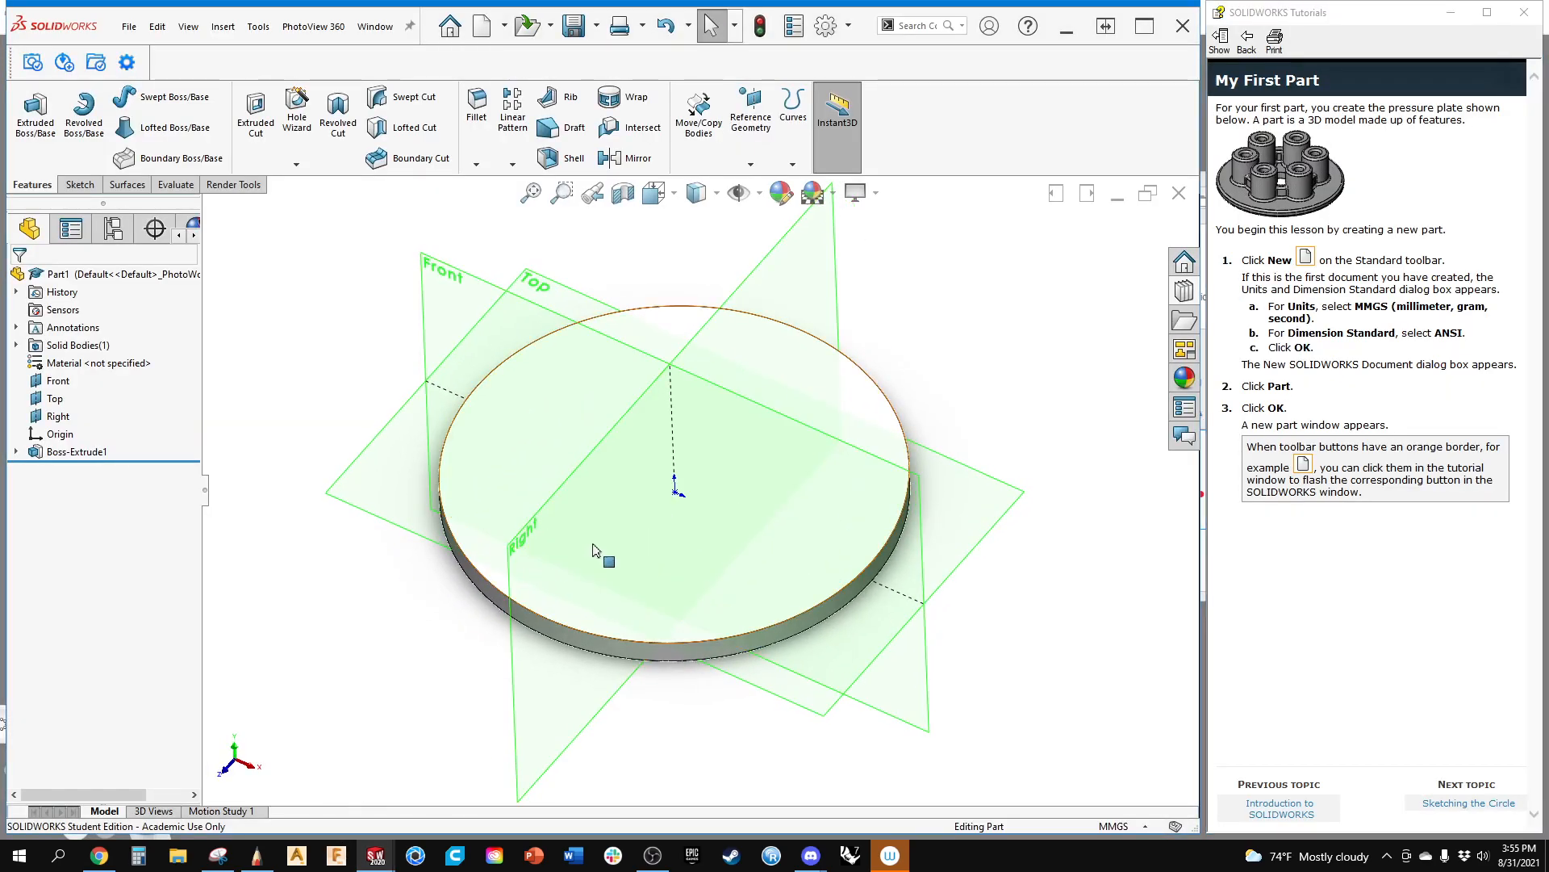
pyautogui.click(484, 547)
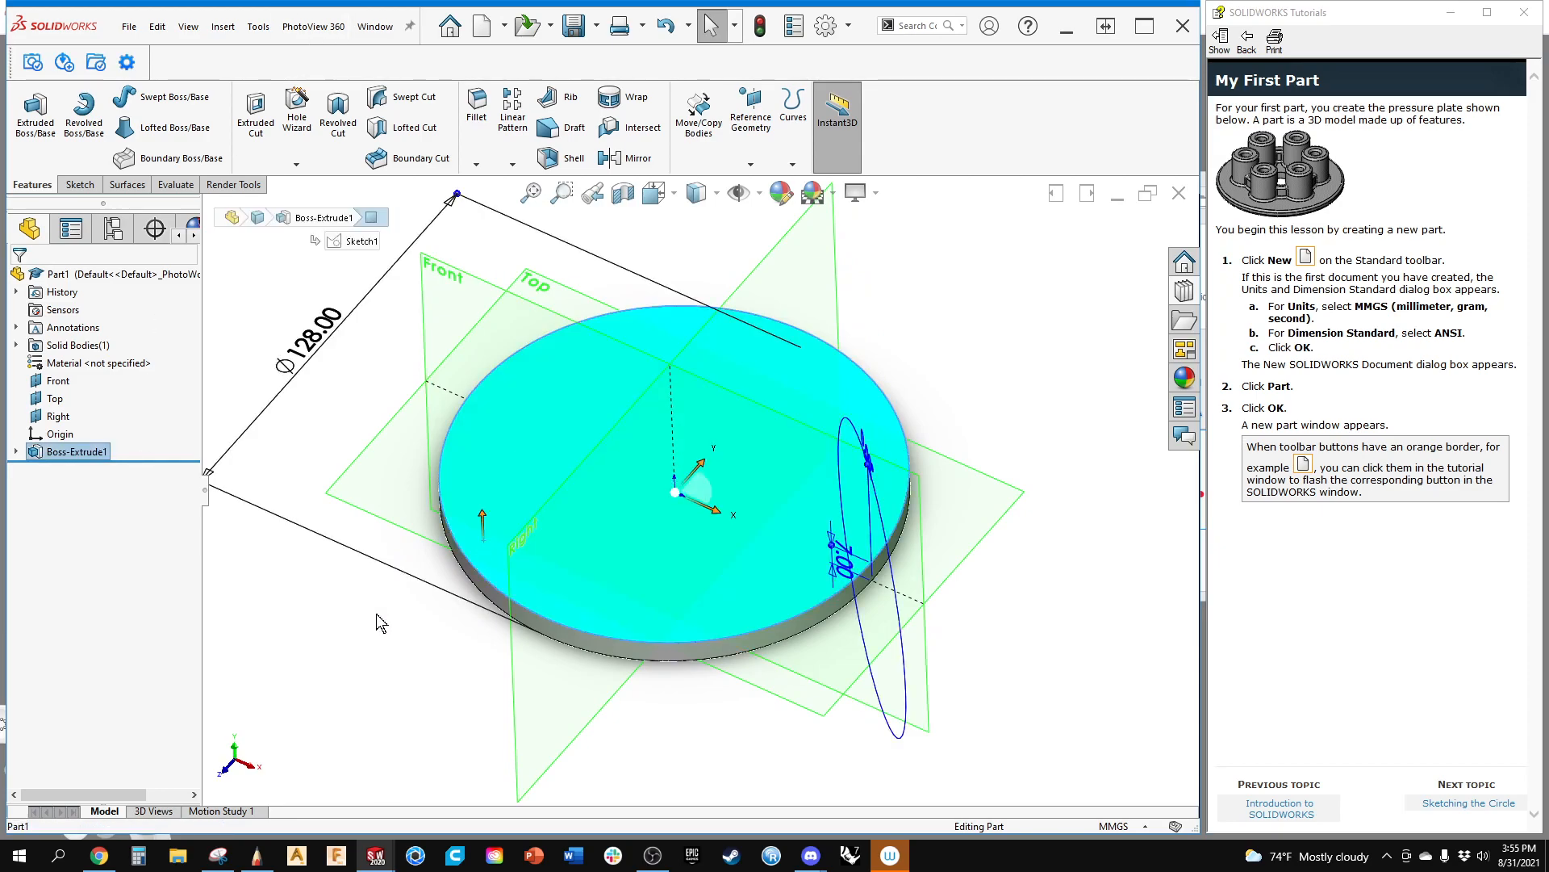
pyautogui.click(376, 615)
pyautogui.moveTo(401, 681)
pyautogui.mouseDown(button='middle')
pyautogui.moveTo(376, 622)
pyautogui.moveTo(447, 602)
pyautogui.moveTo(433, 751)
pyautogui.mouseUp(button='middle')
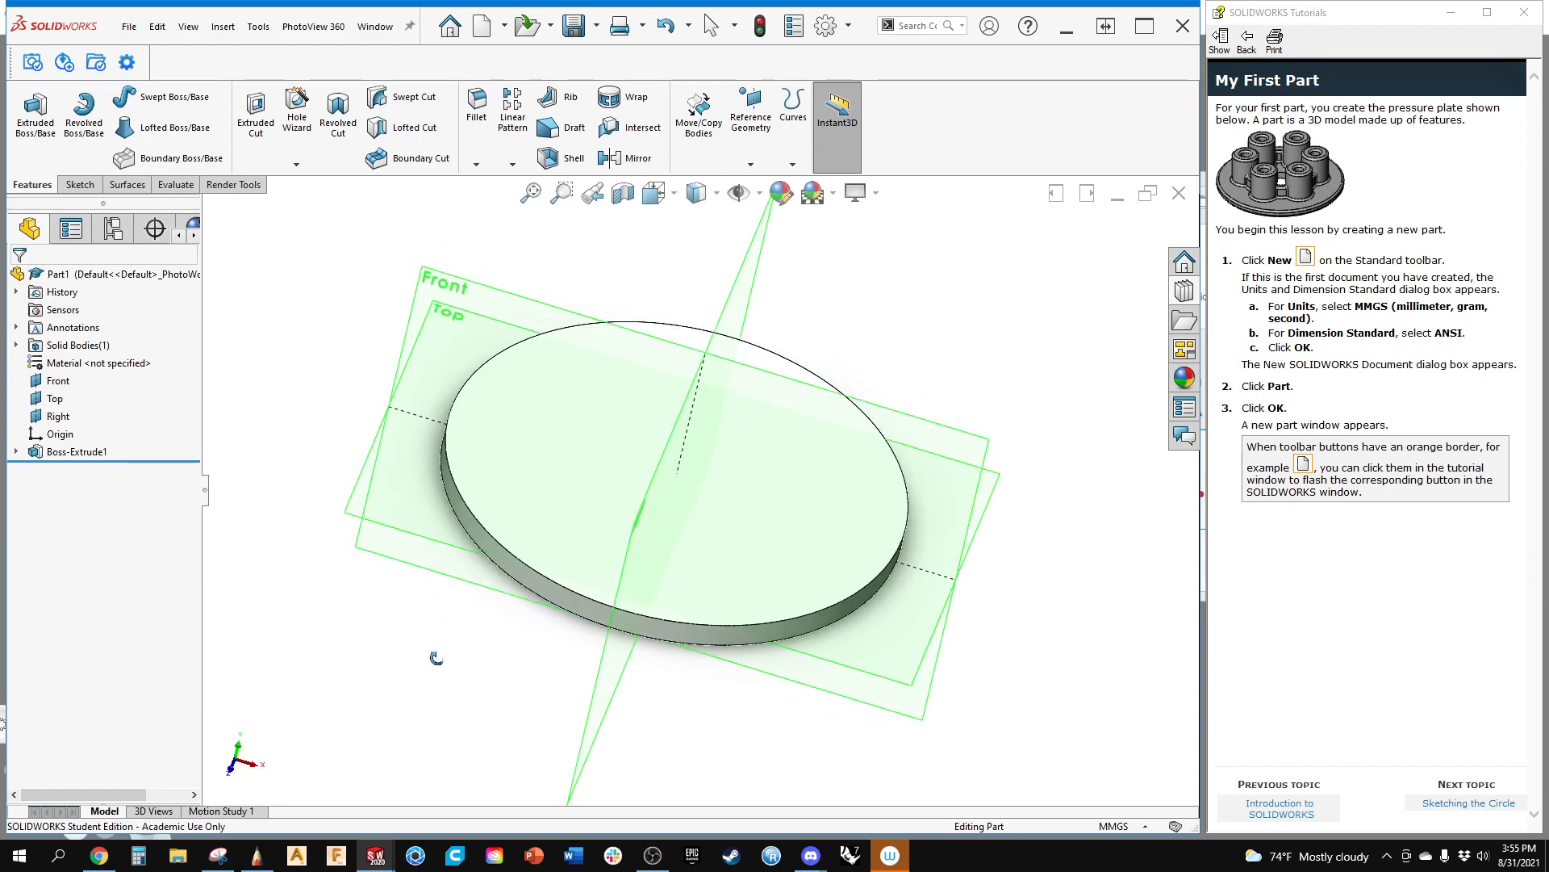
pyautogui.click(589, 568)
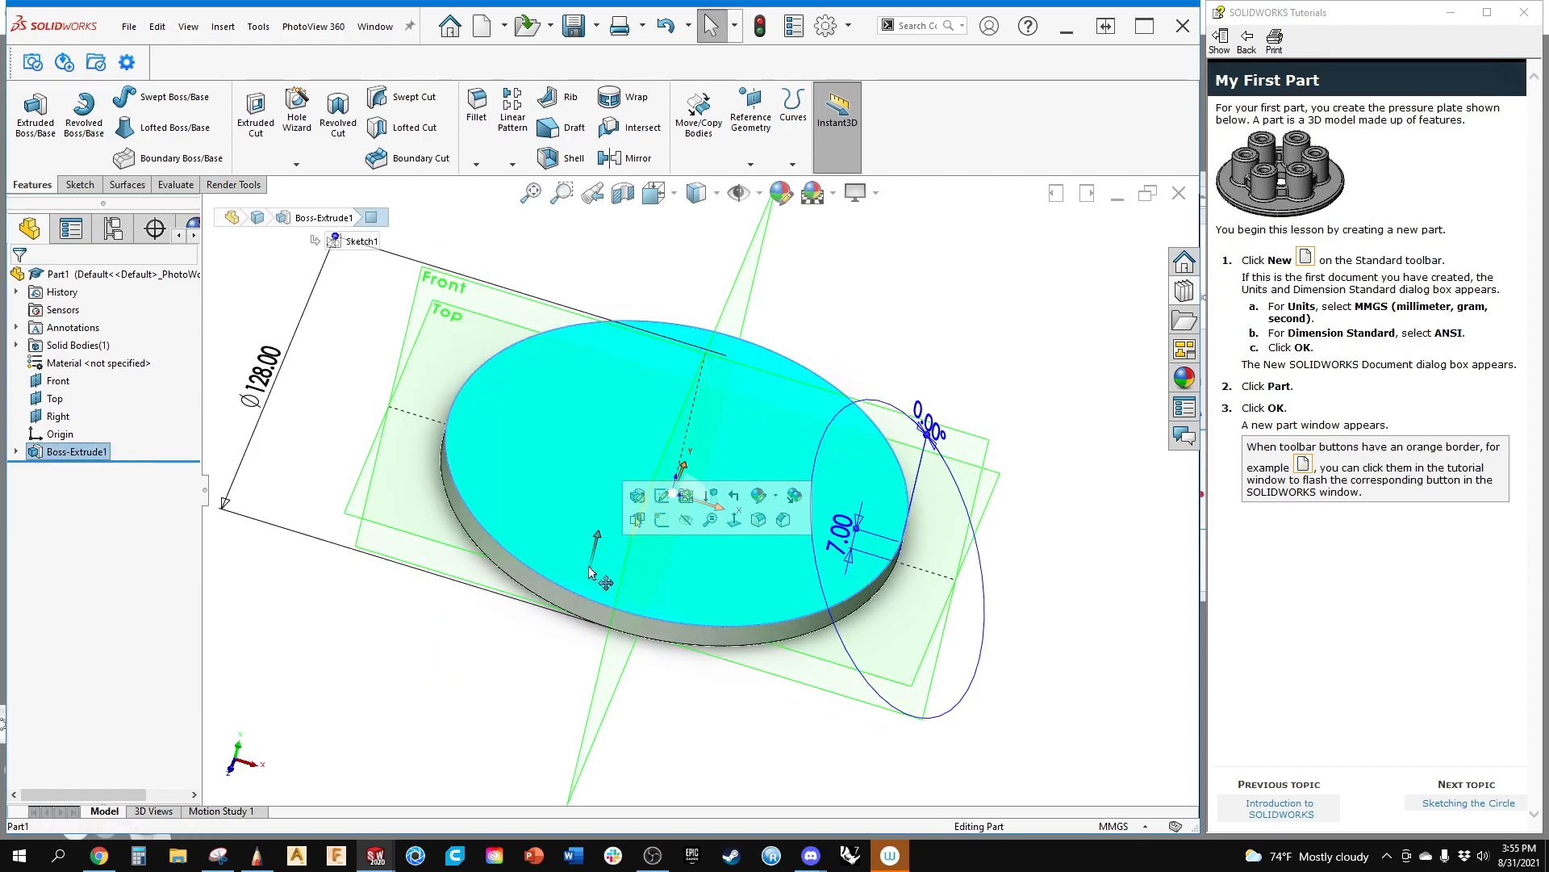
pyautogui.click(662, 522)
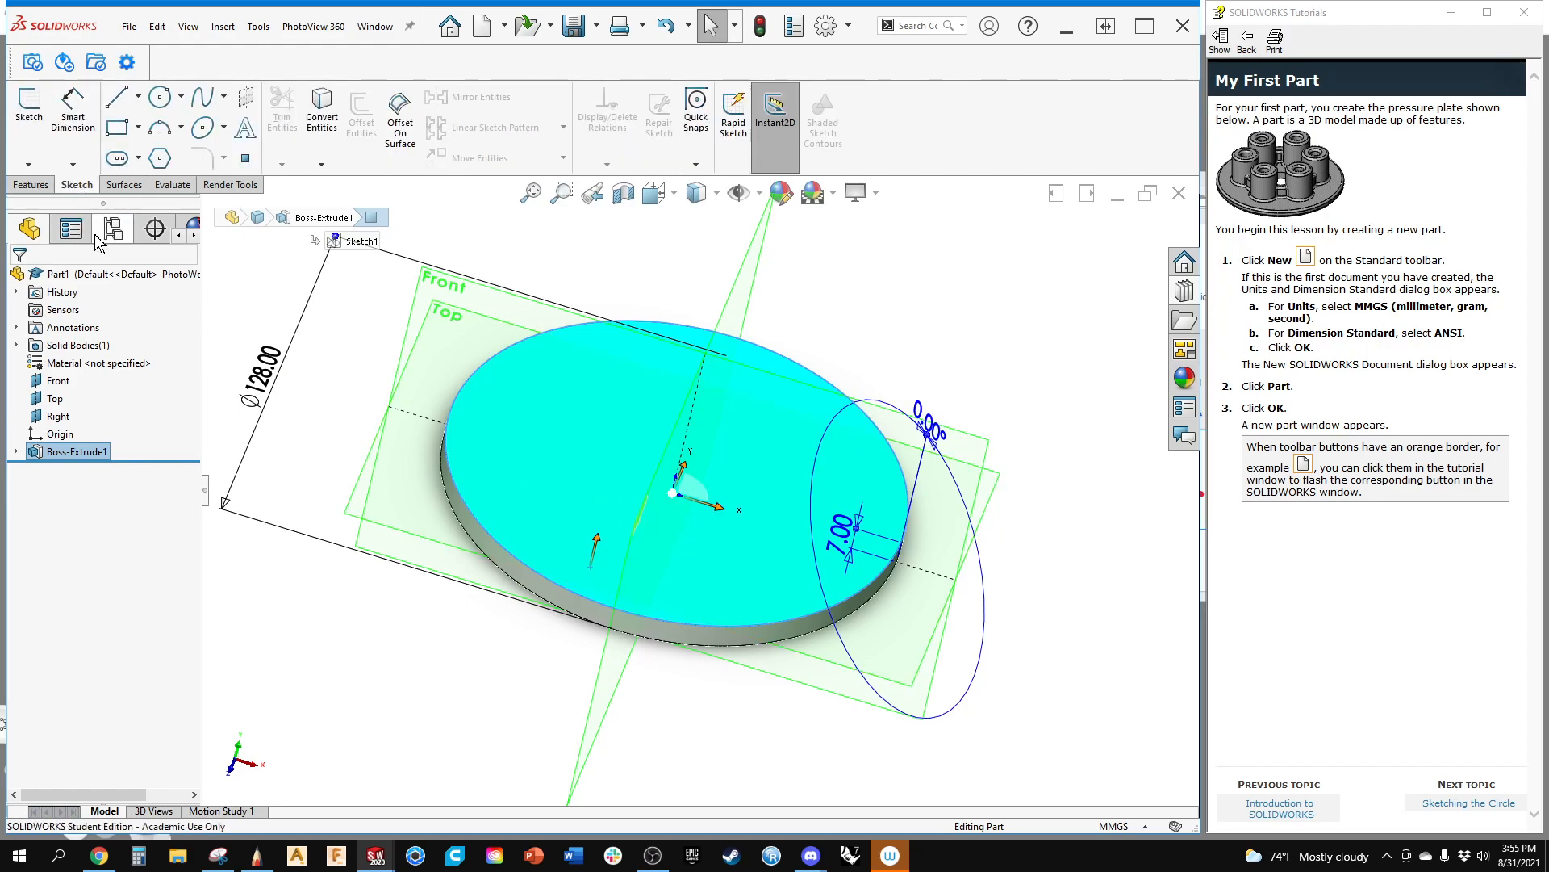
pyautogui.rightClick(581, 526)
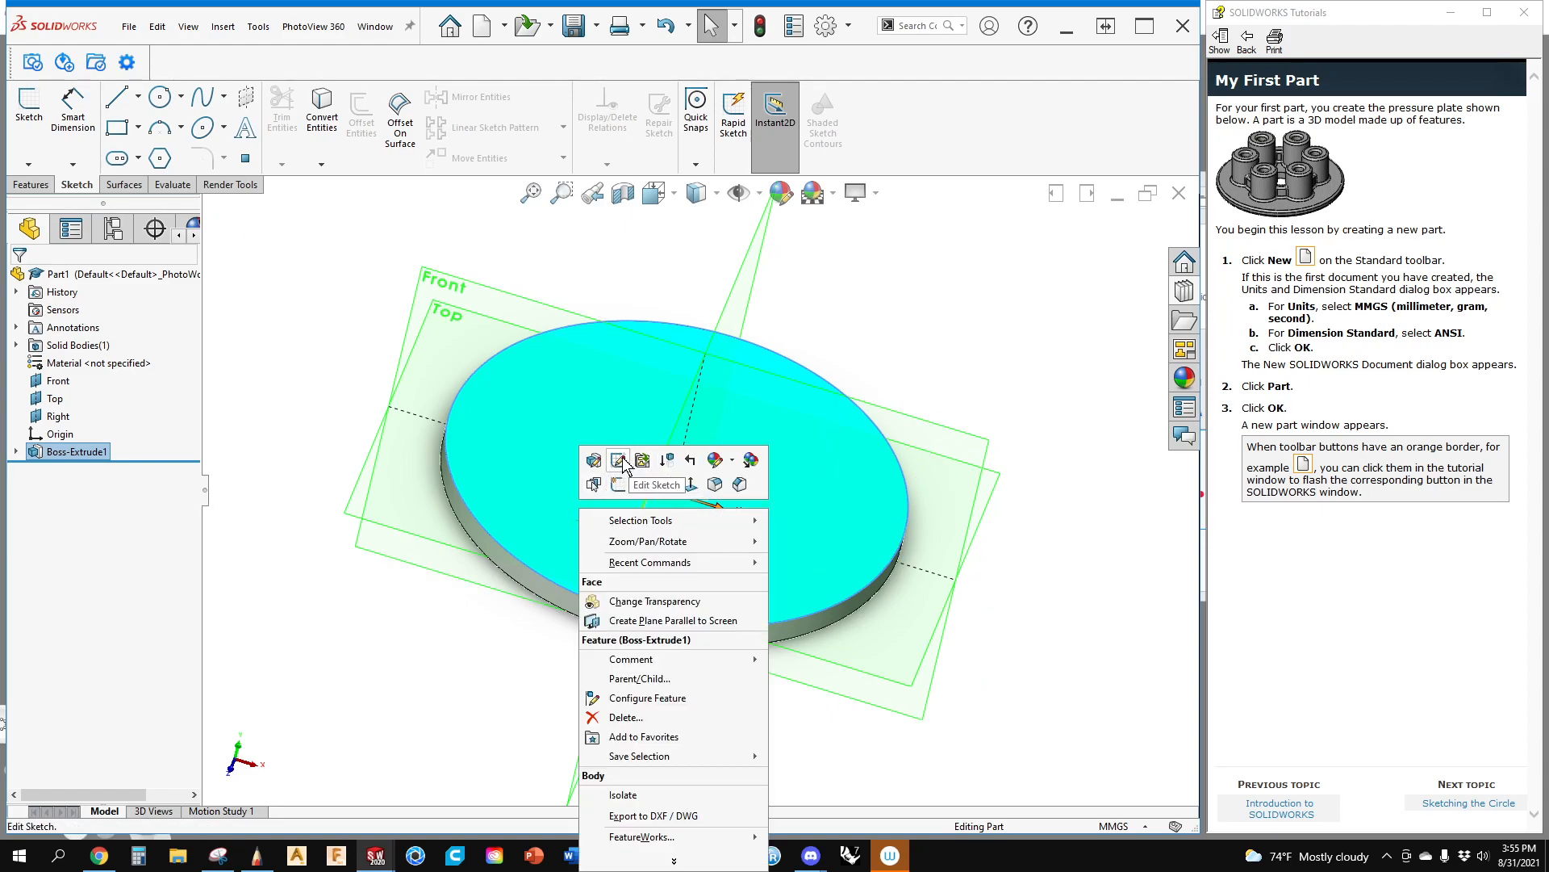
pyautogui.click(29, 106)
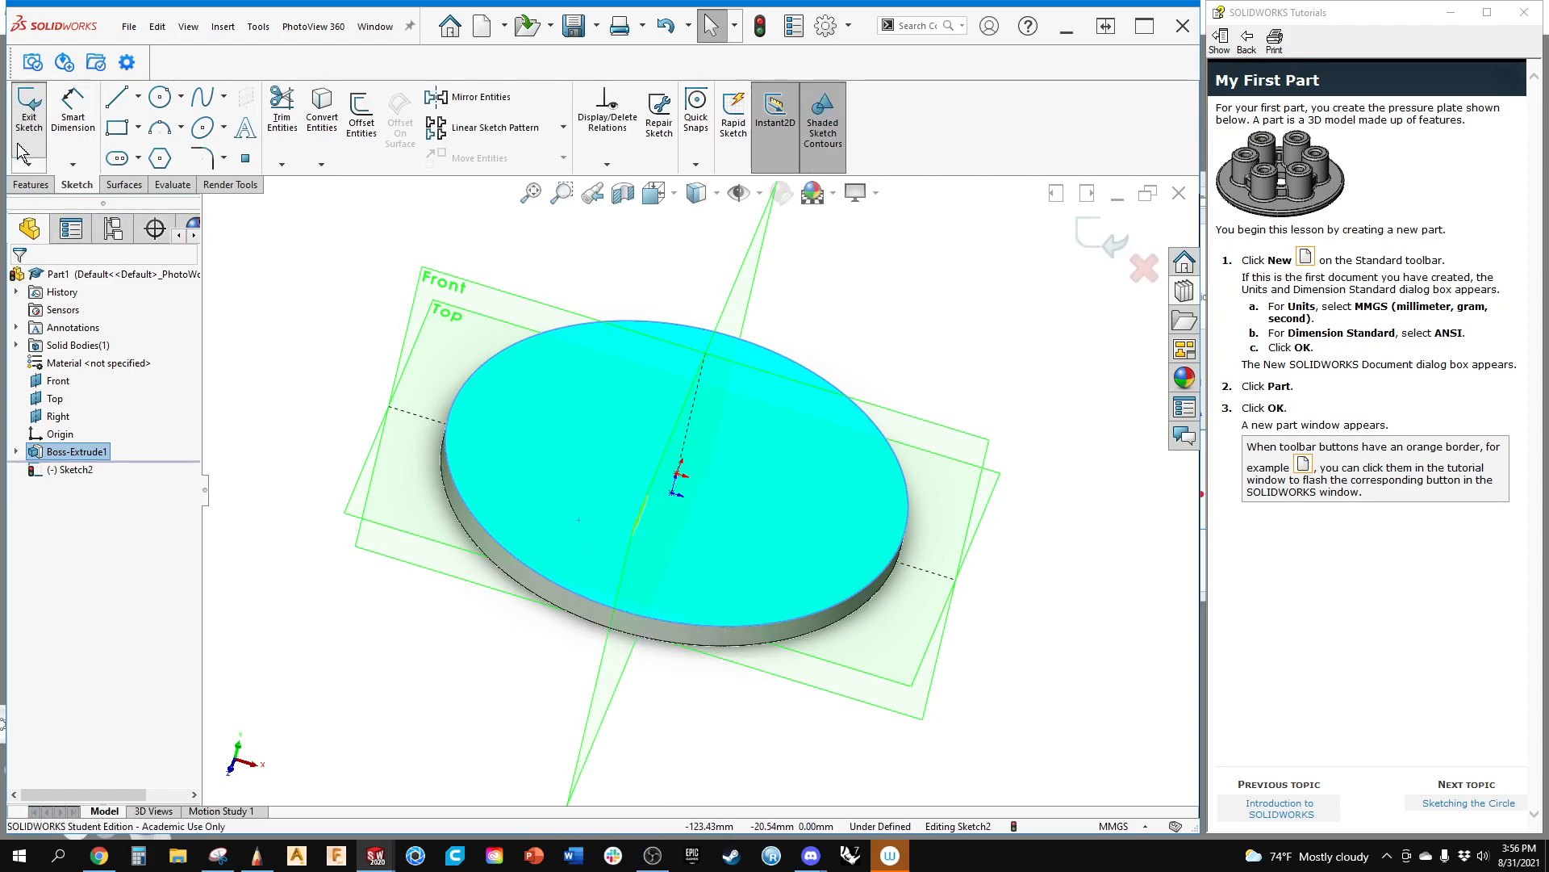
pyautogui.click(30, 165)
pyautogui.click(29, 109)
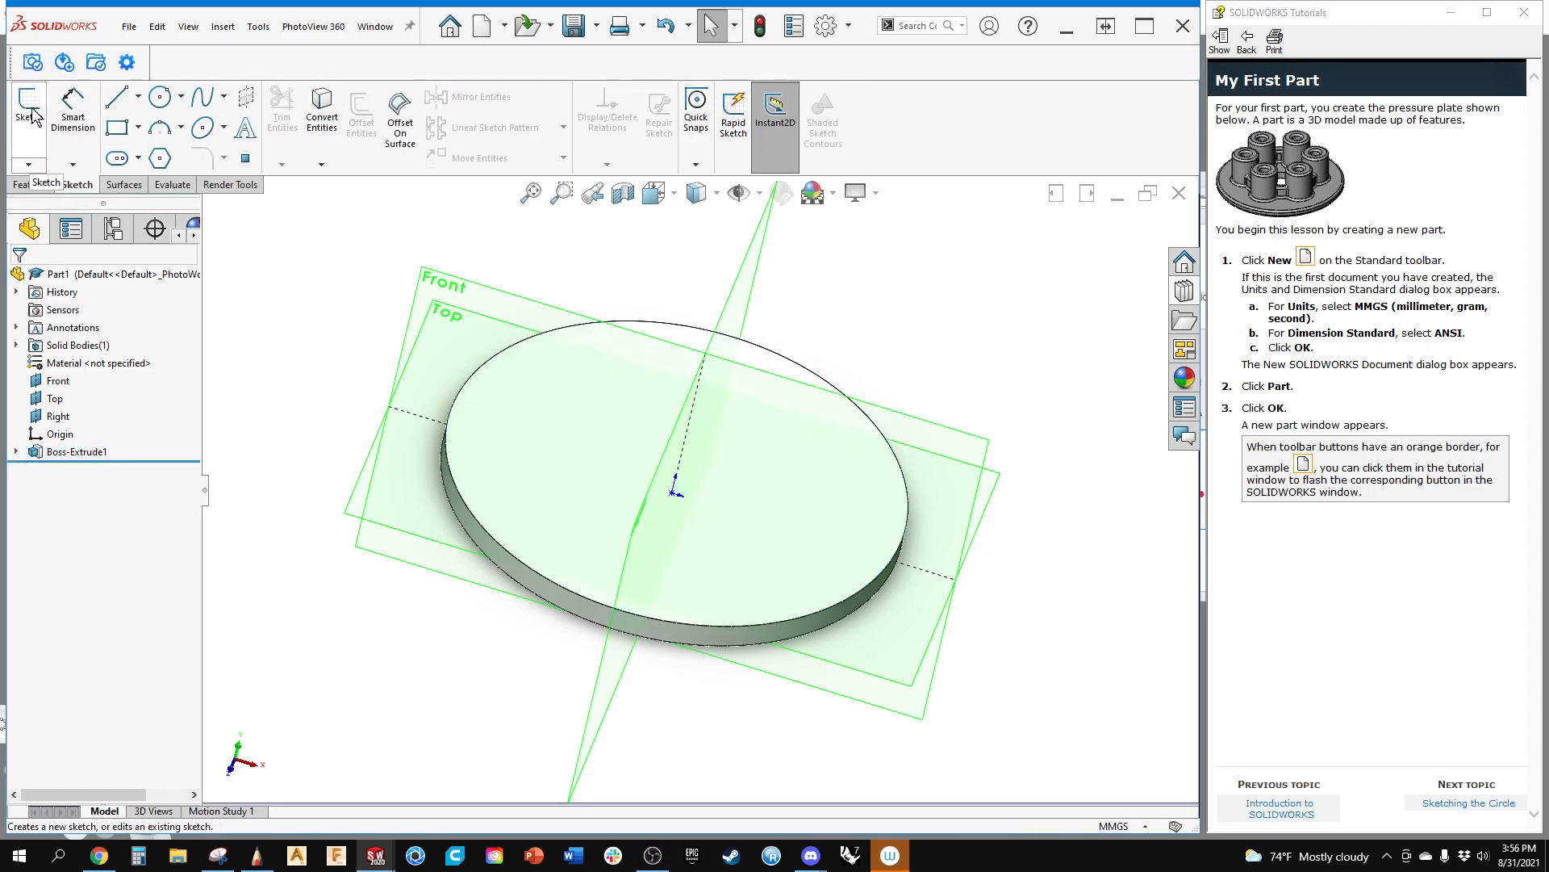
# Step: Start a new sketch on the disc's top face
pyautogui.click(579, 532)
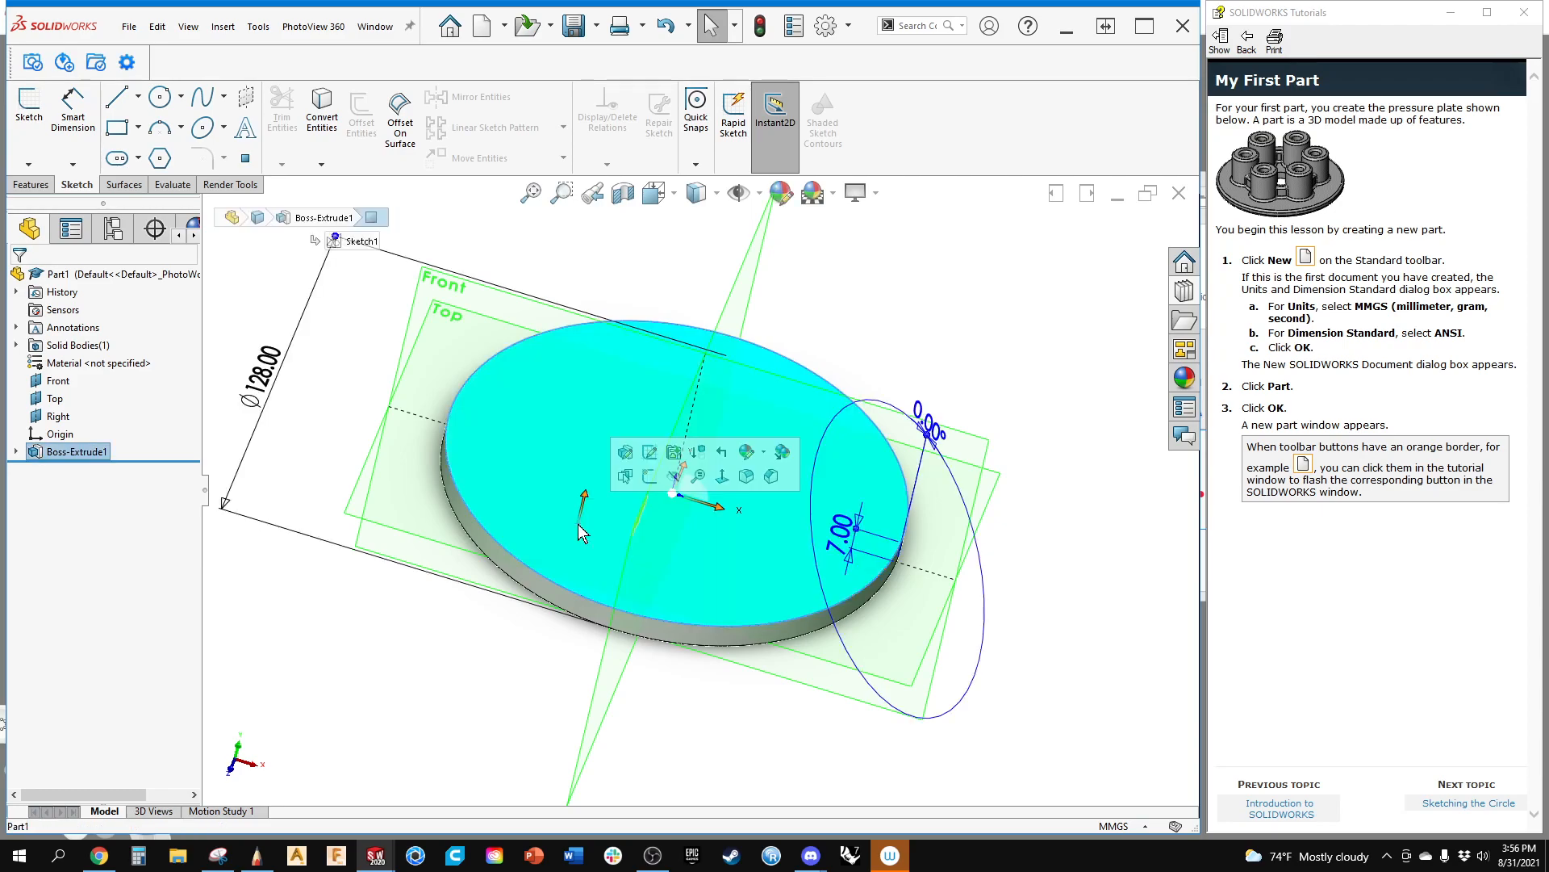
pyautogui.click(643, 476)
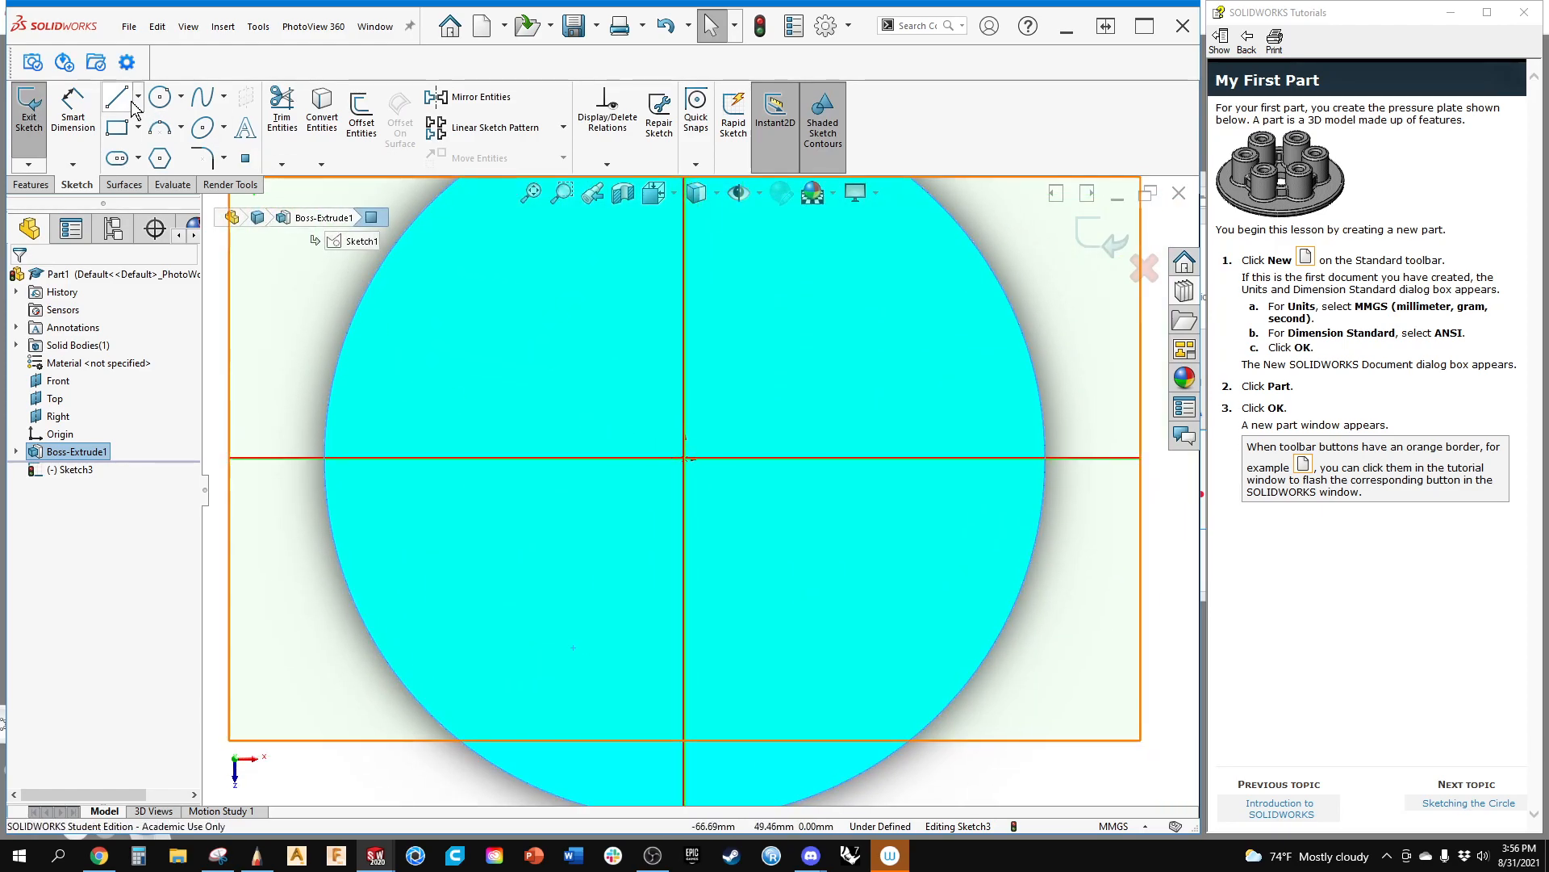
pyautogui.click(181, 96)
pyautogui.click(179, 122)
pyautogui.scroll(3, 637, 474)
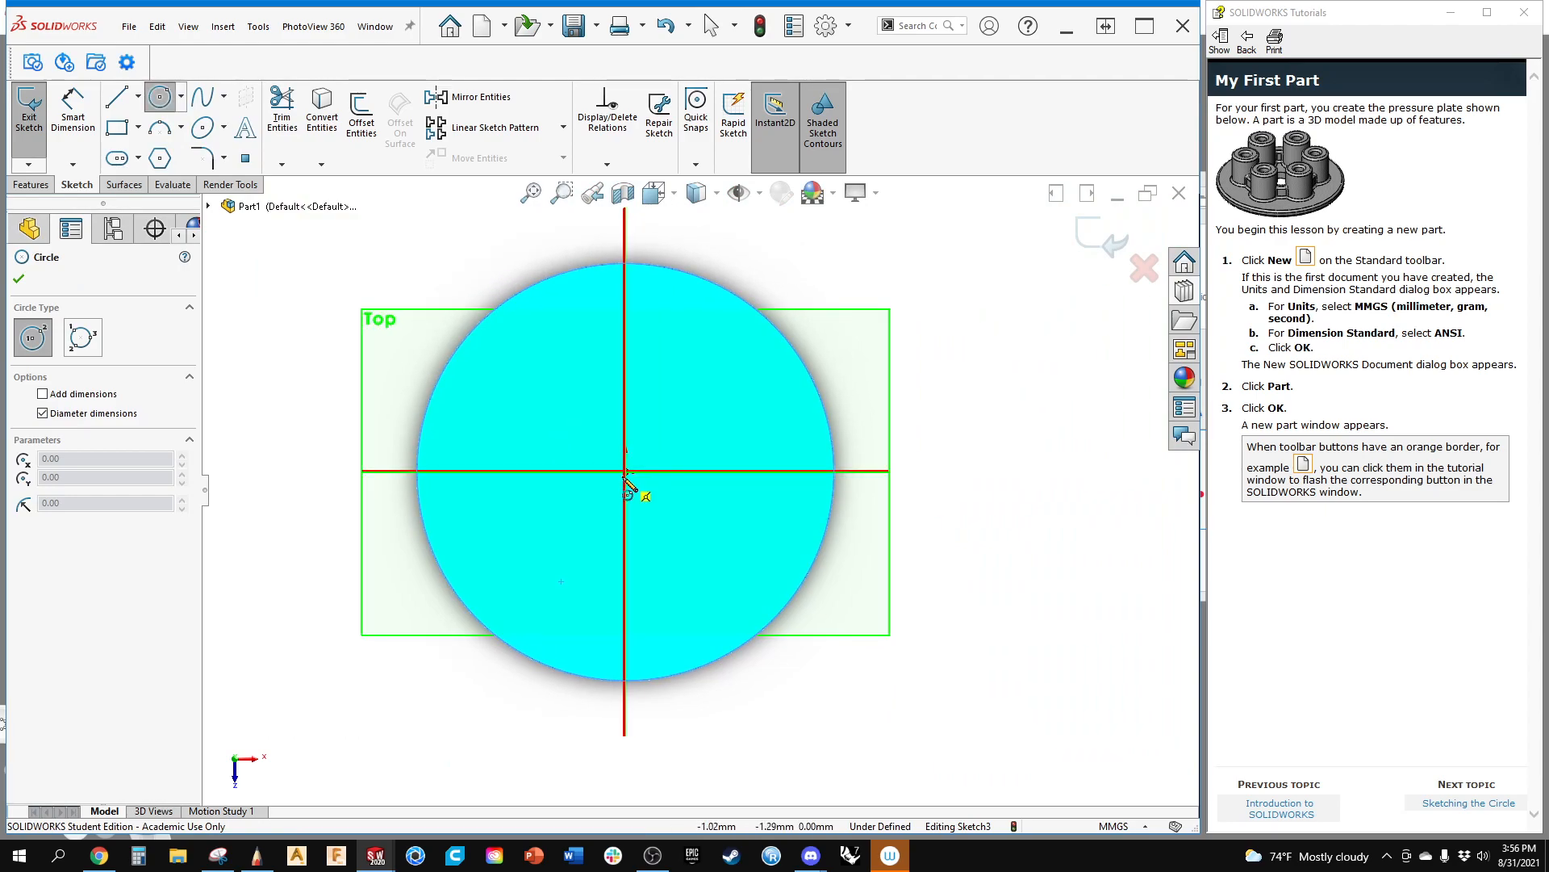
pyautogui.click(627, 473)
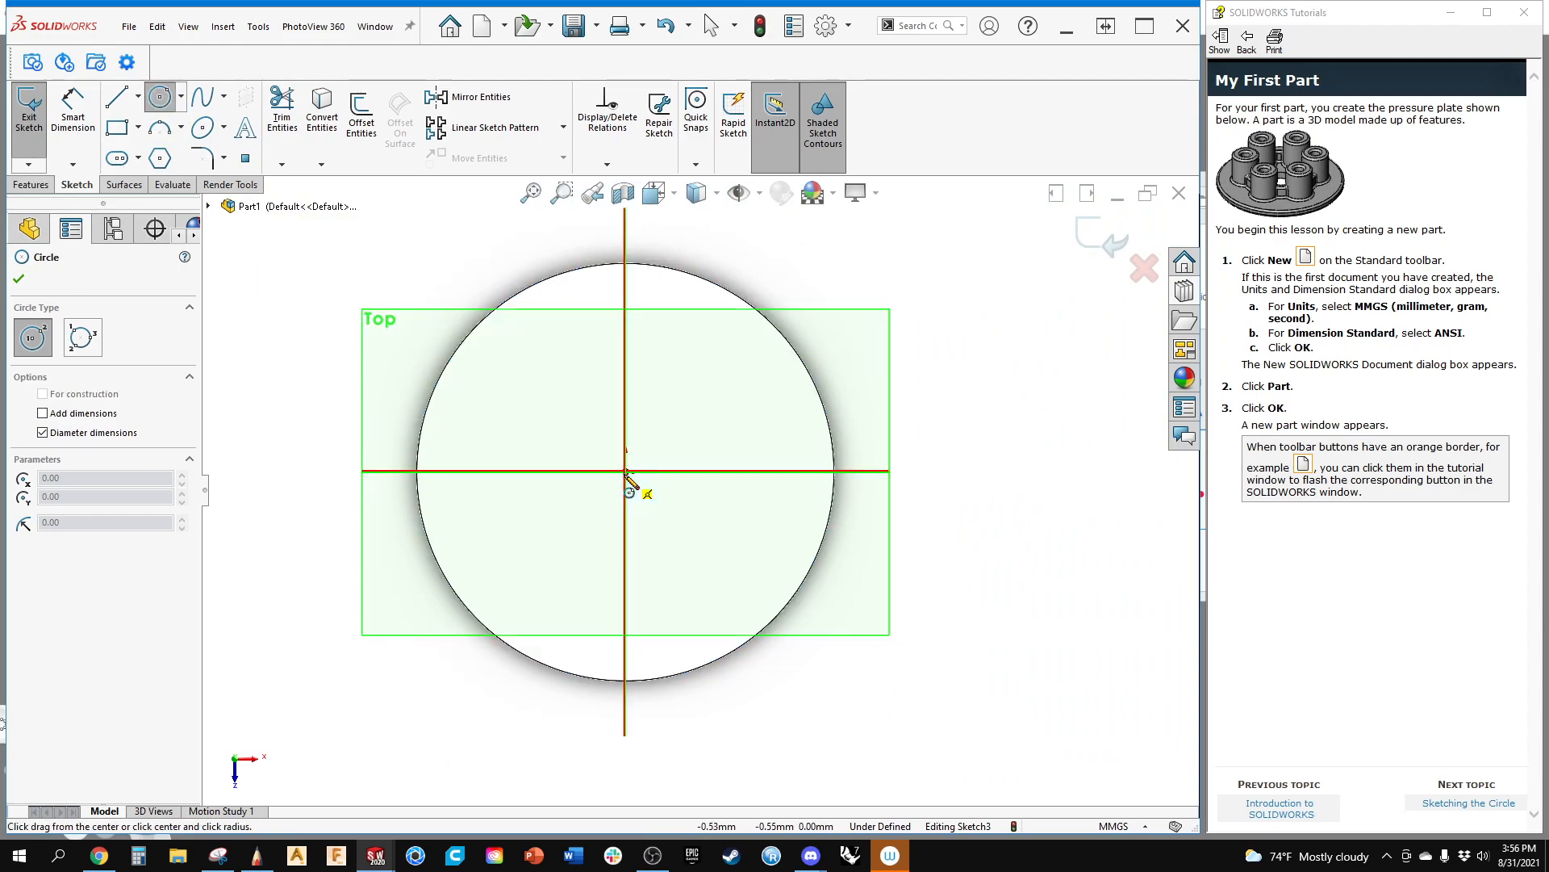
pyautogui.press('Escape')
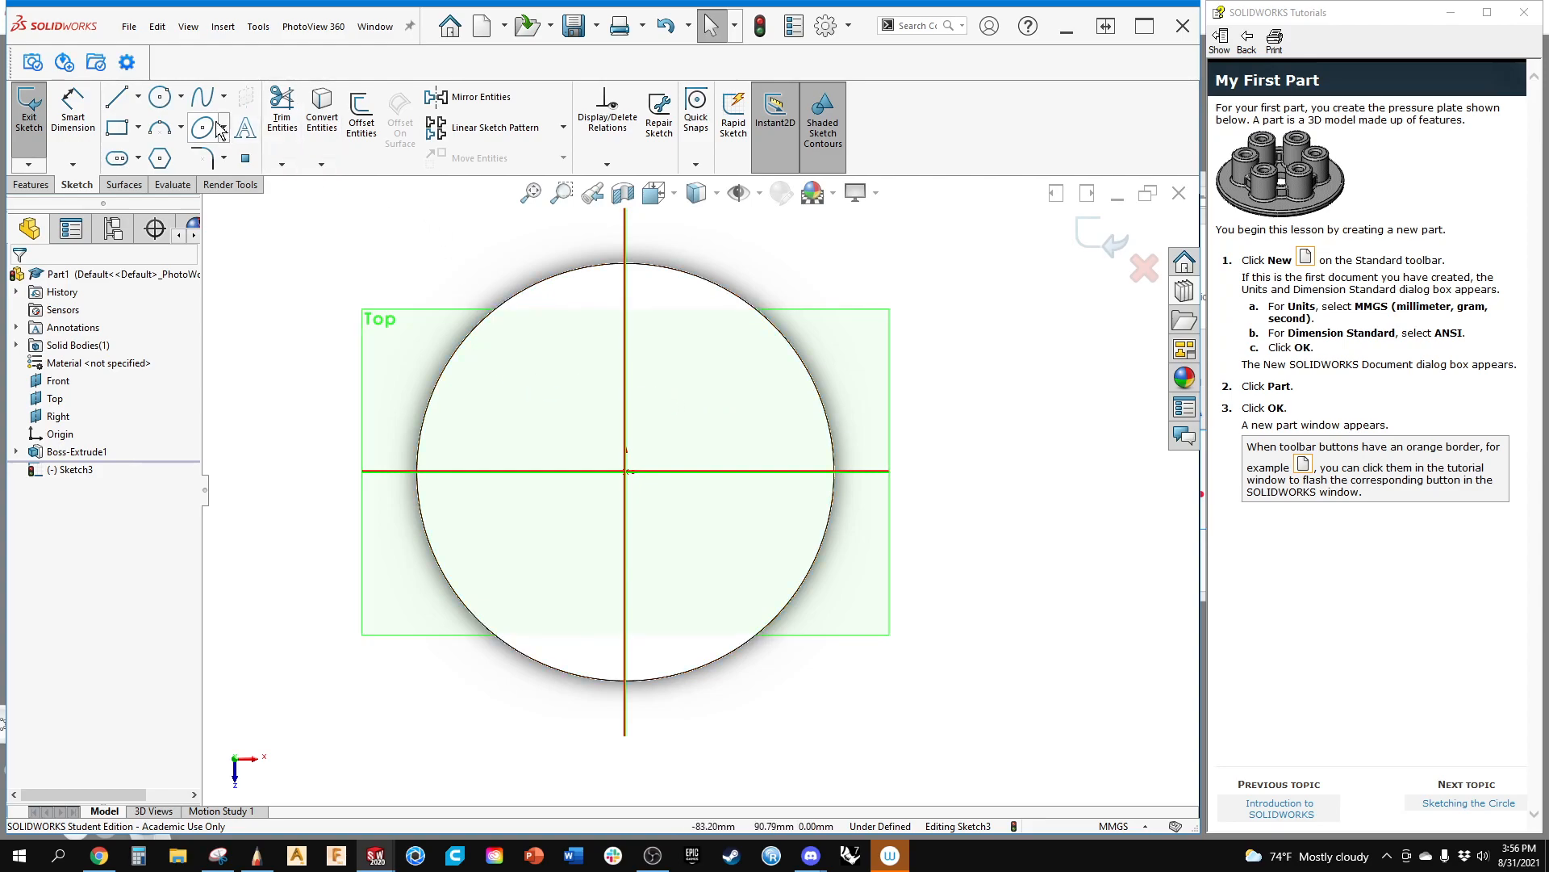
# Step: Sketch a circle about 17.6 mm in diameter in the upper-left area of the disc's top face
pyautogui.click(161, 99)
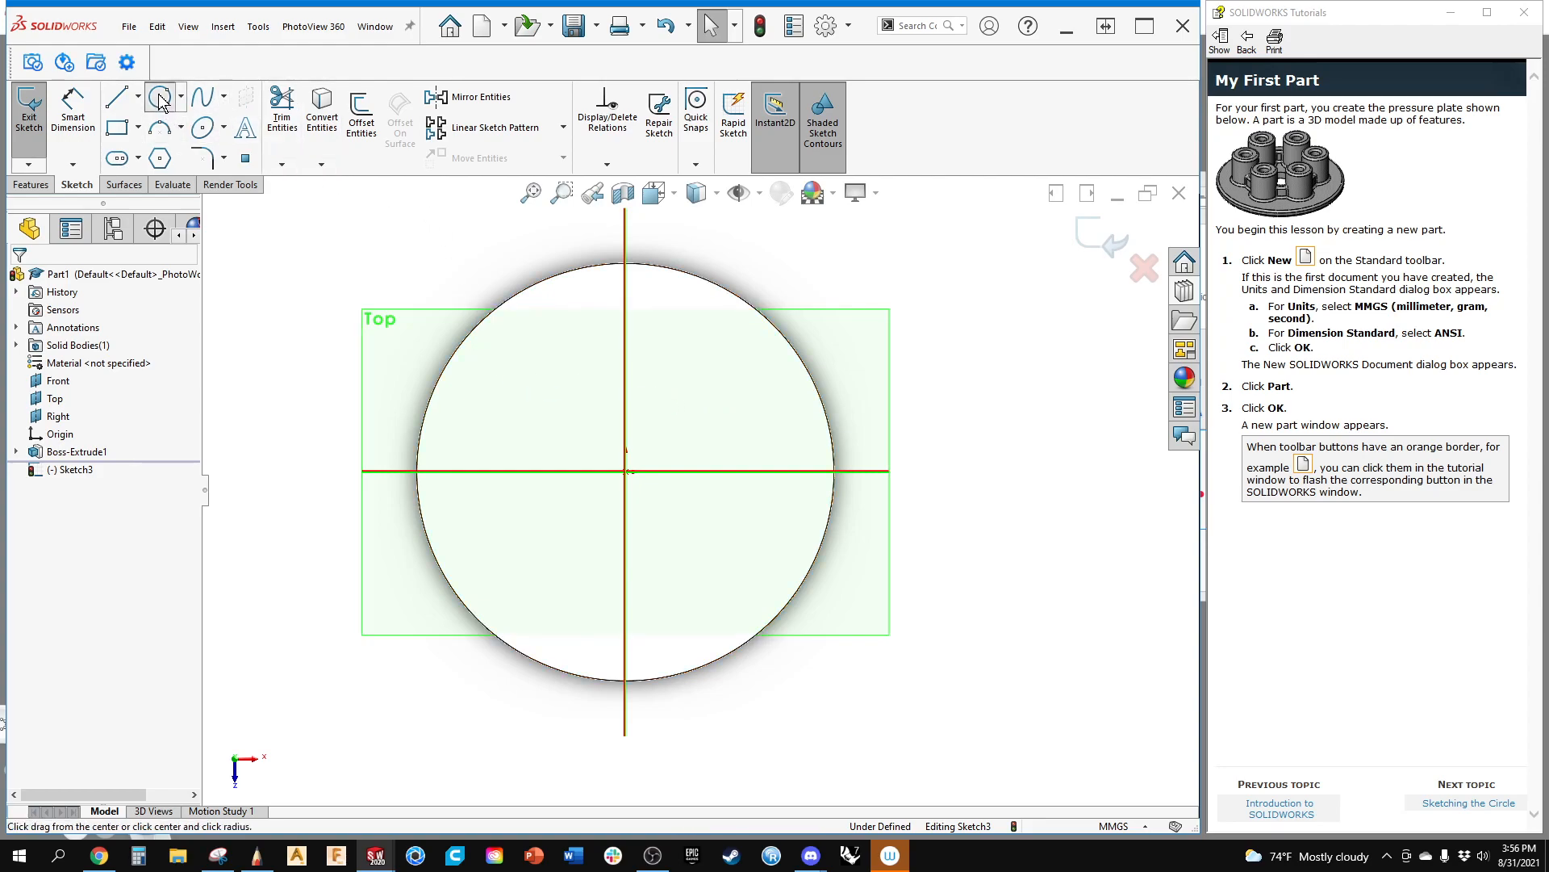
pyautogui.click(507, 370)
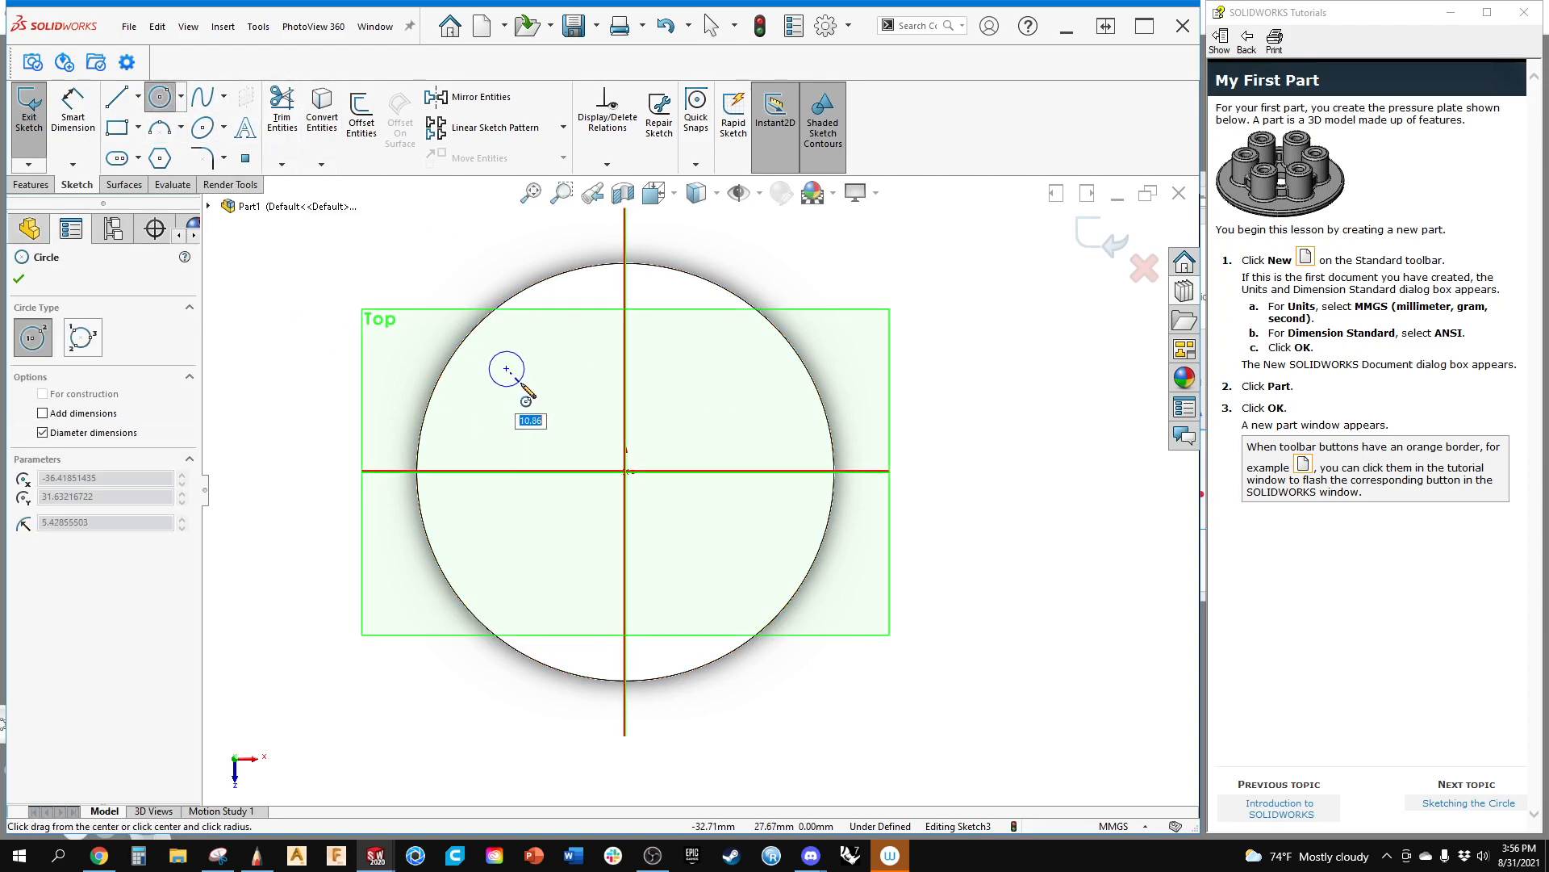
pyautogui.click(531, 388)
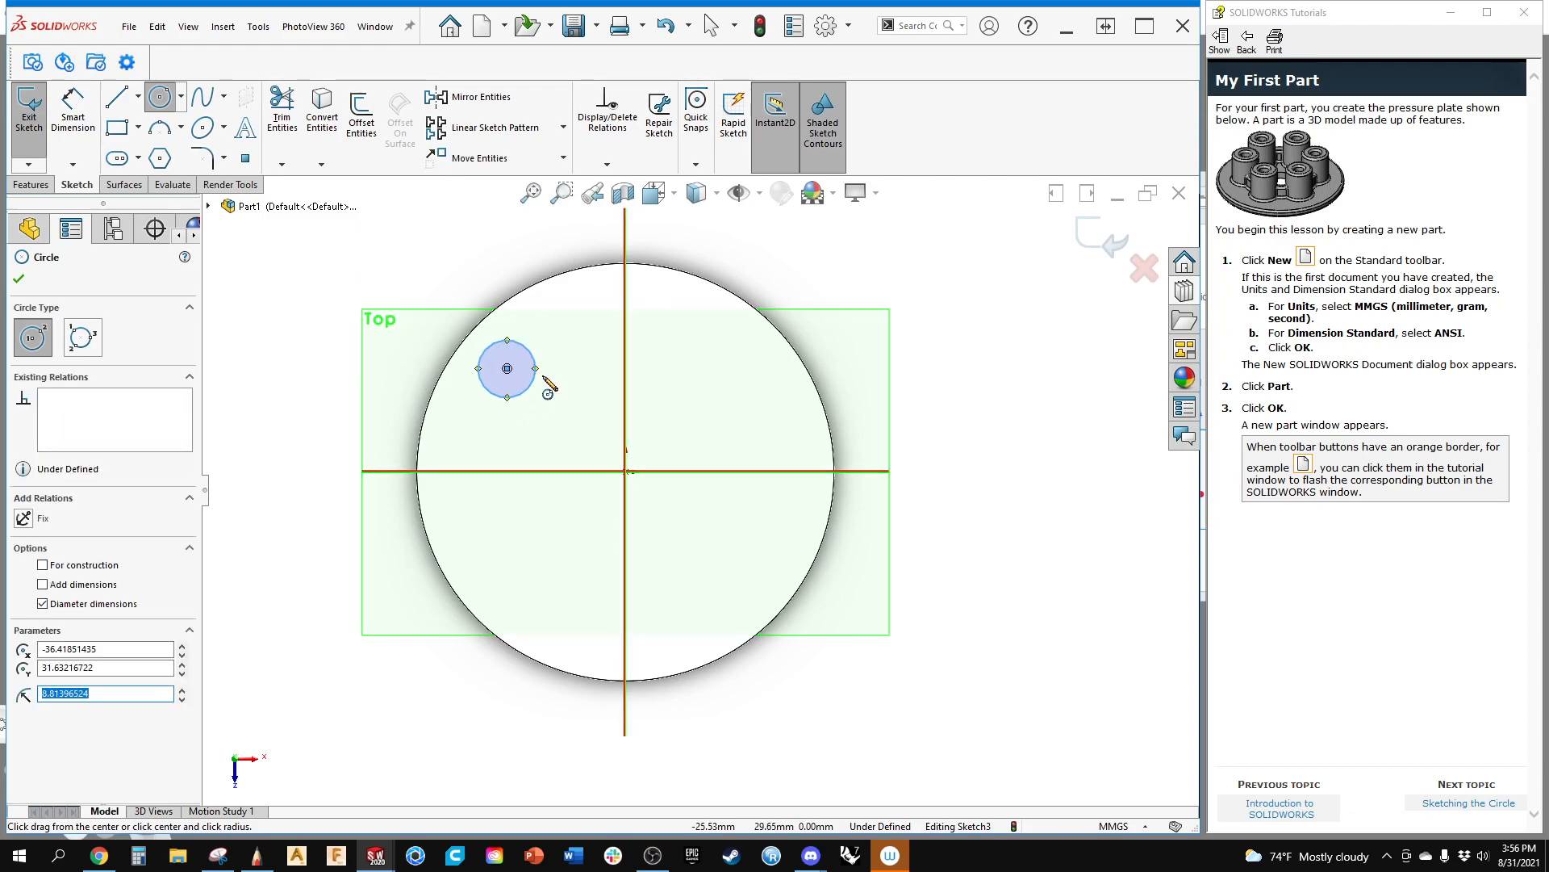
# Step: Dimension the small circle's diameter to 20 mm and shift its centre slightly towards the middle of the disc
pyautogui.rightClick(525, 396)
pyautogui.click(559, 350)
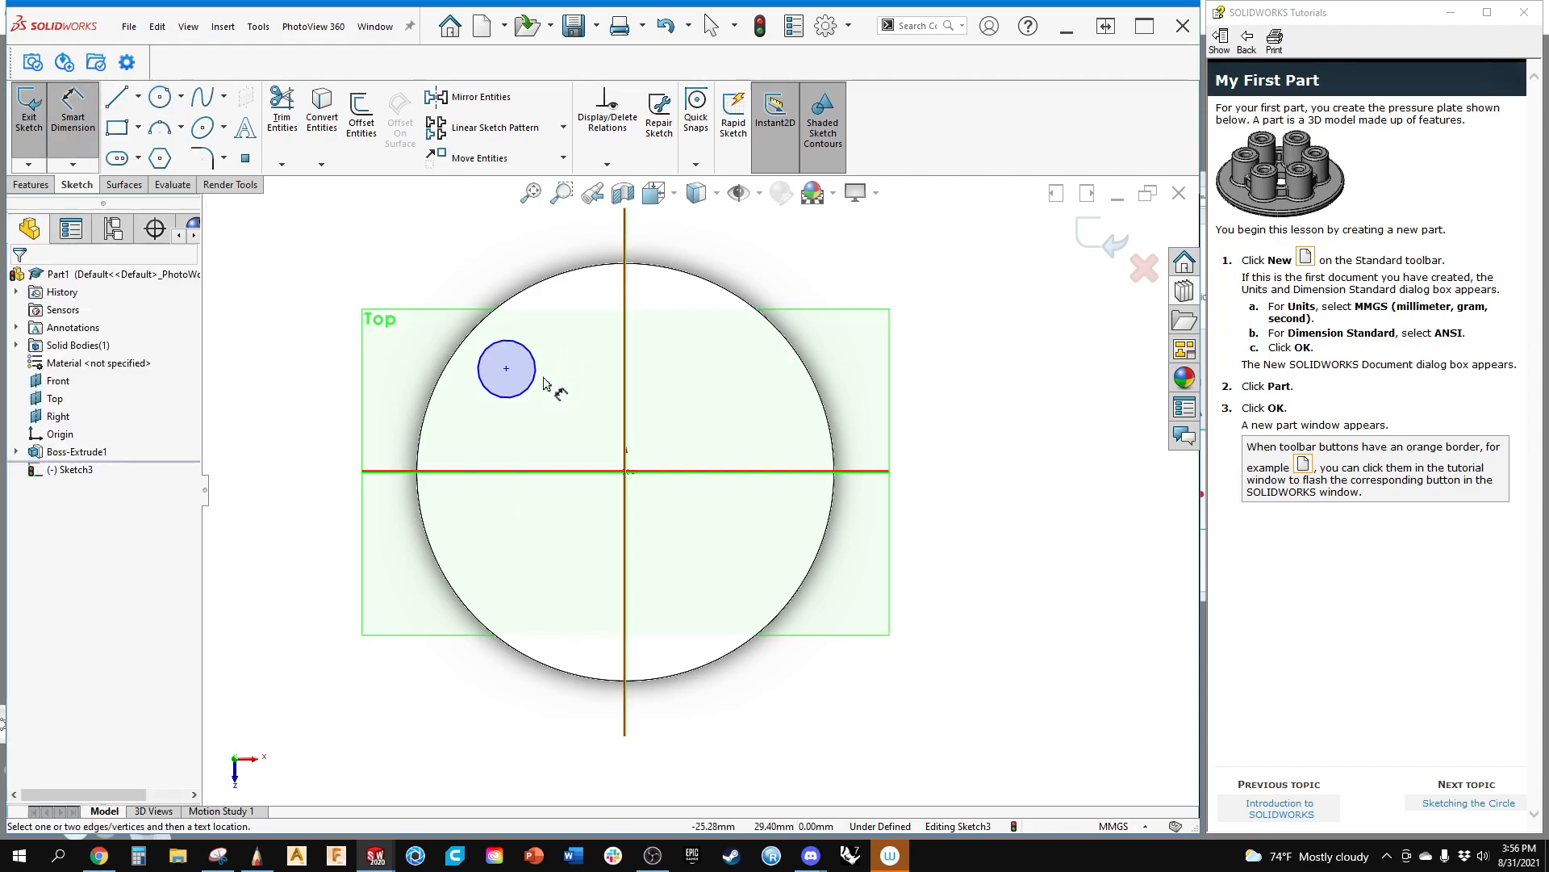
pyautogui.click(534, 374)
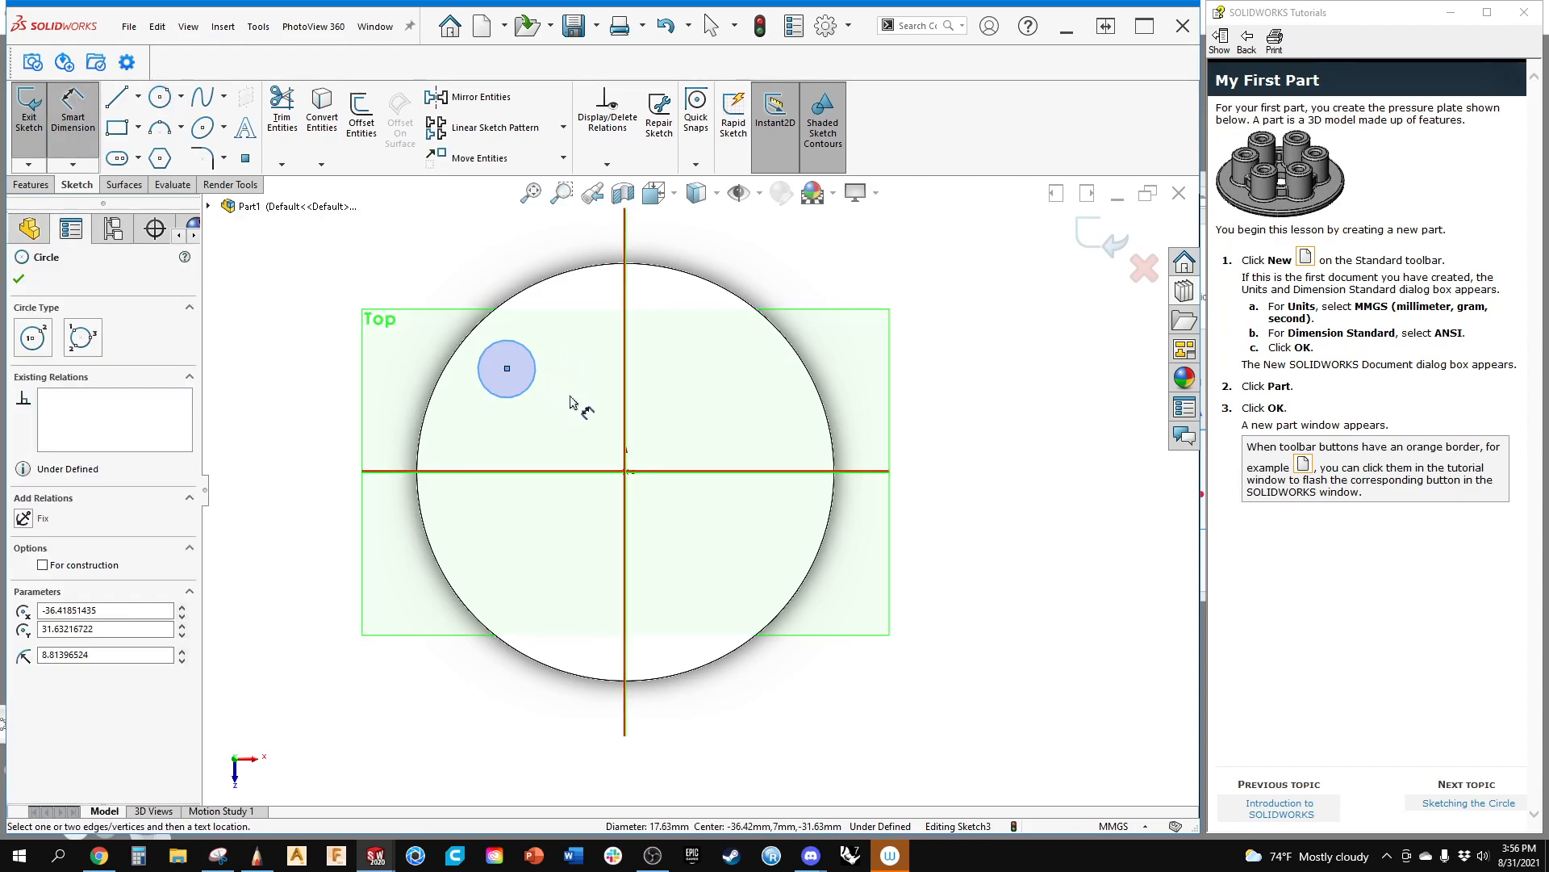
pyautogui.click(531, 383)
pyautogui.click(527, 384)
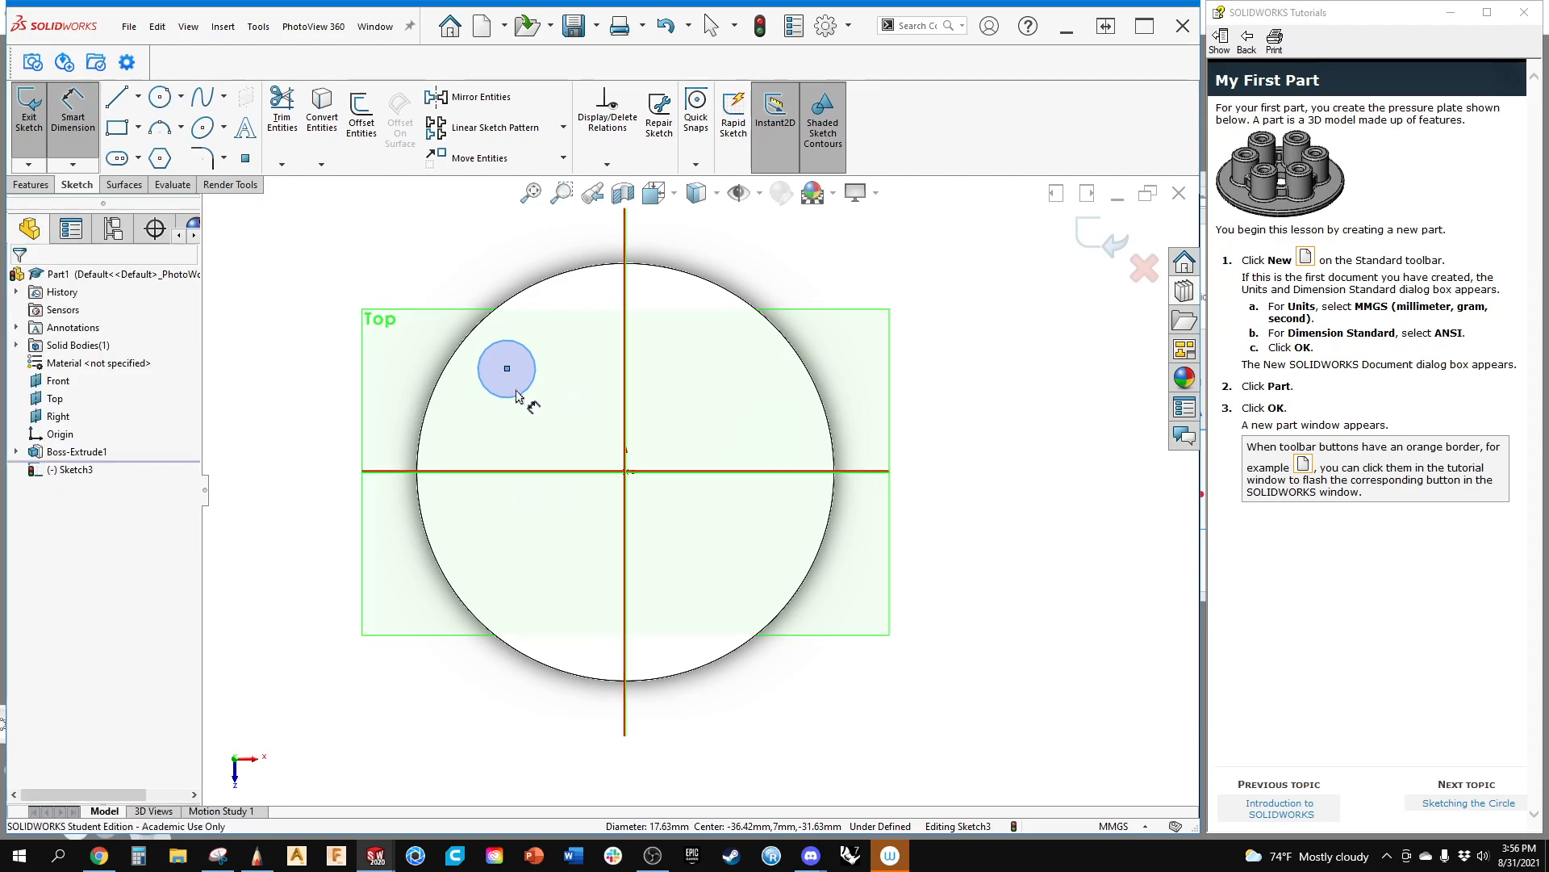
pyautogui.write('20')
pyautogui.press('Return')
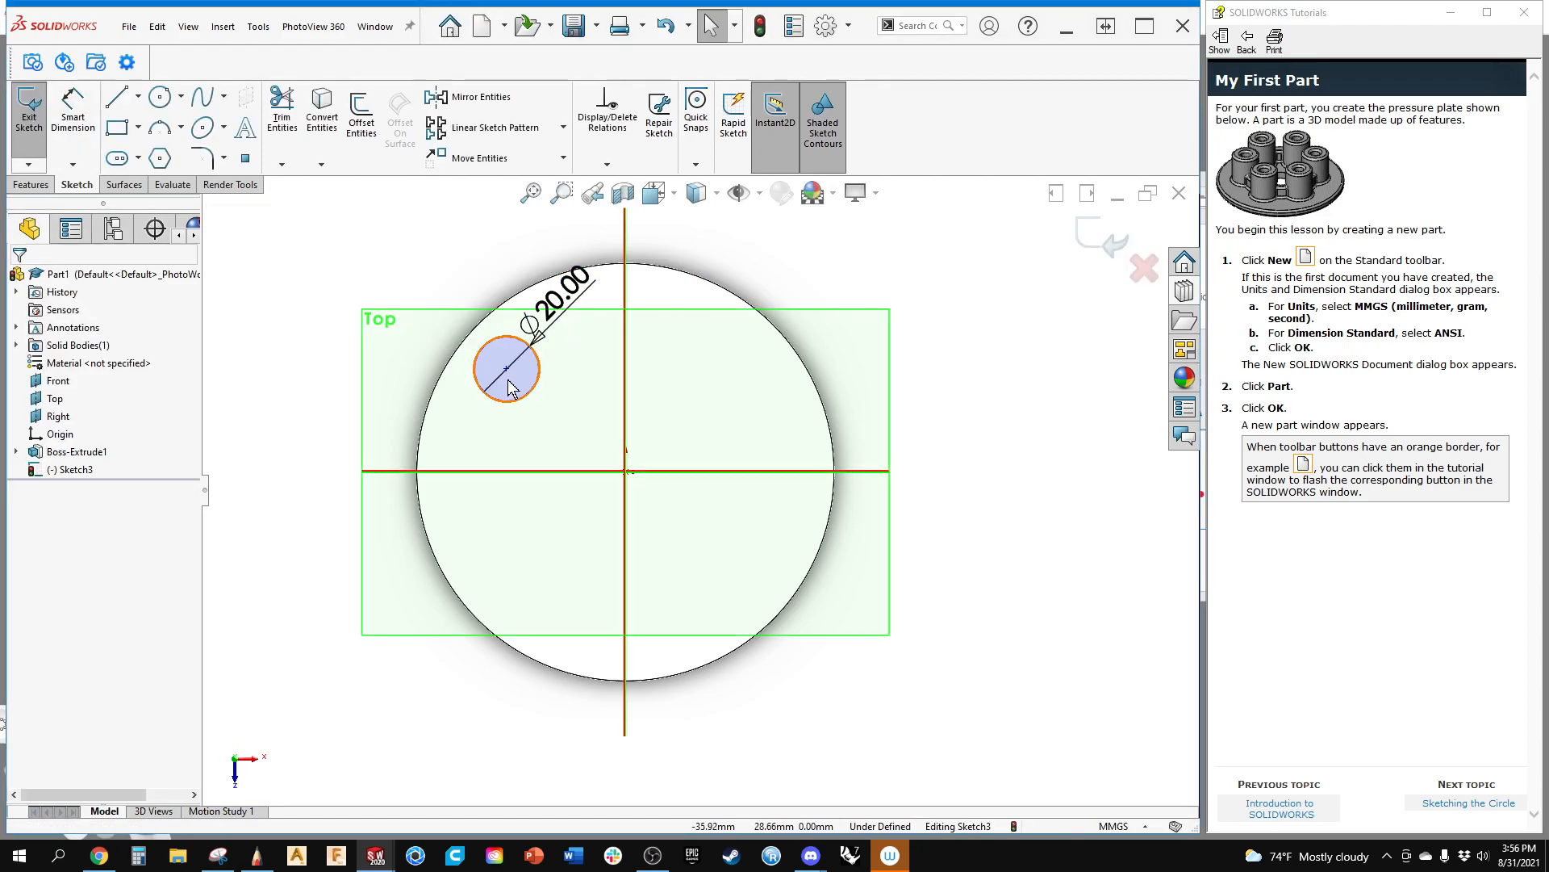
pyautogui.moveTo(507, 369)
pyautogui.mouseDown()
pyautogui.moveTo(543, 439)
pyautogui.moveTo(533, 372)
pyautogui.moveTo(505, 387)
pyautogui.moveTo(519, 373)
pyautogui.mouseUp()
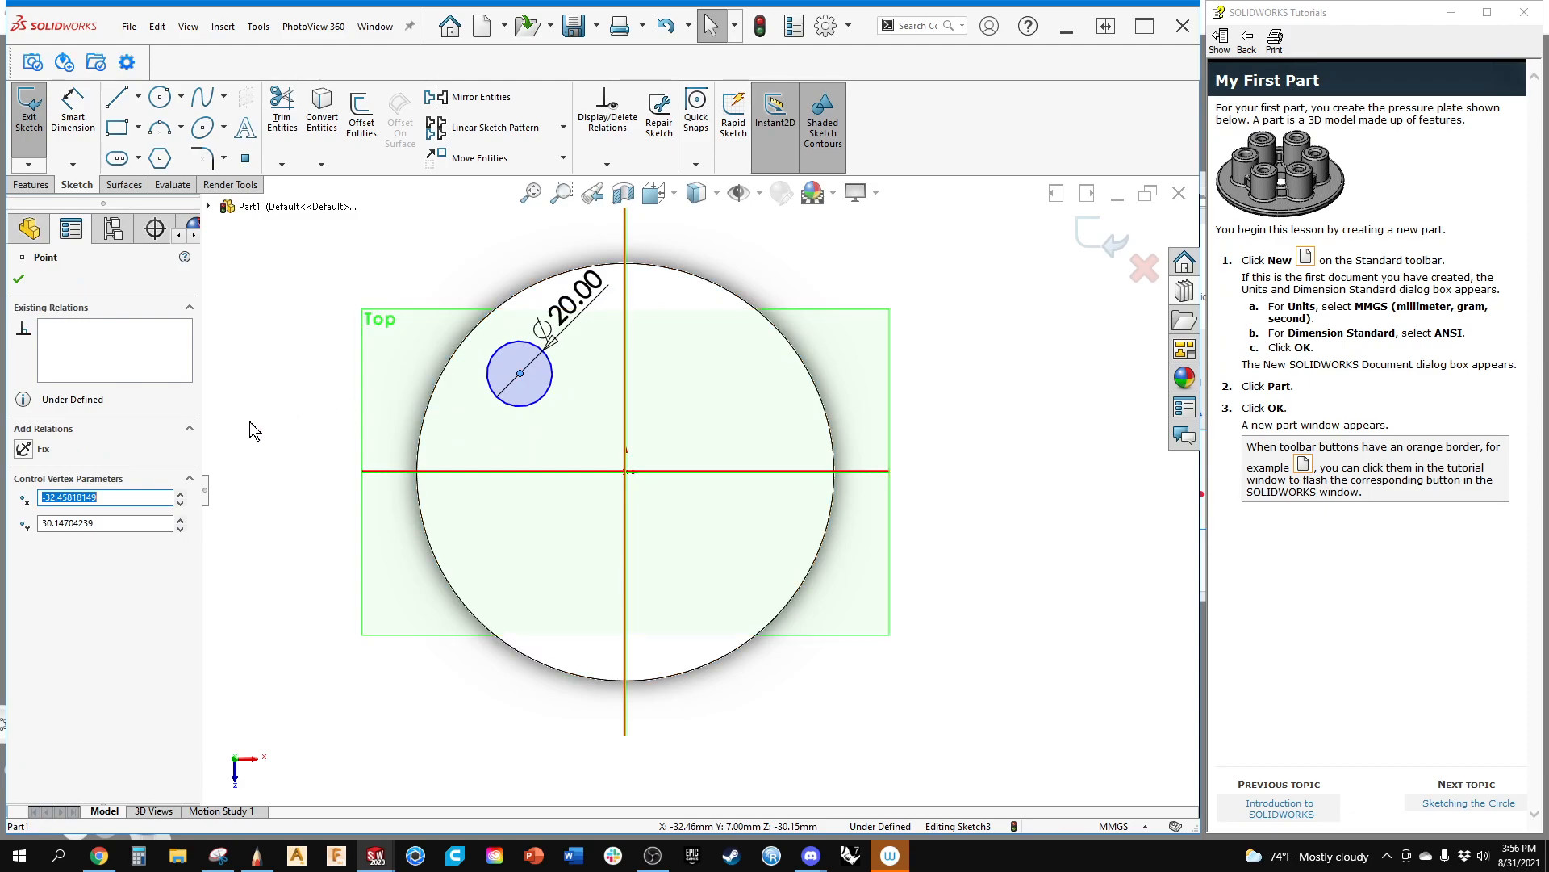
pyautogui.click(270, 426)
# Step: Try duplicating the 20 mm circle across the disc's vertical axis, adjust the original's position slightly, and delete the duplicate
pyautogui.click(555, 392)
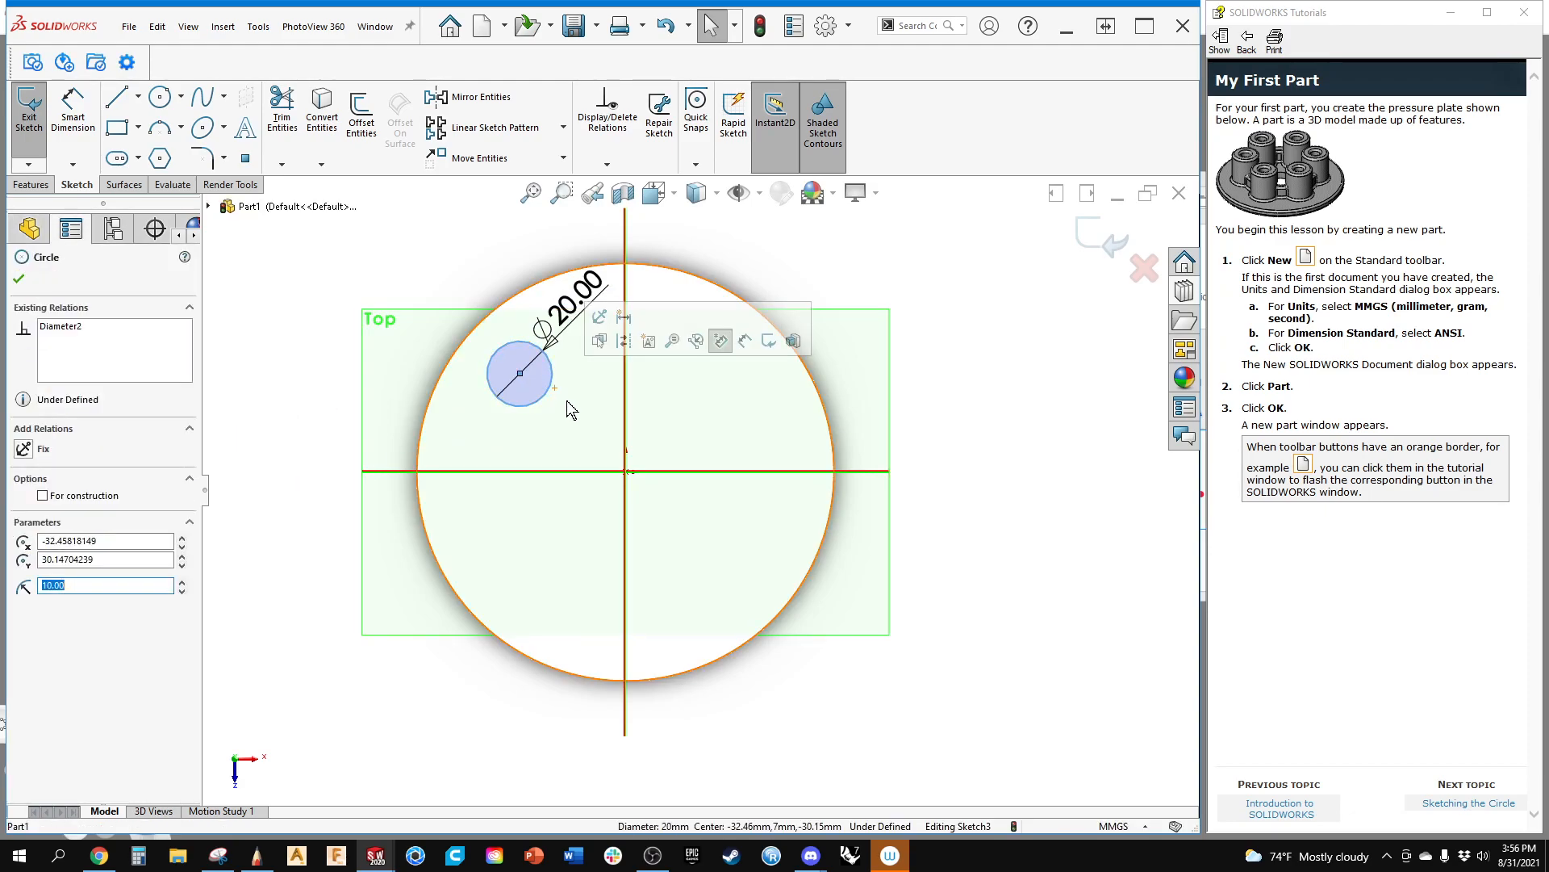
pyautogui.hotkey('ctrl', 'v')
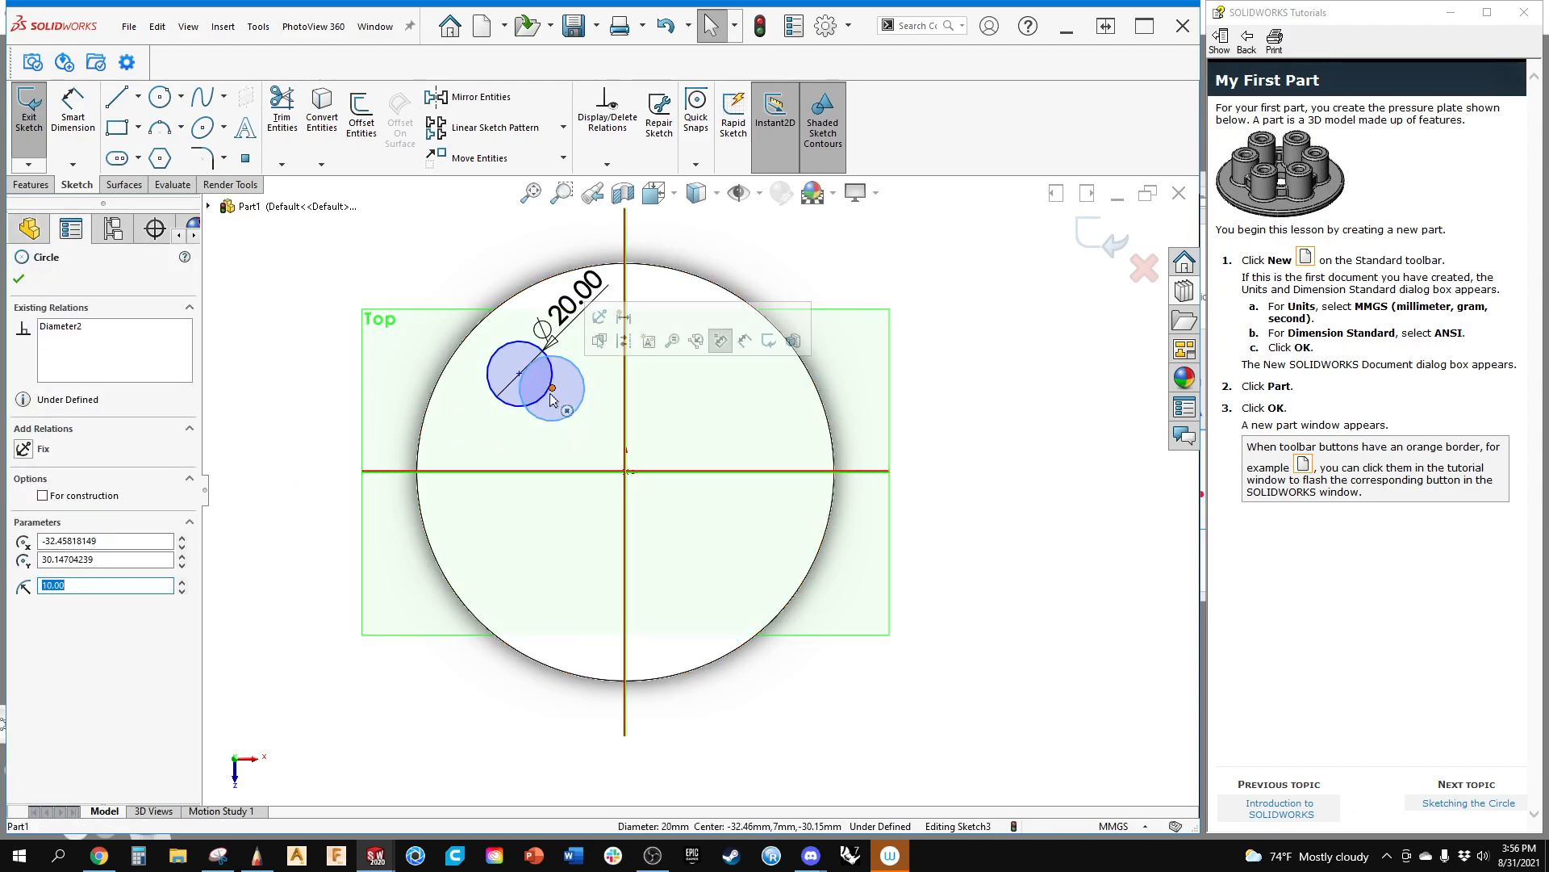
pyautogui.moveTo(552, 388)
pyautogui.mouseDown()
pyautogui.moveTo(692, 343)
pyautogui.moveTo(724, 374)
pyautogui.mouseUp()
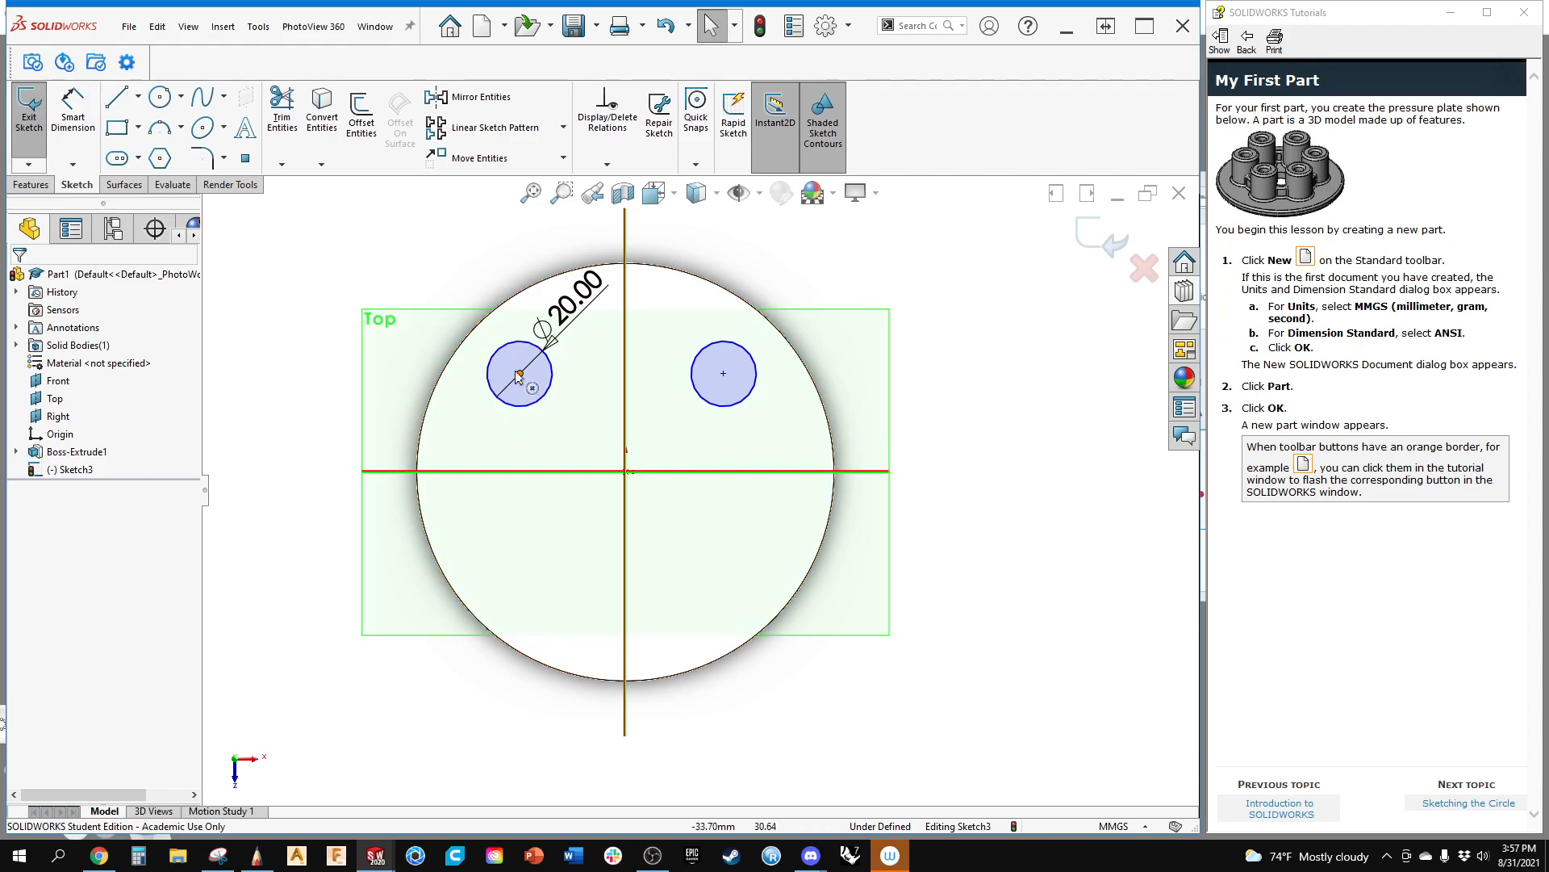
pyautogui.moveTo(519, 373)
pyautogui.mouseDown()
pyautogui.moveTo(532, 389)
pyautogui.moveTo(521, 373)
pyautogui.mouseUp()
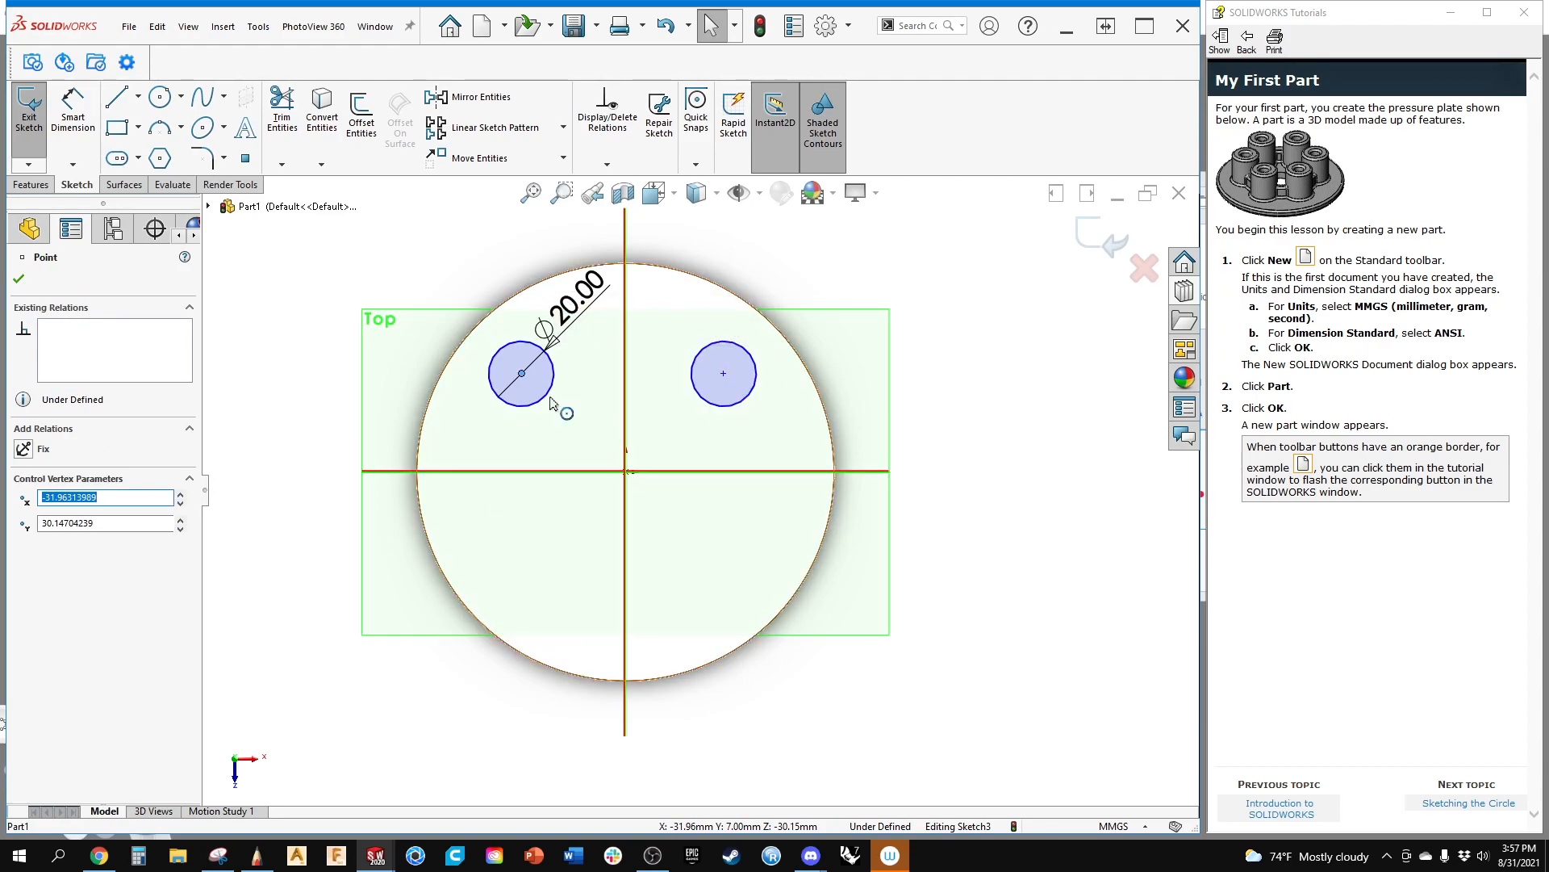
pyautogui.click(712, 406)
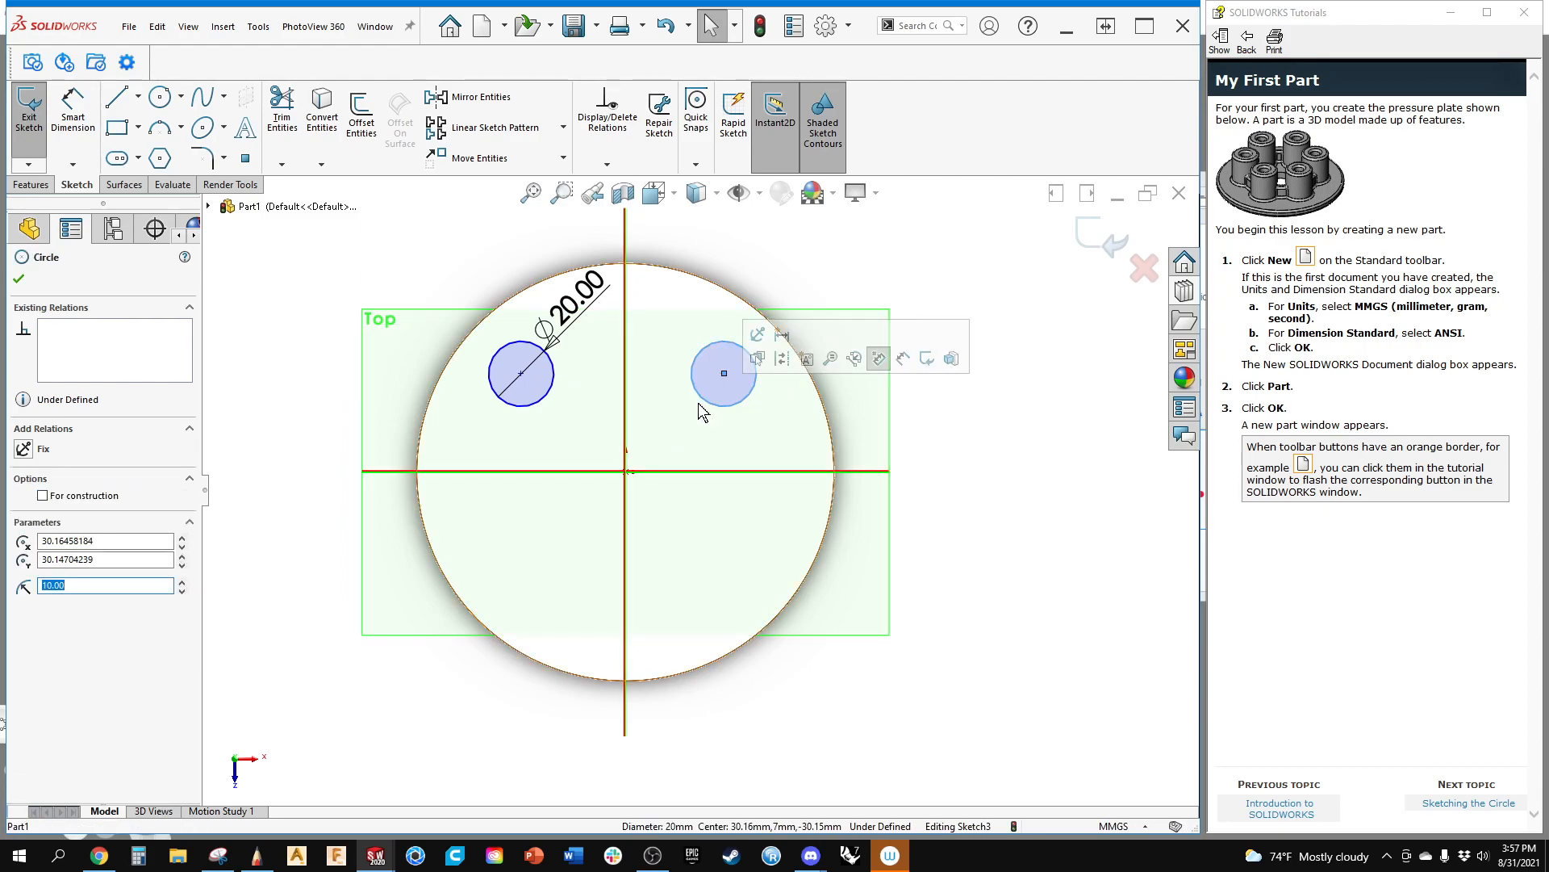
pyautogui.press('Delete')
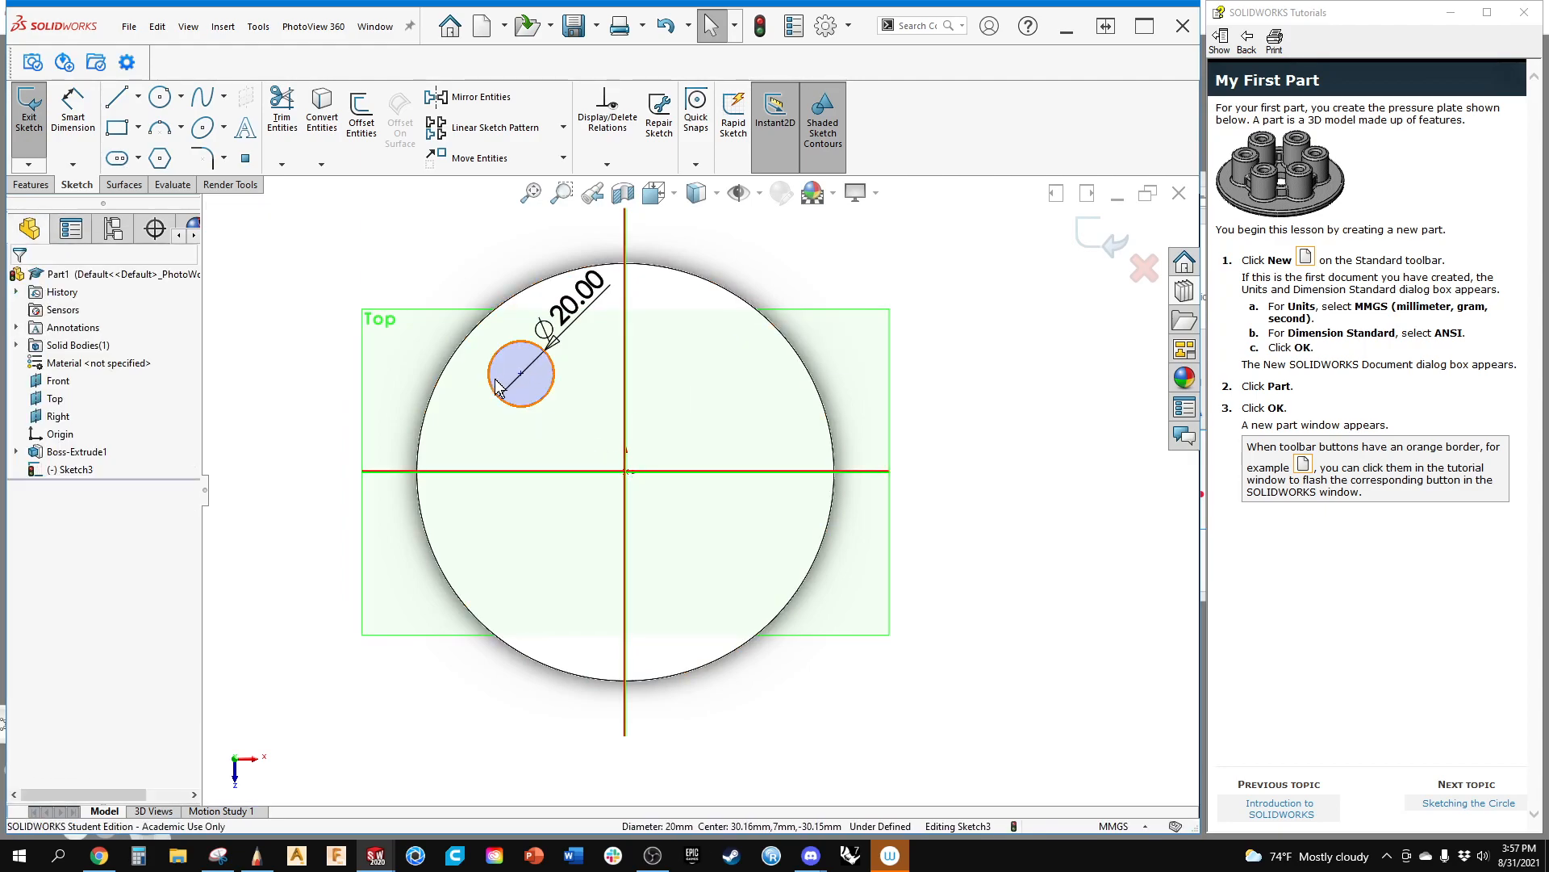
# Step: Sketch a circle about 85.9 mm in diameter centred on the origin, passing through the 20 mm circle
pyautogui.click(522, 373)
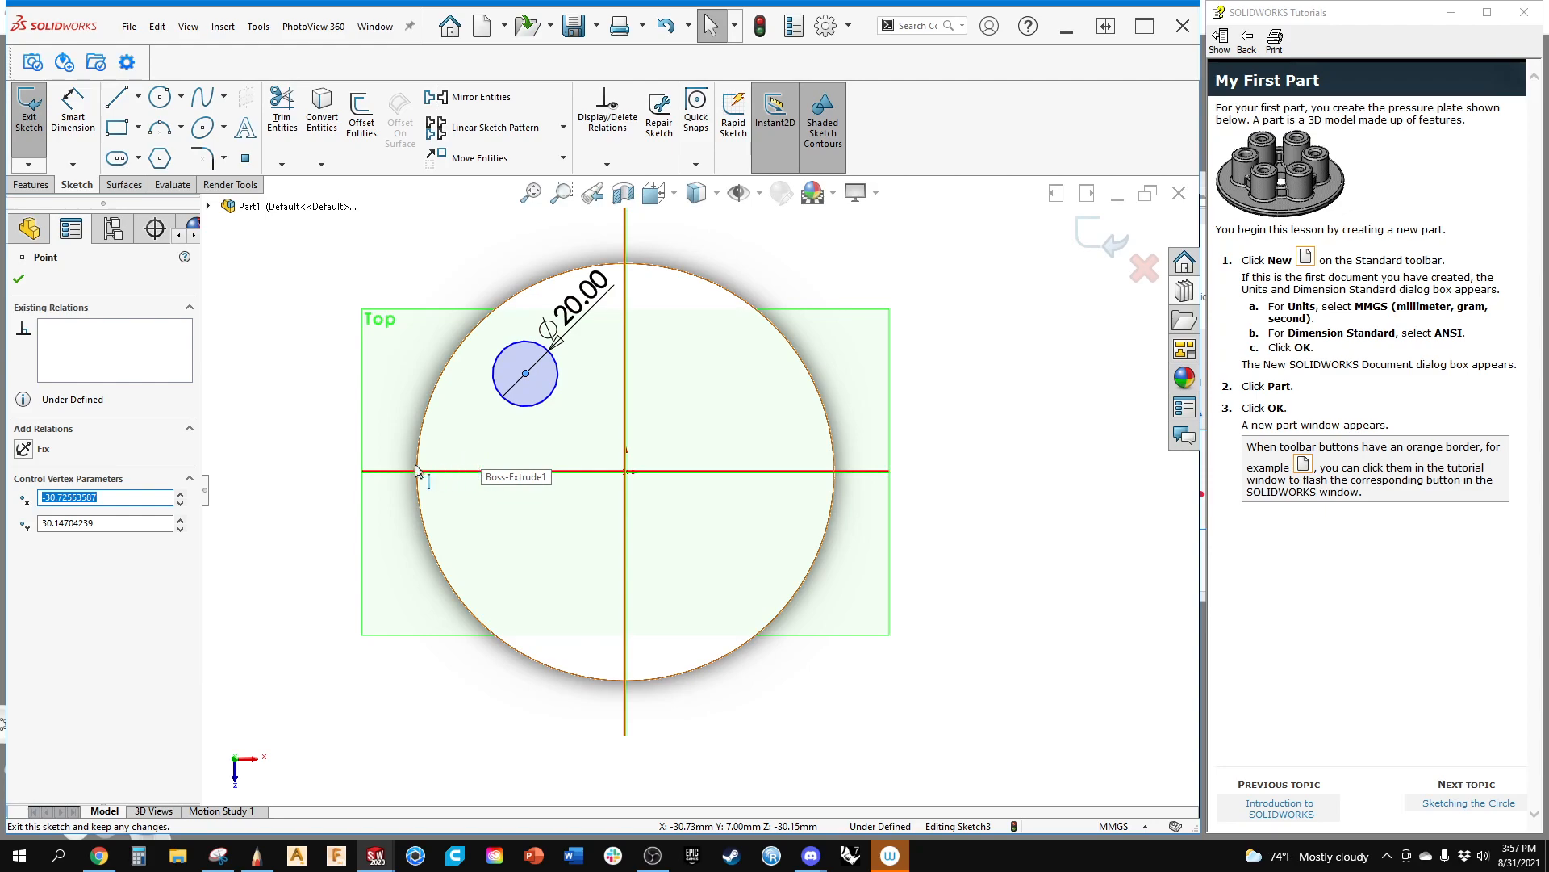
pyautogui.click(304, 442)
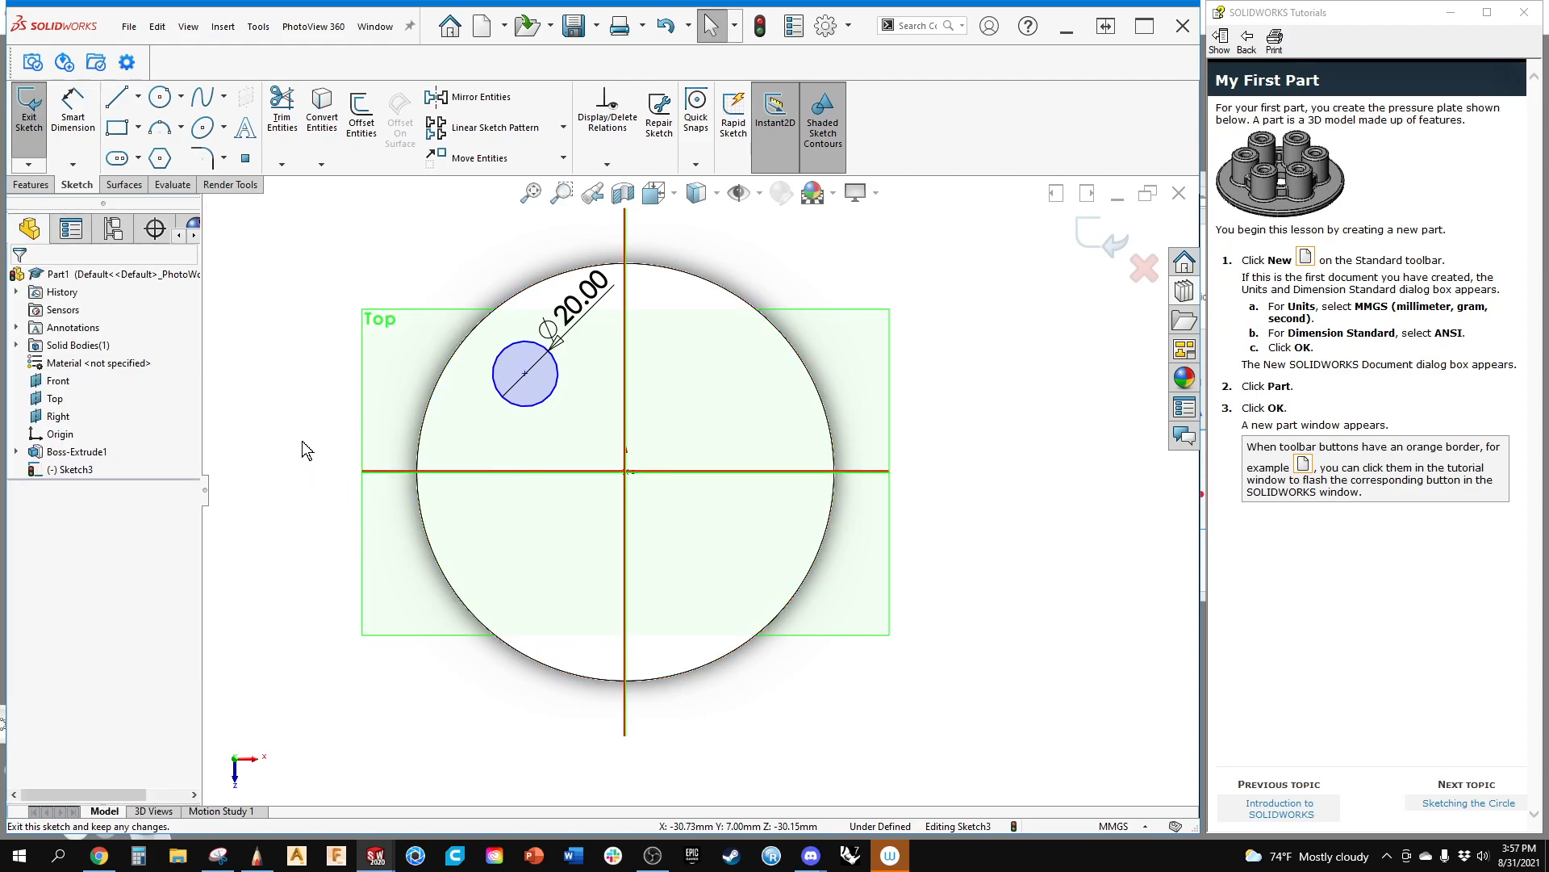
pyautogui.click(164, 103)
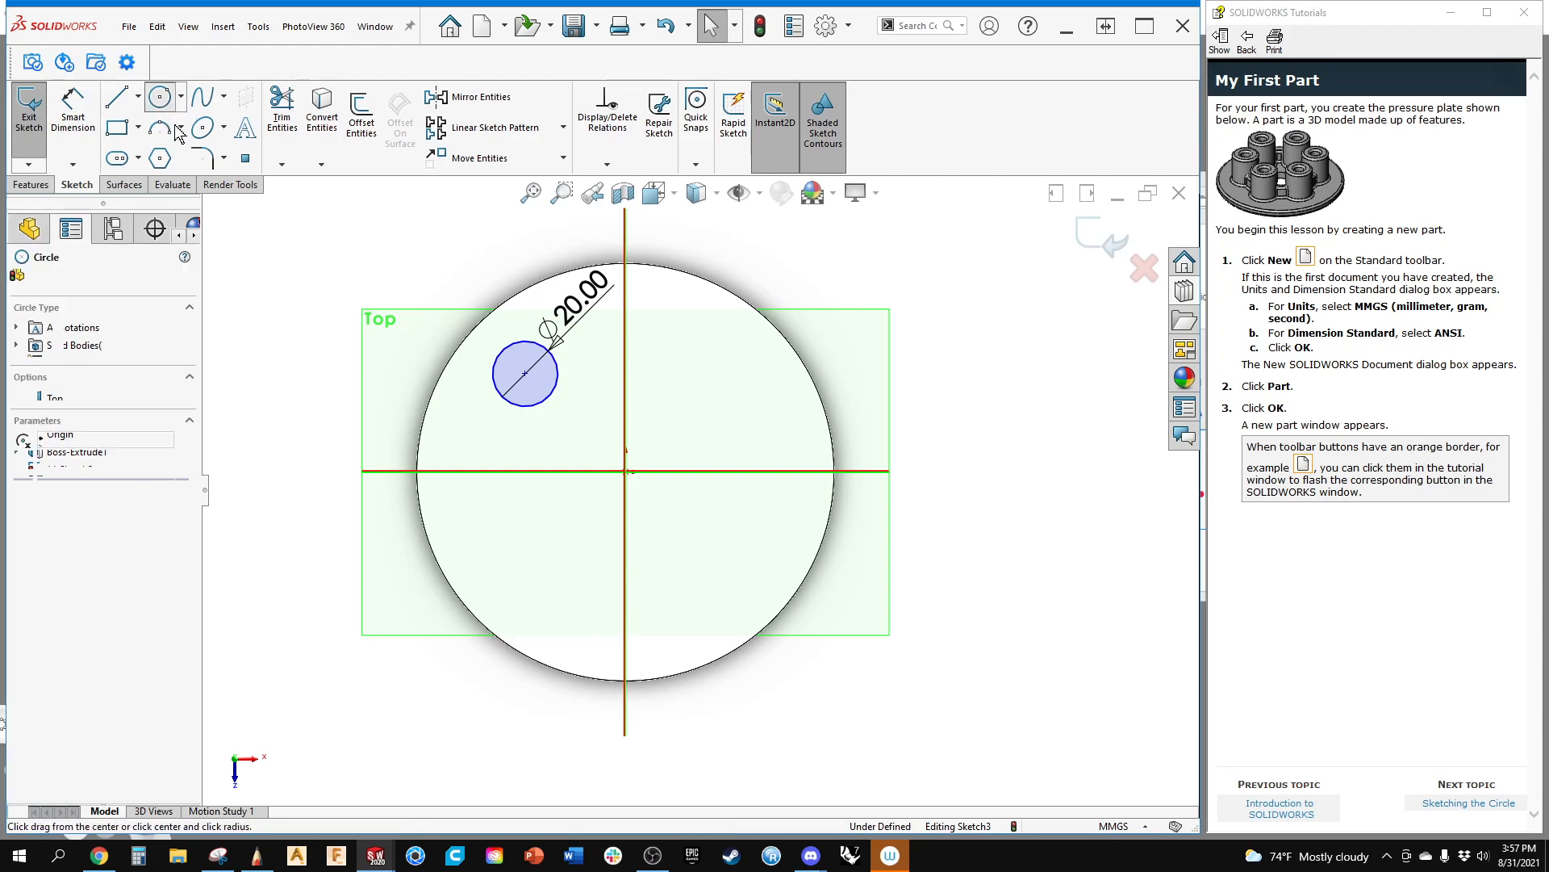
pyautogui.click(625, 469)
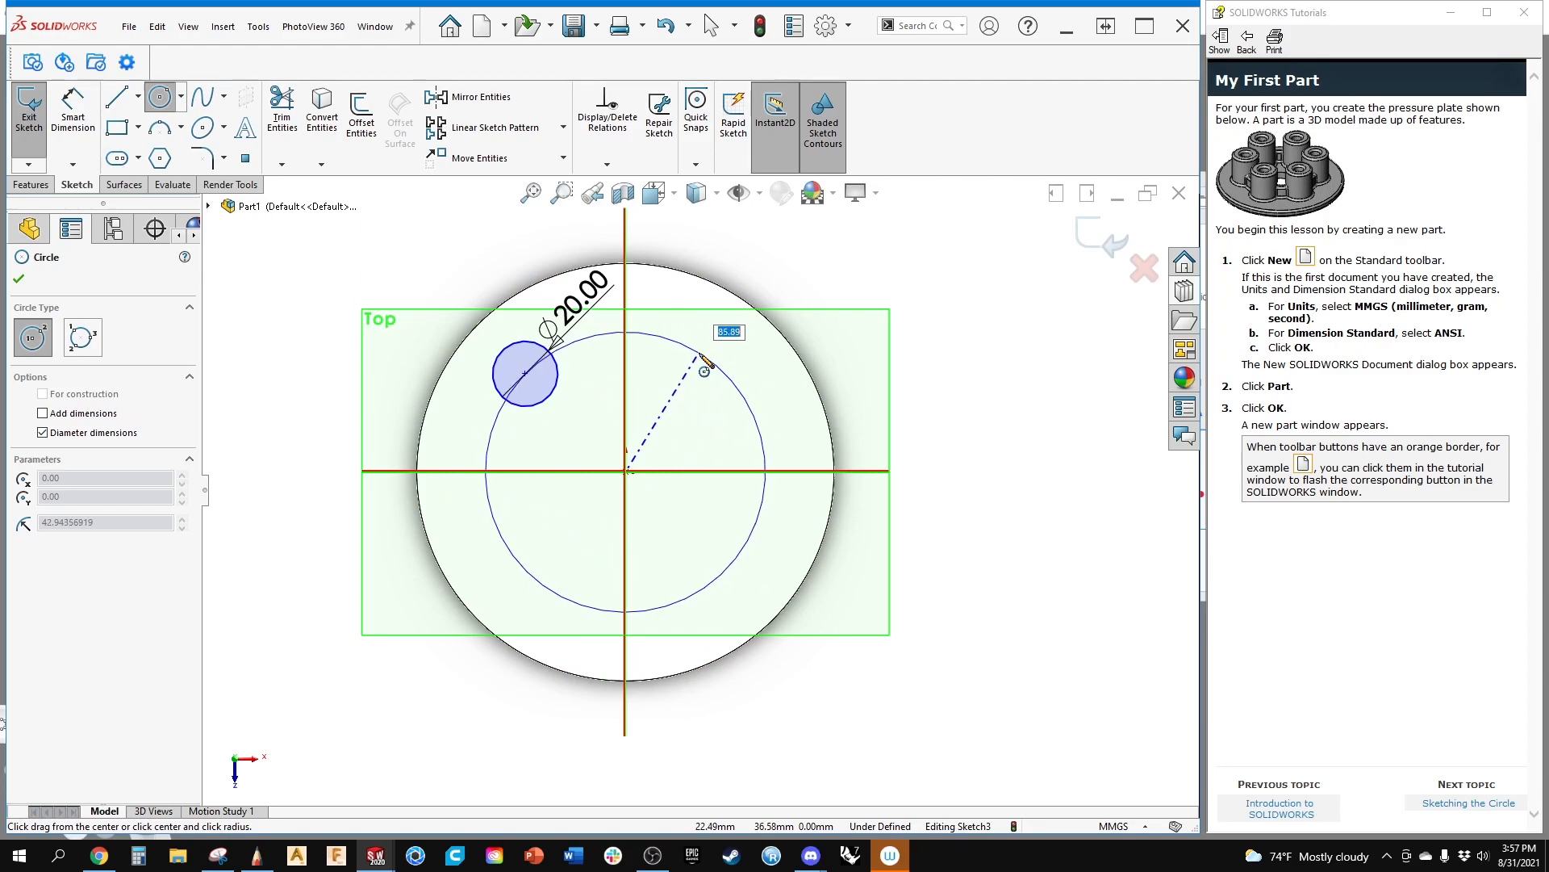
pyautogui.click(702, 356)
# Step: Dimension the large origin-centred circle's diameter to 85 mm
pyautogui.rightClick(704, 357)
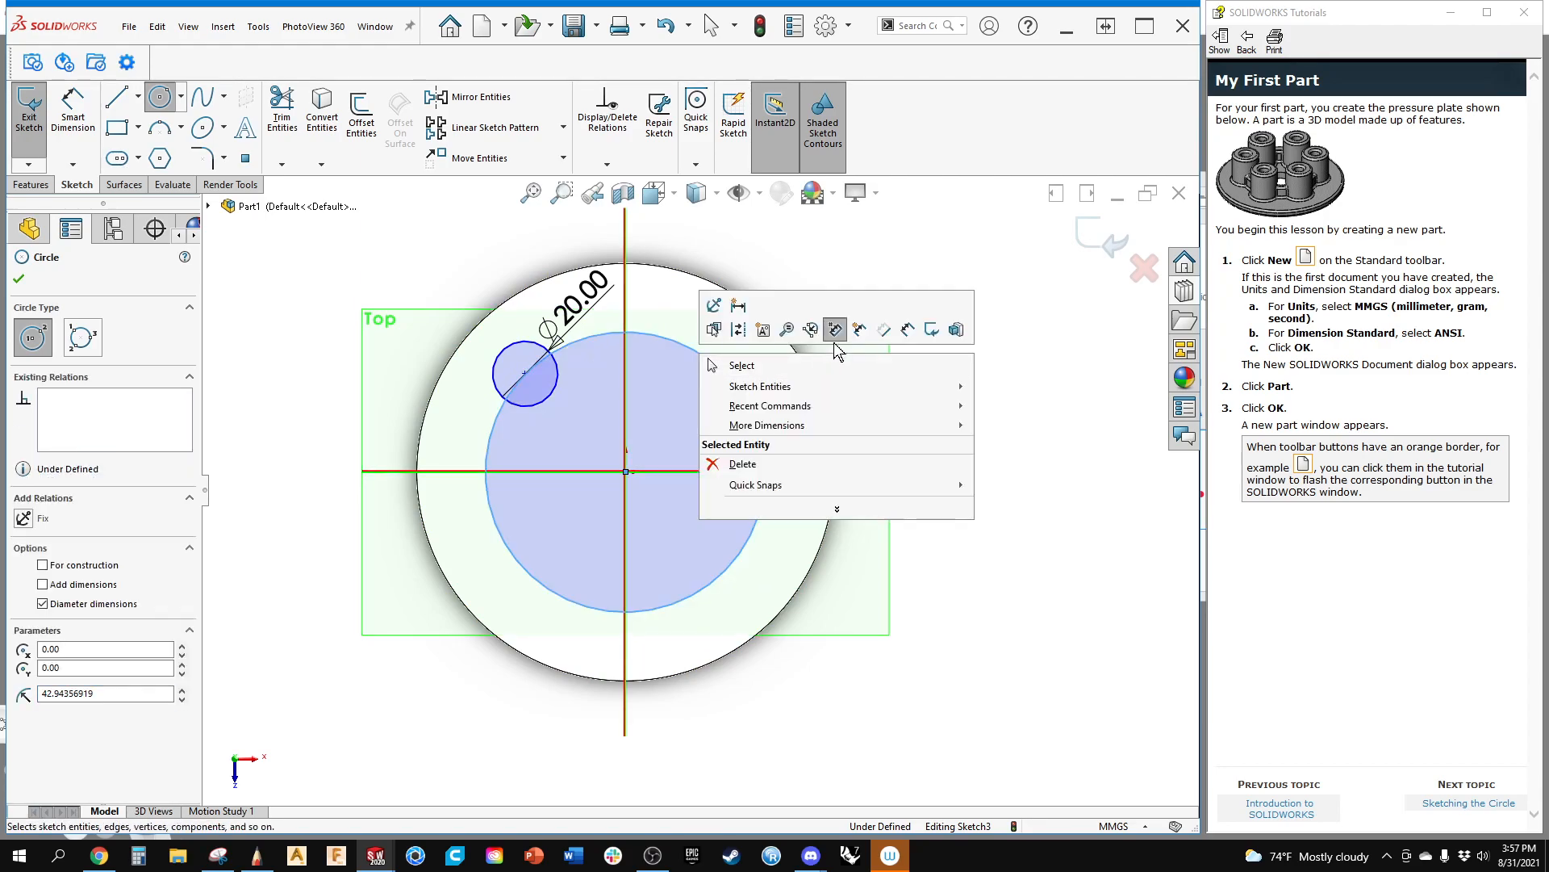
pyautogui.click(906, 331)
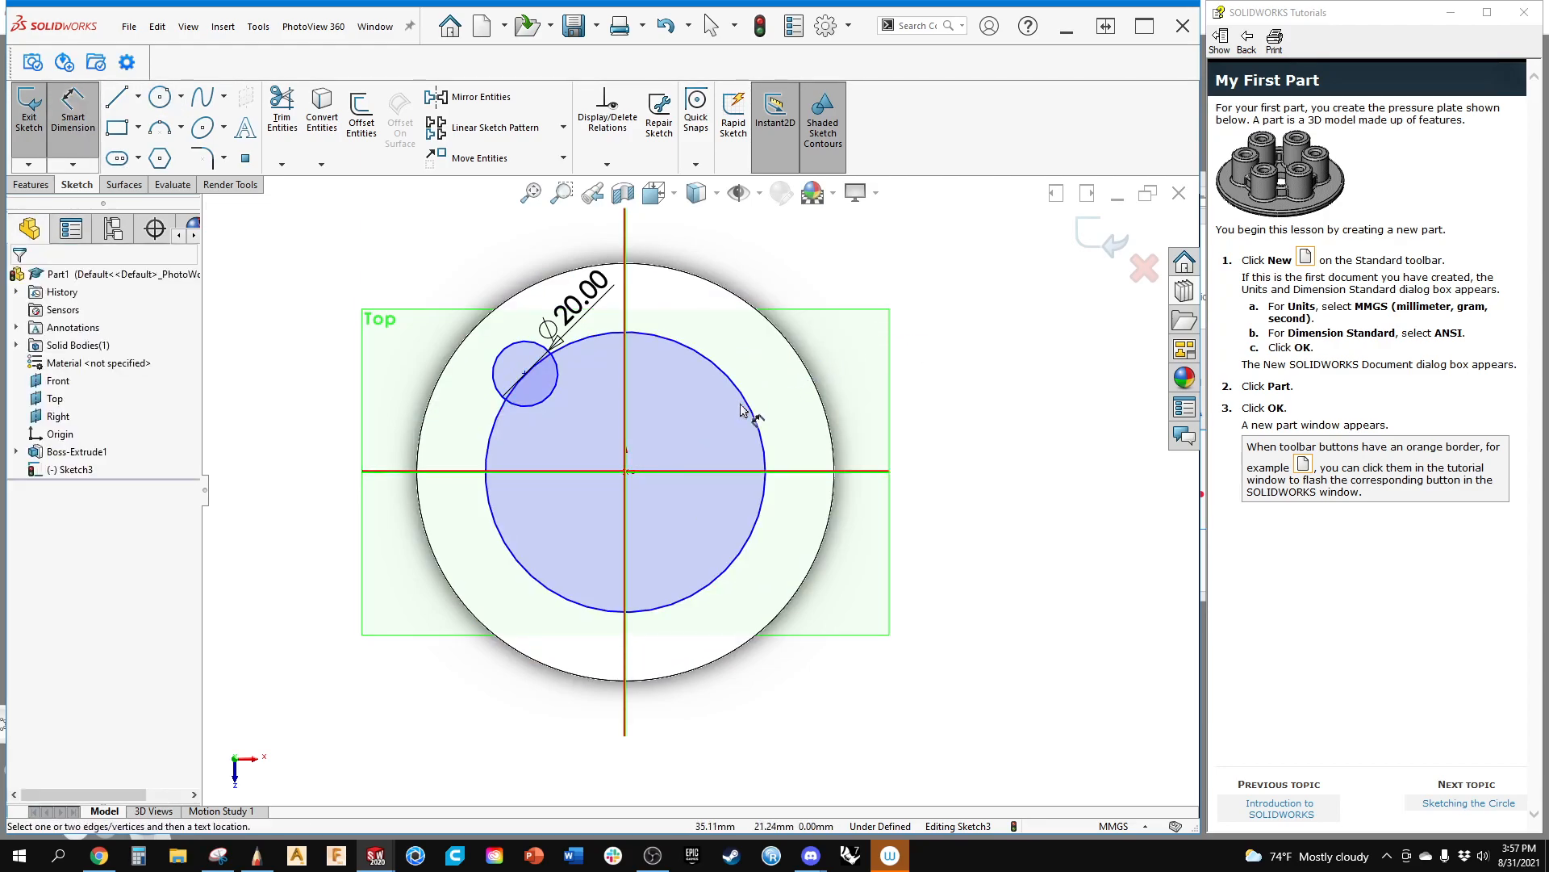
pyautogui.click(749, 401)
pyautogui.click(896, 323)
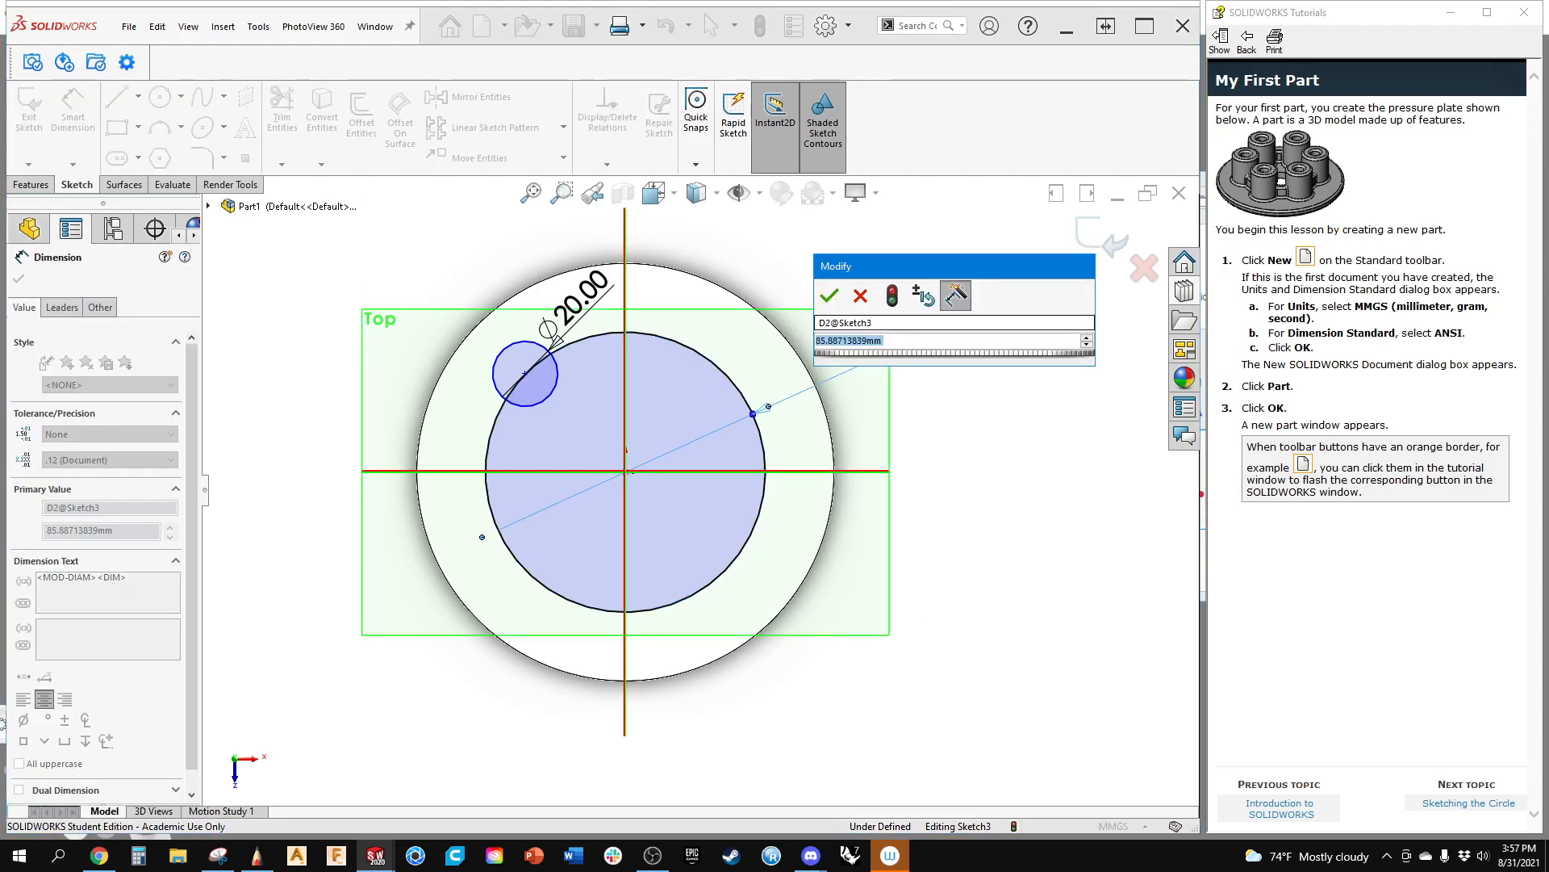
pyautogui.write('85')
pyautogui.press('Return')
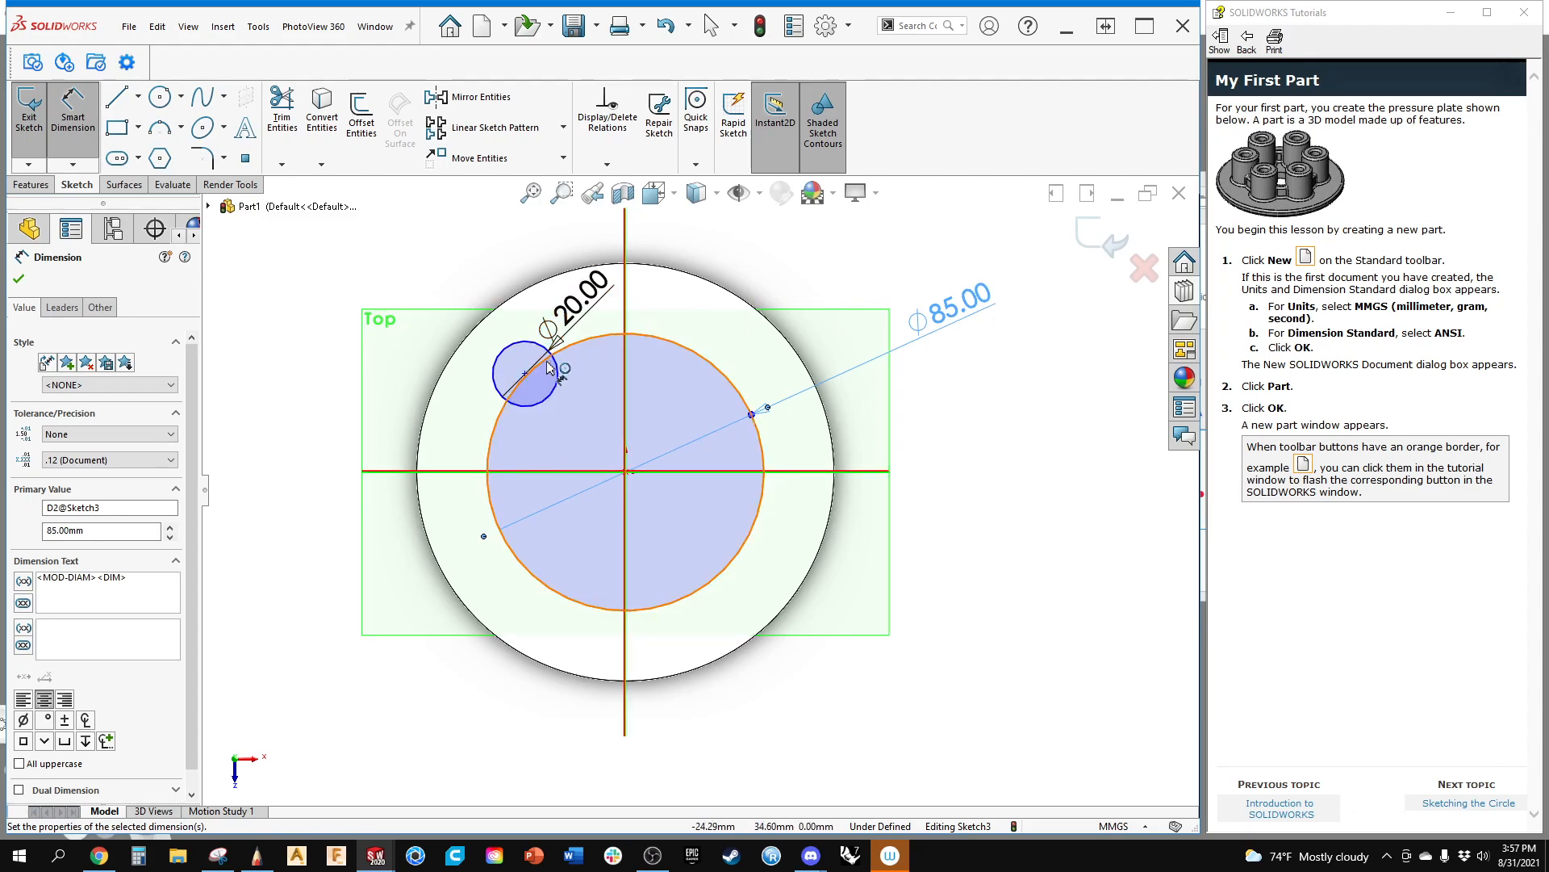
pyautogui.press('Escape')
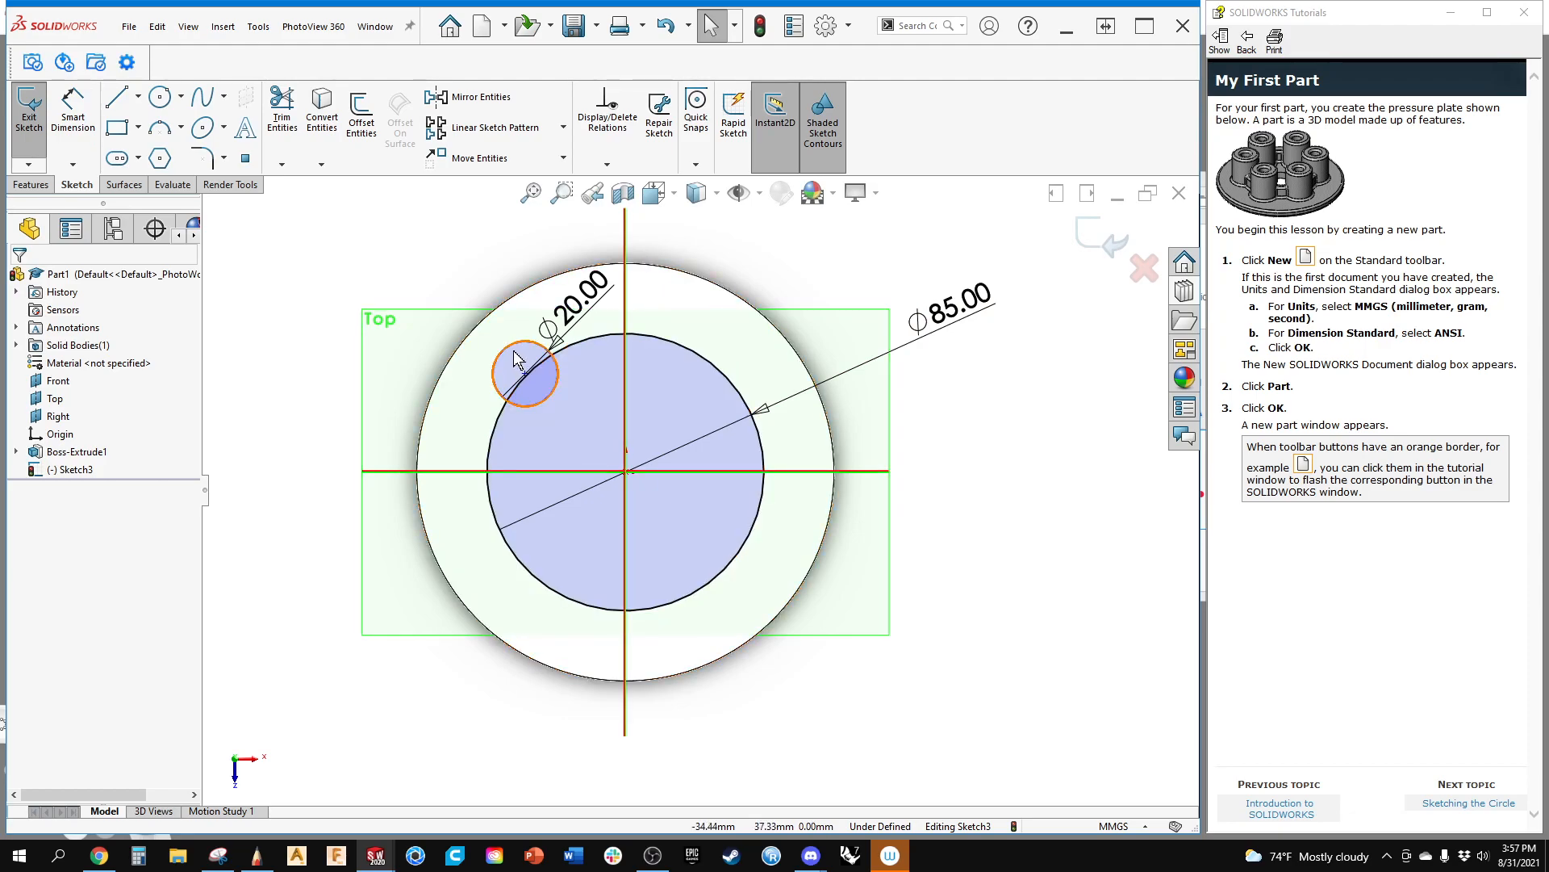
# Step: Exit the sketch and try a boss extrusion of the region inside the 85 mm circle, pulling its depth to 73 mm
pyautogui.moveTo(326, 559); pyautogui.dragTo(304, 453, button='middle')
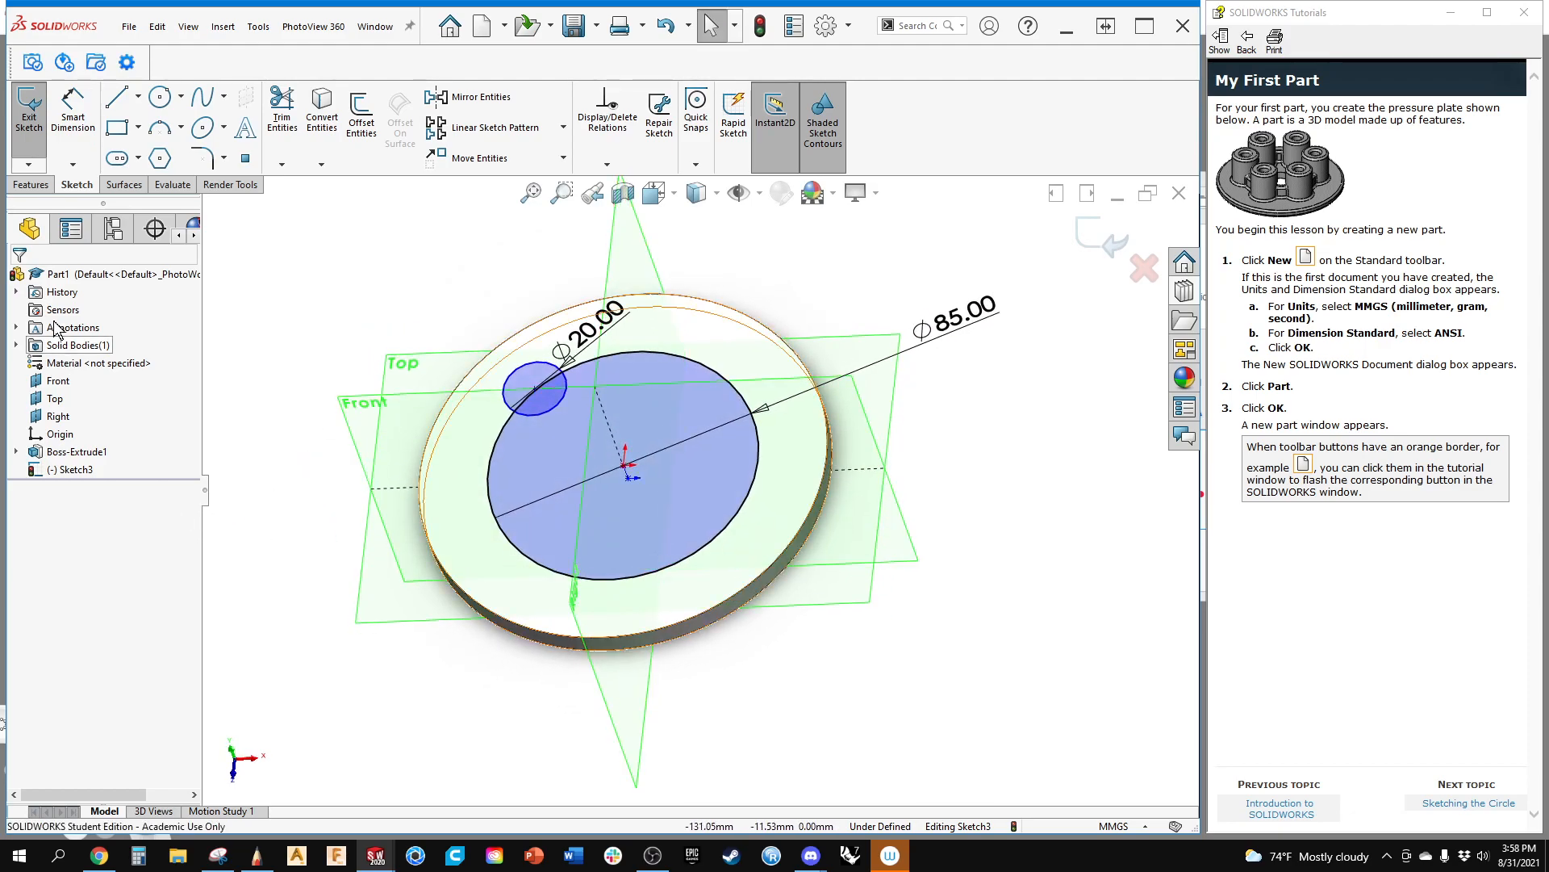
pyautogui.click(1106, 247)
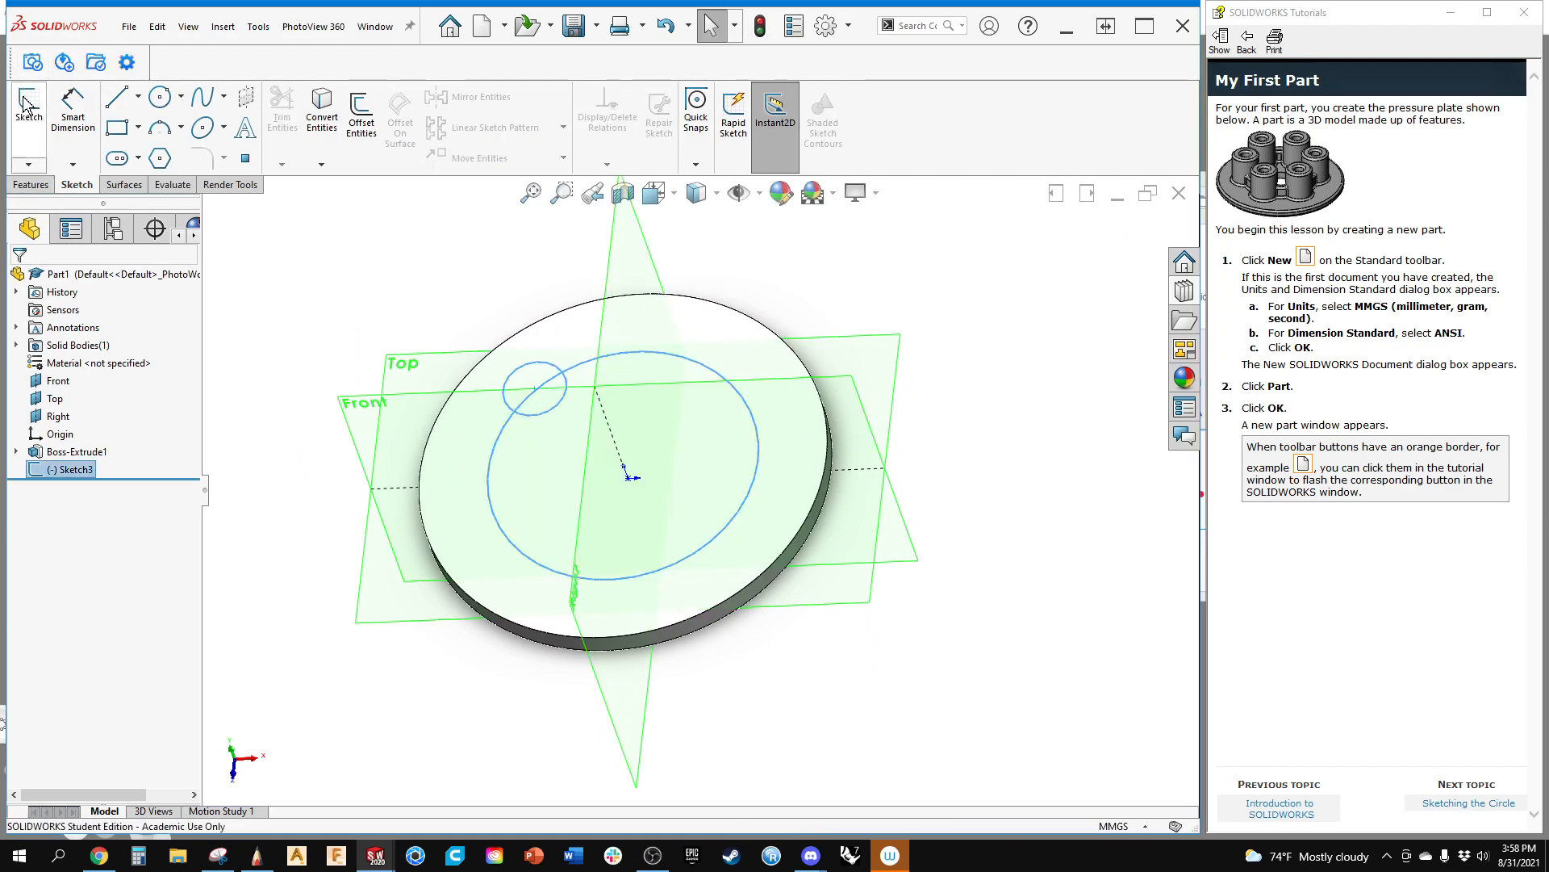
pyautogui.click(31, 184)
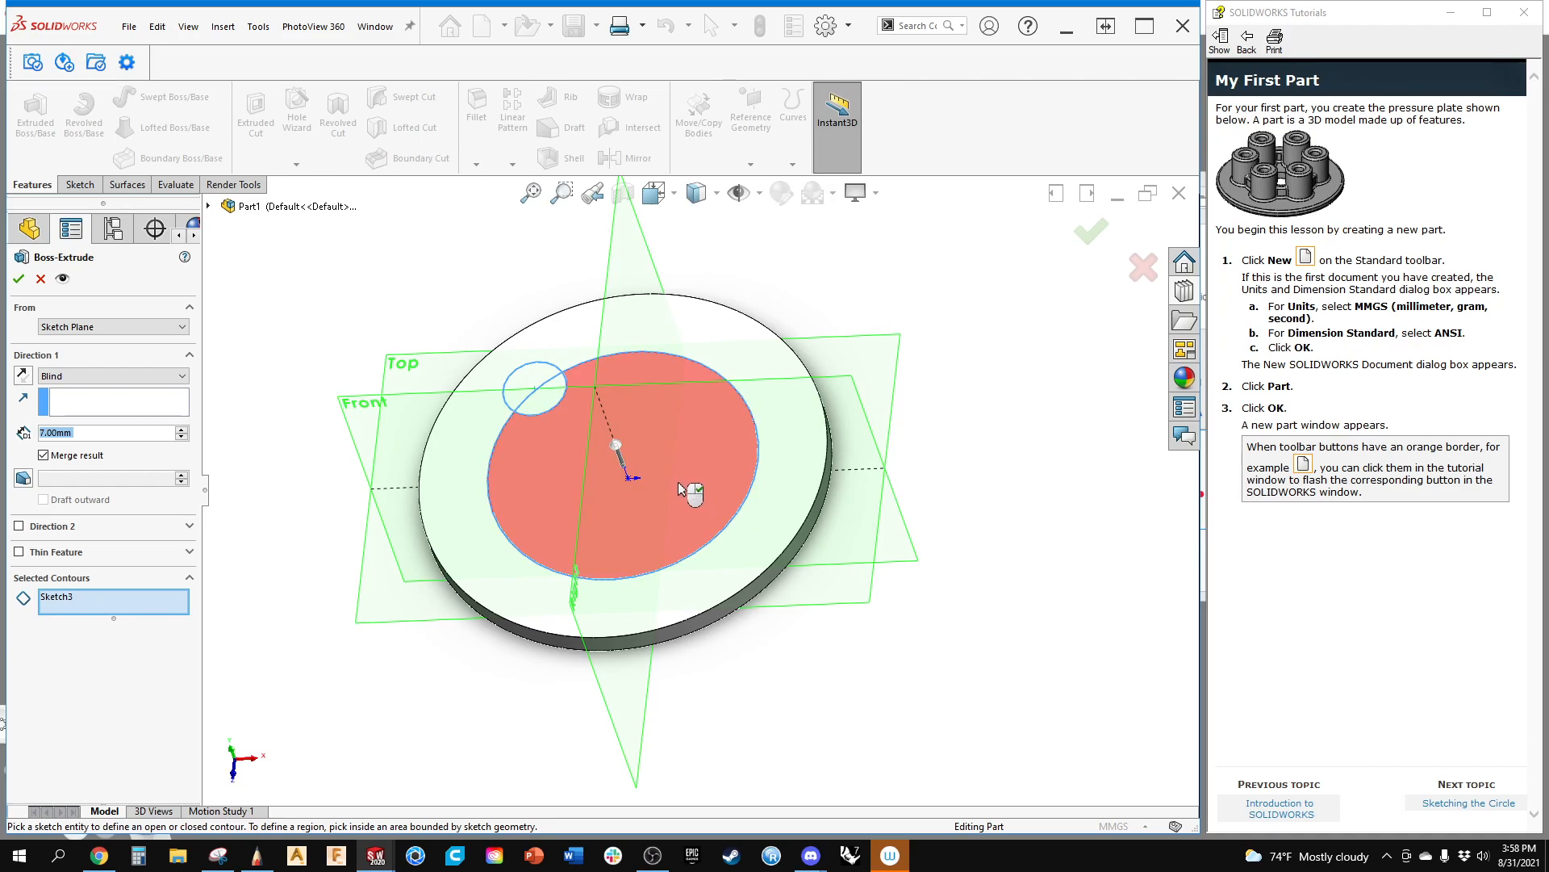
pyautogui.moveTo(615, 447)
pyautogui.mouseDown()
pyautogui.moveTo(604, 405)
pyautogui.moveTo(705, 472)
pyautogui.moveTo(721, 448)
pyautogui.mouseUp()
pyautogui.click(722, 447)
pyautogui.moveTo(616, 449); pyautogui.dragTo(589, 334)
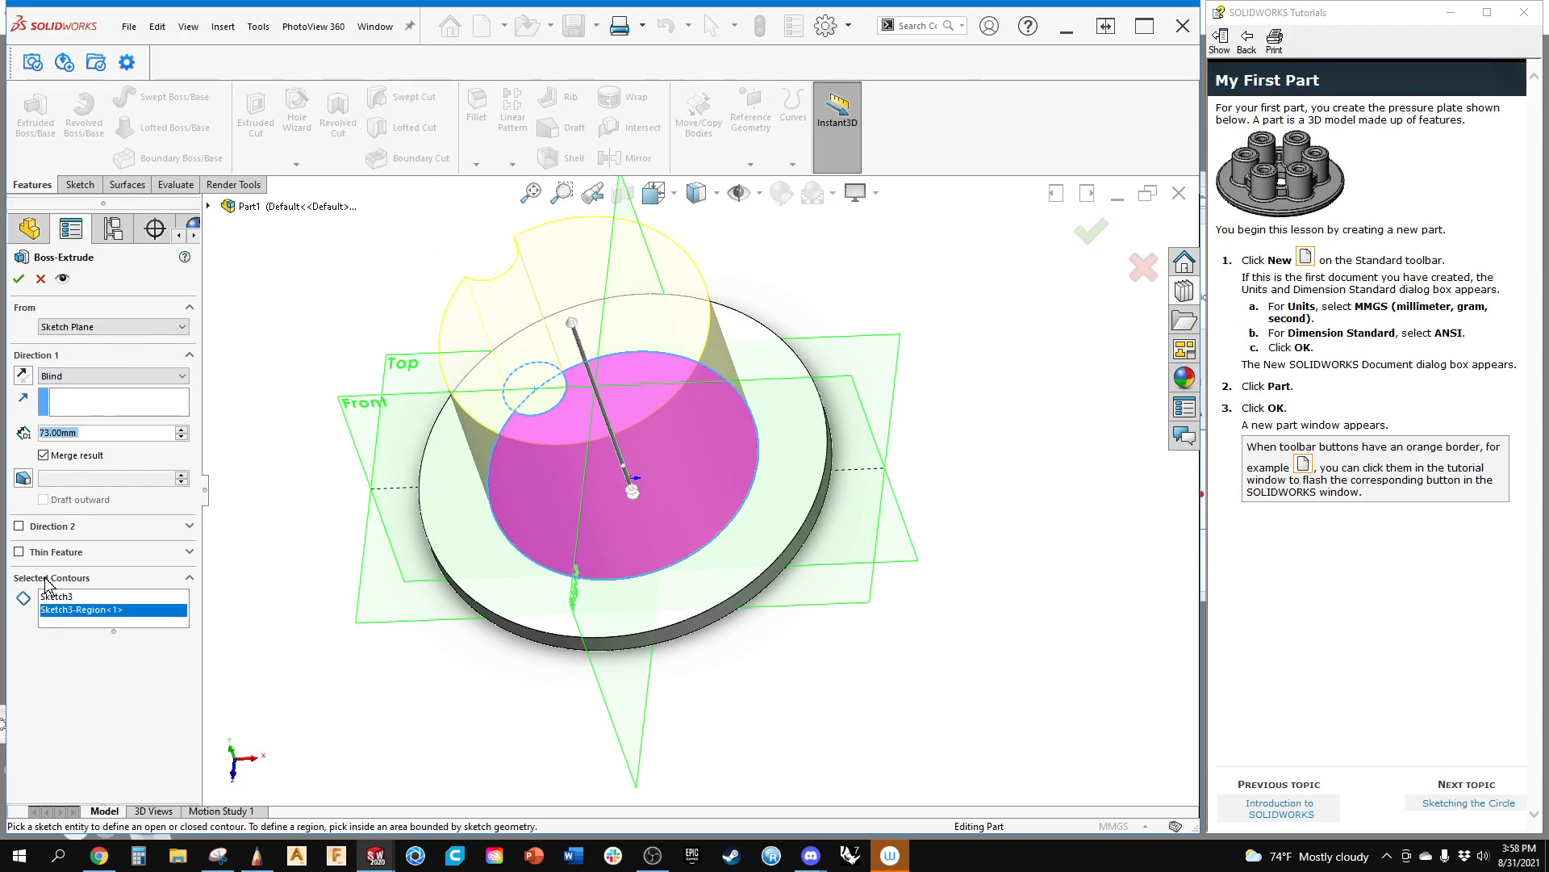
# Step: Clear the selected contours, try extruding both regions inside the 85 mm circle by 73 mm, and remove the resulting boss
pyautogui.rightClick(101, 606)
pyautogui.click(138, 635)
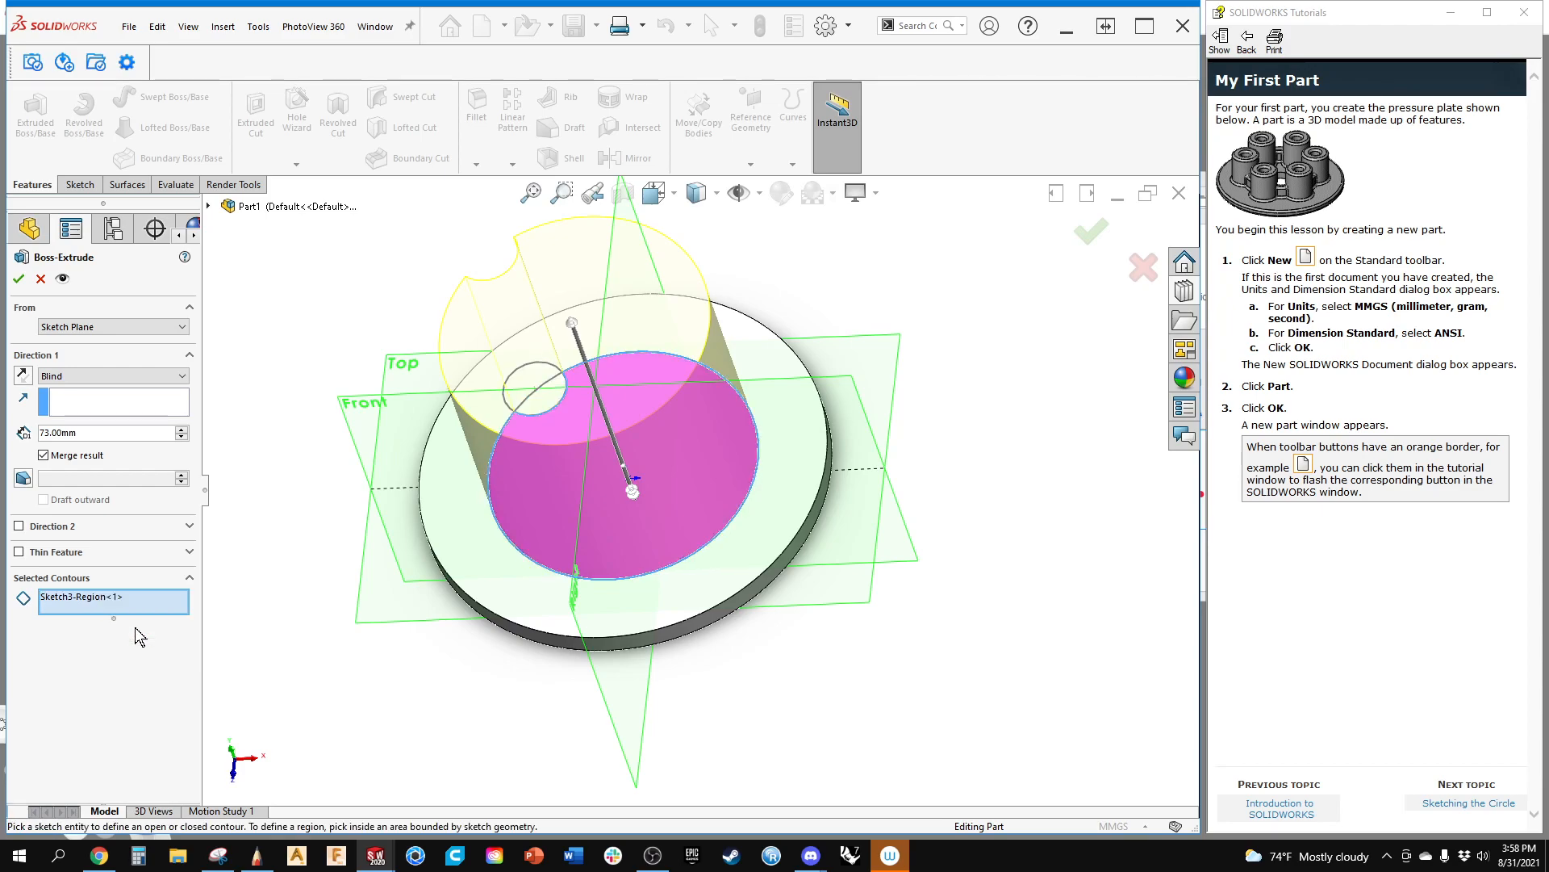
pyautogui.rightClick(131, 613)
pyautogui.click(169, 629)
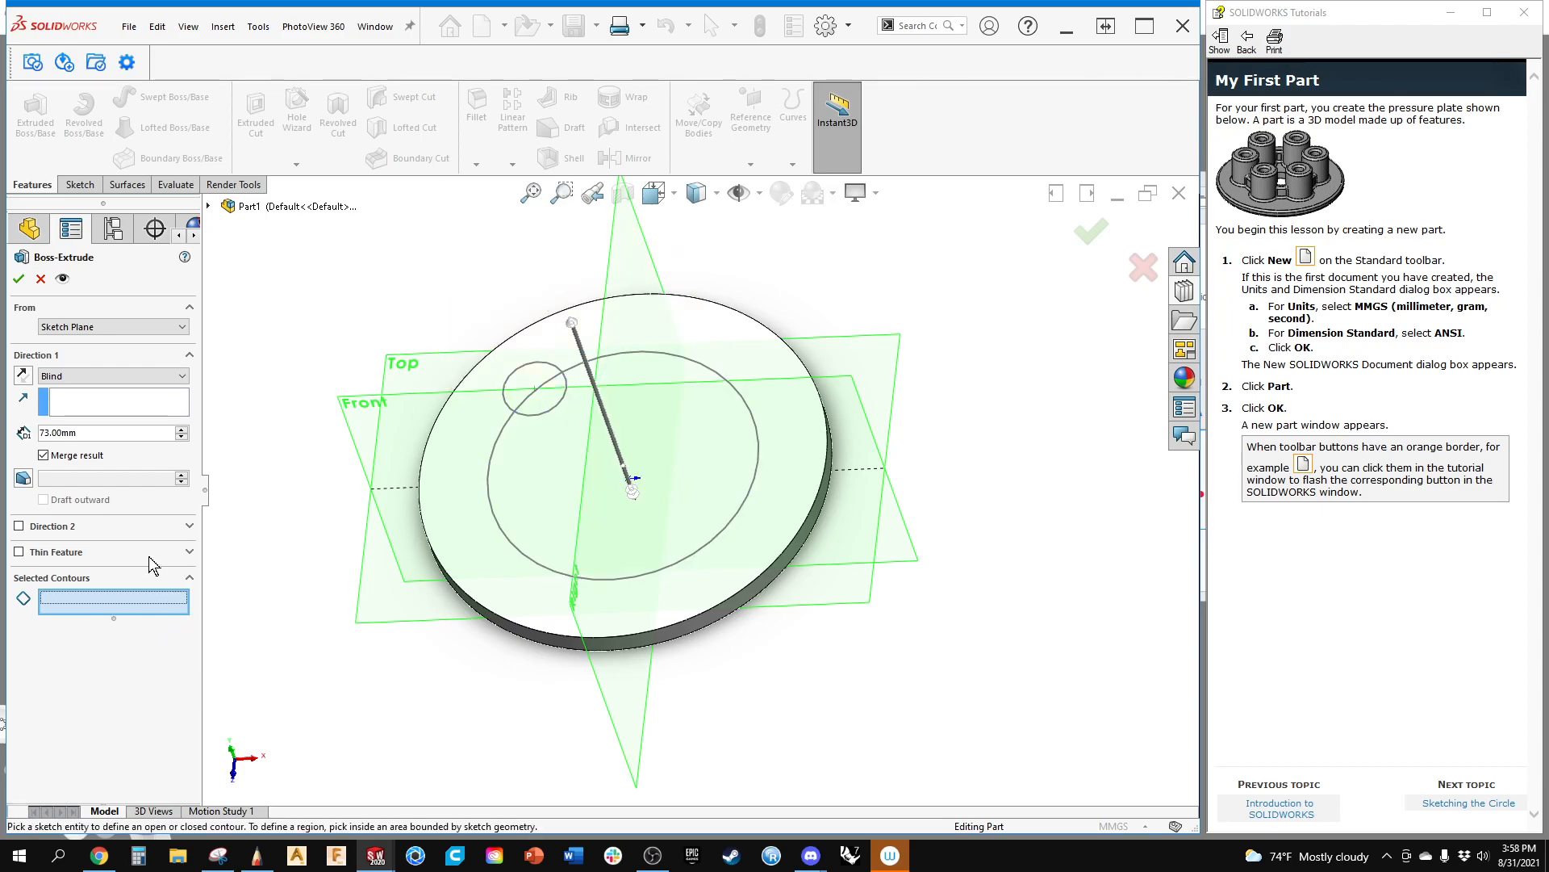
pyautogui.click(575, 484)
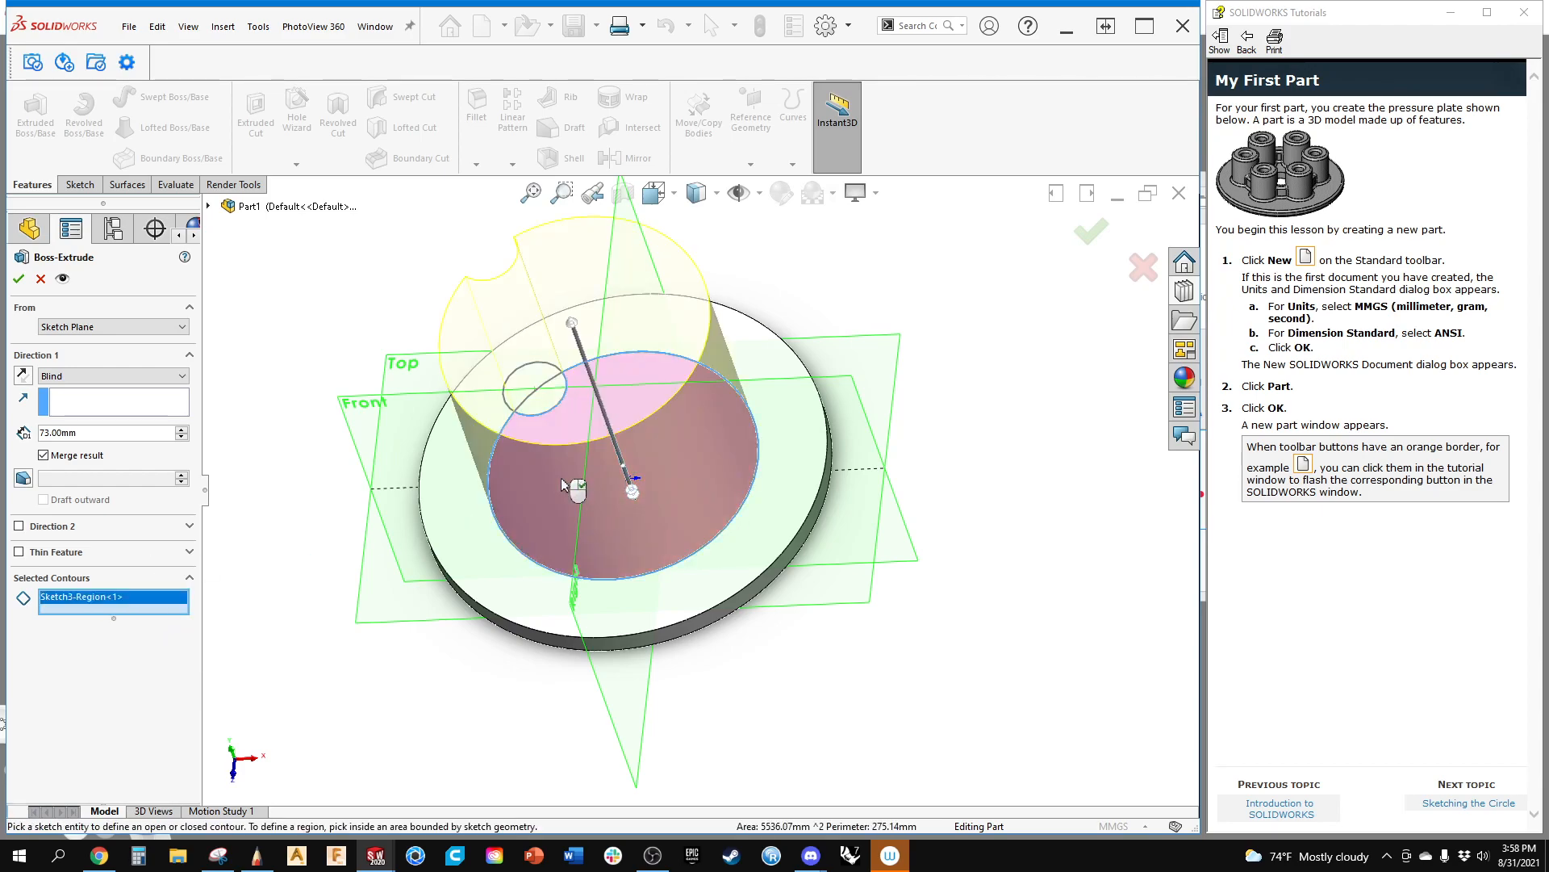
pyautogui.click(543, 410)
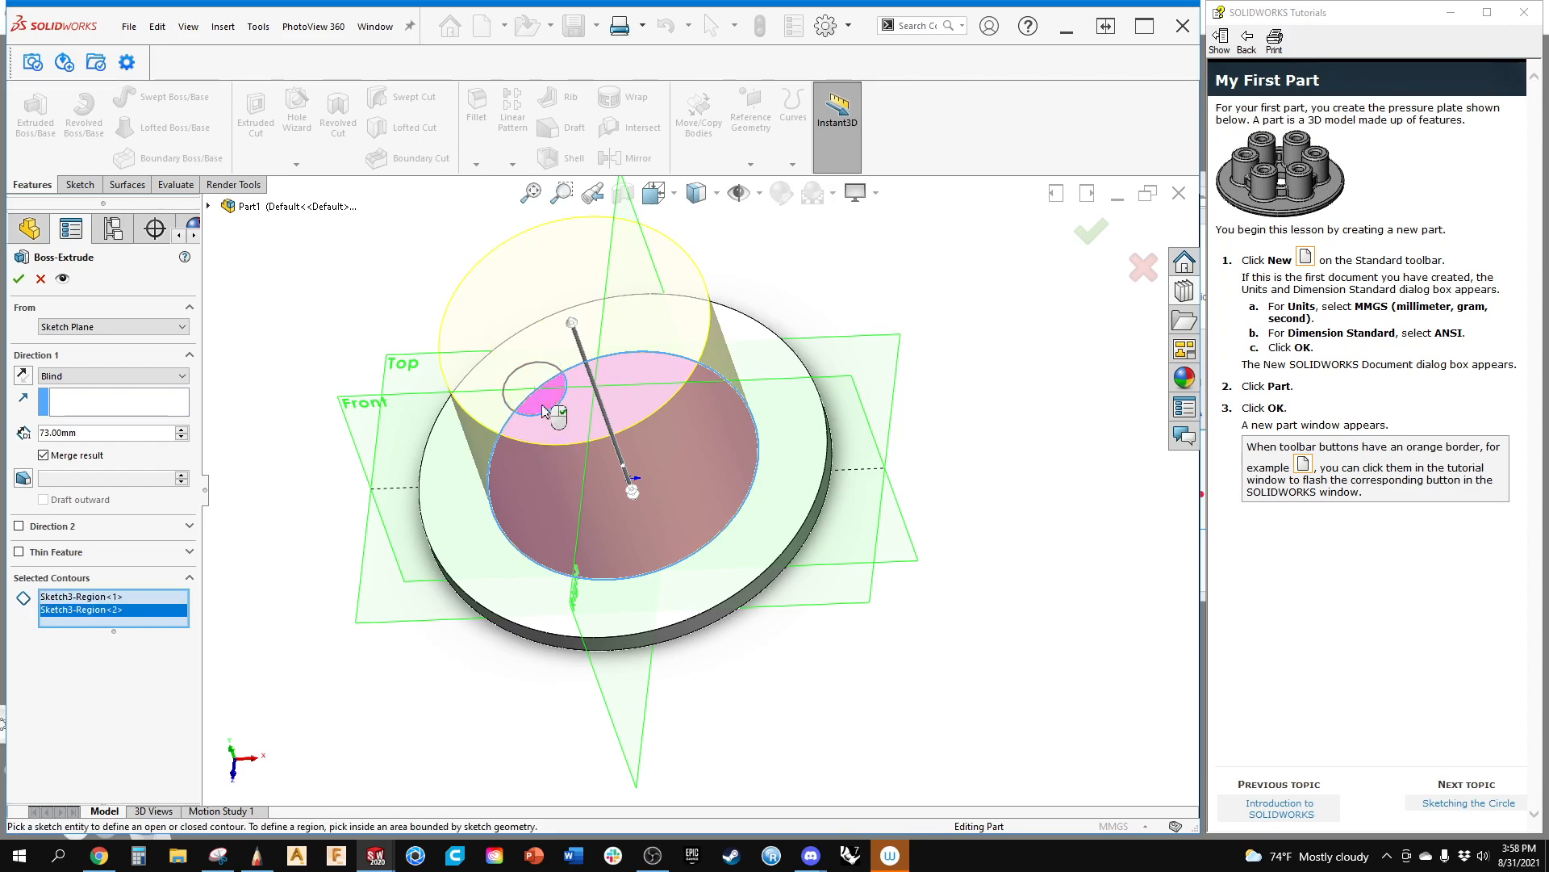
pyautogui.rightClick(543, 410)
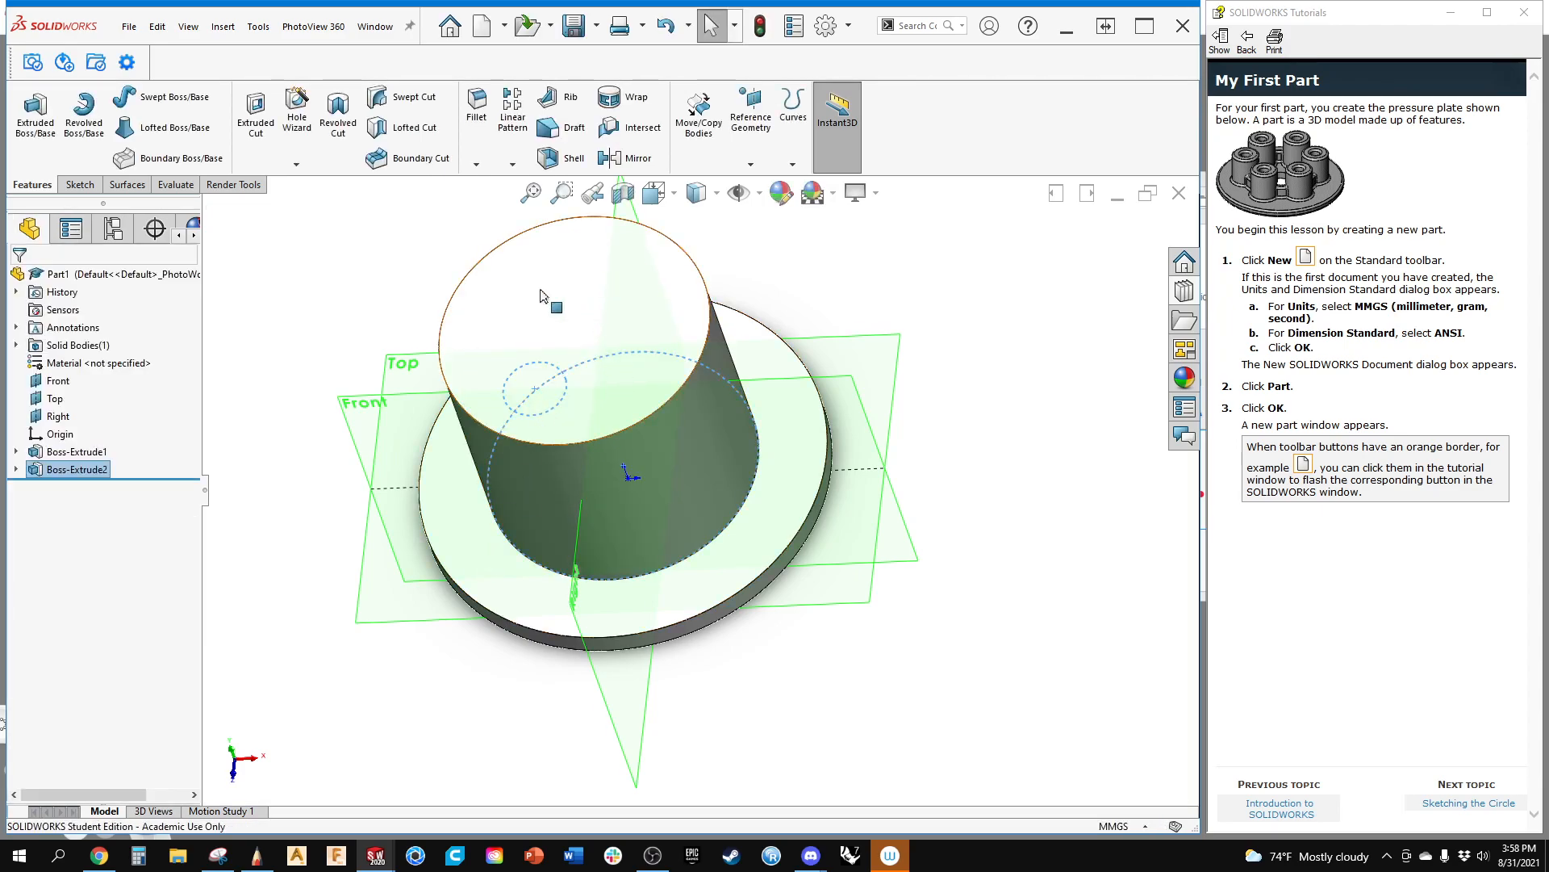
pyautogui.rightClick(94, 476)
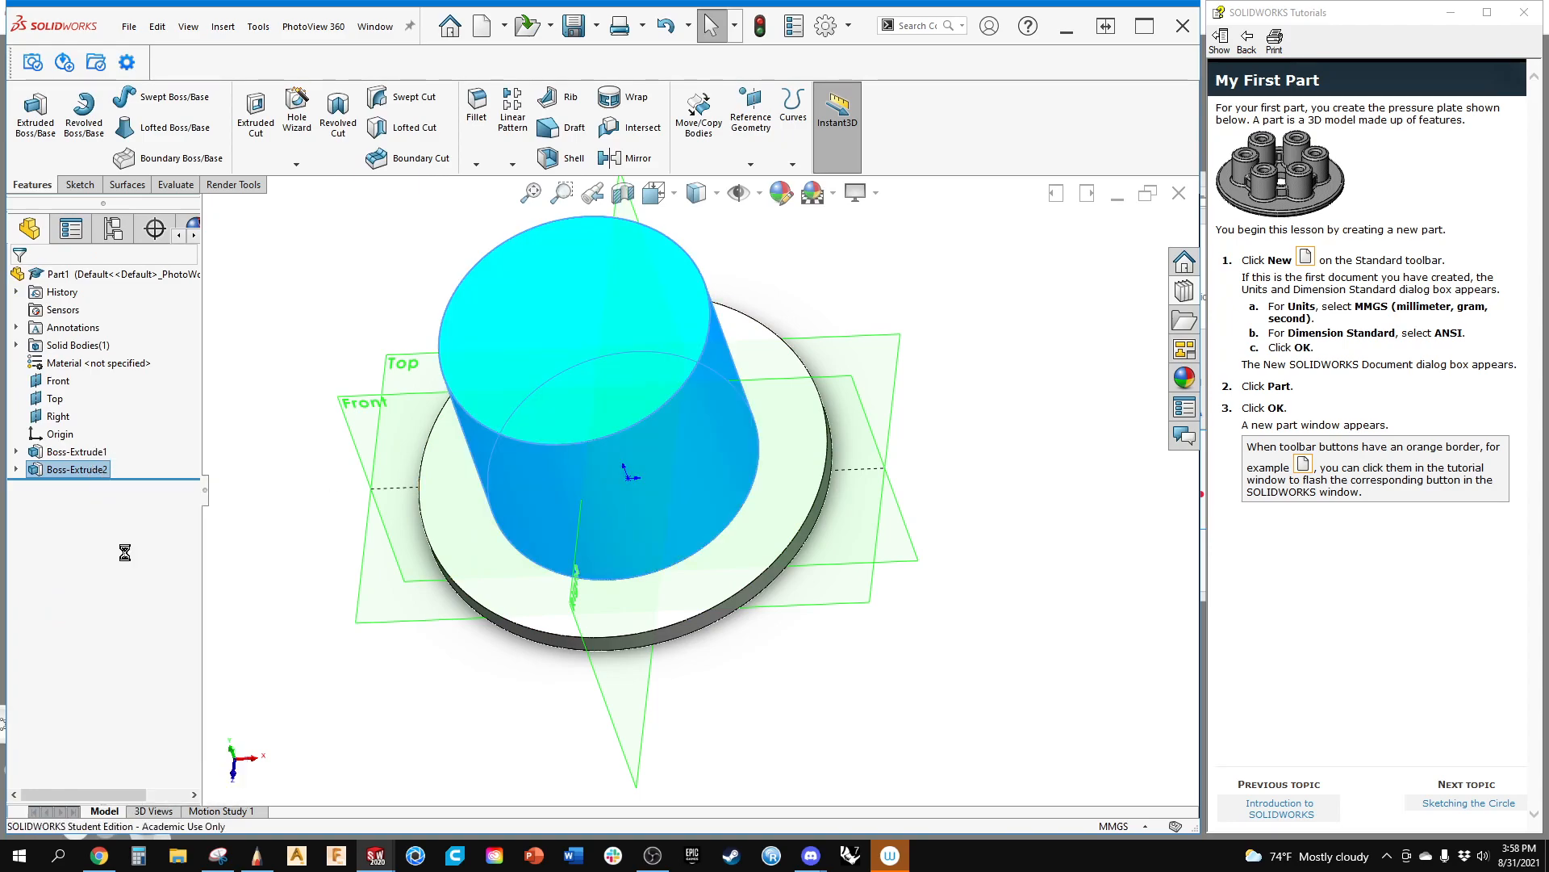
pyautogui.click(130, 559)
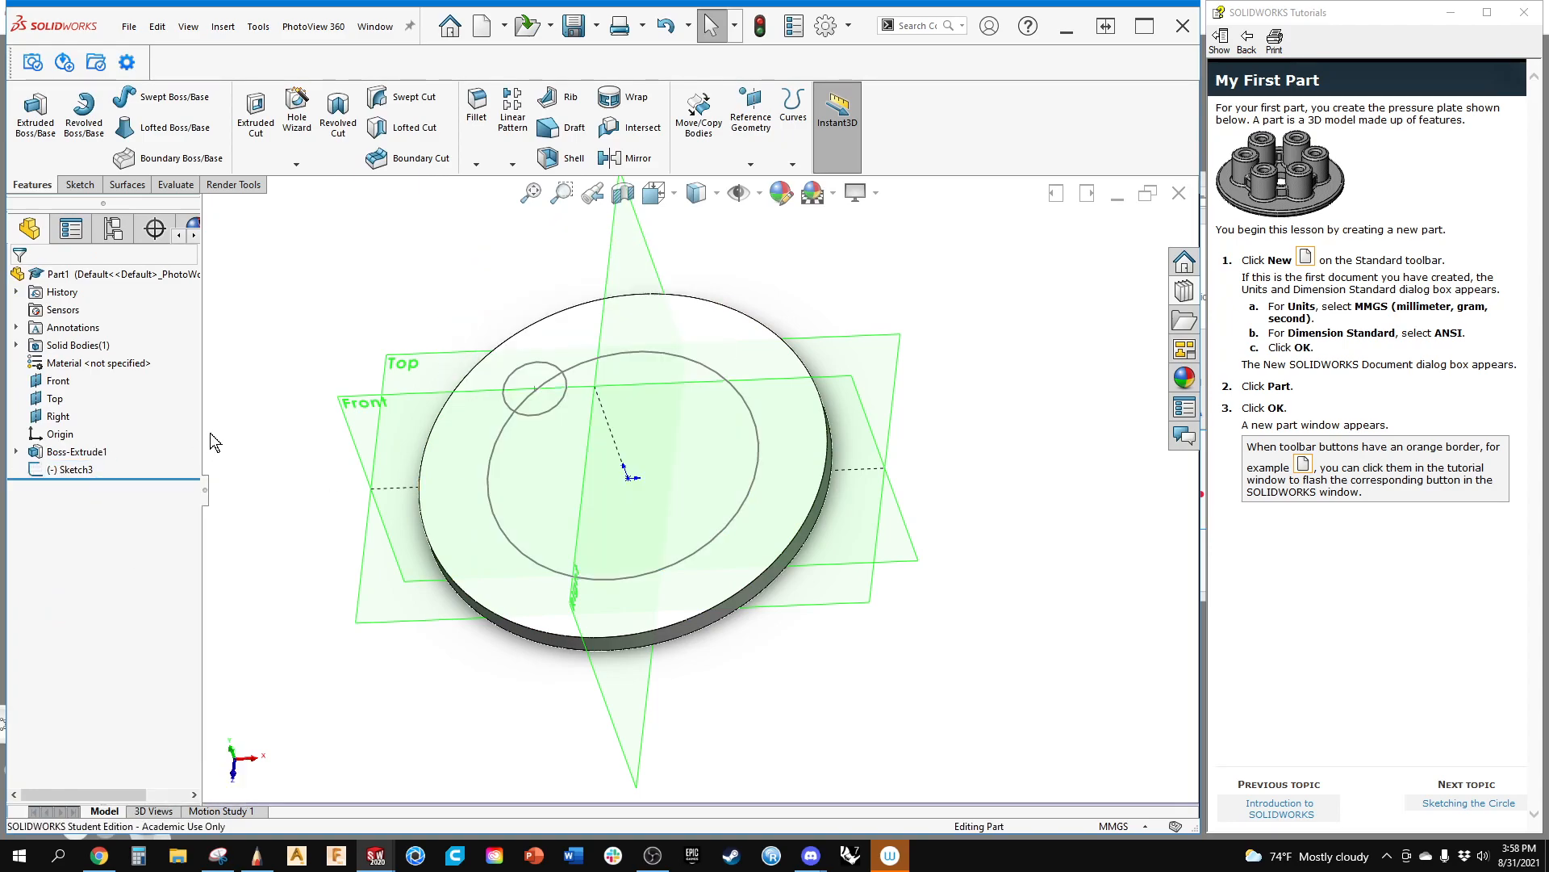
# Step: Reopen the boss sketch, convert the 85 mm circle to construction geometry, and exit the sketch
pyautogui.click(72, 471)
pyautogui.click(87, 425)
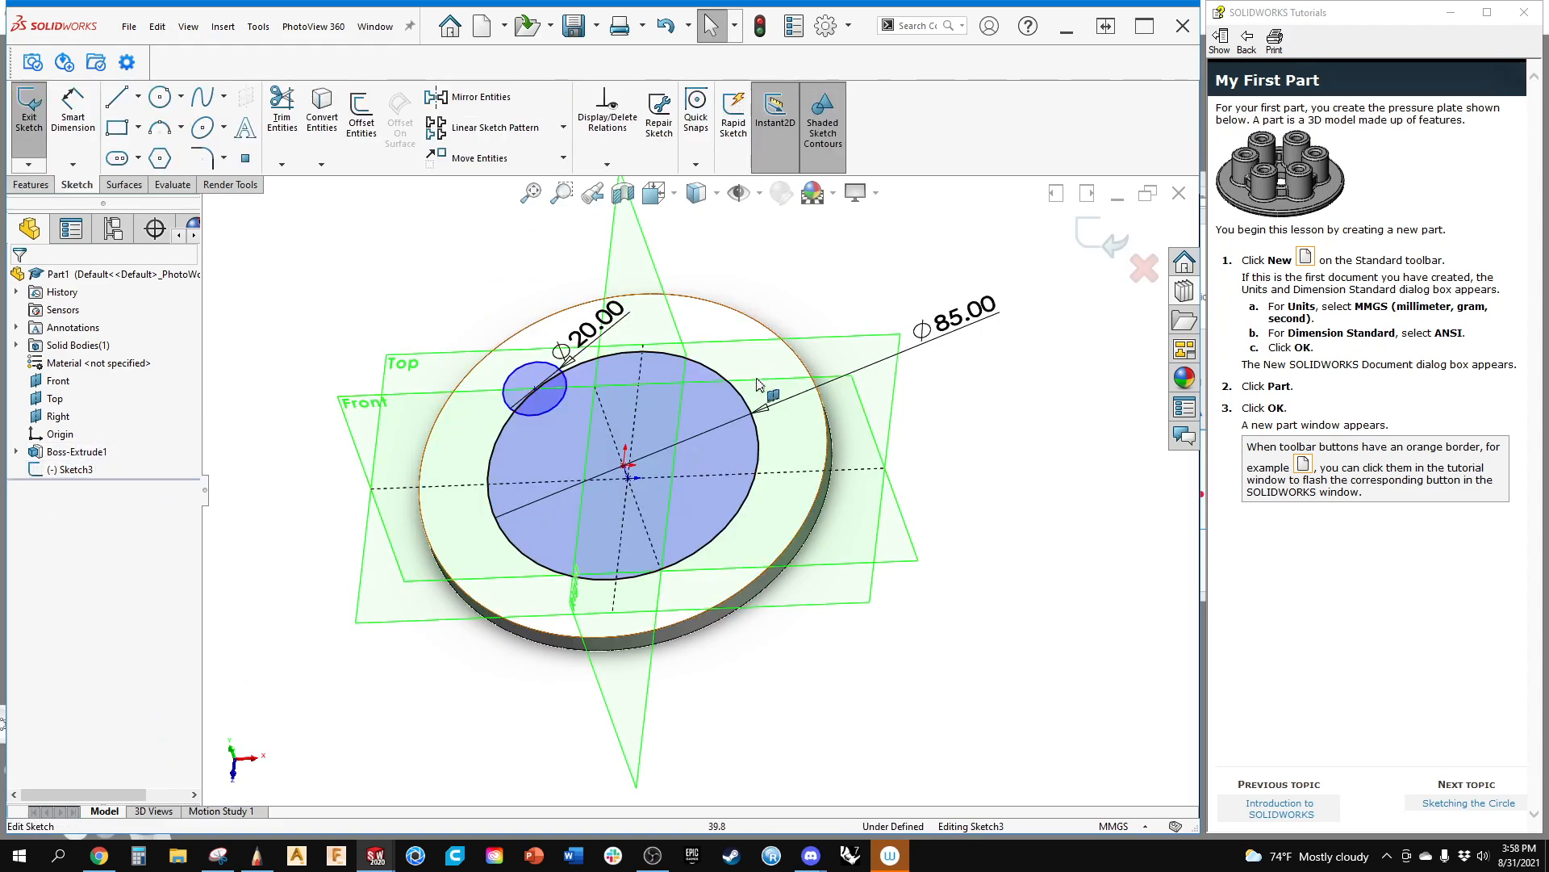
pyautogui.click(718, 379)
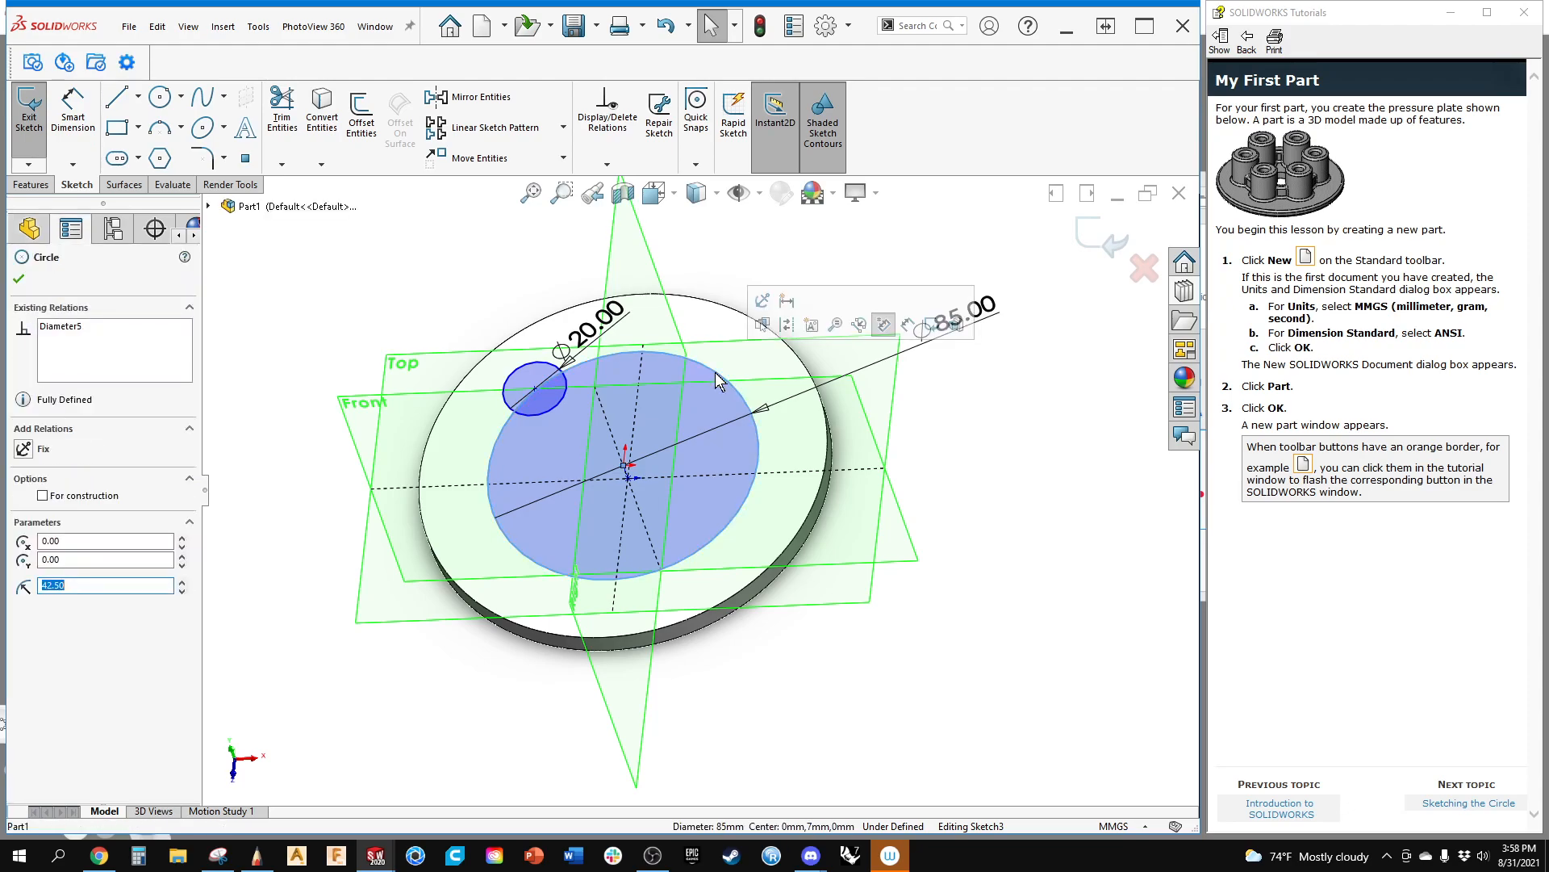
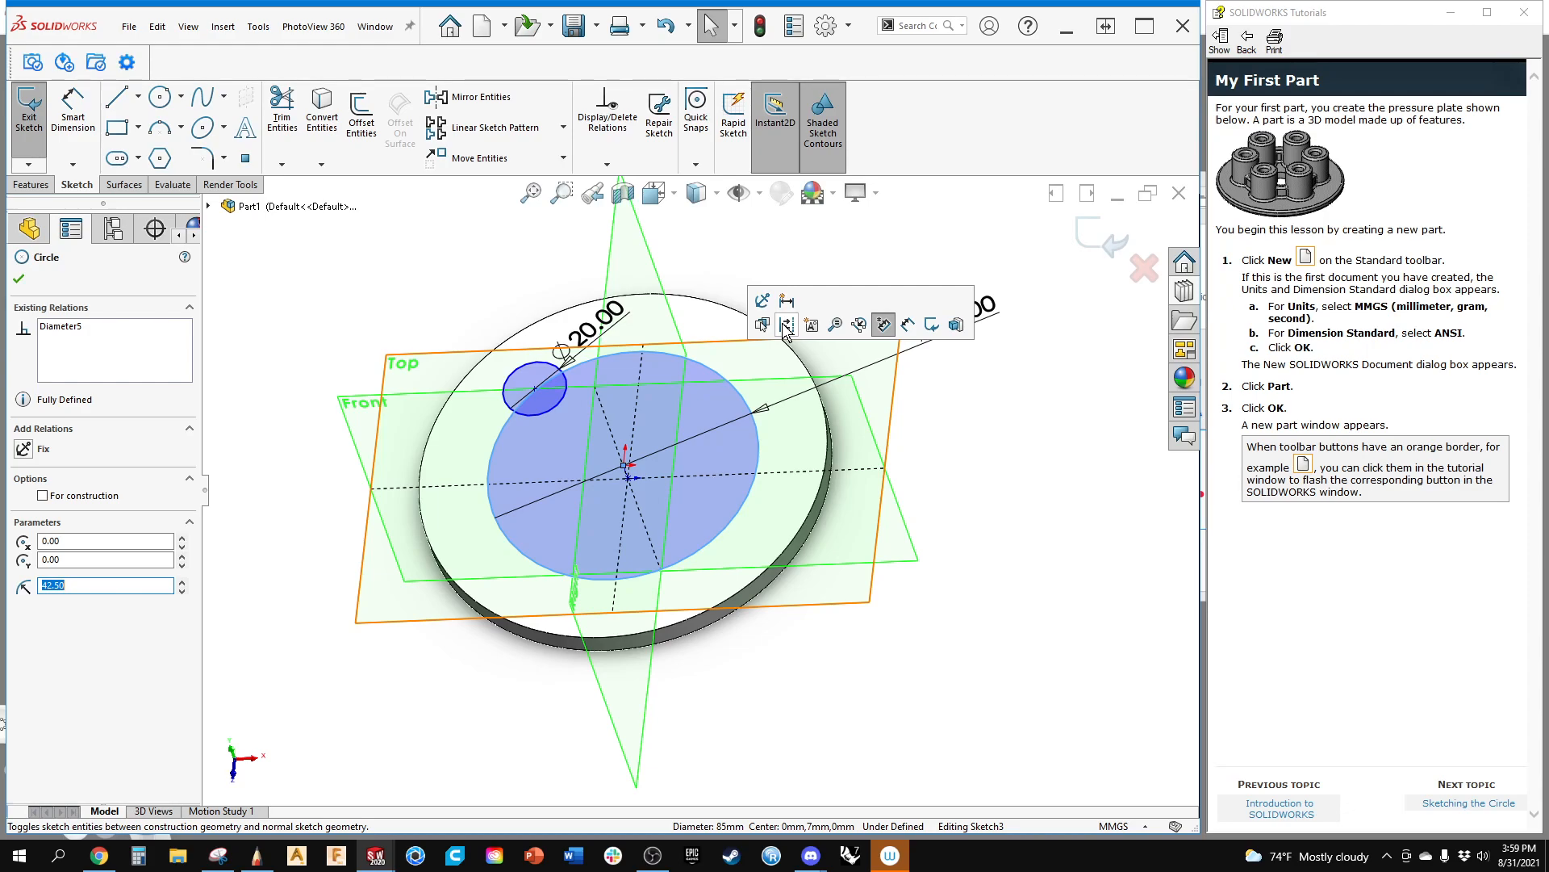
pyautogui.click(787, 325)
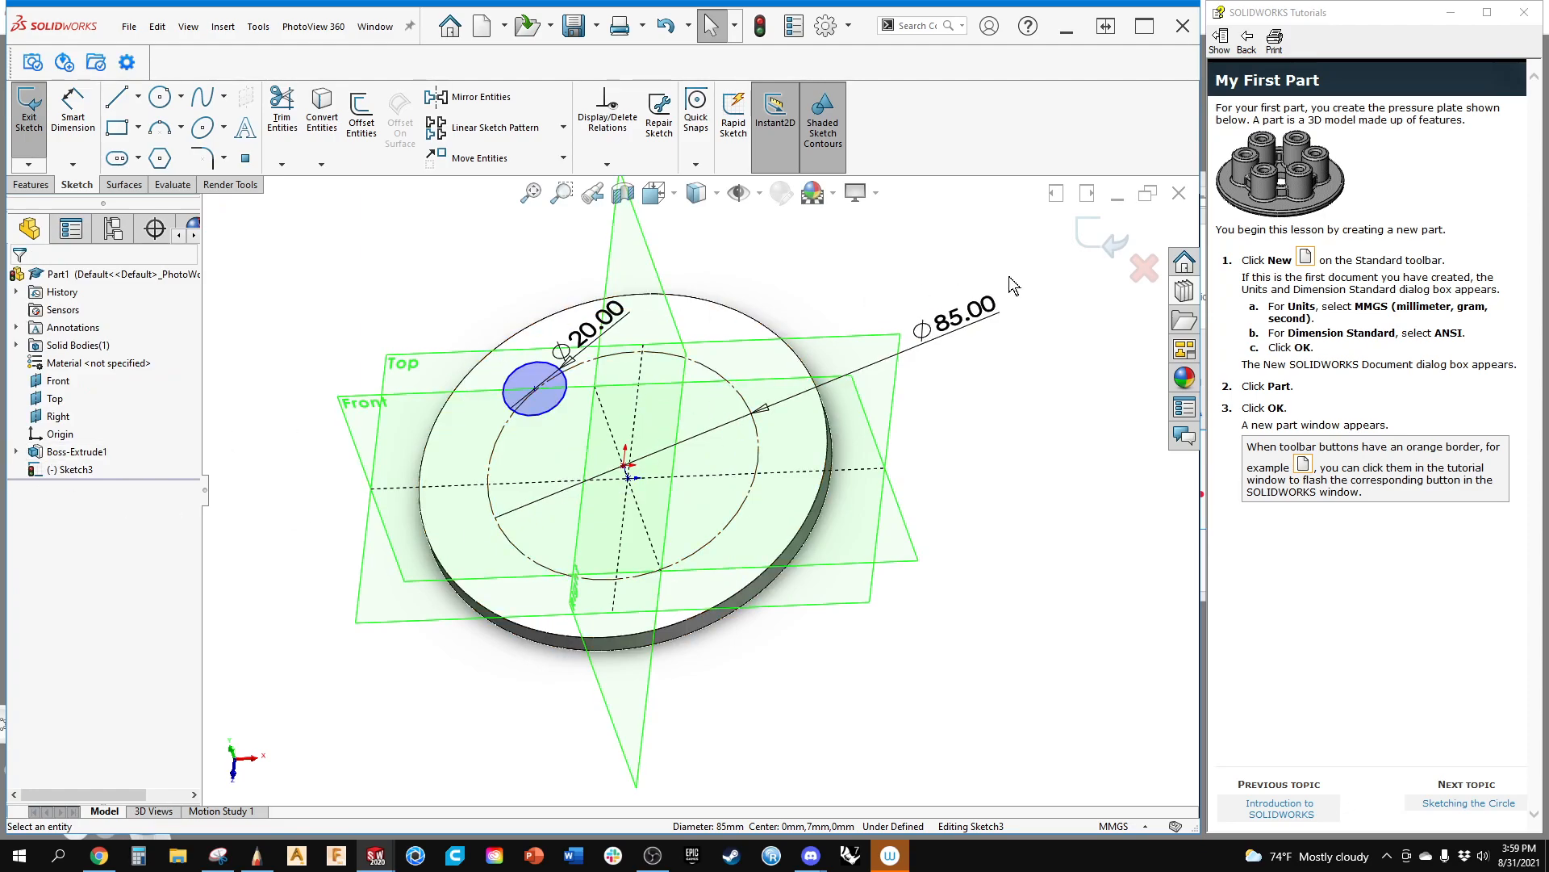
pyautogui.click(1100, 238)
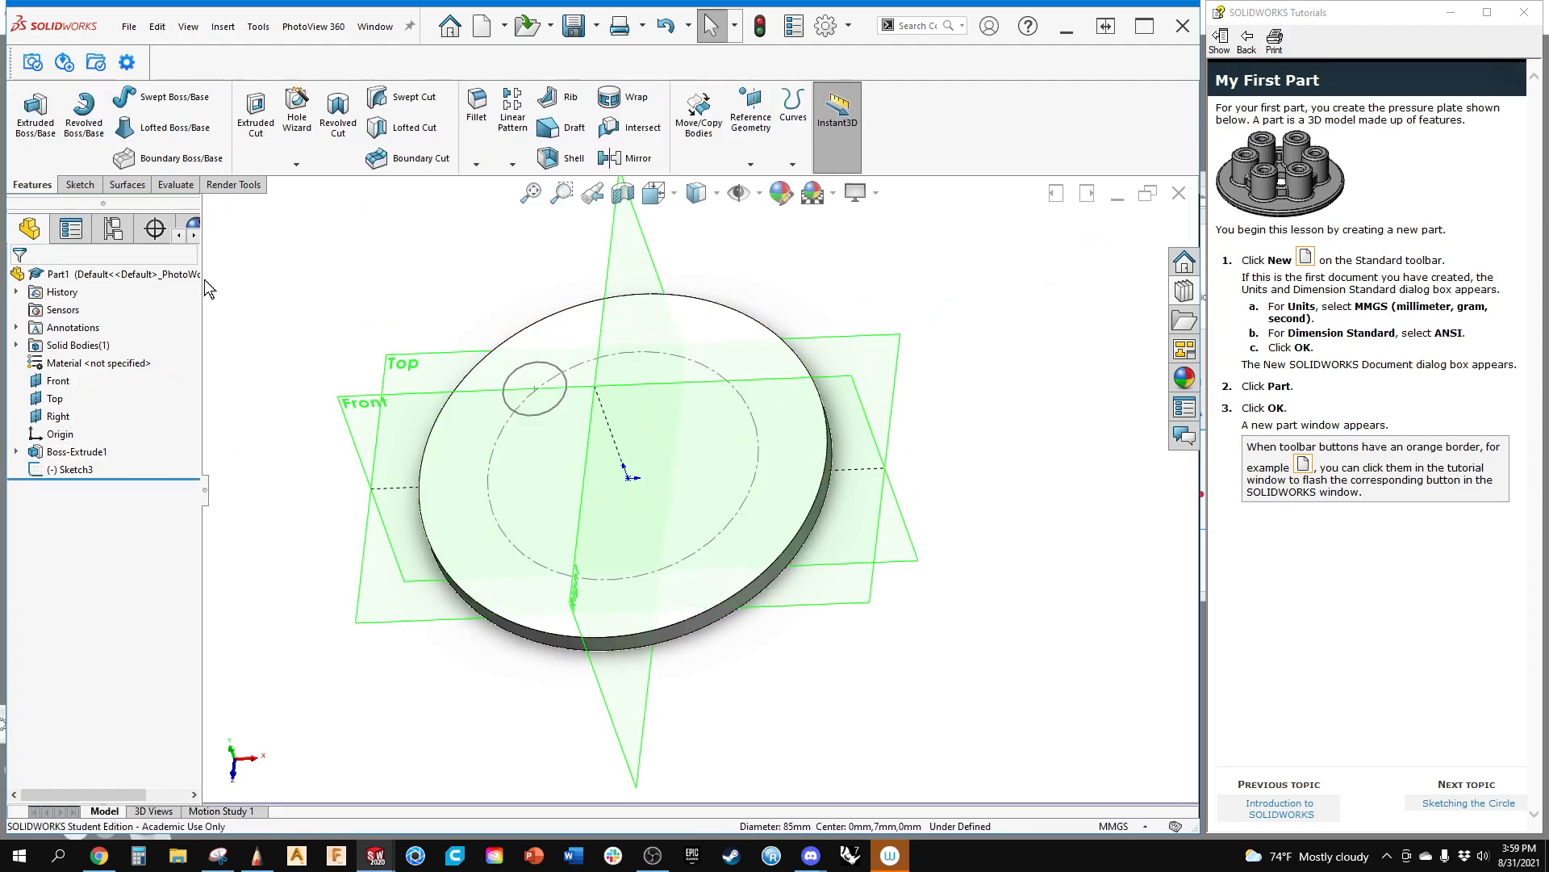
pyautogui.click(35, 121)
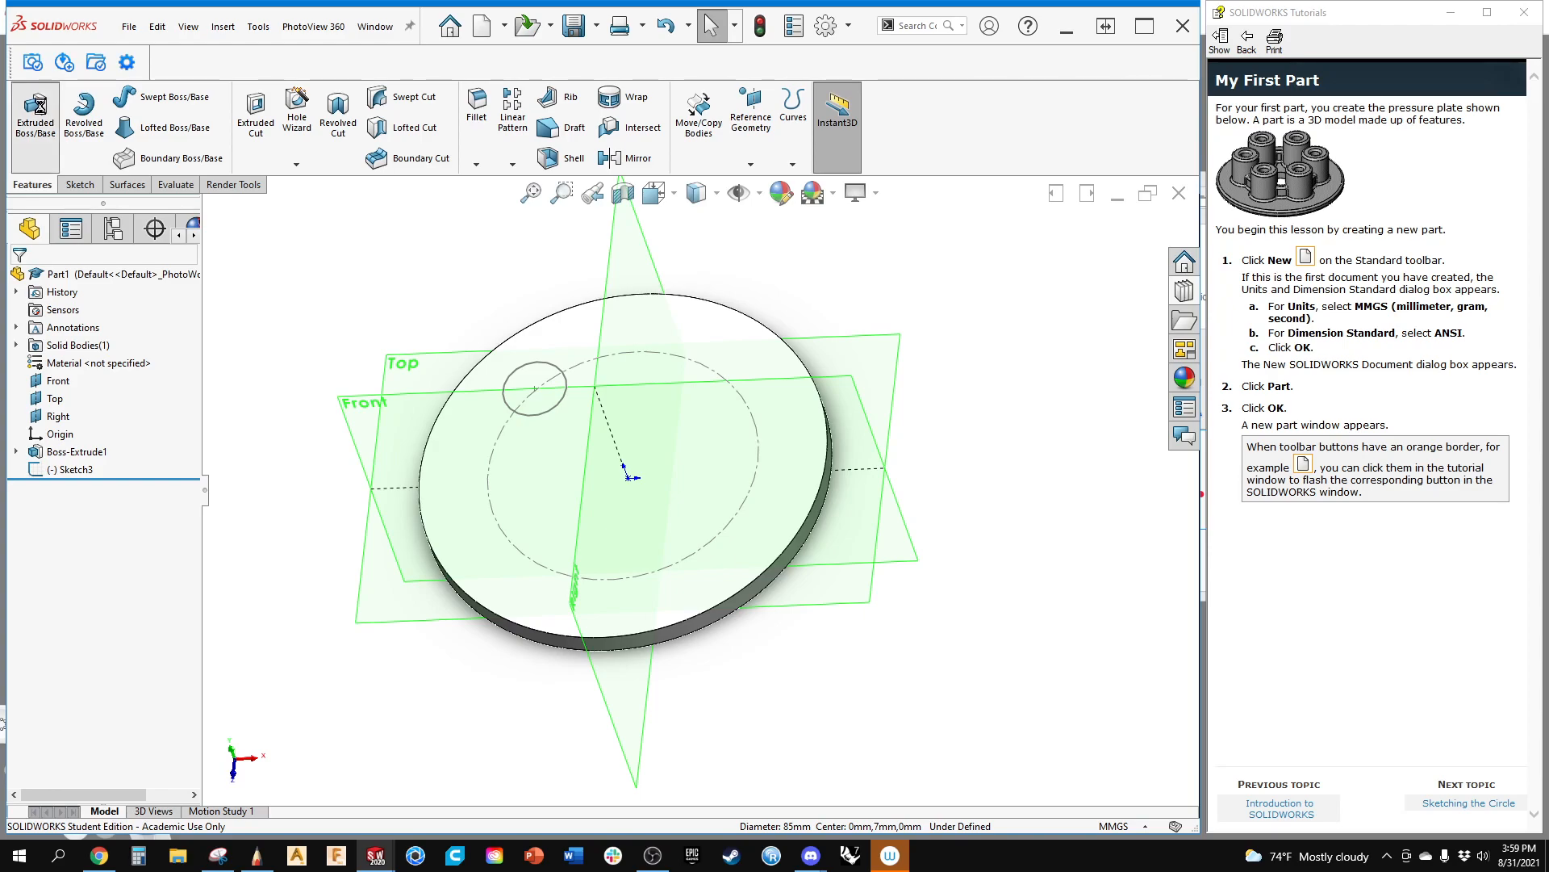
pyautogui.click(512, 404)
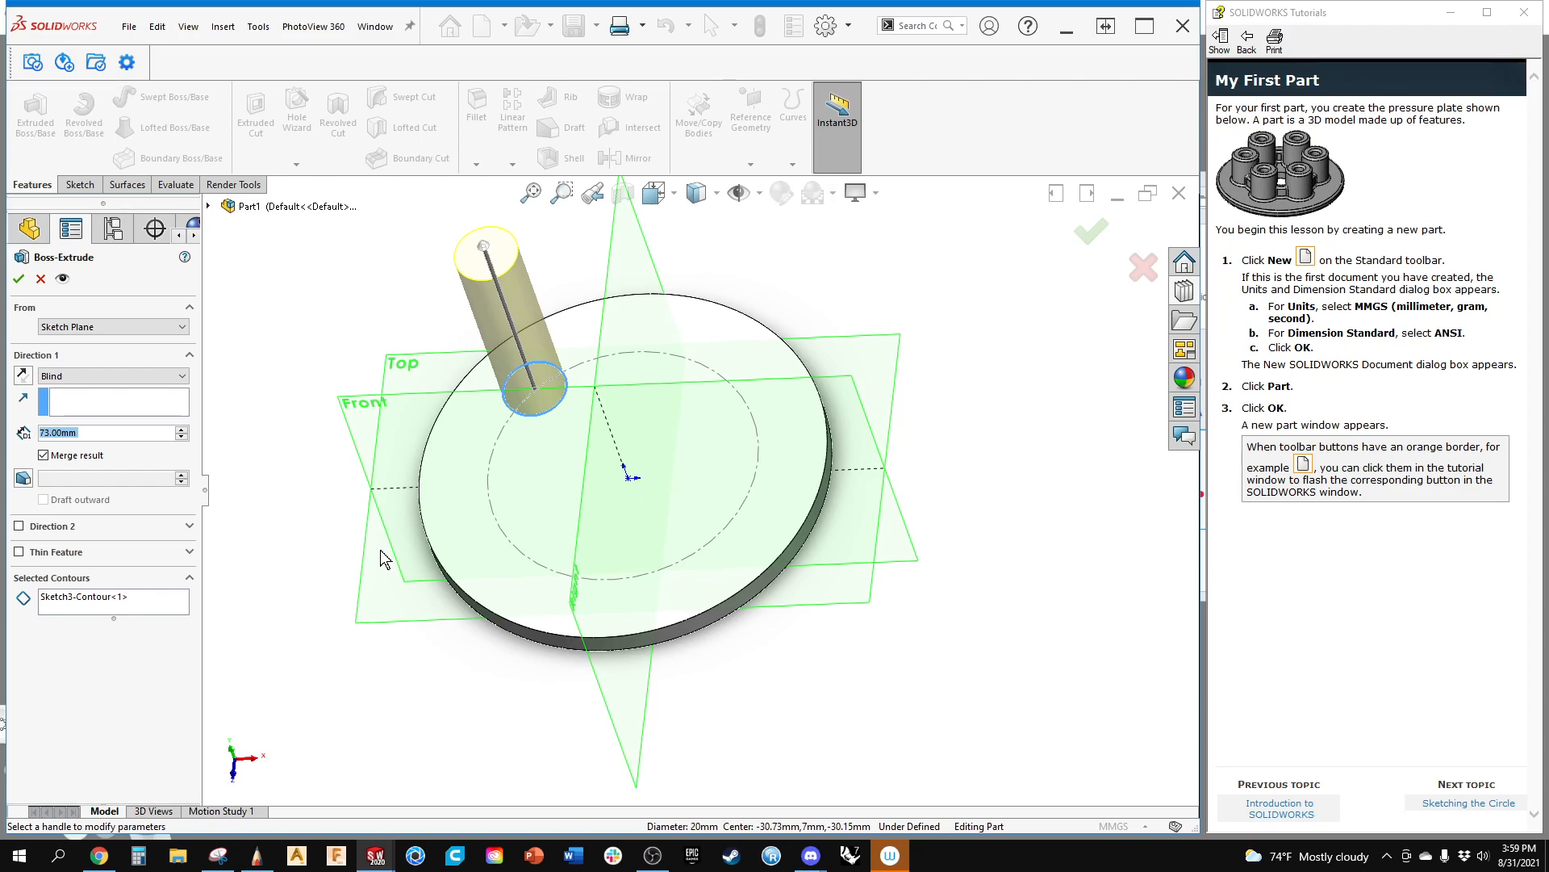
pyautogui.click(41, 278)
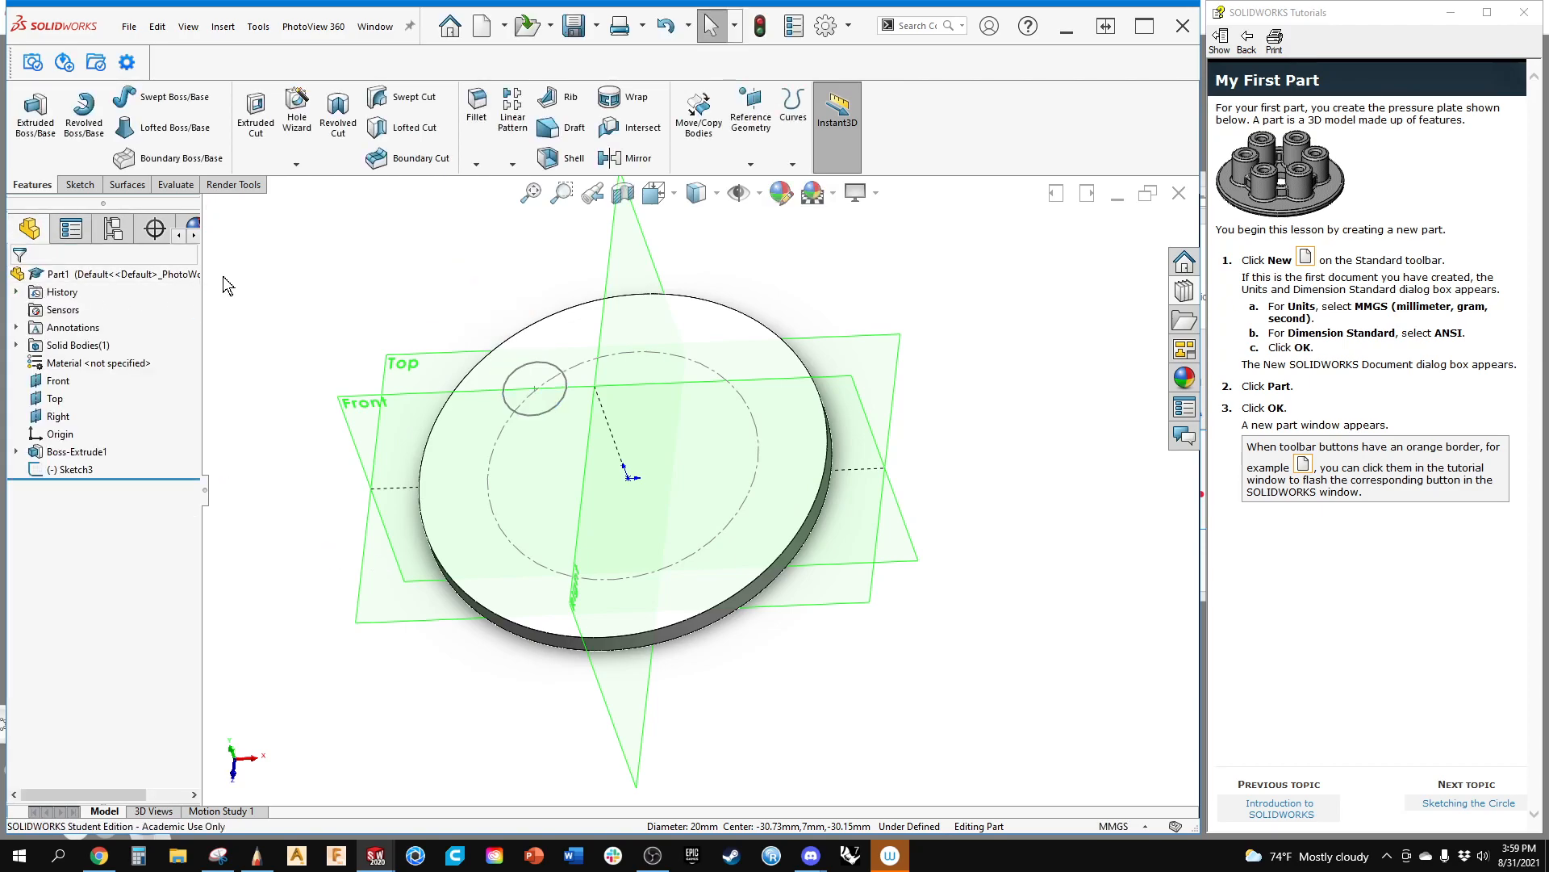
# Step: Reopen the sketch in top view and move the 20 mm circle's centre onto the vertical axis above the origin
pyautogui.hotkey('ctrl', '5')
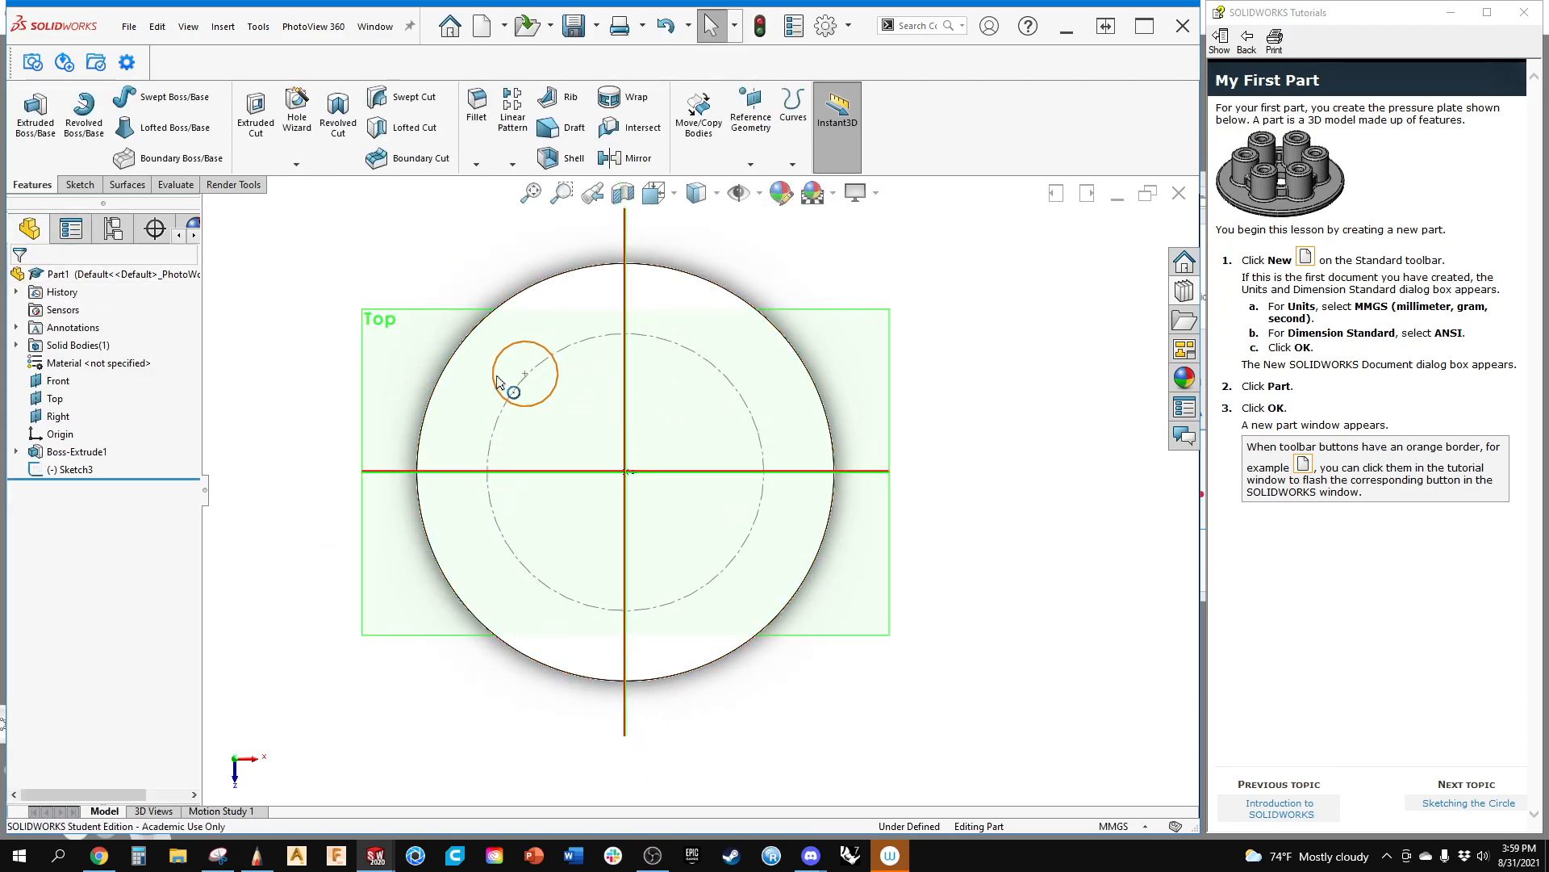
pyautogui.click(81, 471)
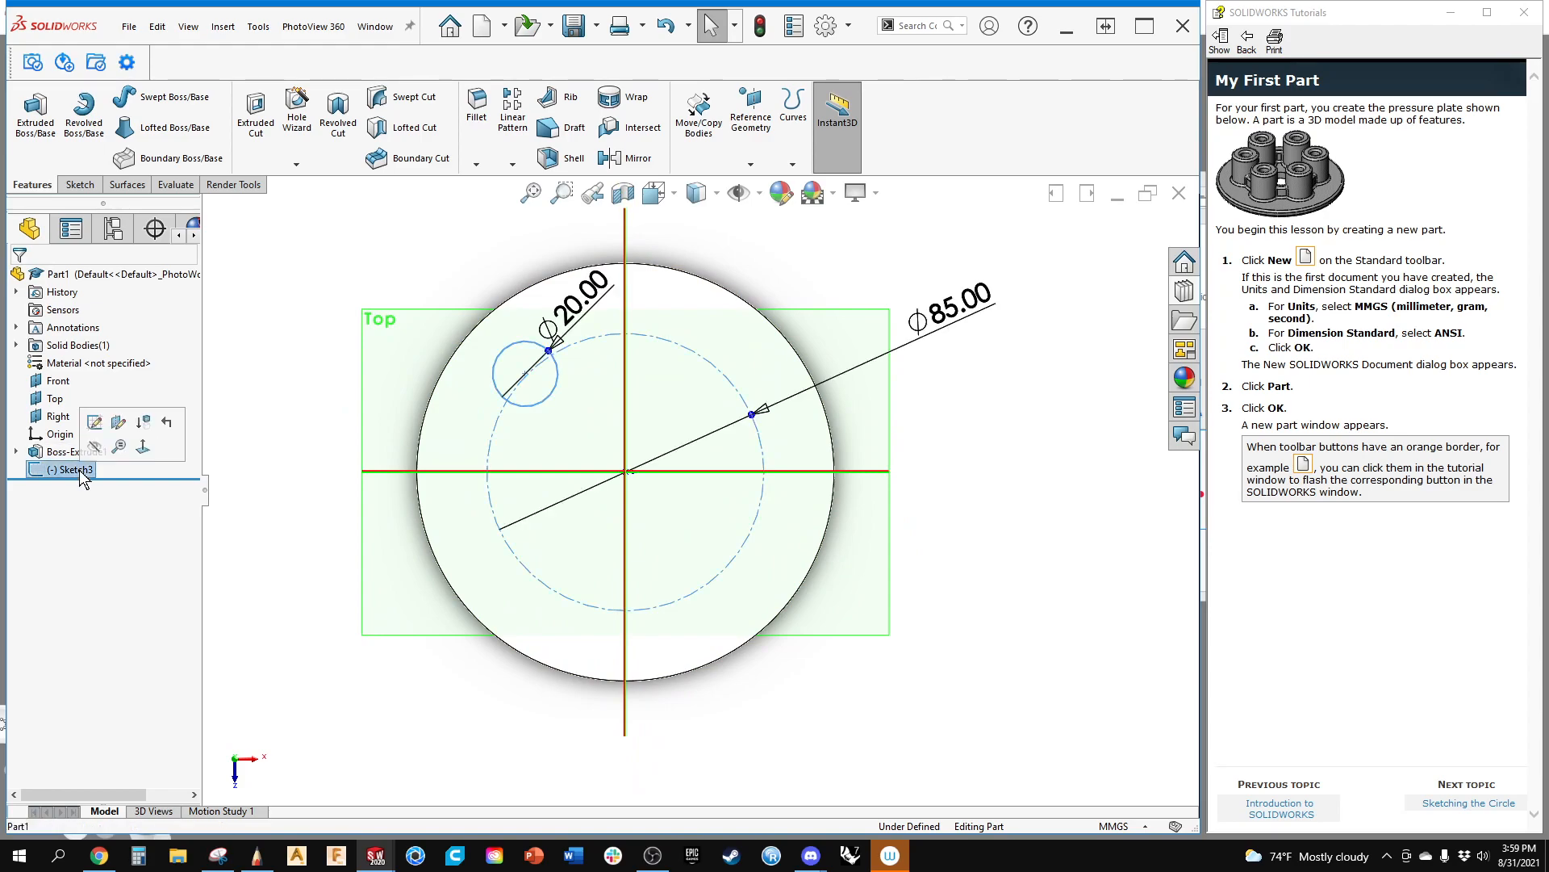
pyautogui.click(94, 422)
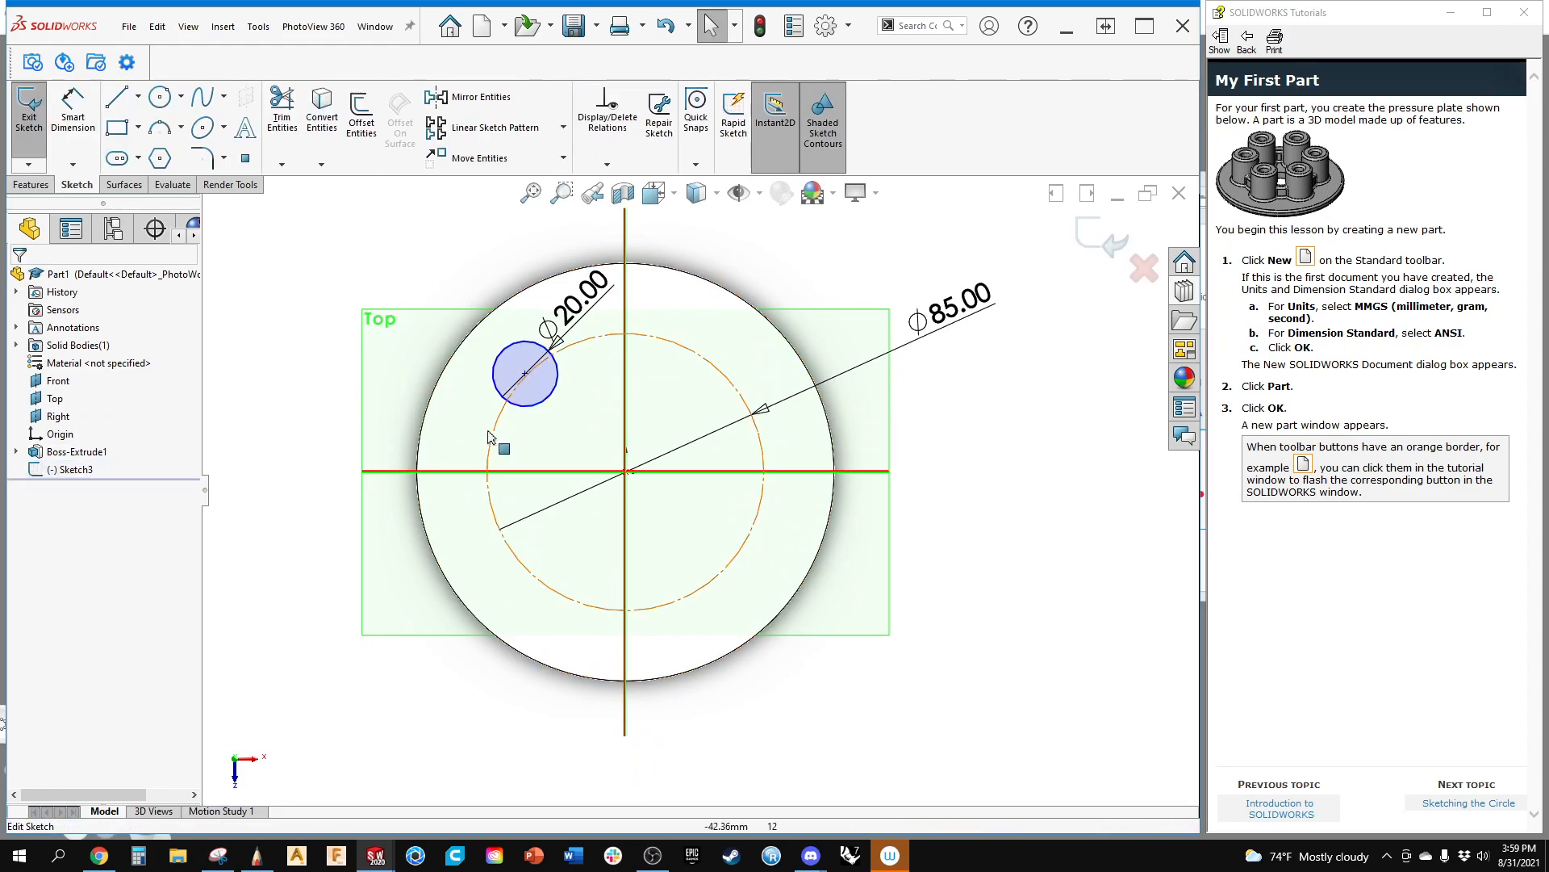
pyautogui.scroll(-3, 525, 363)
pyautogui.moveTo(553, 409); pyautogui.dragTo(730, 376)
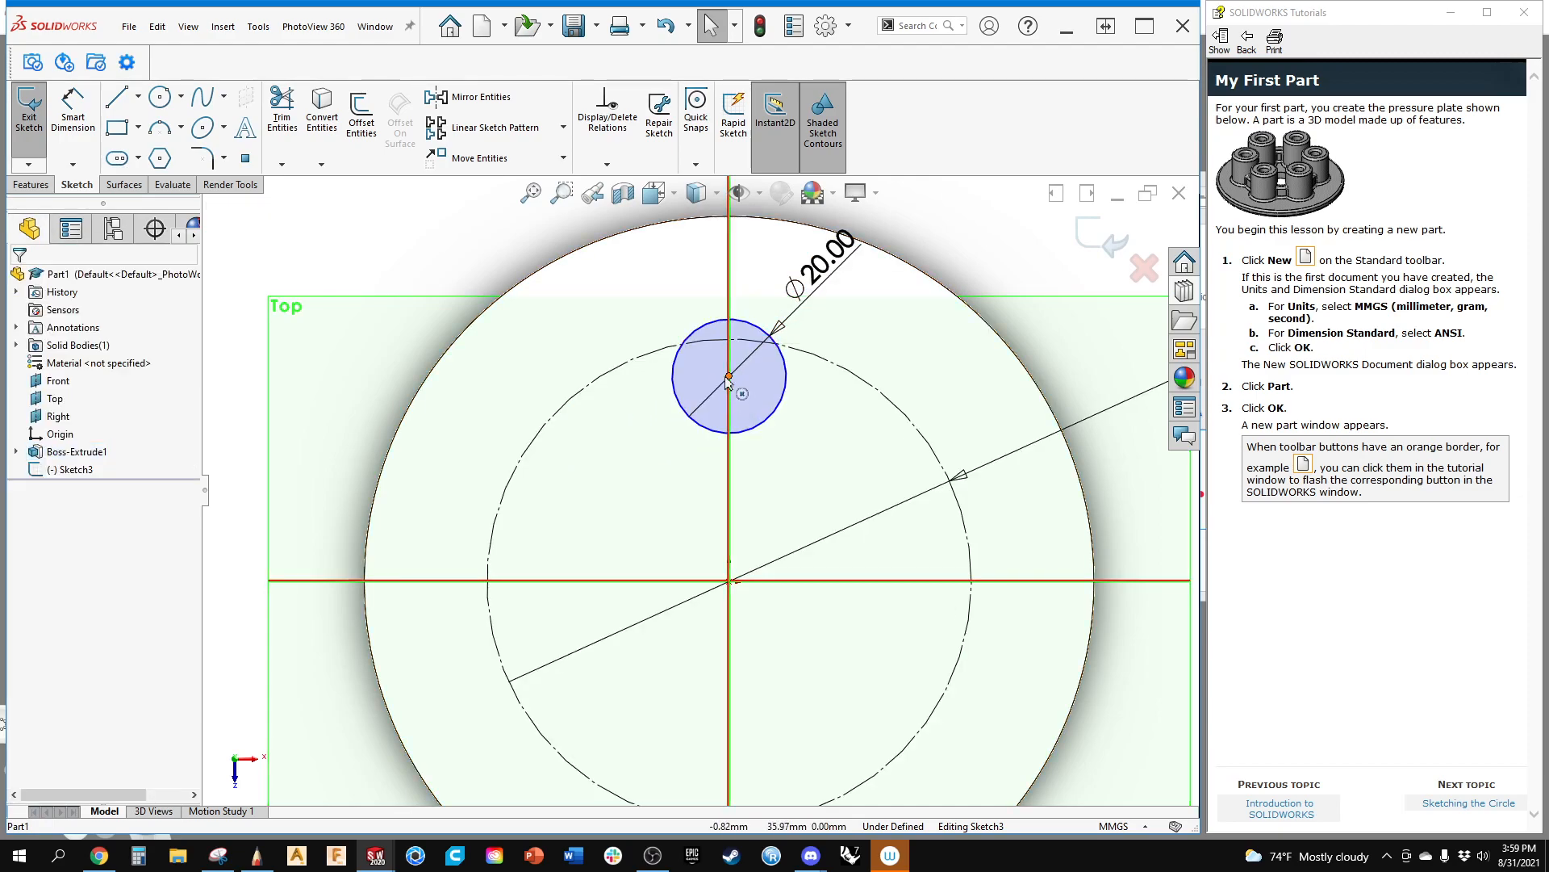
# Step: Add a coincident relation between the 20 mm circle's centre point and the 85 mm construction circle
pyautogui.keyDown('ctrl'); pyautogui.click(627, 366); pyautogui.keyUp('ctrl')
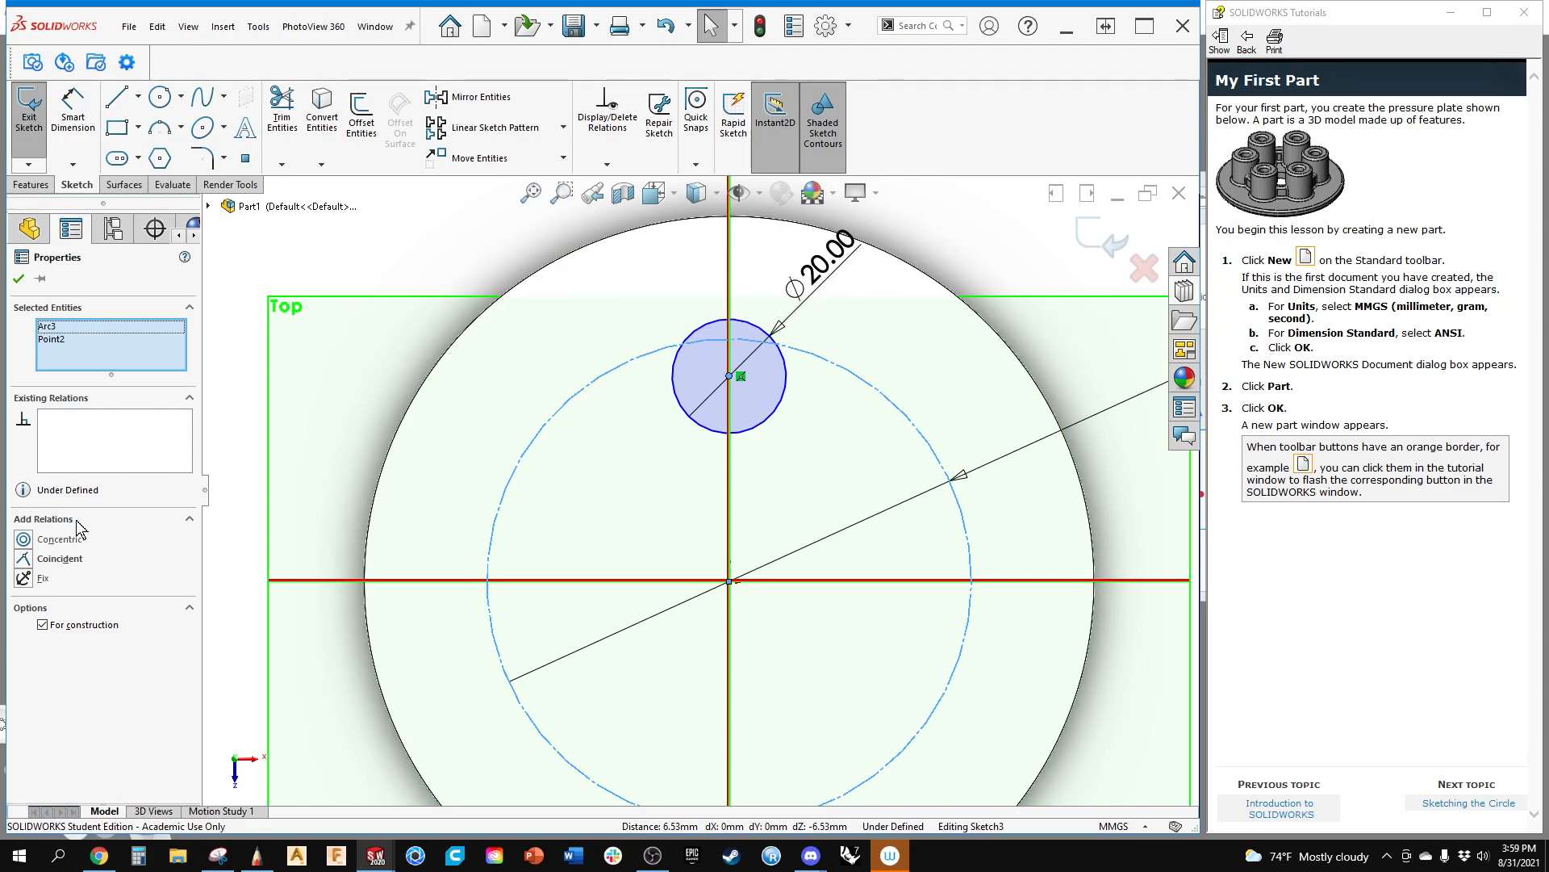
pyautogui.click(59, 559)
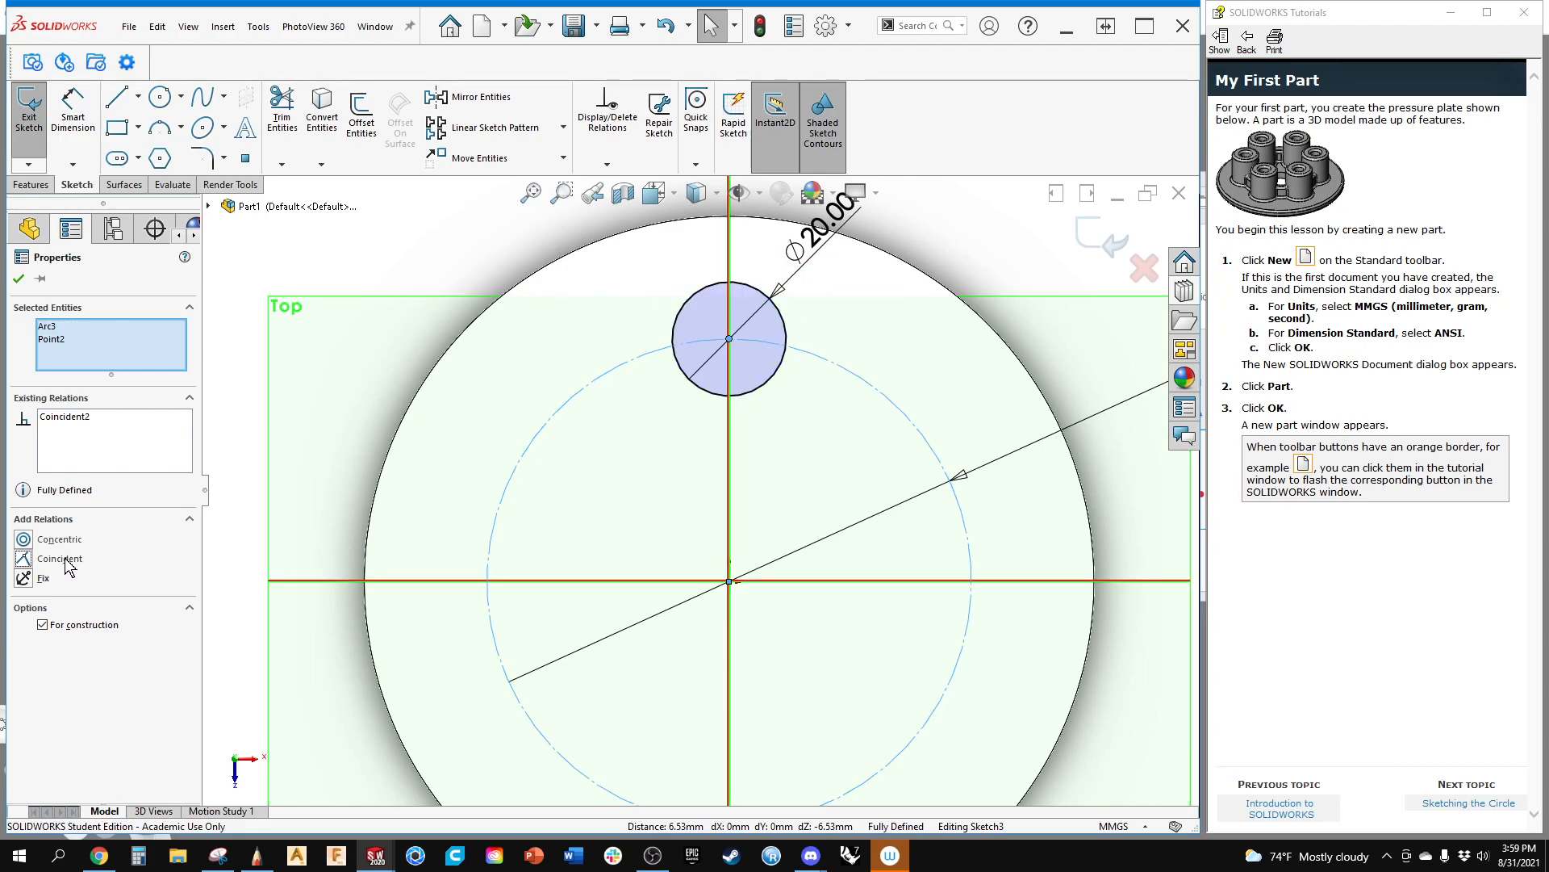
pyautogui.click(615, 615)
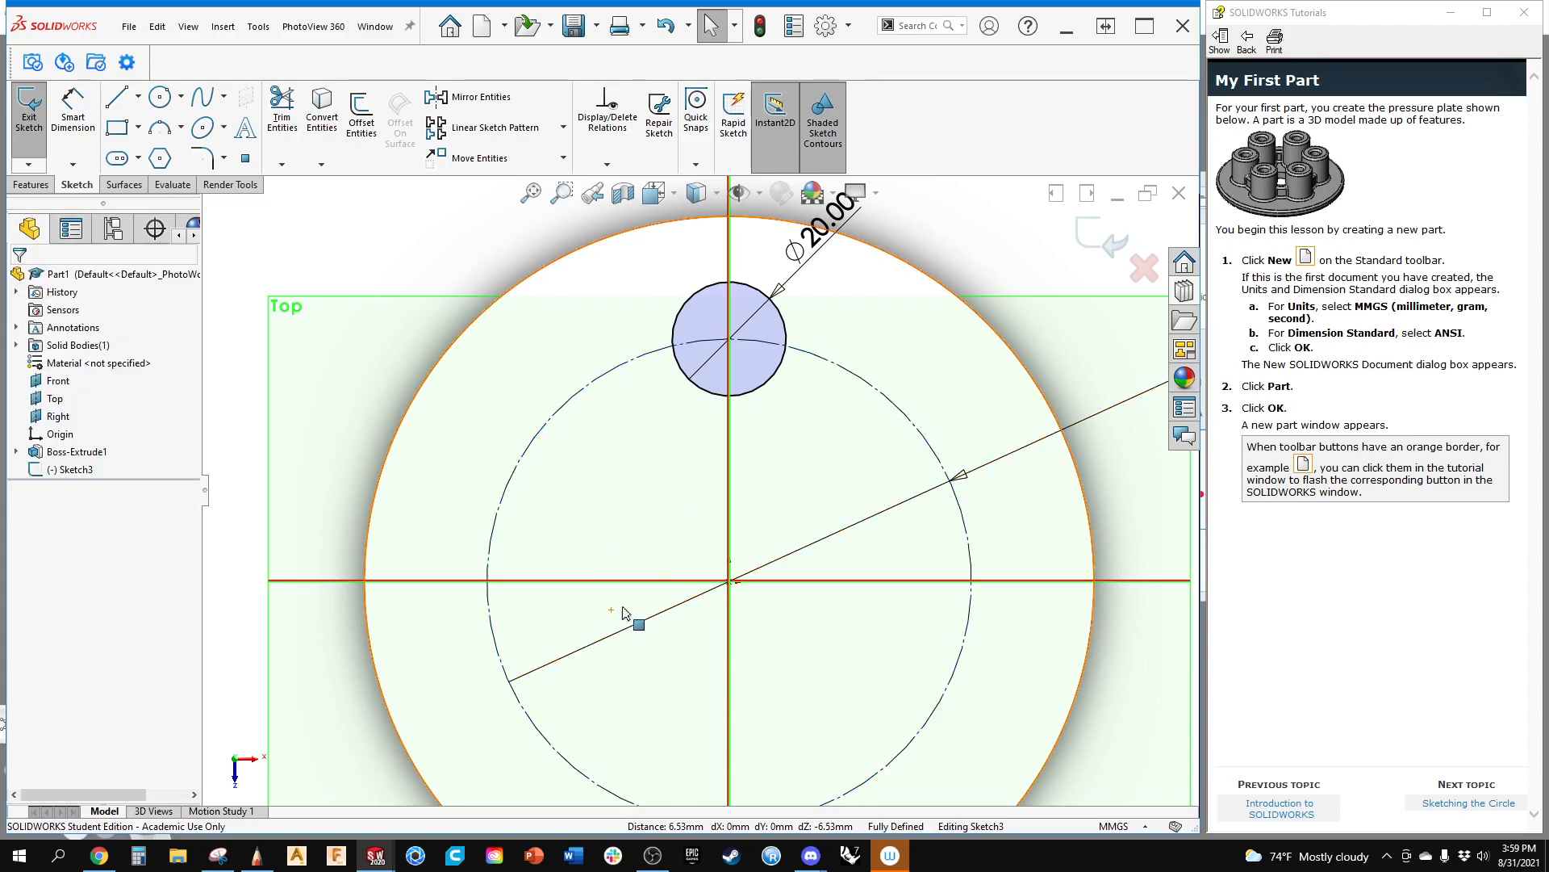
# Step: Set the diameter of the construction circle that carries the 20 mm circle to 50 mm
pyautogui.scroll(4, 850, 490)
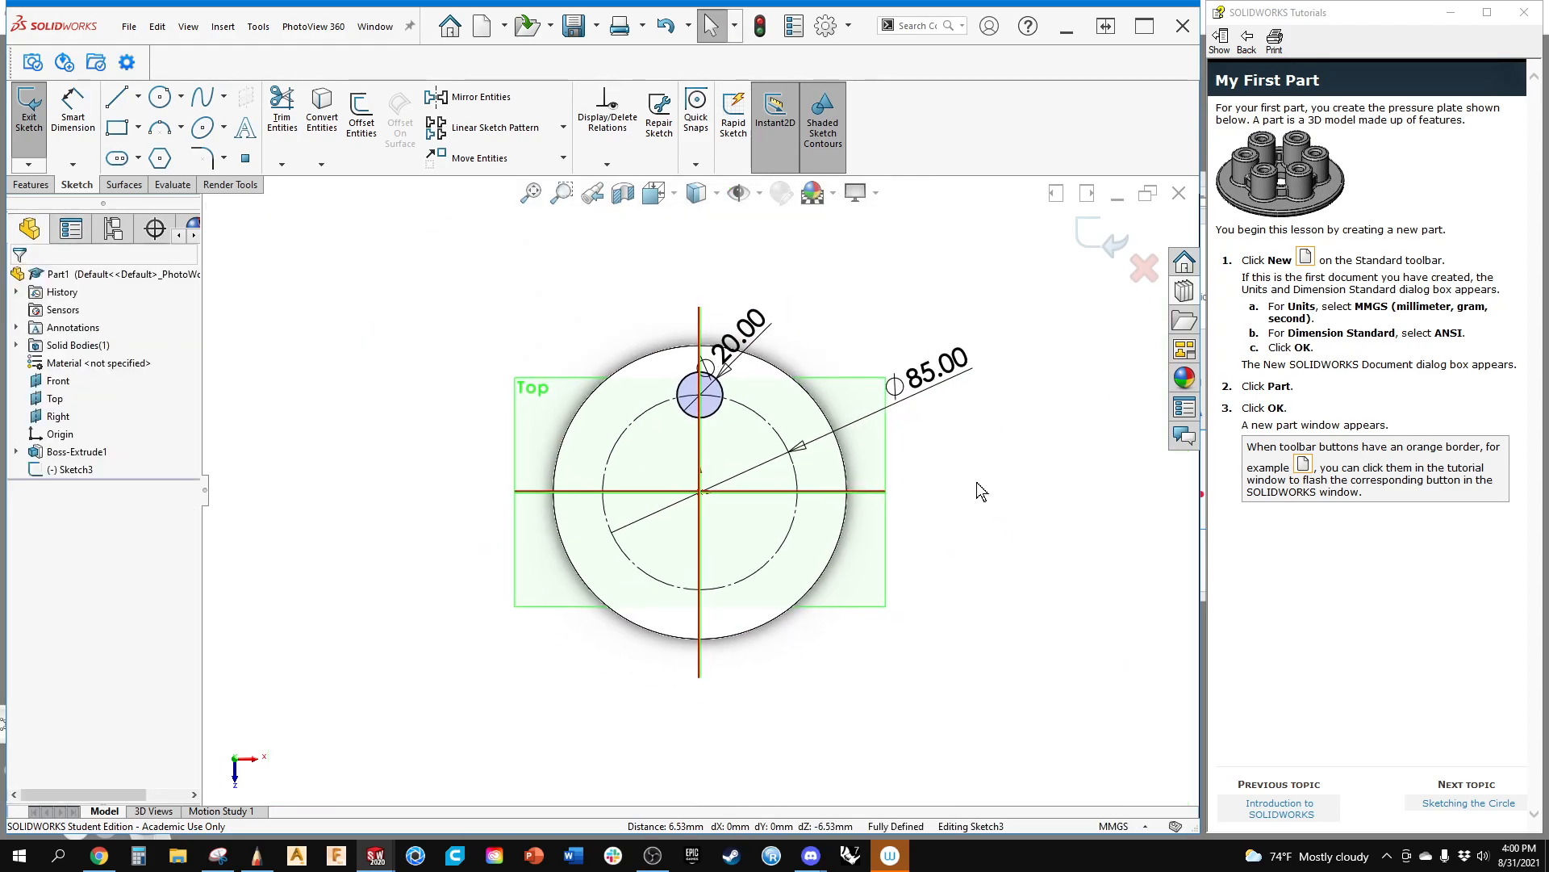
pyautogui.scroll(-2, 977, 483)
pyautogui.keyDown('ctrl'); pyautogui.moveTo(915, 504); pyautogui.dragTo(1056, 537, button='middle'); pyautogui.keyUp('ctrl')
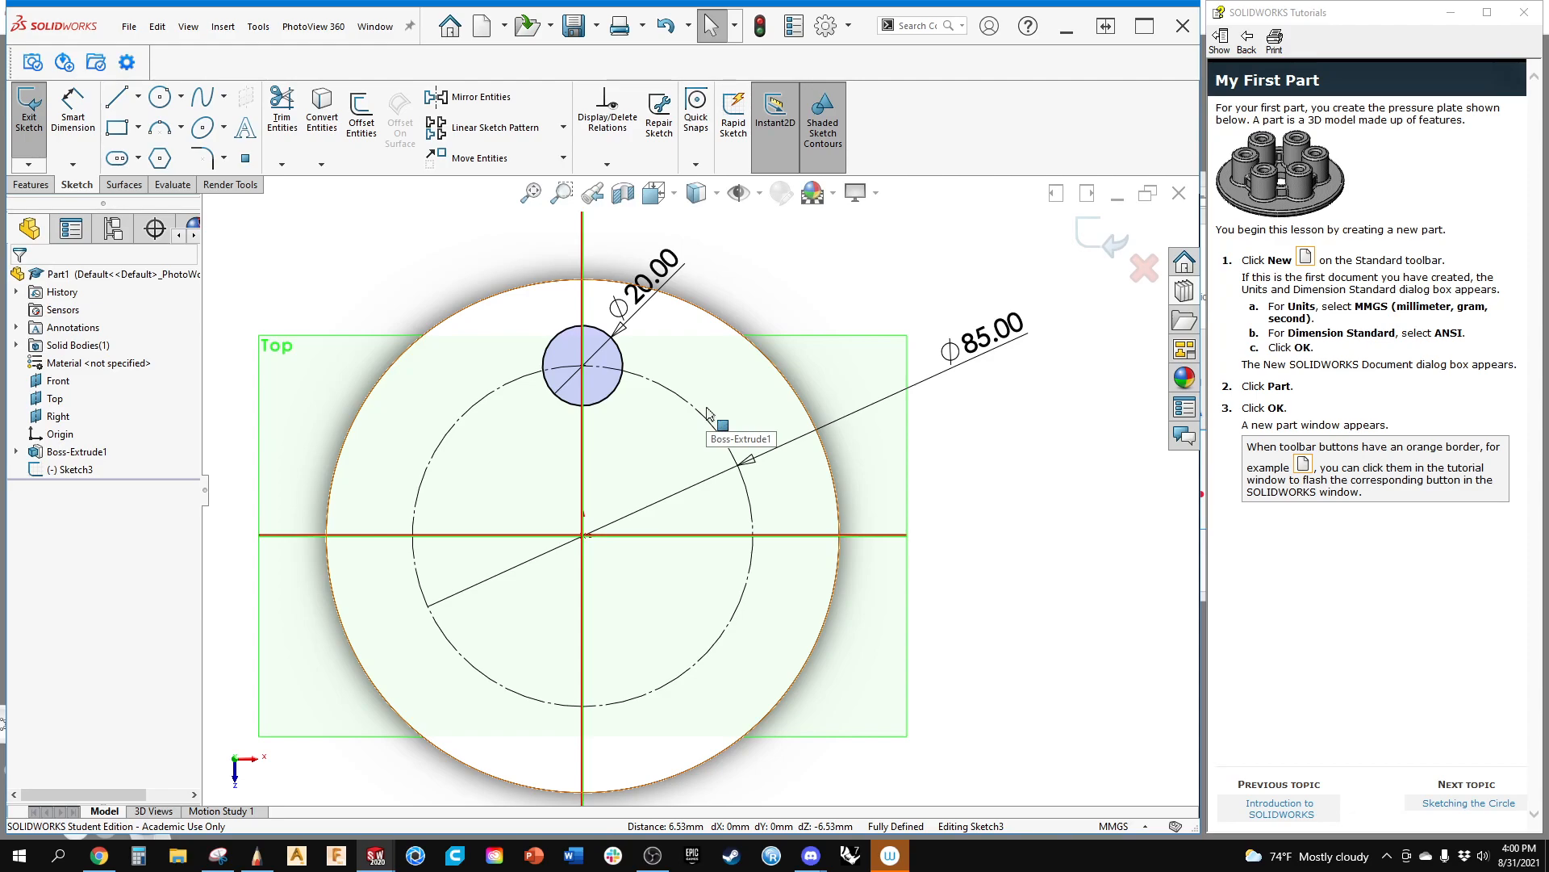
pyautogui.doubleClick(991, 330)
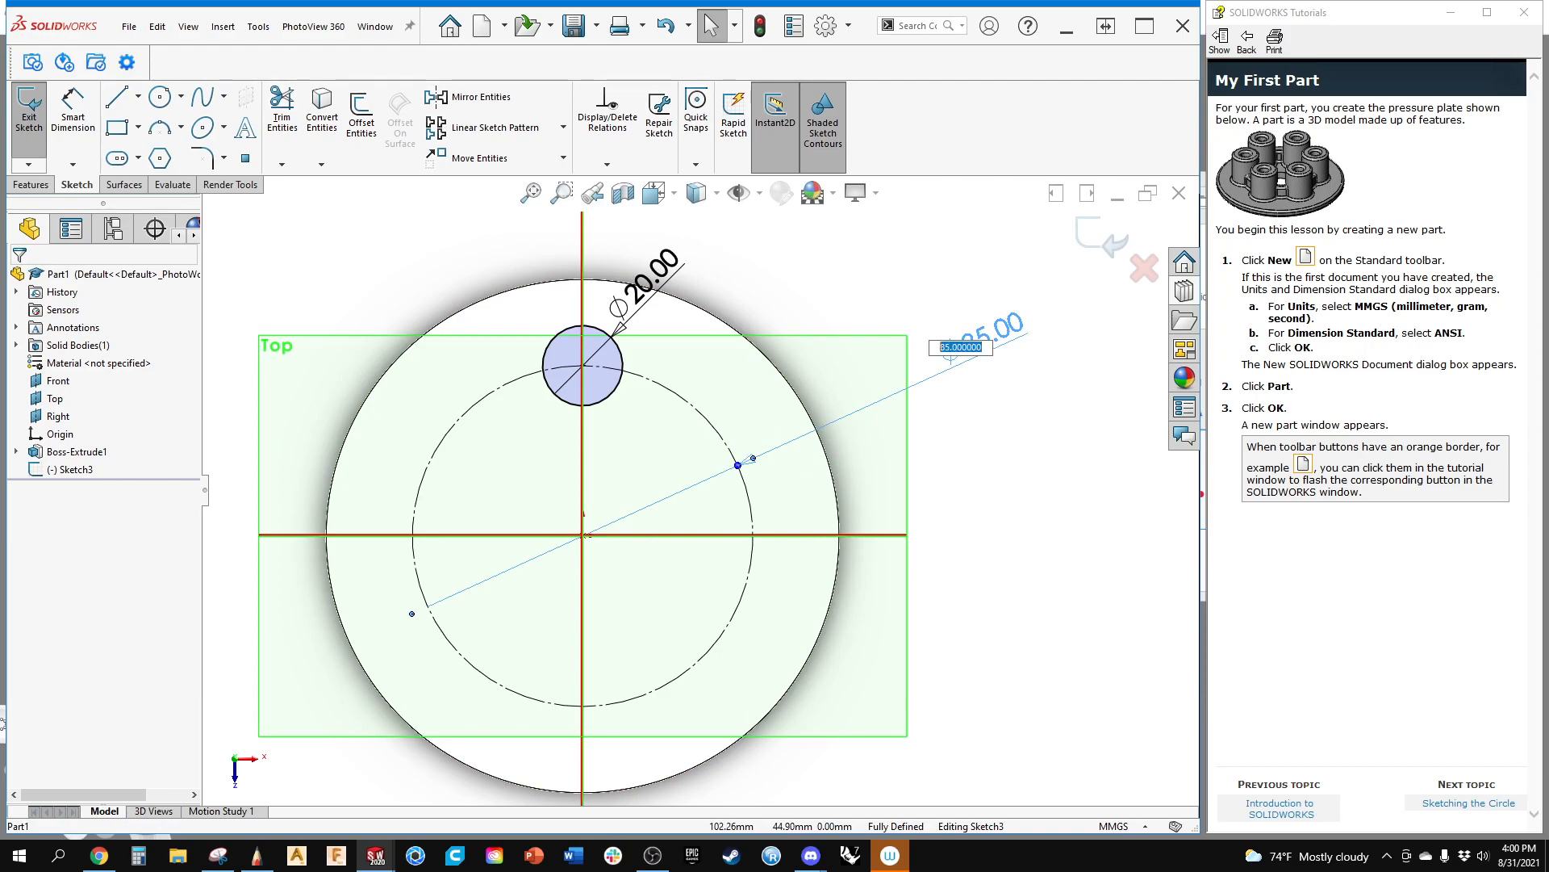
pyautogui.click(920, 276)
pyautogui.doubleClick(986, 329)
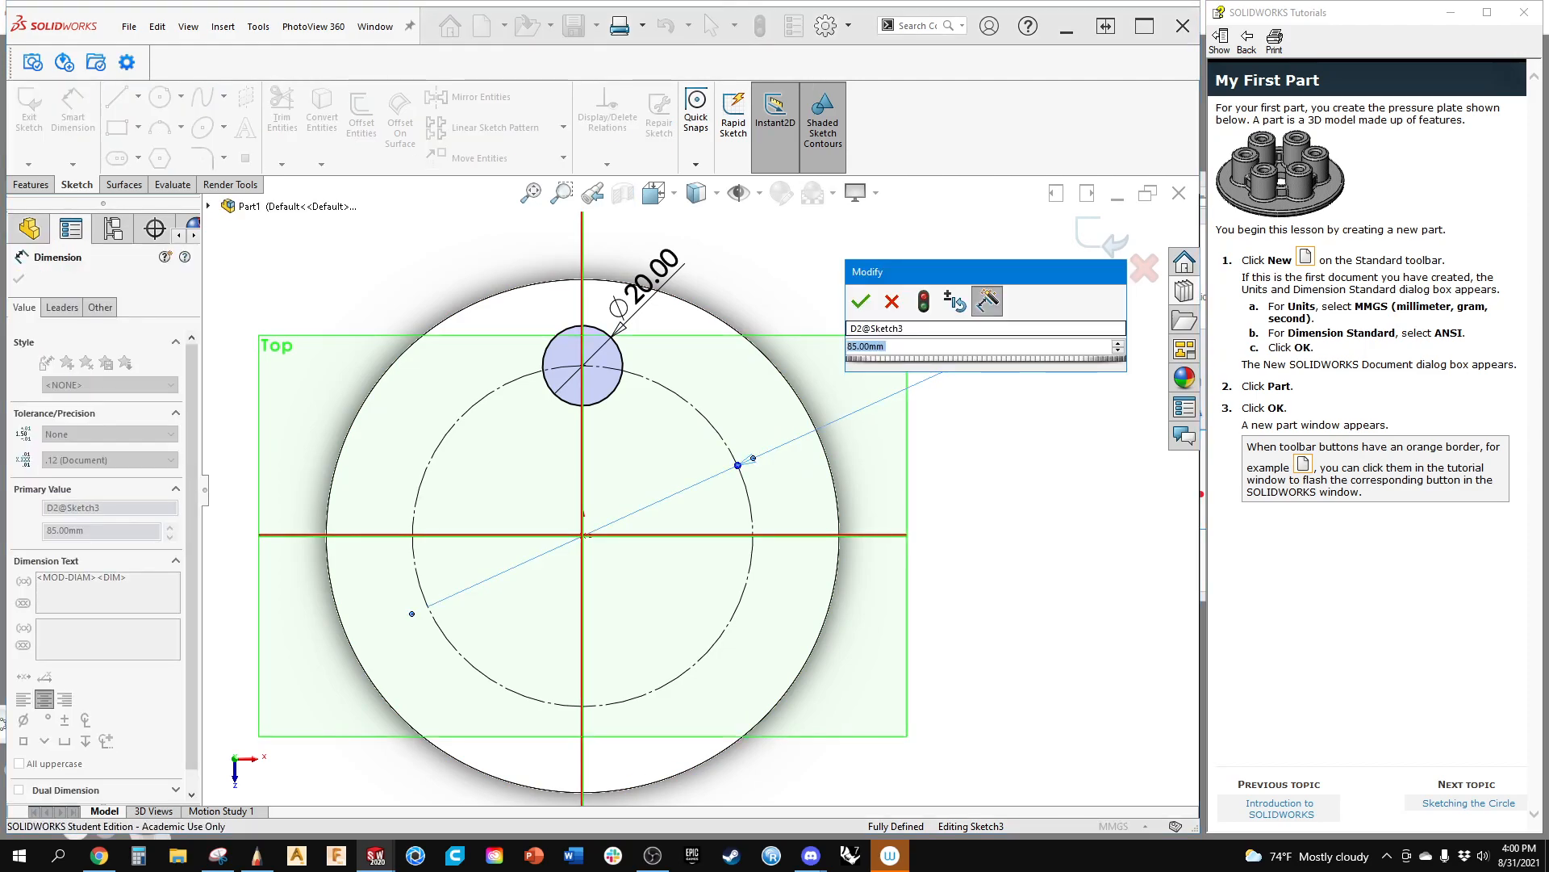
pyautogui.write('50')
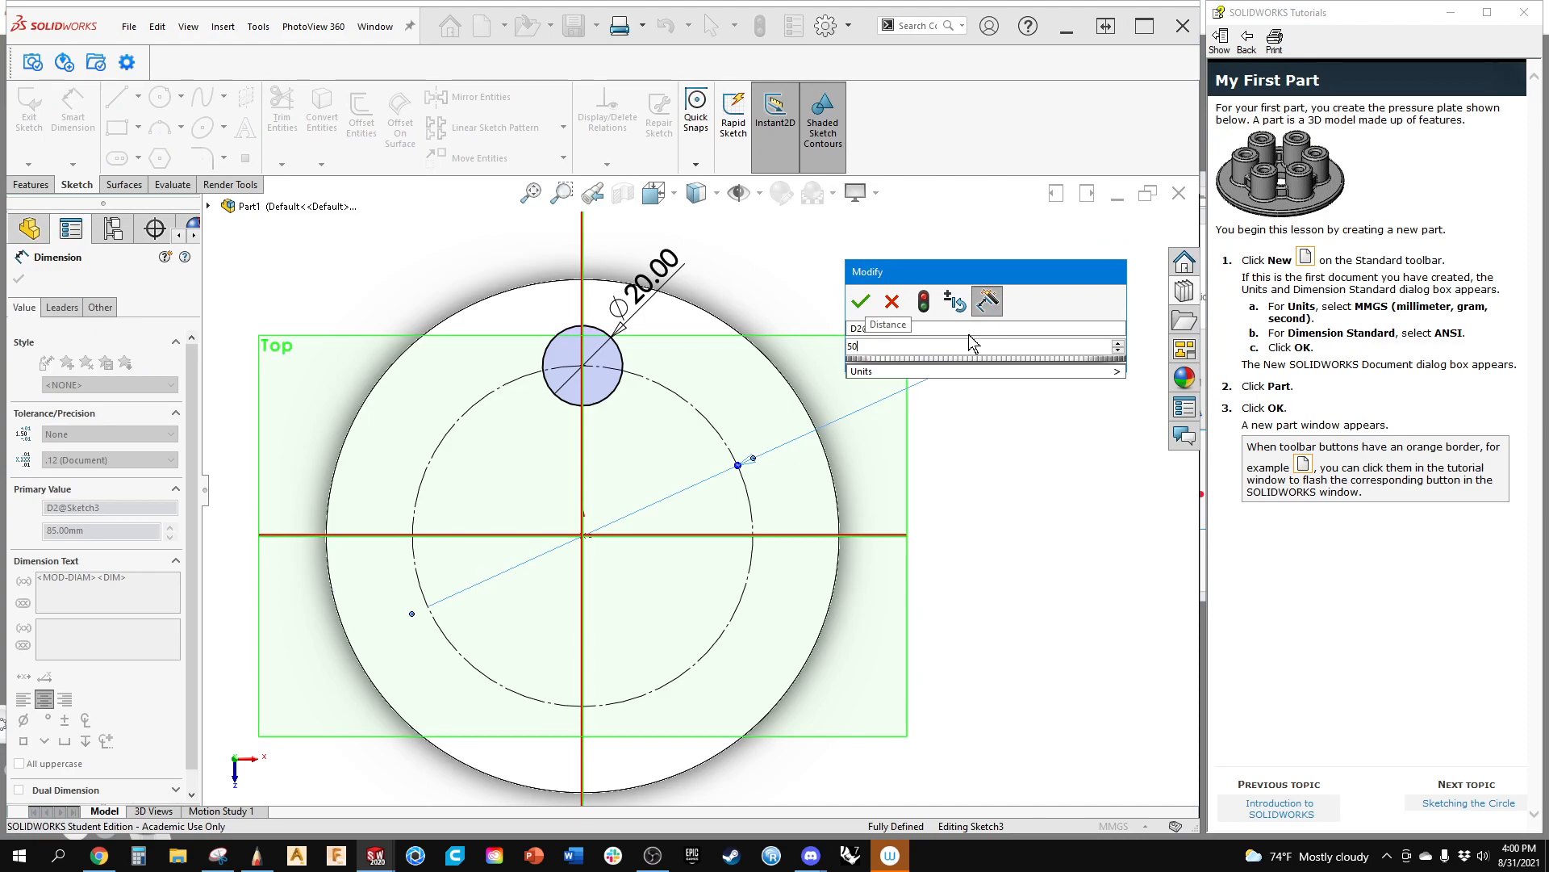
pyautogui.press('Return')
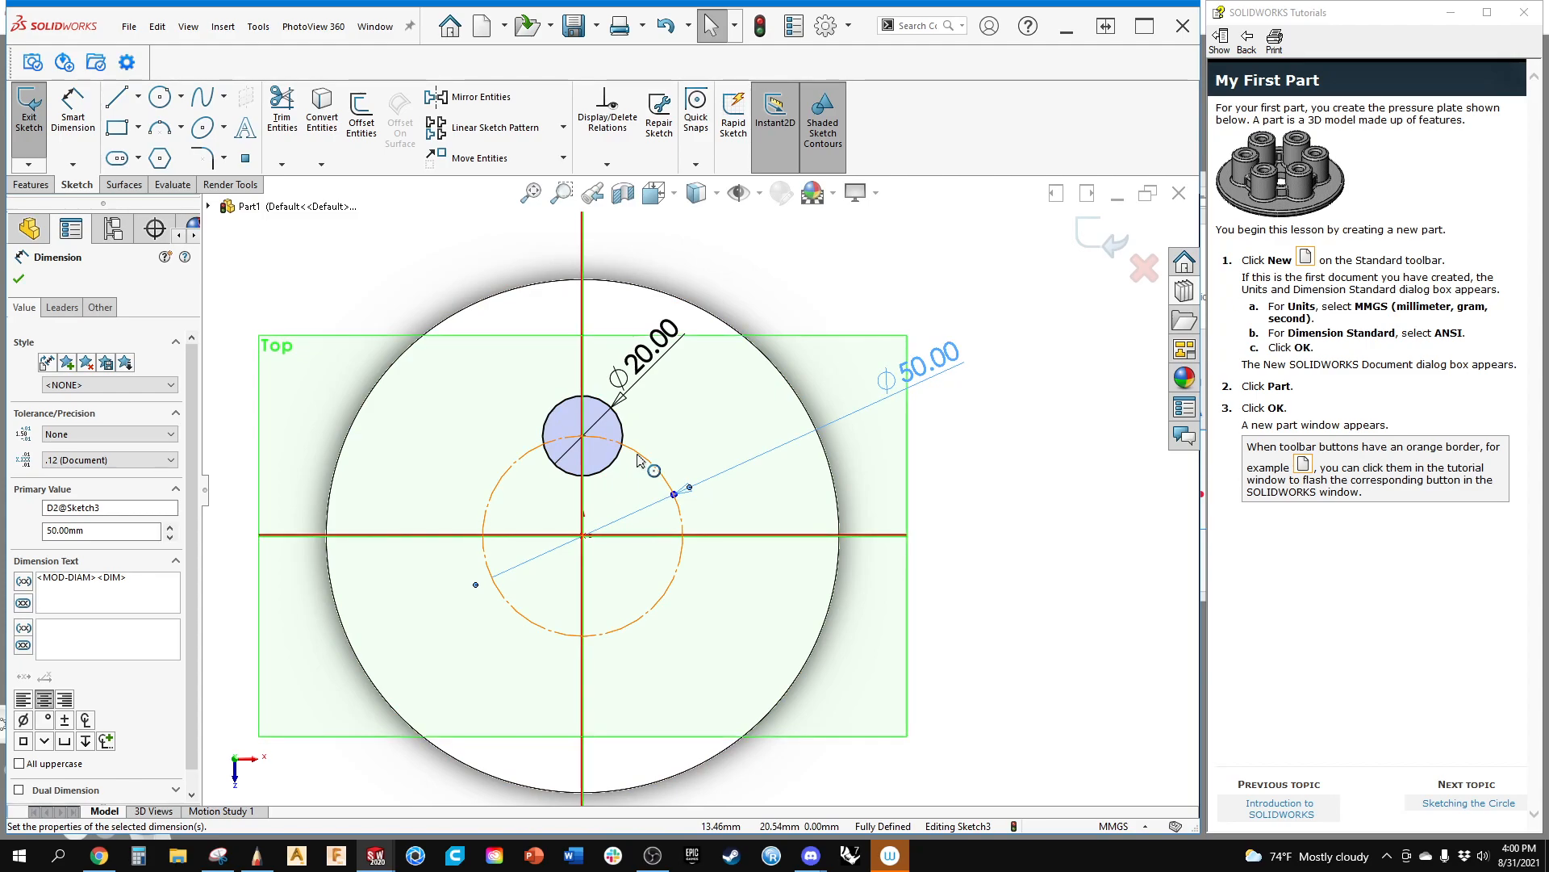
# Step: Try the construction circle at a diameter of 128 mm, followed by 56 mm
pyautogui.click(969, 377)
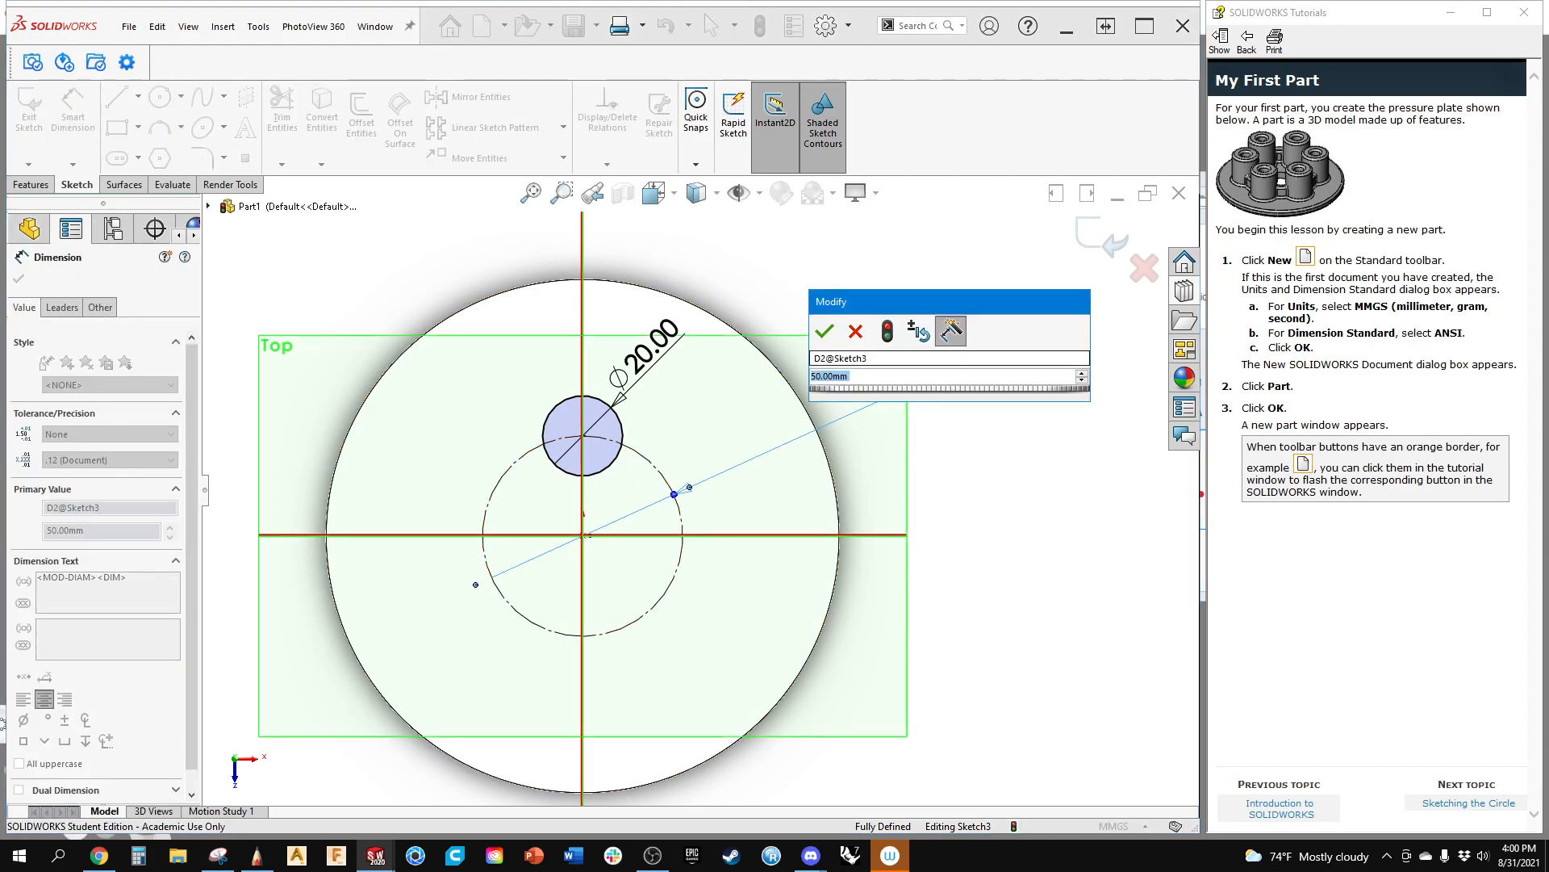
pyautogui.write('1')
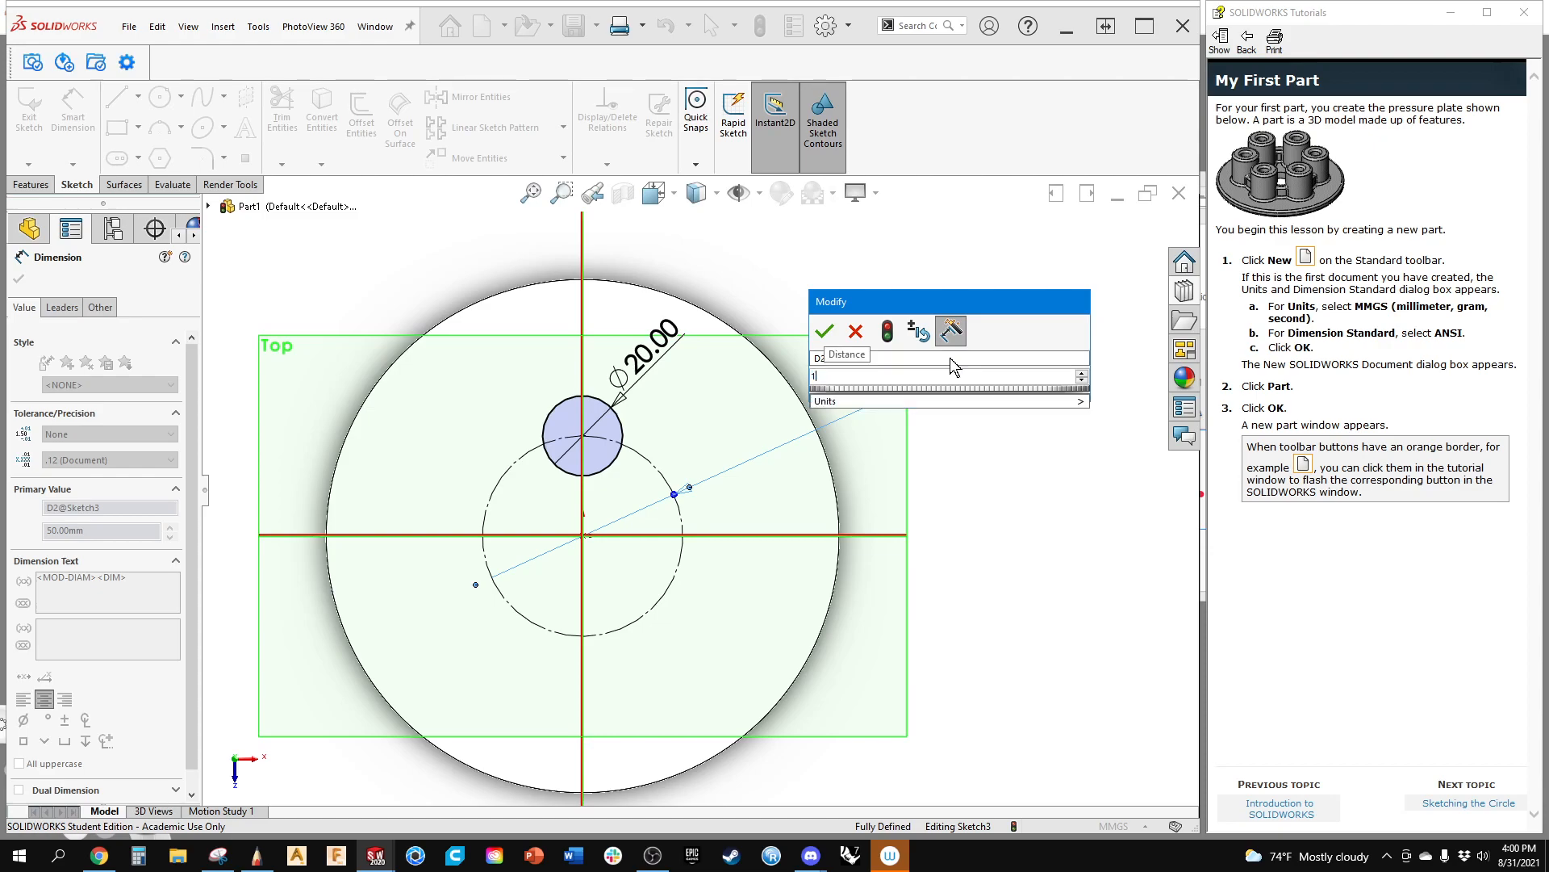
pyautogui.write('28')
pyautogui.press('Return')
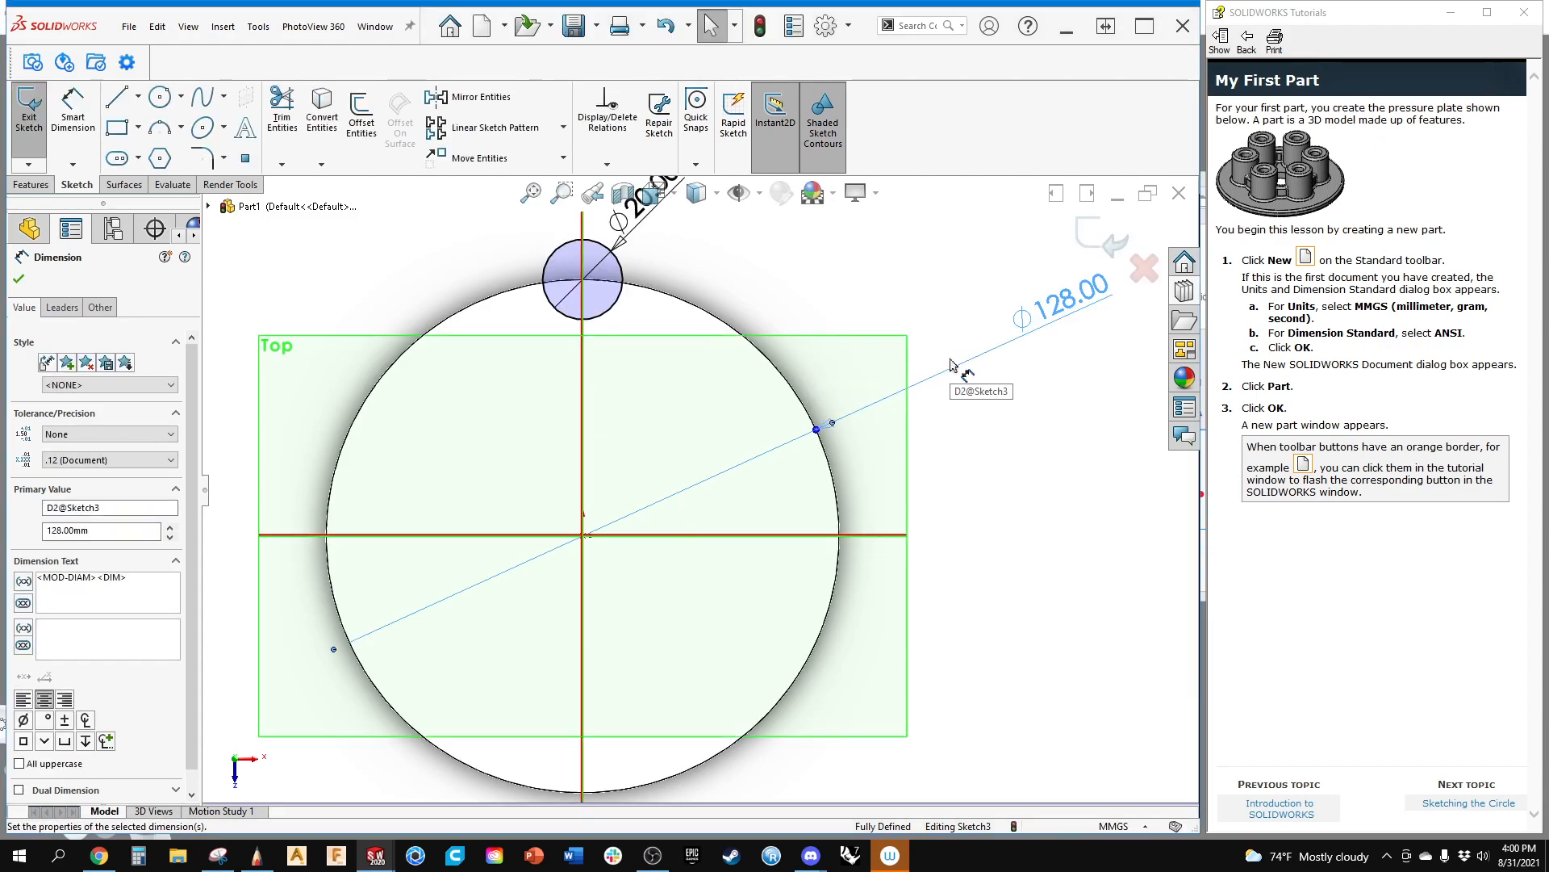
pyautogui.doubleClick(1064, 300)
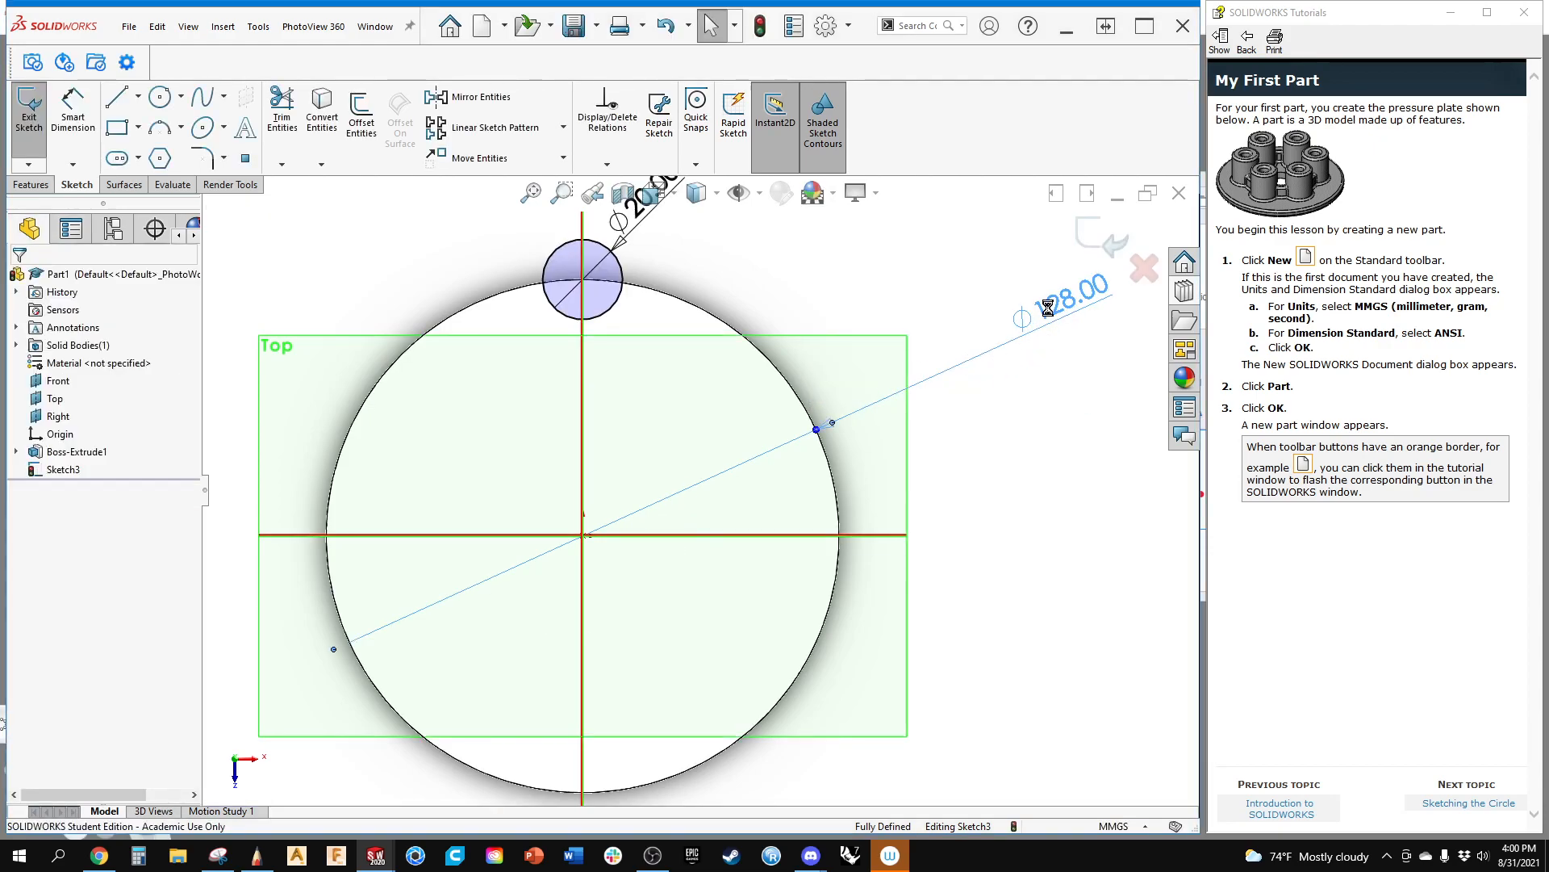
pyautogui.write('56')
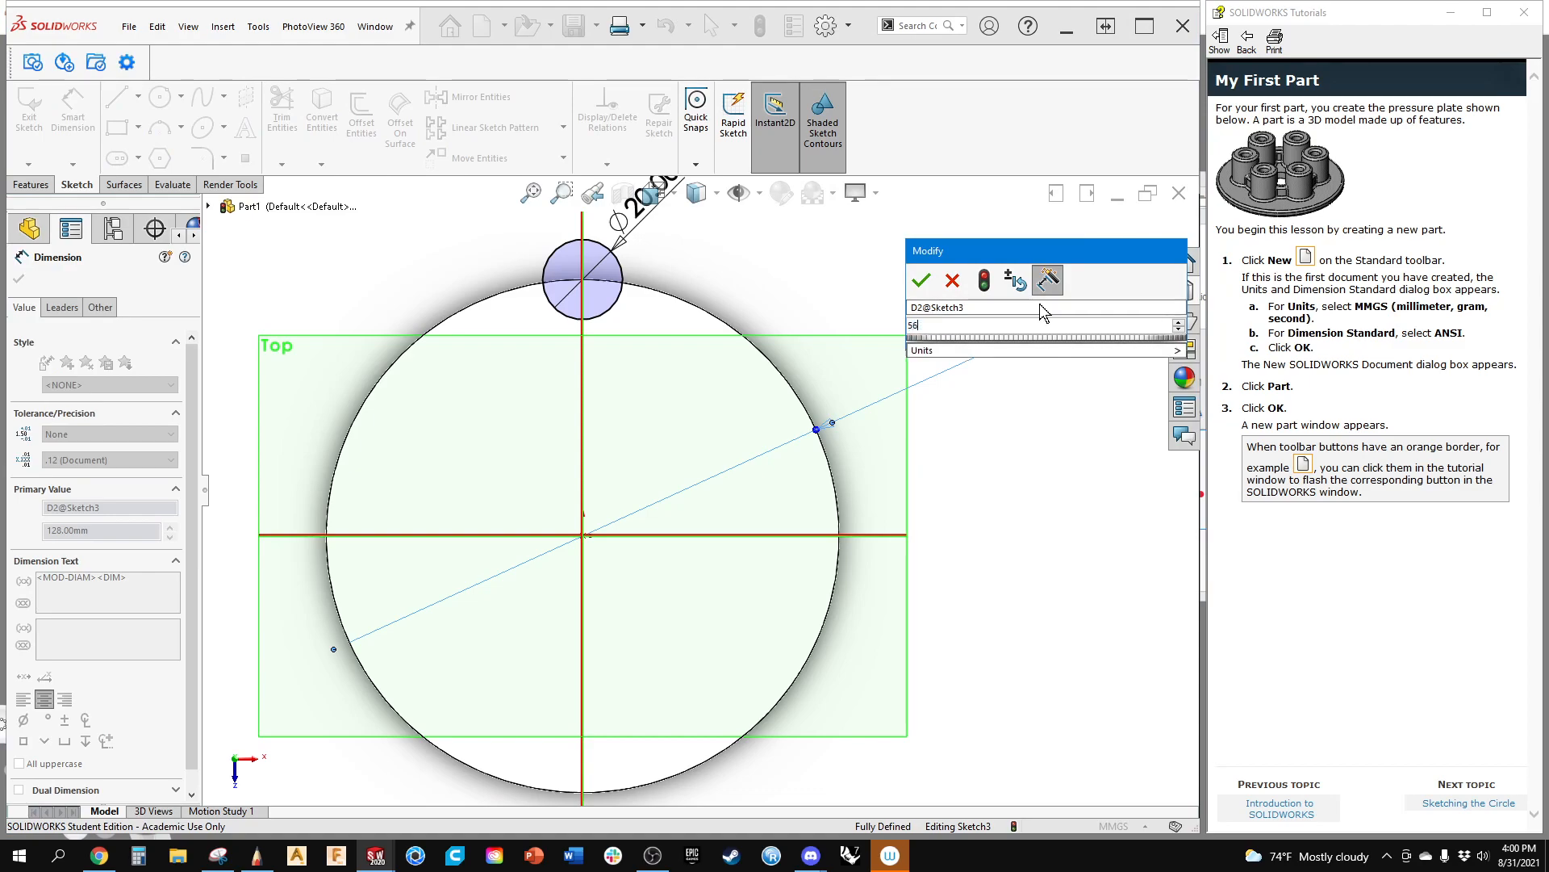
pyautogui.press('Return')
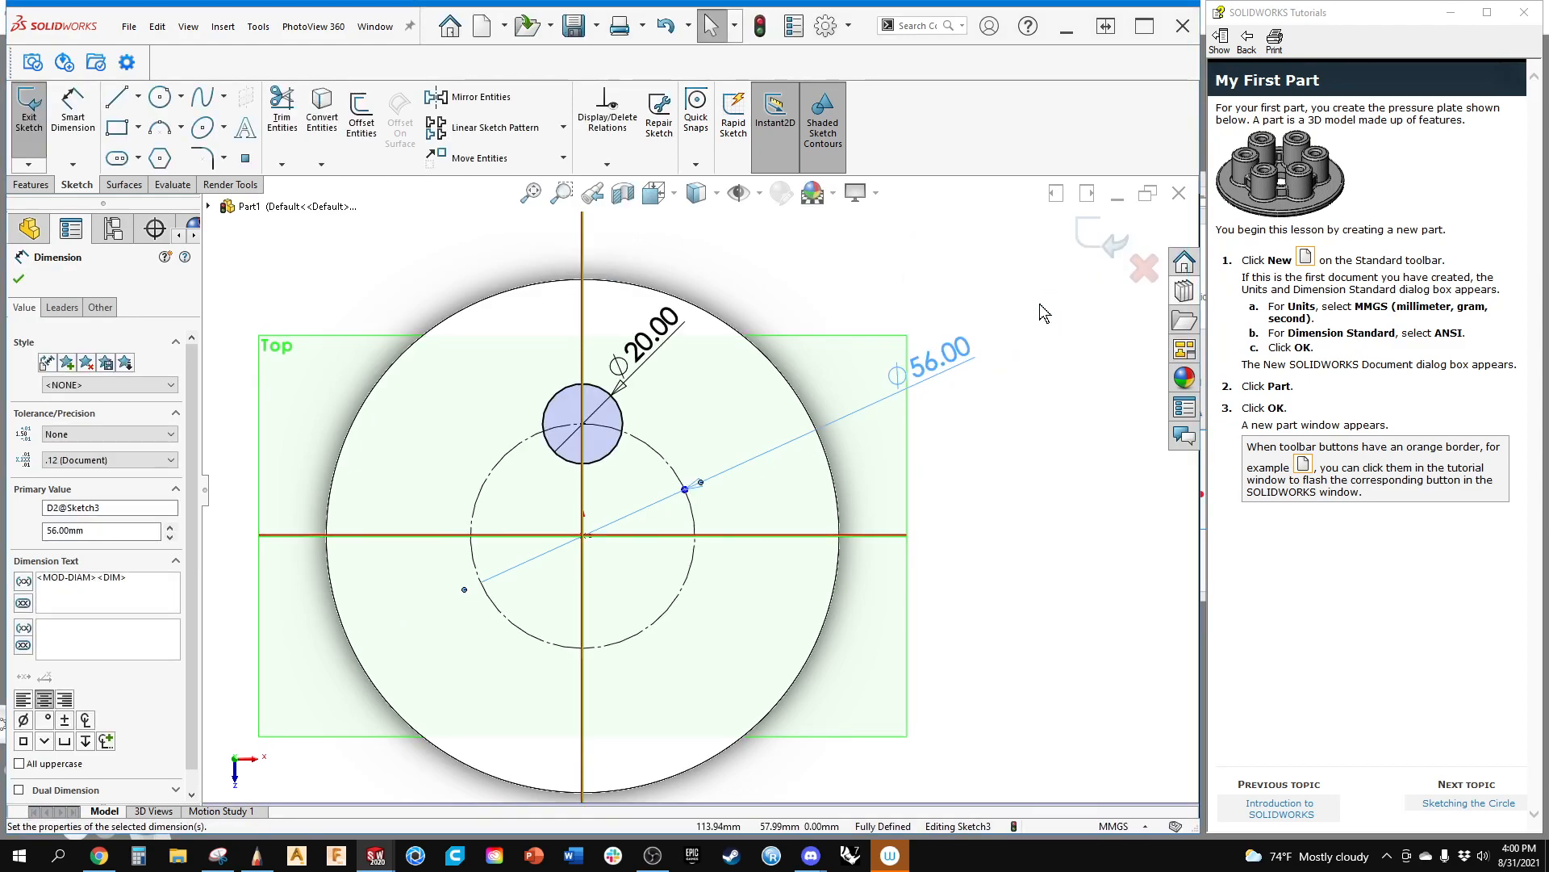
# Step: Set the construction circle's diameter to 75 mm and clear the dimension selection
pyautogui.doubleClick(961, 352)
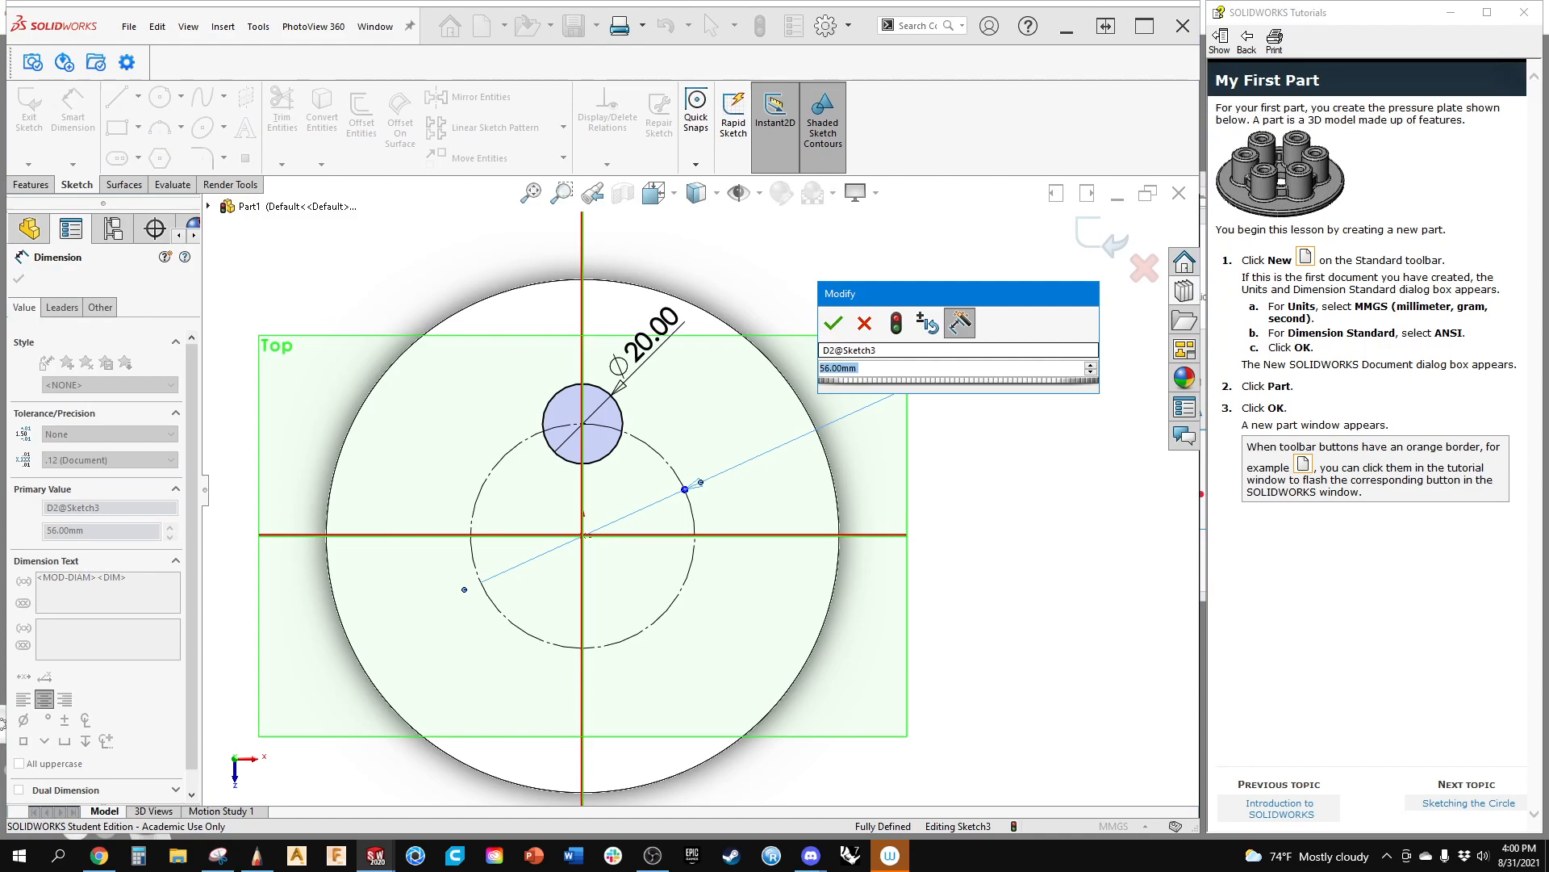
pyautogui.write('75')
pyautogui.press('Return')
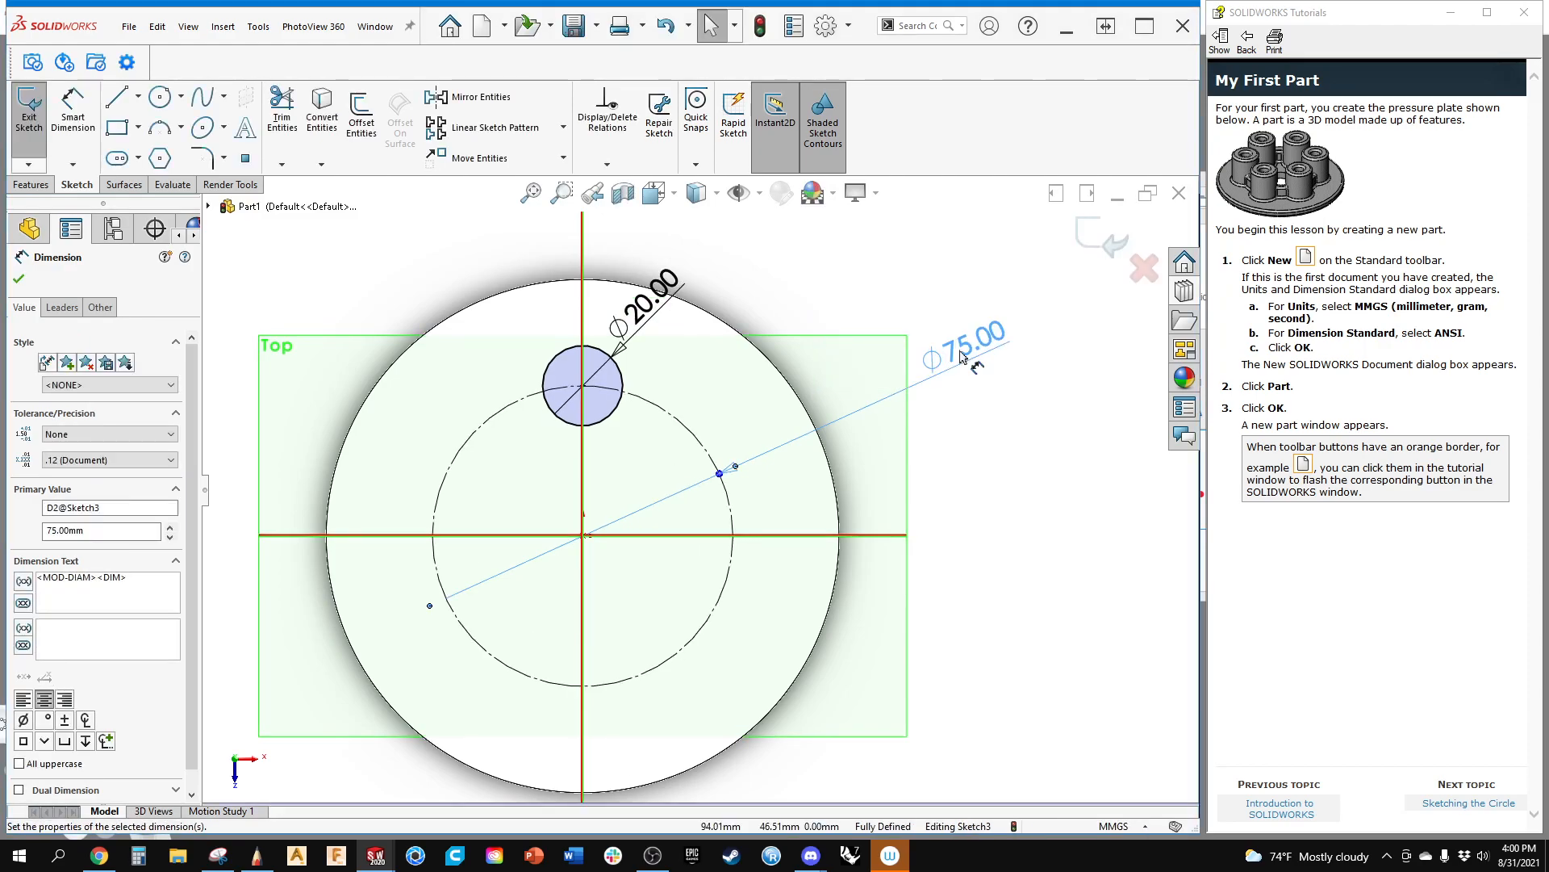
pyautogui.click(1050, 417)
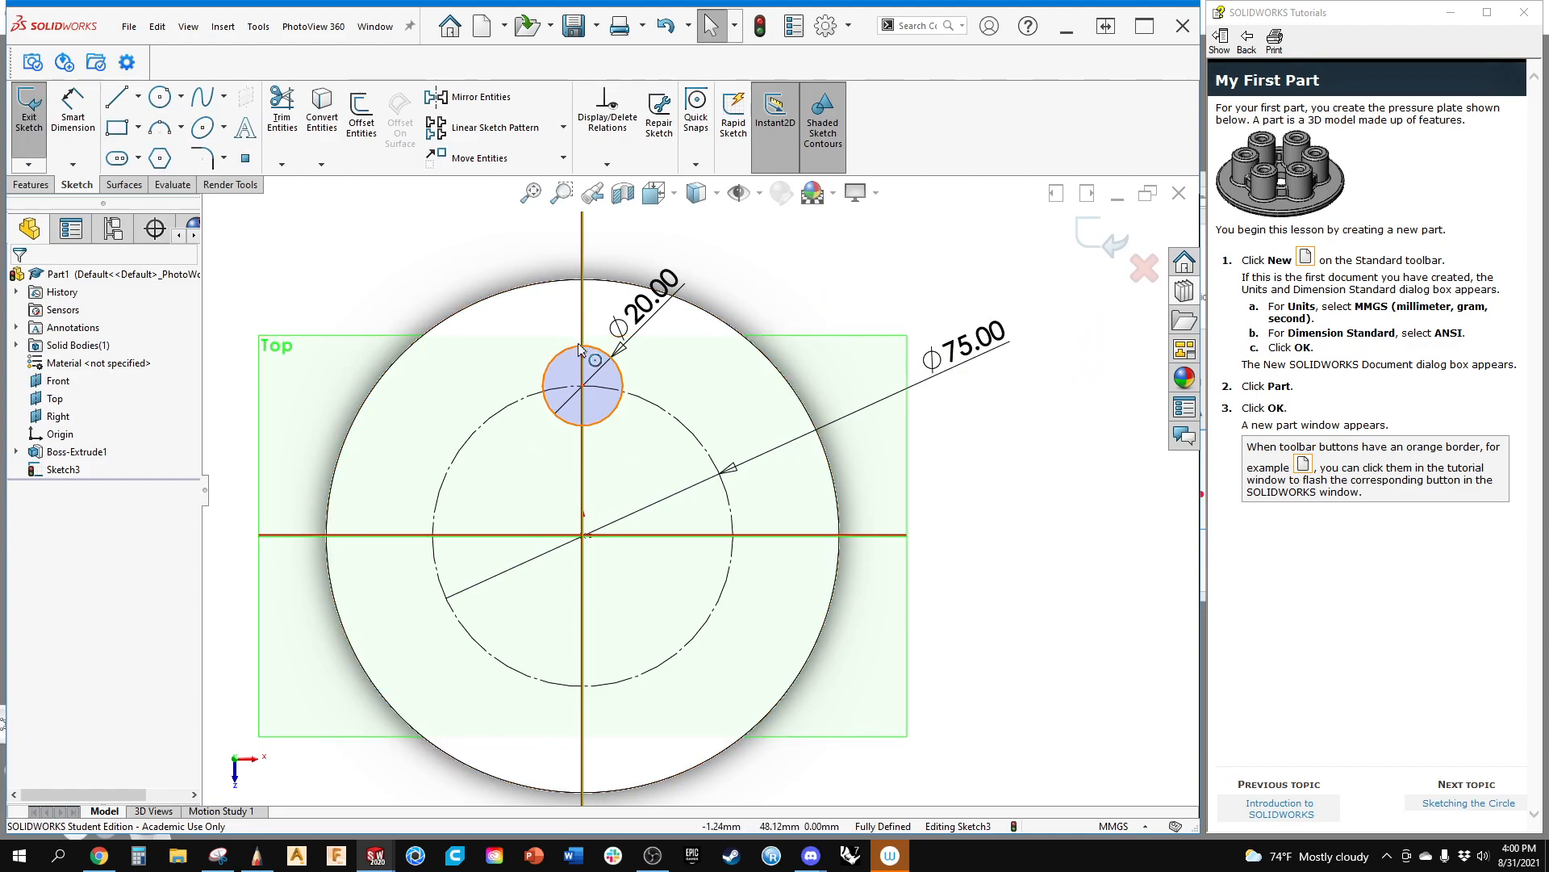
pyautogui.click(564, 127)
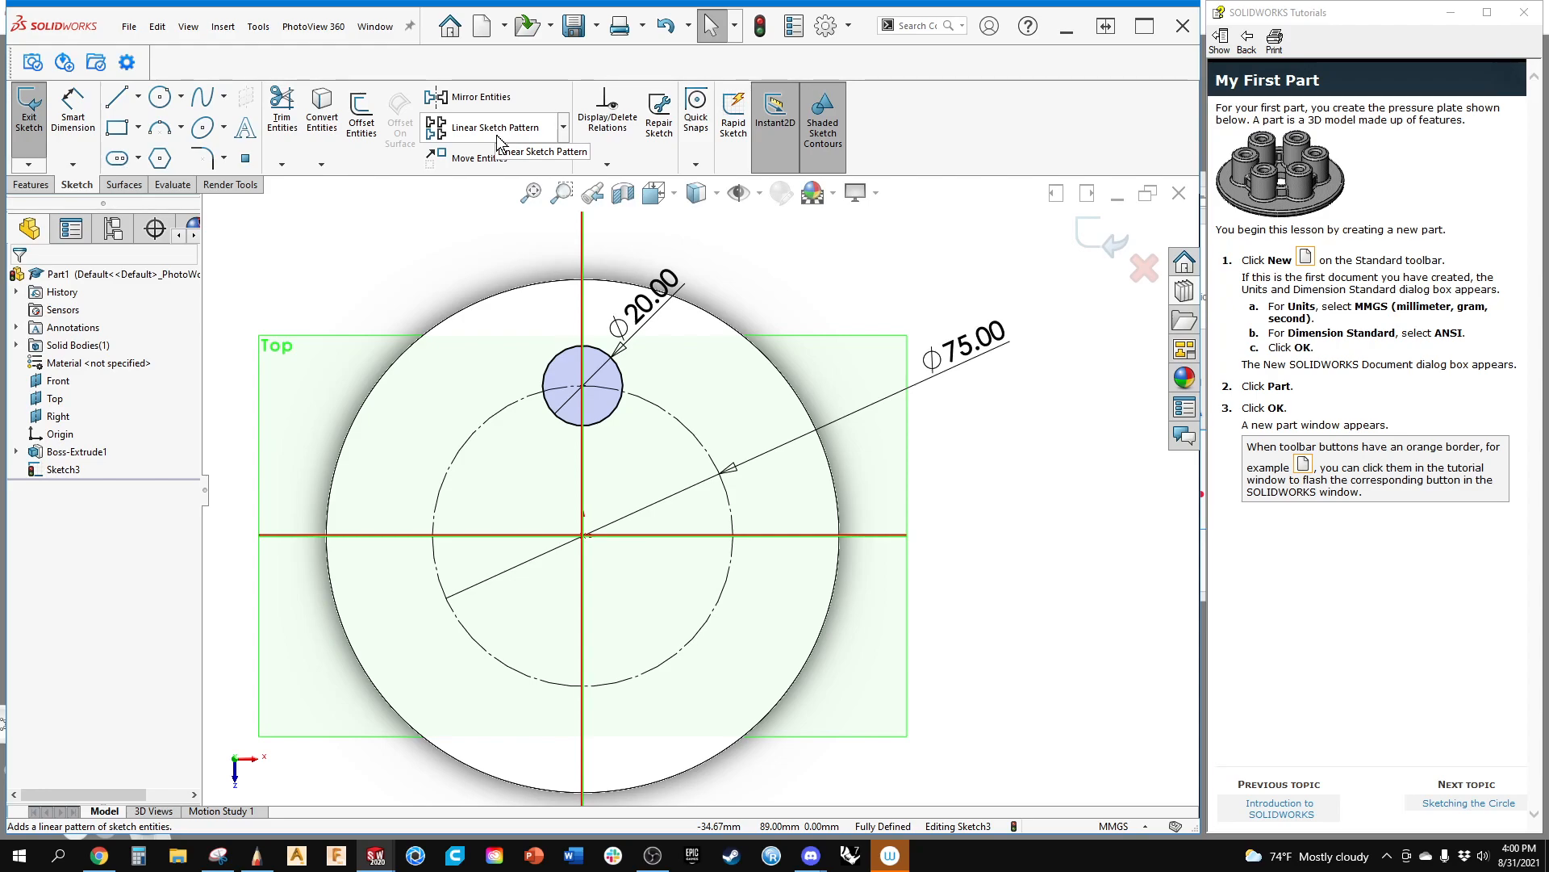
pyautogui.click(563, 127)
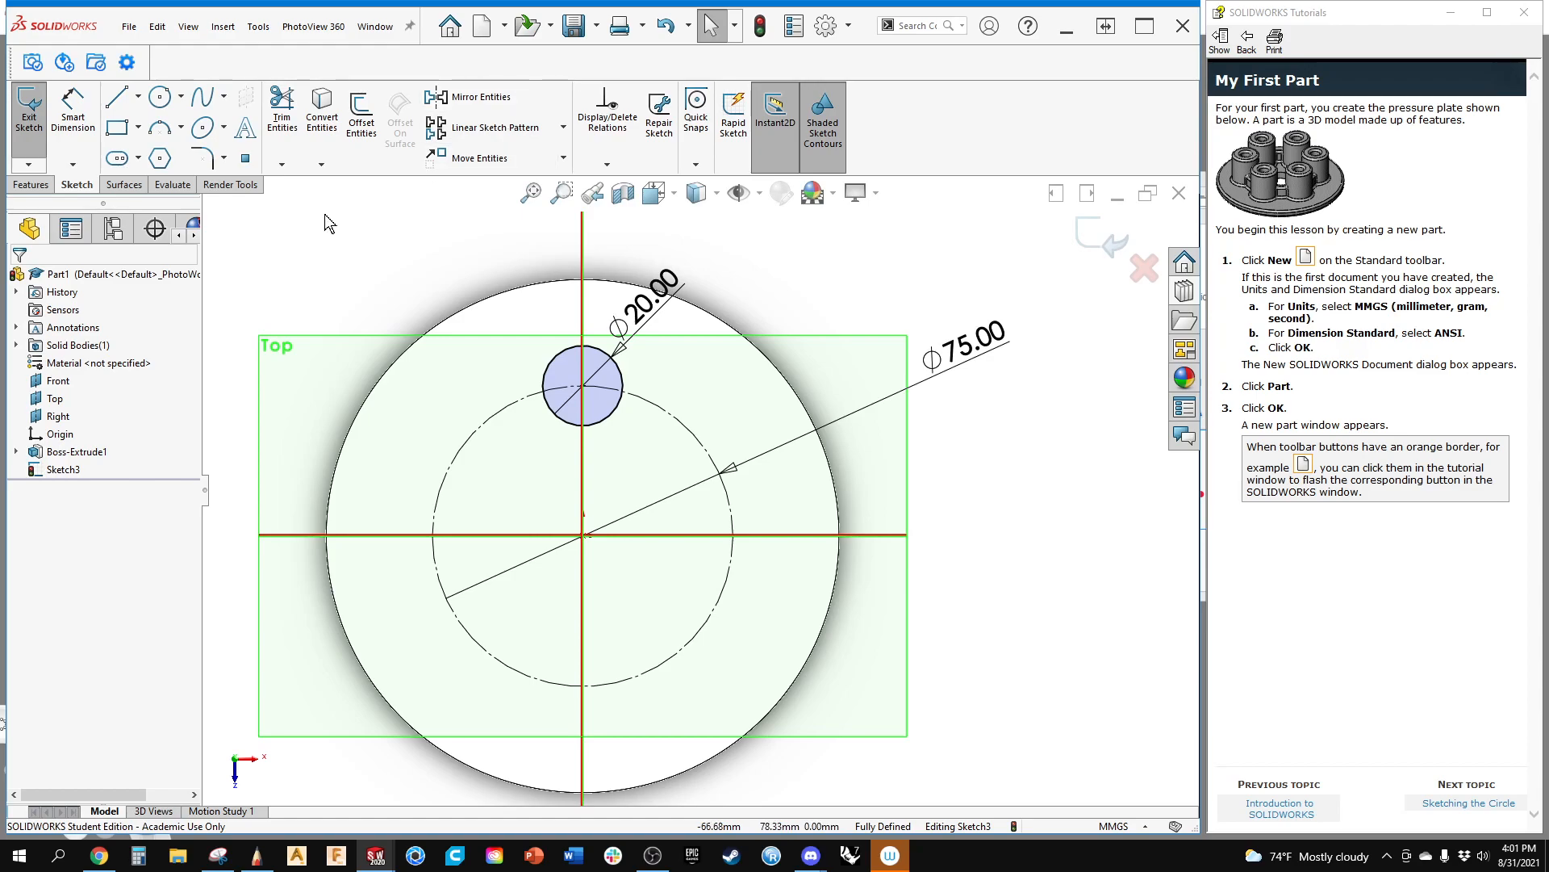
# Step: Start a circular sketch pattern of the 20 mm circle centred on the origin
pyautogui.click(510, 137)
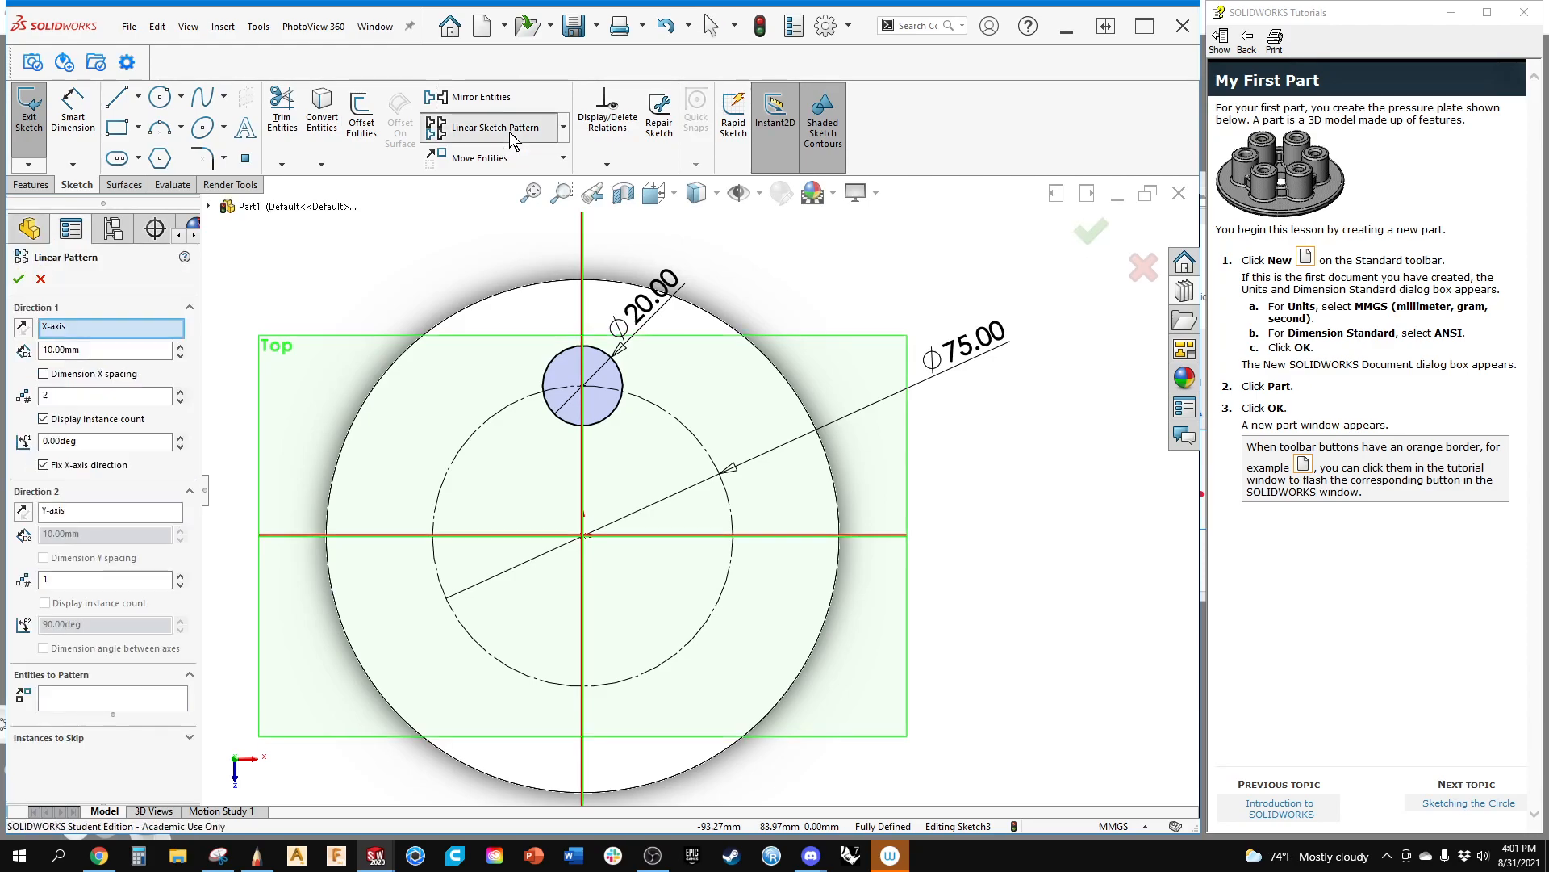
pyautogui.click(564, 128)
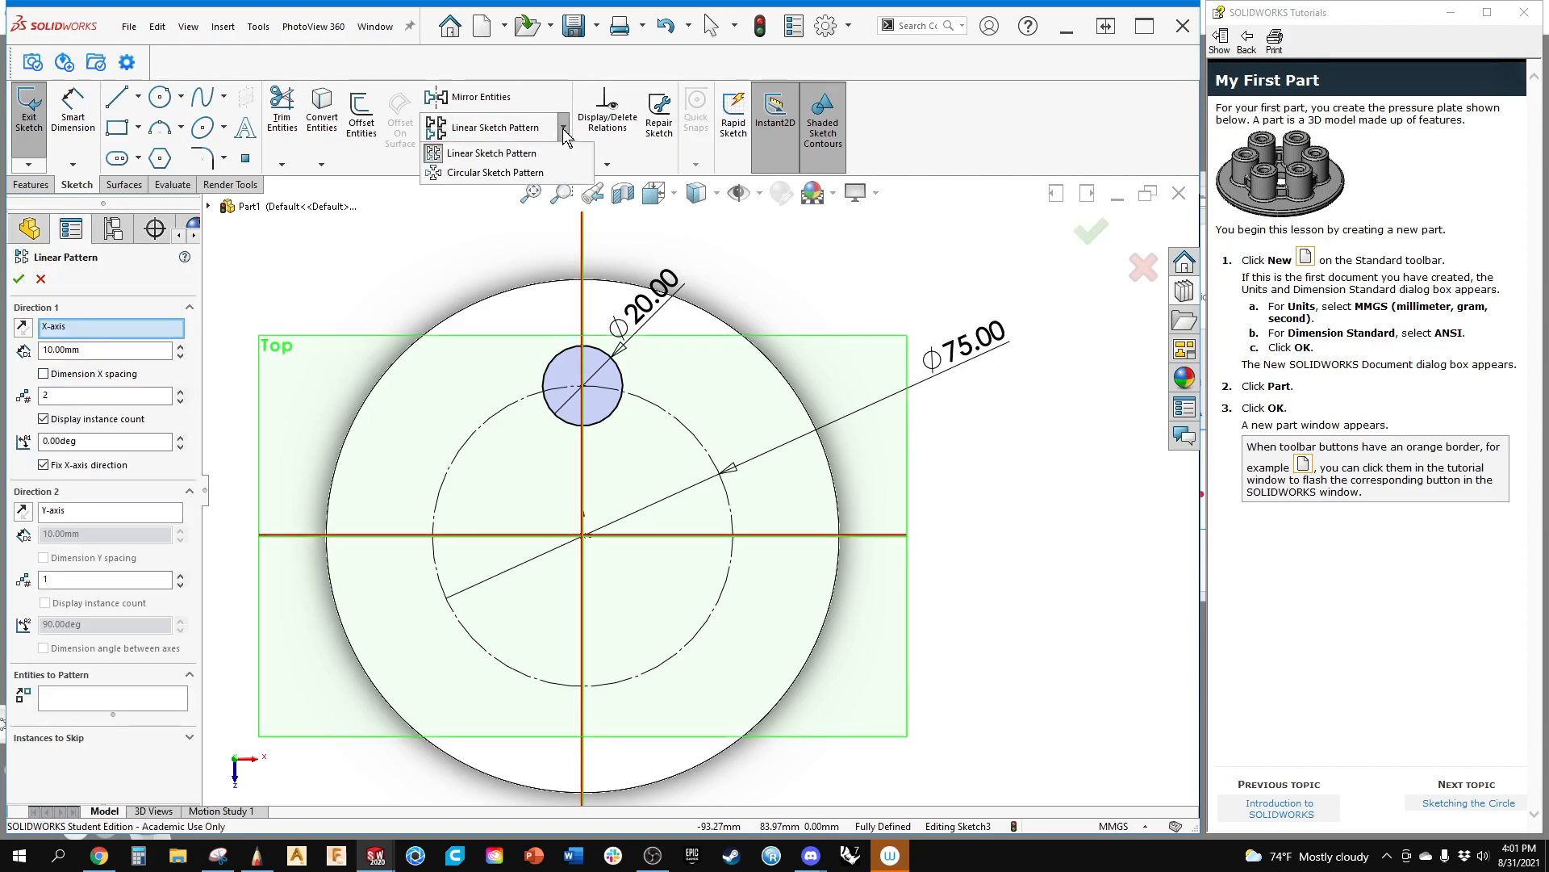
pyautogui.click(538, 173)
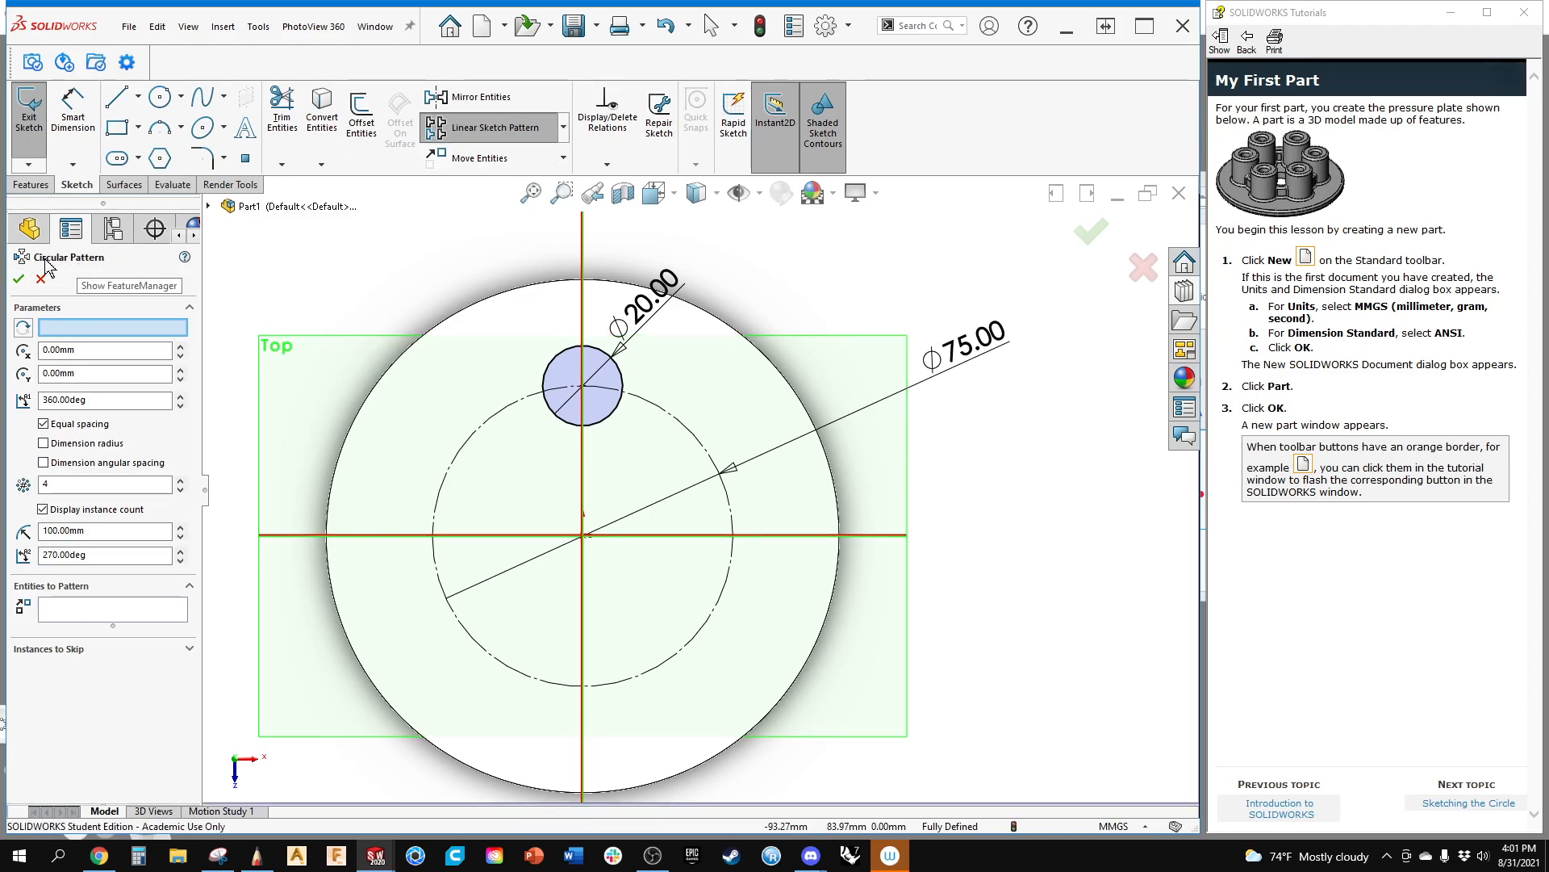
pyautogui.click(53, 330)
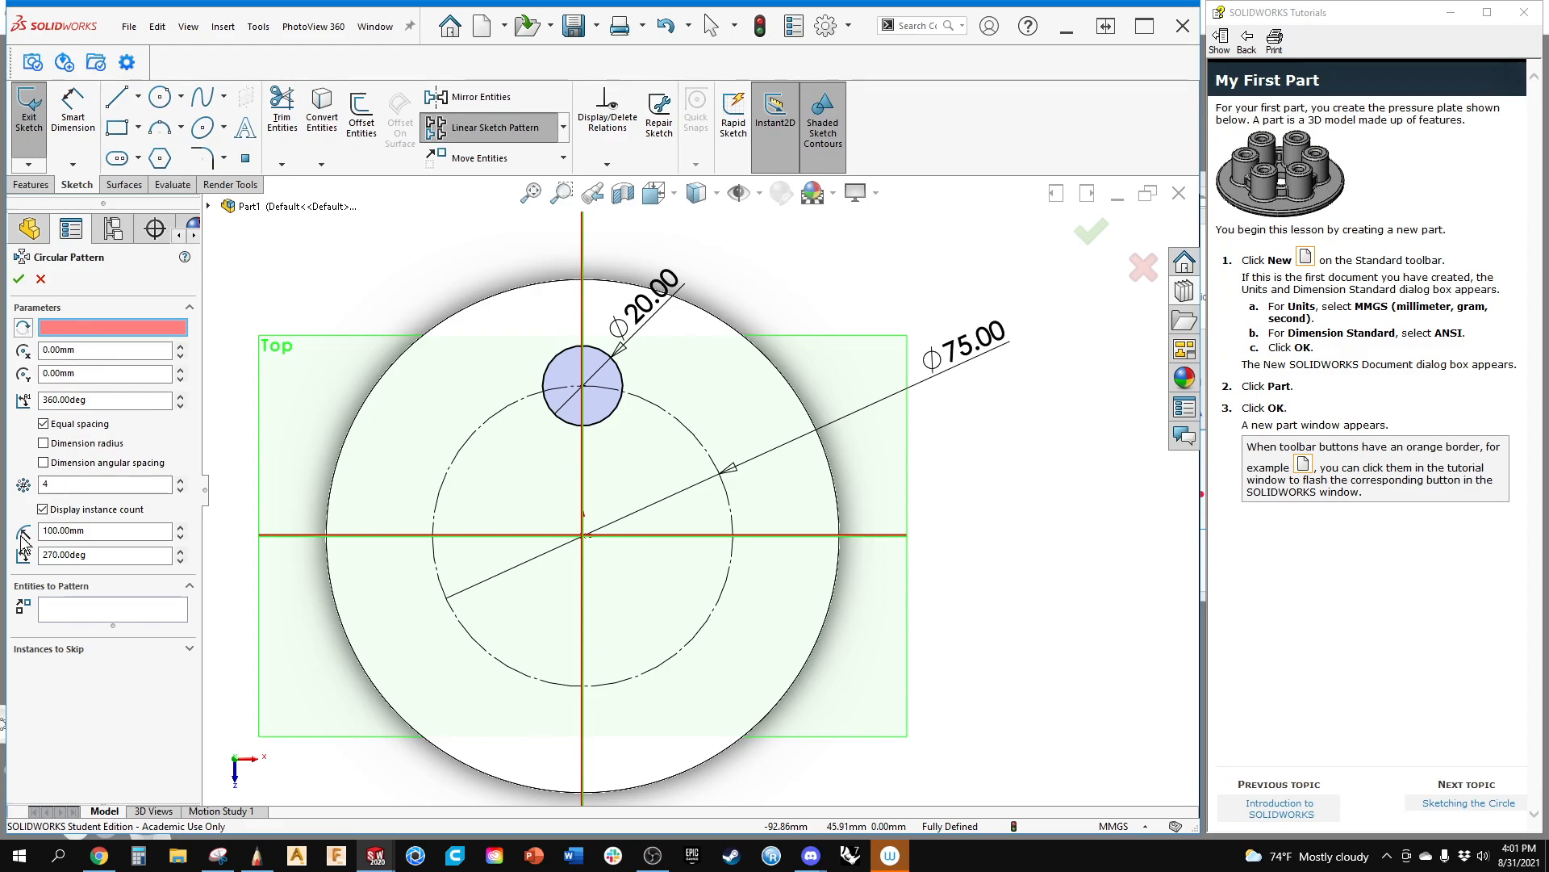
pyautogui.click(584, 536)
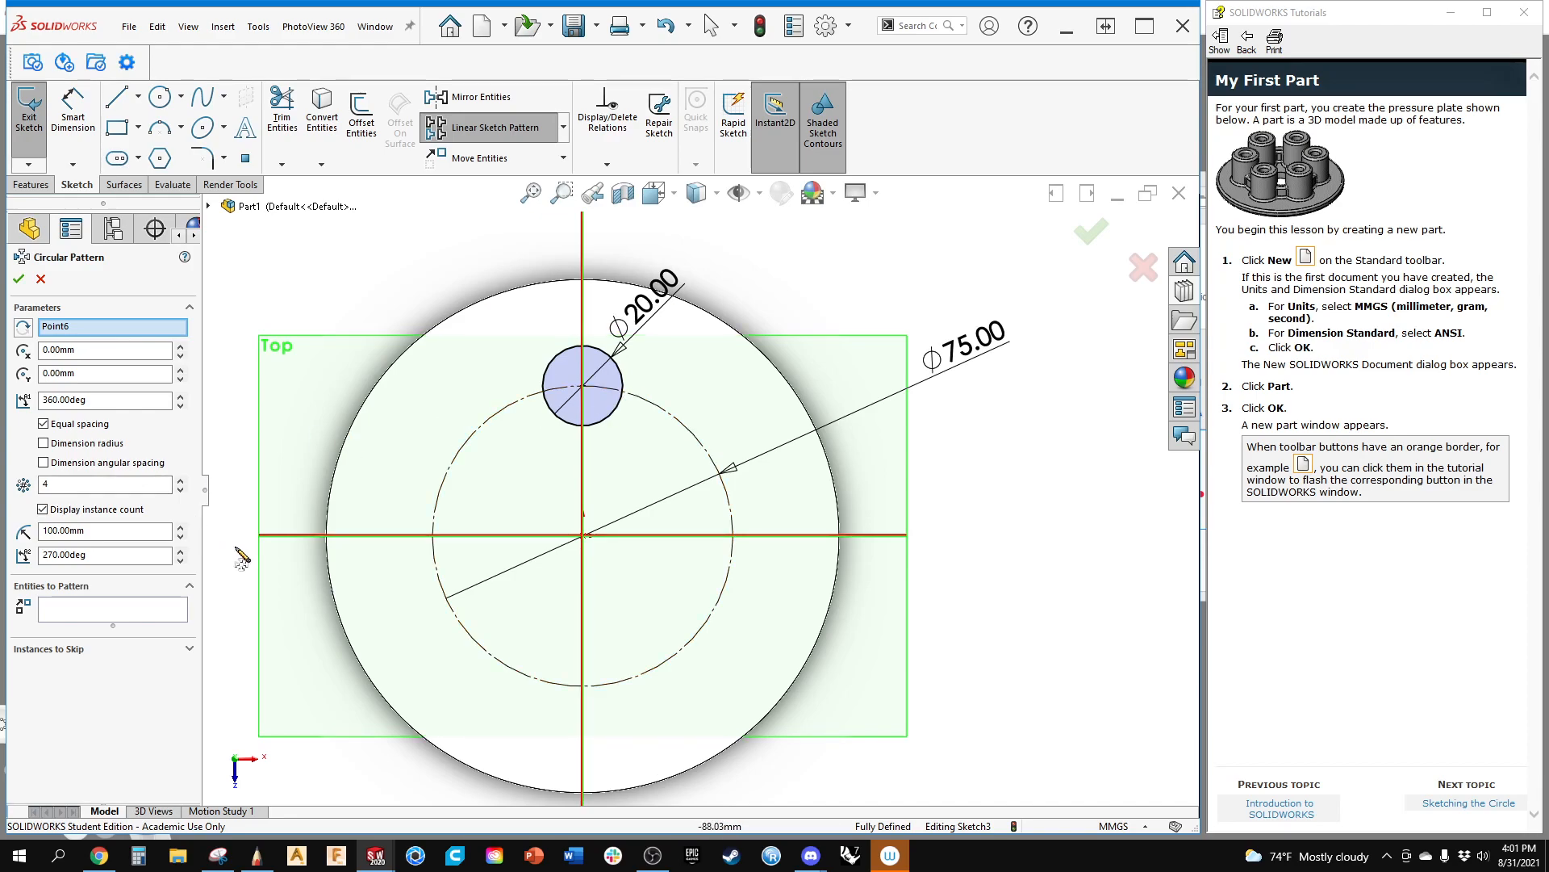
pyautogui.click(102, 611)
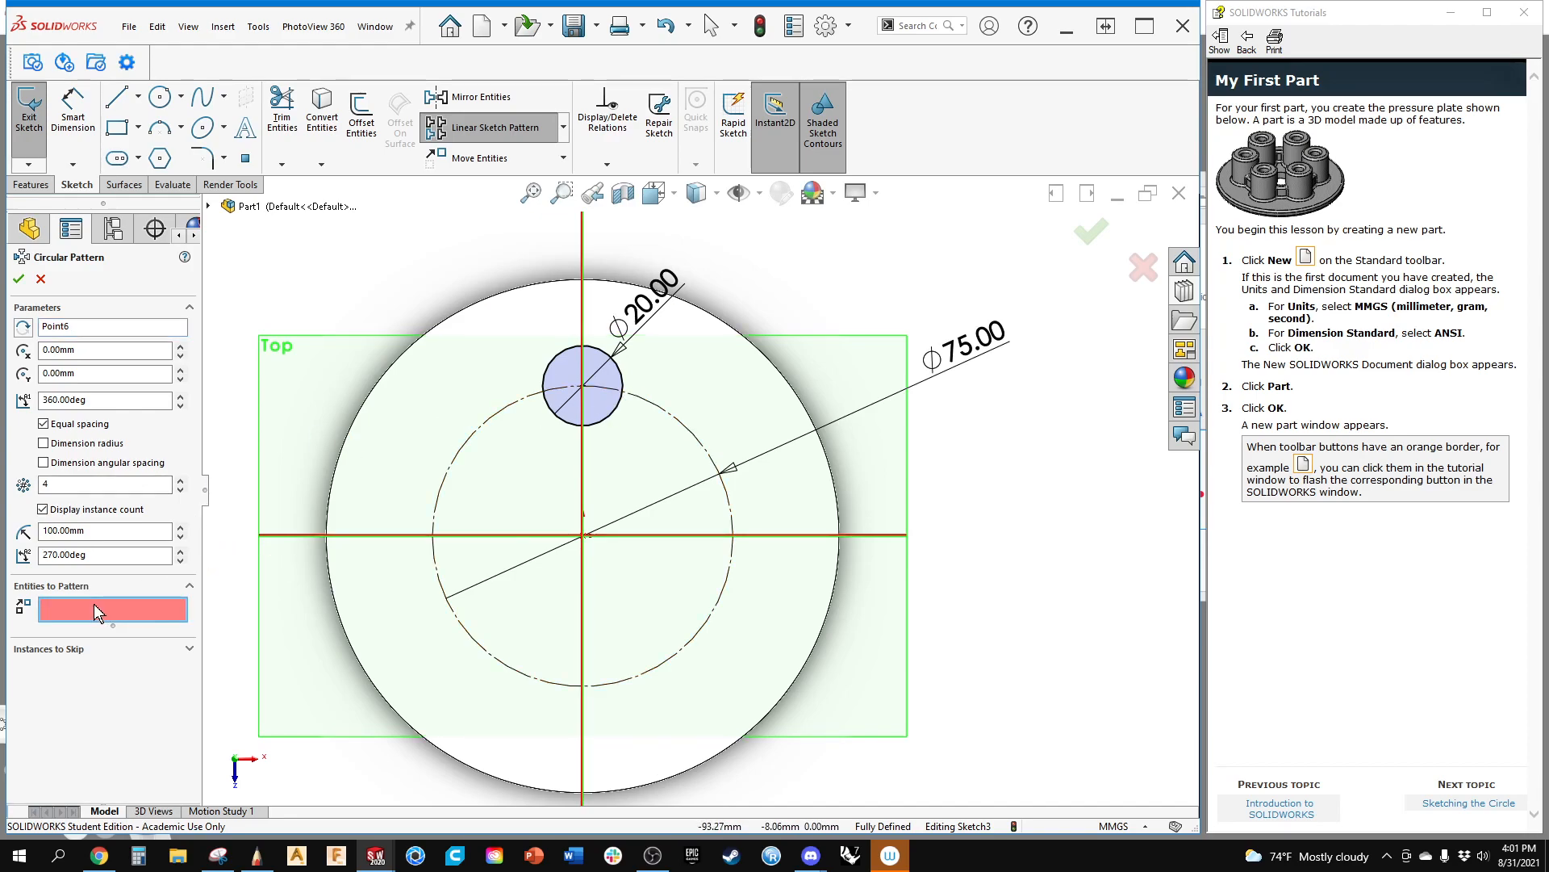
pyautogui.click(618, 415)
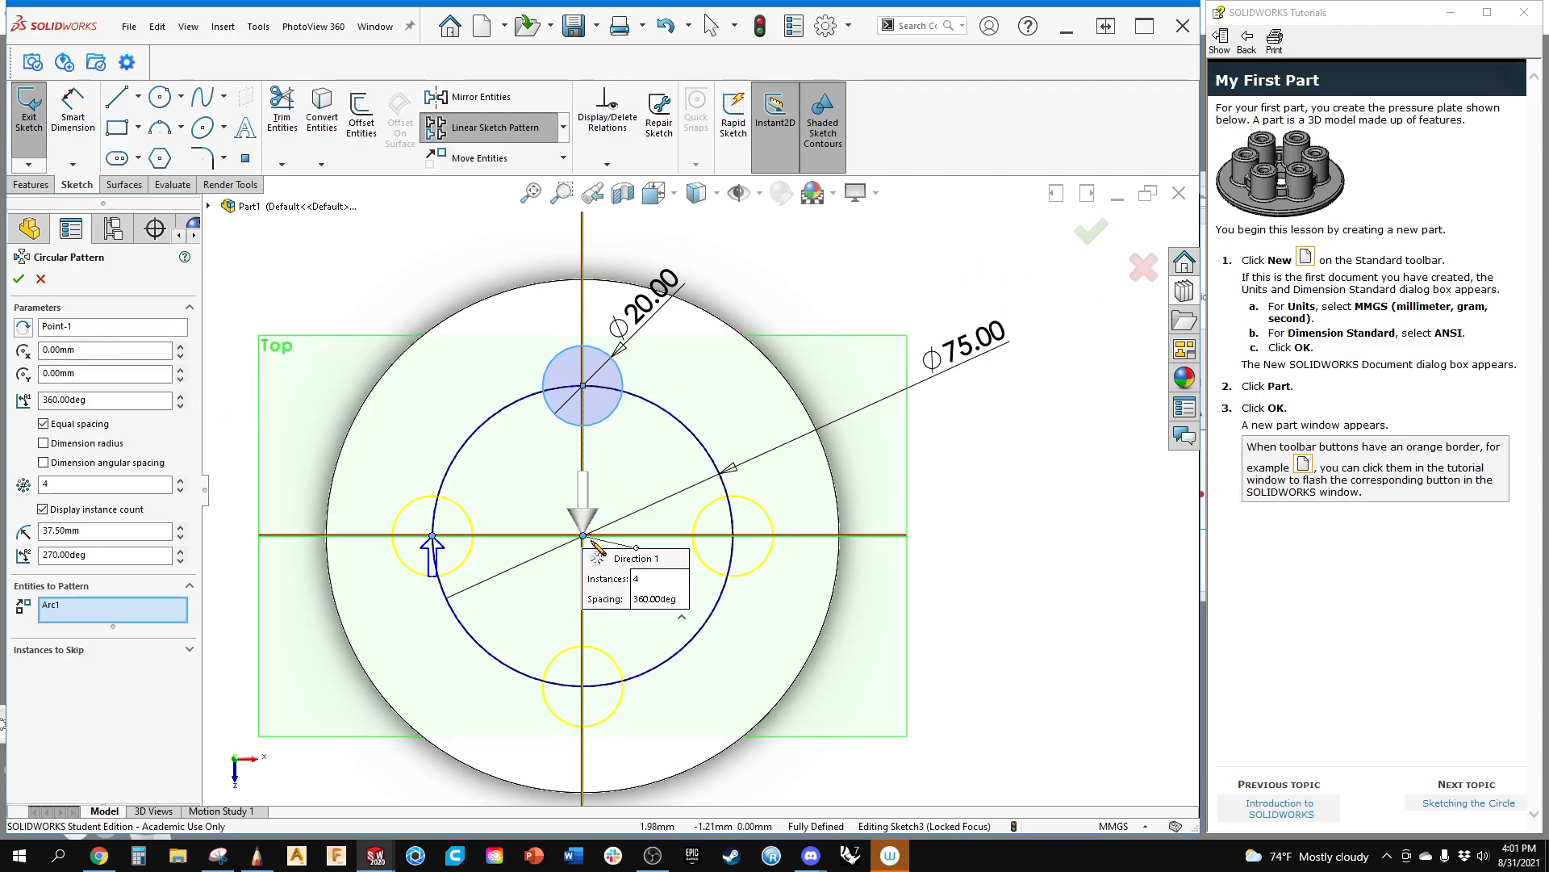
# Step: Set the circular pattern to 10 instances equally spaced over a total angle of 45 degrees
pyautogui.scroll(-5, 595, 548)
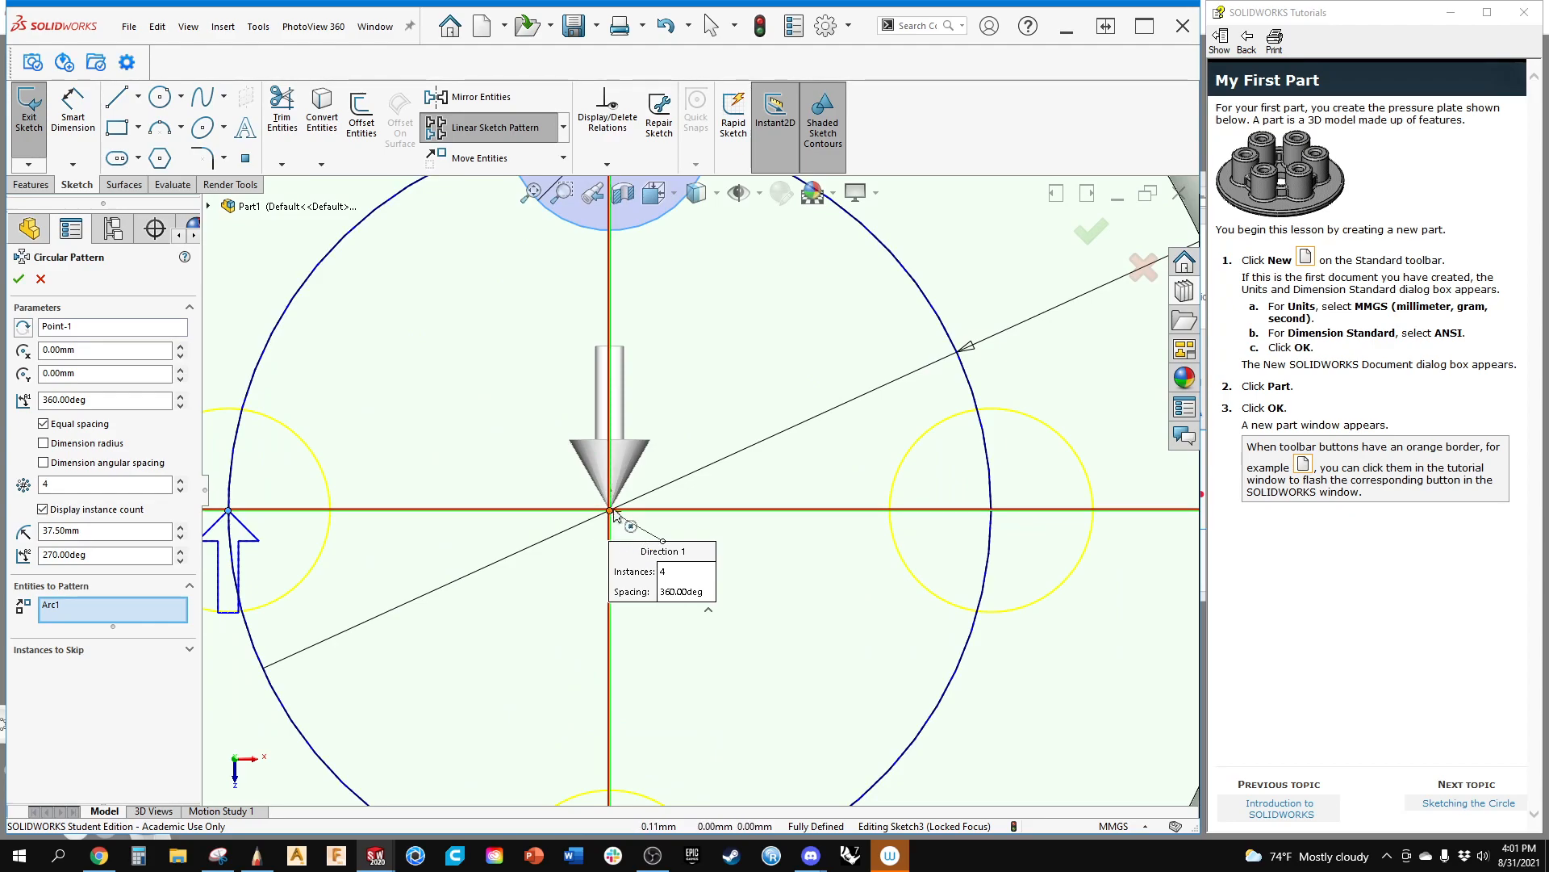
pyautogui.press('f')
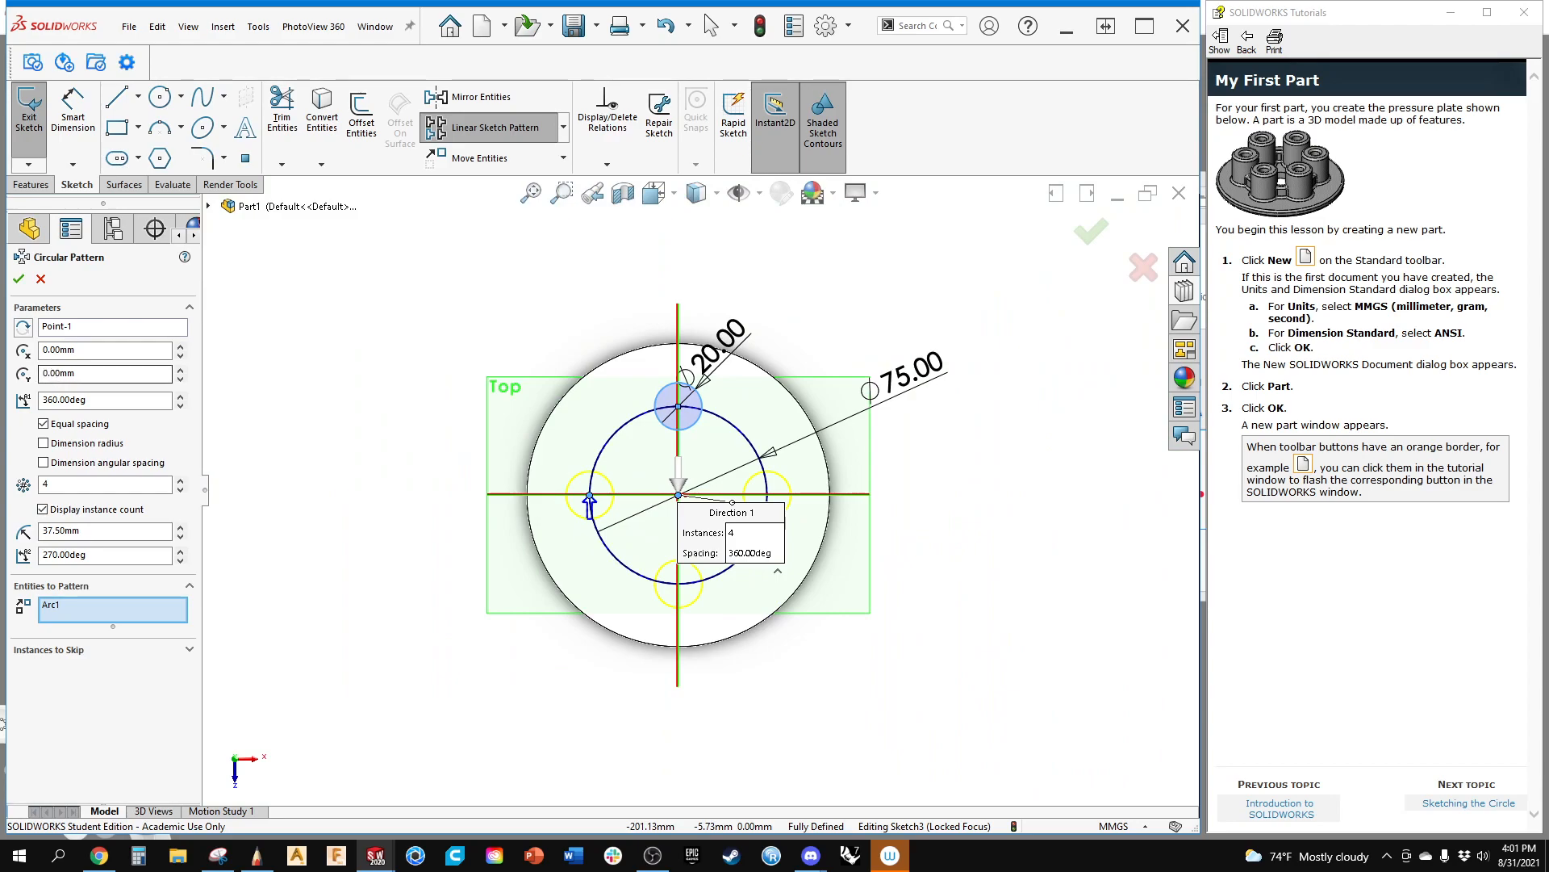
pyautogui.scroll(-2, 622, 464)
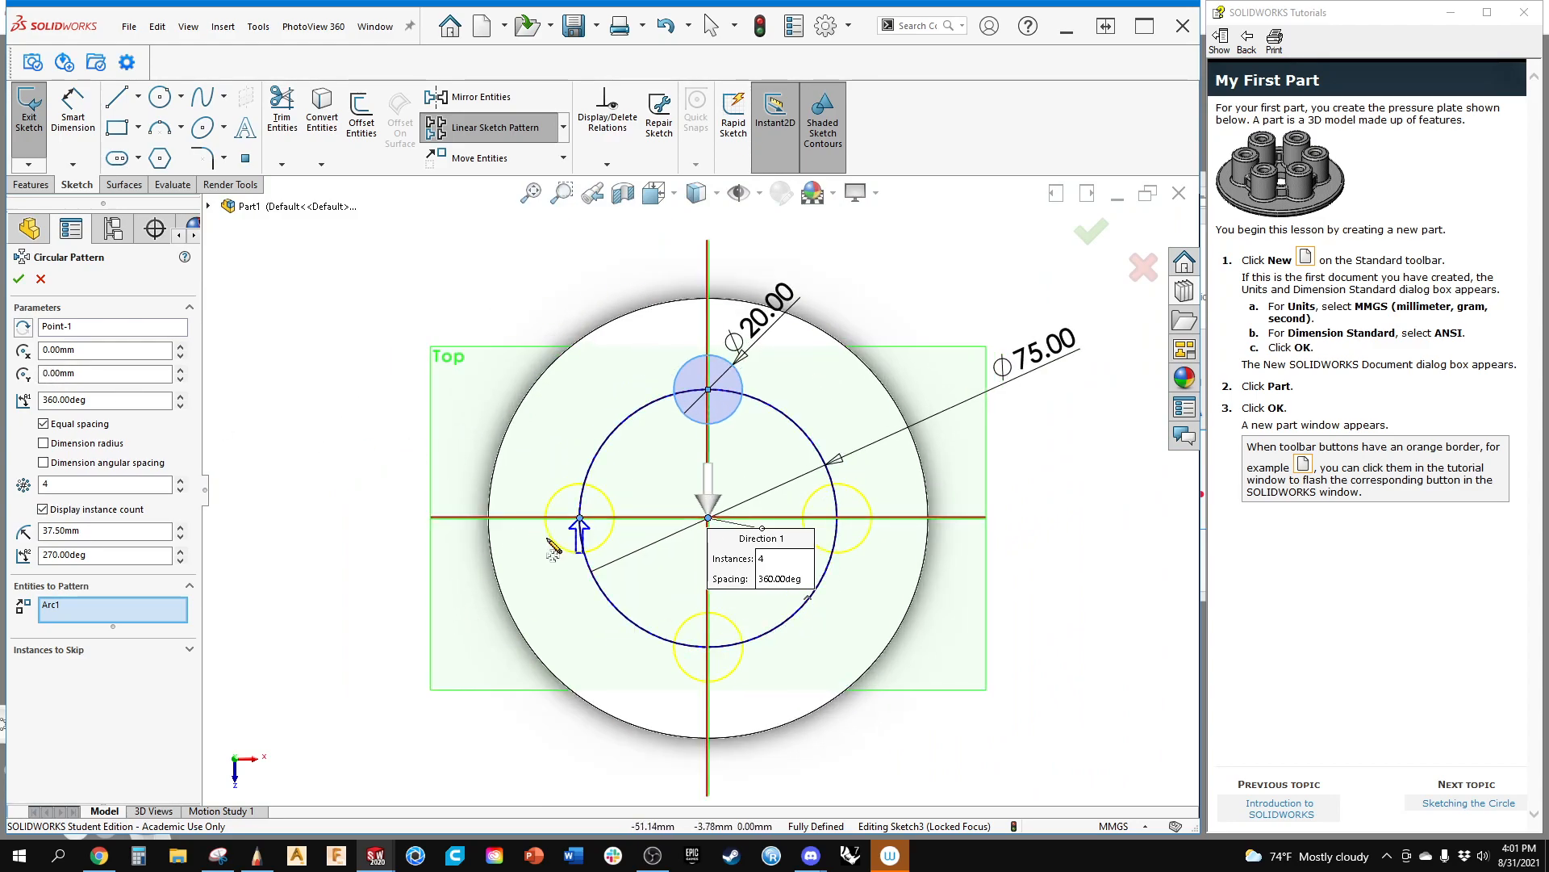
pyautogui.doubleClick(105, 399)
pyautogui.write('45')
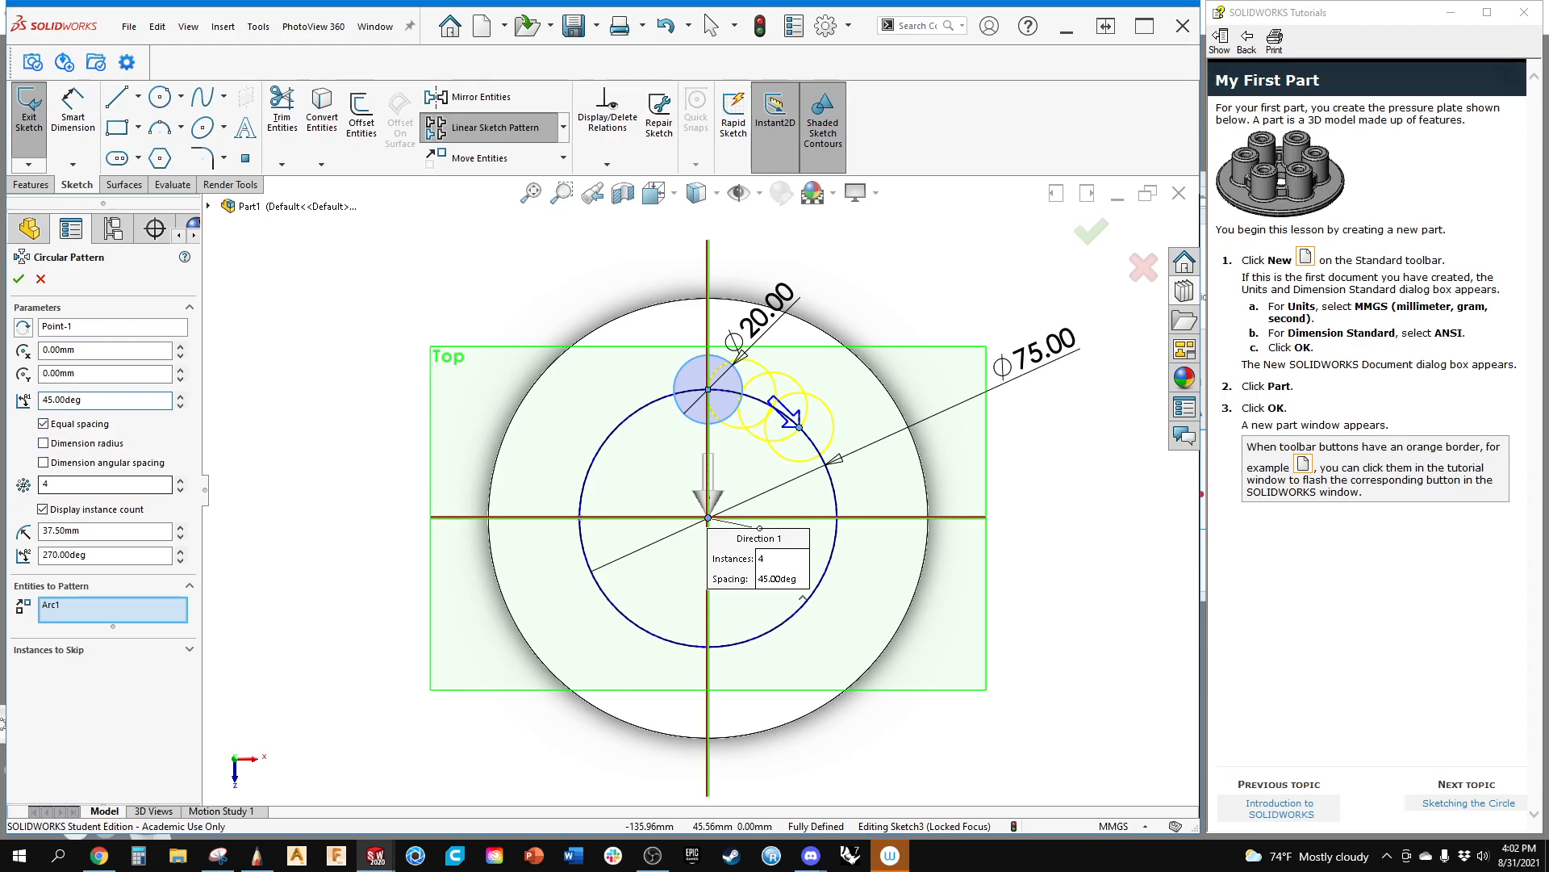
pyautogui.click(46, 484)
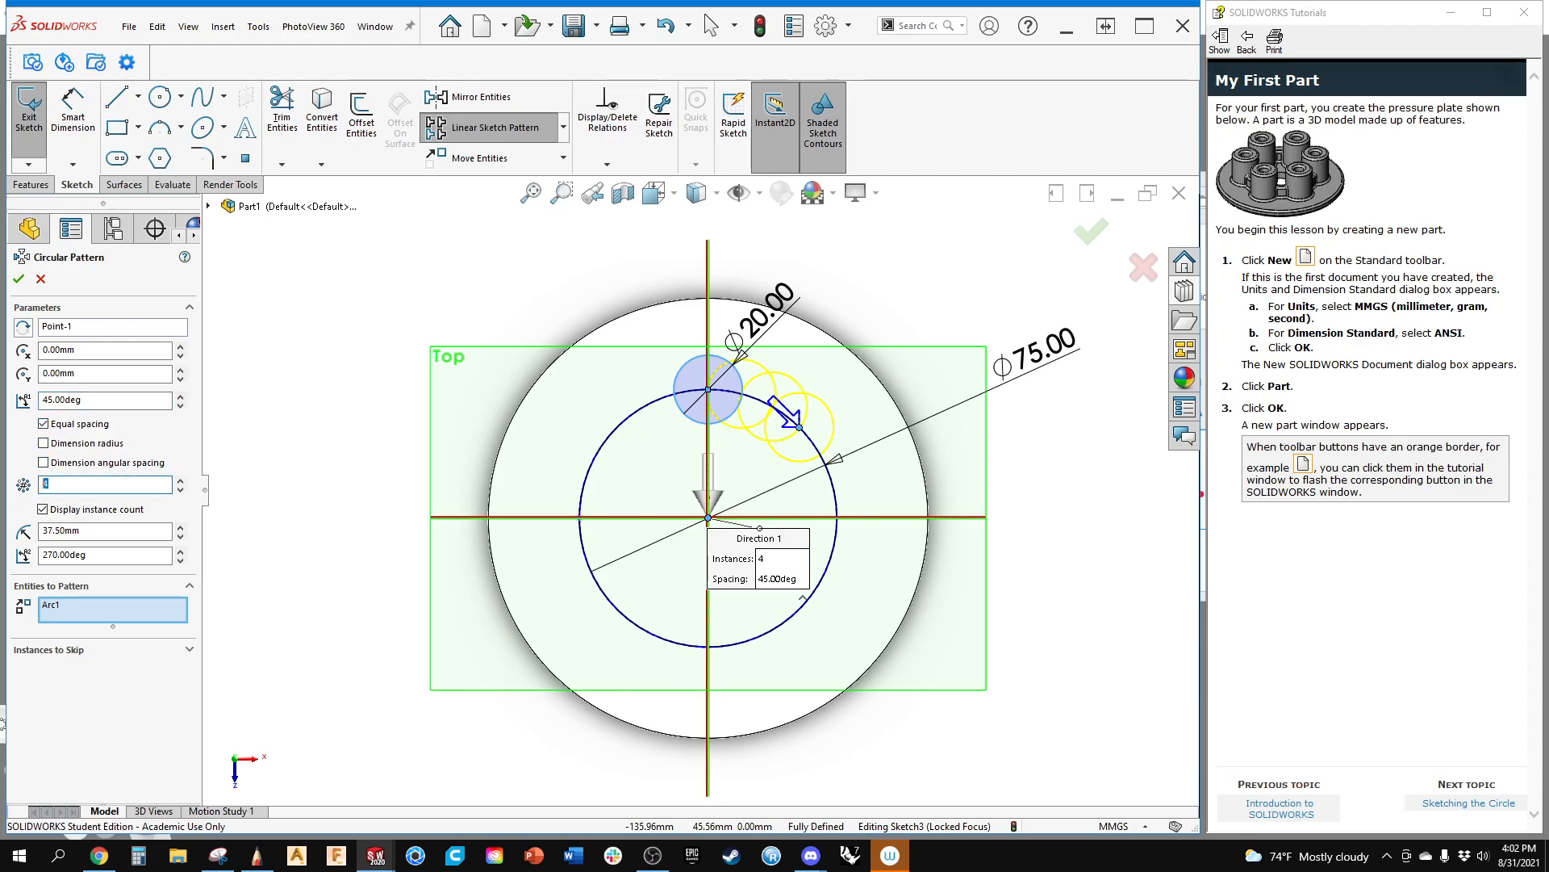
pyautogui.write('10')
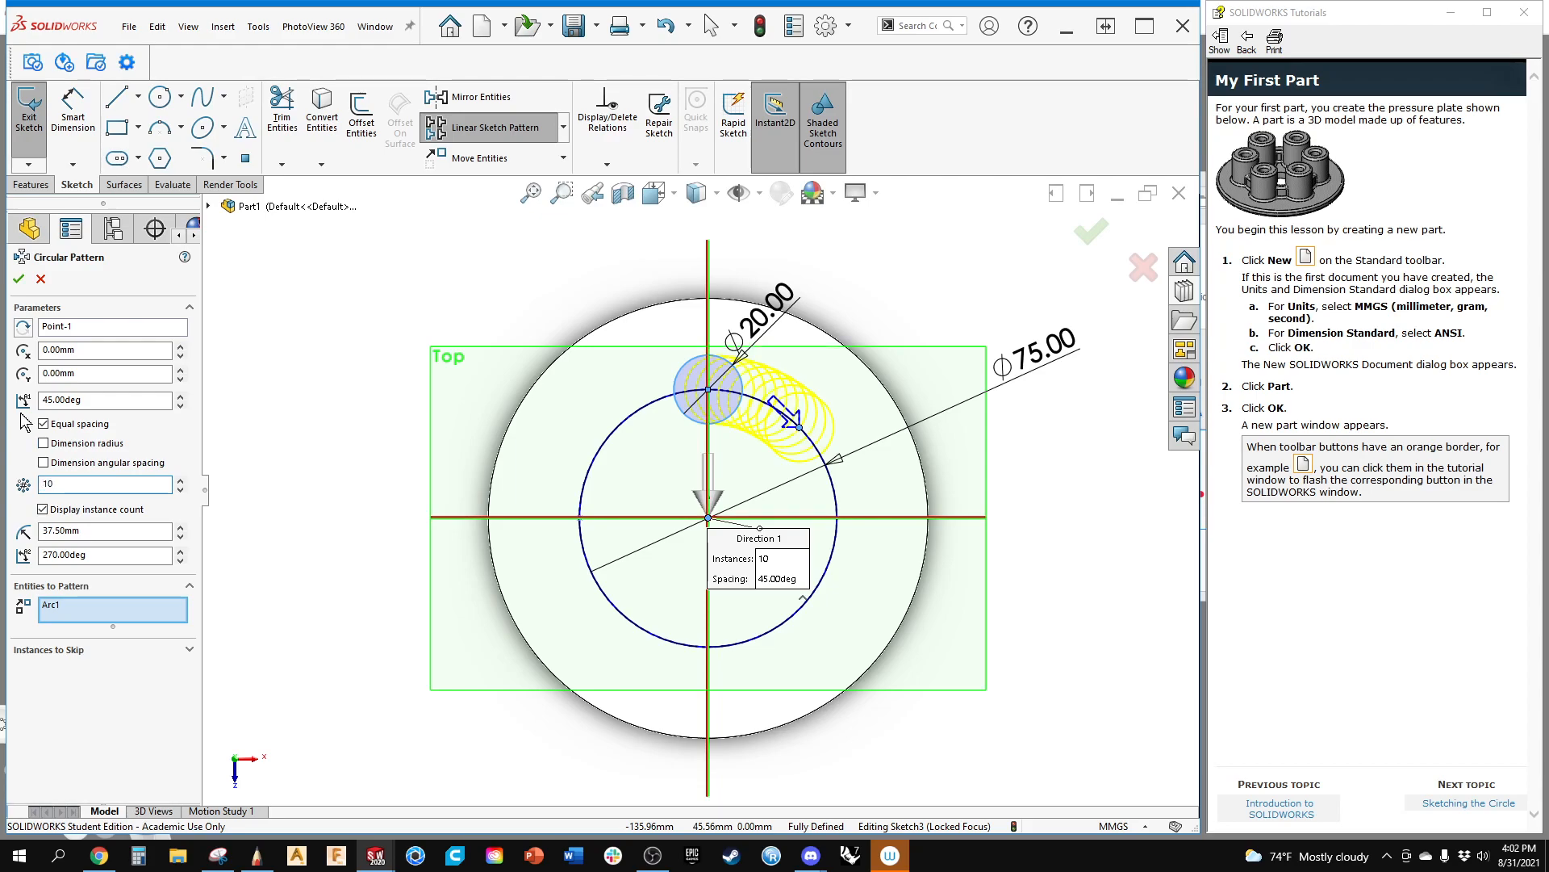
pyautogui.scroll(-3, 747, 388)
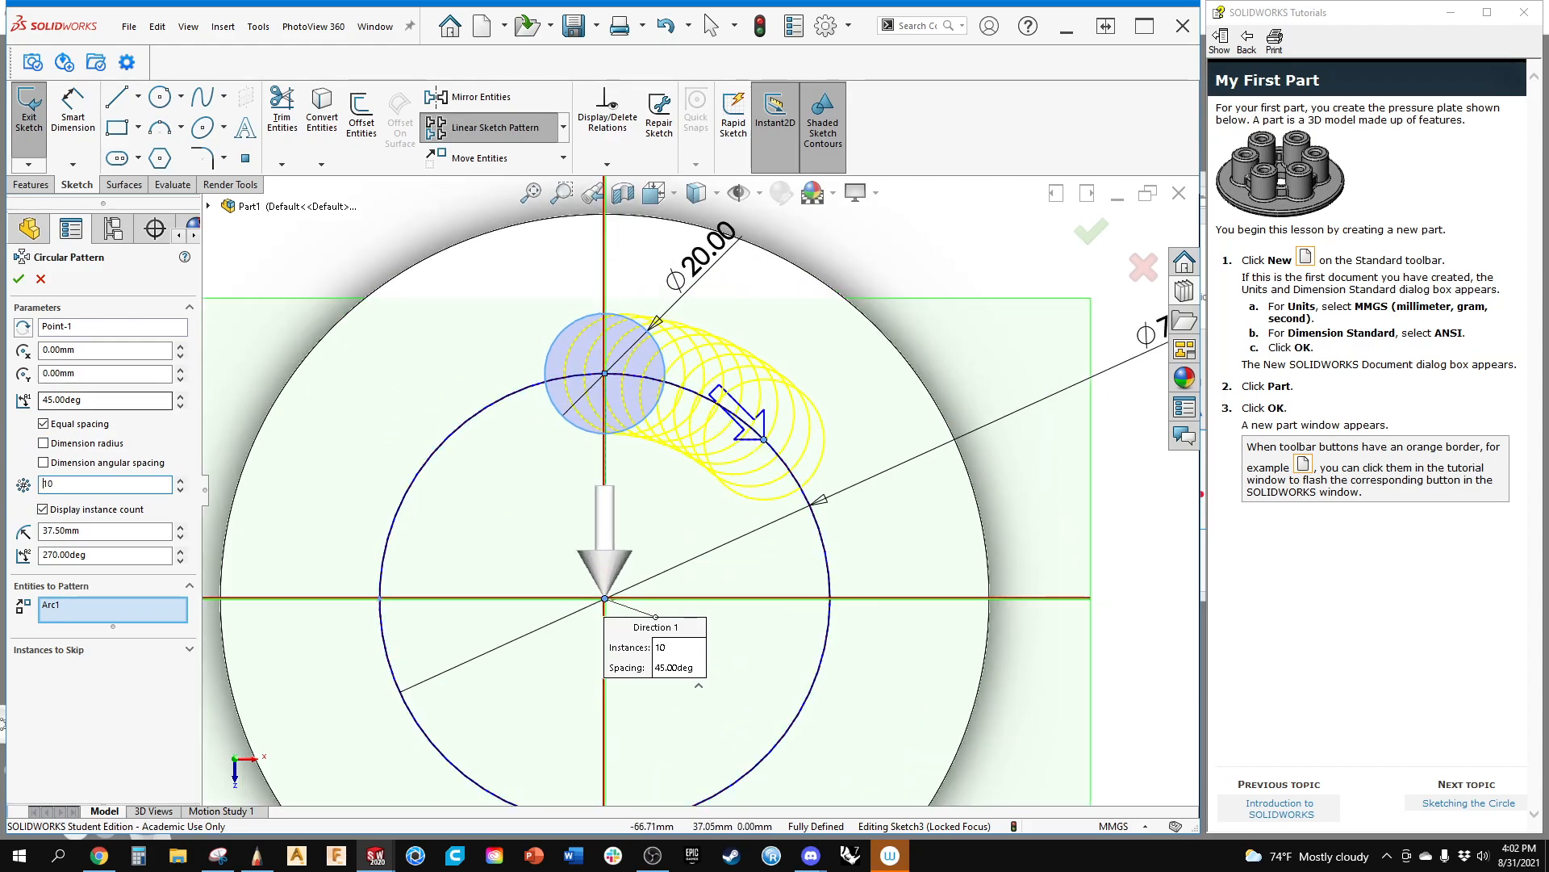
# Step: Set the pattern's total angle to 360 degrees, accept the pattern and exit the sketch
pyautogui.doubleClick(89, 399)
pyautogui.write('360')
pyautogui.press('Return')
pyautogui.scroll(3, 556, 510)
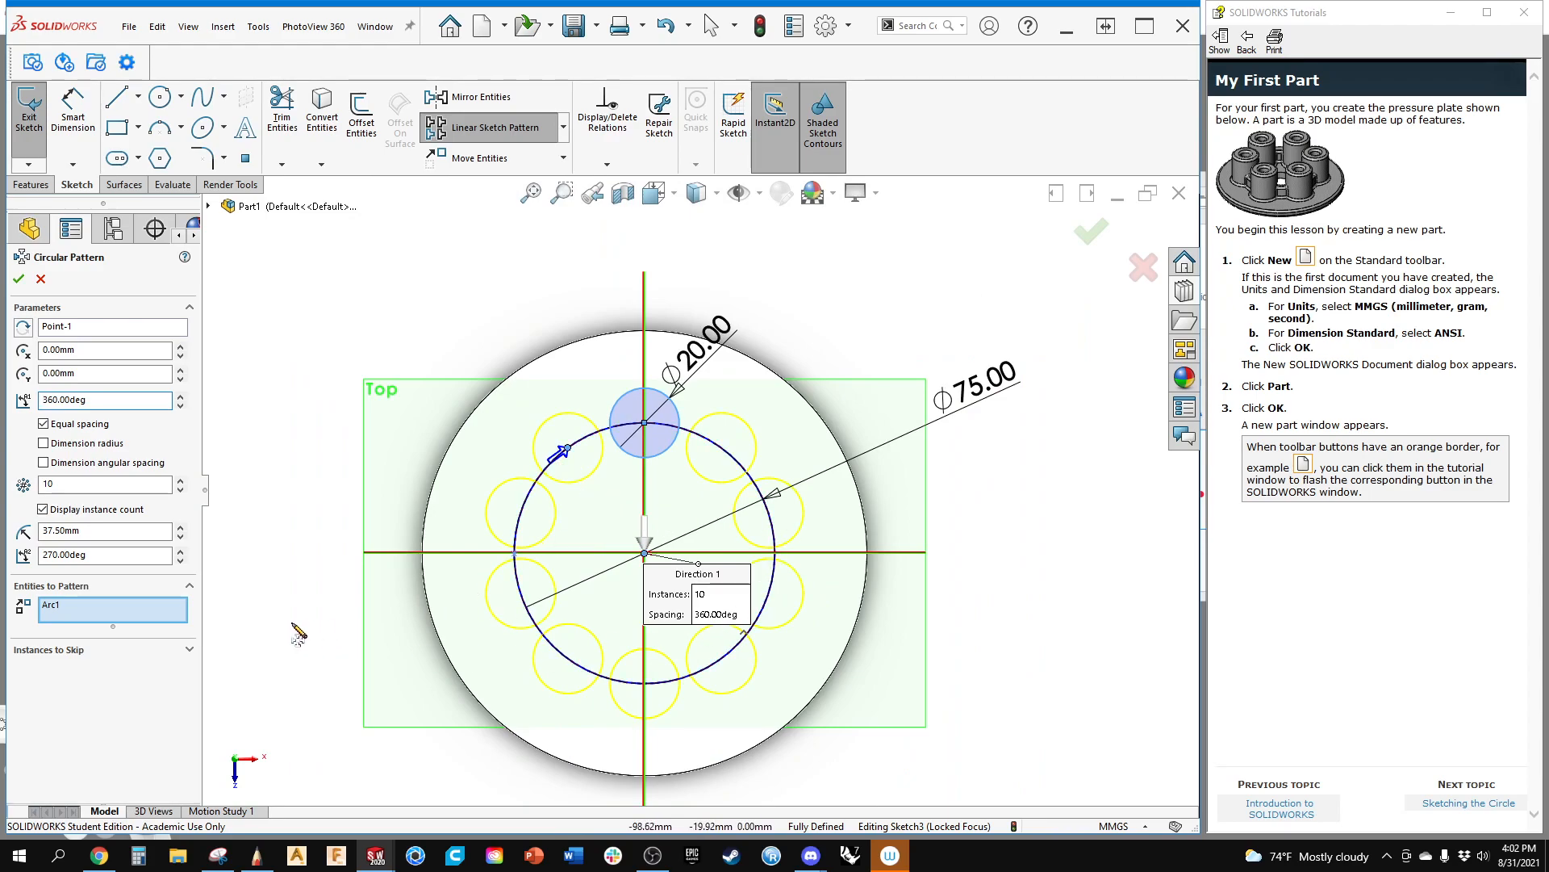
pyautogui.click(51, 607)
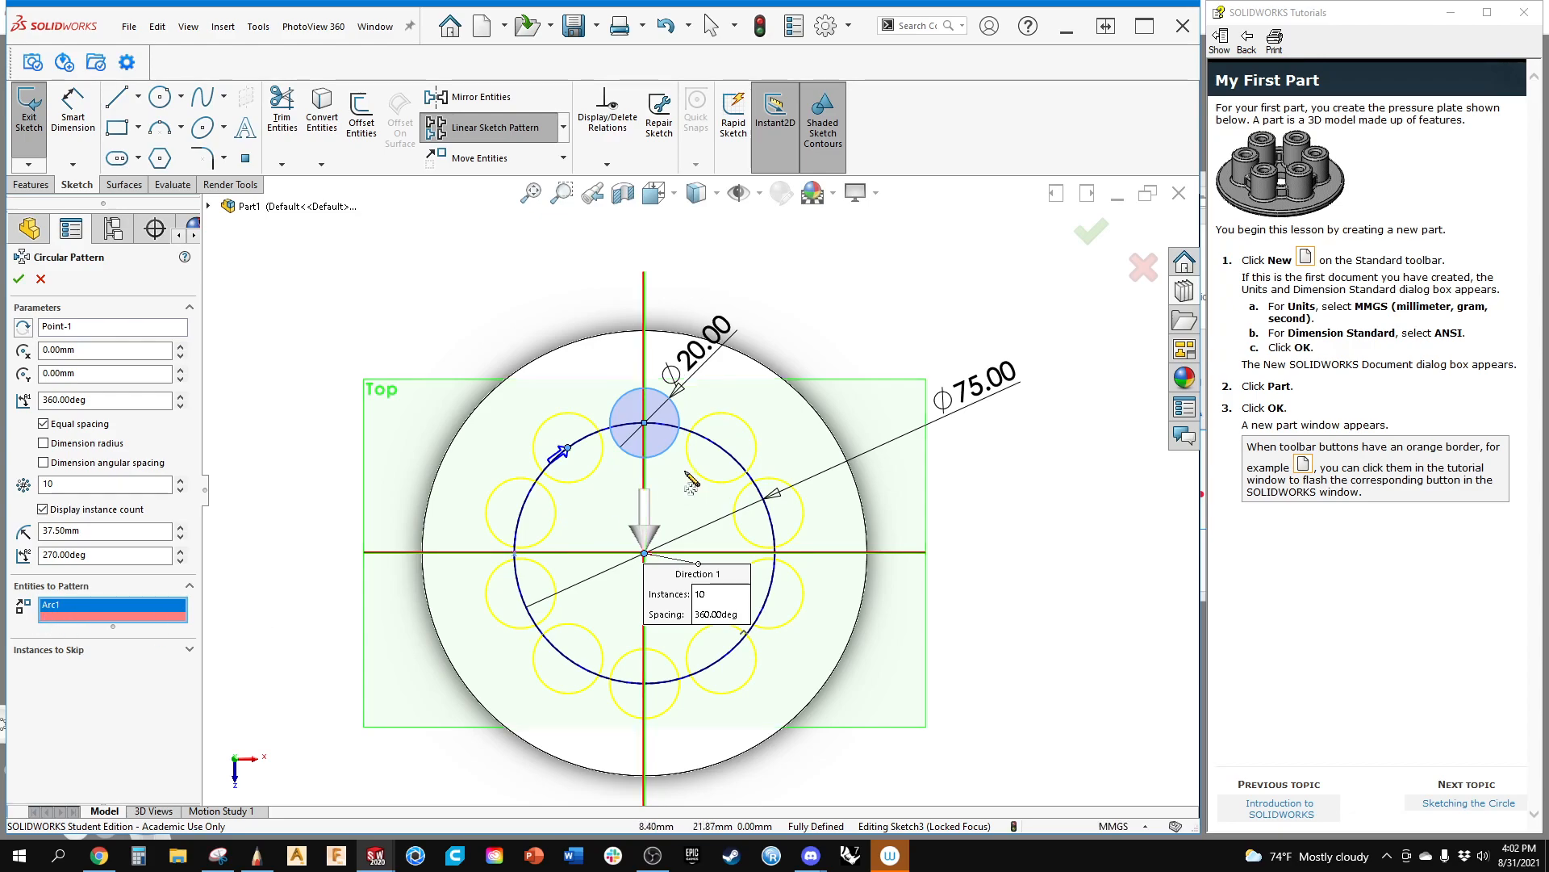
pyautogui.click(18, 280)
pyautogui.hotkey('ctrl', '7')
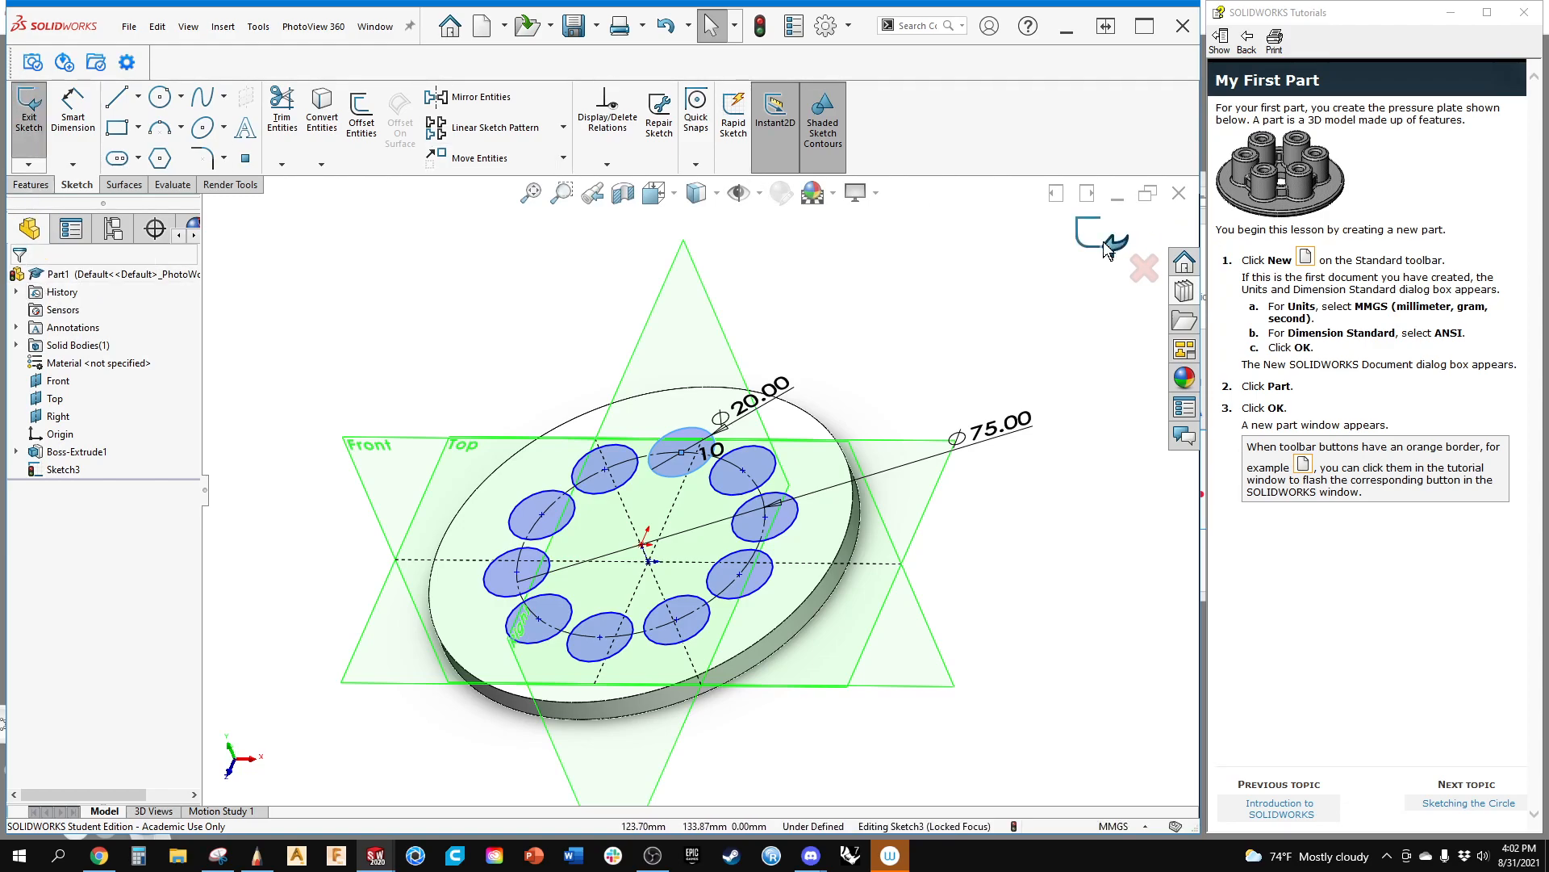
pyautogui.click(1106, 249)
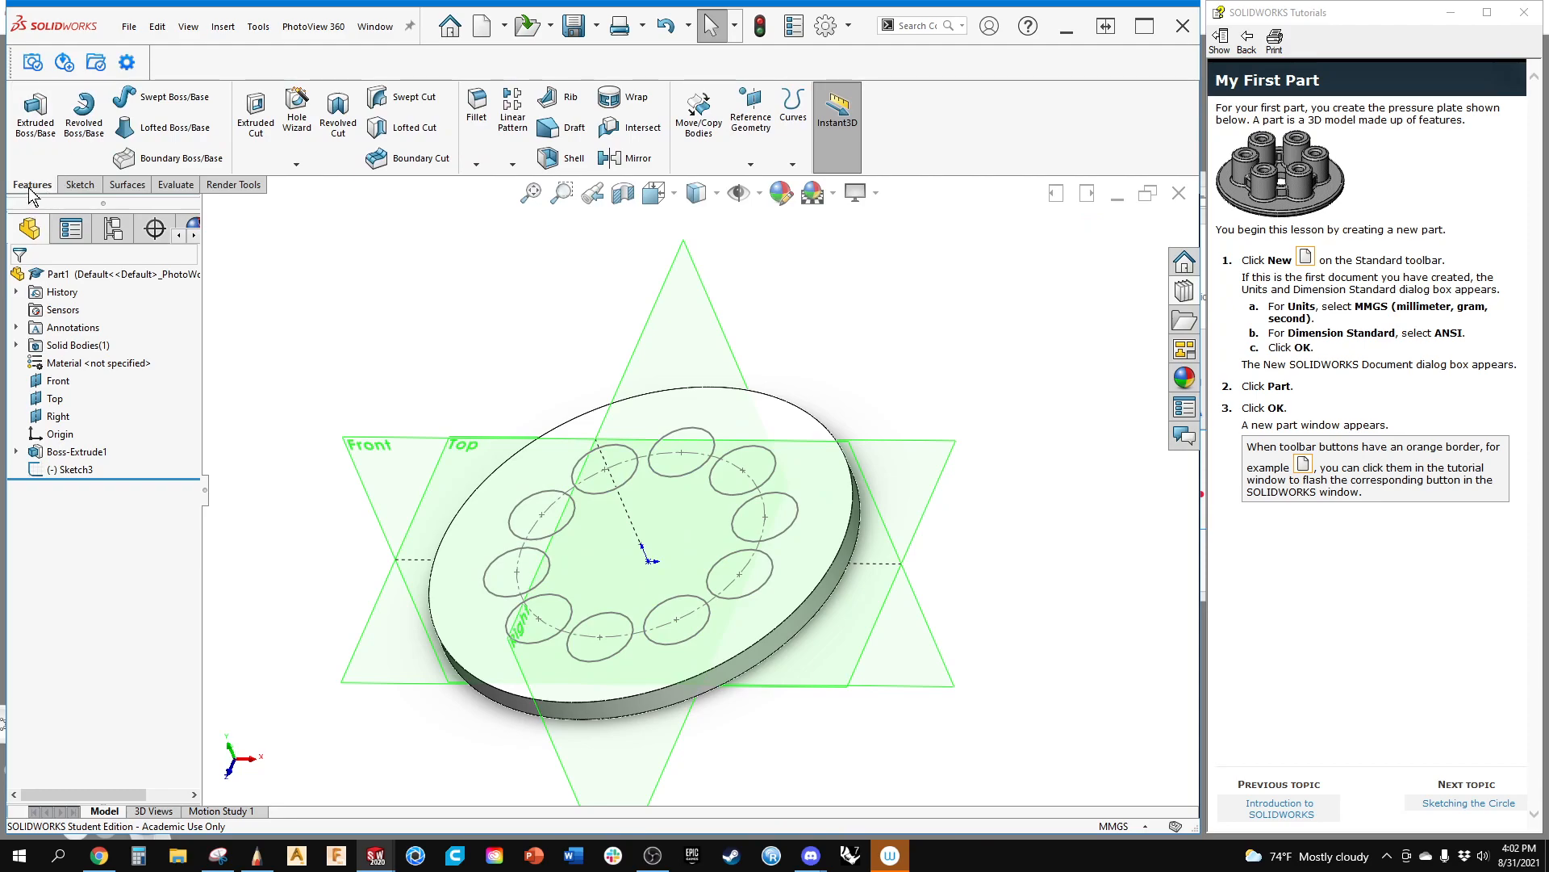
pyautogui.click(32, 113)
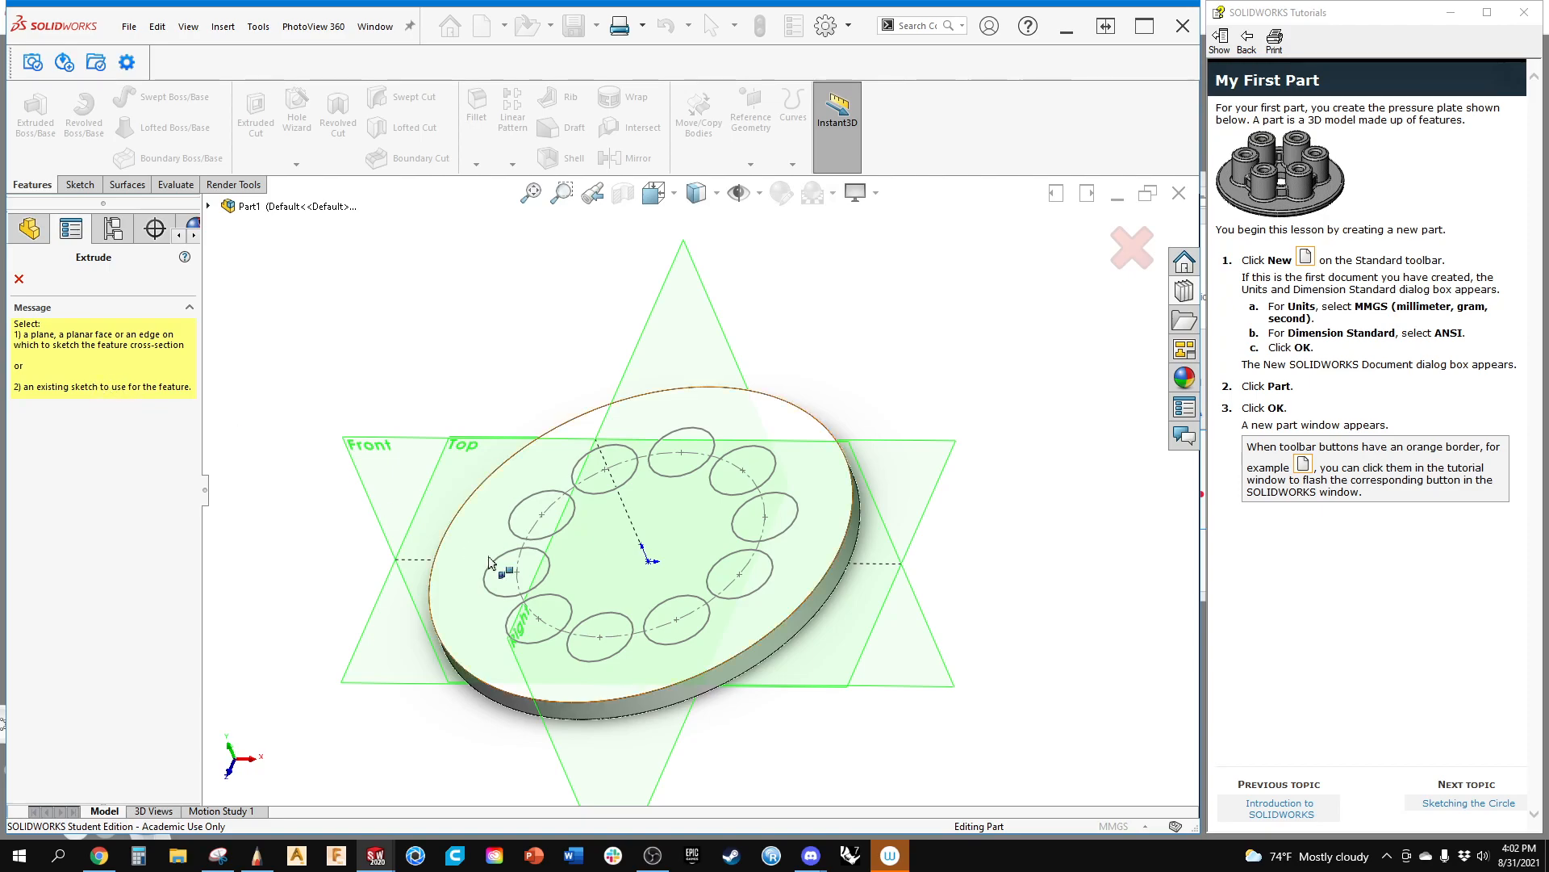
pyautogui.click(521, 546)
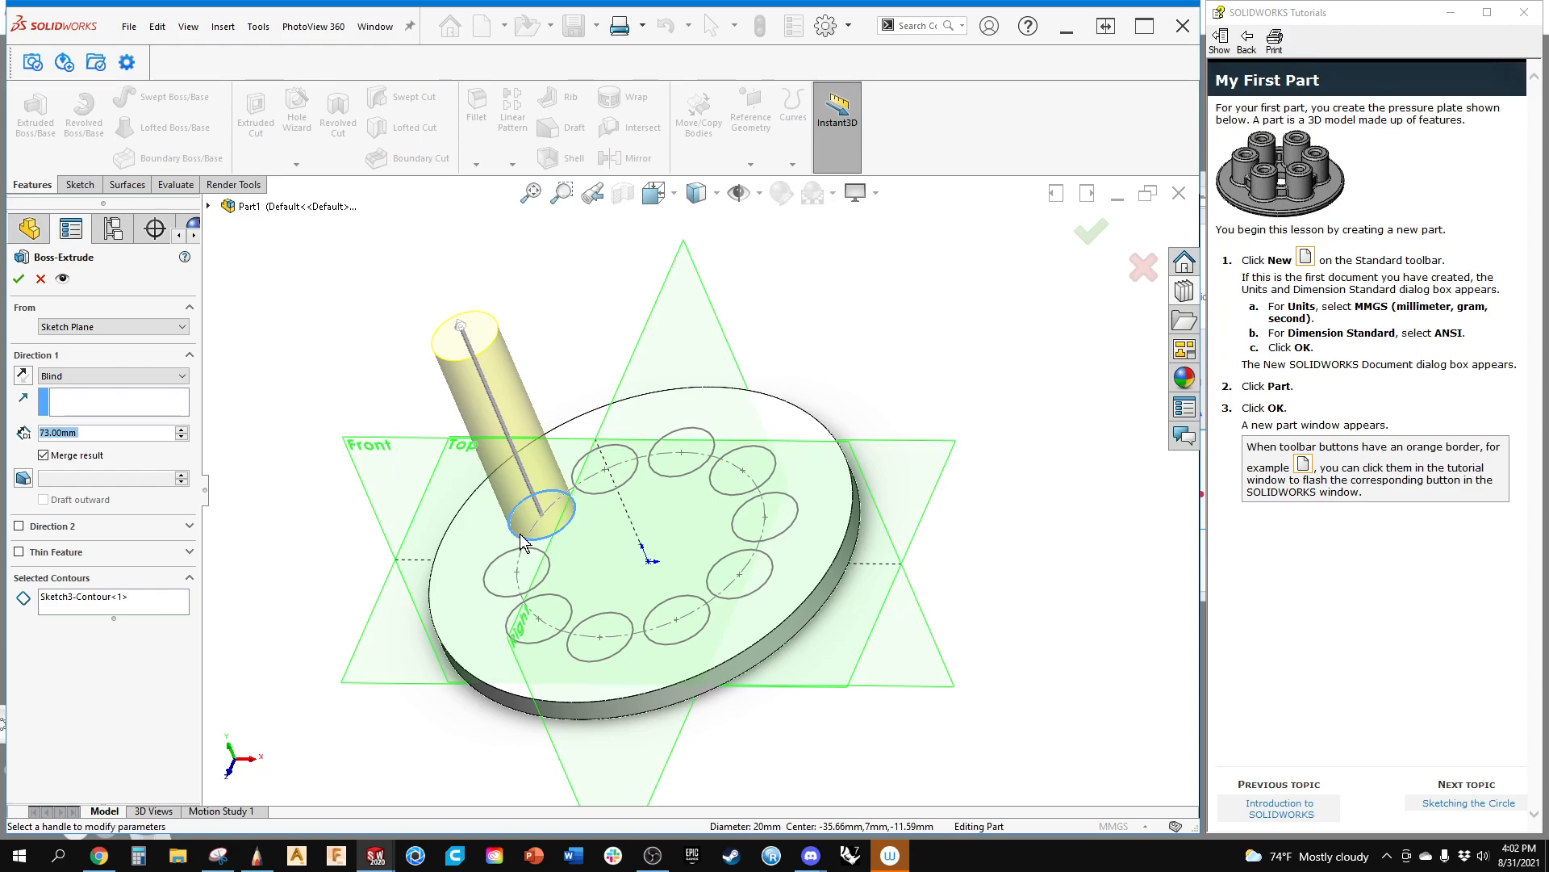
pyautogui.click(1143, 267)
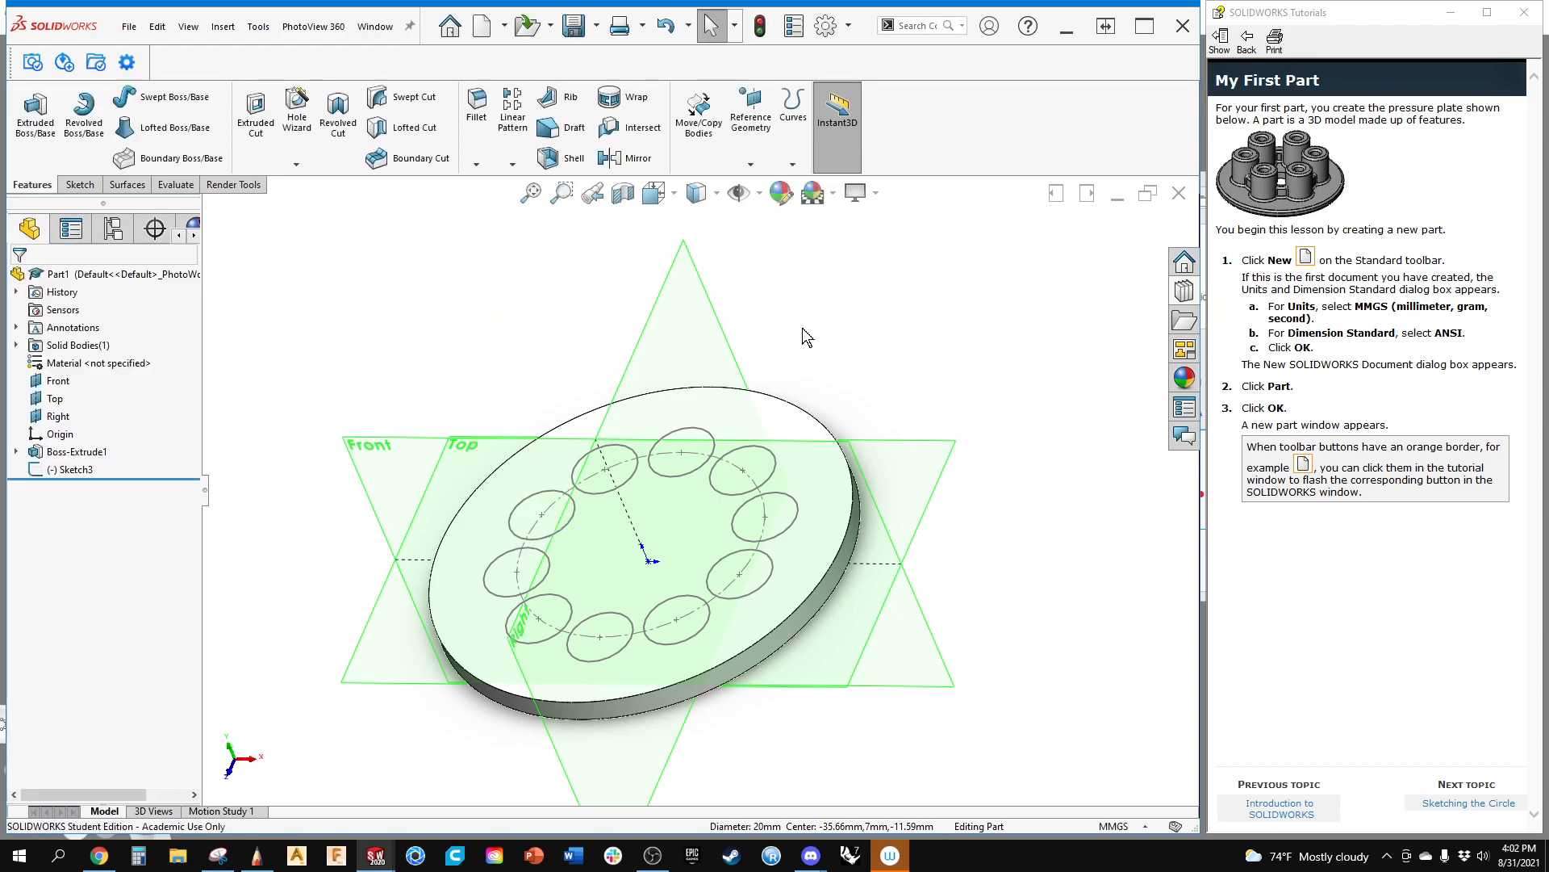
# Step: Extrude the whole patterned-circle sketch as a blind boss 73 mm deep, merged with the plate
pyautogui.click(79, 471)
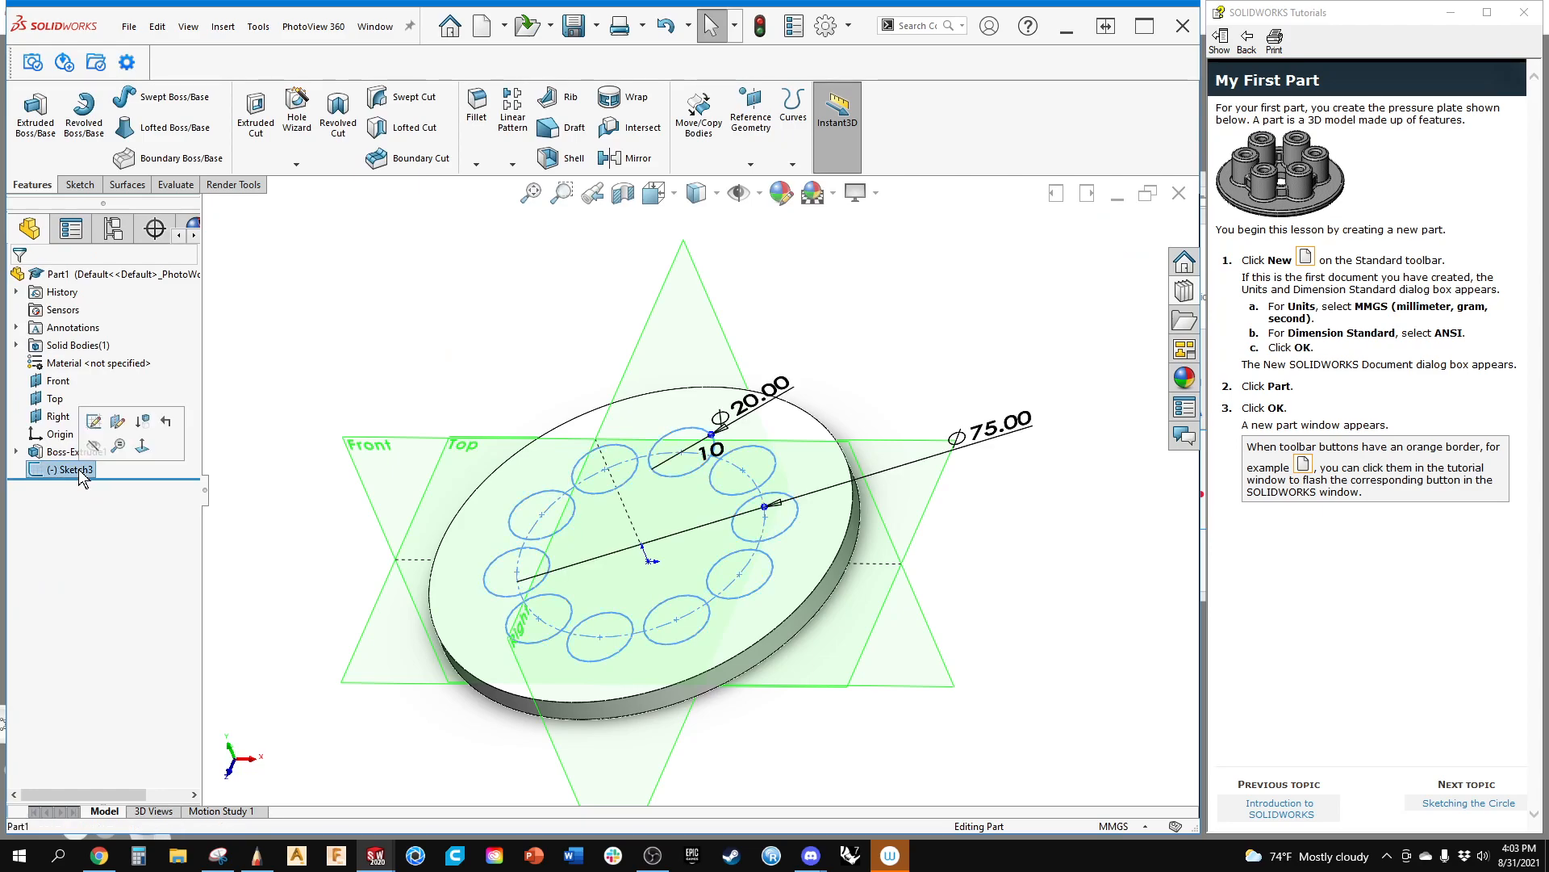
pyautogui.click(33, 109)
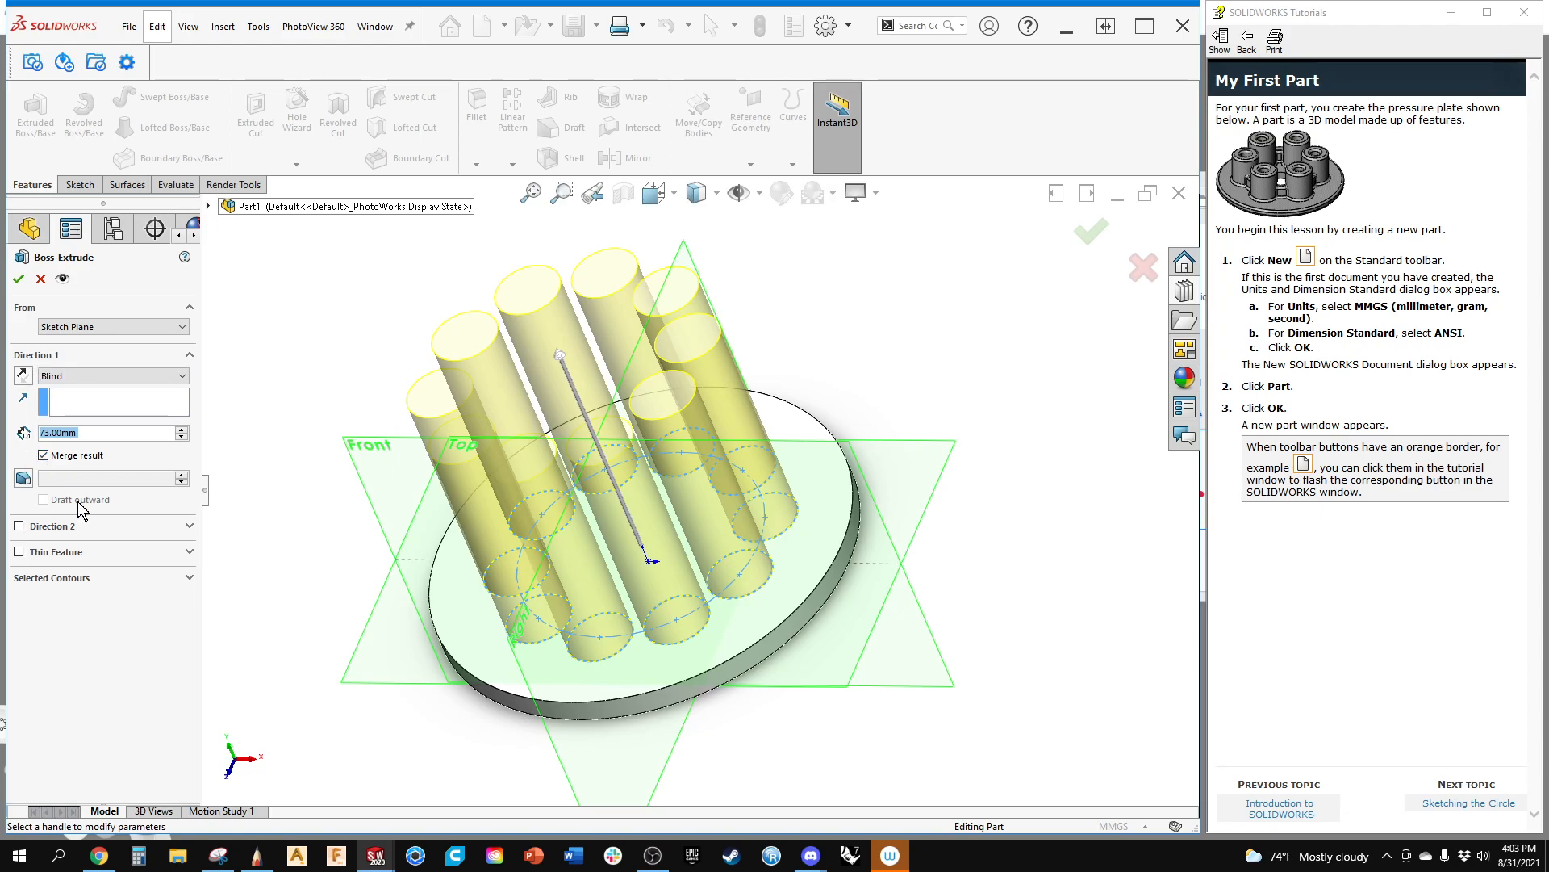
pyautogui.click(19, 279)
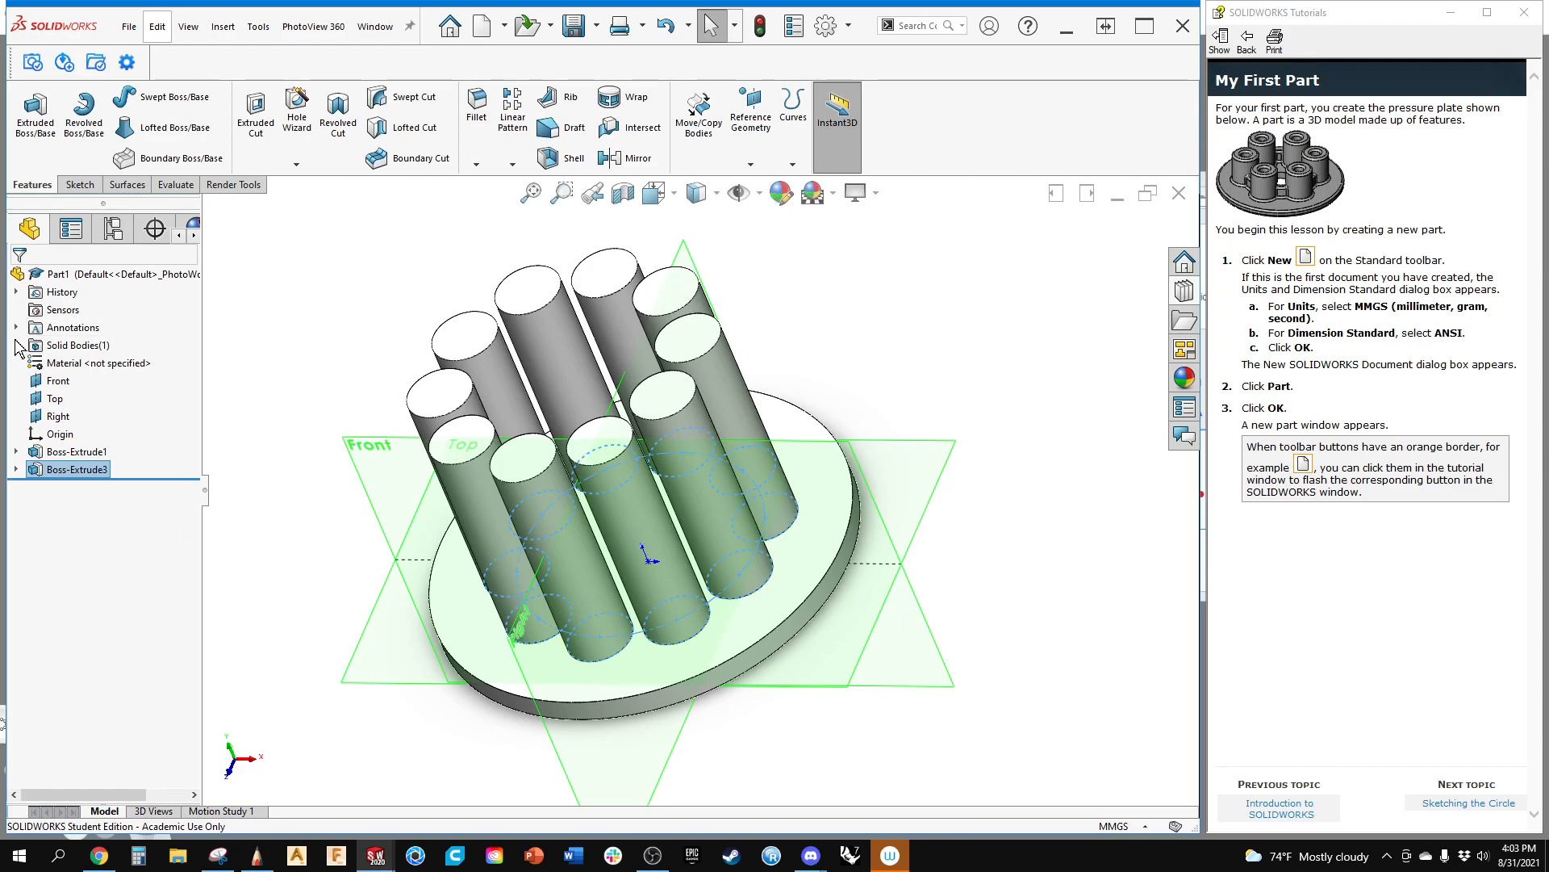
# Step: Expand the part's solid bodies folder and highlight the listed body to see what geometry it covers
pyautogui.doubleClick(81, 347)
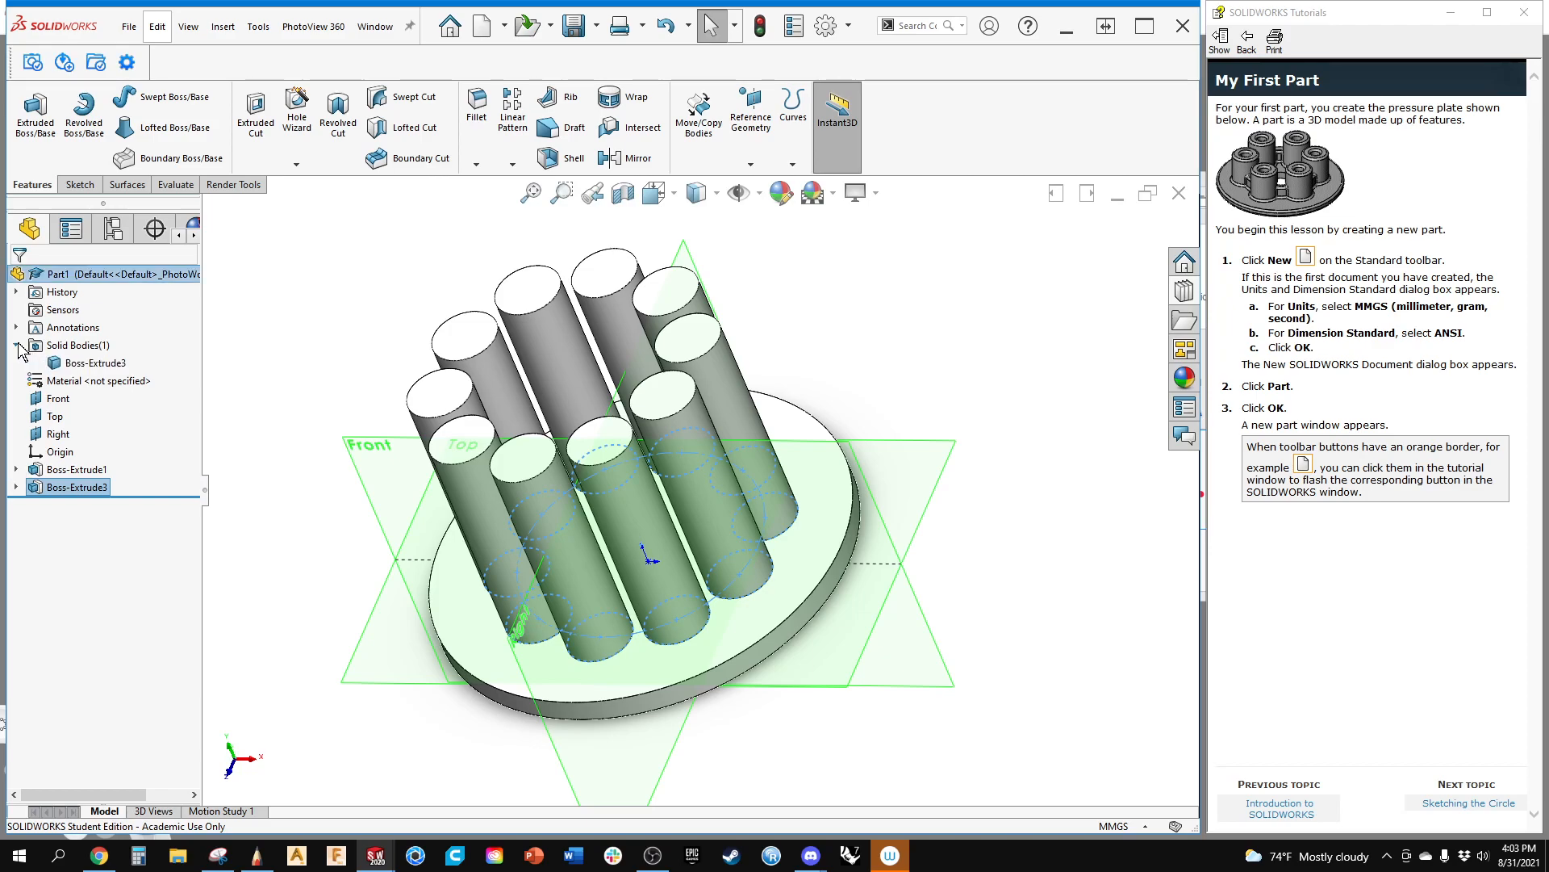
pyautogui.click(106, 368)
pyautogui.scroll(1, 1007, 531)
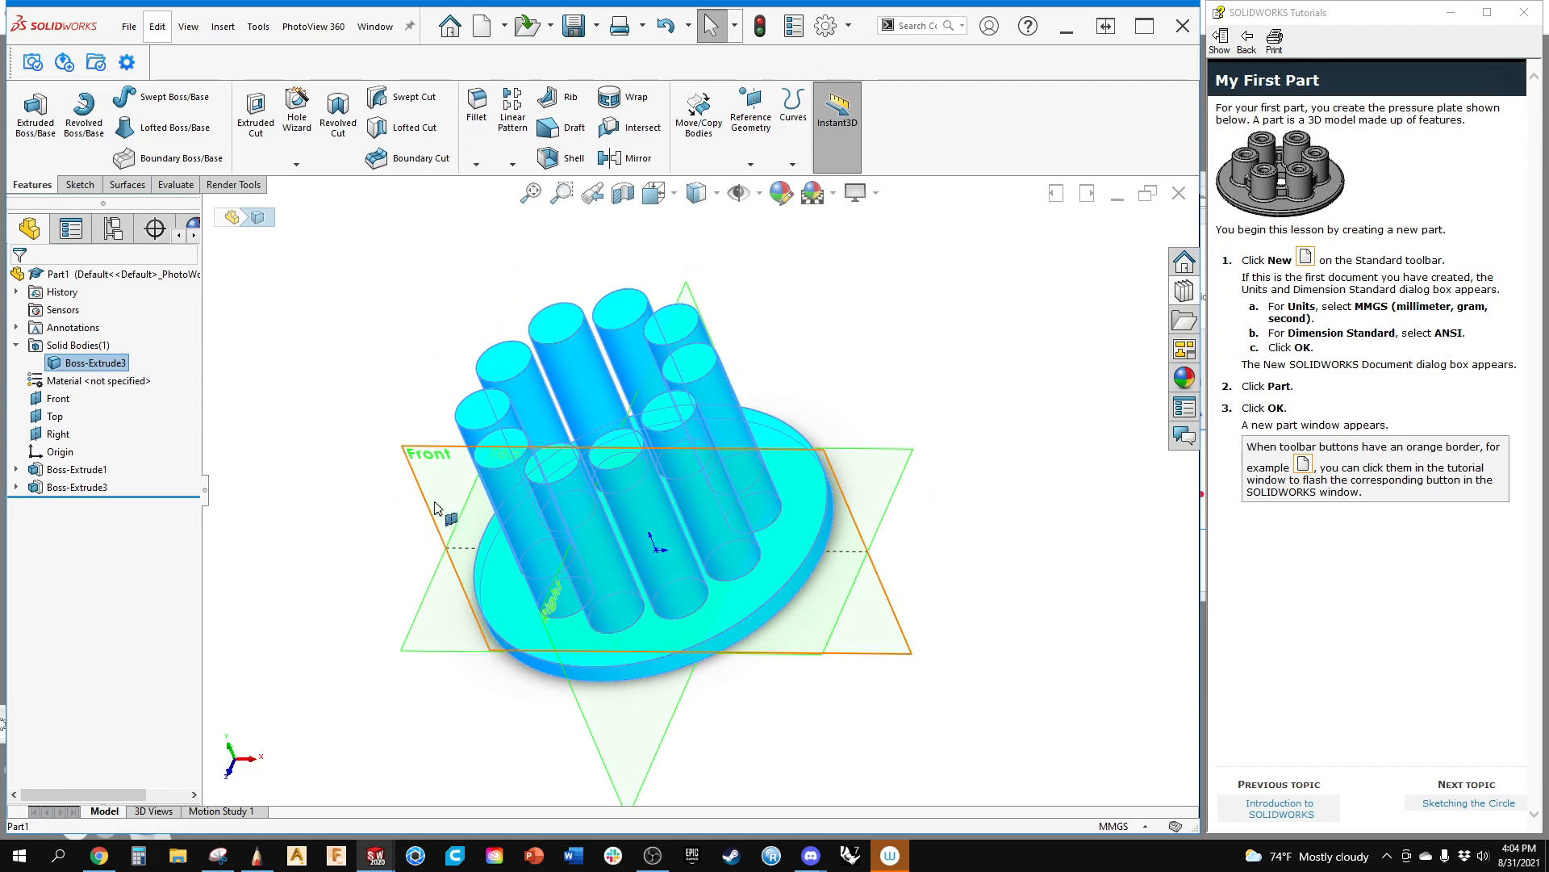
pyautogui.click(316, 515)
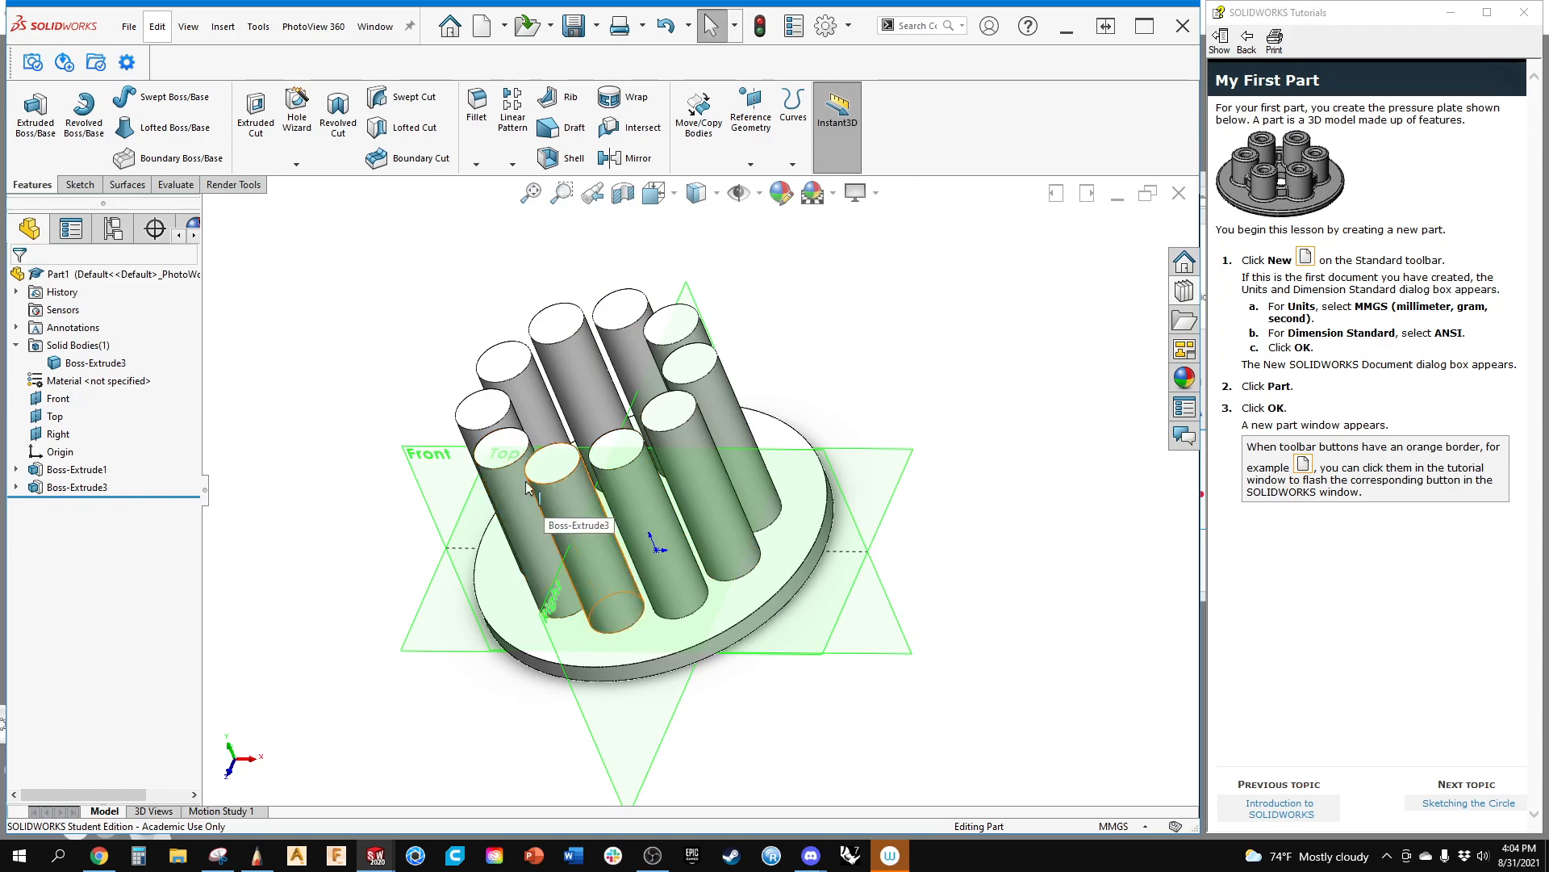
# Step: Edit the cylinders' extrude feature and turn off Merge result so they form separate bodies
pyautogui.rightClick(57, 489)
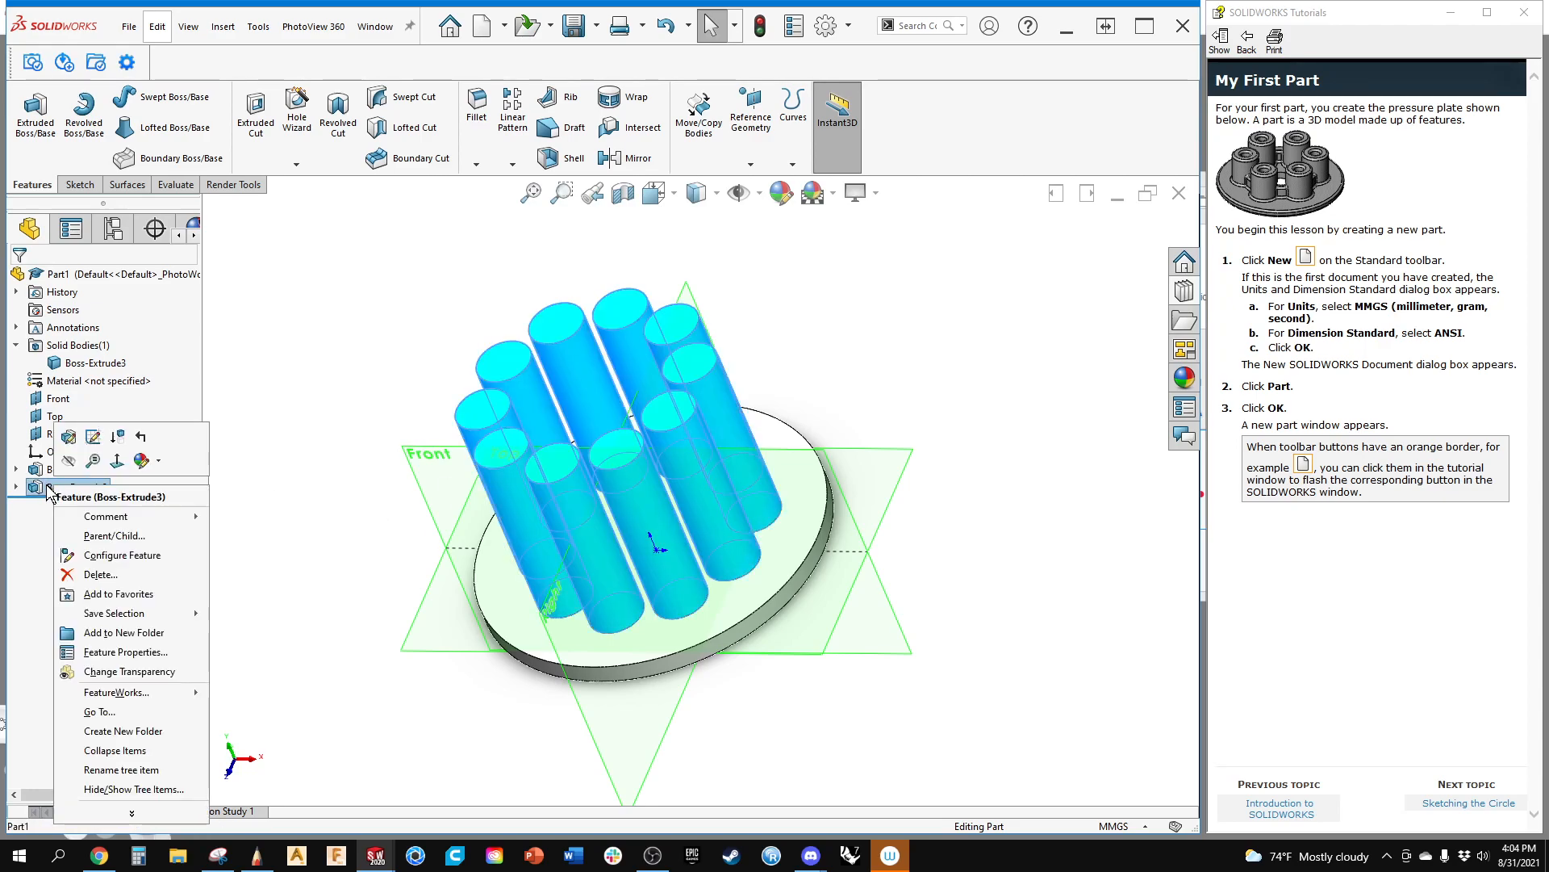
pyautogui.click(68, 439)
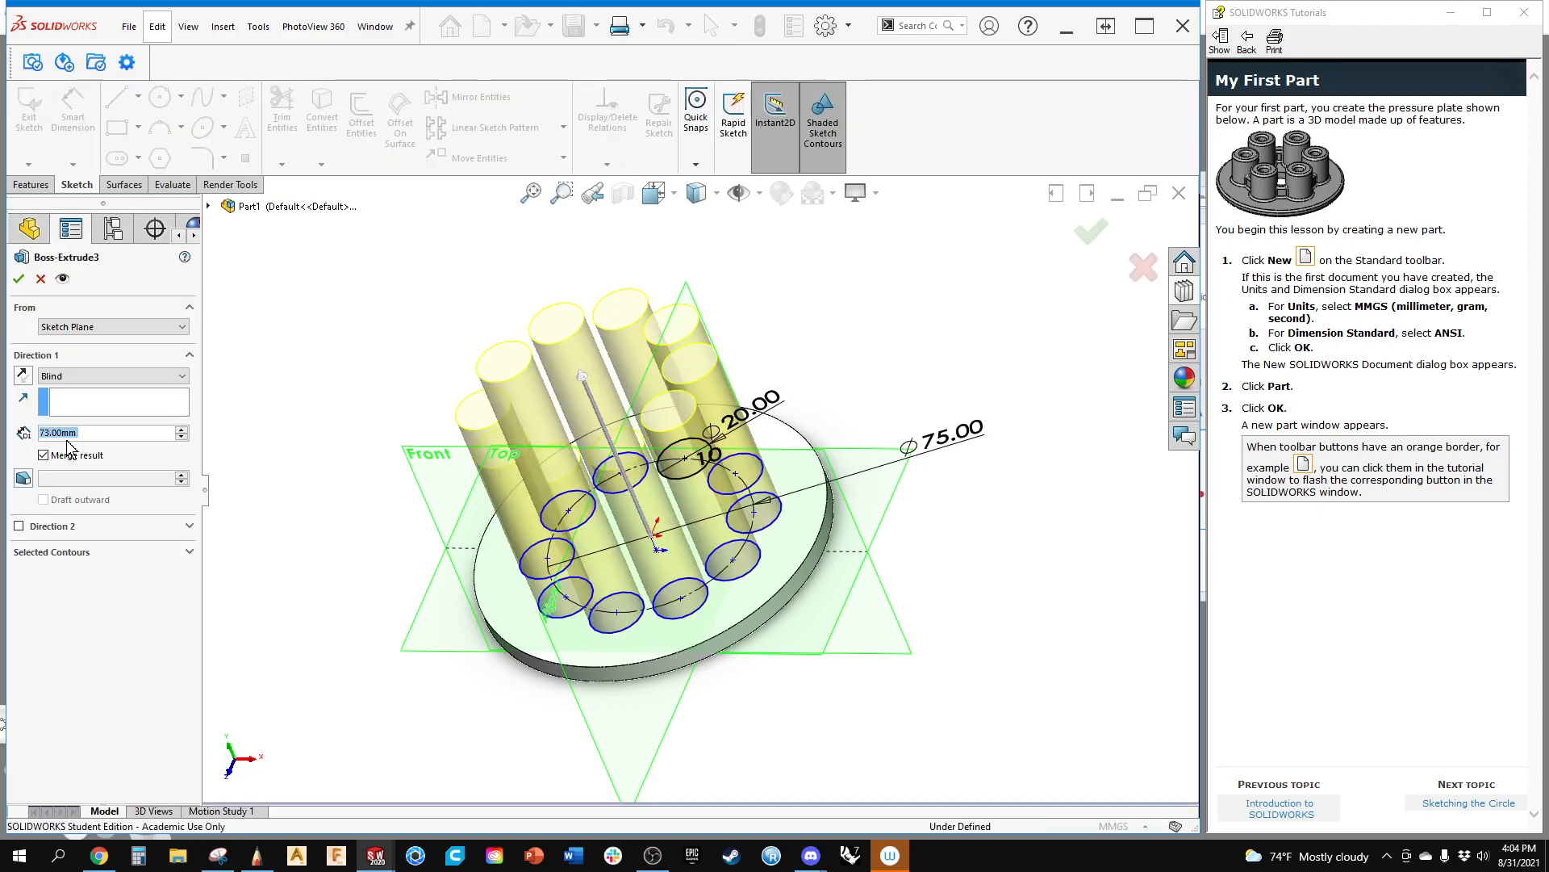
pyautogui.click(44, 455)
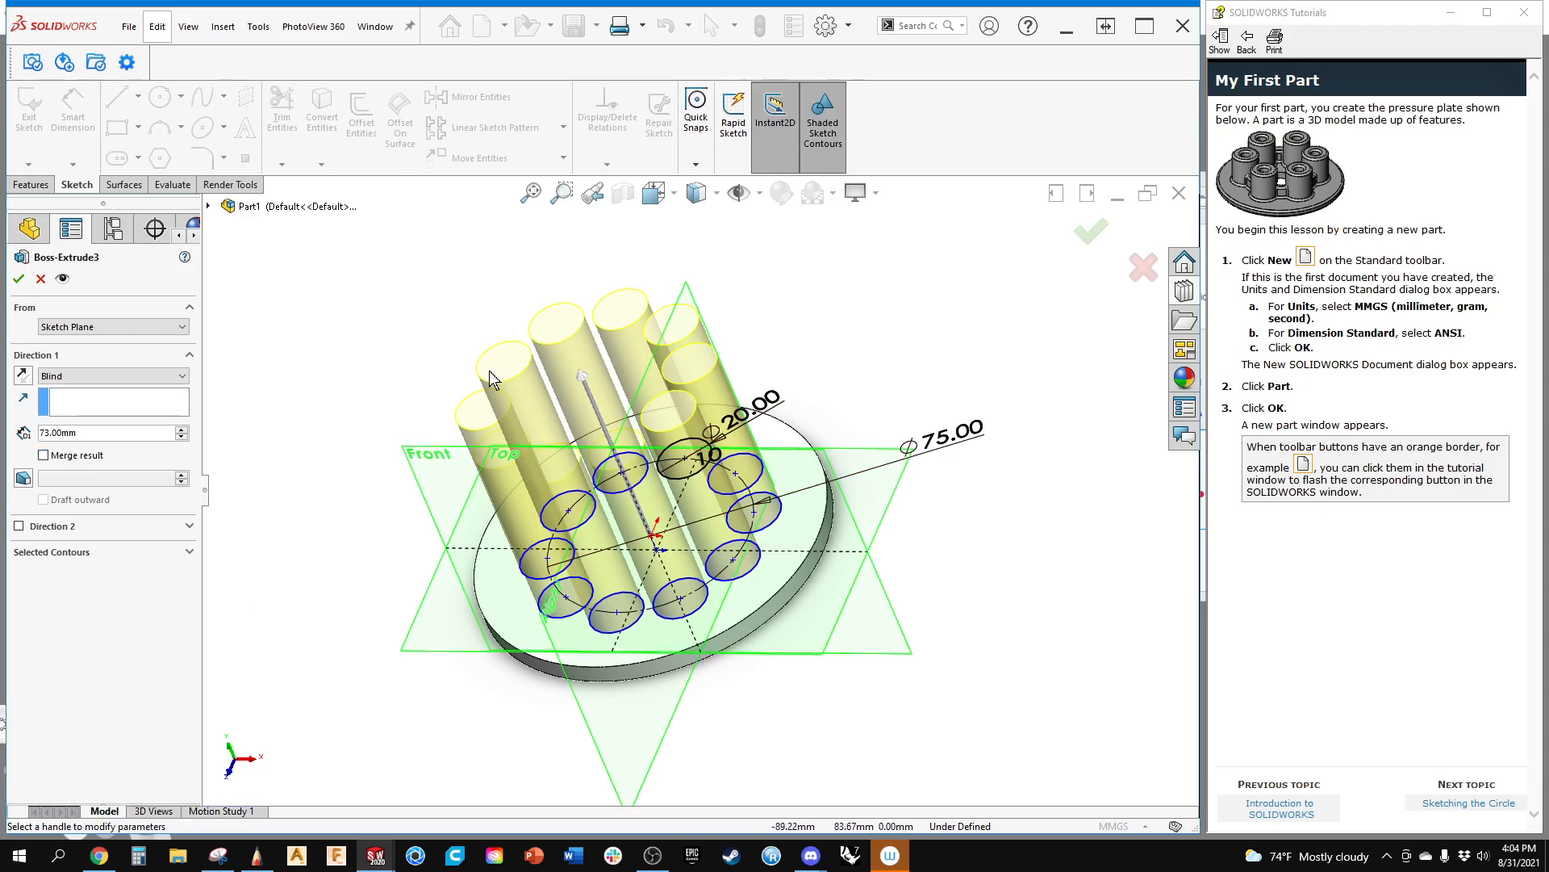
pyautogui.click(18, 280)
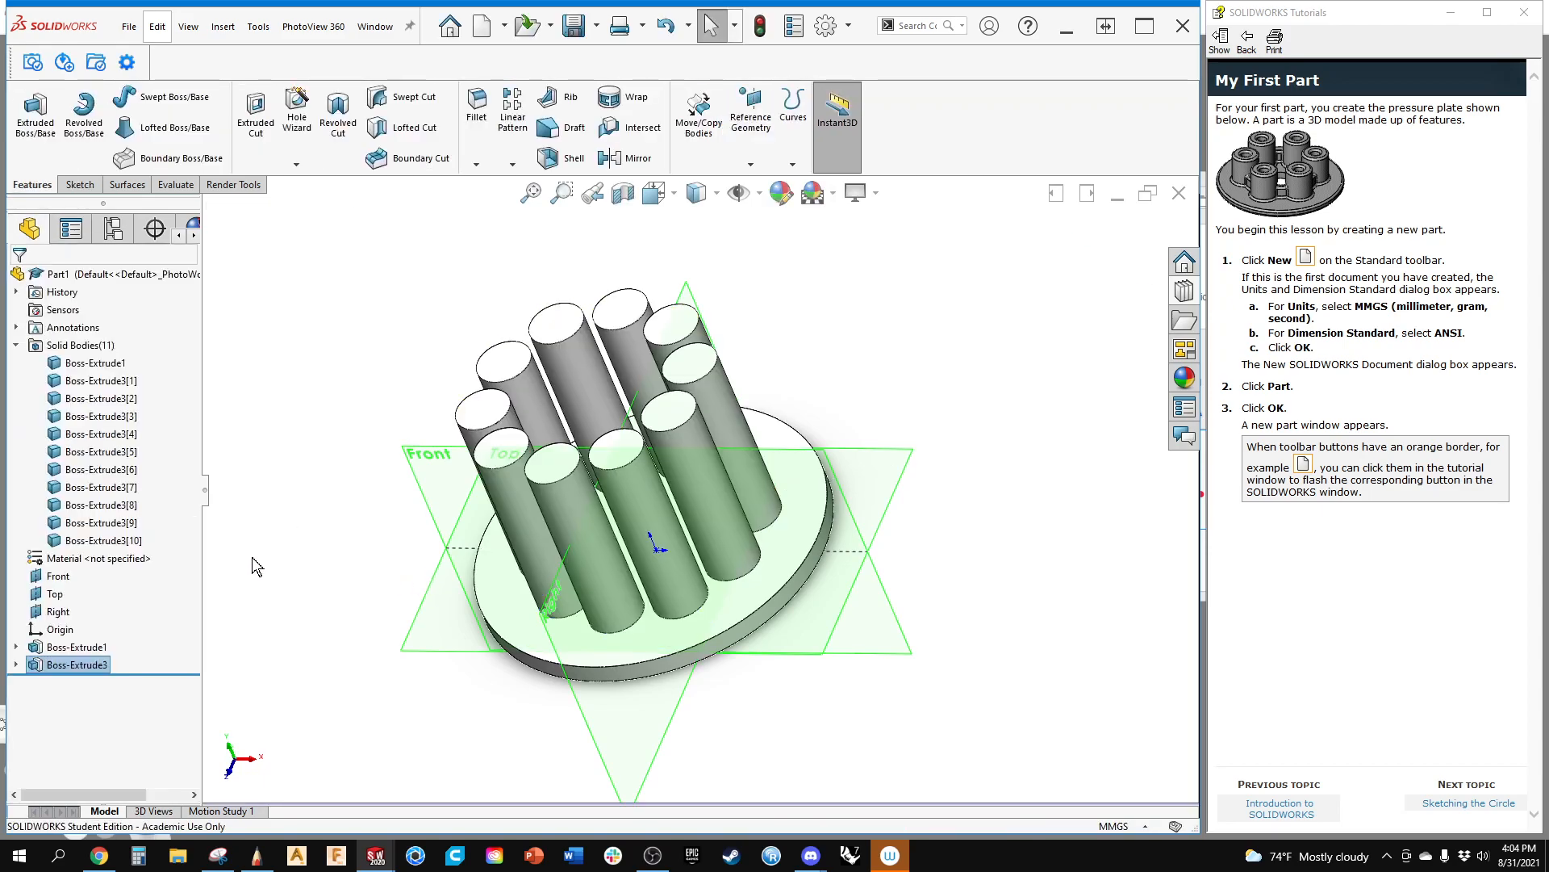
# Step: Highlight the plate body and the cylinder bodies one by one in the solid bodies folder to identify each
pyautogui.click(102, 365)
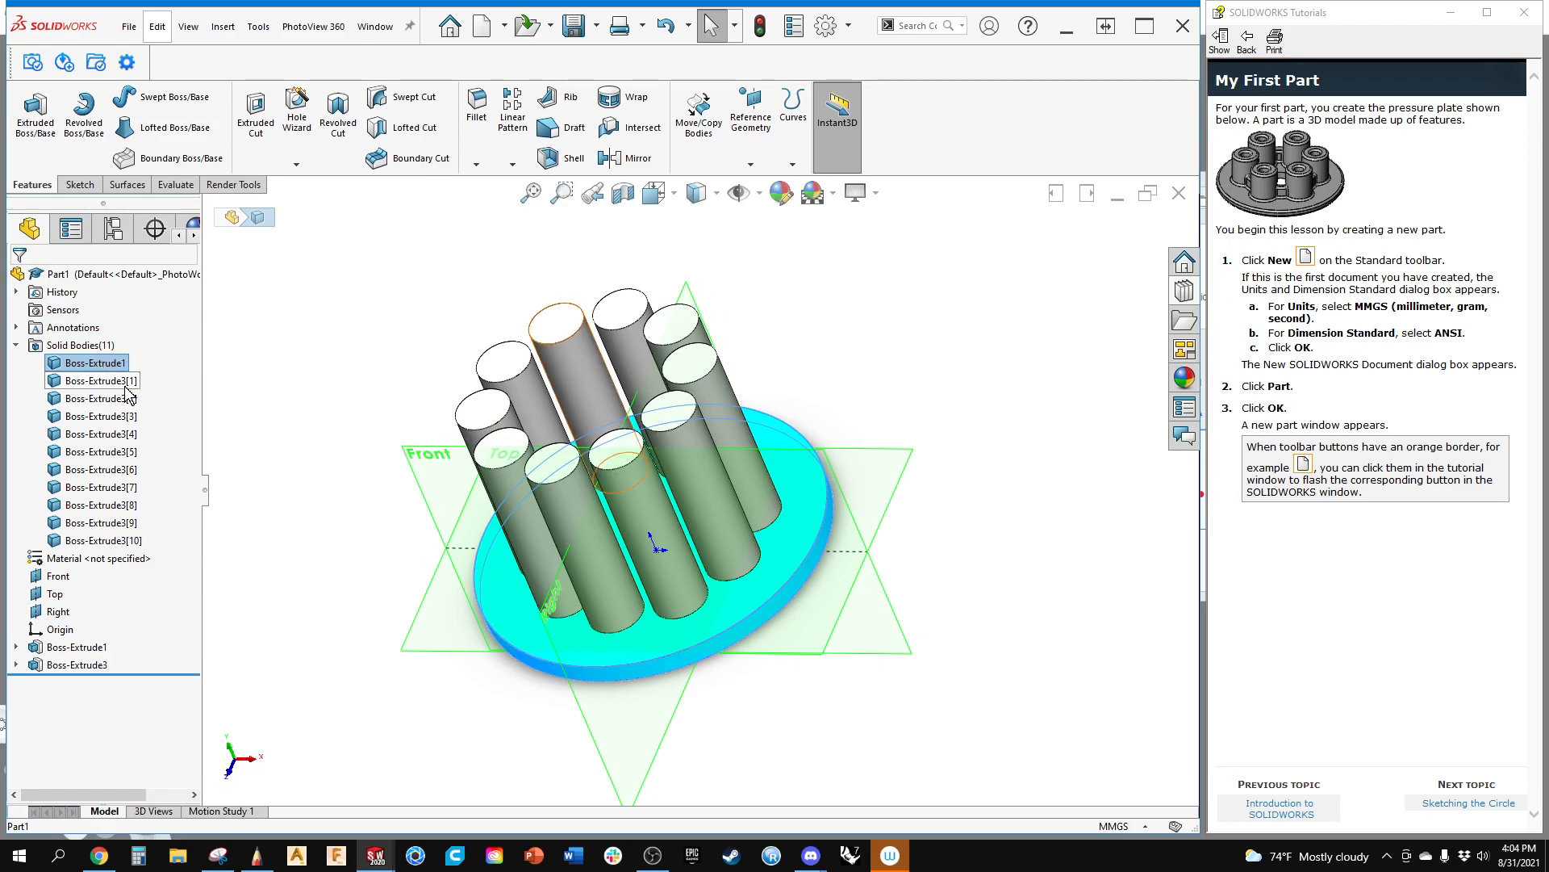
pyautogui.click(126, 386)
pyautogui.click(127, 400)
pyautogui.click(130, 417)
pyautogui.click(131, 435)
pyautogui.click(132, 452)
pyautogui.click(133, 470)
pyautogui.click(133, 488)
pyautogui.click(134, 505)
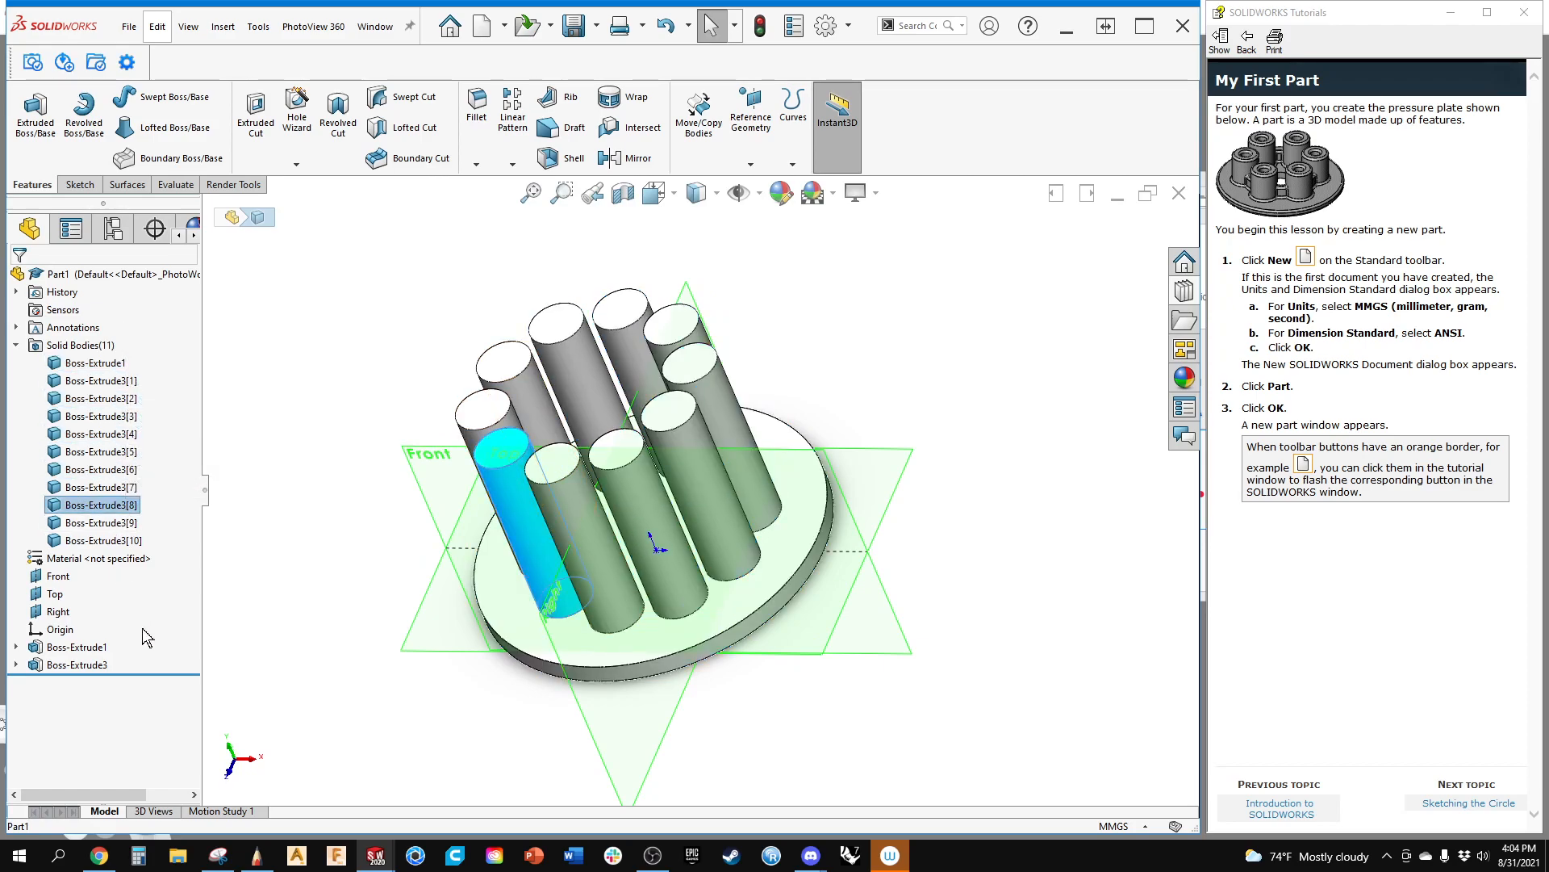
pyautogui.click(134, 523)
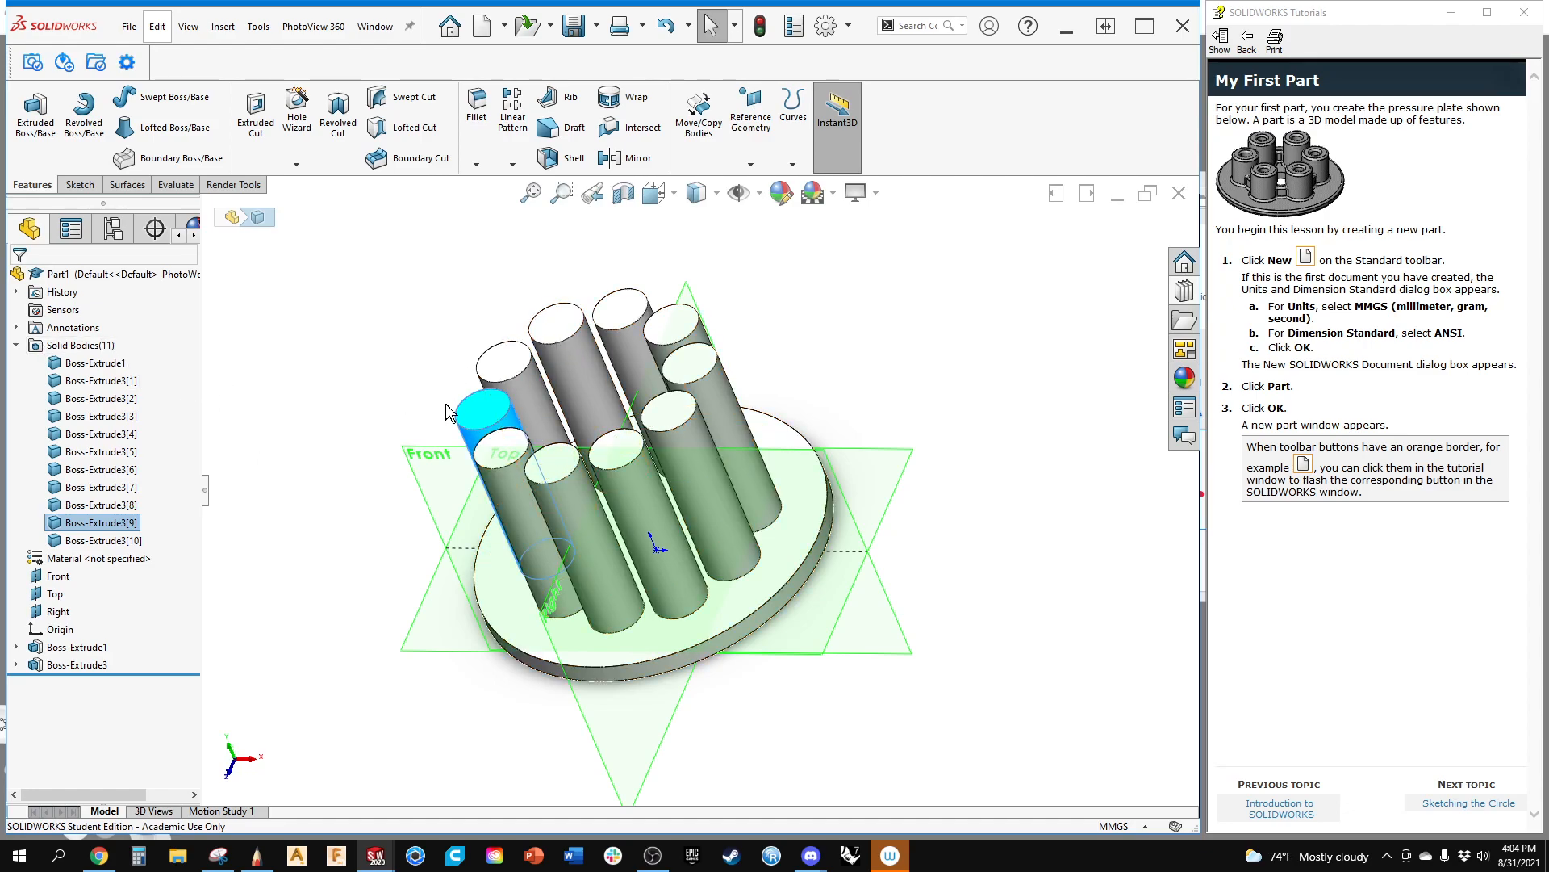
# Step: Edit the cylinders' extrude feature and turn Merge result back on so they join the plate
pyautogui.rightClick(74, 667)
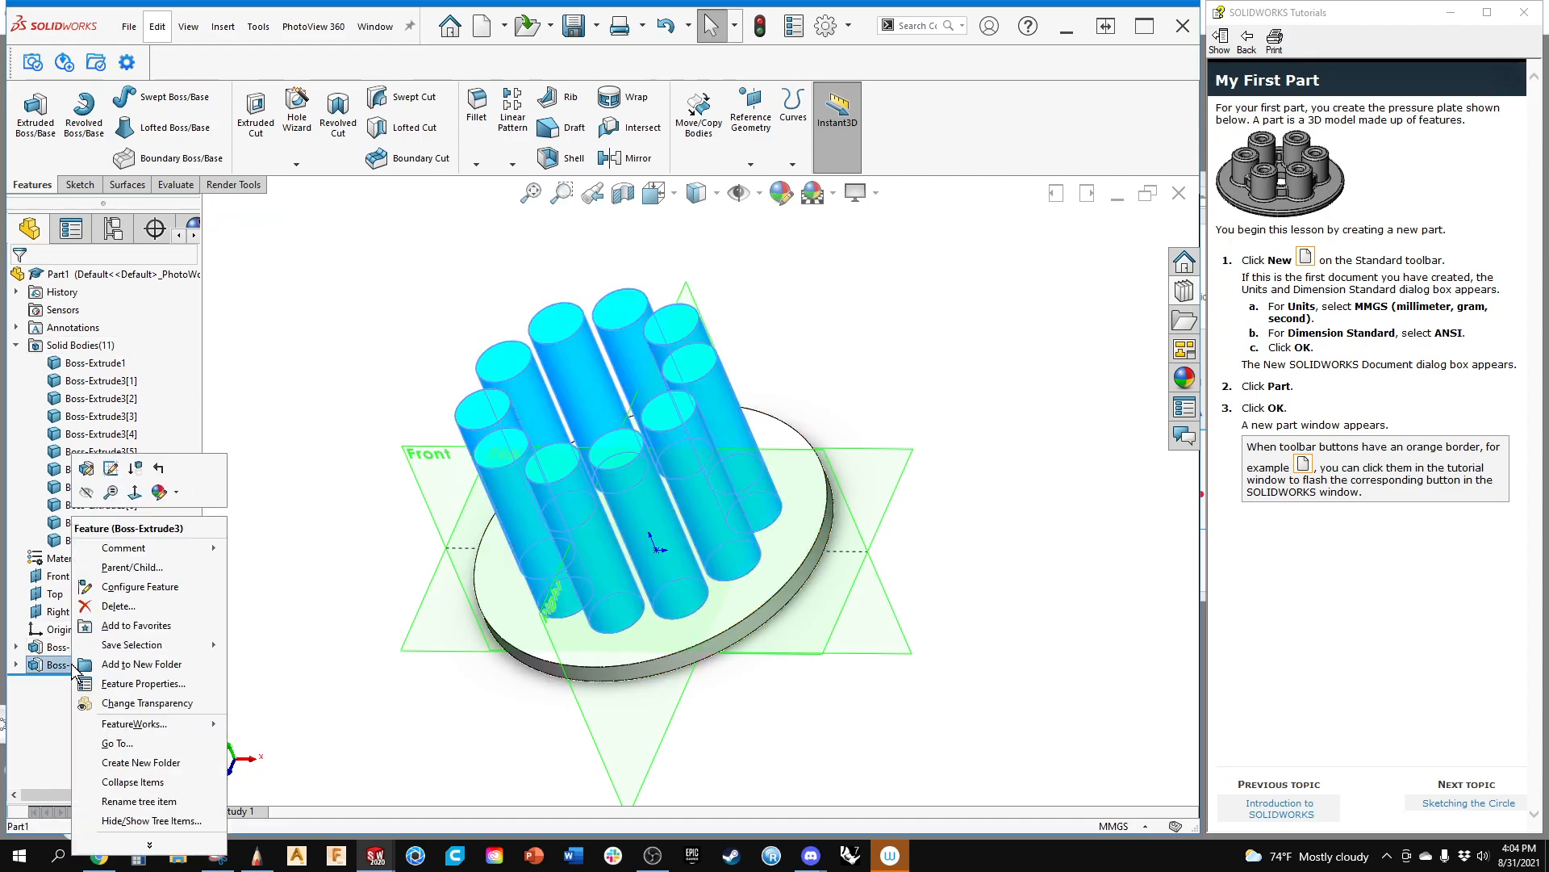
pyautogui.click(88, 469)
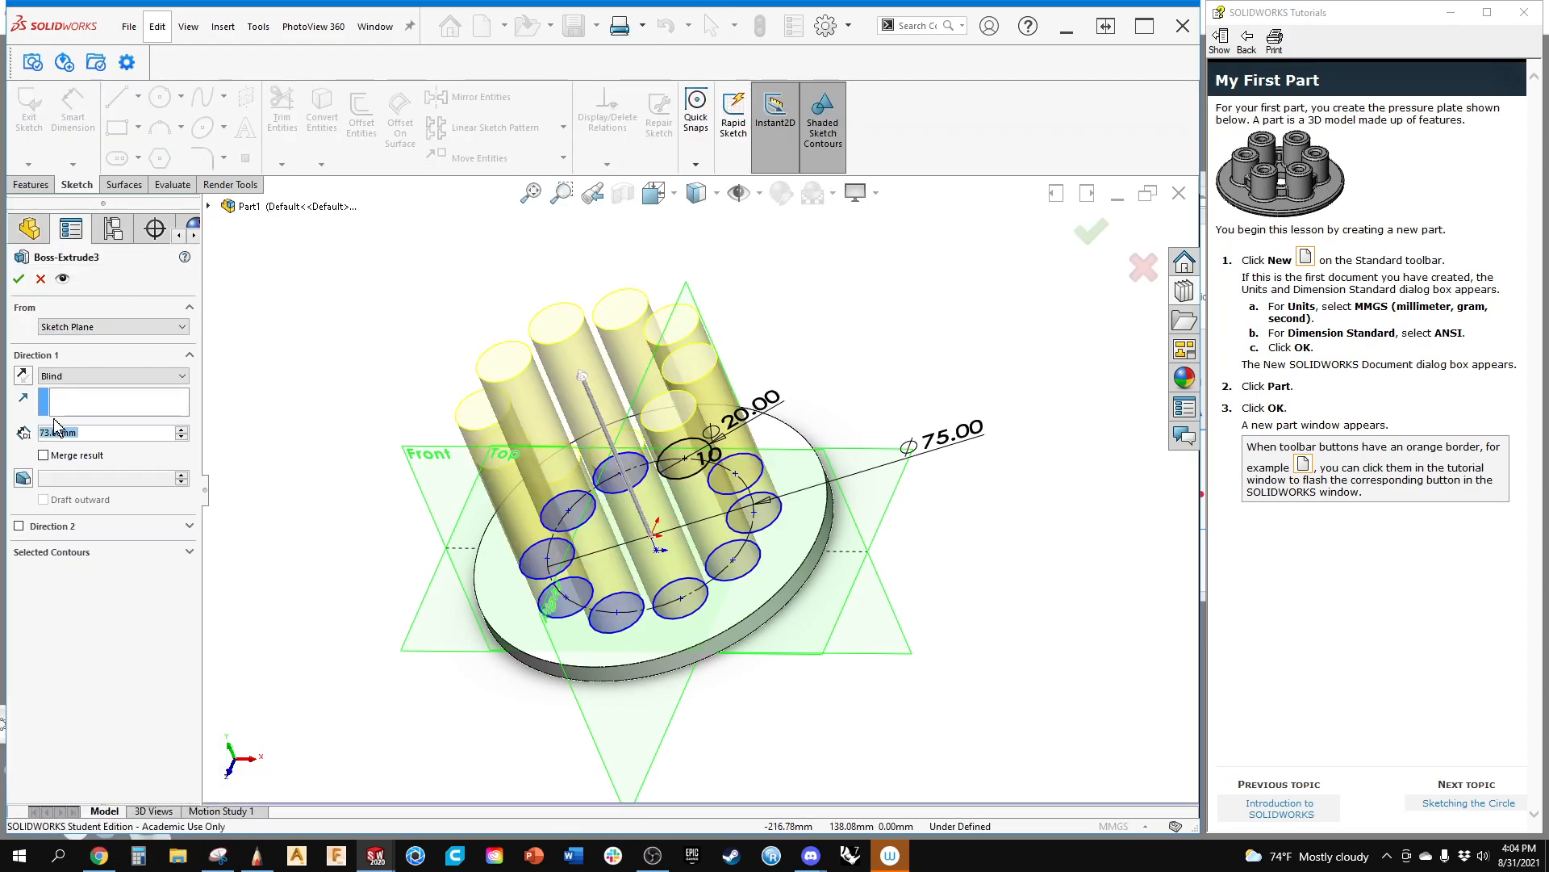
pyautogui.click(66, 456)
pyautogui.click(19, 278)
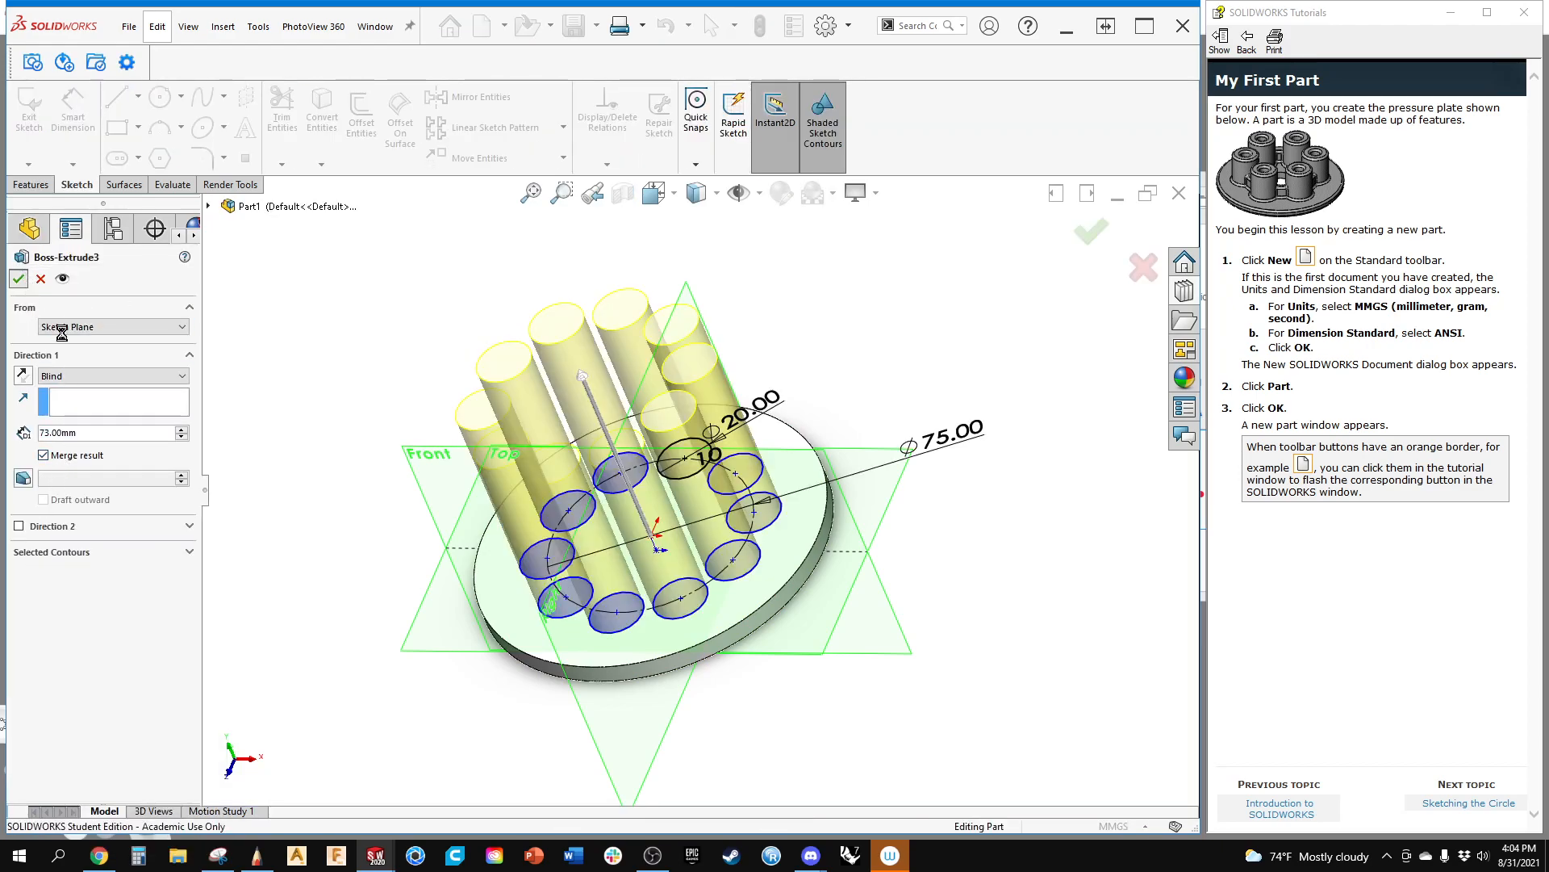
pyautogui.scroll(-3, 862, 553)
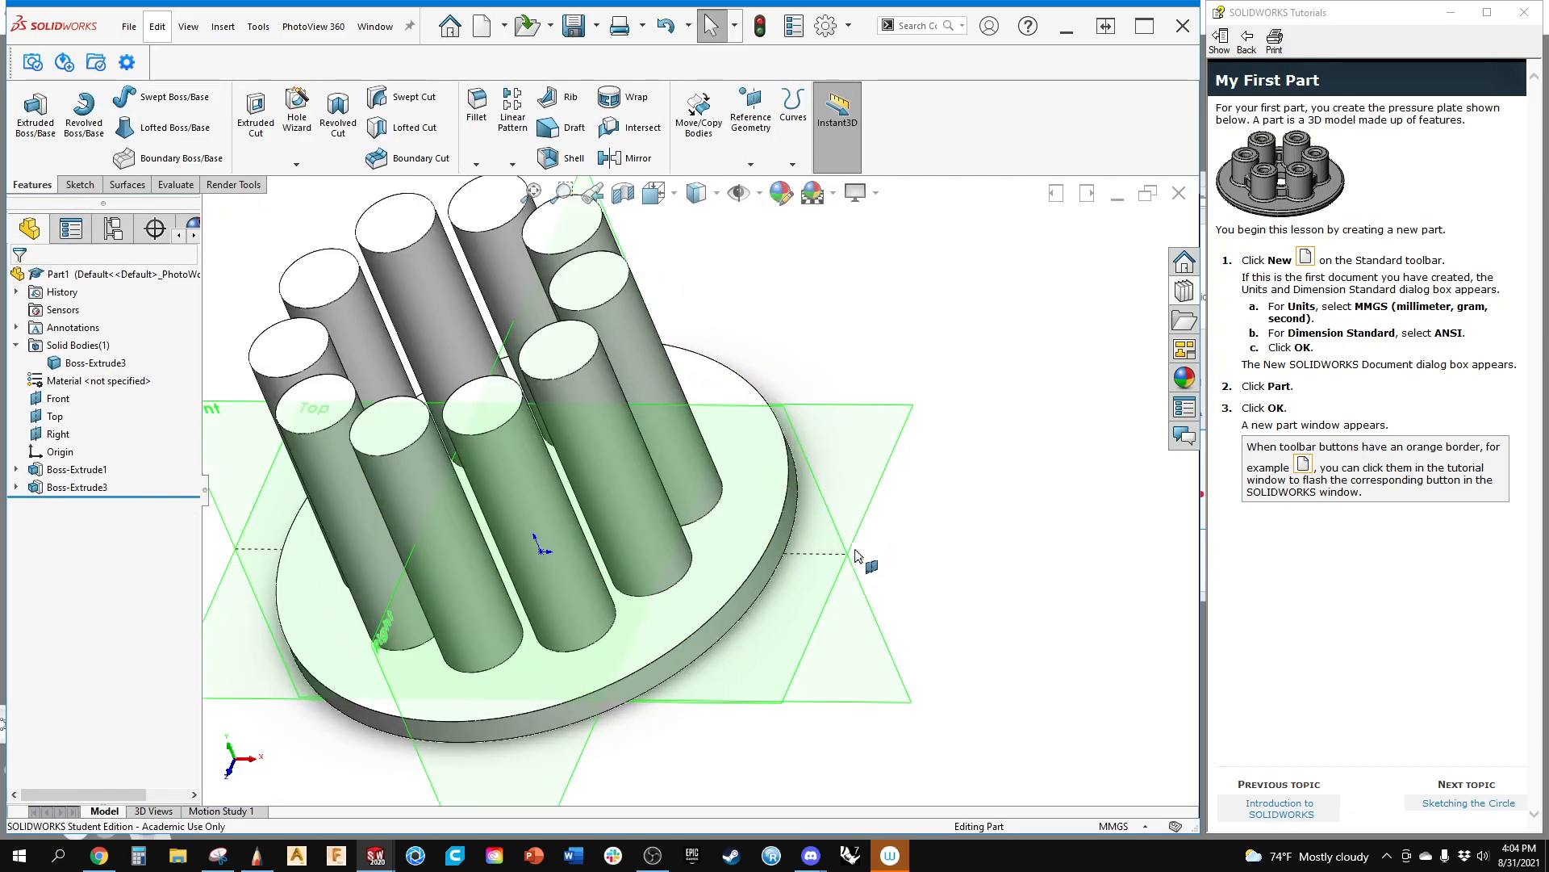
pyautogui.keyDown('ctrl'); pyautogui.moveTo(707, 612); pyautogui.dragTo(1084, 626, button='middle'); pyautogui.keyUp('ctrl')
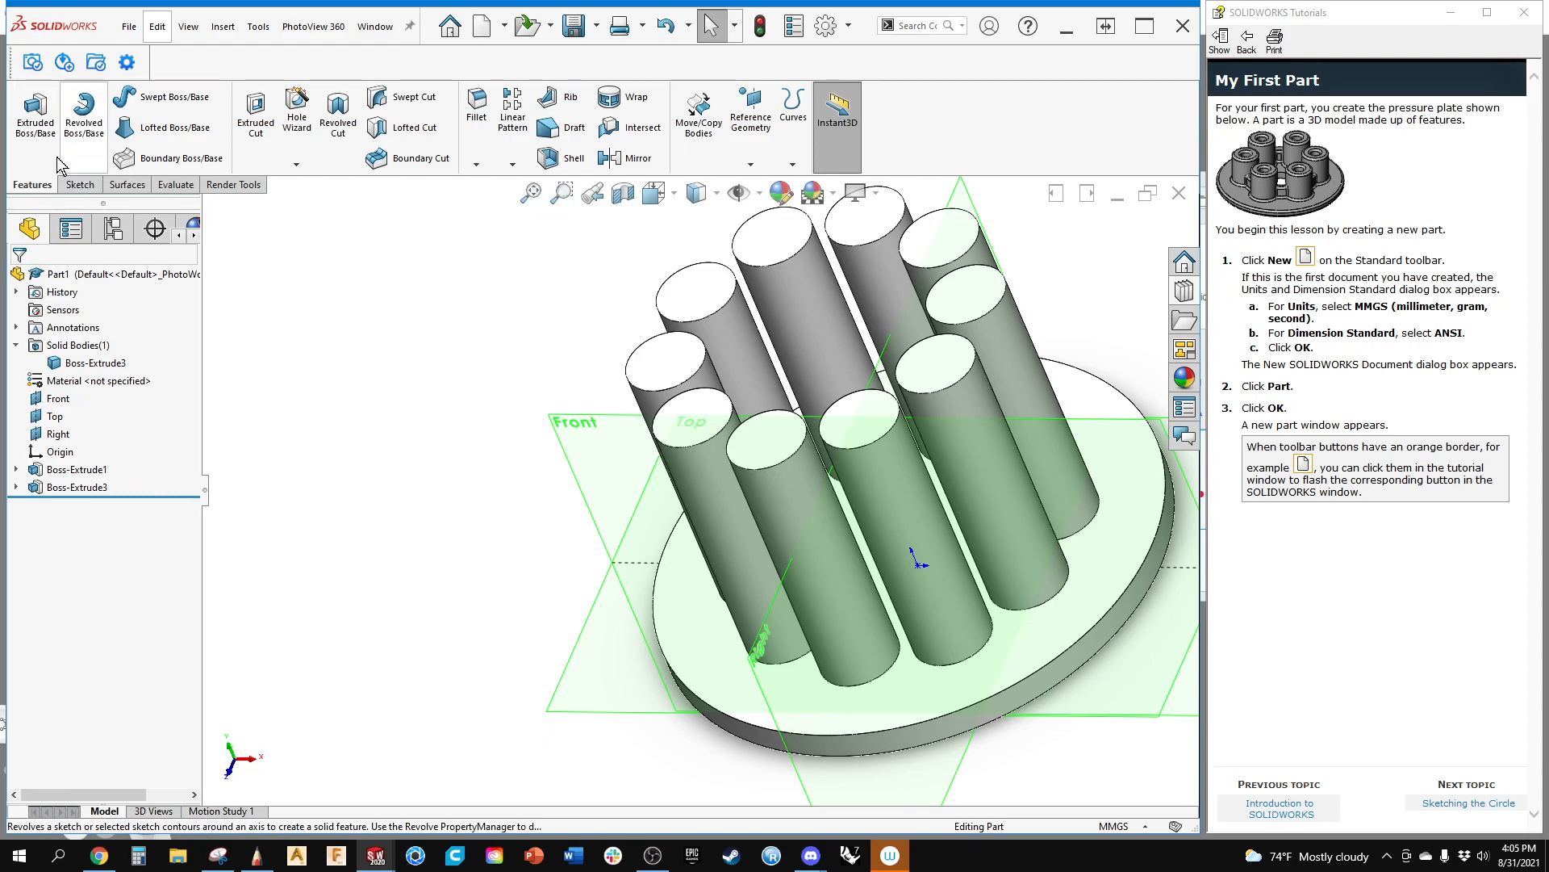
pyautogui.click(477, 109)
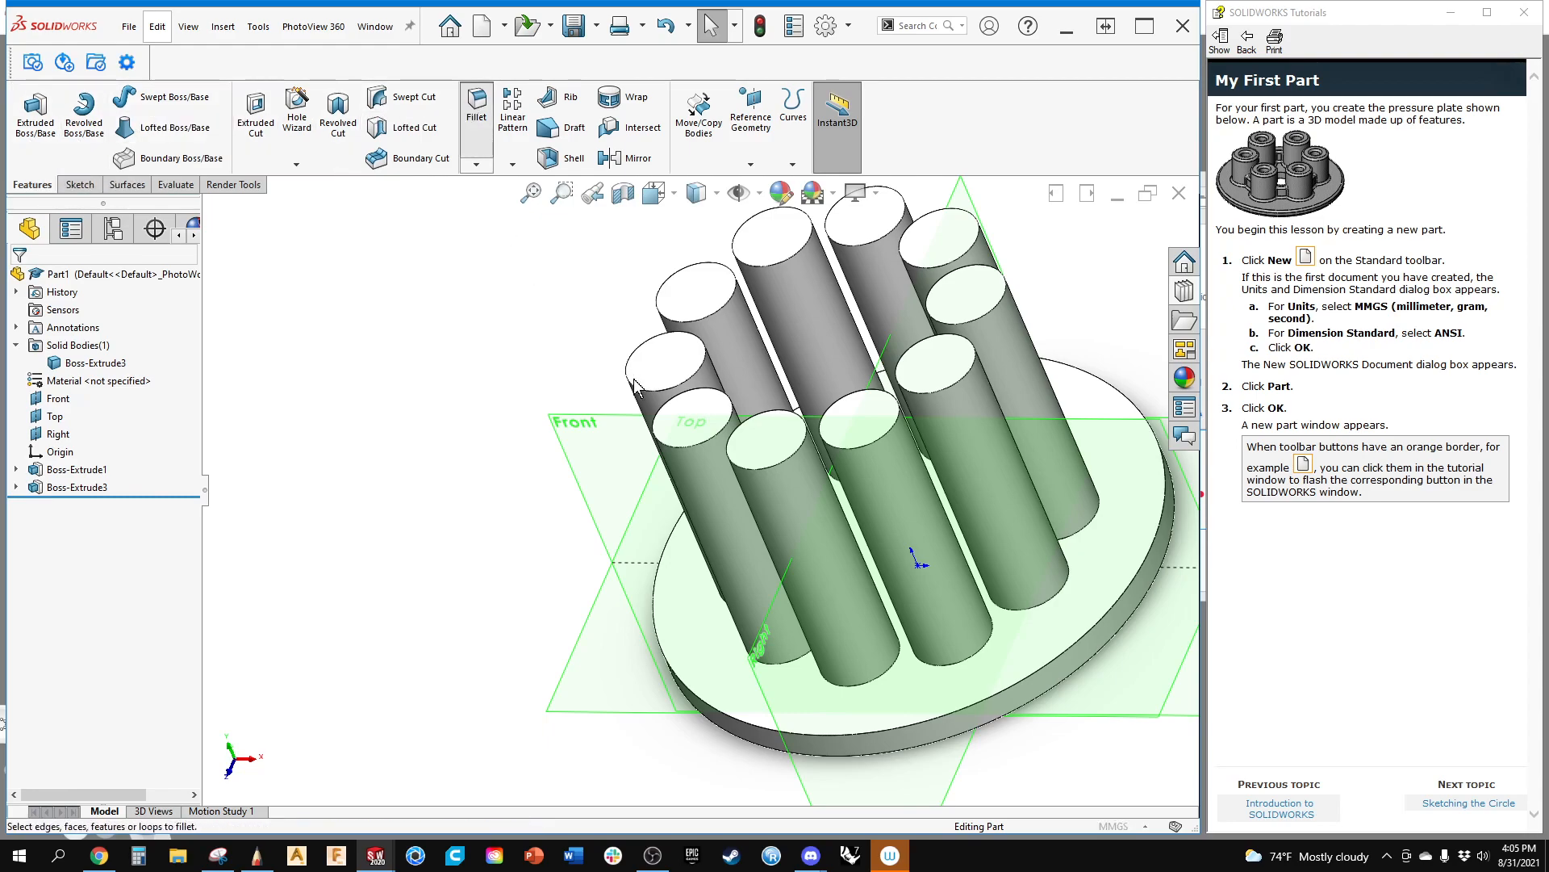
pyautogui.click(658, 392)
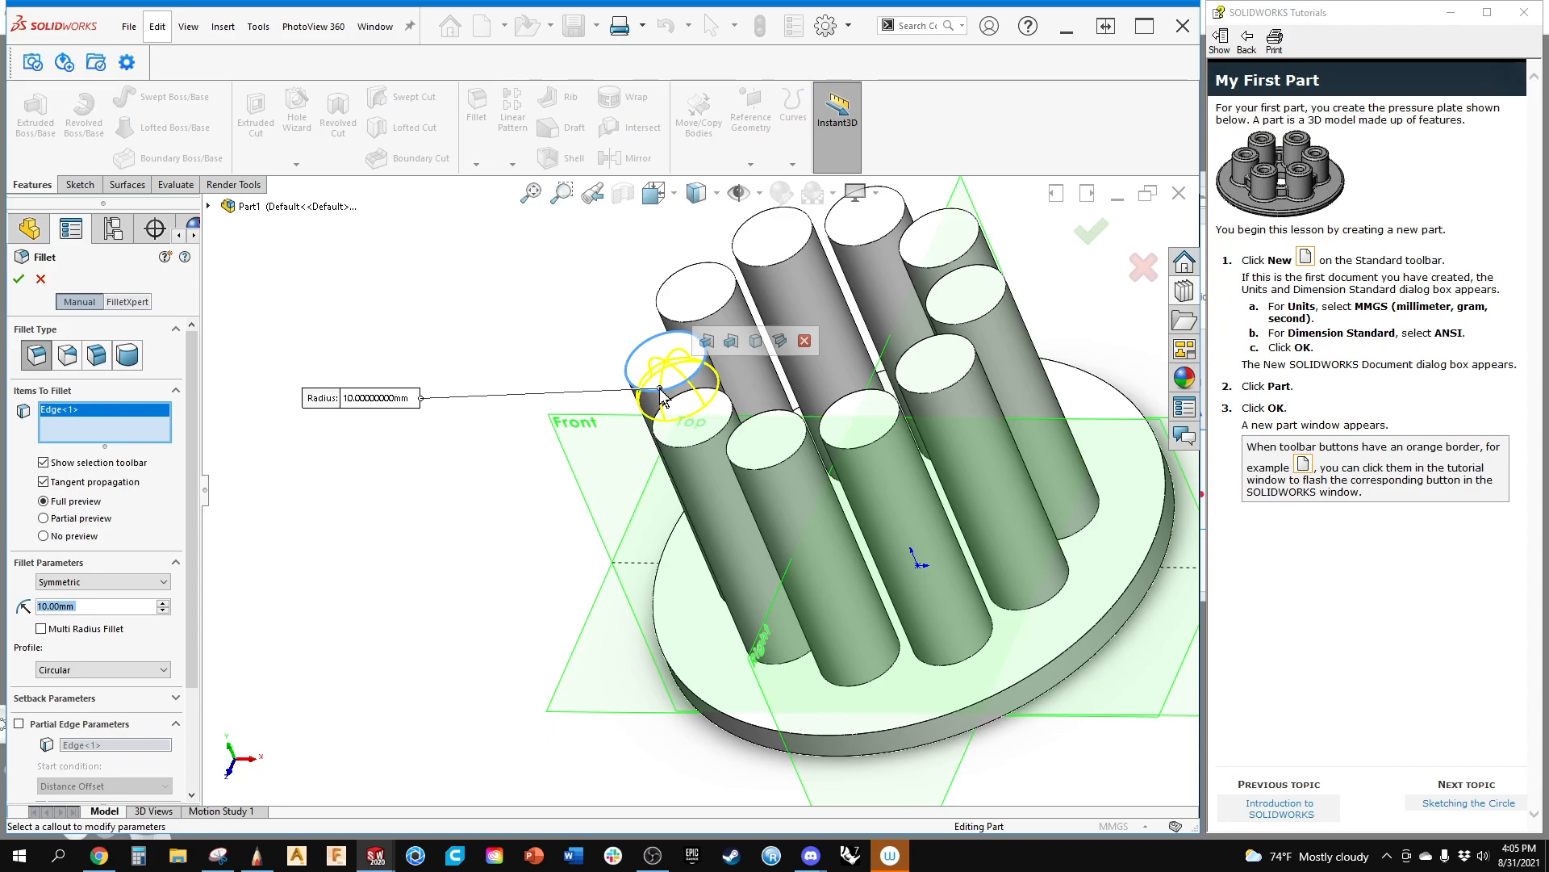
pyautogui.click(695, 440)
pyautogui.click(772, 447)
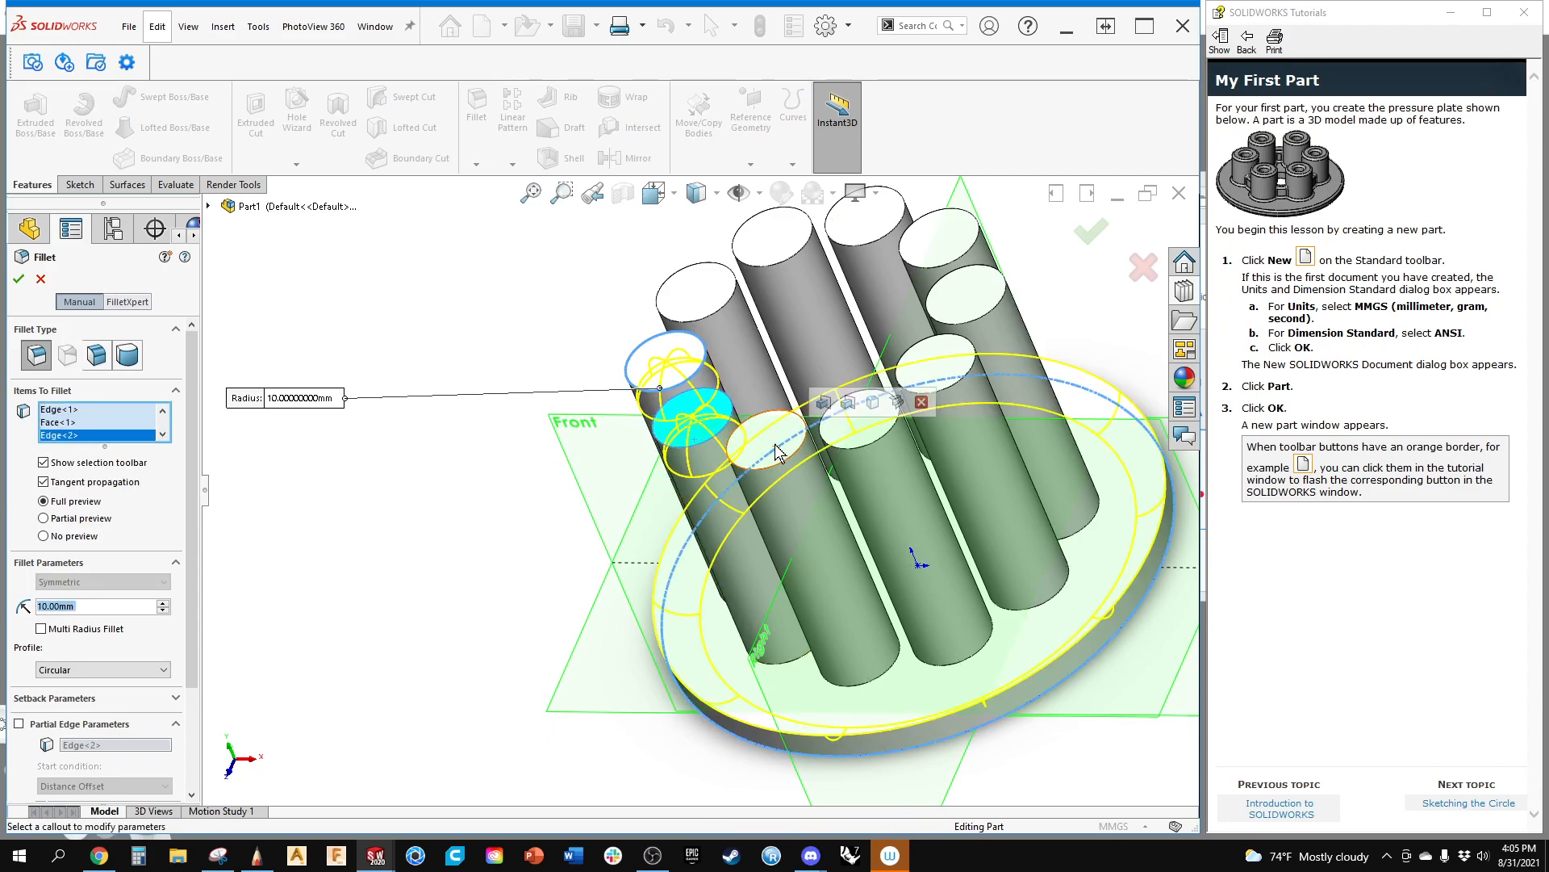
pyautogui.click(775, 444)
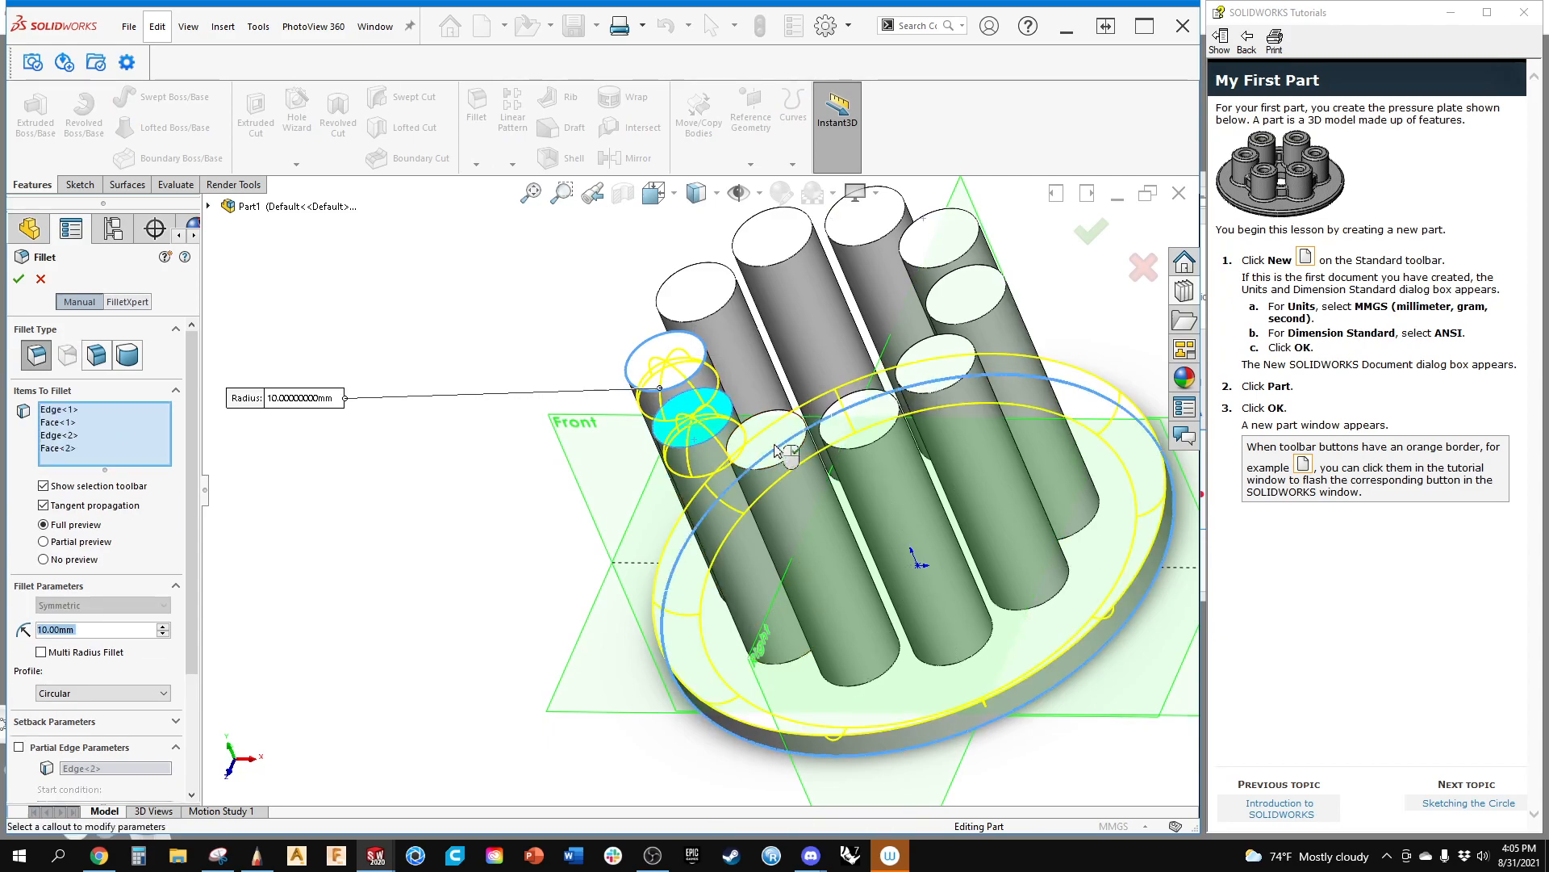
pyautogui.click(695, 292)
pyautogui.click(768, 242)
pyautogui.click(865, 212)
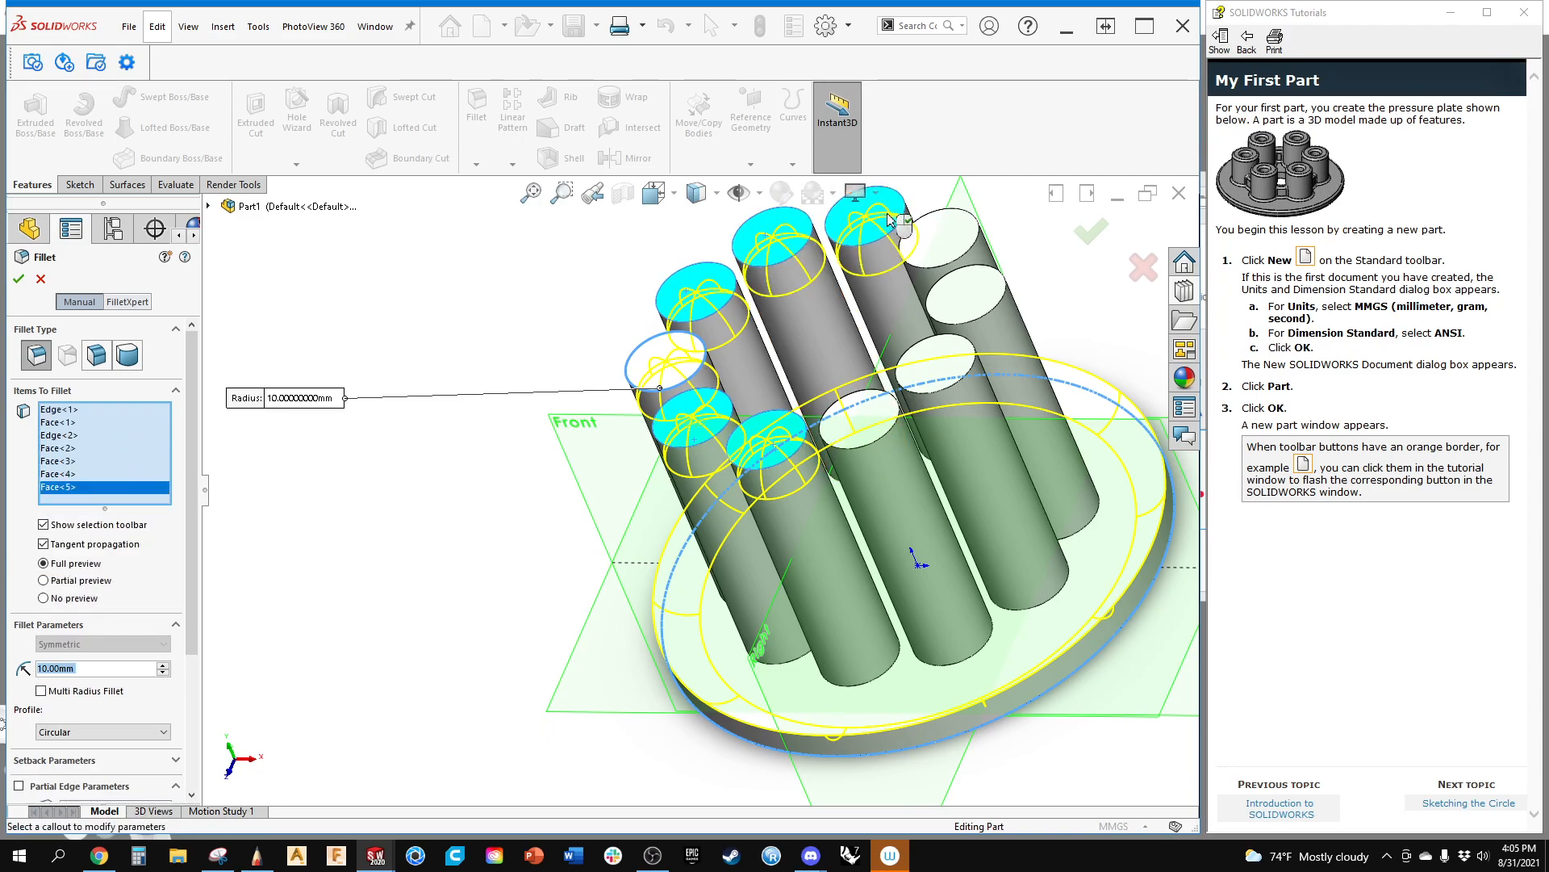
pyautogui.click(944, 236)
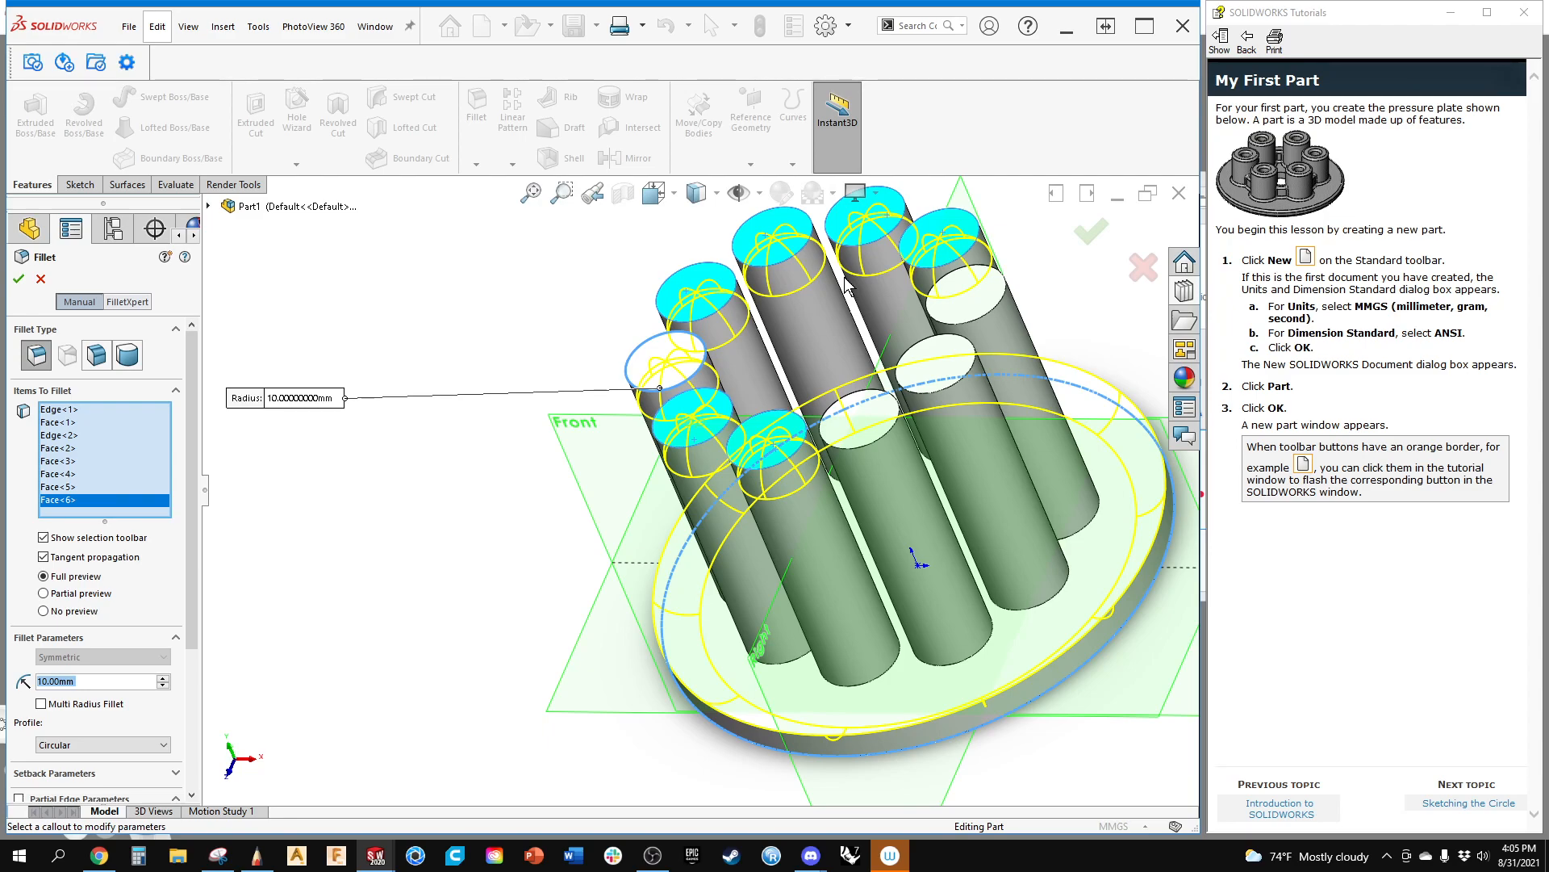
pyautogui.click(209, 207)
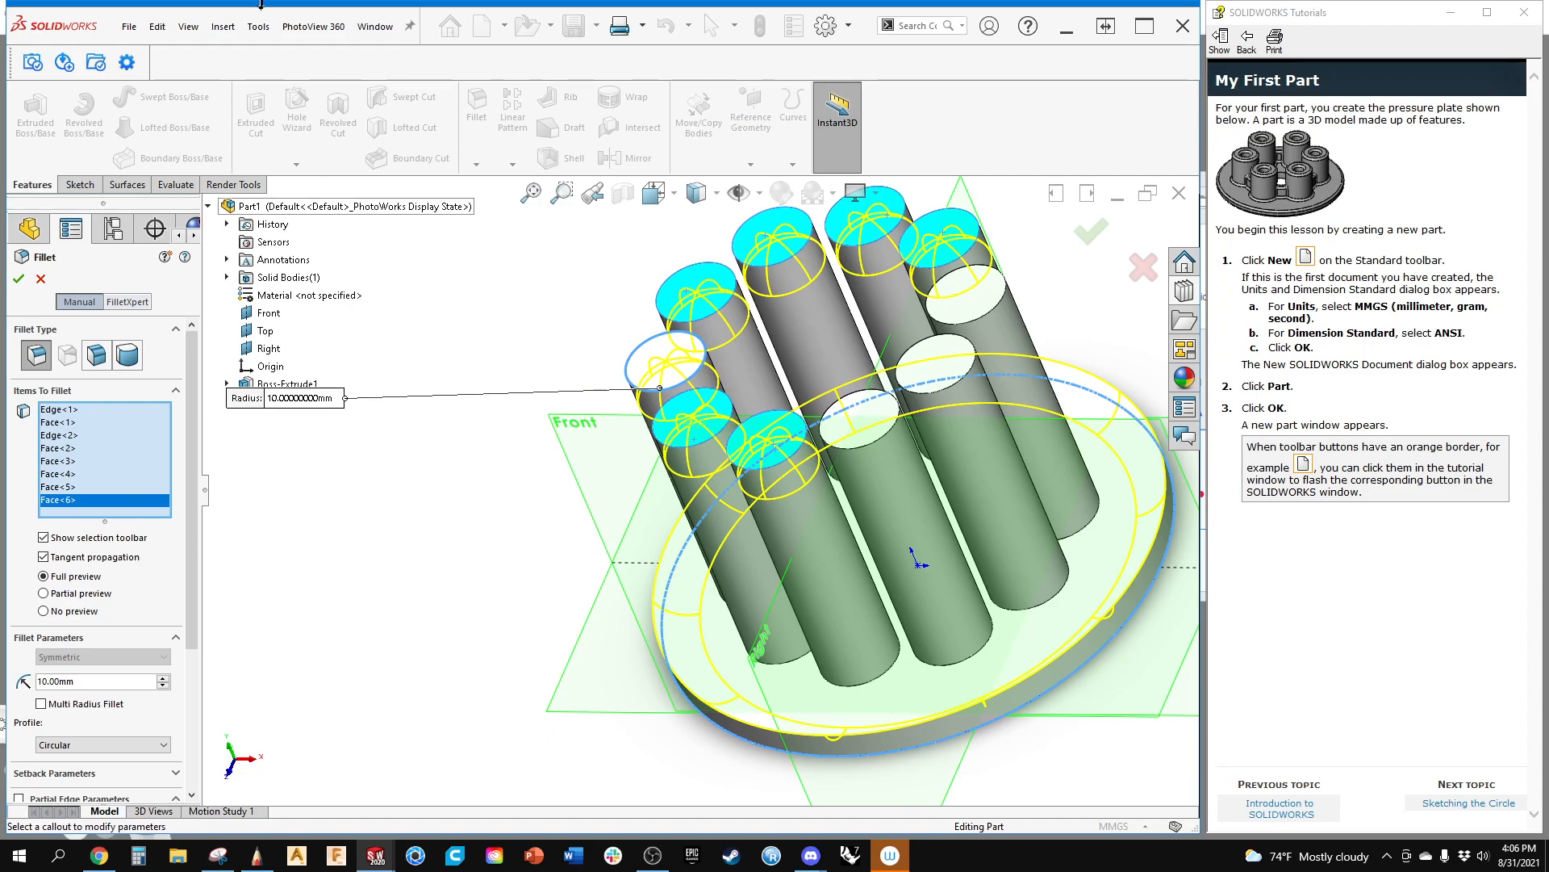
pyautogui.click(1145, 267)
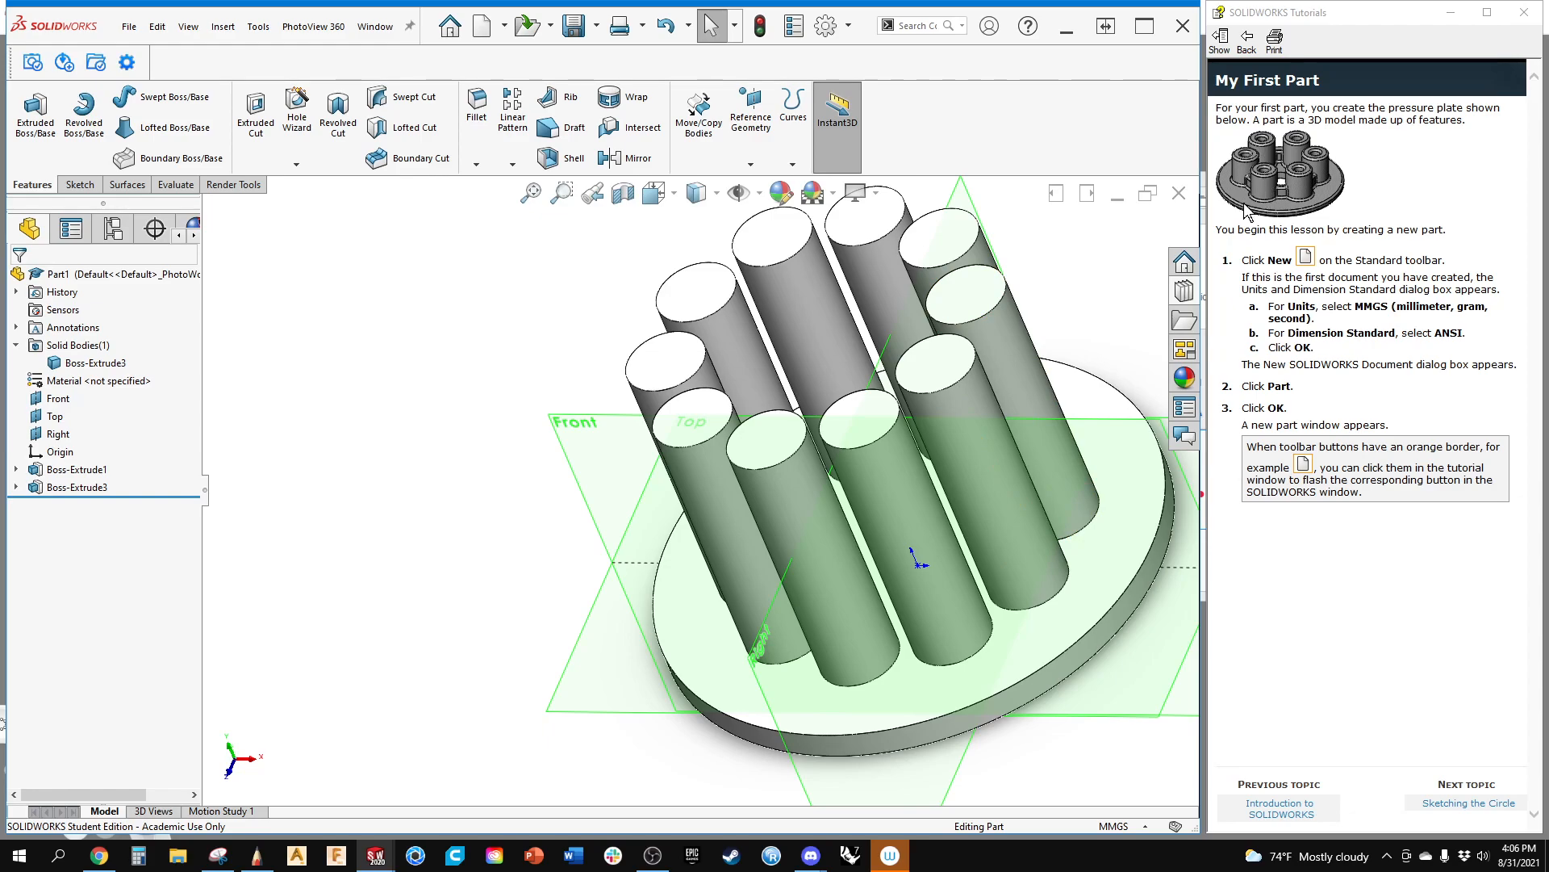
# Step: Switch to Autodesk SketchBook, mark a cylinder's height and the curve between the front cylinders in green on the plate image, and return to SOLIDWORKS
pyautogui.click(257, 862)
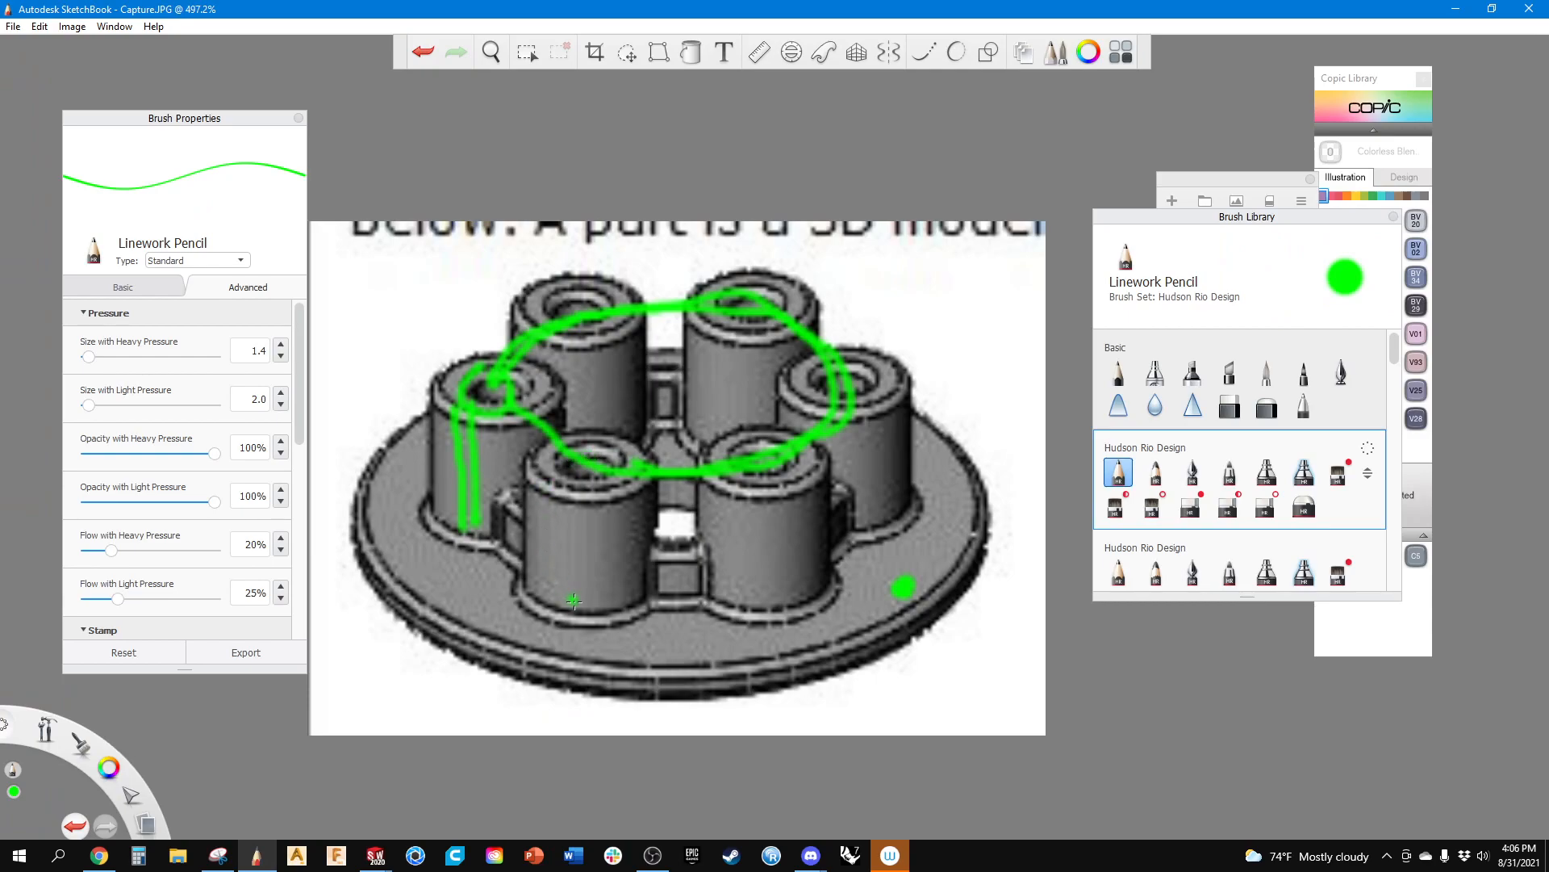
pyautogui.moveTo(582, 619); pyautogui.dragTo(585, 465)
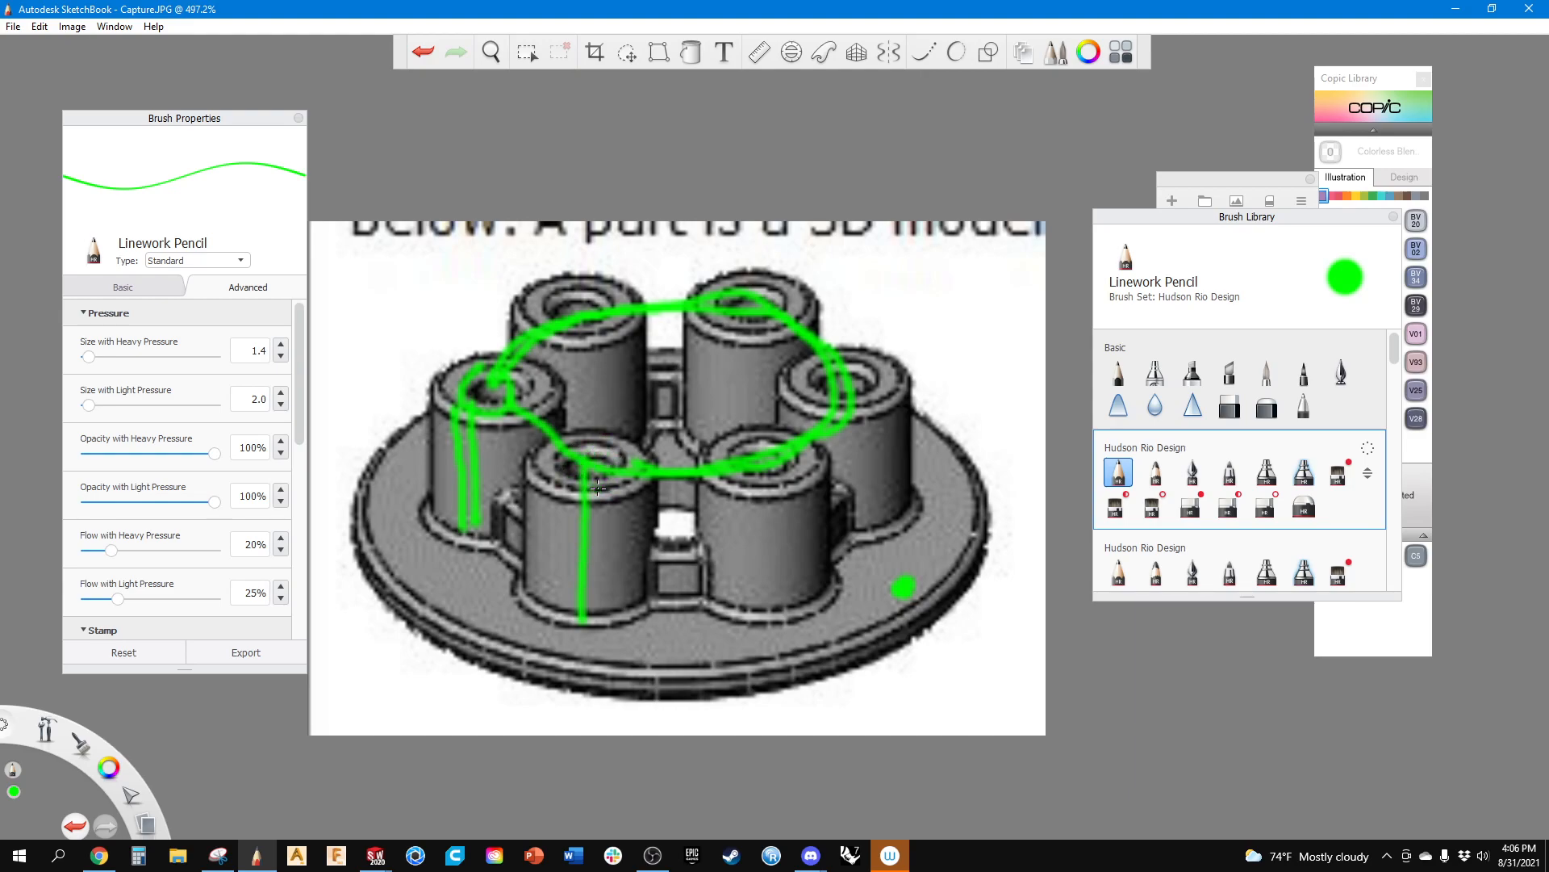
pyautogui.moveTo(608, 485)
pyautogui.mouseDown()
pyautogui.moveTo(771, 477)
pyautogui.moveTo(831, 444)
pyautogui.mouseUp()
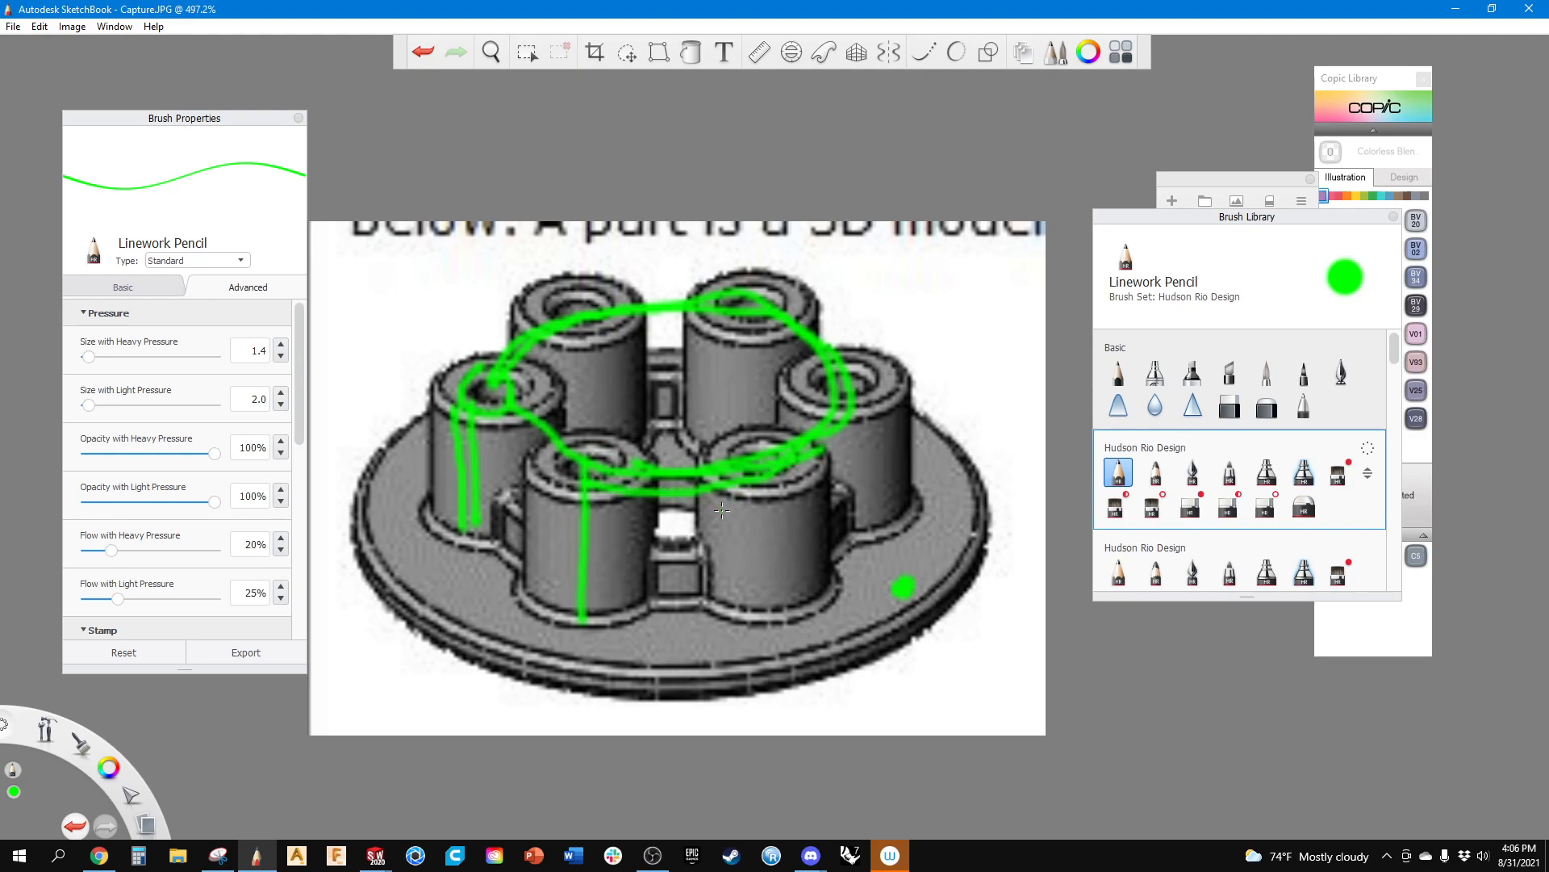
pyautogui.click(1461, 16)
pyautogui.click(1048, 106)
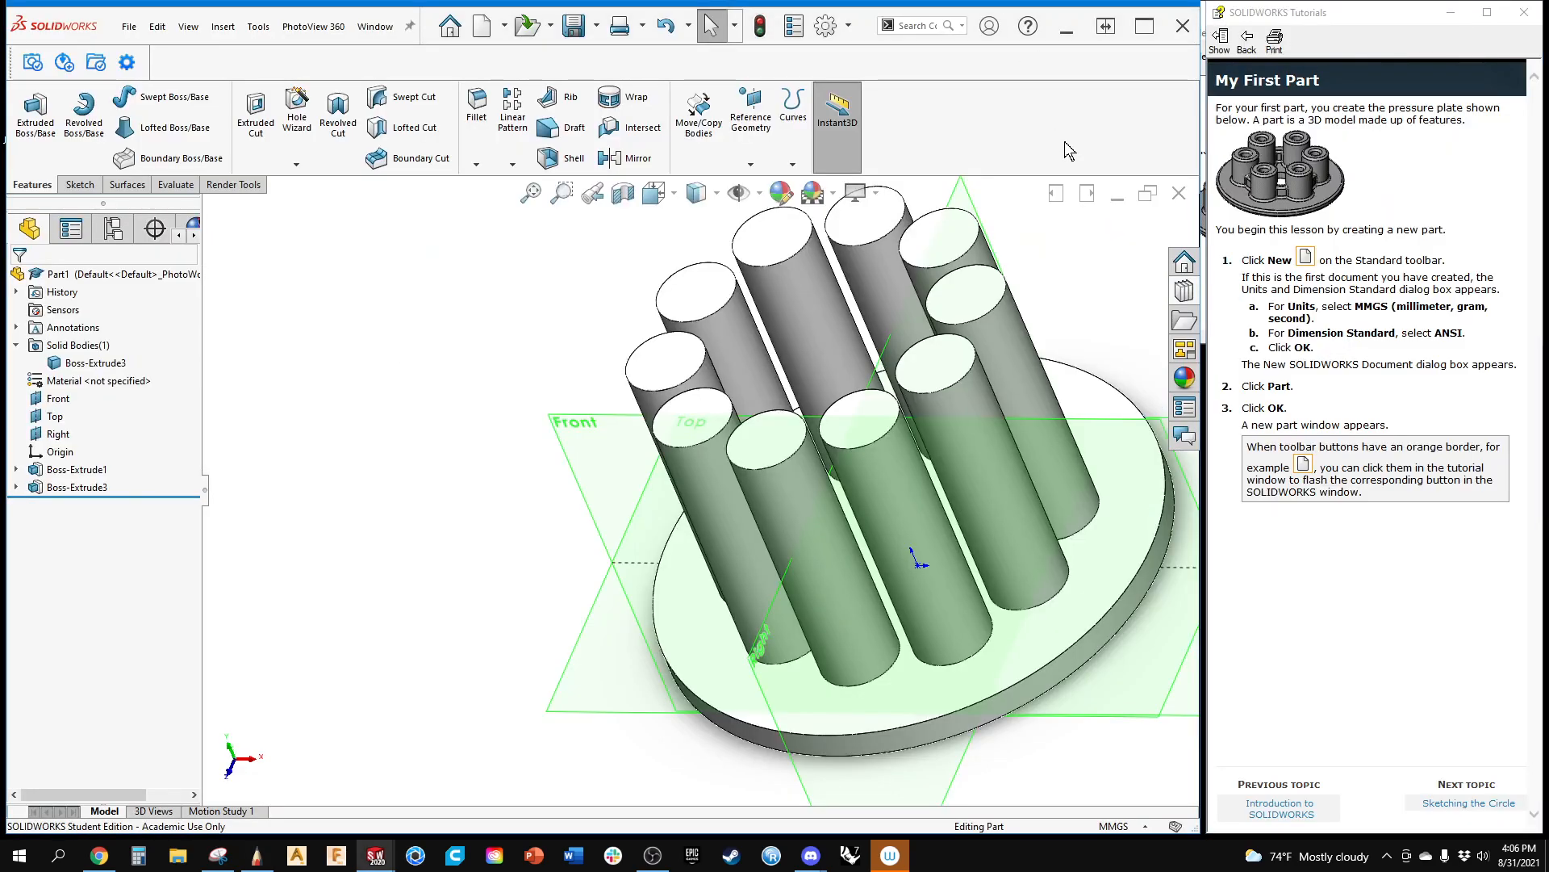
# Step: Delete the cylinders' extrude feature from the part while keeping its sketch of patterned circles
pyautogui.click(56, 489)
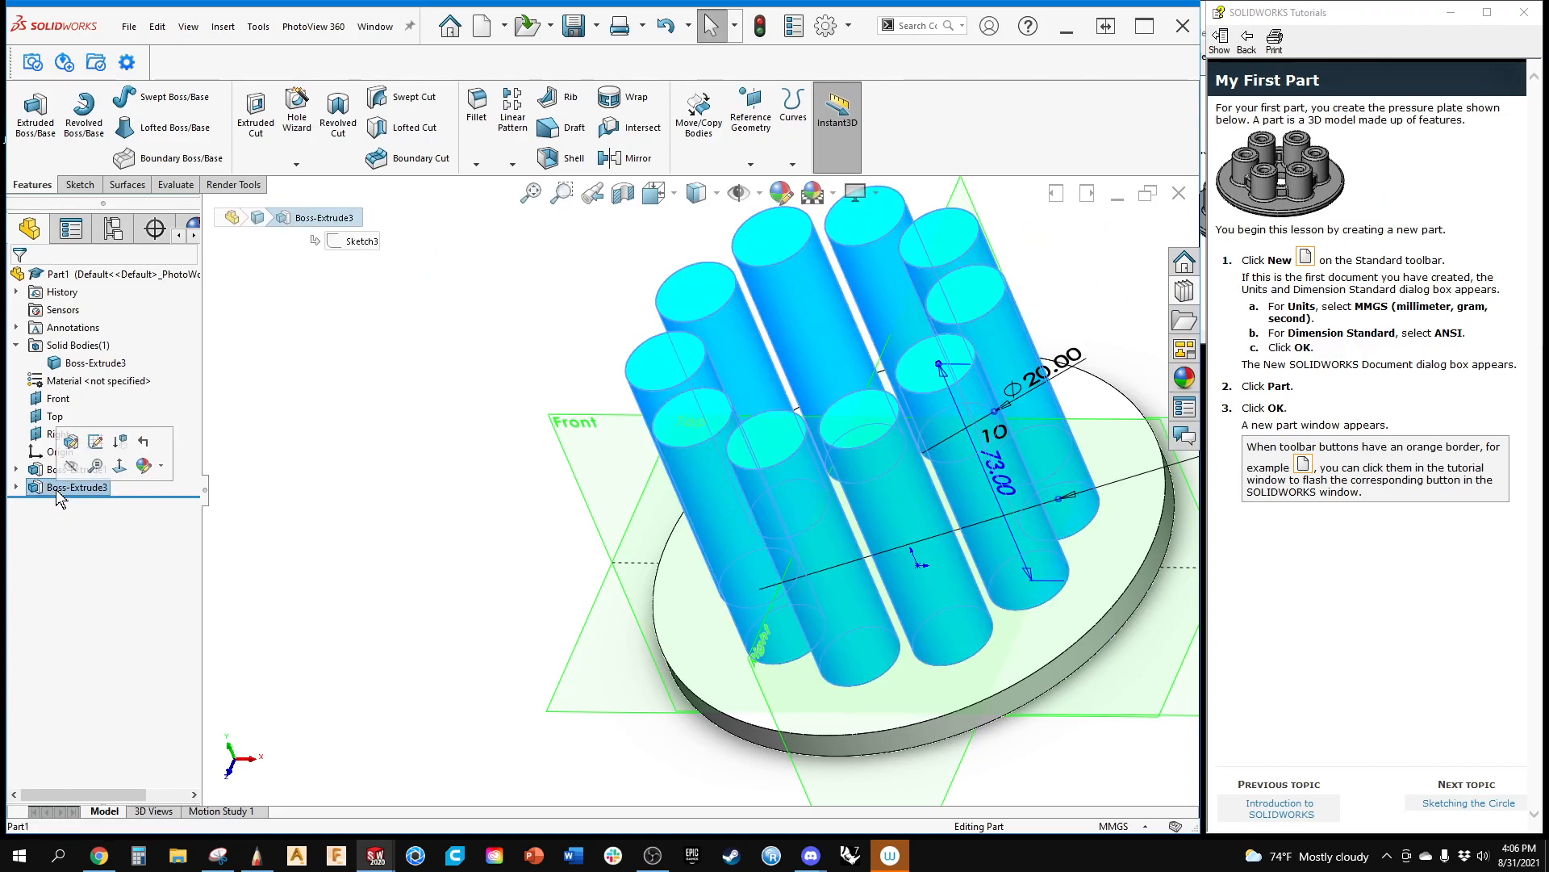
pyautogui.rightClick(56, 489)
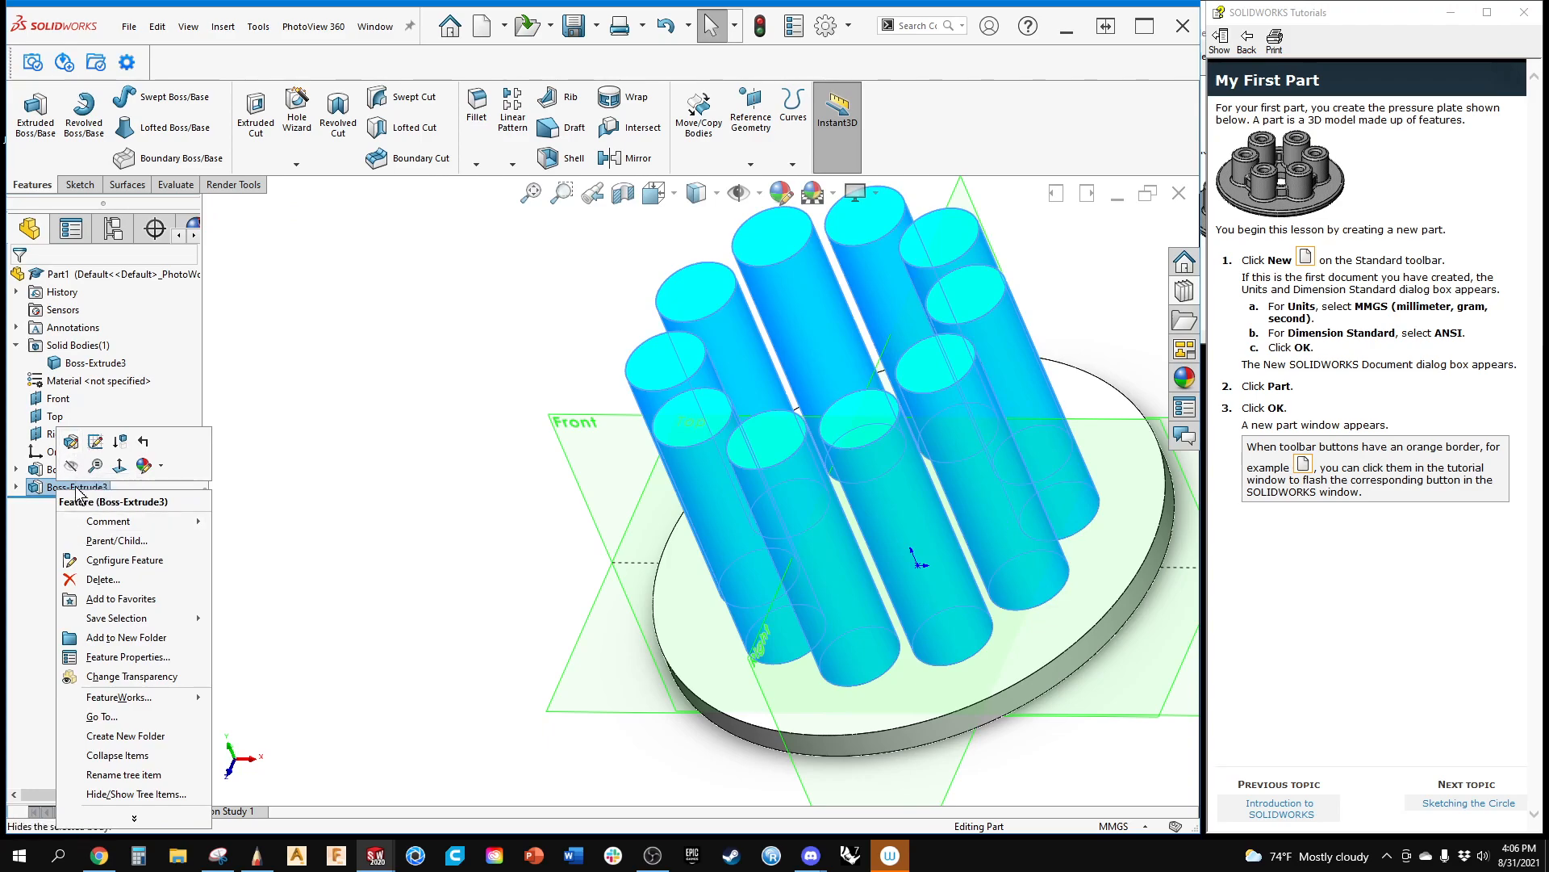
pyautogui.click(91, 579)
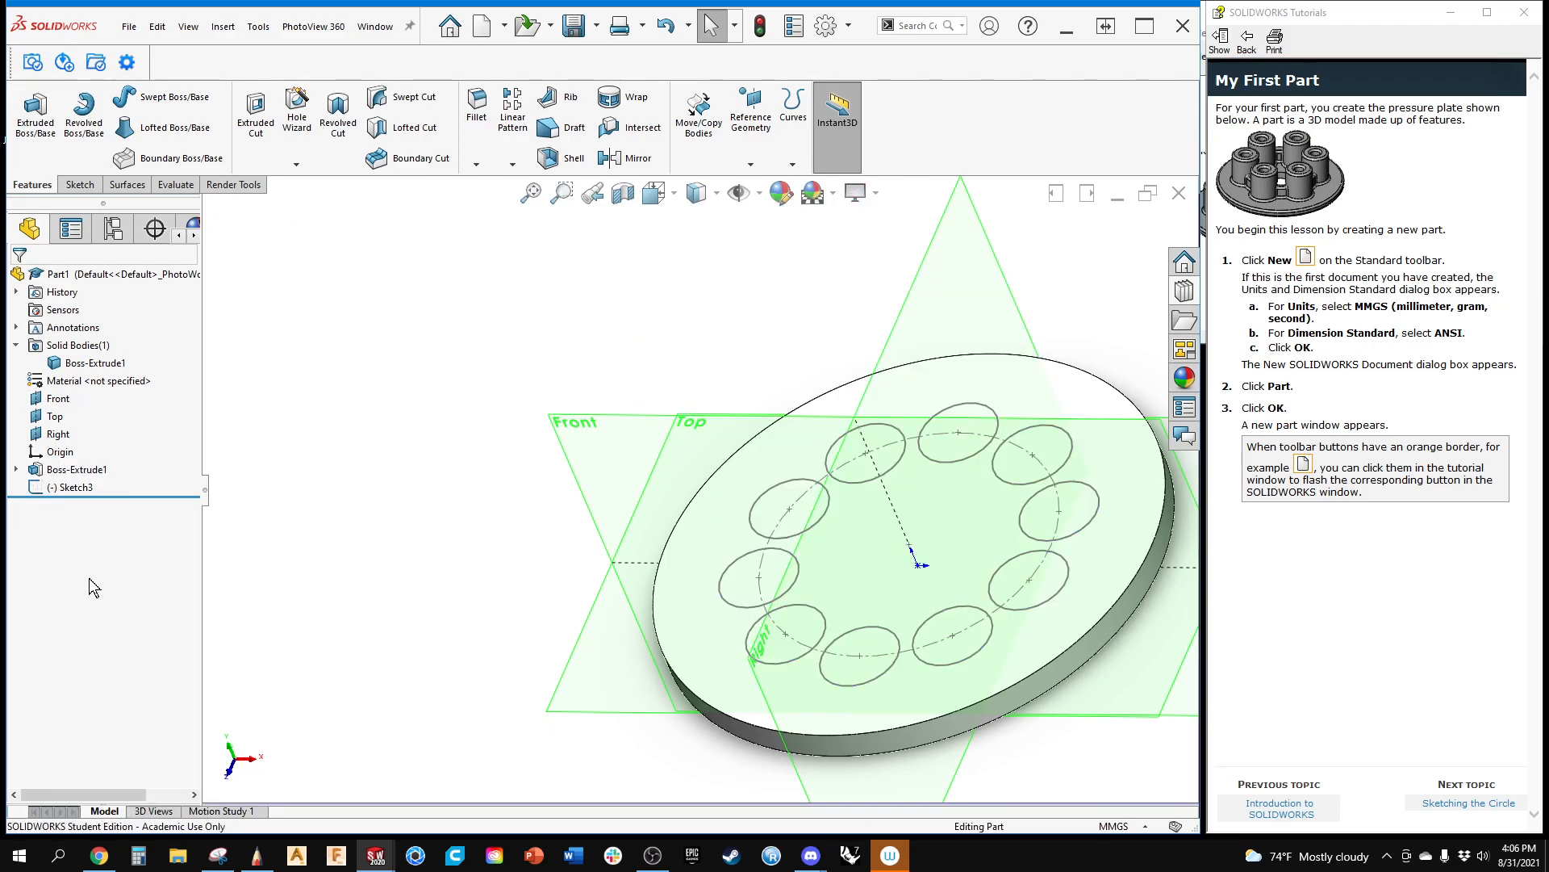
# Step: Edit the sketch of patterned circles and delete the Patterned relation that links the circles
pyautogui.rightClick(83, 487)
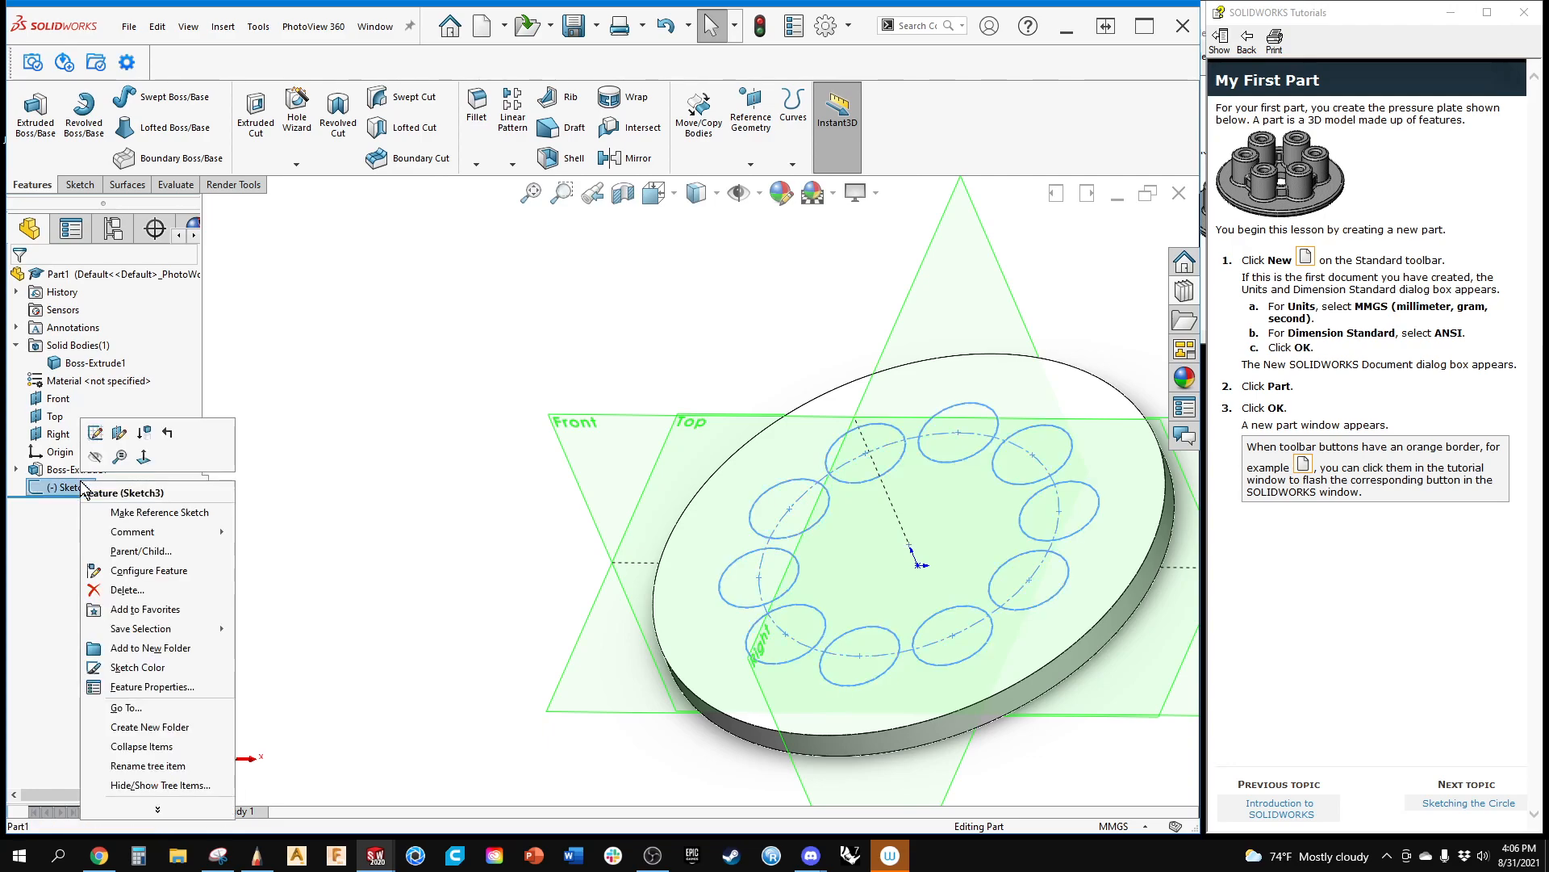
pyautogui.click(94, 436)
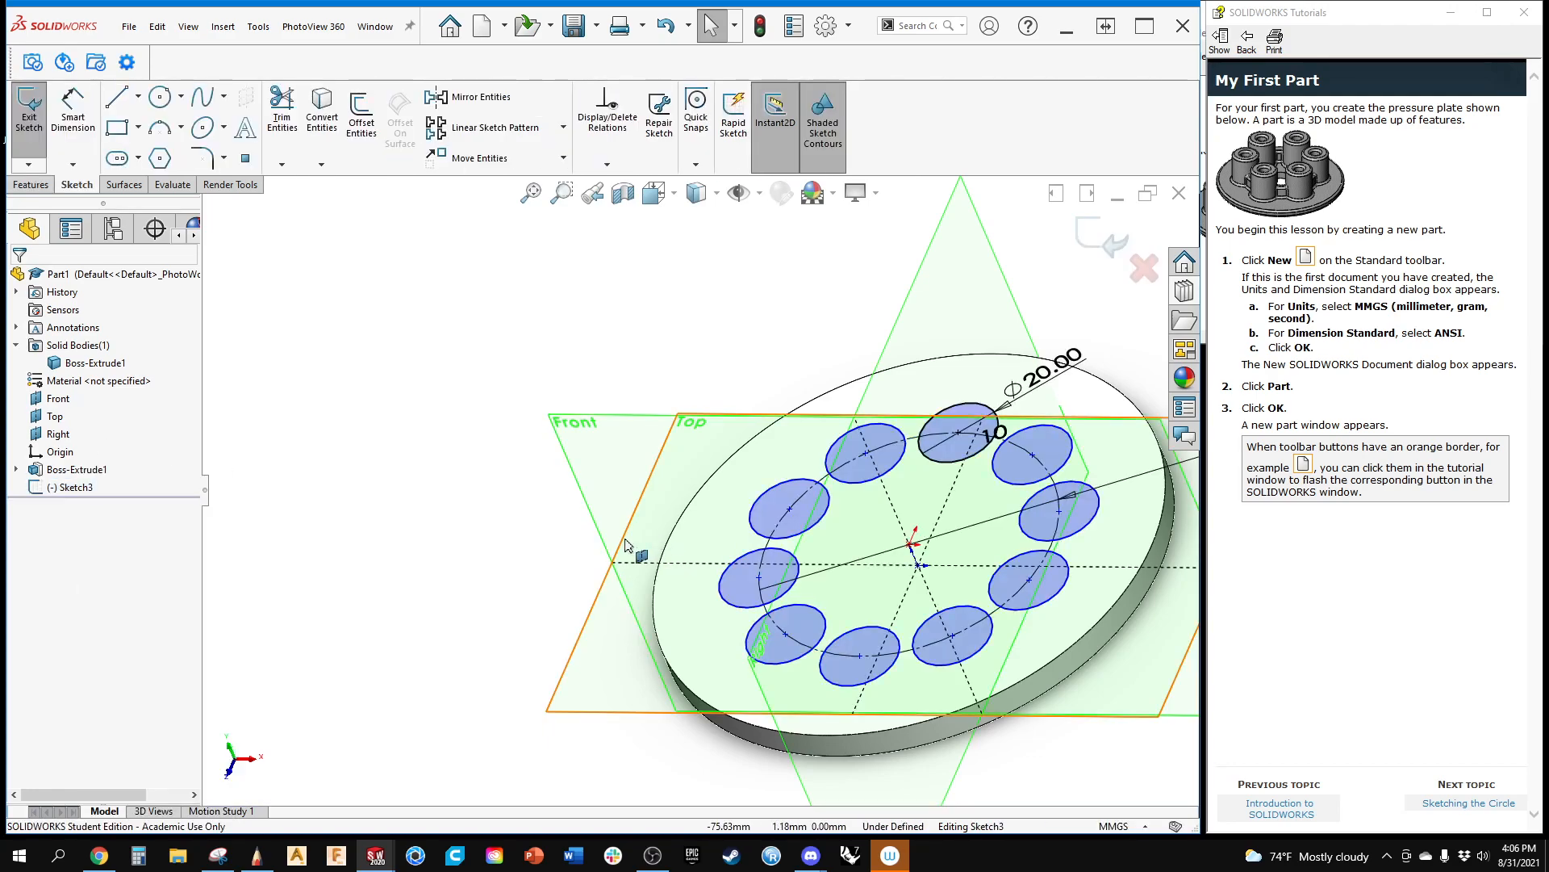
pyautogui.scroll(-2, 678, 501)
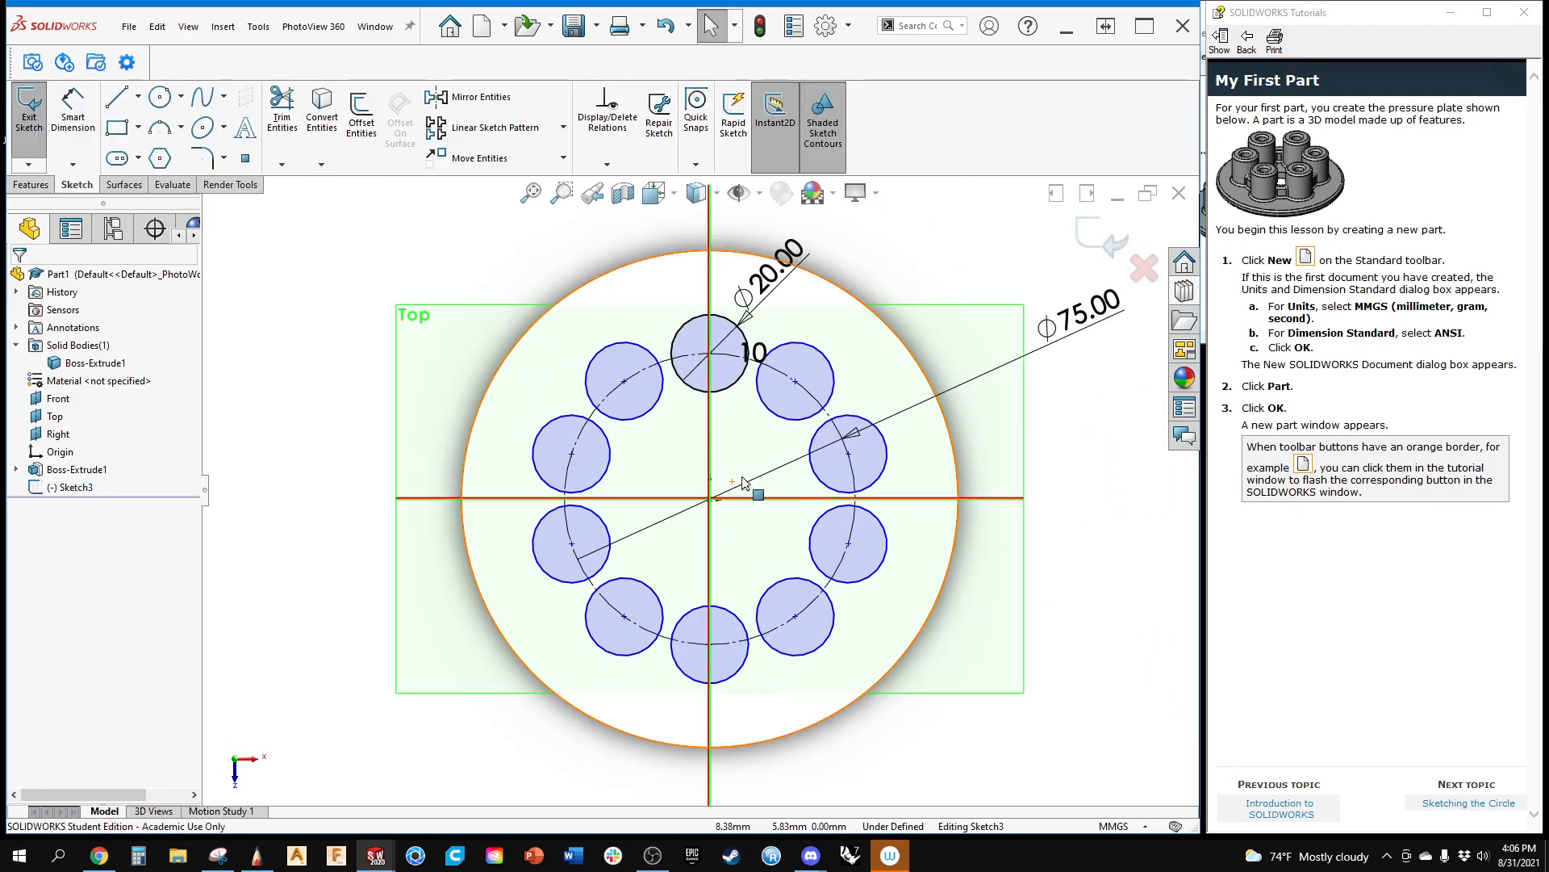
pyautogui.click(807, 656)
pyautogui.scroll(-5, 799, 645)
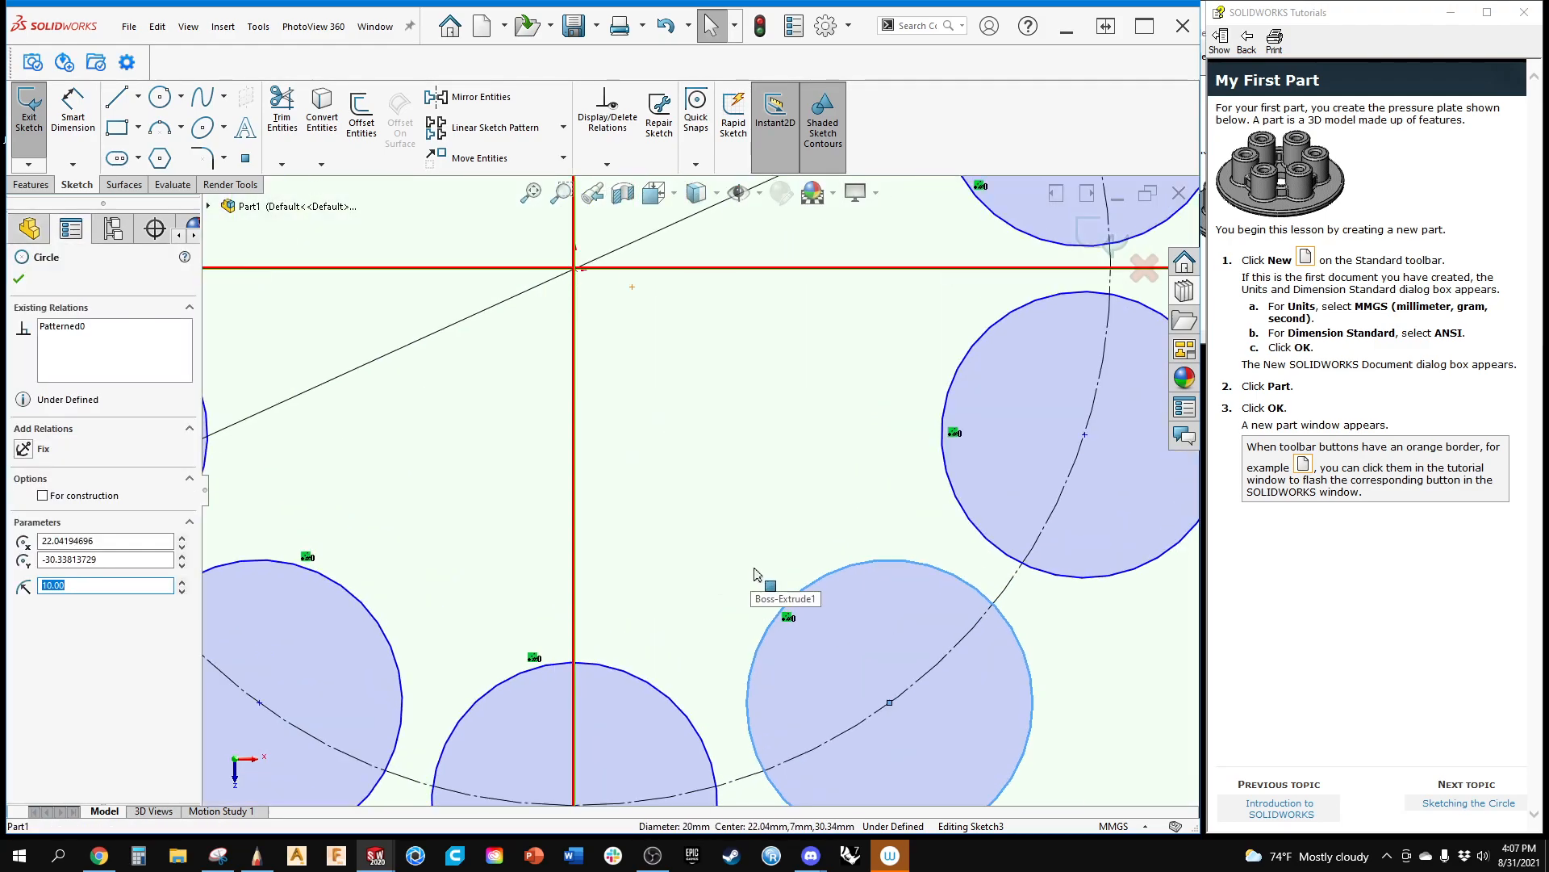
pyautogui.press('Escape')
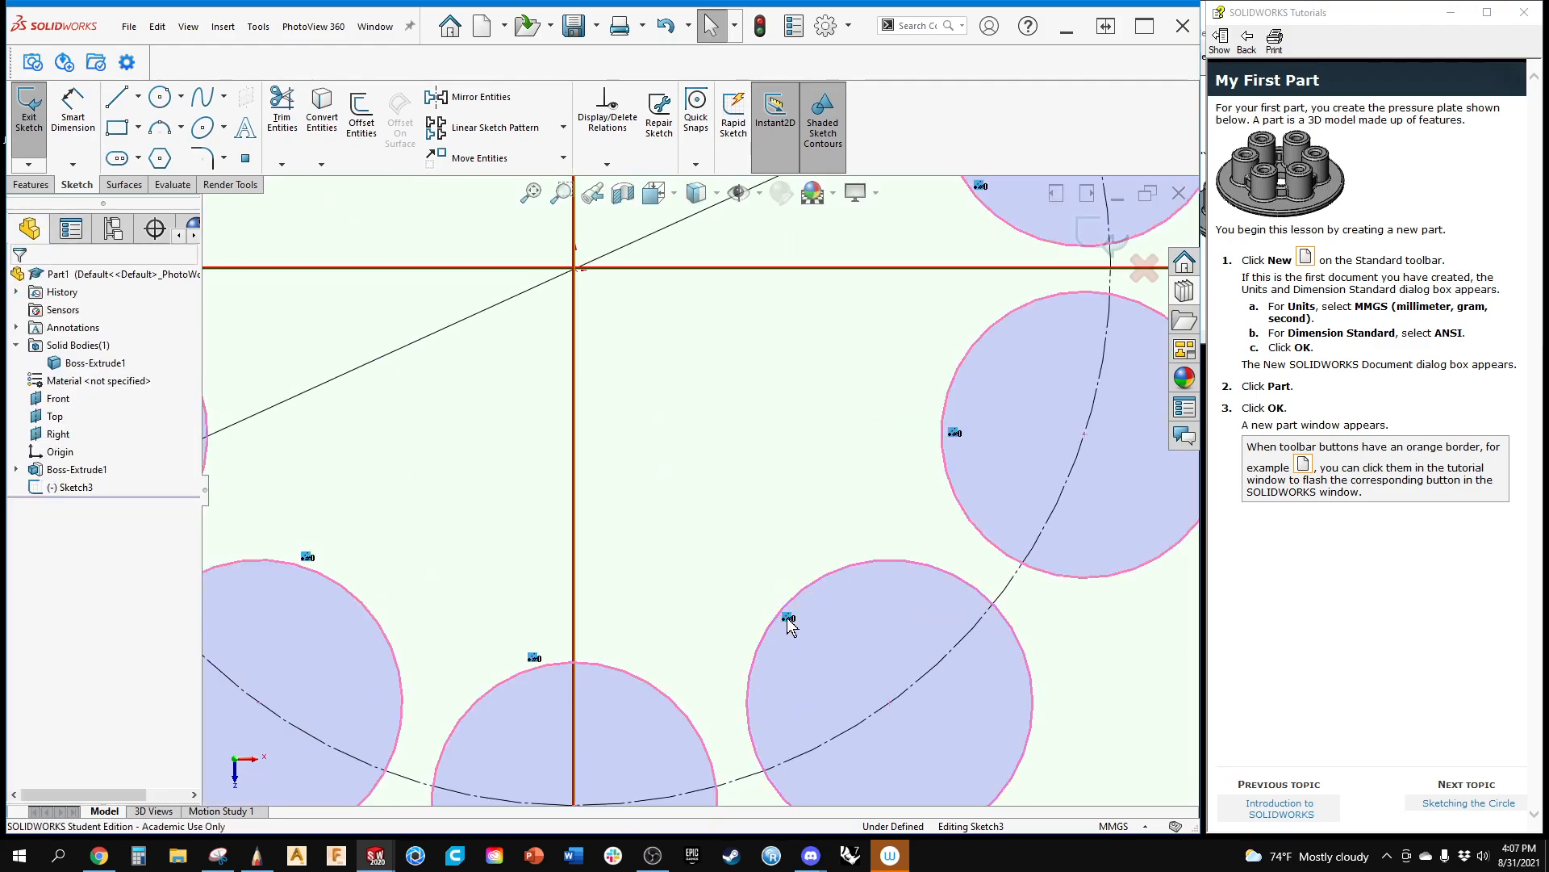
pyautogui.scroll(-6, 787, 618)
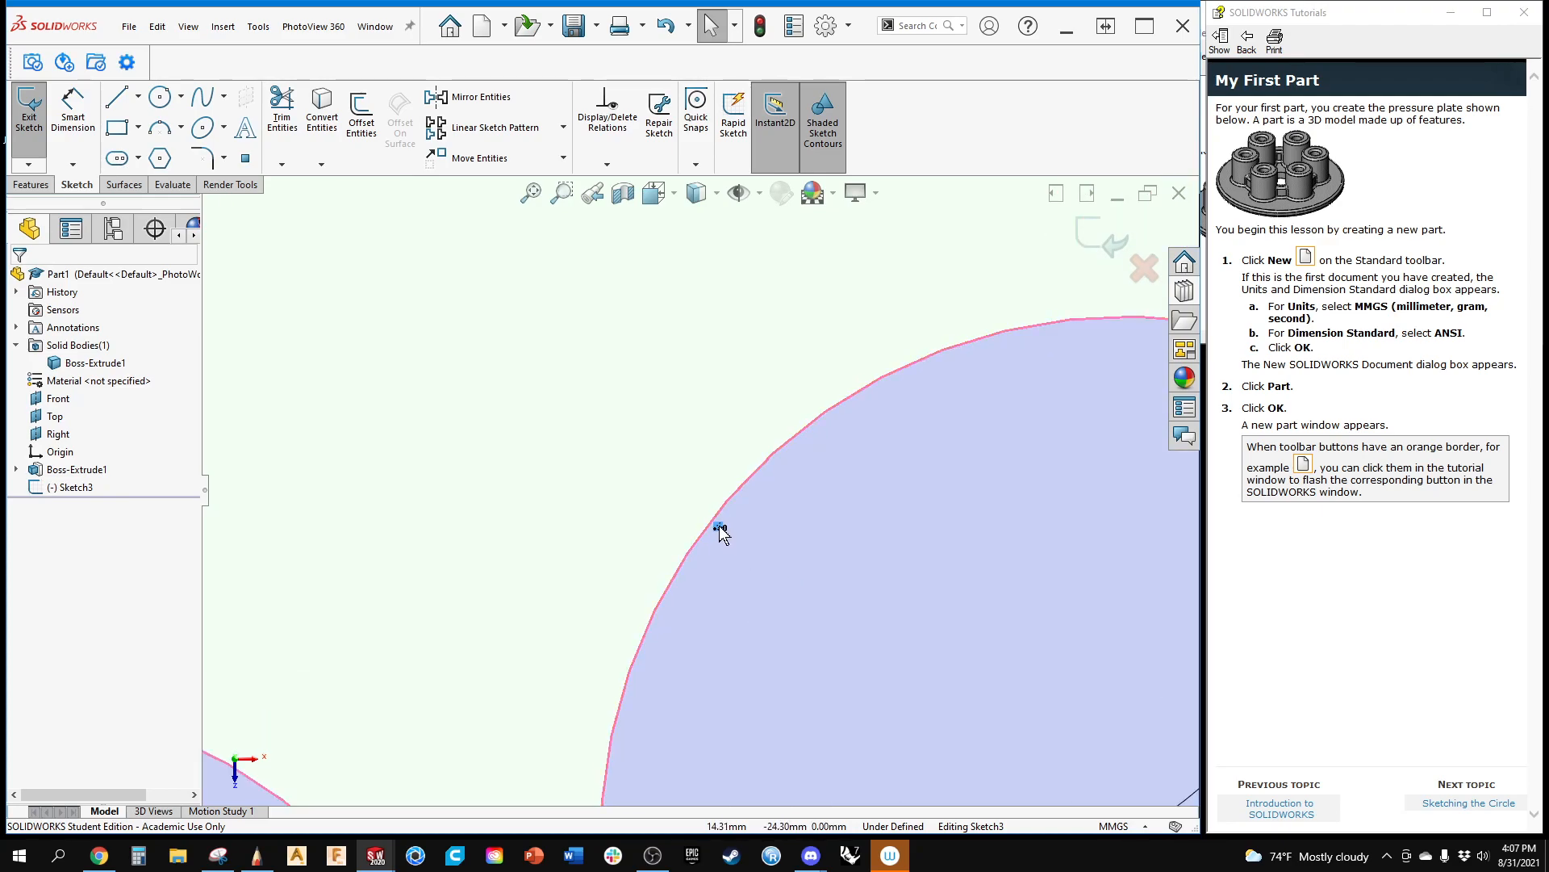
pyautogui.click(718, 525)
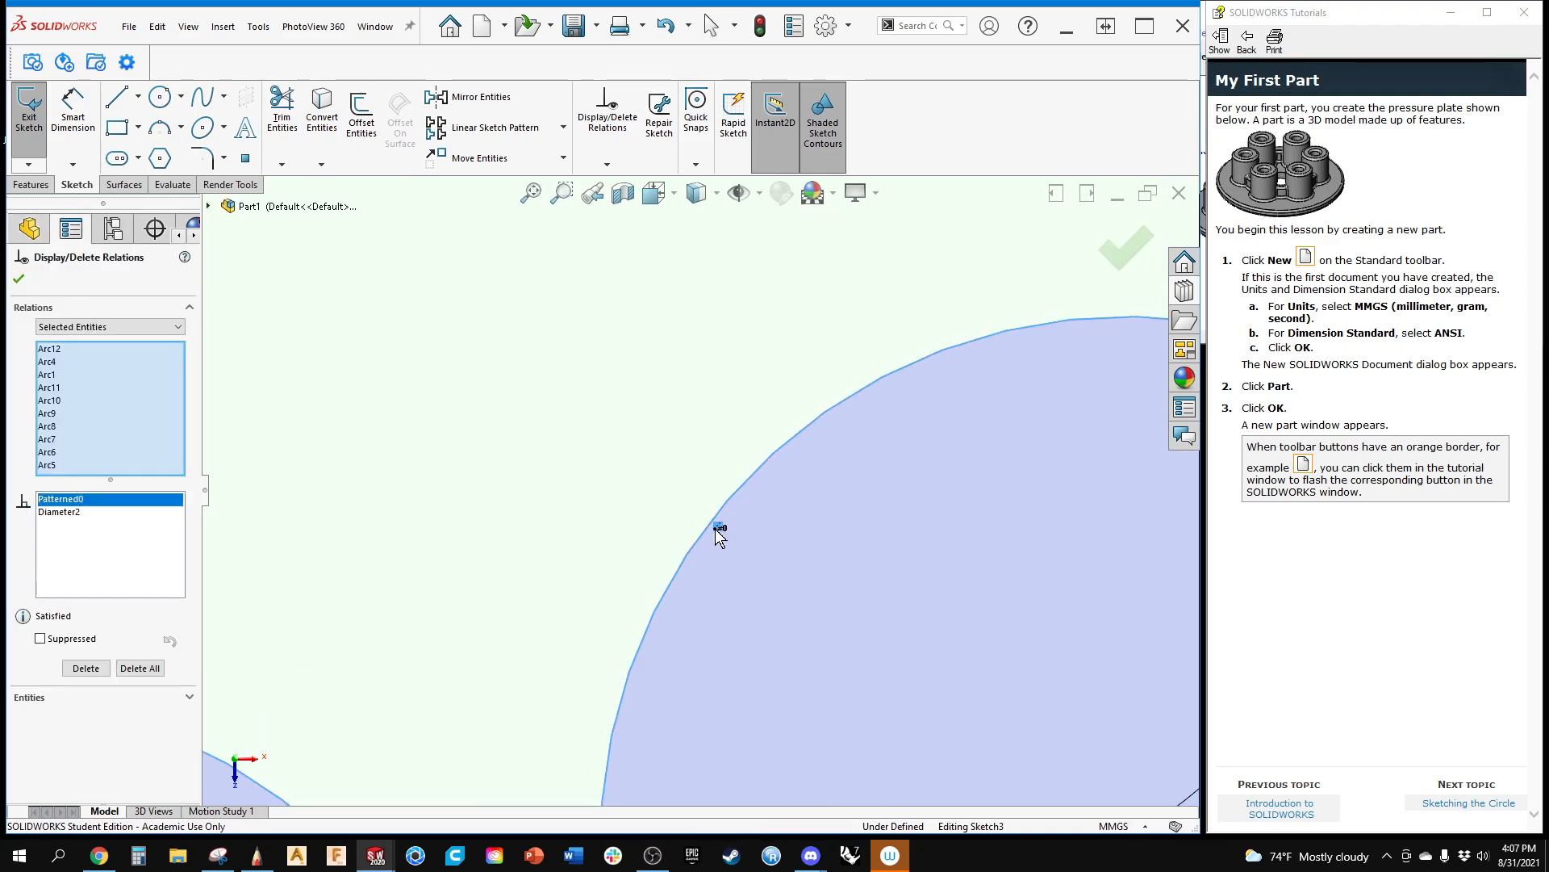
pyautogui.scroll(8, 380, 432)
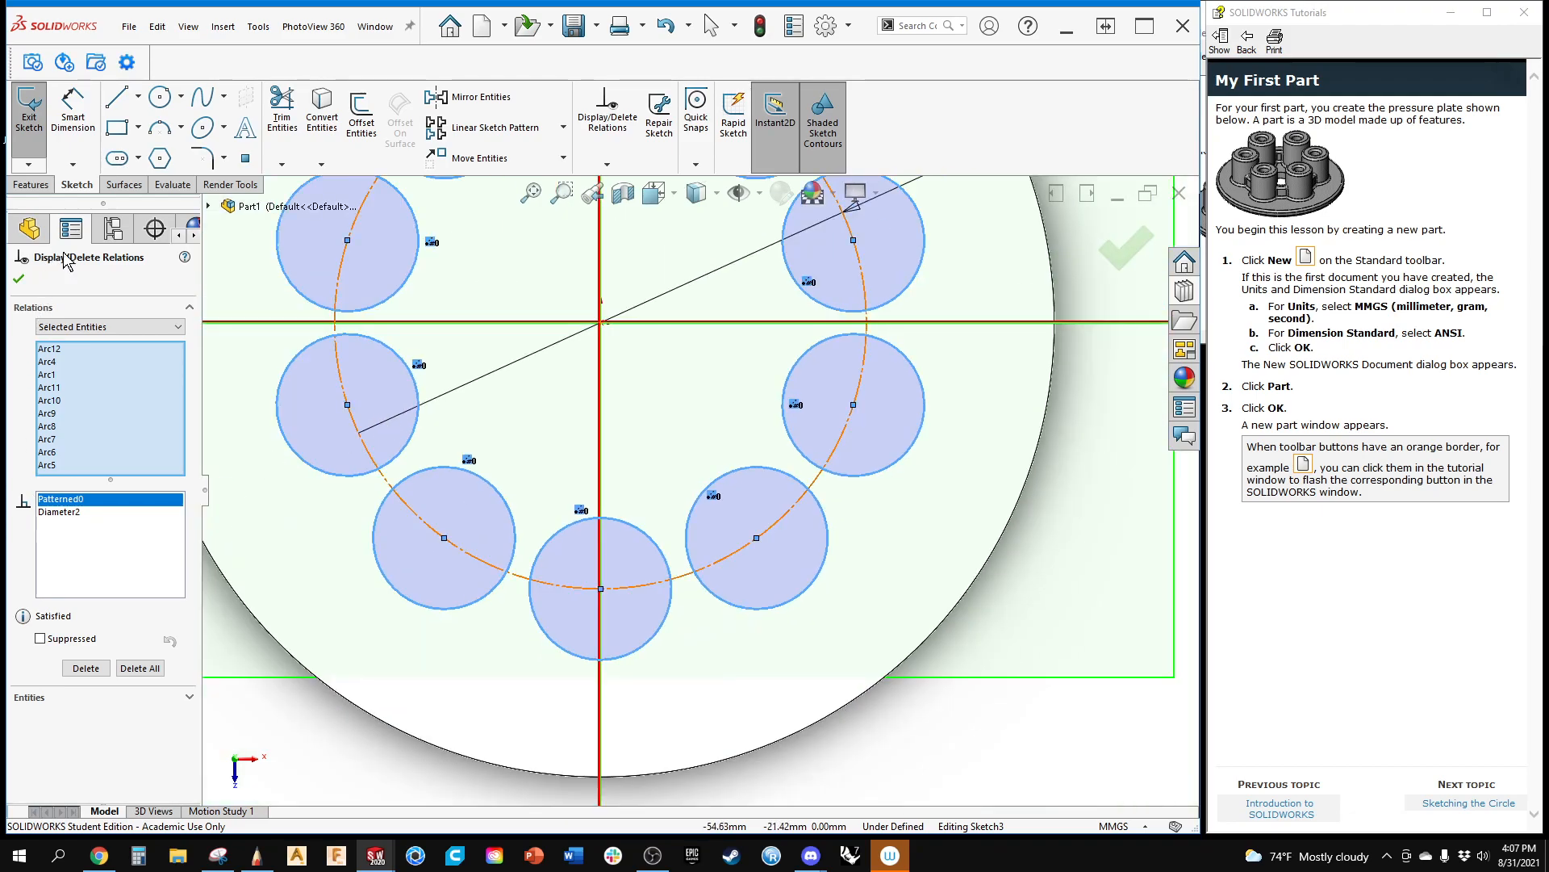
pyautogui.rightClick(71, 502)
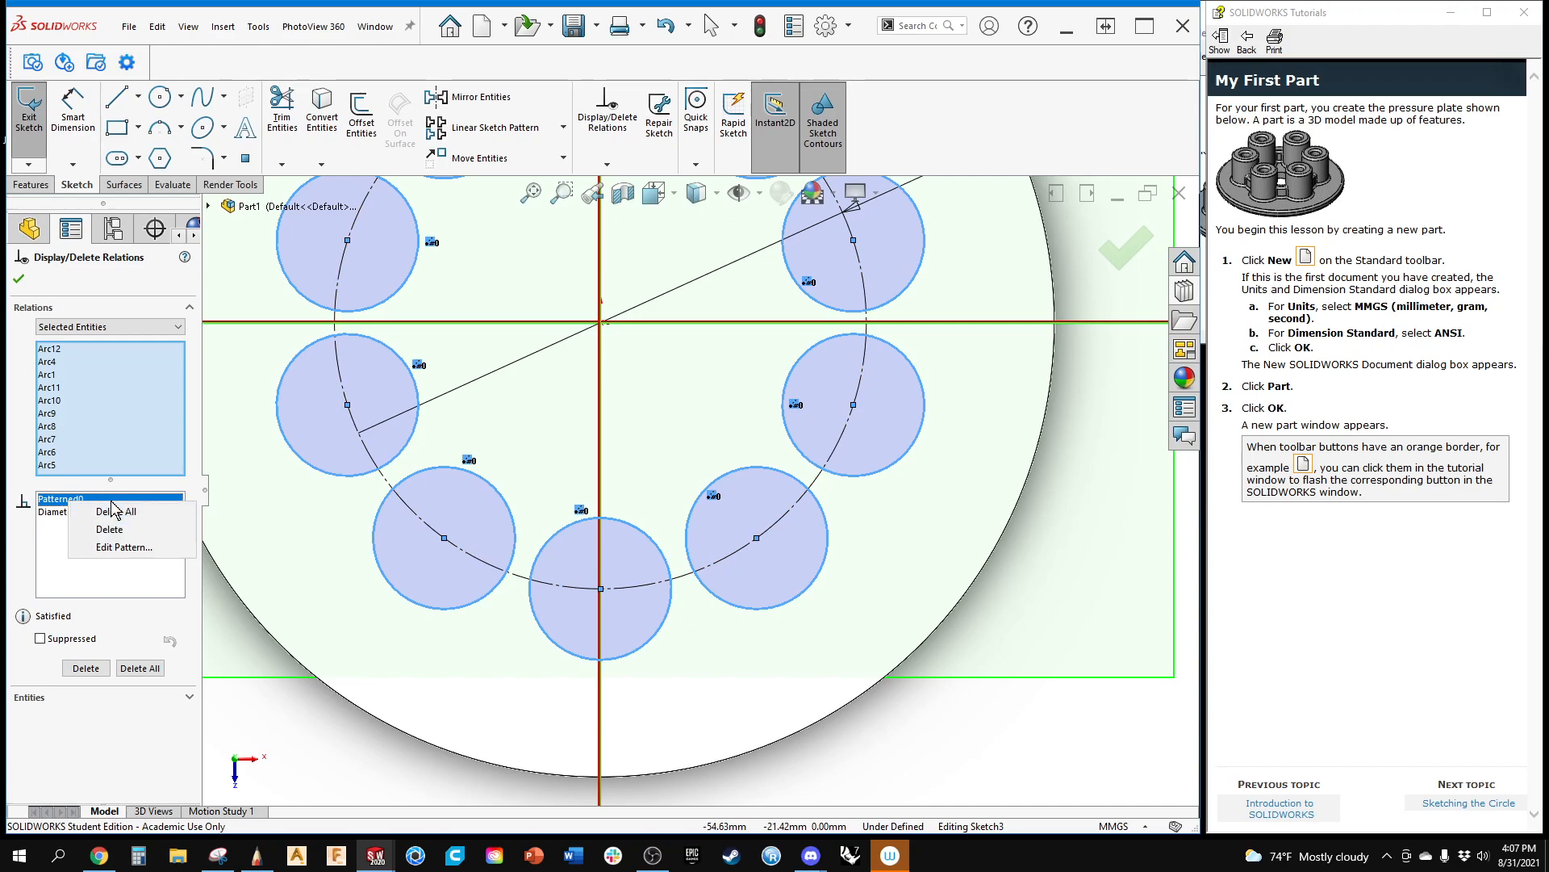
pyautogui.click(108, 530)
# Step: Select the circles together with the construction circle and delete the Coincident relation listed for the selection
pyautogui.press('f')
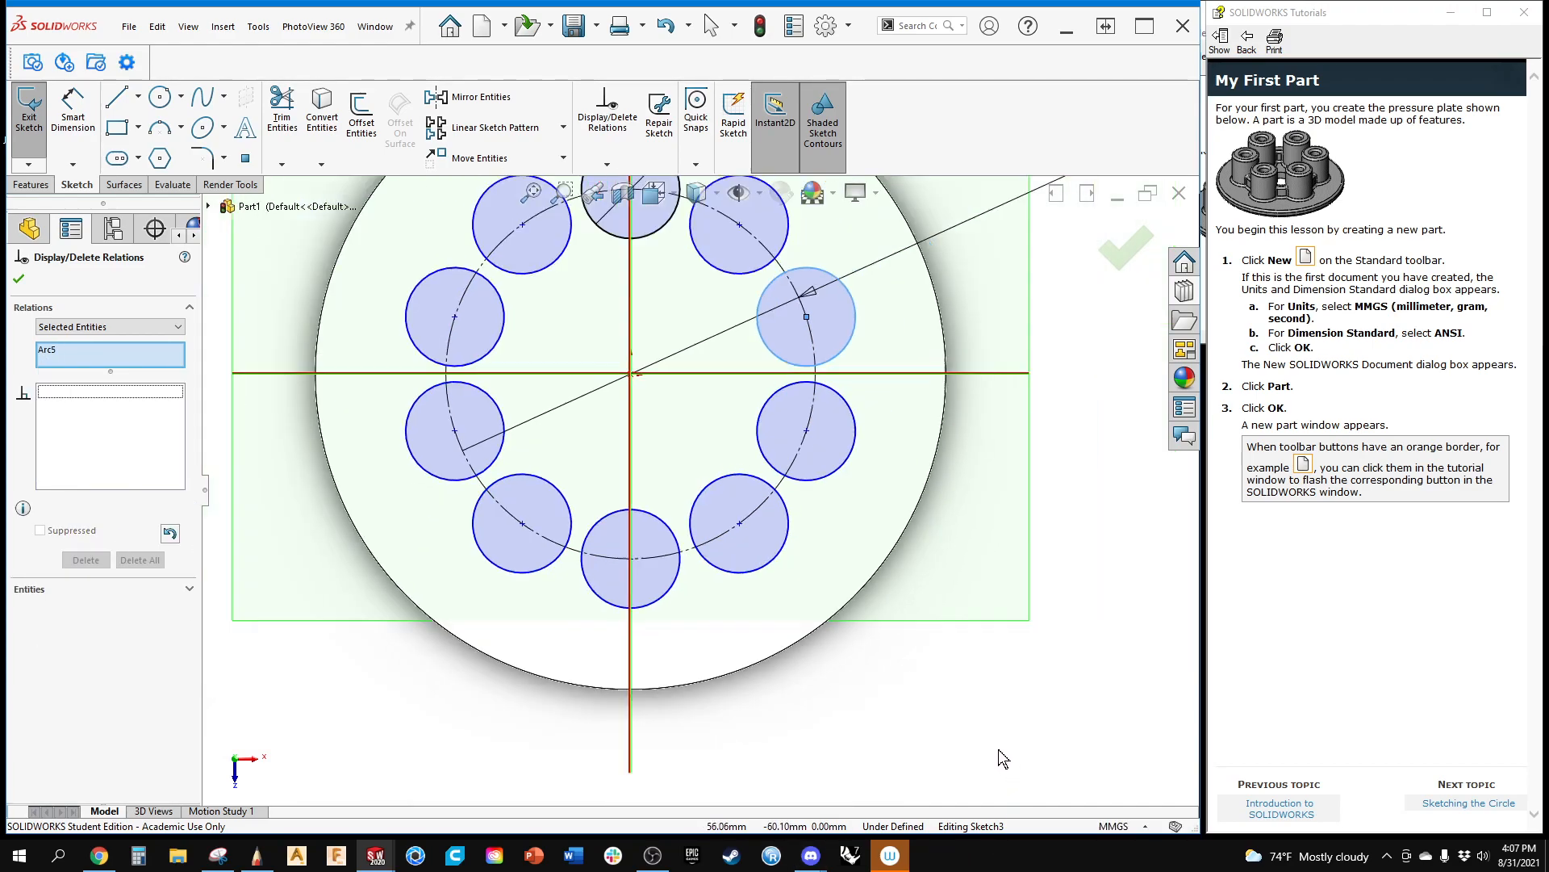
pyautogui.moveTo(938, 774); pyautogui.dragTo(333, 386)
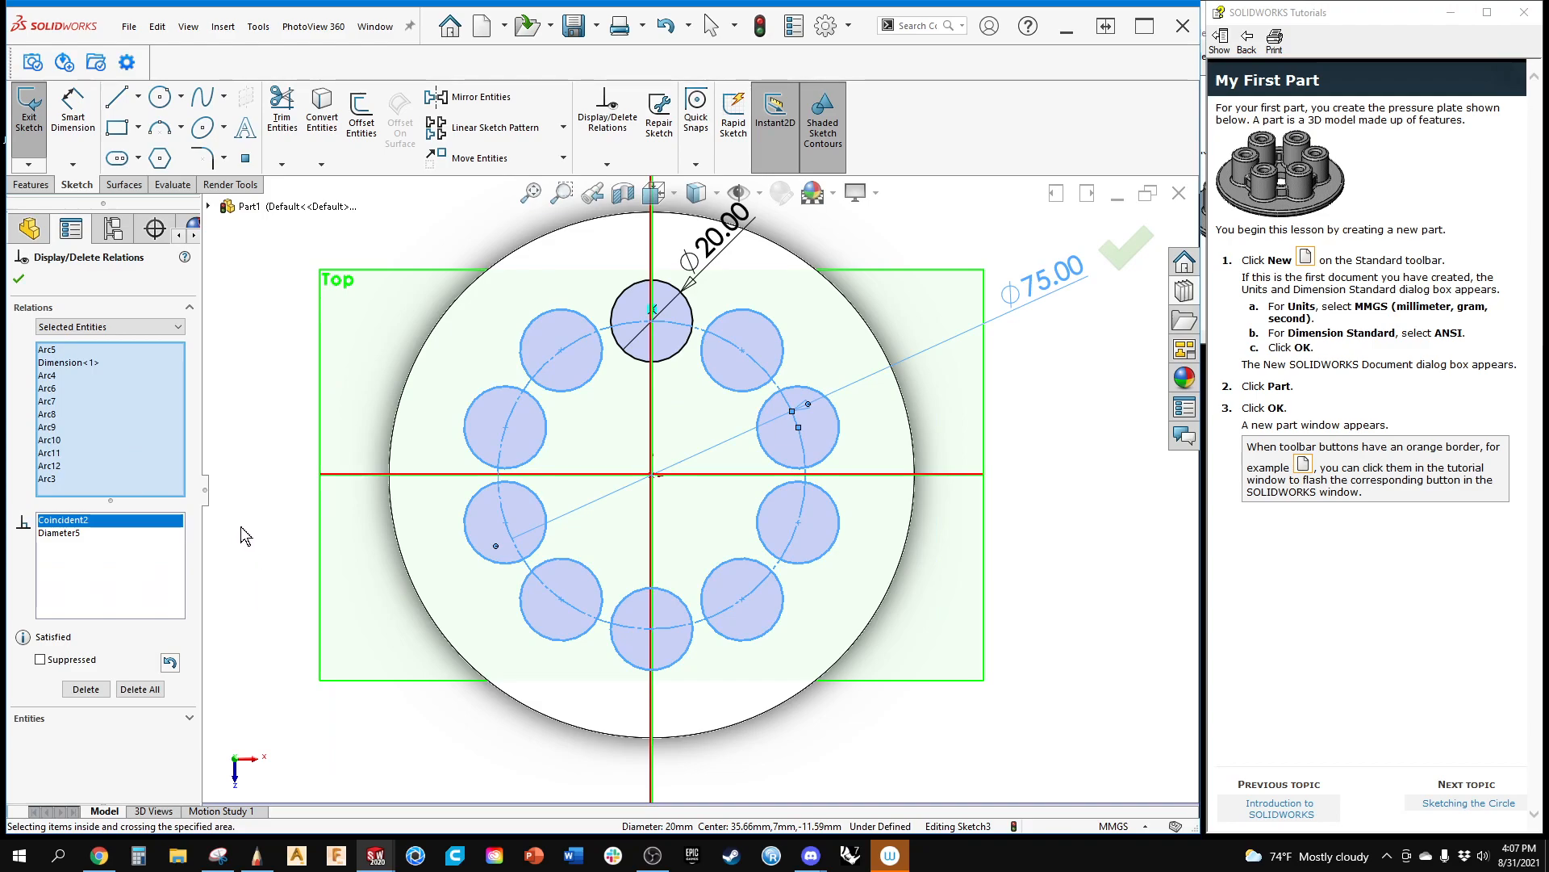
pyautogui.click(85, 689)
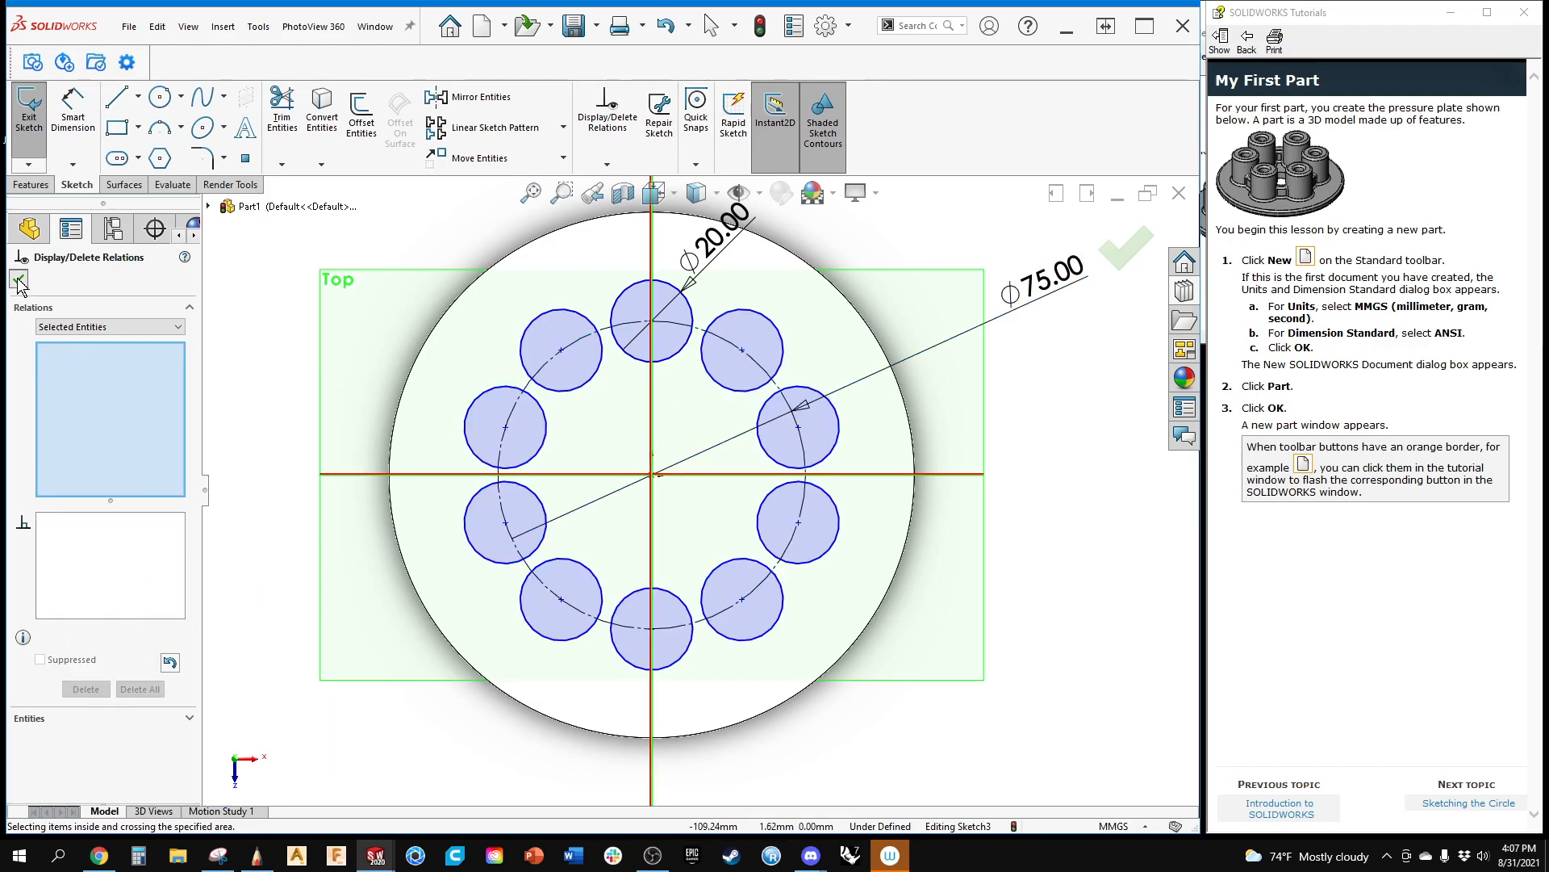
pyautogui.press('Escape')
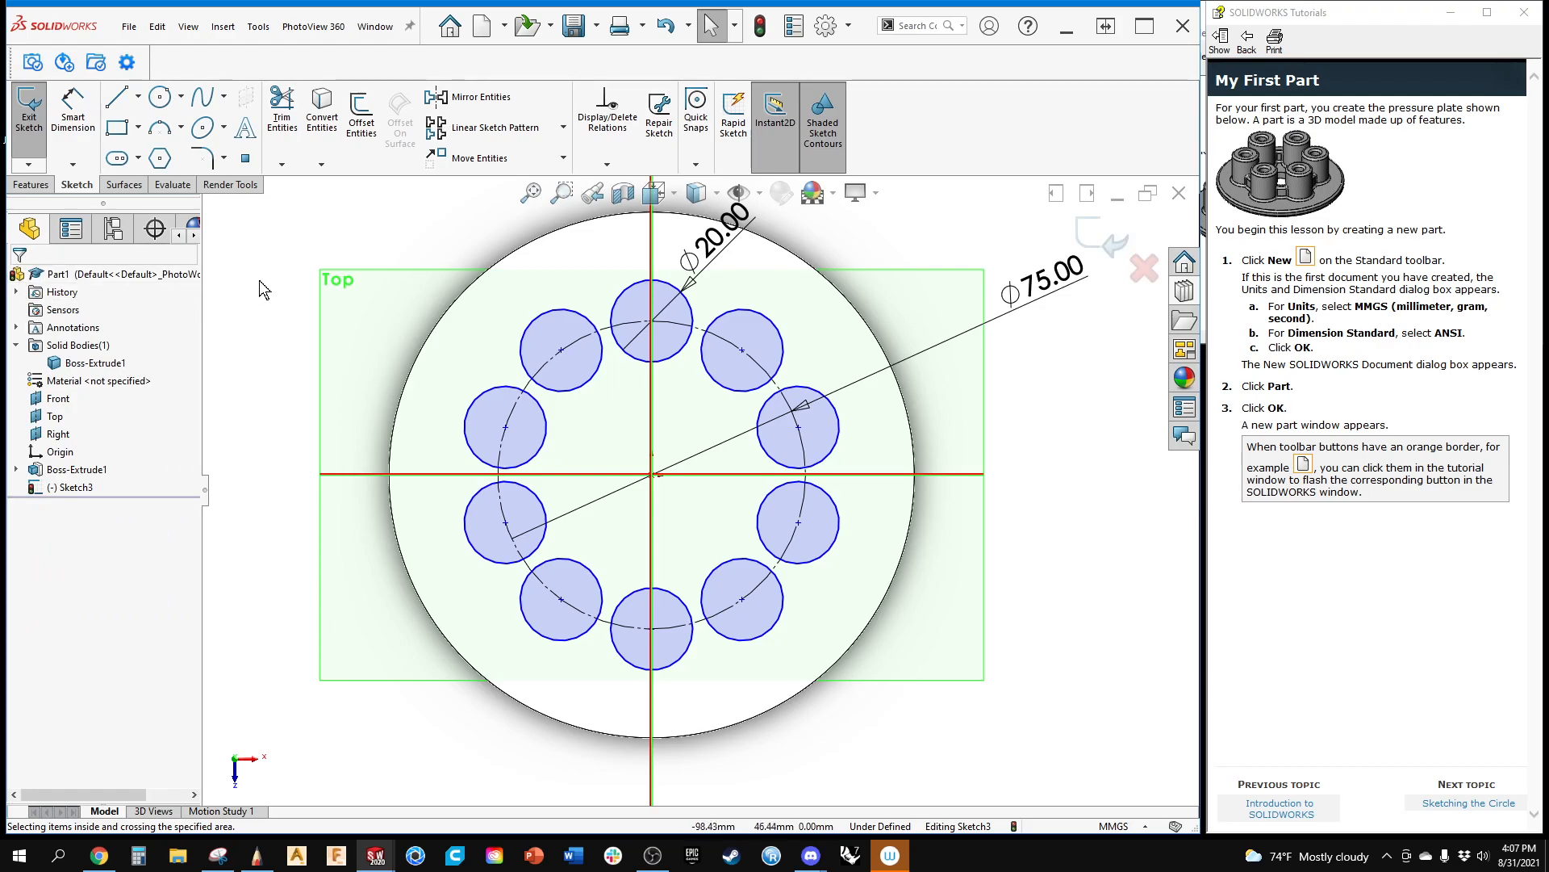
# Step: Delete every patterned circle except the one carrying the 20 mm diameter dimension, and exit the sketch
pyautogui.click(528, 347)
pyautogui.keyDown('ctrl'); pyautogui.click(500, 416); pyautogui.keyUp('ctrl')
pyautogui.keyDown('ctrl'); pyautogui.click(506, 525); pyautogui.keyUp('ctrl')
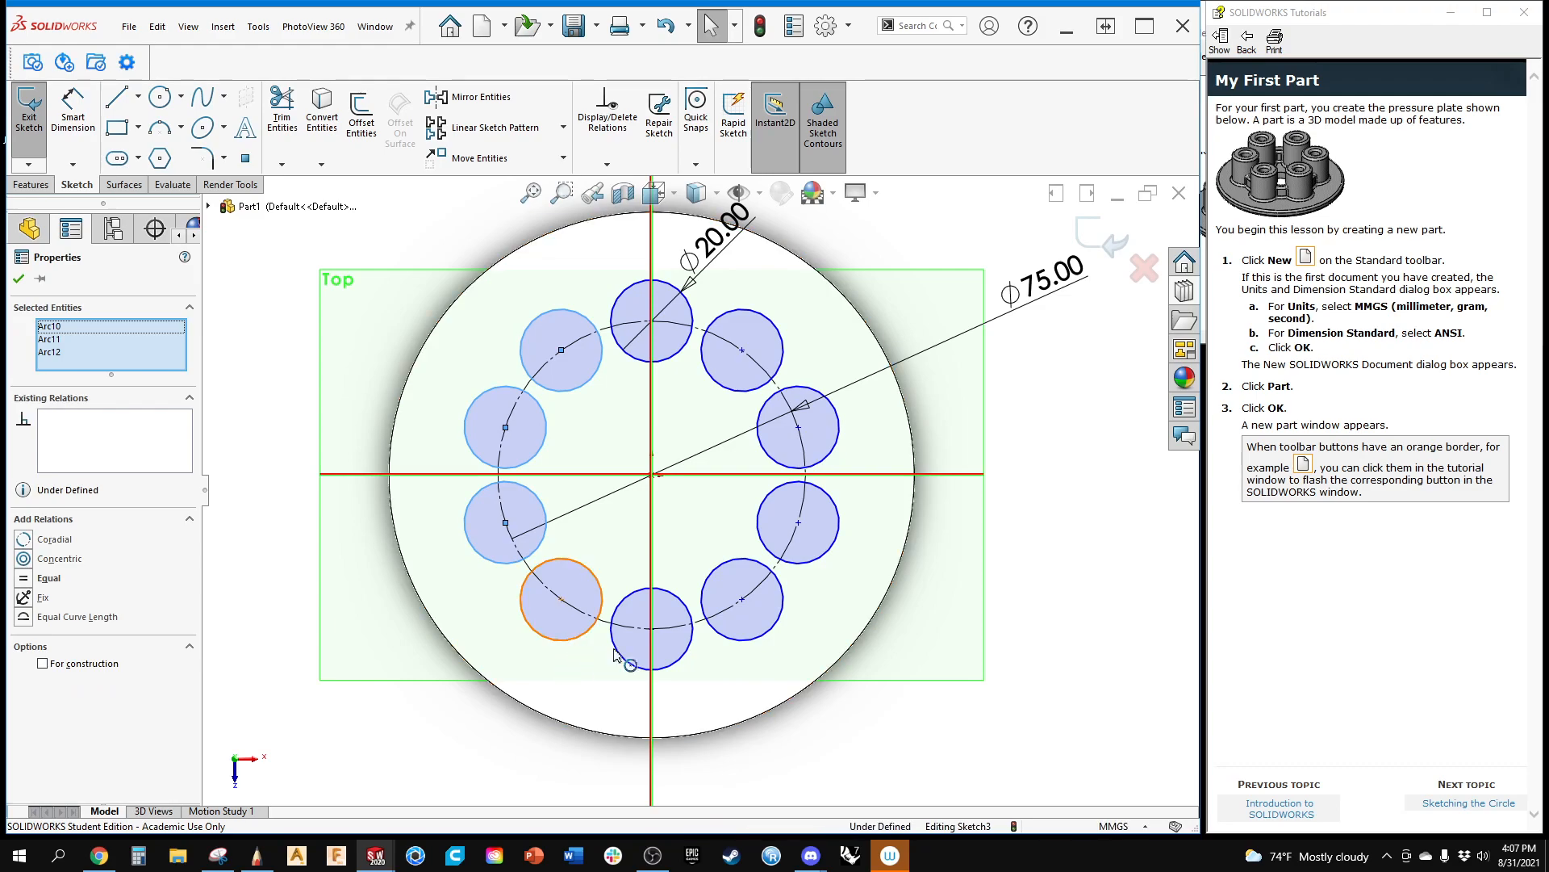
pyautogui.keyDown('ctrl'); pyautogui.click(574, 638); pyautogui.keyUp('ctrl')
pyautogui.keyDown('ctrl'); pyautogui.click(691, 642); pyautogui.keyUp('ctrl')
pyautogui.keyDown('ctrl'); pyautogui.click(773, 629); pyautogui.keyUp('ctrl')
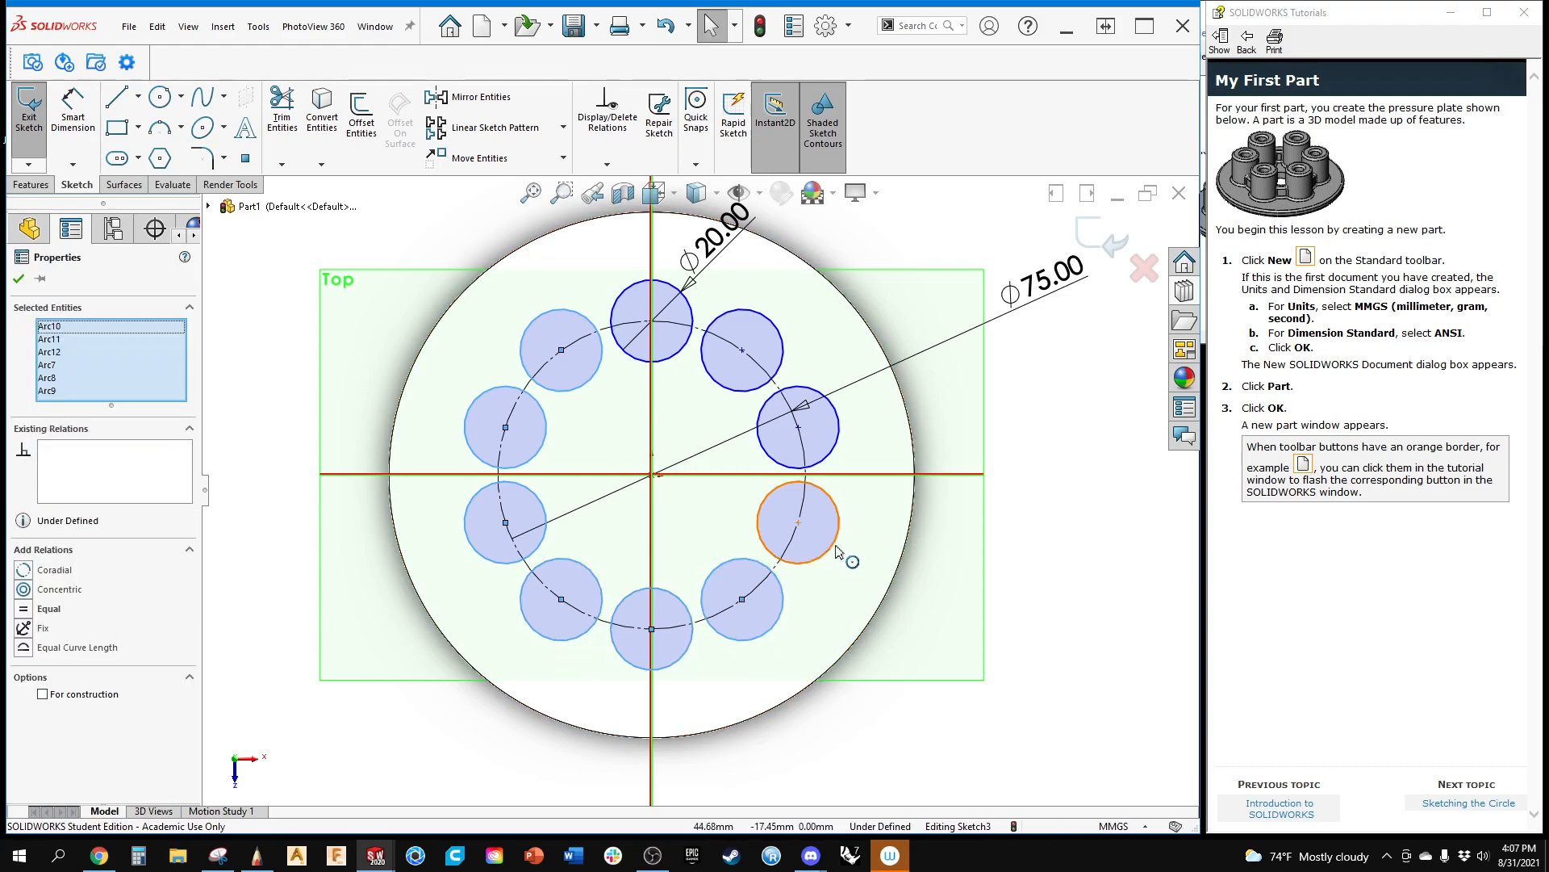
pyautogui.keyDown('ctrl'); pyautogui.click(838, 533); pyautogui.keyUp('ctrl')
pyautogui.keyDown('ctrl'); pyautogui.click(842, 441); pyautogui.keyUp('ctrl')
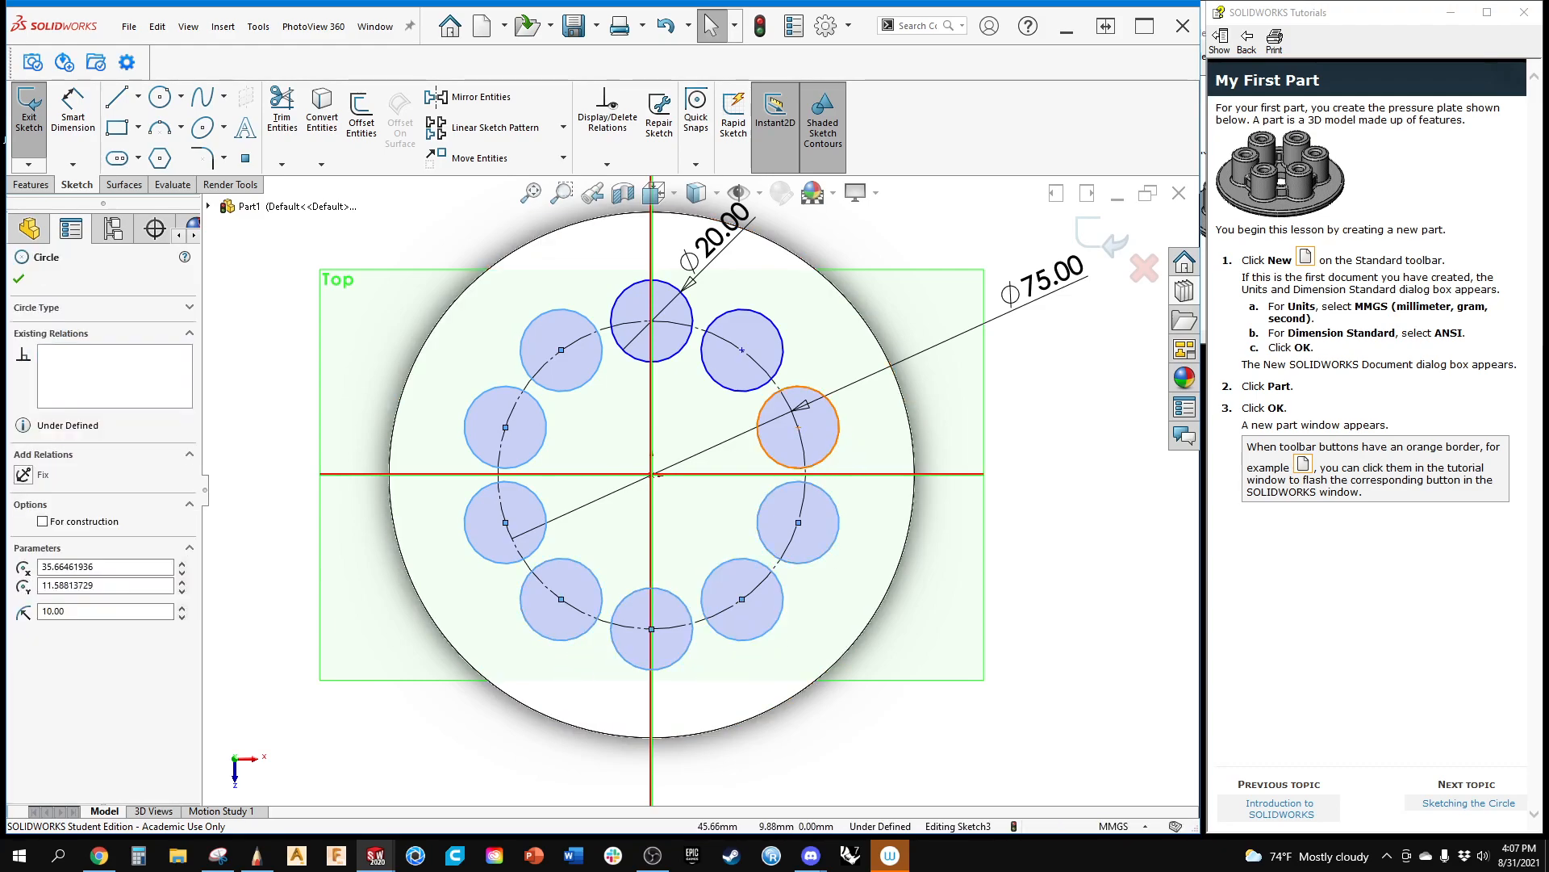
pyautogui.keyDown('ctrl'); pyautogui.click(767, 323); pyautogui.keyUp('ctrl')
pyautogui.press('Delete')
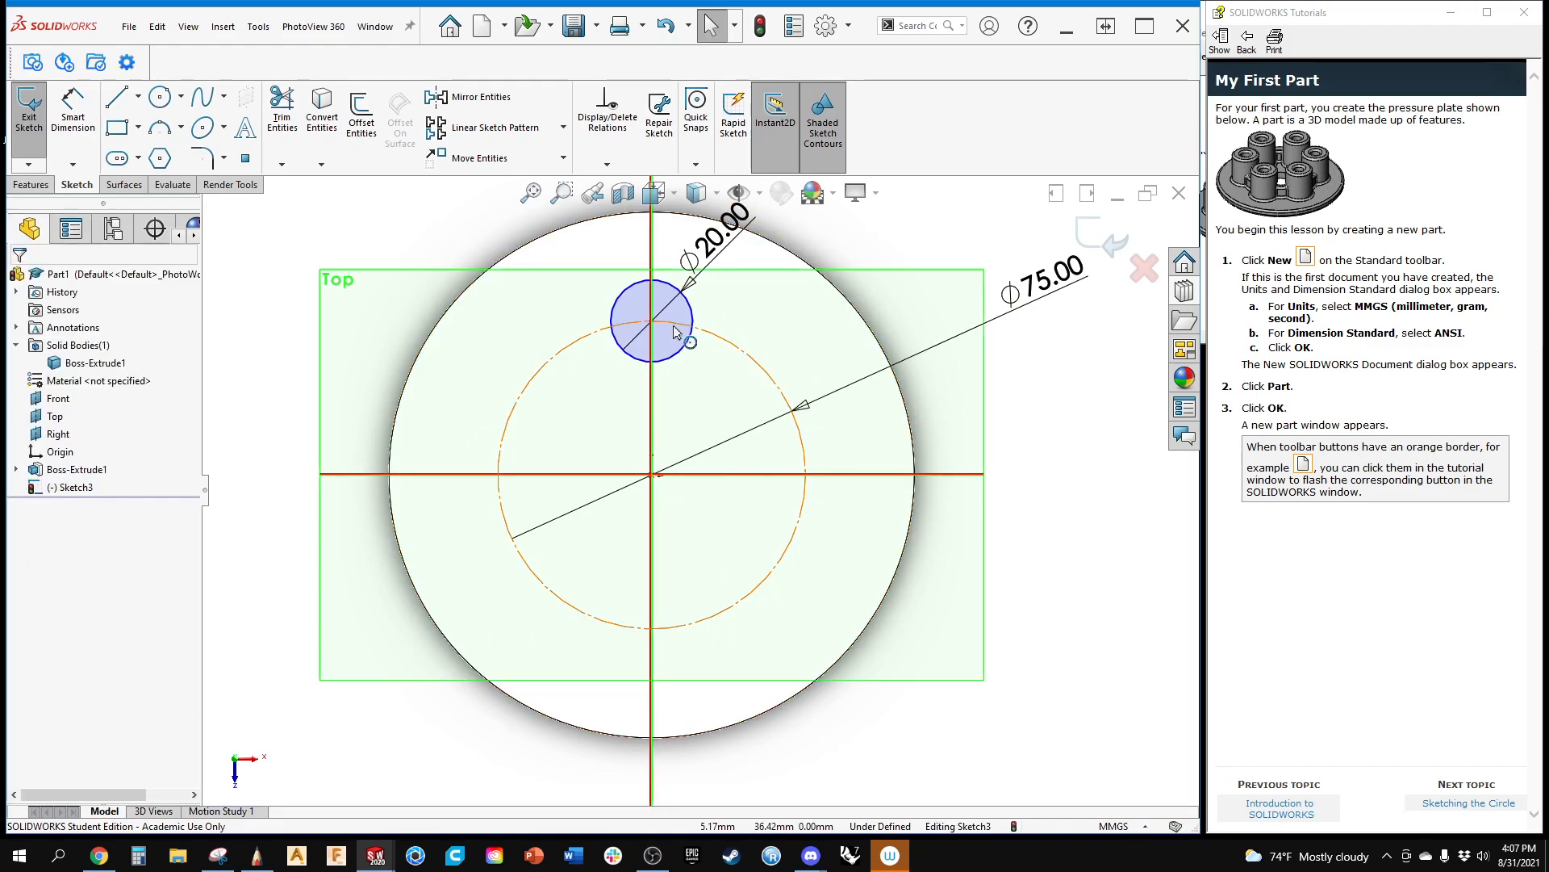
pyautogui.moveTo(507, 524); pyautogui.dragTo(426, 388, button='middle')
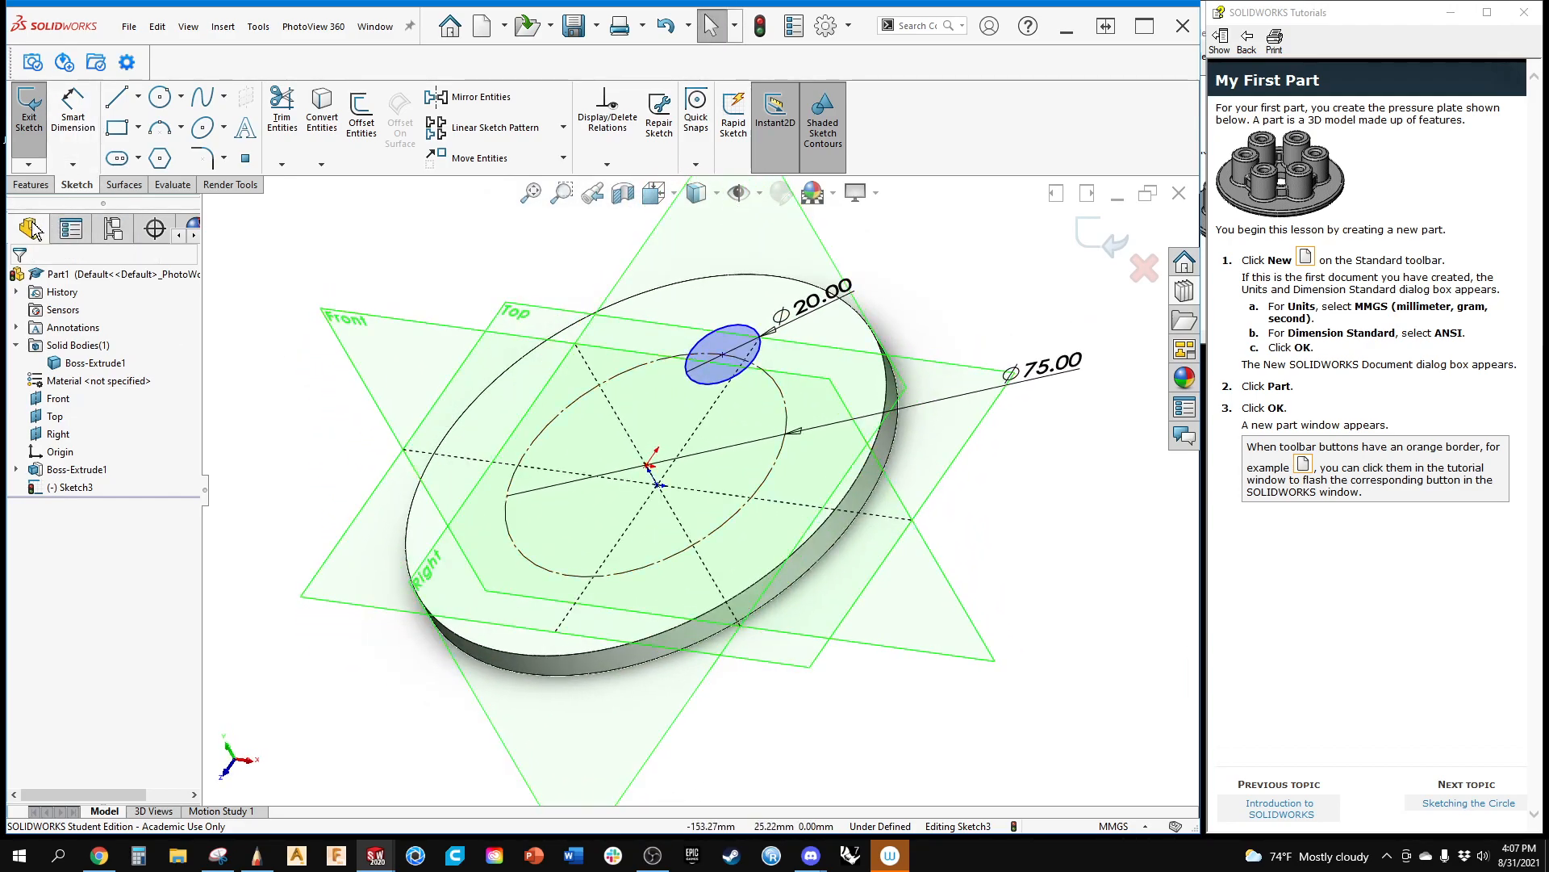
pyautogui.click(1110, 244)
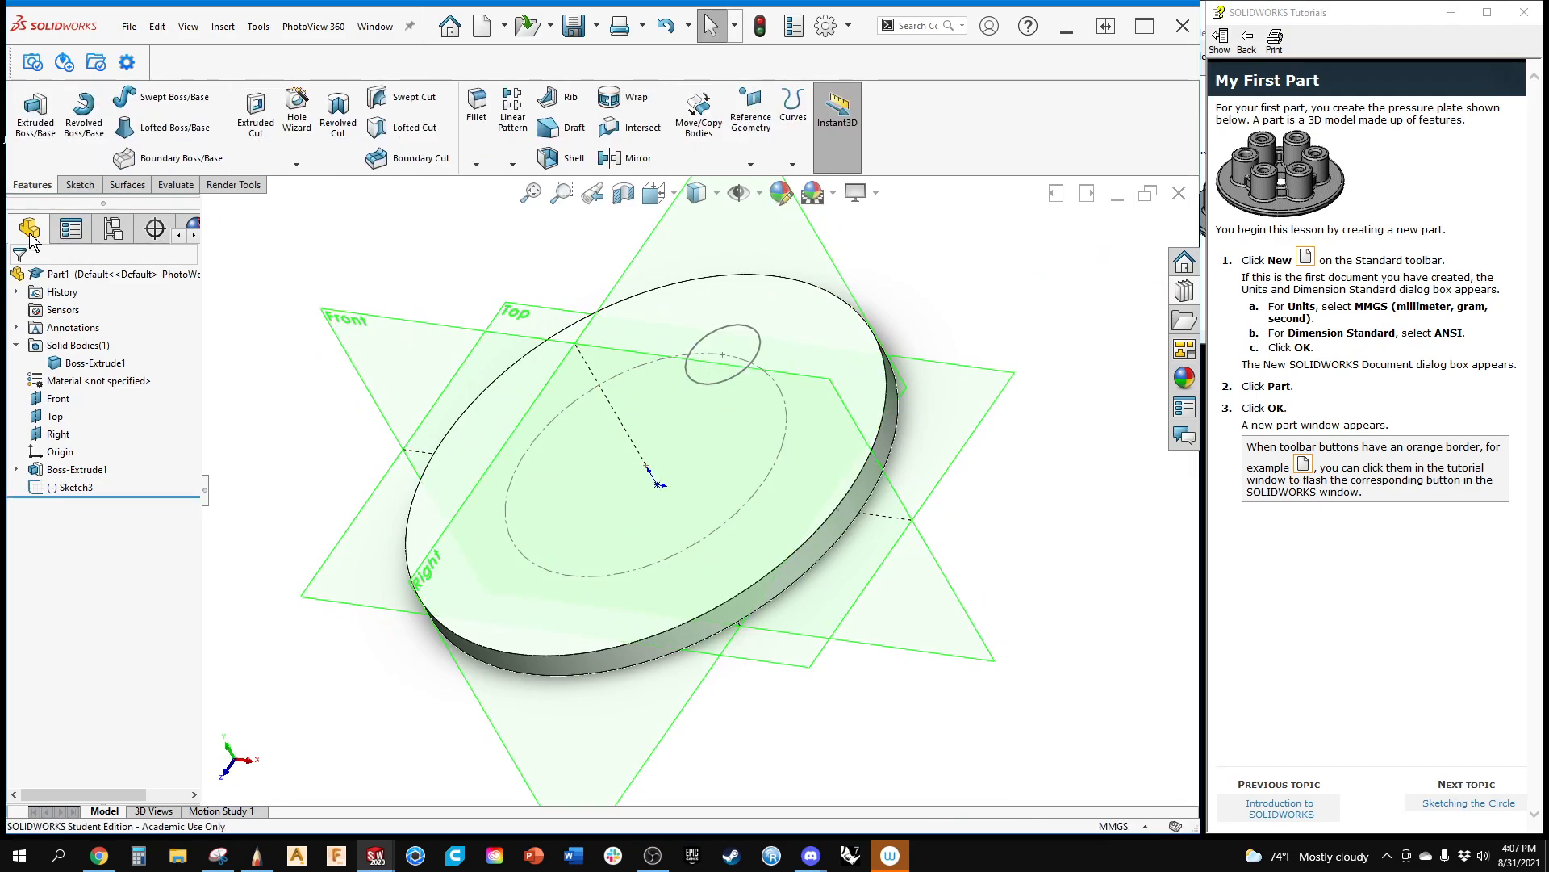
# Step: Set up a blind boss extrusion of the remaining 20 mm circle with a depth of 25 mm
pyautogui.click(35, 113)
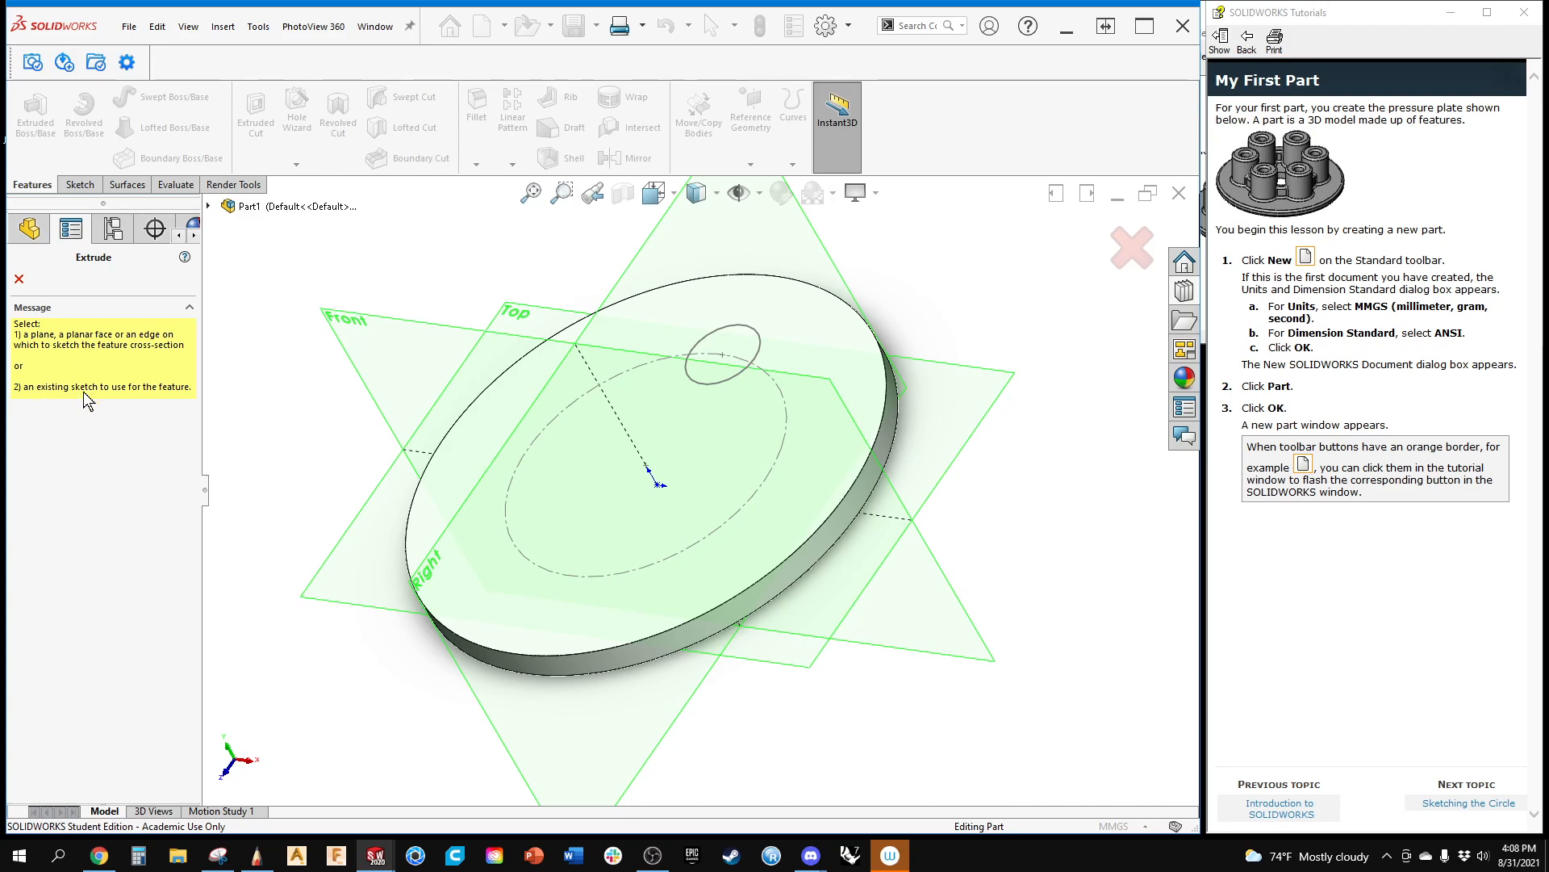
pyautogui.click(757, 335)
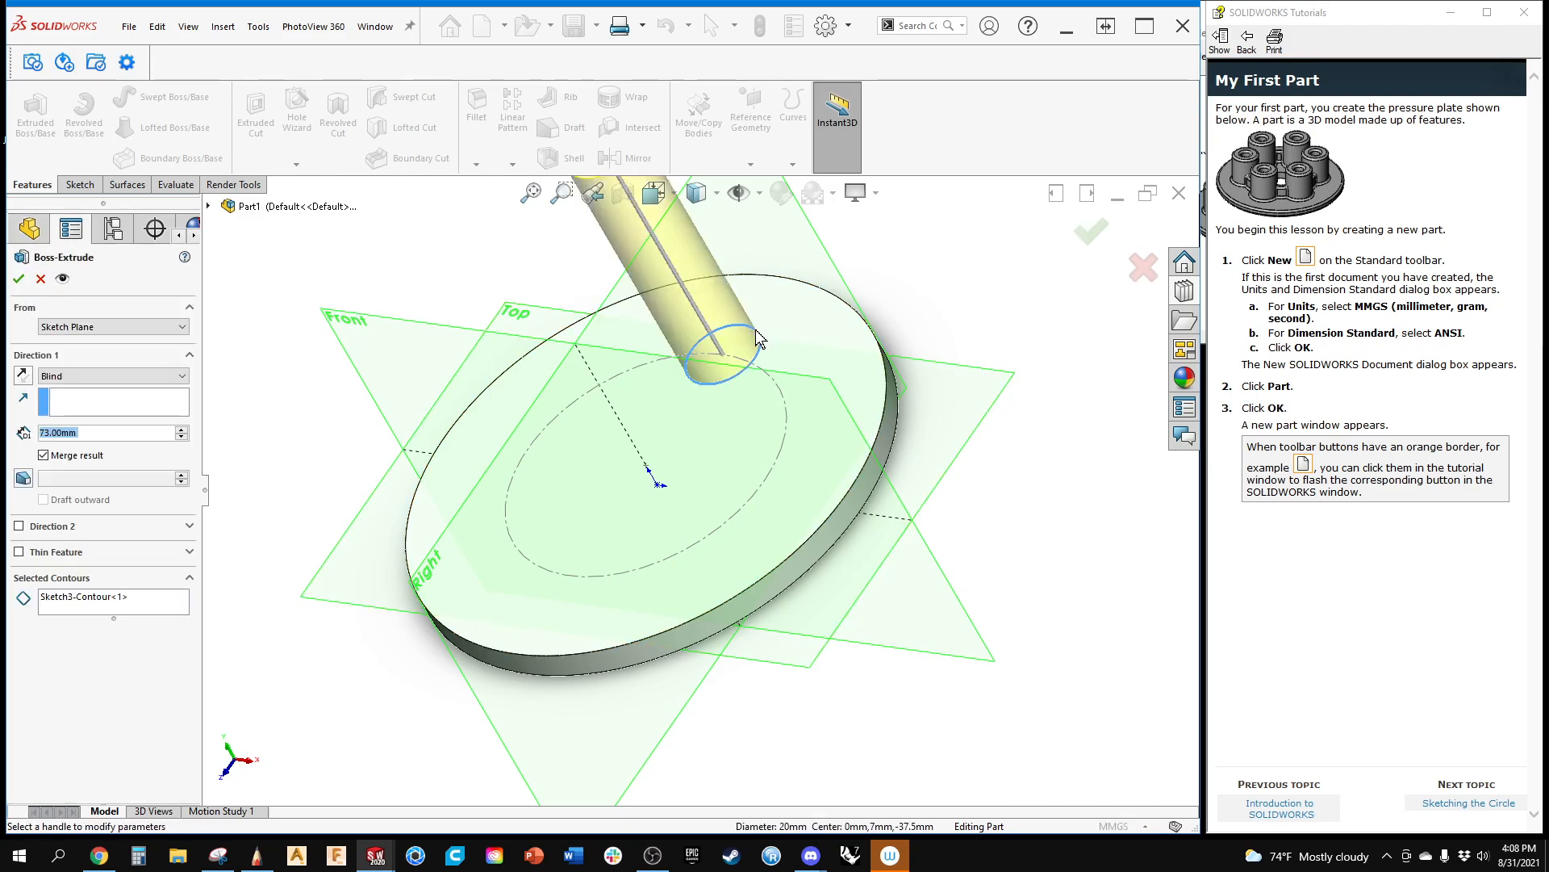
pyautogui.write('10')
pyautogui.press('Return')
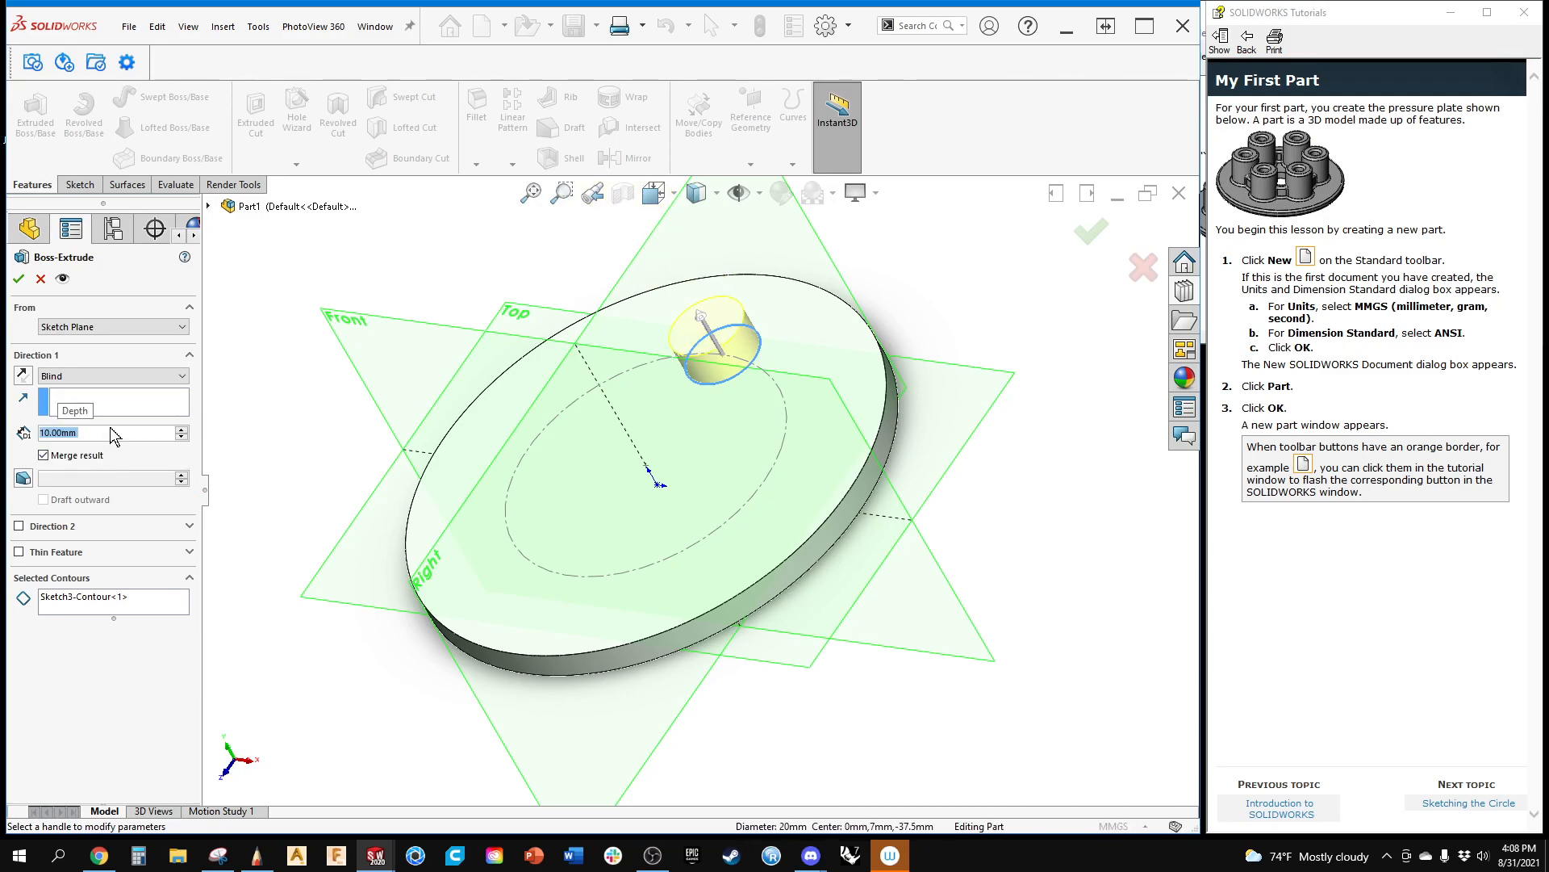
pyautogui.write('25')
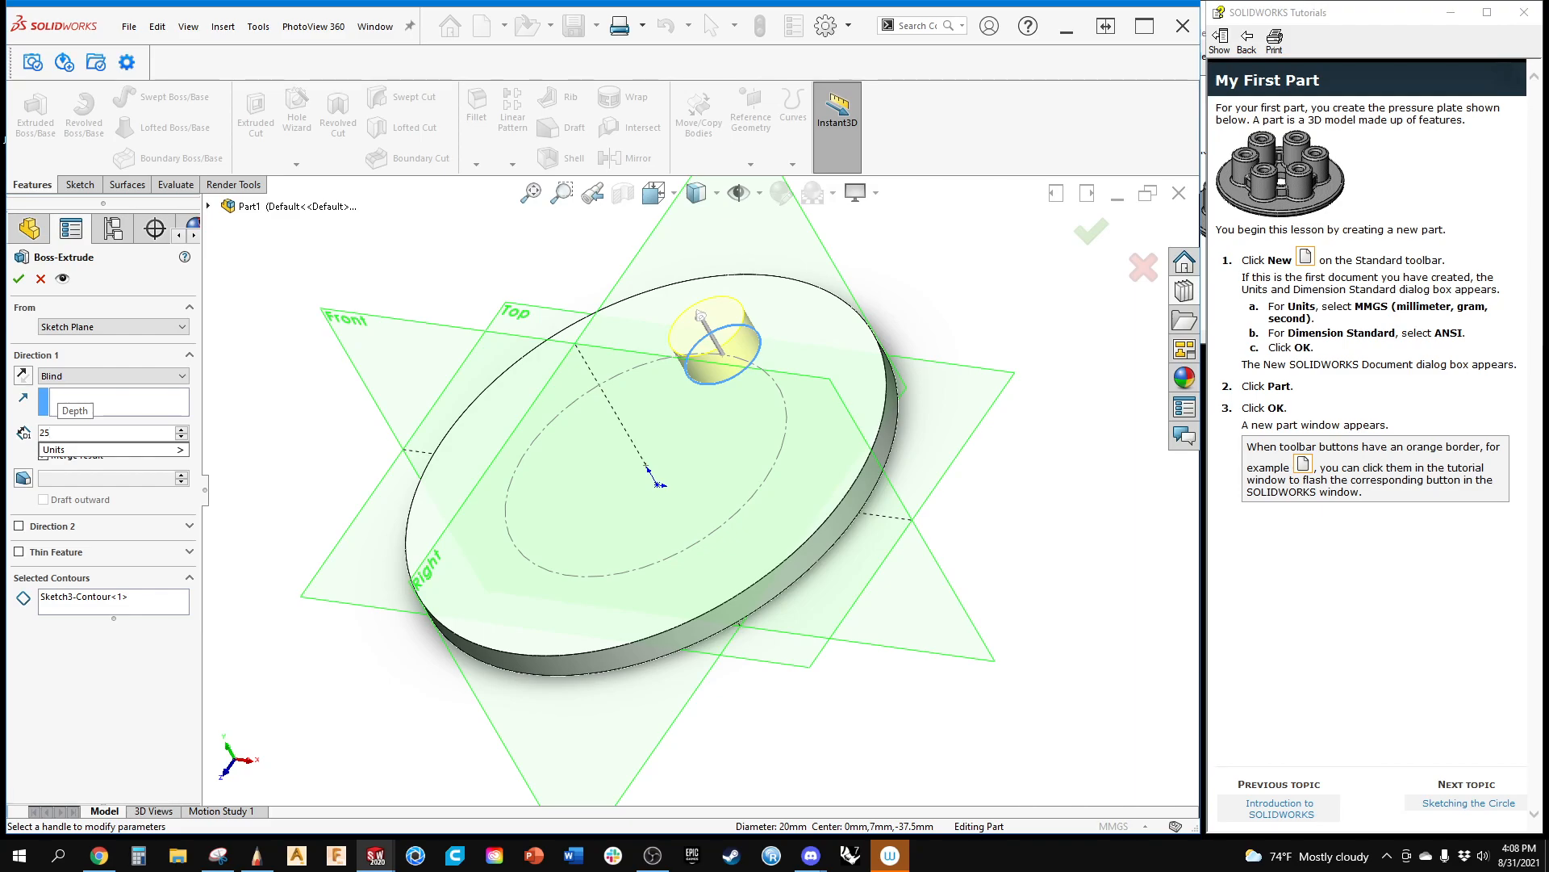
pyautogui.press('Return')
pyautogui.moveTo(288, 468); pyautogui.dragTo(646, 472, button='middle')
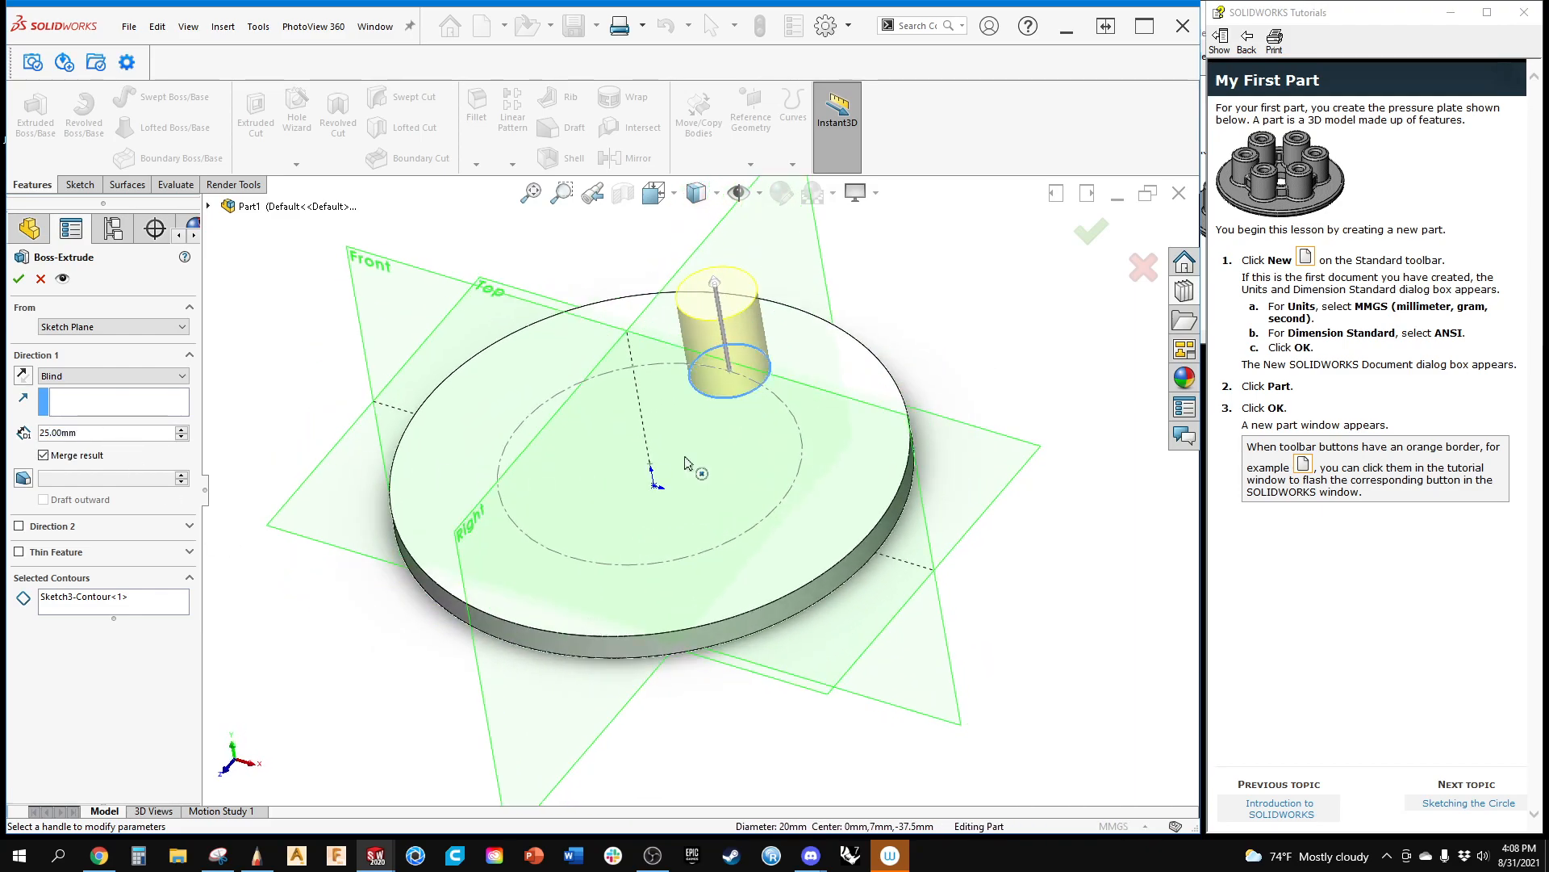
# Step: Page forward through the tutorial to the Extruding the Ring Boss topic to examine its instructions
pyautogui.click(1467, 805)
pyautogui.click(1467, 809)
pyautogui.click(1467, 810)
pyautogui.click(1467, 809)
pyautogui.click(1468, 809)
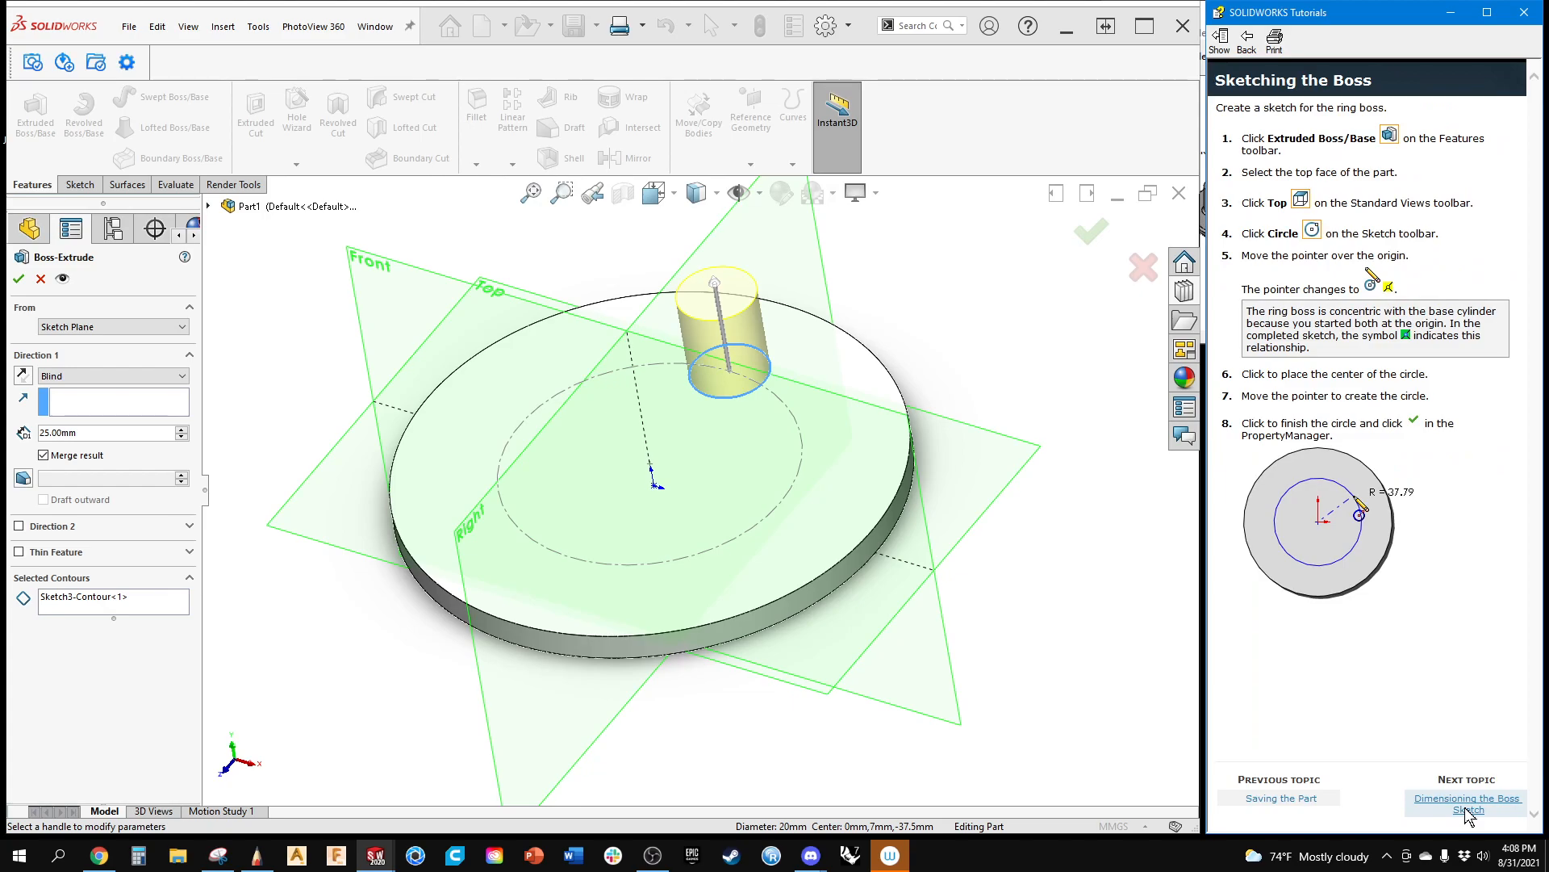
pyautogui.click(1467, 809)
pyautogui.click(1467, 811)
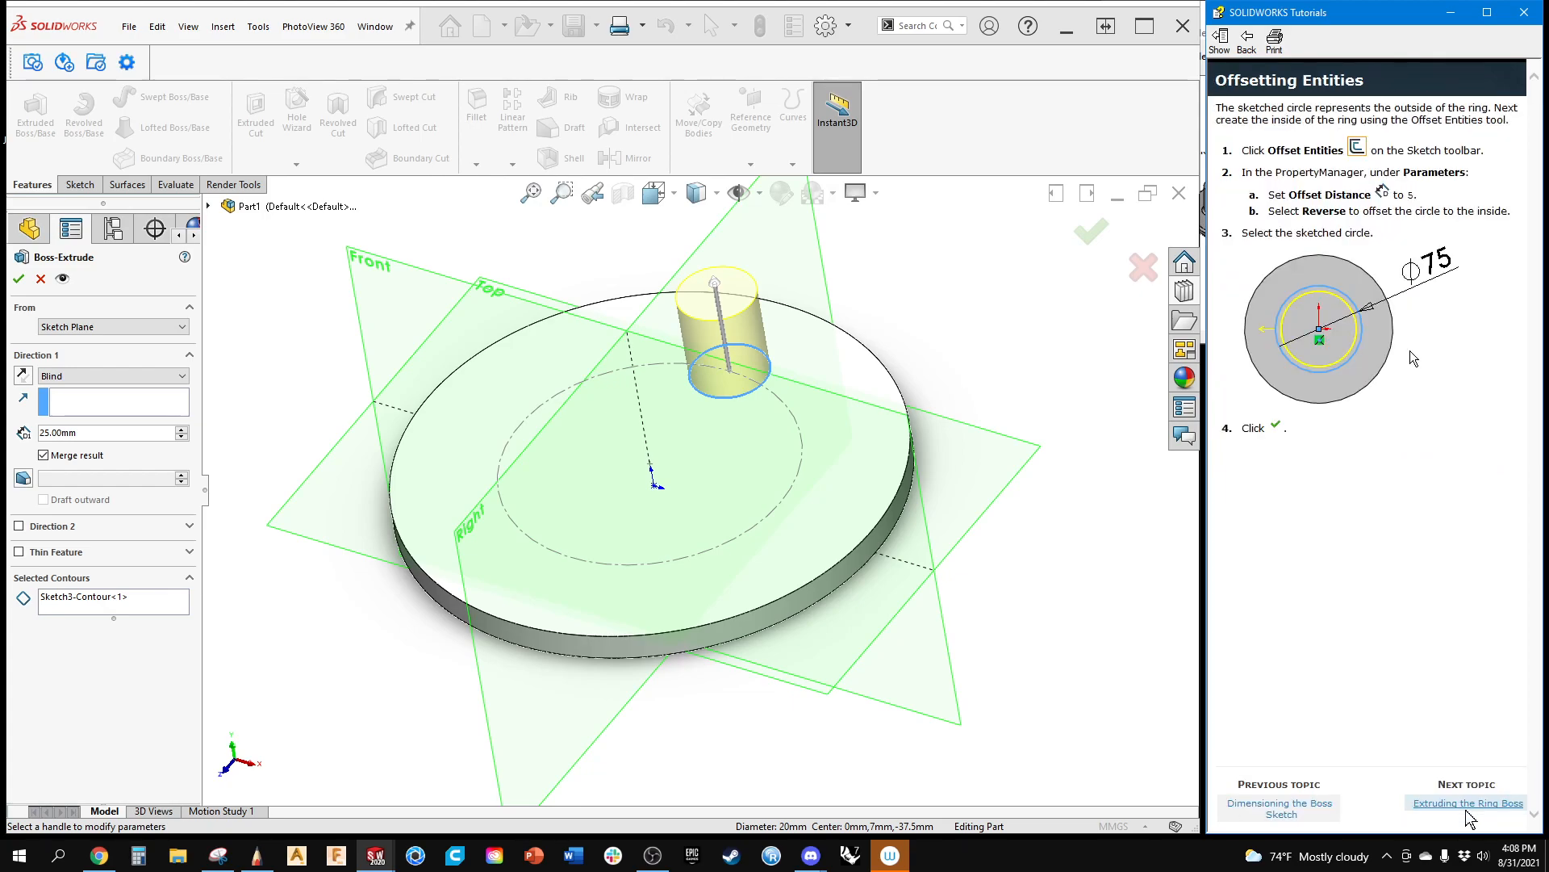
pyautogui.click(1469, 807)
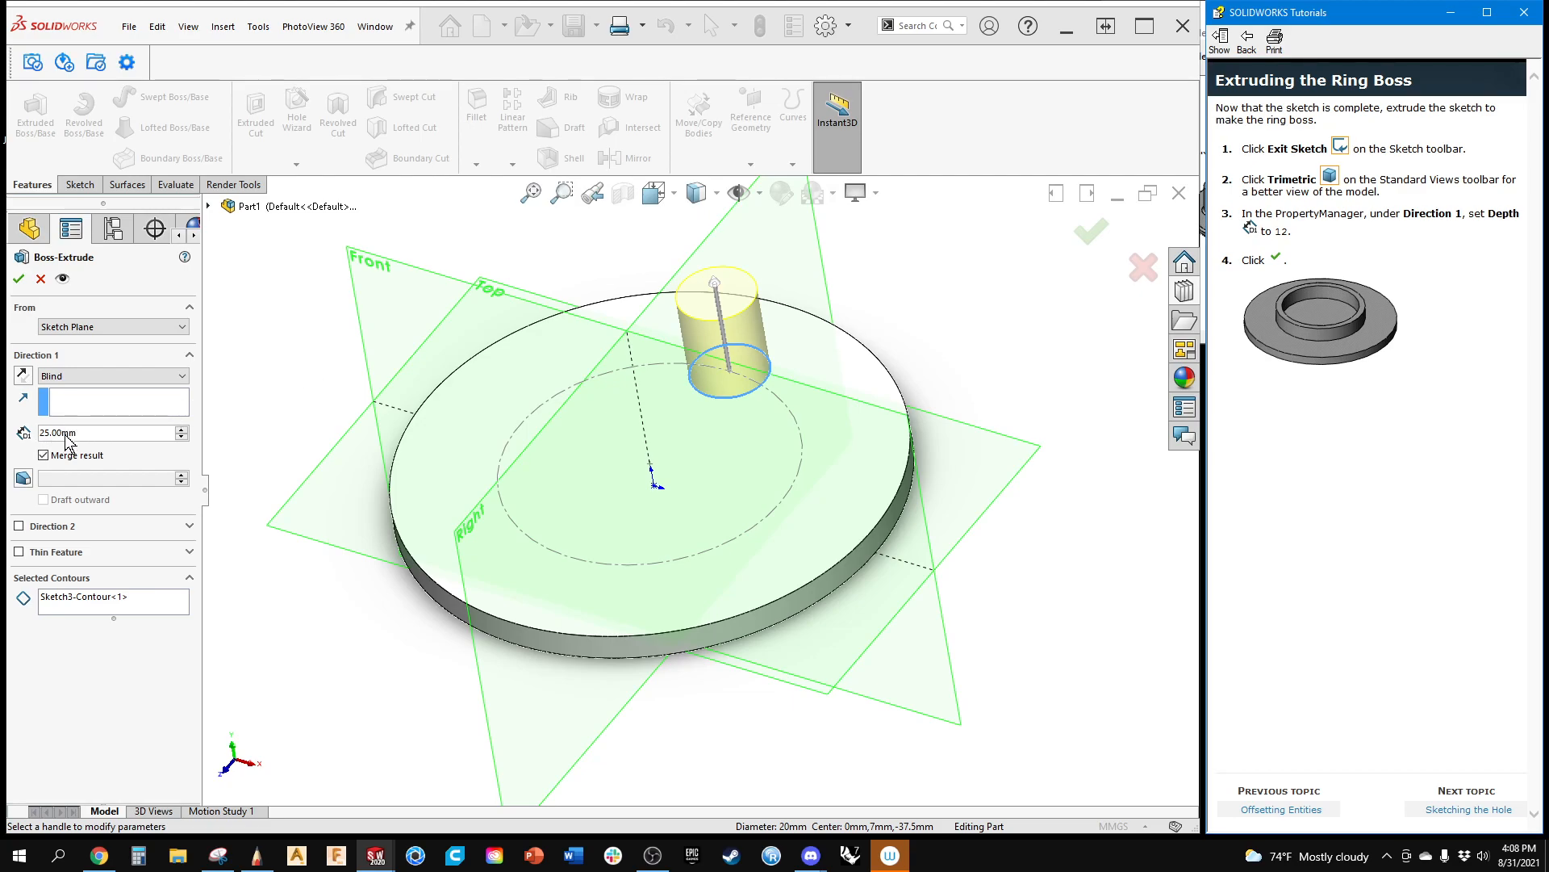
# Step: Accept the cylinder's extrusion and highlight the part's solid body to check what it includes
pyautogui.click(18, 278)
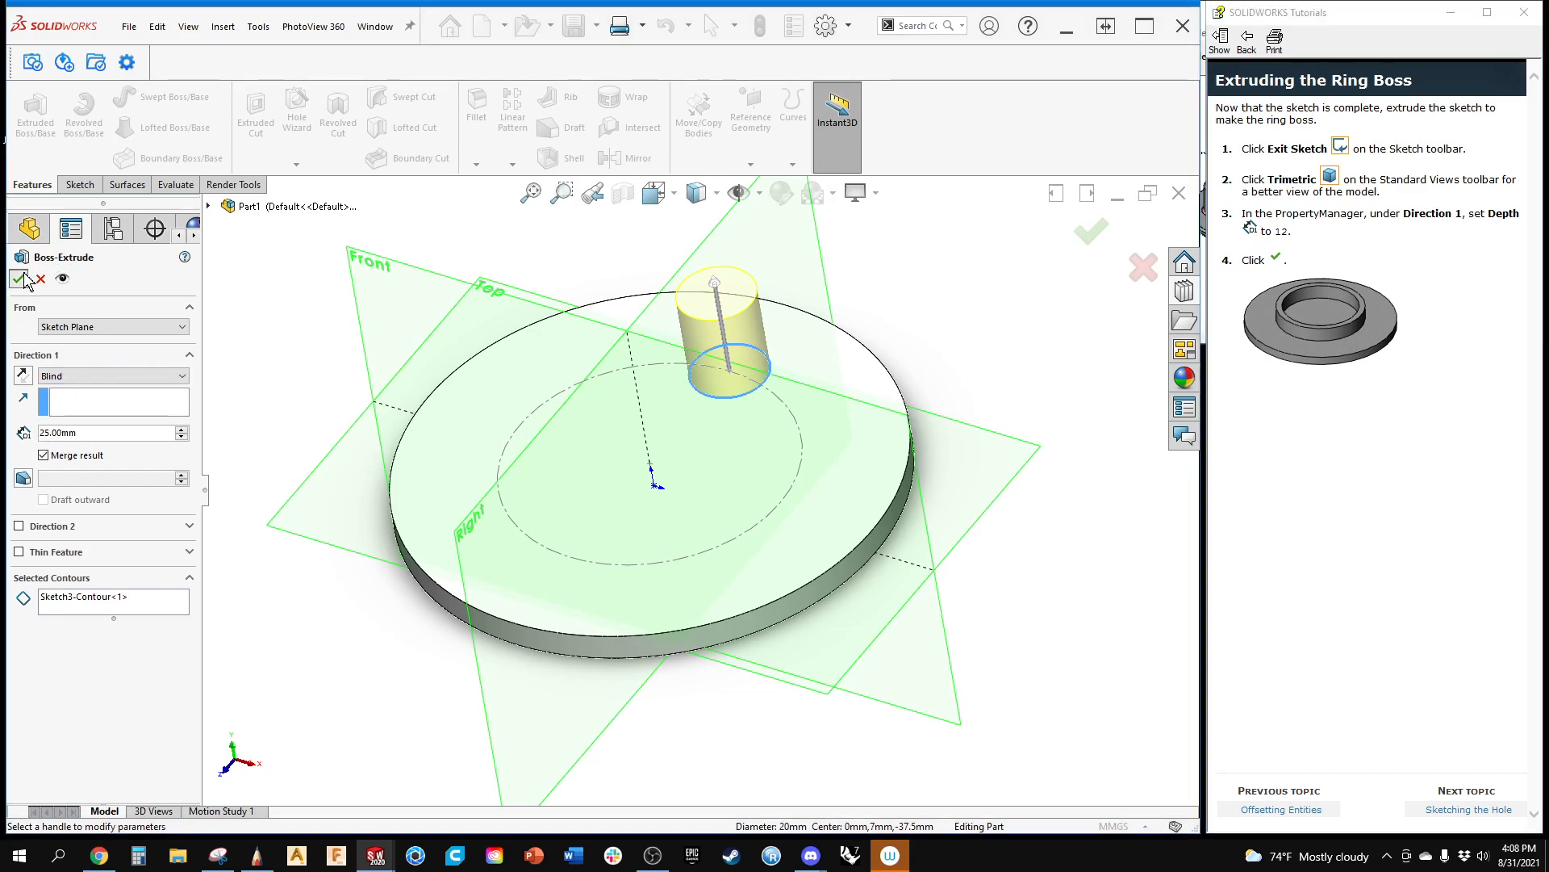
pyautogui.moveTo(535, 622); pyautogui.dragTo(486, 558, button='middle')
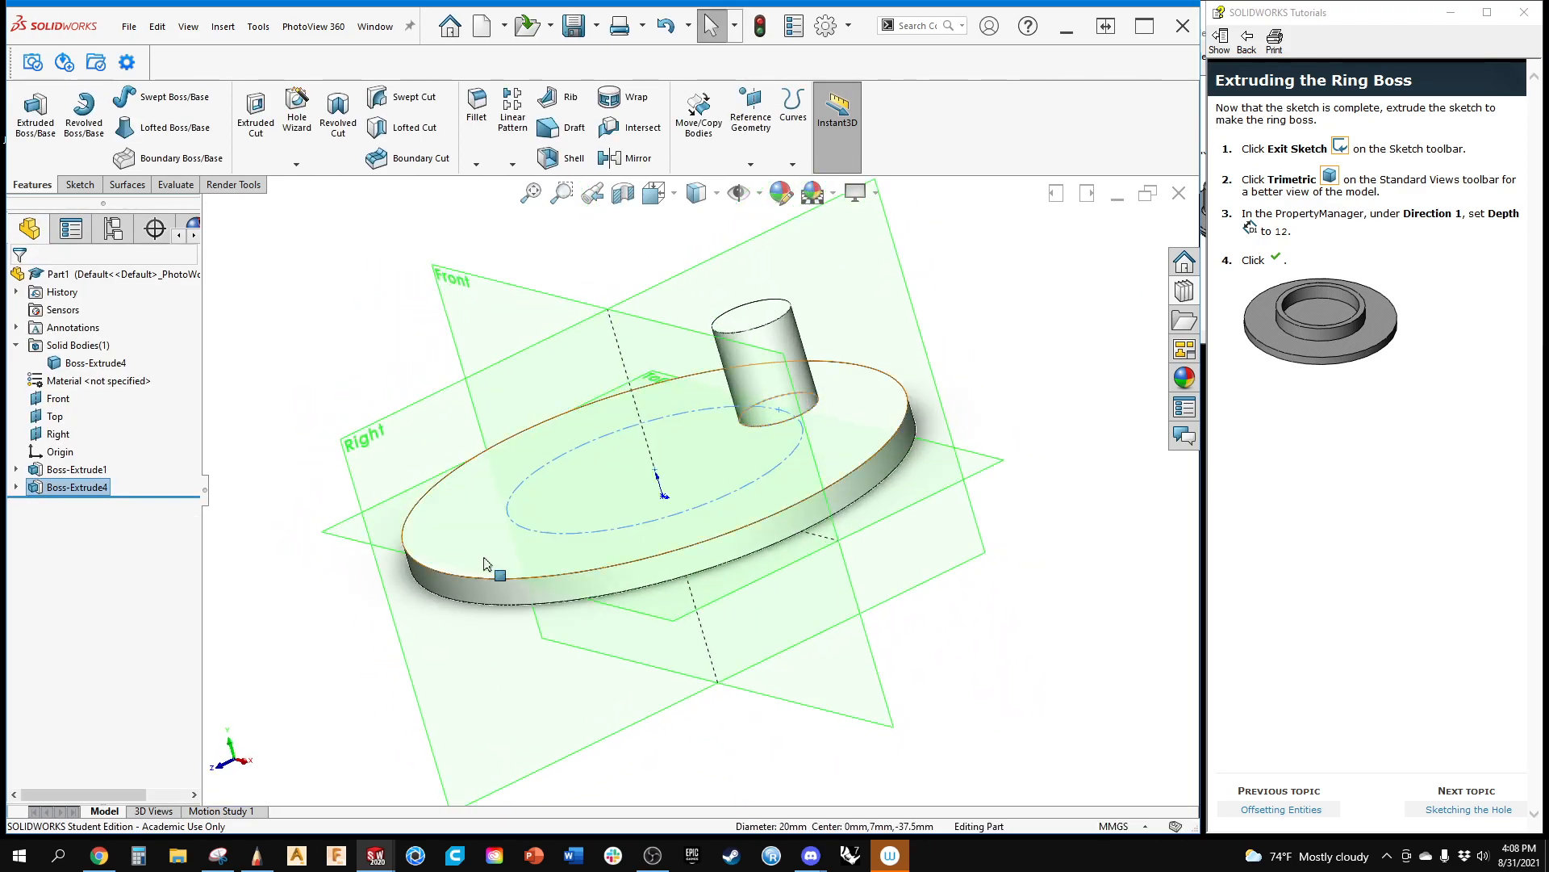
pyautogui.click(117, 368)
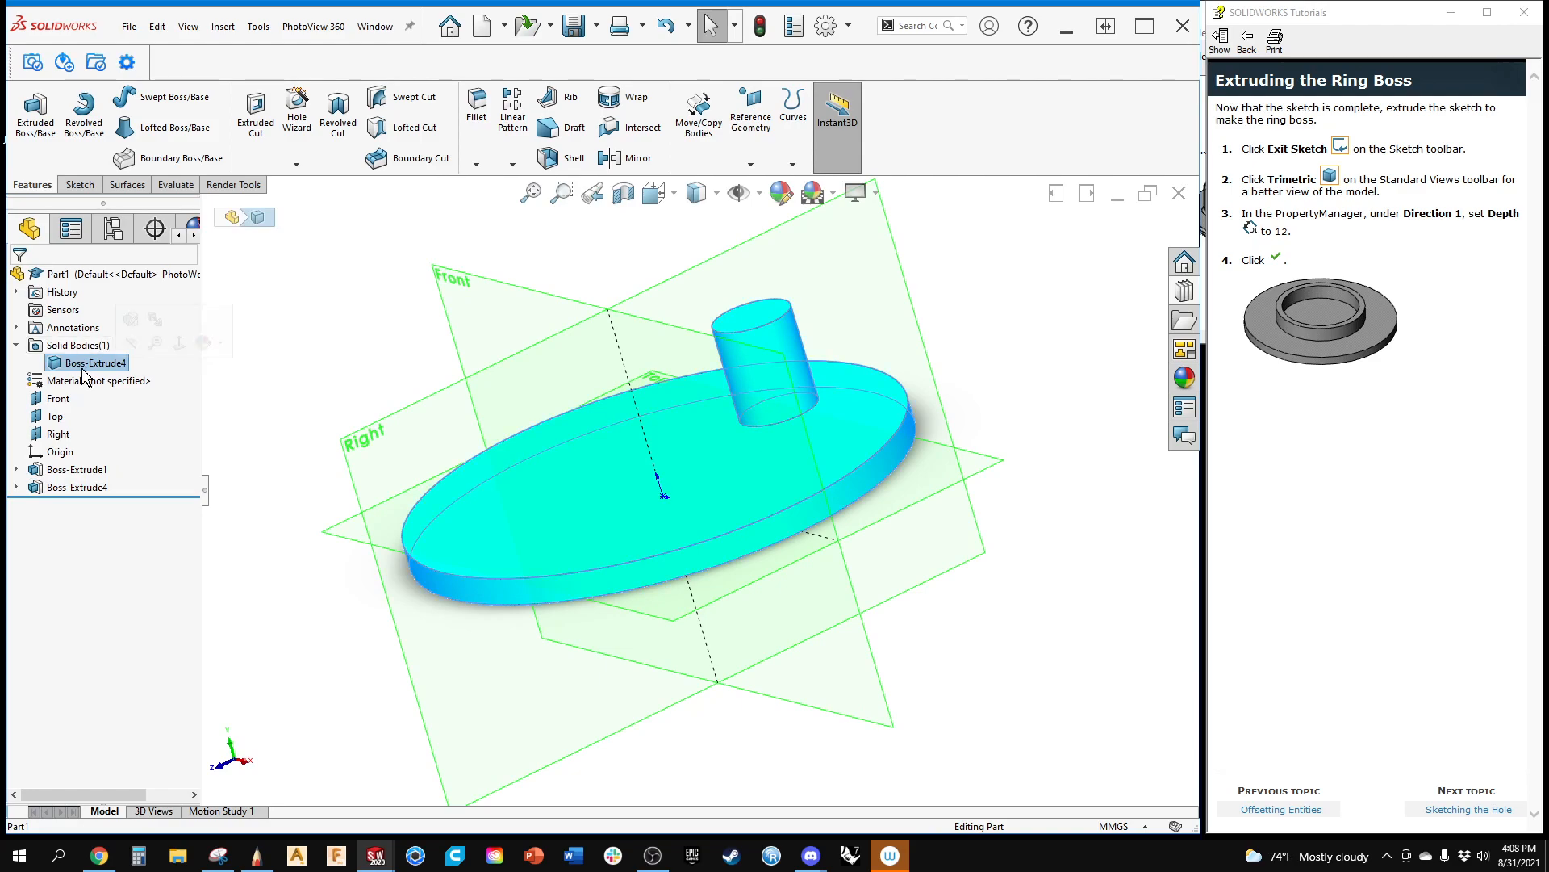
pyautogui.click(323, 375)
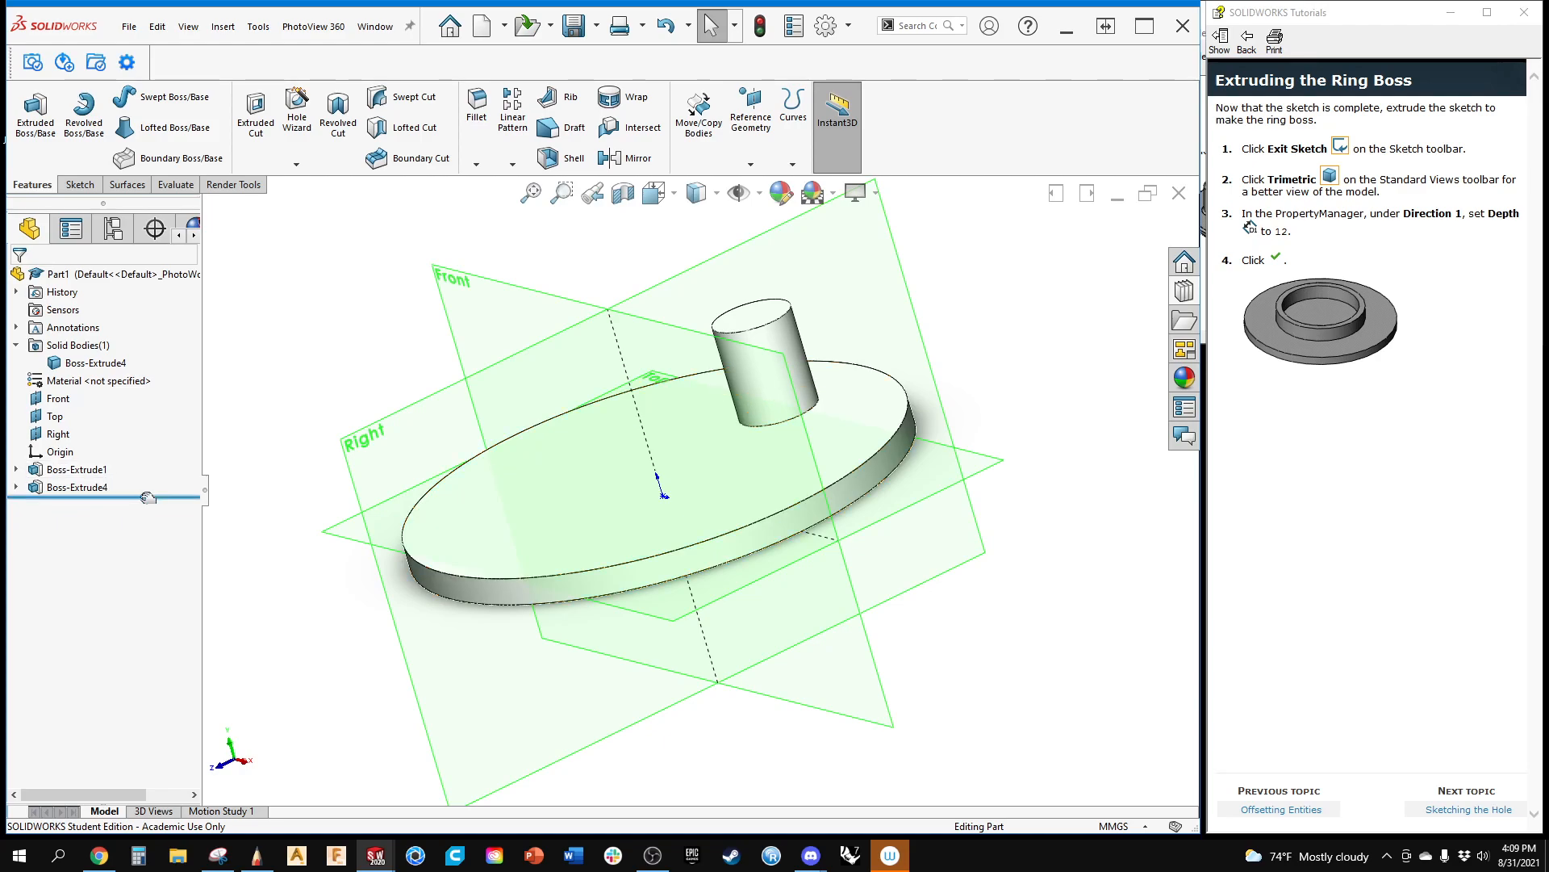
pyautogui.moveTo(307, 403); pyautogui.dragTo(336, 415, button='middle')
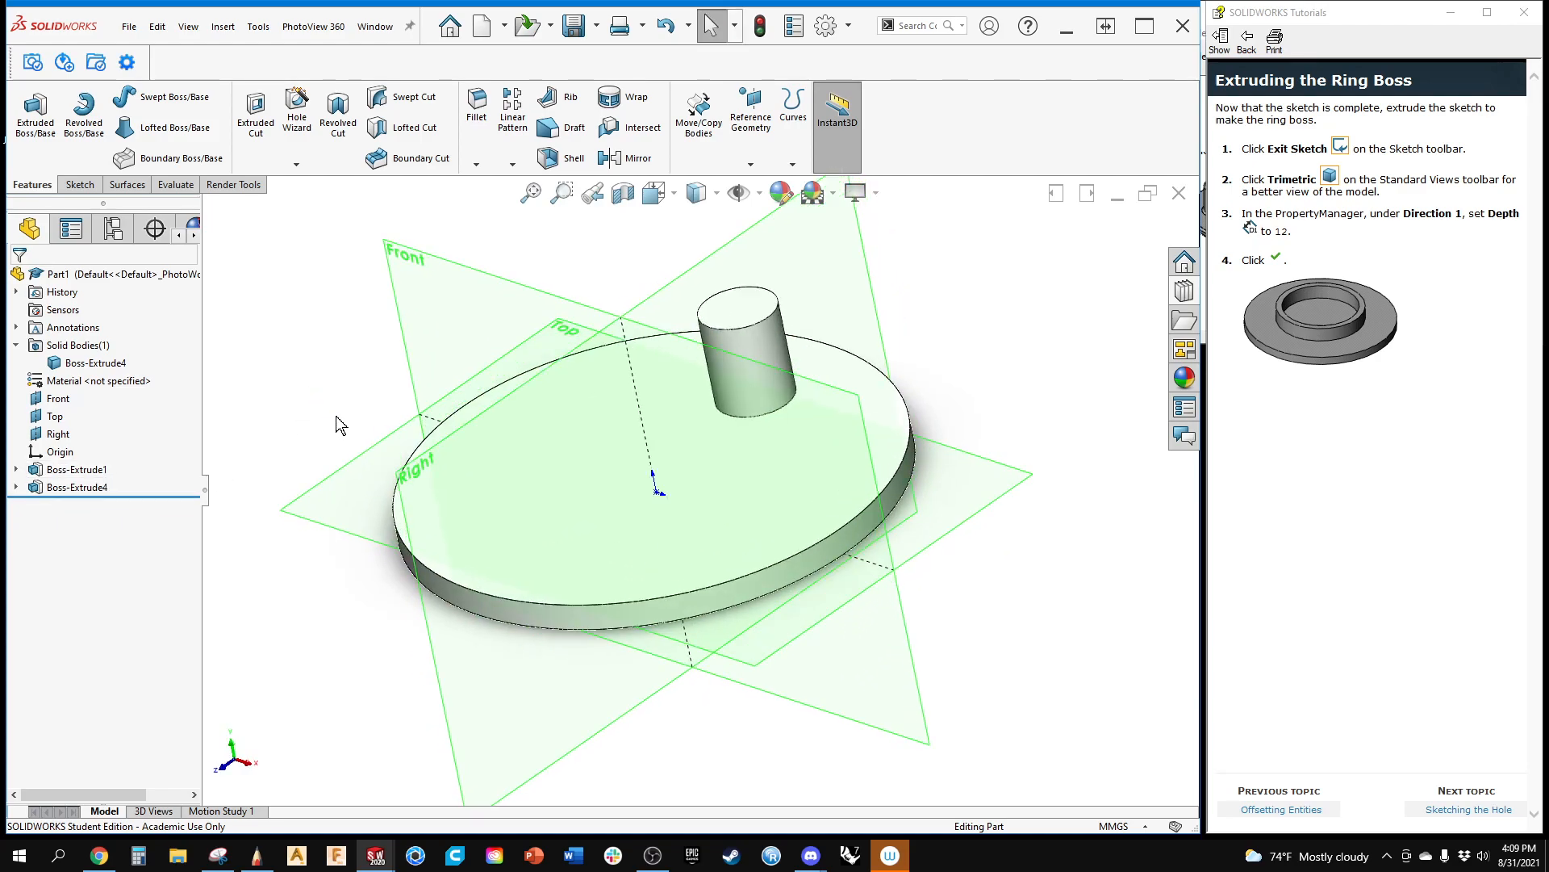
pyautogui.scroll(-5, 756, 292)
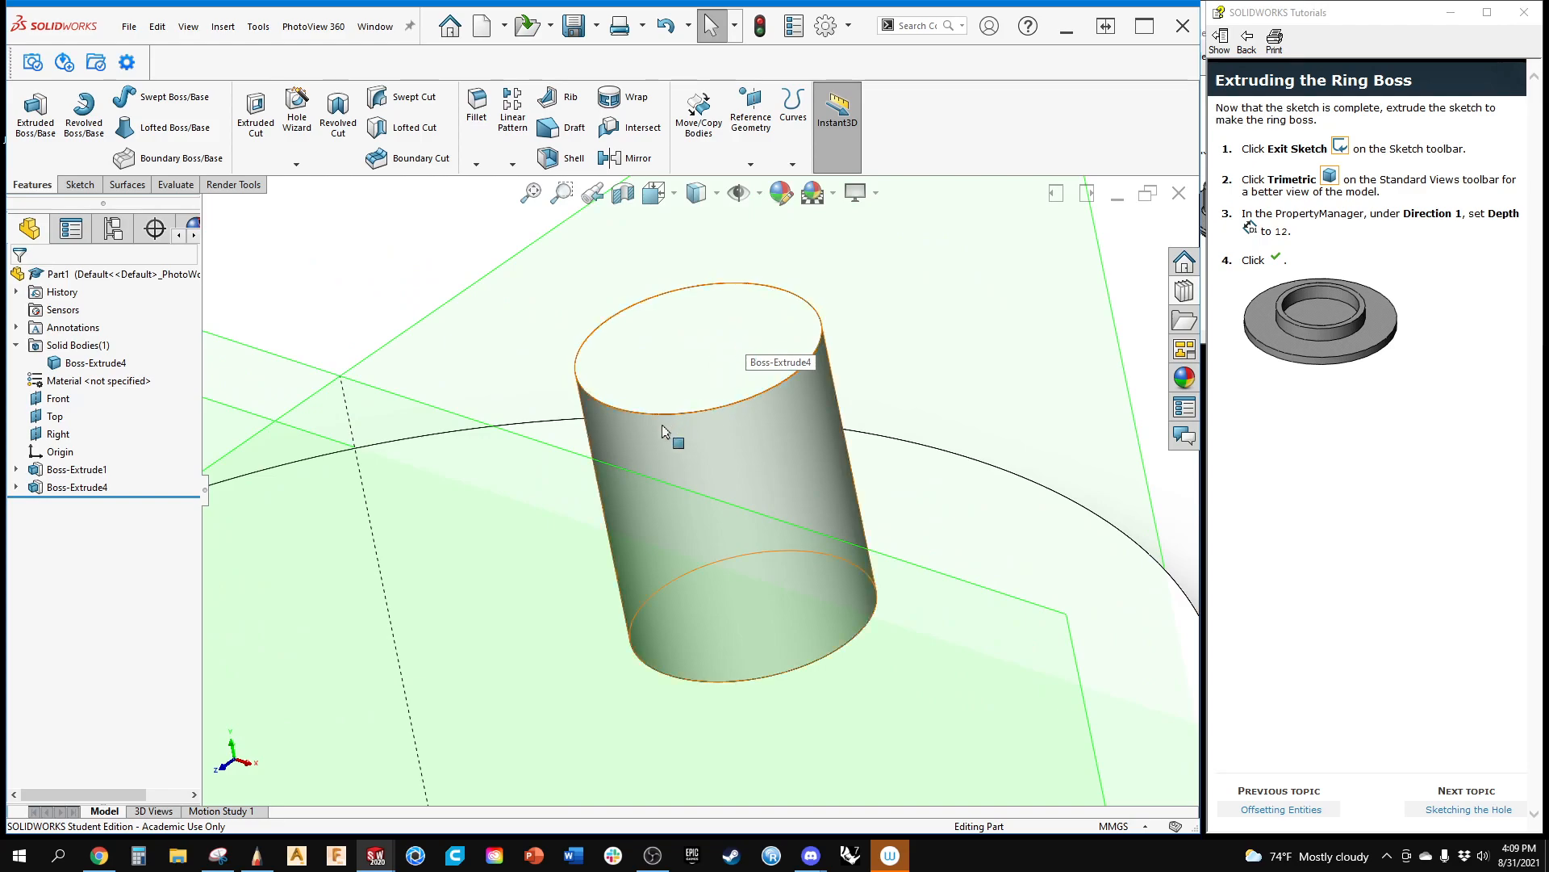
pyautogui.scroll(2, 662, 431)
pyautogui.moveTo(649, 453); pyautogui.dragTo(658, 460, button='middle')
pyautogui.keyDown('ctrl'); pyautogui.moveTo(759, 567); pyautogui.dragTo(782, 702, button='middle'); pyautogui.keyUp('ctrl')
pyautogui.moveTo(769, 401); pyautogui.dragTo(781, 502, button='middle')
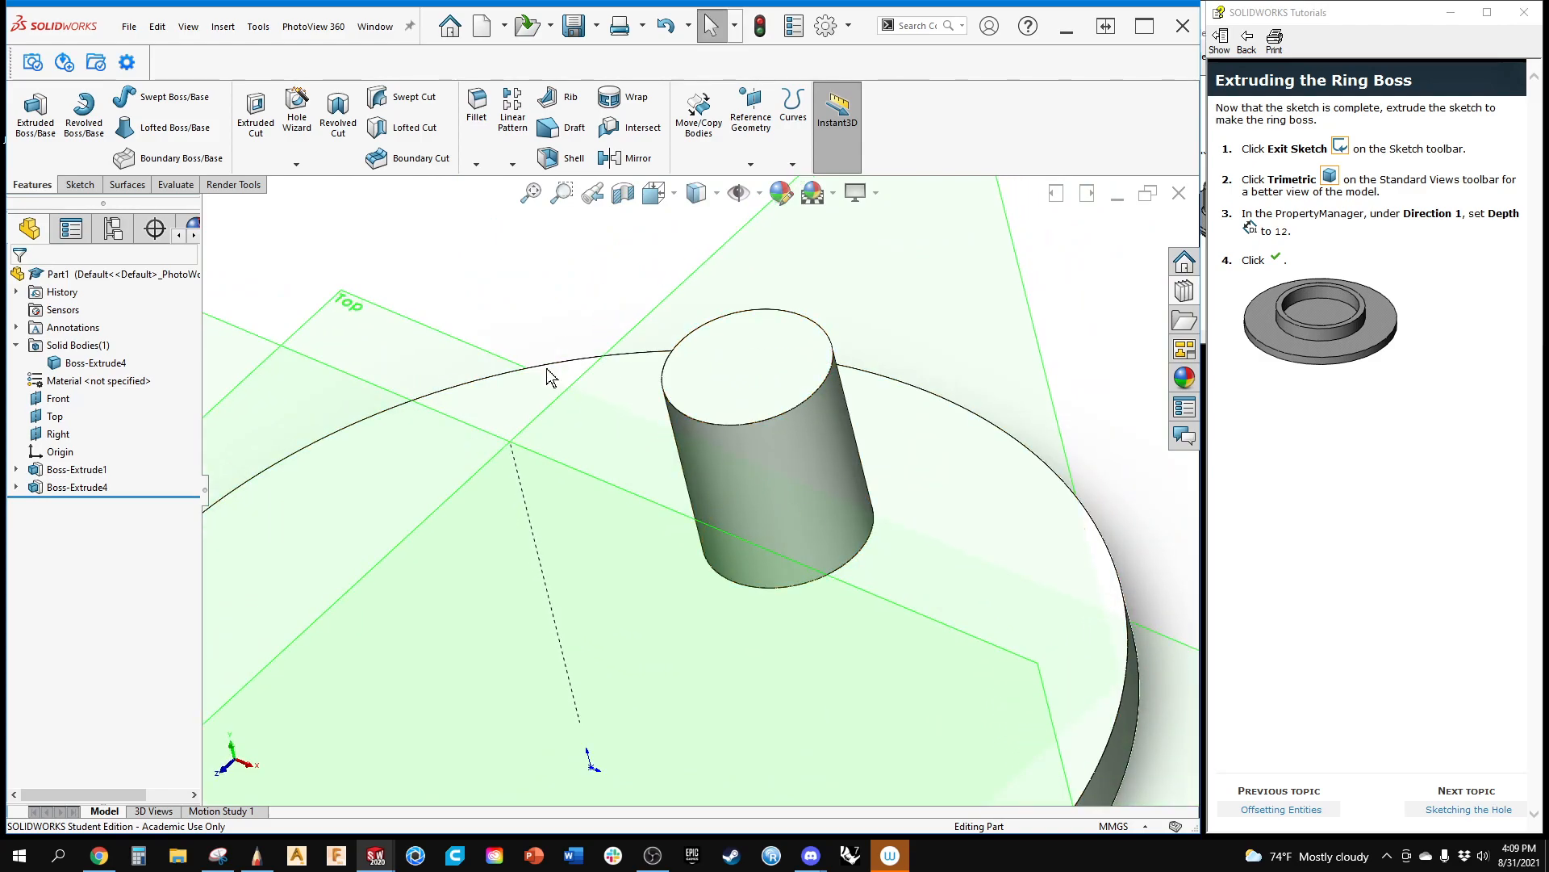
pyautogui.click(733, 391)
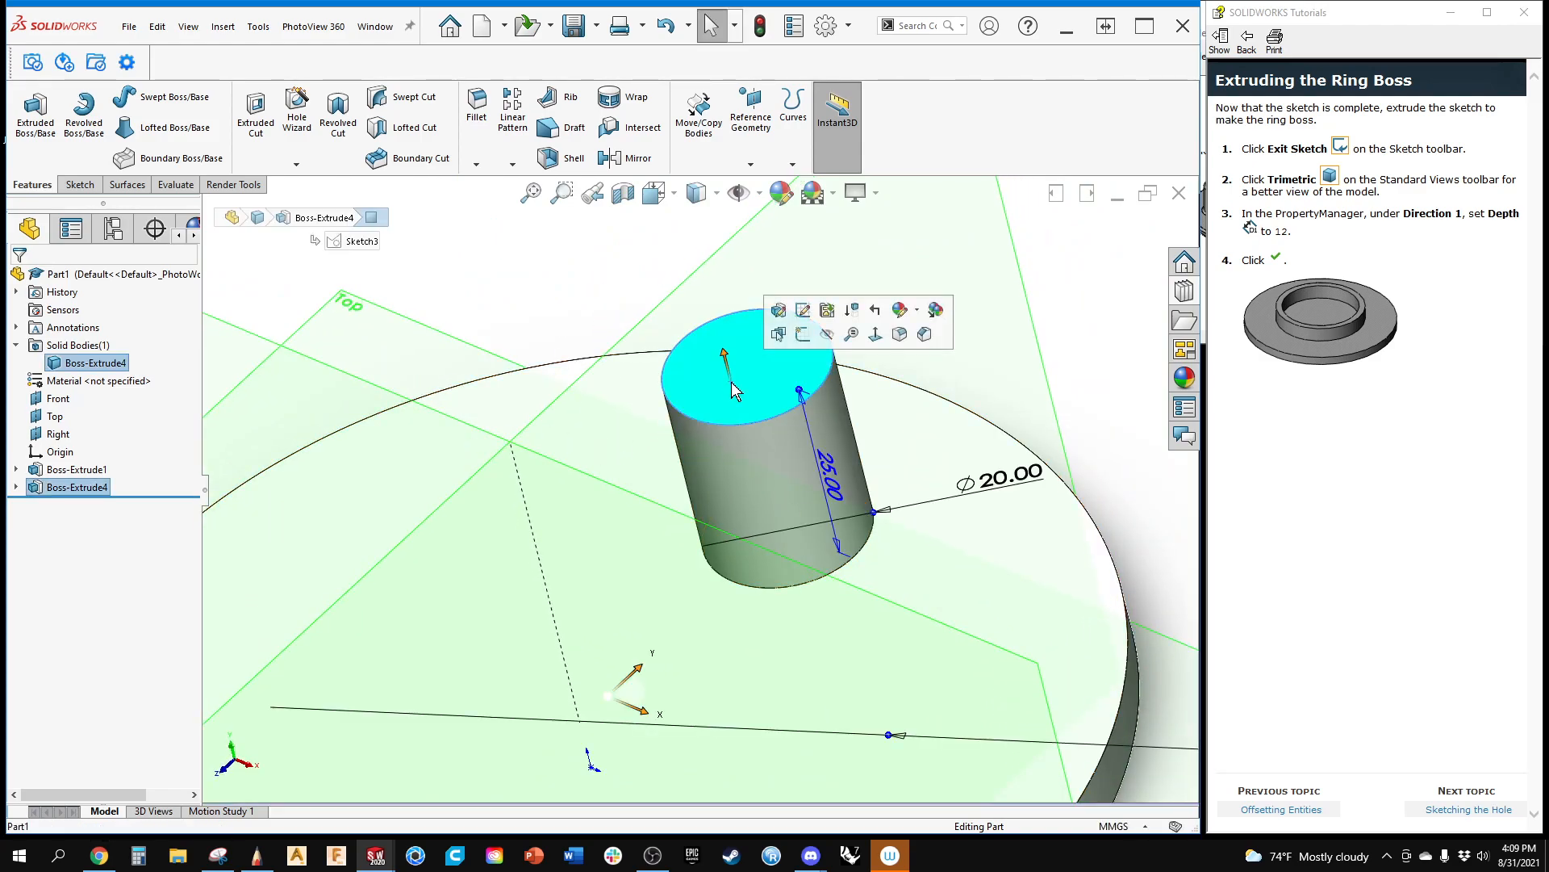
pyautogui.keyDown('ctrl'); pyautogui.moveTo(816, 567); pyautogui.dragTo(840, 519, button='middle'); pyautogui.keyUp('ctrl')
pyautogui.click(1029, 741)
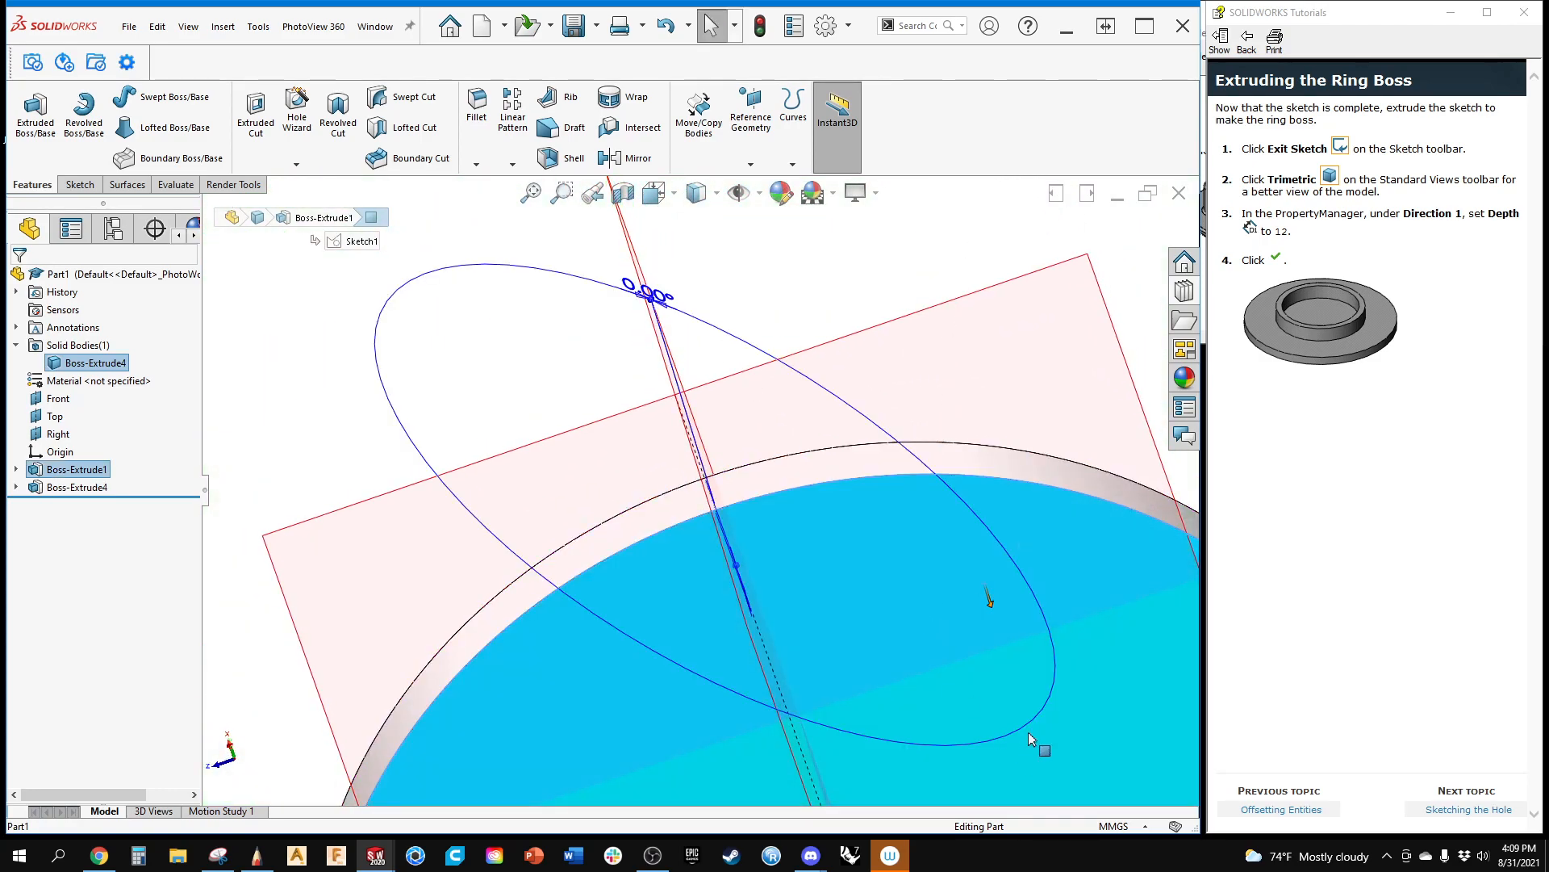
pyautogui.scroll(5, 1035, 576)
pyautogui.press('Escape')
pyautogui.moveTo(956, 621); pyautogui.dragTo(686, 319, button='middle')
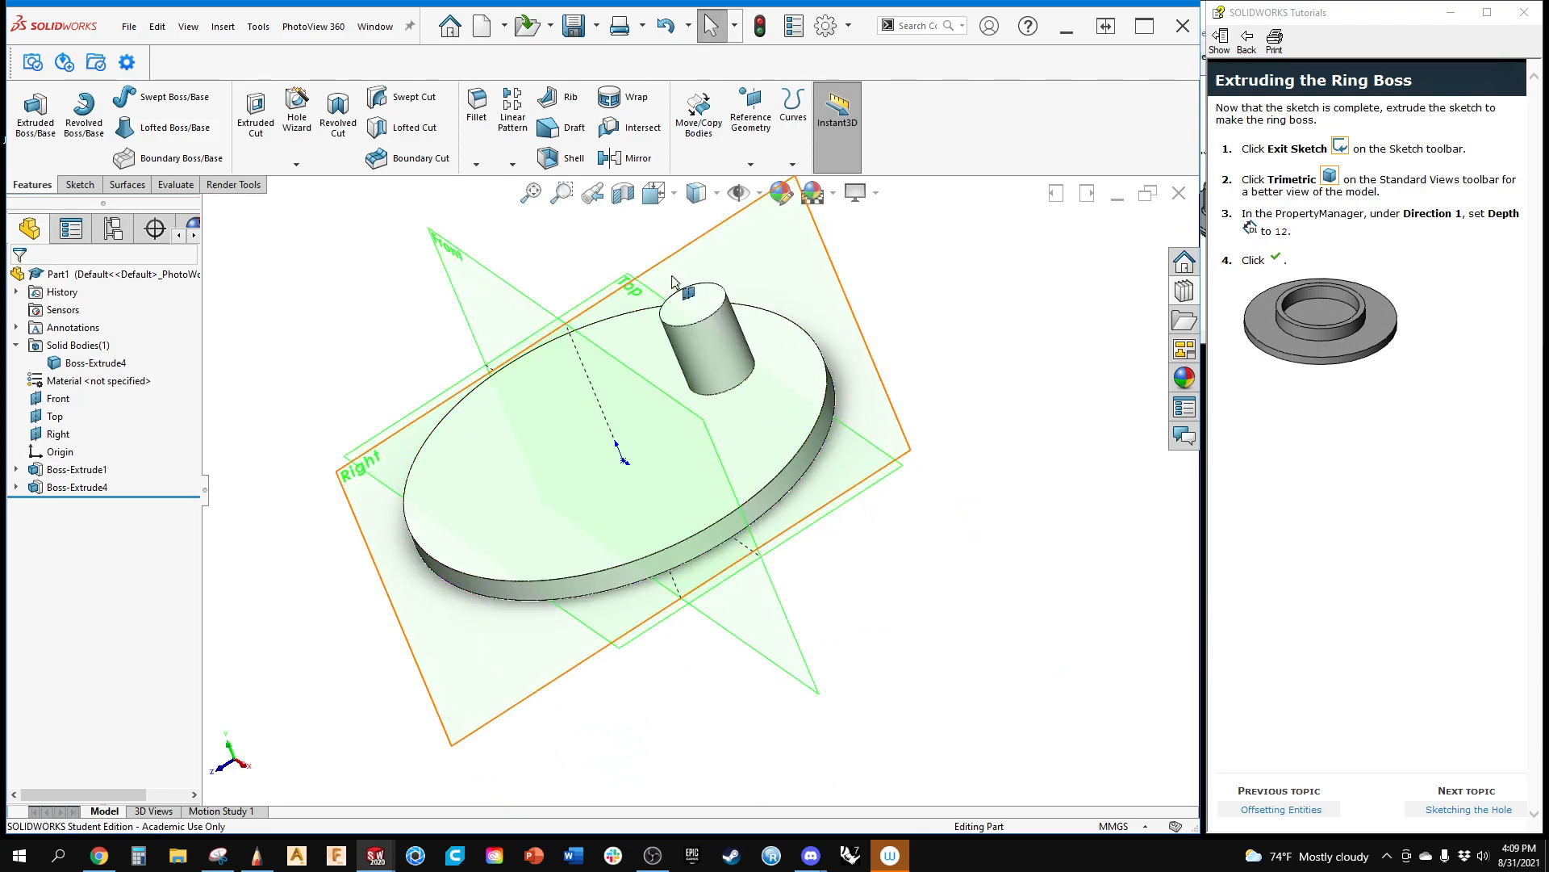
# Step: Start a new sketch on the cylinder's top face, viewed normal to that face
pyautogui.click(686, 315)
pyautogui.click(827, 258)
pyautogui.scroll(-5, 686, 372)
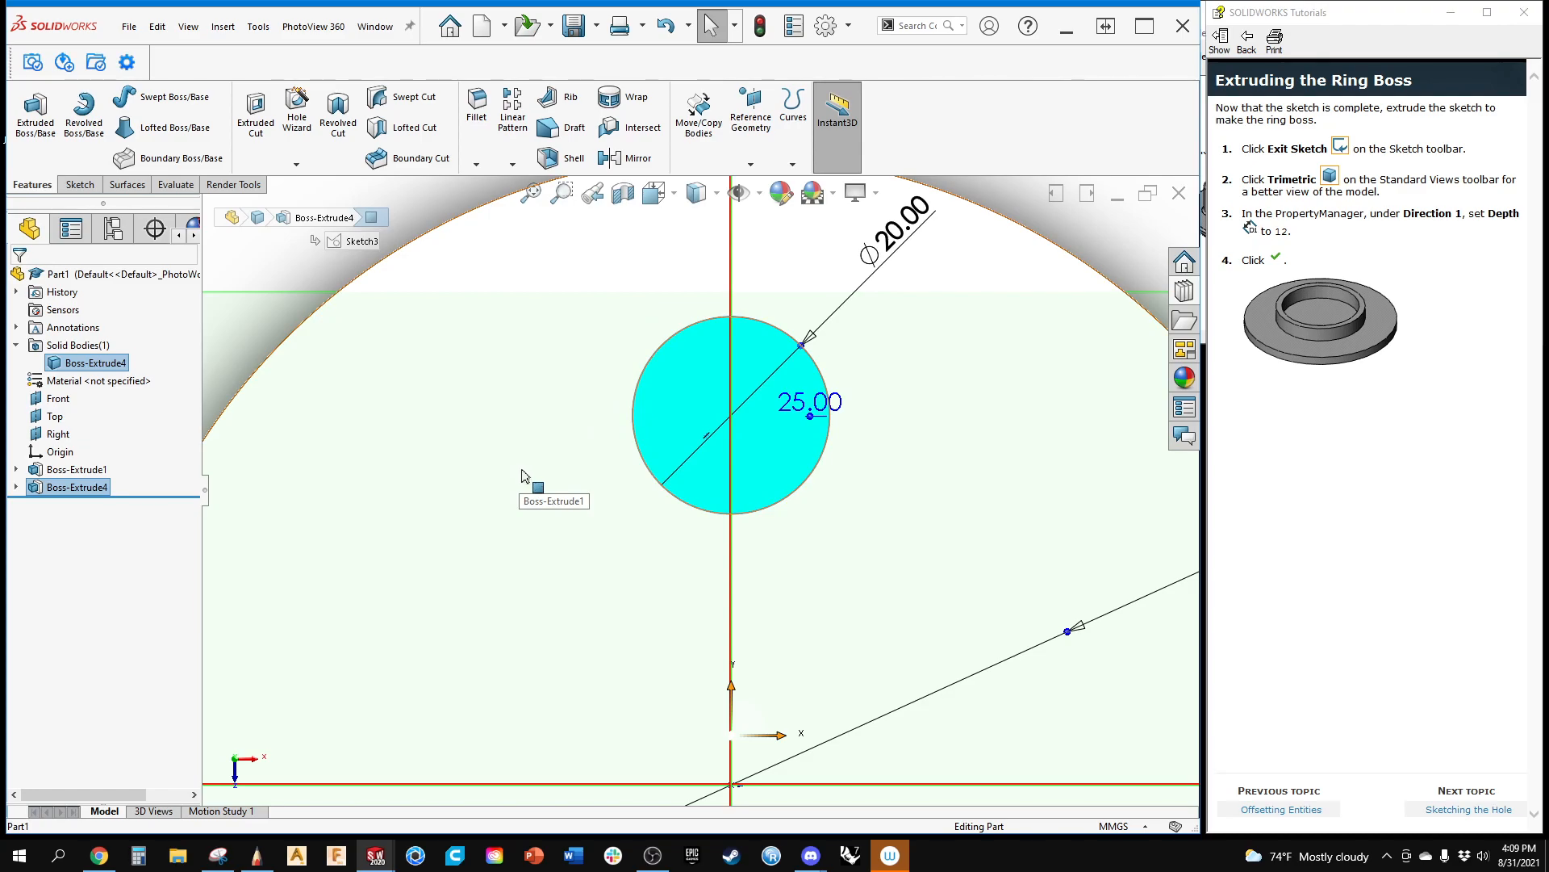
pyautogui.rightClick(710, 399)
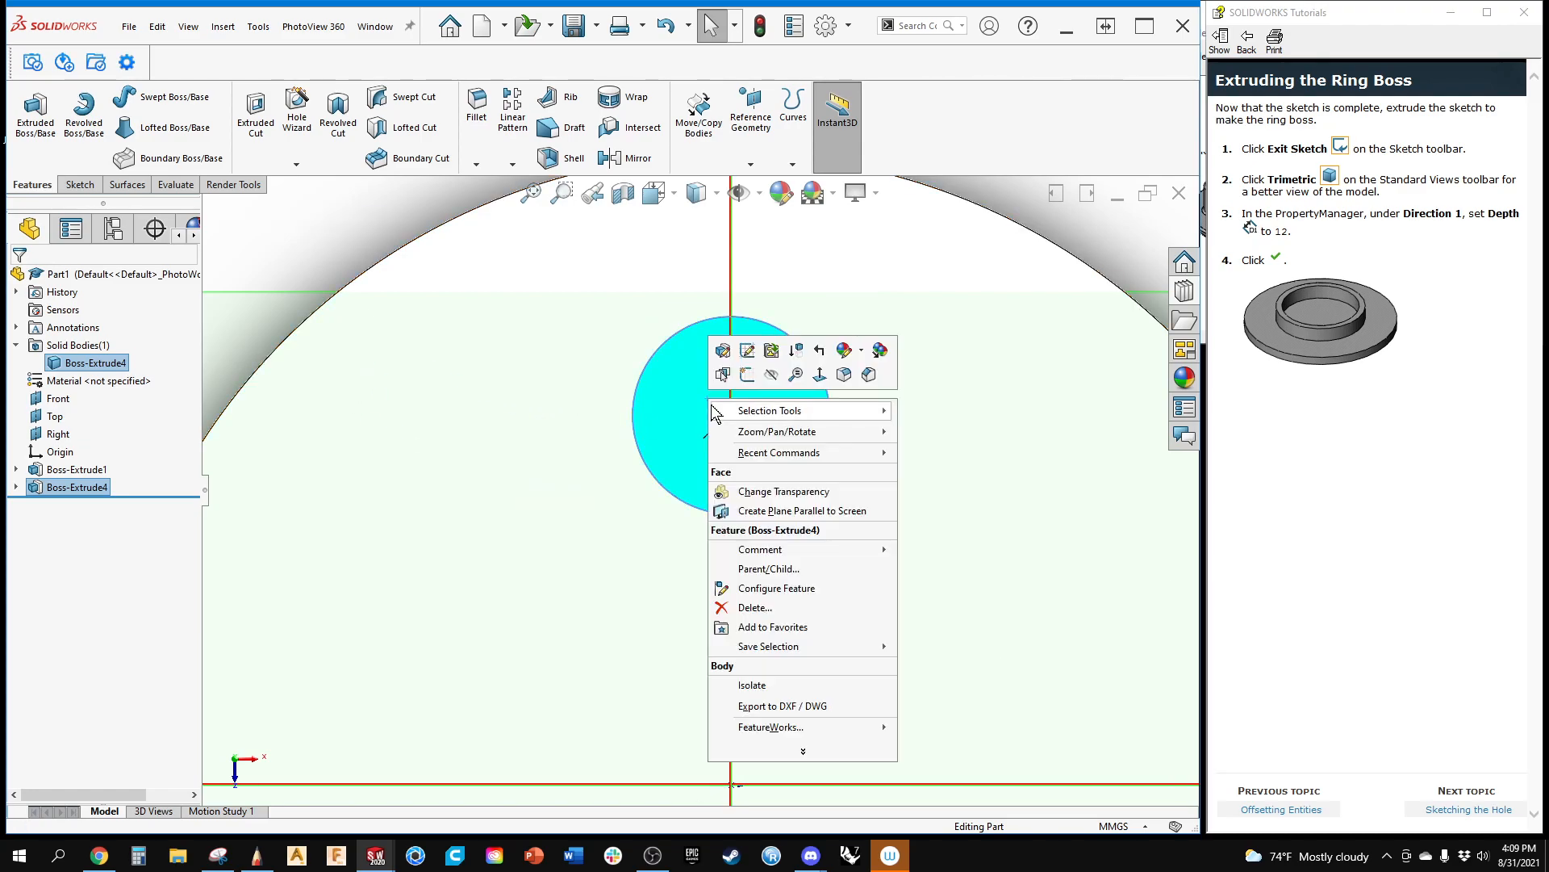
pyautogui.click(744, 376)
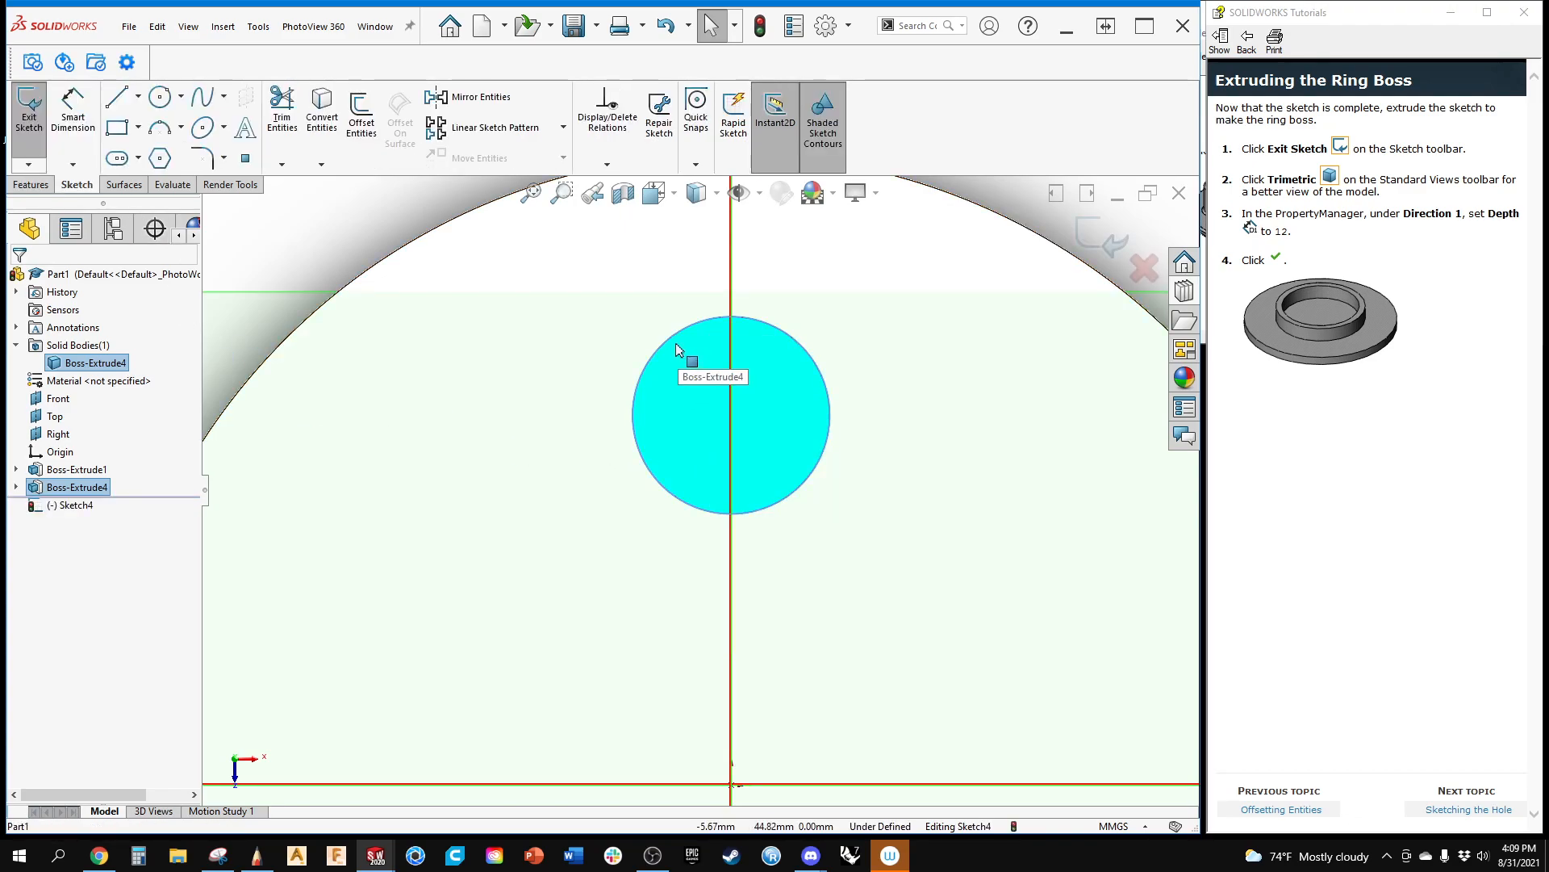
# Step: Sketch a circle about 14.5 mm in diameter, centred on the cylinder's top face
pyautogui.click(160, 97)
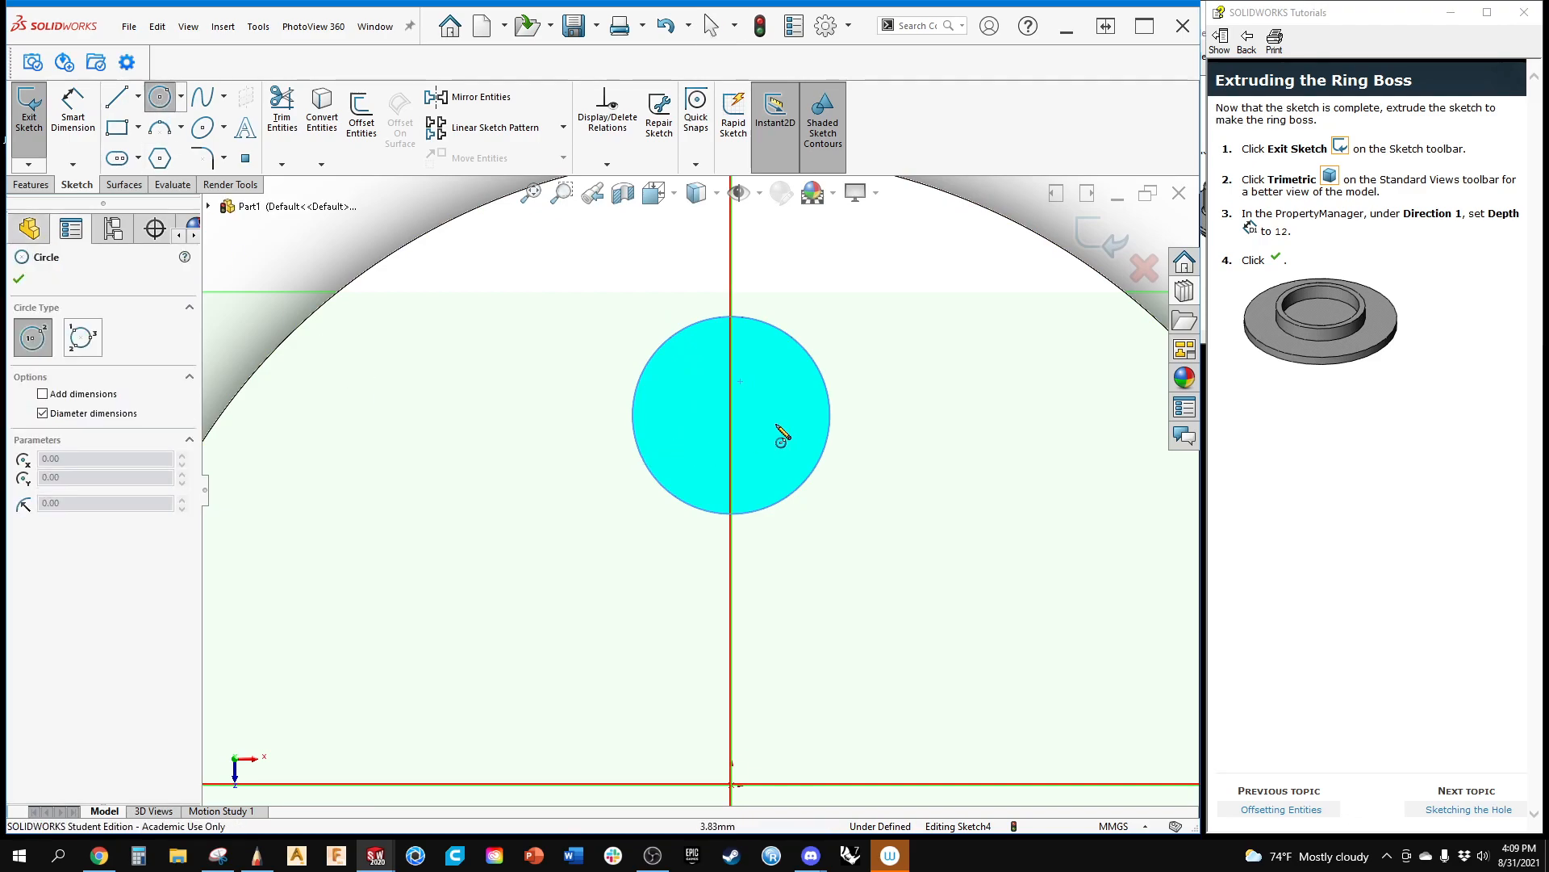
pyautogui.click(731, 414)
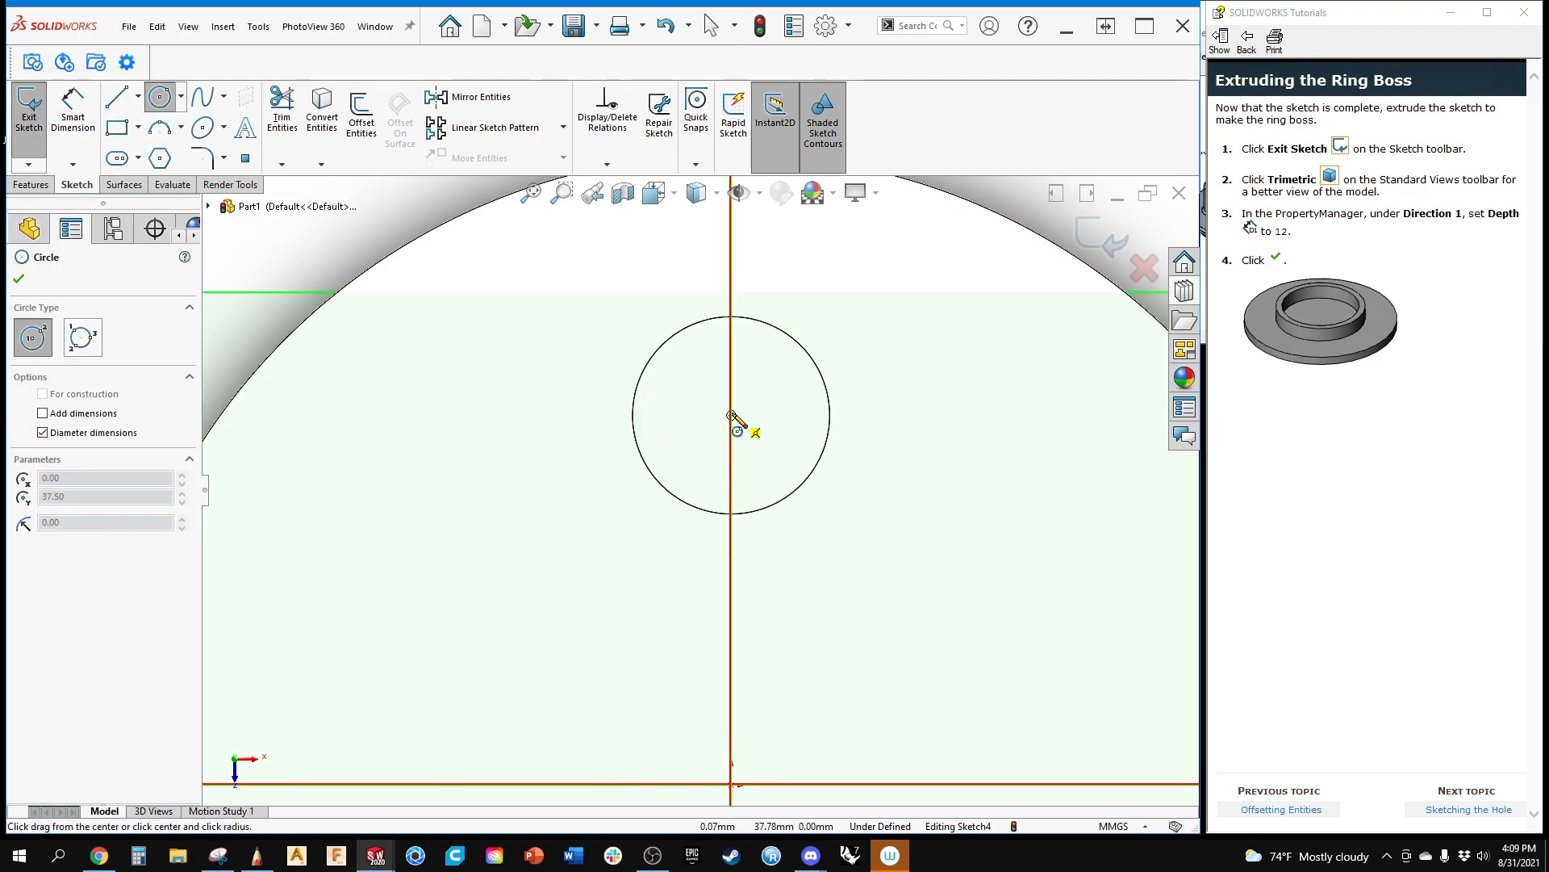
pyautogui.click(789, 375)
# Step: Dimension the inner circle's diameter to 12 mm and bring up the feature commands
pyautogui.rightClick(792, 379)
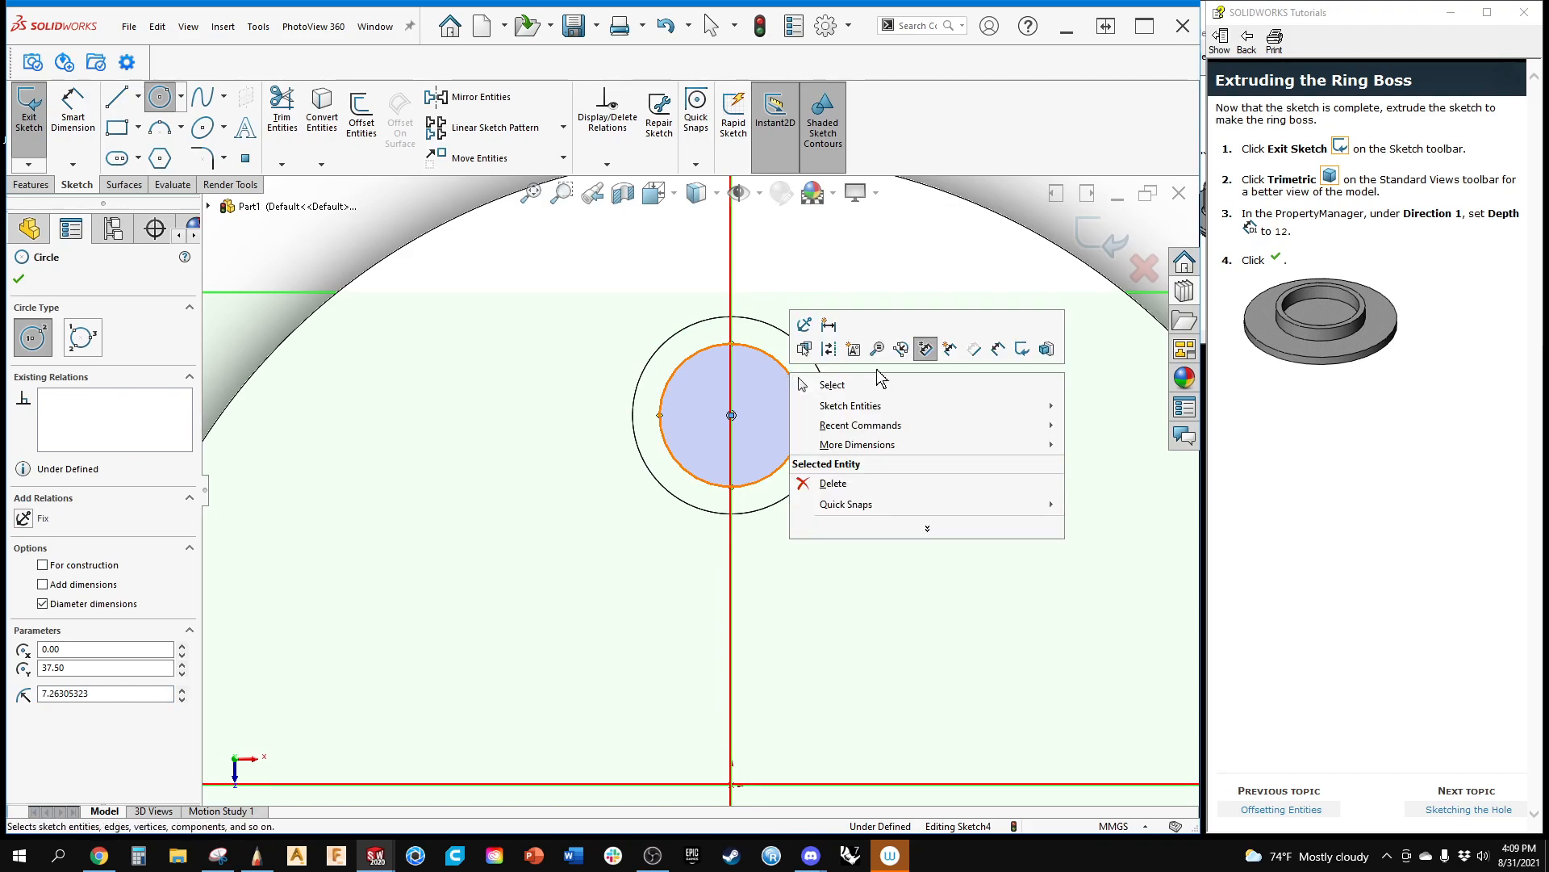
pyautogui.click(1001, 349)
pyautogui.click(804, 401)
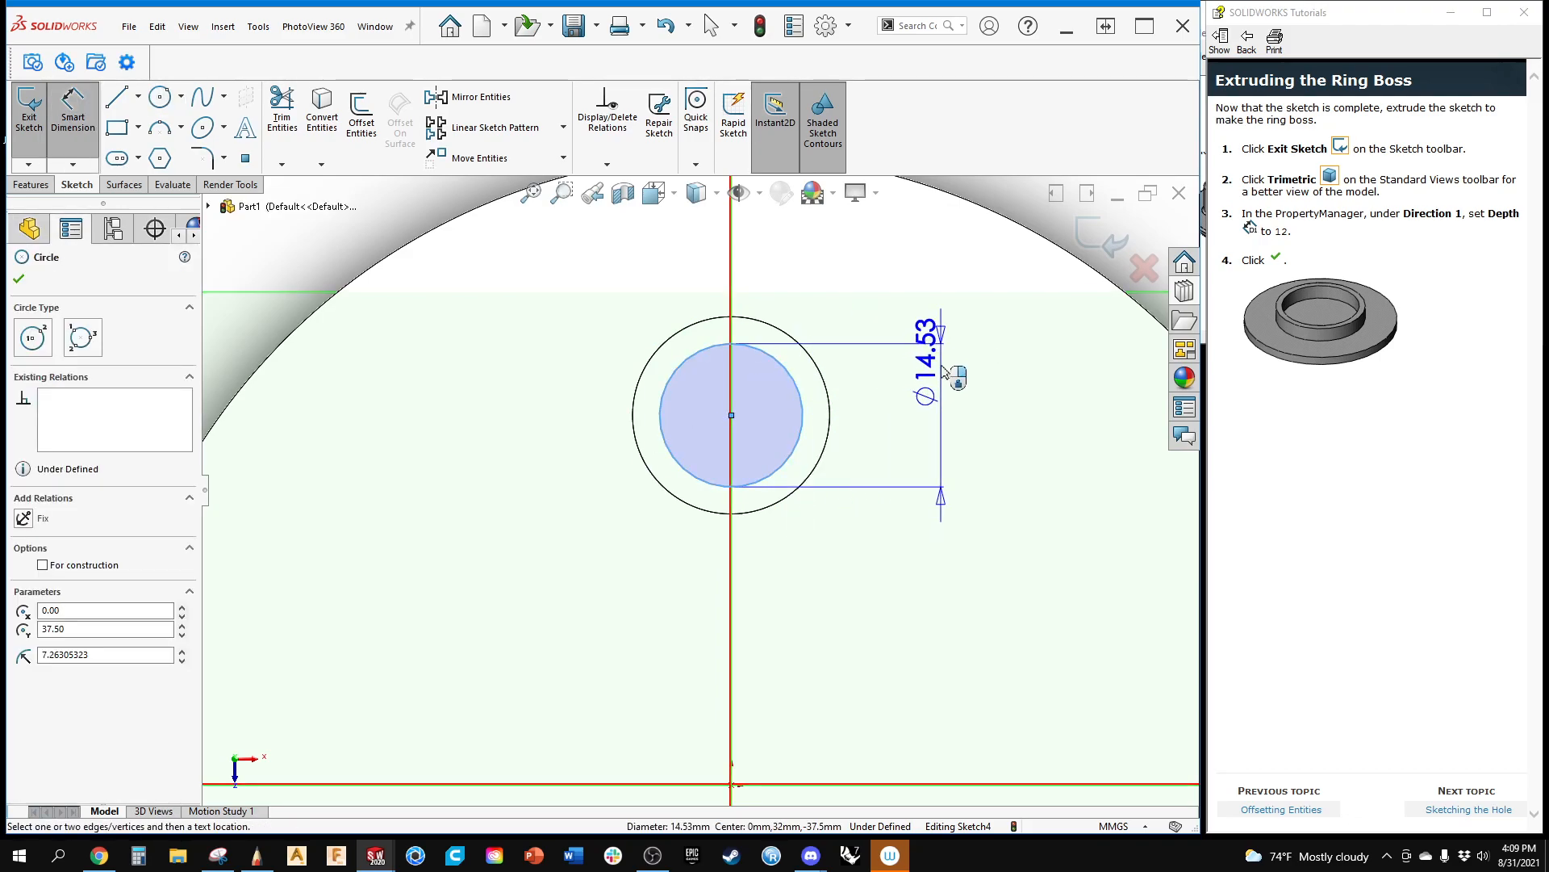
pyautogui.click(937, 431)
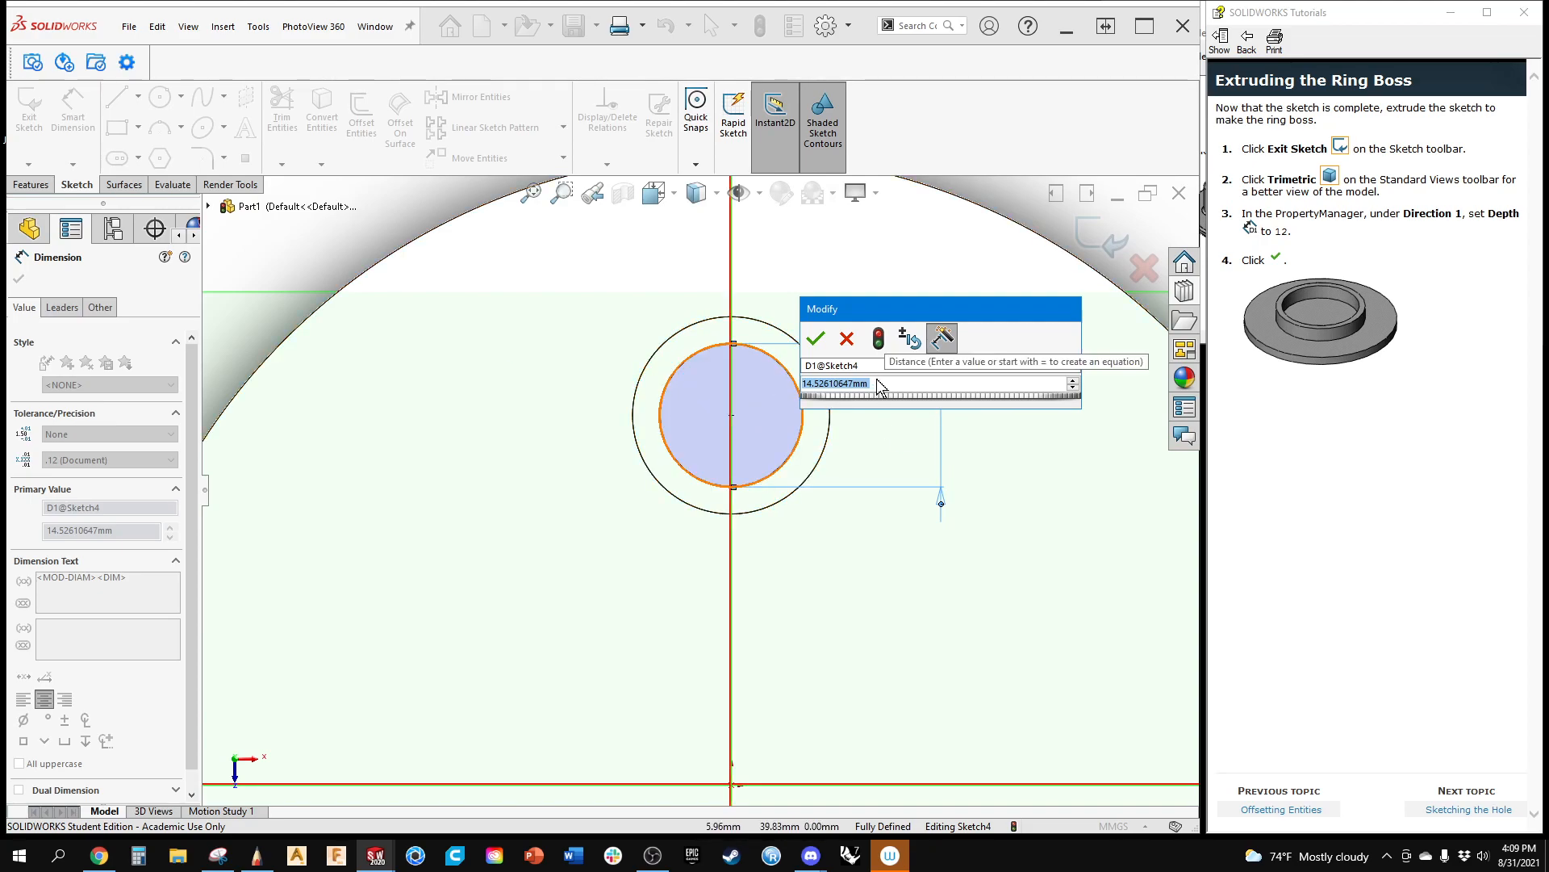
pyautogui.write('12')
pyautogui.press('Return')
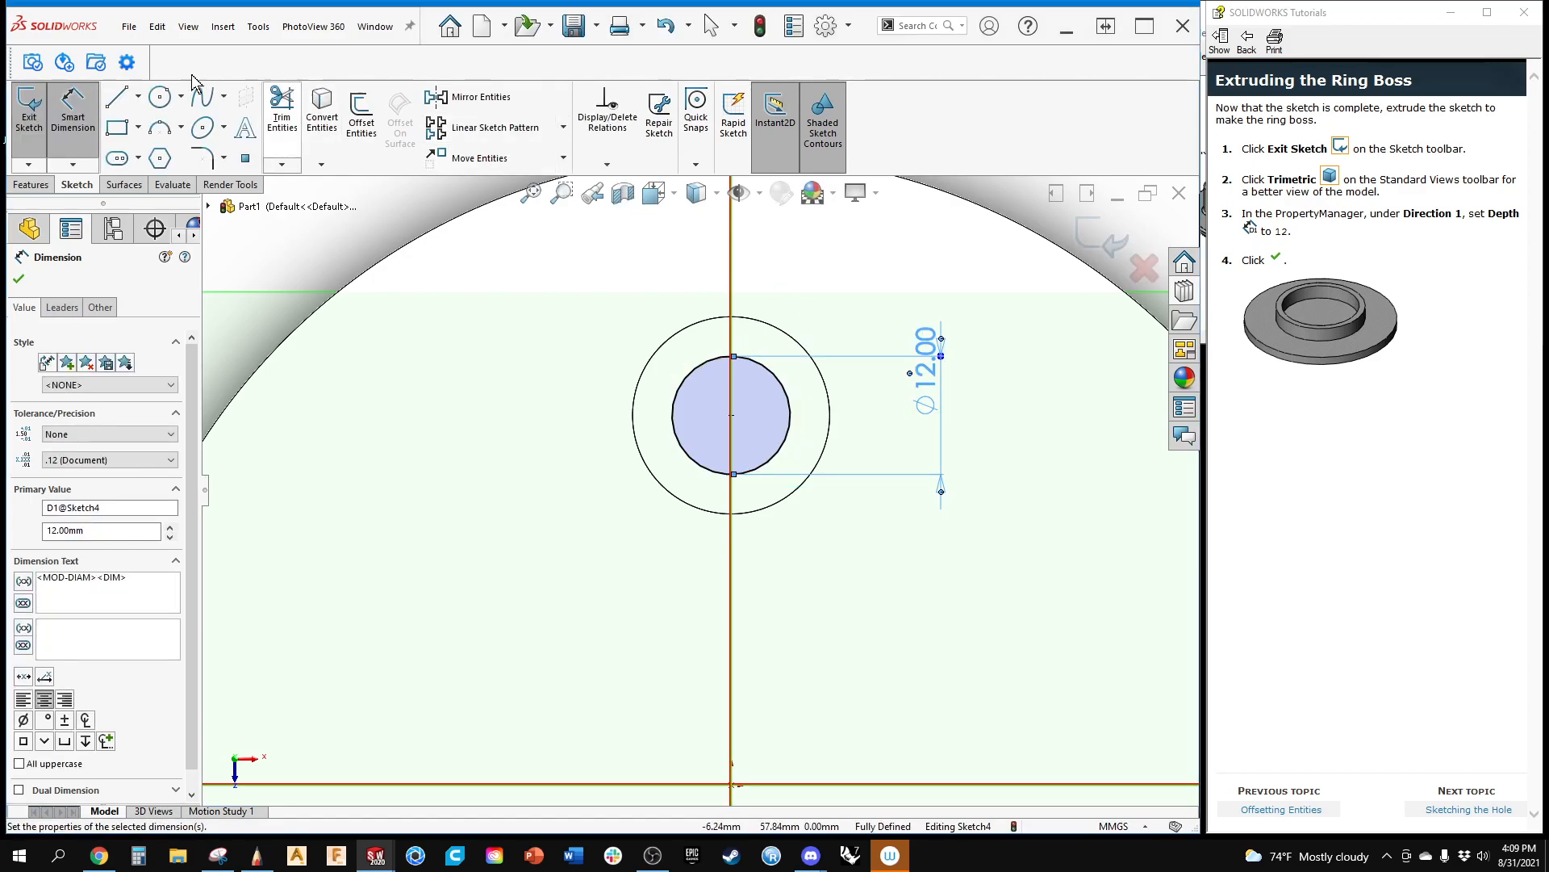
pyautogui.click(18, 280)
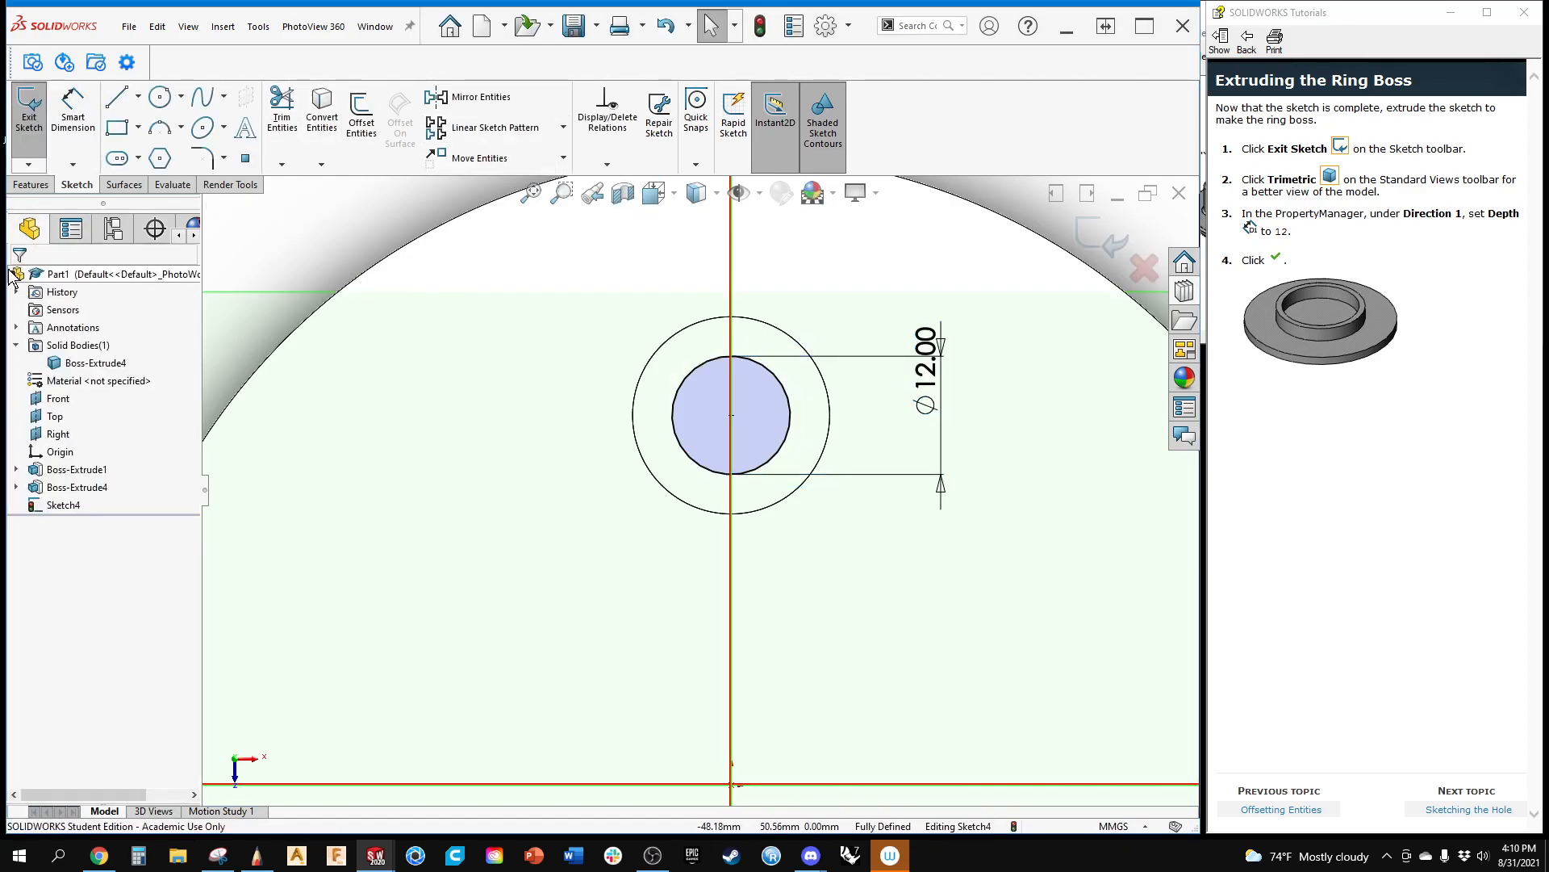
pyautogui.click(45, 186)
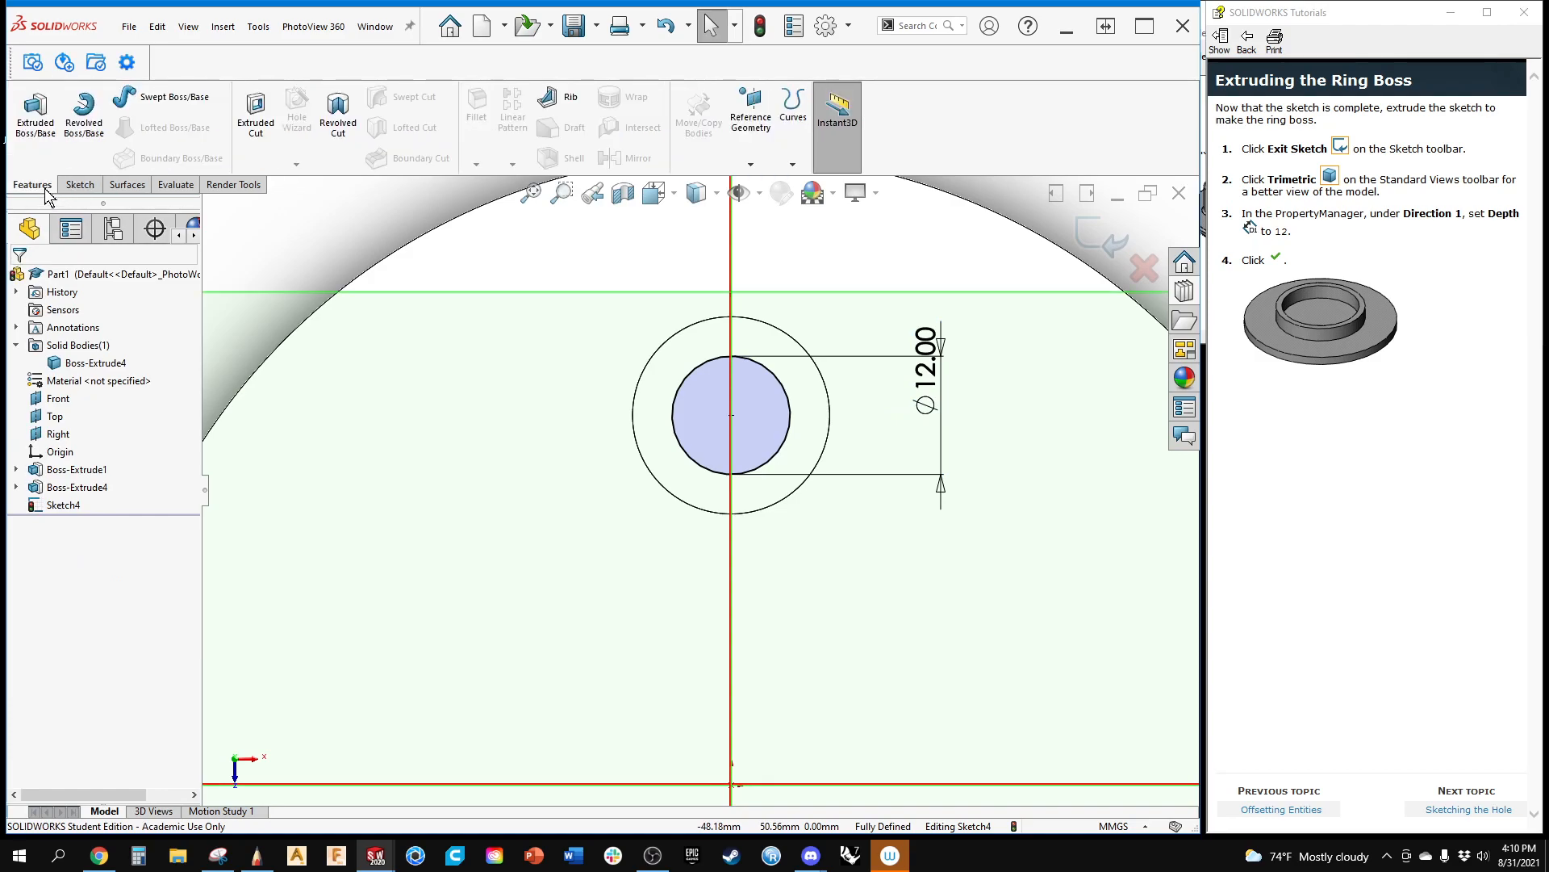
# Step: Cut the 12 mm circle down into the cylinder with a blind Extruded Cut 63 mm deep
pyautogui.click(50, 114)
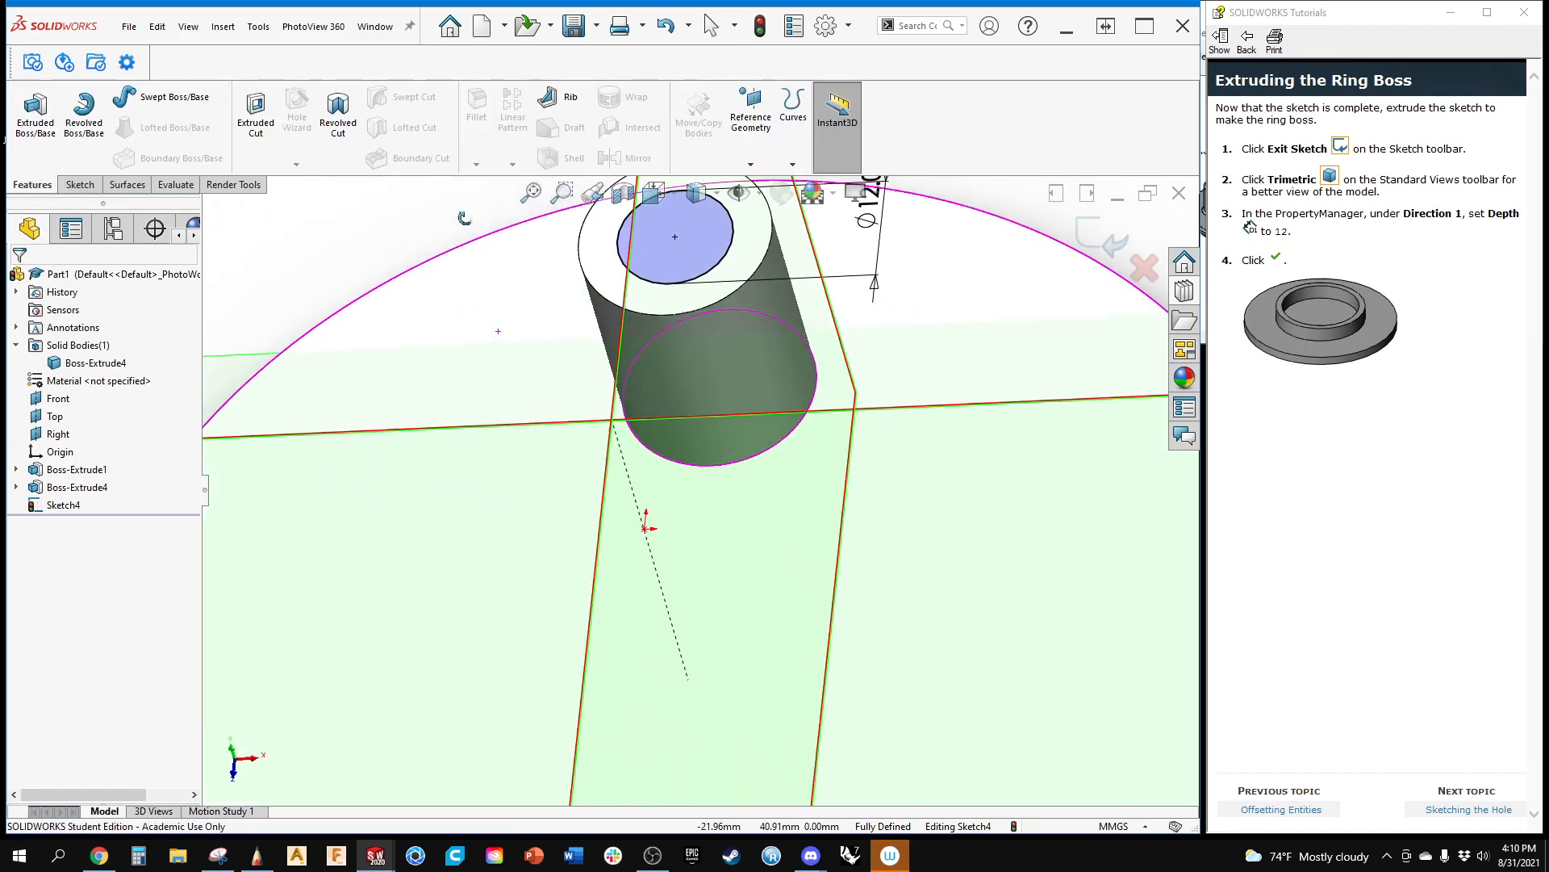
pyautogui.click(257, 114)
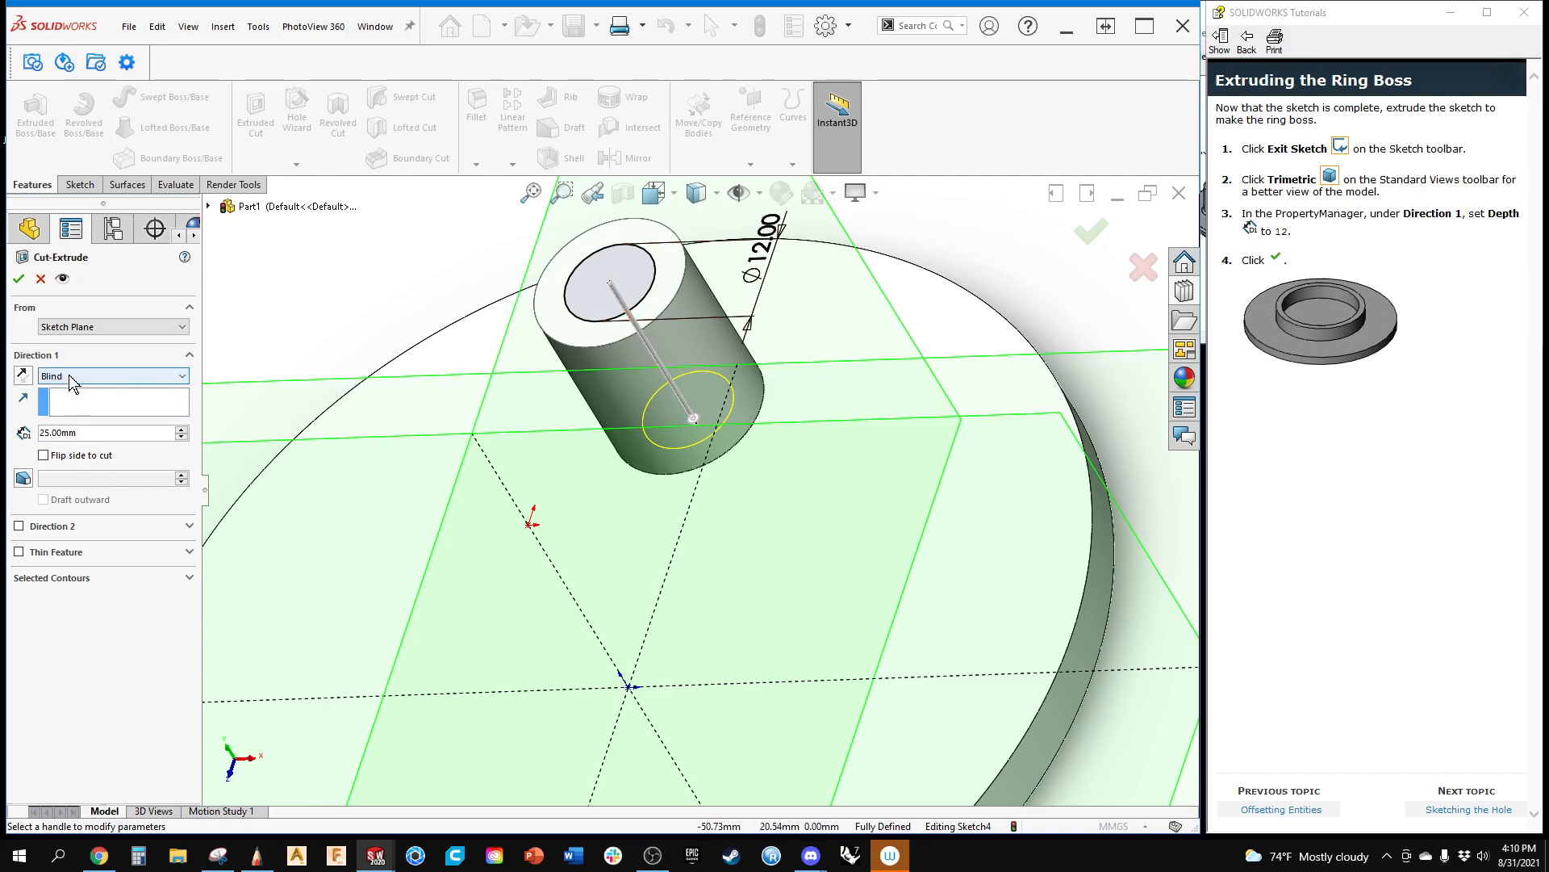
pyautogui.moveTo(803, 462); pyautogui.dragTo(769, 420, button='middle')
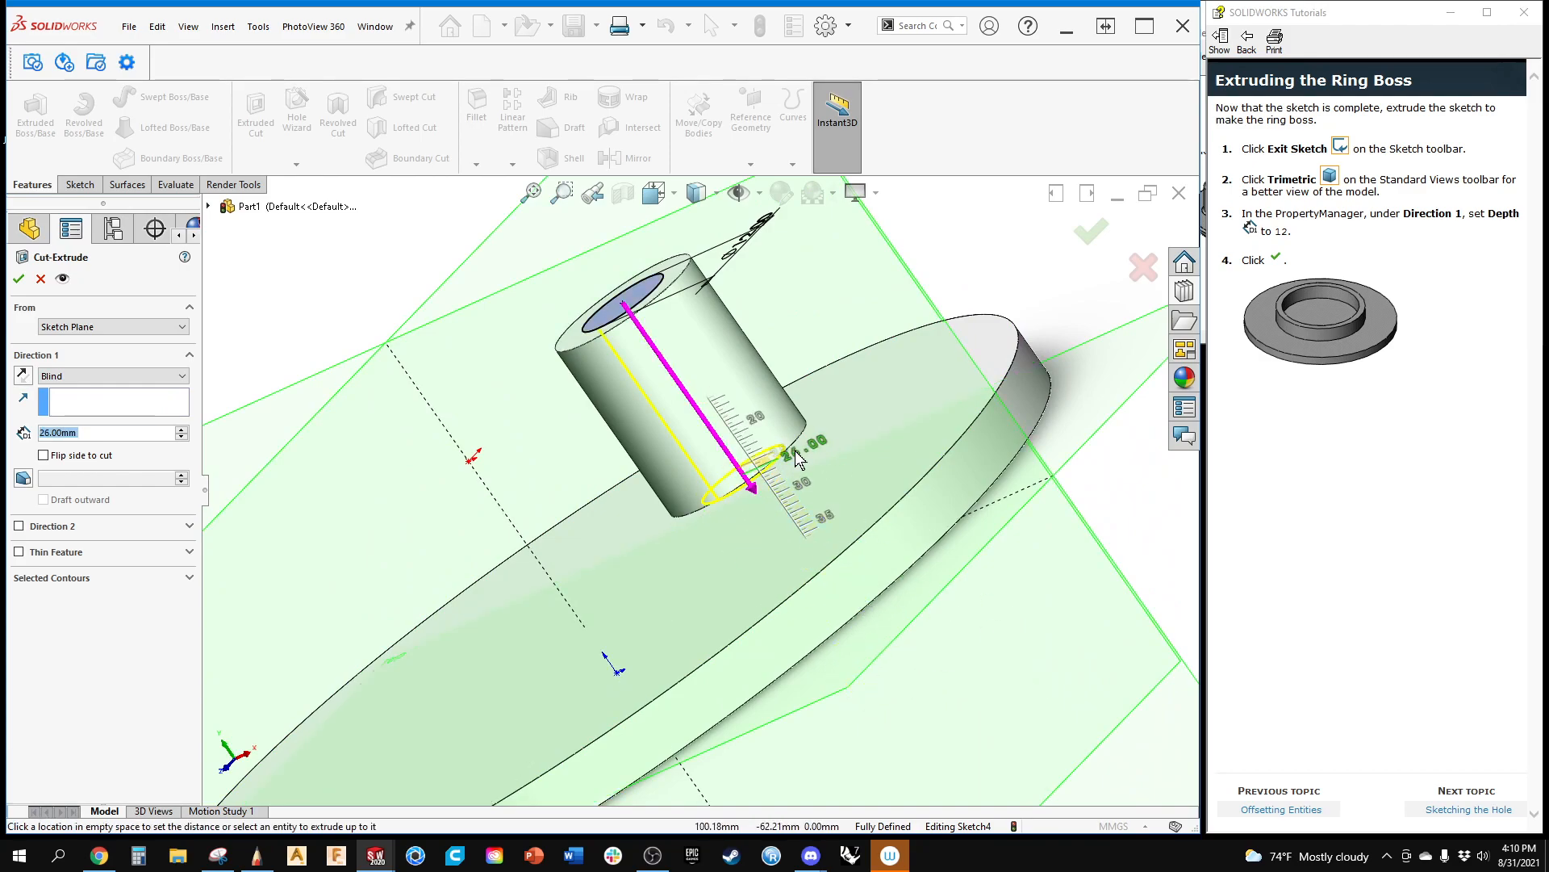
pyautogui.click(998, 686)
pyautogui.moveTo(1028, 638)
pyautogui.mouseDown(button='middle')
pyautogui.moveTo(943, 559)
pyautogui.moveTo(1054, 627)
pyautogui.mouseUp(button='middle')
pyautogui.scroll(4, 1070, 610)
pyautogui.scroll(-4, 1049, 575)
pyautogui.moveTo(906, 595)
pyautogui.mouseDown(button='middle')
pyautogui.moveTo(844, 505)
pyautogui.moveTo(909, 581)
pyautogui.moveTo(946, 594)
pyautogui.mouseUp(button='middle')
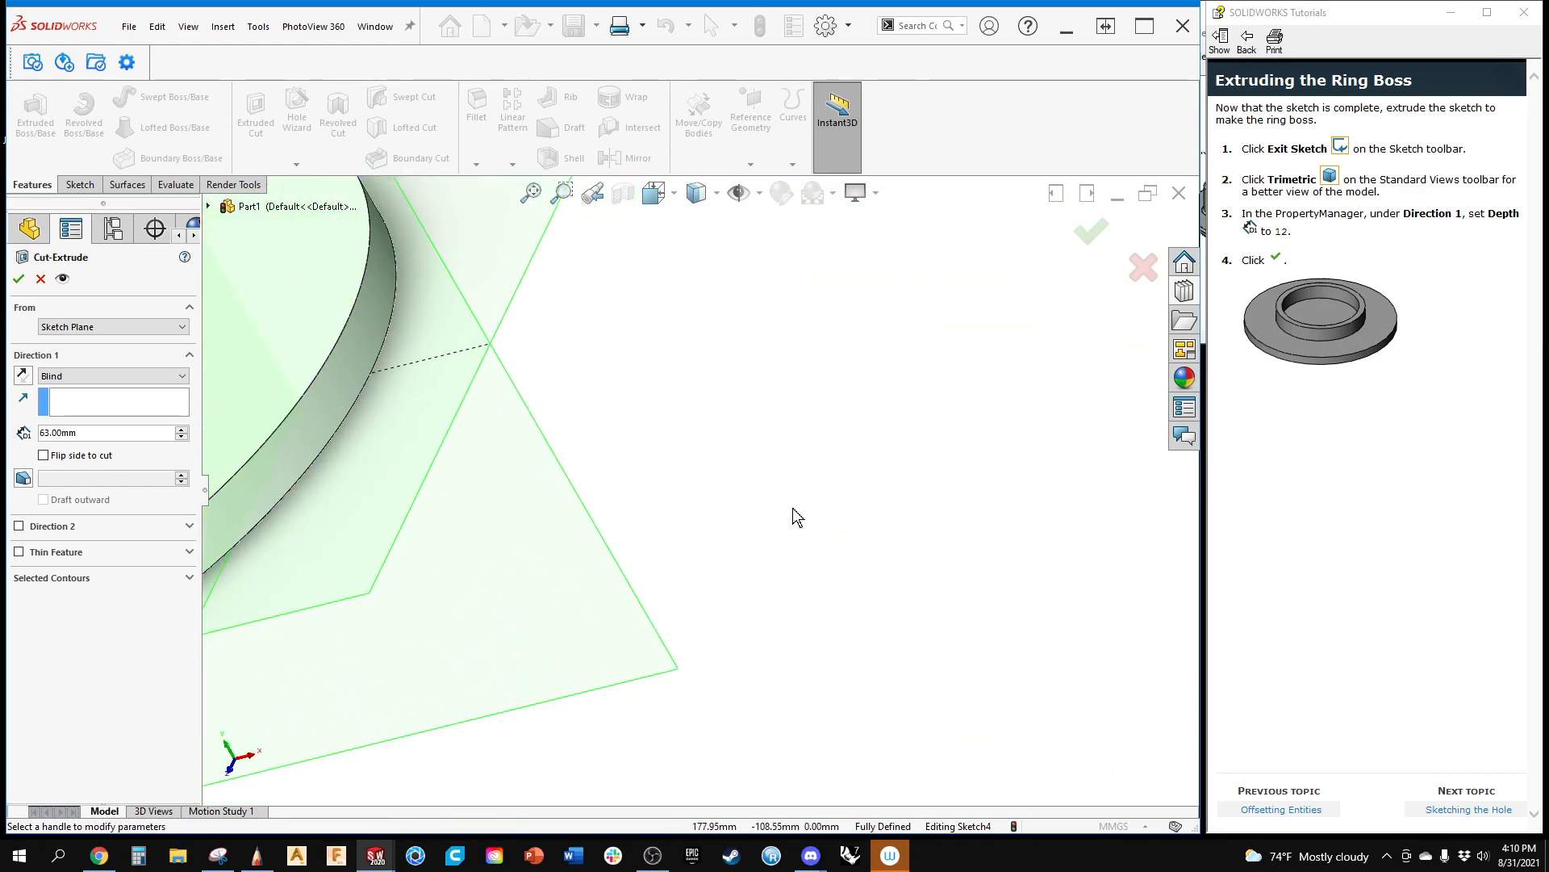
pyautogui.keyDown('ctrl'); pyautogui.moveTo(598, 484); pyautogui.dragTo(1073, 526, button='middle'); pyautogui.keyUp('ctrl')
pyautogui.scroll(3, 958, 433)
pyautogui.keyDown('ctrl'); pyautogui.moveTo(853, 462); pyautogui.dragTo(865, 551, button='middle'); pyautogui.keyUp('ctrl')
pyautogui.click(1091, 236)
pyautogui.moveTo(629, 361); pyautogui.dragTo(765, 495, button='middle')
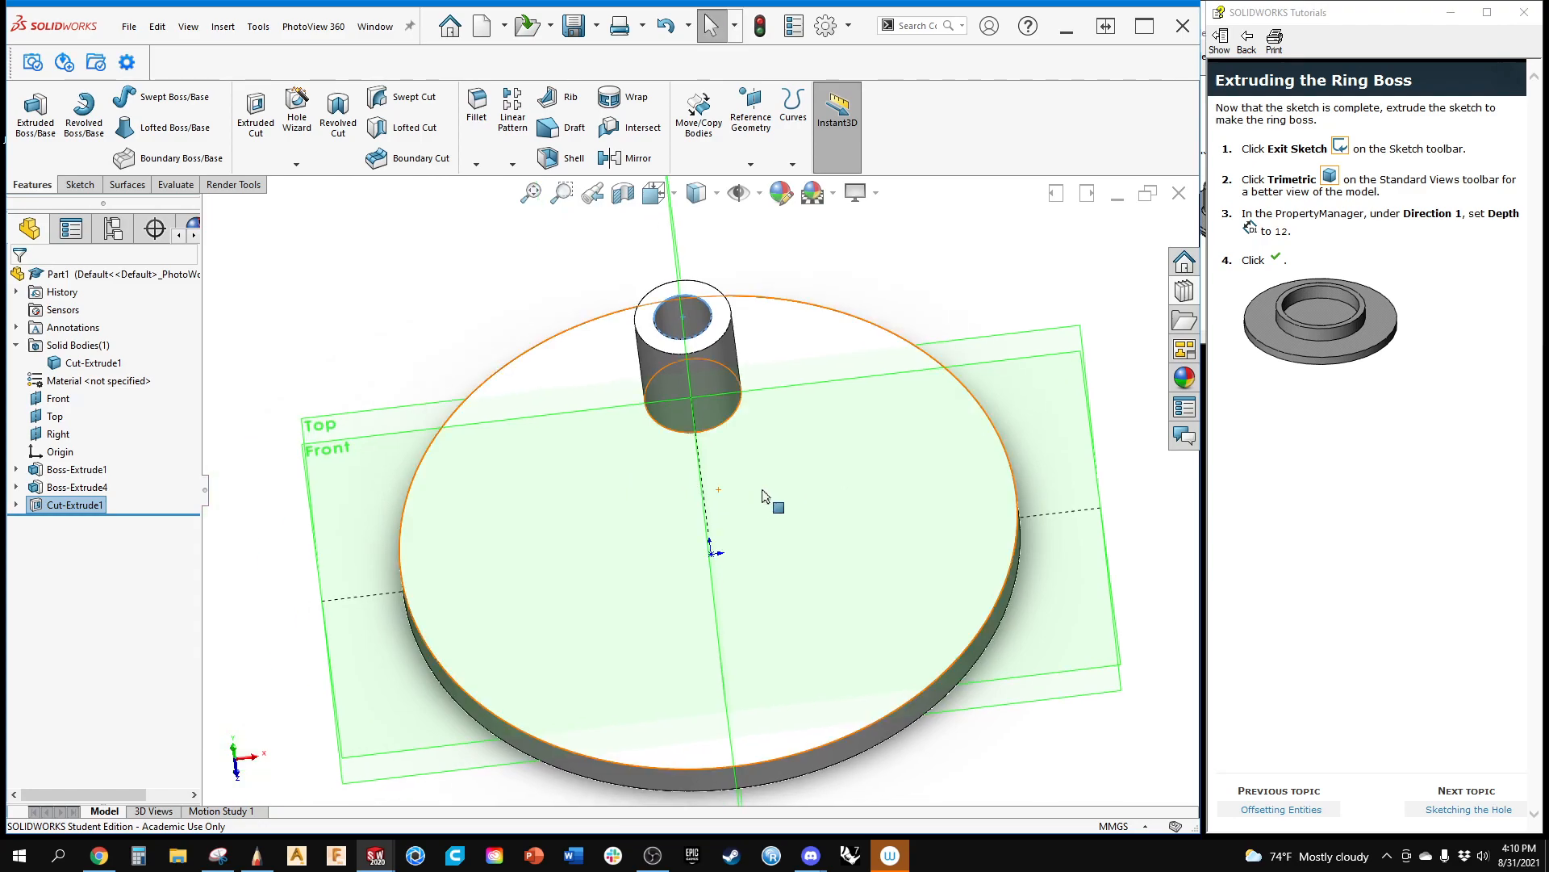
# Step: Start a fillet on the cylinder's top outer edge with a radius of 5 mm
pyautogui.click(374, 346)
pyautogui.moveTo(678, 420); pyautogui.dragTo(647, 352, button='middle')
pyautogui.scroll(-6, 740, 361)
pyautogui.keyDown('ctrl'); pyautogui.moveTo(676, 435); pyautogui.dragTo(733, 401, button='middle'); pyautogui.keyUp('ctrl')
pyautogui.moveTo(350, 384); pyautogui.dragTo(360, 431, button='middle')
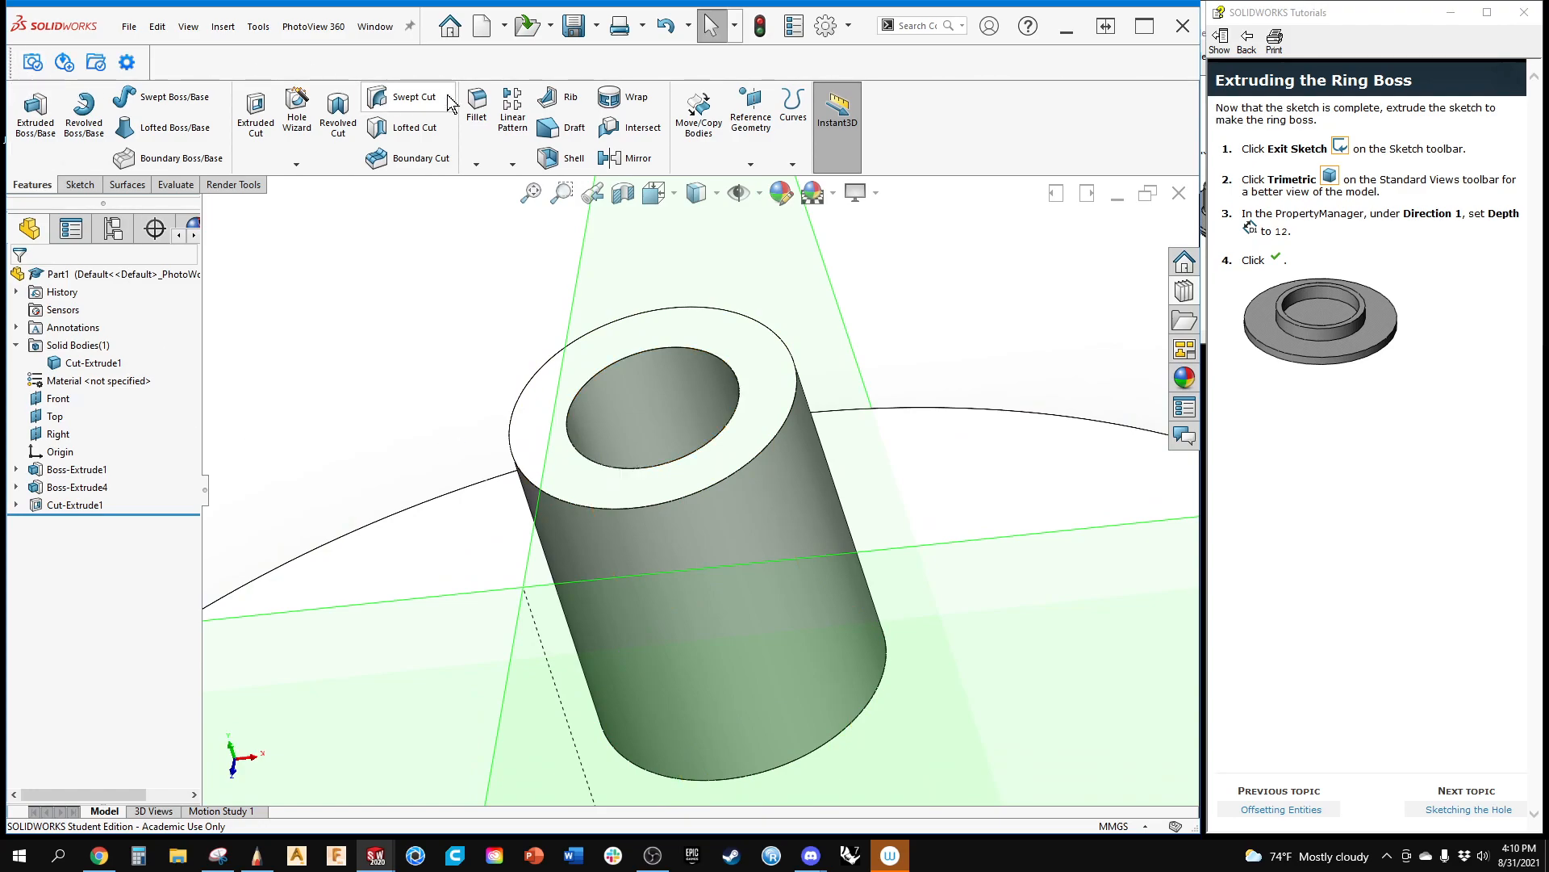
pyautogui.click(476, 105)
pyautogui.click(528, 379)
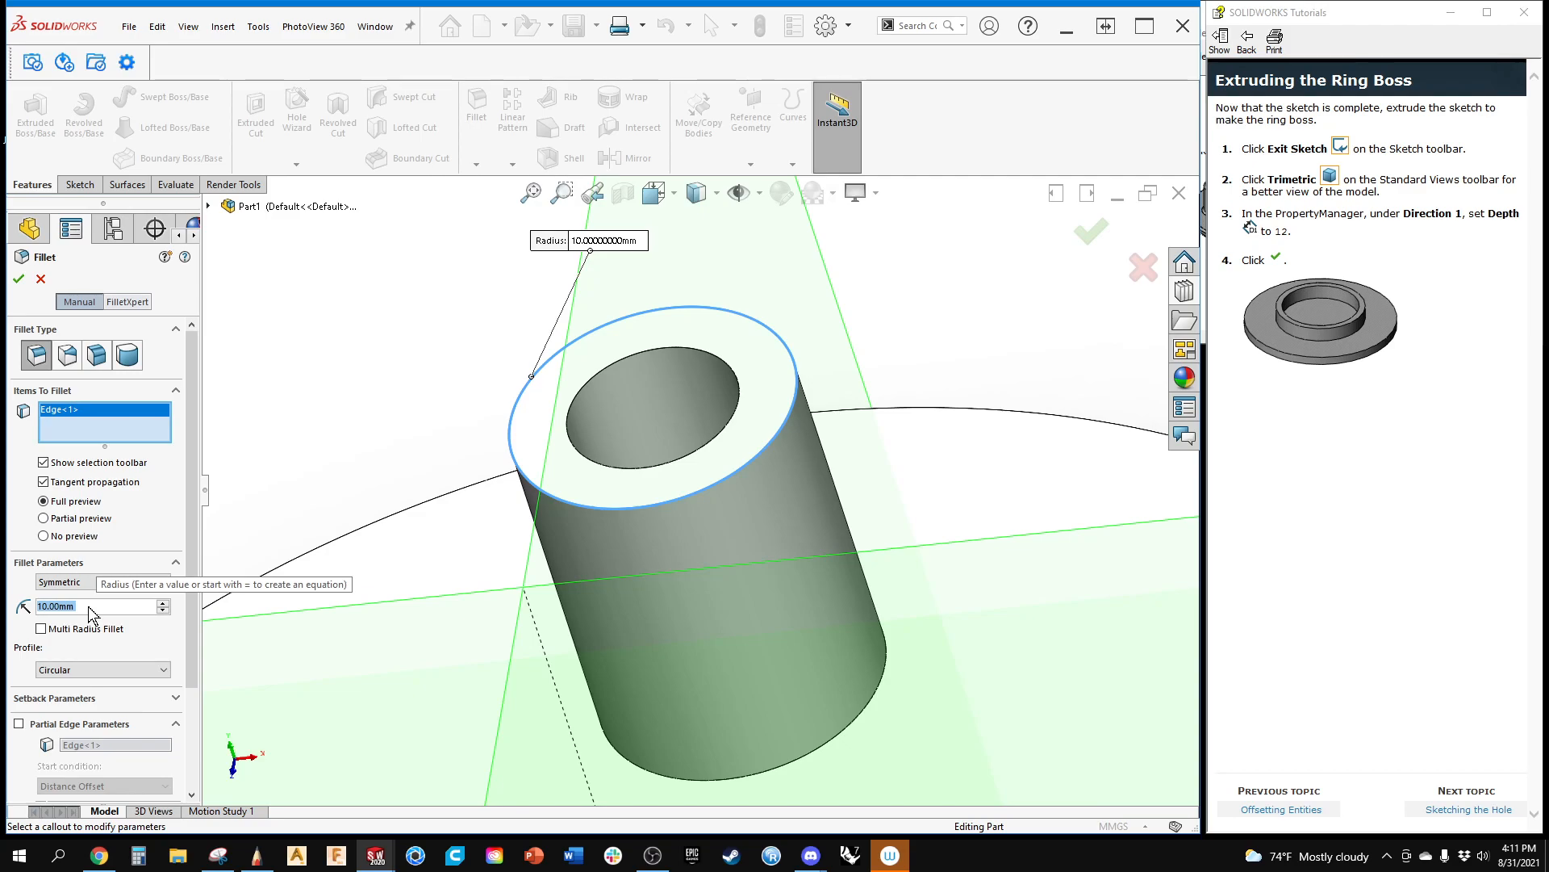
pyautogui.write('5')
pyautogui.press('Return')
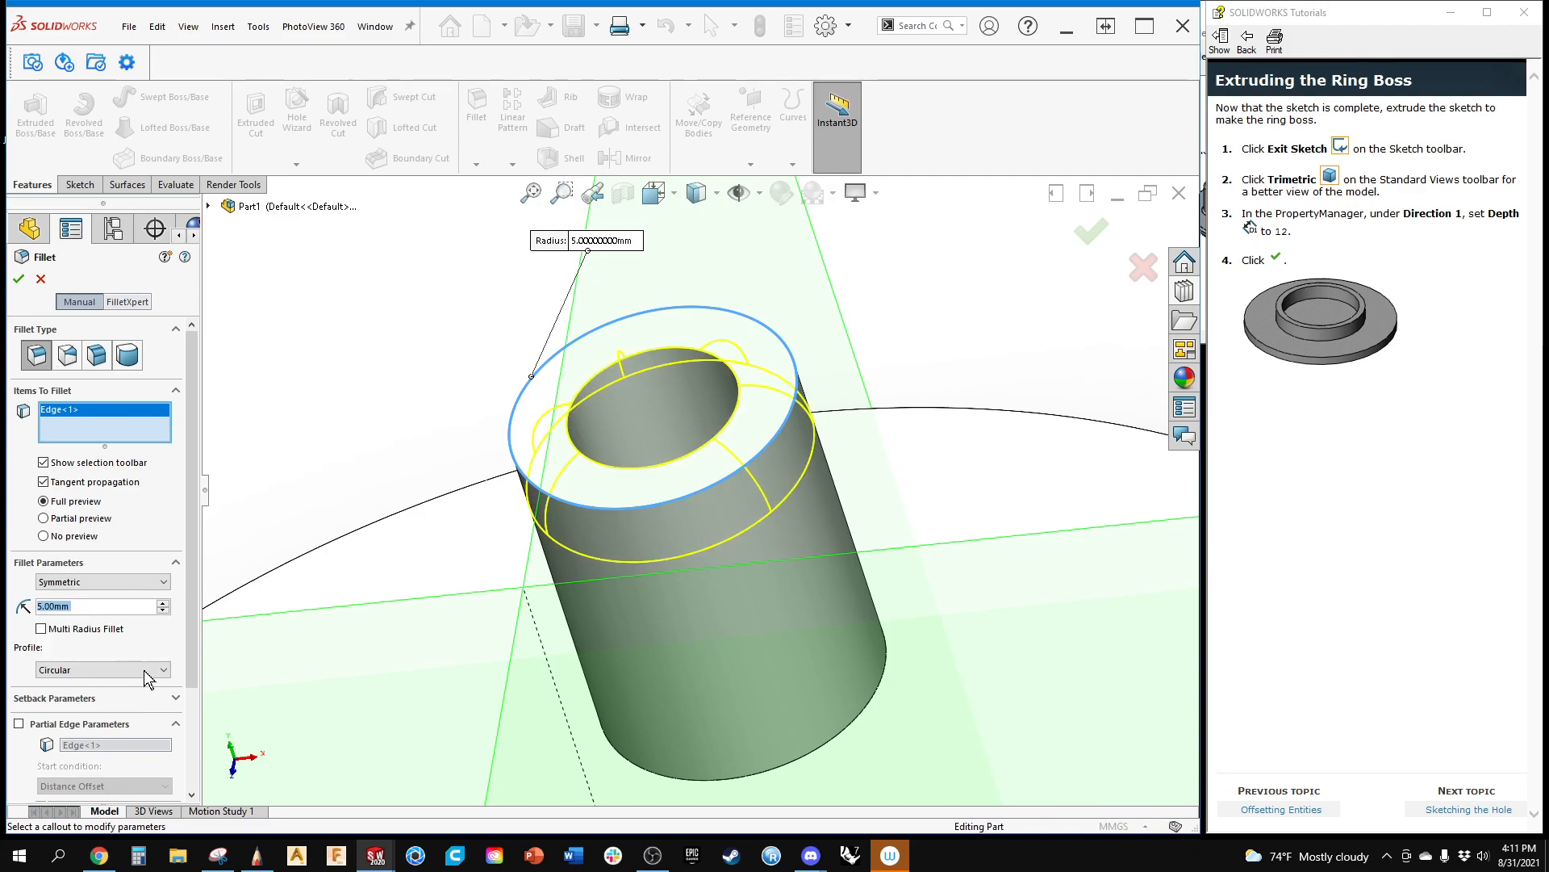
pyautogui.scroll(-1, 566, 531)
pyautogui.moveTo(565, 528); pyautogui.dragTo(560, 490, button='middle')
pyautogui.scroll(-1, 560, 490)
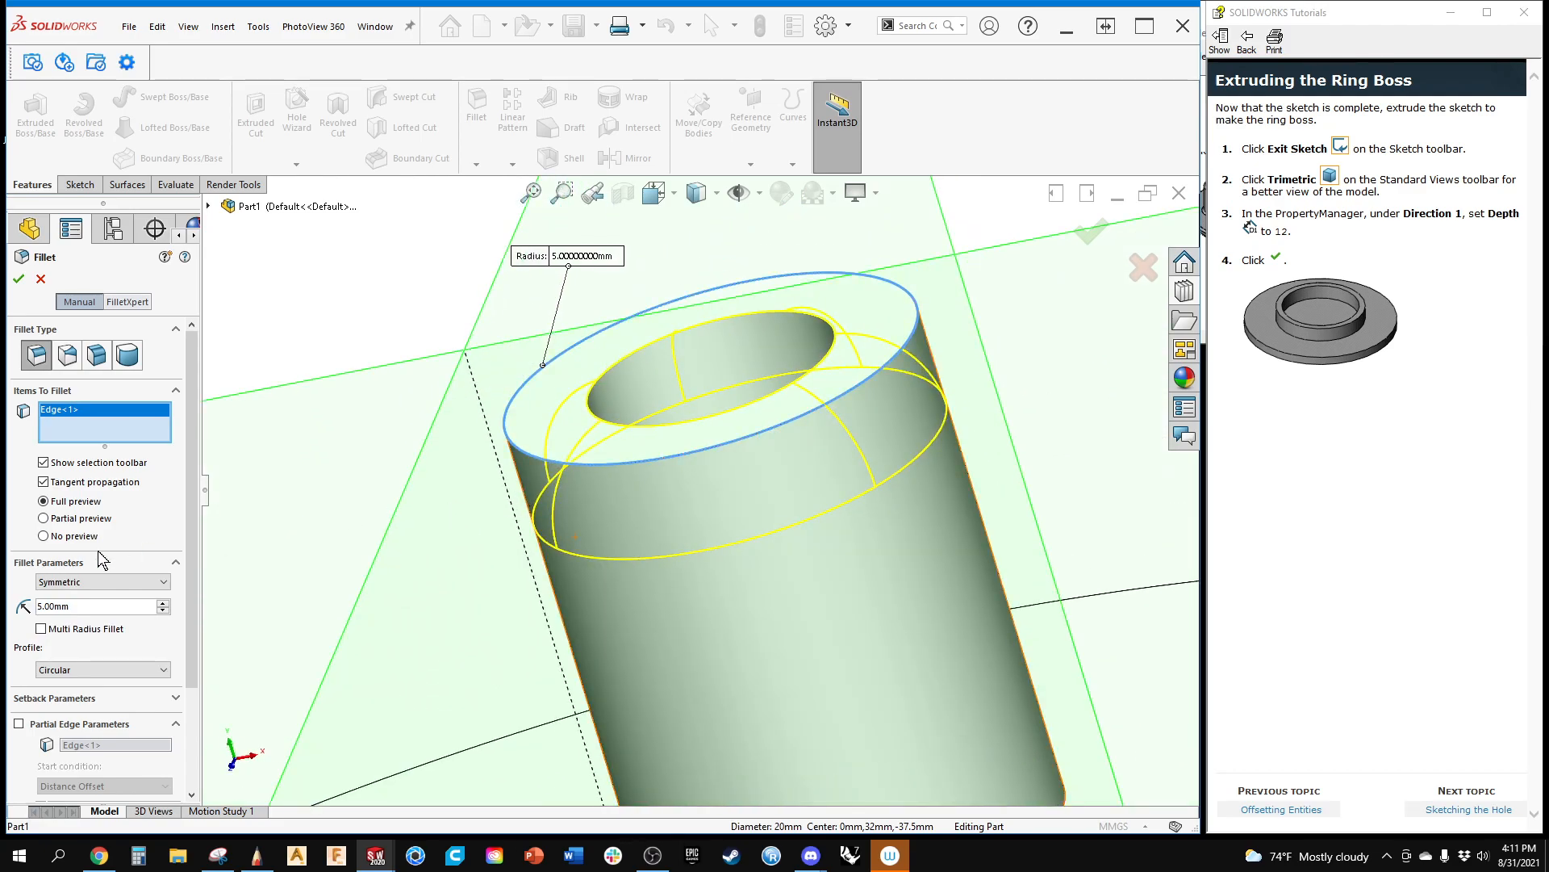
# Step: Reduce the fillet radius to 1 mm, add the hole's top edge to the selection and apply the fillet
pyautogui.click(105, 608)
pyautogui.moveTo(105, 607); pyautogui.dragTo(23, 598)
pyautogui.write('0.5')
pyautogui.press('Return')
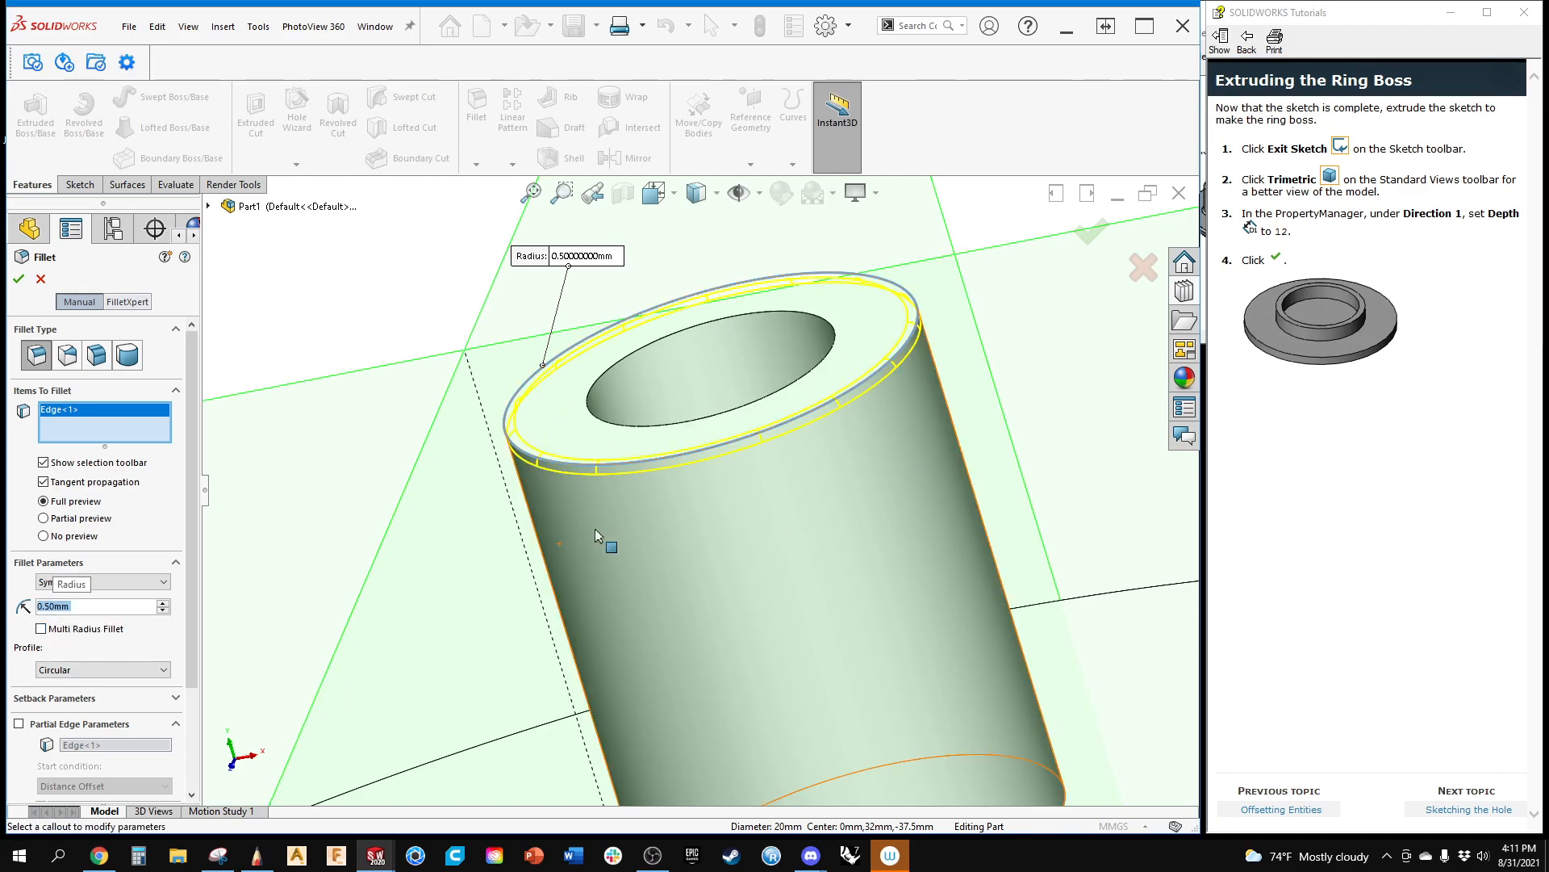
pyautogui.write('1')
pyautogui.press('Return')
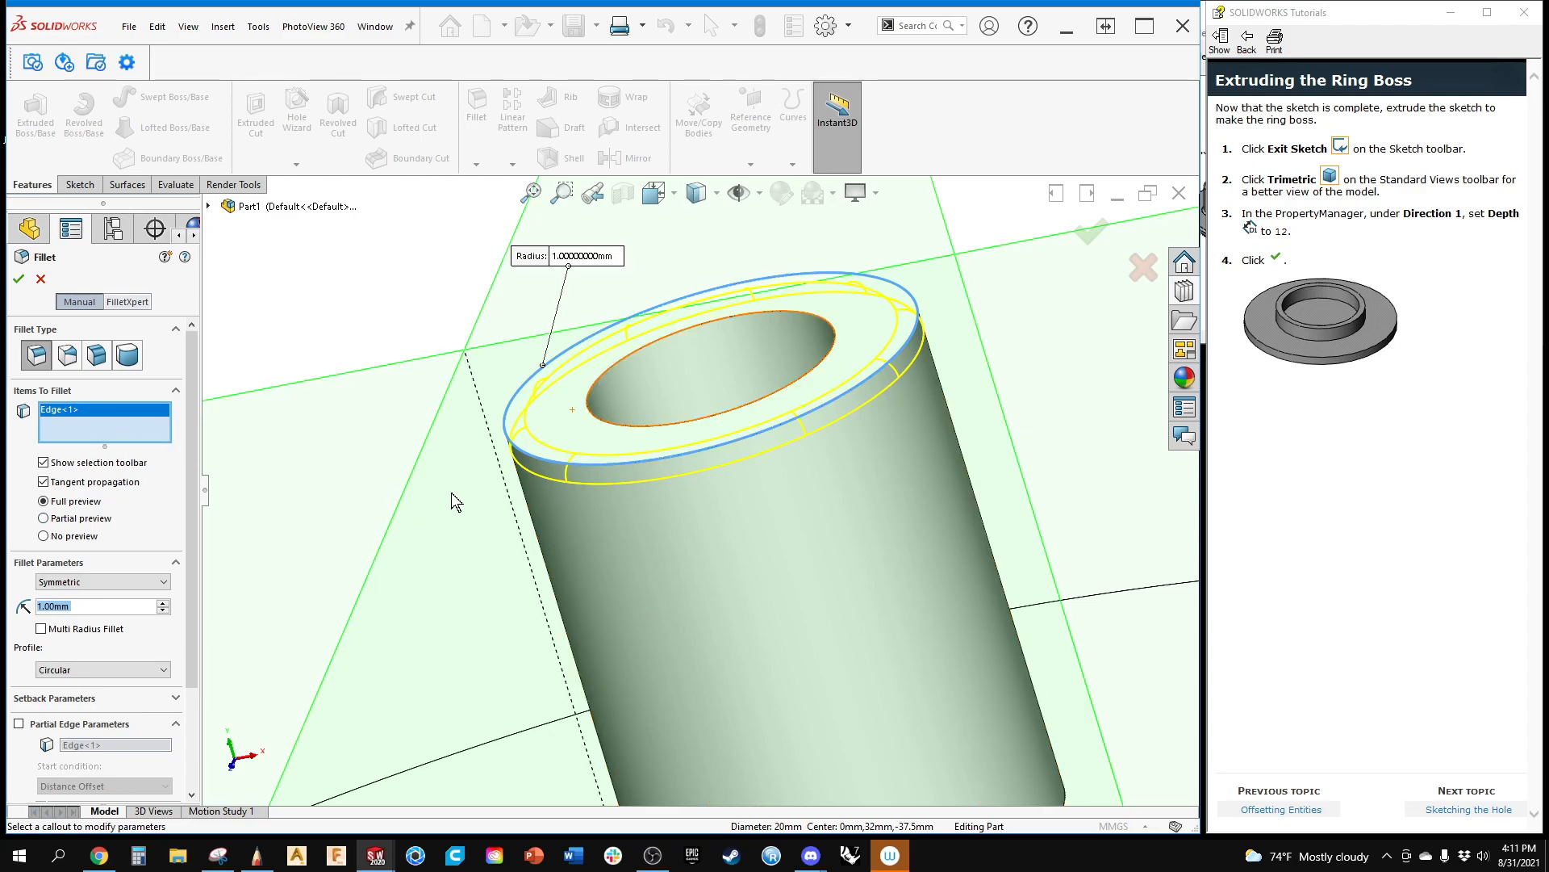
pyautogui.click(597, 418)
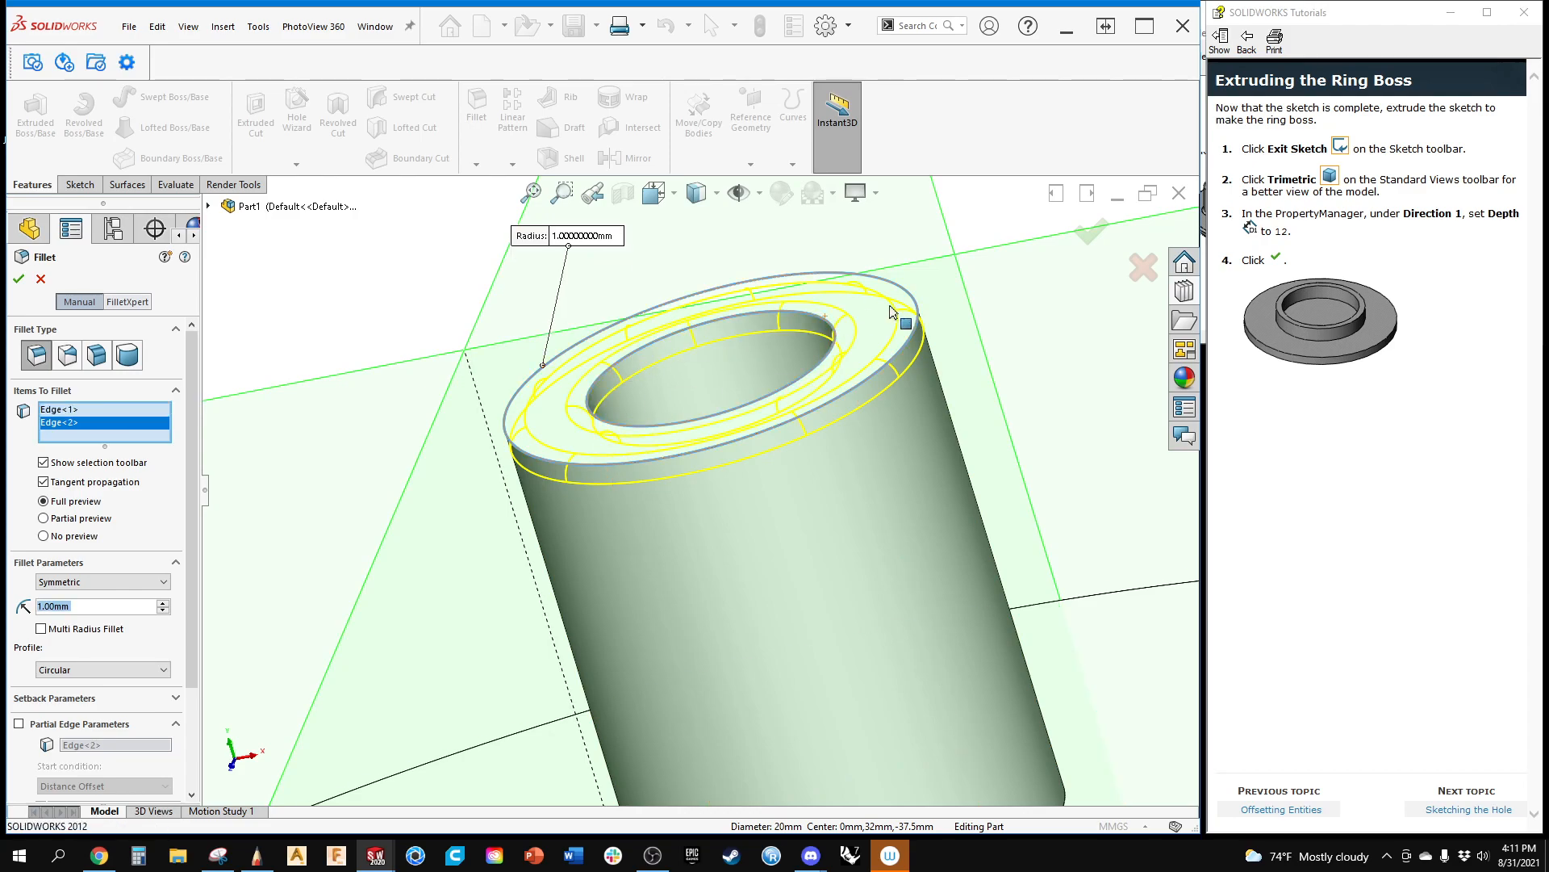
pyautogui.click(1093, 247)
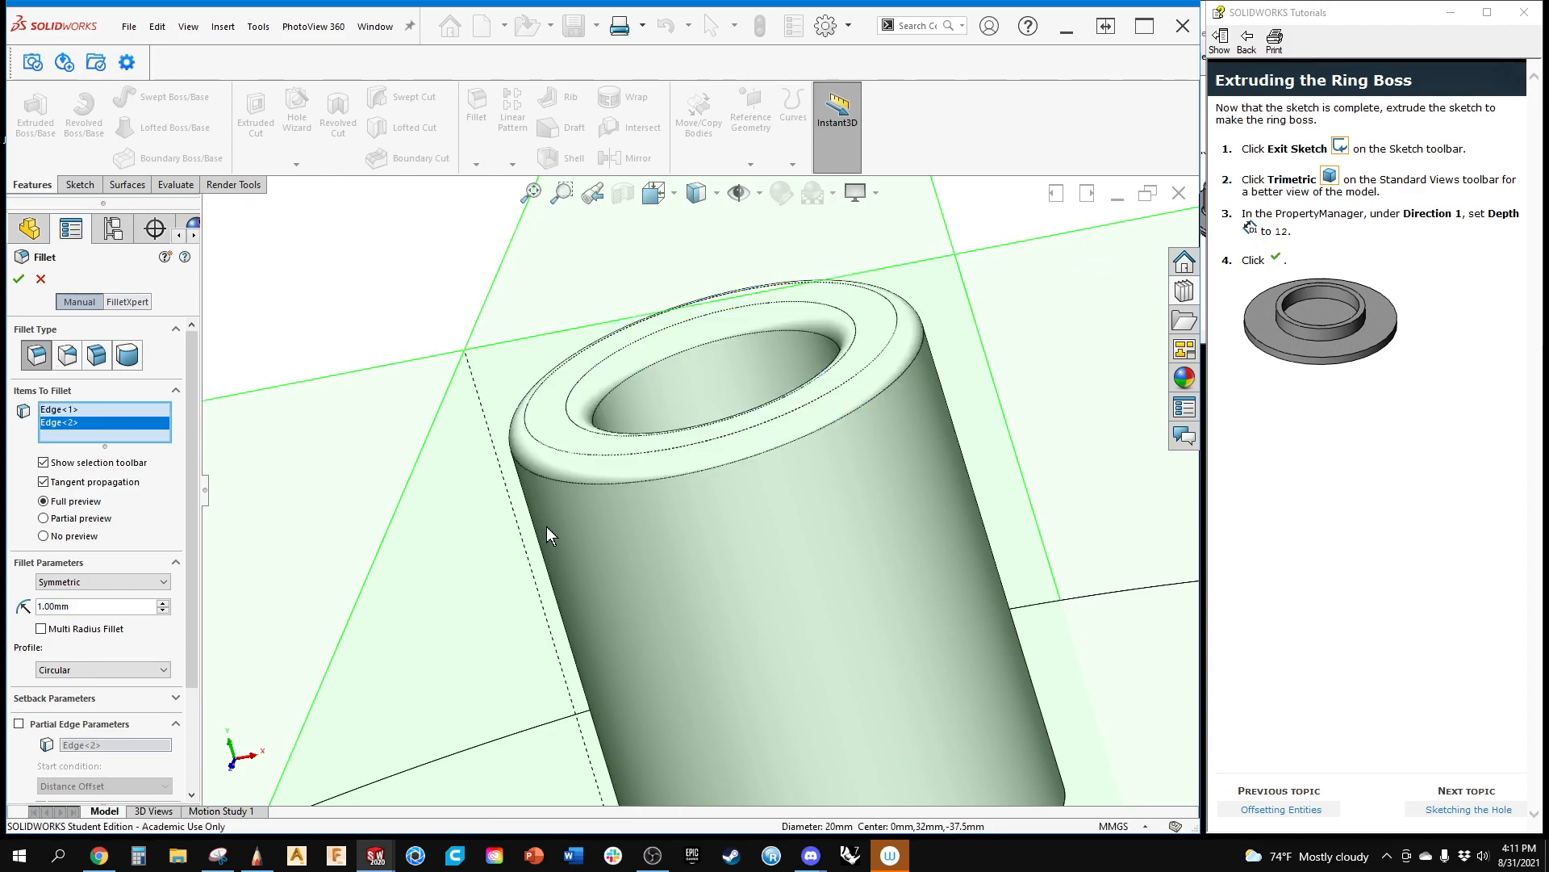
# Step: Try a 2 mm radius on the fillet shared by the two top edges, and delete that fillet
pyautogui.moveTo(571, 474); pyautogui.dragTo(520, 487, button='middle')
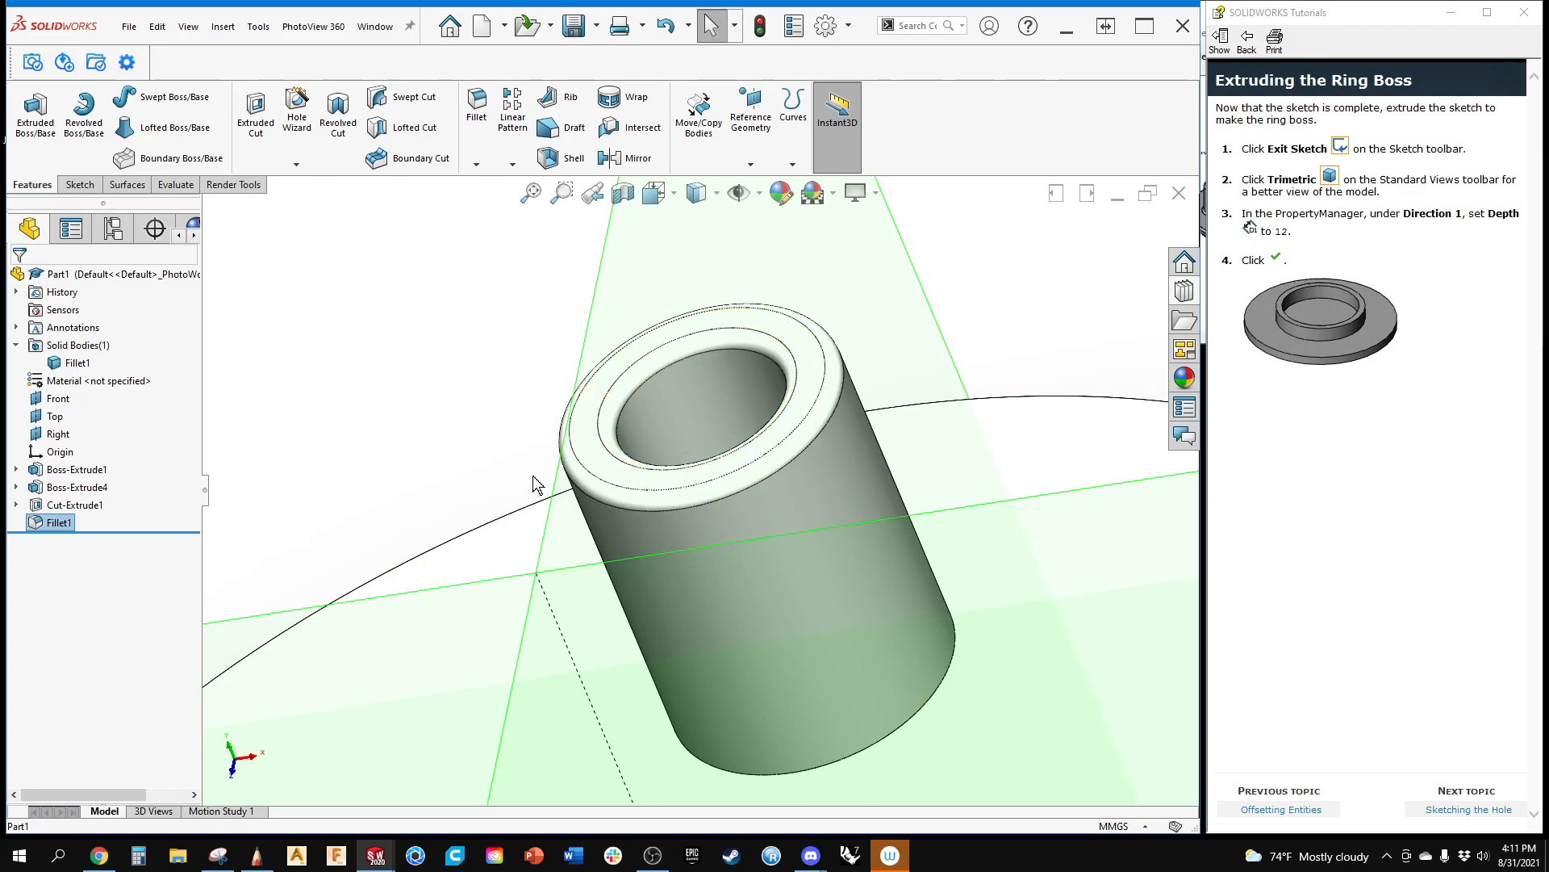
pyautogui.rightClick(67, 521)
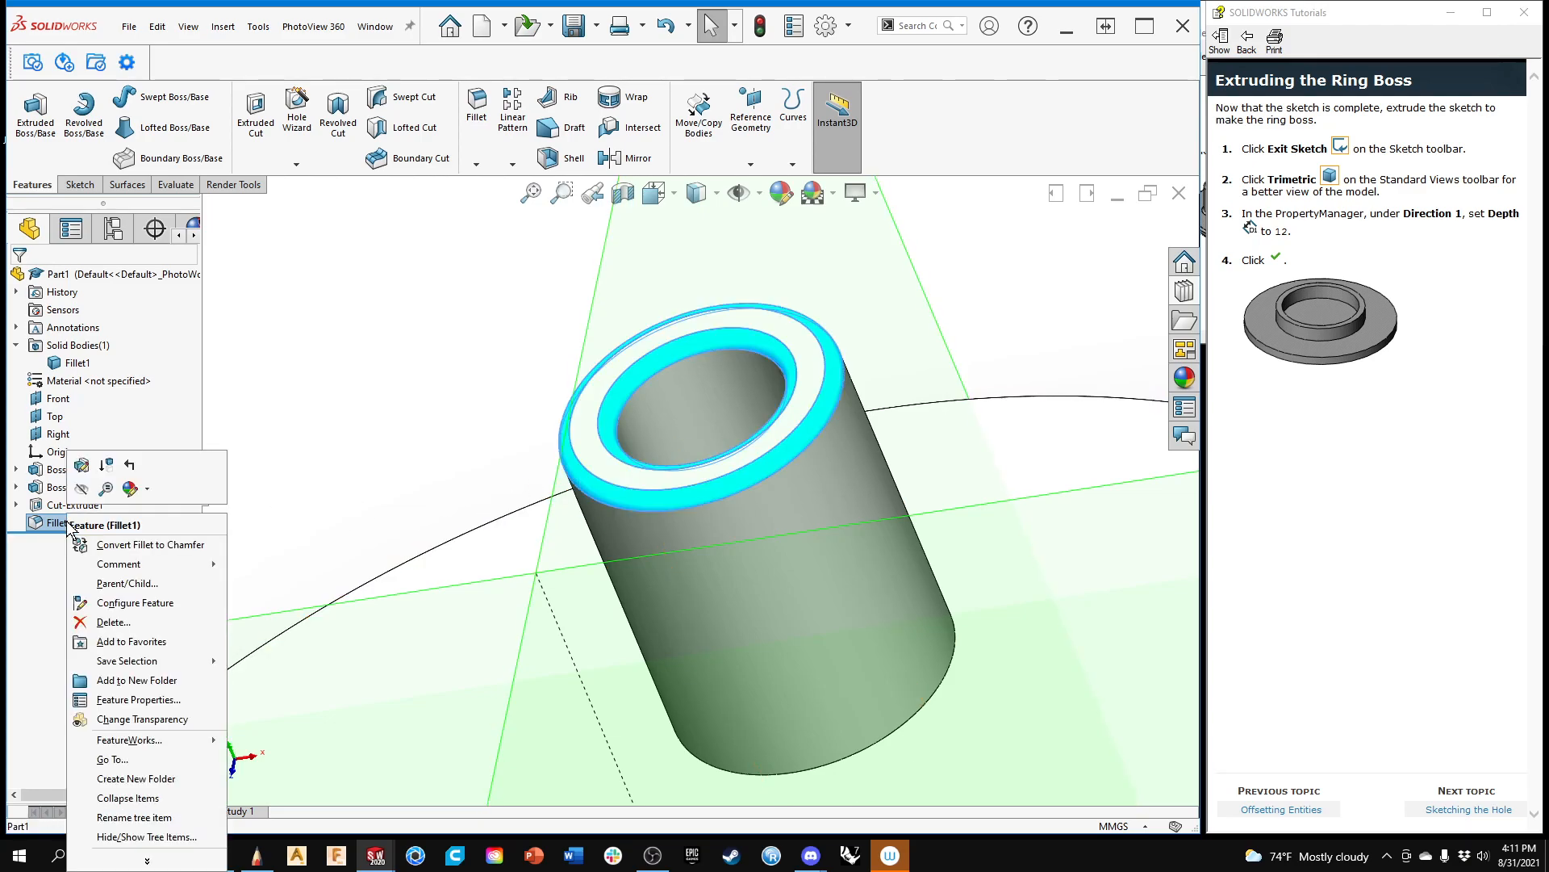
pyautogui.click(81, 472)
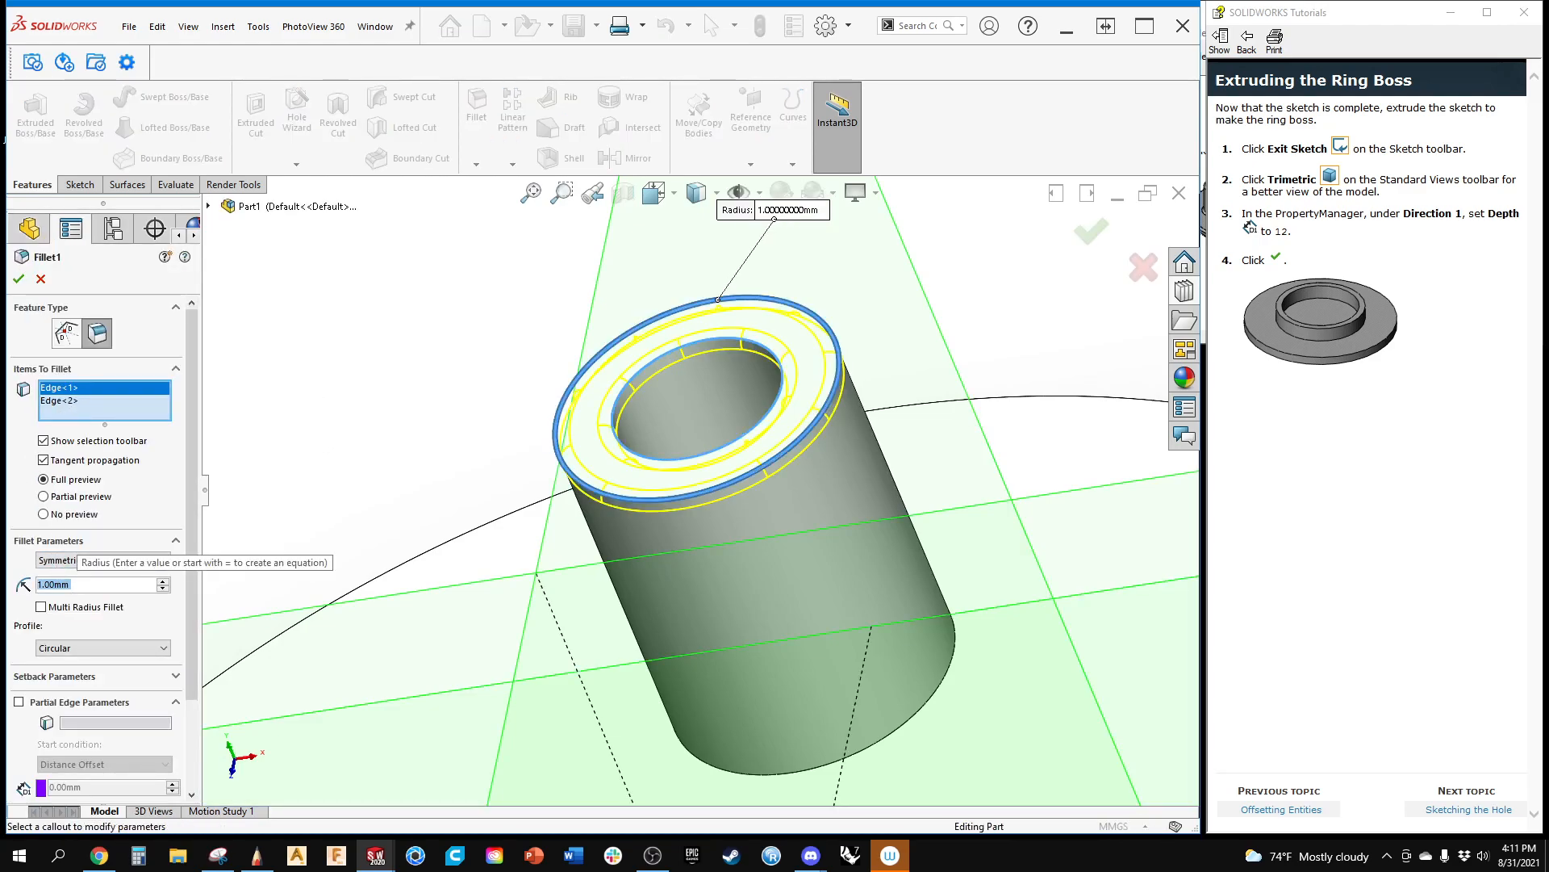
pyautogui.write('2')
pyautogui.press('Return')
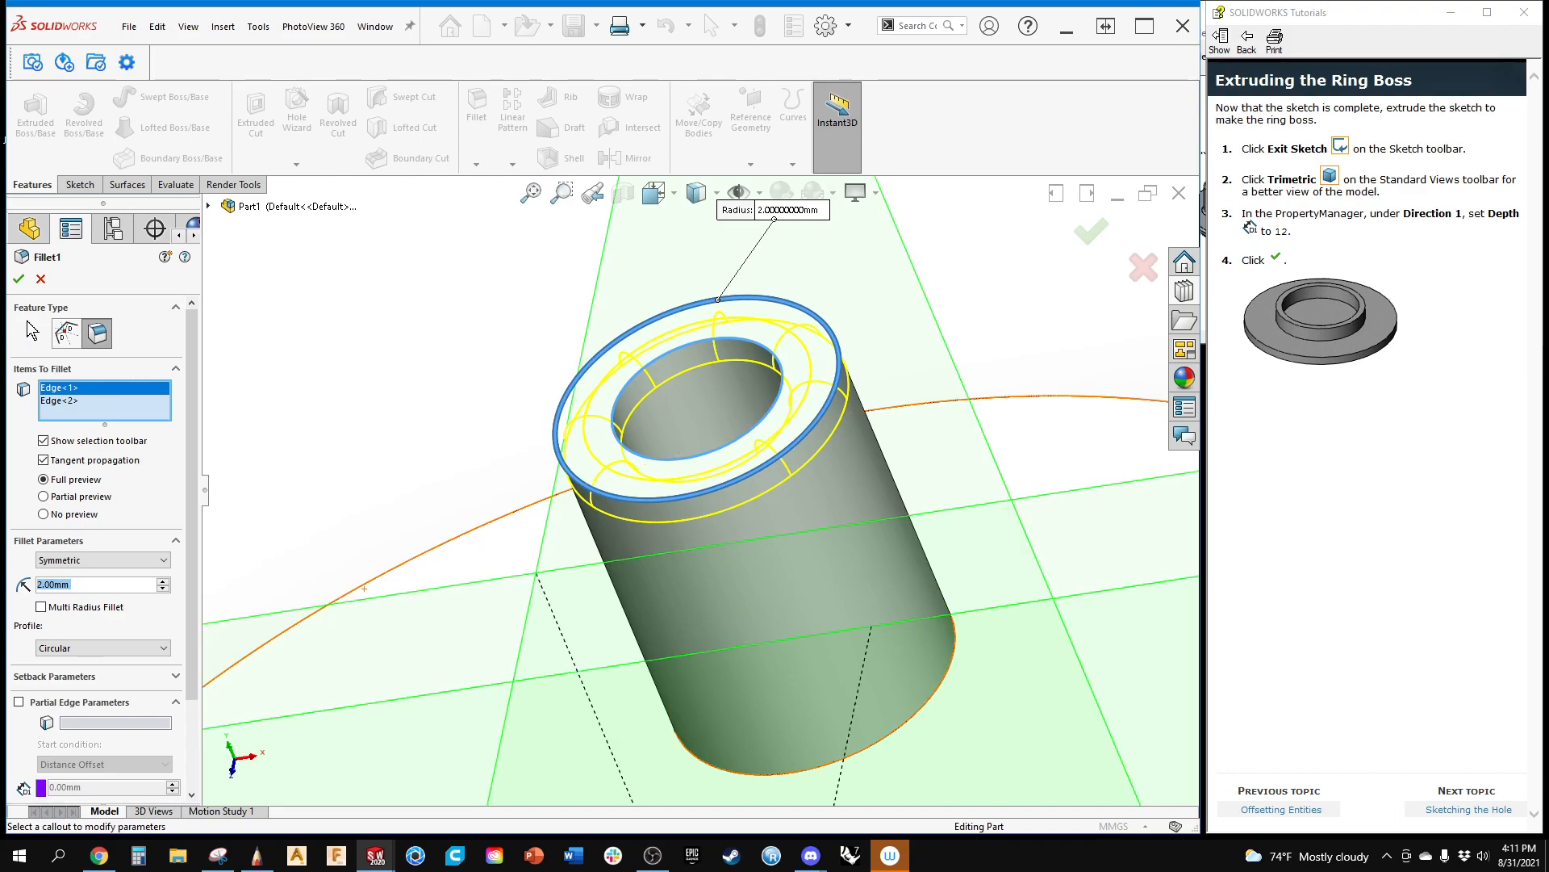
pyautogui.click(19, 279)
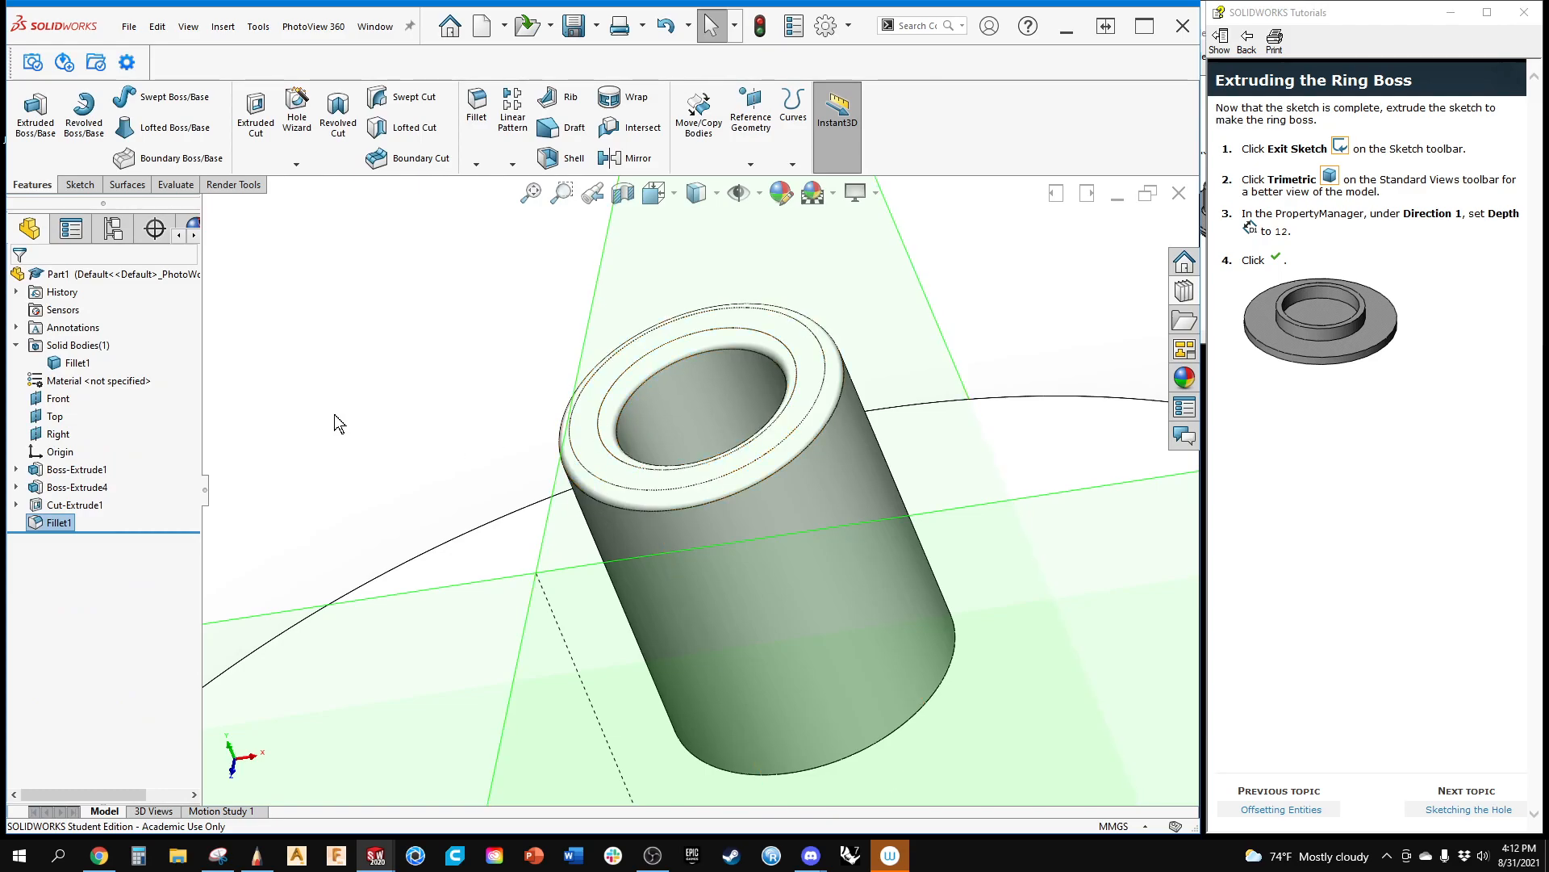
pyautogui.rightClick(57, 526)
pyautogui.click(72, 620)
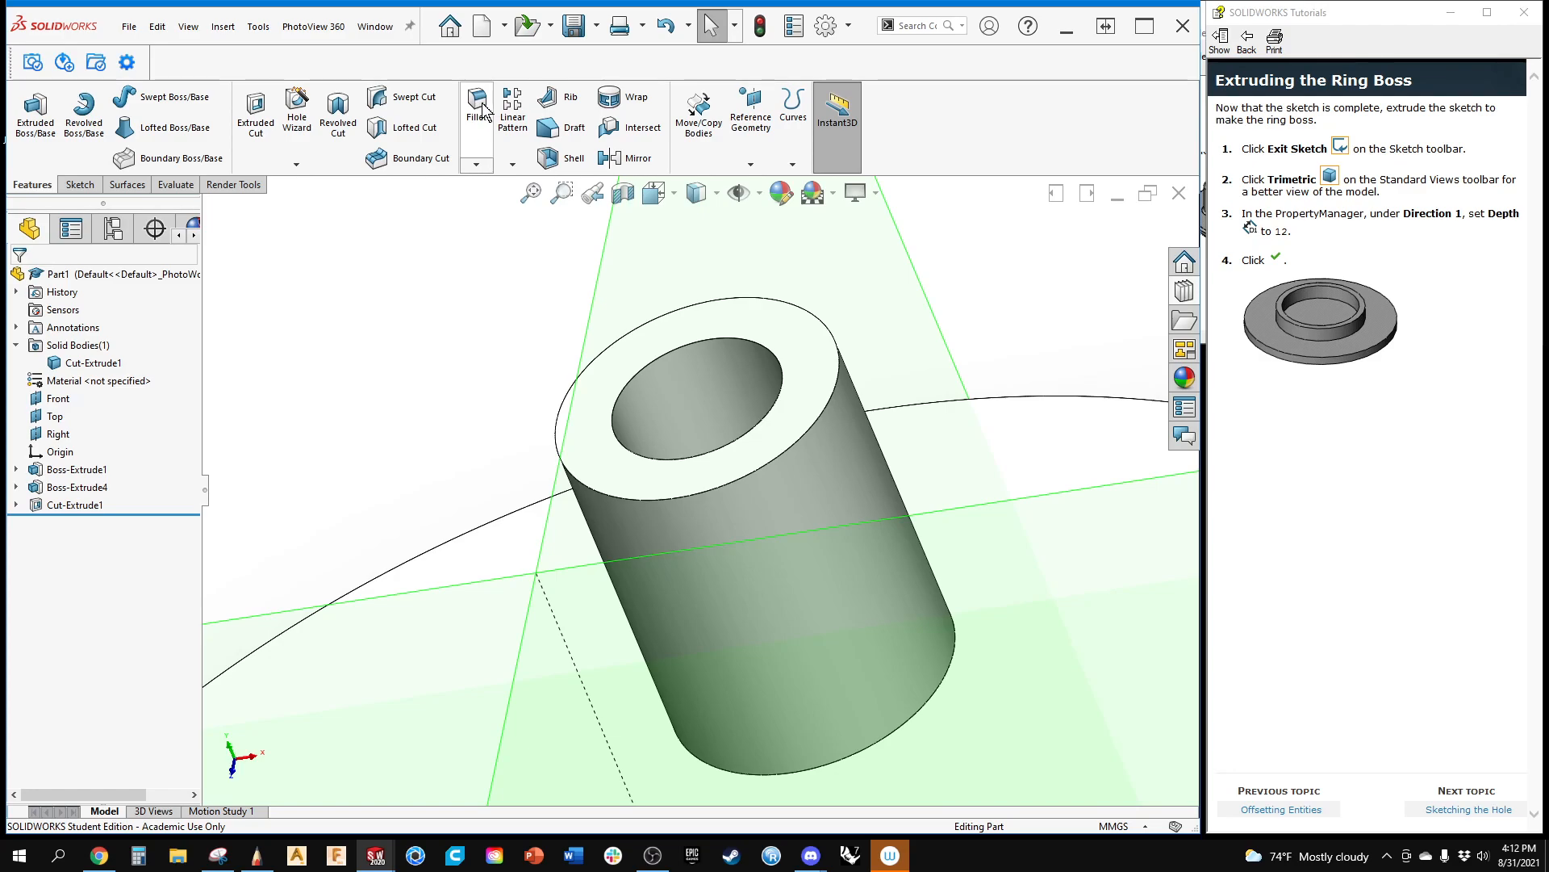
# Step: Fillet the cylinder's top outer edge at 1 mm and the hole's top edge separately at 2 mm
pyautogui.click(562, 413)
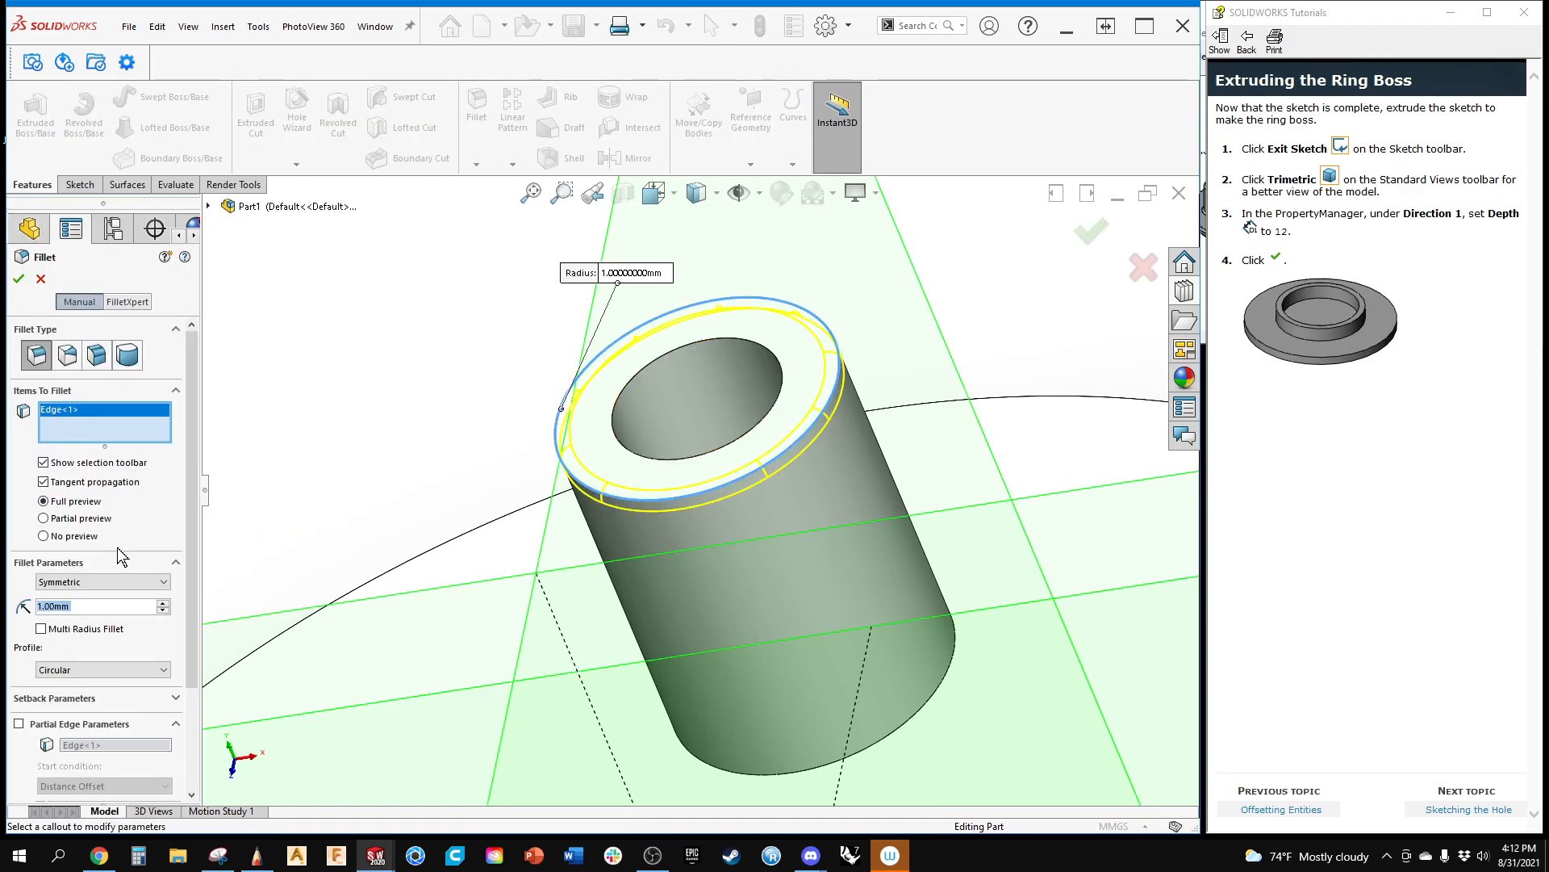
pyautogui.click(19, 278)
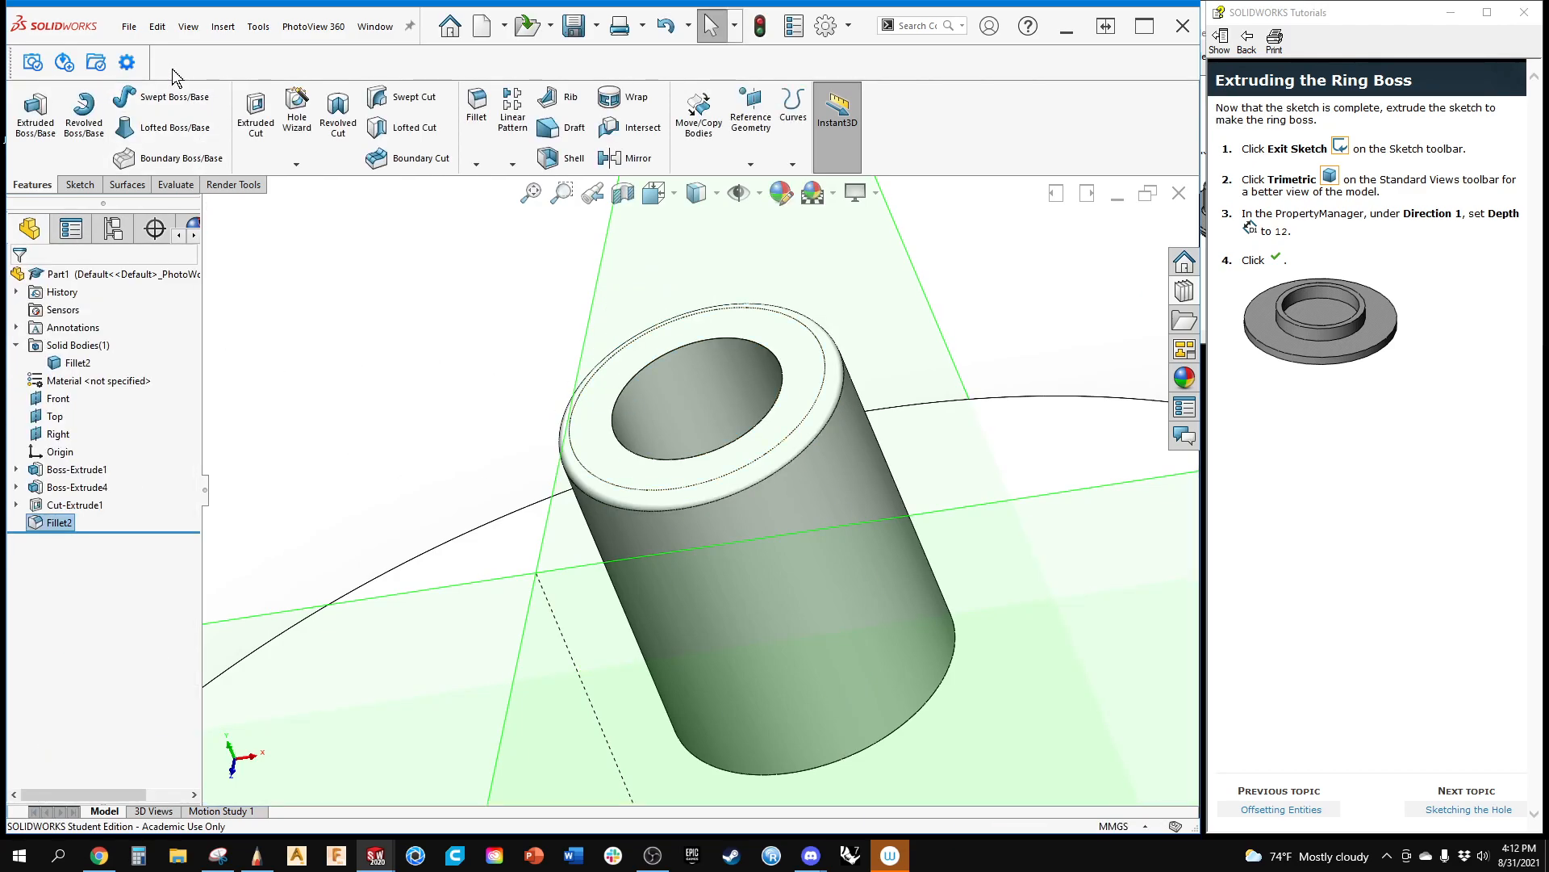
pyautogui.click(477, 102)
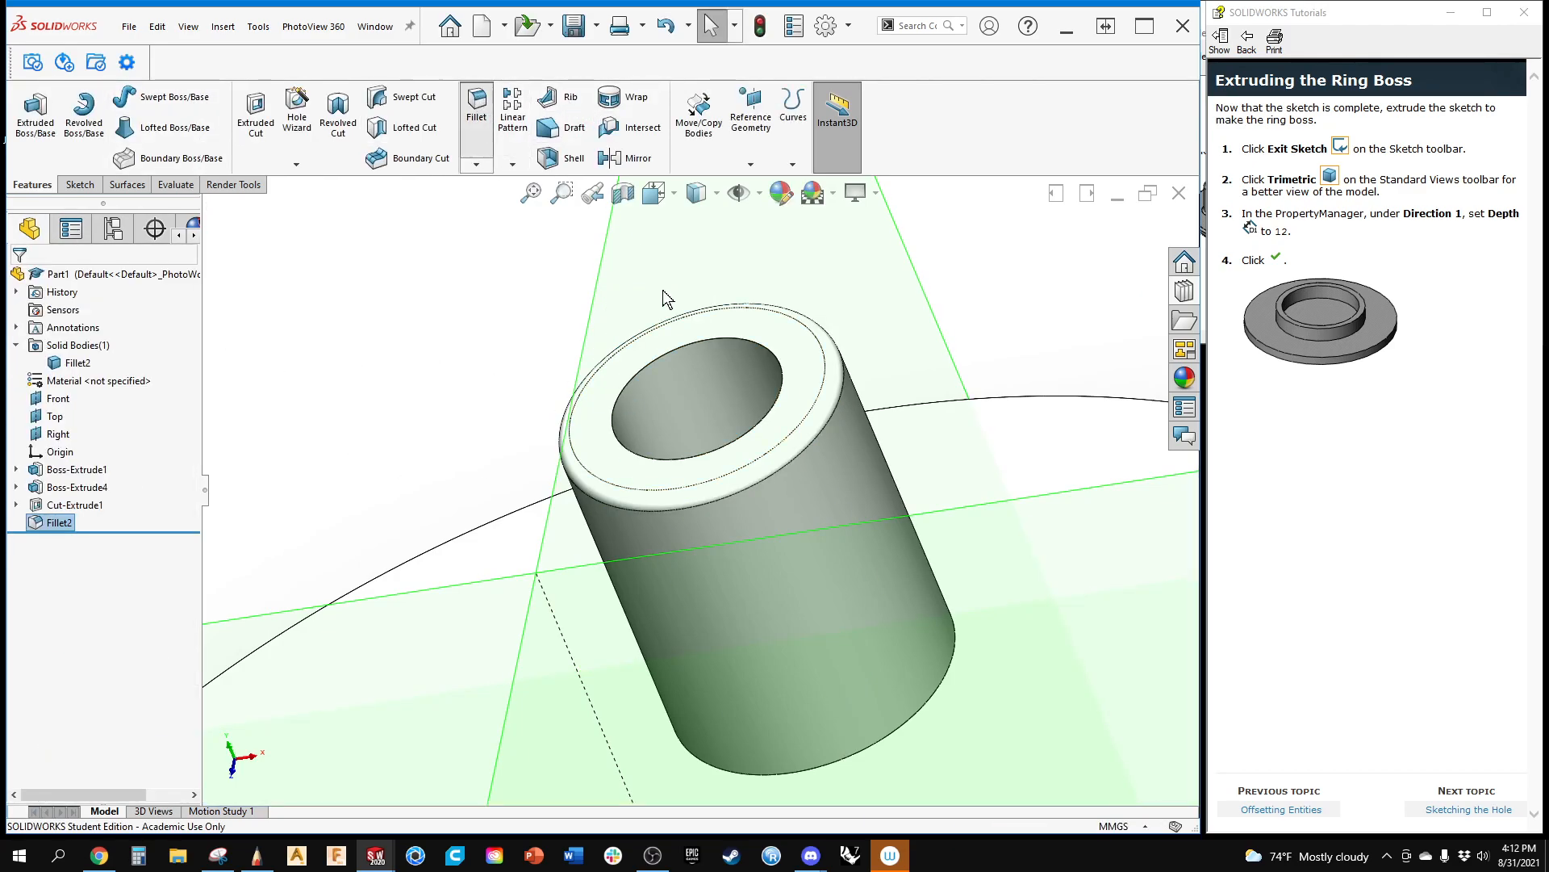
pyautogui.click(667, 357)
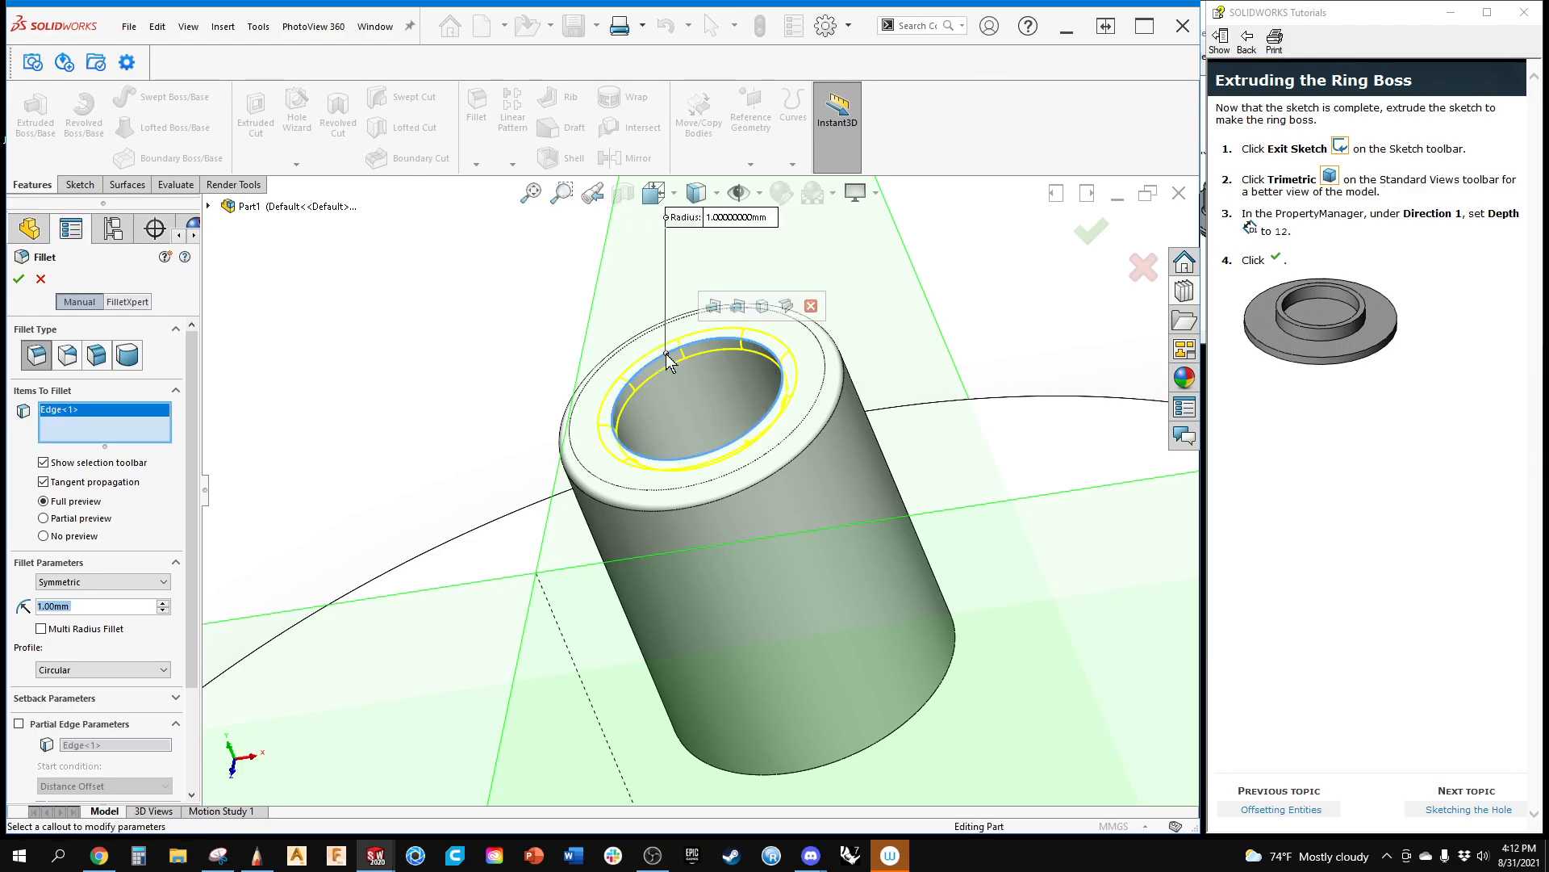
pyautogui.click(163, 601)
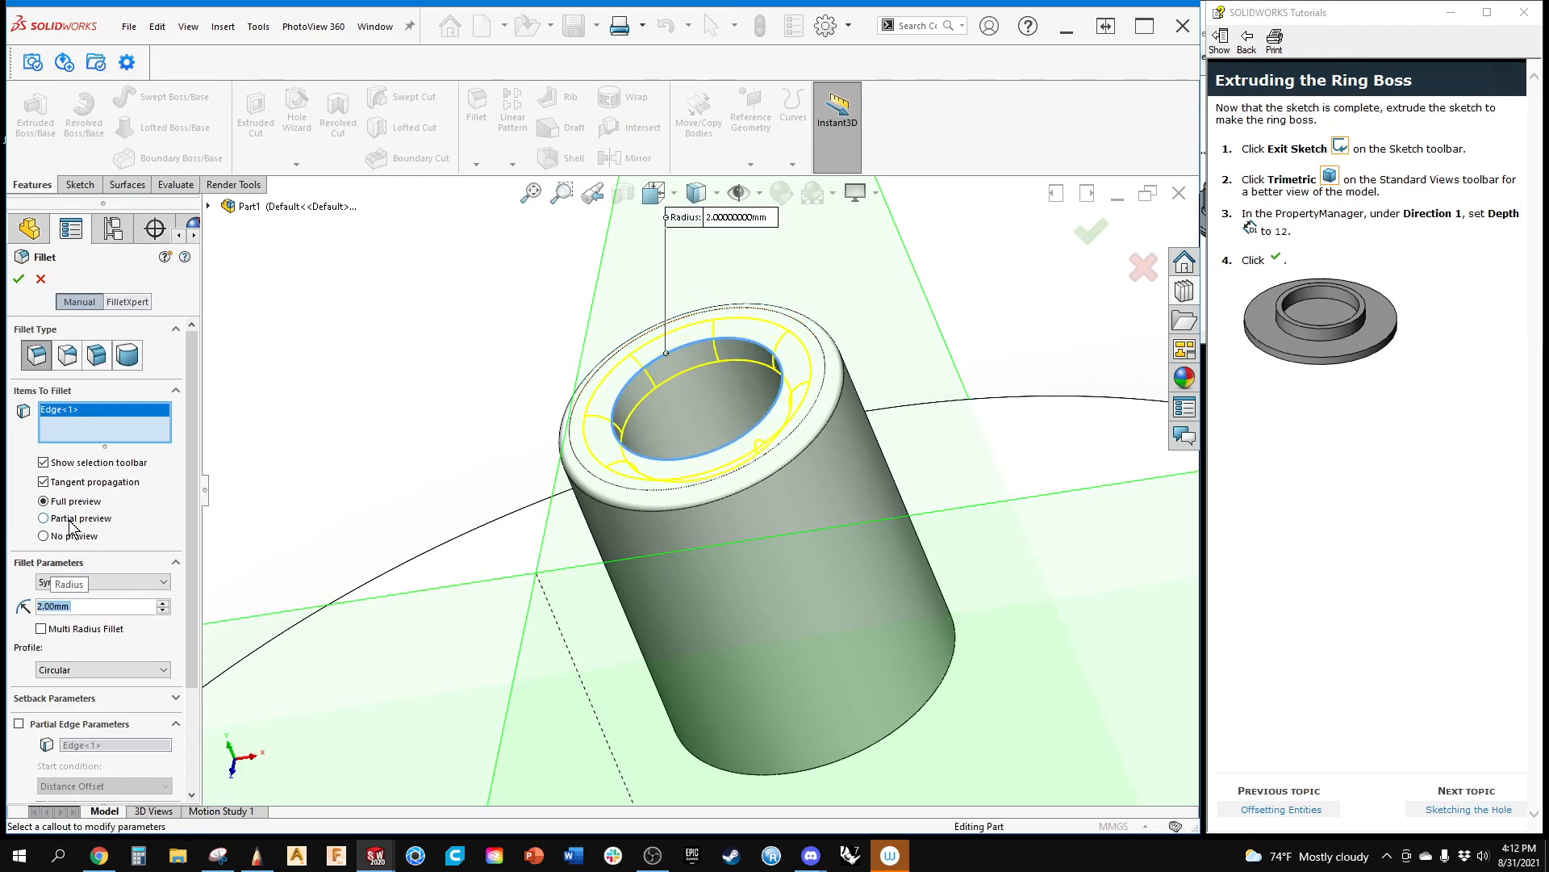
pyautogui.click(18, 279)
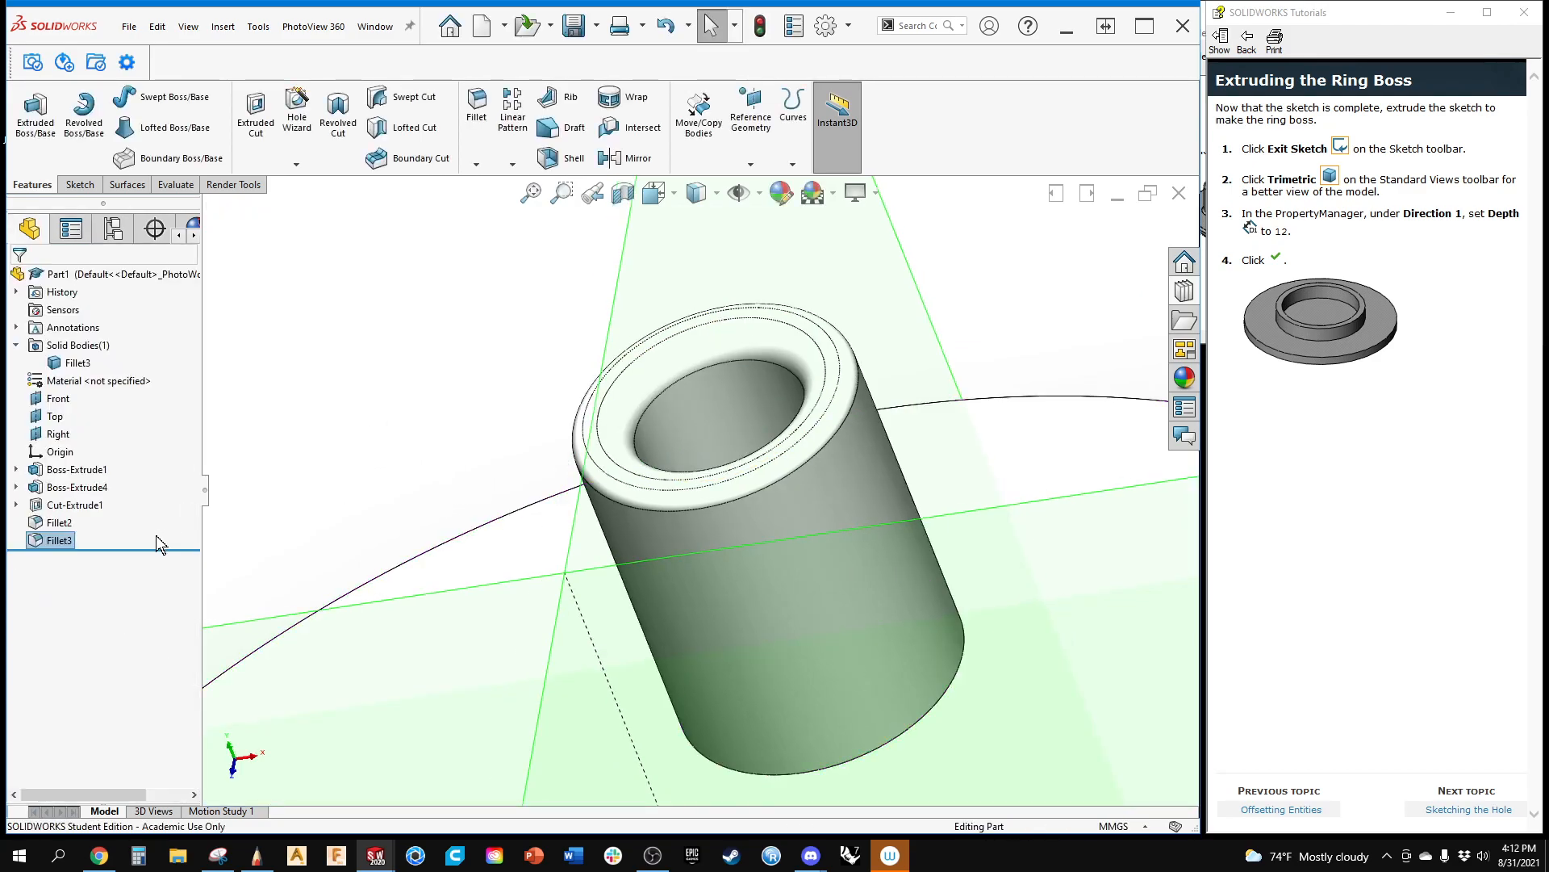
# Step: Highlight the outer-edge fillet in the feature tree to check which part of the cylinder it covers
pyautogui.click(63, 522)
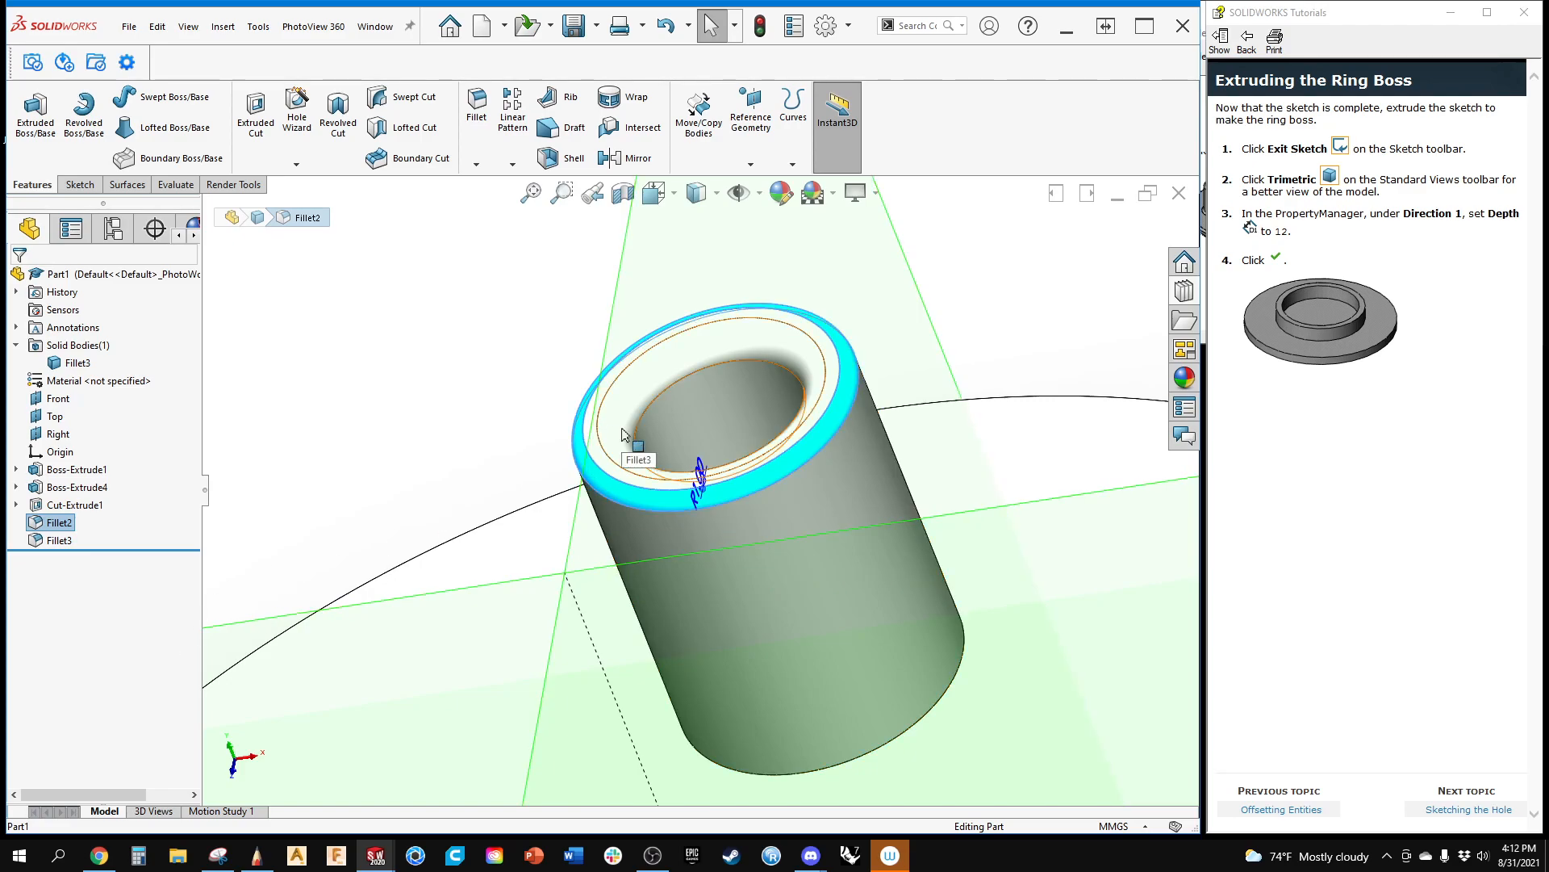
pyautogui.moveTo(412, 460); pyautogui.dragTo(384, 410, button='middle')
pyautogui.scroll(3, 255, 365)
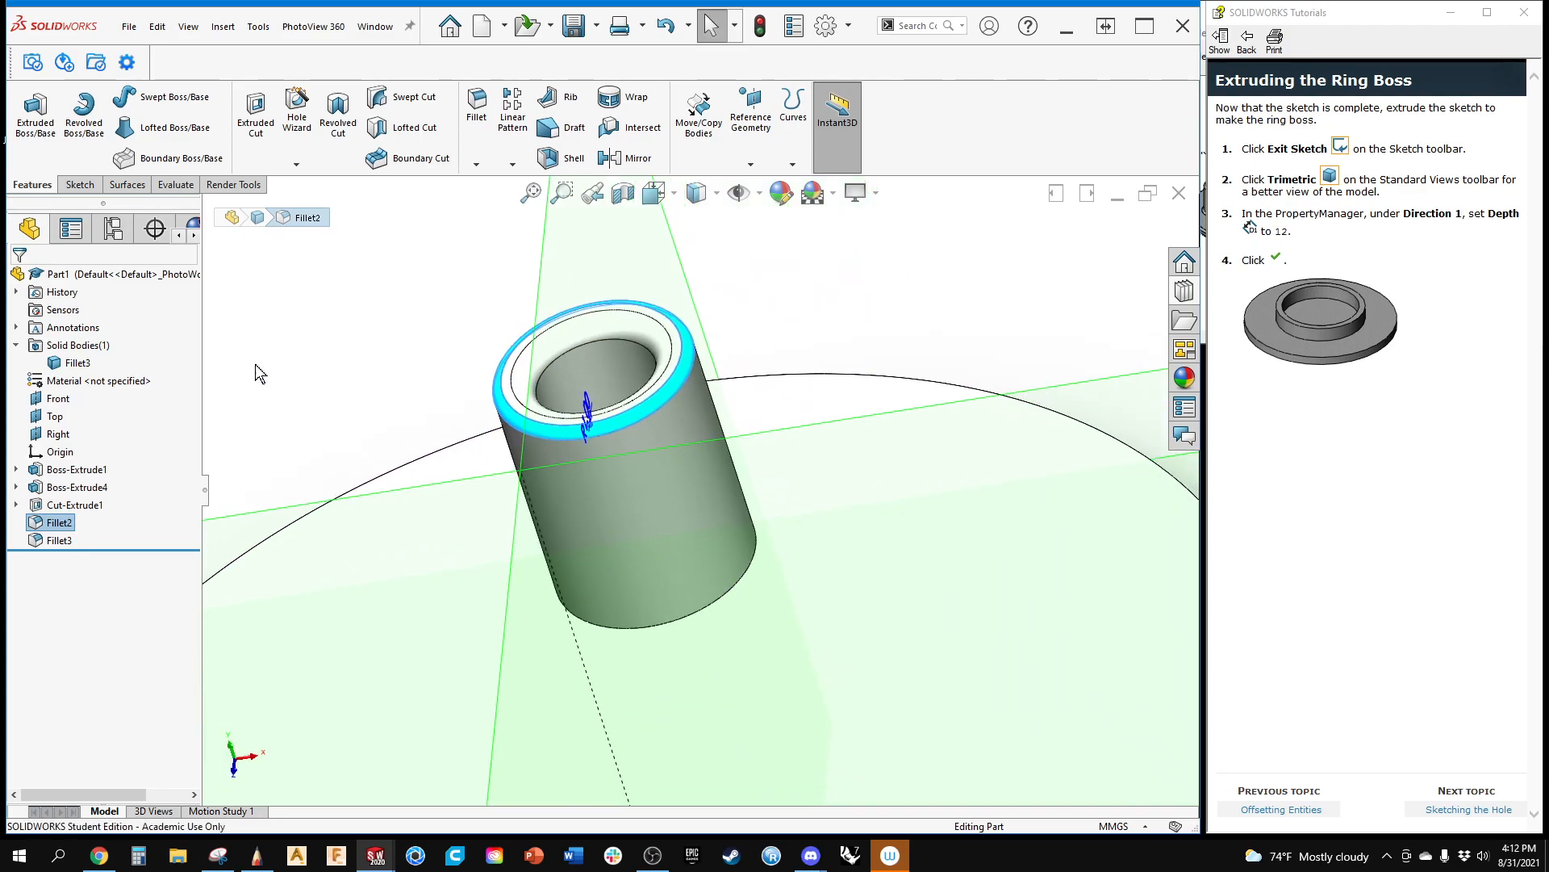
pyautogui.click(261, 373)
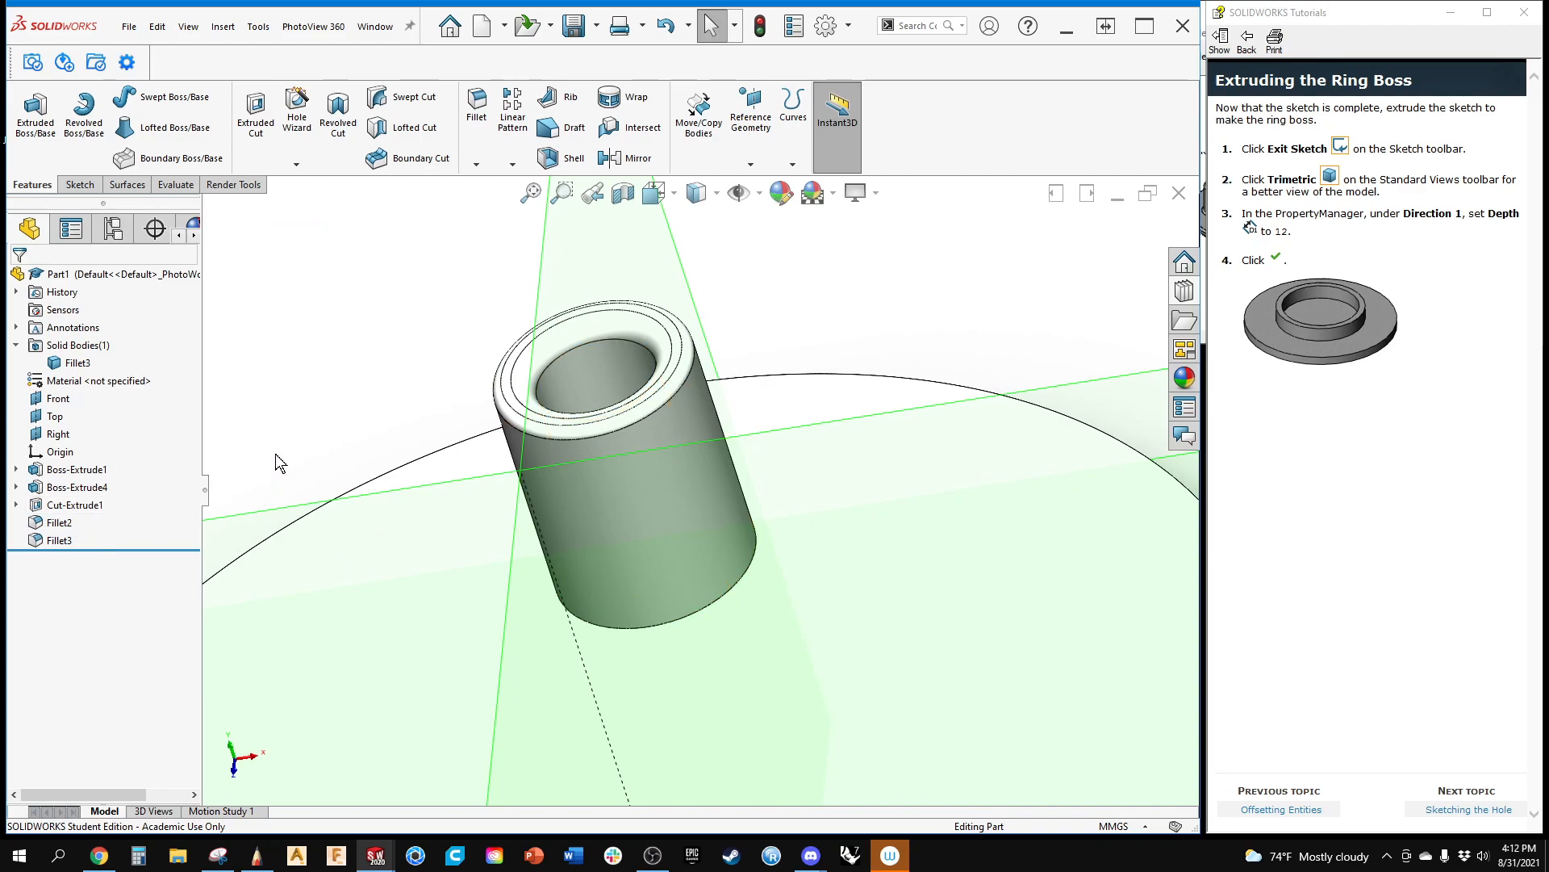
pyautogui.moveTo(275, 455); pyautogui.dragTo(305, 481, button='middle')
pyautogui.scroll(3, 311, 485)
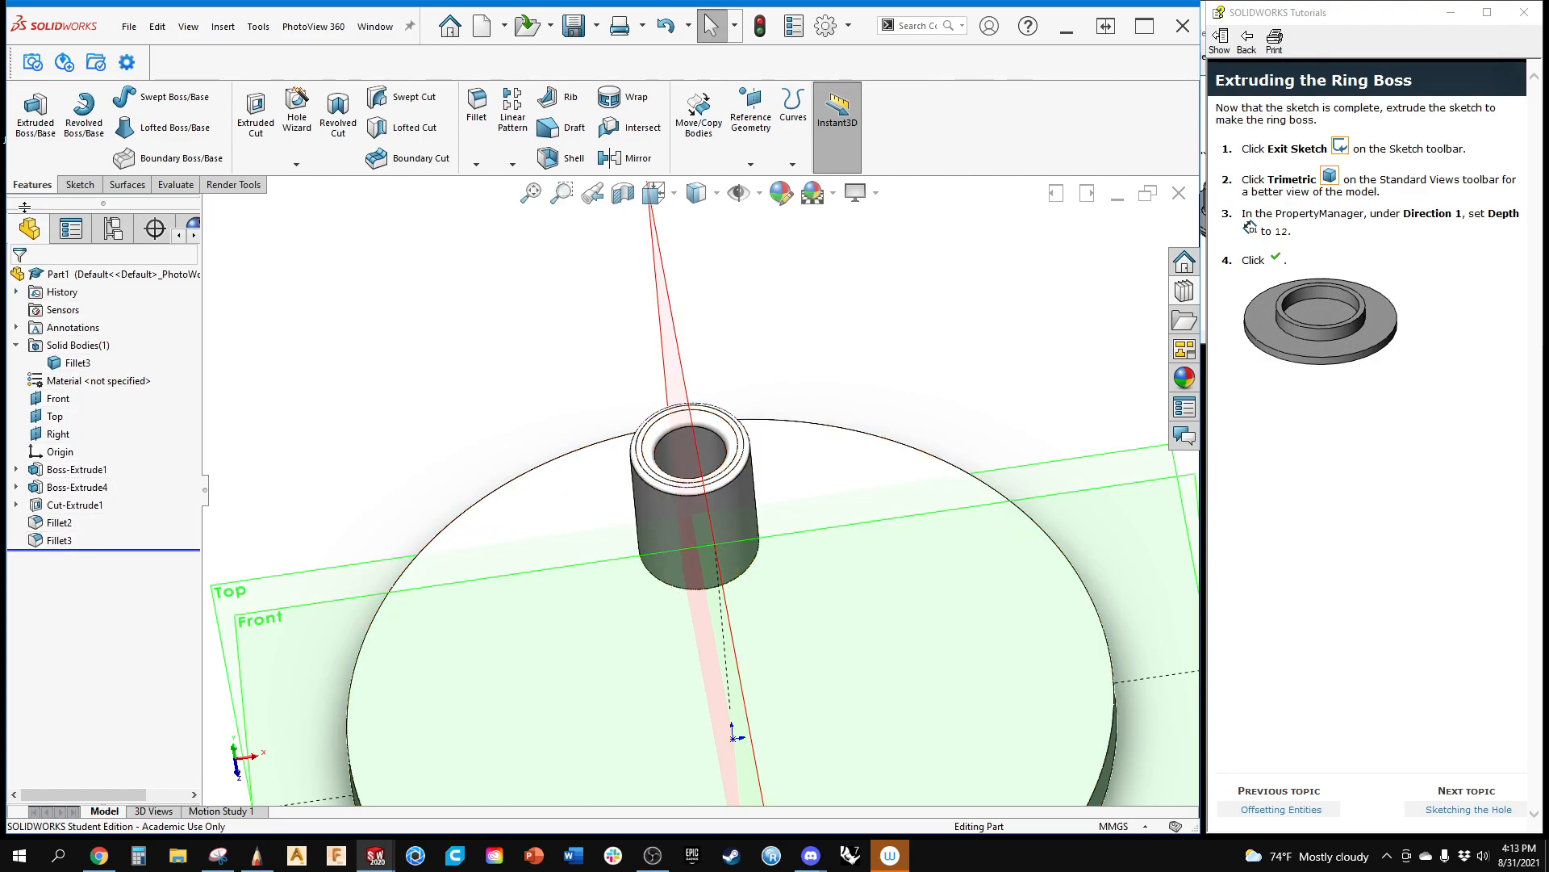
# Step: Review the part's feature history and highlight the cylinder's extrusion to see its geometry and dimensions
pyautogui.click(16, 291)
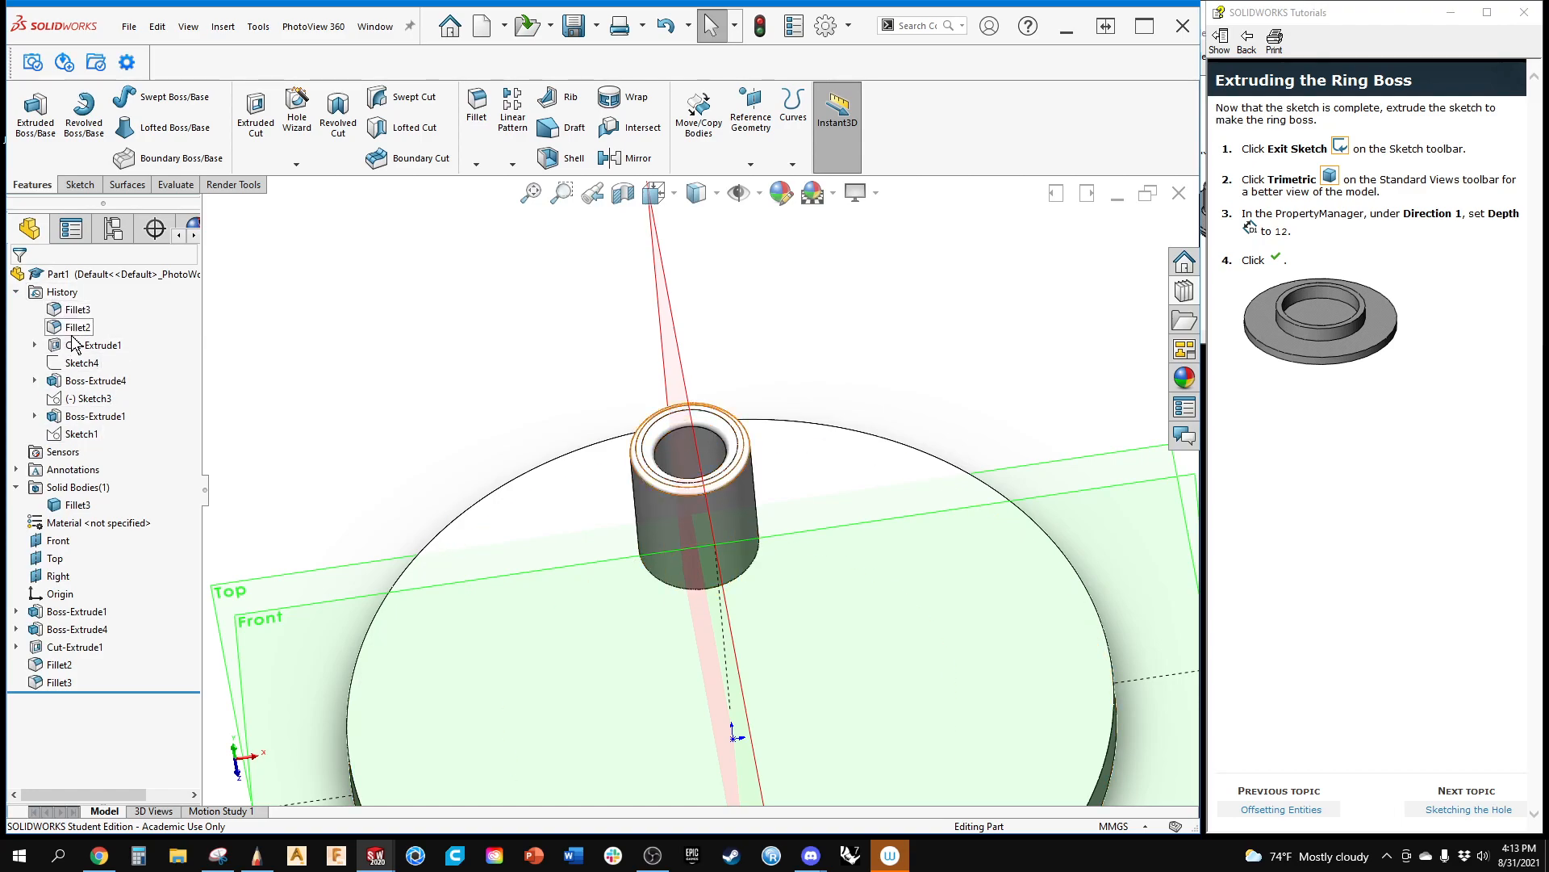
pyautogui.click(16, 291)
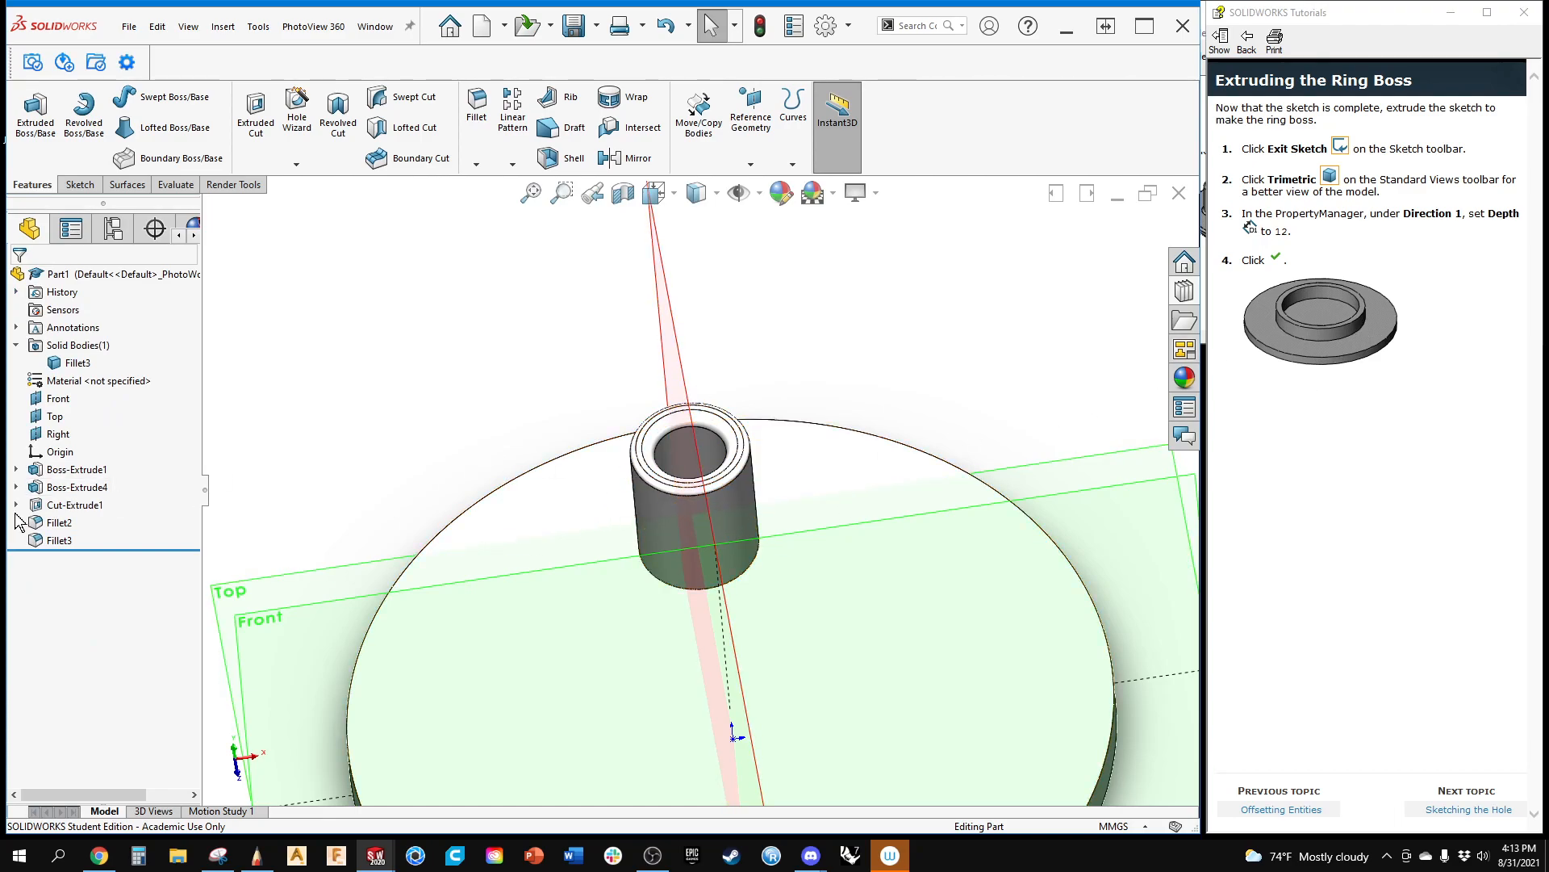
pyautogui.click(71, 488)
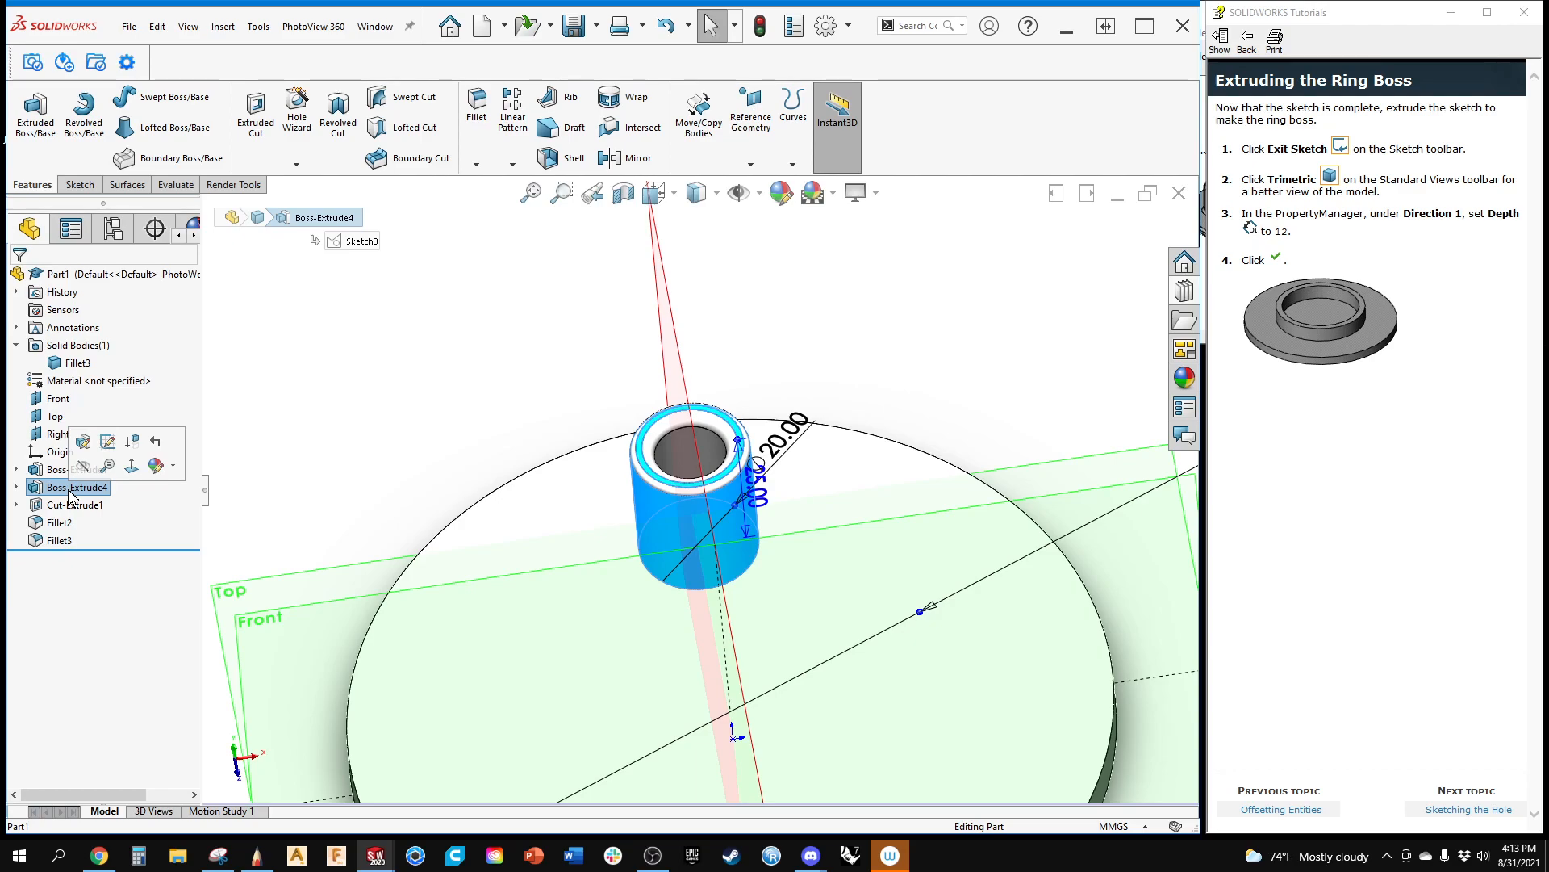
pyautogui.click(342, 416)
# Step: Roll the model back to just after the base plate's extrusion, and roll it forward past the last fillet
pyautogui.moveTo(173, 550); pyautogui.dragTo(173, 531)
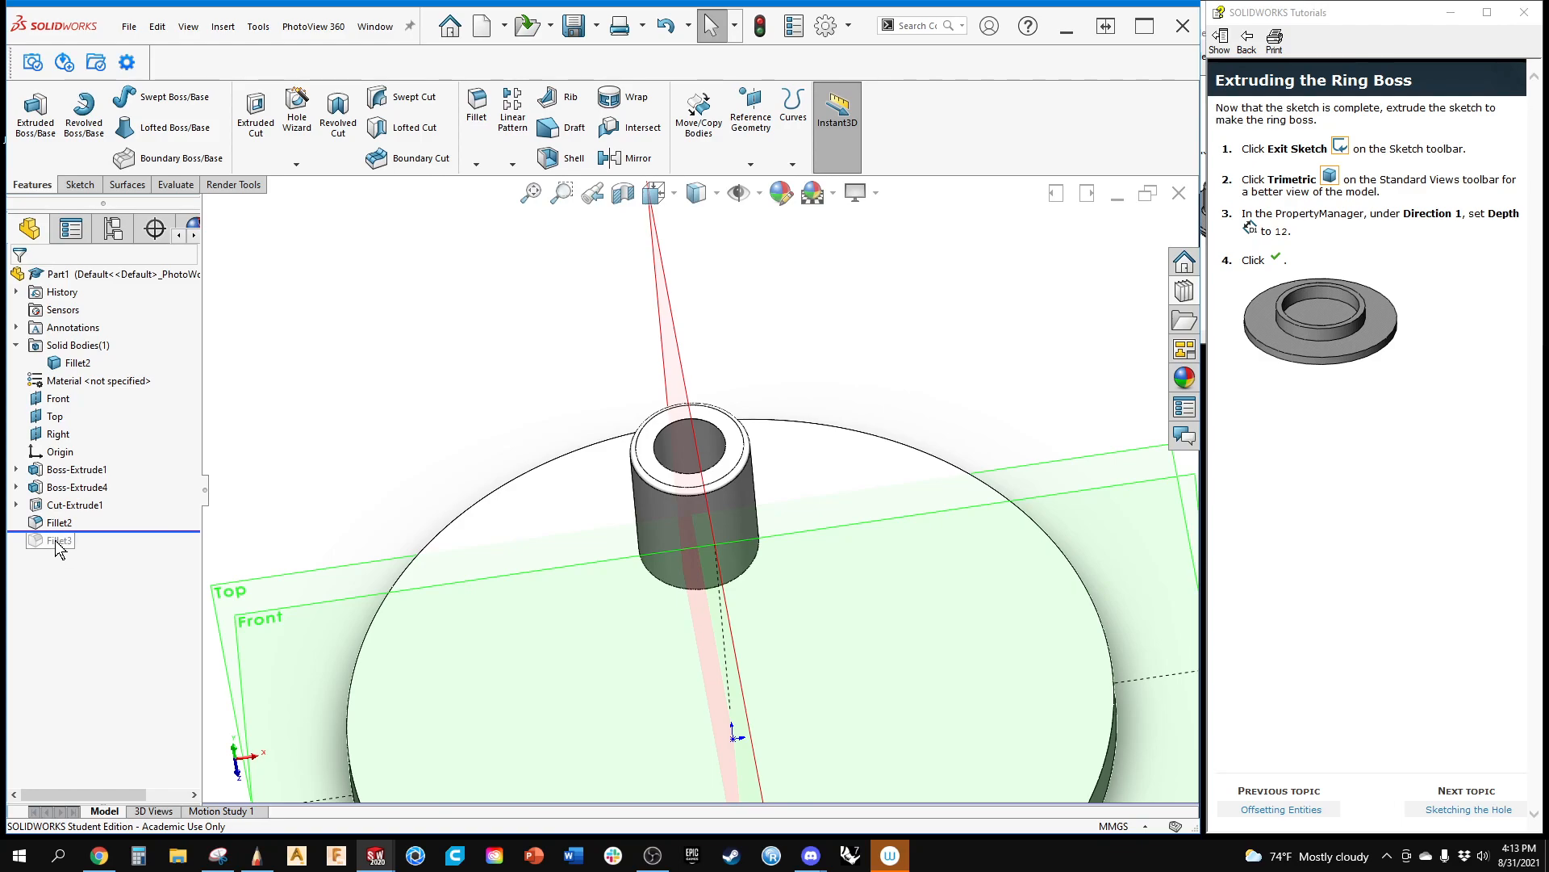
pyautogui.moveTo(89, 531); pyautogui.dragTo(166, 478)
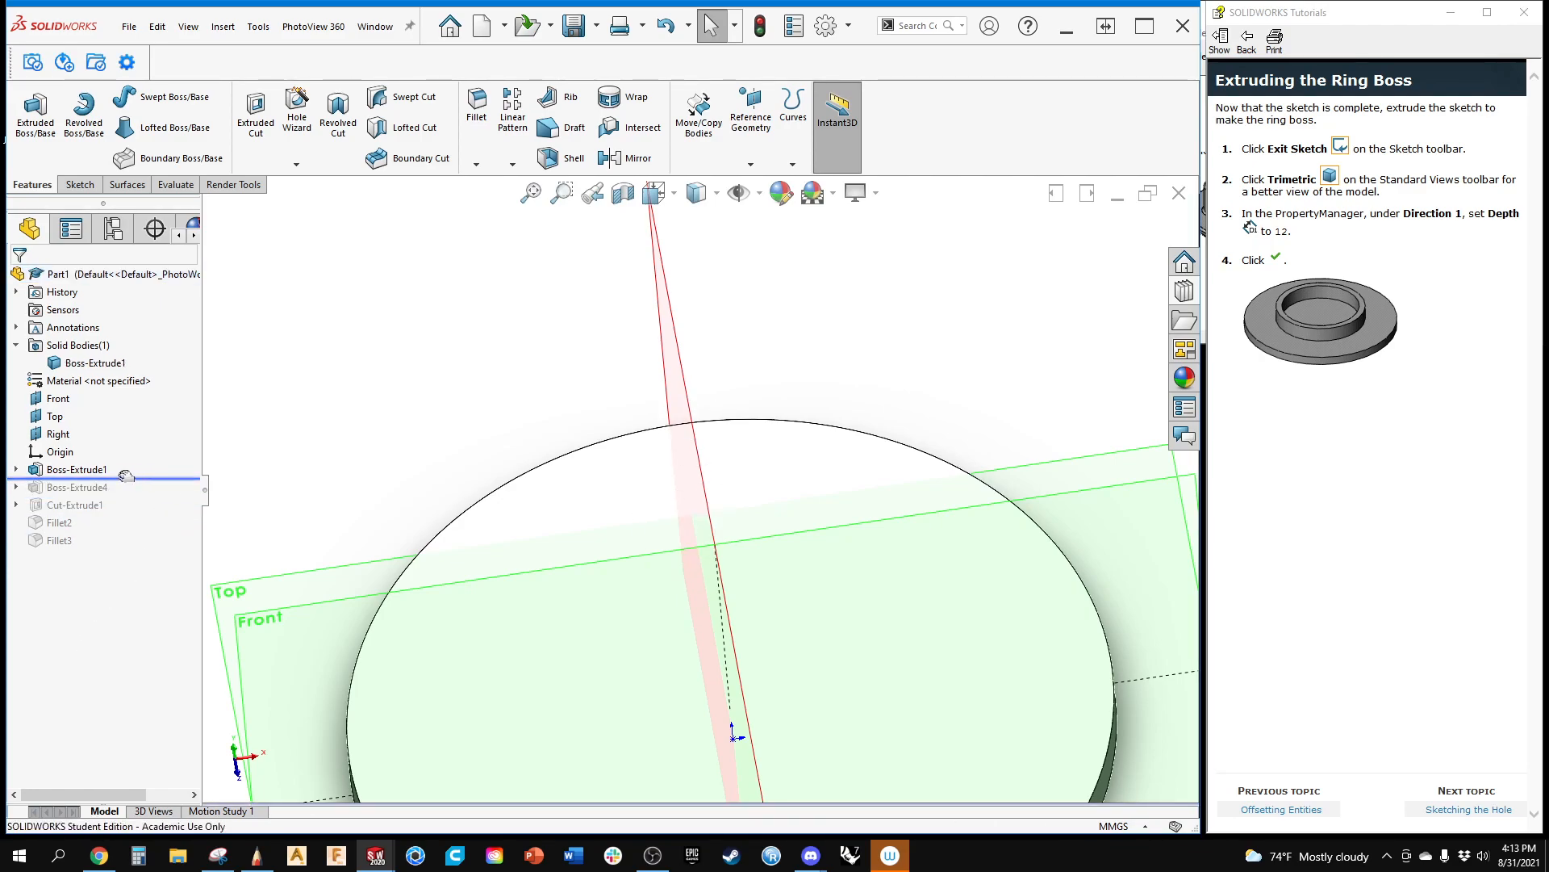
pyautogui.moveTo(150, 477); pyautogui.dragTo(146, 552)
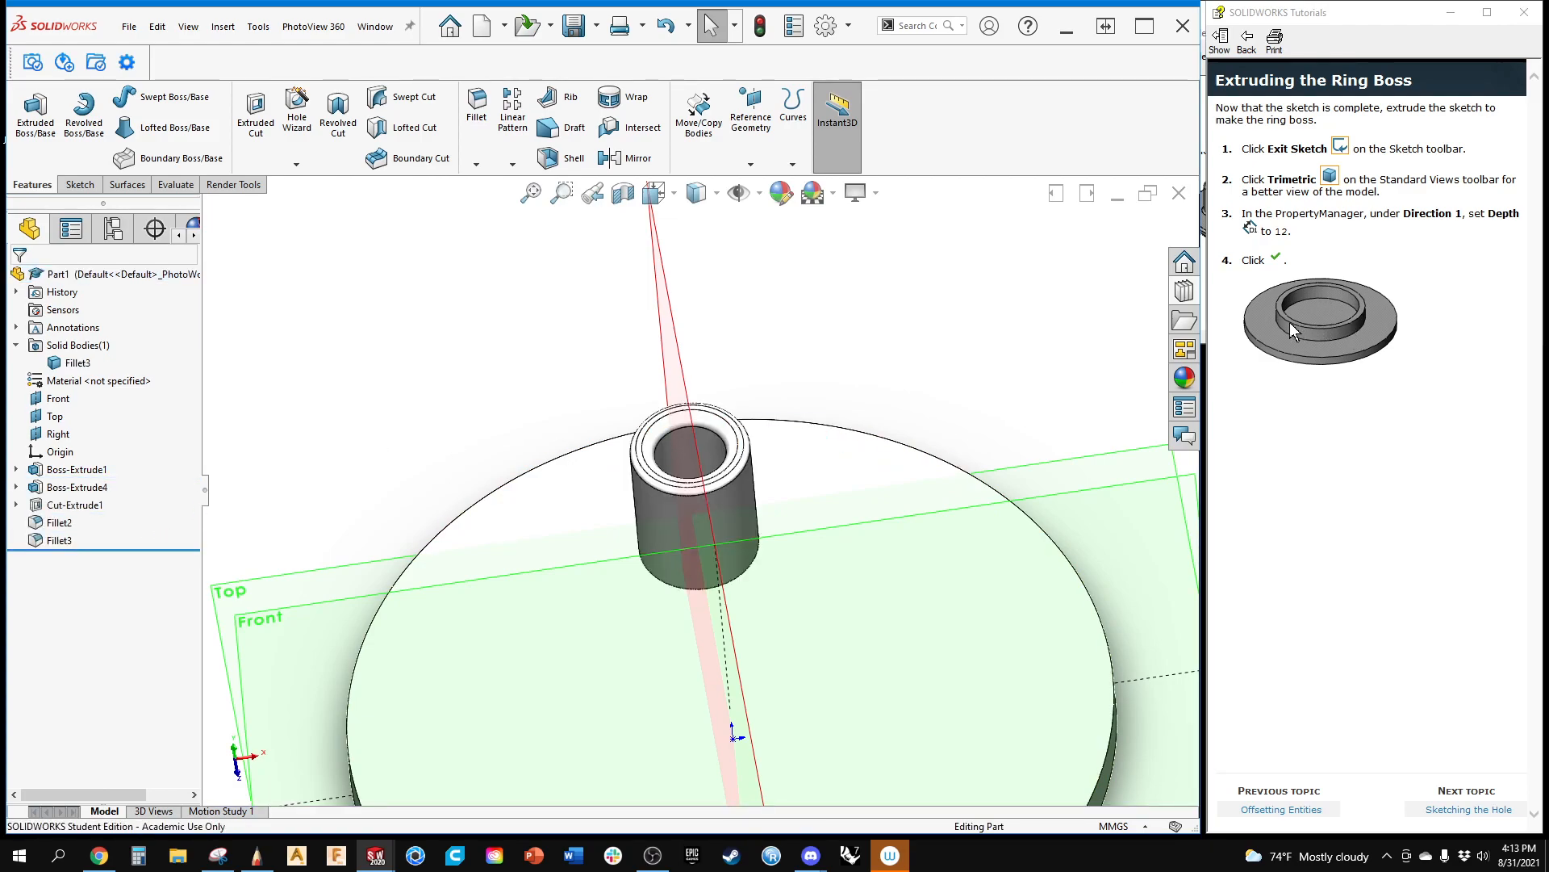
# Step: Sketch a circle on the plate's top face, centred on the origin and passing through the cylinder's centre, with a radius of about 37.5 mm
pyautogui.click(851, 465)
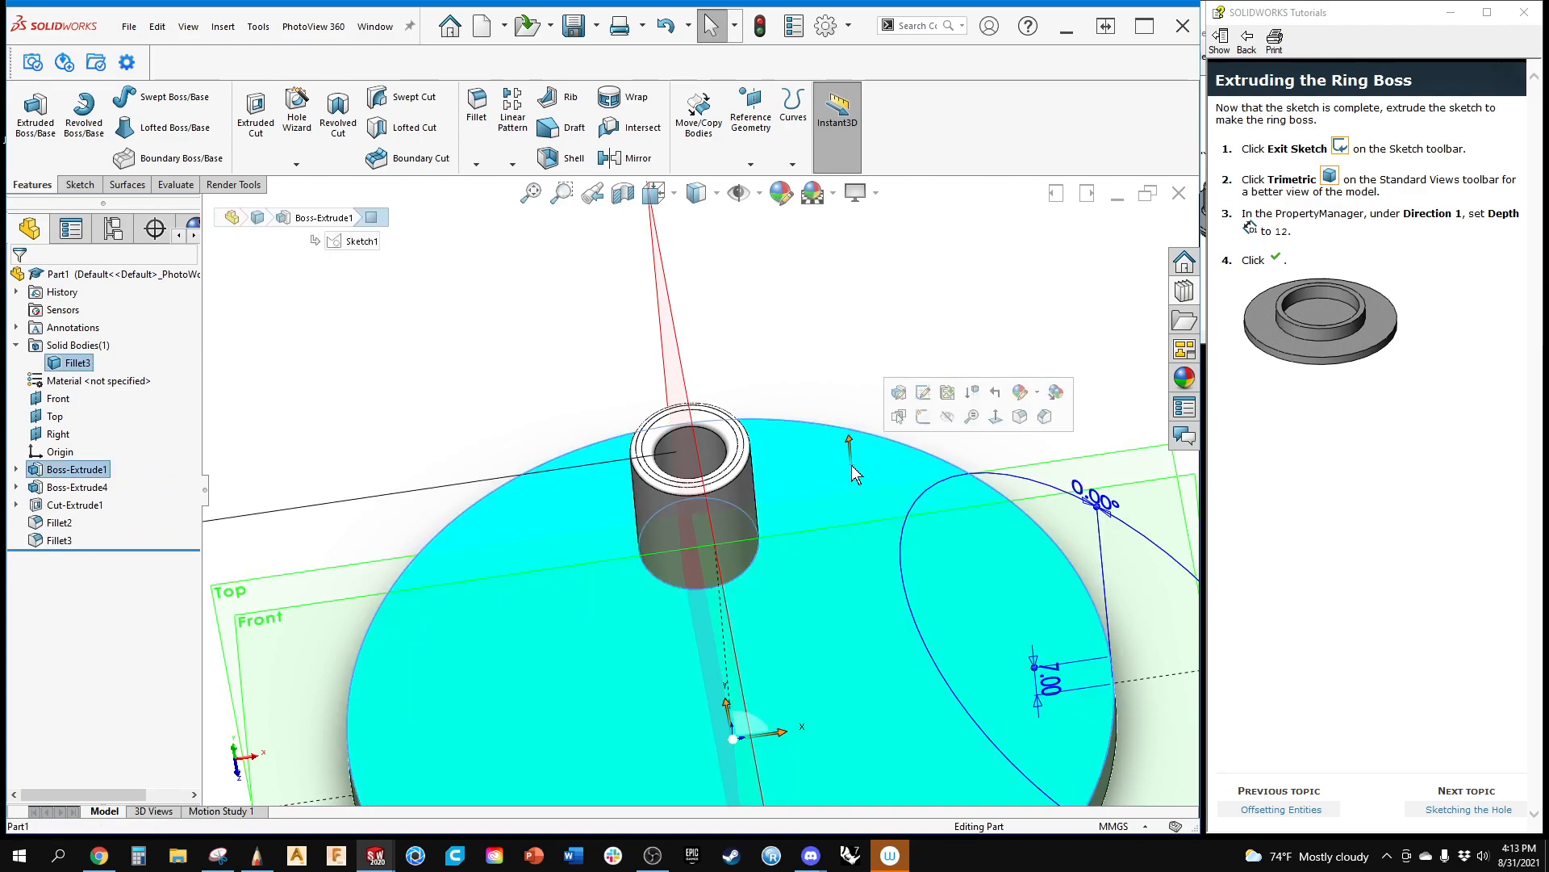
pyautogui.click(924, 418)
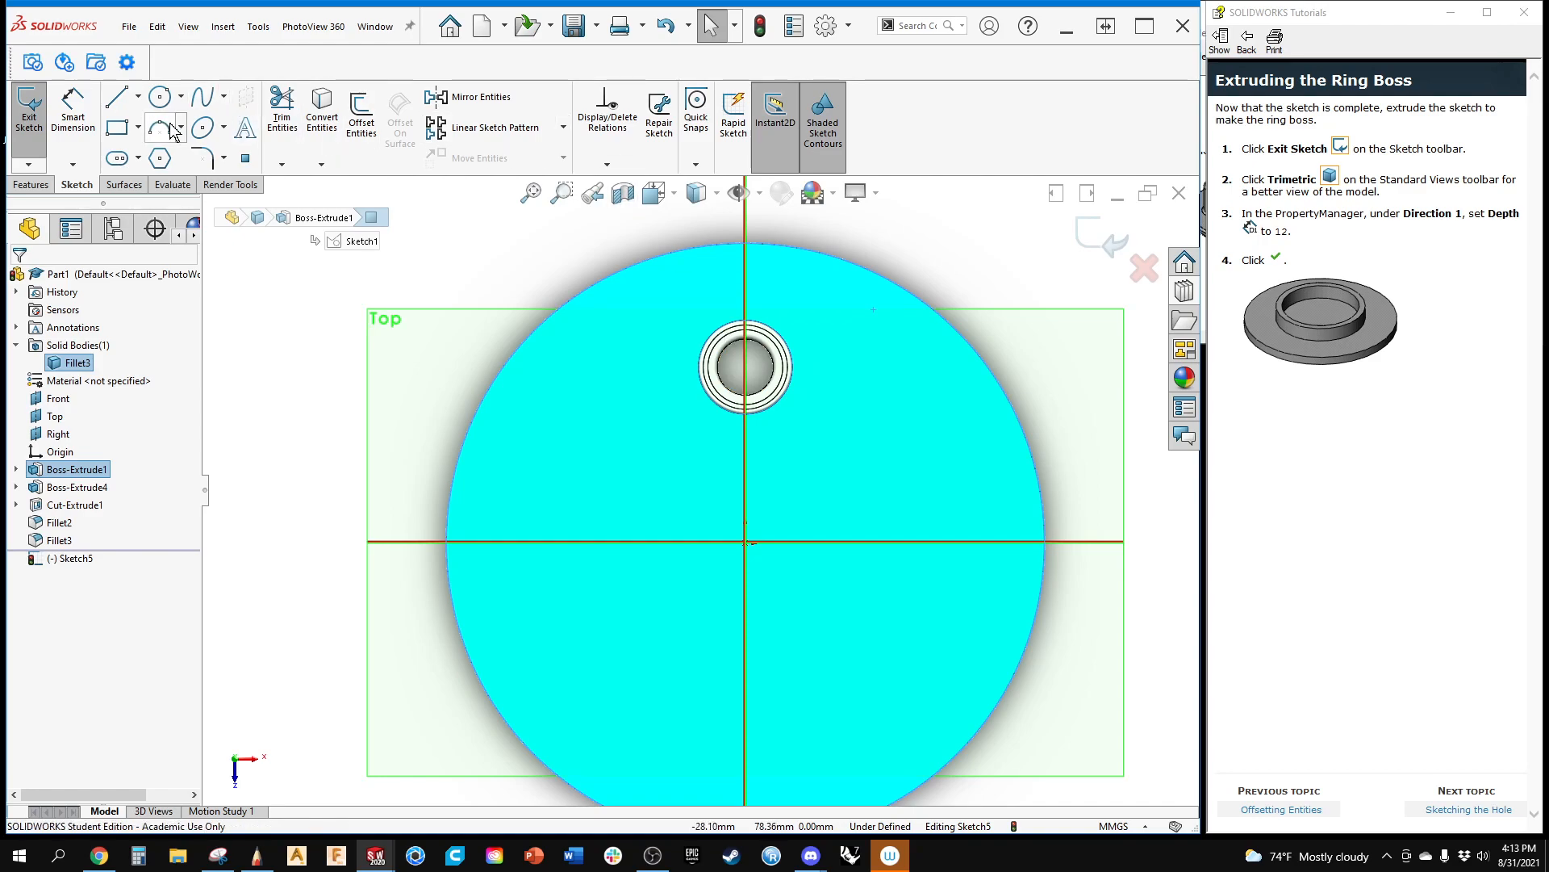
pyautogui.click(159, 98)
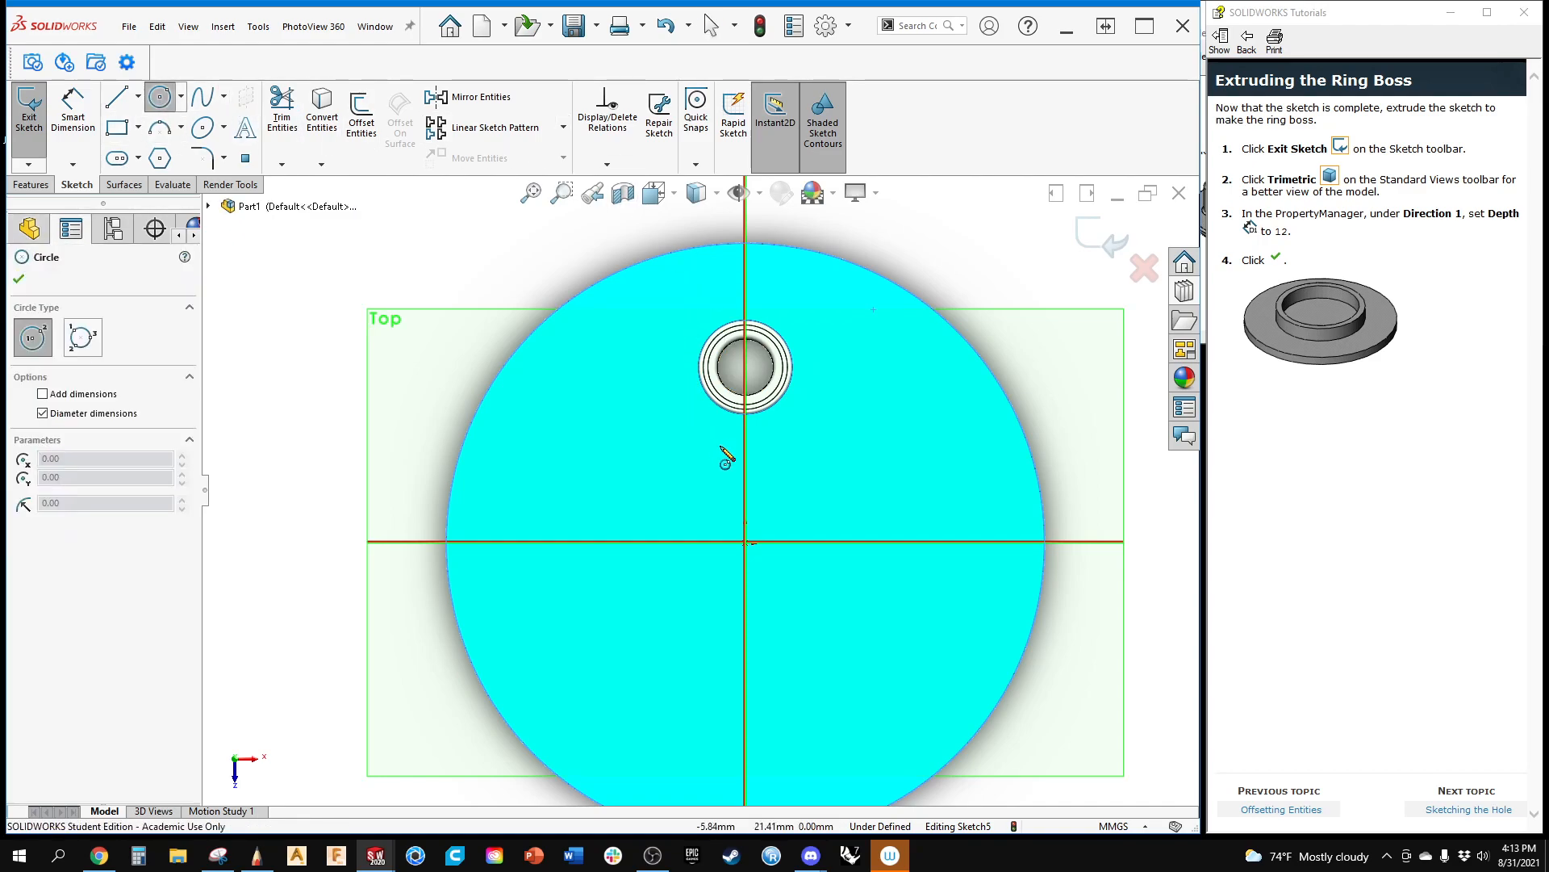
pyautogui.click(744, 541)
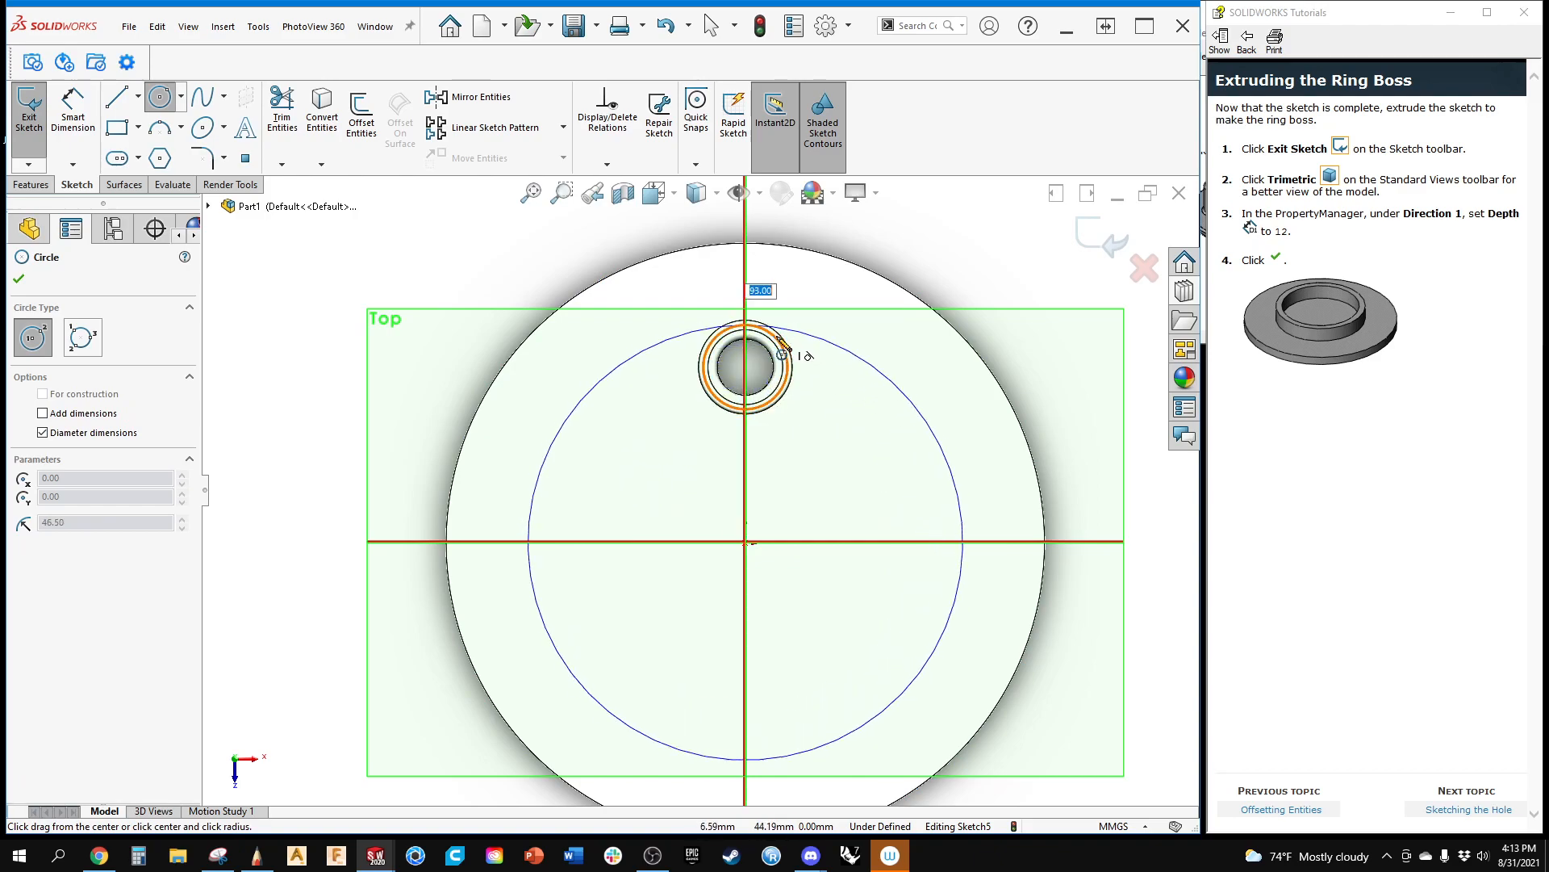
pyautogui.click(748, 369)
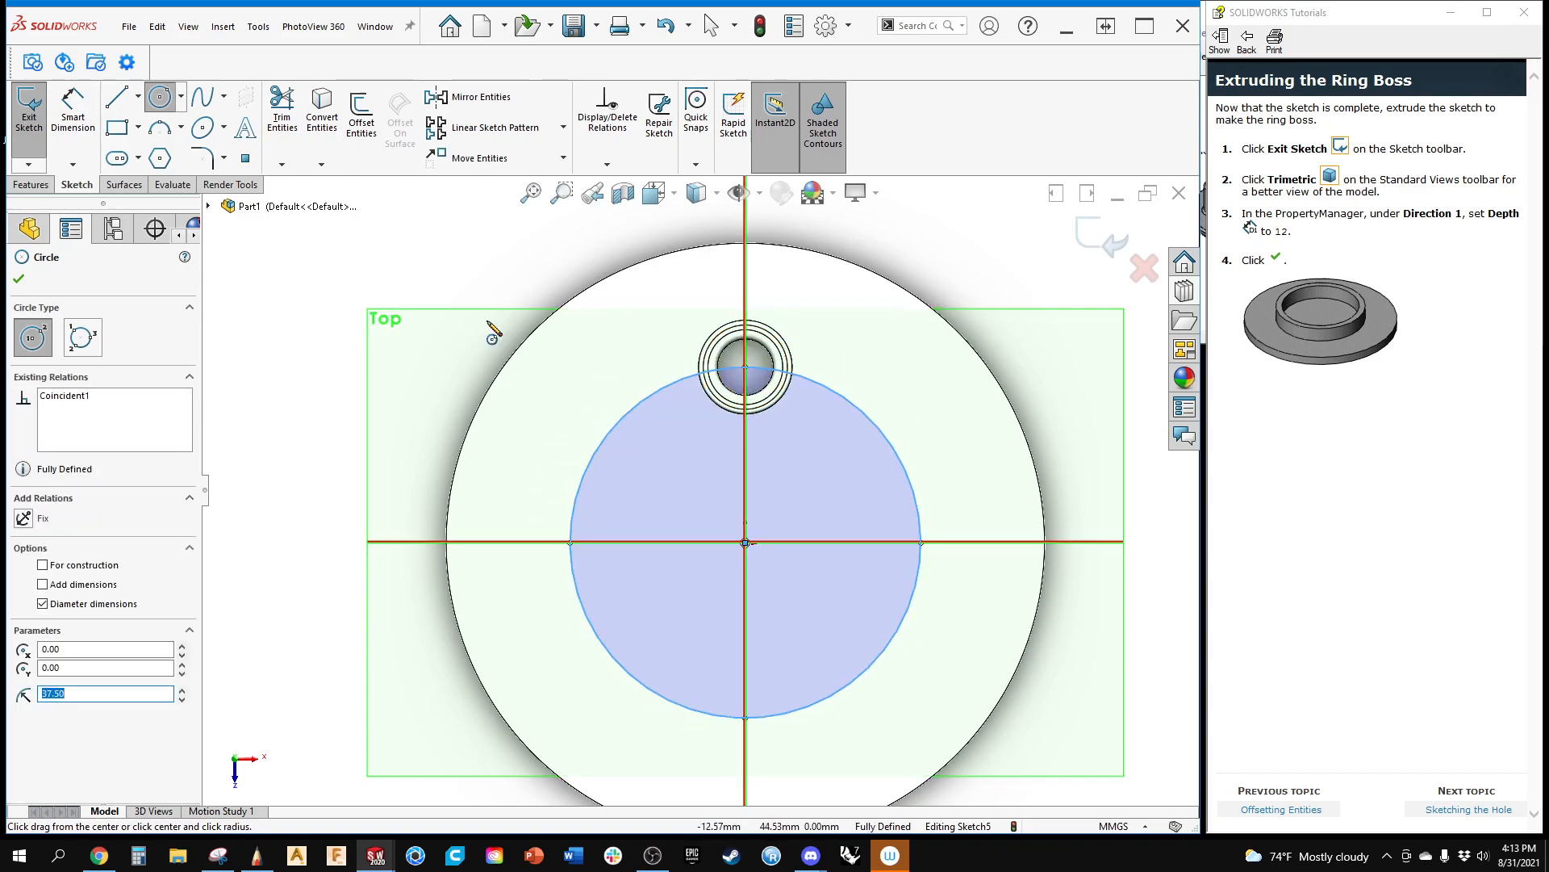
# Step: Offset the sketched circle outward by 2 mm
pyautogui.click(355, 119)
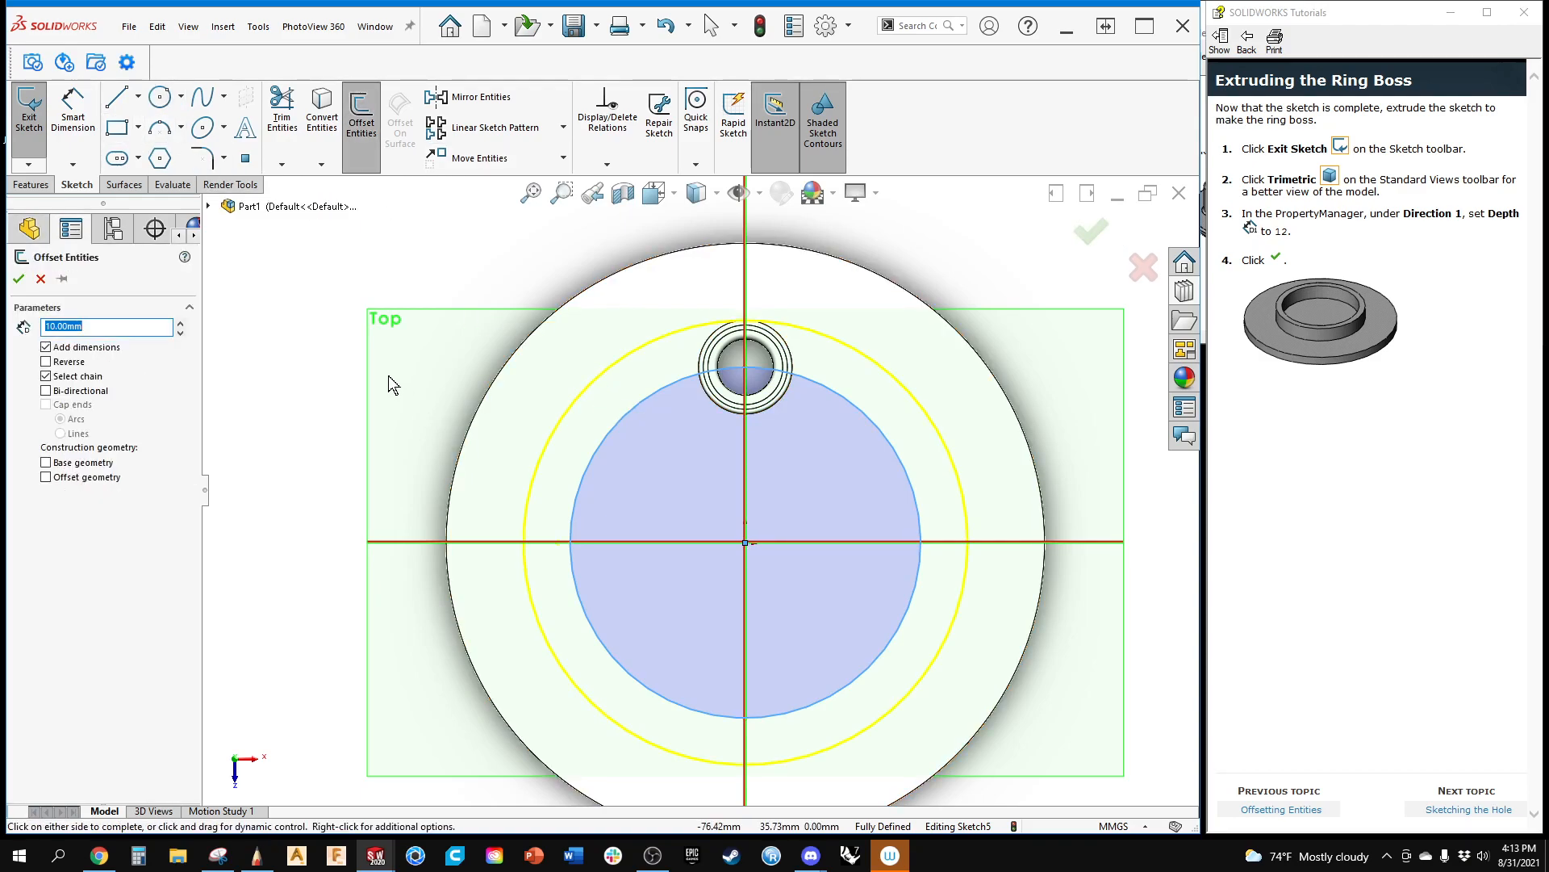
pyautogui.write('2')
pyautogui.press('Return')
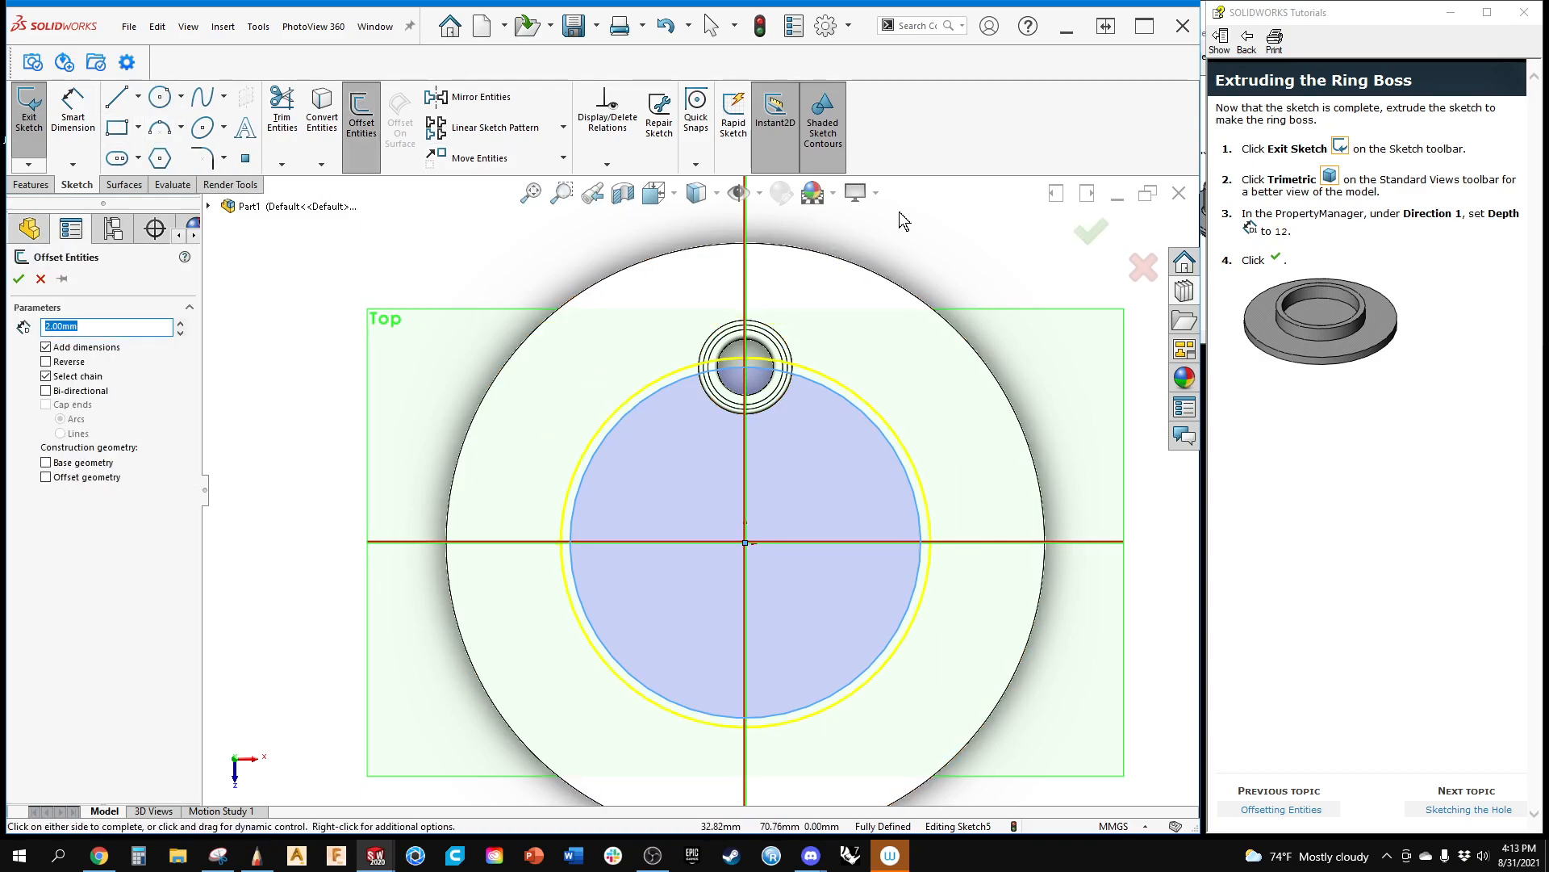
pyautogui.click(1089, 234)
# Step: Extrude the thin ring between the two circles 5 mm up from the plate
pyautogui.moveTo(632, 463)
pyautogui.mouseDown(button='middle')
pyautogui.moveTo(535, 414)
pyautogui.moveTo(568, 423)
pyautogui.mouseUp(button='middle')
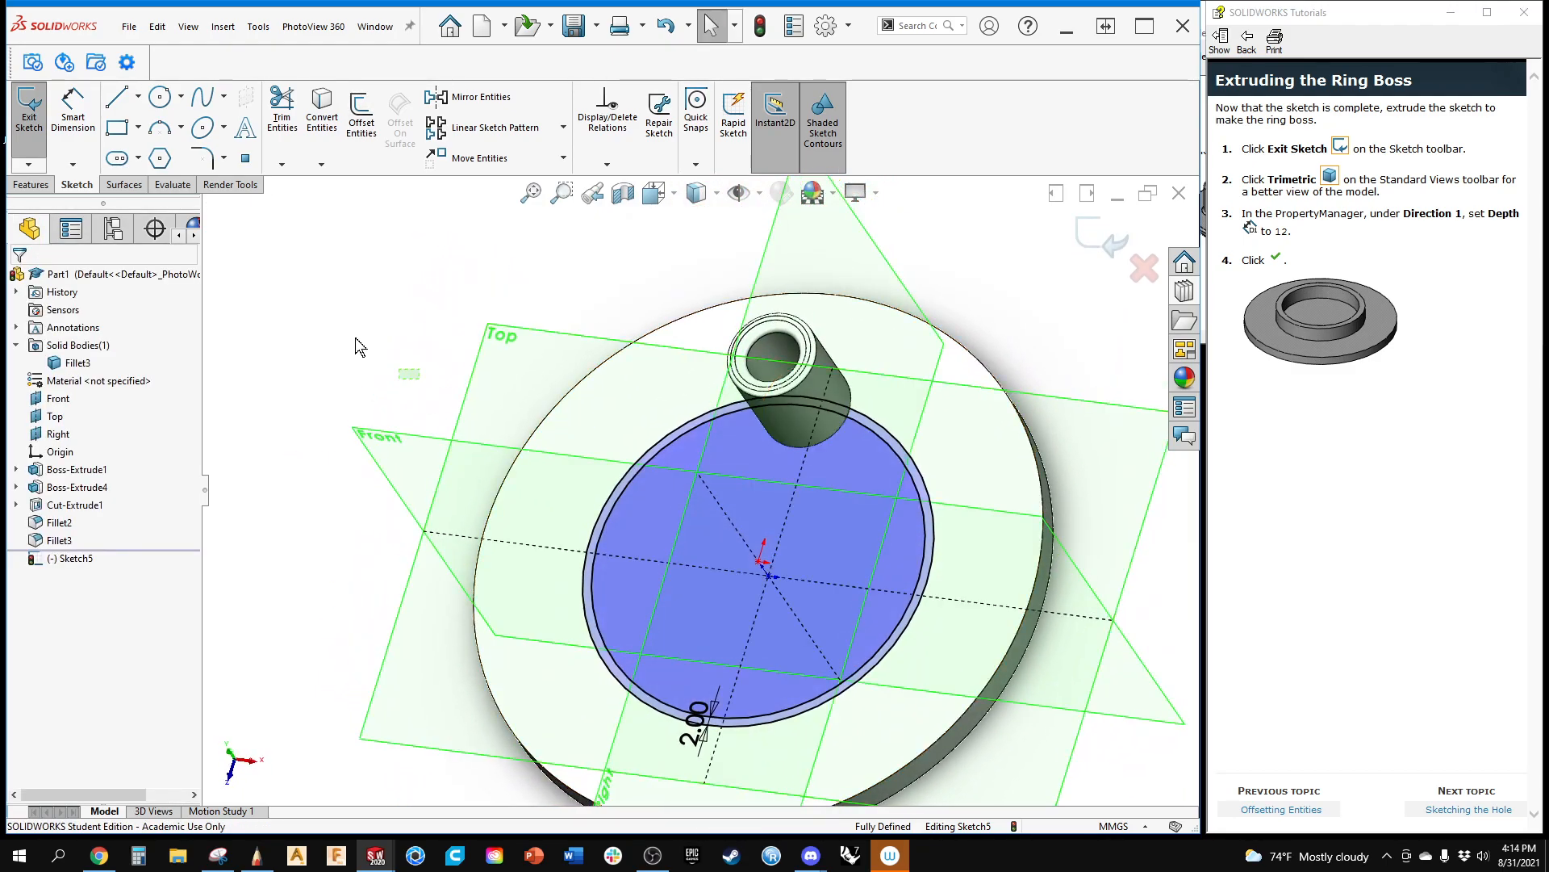
pyautogui.click(37, 184)
pyautogui.click(35, 112)
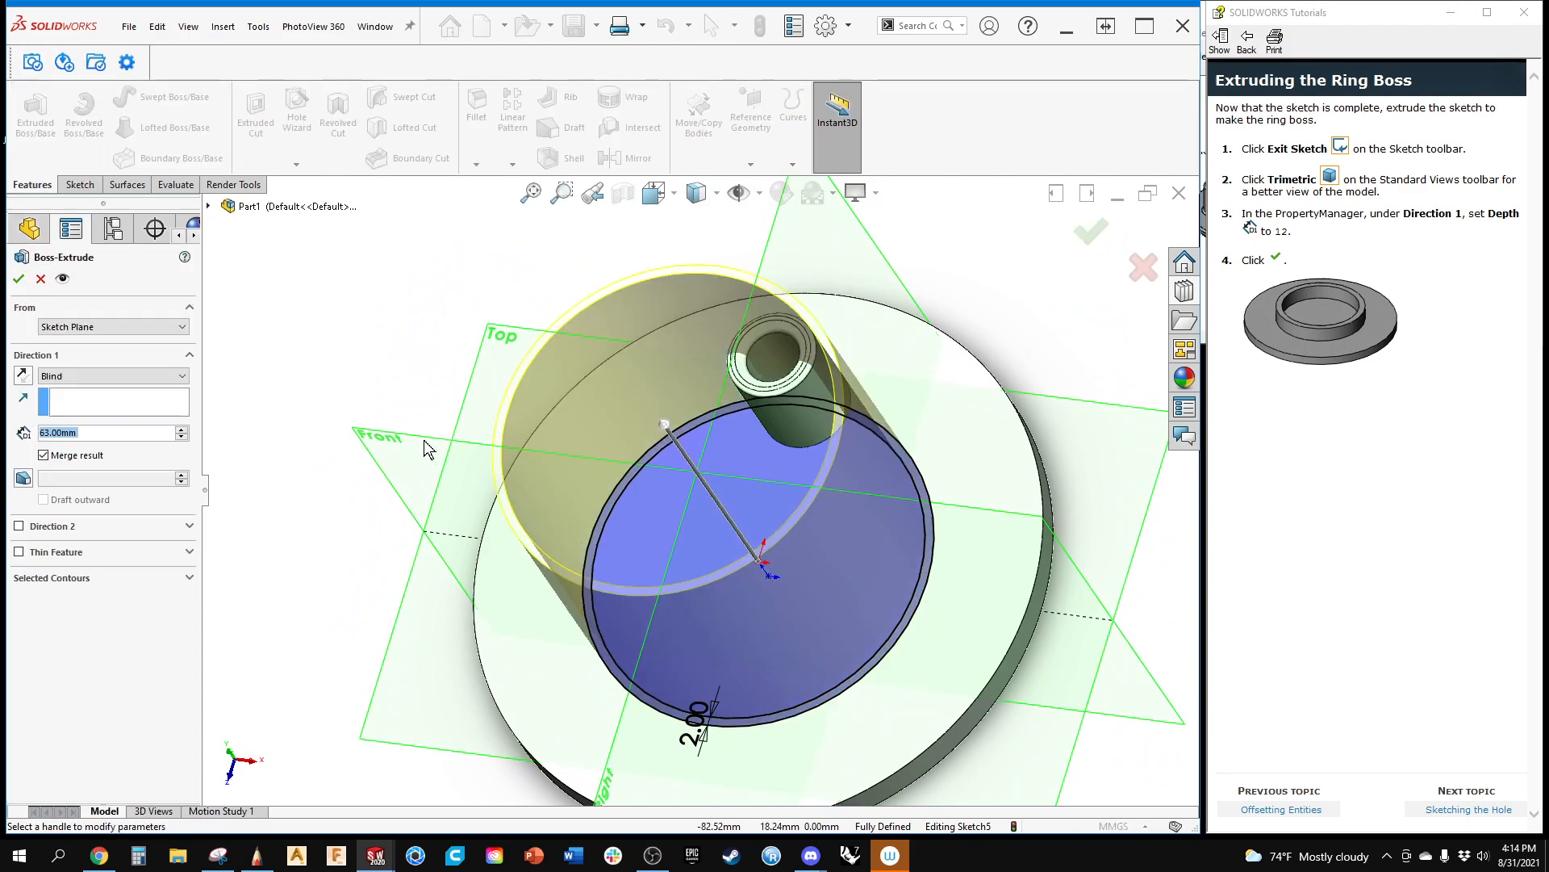
pyautogui.moveTo(664, 432); pyautogui.dragTo(776, 586)
pyautogui.click(19, 280)
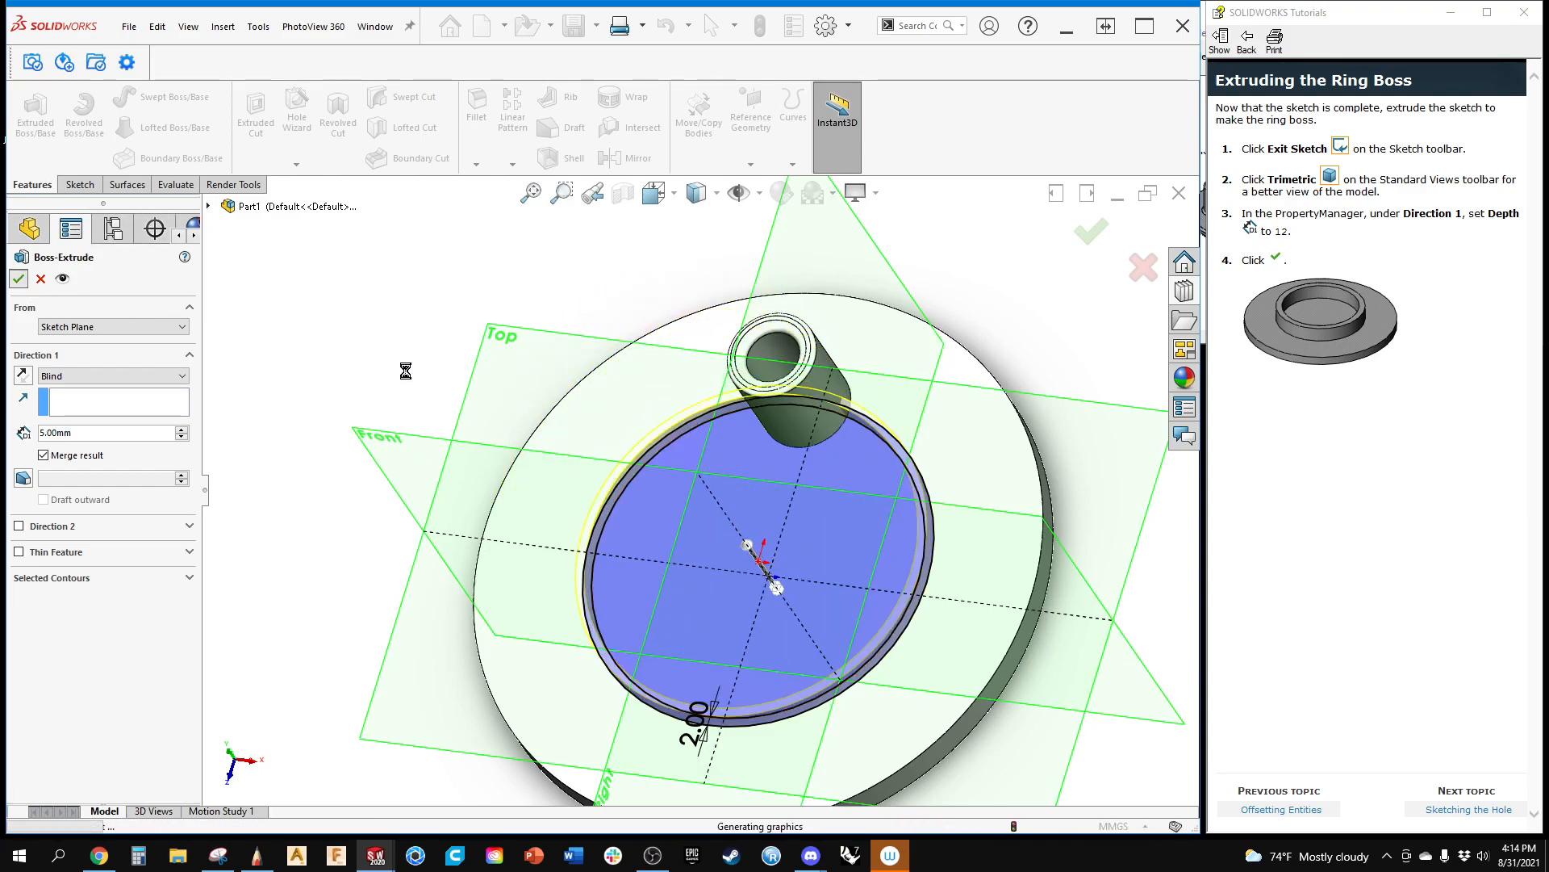
pyautogui.moveTo(405, 370); pyautogui.dragTo(482, 408, button='middle')
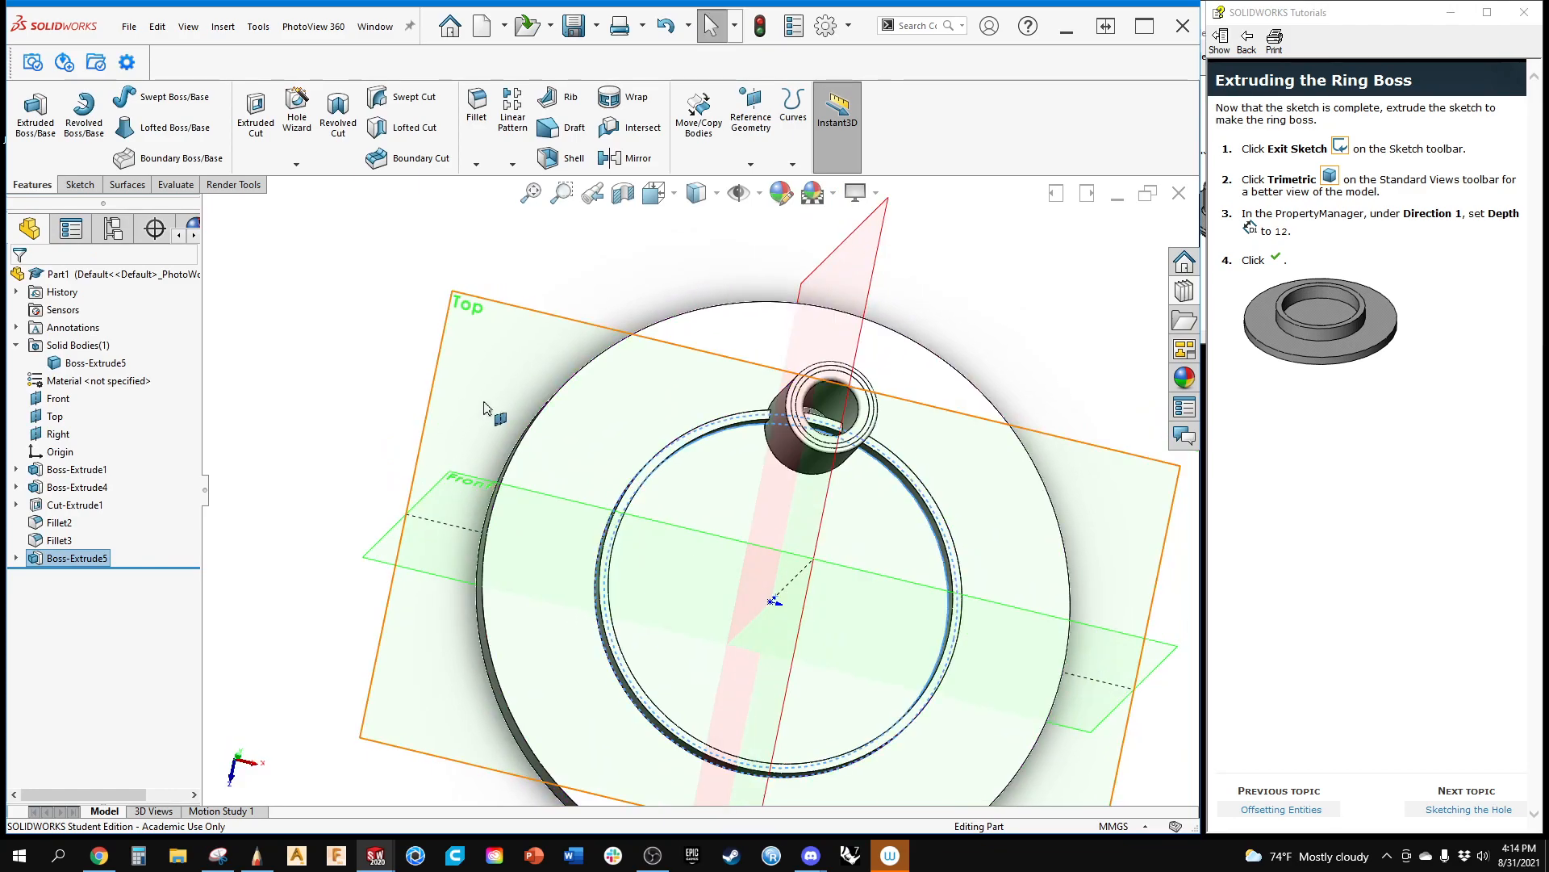
# Step: Examine where the ring crosses the cylinder's hole, and roll the model back to just after the base plate's extrusion
pyautogui.scroll(-4, 889, 429)
pyautogui.moveTo(539, 476); pyautogui.dragTo(525, 493, button='middle')
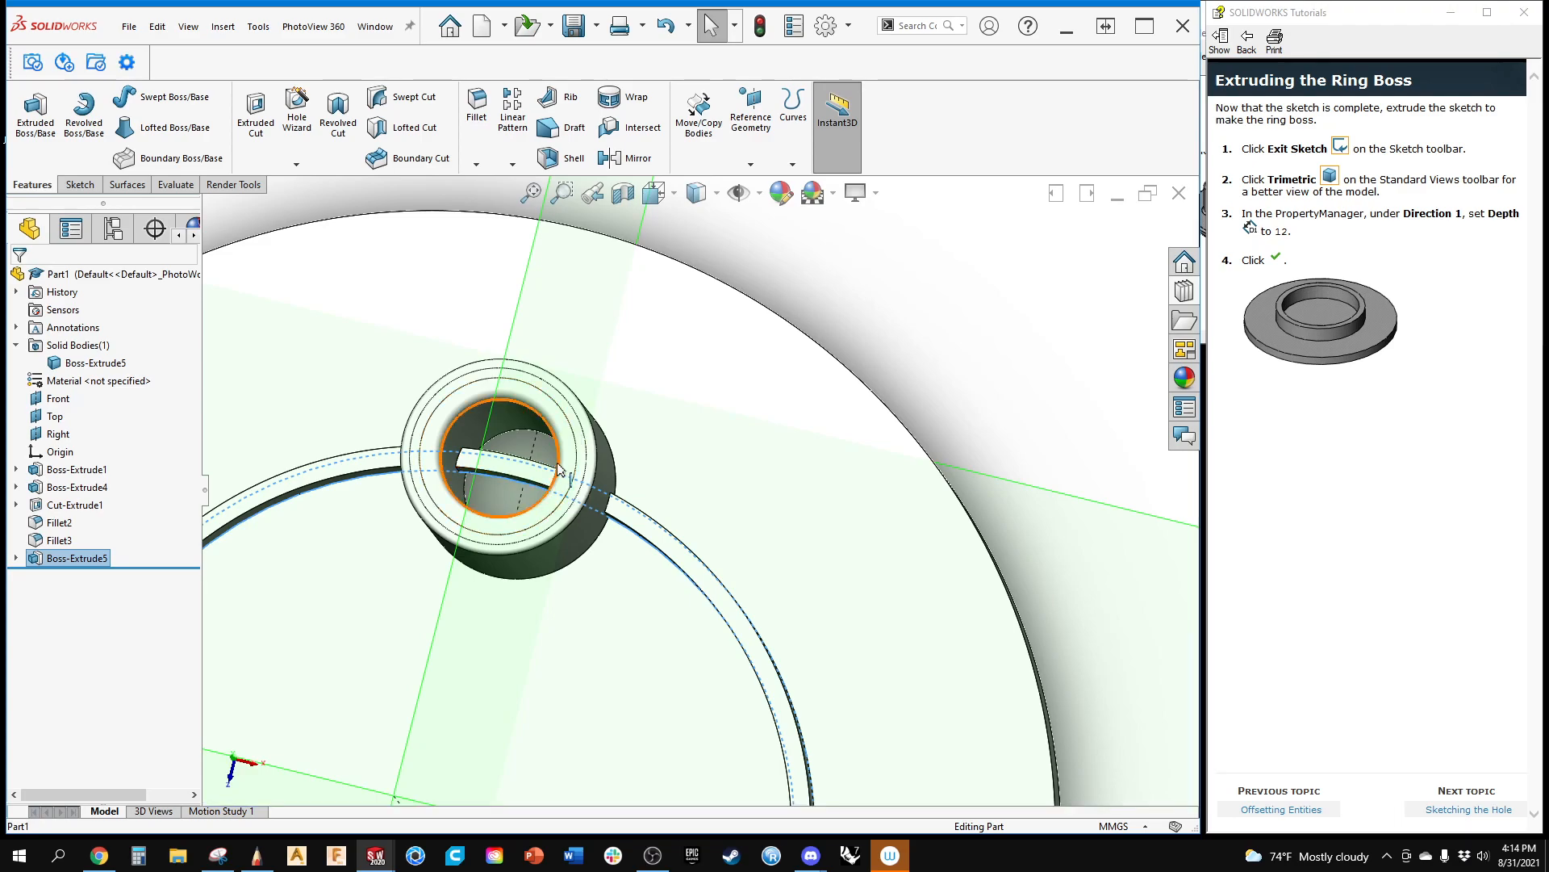
pyautogui.scroll(3, 230, 570)
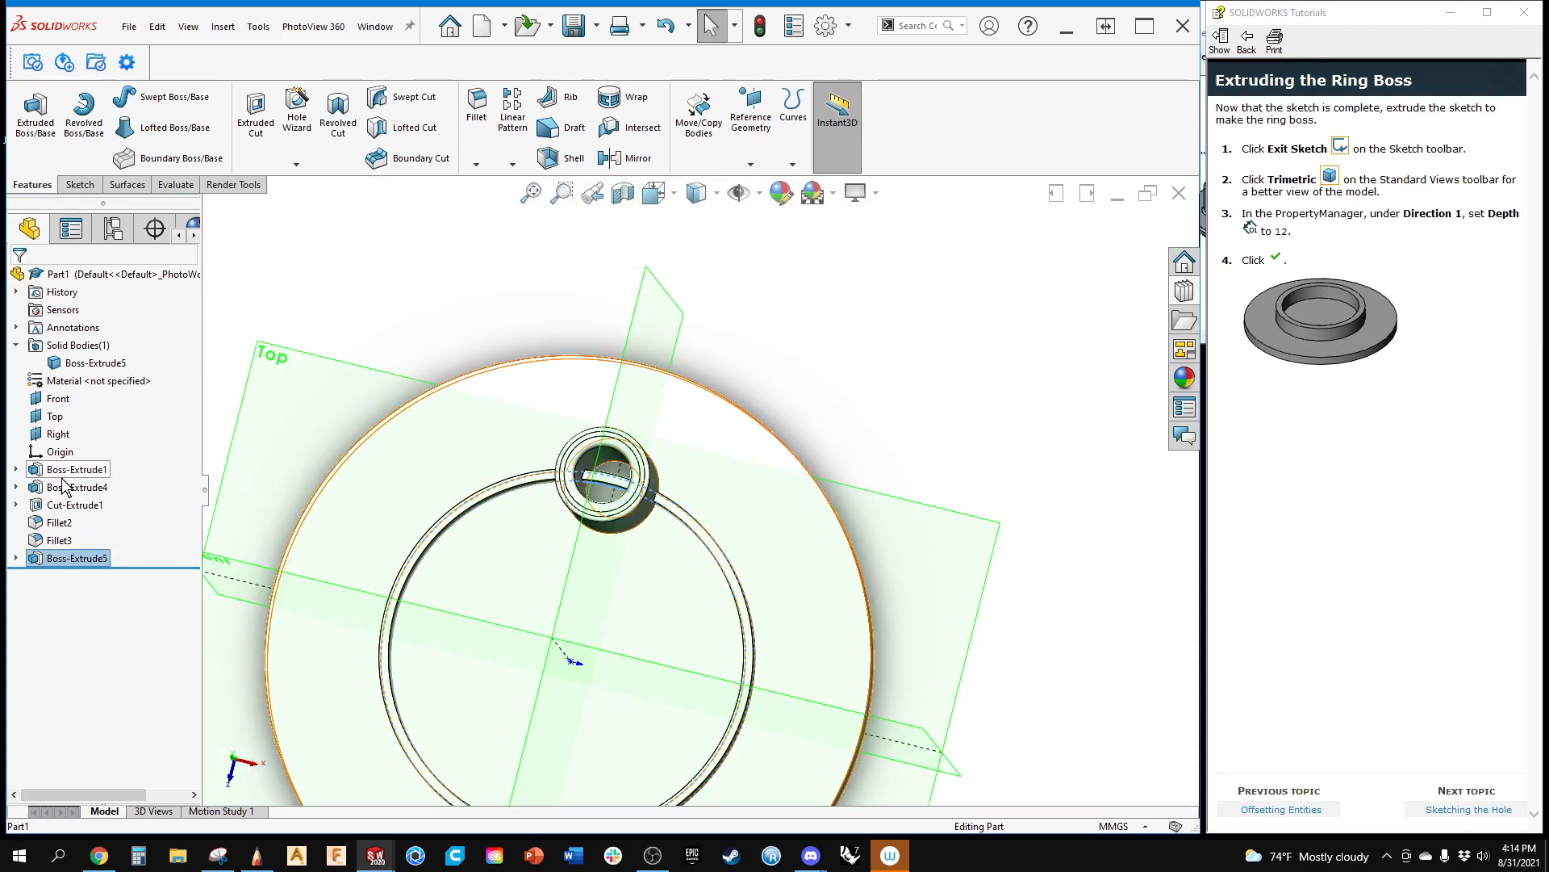
pyautogui.moveTo(135, 568); pyautogui.dragTo(131, 473)
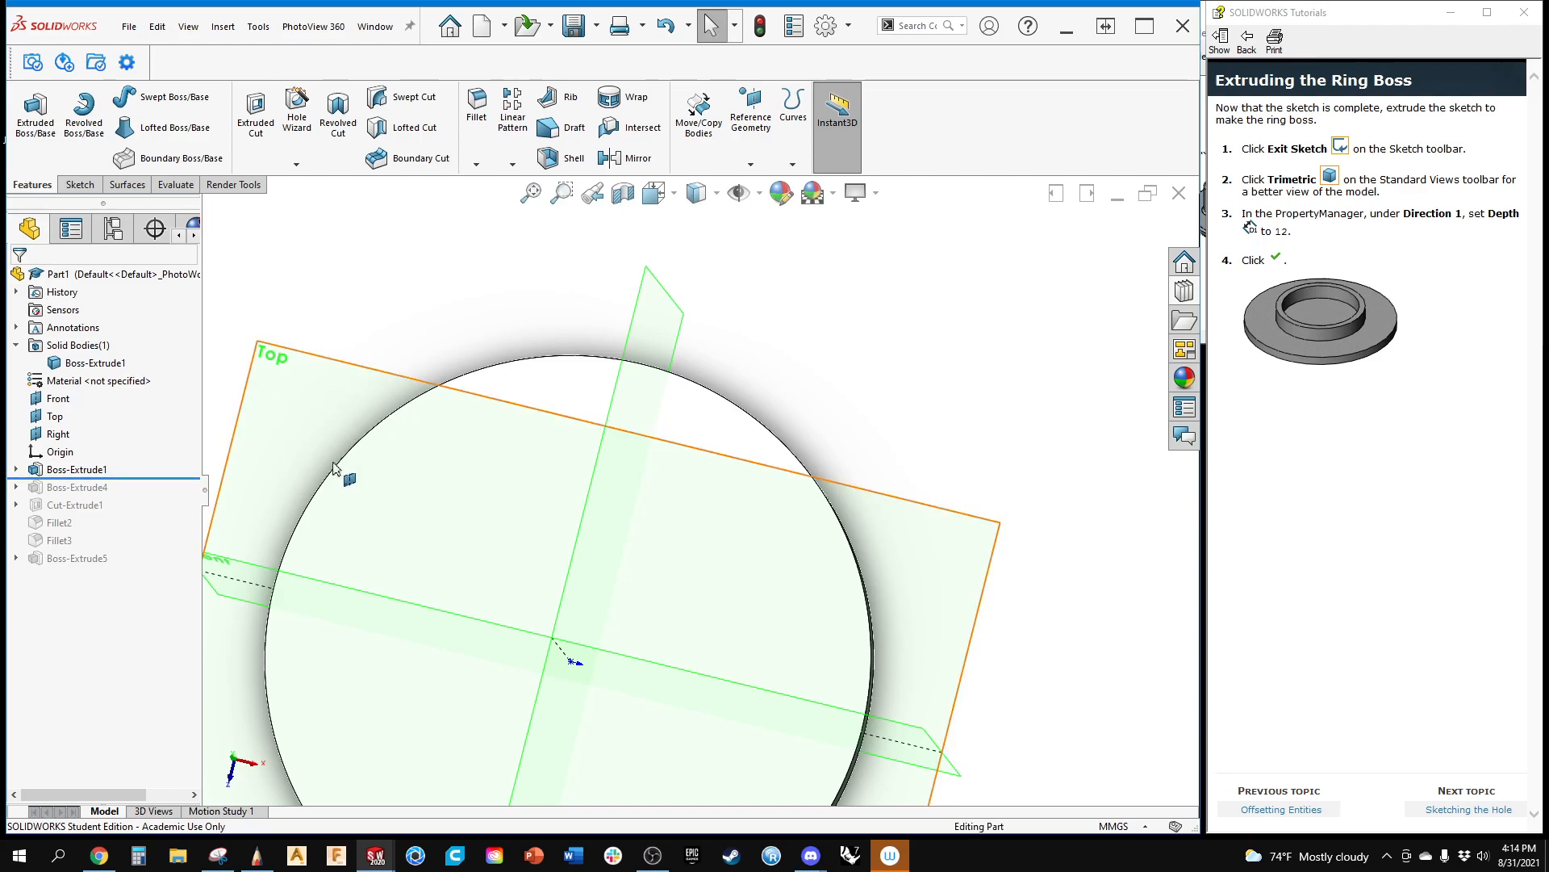
pyautogui.moveTo(445, 294); pyautogui.dragTo(446, 272, button='middle')
pyautogui.scroll(2, 446, 273)
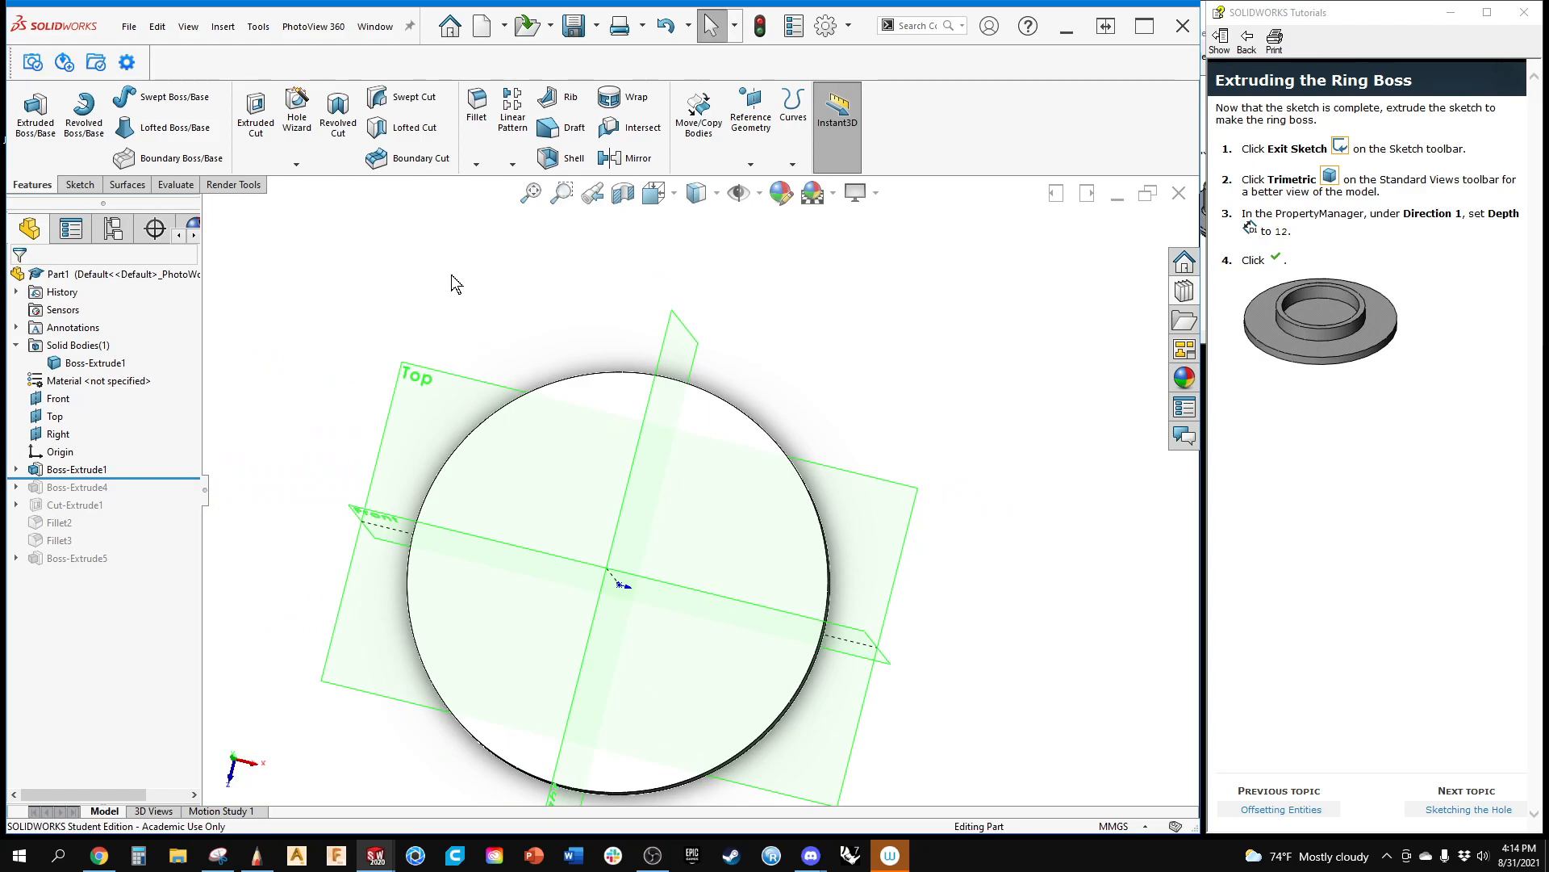
# Step: Sketch a circle about 90 mm in diameter on the plate's top face, centred on the origin
pyautogui.click(501, 449)
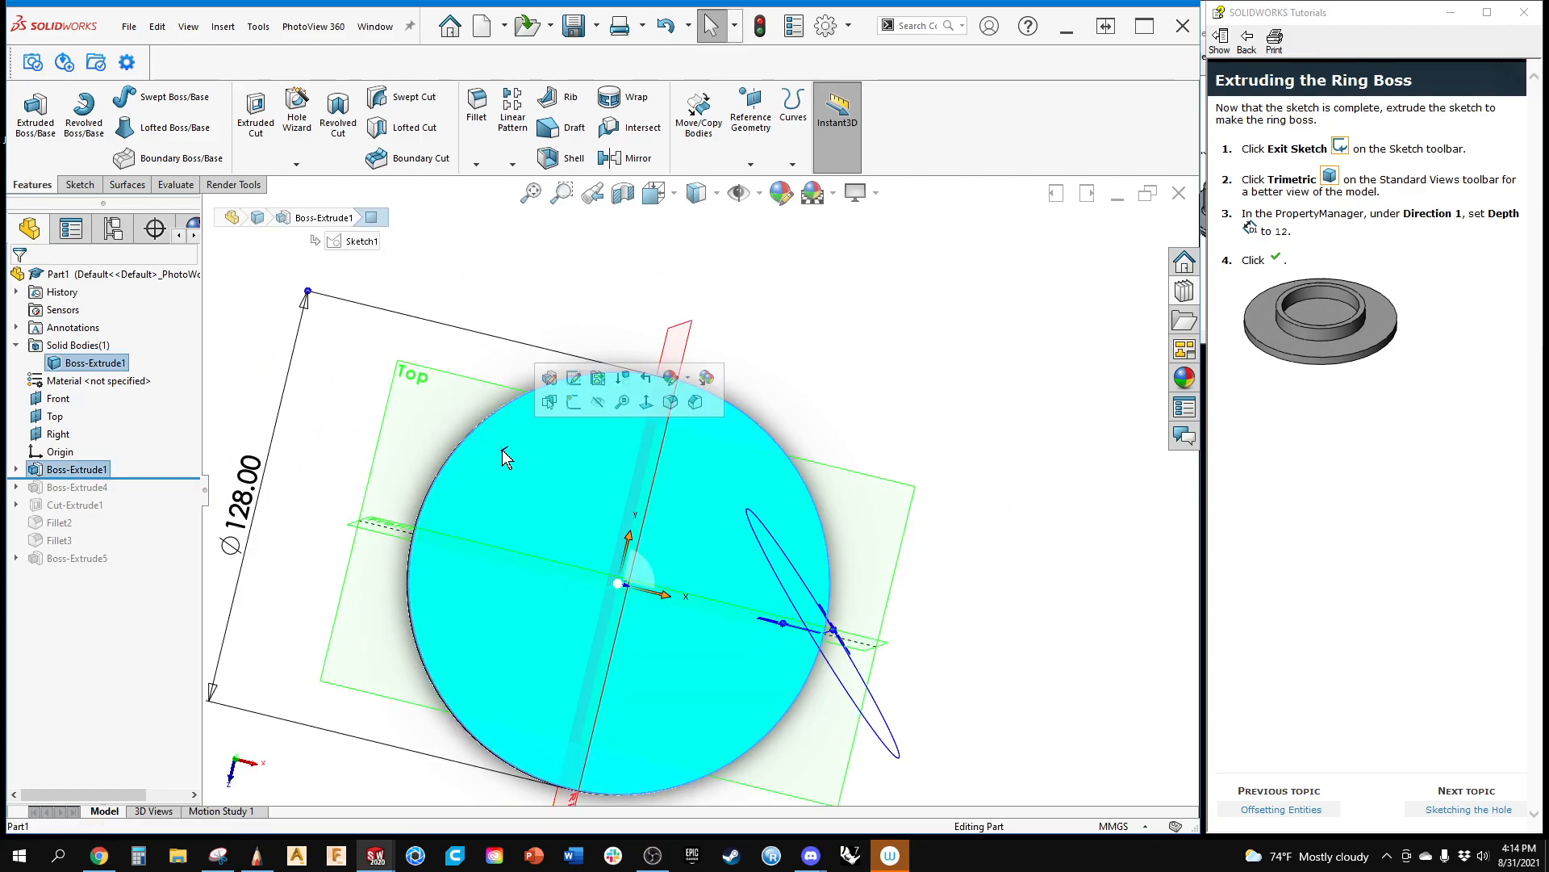
pyautogui.click(573, 379)
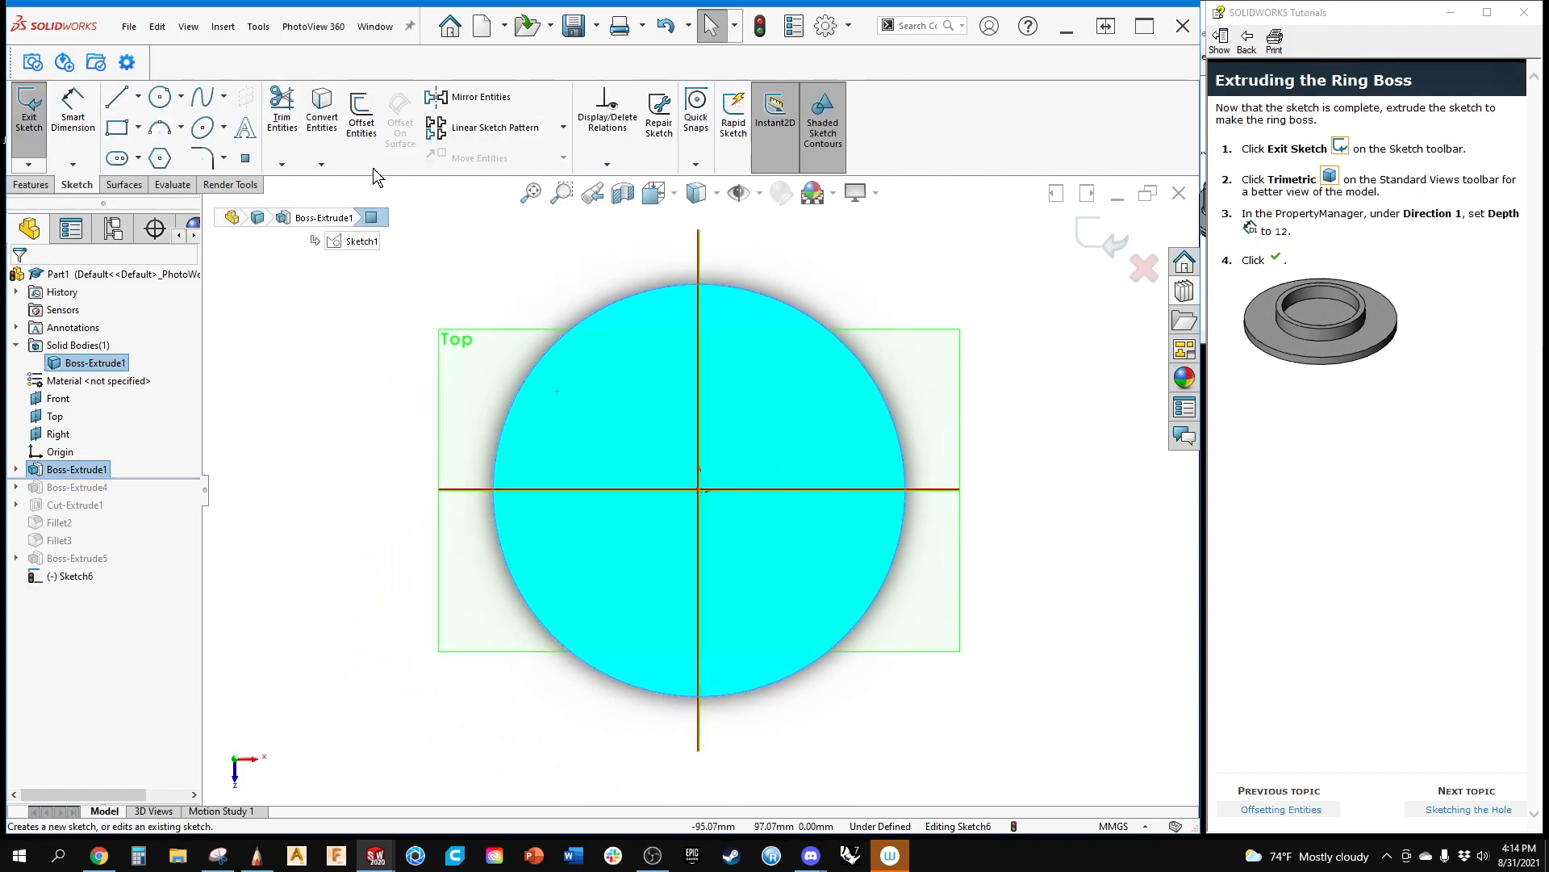
pyautogui.click(160, 97)
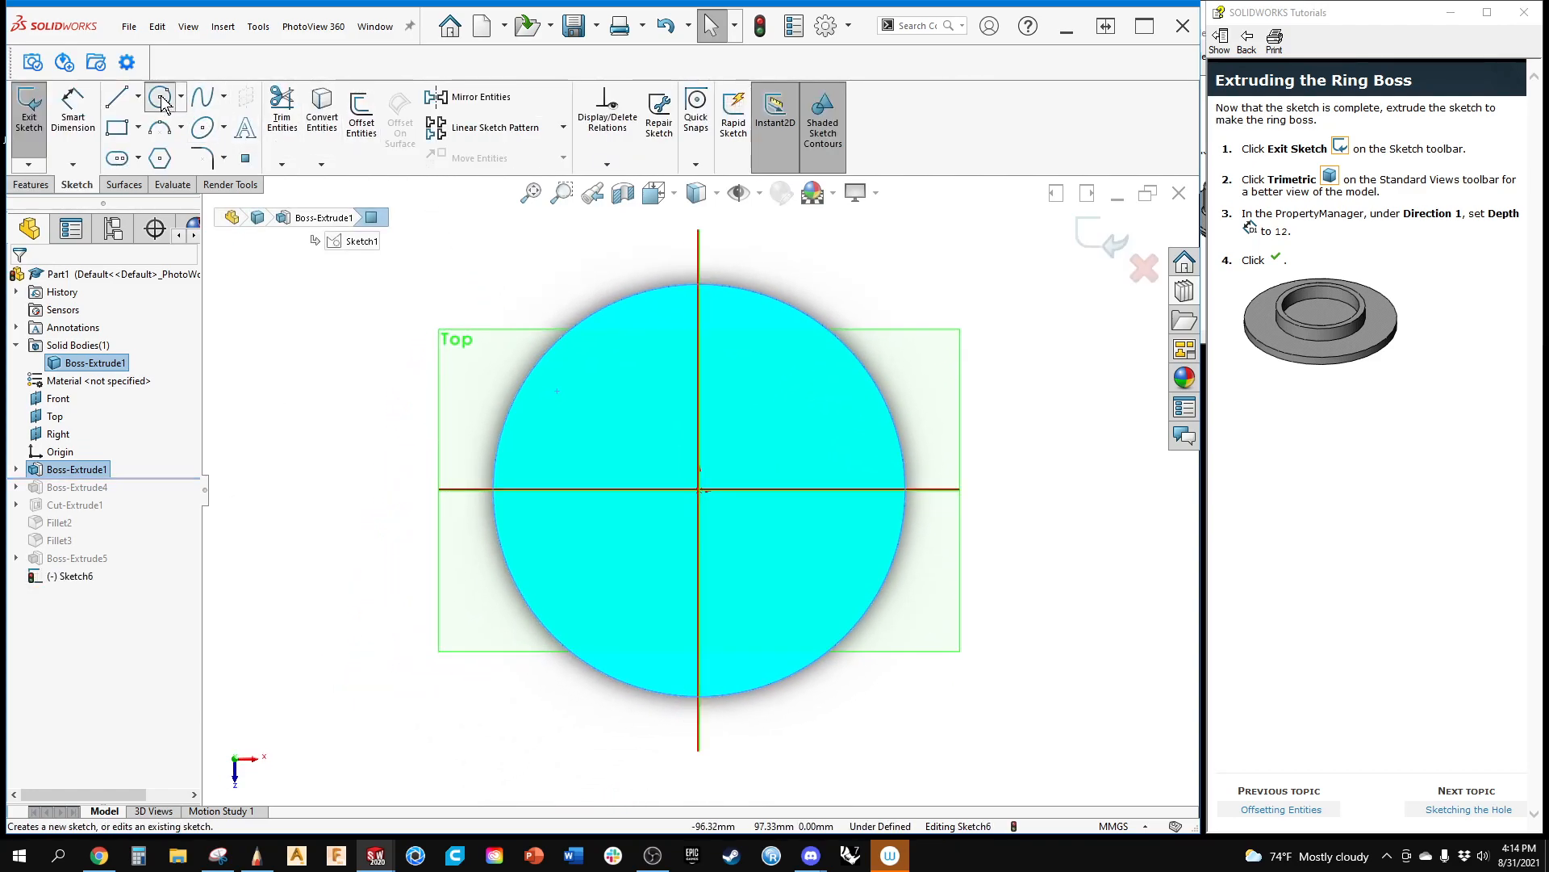
pyautogui.click(700, 489)
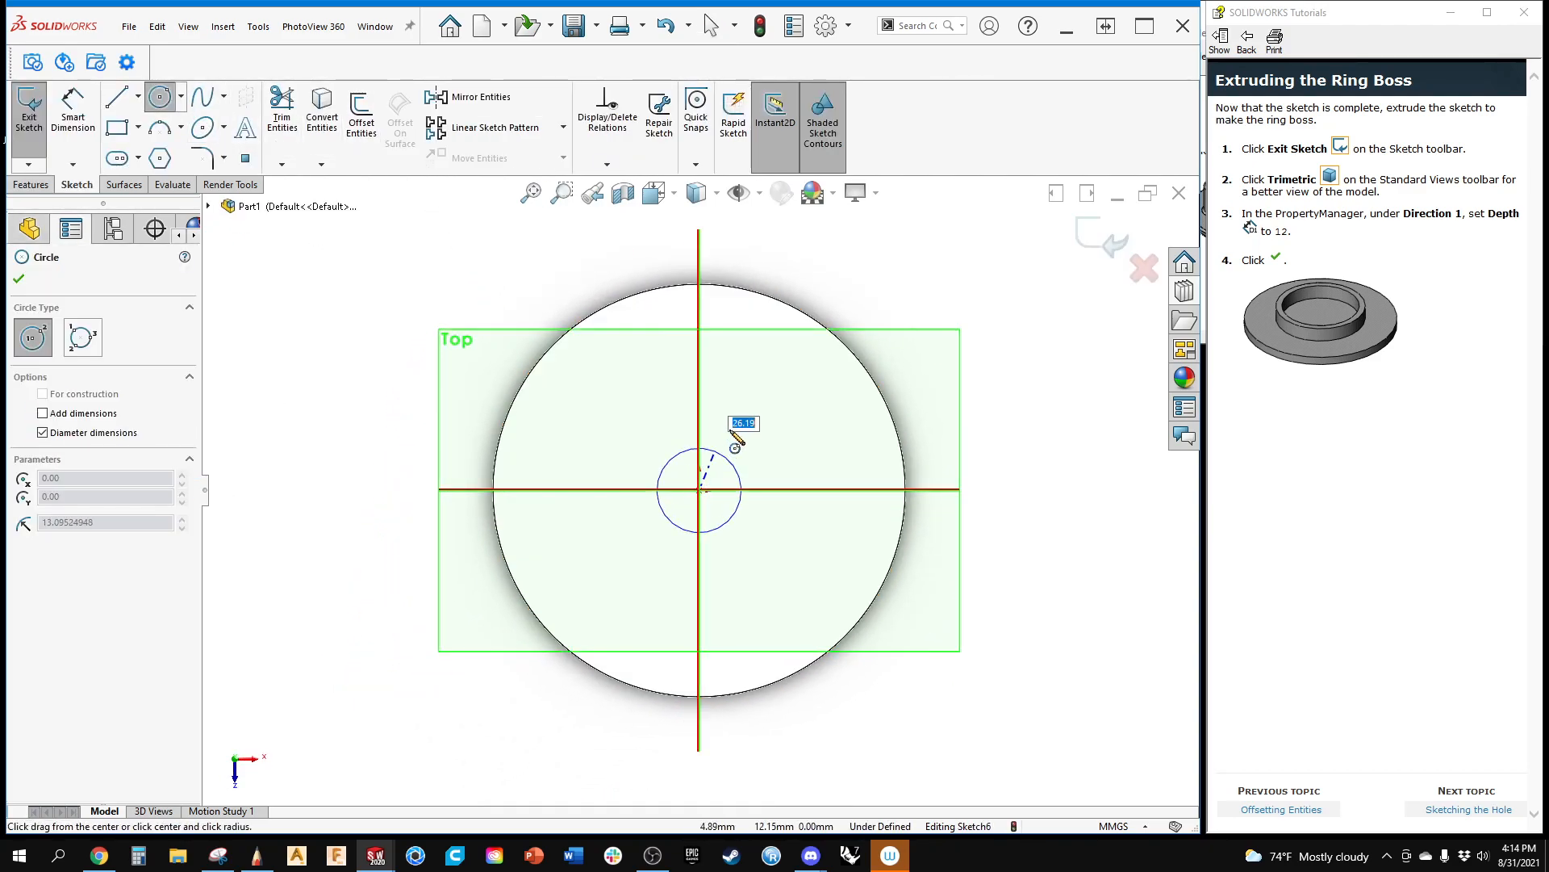
pyautogui.click(779, 373)
pyautogui.rightClick(781, 375)
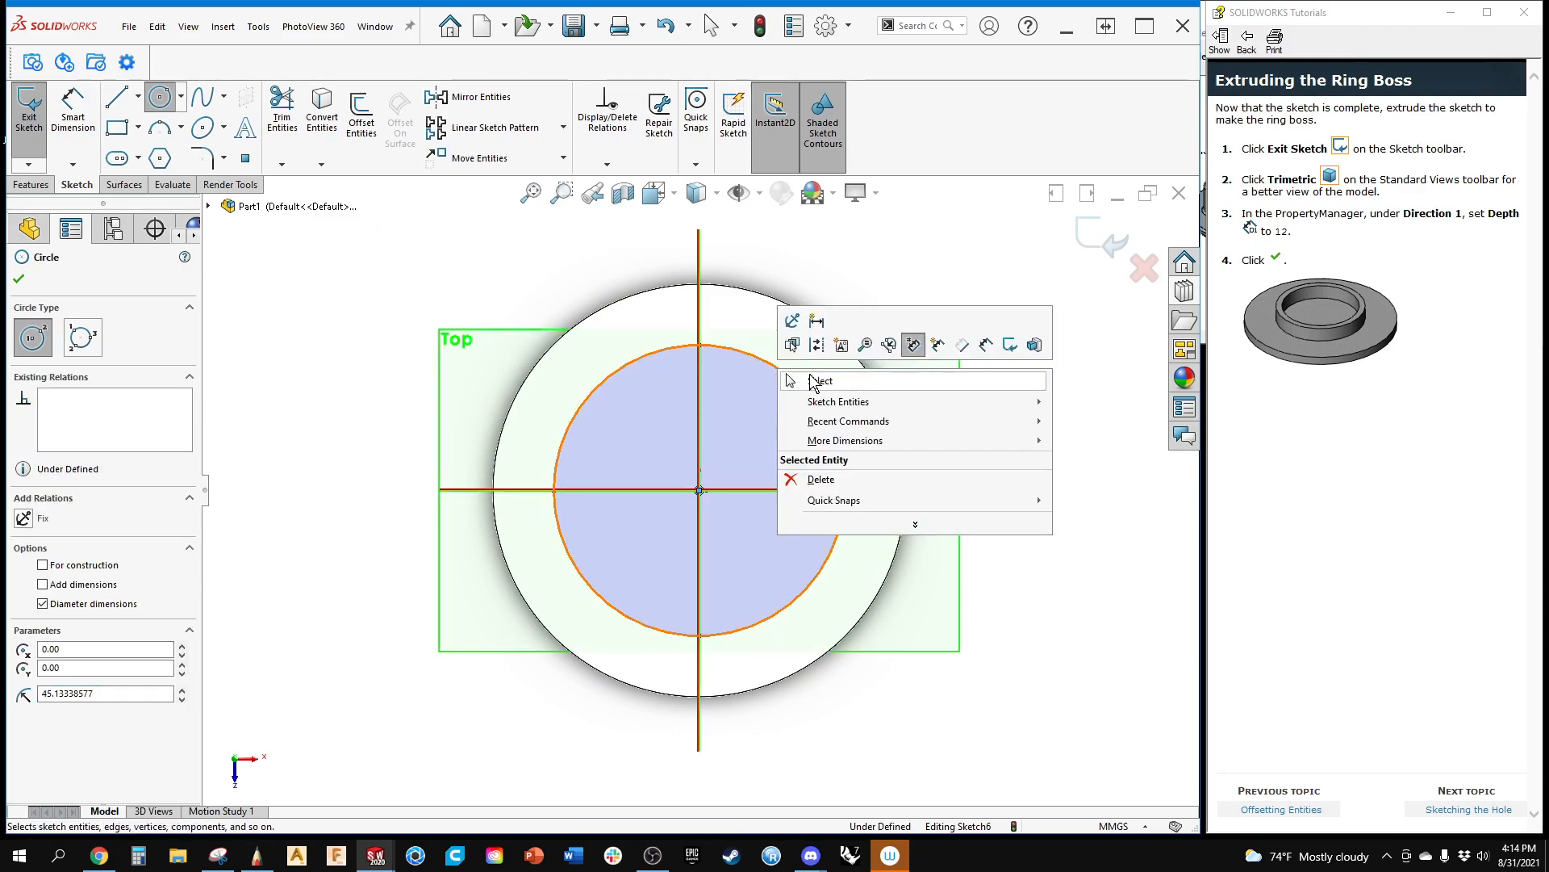
pyautogui.click(814, 380)
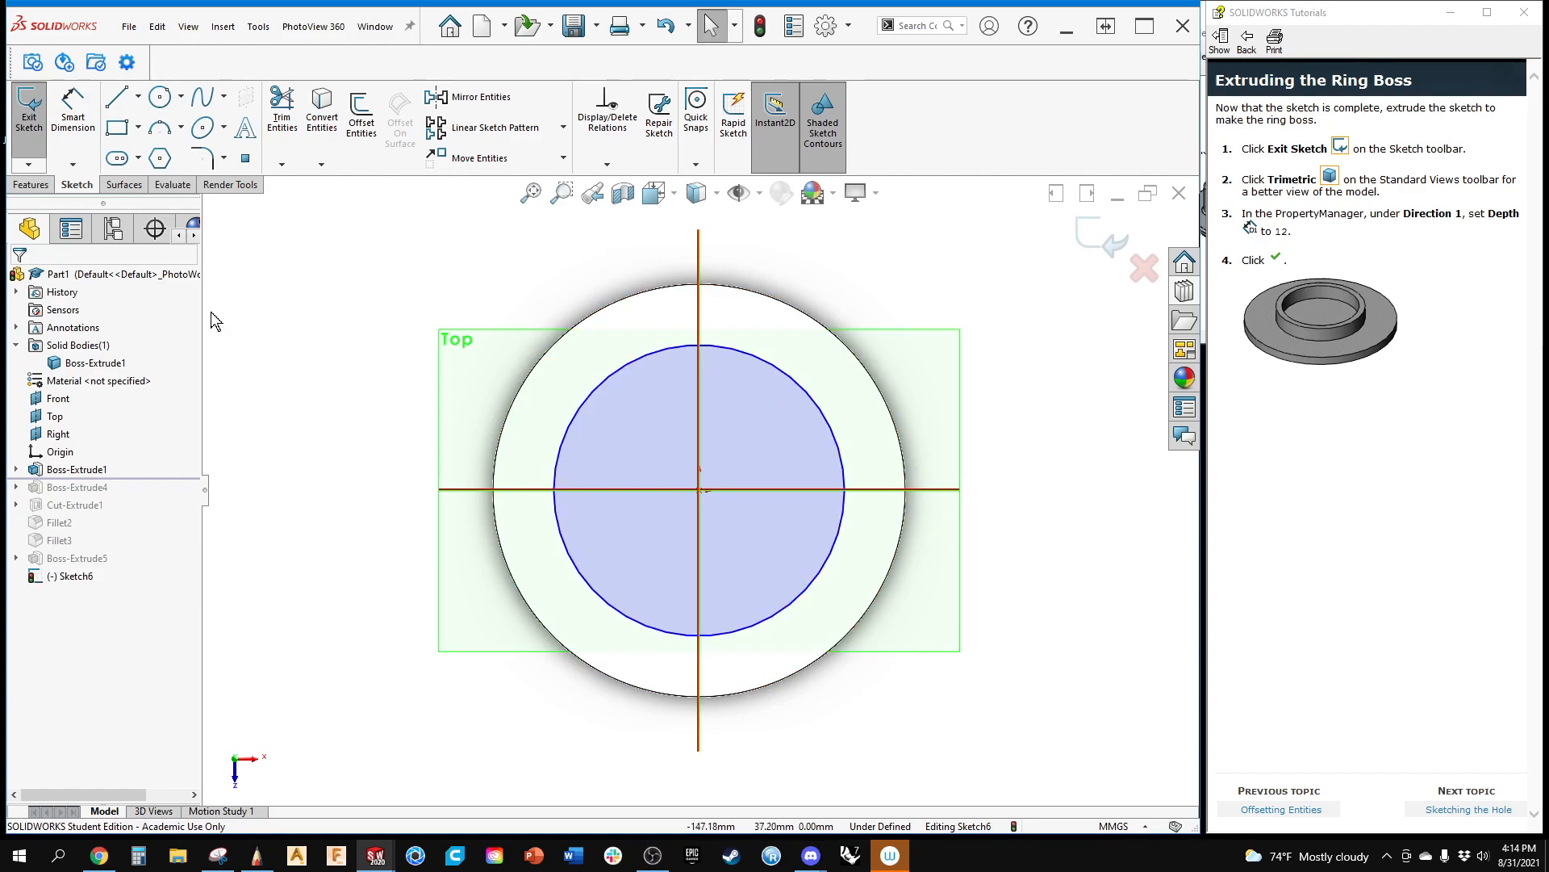
# Step: Offset the sketched circle inward by 3 mm and move the offset dimension's text inside the circles
pyautogui.click(363, 113)
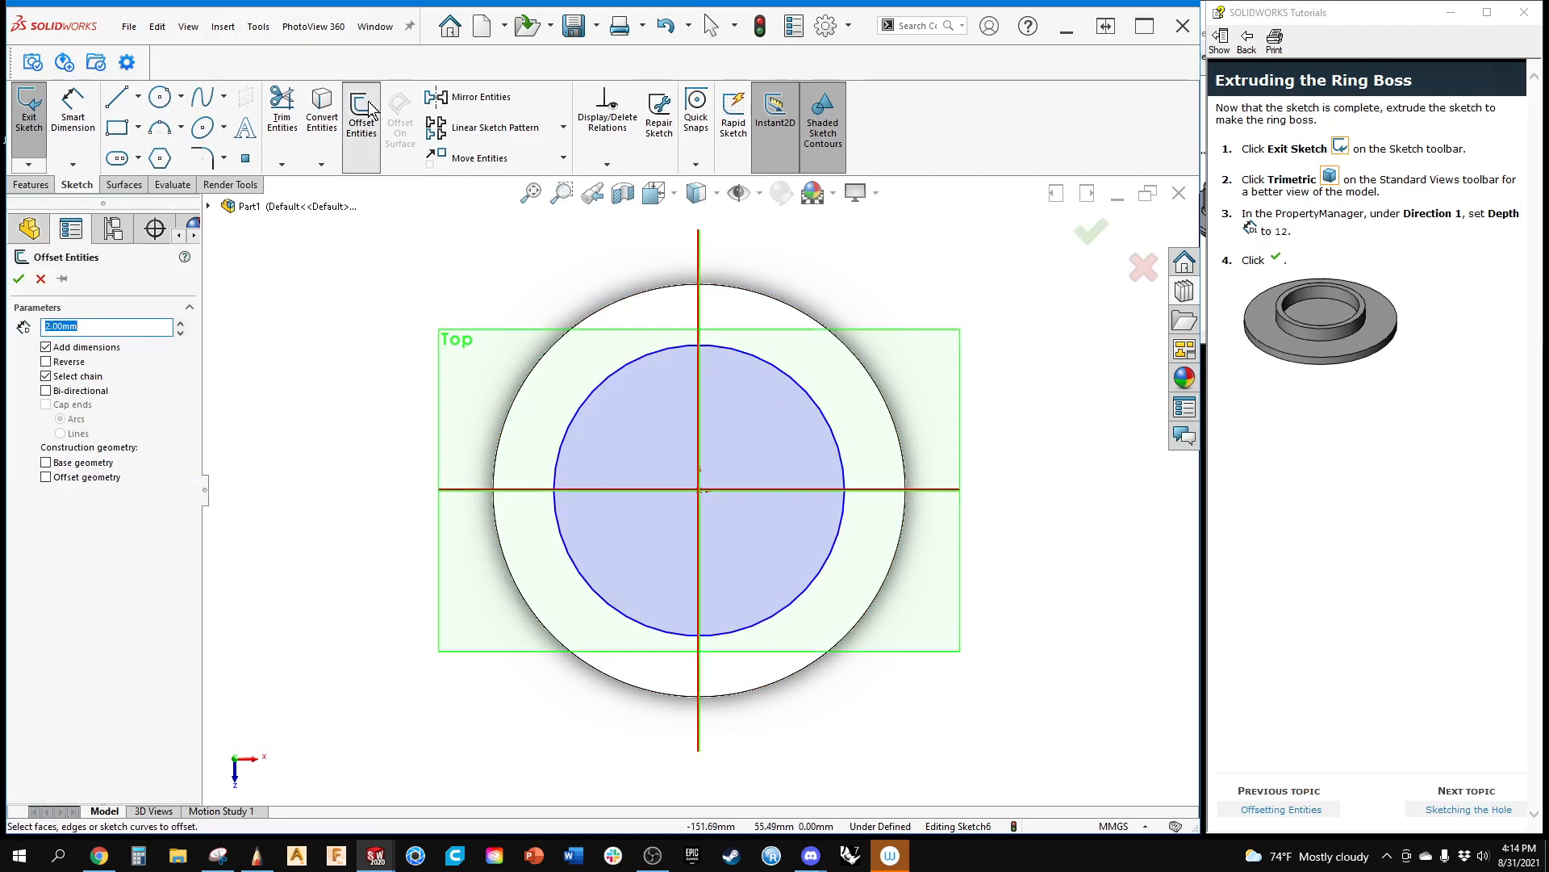
pyautogui.click(600, 396)
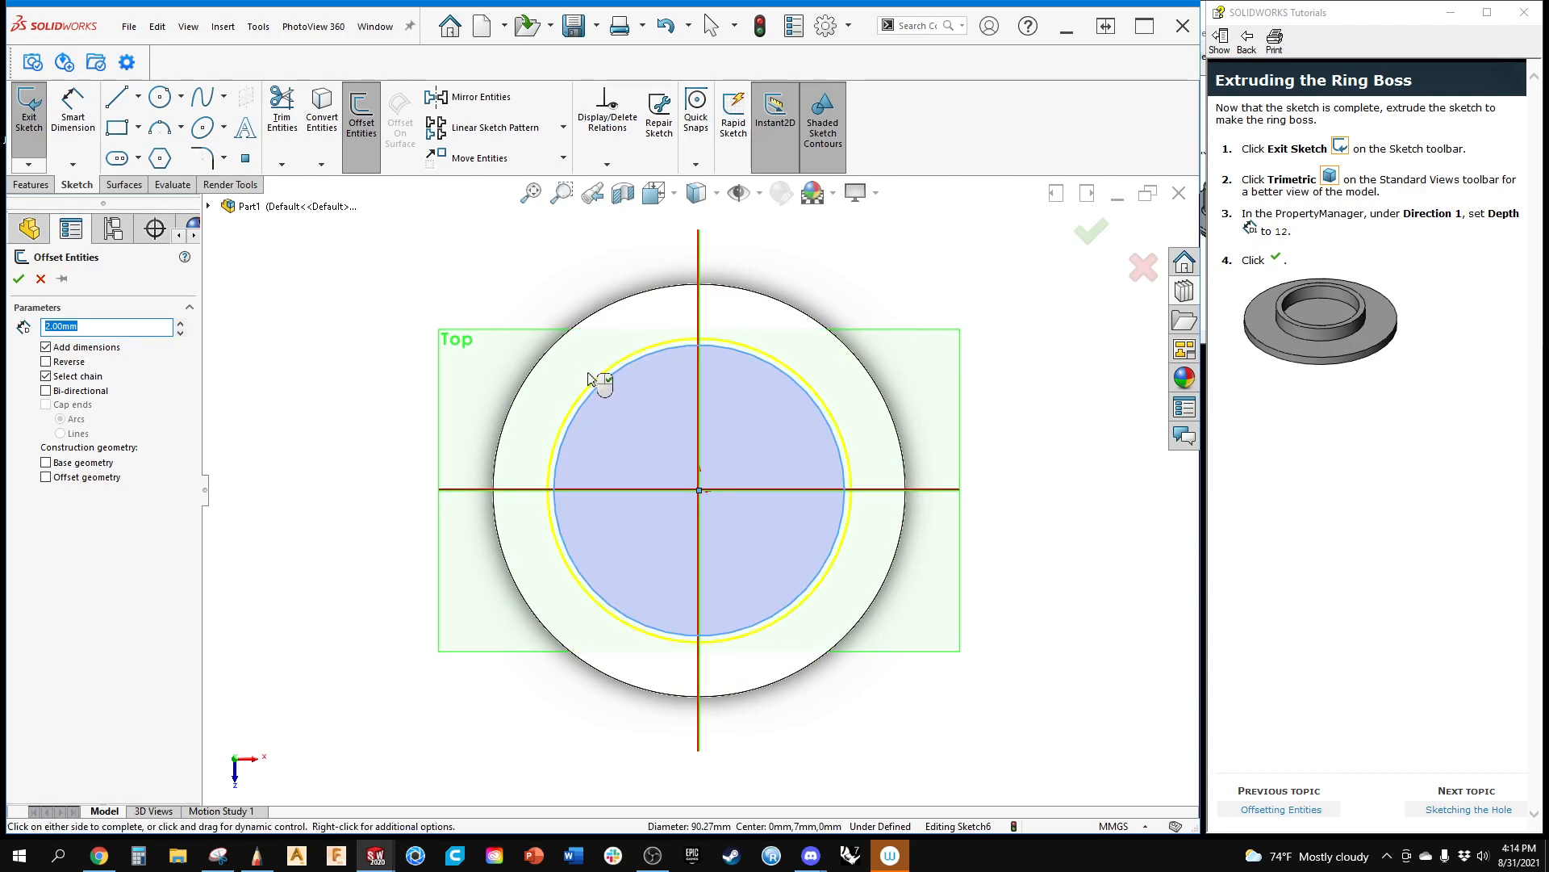
pyautogui.press('Up')
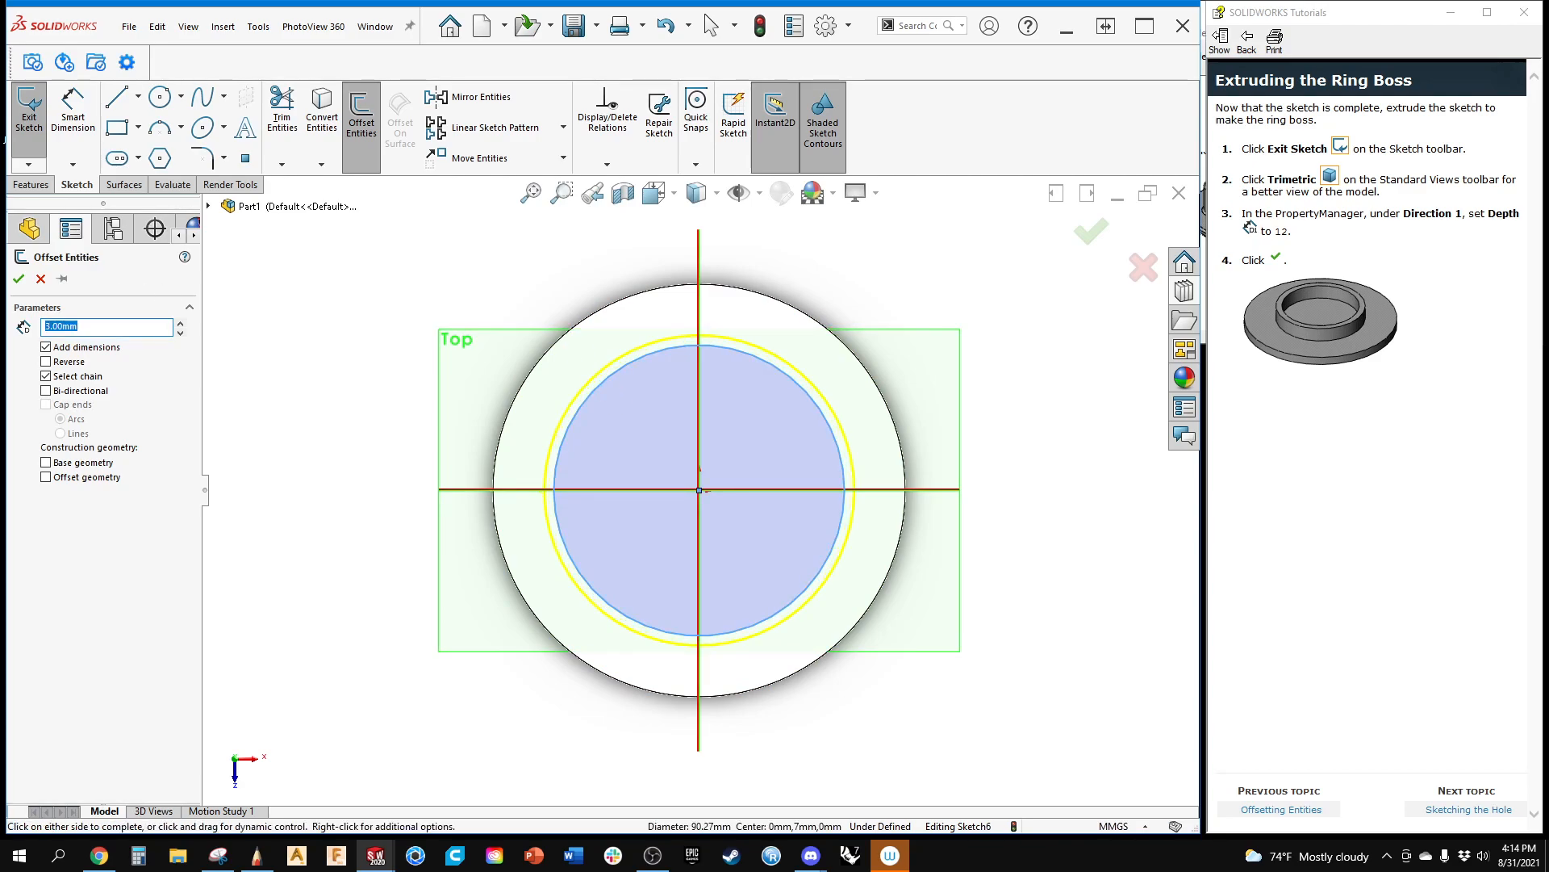
pyautogui.scroll(-3, 541, 372)
pyautogui.scroll(-2, 672, 540)
pyautogui.scroll(1, 703, 543)
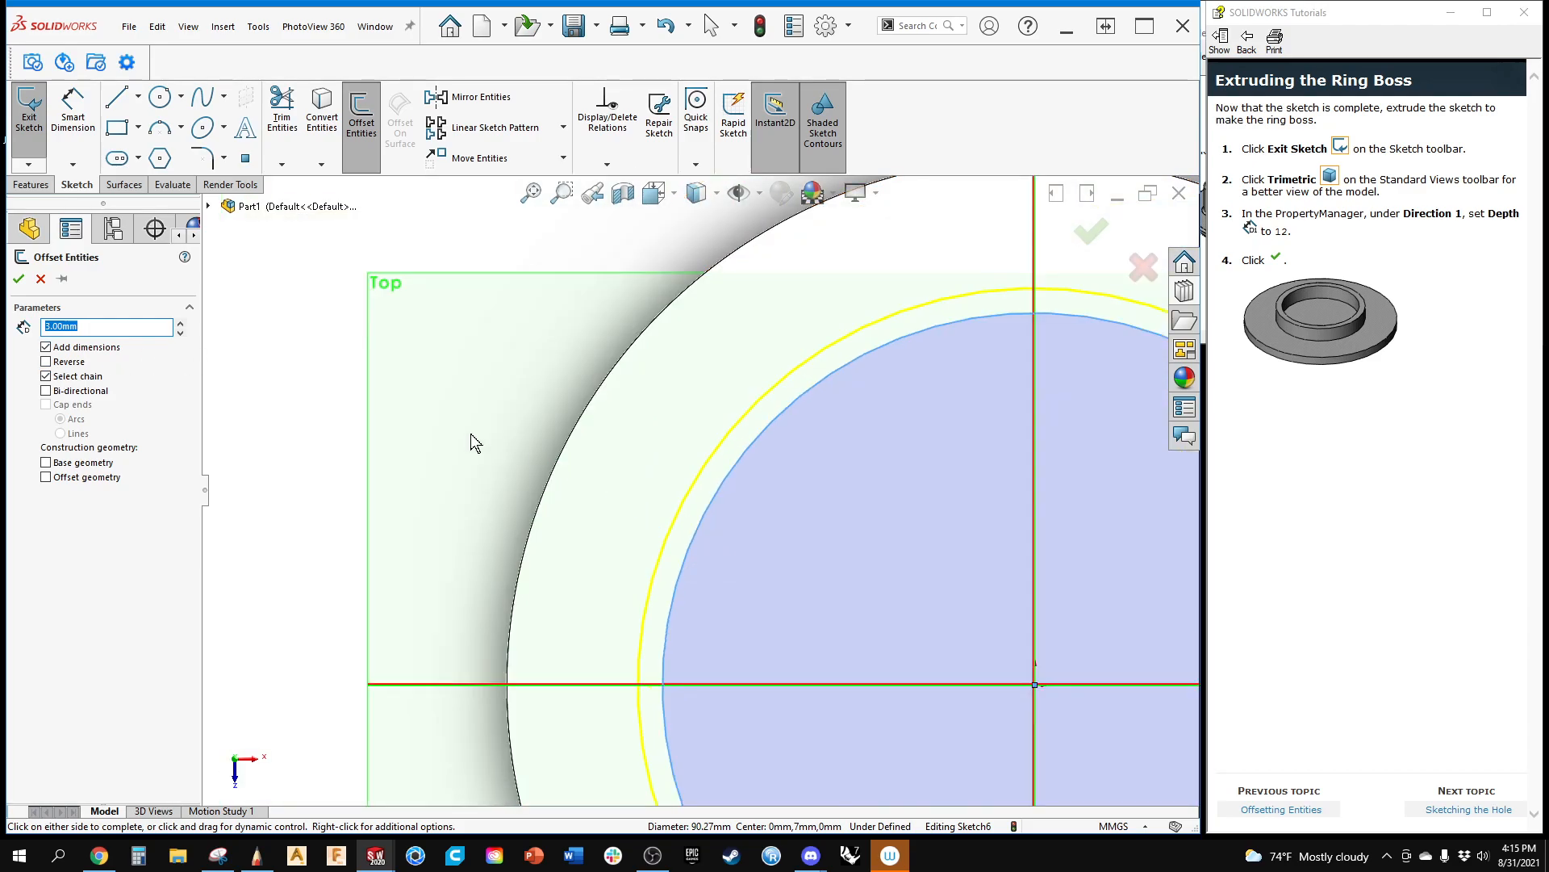
pyautogui.click(47, 363)
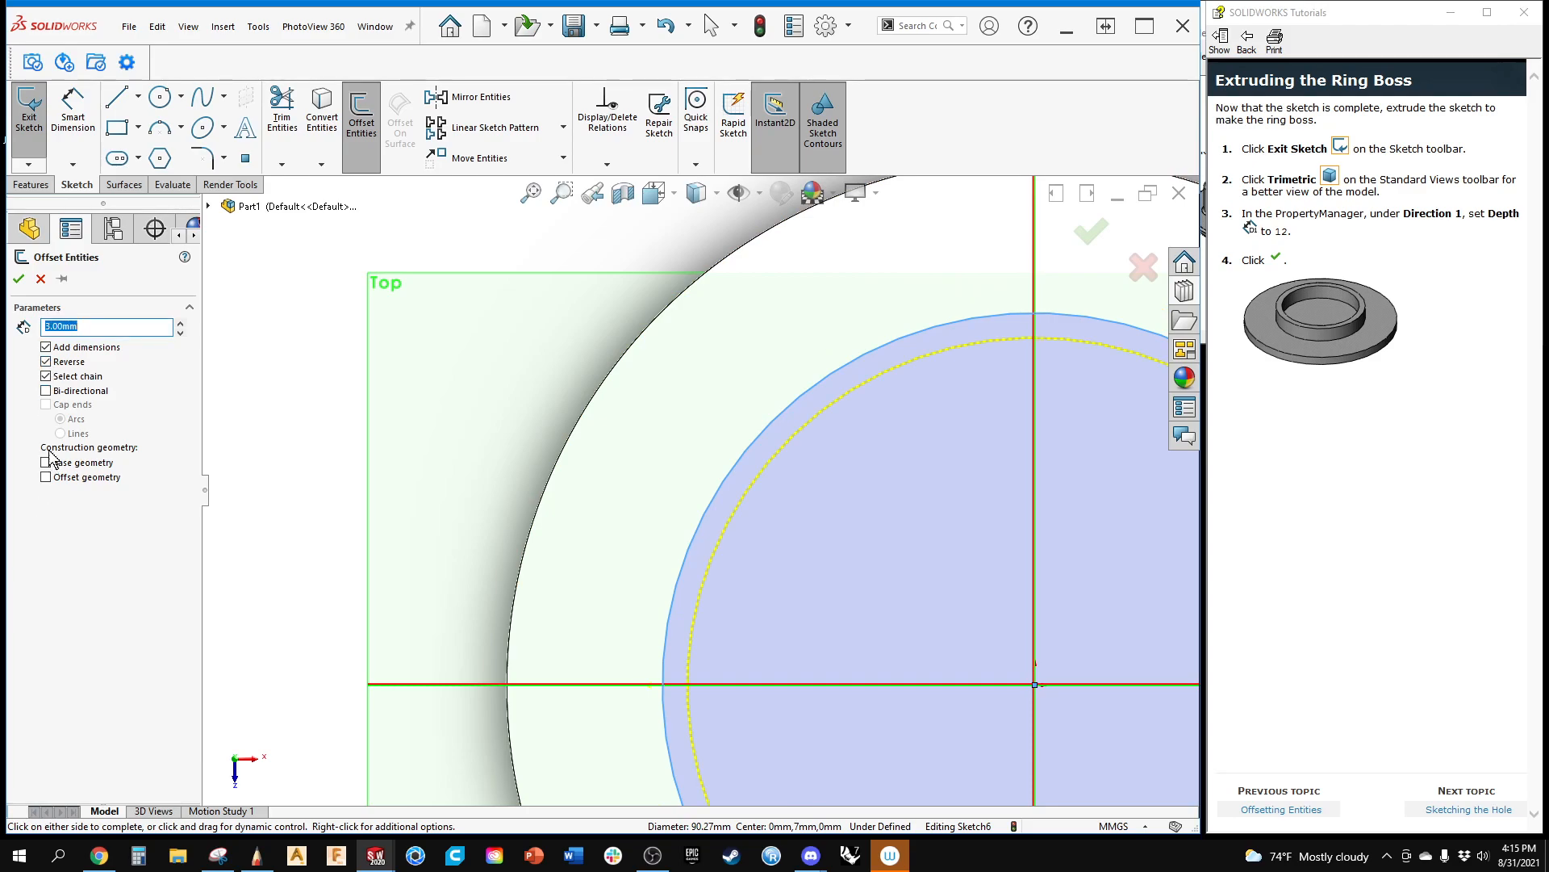
pyautogui.scroll(3, 637, 433)
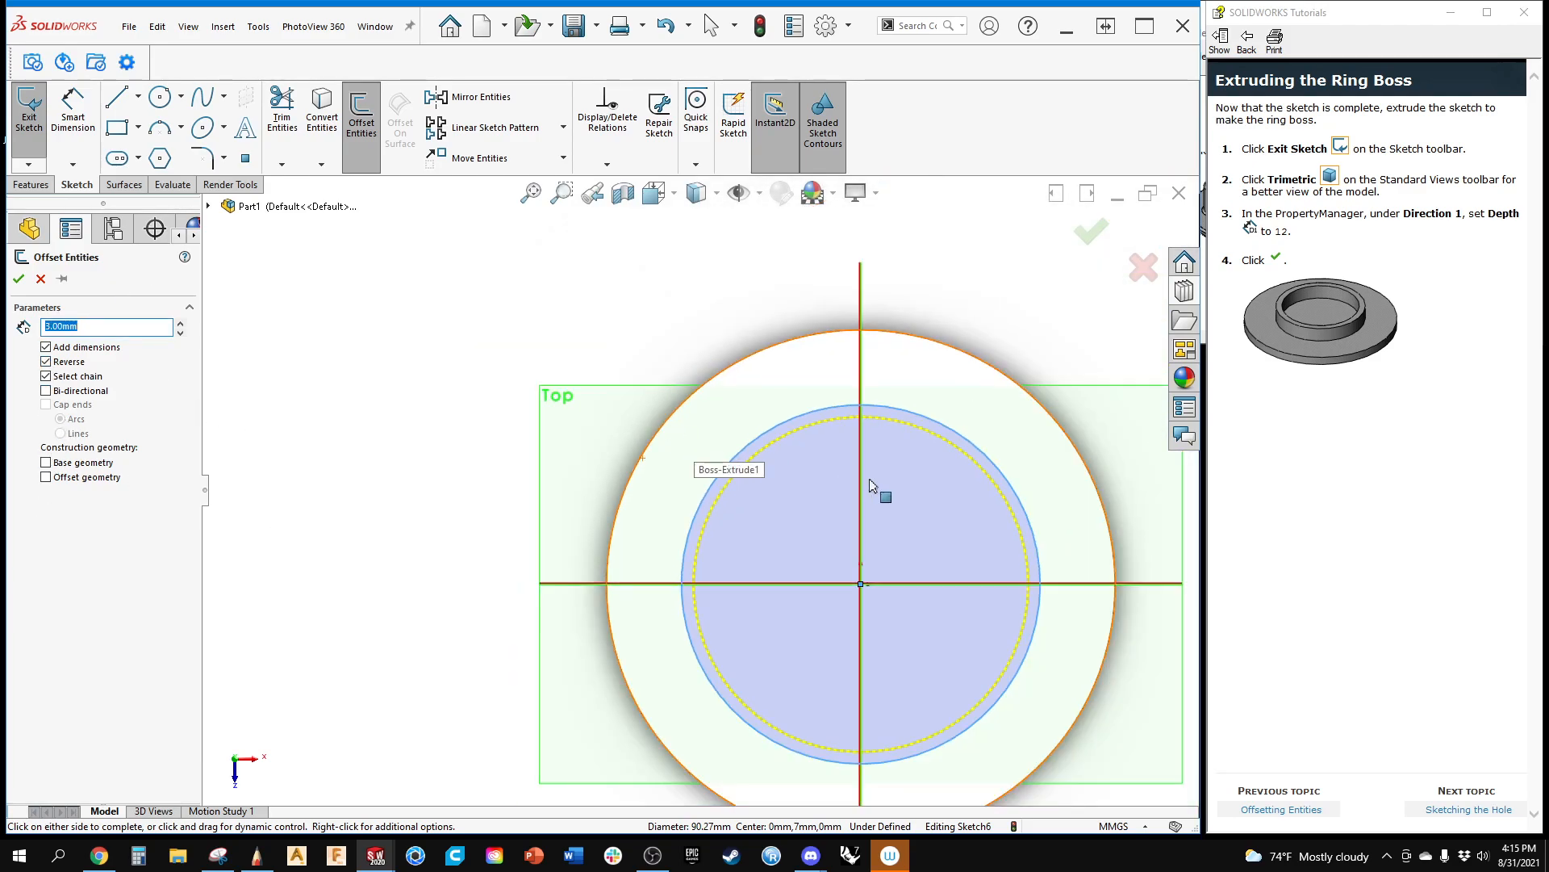
pyautogui.keyDown('ctrl'); pyautogui.moveTo(899, 502); pyautogui.dragTo(844, 413, button='middle'); pyautogui.keyUp('ctrl')
pyautogui.scroll(-1, 747, 412)
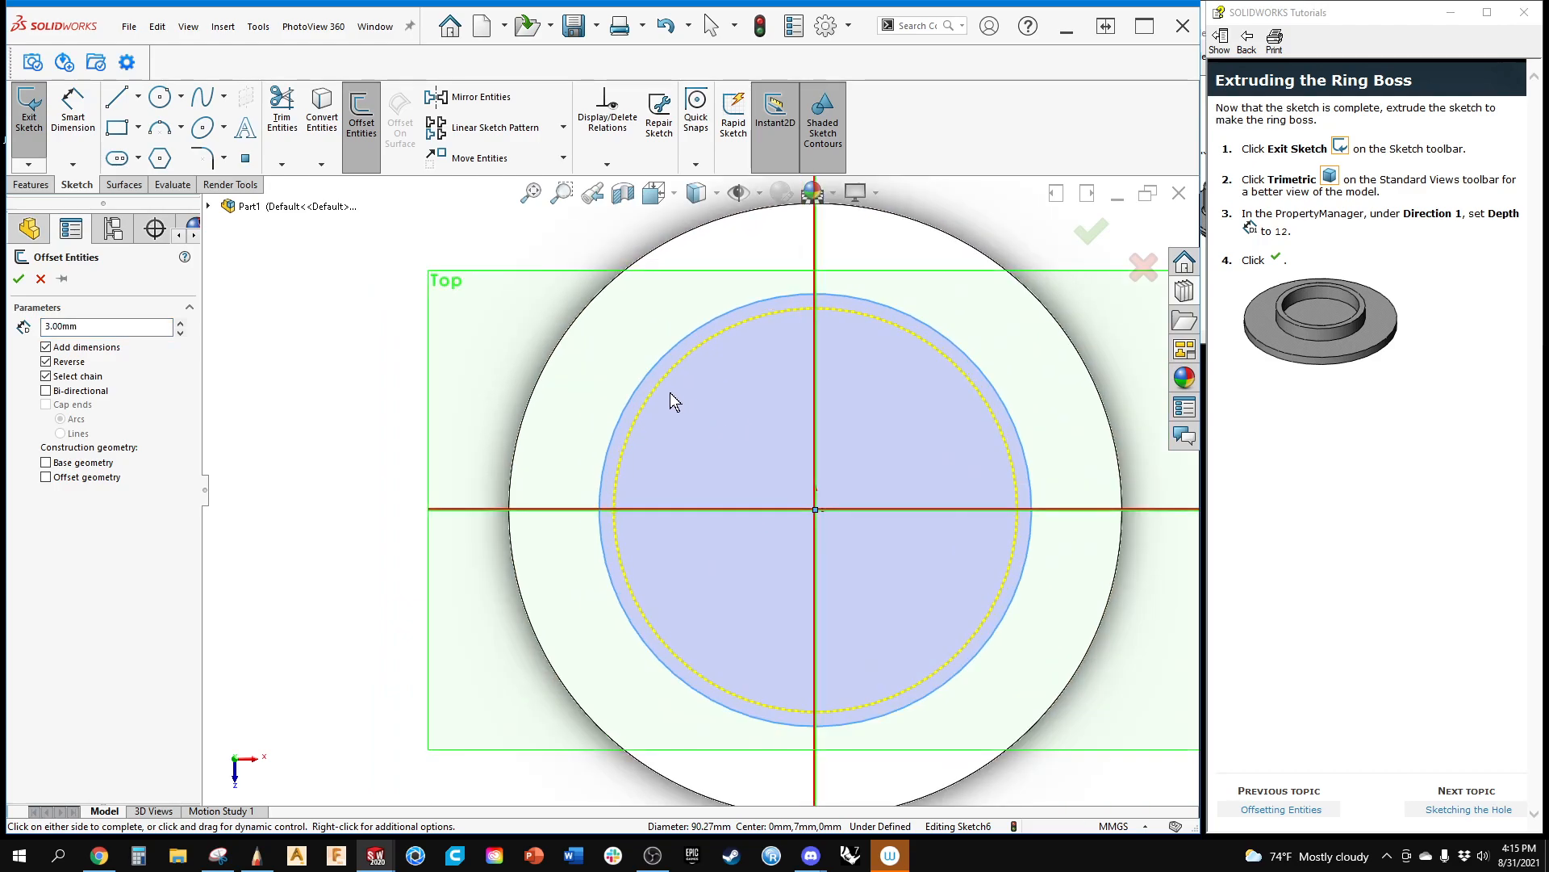
pyautogui.click(18, 279)
pyautogui.moveTo(801, 710)
pyautogui.mouseDown()
pyautogui.moveTo(786, 615)
pyautogui.moveTo(744, 597)
pyautogui.mouseUp()
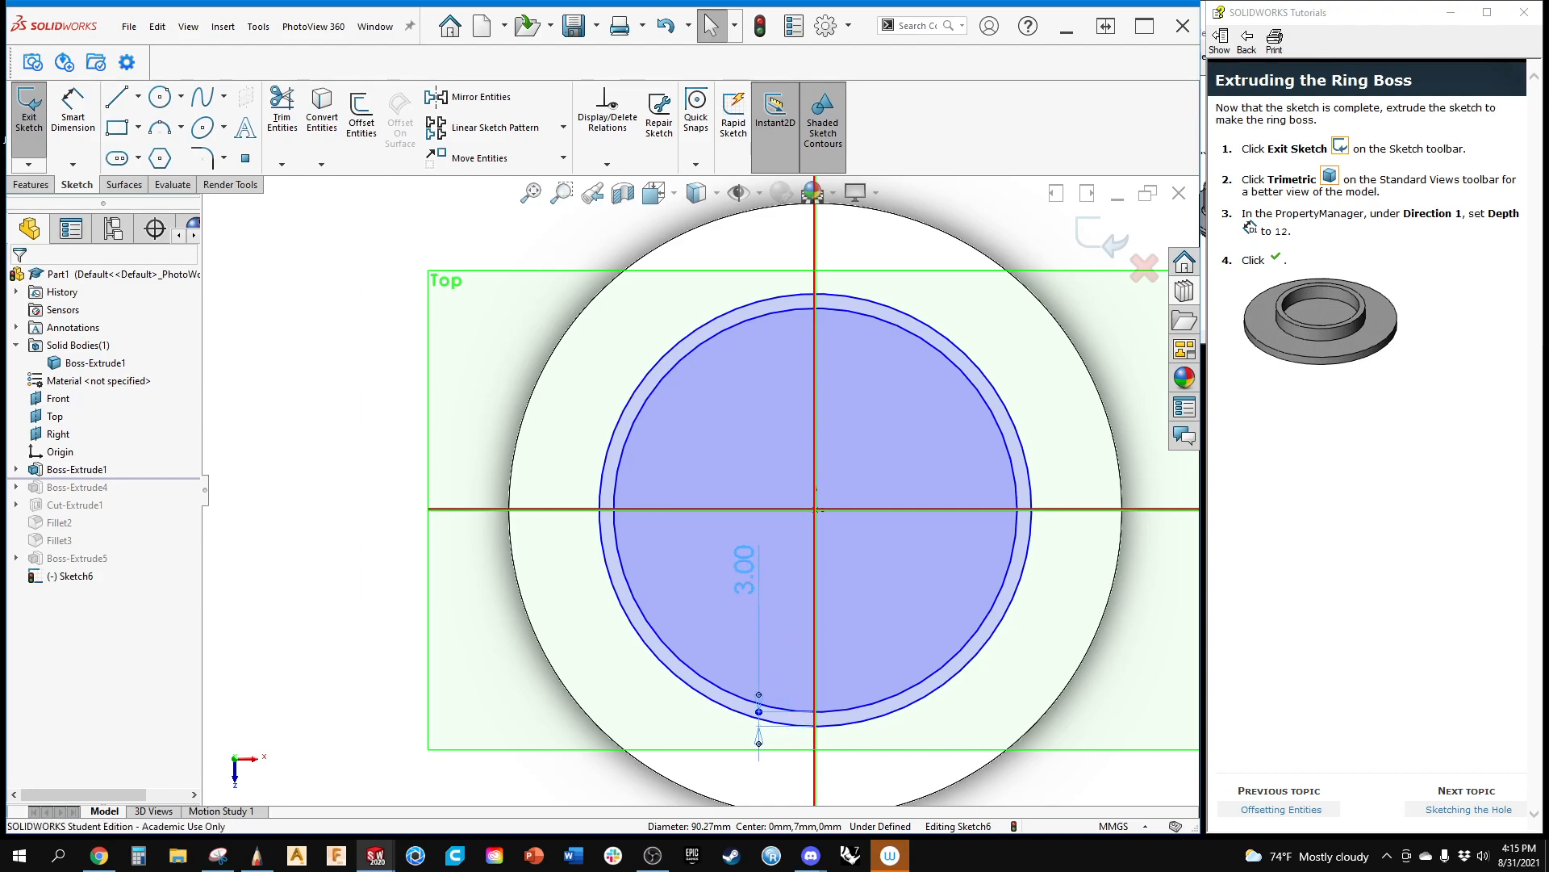
pyautogui.doubleClick(744, 593)
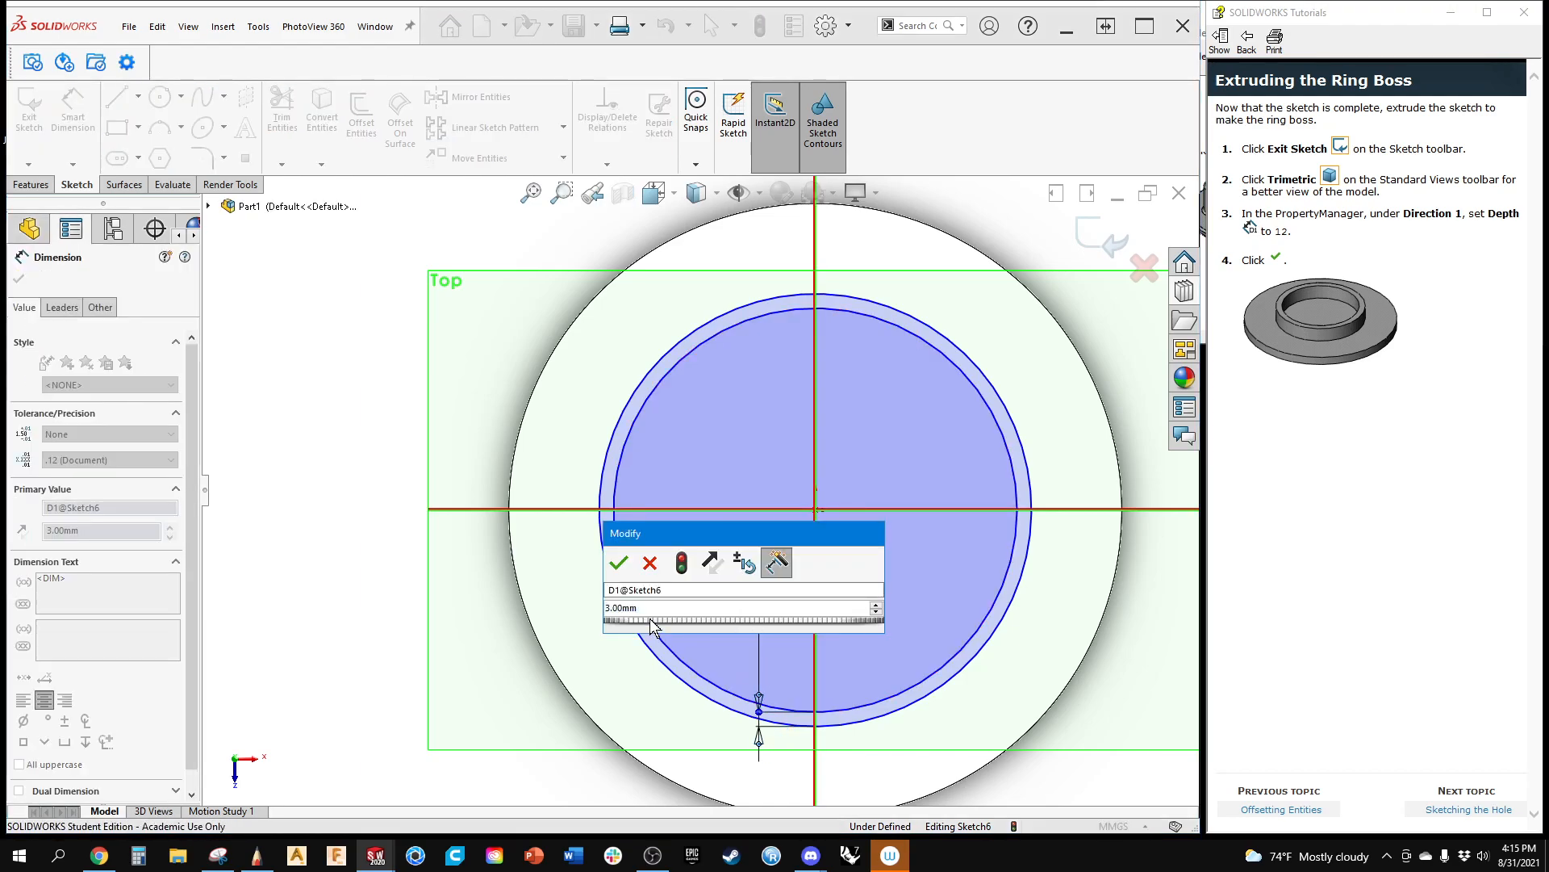
pyautogui.moveTo(651, 618); pyautogui.dragTo(657, 617)
pyautogui.click(861, 430)
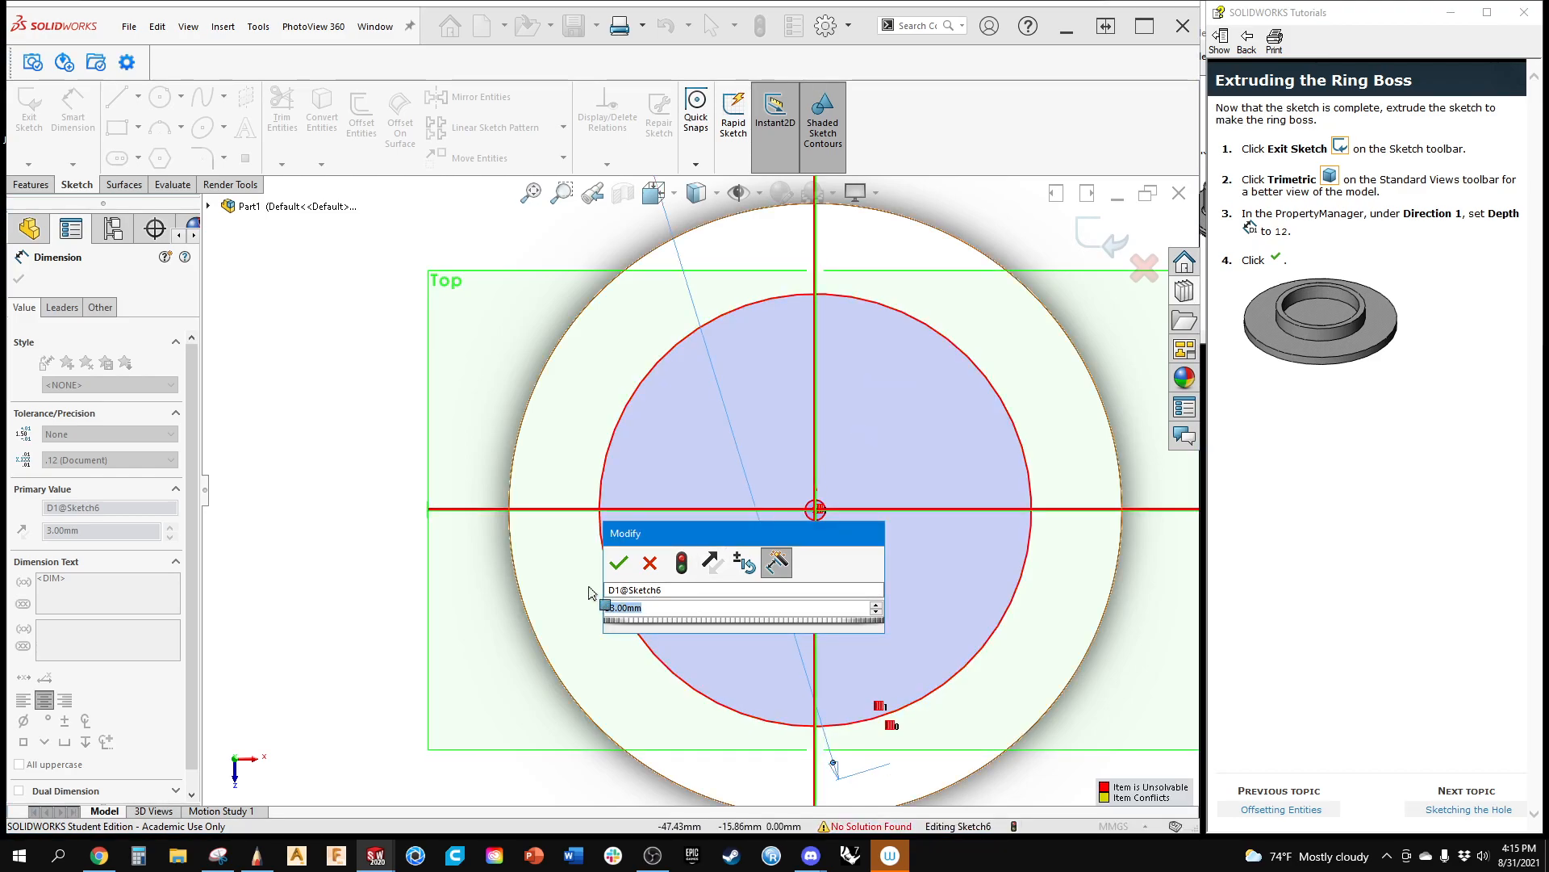
pyautogui.press('Escape')
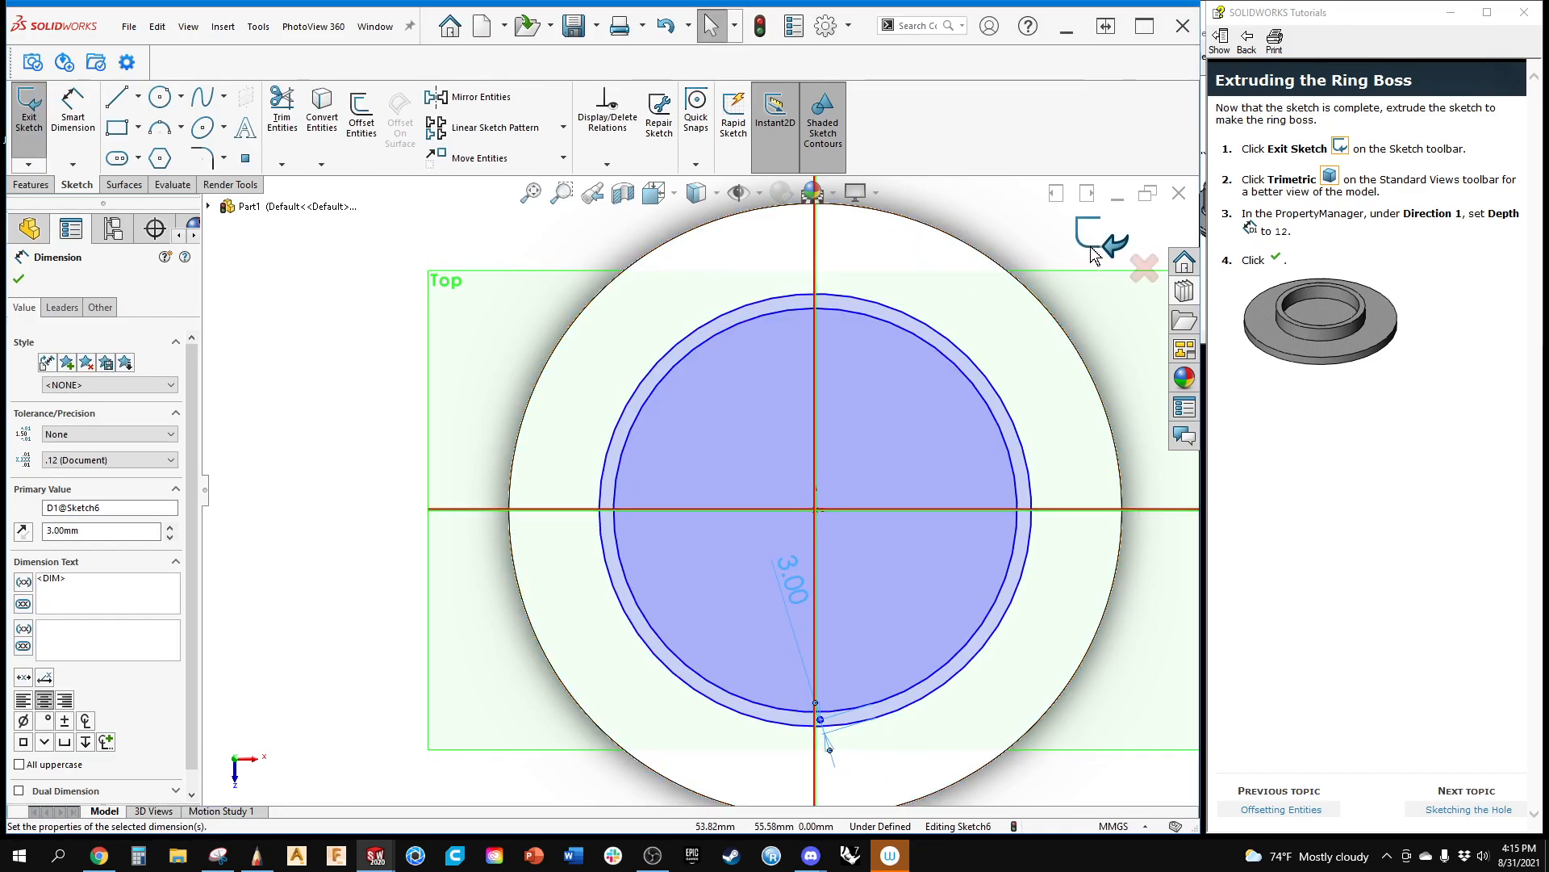
# Step: Exit the sketch and extrude the ring between the two circles 11 mm up from the plate
pyautogui.click(1093, 231)
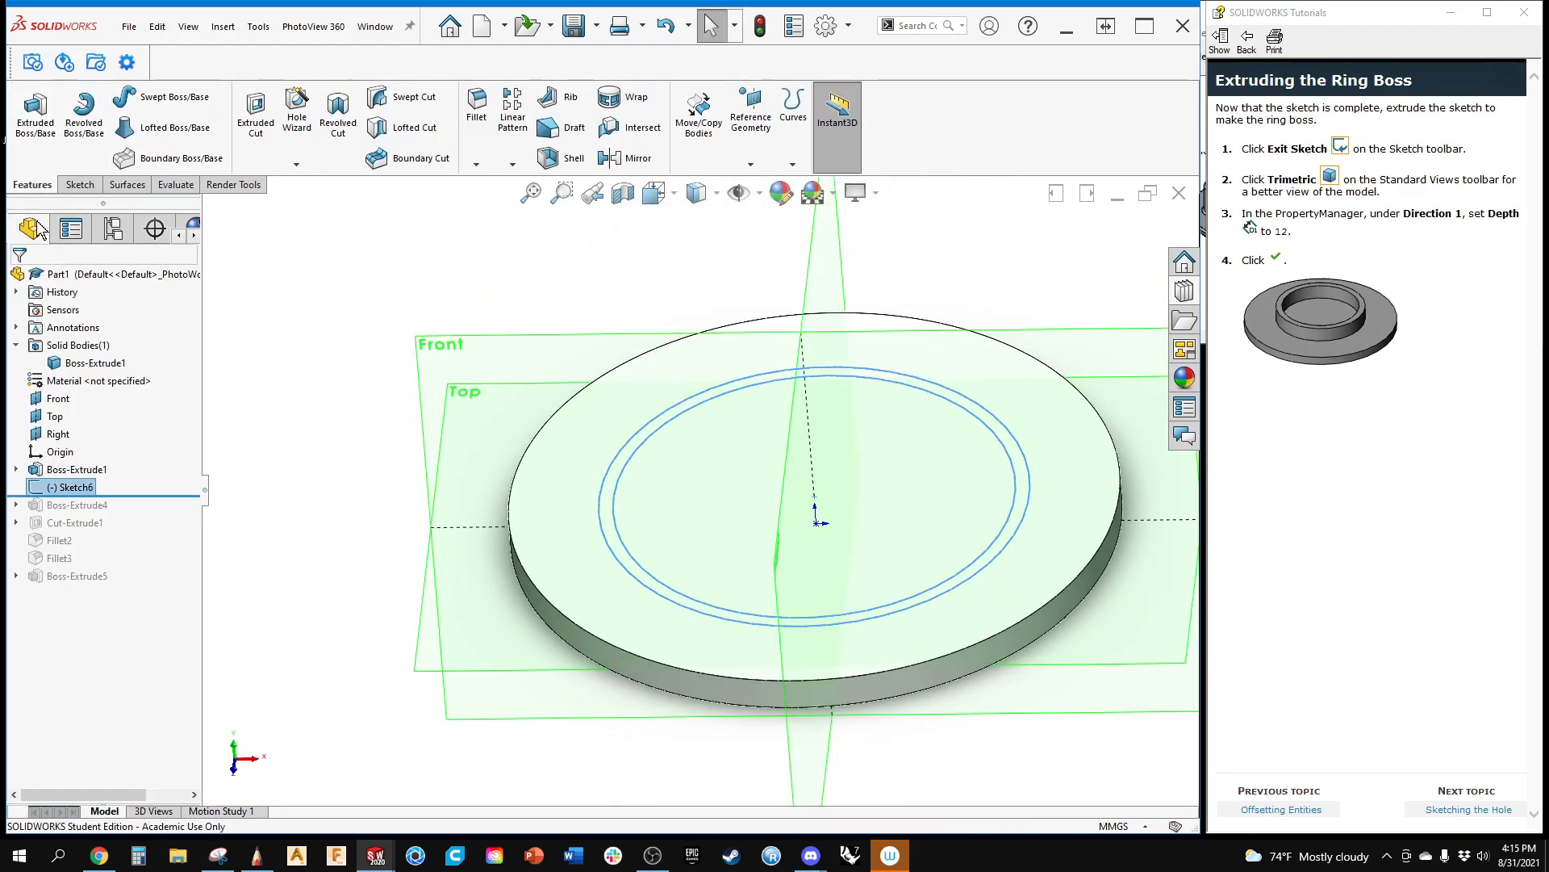
pyautogui.click(34, 125)
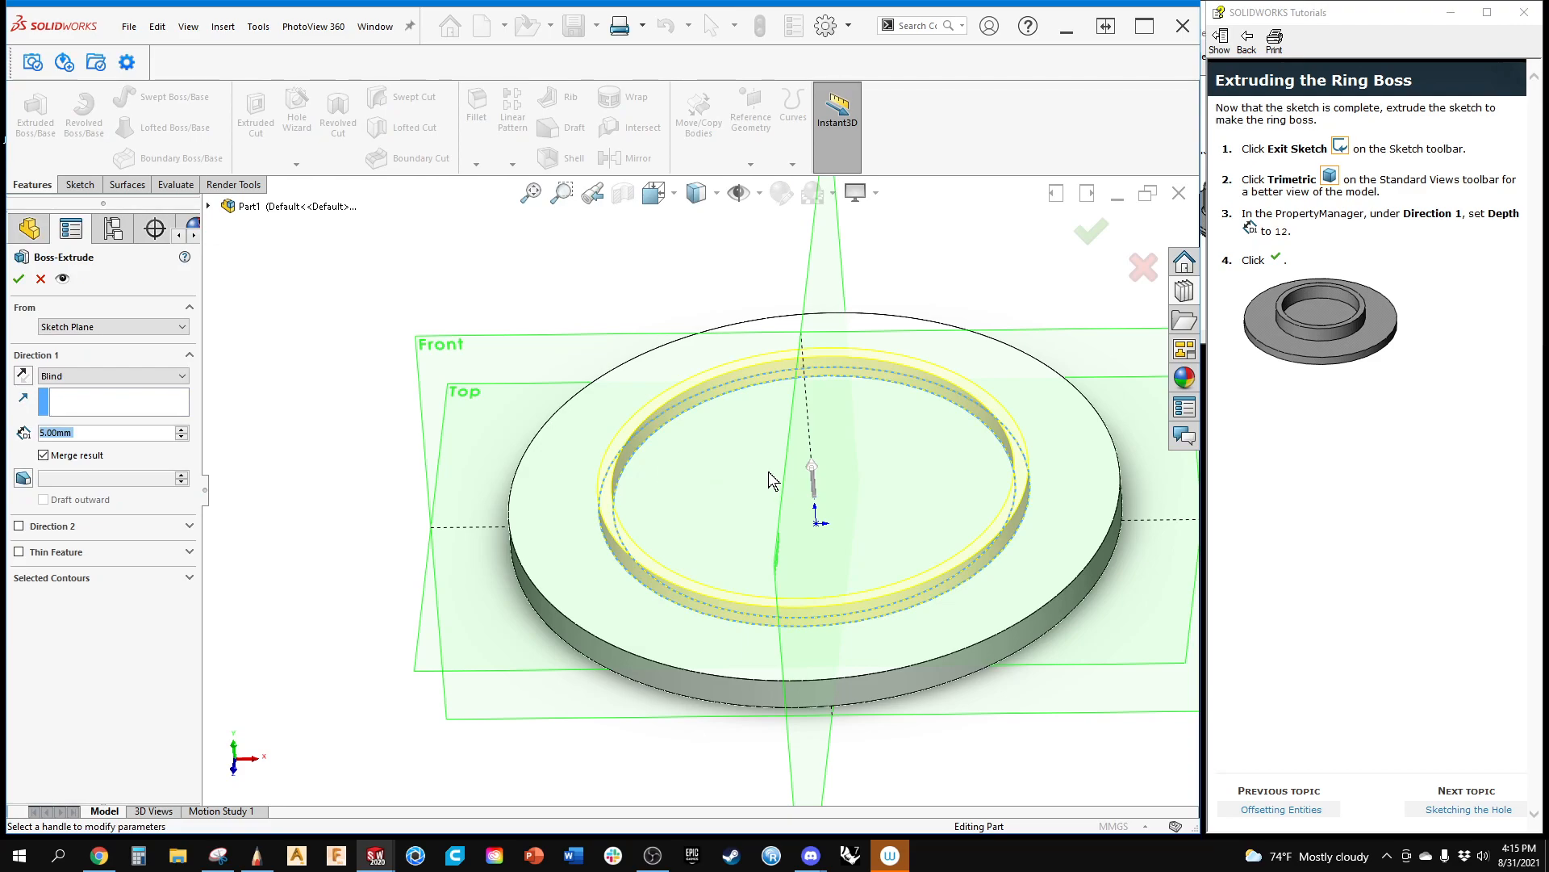
pyautogui.moveTo(812, 472); pyautogui.dragTo(810, 443)
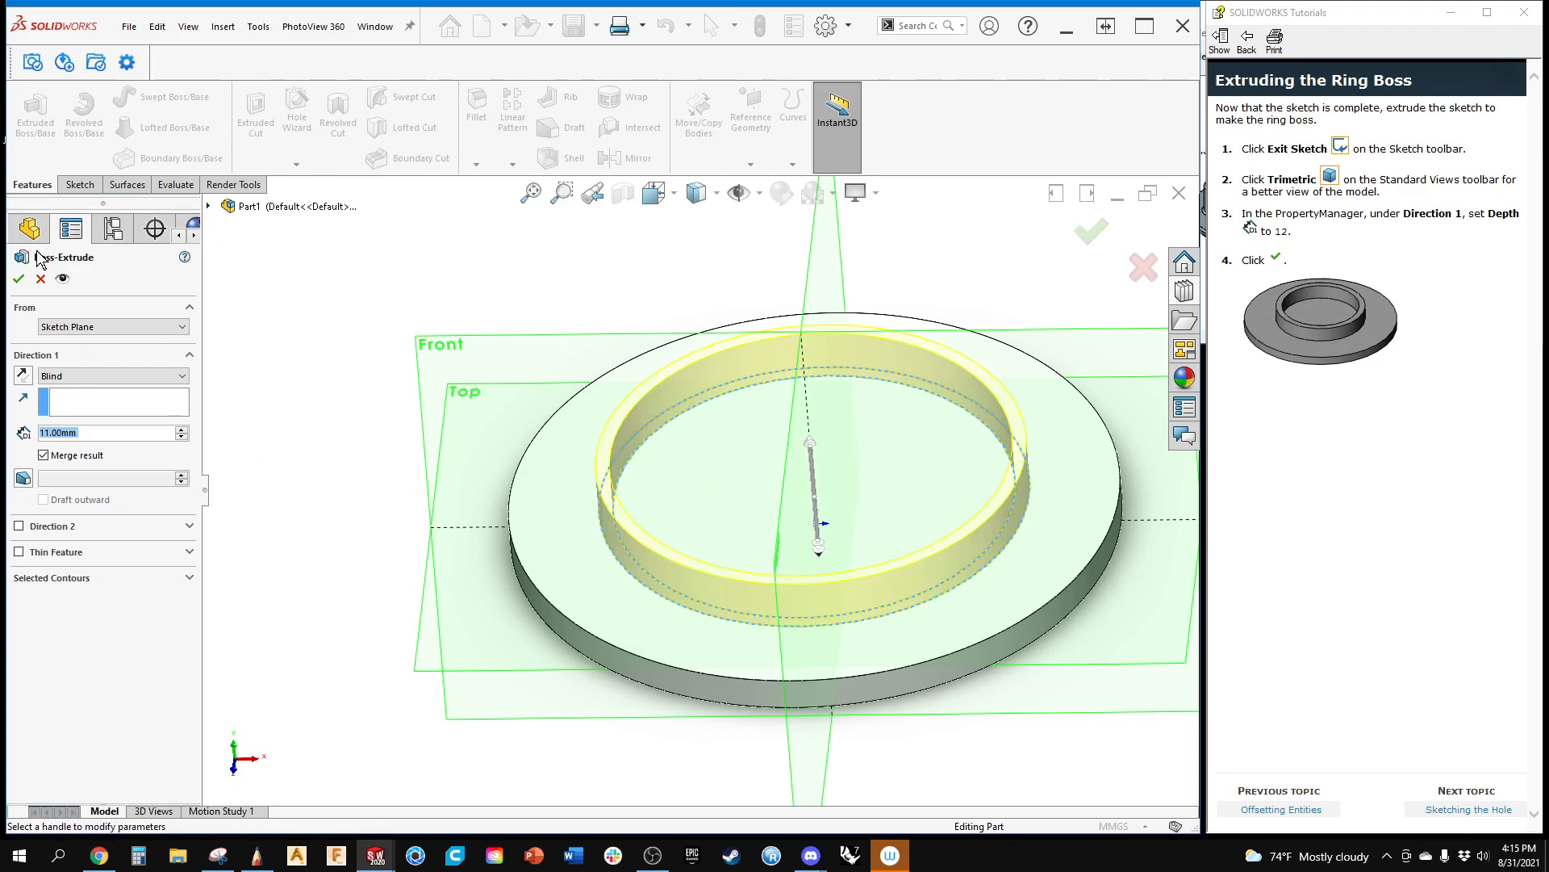
pyautogui.click(27, 280)
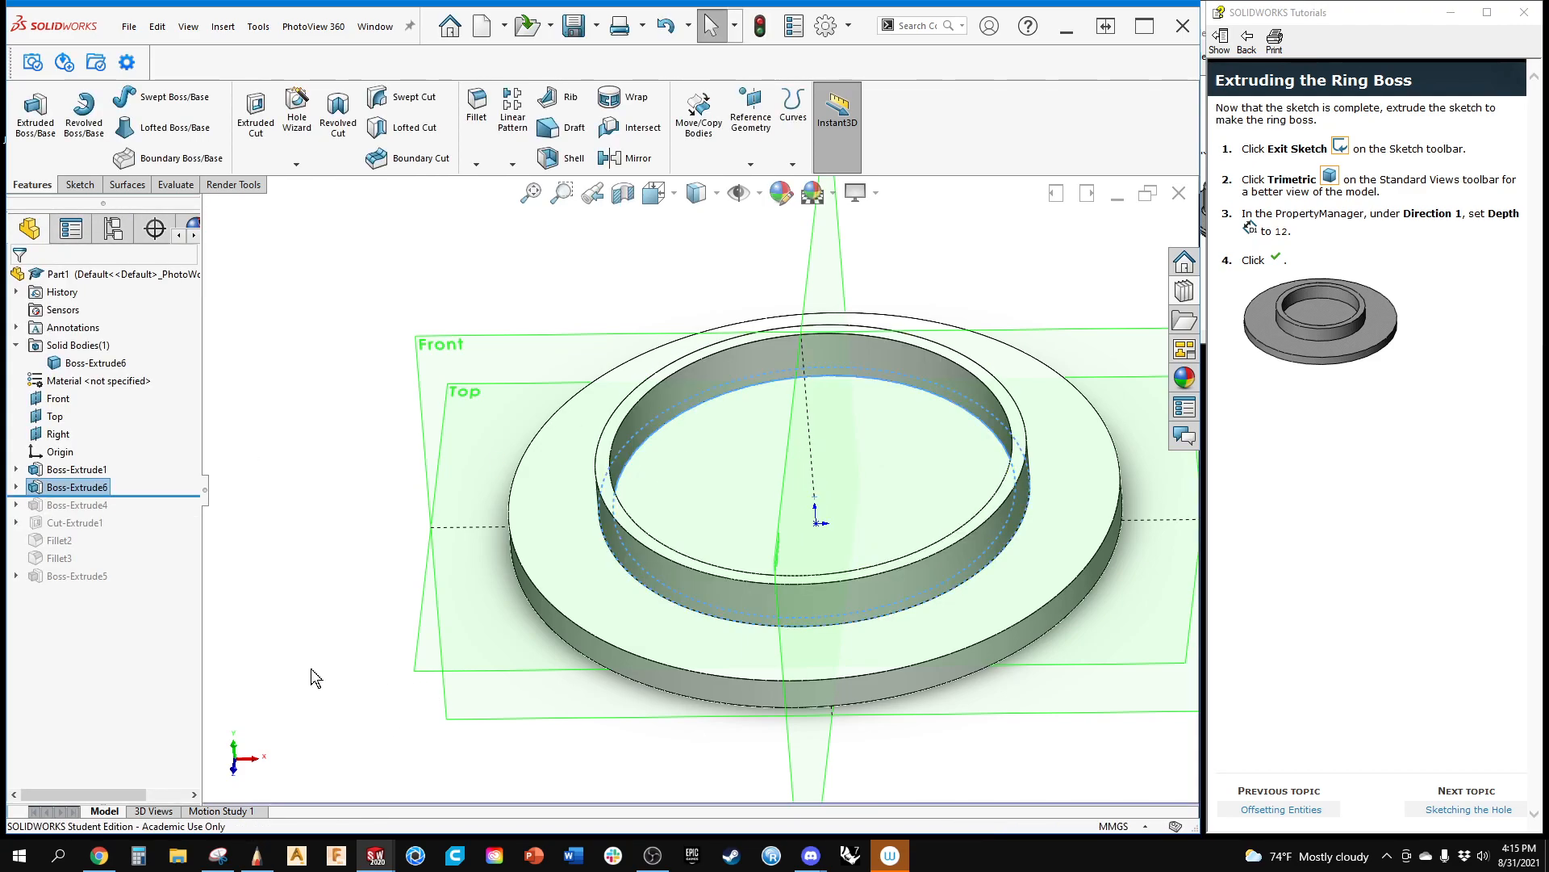
# Step: Roll the model forward past the cylinder's extrusion and its hole cut, inspecting how they meet the ring
pyautogui.moveTo(564, 554); pyautogui.dragTo(598, 589, button='middle')
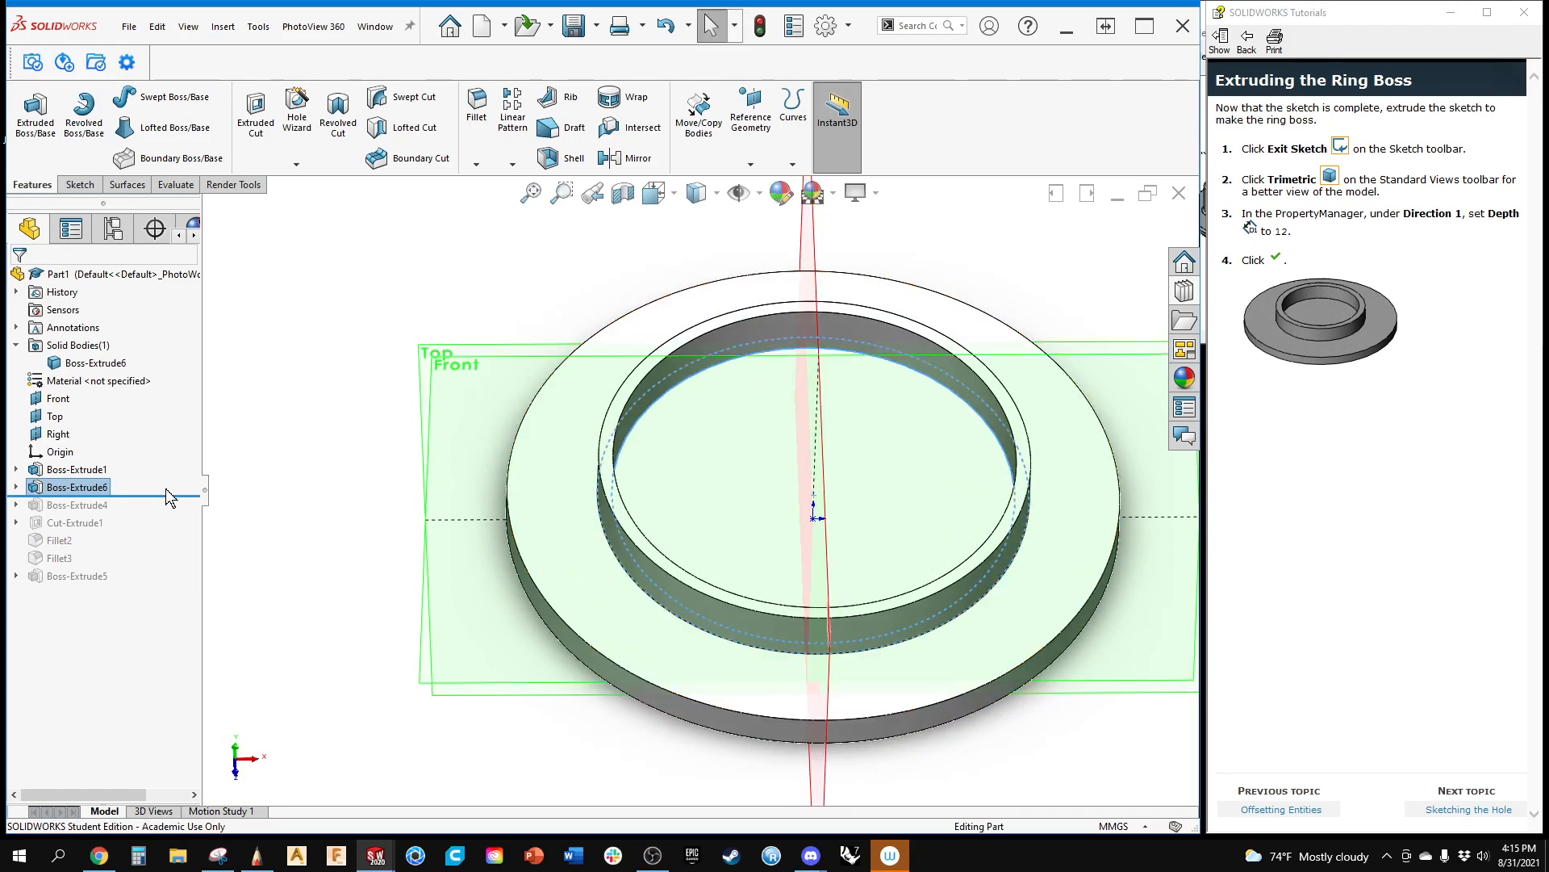
pyautogui.moveTo(171, 495); pyautogui.dragTo(176, 513)
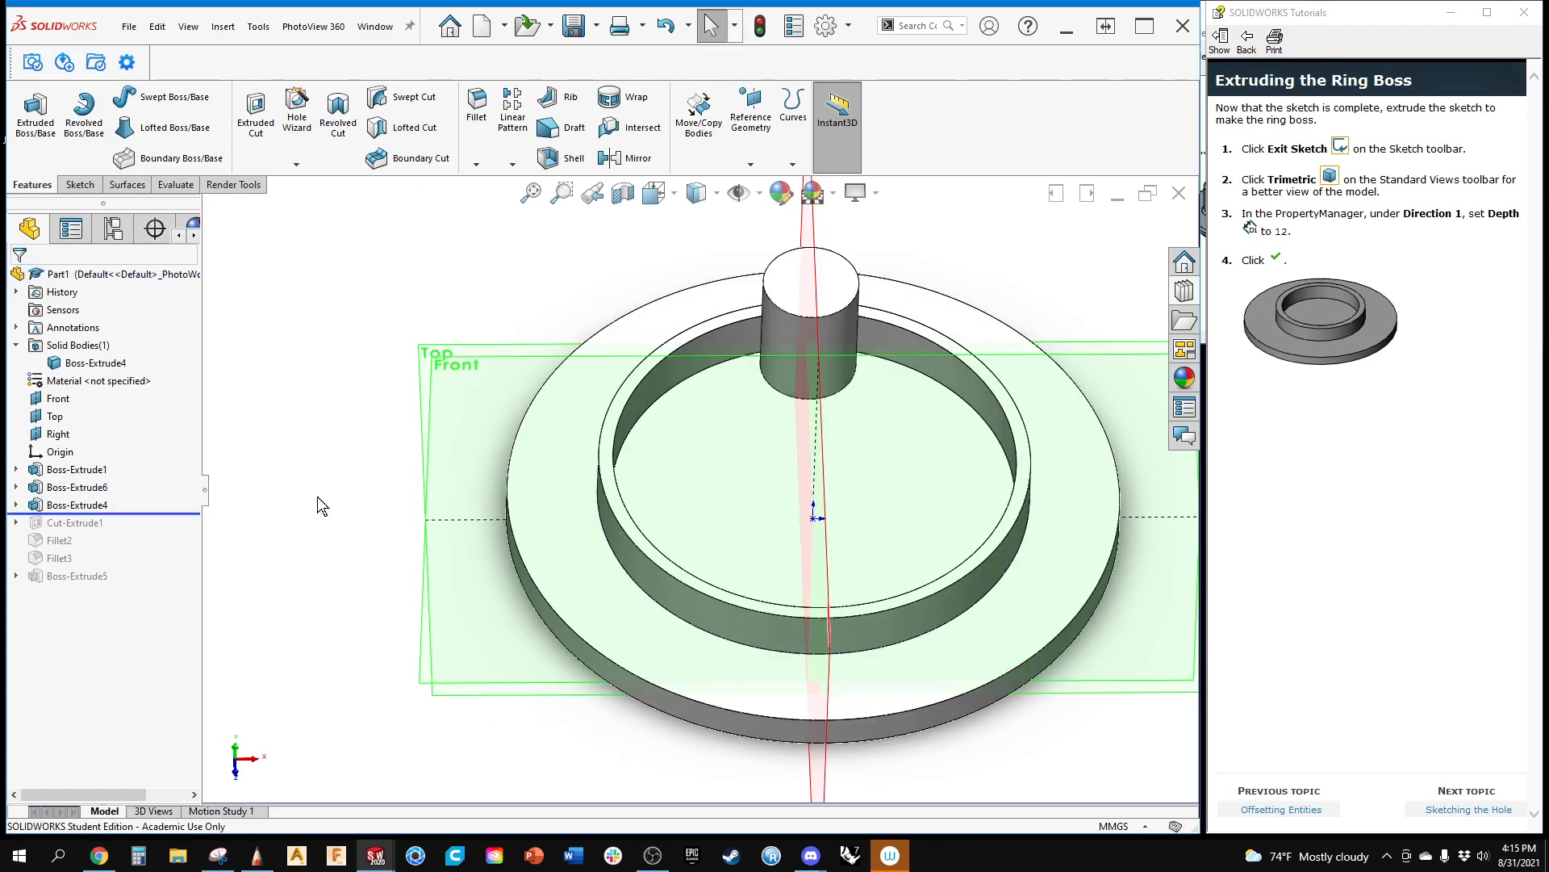
pyautogui.moveTo(691, 443); pyautogui.dragTo(898, 317, button='middle')
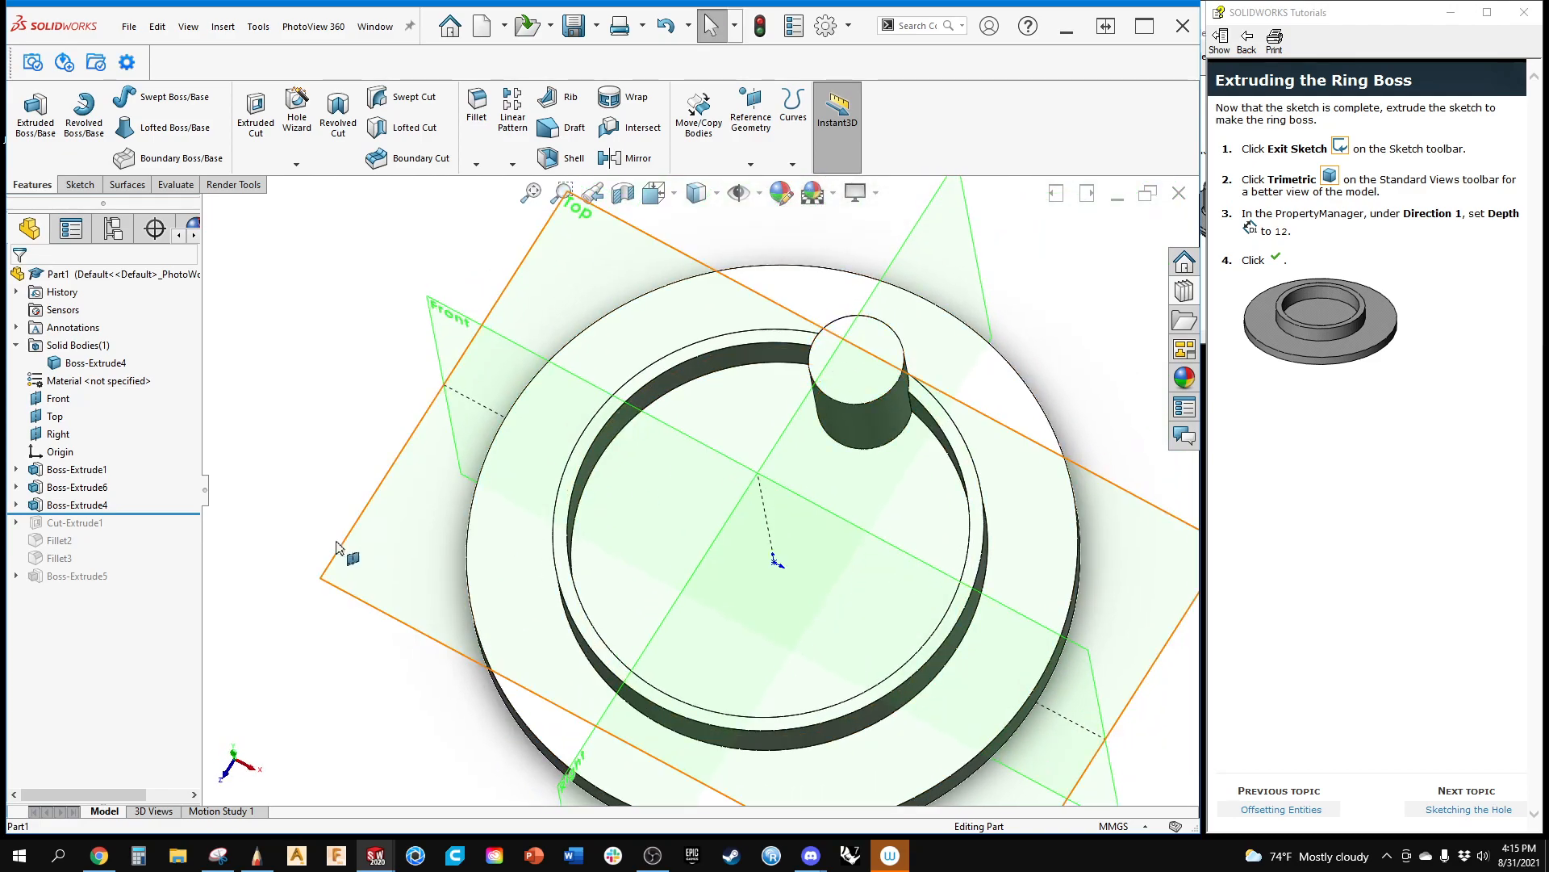
pyautogui.moveTo(188, 514); pyautogui.dragTo(187, 534)
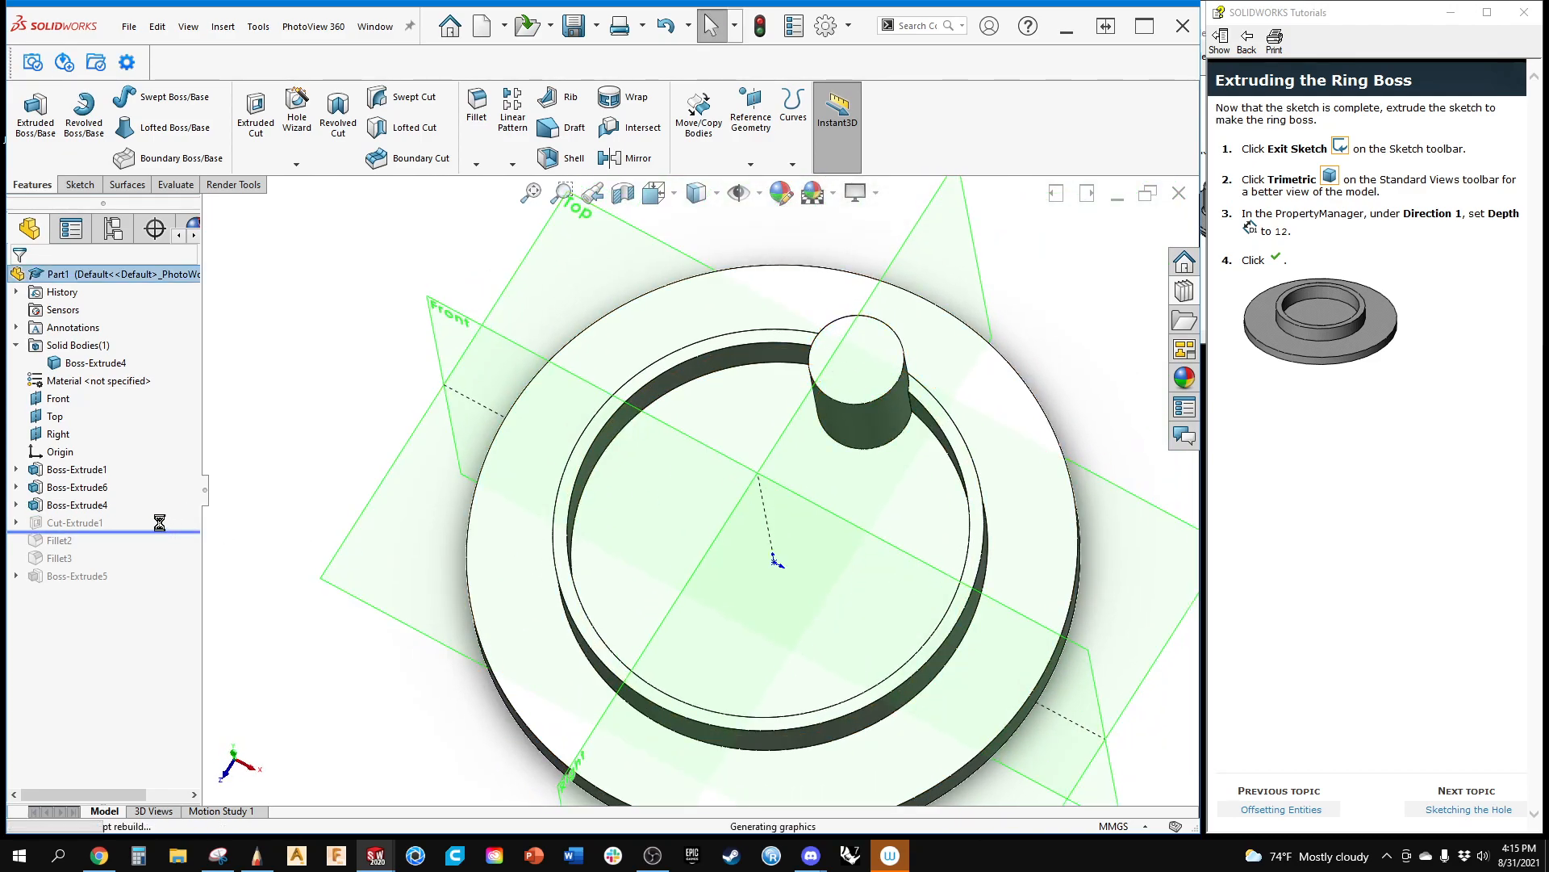
pyautogui.moveTo(408, 445); pyautogui.dragTo(423, 499, button='middle')
pyautogui.scroll(-5, 836, 387)
pyautogui.moveTo(889, 429); pyautogui.dragTo(910, 412, button='middle')
pyautogui.scroll(5, 866, 420)
pyautogui.scroll(2, 866, 420)
pyautogui.moveTo(835, 447); pyautogui.dragTo(865, 387, button='middle')
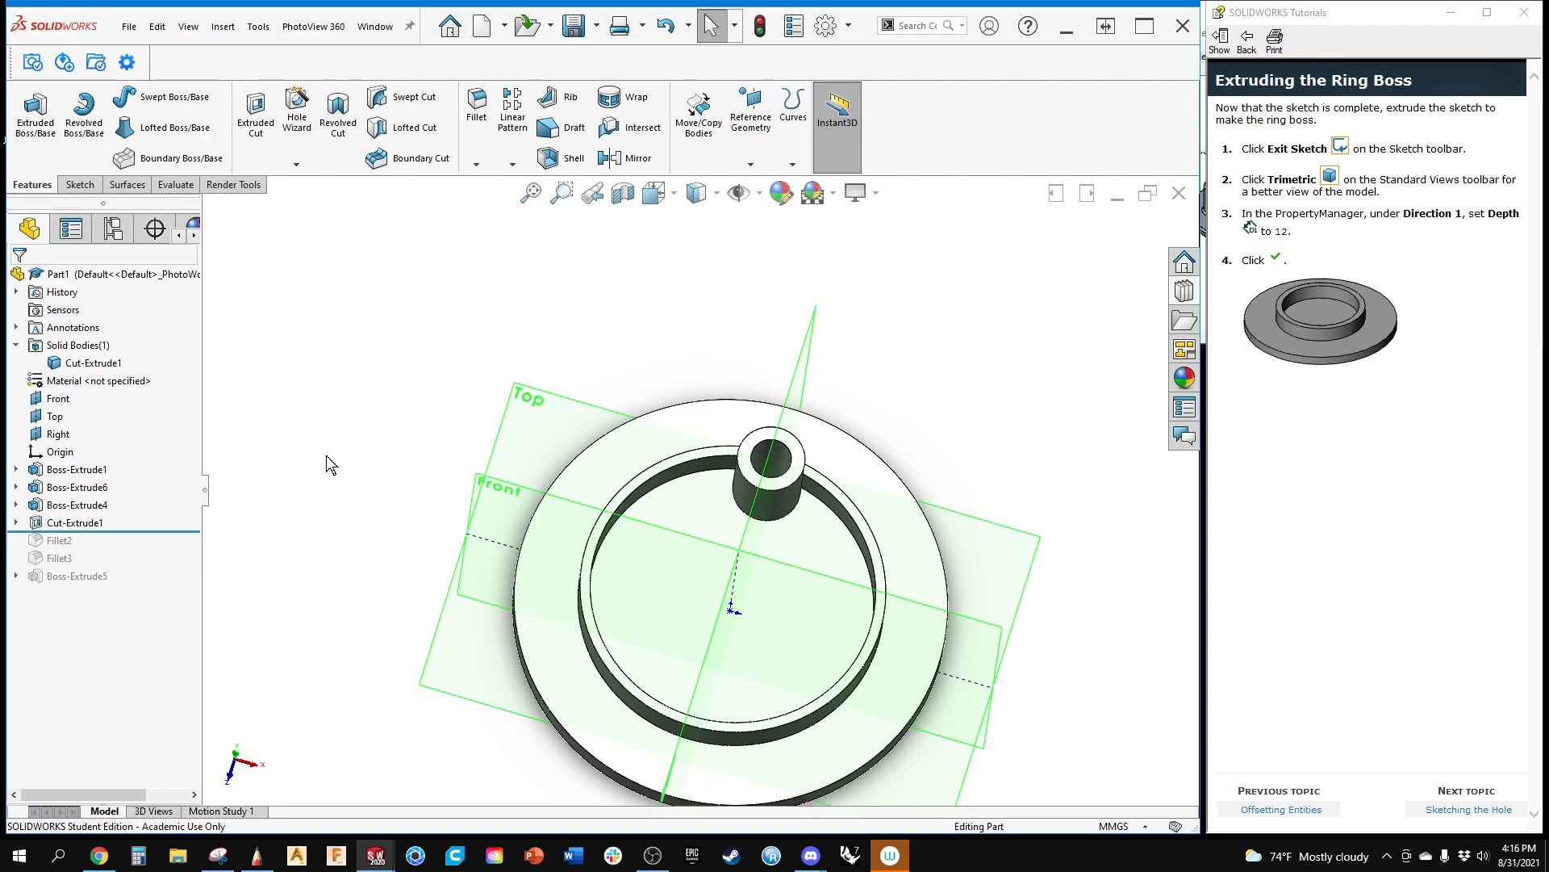
# Step: Roll the model forward past both fillets and inspect the cylinder's rounded rim beside the ring
pyautogui.moveTo(329, 460); pyautogui.dragTo(311, 449, button='middle')
pyautogui.moveTo(168, 531); pyautogui.dragTo(170, 561)
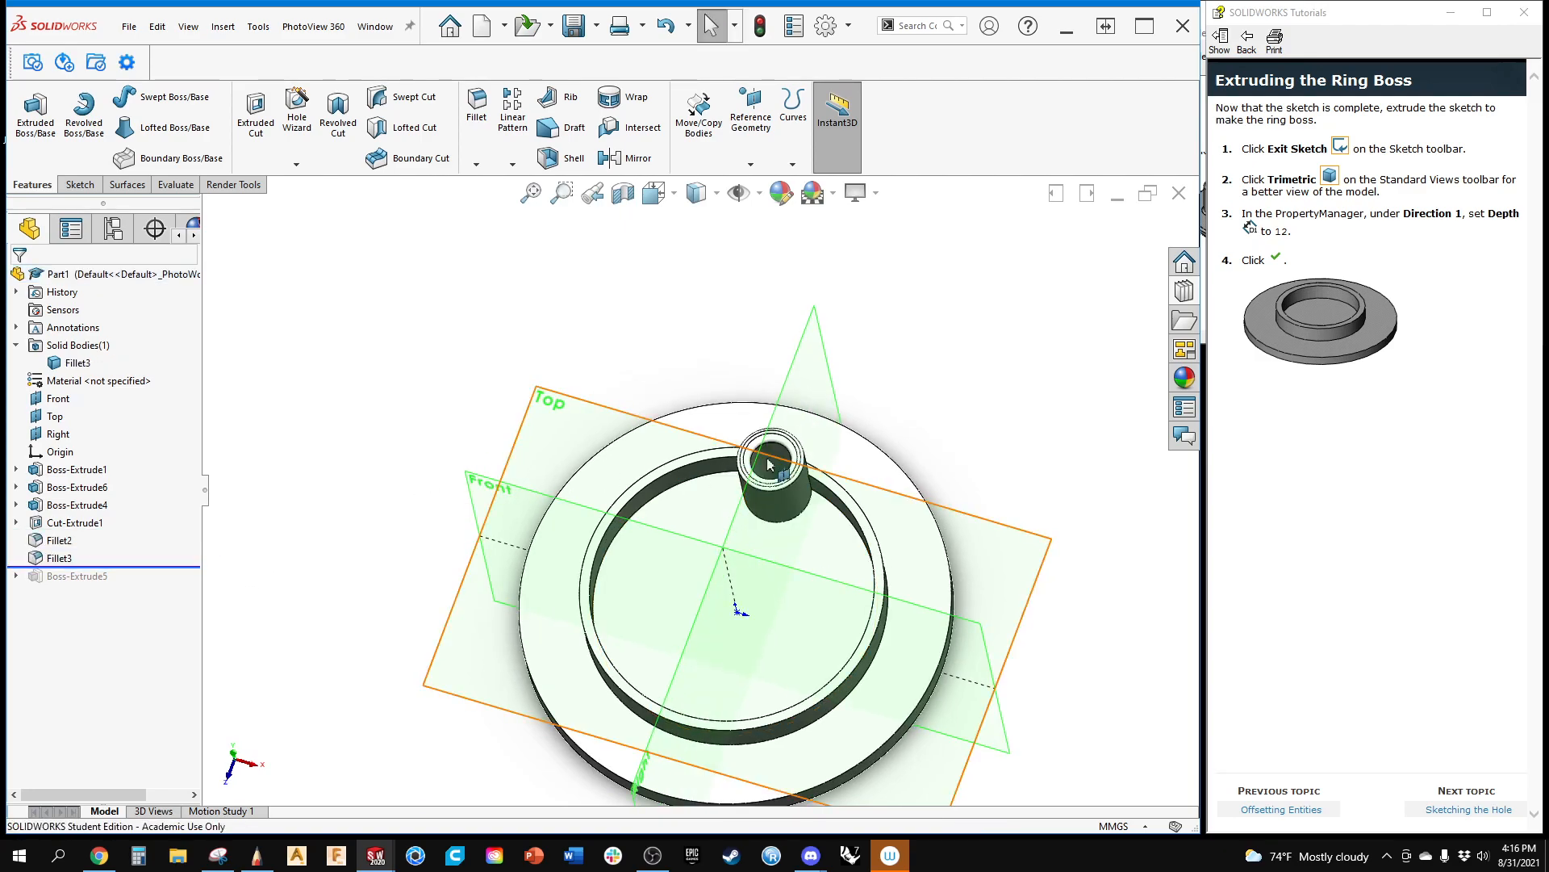
pyautogui.scroll(-5, 787, 629)
pyautogui.moveTo(774, 668); pyautogui.dragTo(696, 498, button='middle')
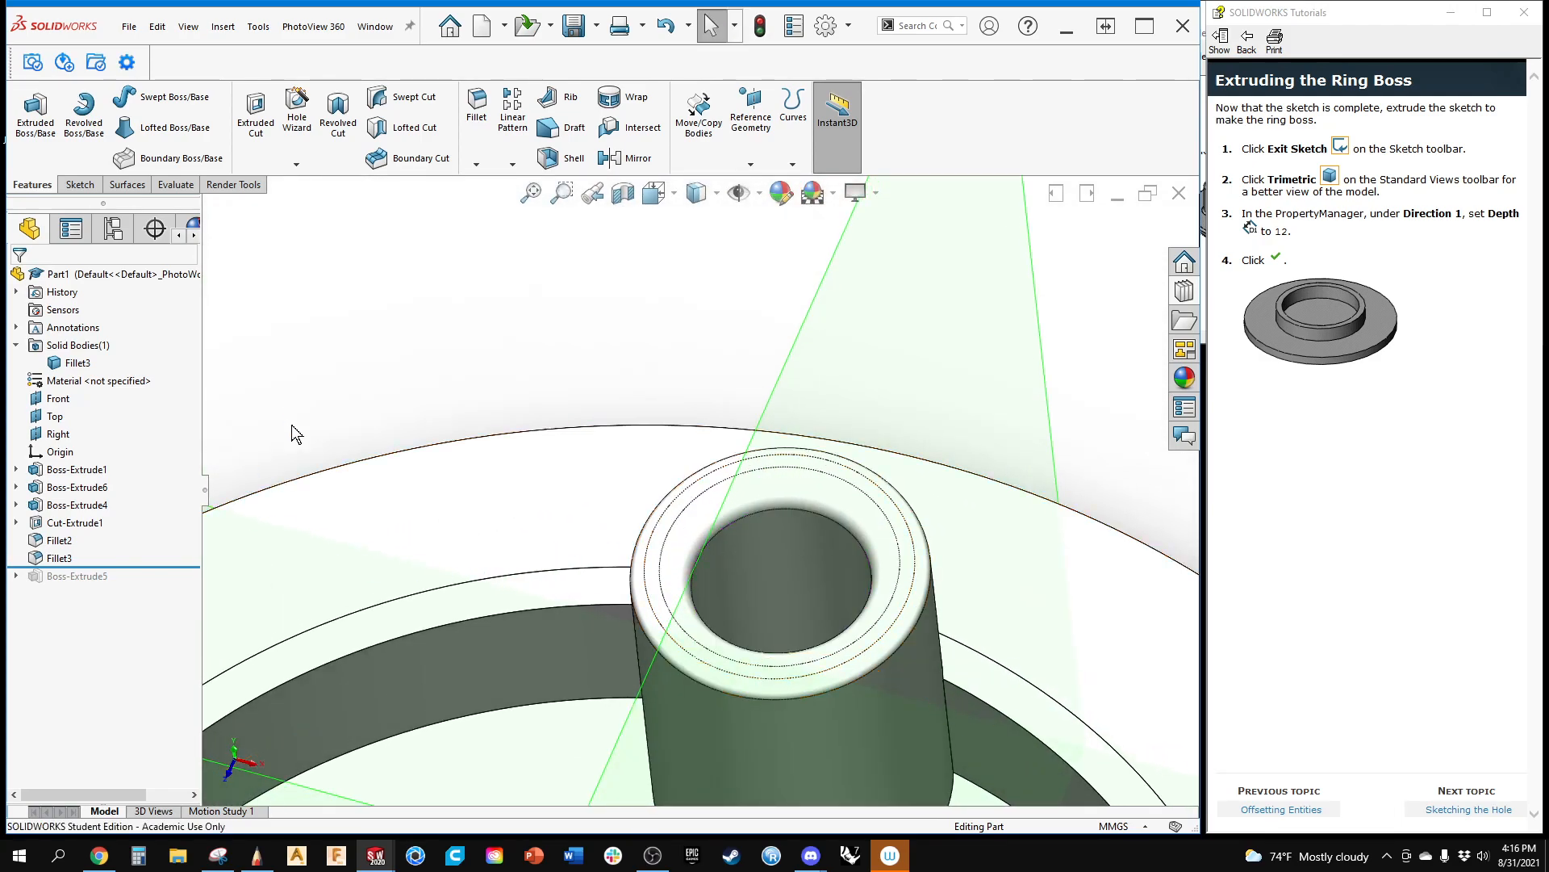
pyautogui.click(89, 472)
pyautogui.scroll(5, 451, 300)
pyautogui.click(452, 285)
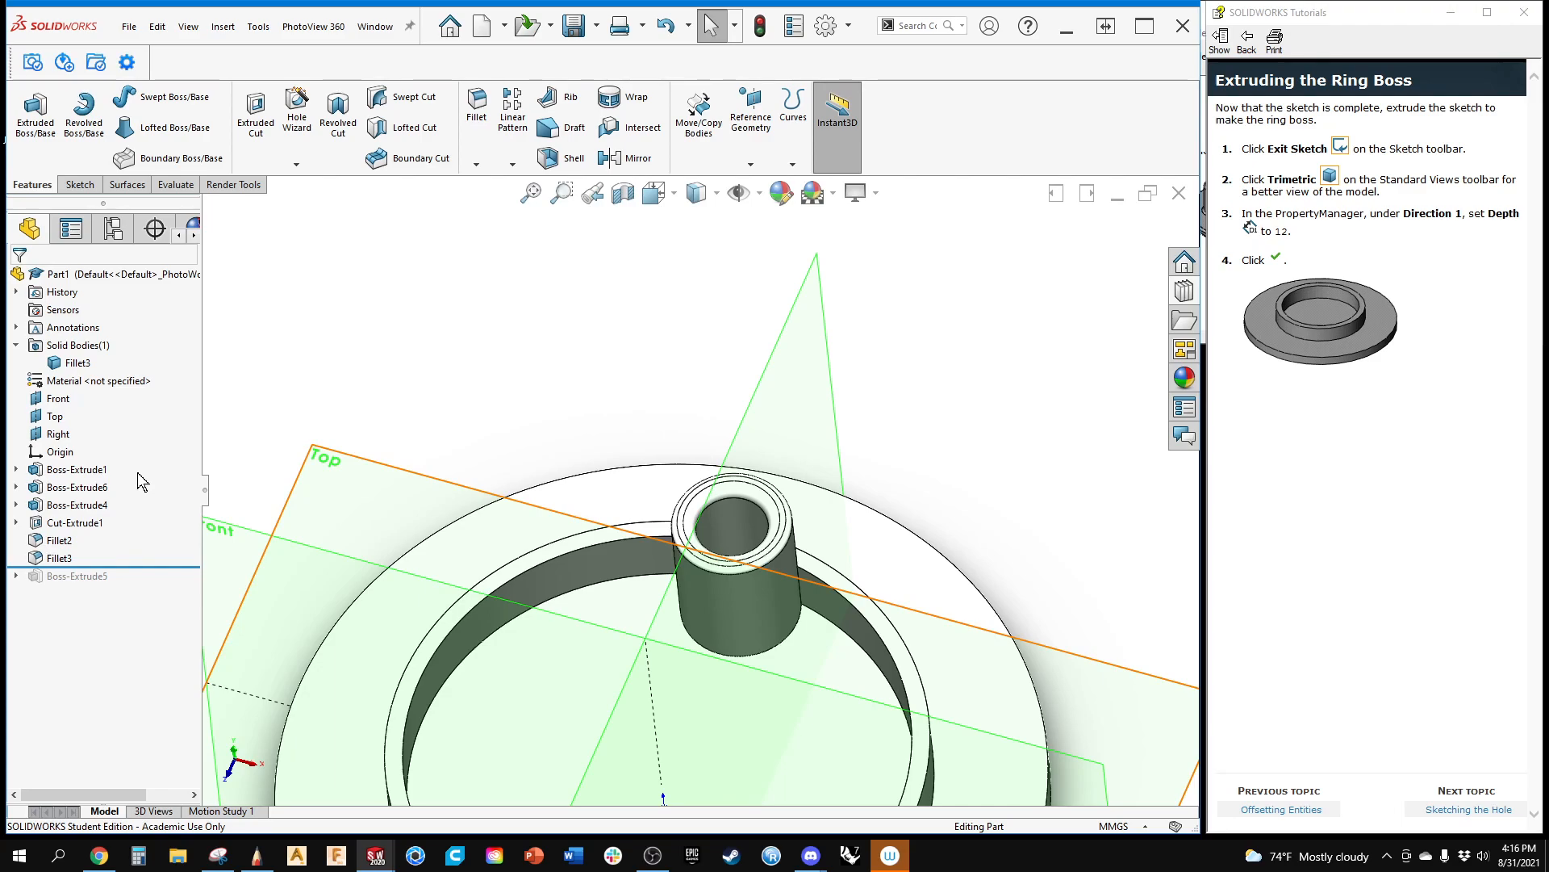
# Step: Delete the taller outer ring boss while keeping its sketch
pyautogui.click(57, 489)
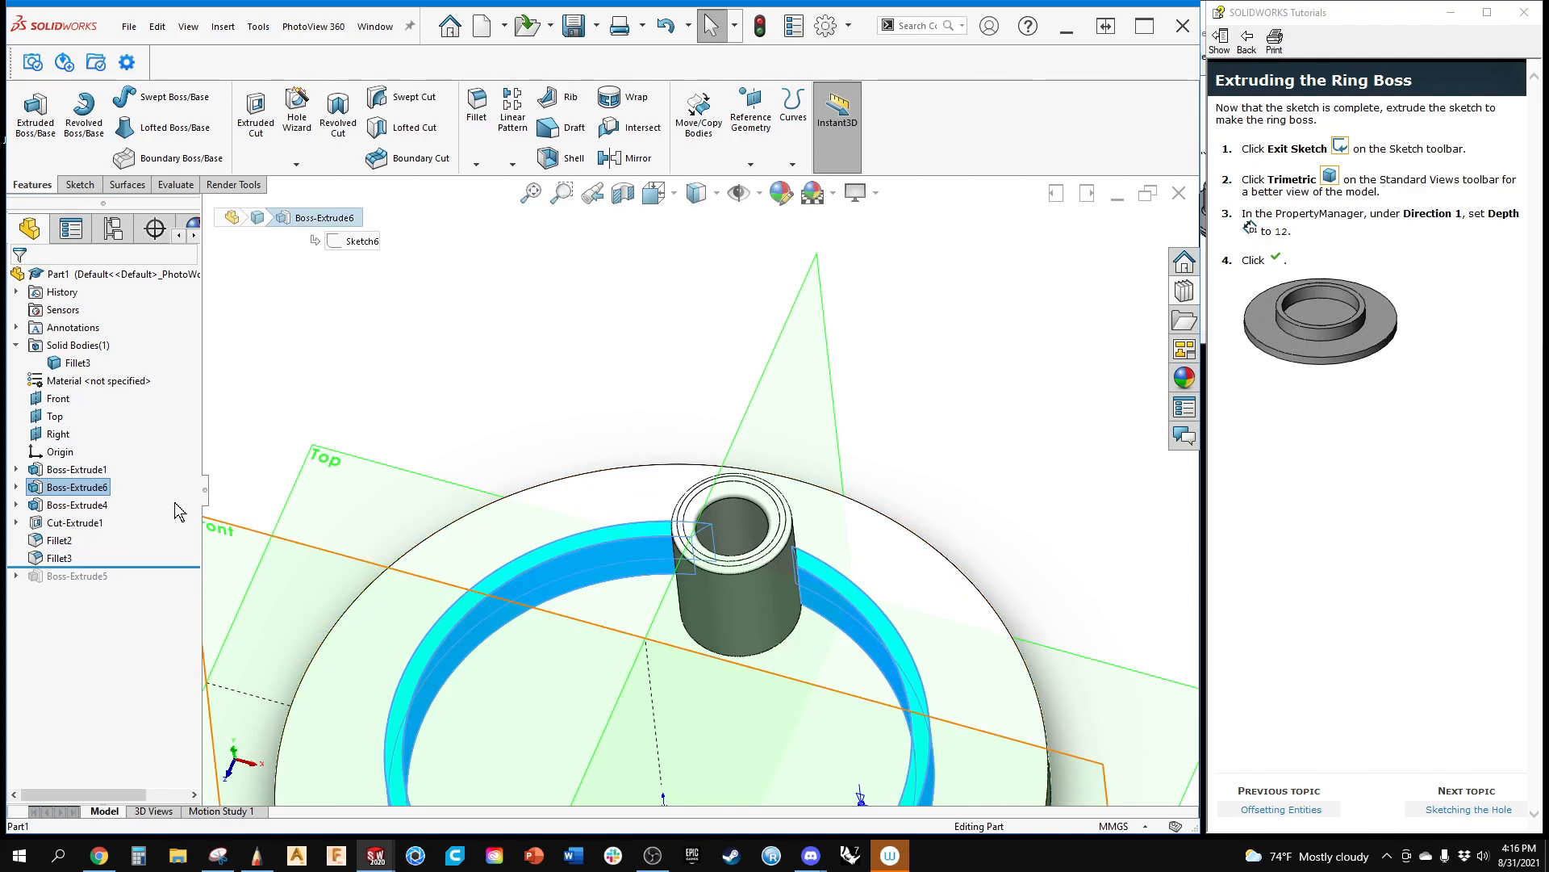
pyautogui.rightClick(103, 489)
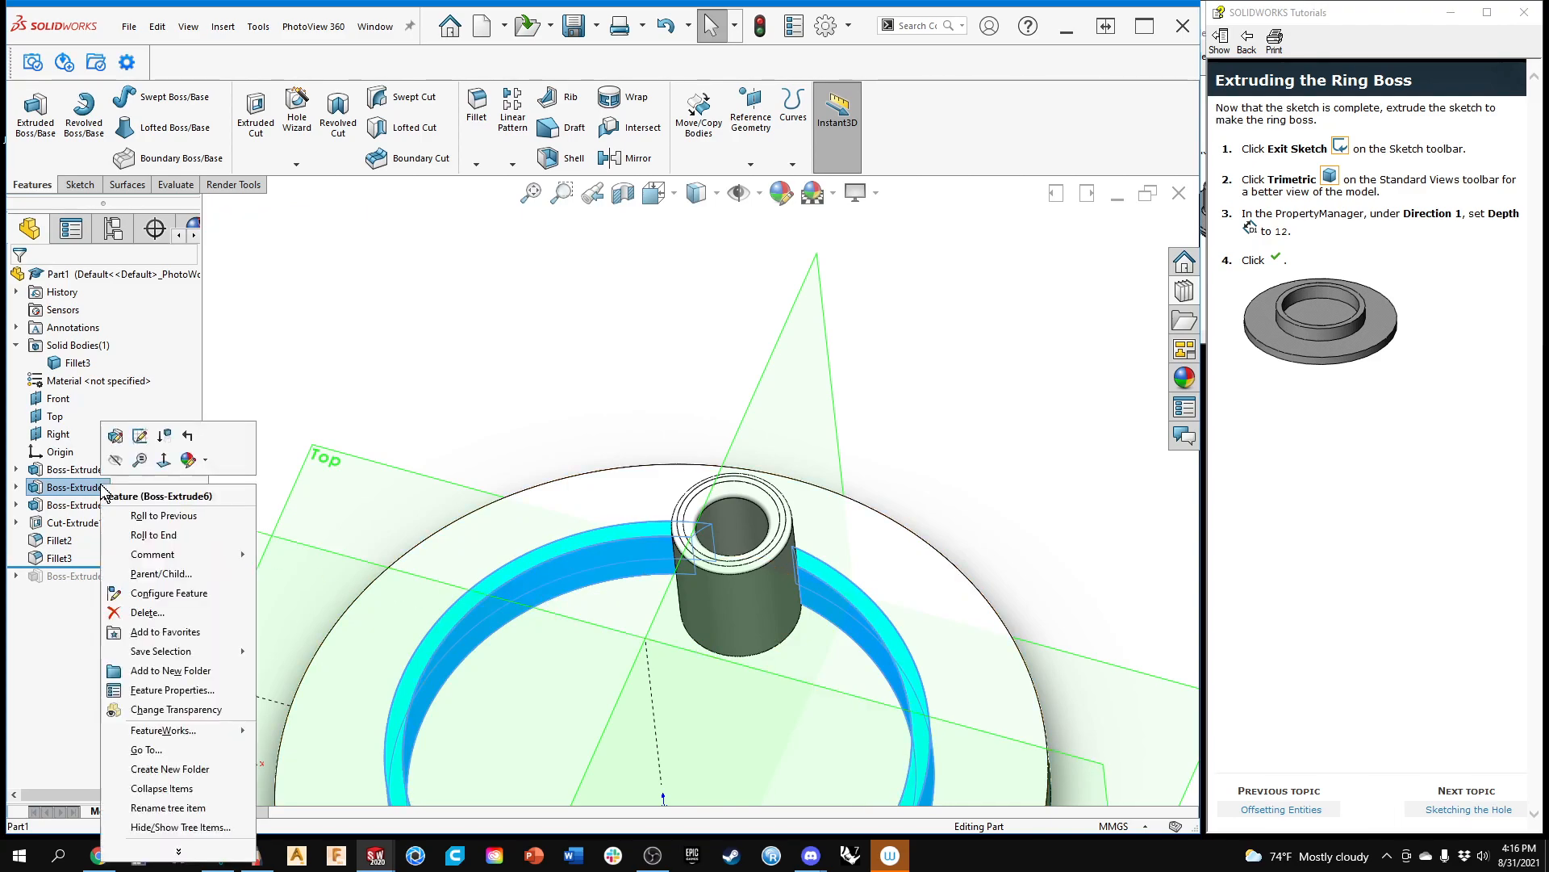
pyautogui.click(146, 612)
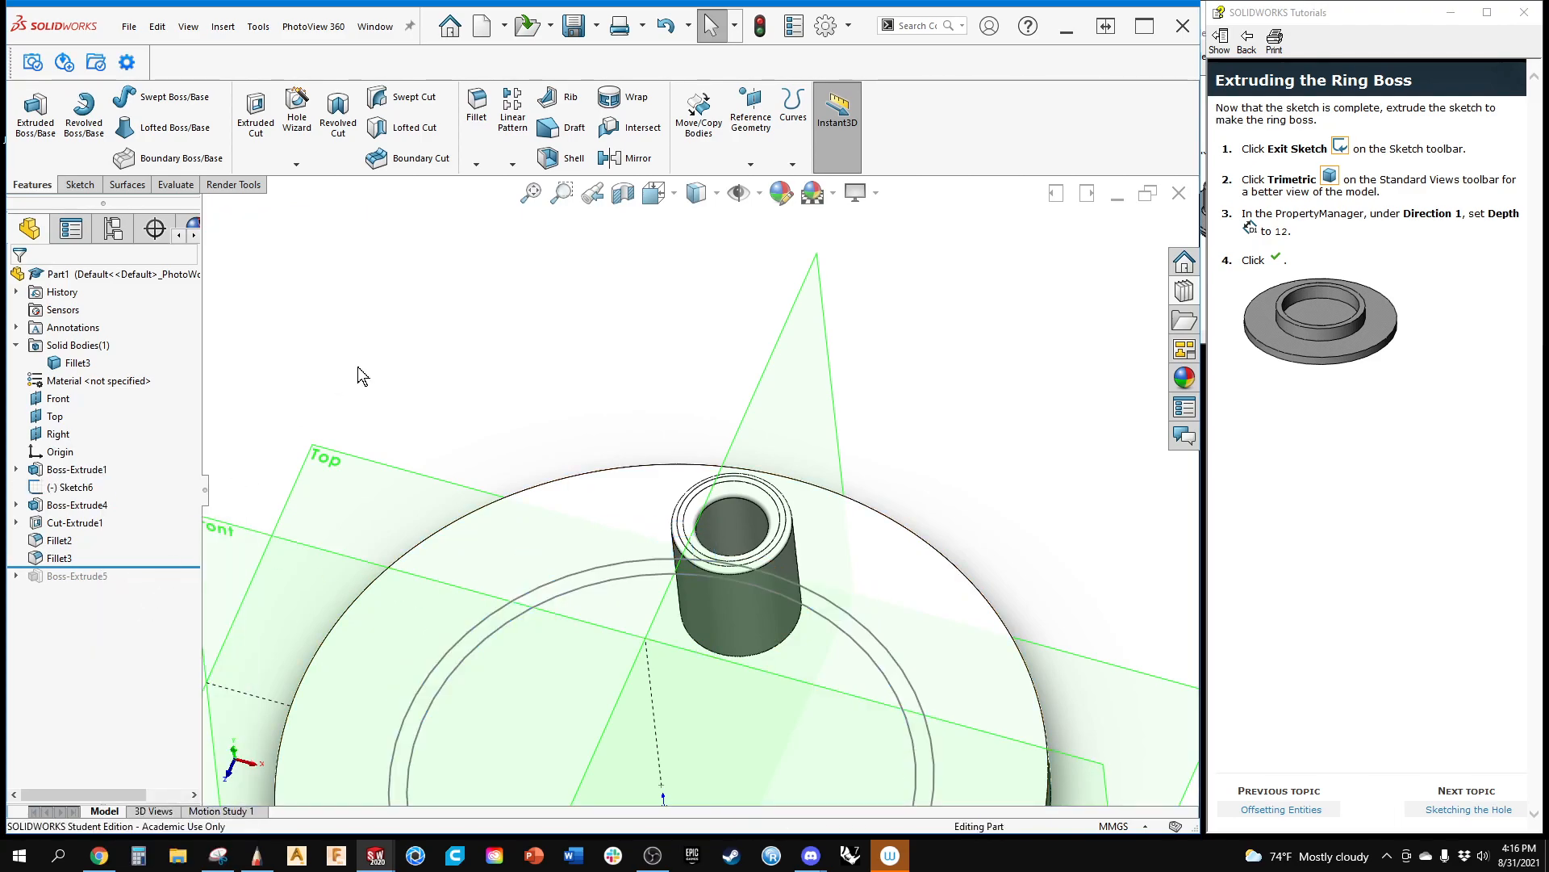
# Step: Roll the model forward to include the thin inner ring boss and view it against the cylinder
pyautogui.moveTo(185, 569); pyautogui.dragTo(185, 584)
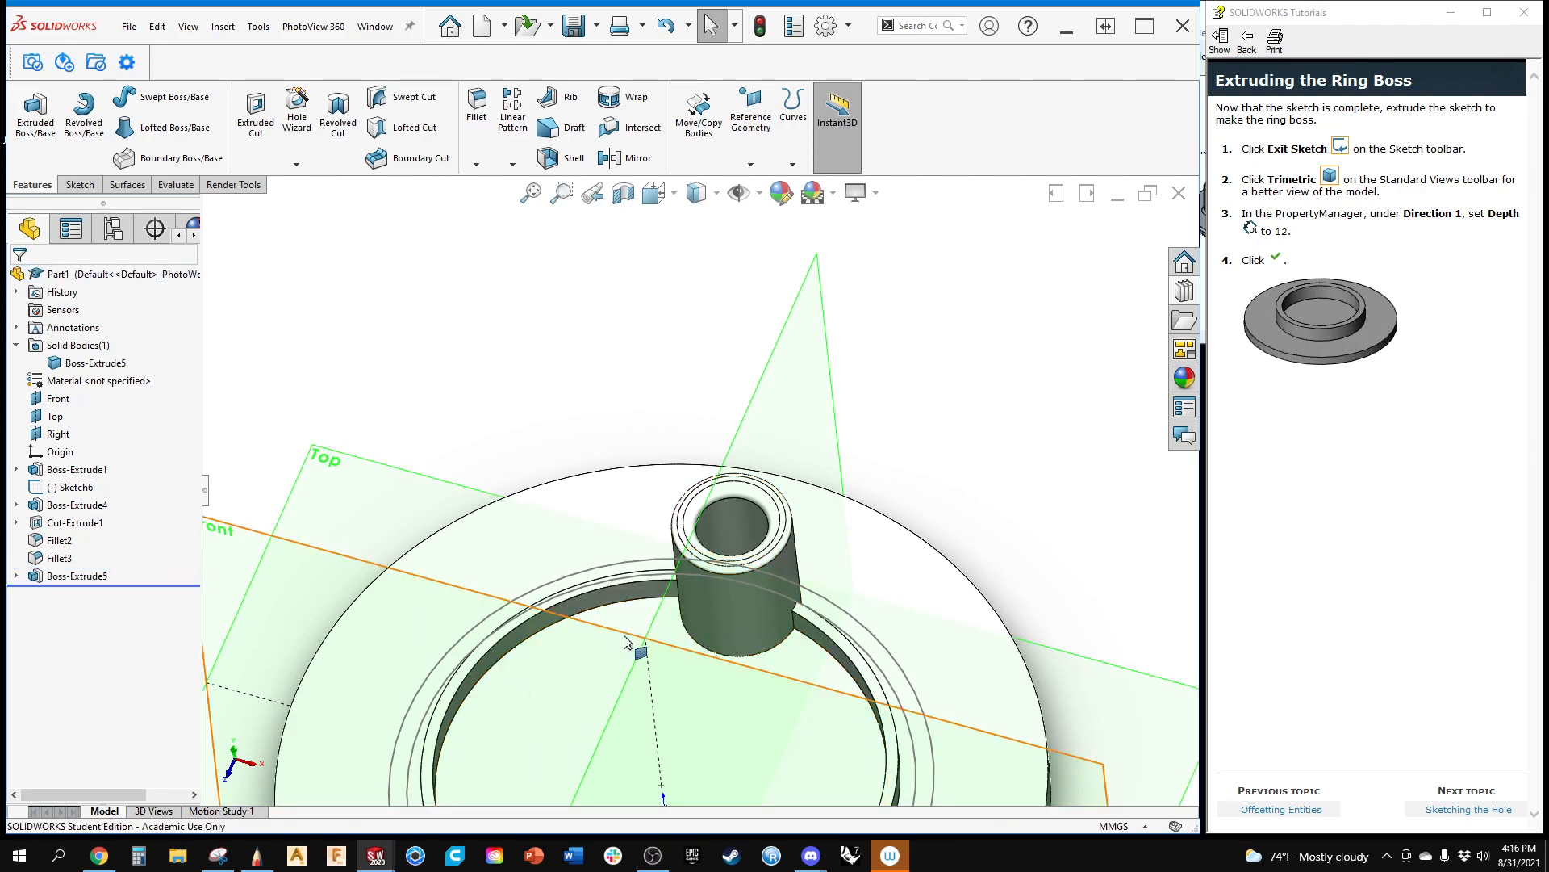
pyautogui.keyDown('ctrl'); pyautogui.moveTo(633, 670); pyautogui.dragTo(626, 539, button='middle'); pyautogui.keyUp('ctrl')
pyautogui.moveTo(566, 340)
pyautogui.mouseDown(button='middle')
pyautogui.moveTo(588, 347)
pyautogui.moveTo(553, 346)
pyautogui.moveTo(578, 425)
pyautogui.moveTo(509, 409)
pyautogui.mouseUp(button='middle')
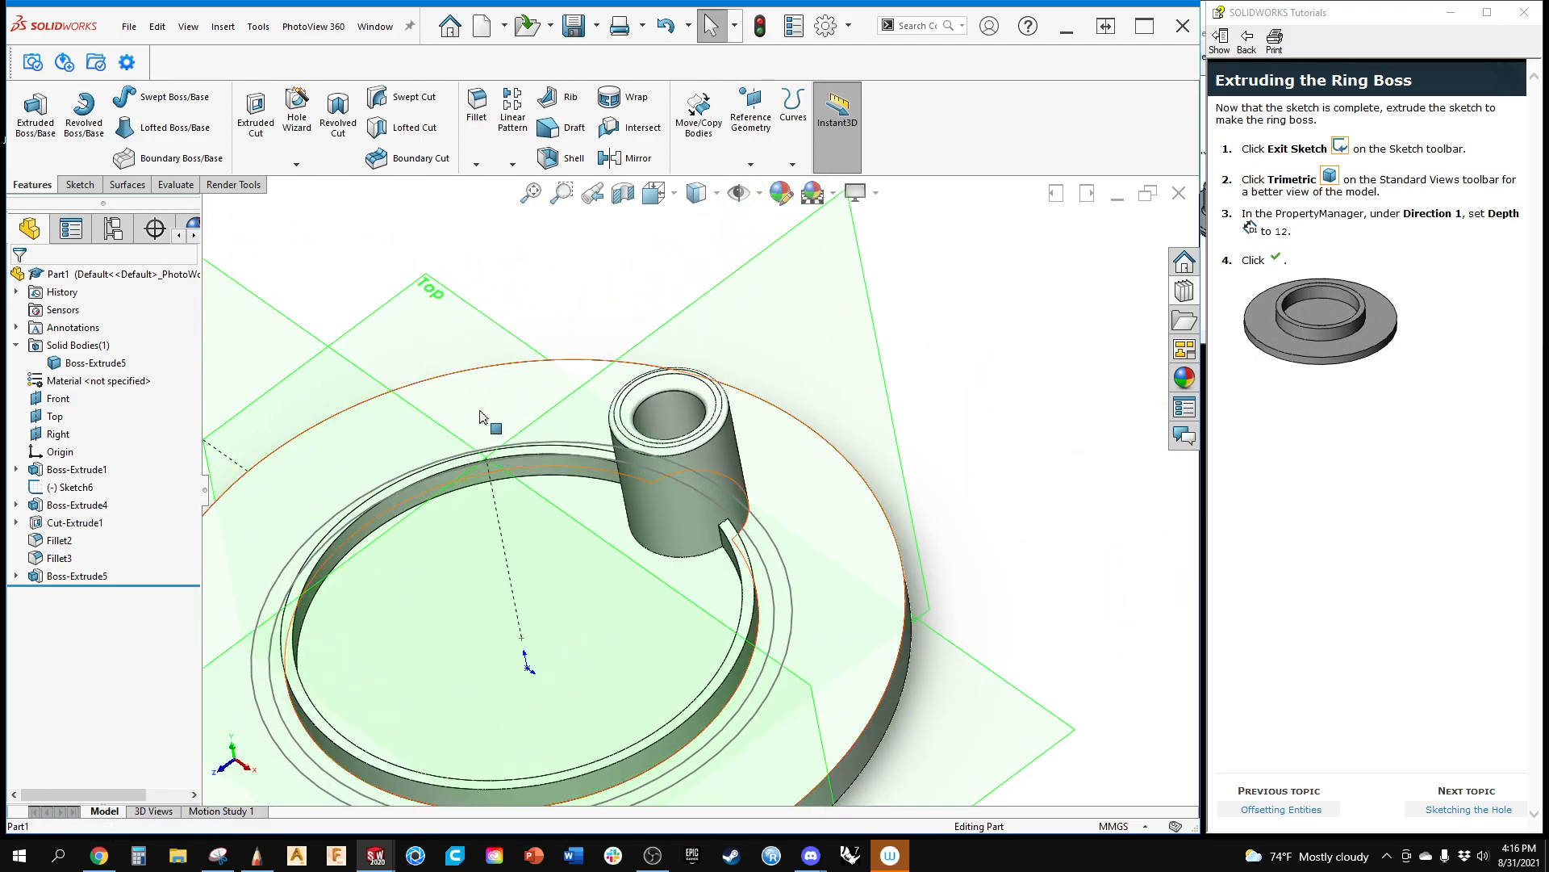
# Step: Reorder the thin inner ring boss ahead of the last fillet, and move it back to the end of the feature order
pyautogui.click(83, 578)
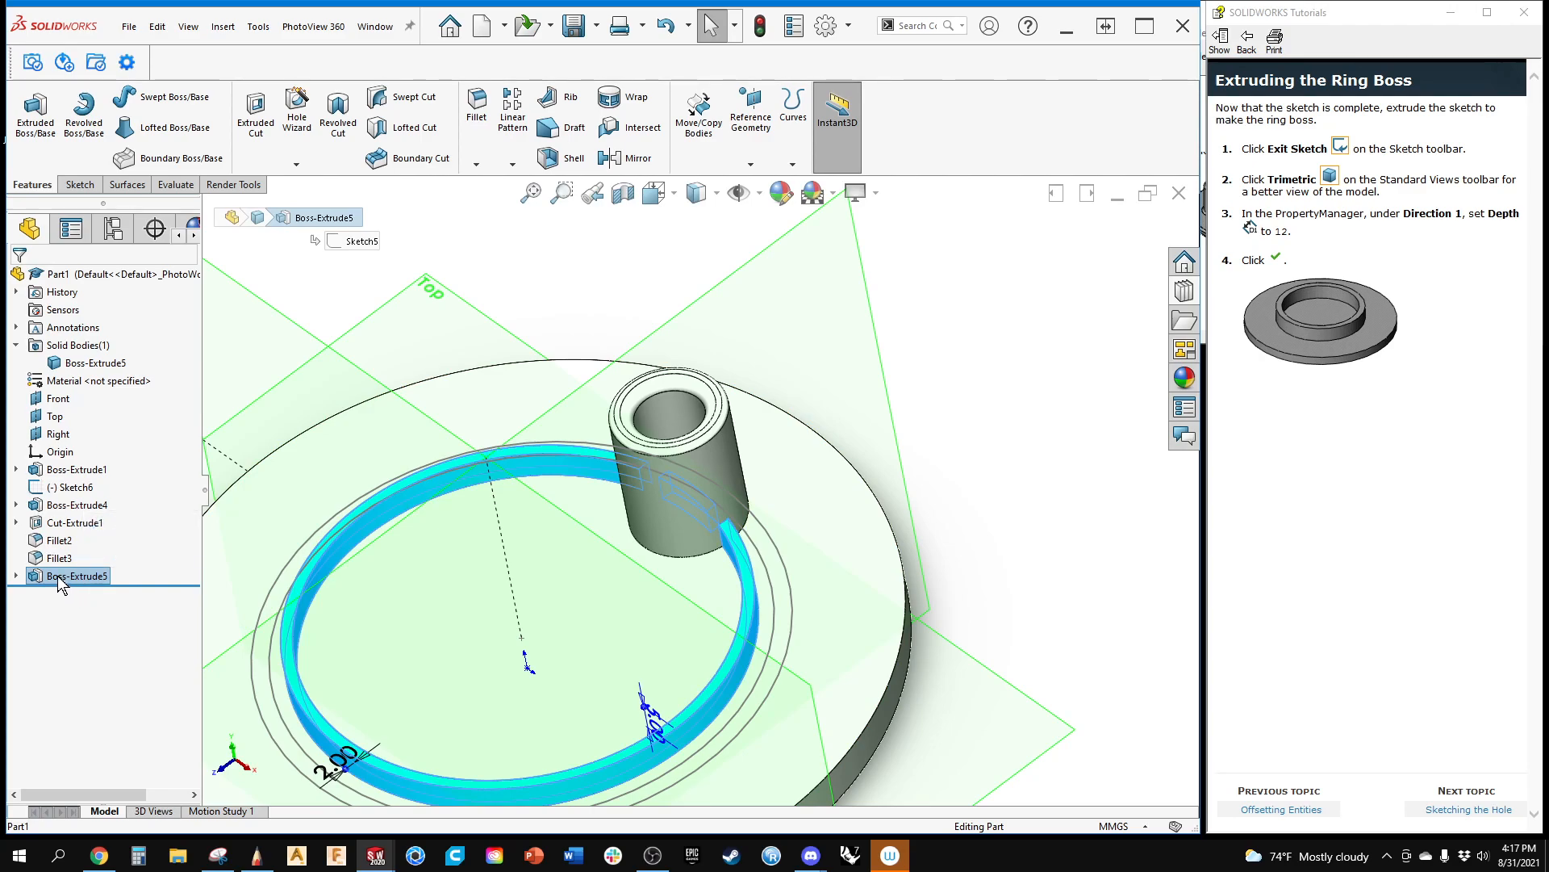
pyautogui.click(56, 575)
pyautogui.click(95, 619)
pyautogui.moveTo(69, 575)
pyautogui.mouseDown()
pyautogui.moveTo(72, 506)
pyautogui.moveTo(67, 544)
pyautogui.mouseUp()
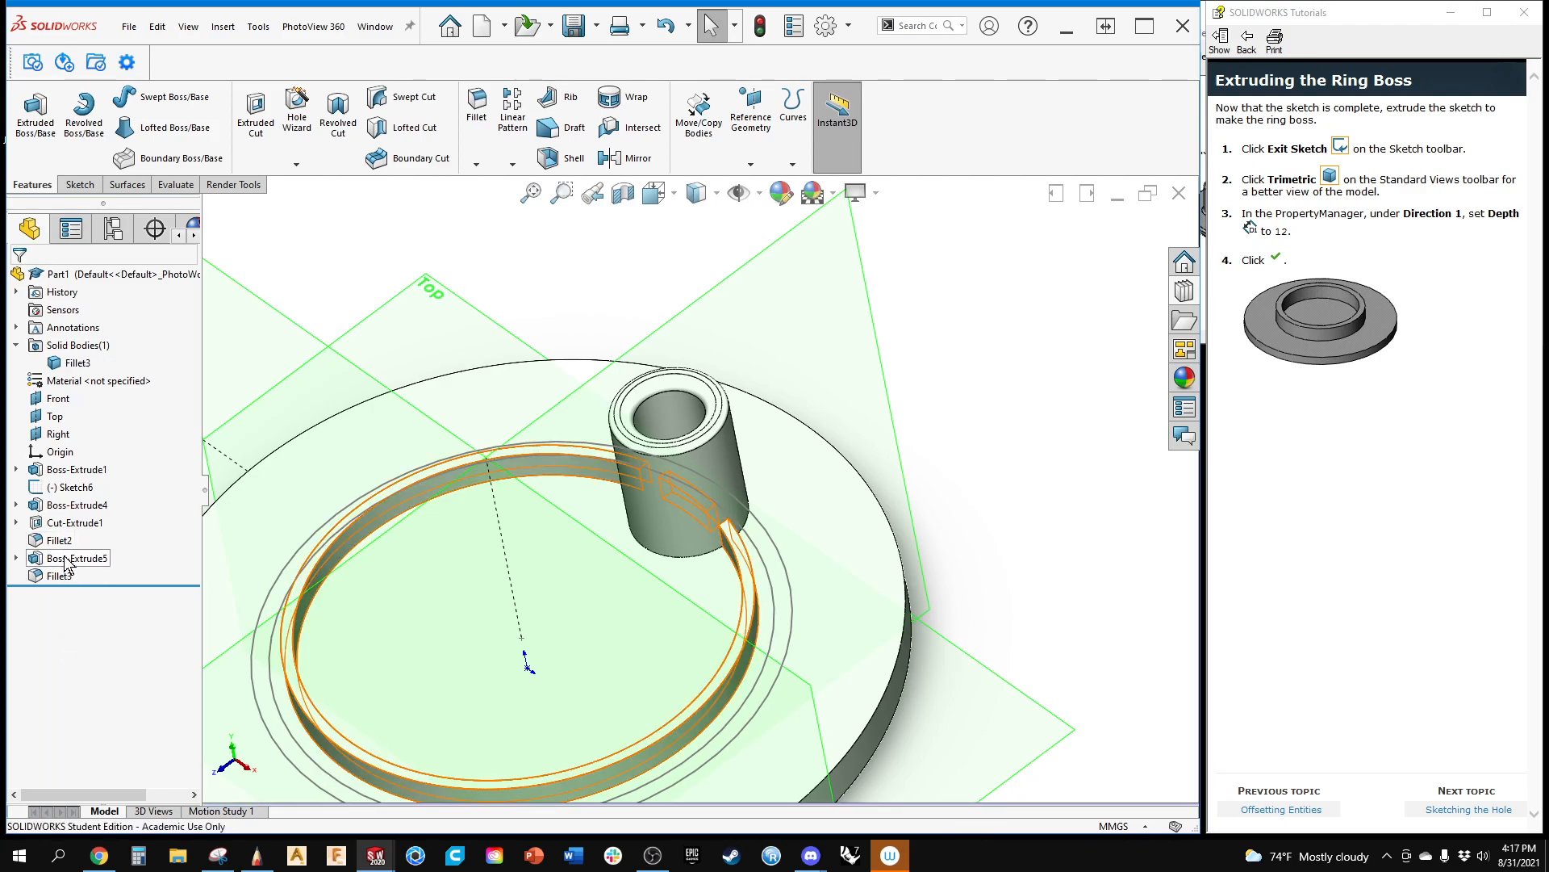
pyautogui.moveTo(79, 562); pyautogui.dragTo(75, 581)
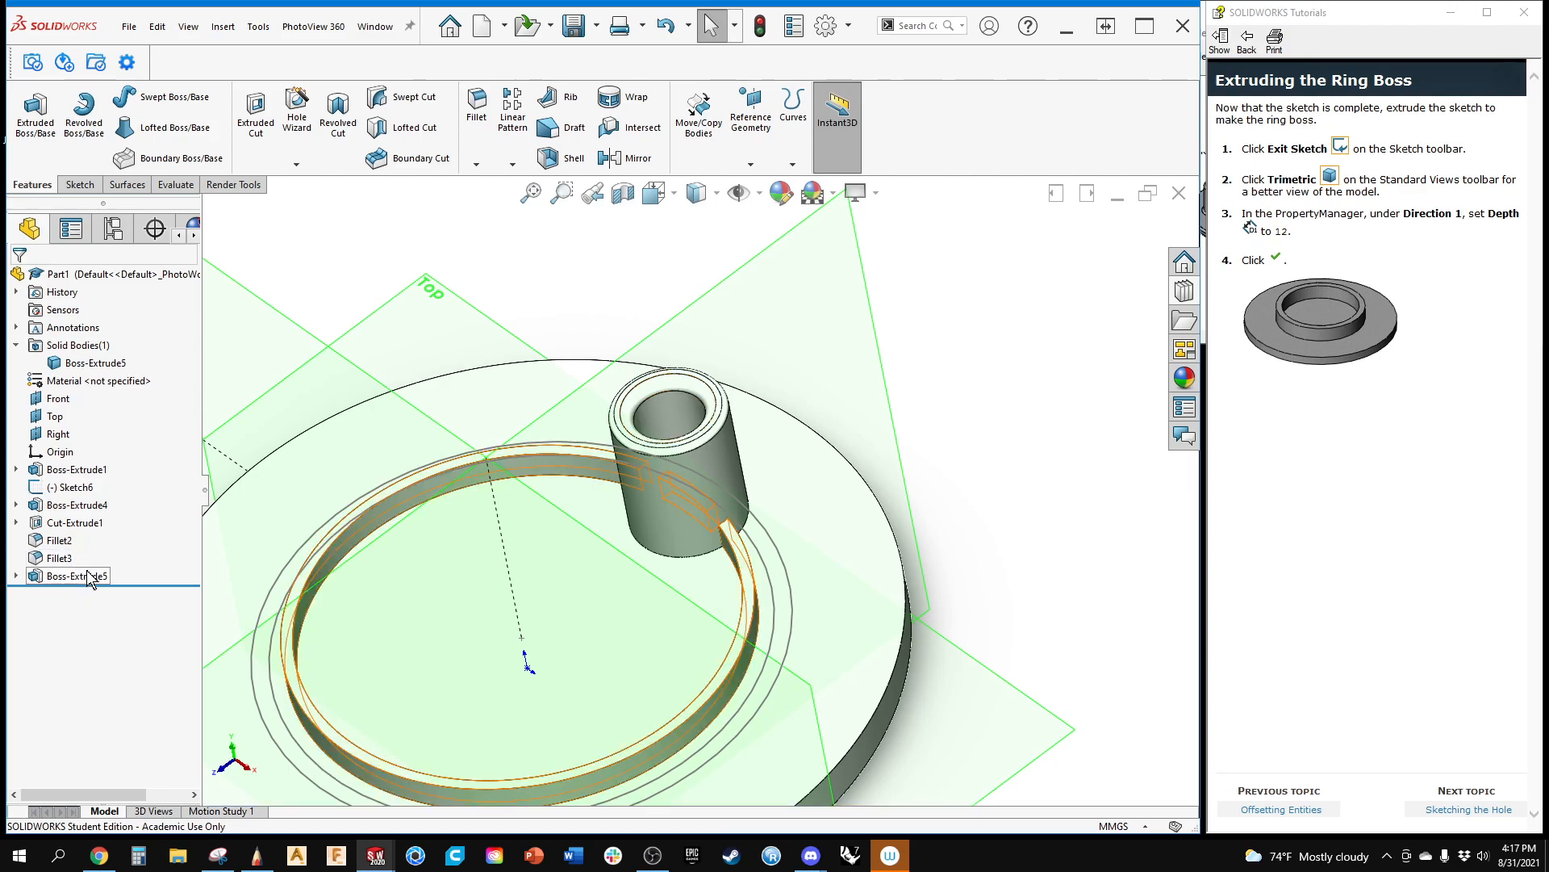
pyautogui.moveTo(76, 580)
pyautogui.mouseDown()
pyautogui.moveTo(74, 509)
pyautogui.moveTo(71, 568)
pyautogui.mouseUp()
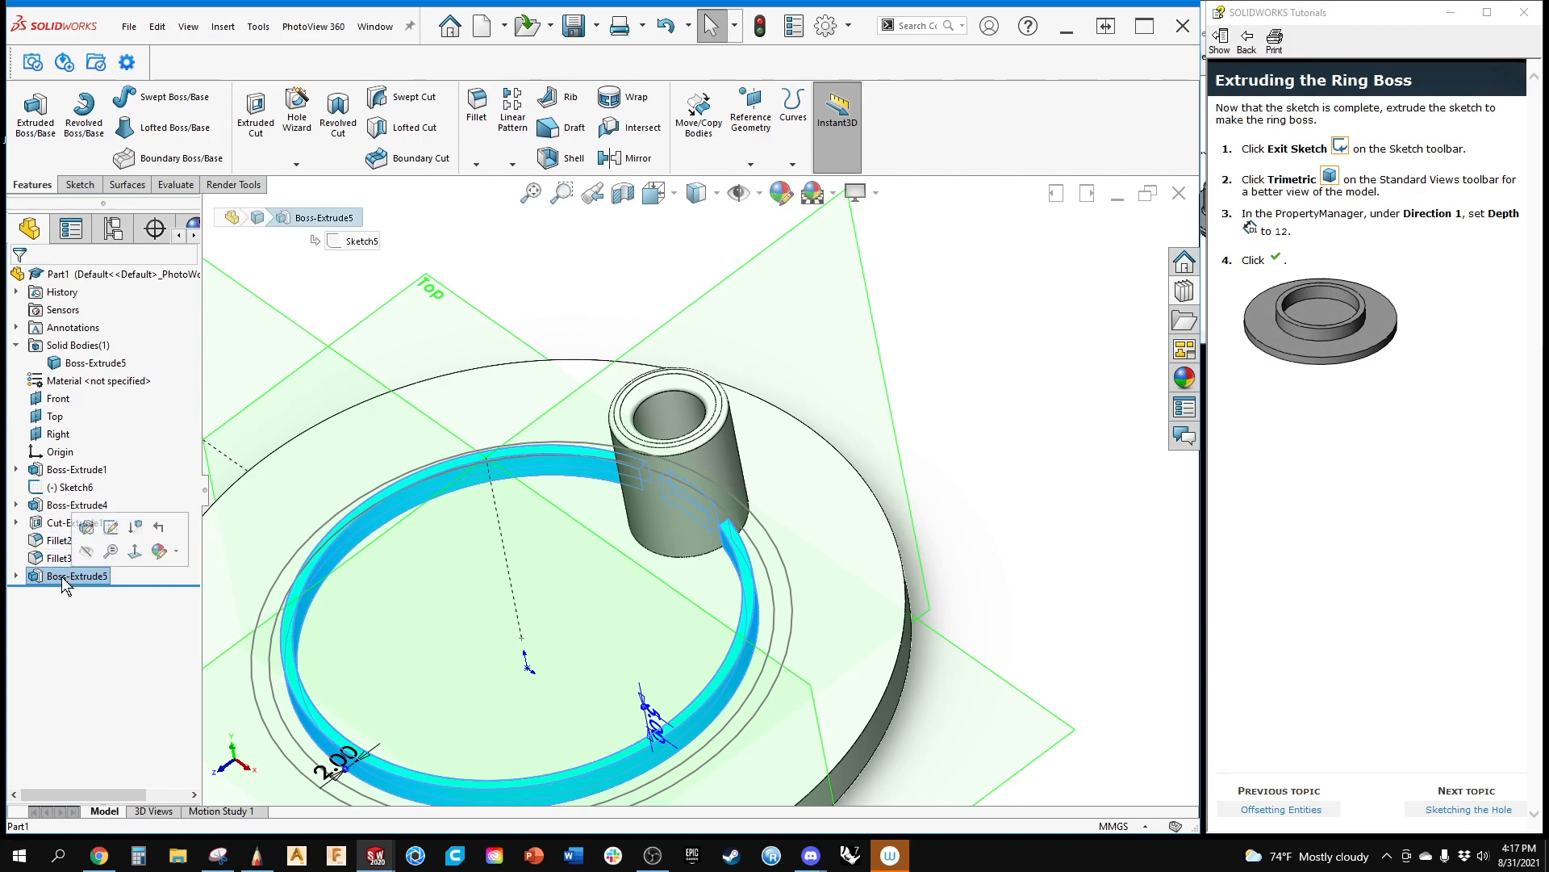
pyautogui.click(353, 281)
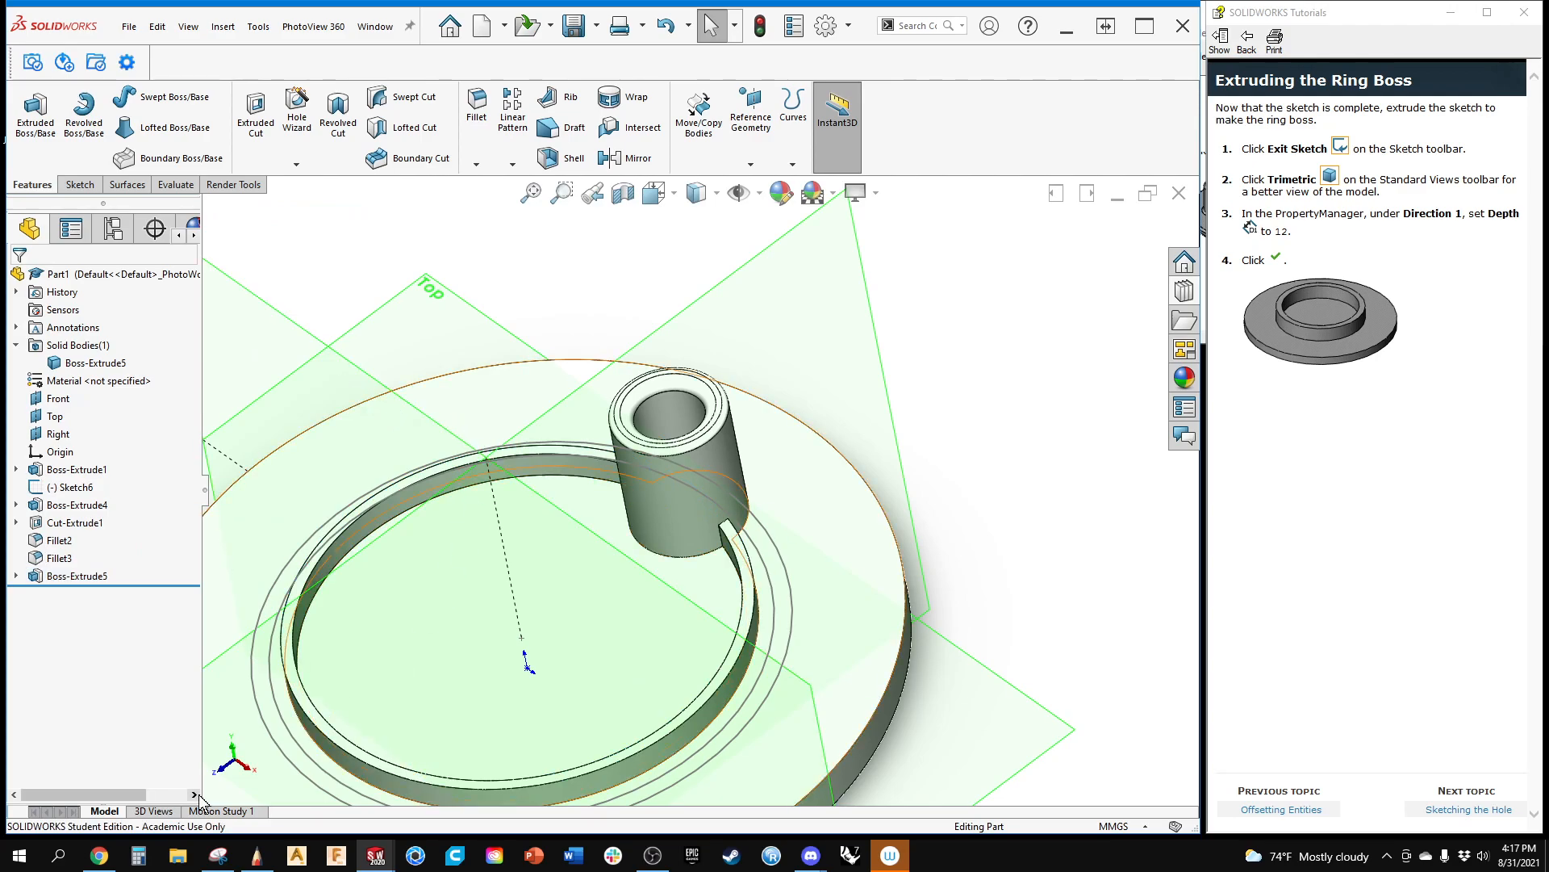
# Step: Examine where the thin inner ring crosses the cylinder's hole, highlighting the ring feature
pyautogui.scroll(-10, 597, 315)
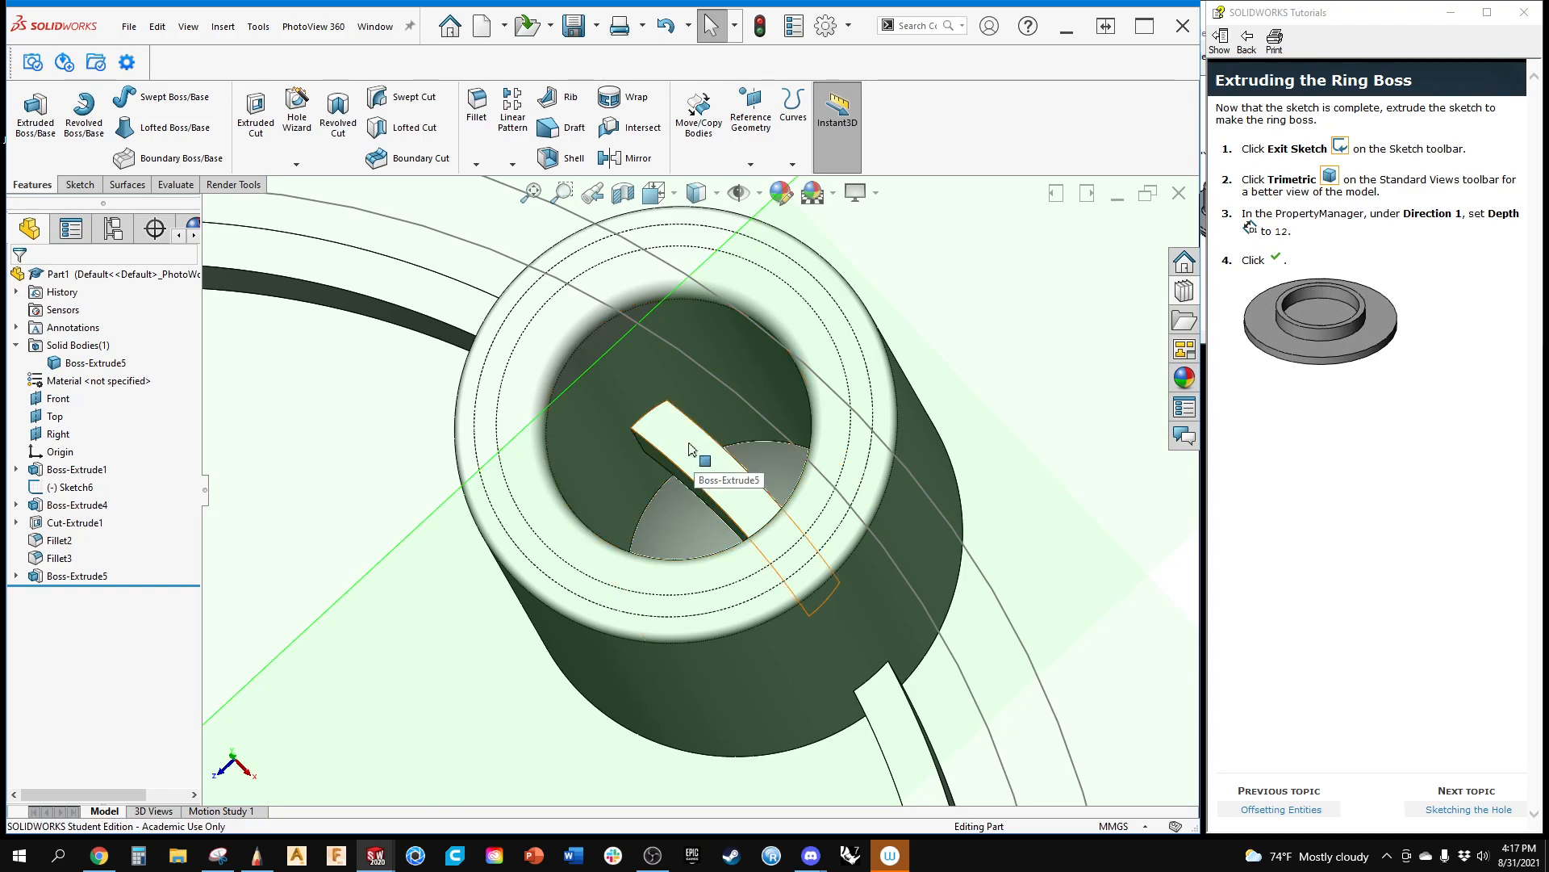
pyautogui.moveTo(90, 575)
pyautogui.mouseDown()
pyautogui.moveTo(87, 518)
pyautogui.moveTo(80, 577)
pyautogui.mouseUp()
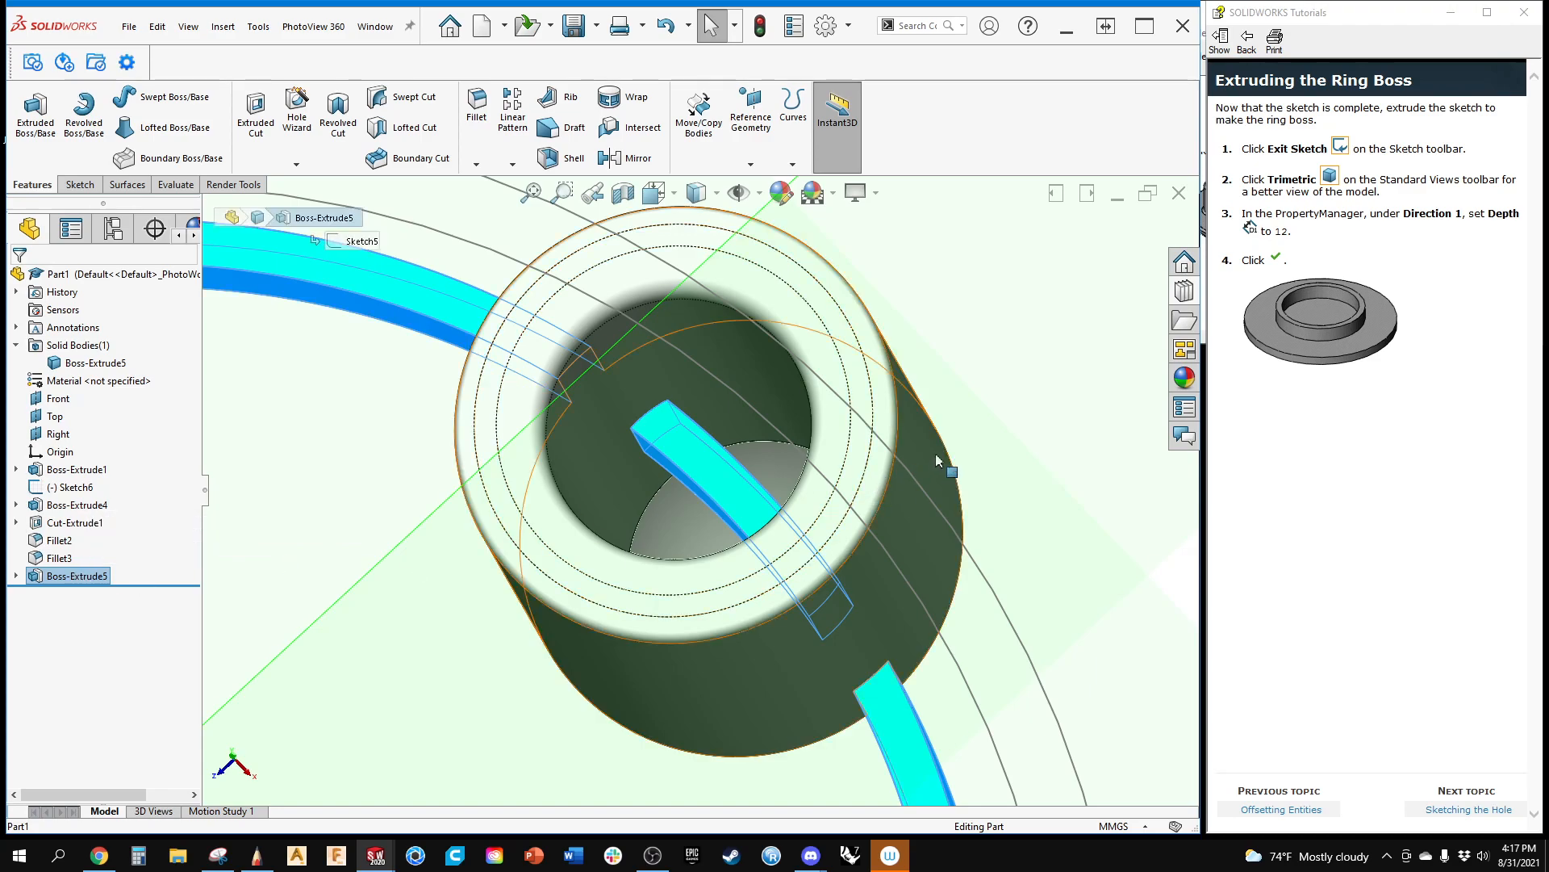
pyautogui.click(1057, 333)
pyautogui.scroll(6, 992, 373)
pyautogui.click(1047, 268)
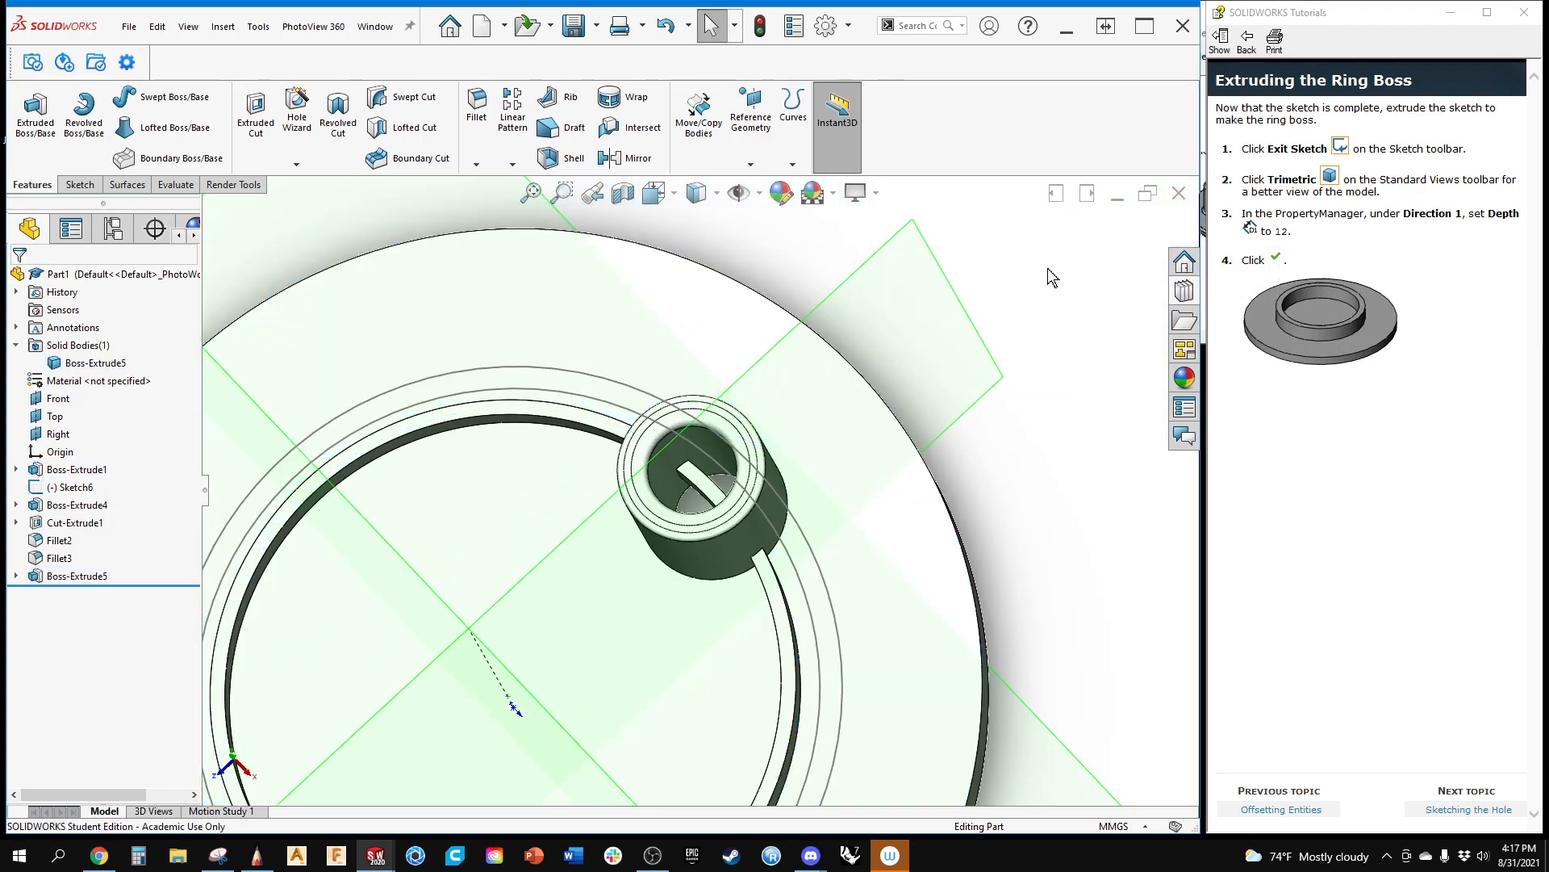
# Step: Undo the changes back to before the outer ring boss was deleted, leaving the inner ring rolled back
pyautogui.hotkey('ctrl', 'z')
pyautogui.hotkey('ctrl', 'y')
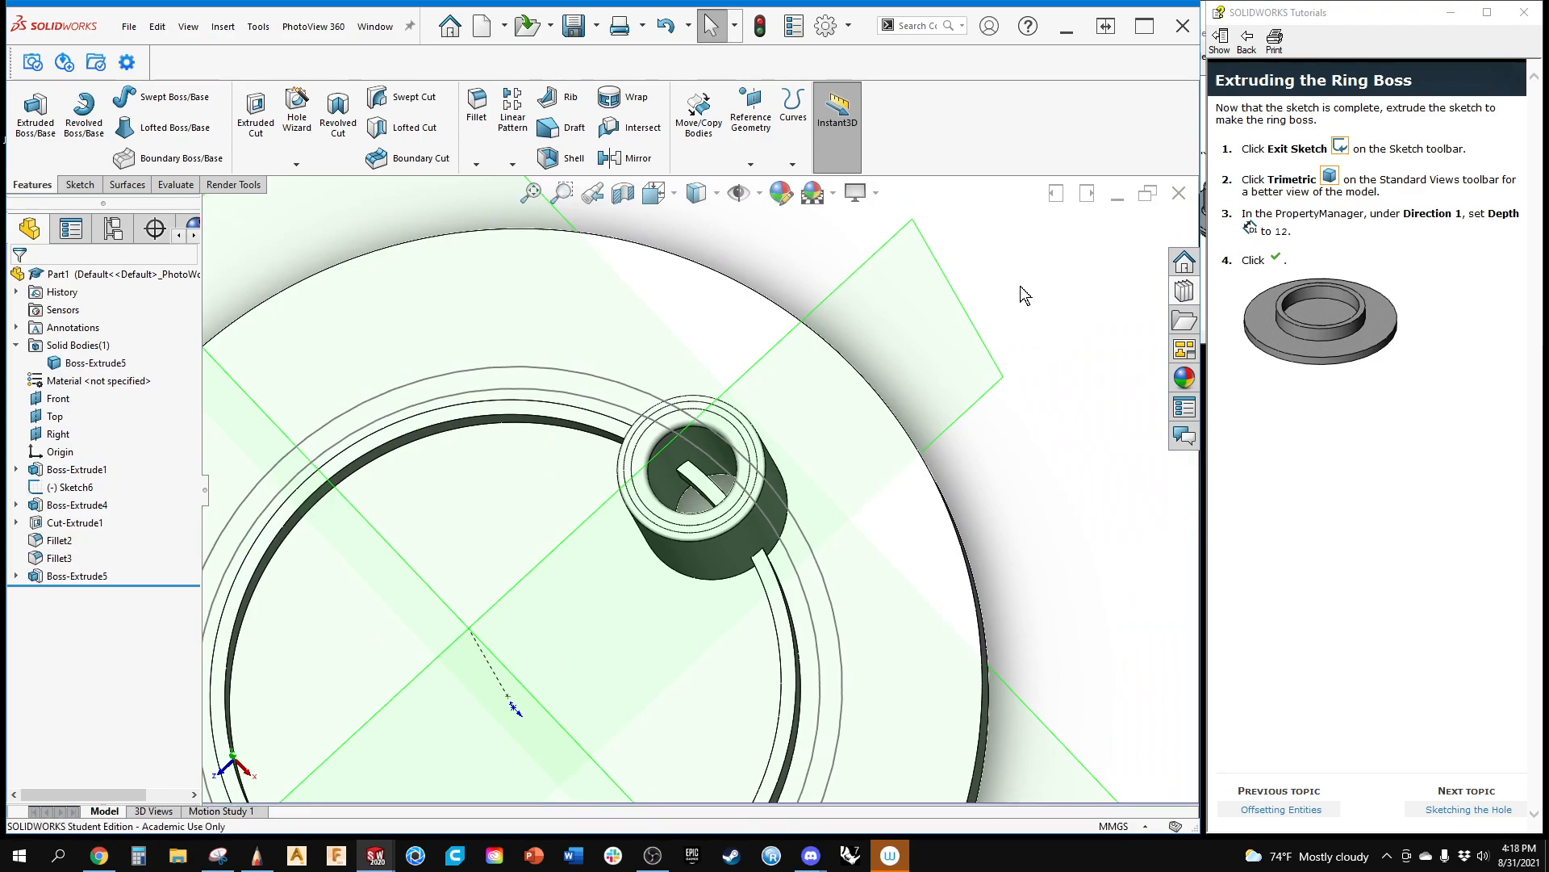
pyautogui.moveTo(161, 587); pyautogui.dragTo(161, 569)
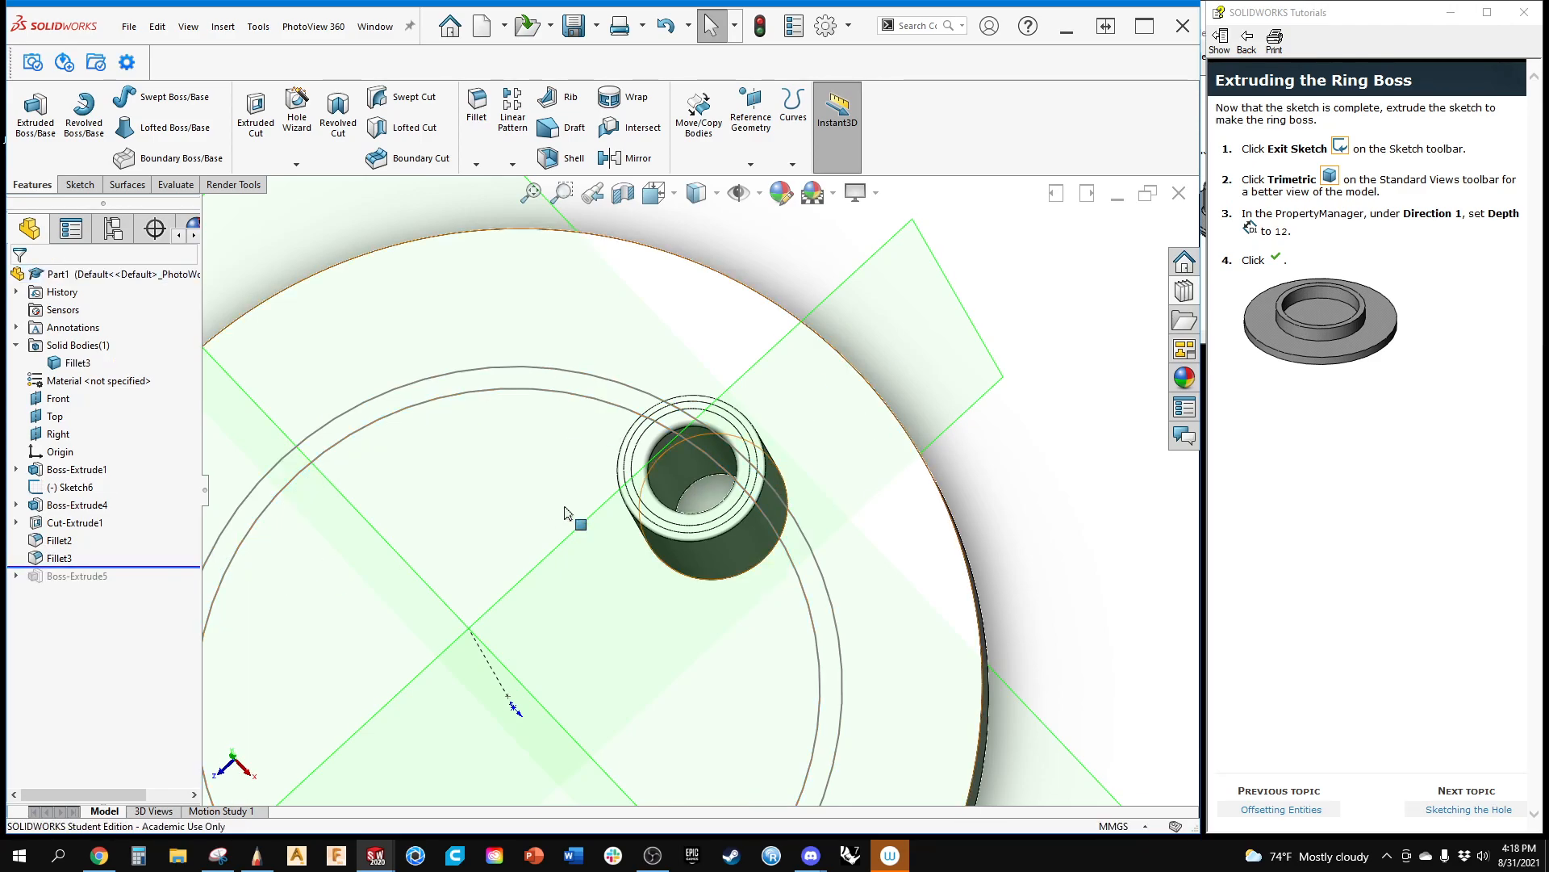
pyautogui.moveTo(556, 516); pyautogui.dragTo(548, 455, button='middle')
pyautogui.hotkey('ctrl', 'z')
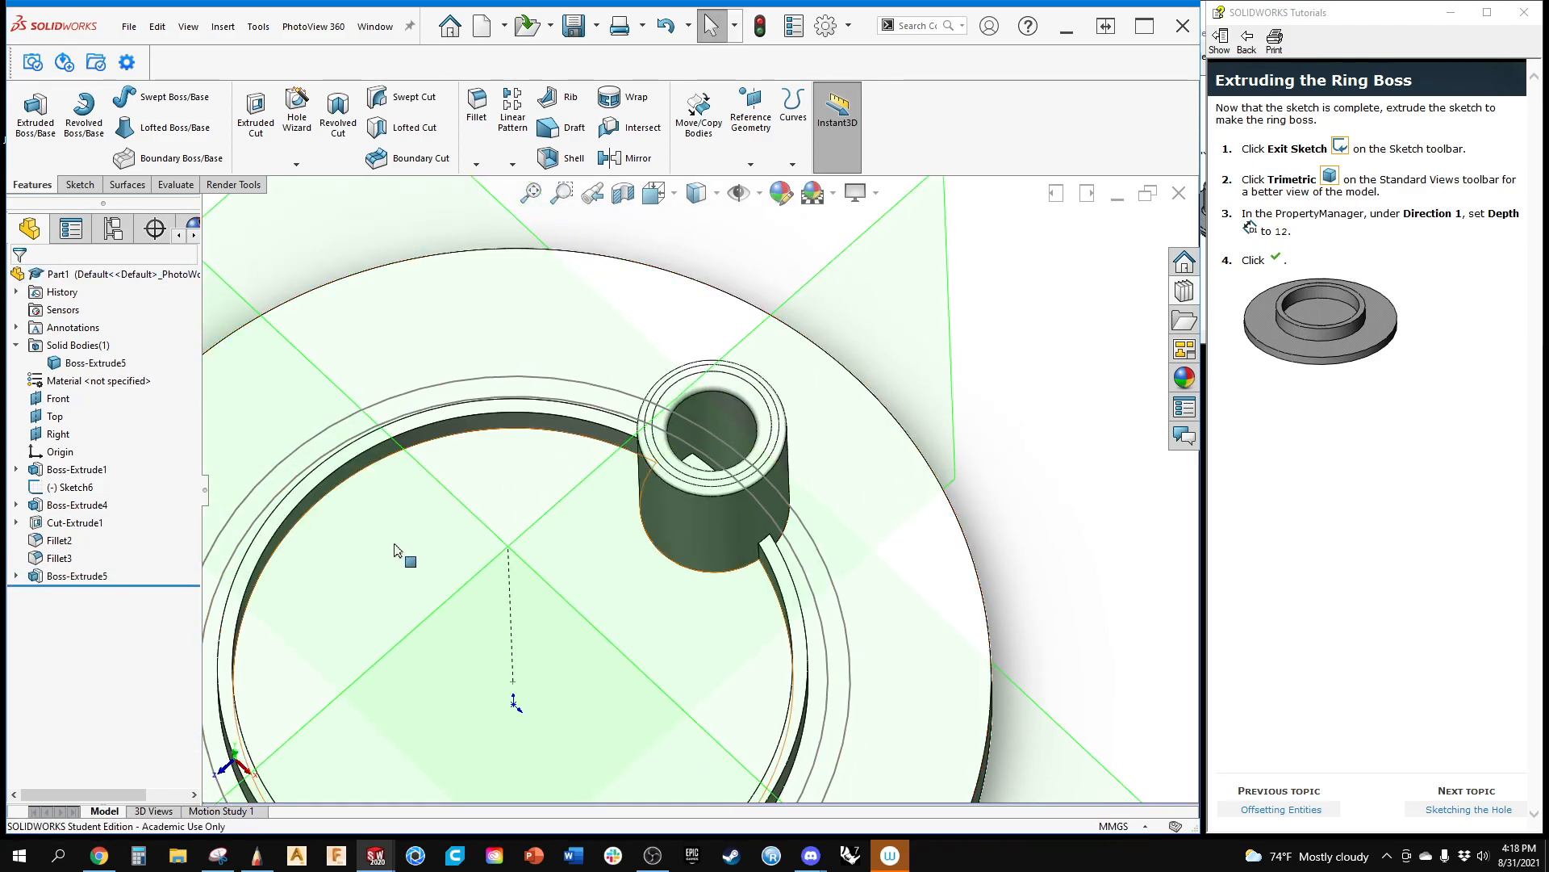
pyautogui.hotkey('ctrl', 'y')
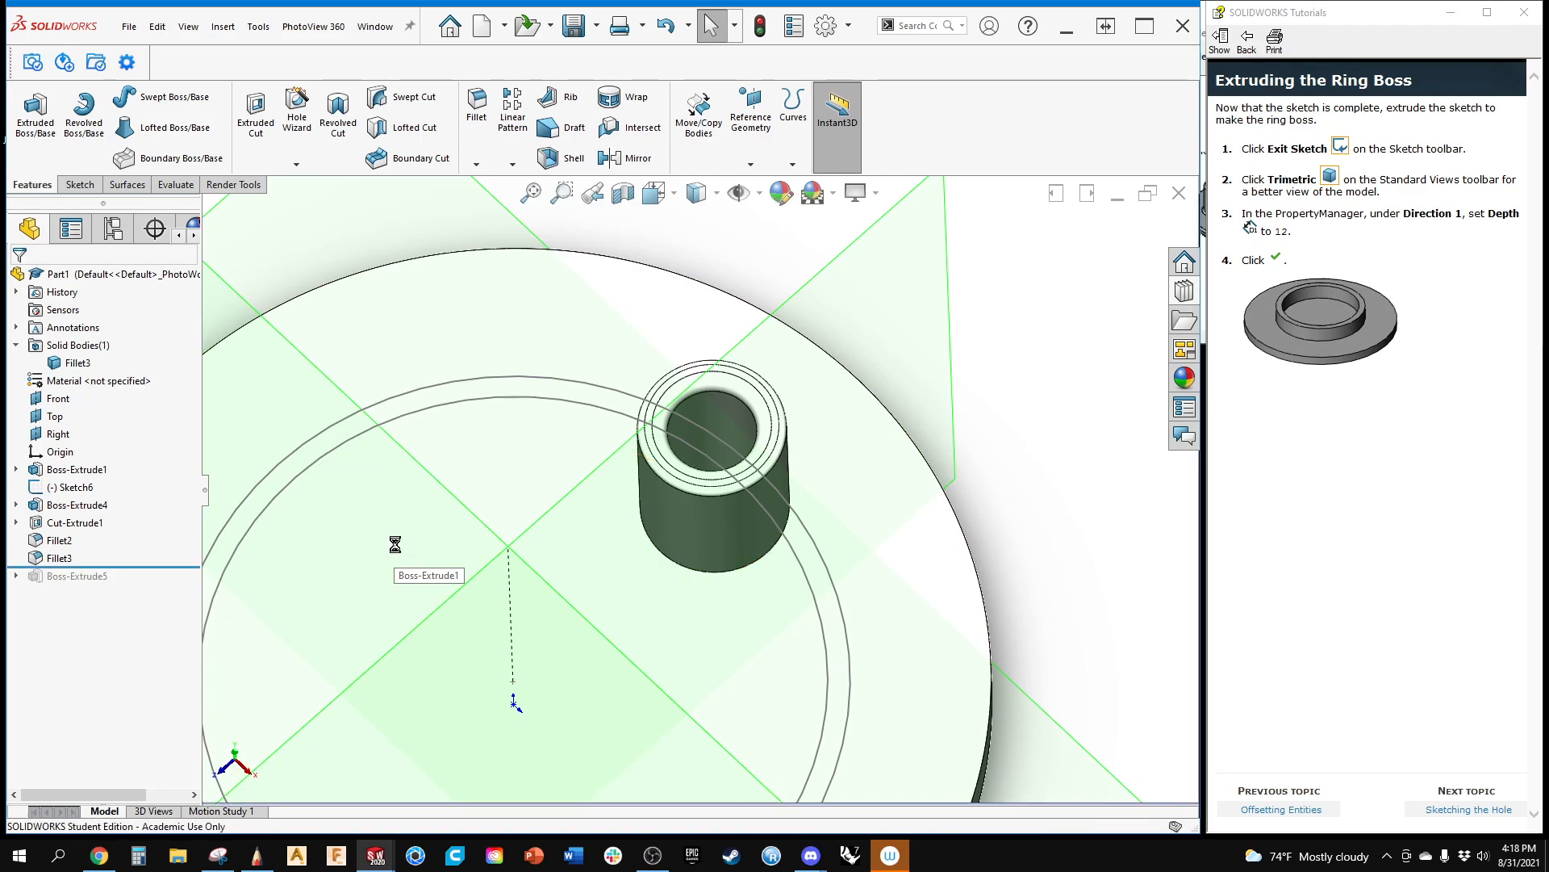
pyautogui.moveTo(380, 548); pyautogui.dragTo(439, 626, button='middle')
pyautogui.moveTo(551, 566); pyautogui.dragTo(531, 464, button='middle')
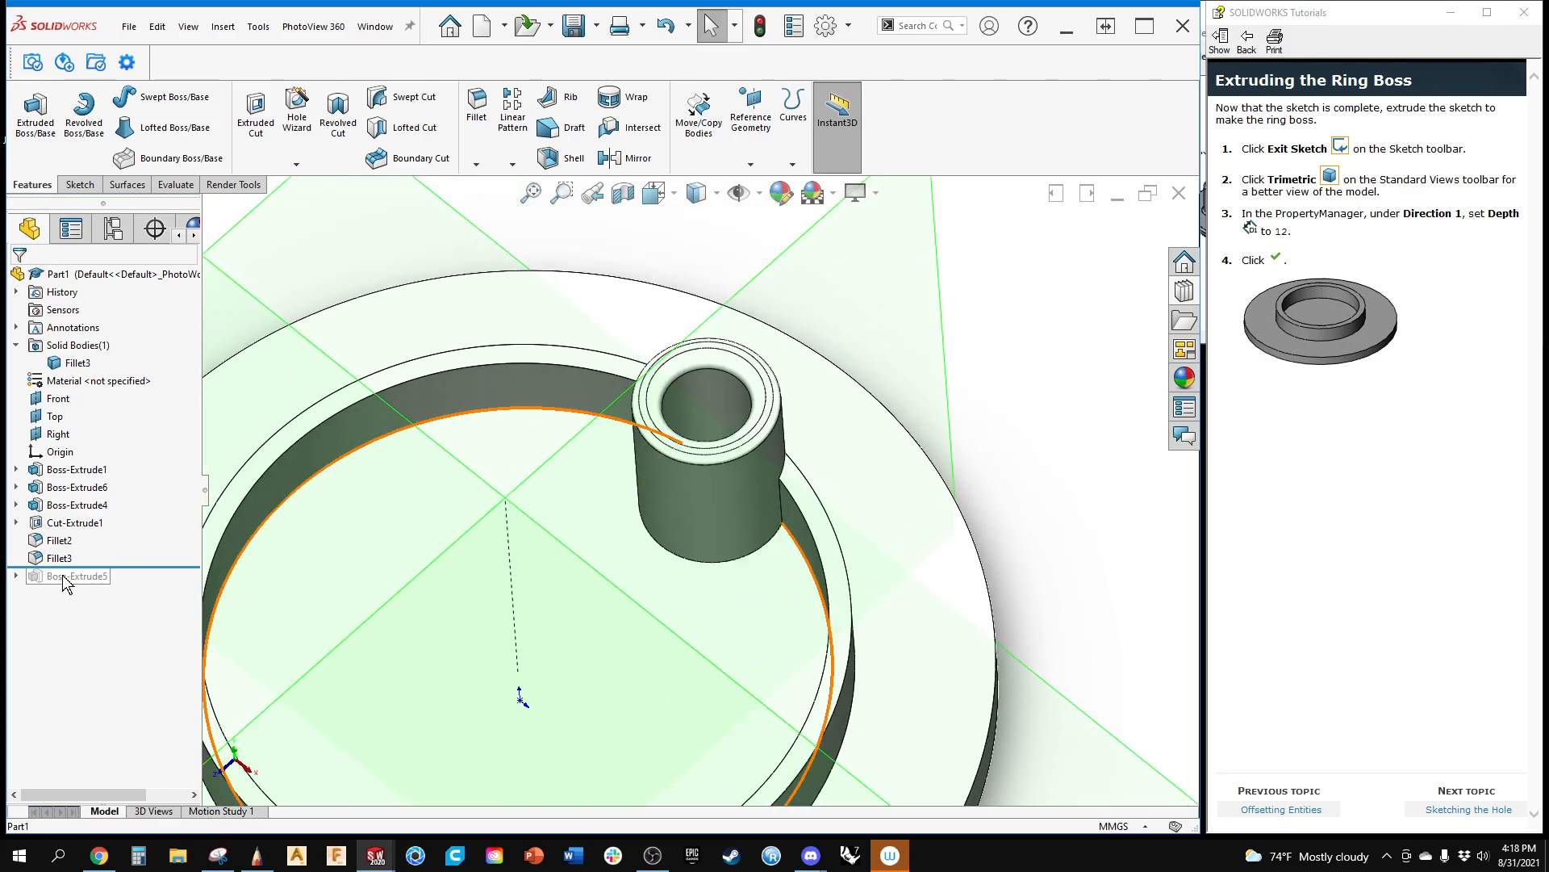
# Step: Roll the model forward to the end and delete the thin inner ring boss
pyautogui.rightClick(67, 582)
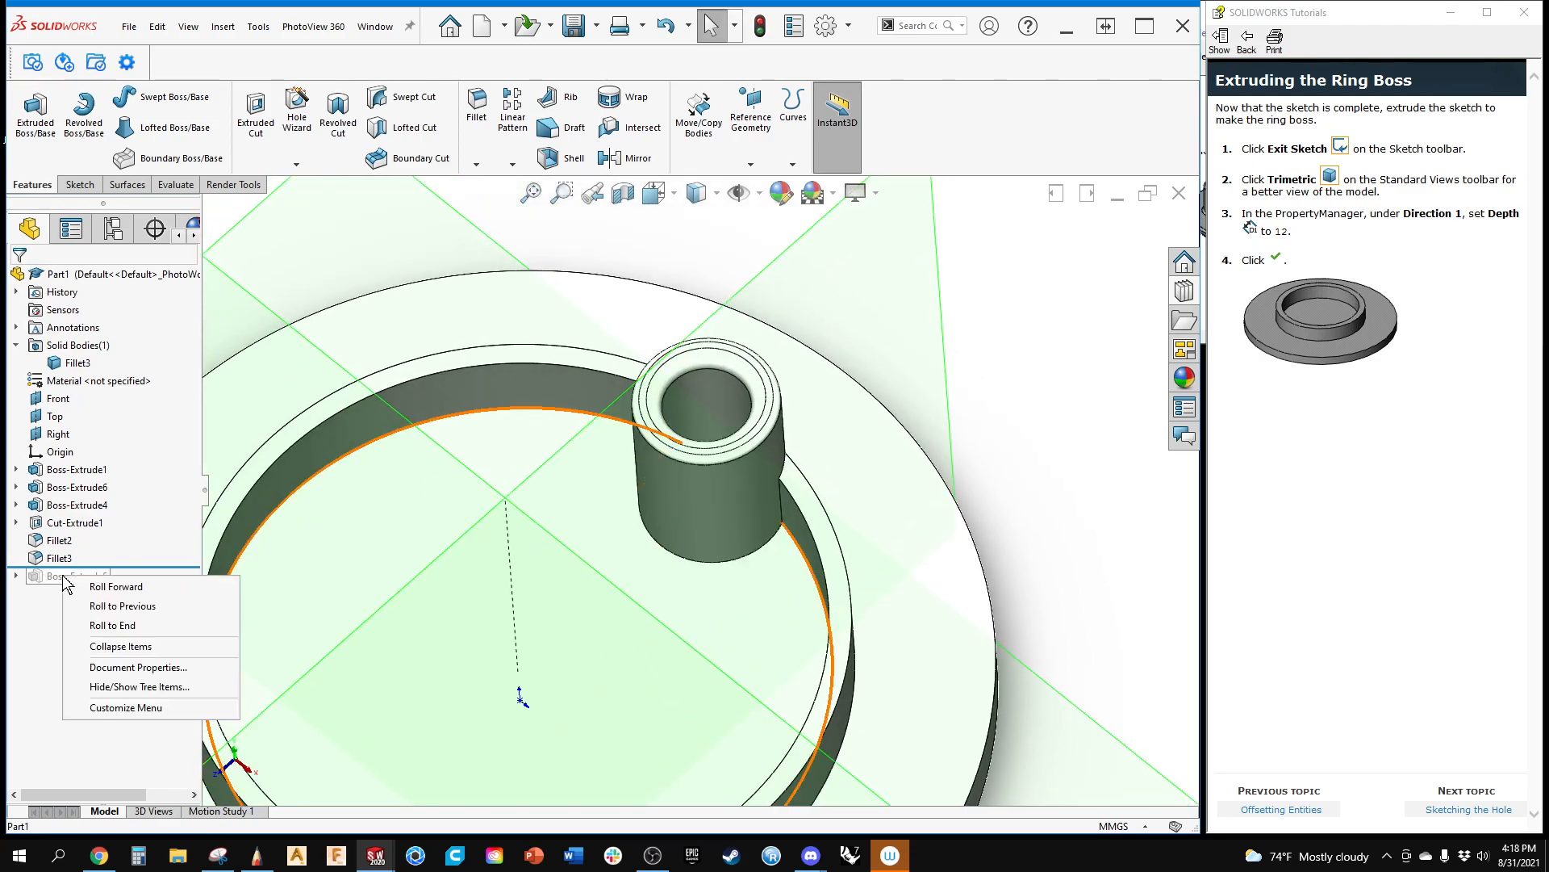
pyautogui.click(180, 567)
pyautogui.moveTo(186, 567); pyautogui.dragTo(185, 588)
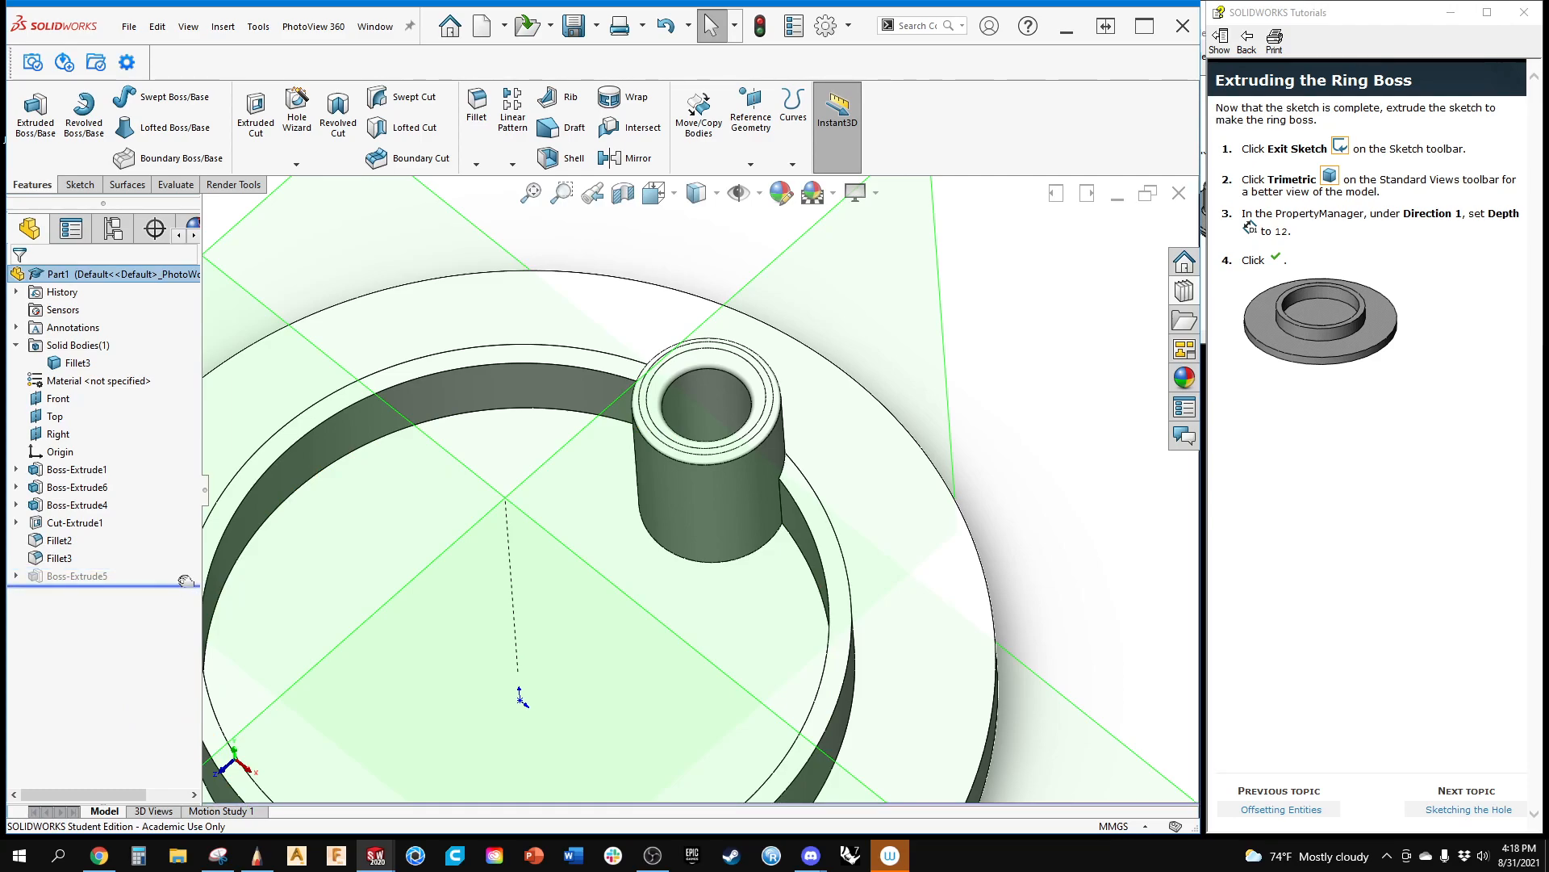
pyautogui.moveTo(187, 578); pyautogui.dragTo(182, 585)
pyautogui.click(75, 578)
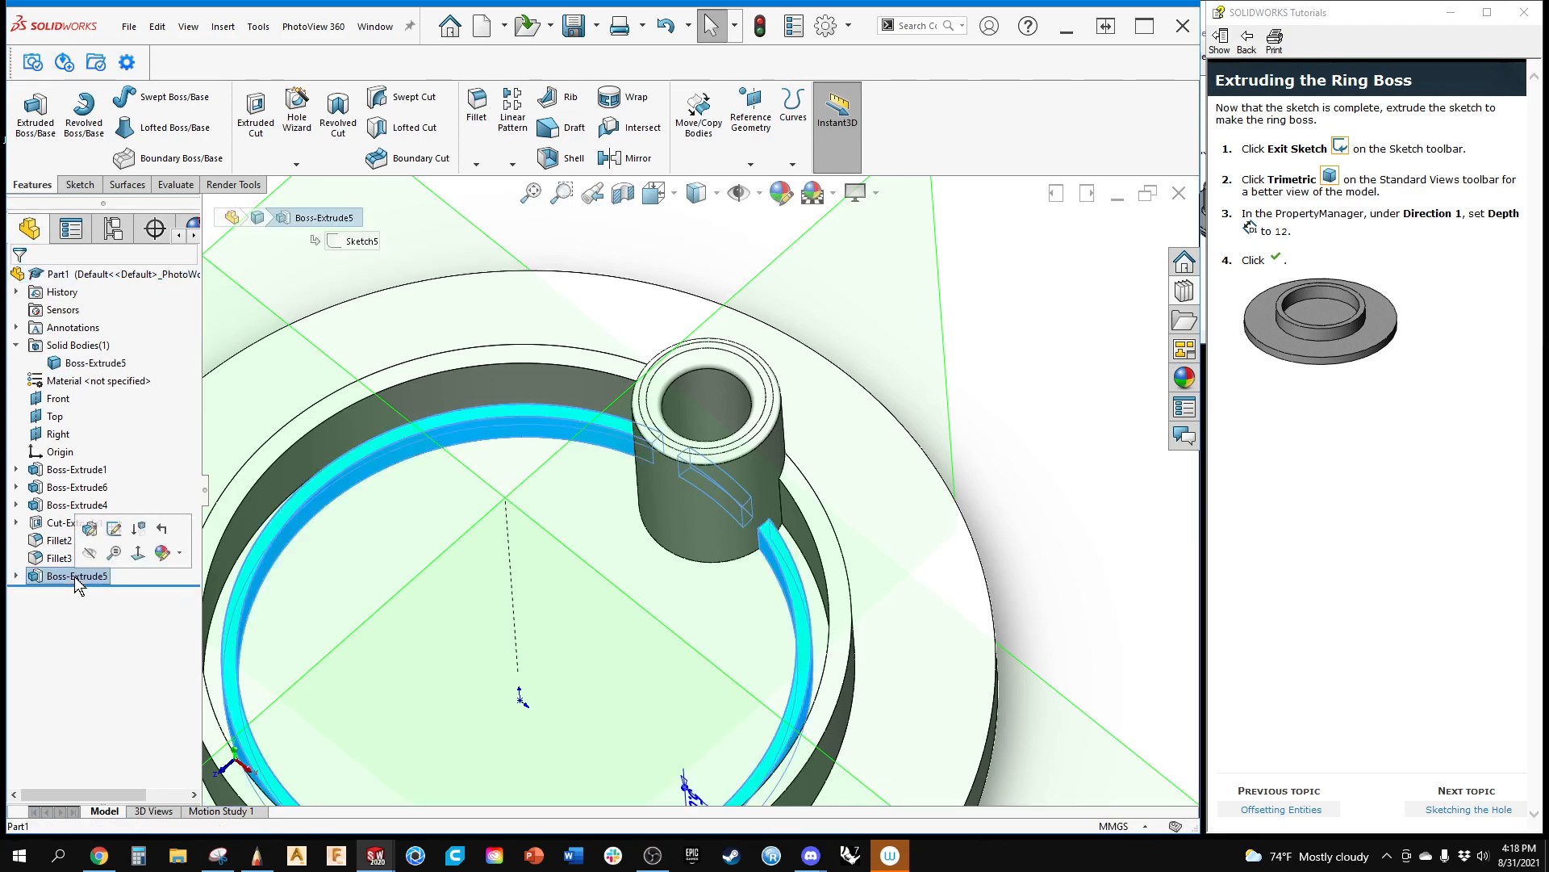
pyautogui.rightClick(76, 577)
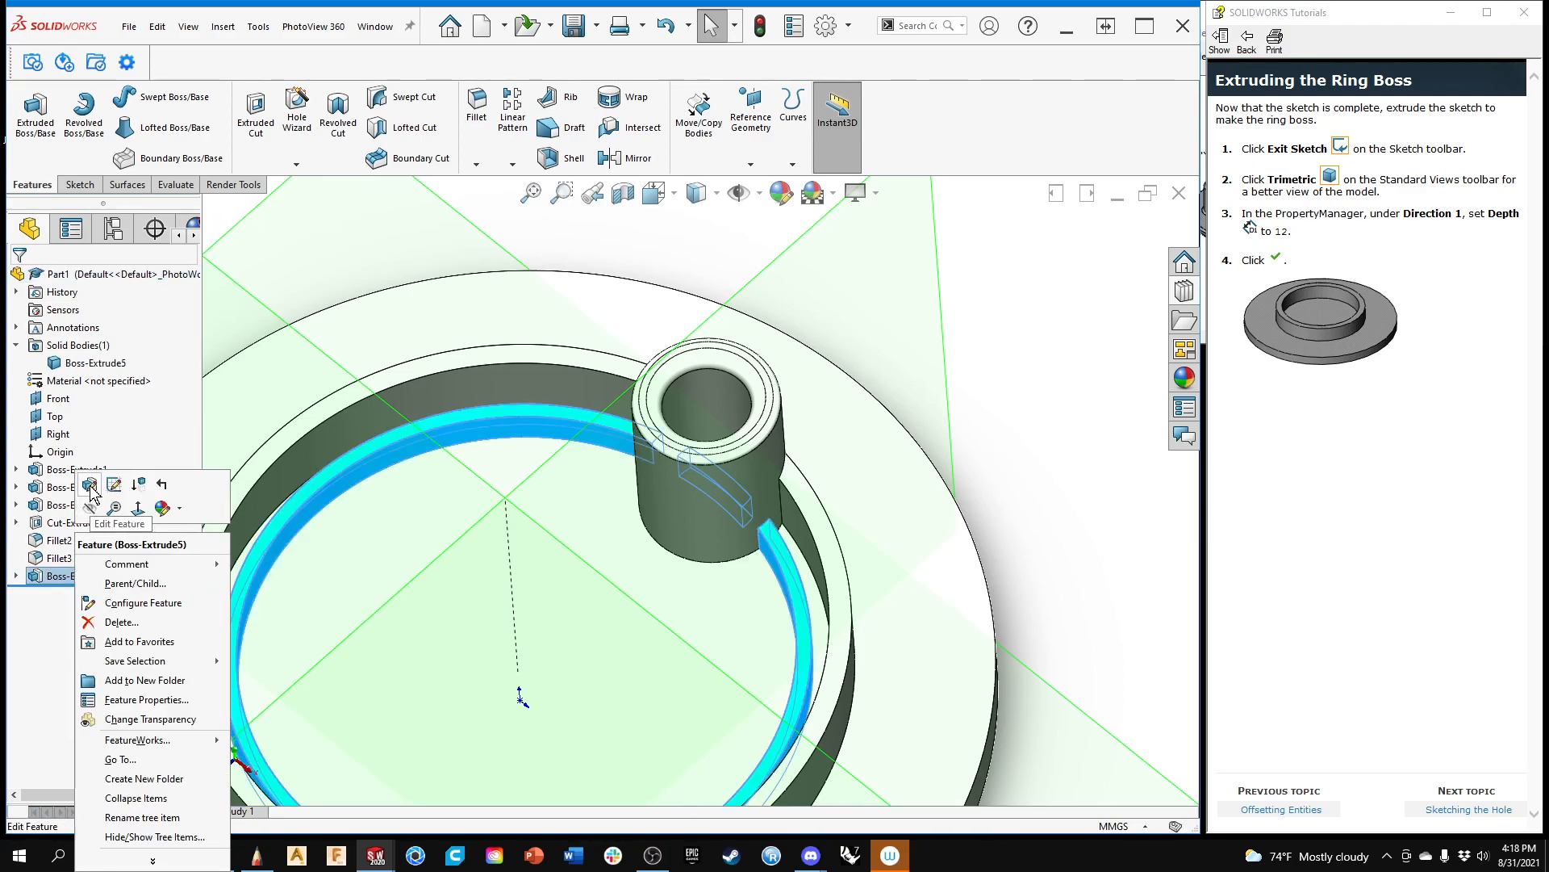
pyautogui.click(121, 623)
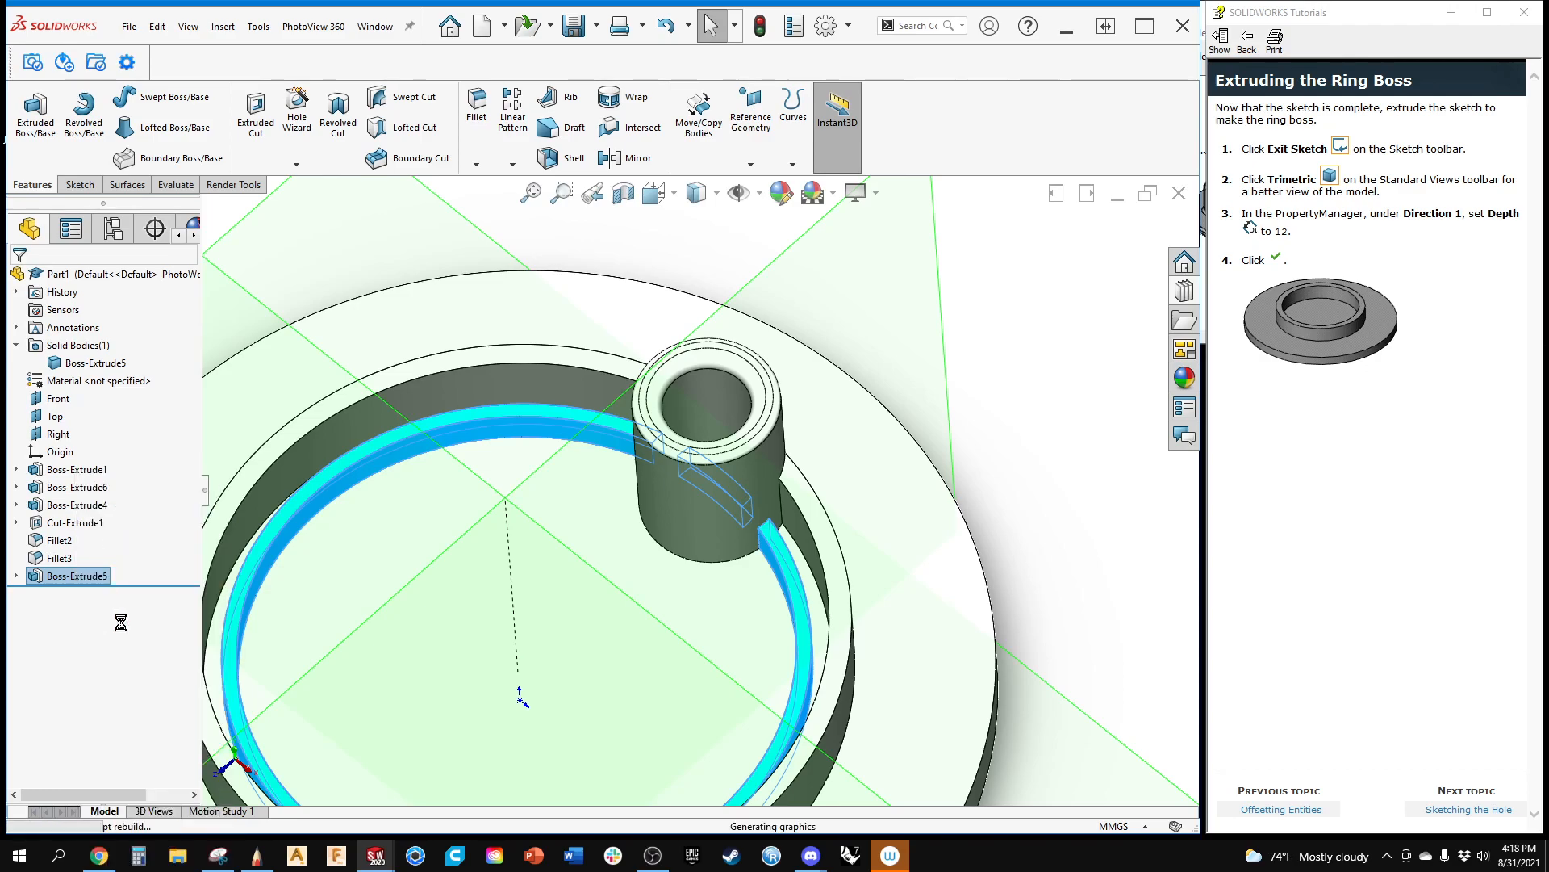
# Step: Delete the leftover sketch of the thin inner ring
pyautogui.click(49, 576)
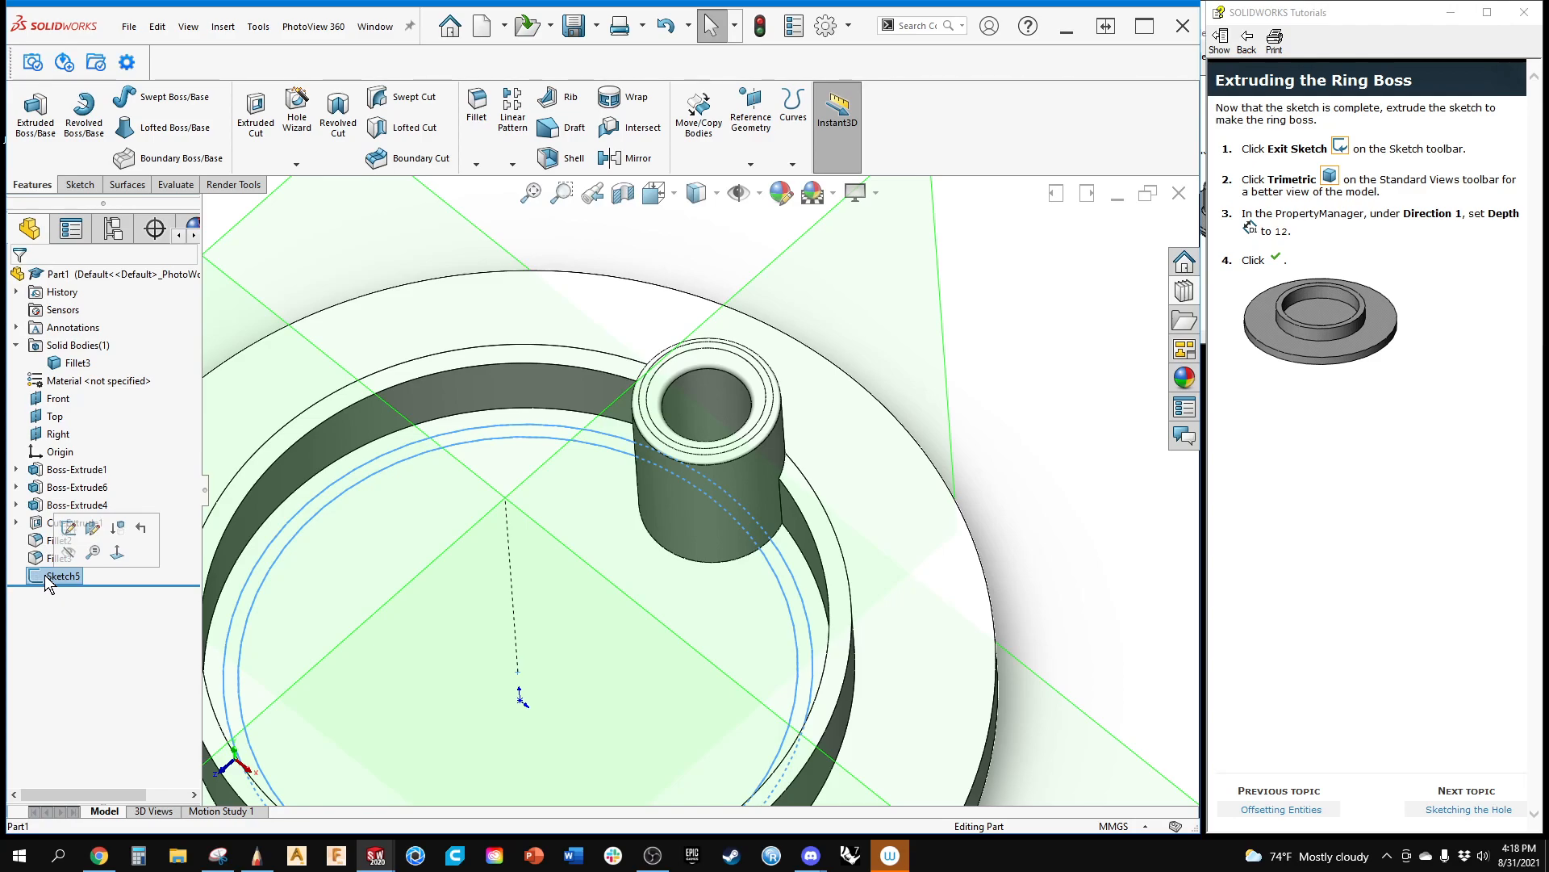
pyautogui.press('Delete')
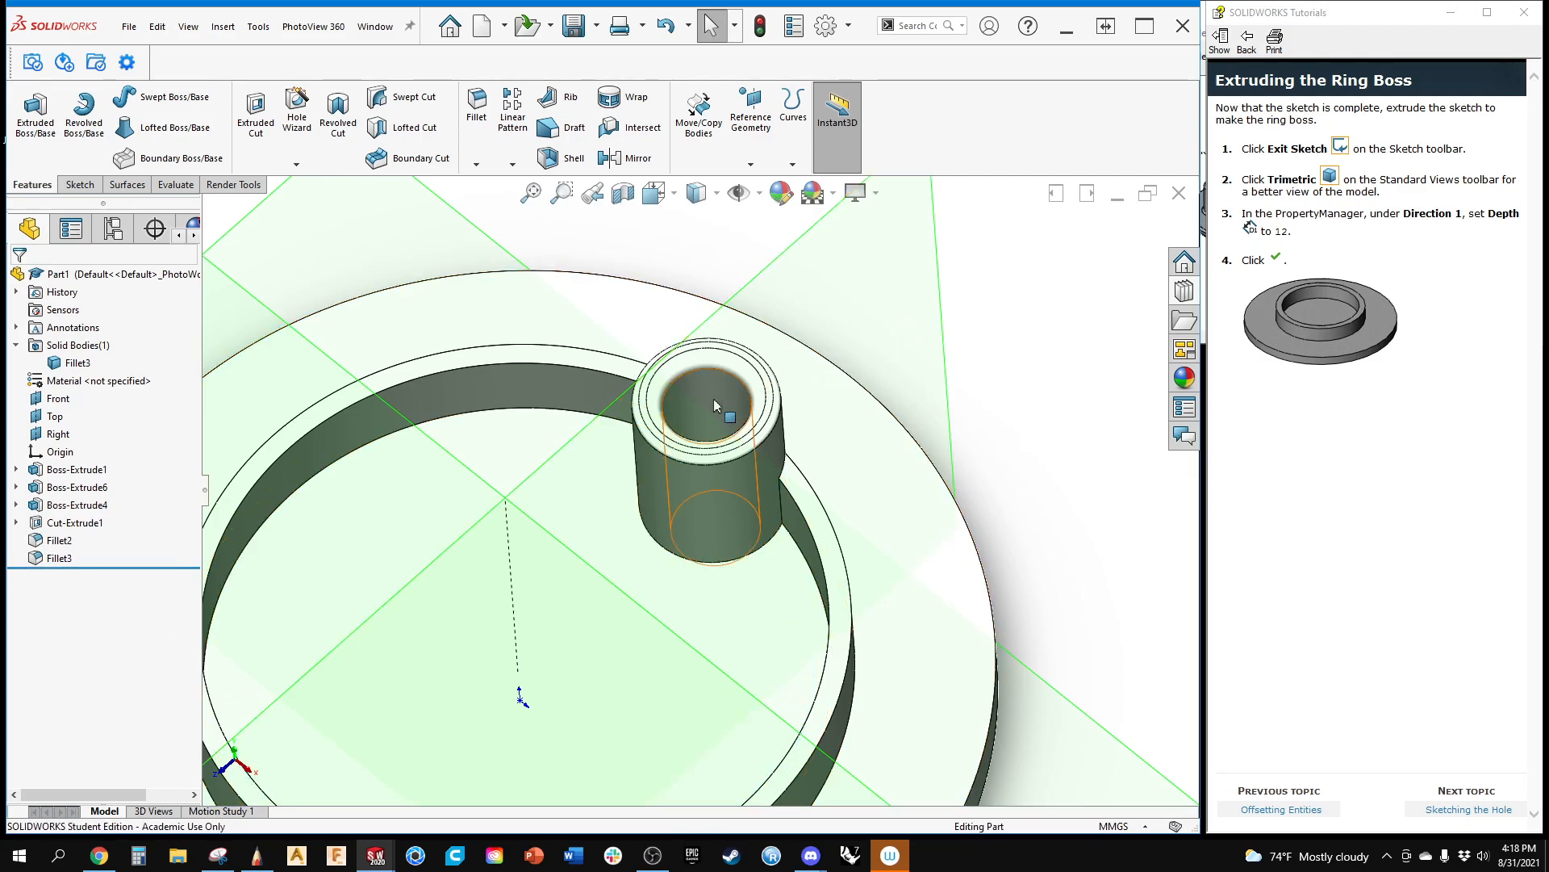
pyautogui.press('f')
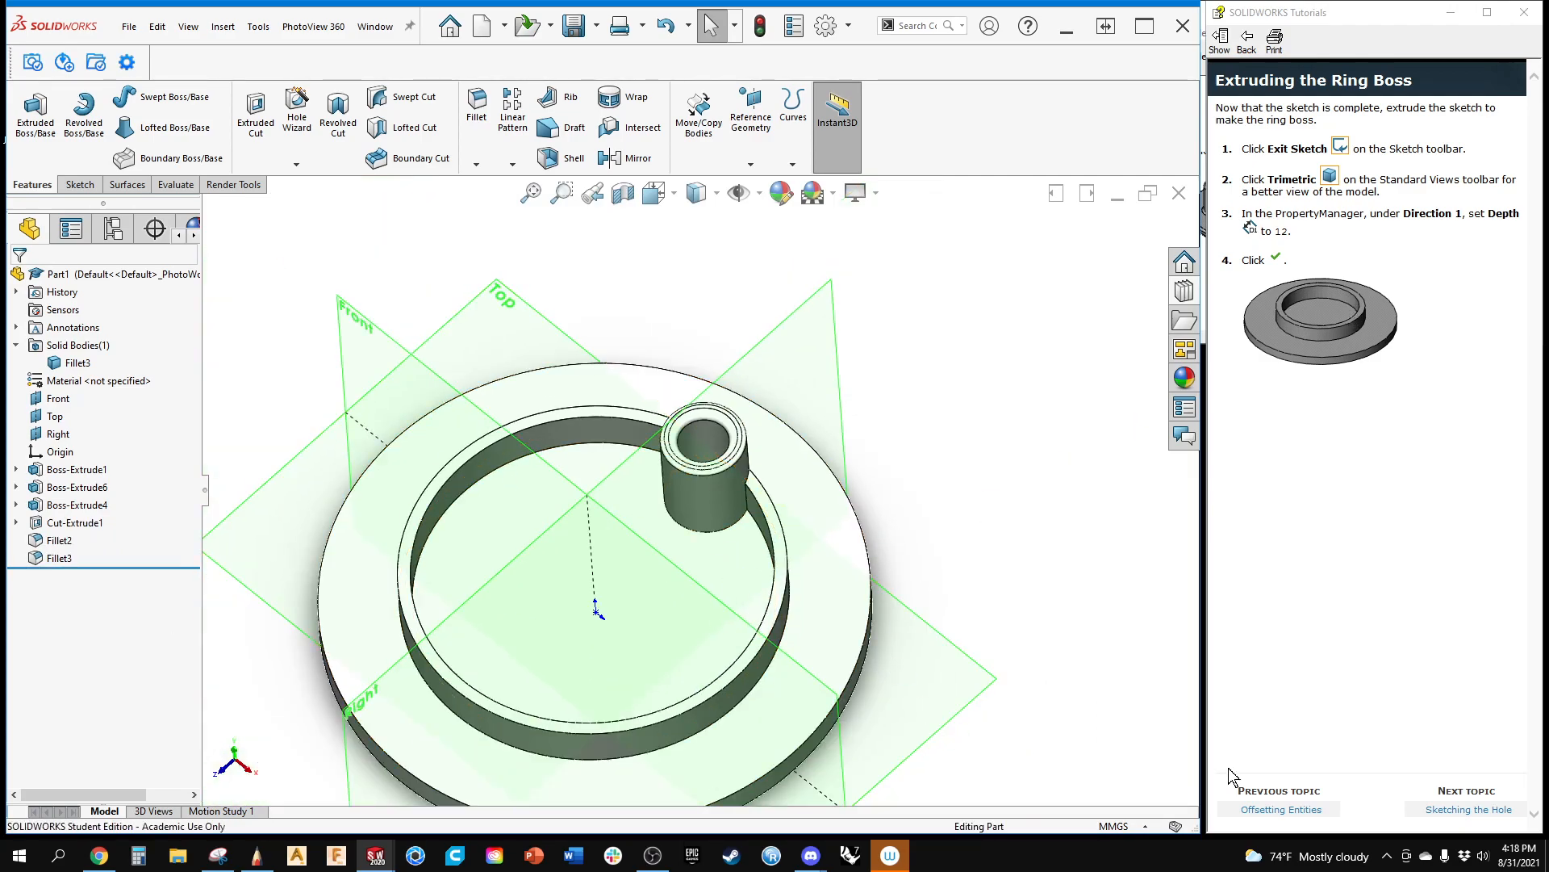
# Step: Go through the tutorial topics up to "Completing the Tall Cylinder Extrusion"
pyautogui.click(1483, 809)
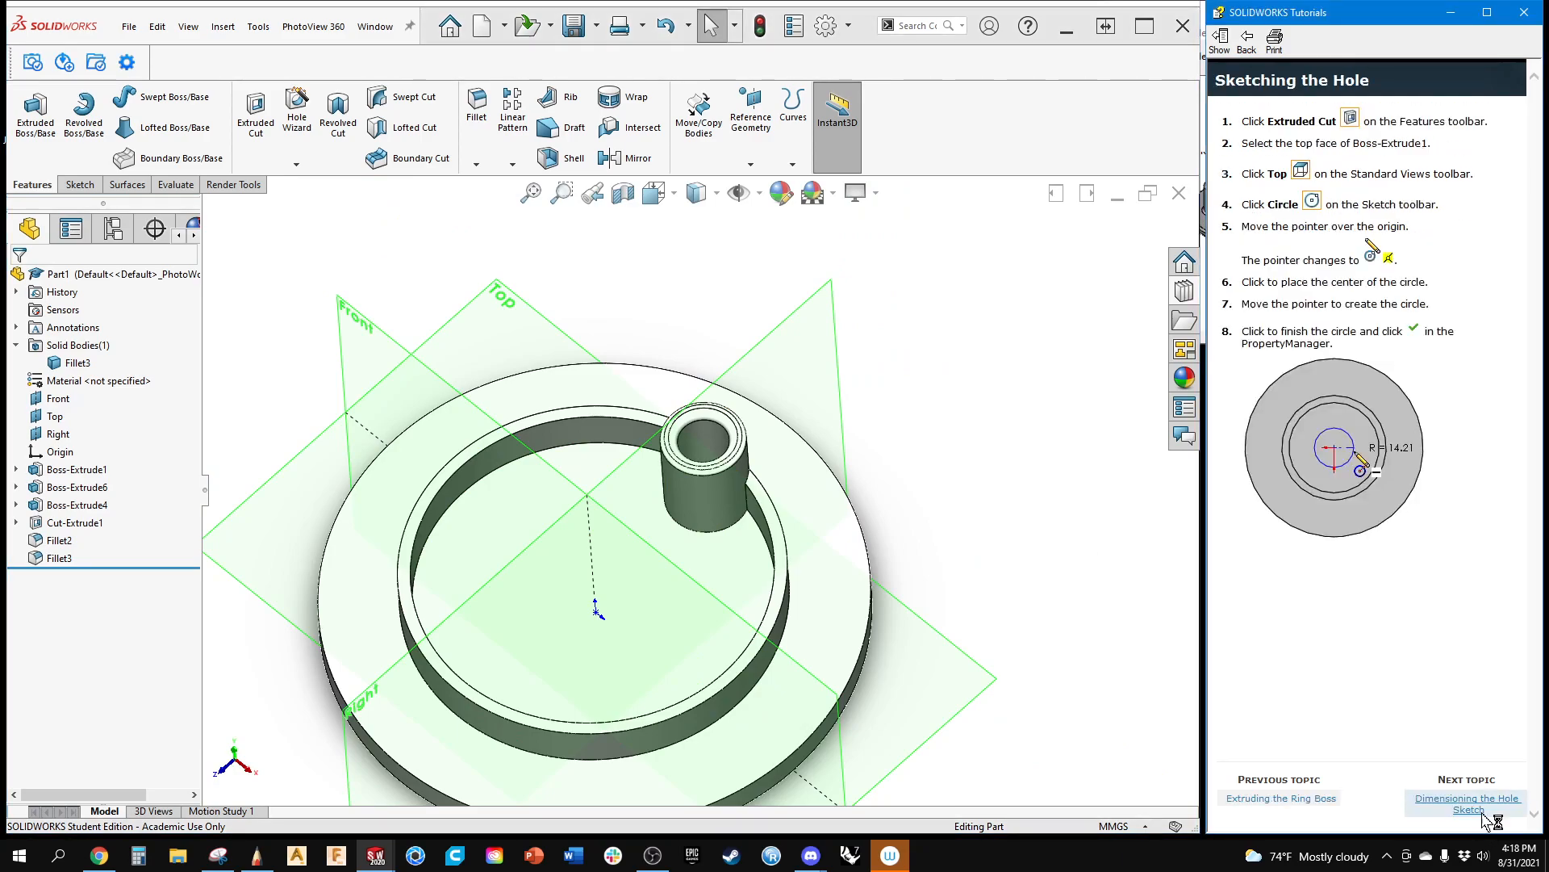
pyautogui.click(1483, 808)
pyautogui.click(1483, 808)
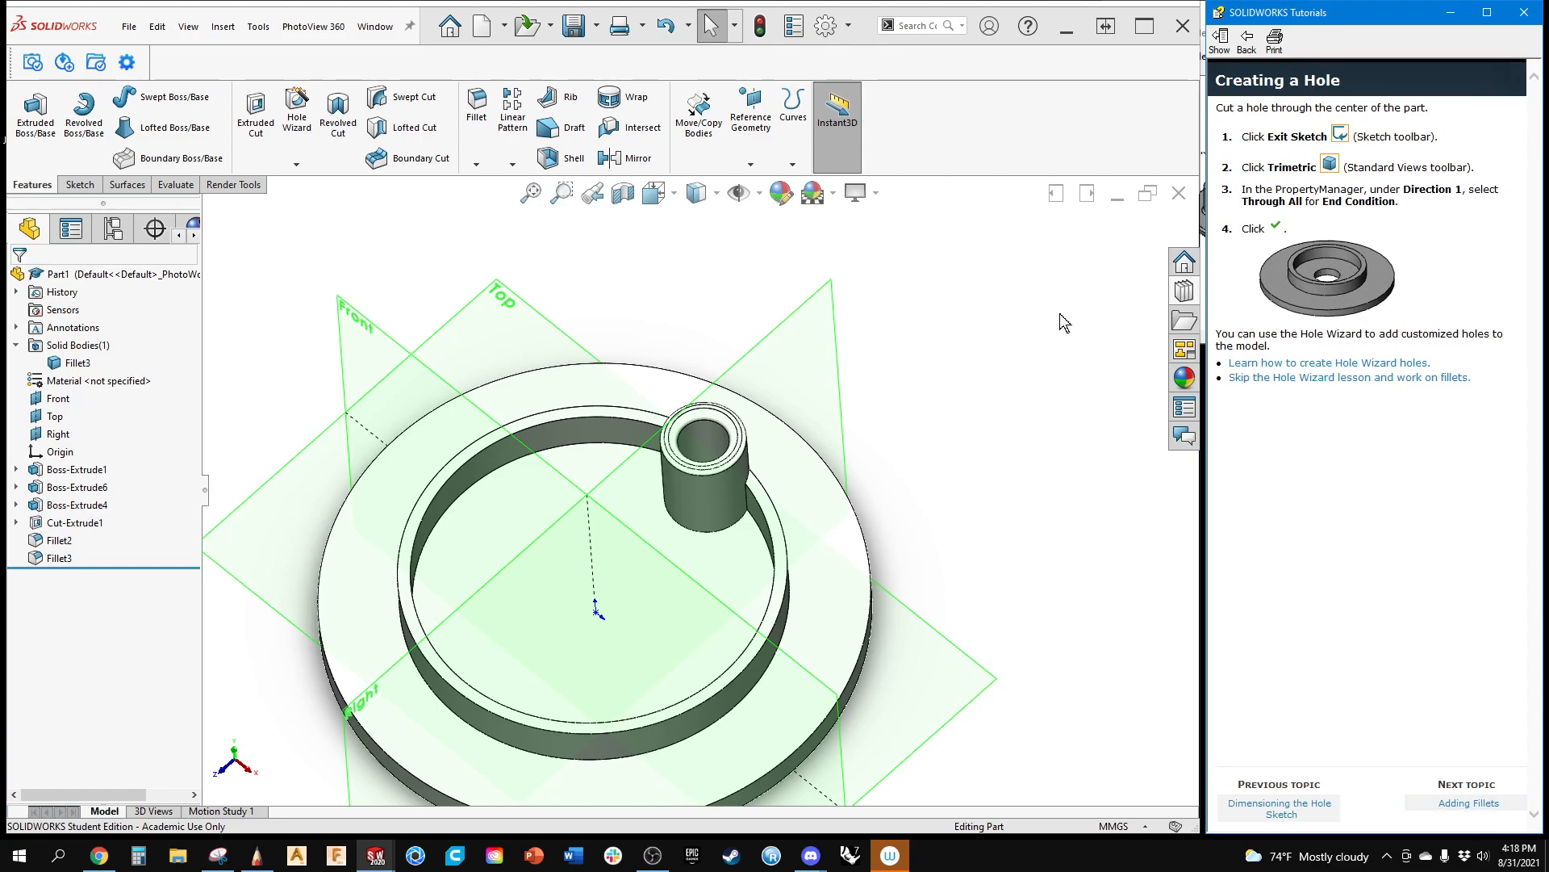
pyautogui.moveTo(1009, 404); pyautogui.dragTo(1013, 456, button='middle')
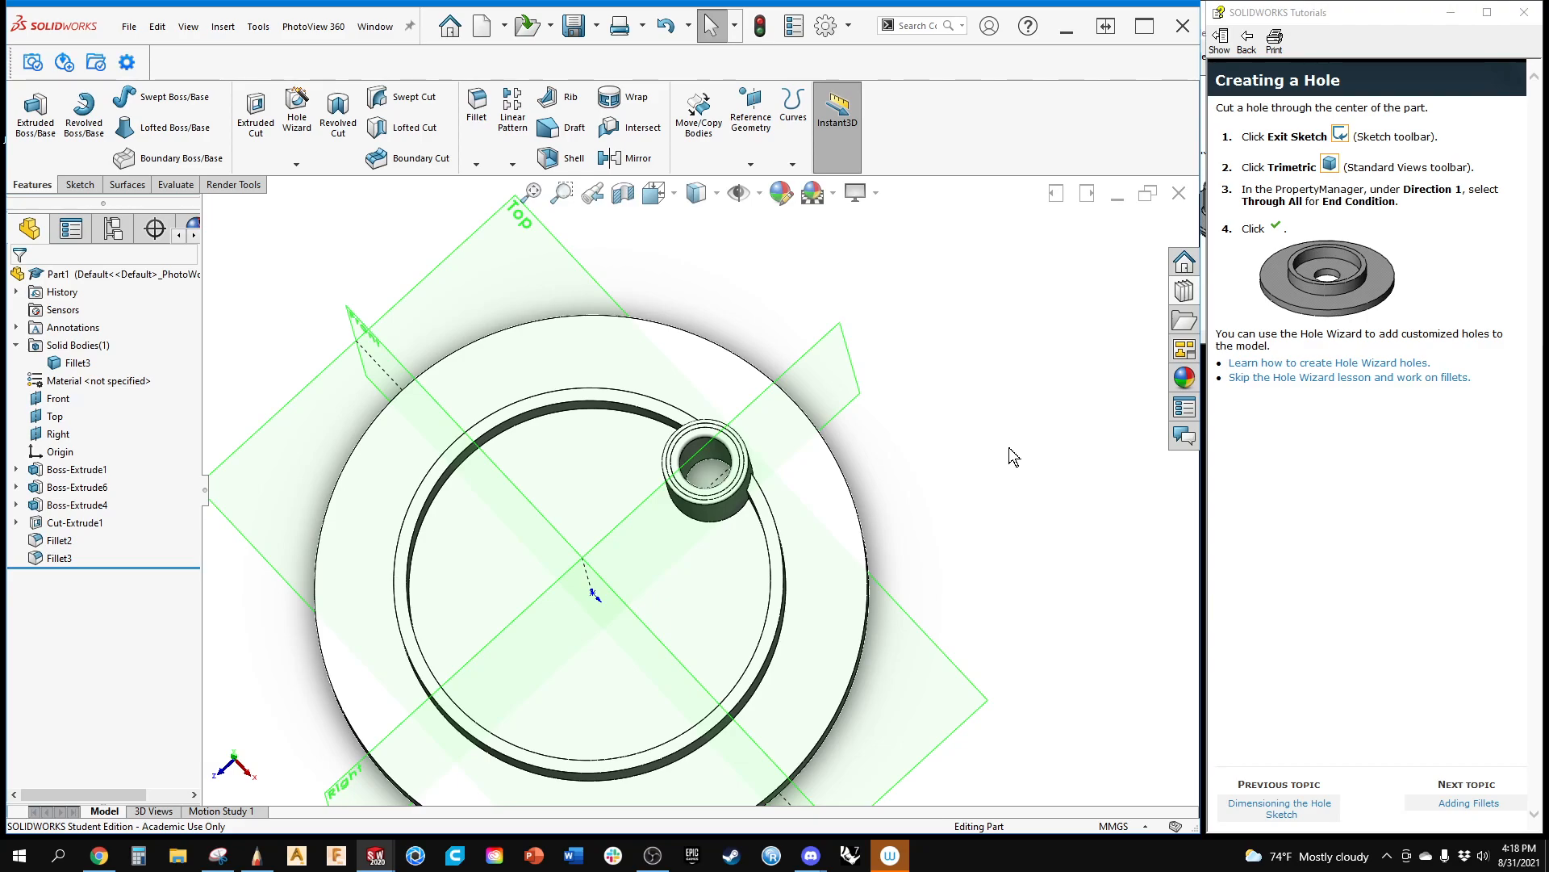
pyautogui.moveTo(1009, 447); pyautogui.dragTo(925, 454, button='middle')
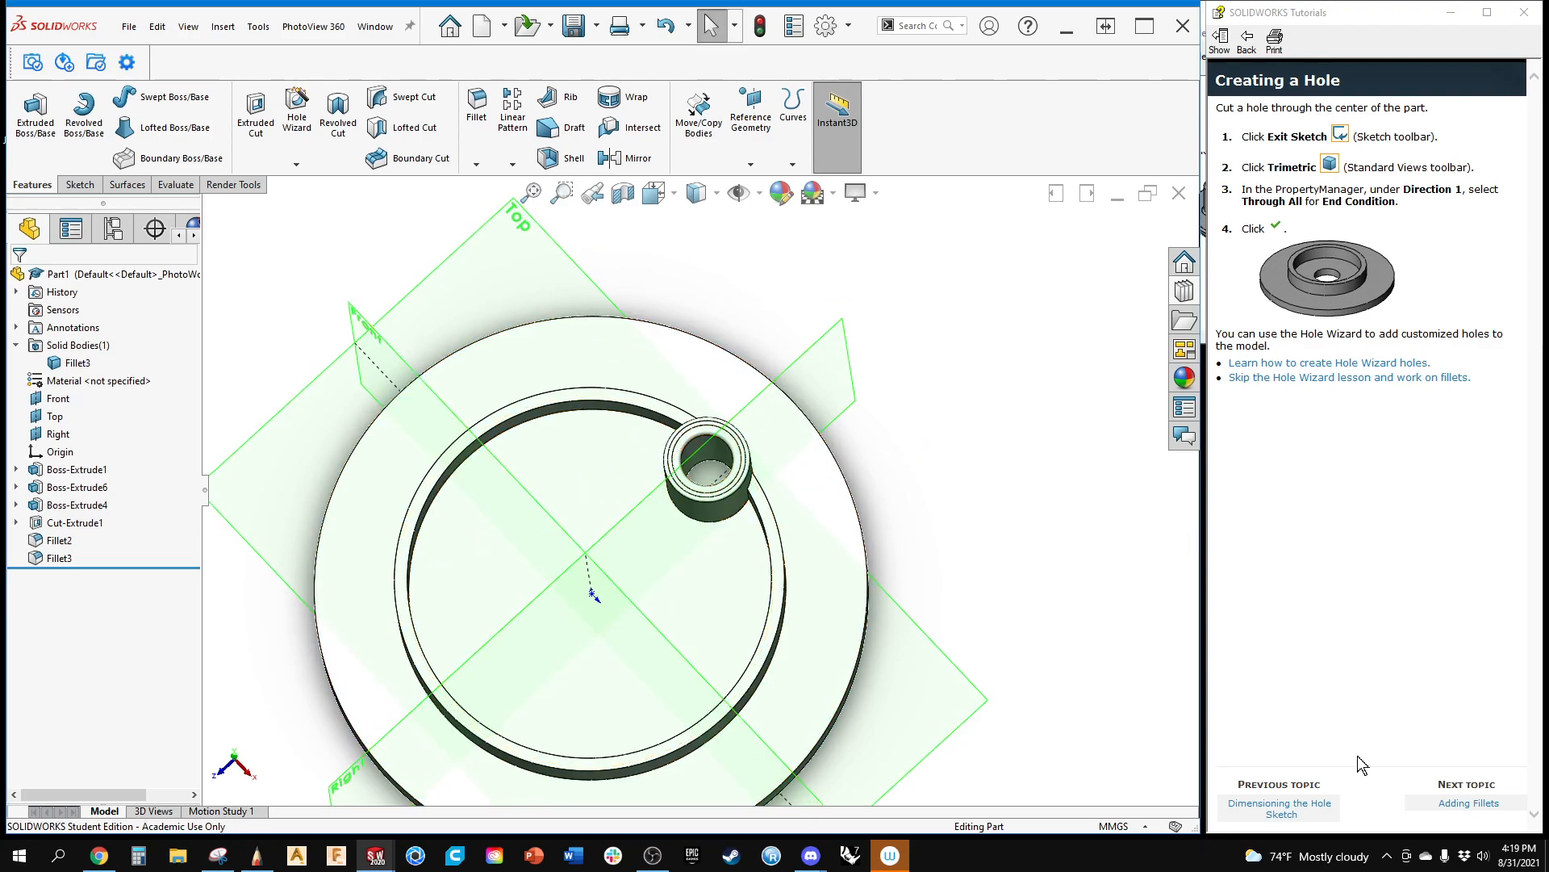
pyautogui.click(1452, 803)
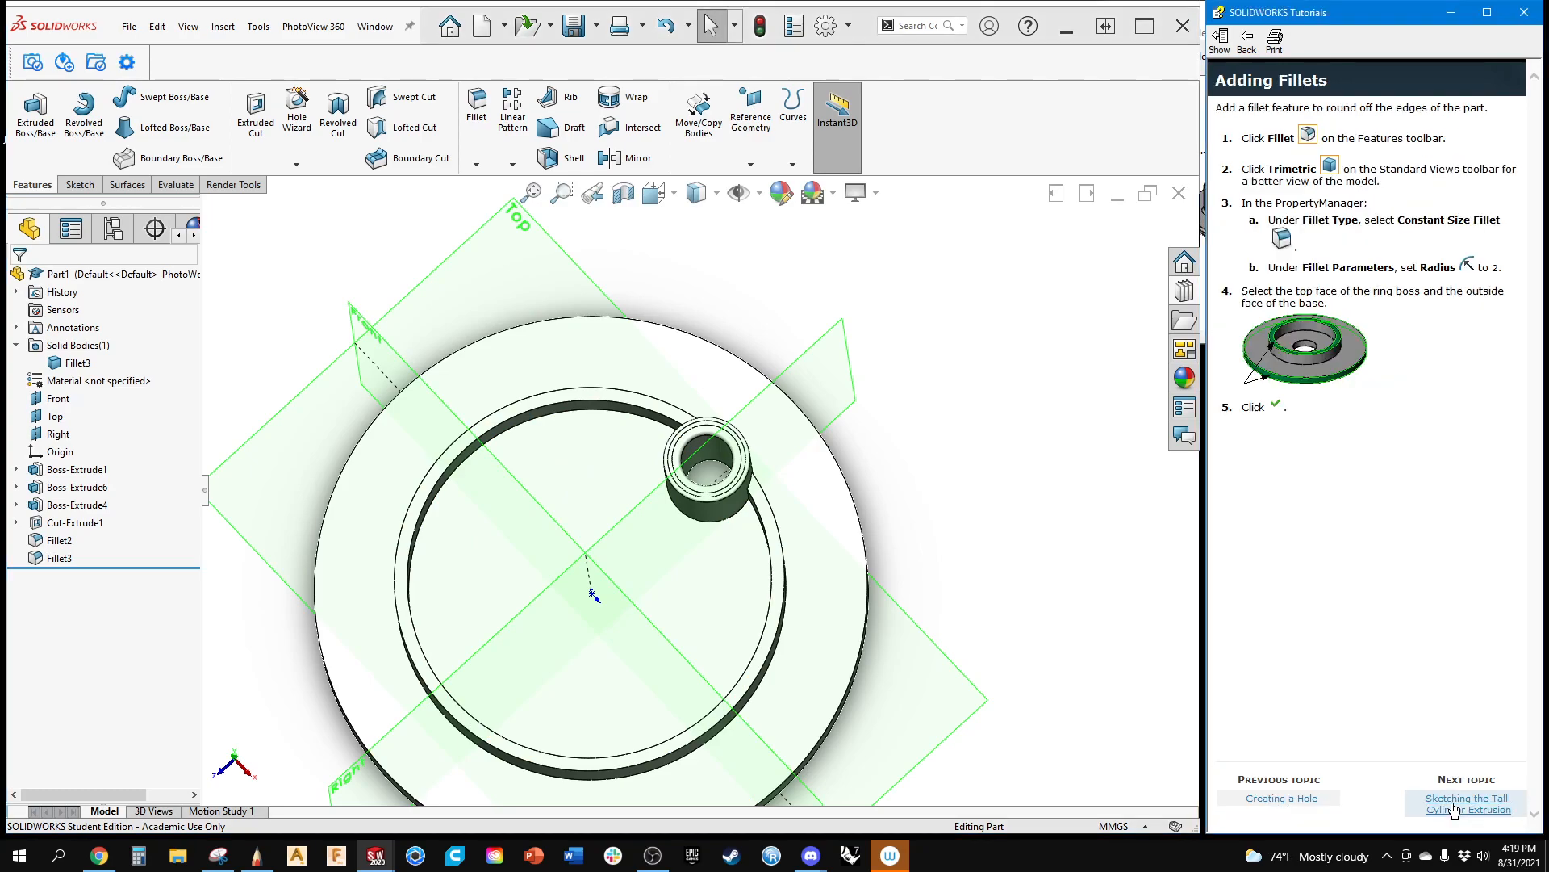
pyautogui.click(1455, 808)
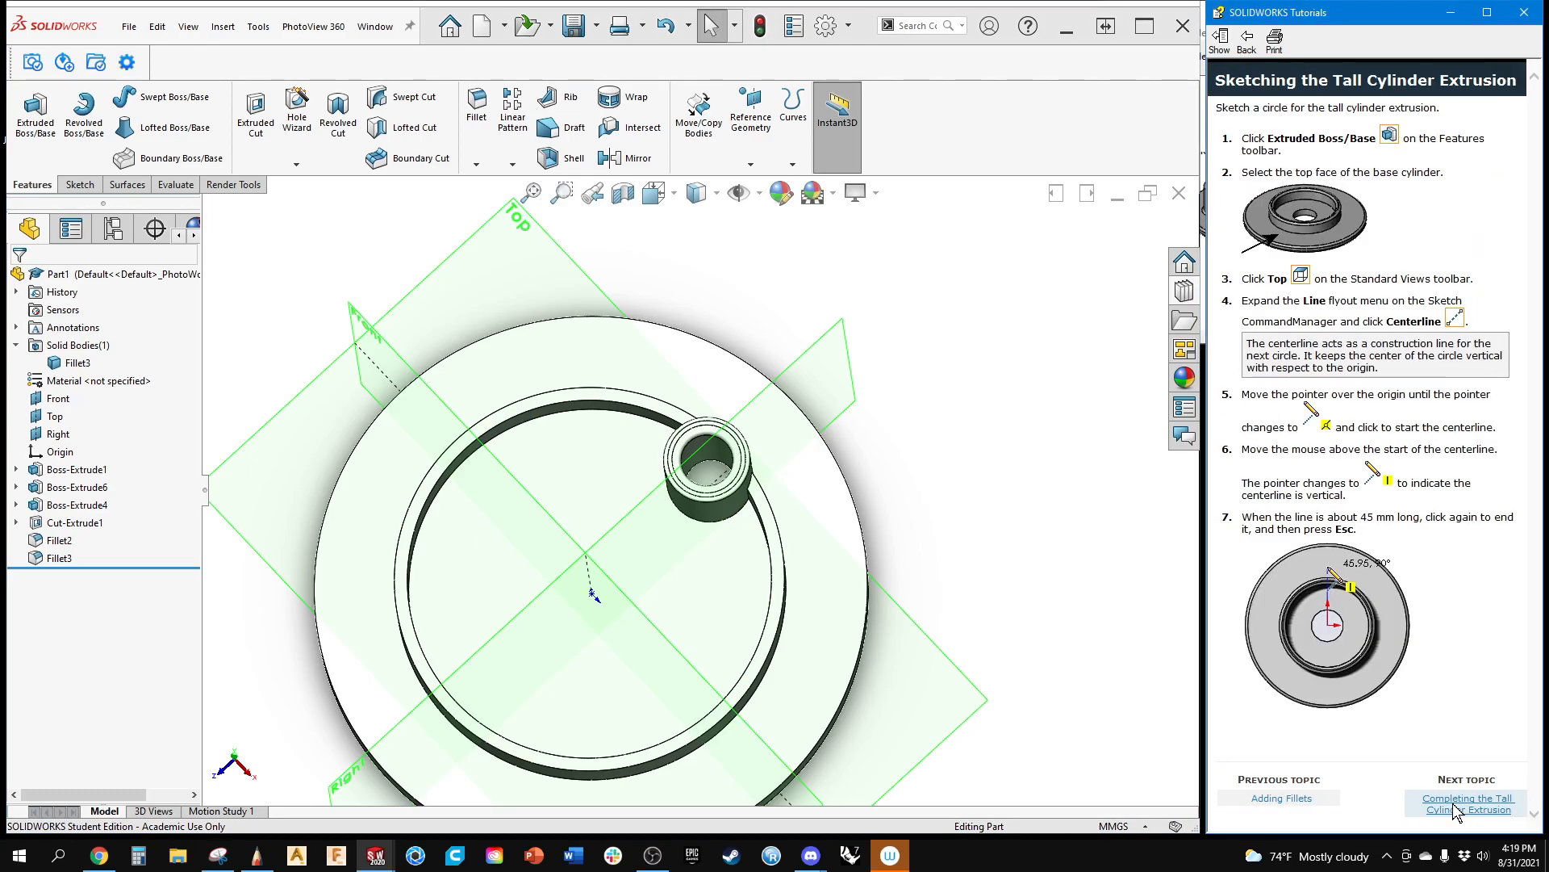
pyautogui.click(1455, 808)
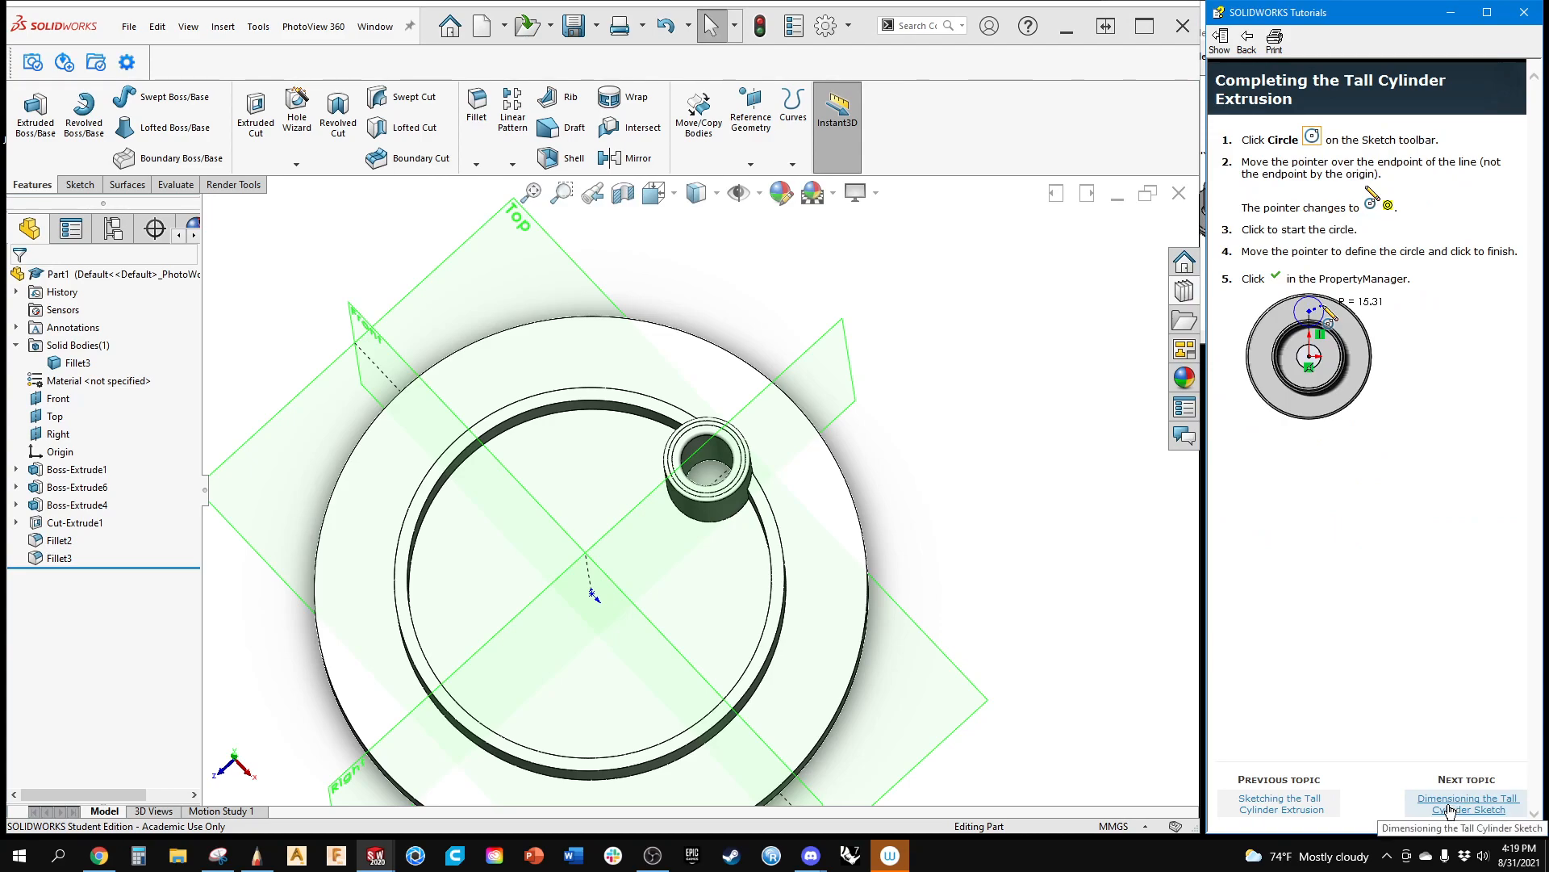
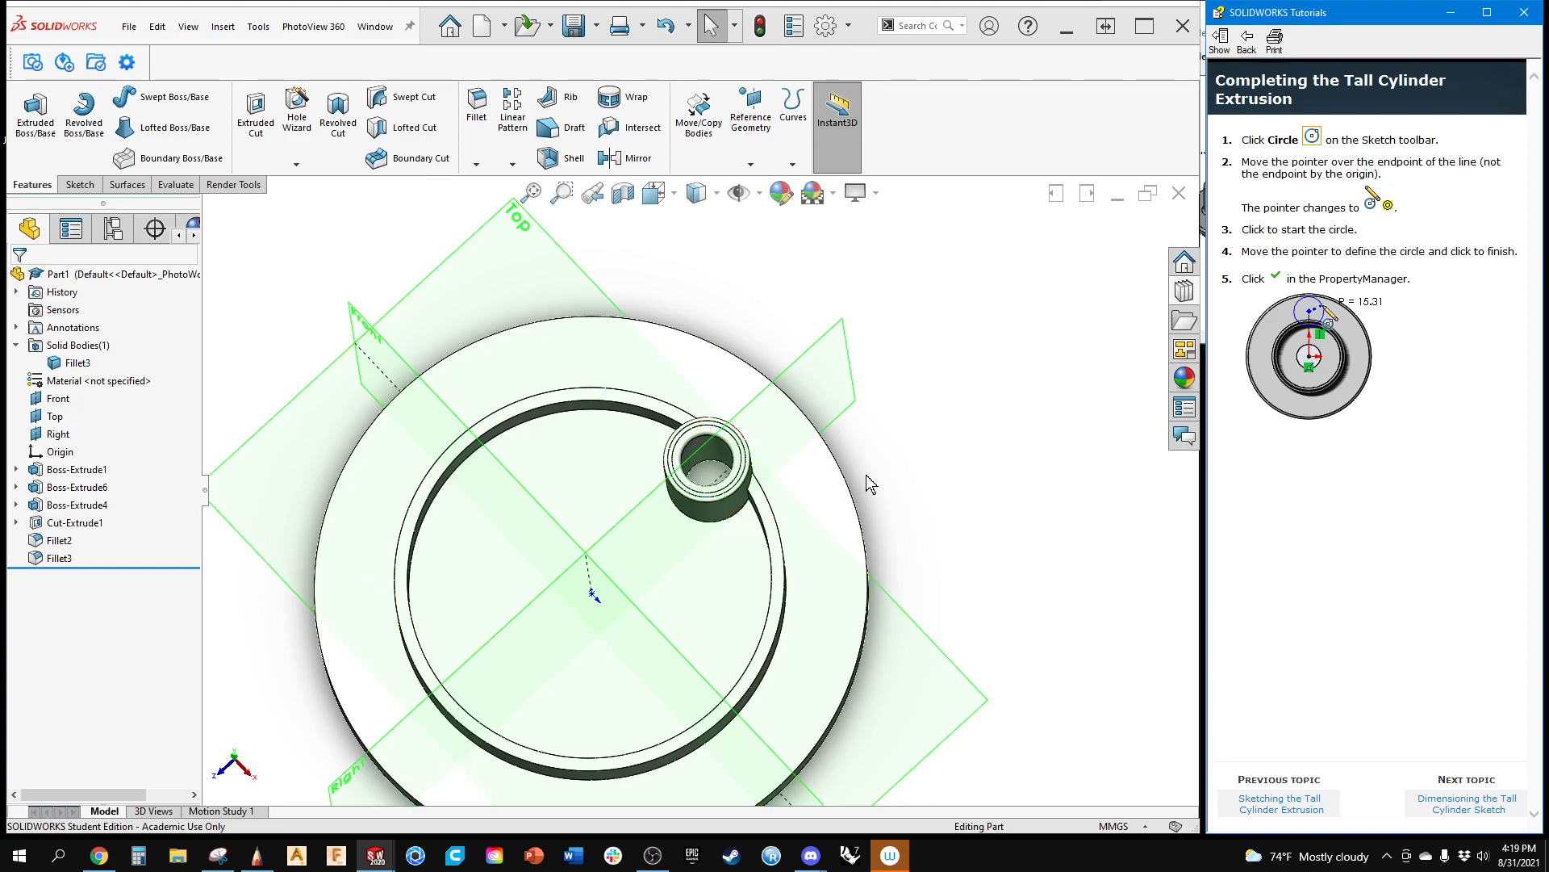
# Step: Fillet the outer top edge of the ring boss with a 2 mm symmetric radius
pyautogui.moveTo(865, 476); pyautogui.dragTo(817, 459, button='middle')
pyautogui.moveTo(464, 524); pyautogui.dragTo(550, 414, button='middle')
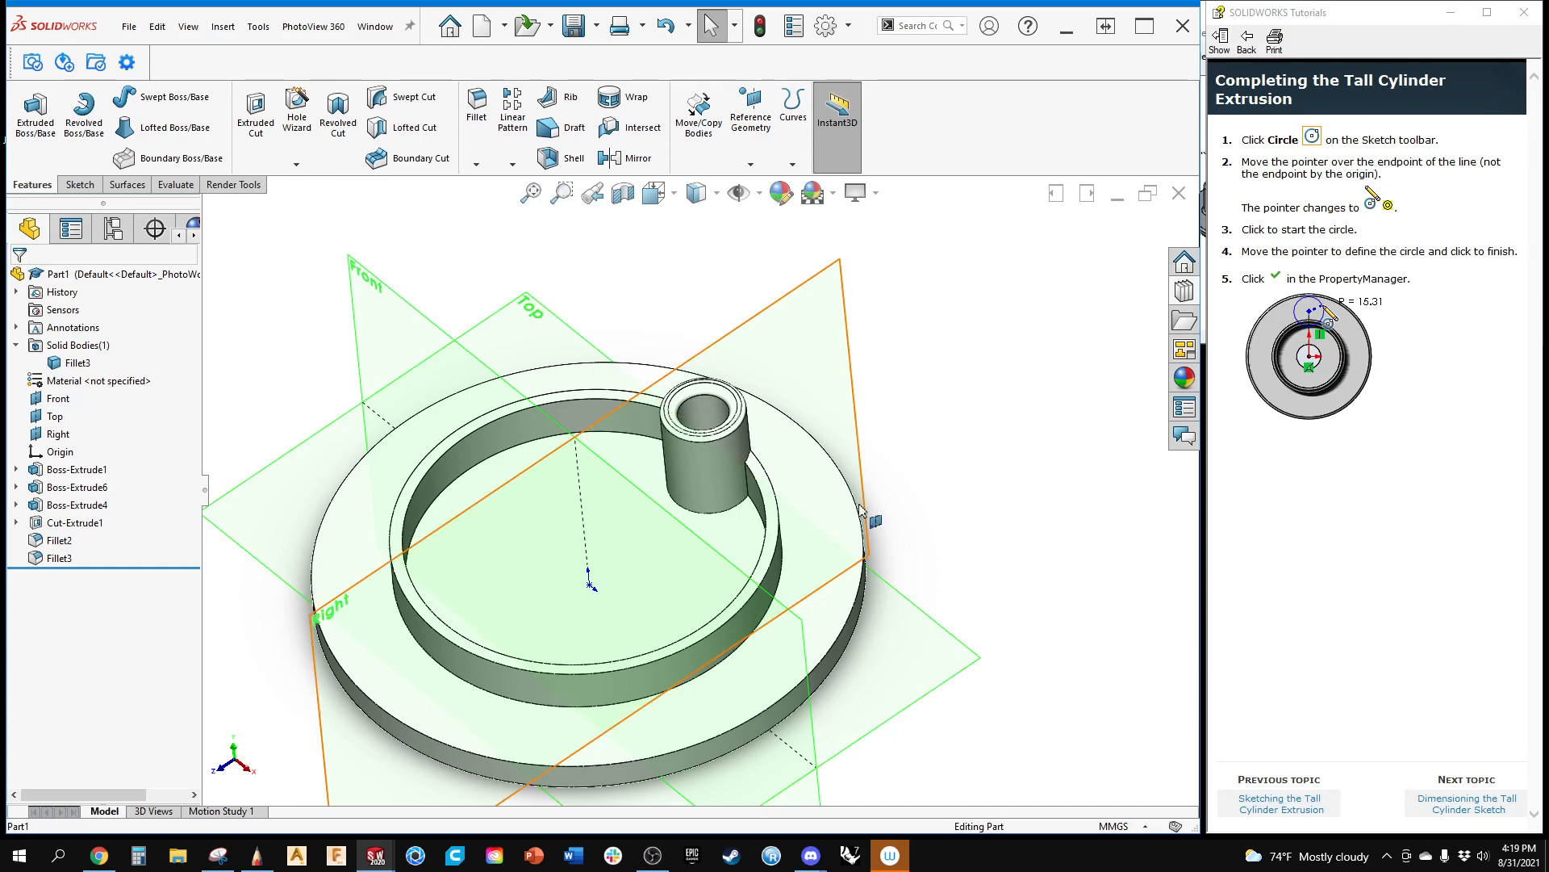
pyautogui.scroll(-3, 782, 502)
pyautogui.scroll(5, 758, 523)
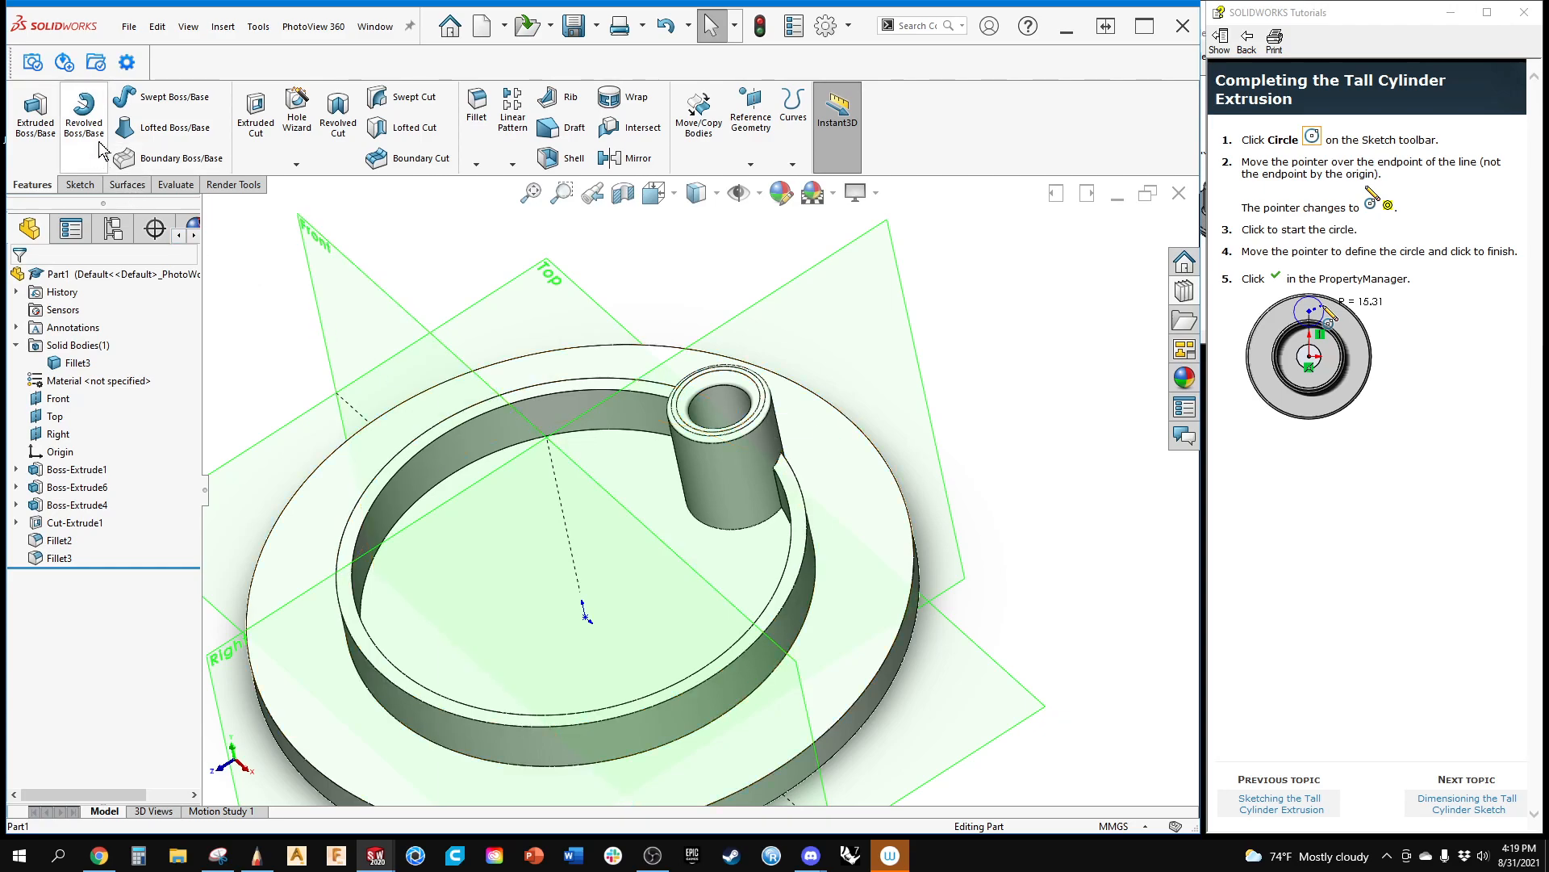
pyautogui.click(476, 113)
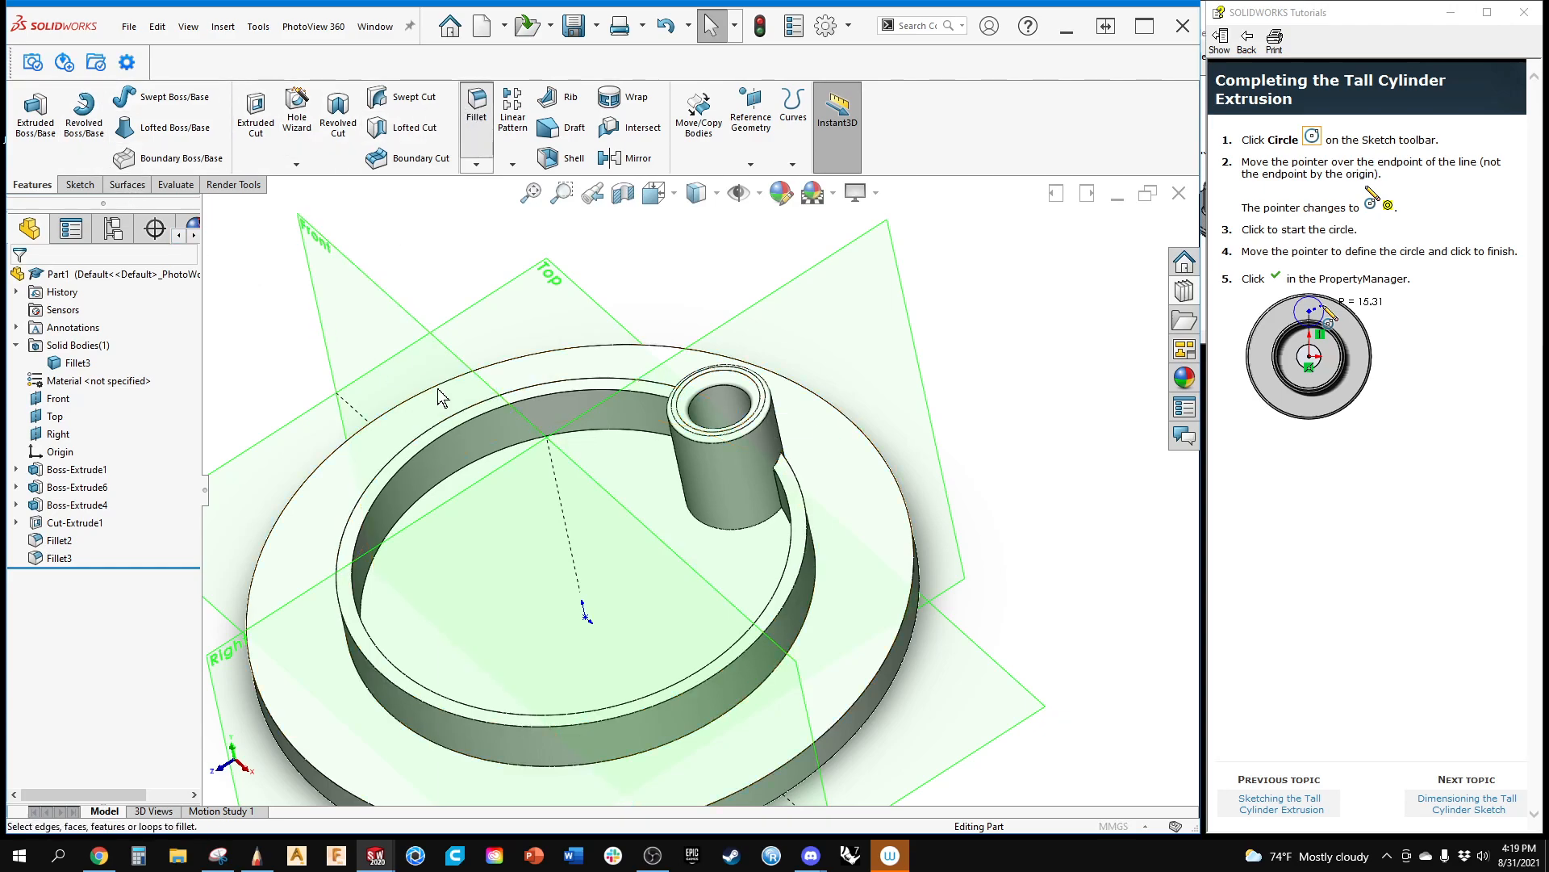
pyautogui.scroll(-3, 761, 507)
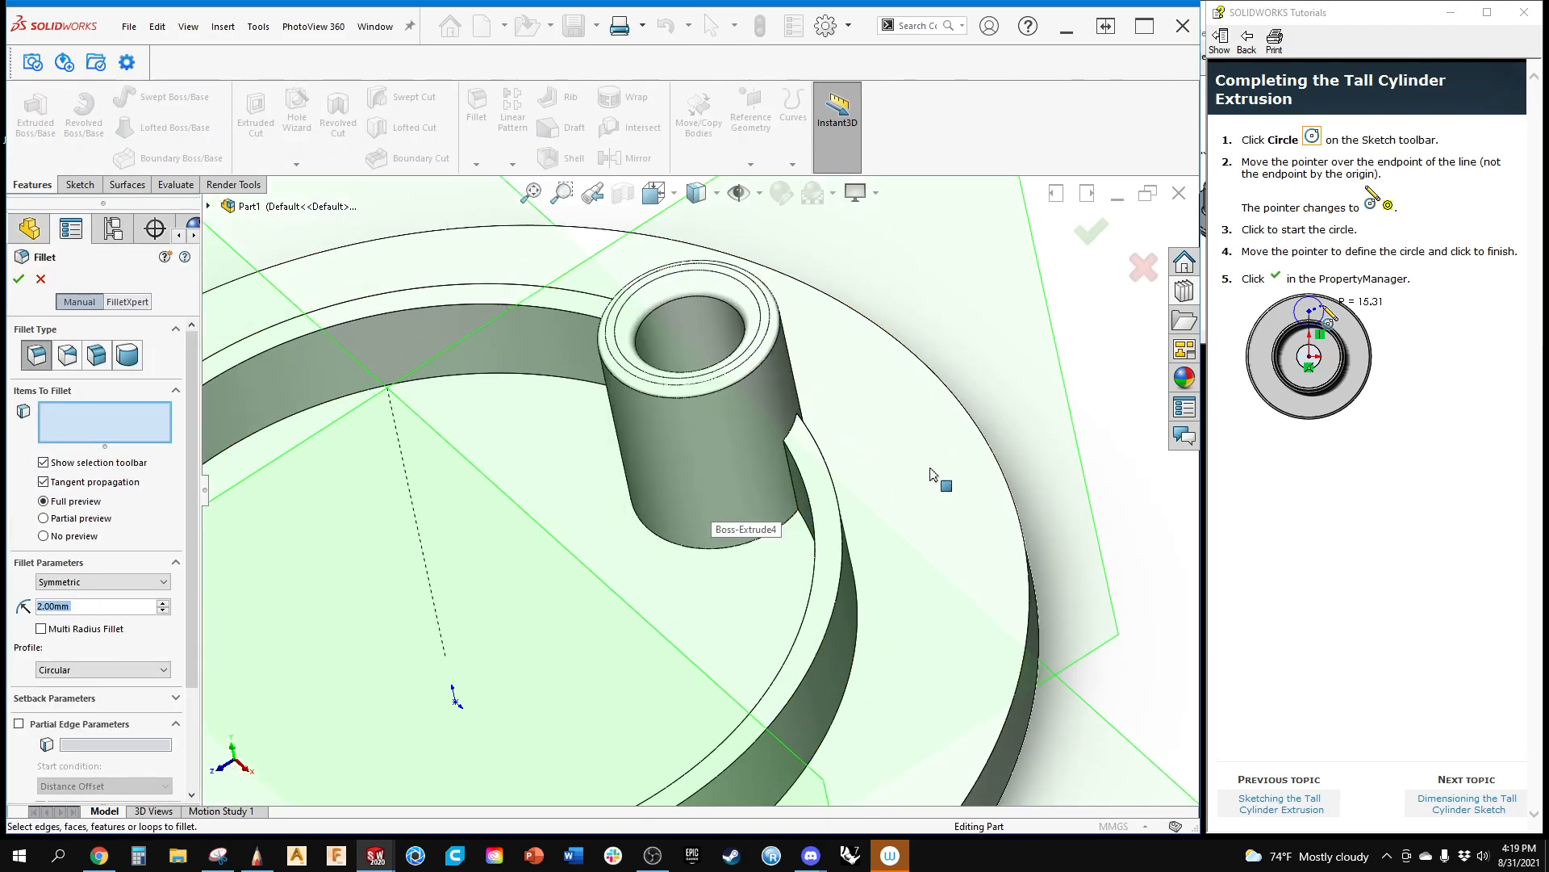
pyautogui.click(842, 516)
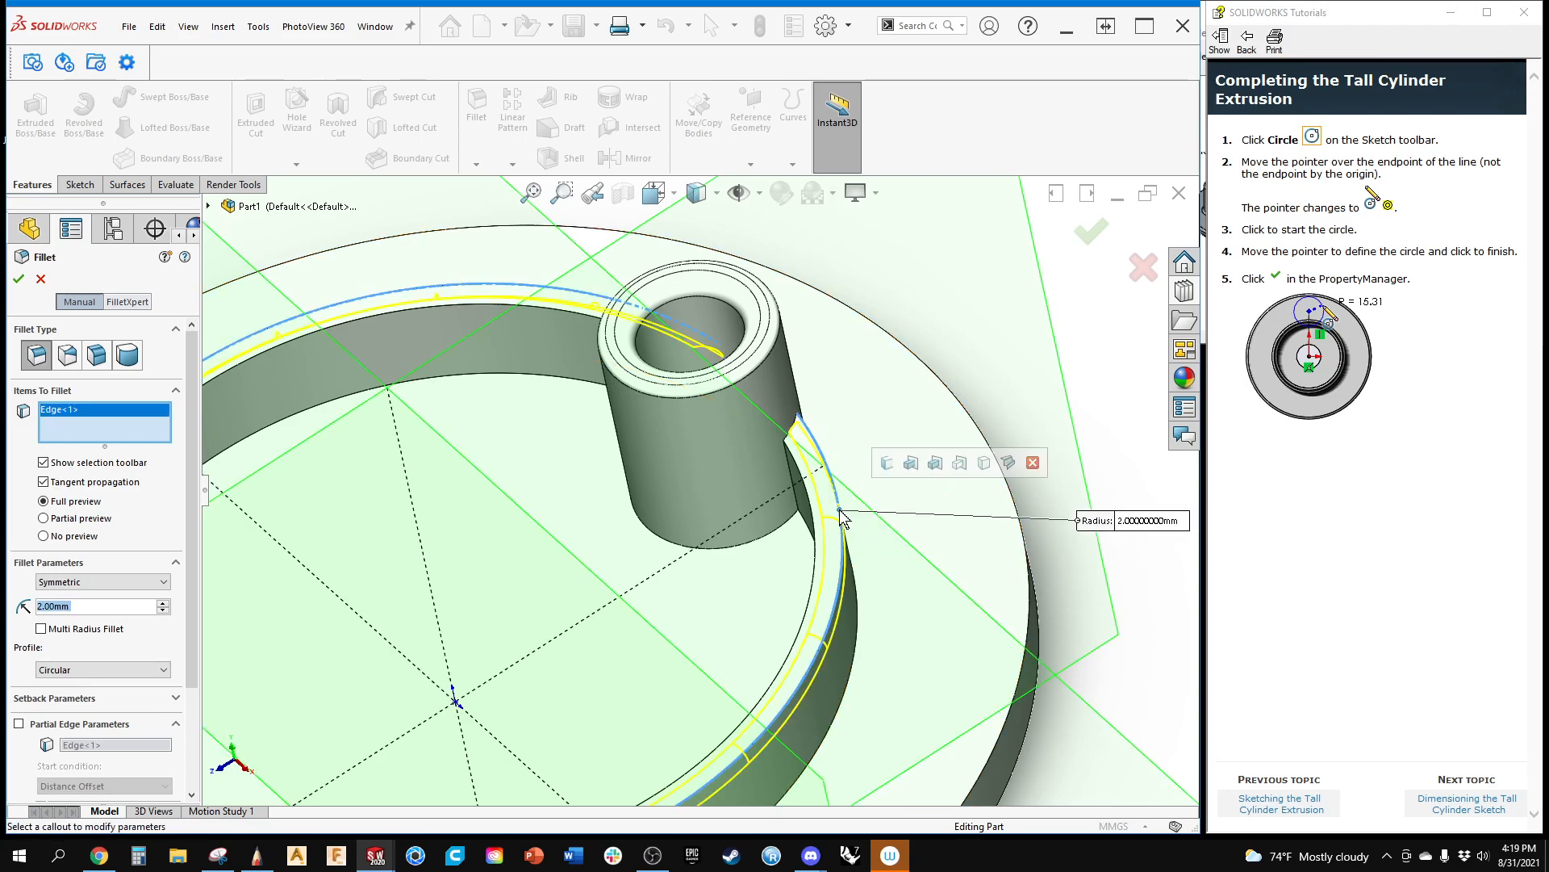
pyautogui.click(1086, 236)
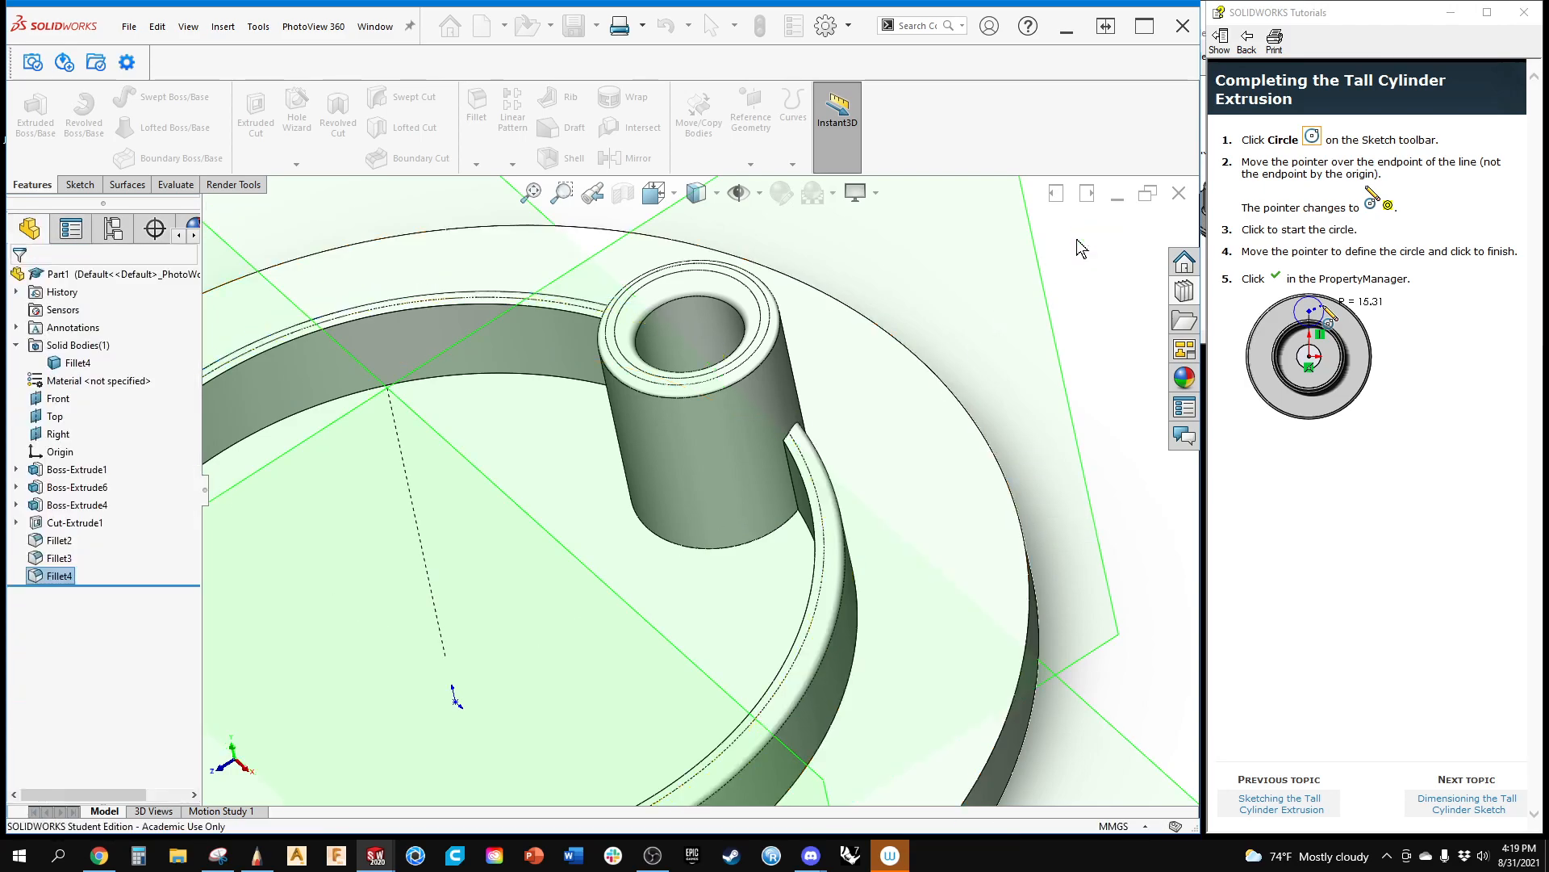
# Step: Examine where the filleted ring meets the cylinder, and undo the ring fillet
pyautogui.moveTo(910, 622); pyautogui.dragTo(809, 474, button='middle')
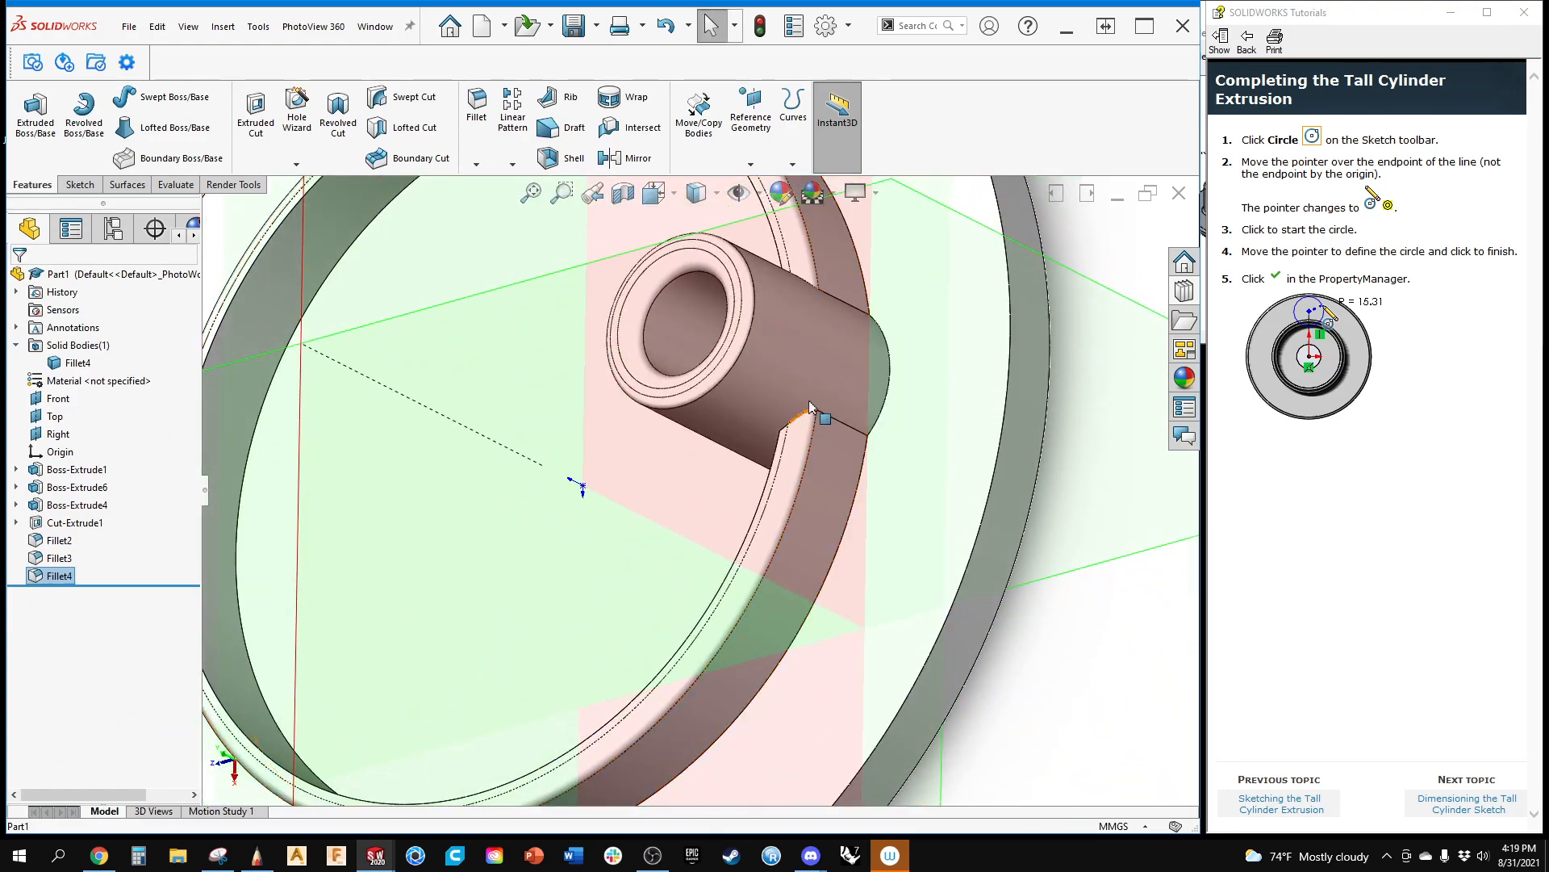
pyautogui.moveTo(757, 450)
pyautogui.mouseDown(button='middle')
pyautogui.moveTo(723, 449)
pyautogui.moveTo(766, 443)
pyautogui.mouseUp(button='middle')
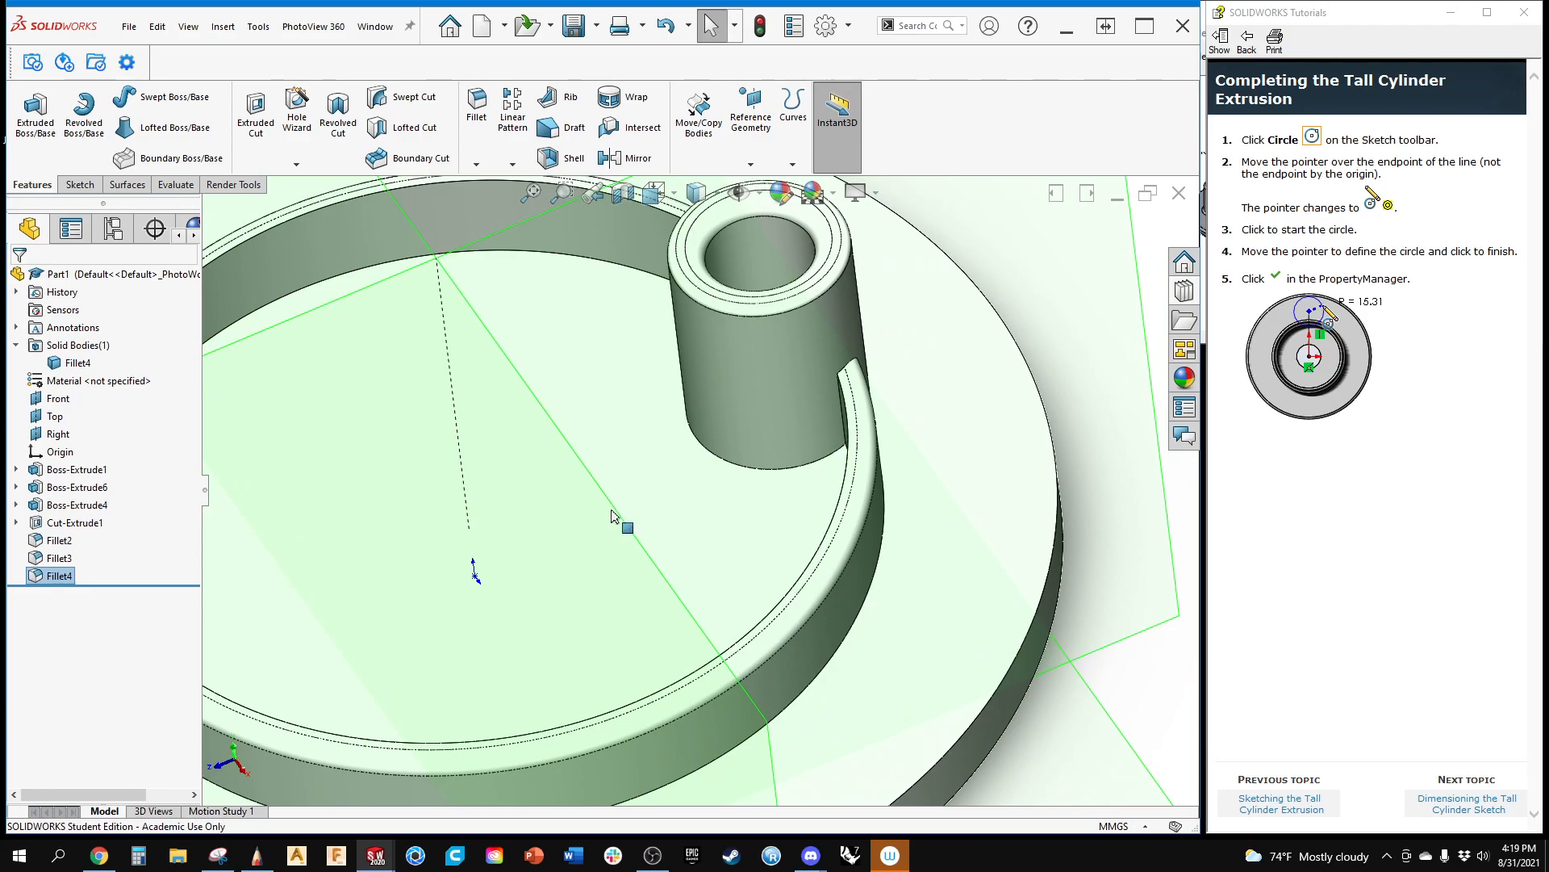
pyautogui.moveTo(616, 515); pyautogui.dragTo(685, 505, button='middle')
pyautogui.hotkey('ctrl', 'z')
pyautogui.scroll(5, 685, 507)
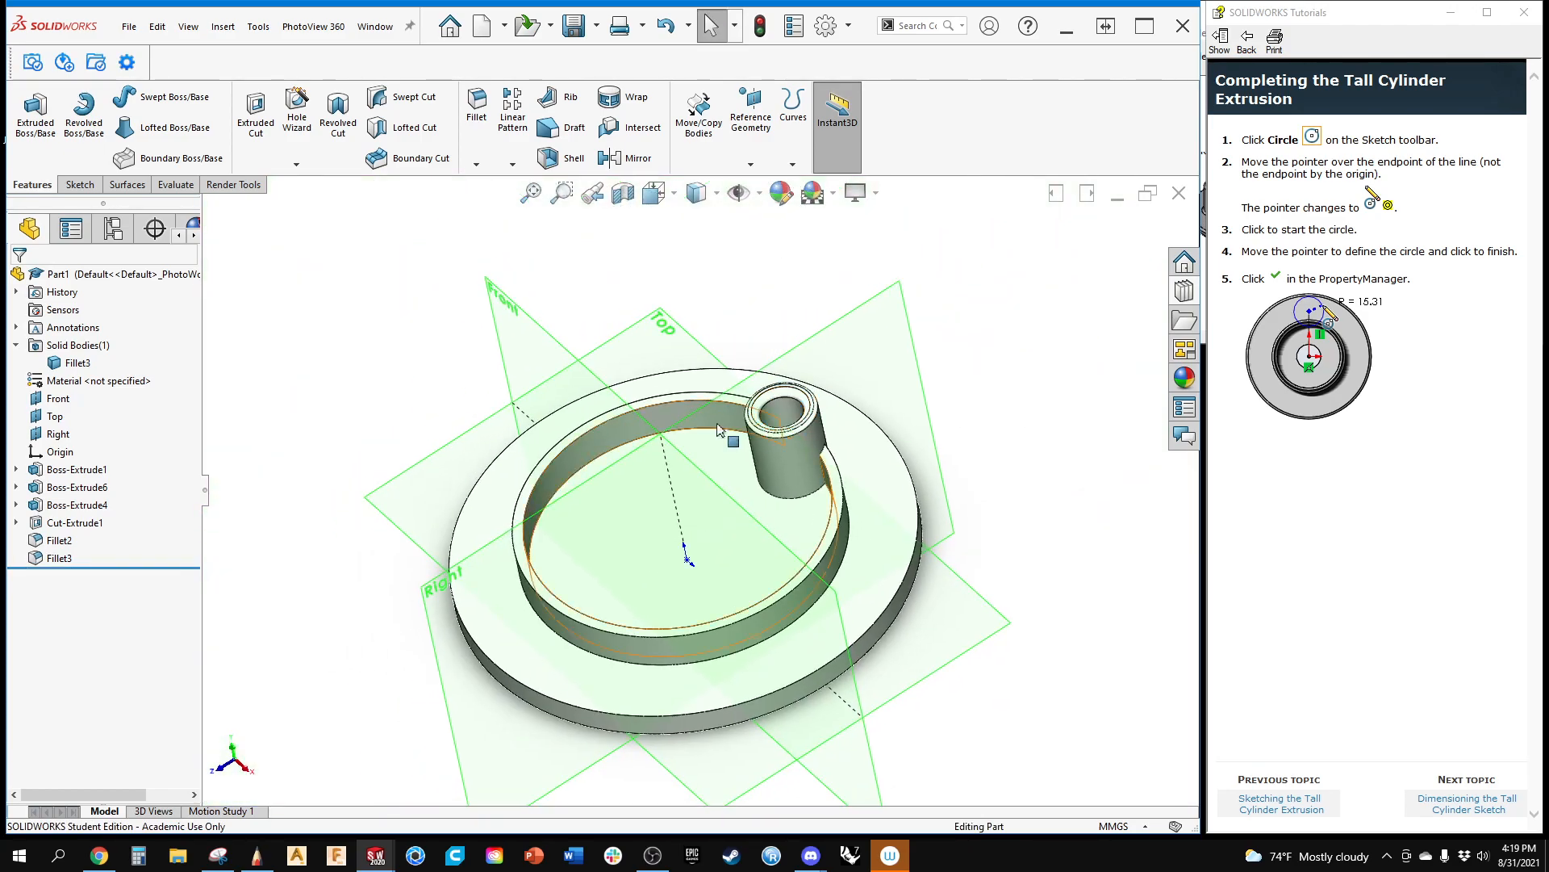
pyautogui.click(50, 507)
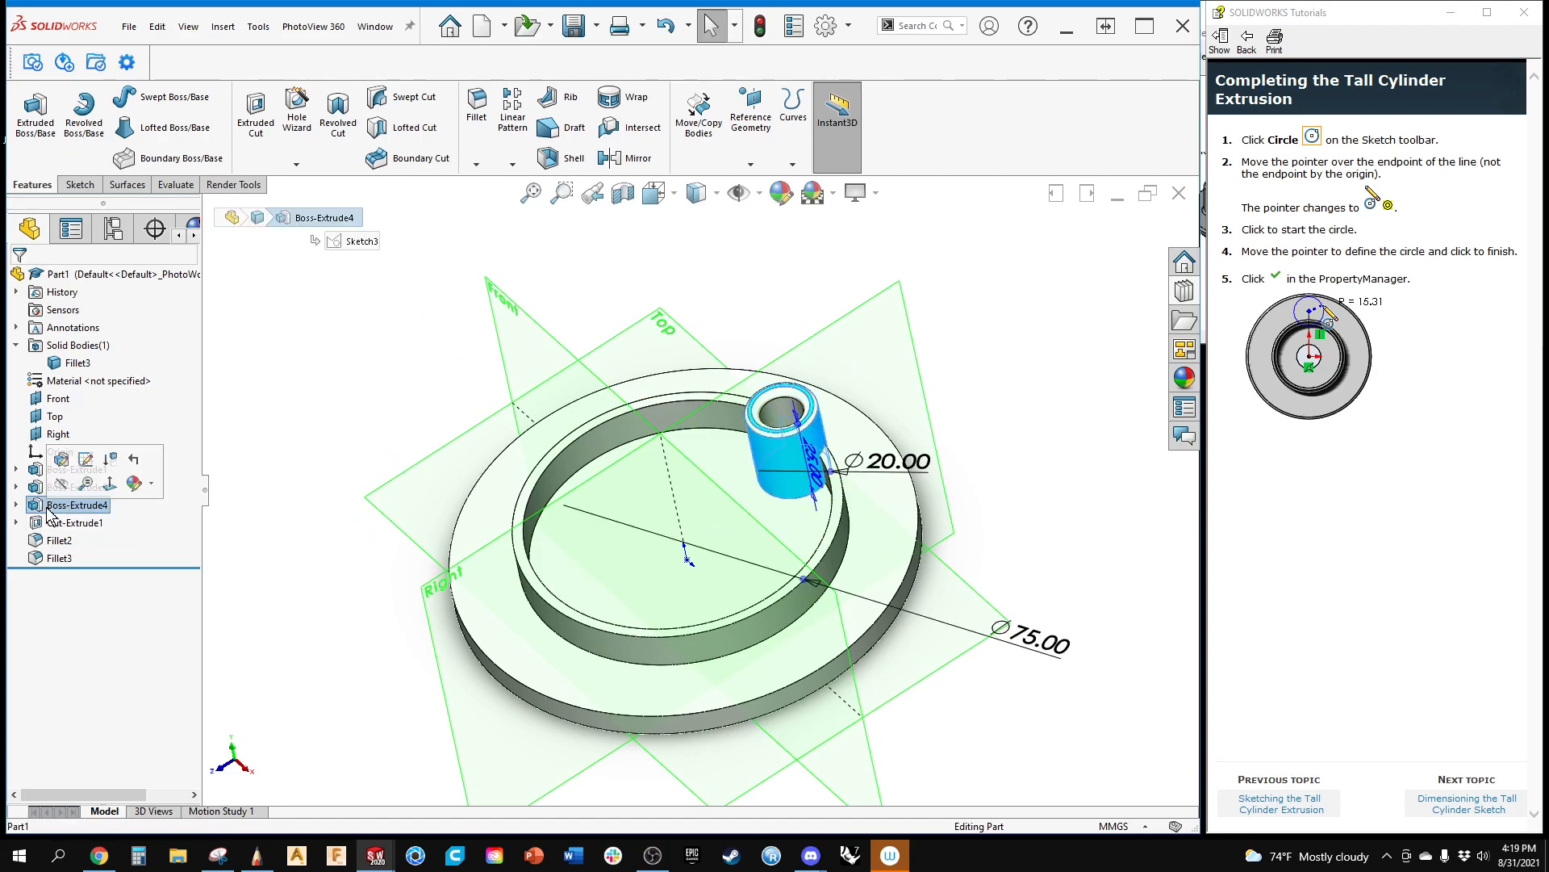
pyautogui.keyDown('shift'); pyautogui.click(58, 557); pyautogui.keyUp('shift')
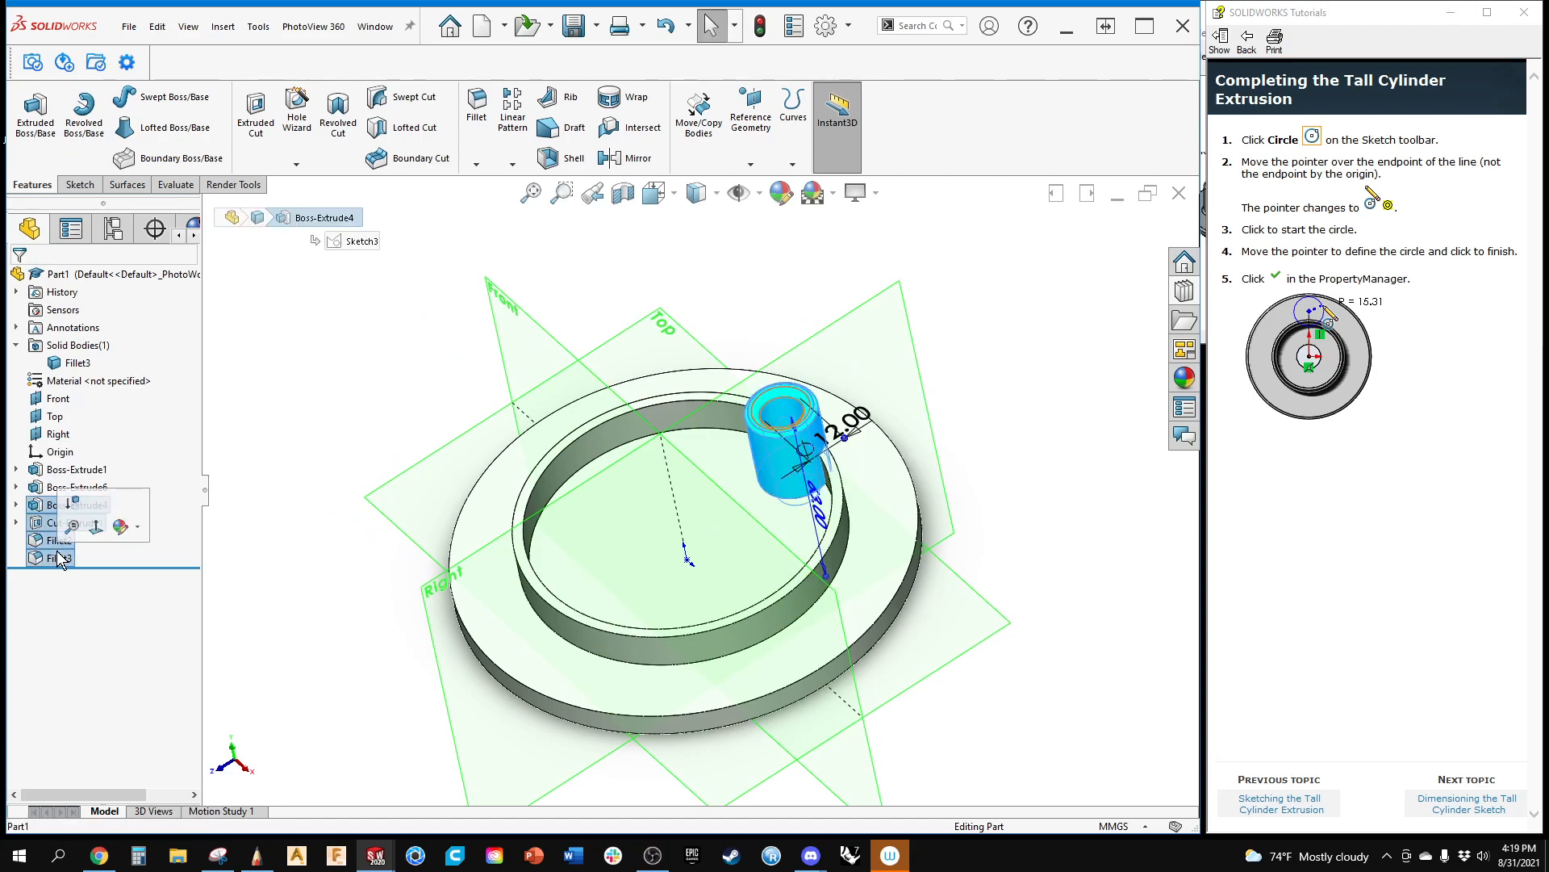
pyautogui.click(513, 164)
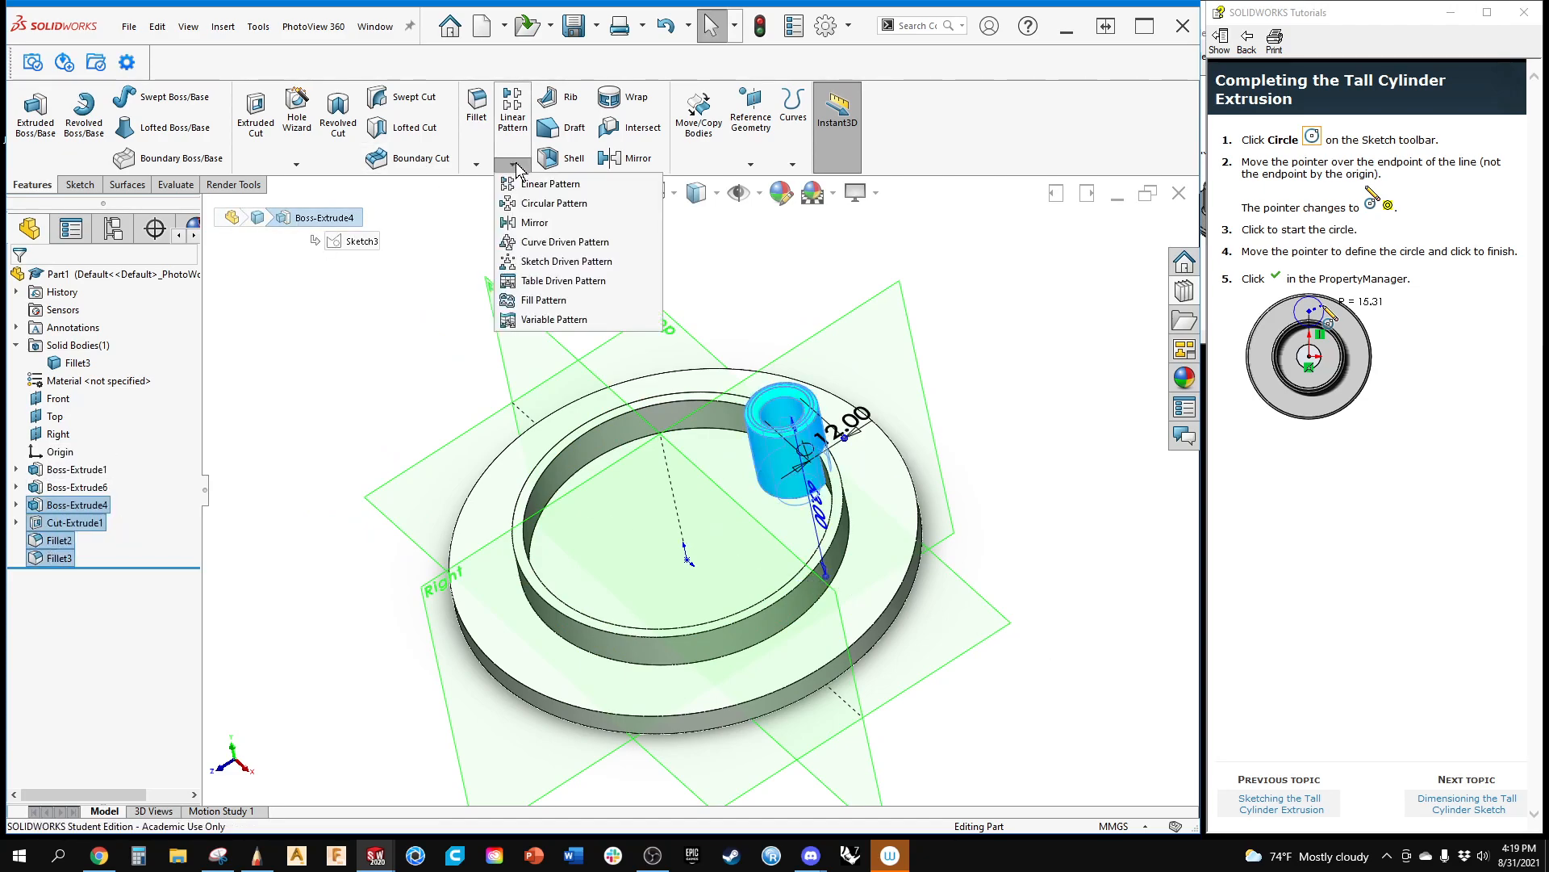
pyautogui.click(531, 205)
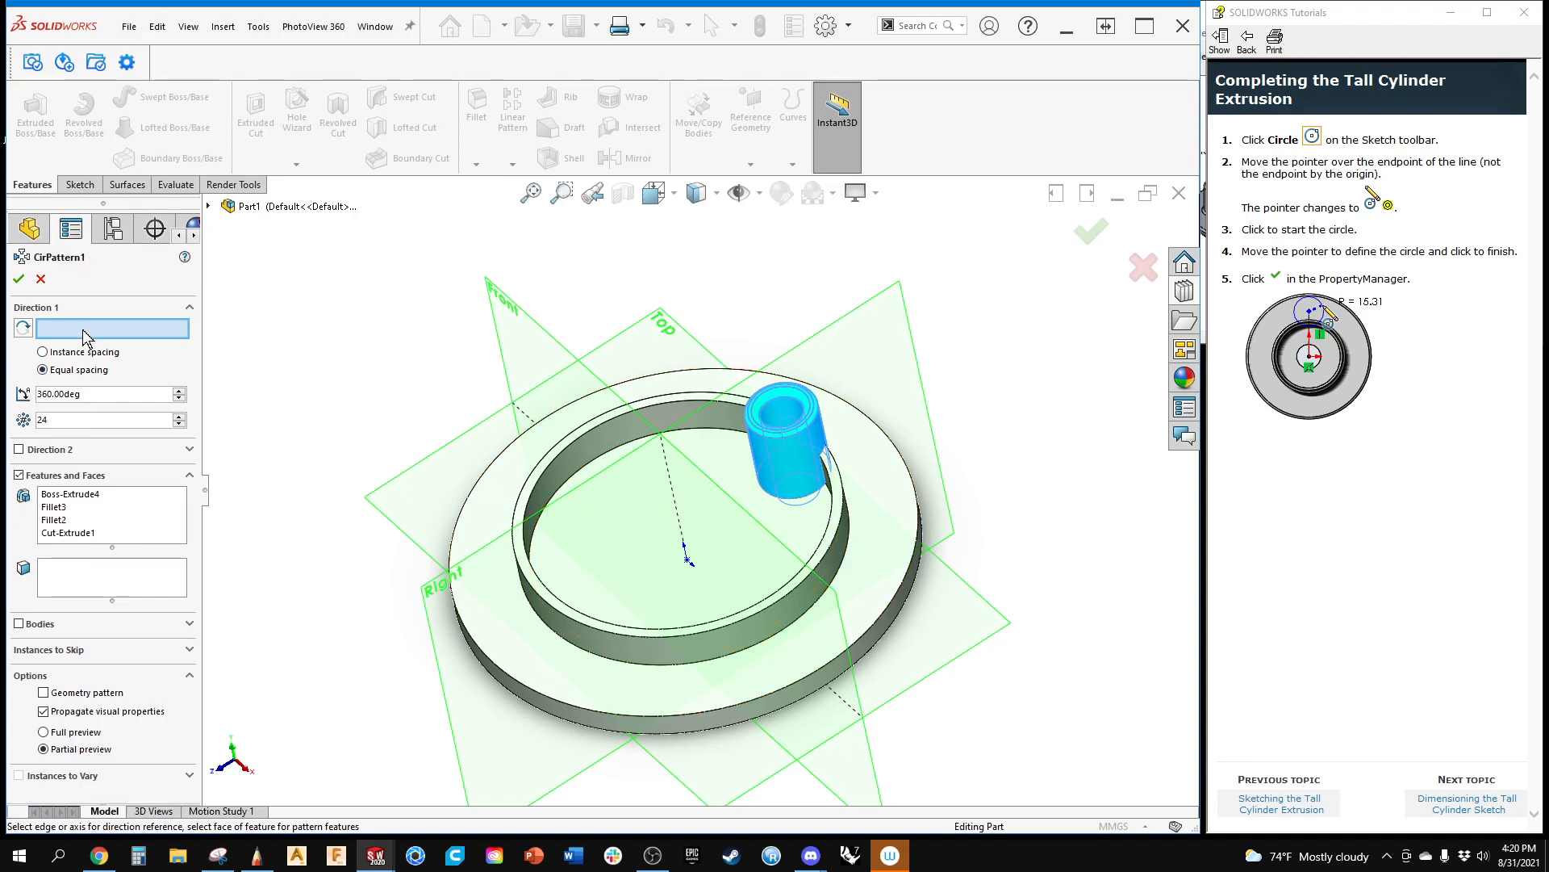
pyautogui.click(41, 278)
# Step: Create a reference axis through the plate's center at the intersection of the Front and Right planes
pyautogui.click(491, 314)
pyautogui.keyDown('ctrl'); pyautogui.click(797, 343); pyautogui.keyUp('ctrl')
pyautogui.click(197, 29)
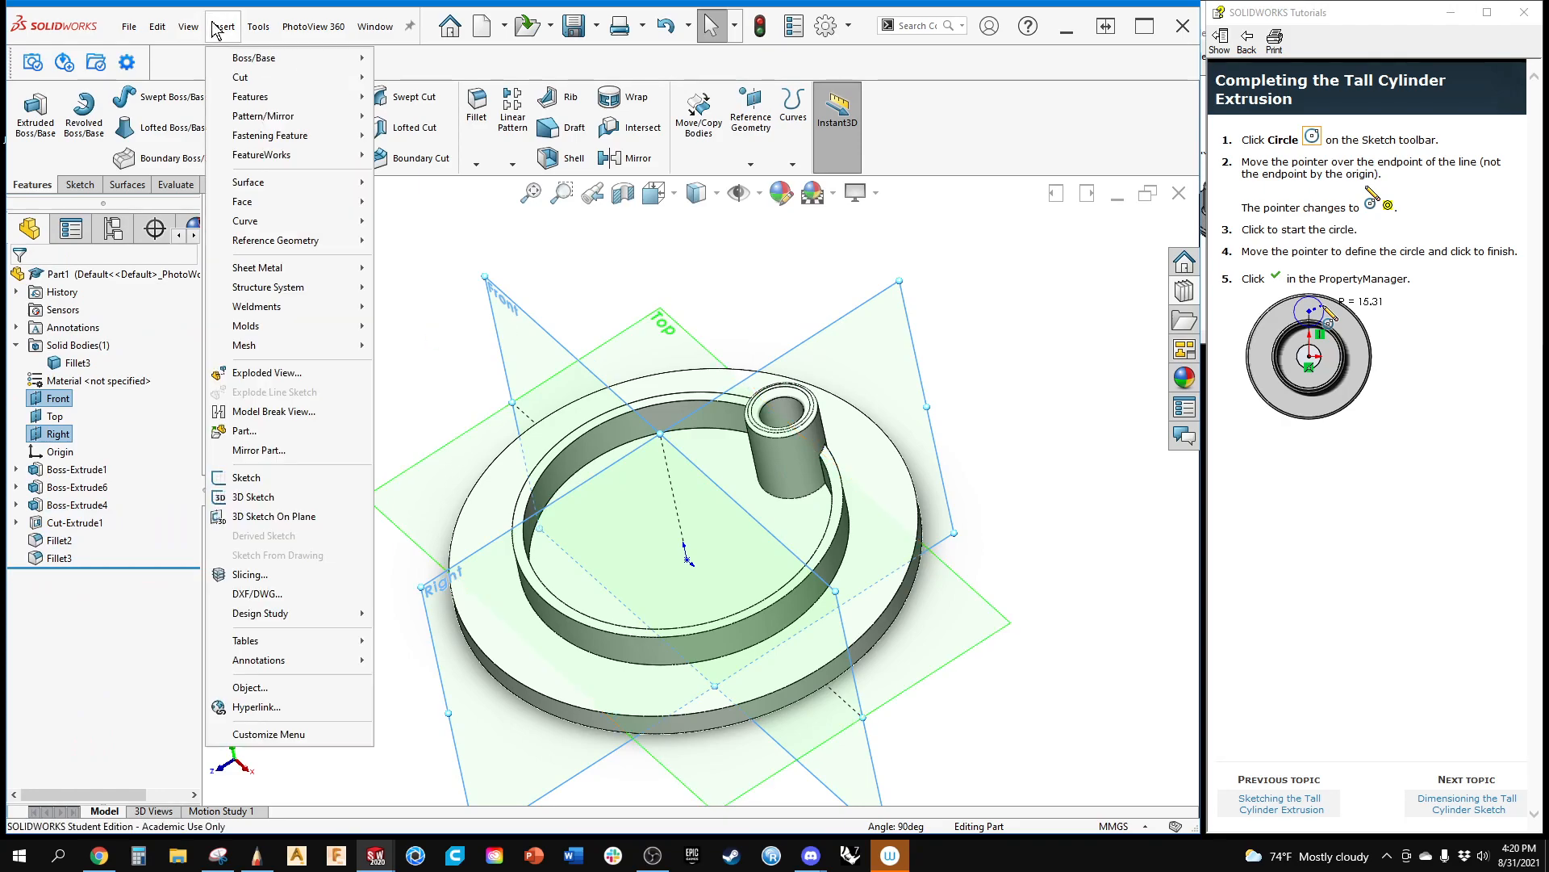
pyautogui.click(225, 24)
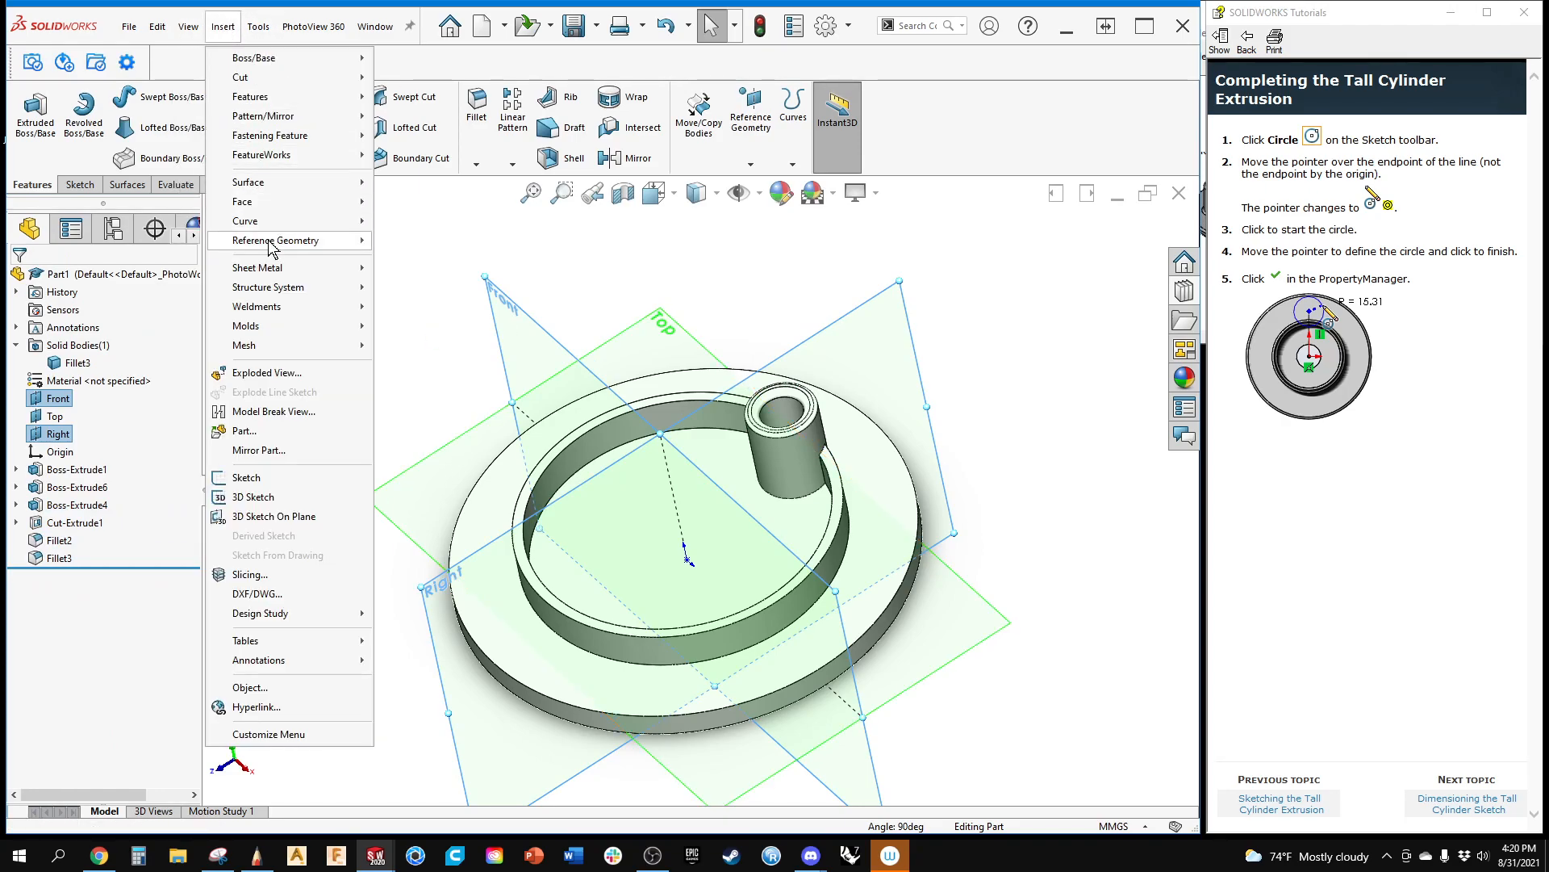
pyautogui.moveTo(272, 248)
pyautogui.click(407, 260)
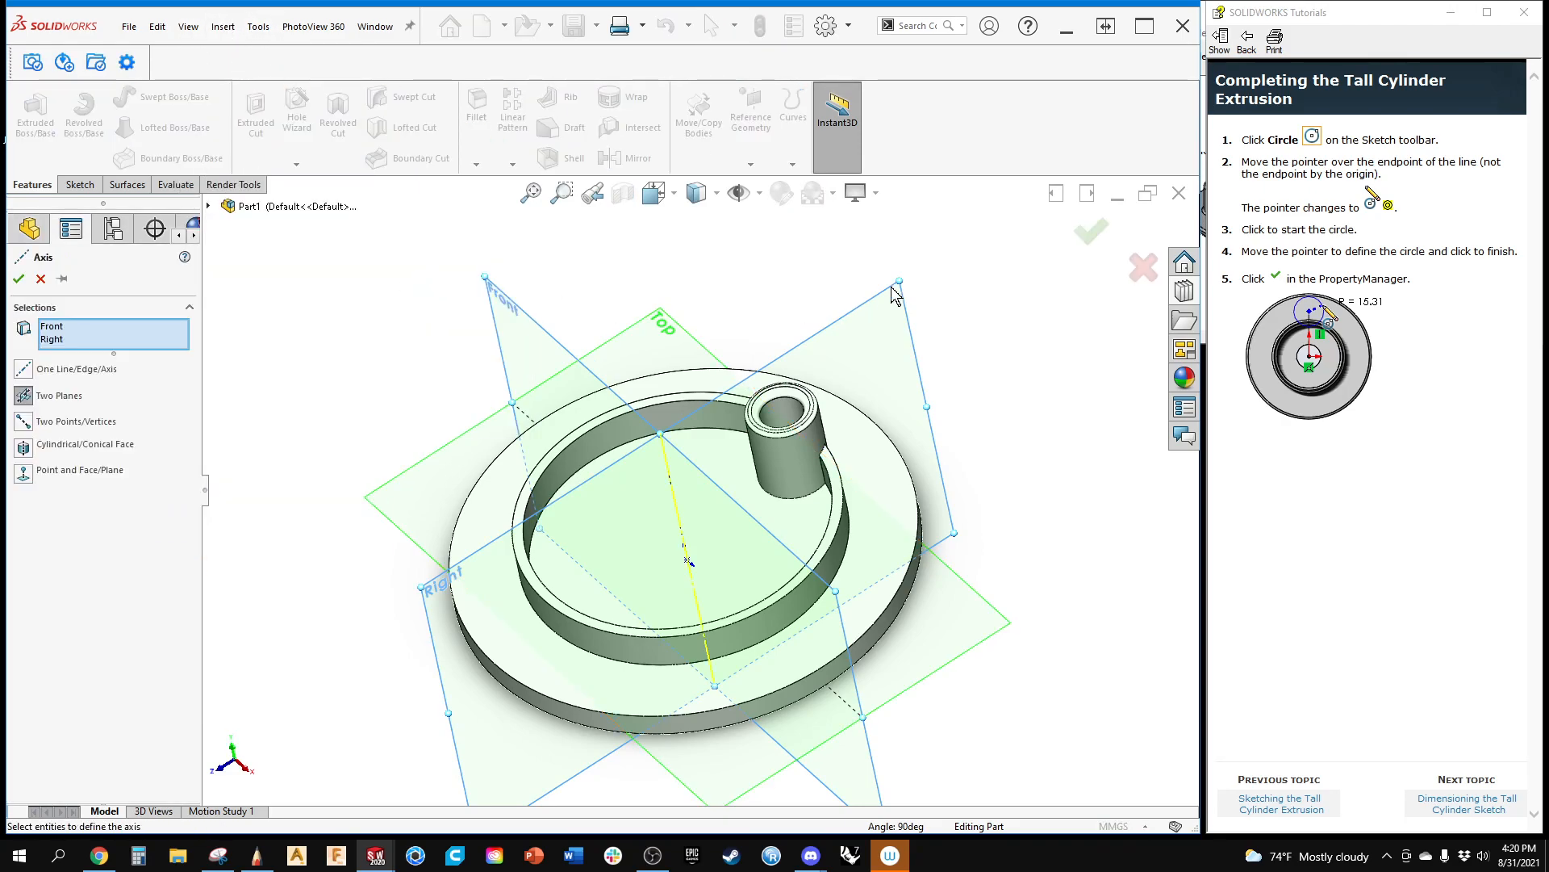
pyautogui.click(1097, 234)
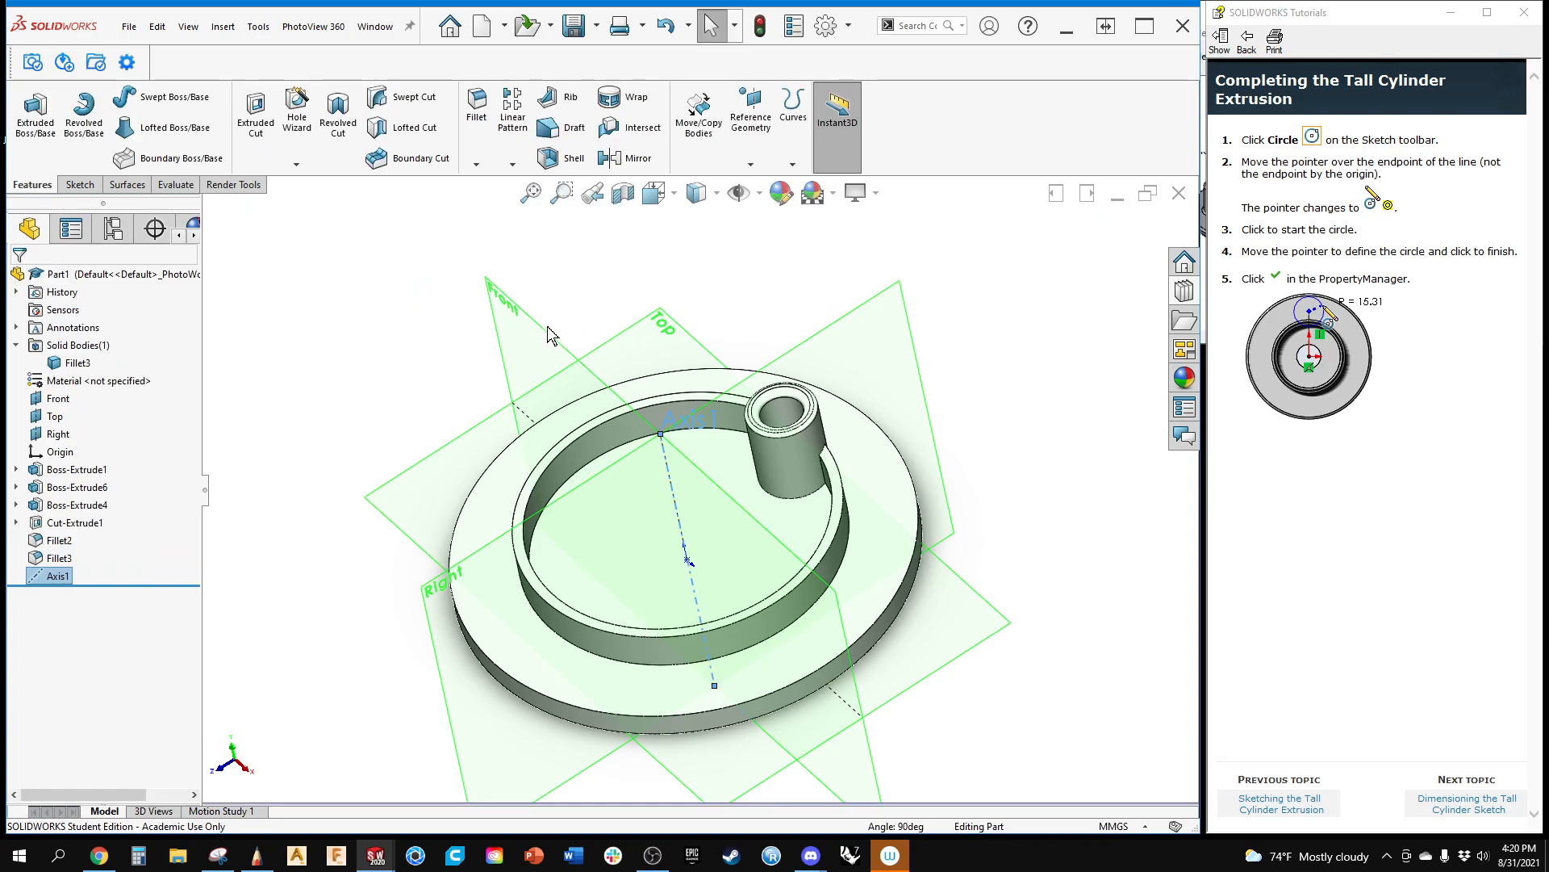
# Step: Circular-pattern the cylinder boss with its hole and two fillets about the face inside the ring, 5 equally spaced instances over 360°
pyautogui.click(72, 524)
pyautogui.click(58, 509)
pyautogui.keyDown('shift'); pyautogui.click(57, 541); pyautogui.keyUp('shift')
pyautogui.keyDown('shift'); pyautogui.click(55, 555); pyautogui.keyUp('shift')
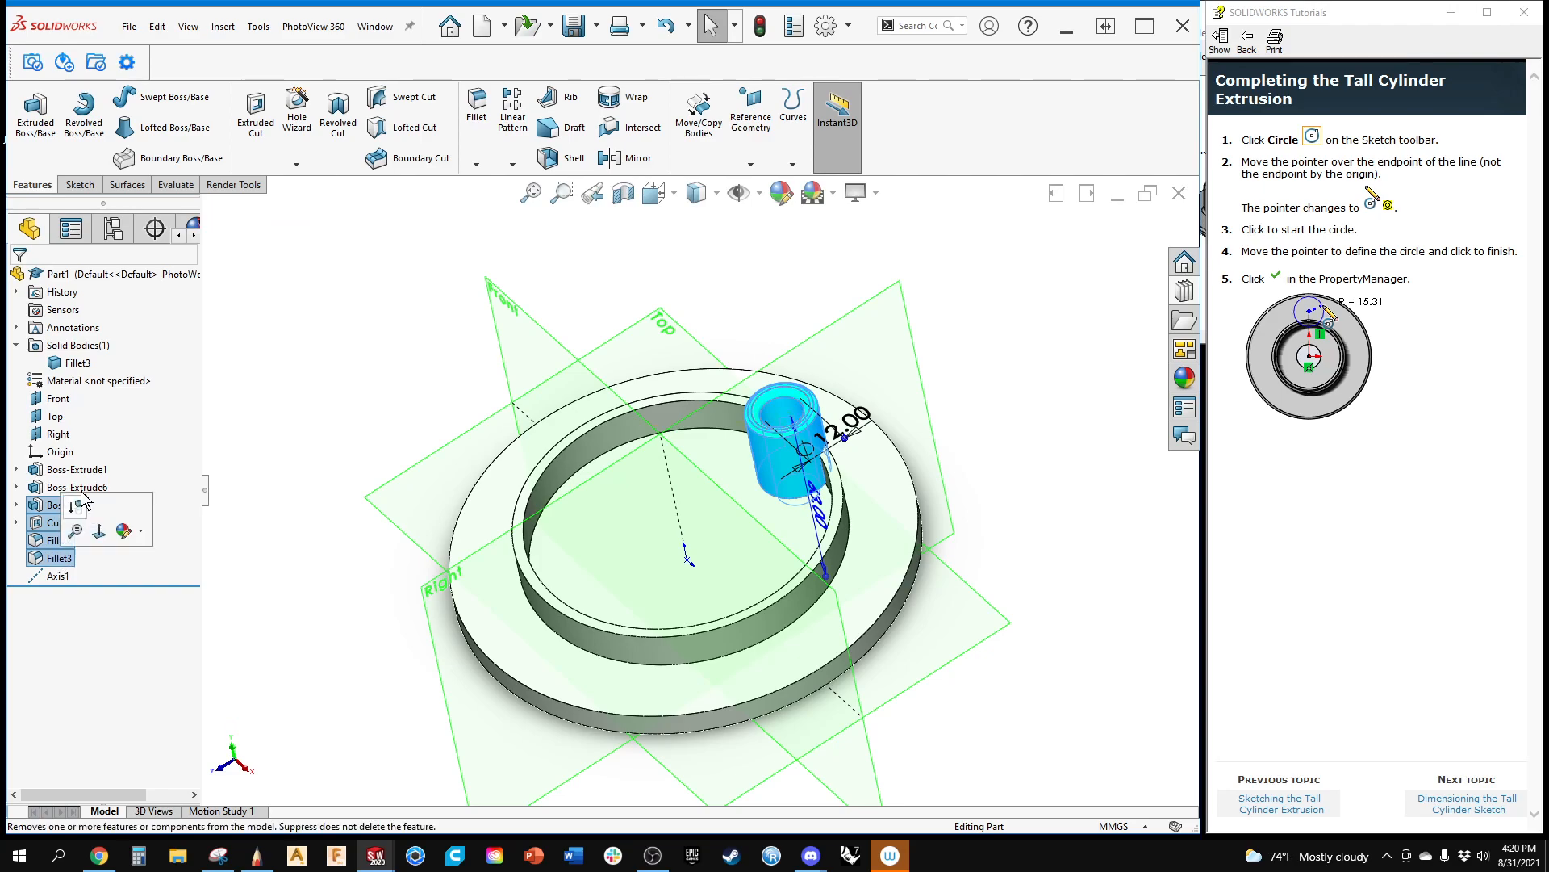
pyautogui.click(513, 165)
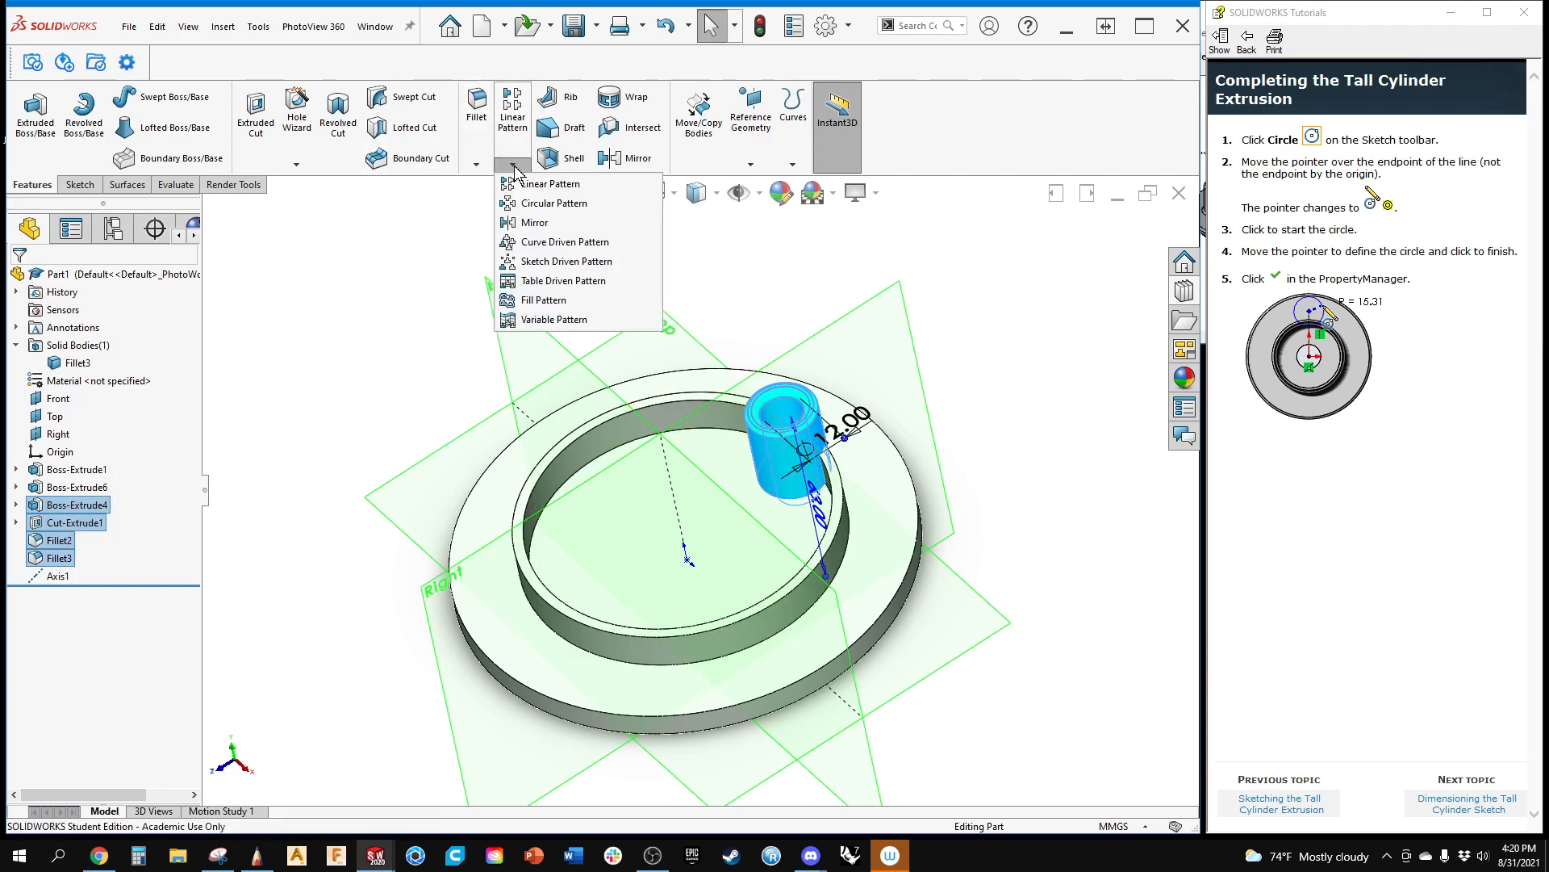
pyautogui.click(537, 203)
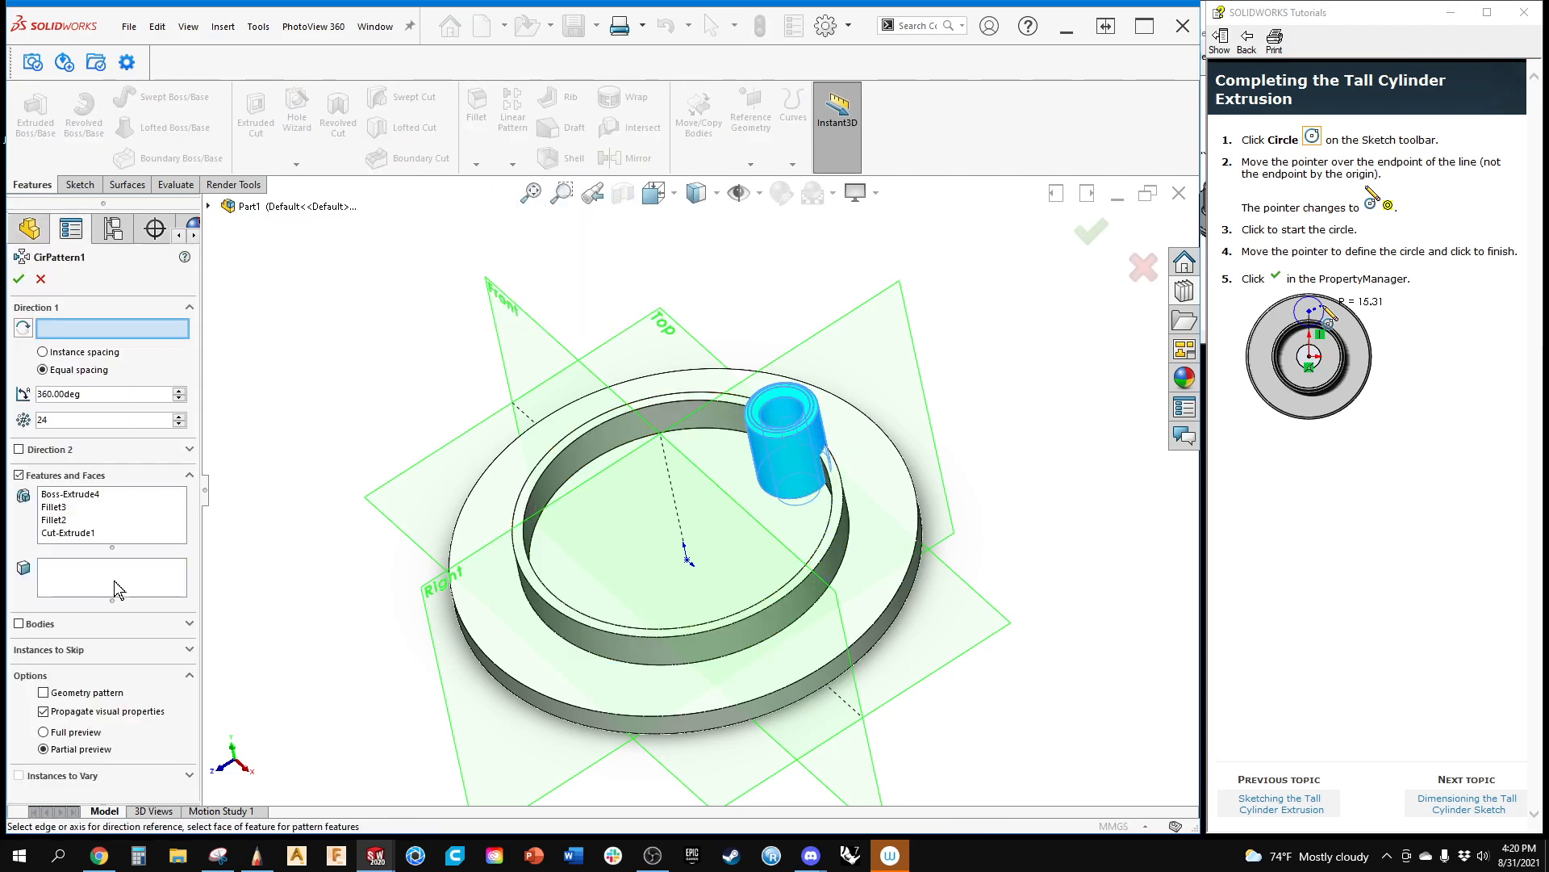
pyautogui.click(676, 496)
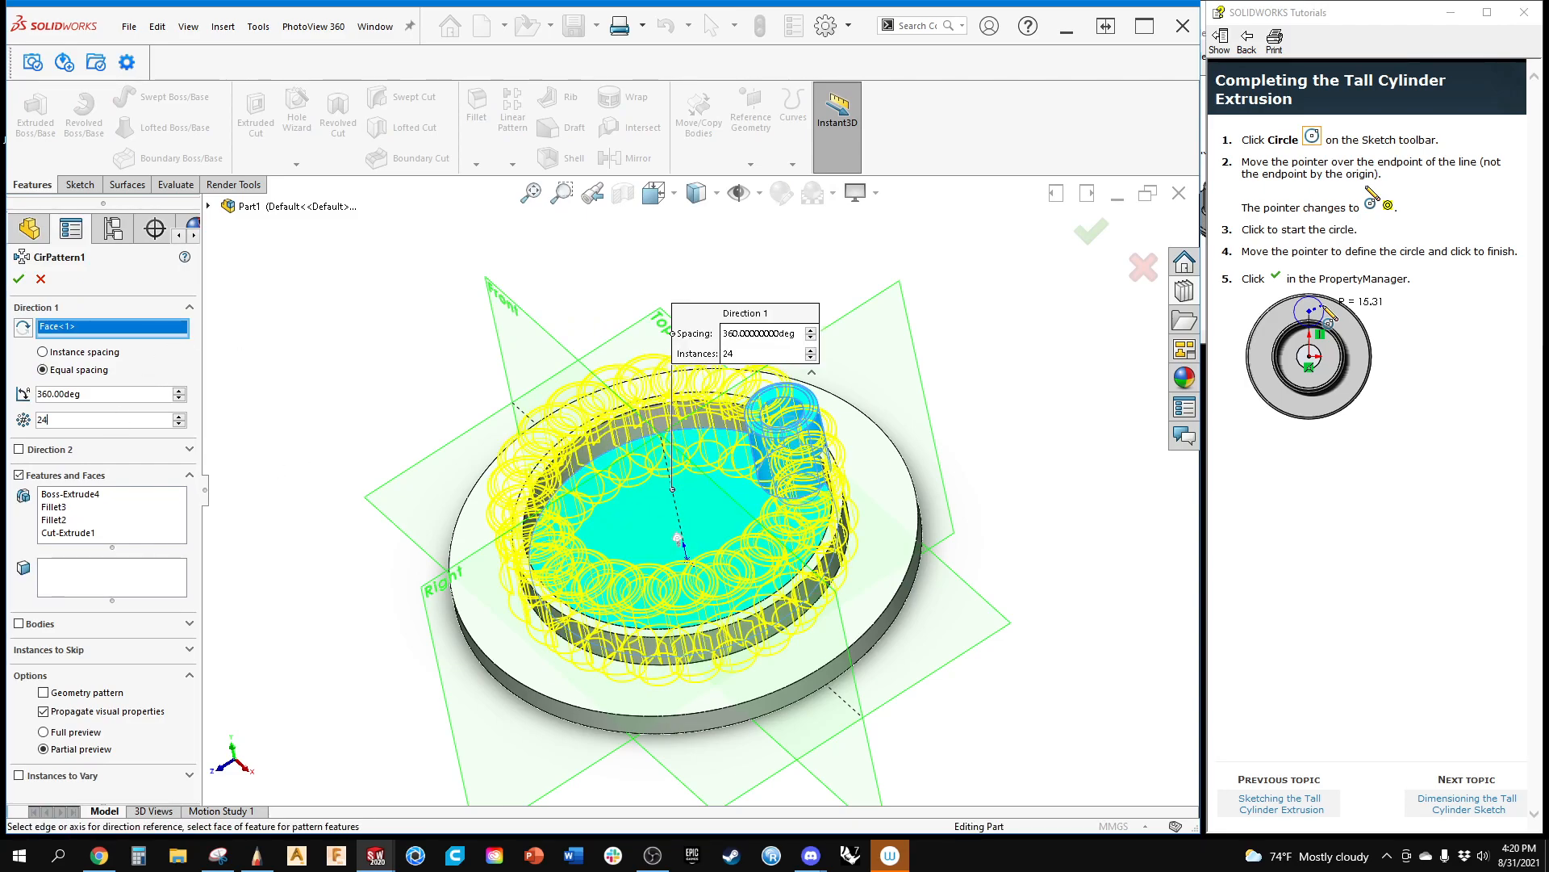
pyautogui.write('5')
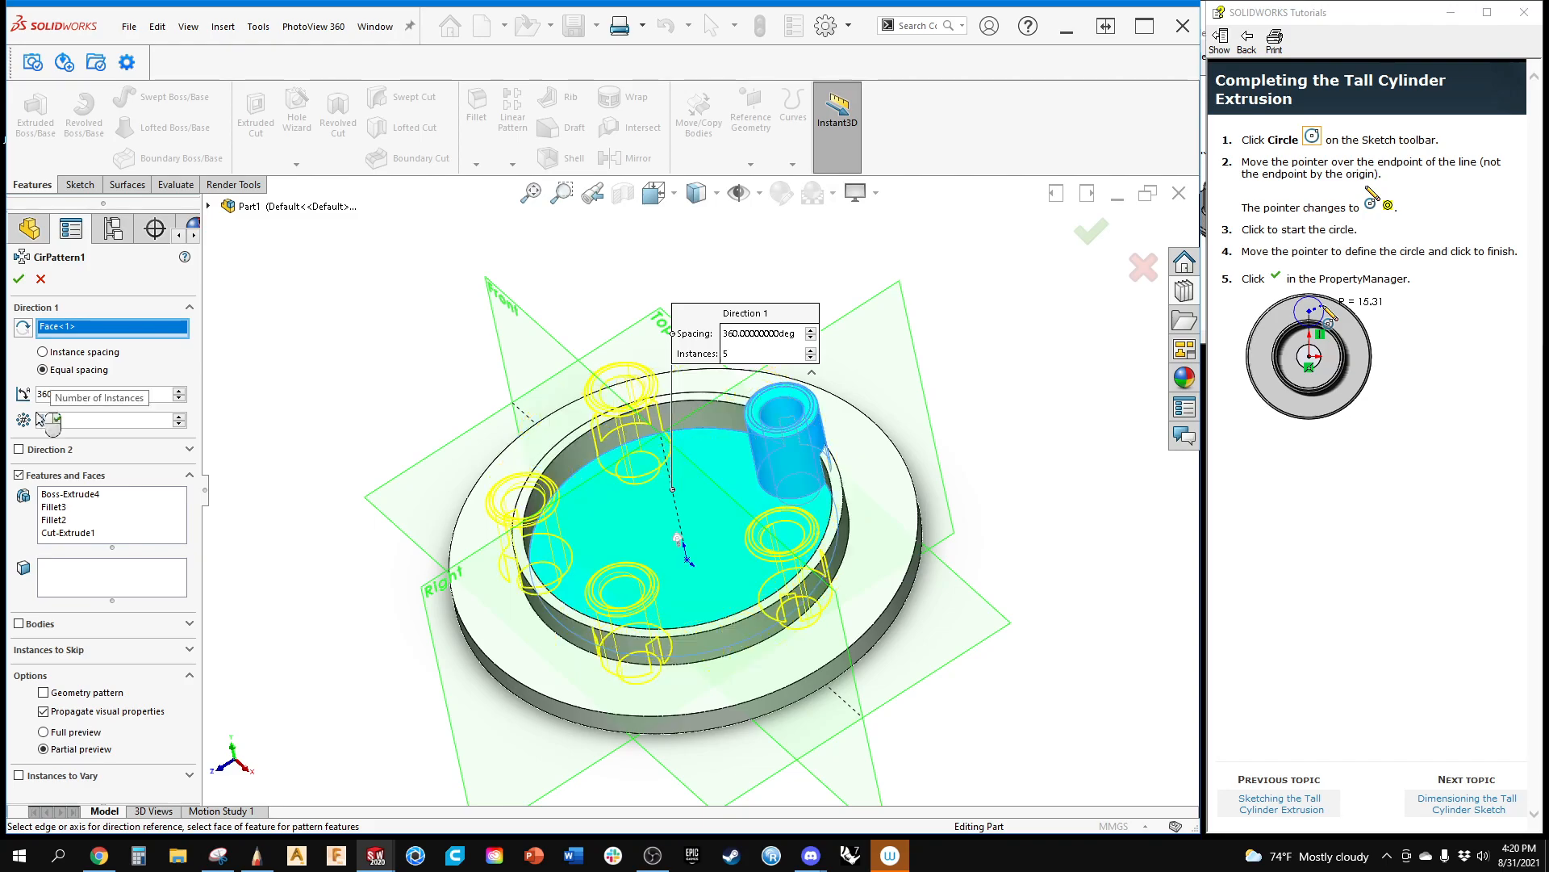
pyautogui.click(1093, 233)
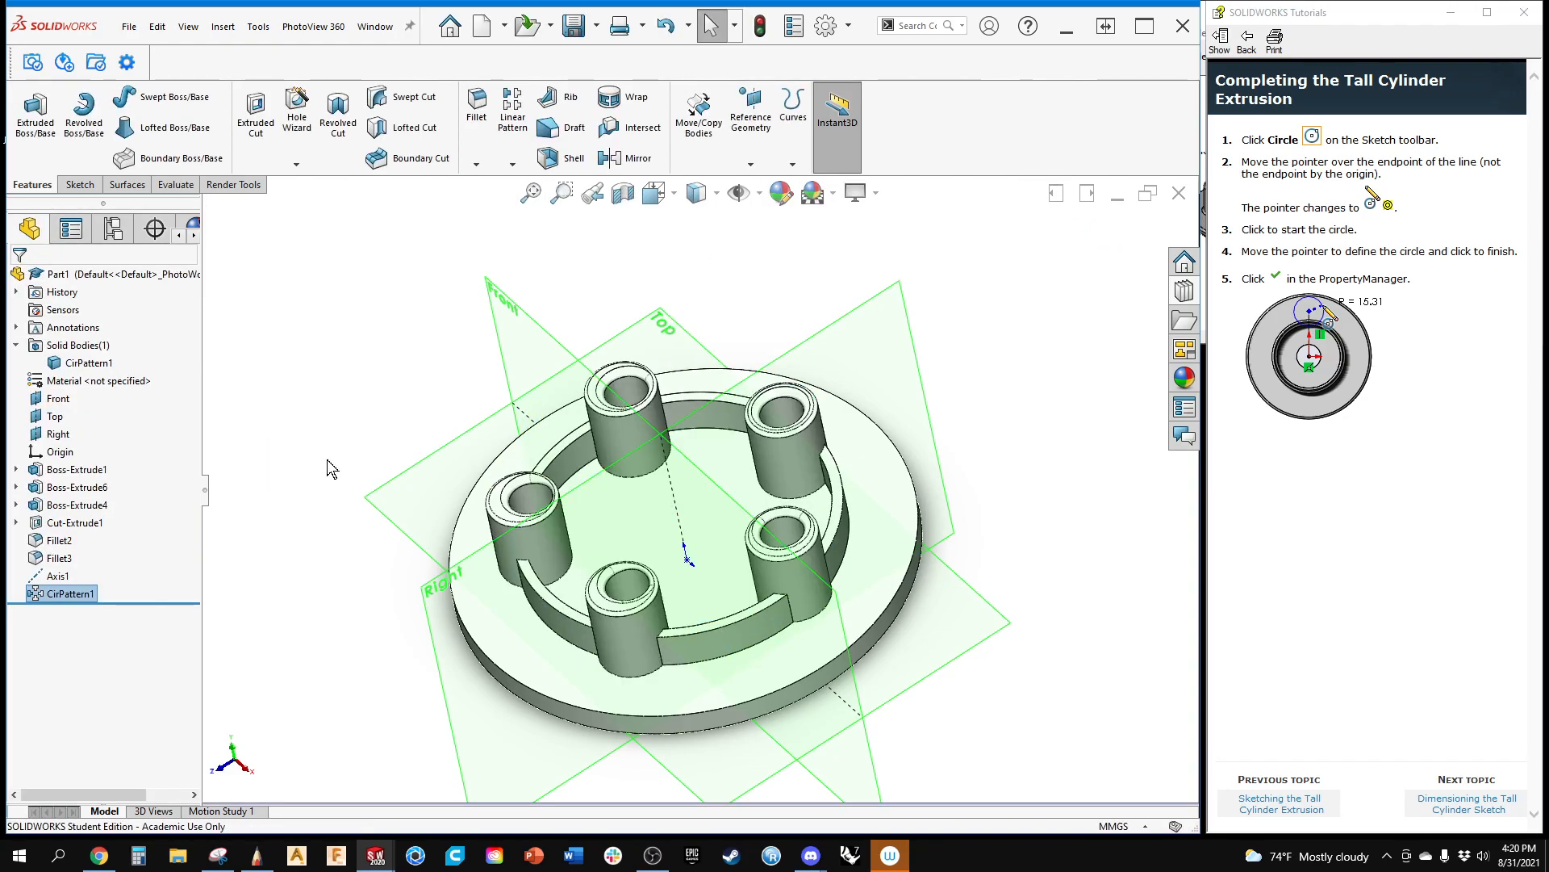
# Step: Examine the patterned cylinders' filleted tops and where they interrupt the ring
pyautogui.moveTo(327, 461); pyautogui.dragTo(332, 536, button='middle')
pyautogui.scroll(-1, 502, 617)
pyautogui.moveTo(578, 588); pyautogui.dragTo(575, 416, button='middle')
pyautogui.scroll(-5, 512, 525)
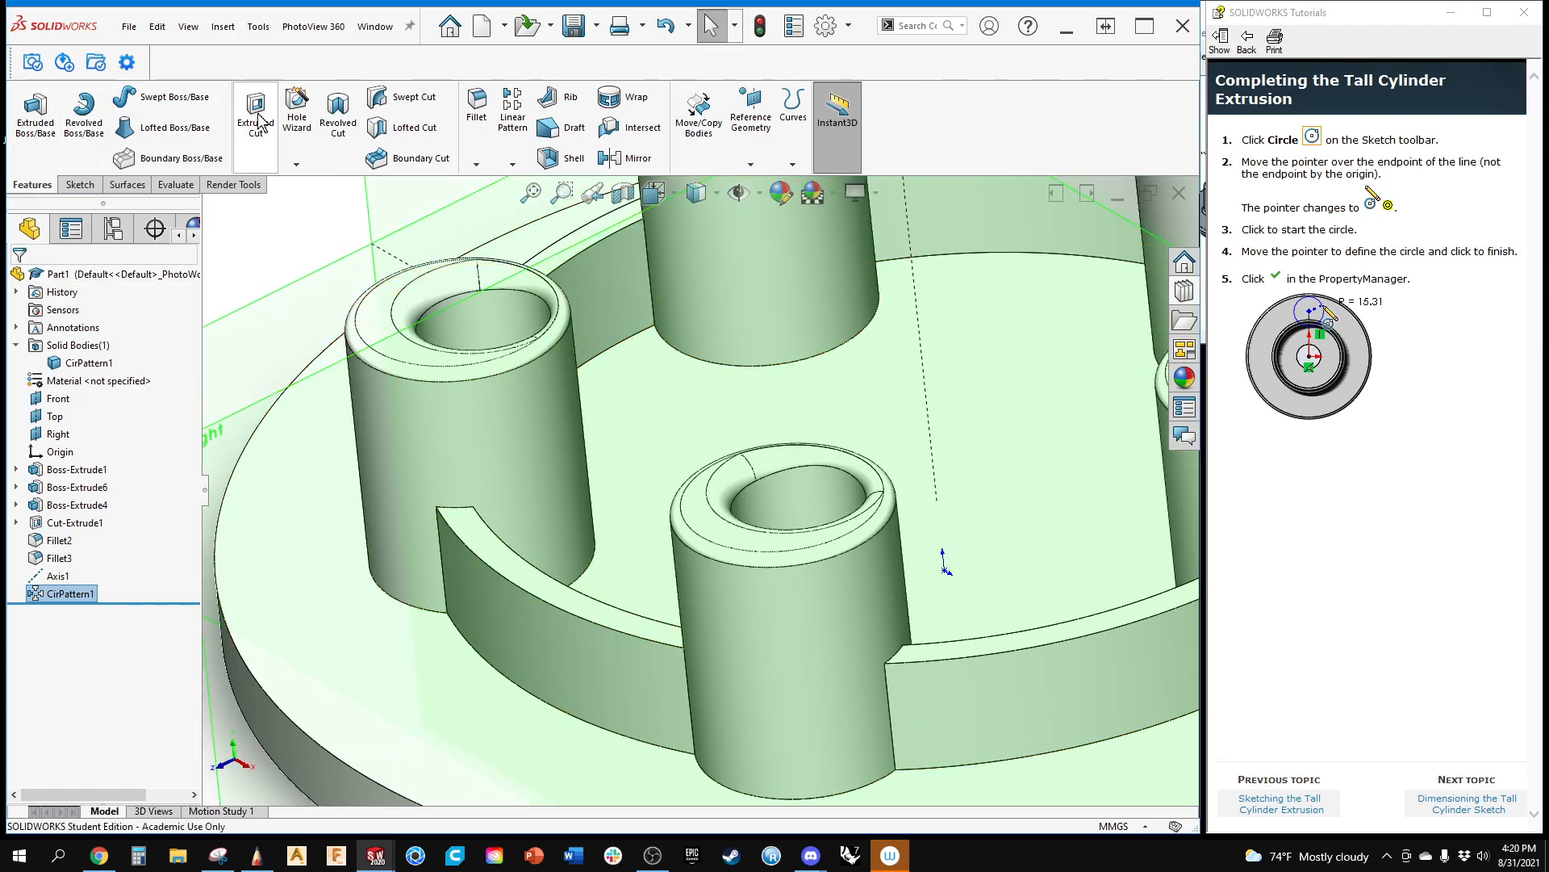
pyautogui.click(477, 105)
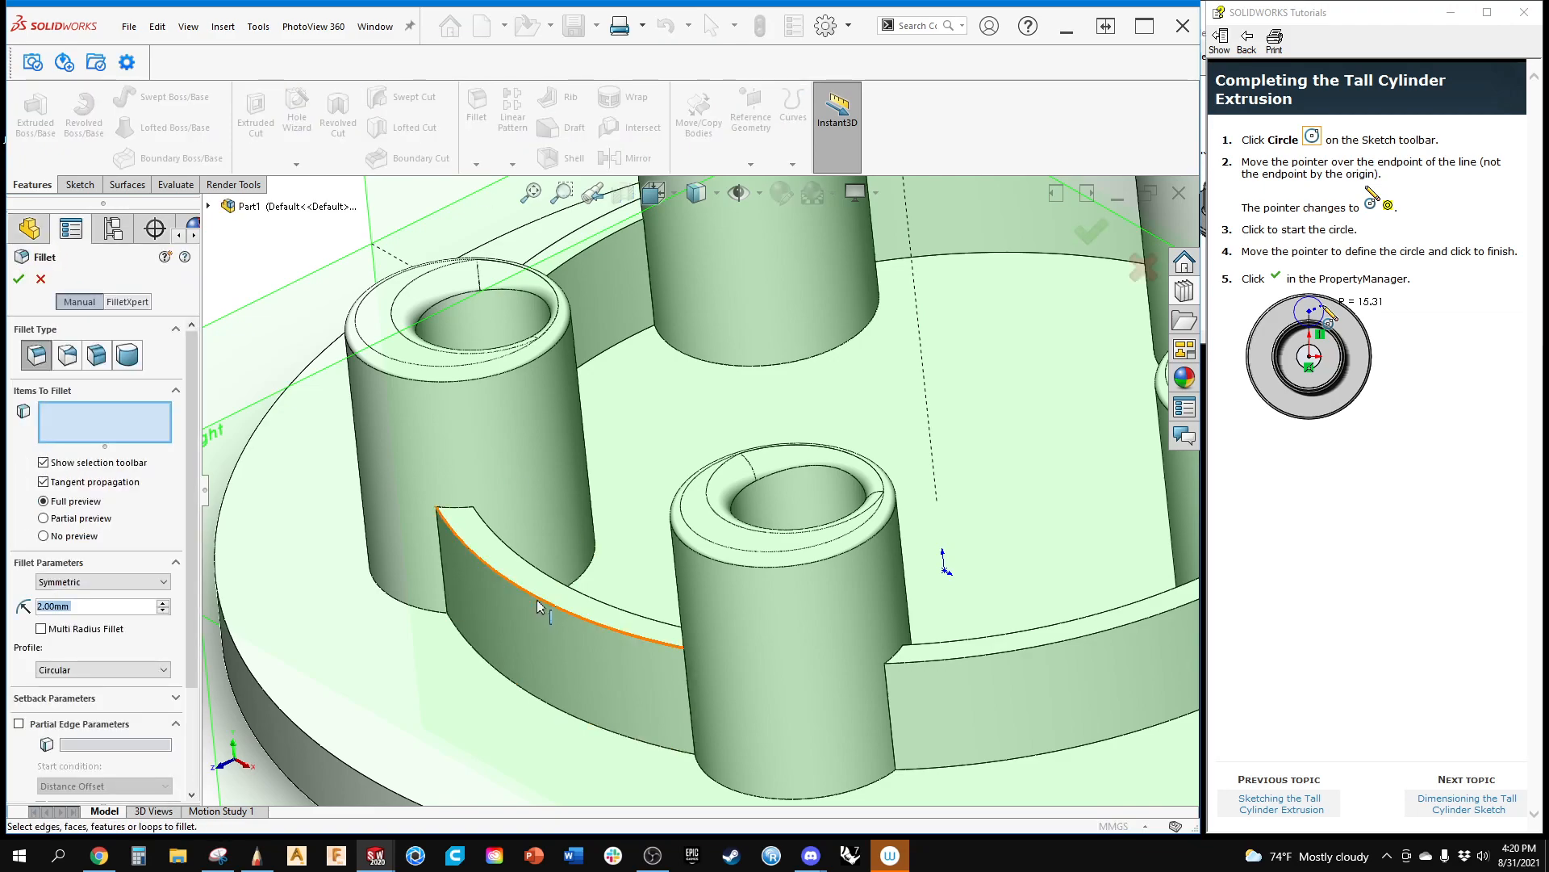
pyautogui.click(536, 600)
pyautogui.click(933, 667)
pyautogui.moveTo(927, 656); pyautogui.dragTo(640, 633, button='middle')
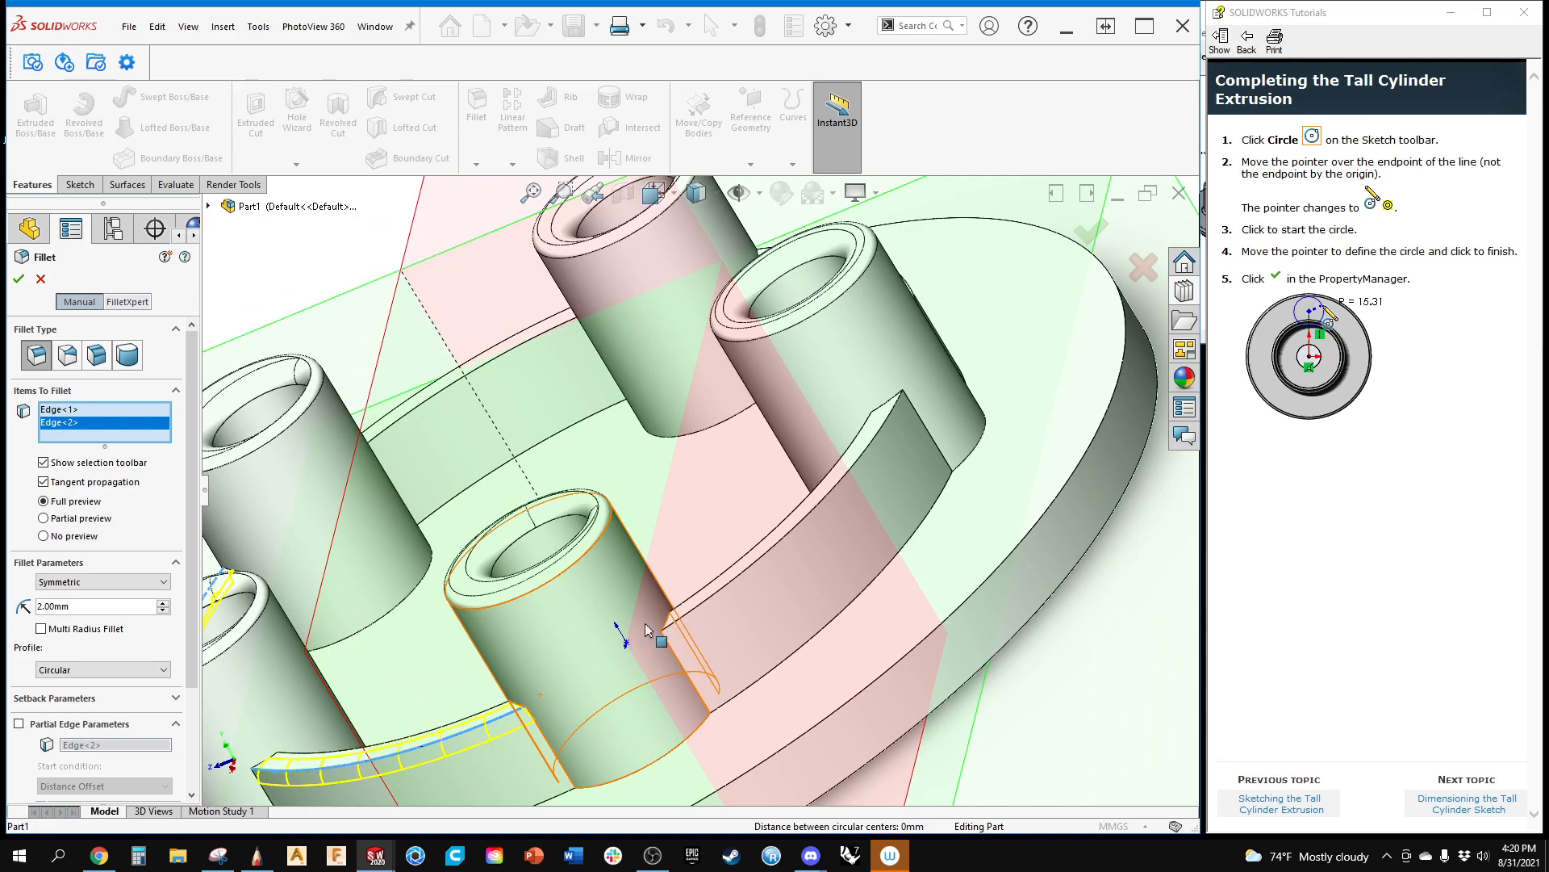
pyautogui.click(704, 611)
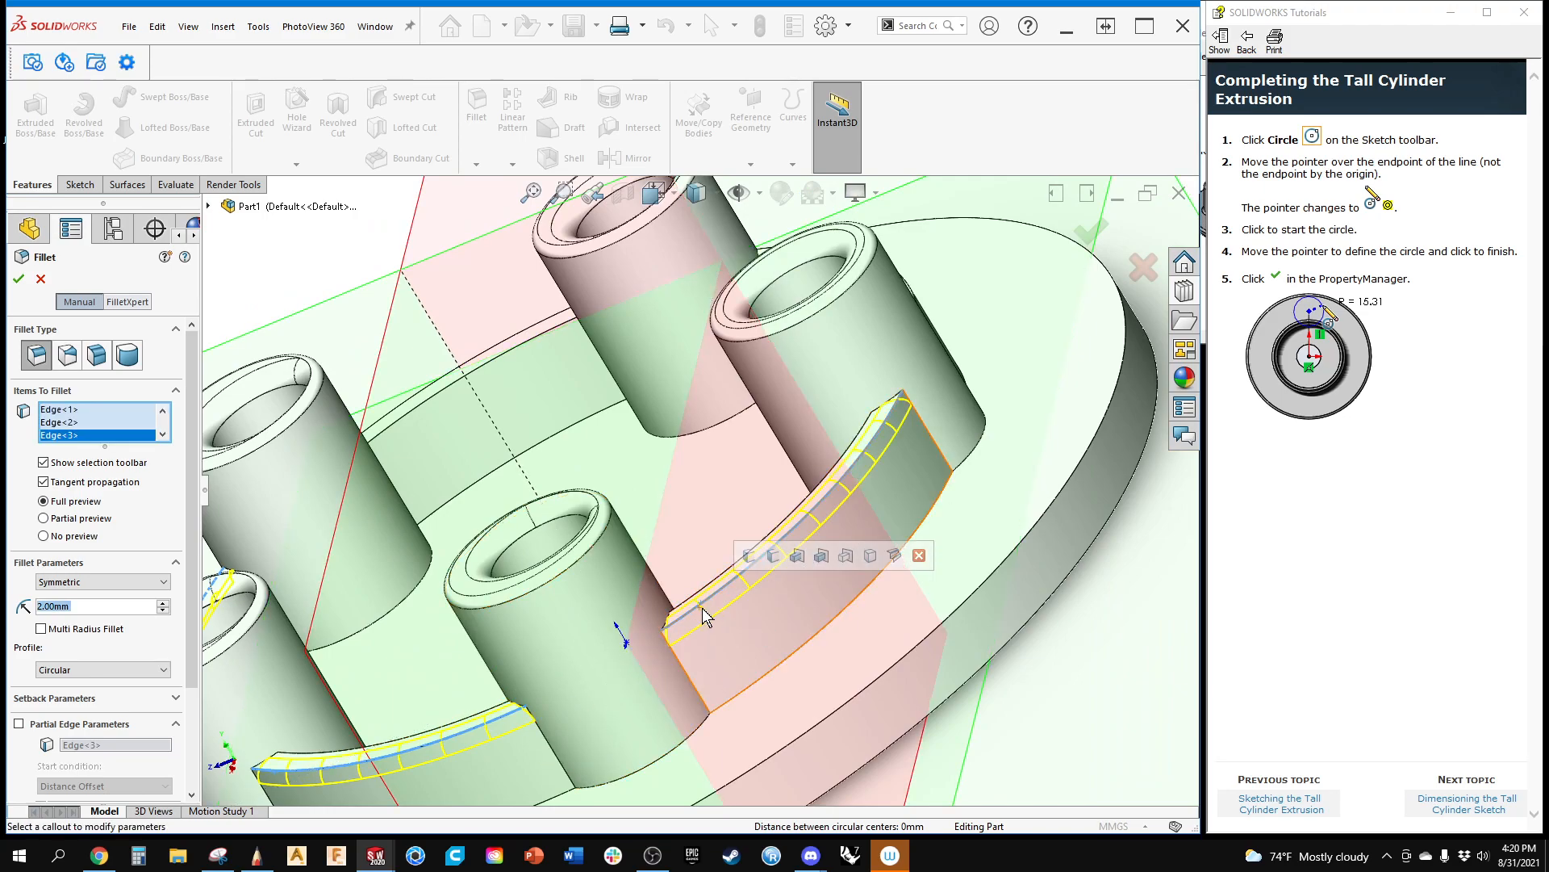
pyautogui.click(1143, 267)
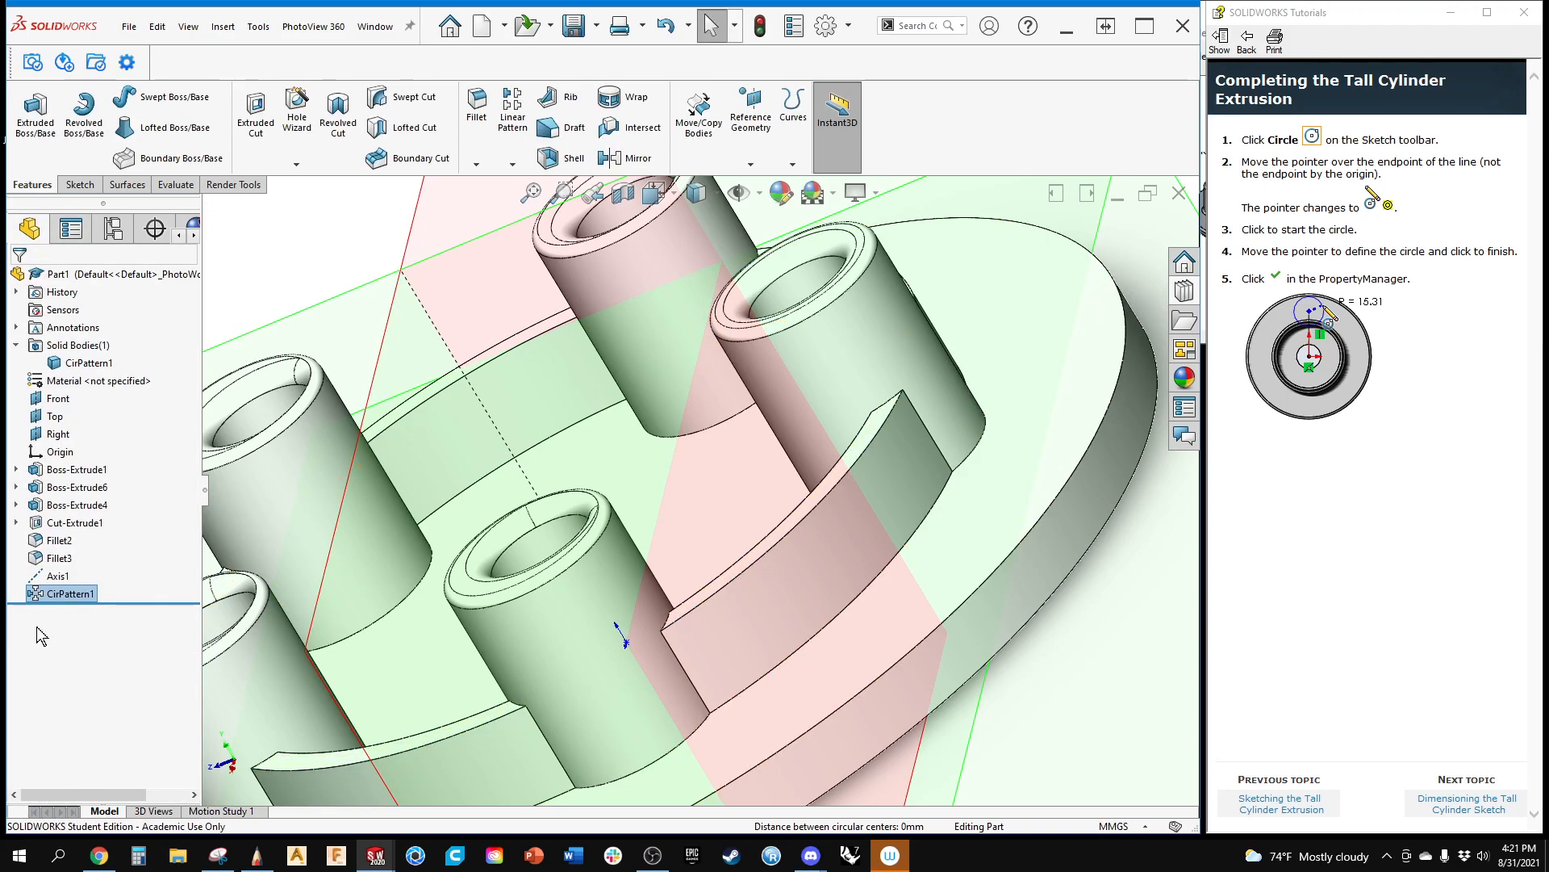
# Step: Delete the circular pattern that repeats the holed, filleted cylinder
pyautogui.rightClick(58, 594)
pyautogui.click(81, 631)
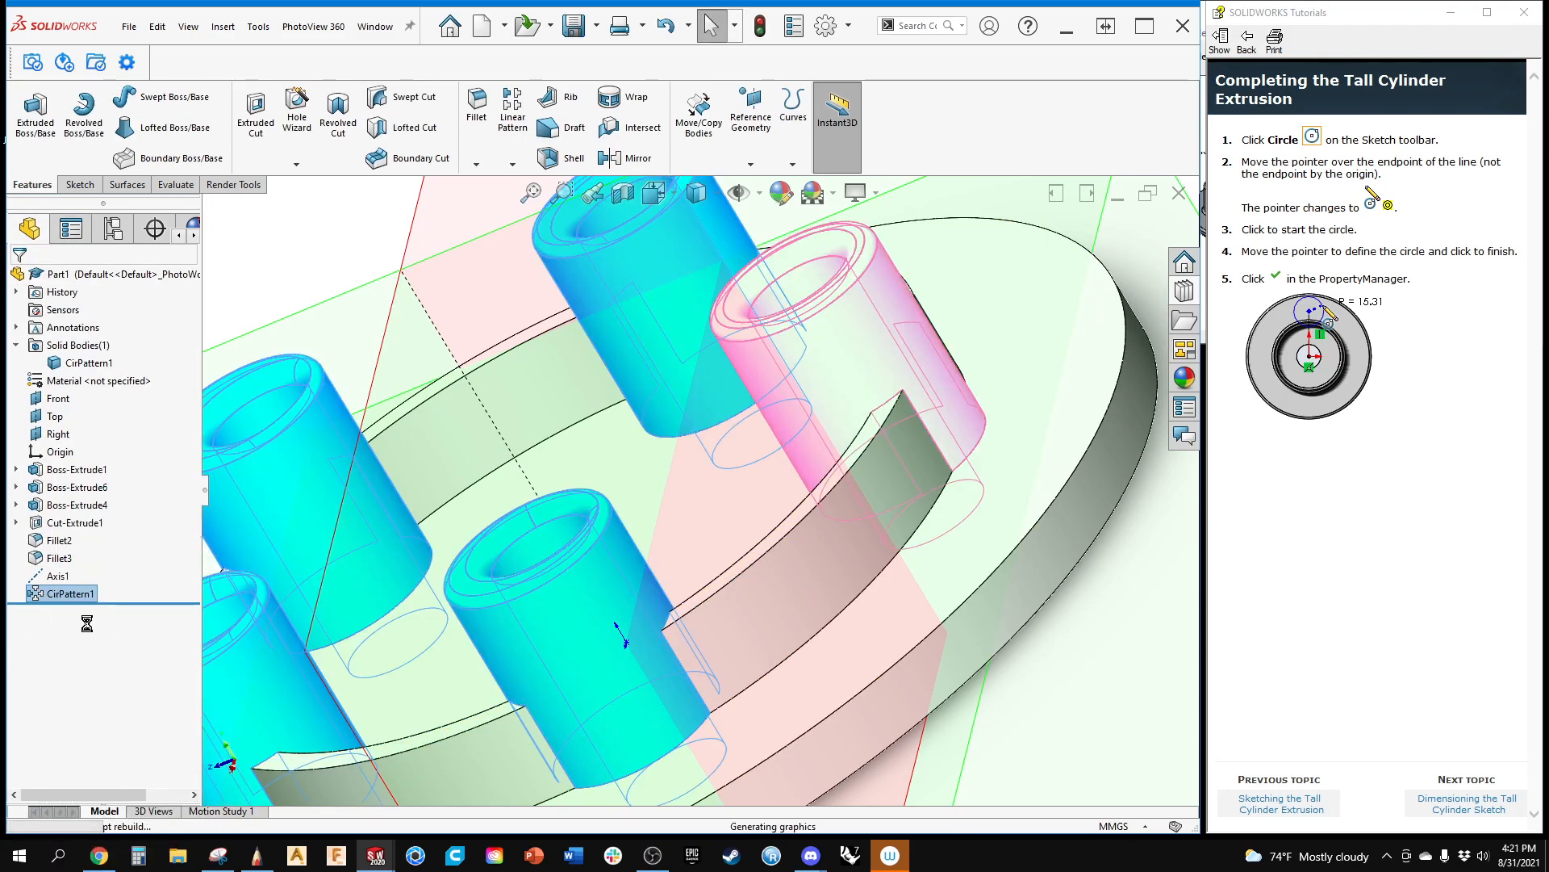
pyautogui.keyDown('ctrl'); pyautogui.moveTo(422, 540); pyautogui.dragTo(562, 525, button='middle'); pyautogui.keyUp('ctrl')
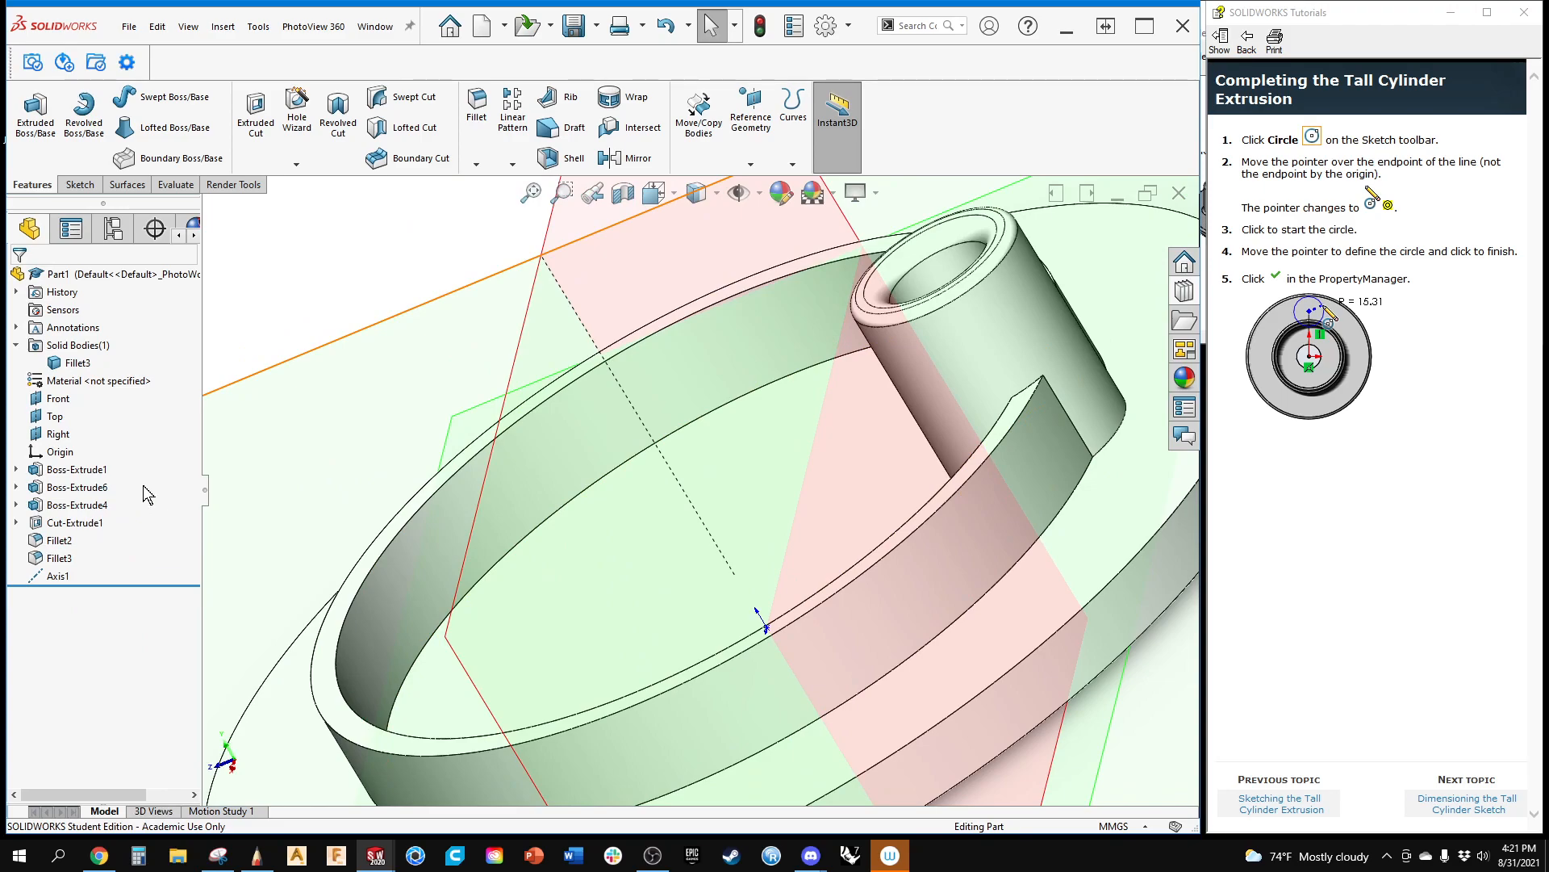
# Step: Roll the model back to just after the ring boss, ahead of the cylinder boss, hole and fillets
pyautogui.click(81, 470)
pyautogui.hotkey('ctrl', '7')
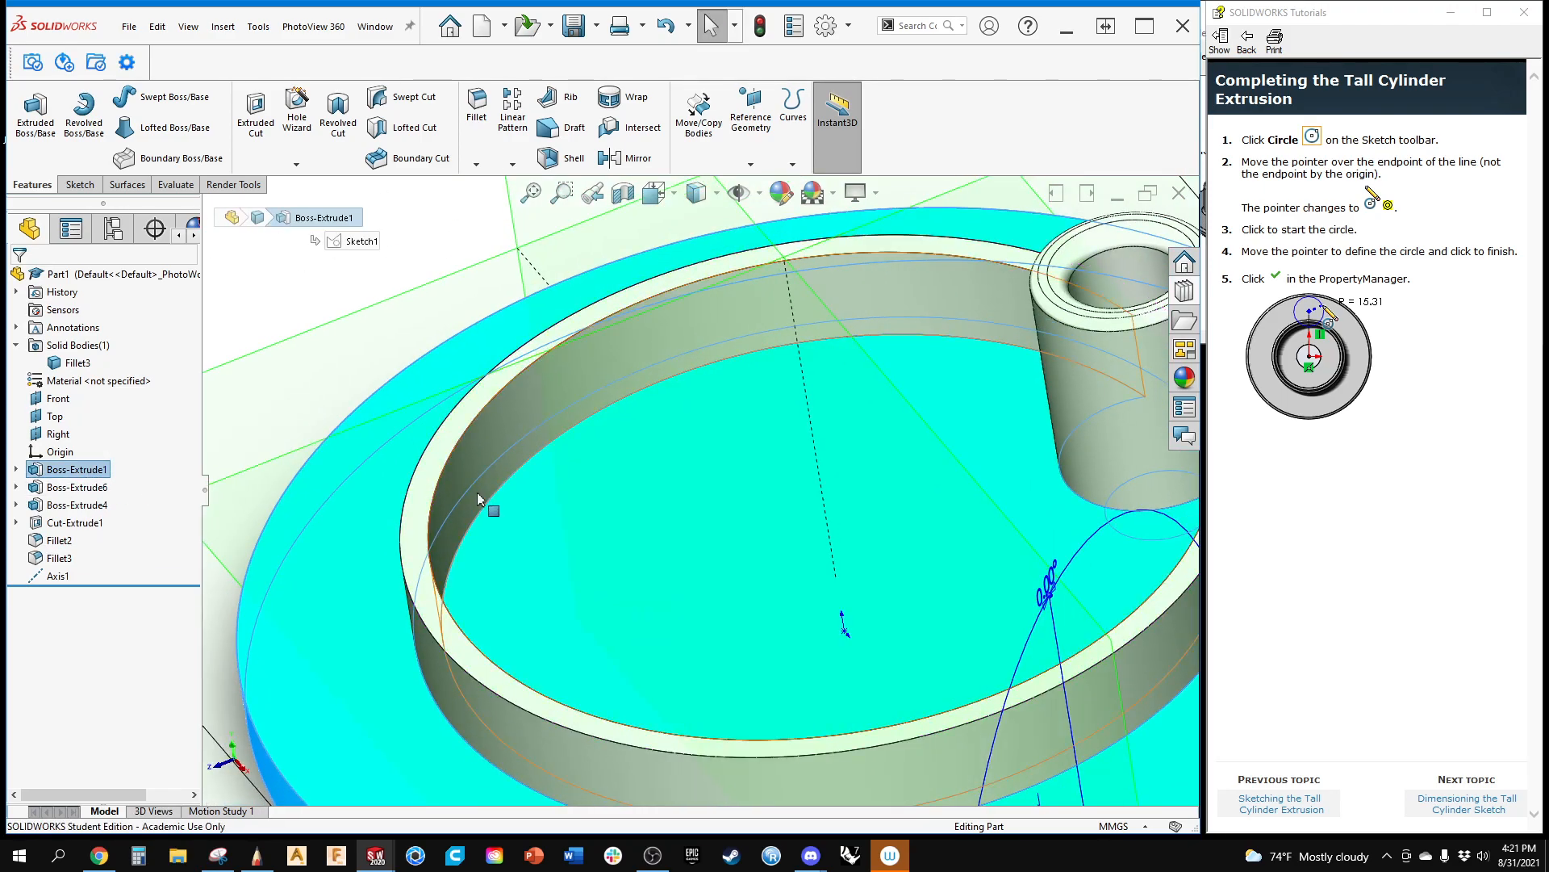
pyautogui.click(89, 487)
pyautogui.rightClick(95, 488)
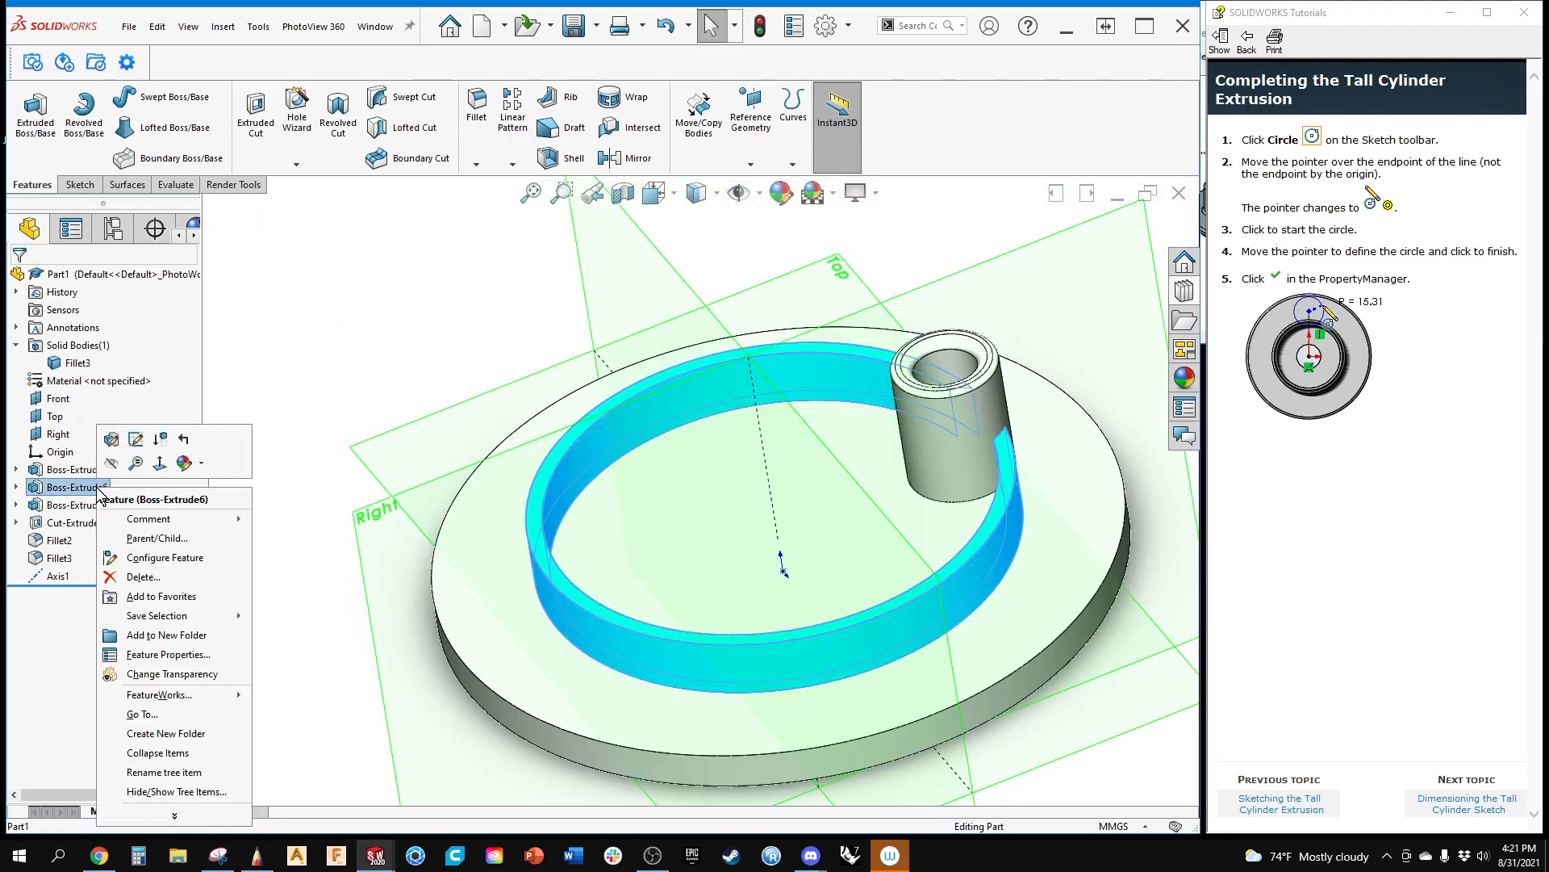
pyautogui.click(183, 440)
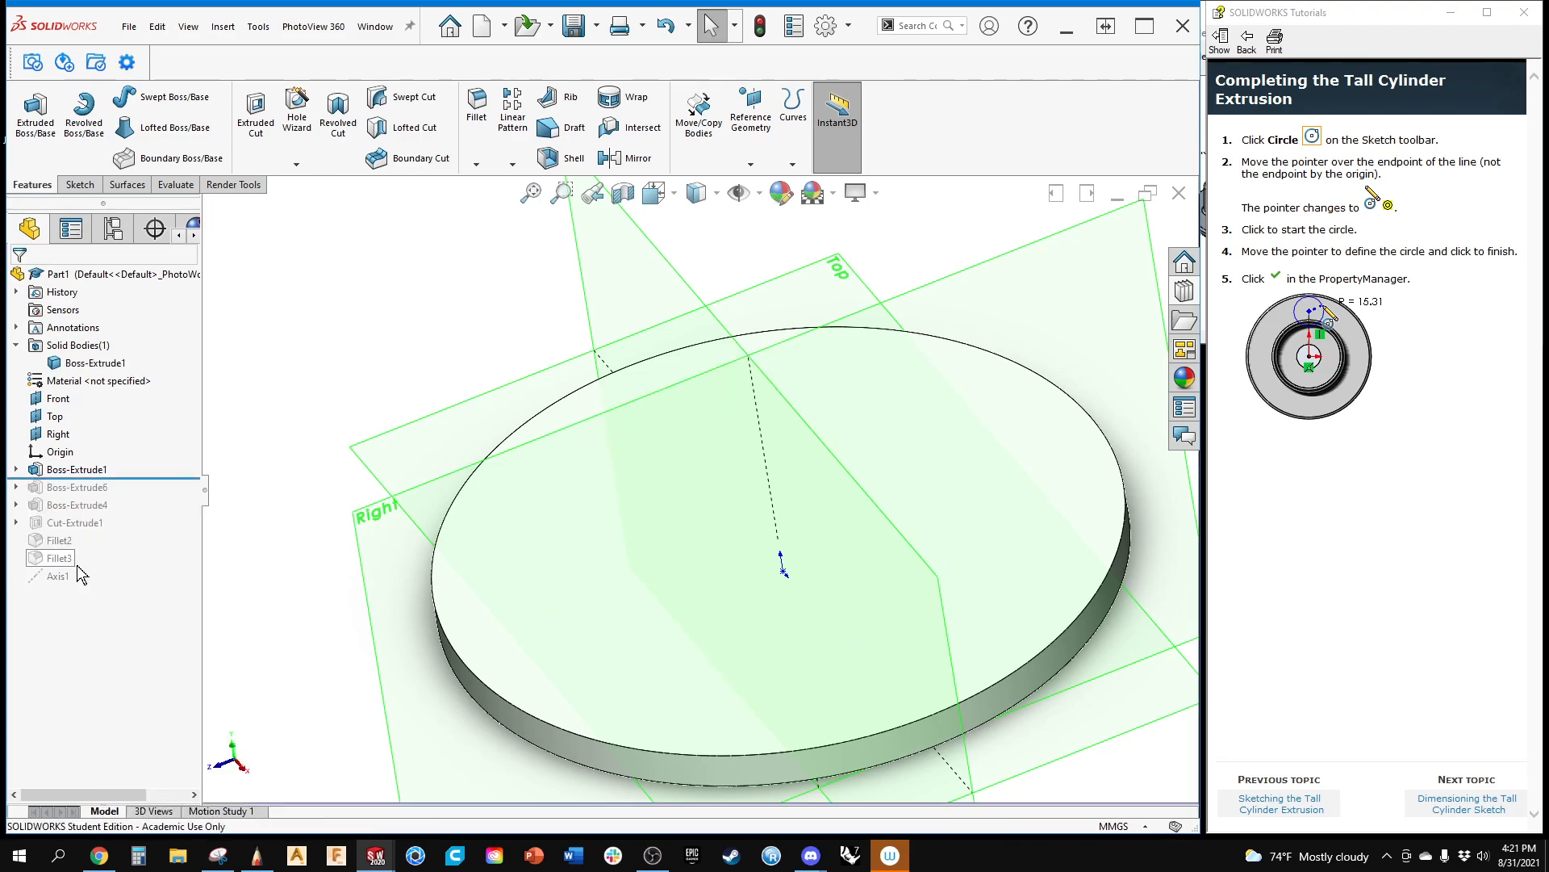
pyautogui.moveTo(117, 478); pyautogui.dragTo(117, 495)
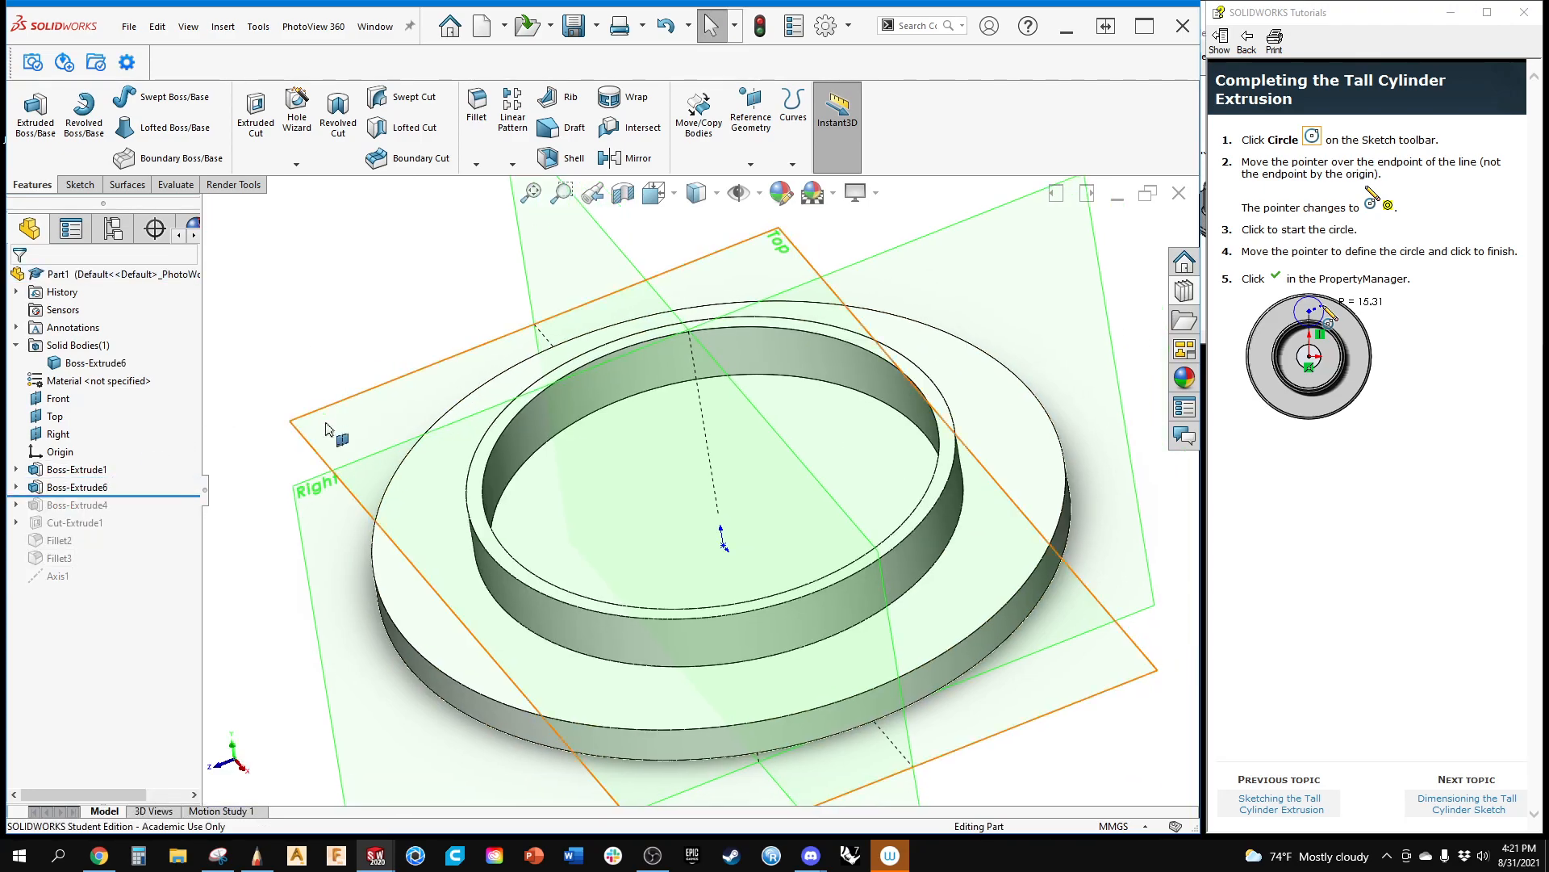
pyautogui.moveTo(465, 476); pyautogui.dragTo(382, 297, button='middle')
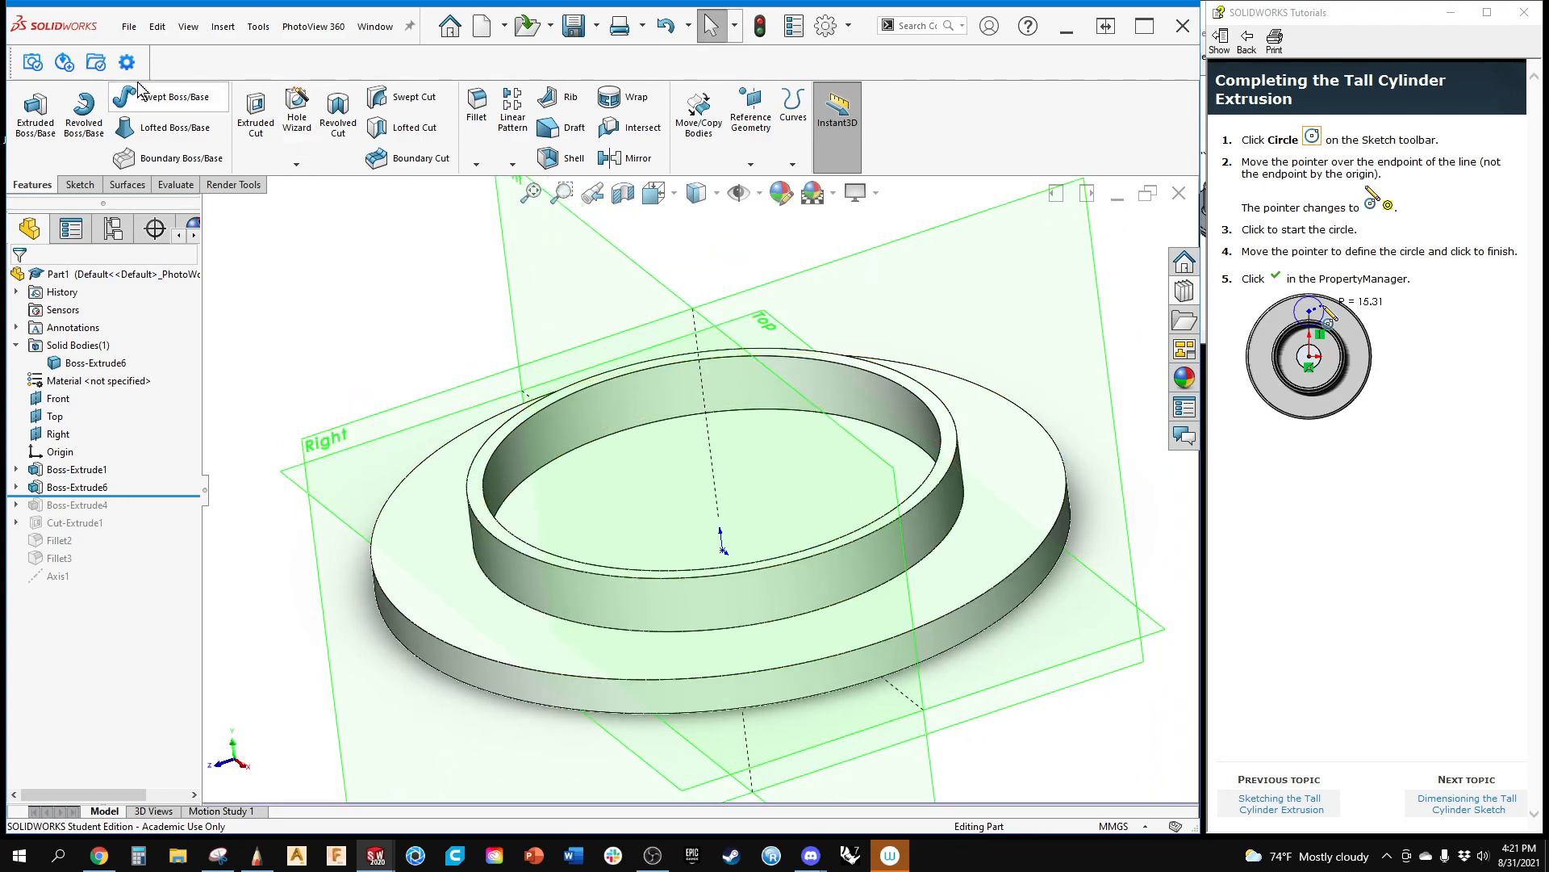
# Step: Fillet the ring's inner and outer top edges and the plate's outer top edge with a 1 mm radius
pyautogui.click(476, 105)
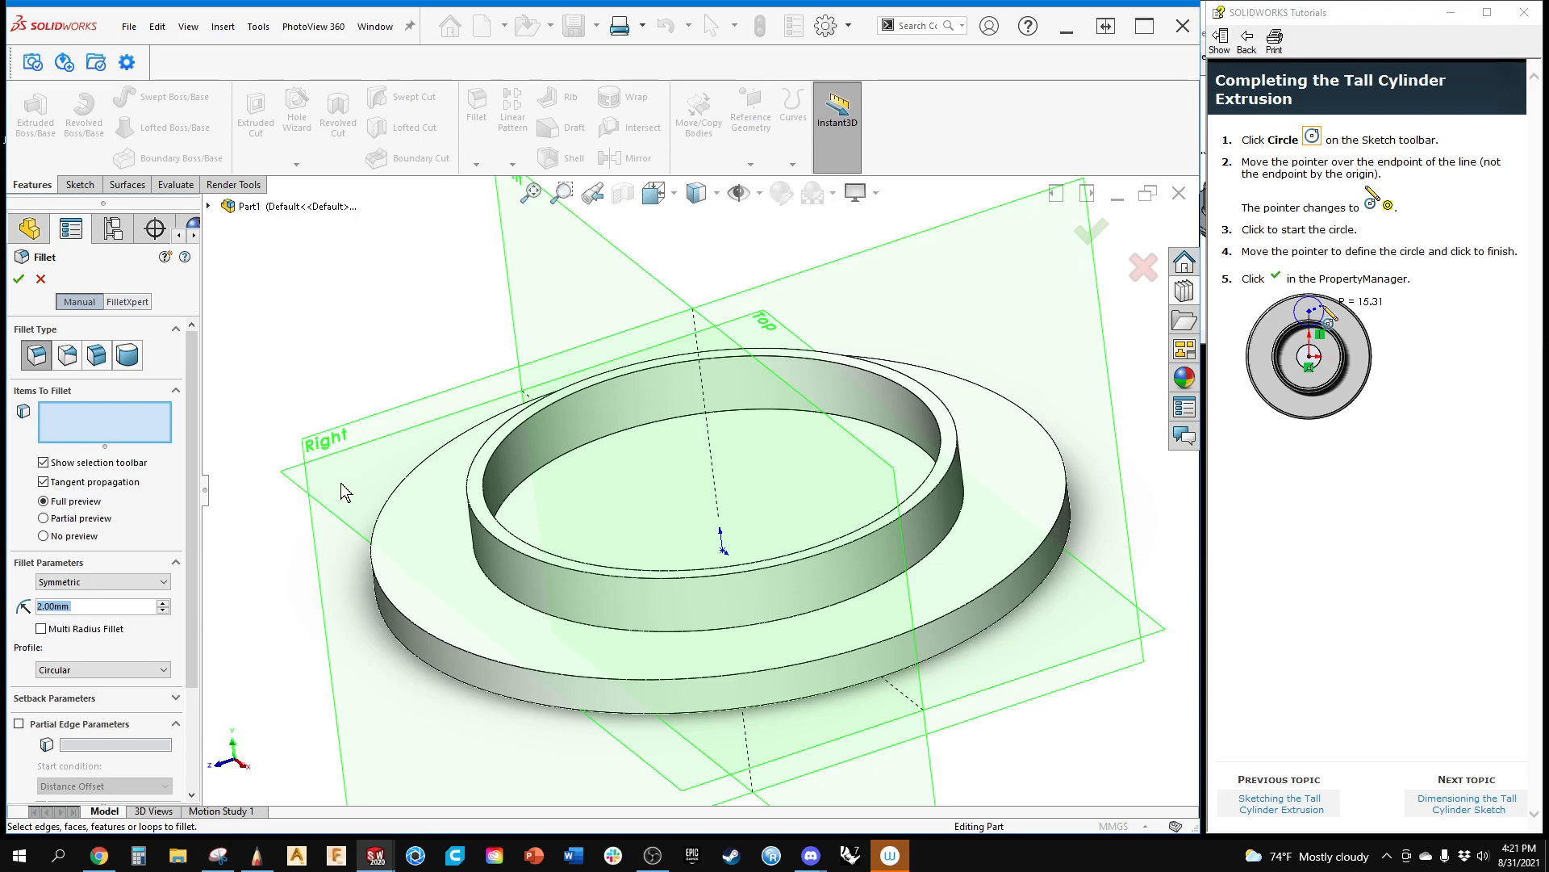
pyautogui.click(468, 487)
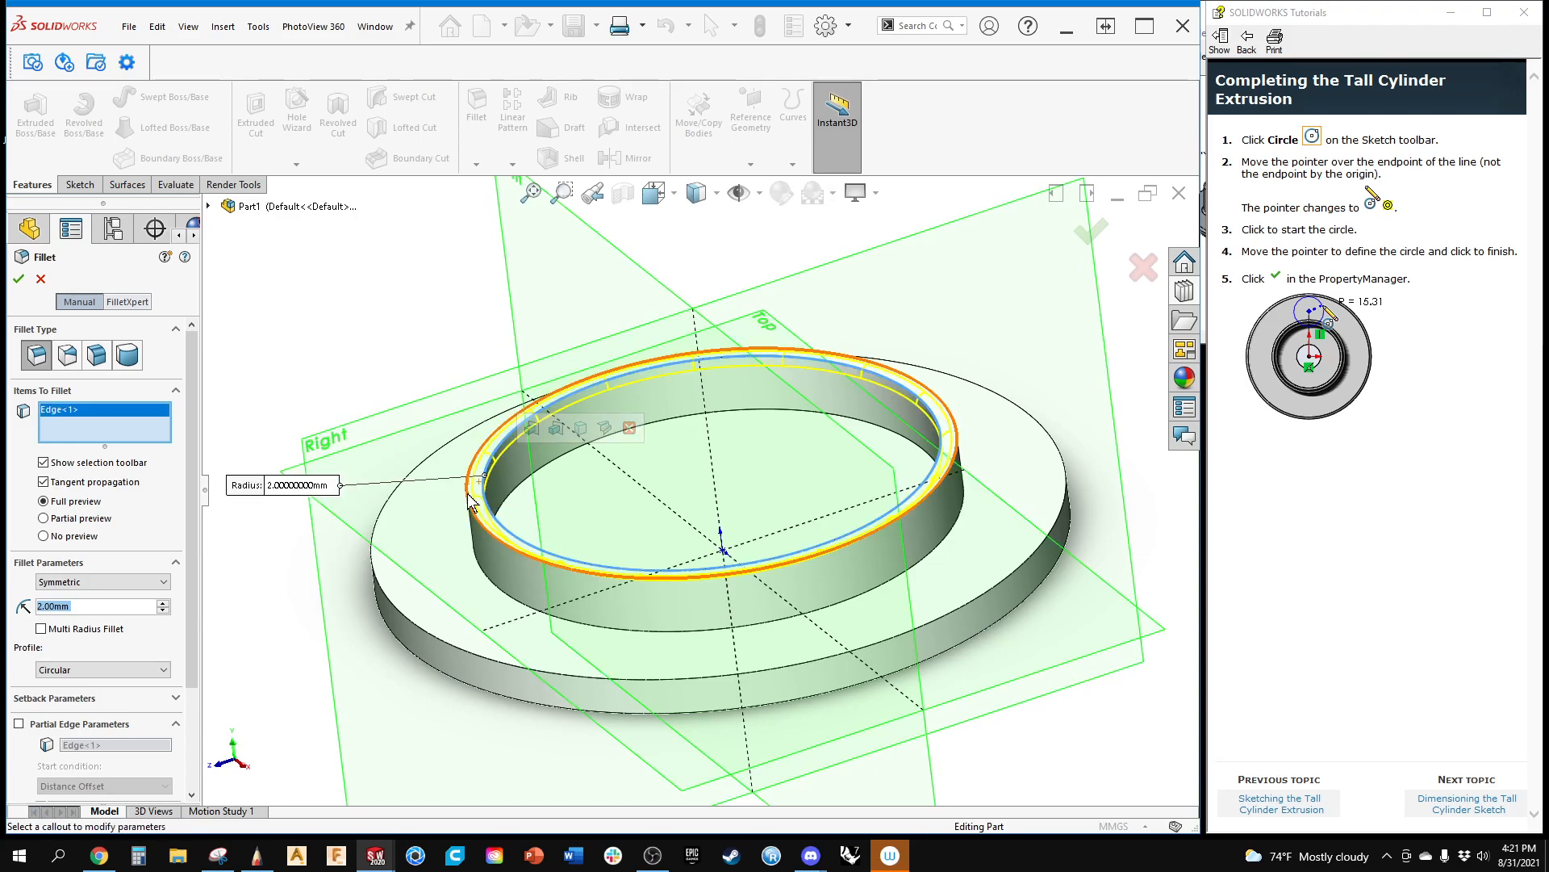
pyautogui.click(469, 495)
pyautogui.write('0.5')
pyautogui.press('Return')
pyautogui.write('1')
pyautogui.press('Return')
pyautogui.click(406, 626)
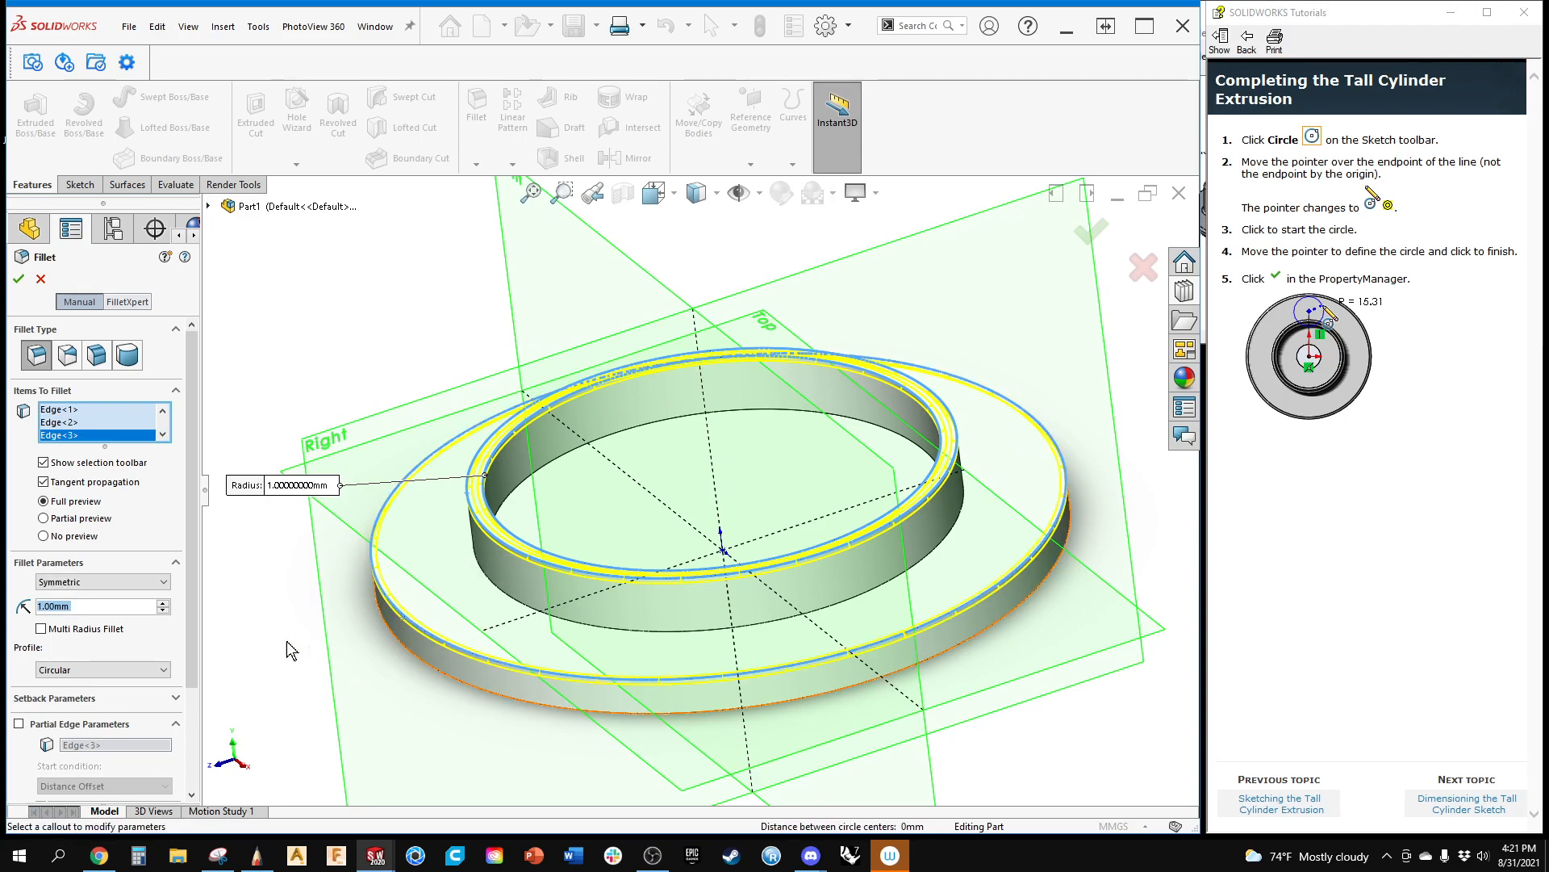
pyautogui.click(18, 278)
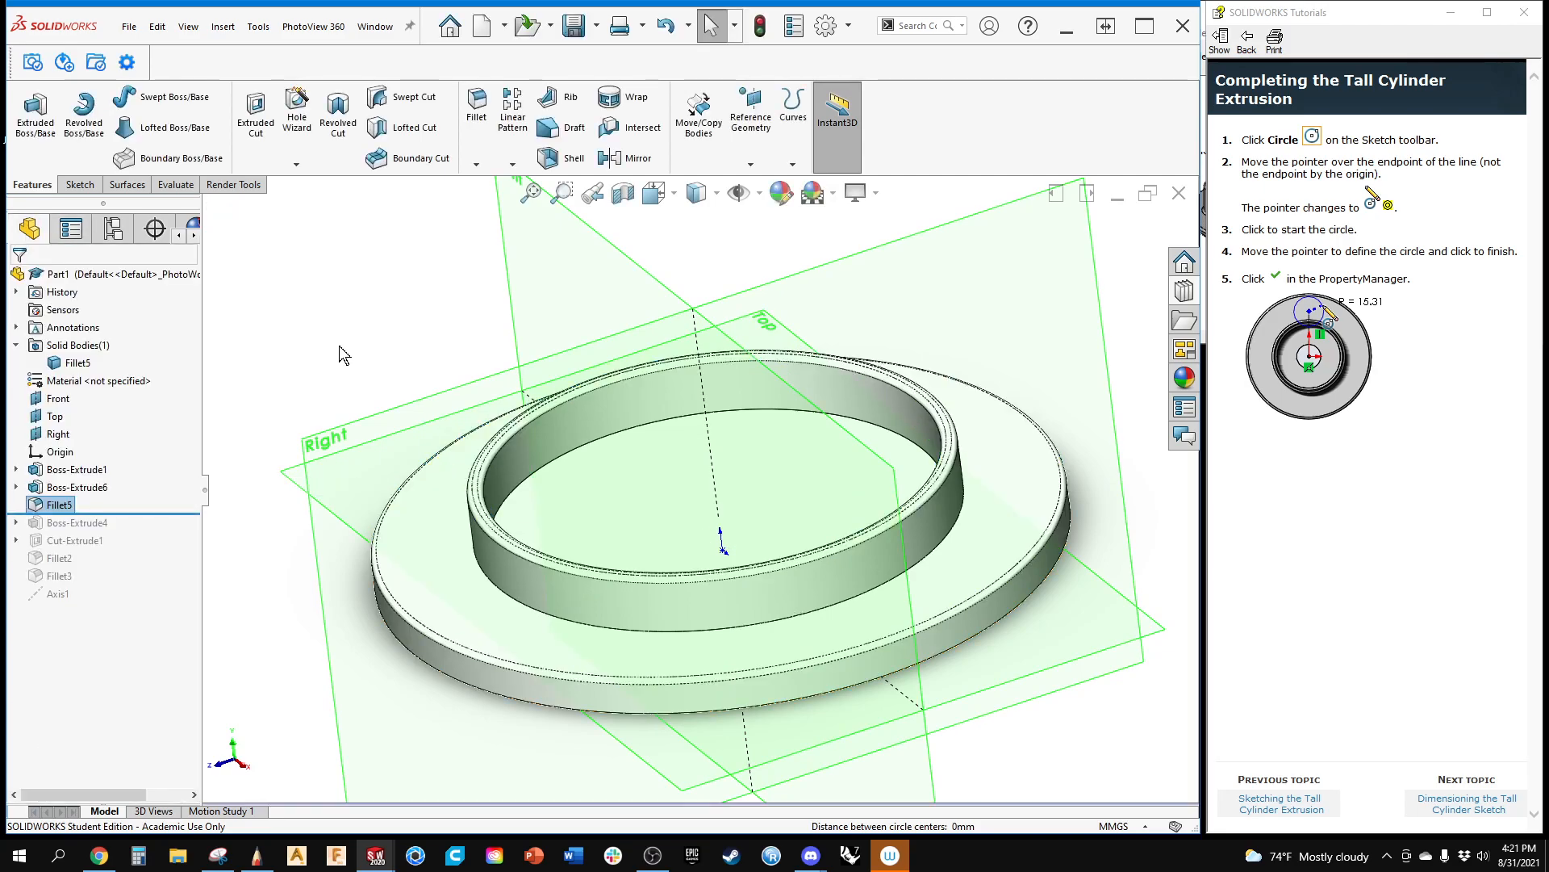
# Step: Roll the model forward past the cylinder's hole cut and inspect where the filleted ring meets the cylinder
pyautogui.moveTo(150, 514); pyautogui.dragTo(150, 549)
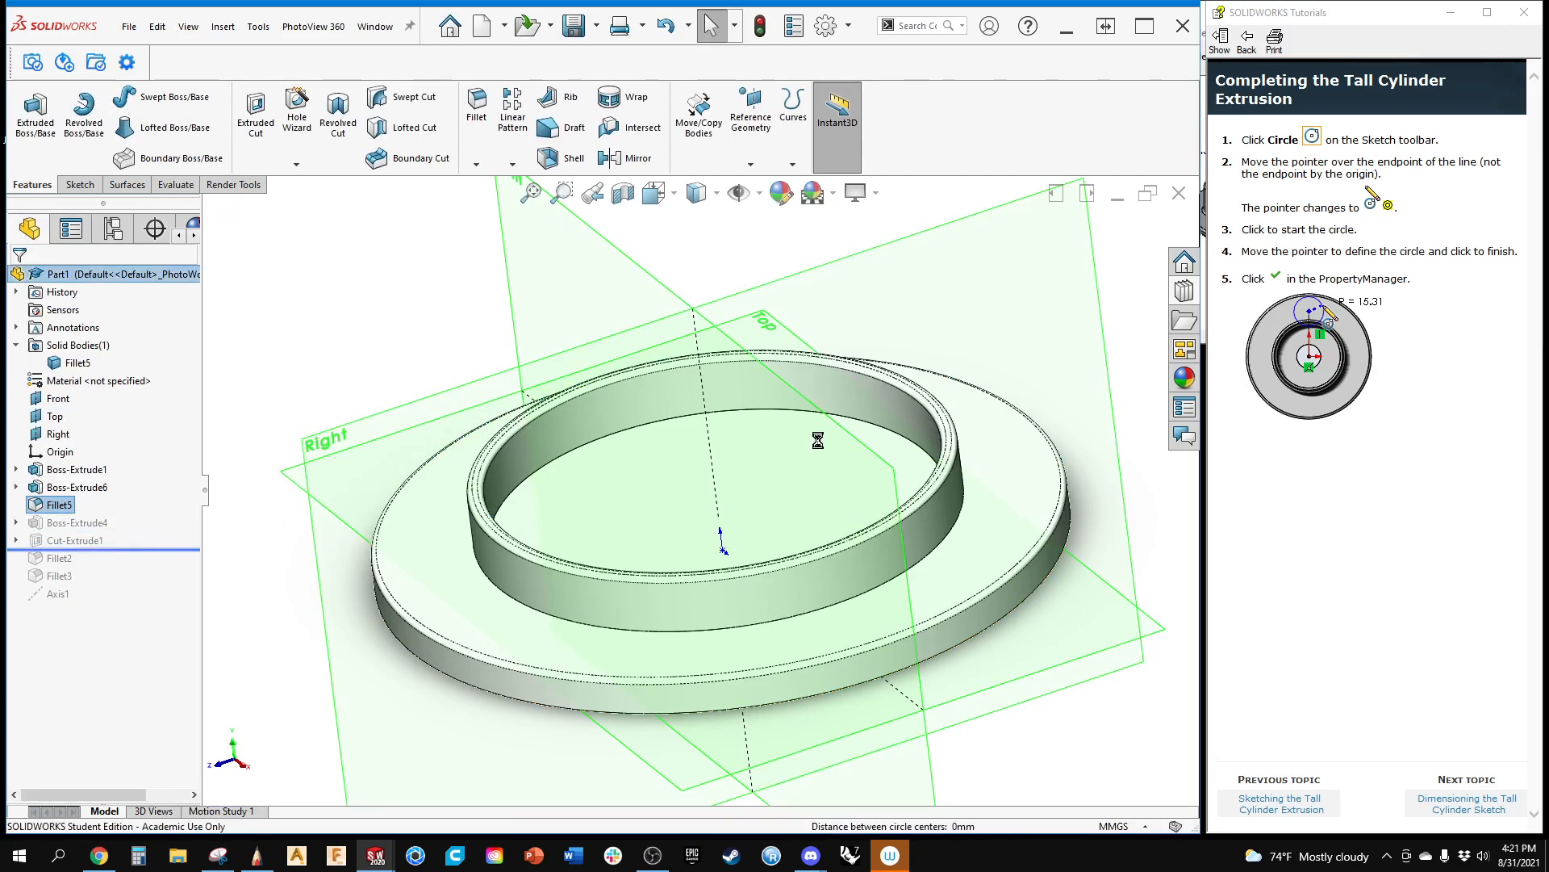
pyautogui.moveTo(818, 438); pyautogui.dragTo(824, 494, button='middle')
pyautogui.scroll(-6, 906, 430)
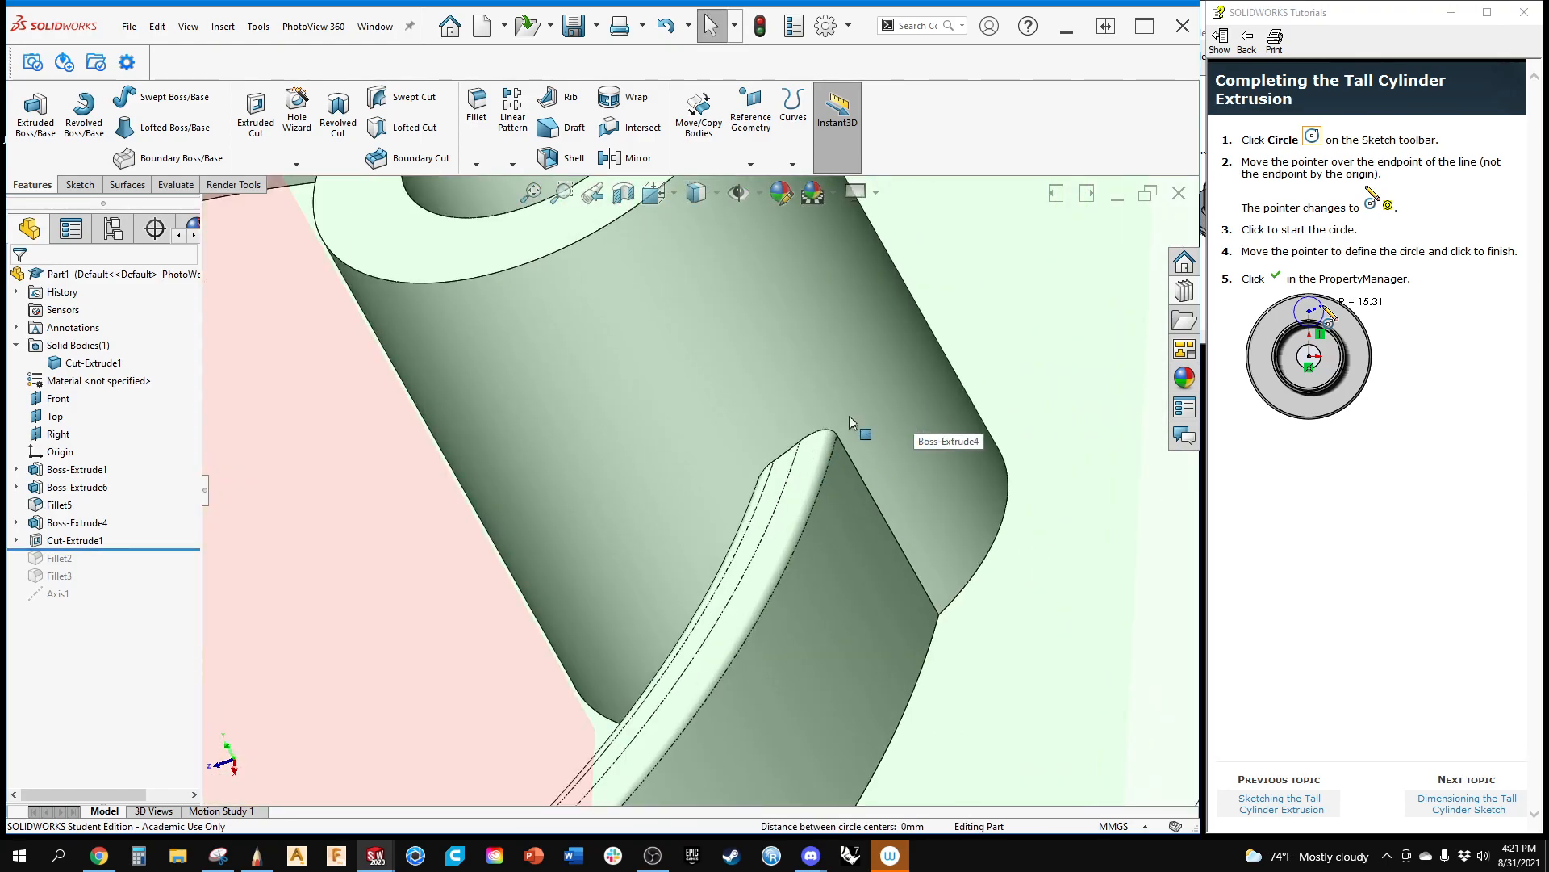
pyautogui.scroll(6, 669, 460)
pyautogui.keyDown('ctrl'); pyautogui.moveTo(576, 491); pyautogui.dragTo(571, 546, button='middle'); pyautogui.keyUp('ctrl')
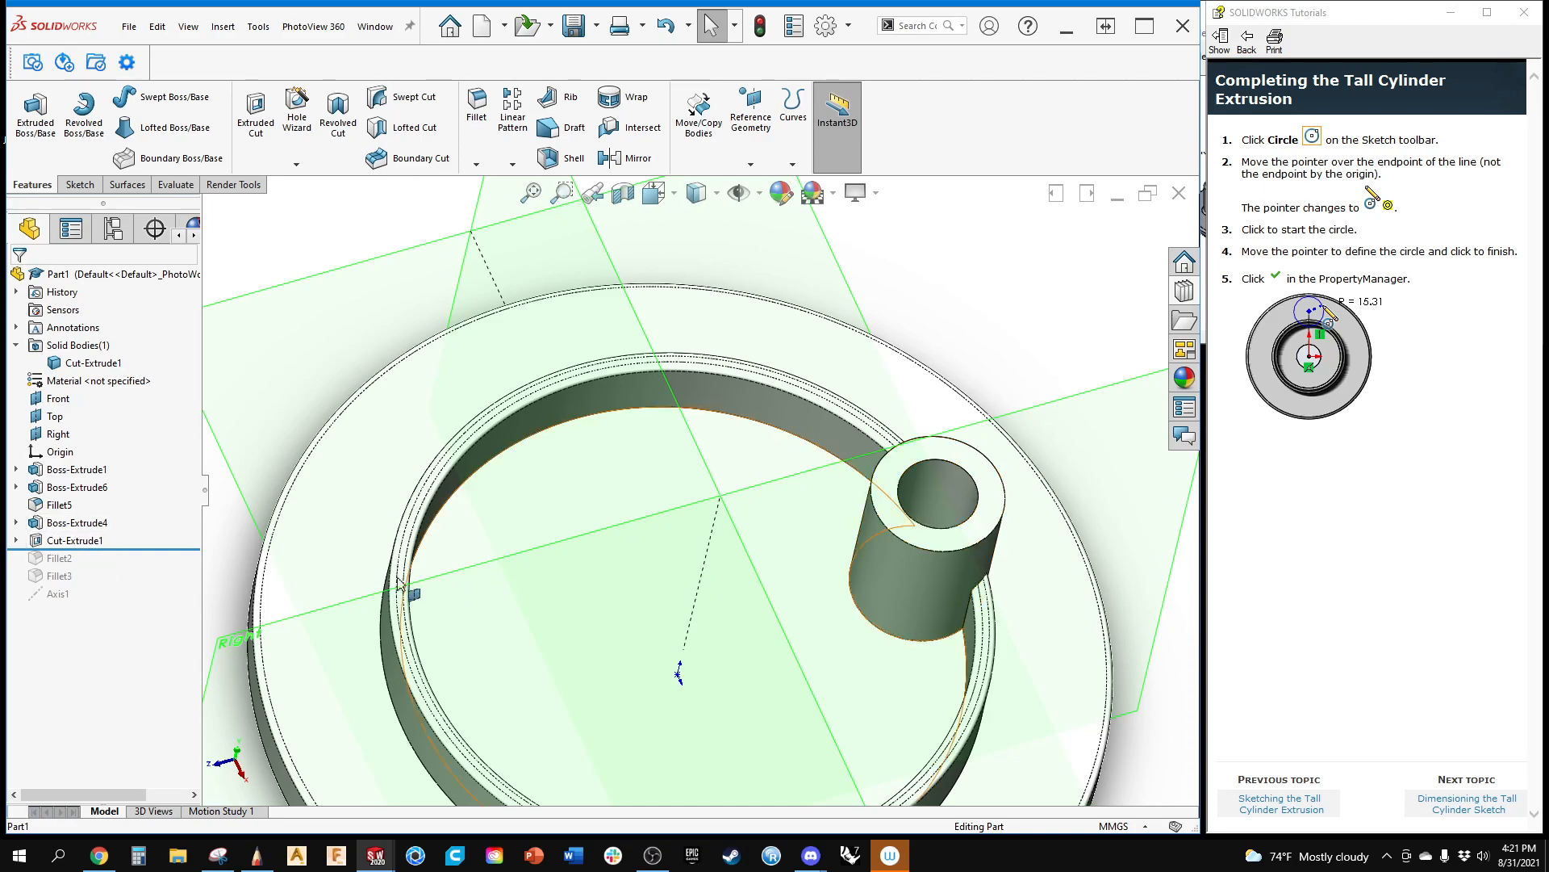
pyautogui.click(80, 525)
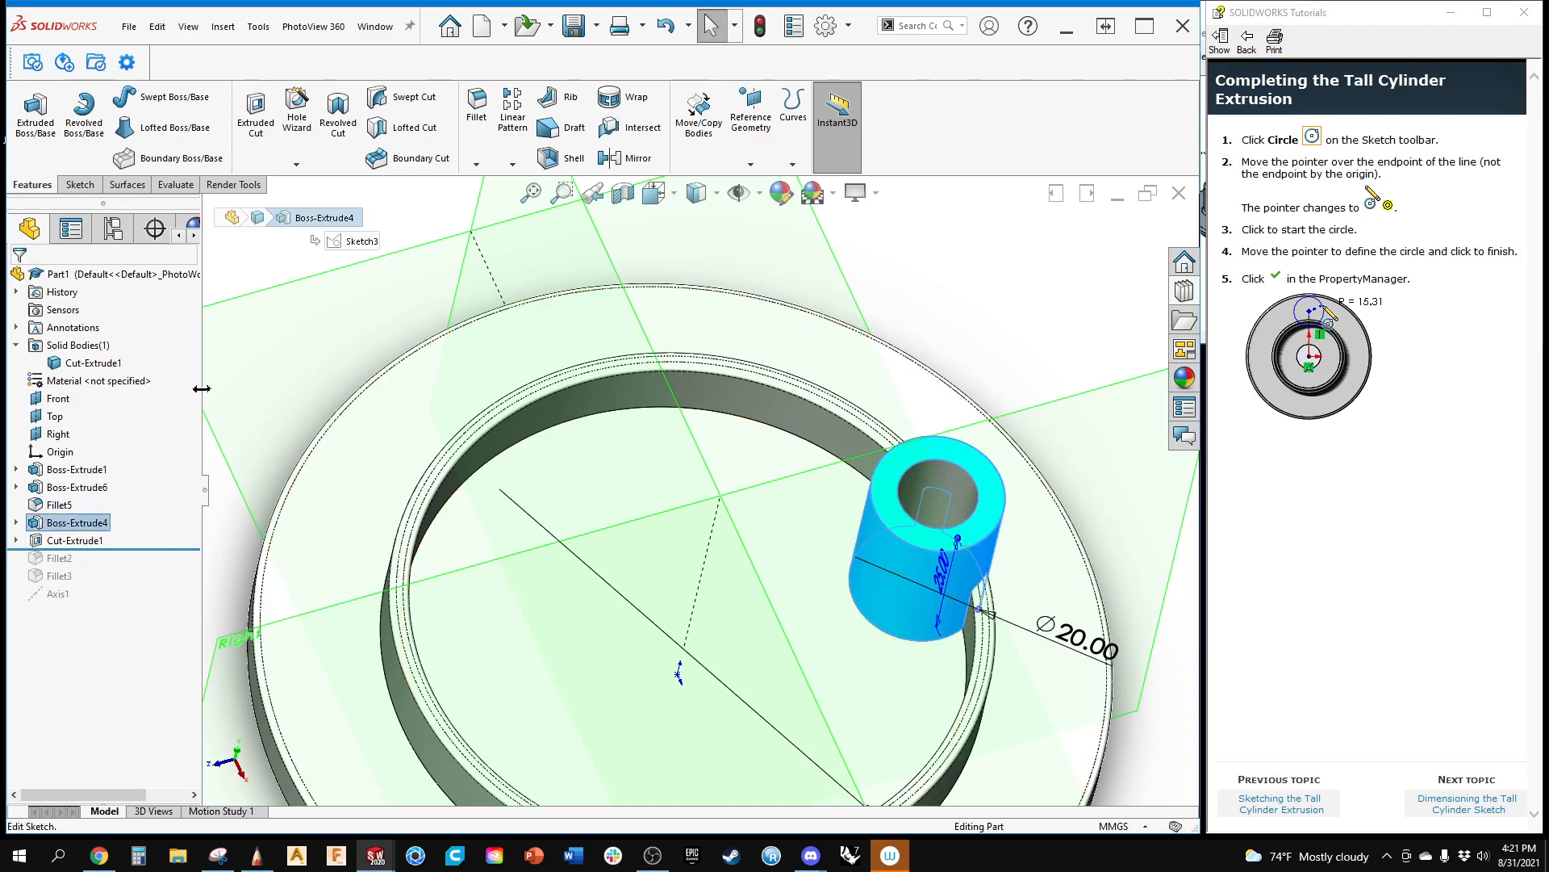
pyautogui.click(512, 165)
pyautogui.click(476, 165)
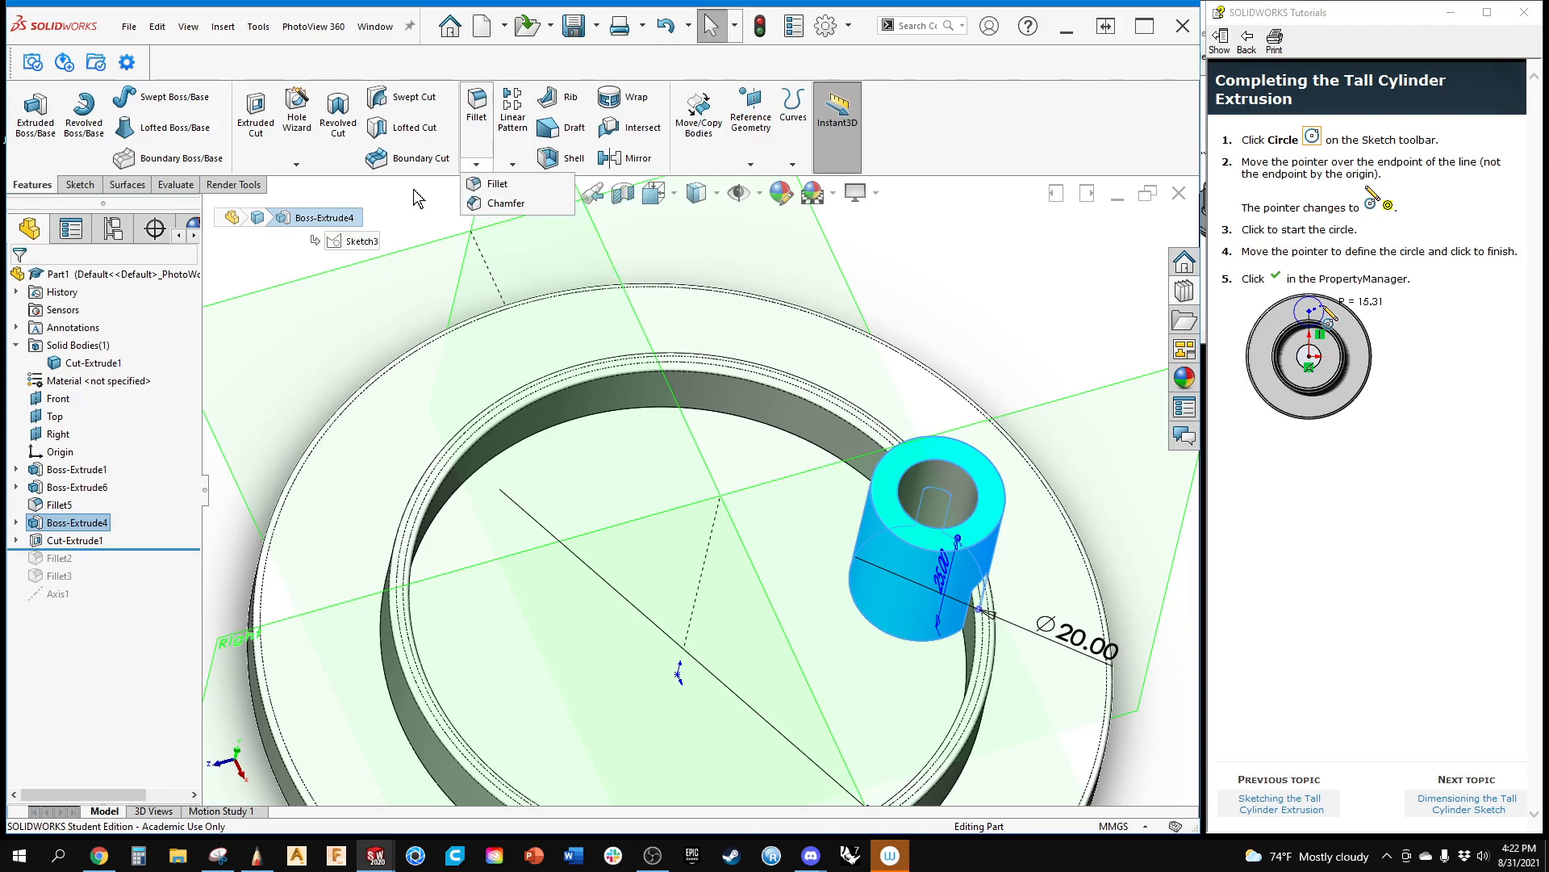
pyautogui.click(512, 165)
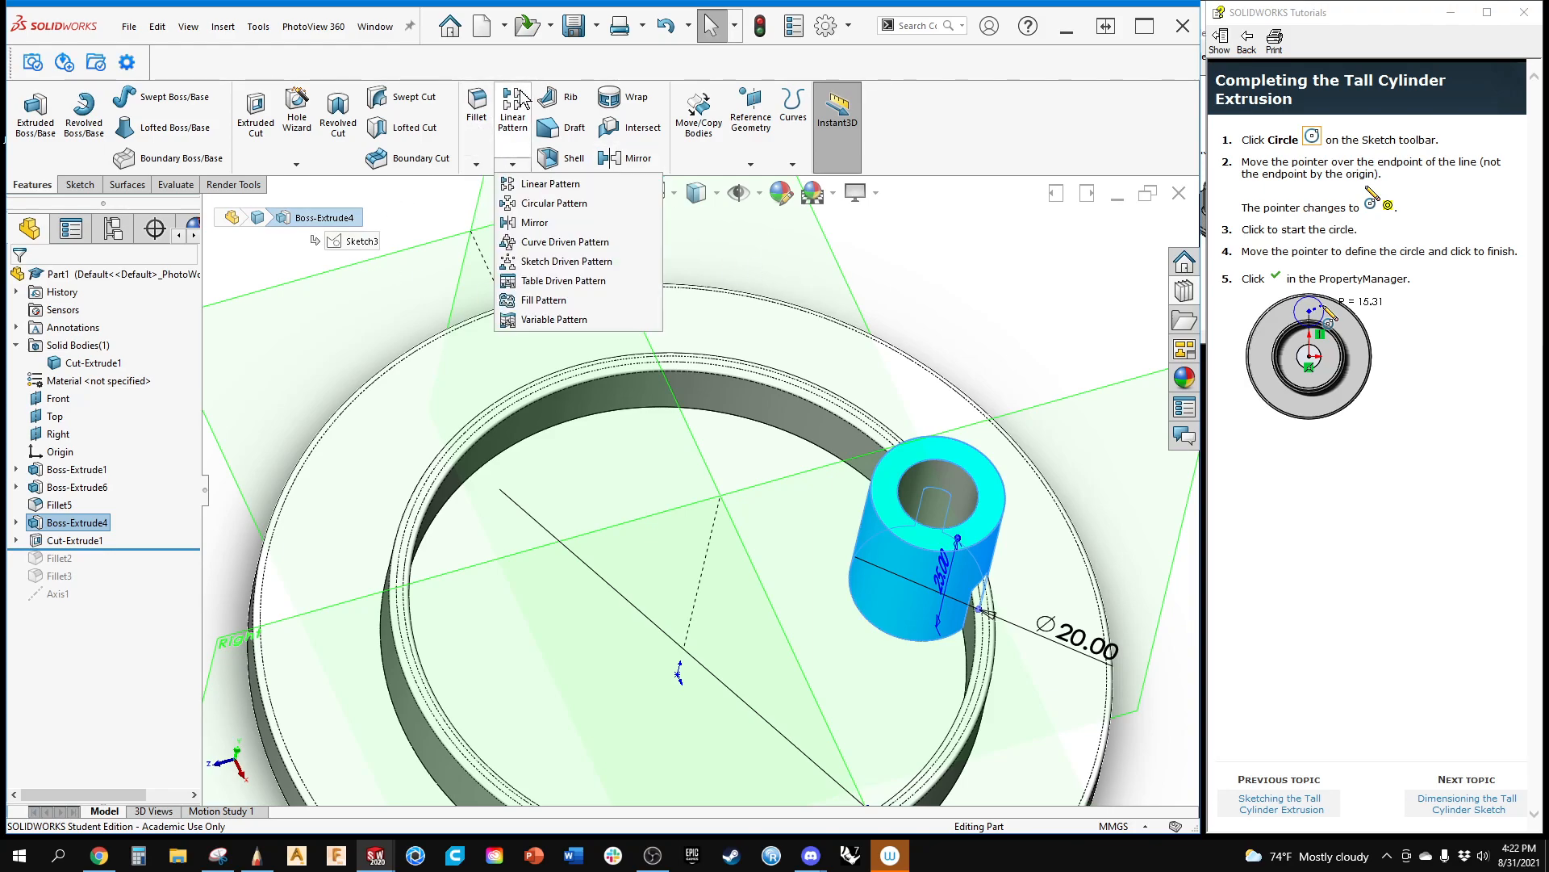
pyautogui.click(520, 208)
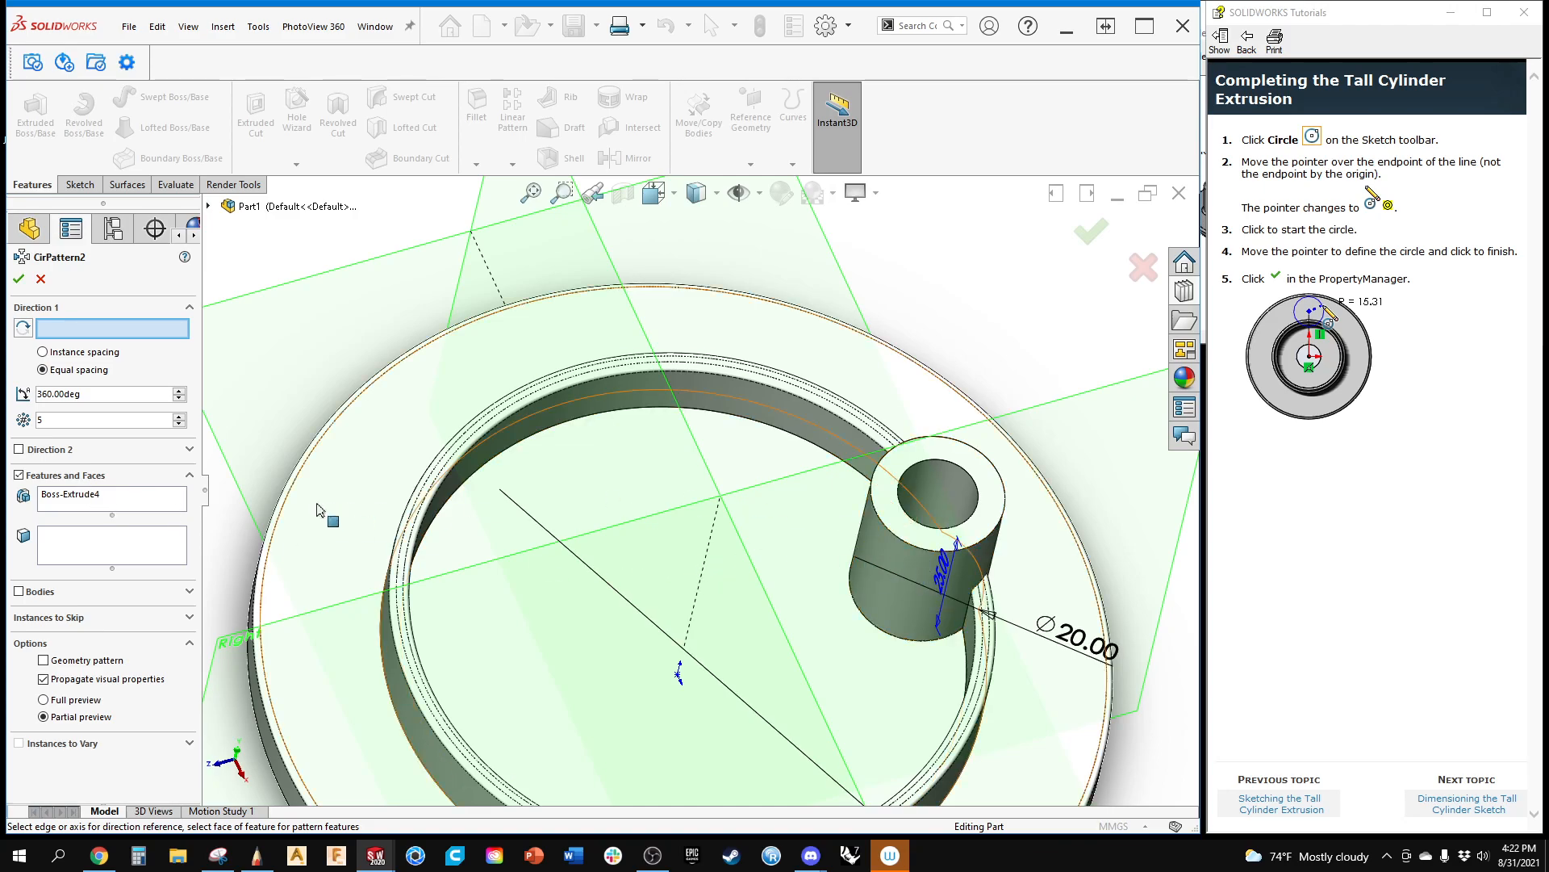
pyautogui.click(93, 499)
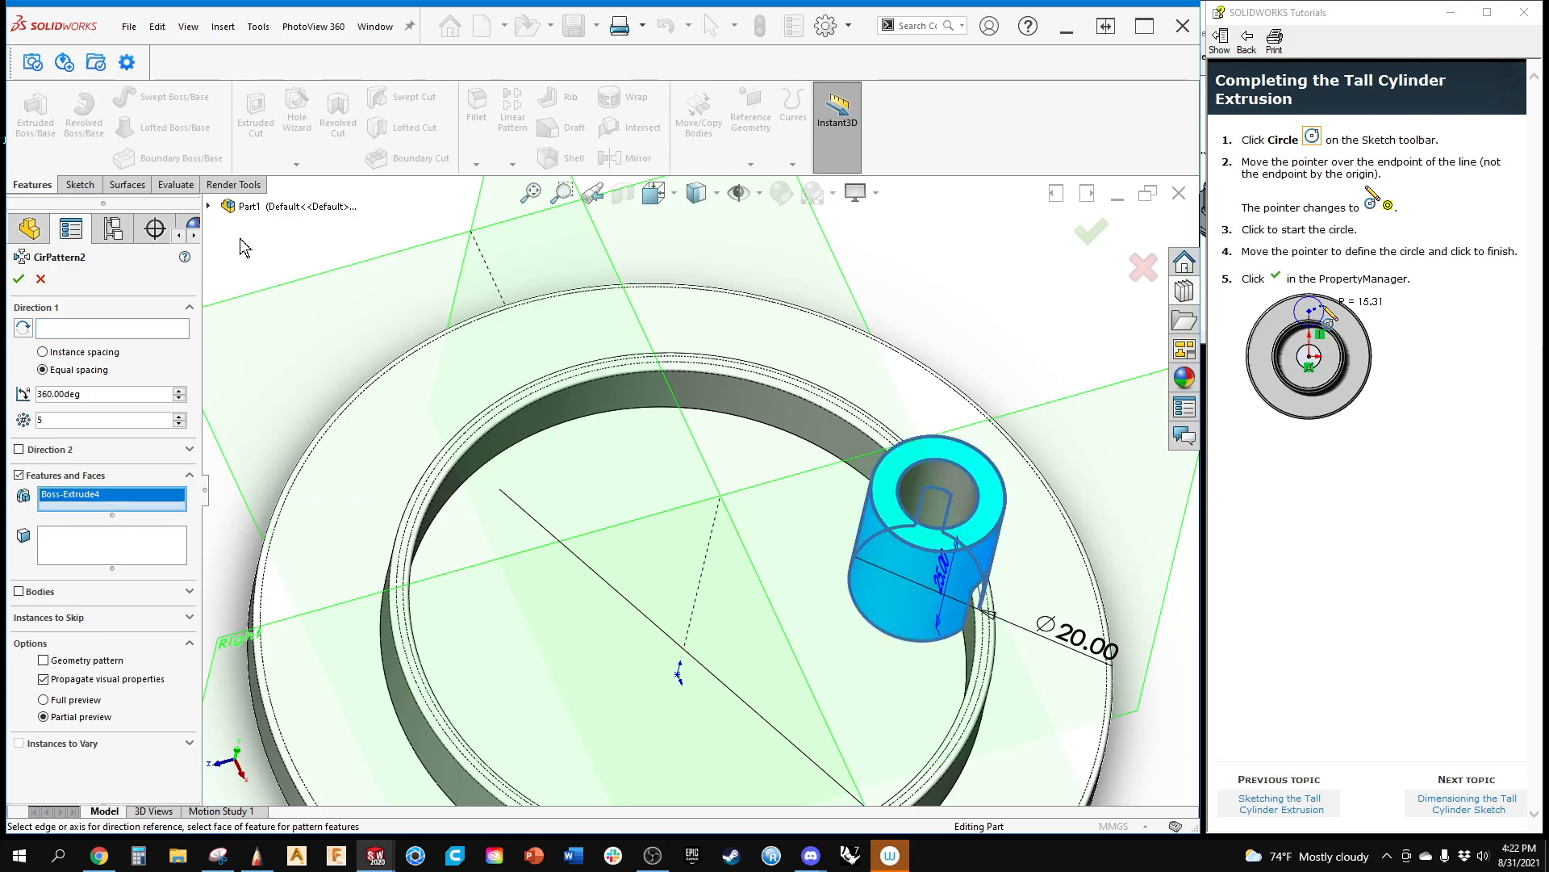
pyautogui.click(209, 207)
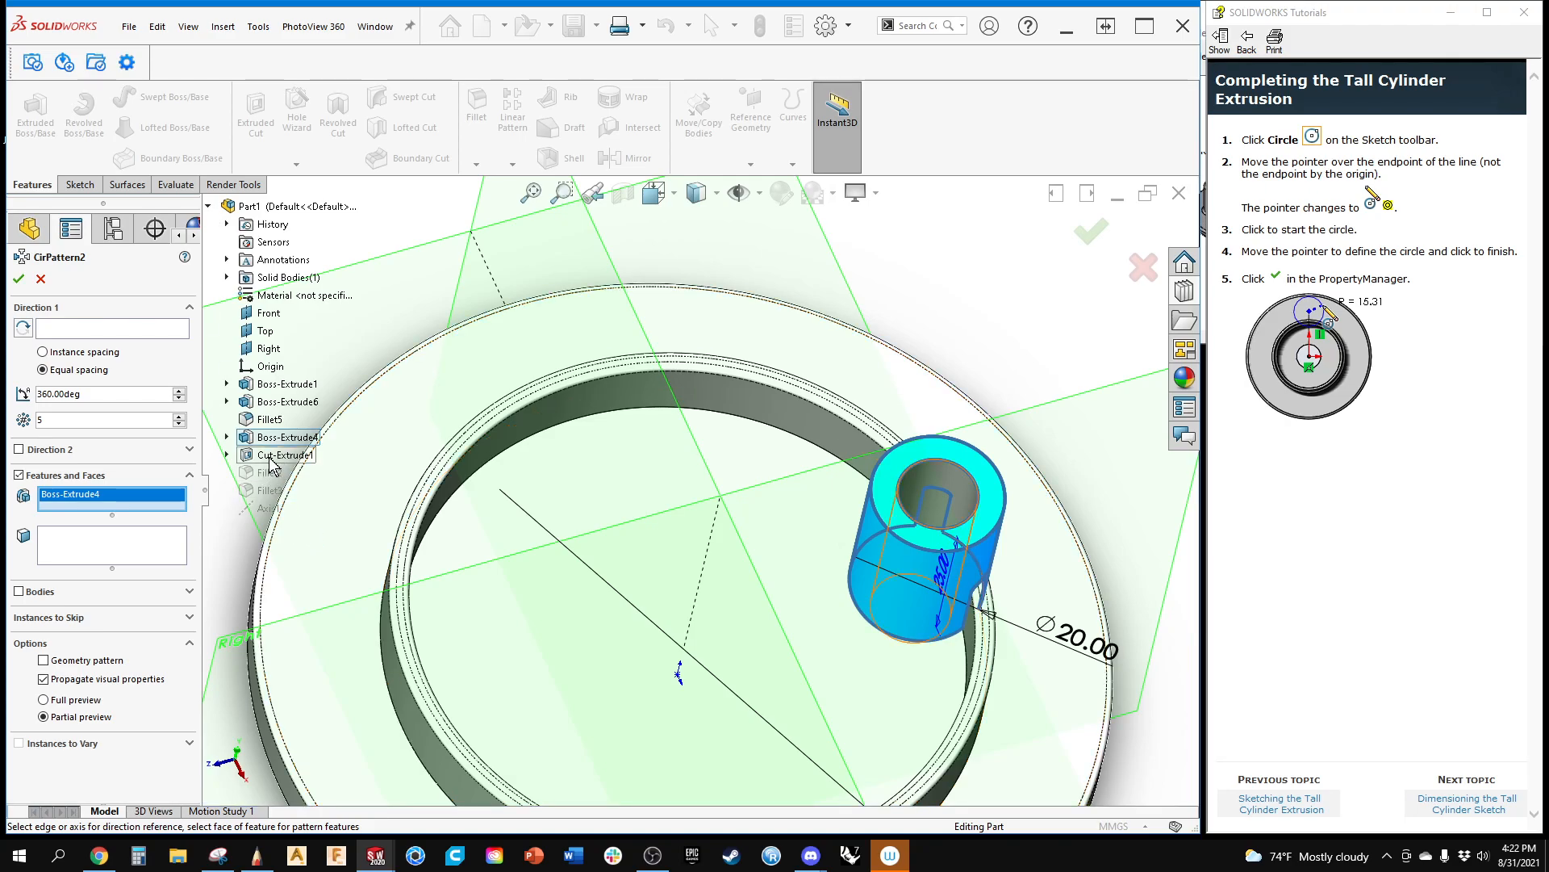
pyautogui.click(41, 278)
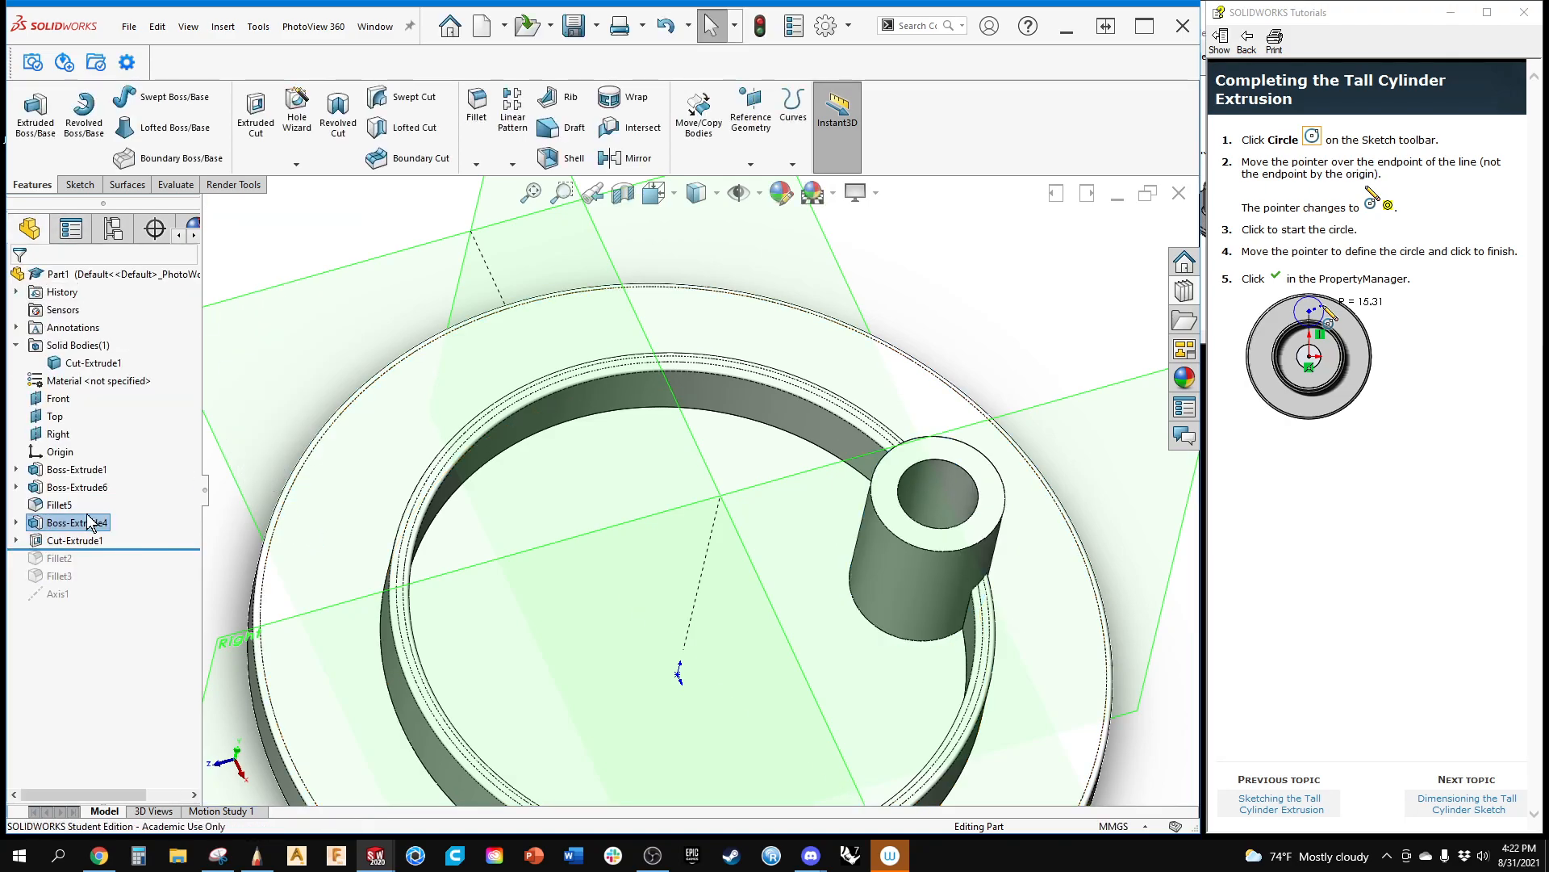
# Step: Roll the model forward past the cylinder's two fillets and check which features make up the cylinder
pyautogui.moveTo(141, 550); pyautogui.dragTo(136, 584)
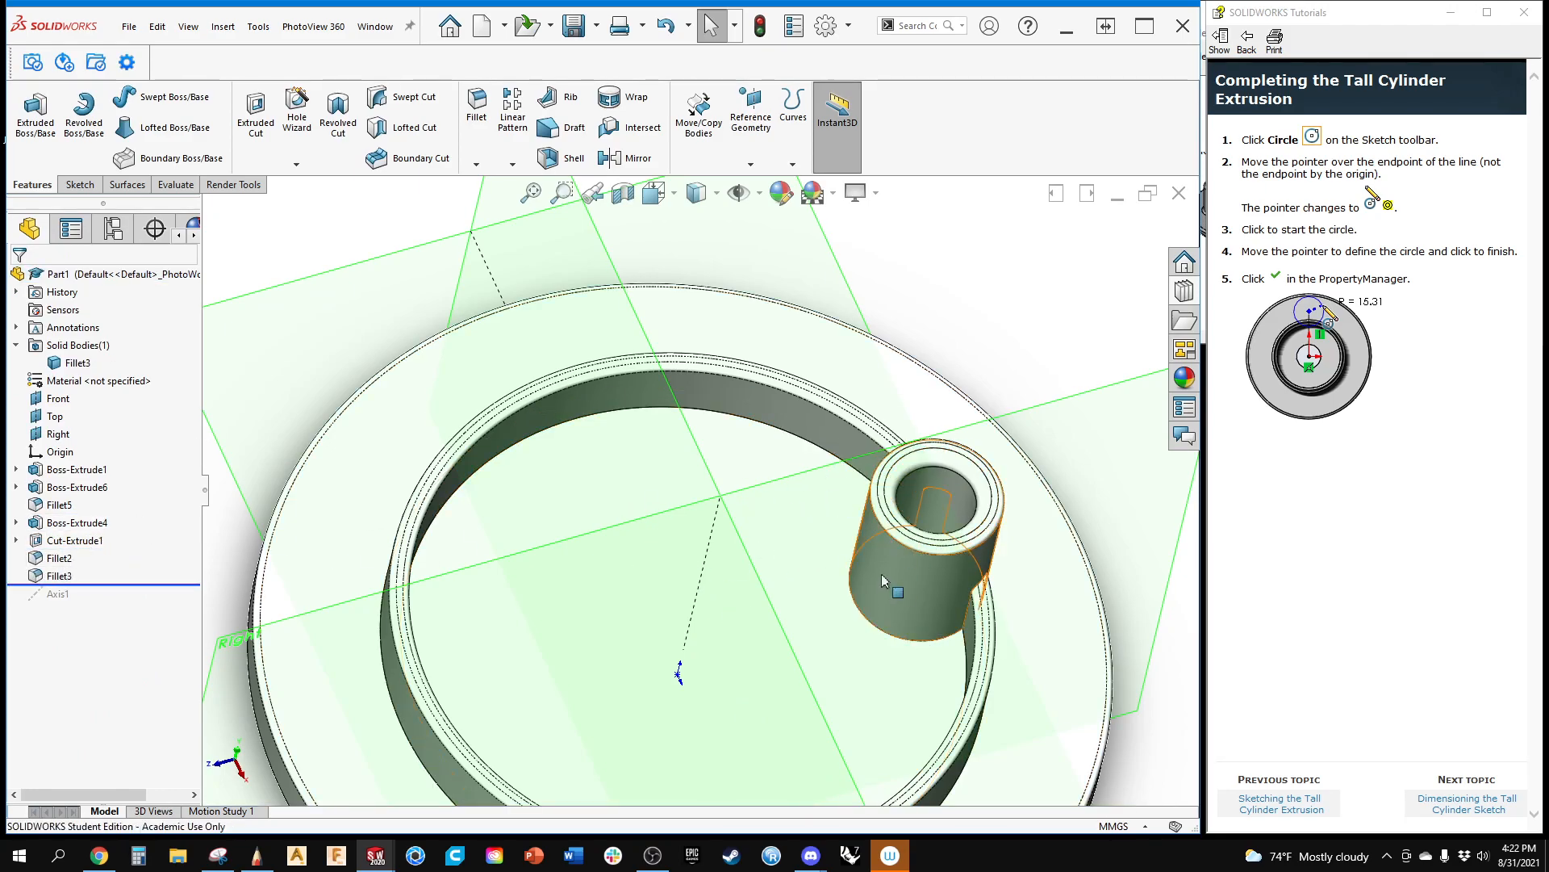
pyautogui.click(69, 523)
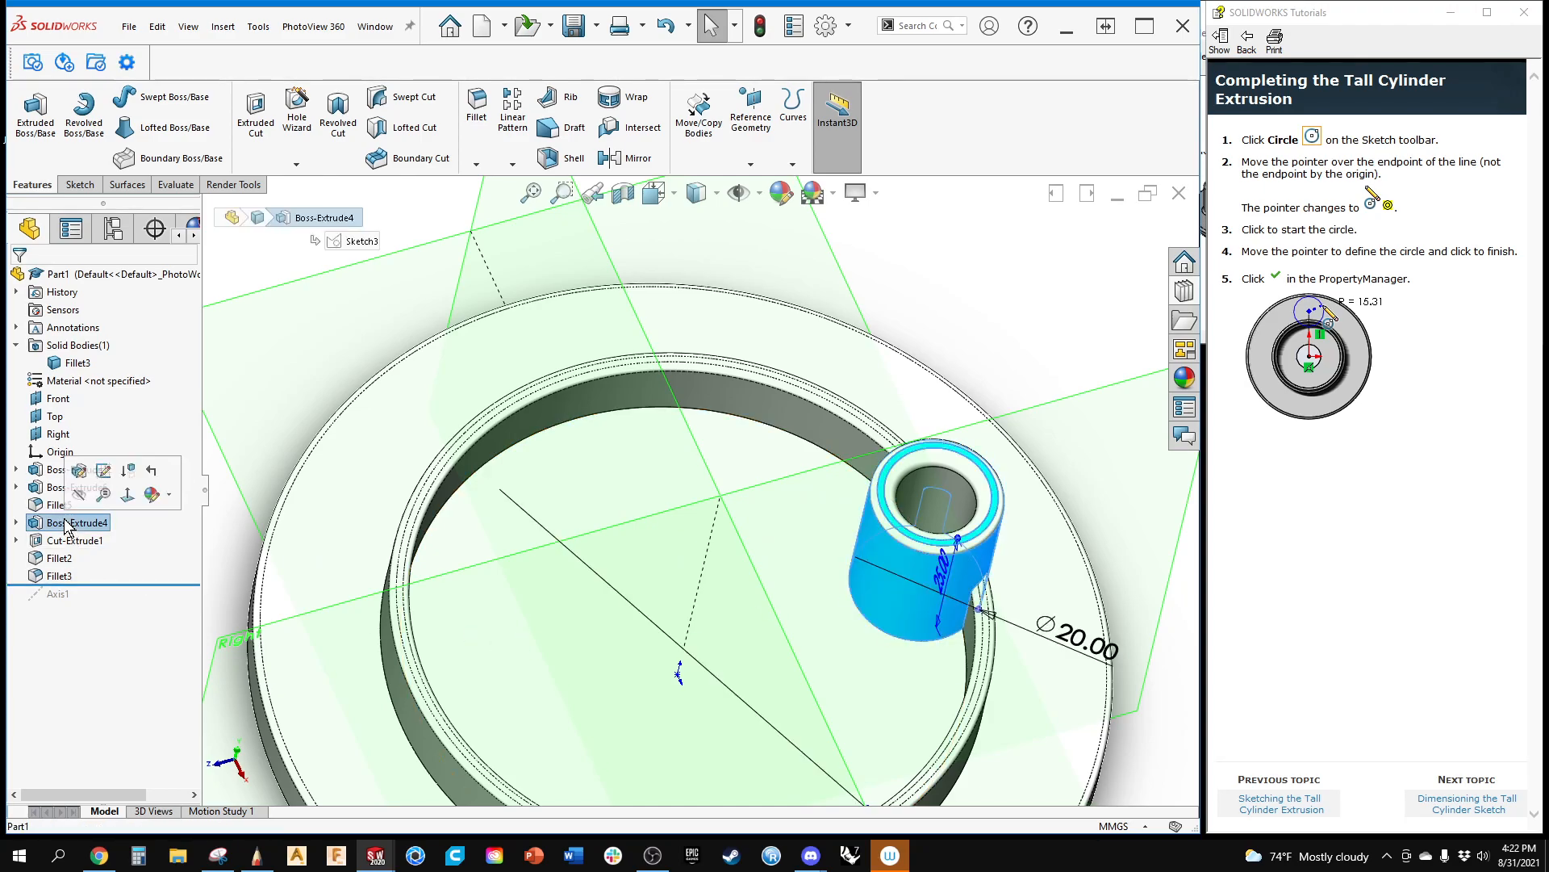
pyautogui.keyDown('shift'); pyautogui.click(55, 573); pyautogui.keyUp('shift')
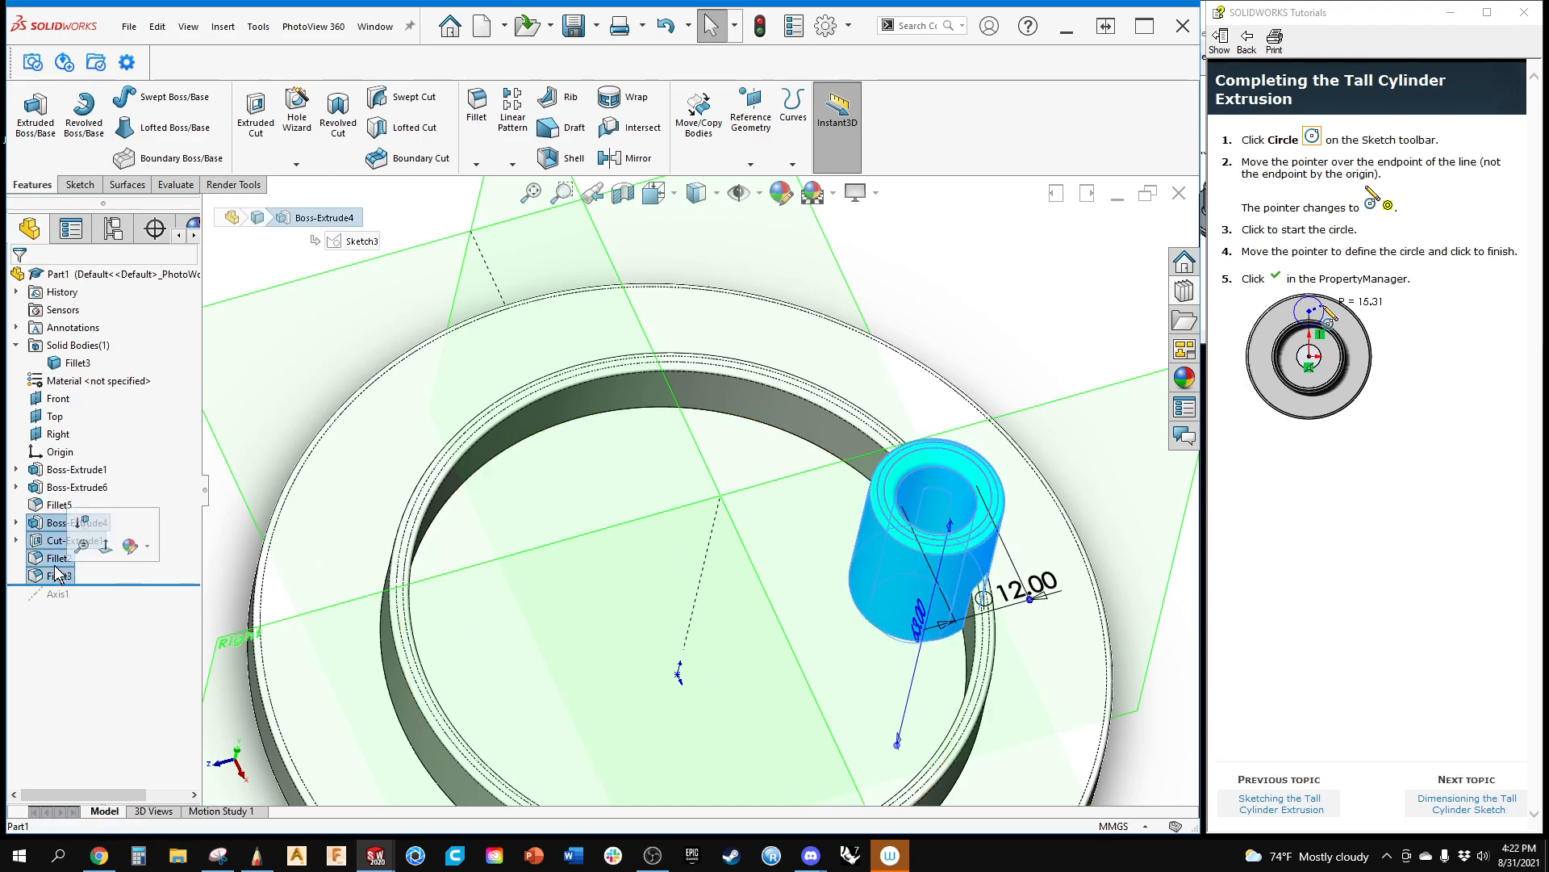
pyautogui.click(235, 274)
pyautogui.scroll(-6, 970, 550)
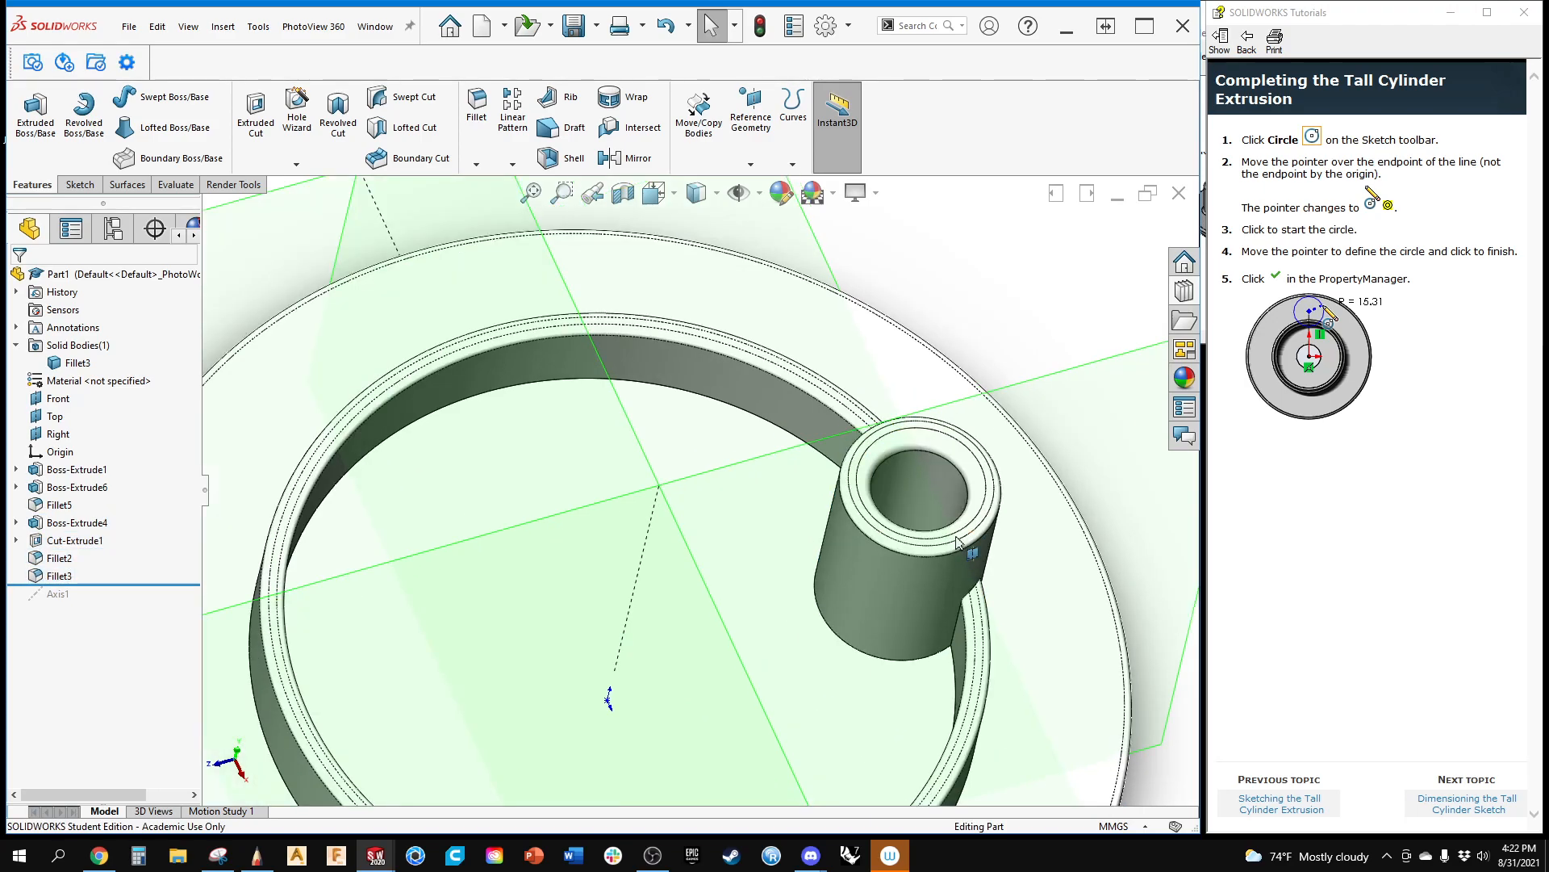
pyautogui.click(806, 607)
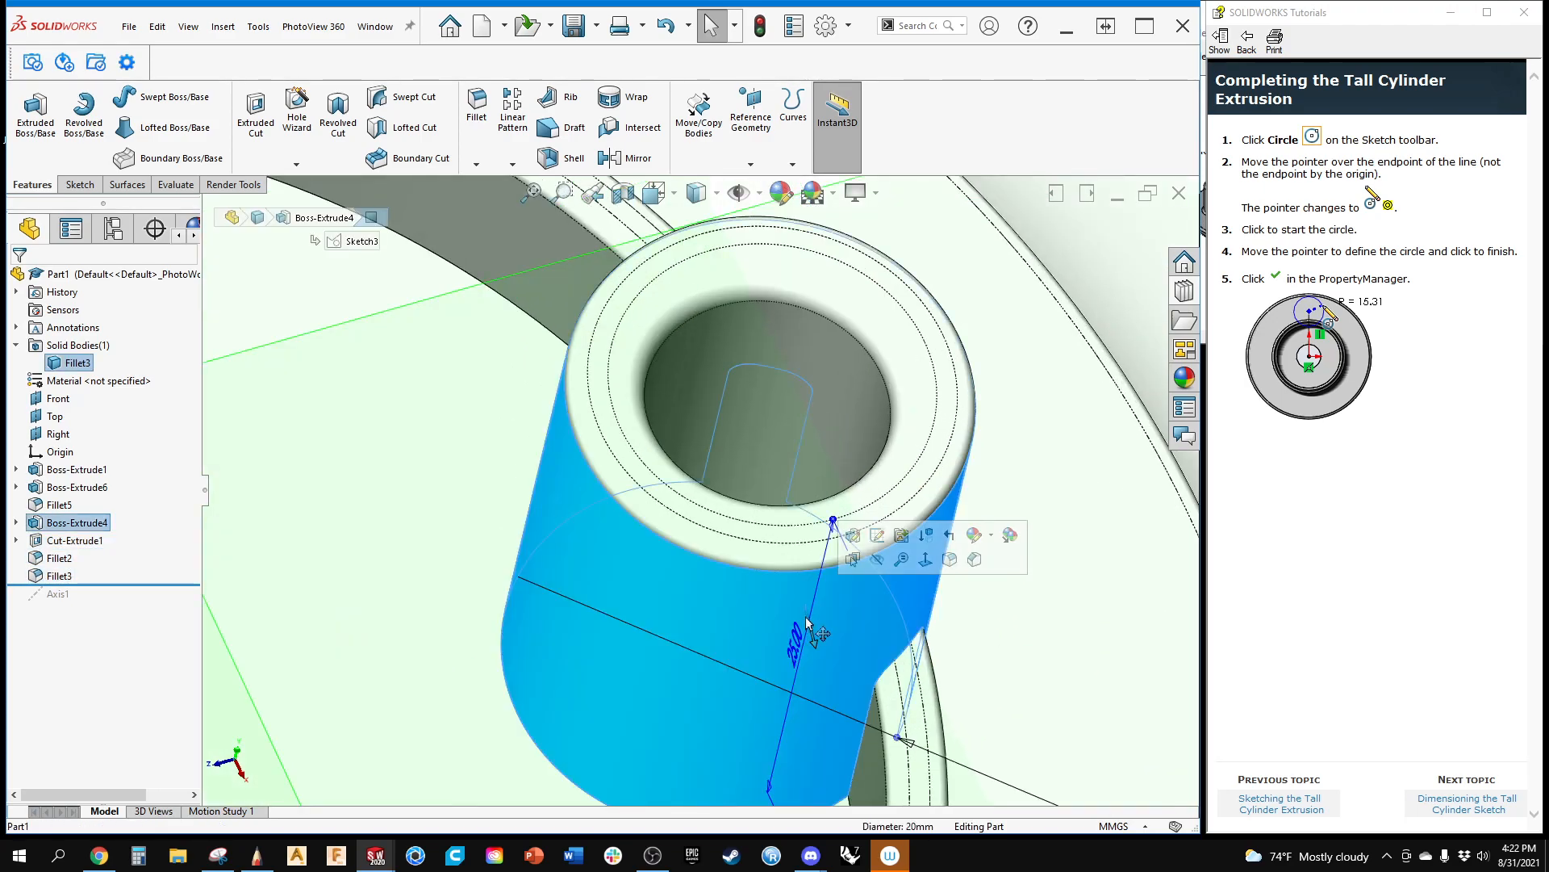
pyautogui.click(849, 342)
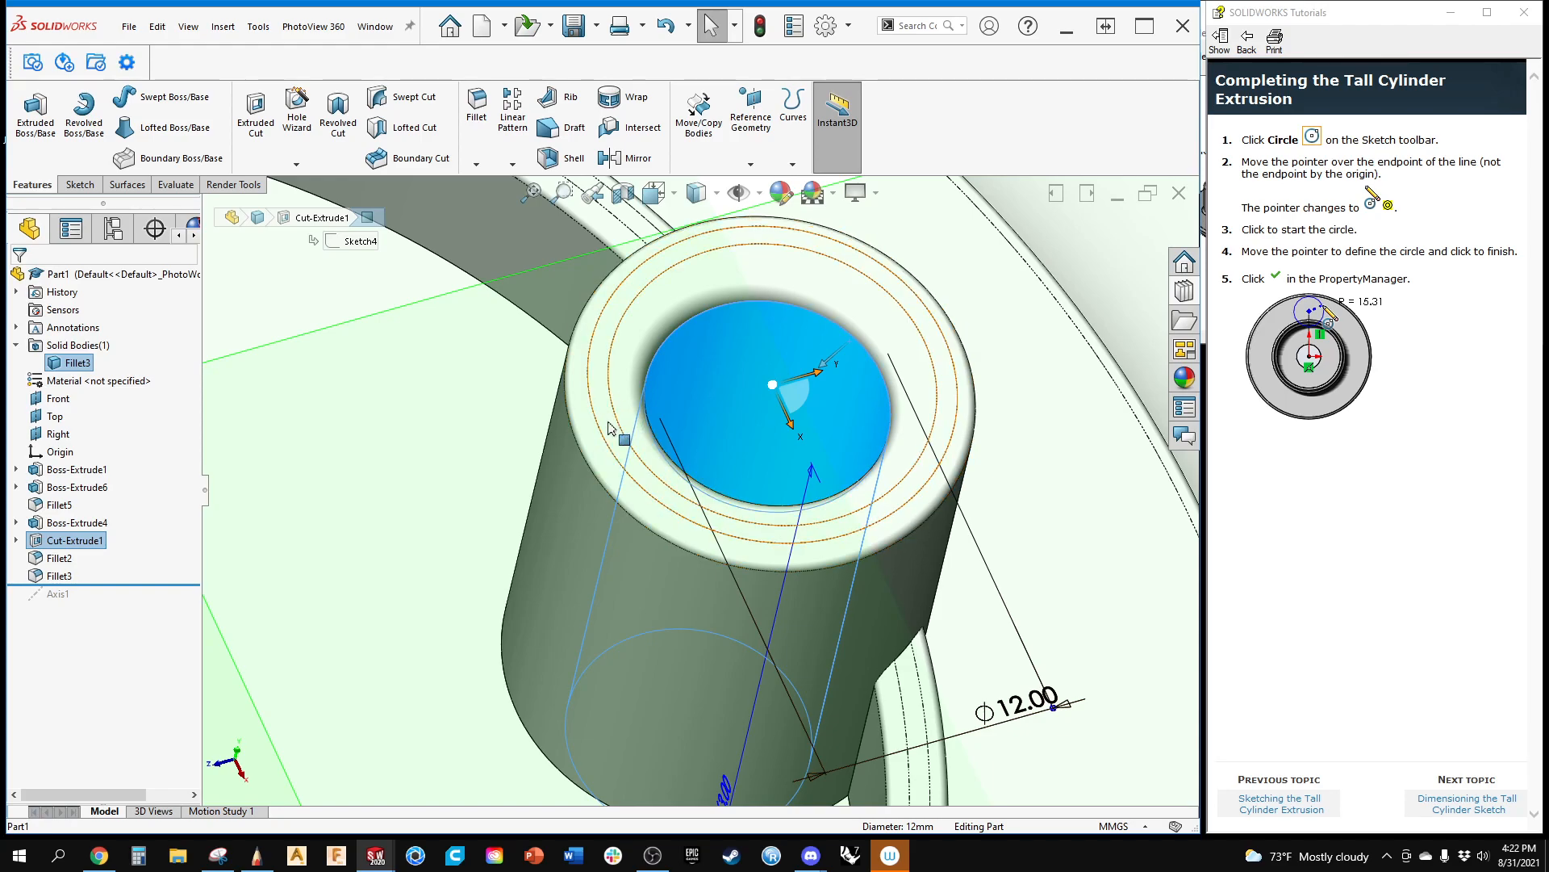
pyautogui.scroll(6, 606, 507)
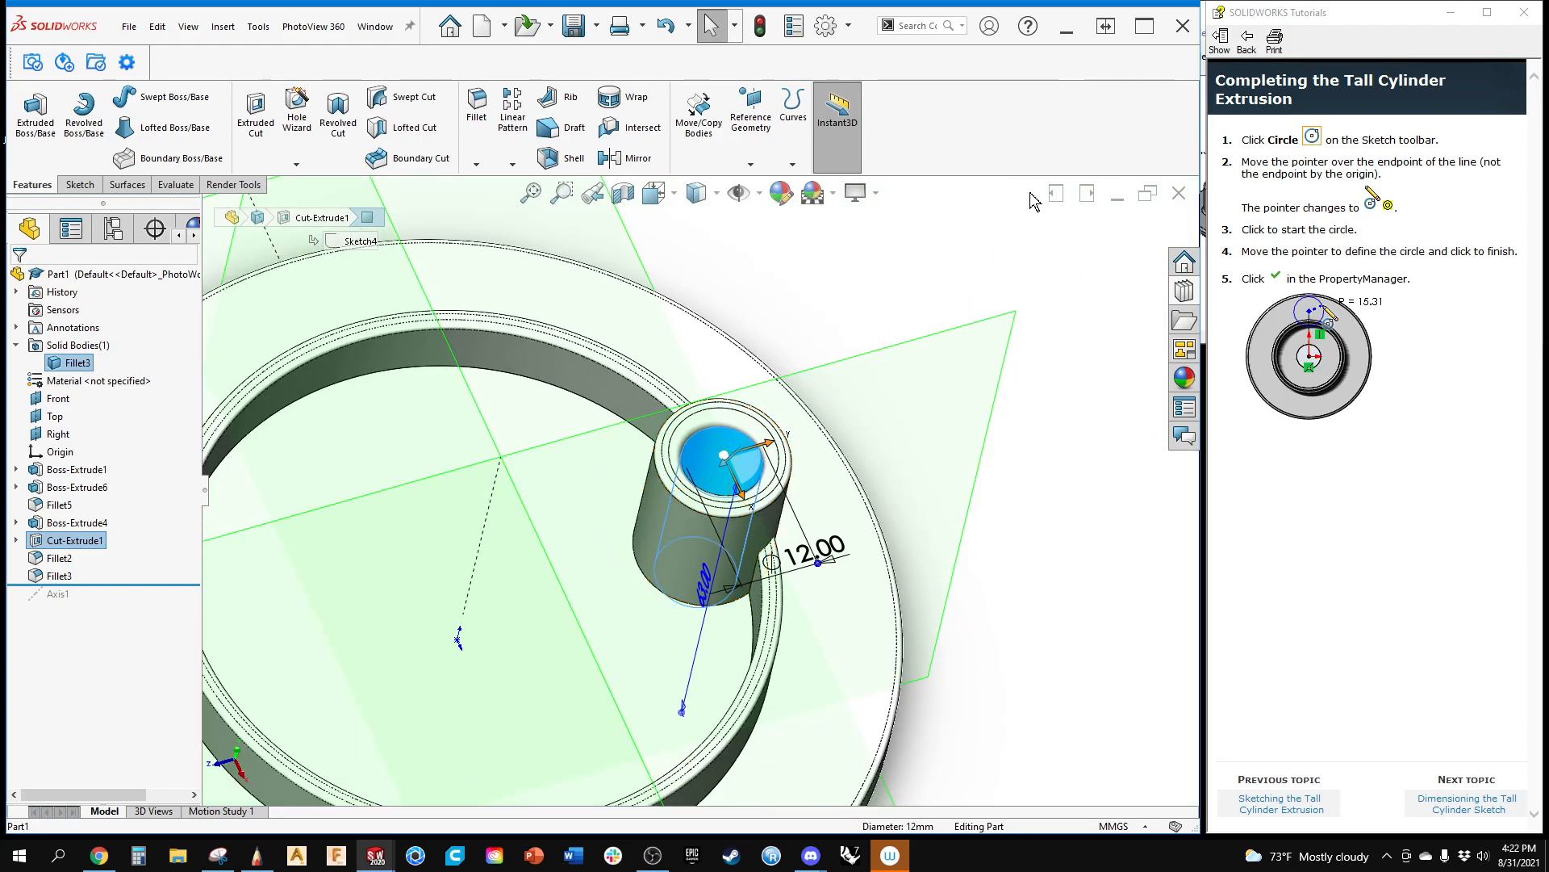
pyautogui.click(982, 269)
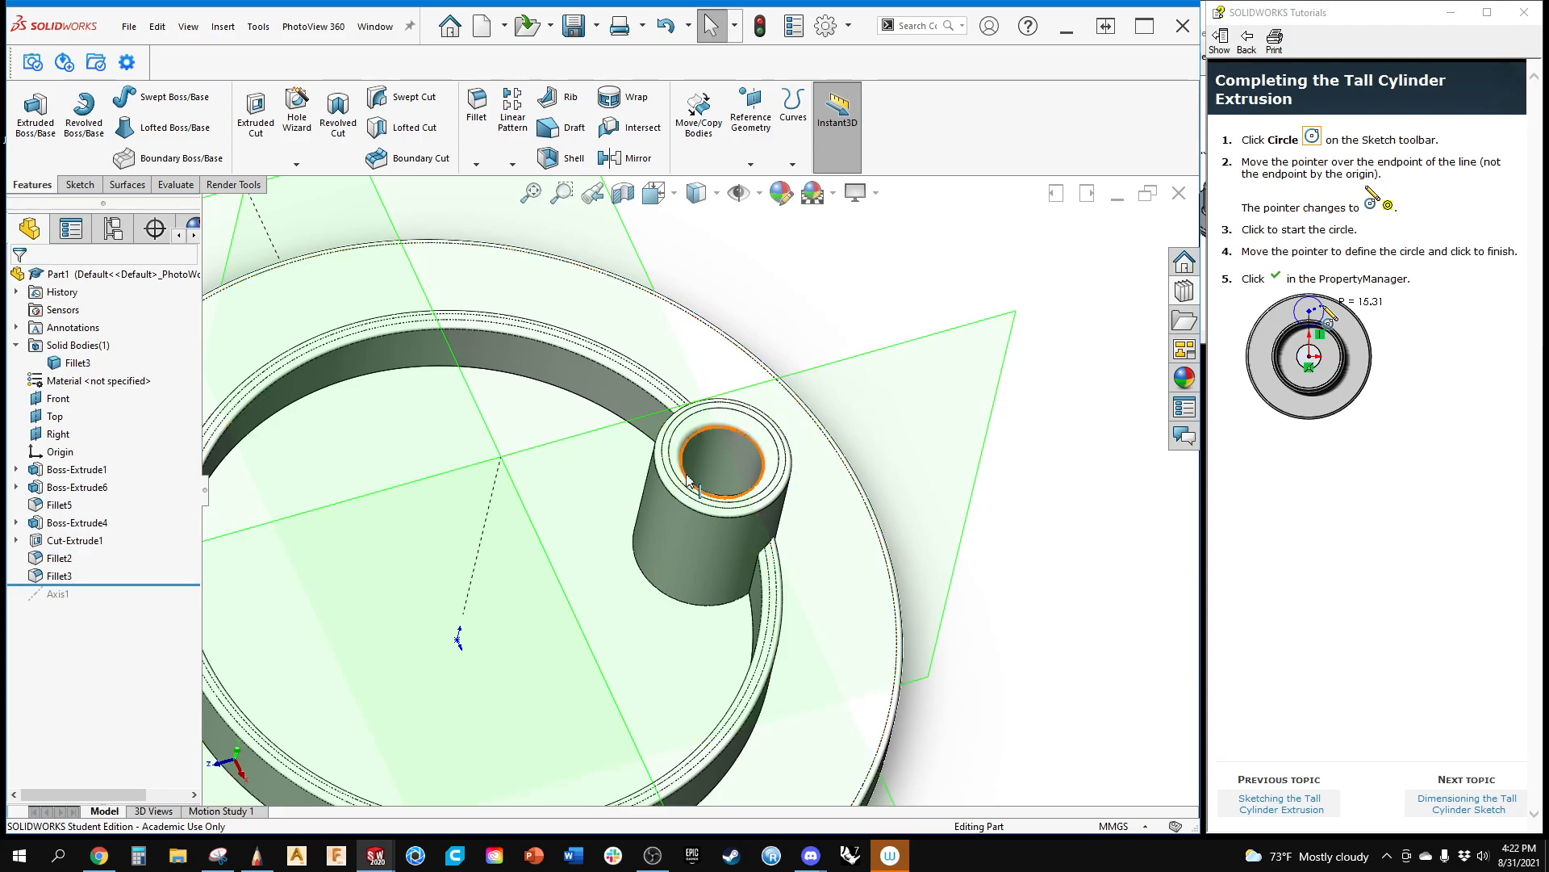
pyautogui.click(514, 165)
pyautogui.click(554, 203)
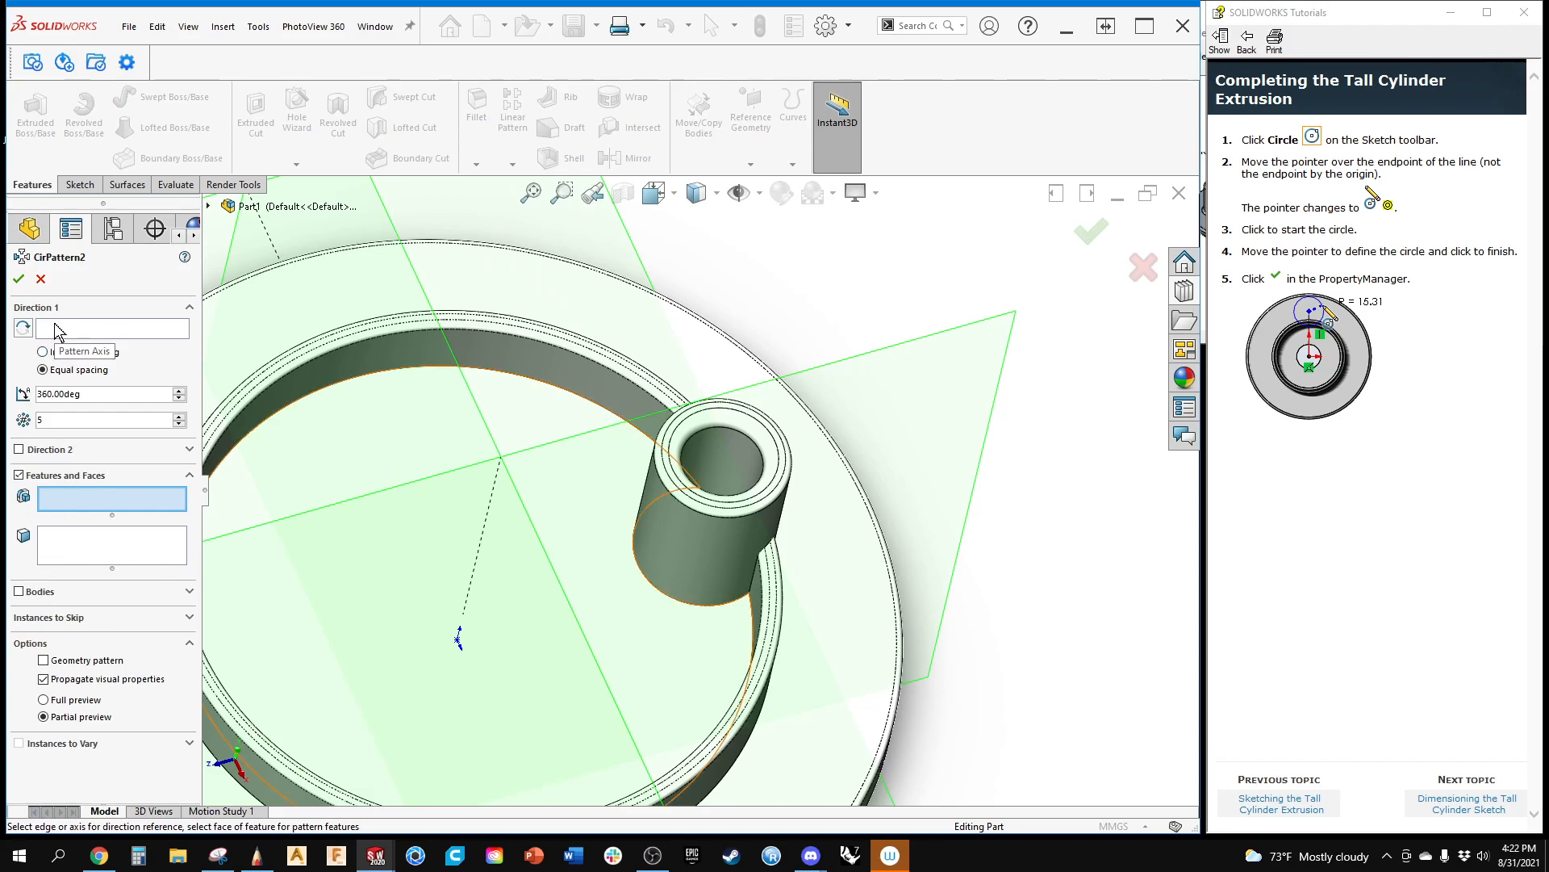
pyautogui.scroll(5, 453, 528)
pyautogui.moveTo(454, 530); pyautogui.dragTo(496, 379, button='middle')
pyautogui.scroll(-3, 675, 431)
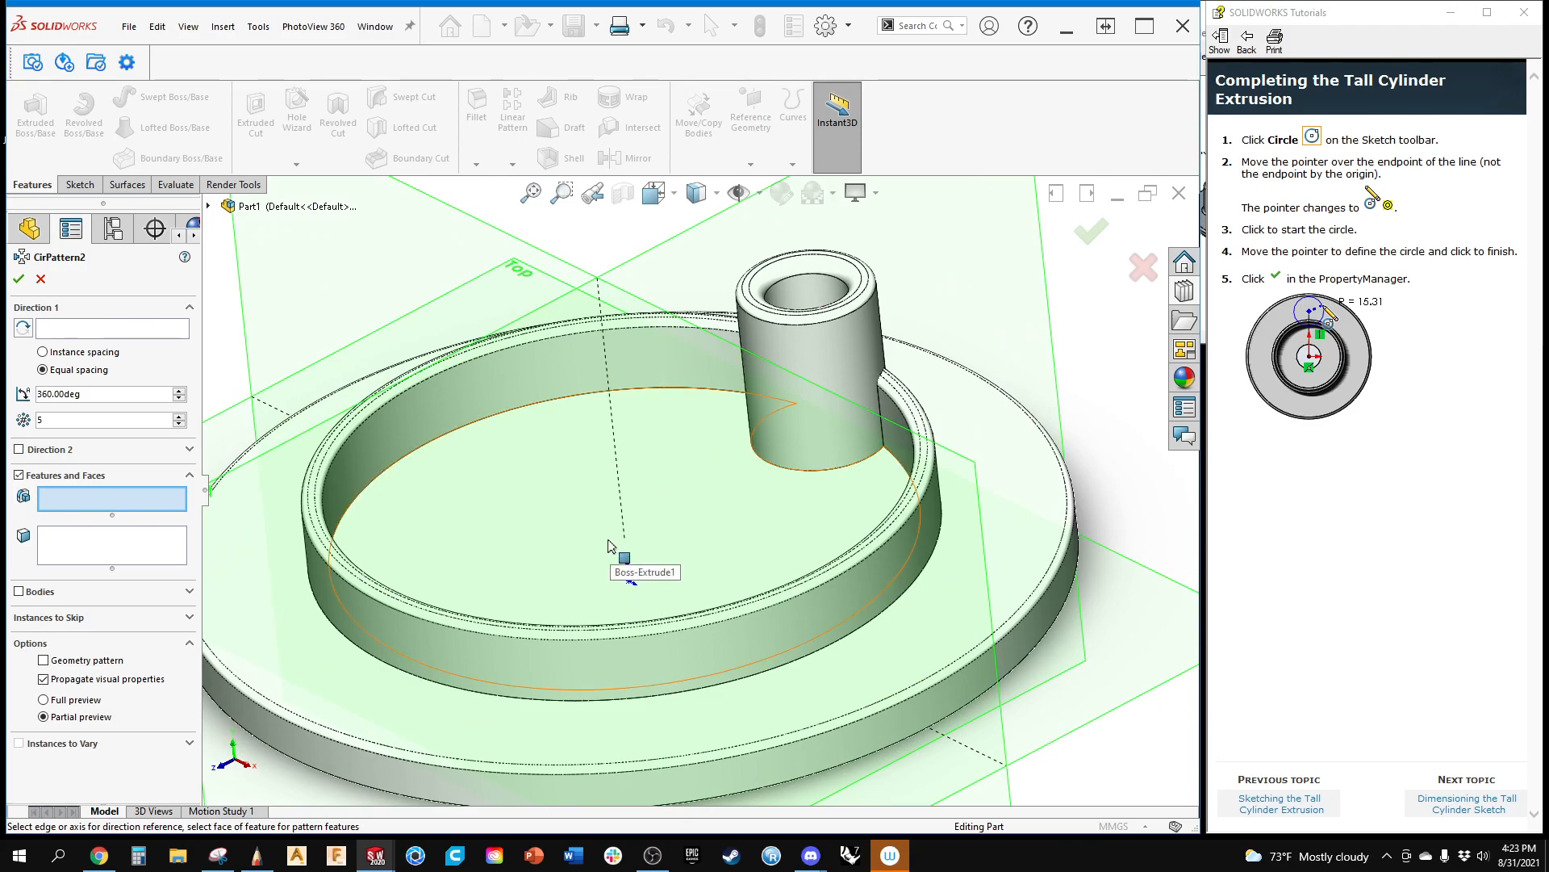
pyautogui.click(1145, 270)
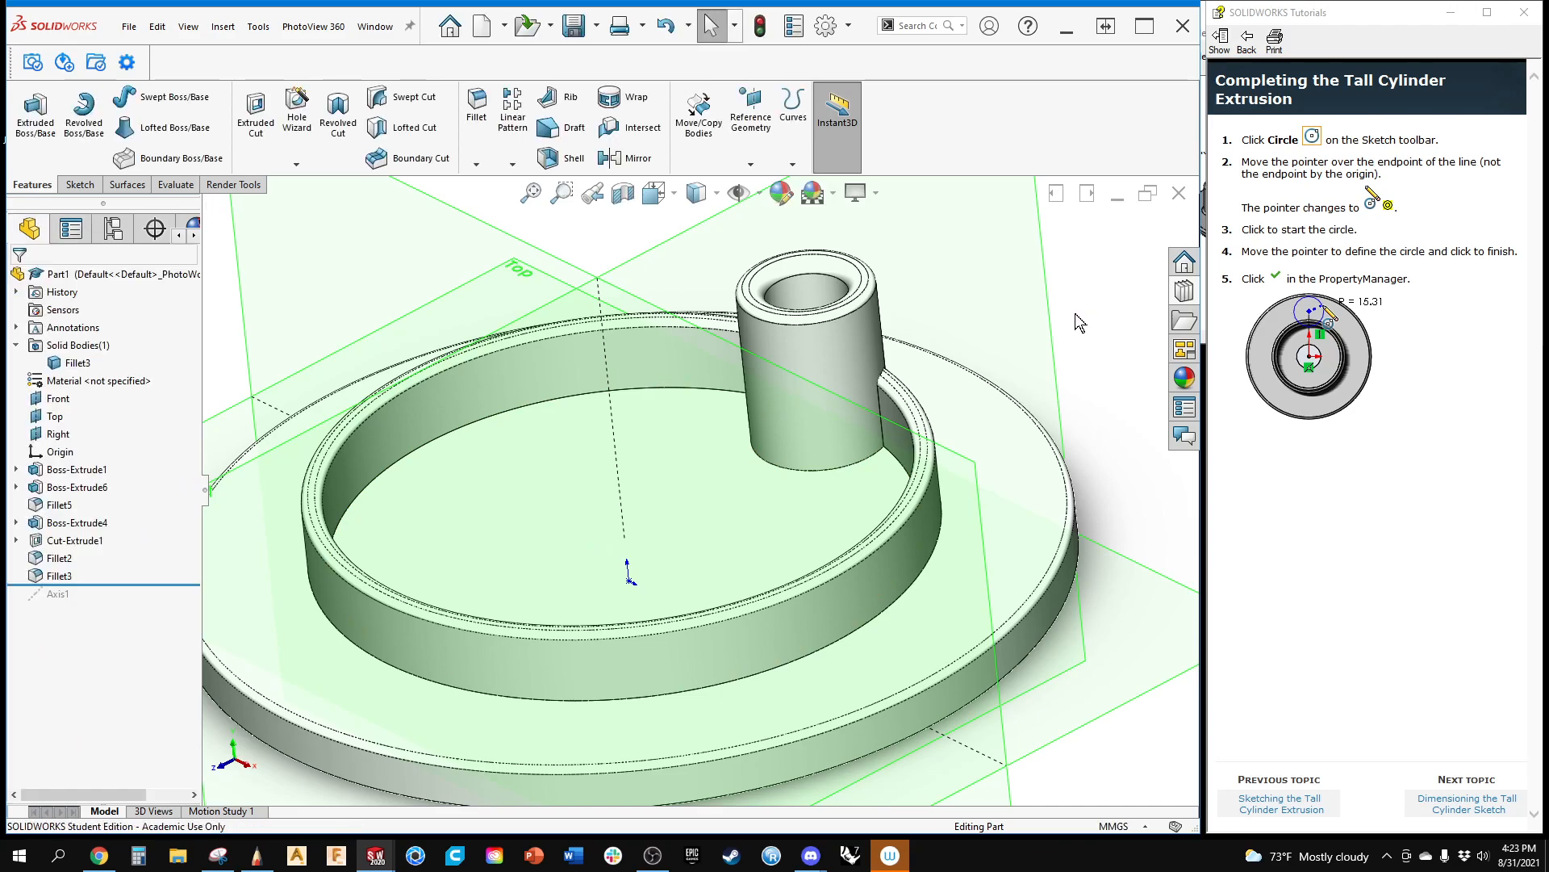
# Step: Create a reference axis at the intersection of the Front and Right planes using the Two Planes option
pyautogui.scroll(5, 635, 472)
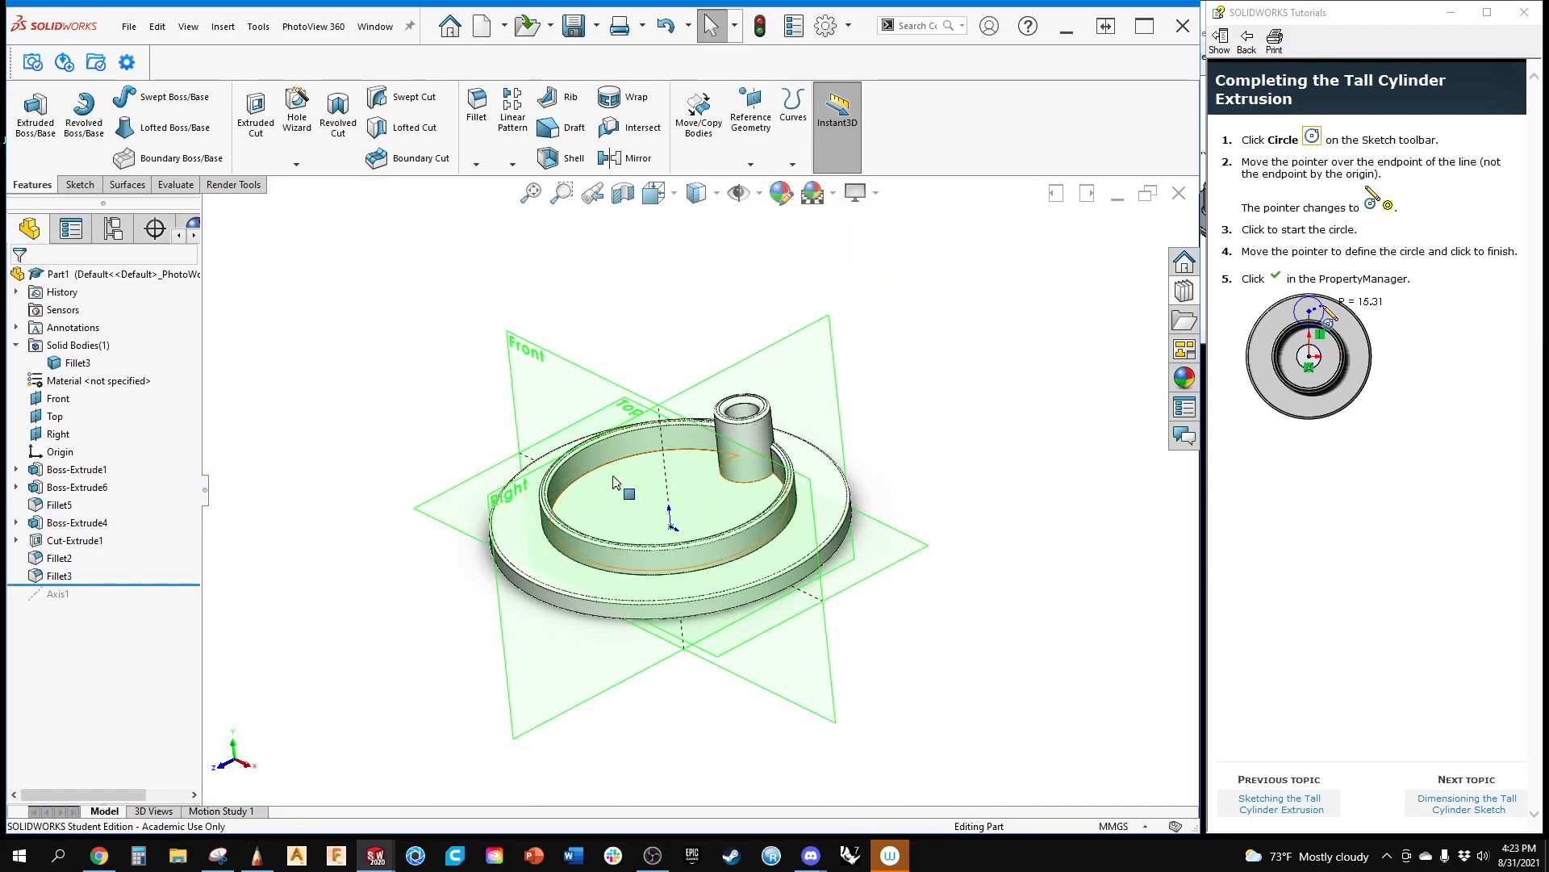
pyautogui.moveTo(632, 474); pyautogui.dragTo(636, 485, button='middle')
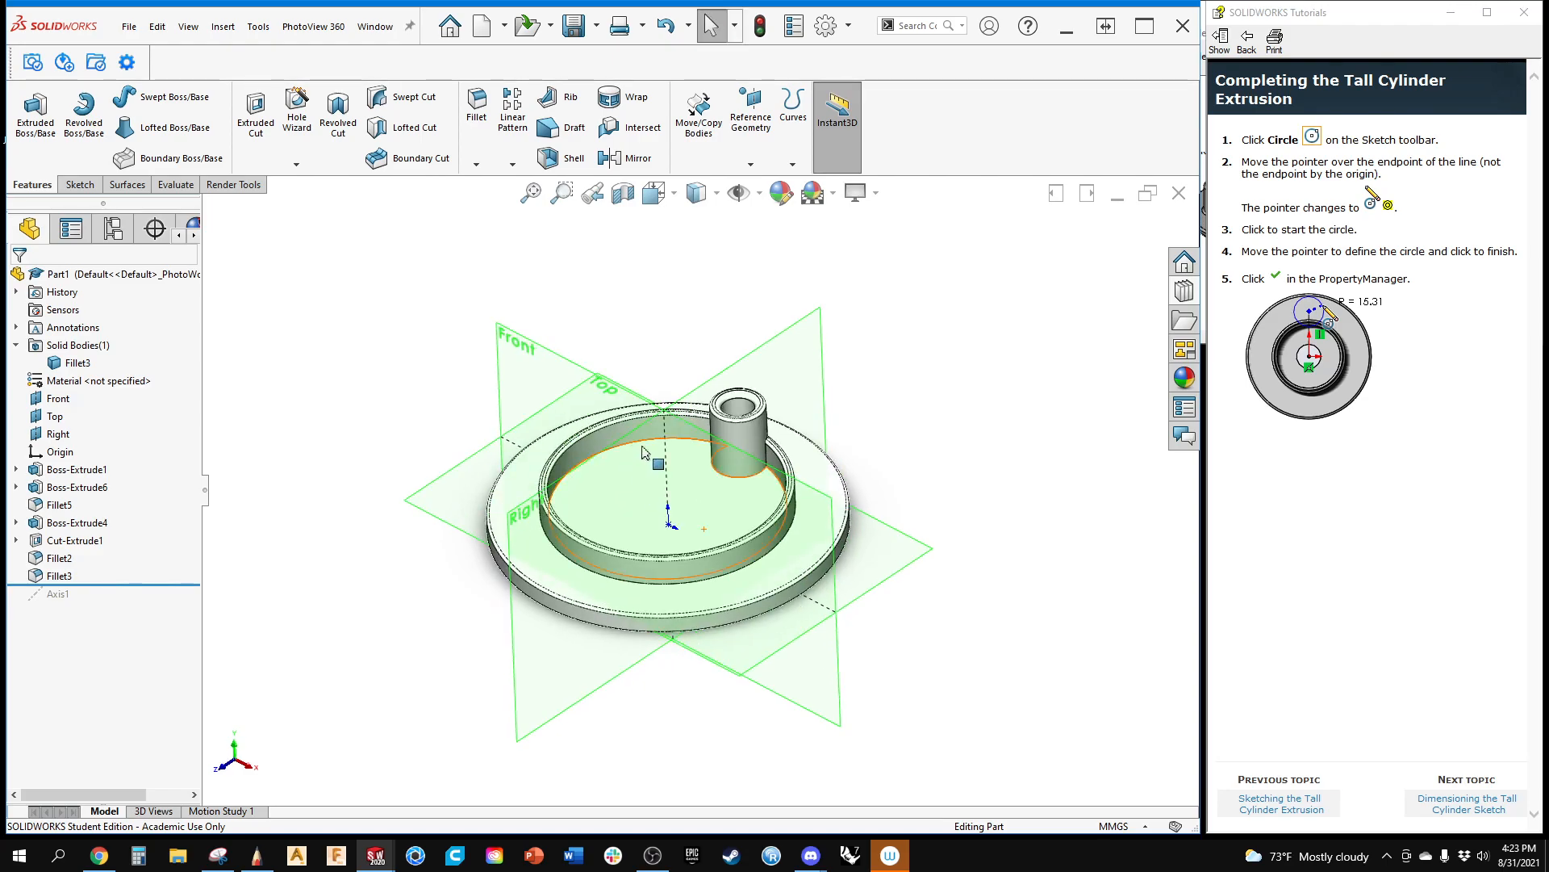
pyautogui.scroll(-5, 630, 464)
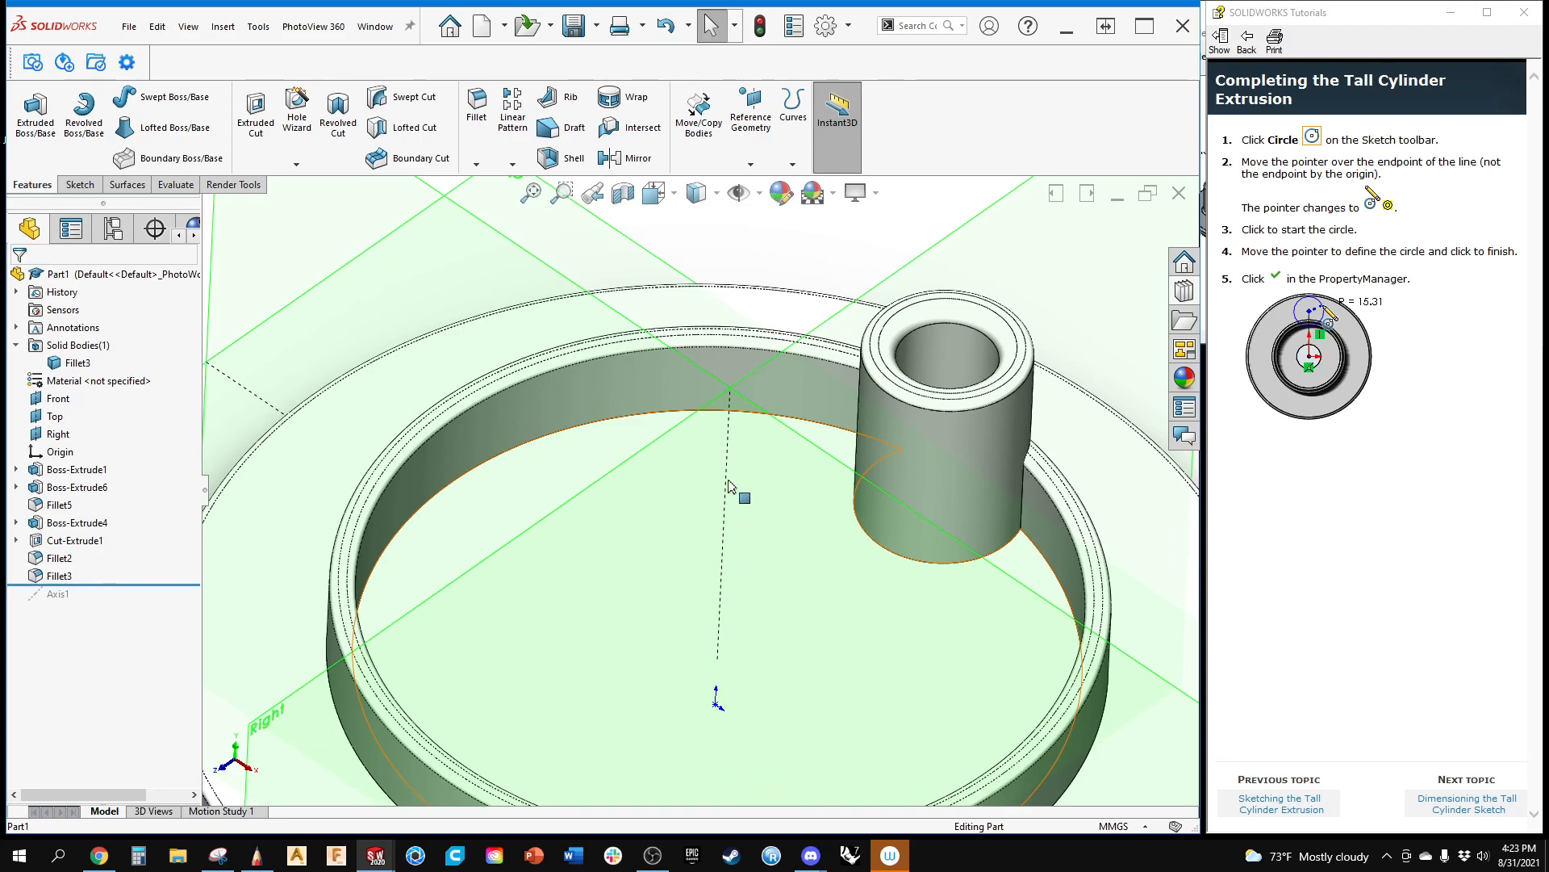
pyautogui.press('f')
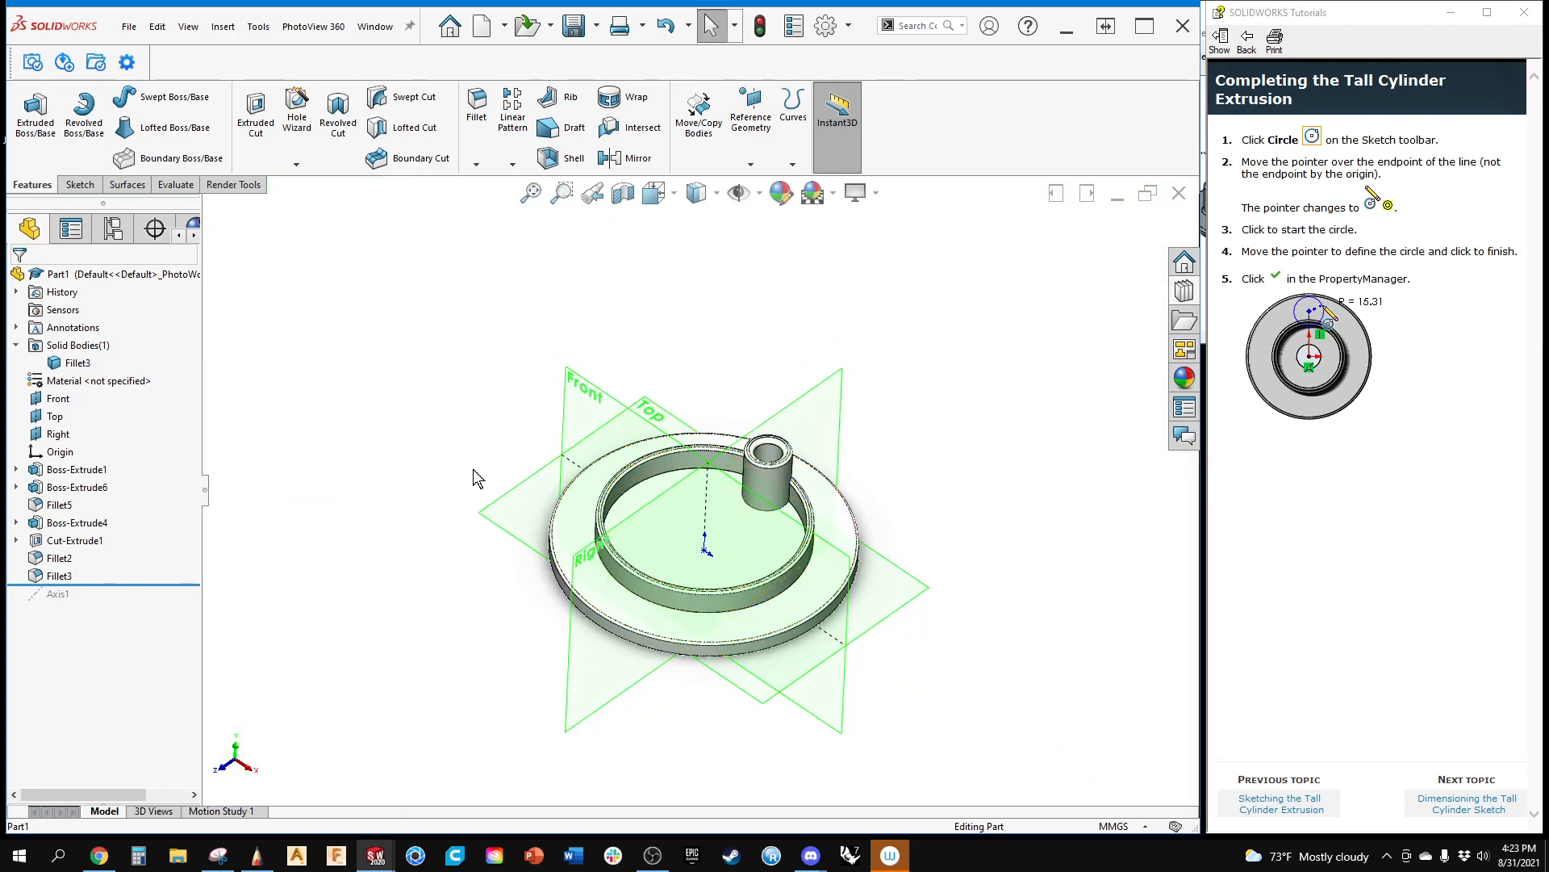
pyautogui.scroll(-4, 712, 500)
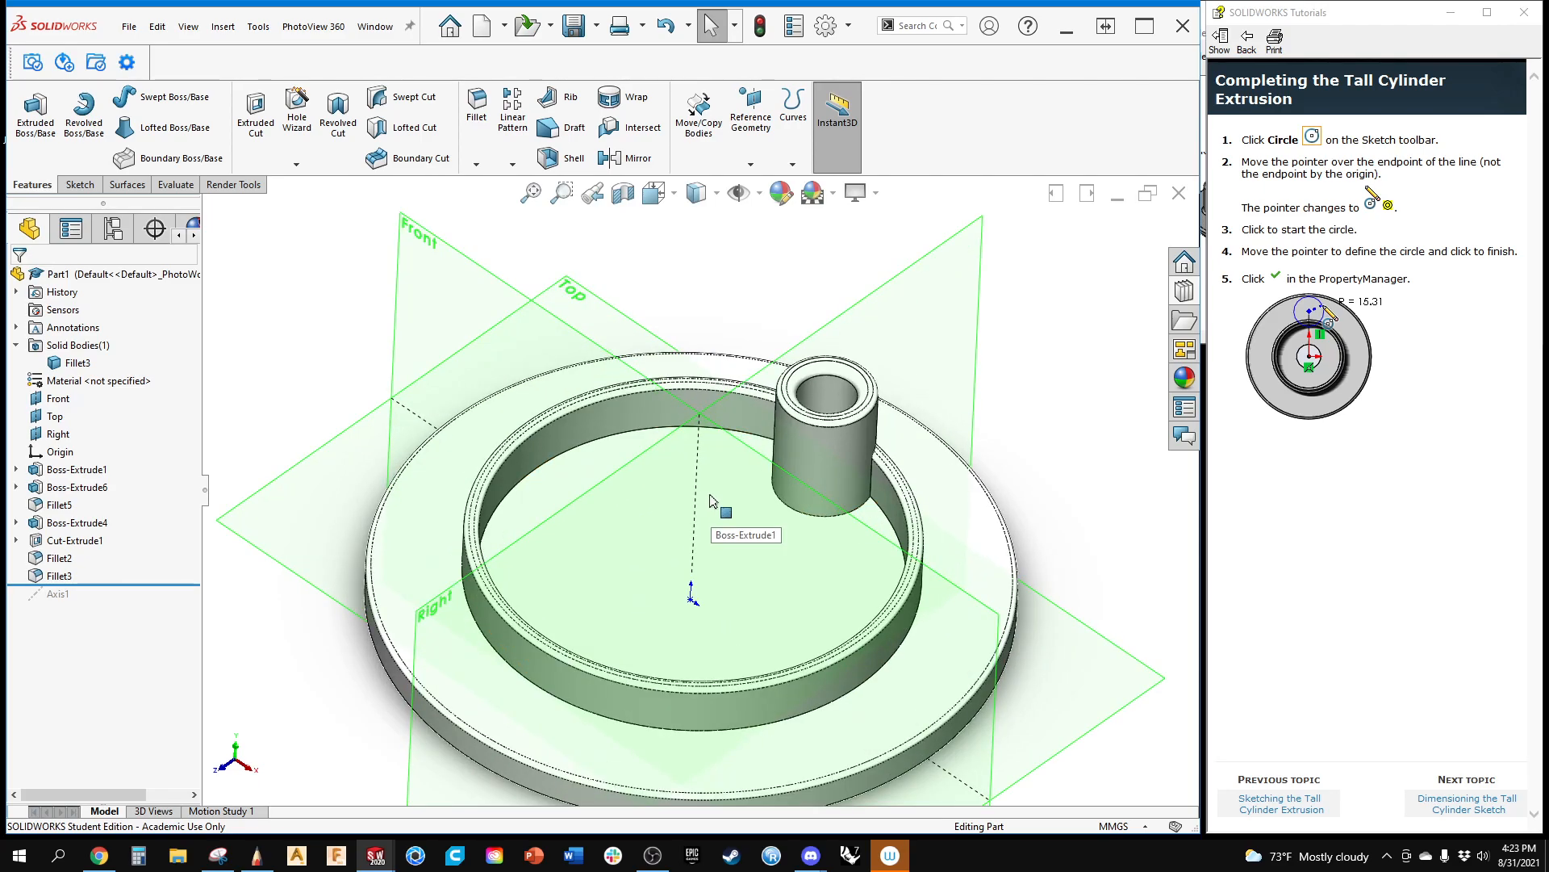
pyautogui.click(223, 27)
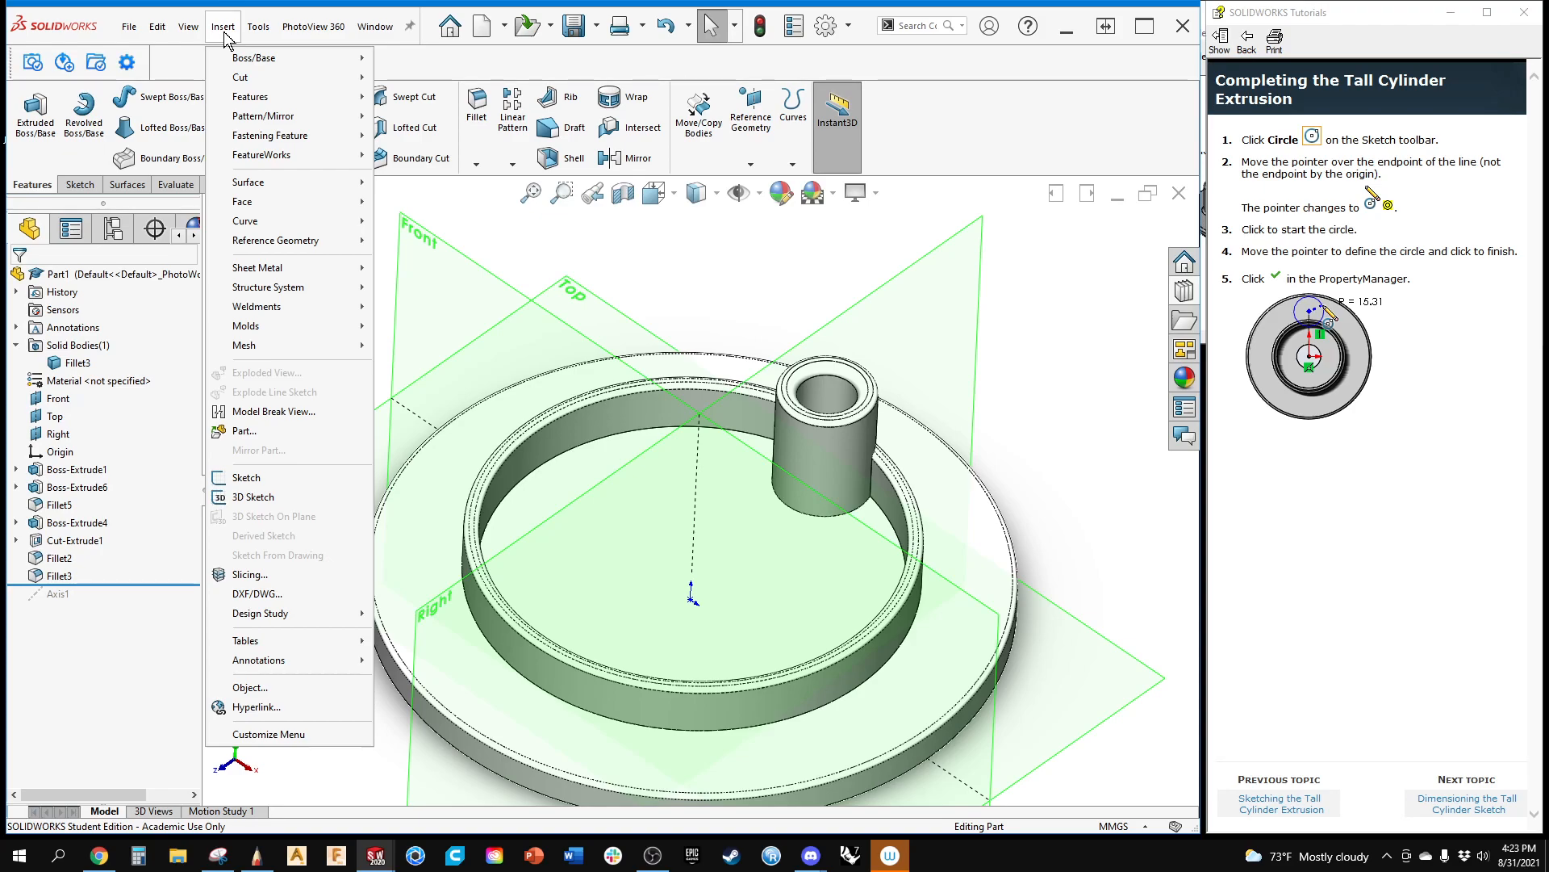
pyautogui.moveTo(278, 245)
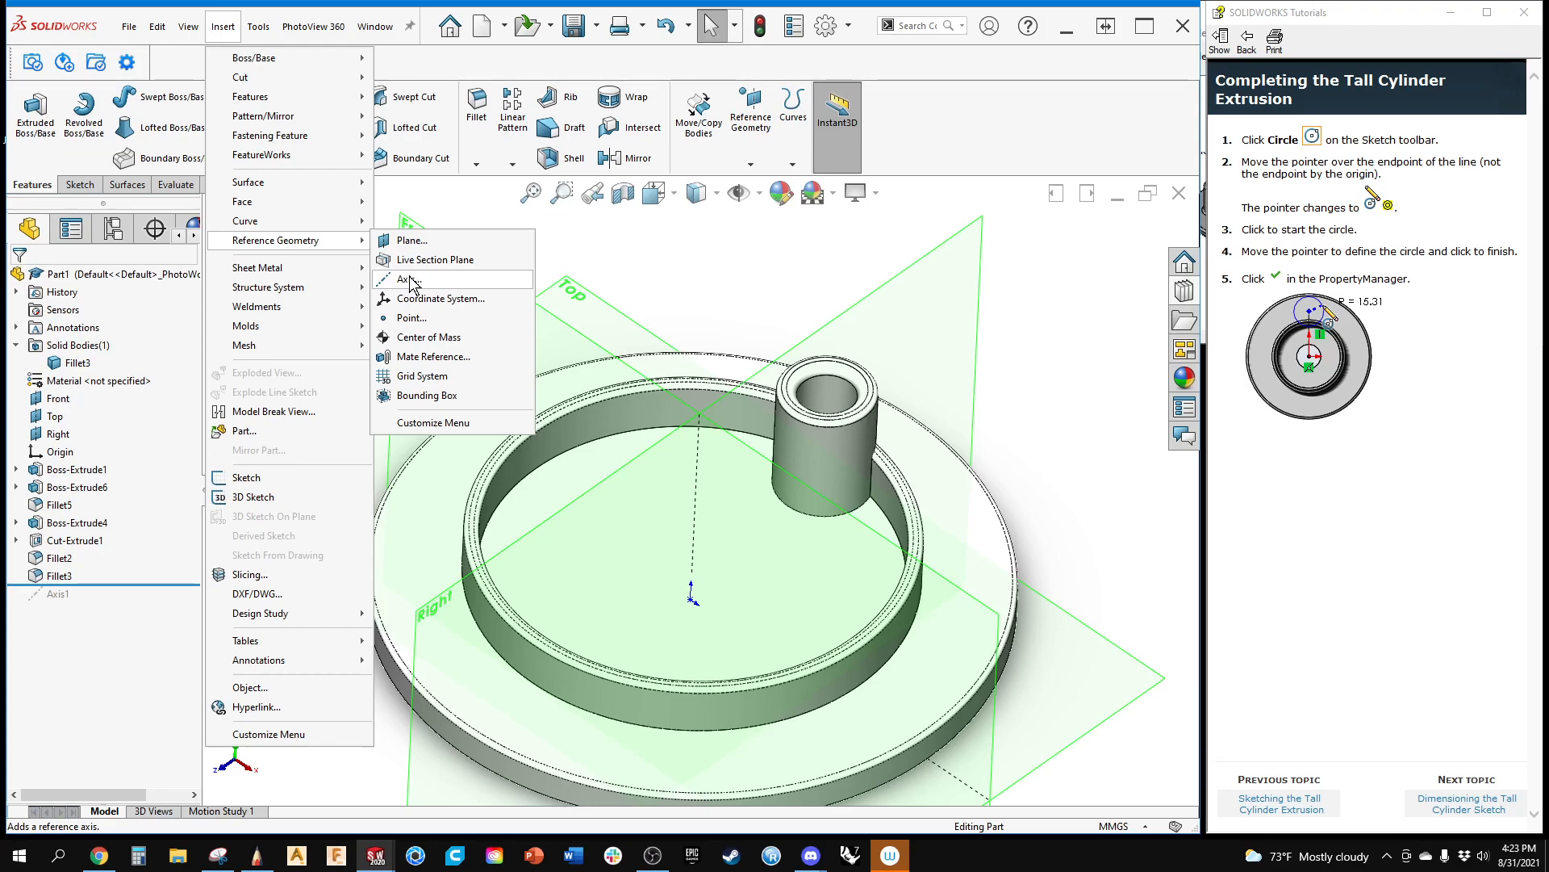
pyautogui.click(410, 280)
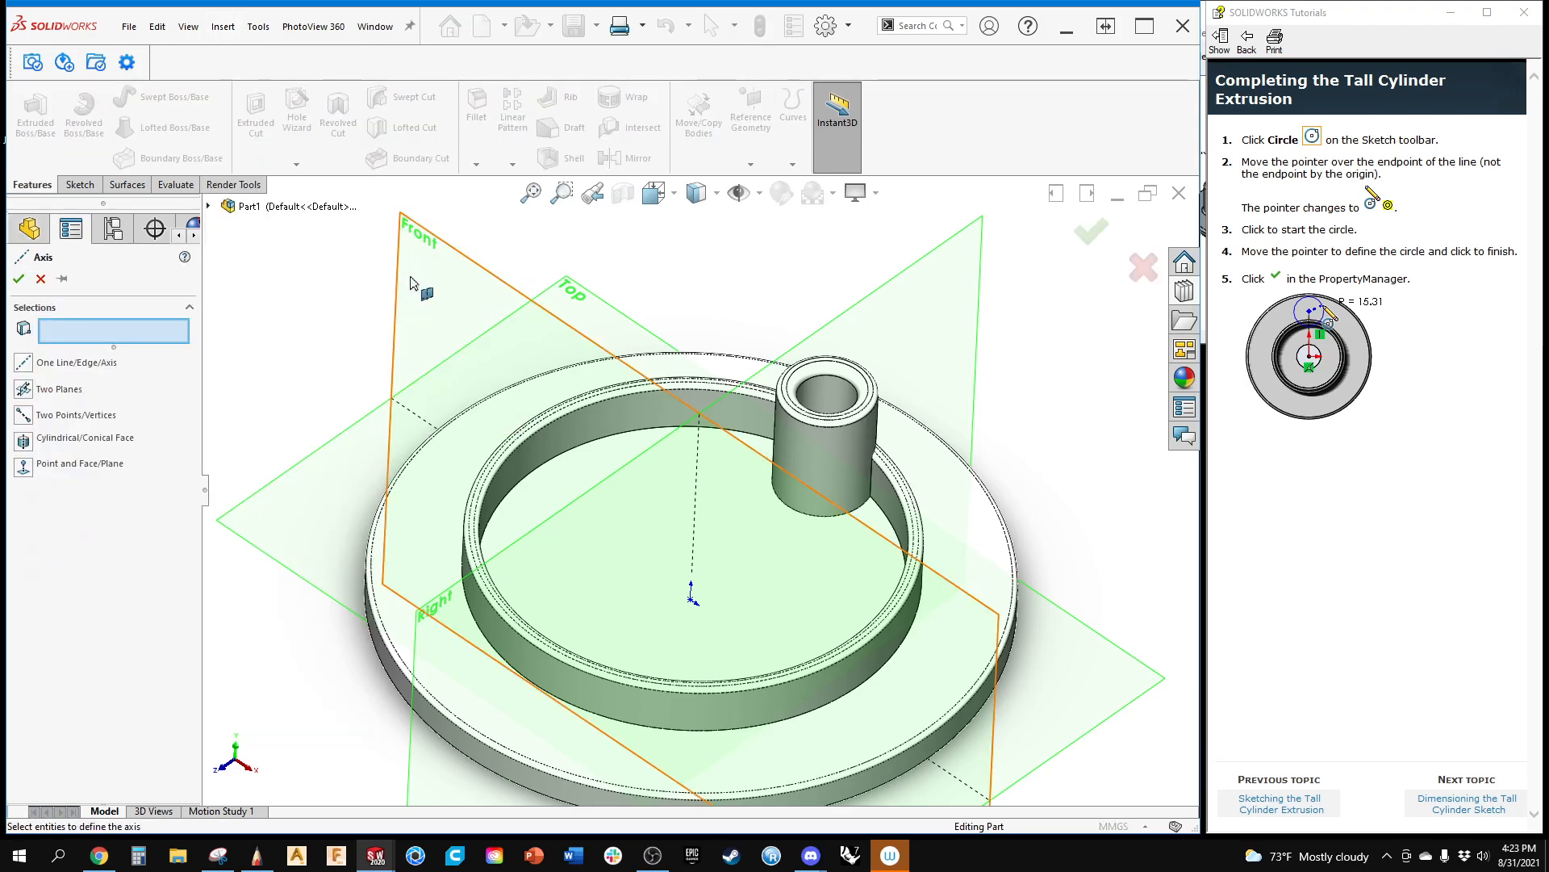
pyautogui.click(75, 334)
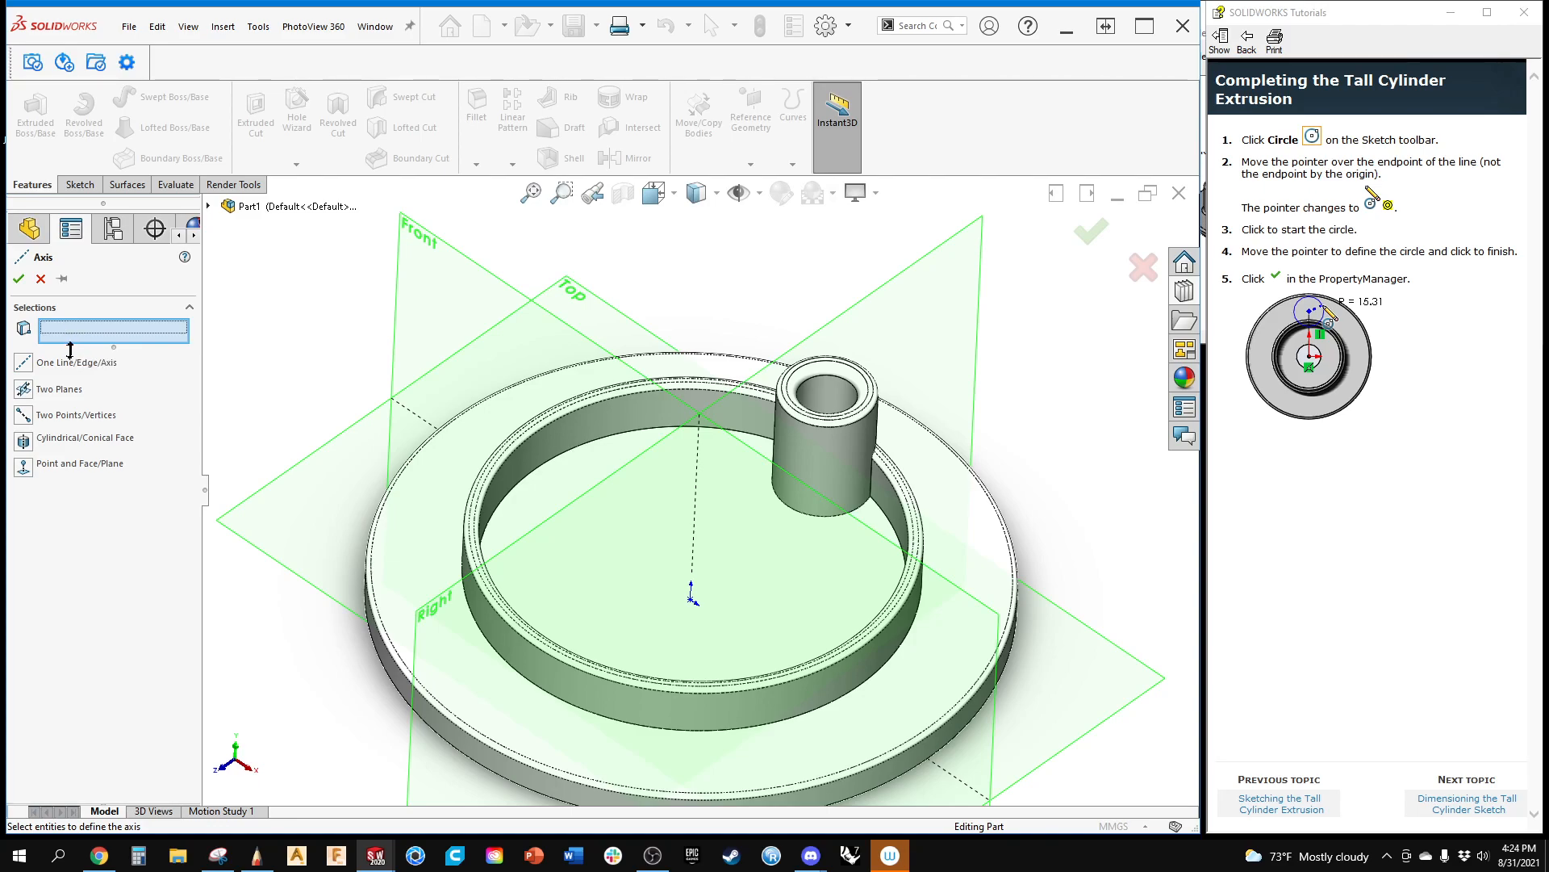
pyautogui.click(54, 390)
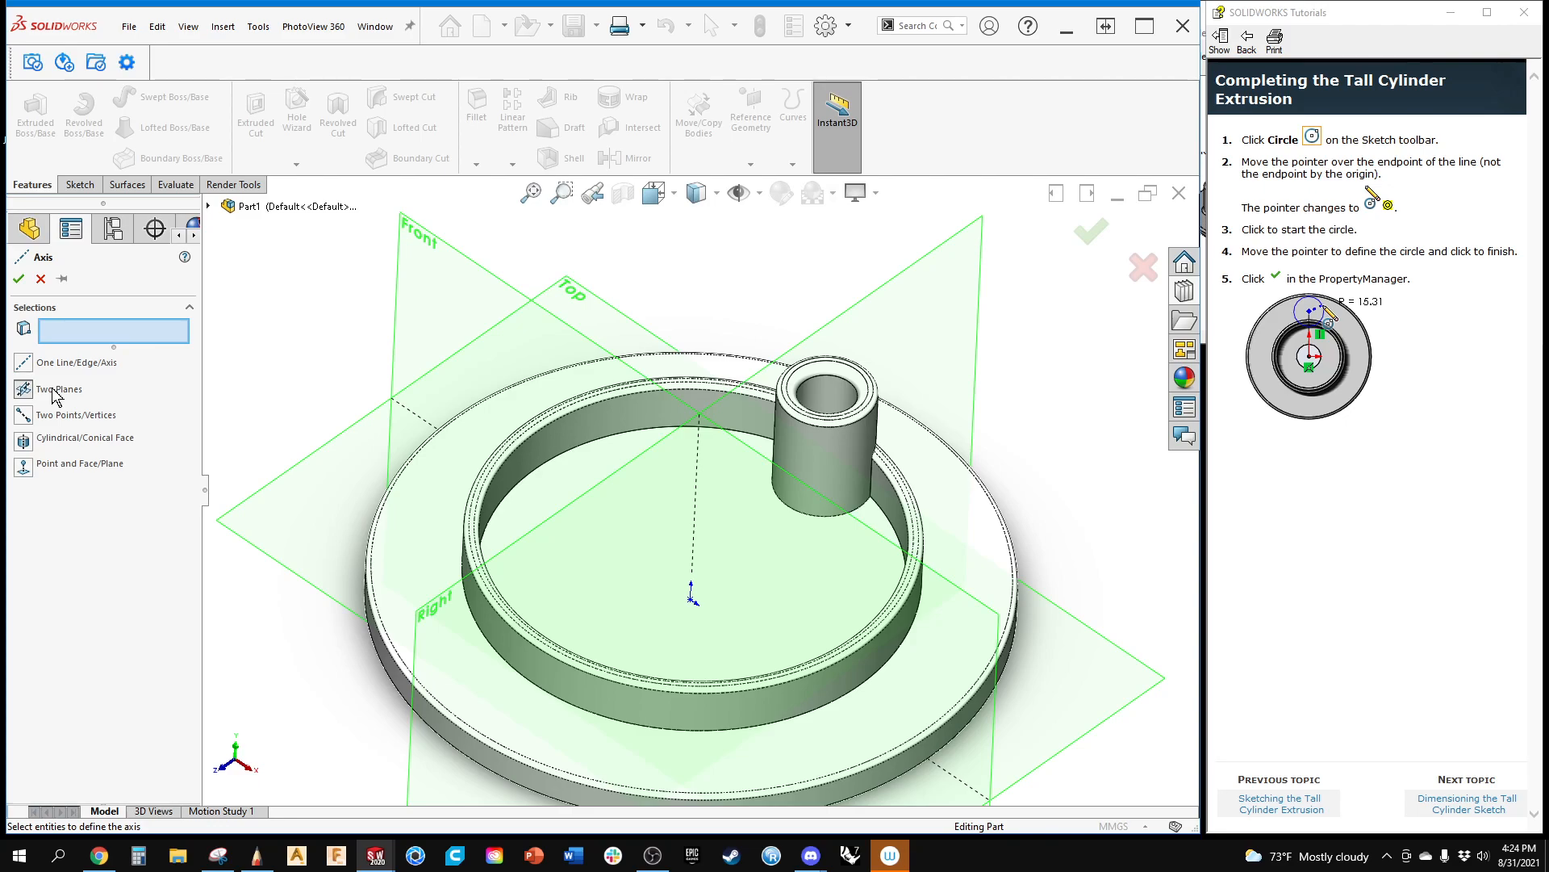
pyautogui.moveTo(337, 354); pyautogui.dragTo(525, 356, button='middle')
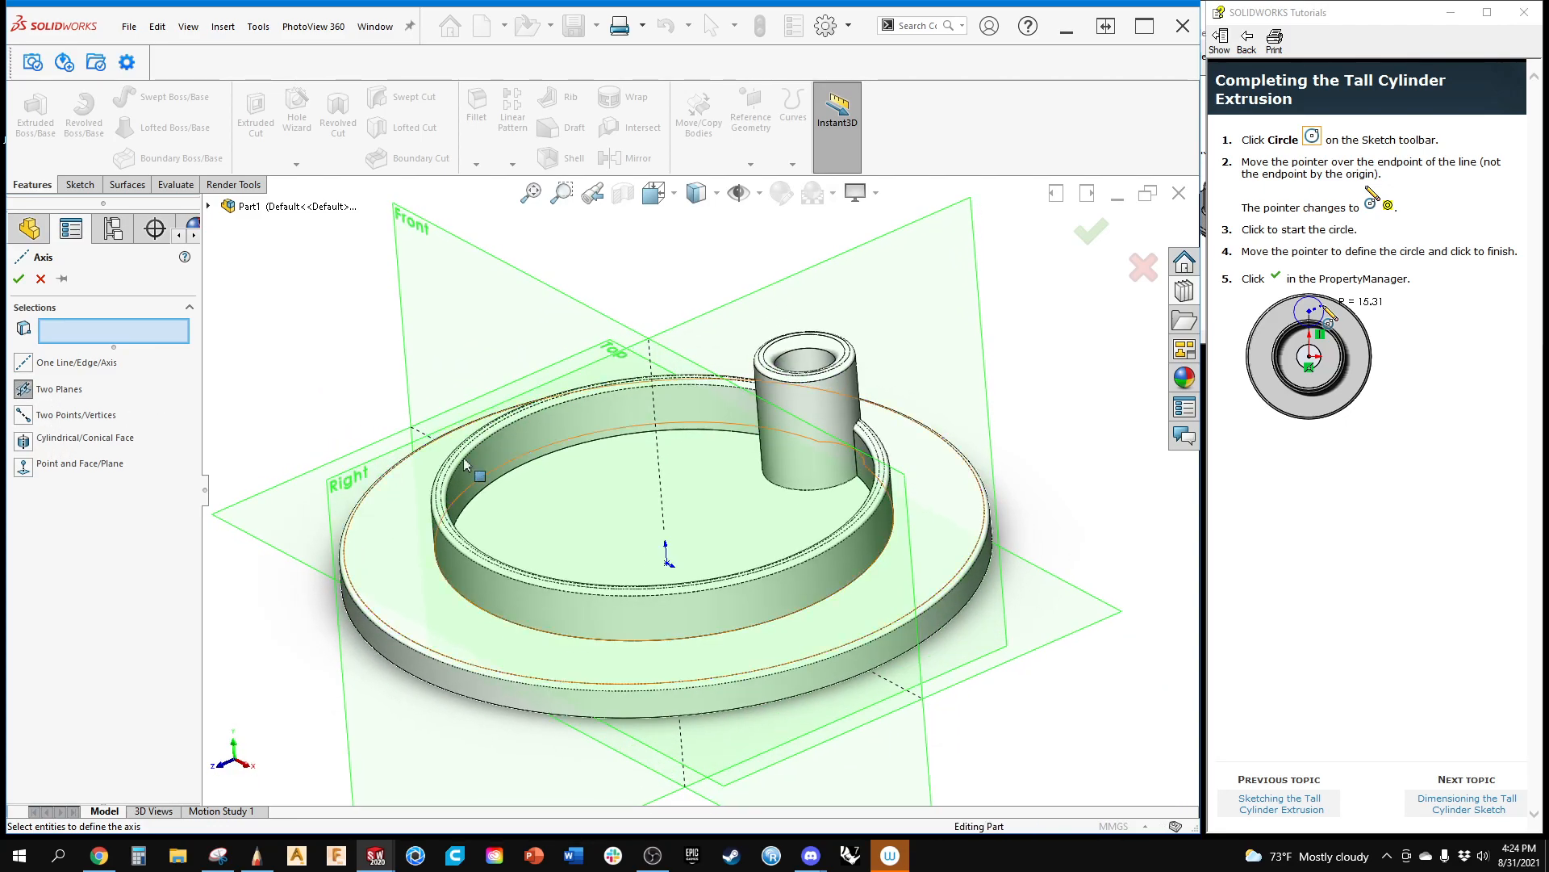
pyautogui.click(520, 306)
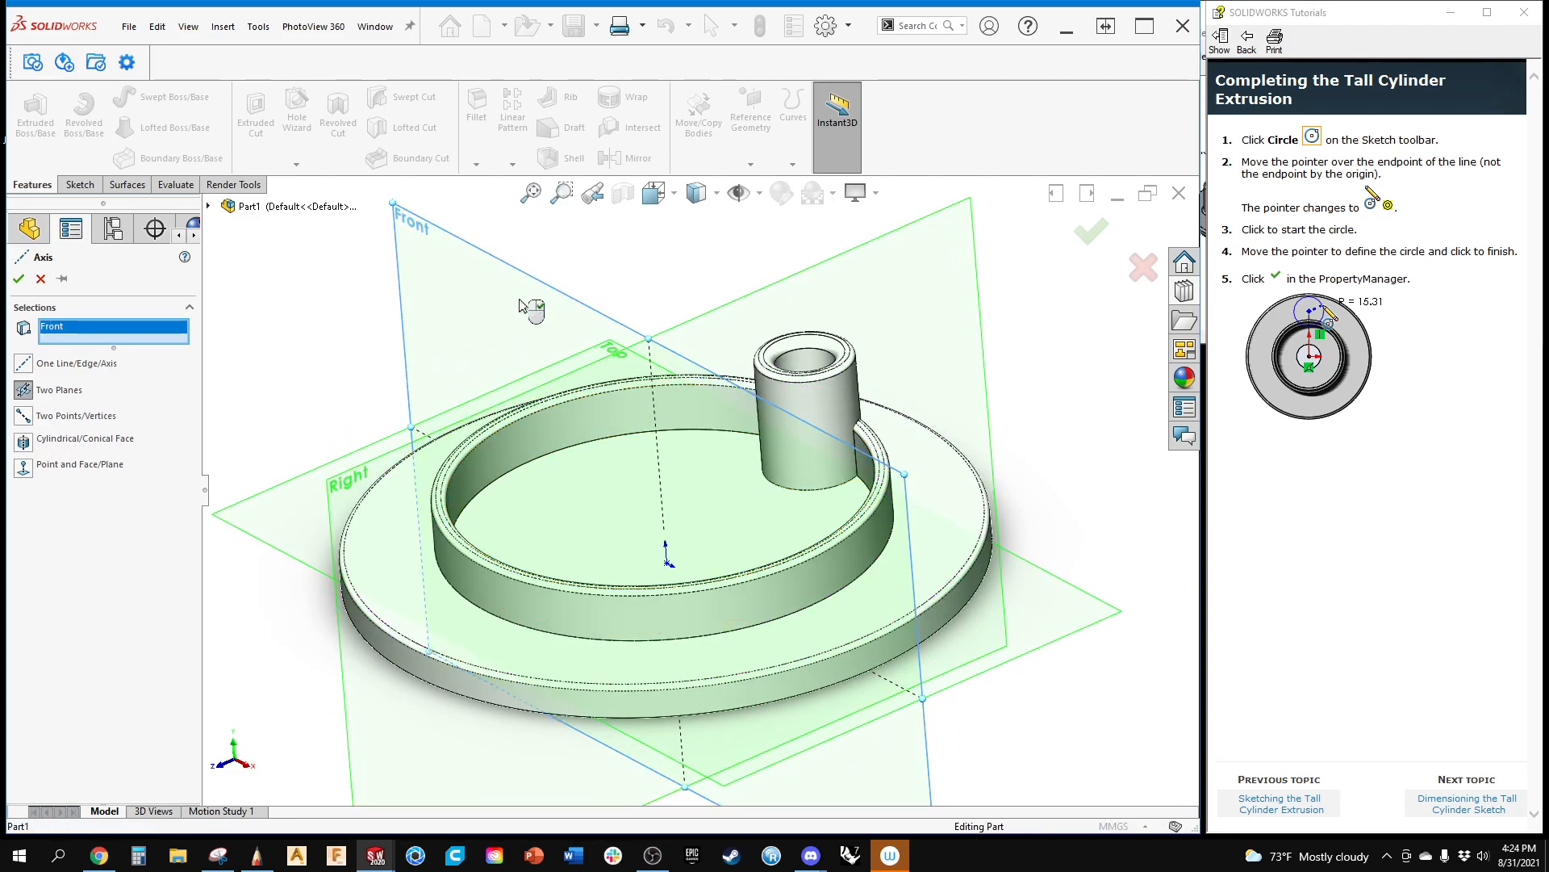
pyautogui.click(864, 283)
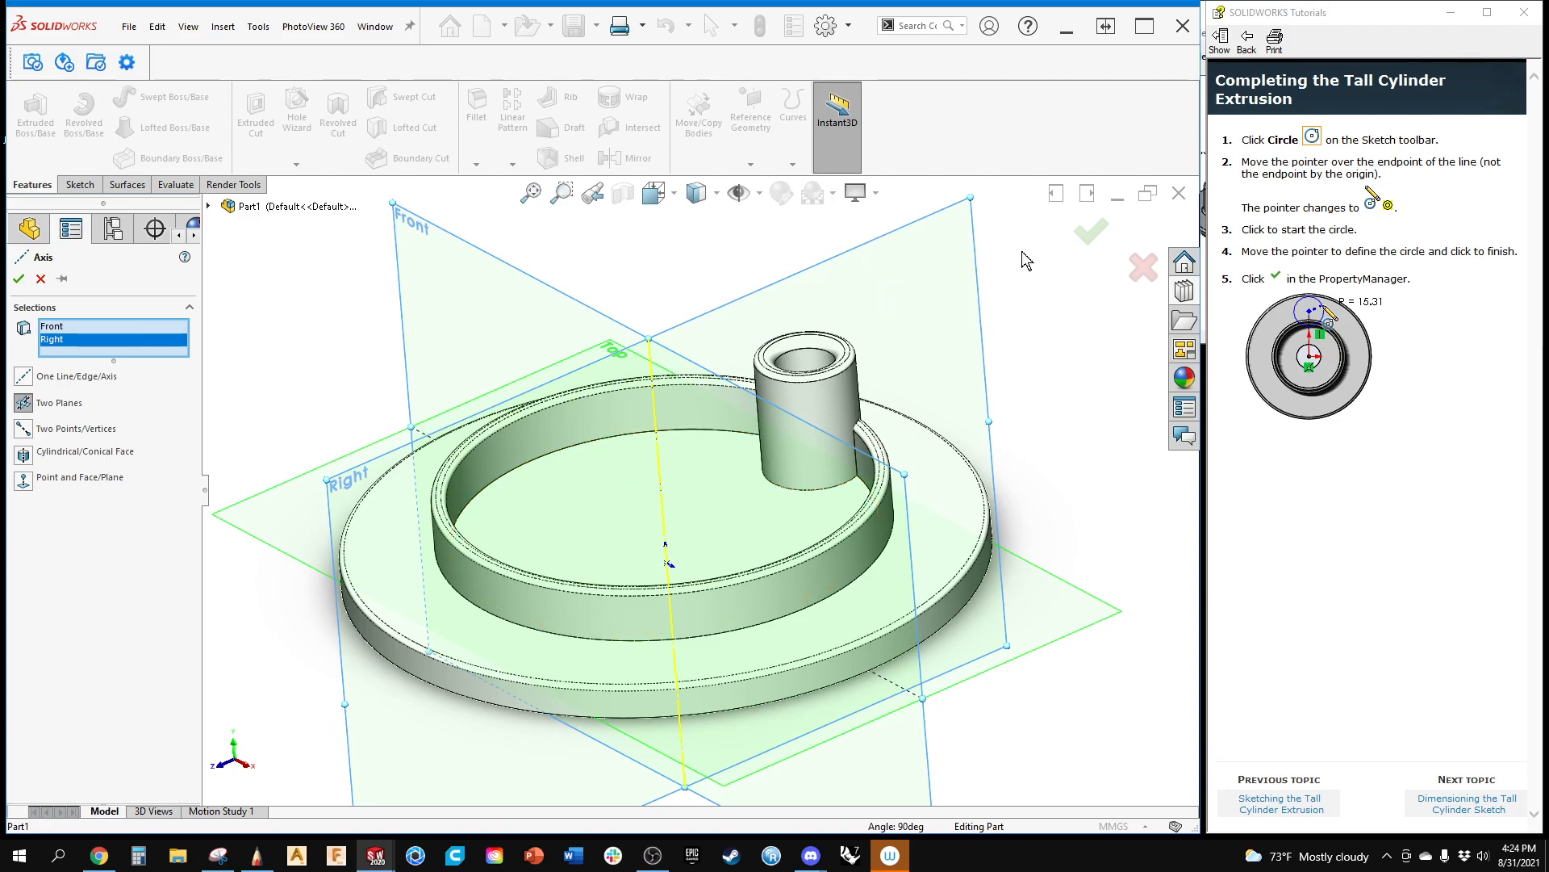
pyautogui.click(239, 355)
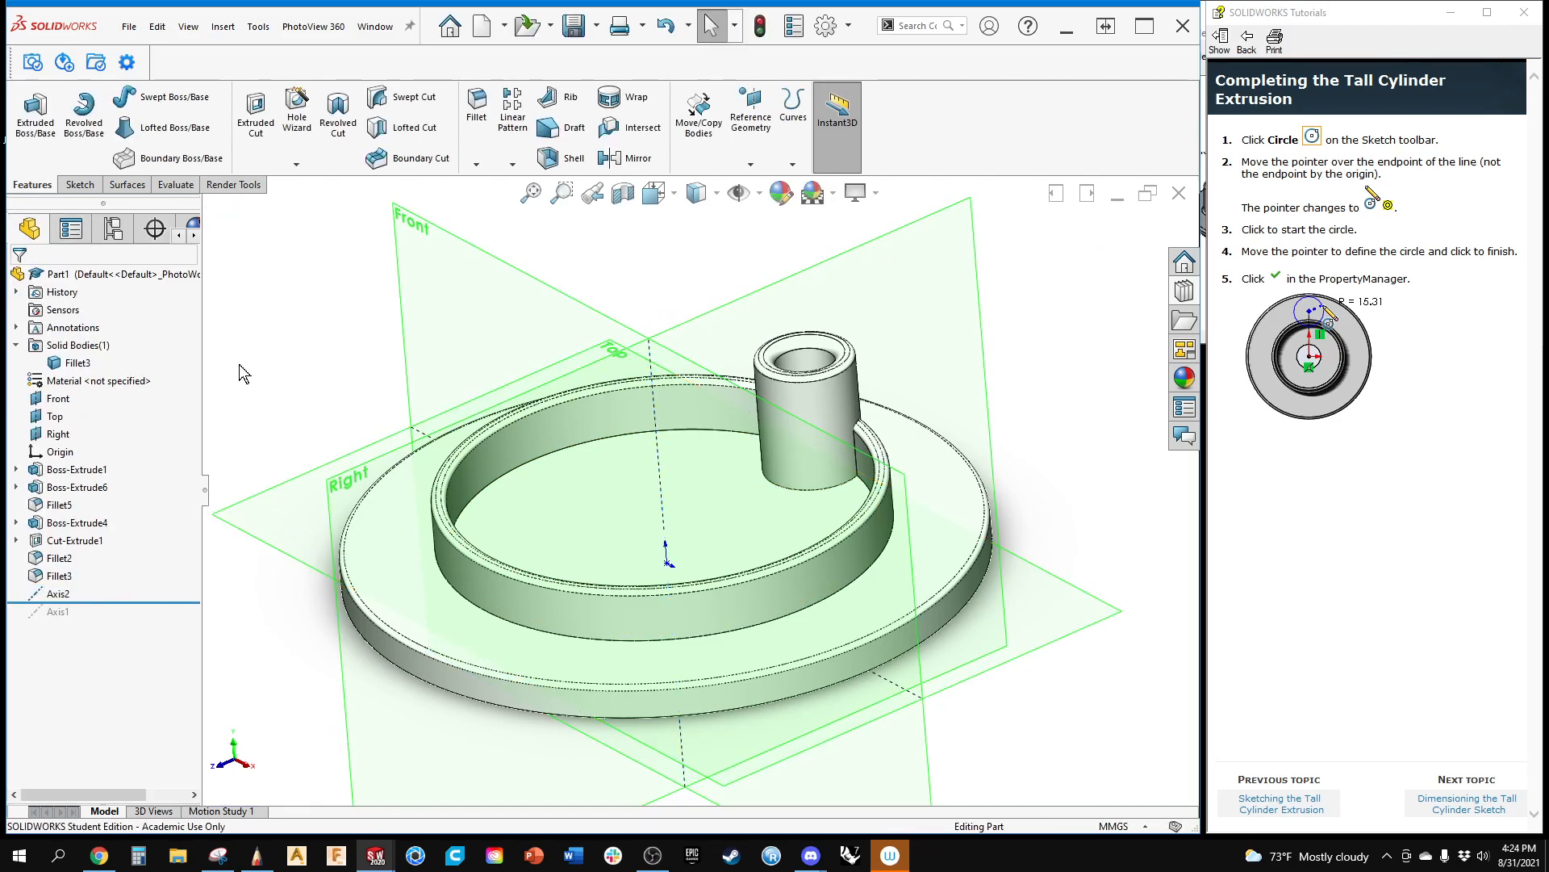
# Step: Highlight the new reference axis in the model to check its position relative to the ring and plate, then clear the selection
pyautogui.moveTo(239, 355); pyautogui.dragTo(265, 360, button='middle')
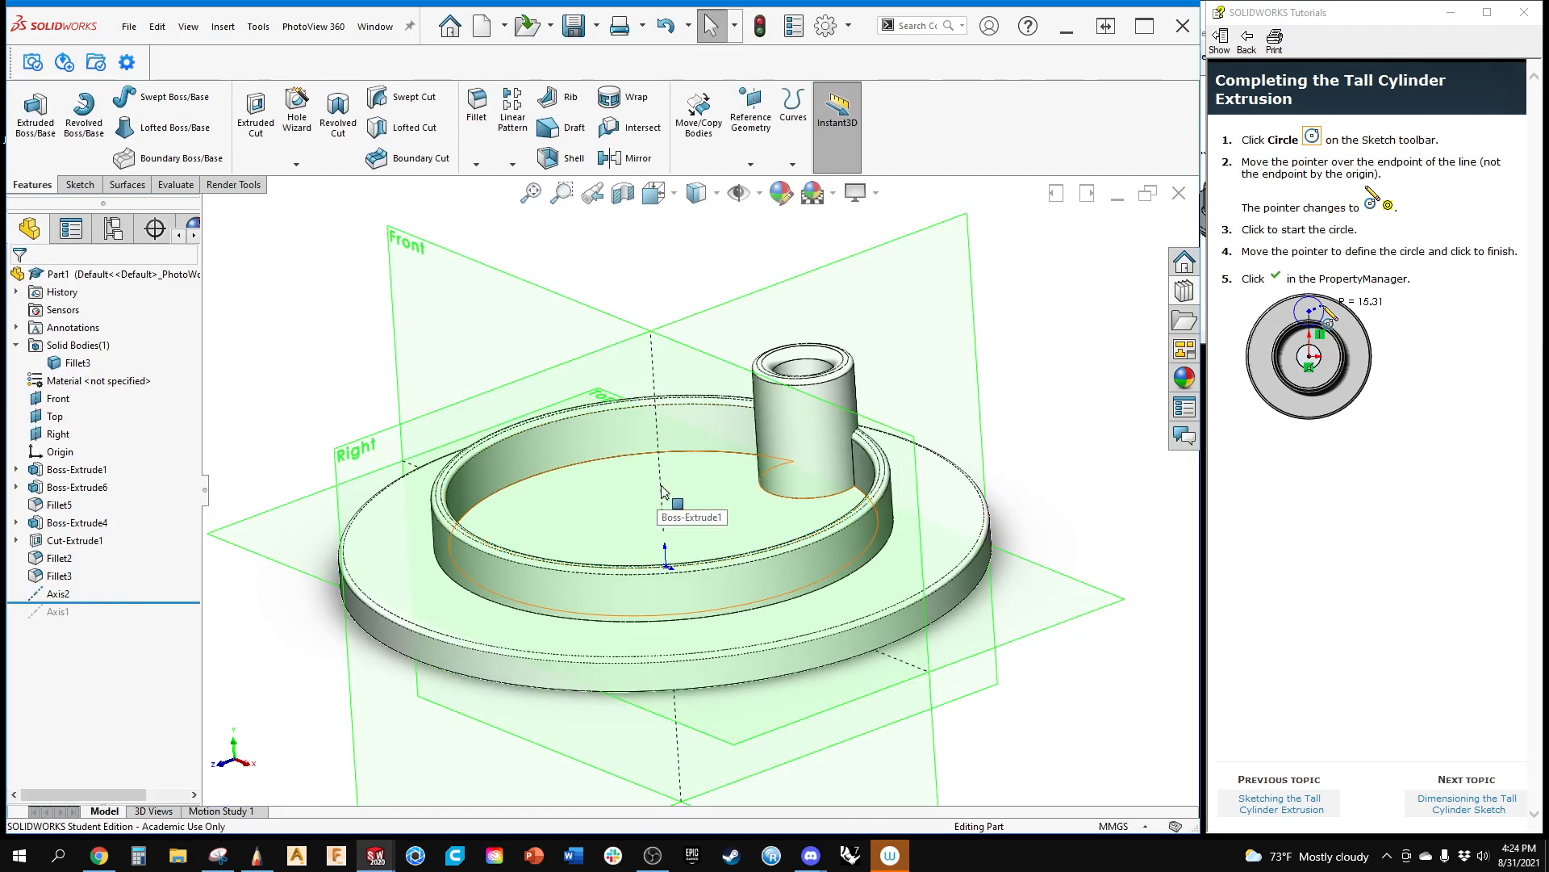
pyautogui.click(57, 594)
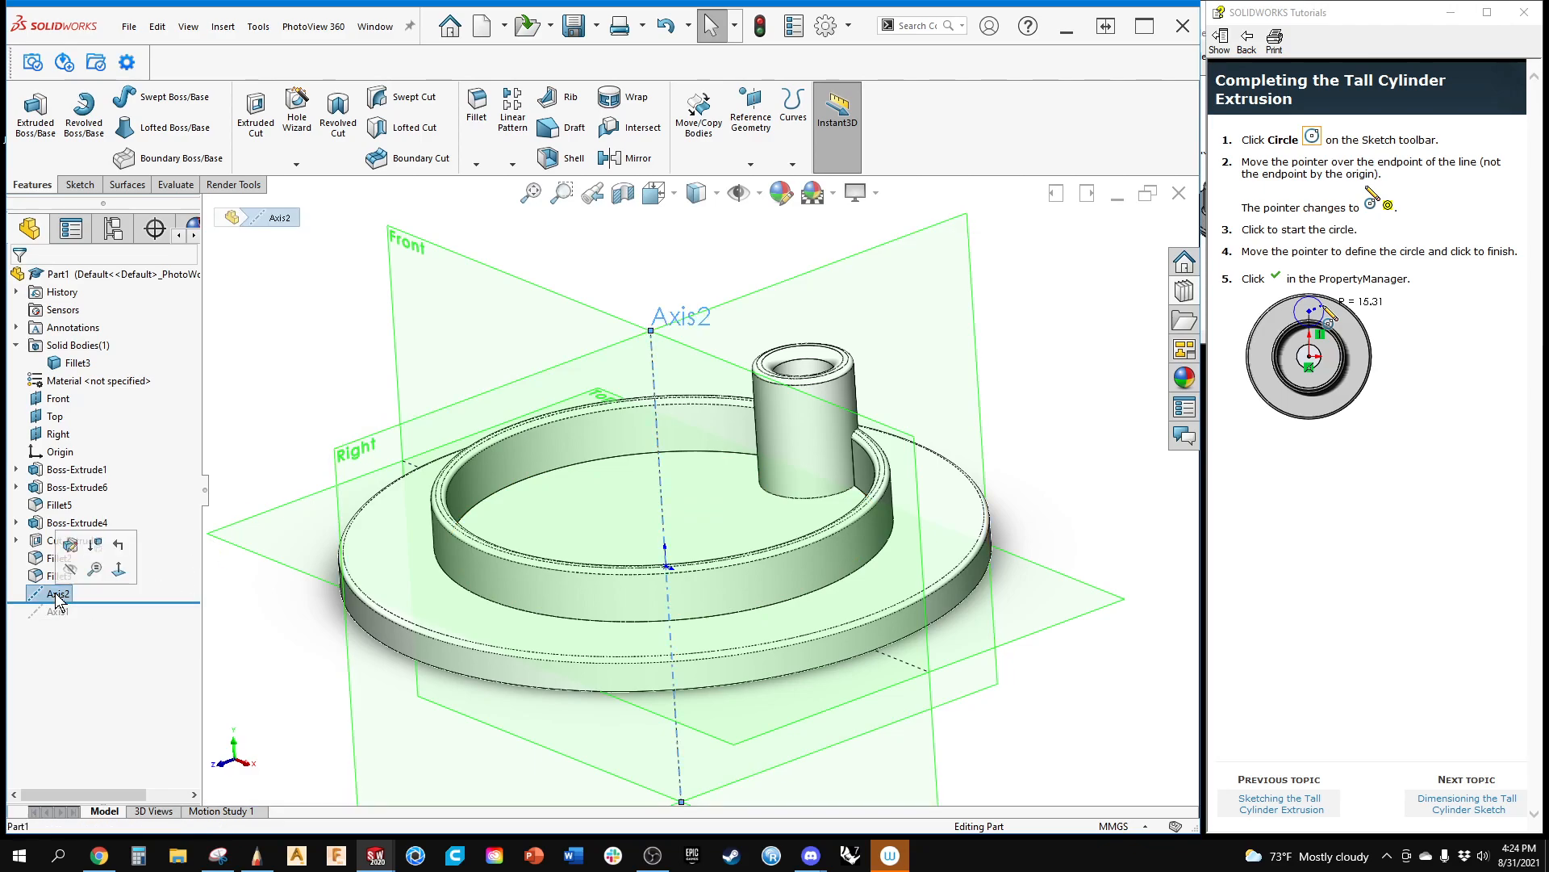
pyautogui.click(282, 276)
pyautogui.moveTo(362, 305); pyautogui.dragTo(422, 336, button='middle')
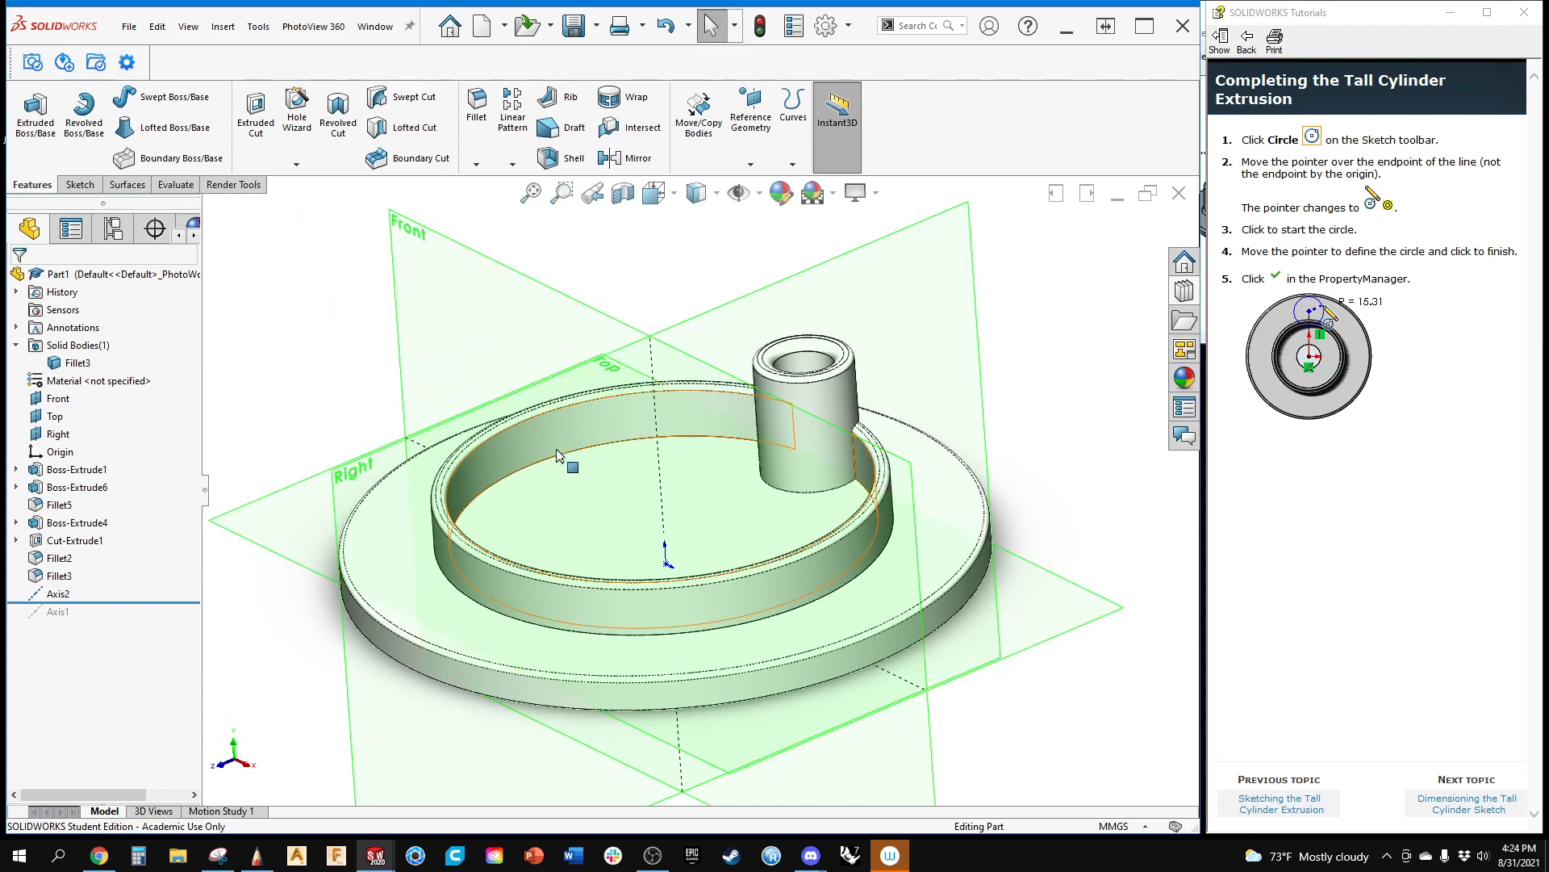
# Step: Create a reference axis through the outer cylindrical face of the tall cylinder
pyautogui.click(219, 29)
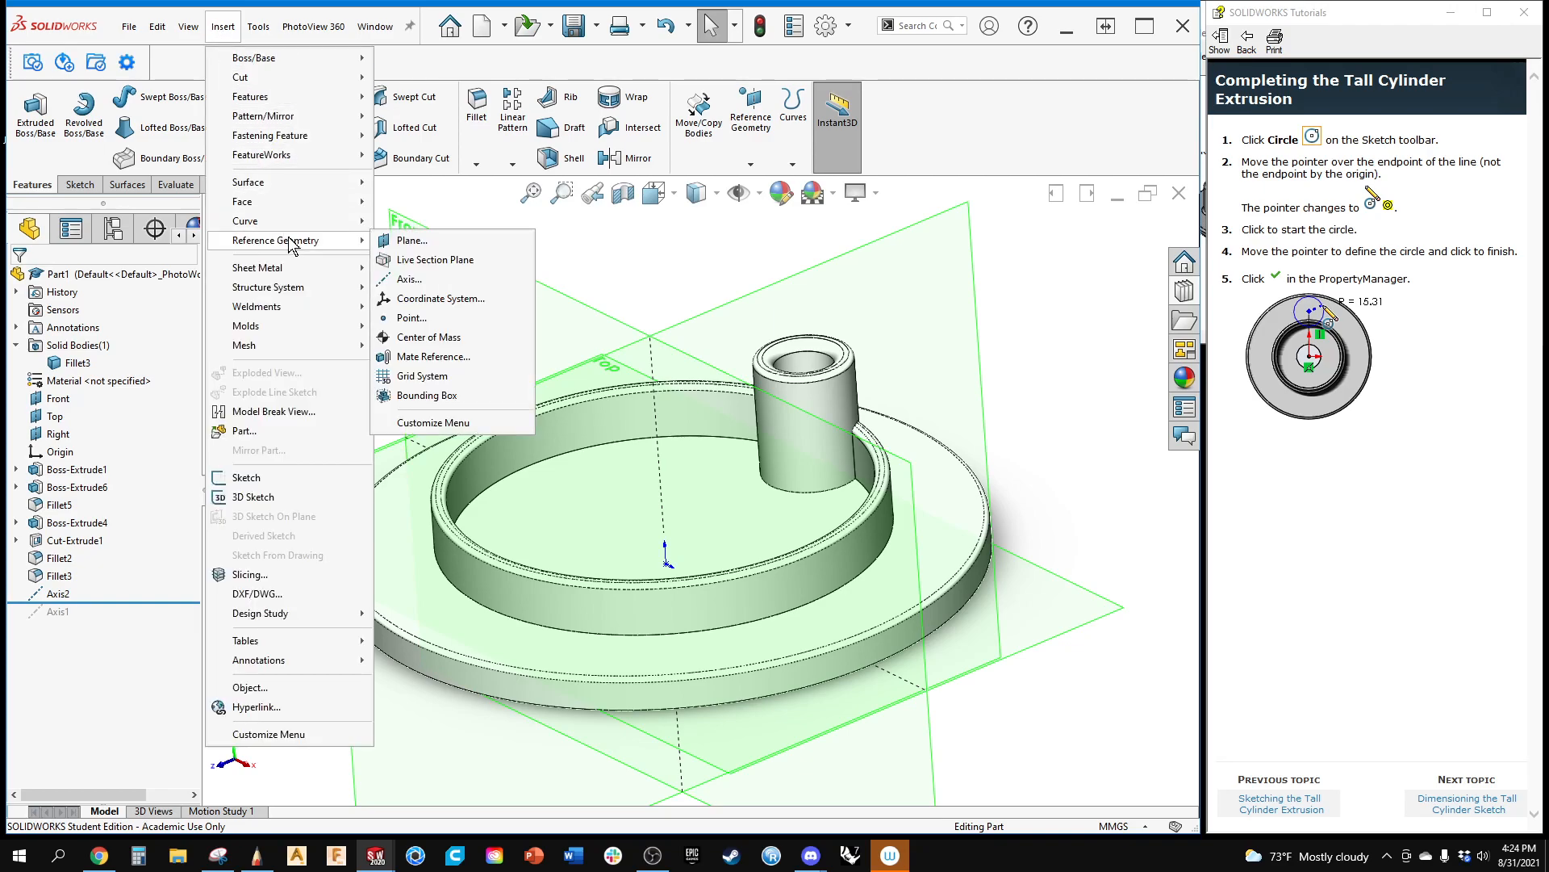
pyautogui.click(408, 278)
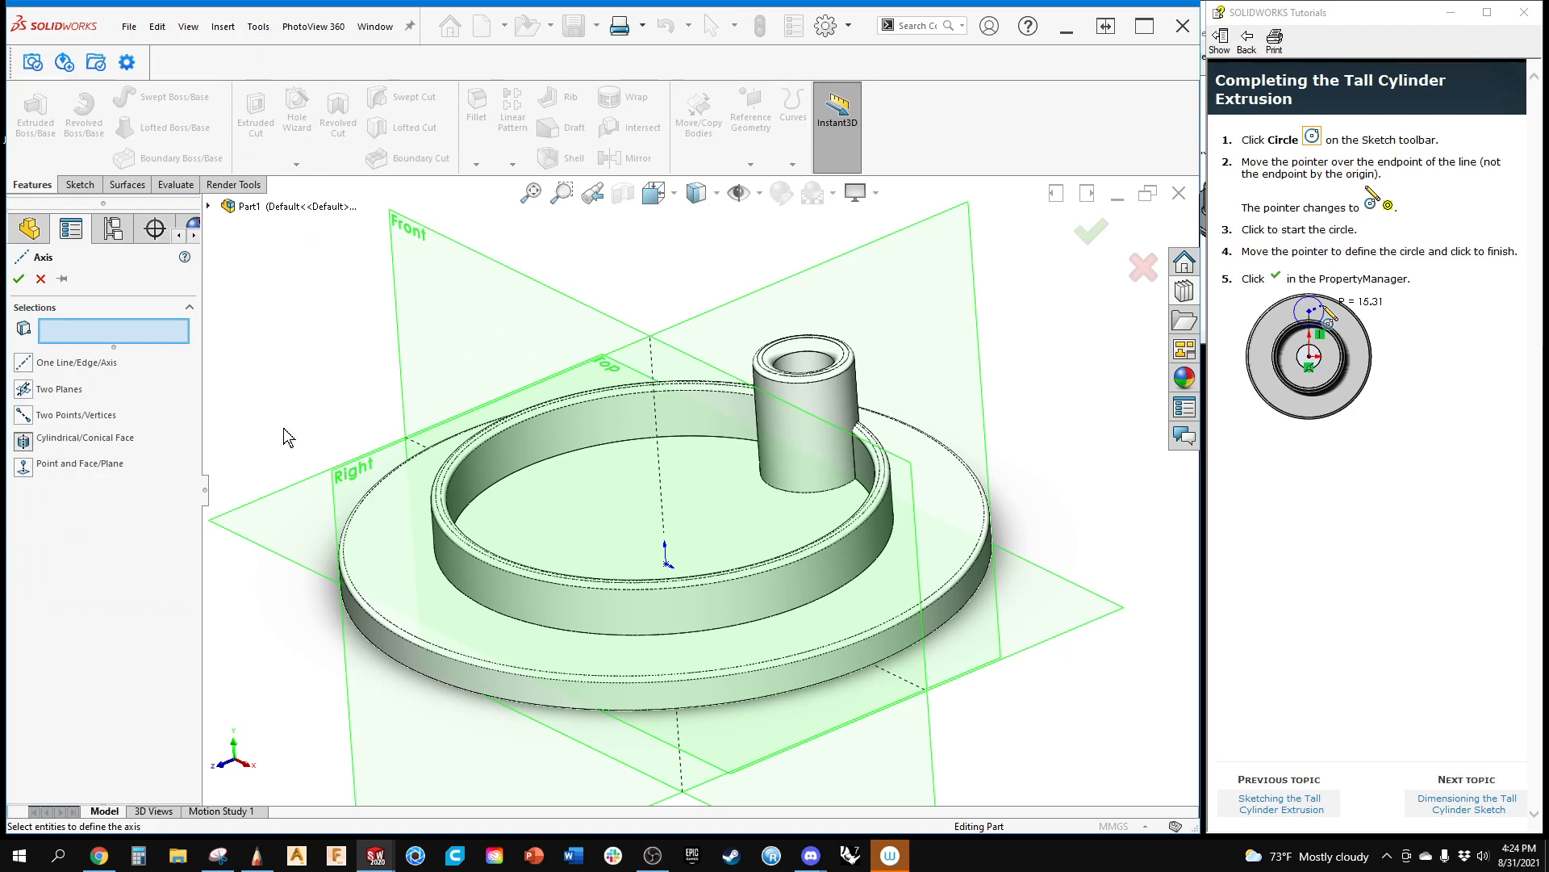
pyautogui.scroll(-5, 747, 416)
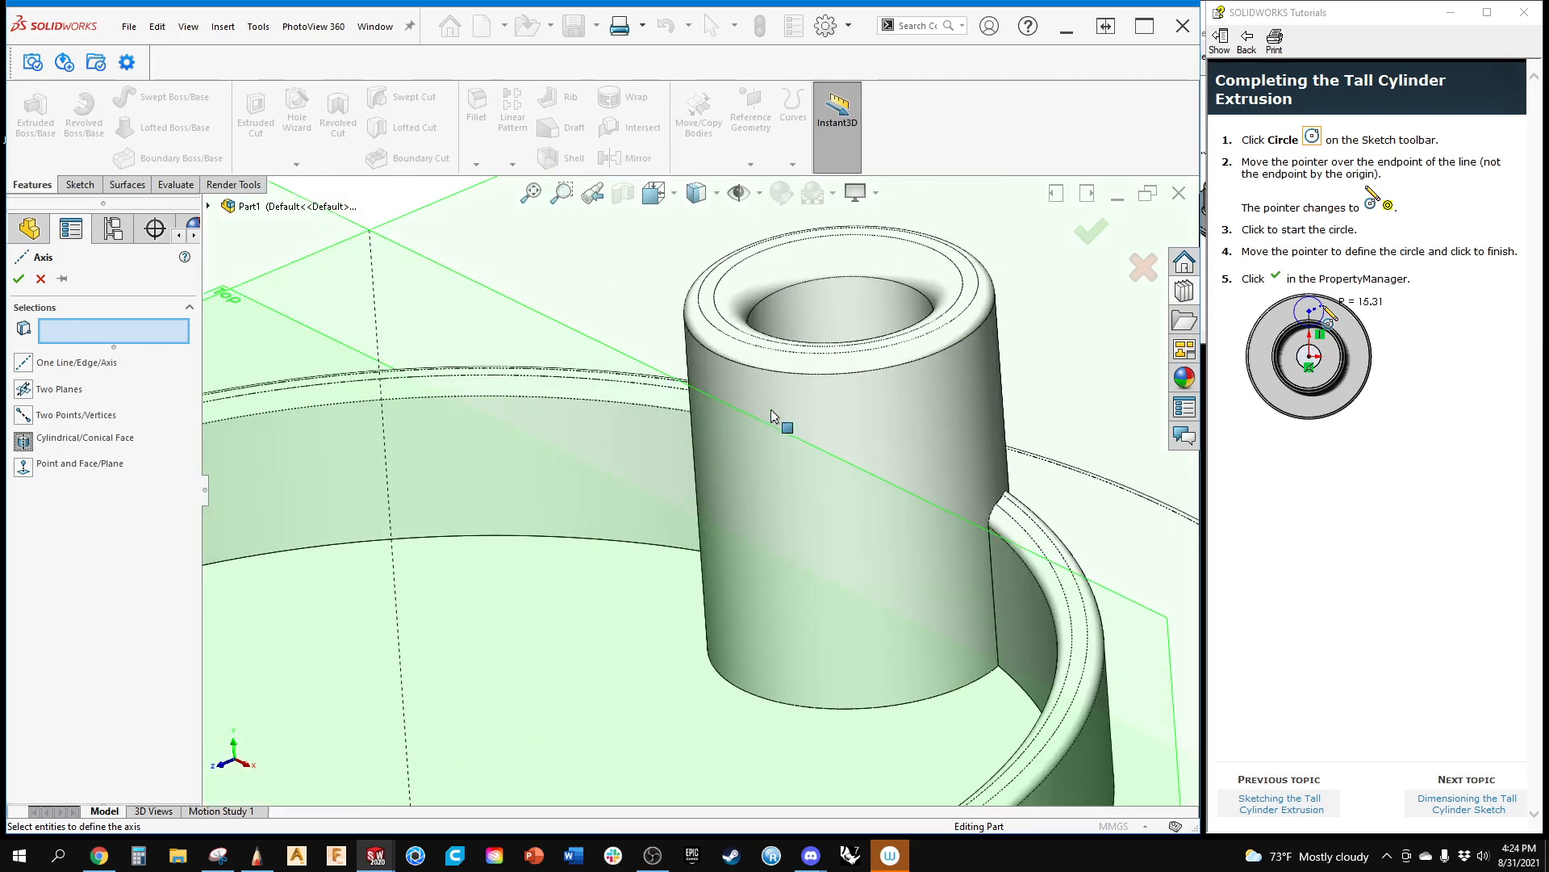
pyautogui.click(918, 413)
pyautogui.moveTo(920, 412); pyautogui.dragTo(833, 308, button='middle')
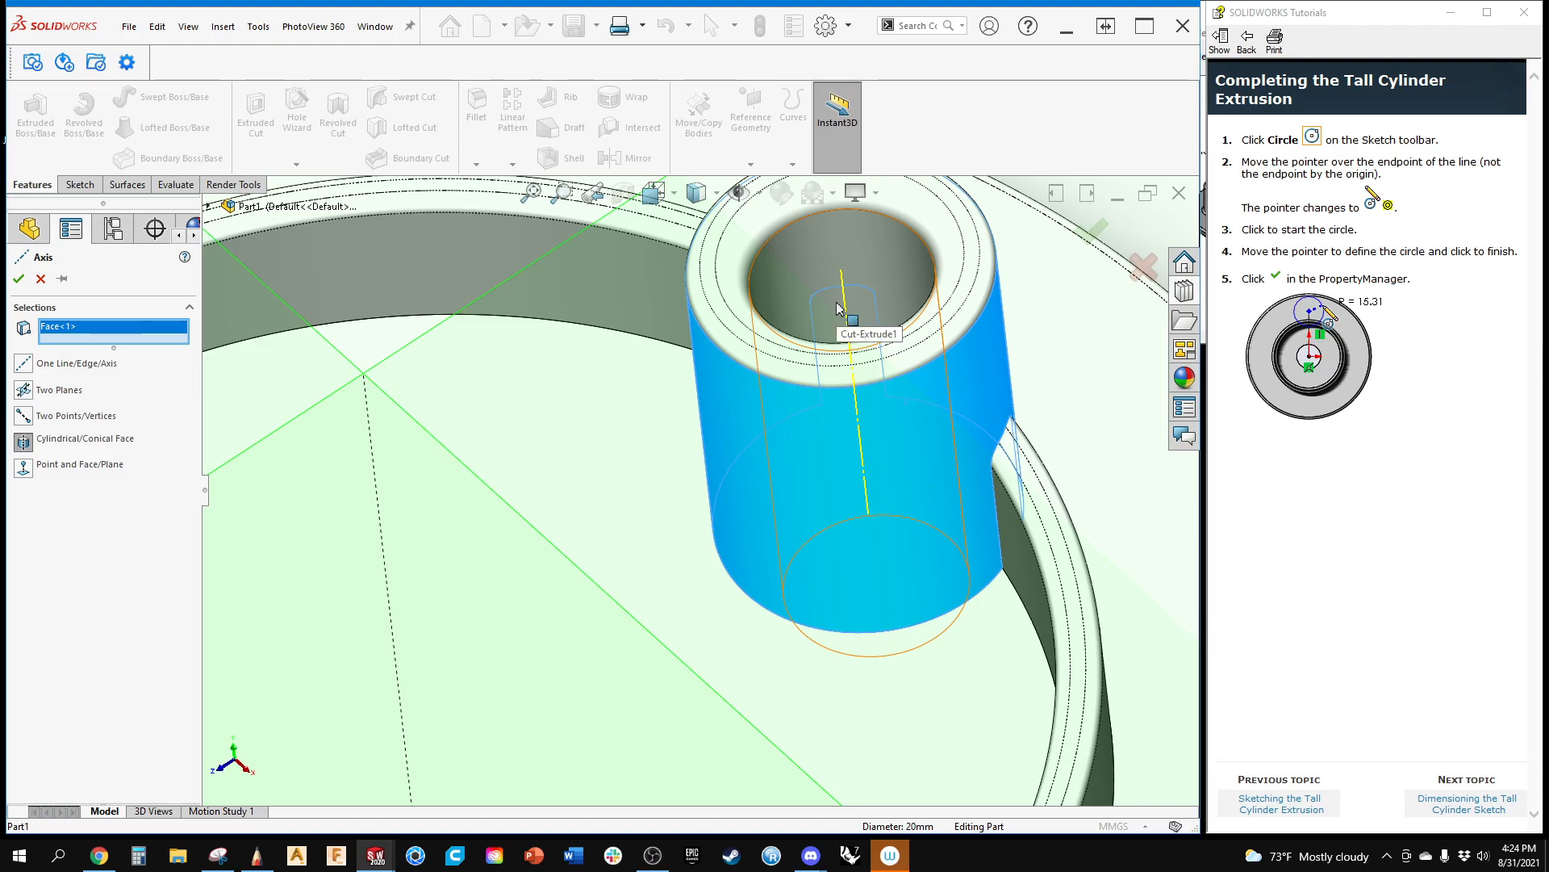
pyautogui.click(1091, 235)
pyautogui.scroll(5, 625, 461)
pyautogui.hotkey('ctrl', '7')
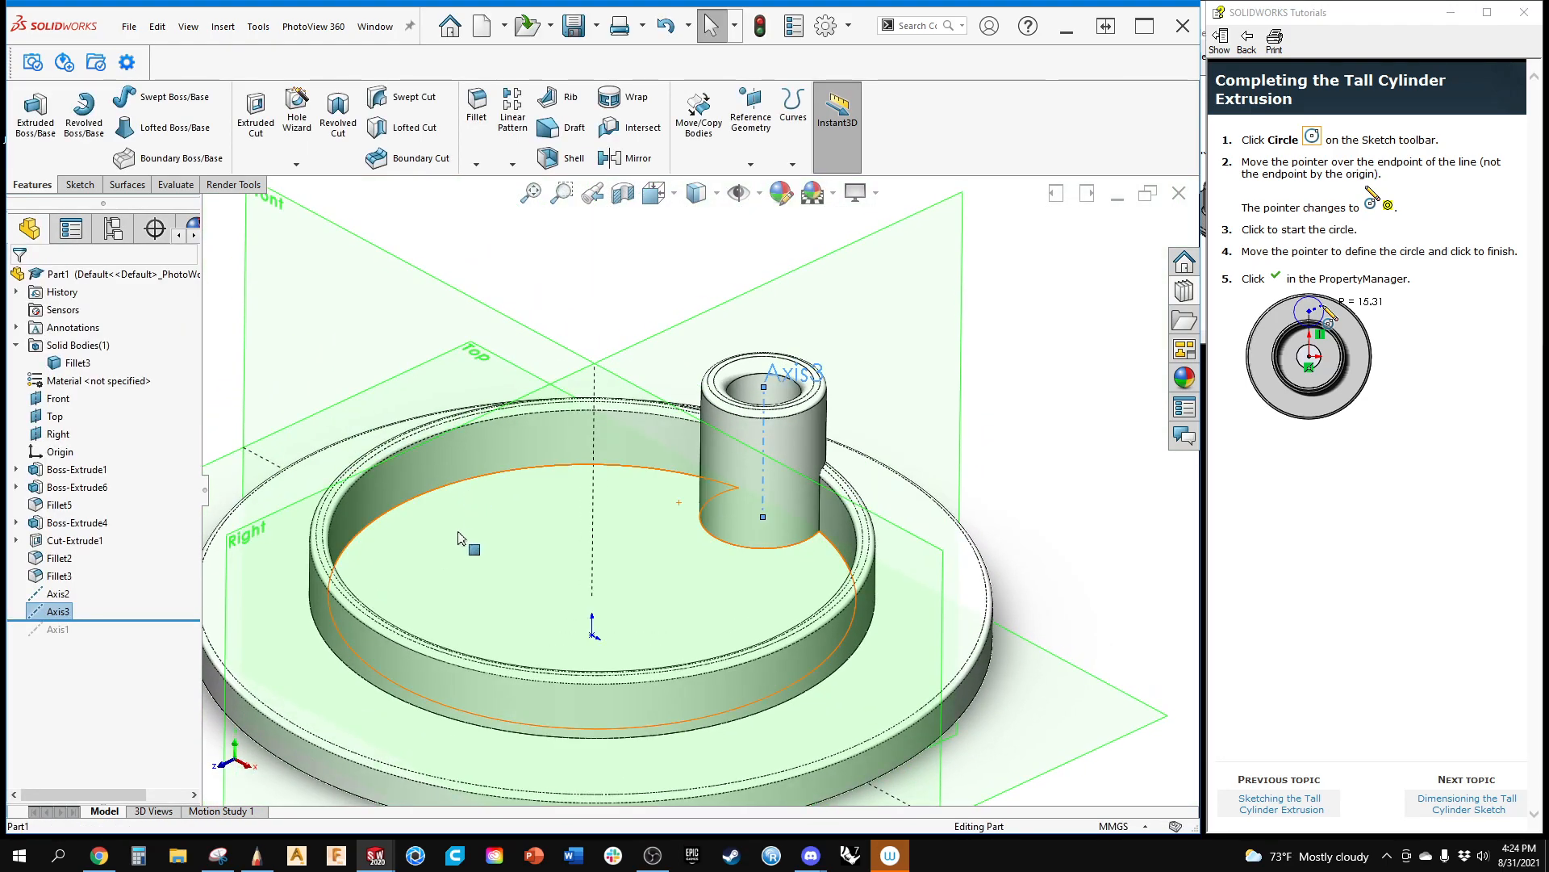
pyautogui.keyDown('ctrl'); pyautogui.moveTo(477, 507); pyautogui.dragTo(508, 426, button='middle'); pyautogui.keyUp('ctrl')
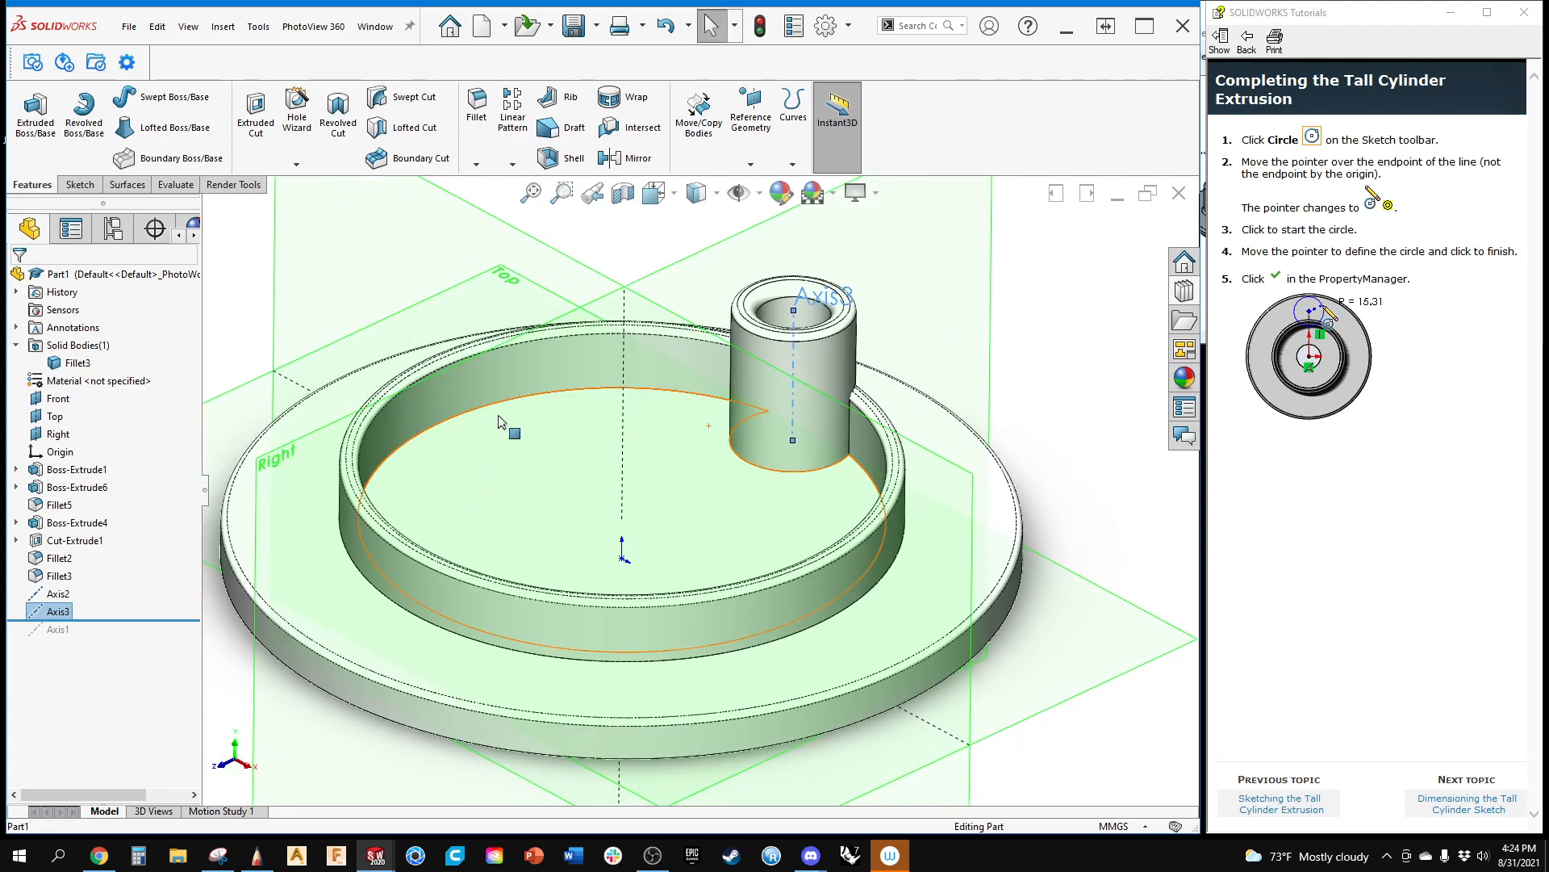
pyautogui.click(396, 712)
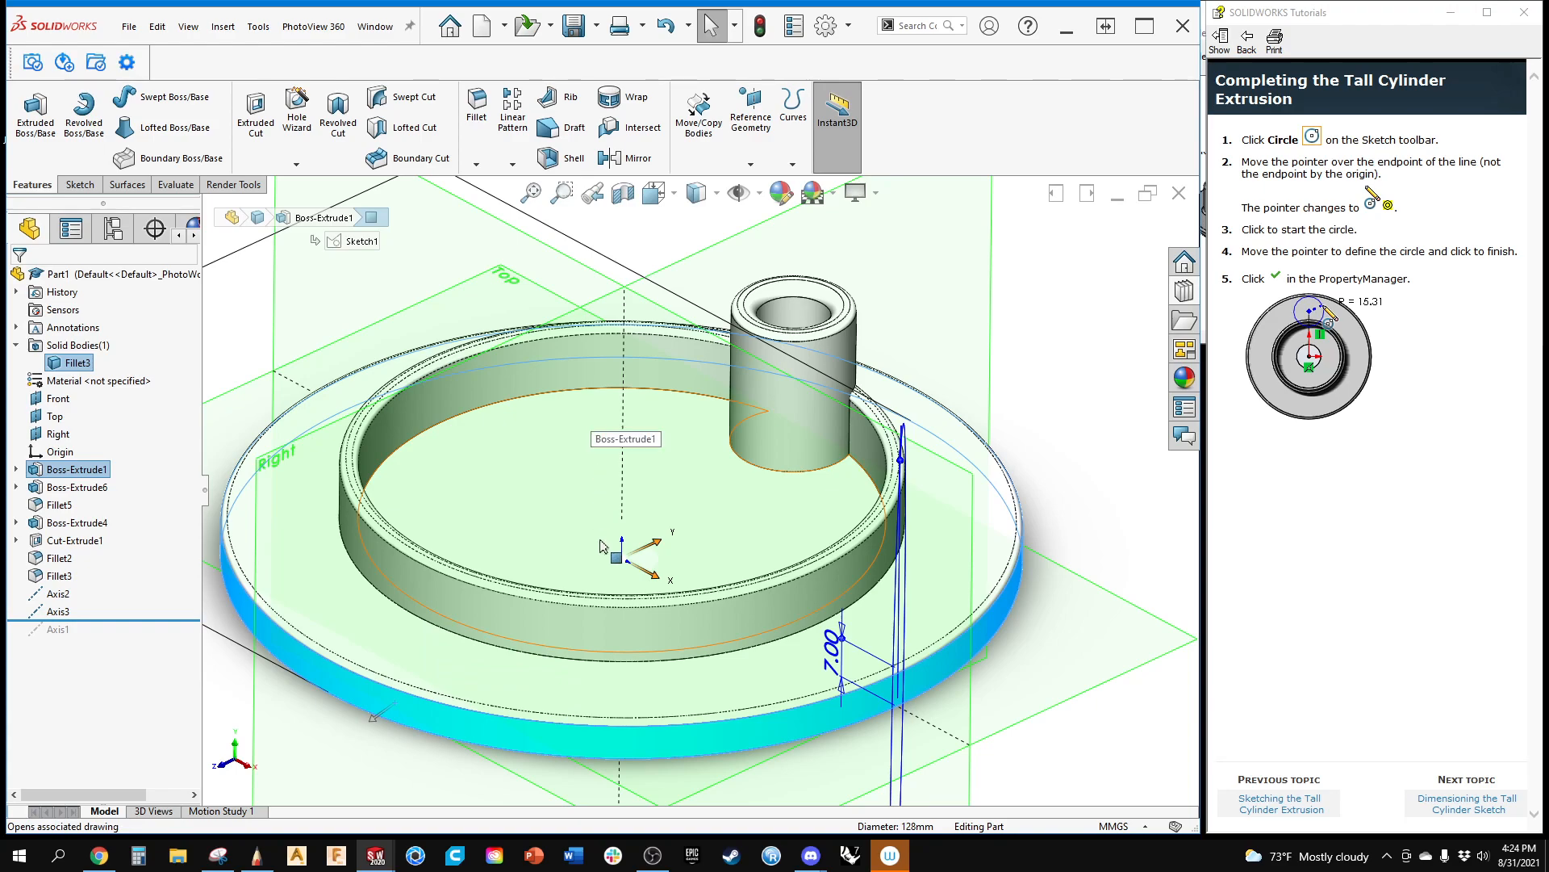
pyautogui.press('Escape')
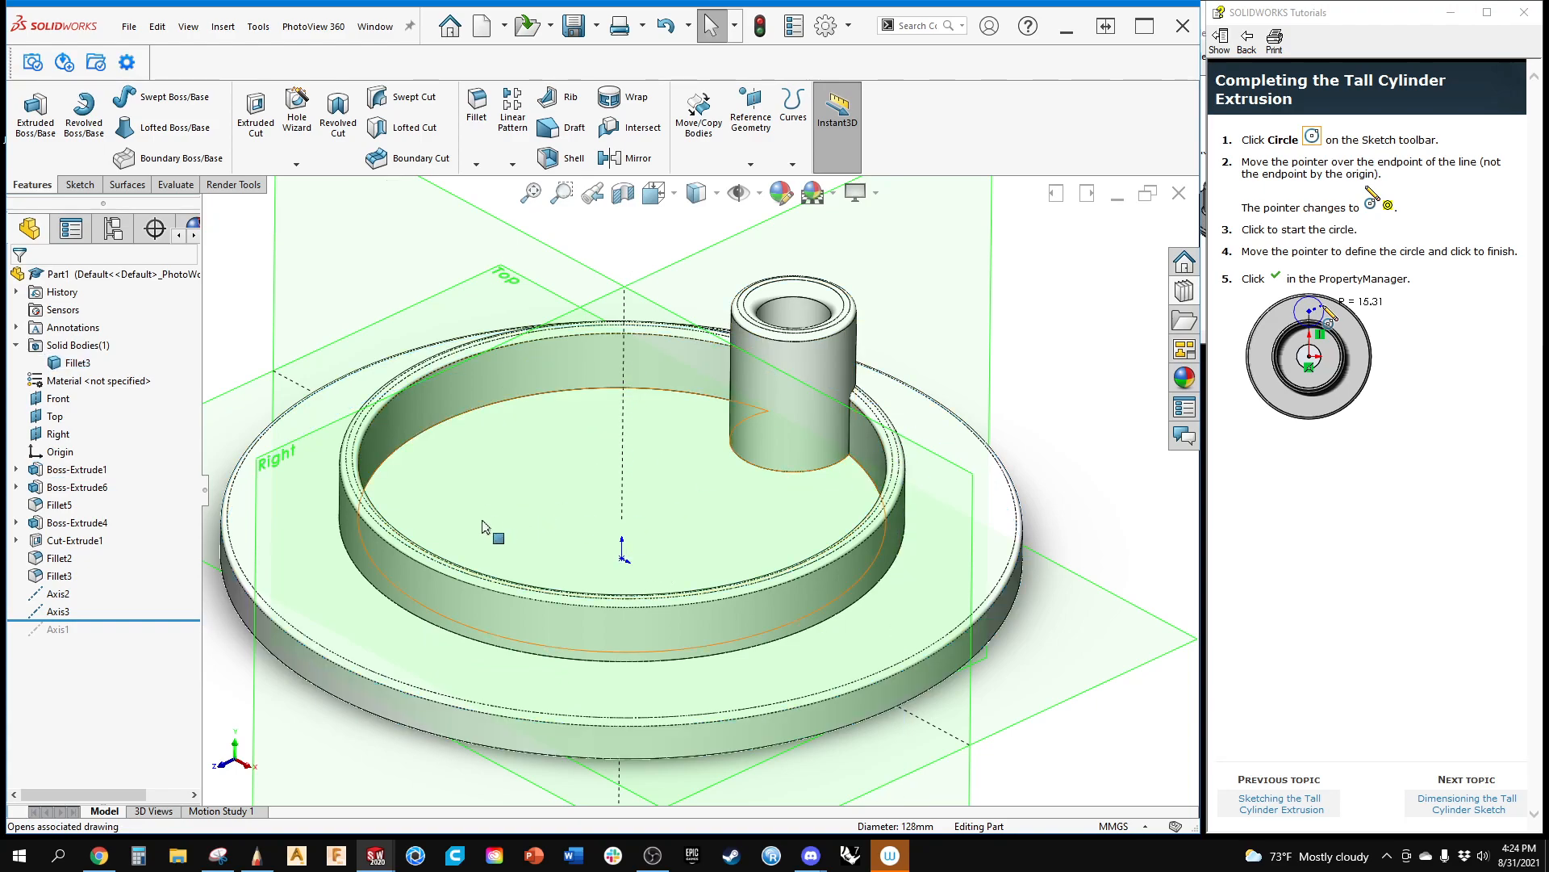
# Step: Roll the feature tree forward past Axis1, and delete Axis1 and Axis3
pyautogui.click(57, 611)
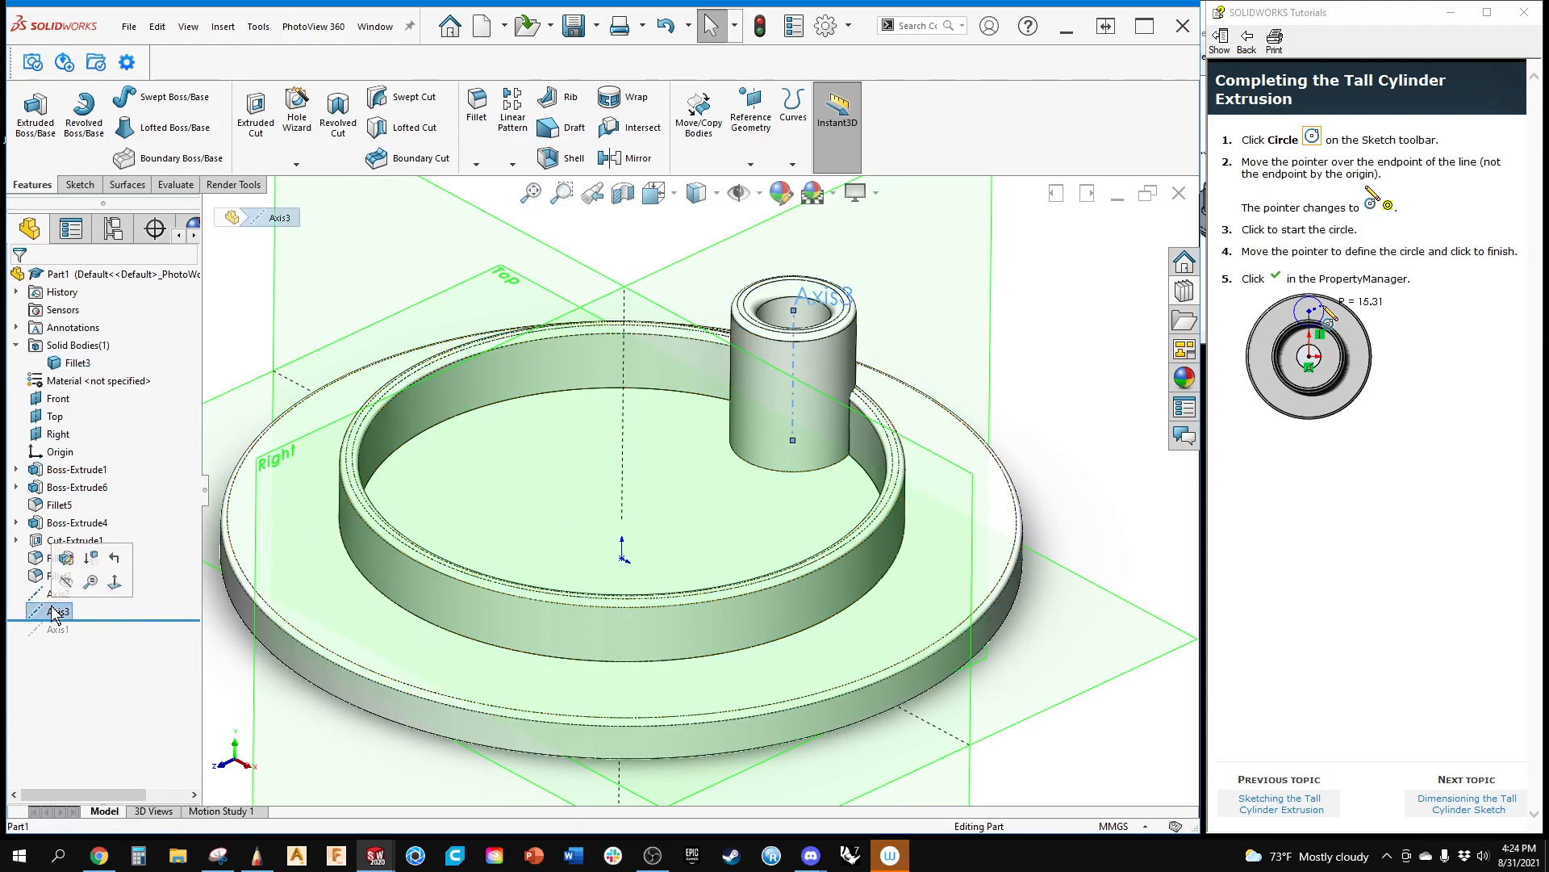
pyautogui.moveTo(91, 620); pyautogui.dragTo(53, 638)
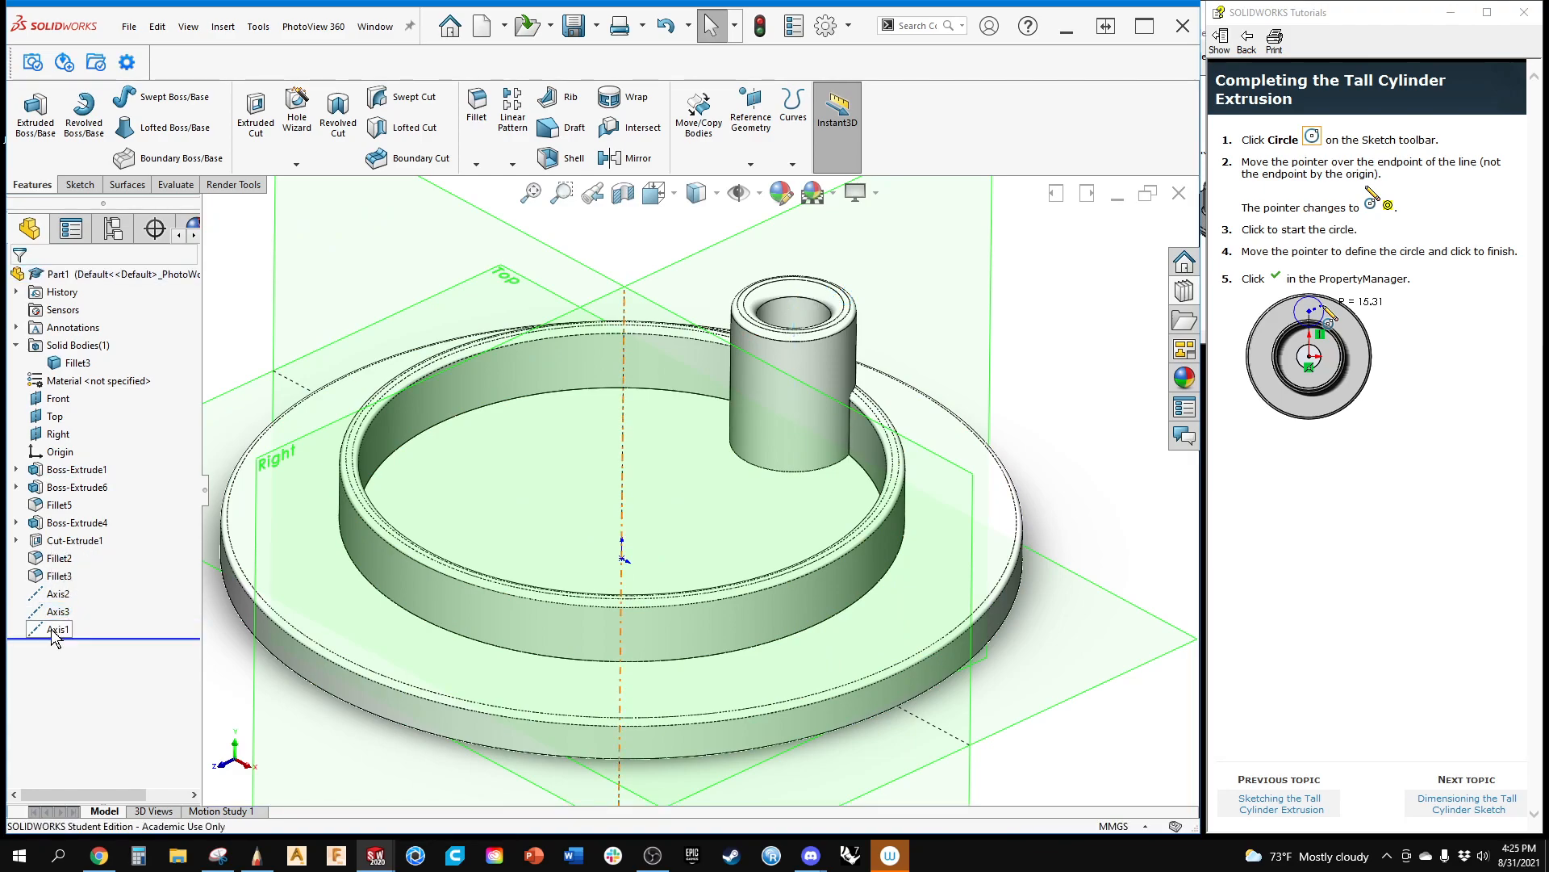
pyautogui.click(52, 629)
pyautogui.keyDown('ctrl'); pyautogui.click(52, 613); pyautogui.keyUp('ctrl')
pyautogui.press('Delete')
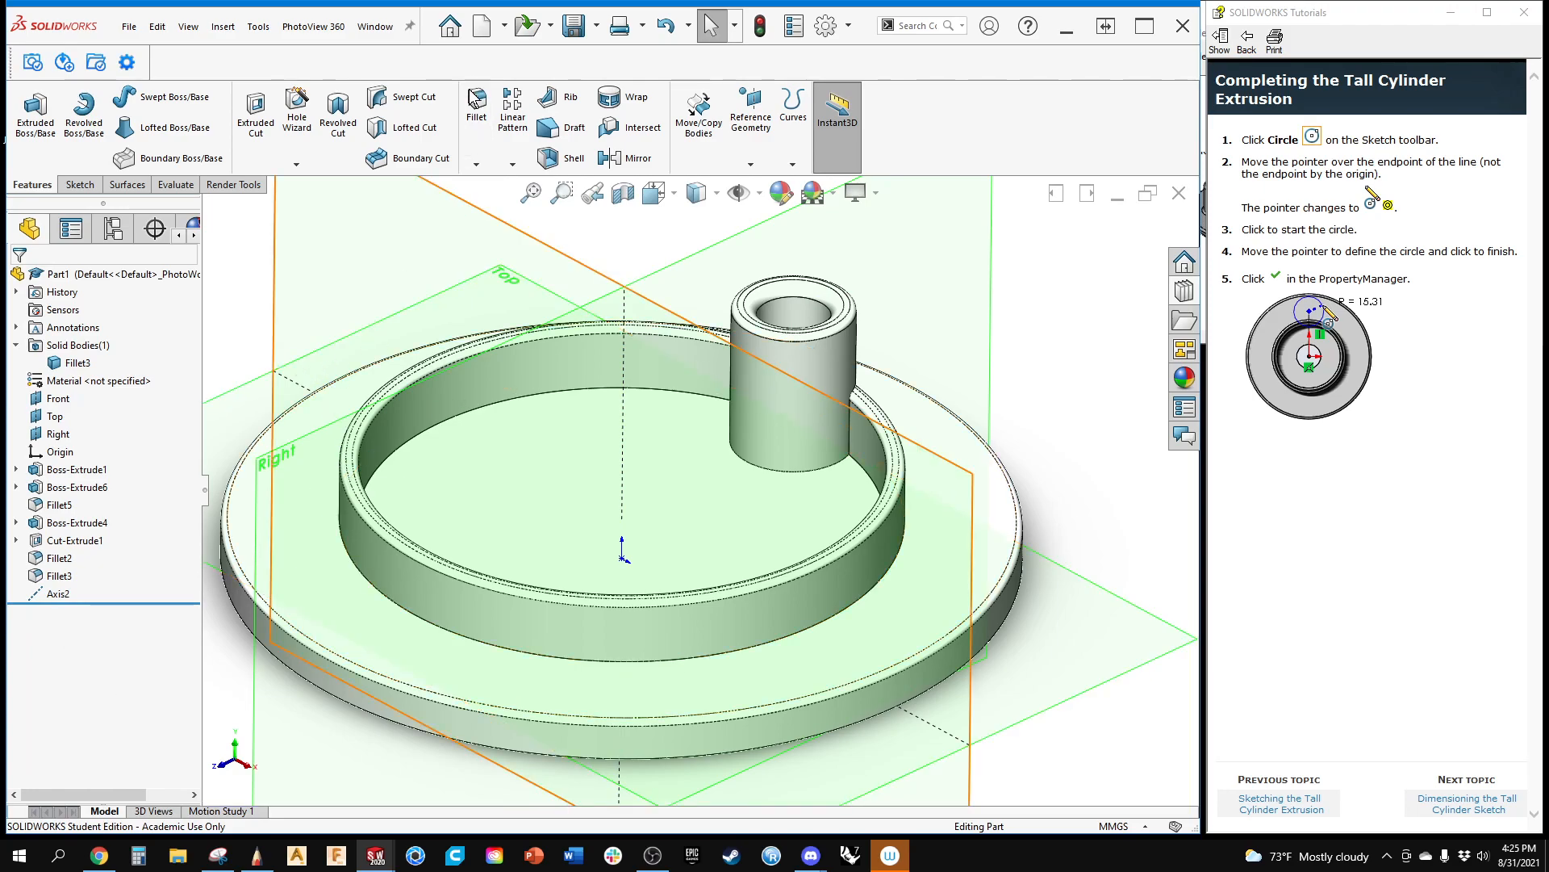
# Step: Start a circular pattern and turn on the display of axes
pyautogui.click(514, 164)
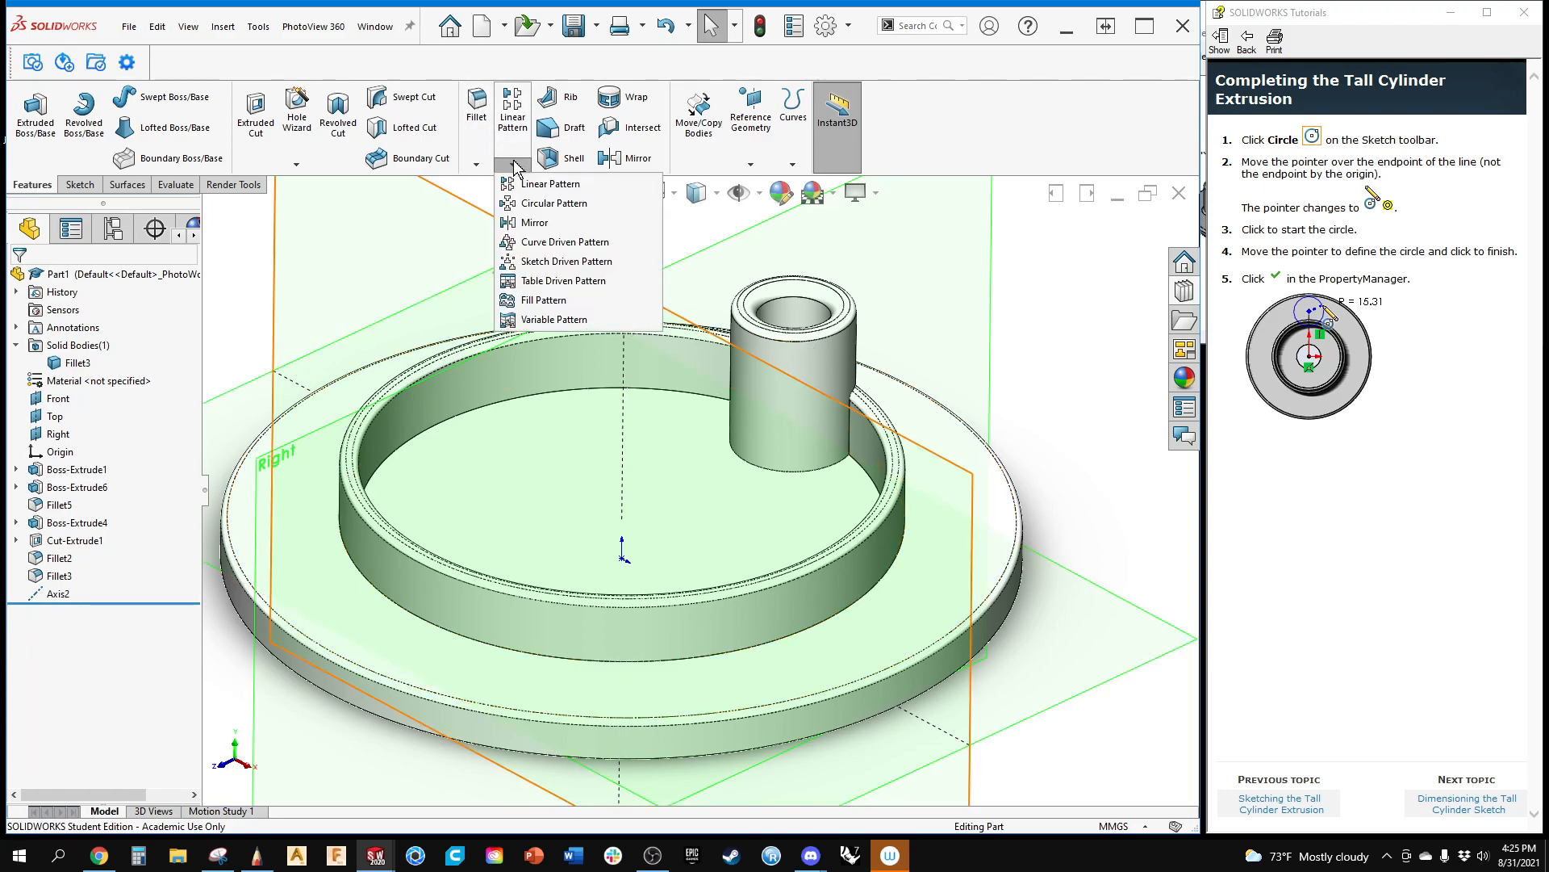
pyautogui.click(542, 205)
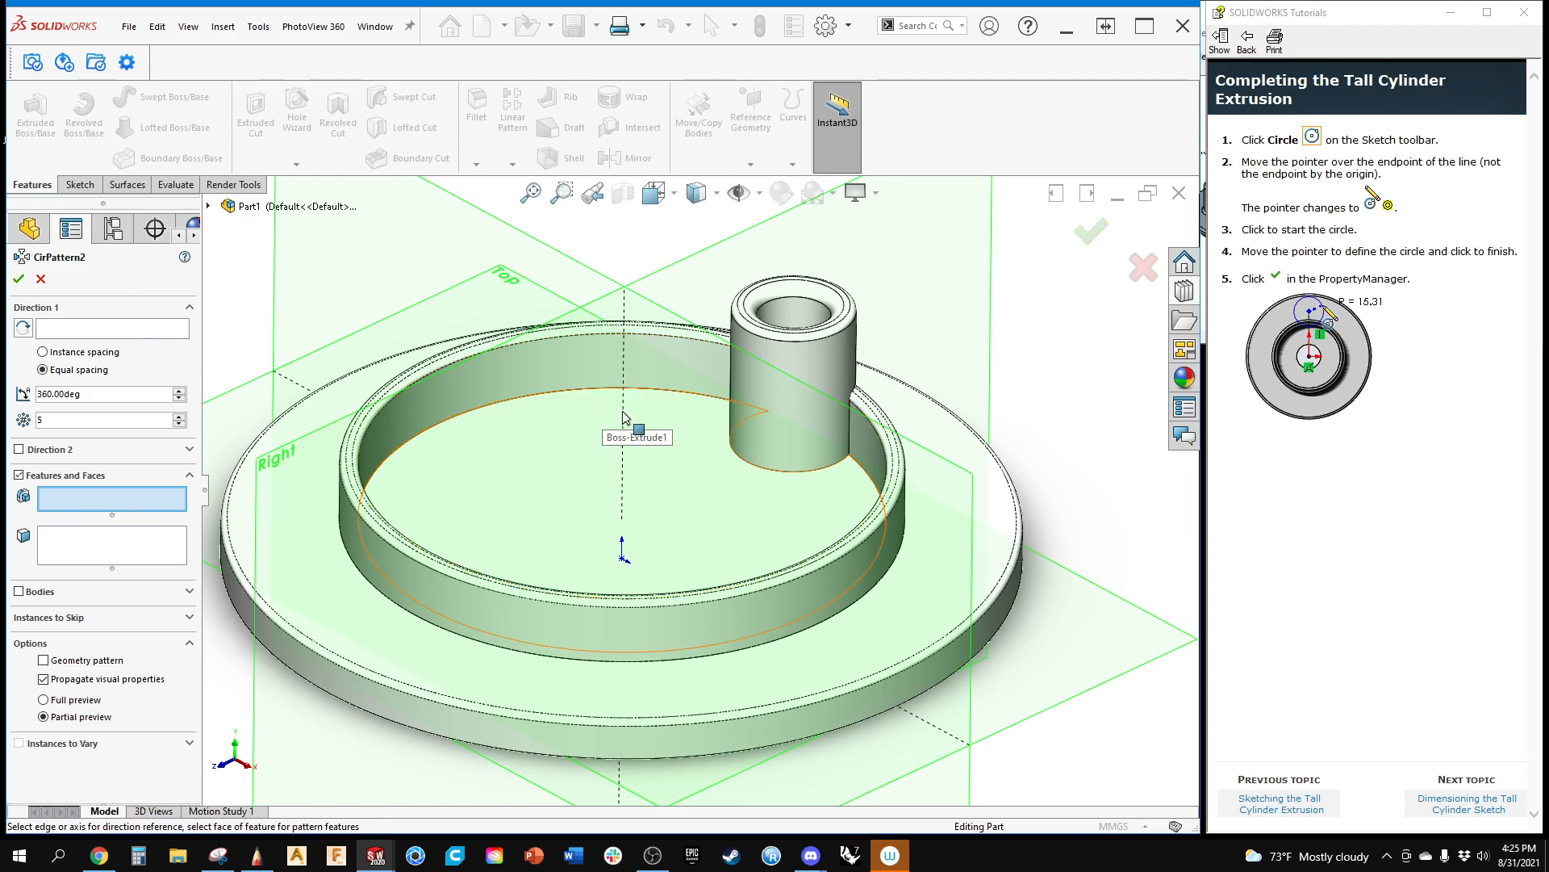
pyautogui.click(188, 29)
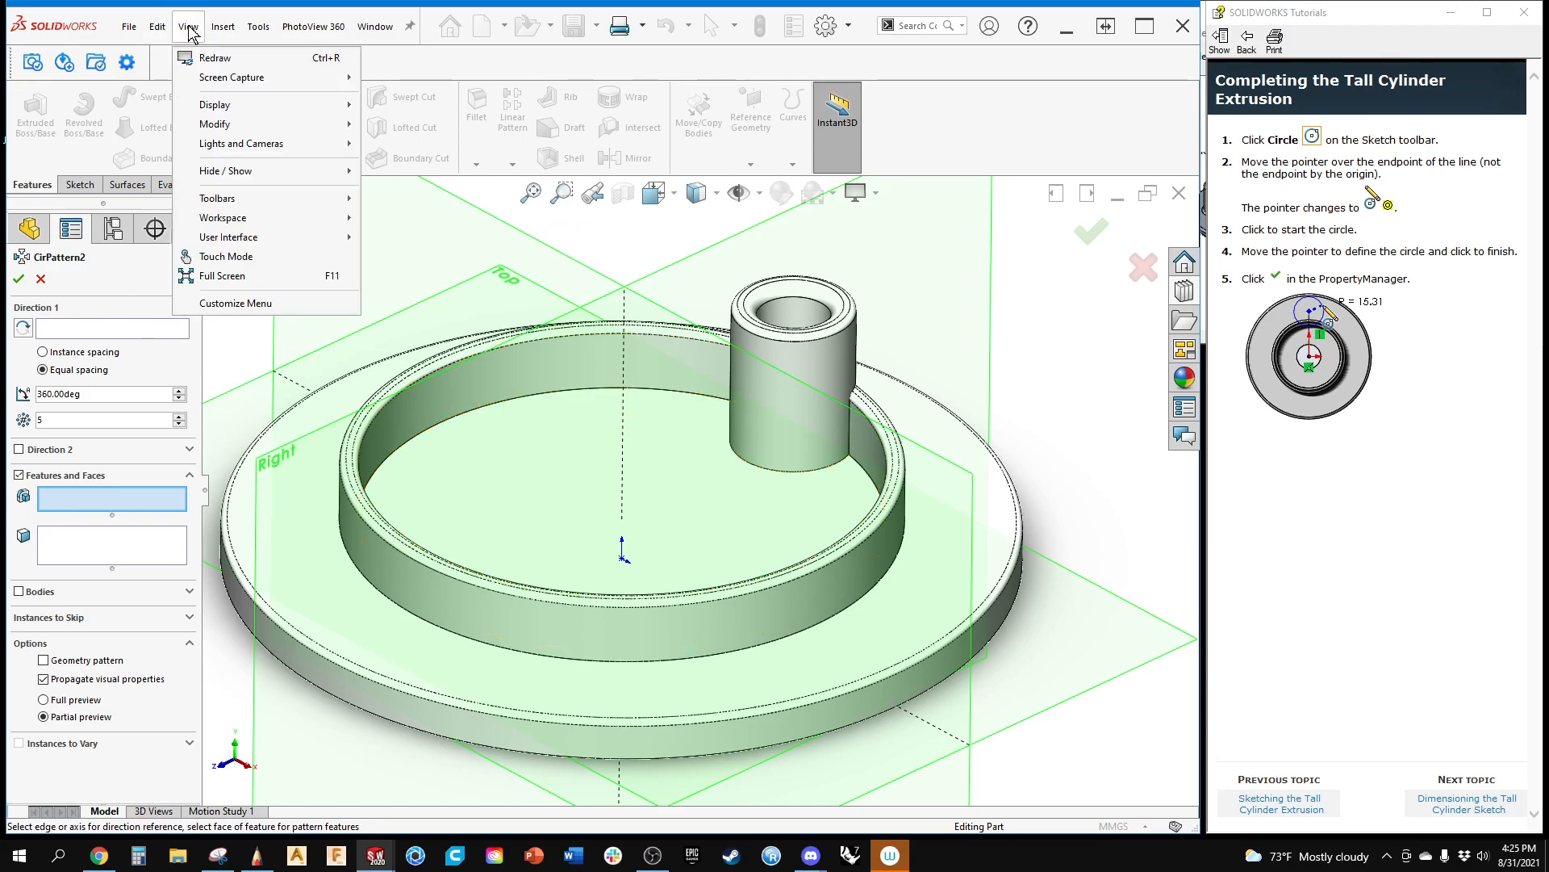
pyautogui.moveTo(237, 172)
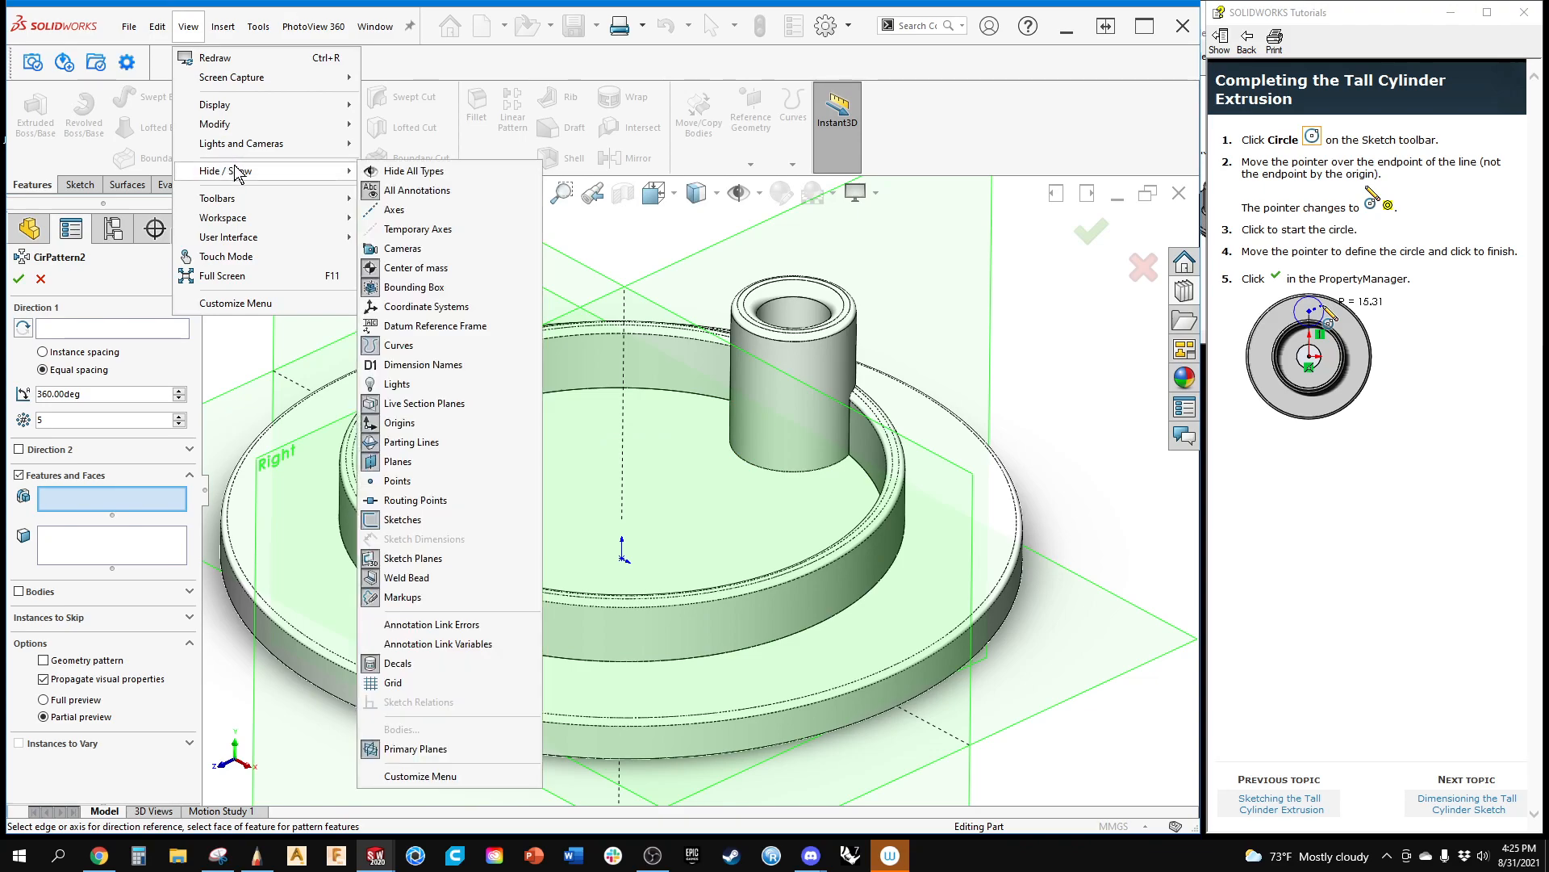
pyautogui.click(395, 211)
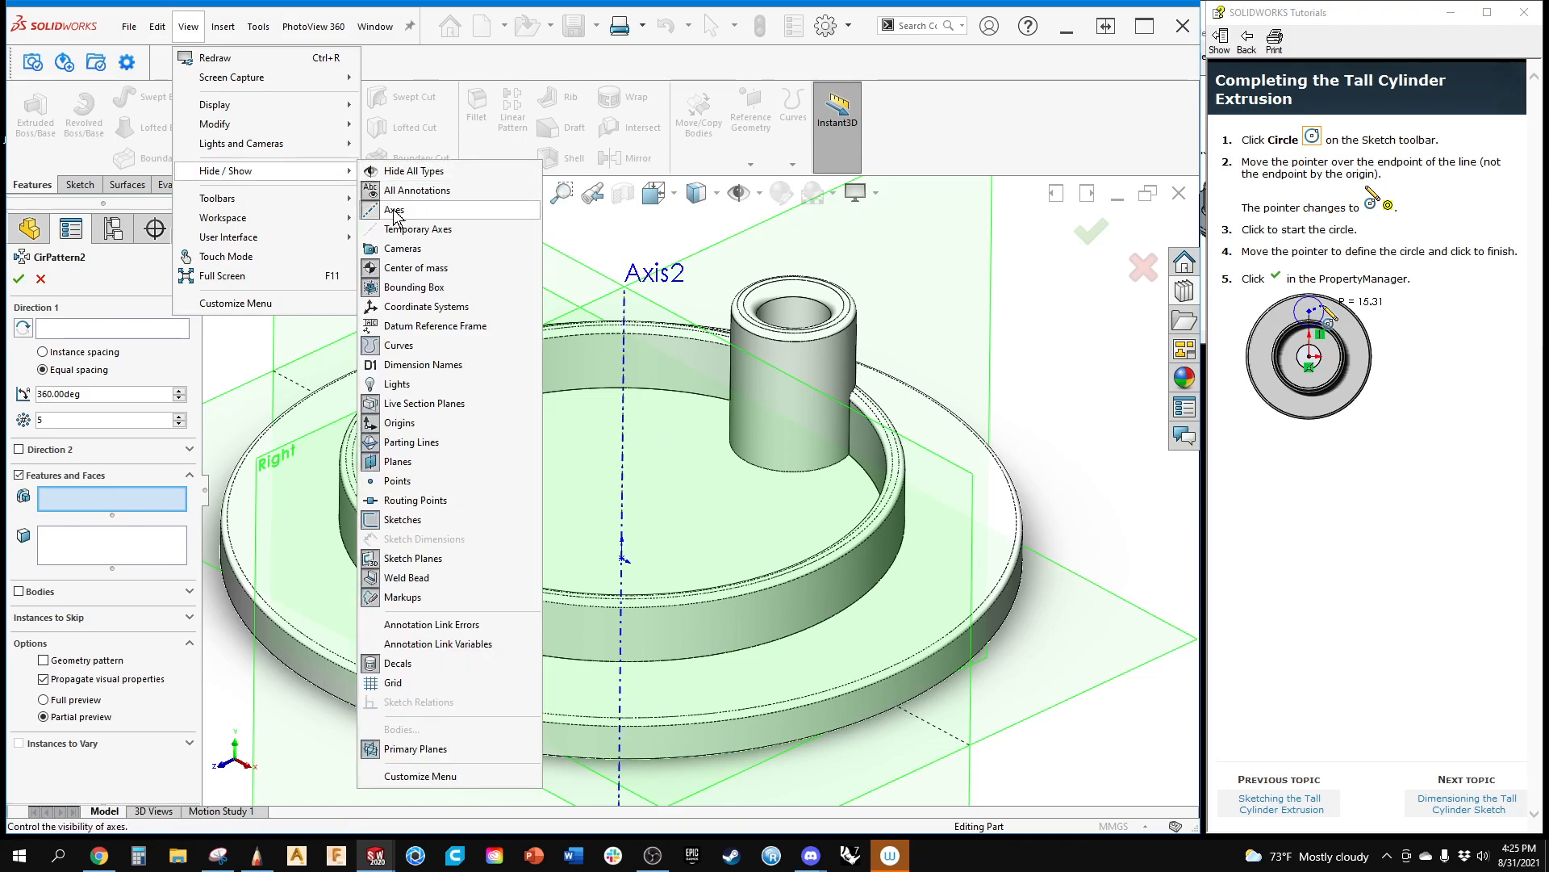
pyautogui.click(1099, 317)
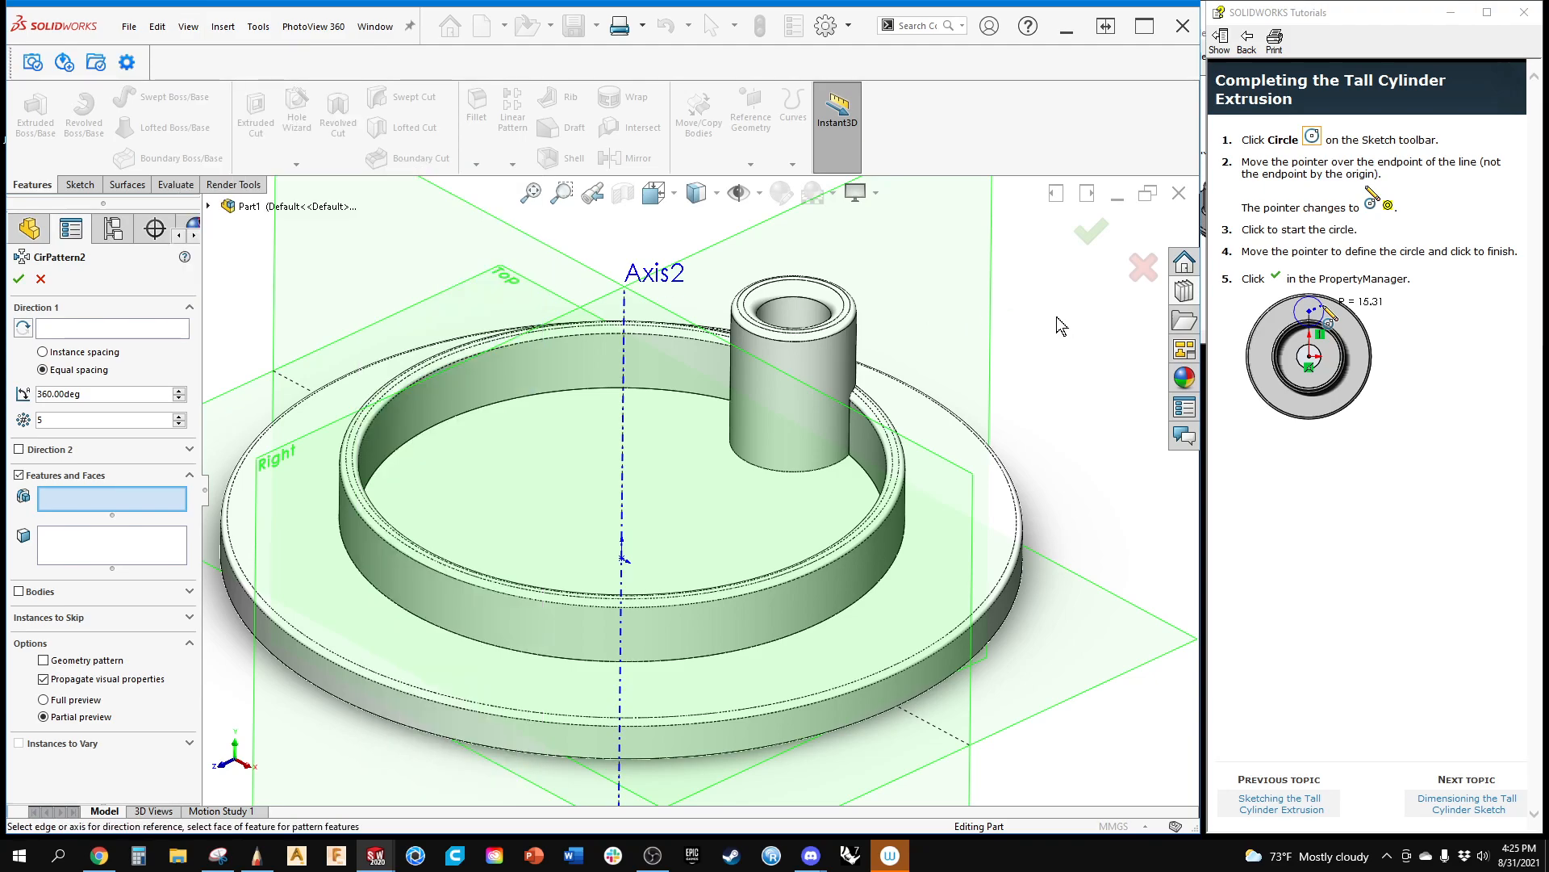
pyautogui.click(188, 26)
pyautogui.moveTo(225, 175)
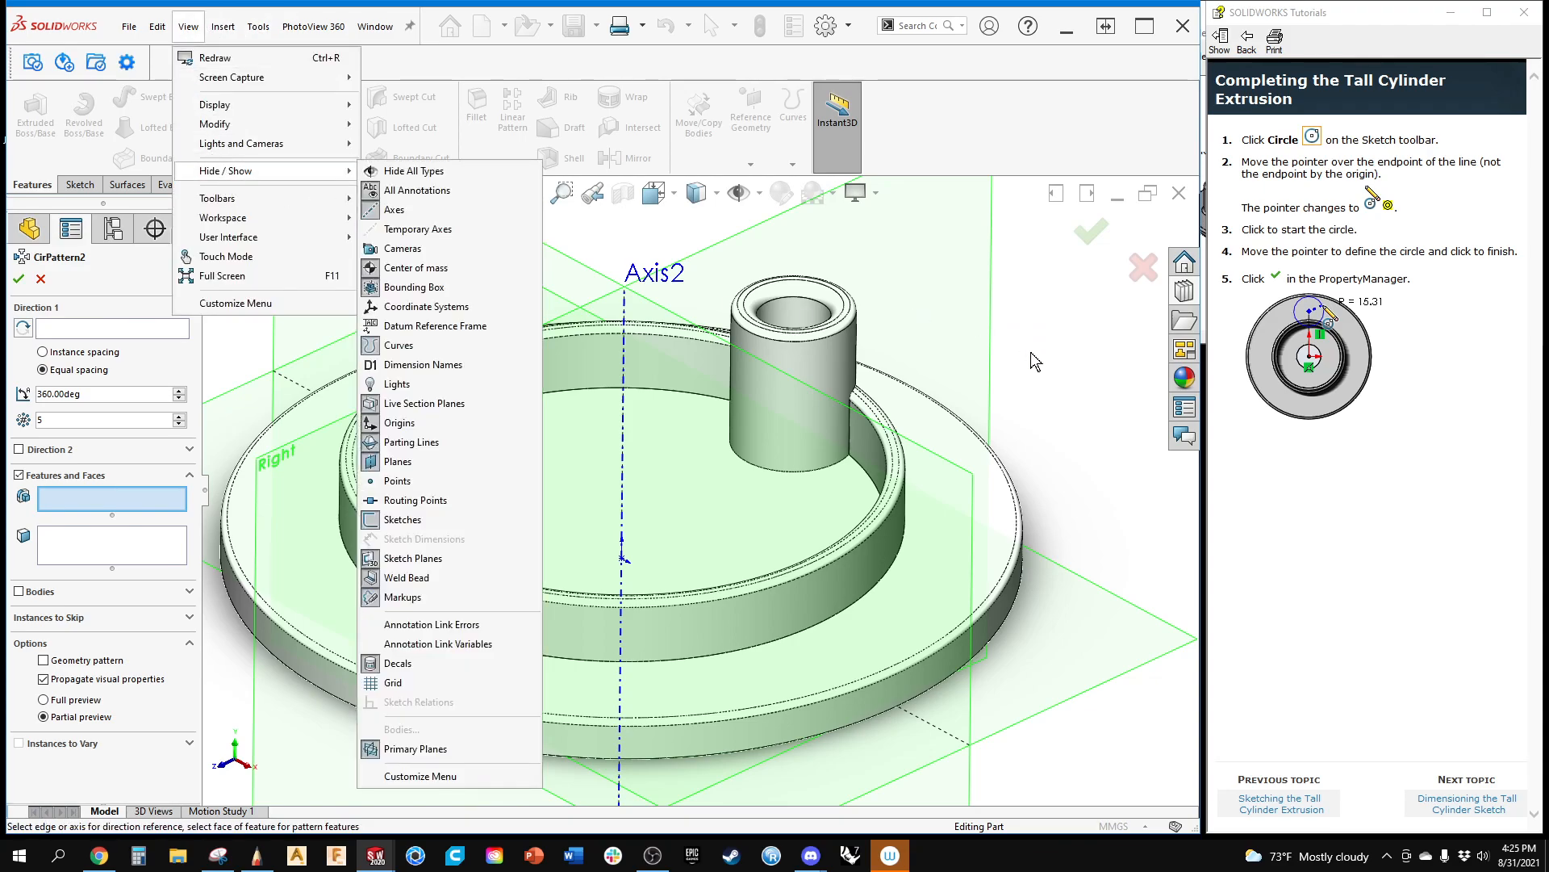
pyautogui.click(1099, 364)
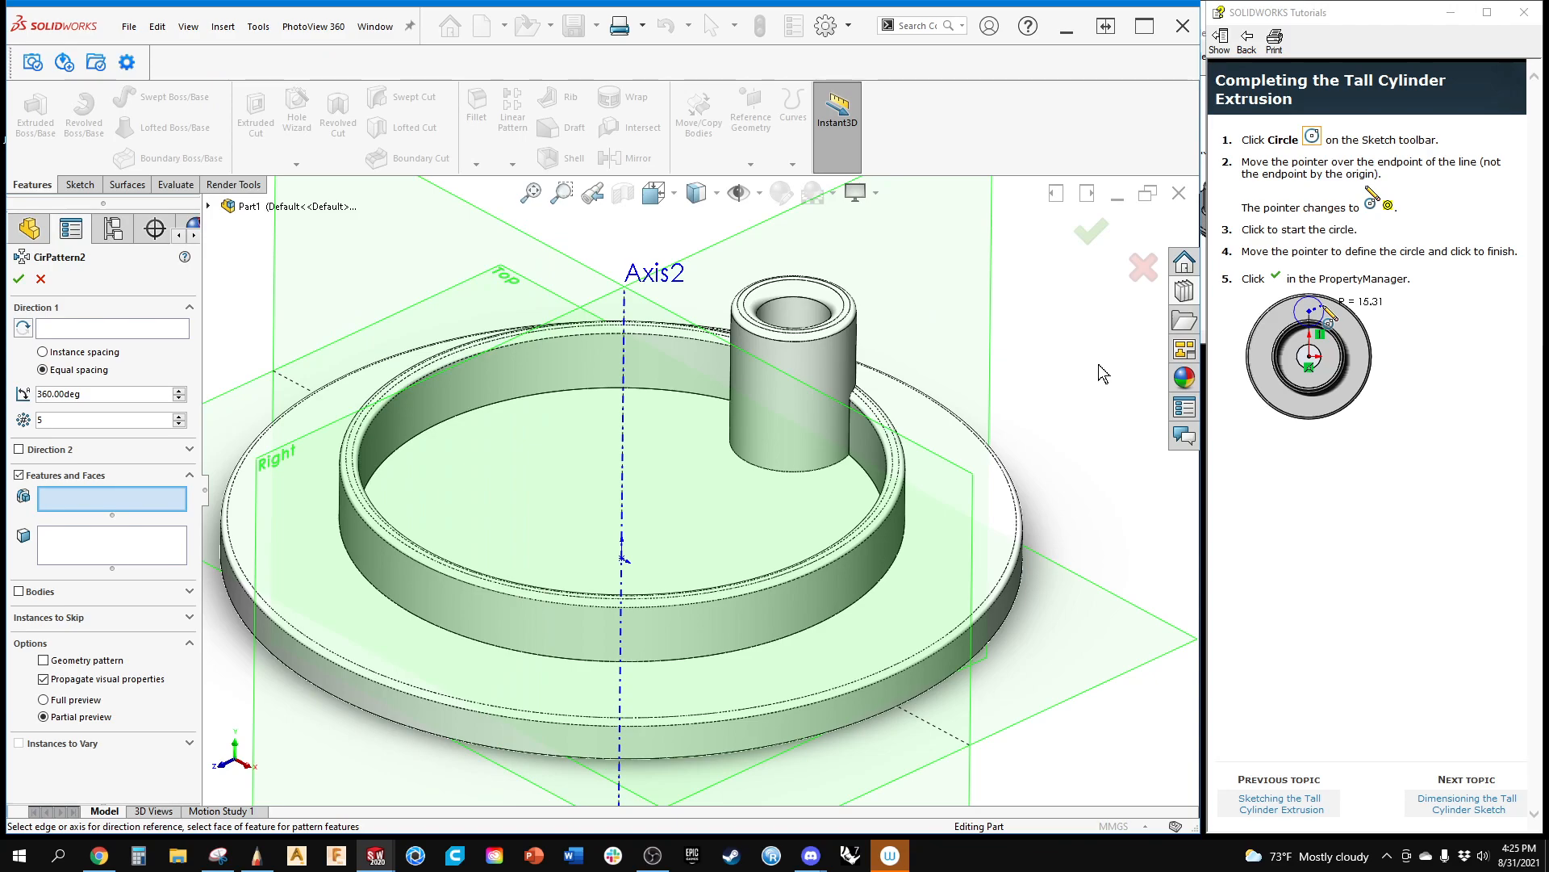
# Step: Circular-pattern Boss-Extrude4 around Axis2 with 5 equally spaced instances over 360 degrees
pyautogui.click(123, 326)
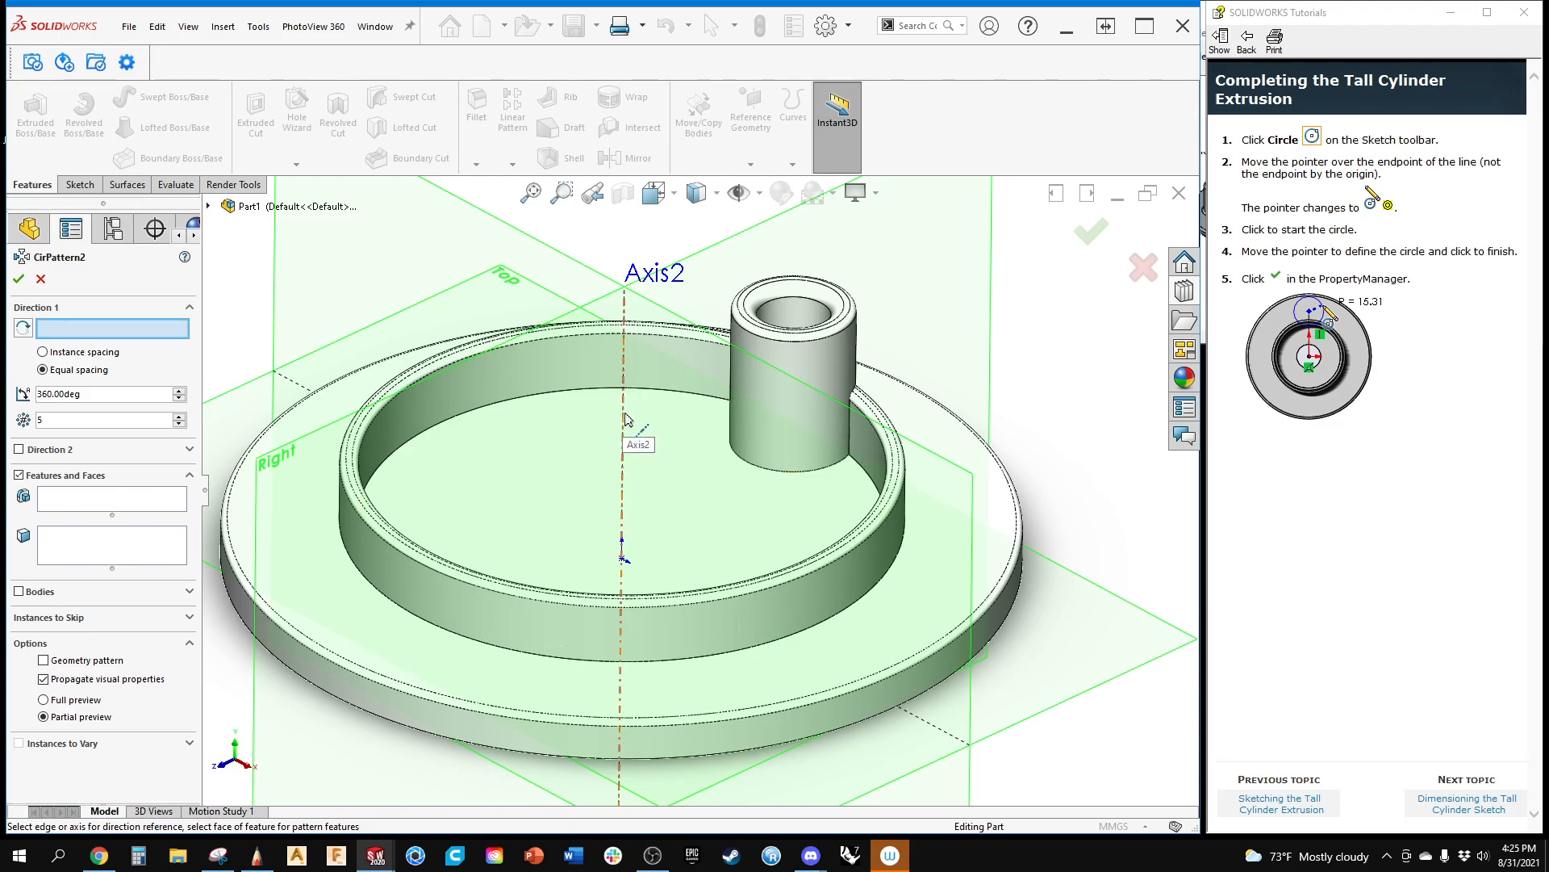
pyautogui.click(624, 418)
pyautogui.moveTo(336, 389); pyautogui.dragTo(388, 342, button='middle')
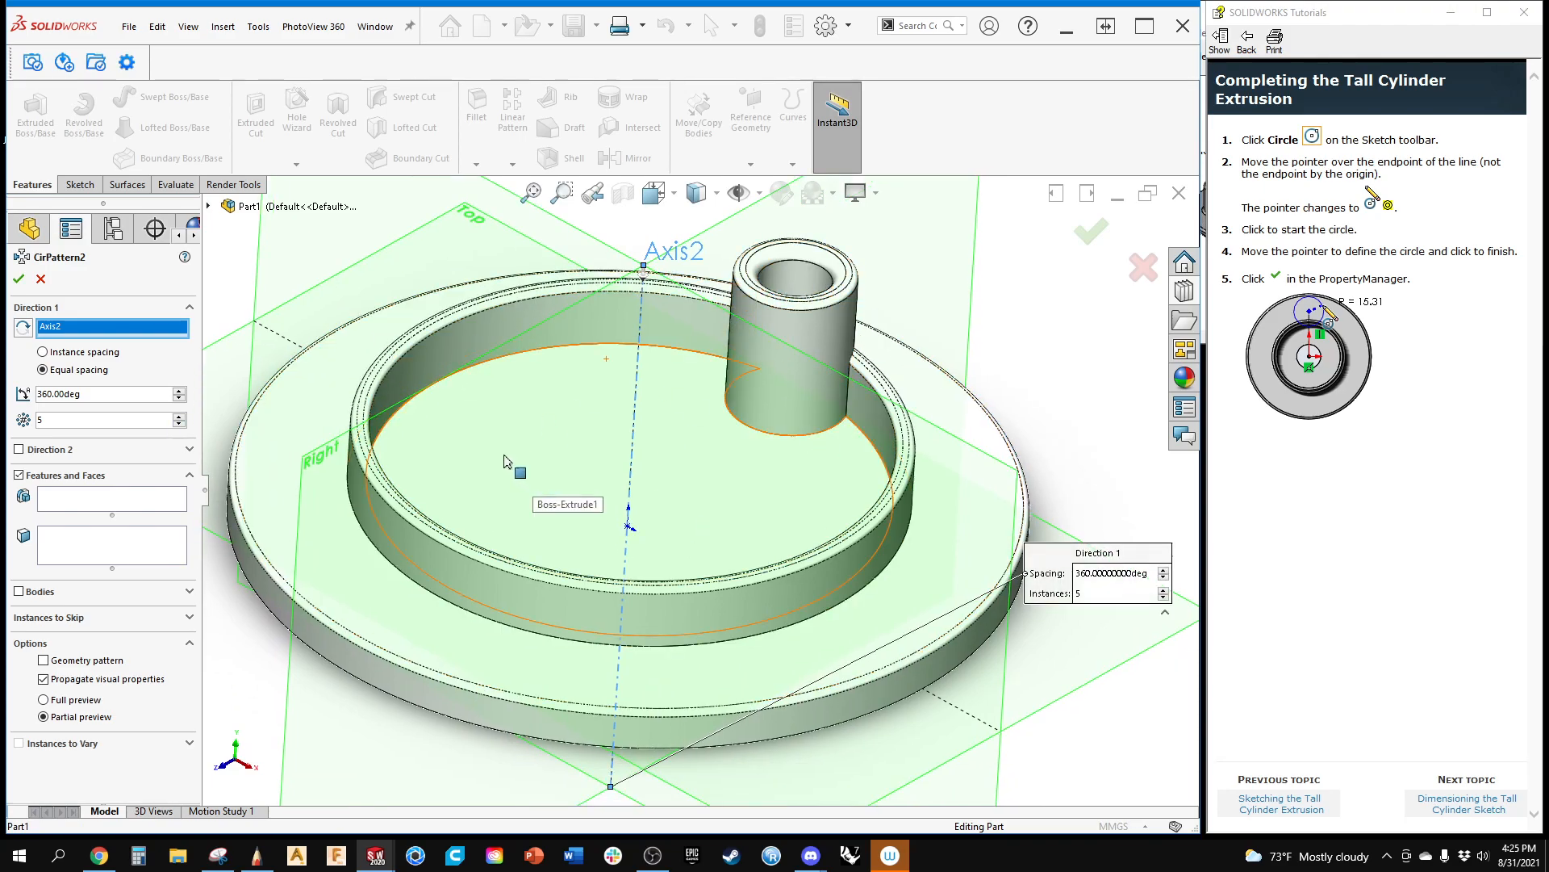
pyautogui.click(84, 505)
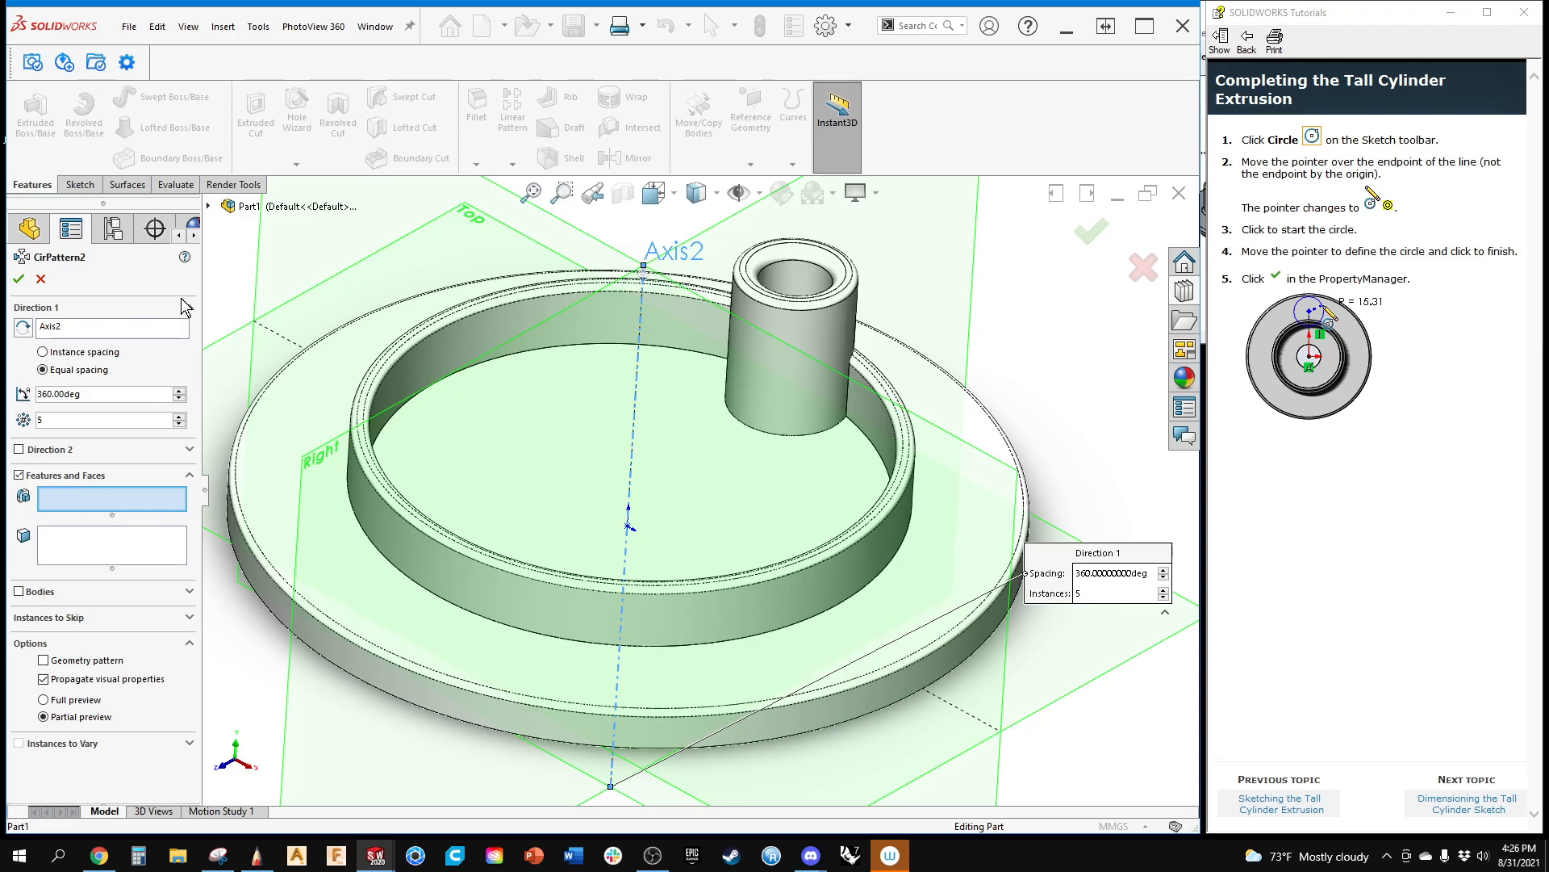
pyautogui.click(209, 206)
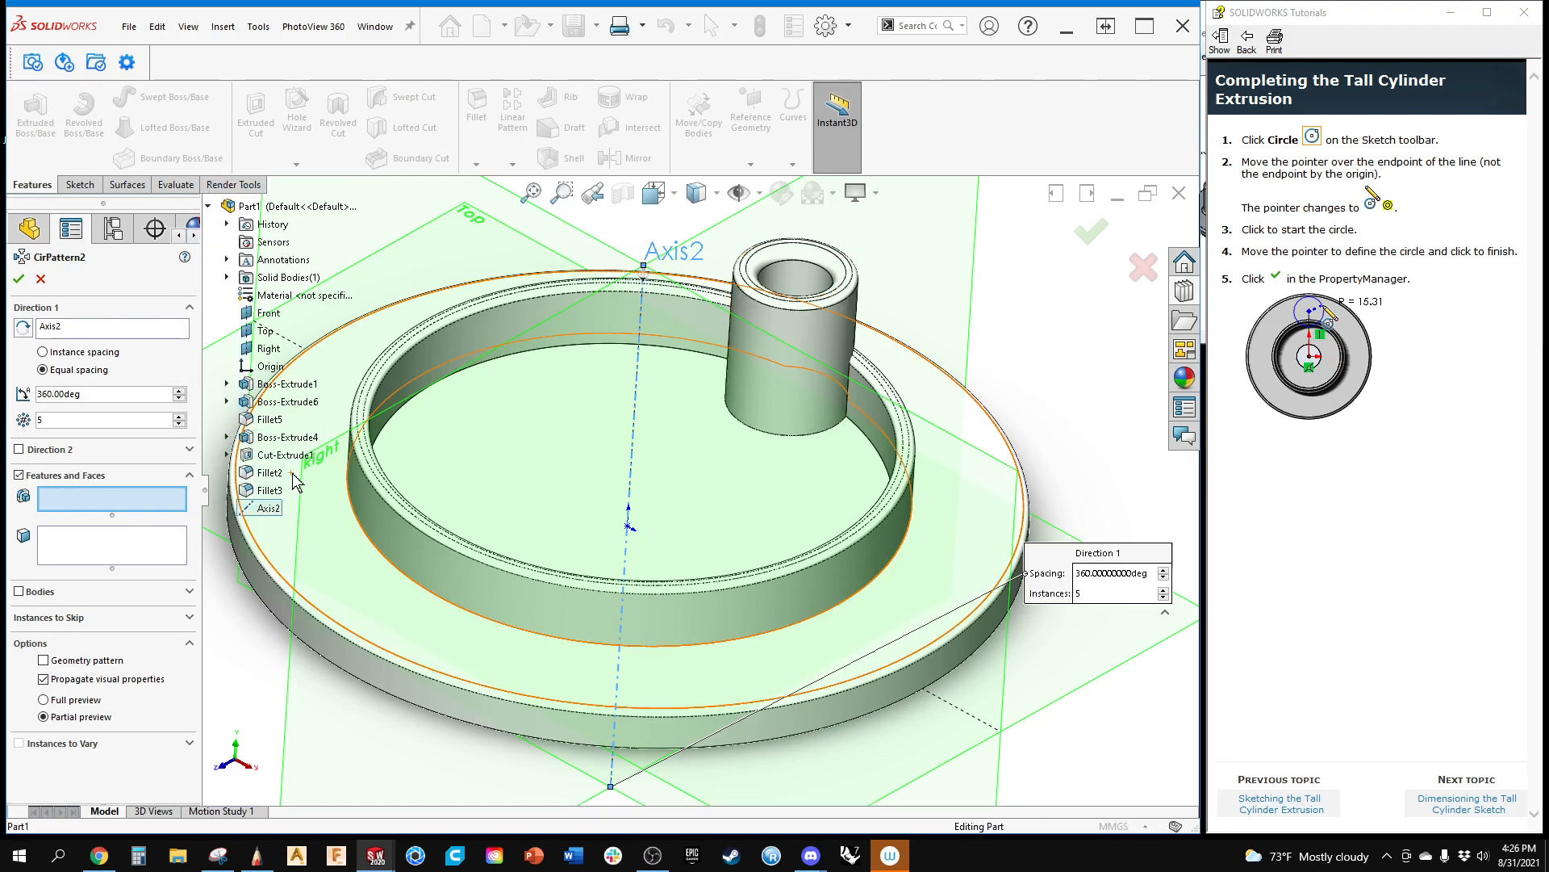
pyautogui.click(264, 440)
pyautogui.moveTo(615, 423); pyautogui.dragTo(628, 460, button='middle')
pyautogui.click(1092, 232)
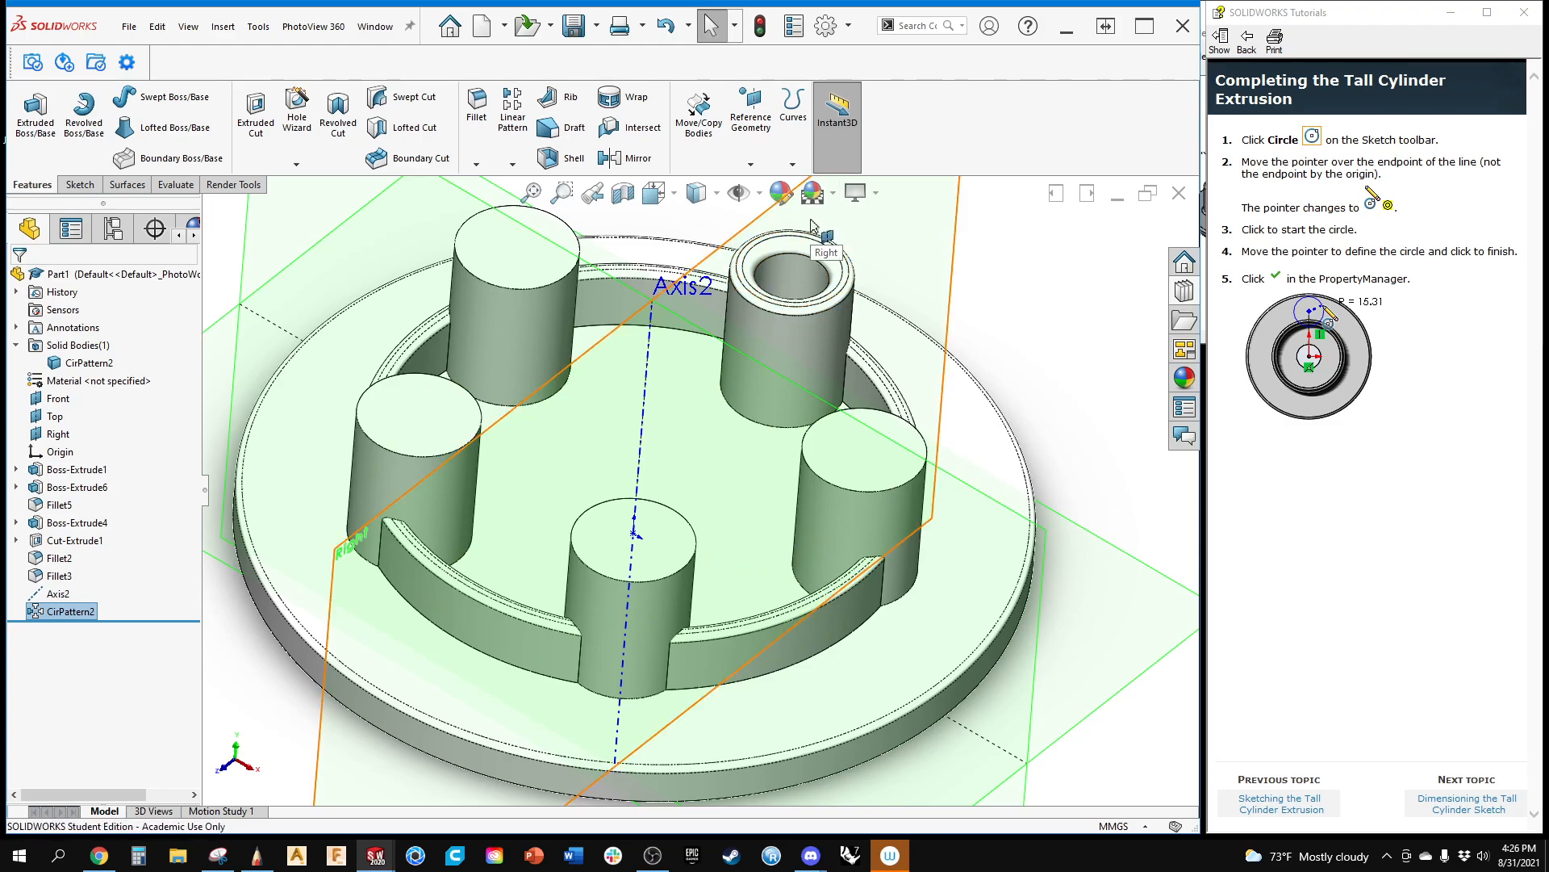
# Step: Examine which geometry of the tall cylinder belongs to Boss-Extrude4, Cut-Extrude1, Fillet2 and Fillet3
pyautogui.click(72, 539)
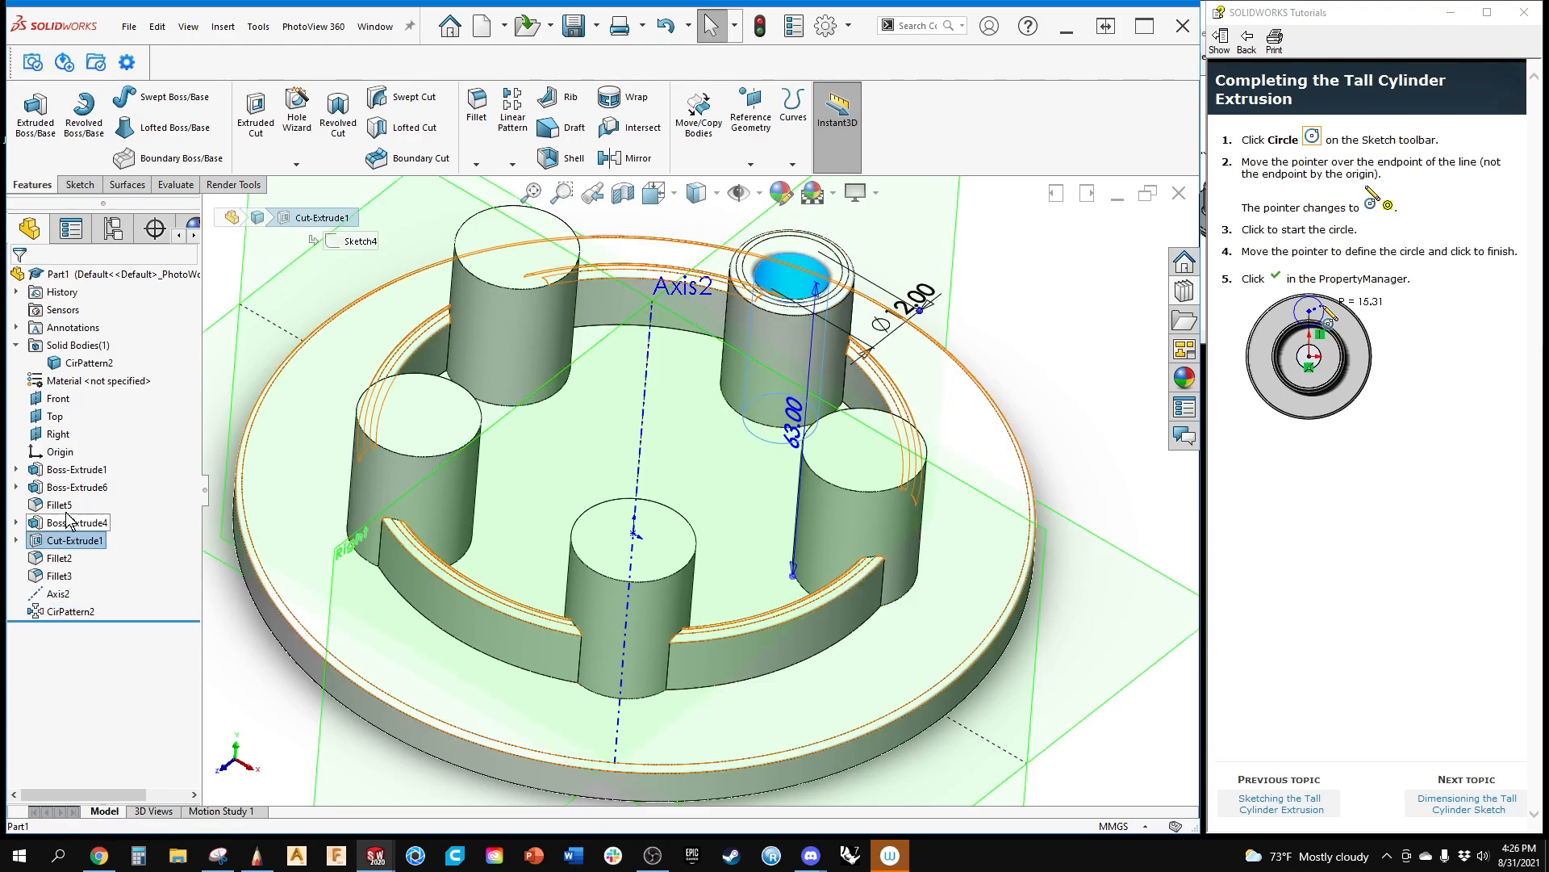
pyautogui.click(66, 510)
pyautogui.click(66, 517)
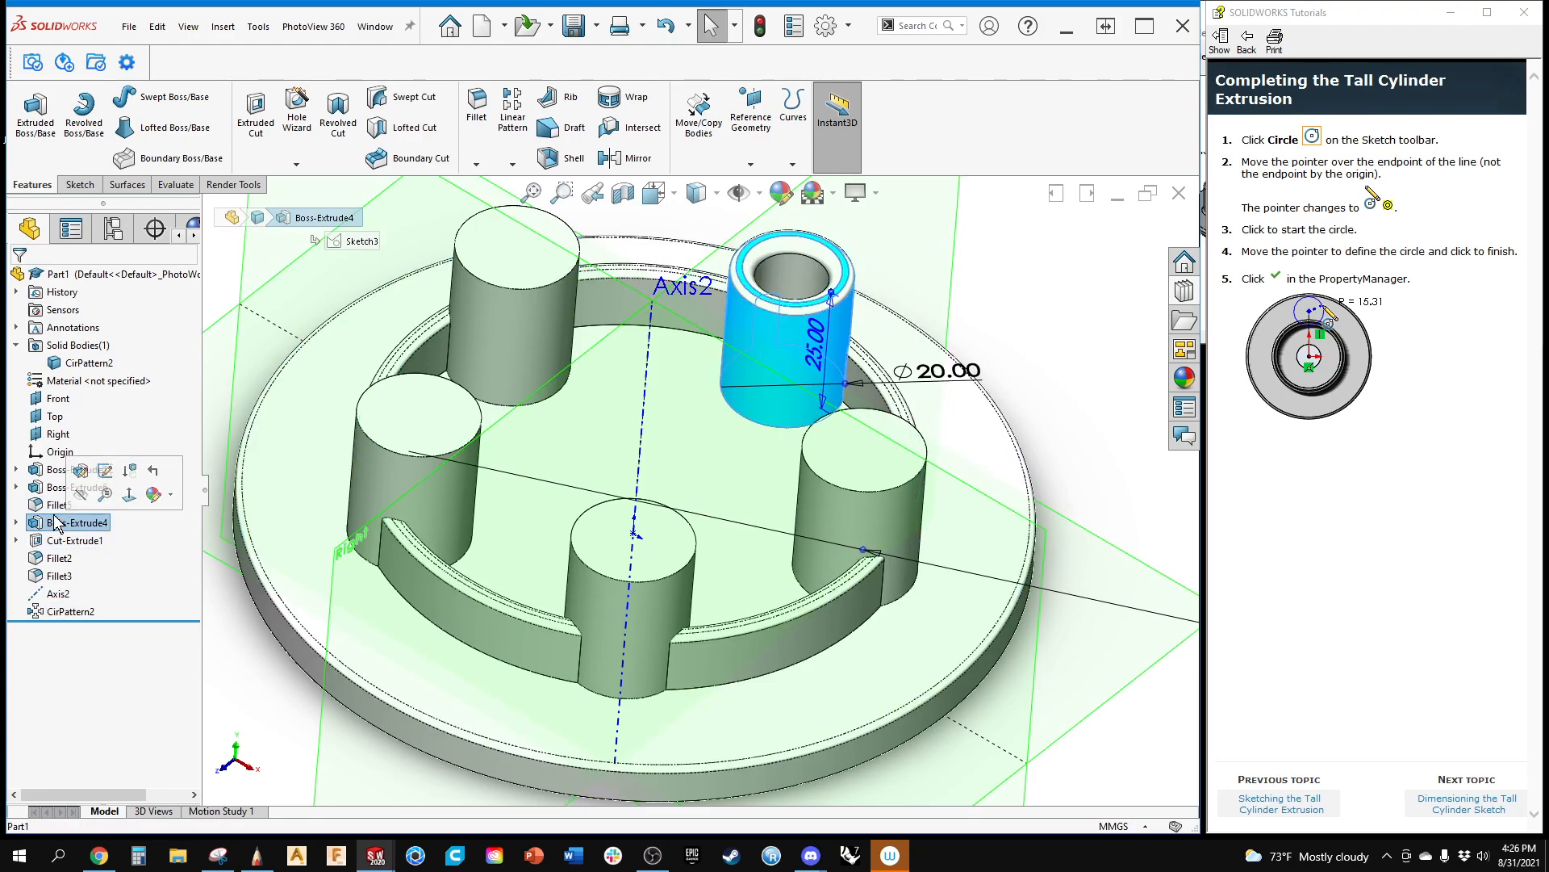
pyautogui.click(1072, 288)
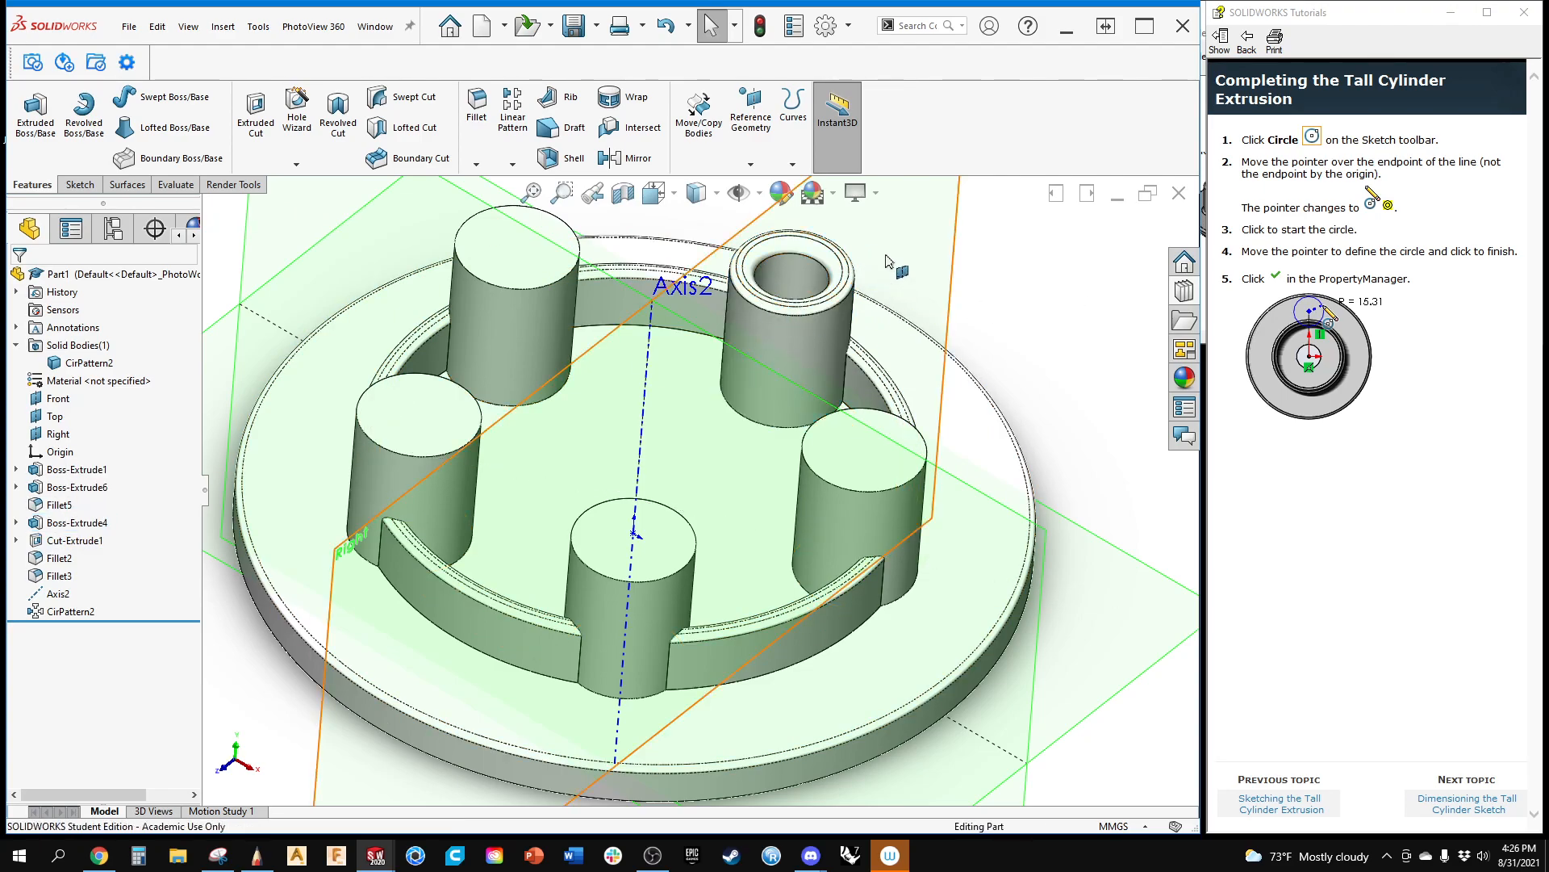
pyautogui.click(60, 523)
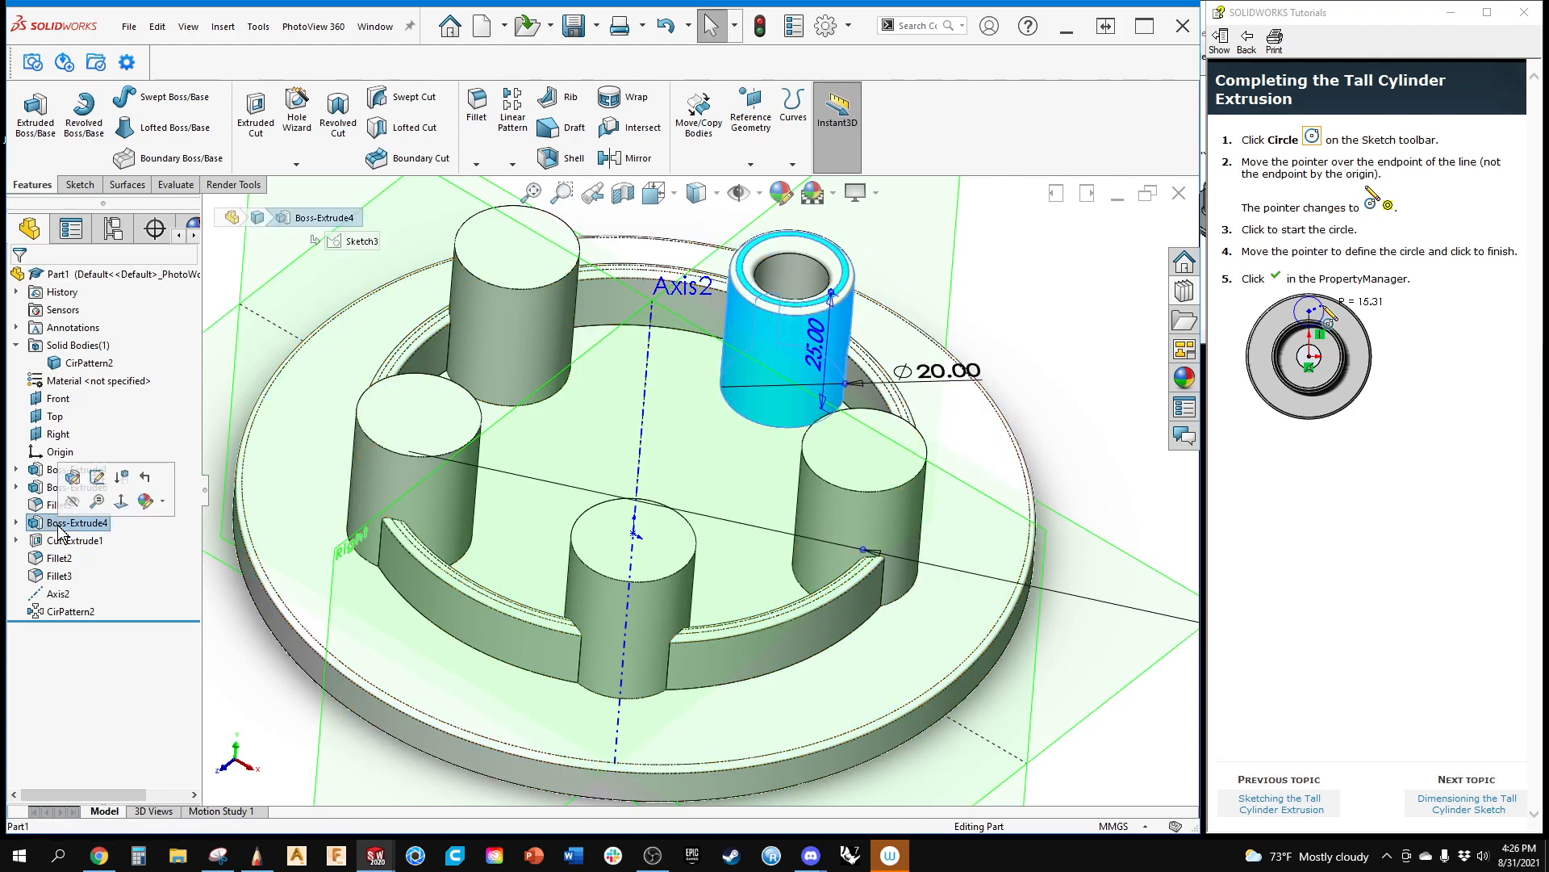
pyautogui.click(67, 540)
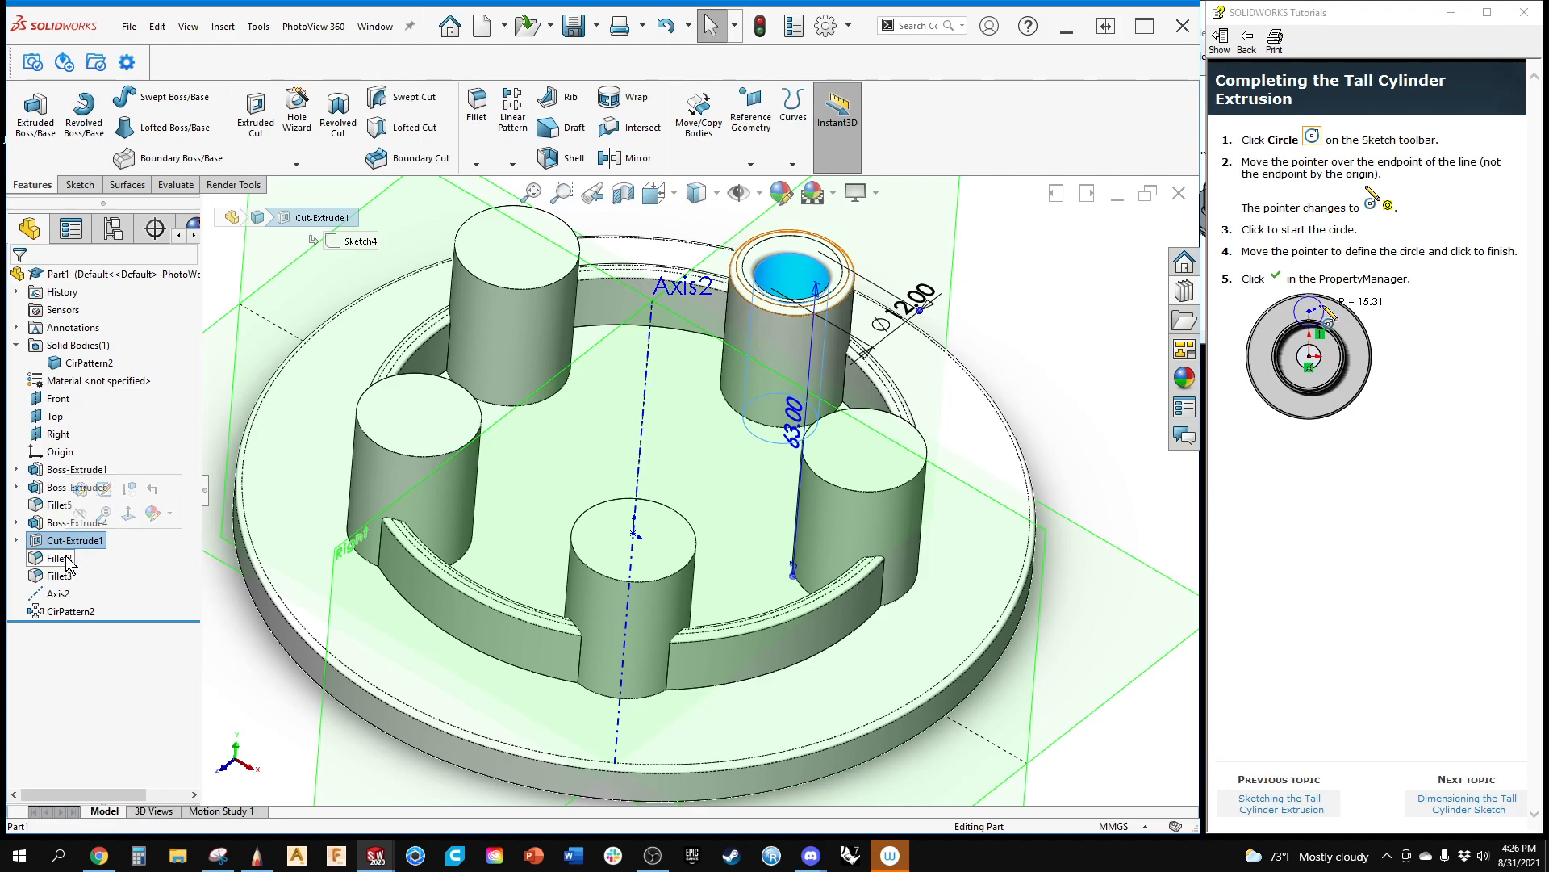
pyautogui.click(58, 558)
pyautogui.click(59, 575)
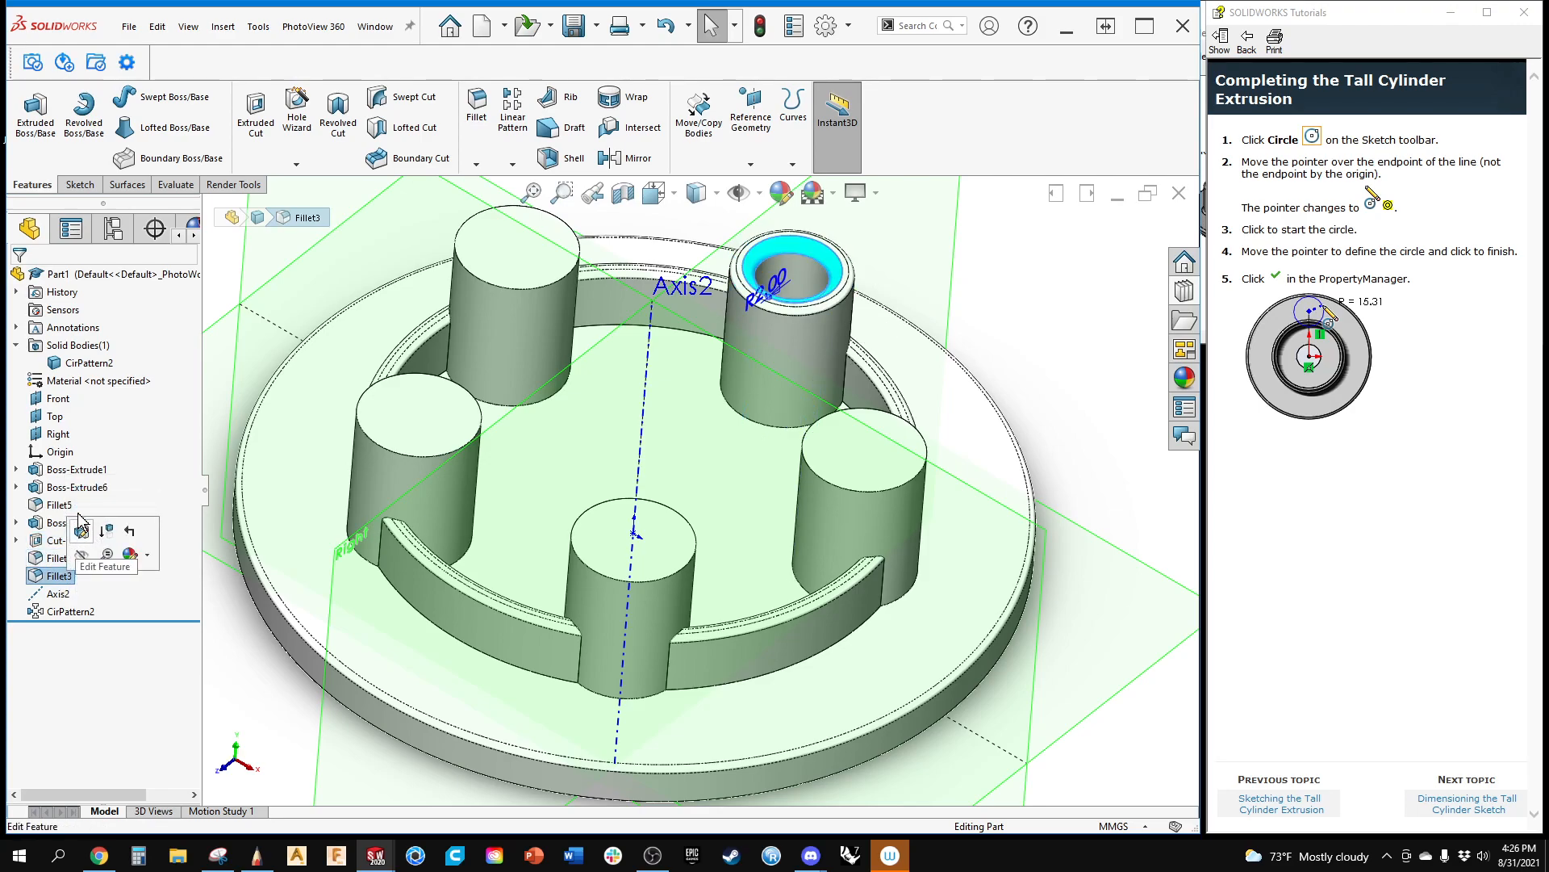
# Step: Open the tall cylinder's circular pattern, CirPattern2, for editing and activate its list of patterned features
pyautogui.click(58, 611)
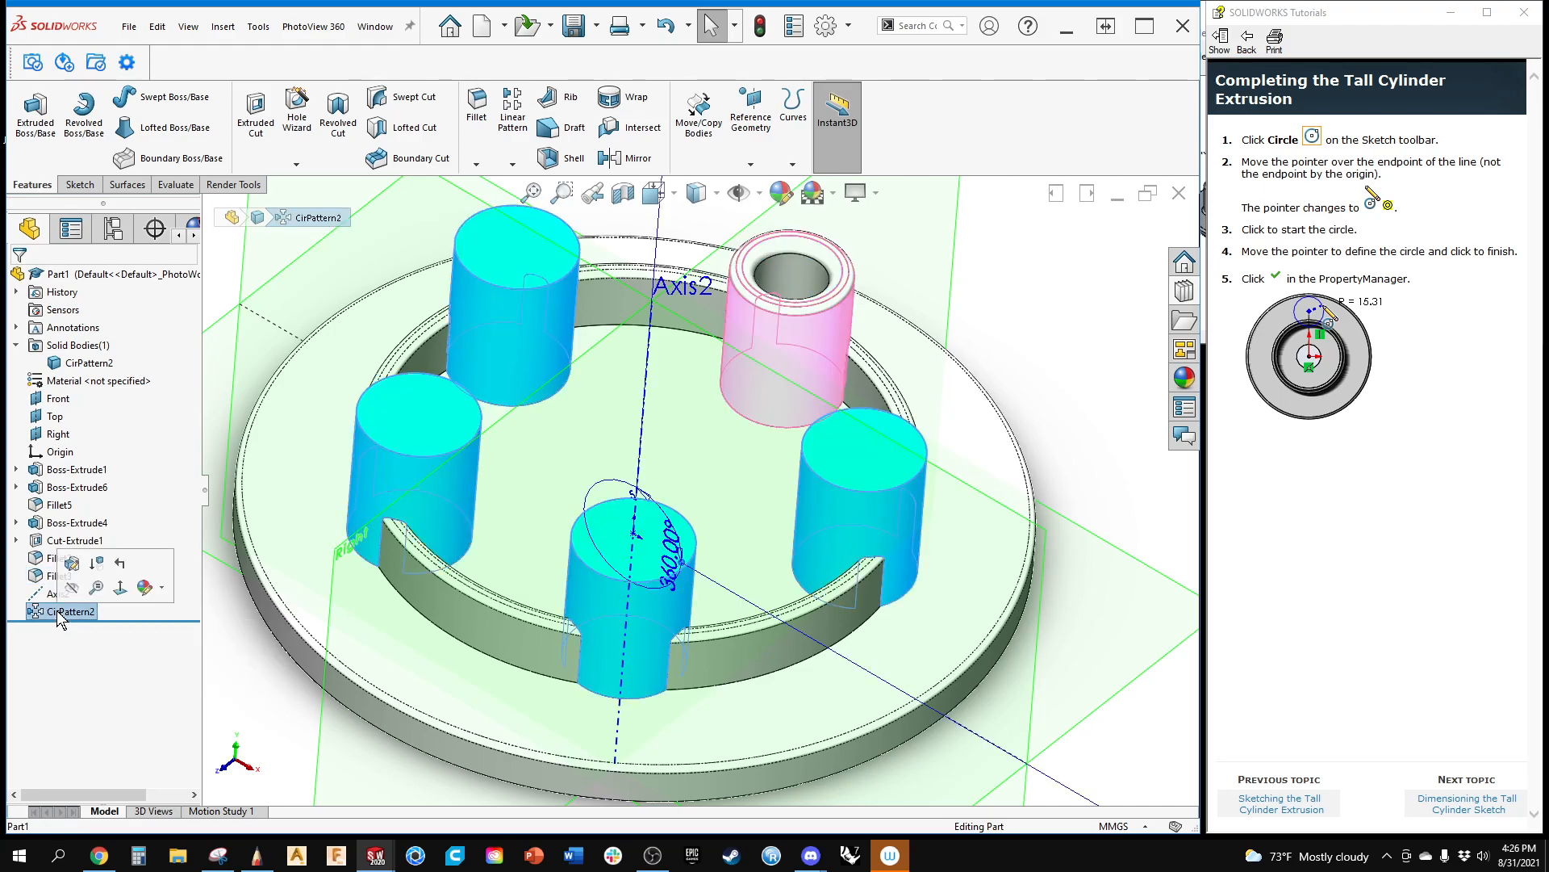
pyautogui.rightClick(57, 610)
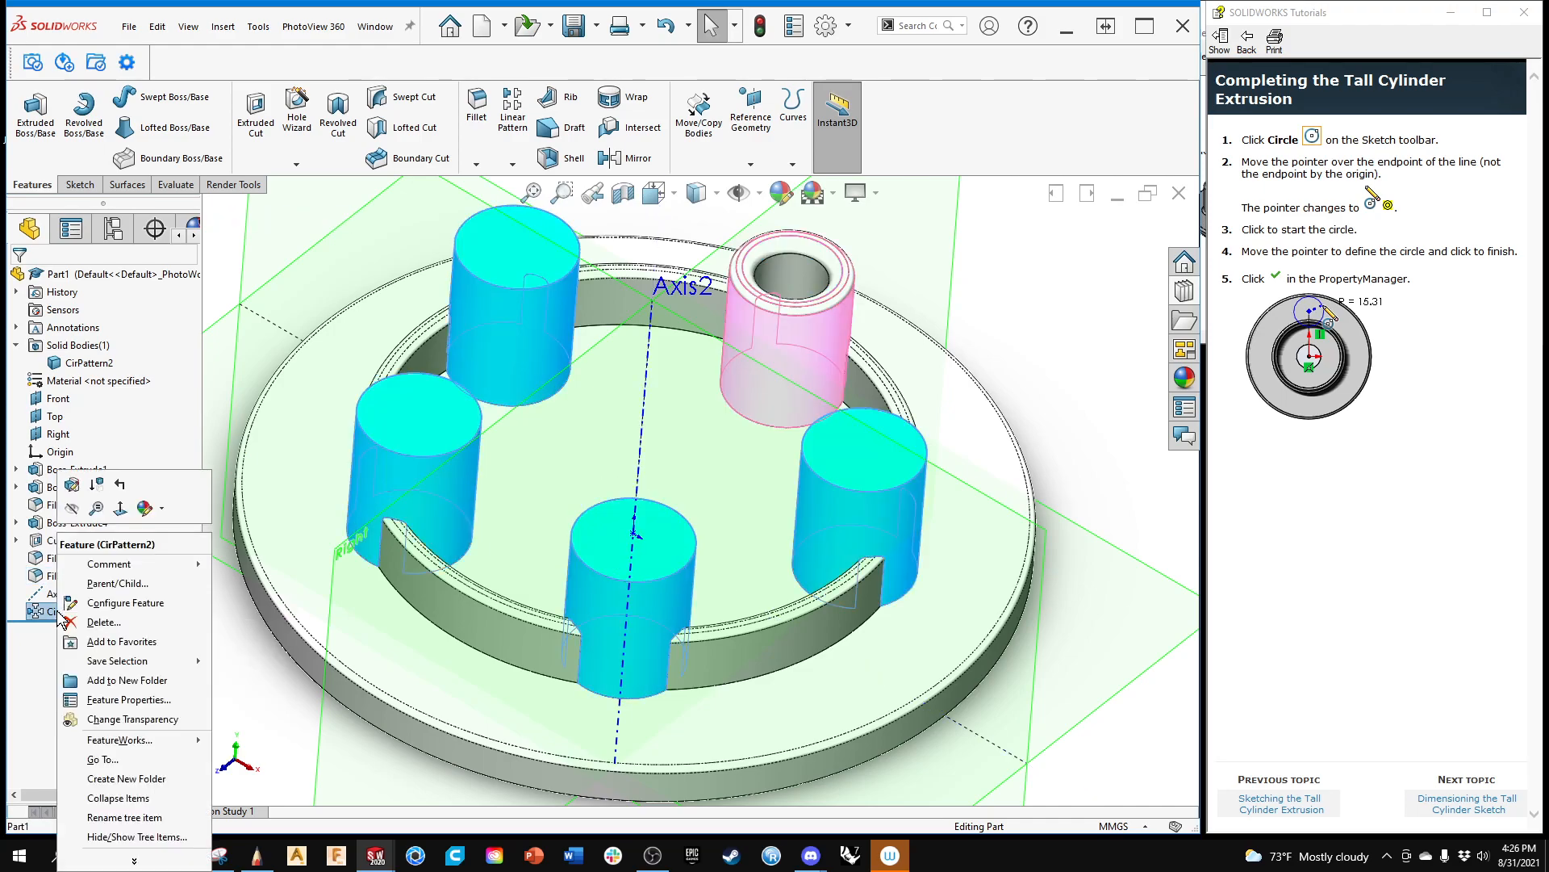
pyautogui.click(75, 484)
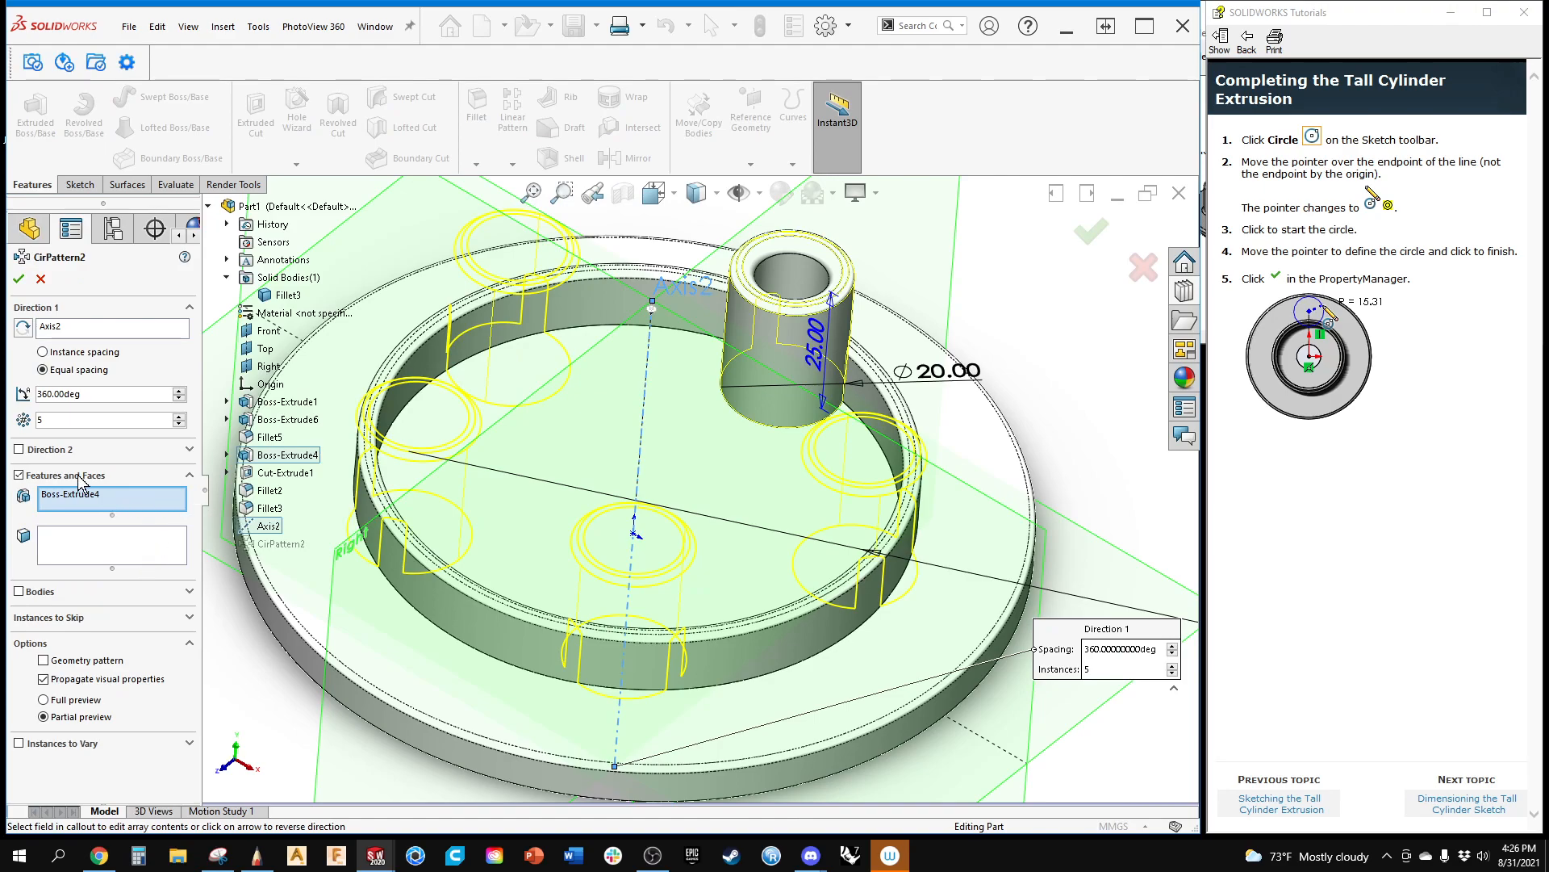
pyautogui.click(158, 497)
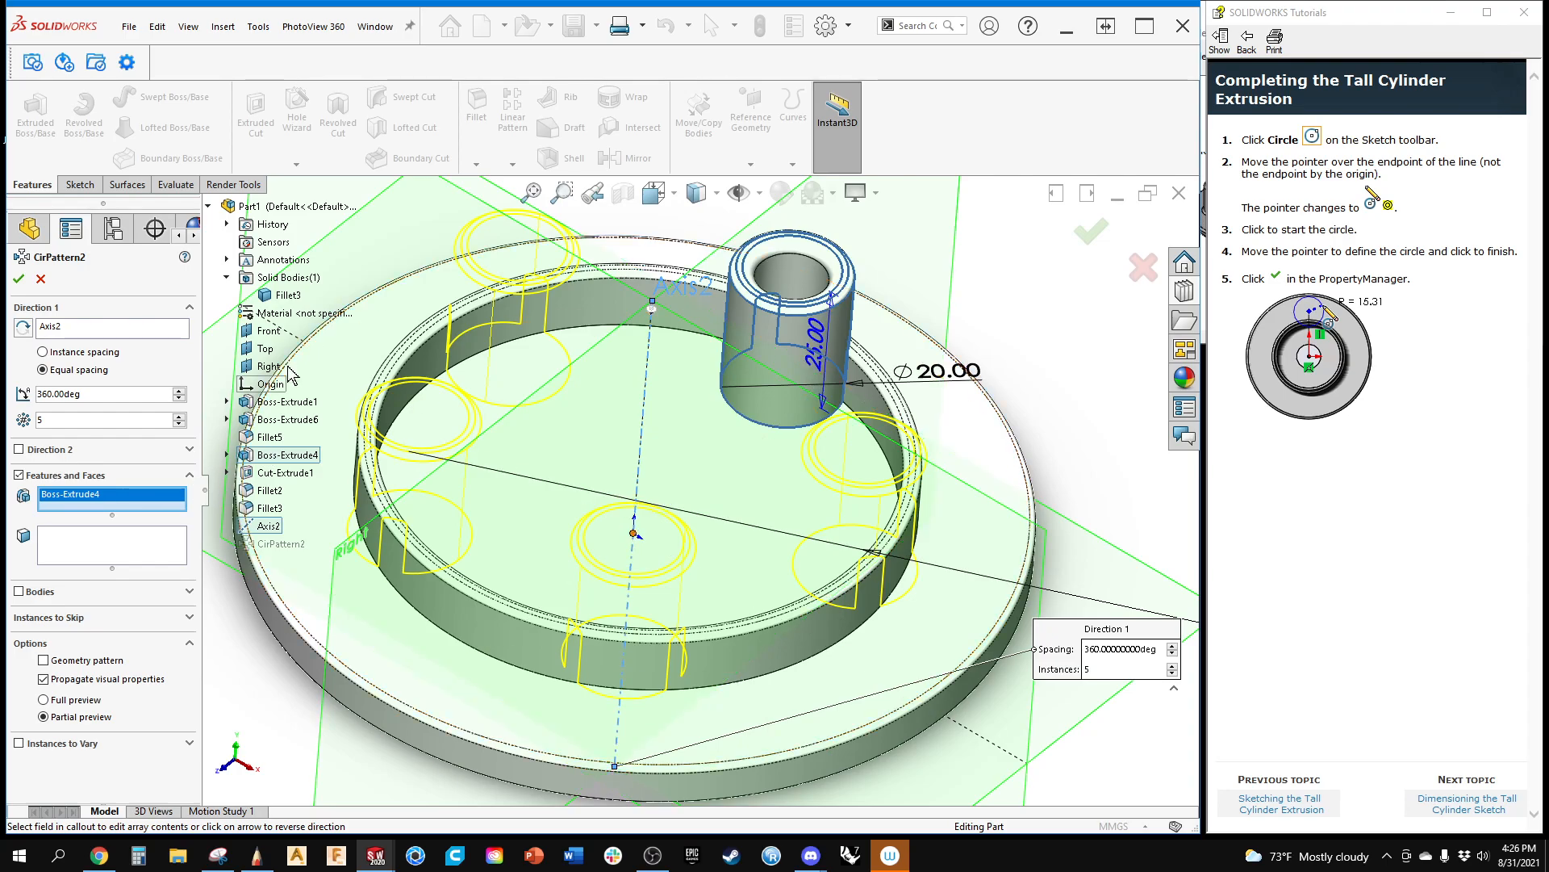
# Step: Try adding Cut-Extrude1 to the patterned features, and remove it from the selection again
pyautogui.click(284, 474)
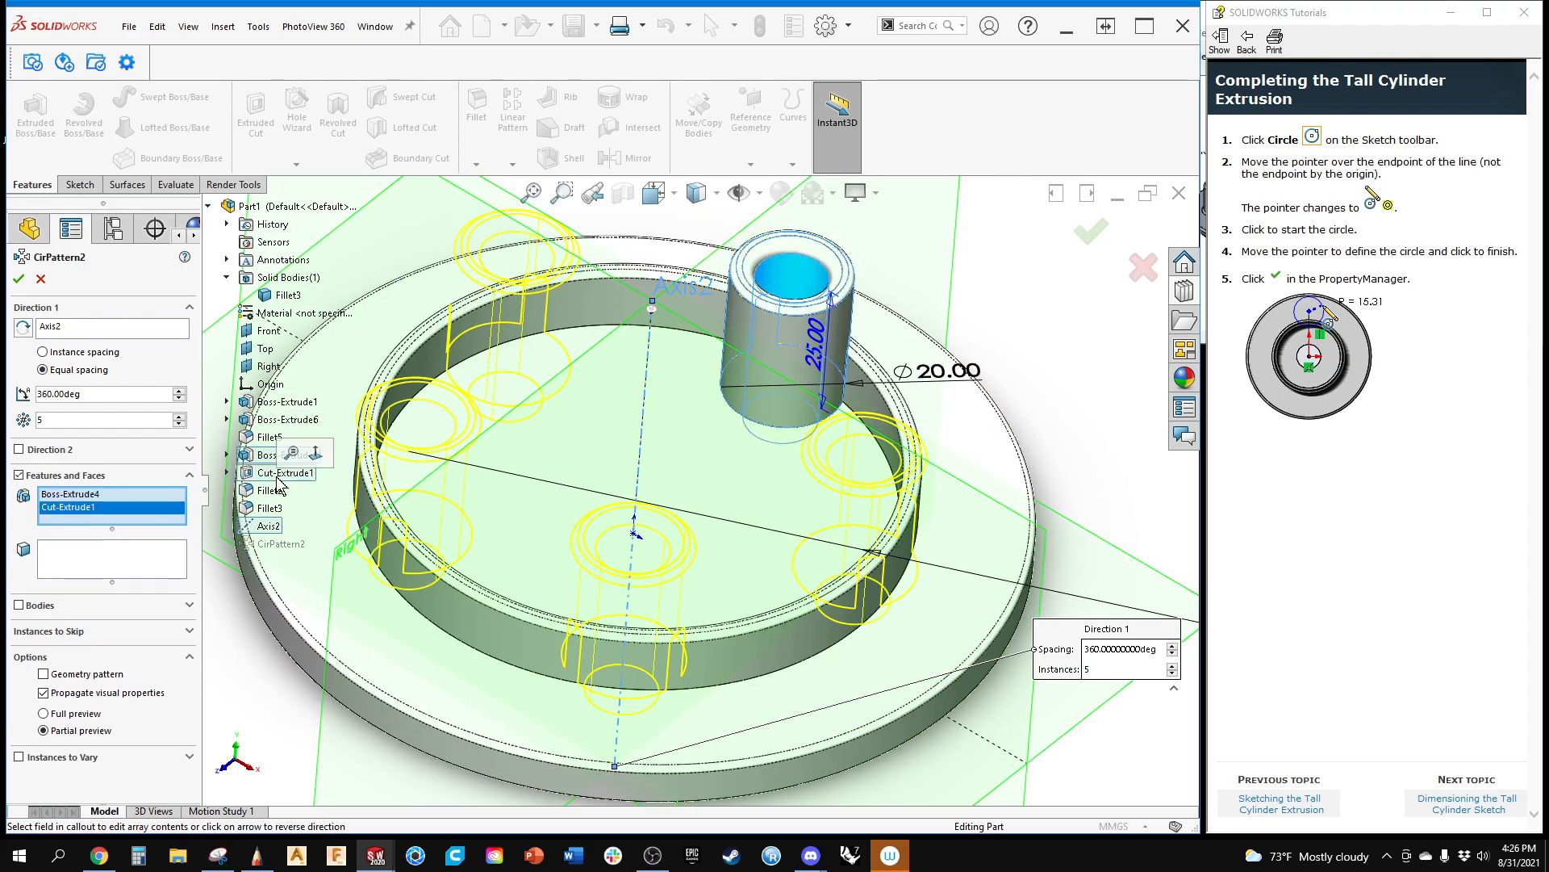
pyautogui.moveTo(646, 452); pyautogui.dragTo(687, 507, button='middle')
pyautogui.moveTo(689, 552); pyautogui.dragTo(678, 557, button='middle')
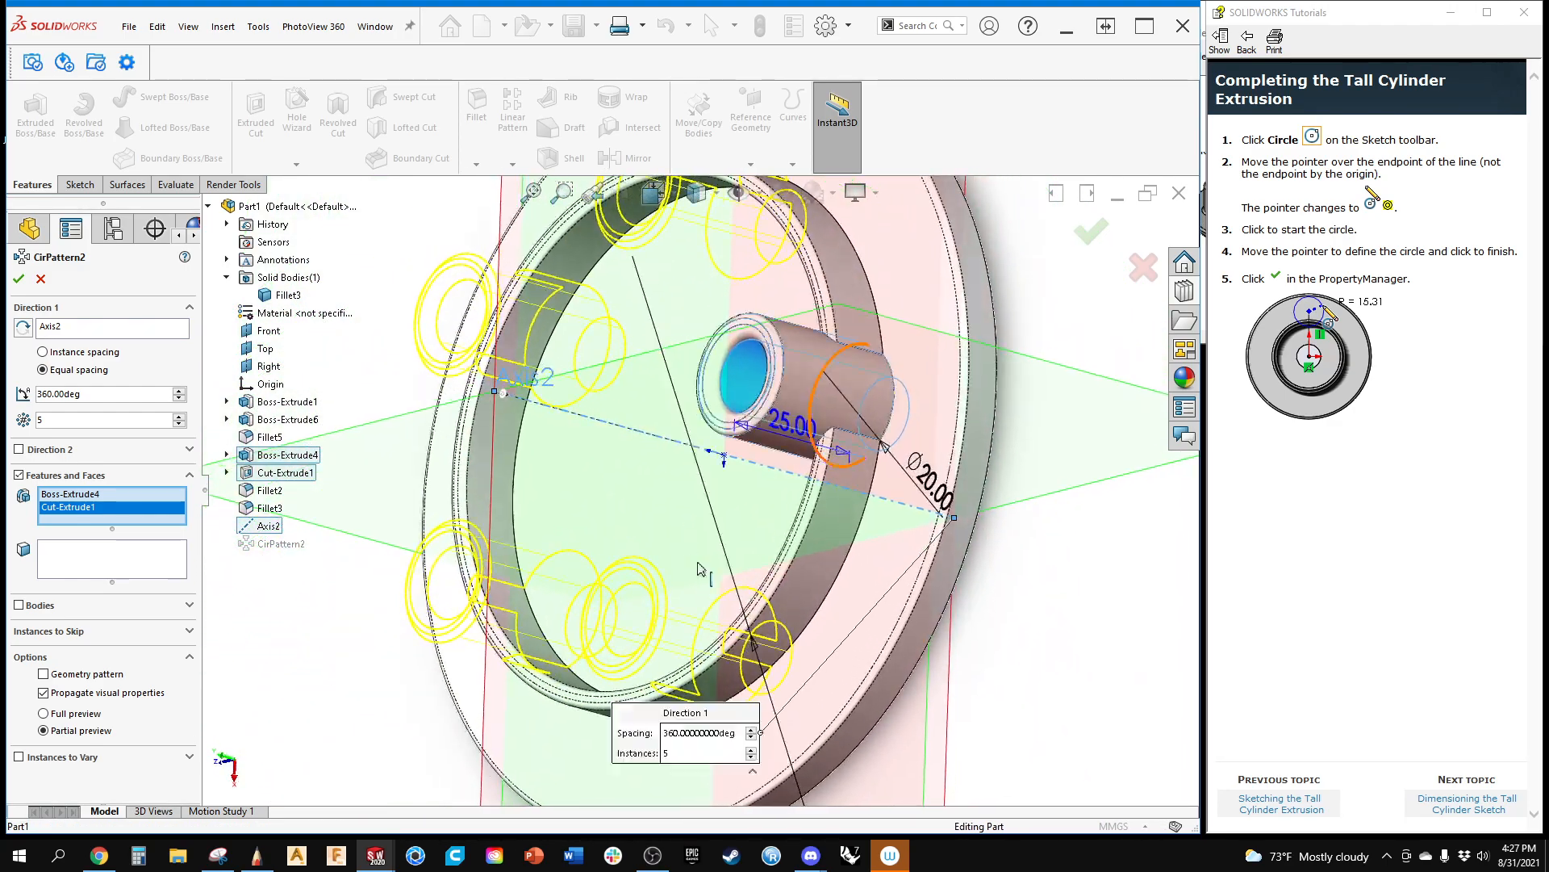
pyautogui.rightClick(74, 508)
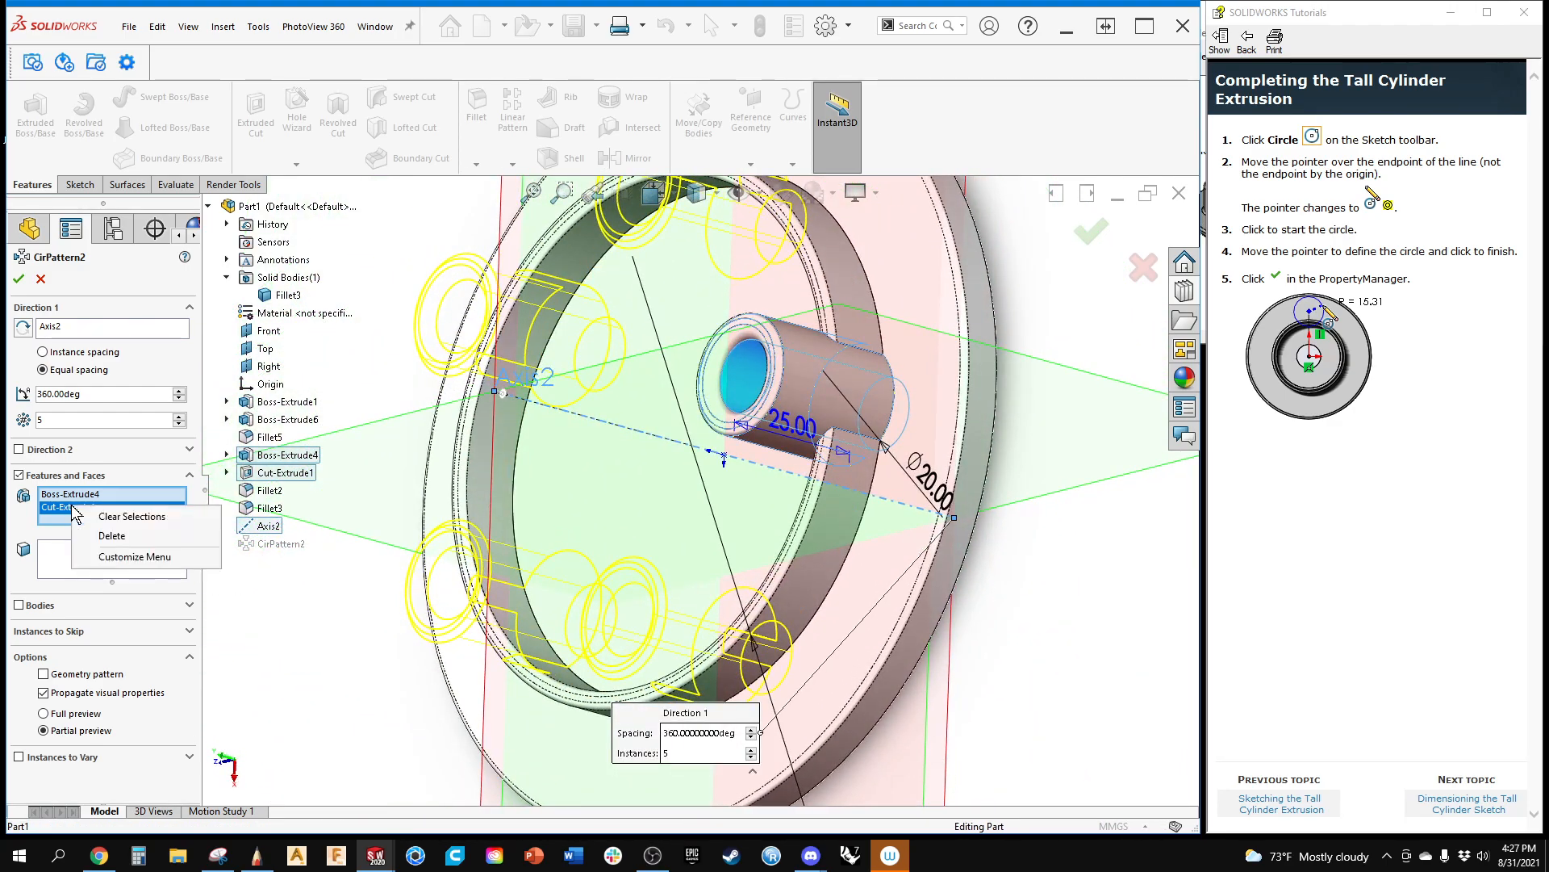
pyautogui.click(106, 536)
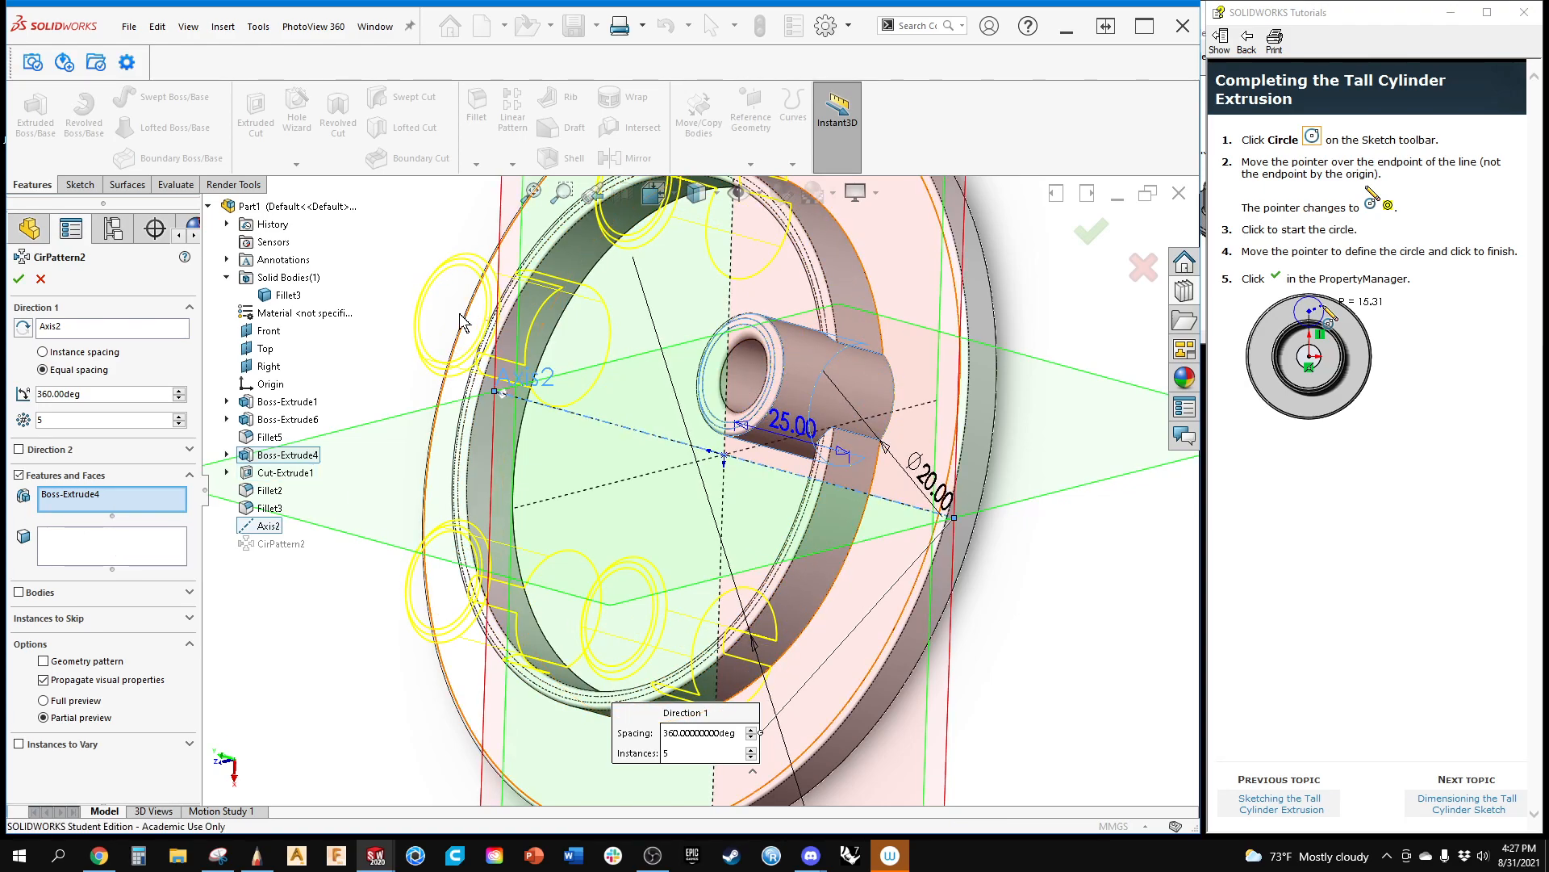
# Step: Add Cut-Extrude1 and Fillet2 to the features of the circular pattern and accept the edit
pyautogui.click(113, 496)
pyautogui.click(278, 474)
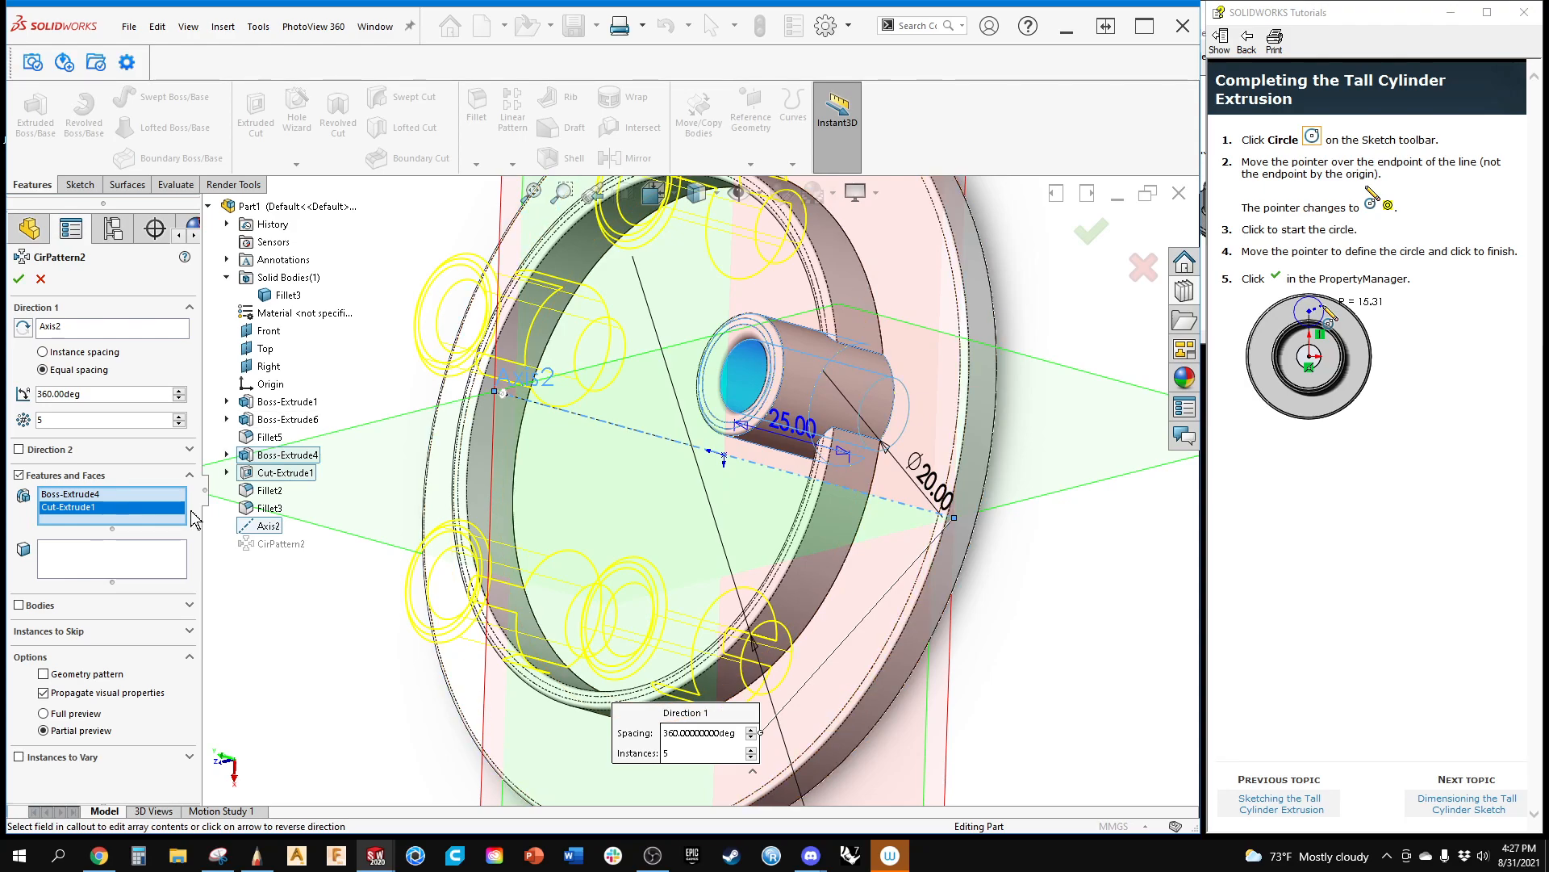
pyautogui.click(264, 492)
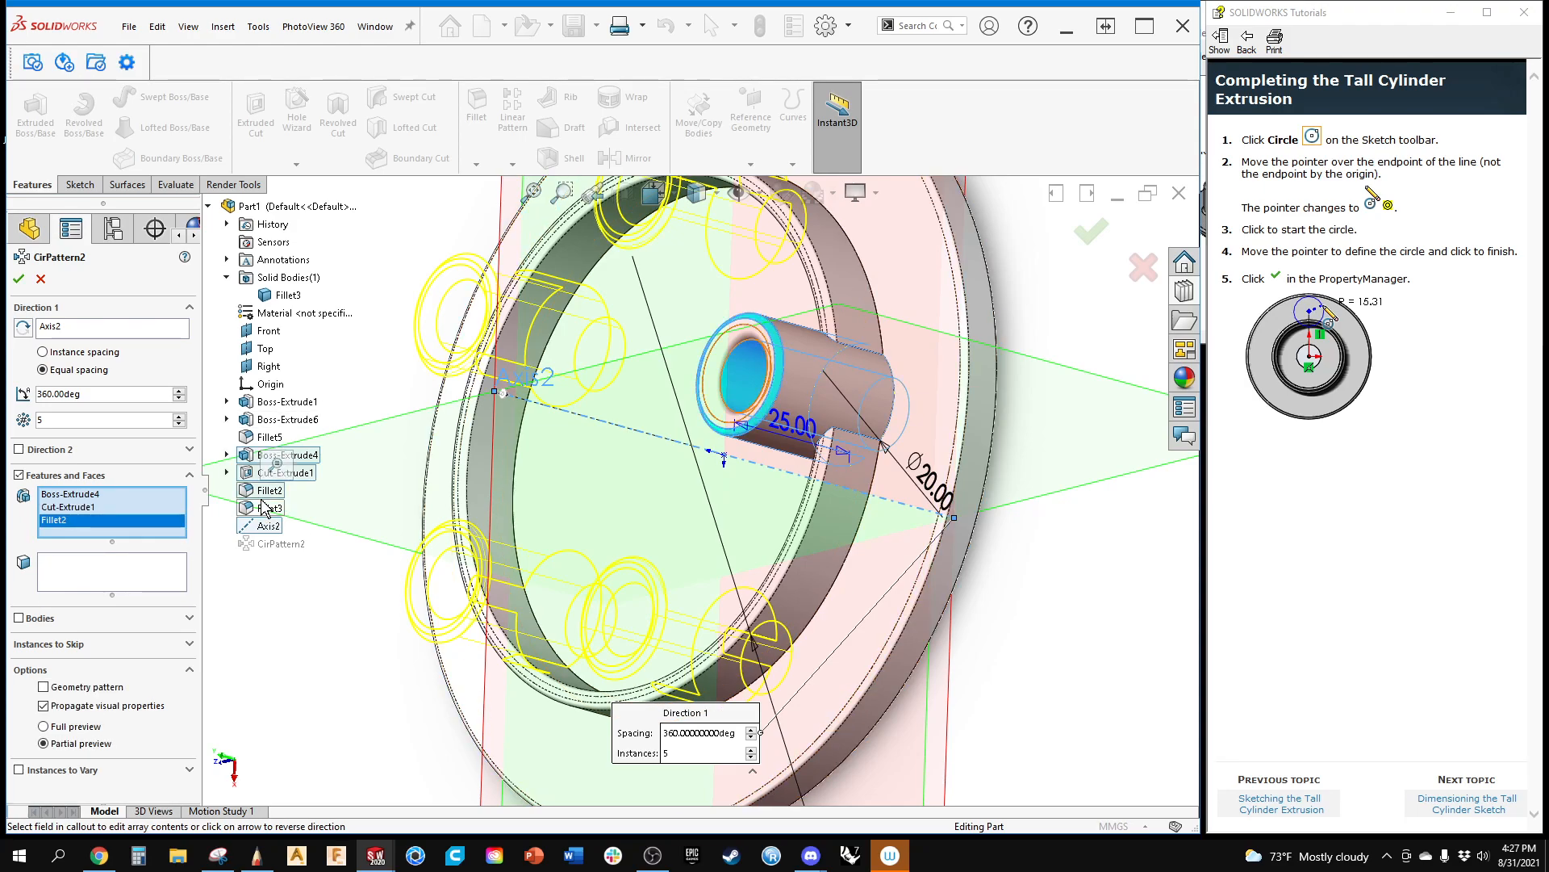
pyautogui.click(18, 278)
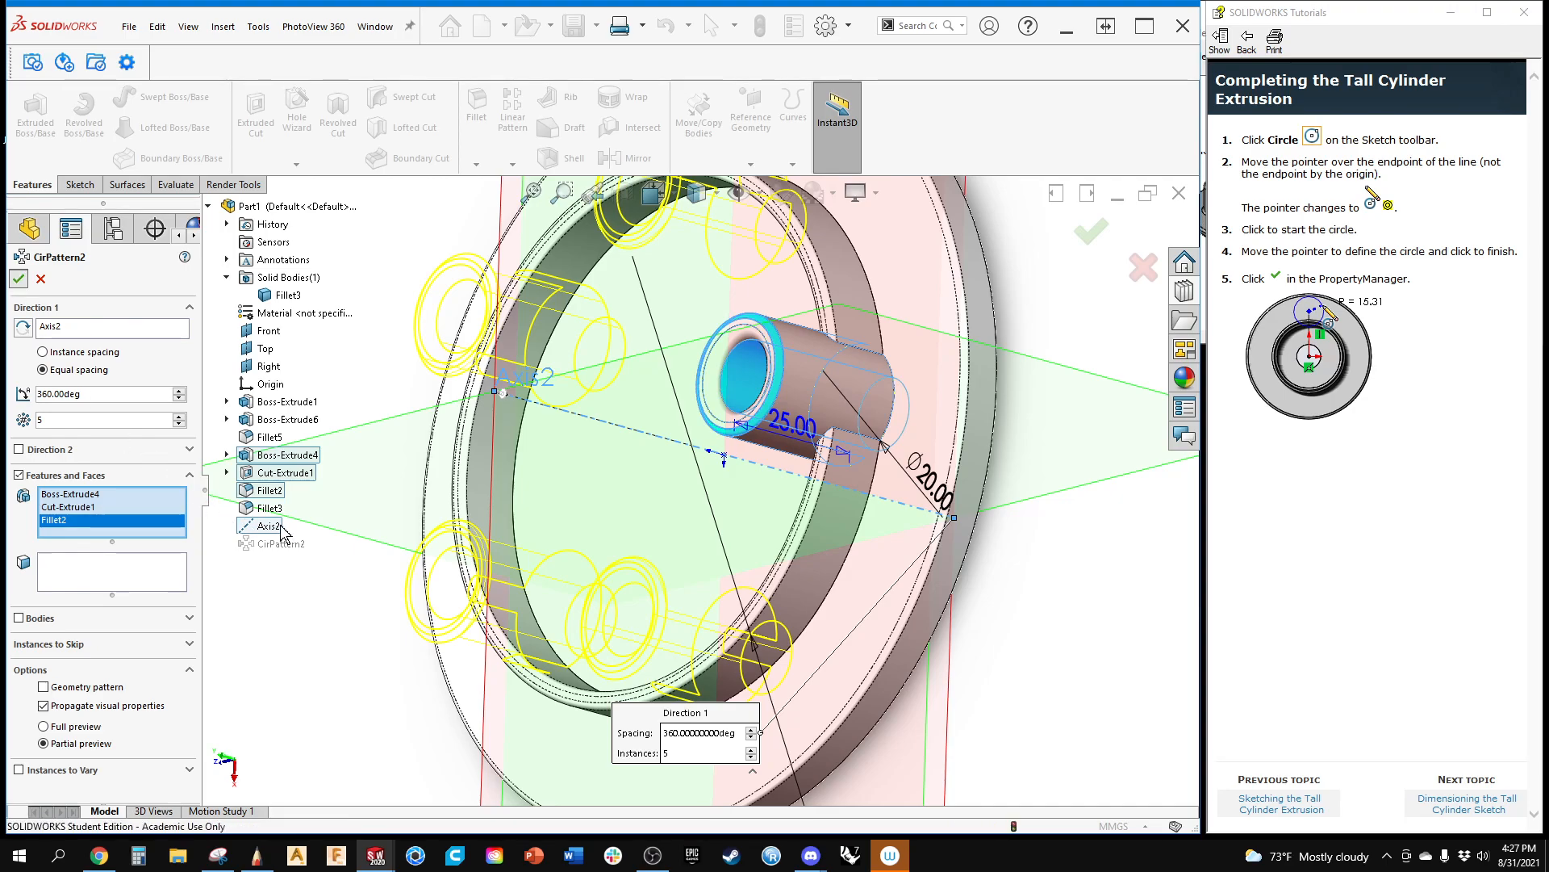
# Step: Examine the patterned hollow cylinders up close where they meet the ring wall
pyautogui.moveTo(401, 494); pyautogui.dragTo(472, 330, button='middle')
pyautogui.scroll(-3, 648, 474)
pyautogui.keyDown('ctrl'); pyautogui.moveTo(617, 461); pyautogui.dragTo(534, 397, button='middle'); pyautogui.keyUp('ctrl')
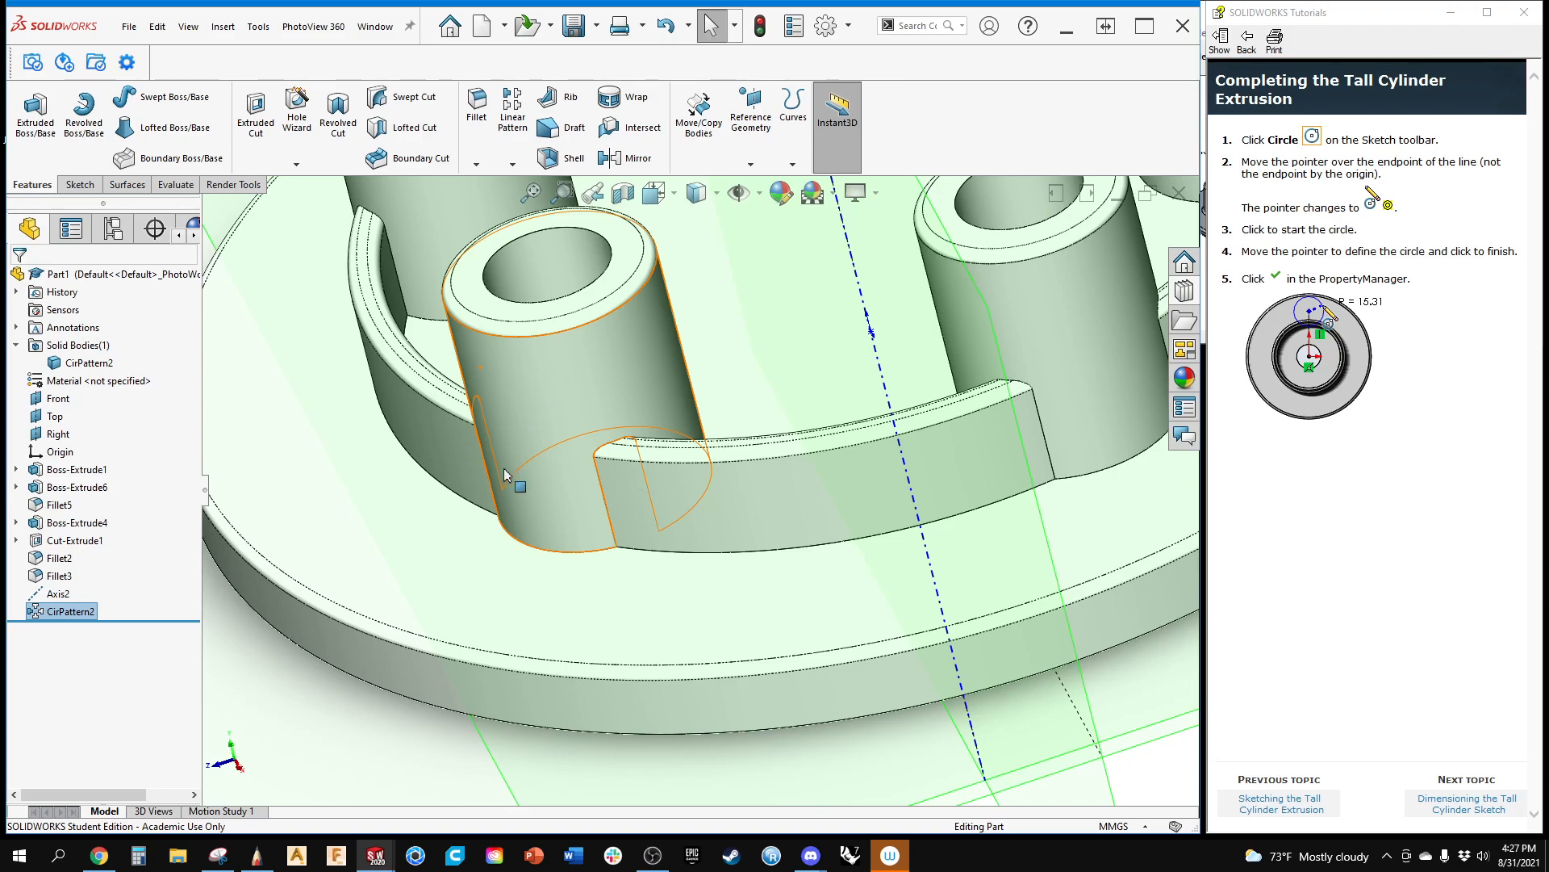
pyautogui.moveTo(710, 539); pyautogui.dragTo(744, 556, button='middle')
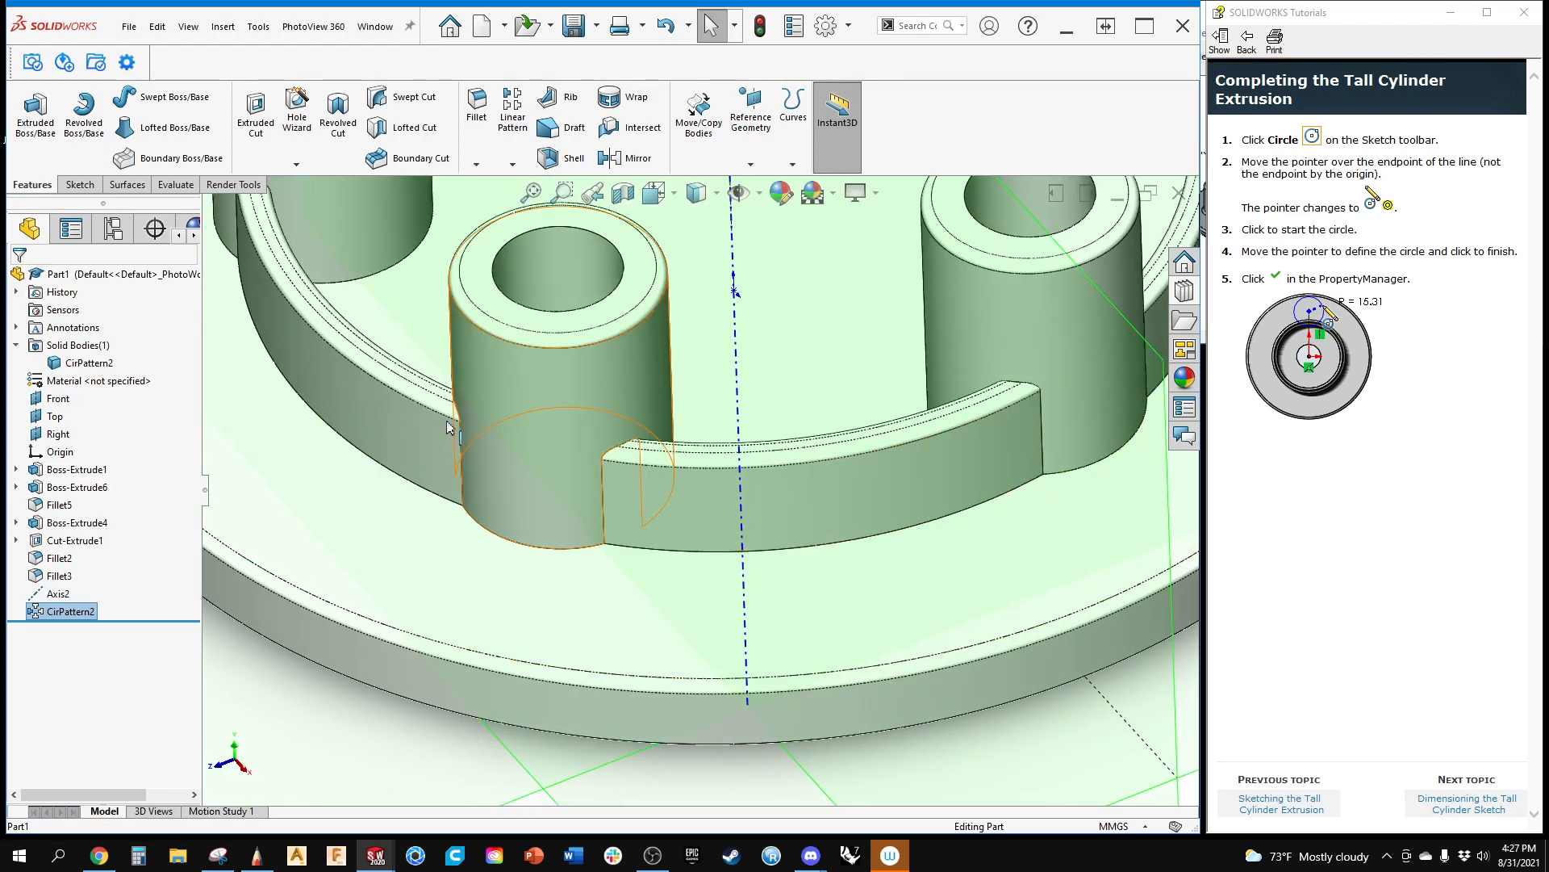
pyautogui.scroll(-2, 435, 410)
pyautogui.keyDown('ctrl'); pyautogui.moveTo(438, 418); pyautogui.dragTo(572, 606, button='middle'); pyautogui.keyUp('ctrl')
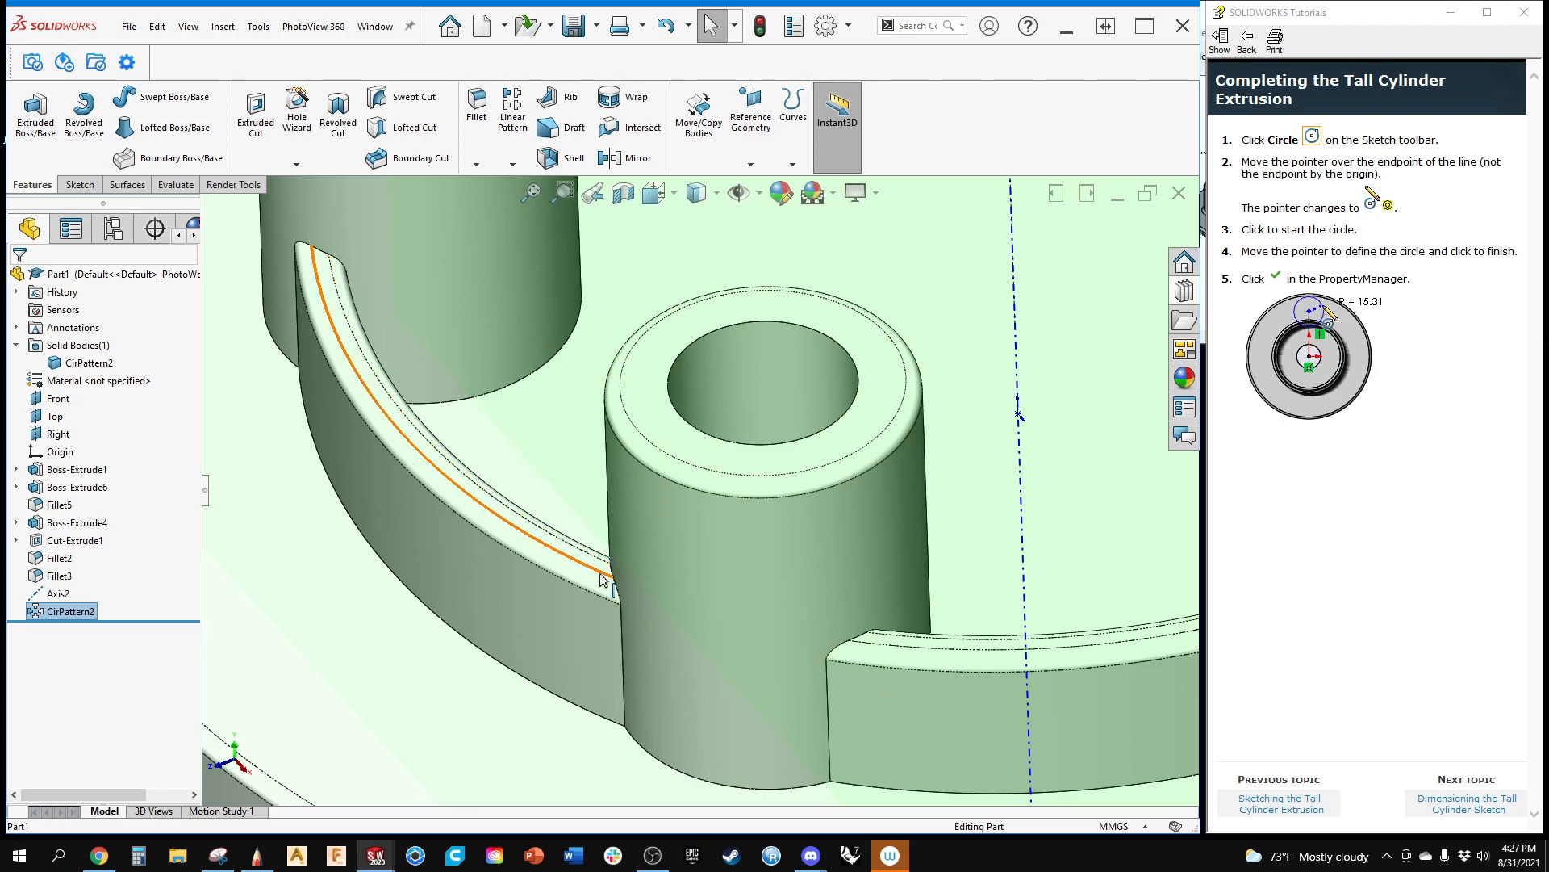
pyautogui.scroll(2, 595, 588)
pyautogui.scroll(2, 595, 588)
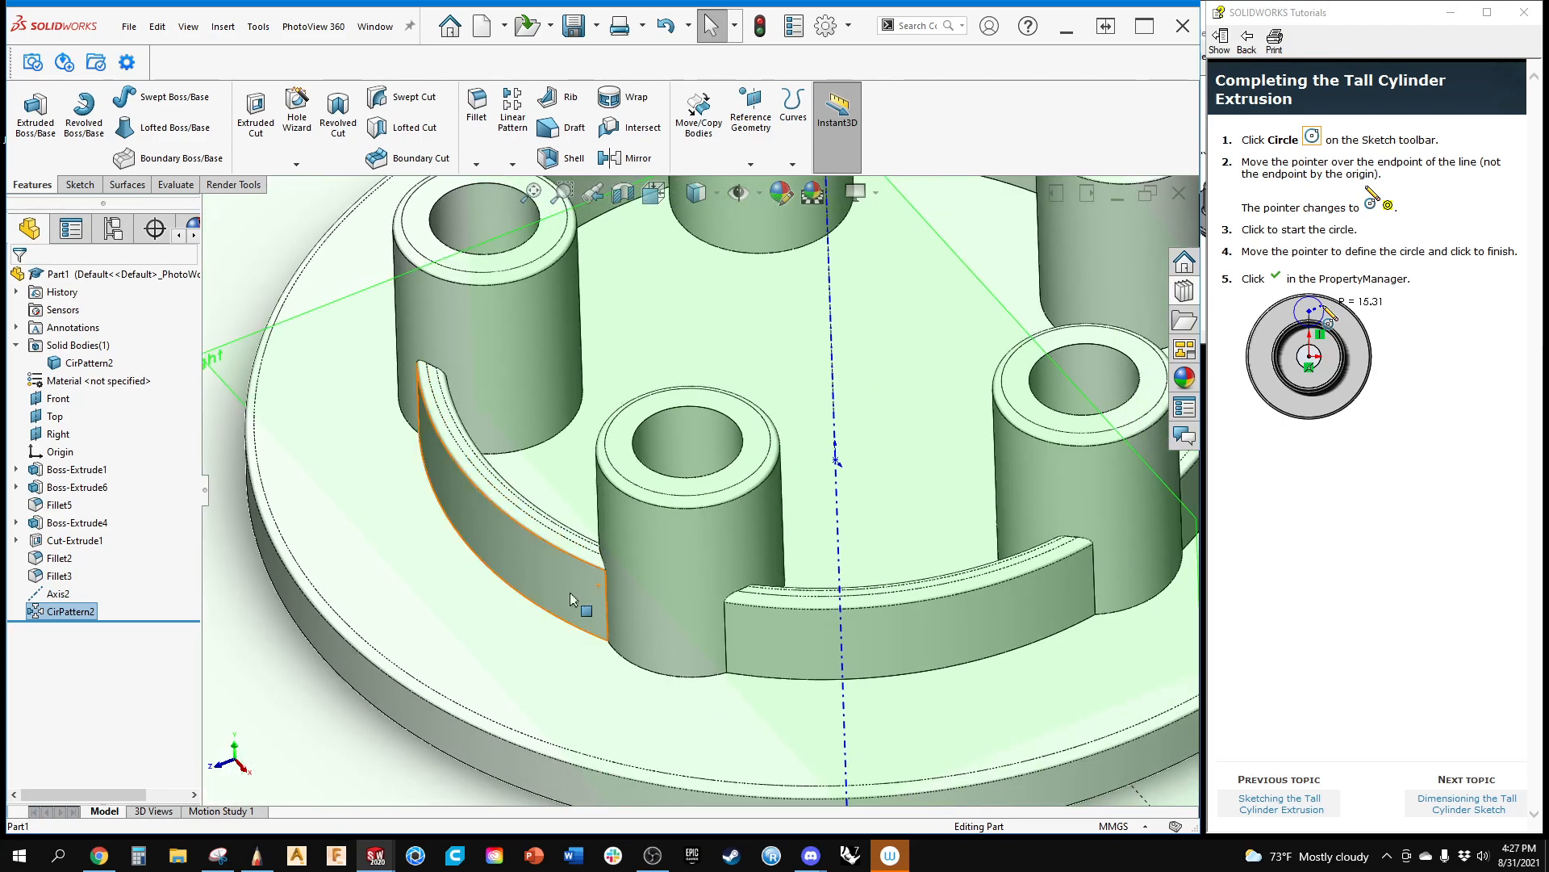
# Step: Page forward through the tutorial, past the tall cylinder, circular pattern and last fillet topics, to My First Drawing
pyautogui.click(1478, 812)
pyautogui.click(1479, 812)
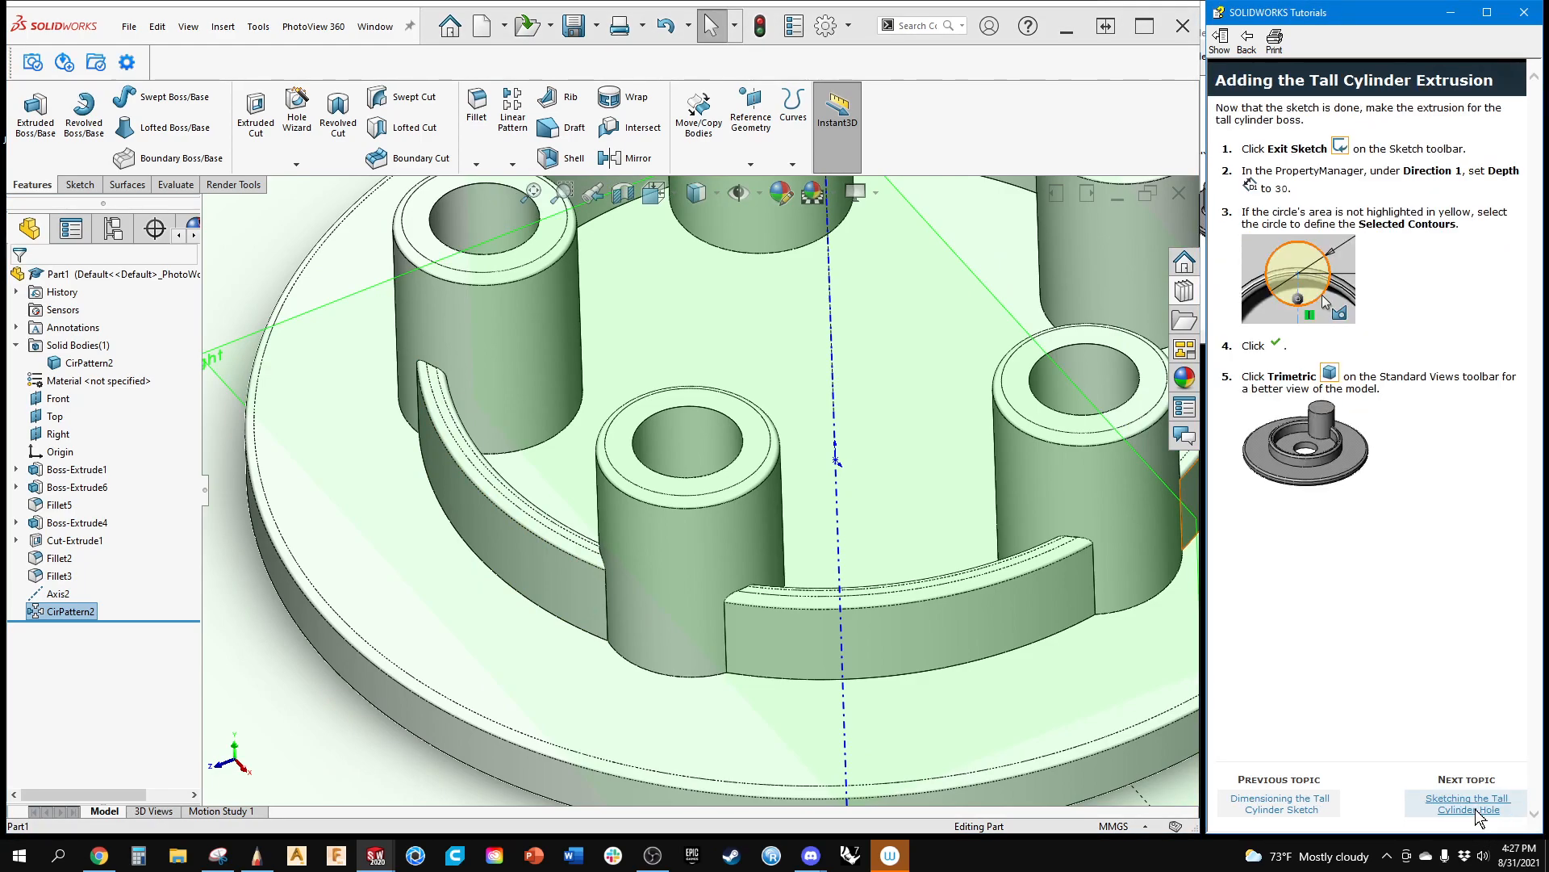
pyautogui.click(1478, 812)
pyautogui.click(1479, 812)
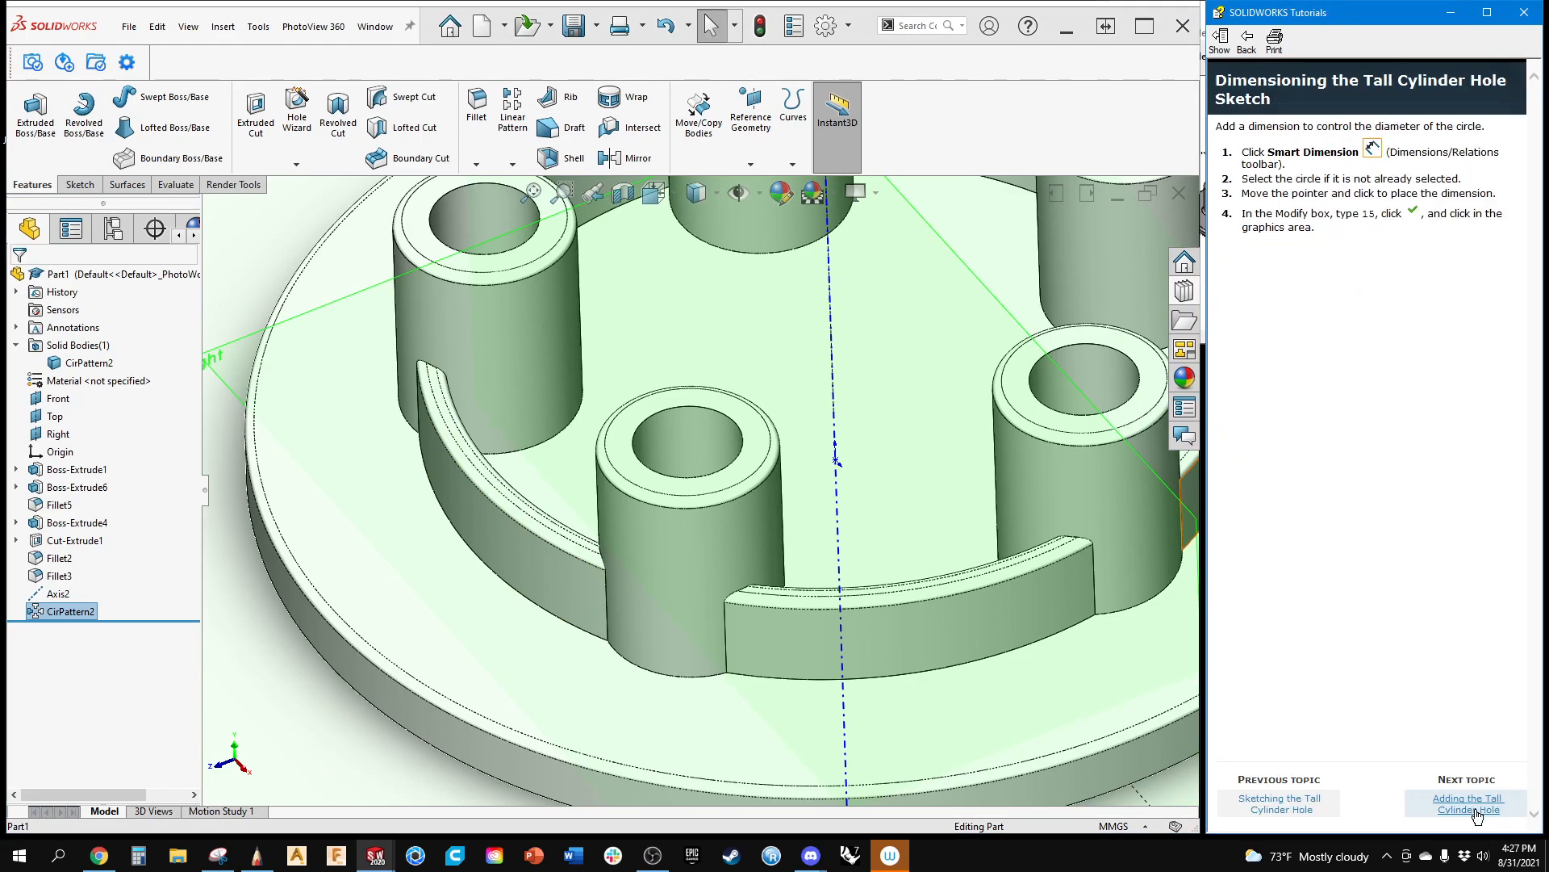
pyautogui.click(1477, 812)
pyautogui.click(1478, 811)
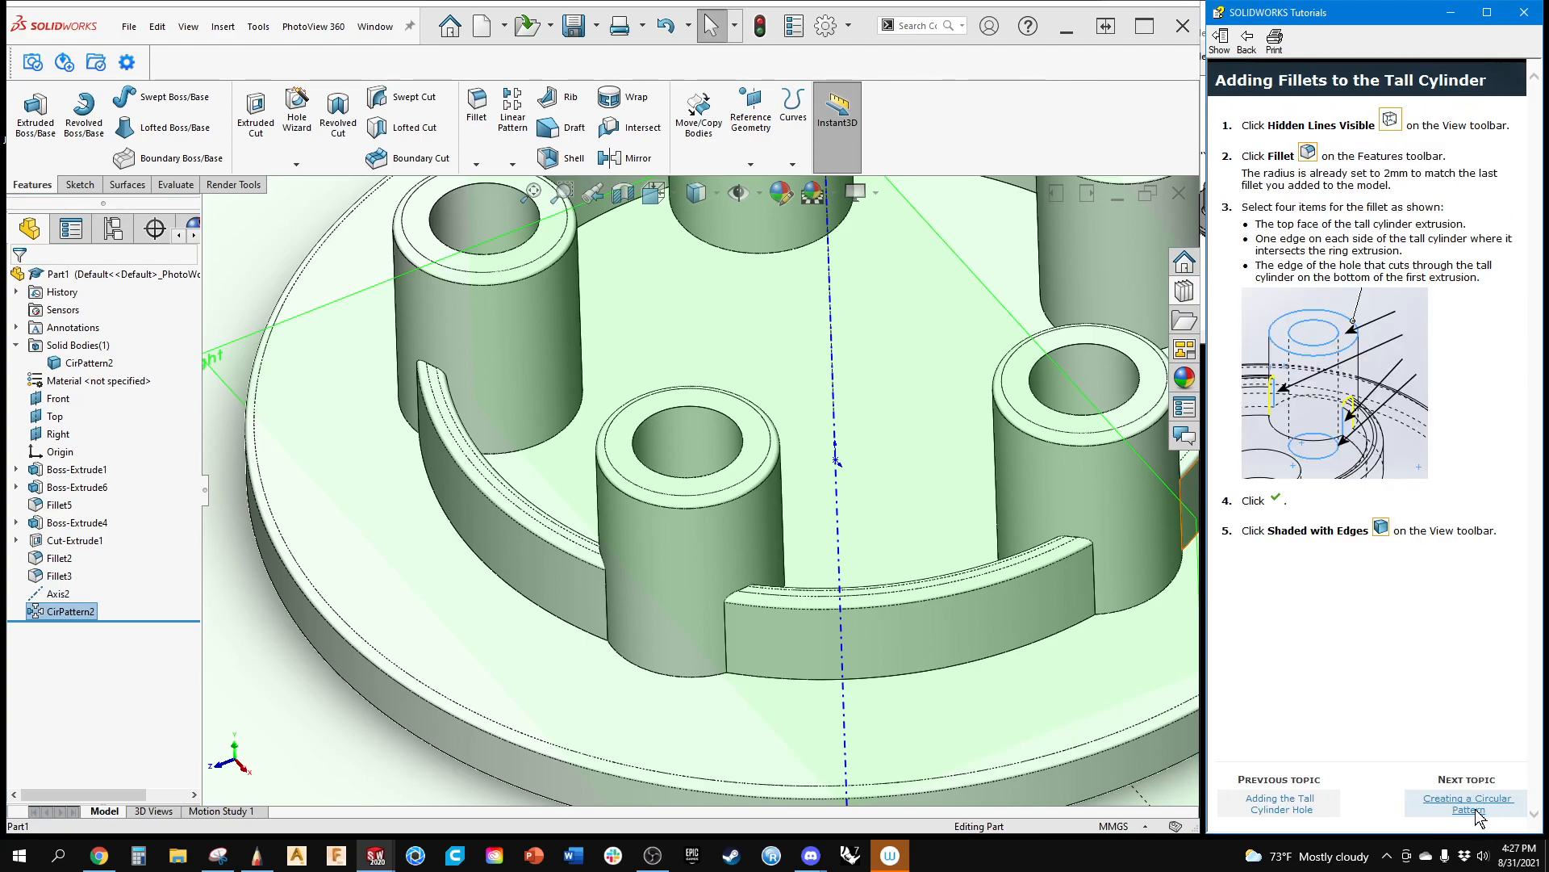
pyautogui.click(1478, 812)
pyautogui.click(1478, 813)
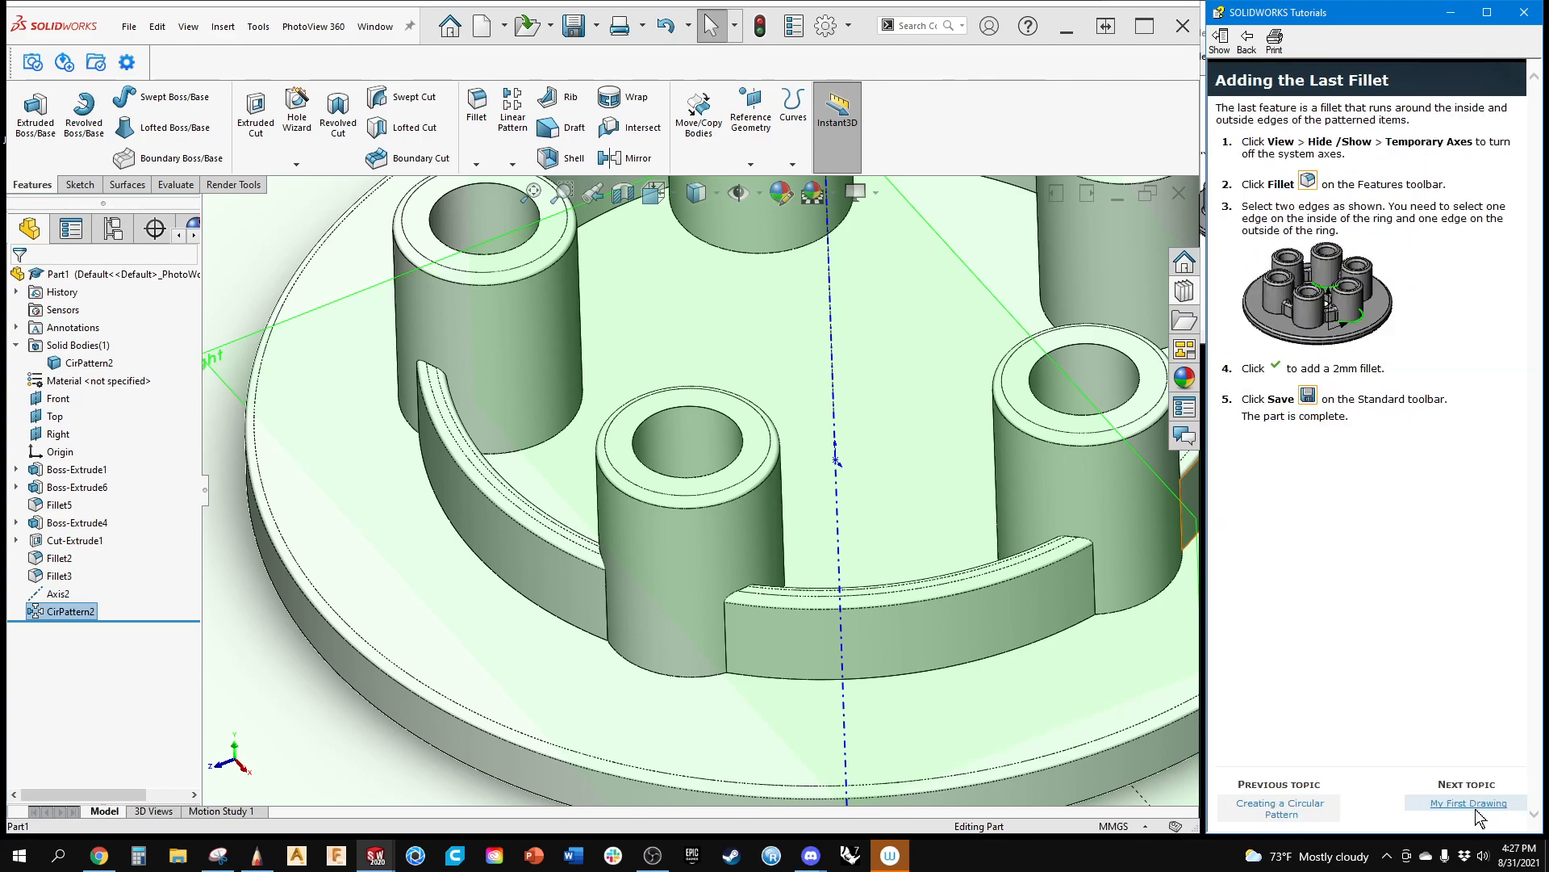
pyautogui.click(1479, 812)
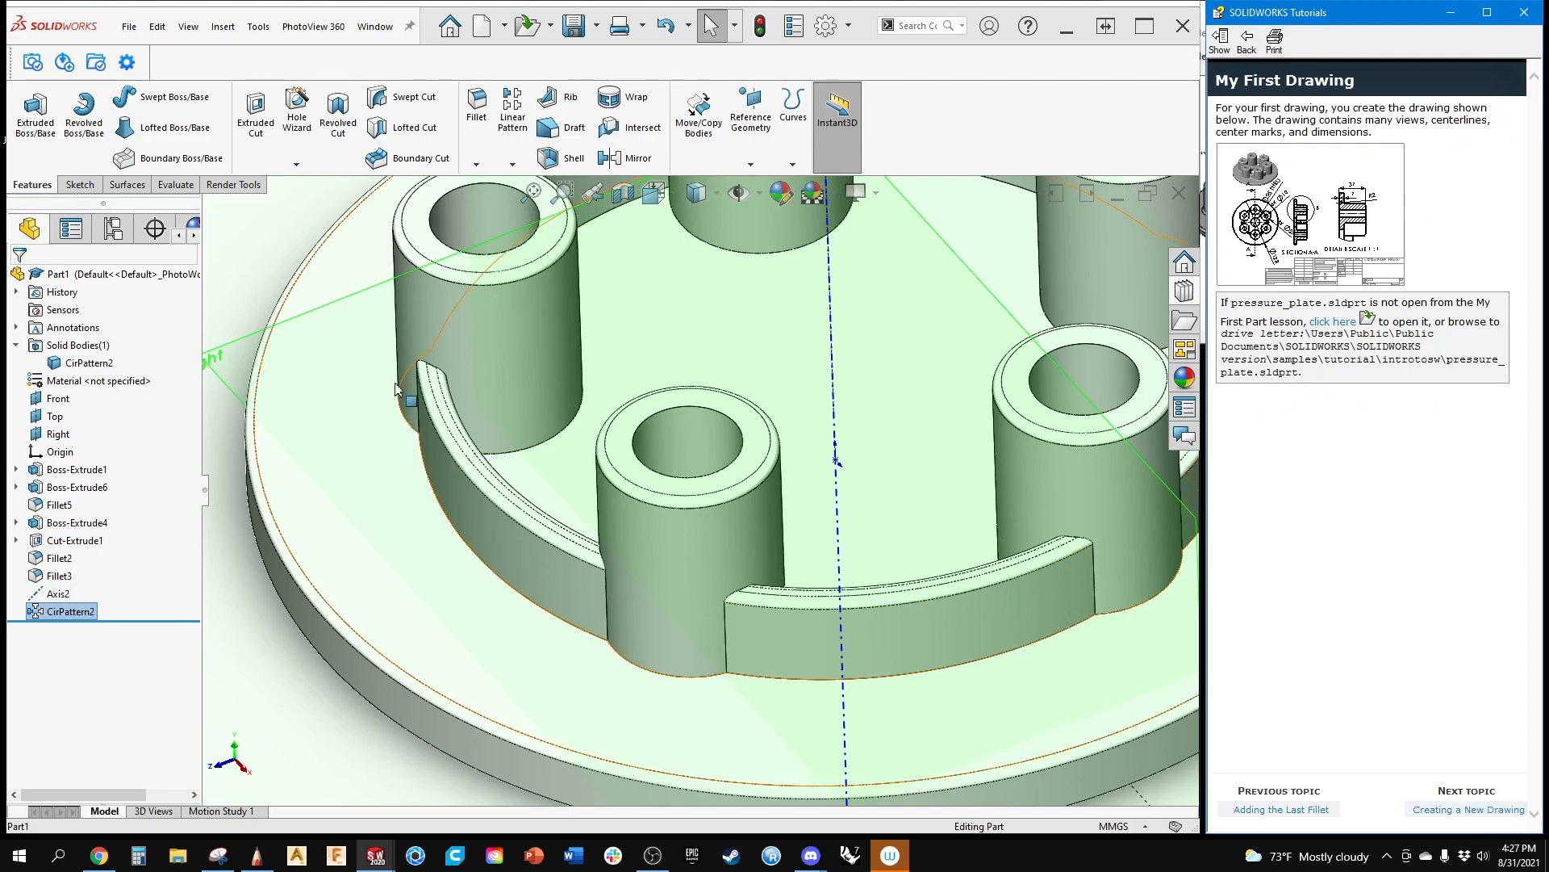
# Step: Examine the whole part with its patterned hollow cylinders from above and from the side
pyautogui.press('f')
pyautogui.click(404, 574)
pyautogui.moveTo(404, 544); pyautogui.dragTo(419, 659, button='middle')
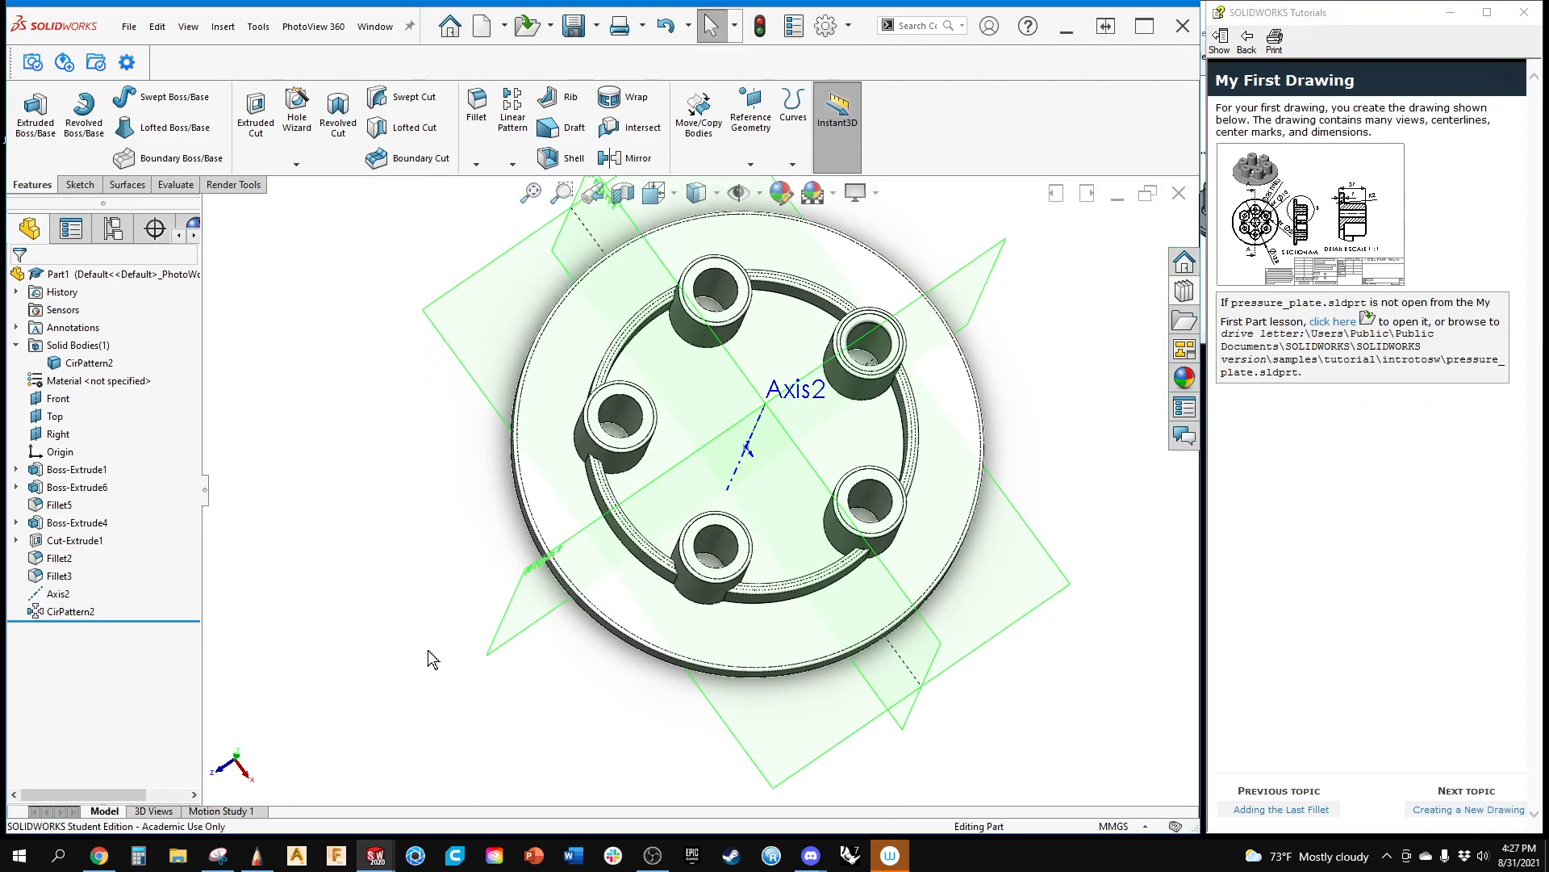
pyautogui.moveTo(414, 482); pyautogui.dragTo(388, 489, button='middle')
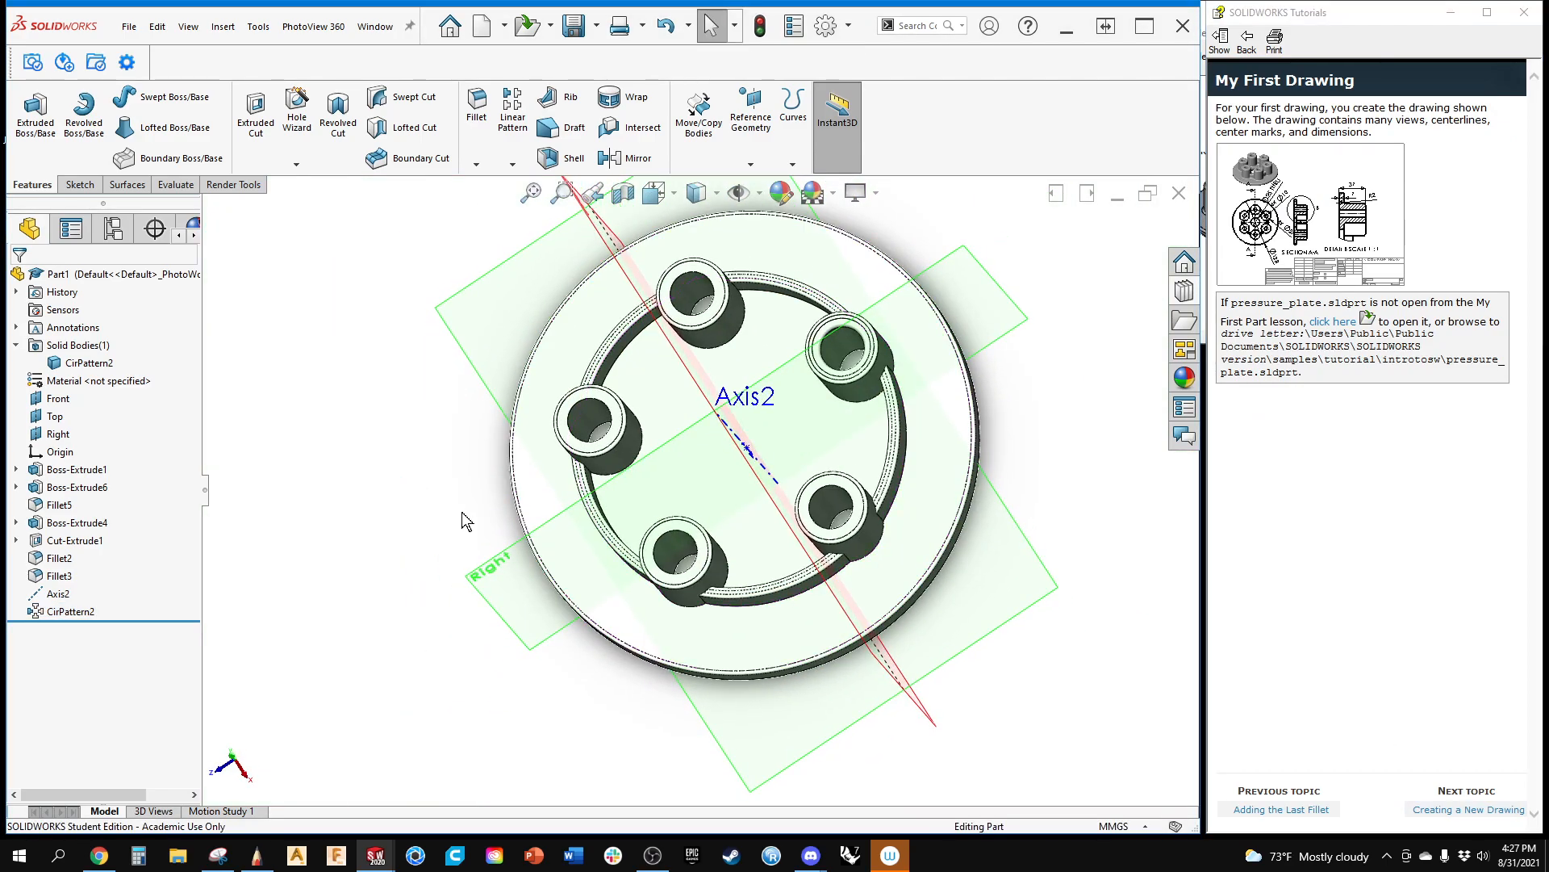
pyautogui.moveTo(827, 375); pyautogui.dragTo(639, 276, button='middle')
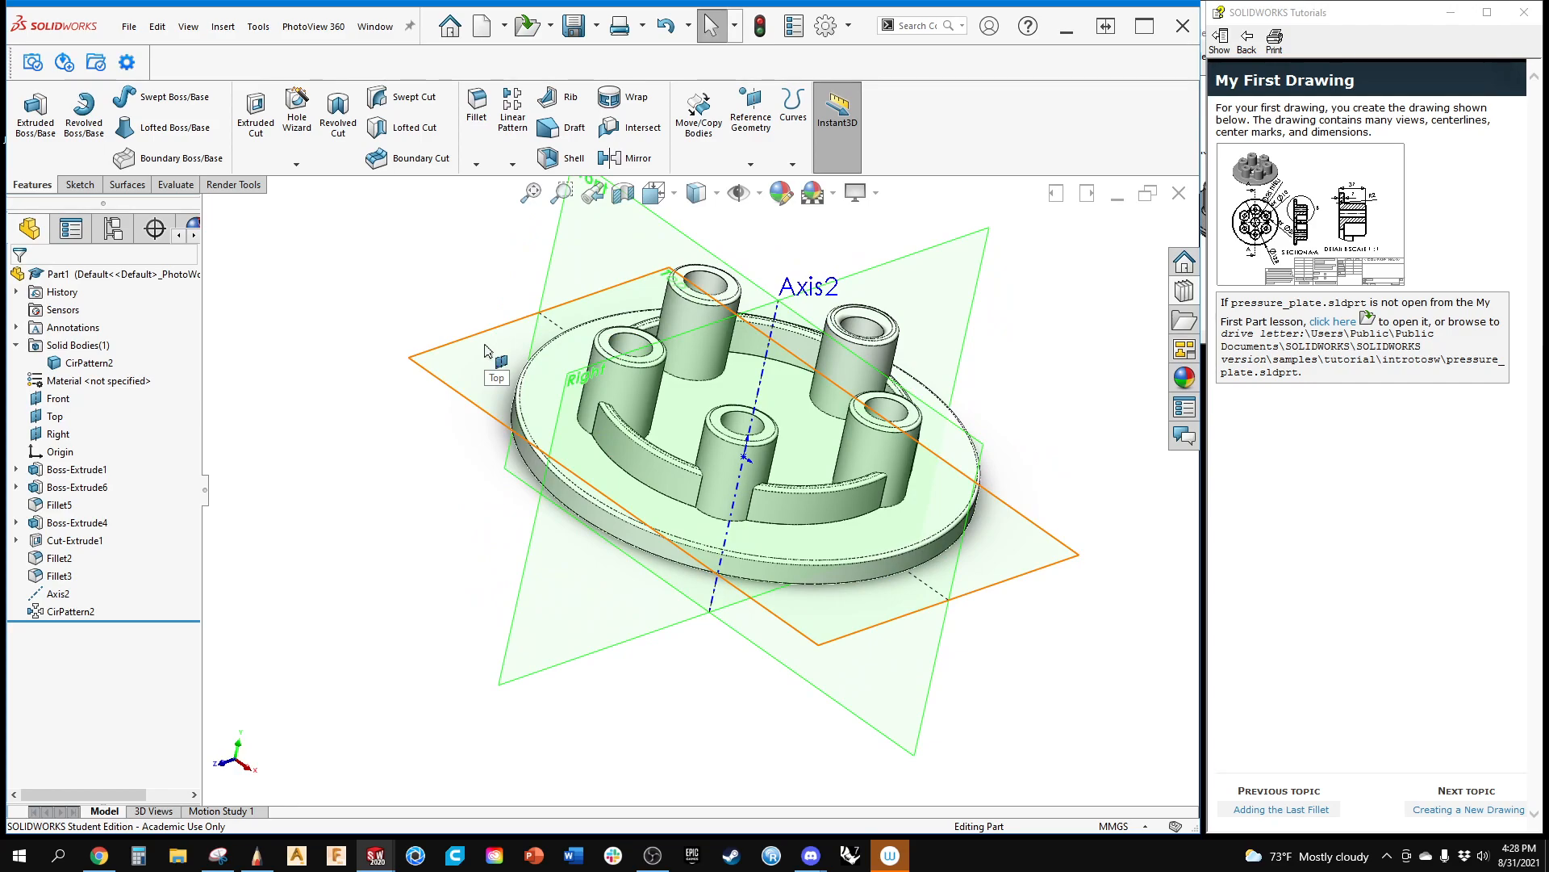
pyautogui.moveTo(595, 416); pyautogui.dragTo(602, 388, button='middle')
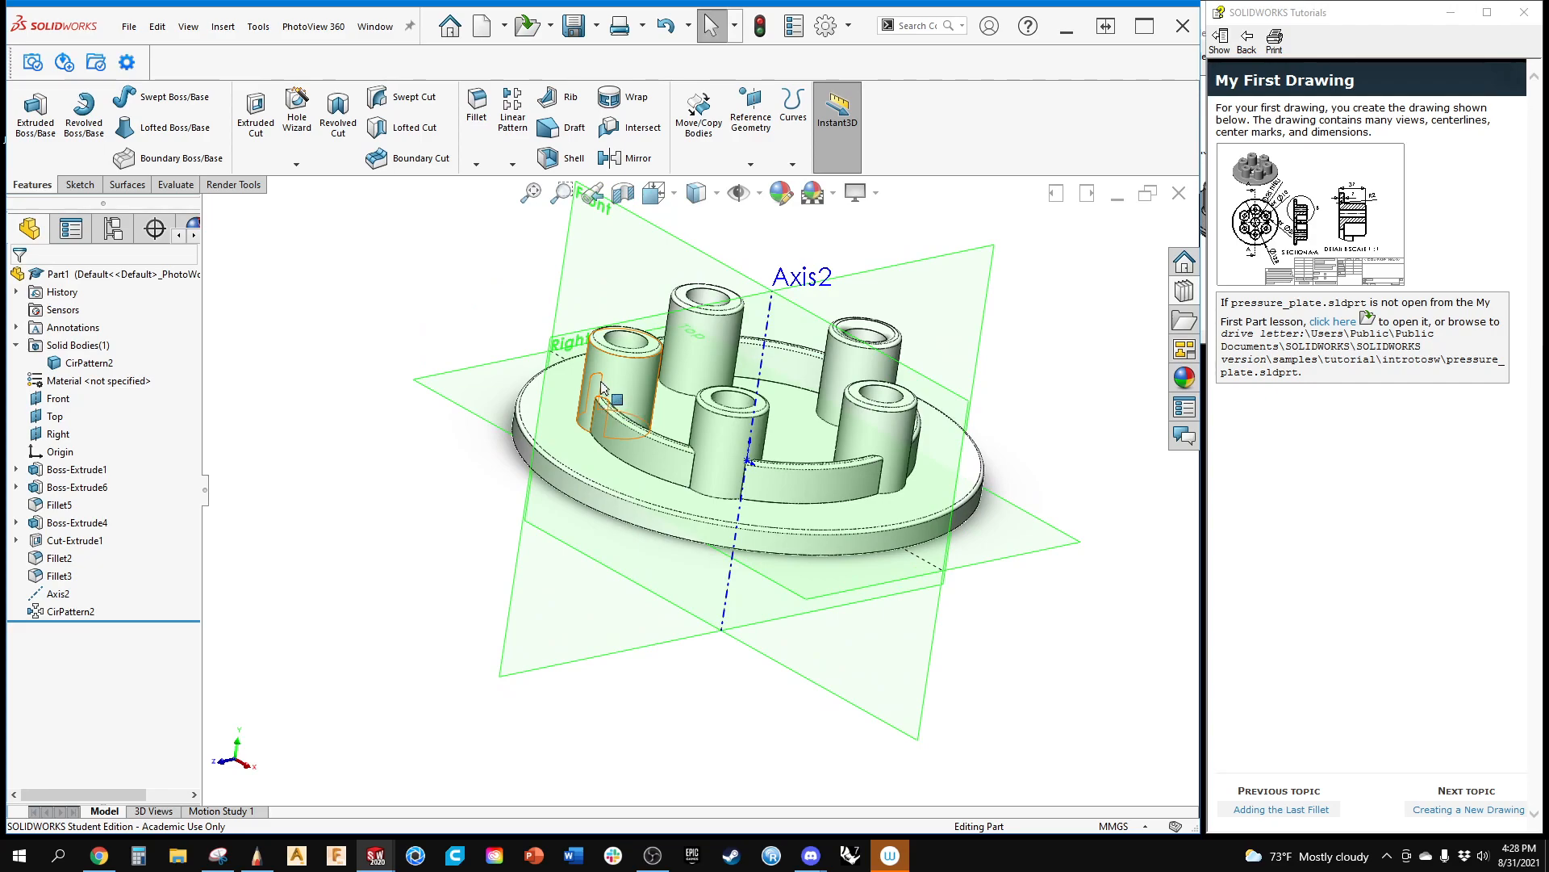
pyautogui.moveTo(498, 395); pyautogui.dragTo(351, 579, button='middle')
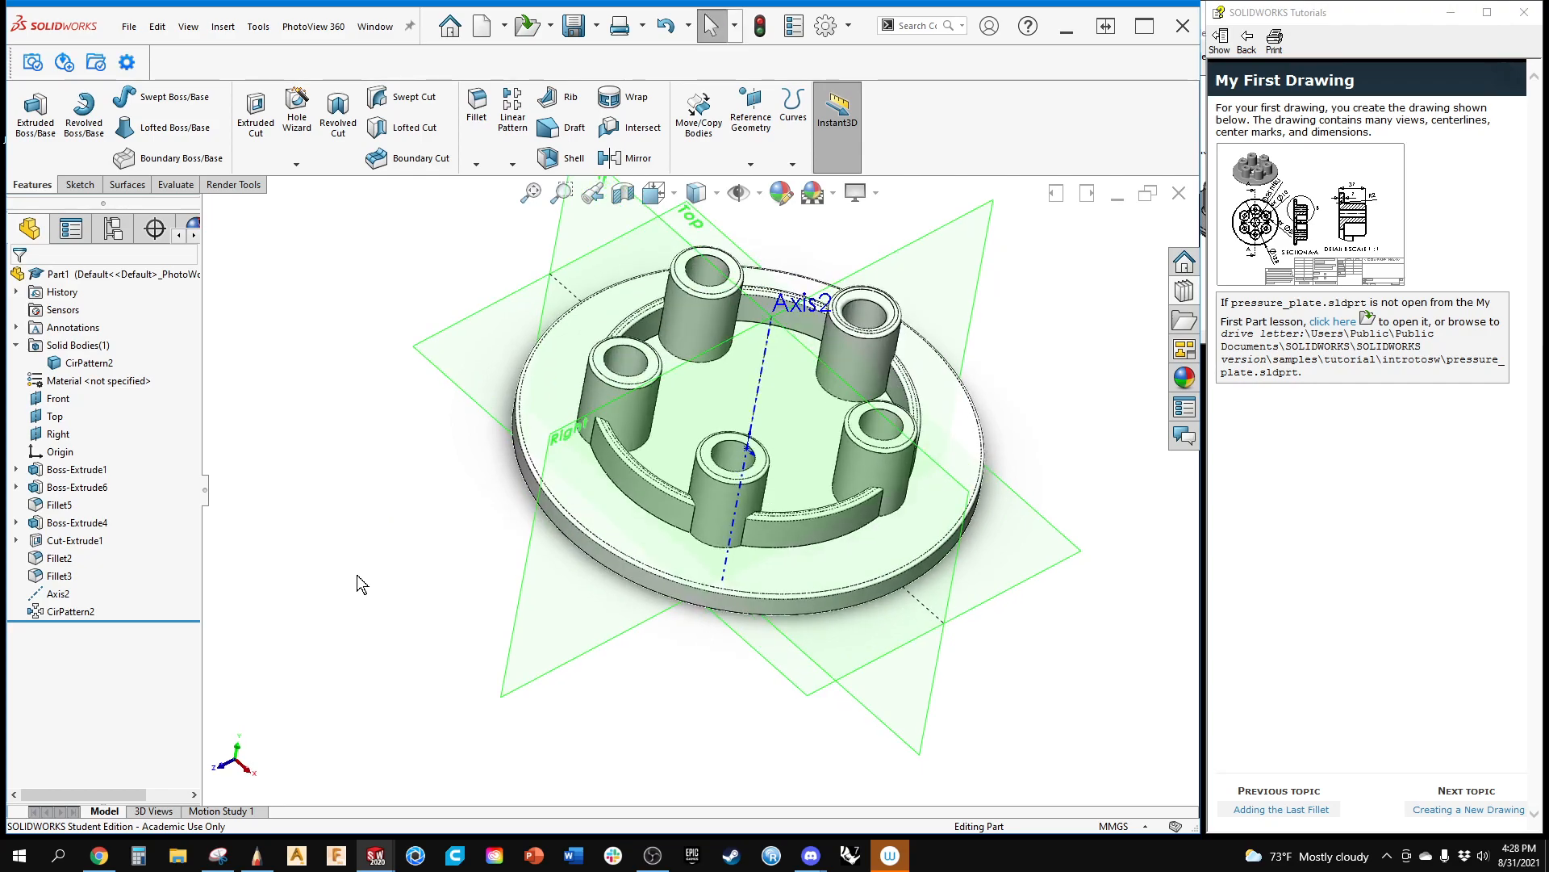
# Step: Start a sketch on the base face inside the ring and draw a circle about 49.7 mm in diameter centered on the origin
pyautogui.click(781, 434)
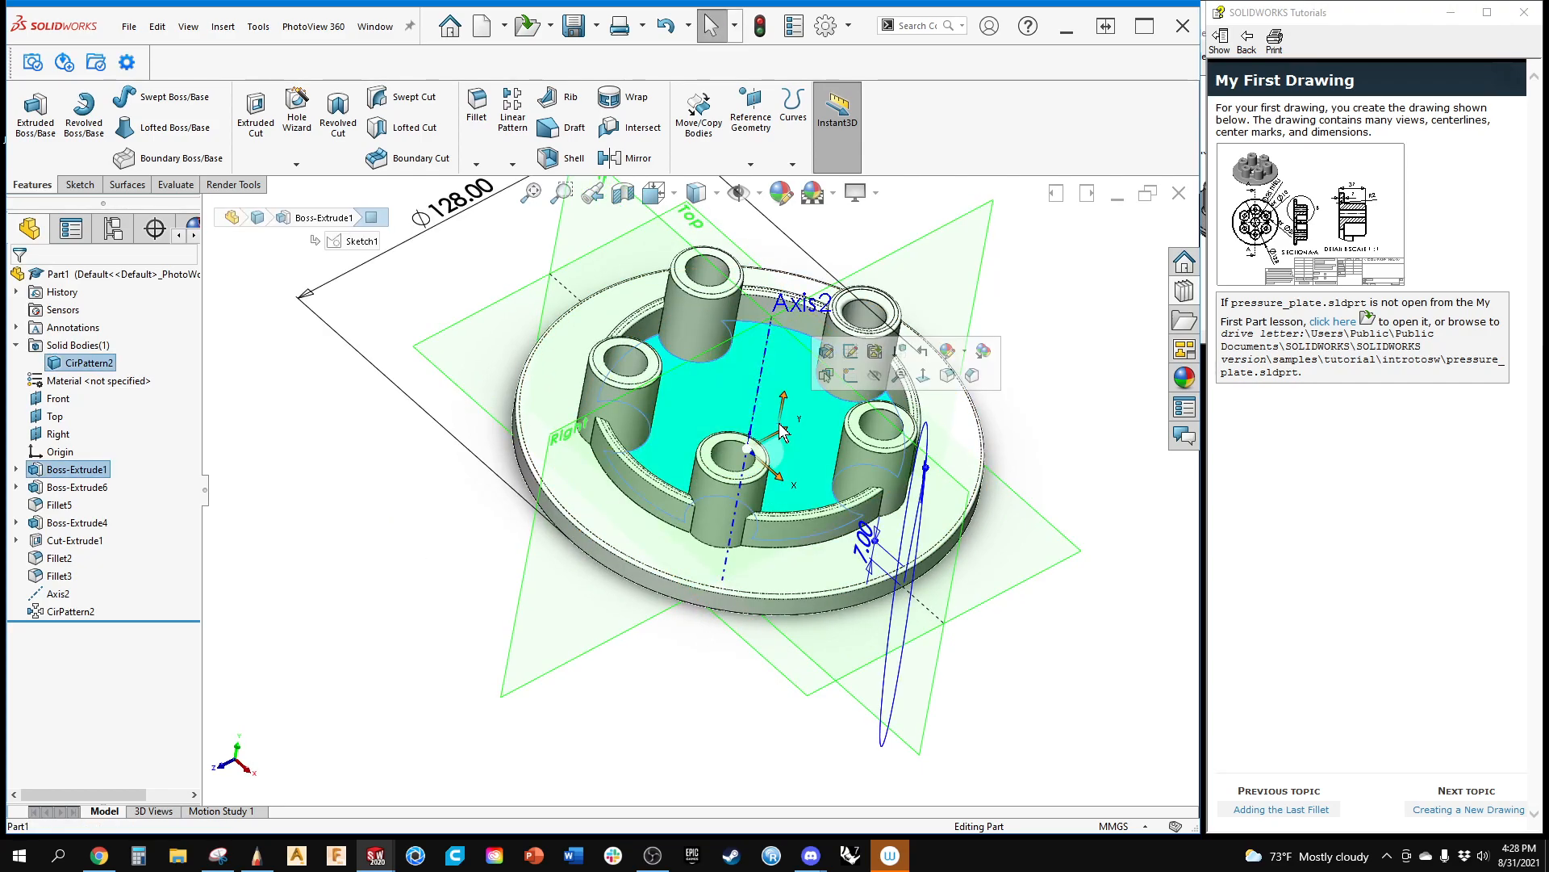
pyautogui.click(851, 376)
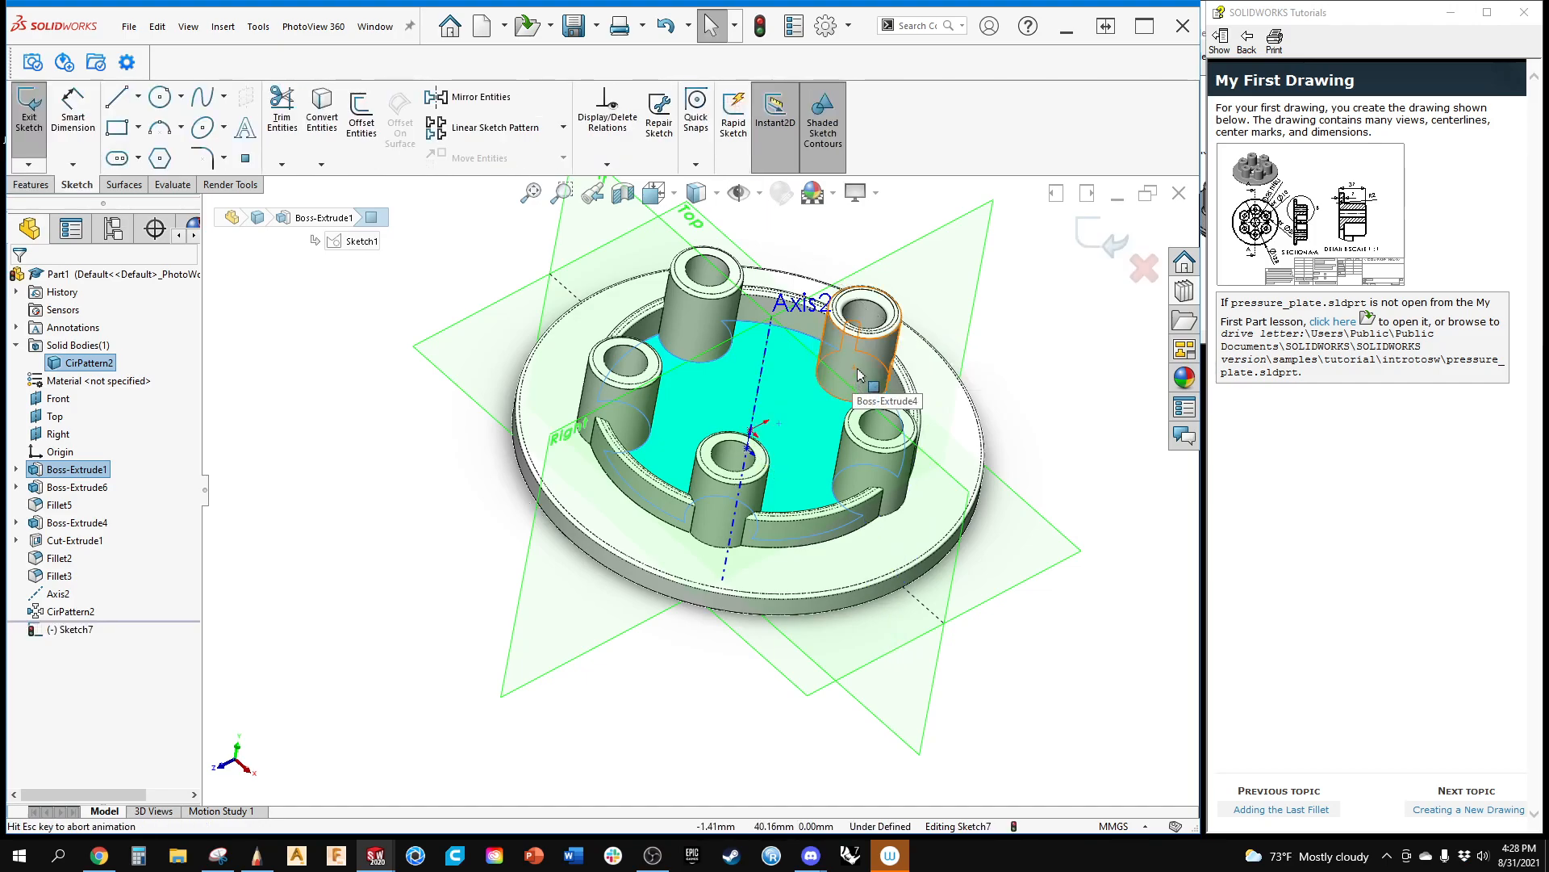
pyautogui.click(159, 96)
pyautogui.click(698, 490)
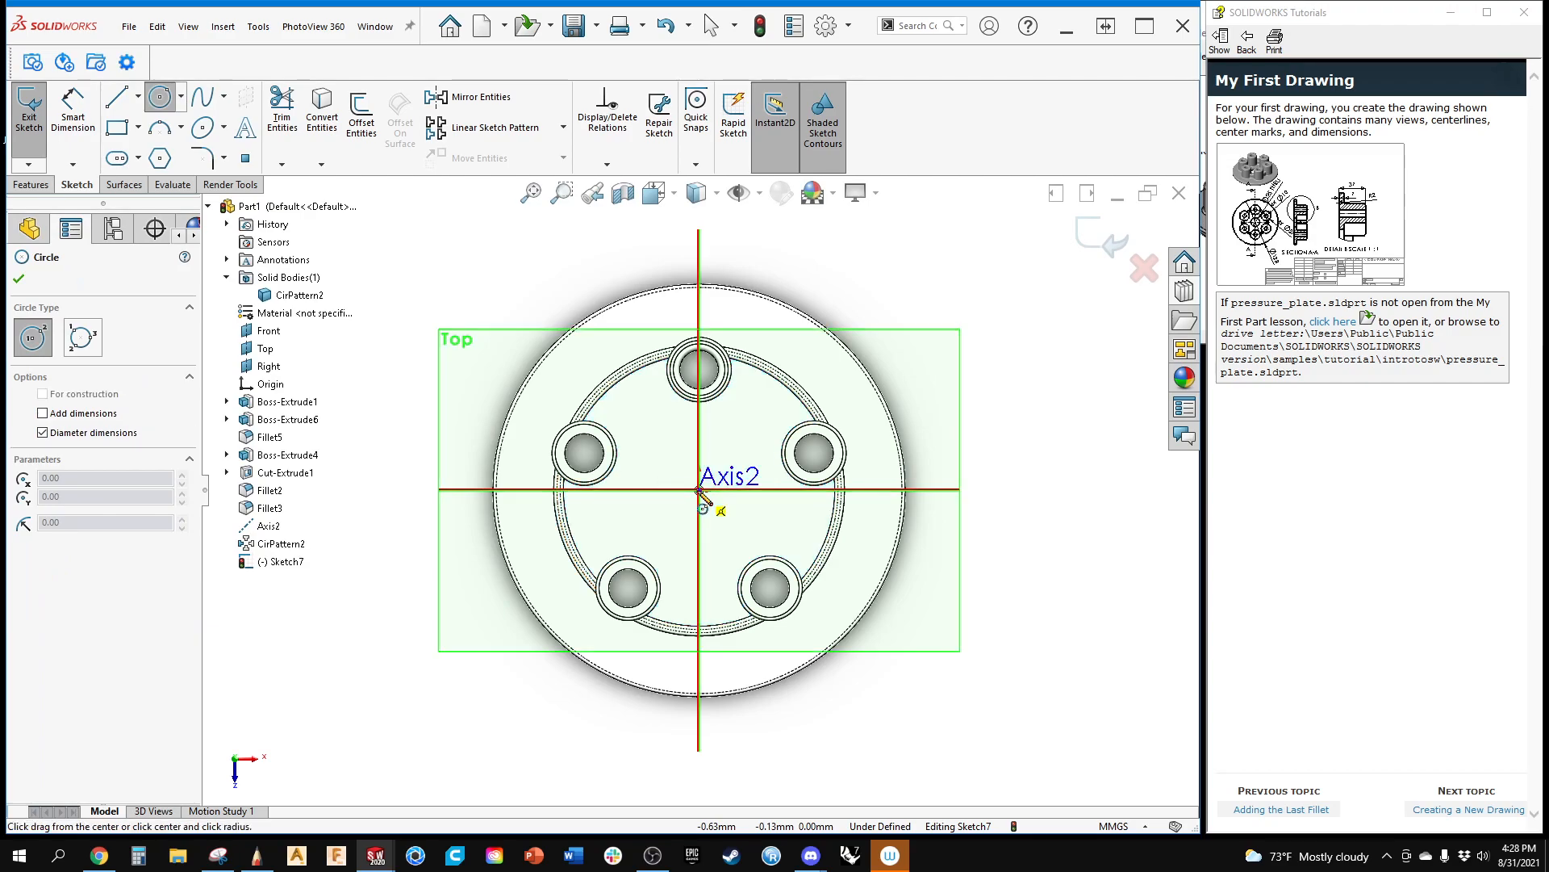
pyautogui.click(766, 449)
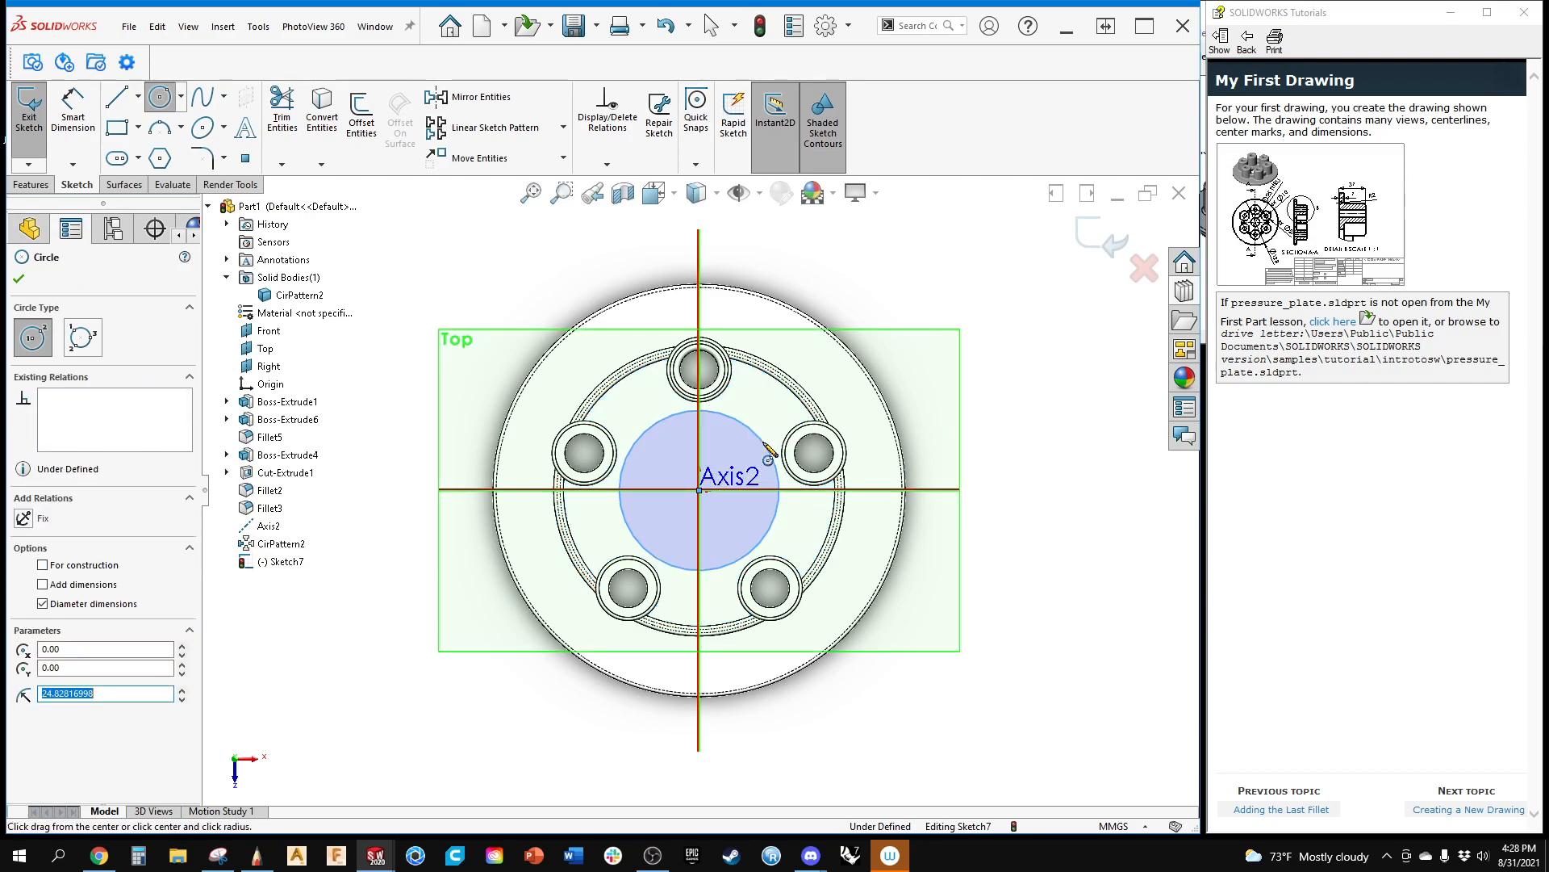
# Step: Dimension the central circle's diameter and set it to 50 mm
pyautogui.rightClick(767, 449)
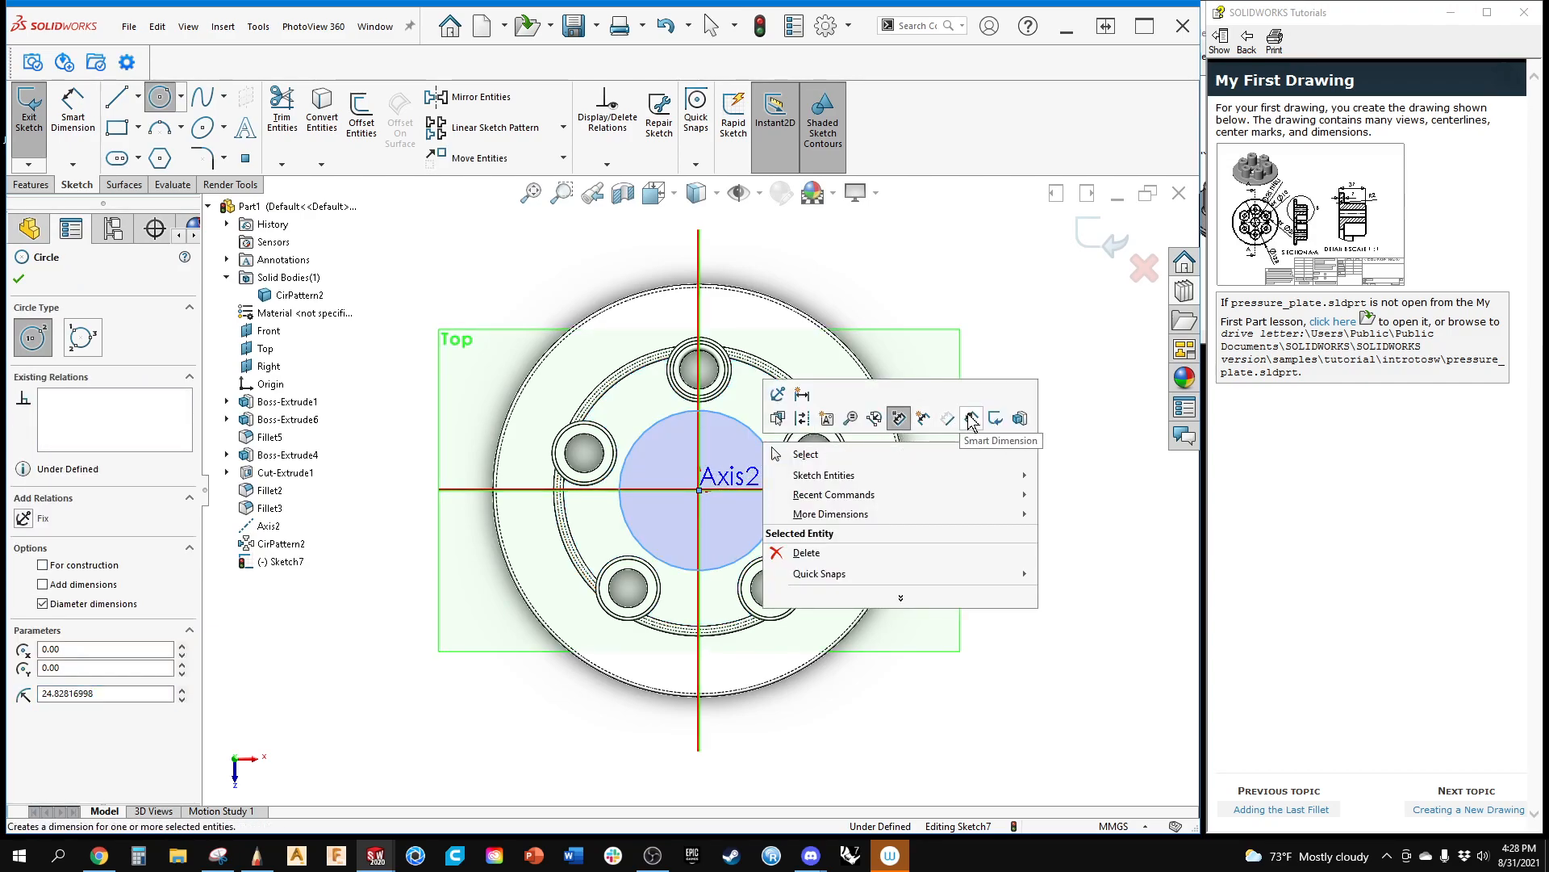
pyautogui.click(897, 415)
pyautogui.click(769, 450)
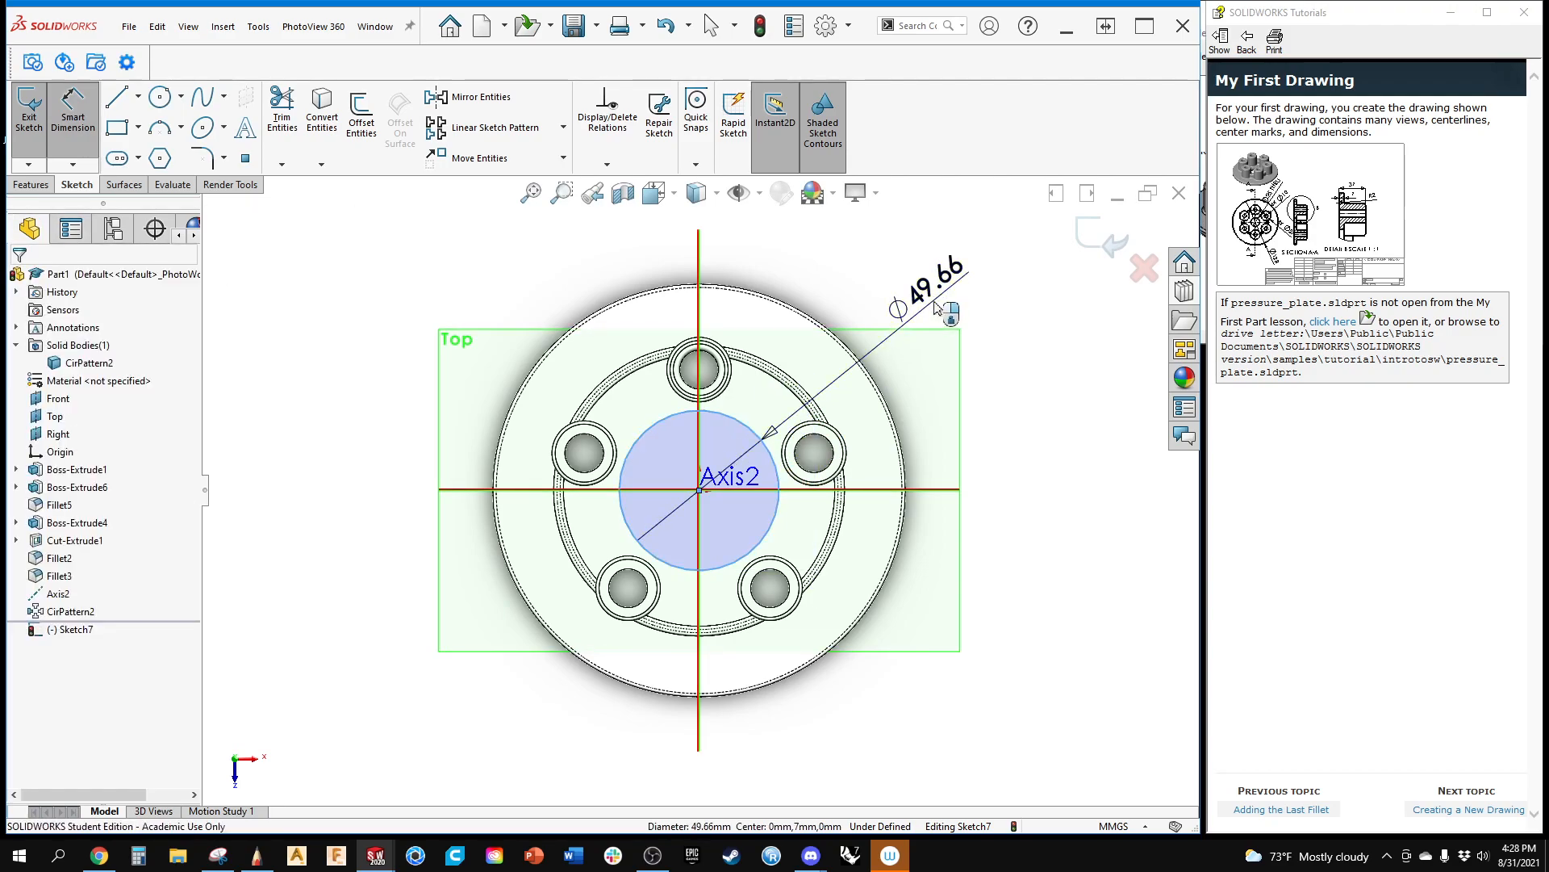
pyautogui.click(903, 315)
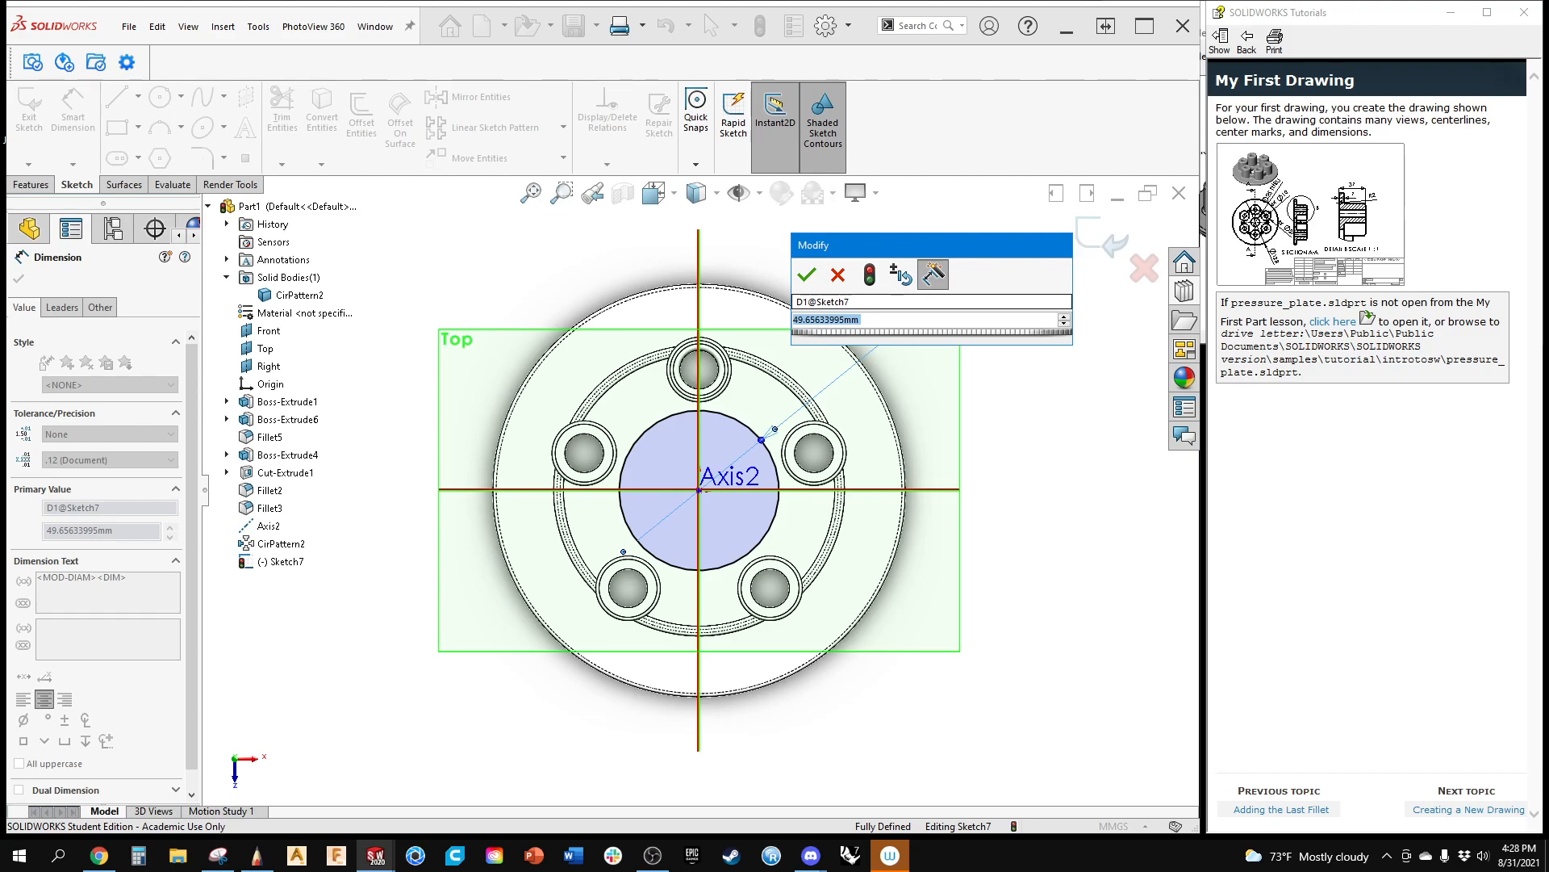
pyautogui.write('49.6')
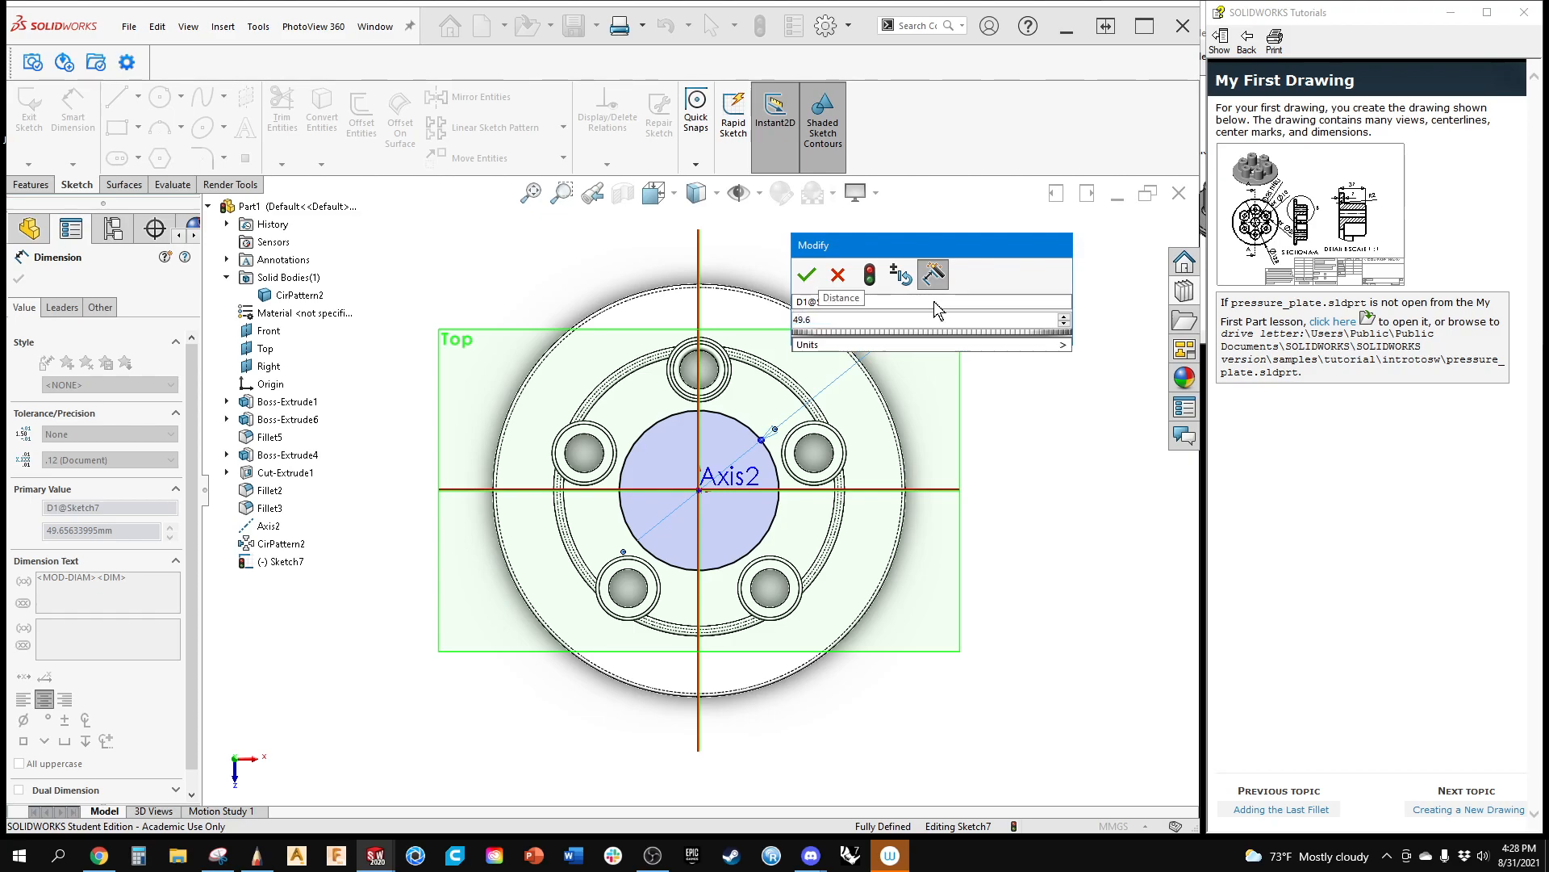
pyautogui.press('BackSpace')
pyautogui.press('BackSpace')
pyautogui.press('BackSpace')
pyautogui.press('BackSpace')
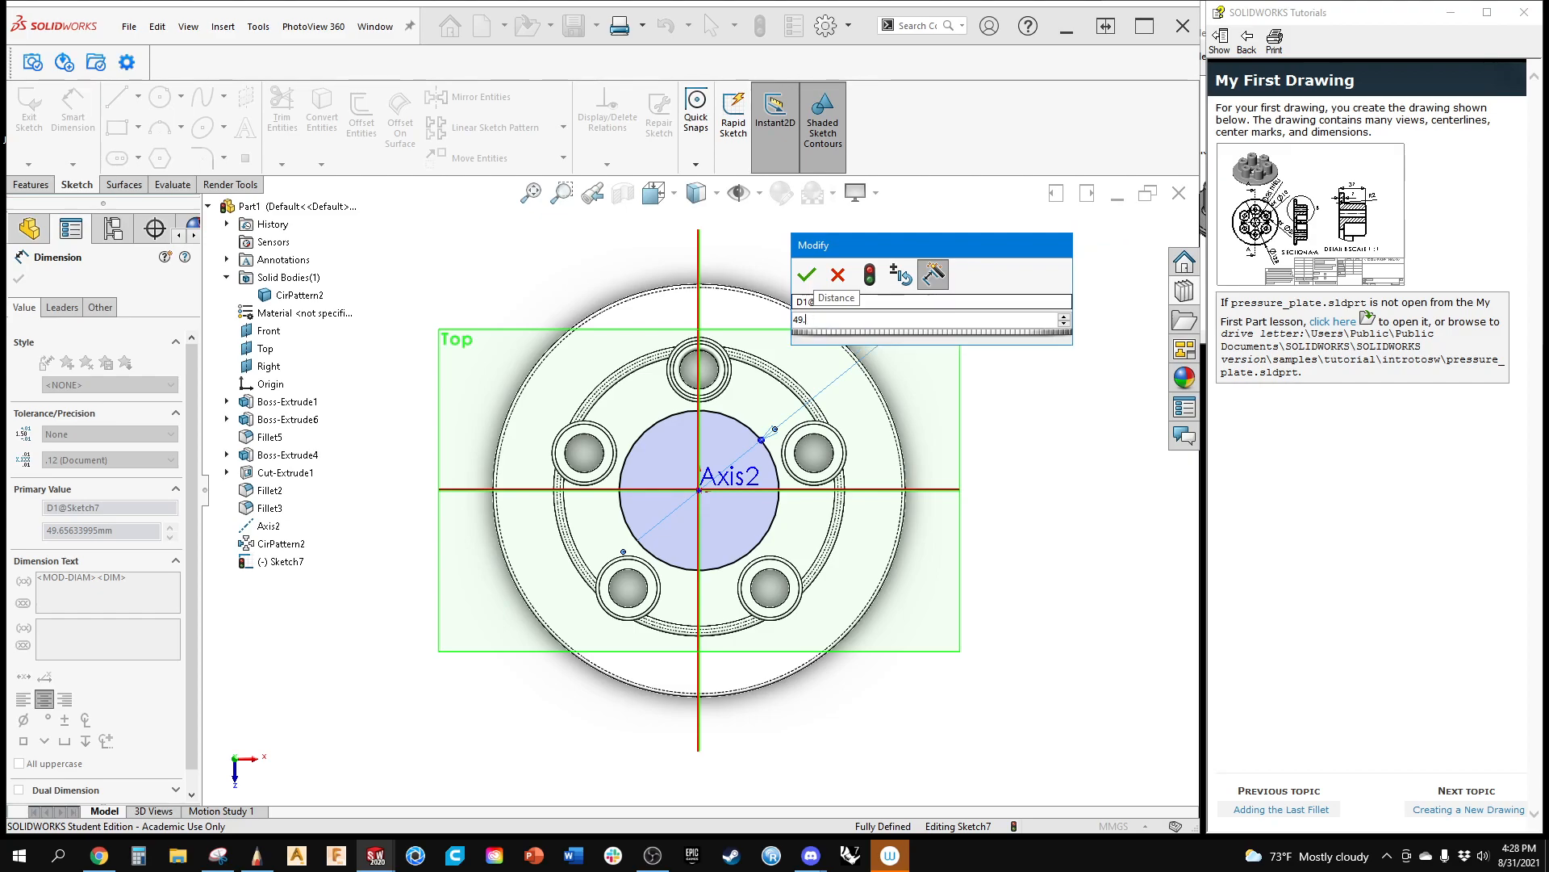
pyautogui.write('50')
pyautogui.press('Return')
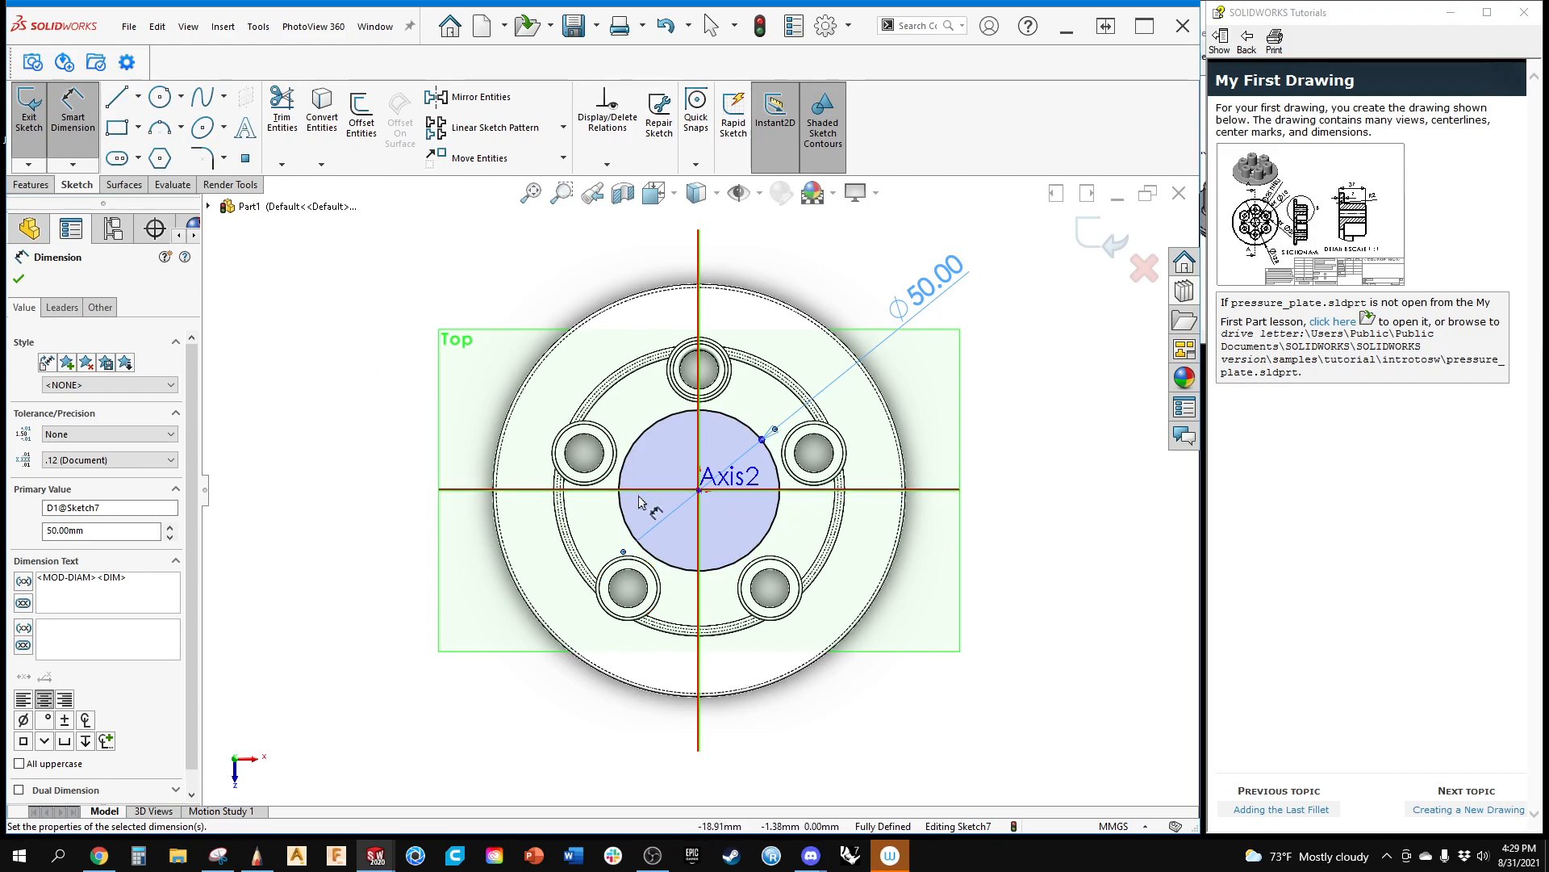
# Step: Cut-extrude the central 50 mm circle down through the base with a Blind depth of 11 mm
pyautogui.click(28, 185)
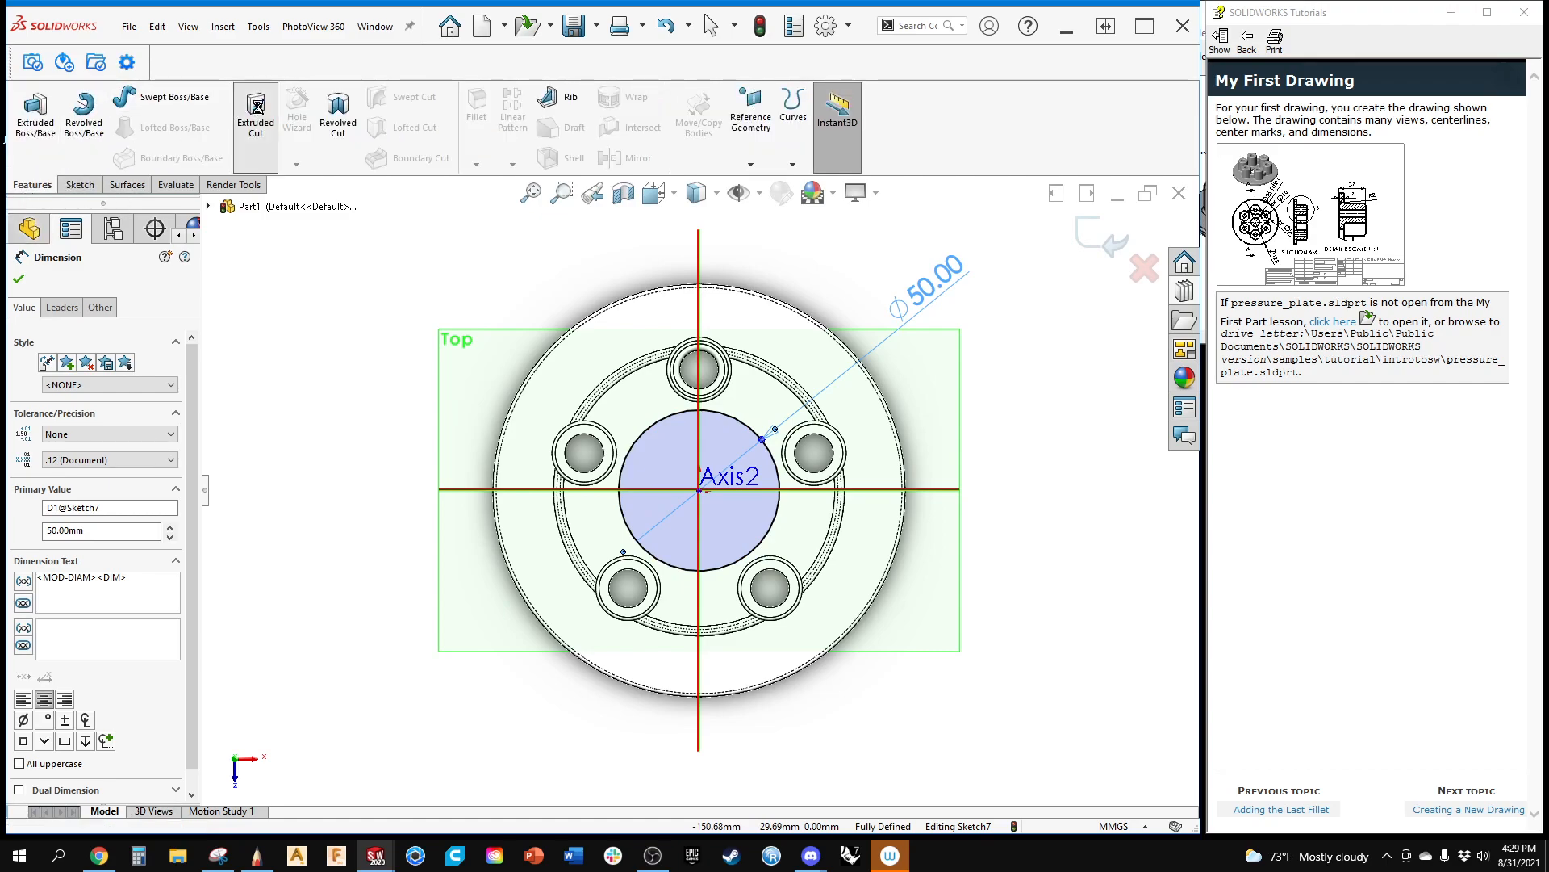
pyautogui.click(256, 121)
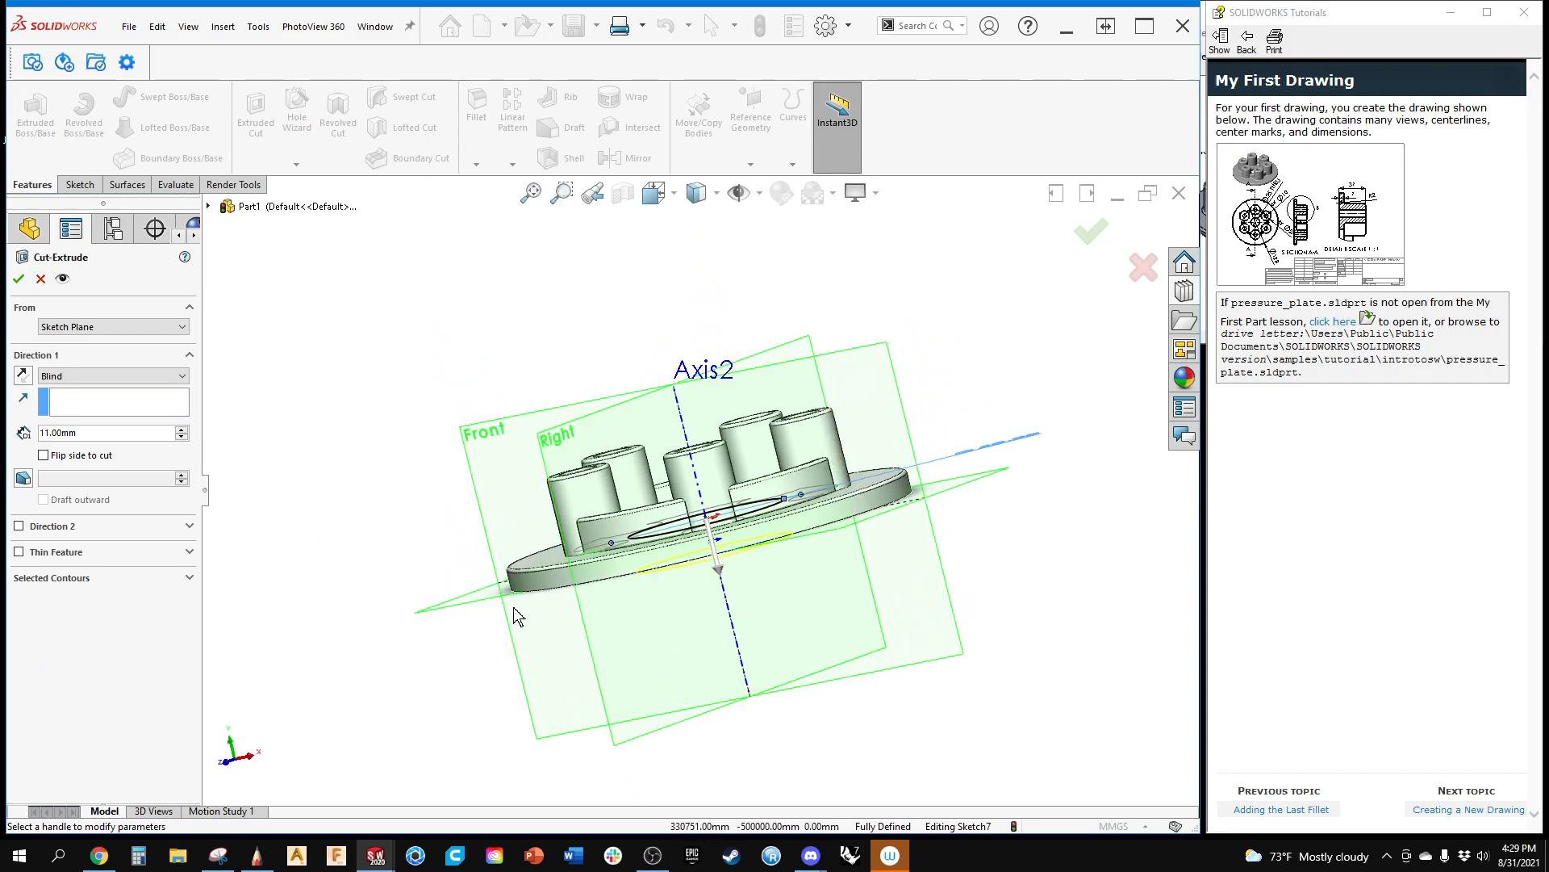
pyautogui.scroll(-2, 513, 618)
pyautogui.keyDown('ctrl'); pyautogui.moveTo(643, 686); pyautogui.dragTo(436, 565, button='middle'); pyautogui.keyUp('ctrl')
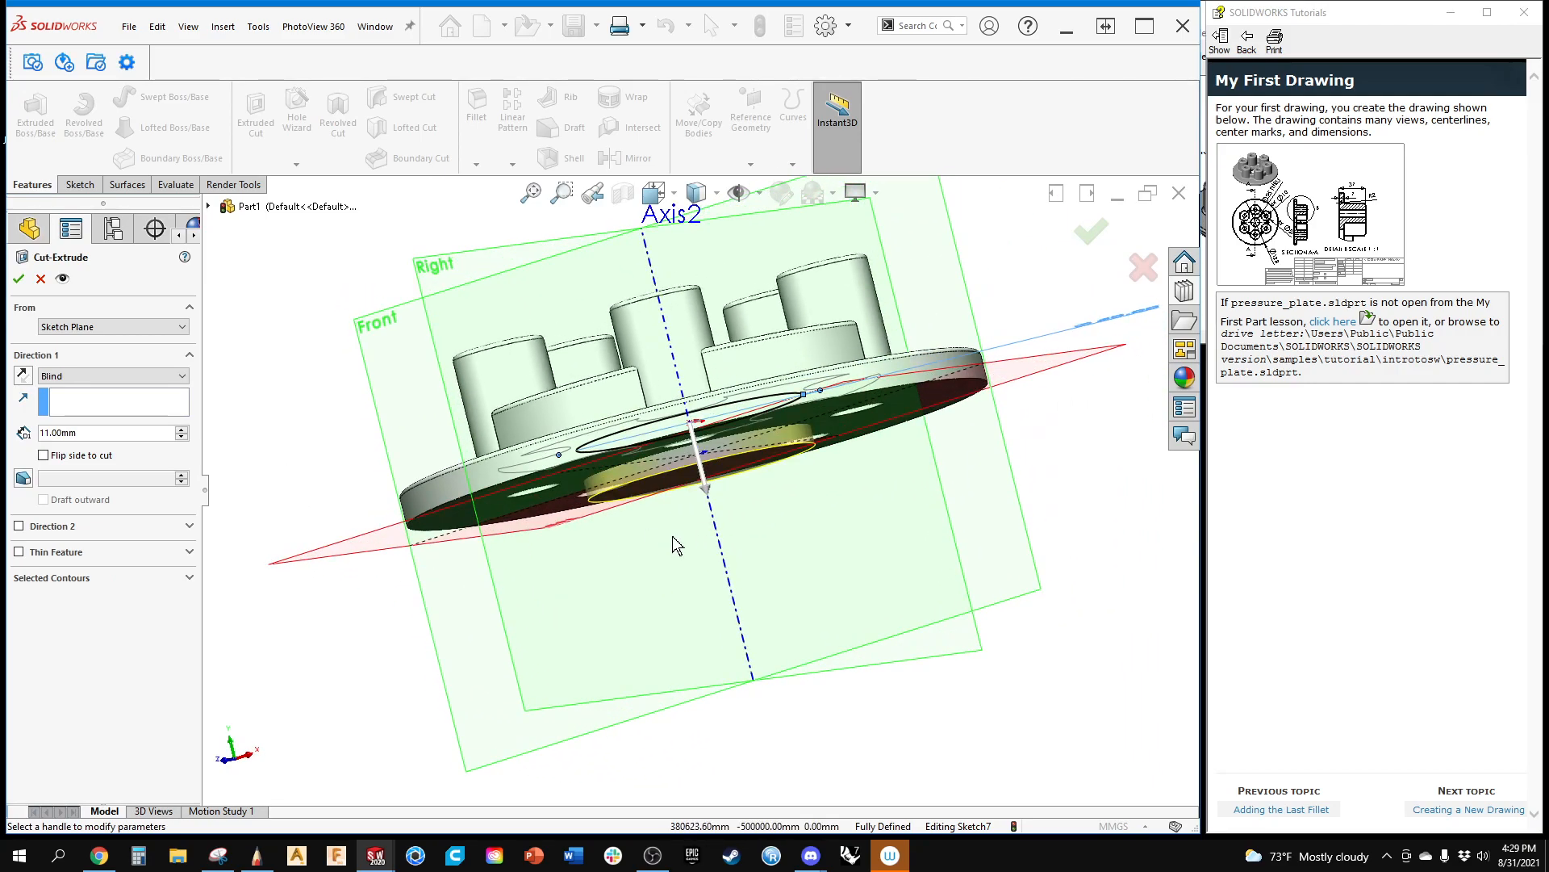
pyautogui.scroll(-5, 626, 482)
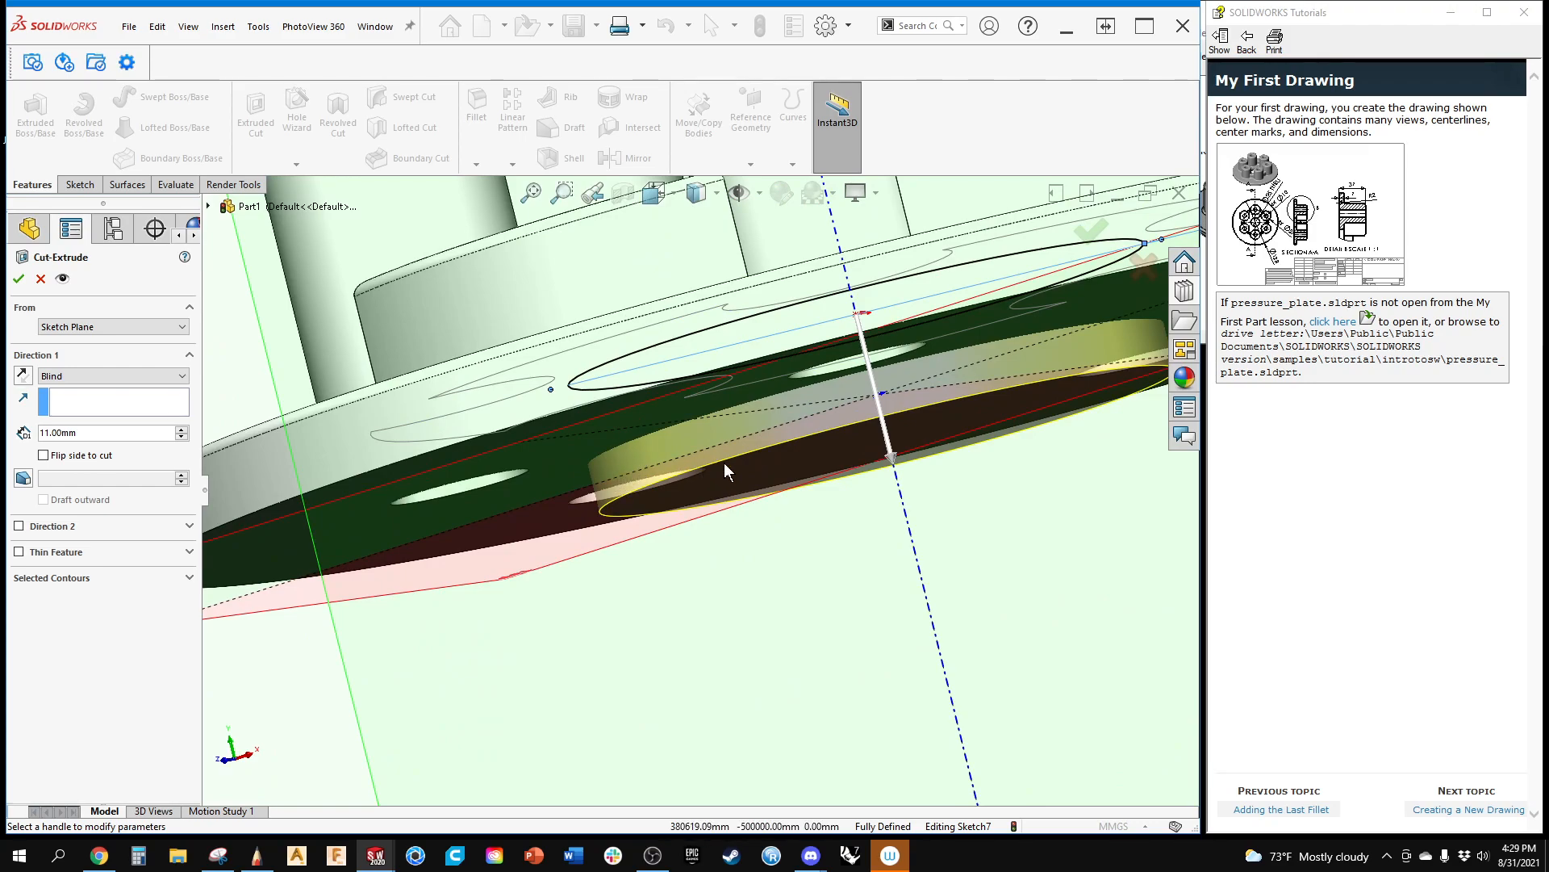
pyautogui.click(18, 278)
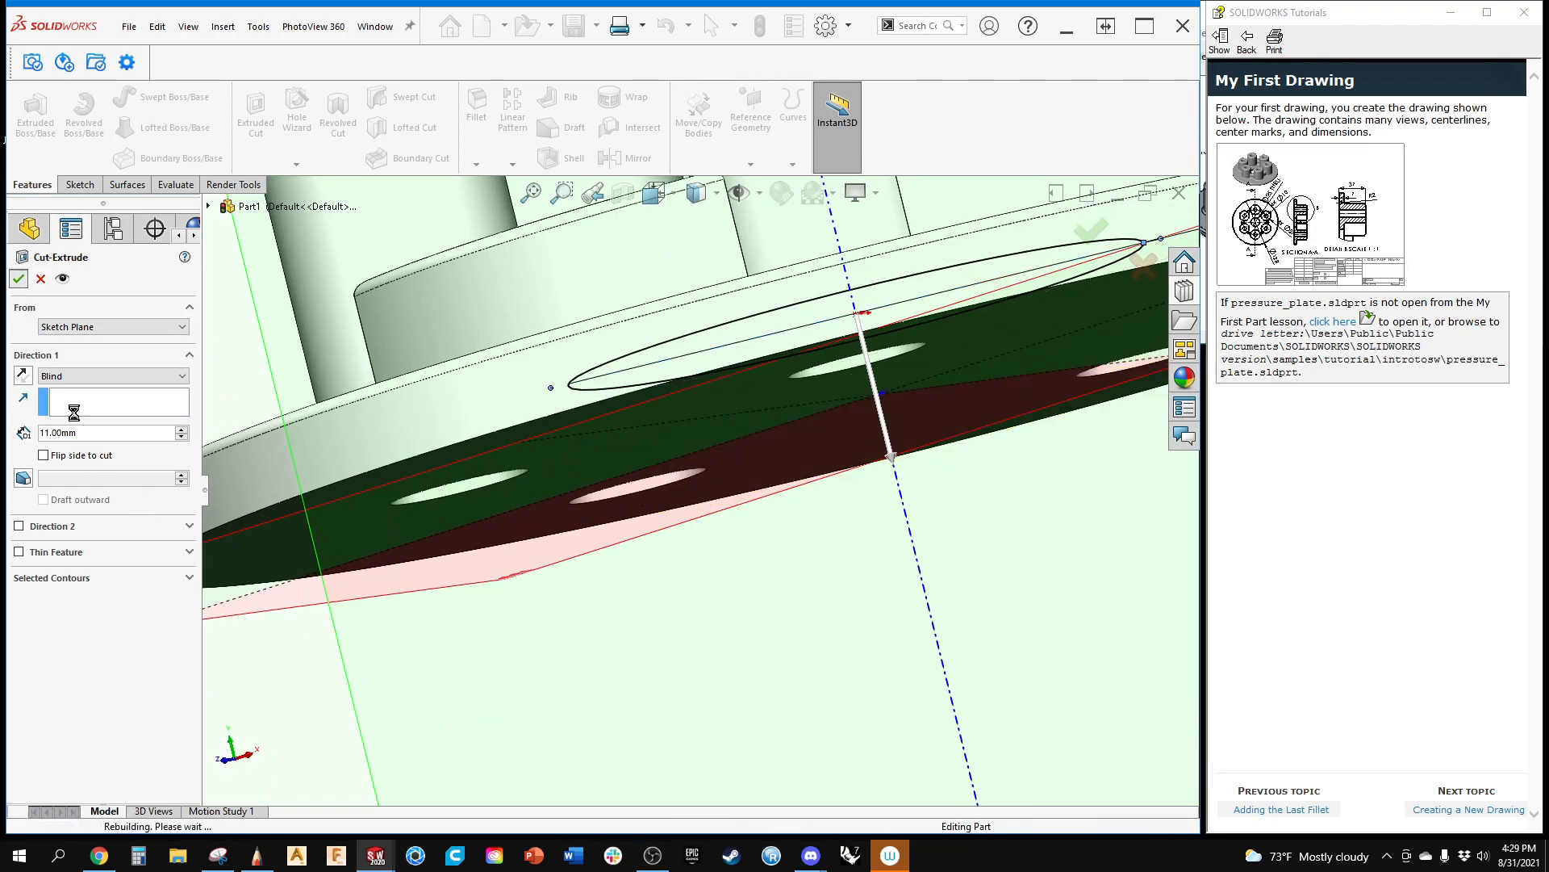
# Step: Examine the part with its new central cut in the Right view and at an angle from above
pyautogui.moveTo(754, 510); pyautogui.dragTo(535, 335, button='middle')
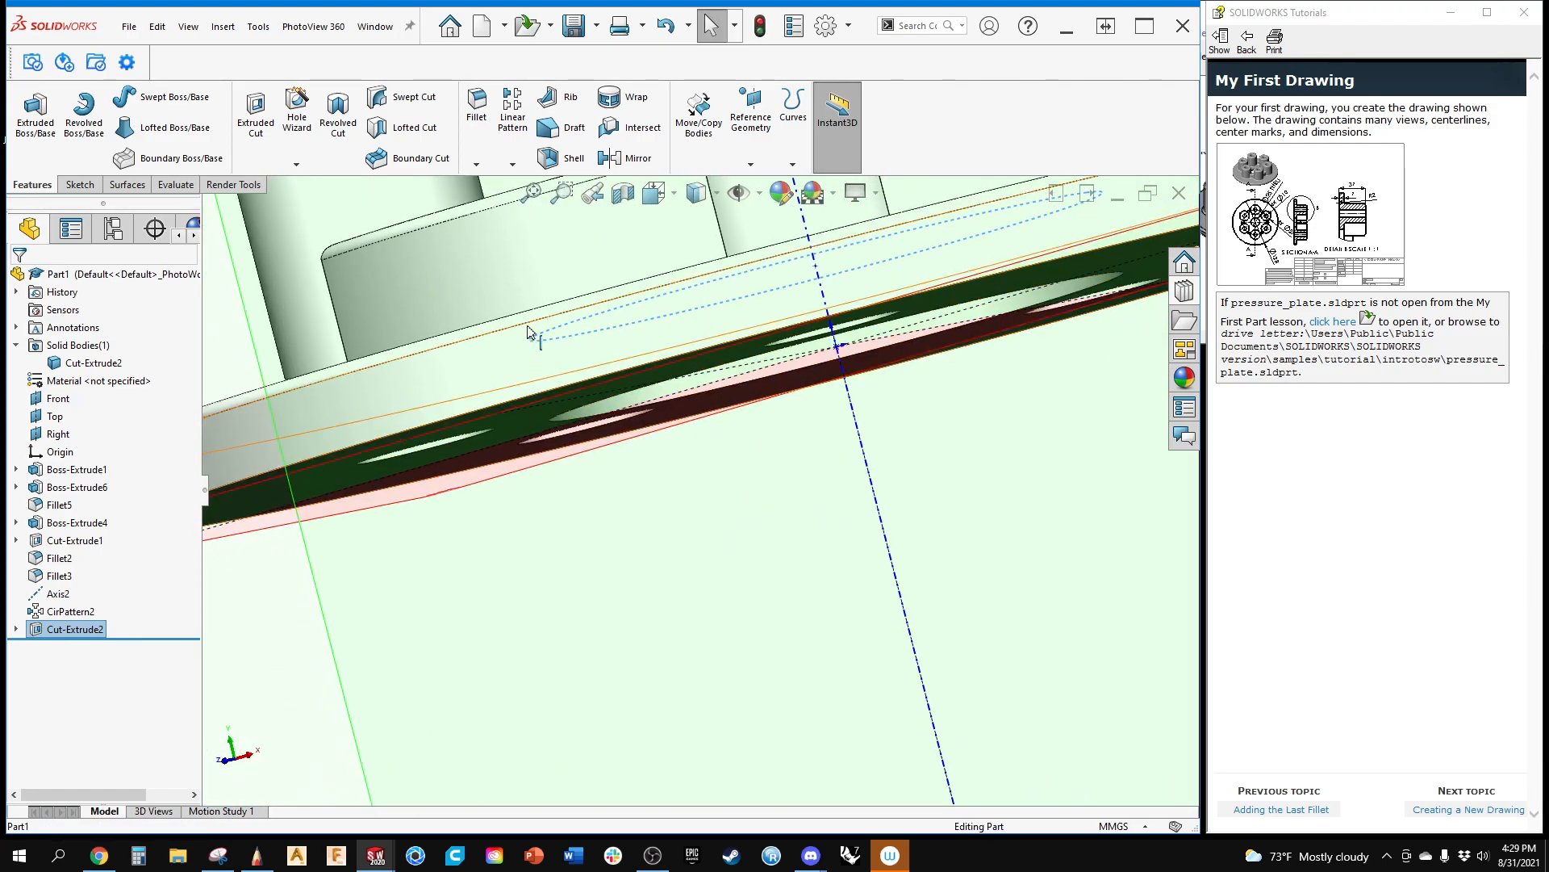
pyautogui.click(654, 192)
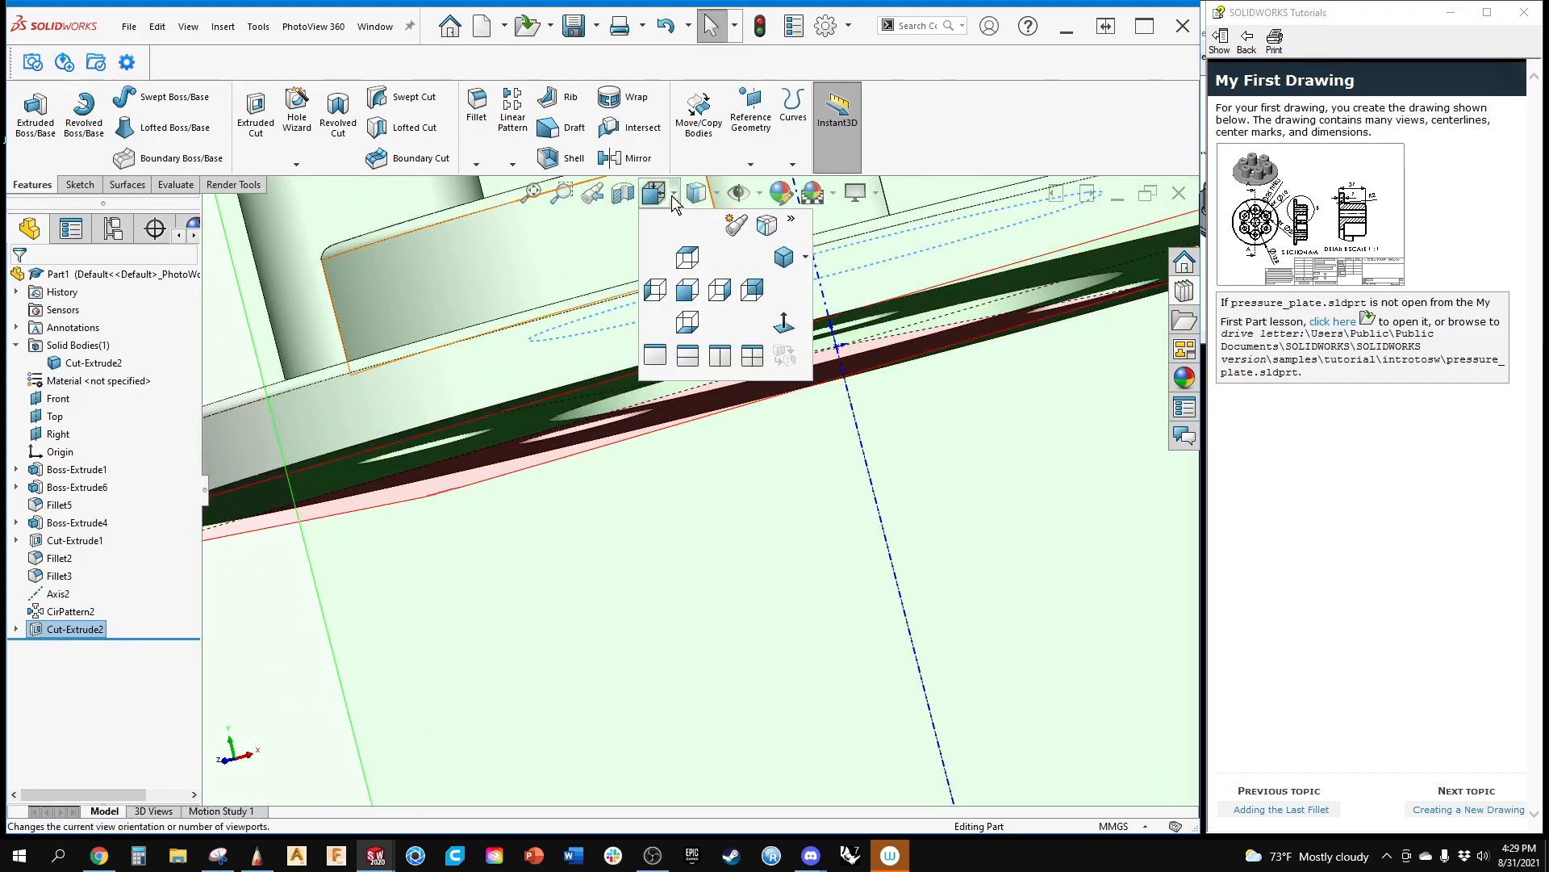
pyautogui.click(714, 299)
pyautogui.scroll(-3, 637, 645)
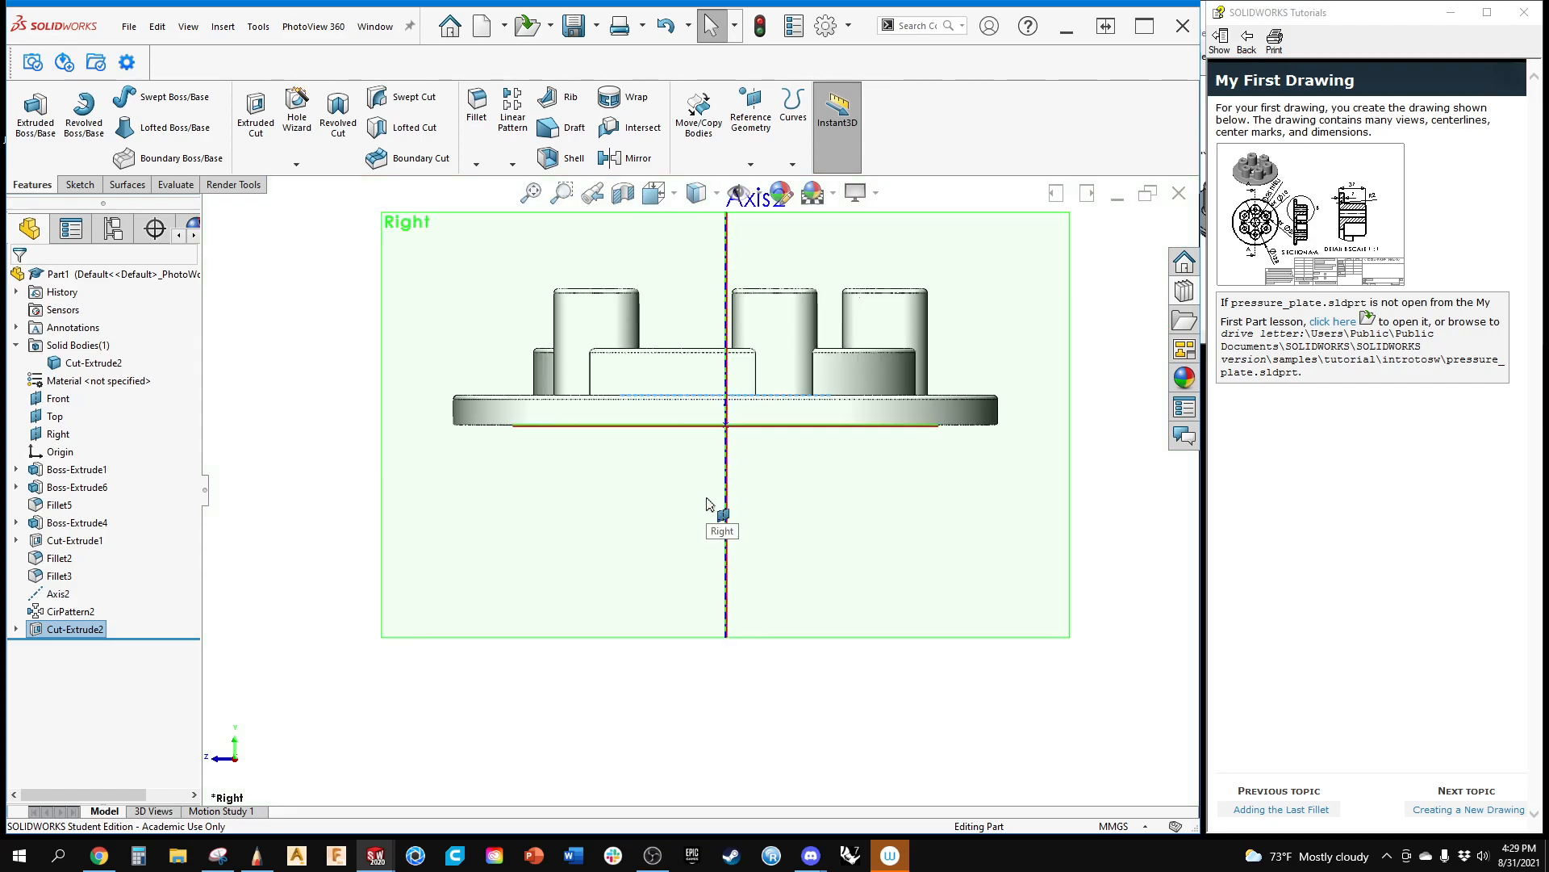
pyautogui.scroll(3, 710, 517)
pyautogui.moveTo(437, 444); pyautogui.dragTo(481, 517, button='middle')
pyautogui.click(451, 519)
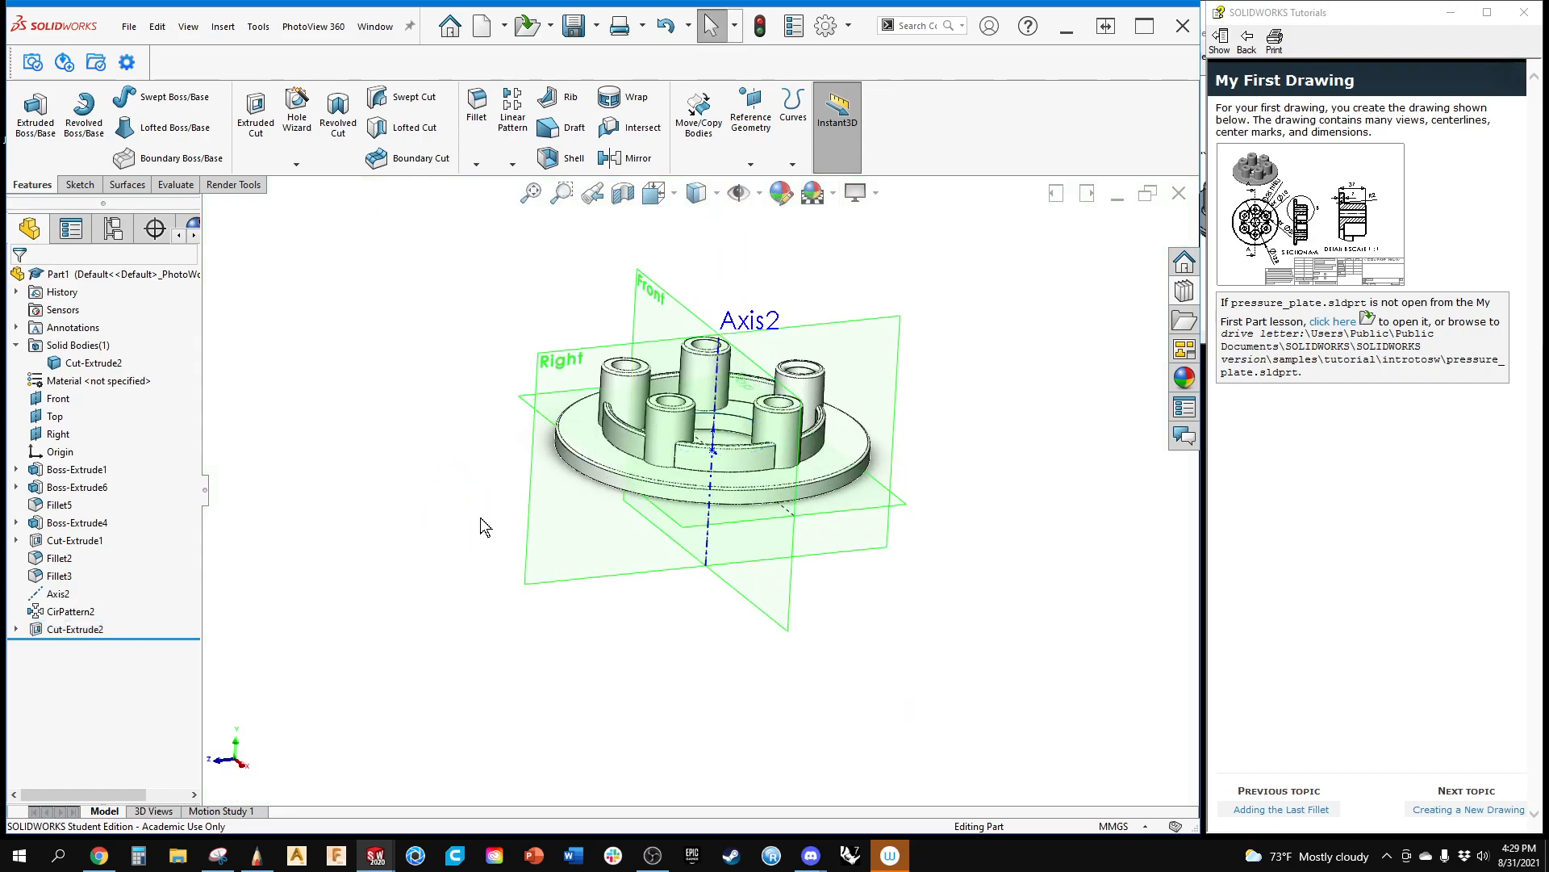
# Step: Edit the base disc's extrusion to add a second direction: Blind, 11 mm, with a 1° outward draft
pyautogui.click(77, 470)
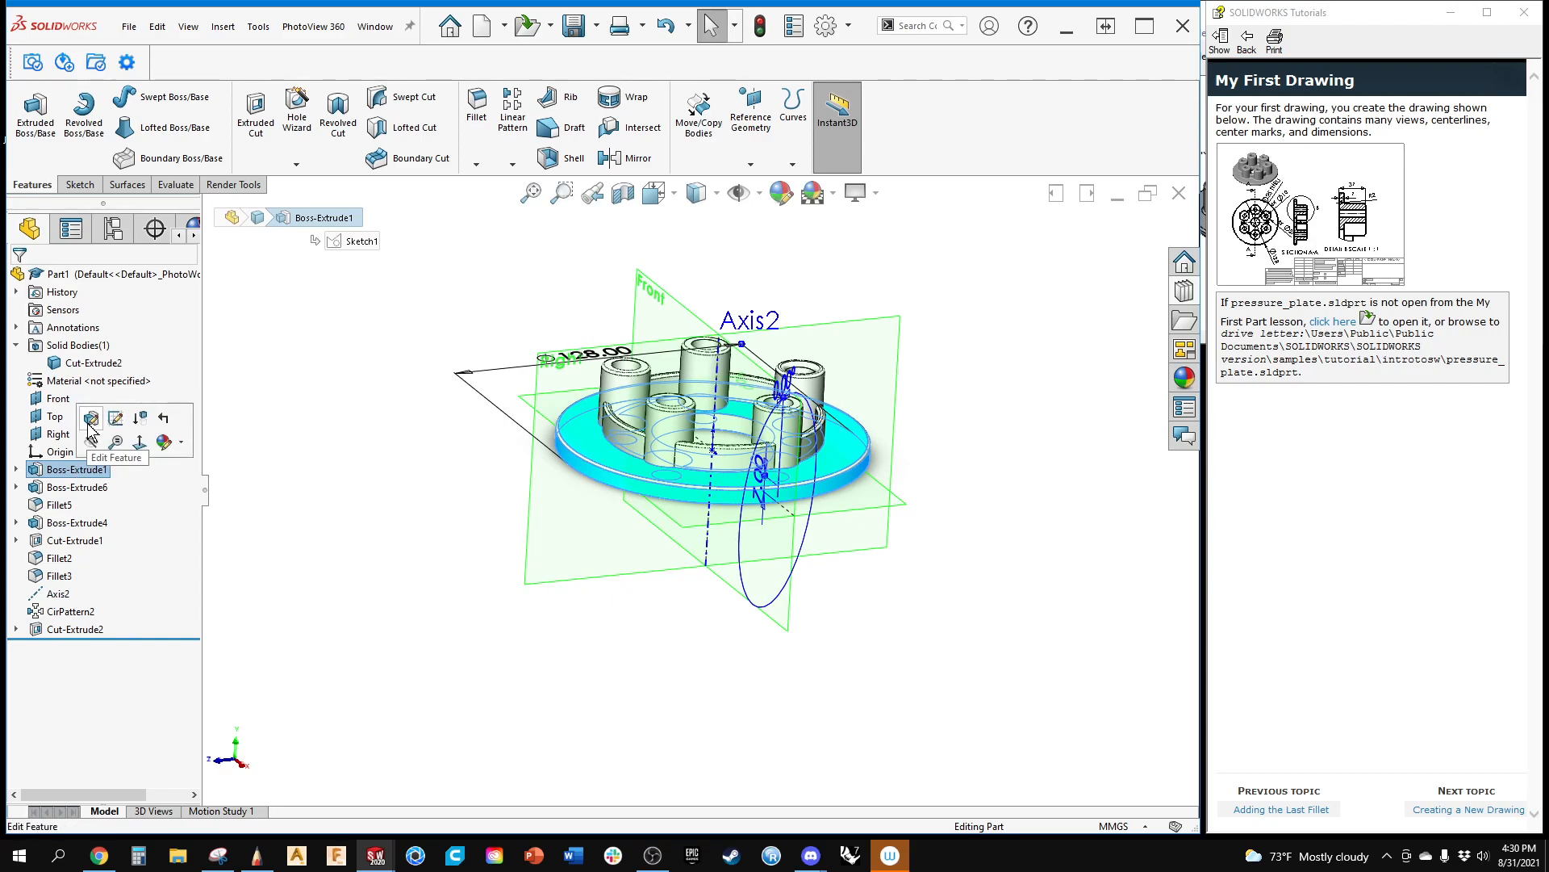
pyautogui.scroll(-5, 618, 519)
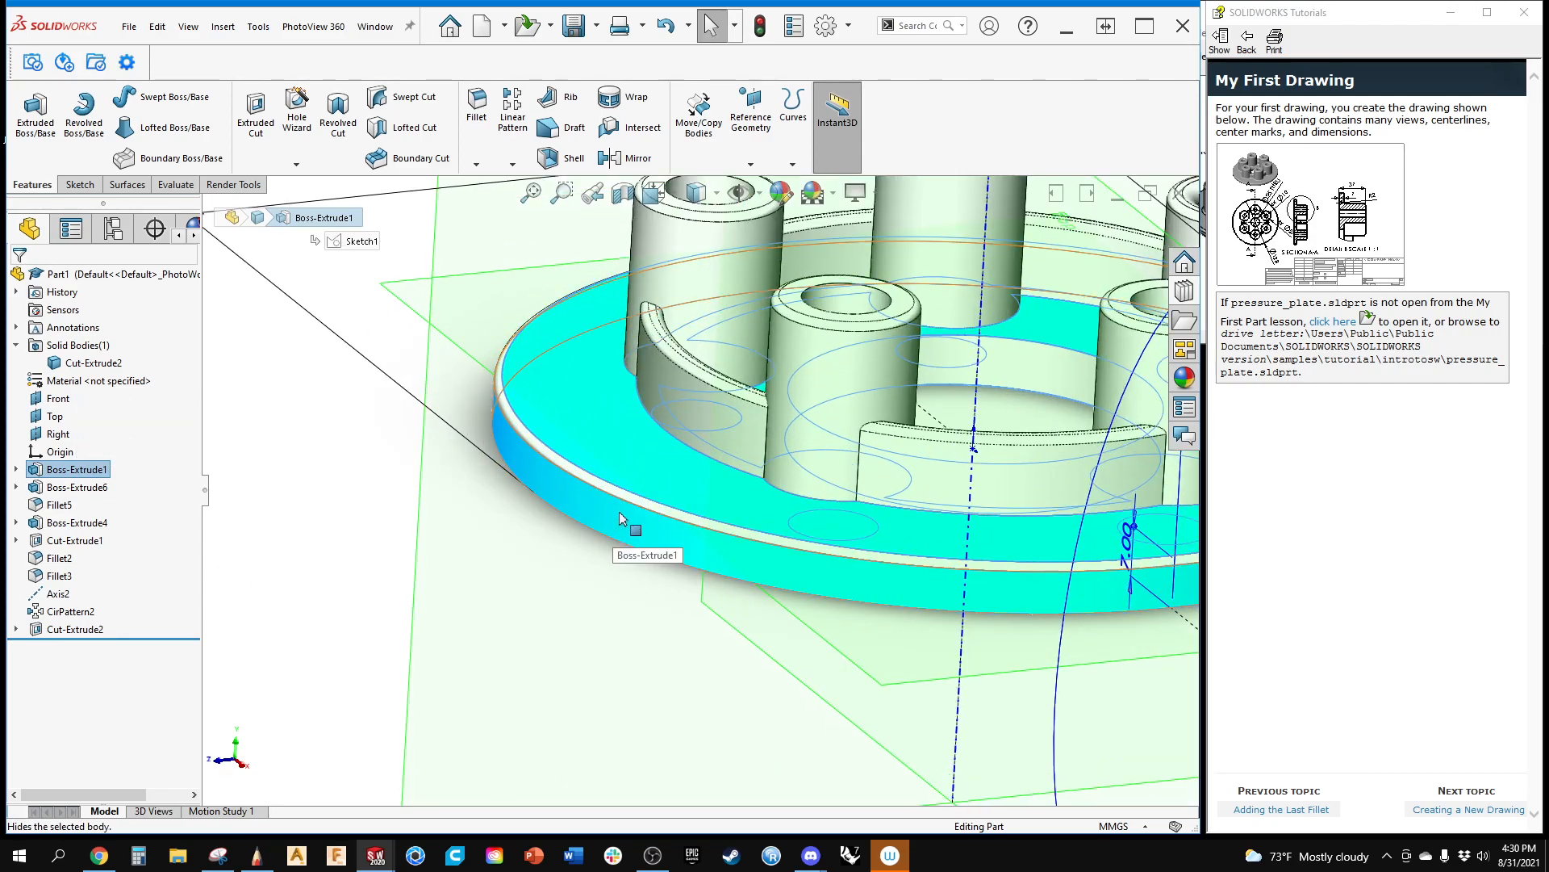
pyautogui.rightClick(112, 470)
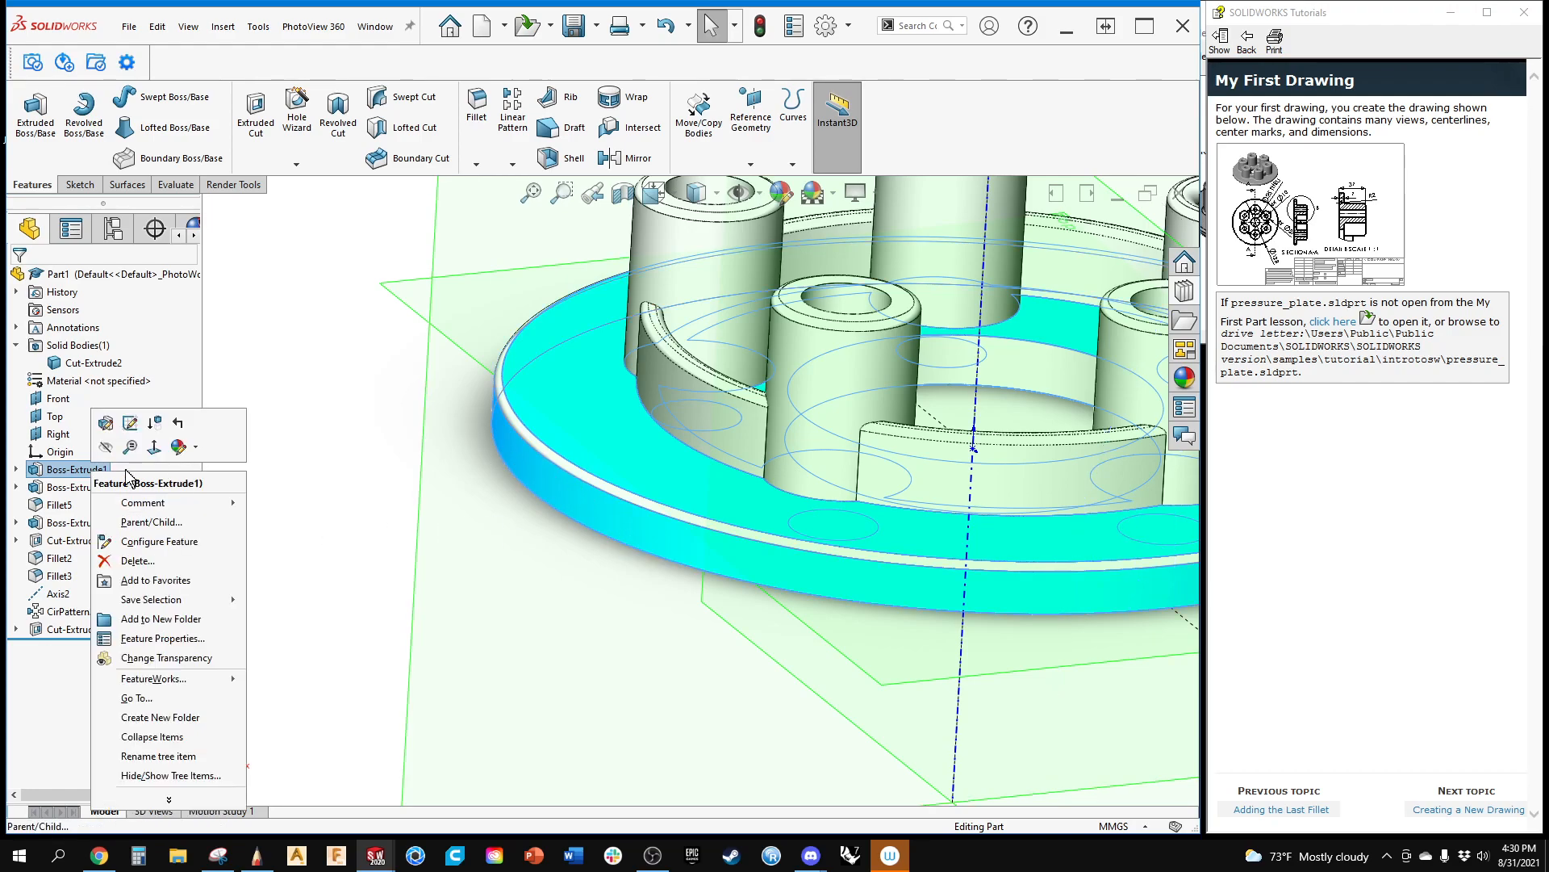
pyautogui.click(106, 422)
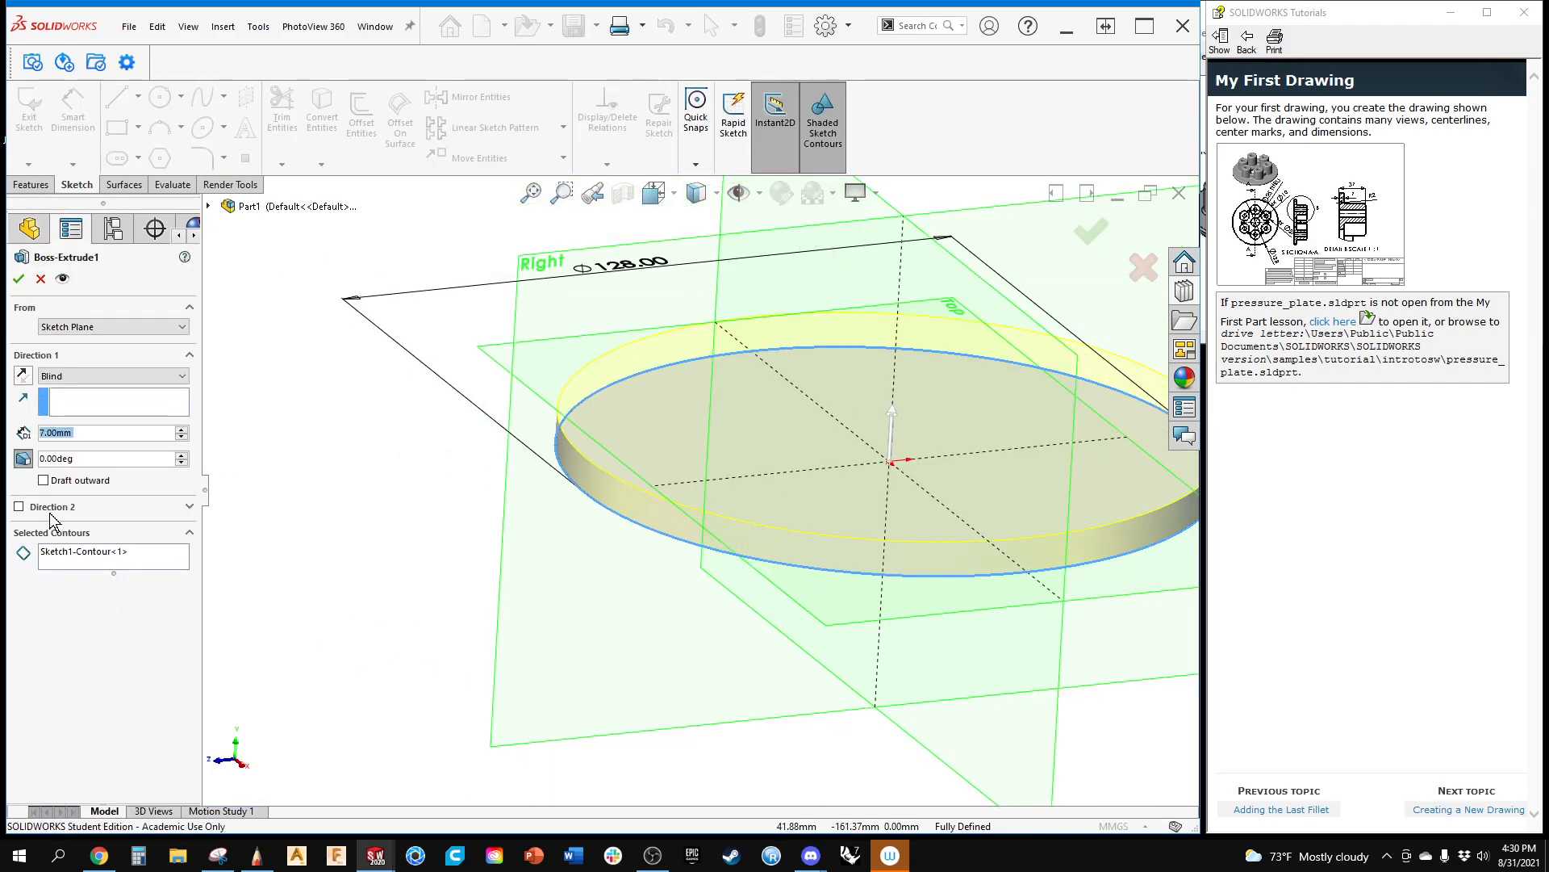
pyautogui.click(19, 507)
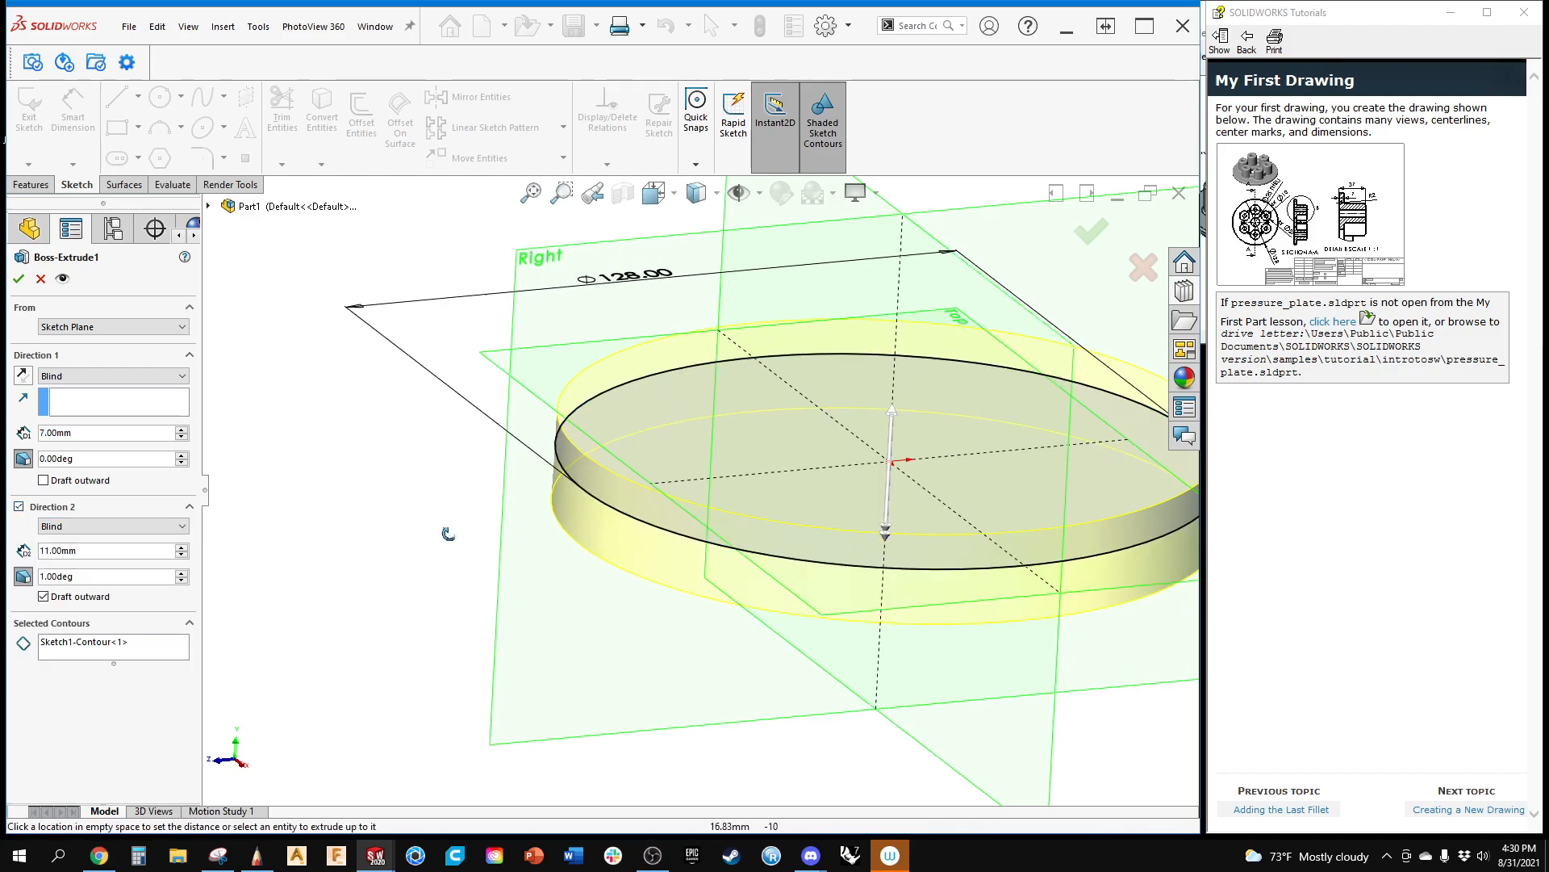
pyautogui.moveTo(651, 571); pyautogui.dragTo(955, 510, button='middle')
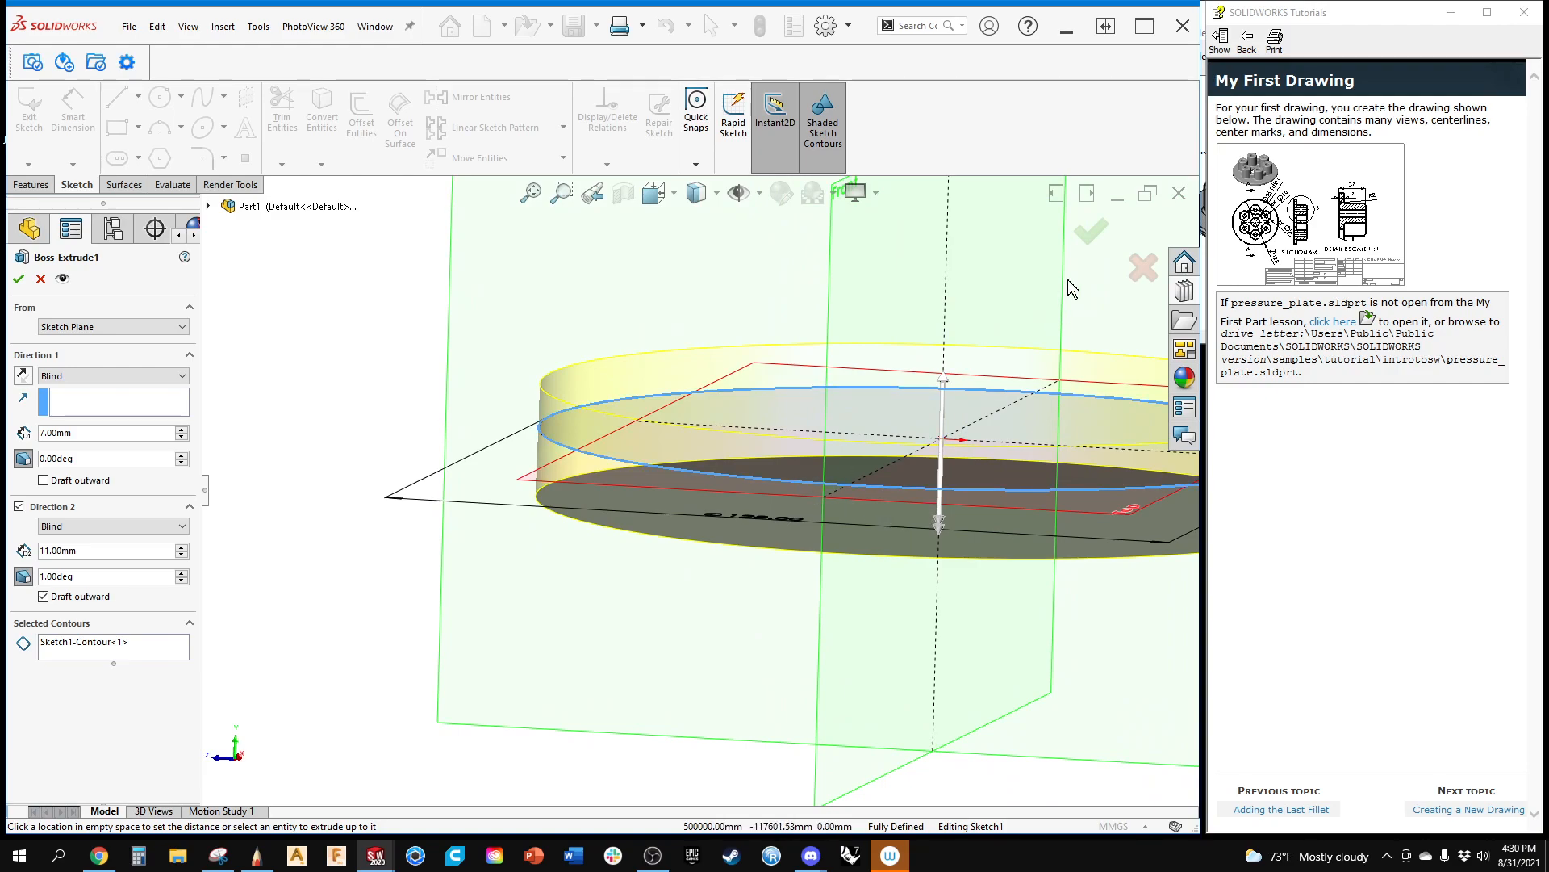
pyautogui.click(1091, 233)
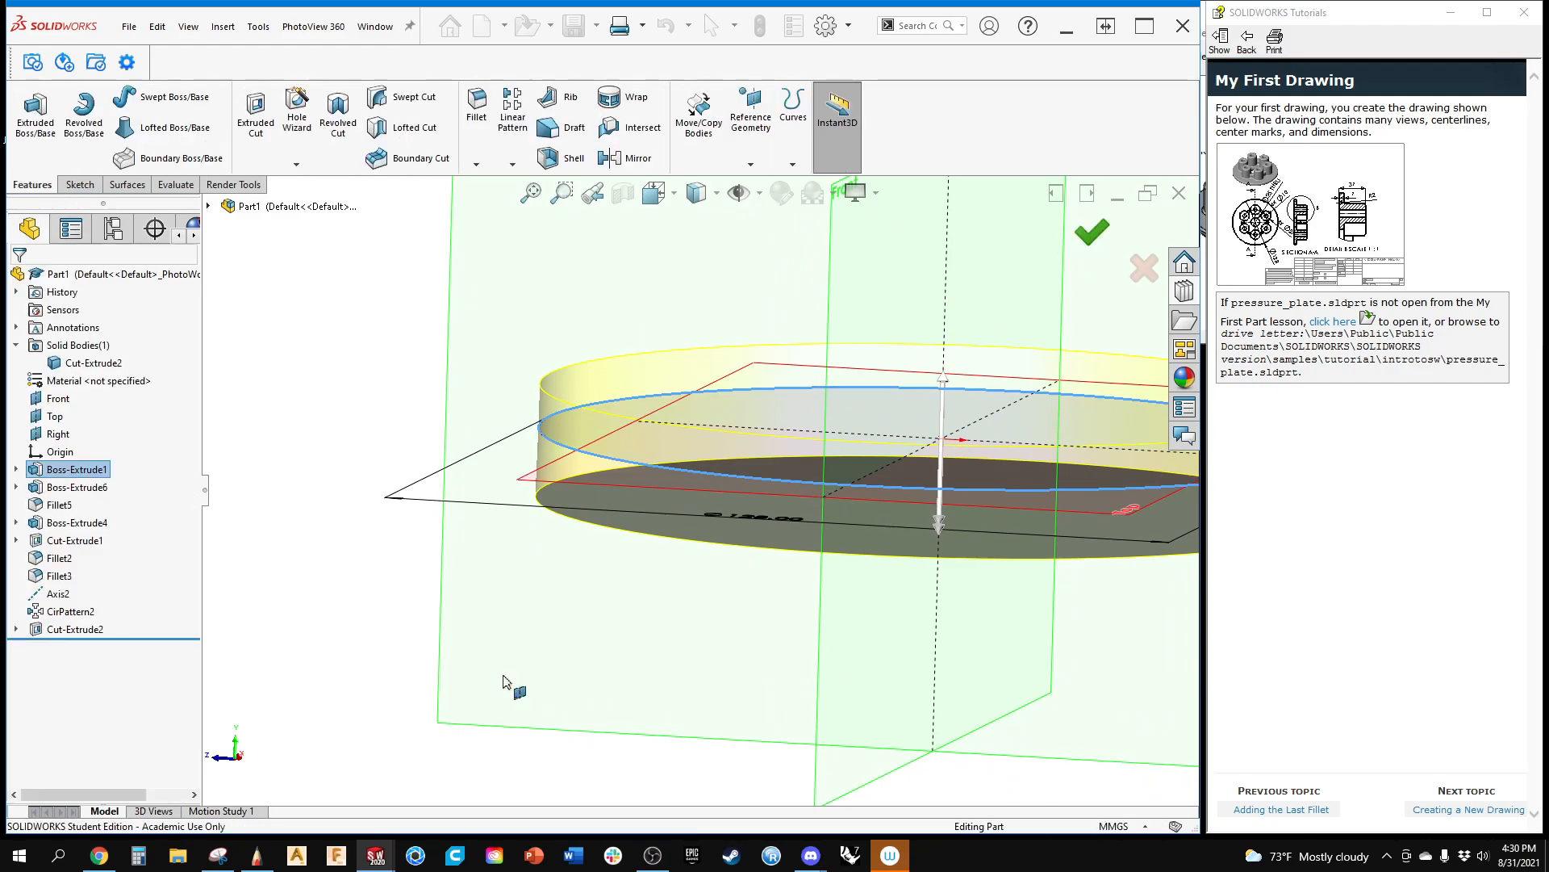
# Step: Examine the thickened base, the central cut and the hollow cylinders from above and up close
pyautogui.moveTo(693, 603); pyautogui.dragTo(492, 646, button='middle')
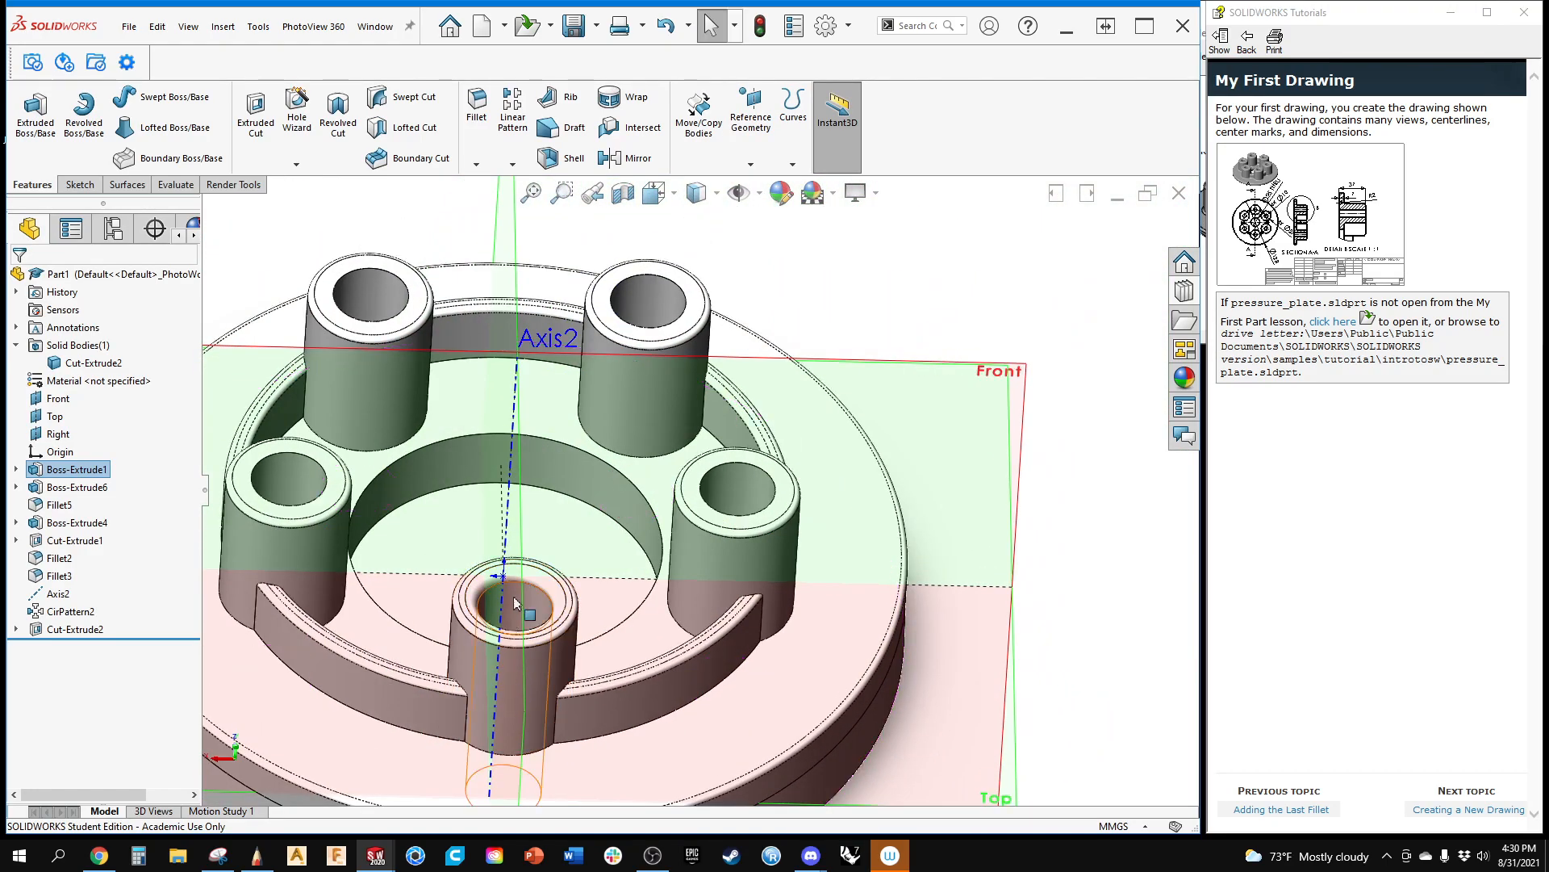
pyautogui.moveTo(450, 497); pyautogui.dragTo(654, 557, button='middle')
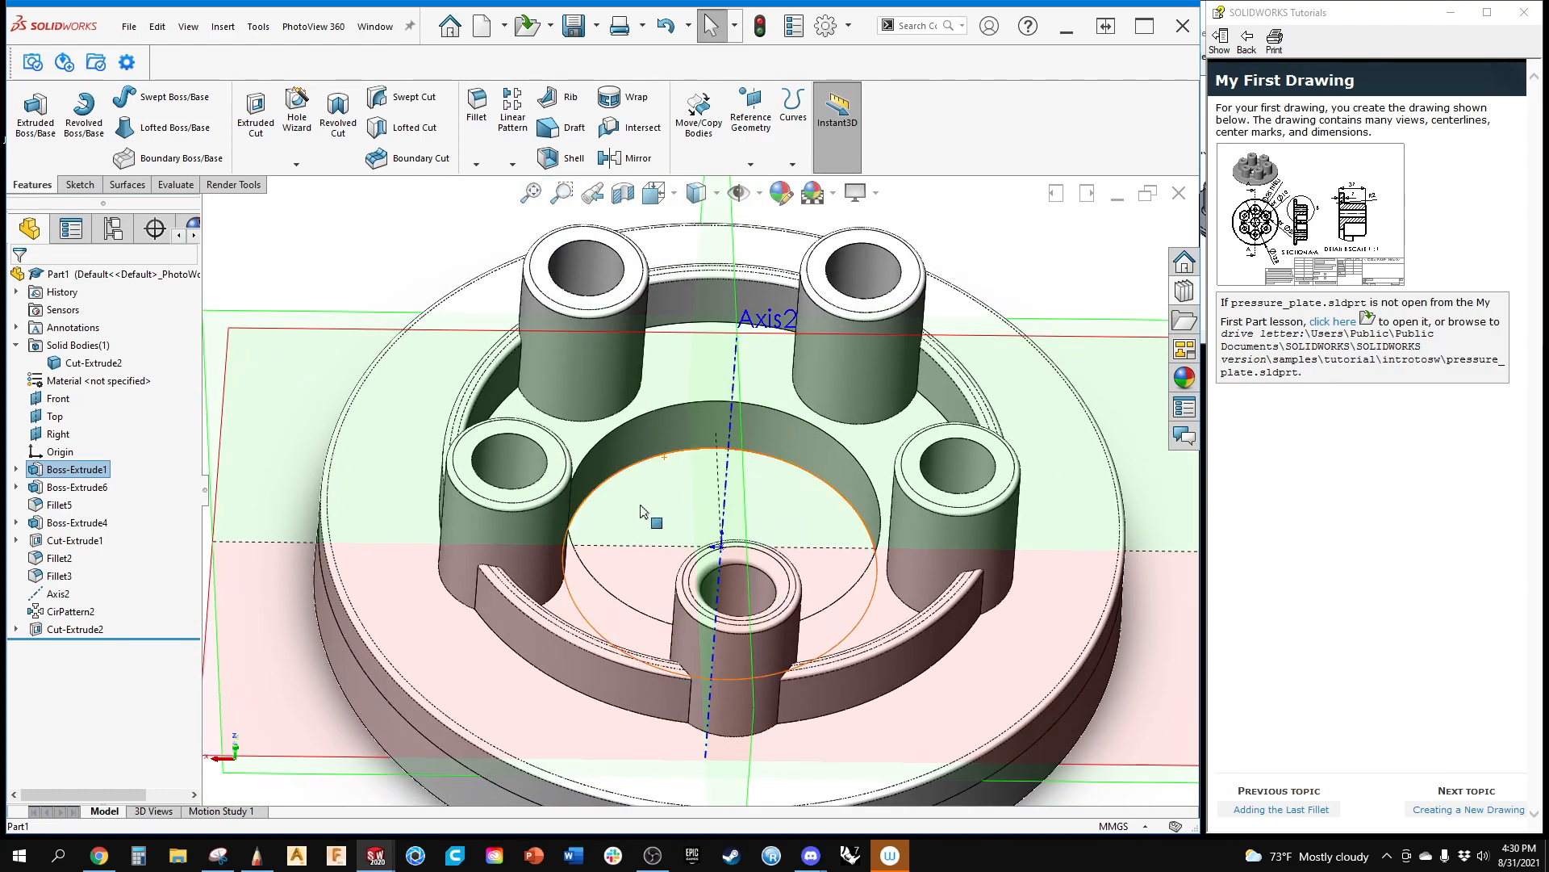
pyautogui.scroll(-3, 640, 517)
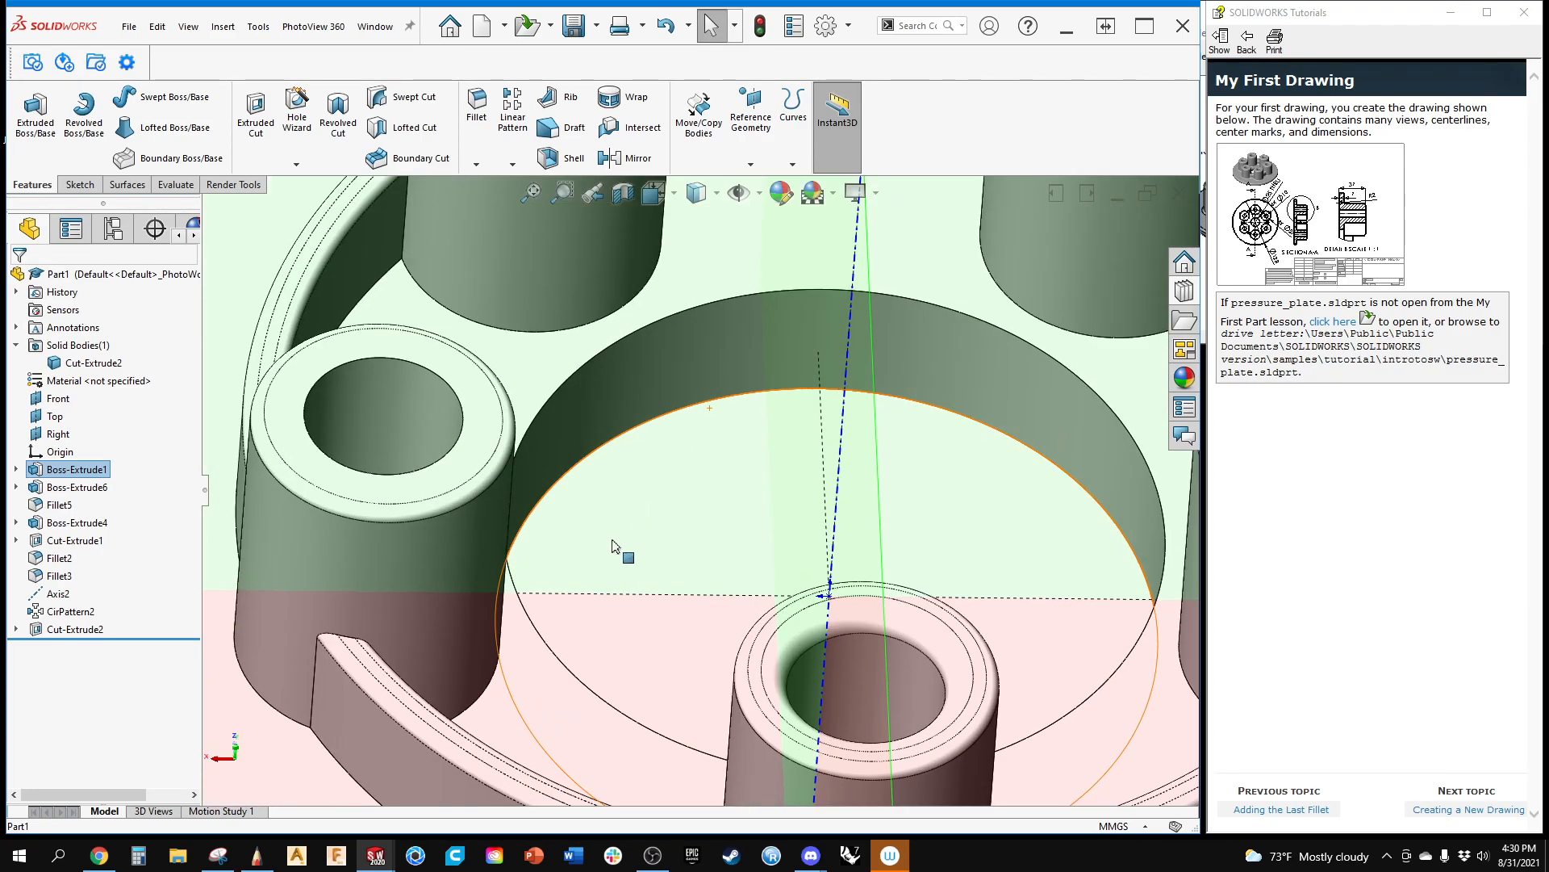
pyautogui.scroll(2, 591, 547)
pyautogui.moveTo(435, 594); pyautogui.dragTo(592, 564, button='middle')
pyautogui.scroll(3, 570, 592)
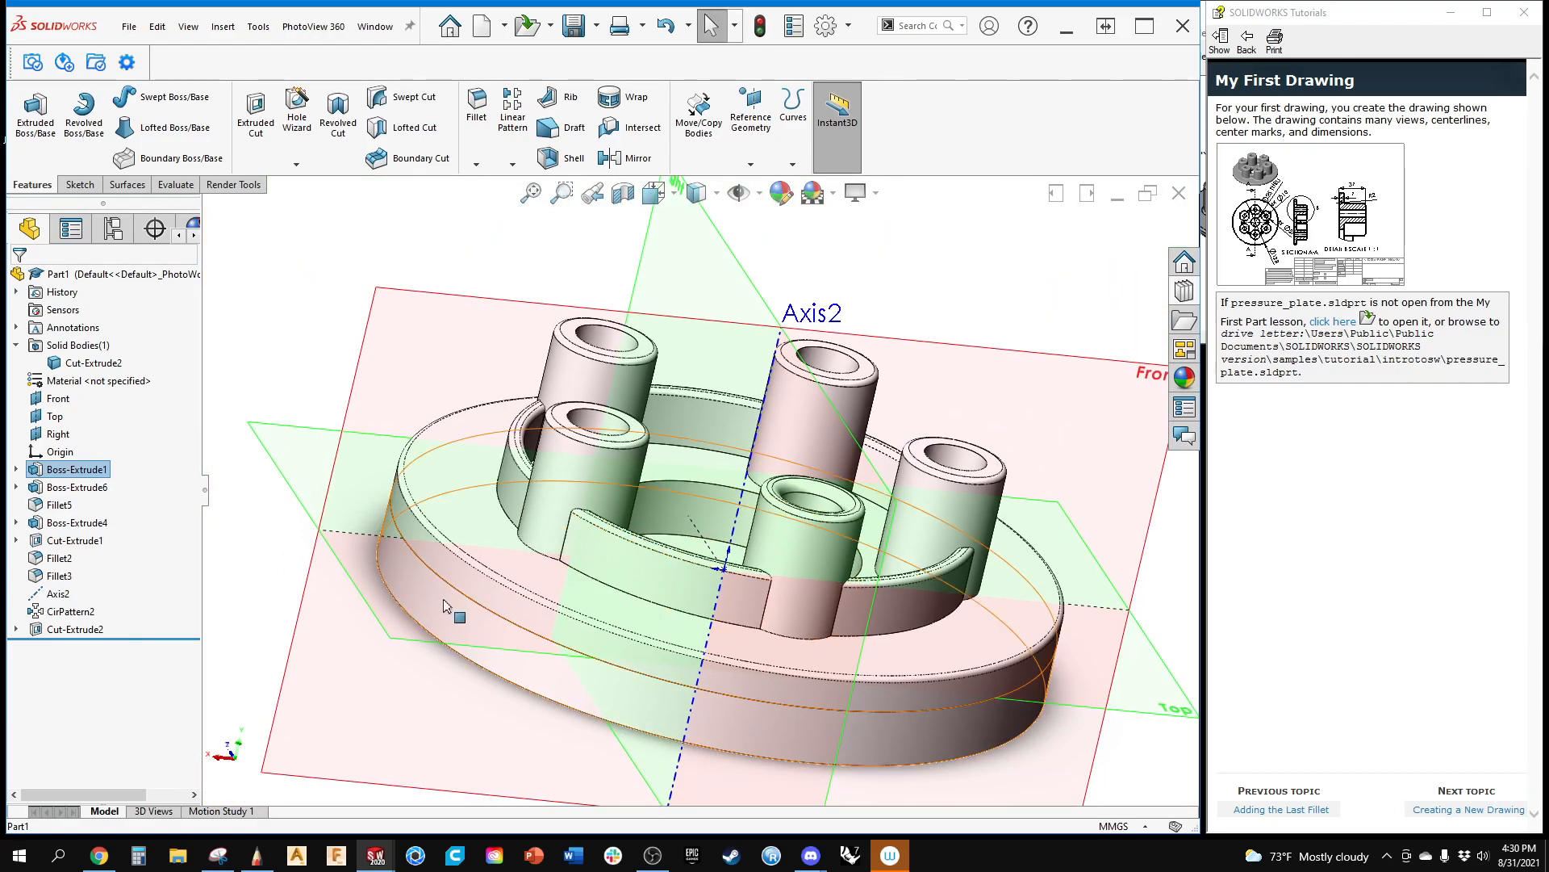
pyautogui.moveTo(447, 609); pyautogui.dragTo(484, 608, button='middle')
# Step: Edit the central cut and set its Blind depth to 21 mm
pyautogui.rightClick(61, 629)
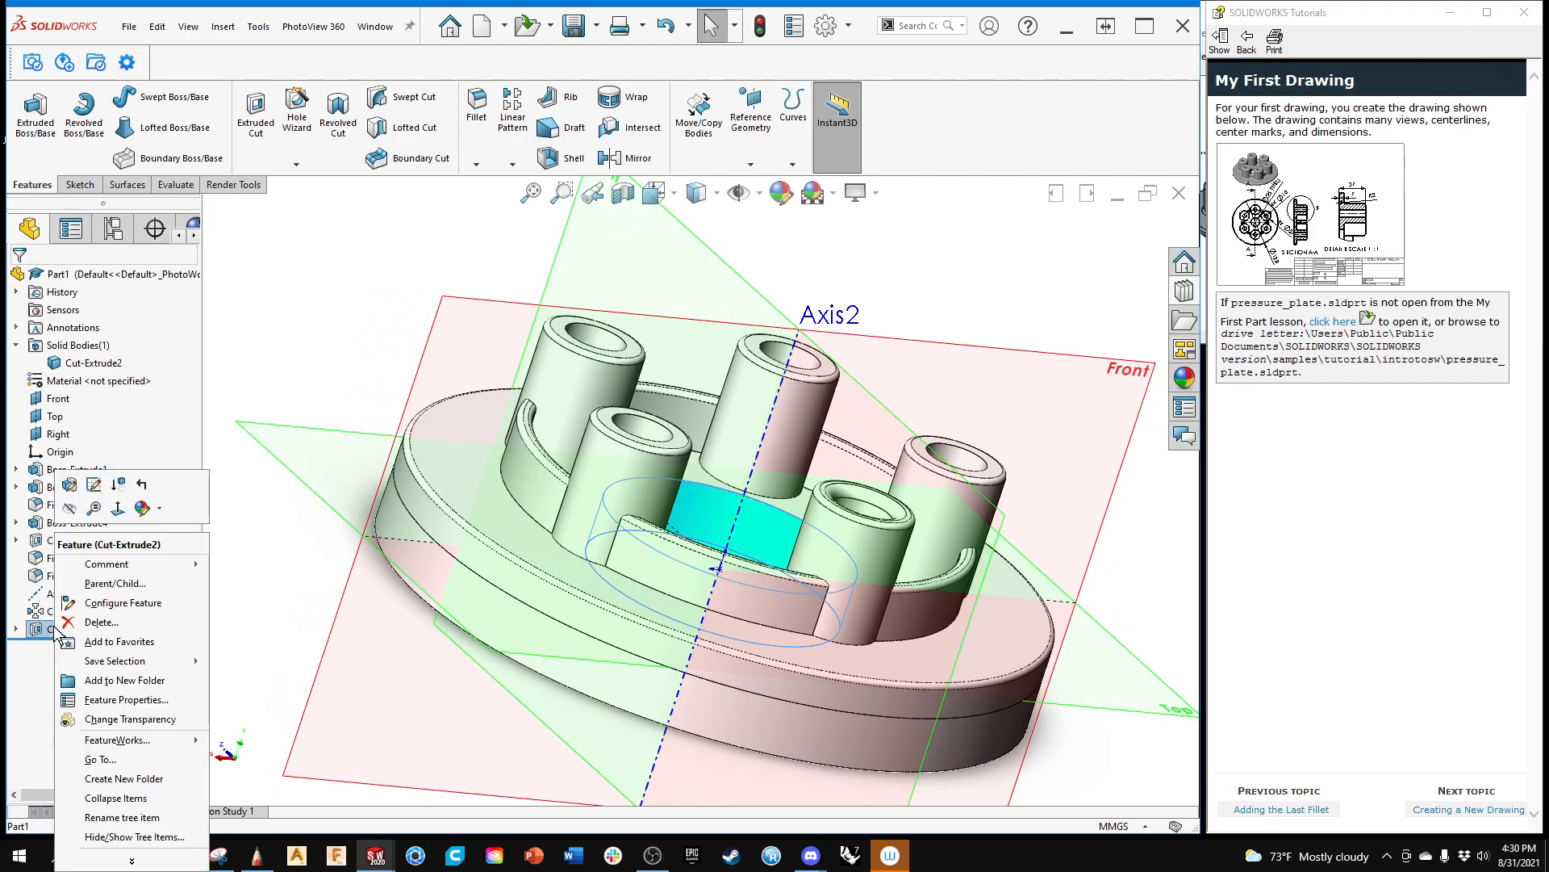
pyautogui.click(71, 485)
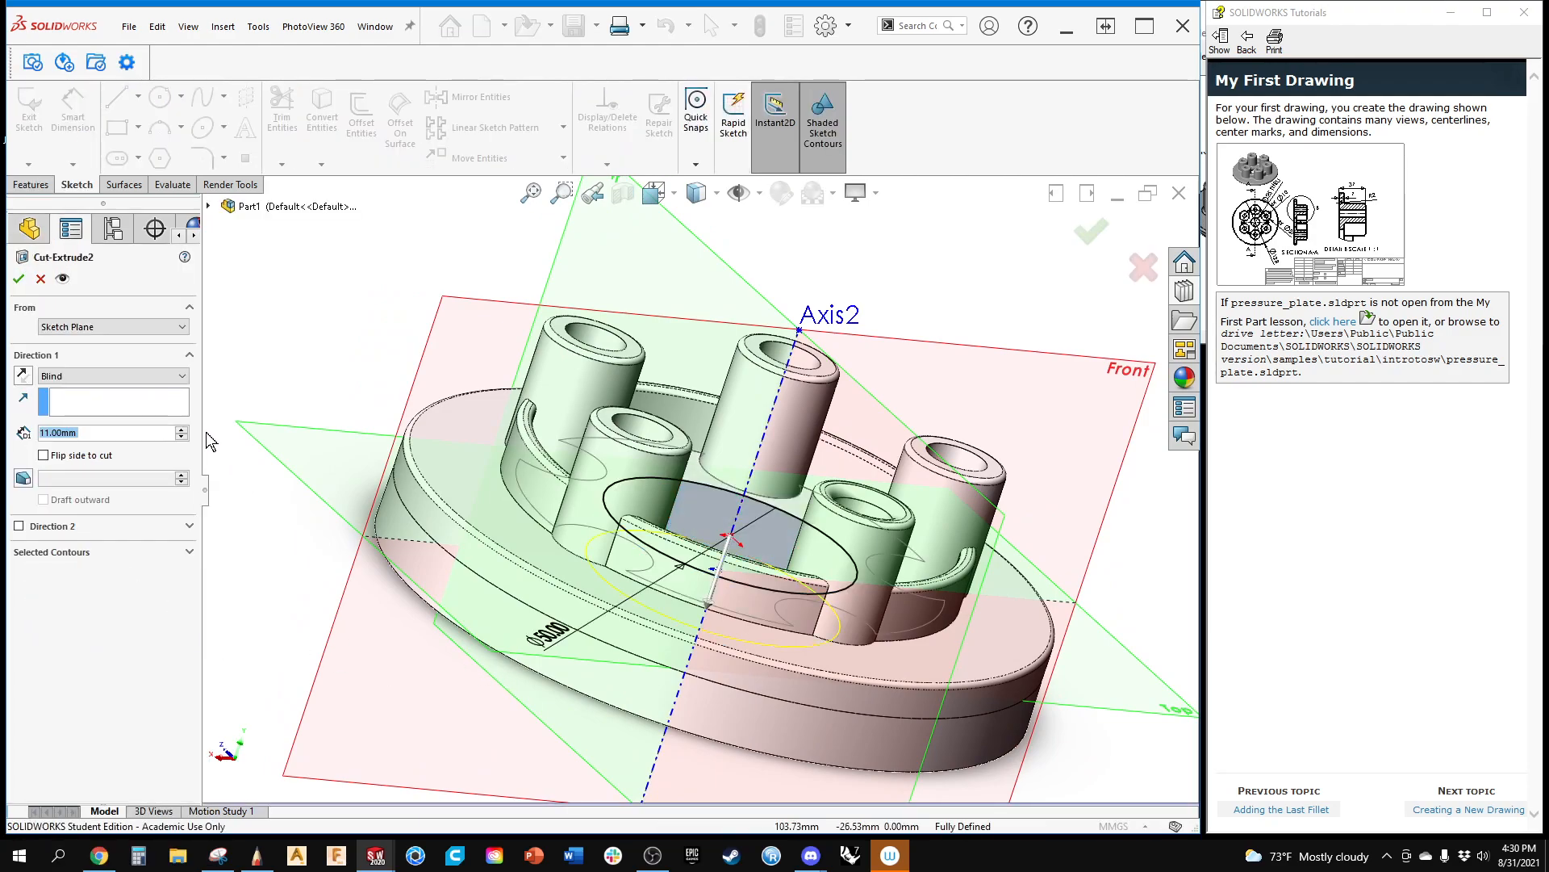
pyautogui.click(182, 428)
pyautogui.moveTo(310, 532); pyautogui.dragTo(355, 516, button='middle')
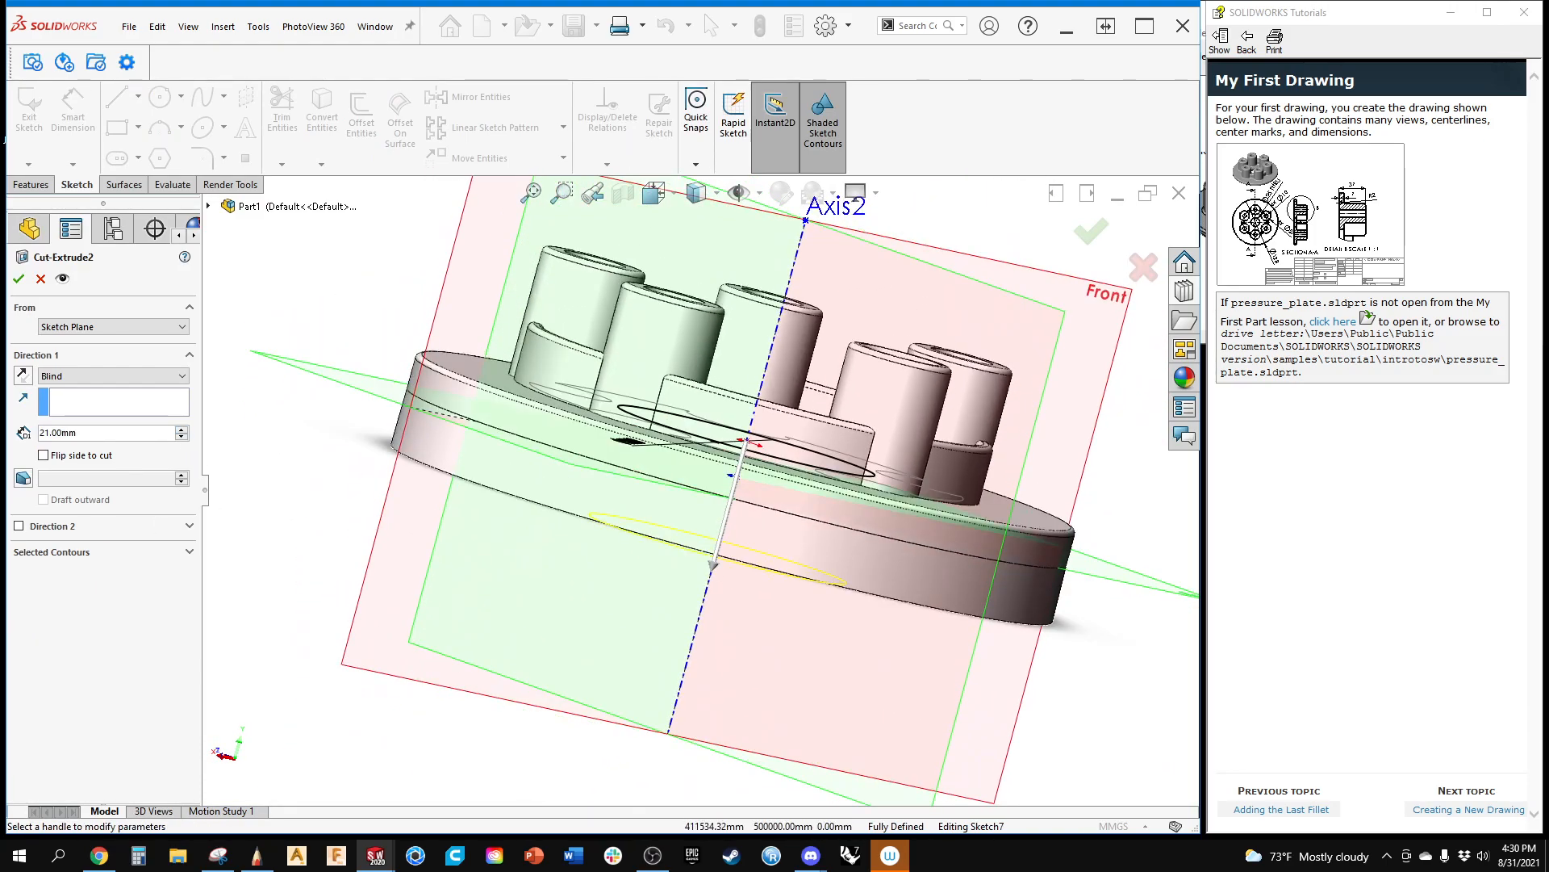
pyautogui.click(18, 278)
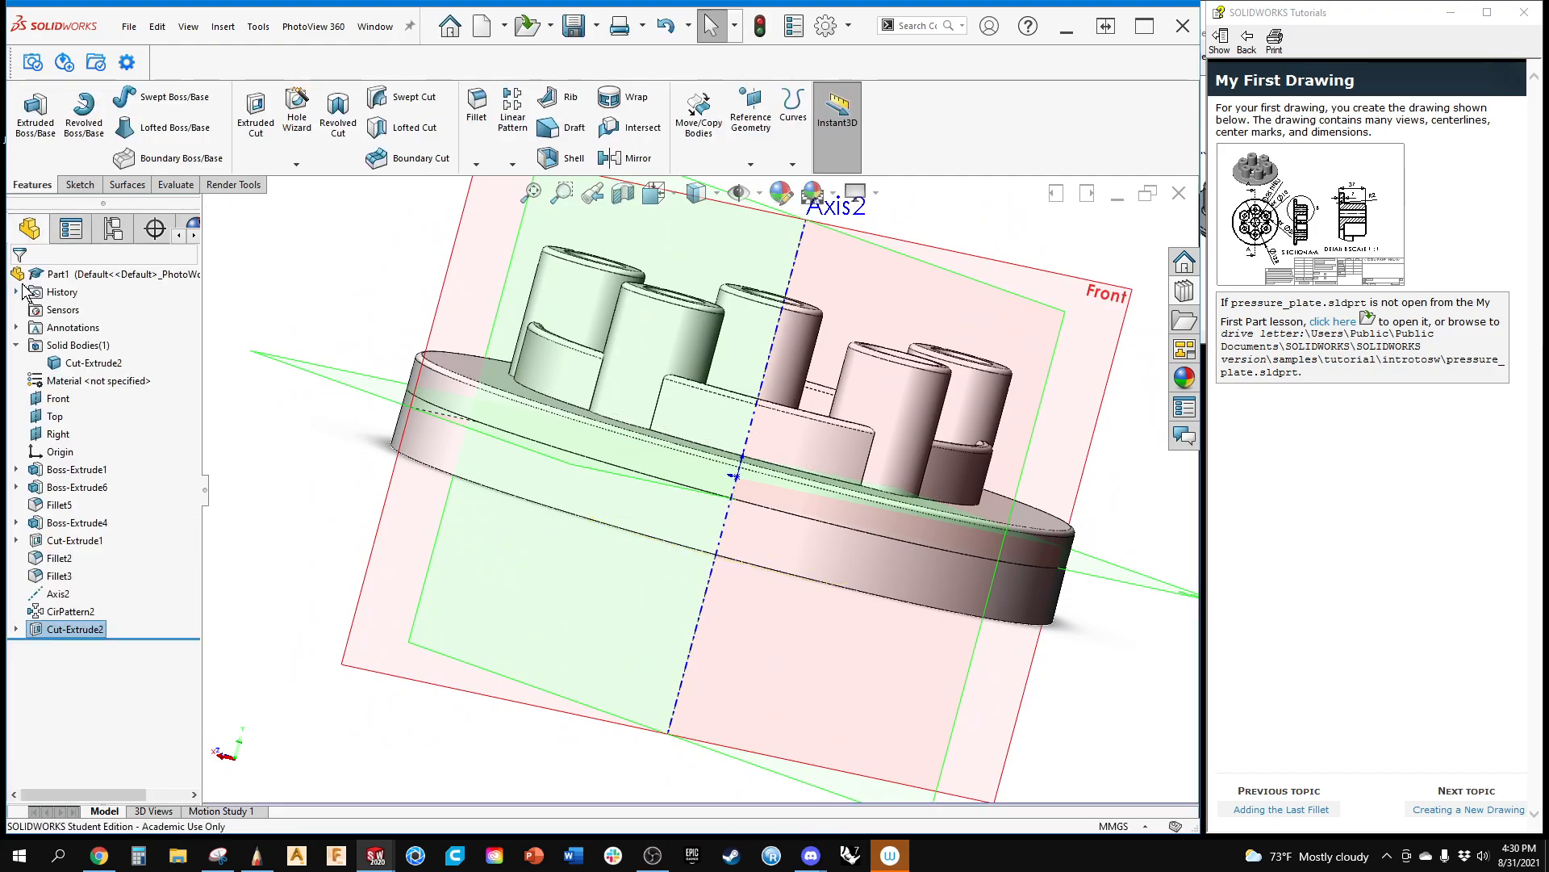
# Step: Undo the central cut's depth change and the base disc's second-direction extrusion
pyautogui.moveTo(293, 581); pyautogui.dragTo(242, 657, button='middle')
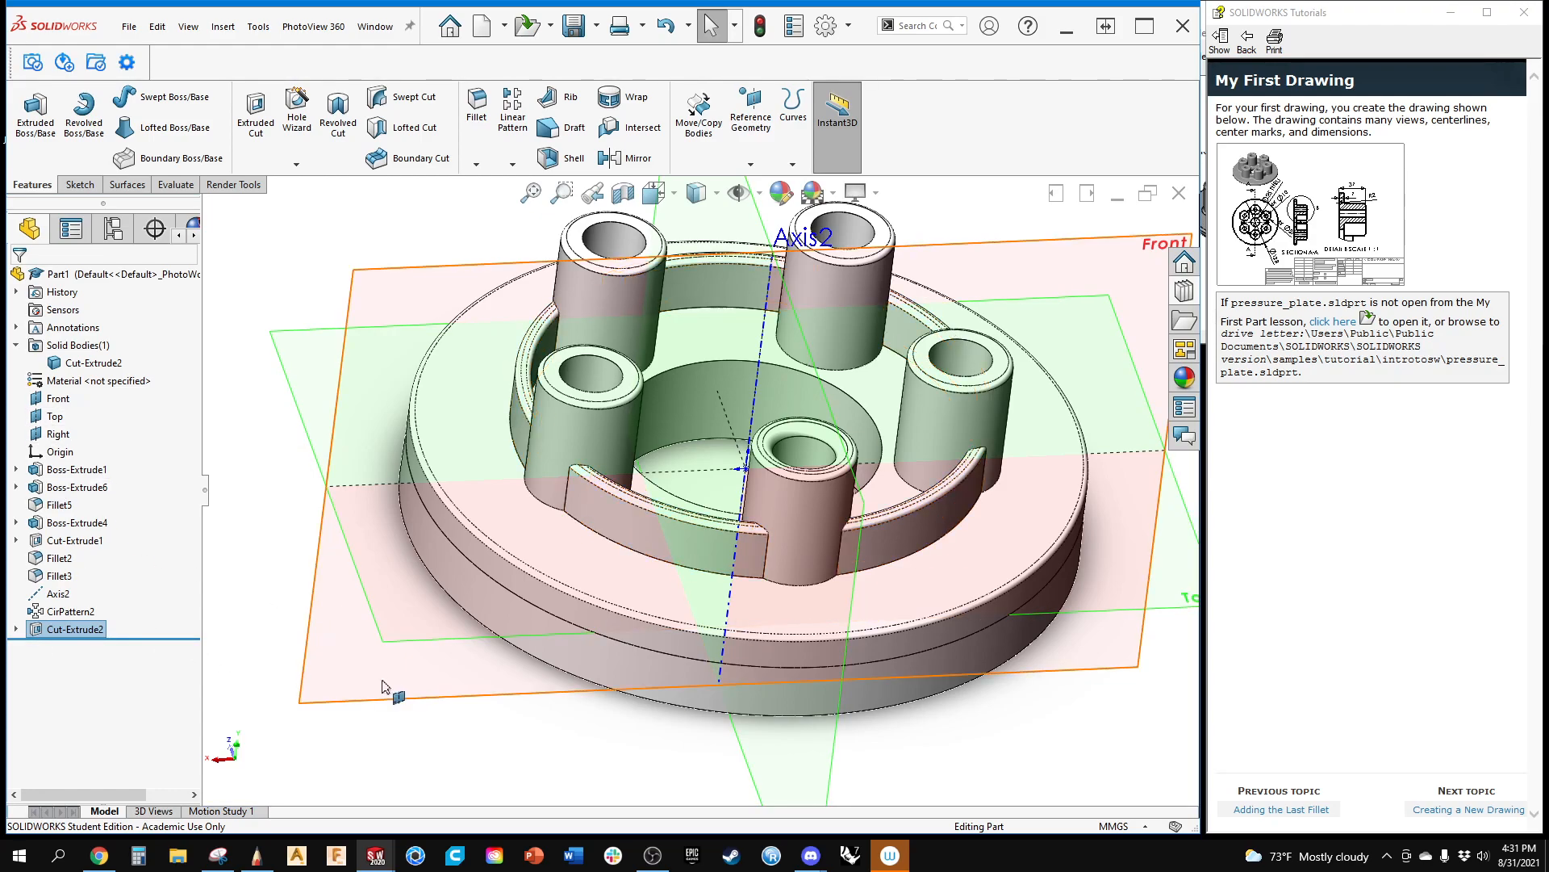
pyautogui.click(401, 723)
pyautogui.hotkey('ctrl', 'z')
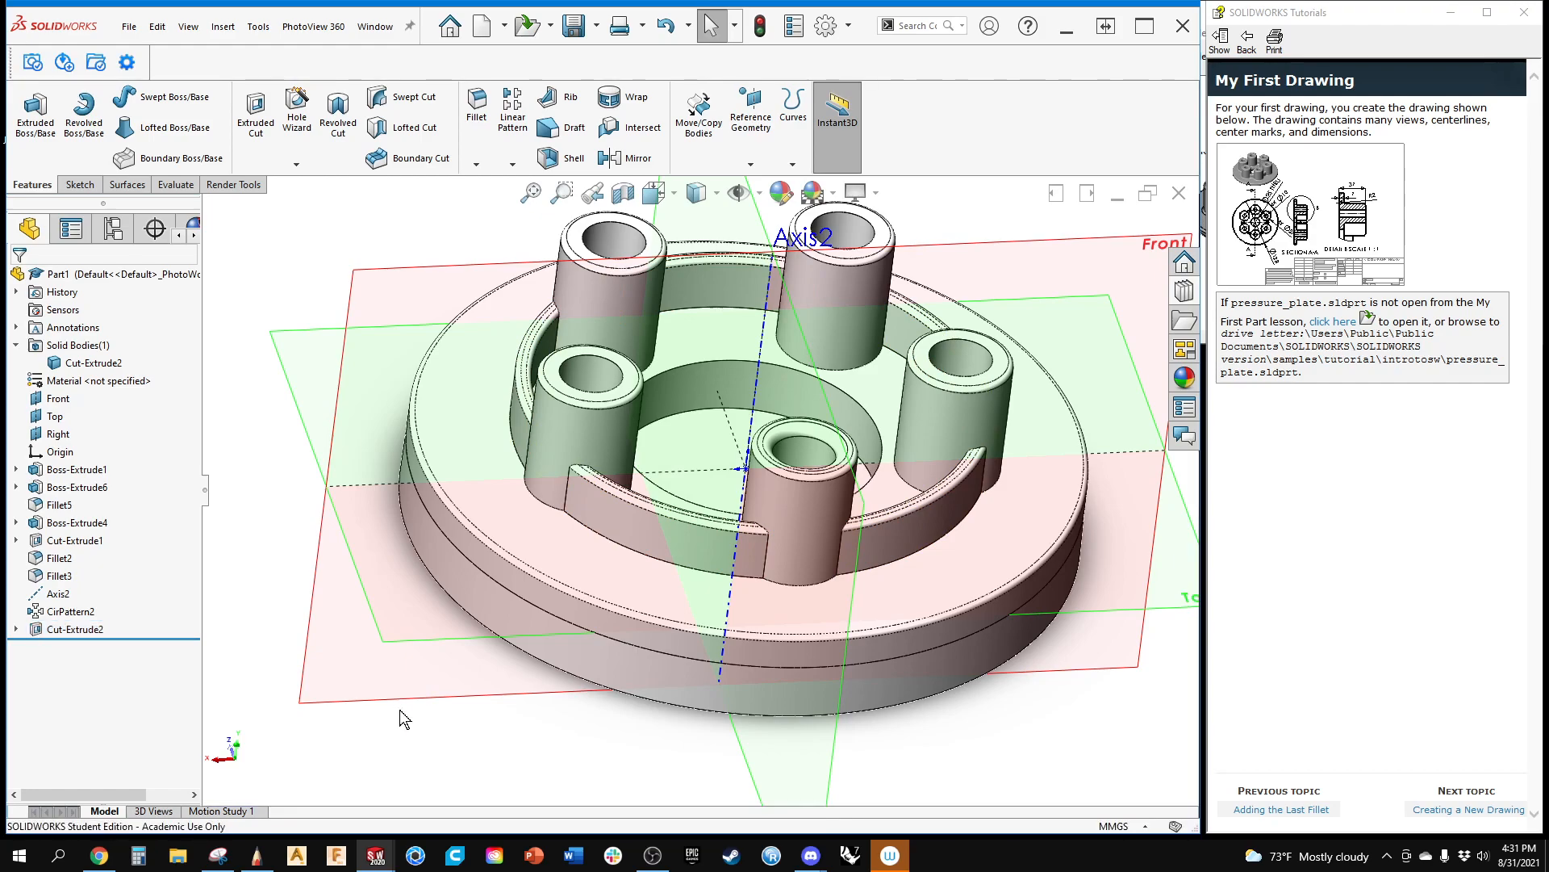
pyautogui.moveTo(602, 551); pyautogui.dragTo(592, 545, button='middle')
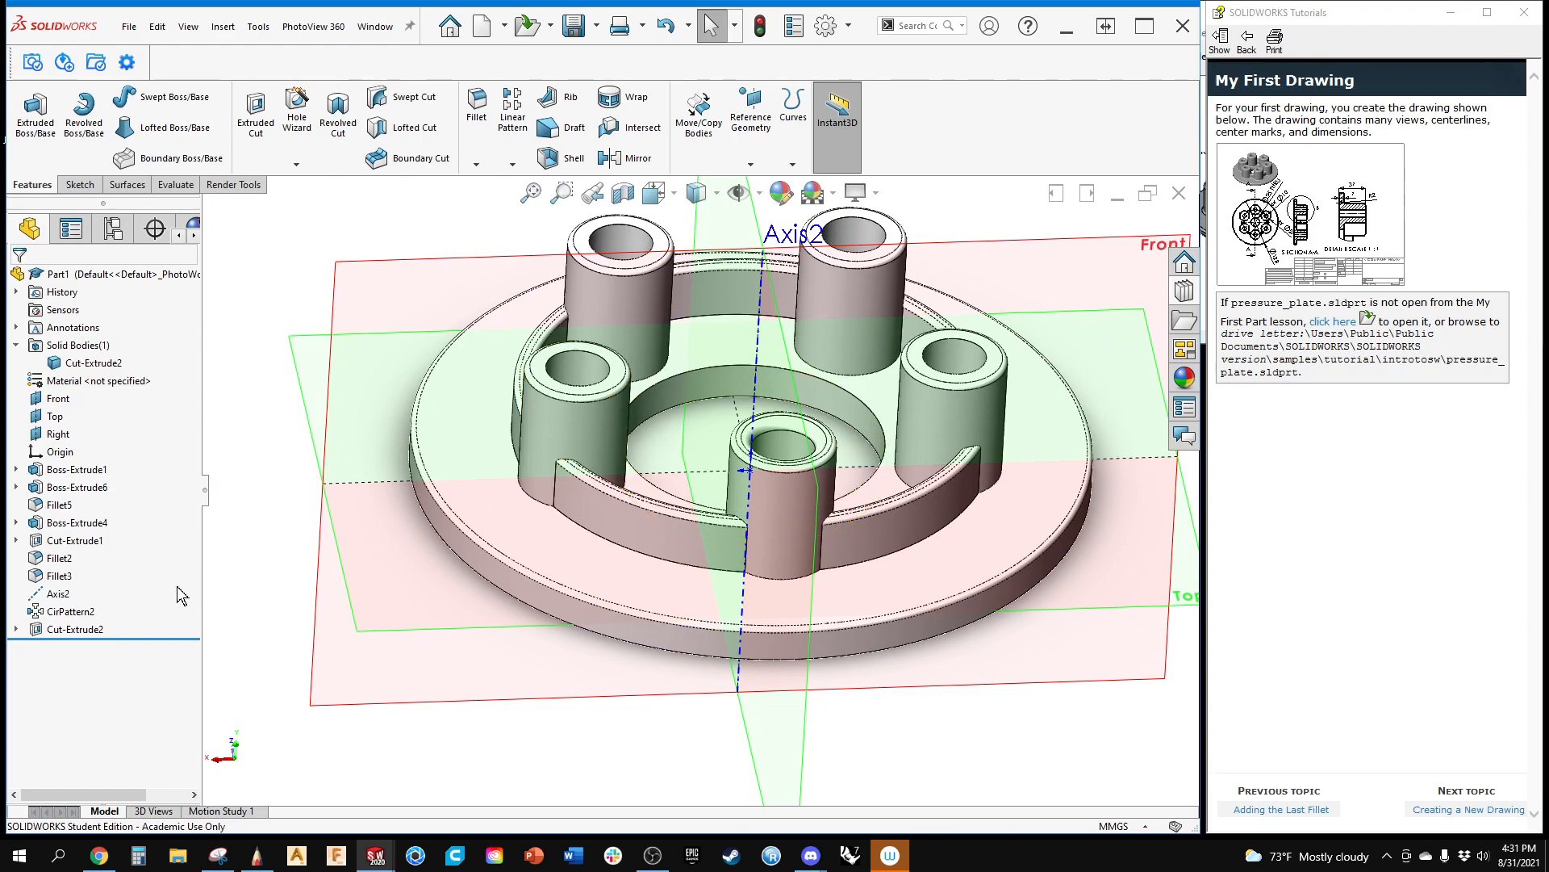
# Step: Reopen the central cut for editing and extend its Blind depth to 30 mm below the base
pyautogui.rightClick(74, 631)
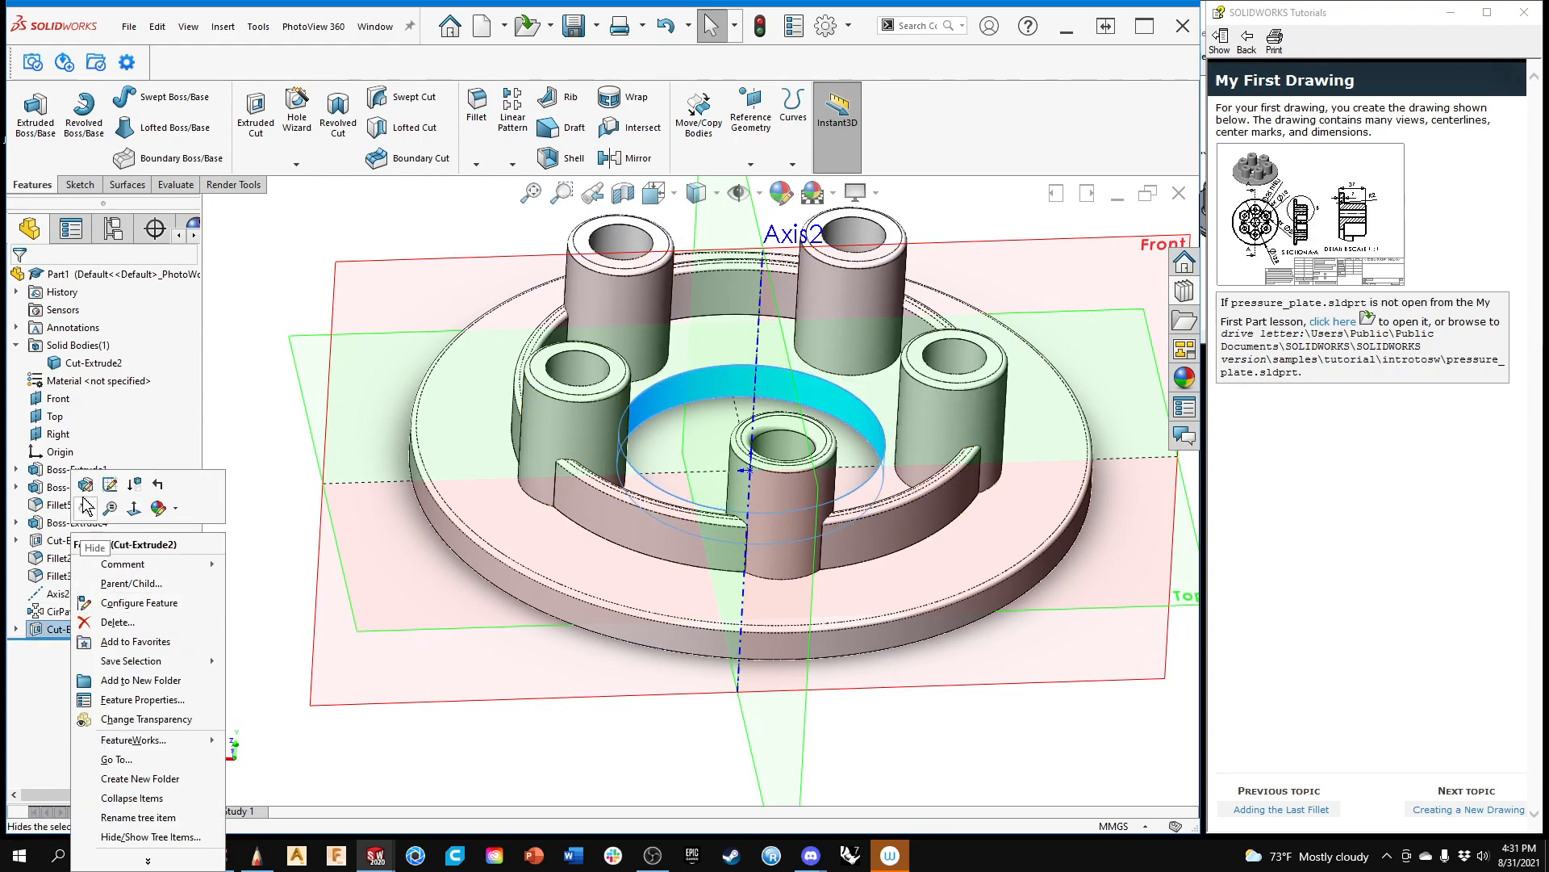
pyautogui.click(113, 494)
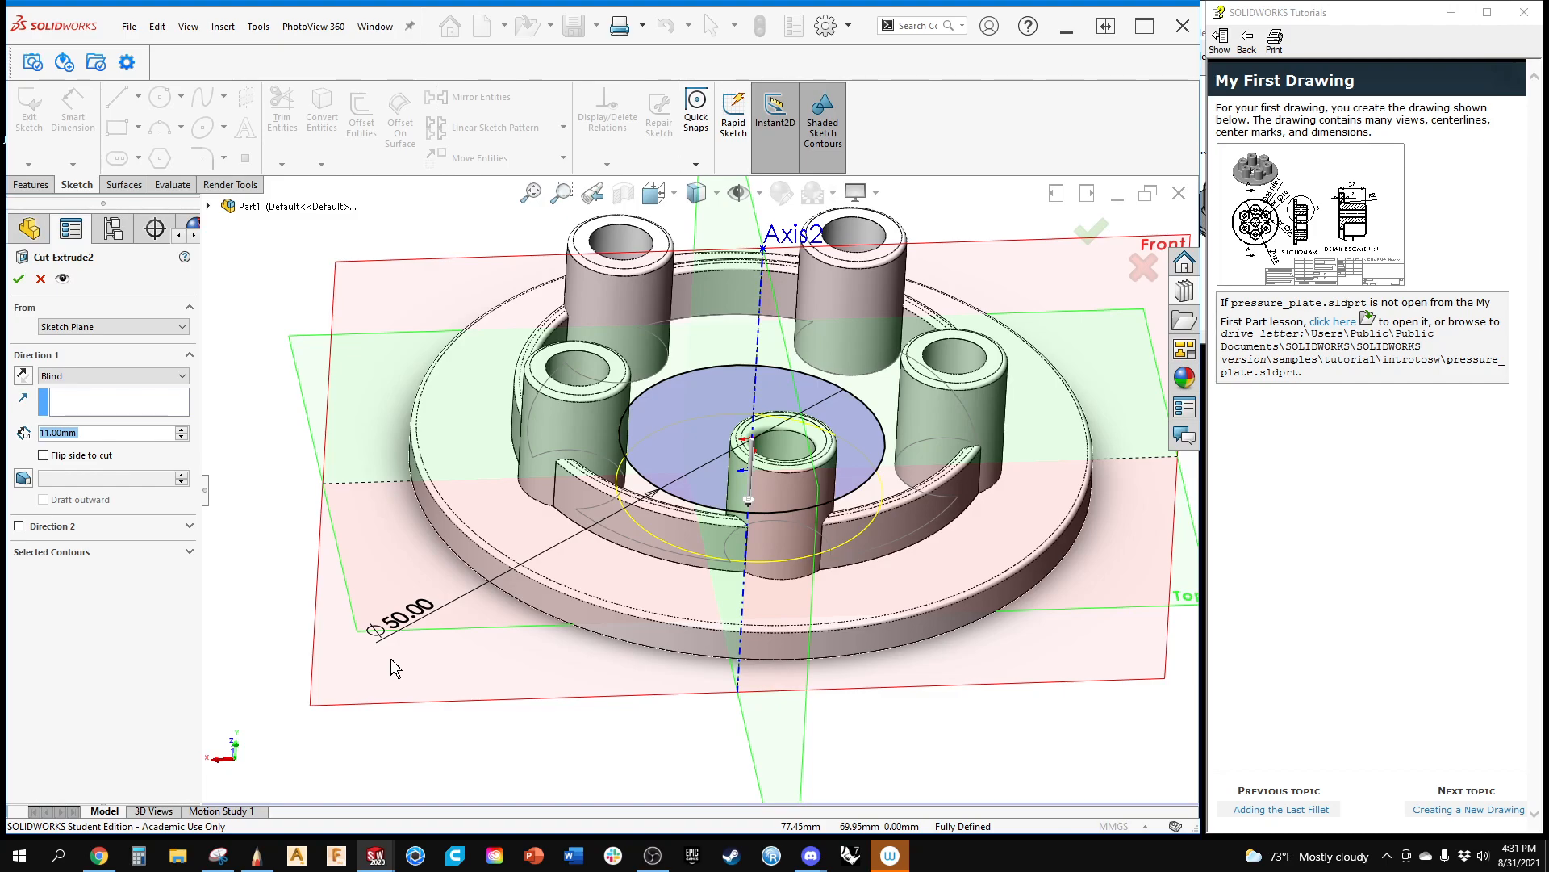
pyautogui.moveTo(389, 447); pyautogui.dragTo(391, 322, button='middle')
pyautogui.moveTo(755, 524); pyautogui.dragTo(724, 598)
pyautogui.moveTo(403, 657); pyautogui.dragTo(373, 708, button='middle')
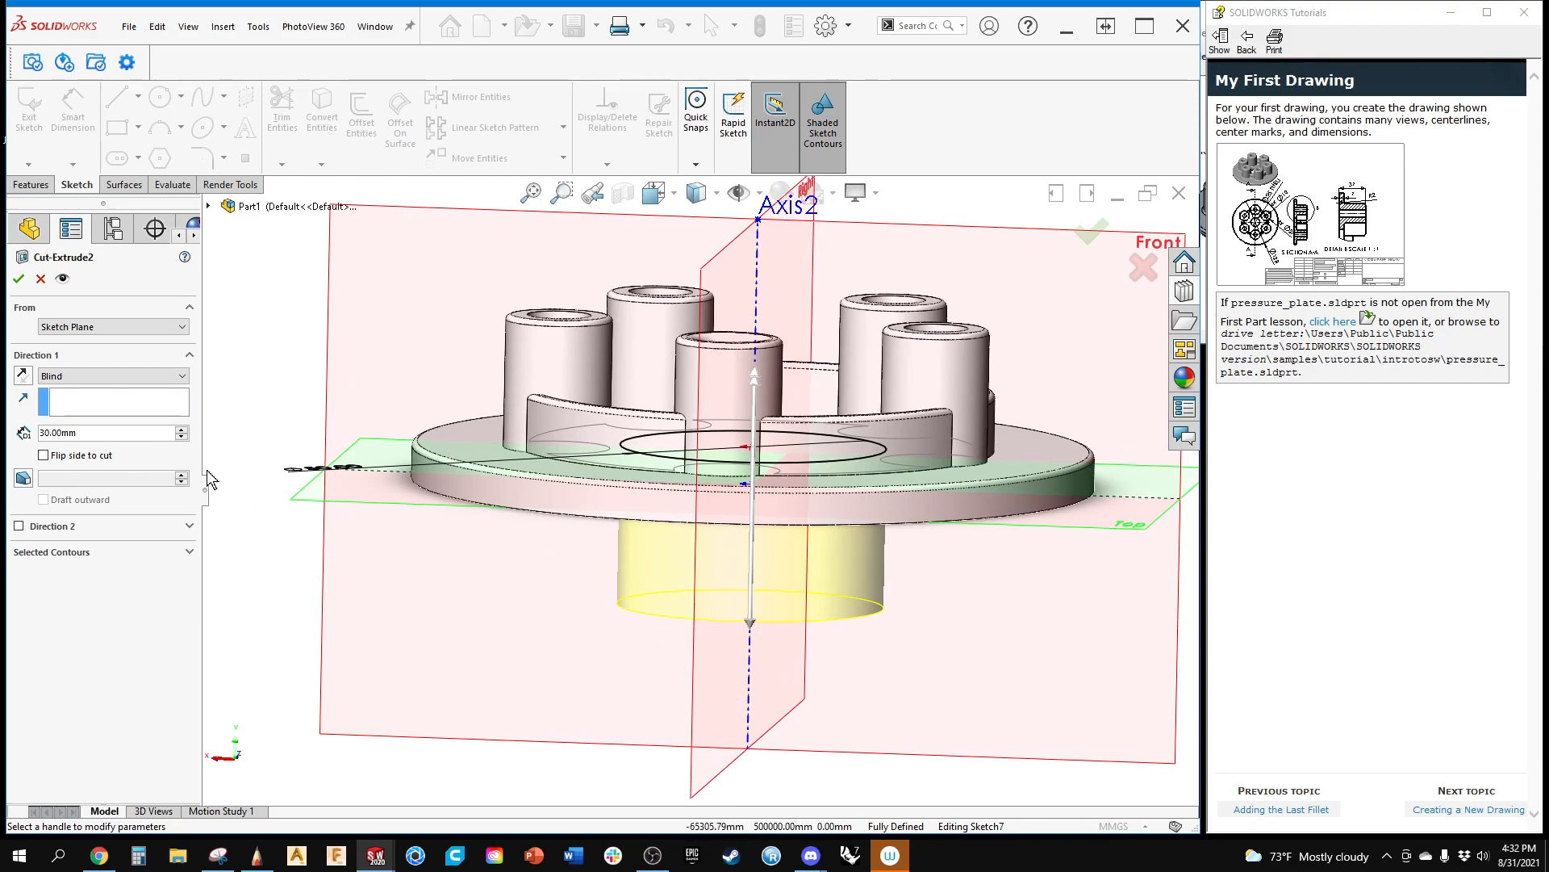
# Step: Change the central cut's end condition to Up To Surface, using the base's underside face, and apply it
pyautogui.click(75, 376)
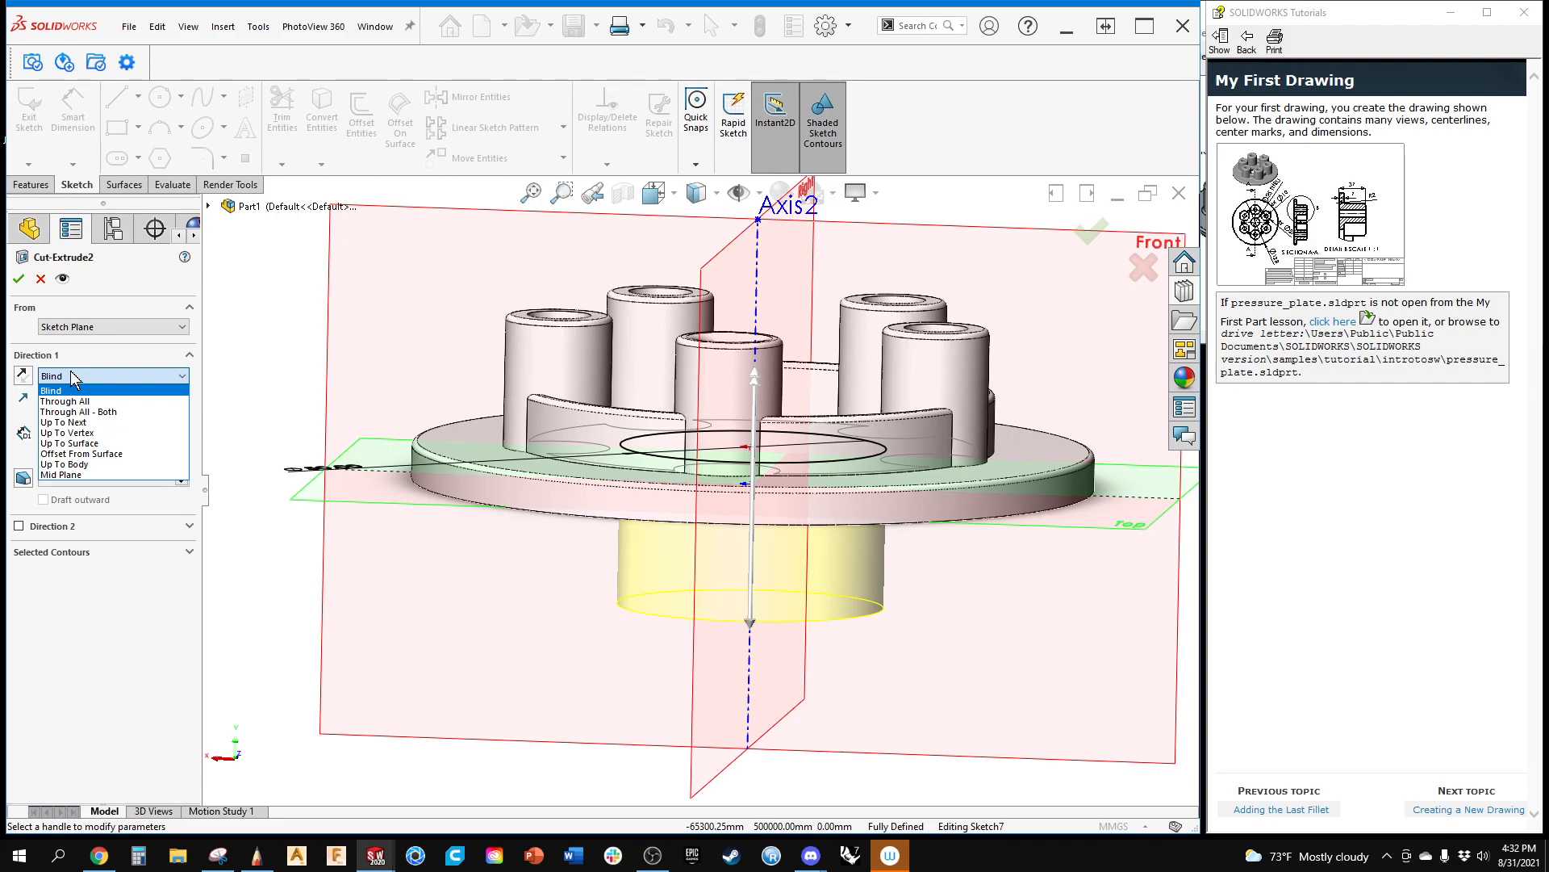
pyautogui.click(77, 443)
pyautogui.moveTo(343, 634); pyautogui.dragTo(460, 443, button='middle')
pyautogui.click(460, 443)
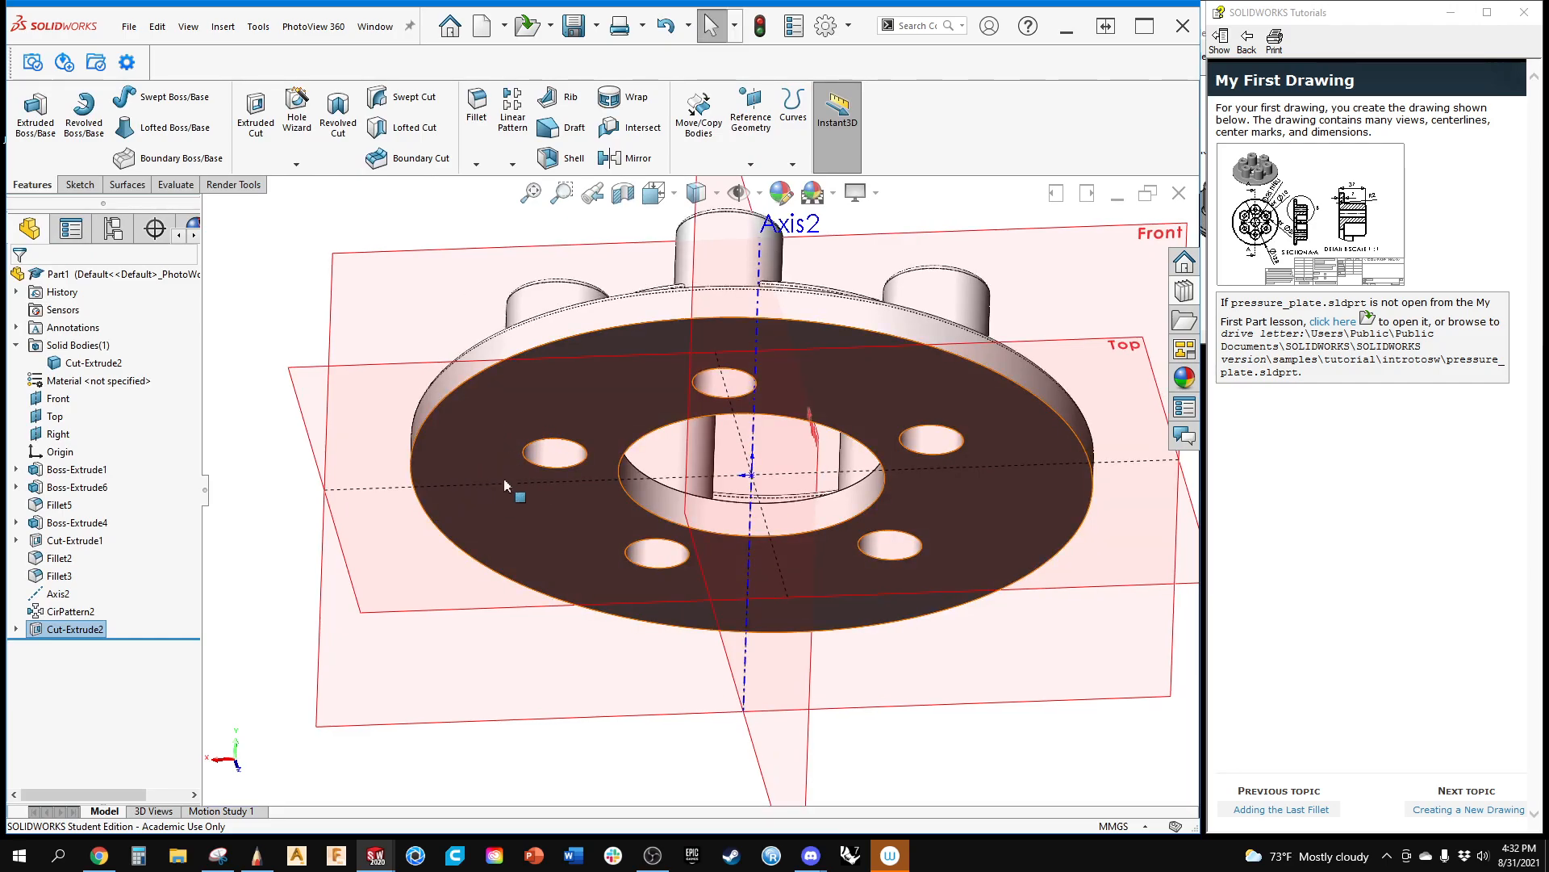
# Step: Edit the round base's extrusion and add a Blind second direction extending it 106 mm below the sketch plane
pyautogui.moveTo(499, 462); pyautogui.dragTo(430, 702, button='middle')
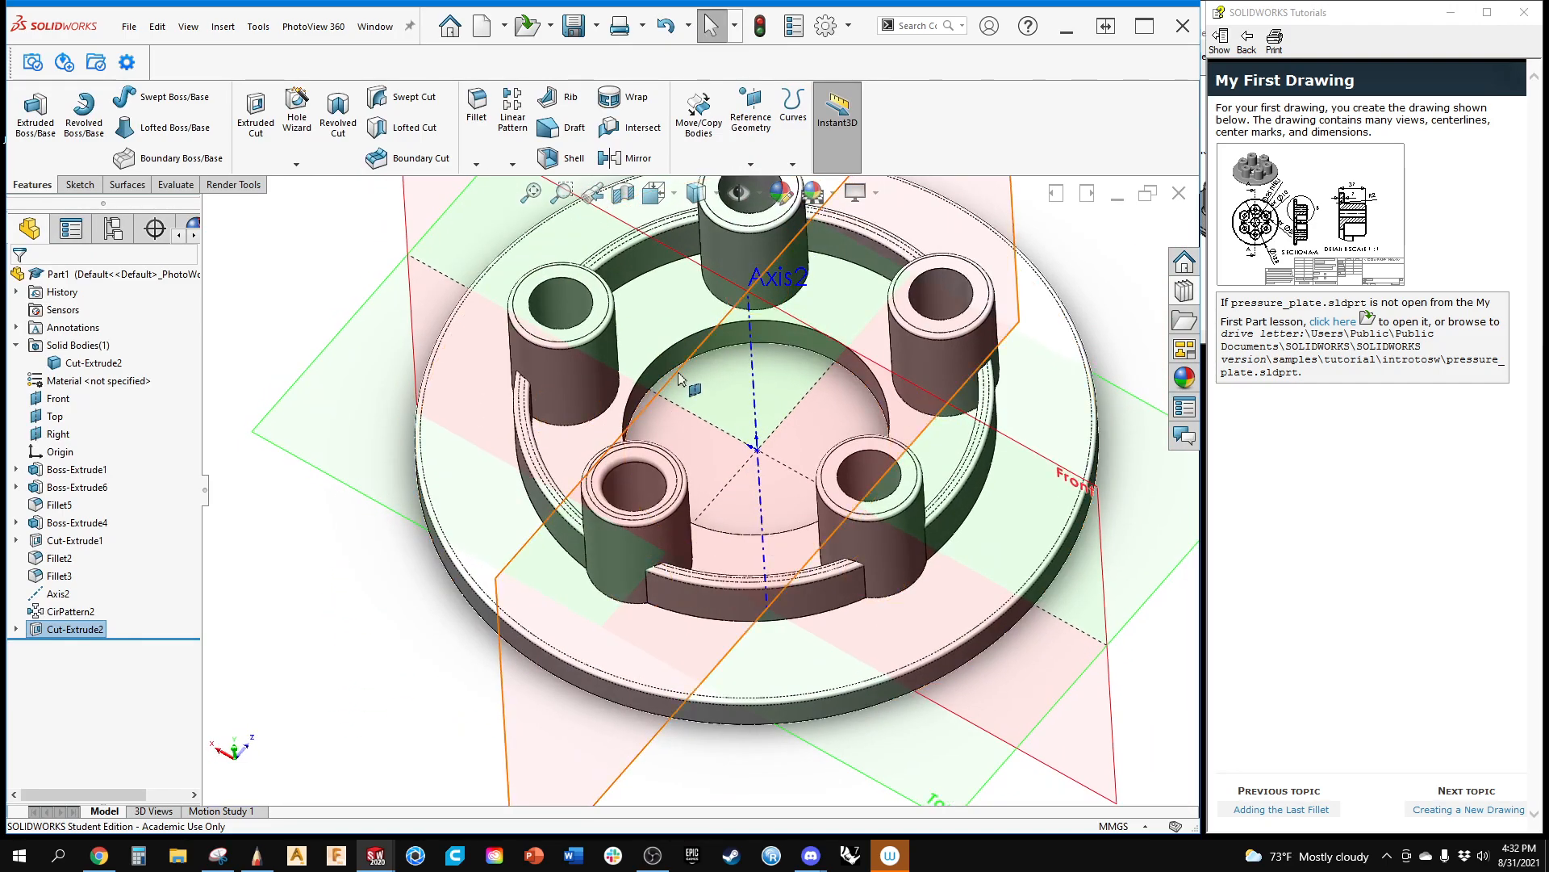
pyautogui.moveTo(642, 462); pyautogui.dragTo(630, 361, button='middle')
pyautogui.scroll(3, 301, 406)
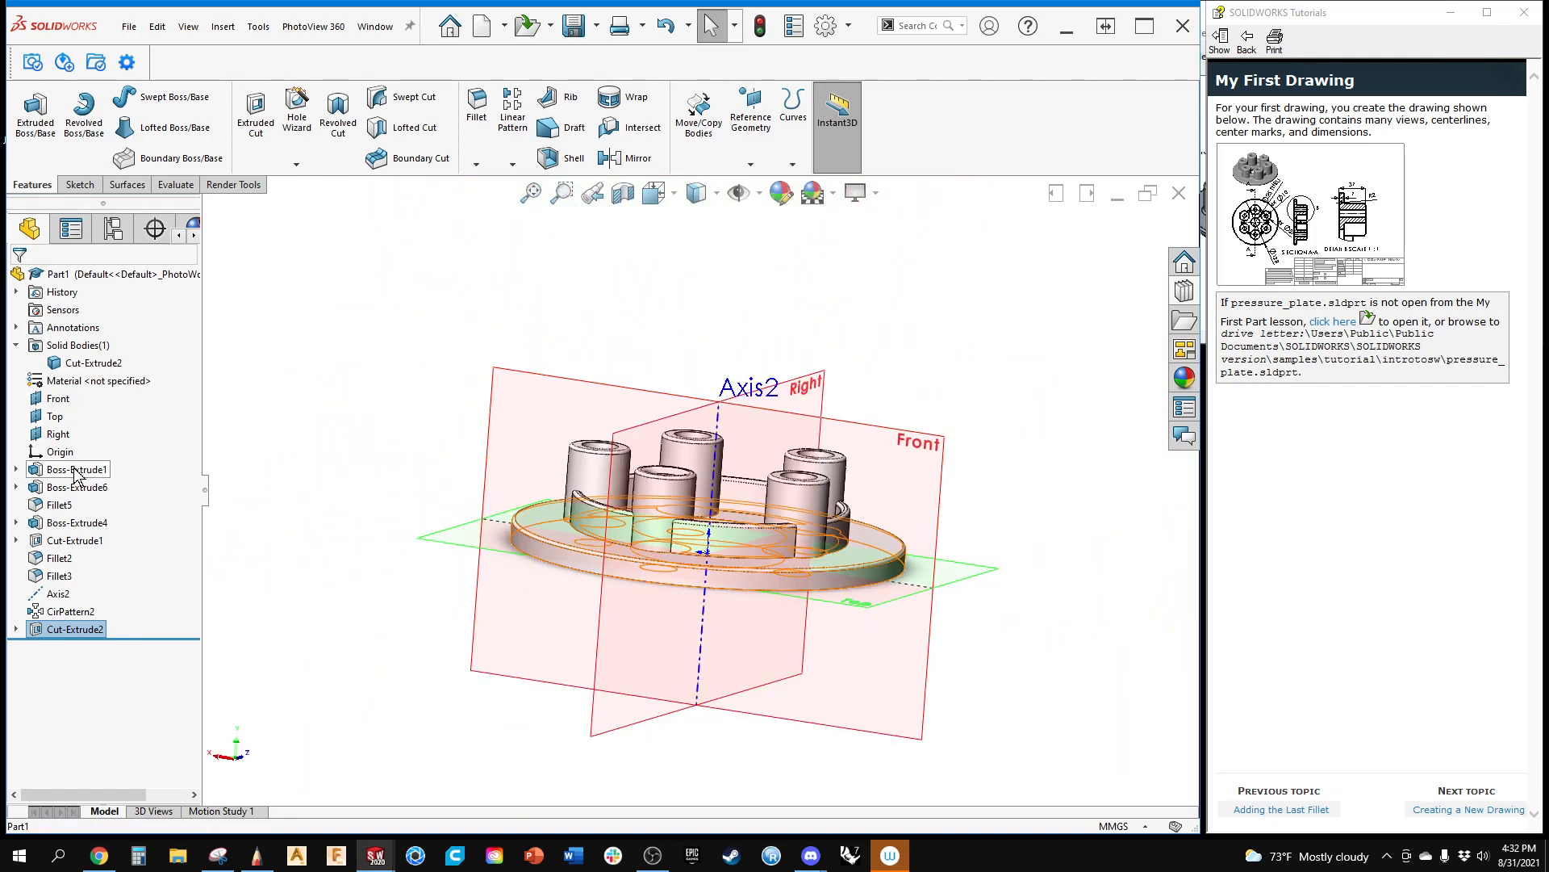
pyautogui.click(77, 472)
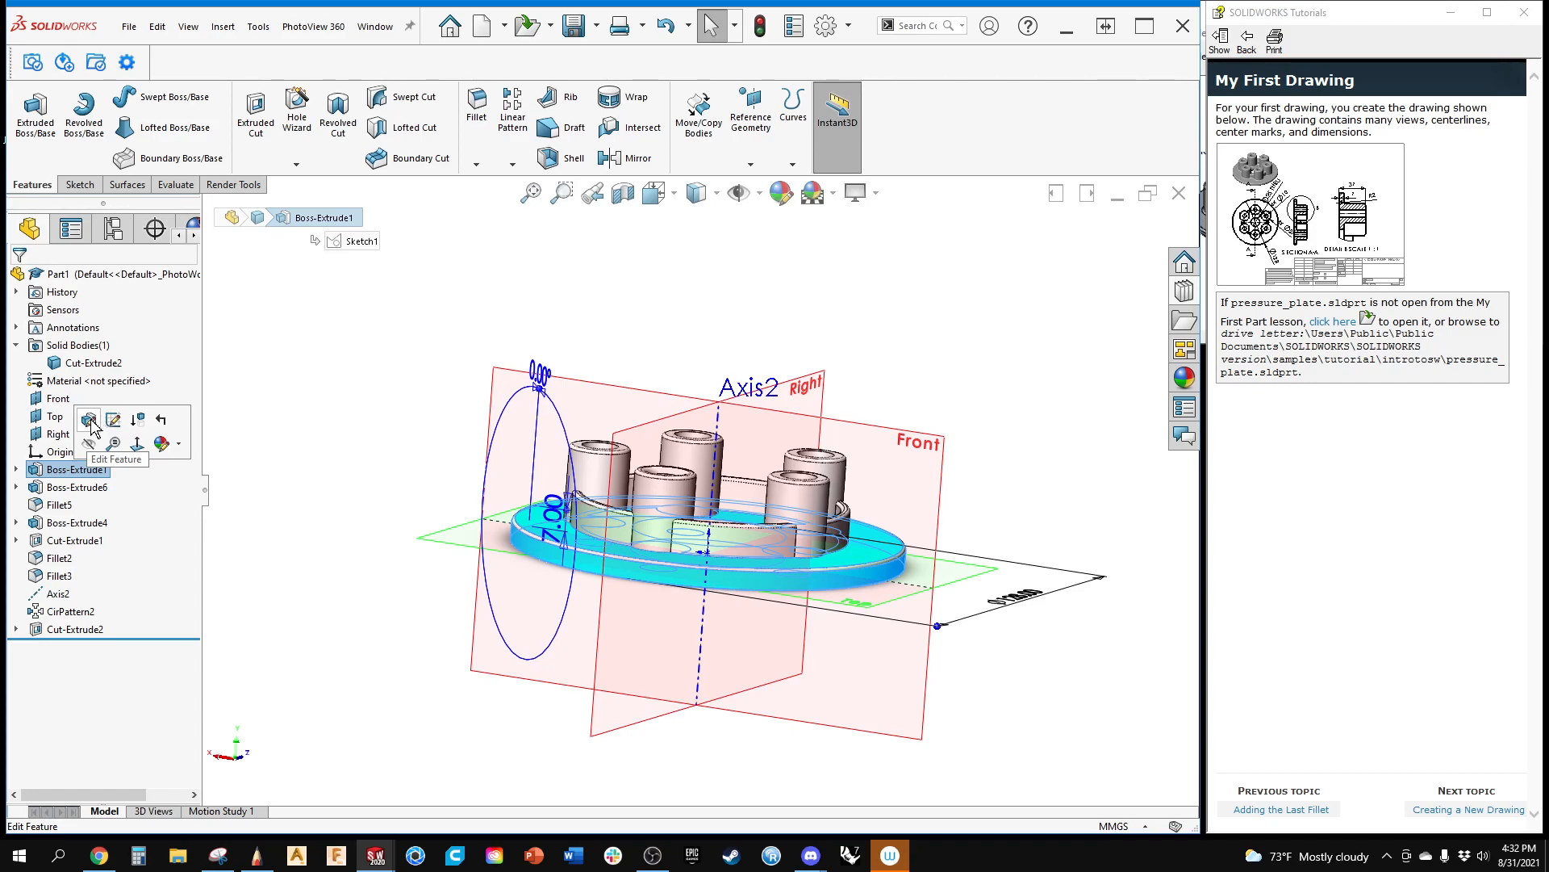
pyautogui.click(91, 426)
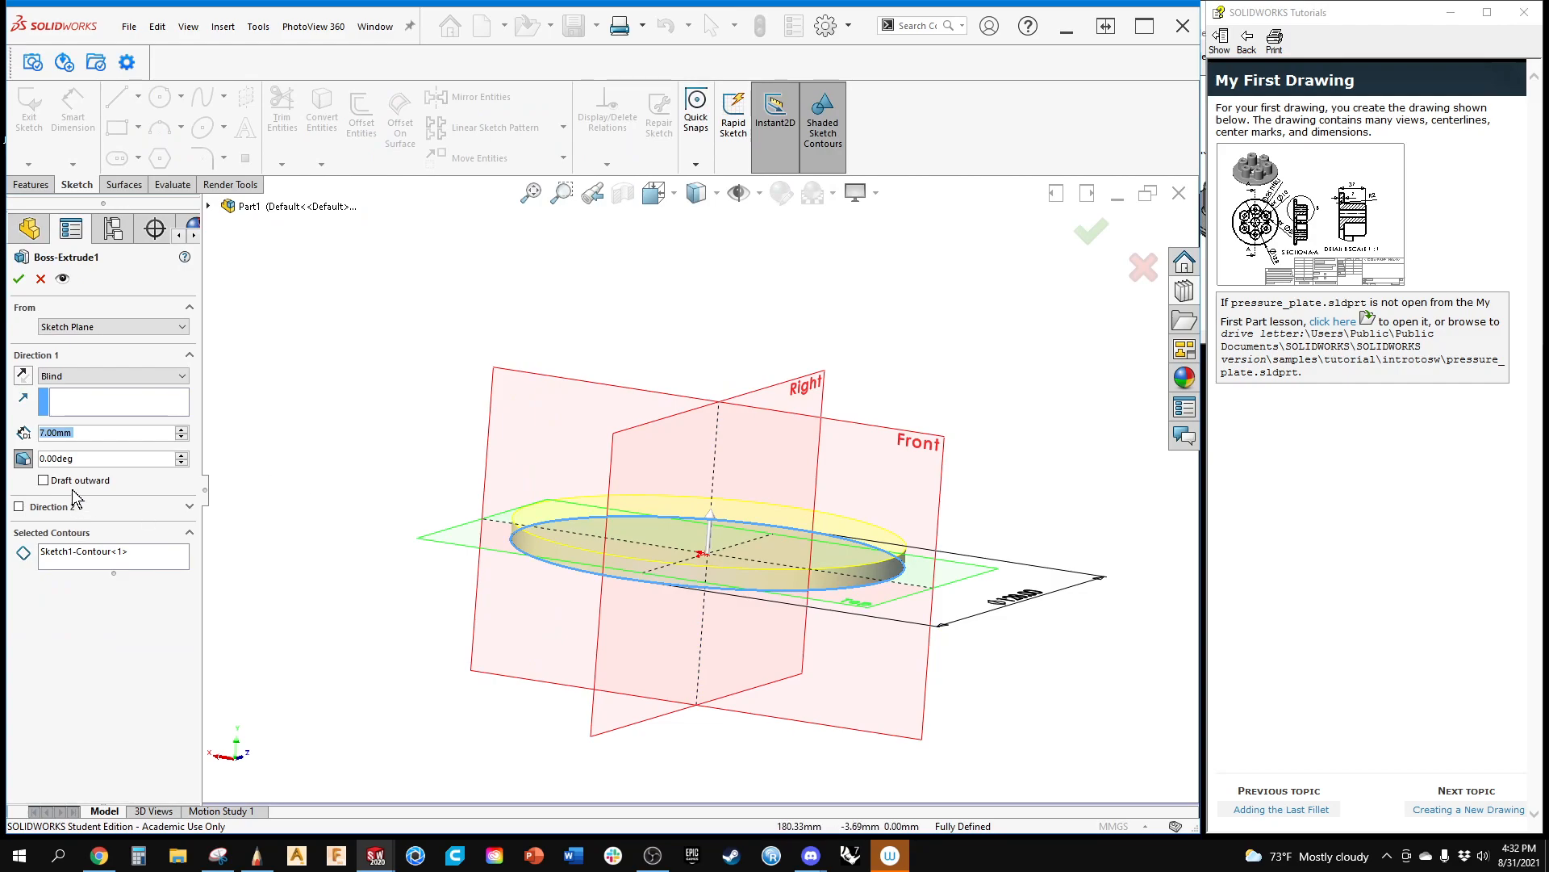
pyautogui.click(18, 506)
pyautogui.scroll(3, 452, 492)
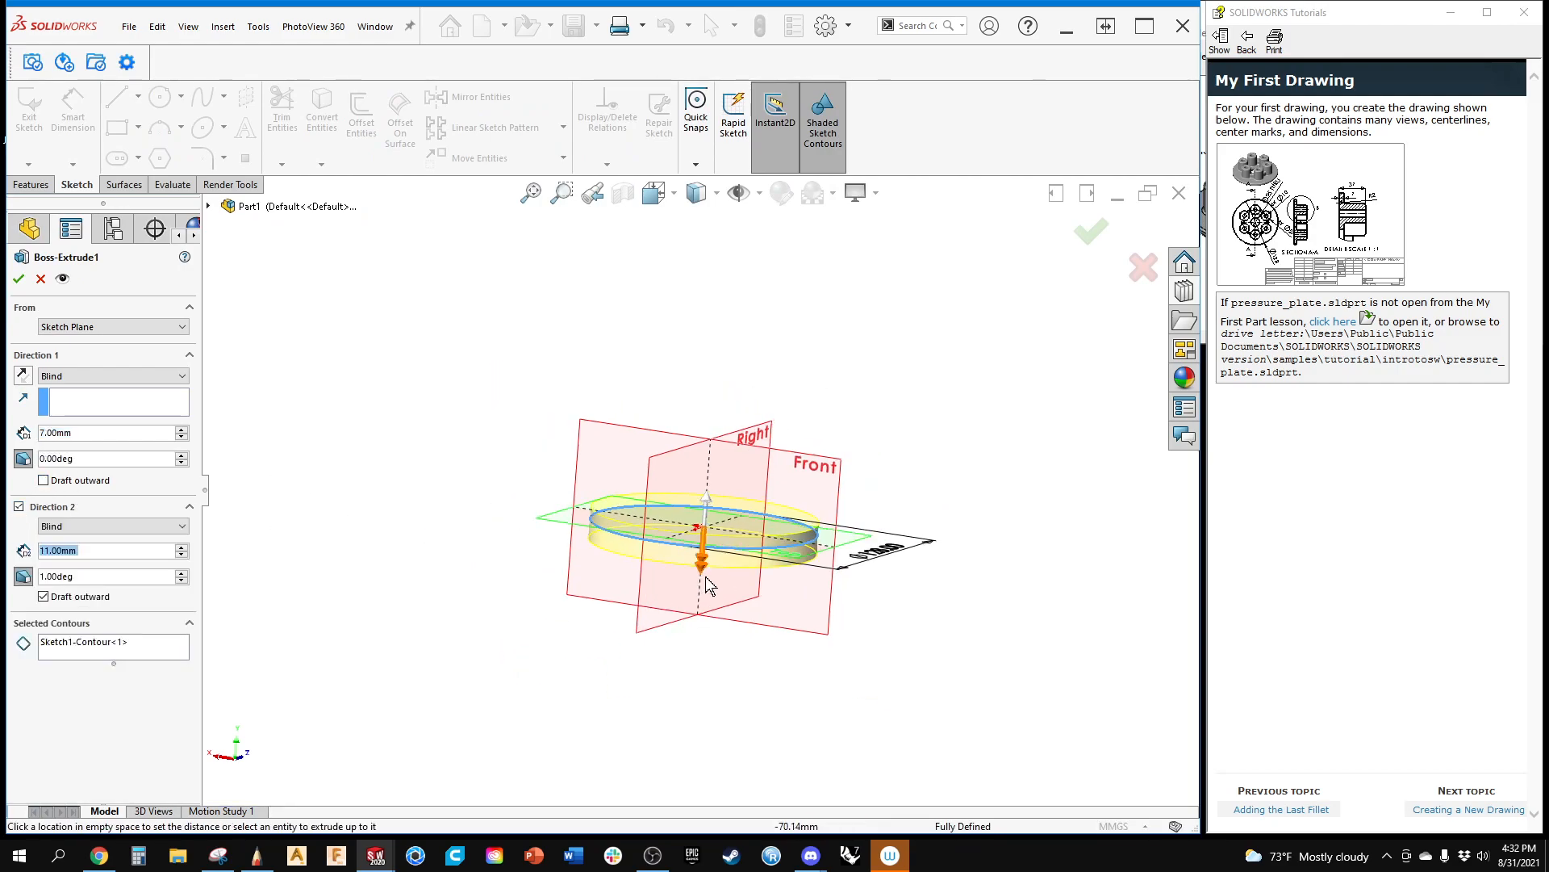
pyautogui.moveTo(710, 587); pyautogui.dragTo(684, 715)
pyautogui.scroll(4, 730, 657)
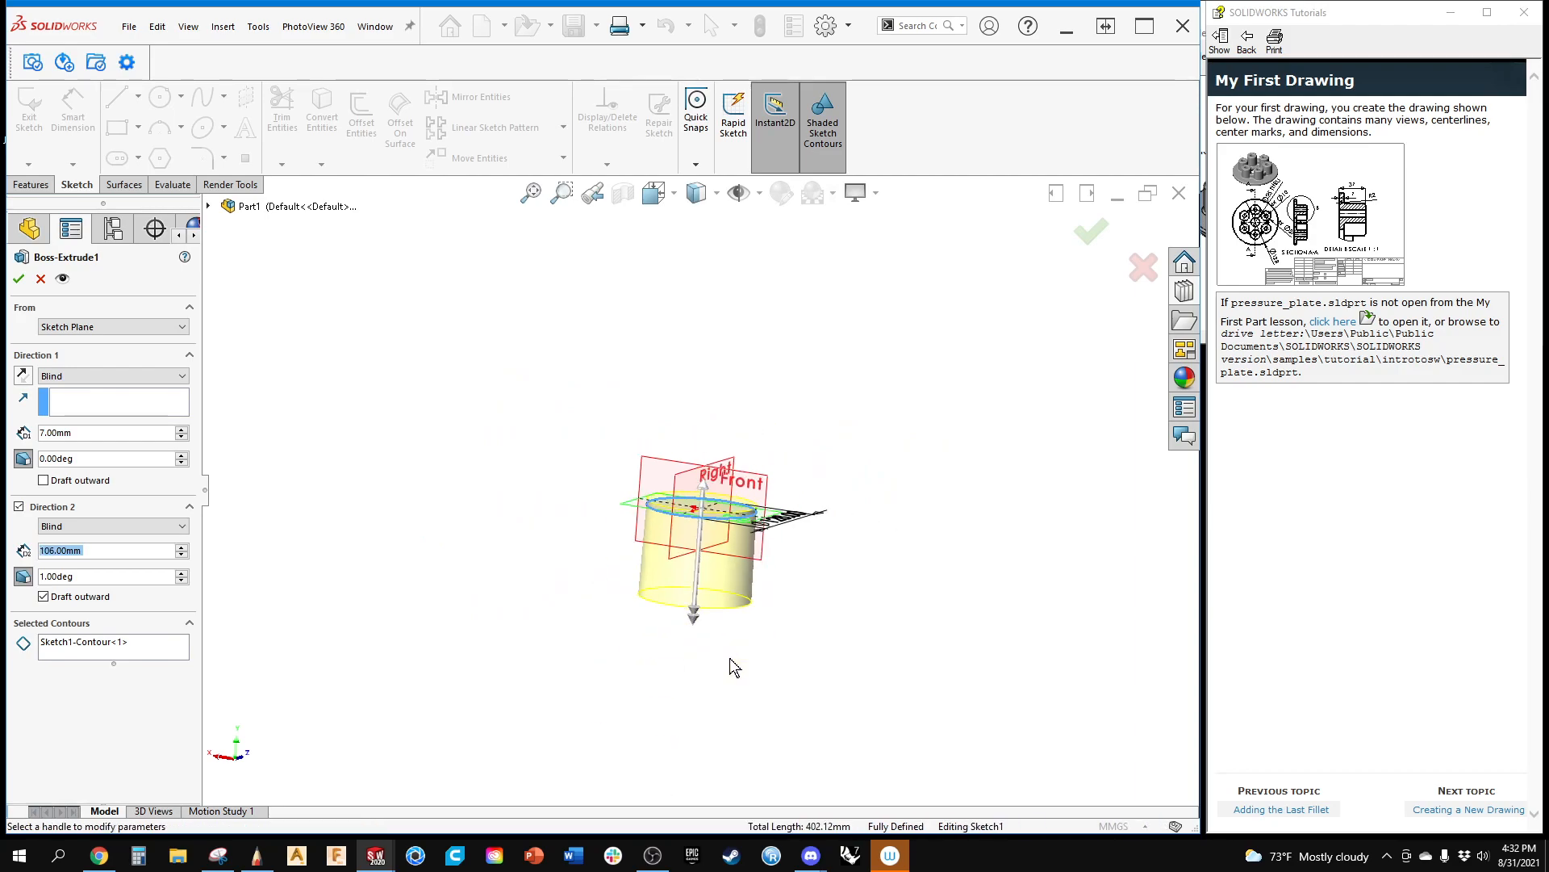
# Step: Lengthen the base's second-direction extrusion to 484 mm, apply it, and inspect the central hole at its underside
pyautogui.keyDown('ctrl'); pyautogui.moveTo(730, 654); pyautogui.dragTo(743, 473, button='middle'); pyautogui.keyUp('ctrl')
pyautogui.moveTo(706, 437); pyautogui.dragTo(693, 747)
pyautogui.keyDown('ctrl'); pyautogui.moveTo(888, 626); pyautogui.dragTo(886, 453, button='middle'); pyautogui.keyUp('ctrl')
pyautogui.moveTo(836, 545); pyautogui.dragTo(836, 485, button='middle')
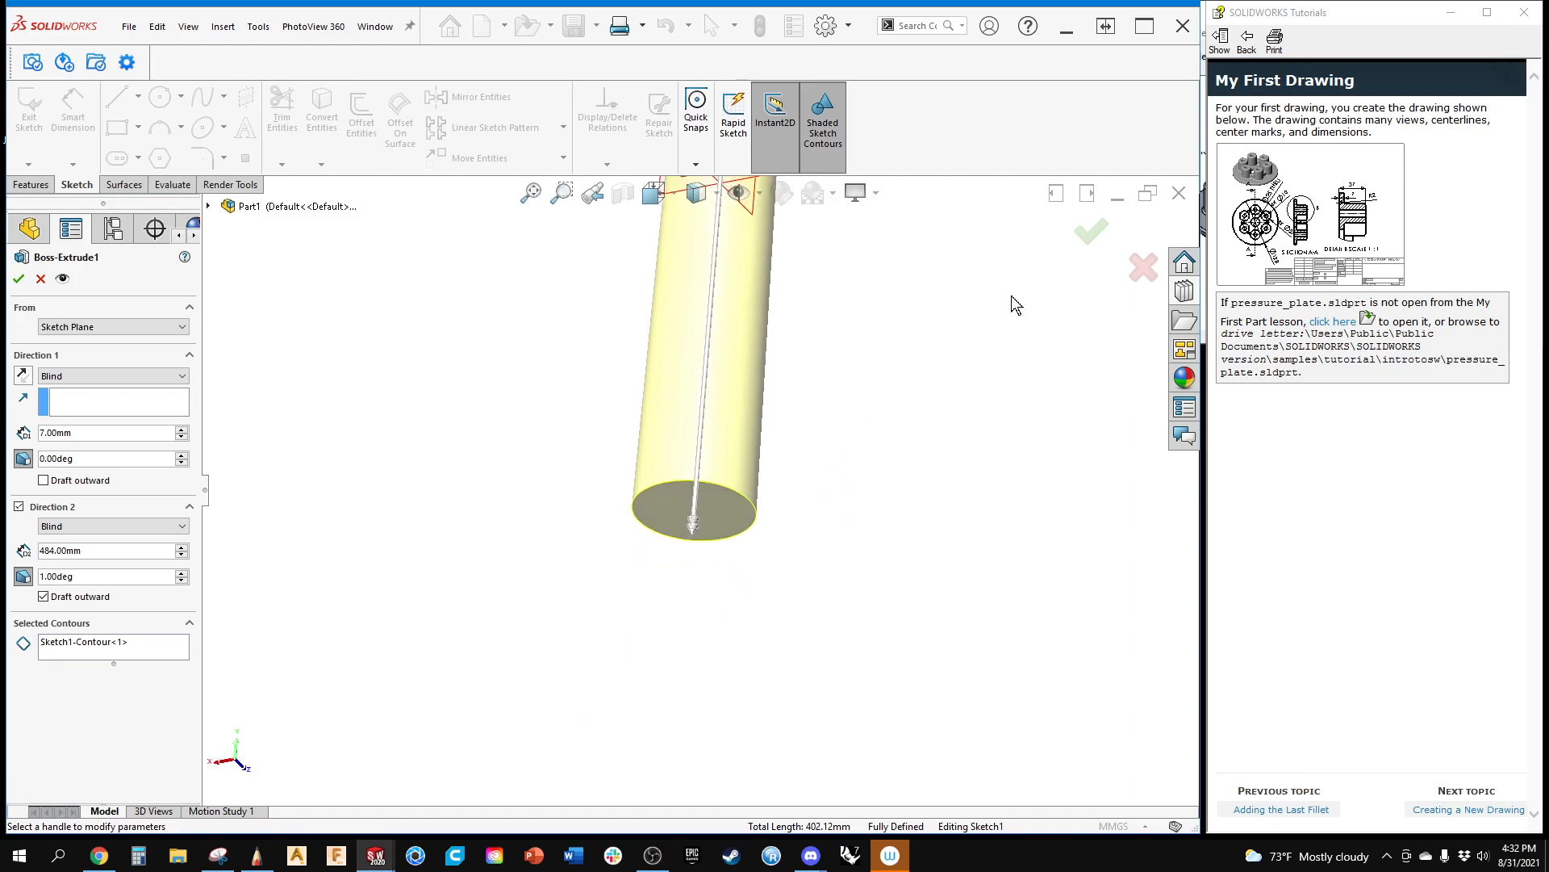
pyautogui.click(1092, 232)
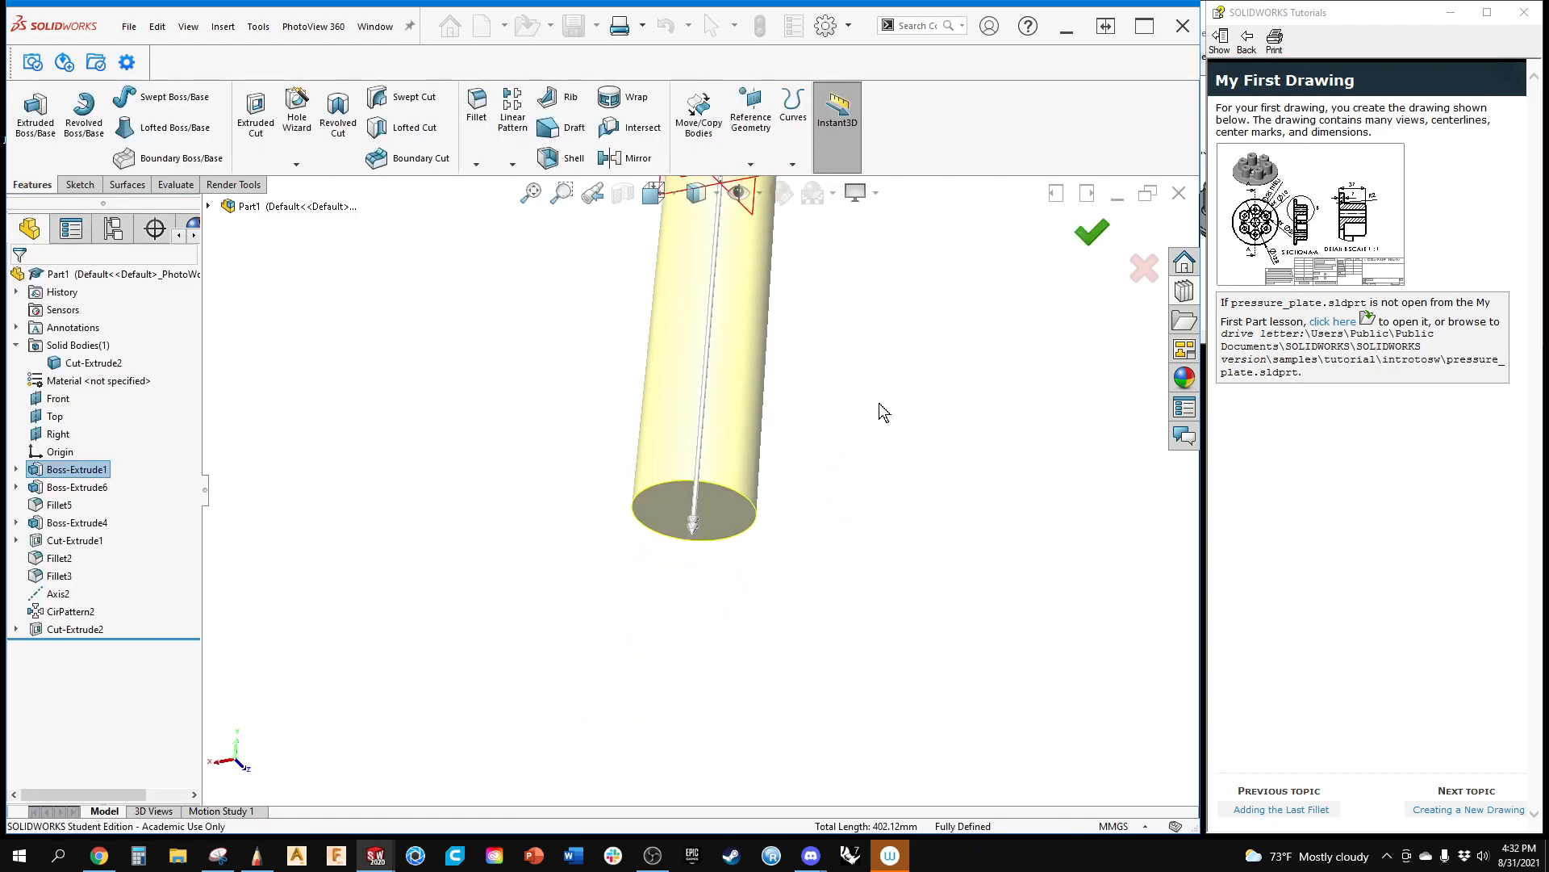
pyautogui.scroll(3, 711, 532)
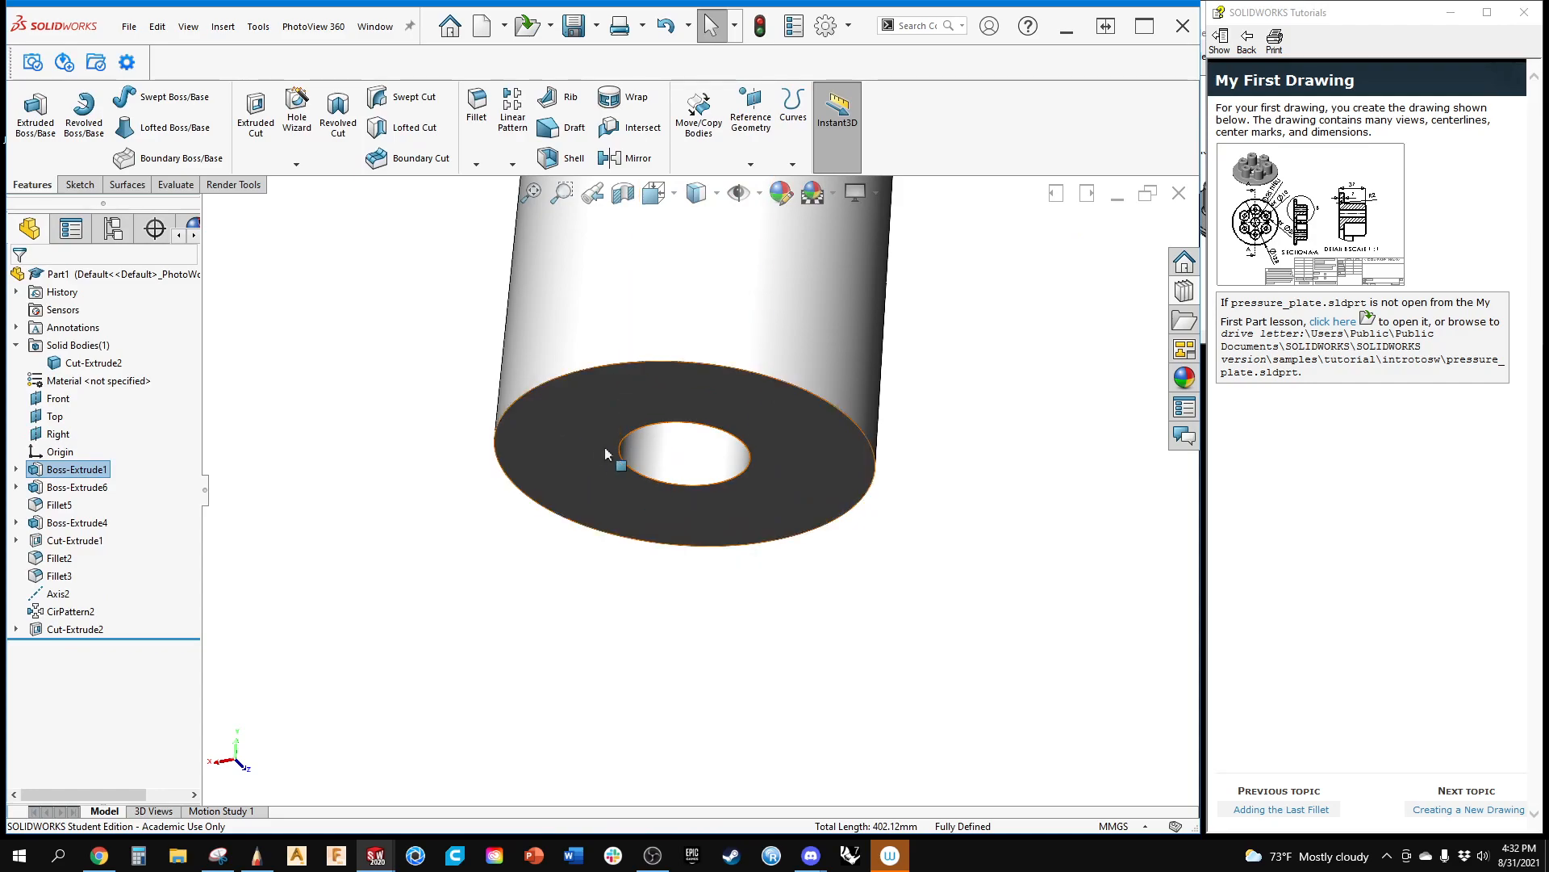
pyautogui.click(573, 440)
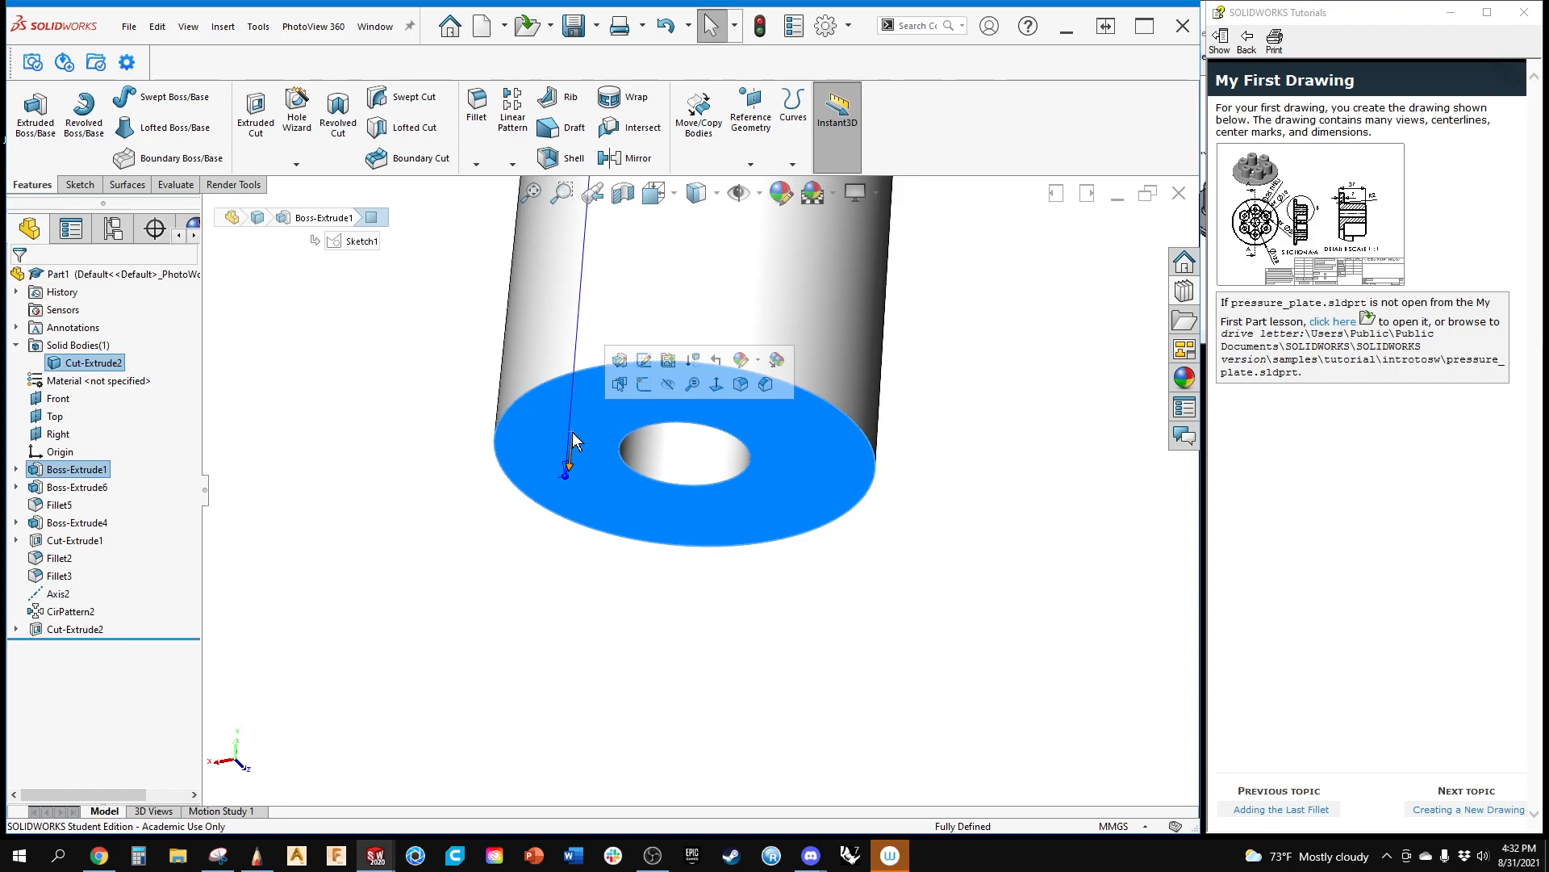
pyautogui.click(467, 550)
# Step: Undo the base's second-direction extrusion and bring the whole part back into view
pyautogui.hotkey('ctrl', 'z')
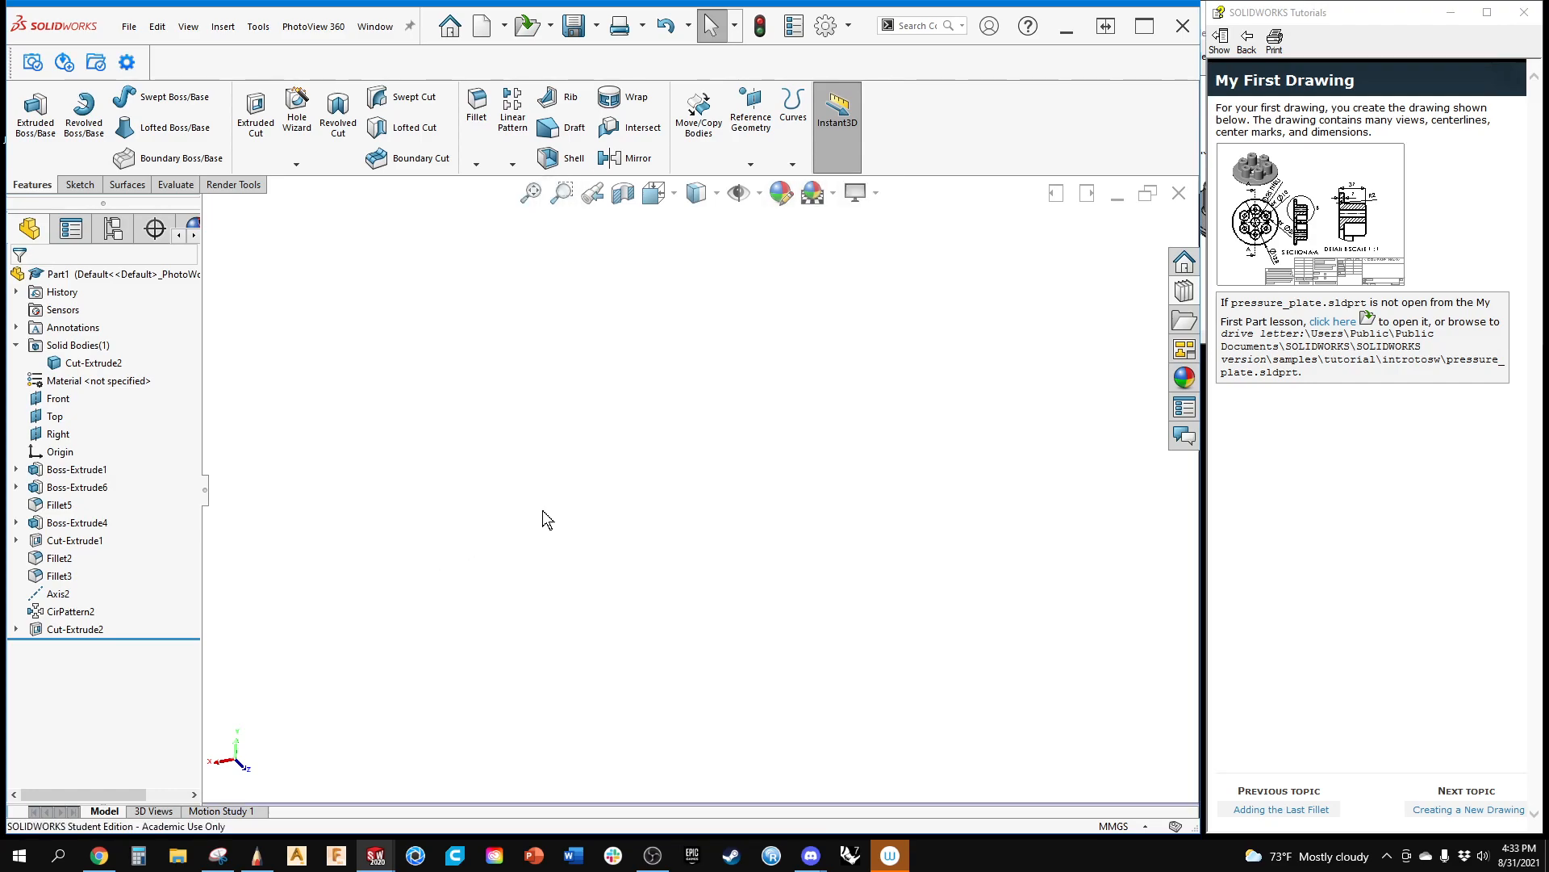
pyautogui.scroll(5, 676, 452)
pyautogui.moveTo(654, 507); pyautogui.dragTo(650, 477, button='middle')
pyautogui.scroll(-8, 644, 516)
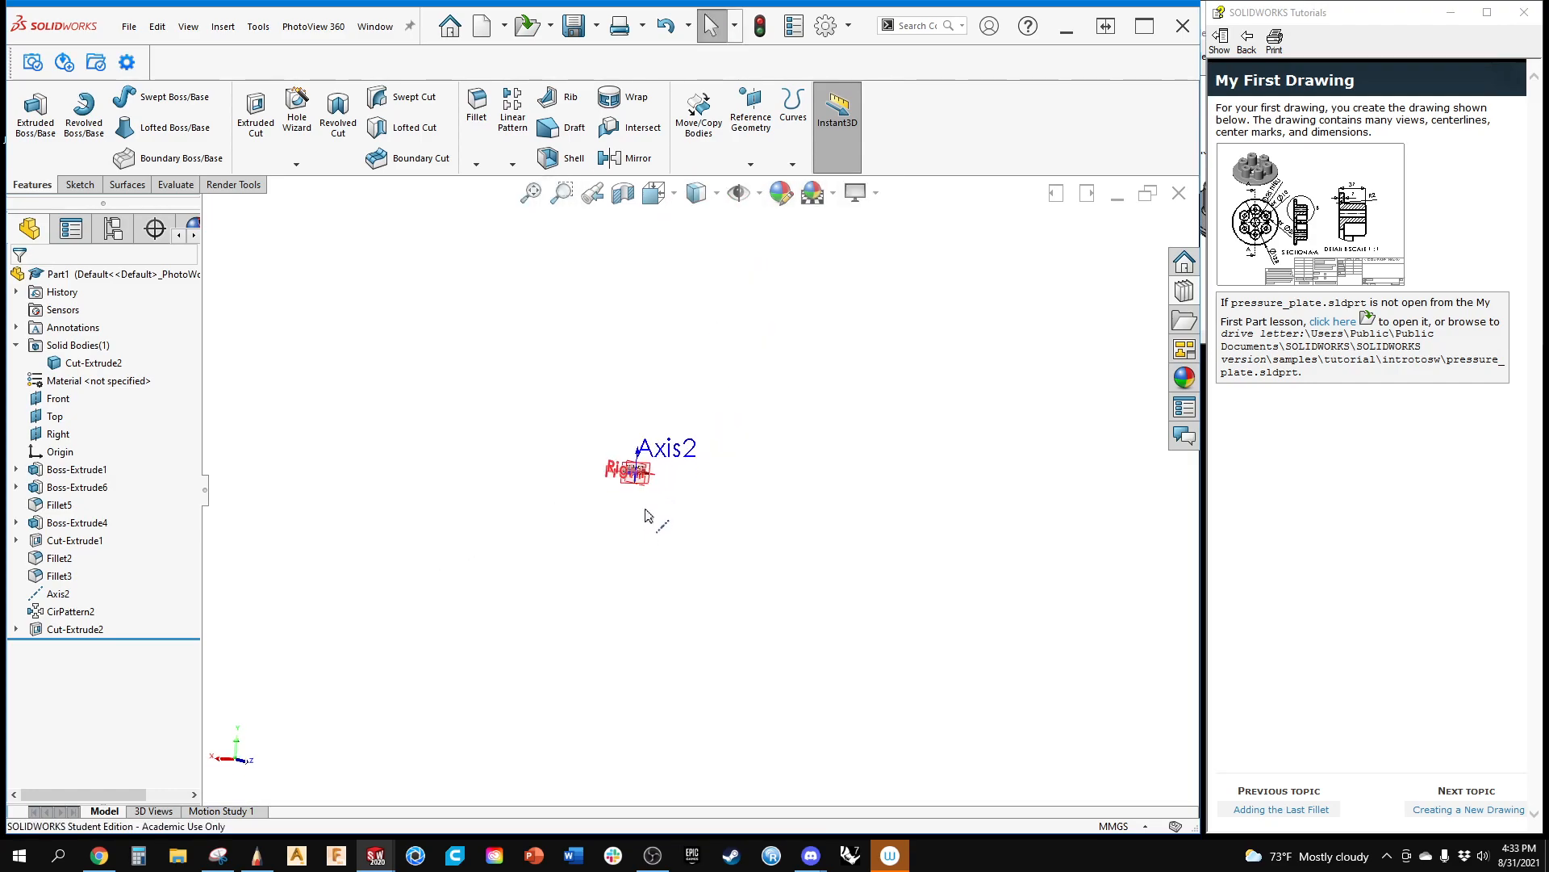
pyautogui.scroll(-5, 646, 401)
pyautogui.moveTo(647, 424); pyautogui.dragTo(609, 533, button='middle')
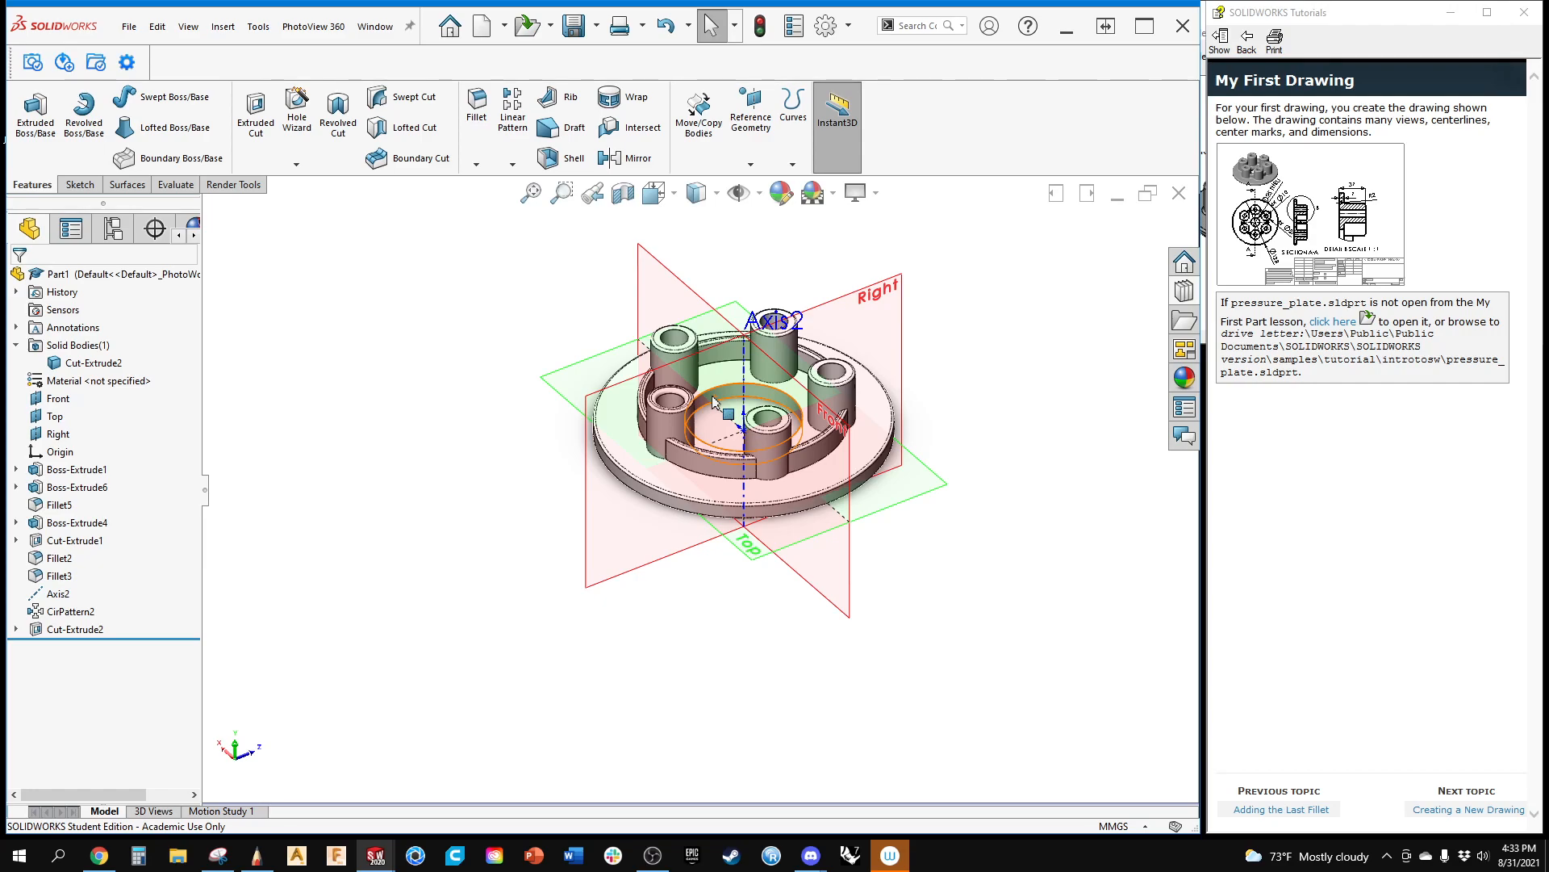
# Step: Fillet the central hole's upper and lower edges and the base's lower outer edge with a 1 mm radius
pyautogui.scroll(-5, 714, 401)
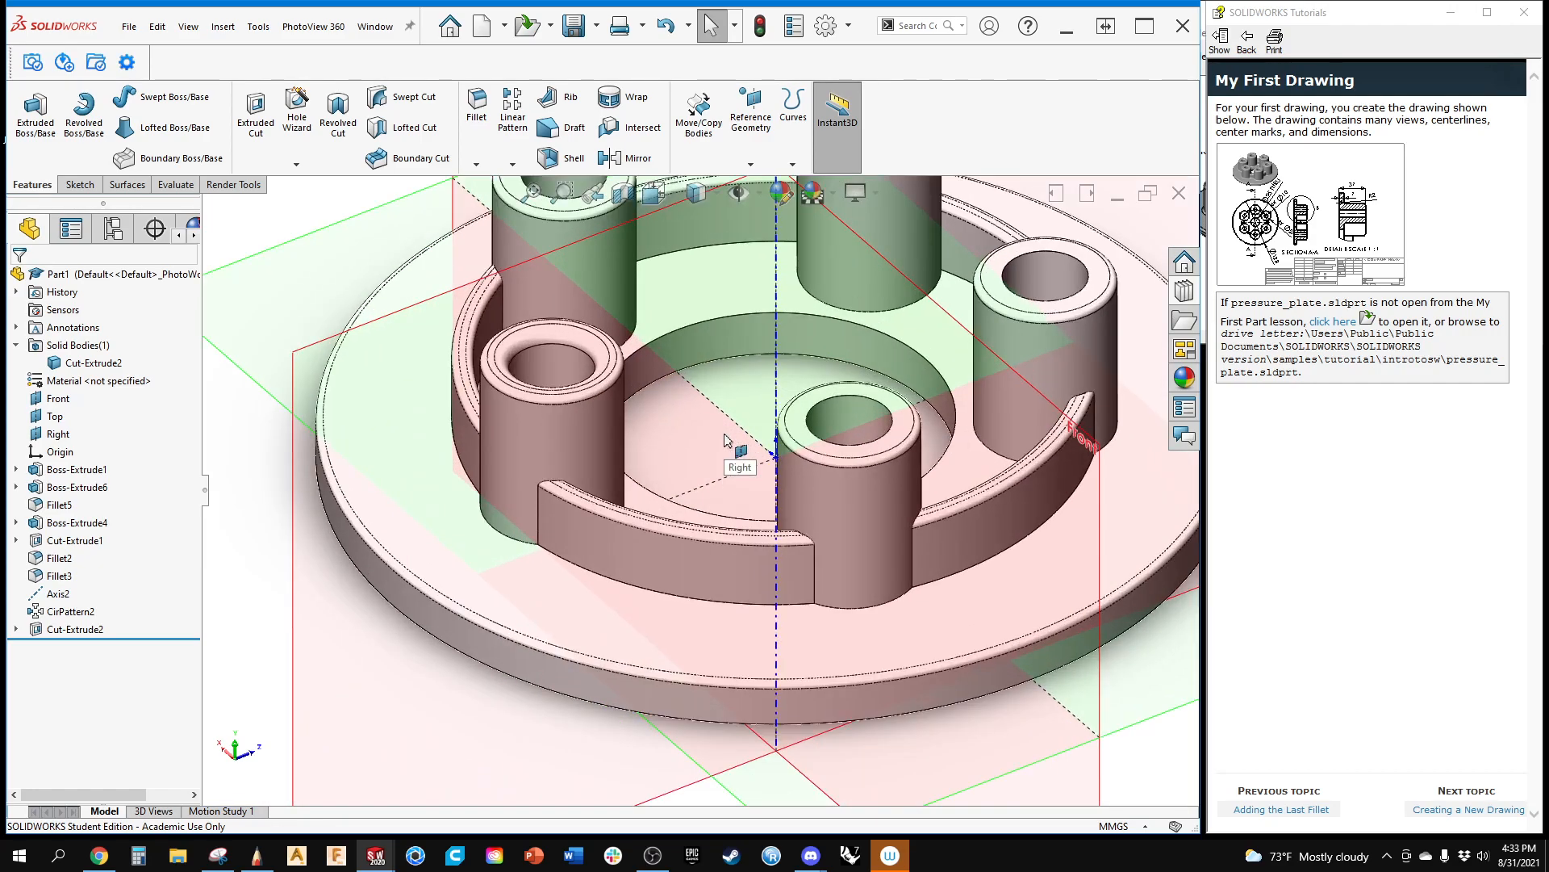
pyautogui.moveTo(315, 699); pyautogui.dragTo(360, 674, button='middle')
pyautogui.scroll(4, 363, 454)
pyautogui.moveTo(452, 472); pyautogui.dragTo(467, 553, button='middle')
pyautogui.scroll(-5, 537, 363)
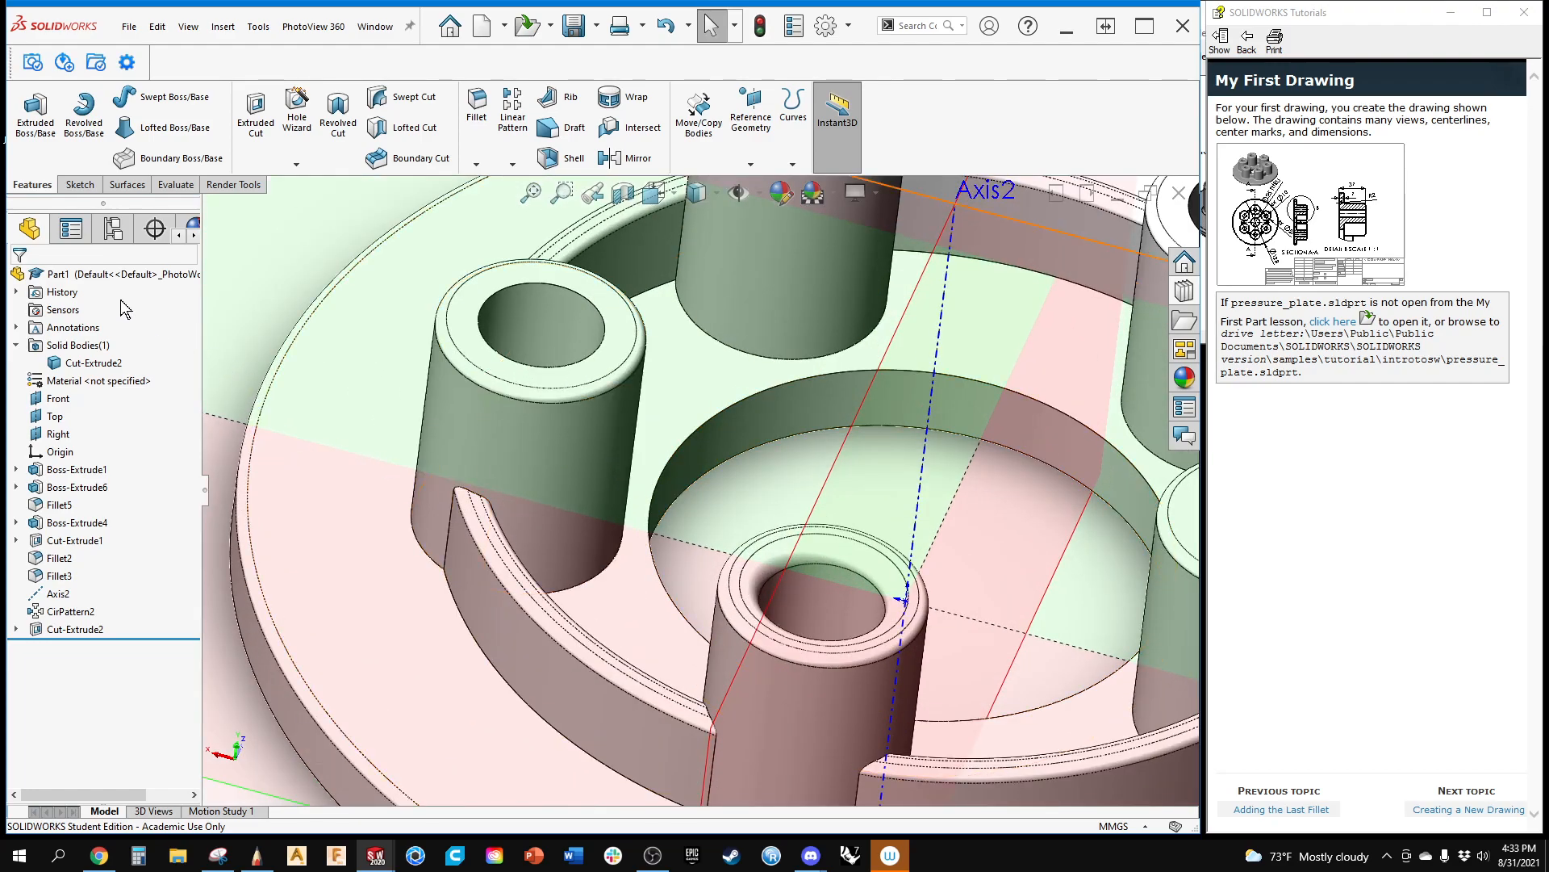
pyautogui.click(477, 105)
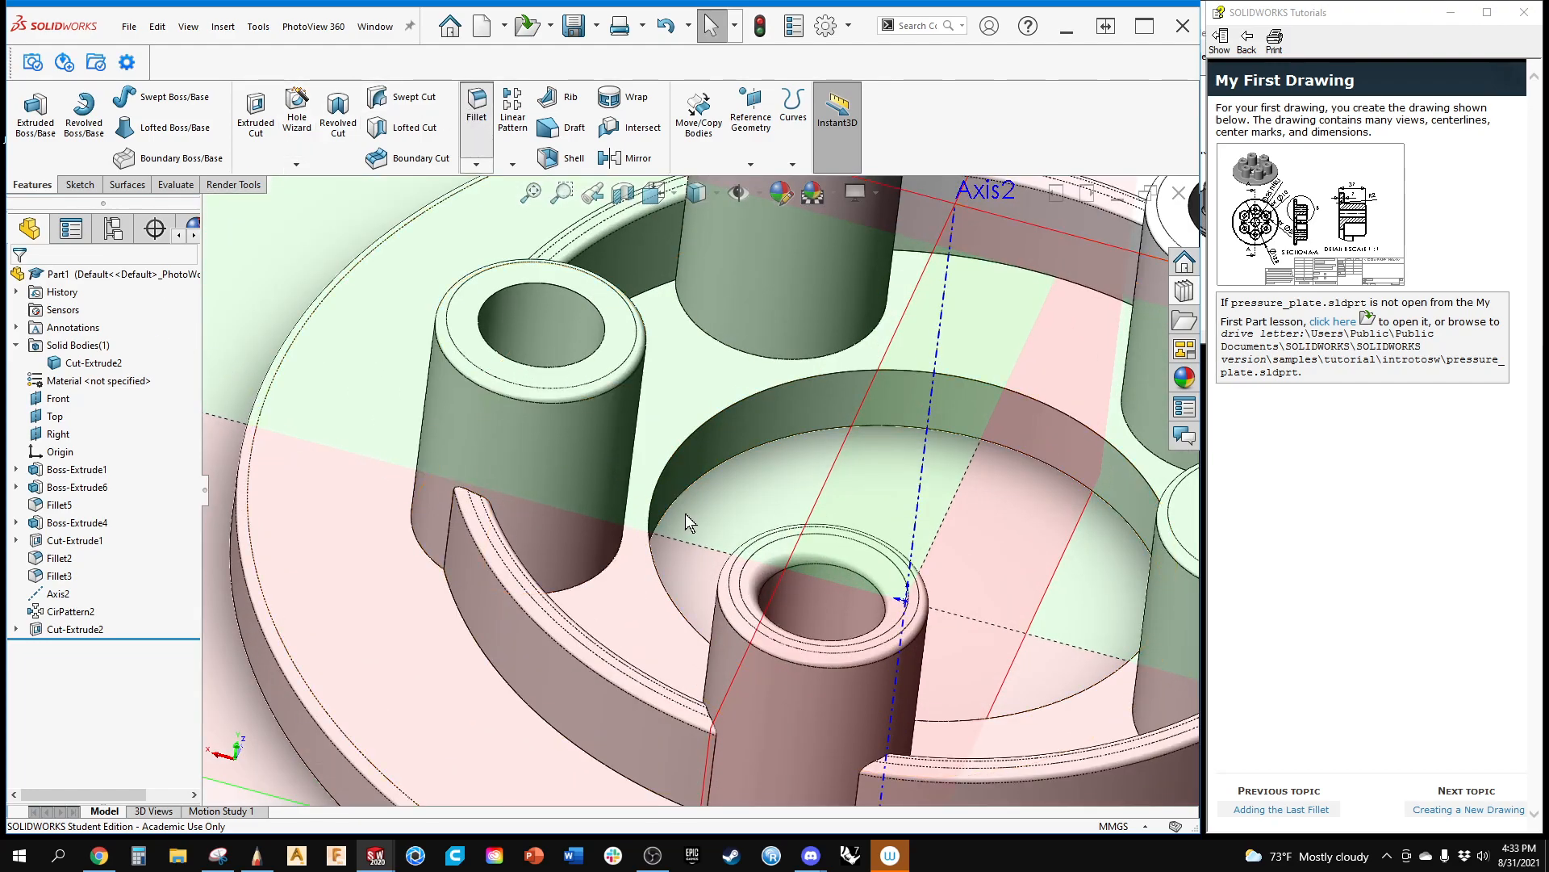
pyautogui.click(708, 435)
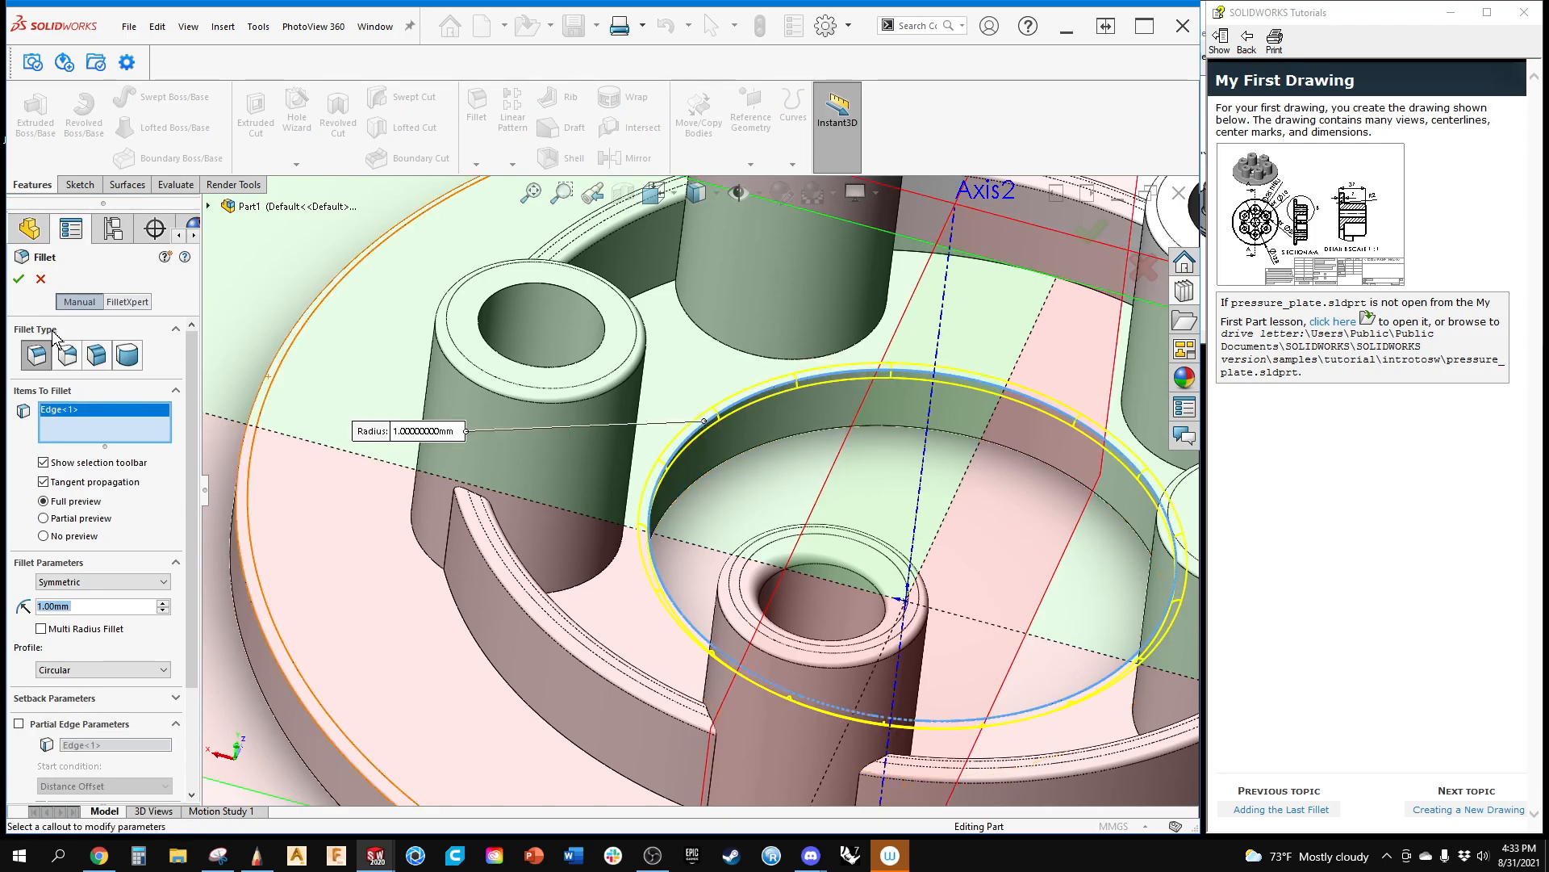
pyautogui.click(682, 521)
pyautogui.moveTo(682, 520); pyautogui.dragTo(469, 655, button='middle')
pyautogui.click(452, 728)
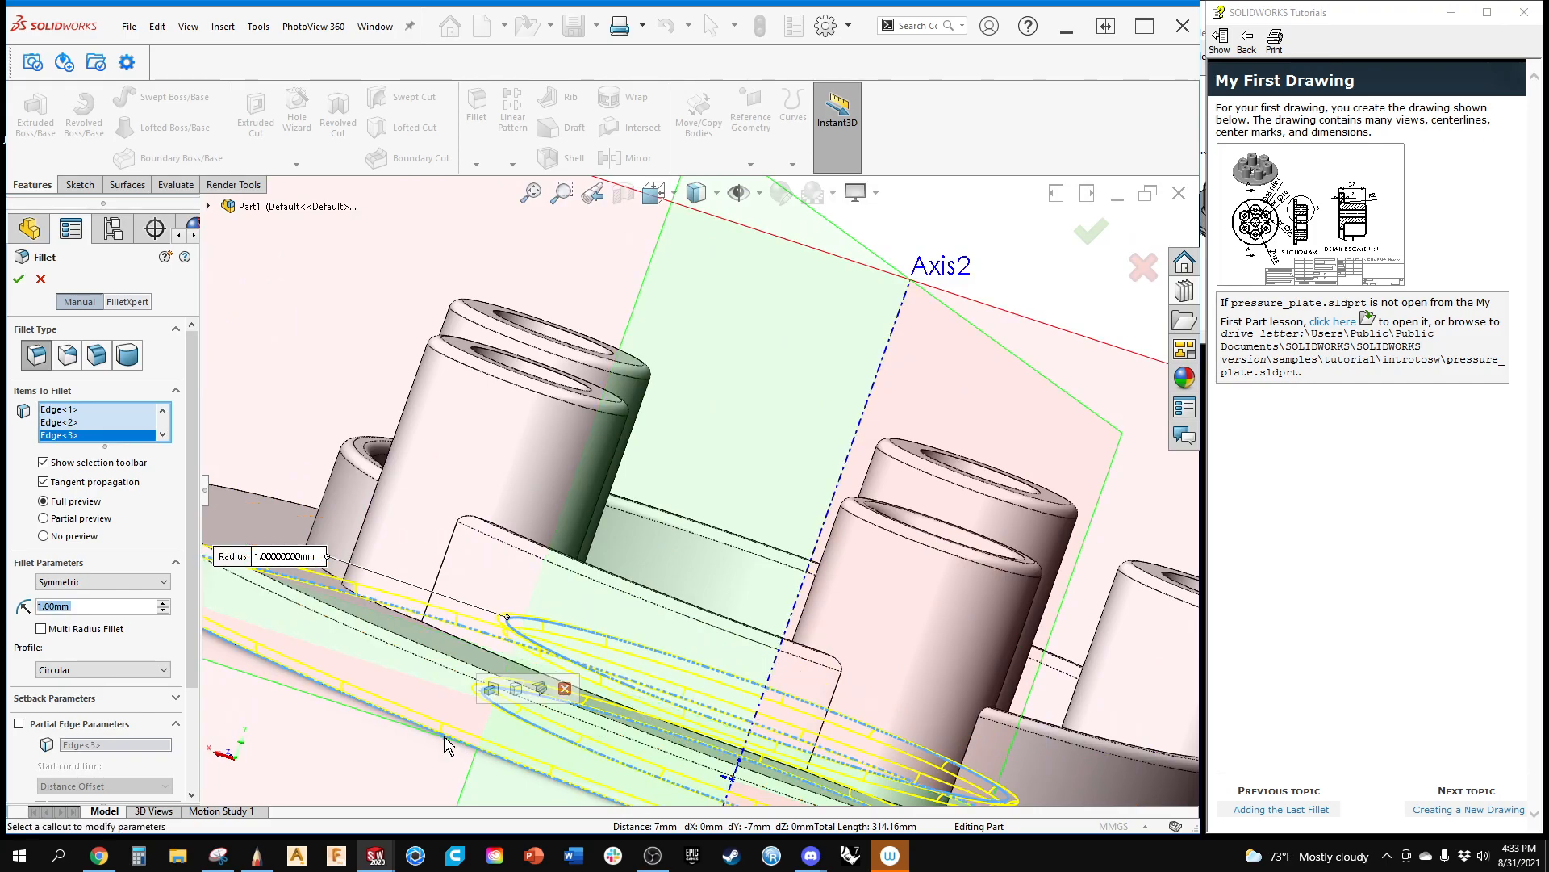
pyautogui.scroll(3, 632, 539)
pyautogui.moveTo(617, 536); pyautogui.dragTo(516, 650, button='middle')
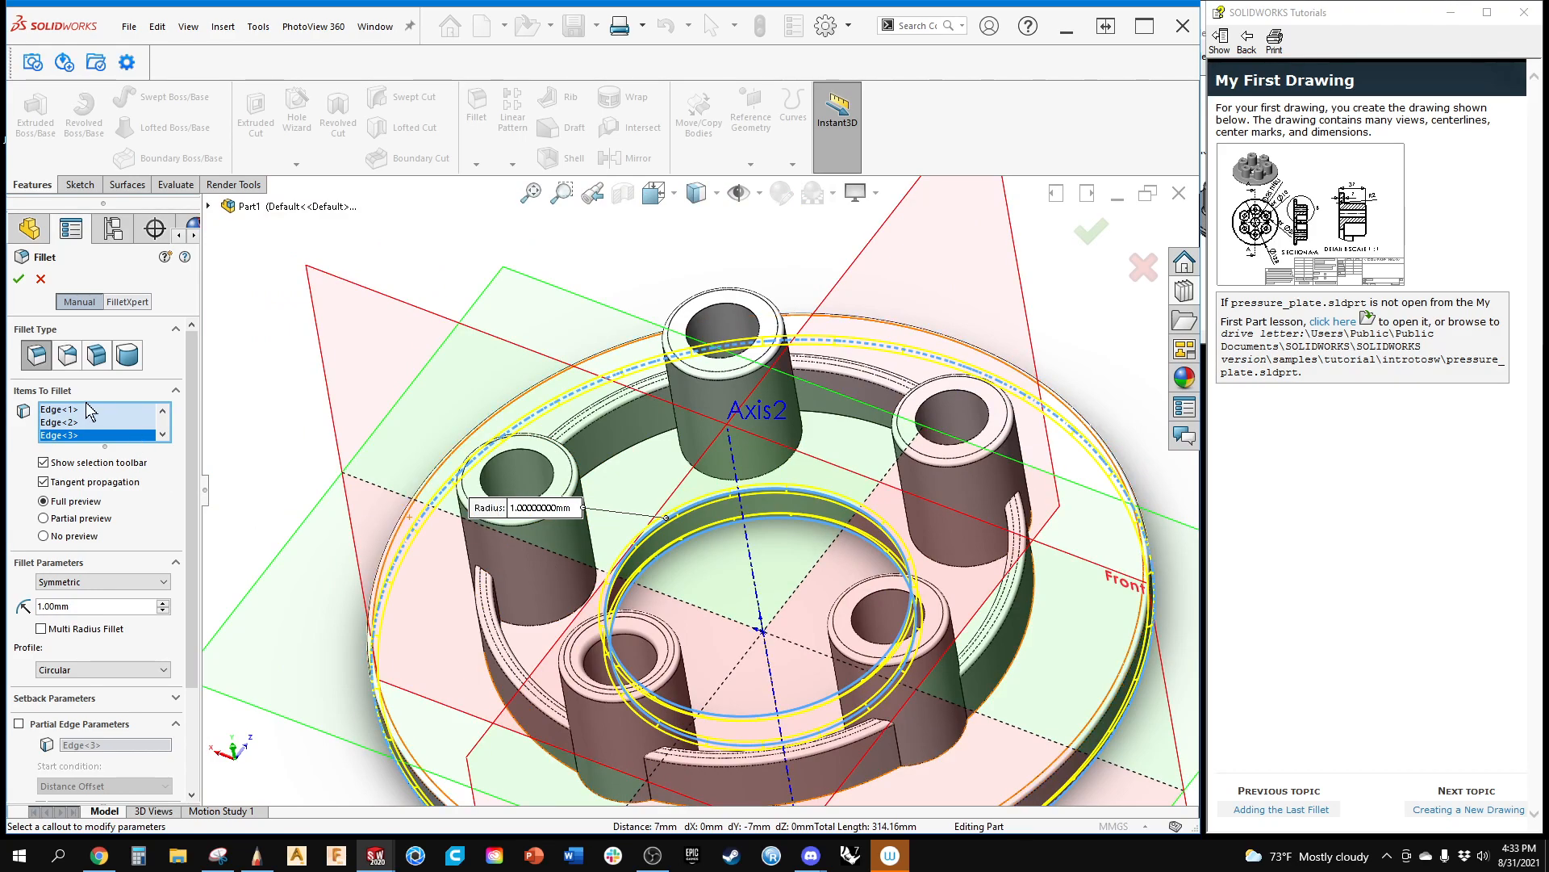
pyautogui.click(19, 279)
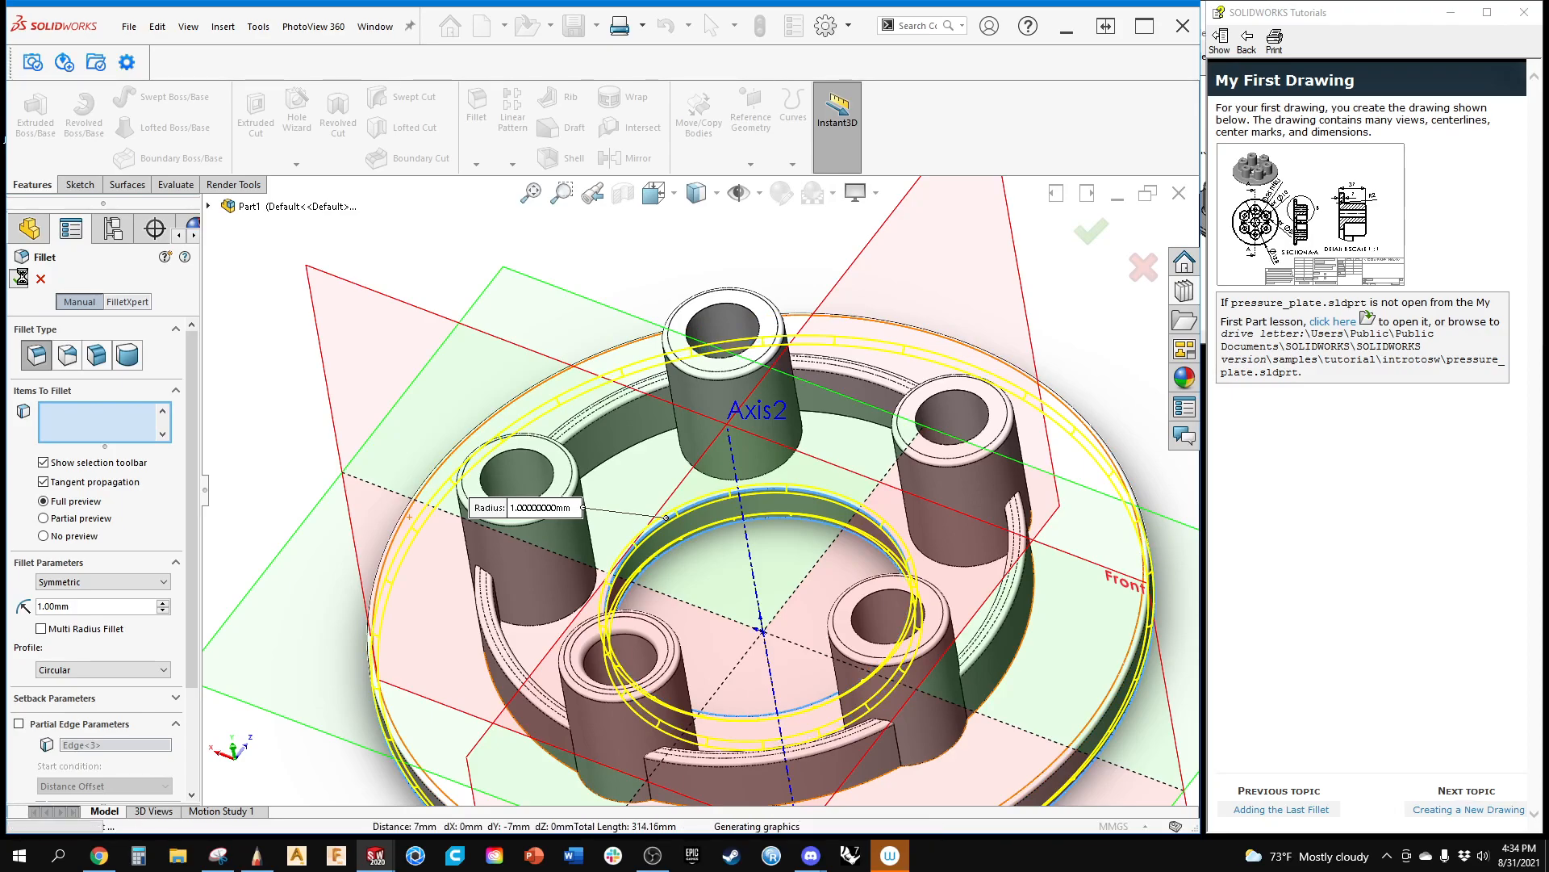
pyautogui.moveTo(449, 444); pyautogui.dragTo(465, 393, button='middle')
pyautogui.moveTo(433, 484); pyautogui.dragTo(448, 429, button='middle')
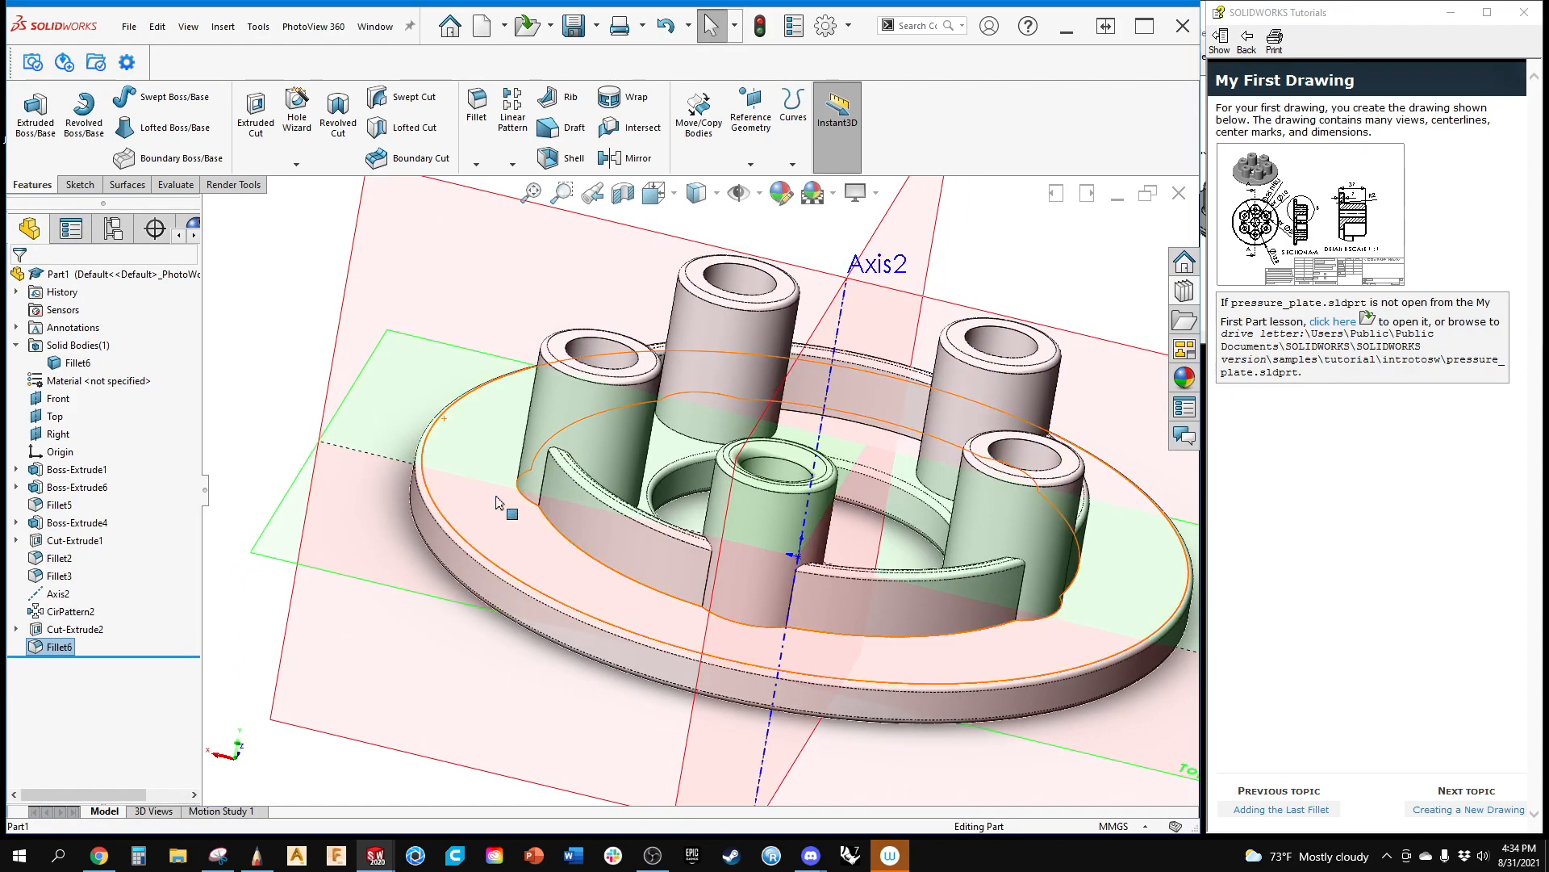
# Step: Add a 1 mm fillet along the vertical edge where the curved rib meets one hollow boss, using tangent propagation
pyautogui.scroll(-3, 570, 529)
pyautogui.moveTo(569, 537); pyautogui.dragTo(604, 625, button='middle')
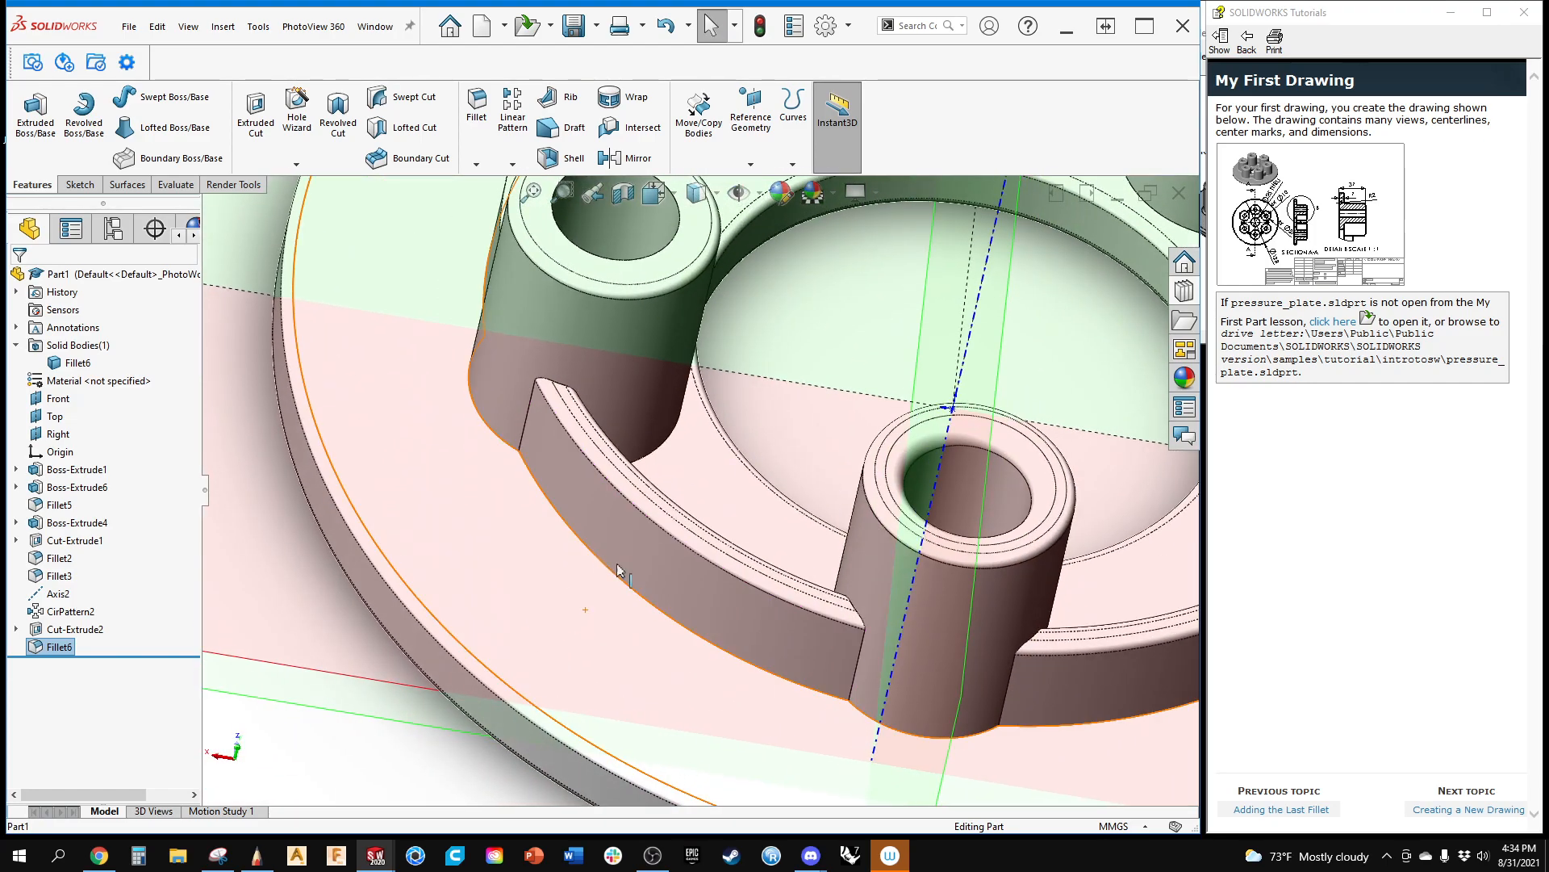
pyautogui.scroll(2, 612, 578)
pyautogui.keyDown('ctrl'); pyautogui.moveTo(740, 602); pyautogui.dragTo(560, 614, button='middle'); pyautogui.keyUp('ctrl')
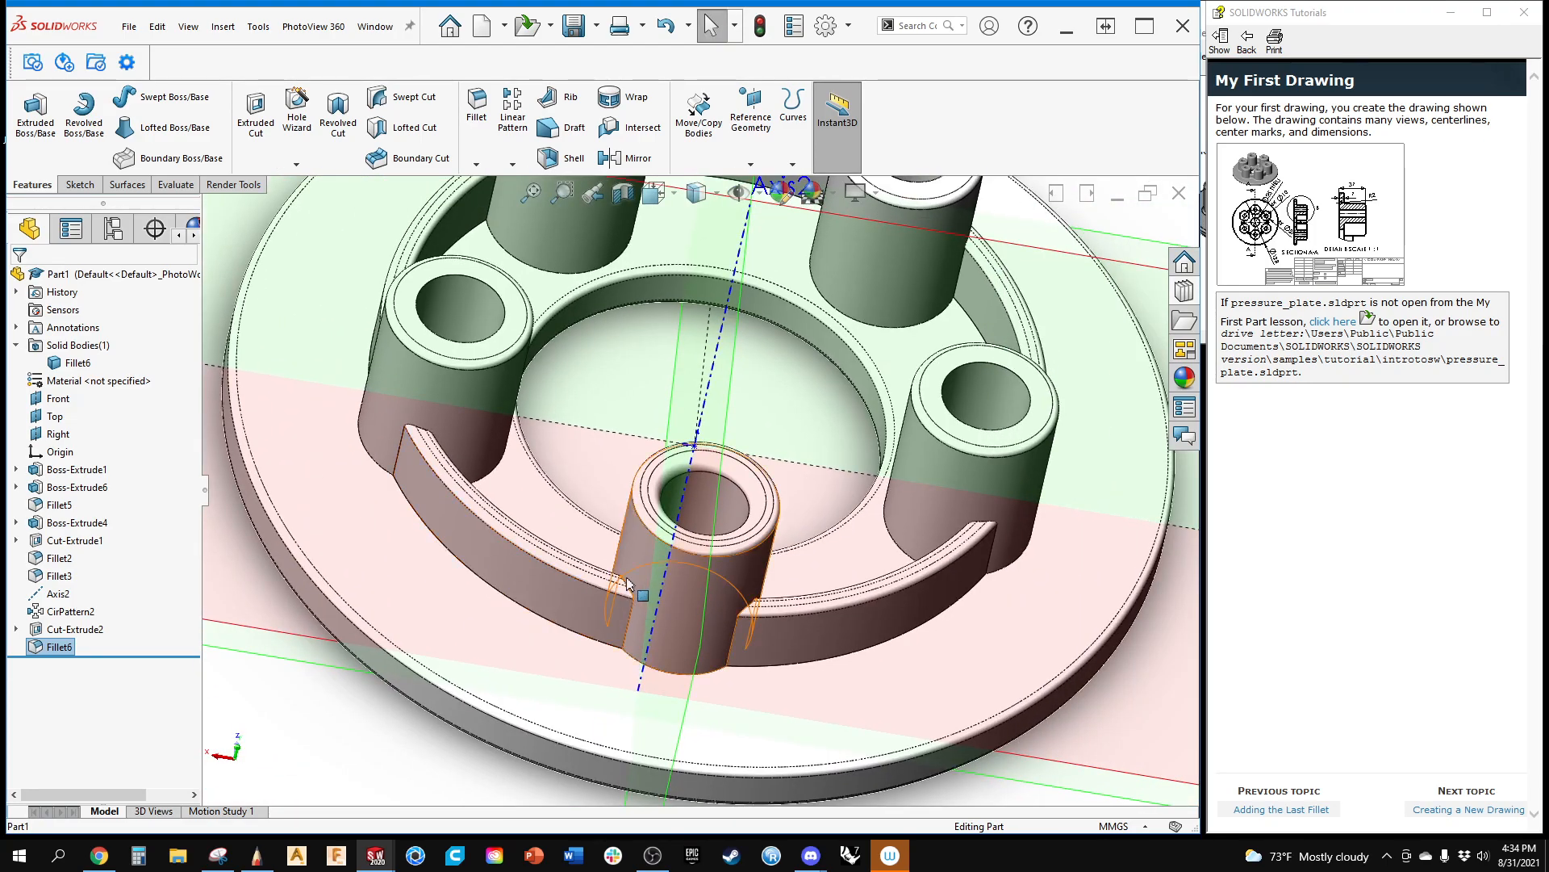
pyautogui.keyDown('ctrl'); pyautogui.moveTo(470, 619); pyautogui.dragTo(527, 617, button='middle'); pyautogui.keyUp('ctrl')
pyautogui.scroll(-2, 515, 501)
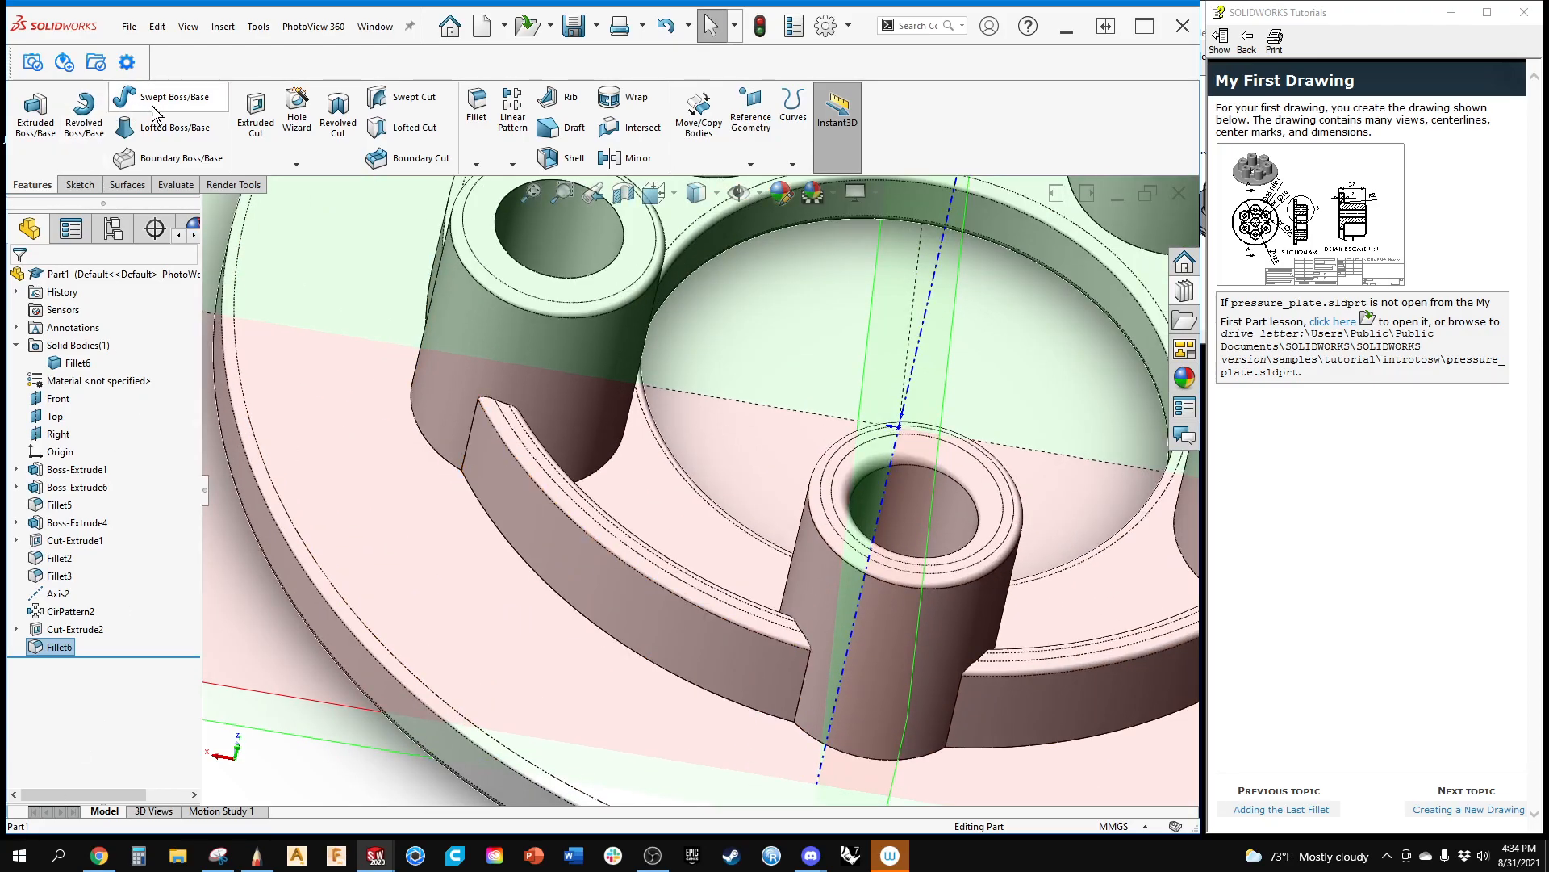
pyautogui.click(483, 148)
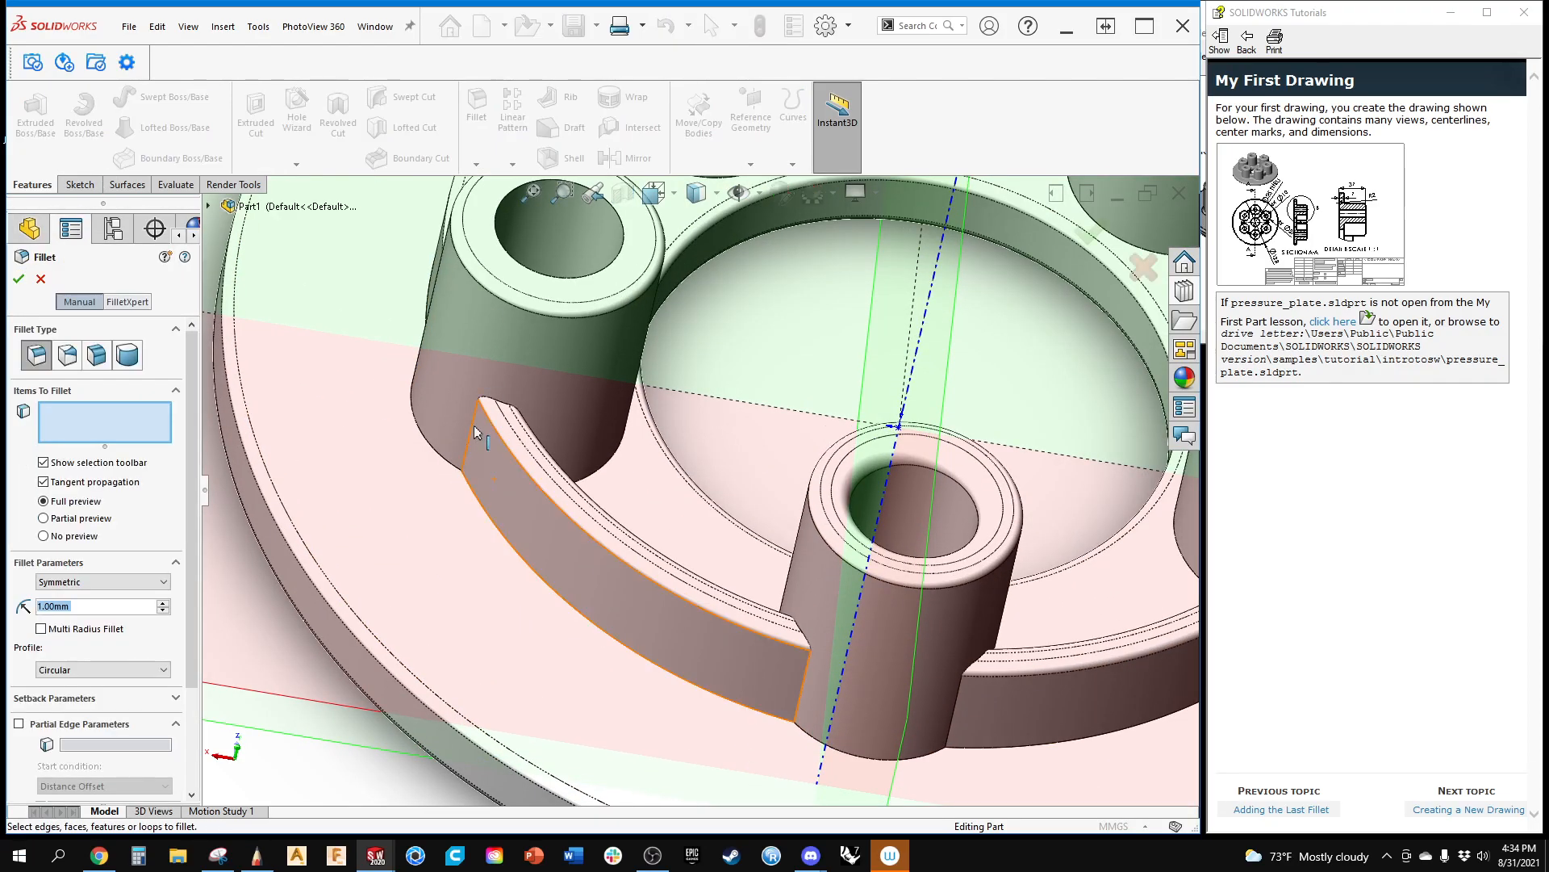
pyautogui.click(474, 421)
pyautogui.scroll(-5, 476, 420)
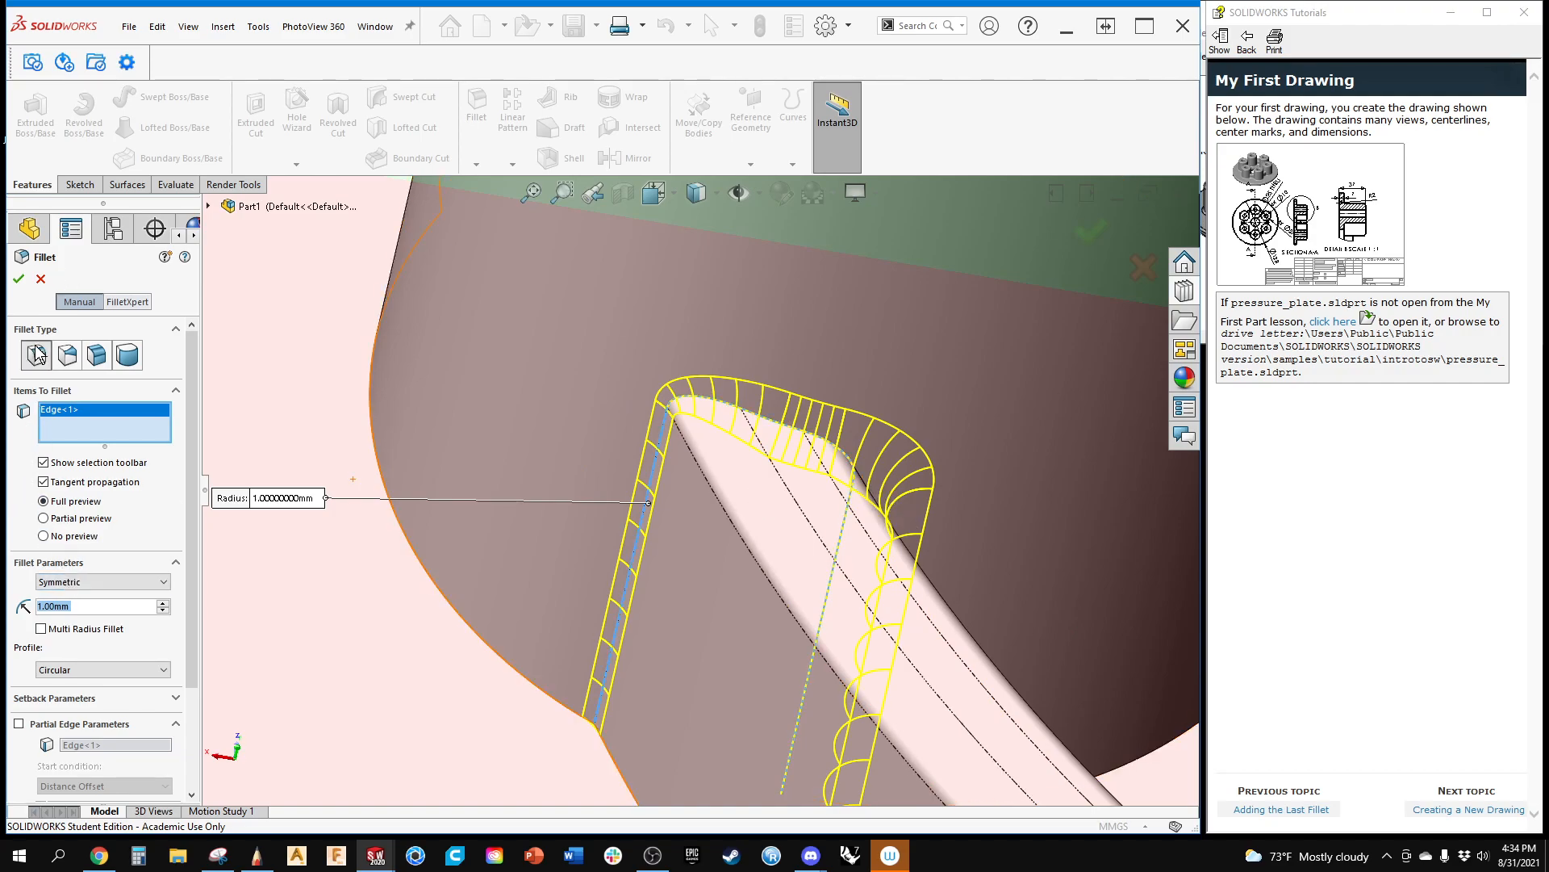
pyautogui.click(18, 278)
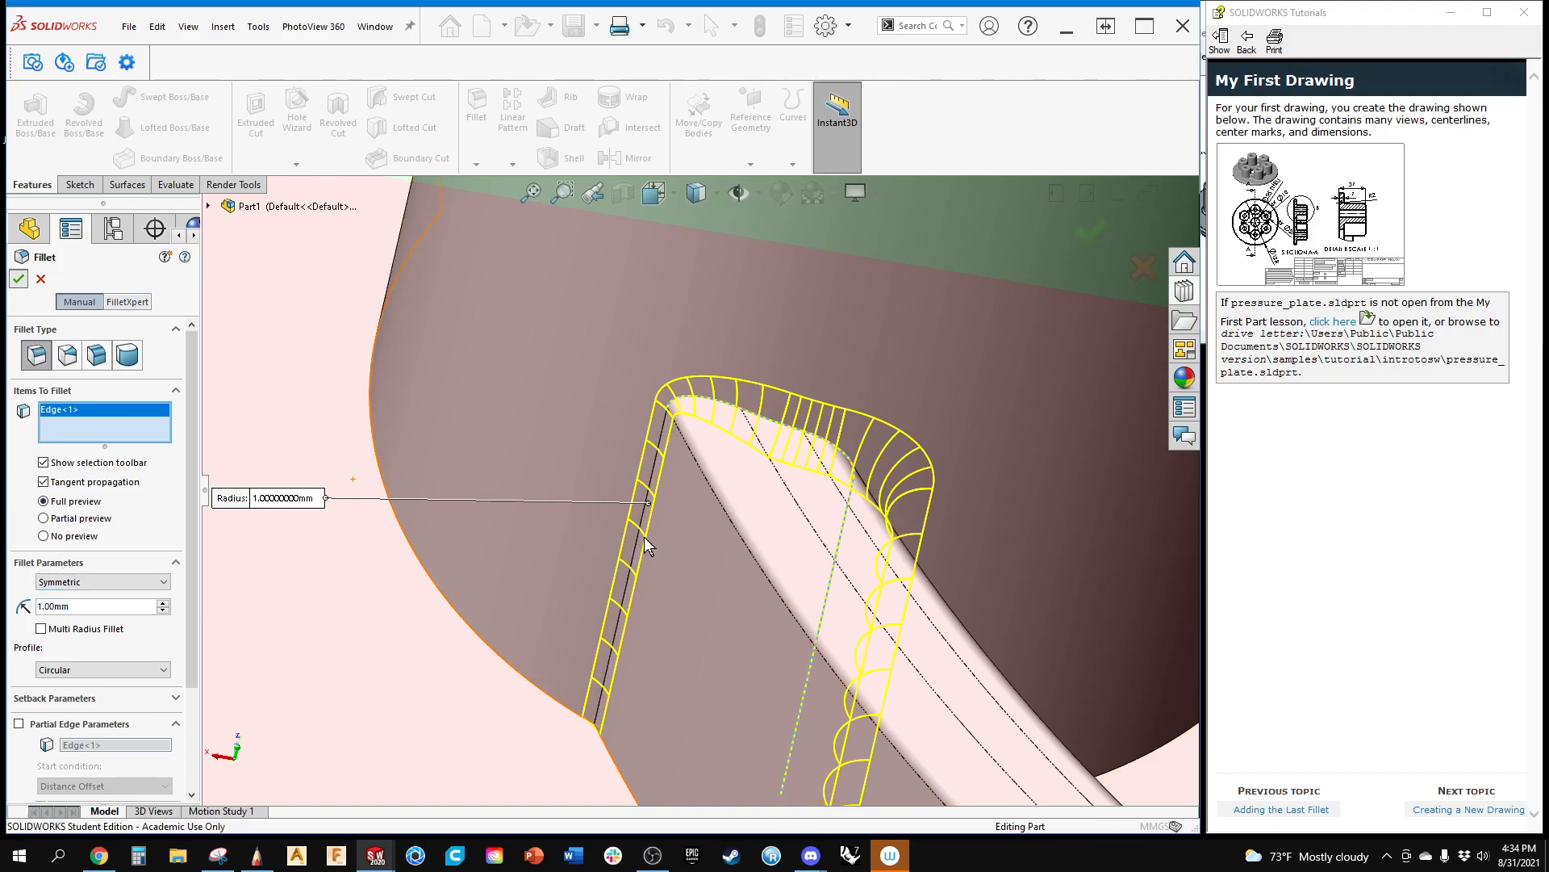
# Step: Try to circular-pattern the 1 mm rib-to-boss fillet around Axis2 with 5 equally spaced instances over 360°
pyautogui.scroll(10, 556, 607)
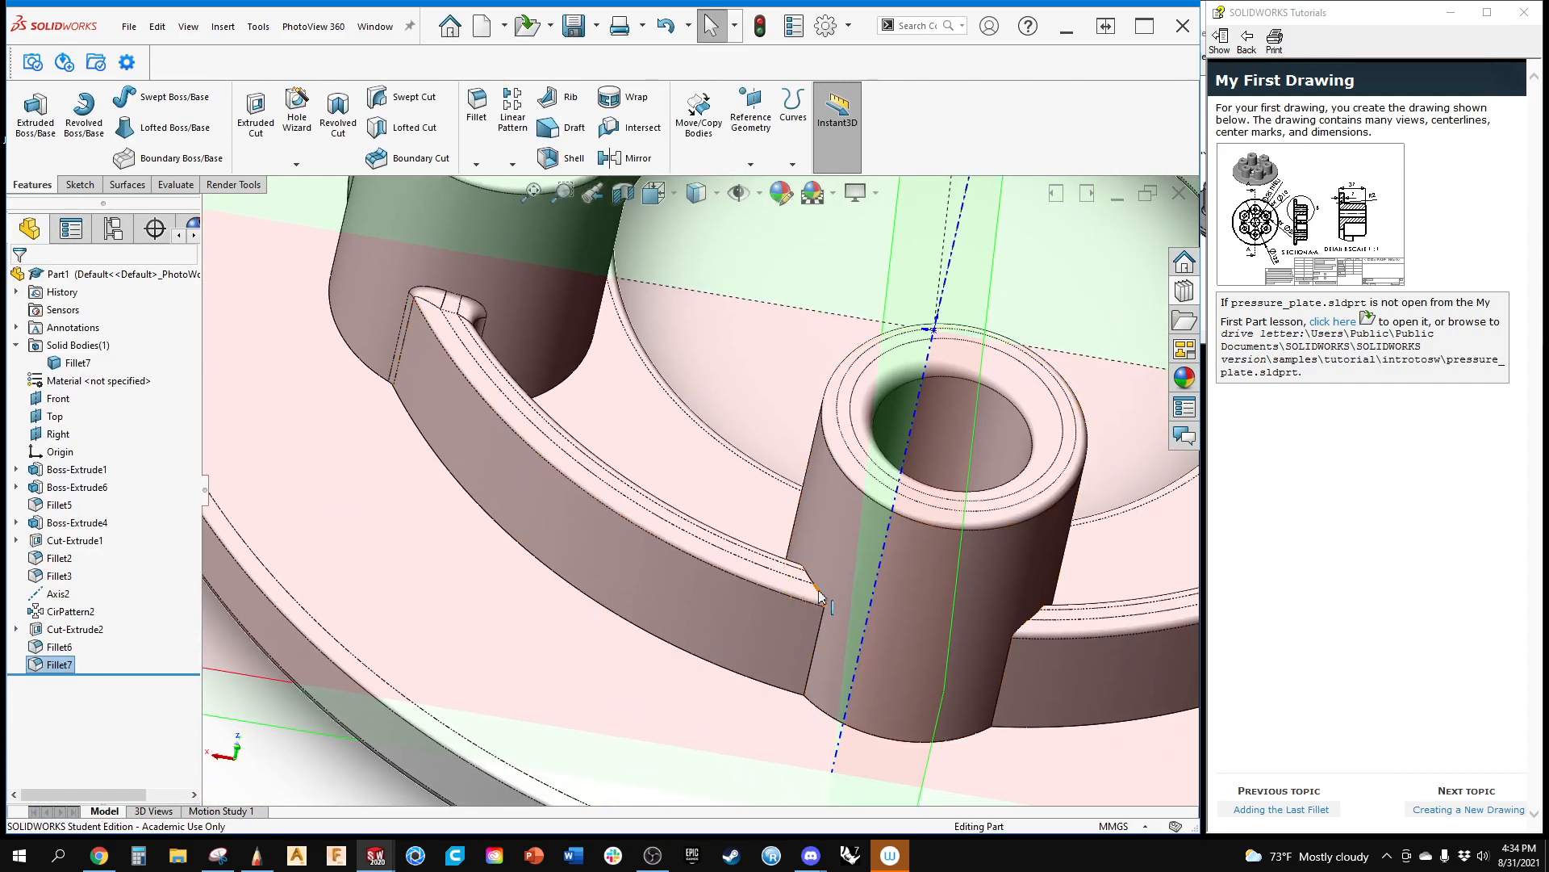
pyautogui.moveTo(546, 518); pyautogui.dragTo(747, 570, button='middle')
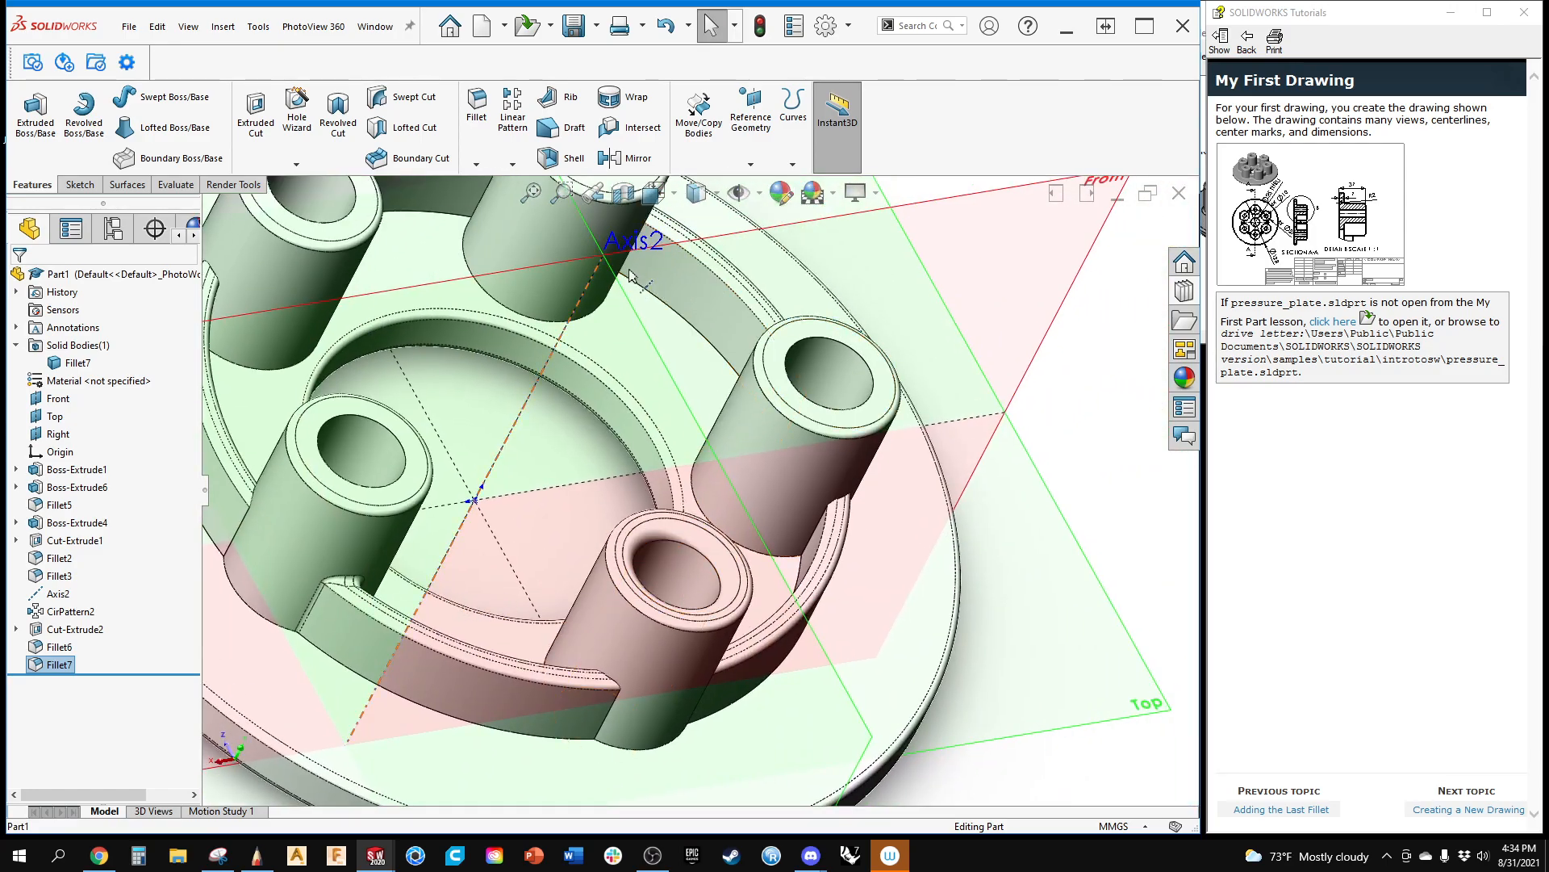
pyautogui.moveTo(617, 399); pyautogui.dragTo(488, 385, button='middle')
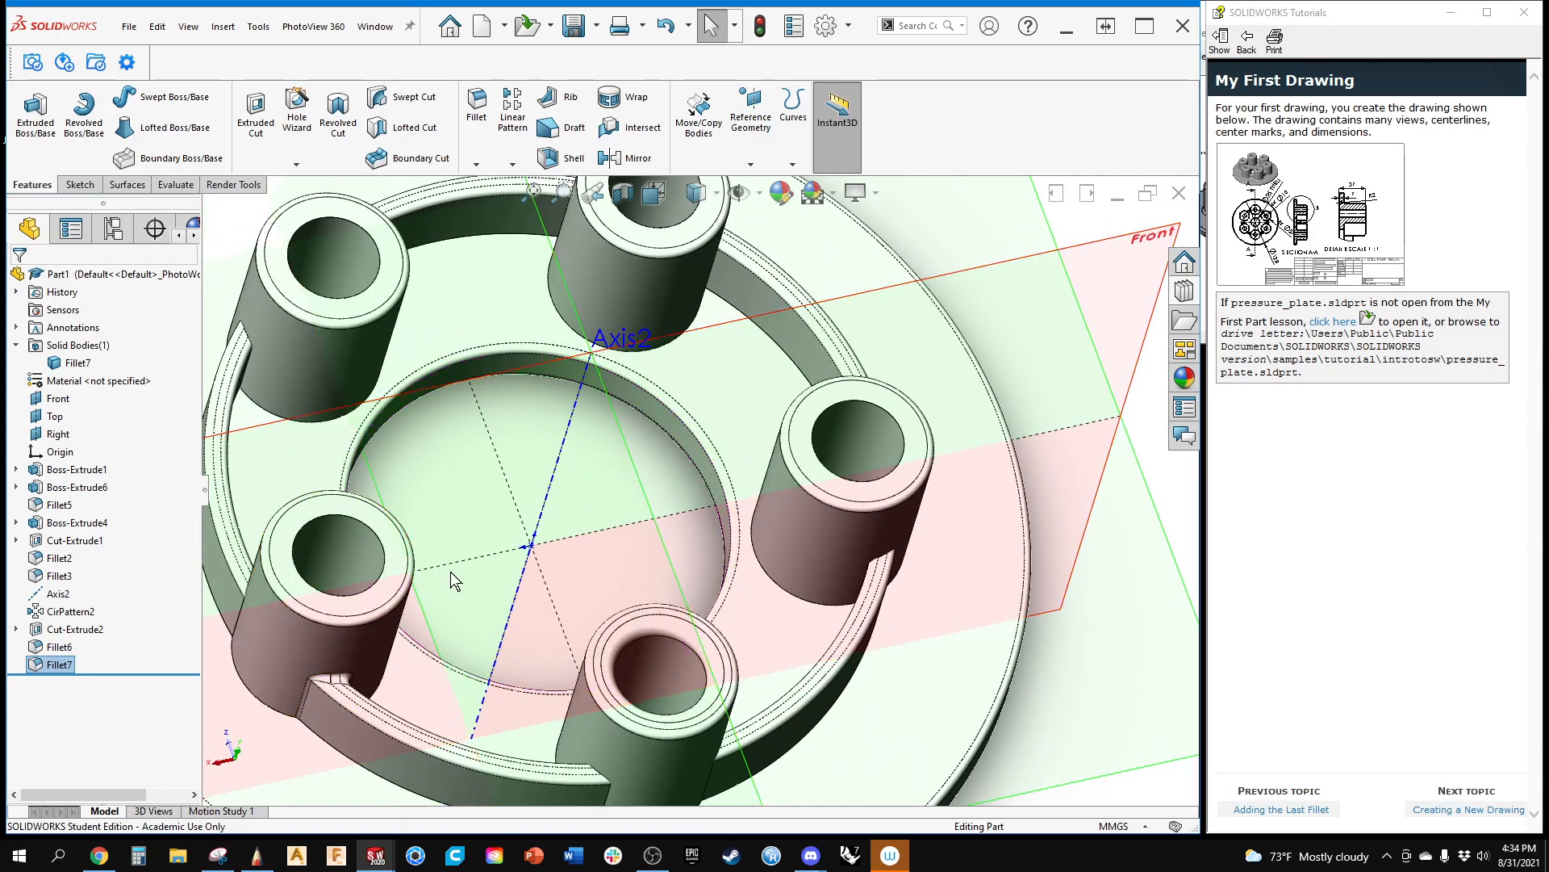
pyautogui.moveTo(435, 583); pyautogui.dragTo(565, 570, button='middle')
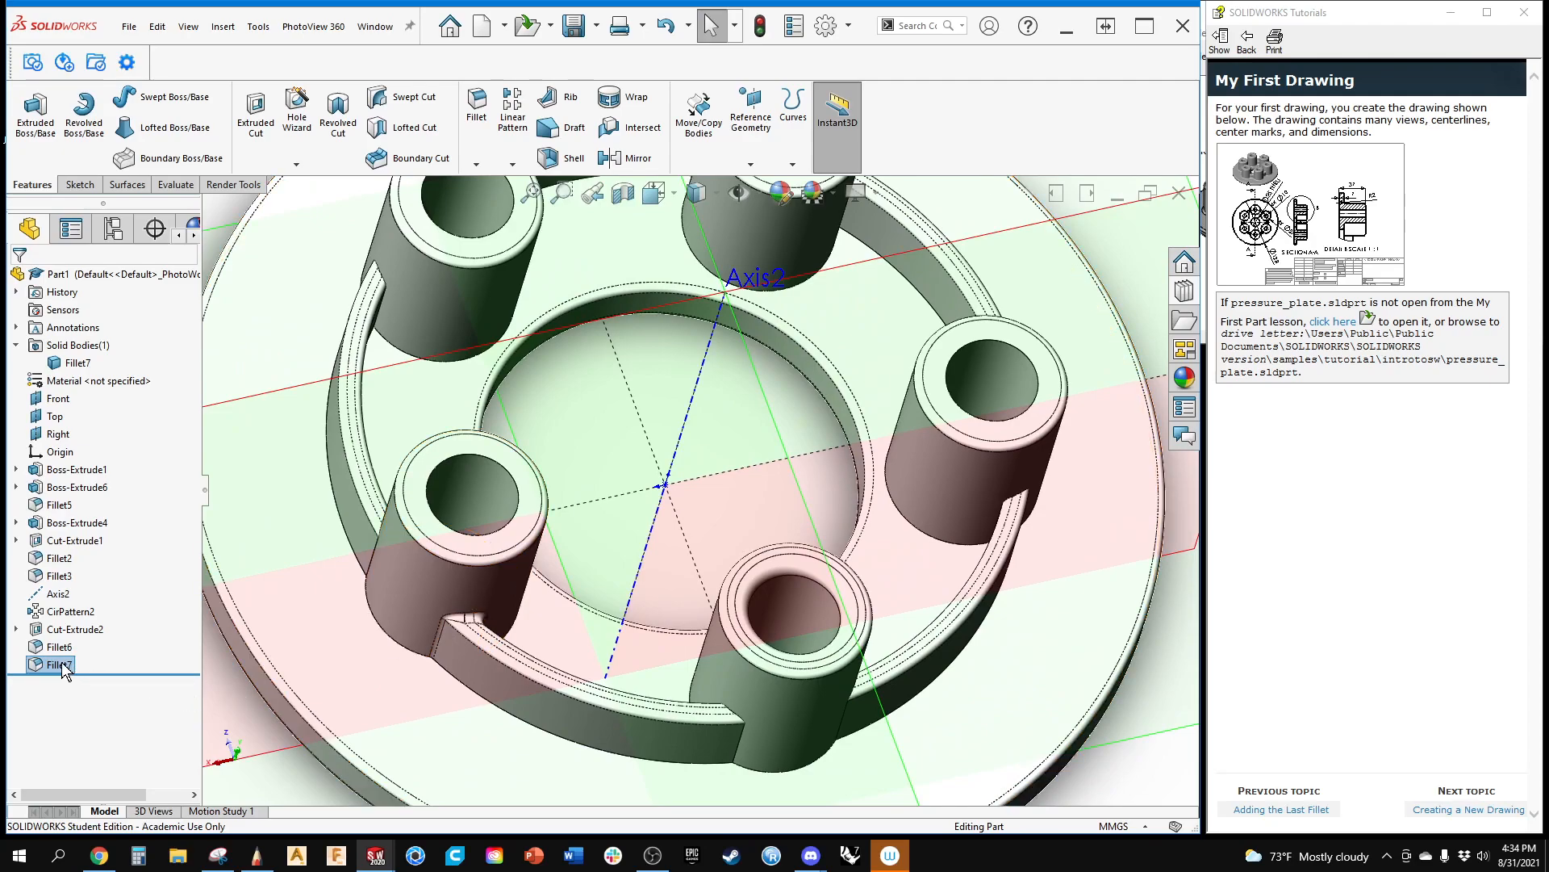
pyautogui.click(513, 165)
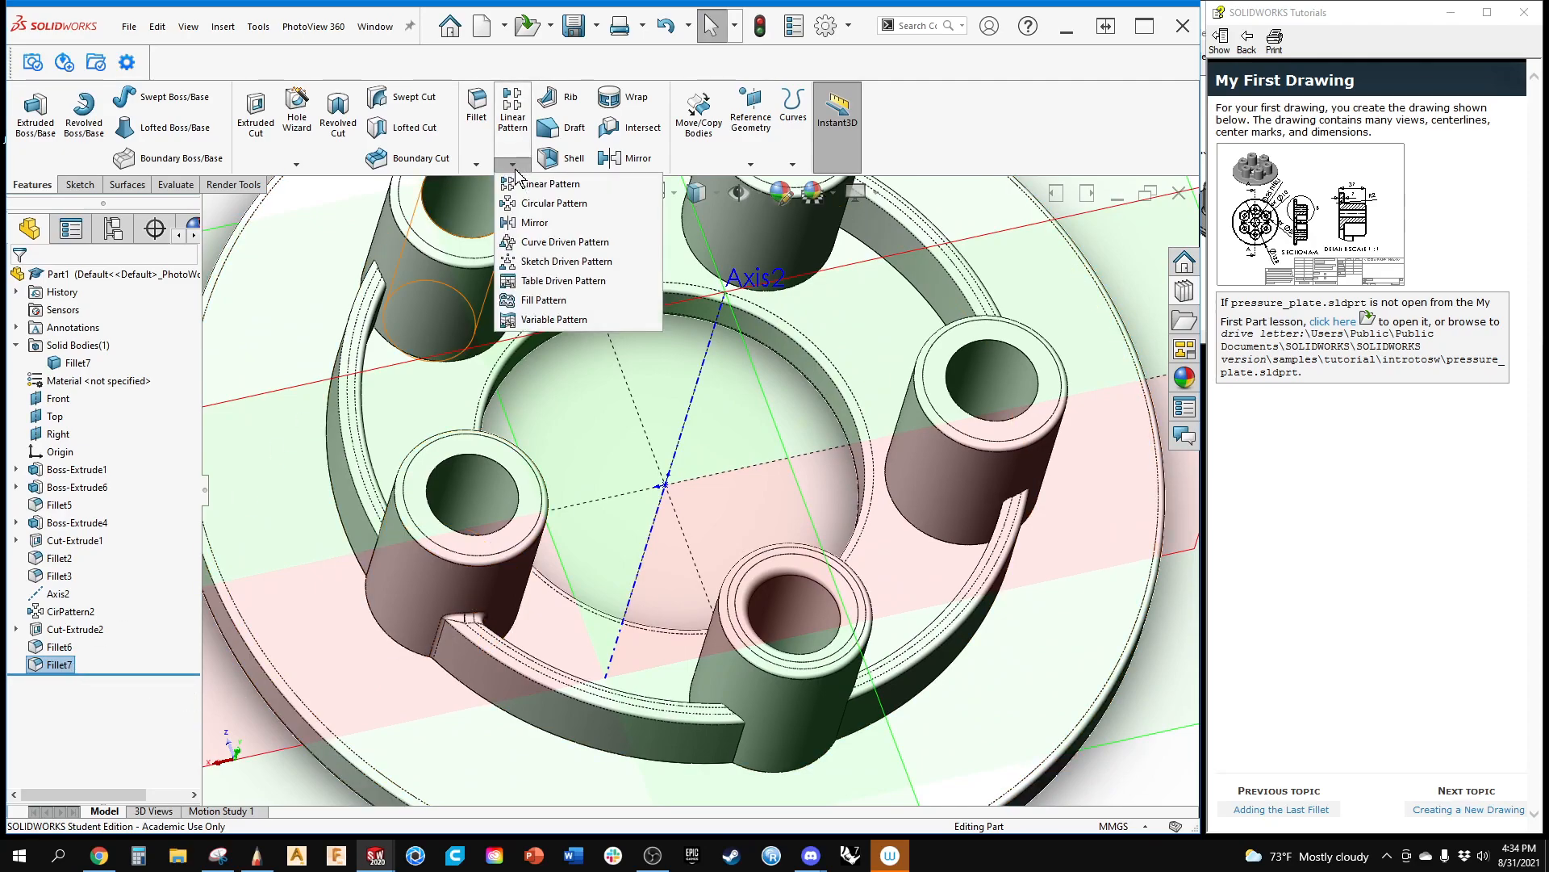
pyautogui.click(539, 203)
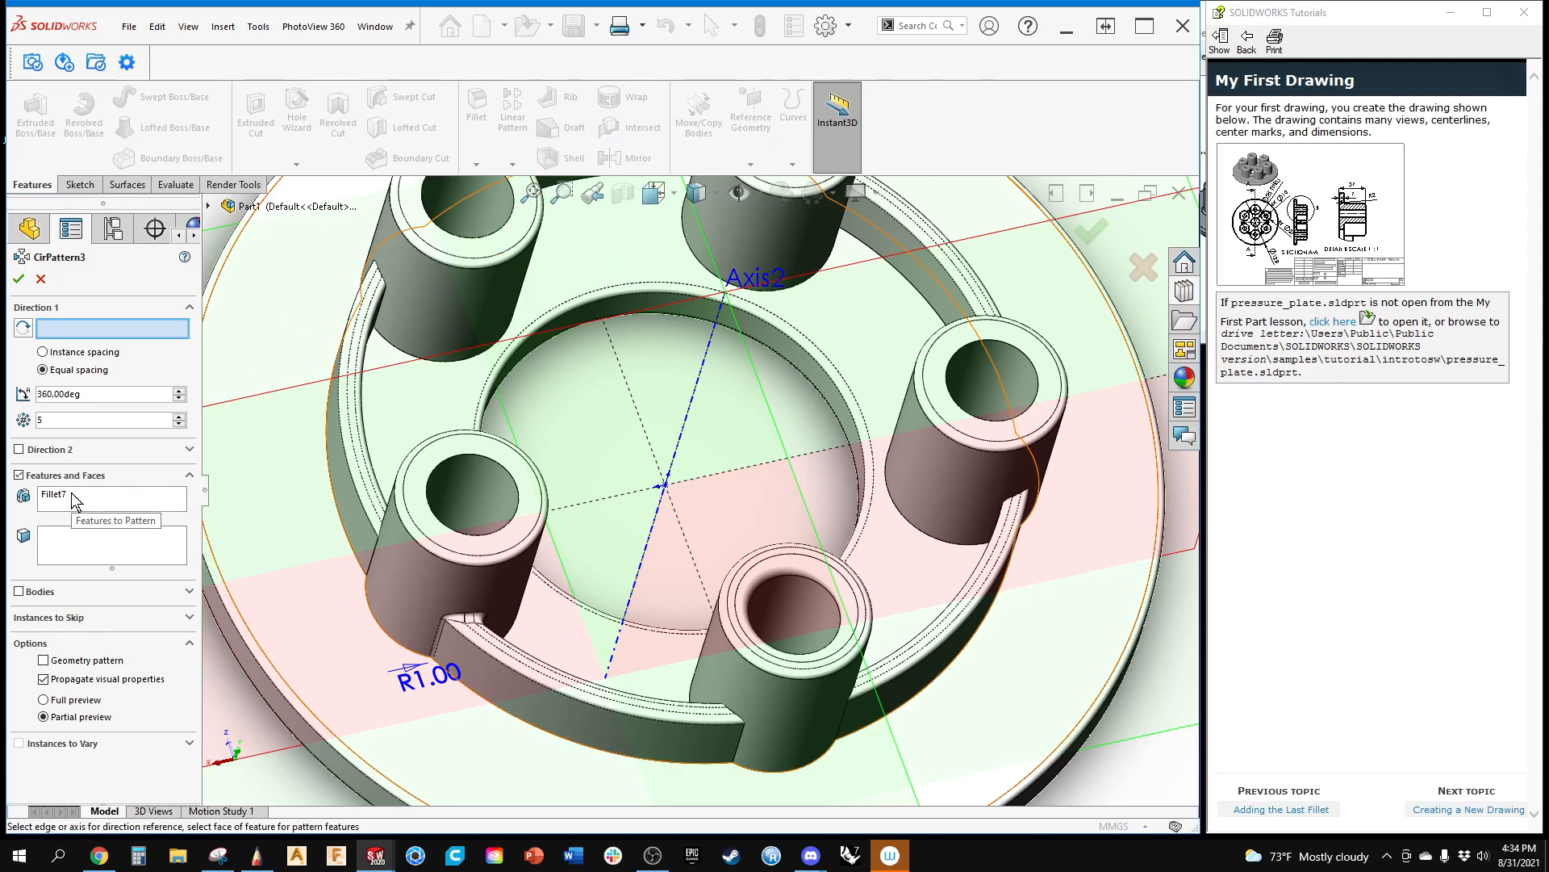
pyautogui.click(704, 368)
pyautogui.moveTo(736, 533); pyautogui.dragTo(699, 511, button='middle')
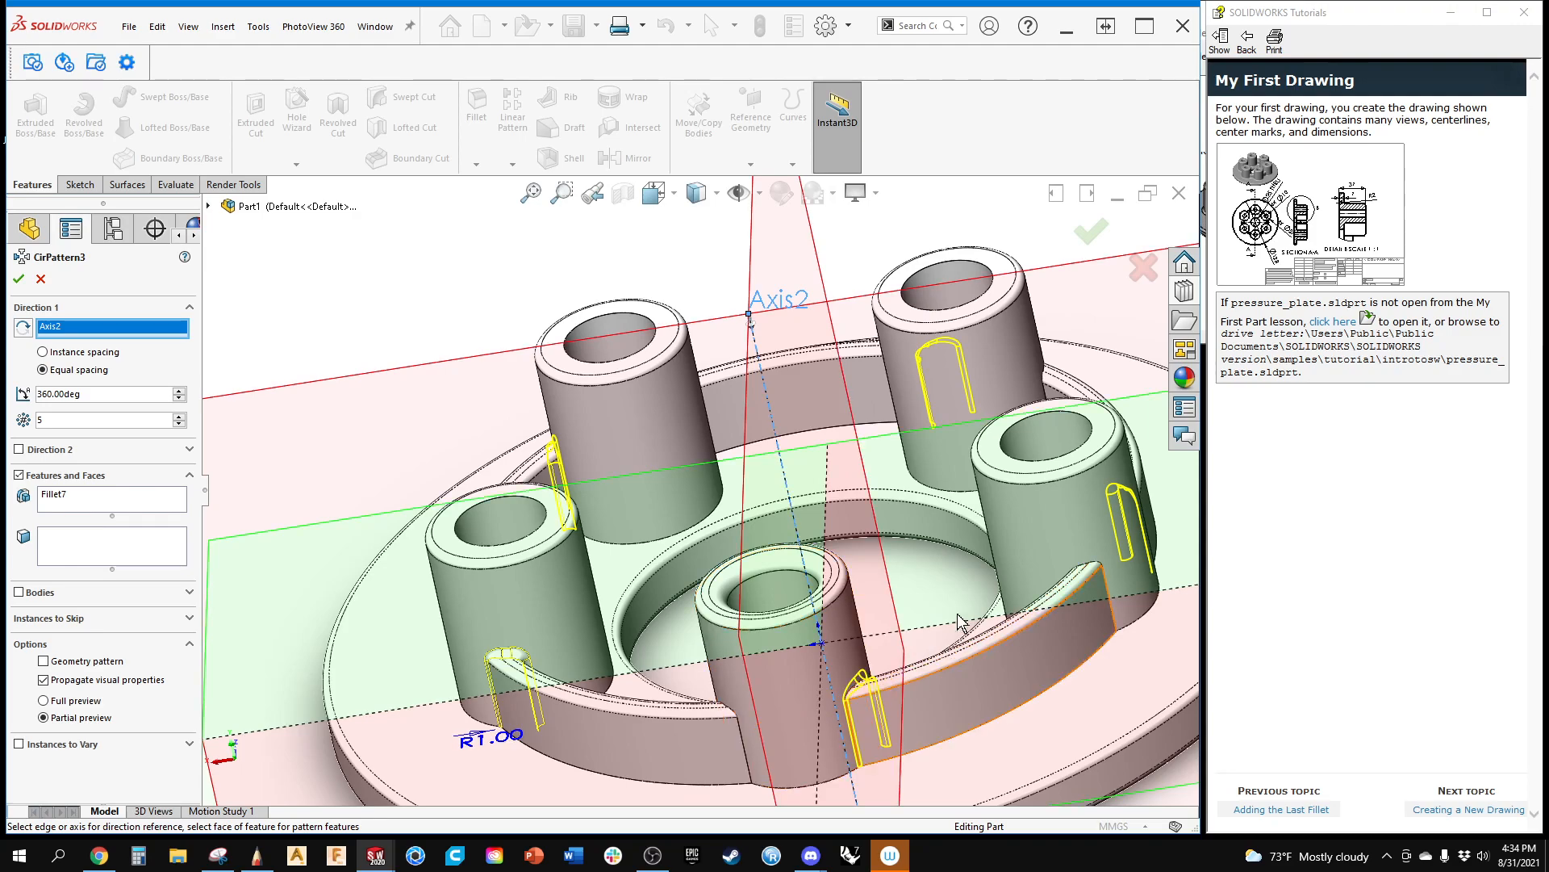
pyautogui.click(16, 280)
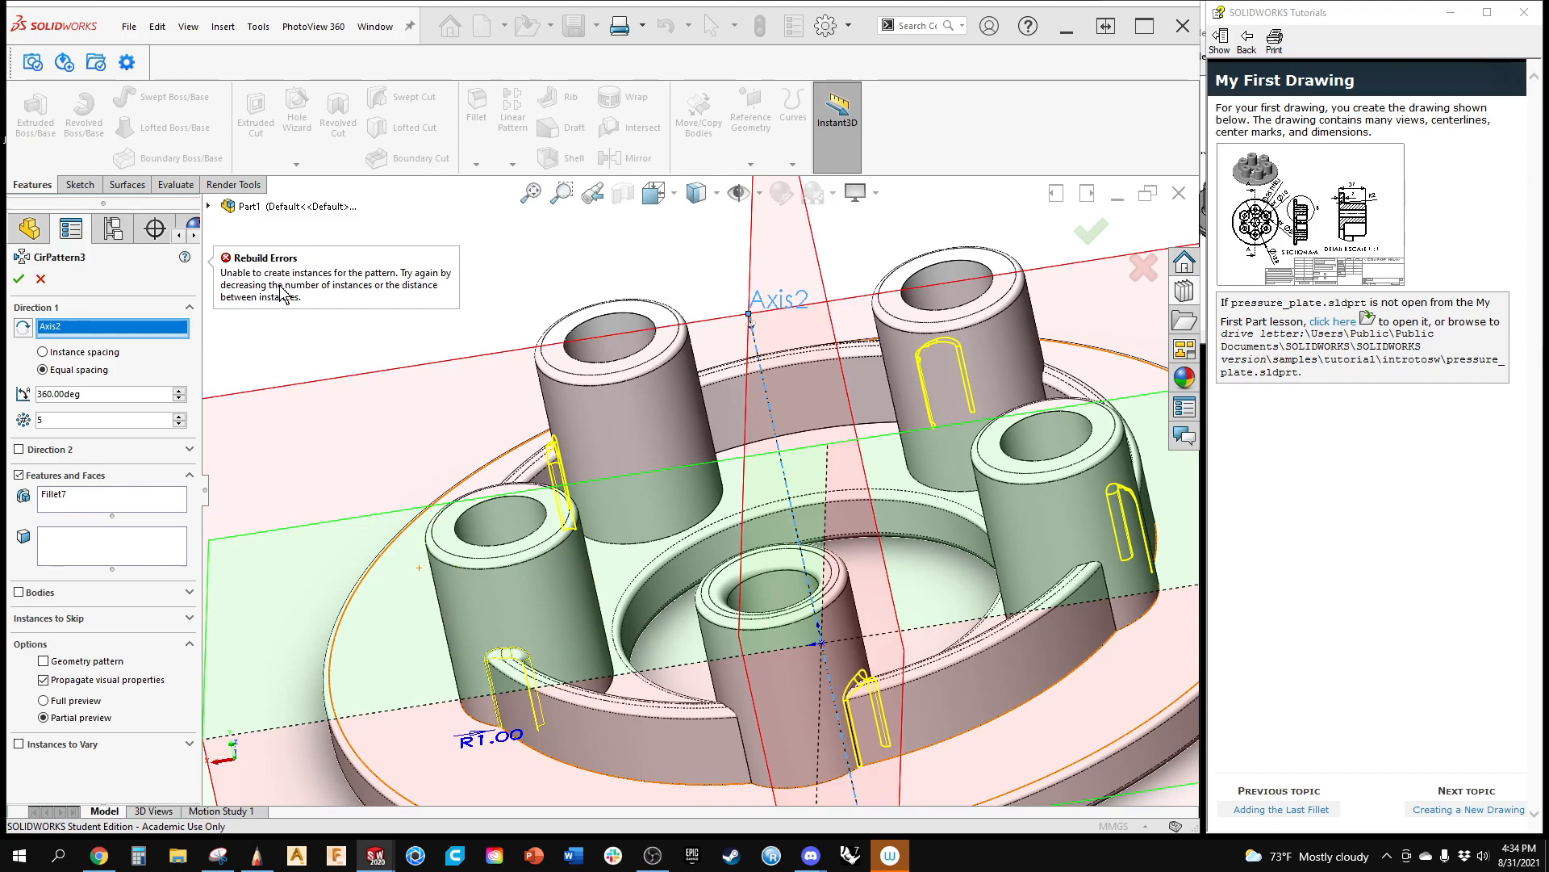
# Step: Toggle the fillet pattern to instance spacing and back to equal spacing over 360°, and try applying it again
pyautogui.moveTo(640, 423); pyautogui.dragTo(613, 404, button='middle')
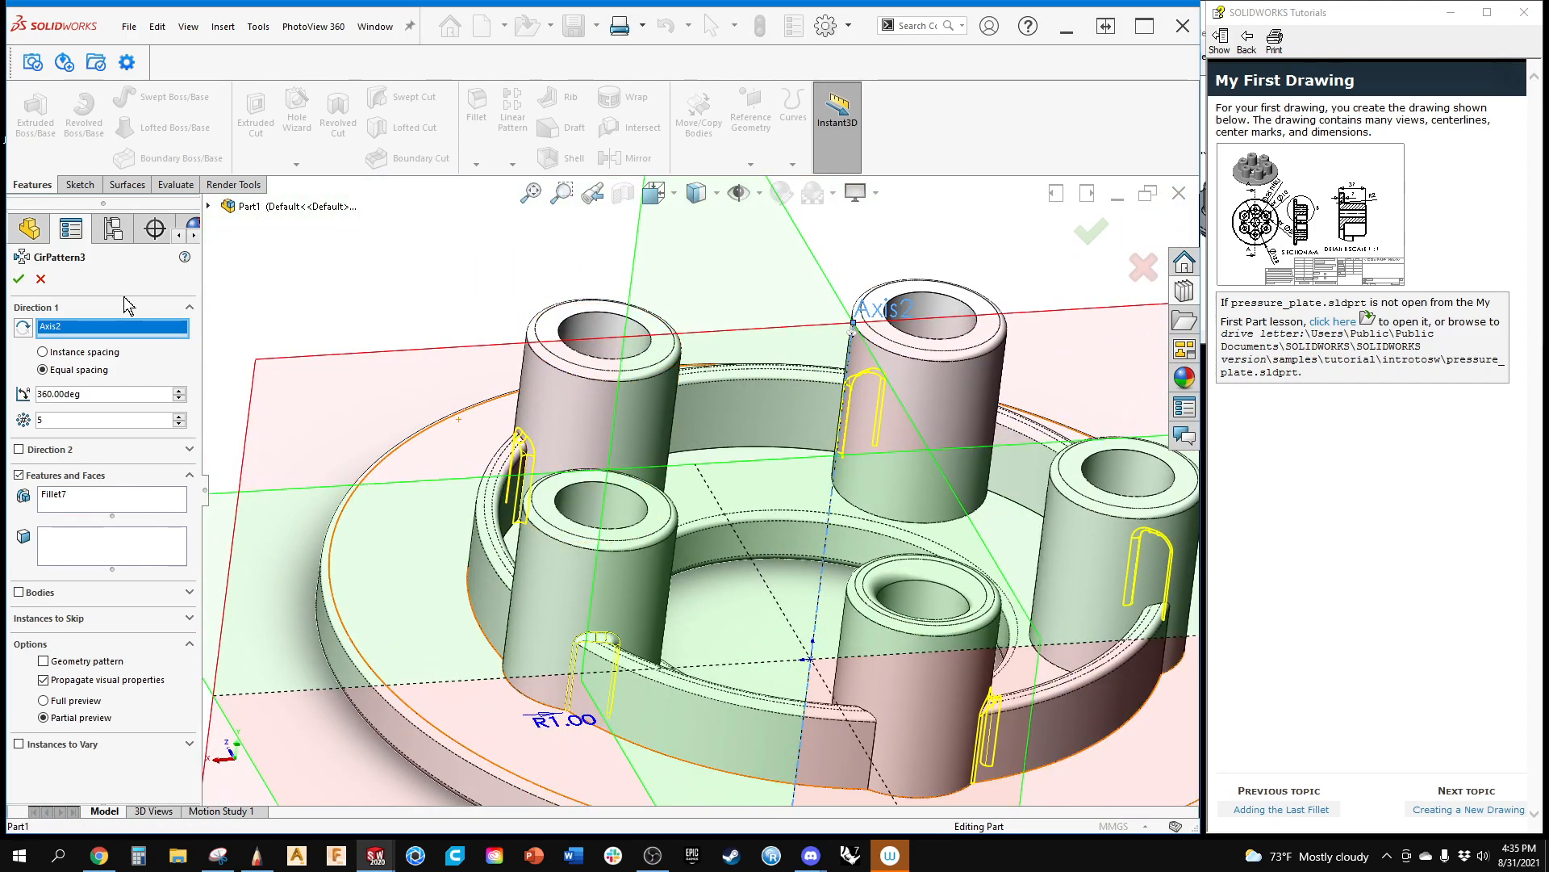
pyautogui.click(43, 353)
pyautogui.click(43, 370)
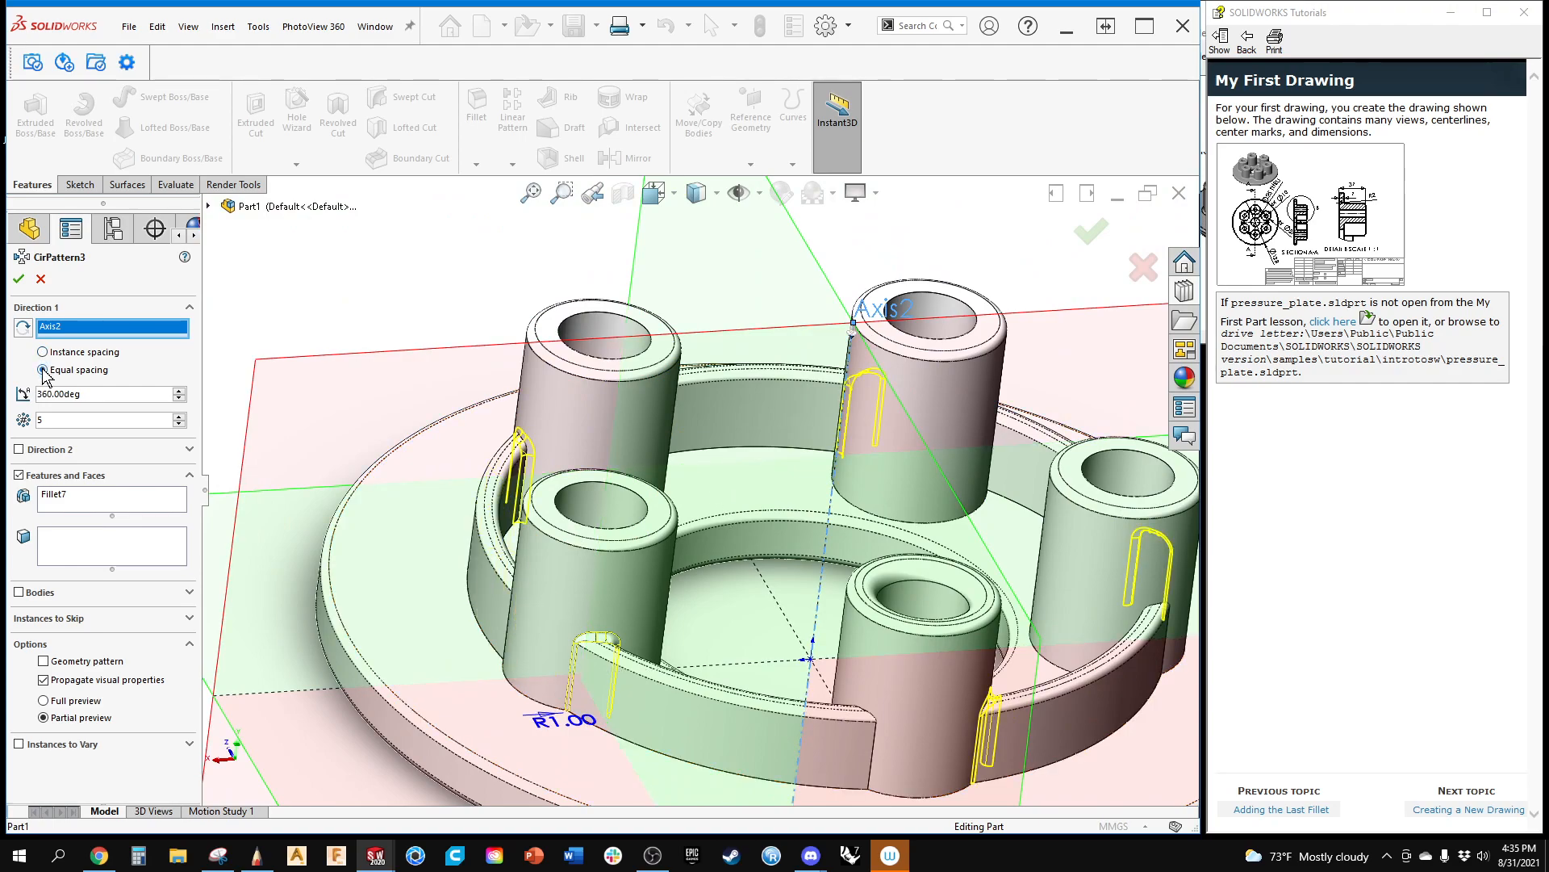
pyautogui.click(19, 278)
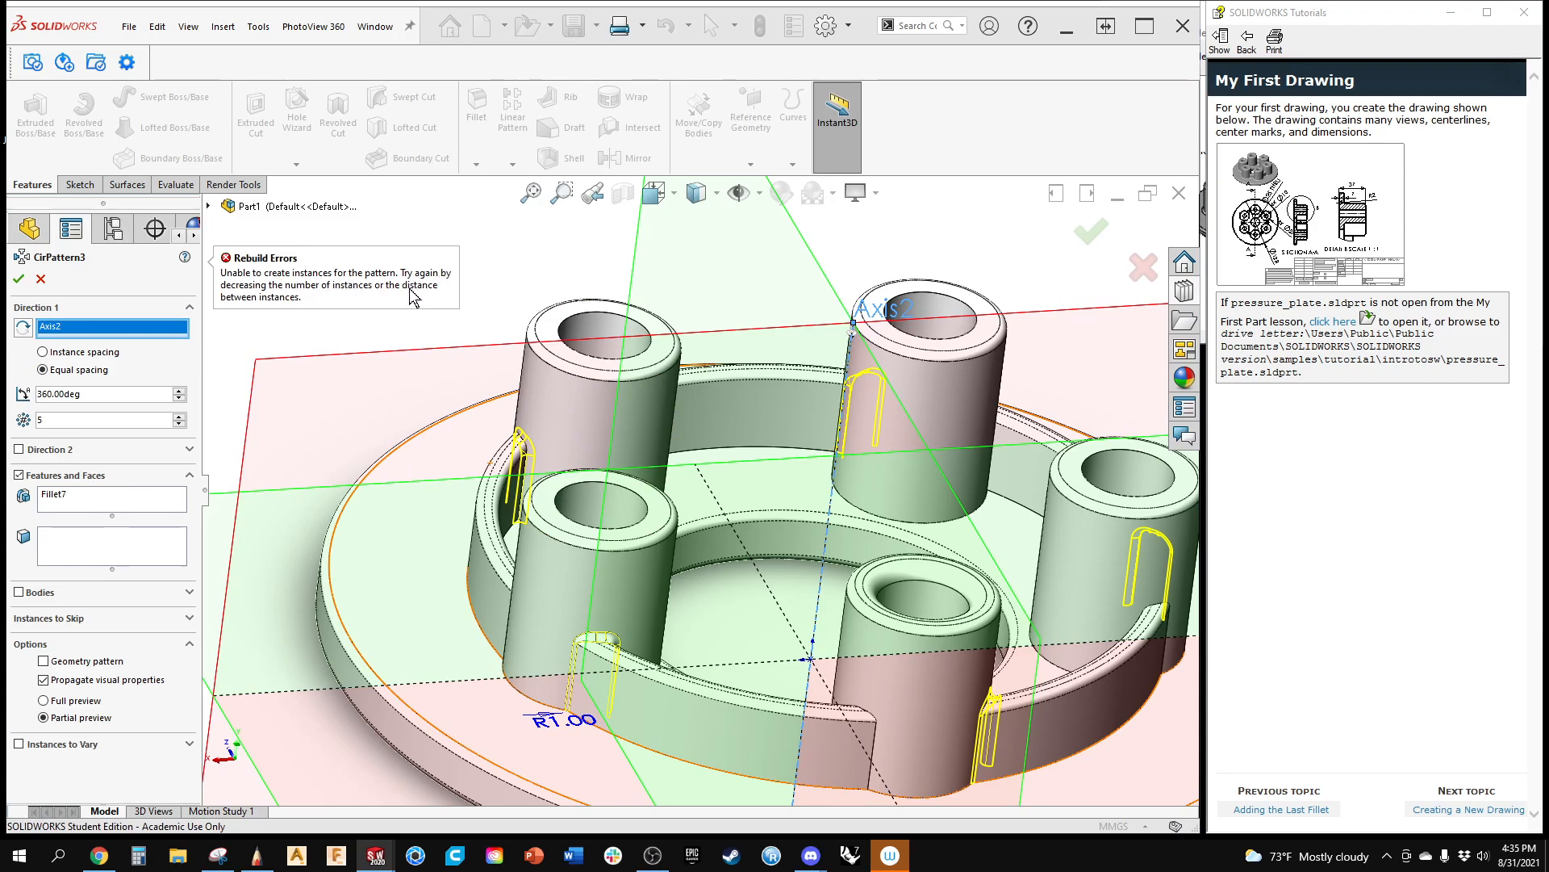
# Step: Reselect Axis2 as the pattern axis, try 4 instances in the preview, and cancel the circular pattern
pyautogui.moveTo(533, 311); pyautogui.dragTo(647, 662, button='middle')
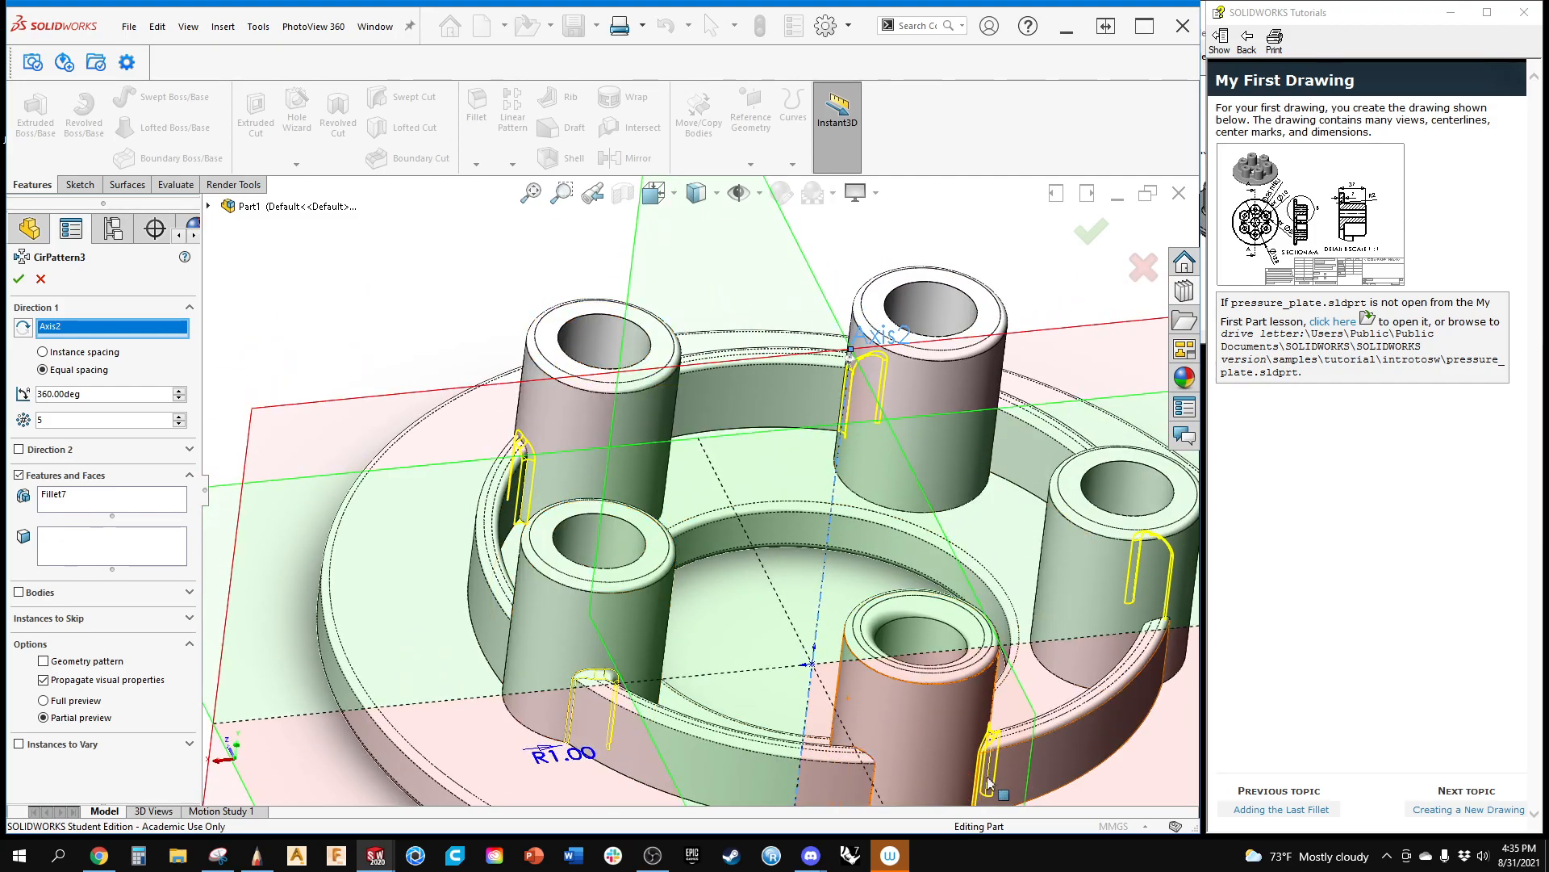
pyautogui.click(872, 403)
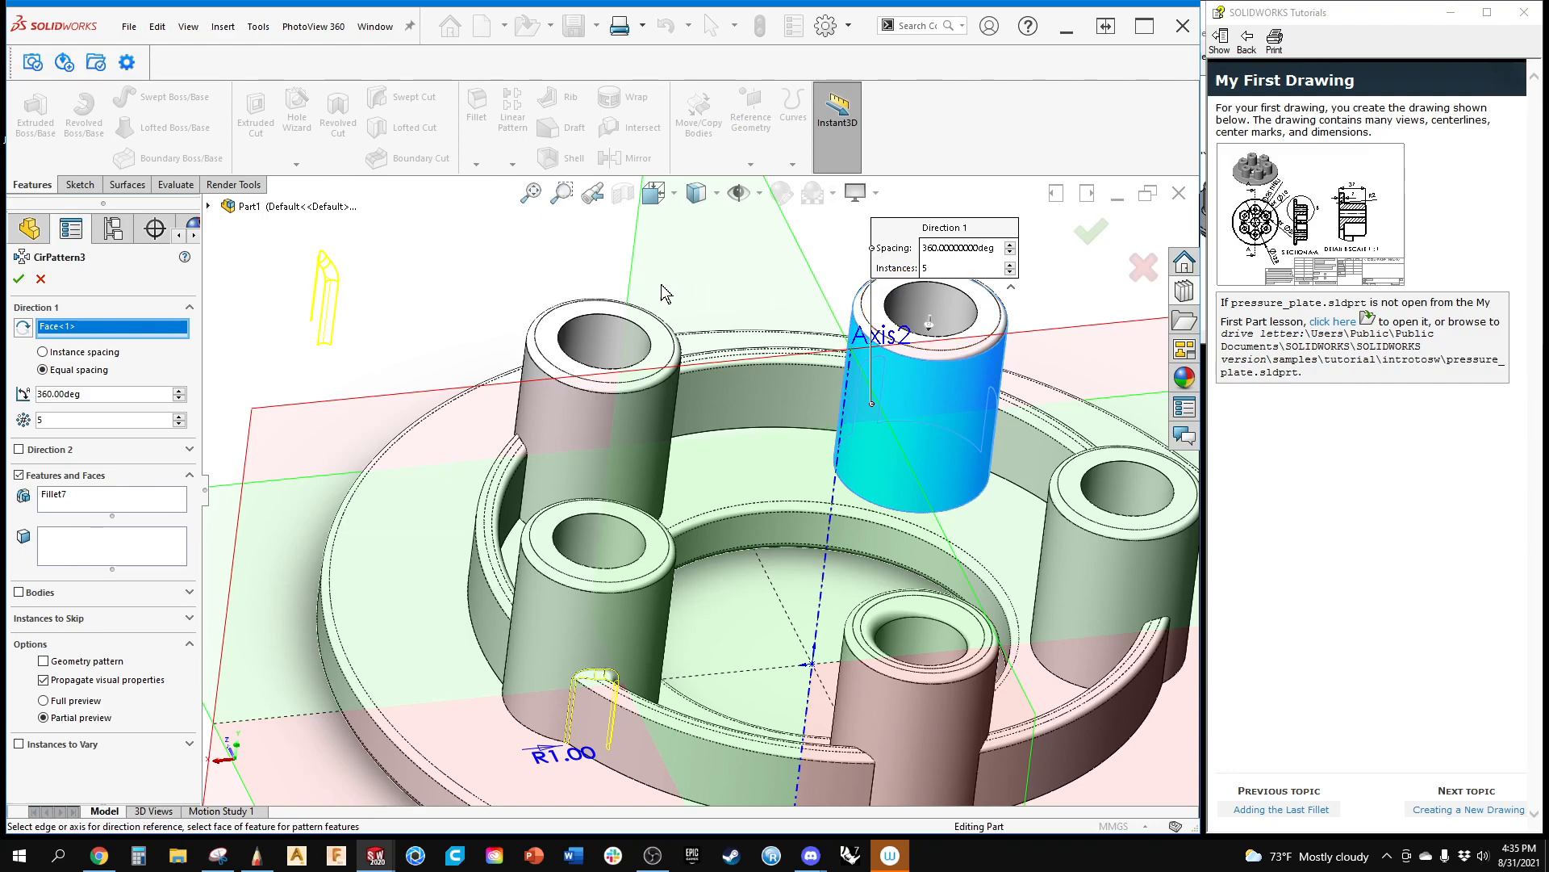
pyautogui.click(829, 551)
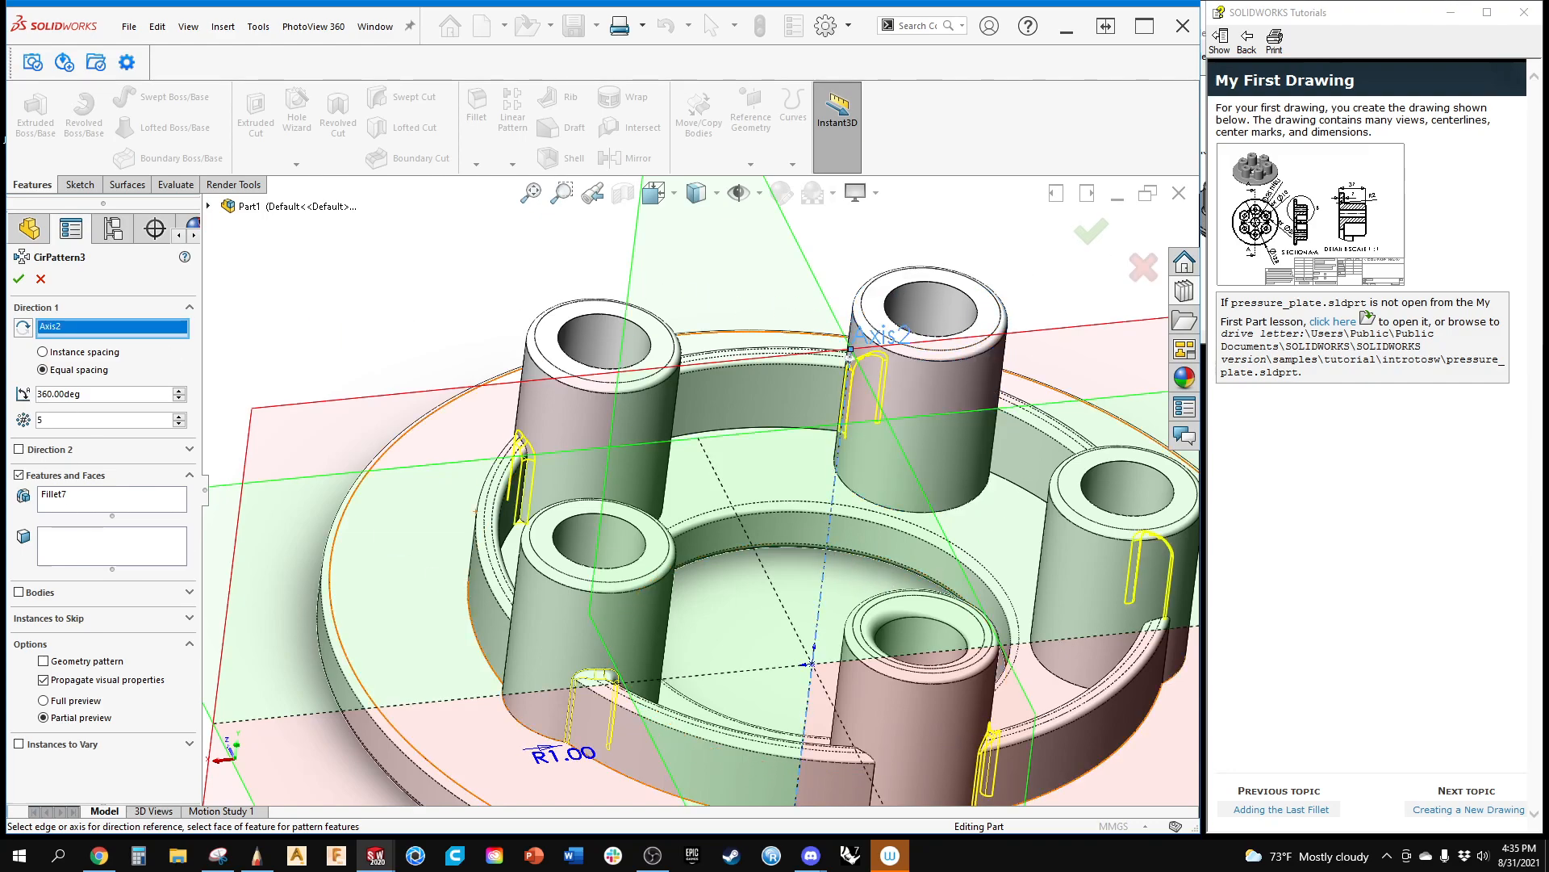
pyautogui.click(180, 425)
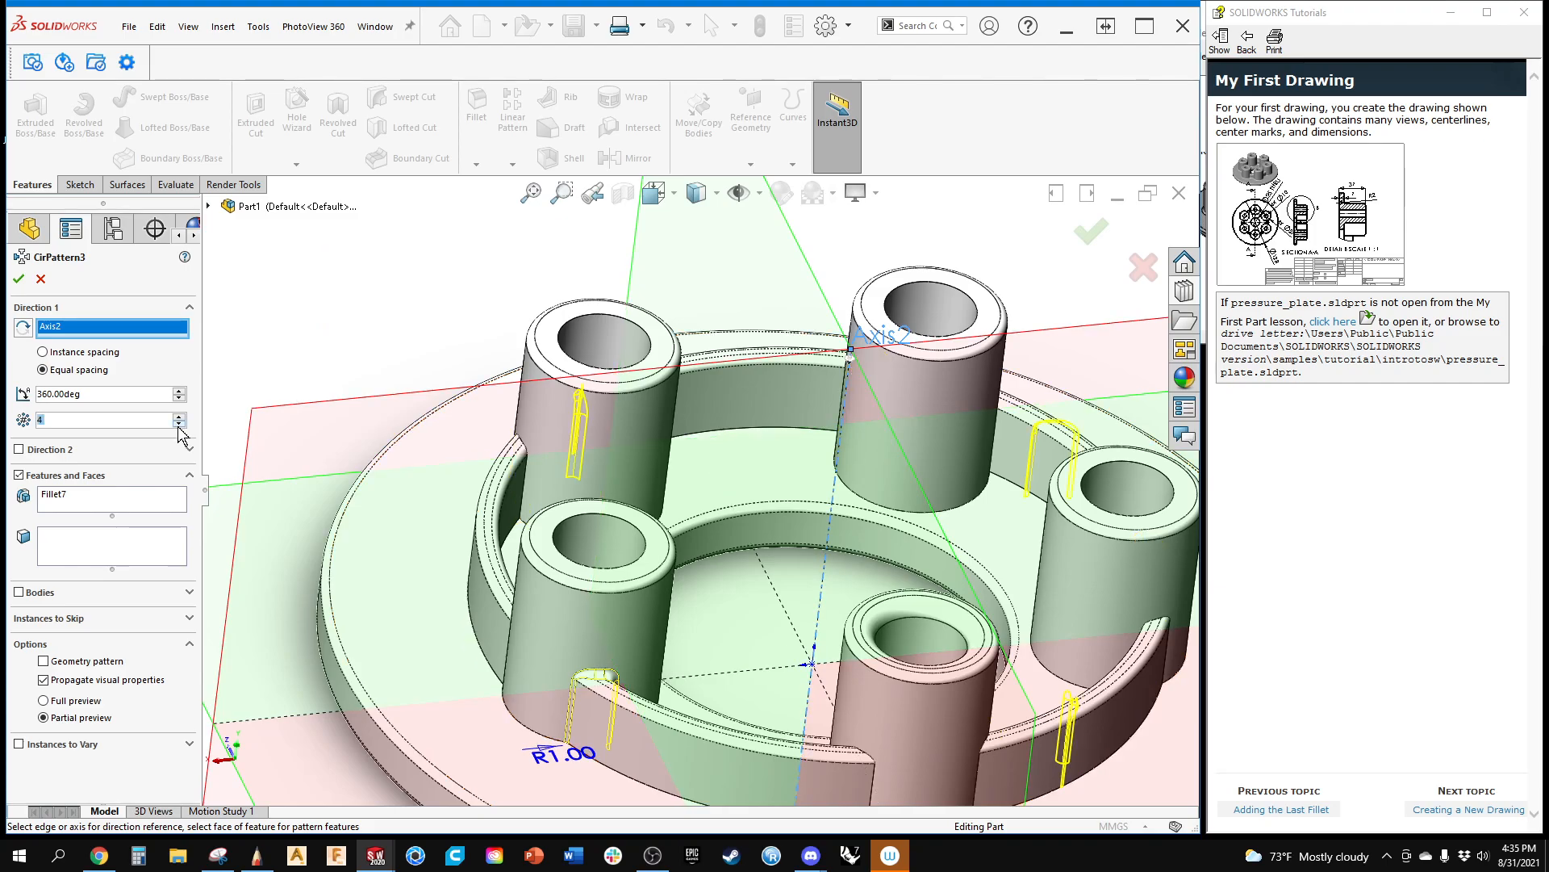
pyautogui.moveTo(536, 420); pyautogui.dragTo(478, 442, button='middle')
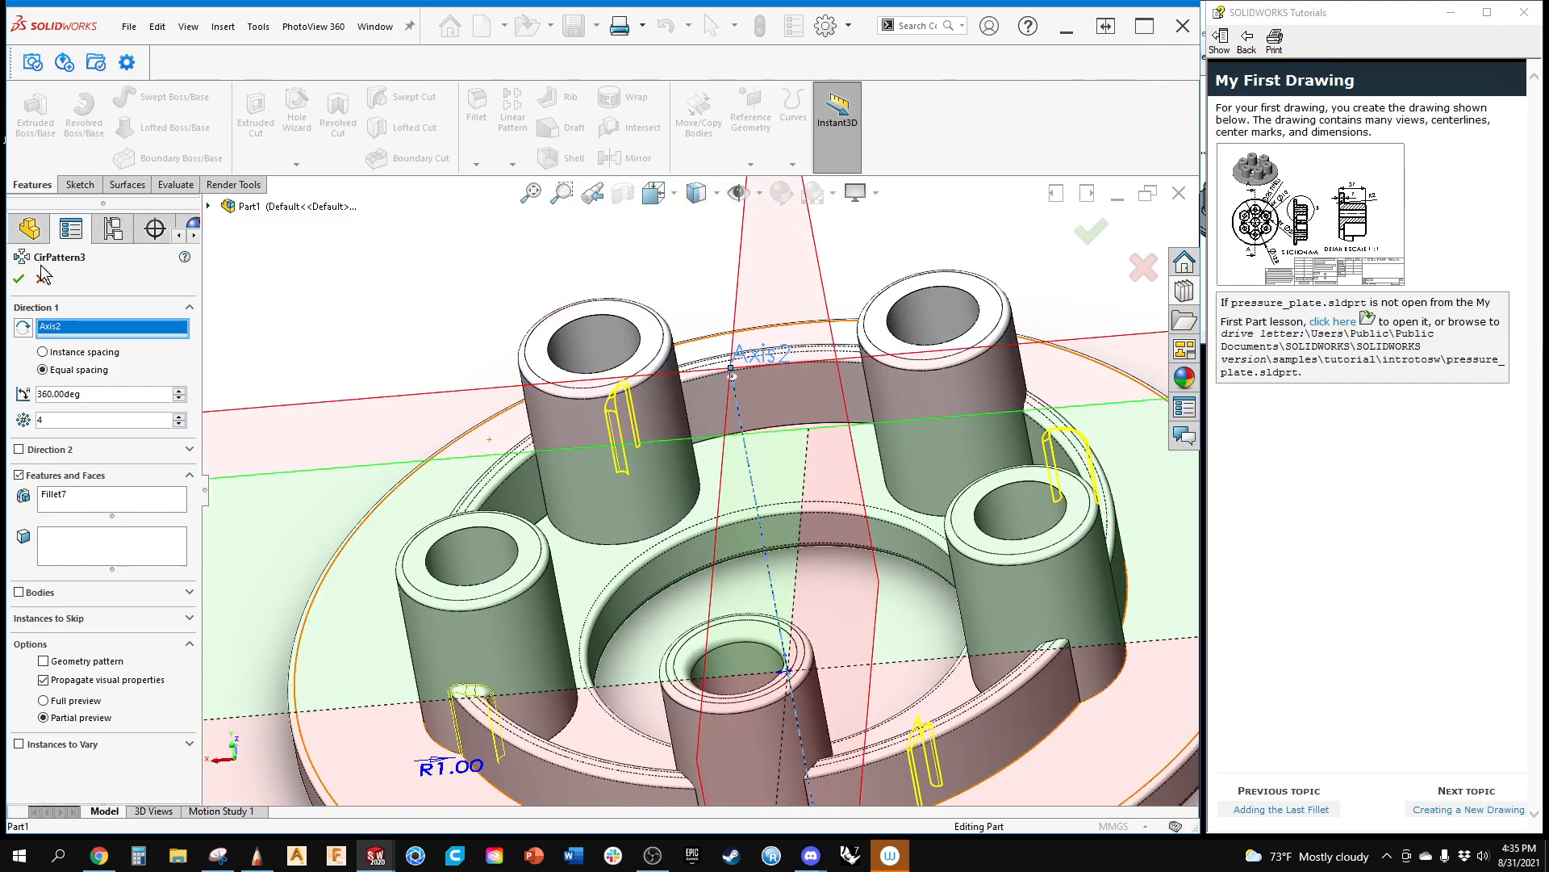
pyautogui.keyDown('ctrl'); pyautogui.moveTo(616, 491); pyautogui.dragTo(656, 383, button='middle'); pyautogui.keyUp('ctrl')
pyautogui.moveTo(474, 489); pyautogui.dragTo(489, 495, button='middle')
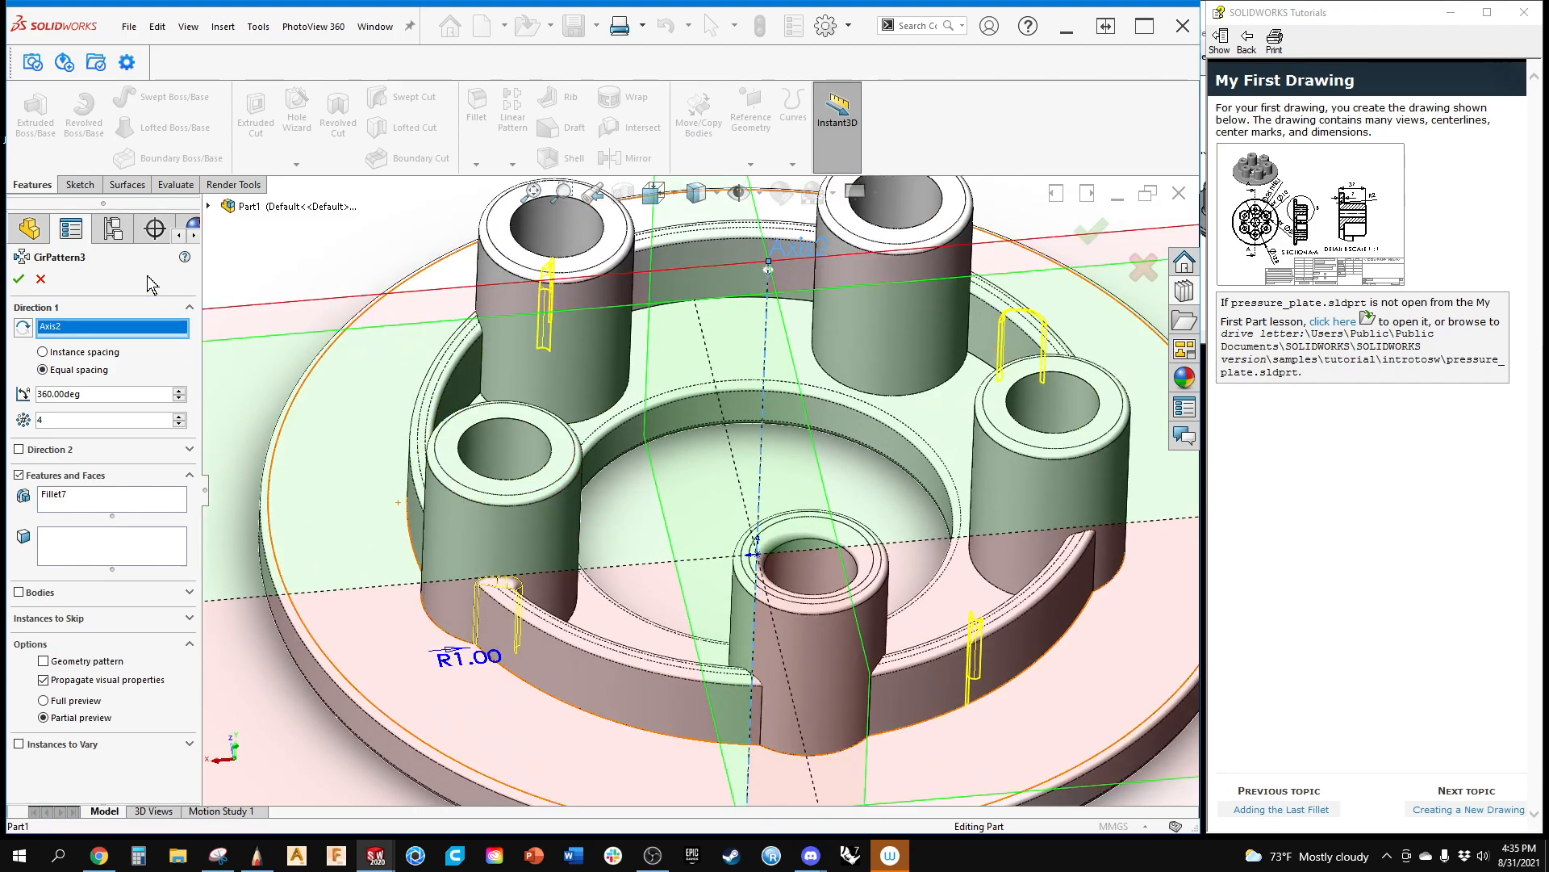
pyautogui.click(40, 279)
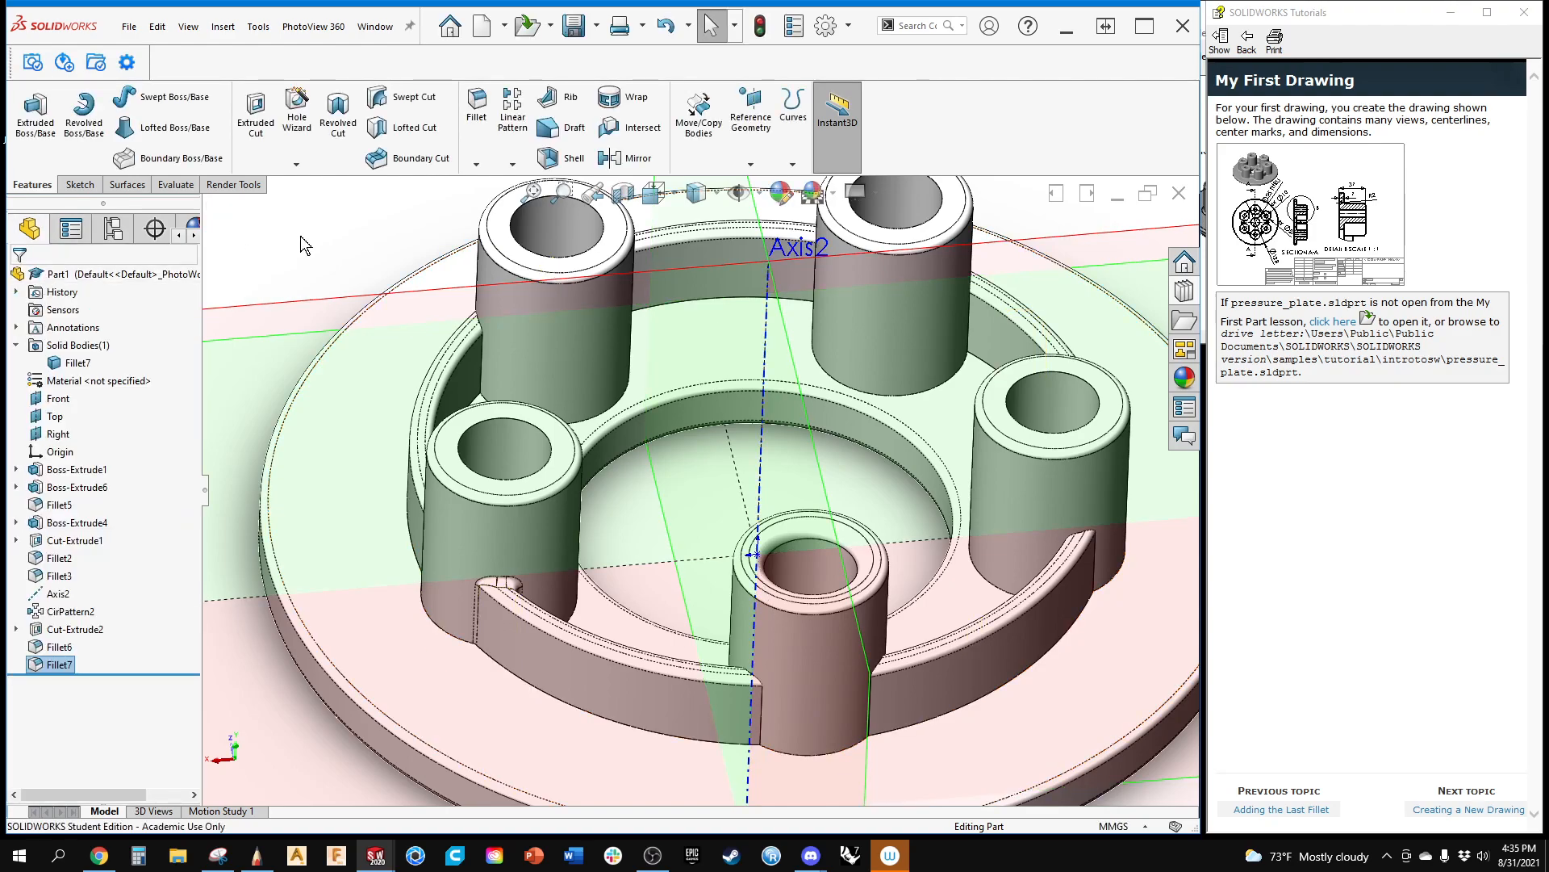
# Step: Edit the rib-to-boss fillet to a 0.5 mm radius and add the vertical rib edge on the boss's opposite side
pyautogui.rightClick(54, 665)
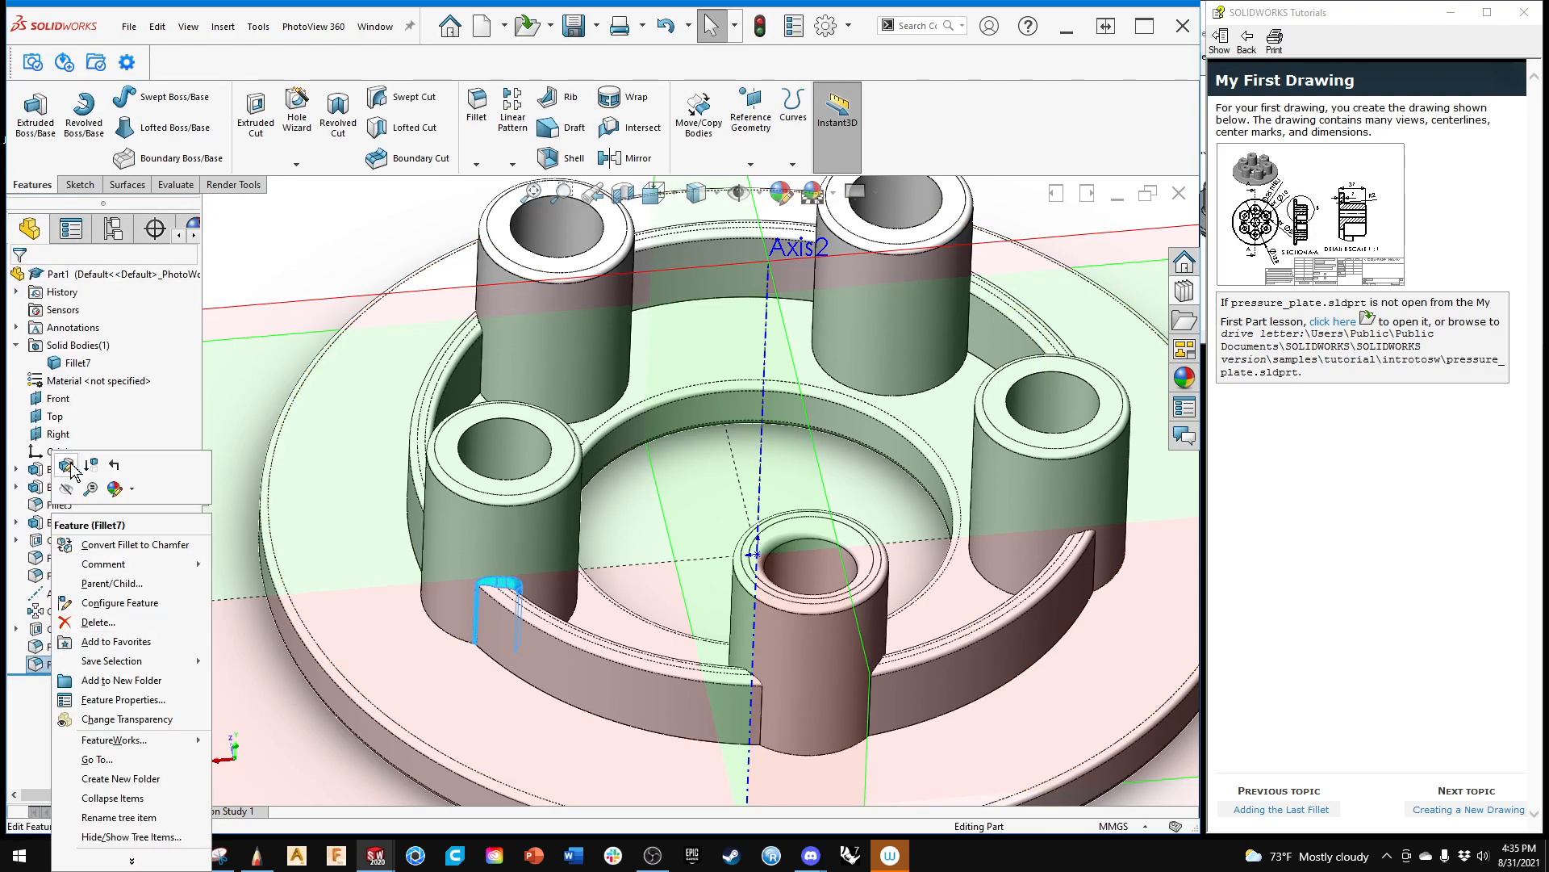
pyautogui.press('Escape')
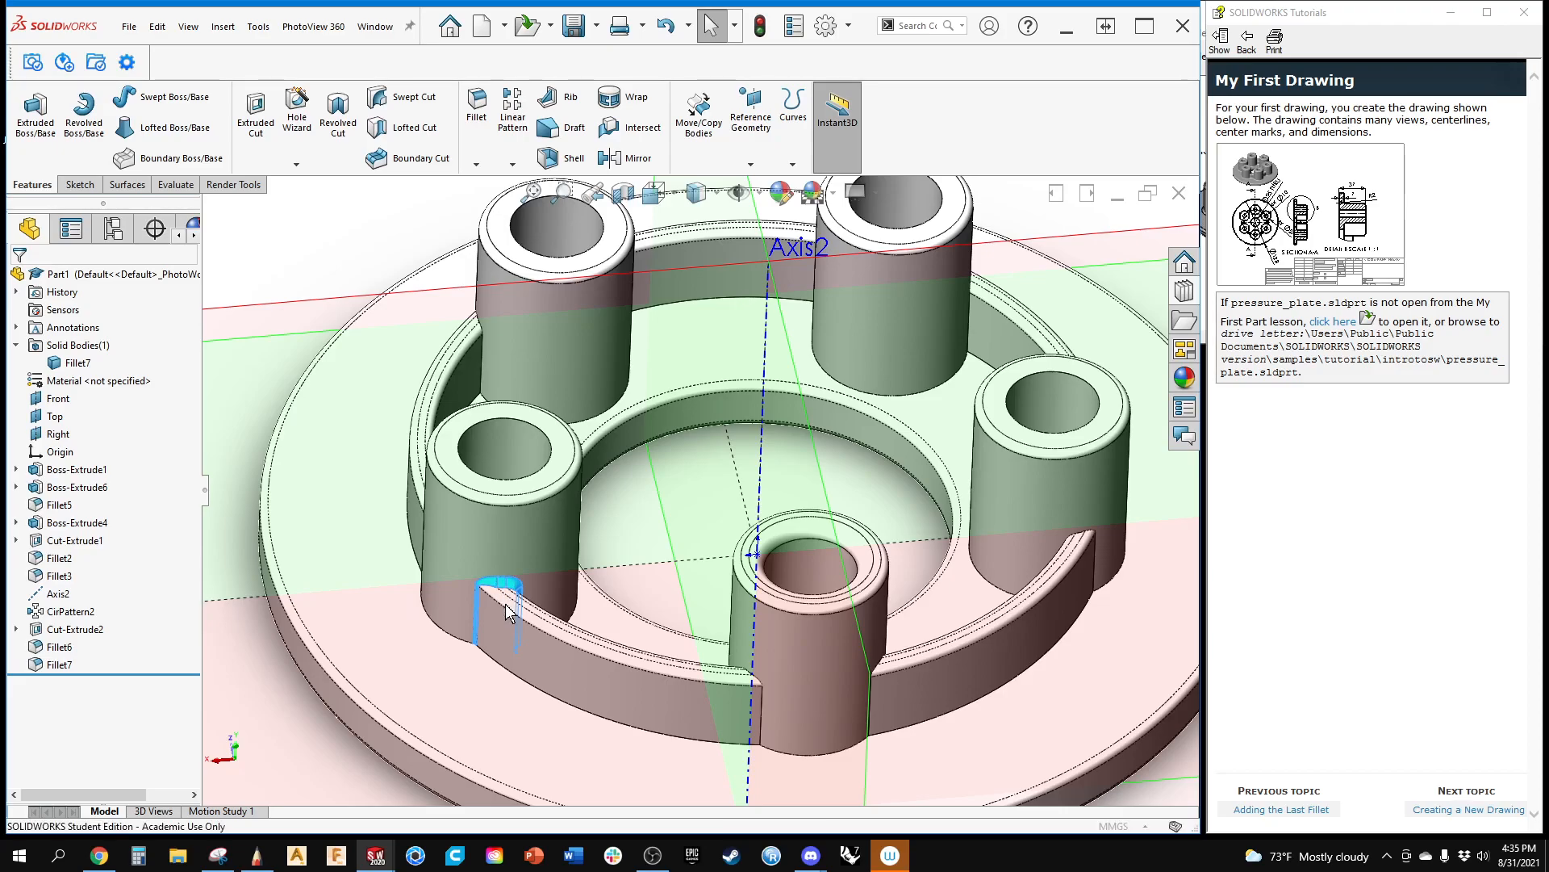
pyautogui.scroll(-5, 433, 656)
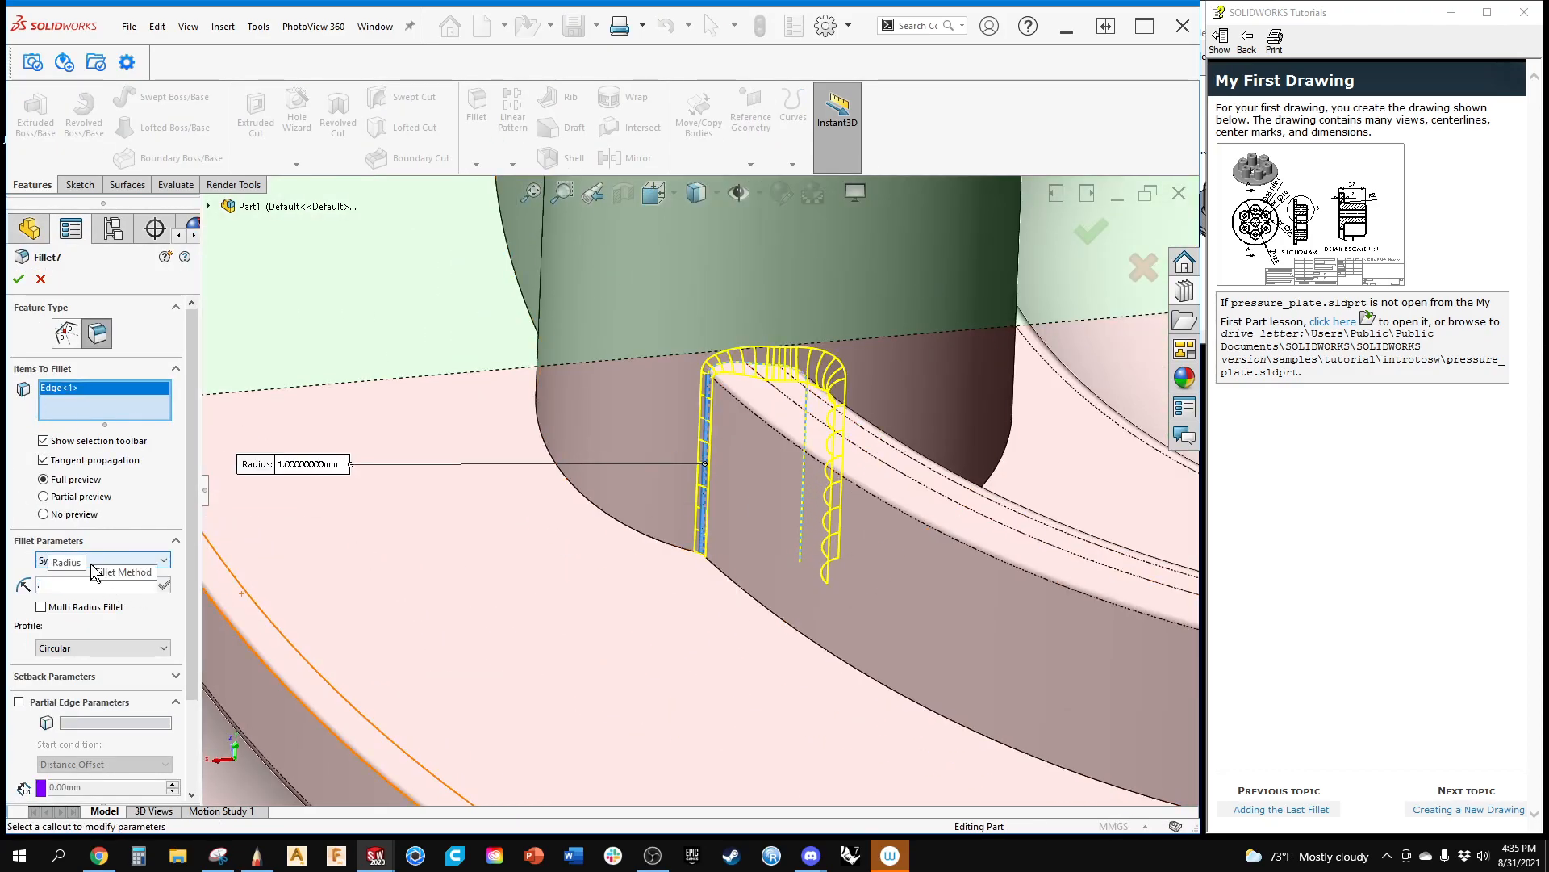
pyautogui.write('0.5')
pyautogui.press('Return')
pyautogui.moveTo(481, 543); pyautogui.dragTo(540, 719, button='middle')
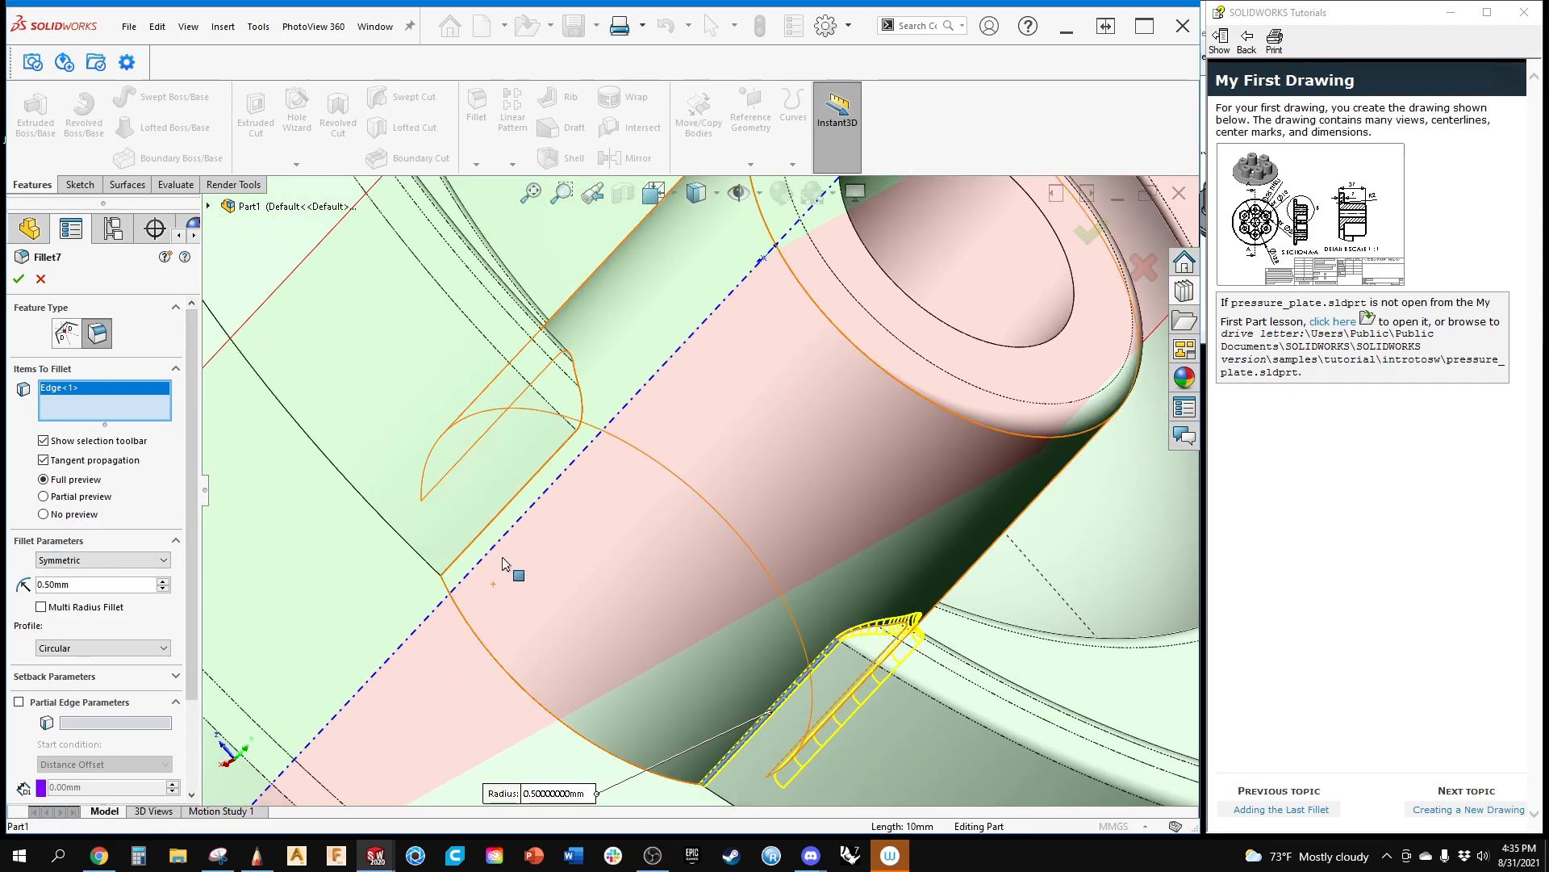
pyautogui.click(511, 505)
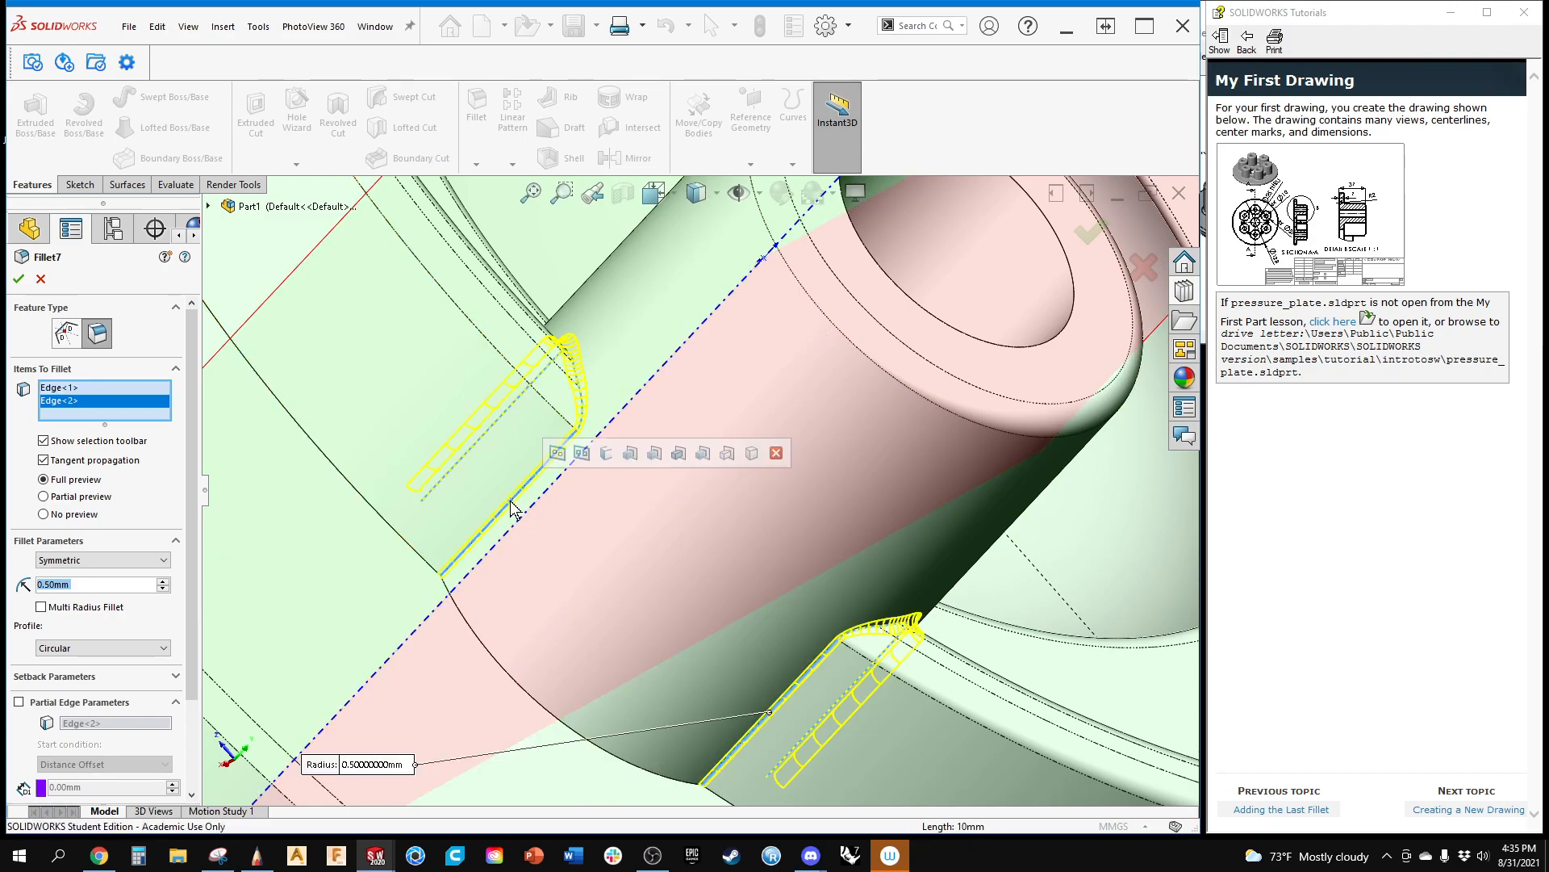
pyautogui.click(24, 278)
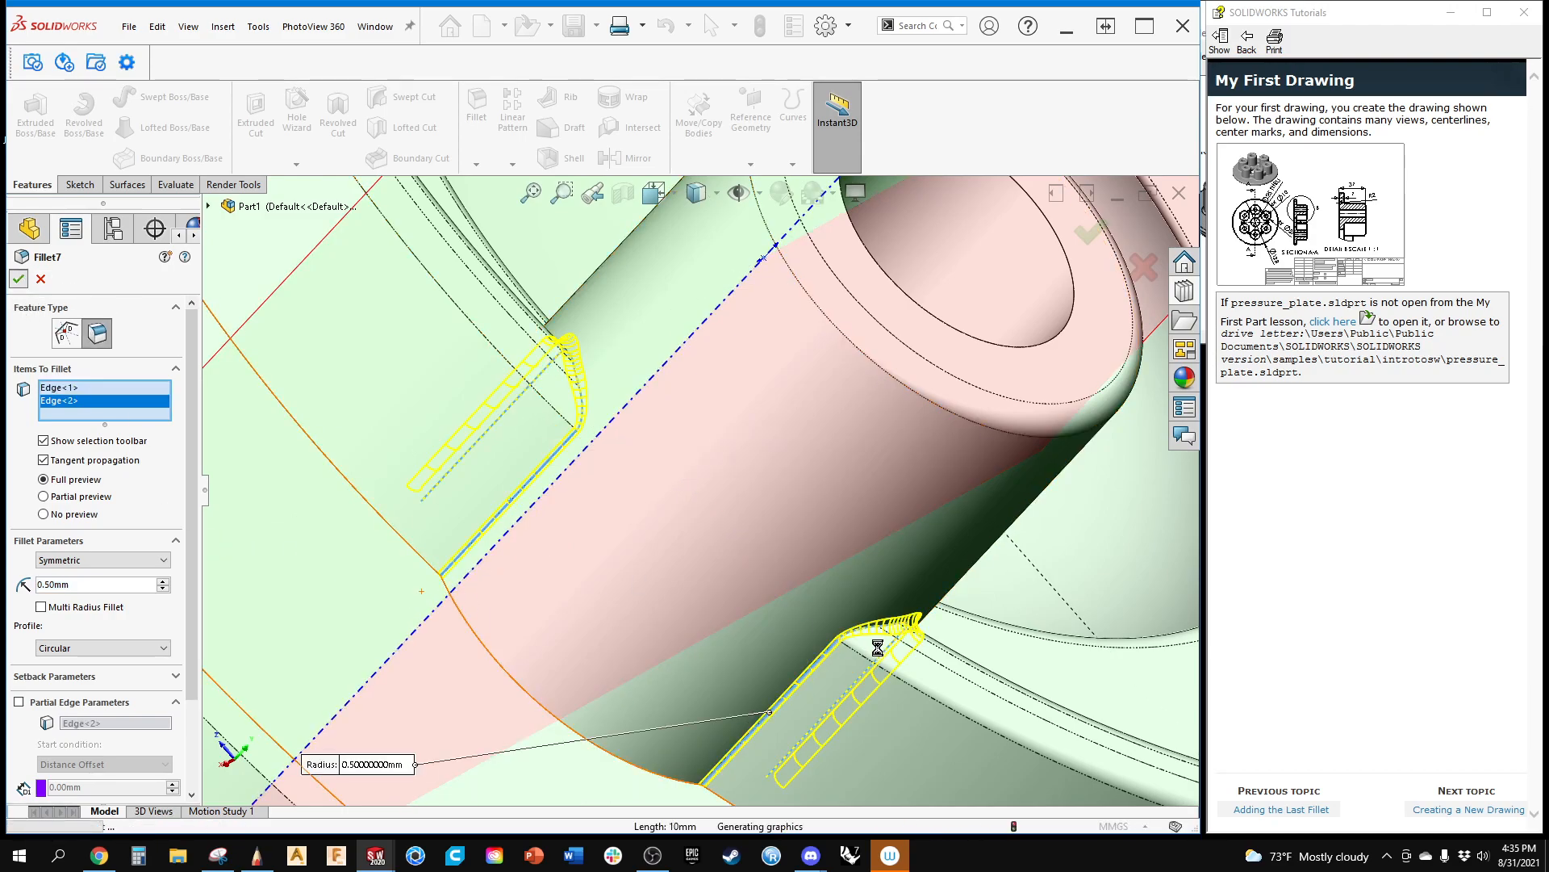
# Step: Try to circular-pattern the 0.5 mm rib-to-boss fillet around Axis2 with 5 equally spaced instances over 360°
pyautogui.moveTo(613, 428); pyautogui.dragTo(833, 643, button='middle')
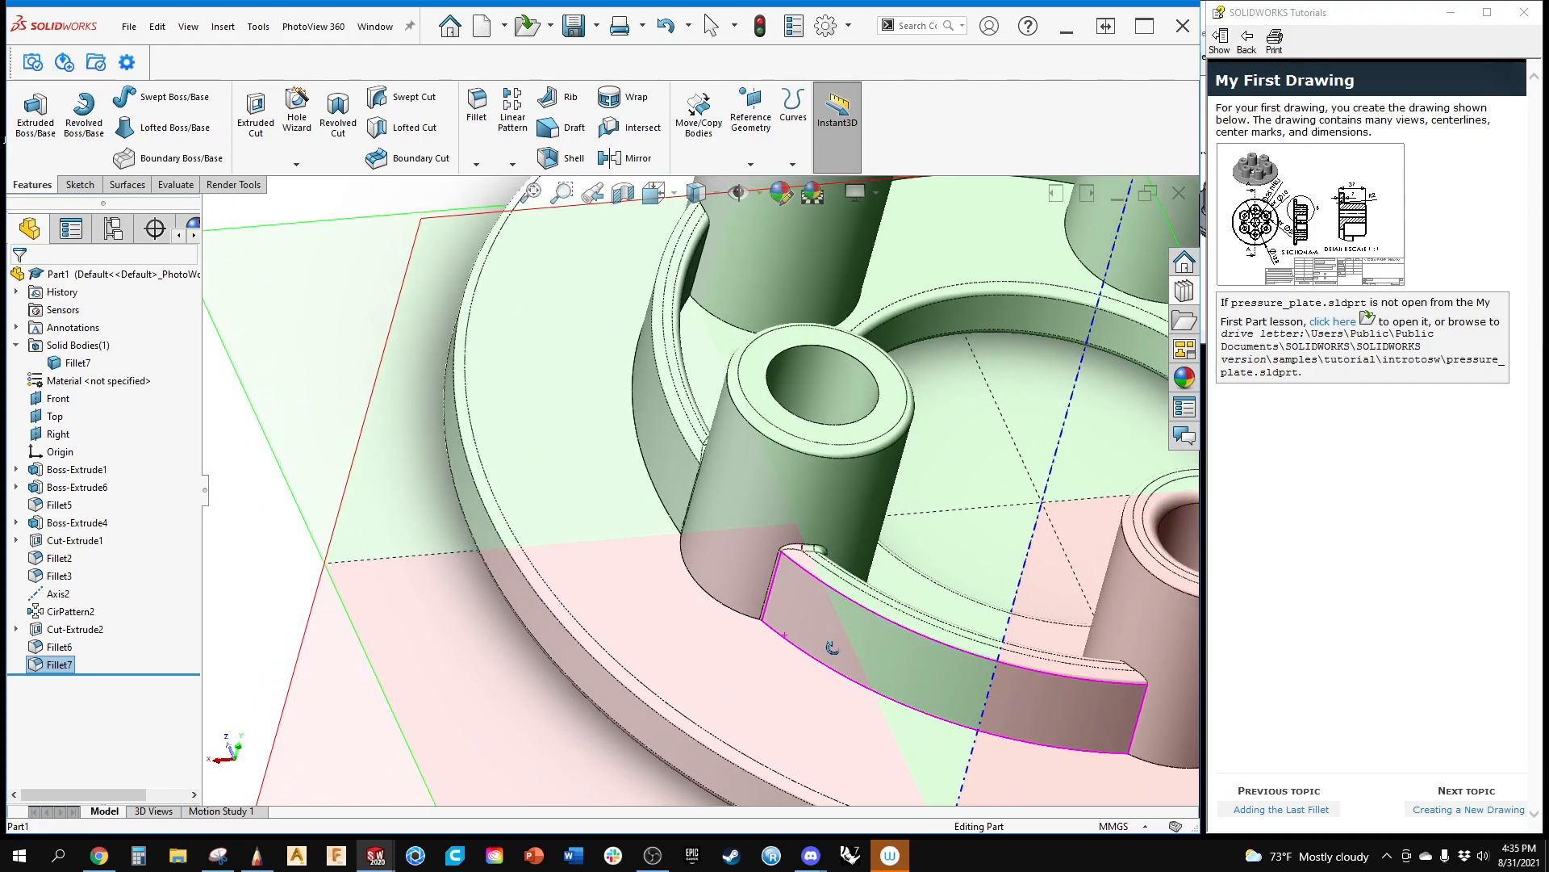
pyautogui.click(512, 164)
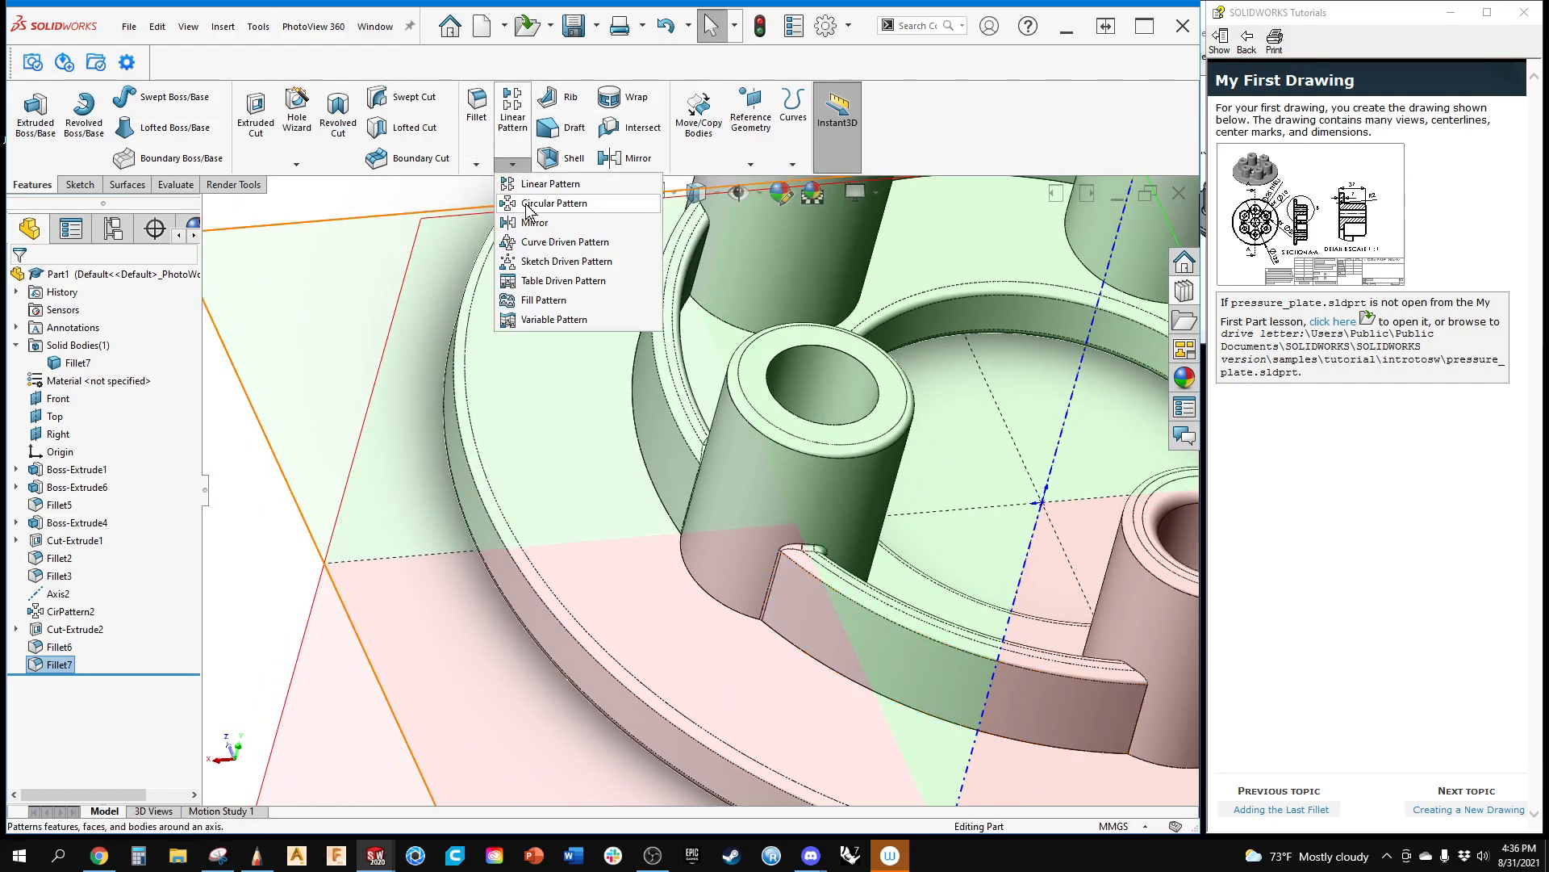
pyautogui.click(553, 203)
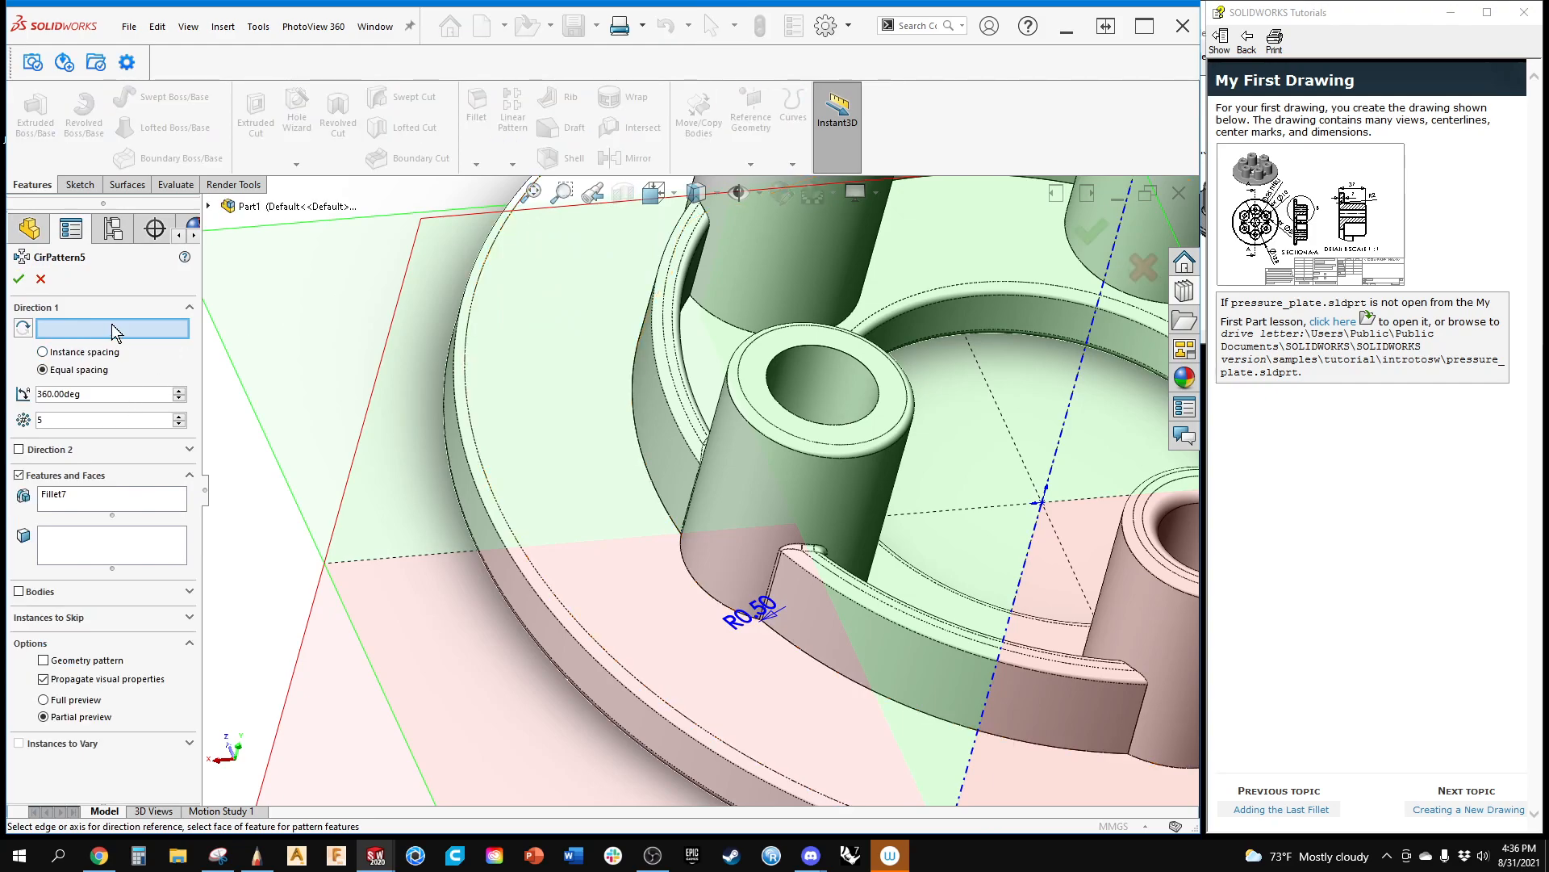
pyautogui.click(1066, 418)
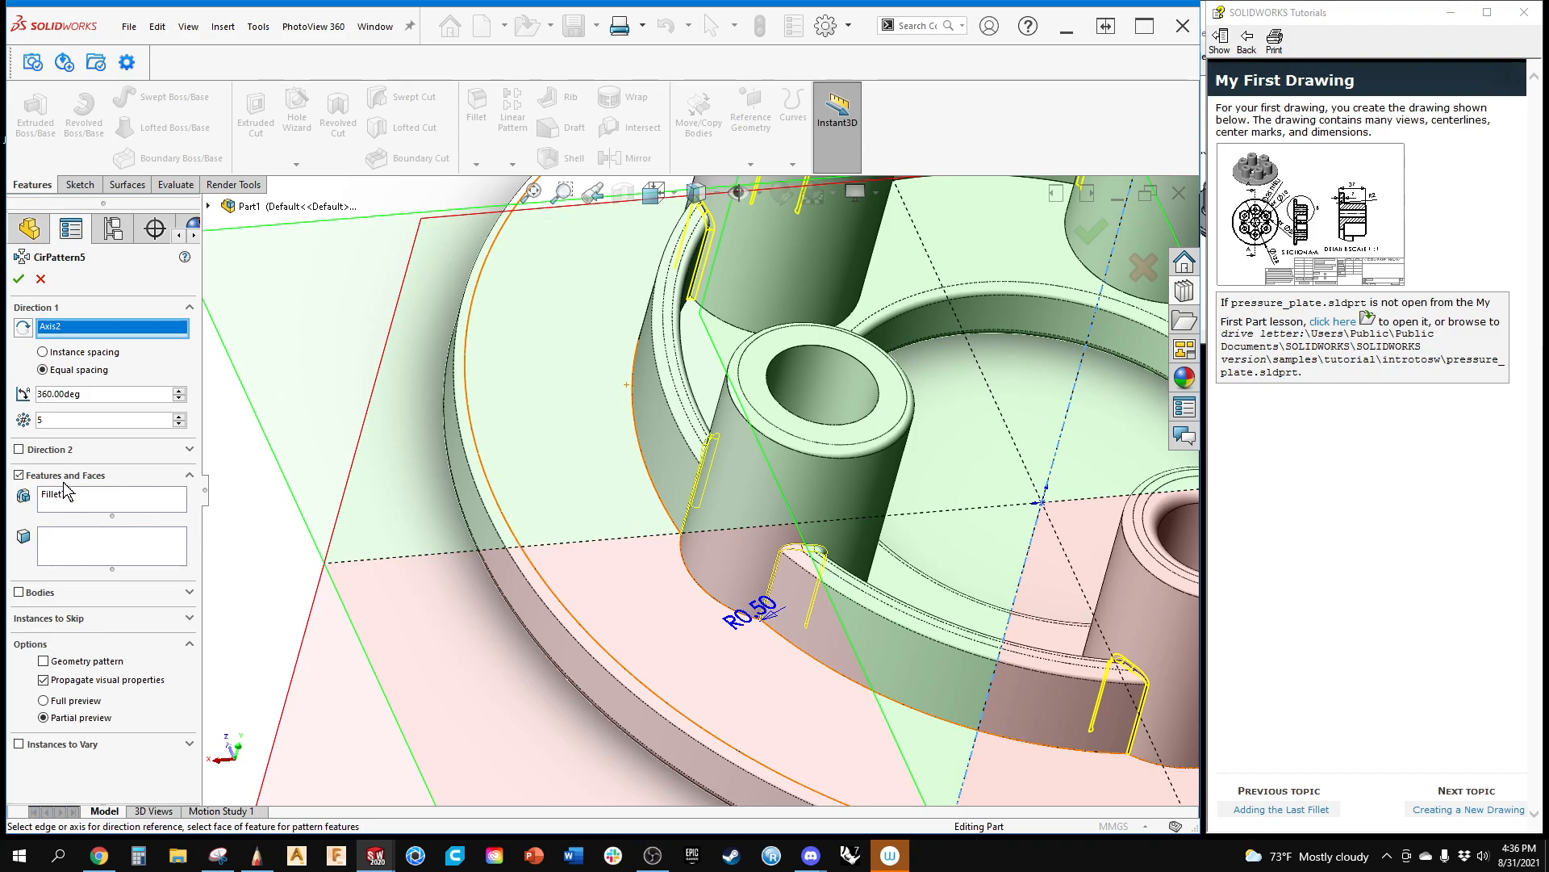
pyautogui.scroll(4, 630, 549)
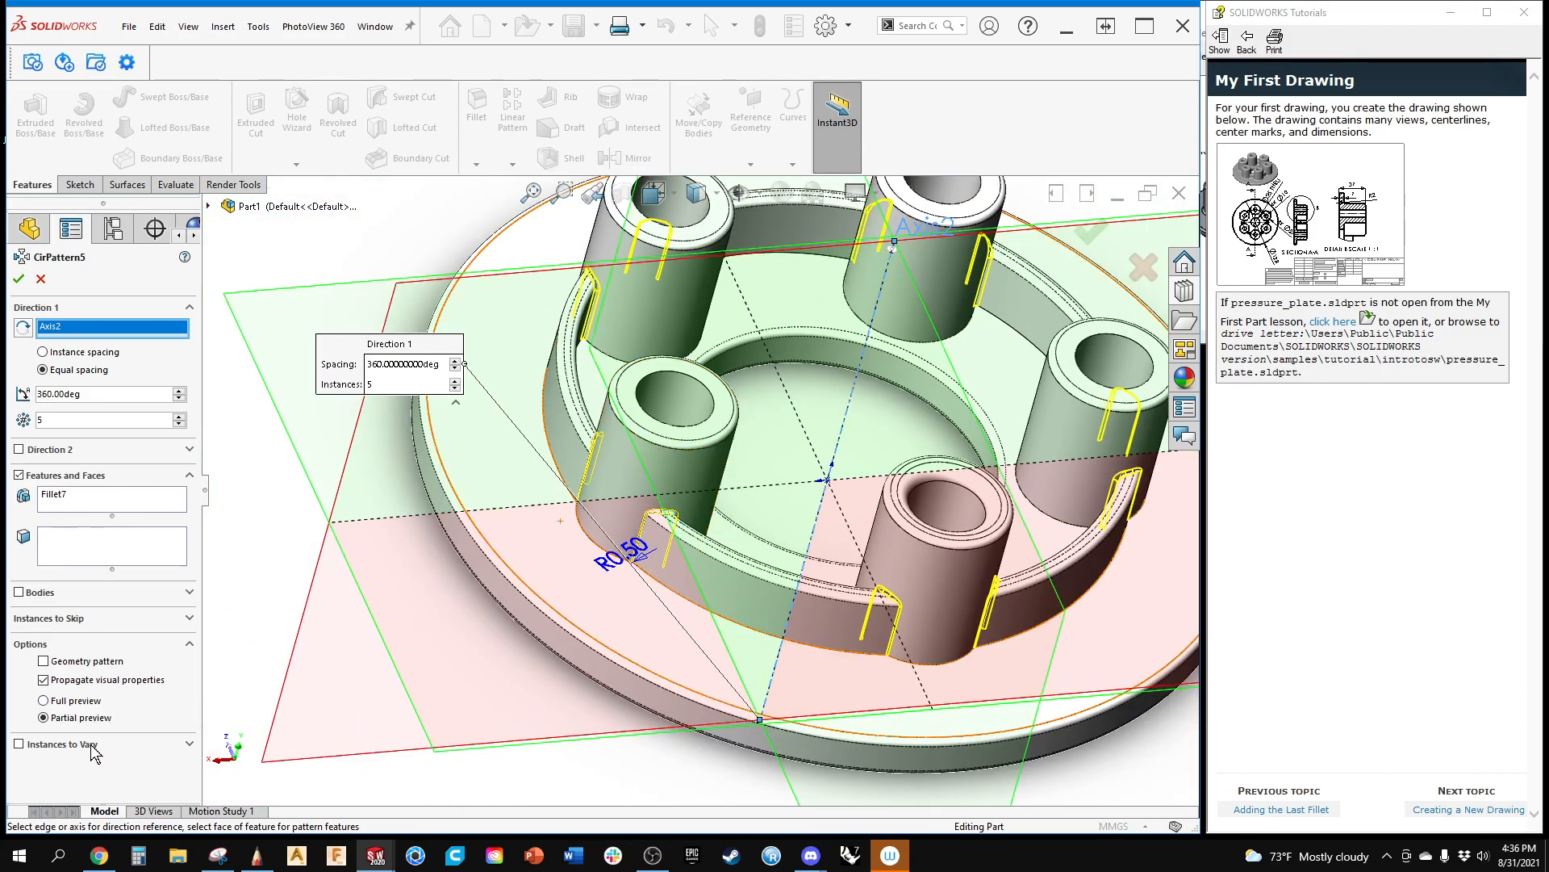
pyautogui.click(18, 280)
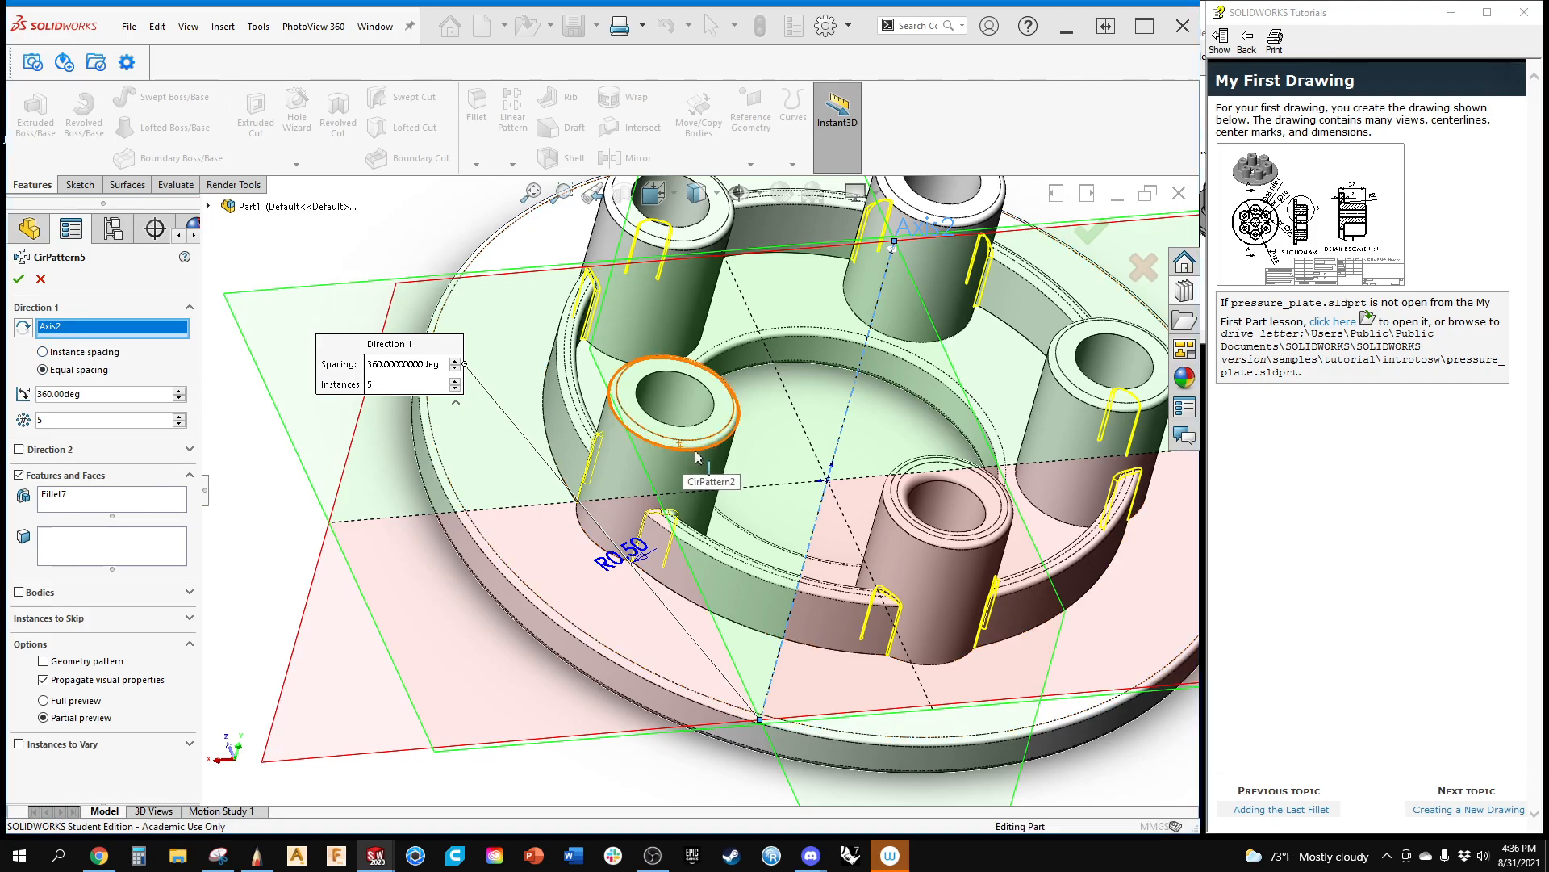
# Step: Enable the Geometry pattern option for the circular fillet pattern and try applying it
pyautogui.scroll(-5, 637, 515)
pyautogui.scroll(6, 493, 391)
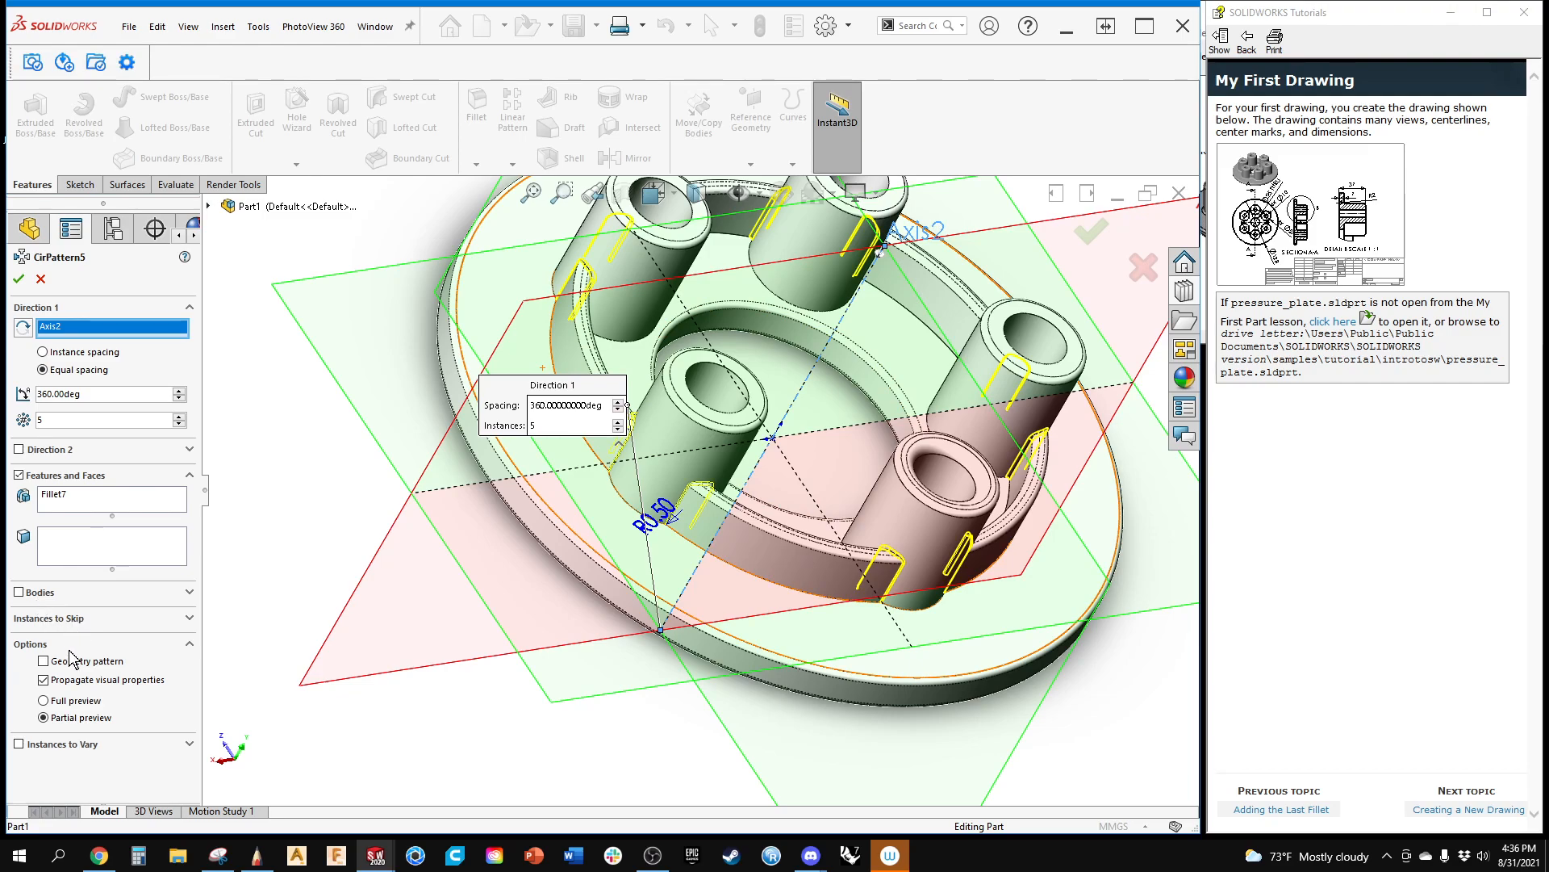
pyautogui.click(44, 662)
pyautogui.click(21, 278)
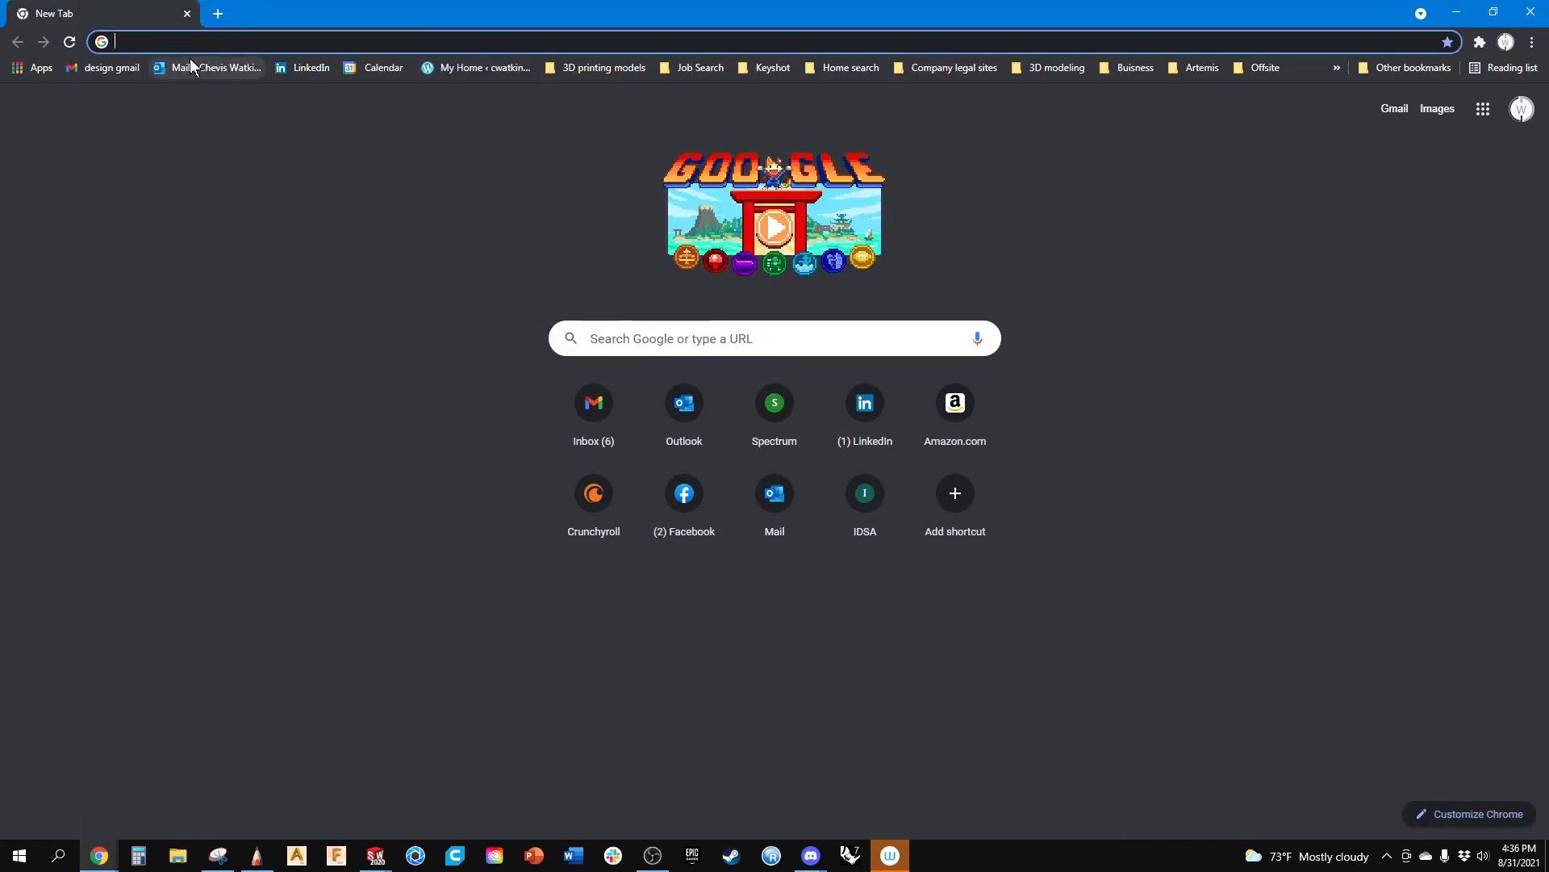
# Step: Search the web for "geometry pattern feature in solidworks"
pyautogui.click(190, 43)
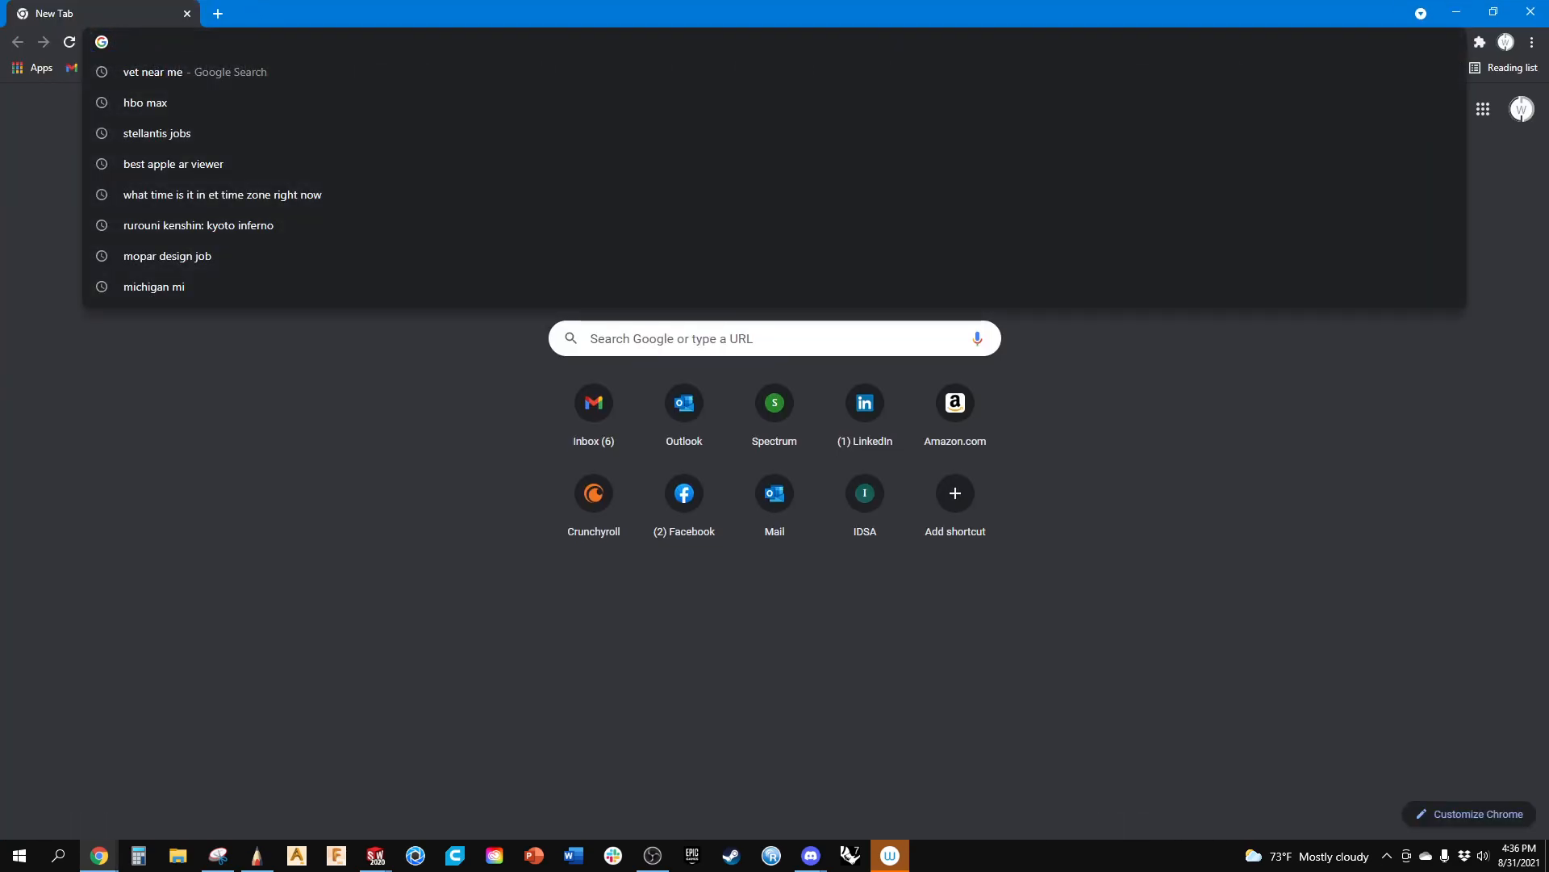
pyautogui.write('geome')
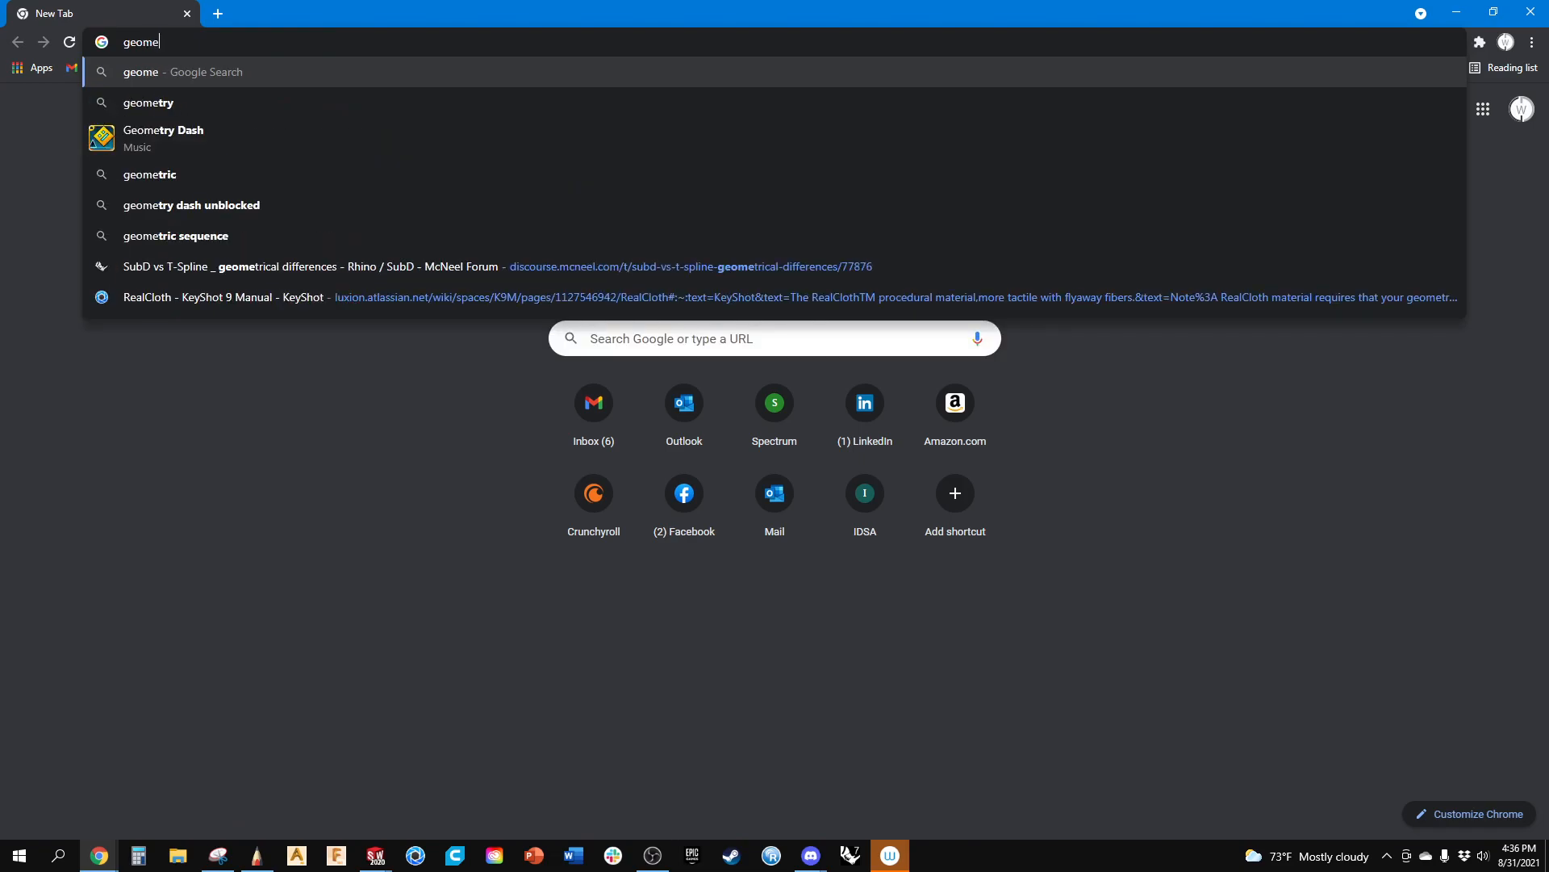
pyautogui.write('try patt')
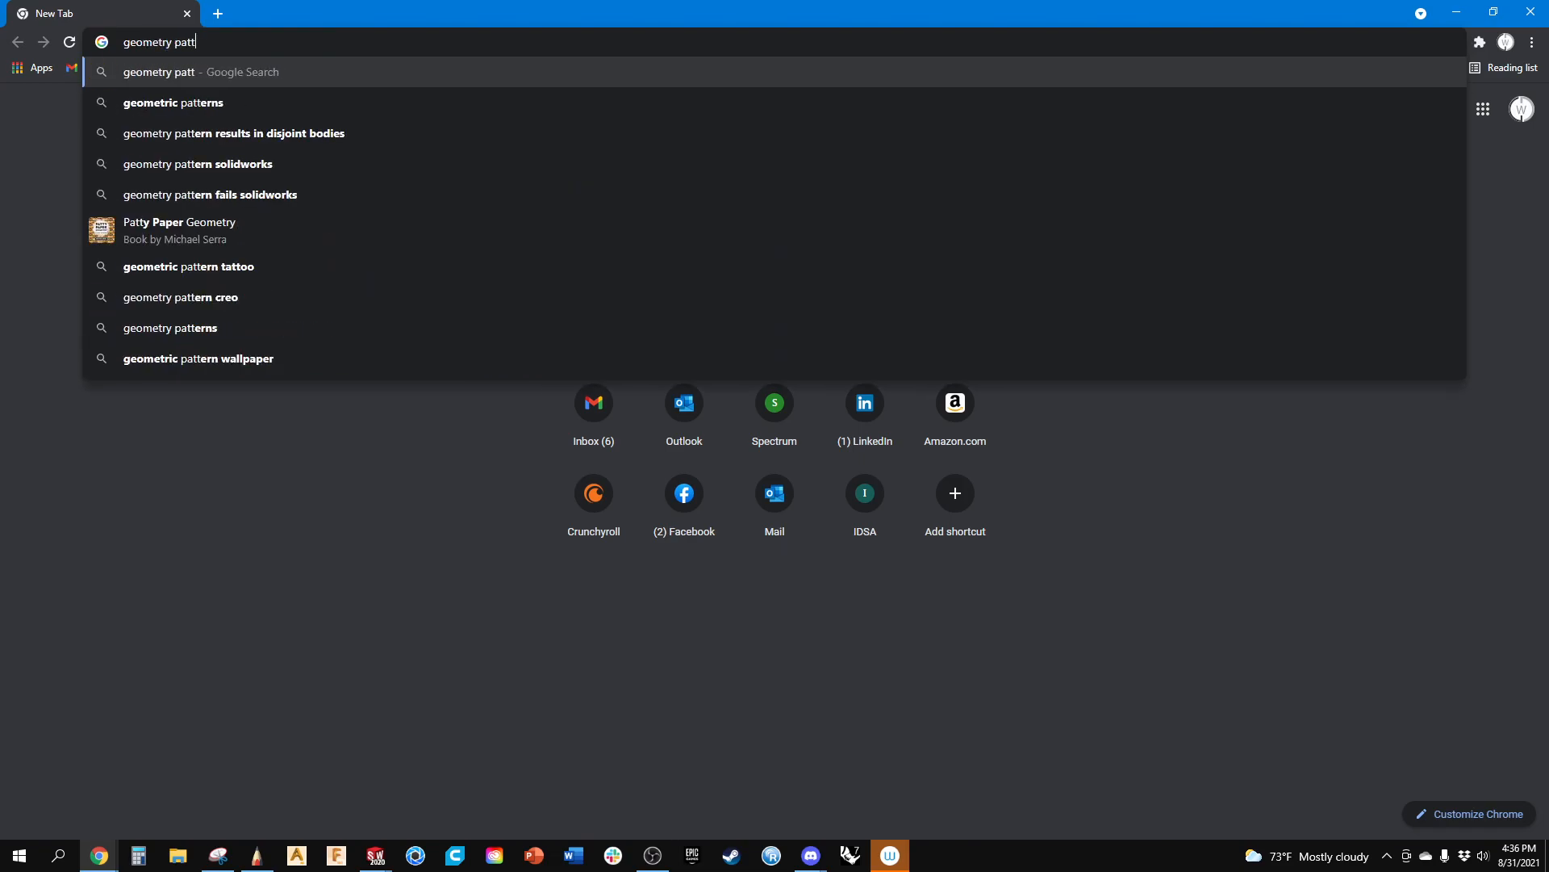
pyautogui.write('ern featur')
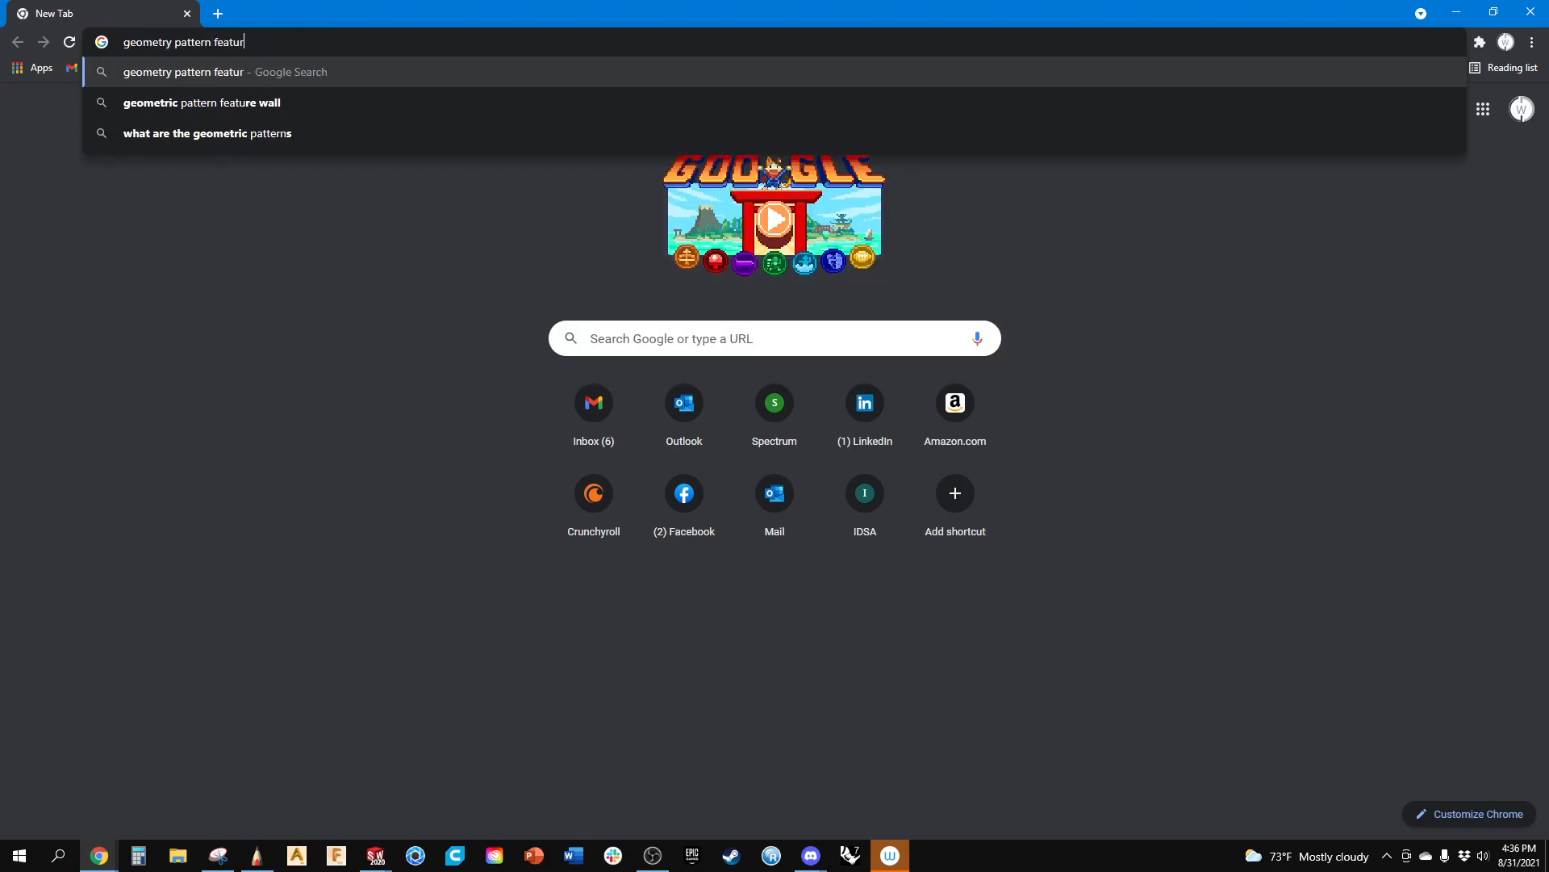
pyautogui.write('e in so')
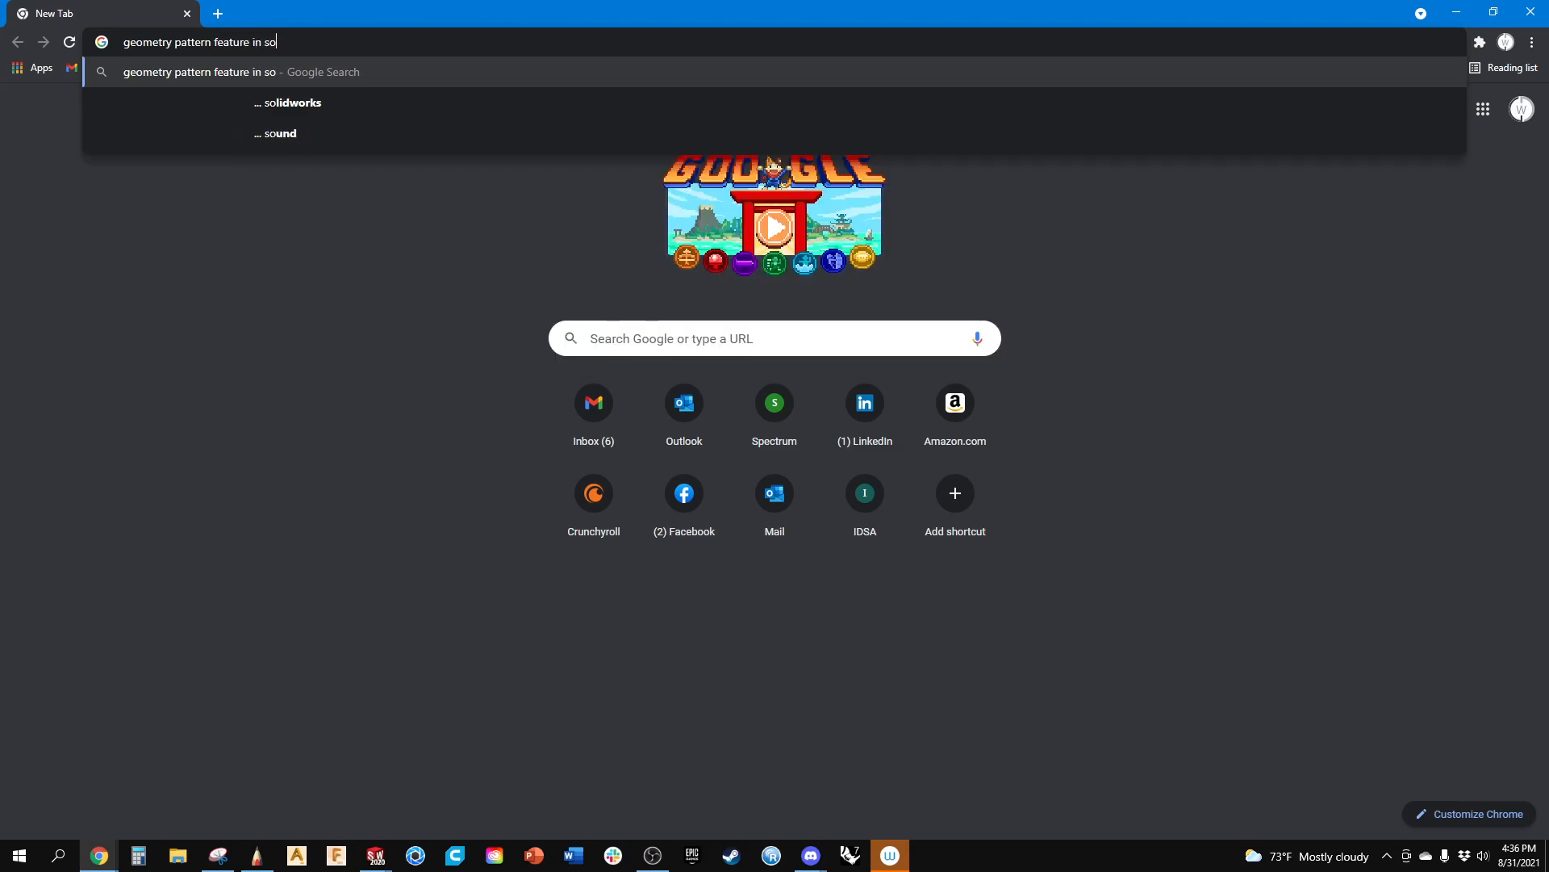
pyautogui.press('Down')
pyautogui.press('Return')
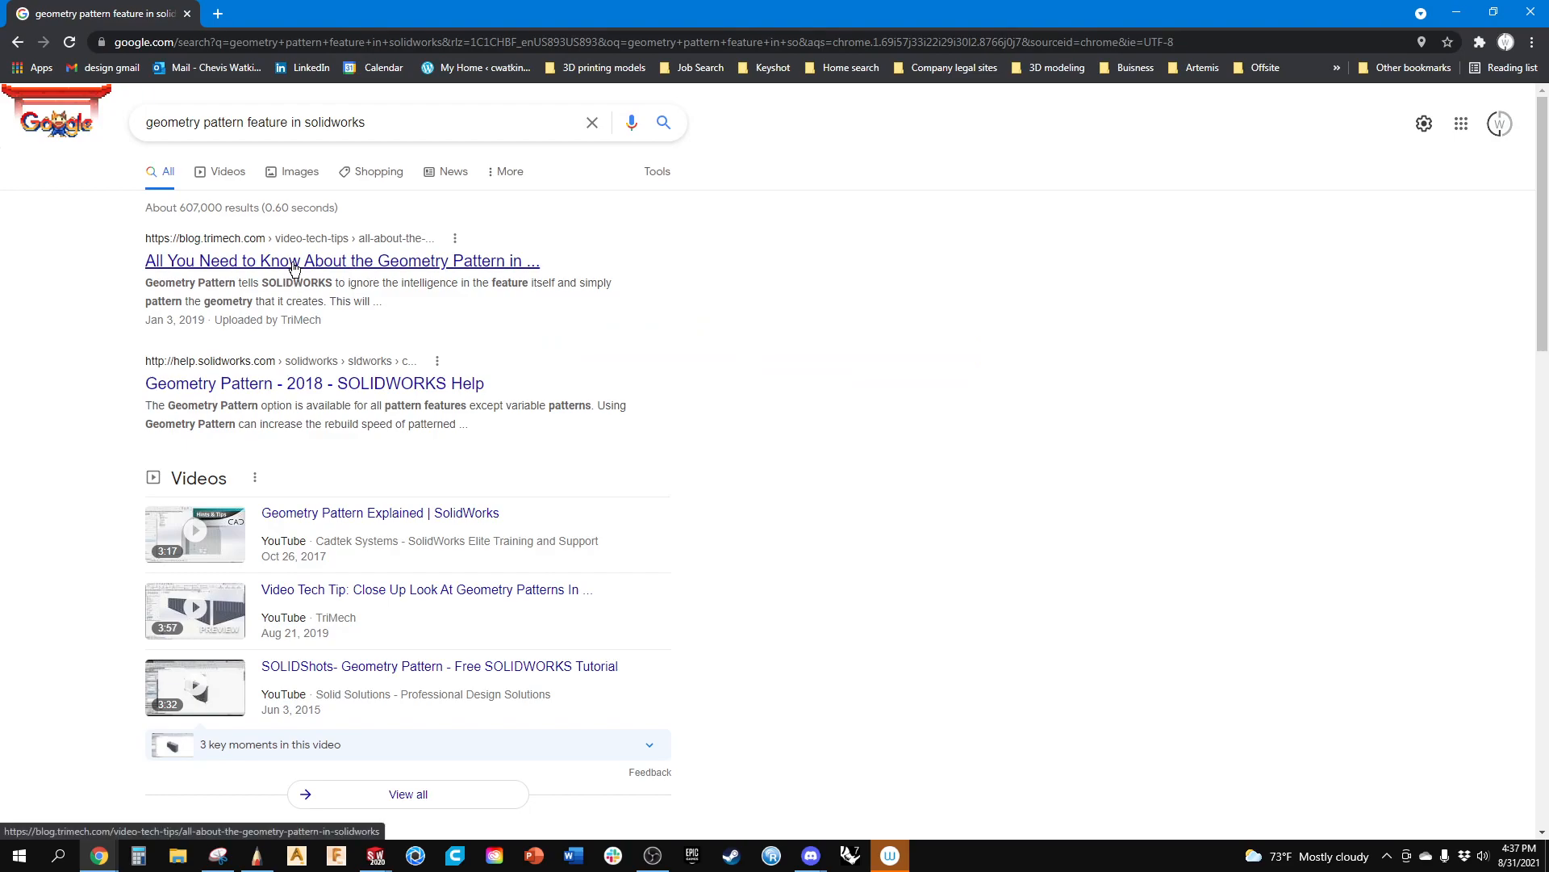
# Step: Open the TriMech article "All You Need to Know About the Geometry Pattern in SOLIDWORKS" and look through its explanation
pyautogui.click(294, 261)
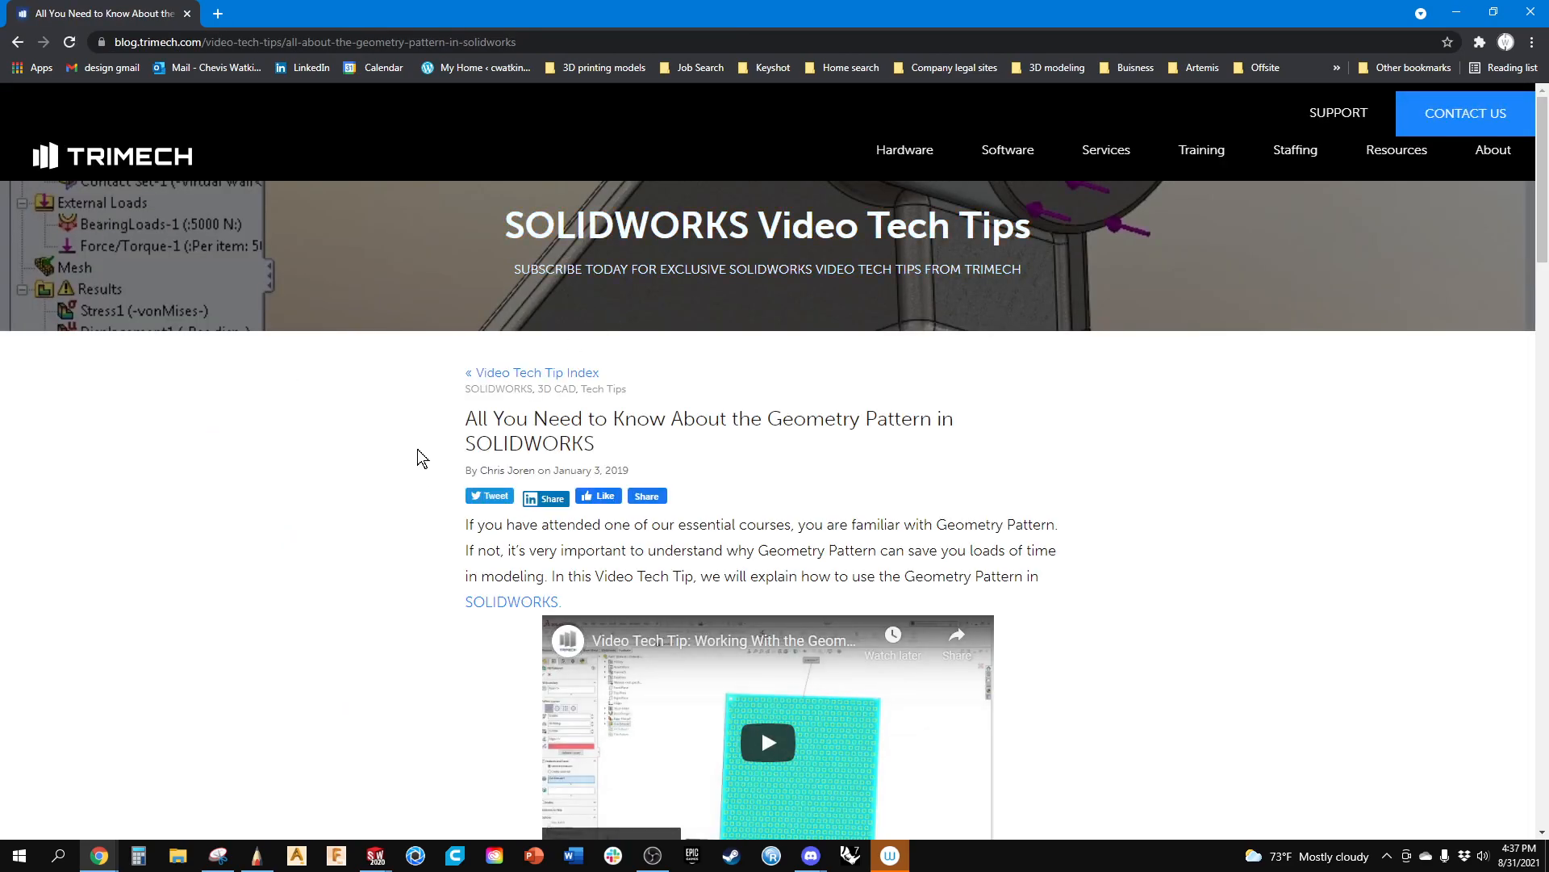
pyautogui.scroll(-1, 428, 443)
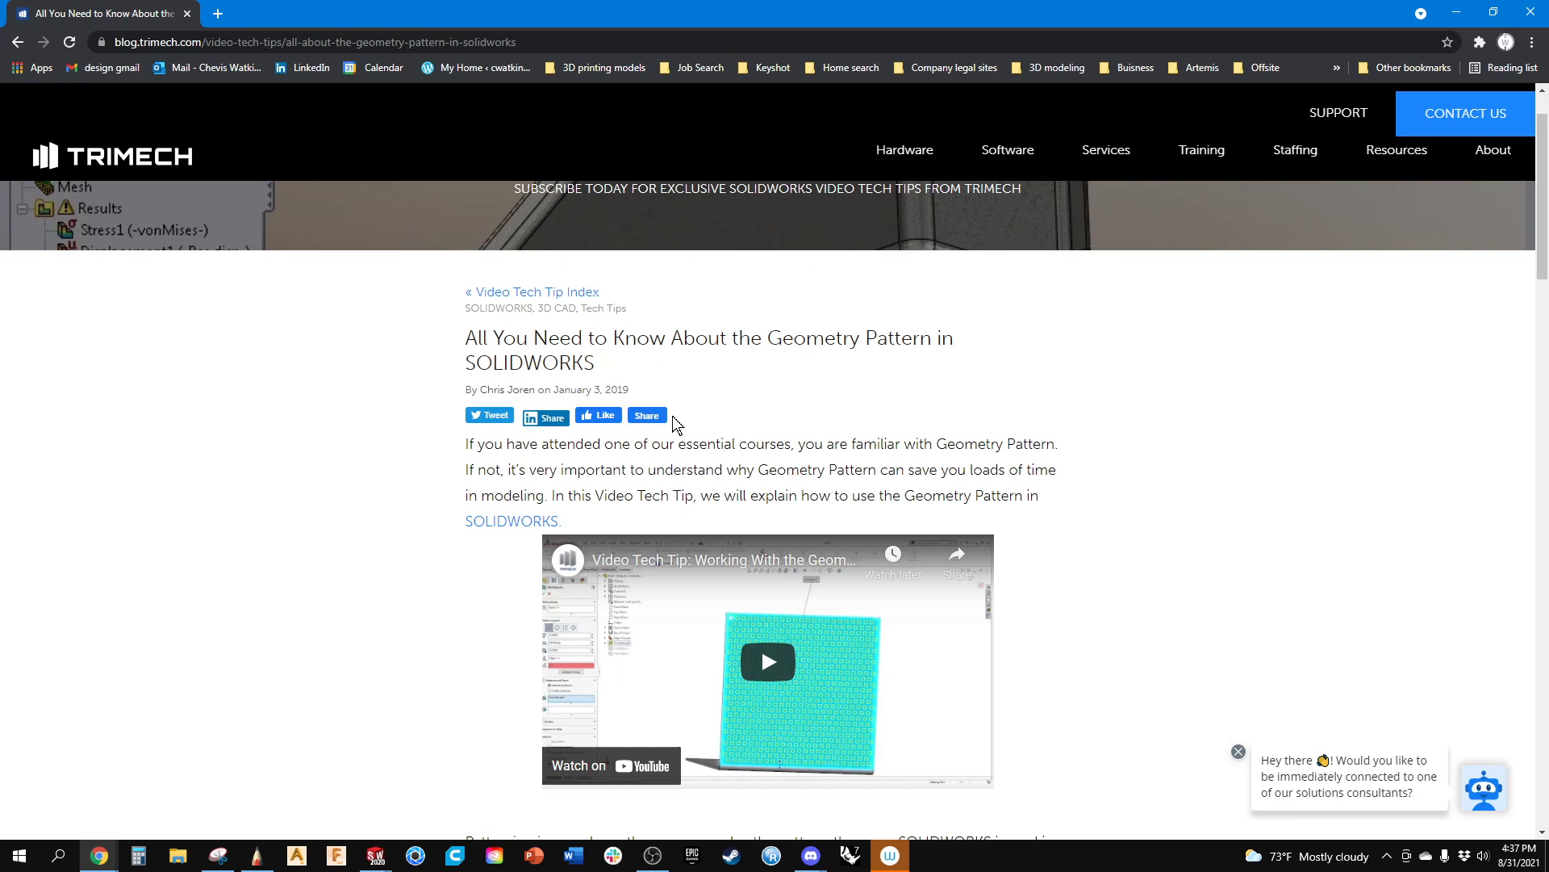
pyautogui.scroll(-2, 643, 401)
pyautogui.scroll(-2, 643, 401)
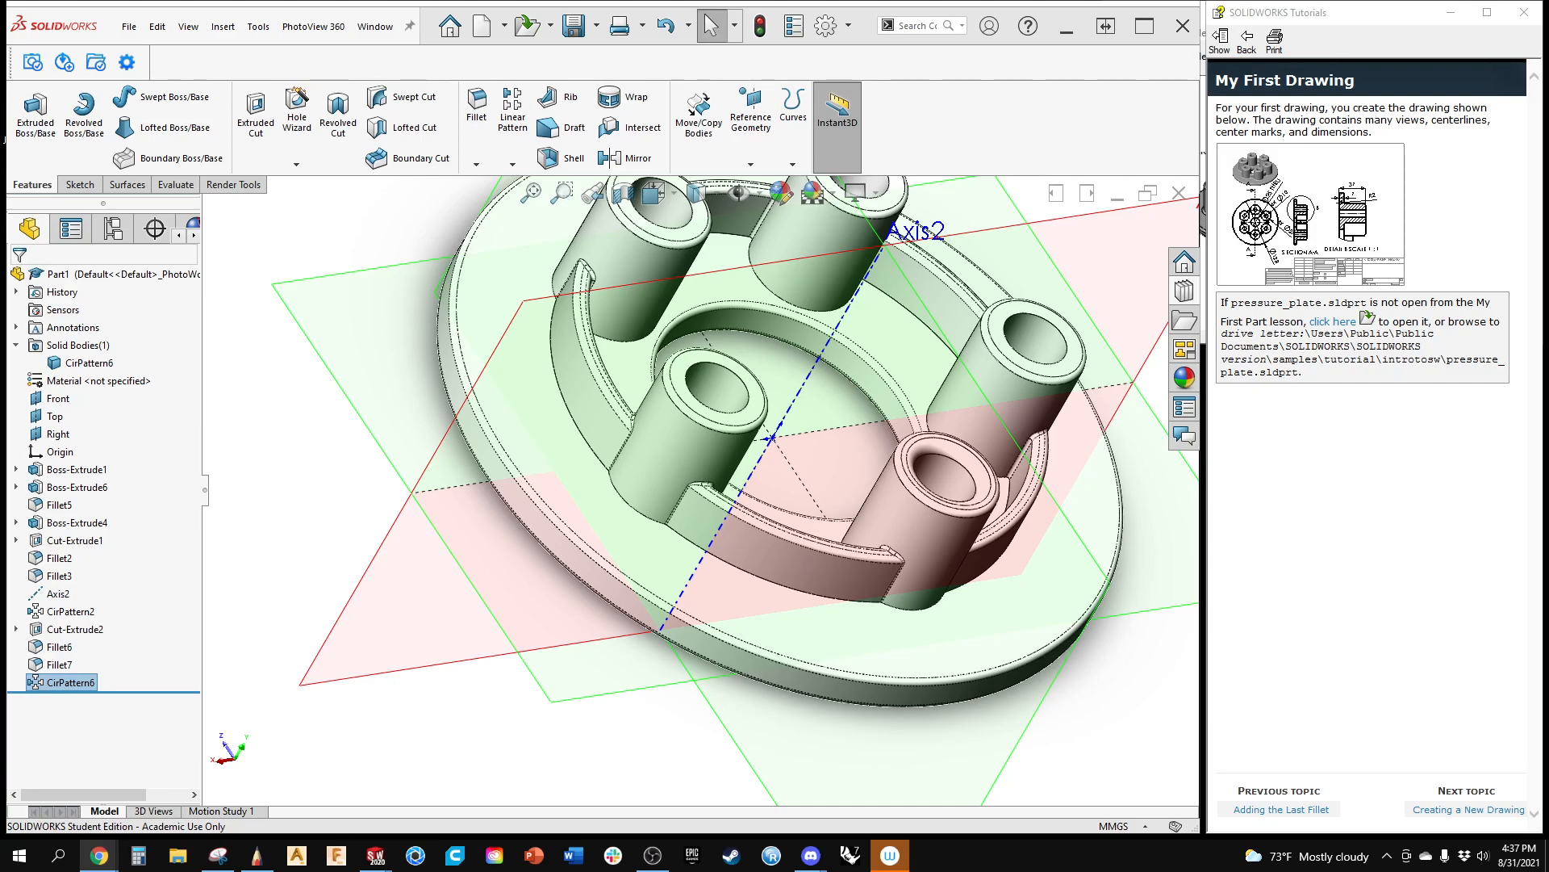
# Step: Switch back to SOLIDWORKS and reopen the circular pattern of the rib-to-boss fillet to review its settings
pyautogui.hotkey('alt', 'Tab')
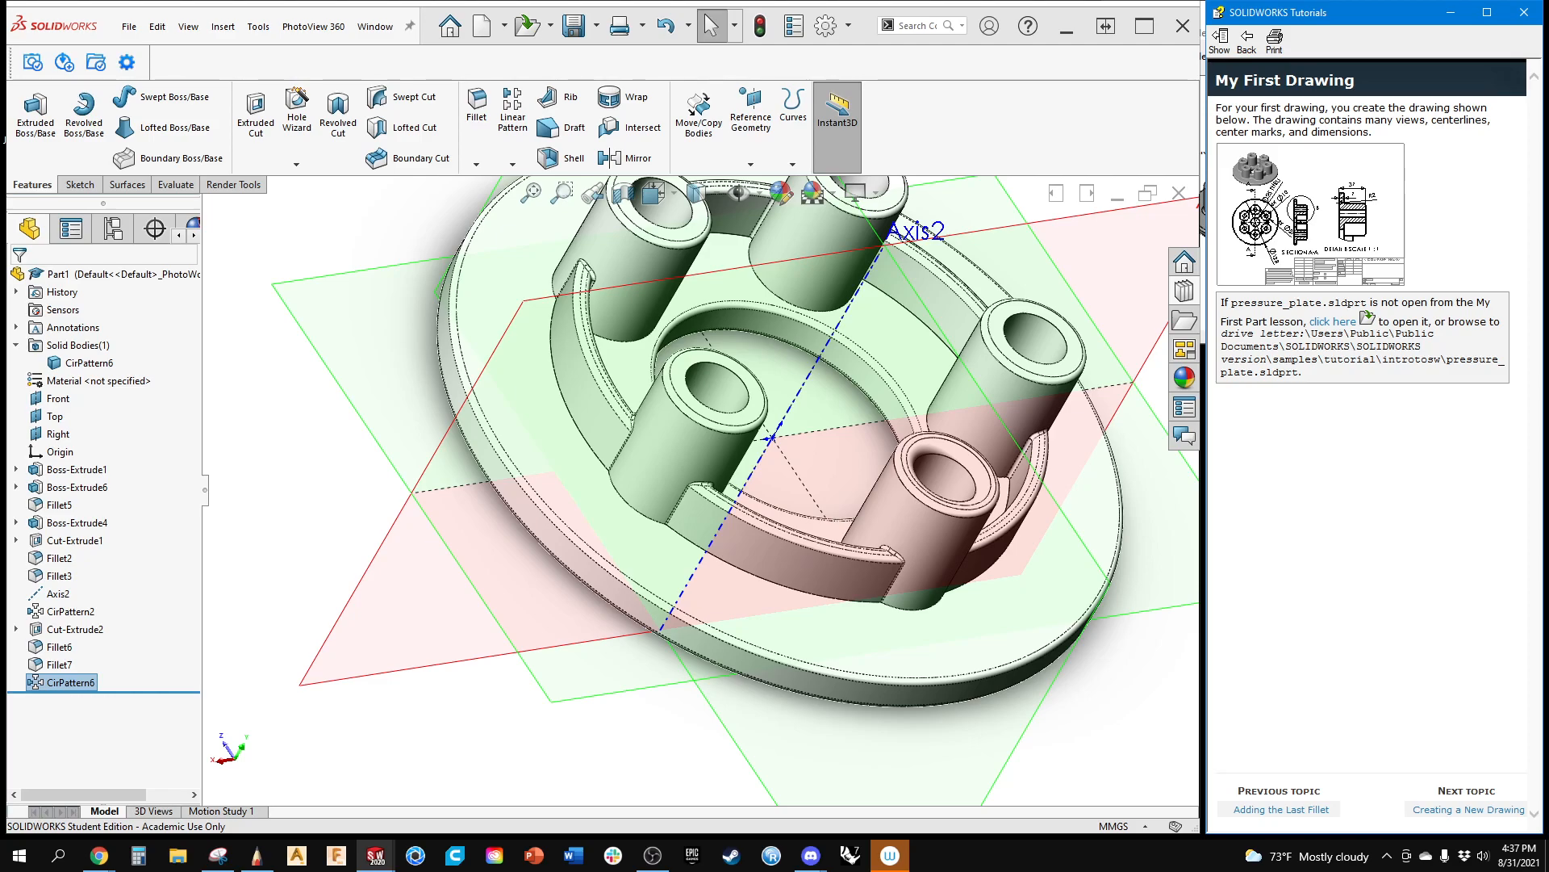
pyautogui.rightClick(63, 684)
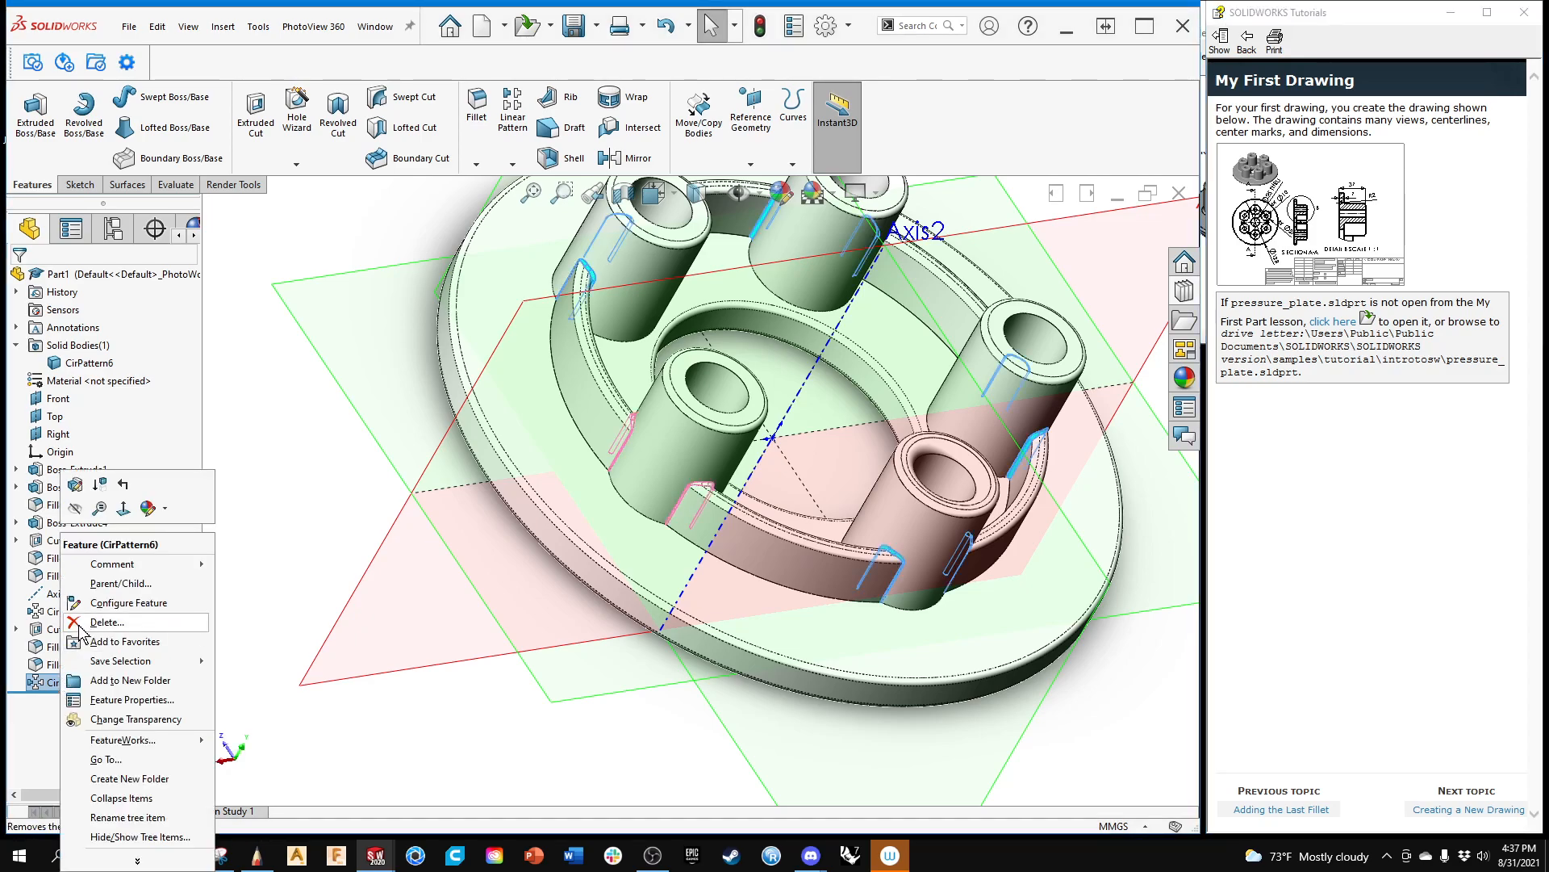
pyautogui.click(84, 481)
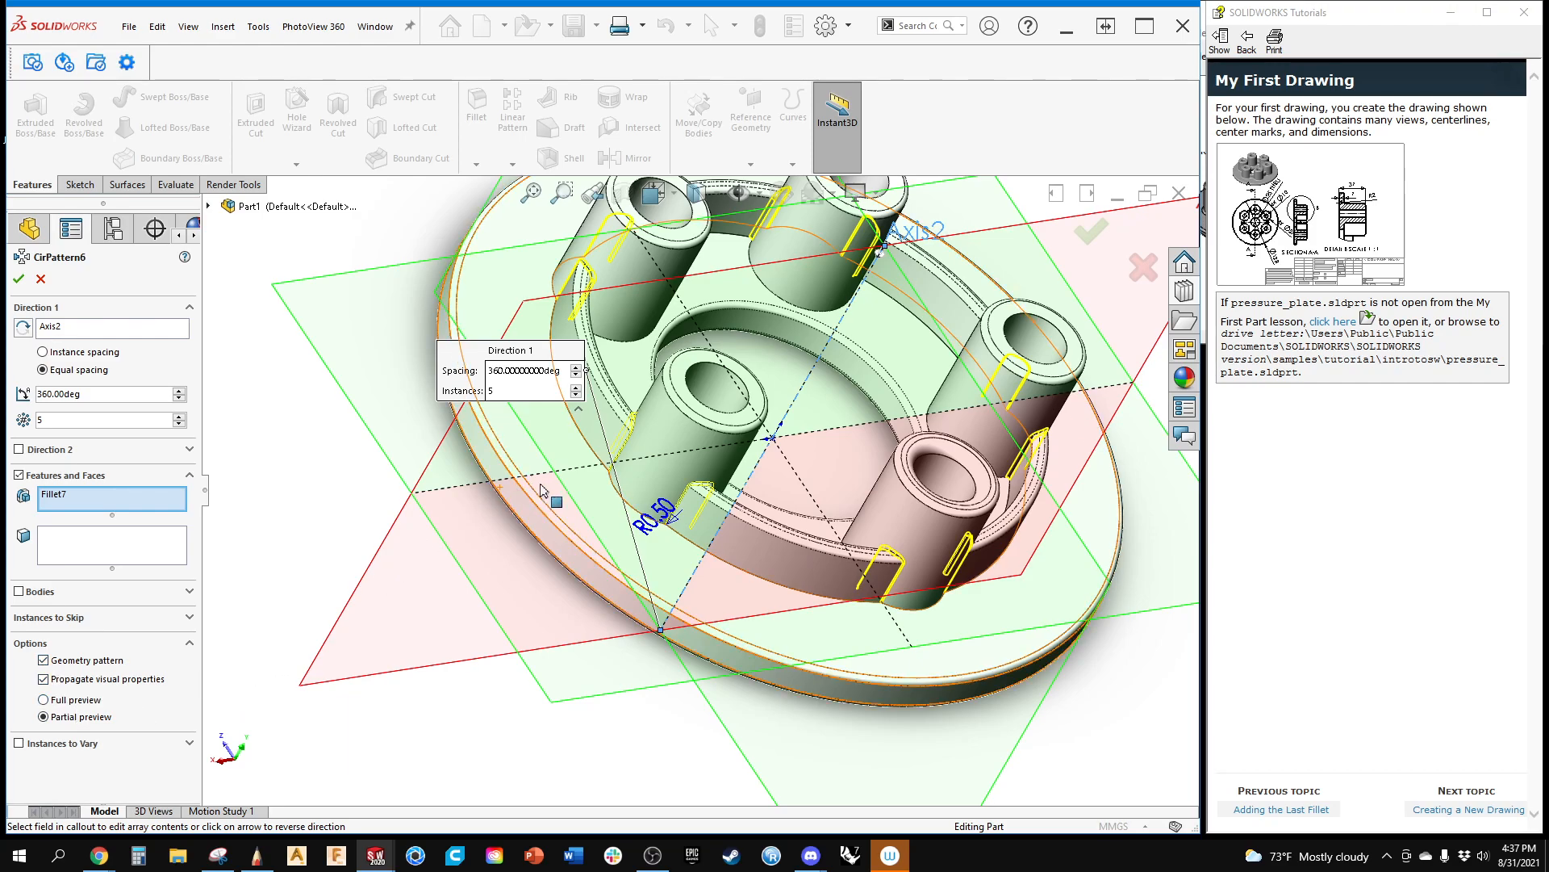
pyautogui.scroll(-5, 646, 458)
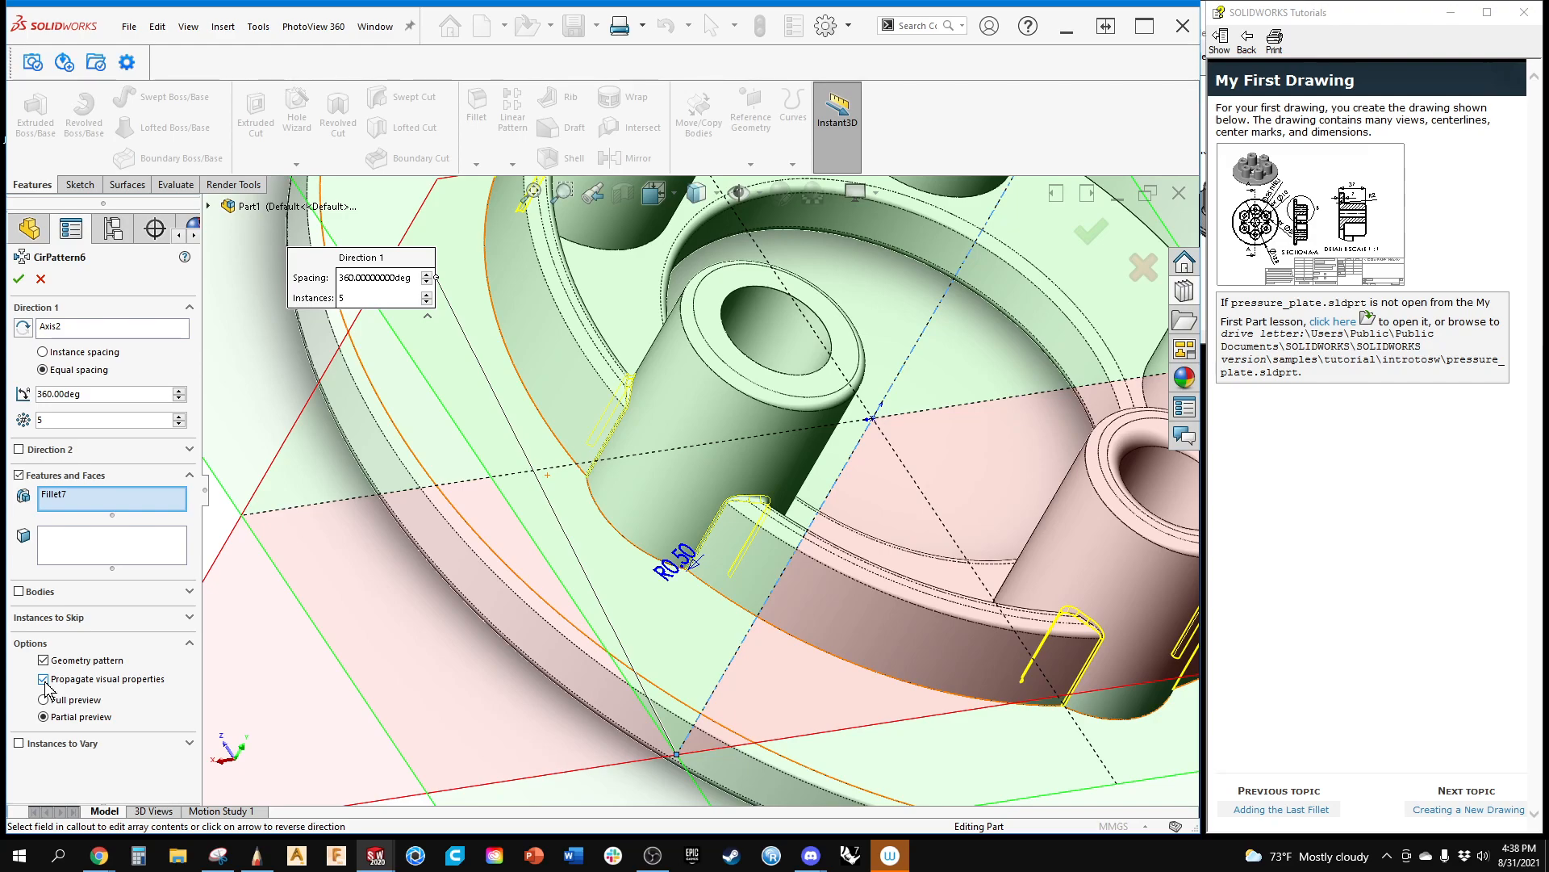
# Step: Go back to the tutorial's Creating a Circular Pattern page for comparison and close the fillet pattern's settings
pyautogui.click(1283, 810)
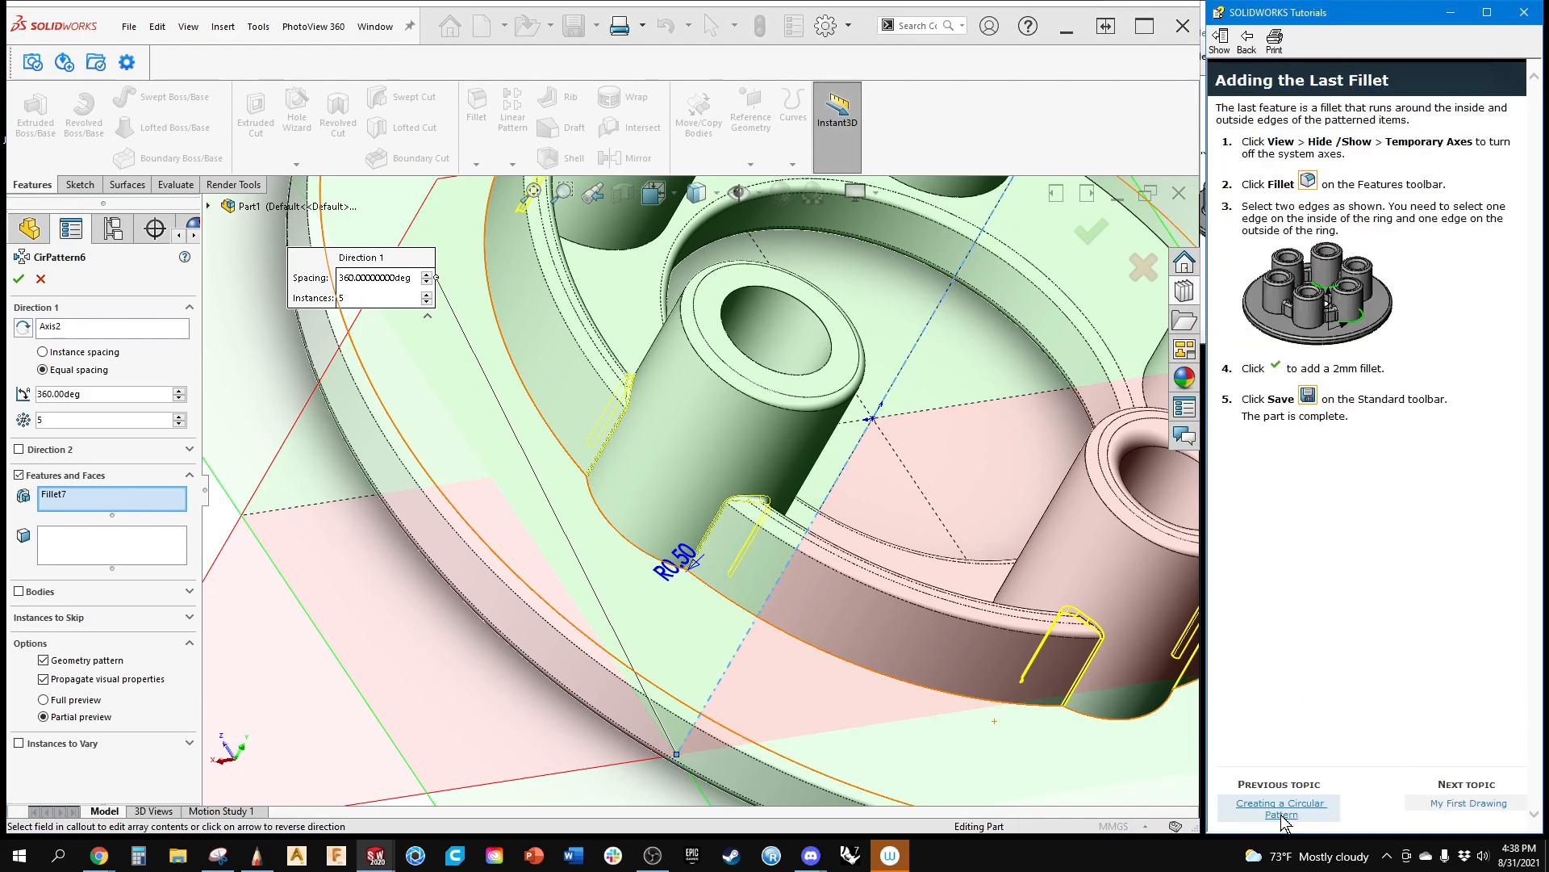
pyautogui.click(1283, 809)
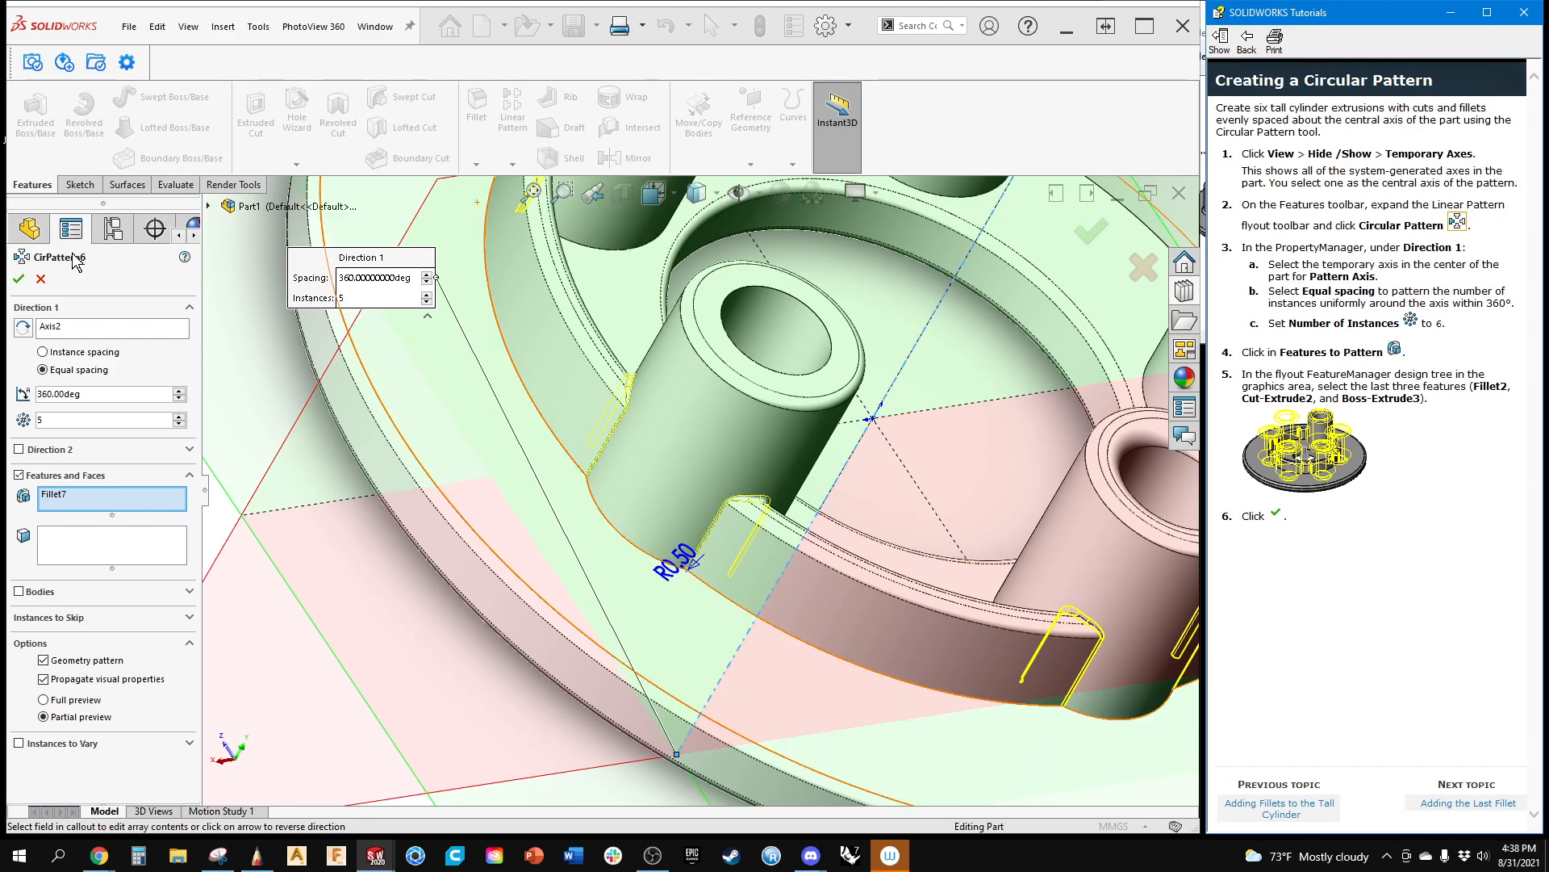
pyautogui.click(18, 281)
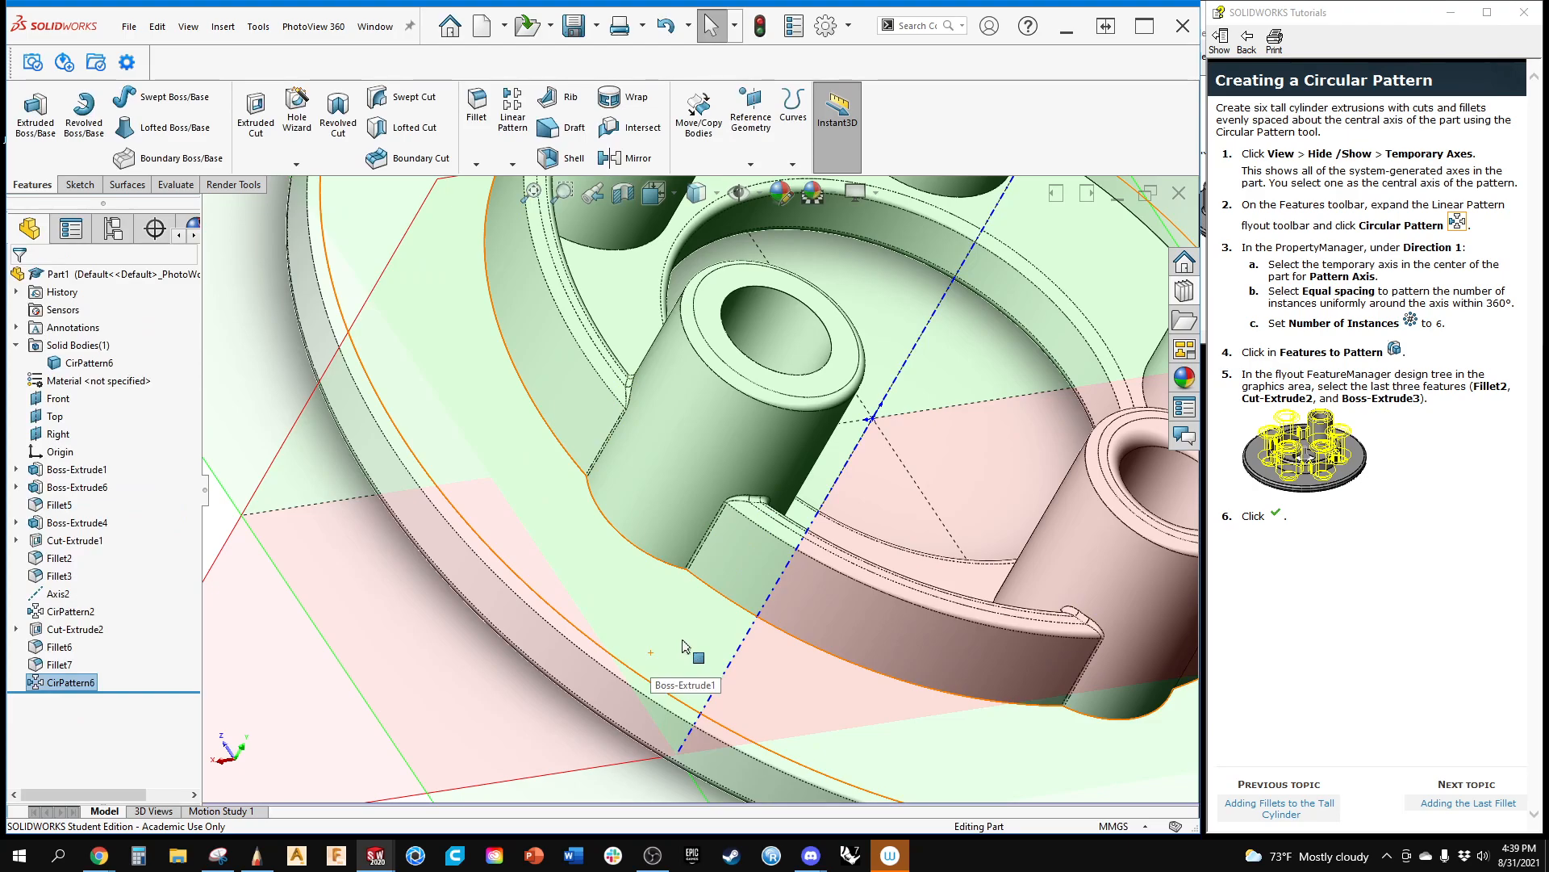
# Step: Roll the feature history back to just before the 0.5 mm rib-to-boss fillet and its circular pattern
pyautogui.scroll(-5, 686, 642)
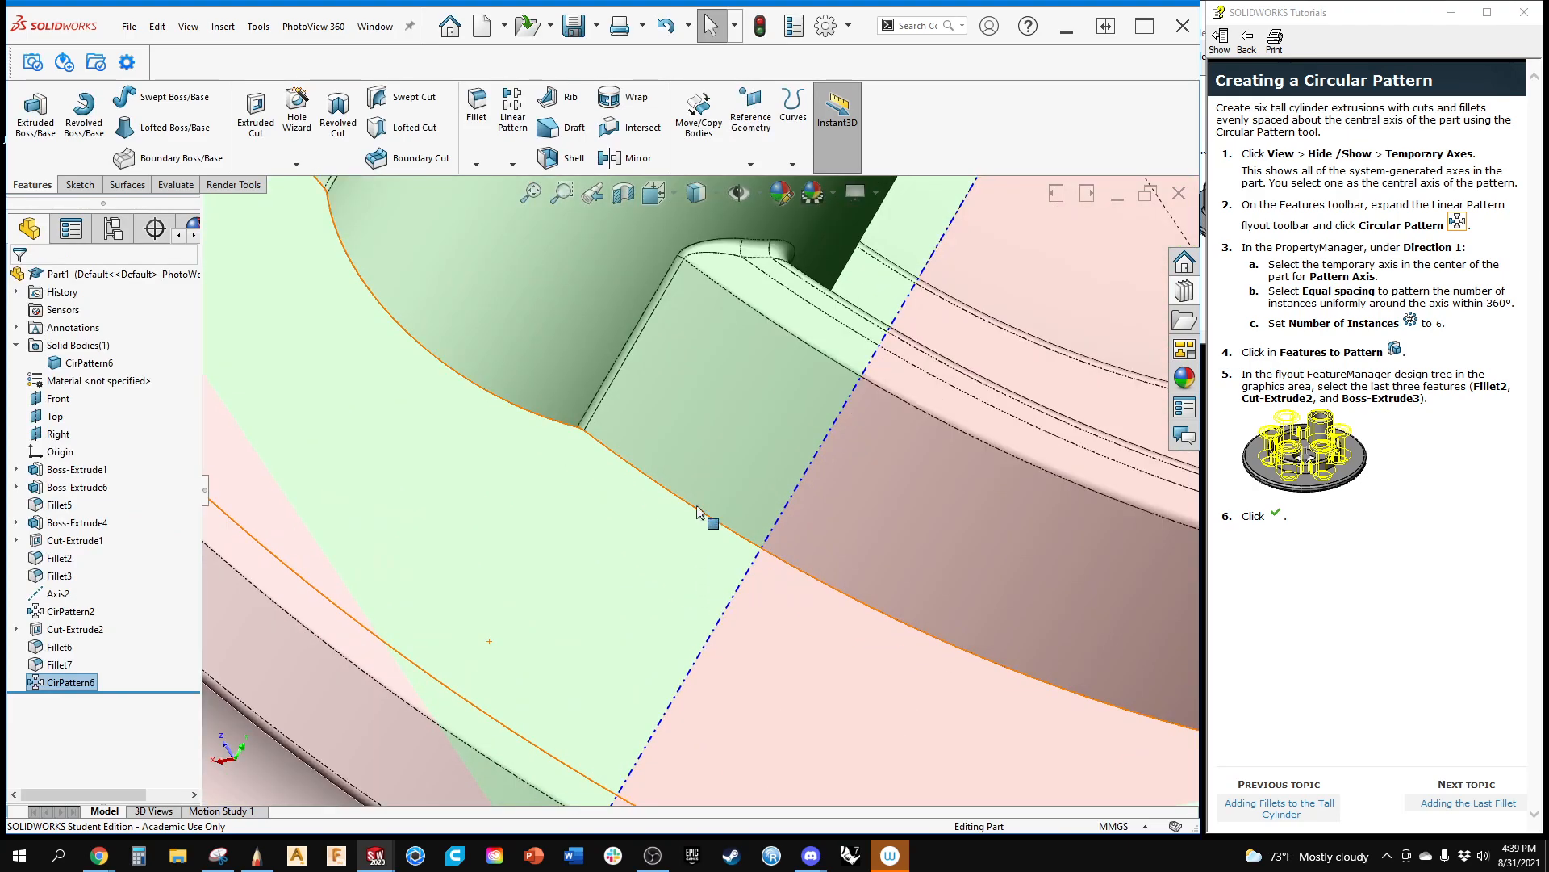
pyautogui.click(693, 517)
pyautogui.scroll(5, 686, 633)
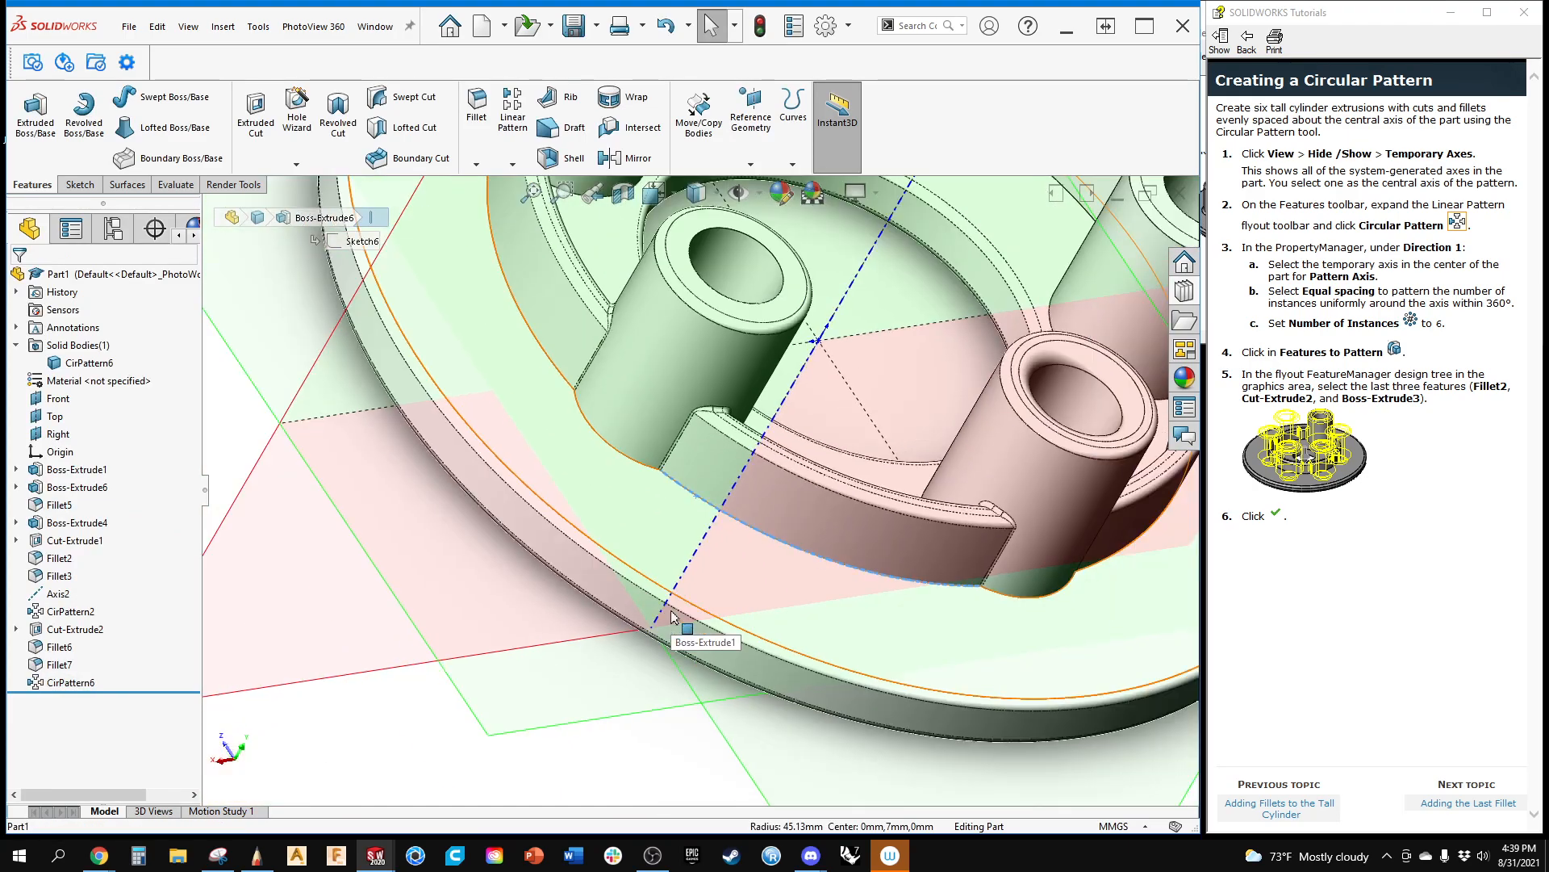
pyautogui.moveTo(813, 626); pyautogui.dragTo(729, 655, button='middle')
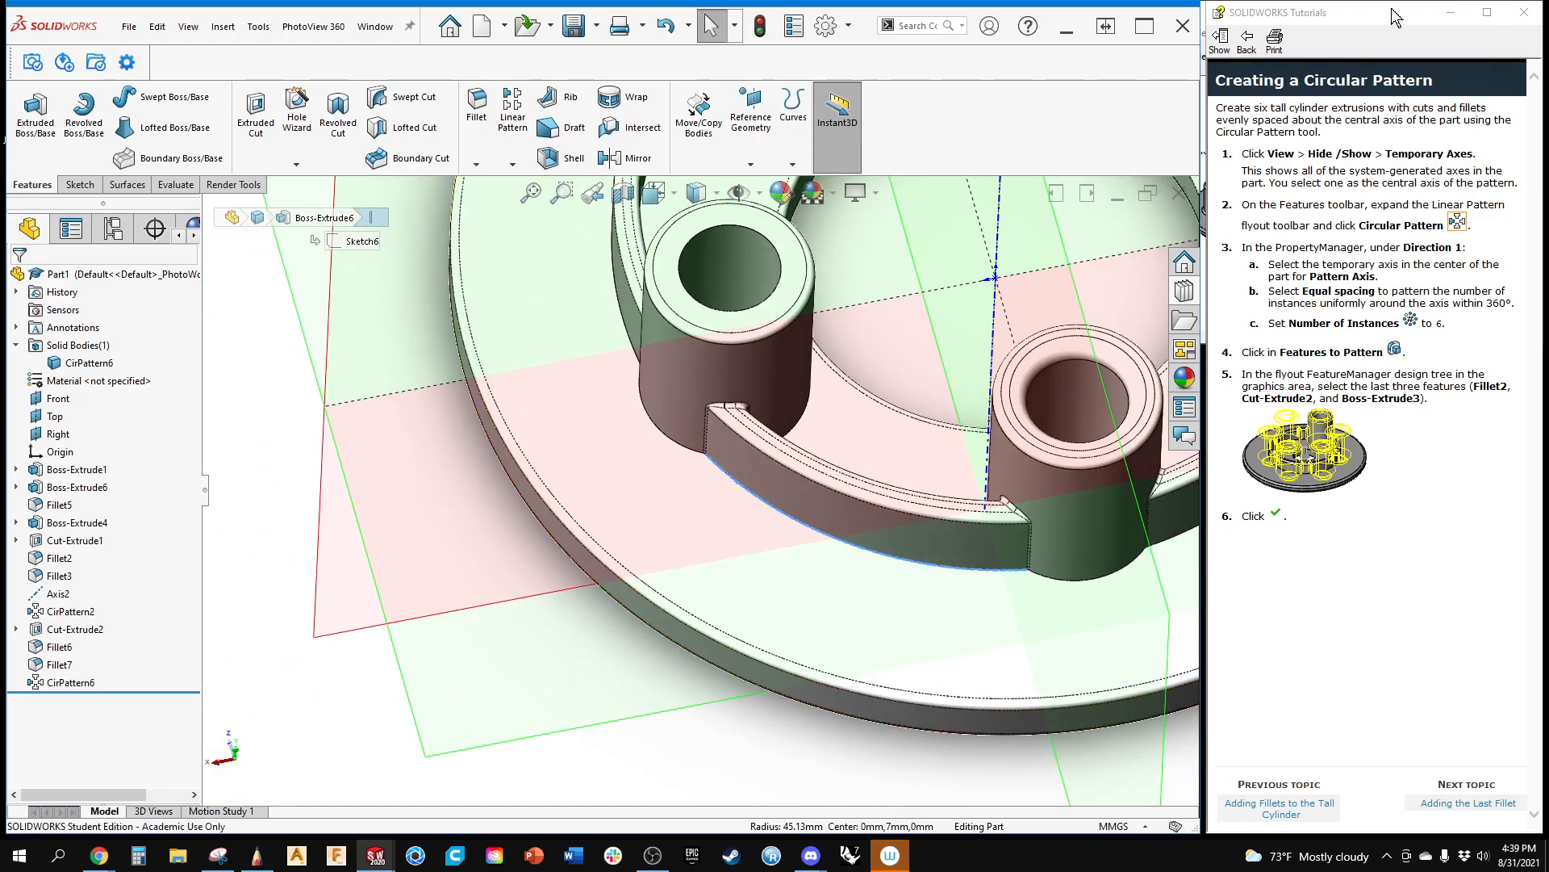
pyautogui.moveTo(153, 692); pyautogui.dragTo(168, 650)
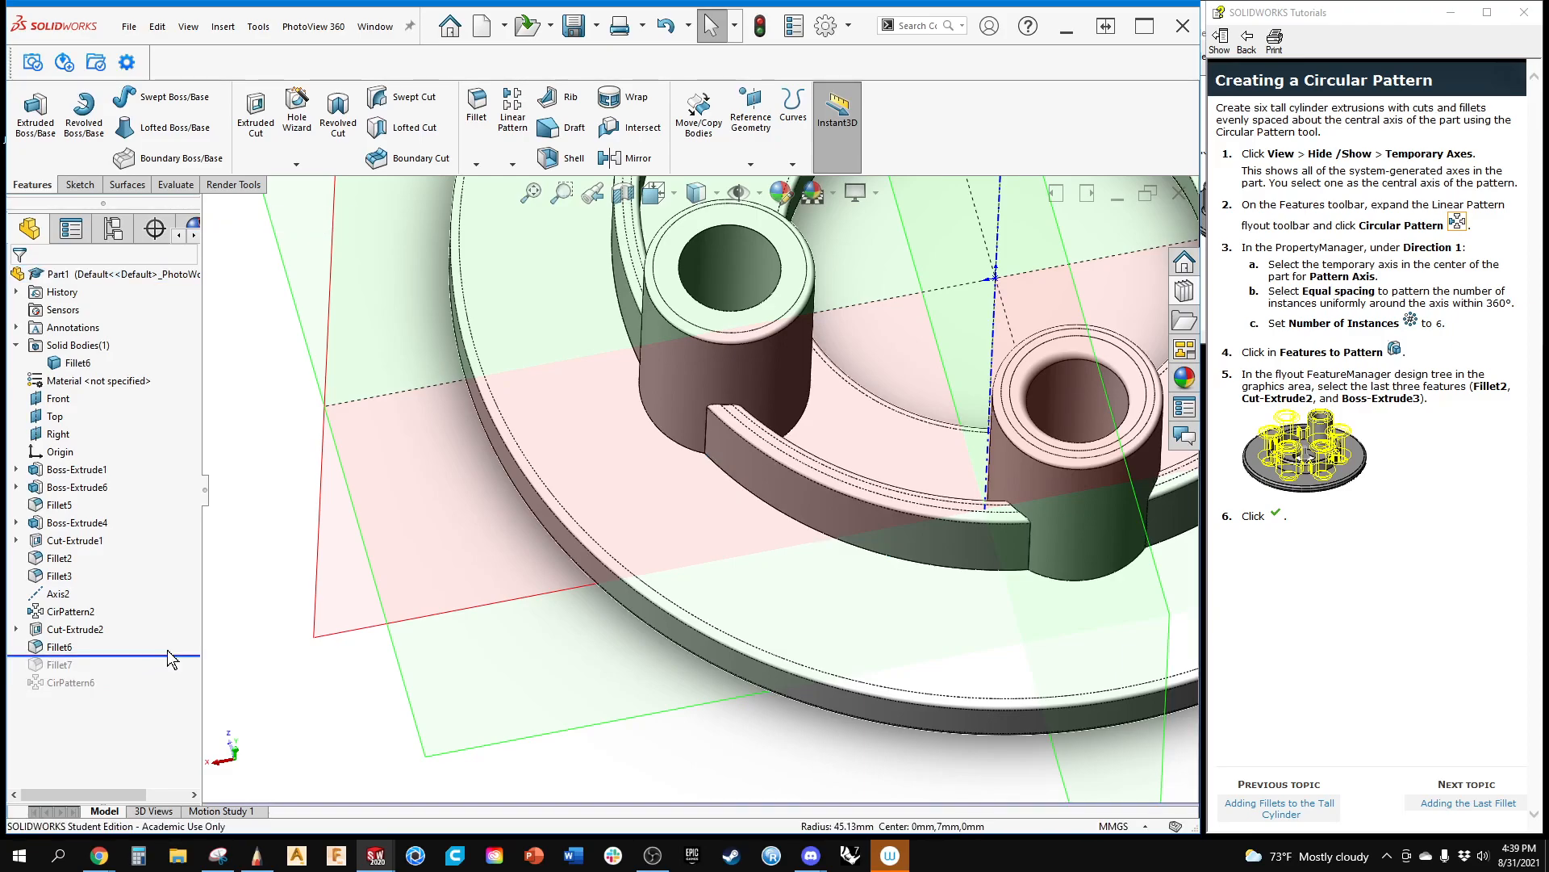
pyautogui.scroll(-5, 678, 508)
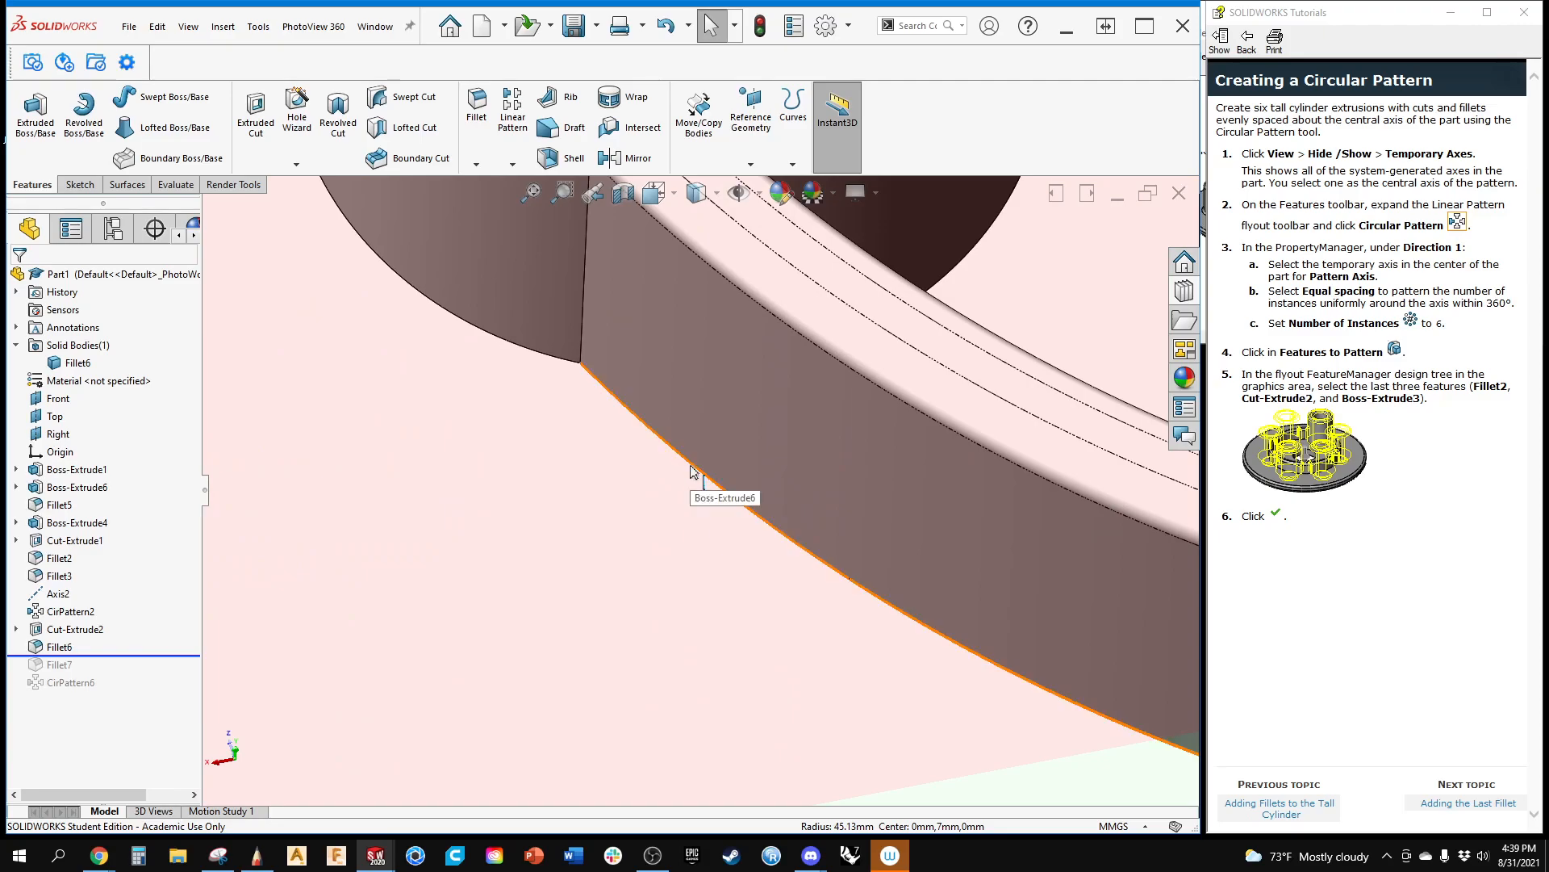
pyautogui.press('f')
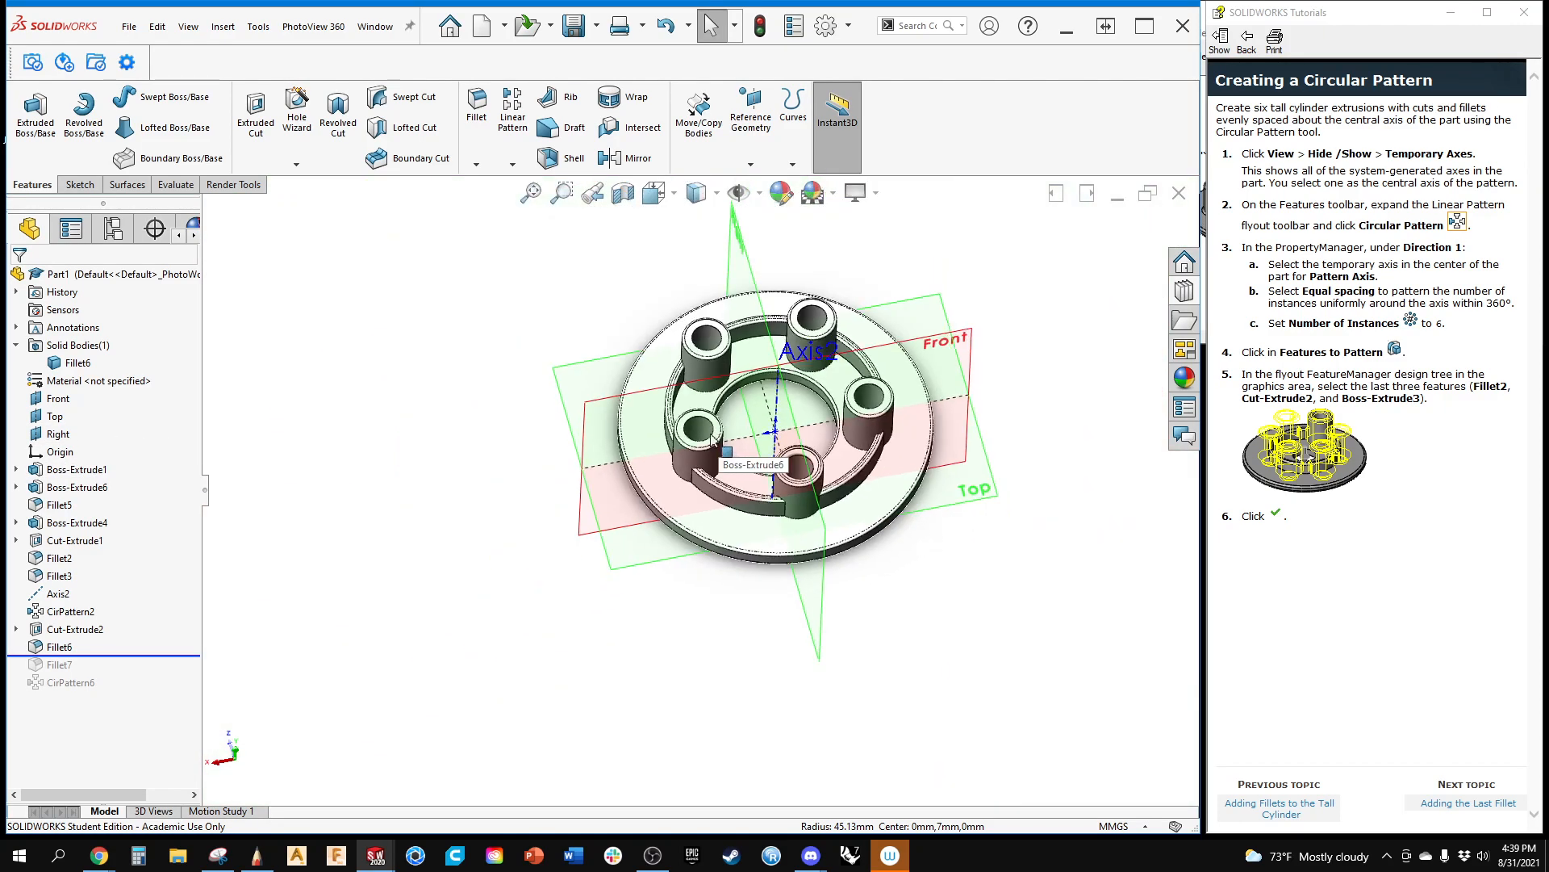
pyautogui.click(57, 400)
pyautogui.keyDown('shift'); pyautogui.click(58, 435); pyautogui.keyUp('shift')
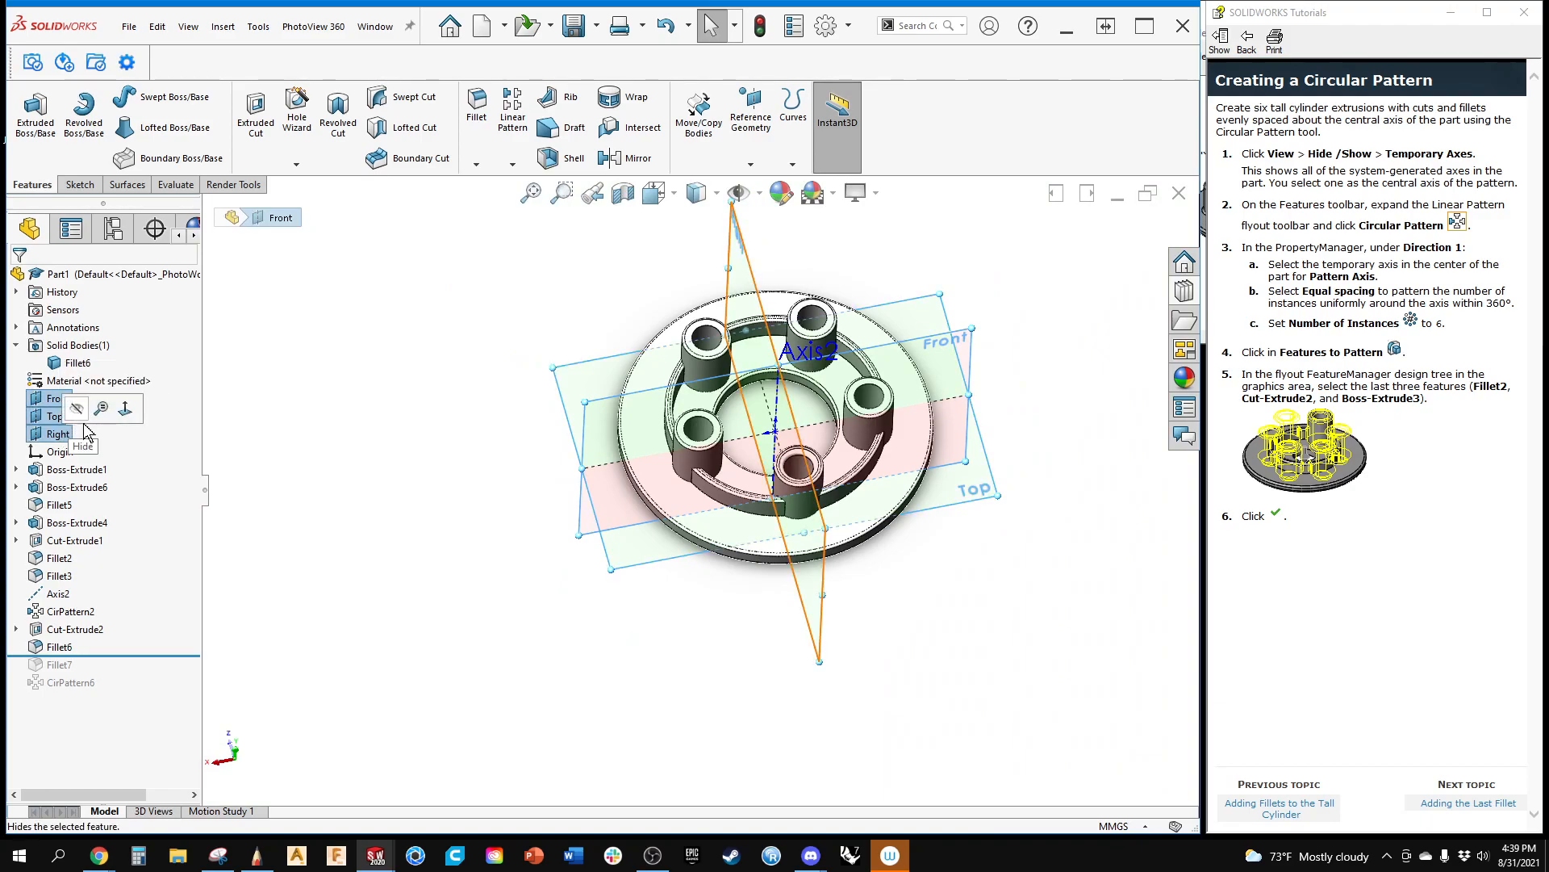
pyautogui.click(406, 410)
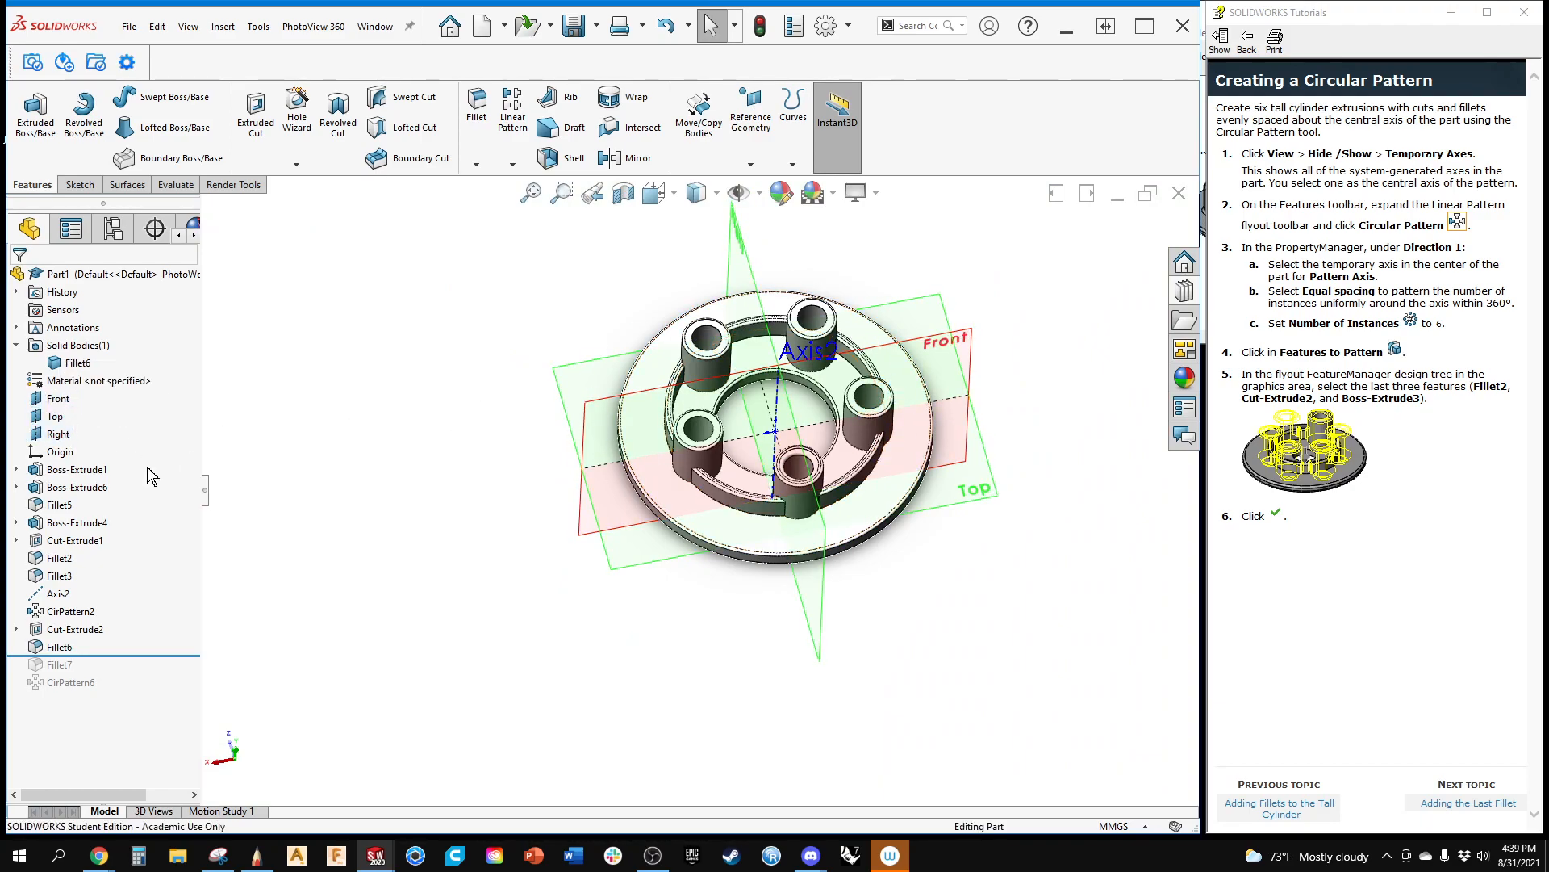
# Step: Hide the Front, Top and Right reference planes
pyautogui.click(45, 402)
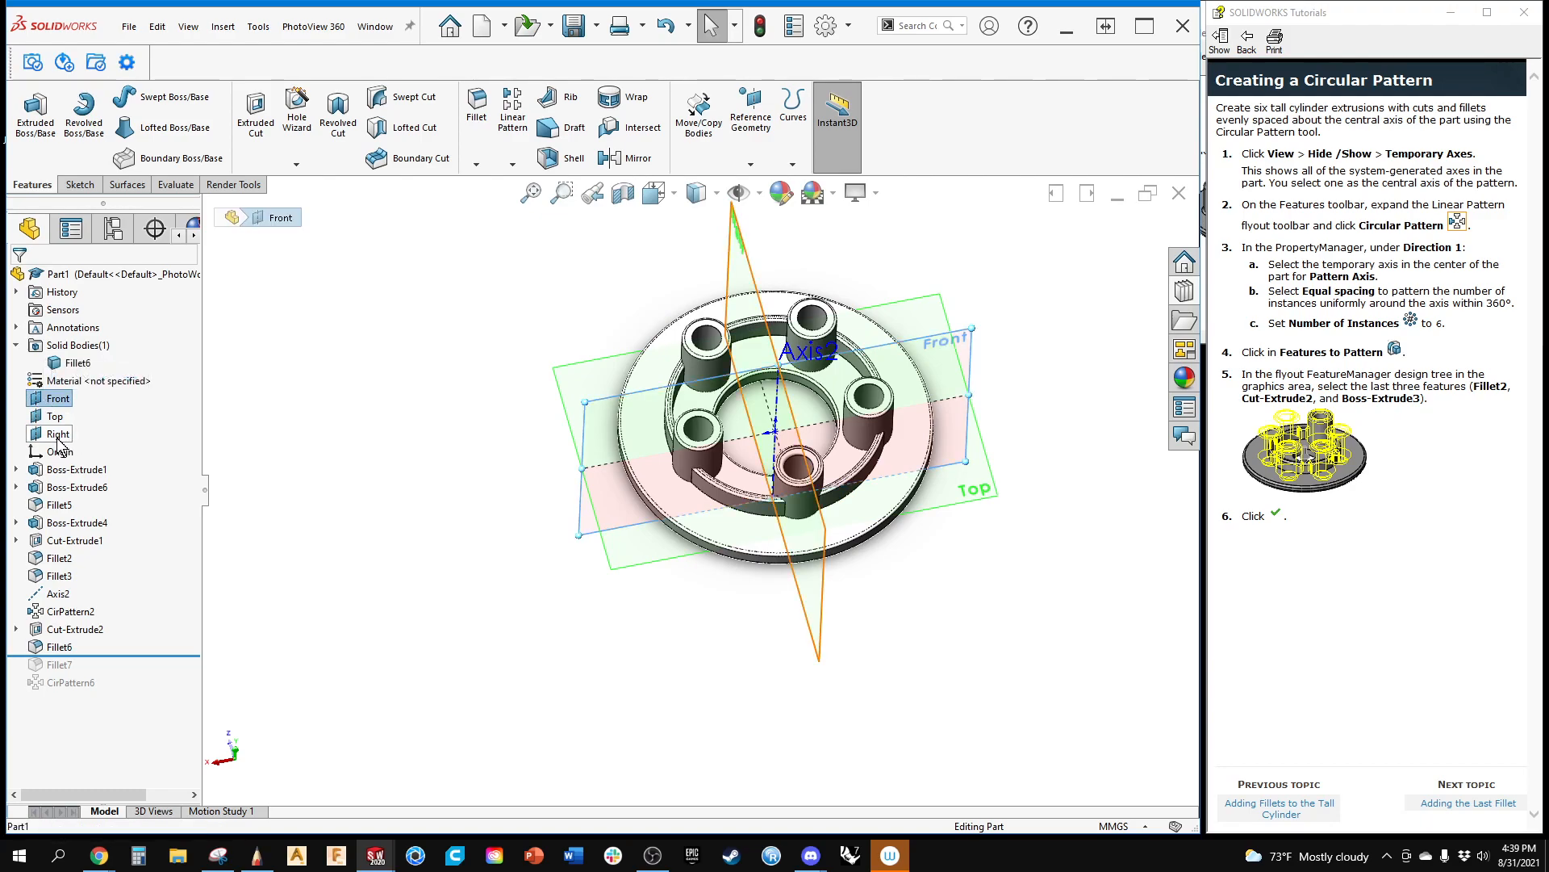
pyautogui.keyDown('shift'); pyautogui.click(57, 437); pyautogui.keyUp('shift')
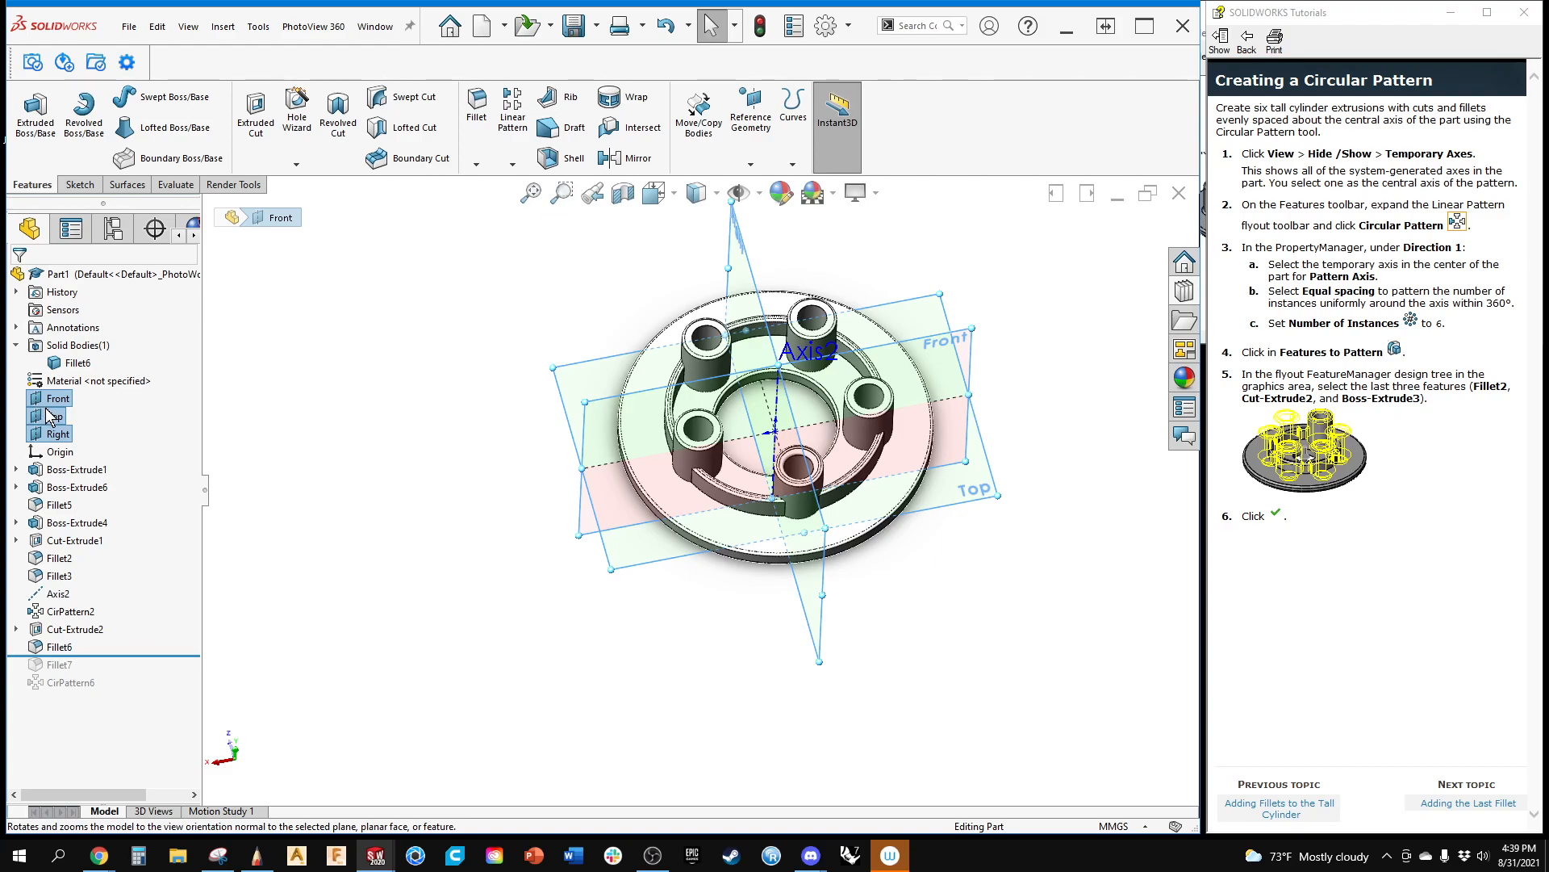
pyautogui.rightClick(50, 416)
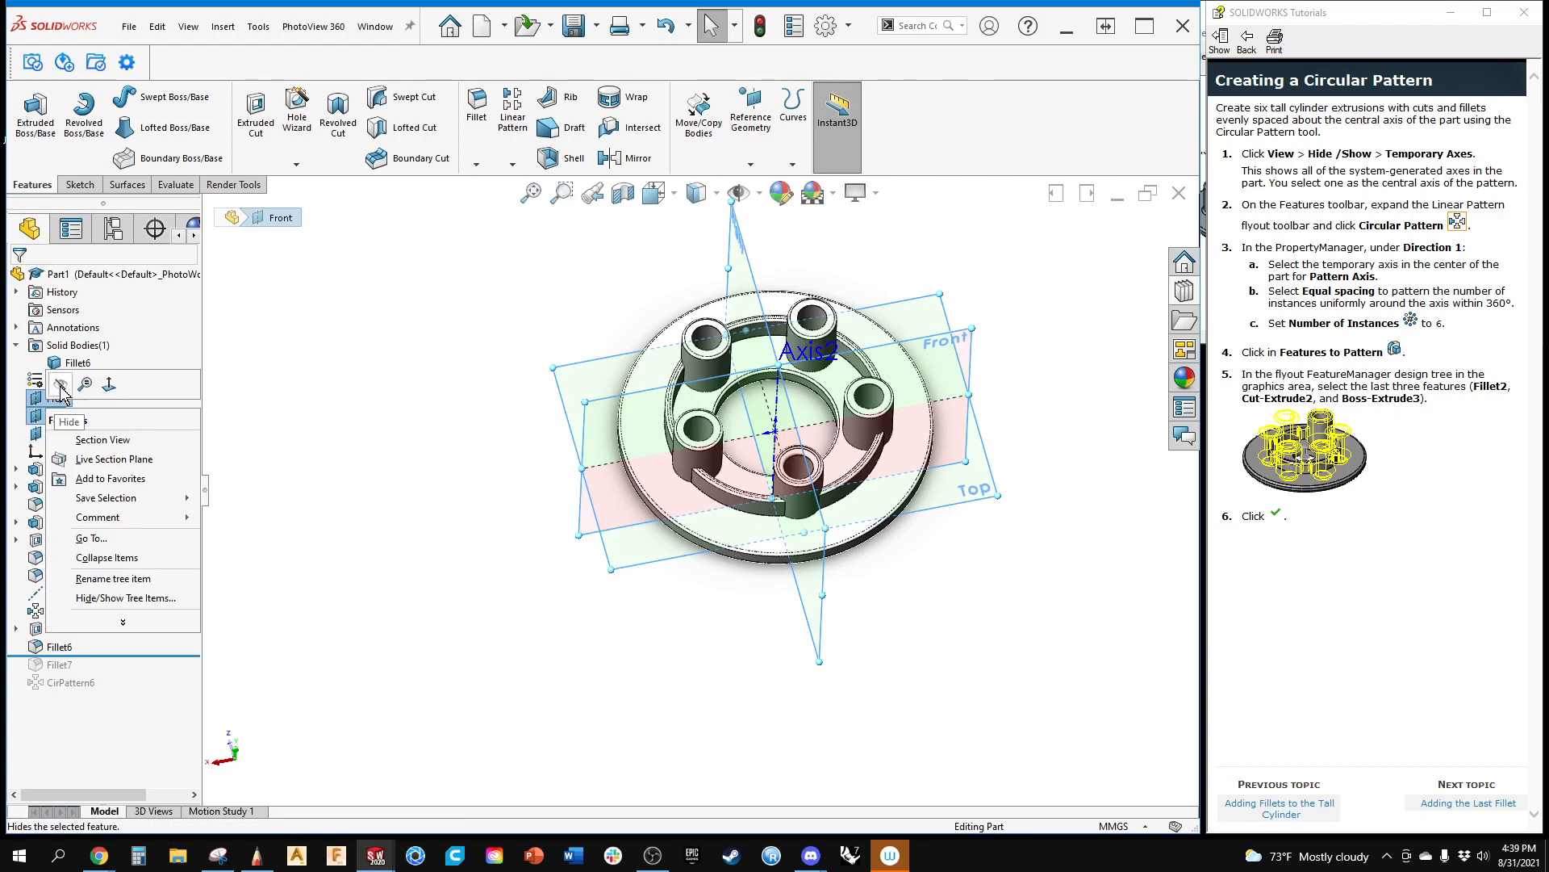
pyautogui.click(61, 387)
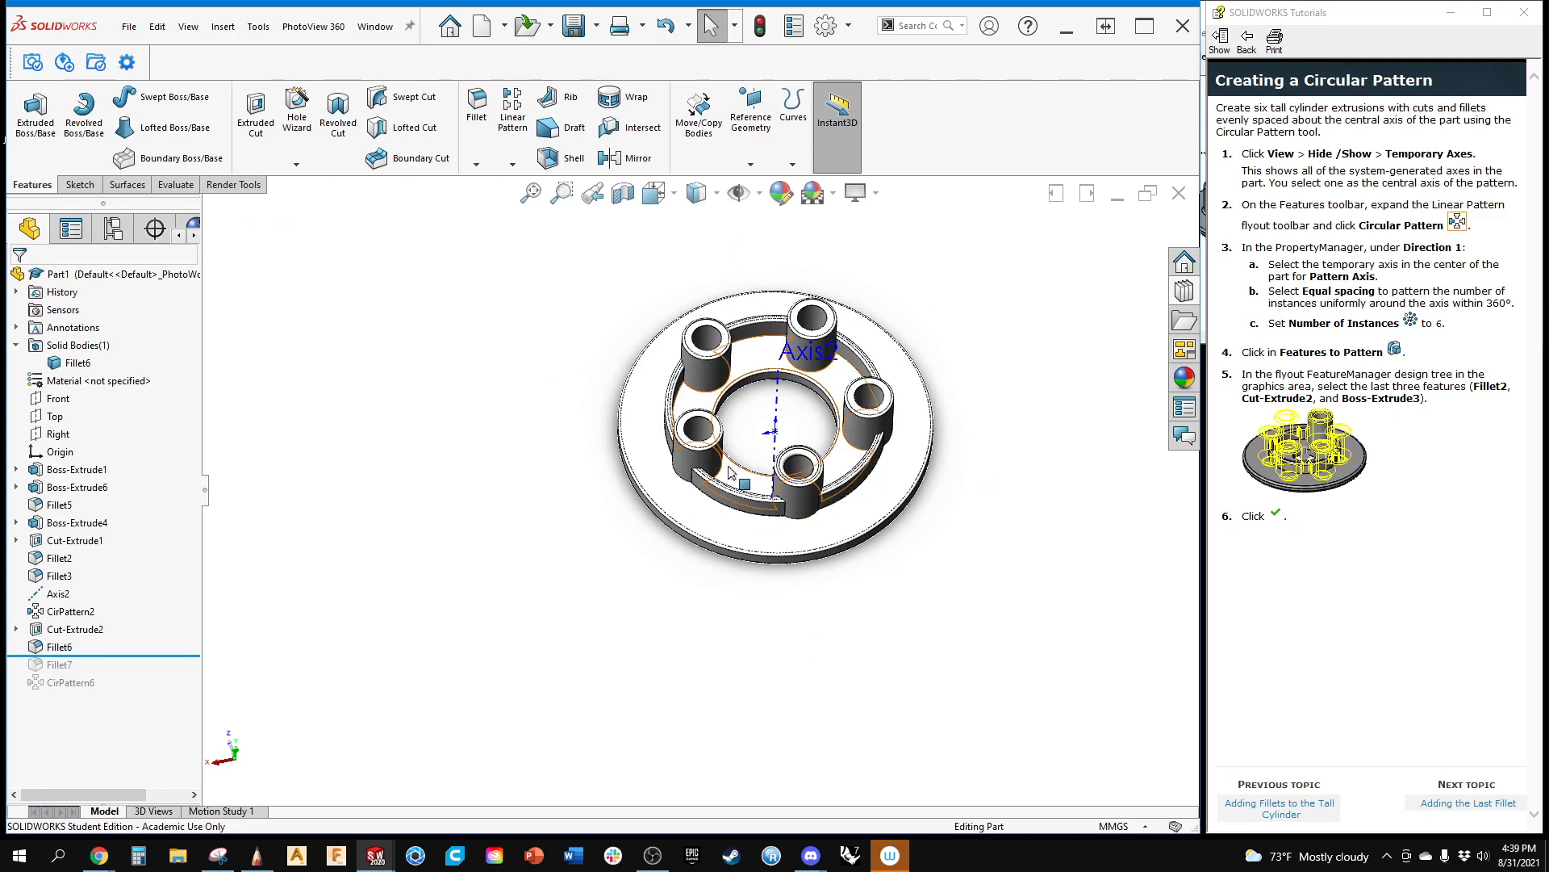
# Step: Start a 2 mm symmetric fillet on the outer bottom edge where one rib meets the base
pyautogui.scroll(-8, 729, 472)
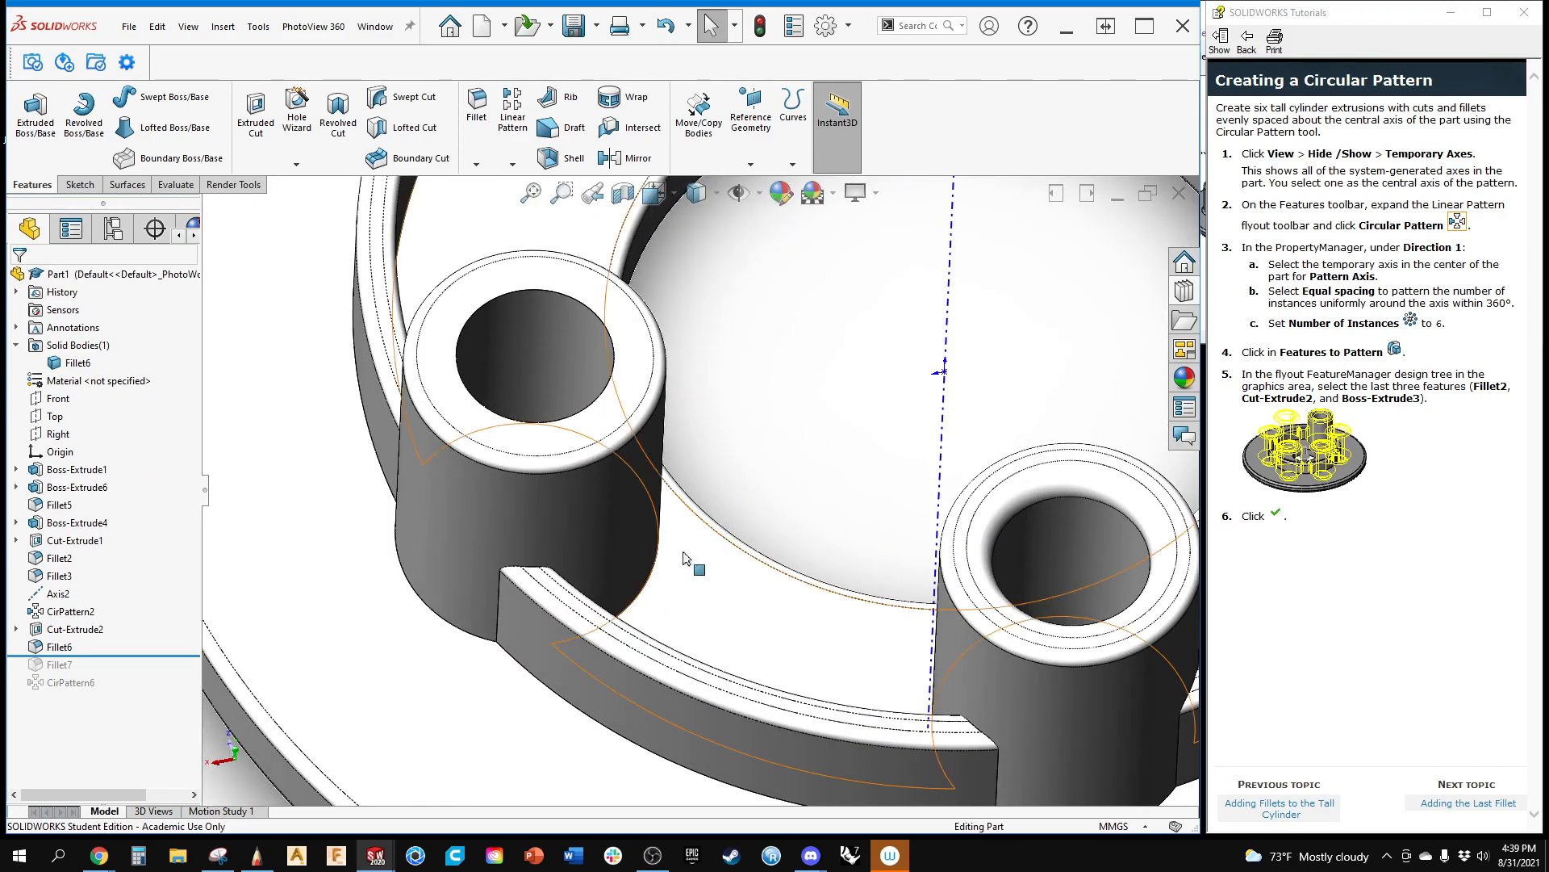
pyautogui.scroll(10, 680, 565)
pyautogui.keyDown('ctrl'); pyautogui.moveTo(679, 572); pyautogui.dragTo(585, 664, button='middle'); pyautogui.keyUp('ctrl')
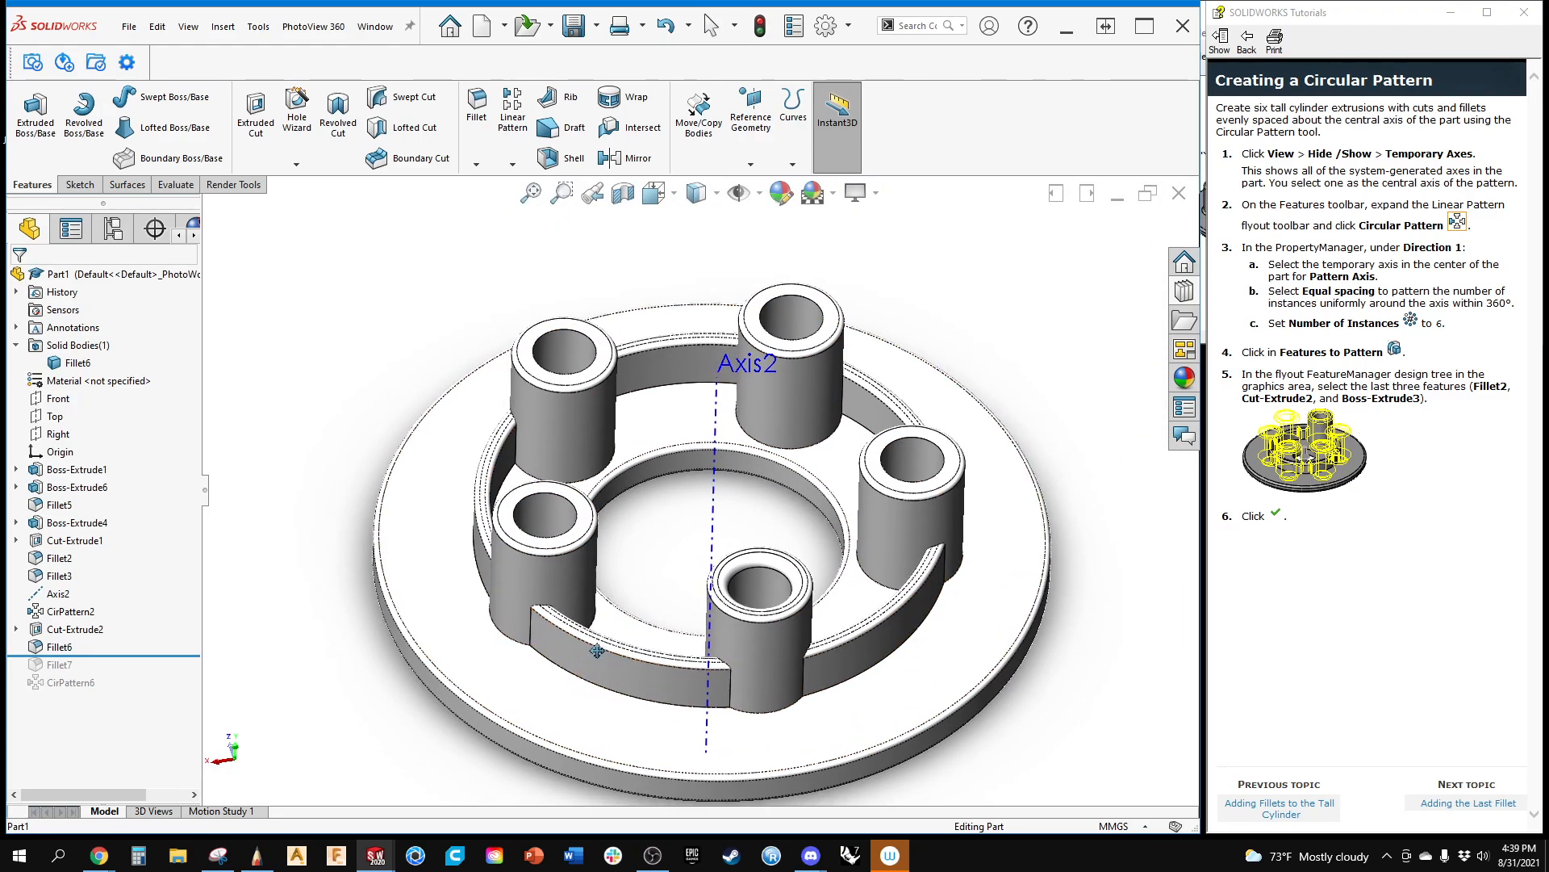
pyautogui.scroll(-8, 585, 664)
pyautogui.click(655, 587)
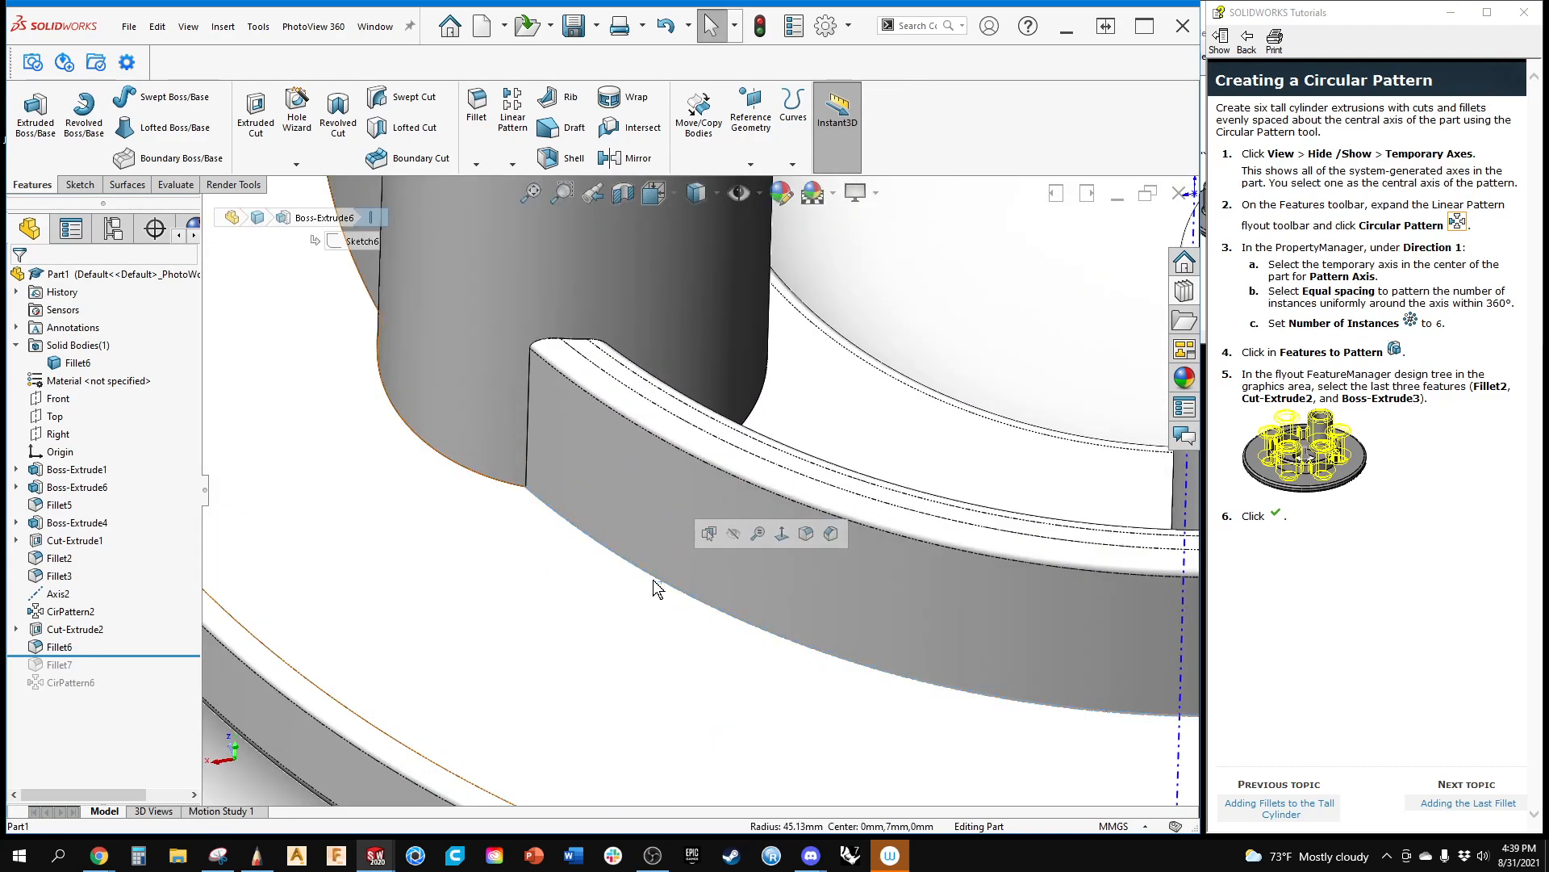
pyautogui.click(474, 121)
pyautogui.click(157, 607)
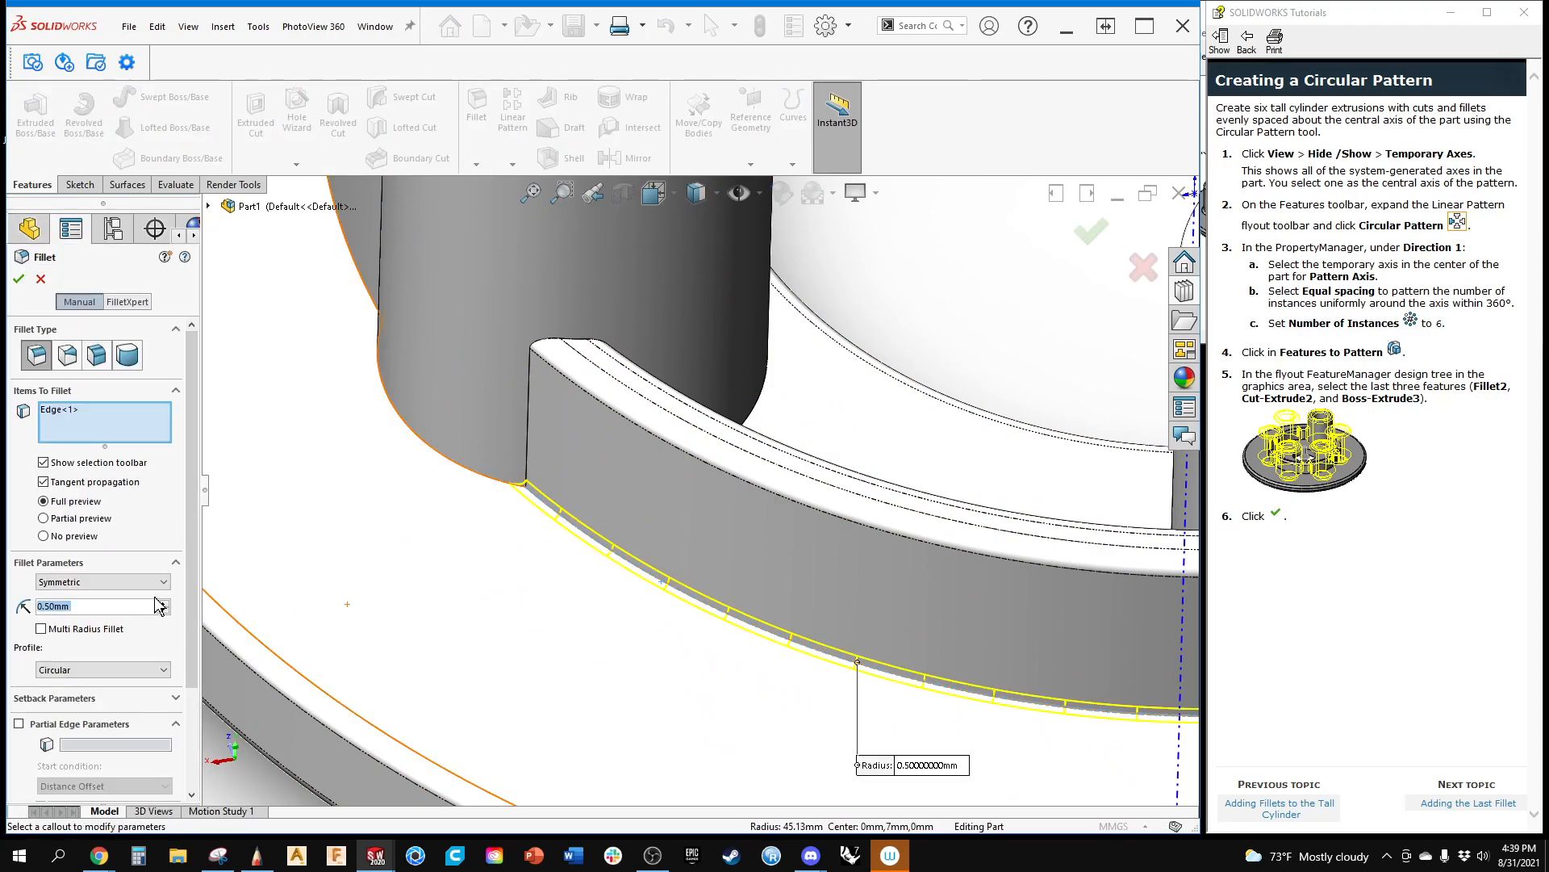
pyautogui.click(163, 602)
pyautogui.moveTo(117, 606); pyautogui.dragTo(34, 606)
pyautogui.write('2')
pyautogui.press('Return')
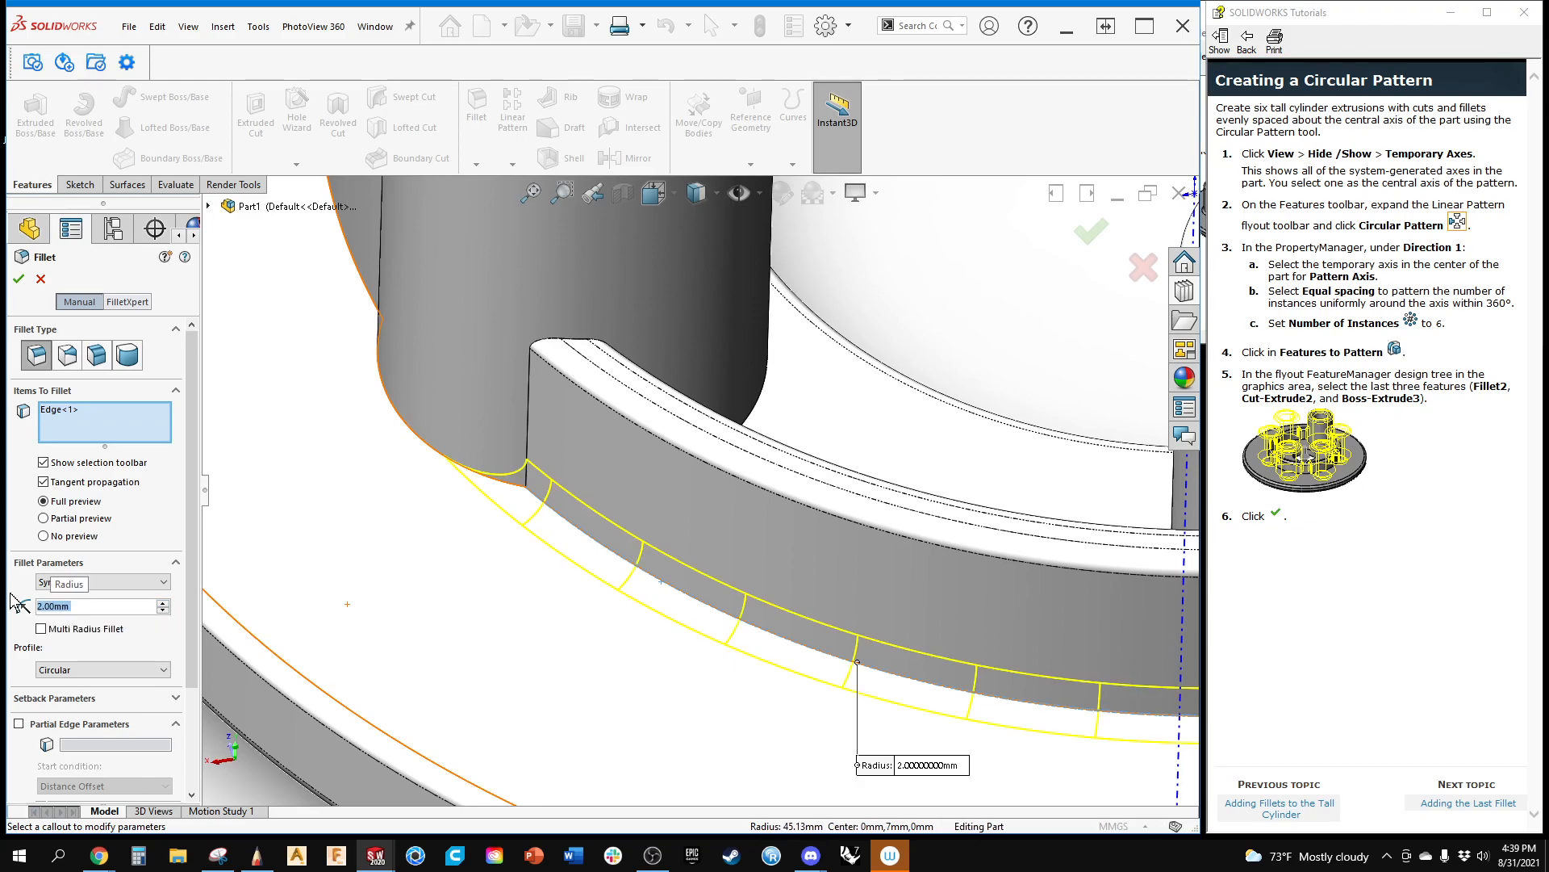
# Step: Add the base edges of the neighbouring boss, the adjoining rib and the following boss to the 2 mm fillet and apply it
pyautogui.scroll(-3, 471, 510)
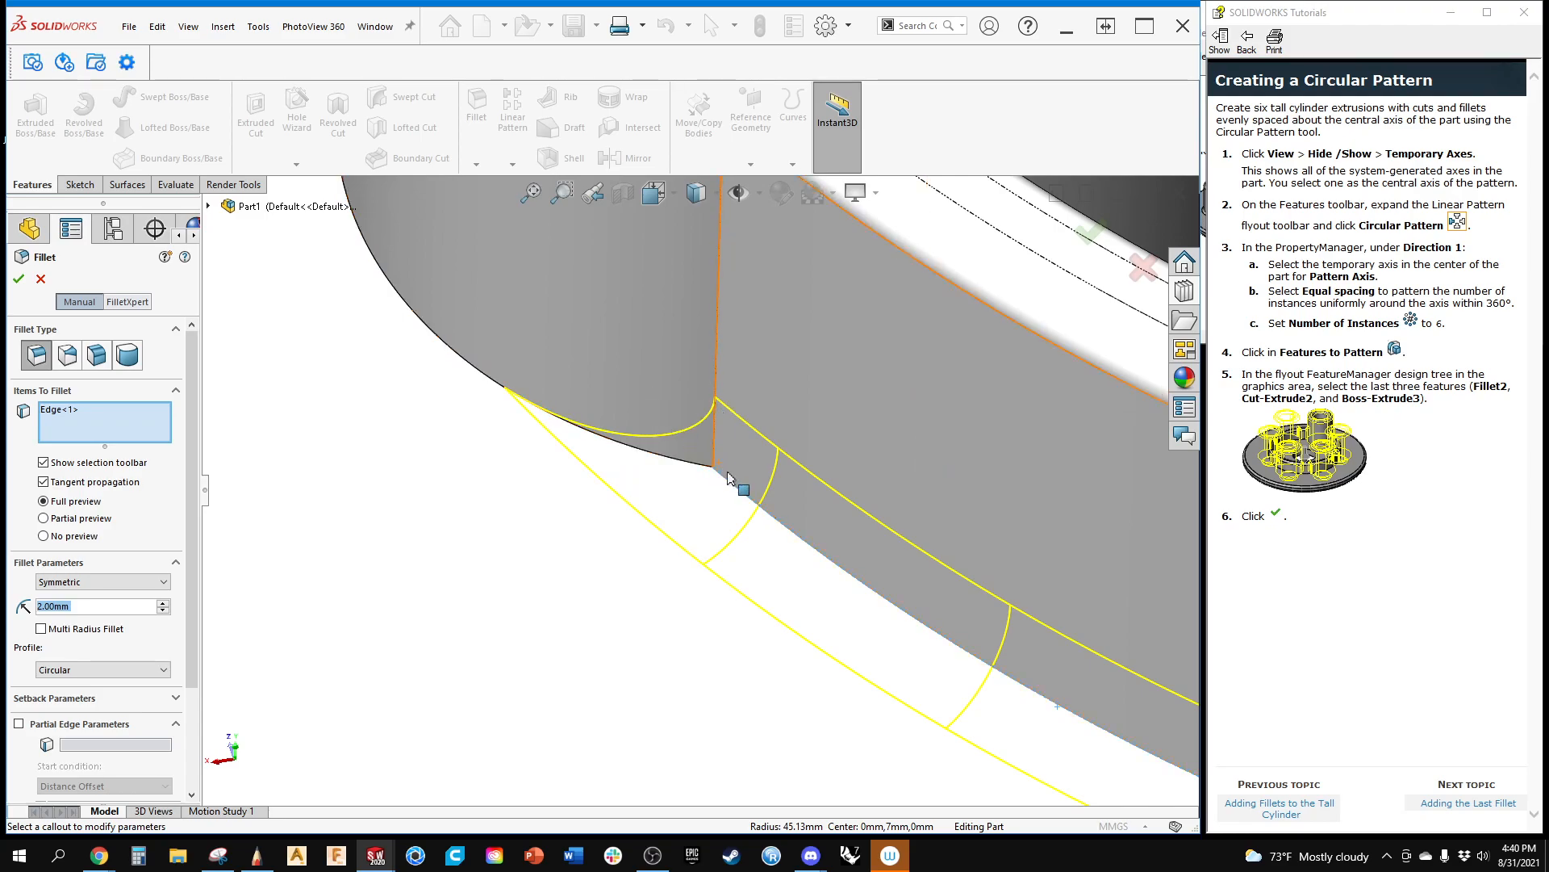
pyautogui.scroll(5, 649, 446)
pyautogui.keyDown('ctrl'); pyautogui.moveTo(546, 518); pyautogui.dragTo(436, 537, button='middle'); pyautogui.keyUp('ctrl')
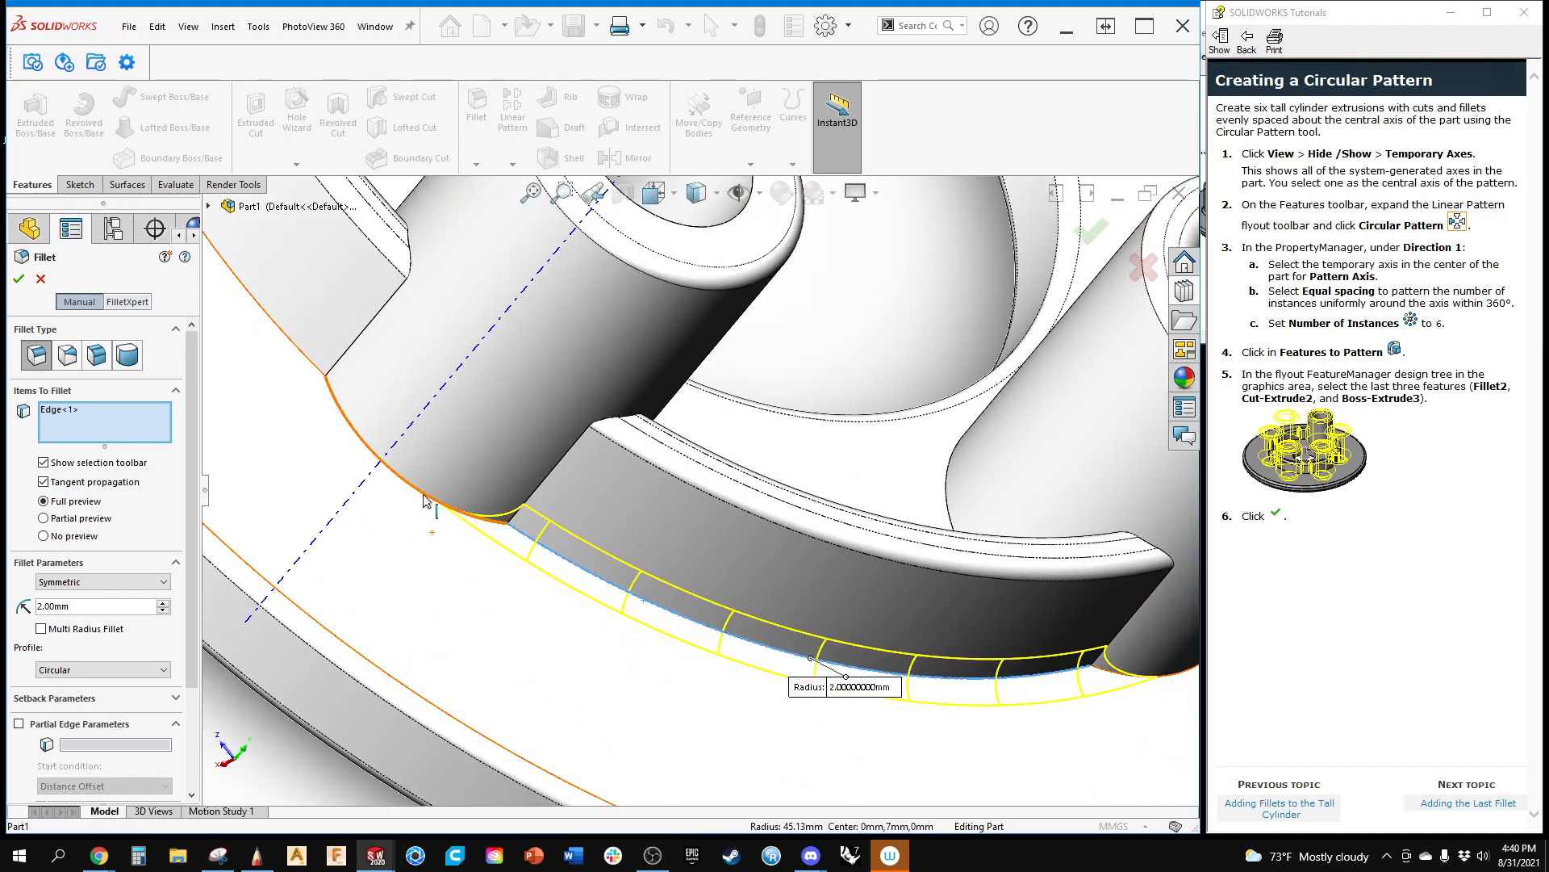
pyautogui.click(431, 503)
pyautogui.scroll(-3, 495, 572)
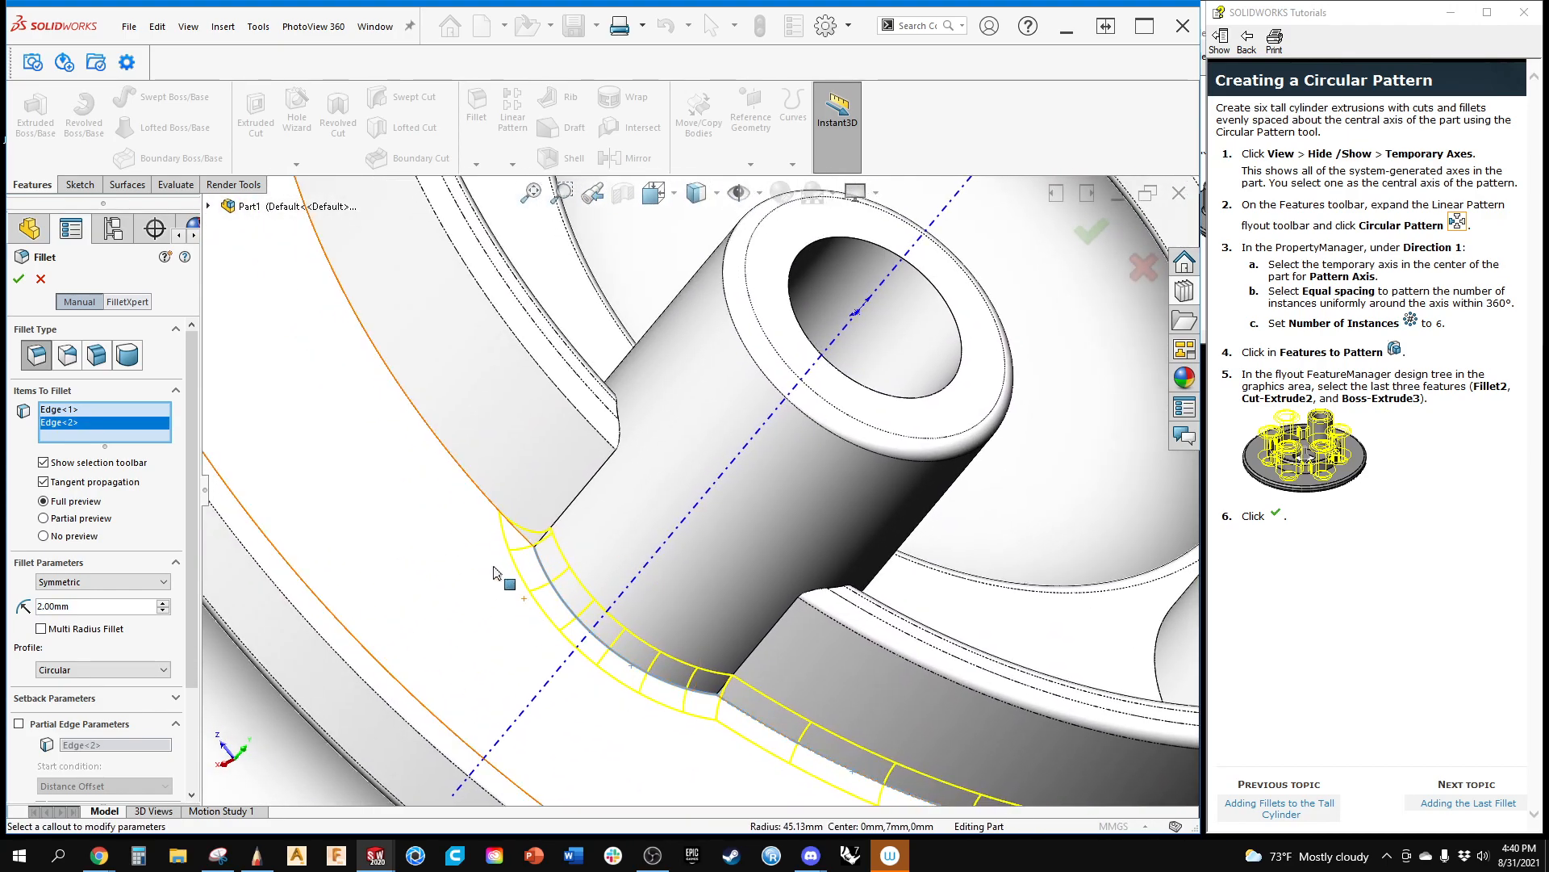
pyautogui.click(500, 510)
pyautogui.keyDown('ctrl'); pyautogui.moveTo(454, 471); pyautogui.dragTo(658, 766, button='middle'); pyautogui.keyUp('ctrl')
pyautogui.moveTo(543, 524); pyautogui.dragTo(518, 446, button='middle')
pyautogui.click(515, 437)
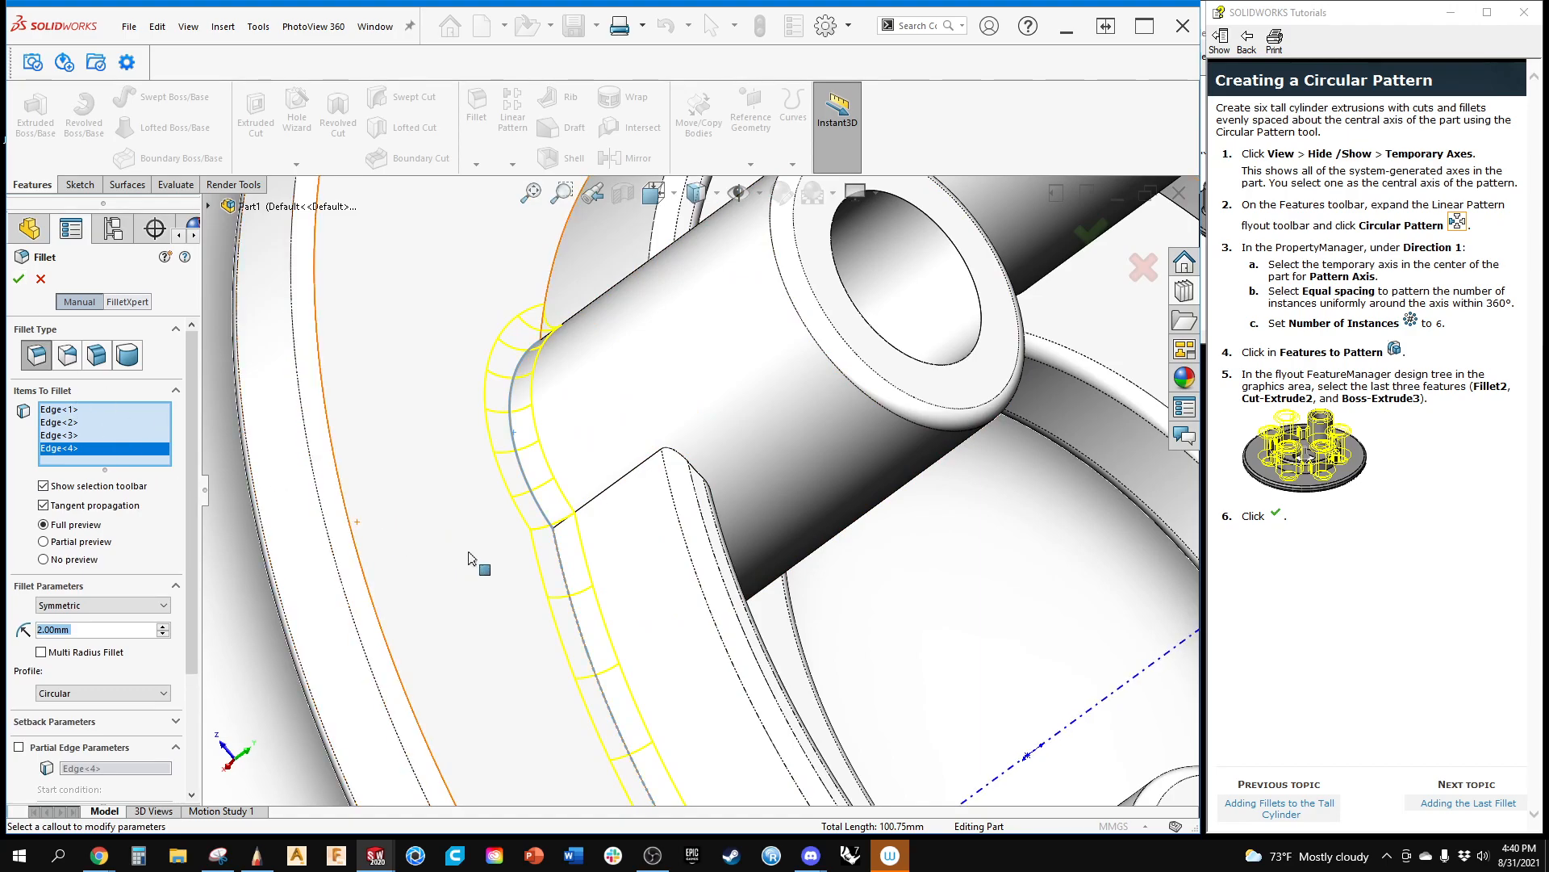
pyautogui.scroll(3, 460, 573)
pyautogui.moveTo(453, 575); pyautogui.dragTo(414, 431, button='middle')
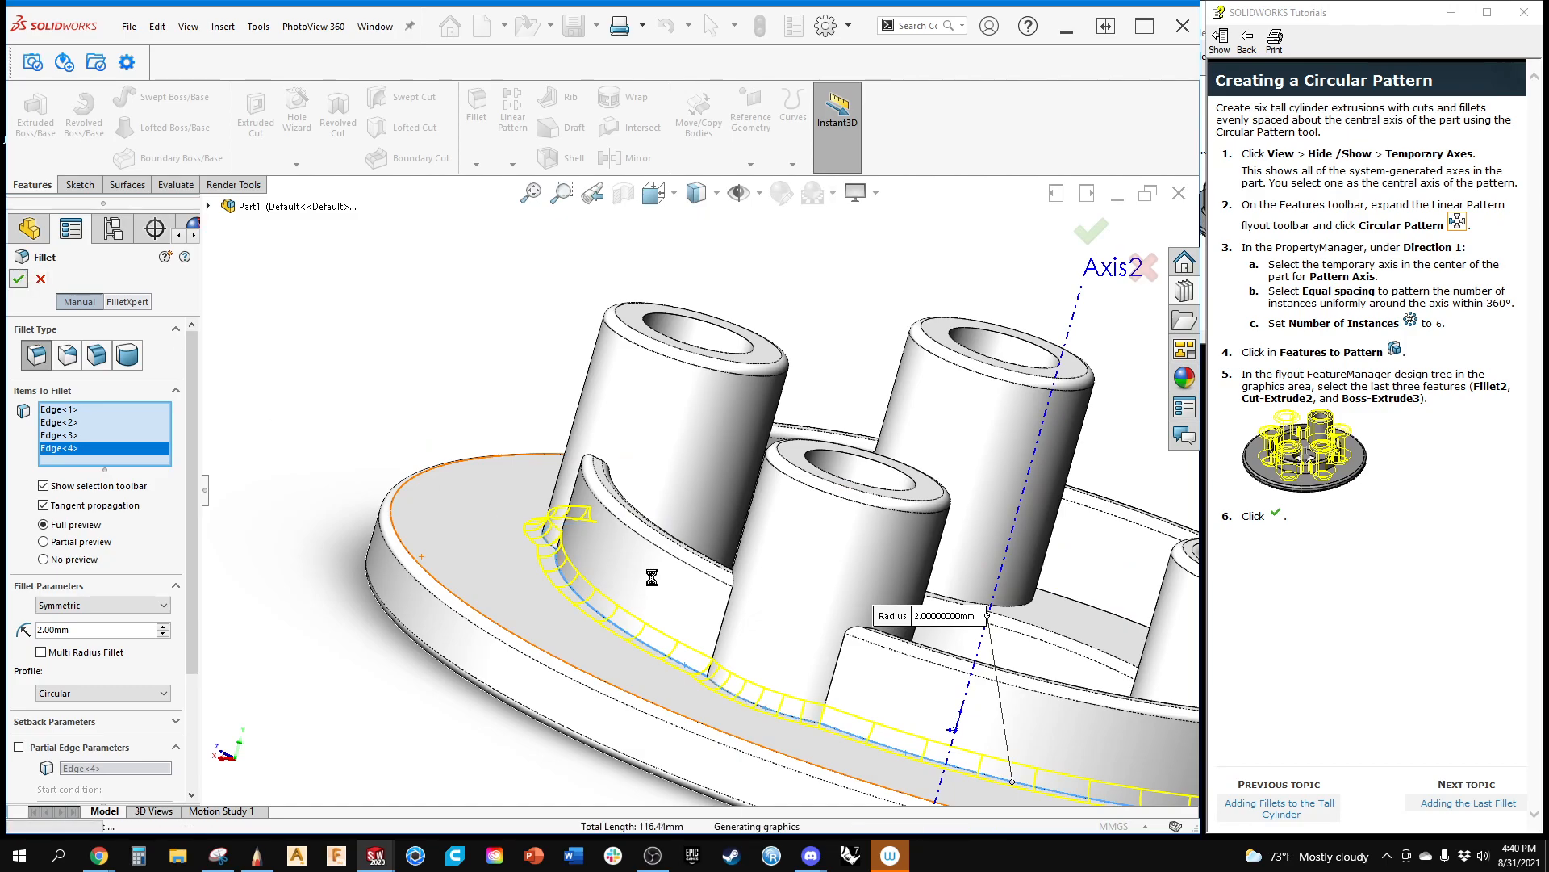
pyautogui.press('Return')
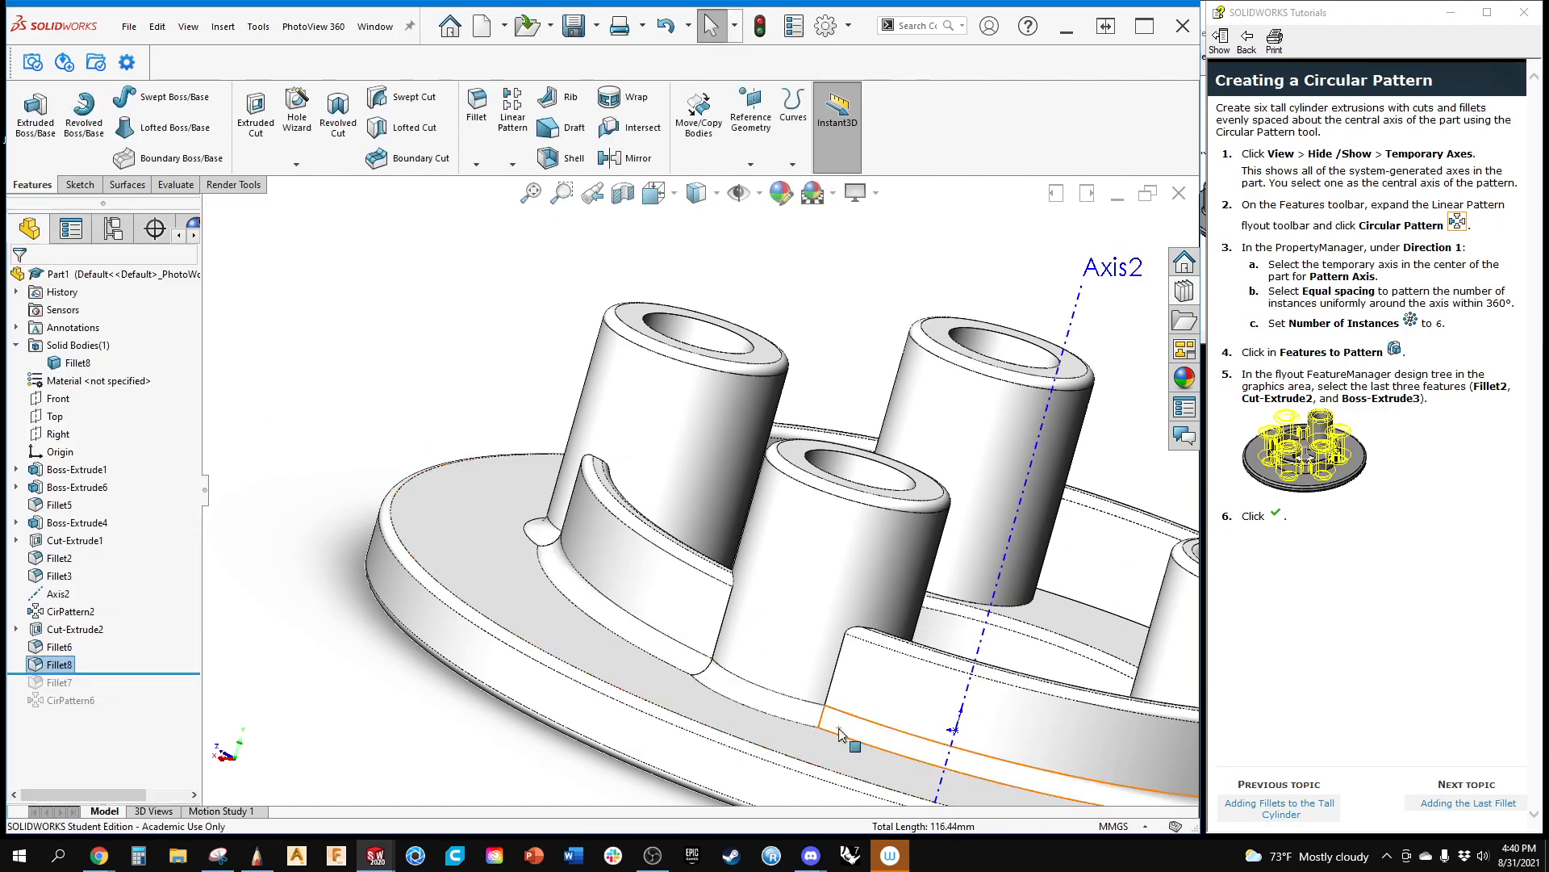
# Step: Switch to Snipping Tool and capture a close-up of the base fillet where the boss and rib meet
pyautogui.moveTo(842, 736); pyautogui.dragTo(776, 588, button='middle')
pyautogui.scroll(-5, 777, 587)
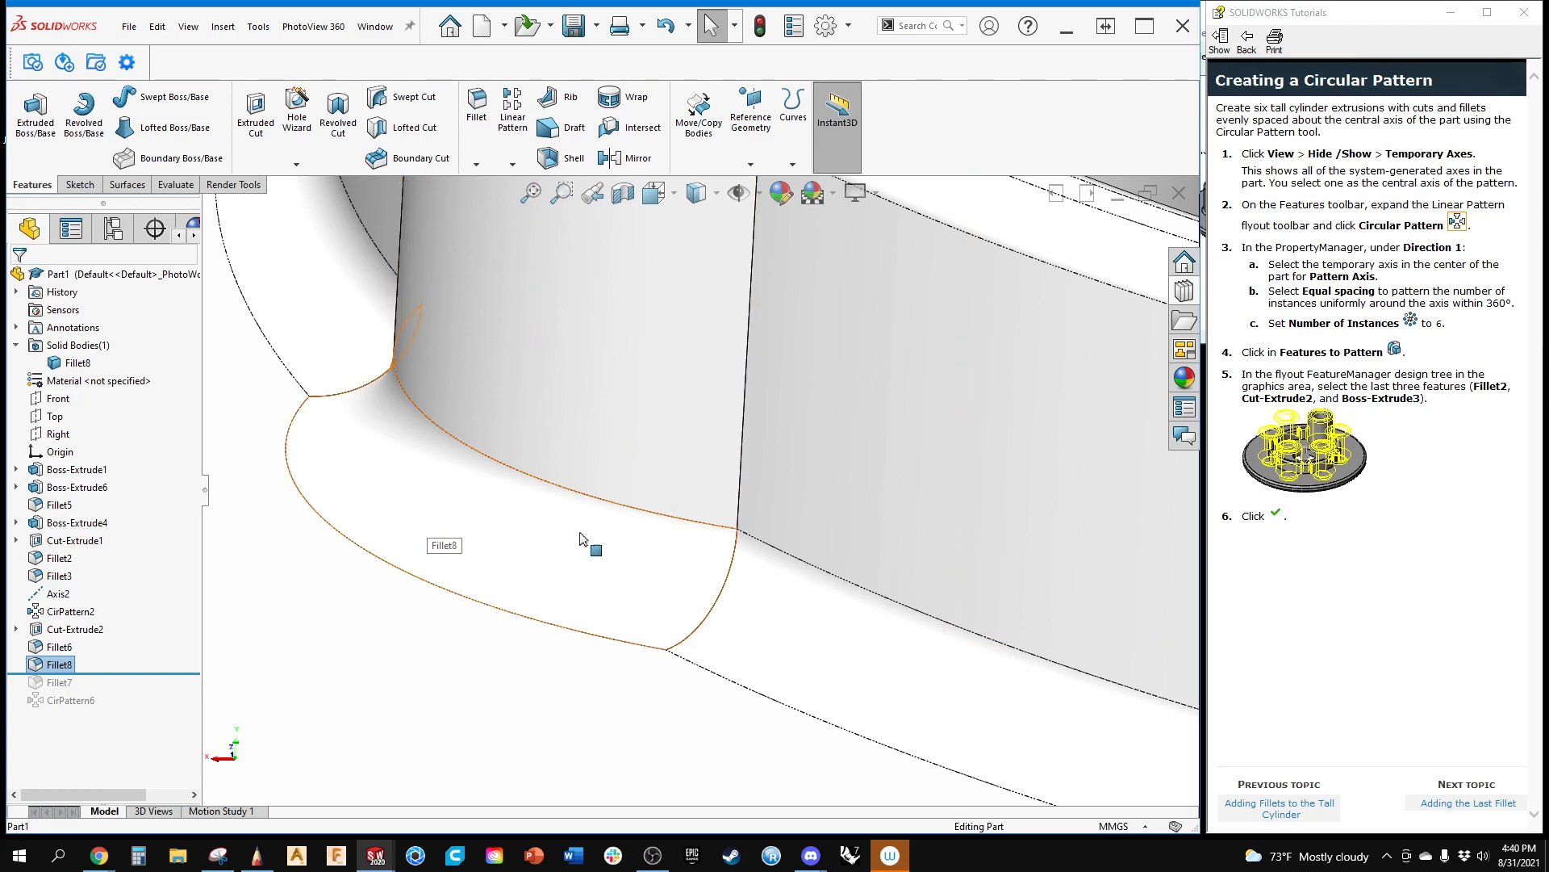
pyautogui.moveTo(664, 591)
pyautogui.mouseDown(button='middle')
pyautogui.moveTo(639, 547)
pyautogui.moveTo(695, 560)
pyautogui.moveTo(658, 570)
pyautogui.moveTo(698, 648)
pyautogui.moveTo(733, 571)
pyautogui.moveTo(713, 609)
pyautogui.moveTo(743, 598)
pyautogui.mouseUp(button='middle')
pyautogui.scroll(3, 690, 565)
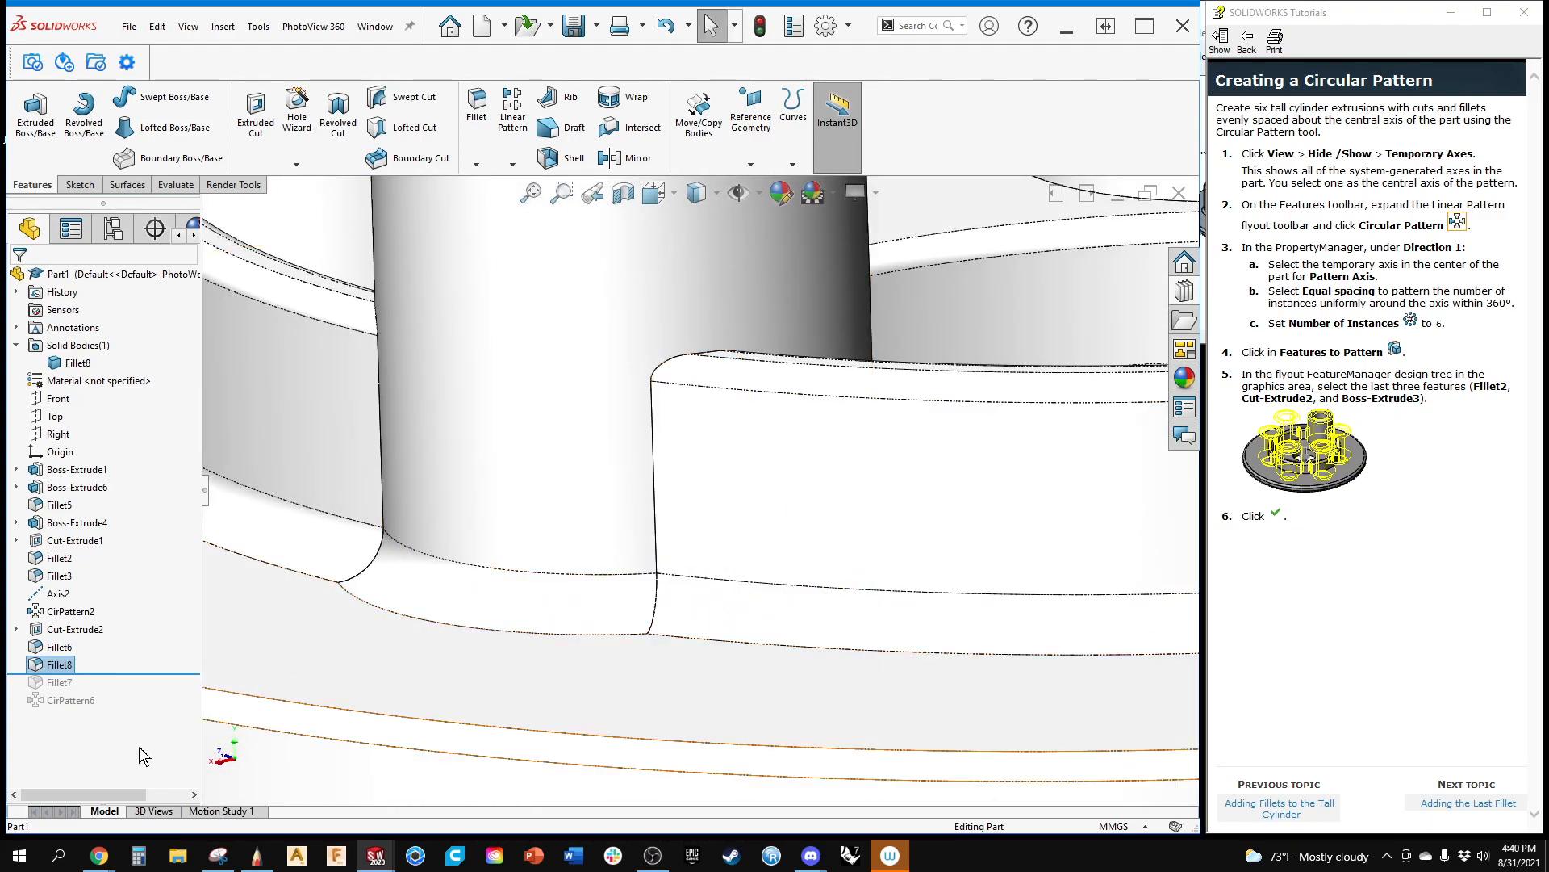
pyautogui.click(218, 854)
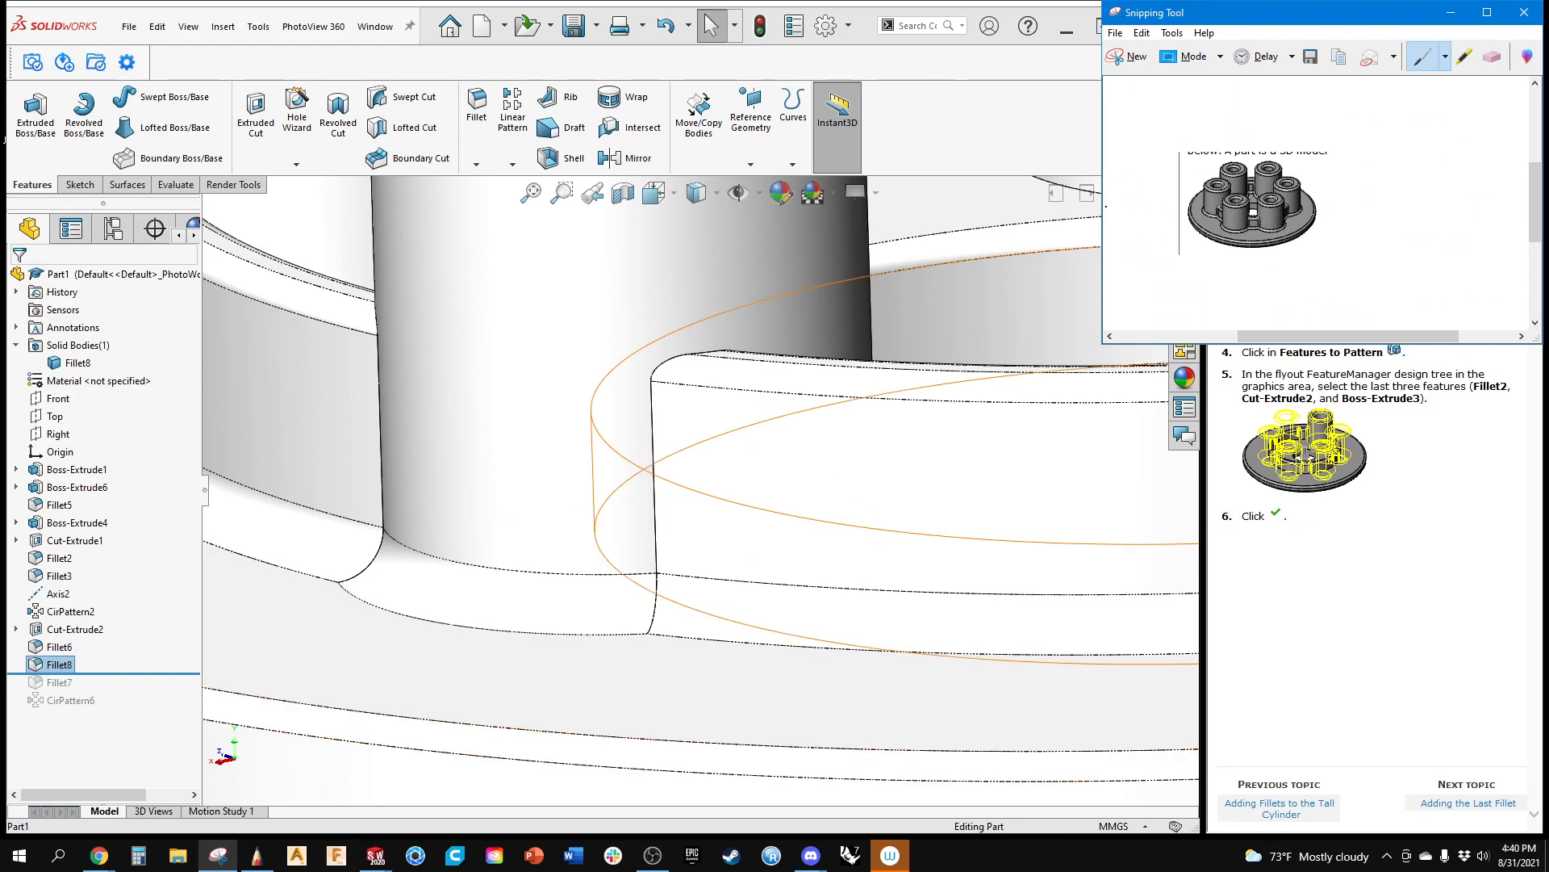
pyautogui.click(1129, 55)
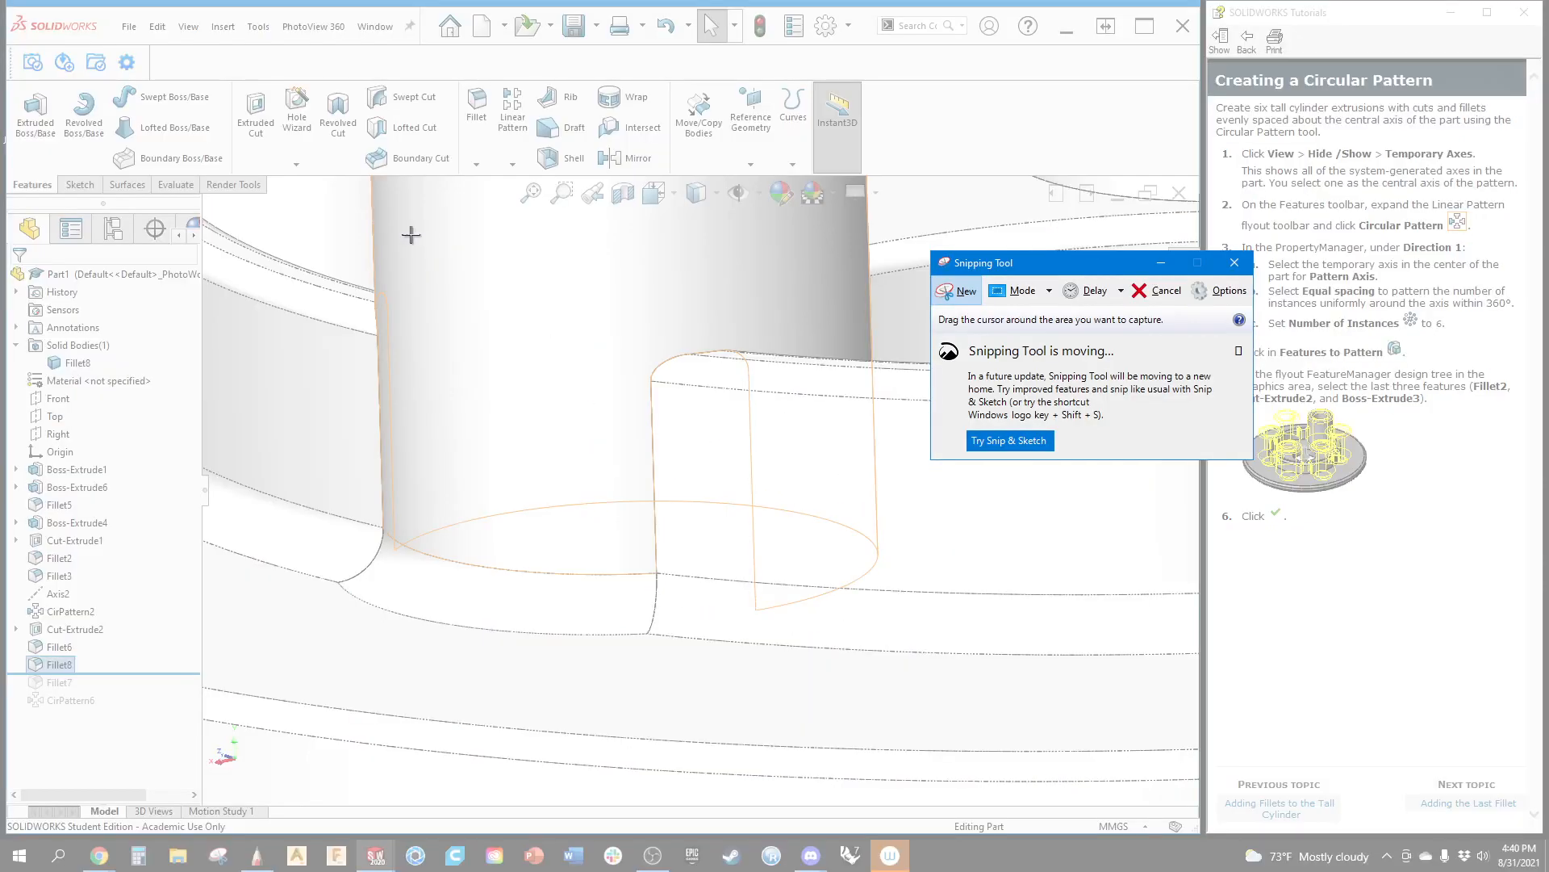
pyautogui.moveTo(288, 169); pyautogui.dragTo(1091, 807)
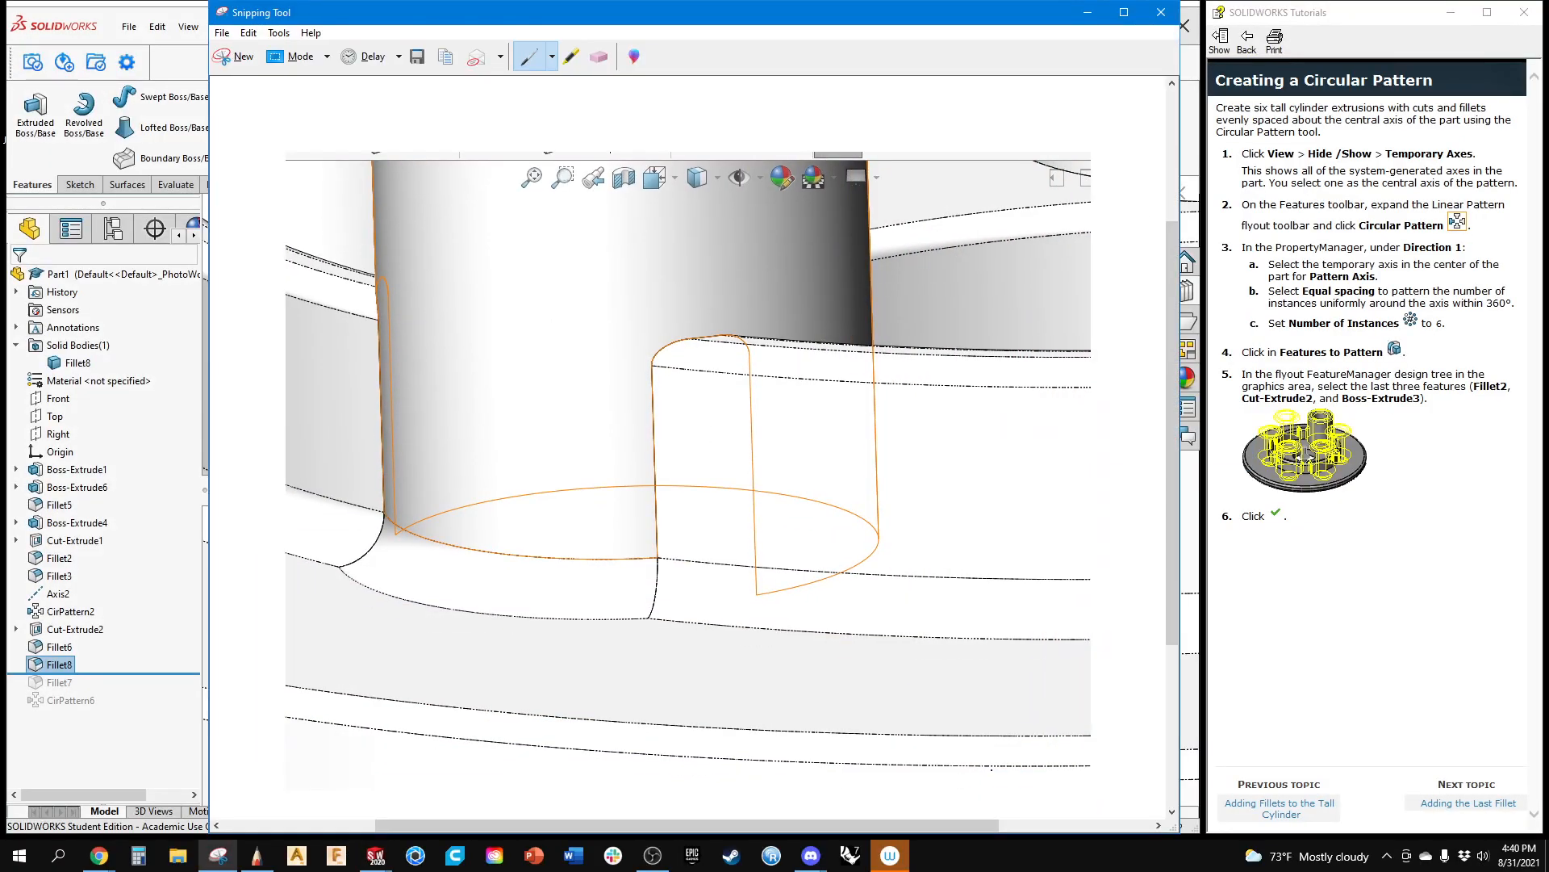
# Step: Save the captured snip to the Desktop as a JPEG named aaaaaa
pyautogui.click(222, 31)
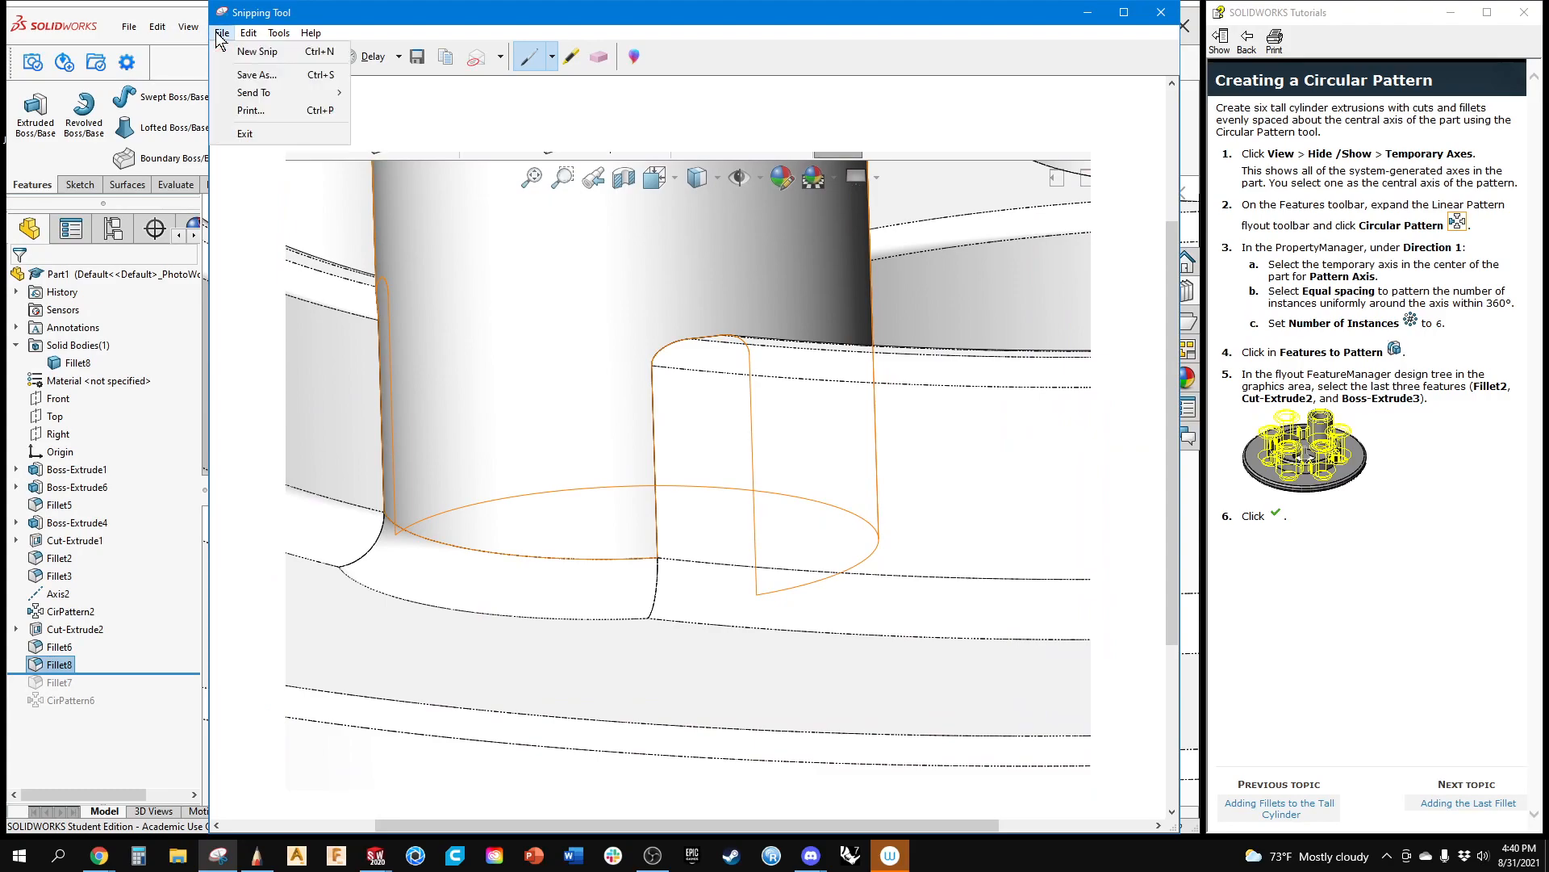
pyautogui.click(253, 78)
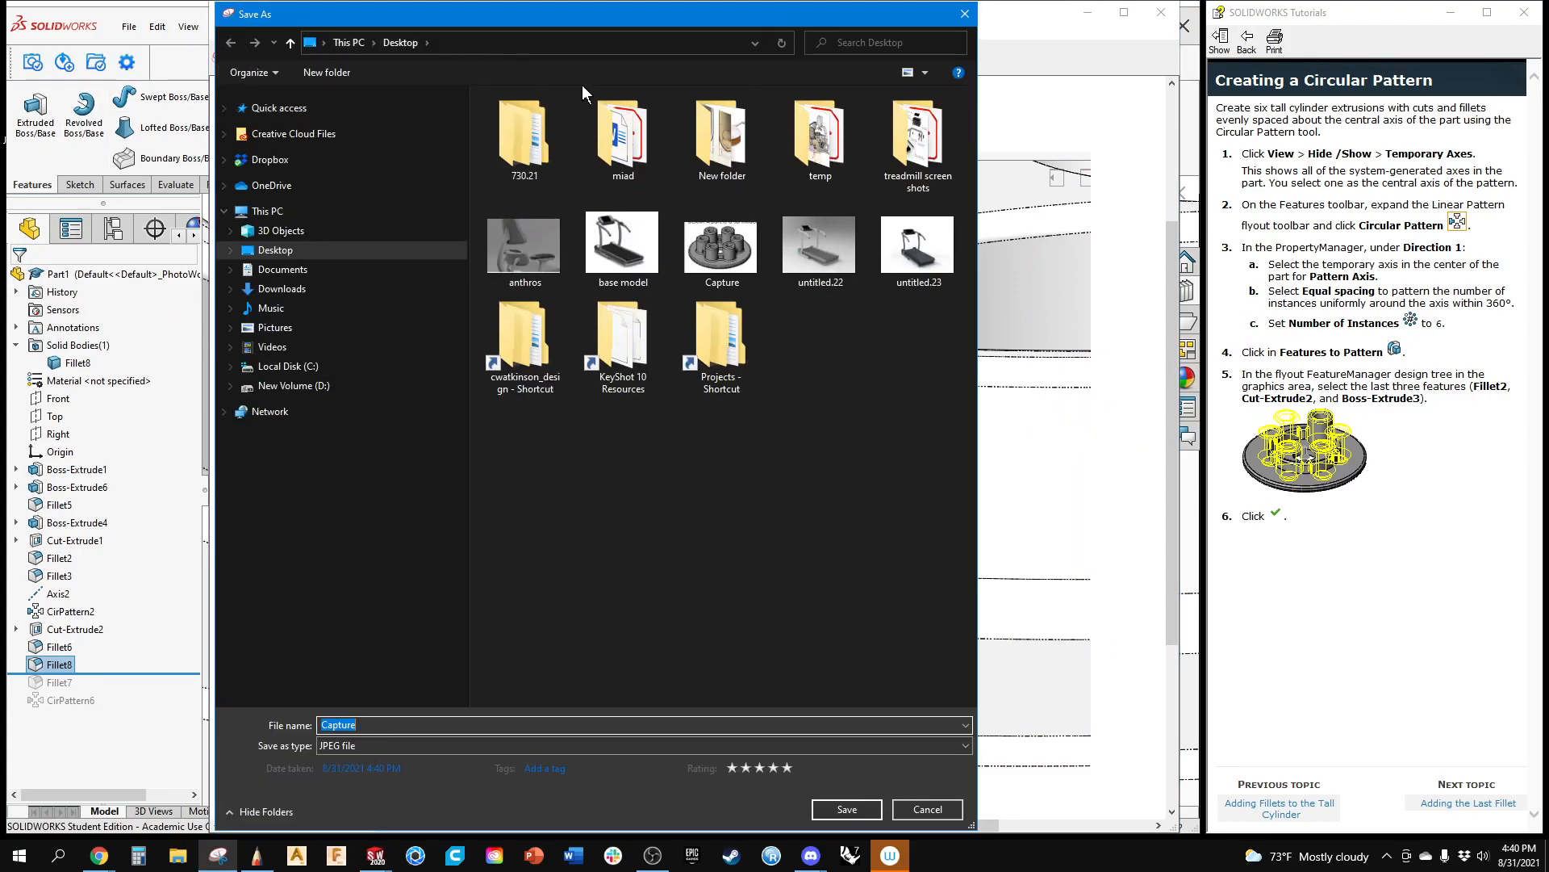
pyautogui.write('aaaaaa')
pyautogui.click(820, 812)
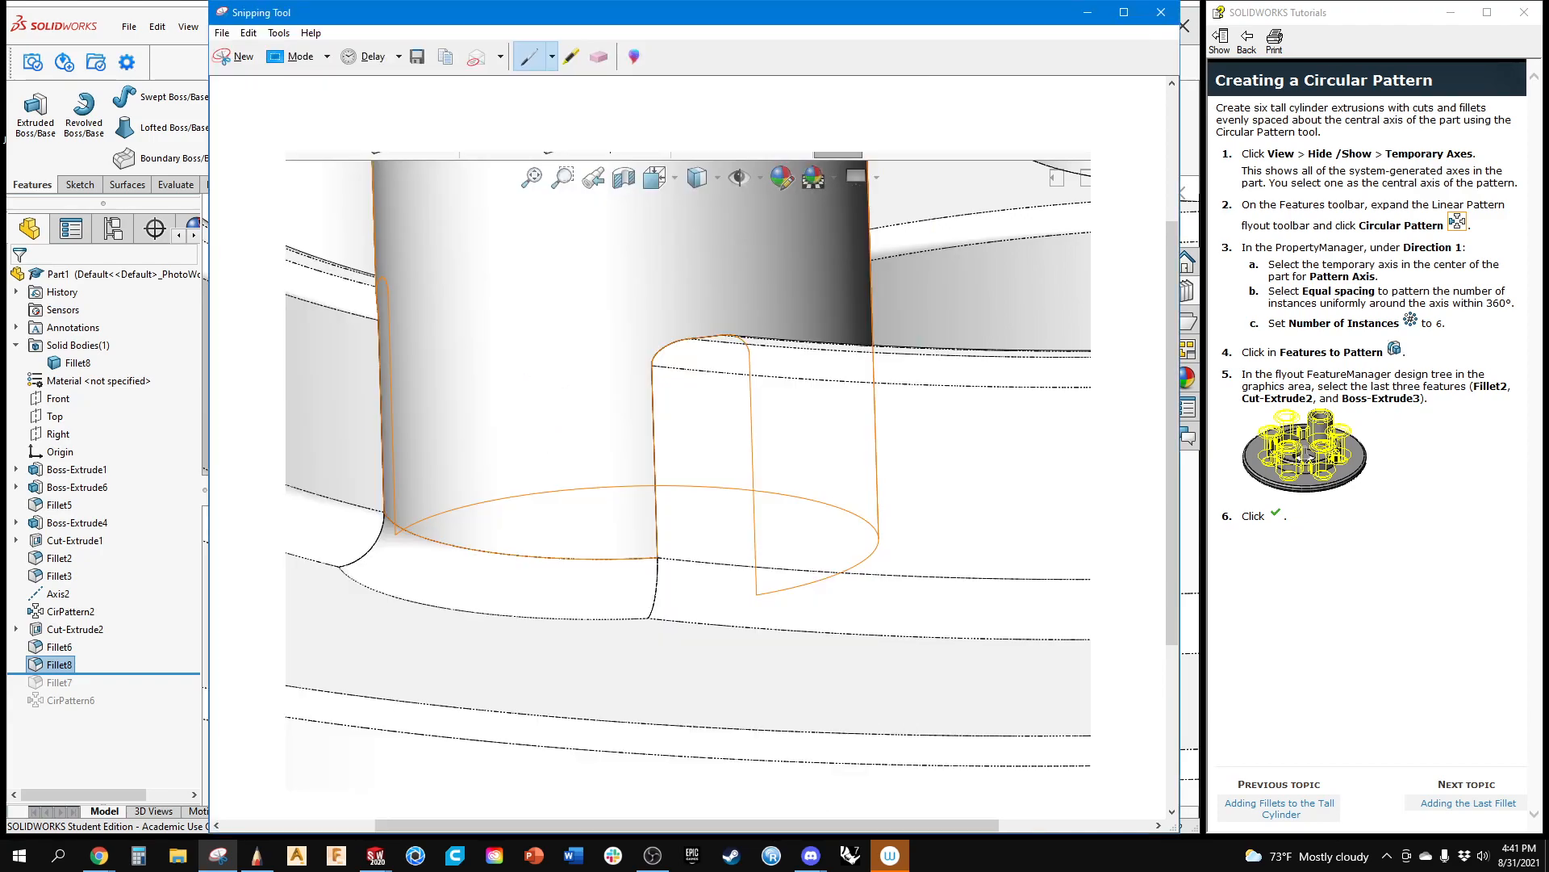
# Step: Switch to Autodesk SketchBook and open the aaaaaa image from the Desktop, discarding the changes to the current drawing
pyautogui.click(256, 856)
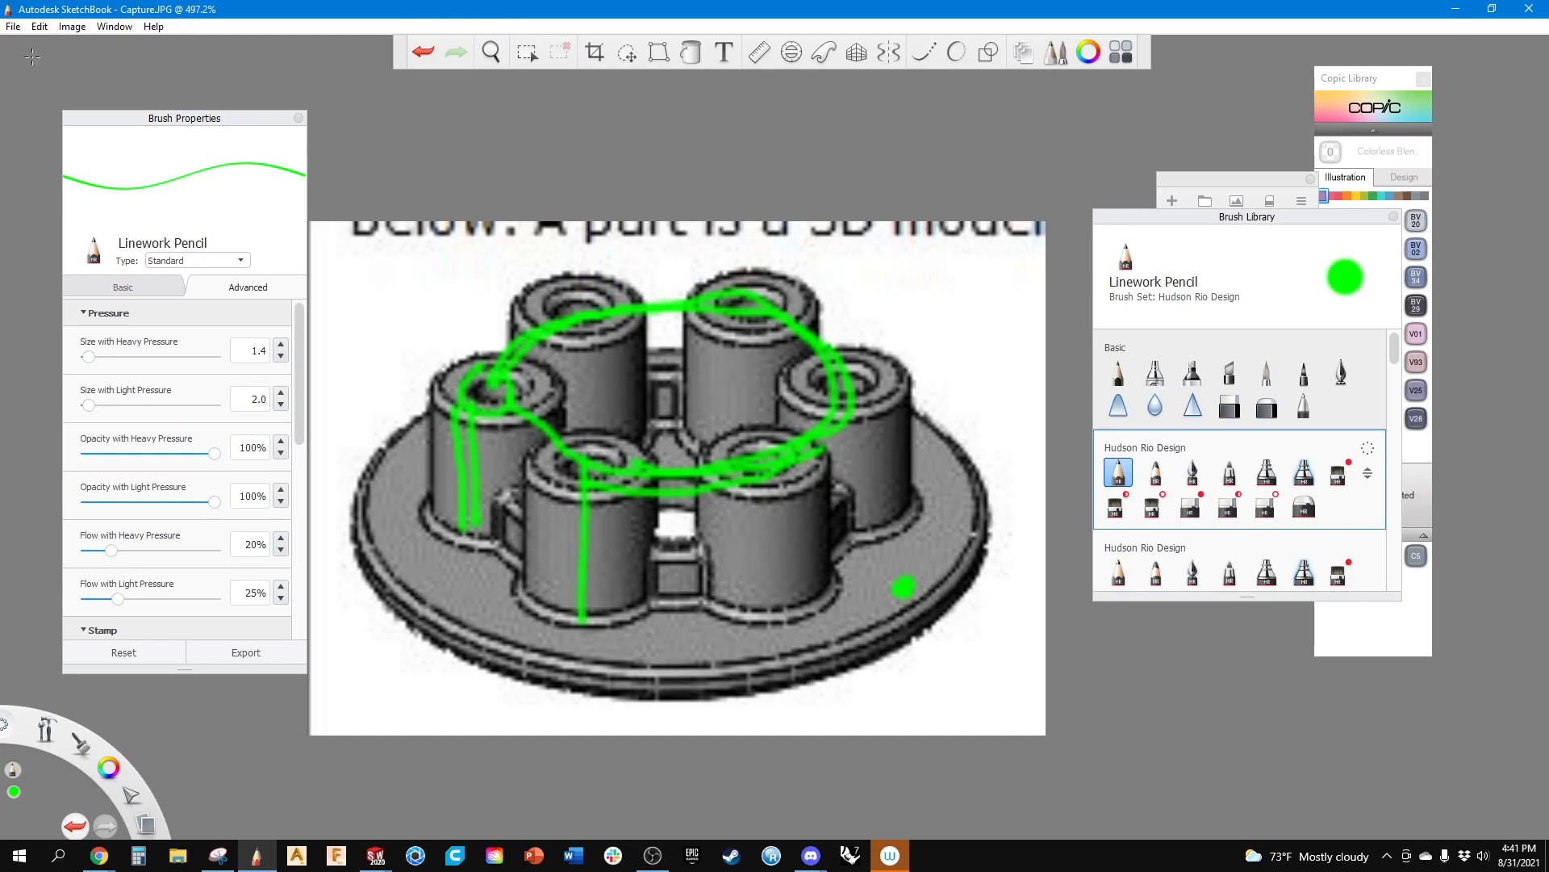
pyautogui.click(12, 26)
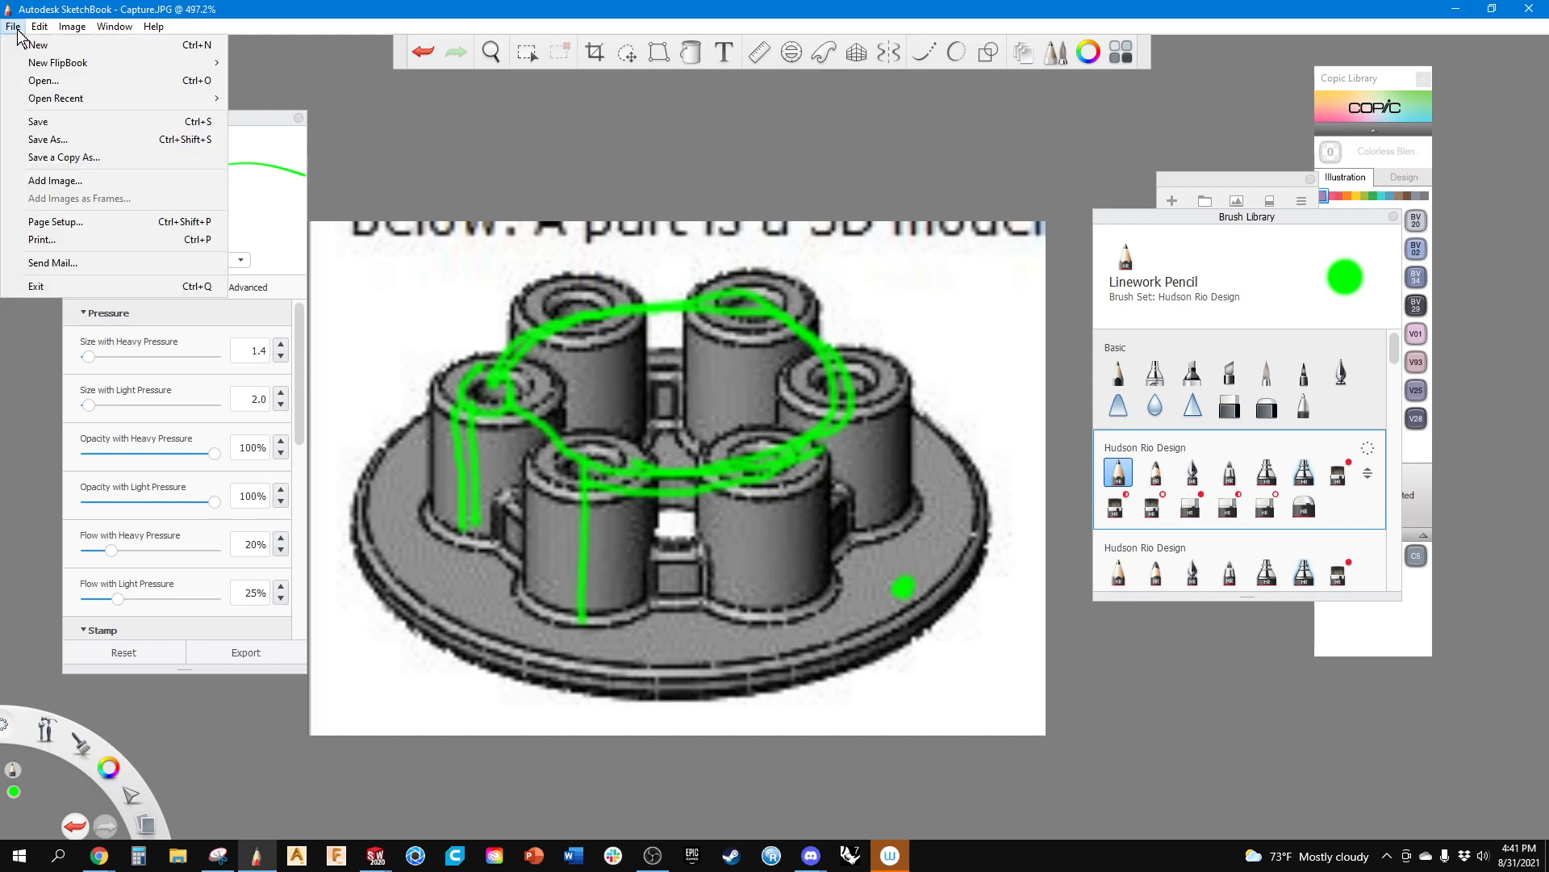
pyautogui.click(47, 81)
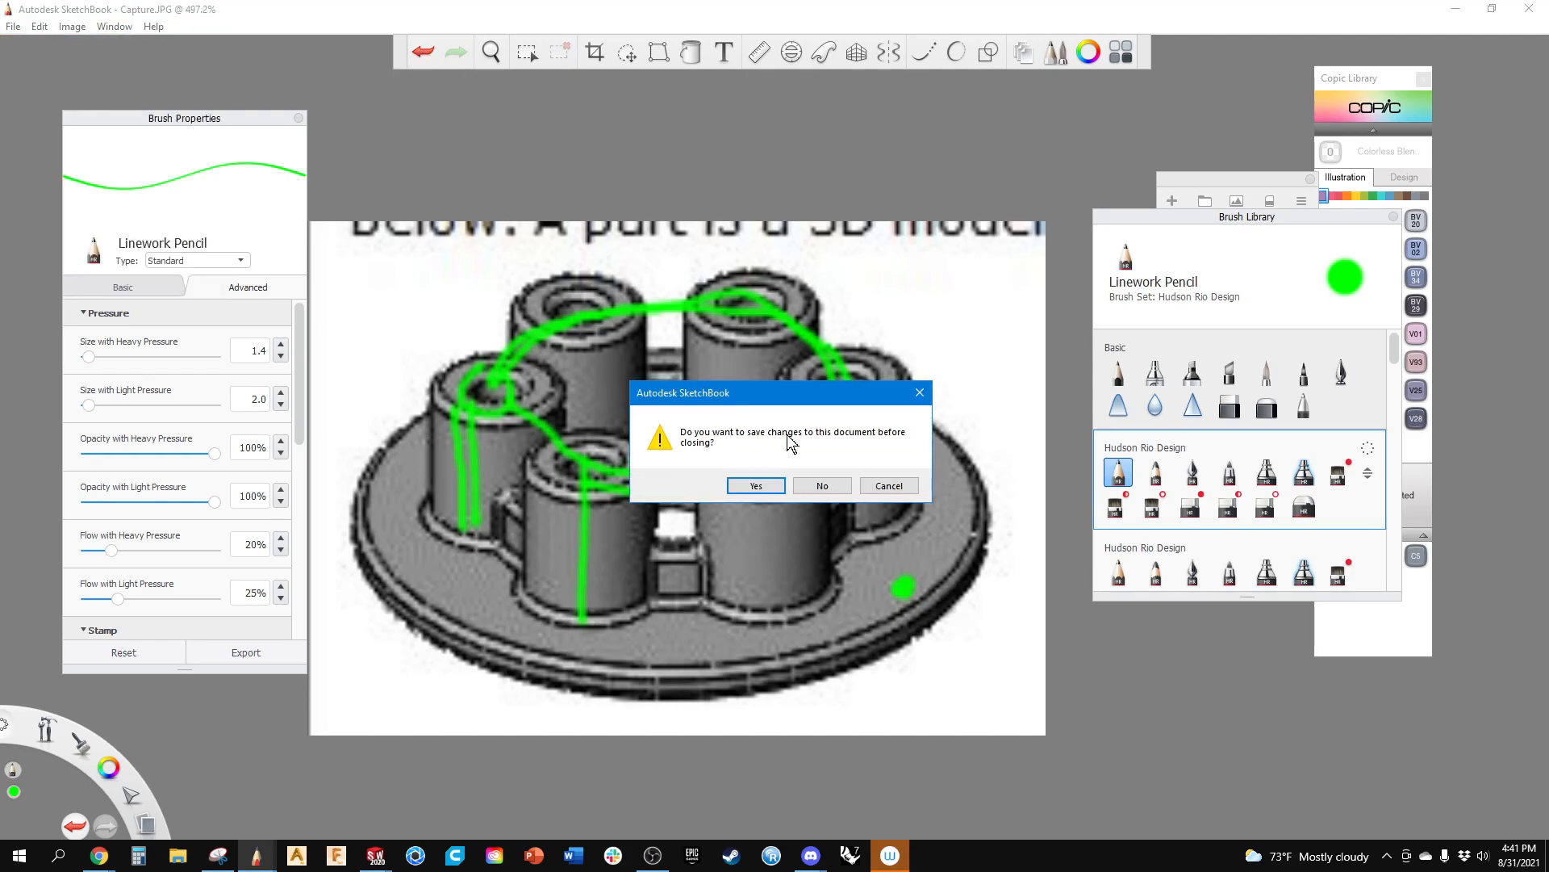
pyautogui.click(825, 485)
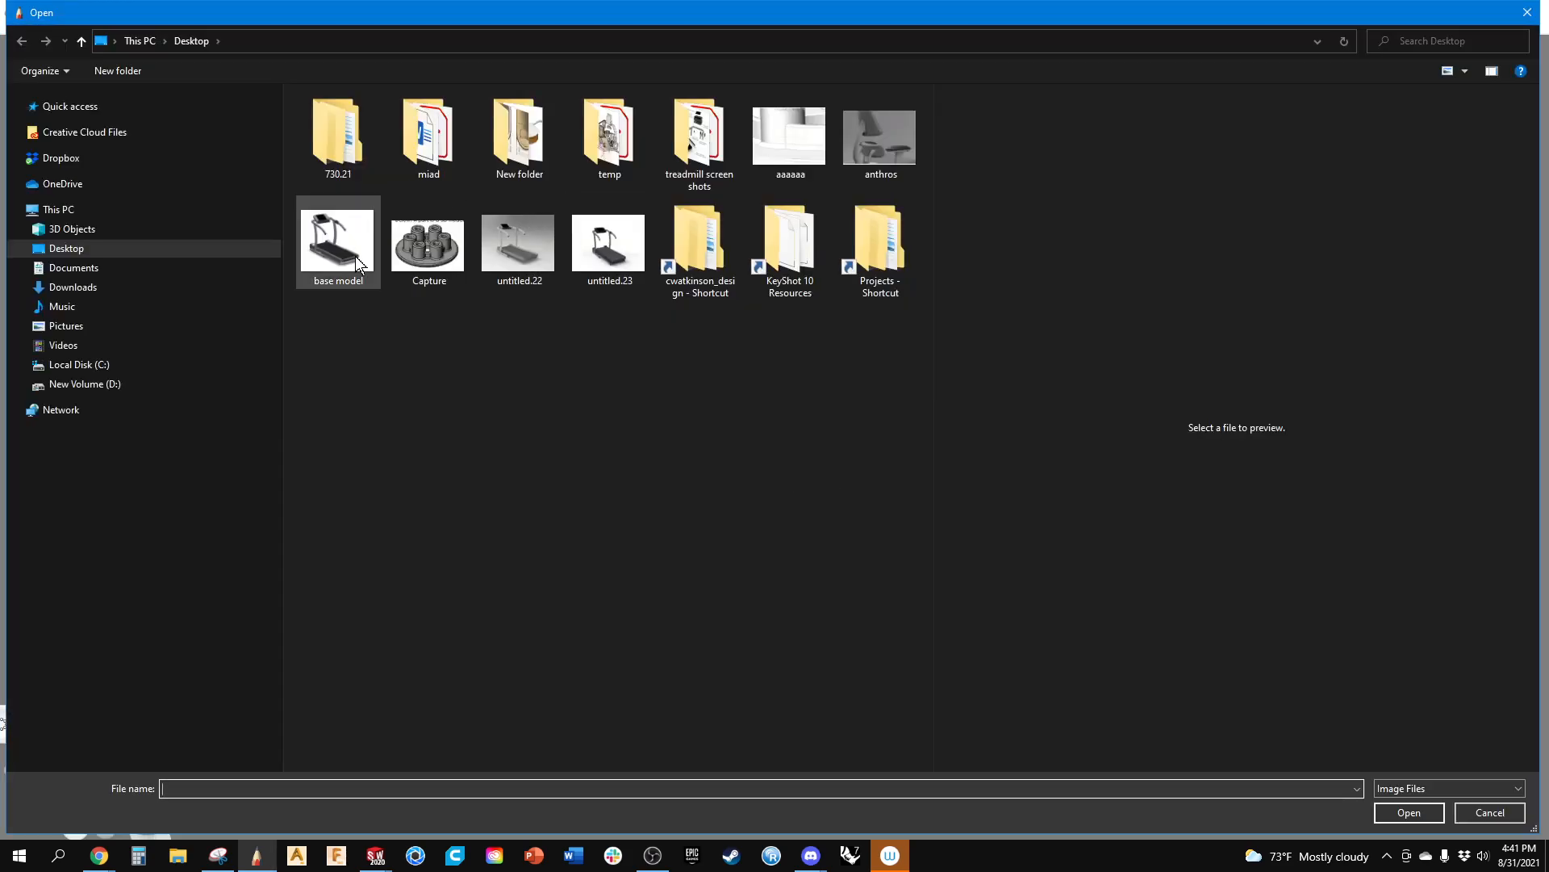
pyautogui.click(798, 113)
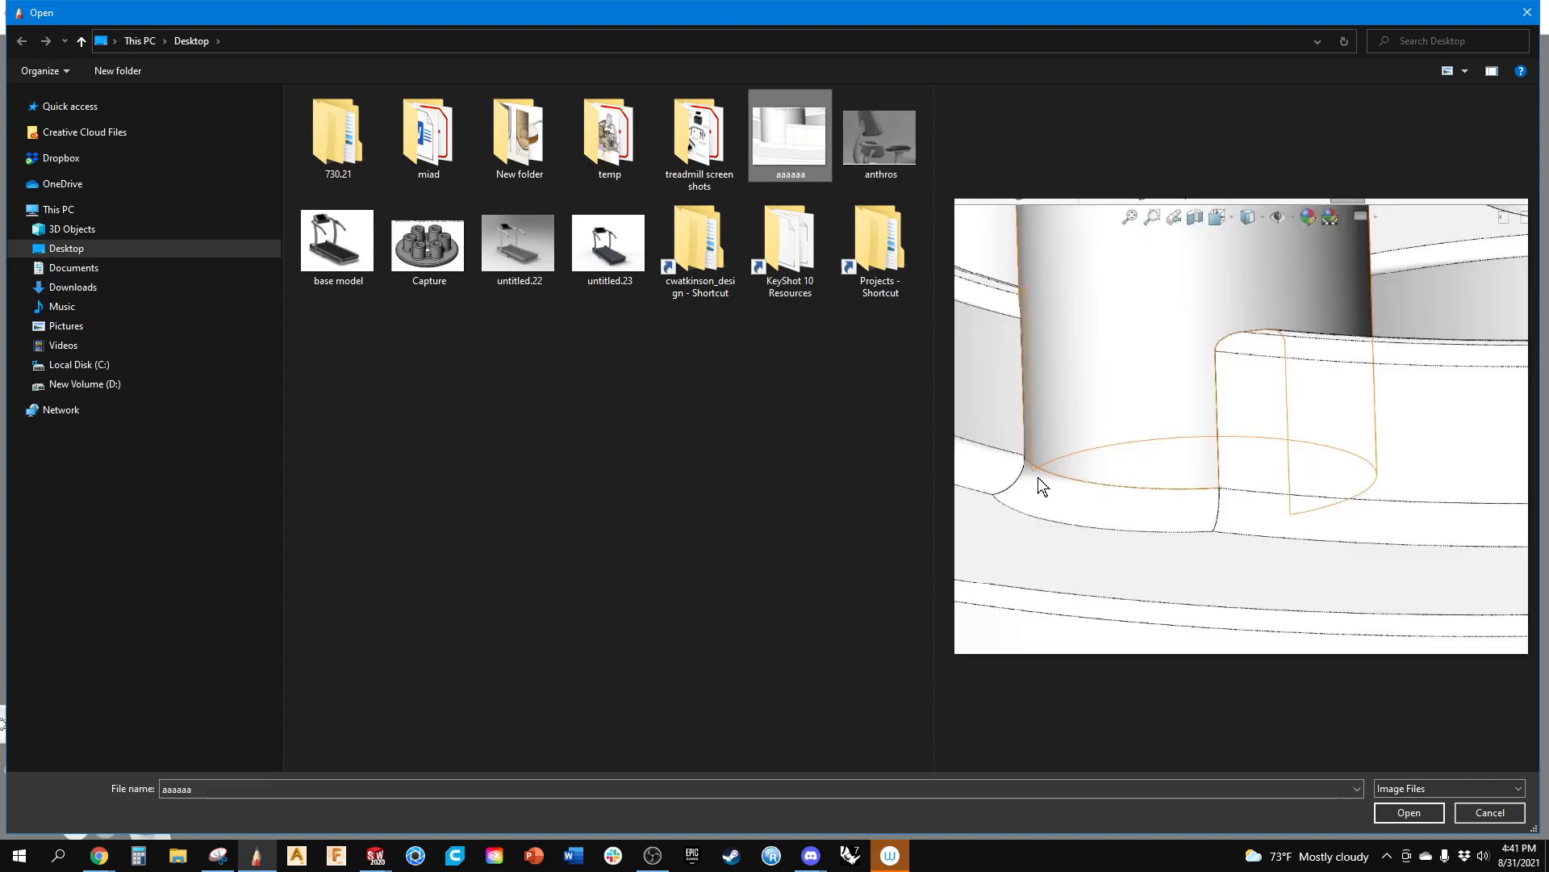
pyautogui.click(1411, 813)
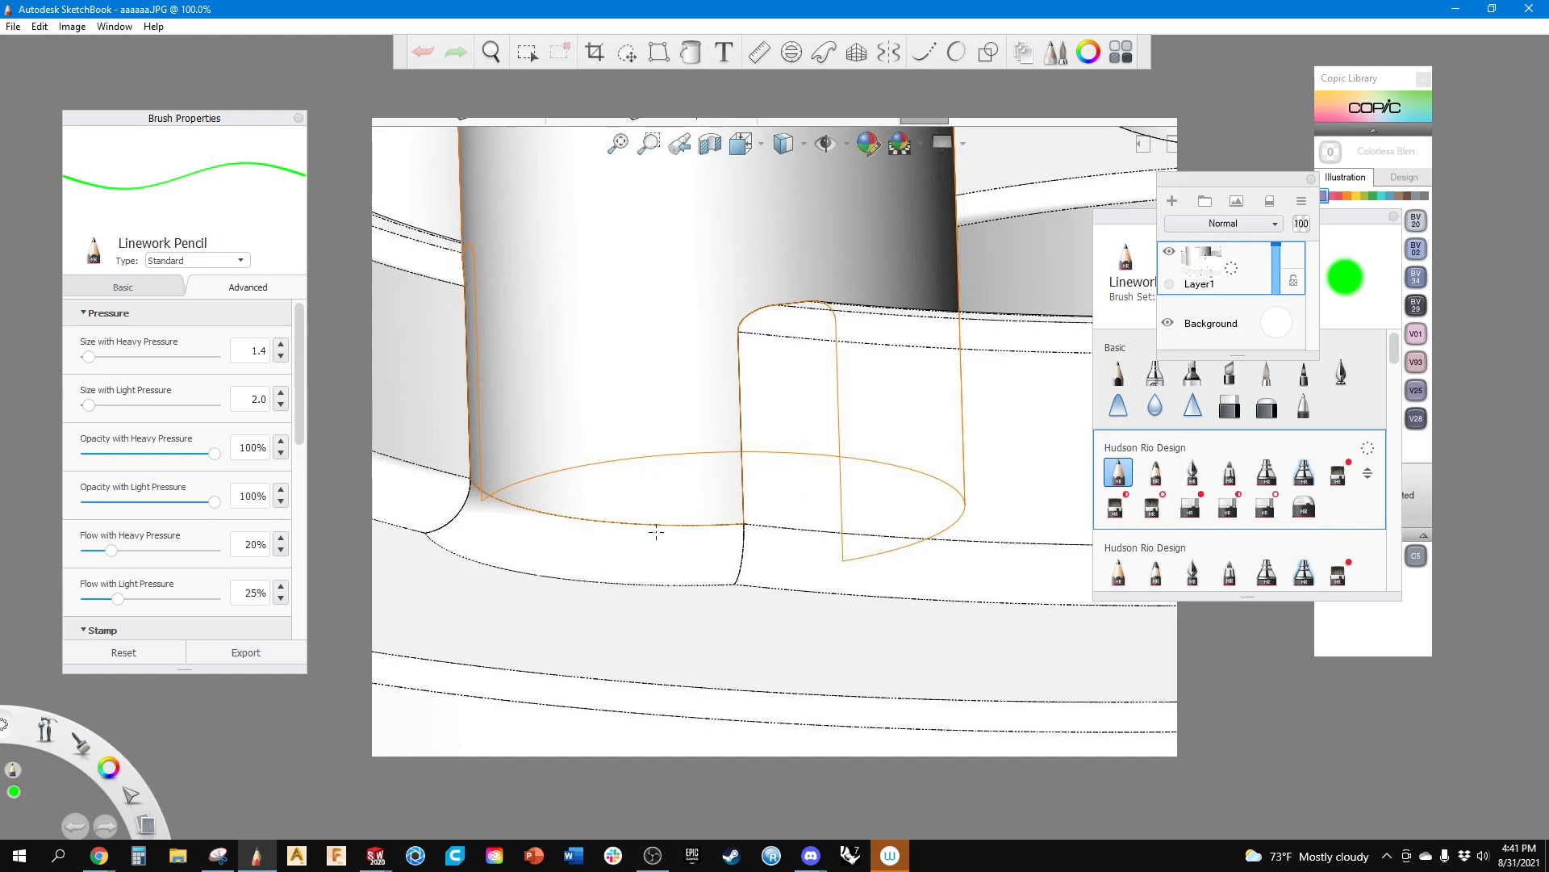
# Step: Sketch green lines over the boss-rib corner outlining how the vertical fillet runs along the rib edge into the base fillet
pyautogui.scroll(5, 626, 526)
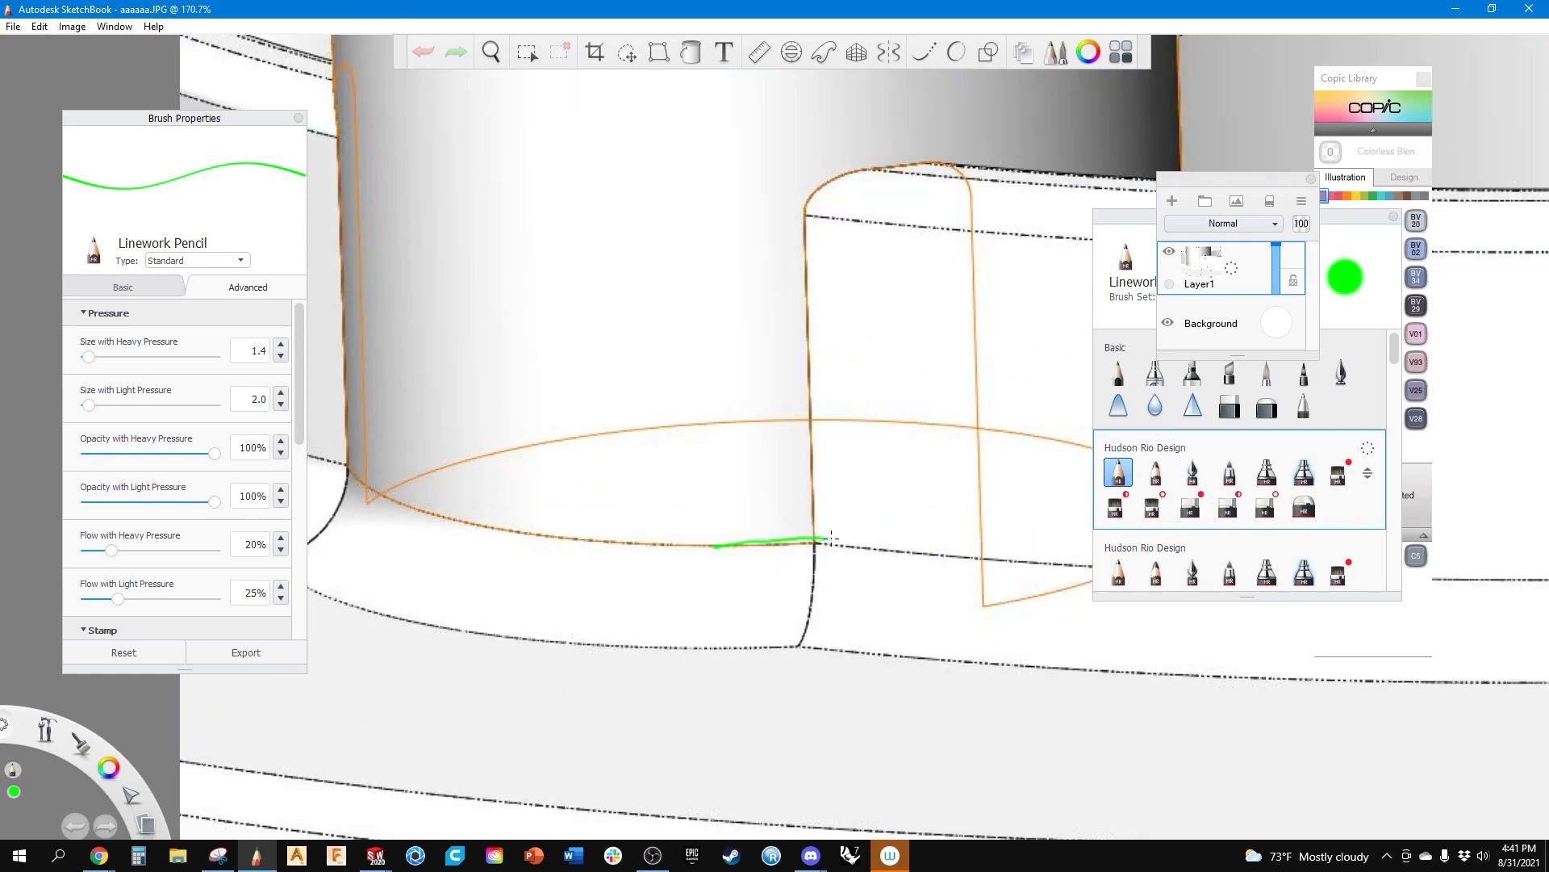
pyautogui.moveTo(909, 545); pyautogui.dragTo(960, 555)
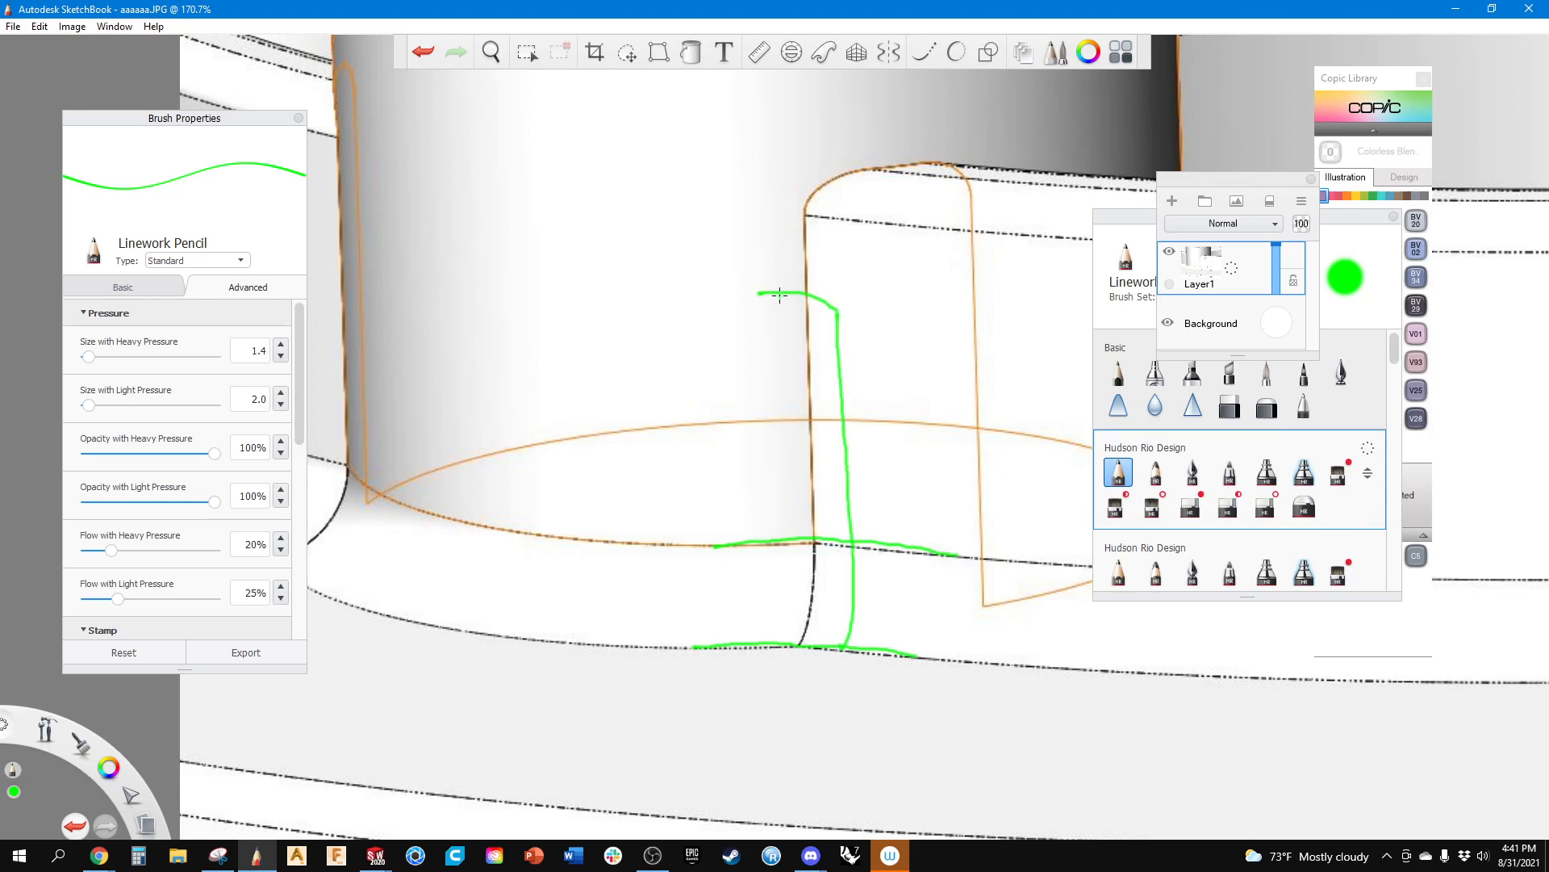
pyautogui.moveTo(777, 292); pyautogui.dragTo(787, 443)
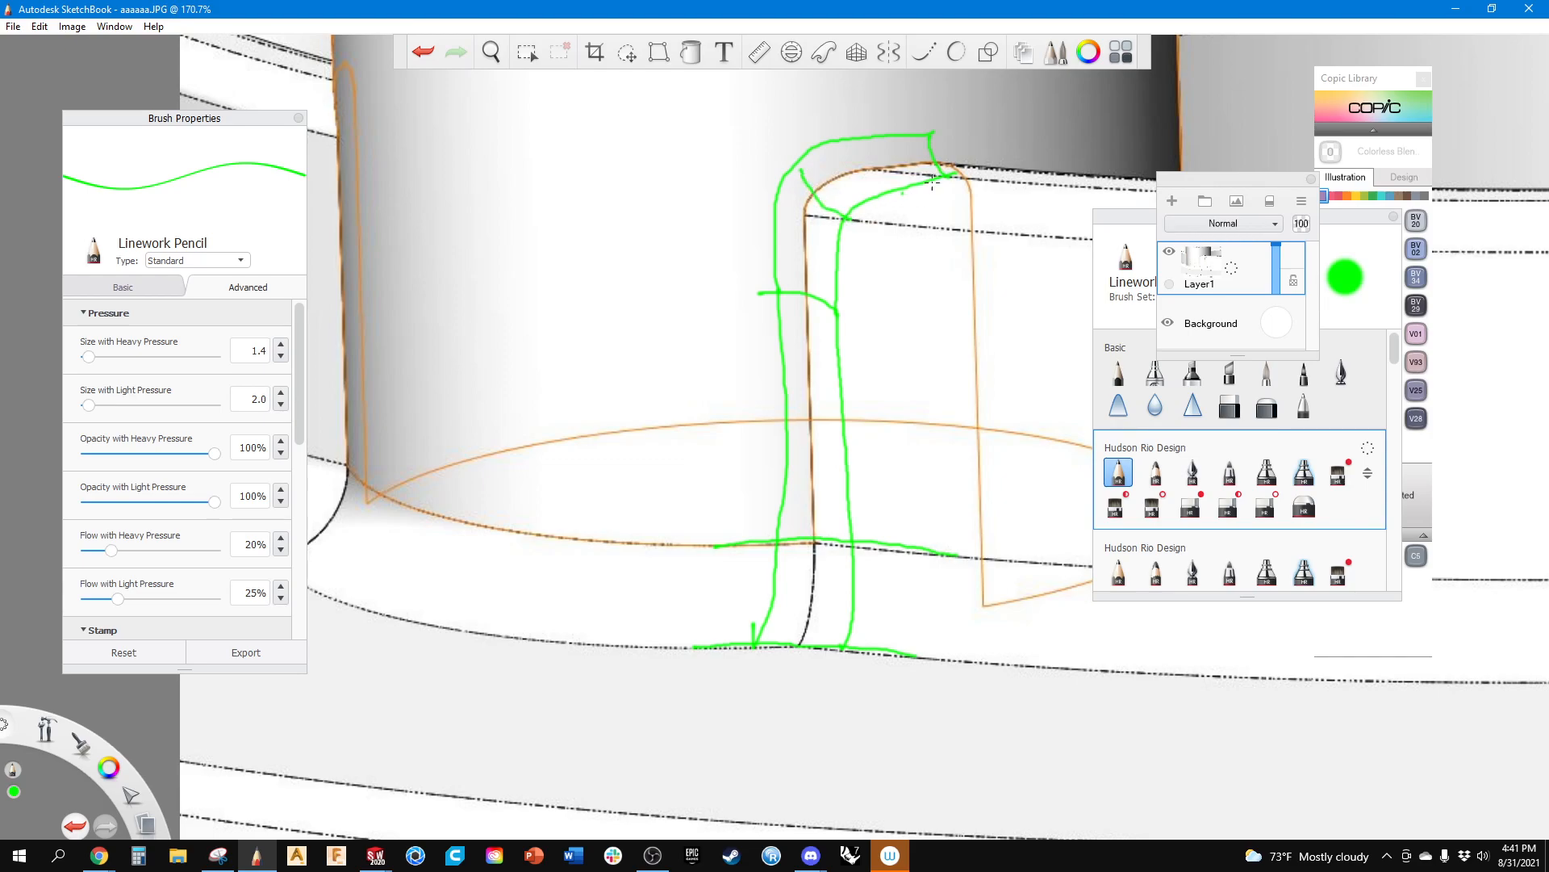
pyautogui.moveTo(898, 169)
pyautogui.mouseDown()
pyautogui.moveTo(834, 235)
pyautogui.moveTo(791, 402)
pyautogui.mouseUp()
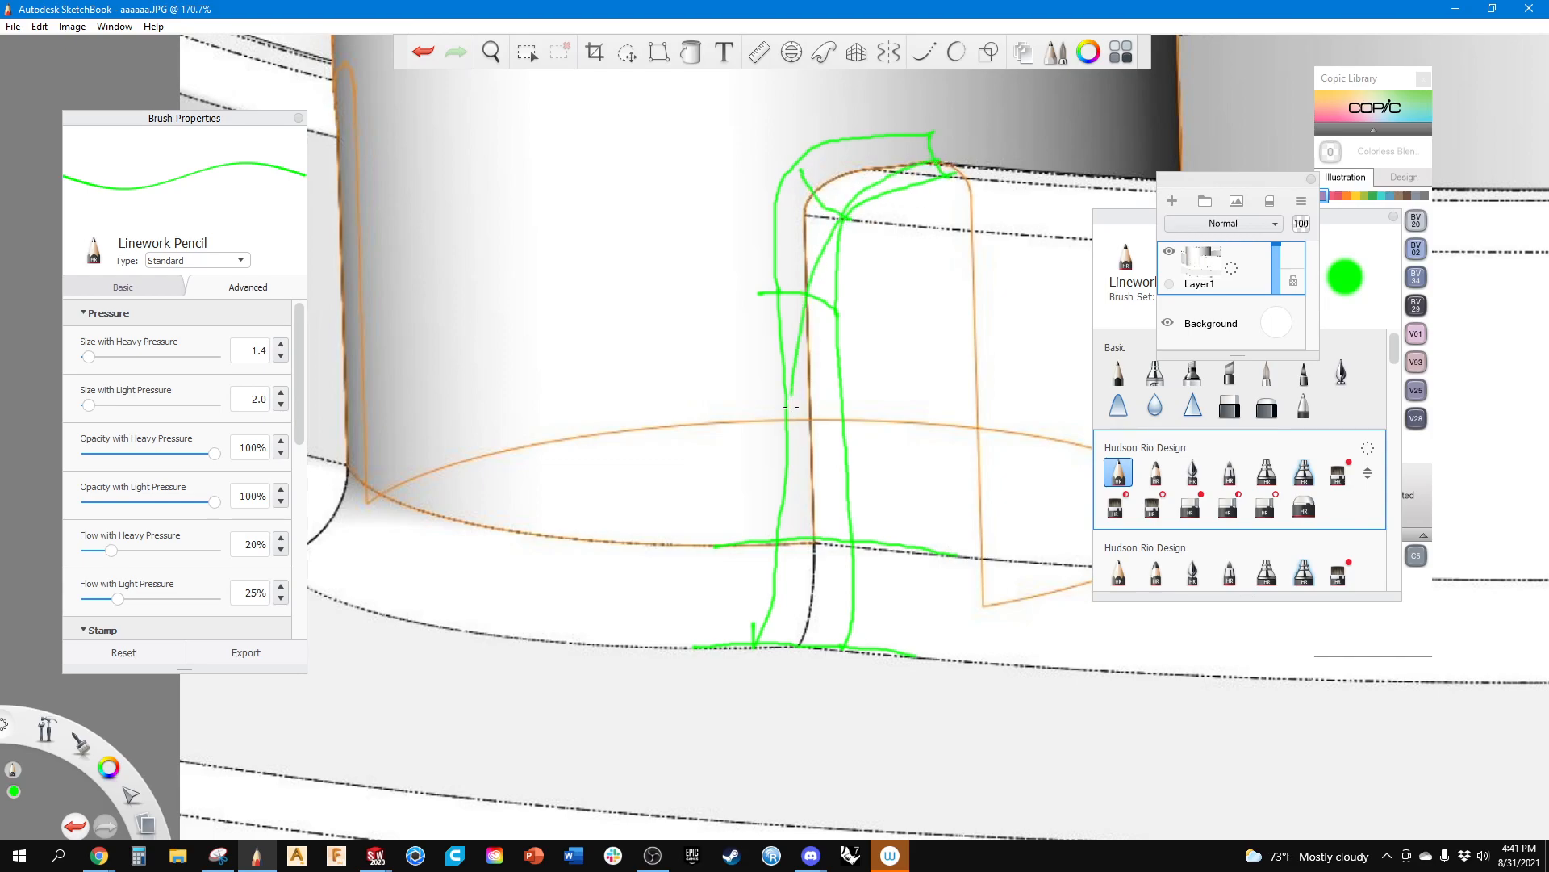
pyautogui.moveTo(985, 640); pyautogui.dragTo(631, 615)
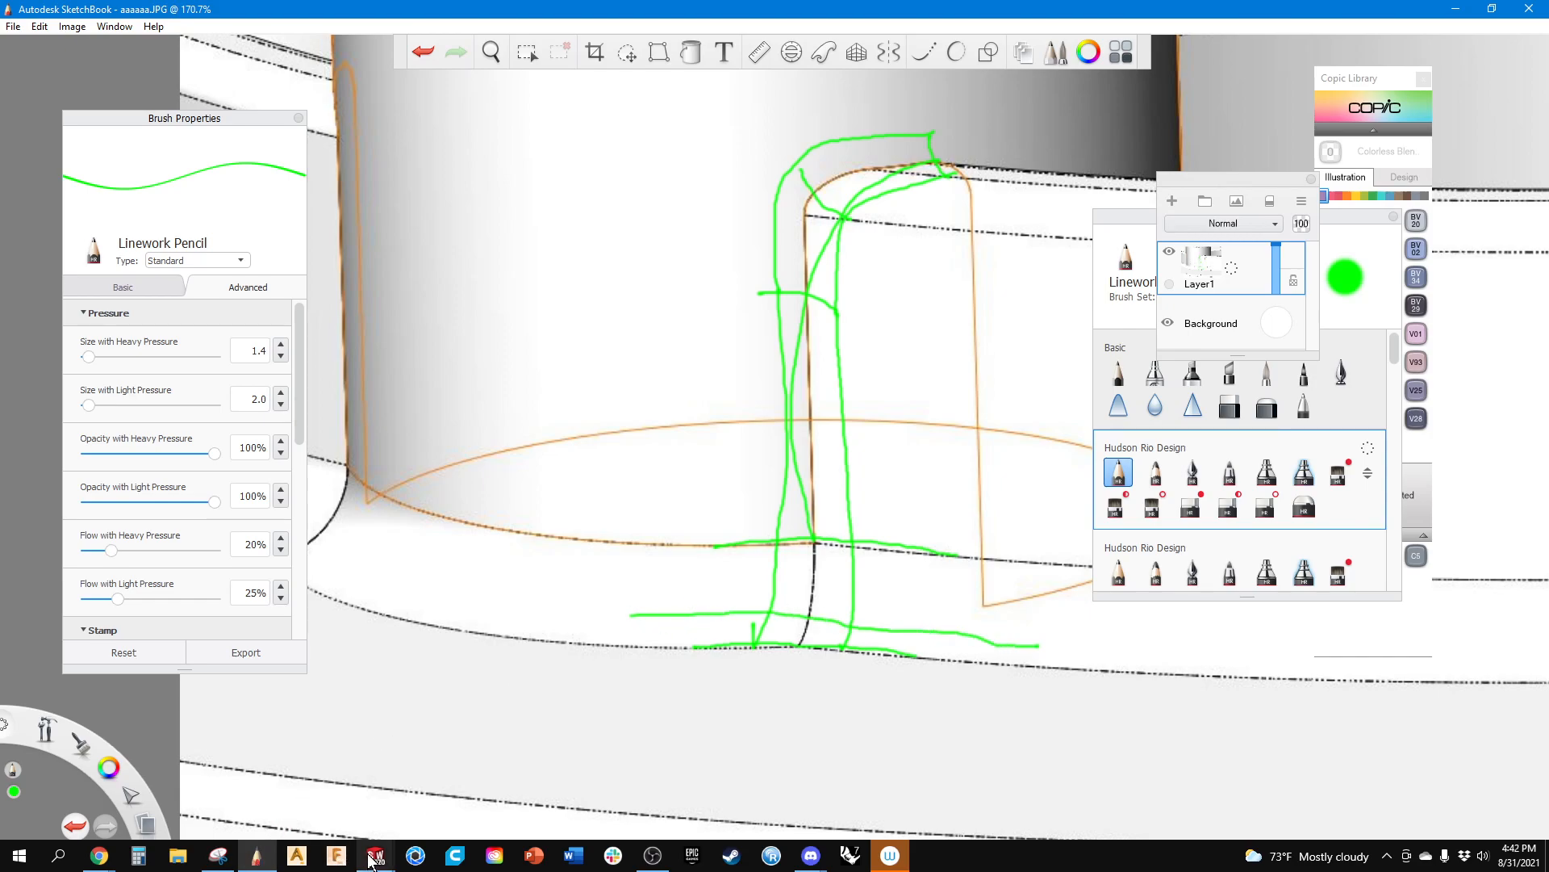
# Step: Switch back to SOLIDWORKS and examine the filleted and unfilleted junctions of the bosses and ribs with the base
pyautogui.click(376, 855)
pyautogui.click(374, 786)
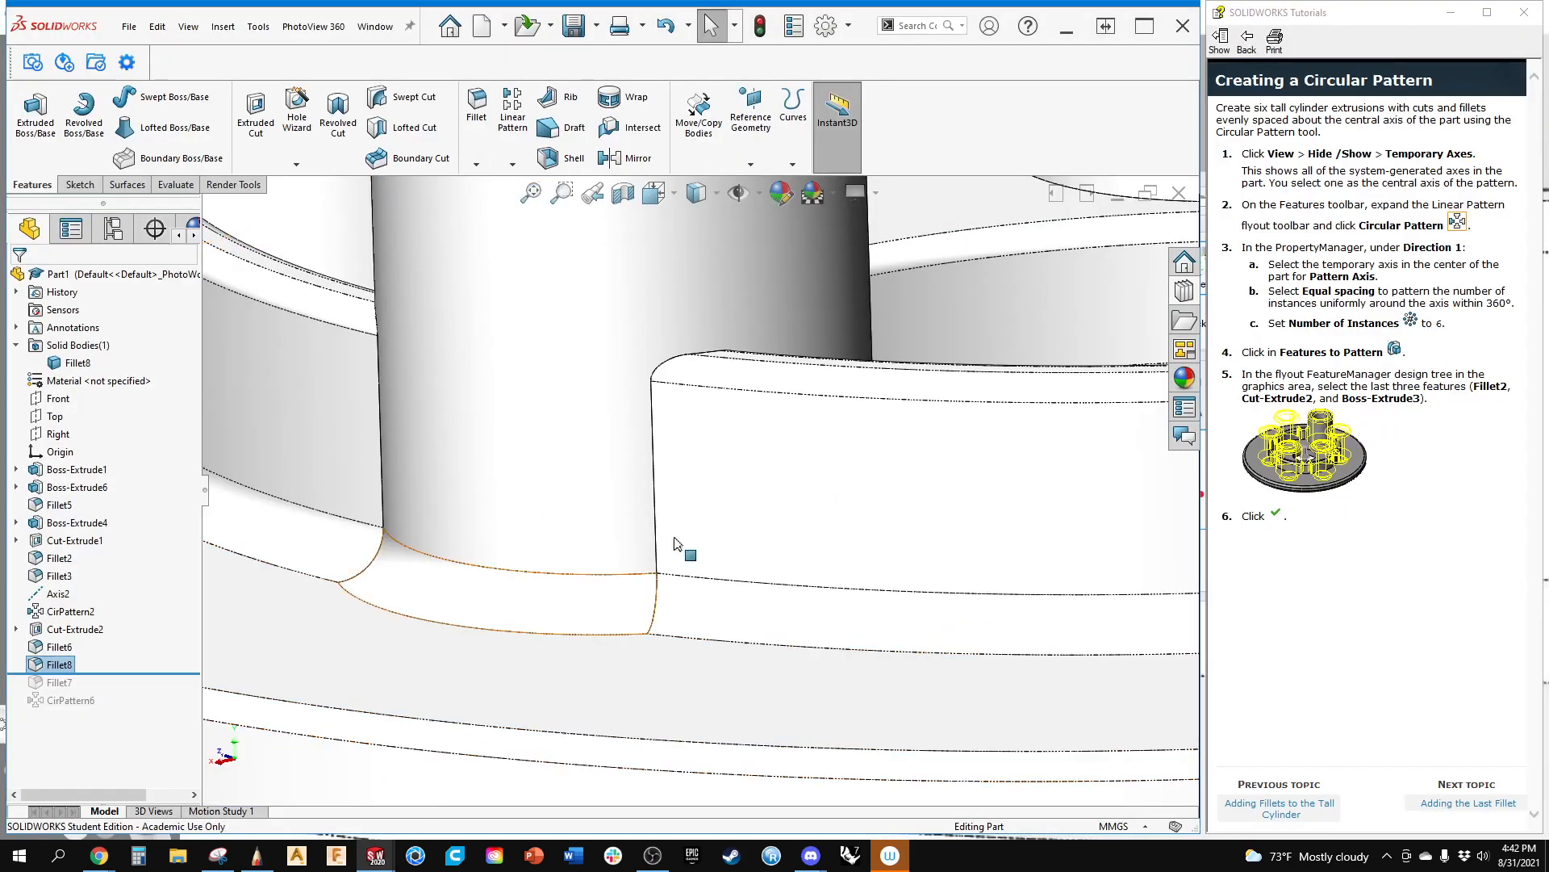
pyautogui.scroll(5, 668, 578)
pyautogui.scroll(-6, 726, 516)
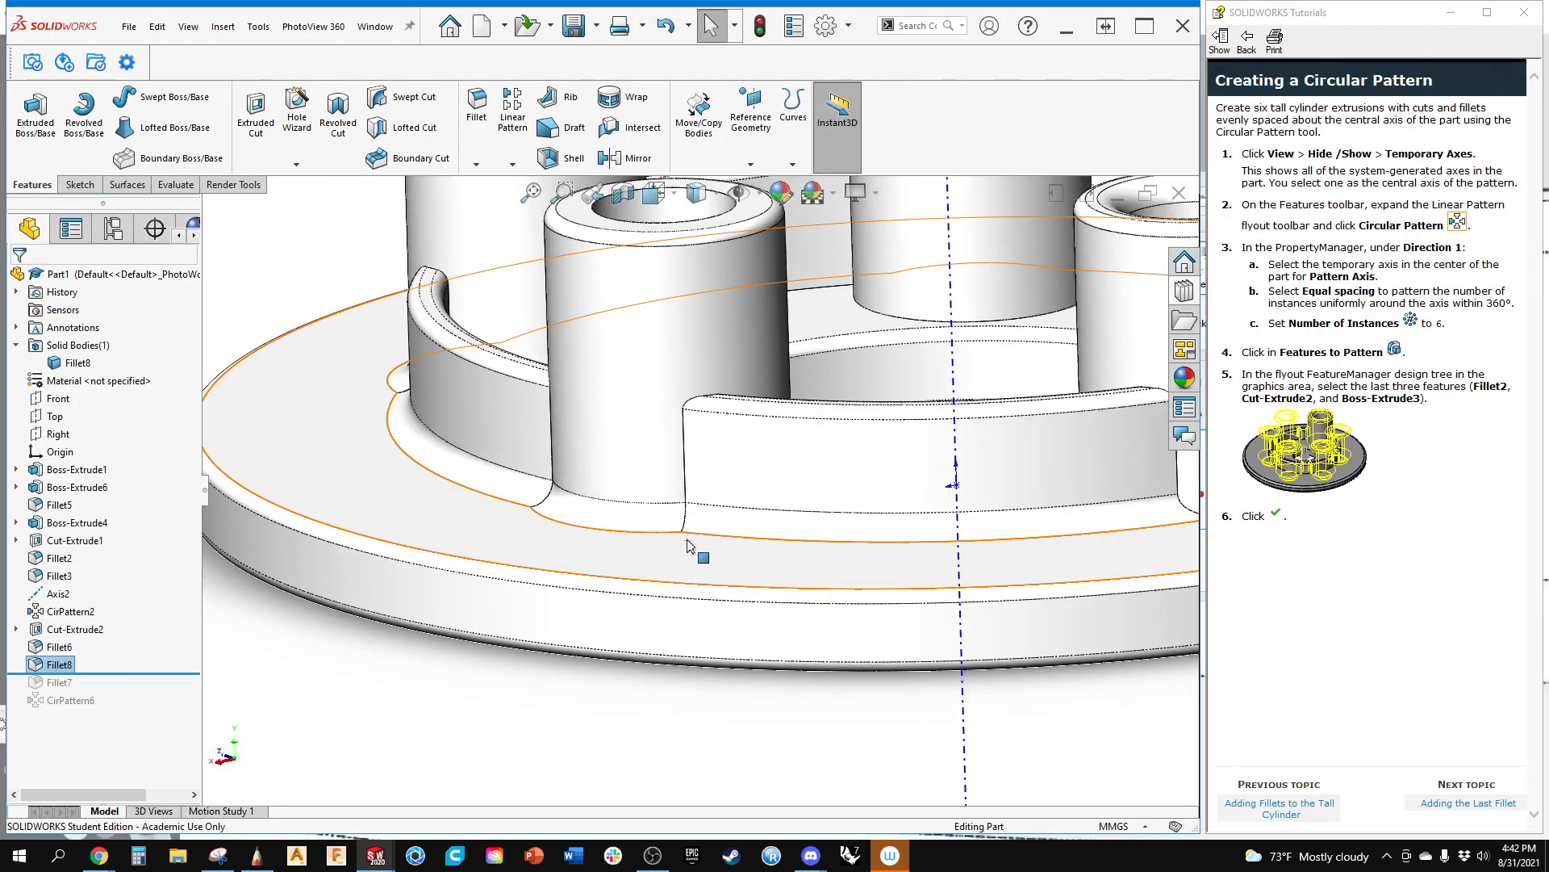
pyautogui.keyDown('ctrl'); pyautogui.moveTo(779, 519); pyautogui.dragTo(387, 525, button='middle'); pyautogui.keyUp('ctrl')
pyautogui.moveTo(702, 521); pyautogui.dragTo(815, 510, button='middle')
pyautogui.keyDown('ctrl'); pyautogui.moveTo(920, 516); pyautogui.dragTo(226, 586, button='middle'); pyautogui.keyUp('ctrl')
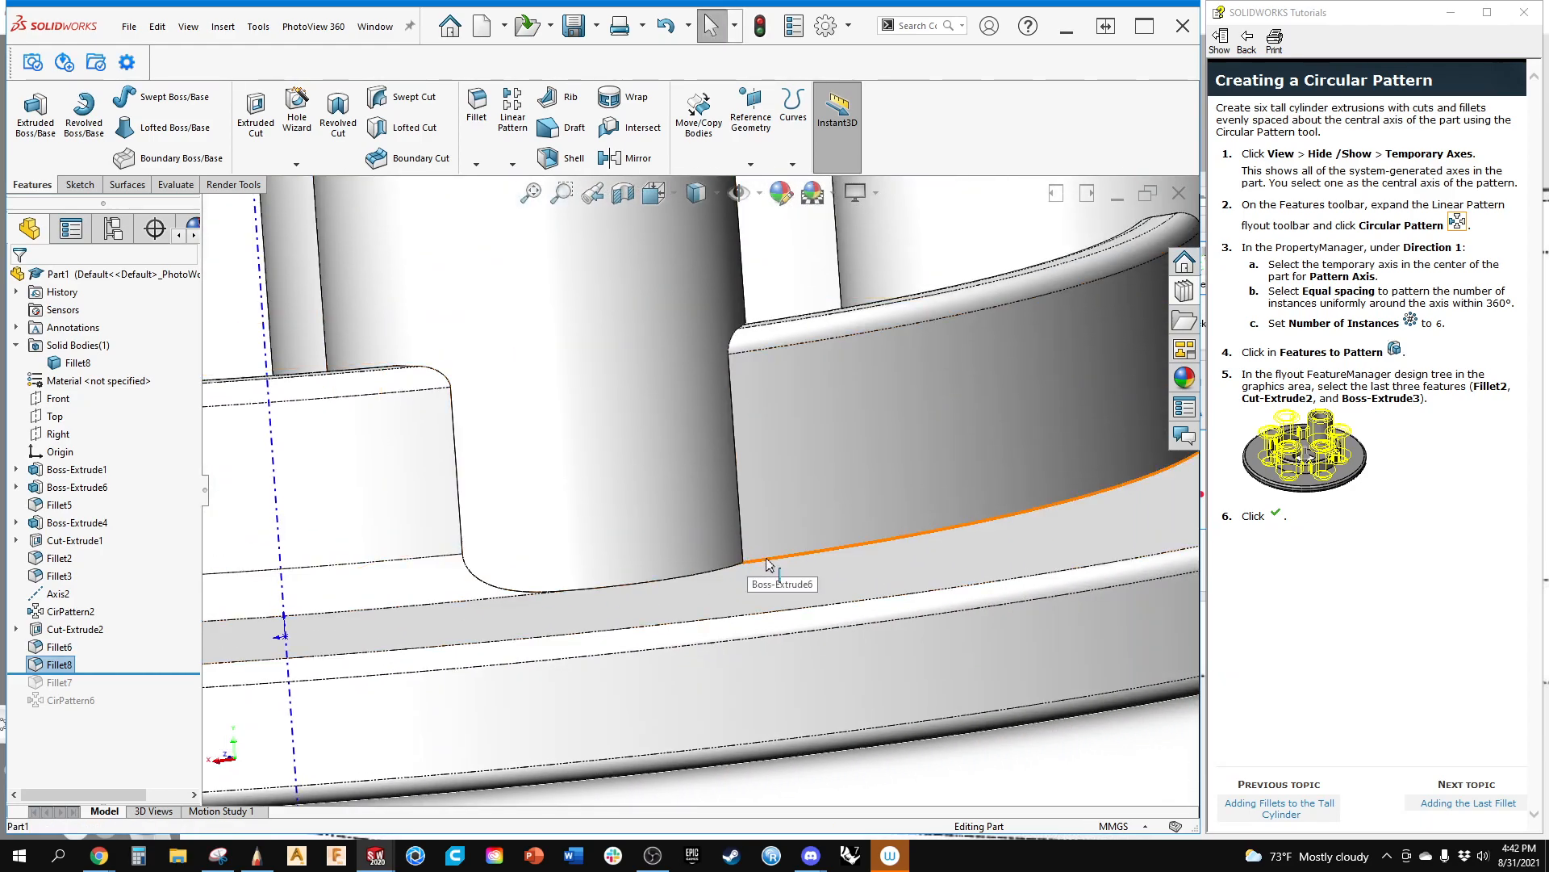
pyautogui.scroll(5, 727, 581)
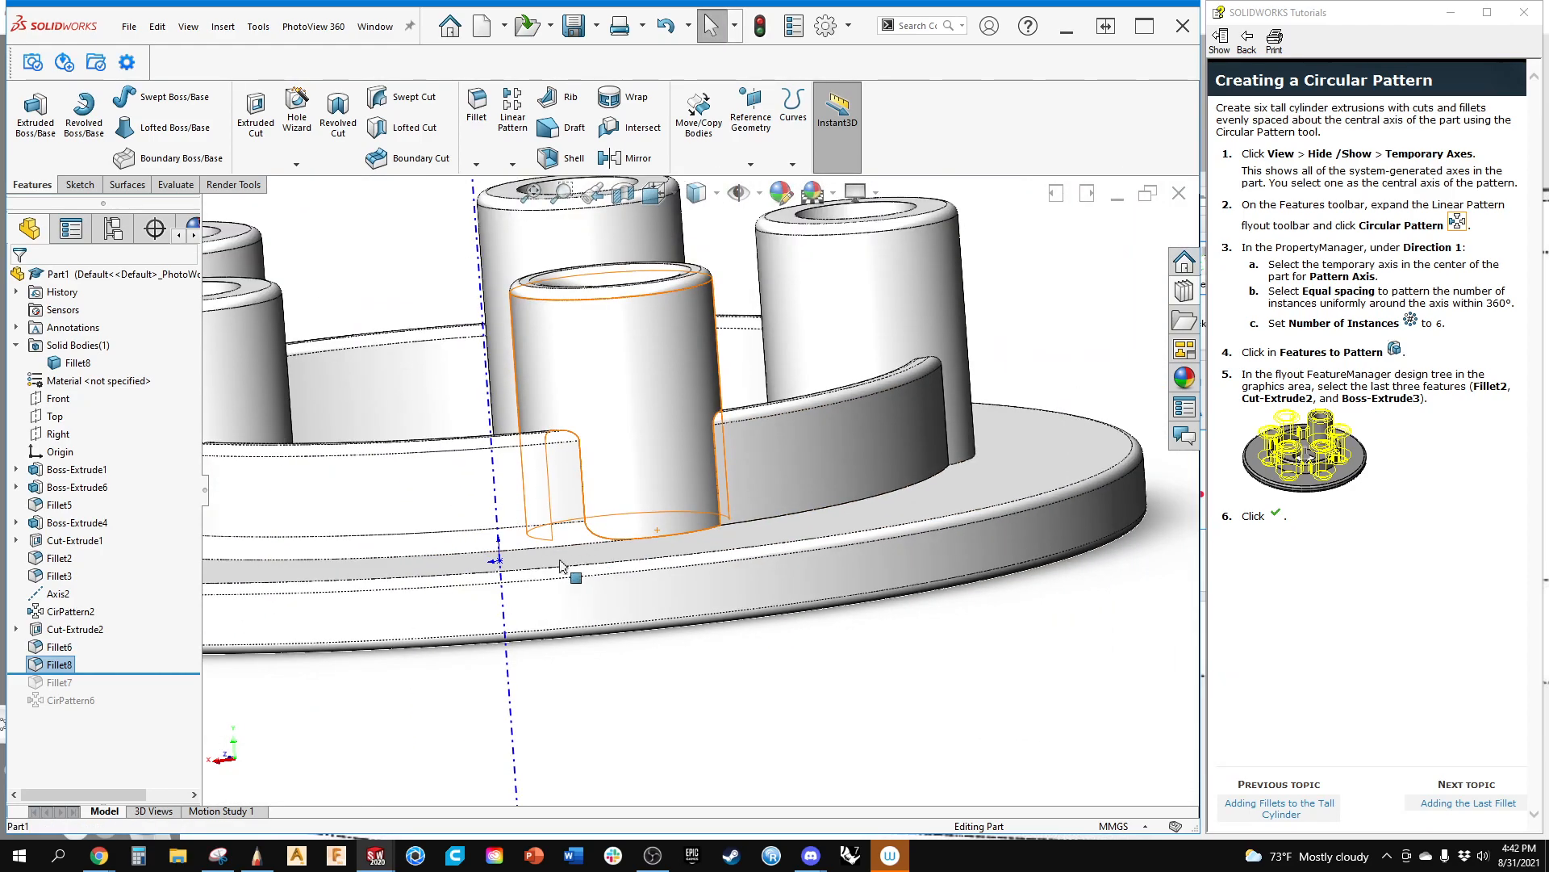
pyautogui.moveTo(708, 599); pyautogui.dragTo(560, 630, button='middle')
pyautogui.keyDown('ctrl'); pyautogui.moveTo(388, 649); pyautogui.dragTo(594, 663, button='middle'); pyautogui.keyUp('ctrl')
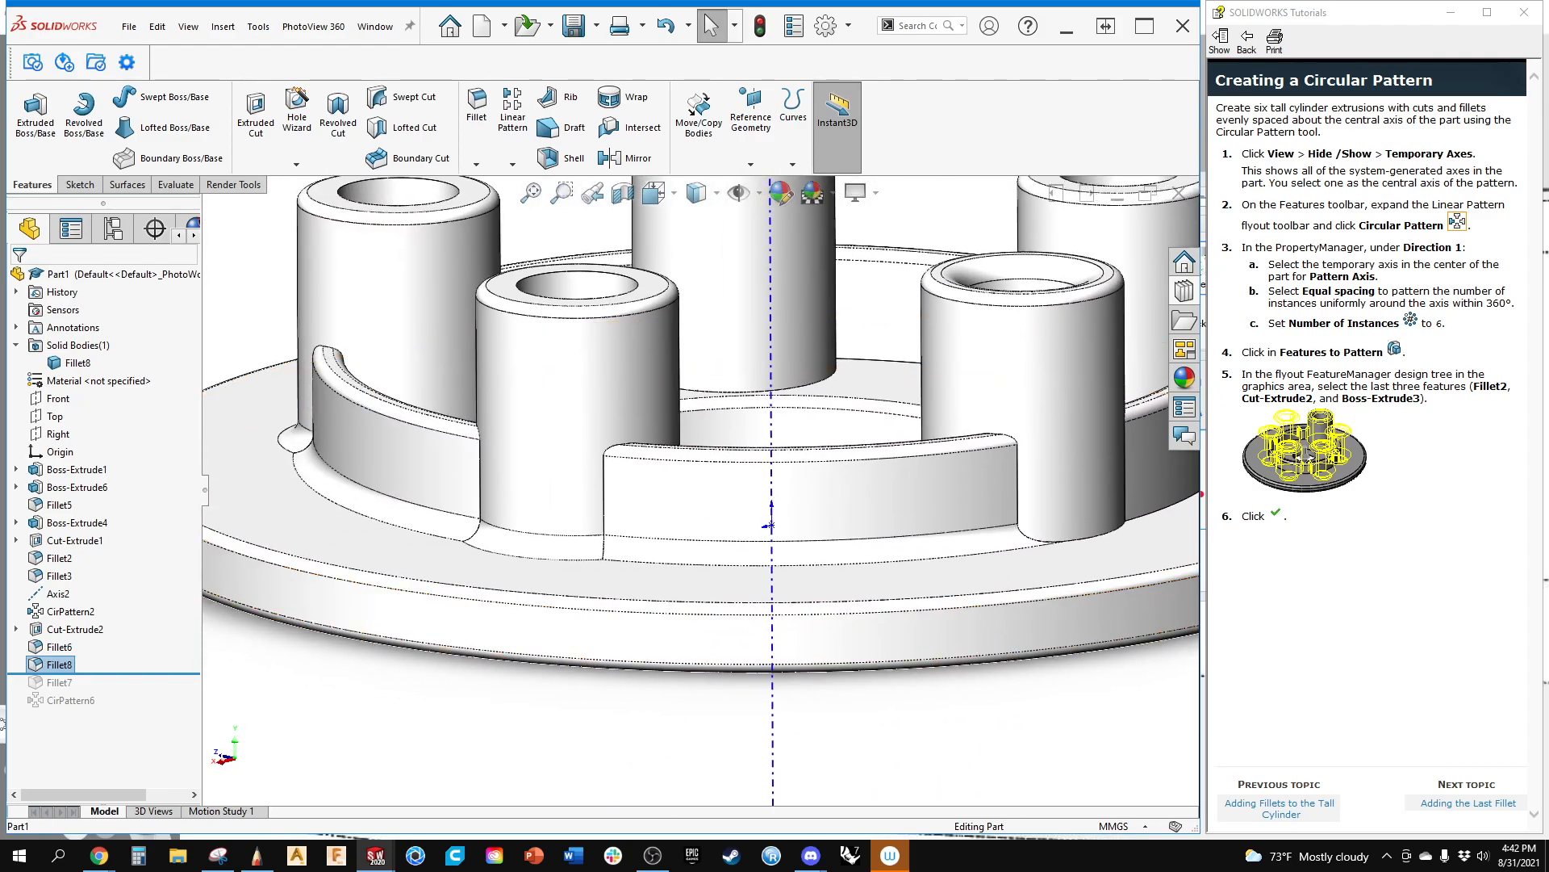
# Step: Roll the feature history forward past Fillet7 and examine how the vertical rib fillet meets the base fillet at the boss-rib corner
pyautogui.click(377, 695)
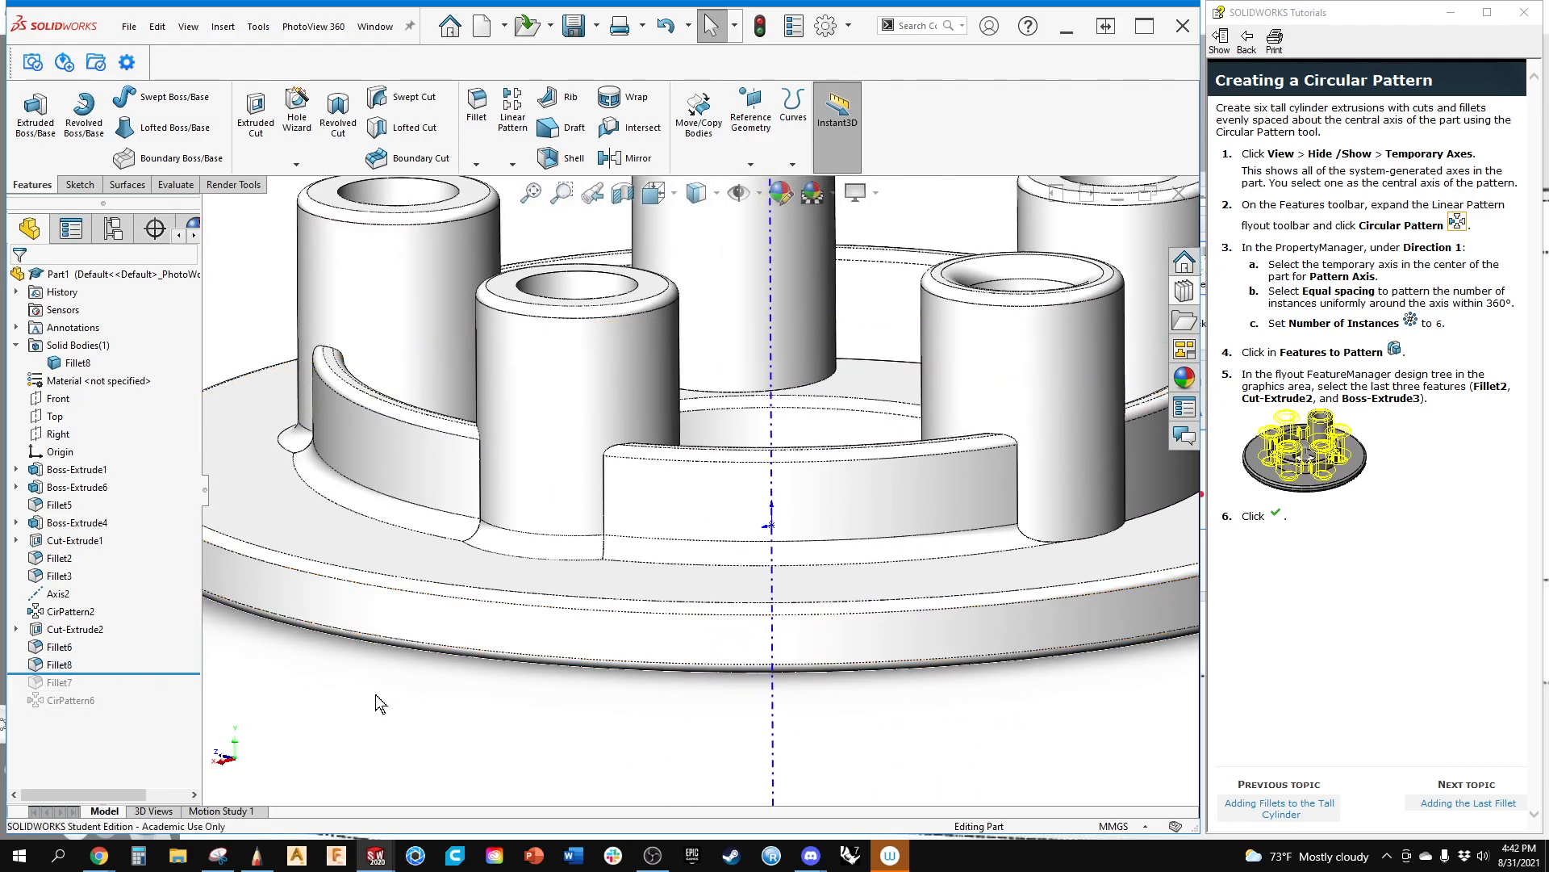
pyautogui.moveTo(127, 678); pyautogui.dragTo(129, 691)
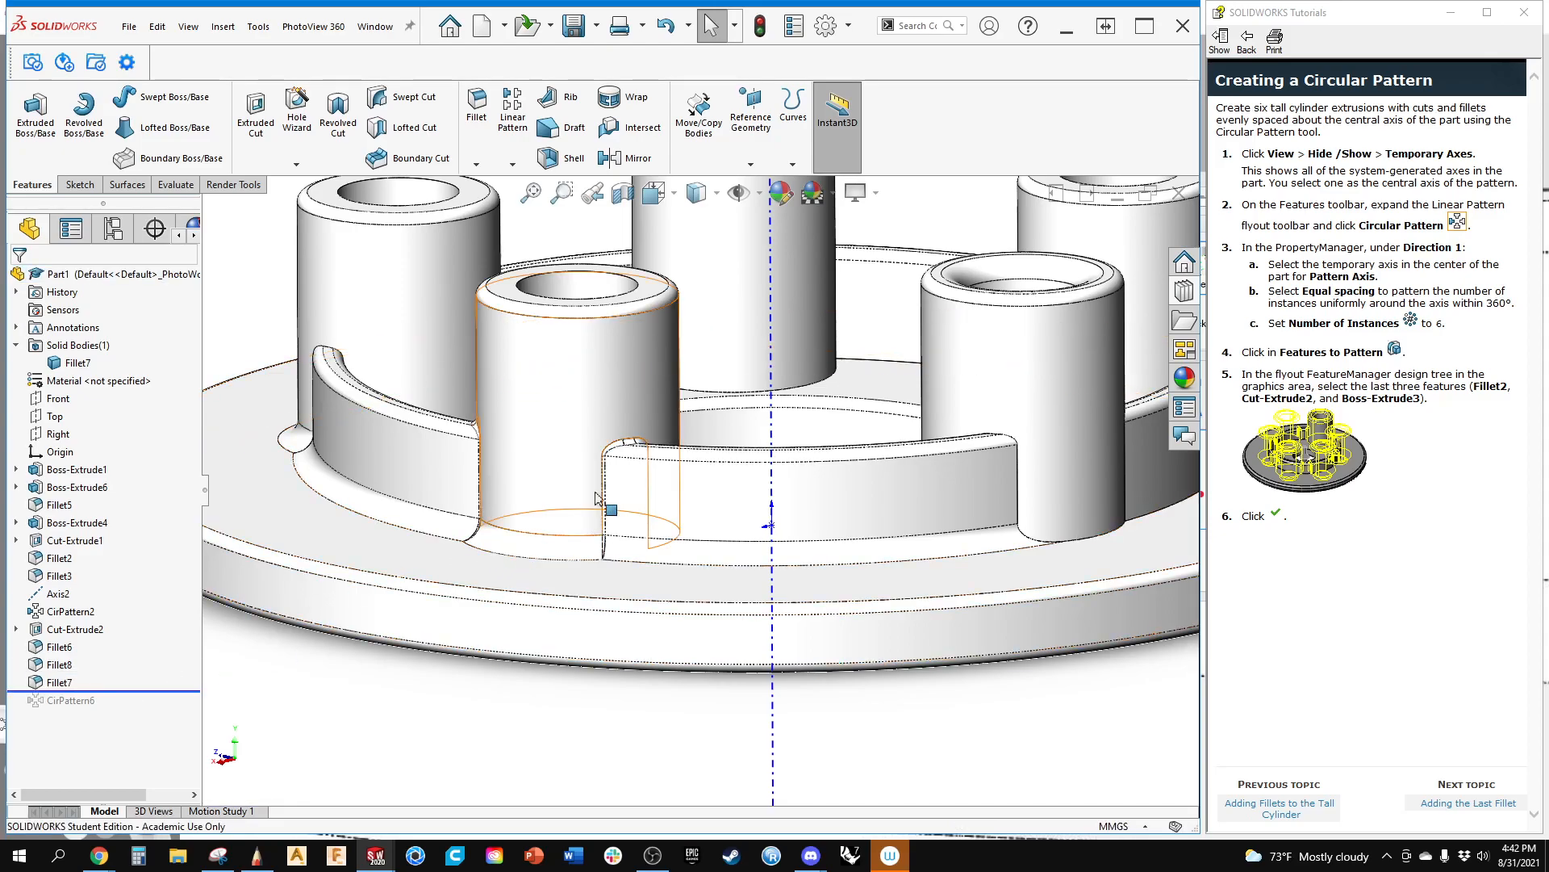
pyautogui.scroll(-6, 549, 450)
pyautogui.scroll(-5, 549, 450)
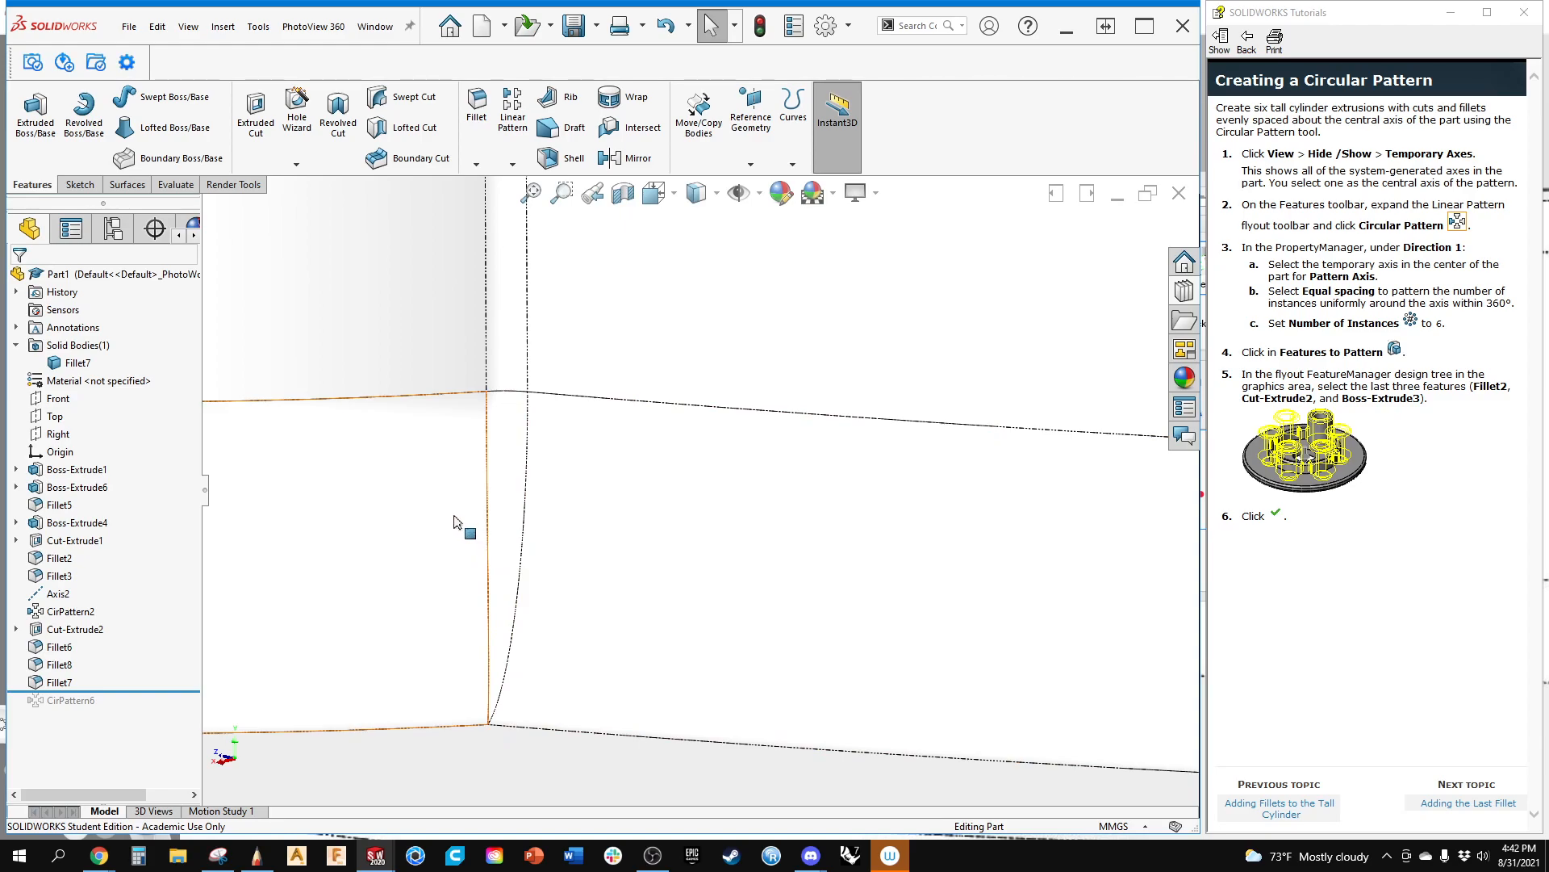
pyautogui.scroll(5, 501, 532)
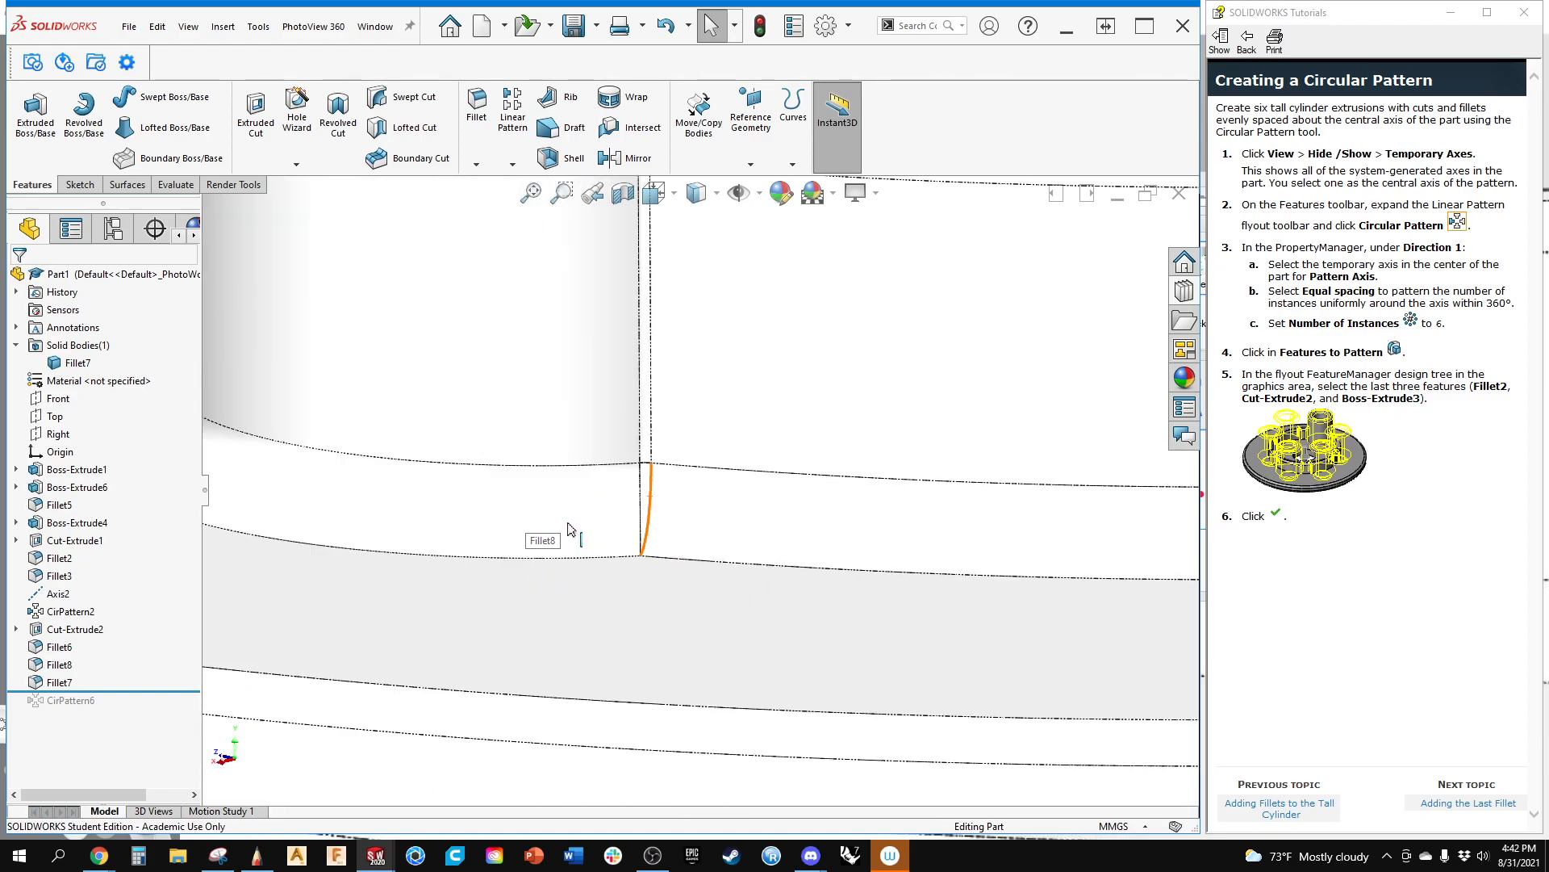
pyautogui.keyDown('ctrl'); pyautogui.moveTo(583, 549); pyautogui.dragTo(611, 587, button='middle'); pyautogui.keyUp('ctrl')
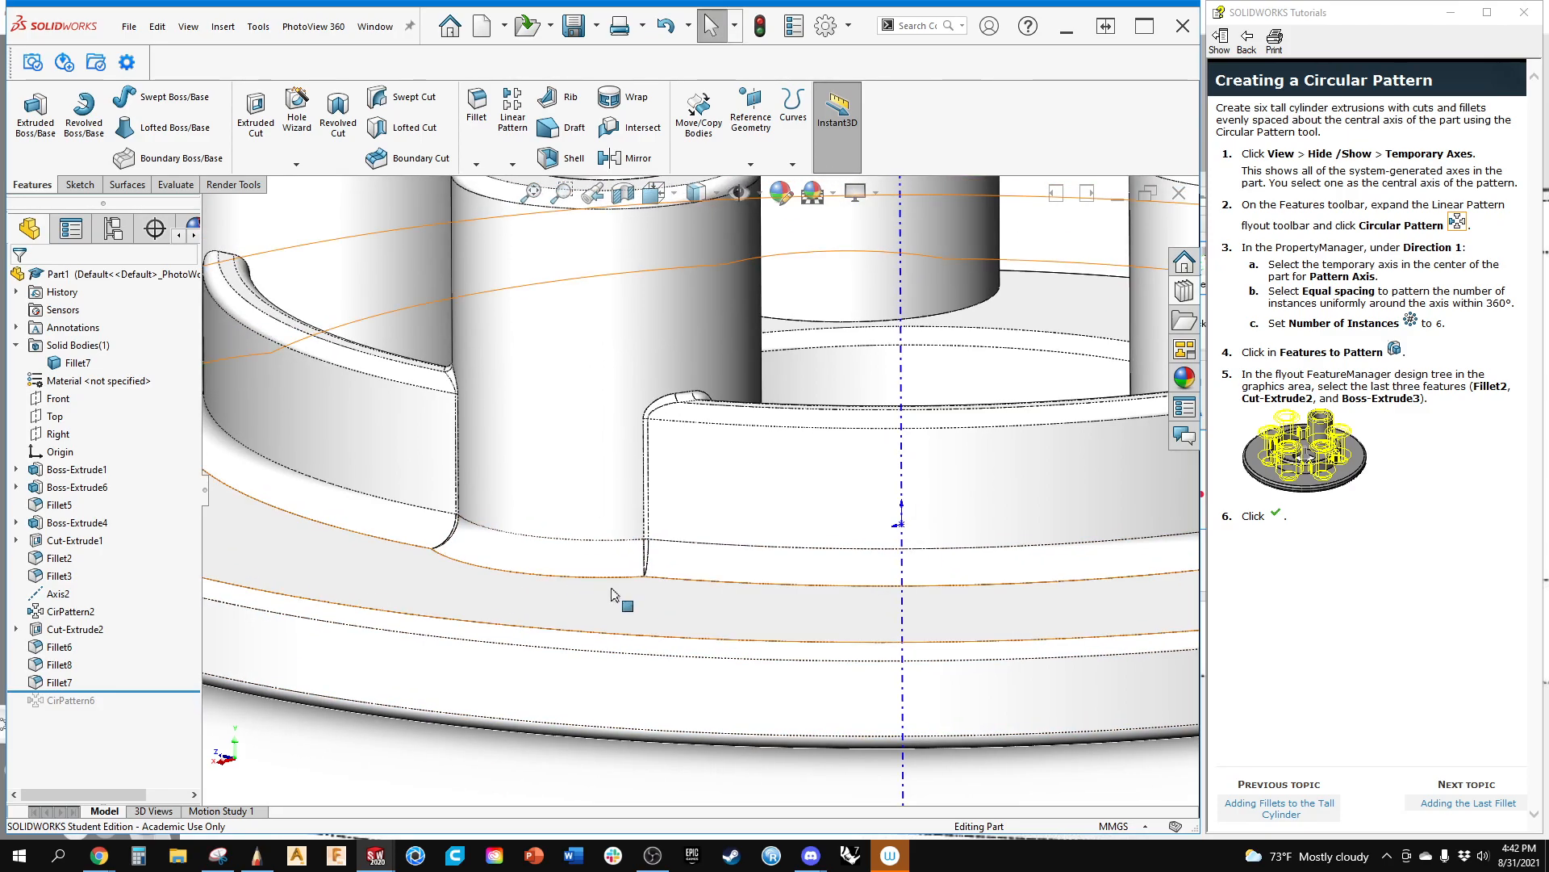
pyautogui.scroll(3, 329, 542)
pyautogui.keyDown('ctrl'); pyautogui.moveTo(357, 557); pyautogui.dragTo(443, 610, button='middle'); pyautogui.keyUp('ctrl')
pyautogui.moveTo(448, 563); pyautogui.dragTo(570, 584, button='middle')
pyautogui.scroll(3, 569, 583)
pyautogui.scroll(-6, 736, 543)
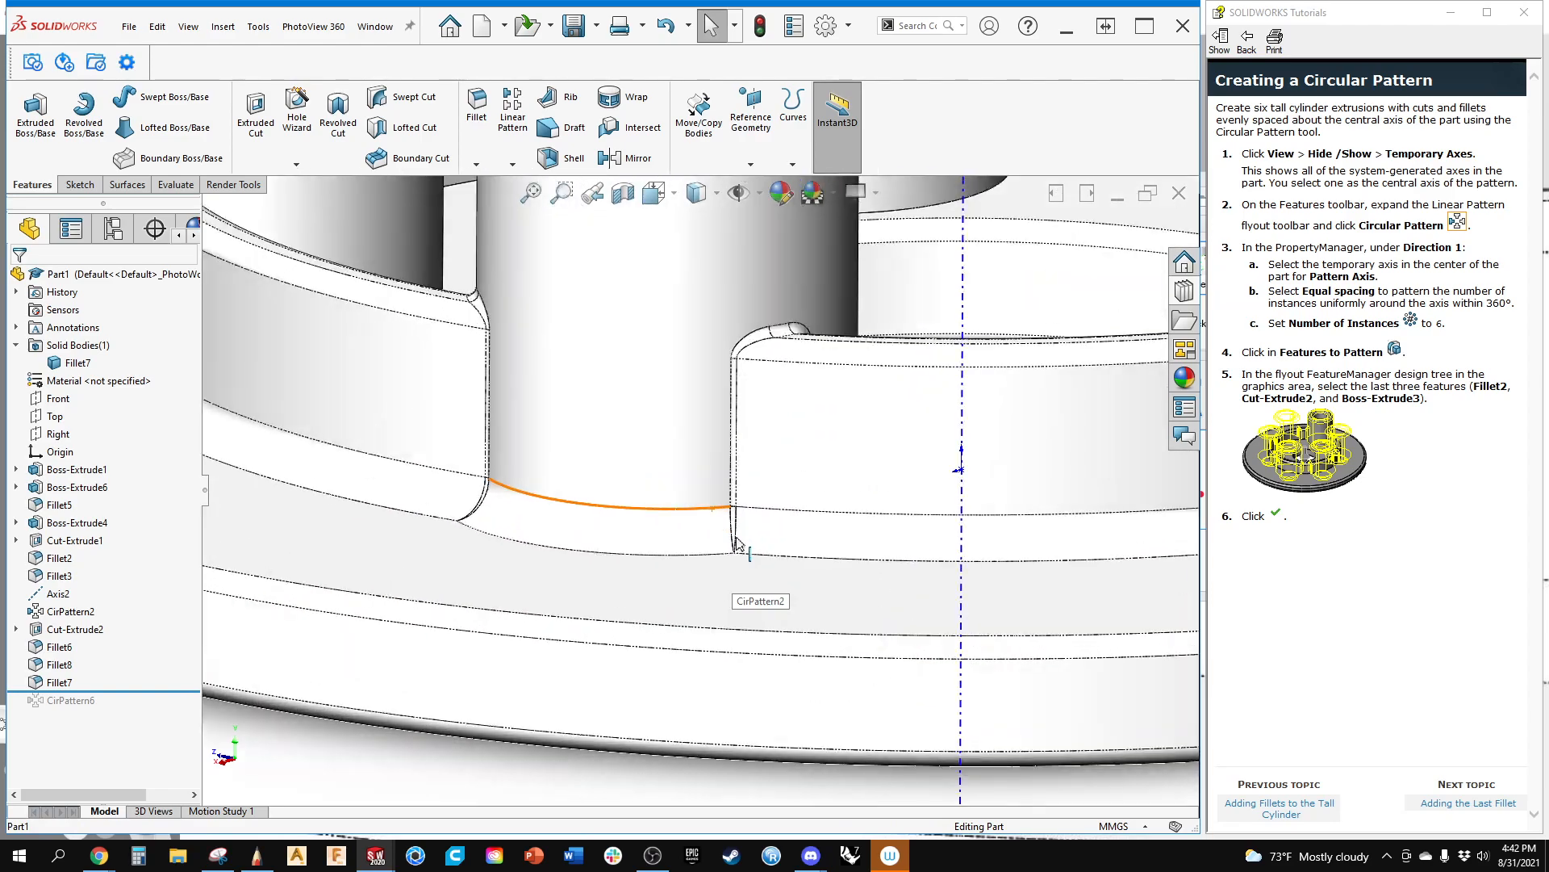
pyautogui.keyDown('ctrl'); pyautogui.moveTo(724, 539); pyautogui.dragTo(587, 564, button='middle'); pyautogui.keyUp('ctrl')
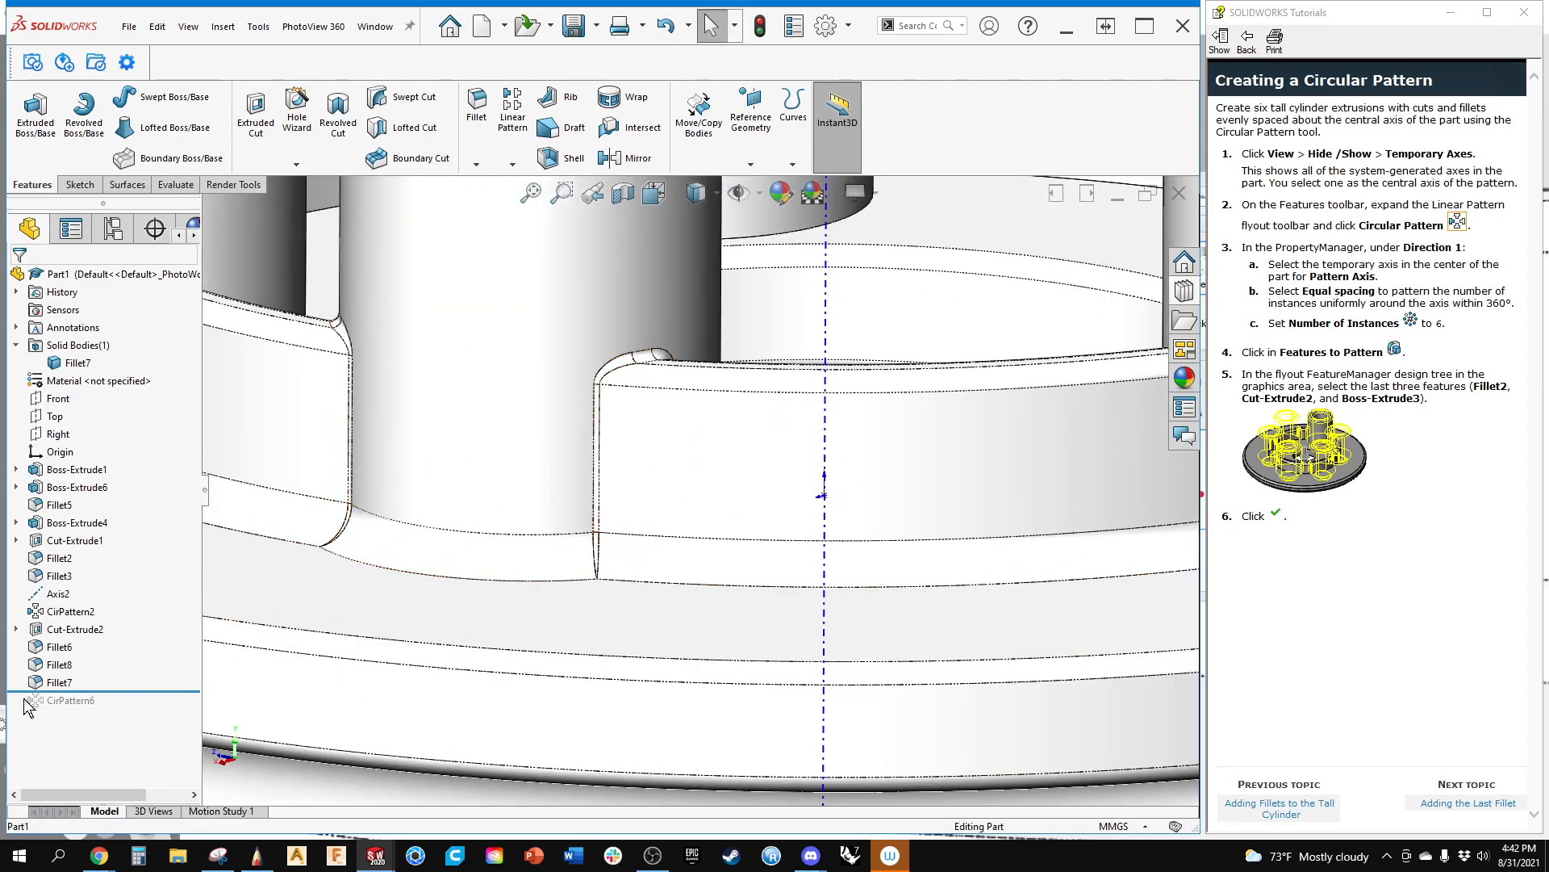
# Step: Reorder Fillet8 after Fillet7 in the feature history and inspect the faces it rounds along the ribs and boss at the base
pyautogui.click(56, 665)
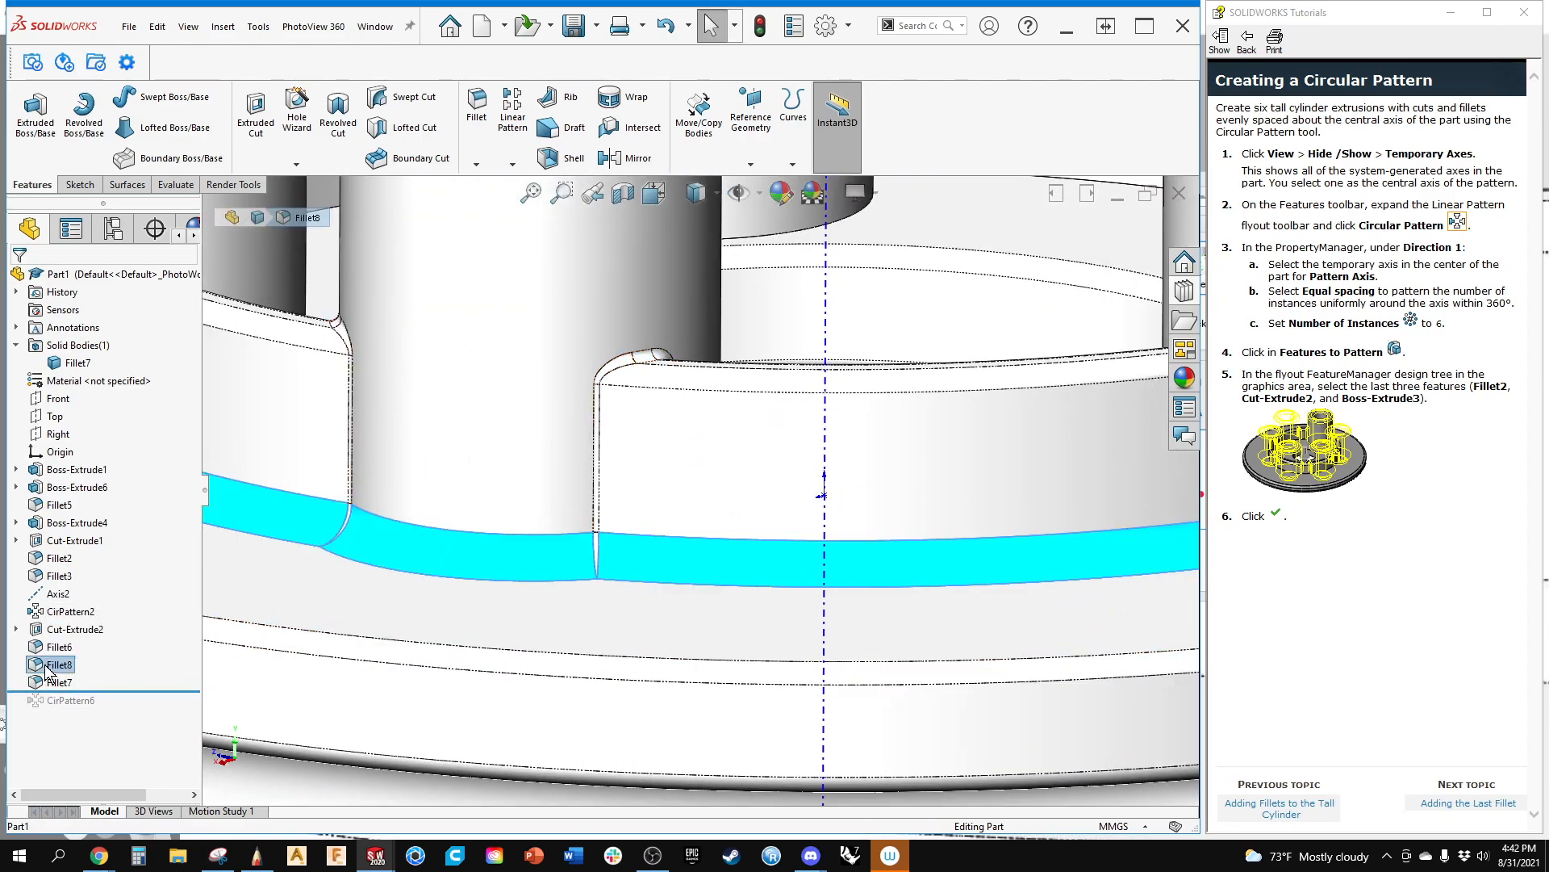
pyautogui.moveTo(49, 669); pyautogui.dragTo(79, 689)
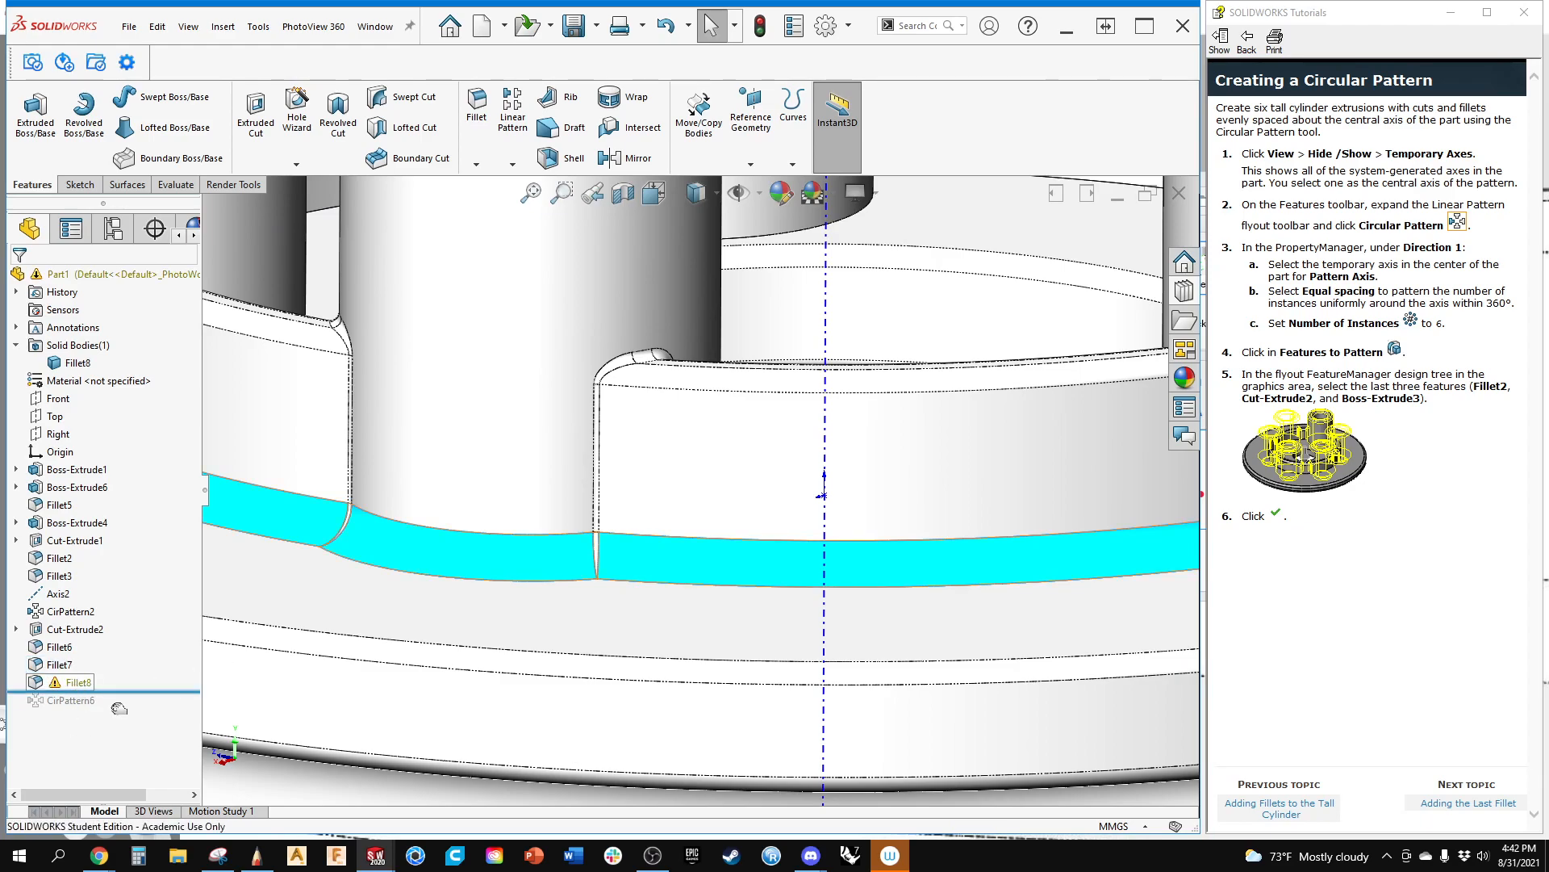
pyautogui.scroll(6, 532, 605)
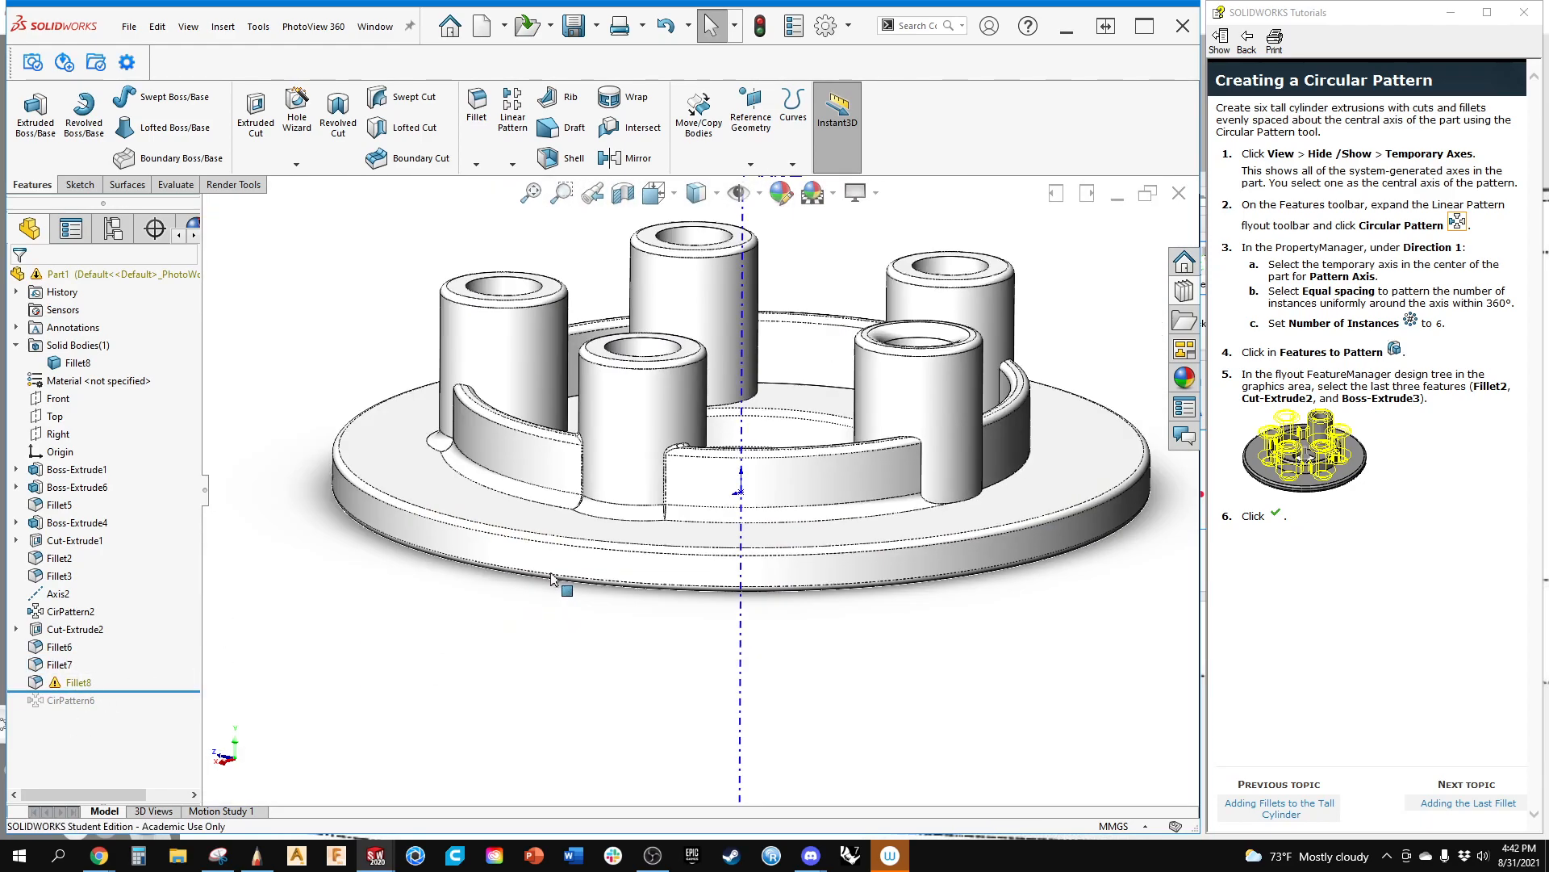
pyautogui.moveTo(494, 597); pyautogui.dragTo(487, 600, button='middle')
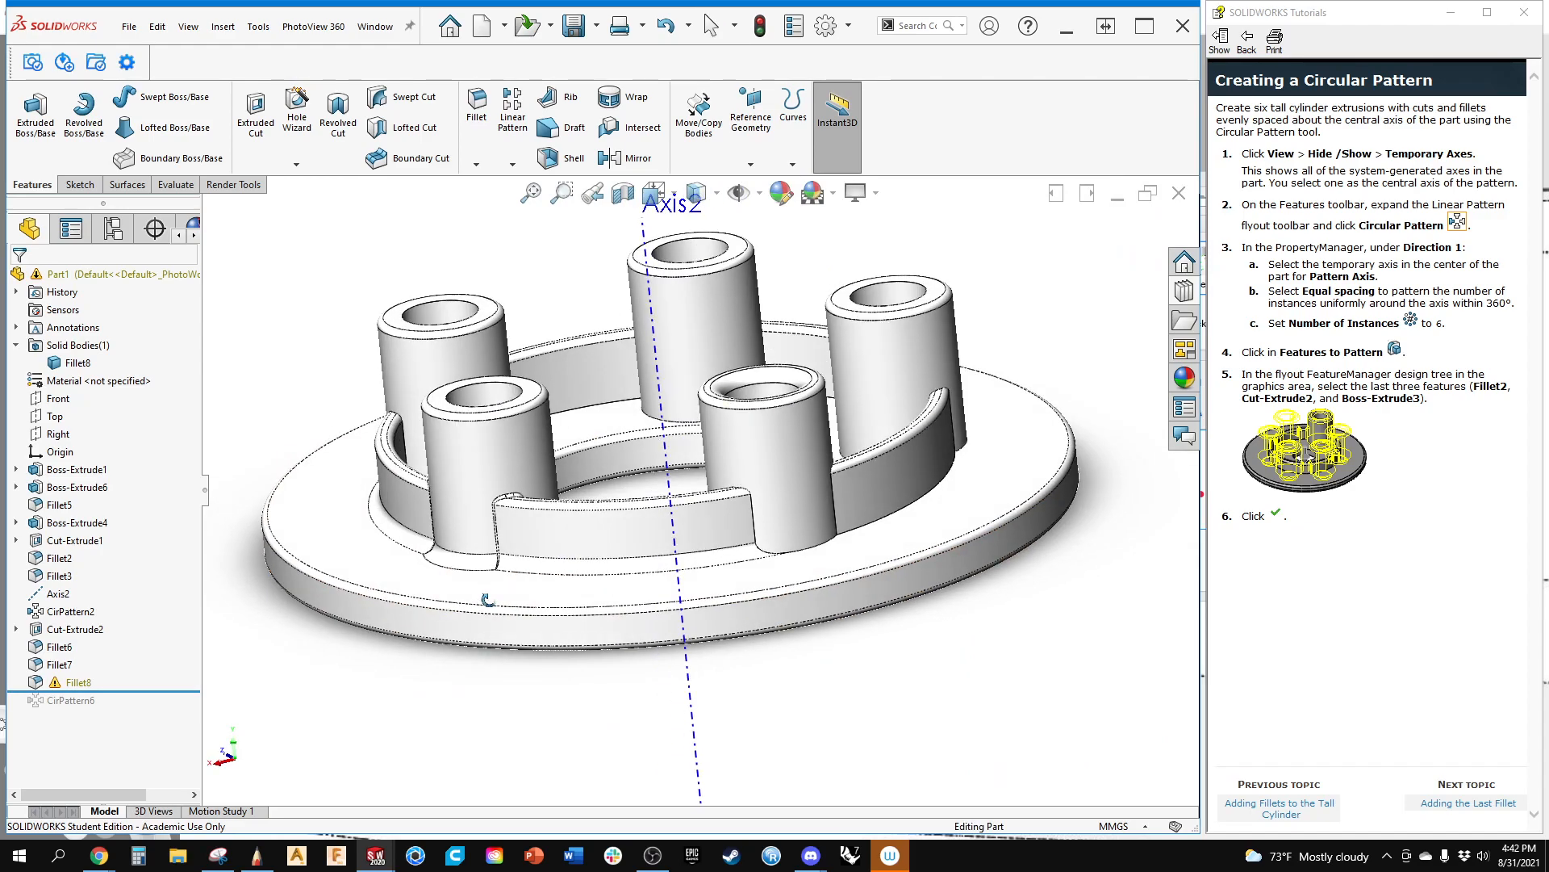
pyautogui.click(77, 685)
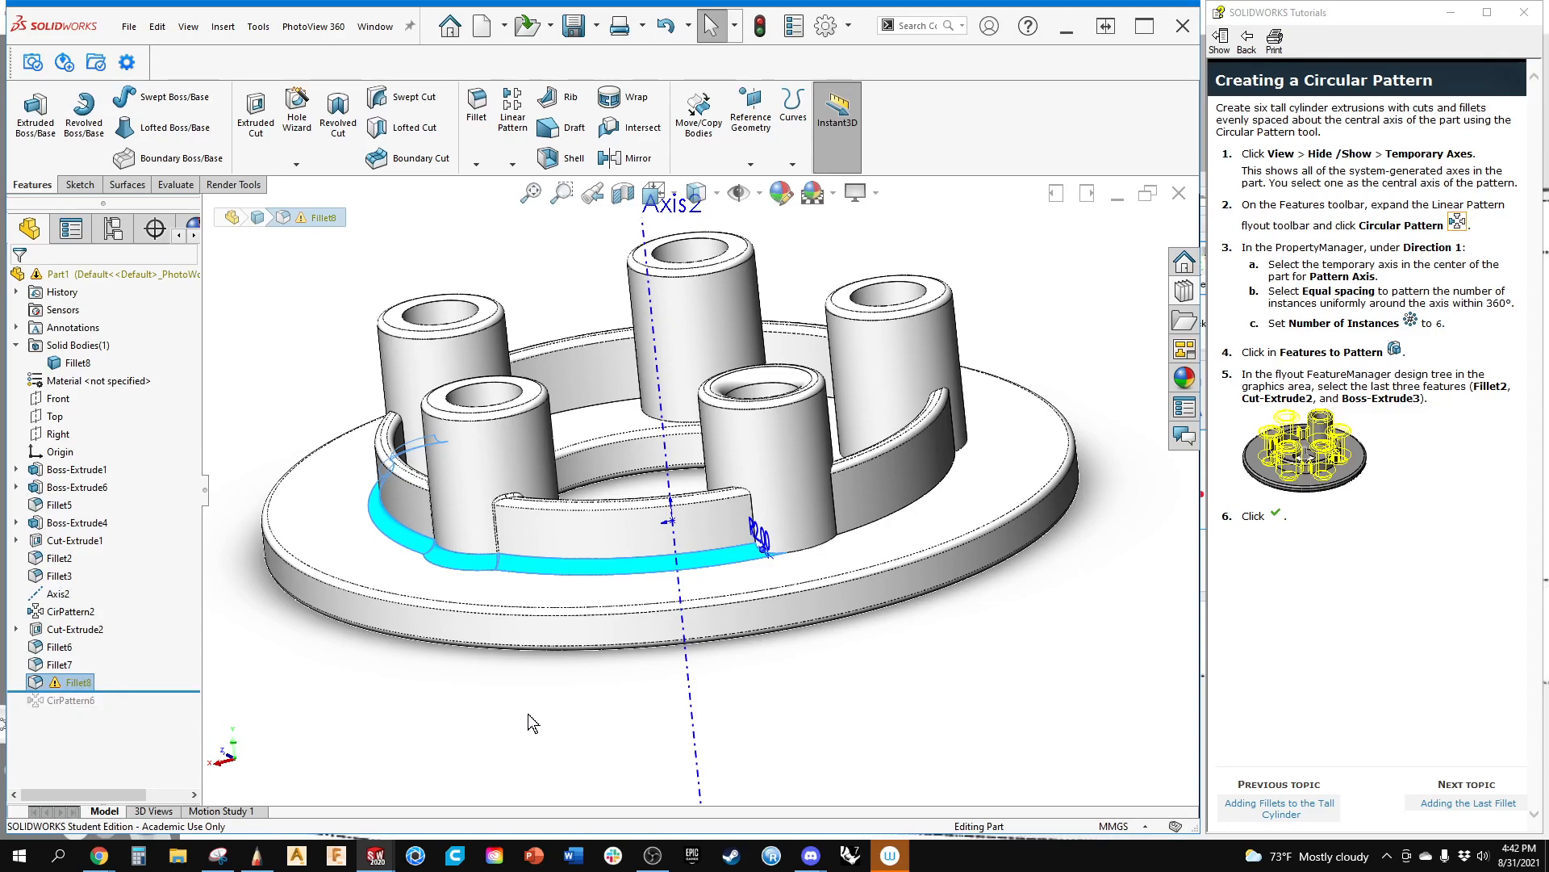
pyautogui.click(500, 710)
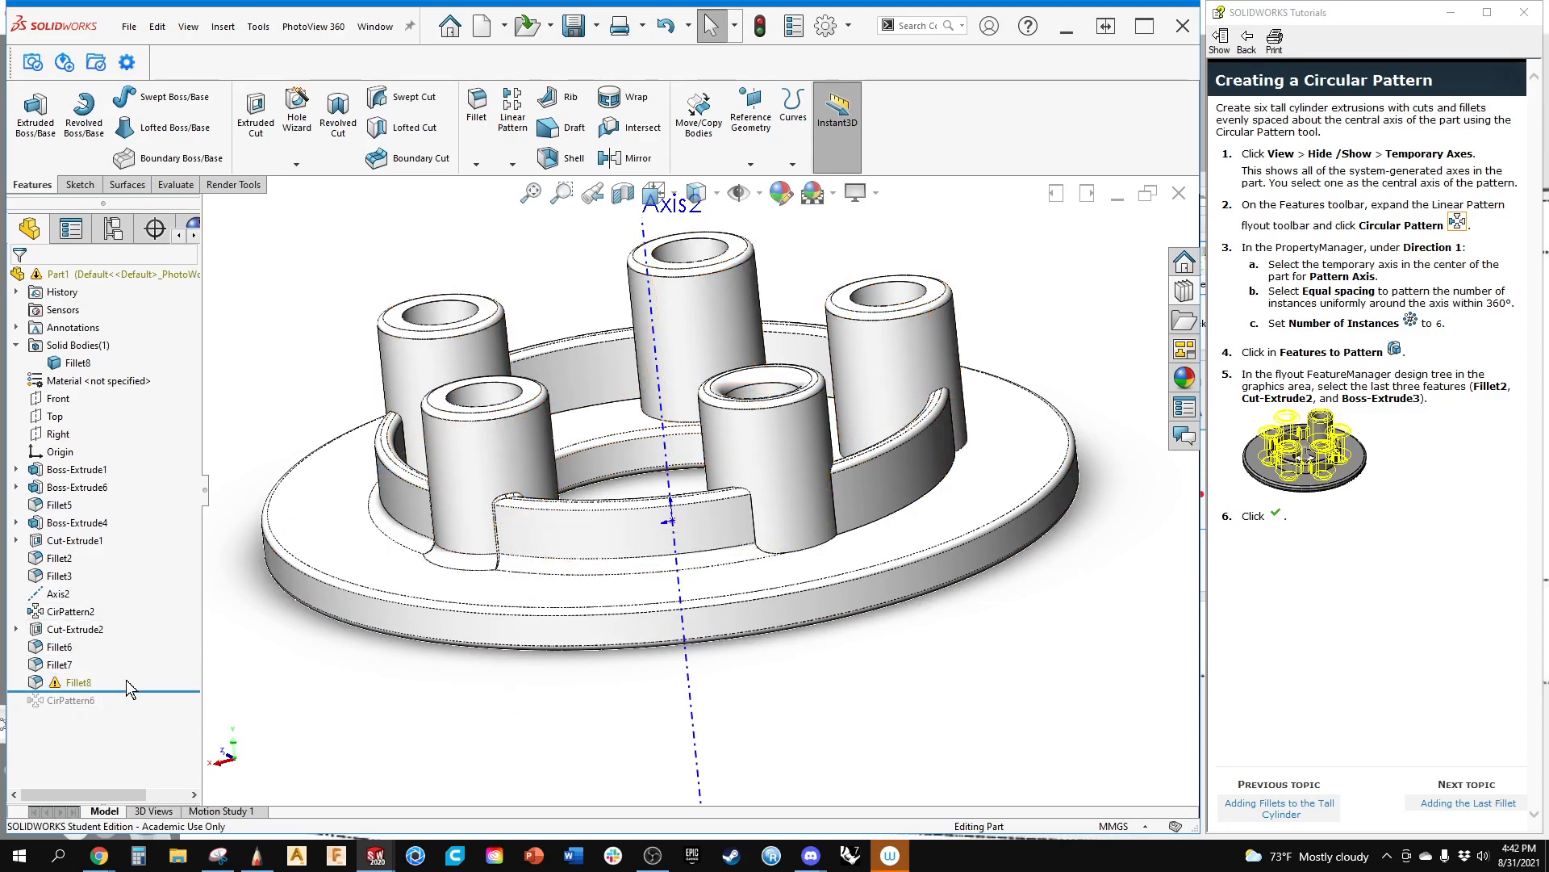
# Step: Roll the feature history forward past CirPattern6 and reorder Fillet8 to follow that pattern
pyautogui.moveTo(145, 697); pyautogui.dragTo(142, 712)
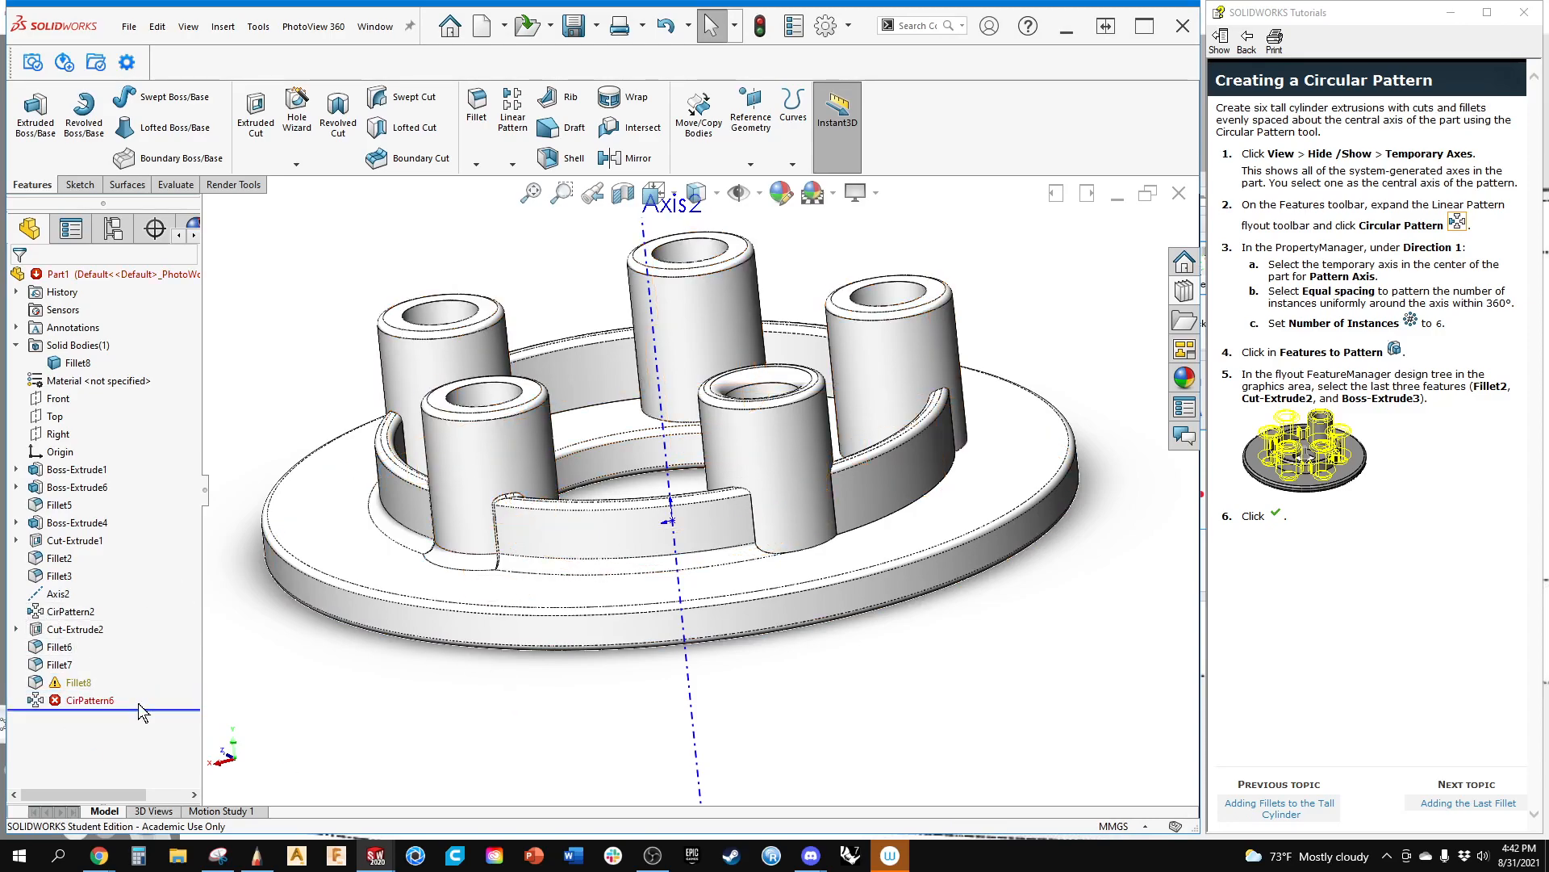
pyautogui.click(65, 684)
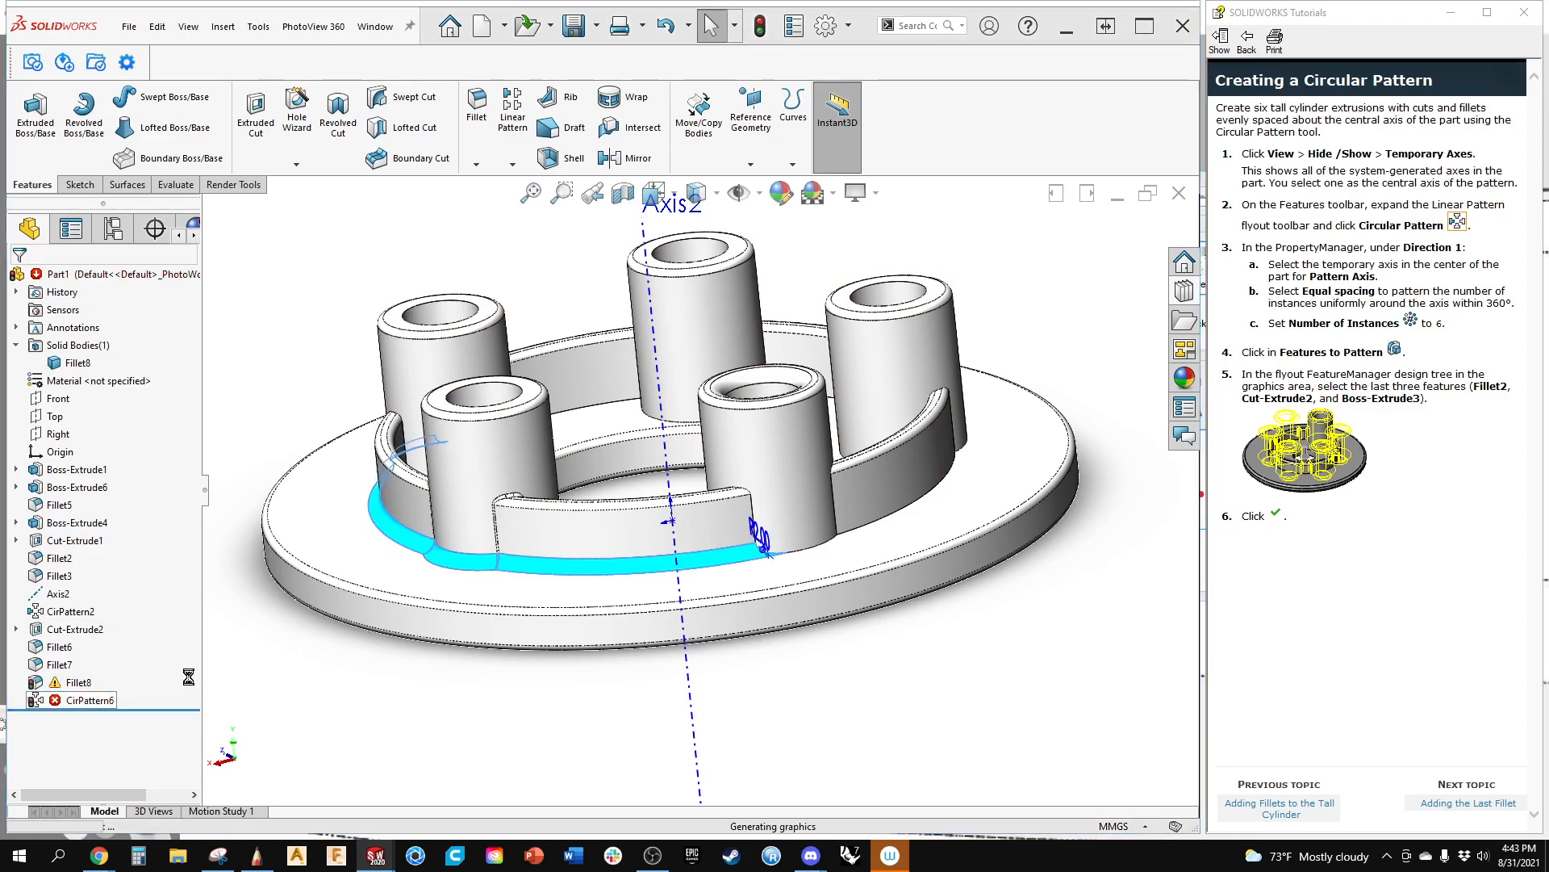
pyautogui.click(84, 702)
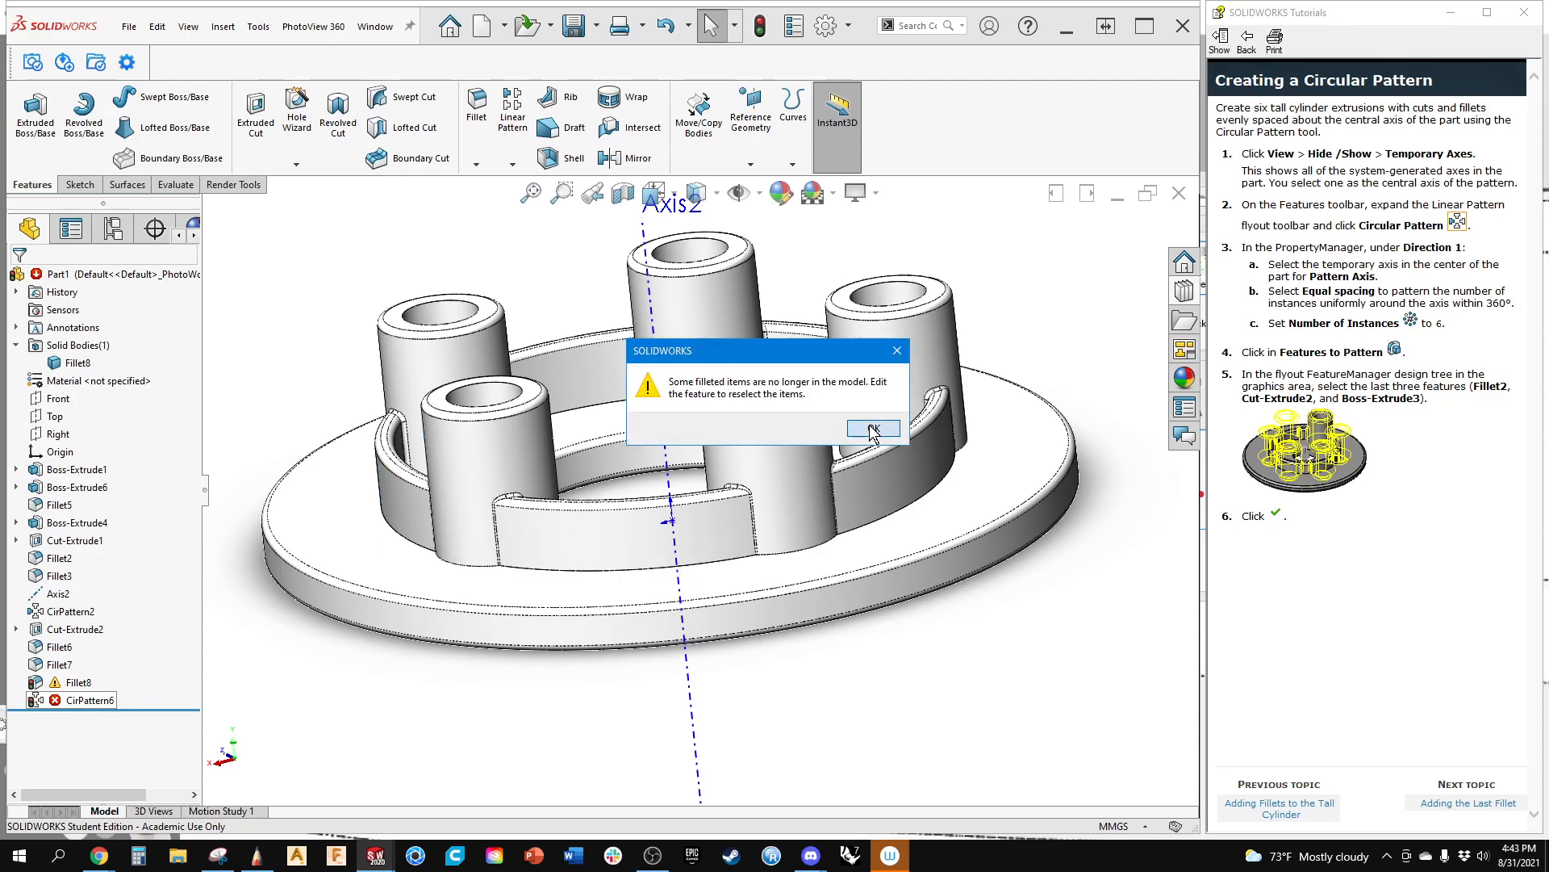
pyautogui.click(873, 428)
pyautogui.click(74, 704)
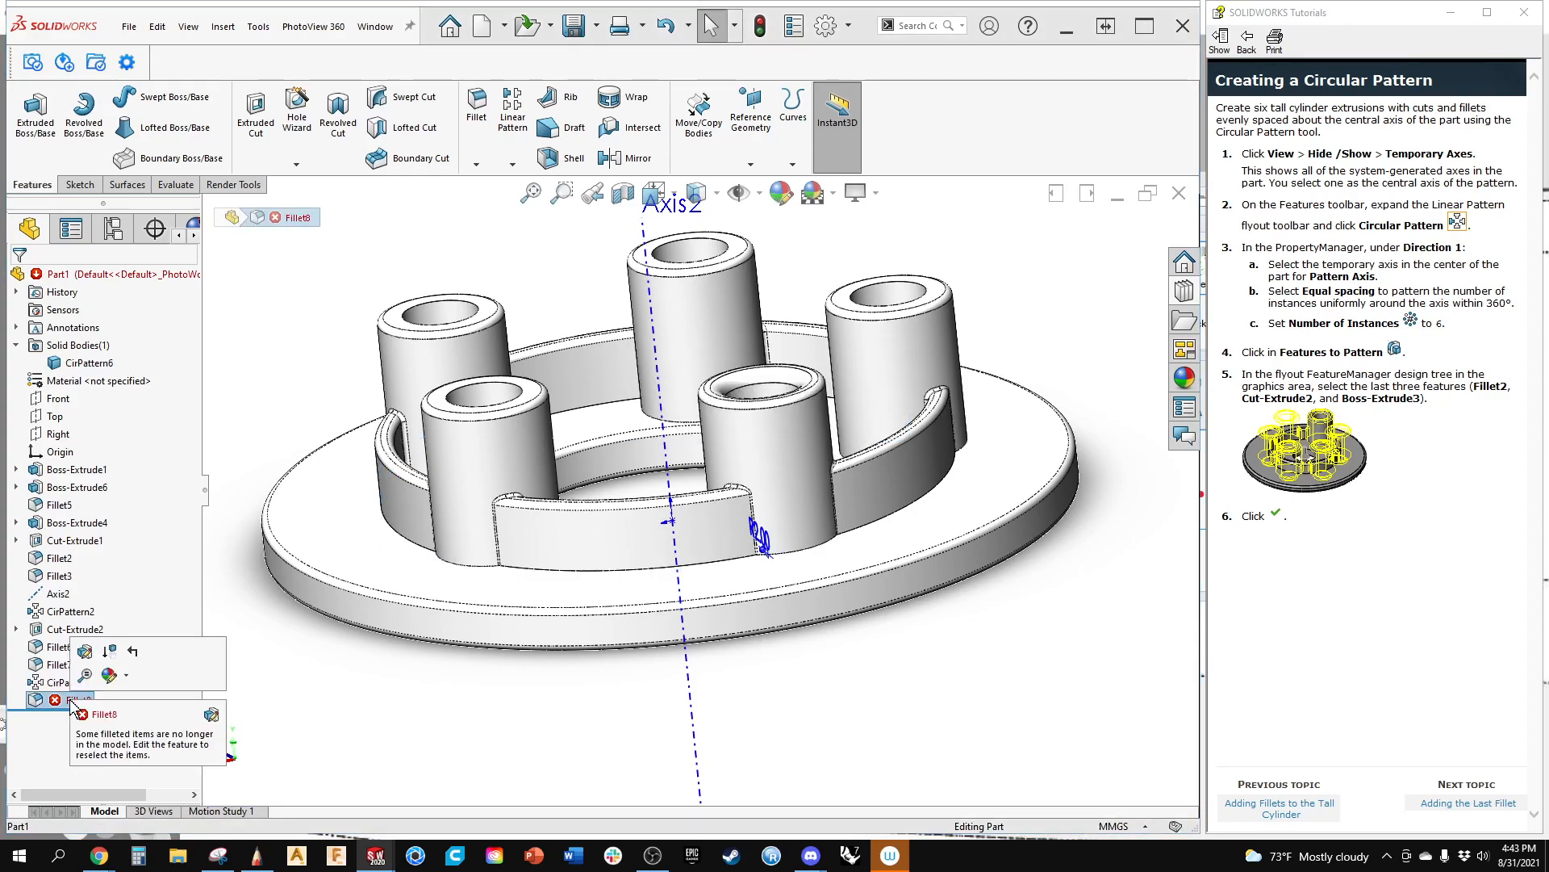
pyautogui.rightClick(73, 700)
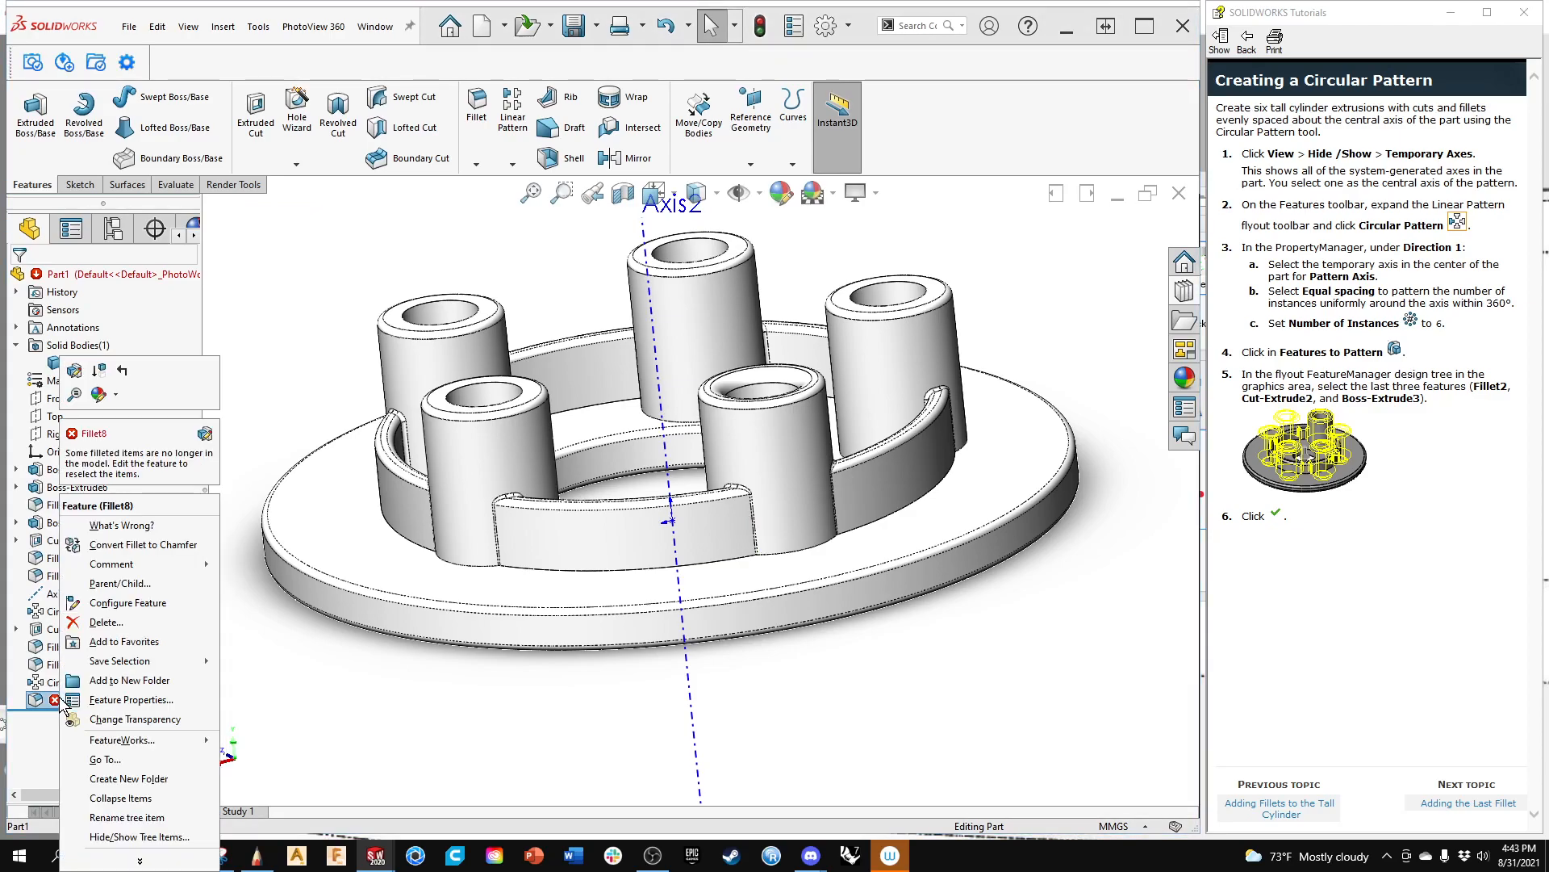
pyautogui.click(71, 376)
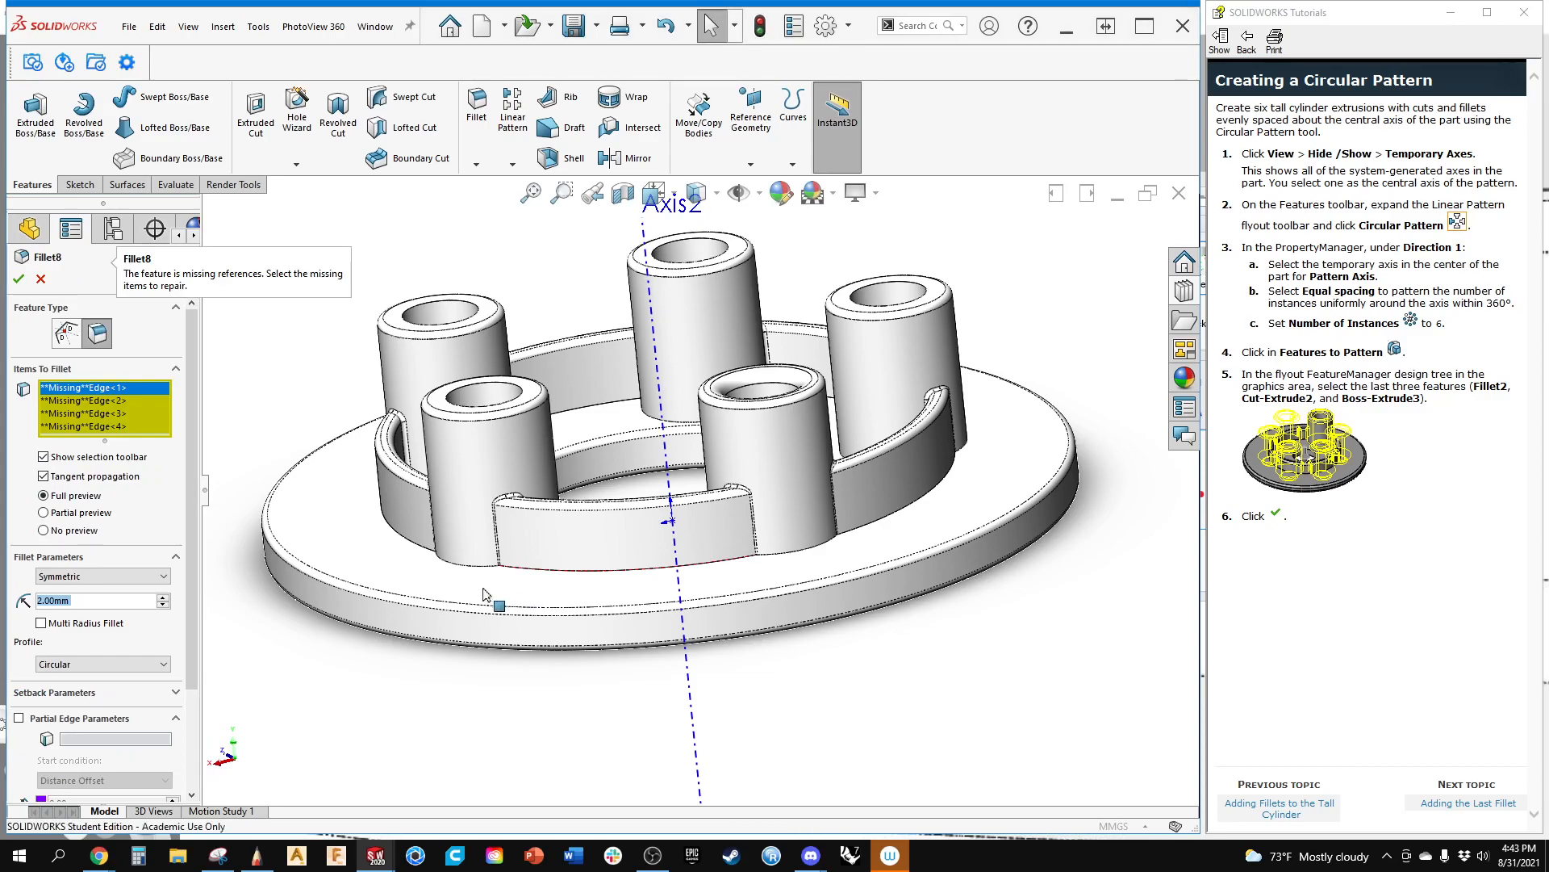
pyautogui.scroll(-1, 456, 569)
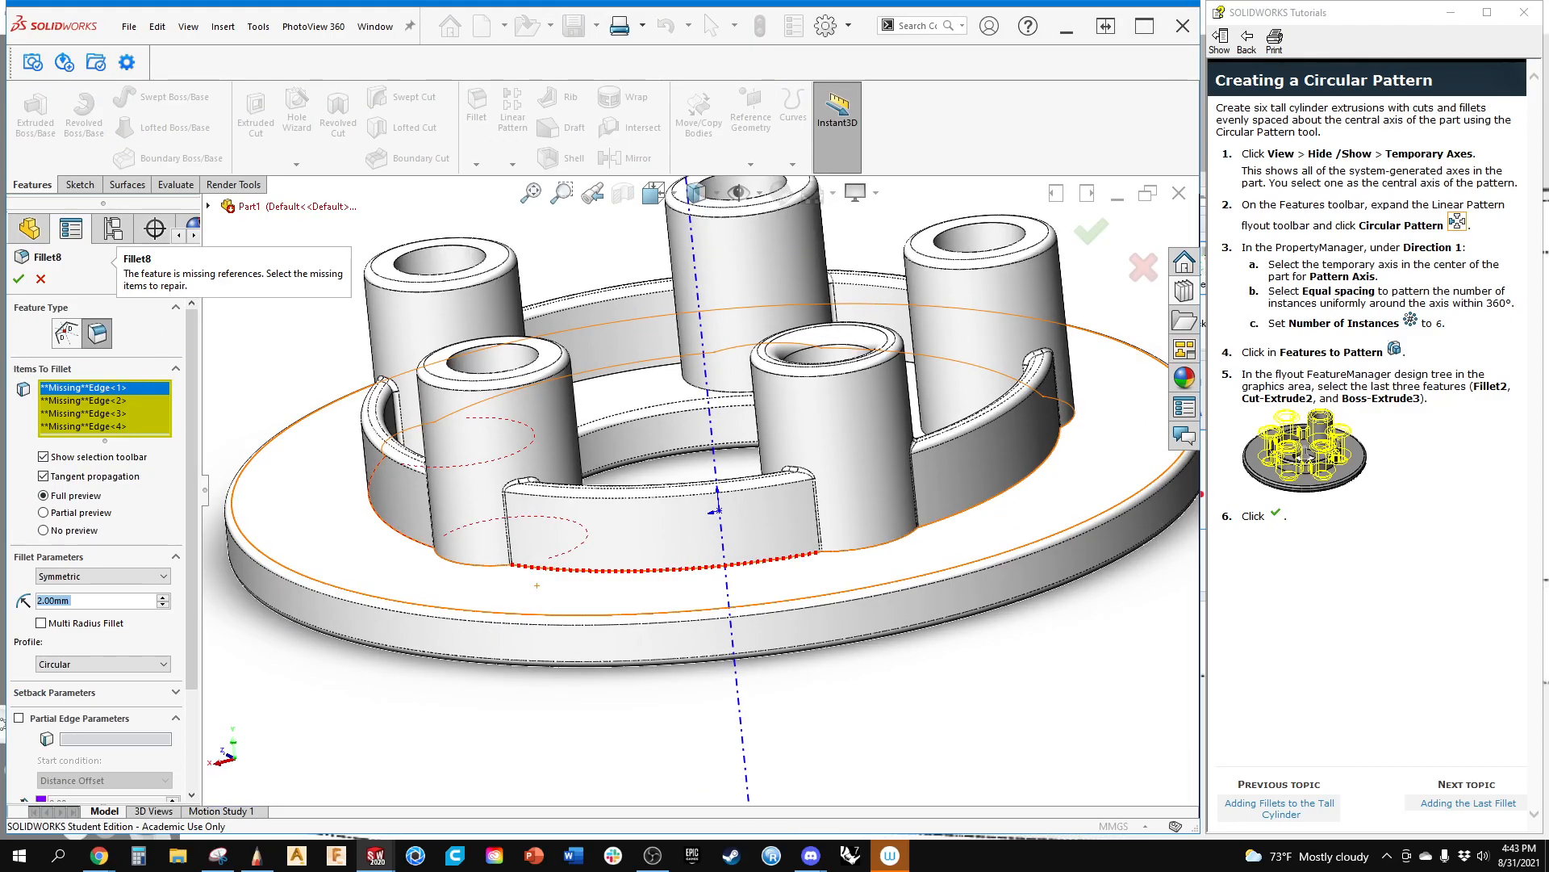
pyautogui.click(42, 279)
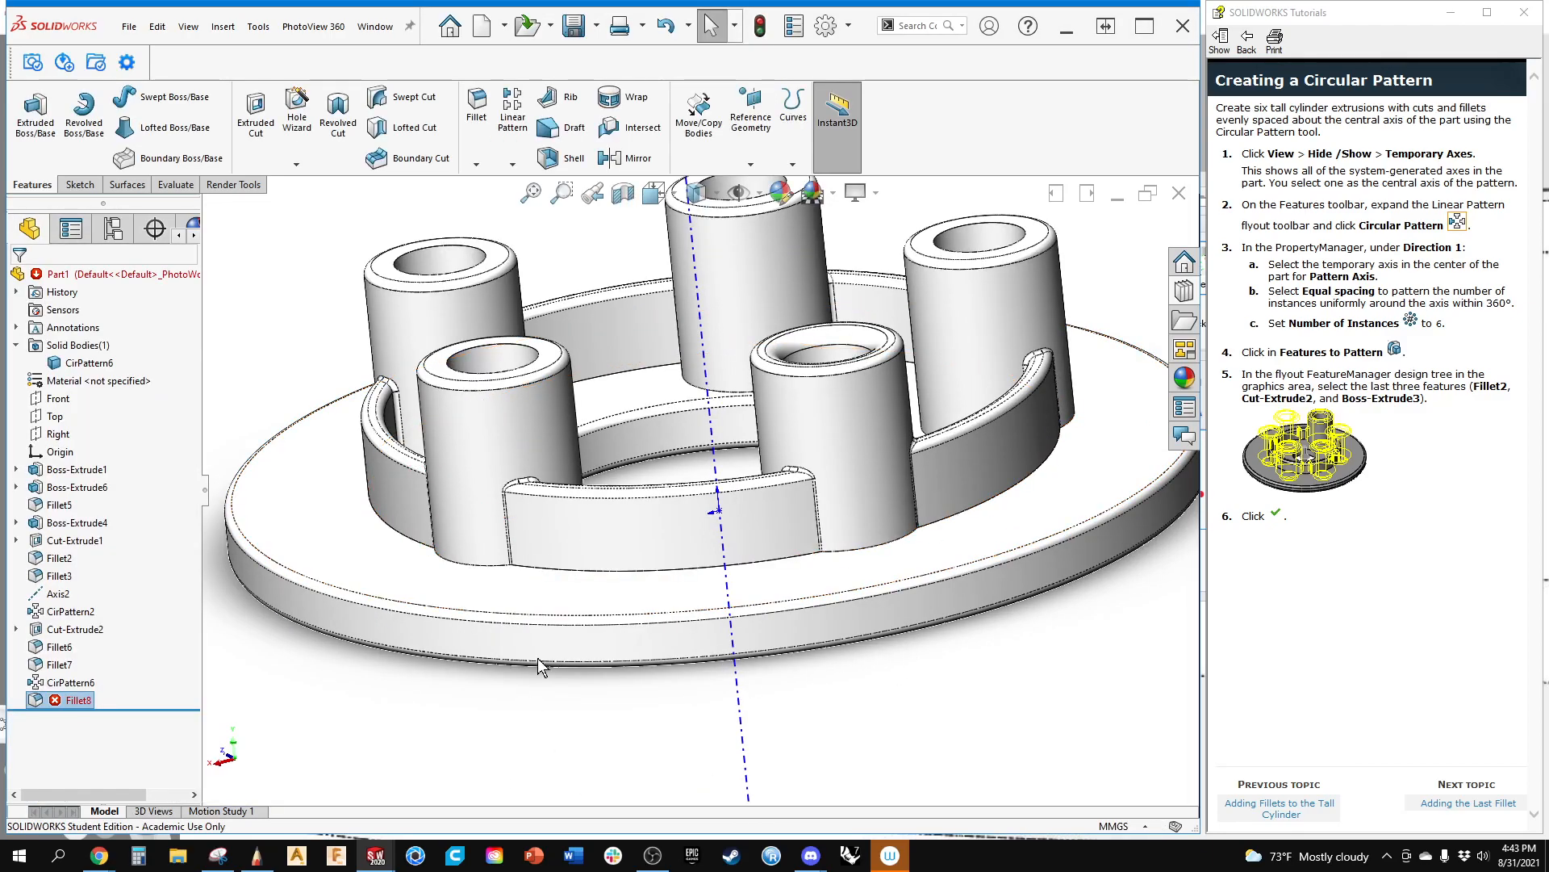
# Step: Open Fillet8 for editing and clear all its missing edge references
pyautogui.scroll(-5, 622, 581)
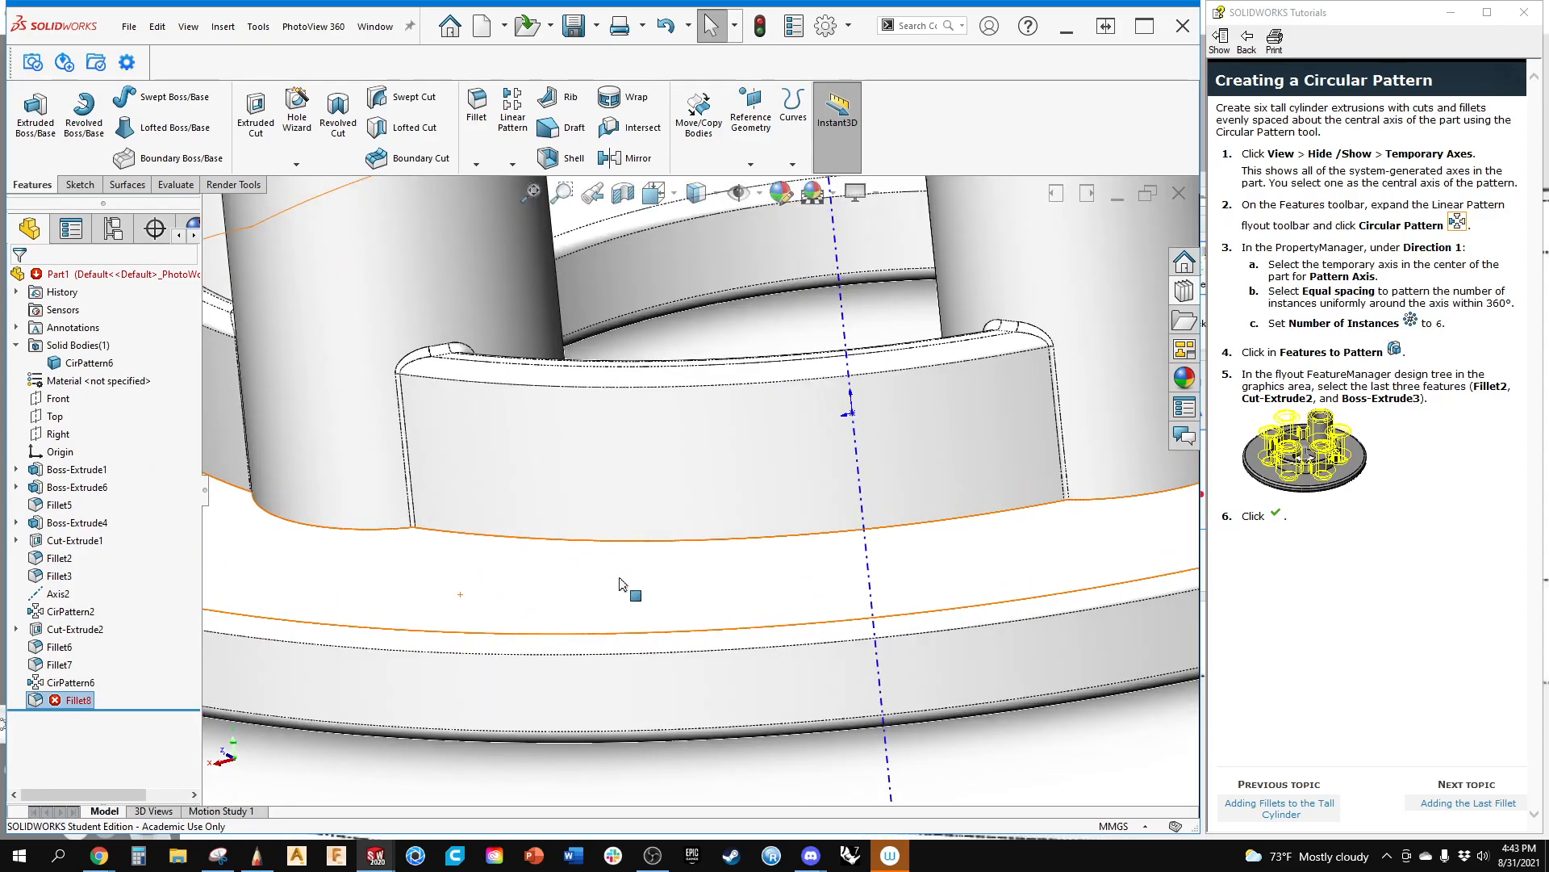
pyautogui.scroll(4, 380, 510)
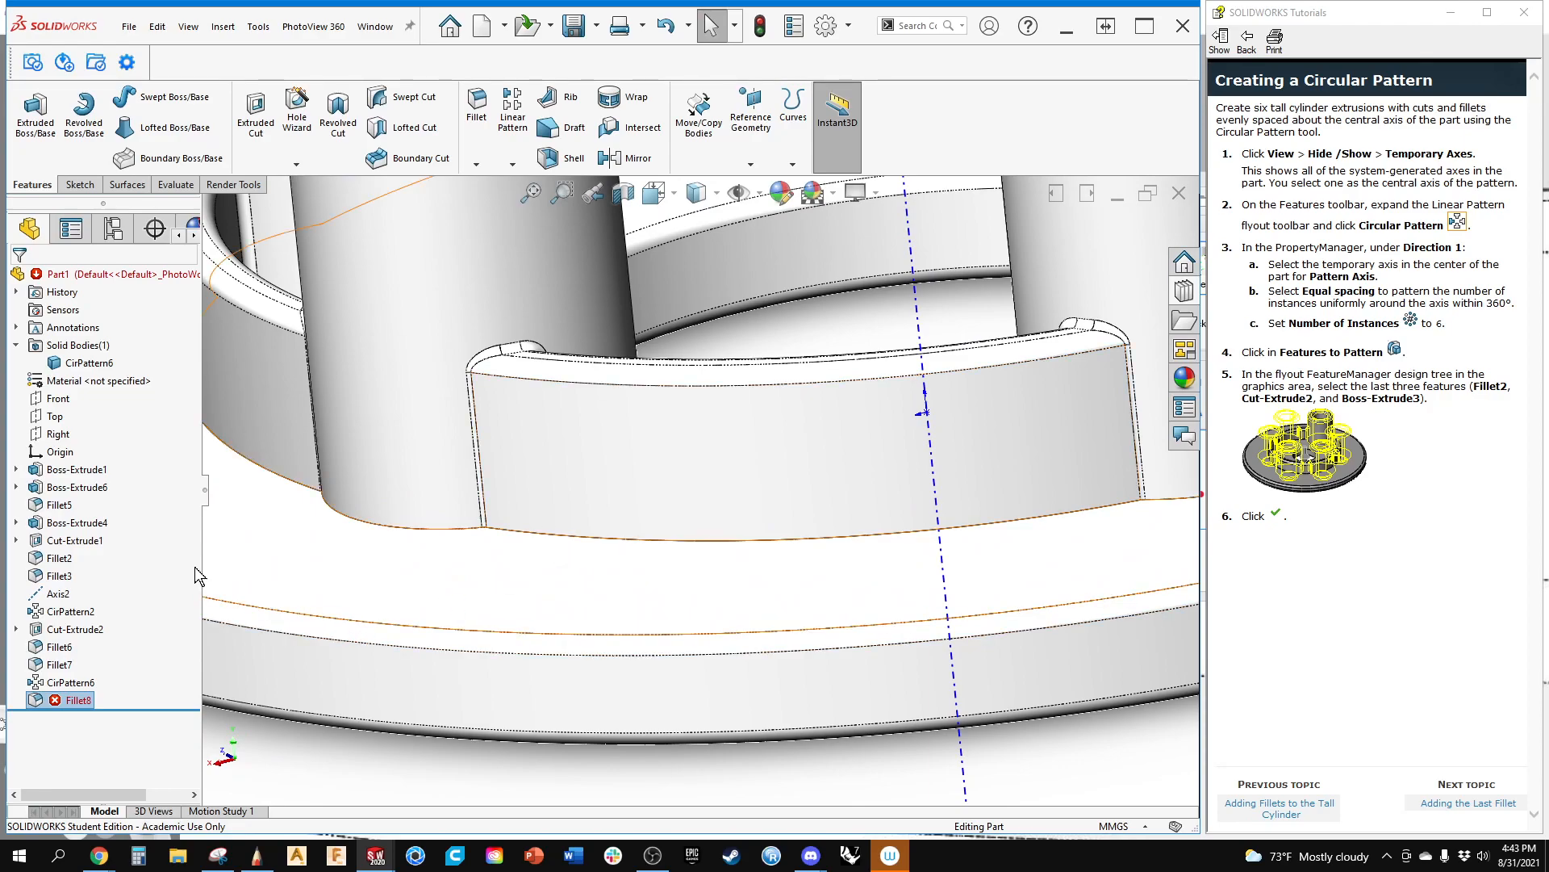
pyautogui.moveTo(53, 708)
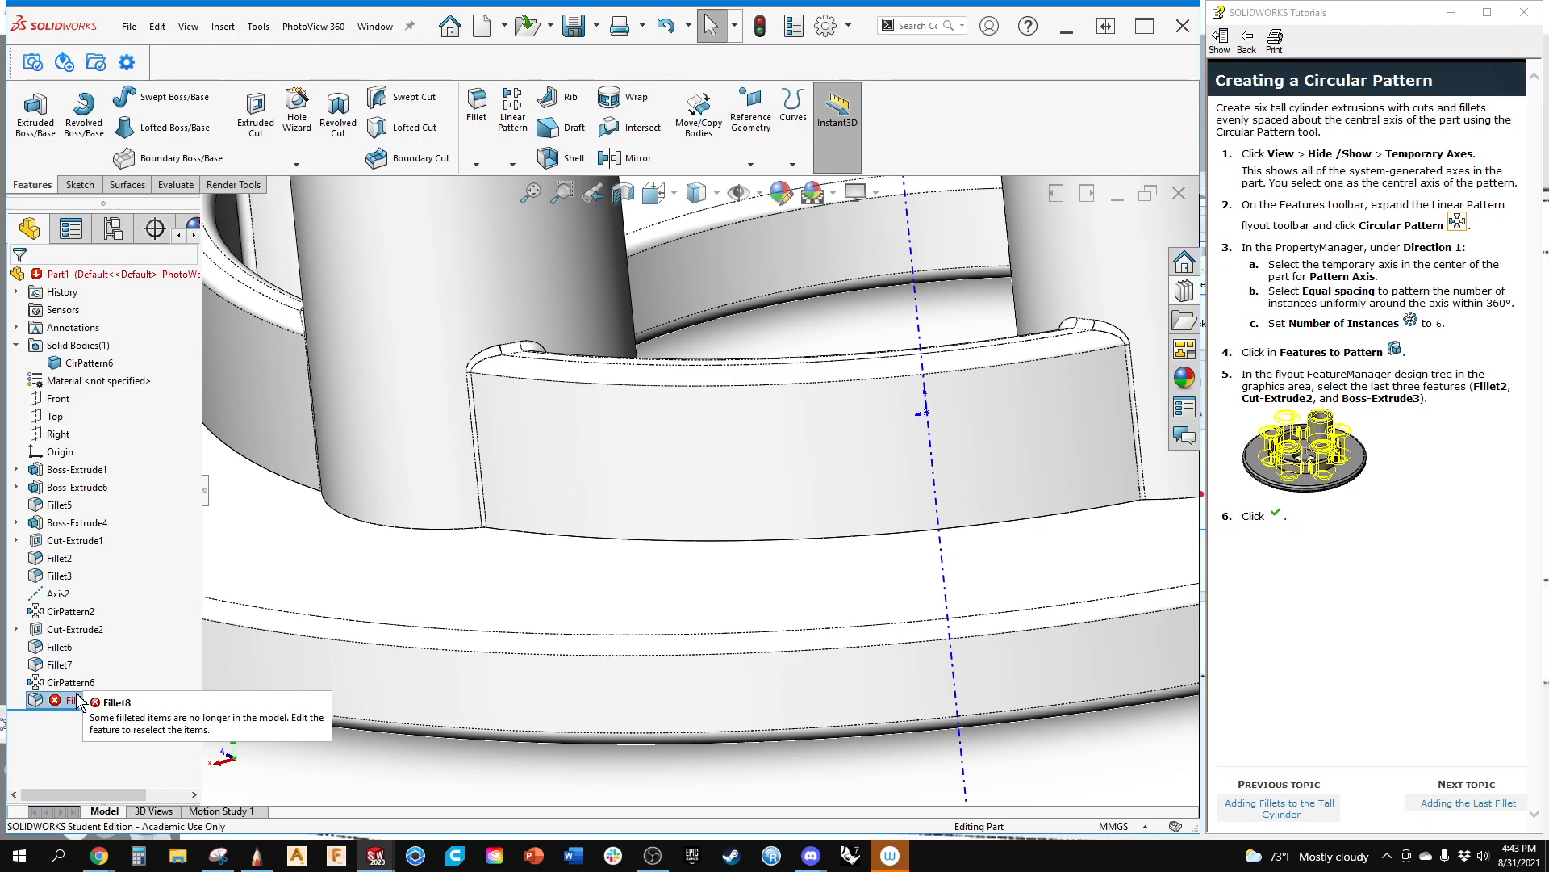
pyautogui.rightClick(79, 700)
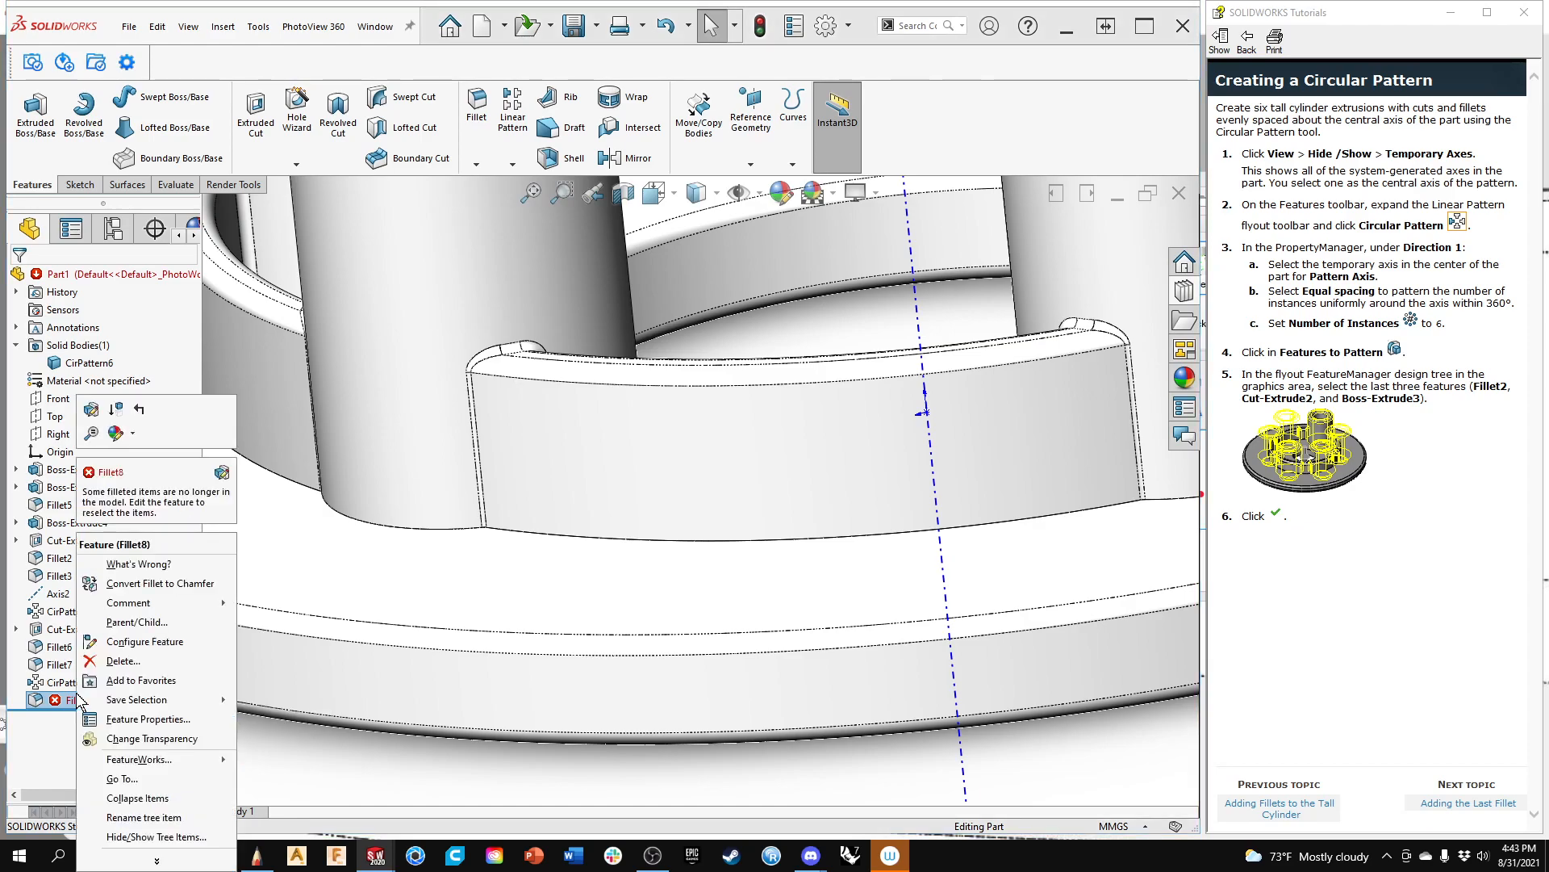
pyautogui.click(93, 409)
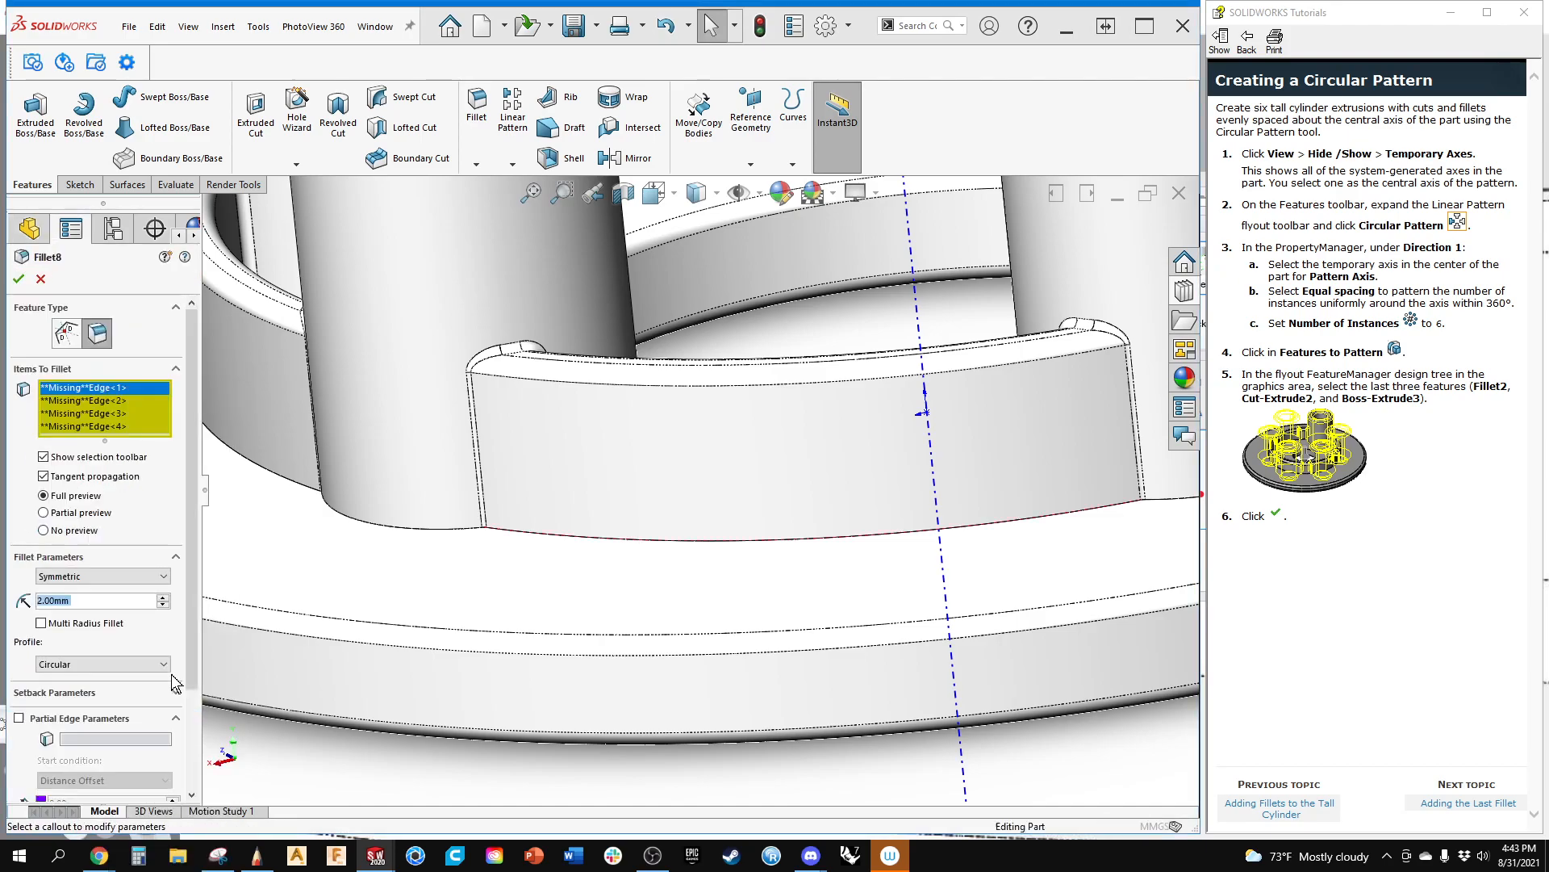
pyautogui.scroll(3, 711, 797)
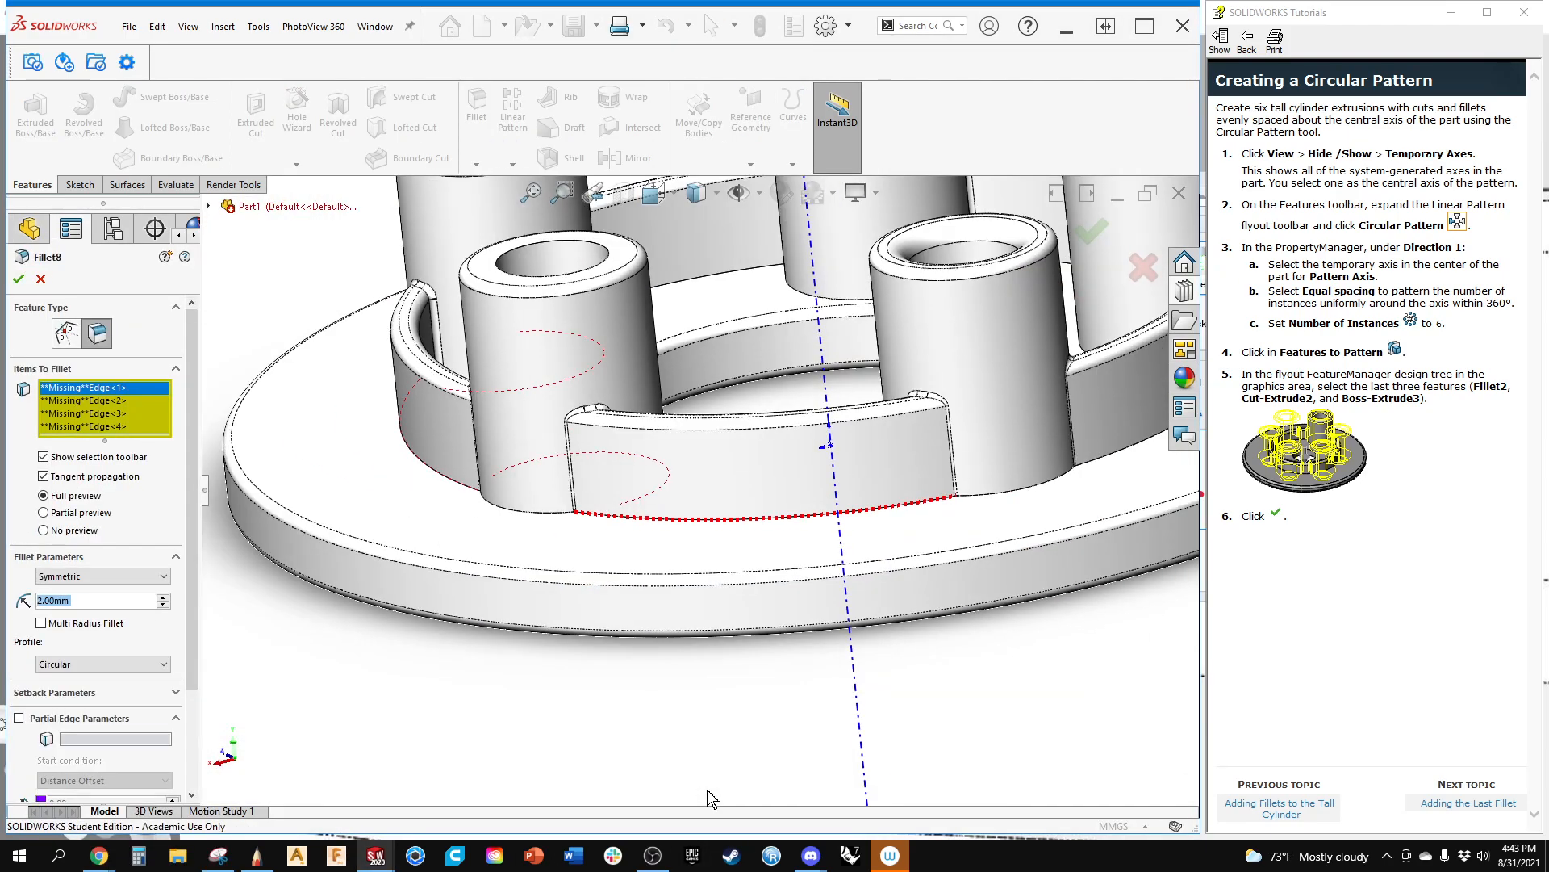
pyautogui.moveTo(644, 744); pyautogui.dragTo(701, 742, button='middle')
pyautogui.moveTo(658, 748); pyautogui.dragTo(650, 638, button='middle')
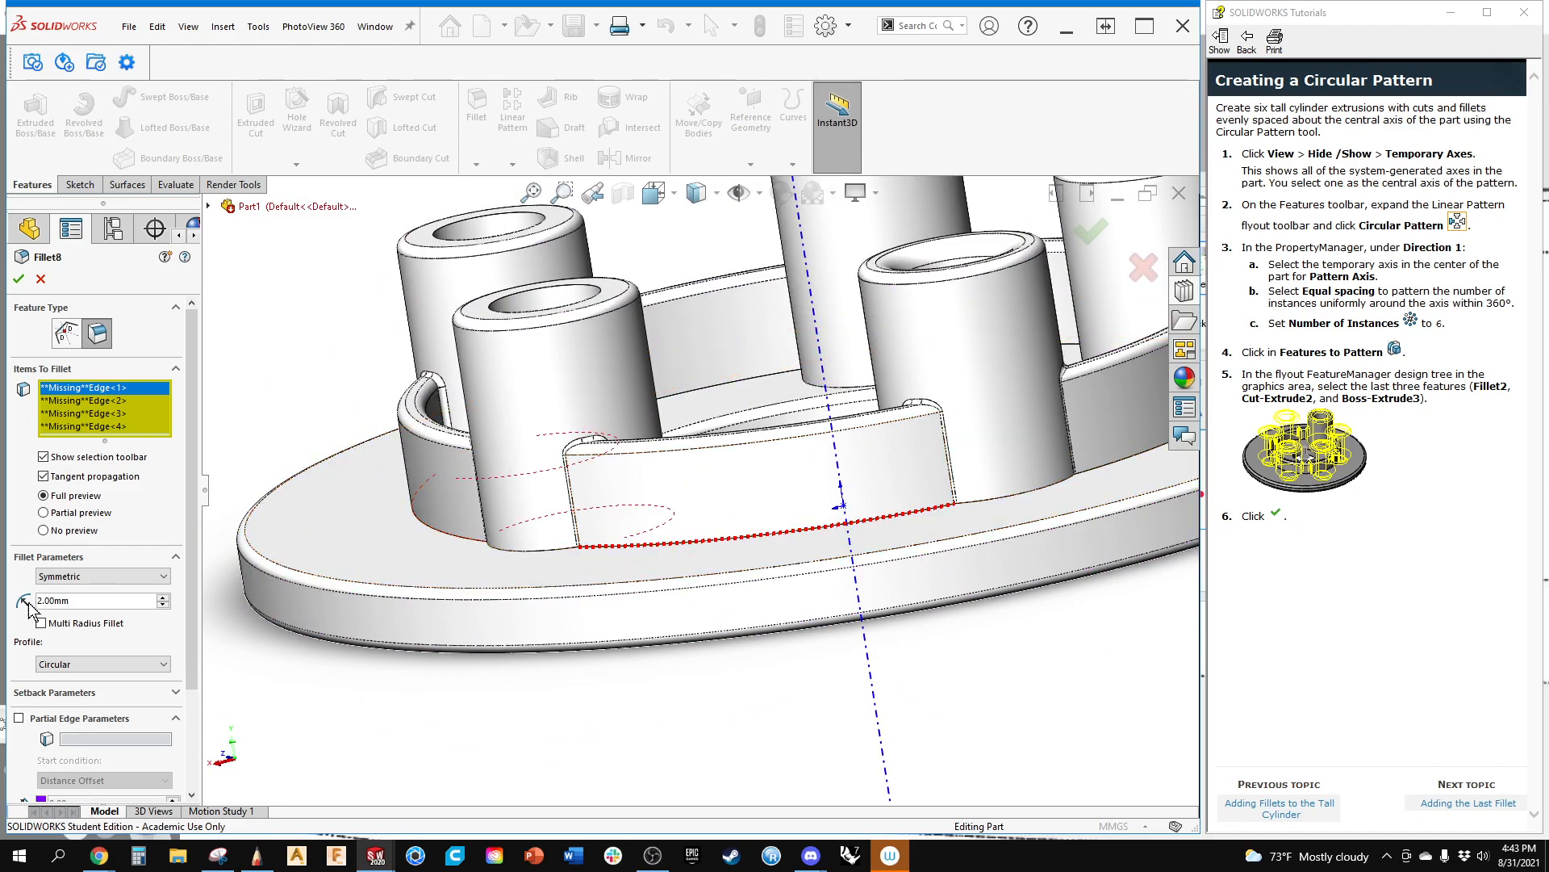
pyautogui.rightClick(154, 411)
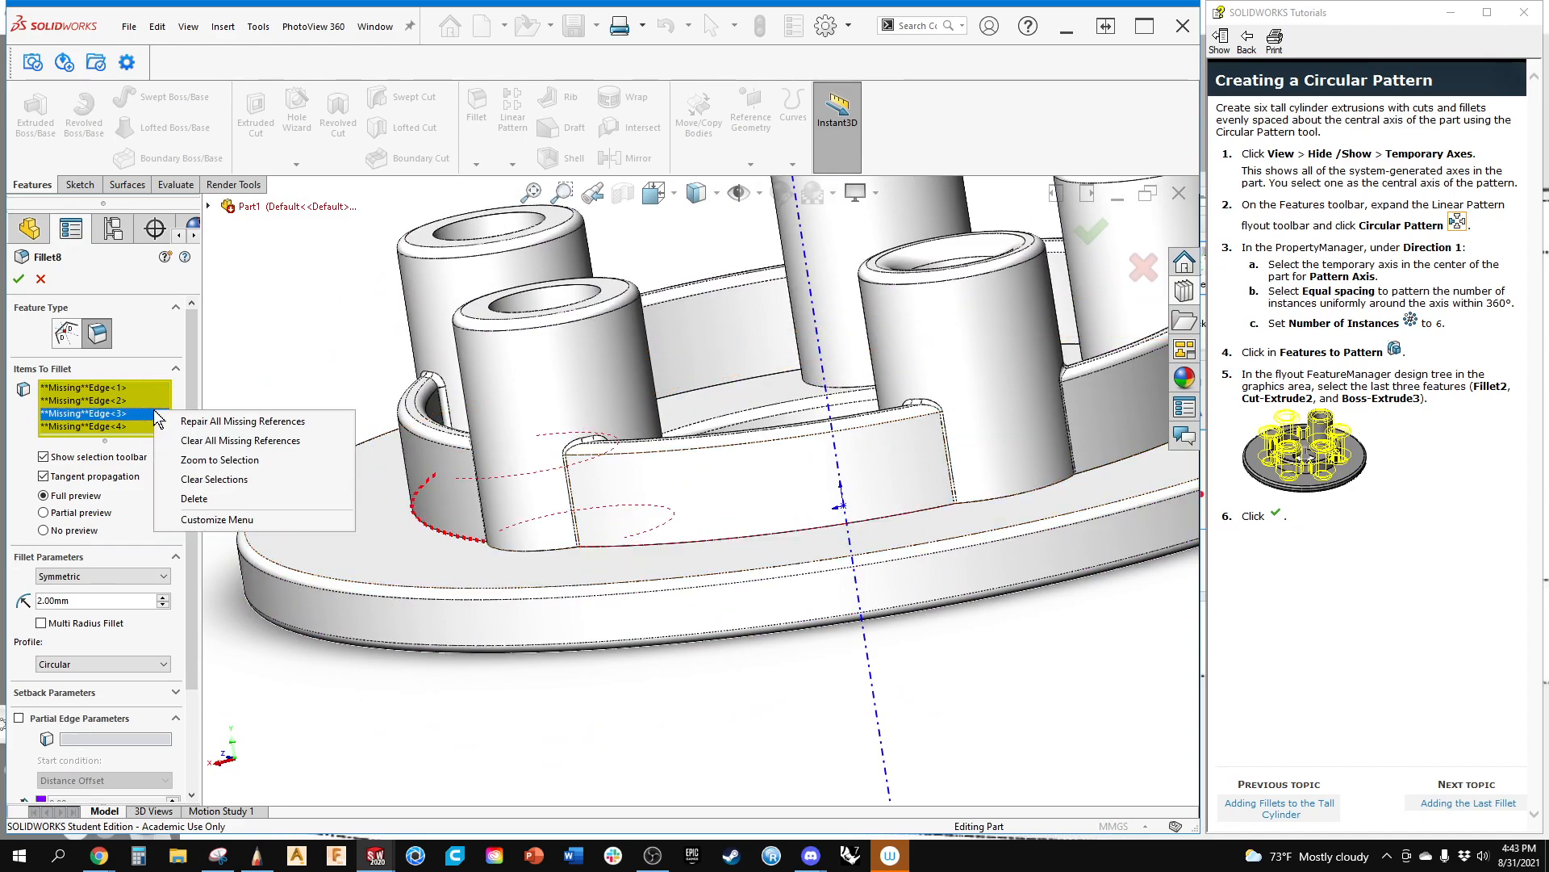
pyautogui.click(188, 442)
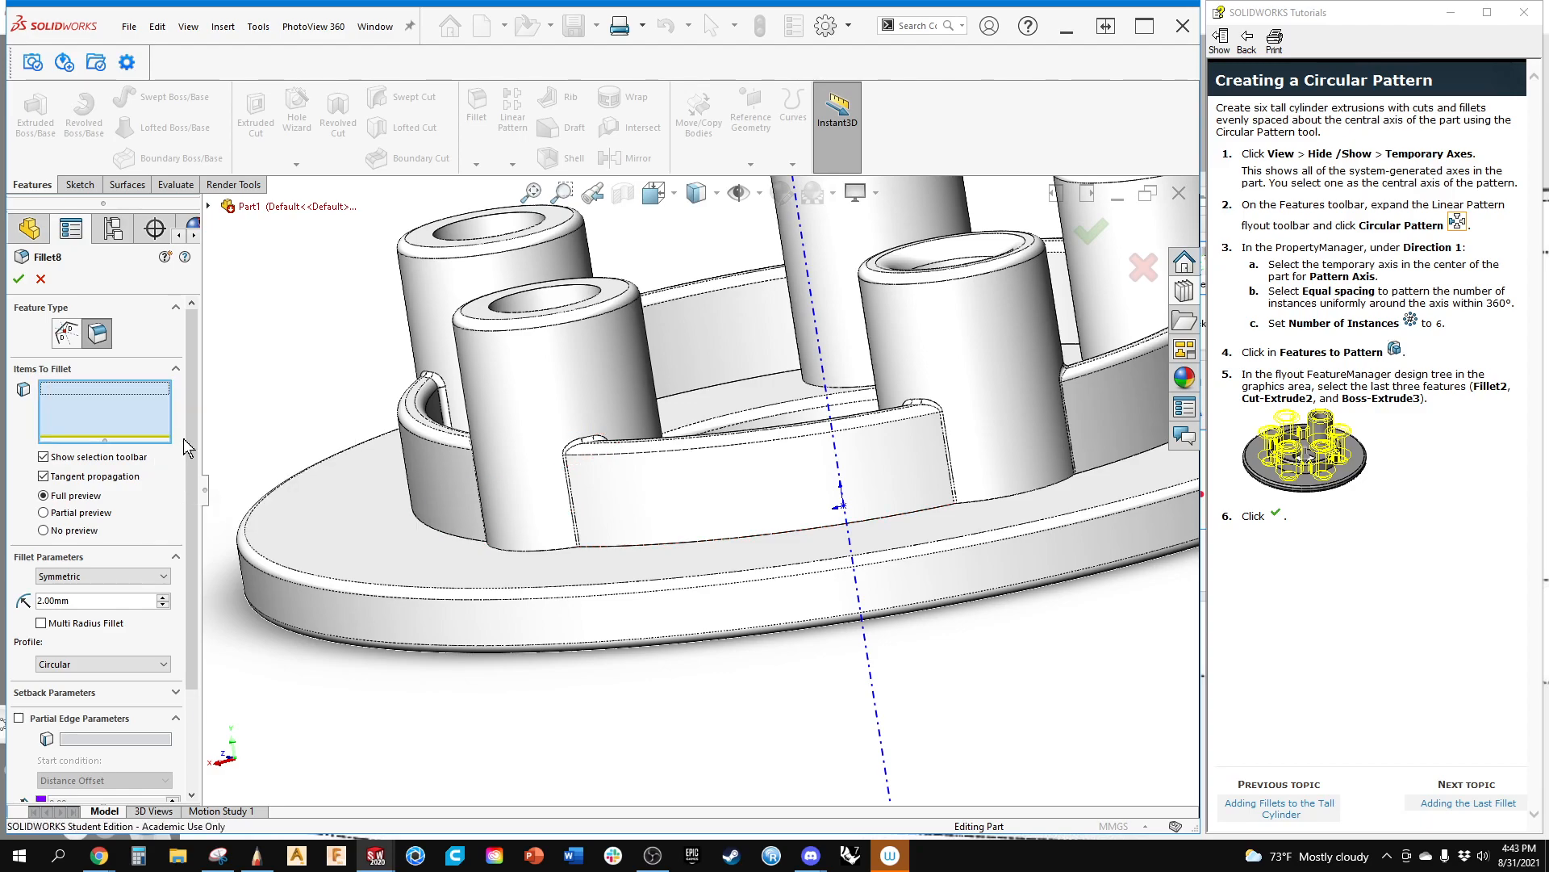
# Step: Assign the front rib's bottom edge at the base to Fillet8 as its item to fillet and accept the edited feature
pyautogui.scroll(-6, 720, 506)
pyautogui.keyDown('ctrl'); pyautogui.moveTo(409, 623); pyautogui.dragTo(1001, 605, button='middle'); pyautogui.keyUp('ctrl')
pyautogui.keyDown('ctrl'); pyautogui.moveTo(404, 564); pyautogui.dragTo(632, 591, button='middle'); pyautogui.keyUp('ctrl')
pyautogui.scroll(-4, 608, 590)
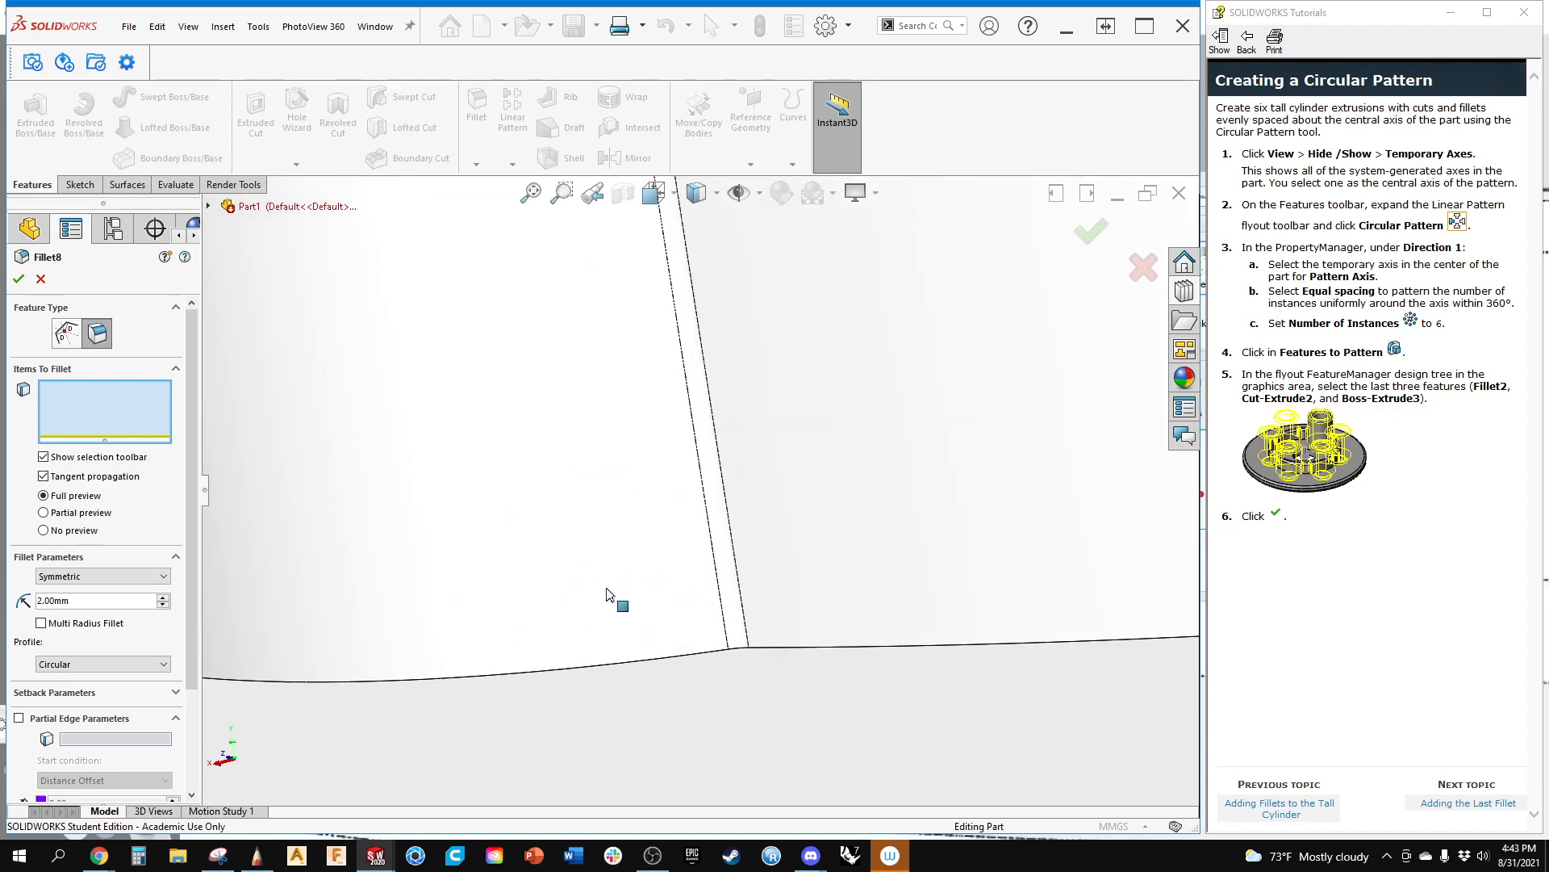
pyautogui.click(786, 652)
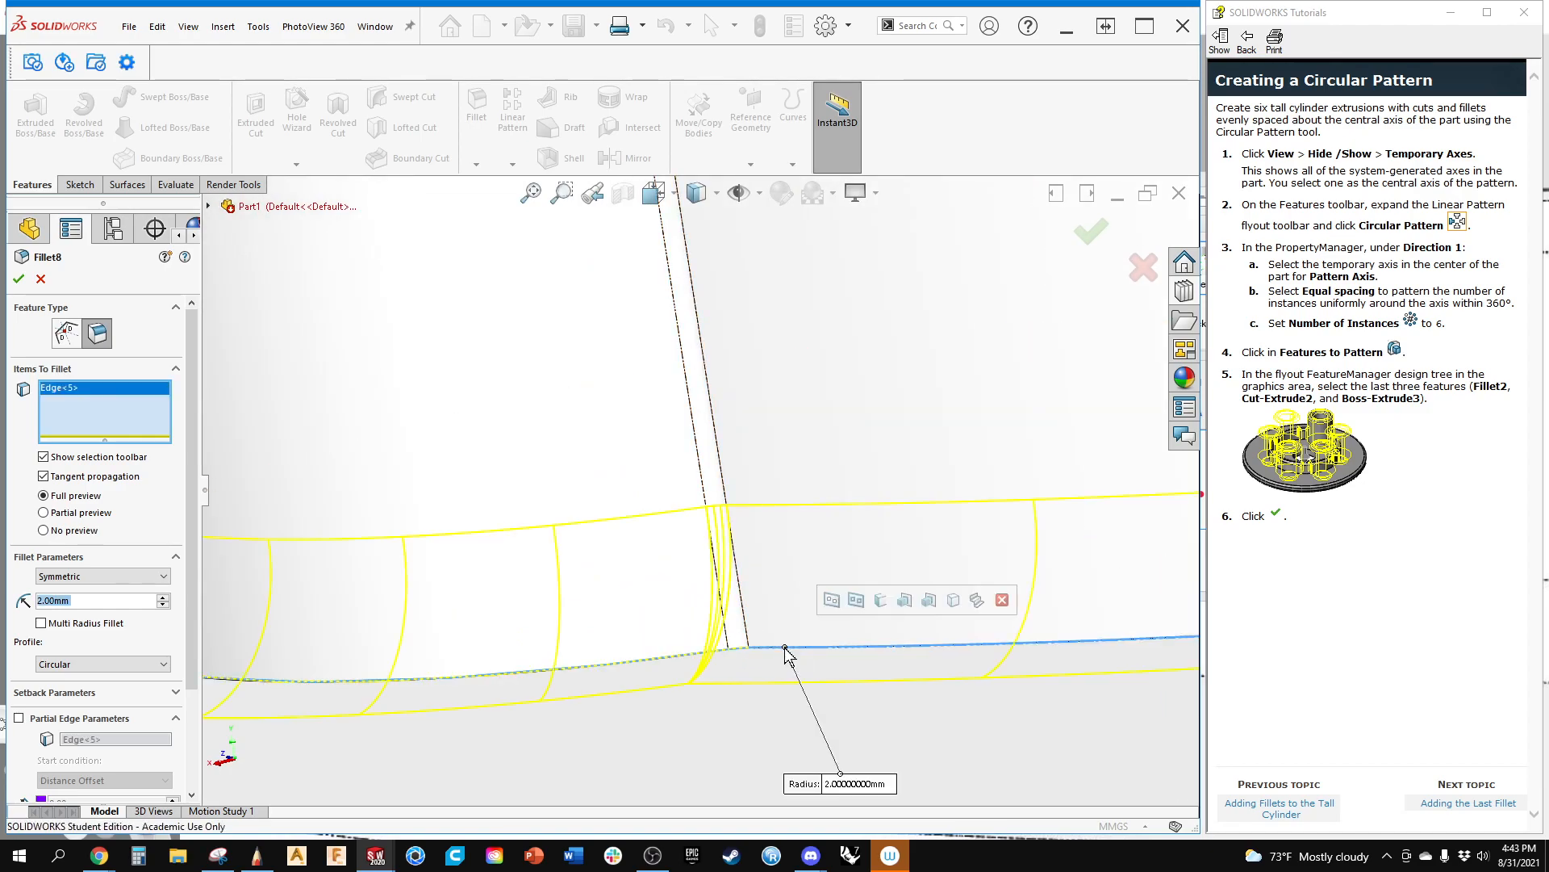
pyautogui.scroll(6, 736, 654)
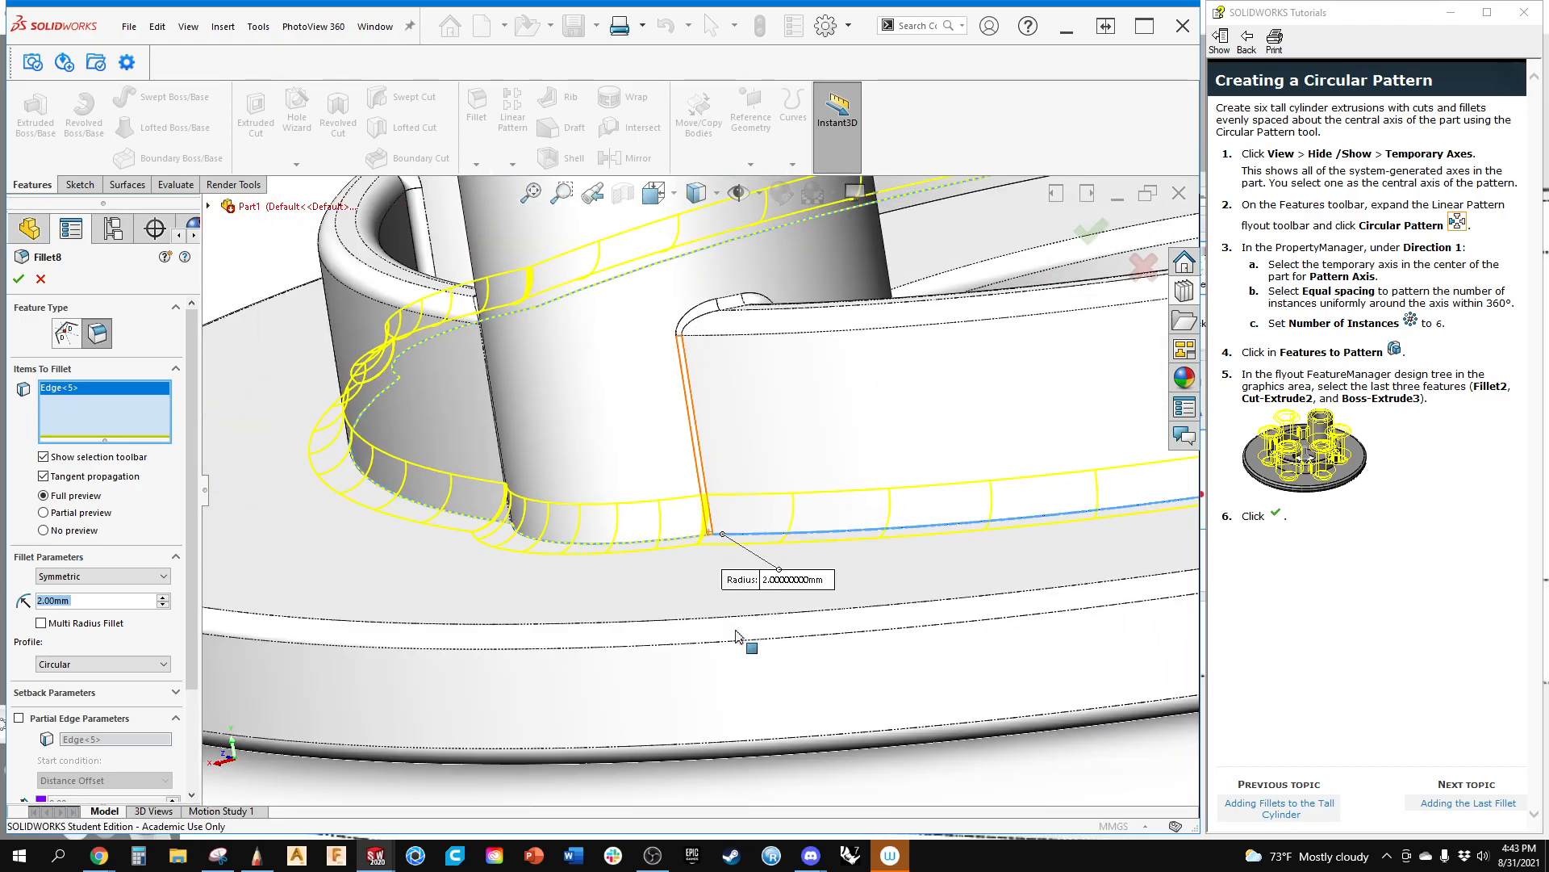
pyautogui.keyDown('ctrl'); pyautogui.moveTo(773, 590); pyautogui.dragTo(752, 686, button='middle'); pyautogui.keyUp('ctrl')
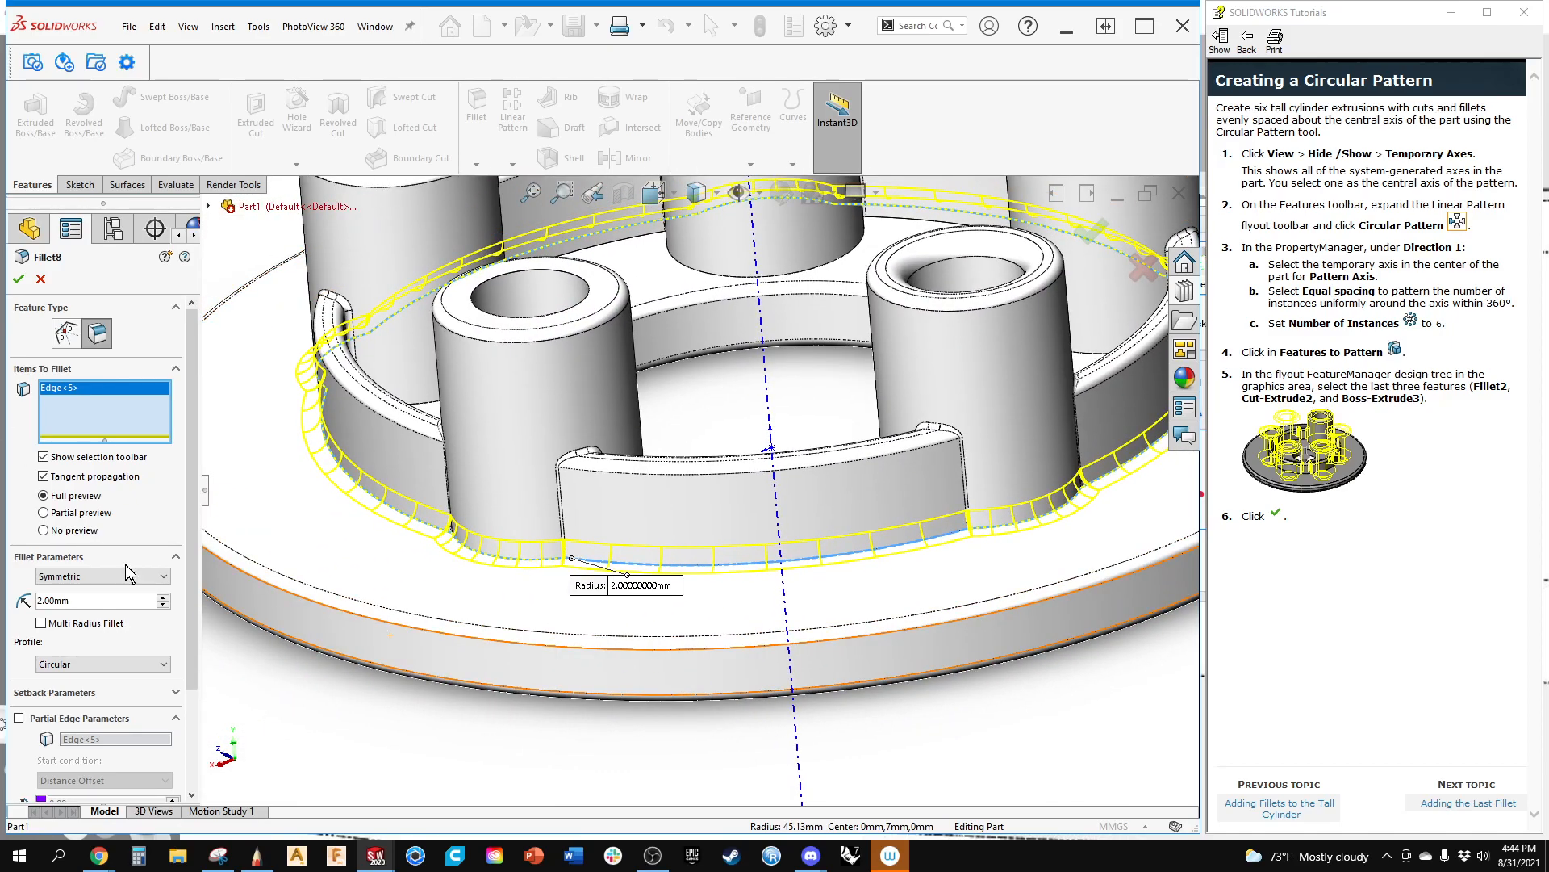
pyautogui.click(19, 279)
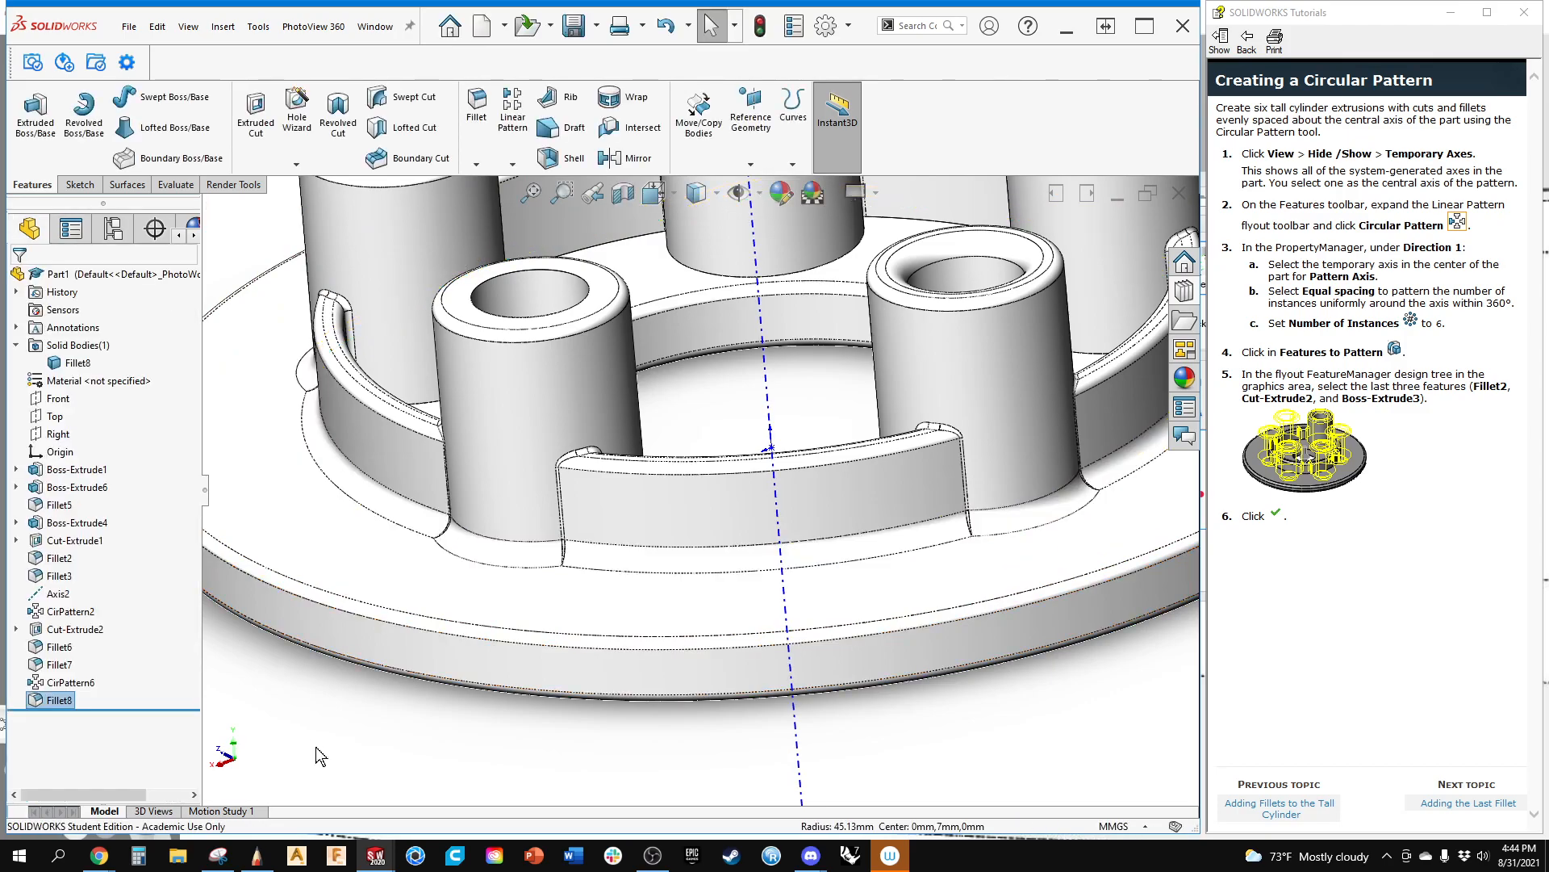
# Step: Try radii of 0.5 mm and 0.125 mm on Fillet8, accept the smaller one and inspect the rib corner at the base
pyautogui.scroll(-5, 737, 635)
pyautogui.keyDown('ctrl'); pyautogui.moveTo(737, 635); pyautogui.dragTo(616, 632, button='middle'); pyautogui.keyUp('ctrl')
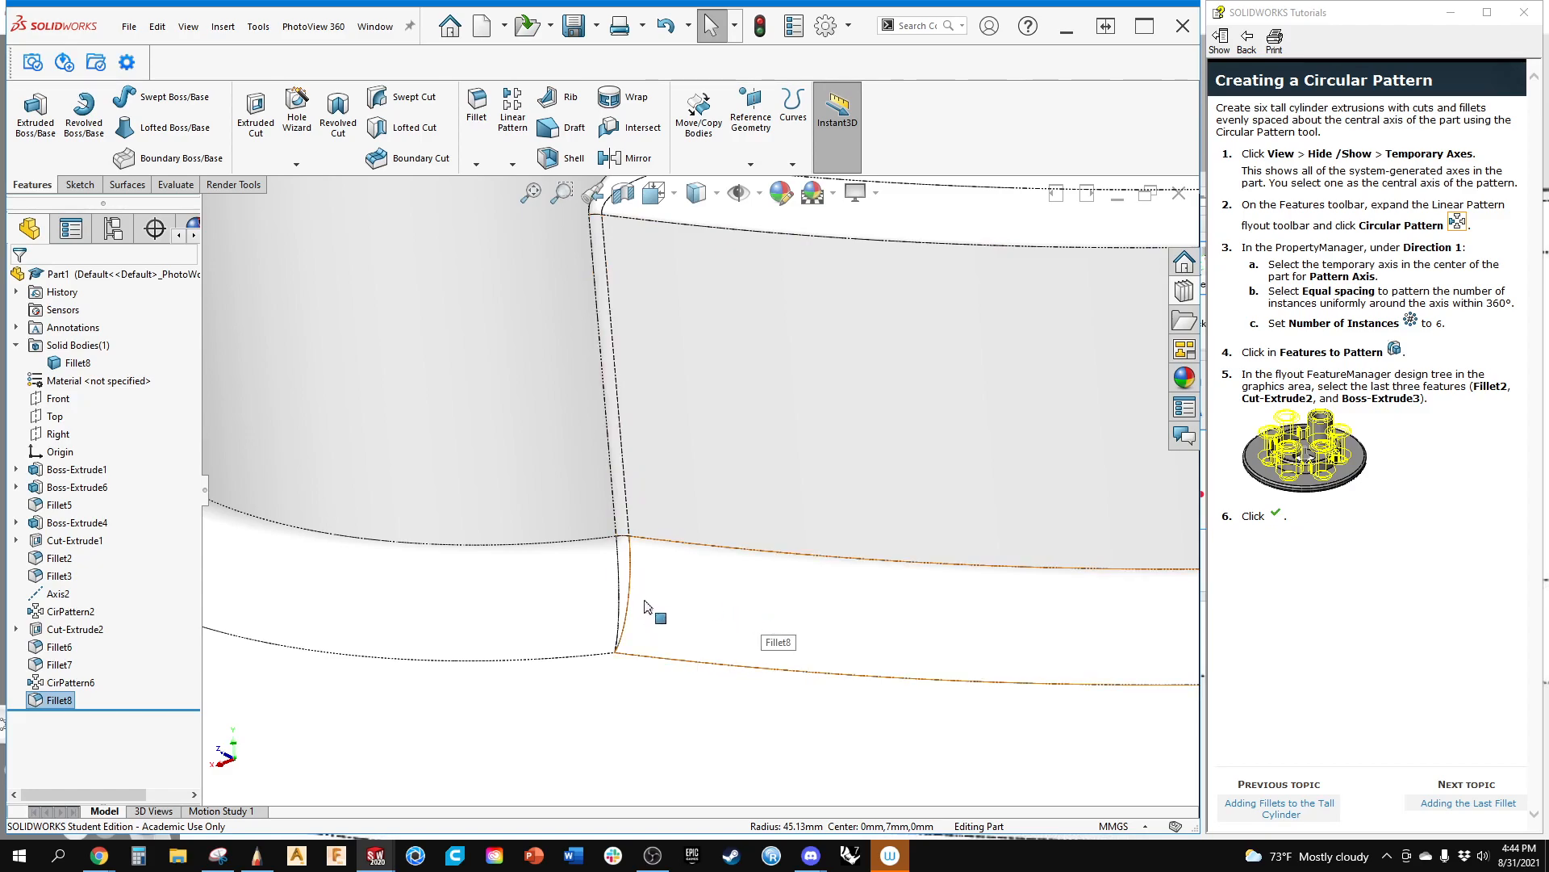
pyautogui.rightClick(52, 702)
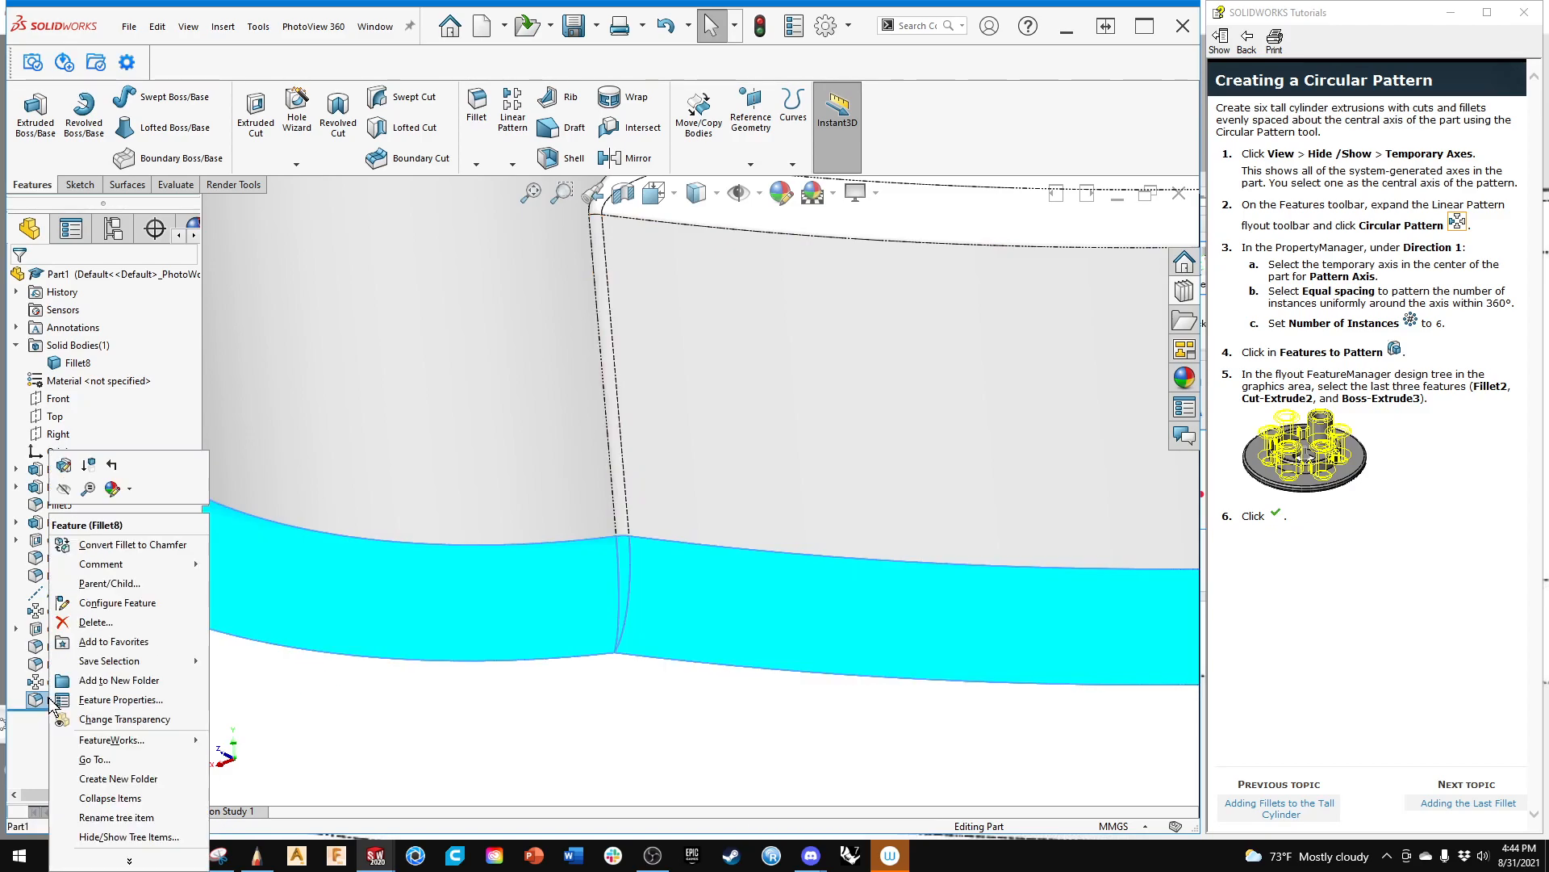
pyautogui.click(65, 466)
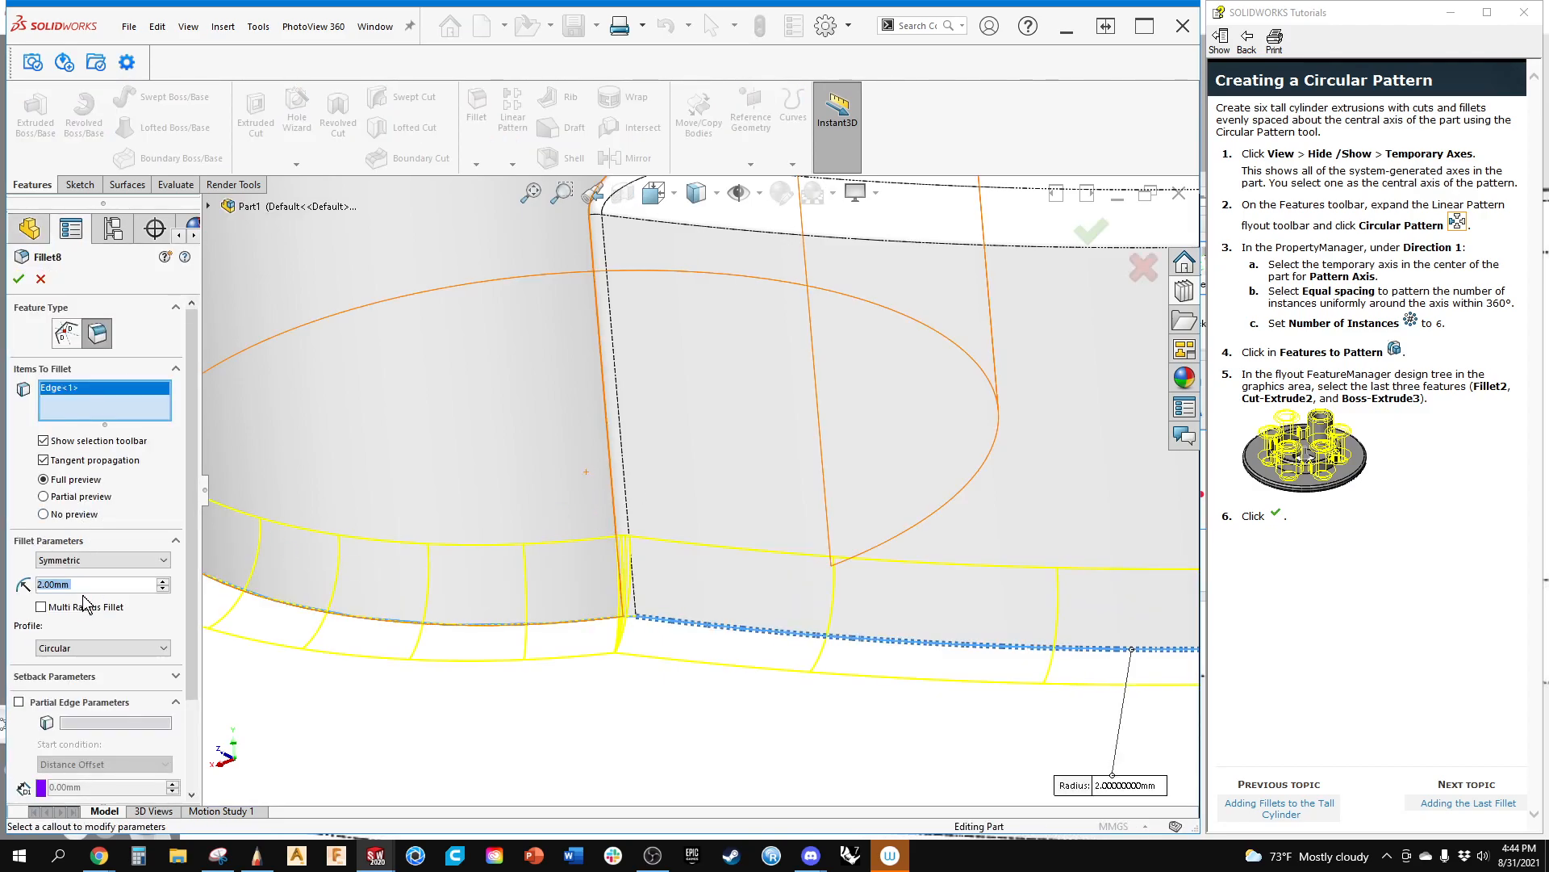
pyautogui.write('0.5')
pyautogui.press('Return')
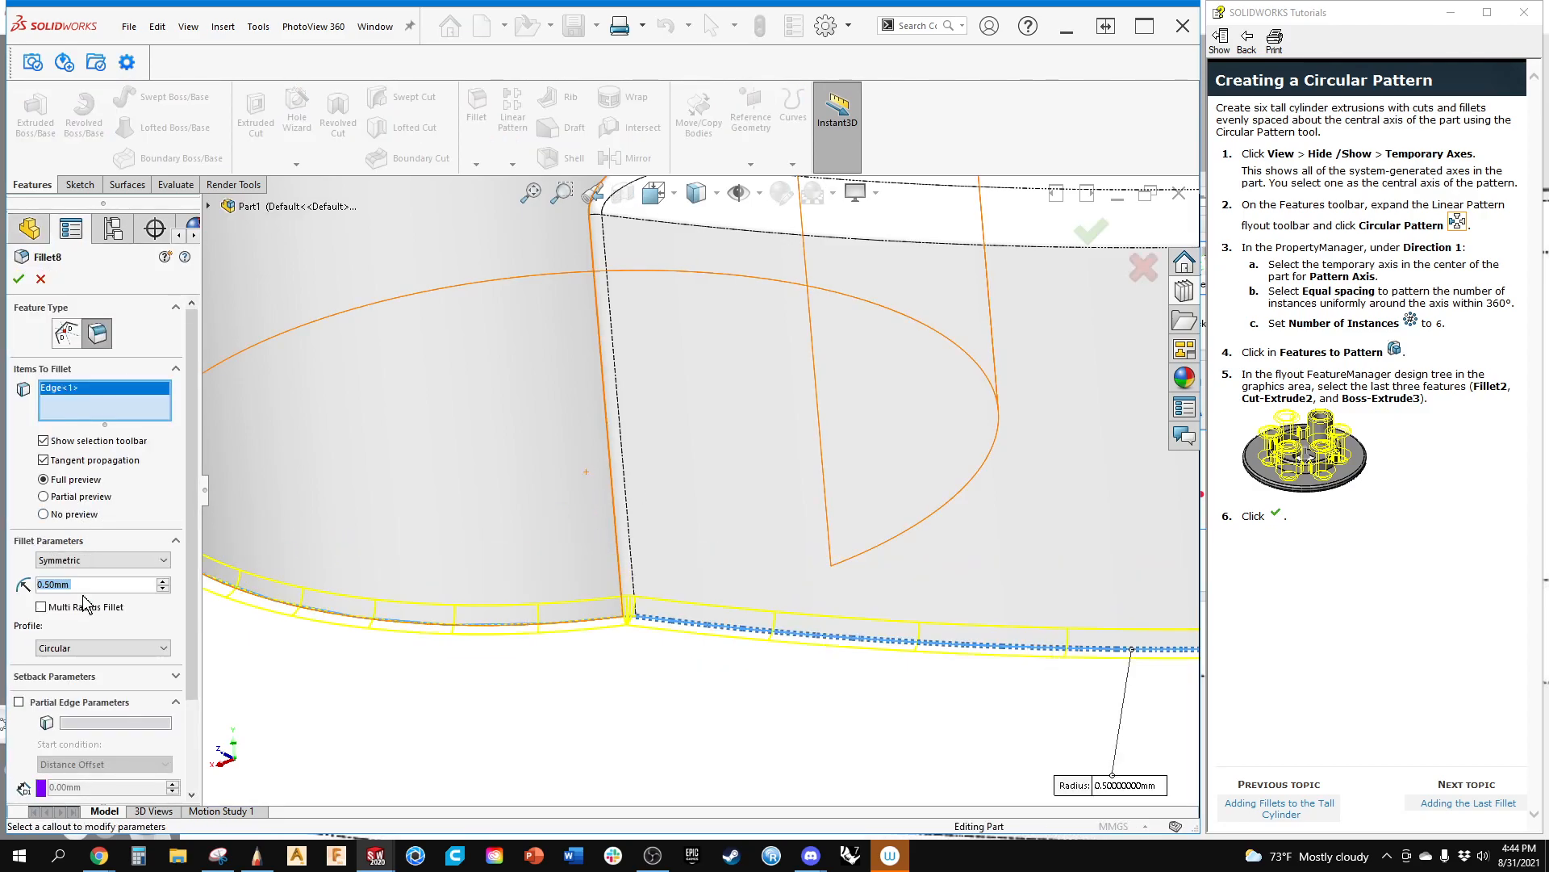
pyautogui.write('.125')
pyautogui.press('Return')
pyautogui.click(18, 278)
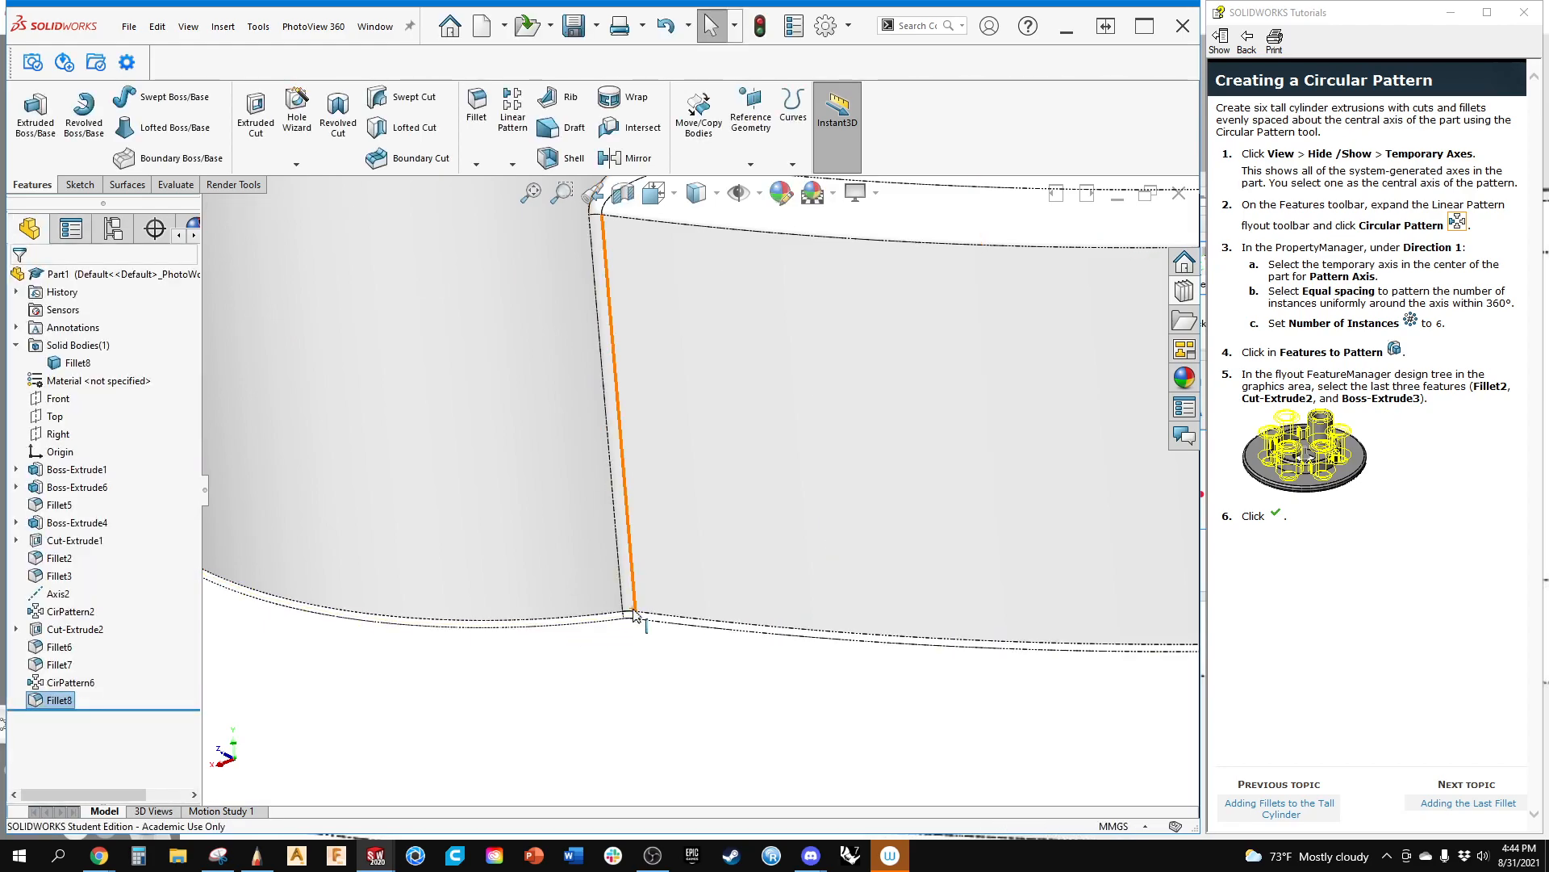
pyautogui.scroll(-5, 637, 614)
pyautogui.scroll(-2, 680, 567)
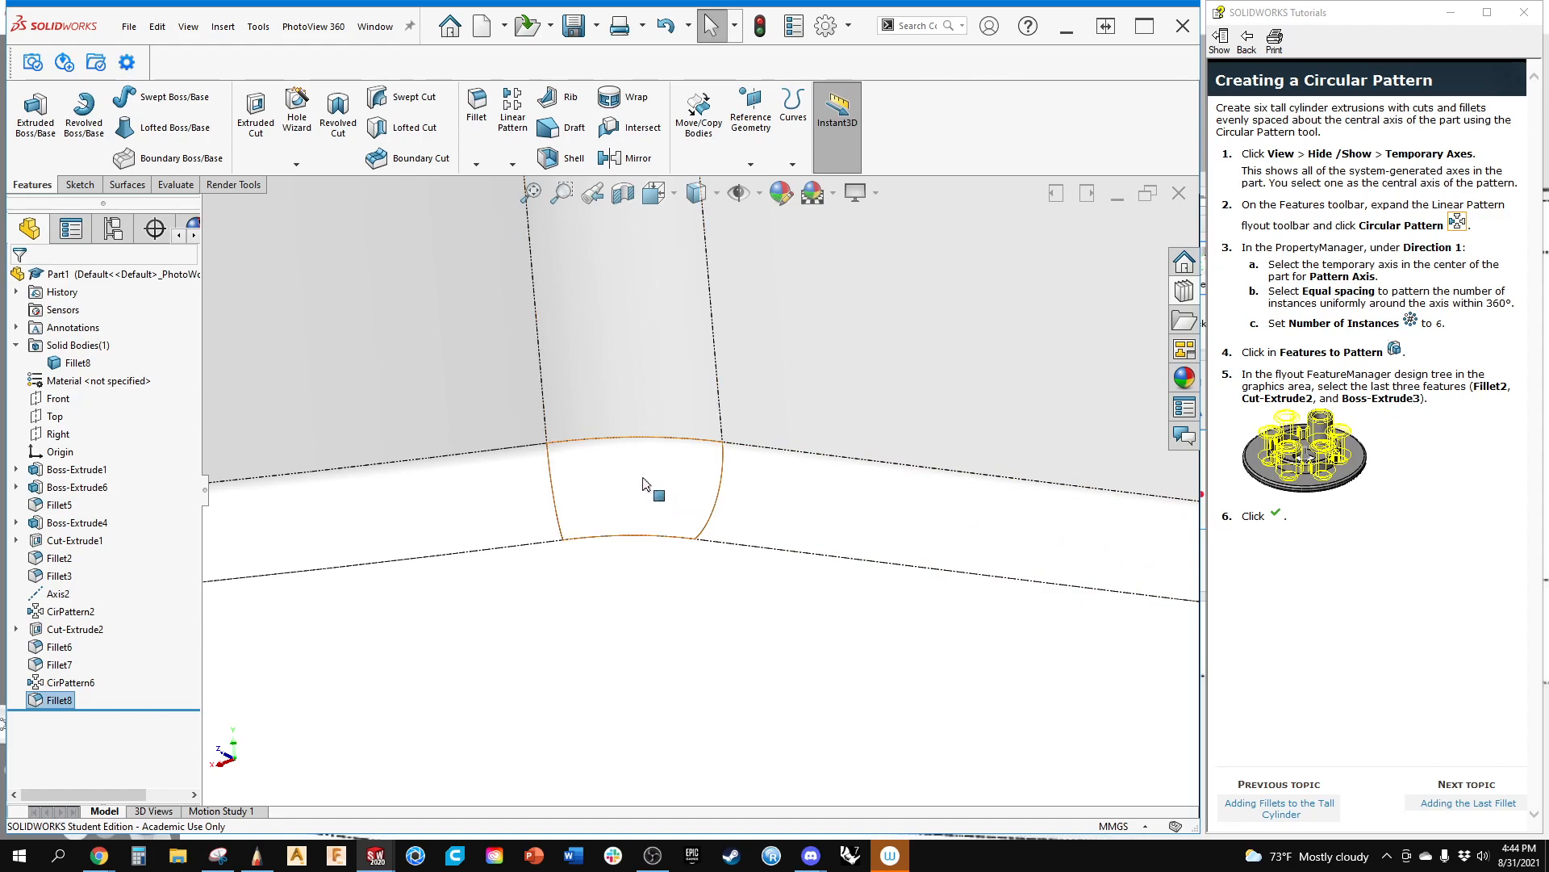
# Step: Set the radius of Fillet8 to 1 mm and accept the edited feature
pyautogui.scroll(6, 663, 514)
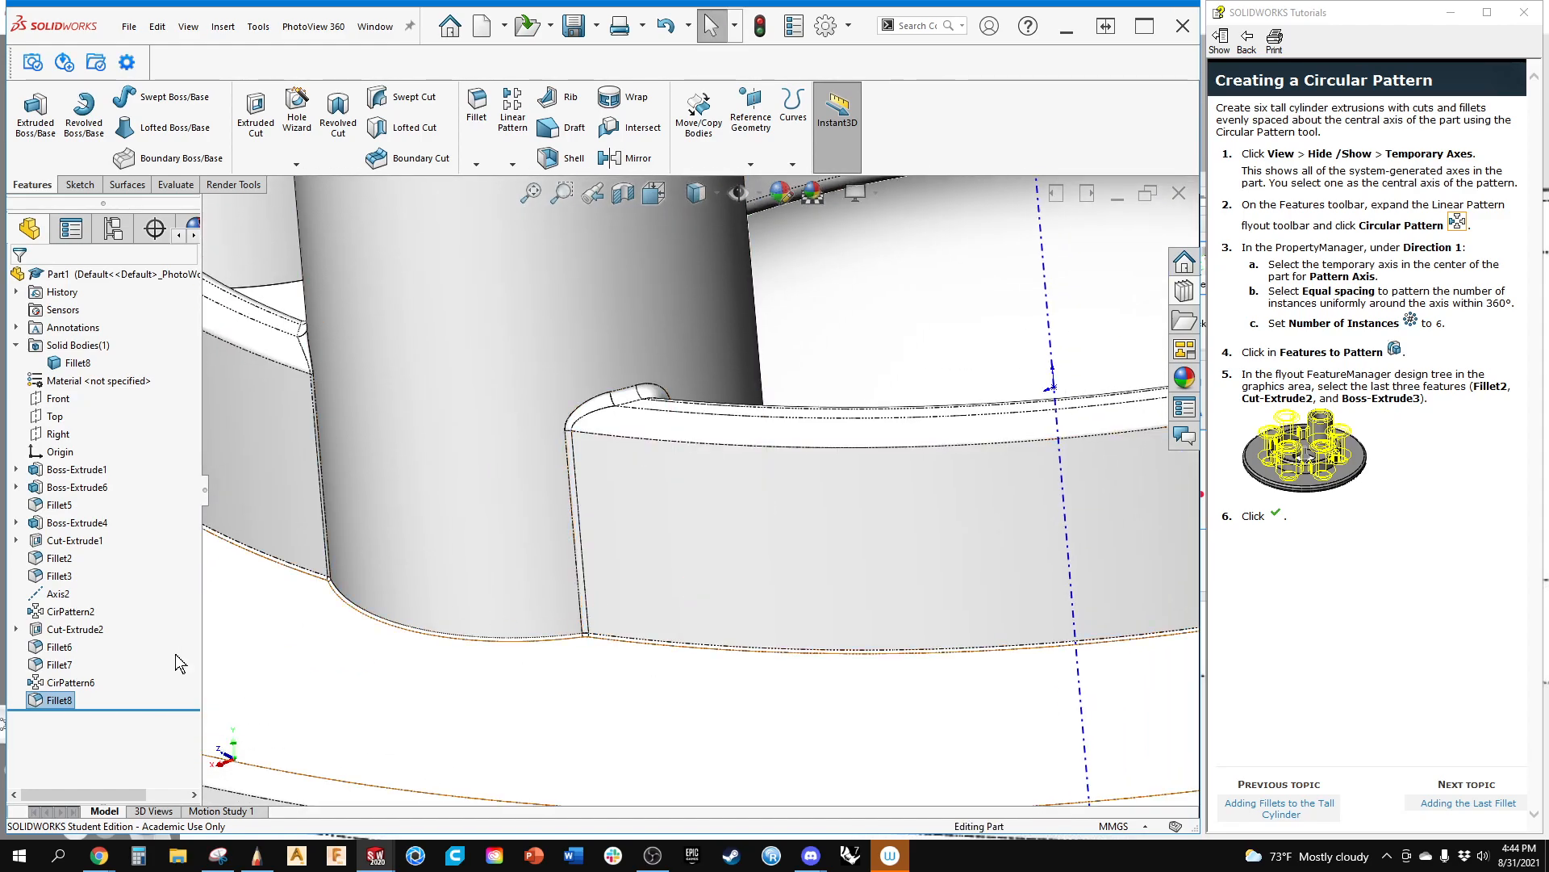
pyautogui.rightClick(61, 699)
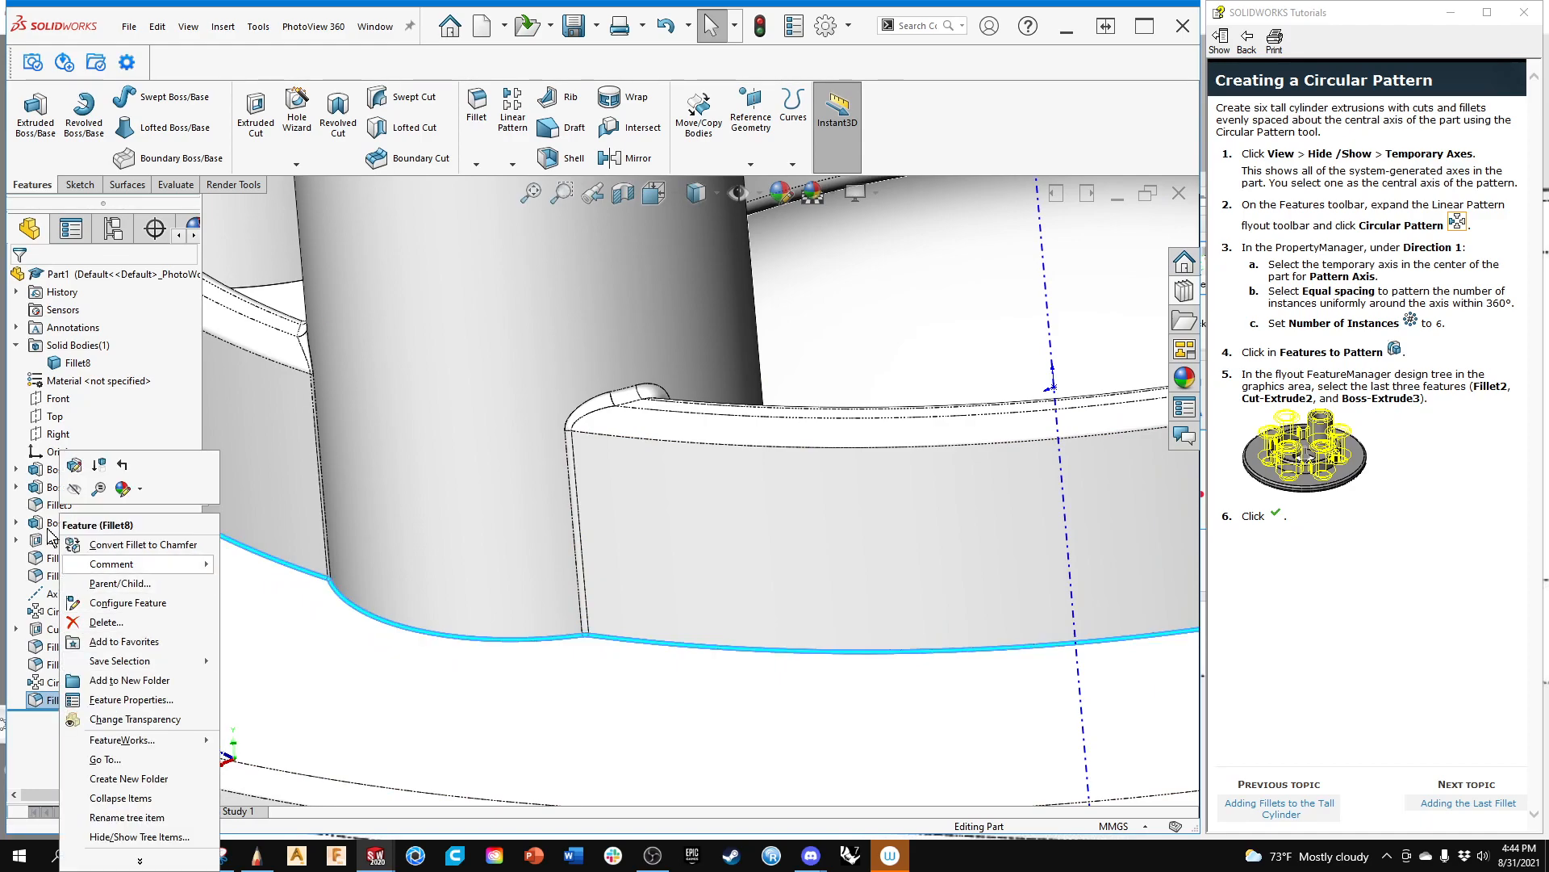
pyautogui.click(69, 466)
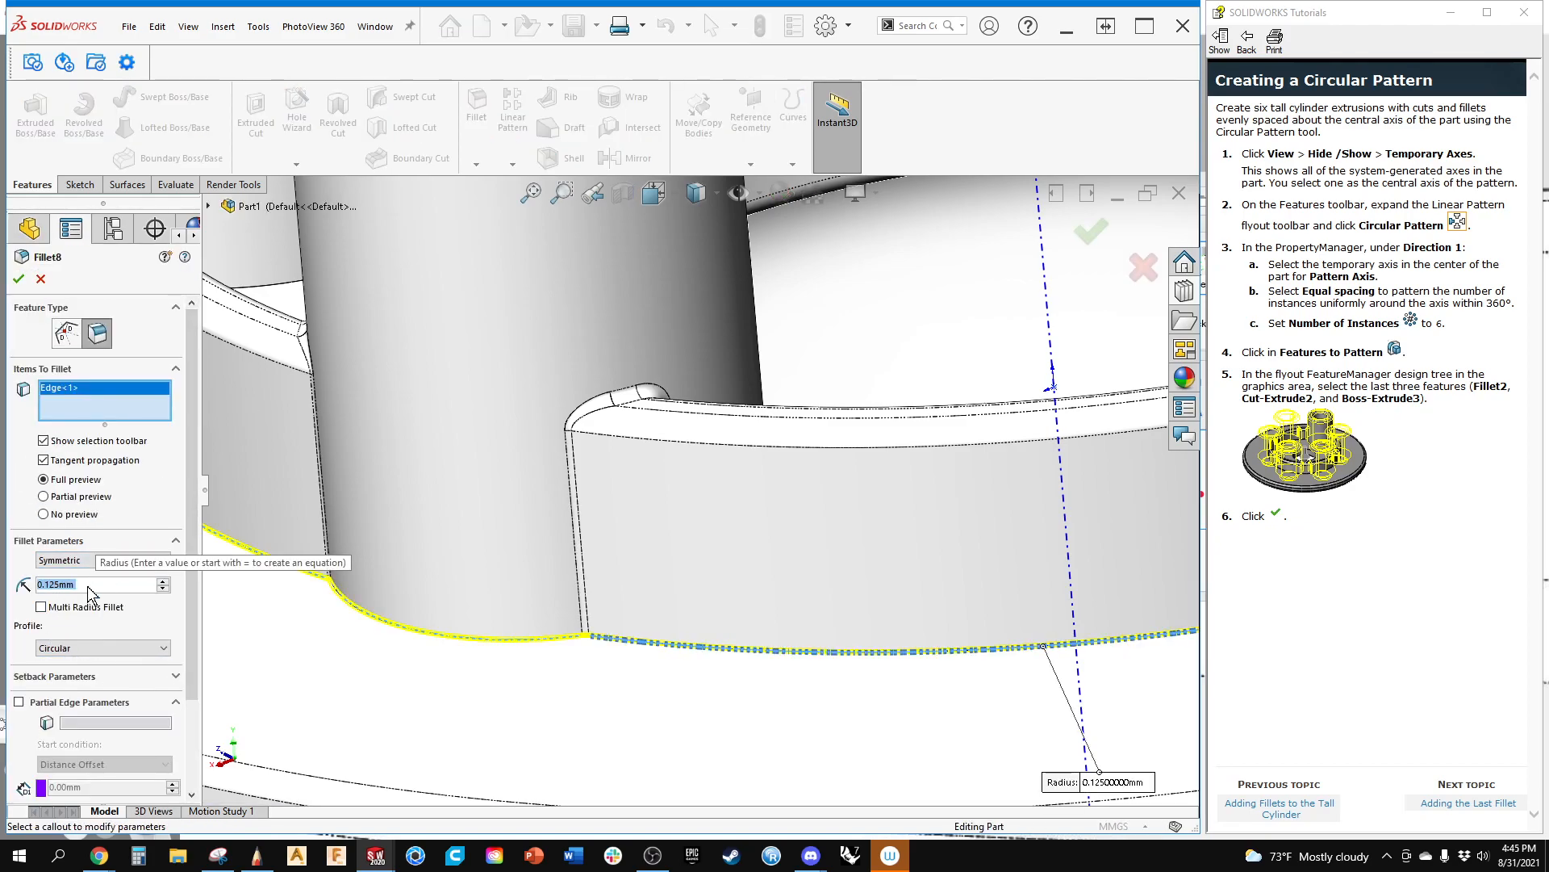
pyautogui.write('1')
pyautogui.press('Return')
pyautogui.click(22, 276)
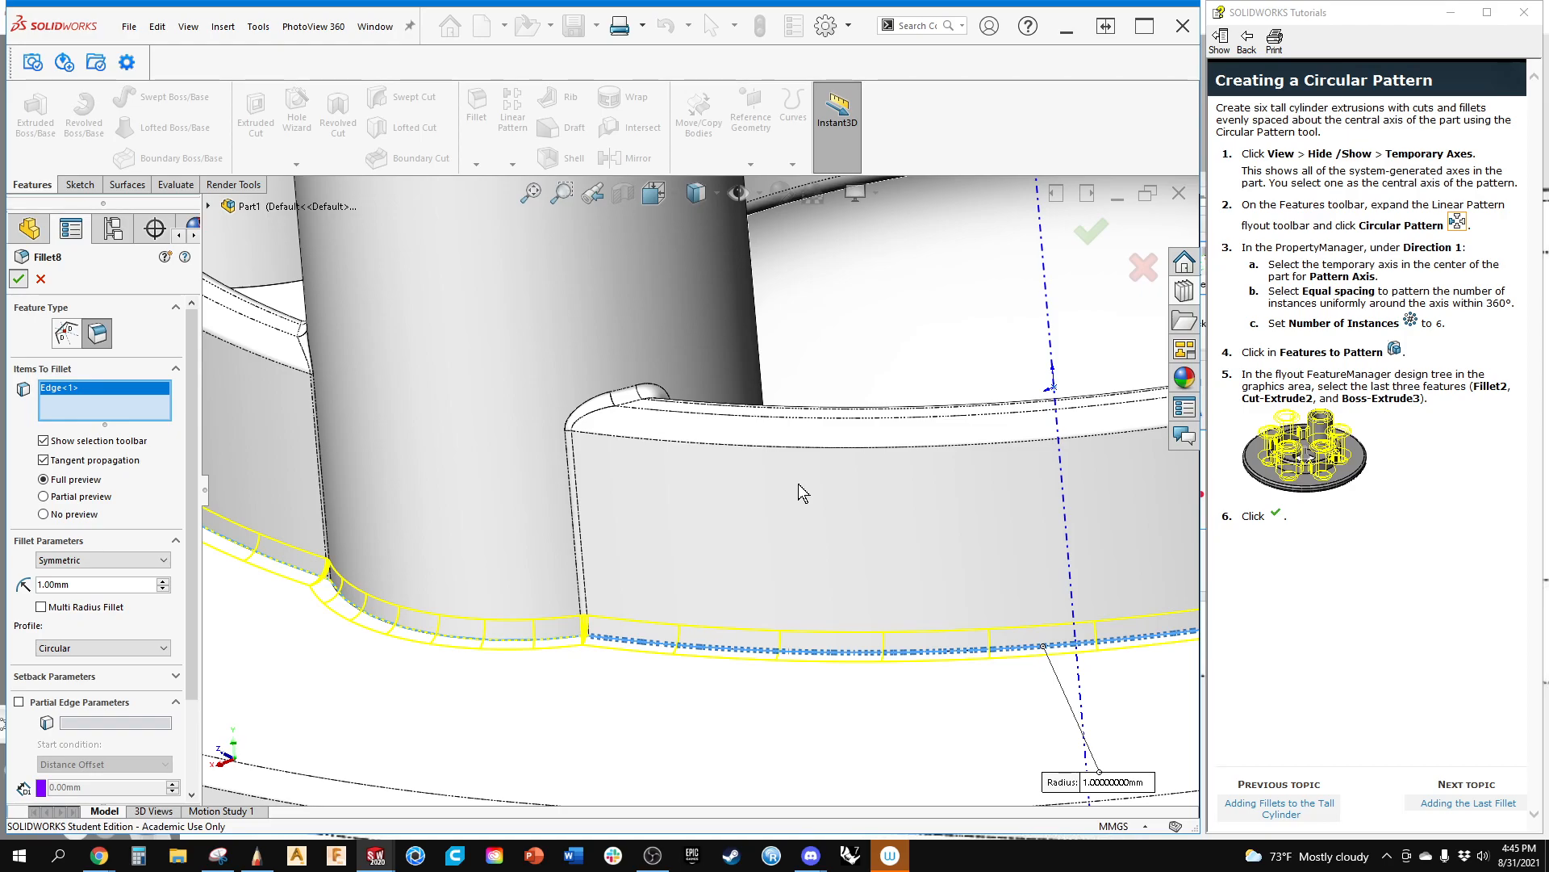
pyautogui.press('f')
pyautogui.moveTo(801, 487); pyautogui.dragTo(670, 314, button='middle')
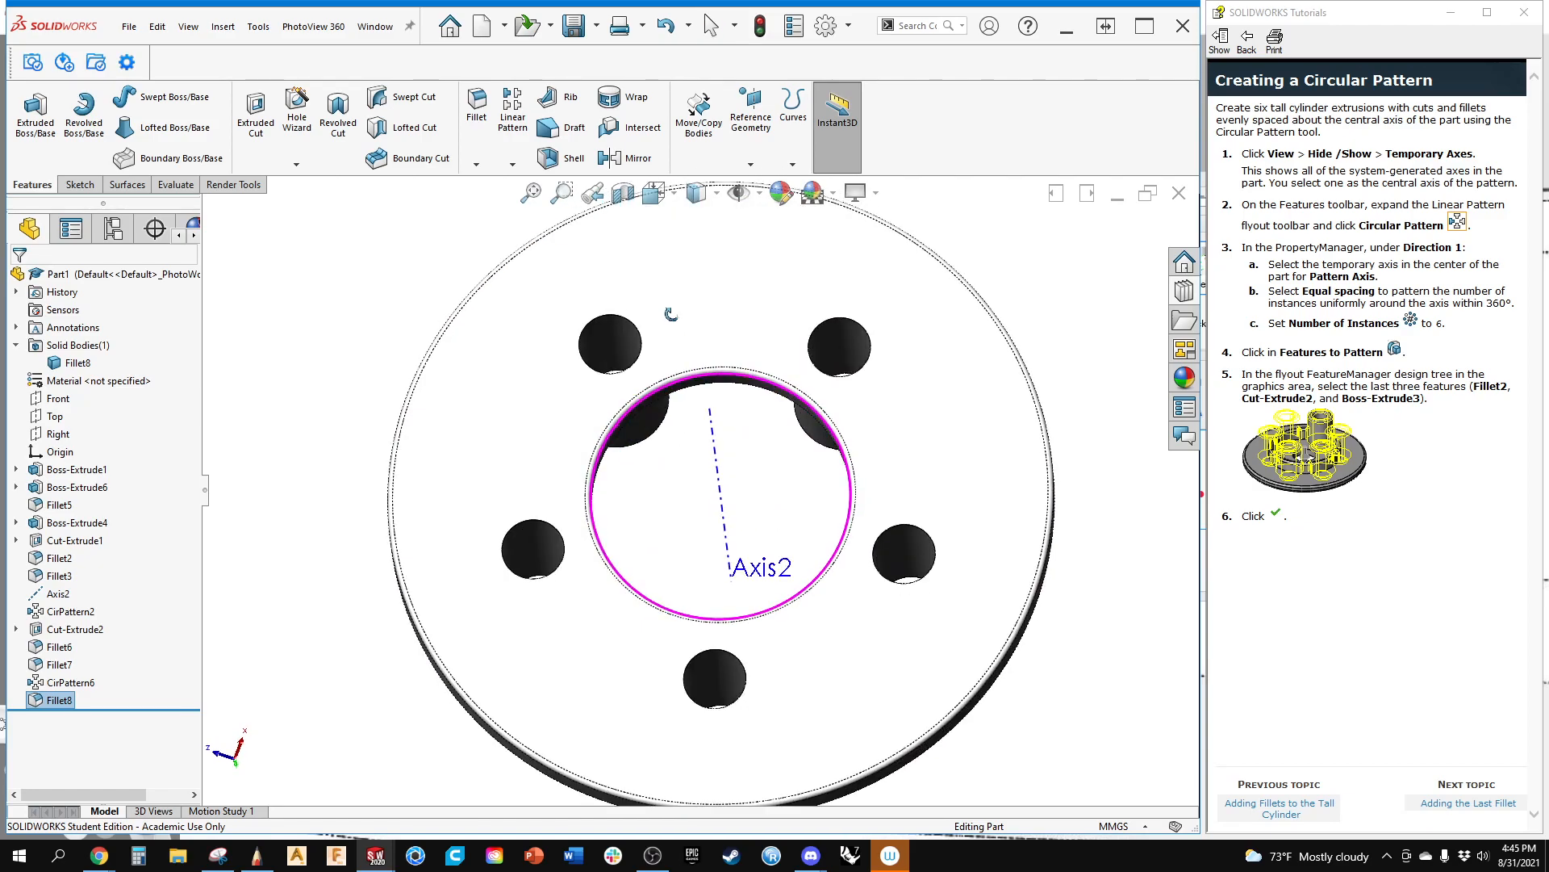
pyautogui.scroll(-8, 605, 314)
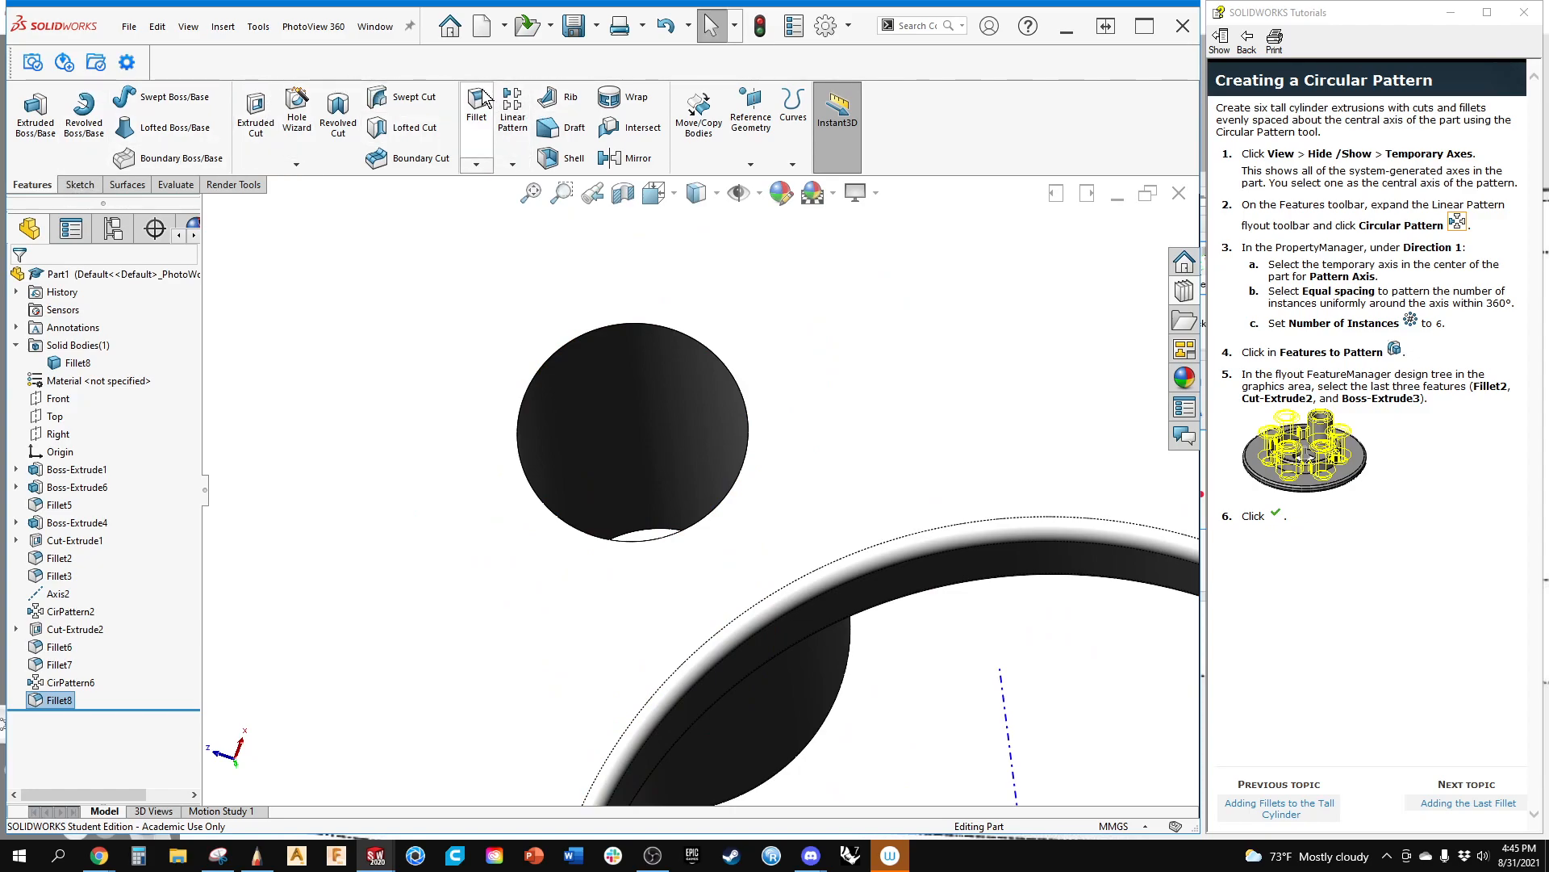
pyautogui.click(497, 117)
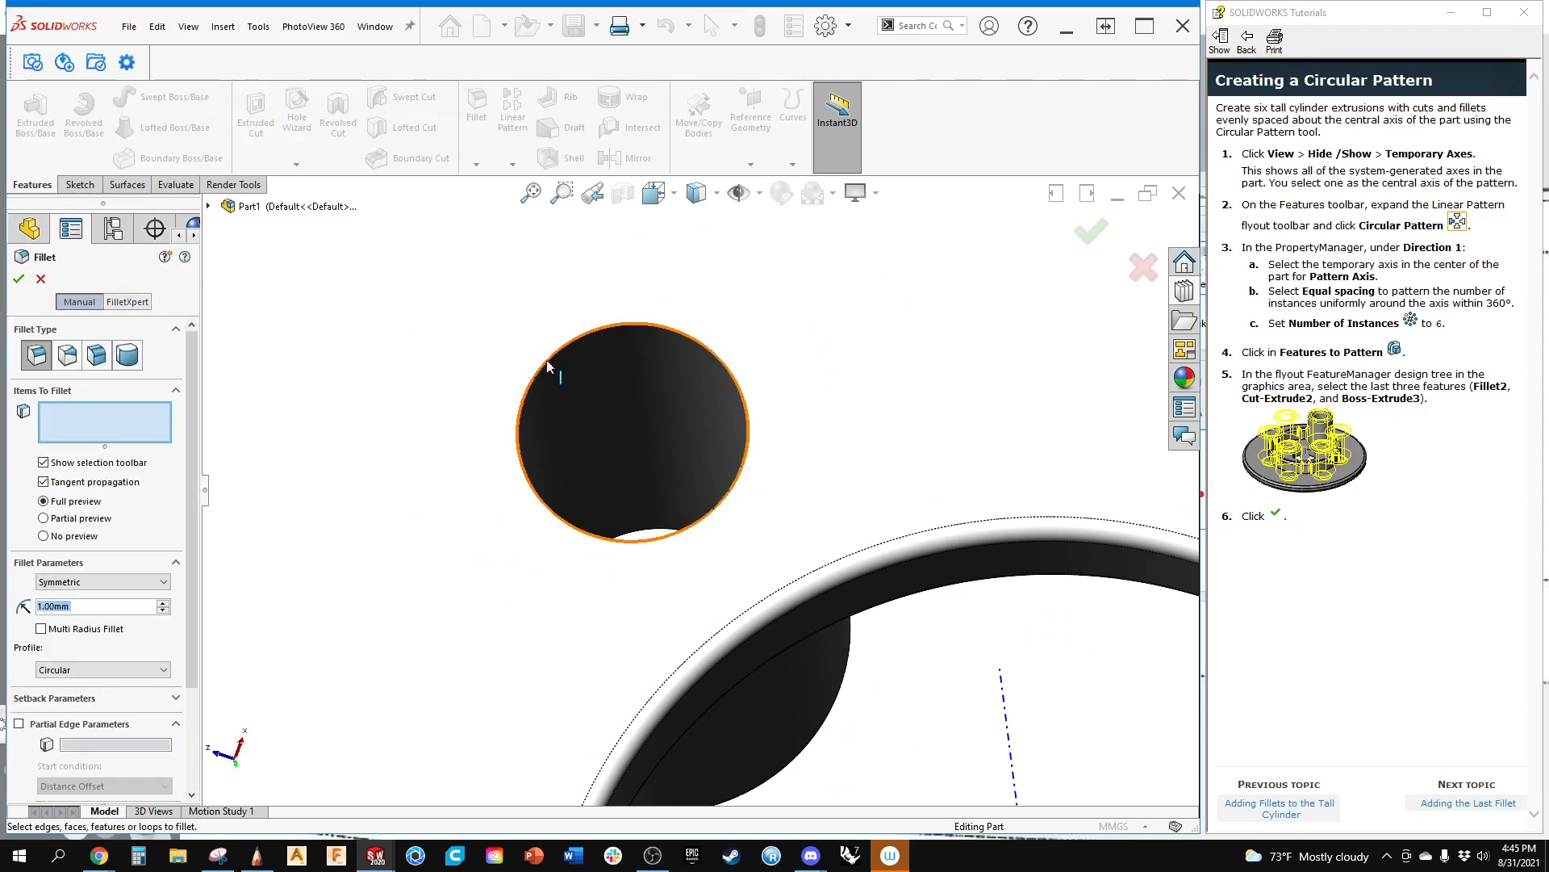
pyautogui.click(548, 367)
pyautogui.scroll(5, 552, 365)
pyautogui.keyDown('ctrl'); pyautogui.moveTo(595, 457); pyautogui.dragTo(581, 328, button='middle'); pyautogui.keyUp('ctrl')
pyautogui.moveTo(564, 330); pyautogui.dragTo(507, 413, button='middle')
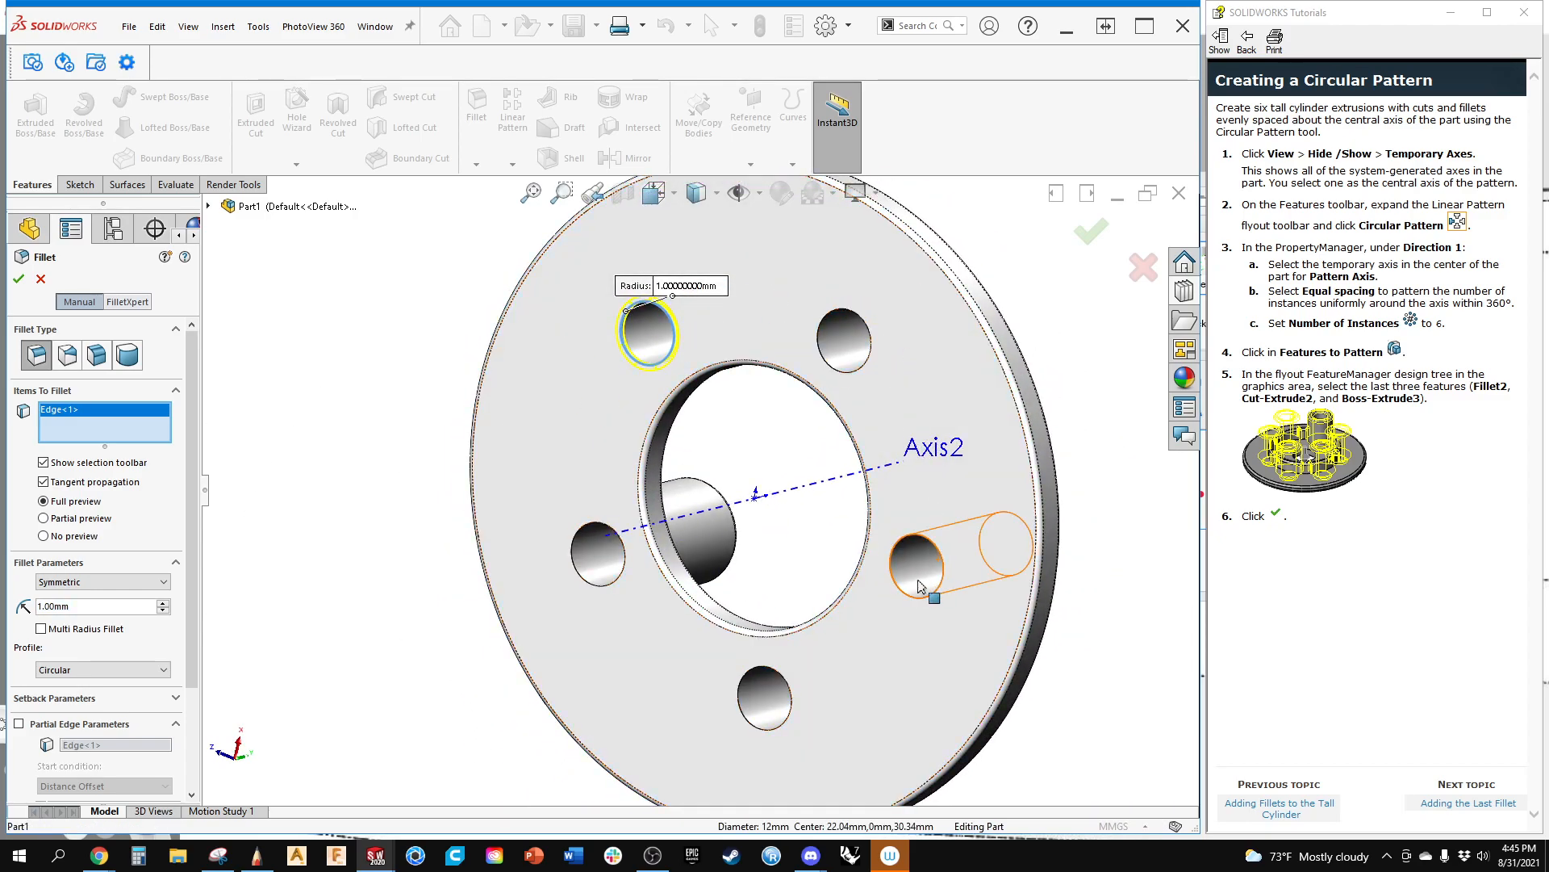
pyautogui.click(41, 280)
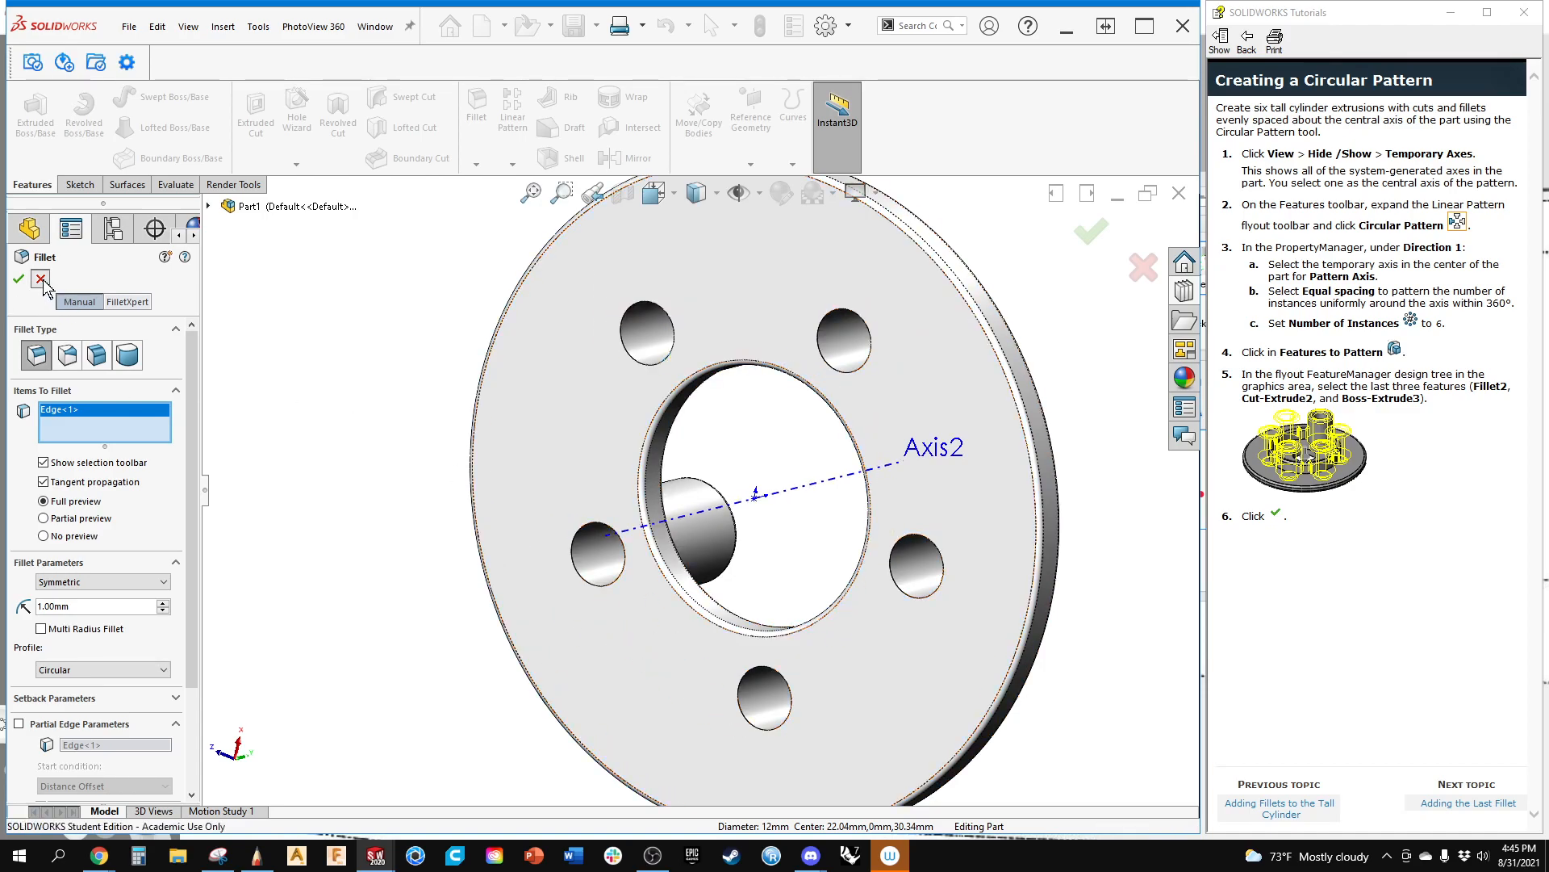
# Step: Identify the feature behind a patterned underside hole and roll the feature history back to just after Fillet3, before Axis2
pyautogui.click(654, 334)
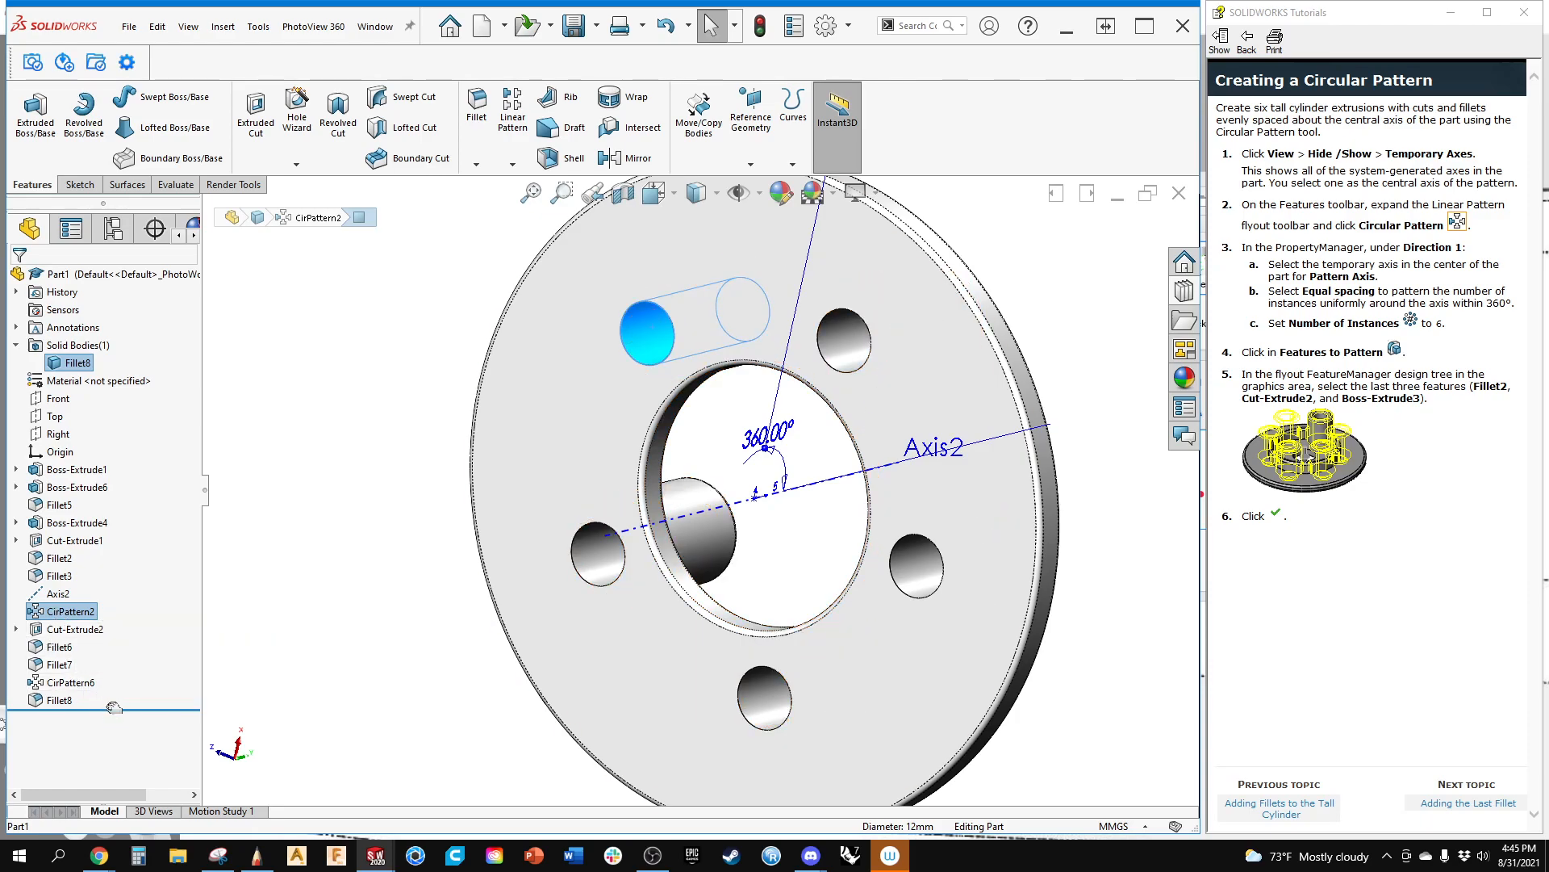
pyautogui.moveTo(107, 711); pyautogui.dragTo(108, 619)
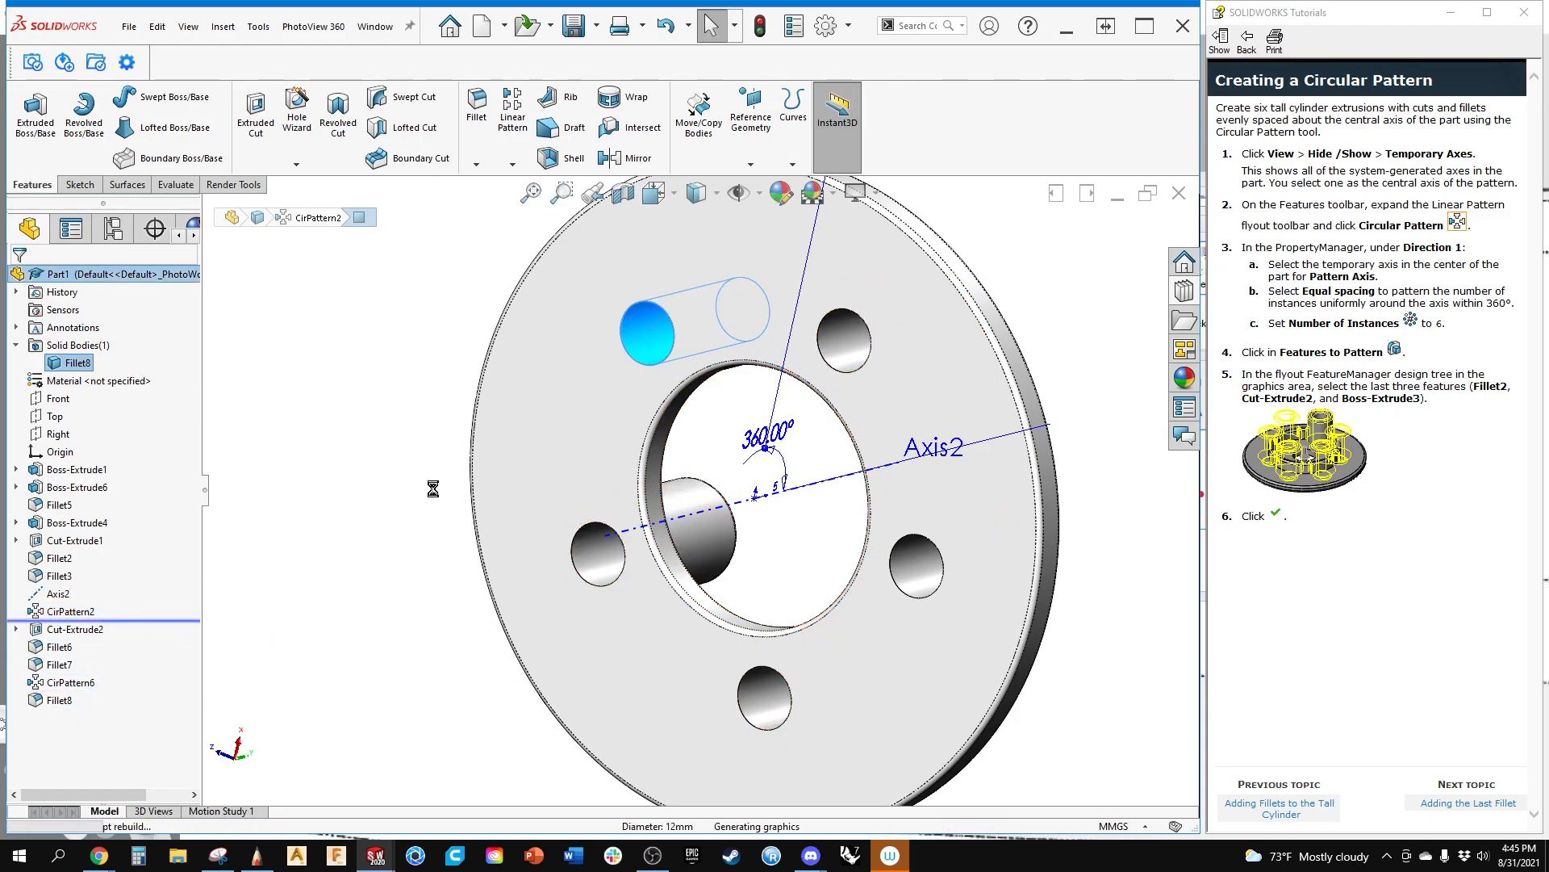
pyautogui.moveTo(308, 535)
pyautogui.mouseDown(button='middle')
pyautogui.moveTo(201, 679)
pyautogui.moveTo(308, 560)
pyautogui.mouseUp(button='middle')
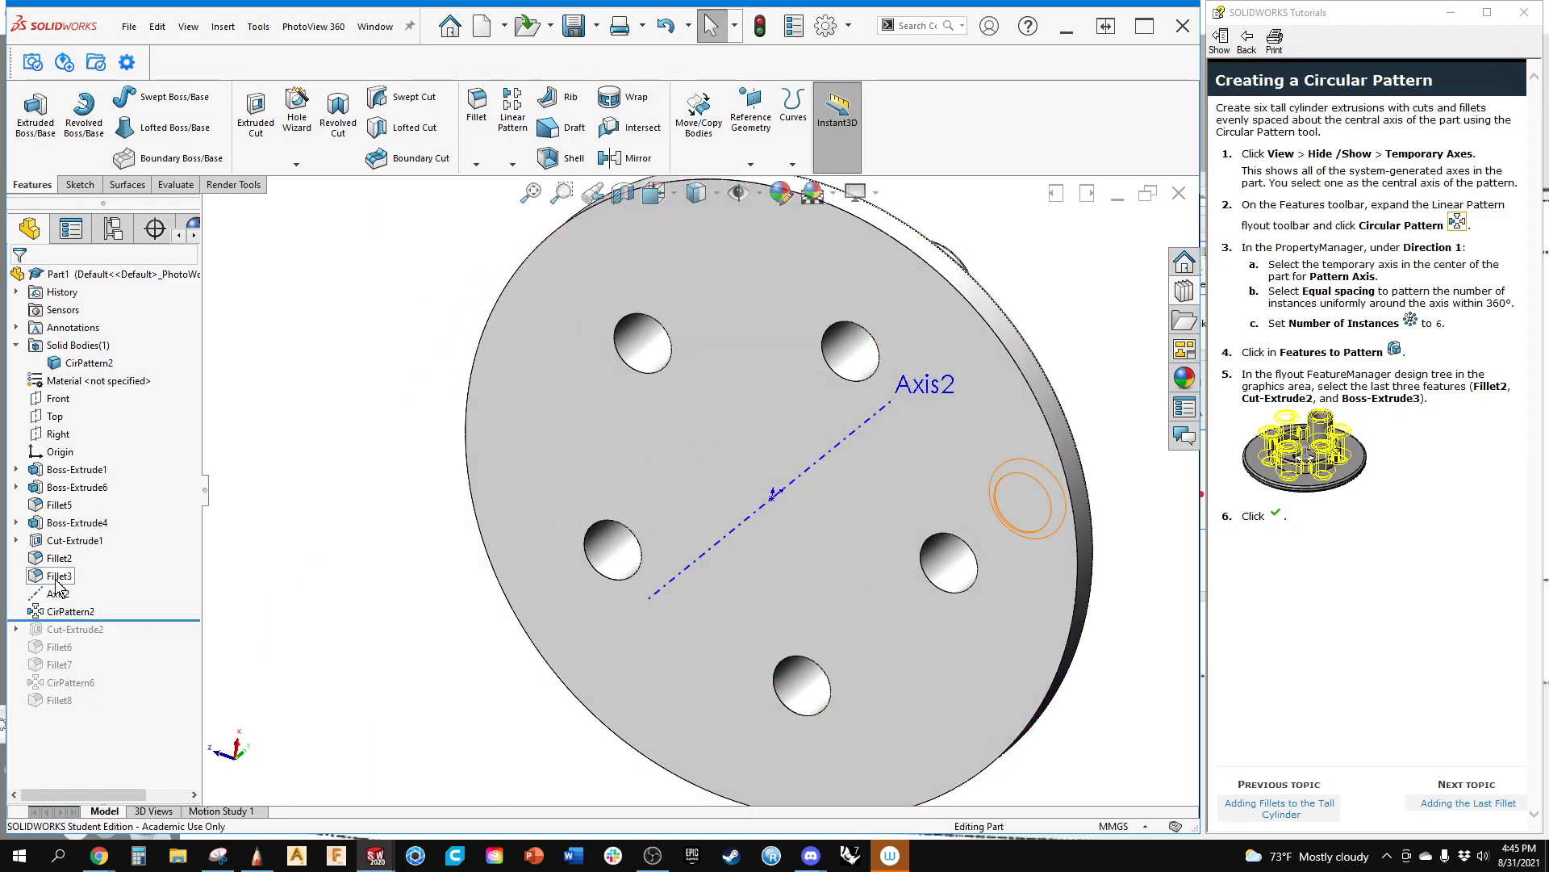
pyautogui.click(144, 620)
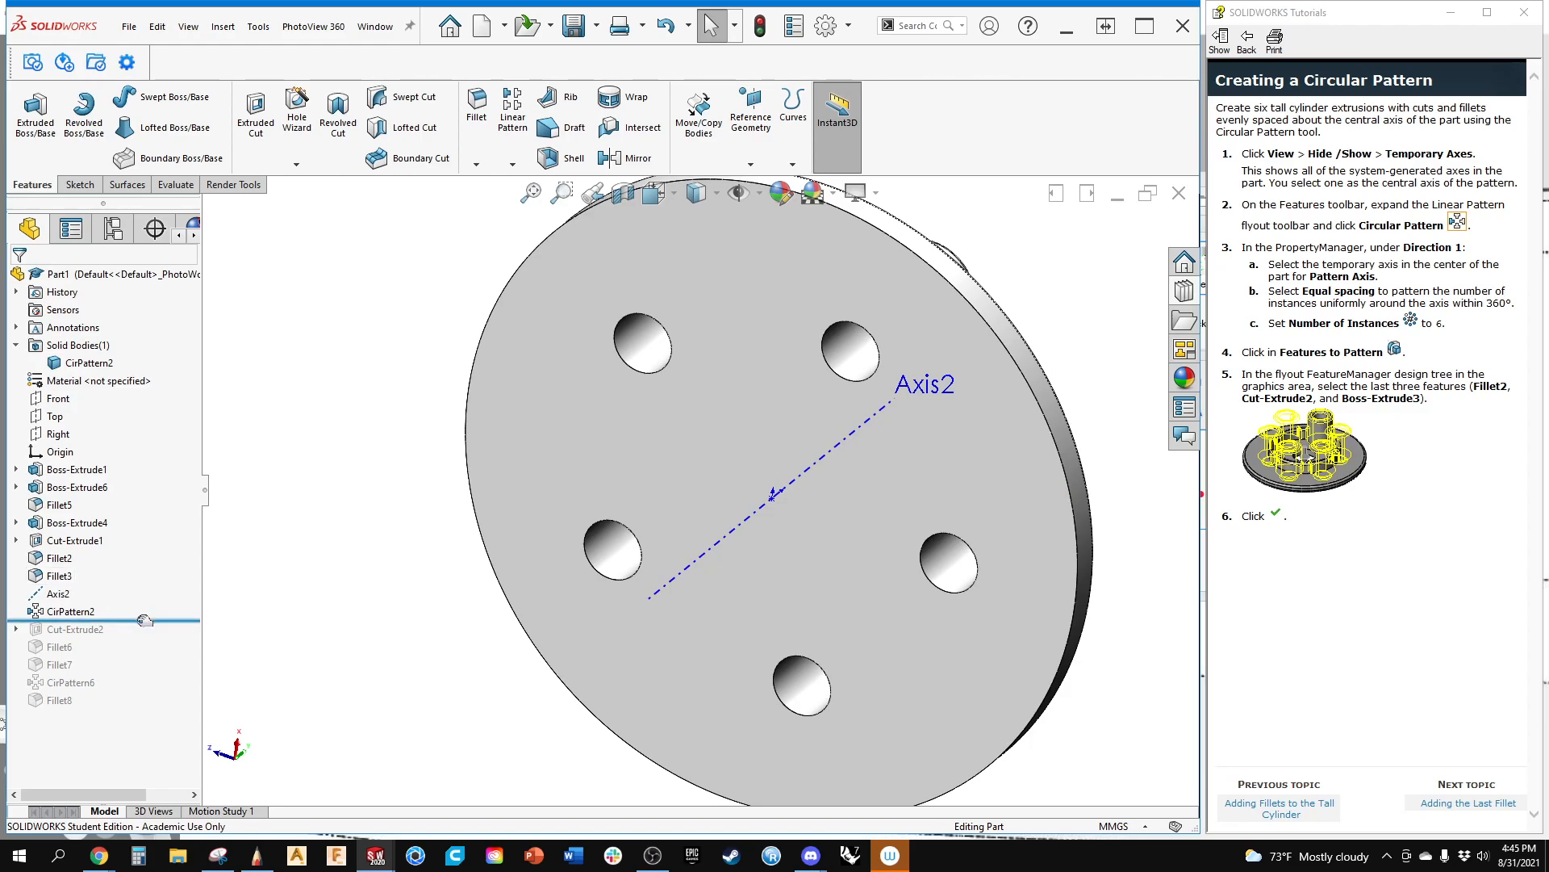
pyautogui.moveTo(145, 620); pyautogui.dragTo(145, 583)
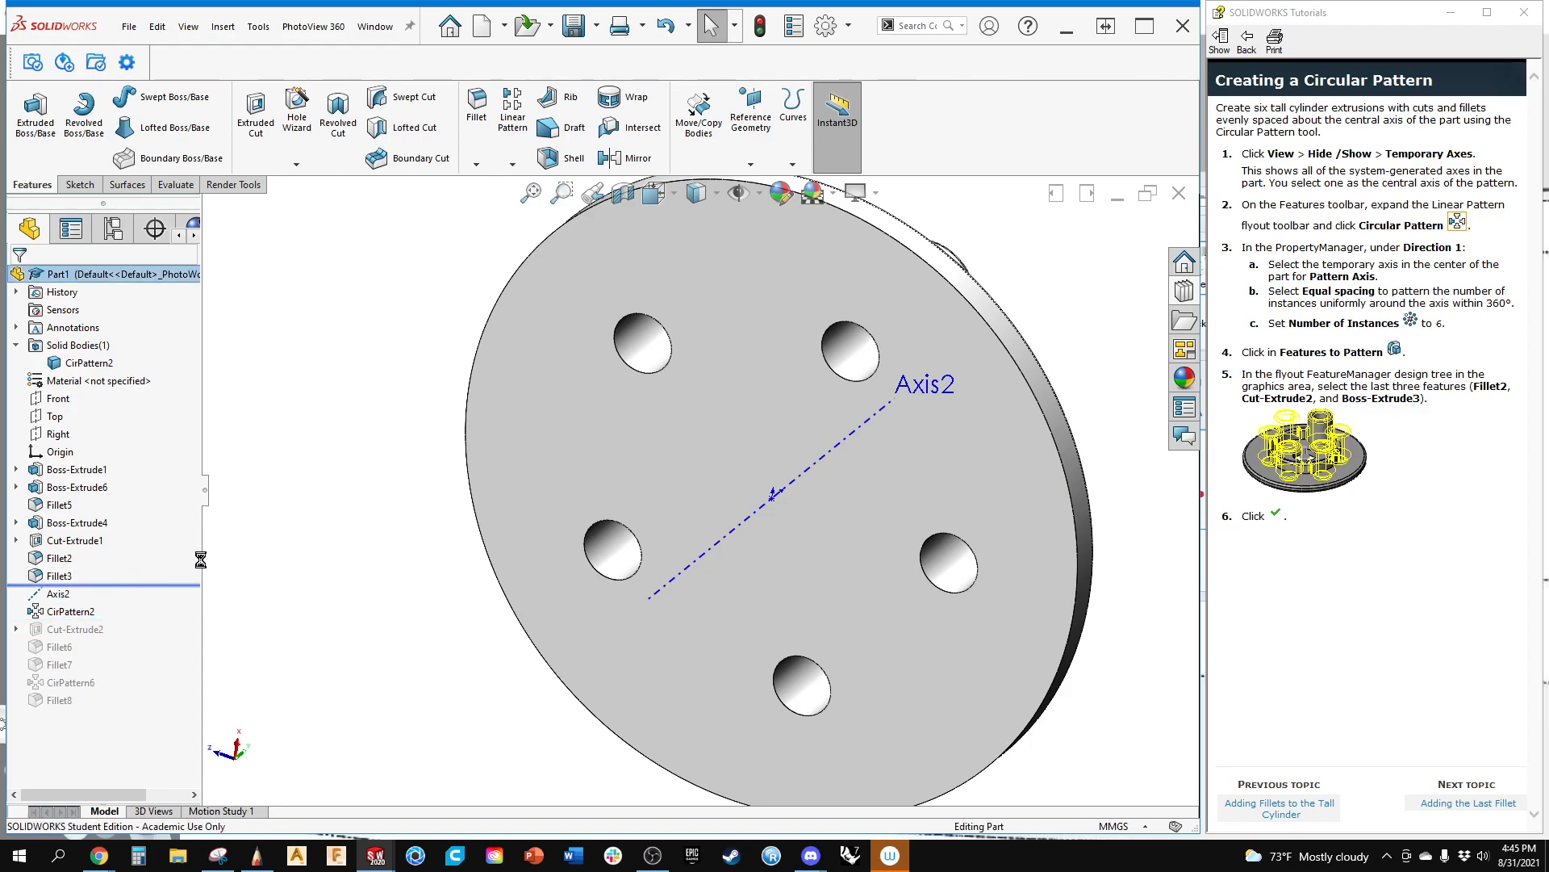
# Step: Fillet the circular edge of the boss hole on the base's underside with a 1 mm radius
pyautogui.moveTo(496, 569); pyautogui.dragTo(513, 448, button='middle')
pyautogui.scroll(-4, 1149, 474)
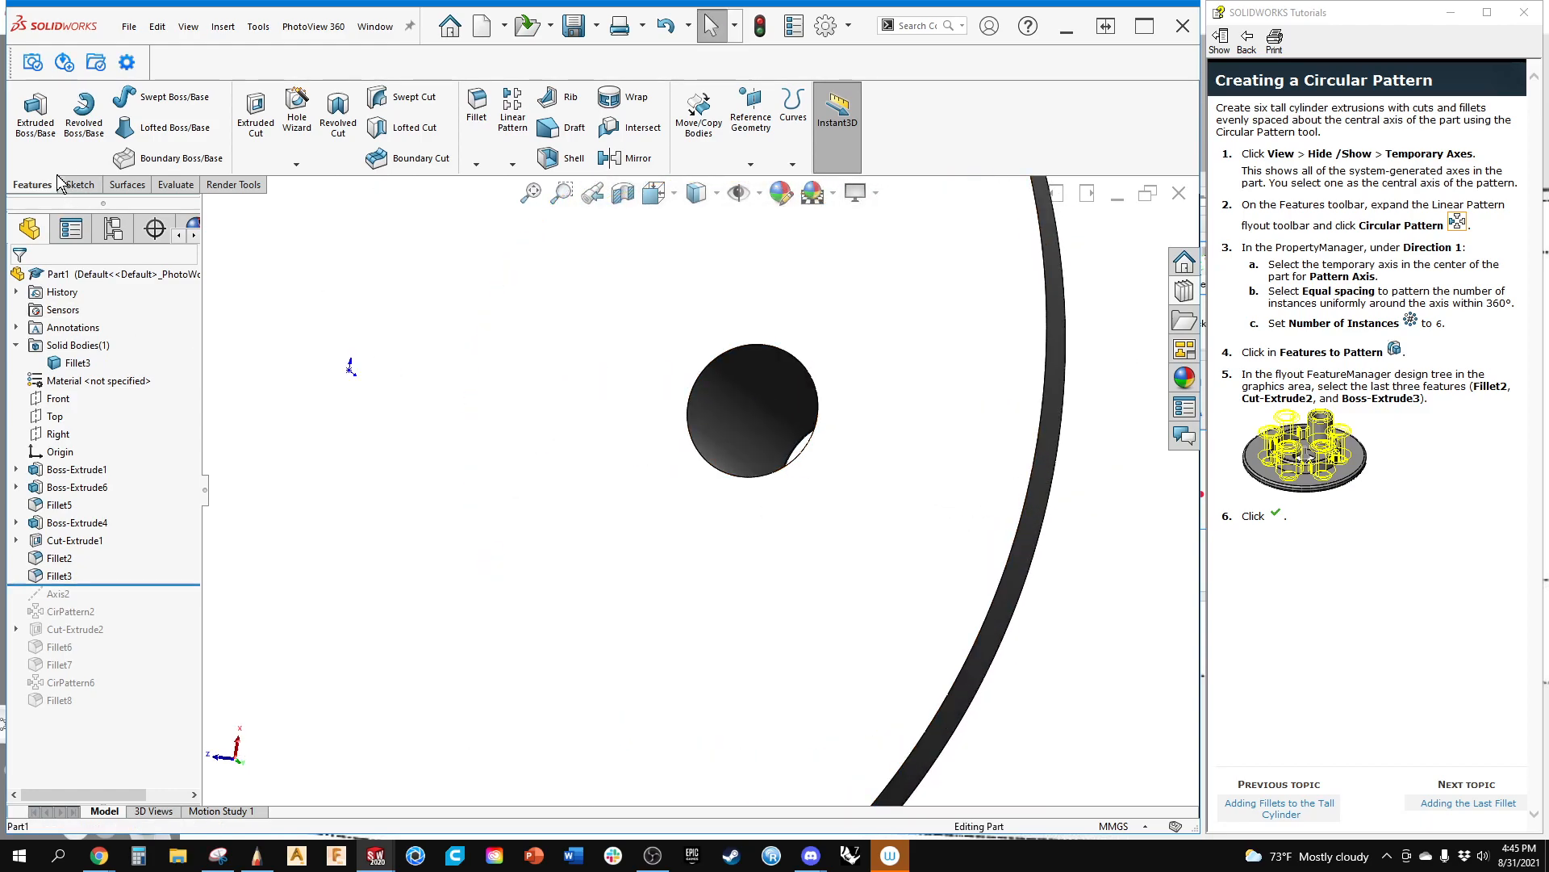
pyautogui.click(476, 103)
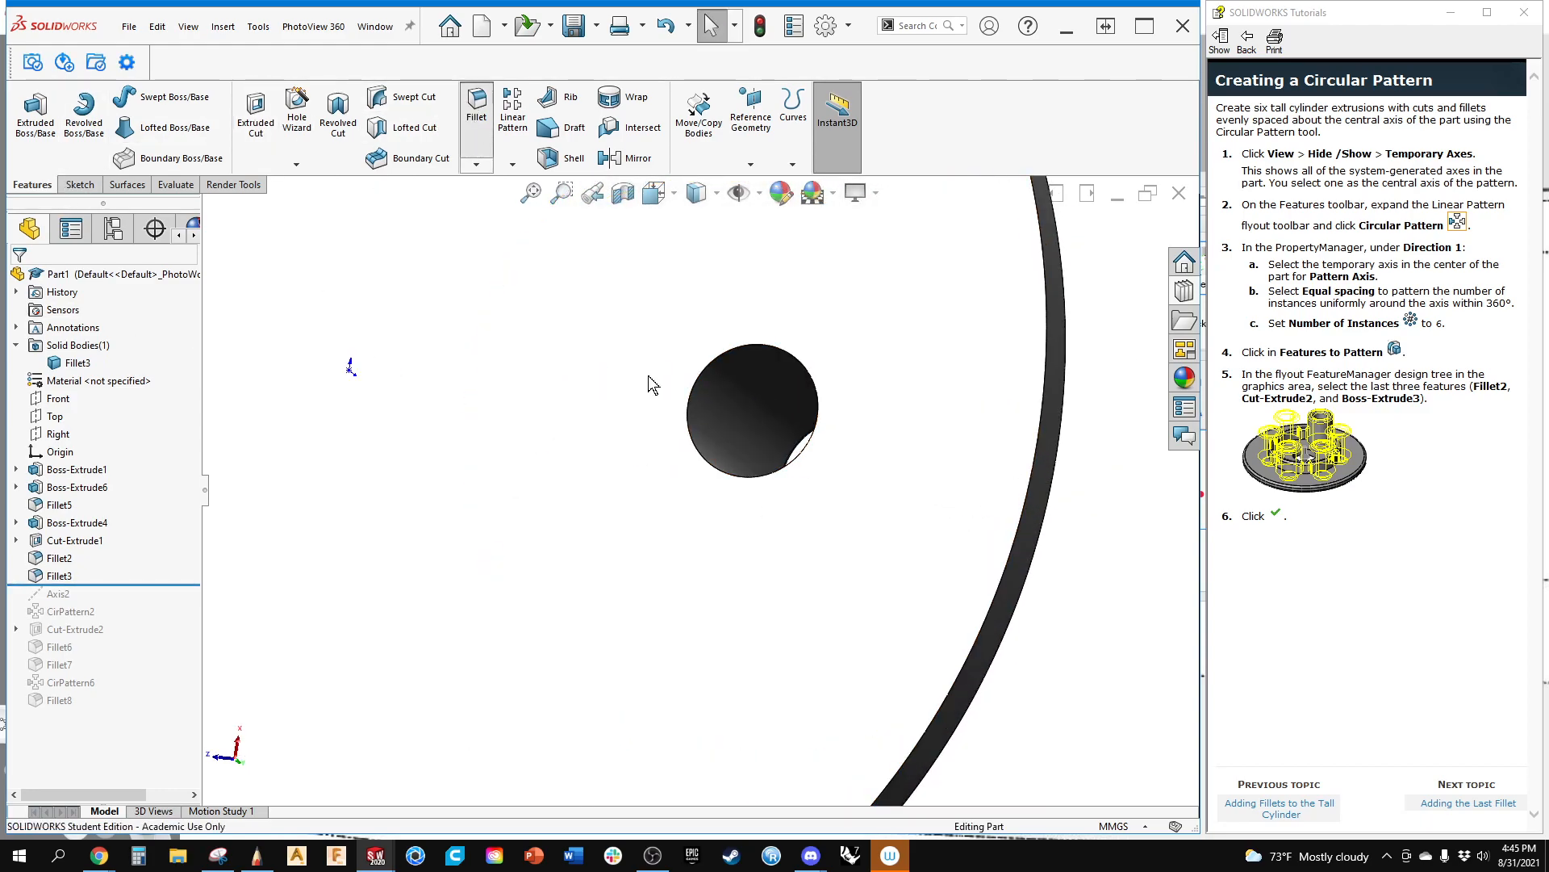
pyautogui.click(697, 394)
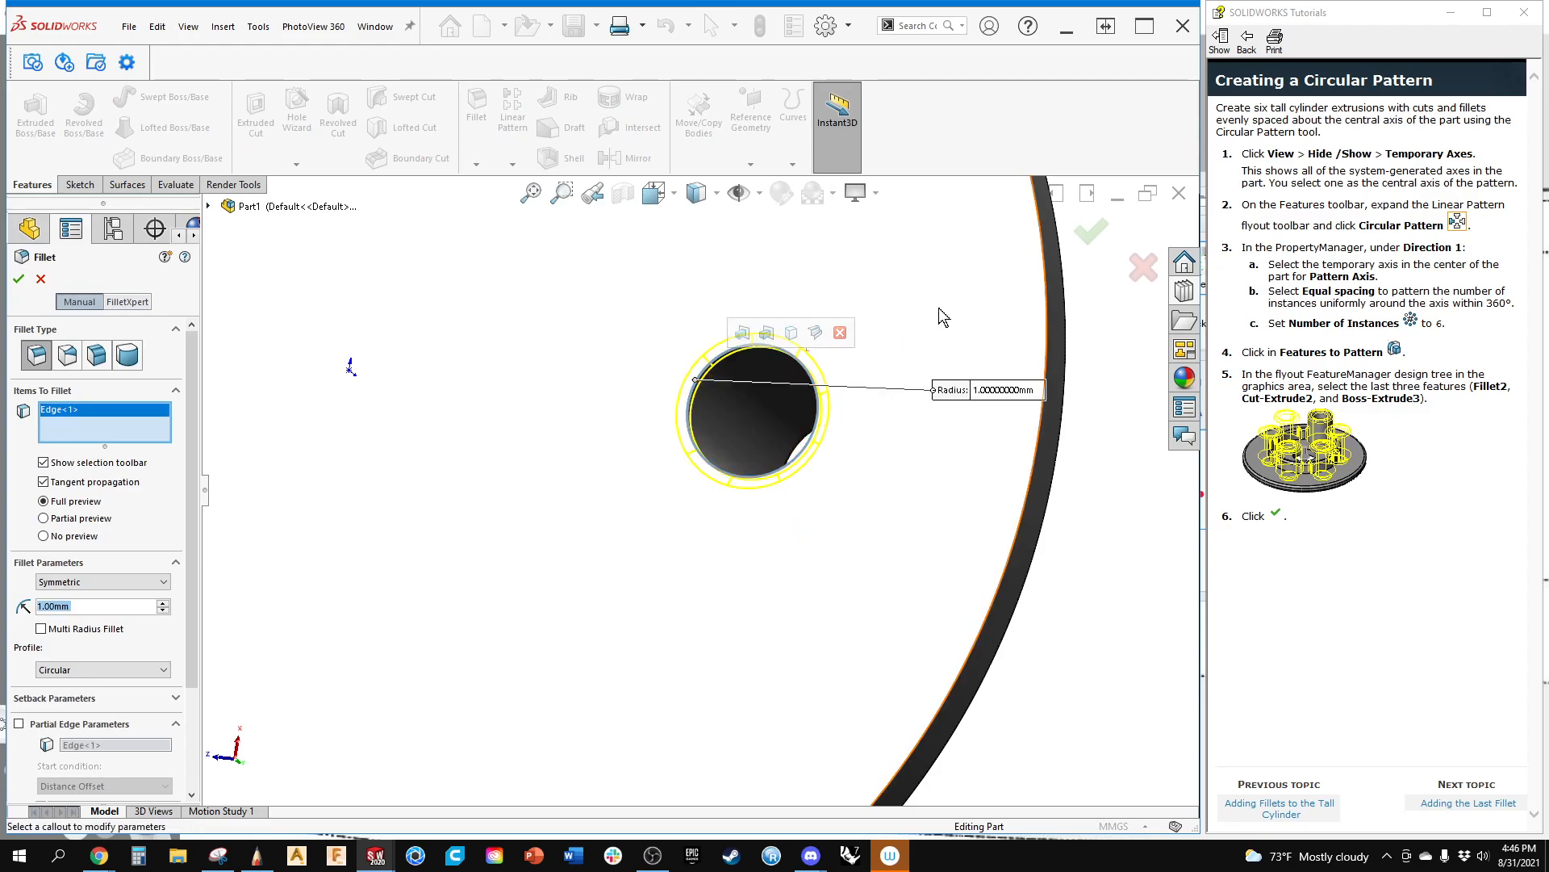
pyautogui.click(1093, 237)
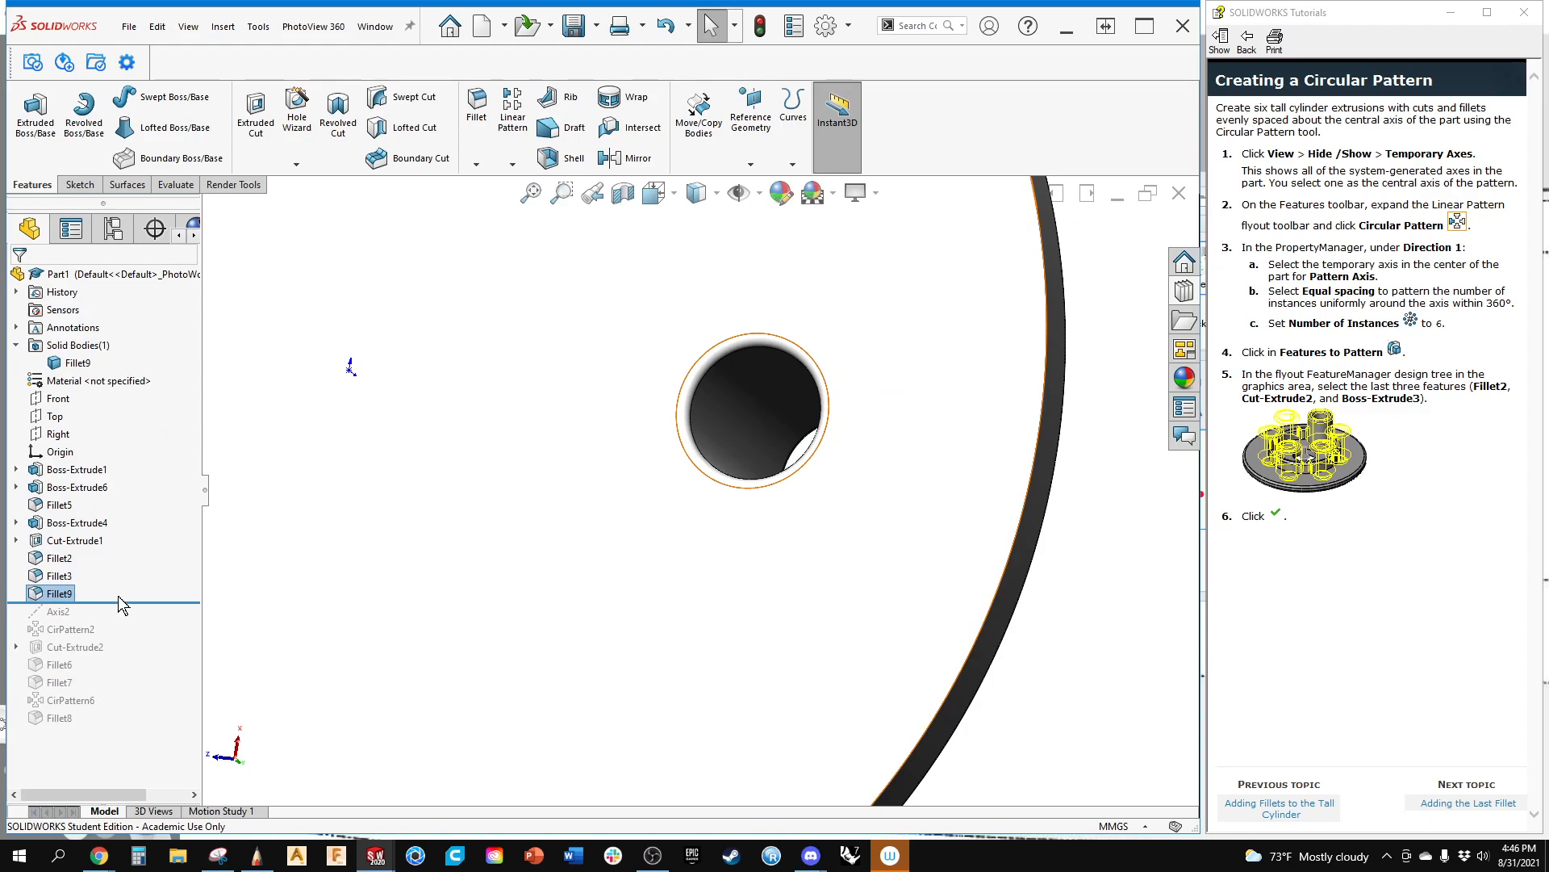
# Step: Roll the feature history forward past CirPattern2 and inspect the edges of the five holes on the base's underside
pyautogui.moveTo(118, 602); pyautogui.dragTo(125, 637)
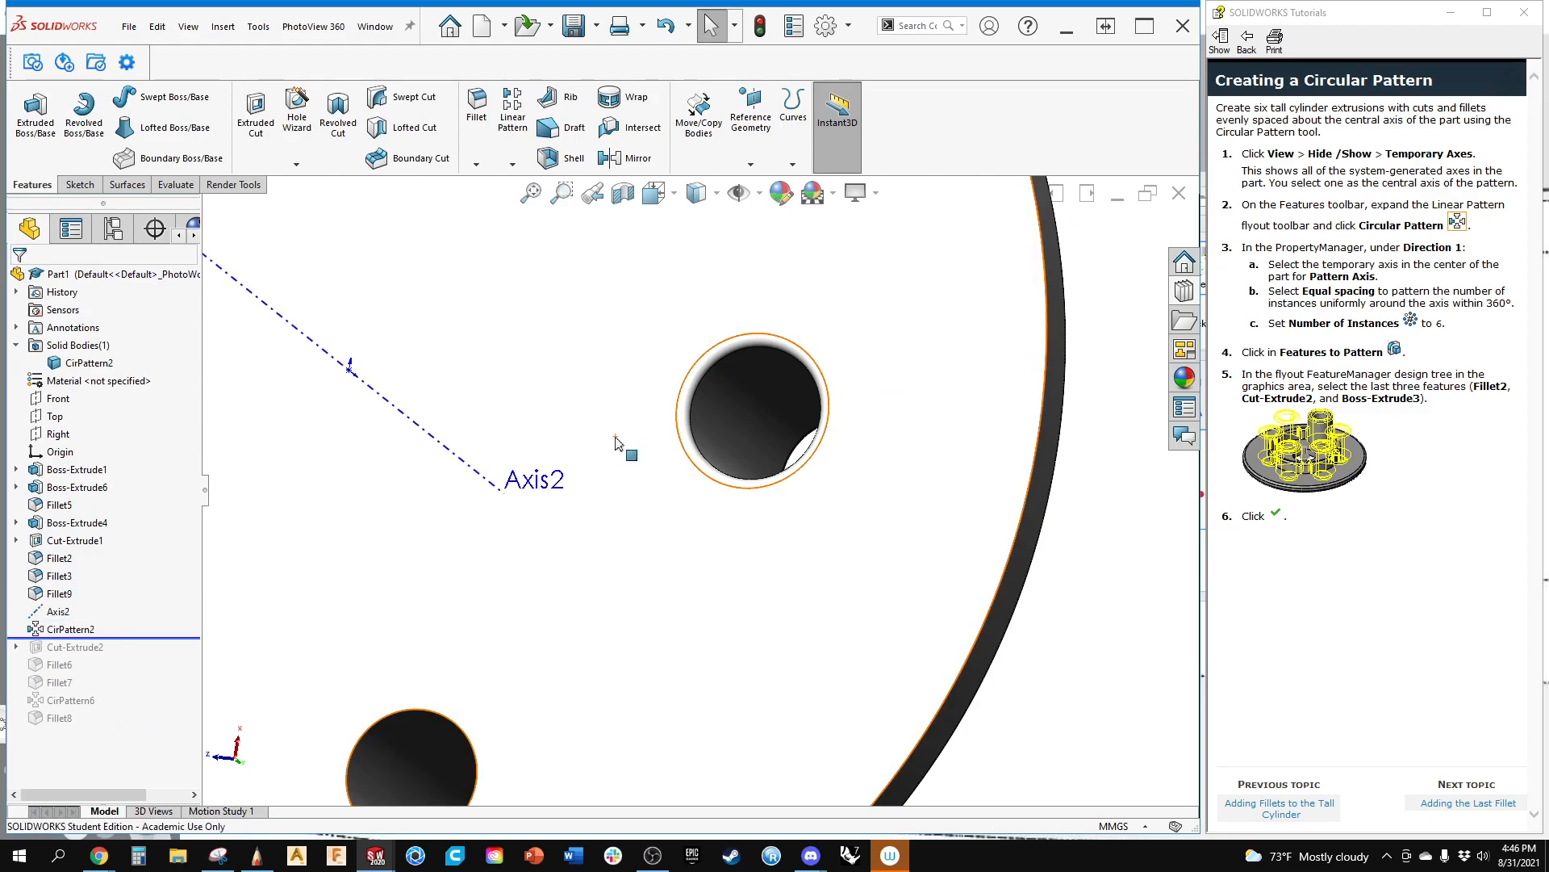
pyautogui.scroll(7, 615, 444)
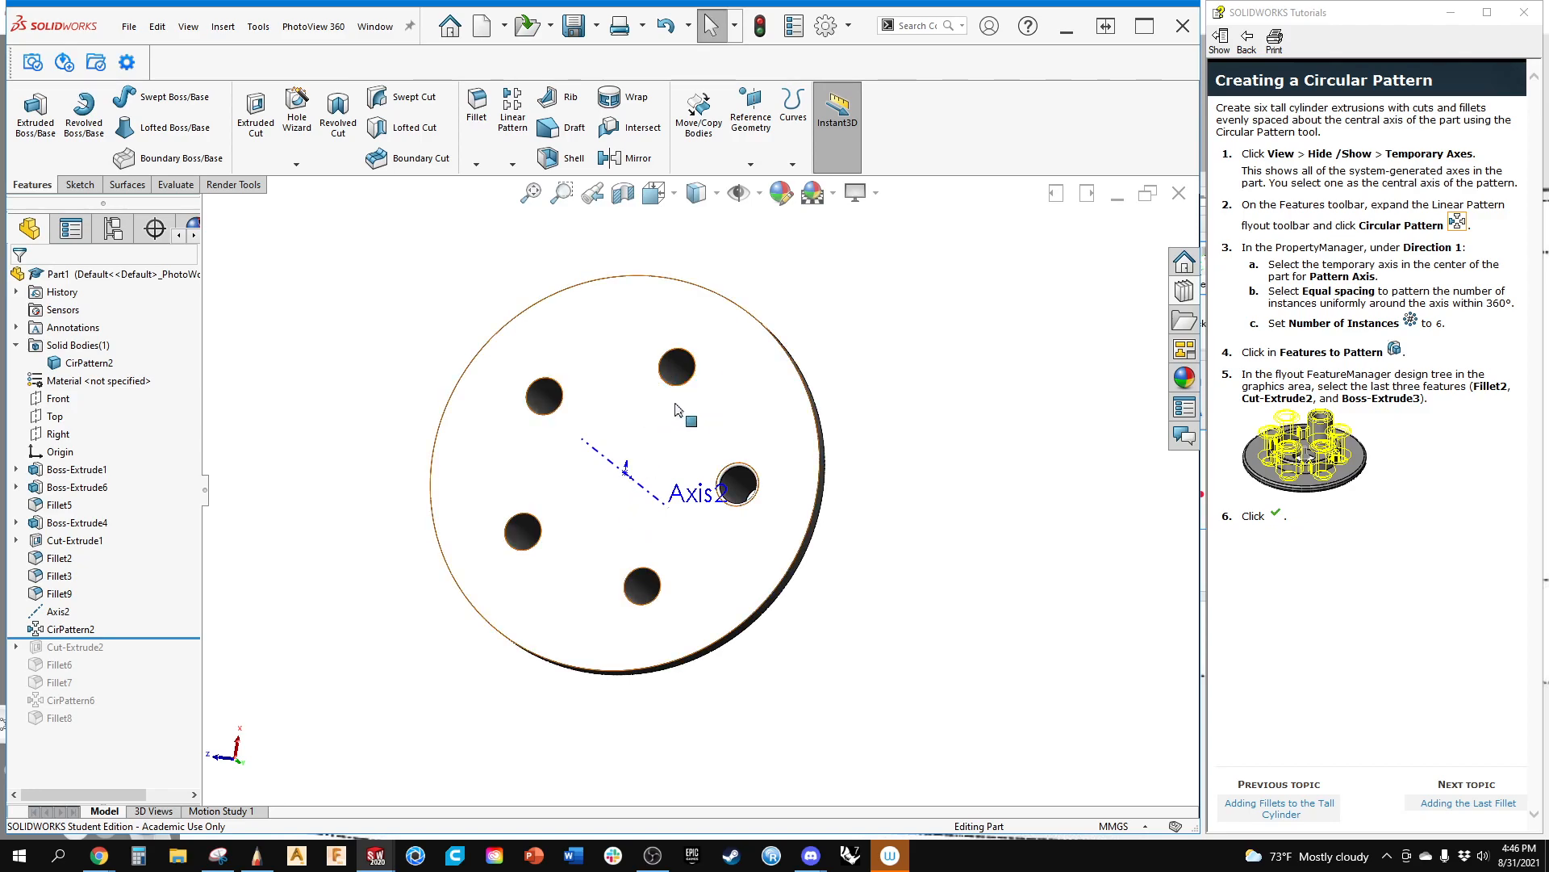
pyautogui.moveTo(721, 415); pyautogui.dragTo(715, 382, button='middle')
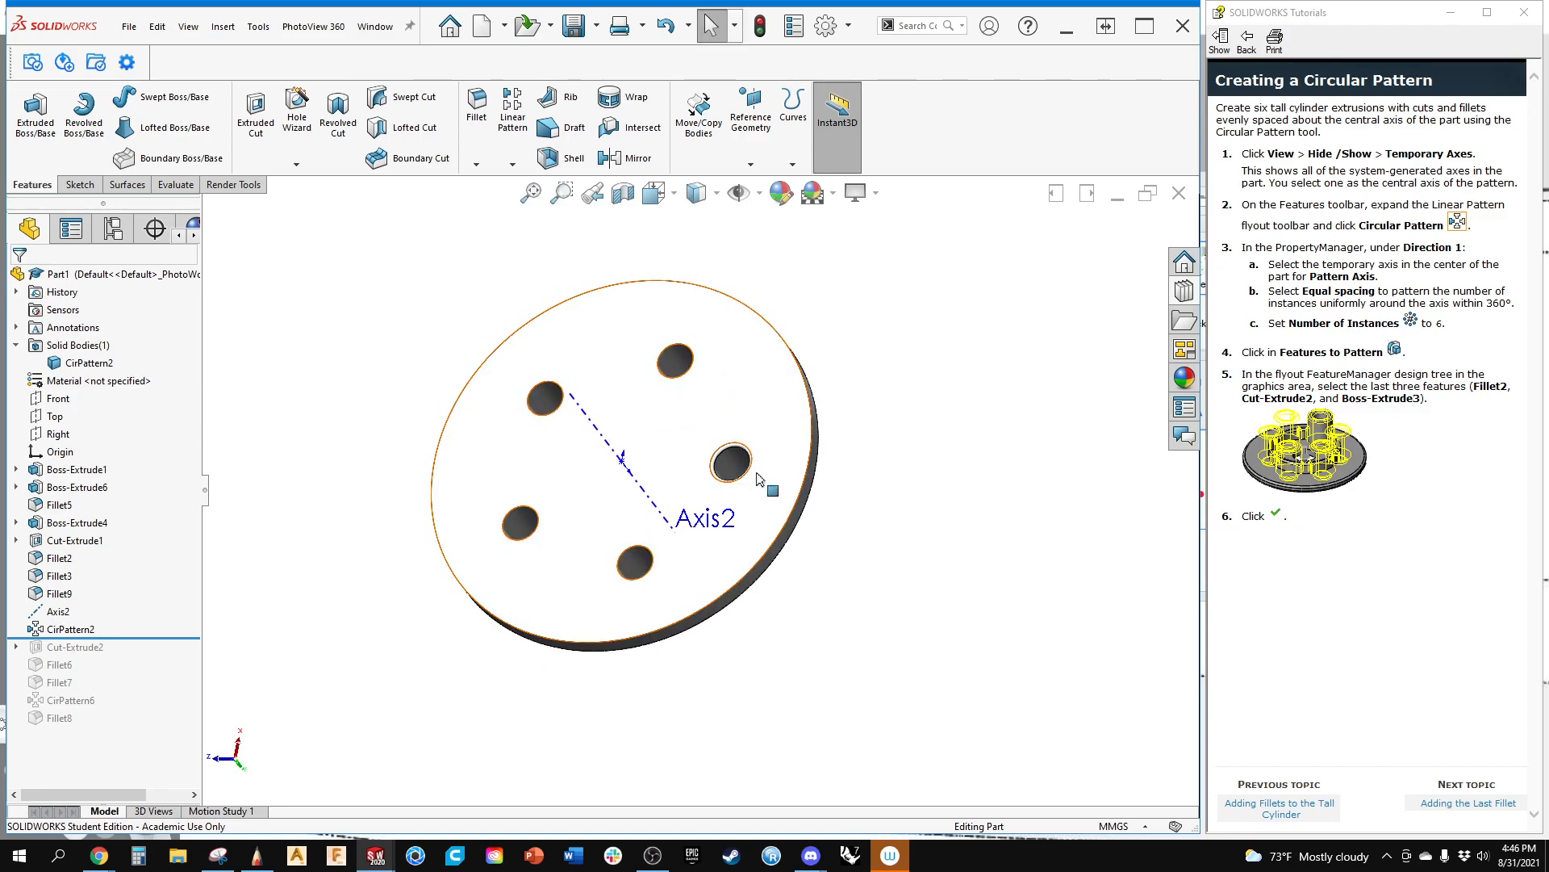
pyautogui.scroll(-5, 758, 477)
pyautogui.moveTo(647, 468); pyautogui.dragTo(578, 299, button='middle')
pyautogui.moveTo(443, 585); pyautogui.dragTo(554, 356, button='middle')
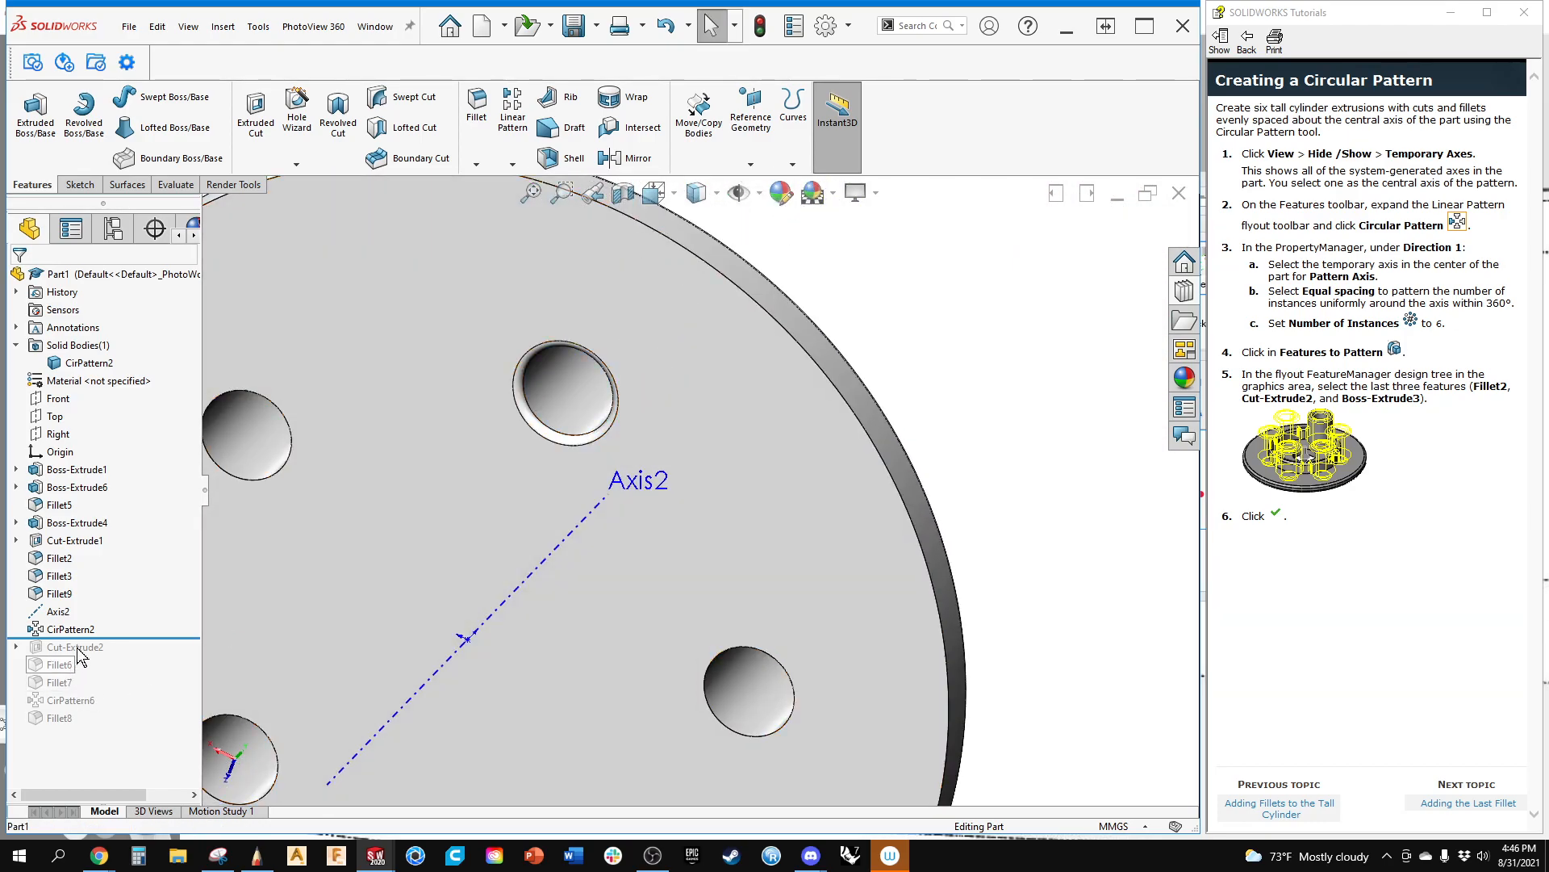
# Step: Edit CirPattern2 to include Fillet9 among its patterned features and accept the pattern
pyautogui.rightClick(75, 623)
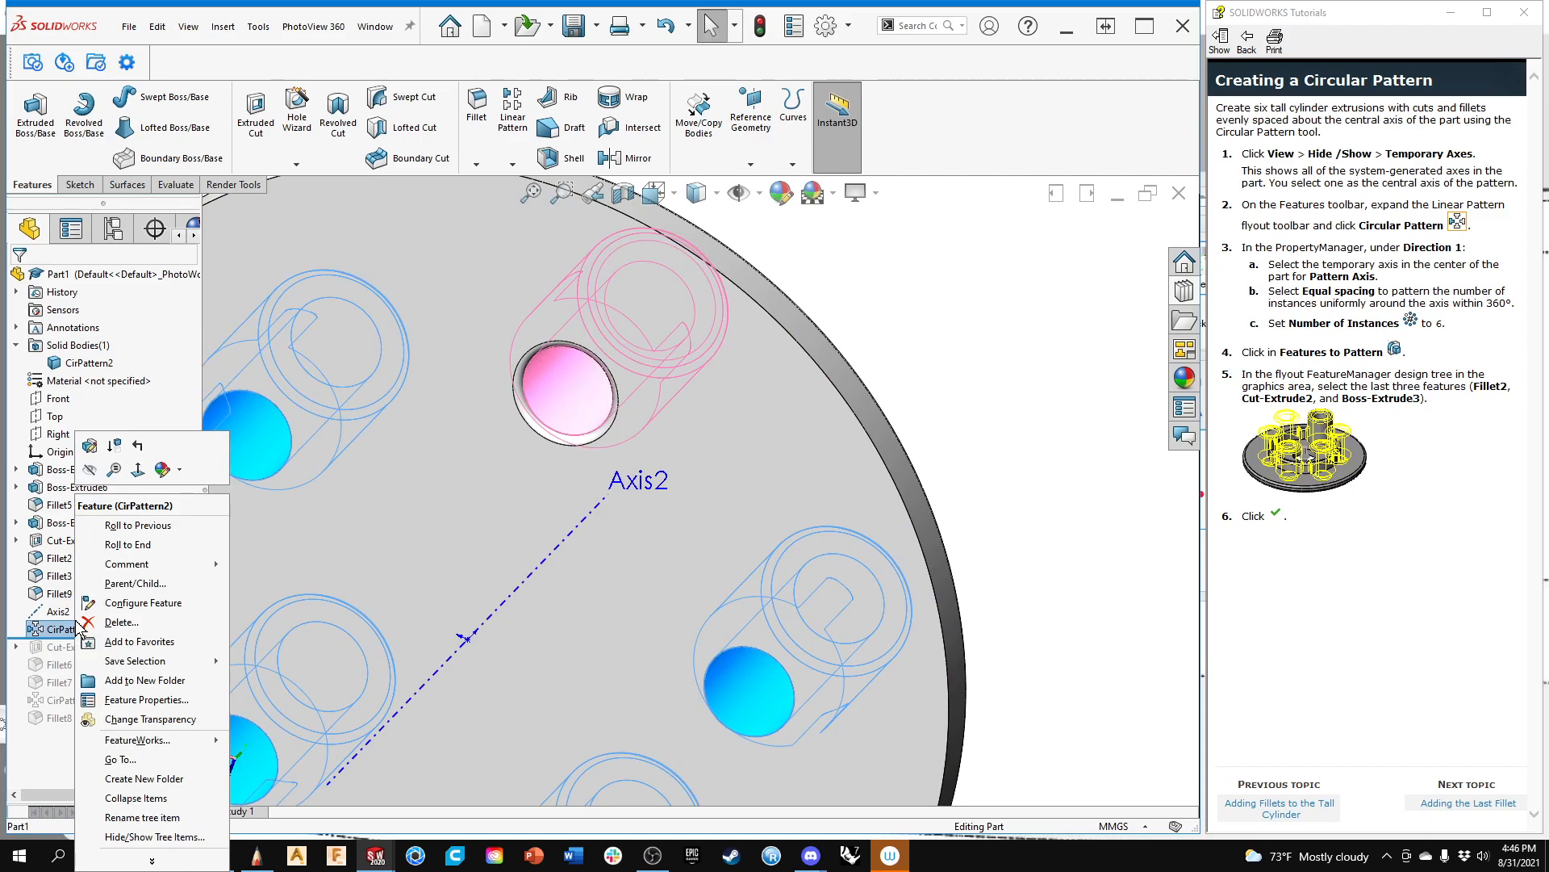
pyautogui.click(92, 450)
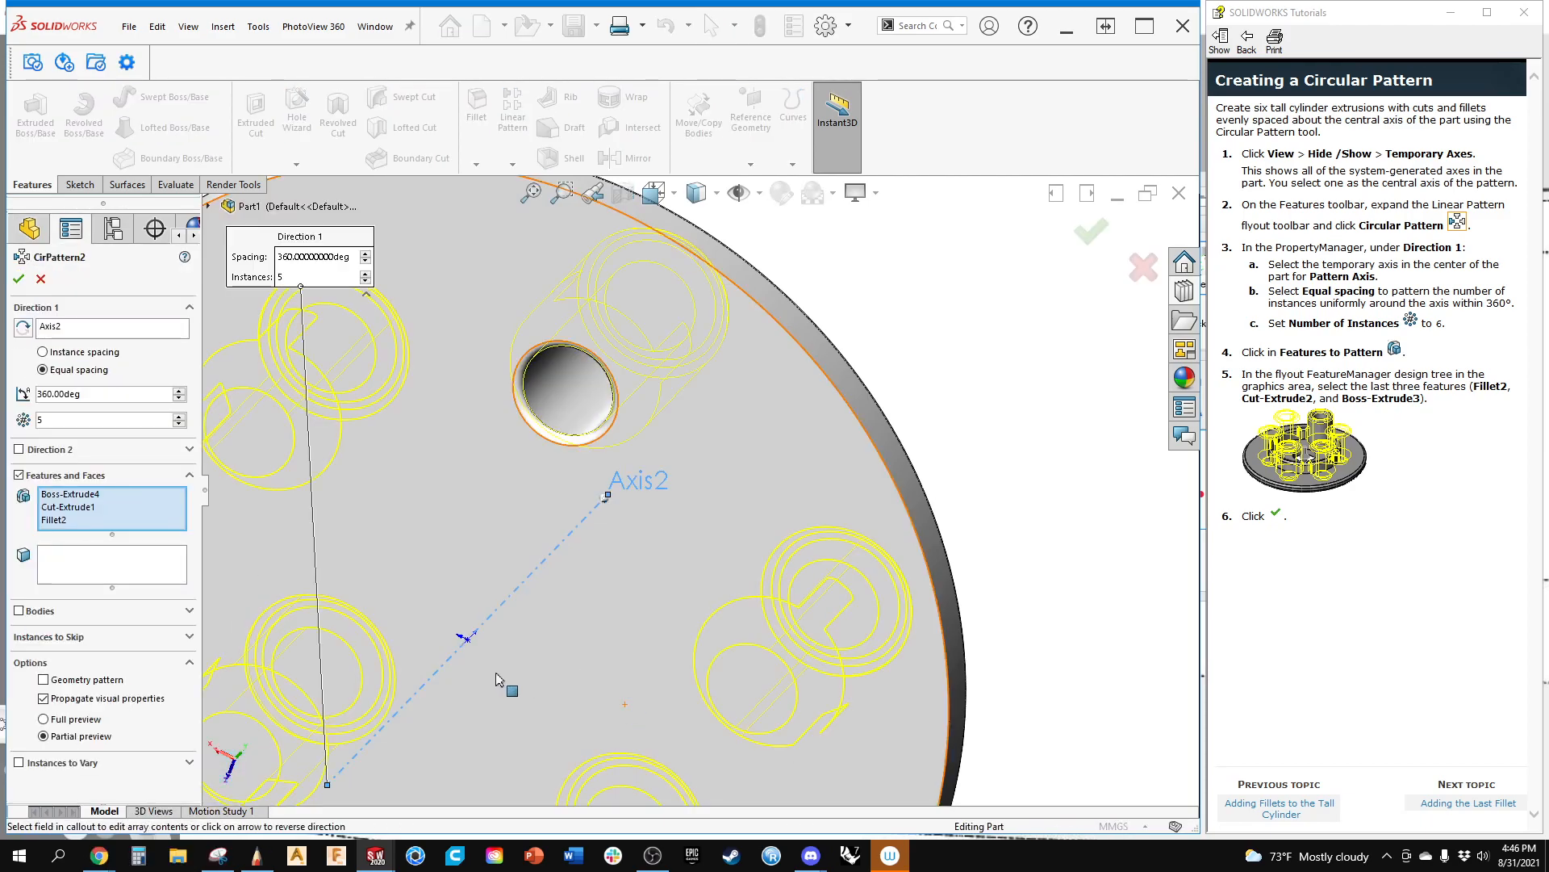
pyautogui.keyDown('ctrl'); pyautogui.moveTo(605, 463); pyautogui.dragTo(954, 464, button='middle'); pyautogui.keyUp('ctrl')
pyautogui.click(159, 495)
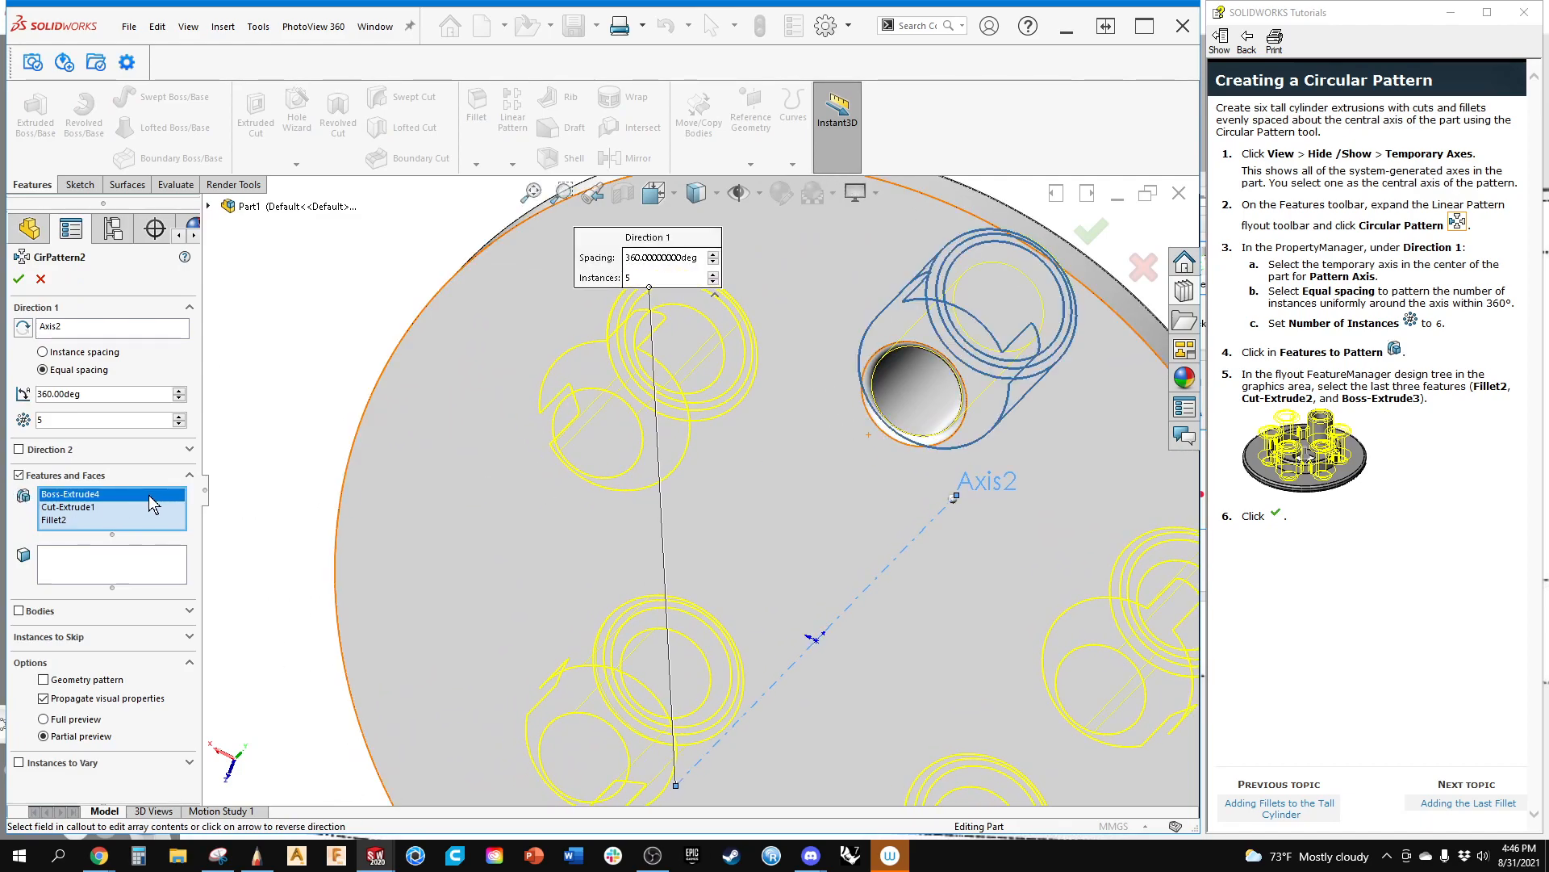
pyautogui.click(210, 207)
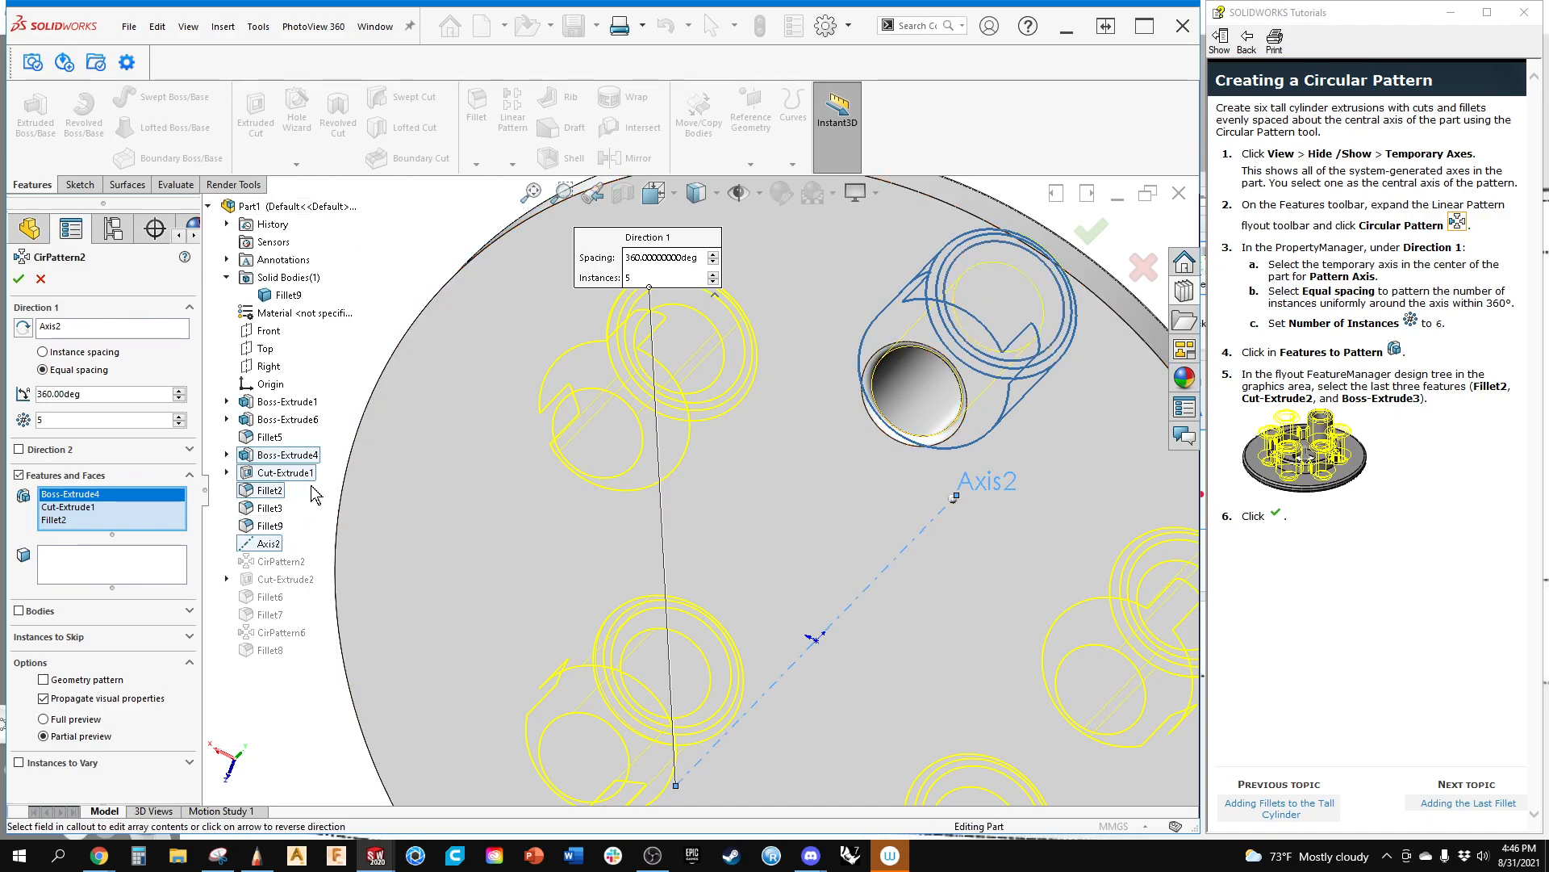
pyautogui.click(269, 527)
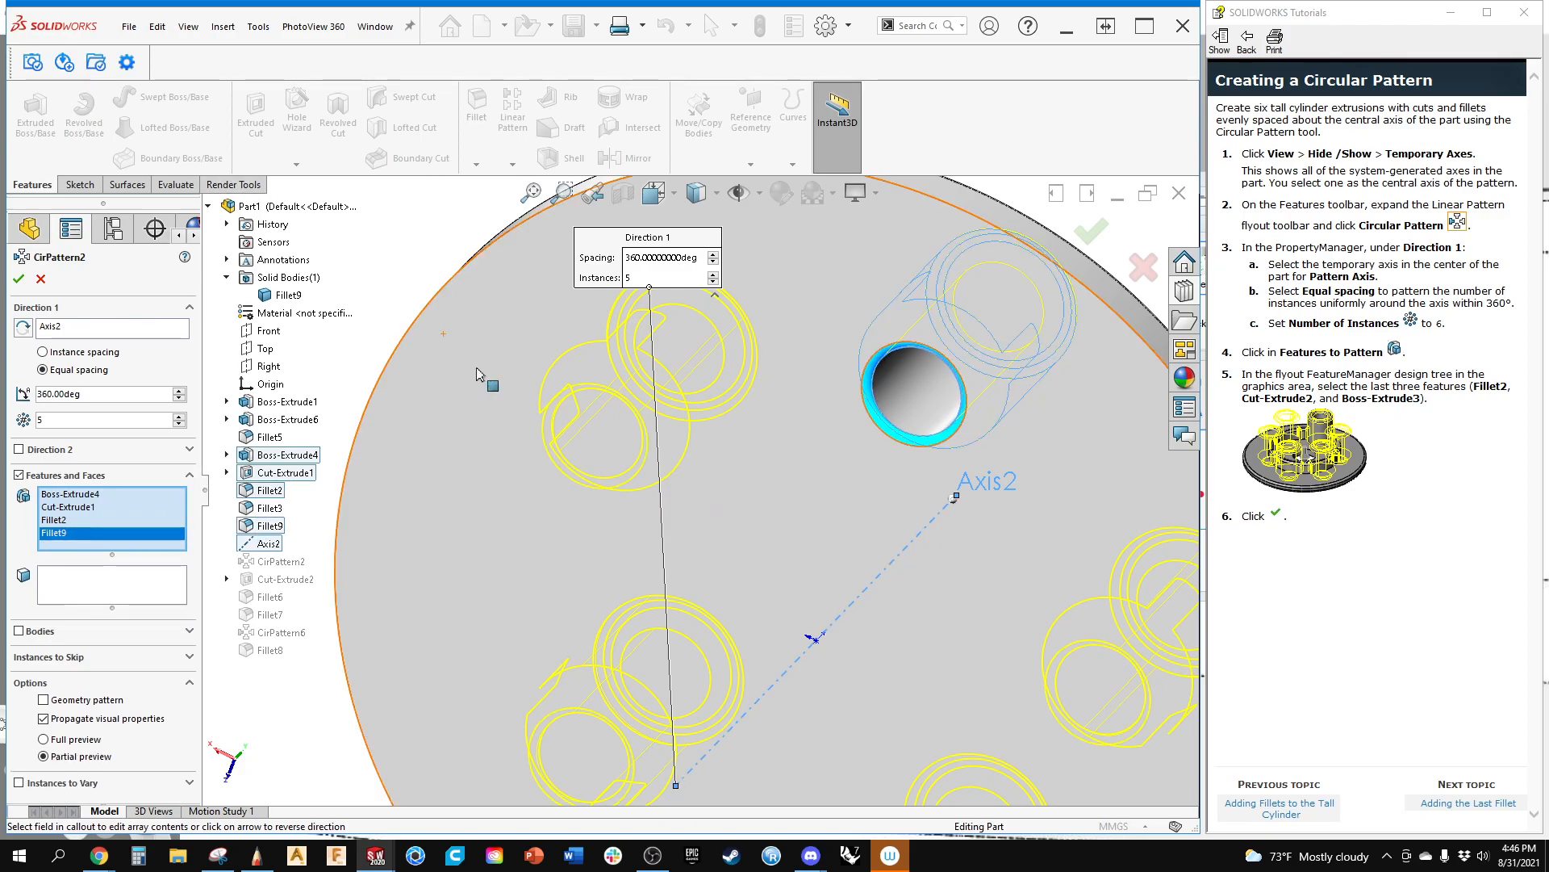
pyautogui.click(1092, 236)
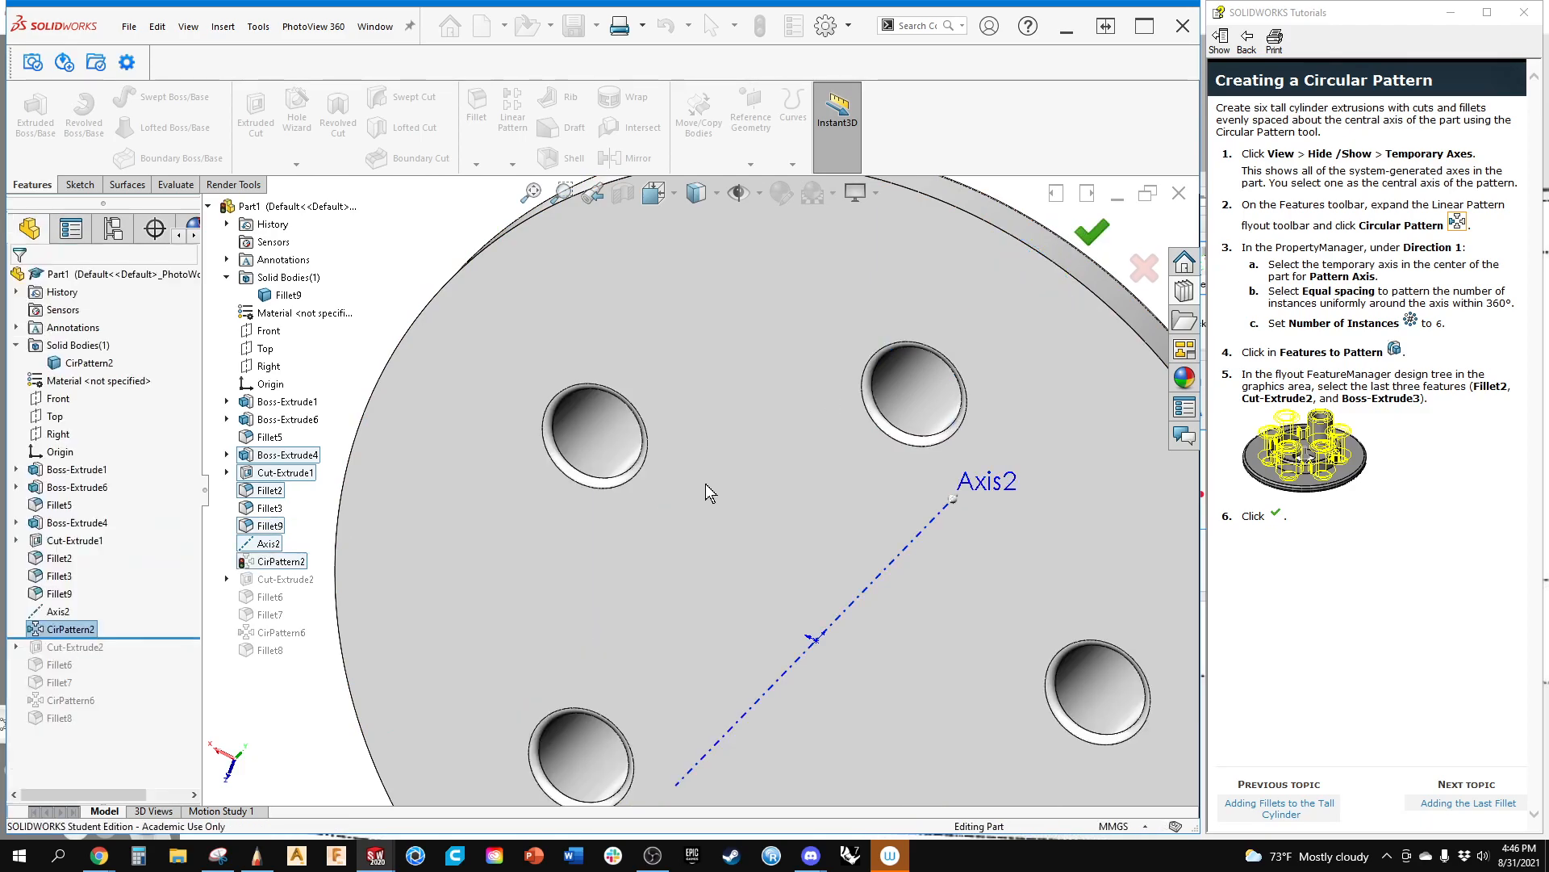
# Step: Roll the feature history forward to the end past Fillet8 and inspect the part's bosses, ribs and underside holes
pyautogui.moveTo(181, 637); pyautogui.dragTo(171, 729)
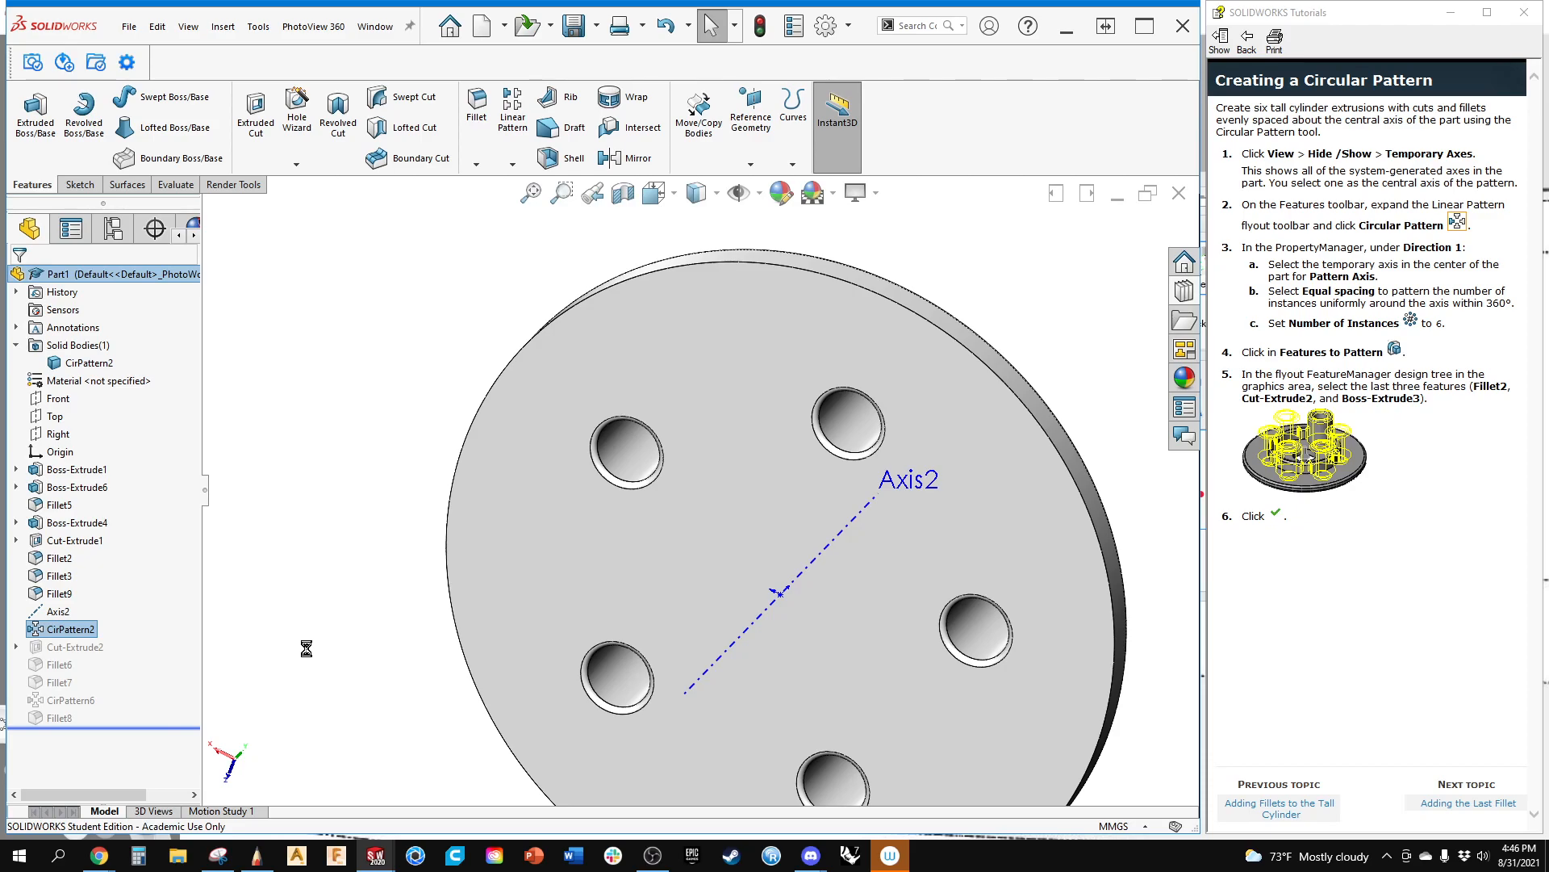
pyautogui.moveTo(433, 568); pyautogui.dragTo(172, 626, button='middle')
pyautogui.press('f')
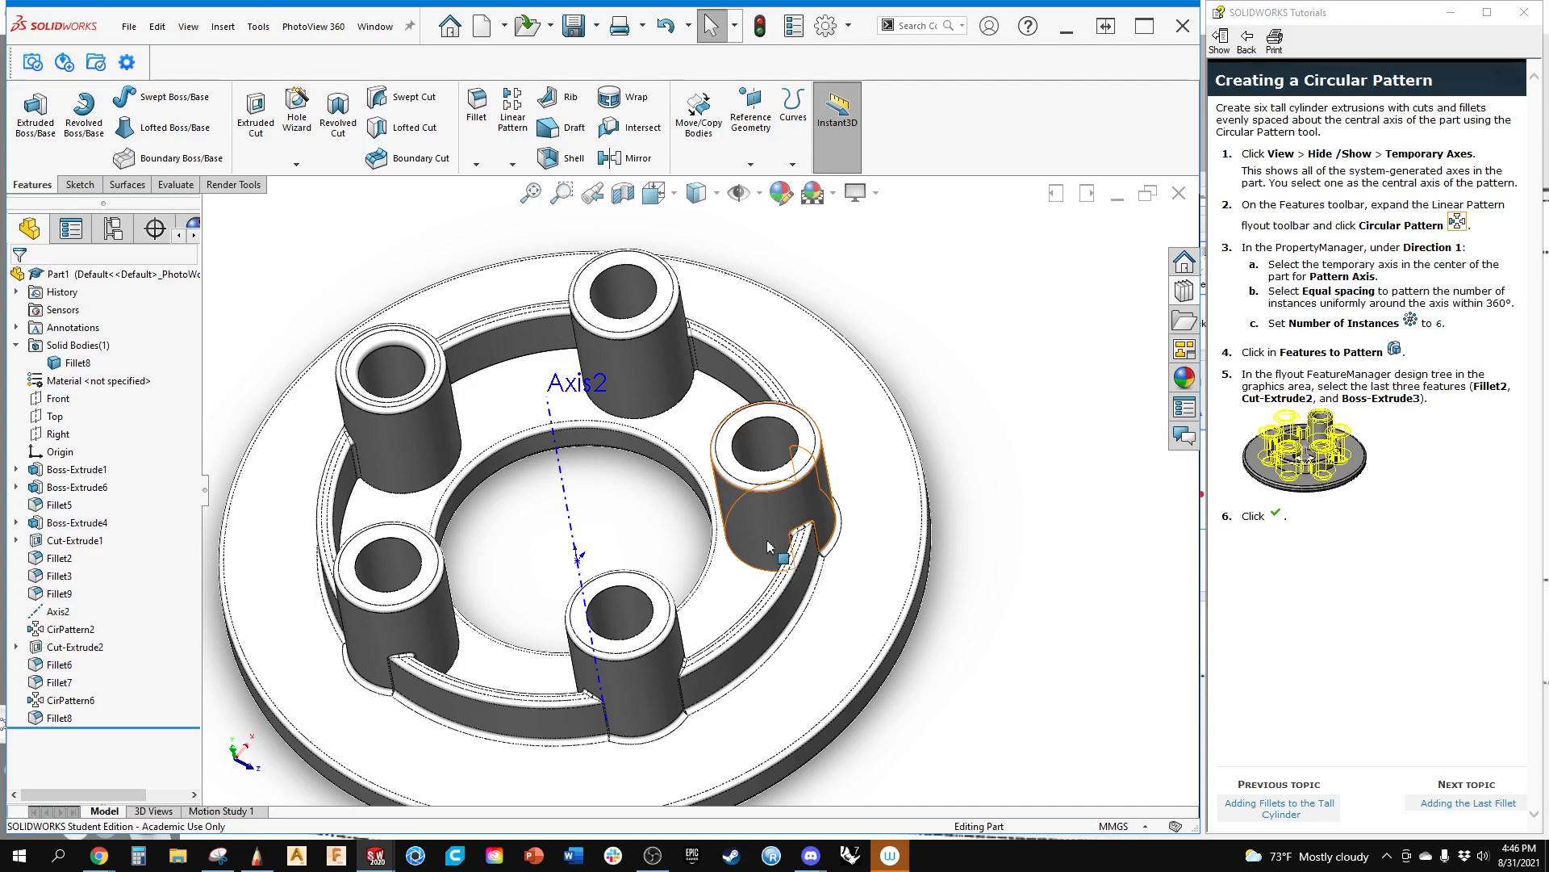
pyautogui.moveTo(722, 506); pyautogui.dragTo(799, 449, button='middle')
pyautogui.keyDown('ctrl'); pyautogui.moveTo(770, 554); pyautogui.dragTo(775, 528, button='middle'); pyautogui.keyUp('ctrl')
pyautogui.moveTo(709, 627); pyautogui.dragTo(664, 552, button='middle')
pyautogui.scroll(-2, 667, 363)
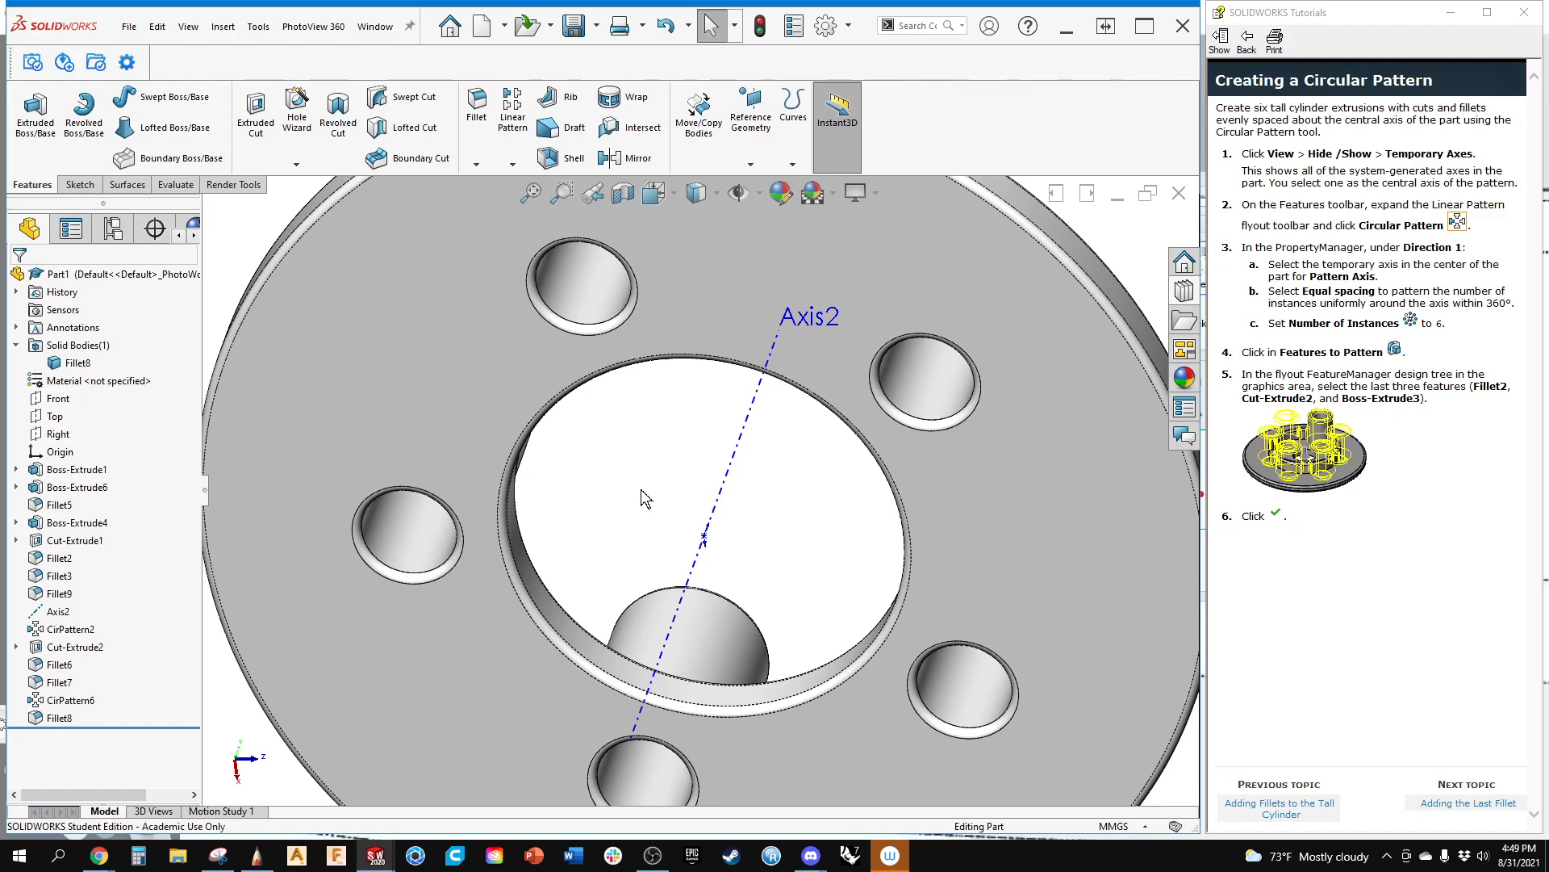
pyautogui.press('f')
pyautogui.moveTo(629, 470); pyautogui.dragTo(438, 557, button='middle')
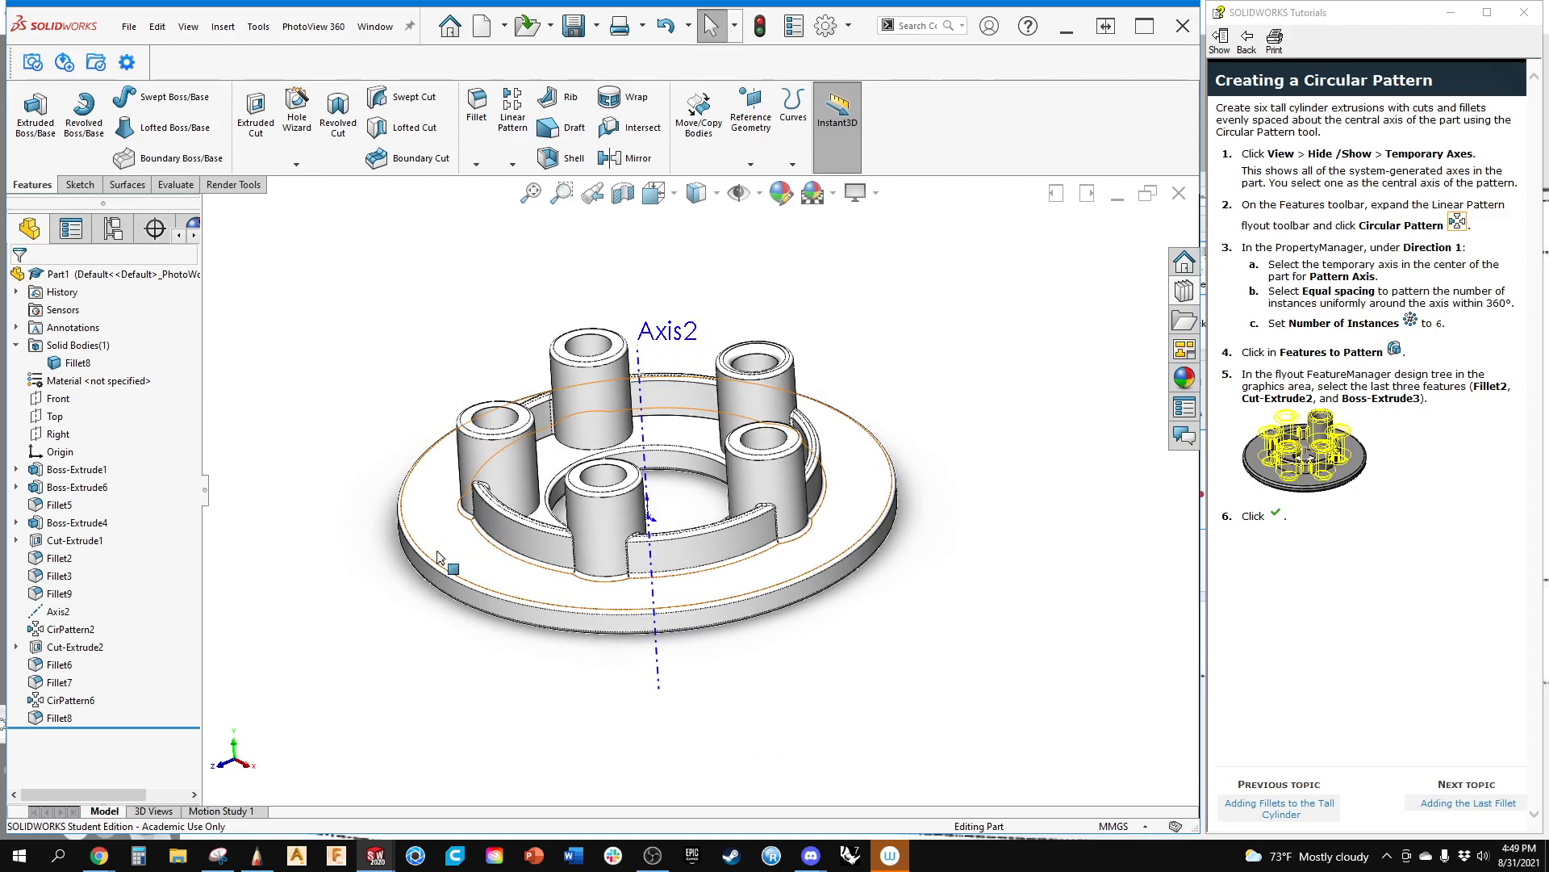